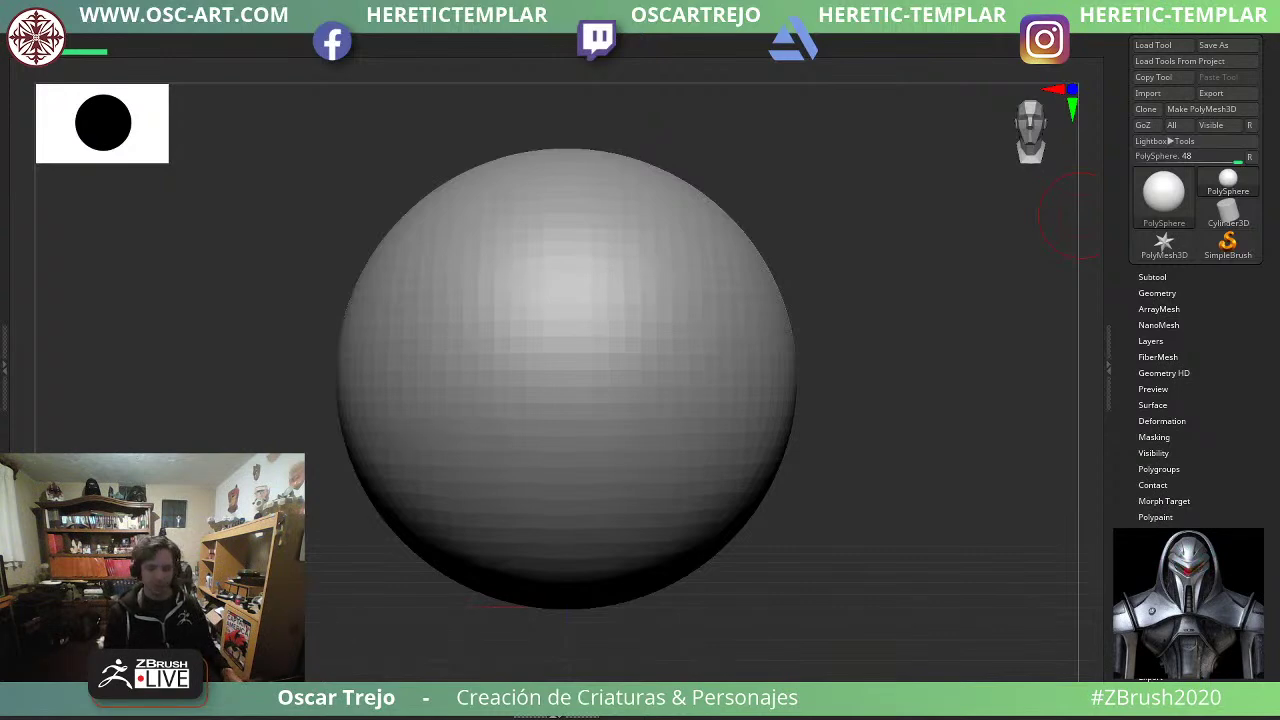
Pull the lower part of the sphere downward to form a tapered head shape with a narrow chin.
{"action": "left_click_drag", "start_coordinate": [755, 506], "coordinate": [760, 480], "text": "alt"}
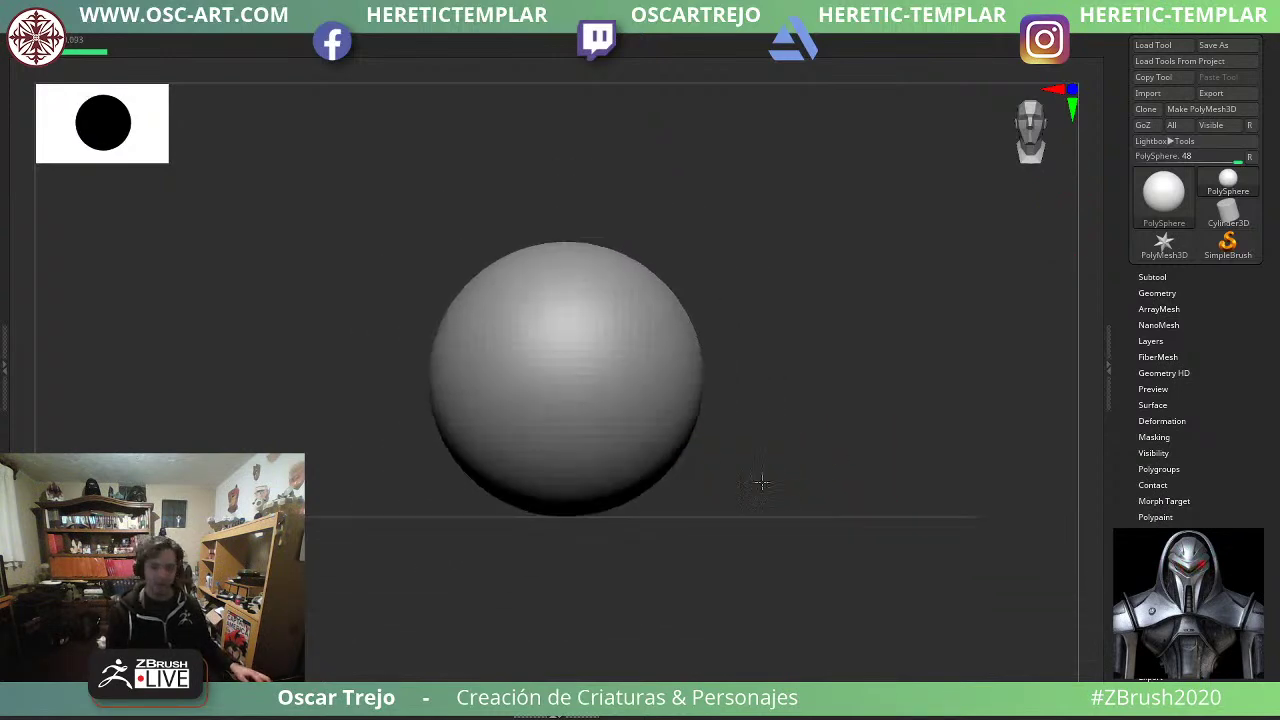
{"action": "left_click_drag", "start_coordinate": [846, 467], "coordinate": [782, 525], "text": "alt"}
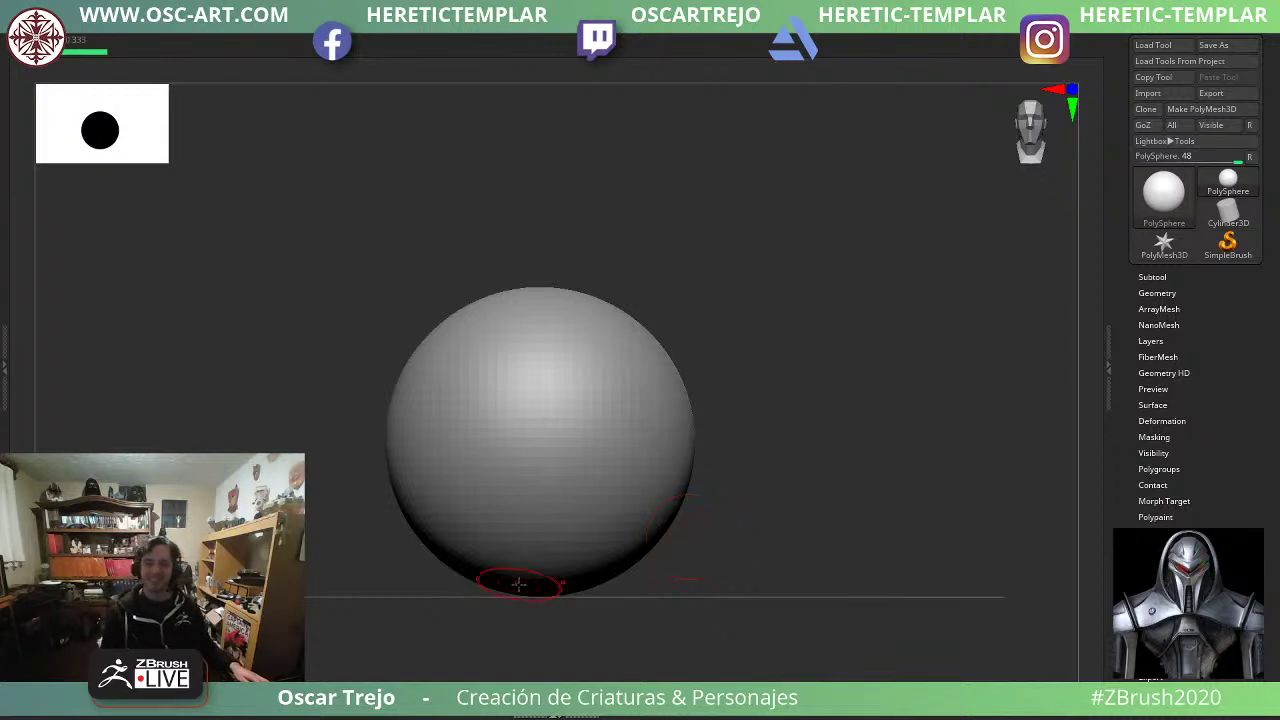
{"action": "left_click_drag", "start_coordinate": [720, 534], "coordinate": [617, 494], "text": "alt"}
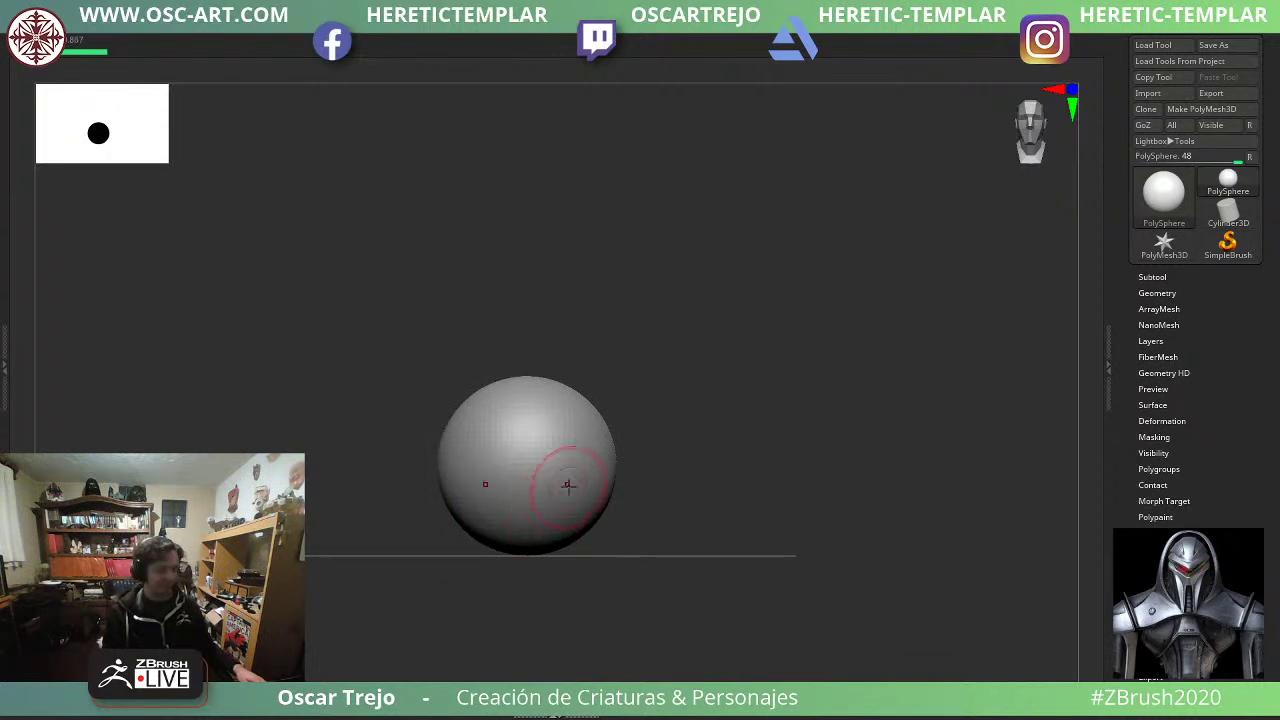
{"action": "key", "text": "s"}
{"action": "key", "text": "s"}
{"action": "mouse_move", "coordinate": [534, 525]}
{"action": "left_mouse_down"}
{"action": "mouse_move", "coordinate": [538, 570]}
{"action": "mouse_move", "coordinate": [584, 548]}
{"action": "left_mouse_up"}
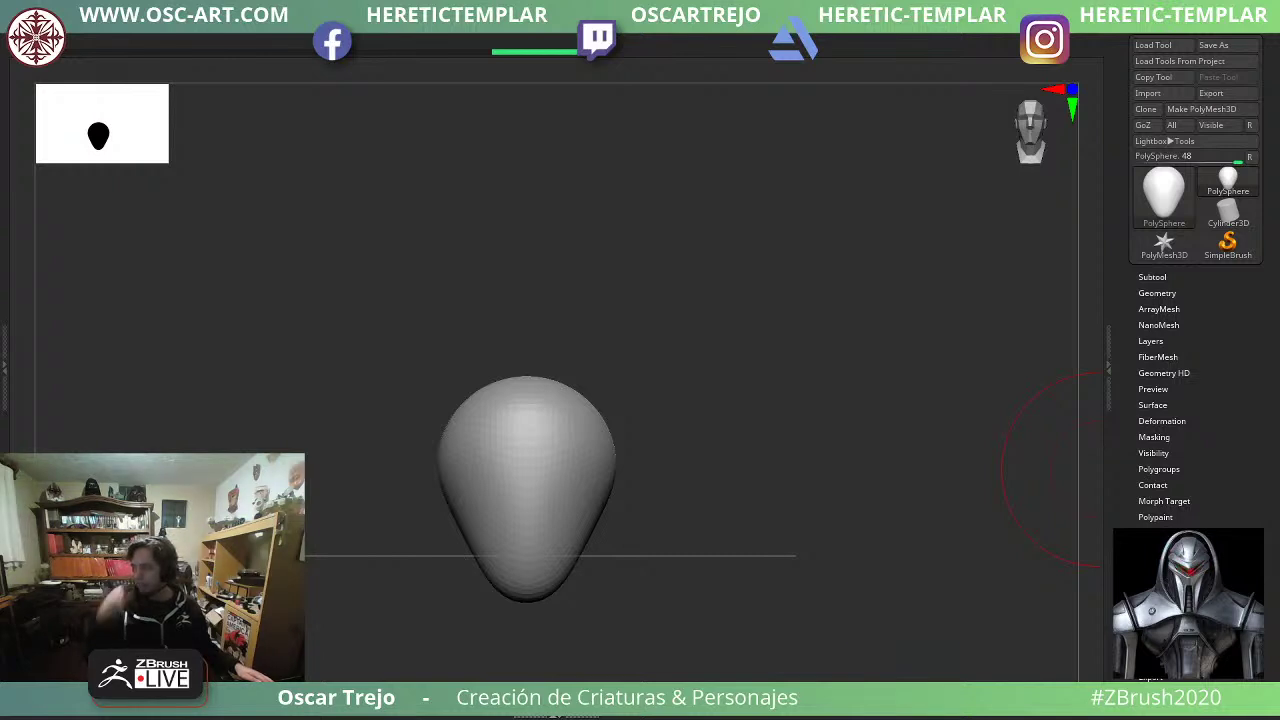
Widen the lower sides of the head and shape the jaw and chin area in profile.
{"action": "left_click_drag", "start_coordinate": [681, 522], "coordinate": [697, 453], "text": "alt"}
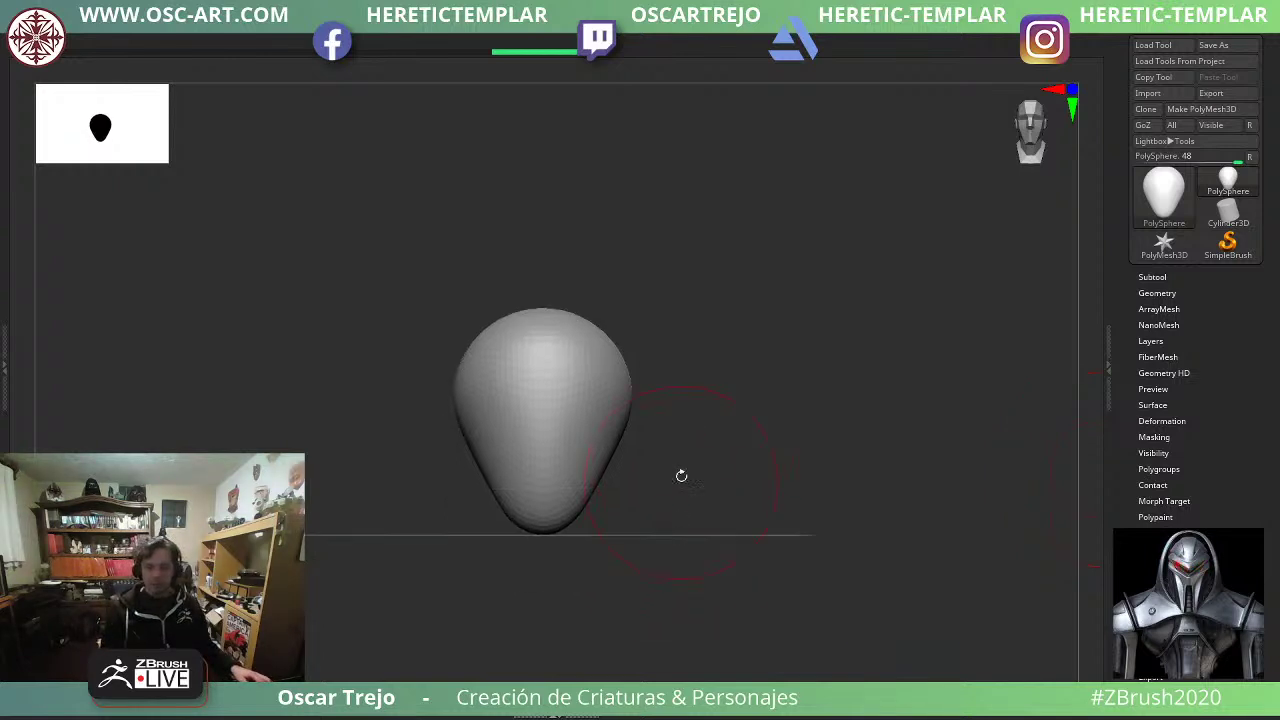
{"action": "left_click_drag", "start_coordinate": [597, 481], "coordinate": [614, 468]}
{"action": "mouse_move", "coordinate": [745, 480]}
{"action": "left_mouse_down", "text": "shift"}
{"action": "mouse_move", "coordinate": [666, 480]}
{"action": "mouse_move", "coordinate": [675, 468]}
{"action": "mouse_move", "coordinate": [677, 483]}
{"action": "mouse_move", "coordinate": [627, 497]}
{"action": "left_mouse_up", "text": "shift"}
{"action": "left_click_drag", "start_coordinate": [500, 536], "coordinate": [578, 530]}
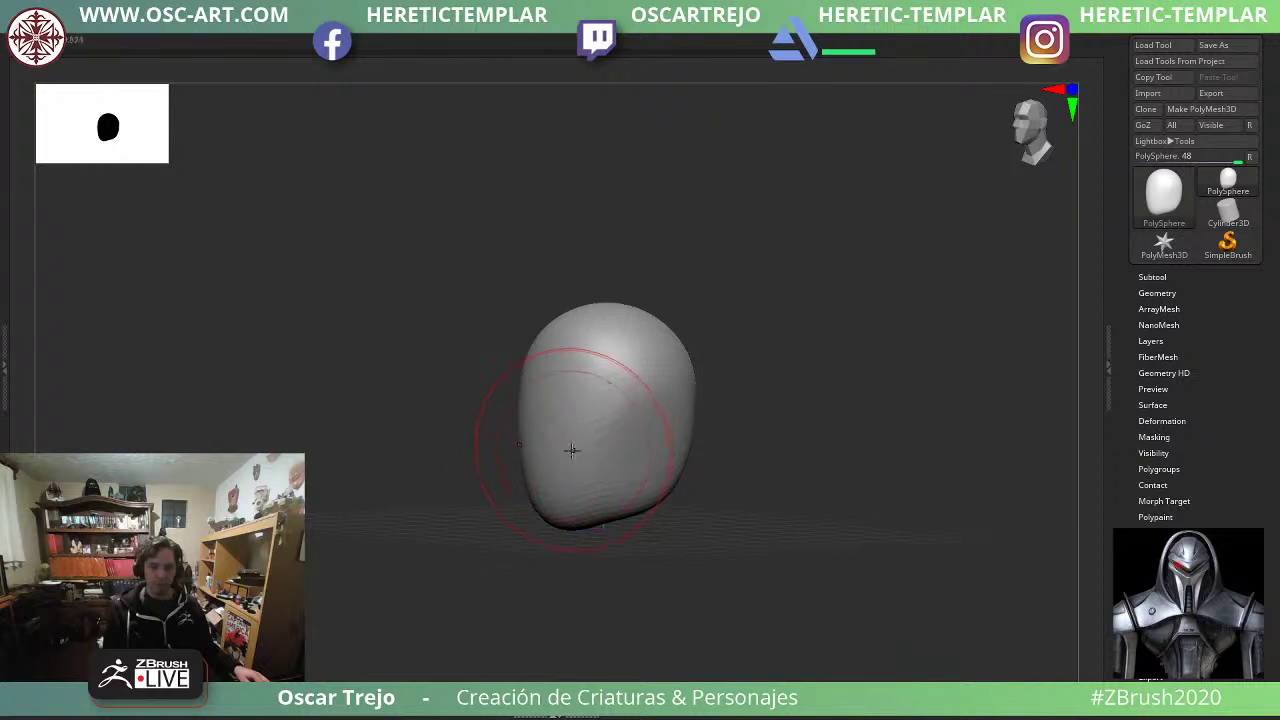
Flatten the side planes of the head from the jaw and cheek up to the forehead with repeated strokes.
{"action": "left_click_drag", "start_coordinate": [592, 412], "coordinate": [598, 376]}
{"action": "left_click_drag", "start_coordinate": [474, 440], "coordinate": [537, 434]}
{"action": "left_click_drag", "start_coordinate": [716, 430], "coordinate": [637, 426]}
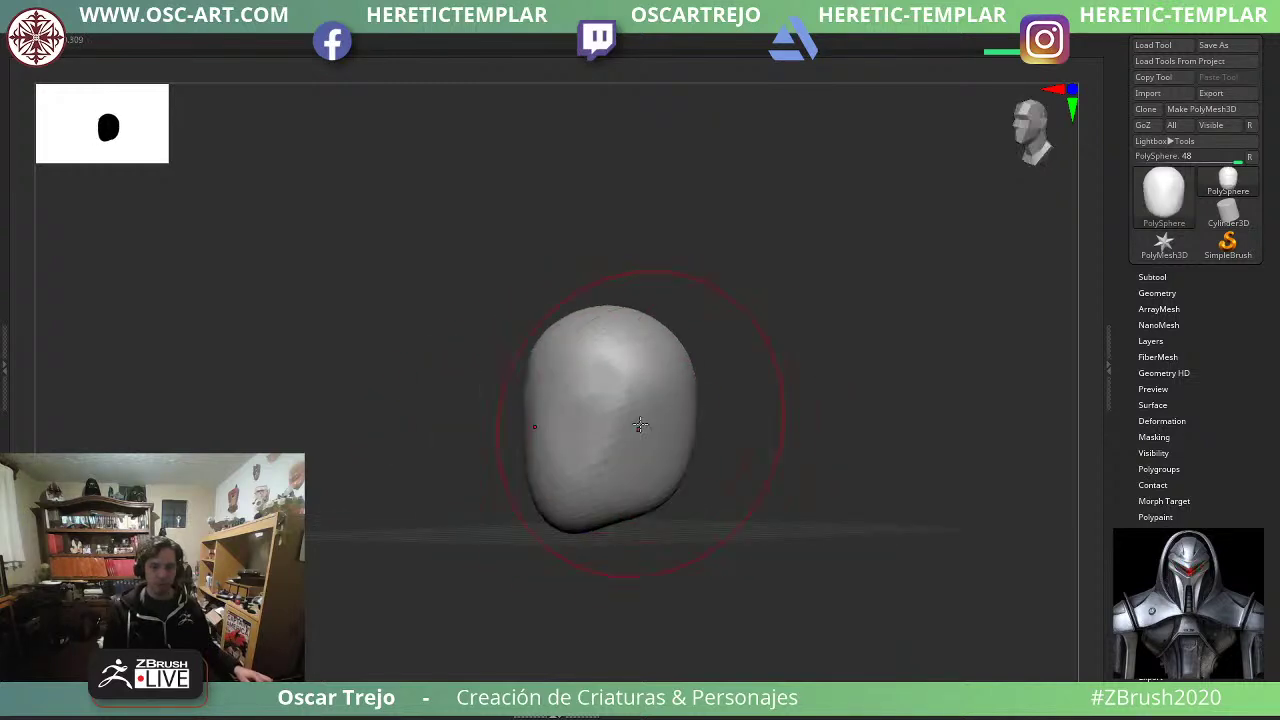
{"action": "mouse_move", "coordinate": [557, 395]}
{"action": "left_mouse_down"}
{"action": "mouse_move", "coordinate": [577, 383]}
{"action": "mouse_move", "coordinate": [629, 397]}
{"action": "left_mouse_up"}
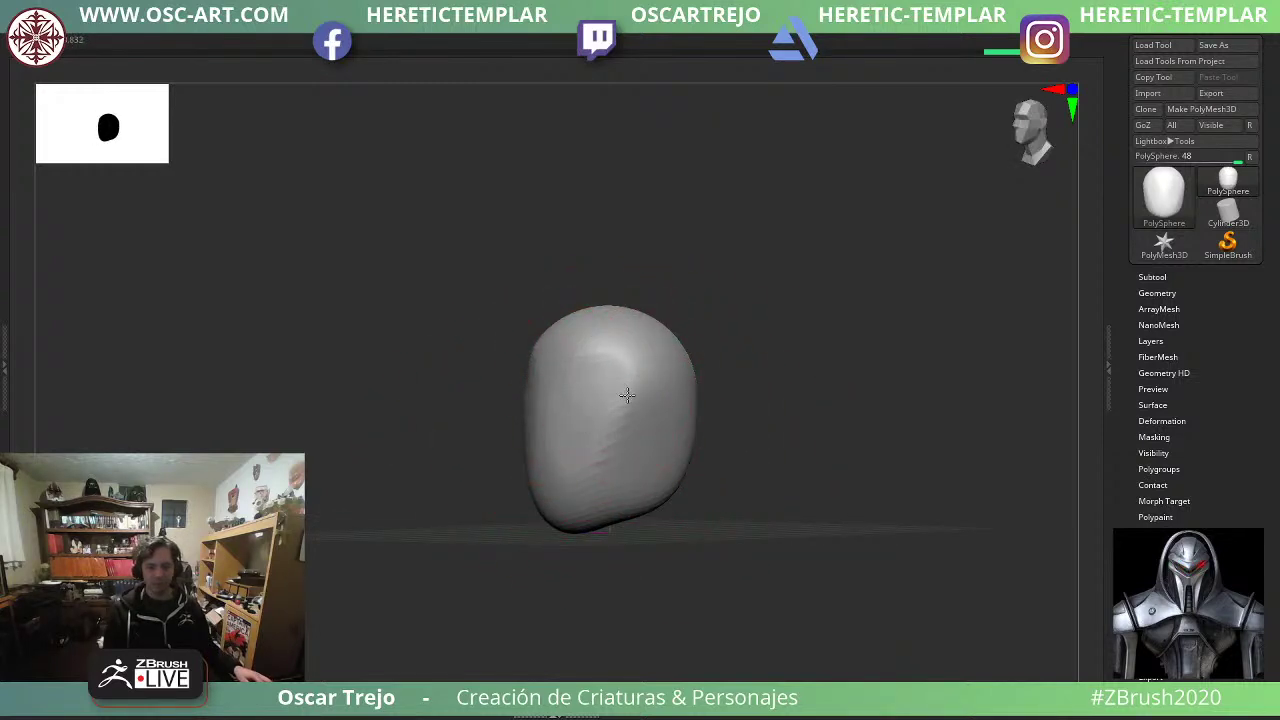
{"action": "left_click_drag", "start_coordinate": [569, 432], "coordinate": [626, 438]}
{"action": "left_click_drag", "start_coordinate": [562, 462], "coordinate": [620, 461]}
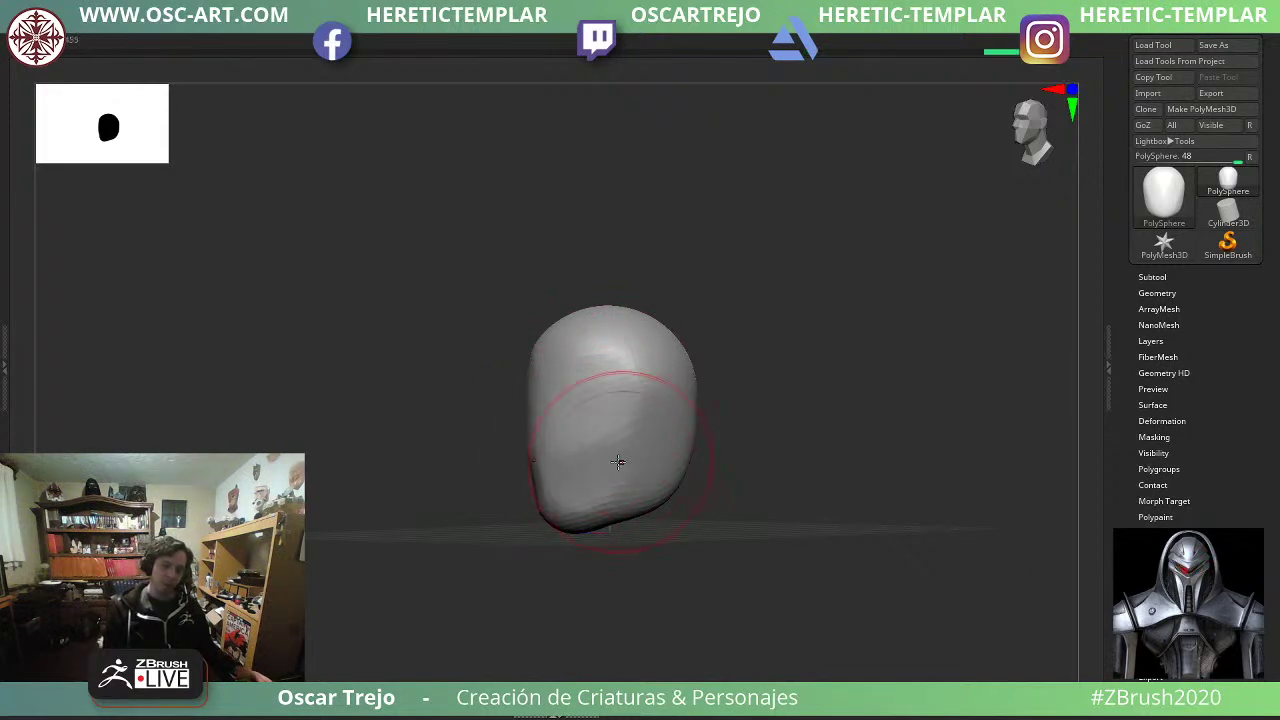
{"action": "mouse_move", "coordinate": [562, 430]}
{"action": "left_mouse_down"}
{"action": "mouse_move", "coordinate": [578, 431]}
{"action": "mouse_move", "coordinate": [600, 336]}
{"action": "left_mouse_up"}
Carve a symmetrical, shallow V-shaped visor slit across the front of the head at eye level.
{"action": "left_click_drag", "start_coordinate": [731, 343], "coordinate": [838, 348], "text": "shift"}
{"action": "left_click_drag", "start_coordinate": [717, 420], "coordinate": [760, 478], "text": "alt"}
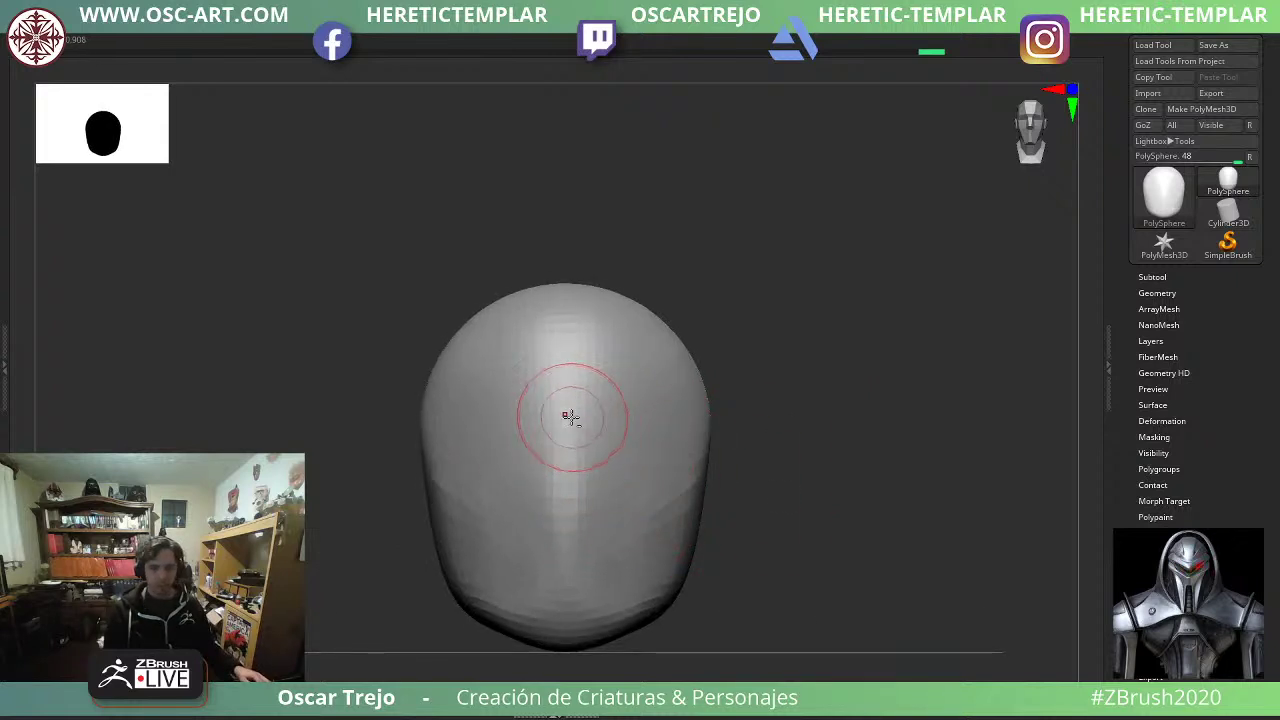
{"action": "mouse_move", "coordinate": [594, 432]}
{"action": "left_mouse_down", "text": "alt"}
{"action": "mouse_move", "coordinate": [690, 408]}
{"action": "mouse_move", "coordinate": [611, 437]}
{"action": "mouse_move", "coordinate": [664, 422]}
{"action": "left_mouse_up", "text": "alt"}
{"action": "key", "text": "s"}
{"action": "mouse_move", "coordinate": [583, 430]}
{"action": "left_mouse_down", "text": "alt"}
{"action": "mouse_move", "coordinate": [662, 426]}
{"action": "mouse_move", "coordinate": [589, 466]}
{"action": "mouse_move", "coordinate": [666, 429]}
{"action": "left_mouse_up", "text": "alt"}
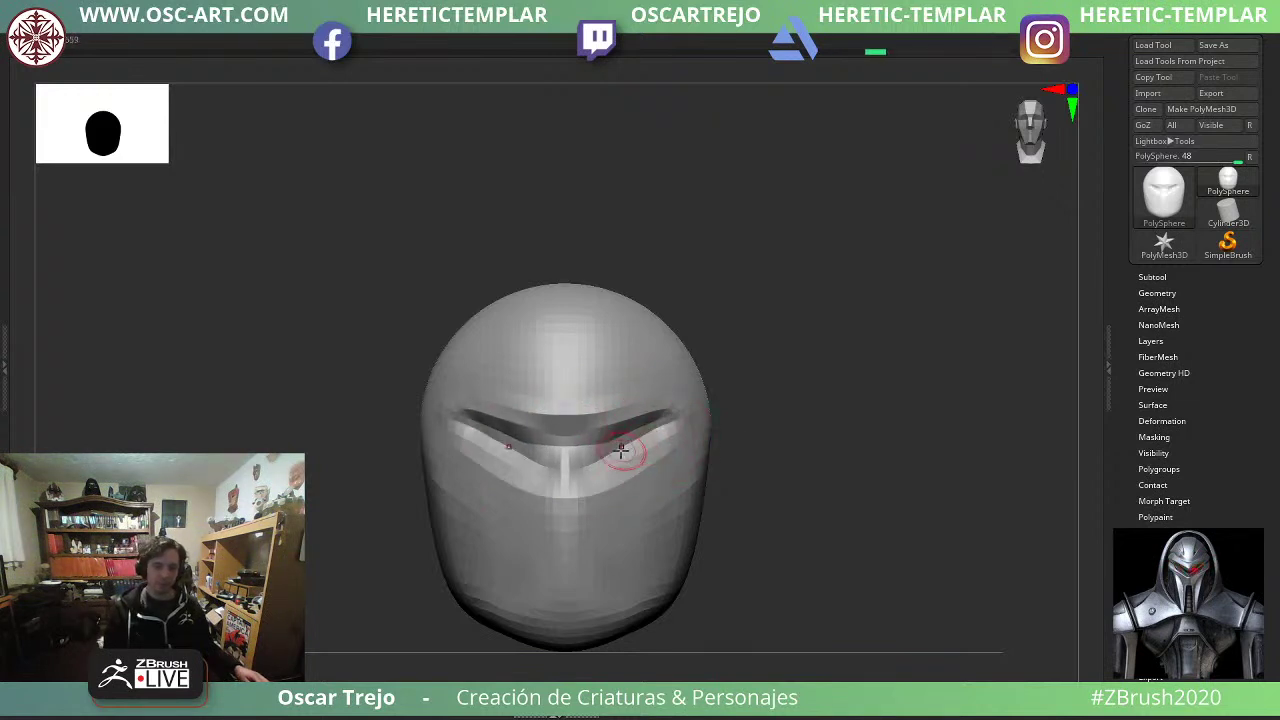
{"action": "mouse_move", "coordinate": [565, 463]}
{"action": "left_mouse_down", "text": "alt"}
{"action": "mouse_move", "coordinate": [668, 429]}
{"action": "mouse_move", "coordinate": [576, 430]}
{"action": "mouse_move", "coordinate": [646, 430]}
{"action": "mouse_move", "coordinate": [606, 463]}
{"action": "mouse_move", "coordinate": [566, 418]}
{"action": "mouse_move", "coordinate": [580, 424]}
{"action": "mouse_move", "coordinate": [552, 434]}
{"action": "mouse_move", "coordinate": [654, 413]}
{"action": "left_mouse_up", "text": "alt"}
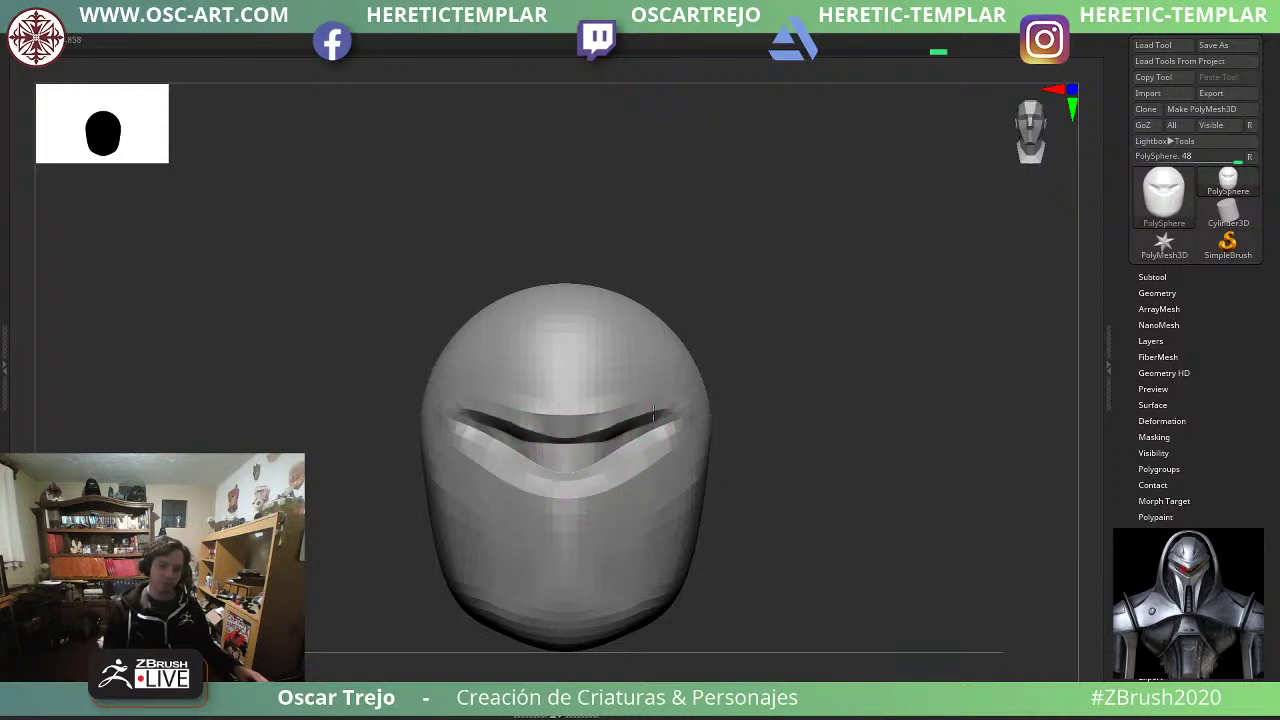
Pull the brow above the visor slit forward in side profile so that it overhangs the eyes.
{"action": "left_click_drag", "start_coordinate": [780, 405], "coordinate": [720, 429]}
{"action": "left_click_drag", "start_coordinate": [842, 408], "coordinate": [680, 425]}
{"action": "key", "text": "s"}
{"action": "left_click_drag", "start_coordinate": [602, 423], "coordinate": [630, 423]}
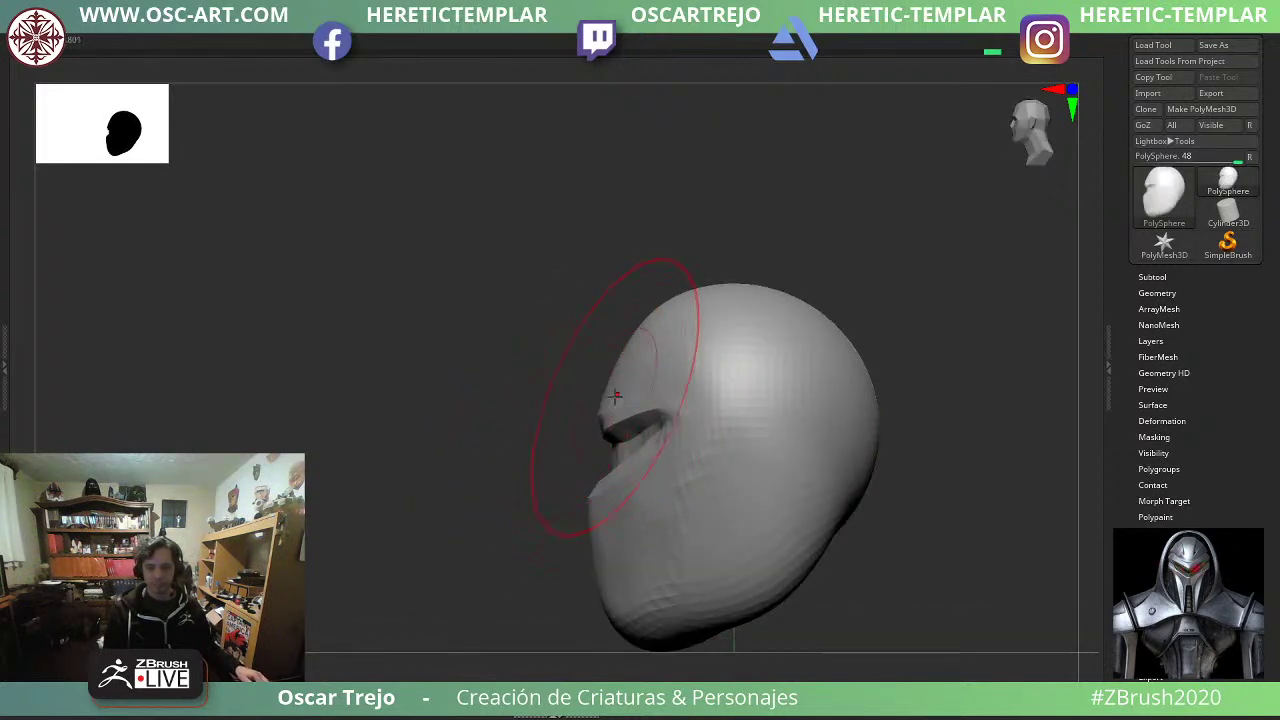
{"action": "left_click_drag", "start_coordinate": [620, 380], "coordinate": [603, 376]}
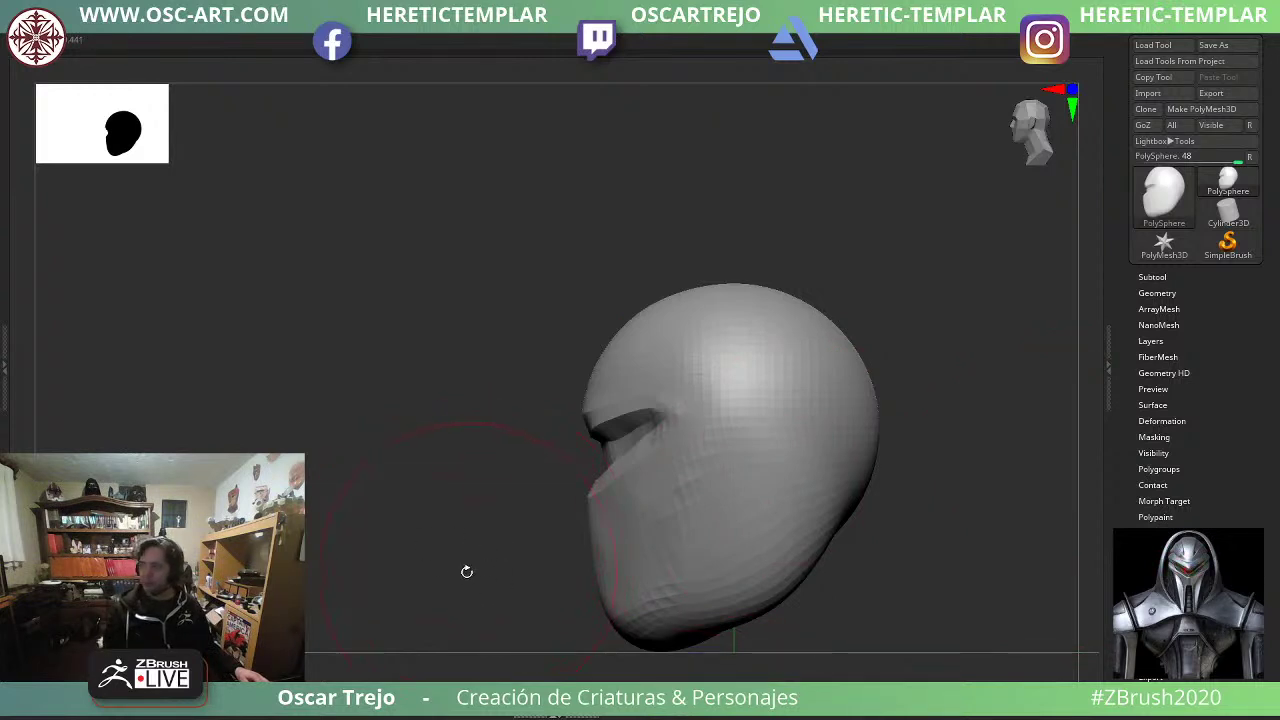
Pull the upper edge of the faceplate below the visor slit slightly forward and up in side profile.
{"action": "left_click_drag", "start_coordinate": [466, 572], "coordinate": [557, 568]}
{"action": "left_click_drag", "start_coordinate": [400, 550], "coordinate": [446, 540], "text": "shift"}
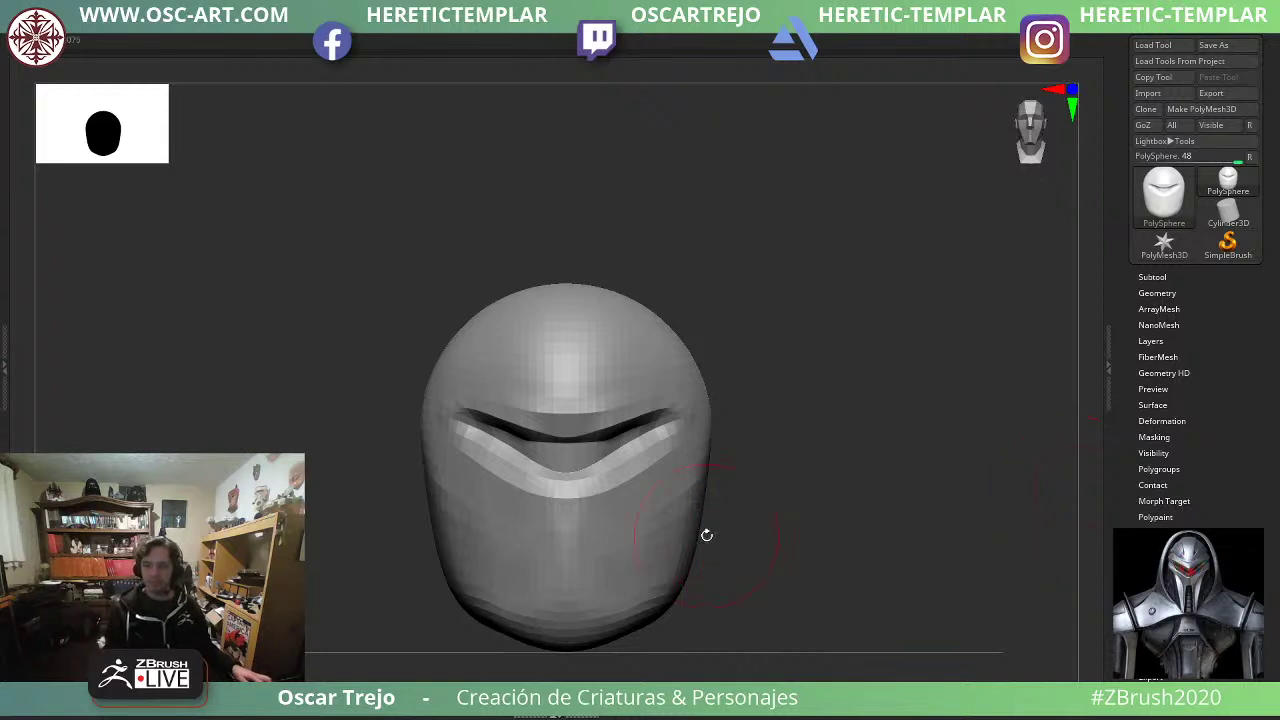
{"action": "left_click_drag", "start_coordinate": [708, 534], "coordinate": [905, 480]}
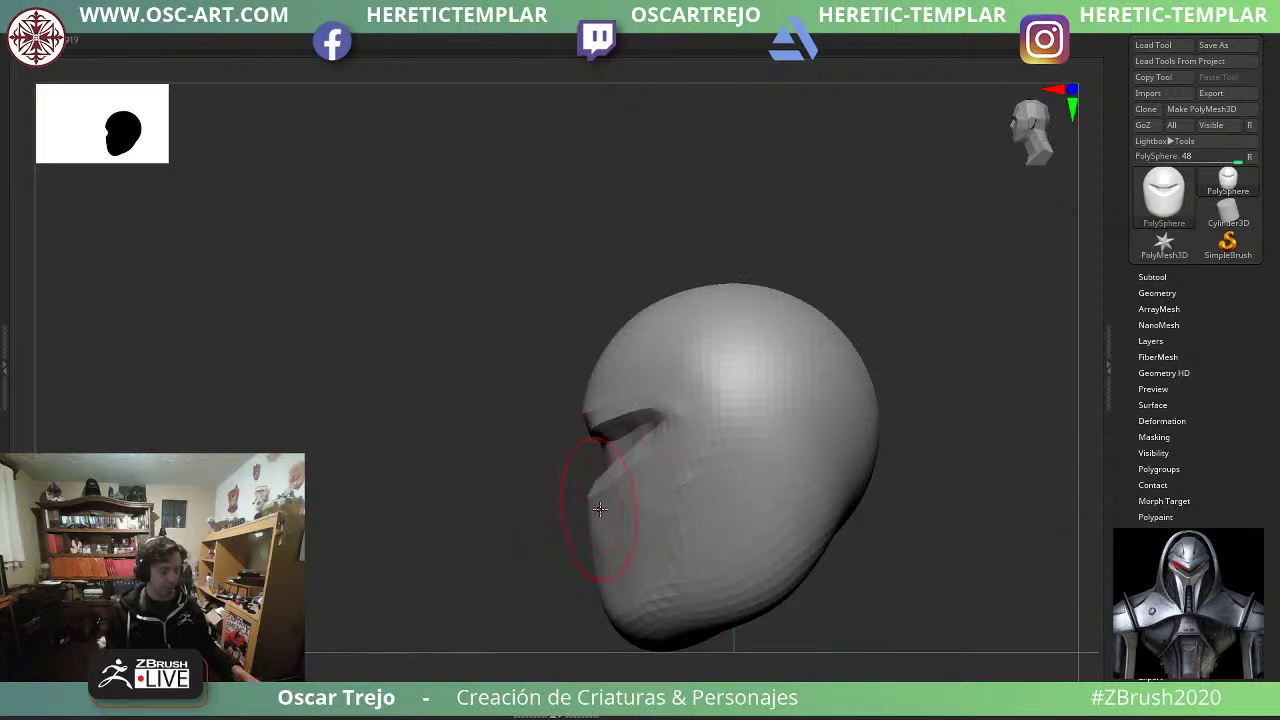
{"action": "key", "text": "s"}
{"action": "mouse_move", "coordinate": [593, 521]}
{"action": "left_mouse_down"}
{"action": "mouse_move", "coordinate": [607, 522]}
{"action": "mouse_move", "coordinate": [599, 514]}
{"action": "left_mouse_up"}
{"action": "key", "text": "s"}
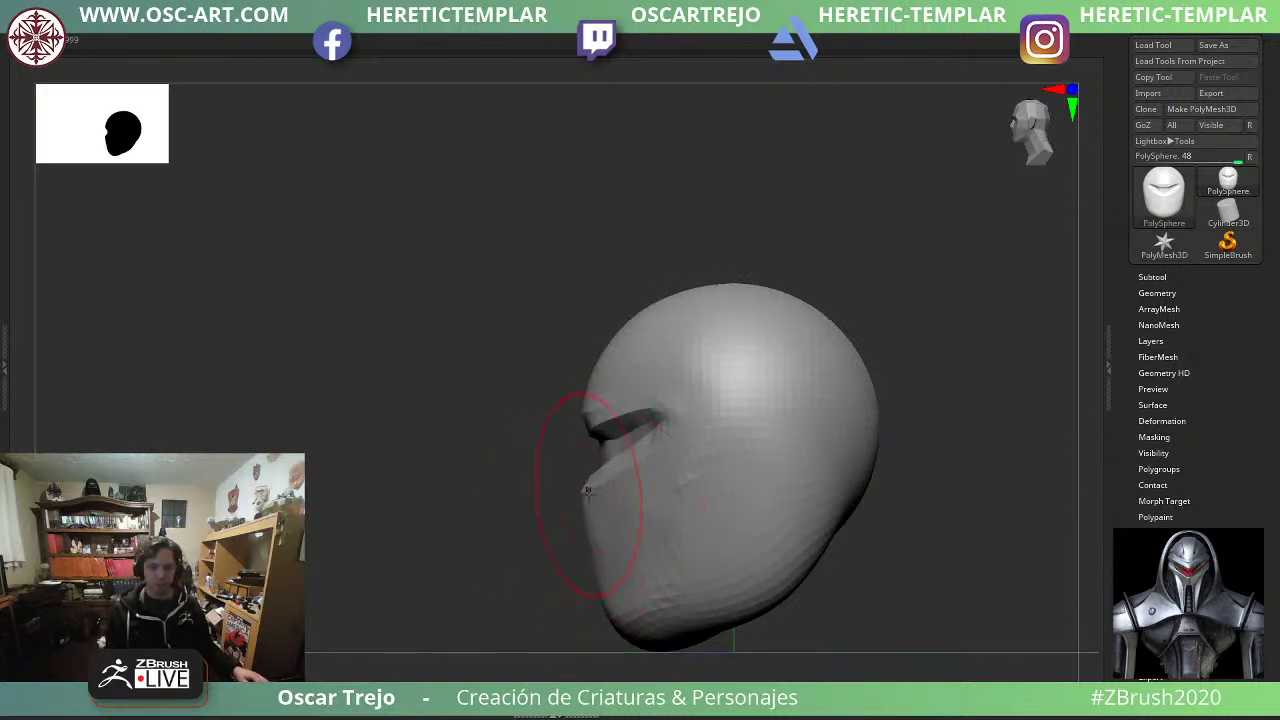
Raise the lower edge of the visor slit at its outer ends with a resized brush.
{"action": "left_click_drag", "start_coordinate": [484, 523], "coordinate": [540, 509]}
{"action": "key", "text": "s"}
{"action": "left_click_drag", "start_coordinate": [670, 441], "coordinate": [669, 420]}
{"action": "key", "text": "s"}
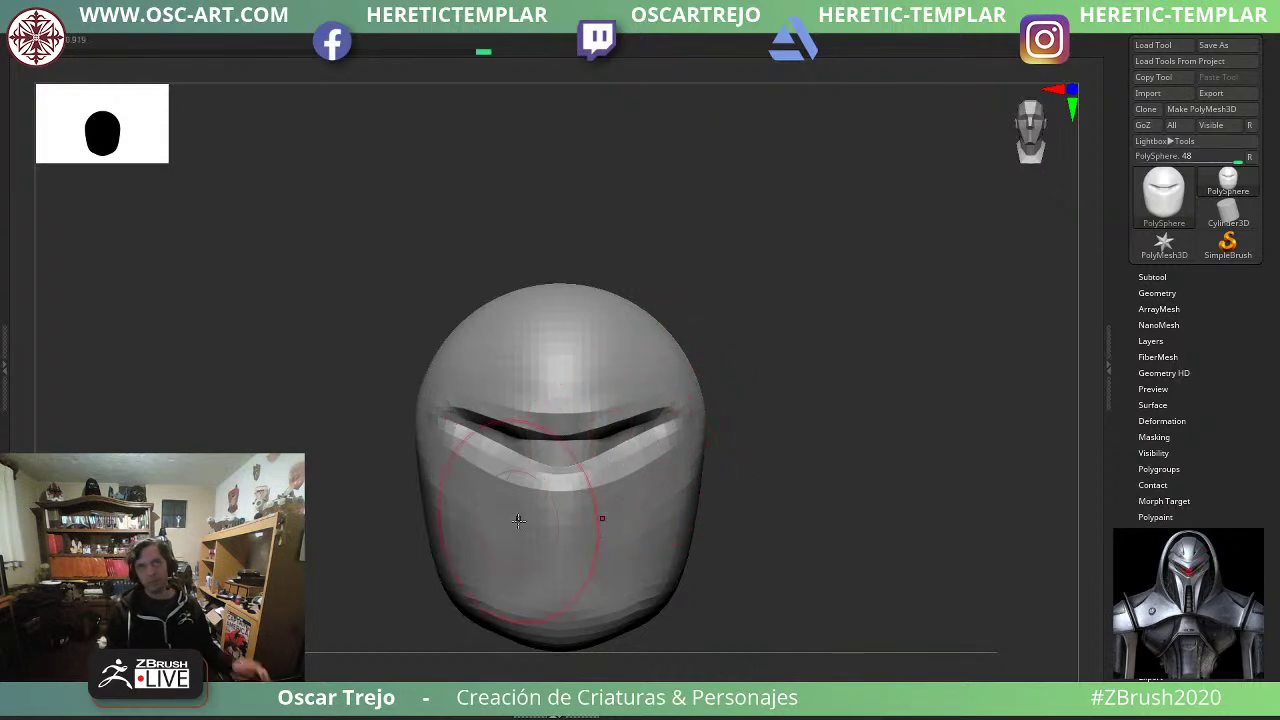
Sharpen the visor slit by stroking along the brow's lower edge from the center to the outer end.
{"action": "left_click_drag", "start_coordinate": [789, 456], "coordinate": [787, 452]}
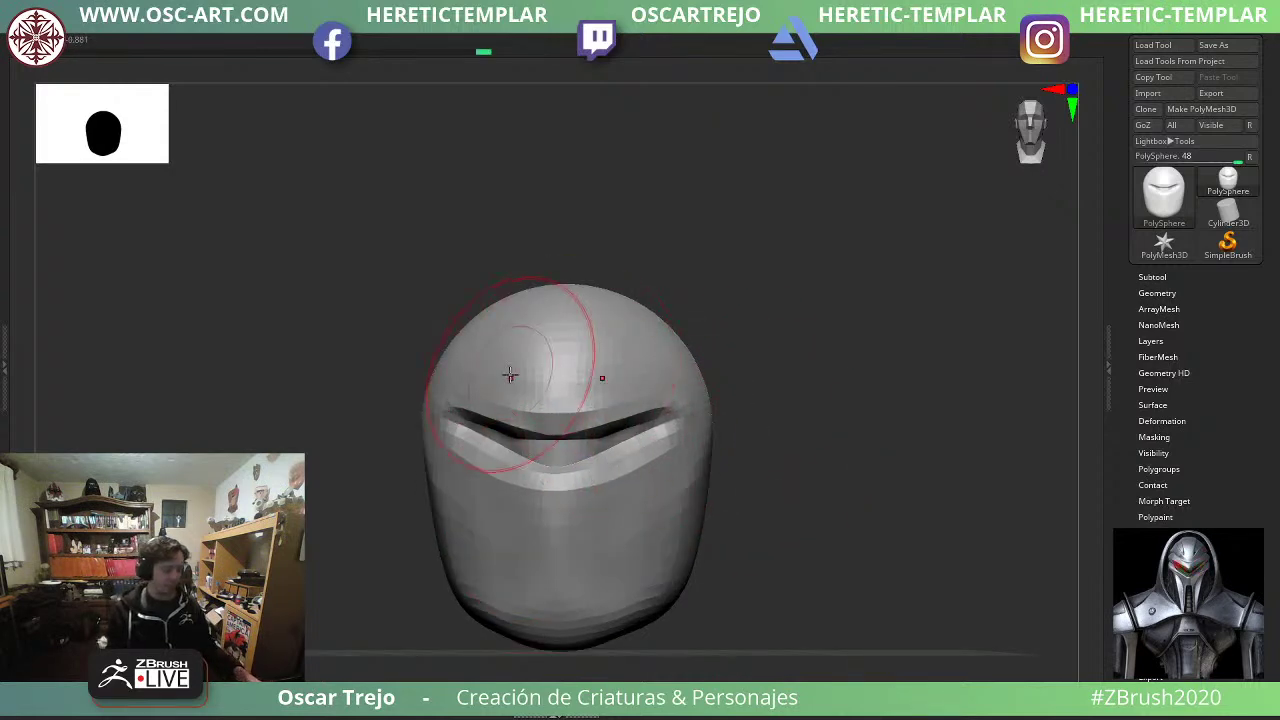
{"action": "key", "text": "["}
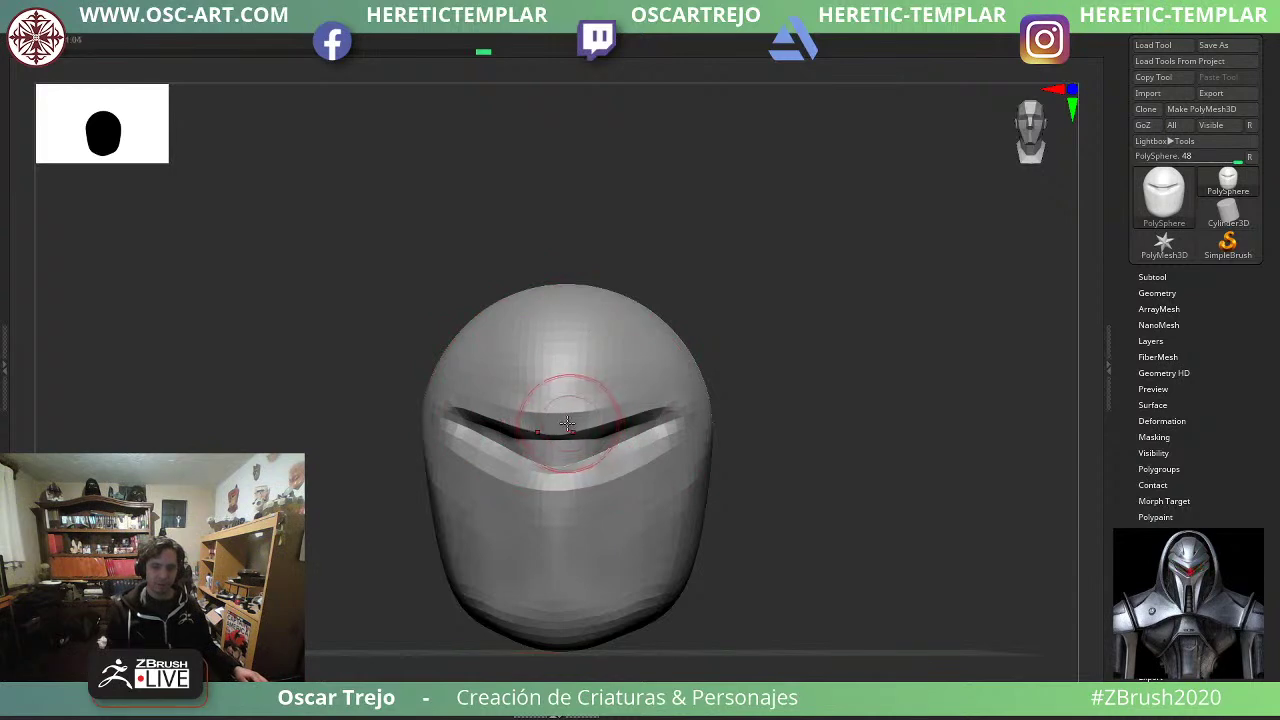
{"action": "left_click_drag", "start_coordinate": [577, 420], "coordinate": [646, 400]}
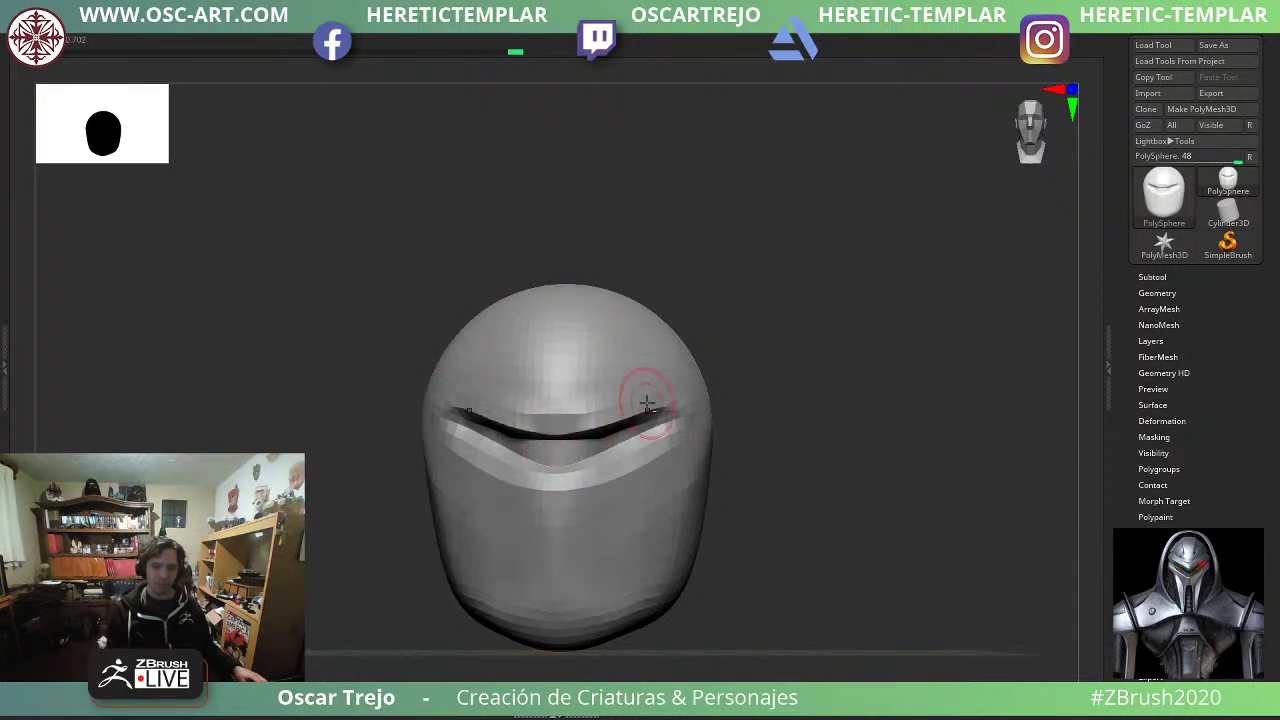
Carve symmetrical recesses into the temples and grooves up both sides of the forehead.
{"action": "key", "text": "]"}
{"action": "mouse_move", "coordinate": [768, 394]}
{"action": "left_mouse_down"}
{"action": "mouse_move", "coordinate": [674, 397]}
{"action": "mouse_move", "coordinate": [680, 366]}
{"action": "mouse_move", "coordinate": [726, 371]}
{"action": "mouse_move", "coordinate": [718, 412]}
{"action": "mouse_move", "coordinate": [829, 377]}
{"action": "mouse_move", "coordinate": [782, 450]}
{"action": "mouse_move", "coordinate": [688, 406]}
{"action": "left_mouse_up"}
{"action": "key", "text": "s"}
{"action": "key", "text": "s"}
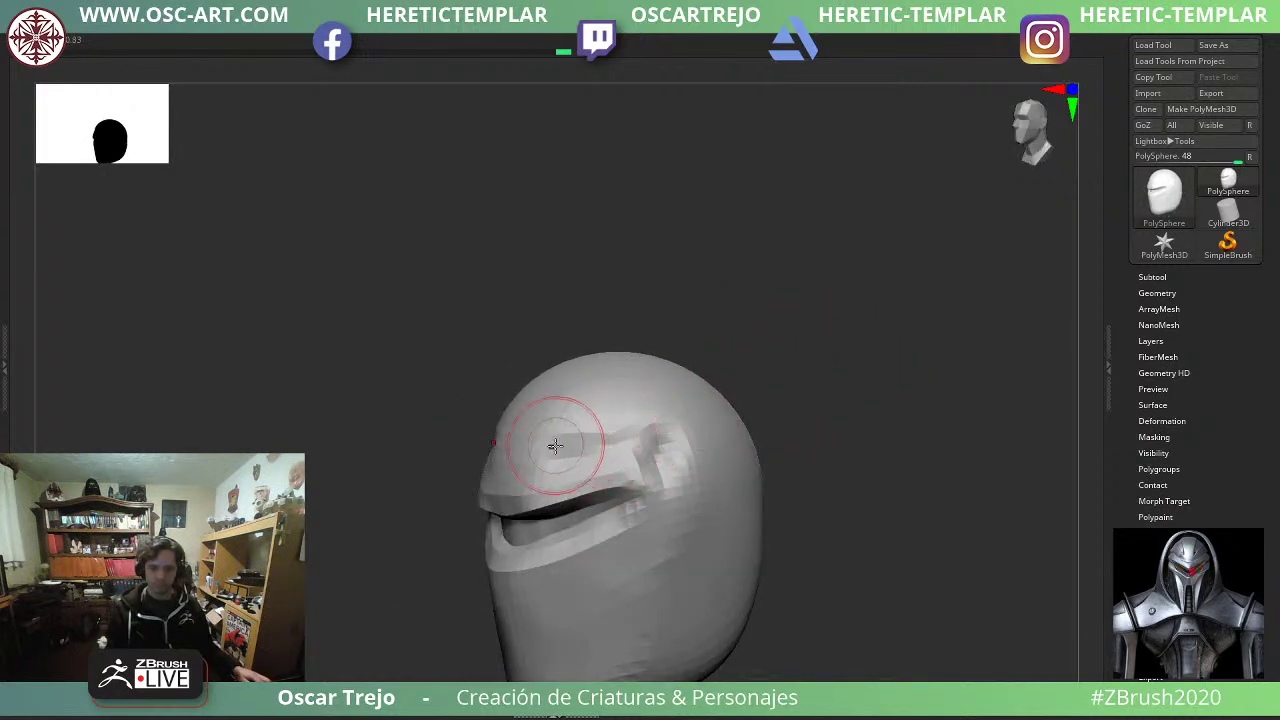
{"action": "left_click_drag", "start_coordinate": [557, 443], "coordinate": [604, 368]}
Carve symmetrical vertical grooves down the lower face to outline a raised central mouthguard beneath the visor.
{"action": "mouse_move", "coordinate": [690, 336]}
{"action": "left_mouse_down", "text": "shift"}
{"action": "mouse_move", "coordinate": [731, 331]}
{"action": "mouse_move", "coordinate": [767, 221]}
{"action": "left_mouse_up", "text": "shift"}
{"action": "mouse_move", "coordinate": [616, 450]}
{"action": "left_mouse_down"}
{"action": "mouse_move", "coordinate": [690, 462]}
{"action": "mouse_move", "coordinate": [543, 466]}
{"action": "mouse_move", "coordinate": [582, 470]}
{"action": "mouse_move", "coordinate": [645, 542]}
{"action": "mouse_move", "coordinate": [634, 548]}
{"action": "left_mouse_up"}
{"action": "mouse_move", "coordinate": [587, 494]}
{"action": "left_mouse_down"}
{"action": "mouse_move", "coordinate": [562, 446]}
{"action": "mouse_move", "coordinate": [605, 578]}
{"action": "left_mouse_up"}
{"action": "left_click_drag", "start_coordinate": [640, 548], "coordinate": [607, 488], "text": "alt"}
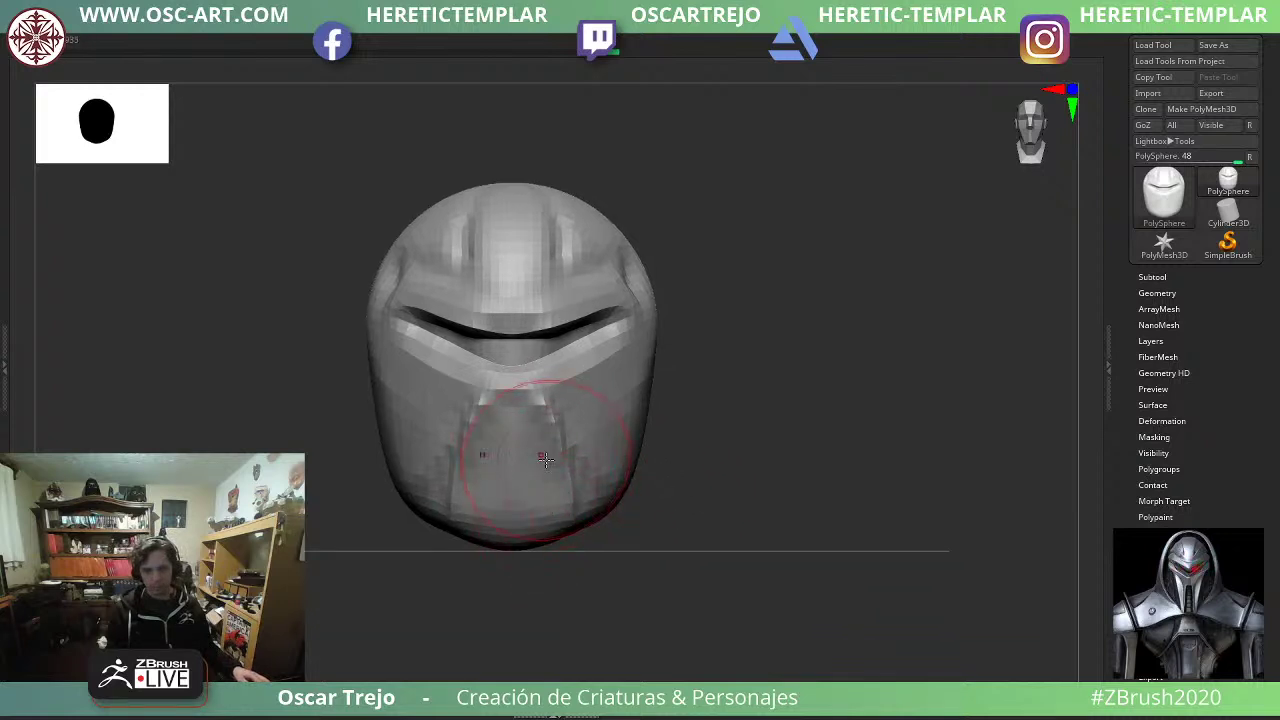
{"action": "mouse_move", "coordinate": [505, 408]}
{"action": "left_mouse_down"}
{"action": "mouse_move", "coordinate": [487, 539]}
{"action": "mouse_move", "coordinate": [571, 542]}
{"action": "mouse_move", "coordinate": [614, 510]}
{"action": "mouse_move", "coordinate": [609, 478]}
{"action": "left_mouse_up"}
Refine the front of the forehead and brow from the side profile.
{"action": "left_click_drag", "start_coordinate": [691, 337], "coordinate": [692, 433], "text": "alt"}
{"action": "left_click_drag", "start_coordinate": [806, 368], "coordinate": [655, 366], "text": "shift"}
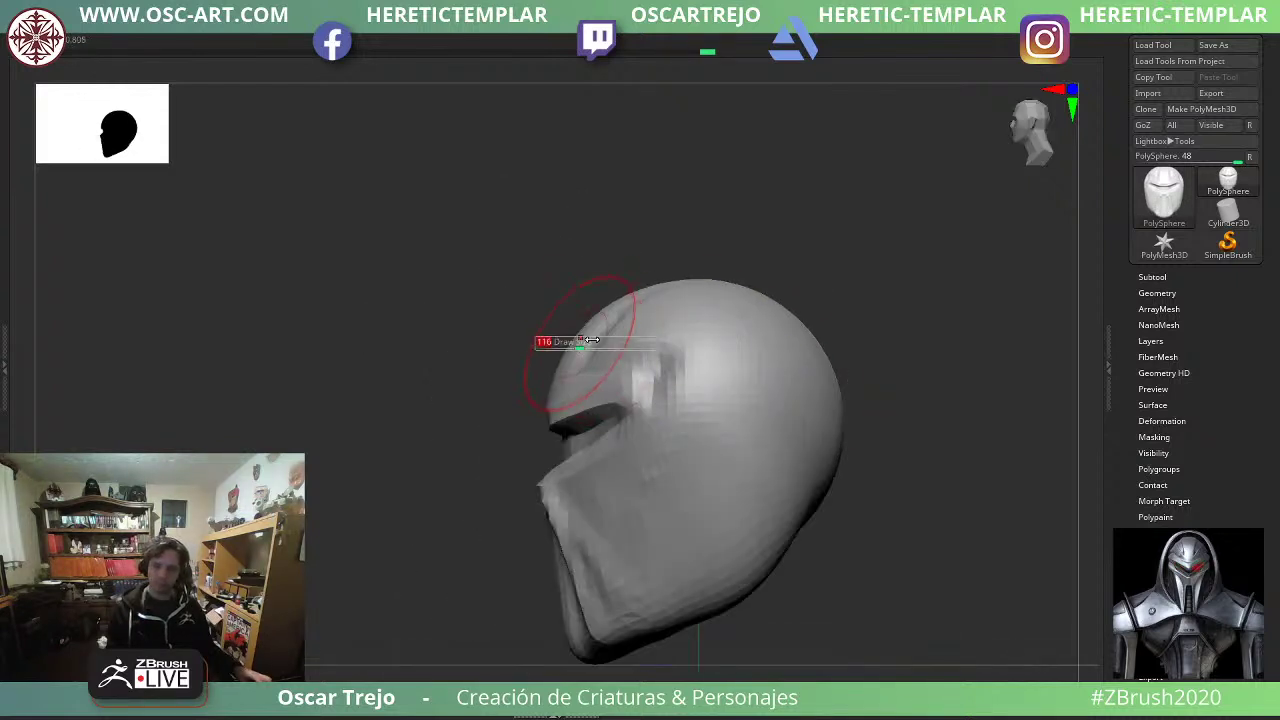
{"action": "left_click_drag", "start_coordinate": [490, 364], "coordinate": [523, 365]}
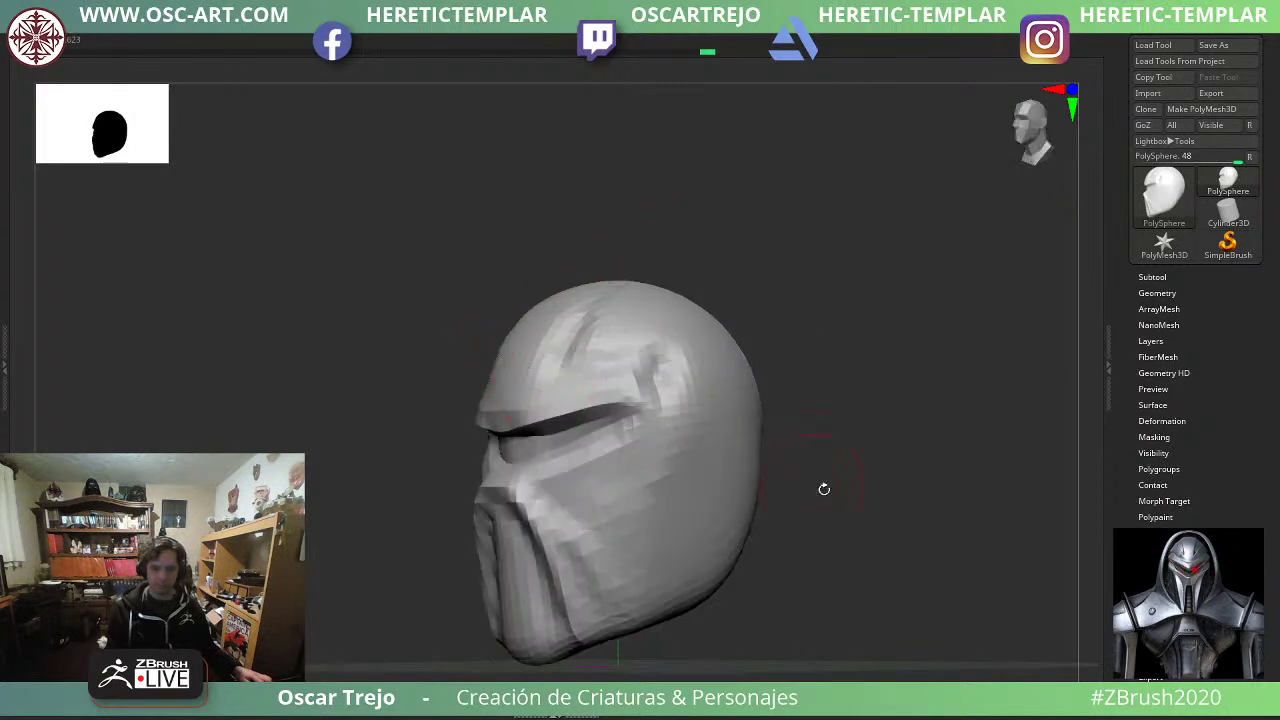
{"action": "left_click_drag", "start_coordinate": [823, 486], "coordinate": [782, 532], "text": "shift"}
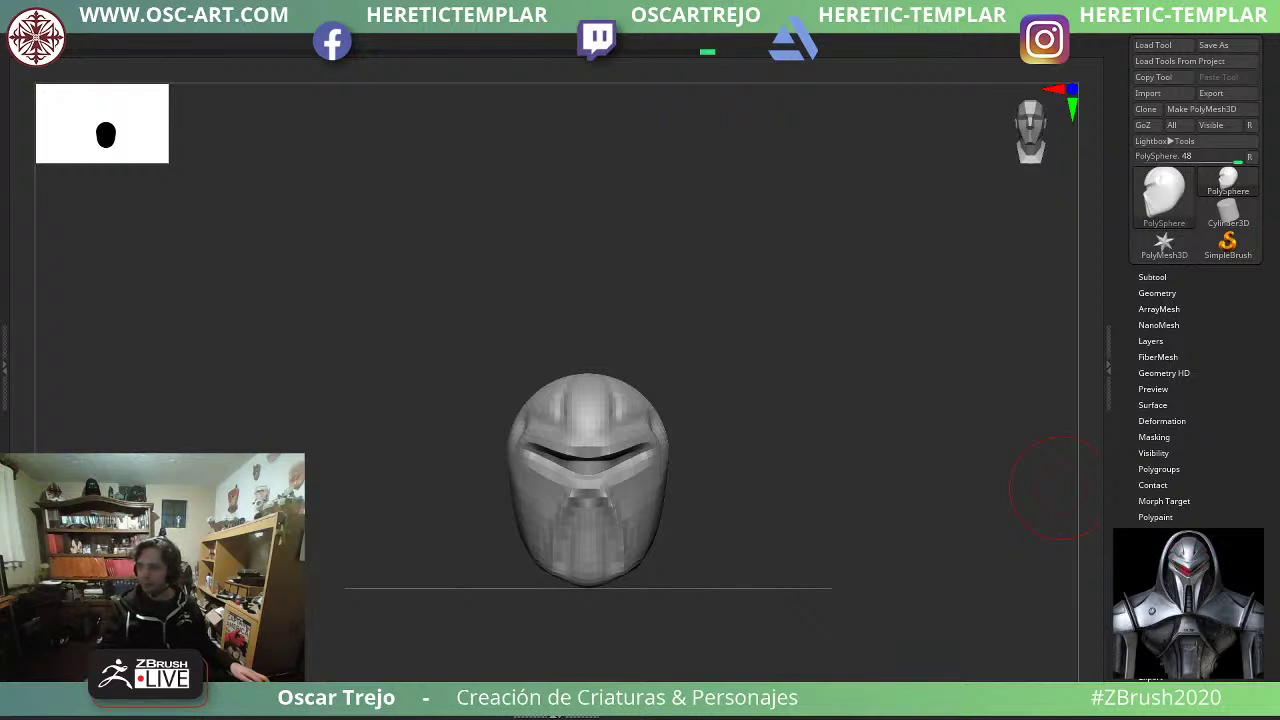
Apply the Remesh By Dynamesh deformer to the helmet, with the full interface shown.
{"action": "mouse_move", "coordinate": [754, 500]}
{"action": "left_mouse_down", "text": "alt"}
{"action": "mouse_move", "coordinate": [743, 434]}
{"action": "mouse_move", "coordinate": [736, 520]}
{"action": "mouse_move", "coordinate": [706, 412]}
{"action": "left_mouse_up", "text": "alt"}
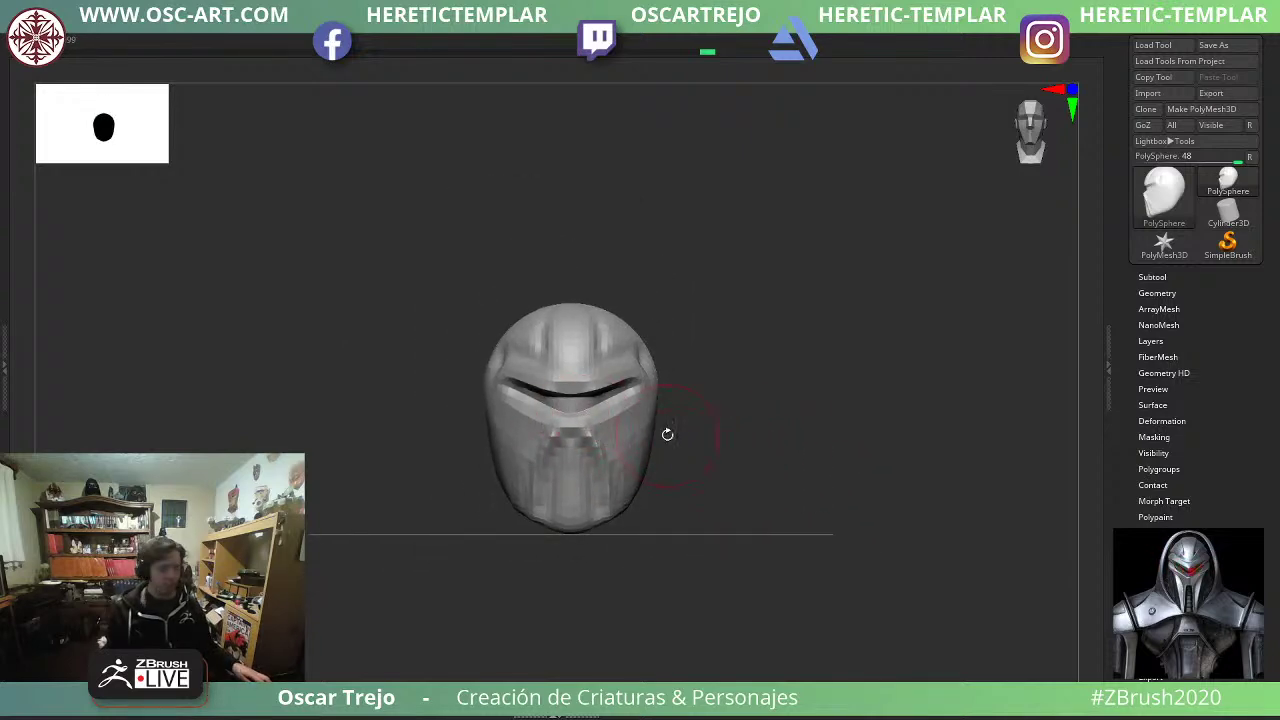
{"action": "key", "text": "w"}
{"action": "left_click", "coordinate": [525, 283]}
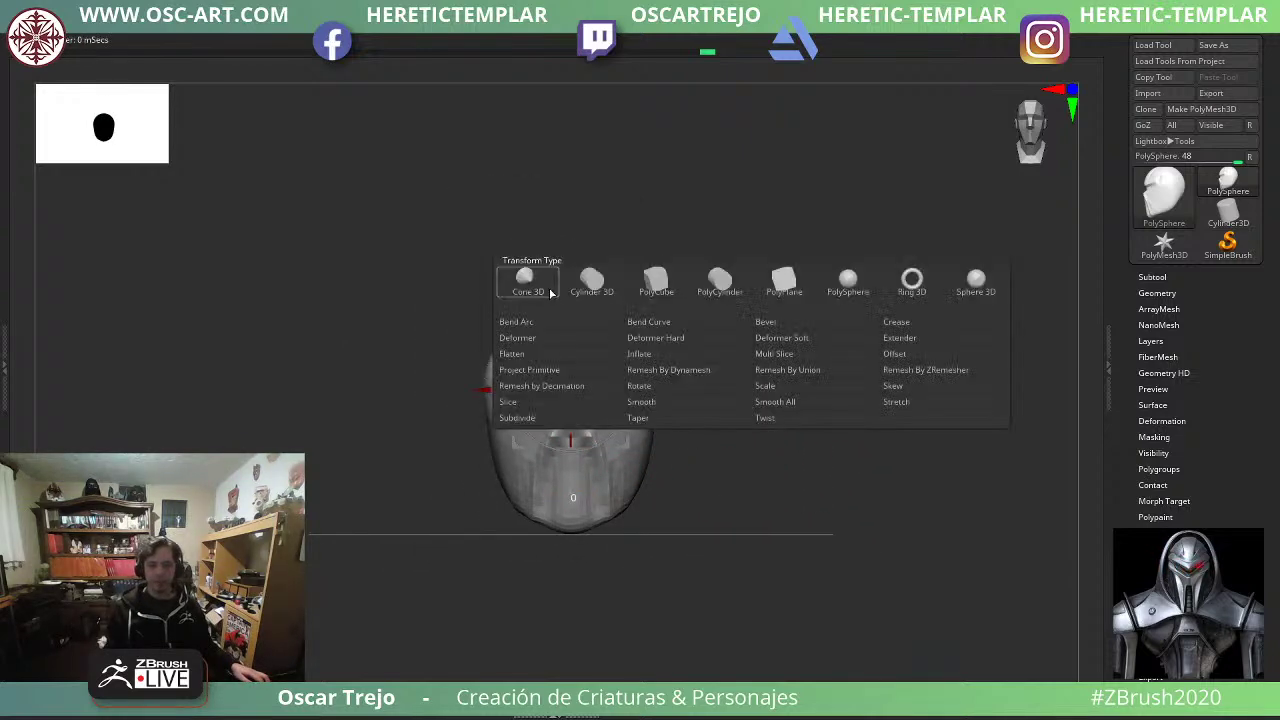
{"action": "key", "text": "Tab"}
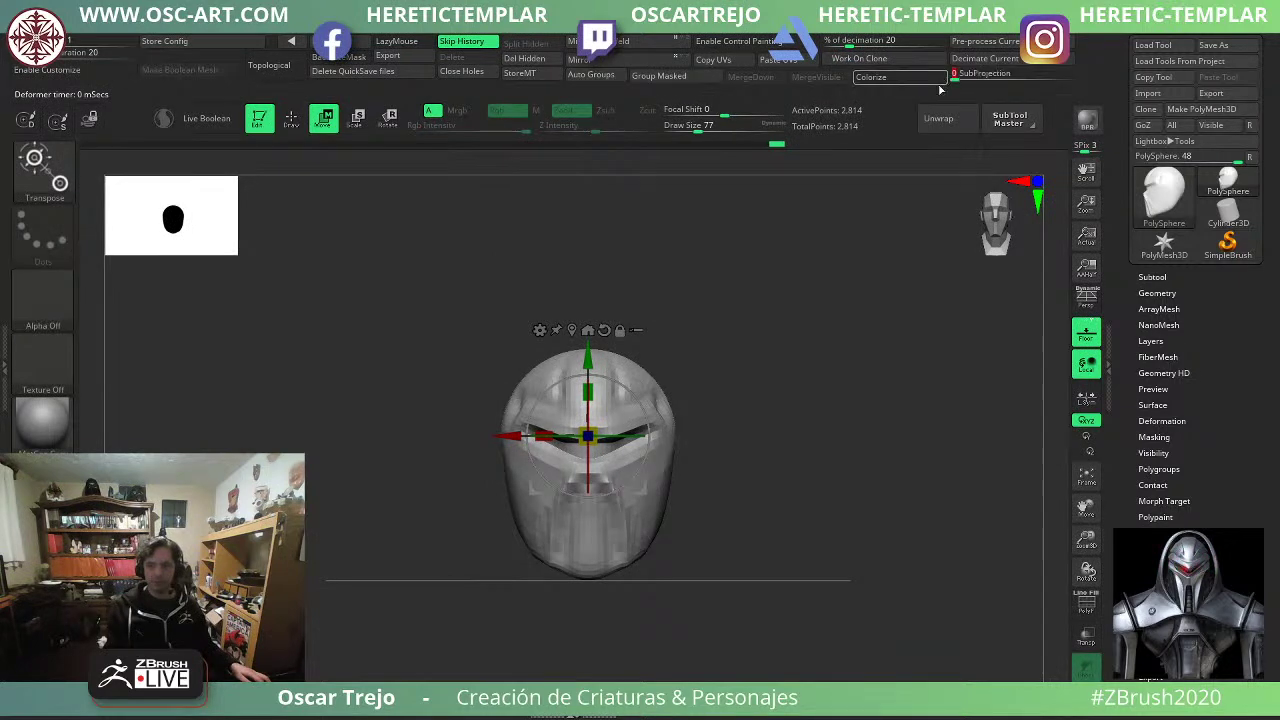
{"action": "left_click", "coordinate": [540, 330]}
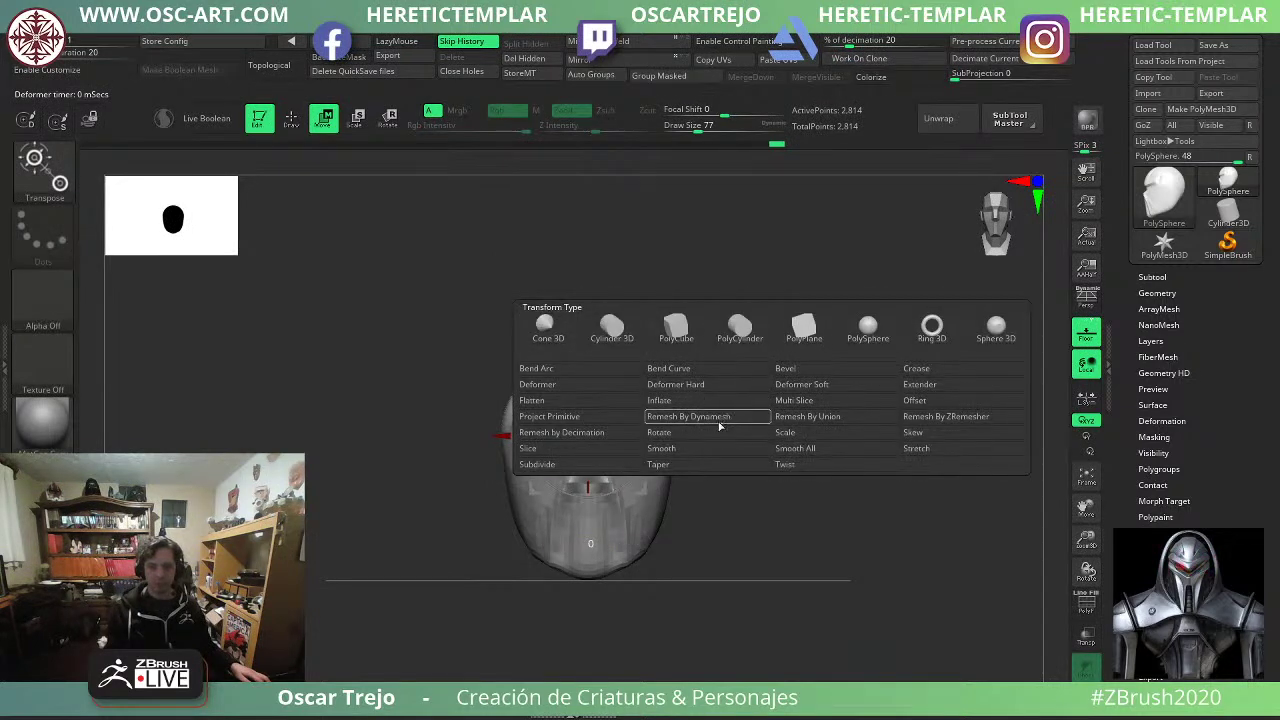
{"action": "left_click", "coordinate": [719, 426]}
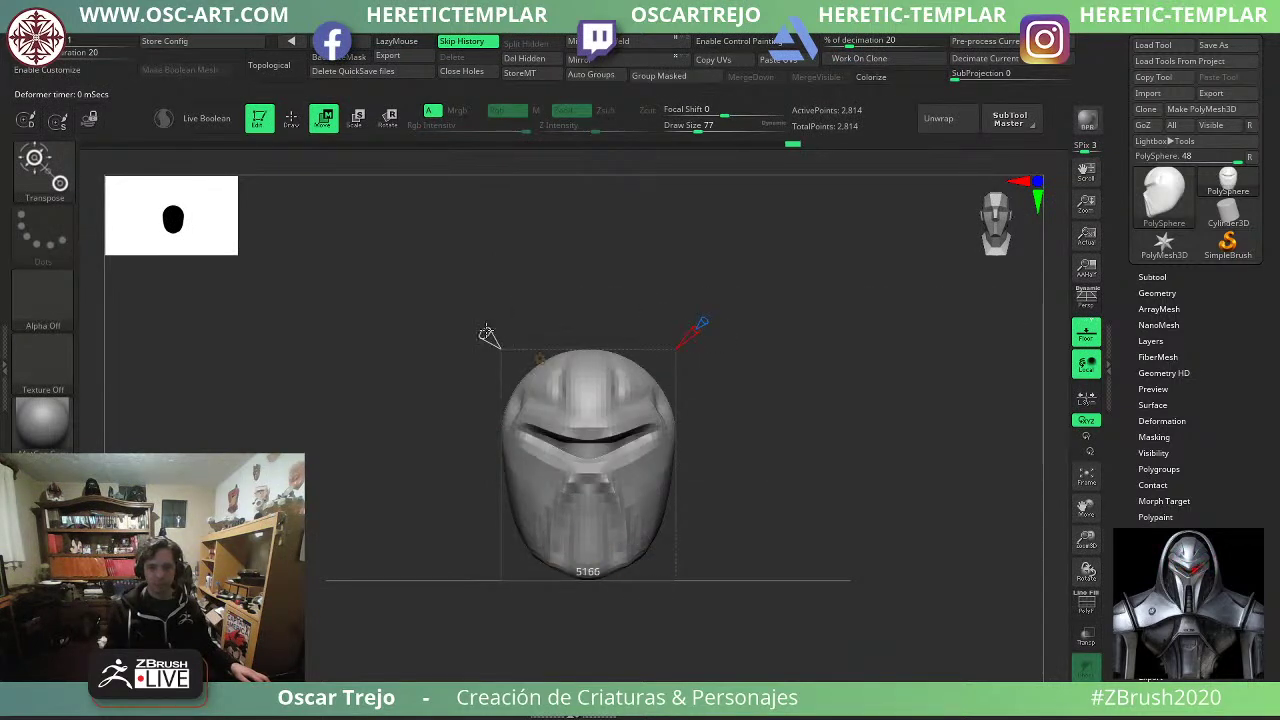
Raise the DynaMesh resolution to about 29,100 points, checking the mesh density with the polygon wireframe.
{"action": "left_click_drag", "start_coordinate": [486, 332], "coordinate": [448, 306]}
{"action": "key", "text": "shift+f"}
{"action": "key", "text": "shift+f"}
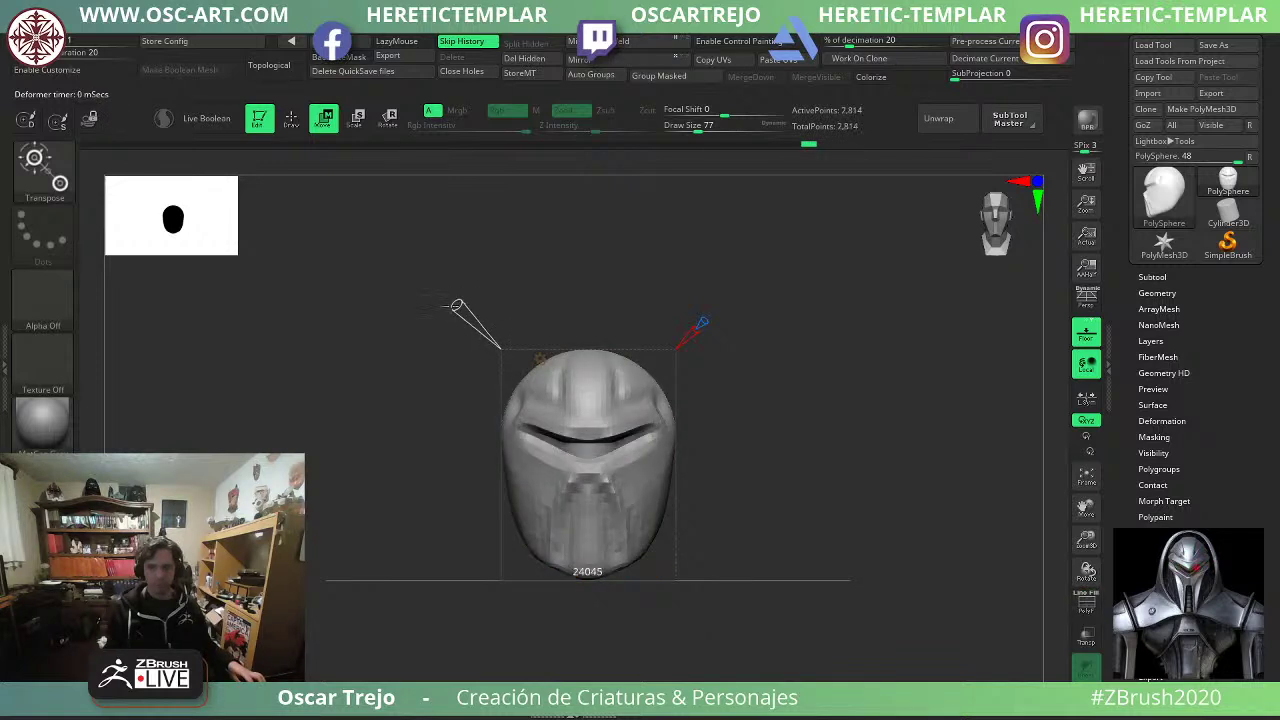
{"action": "key", "text": "shift+f"}
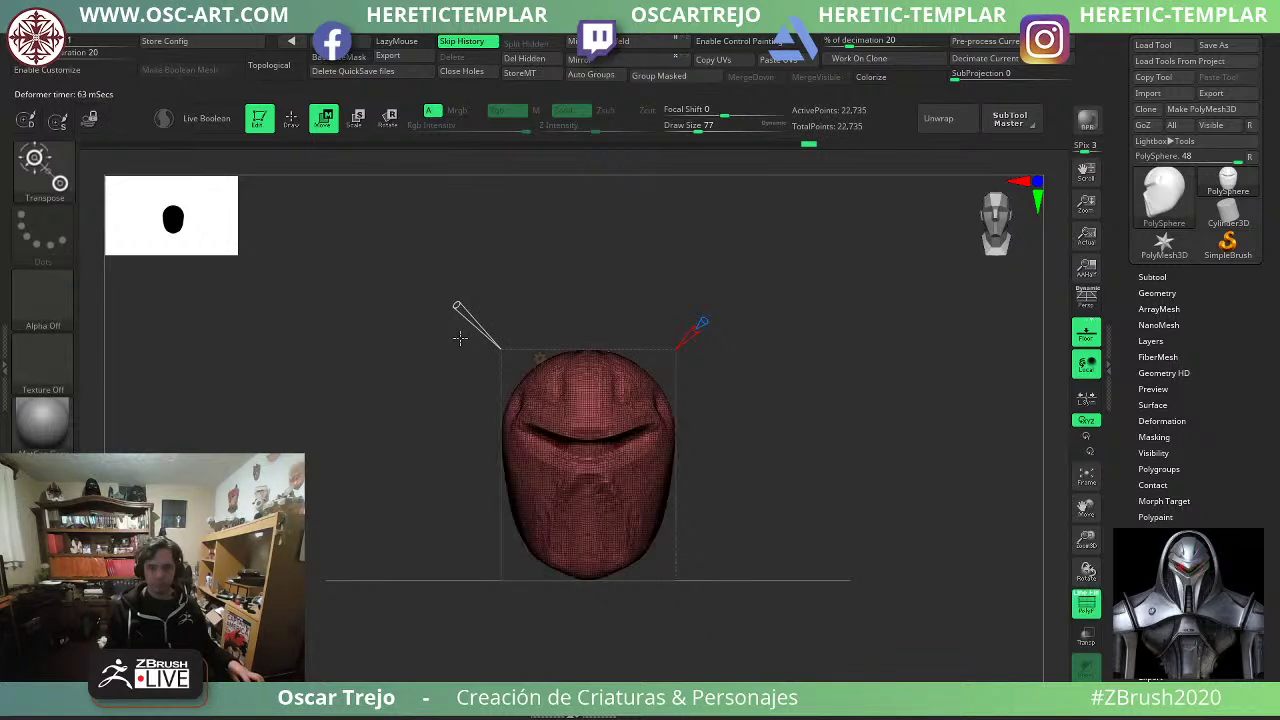
{"action": "key", "text": "shift+f"}
{"action": "left_click_drag", "start_coordinate": [458, 309], "coordinate": [454, 304]}
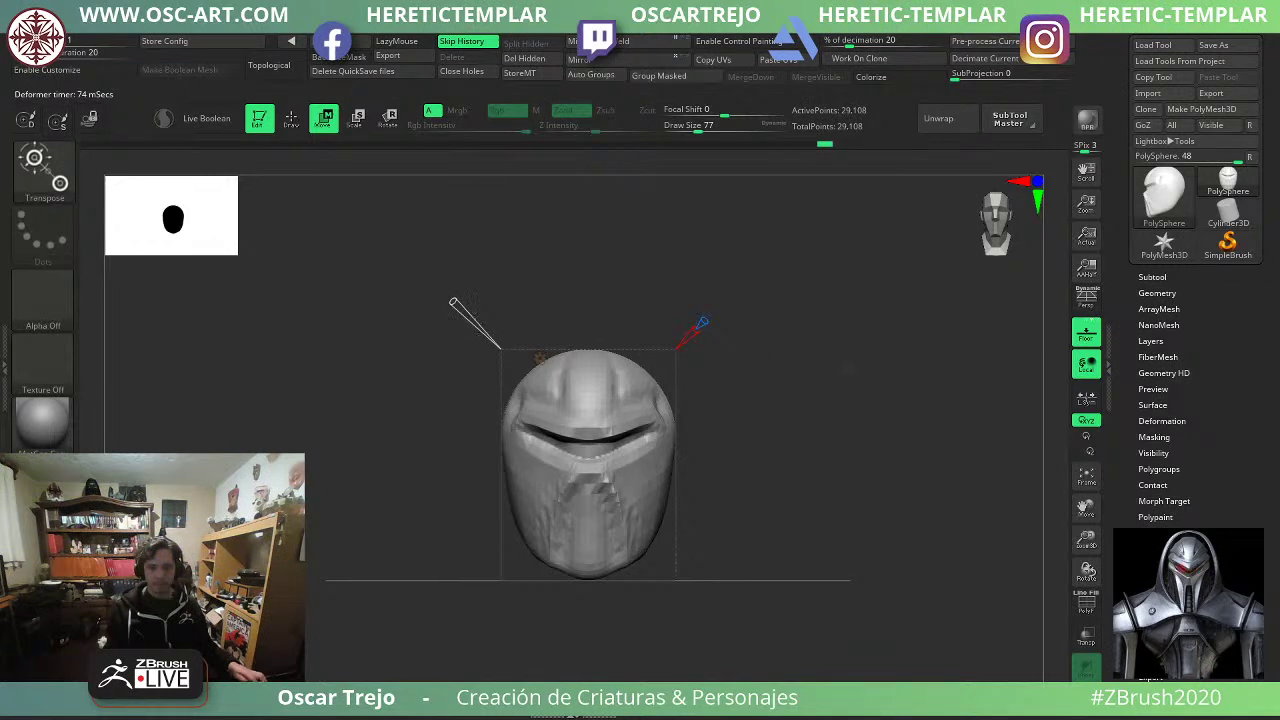
Accept the Dynamesh remesh on the helmet, return to sculpting, and mirror and weld the mesh.
{"action": "left_click_drag", "start_coordinate": [848, 368], "coordinate": [800, 390], "text": "alt"}
{"action": "left_click", "coordinate": [492, 307]}
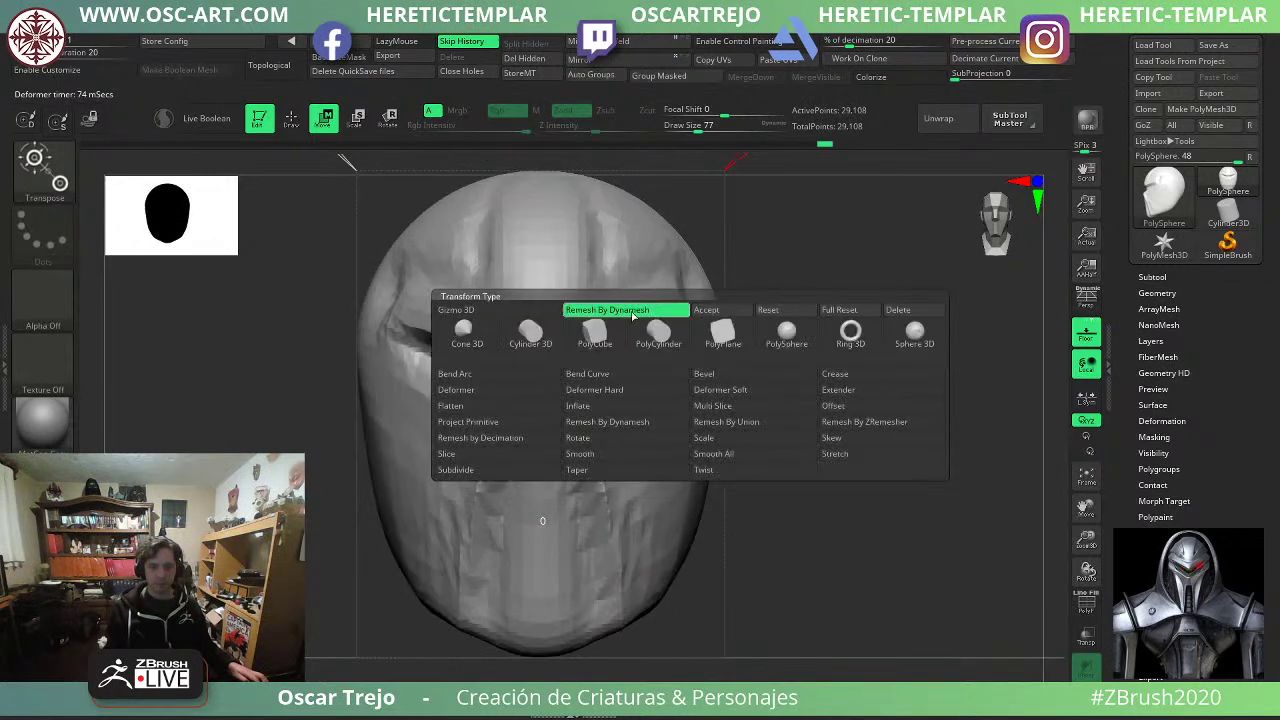
{"action": "left_click", "coordinate": [701, 311]}
{"action": "key", "text": "q"}
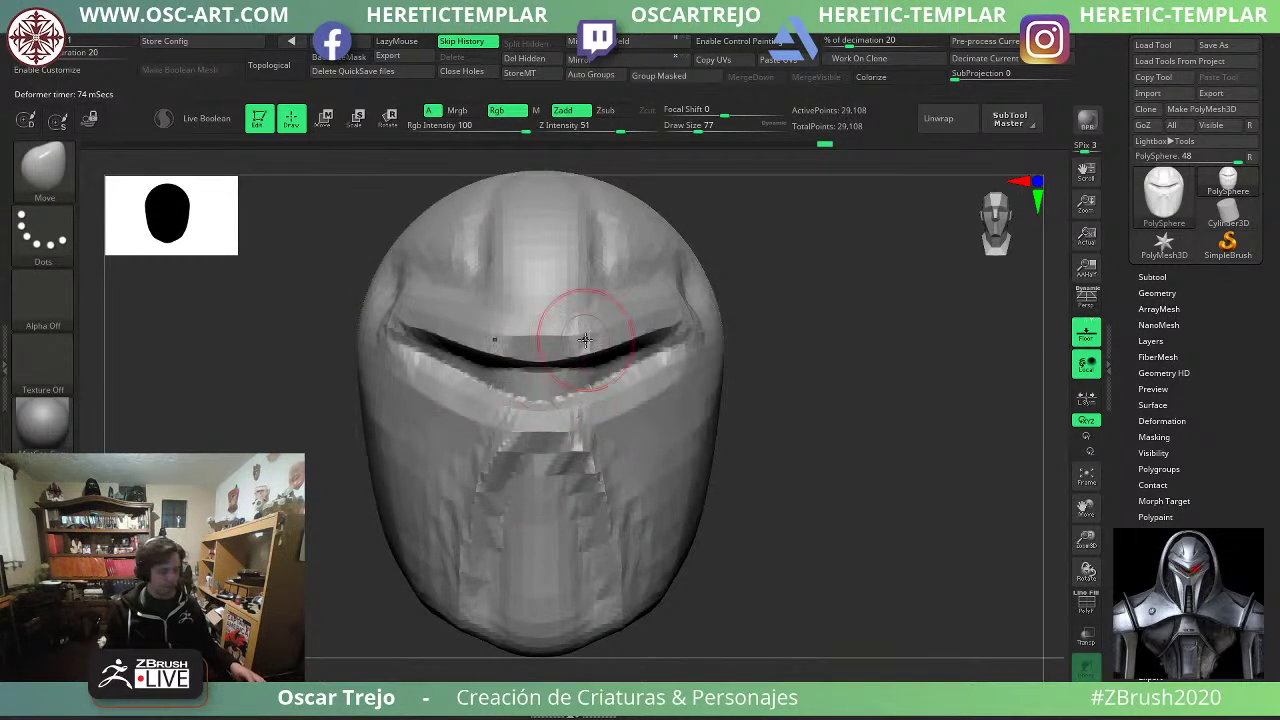
{"action": "left_click", "coordinate": [637, 42]}
Carve a symmetrical crease with DamStandard along the visor's lower rim, from the nose bridge to the outer corners.
{"action": "key", "text": "b"}
{"action": "key", "text": "d"}
{"action": "key", "text": "s"}
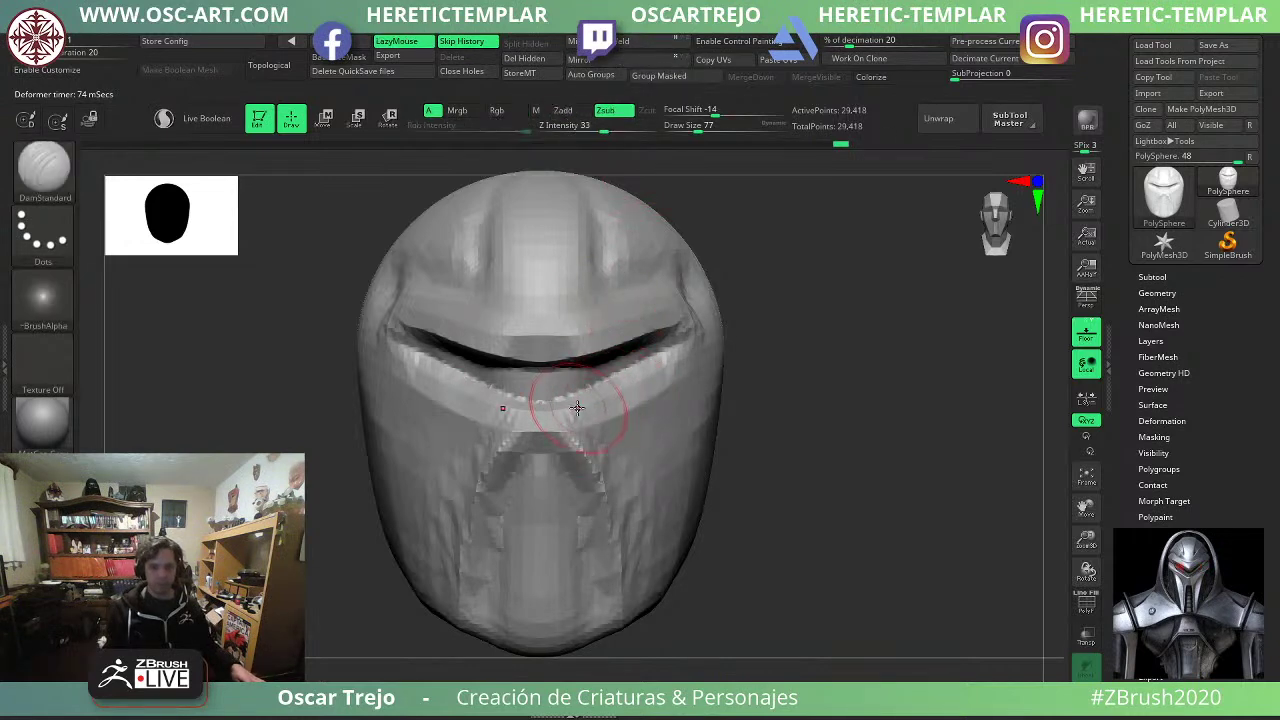
{"action": "key", "text": "s"}
{"action": "mouse_move", "coordinate": [563, 420]}
{"action": "left_mouse_down"}
{"action": "mouse_move", "coordinate": [576, 407]}
{"action": "mouse_move", "coordinate": [560, 397]}
{"action": "mouse_move", "coordinate": [678, 348]}
{"action": "left_mouse_up"}
{"action": "key", "text": "s"}
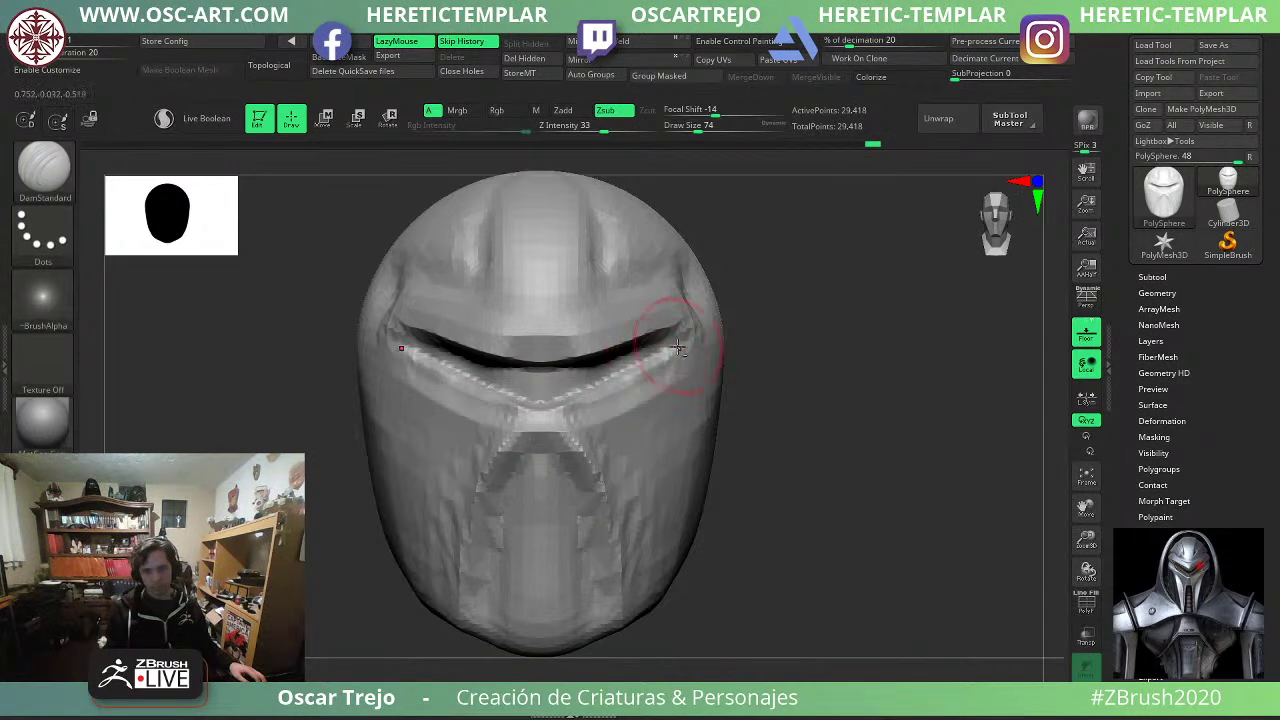
Deepen the visor slit toward its outer corner with a smaller DamStandard brush from a three-quarter view.
{"action": "mouse_move", "coordinate": [892, 350]}
{"action": "left_mouse_down"}
{"action": "mouse_move", "coordinate": [665, 341]}
{"action": "mouse_move", "coordinate": [697, 335]}
{"action": "left_mouse_up"}
{"action": "key", "text": "s"}
{"action": "key", "text": "s"}
{"action": "left_click_drag", "start_coordinate": [408, 396], "coordinate": [486, 388]}
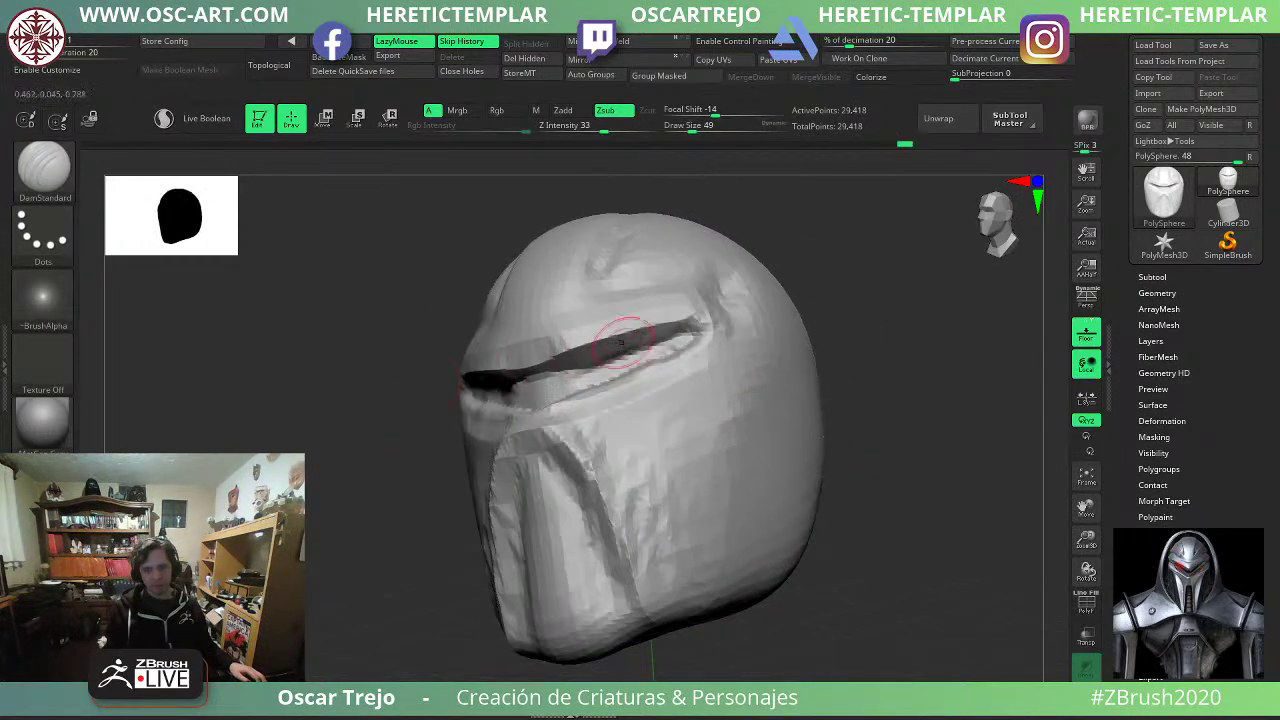
{"action": "left_click_drag", "start_coordinate": [562, 370], "coordinate": [681, 330]}
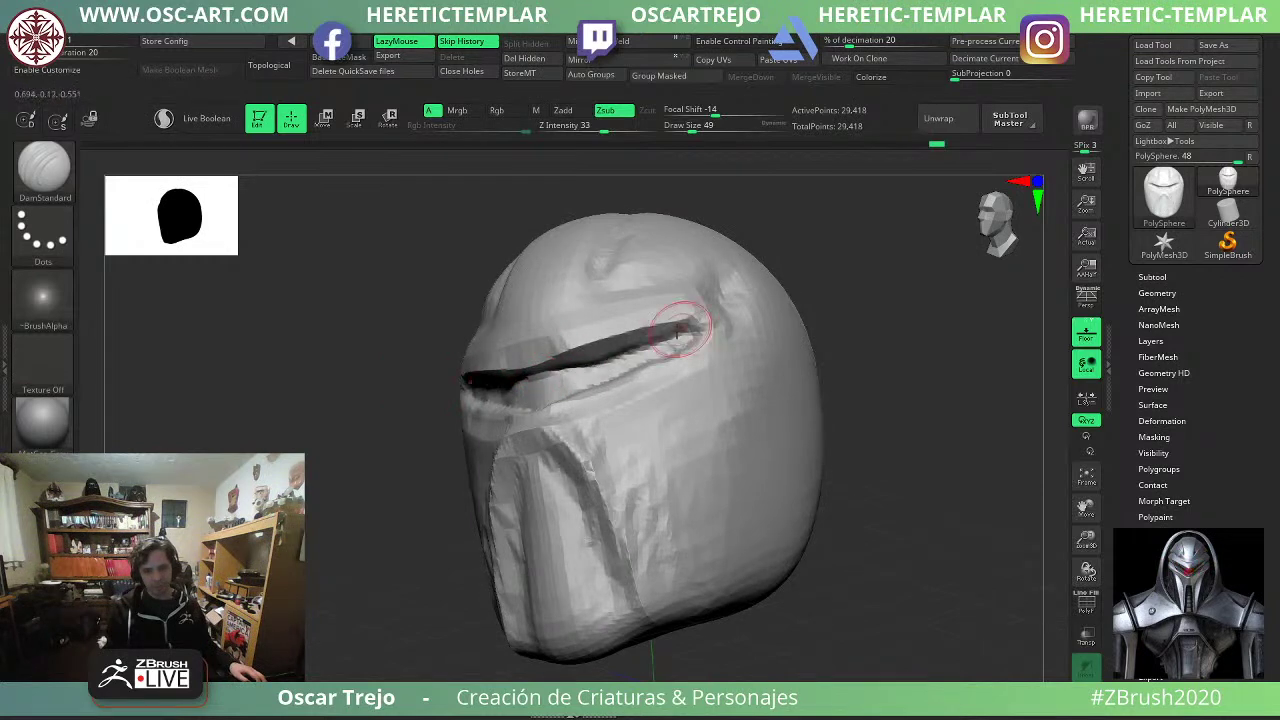
{"action": "left_click_drag", "start_coordinate": [850, 303], "coordinate": [896, 308], "text": "shift"}
Nudge the visor's lower rim slightly downward with the Move brush.
{"action": "key", "text": "b"}
{"action": "key", "text": "m"}
{"action": "key", "text": "v"}
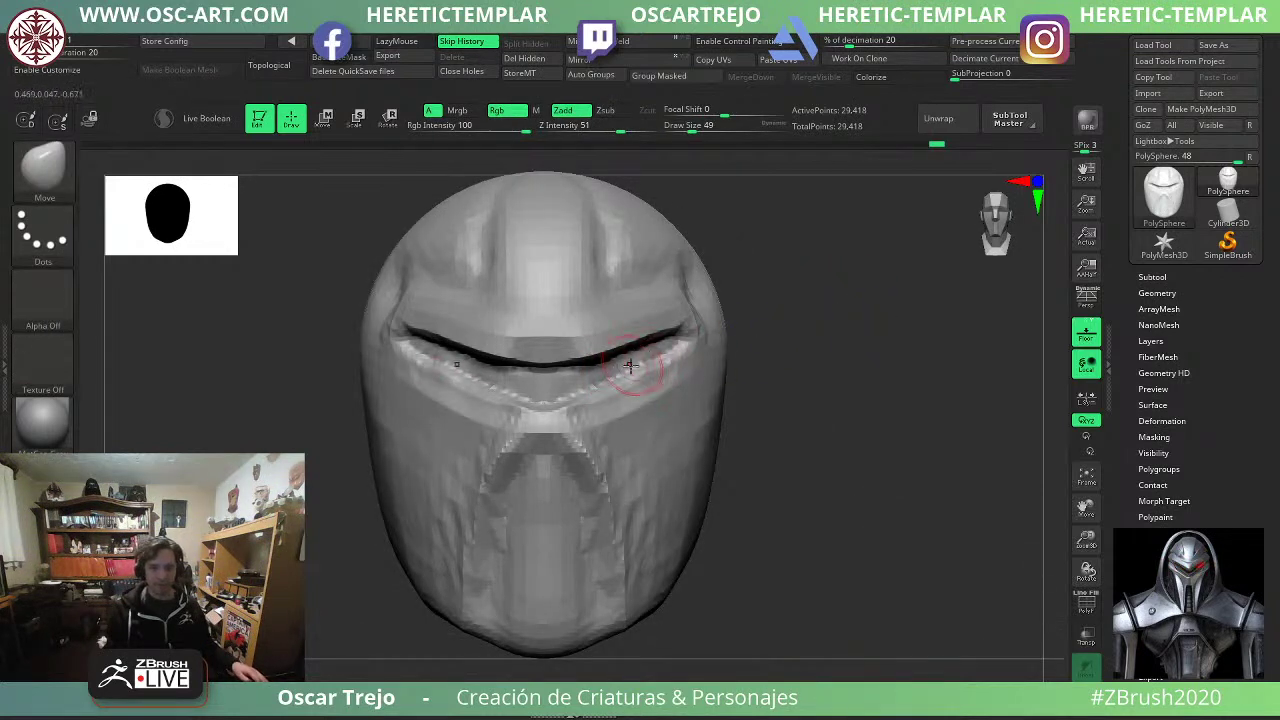
{"action": "left_click_drag", "start_coordinate": [631, 366], "coordinate": [628, 375]}
{"action": "key", "text": "bracketright"}
{"action": "left_click_drag", "start_coordinate": [850, 375], "coordinate": [740, 390]}
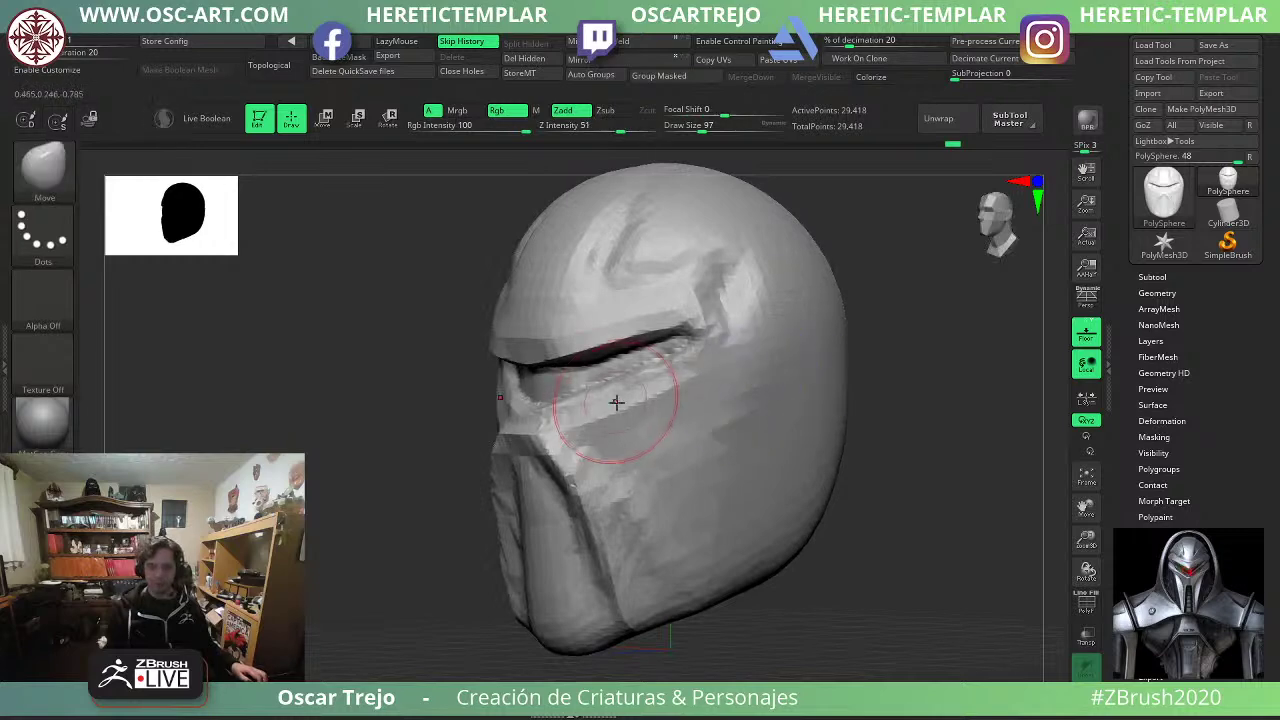
{"action": "key", "text": "bracketleft"}
{"action": "left_click_drag", "start_coordinate": [470, 434], "coordinate": [572, 435]}
Adjust the shape of the visor slit toward its outer corners with the Move brush.
{"action": "left_click_drag", "start_coordinate": [878, 426], "coordinate": [765, 428]}
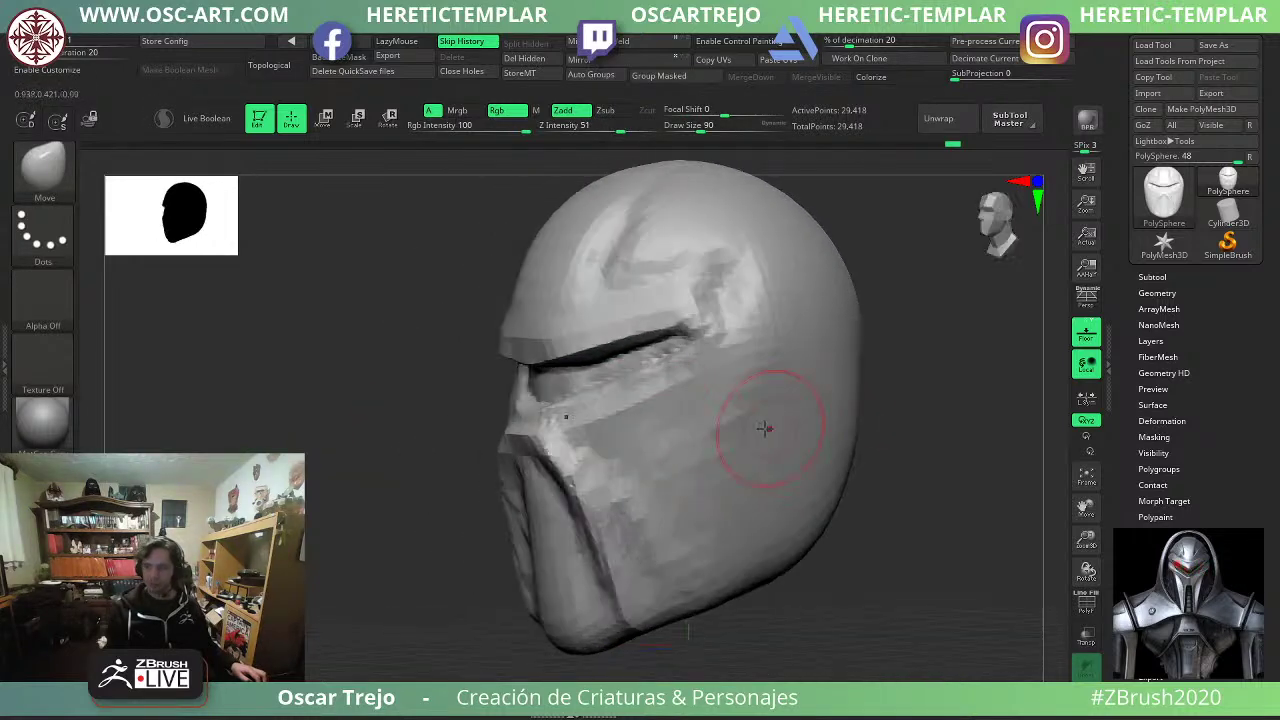
{"action": "right_click_drag", "start_coordinate": [764, 428], "coordinate": [434, 471]}
{"action": "key", "text": "s"}
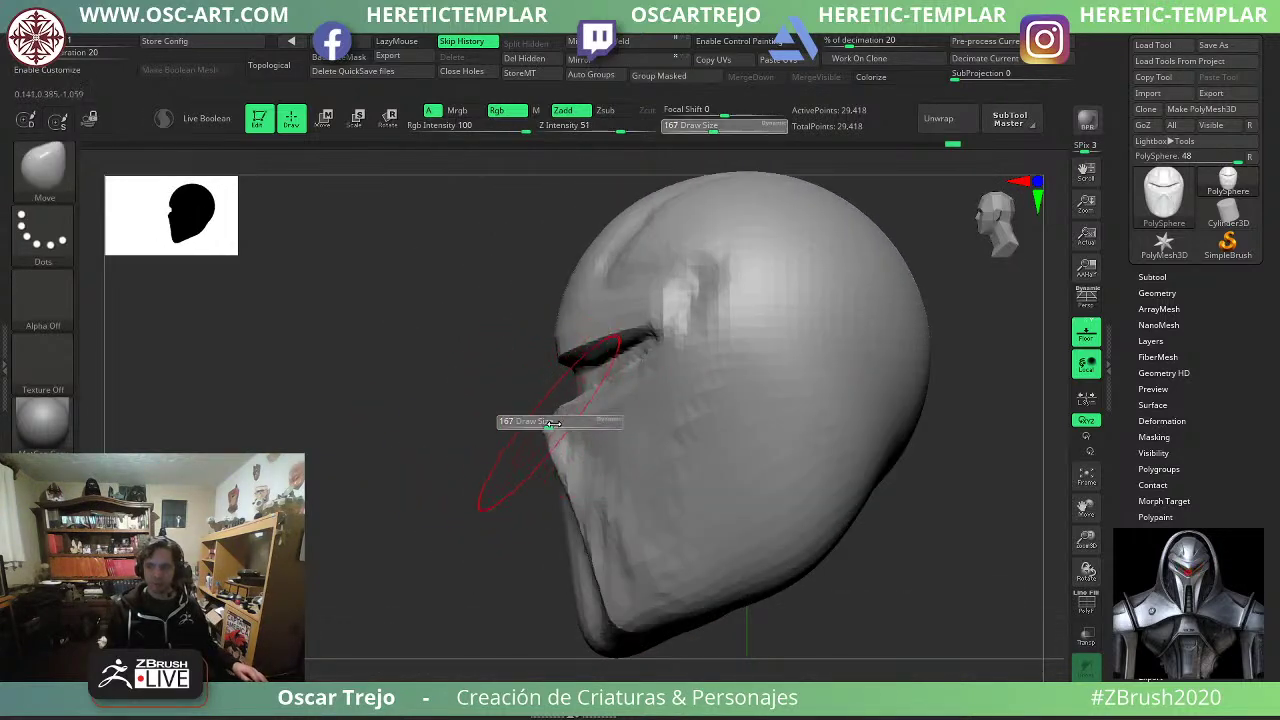
{"action": "left_click_drag", "start_coordinate": [410, 405], "coordinate": [472, 394], "text": "shift"}
{"action": "key", "text": "s"}
{"action": "mouse_move", "coordinate": [593, 371]}
{"action": "left_mouse_down"}
{"action": "mouse_move", "coordinate": [532, 372]}
{"action": "mouse_move", "coordinate": [681, 321]}
{"action": "left_mouse_up"}
{"action": "key", "text": "s"}
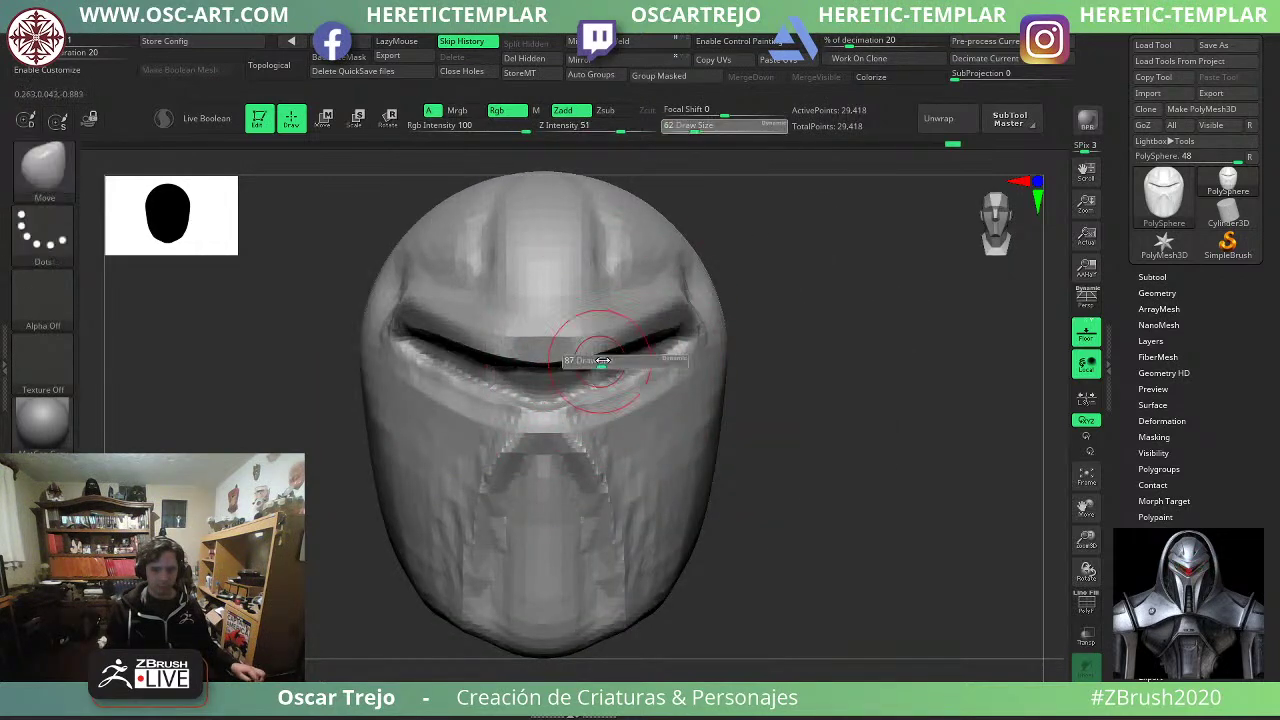
Mask the upper helmet including the whole brow above the visor, leaving the lower face unmasked.
{"action": "mouse_move", "coordinate": [817, 170]}
{"action": "left_mouse_down", "text": "ctrl"}
{"action": "mouse_move", "coordinate": [443, 347]}
{"action": "mouse_move", "coordinate": [413, 341]}
{"action": "left_mouse_up", "text": "ctrl"}
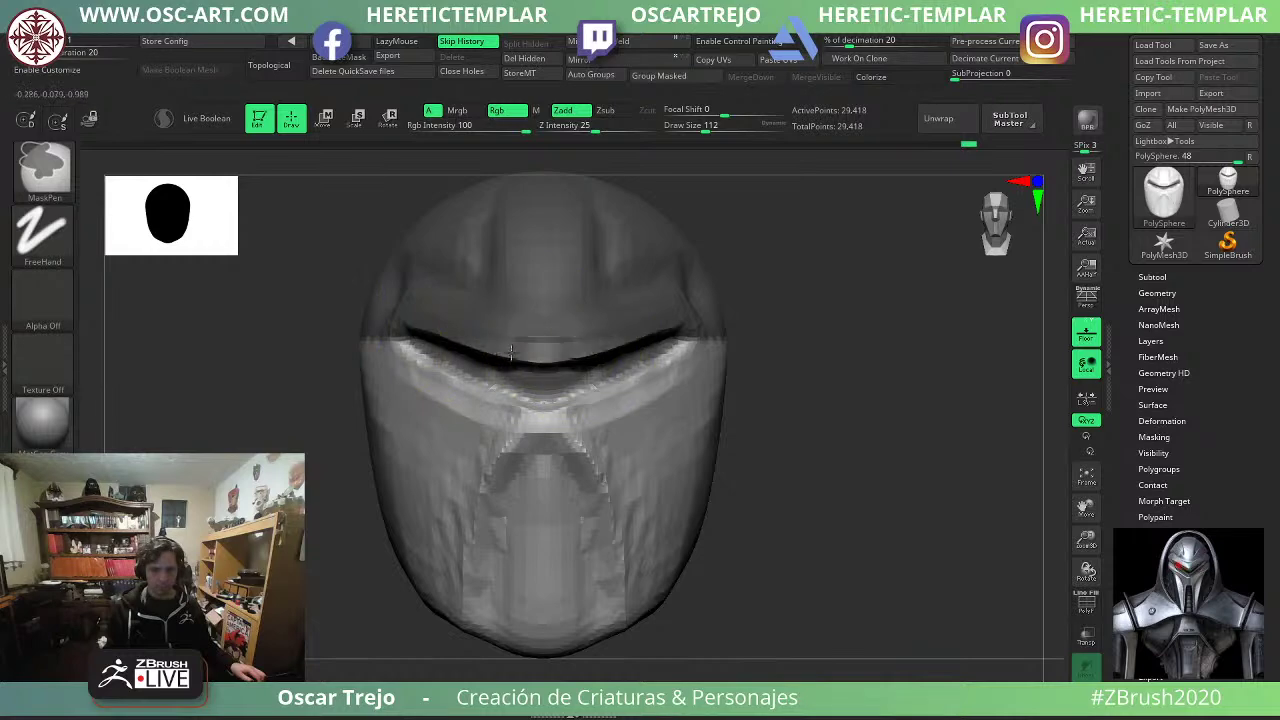
{"action": "key", "text": "ctrl"}
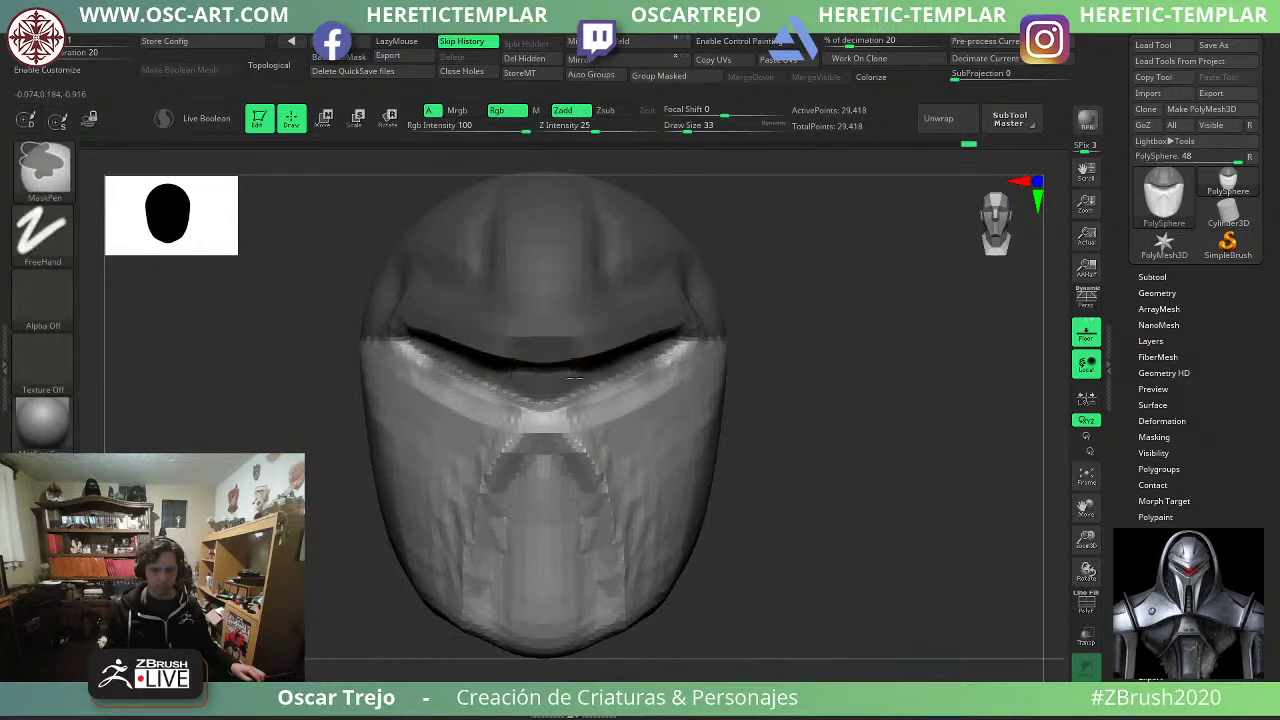
{"action": "left_click", "coordinate": [802, 328], "text": "ctrl"}
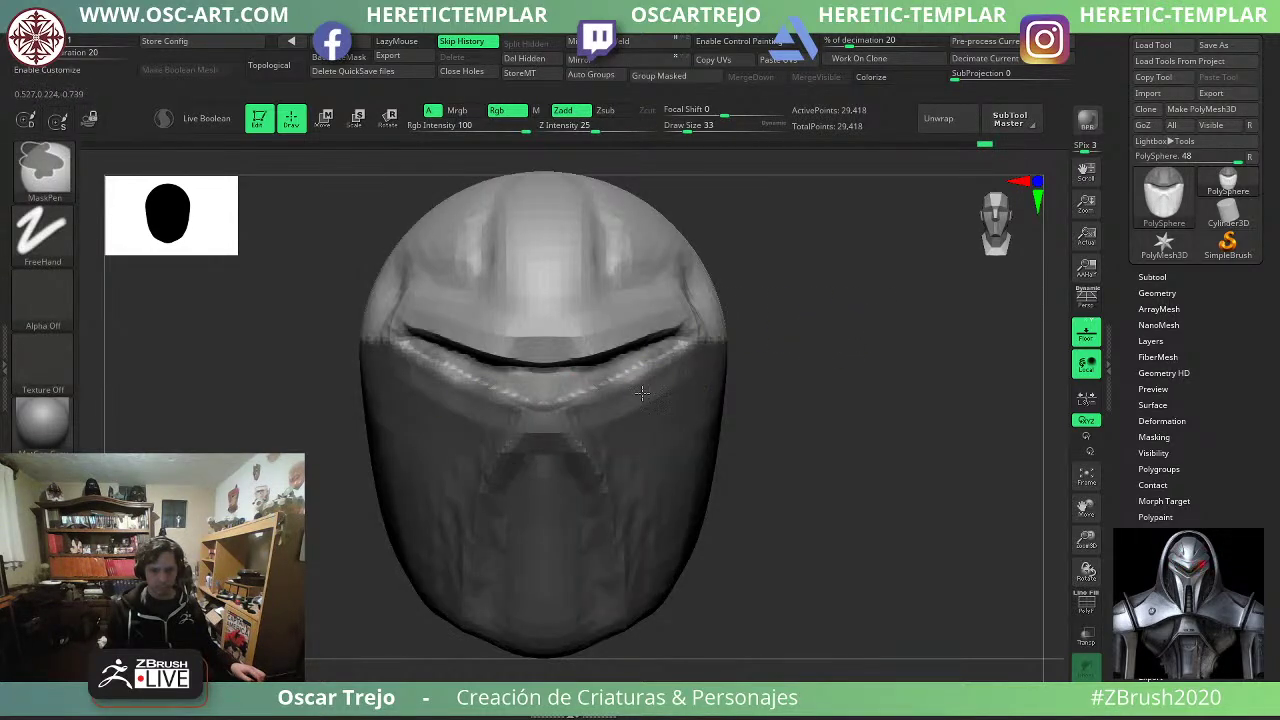
{"action": "left_click_drag", "start_coordinate": [812, 364], "coordinate": [823, 368], "text": "ctrl"}
{"action": "left_click_drag", "start_coordinate": [900, 380], "coordinate": [740, 410]}
{"action": "key", "text": "ctrl+z"}
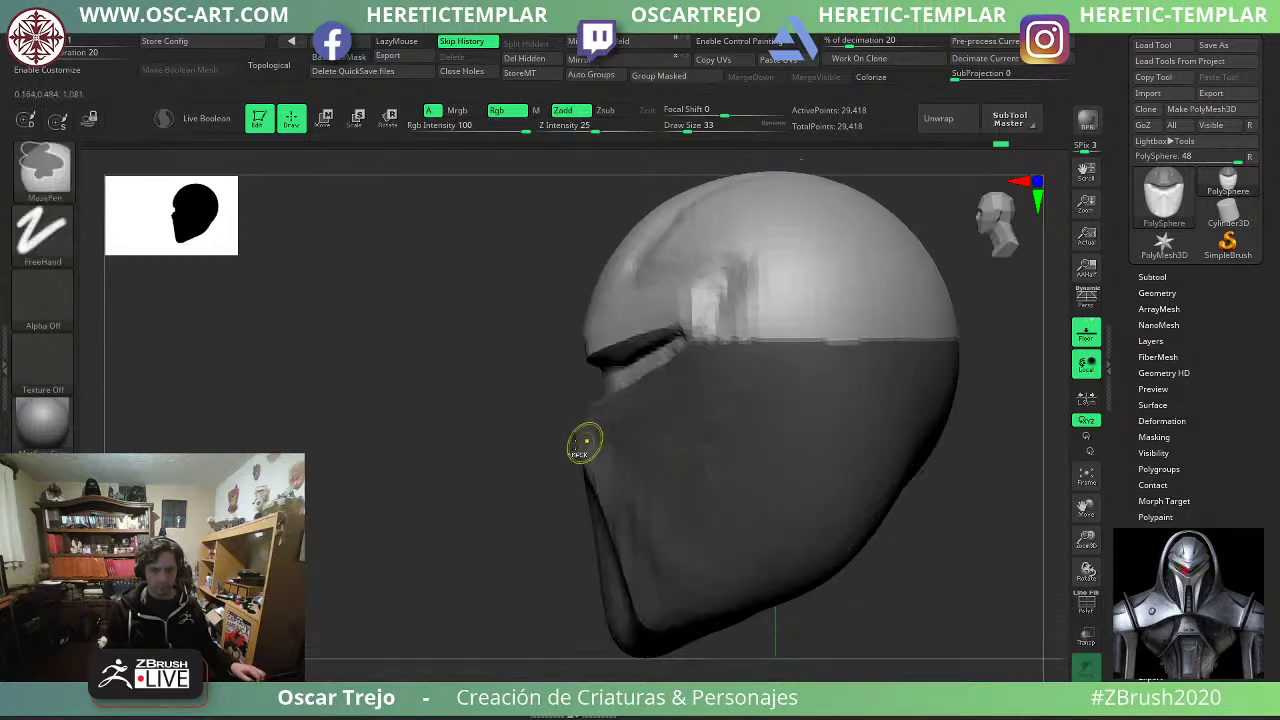
{"action": "left_click", "coordinate": [482, 473], "text": "ctrl"}
Pull the nose bridge and lower visor rim upward toward the masked brow with the Move brush.
{"action": "key", "text": "s"}
{"action": "mouse_move", "coordinate": [570, 437]}
{"action": "left_mouse_down"}
{"action": "mouse_move", "coordinate": [598, 437]}
{"action": "mouse_move", "coordinate": [569, 409]}
{"action": "left_mouse_up"}
{"action": "key", "text": "s"}
{"action": "left_click", "coordinate": [603, 406]}
{"action": "mouse_move", "coordinate": [640, 389]}
{"action": "left_mouse_down"}
{"action": "mouse_move", "coordinate": [660, 368]}
{"action": "mouse_move", "coordinate": [636, 370]}
{"action": "left_mouse_up"}
{"action": "left_click_drag", "start_coordinate": [400, 412], "coordinate": [585, 413]}
{"action": "key", "text": "ctrl+z"}
{"action": "key", "text": "s"}
{"action": "left_click", "coordinate": [585, 412]}
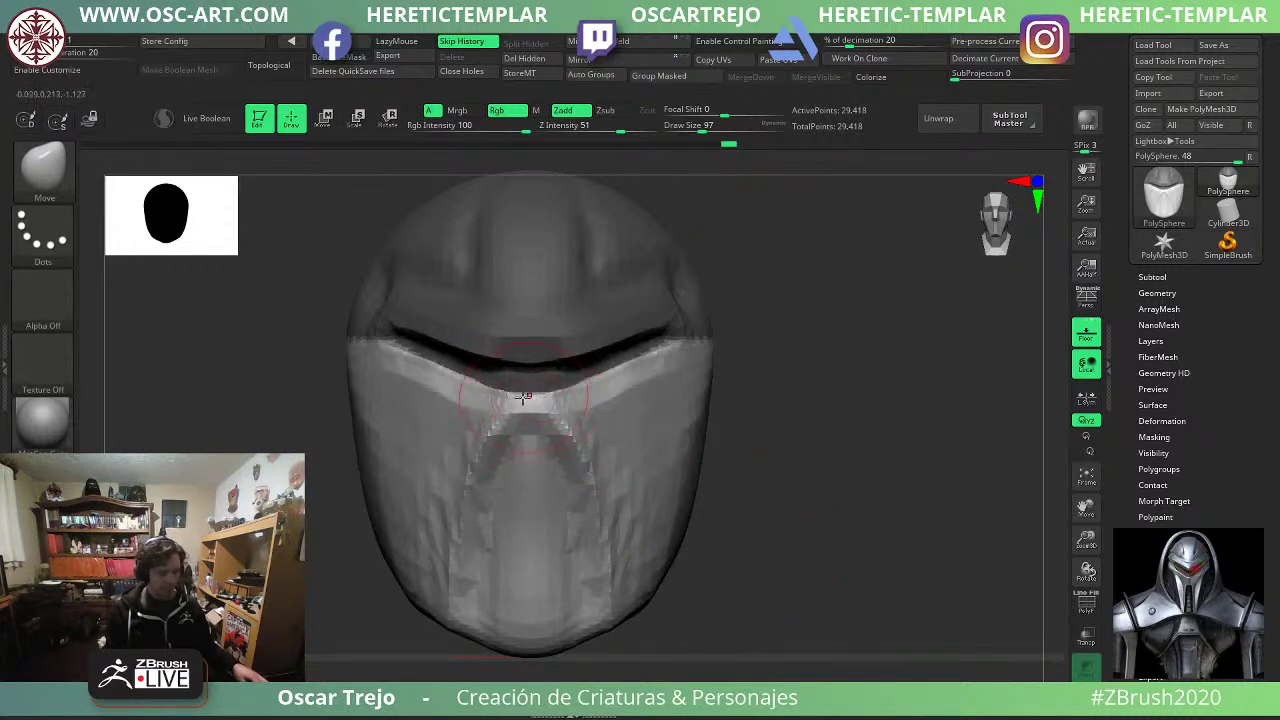
Build up a raised bar below the visor with ClayBuildup and turn on backface masking.
{"action": "key", "text": "b"}
{"action": "key", "text": "c"}
{"action": "key", "text": "b"}
{"action": "mouse_move", "coordinate": [530, 411]}
{"action": "left_mouse_down"}
{"action": "mouse_move", "coordinate": [524, 440]}
{"action": "mouse_move", "coordinate": [532, 418]}
{"action": "mouse_move", "coordinate": [588, 440]}
{"action": "mouse_move", "coordinate": [596, 462]}
{"action": "left_mouse_up"}
{"action": "left_click", "coordinate": [350, 59]}
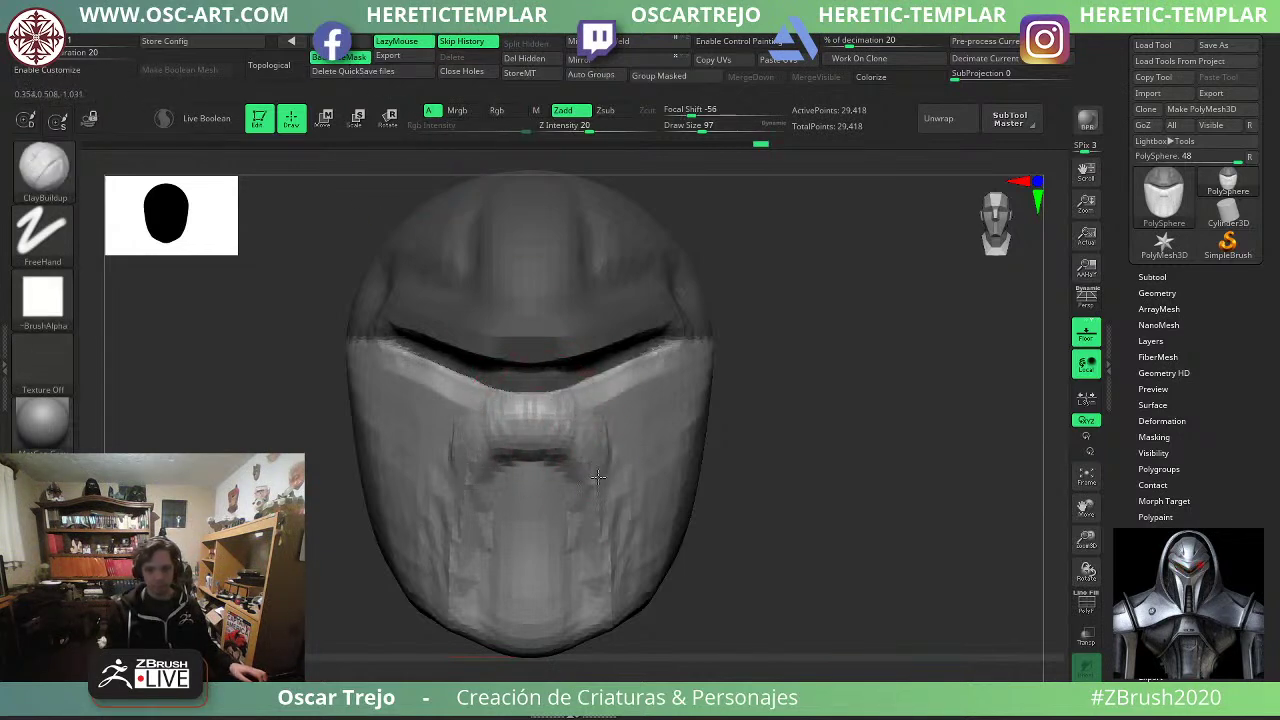
Build up the mouthguard frame with ClayBuildup, filling its top bar and extending raised bands down both sides.
{"action": "key", "text": "s"}
{"action": "left_click", "coordinate": [577, 450]}
{"action": "left_click_drag", "start_coordinate": [569, 407], "coordinate": [542, 412]}
{"action": "key", "text": "s"}
{"action": "left_click", "coordinate": [561, 434]}
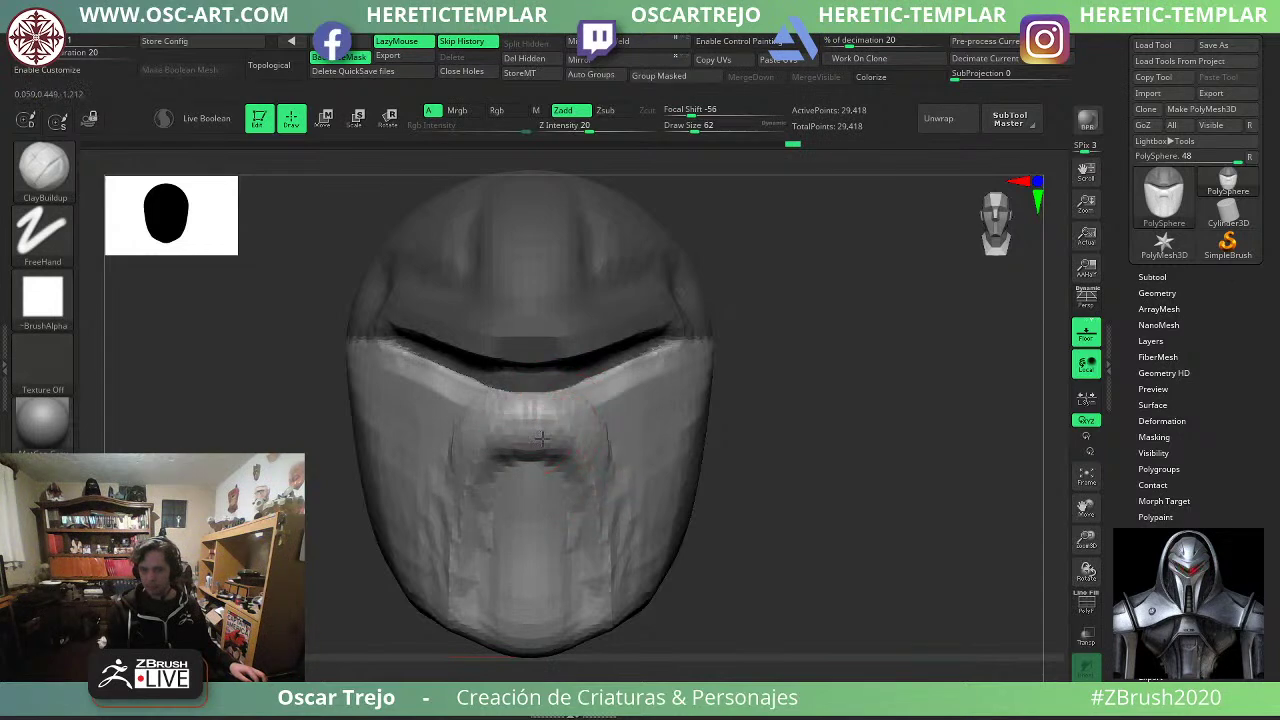
{"action": "key", "text": "bracketright"}
{"action": "key", "text": "bracketright"}
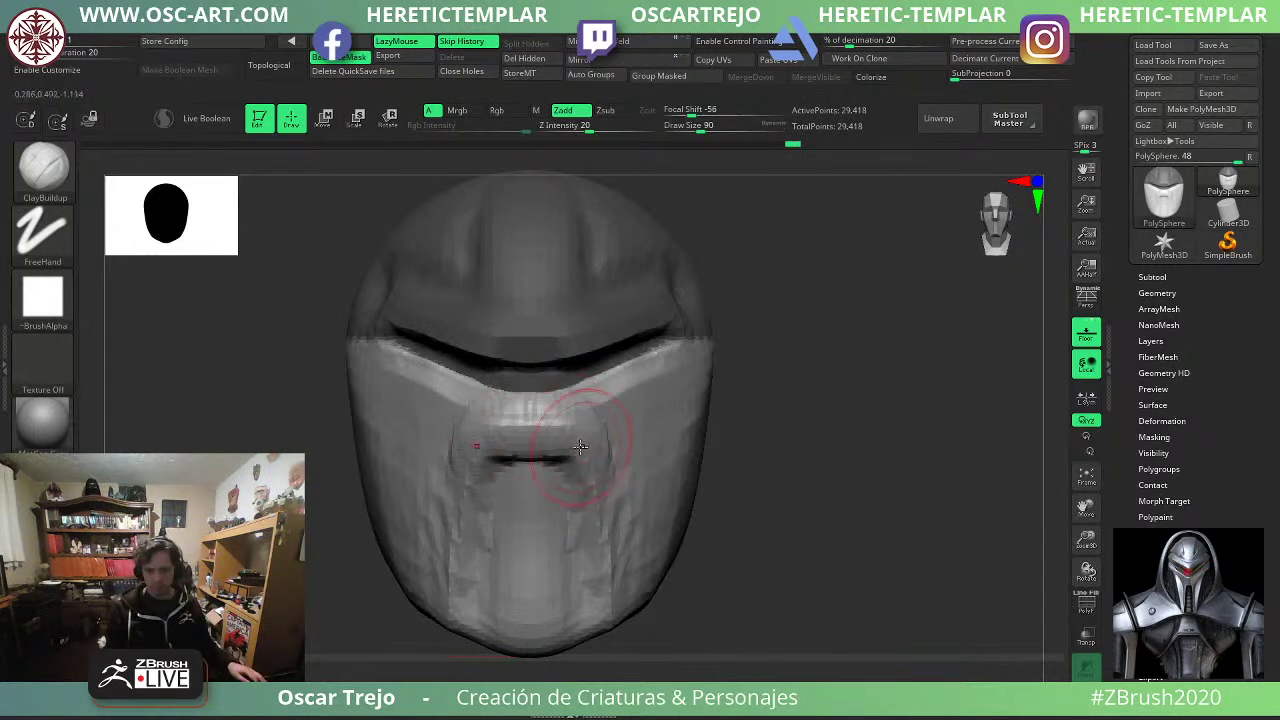
{"action": "left_click_drag", "start_coordinate": [598, 501], "coordinate": [606, 590]}
{"action": "left_click_drag", "start_coordinate": [714, 531], "coordinate": [669, 523], "text": "shift"}
Flatten the nose bridge and the mouthguard frame's surfaces with TrimDynamic.
{"action": "key", "text": "b"}
{"action": "key", "text": "t"}
{"action": "key", "text": "d"}
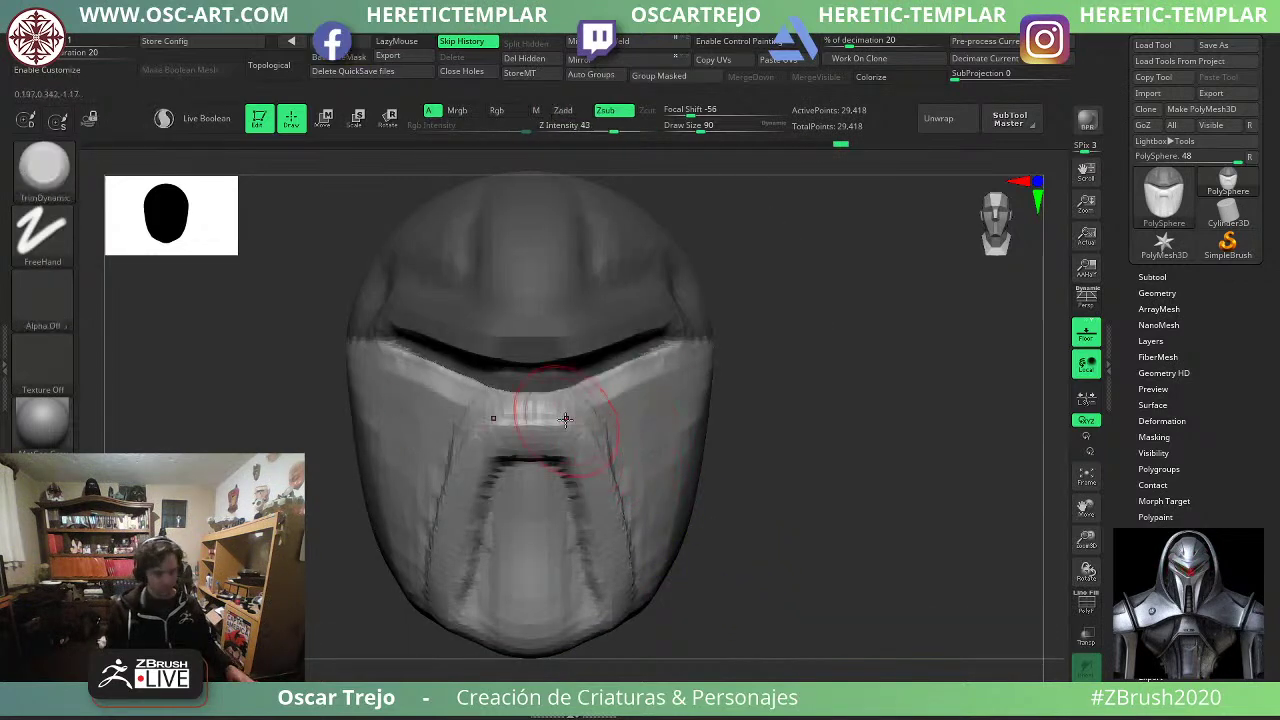
{"action": "key", "text": "s"}
{"action": "mouse_move", "coordinate": [551, 421]}
{"action": "left_mouse_down"}
{"action": "mouse_move", "coordinate": [523, 418]}
{"action": "mouse_move", "coordinate": [543, 416]}
{"action": "left_mouse_up"}
{"action": "mouse_move", "coordinate": [748, 422]}
{"action": "left_mouse_down"}
{"action": "mouse_move", "coordinate": [655, 424]}
{"action": "mouse_move", "coordinate": [674, 411]}
{"action": "mouse_move", "coordinate": [646, 420]}
{"action": "mouse_move", "coordinate": [645, 404]}
{"action": "mouse_move", "coordinate": [535, 440]}
{"action": "mouse_move", "coordinate": [638, 489]}
{"action": "mouse_move", "coordinate": [659, 552]}
{"action": "left_mouse_up"}
Carve a thin DamStandard line along the mouthguard frame's outer edges, from the nose bridge down to the jaw.
{"action": "key", "text": "b"}
{"action": "key", "text": "d"}
{"action": "key", "text": "s"}
{"action": "key", "text": "s"}
{"action": "key", "text": "s"}
{"action": "left_click_drag", "start_coordinate": [588, 428], "coordinate": [584, 427]}
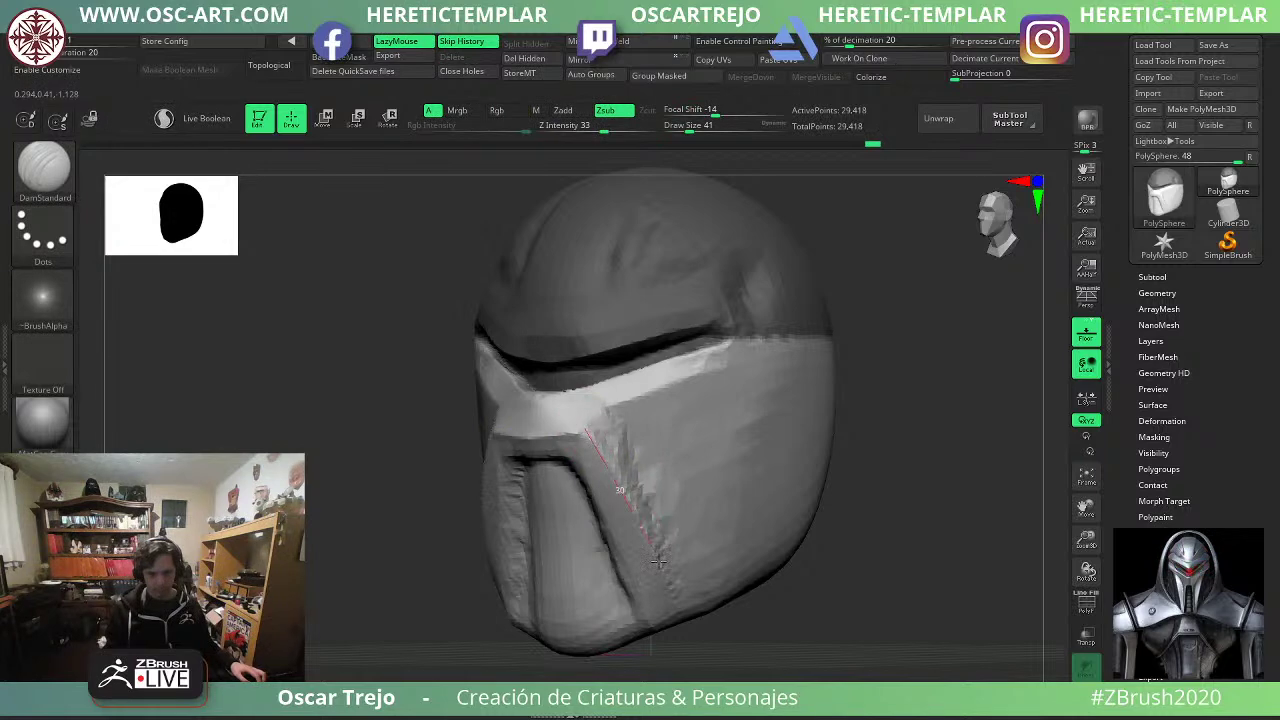
{"action": "left_click_drag", "start_coordinate": [680, 613], "coordinate": [681, 614], "text": "shift"}
{"action": "mouse_move", "coordinate": [799, 595]}
{"action": "left_mouse_down", "text": "shift"}
{"action": "mouse_move", "coordinate": [823, 600]}
{"action": "mouse_move", "coordinate": [785, 594]}
{"action": "left_mouse_up", "text": "shift"}
{"action": "key", "text": "s"}
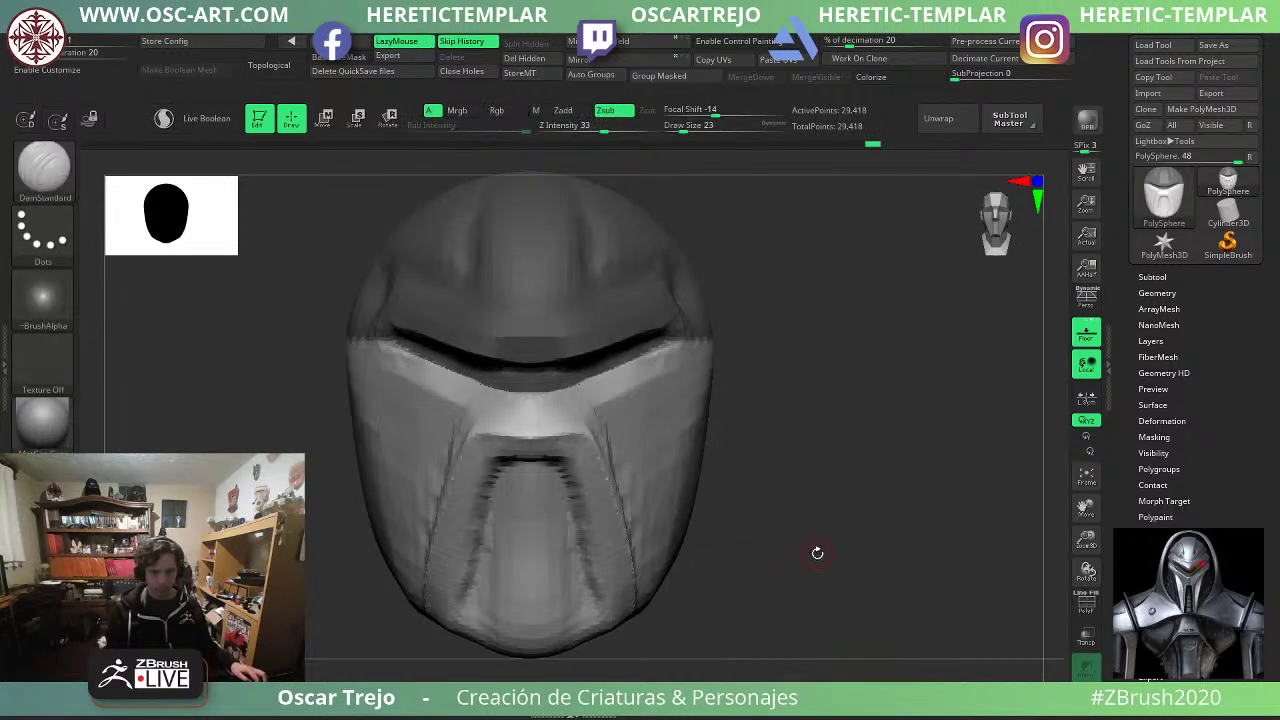
Reshape the nose bridge and the top of the mouthguard frame with the Move brush.
{"action": "left_click_drag", "start_coordinate": [925, 551], "coordinate": [820, 547]}
{"action": "key", "text": "b"}
{"action": "key", "text": "m"}
{"action": "key", "text": "v"}
{"action": "key", "text": "s"}
{"action": "left_click_drag", "start_coordinate": [478, 423], "coordinate": [546, 409]}
{"action": "key", "text": "s"}
{"action": "left_click_drag", "start_coordinate": [553, 406], "coordinate": [562, 396]}
{"action": "left_click_drag", "start_coordinate": [440, 425], "coordinate": [565, 411]}
{"action": "key", "text": "s"}
{"action": "left_click_drag", "start_coordinate": [822, 438], "coordinate": [770, 433]}
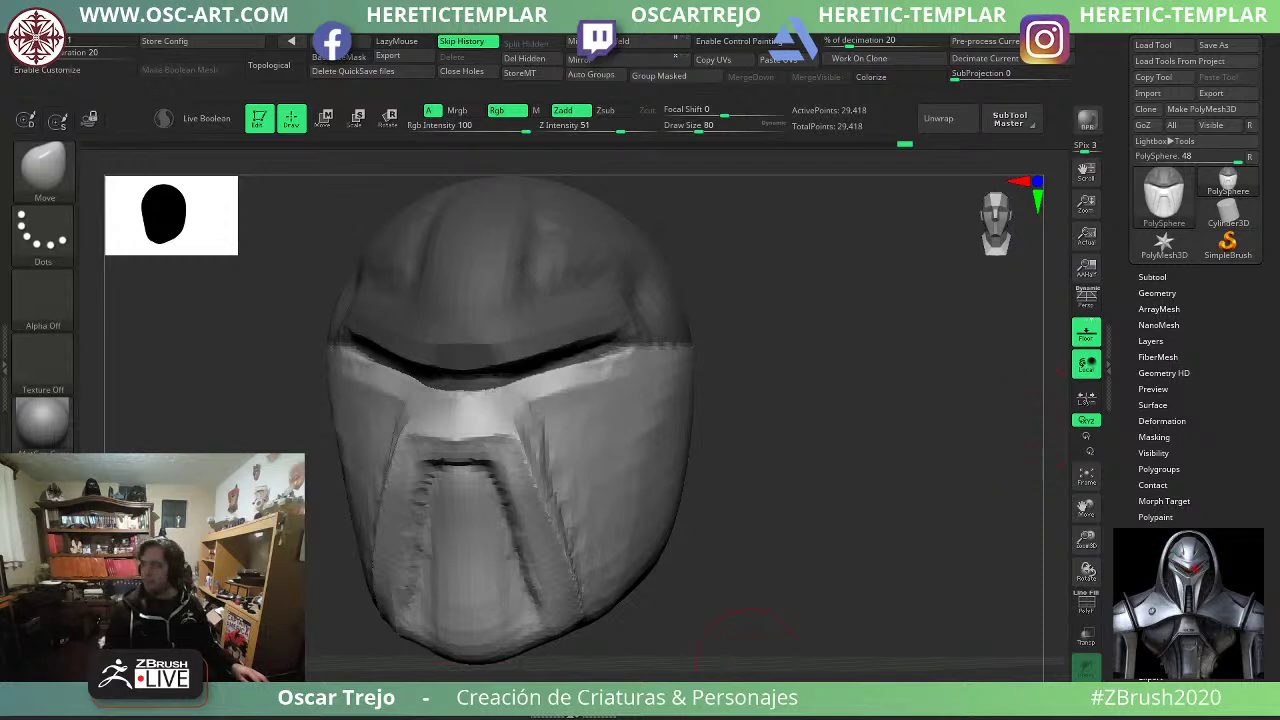
Carve an angular cheek panel line with DamStandard from the jaw's underside up and back to the mask edge.
{"action": "left_click_drag", "start_coordinate": [748, 658], "coordinate": [690, 660]}
{"action": "key", "text": "b"}
{"action": "key", "text": "d"}
{"action": "key", "text": "s"}
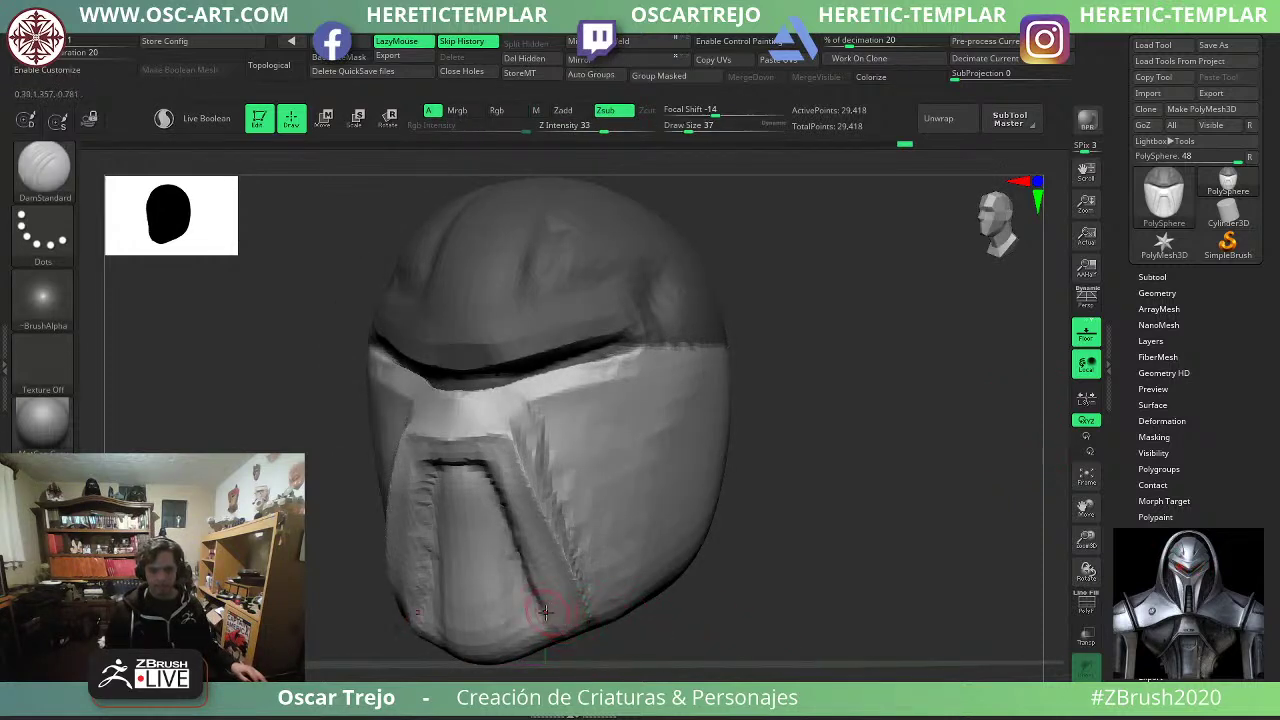
{"action": "mouse_move", "coordinate": [543, 608]}
{"action": "left_mouse_down"}
{"action": "mouse_move", "coordinate": [569, 638]}
{"action": "mouse_move", "coordinate": [608, 606]}
{"action": "left_mouse_up"}
{"action": "key", "text": "s"}
{"action": "left_click_drag", "start_coordinate": [706, 628], "coordinate": [652, 606]}
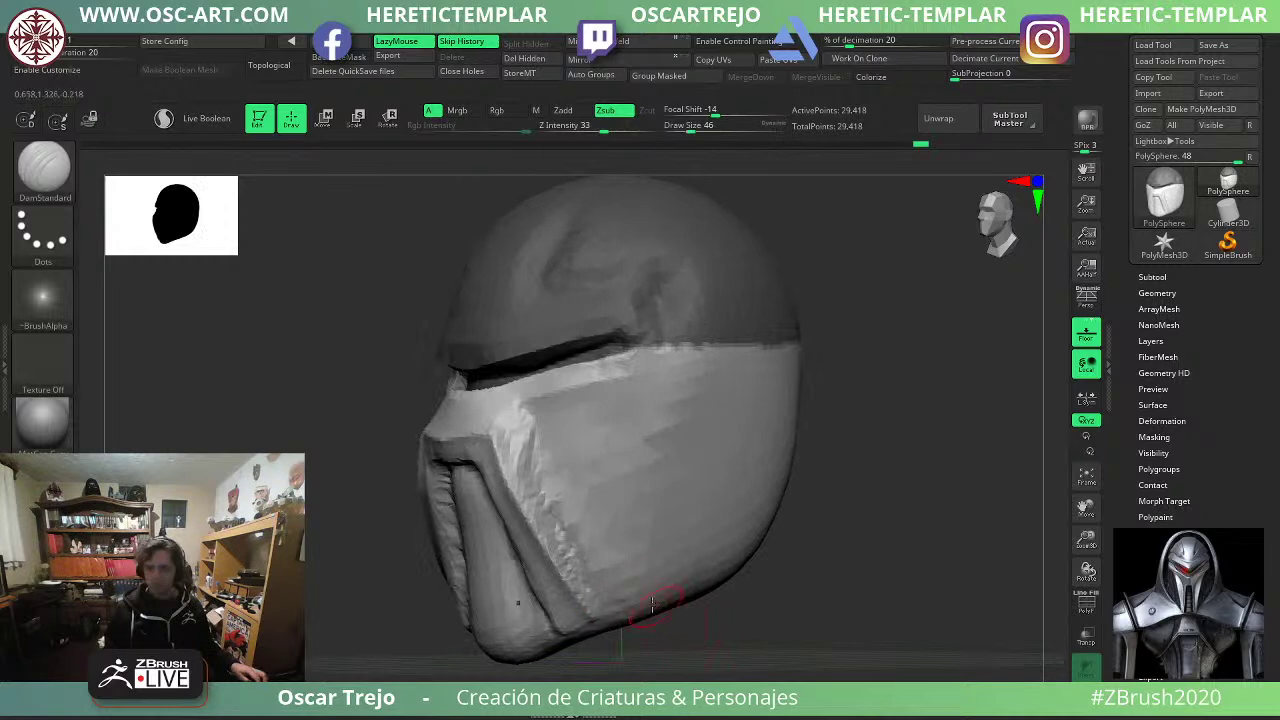
{"action": "mouse_move", "coordinate": [651, 506]}
{"action": "left_mouse_down"}
{"action": "mouse_move", "coordinate": [613, 620]}
{"action": "mouse_move", "coordinate": [657, 473]}
{"action": "left_mouse_up"}
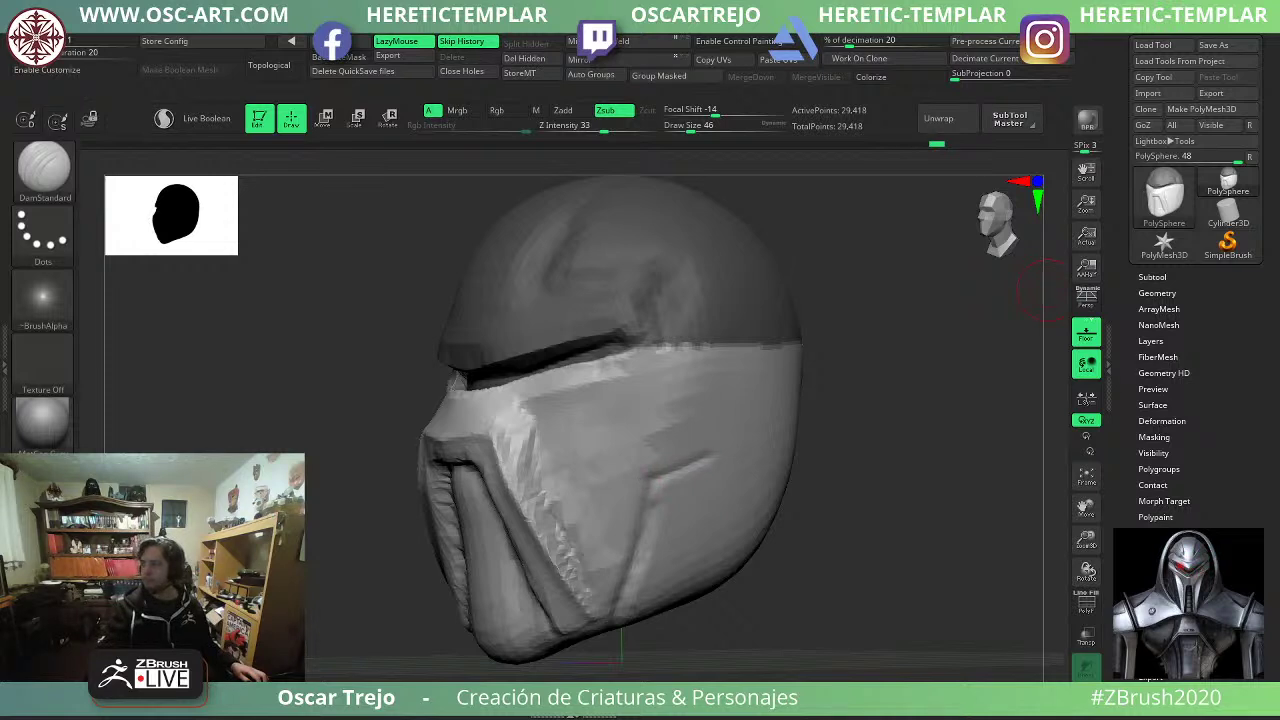
{"action": "right_click_drag", "start_coordinate": [697, 400], "coordinate": [727, 411]}
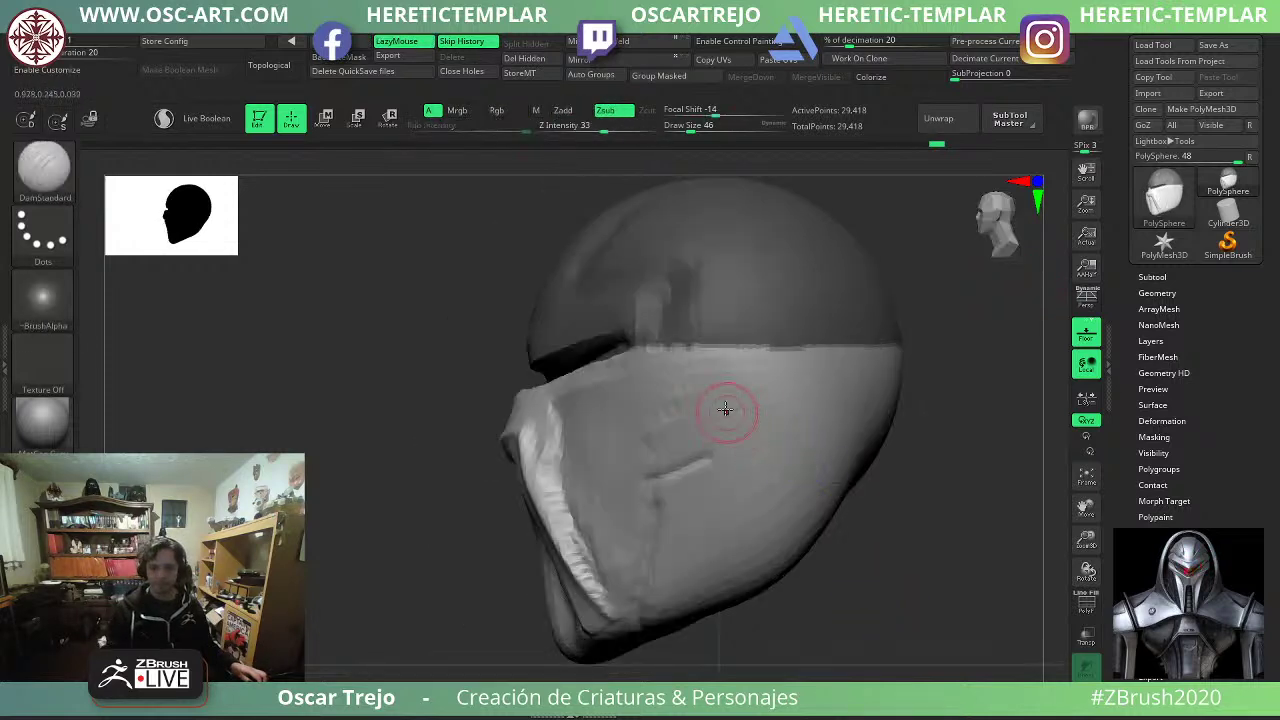
{"action": "key", "text": "ctrl"}
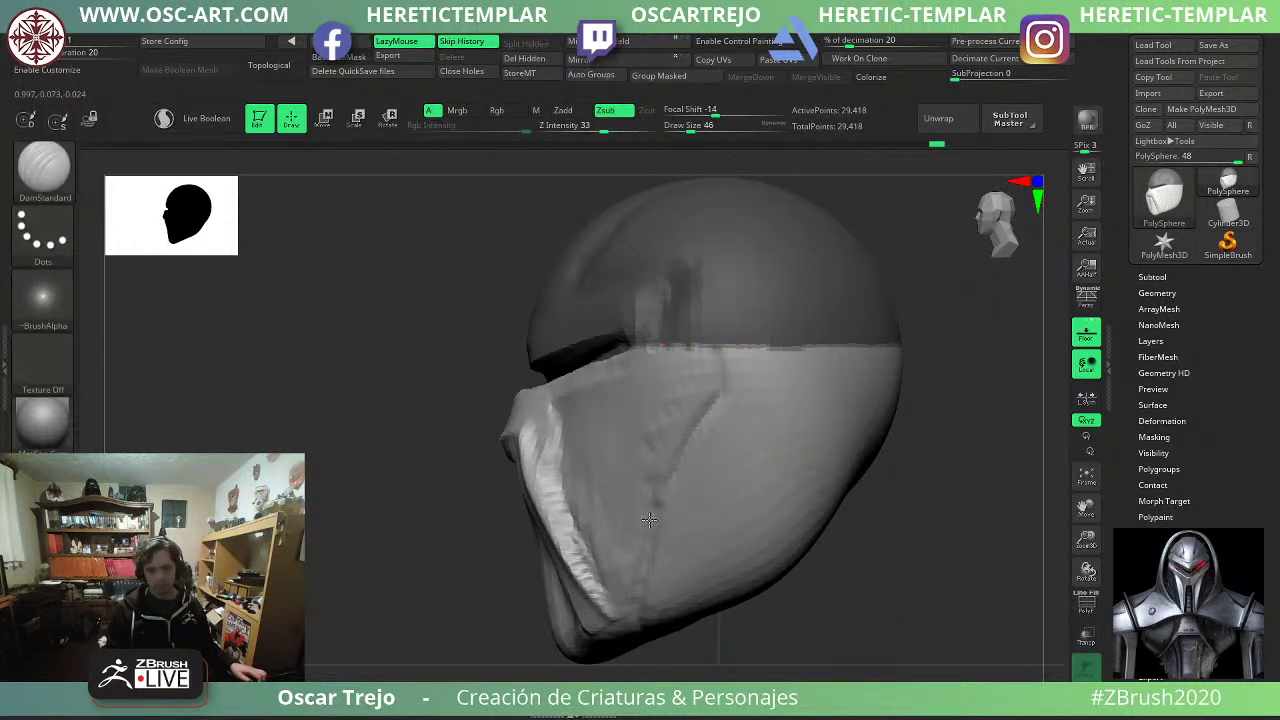
{"action": "left_click_drag", "start_coordinate": [737, 390], "coordinate": [732, 343]}
Select the Move brush and clear the mask from the whole helmet.
{"action": "key", "text": "b"}
{"action": "key", "text": "m"}
{"action": "key", "text": "v"}
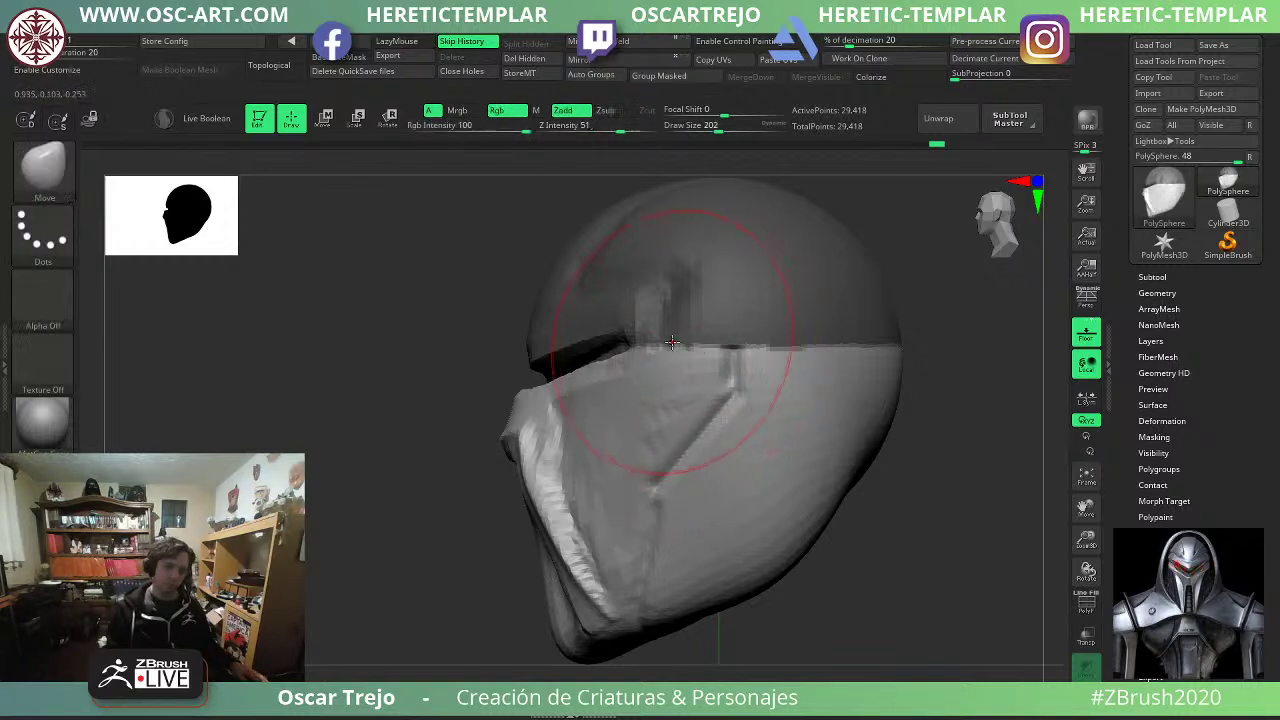
{"action": "left_click", "coordinate": [449, 377], "text": "ctrl"}
{"action": "mouse_move", "coordinate": [452, 352]}
{"action": "left_mouse_down", "text": "ctrl"}
{"action": "mouse_move", "coordinate": [431, 360]}
{"action": "mouse_move", "coordinate": [660, 363]}
{"action": "left_mouse_up", "text": "ctrl"}
{"action": "key", "text": "ctrl+z"}
{"action": "key", "text": "ctrl+shift+z"}
{"action": "left_click_drag", "start_coordinate": [829, 400], "coordinate": [785, 376], "text": "shift"}
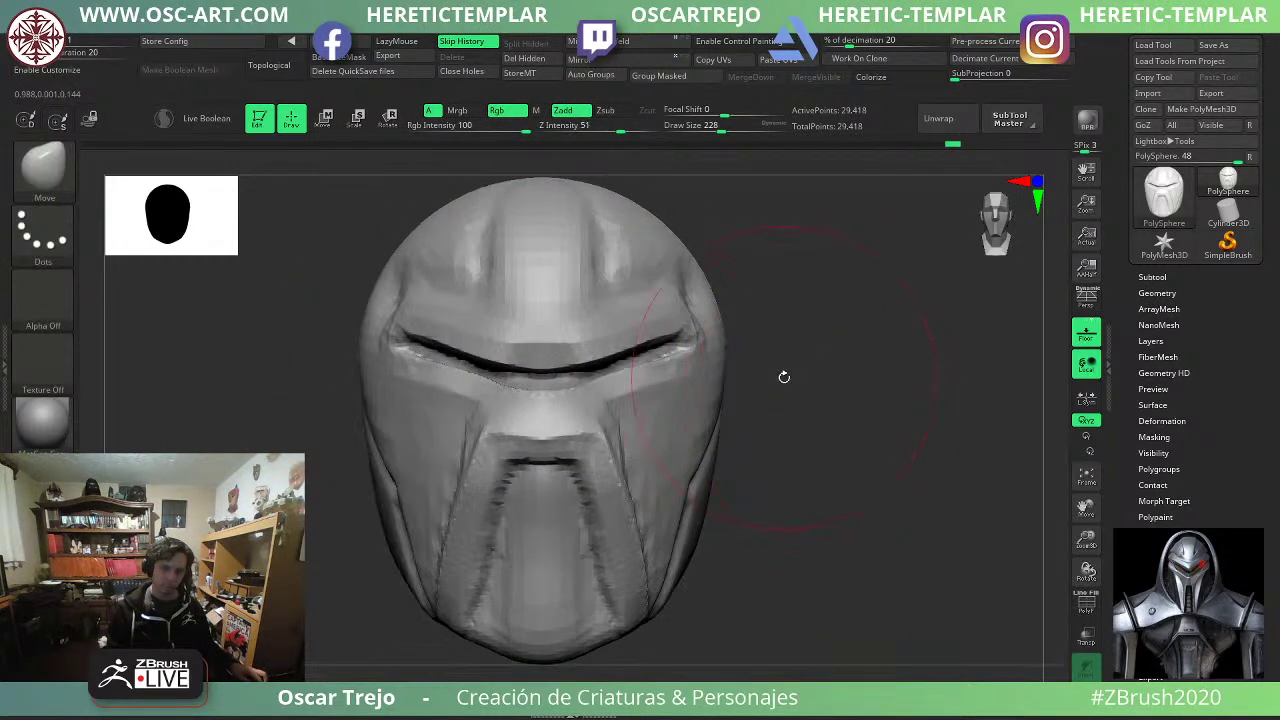
Refine the upper side of the helmet and the brow edge above the visor slit with Move and DamStandard.
{"action": "key", "text": "s"}
{"action": "left_click_drag", "start_coordinate": [737, 328], "coordinate": [691, 309]}
{"action": "key", "text": "s"}
{"action": "key", "text": "b"}
{"action": "key", "text": "d"}
{"action": "key", "text": "s"}
{"action": "key", "text": "s"}
{"action": "left_click_drag", "start_coordinate": [617, 333], "coordinate": [605, 333]}
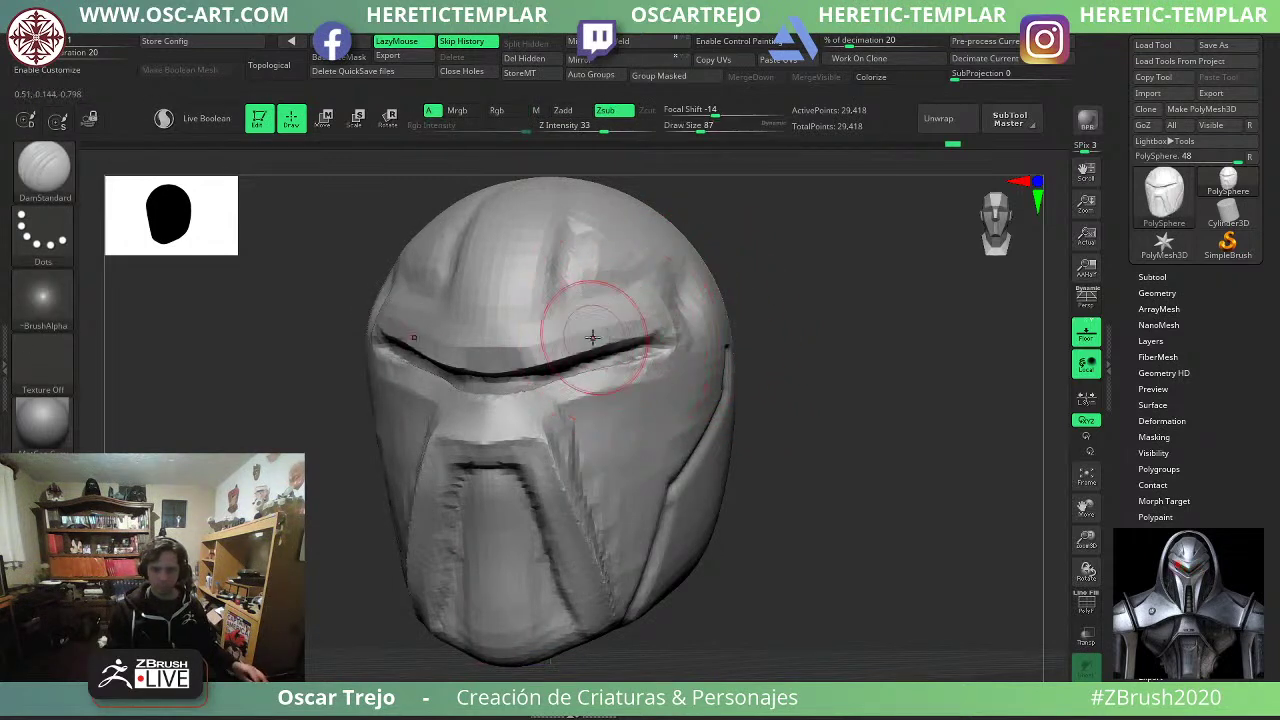
{"action": "left_click_drag", "start_coordinate": [519, 357], "coordinate": [620, 323]}
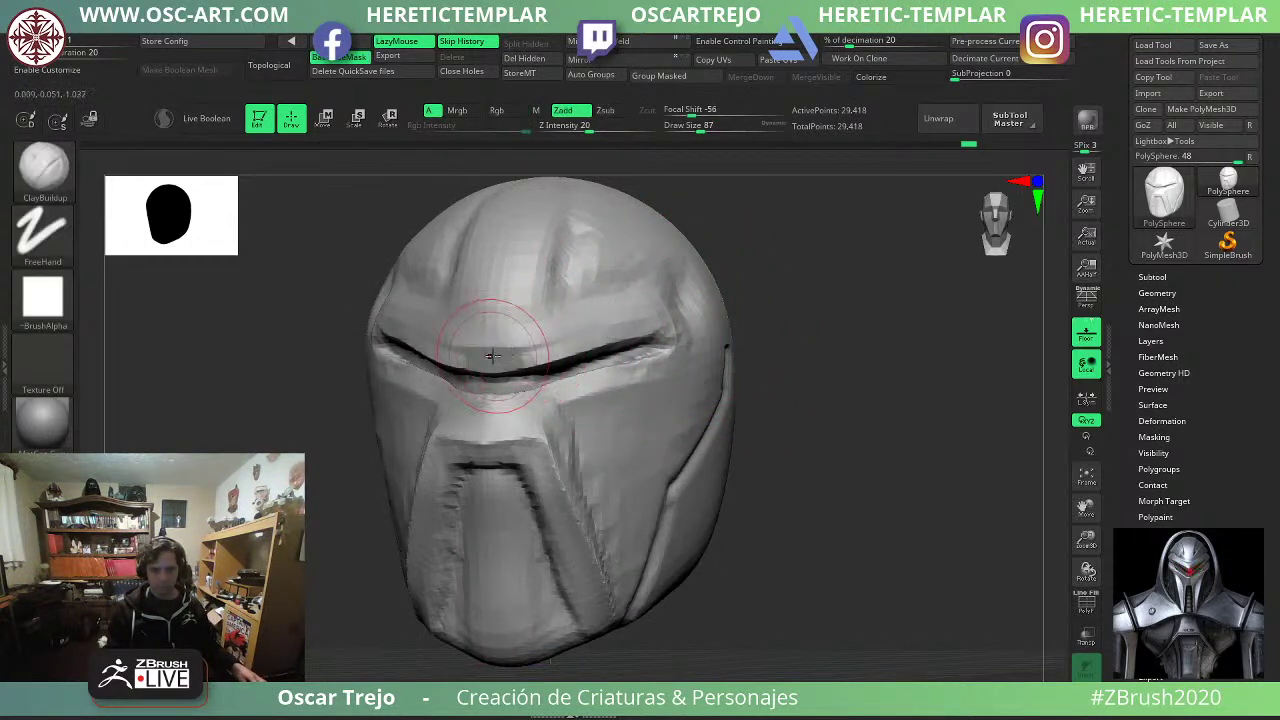
Build up the forehead and brow above the visor with ClayBuildup, filling in the uneven areas.
{"action": "key", "text": "b"}
{"action": "key", "text": "c"}
{"action": "key", "text": "b"}
{"action": "mouse_move", "coordinate": [821, 296]}
{"action": "left_mouse_down"}
{"action": "mouse_move", "coordinate": [755, 308]}
{"action": "mouse_move", "coordinate": [769, 294]}
{"action": "left_mouse_up"}
{"action": "key", "text": "s"}
{"action": "mouse_move", "coordinate": [504, 316]}
{"action": "left_mouse_down"}
{"action": "mouse_move", "coordinate": [514, 300]}
{"action": "mouse_move", "coordinate": [603, 291]}
{"action": "mouse_move", "coordinate": [583, 273]}
{"action": "left_mouse_up"}
{"action": "key", "text": "bracketleft"}
{"action": "key", "text": "bracketleft"}
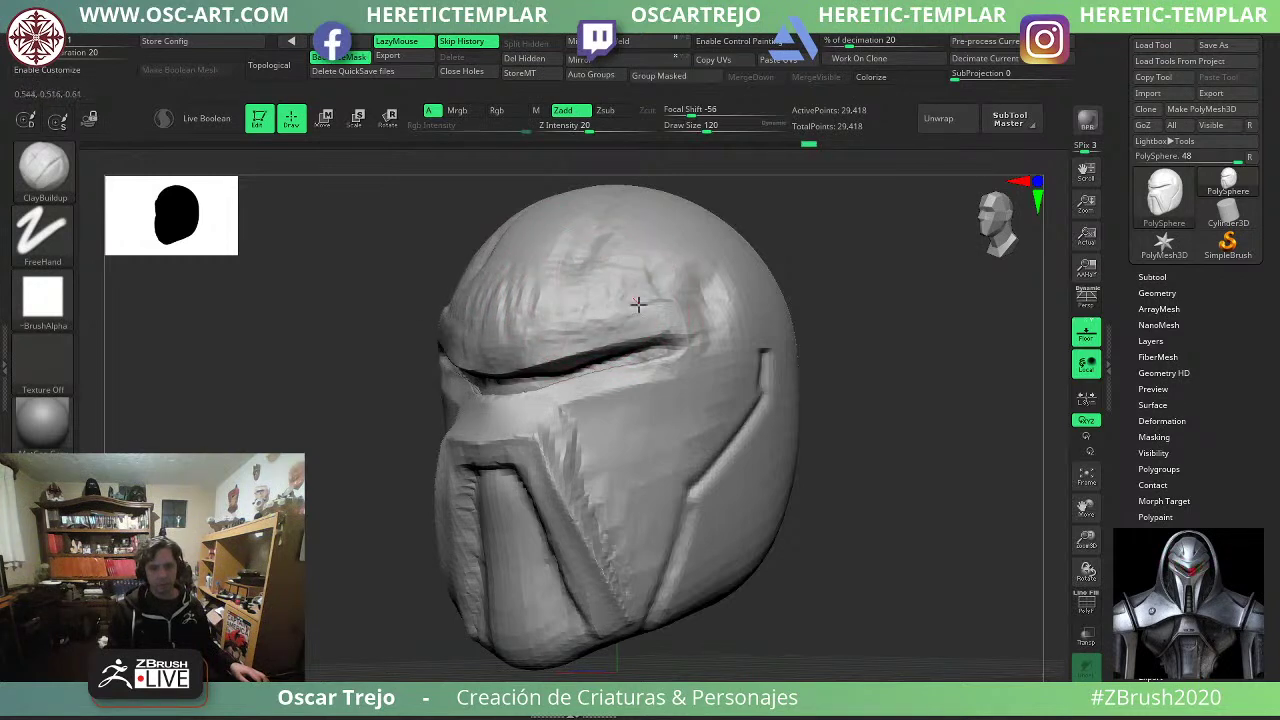
{"action": "left_click_drag", "start_coordinate": [700, 304], "coordinate": [692, 289]}
Flatten the central forehead band down to the visor with a large TrimDynamic brush.
{"action": "left_click_drag", "start_coordinate": [814, 277], "coordinate": [846, 294]}
{"action": "key", "text": "b"}
{"action": "key", "text": "t"}
{"action": "key", "text": "d"}
{"action": "key", "text": "bracketright"}
{"action": "key", "text": "bracketright"}
{"action": "key", "text": "bracketright"}
{"action": "key", "text": "bracketright"}
{"action": "key", "text": "bracketright"}
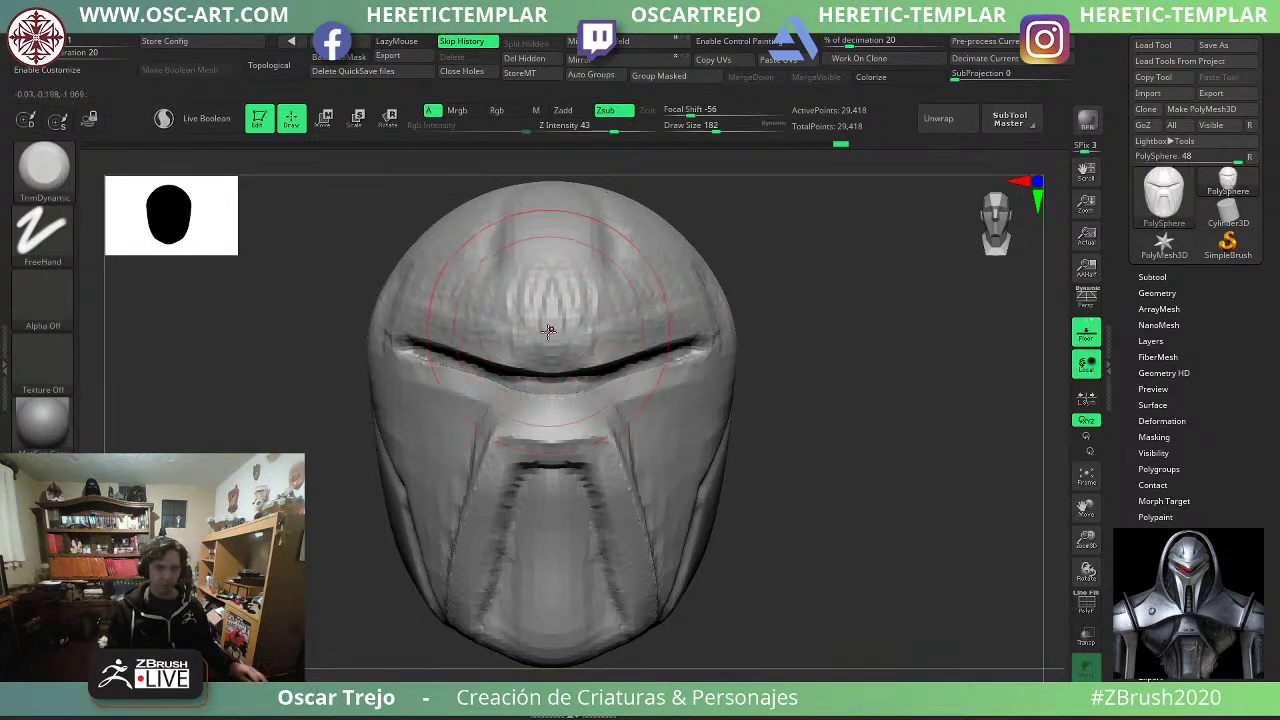
{"action": "left_click_drag", "start_coordinate": [549, 331], "coordinate": [559, 285]}
{"action": "key", "text": "s"}
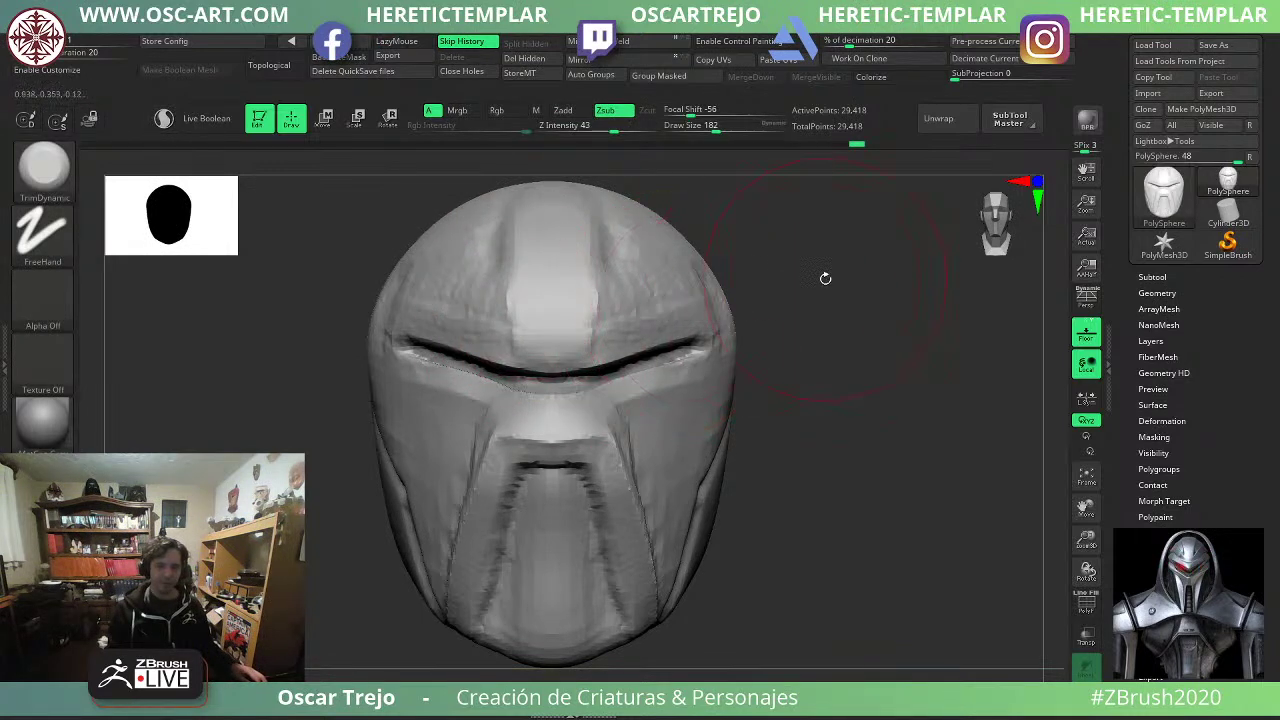
Flatten the forehead areas on both sides of the central band with TrimDynamic at draw size 128.
{"action": "left_click_drag", "start_coordinate": [826, 277], "coordinate": [715, 290]}
{"action": "key", "text": "s"}
{"action": "key", "text": "s"}
{"action": "key", "text": "bracketleft"}
{"action": "key", "text": "bracketleft"}
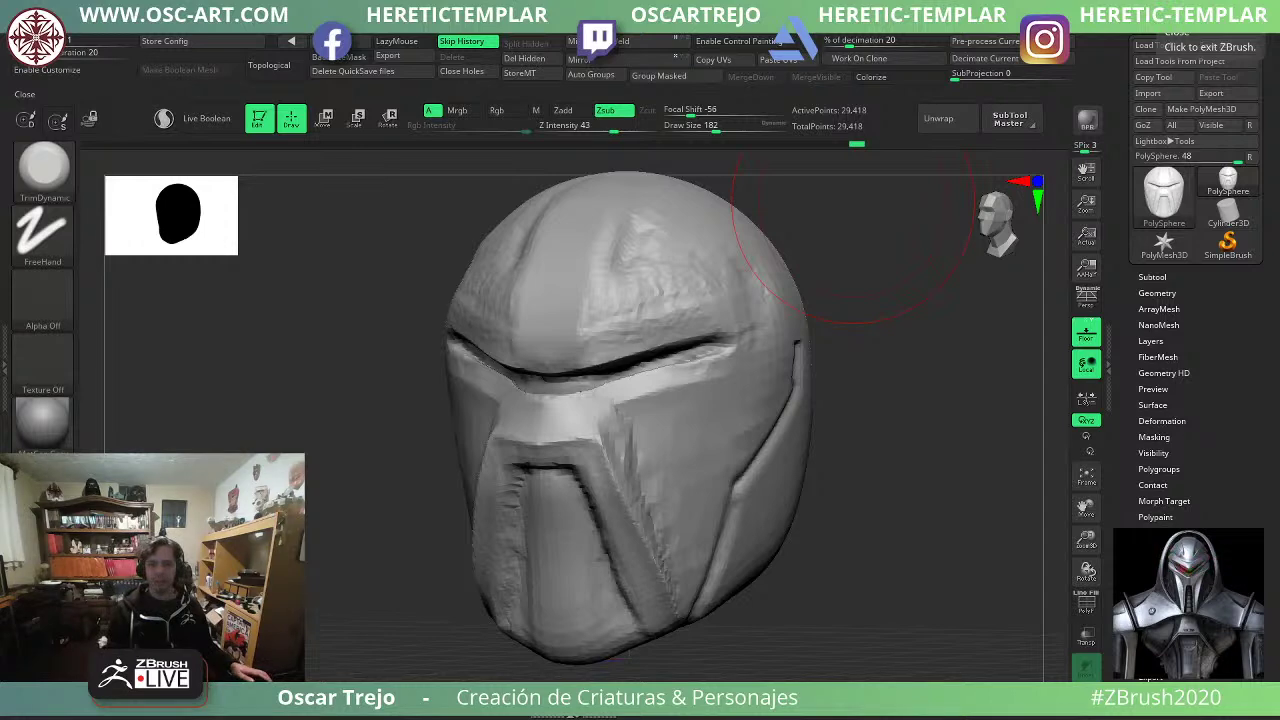
{"action": "key", "text": "s"}
{"action": "key", "text": "s"}
{"action": "left_click", "coordinate": [641, 265]}
{"action": "left_click_drag", "start_coordinate": [637, 260], "coordinate": [602, 332]}
{"action": "mouse_move", "coordinate": [698, 297]}
{"action": "left_mouse_down"}
{"action": "mouse_move", "coordinate": [698, 270]}
{"action": "mouse_move", "coordinate": [665, 301]}
{"action": "left_mouse_up"}
{"action": "left_click_drag", "start_coordinate": [853, 284], "coordinate": [795, 303], "text": "shift"}
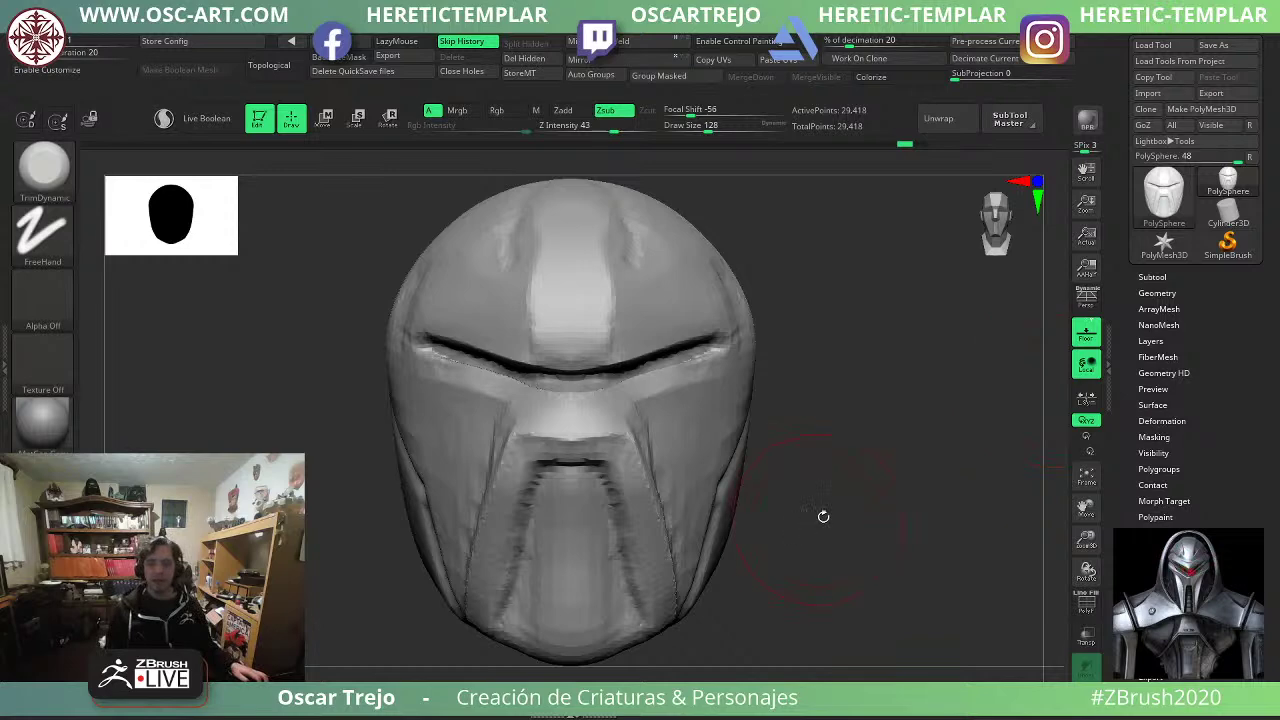
Carve a horizontal groove across the forehead above the visor, running back to the temple, with the DamStandard brush.
{"action": "left_click_drag", "start_coordinate": [876, 368], "coordinate": [745, 478], "text": "alt"}
{"action": "left_click_drag", "start_coordinate": [739, 415], "coordinate": [690, 418]}
{"action": "key", "text": "b"}
{"action": "key", "text": "d"}
{"action": "key", "text": "s"}
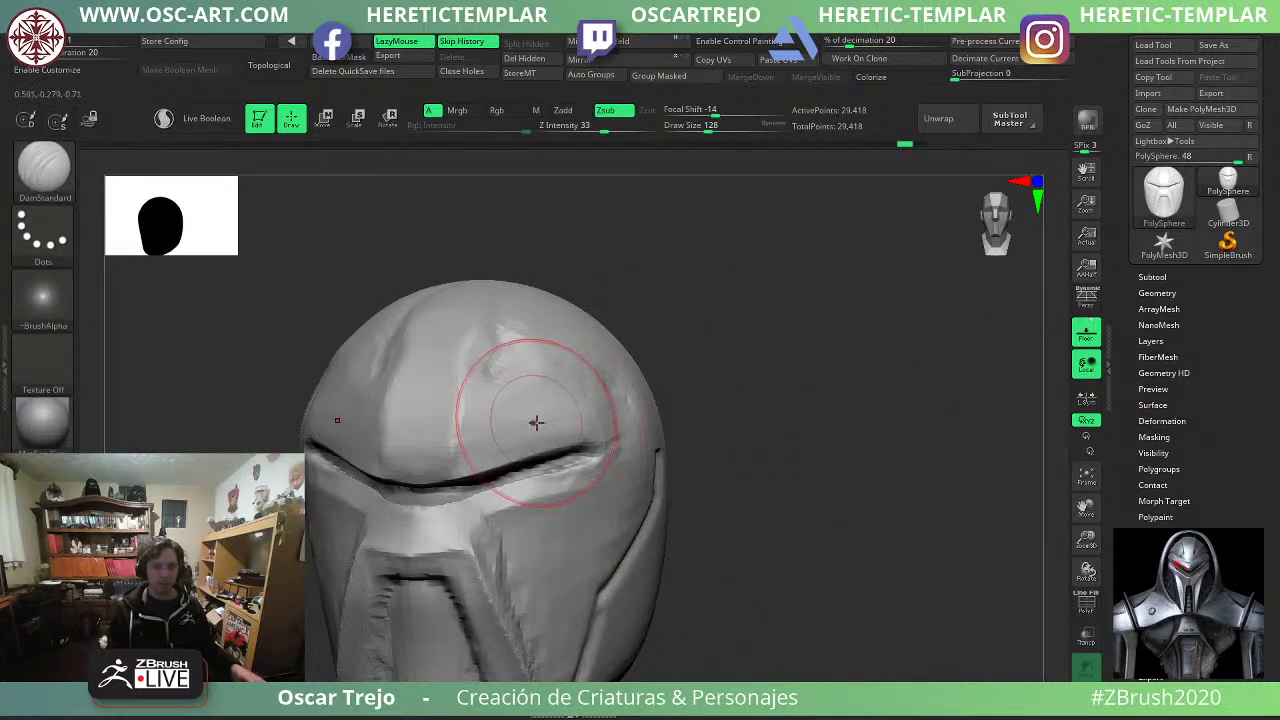
{"action": "key", "text": "s"}
{"action": "mouse_move", "coordinate": [537, 421]}
{"action": "left_mouse_down"}
{"action": "mouse_move", "coordinate": [493, 391]}
{"action": "mouse_move", "coordinate": [597, 373]}
{"action": "left_mouse_up"}
{"action": "key", "text": "s"}
{"action": "key", "text": "s"}
{"action": "left_click_drag", "start_coordinate": [754, 363], "coordinate": [688, 385]}
{"action": "key", "text": "s"}
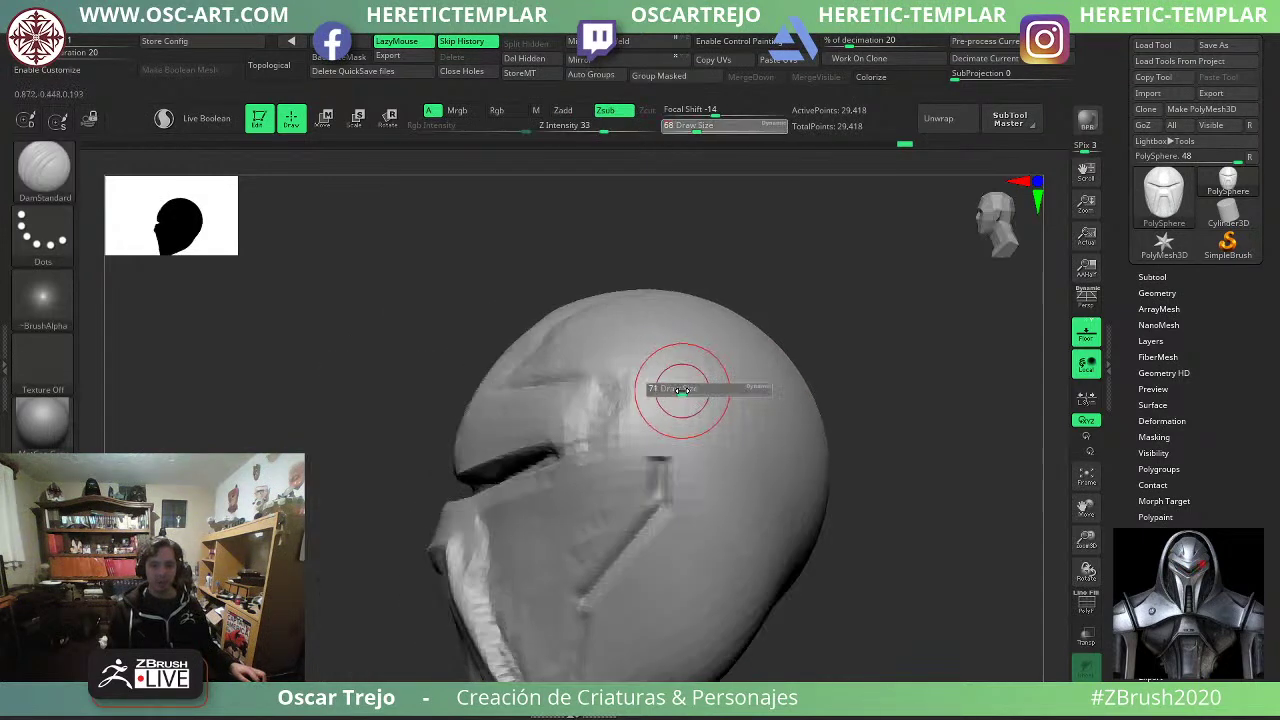
{"action": "left_click_drag", "start_coordinate": [345, 392], "coordinate": [420, 391]}
{"action": "key", "text": "s"}
{"action": "left_click_drag", "start_coordinate": [567, 384], "coordinate": [558, 384]}
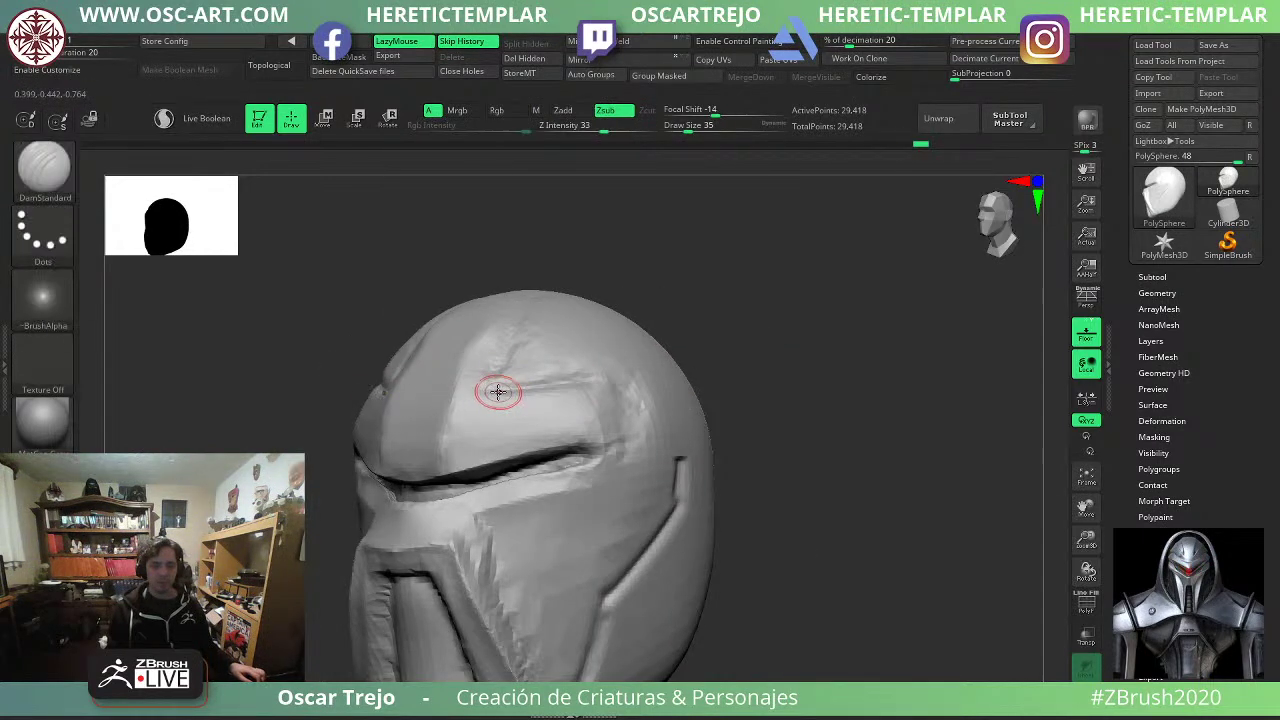
{"action": "key", "text": "bracketright"}
{"action": "key", "text": "bracketright"}
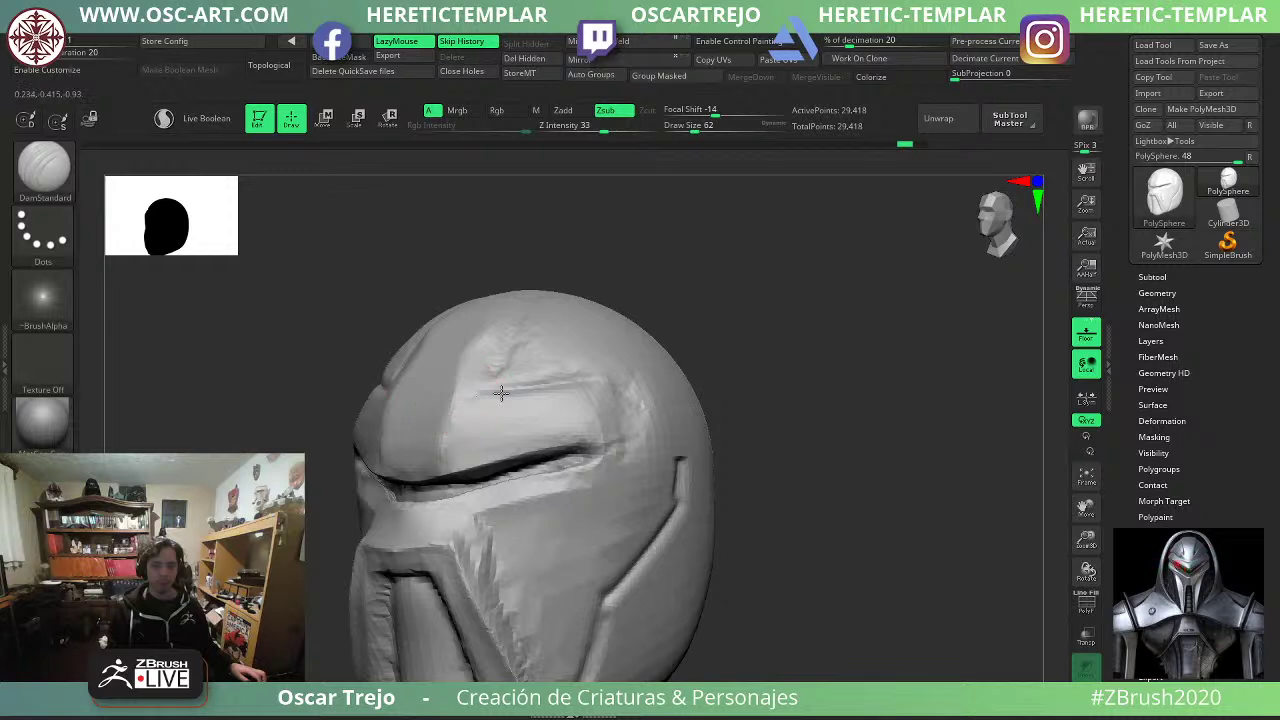
Undo the last groove strokes and rework the groove toward the temple with DamStandard at draw size 37.
{"action": "key", "text": "ctrl+z"}
{"action": "key", "text": "ctrl+z"}
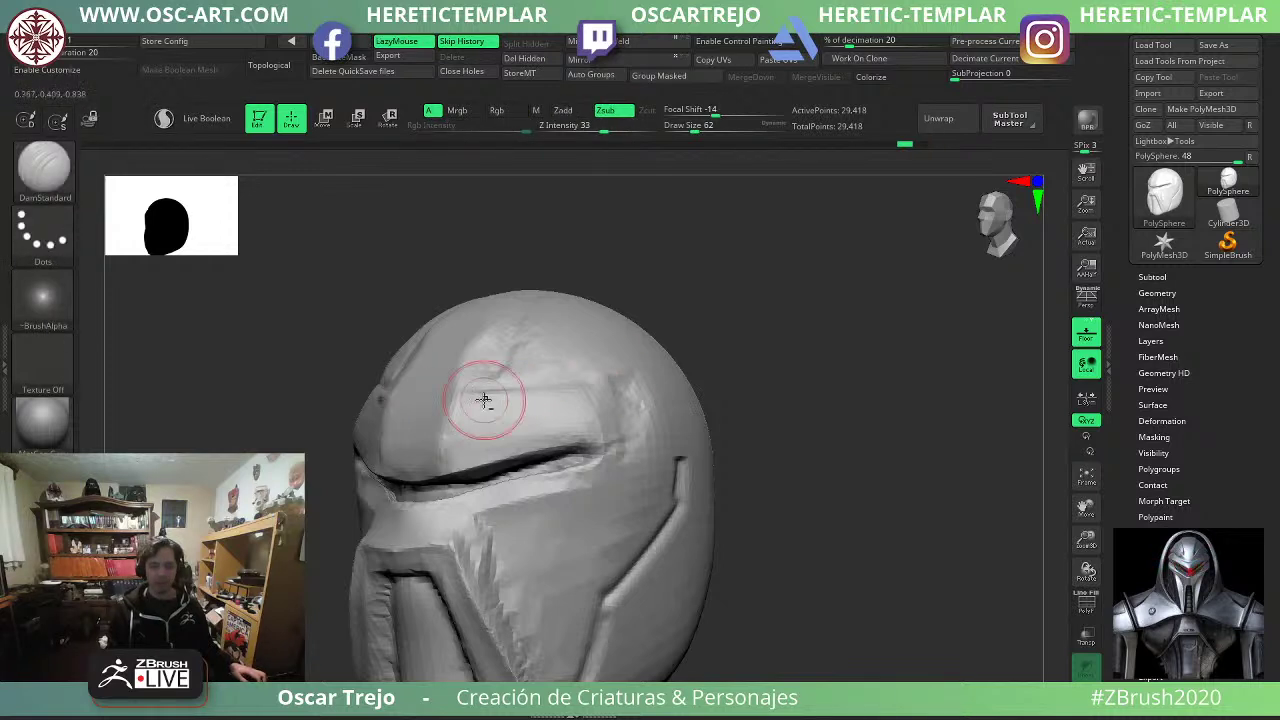
{"action": "left_click_drag", "start_coordinate": [785, 363], "coordinate": [746, 366]}
{"action": "left_click_drag", "start_coordinate": [412, 396], "coordinate": [365, 396], "text": "shift"}
{"action": "key", "text": "bracketleft"}
{"action": "key", "text": "bracketleft"}
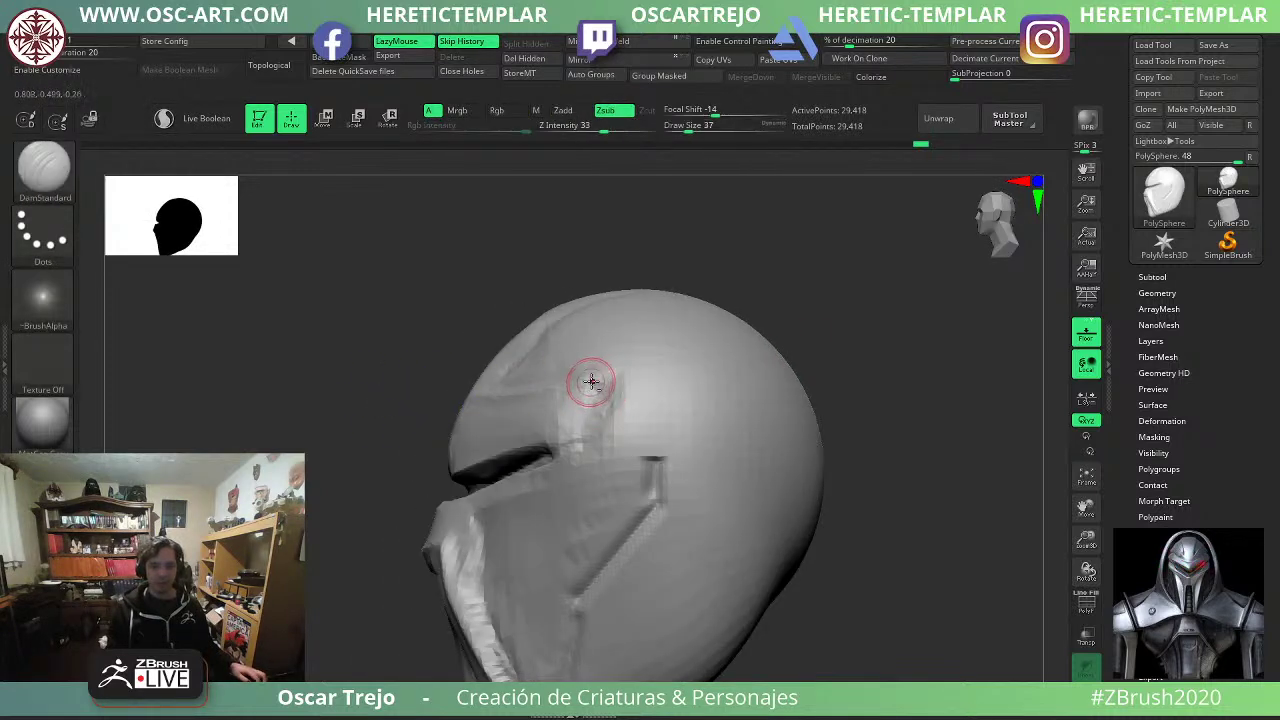
{"action": "key", "text": "ctrl+z"}
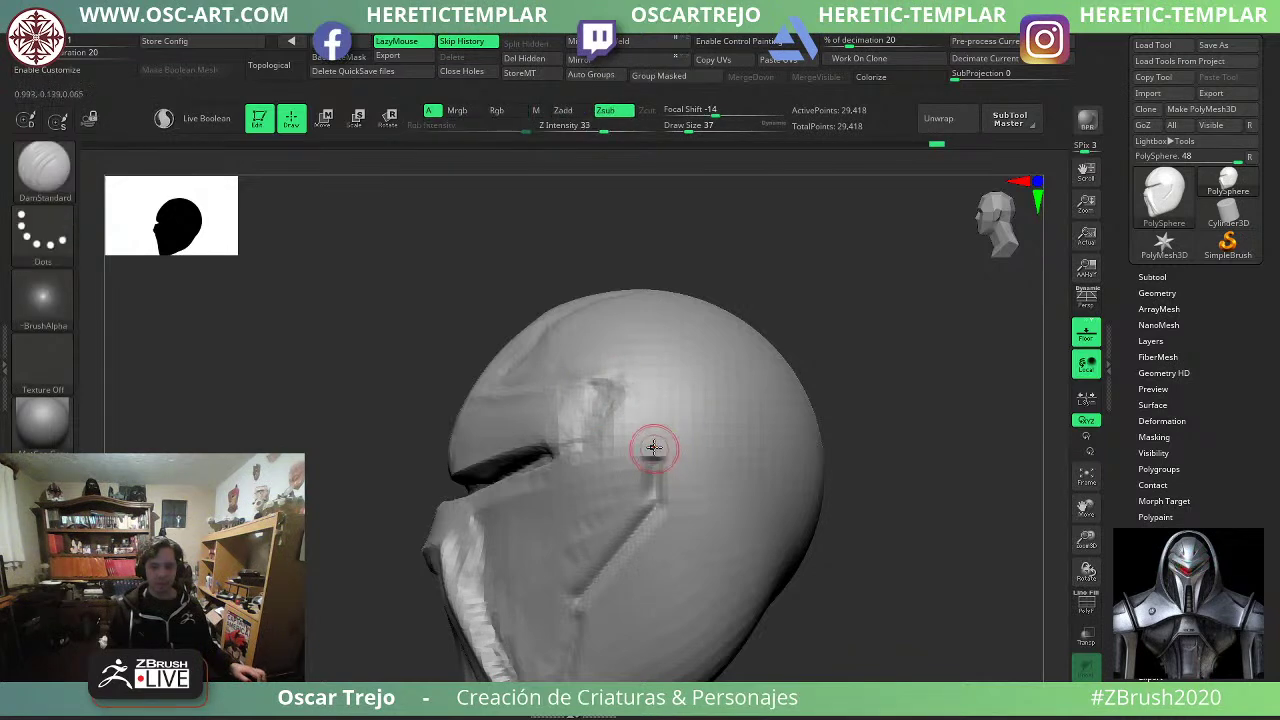
{"action": "key", "text": "ctrl+z"}
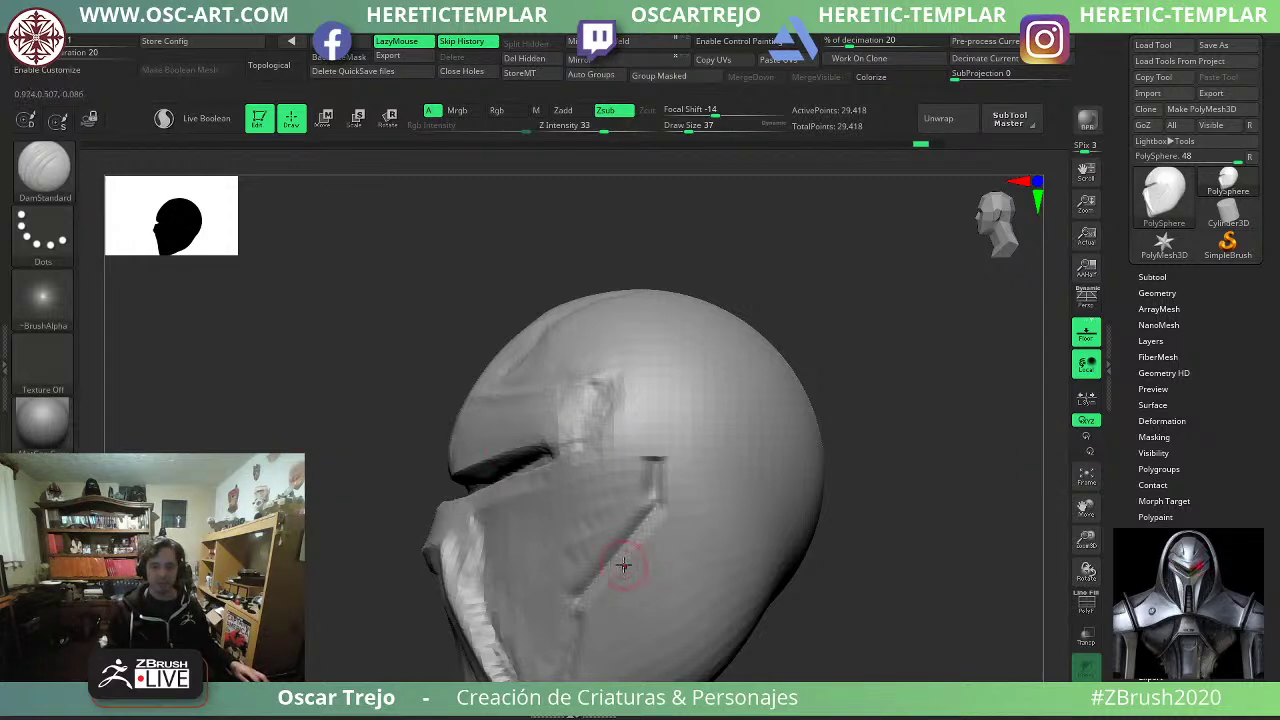
Bend the cheek panel line on the helmet's side into a smoother curve with the Move brush at draw size 197.
{"action": "key", "text": "b"}
{"action": "key", "text": "m"}
{"action": "key", "text": "v"}
{"action": "key", "text": "s"}
{"action": "mouse_move", "coordinate": [563, 577]}
{"action": "left_mouse_down"}
{"action": "mouse_move", "coordinate": [592, 577]}
{"action": "mouse_move", "coordinate": [585, 561]}
{"action": "mouse_move", "coordinate": [568, 570]}
{"action": "left_mouse_up"}
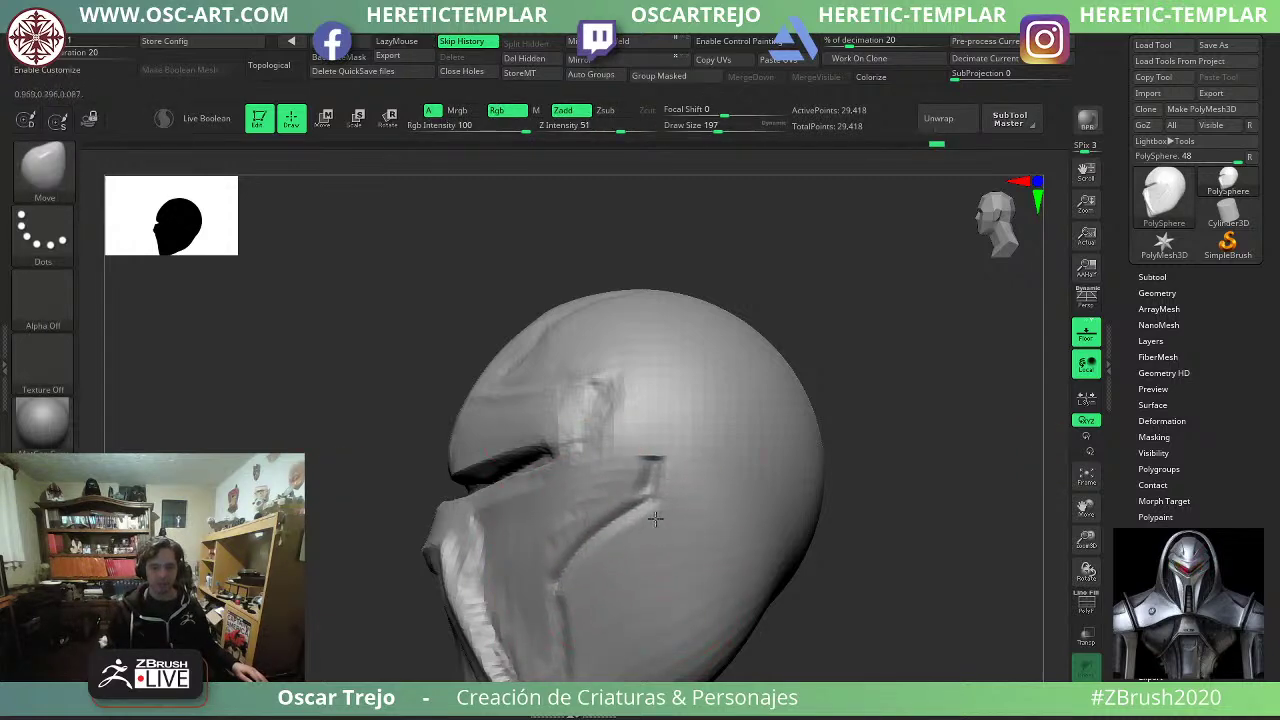
{"action": "left_click_drag", "start_coordinate": [655, 519], "coordinate": [631, 500]}
{"action": "left_click_drag", "start_coordinate": [868, 515], "coordinate": [985, 518], "text": "shift"}
{"action": "key", "text": "s"}
{"action": "left_click_drag", "start_coordinate": [680, 530], "coordinate": [672, 530]}
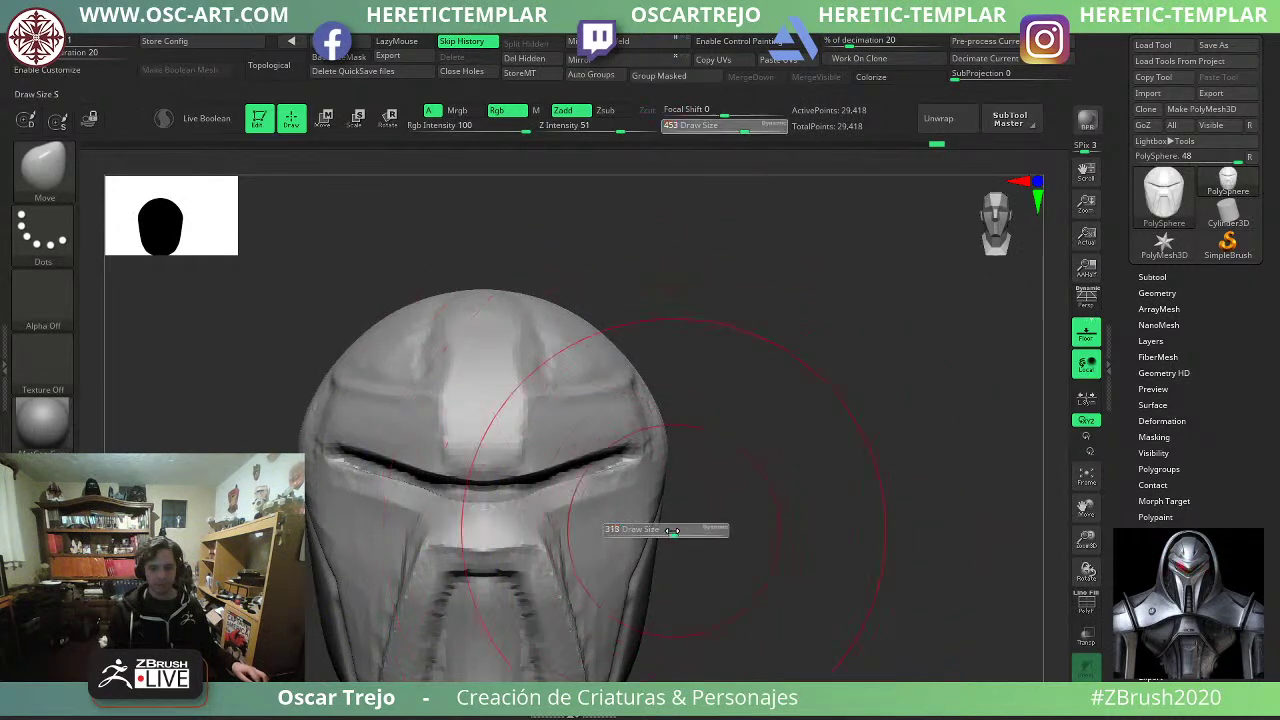
{"action": "mouse_move", "coordinate": [730, 447]}
{"action": "left_mouse_down"}
{"action": "mouse_move", "coordinate": [607, 412]}
{"action": "mouse_move", "coordinate": [617, 427]}
{"action": "left_mouse_up"}
Build up the brow band between the forehead groove and the visor with ClayBuildup at draw size 101.
{"action": "key", "text": "b"}
{"action": "key", "text": "c"}
{"action": "key", "text": "b"}
{"action": "key", "text": "s"}
{"action": "key", "text": "s"}
{"action": "key", "text": "s"}
{"action": "mouse_move", "coordinate": [616, 402]}
{"action": "left_mouse_down"}
{"action": "mouse_move", "coordinate": [632, 437]}
{"action": "mouse_move", "coordinate": [590, 446]}
{"action": "left_mouse_up"}
{"action": "key", "text": "s"}
{"action": "left_click_drag", "start_coordinate": [530, 437], "coordinate": [541, 437]}
{"action": "mouse_move", "coordinate": [545, 432]}
{"action": "left_mouse_down"}
{"action": "mouse_move", "coordinate": [448, 457]}
{"action": "mouse_move", "coordinate": [450, 468]}
{"action": "mouse_move", "coordinate": [532, 428]}
{"action": "mouse_move", "coordinate": [615, 419]}
{"action": "left_mouse_up"}
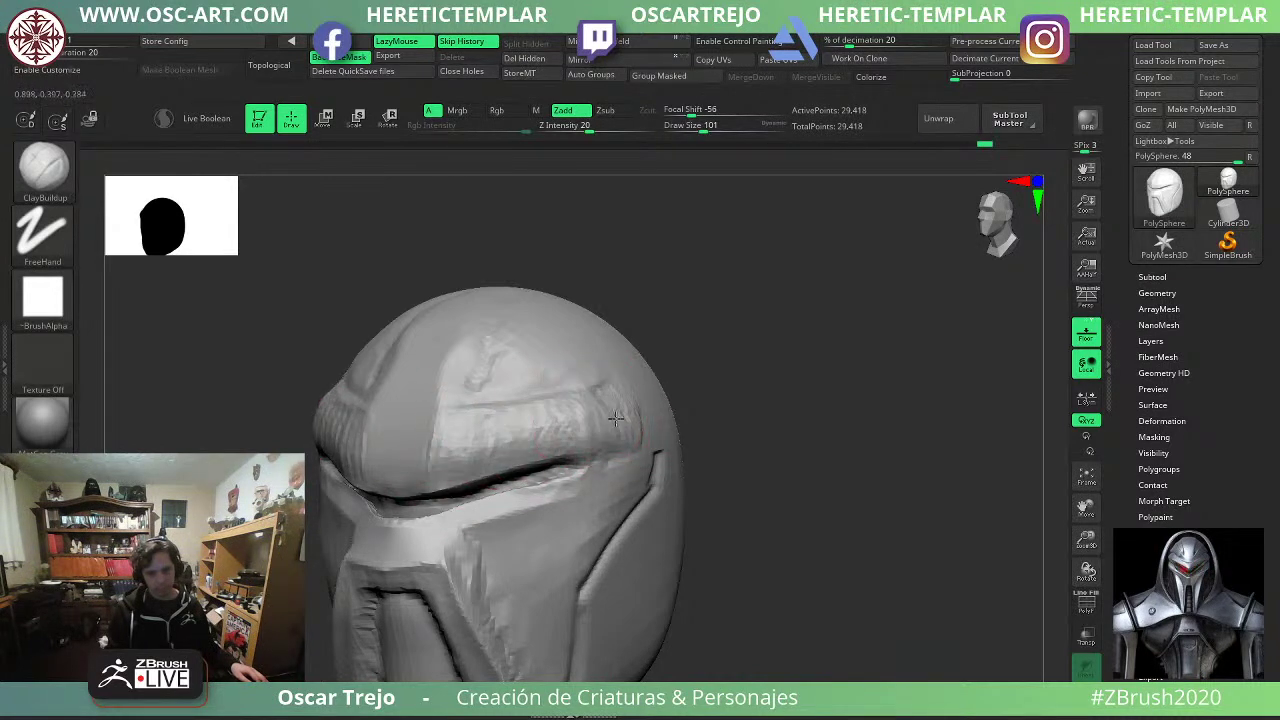
{"action": "left_click_drag", "start_coordinate": [741, 401], "coordinate": [684, 429], "text": "shift"}
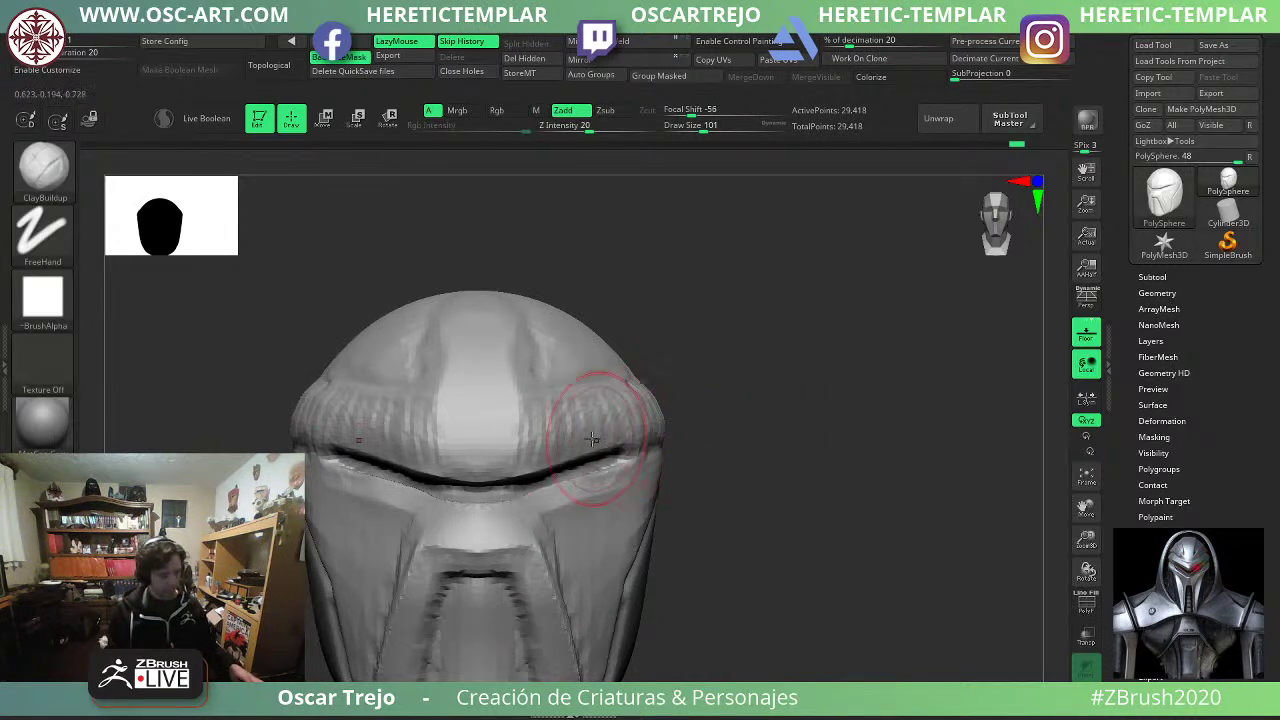
Flatten the built-up brow band above the visor with TrimDynamic at draw size 158.
{"action": "key", "text": "b"}
{"action": "key", "text": "t"}
{"action": "key", "text": "d"}
{"action": "left_click_drag", "start_coordinate": [523, 443], "coordinate": [600, 420]}
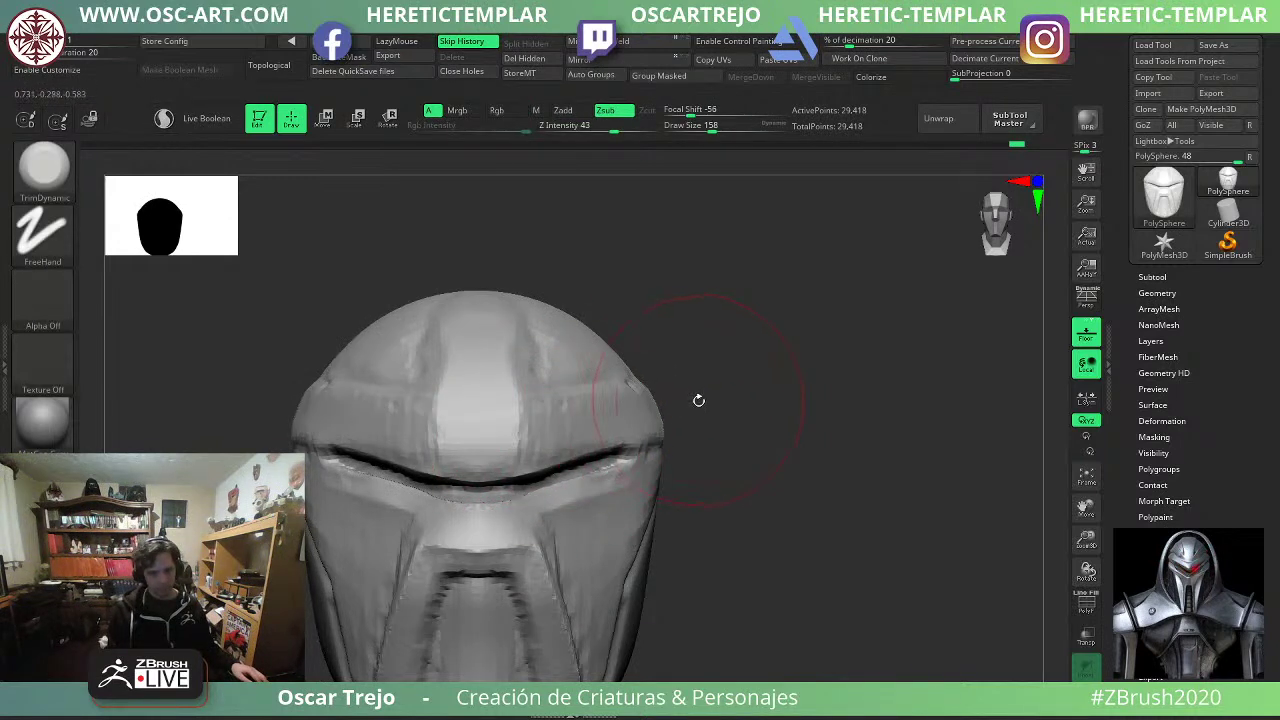
{"action": "key", "text": "s"}
{"action": "left_click_drag", "start_coordinate": [720, 394], "coordinate": [690, 414]}
Carve the upper and side edges of the central forehead band with DamStandard at draw size 56.
{"action": "key", "text": "b"}
{"action": "key", "text": "d"}
{"action": "key", "text": "s"}
{"action": "key", "text": "s"}
{"action": "left_click_drag", "start_coordinate": [603, 399], "coordinate": [569, 394]}
{"action": "key", "text": "s"}
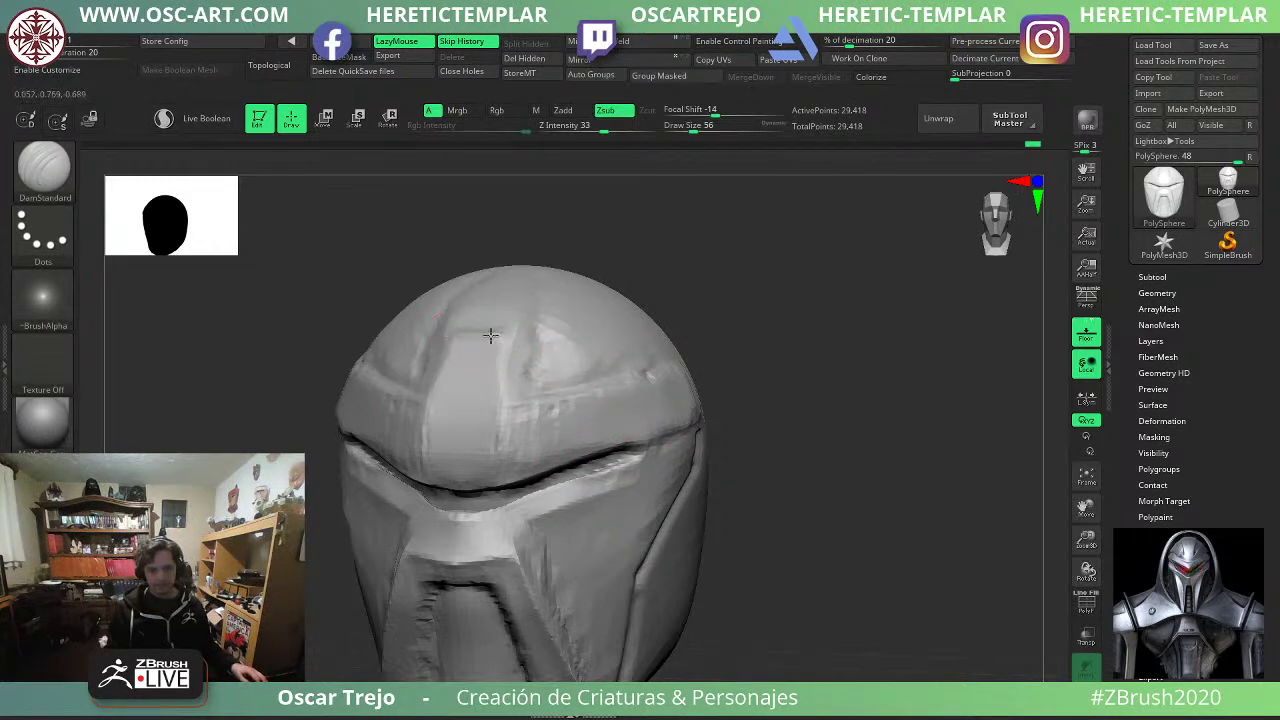
{"action": "mouse_move", "coordinate": [490, 335]}
{"action": "left_mouse_down"}
{"action": "mouse_move", "coordinate": [575, 382]}
{"action": "mouse_move", "coordinate": [531, 376]}
{"action": "mouse_move", "coordinate": [522, 428]}
{"action": "left_mouse_up"}
Thicken the central forehead band and the brow out to the temple with ClayBuildup strokes.
{"action": "key", "text": "b"}
{"action": "key", "text": "c"}
{"action": "key", "text": "b"}
{"action": "key", "text": "s"}
{"action": "mouse_move", "coordinate": [535, 362]}
{"action": "left_mouse_down"}
{"action": "mouse_move", "coordinate": [556, 420]}
{"action": "mouse_move", "coordinate": [615, 426]}
{"action": "left_mouse_up"}
{"action": "mouse_move", "coordinate": [500, 405]}
{"action": "left_mouse_down"}
{"action": "mouse_move", "coordinate": [491, 363]}
{"action": "mouse_move", "coordinate": [457, 386]}
{"action": "mouse_move", "coordinate": [482, 436]}
{"action": "left_mouse_up"}
{"action": "left_click_drag", "start_coordinate": [813, 395], "coordinate": [650, 405]}
{"action": "key", "text": "s"}
{"action": "mouse_move", "coordinate": [609, 442]}
{"action": "left_mouse_down"}
{"action": "mouse_move", "coordinate": [684, 397]}
{"action": "mouse_move", "coordinate": [651, 385]}
{"action": "mouse_move", "coordinate": [694, 379]}
{"action": "mouse_move", "coordinate": [697, 445]}
{"action": "left_mouse_up"}
{"action": "key", "text": "s"}
Define the brow band's rear corner at the temple with DamStandard and adjust its shape with the Move brush.
{"action": "key", "text": "b"}
{"action": "key", "text": "d"}
{"action": "key", "text": "s"}
{"action": "key", "text": "s"}
{"action": "key", "text": "b"}
{"action": "key", "text": "m"}
{"action": "key", "text": "v"}
{"action": "key", "text": "s"}
{"action": "left_click_drag", "start_coordinate": [790, 394], "coordinate": [806, 392]}
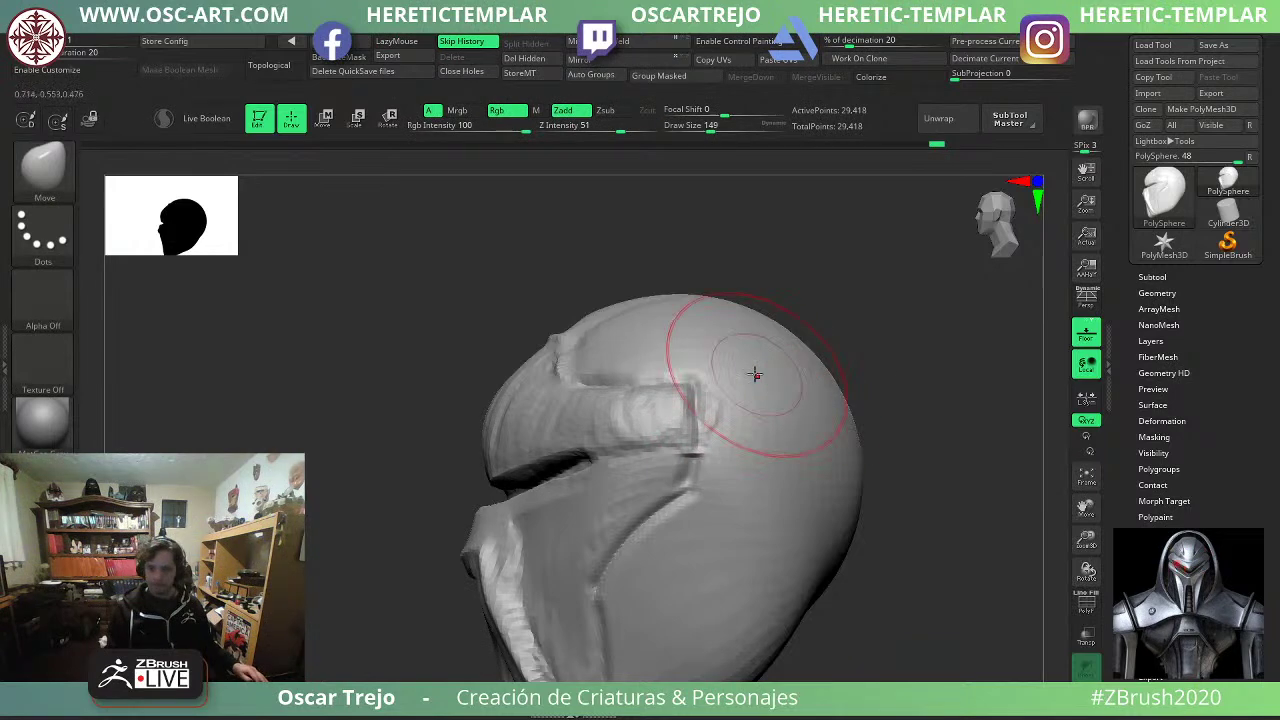
{"action": "key", "text": "s"}
{"action": "left_click_drag", "start_coordinate": [675, 366], "coordinate": [660, 368]}
{"action": "right_click_drag", "start_coordinate": [659, 369], "coordinate": [757, 331]}
Carve curved panel grooves from the forehead back over the side of the crown with DamStandard at draw size 51.
{"action": "key", "text": "b"}
{"action": "key", "text": "d"}
{"action": "key", "text": "s"}
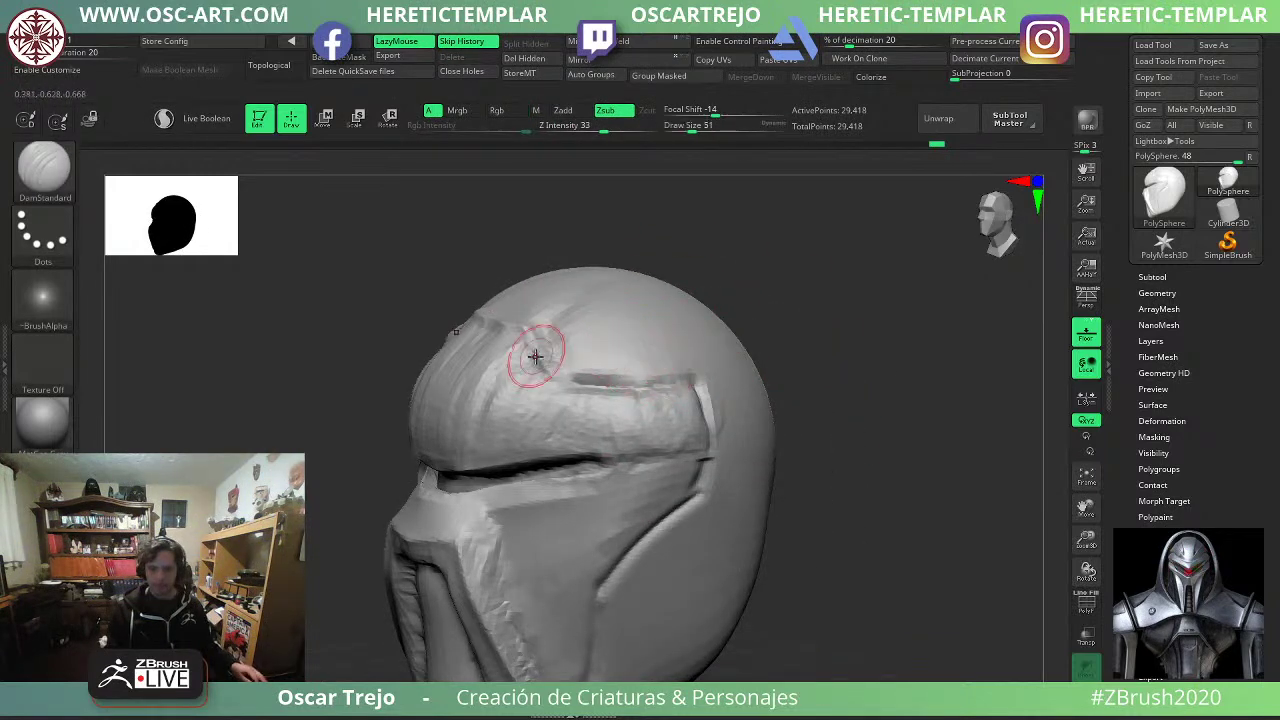
{"action": "right_click_drag", "start_coordinate": [671, 291], "coordinate": [823, 427]}
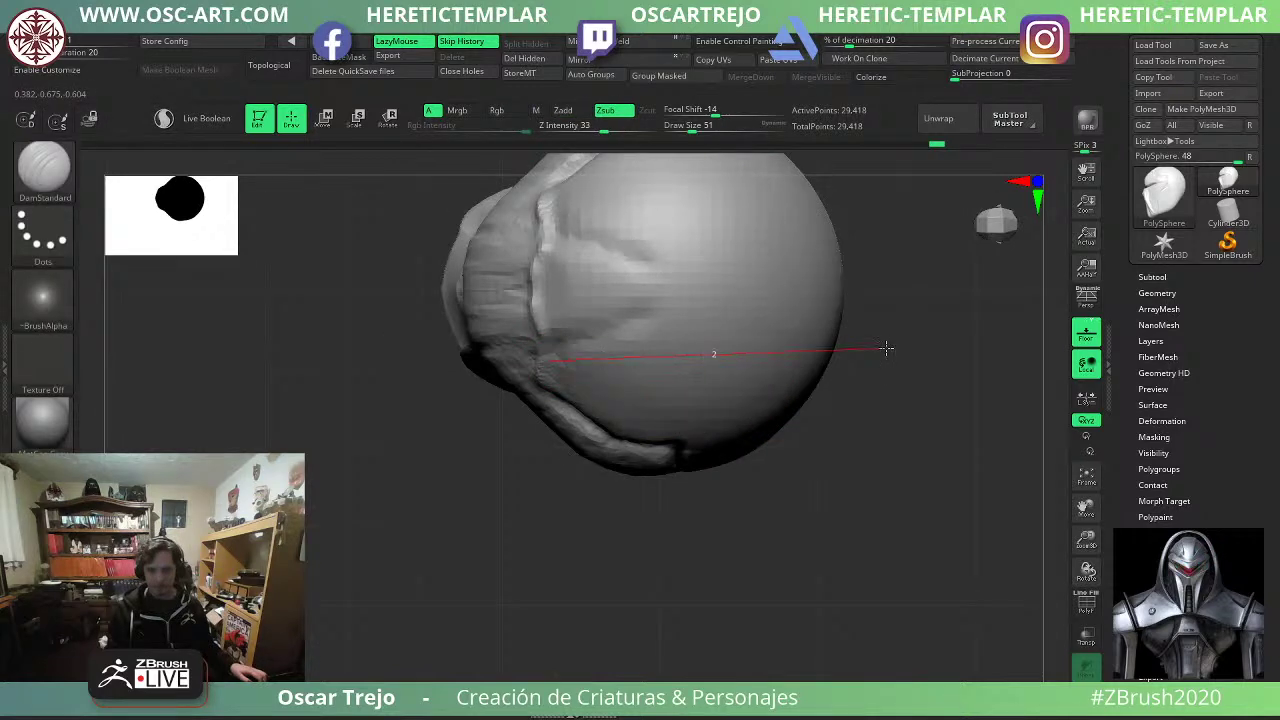
{"action": "left_click_drag", "start_coordinate": [886, 348], "coordinate": [878, 350], "text": "shift"}
{"action": "right_click_drag", "start_coordinate": [872, 354], "coordinate": [931, 287]}
{"action": "mouse_move", "coordinate": [929, 363]}
{"action": "right_mouse_down", "text": "alt"}
{"action": "mouse_move", "coordinate": [846, 347]}
{"action": "mouse_move", "coordinate": [766, 374]}
{"action": "right_mouse_up", "text": "alt"}
{"action": "mouse_move", "coordinate": [766, 374]}
{"action": "right_mouse_down", "text": "ctrl"}
{"action": "mouse_move", "coordinate": [771, 386]}
{"action": "mouse_move", "coordinate": [769, 346]}
{"action": "mouse_move", "coordinate": [846, 348]}
{"action": "right_mouse_up", "text": "ctrl"}
{"action": "left_click_drag", "start_coordinate": [464, 385], "coordinate": [548, 335]}
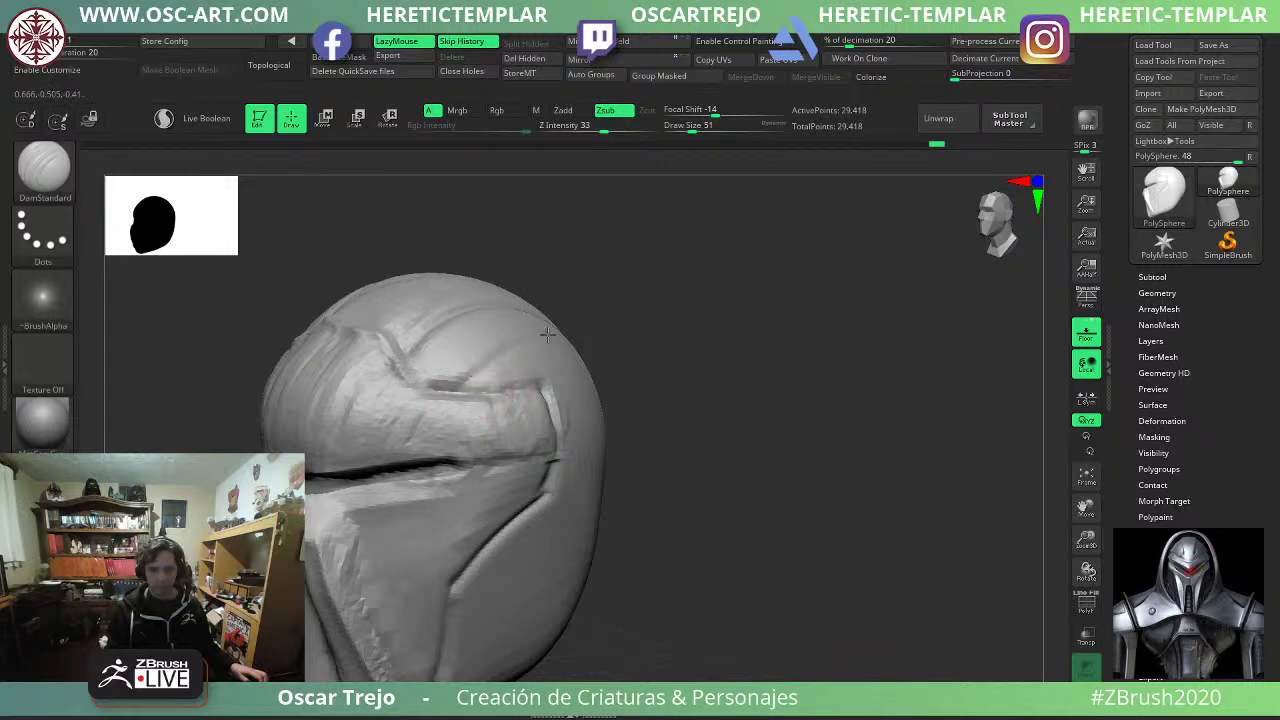
{"action": "left_click_drag", "start_coordinate": [457, 398], "coordinate": [548, 334]}
{"action": "mouse_move", "coordinate": [674, 342]}
{"action": "right_mouse_down"}
{"action": "mouse_move", "coordinate": [694, 377]}
{"action": "mouse_move", "coordinate": [622, 384]}
{"action": "right_mouse_up"}
Build up the side cranium panel below the crown groove with the ClayBuildup brush.
{"action": "key", "text": "b"}
{"action": "key", "text": "c"}
{"action": "key", "text": "b"}
{"action": "mouse_move", "coordinate": [566, 366]}
{"action": "left_mouse_down"}
{"action": "mouse_move", "coordinate": [527, 367]}
{"action": "mouse_move", "coordinate": [560, 383]}
{"action": "mouse_move", "coordinate": [664, 389]}
{"action": "mouse_move", "coordinate": [600, 424]}
{"action": "left_mouse_up"}
{"action": "right_click_drag", "start_coordinate": [745, 448], "coordinate": [674, 430]}
Extend the raised volume down behind the cheek panel with ClayBuildup at draw size 124.
{"action": "key", "text": "s"}
{"action": "key", "text": "s"}
{"action": "left_click", "coordinate": [597, 448]}
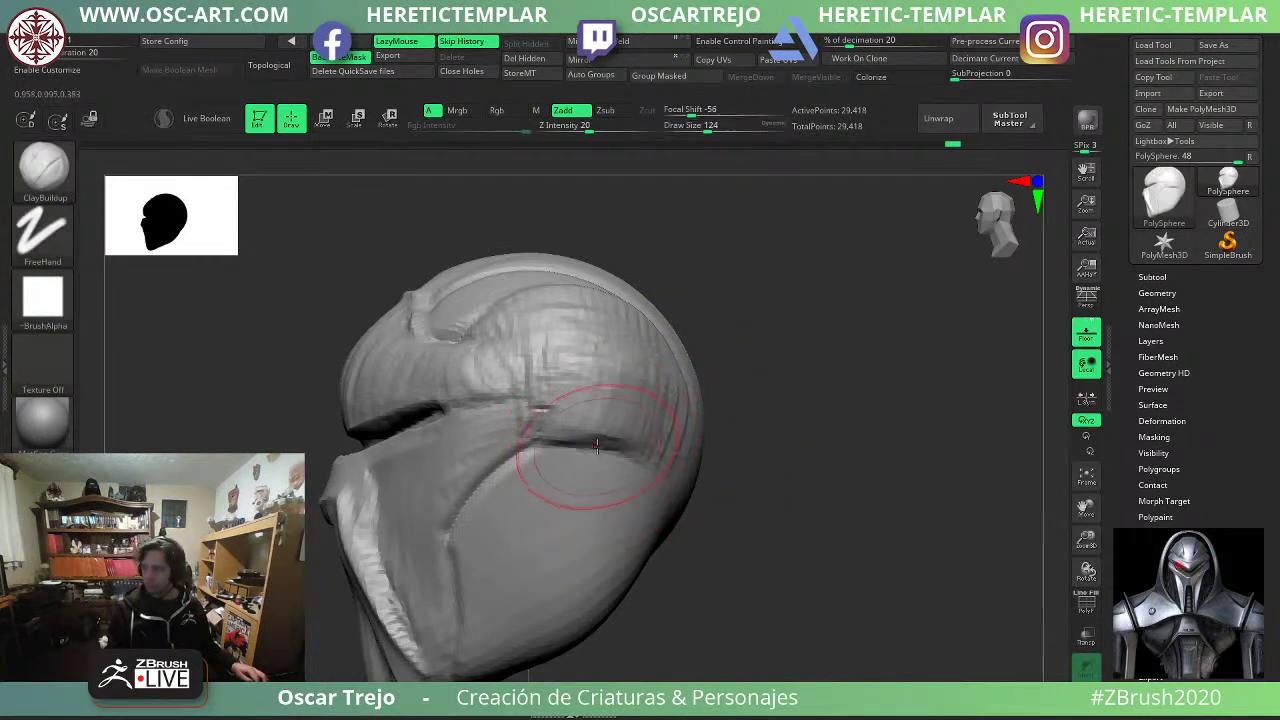
{"action": "mouse_move", "coordinate": [597, 446]}
{"action": "left_mouse_down"}
{"action": "mouse_move", "coordinate": [568, 440]}
{"action": "mouse_move", "coordinate": [621, 468]}
{"action": "left_mouse_up"}
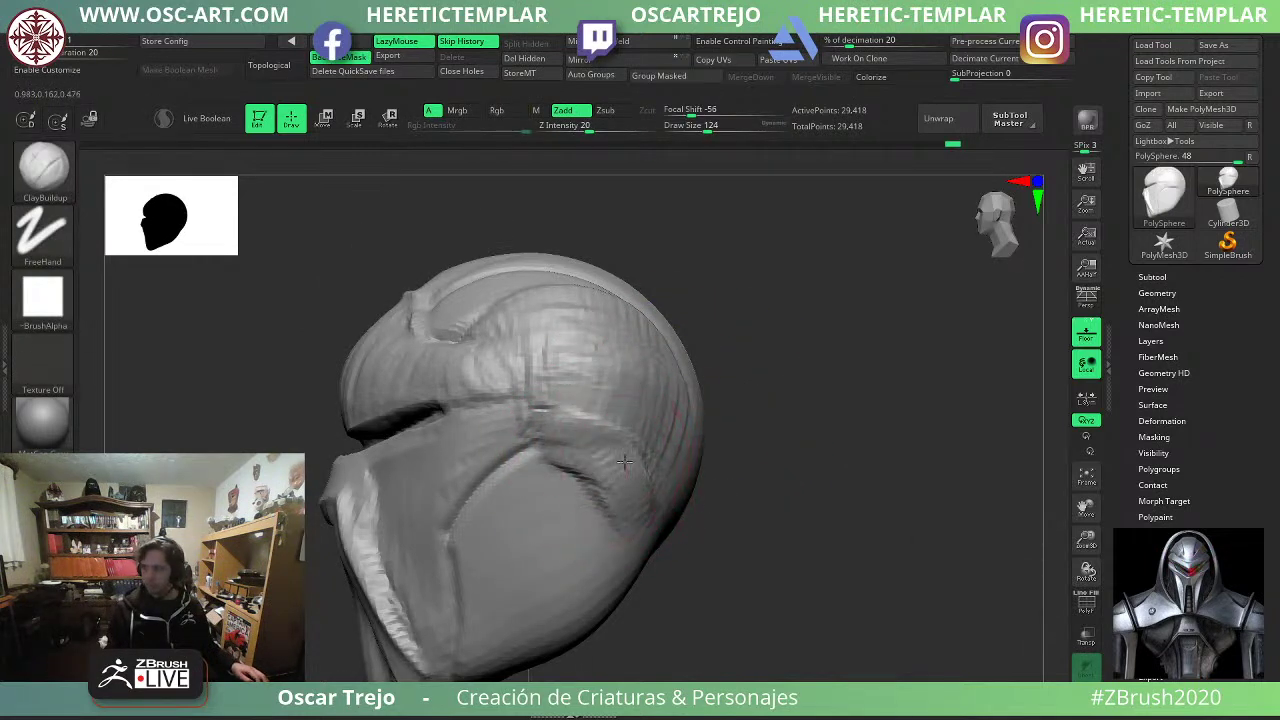
{"action": "key", "text": "s"}
{"action": "left_click", "coordinate": [621, 445]}
{"action": "mouse_move", "coordinate": [622, 420]}
{"action": "left_mouse_down"}
{"action": "mouse_move", "coordinate": [618, 440]}
{"action": "mouse_move", "coordinate": [680, 424]}
{"action": "mouse_move", "coordinate": [706, 464]}
{"action": "mouse_move", "coordinate": [664, 492]}
{"action": "left_mouse_up"}
Continue the ClayBuildup volume around the back of the helmet above the neck edge.
{"action": "right_click_drag", "start_coordinate": [785, 474], "coordinate": [713, 467]}
{"action": "key", "text": "s"}
{"action": "left_click", "coordinate": [716, 470]}
{"action": "mouse_move", "coordinate": [700, 478]}
{"action": "left_mouse_down"}
{"action": "mouse_move", "coordinate": [722, 532]}
{"action": "mouse_move", "coordinate": [690, 535]}
{"action": "mouse_move", "coordinate": [663, 444]}
{"action": "mouse_move", "coordinate": [682, 486]}
{"action": "mouse_move", "coordinate": [694, 430]}
{"action": "mouse_move", "coordinate": [745, 495]}
{"action": "mouse_move", "coordinate": [768, 475]}
{"action": "mouse_move", "coordinate": [700, 460]}
{"action": "left_mouse_up"}
{"action": "key", "text": "s"}
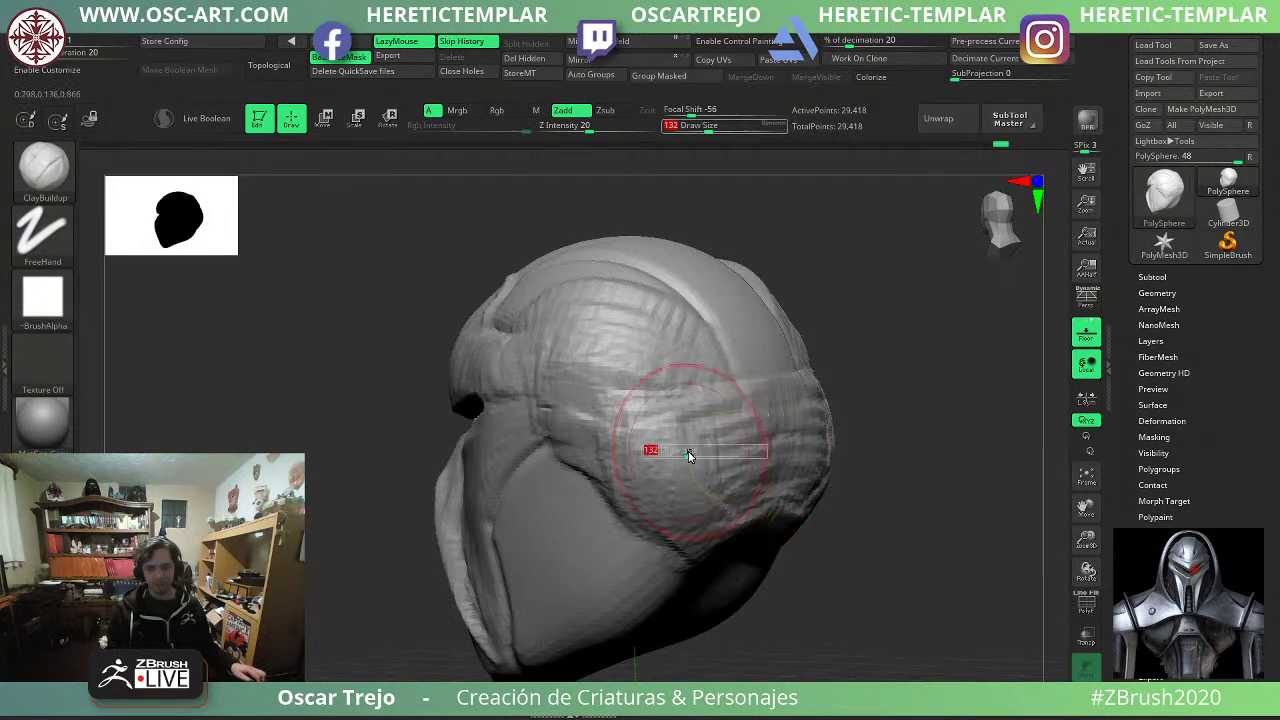
{"action": "left_click", "coordinate": [701, 454]}
{"action": "mouse_move", "coordinate": [745, 420]}
{"action": "left_mouse_down"}
{"action": "mouse_move", "coordinate": [775, 480]}
{"action": "mouse_move", "coordinate": [790, 470]}
{"action": "left_mouse_up"}
Fill in the lower rear edge behind the cheek panel with ClayBuildup at draw size 59.
{"action": "mouse_move", "coordinate": [811, 480]}
{"action": "right_mouse_down"}
{"action": "mouse_move", "coordinate": [837, 474]}
{"action": "mouse_move", "coordinate": [832, 426]}
{"action": "right_mouse_up"}
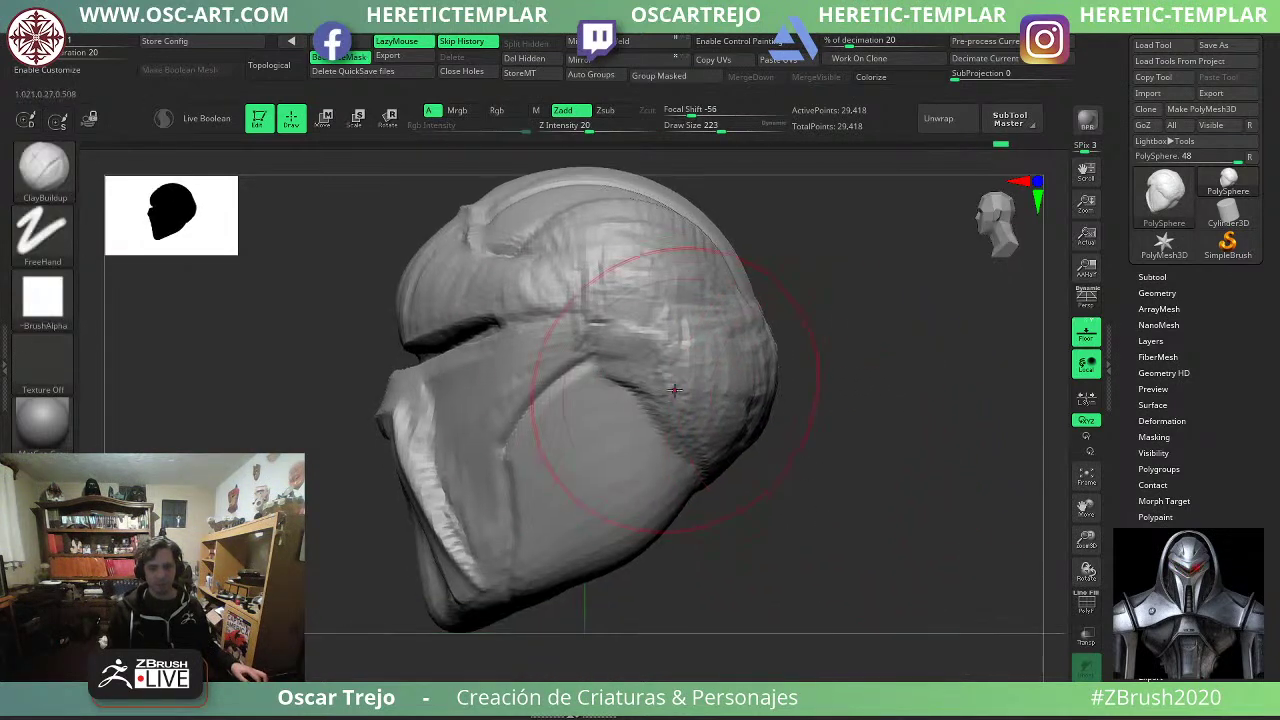
{"action": "key", "text": "s"}
{"action": "left_click", "coordinate": [722, 451]}
{"action": "key", "text": "s"}
{"action": "left_click", "coordinate": [715, 461]}
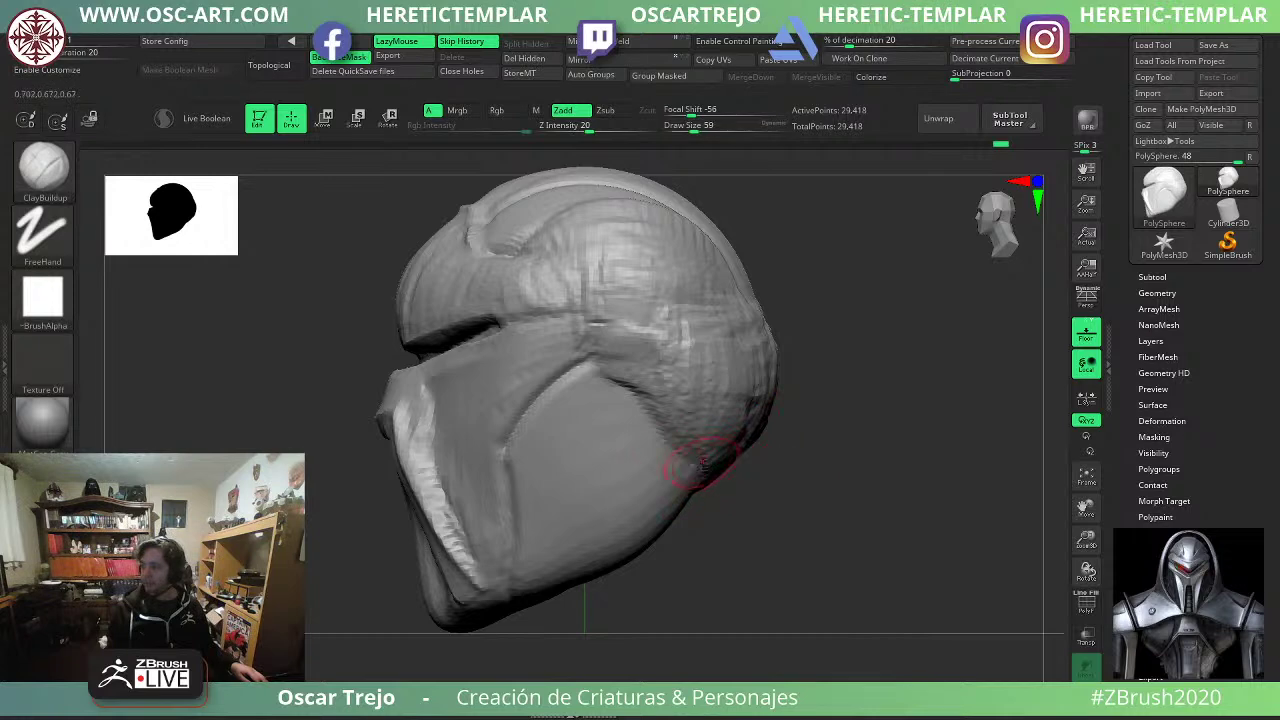
Carve horizontal segment grooves down the mouthguard's recessed center with DamStandard at draw sizes 35 to 54.
{"action": "left_click_drag", "start_coordinate": [295, 629], "coordinate": [335, 568], "text": "alt"}
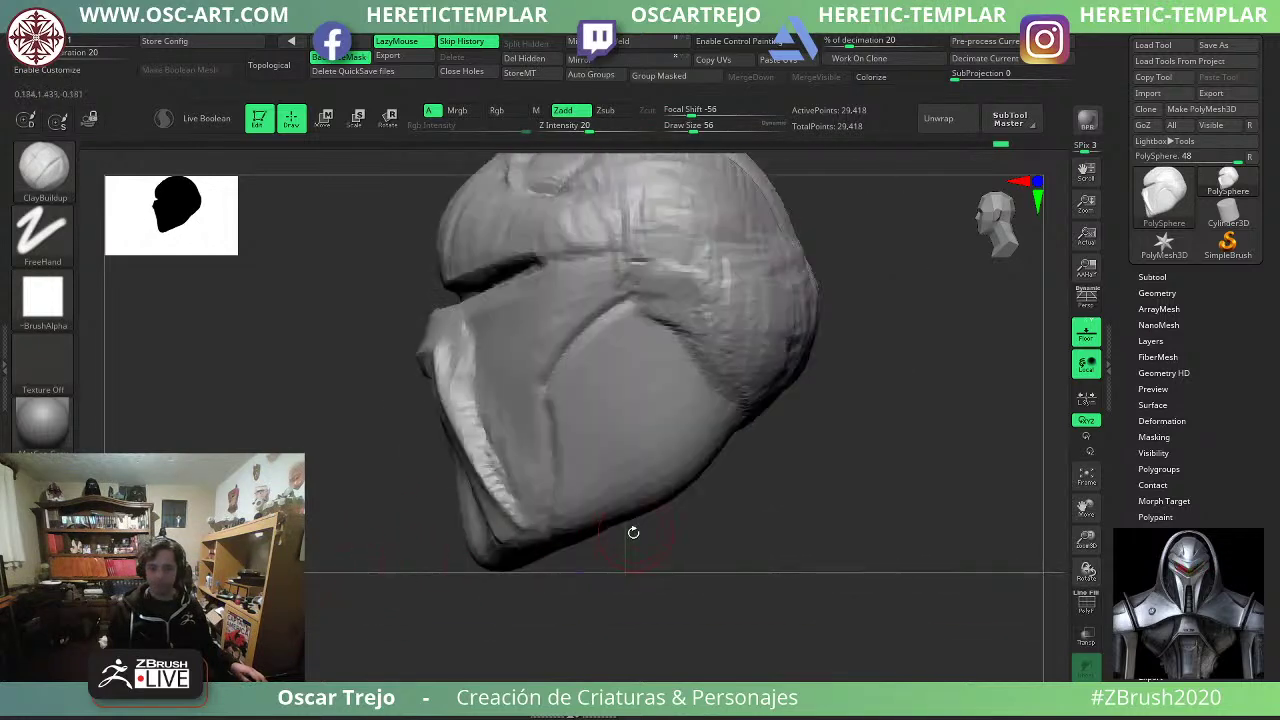
{"action": "right_click_drag", "start_coordinate": [633, 532], "coordinate": [500, 561]}
{"action": "left_click_drag", "start_coordinate": [360, 570], "coordinate": [451, 566]}
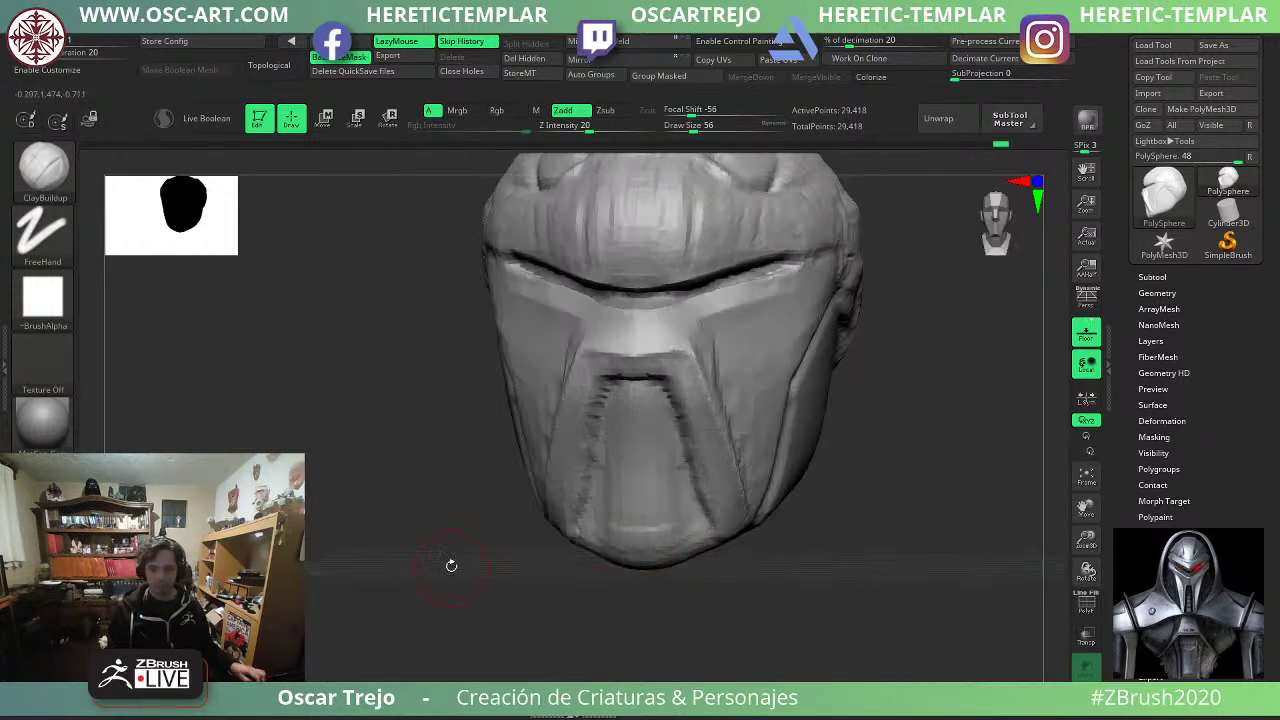
{"action": "key", "text": "b"}
{"action": "key", "text": "d"}
{"action": "key", "text": "s"}
{"action": "key", "text": "s"}
{"action": "left_click", "coordinate": [631, 410]}
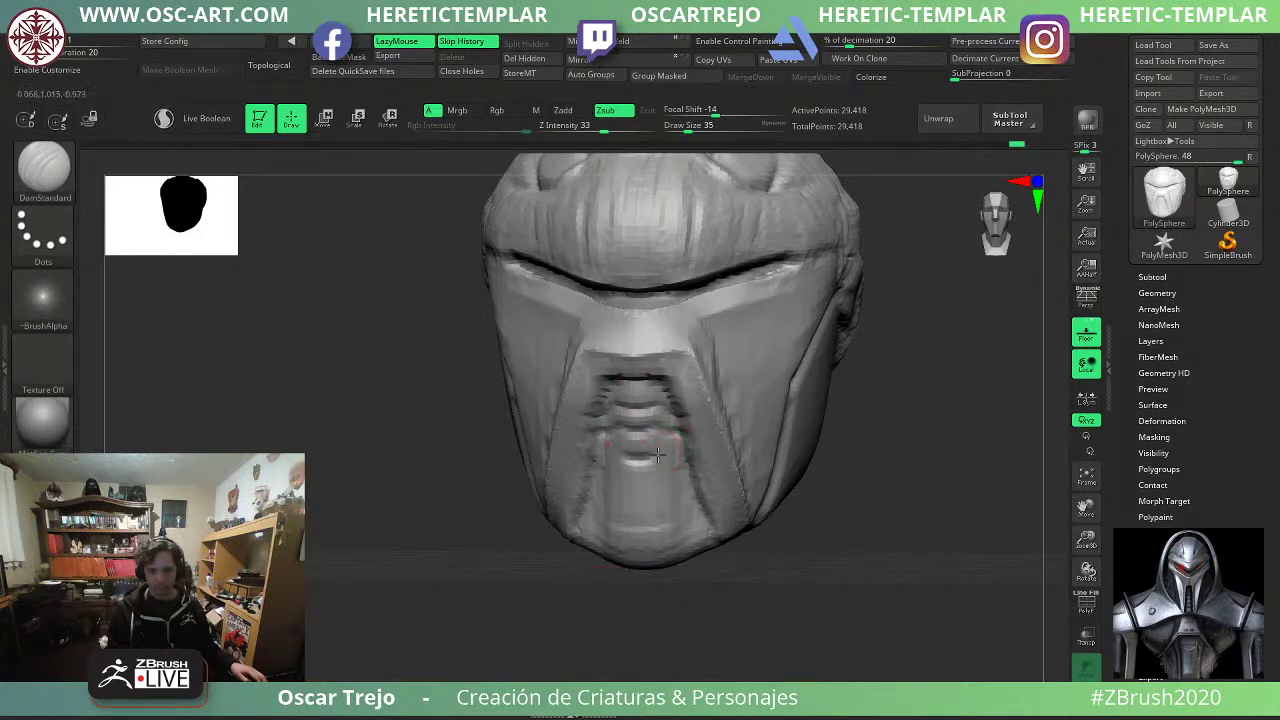
{"action": "key", "text": "s"}
{"action": "left_click", "coordinate": [667, 546]}
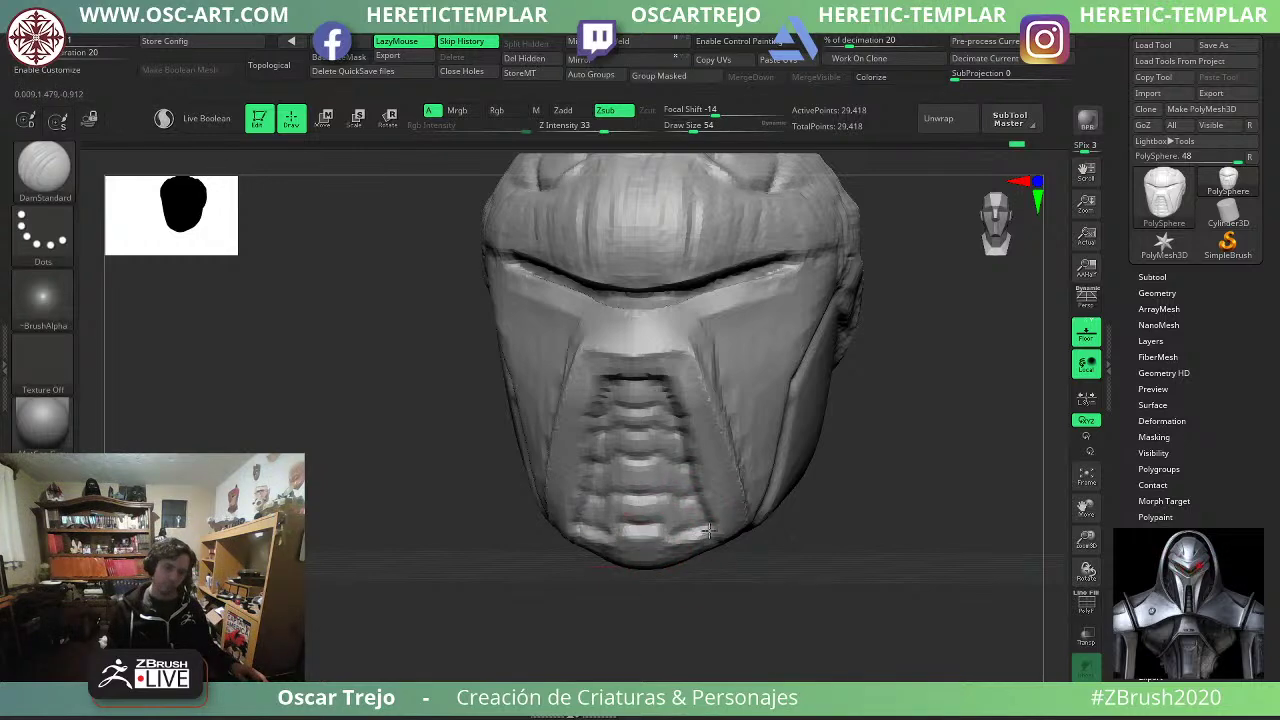
Build up the chin below the mouthguard segments with ClayBuildup at draw size 54.
{"action": "mouse_move", "coordinate": [756, 557]}
{"action": "left_mouse_down"}
{"action": "mouse_move", "coordinate": [681, 556]}
{"action": "mouse_move", "coordinate": [661, 569]}
{"action": "left_mouse_up"}
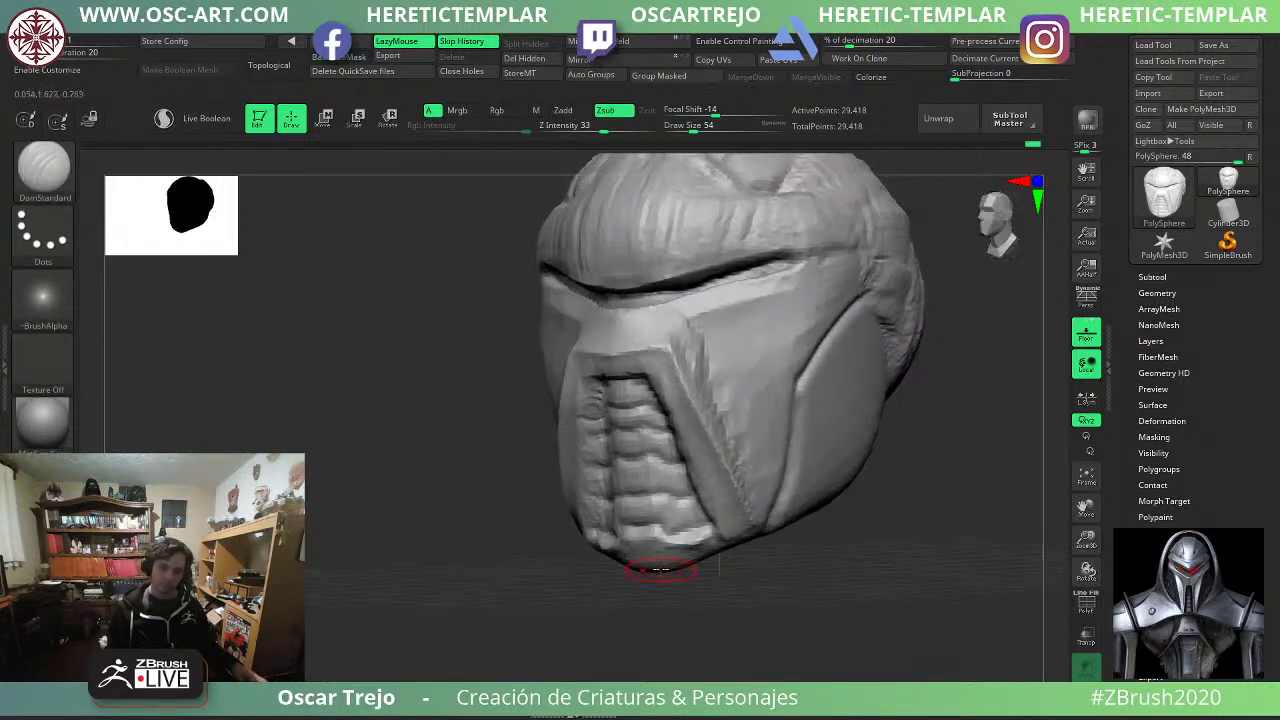
{"action": "key", "text": "b"}
{"action": "key", "text": "c"}
{"action": "key", "text": "b"}
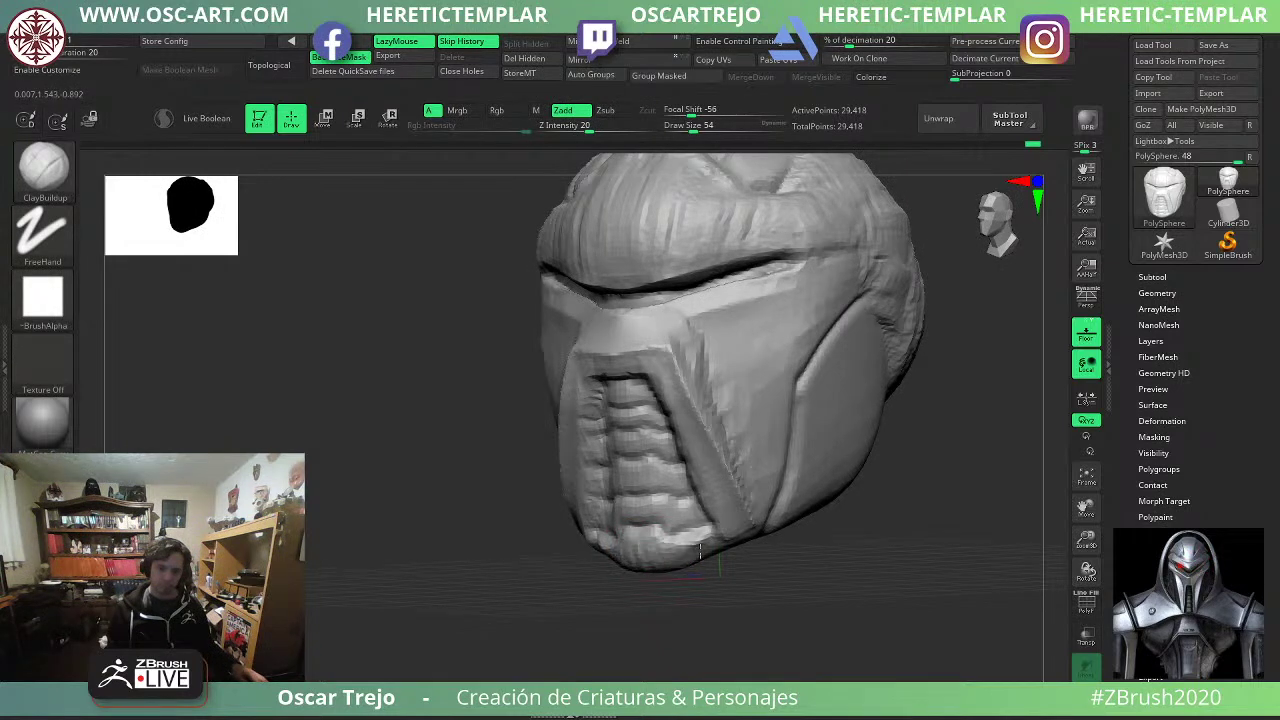
{"action": "left_click_drag", "start_coordinate": [694, 547], "coordinate": [704, 549]}
Reshape the chin contour at the lower ends of the mouthguard frame with the Move brush.
{"action": "left_click_drag", "start_coordinate": [798, 577], "coordinate": [880, 580]}
{"action": "key", "text": "b"}
{"action": "key", "text": "m"}
{"action": "key", "text": "v"}
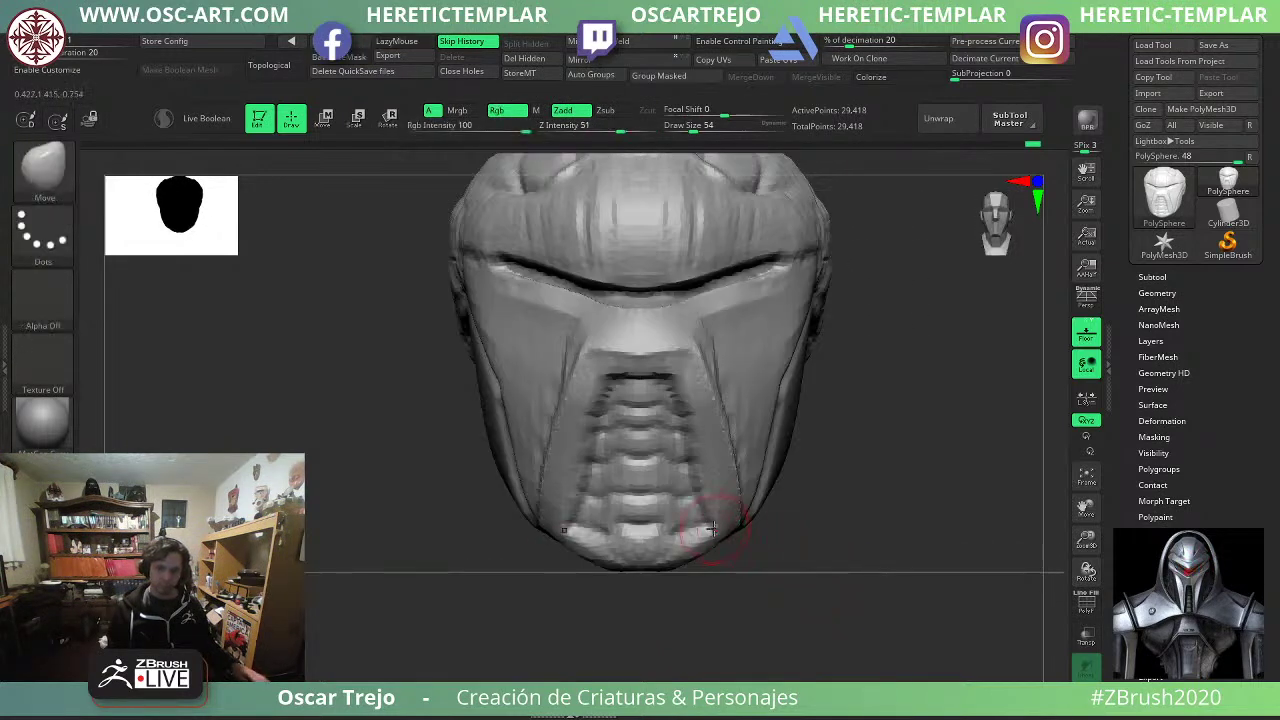
{"action": "mouse_move", "coordinate": [728, 526]}
{"action": "left_mouse_down"}
{"action": "mouse_move", "coordinate": [736, 540]}
{"action": "mouse_move", "coordinate": [712, 542]}
{"action": "mouse_move", "coordinate": [708, 530]}
{"action": "mouse_move", "coordinate": [644, 525]}
{"action": "mouse_move", "coordinate": [733, 557]}
{"action": "mouse_move", "coordinate": [720, 531]}
{"action": "left_mouse_up"}
{"action": "key", "text": "s"}
{"action": "key", "text": "s"}
{"action": "left_click_drag", "start_coordinate": [722, 534], "coordinate": [722, 545]}
Pull the mouthguard frame's lower corners down and outward beside the chin with Move at draw size 51.
{"action": "mouse_move", "coordinate": [876, 543]}
{"action": "left_mouse_down"}
{"action": "mouse_move", "coordinate": [785, 535]}
{"action": "mouse_move", "coordinate": [795, 545]}
{"action": "left_mouse_up"}
{"action": "left_click_drag", "start_coordinate": [885, 598], "coordinate": [567, 629], "text": "shift"}
{"action": "key", "text": "ctrl+z"}
{"action": "key", "text": "s"}
{"action": "mouse_move", "coordinate": [583, 519]}
{"action": "left_mouse_down"}
{"action": "mouse_move", "coordinate": [572, 532]}
{"action": "mouse_move", "coordinate": [581, 502]}
{"action": "mouse_move", "coordinate": [621, 466]}
{"action": "mouse_move", "coordinate": [646, 538]}
{"action": "mouse_move", "coordinate": [708, 448]}
{"action": "mouse_move", "coordinate": [727, 470]}
{"action": "left_mouse_up"}
{"action": "key", "text": "s"}
{"action": "left_click", "coordinate": [571, 495]}
{"action": "left_click_drag", "start_coordinate": [762, 556], "coordinate": [835, 562]}
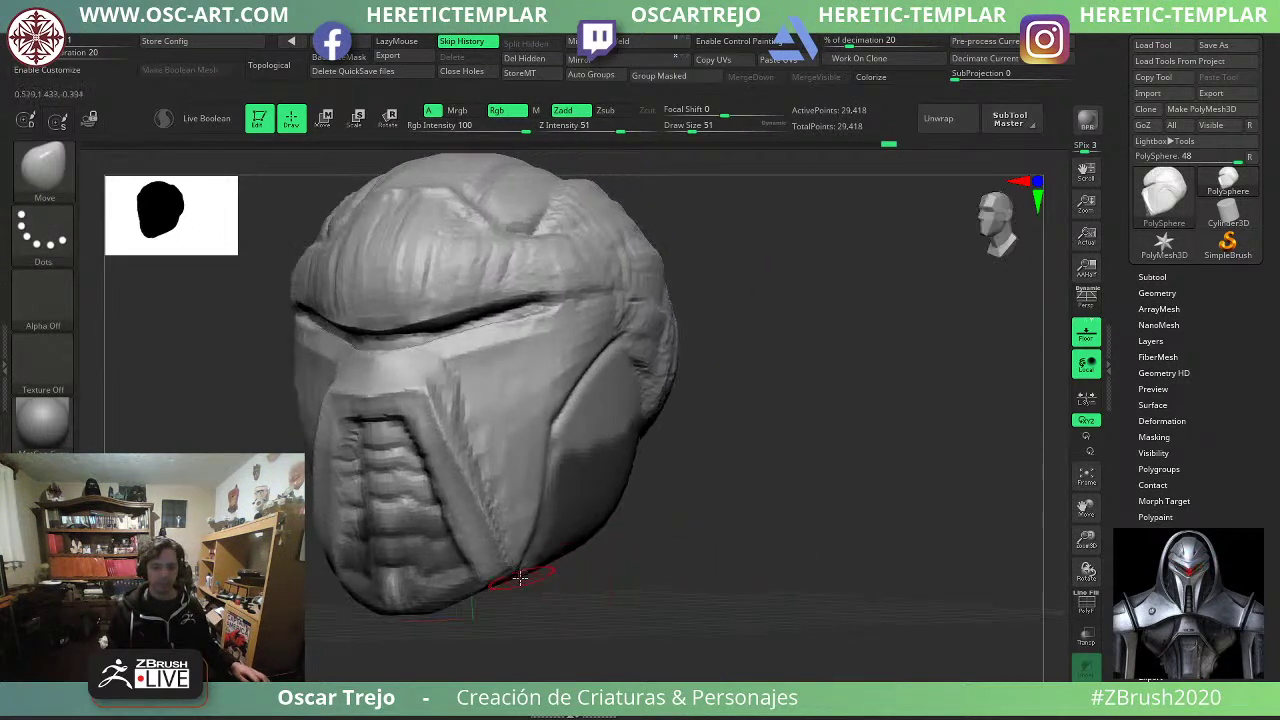
{"action": "left_click_drag", "start_coordinate": [507, 571], "coordinate": [501, 590]}
{"action": "left_click_drag", "start_coordinate": [487, 612], "coordinate": [518, 596]}
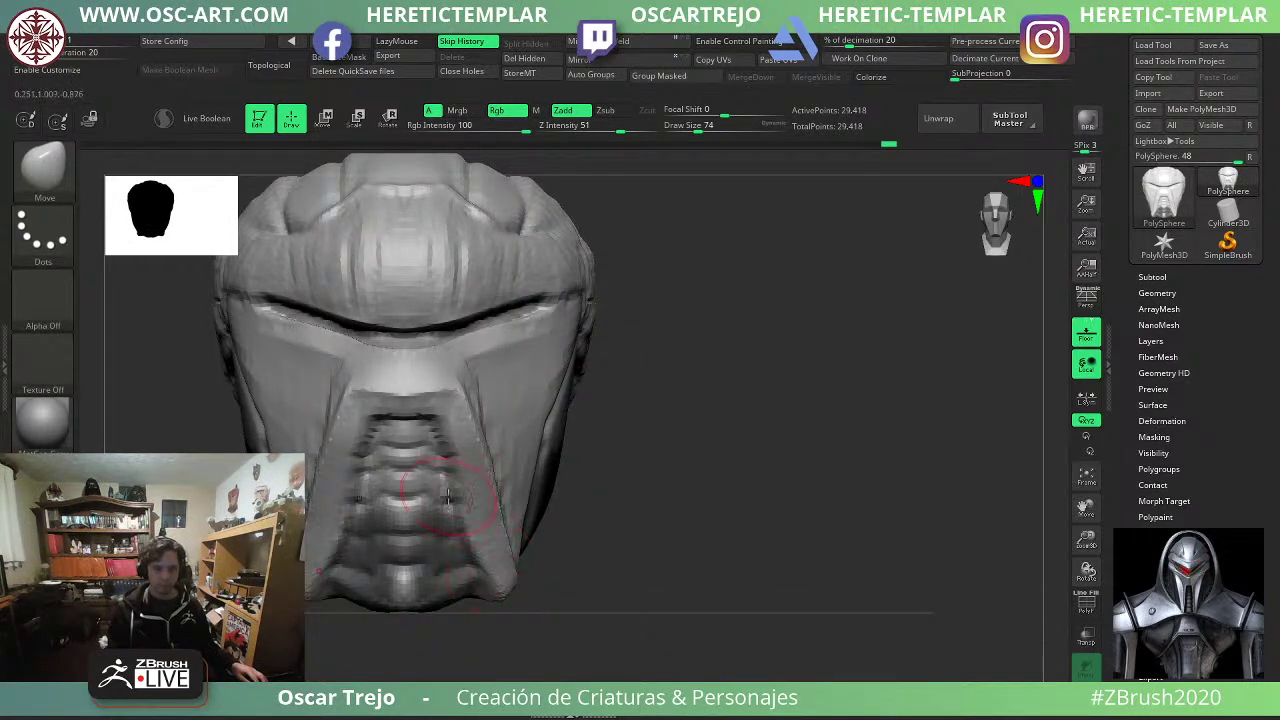
Adjust the mouthguard frame's front and side contours with the Move brush at draw sizes 80 and 140.
{"action": "key", "text": "s"}
{"action": "left_click_drag", "start_coordinate": [451, 502], "coordinate": [461, 475]}
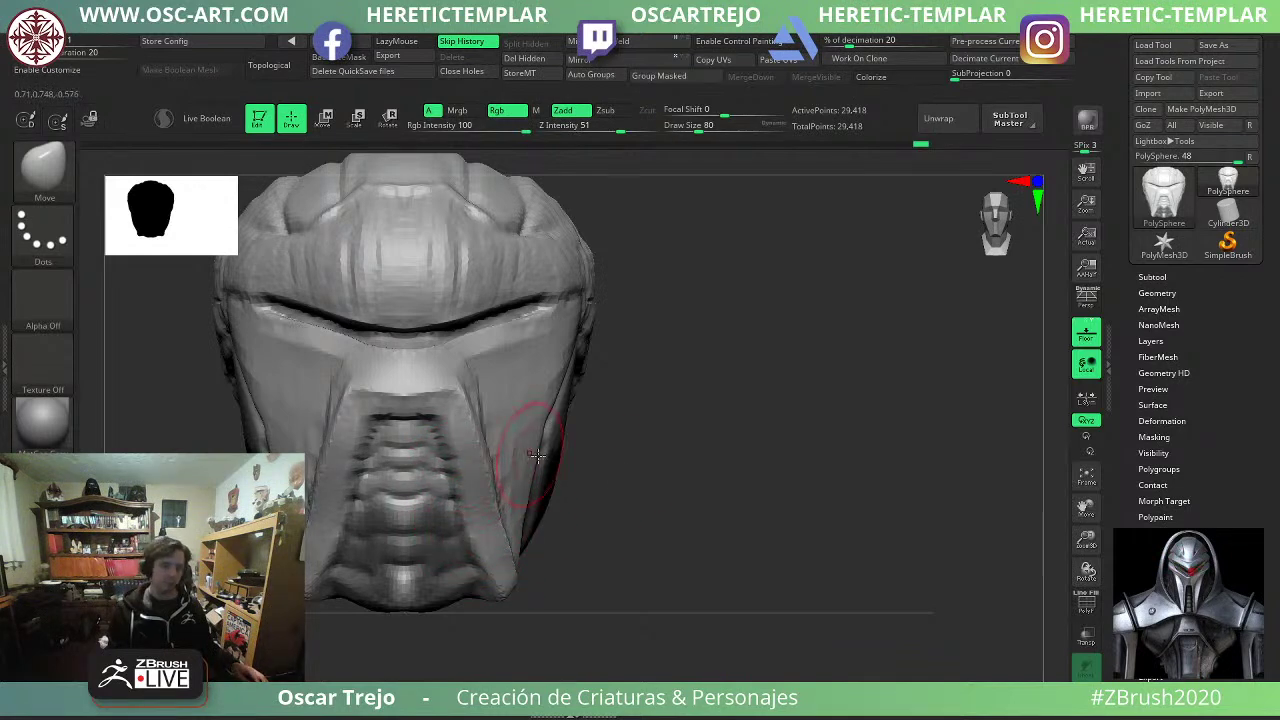
{"action": "left_click_drag", "start_coordinate": [800, 550], "coordinate": [610, 570]}
{"action": "mouse_move", "coordinate": [491, 474]}
{"action": "left_mouse_down"}
{"action": "mouse_move", "coordinate": [431, 486]}
{"action": "mouse_move", "coordinate": [477, 463]}
{"action": "mouse_move", "coordinate": [449, 425]}
{"action": "left_mouse_up"}
{"action": "key", "text": "s"}
{"action": "key", "text": "s"}
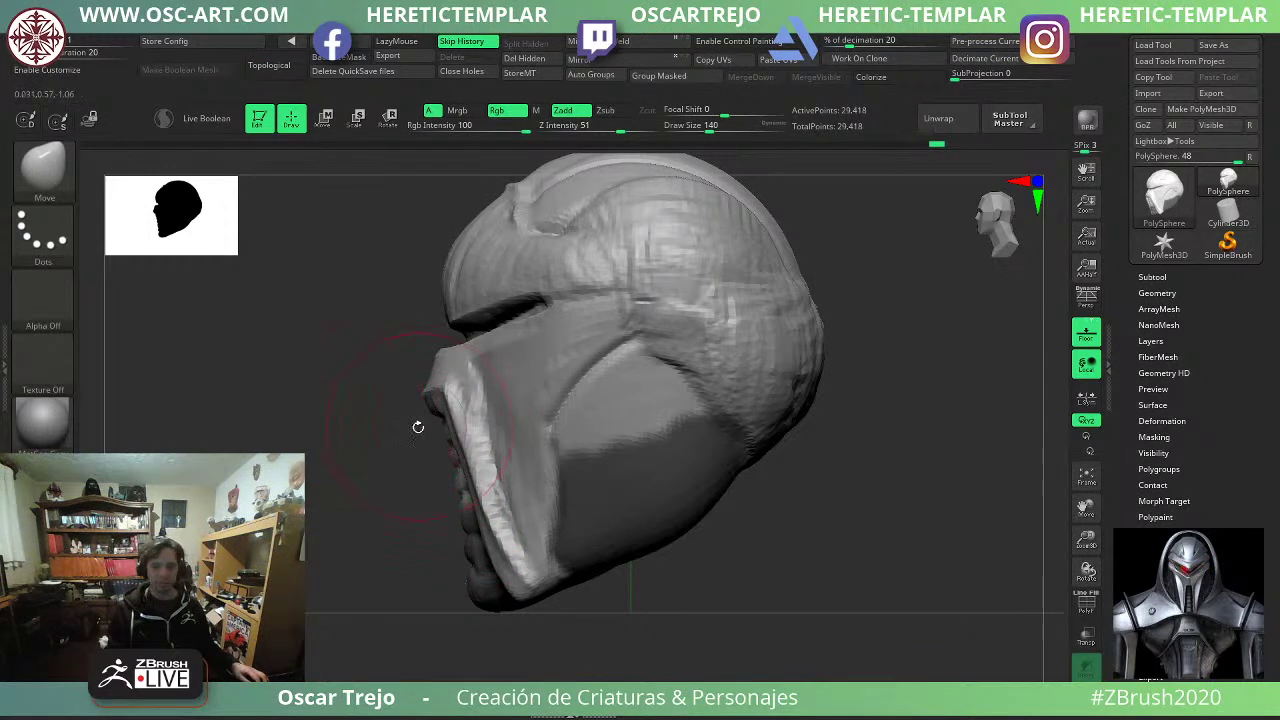
{"action": "left_click_drag", "start_coordinate": [370, 449], "coordinate": [429, 457]}
{"action": "left_click_drag", "start_coordinate": [655, 490], "coordinate": [645, 537]}
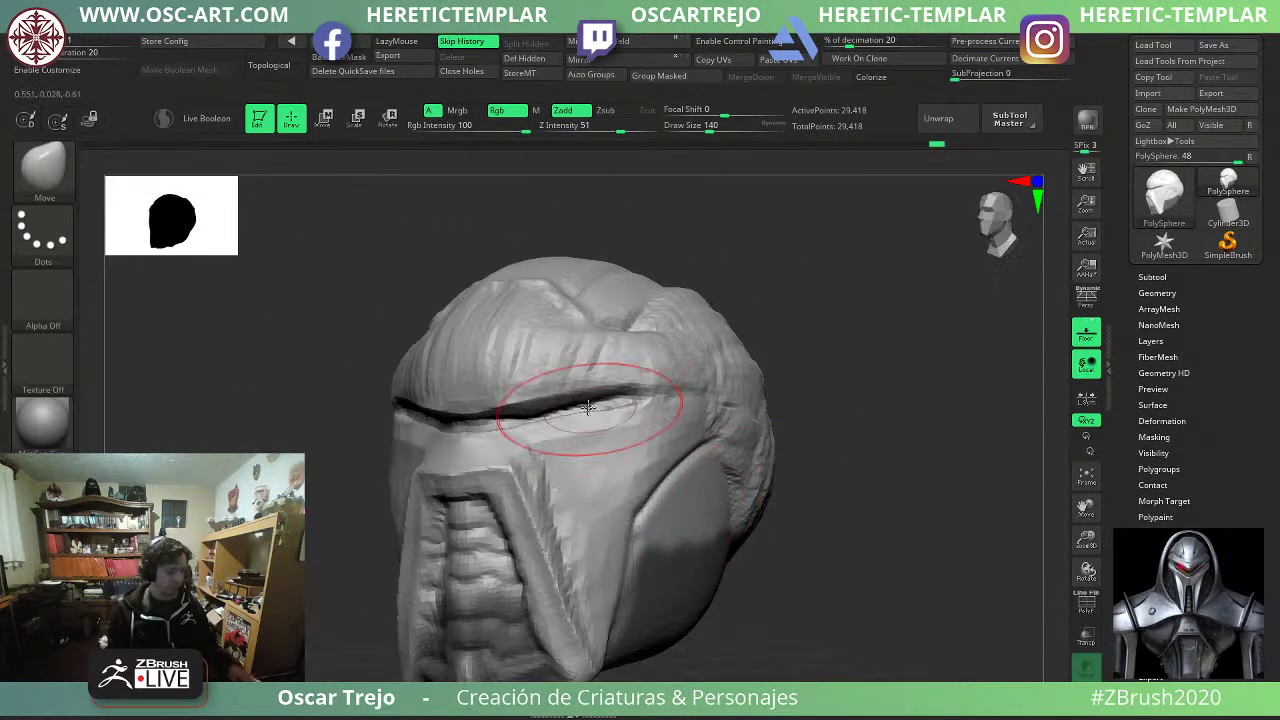
Flatten the front of the visor brow into an even band with TrimDynamic at draw size 104.
{"action": "key", "text": "b"}
{"action": "key", "text": "t"}
{"action": "key", "text": "d"}
{"action": "key", "text": "s"}
{"action": "left_click_drag", "start_coordinate": [589, 457], "coordinate": [579, 457]}
{"action": "left_click_drag", "start_coordinate": [306, 411], "coordinate": [388, 409]}
{"action": "mouse_move", "coordinate": [874, 454]}
{"action": "left_mouse_down"}
{"action": "mouse_move", "coordinate": [872, 472]}
{"action": "mouse_move", "coordinate": [794, 482]}
{"action": "left_mouse_up"}
{"action": "left_click_drag", "start_coordinate": [505, 431], "coordinate": [548, 422]}
{"action": "key", "text": "bracketright"}
{"action": "key", "text": "bracketright"}
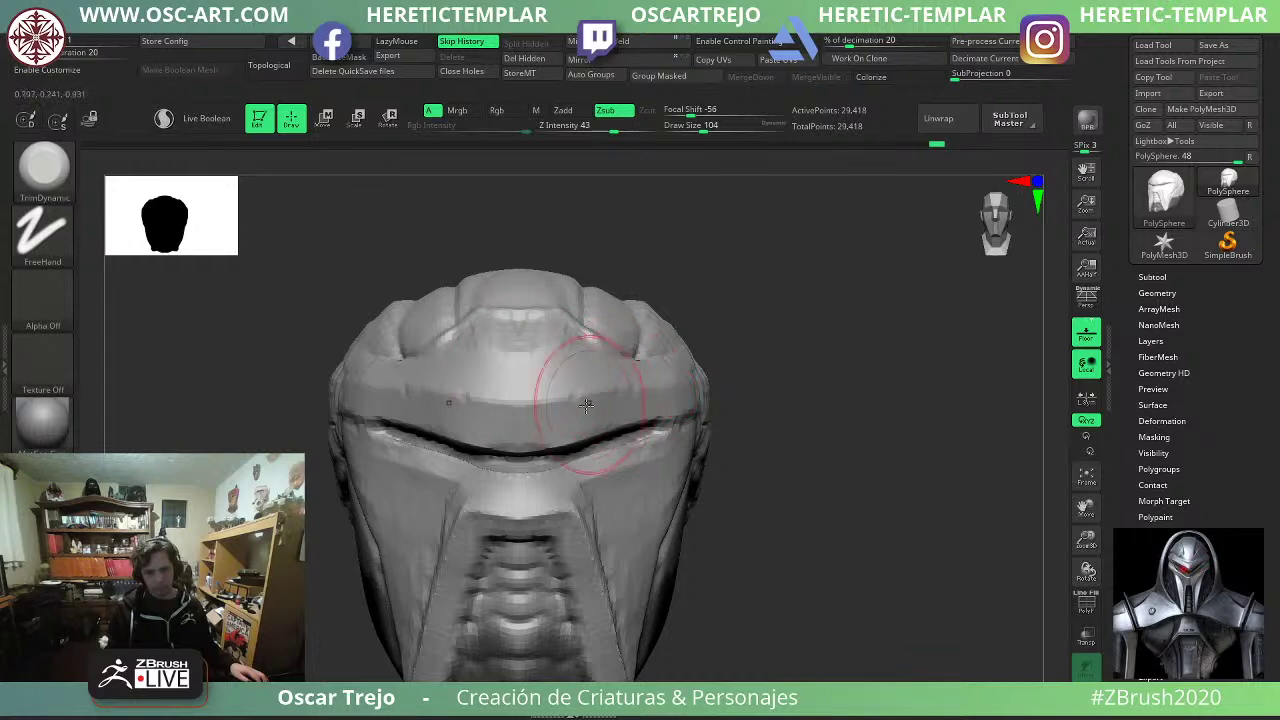
Even out the brow band's center and outer sides with TrimDynamic at draw sizes 112 and 83.
{"action": "key", "text": "bracketright"}
{"action": "key", "text": "bracketright"}
{"action": "key", "text": "bracketleft"}
{"action": "key", "text": "bracketleft"}
{"action": "key", "text": "bracketleft"}
{"action": "key", "text": "bracketleft"}
{"action": "key", "text": "bracketleft"}
{"action": "key", "text": "bracketleft"}
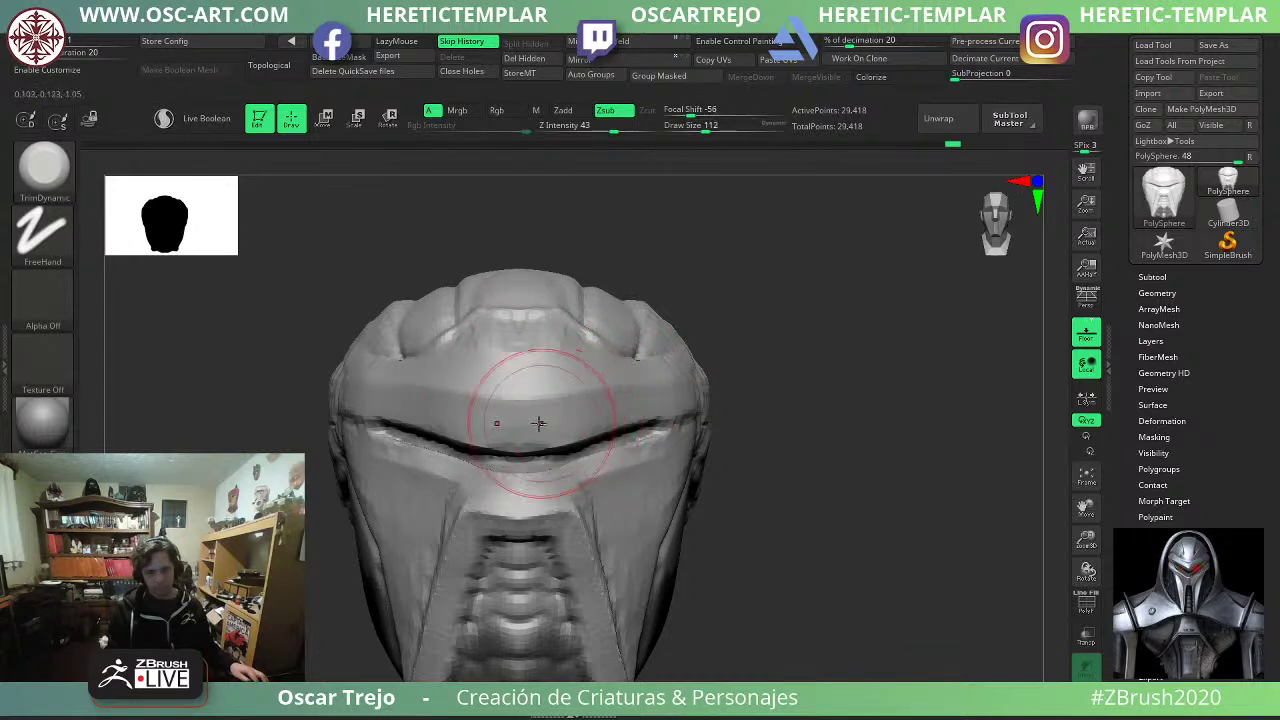
{"action": "left_click_drag", "start_coordinate": [846, 388], "coordinate": [655, 450]}
{"action": "left_click_drag", "start_coordinate": [430, 462], "coordinate": [328, 481], "text": "shift"}
{"action": "left_click_drag", "start_coordinate": [838, 408], "coordinate": [715, 428]}
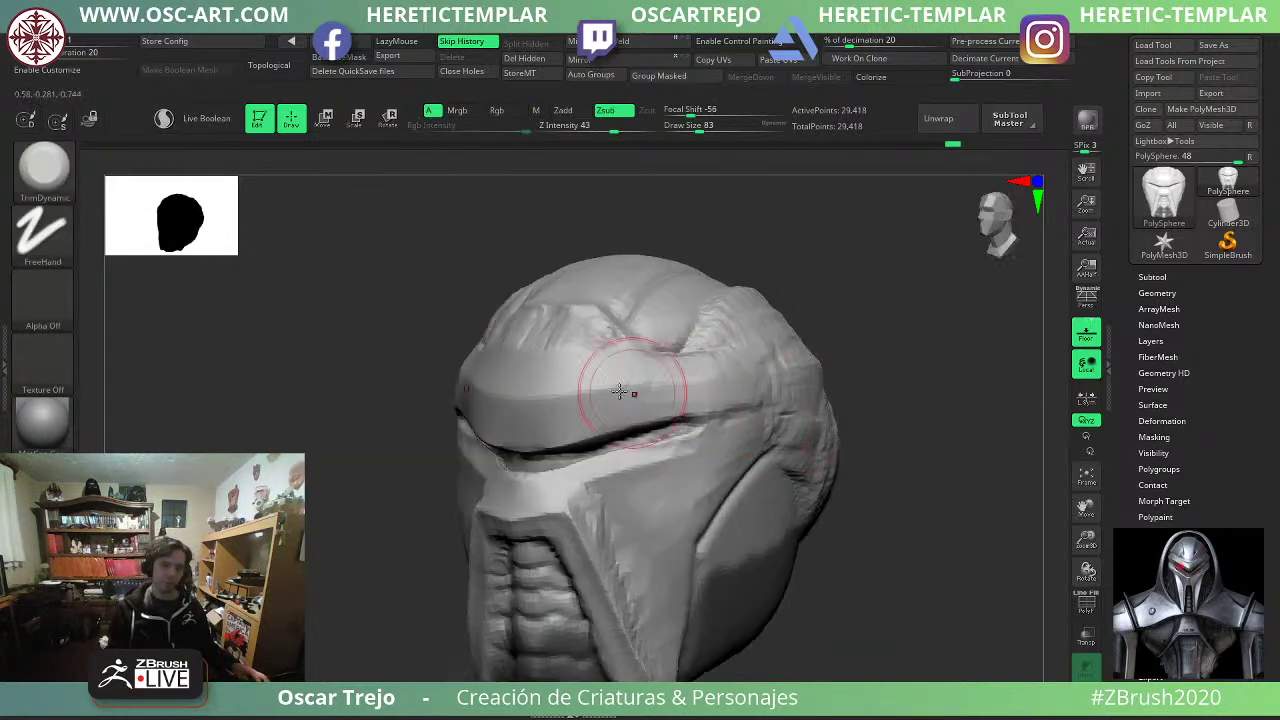
Plane the central forehead panel above the brow band with TrimDynamic at draw size 124.
{"action": "key", "text": "bracketright"}
{"action": "key", "text": "bracketright"}
{"action": "key", "text": "bracketright"}
{"action": "key", "text": "bracketright"}
{"action": "left_click_drag", "start_coordinate": [392, 375], "coordinate": [490, 410]}
{"action": "left_click_drag", "start_coordinate": [554, 328], "coordinate": [546, 327]}
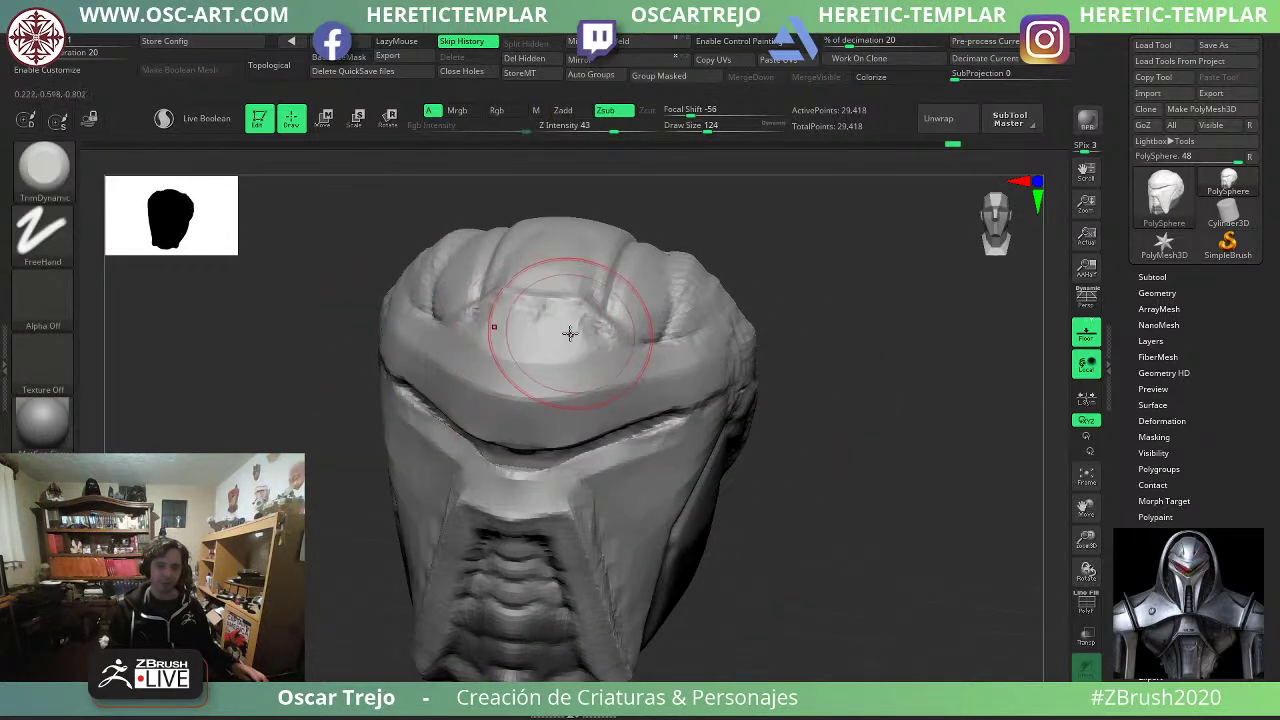
Clean up the forehead panel's side edges below the crown ridges with TrimDynamic at draw size 90.
{"action": "key", "text": "bracketleft"}
{"action": "key", "text": "bracketleft"}
{"action": "key", "text": "bracketleft"}
{"action": "key", "text": "bracketleft"}
{"action": "key", "text": "bracketleft"}
{"action": "key", "text": "bracketleft"}
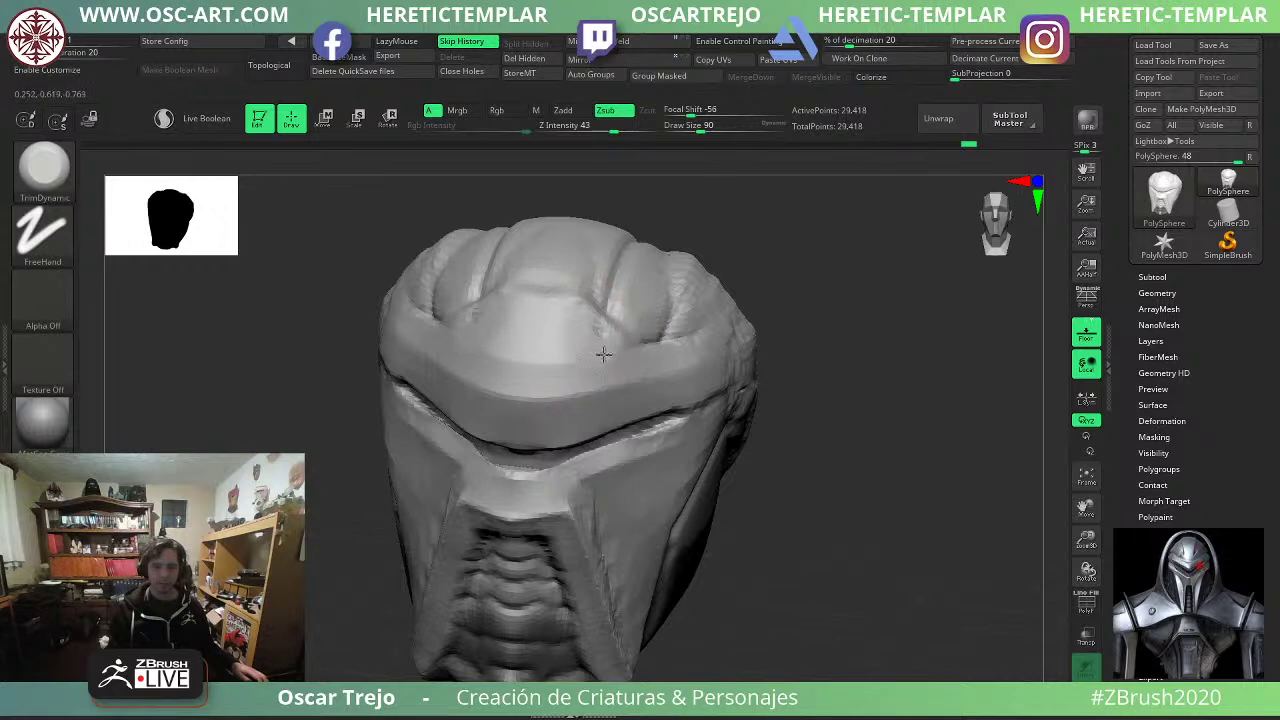
{"action": "mouse_move", "coordinate": [604, 354]}
{"action": "left_mouse_down"}
{"action": "mouse_move", "coordinate": [590, 336]}
{"action": "mouse_move", "coordinate": [514, 360]}
{"action": "mouse_move", "coordinate": [595, 354]}
{"action": "left_mouse_up"}
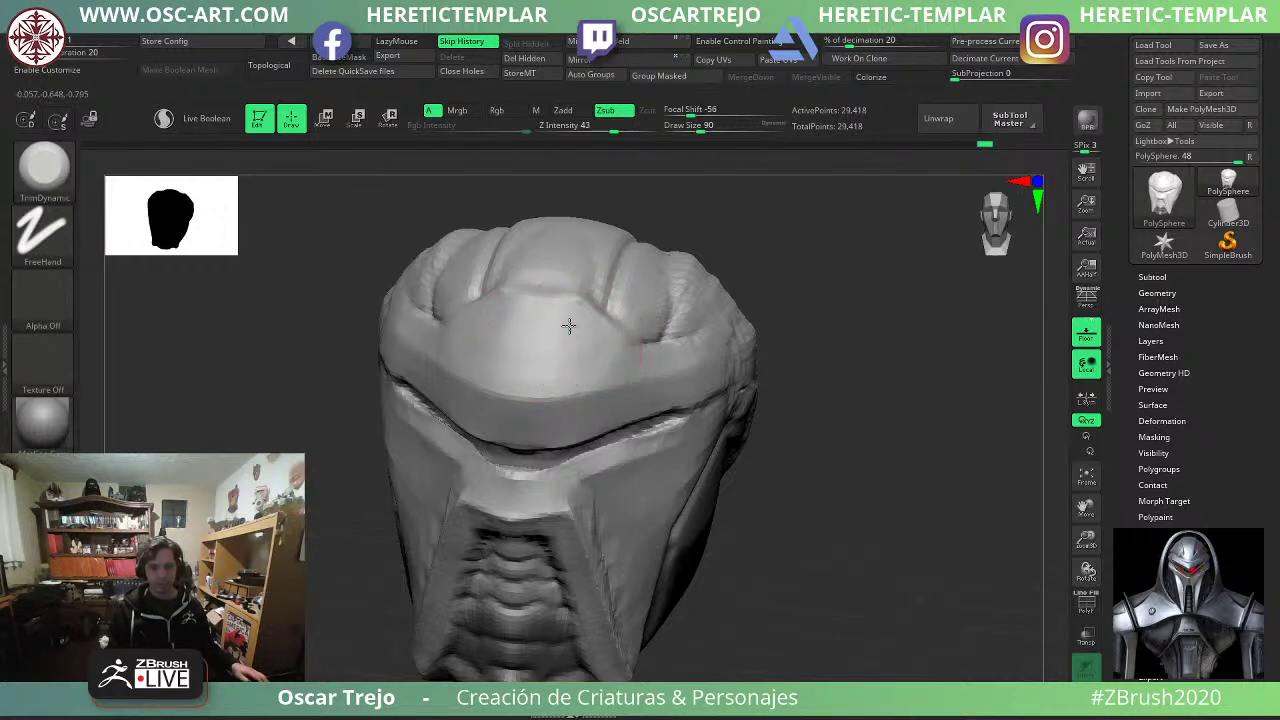
{"action": "mouse_move", "coordinate": [785, 357]}
{"action": "left_mouse_down", "text": "shift"}
{"action": "mouse_move", "coordinate": [806, 334]}
{"action": "mouse_move", "coordinate": [784, 371]}
{"action": "left_mouse_up", "text": "shift"}
Reshape the helmet's sides around the visor slit's outer ends with the Move brush, reducing the draw size to 112.
{"action": "key", "text": "b"}
{"action": "key", "text": "m"}
{"action": "key", "text": "v"}
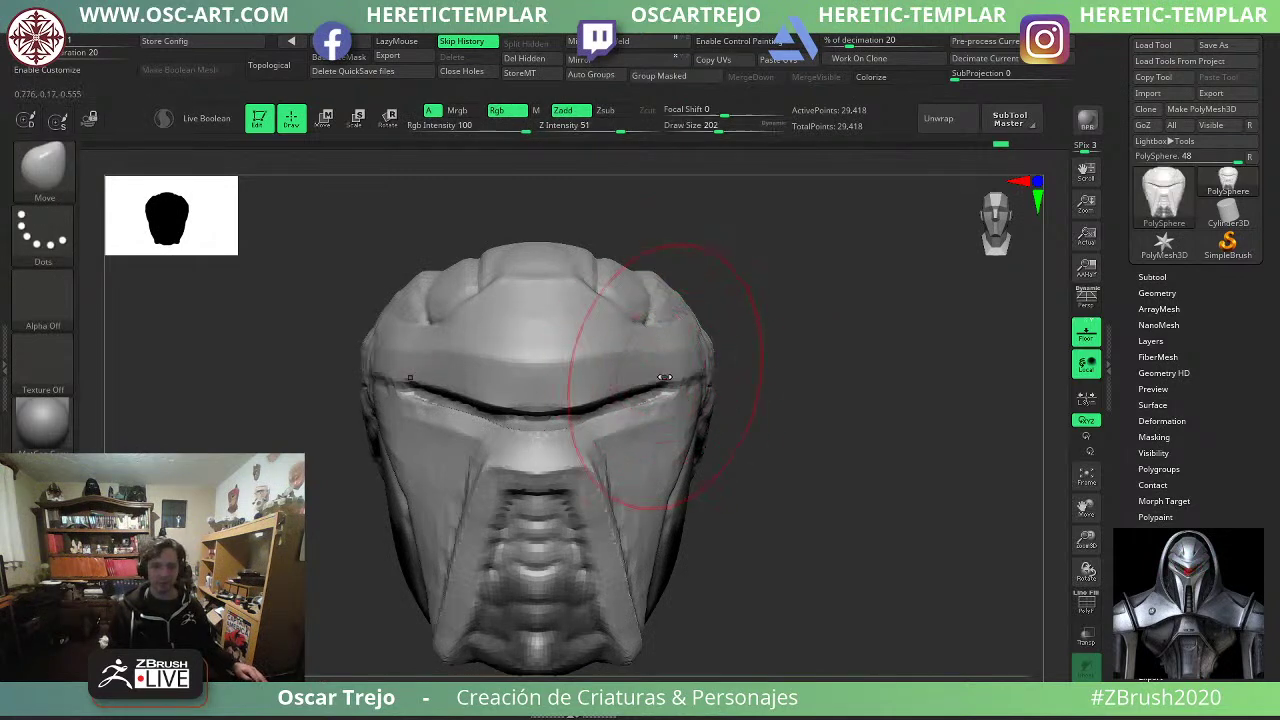
{"action": "key", "text": "bracketleft"}
{"action": "left_click_drag", "start_coordinate": [693, 380], "coordinate": [633, 391]}
{"action": "key", "text": "s"}
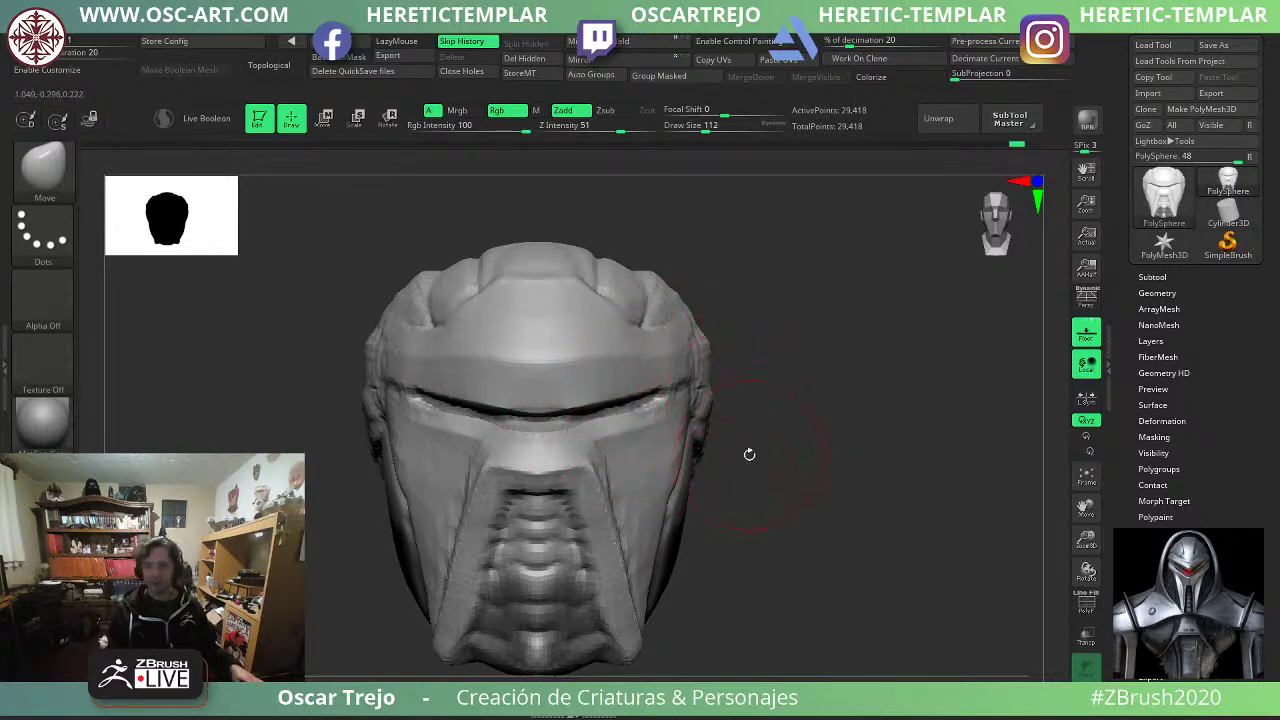
Flatten the cheek surface and outer face of the mouthguard frame with TrimDynamic at draw size 68.
{"action": "key", "text": "b"}
{"action": "key", "text": "h"}
{"action": "key", "text": "p"}
{"action": "right_click_drag", "start_coordinate": [675, 512], "coordinate": [595, 525]}
{"action": "key", "text": "b"}
{"action": "key", "text": "t"}
{"action": "key", "text": "d"}
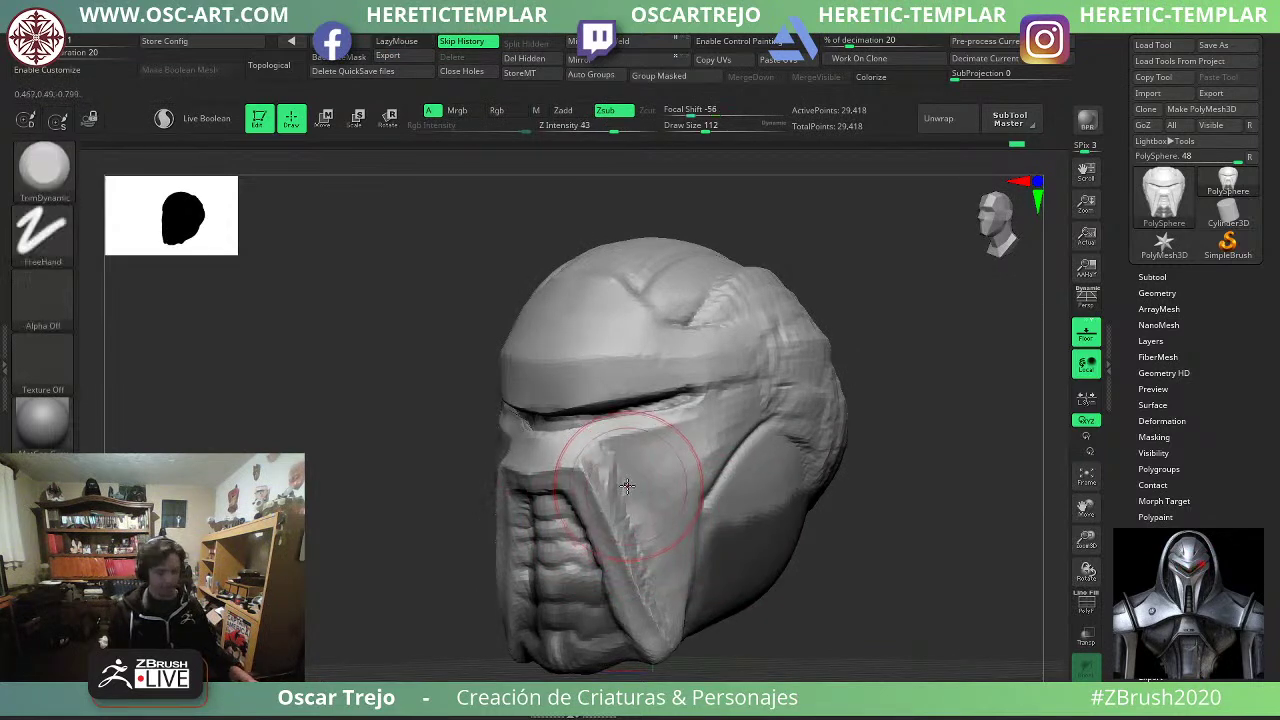
{"action": "key", "text": "s"}
{"action": "left_click_drag", "start_coordinate": [627, 486], "coordinate": [590, 459]}
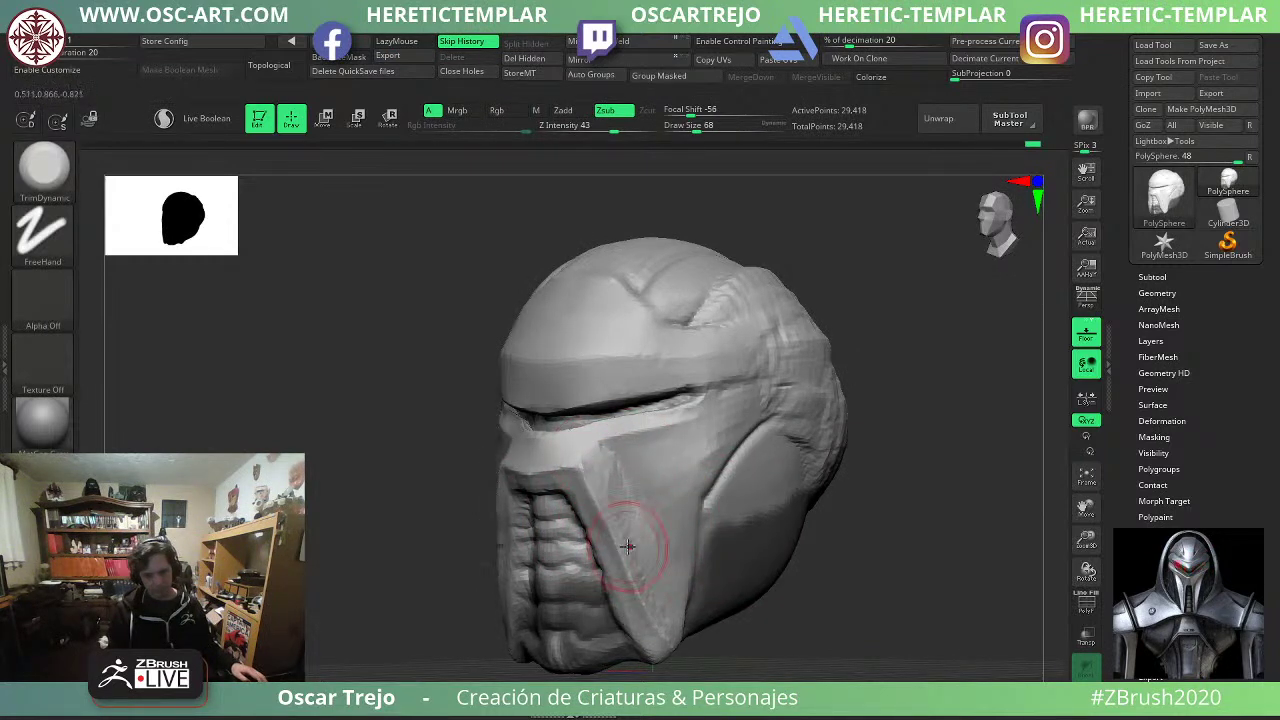
{"action": "left_click_drag", "start_coordinate": [612, 502], "coordinate": [664, 599]}
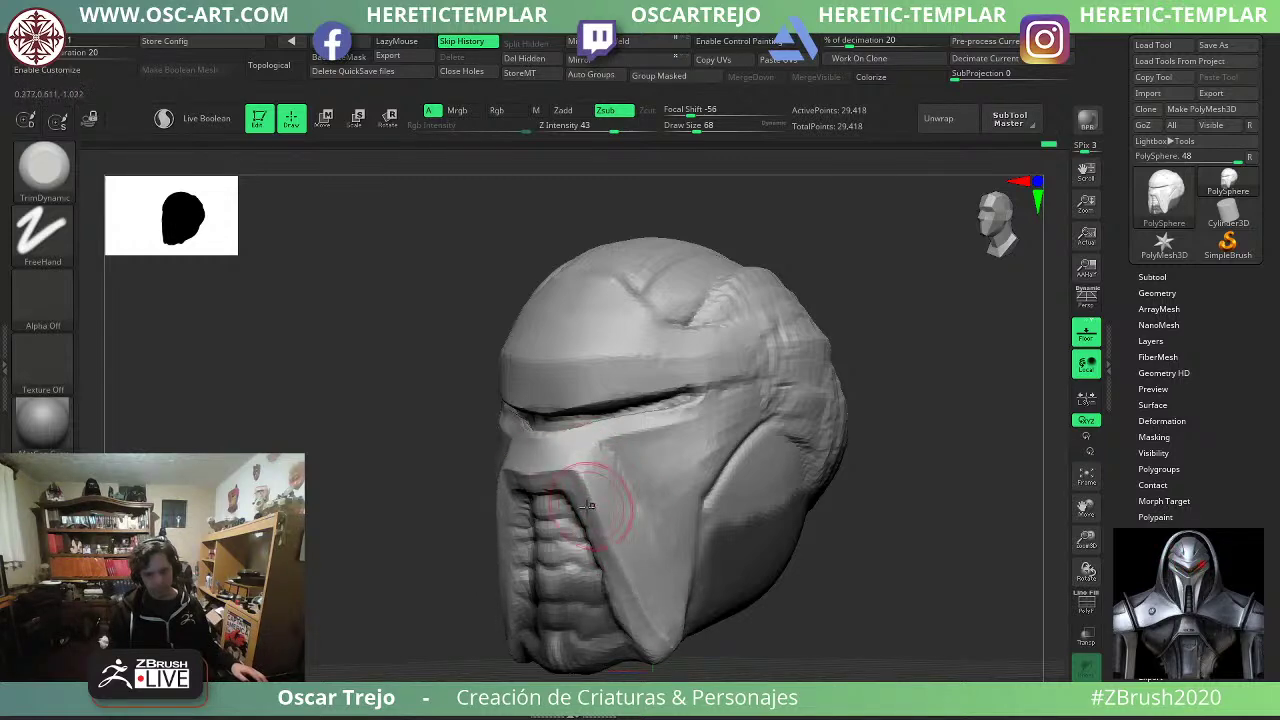
{"action": "right_click_drag", "start_coordinate": [590, 506], "coordinate": [538, 486], "text": "shift"}
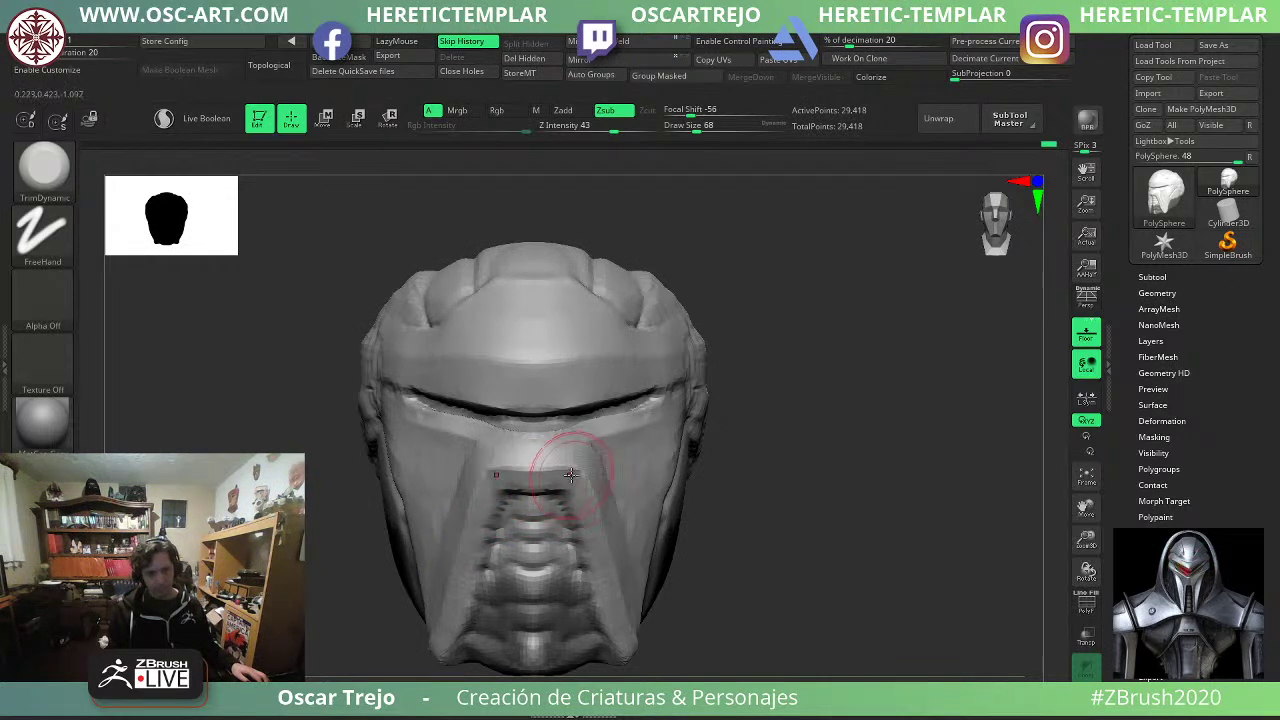
Sharpen and deepen the visor slit along its lower edge with DamStandard at draw size 33.
{"action": "mouse_move", "coordinate": [780, 464]}
{"action": "left_mouse_down"}
{"action": "mouse_move", "coordinate": [774, 424]}
{"action": "mouse_move", "coordinate": [690, 417]}
{"action": "left_mouse_up"}
{"action": "key", "text": "b"}
{"action": "key", "text": "d"}
{"action": "key", "text": "s"}
{"action": "key", "text": "bracketleft"}
{"action": "key", "text": "bracketleft"}
{"action": "key", "text": "bracketleft"}
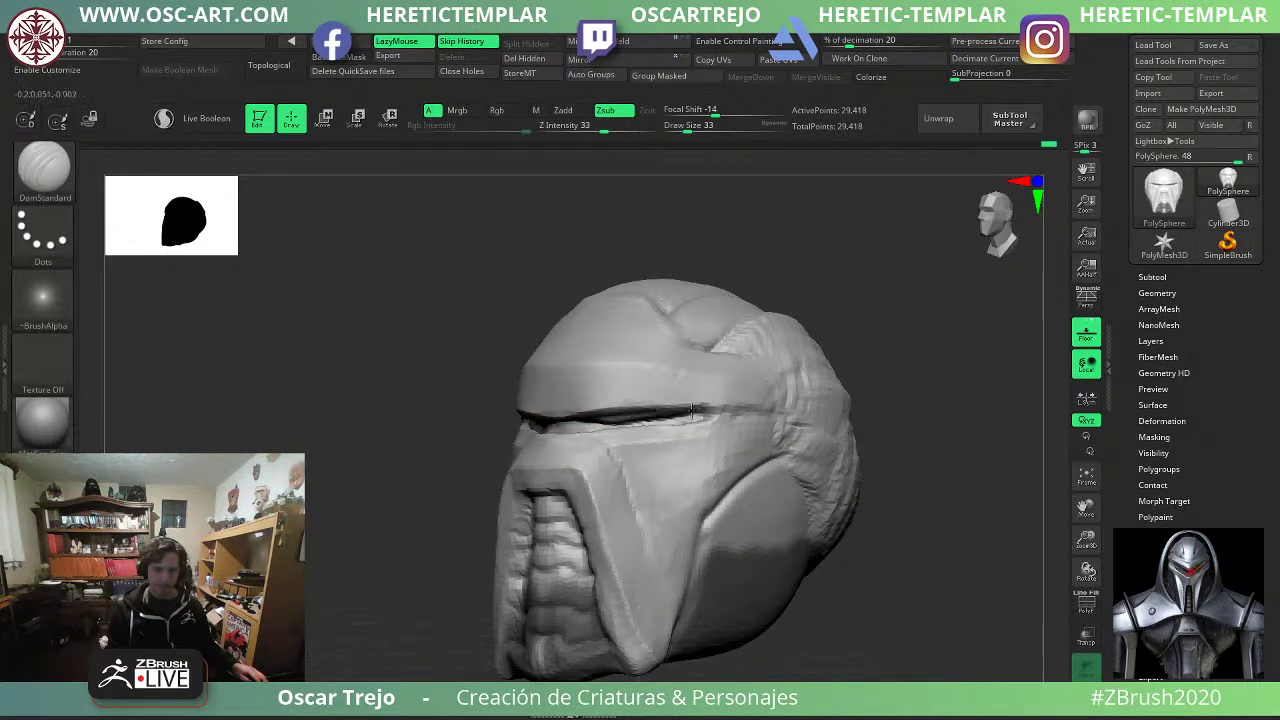
{"action": "right_click_drag", "start_coordinate": [482, 428], "coordinate": [555, 426]}
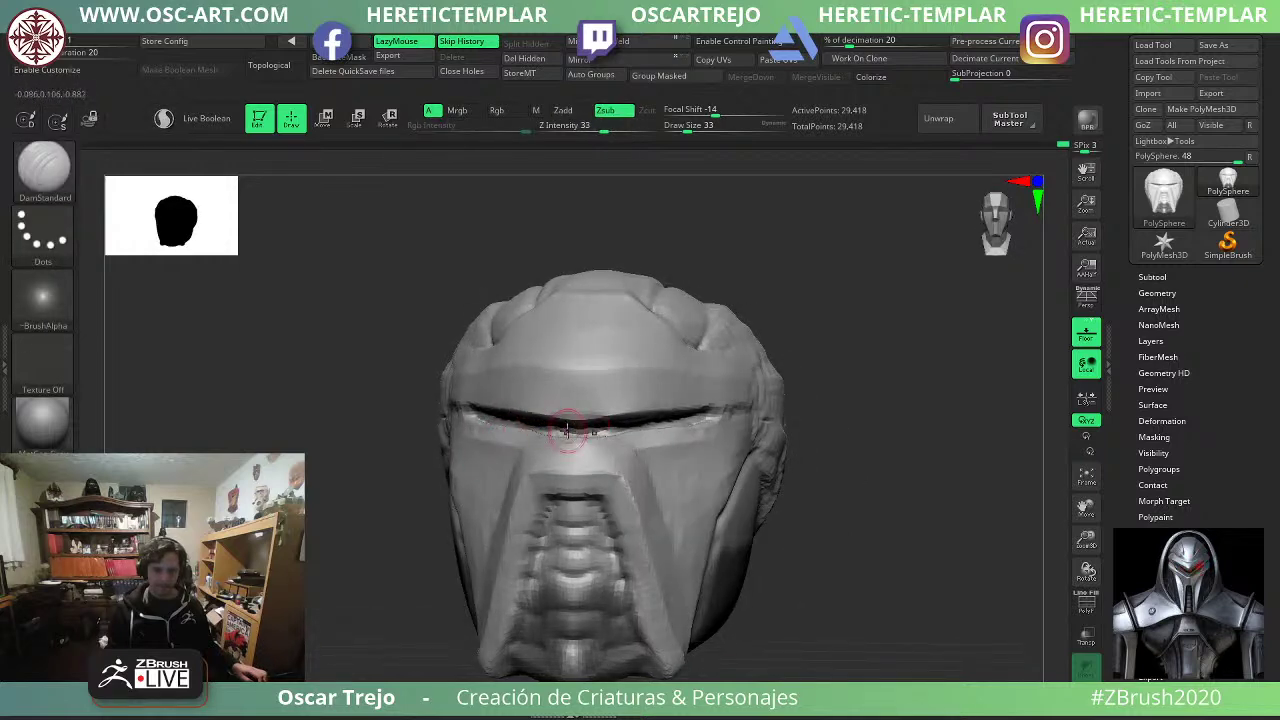
{"action": "left_click_drag", "start_coordinate": [567, 430], "coordinate": [643, 424]}
{"action": "mouse_move", "coordinate": [804, 395]}
{"action": "left_mouse_down"}
{"action": "mouse_move", "coordinate": [840, 416]}
{"action": "mouse_move", "coordinate": [775, 415]}
{"action": "mouse_move", "coordinate": [788, 414]}
{"action": "left_mouse_up"}
{"action": "left_click_drag", "start_coordinate": [868, 339], "coordinate": [801, 406]}
{"action": "left_click_drag", "start_coordinate": [338, 484], "coordinate": [362, 477]}
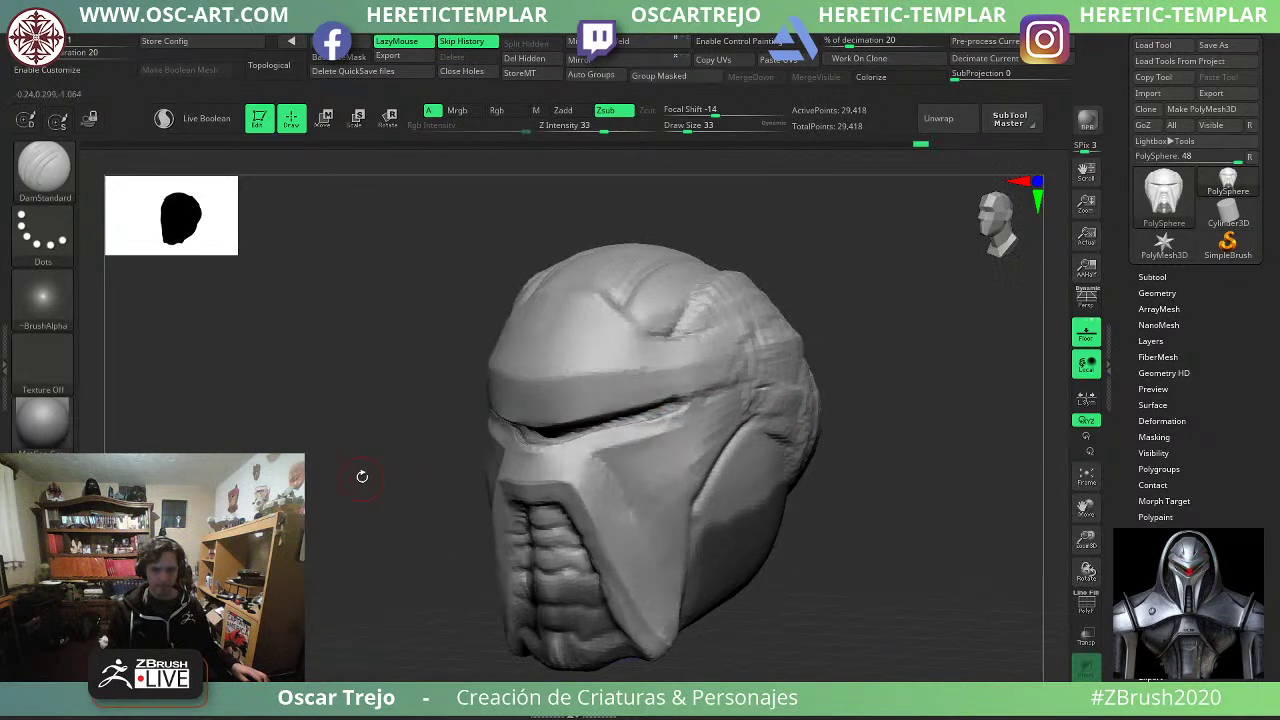
Extend the visor slit's crease toward the helmet's side and join it to the cheek panel seam with DamStandard at draw sizes 41 and 29.
{"action": "left_click_drag", "start_coordinate": [868, 412], "coordinate": [785, 408]}
{"action": "key", "text": "s"}
{"action": "left_click", "coordinate": [690, 409]}
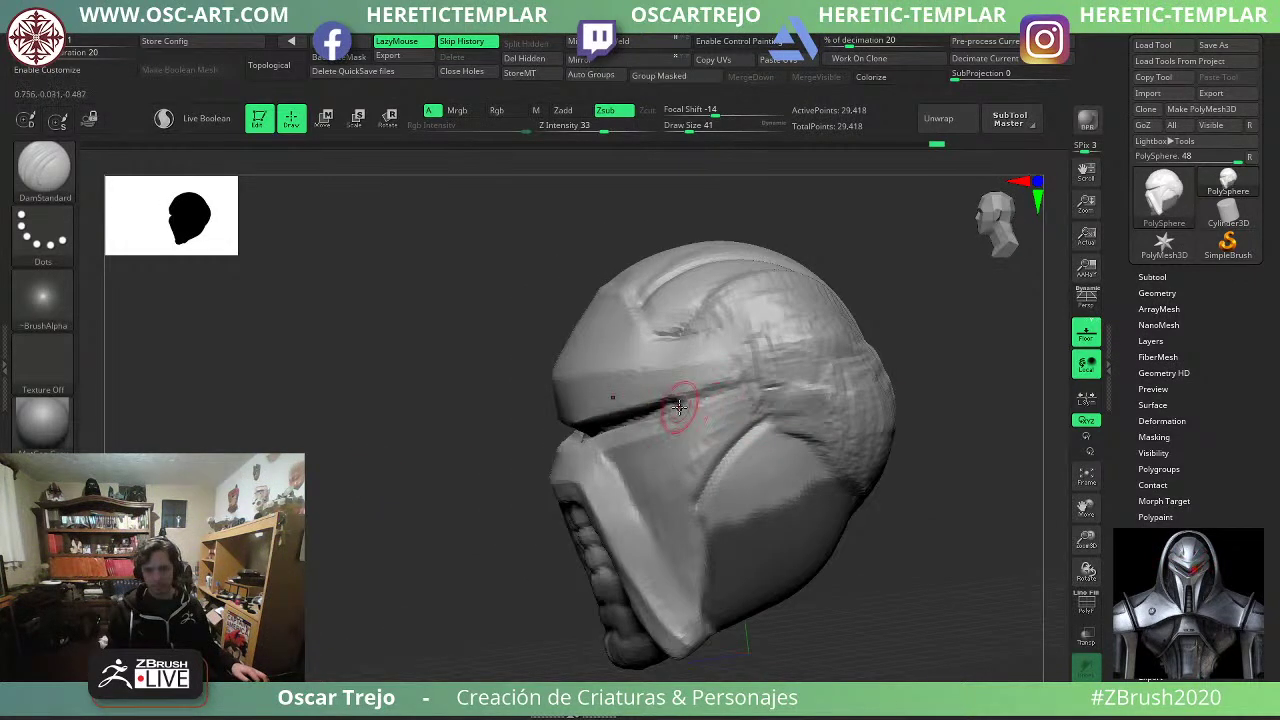
{"action": "key", "text": "s"}
{"action": "left_click", "coordinate": [671, 406]}
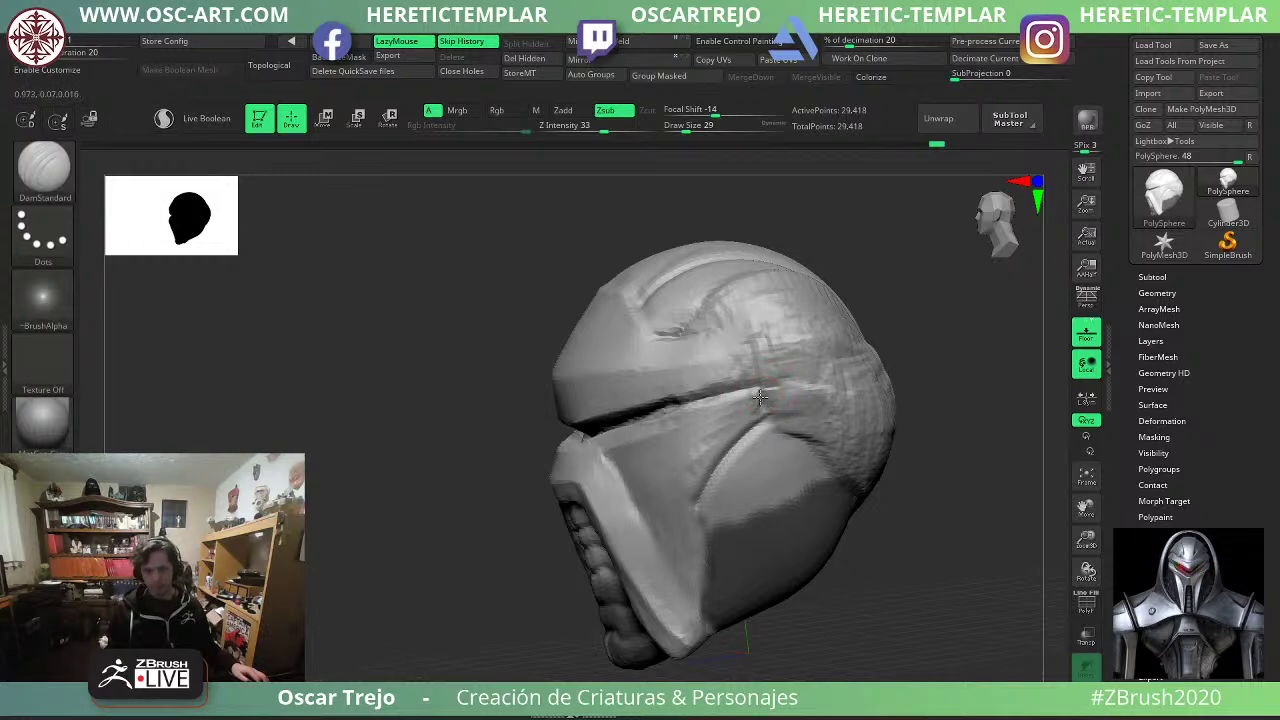
{"action": "left_click_drag", "start_coordinate": [760, 417], "coordinate": [703, 500]}
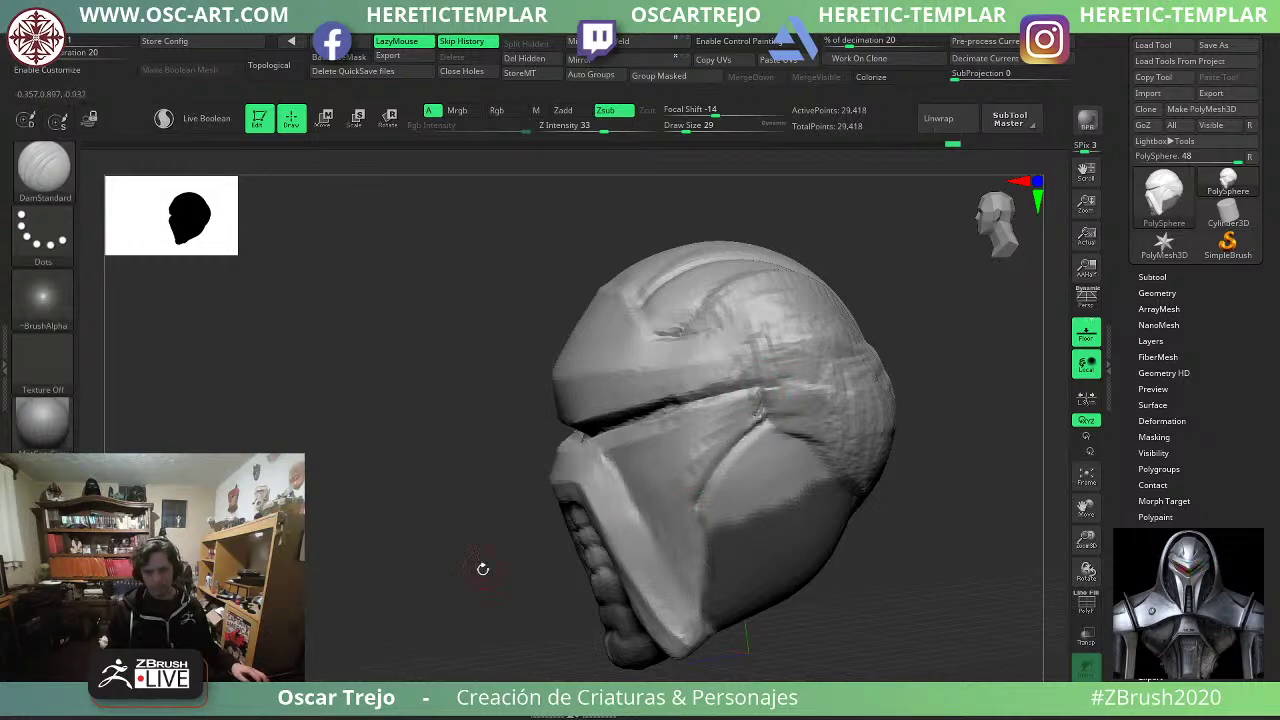
Carve the seam between the cheek plate and the rear jaw panel deeper and straighter with DamStandard at draw size 29.
{"action": "mouse_move", "coordinate": [483, 568]}
{"action": "left_mouse_down"}
{"action": "mouse_move", "coordinate": [319, 521]}
{"action": "mouse_move", "coordinate": [311, 592]}
{"action": "mouse_move", "coordinate": [401, 618]}
{"action": "mouse_move", "coordinate": [362, 580]}
{"action": "mouse_move", "coordinate": [373, 470]}
{"action": "mouse_move", "coordinate": [371, 503]}
{"action": "left_mouse_up"}
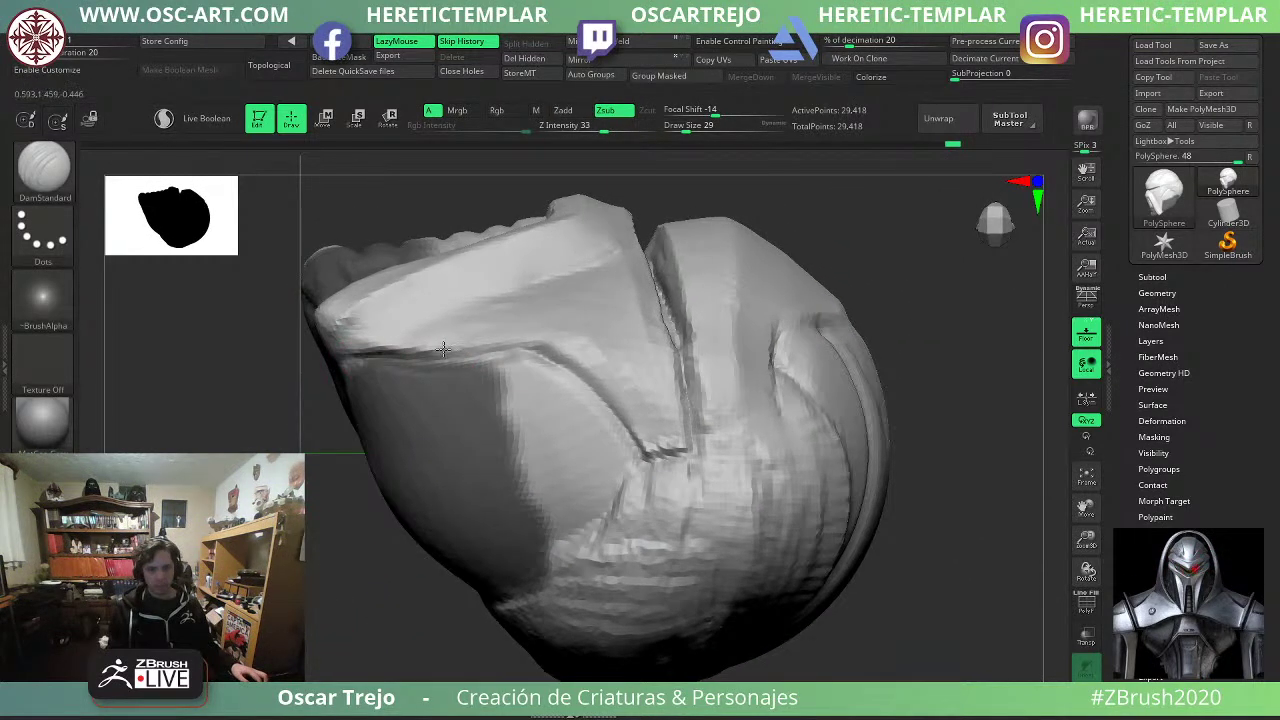
{"action": "left_click_drag", "start_coordinate": [443, 350], "coordinate": [532, 347]}
{"action": "left_click_drag", "start_coordinate": [358, 354], "coordinate": [540, 349]}
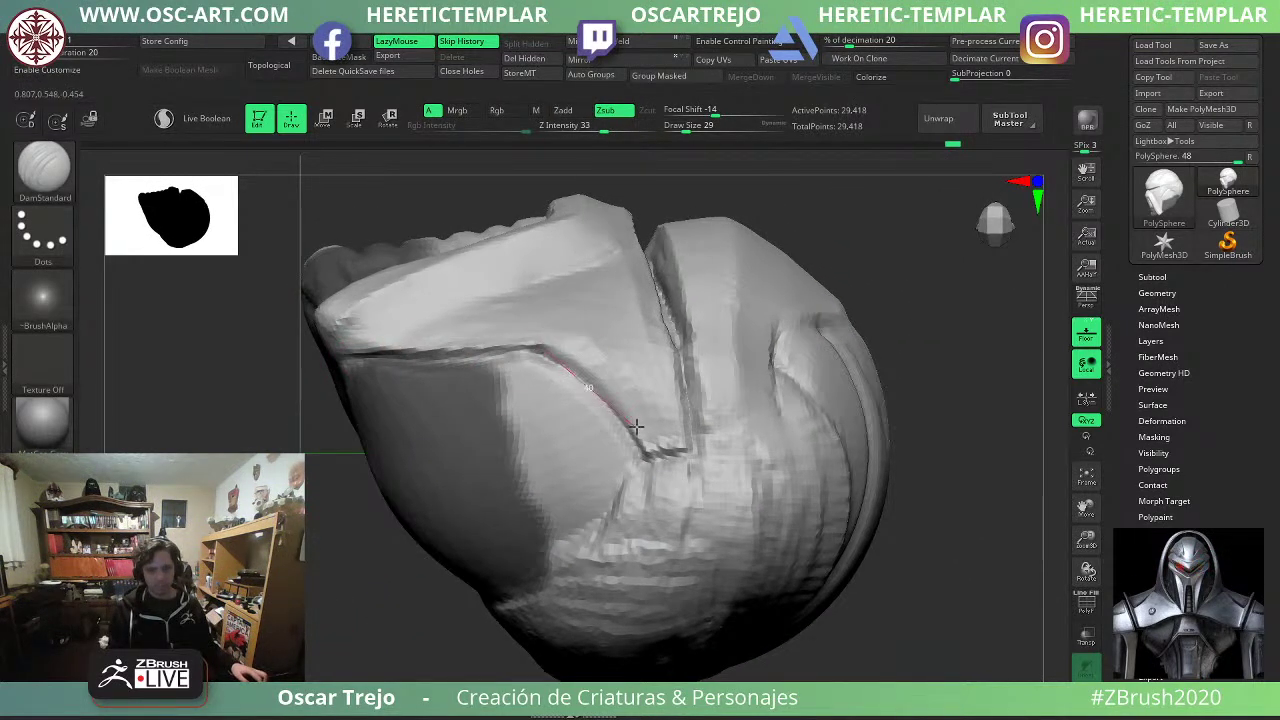
{"action": "left_click_drag", "start_coordinate": [636, 425], "coordinate": [626, 424]}
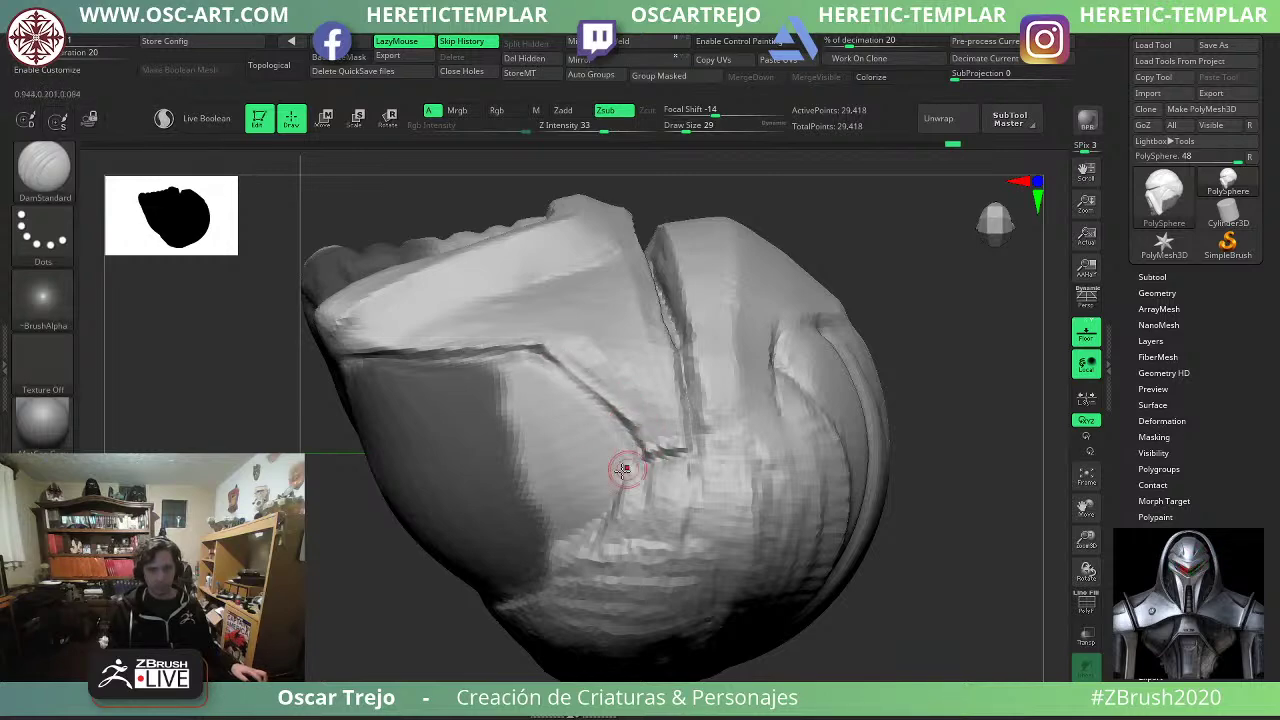
{"action": "mouse_move", "coordinate": [625, 470]}
{"action": "right_mouse_down", "text": "ctrl"}
{"action": "mouse_move", "coordinate": [612, 410]}
{"action": "mouse_move", "coordinate": [534, 563]}
{"action": "right_mouse_up", "text": "ctrl"}
{"action": "mouse_move", "coordinate": [784, 569]}
{"action": "right_mouse_down", "text": "ctrl"}
{"action": "mouse_move", "coordinate": [783, 520]}
{"action": "mouse_move", "coordinate": [783, 565]}
{"action": "right_mouse_up", "text": "ctrl"}
Pull the mouthguard frame's lower corners inward with the Move brush at draw sizes 163 and 108.
{"action": "key", "text": "b"}
{"action": "key", "text": "m"}
{"action": "key", "text": "v"}
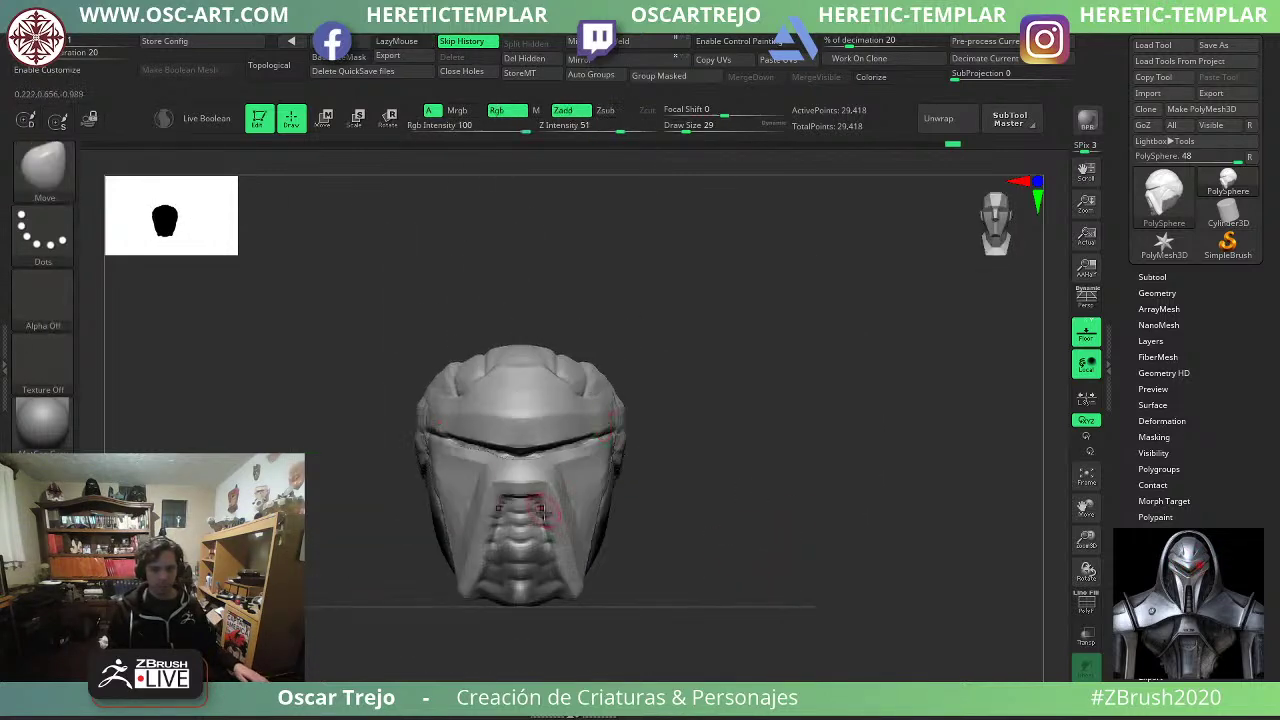
{"action": "key", "text": "s"}
{"action": "left_click_drag", "start_coordinate": [556, 521], "coordinate": [583, 522]}
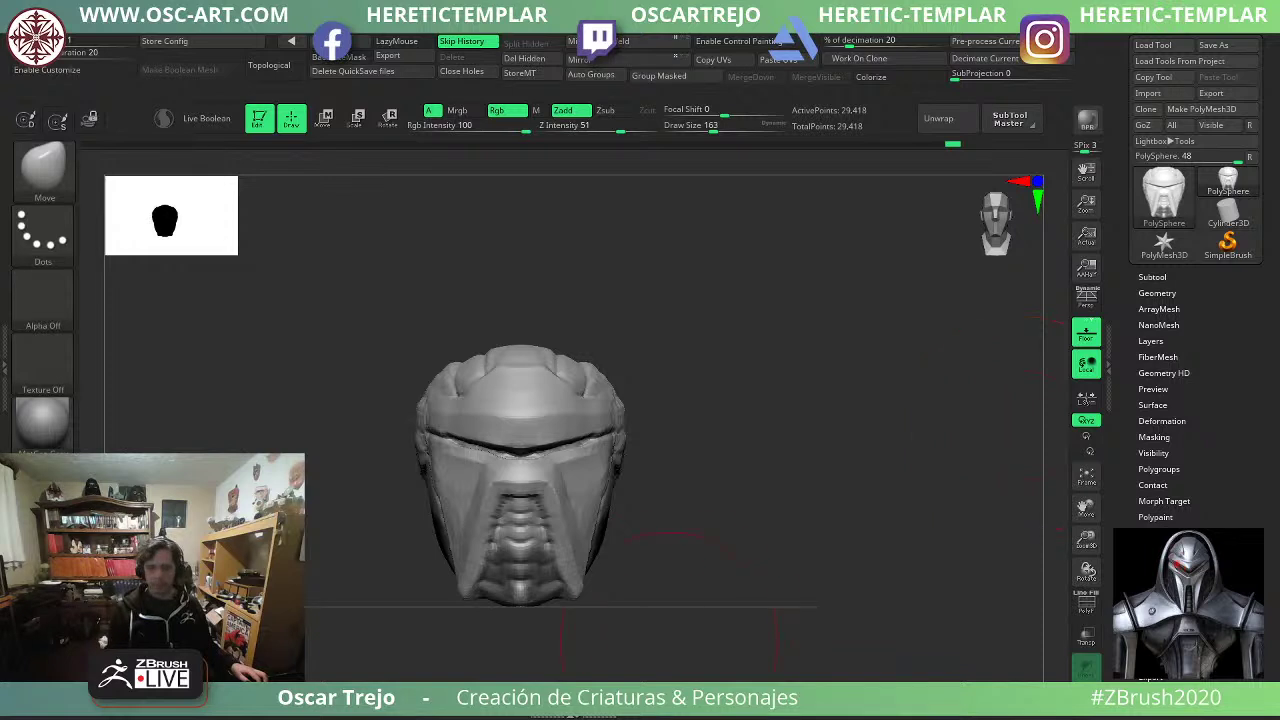
{"action": "left_click_drag", "start_coordinate": [709, 623], "coordinate": [701, 537], "text": "alt"}
{"action": "key", "text": "s"}
{"action": "left_click", "coordinate": [557, 505]}
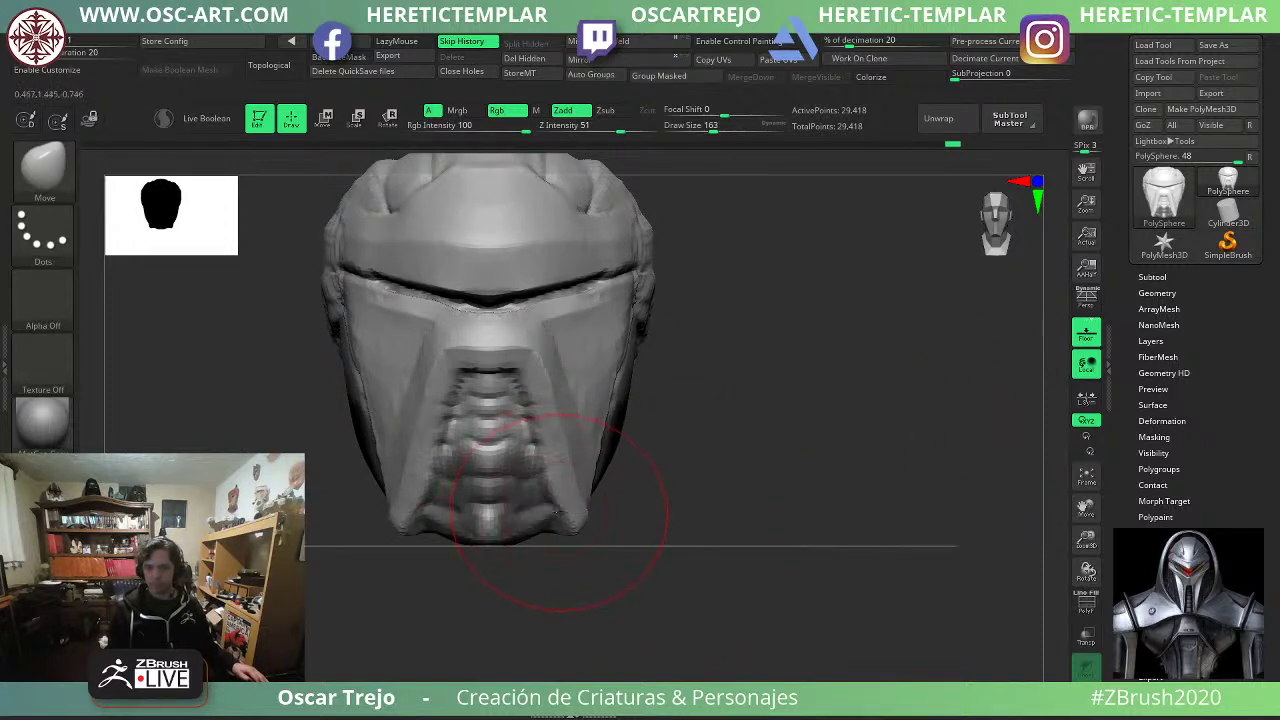
{"action": "key", "text": "s"}
{"action": "left_click", "coordinate": [563, 510]}
{"action": "left_click_drag", "start_coordinate": [563, 515], "coordinate": [548, 530]}
{"action": "key", "text": "s"}
{"action": "left_click", "coordinate": [545, 519]}
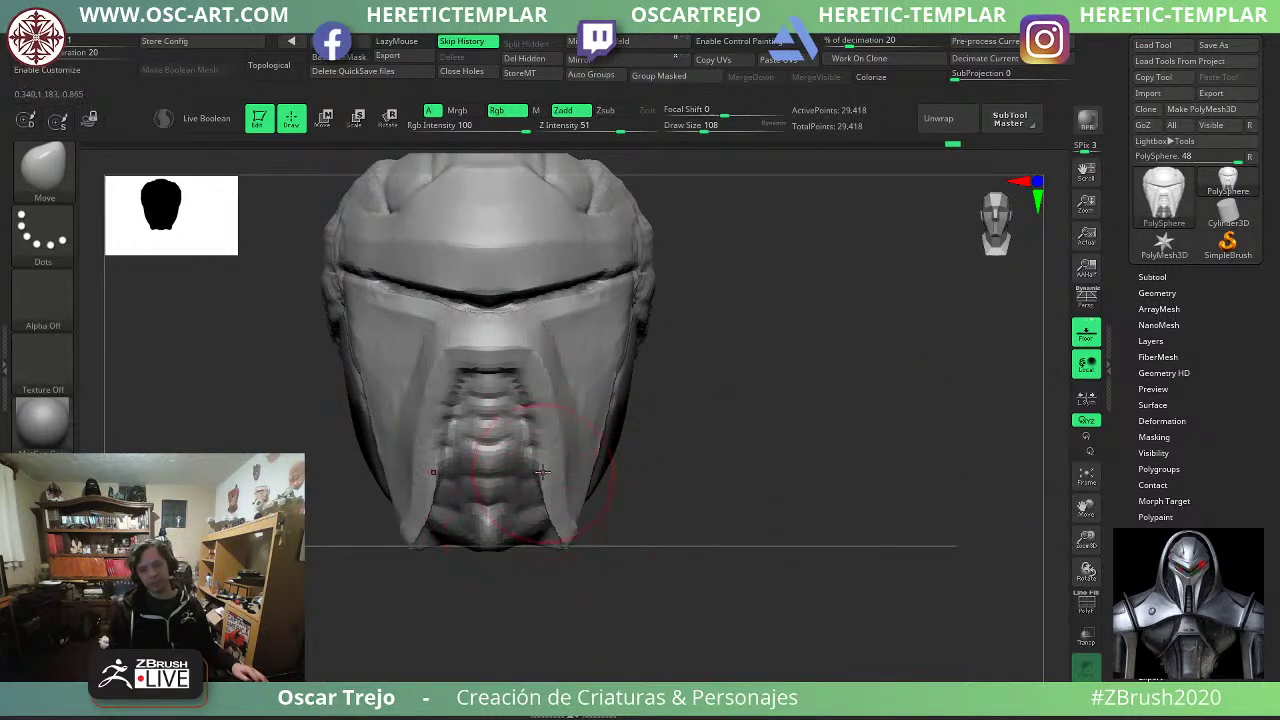
Lengthen the mouthguard frame's lower tips below the chin and refine its inner edges with Move at draw sizes 77 to 108.
{"action": "left_click_drag", "start_coordinate": [540, 451], "coordinate": [533, 448]}
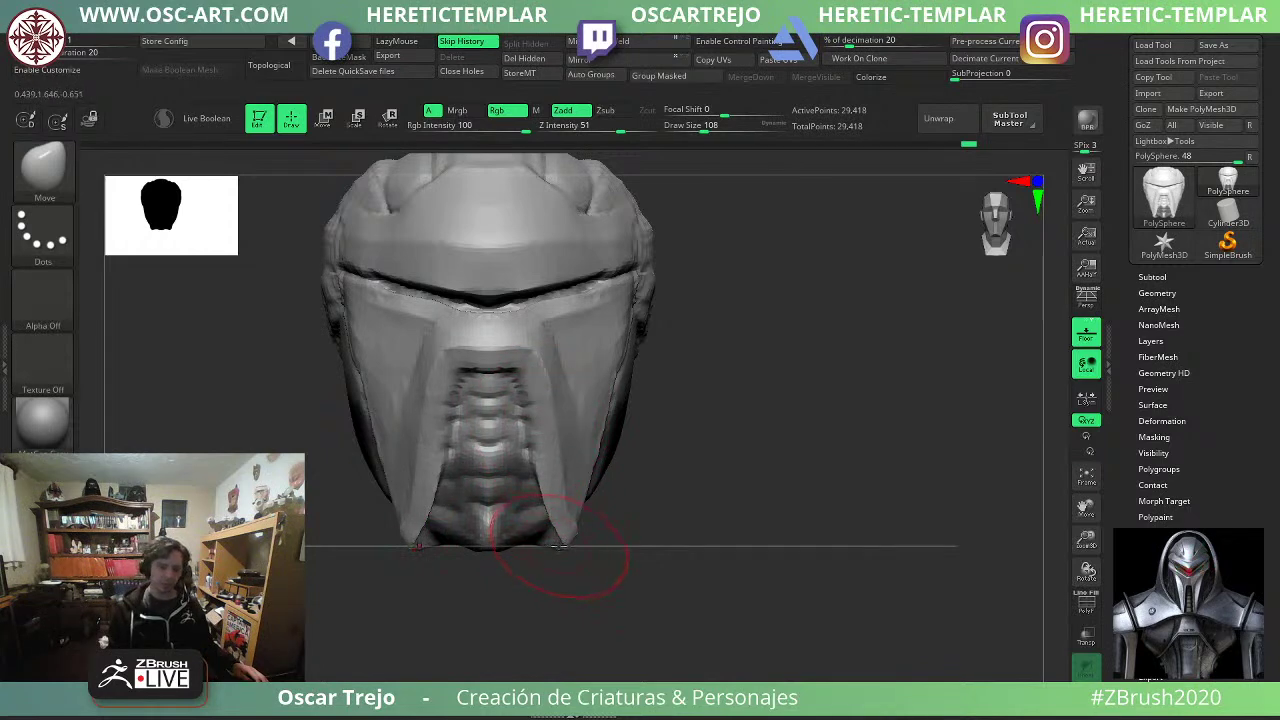
{"action": "mouse_move", "coordinate": [560, 546]}
{"action": "left_mouse_down"}
{"action": "mouse_move", "coordinate": [549, 559]}
{"action": "mouse_move", "coordinate": [547, 504]}
{"action": "left_mouse_up"}
{"action": "key", "text": "s"}
{"action": "left_click", "coordinate": [552, 508]}
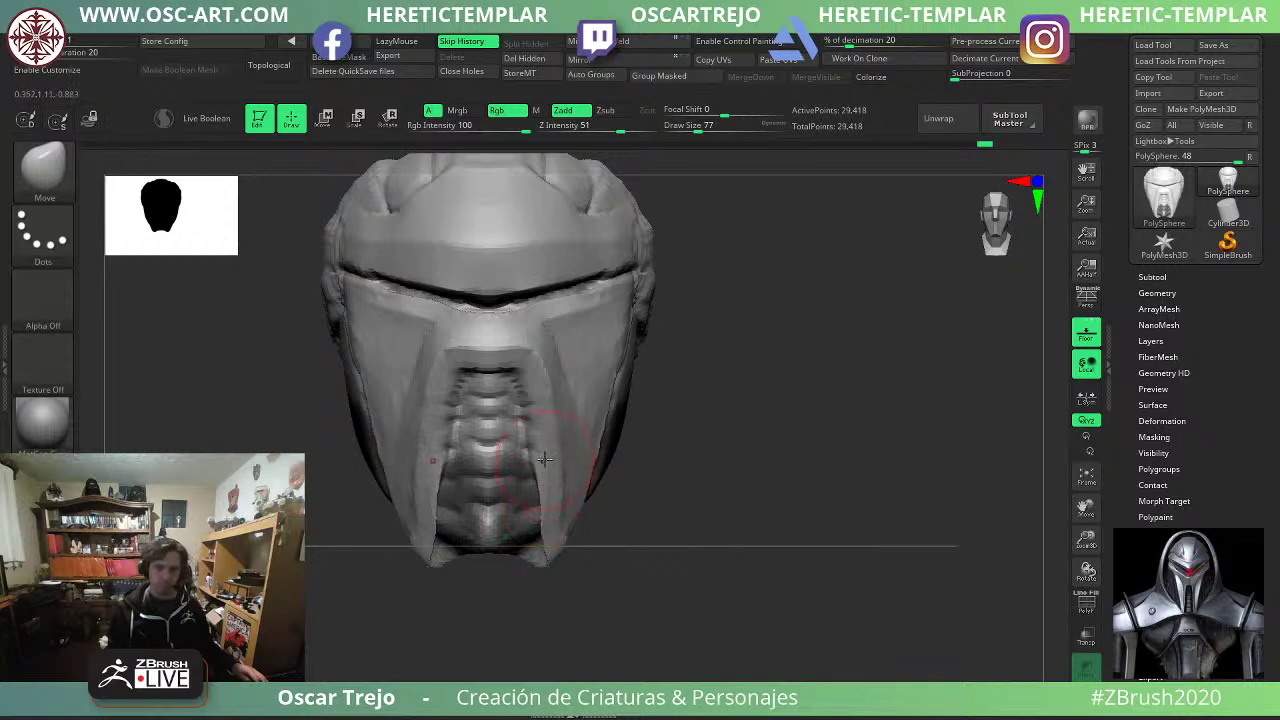
{"action": "key", "text": "s"}
{"action": "left_click", "coordinate": [532, 429]}
{"action": "left_click_drag", "start_coordinate": [538, 431], "coordinate": [533, 431]}
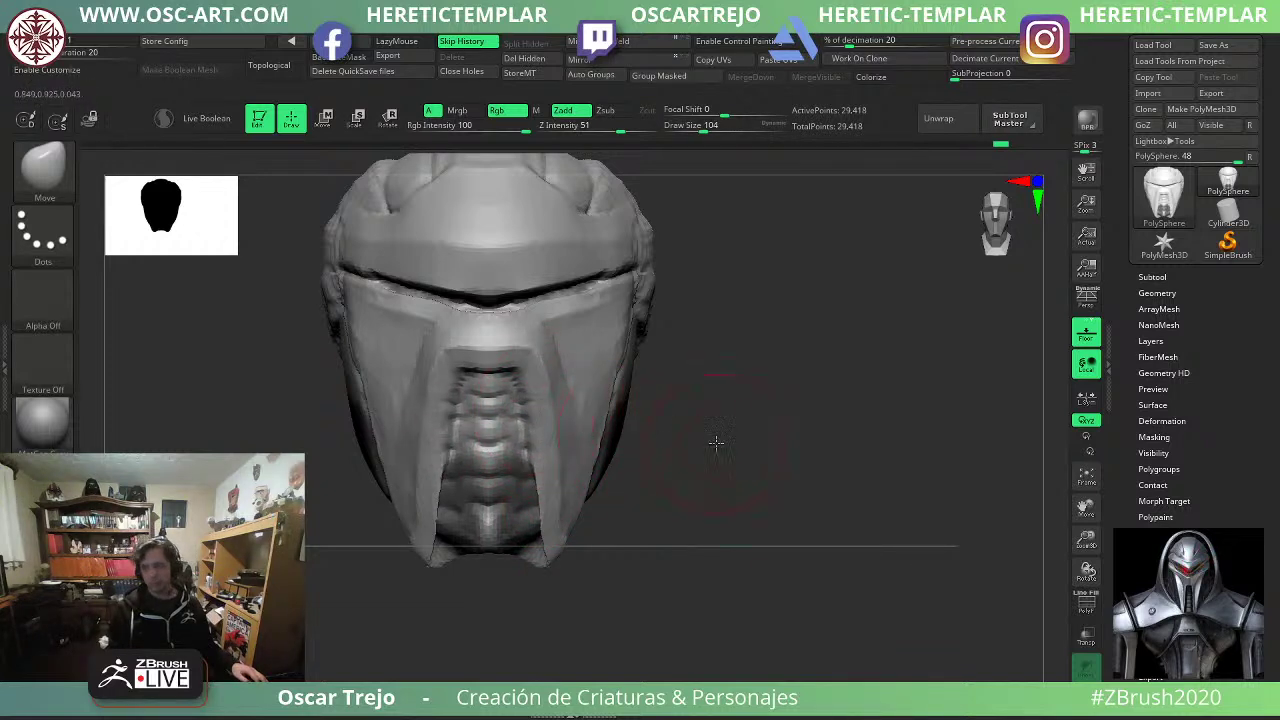
Carve a horizontal crease across the nose bridge above the mouthguard with DamStandard at draw sizes 33 and 39.
{"action": "mouse_move", "coordinate": [716, 443]}
{"action": "left_mouse_down", "text": "alt"}
{"action": "mouse_move", "coordinate": [702, 510]}
{"action": "mouse_move", "coordinate": [650, 490]}
{"action": "left_mouse_up", "text": "alt"}
{"action": "key", "text": "b"}
{"action": "key", "text": "d"}
{"action": "key", "text": "s"}
{"action": "key", "text": "s"}
{"action": "left_click", "coordinate": [468, 426]}
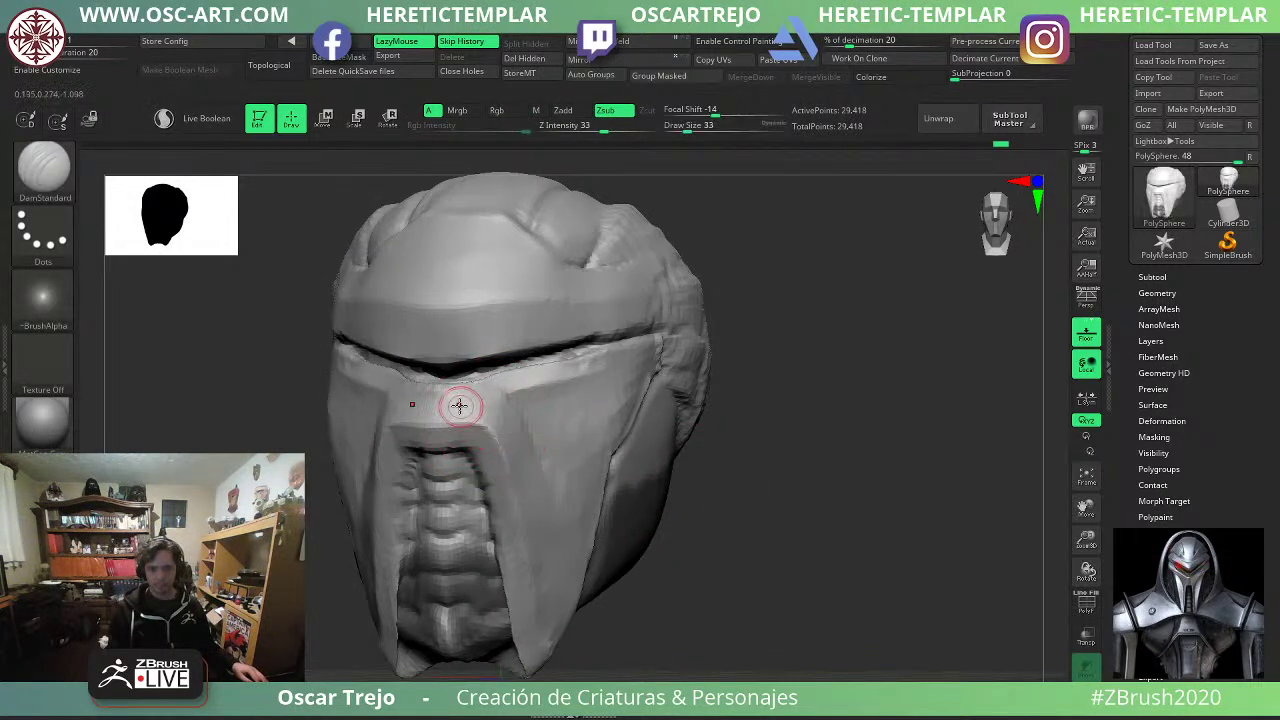
{"action": "key", "text": "s"}
{"action": "left_click", "coordinate": [445, 405]}
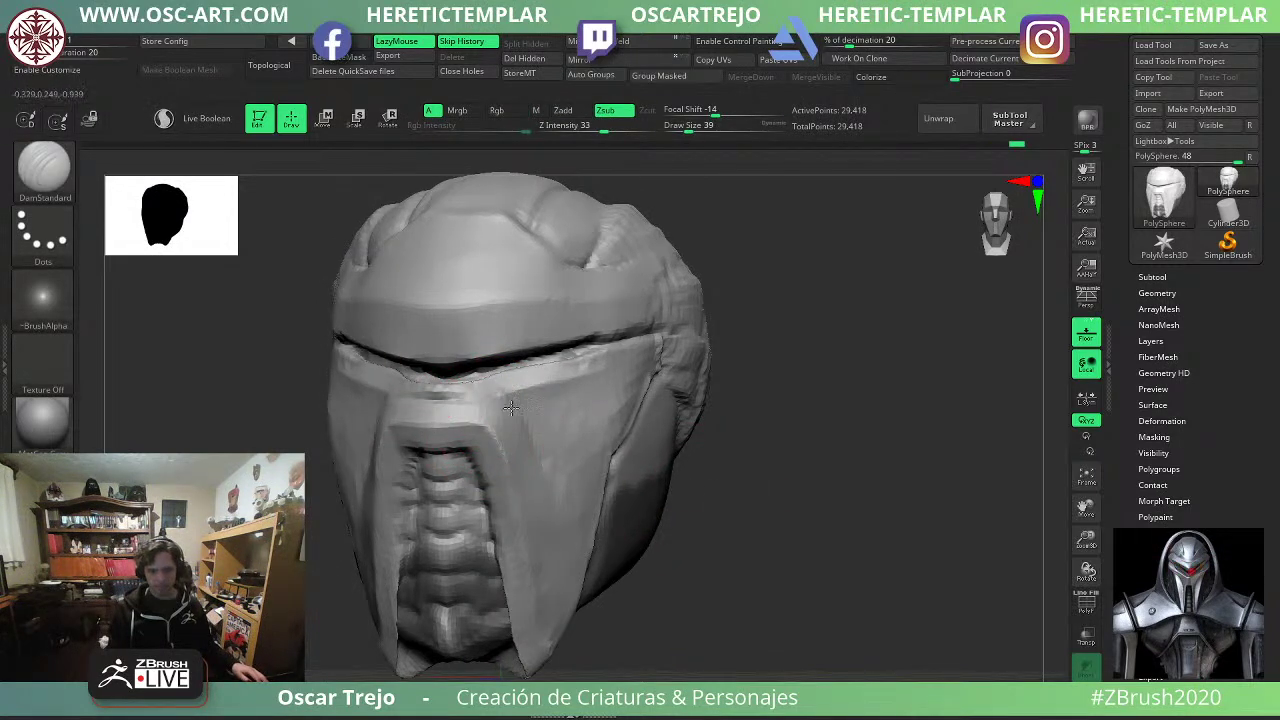
{"action": "mouse_move", "coordinate": [759, 401]}
{"action": "left_mouse_down", "text": "shift"}
{"action": "mouse_move", "coordinate": [789, 431]}
{"action": "mouse_move", "coordinate": [634, 411]}
{"action": "mouse_move", "coordinate": [598, 366]}
{"action": "left_mouse_up", "text": "shift"}
Flatten the streaked side panel of the skull with TrimDynamic at draw size 116.
{"action": "key", "text": "b"}
{"action": "key", "text": "m"}
{"action": "key", "text": "v"}
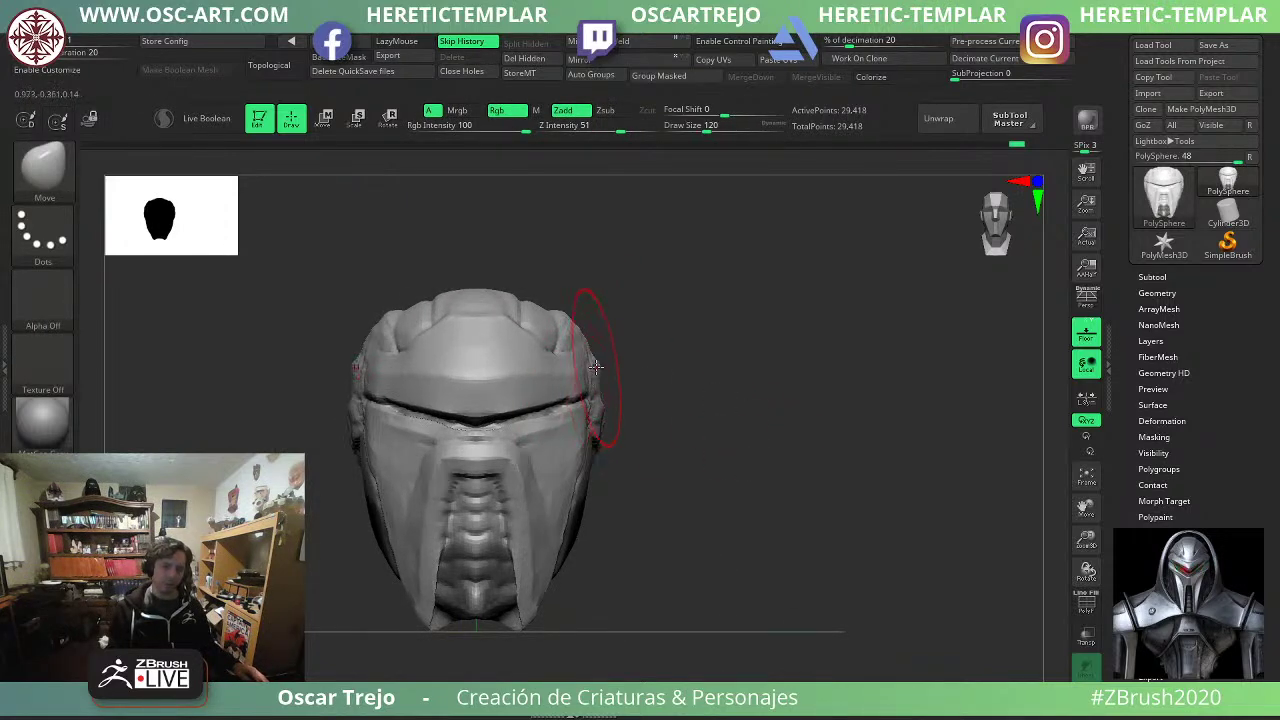
{"action": "mouse_move", "coordinate": [700, 350]}
{"action": "left_mouse_down"}
{"action": "mouse_move", "coordinate": [643, 371]}
{"action": "mouse_move", "coordinate": [691, 360]}
{"action": "mouse_move", "coordinate": [760, 411]}
{"action": "left_mouse_up"}
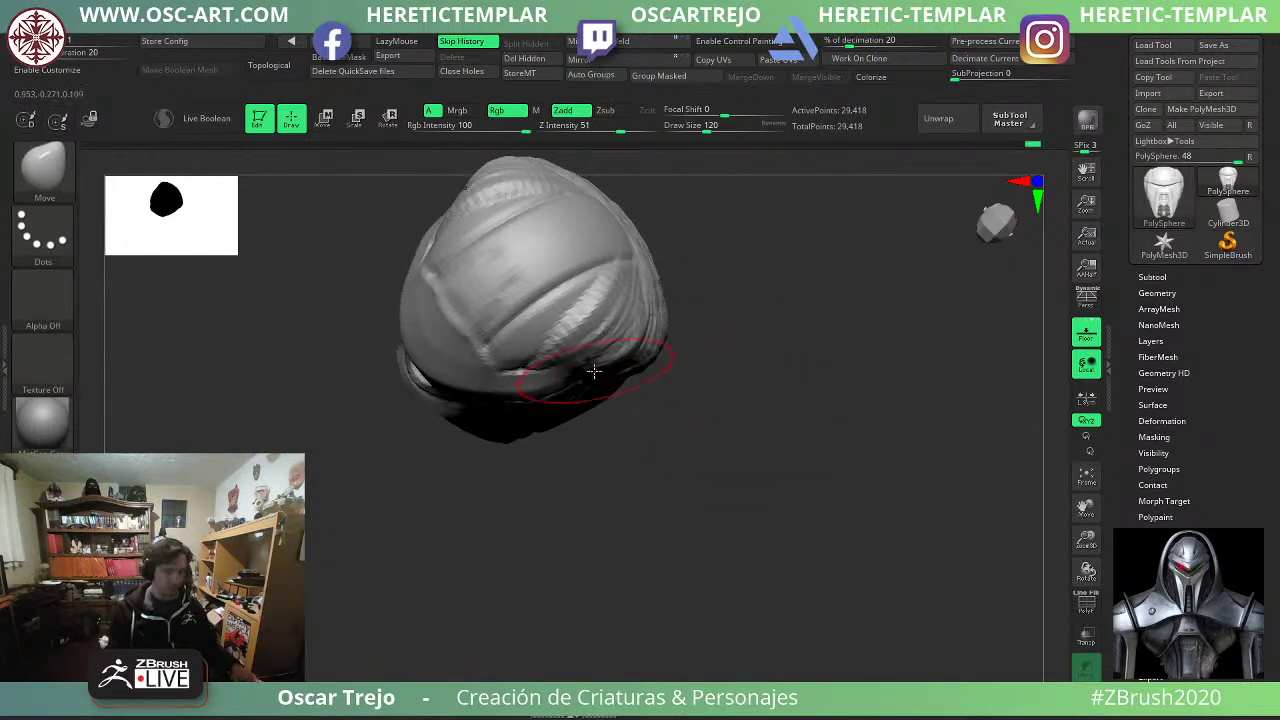
{"action": "key", "text": "b"}
{"action": "key", "text": "t"}
{"action": "key", "text": "d"}
{"action": "left_click_drag", "start_coordinate": [760, 344], "coordinate": [715, 326]}
{"action": "key", "text": "s"}
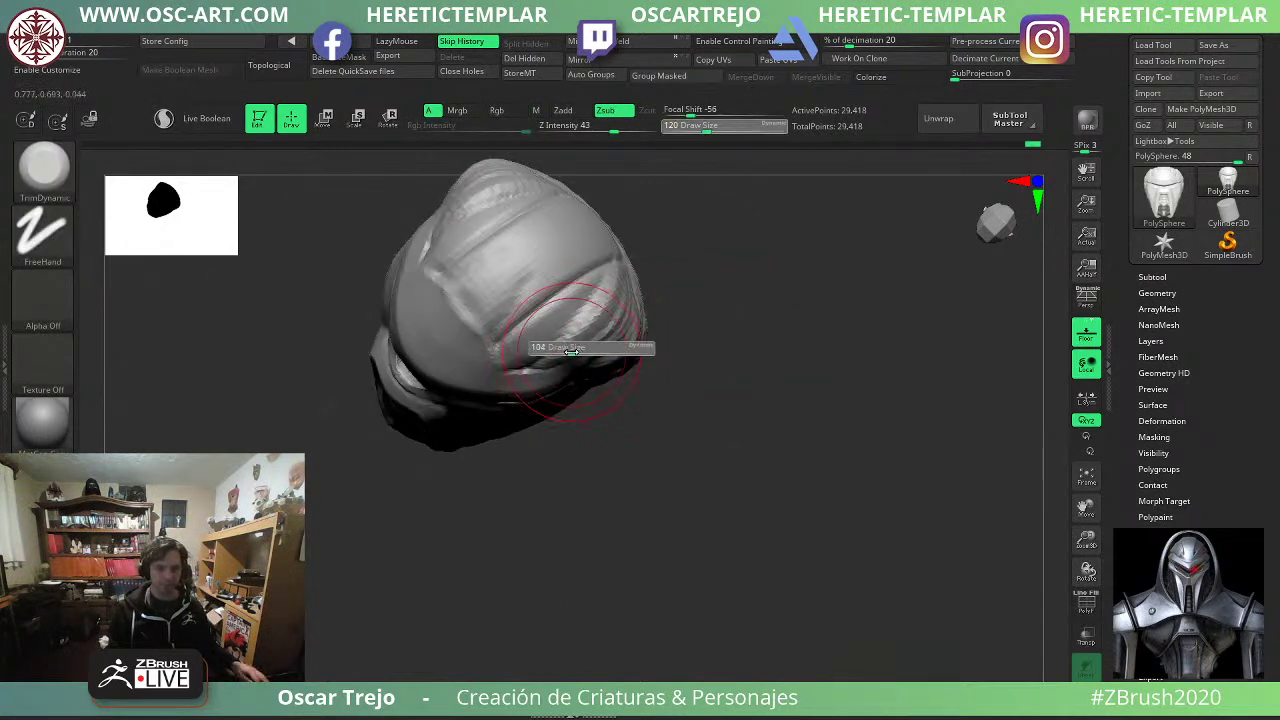
{"action": "left_click", "coordinate": [574, 349]}
{"action": "key", "text": "s"}
{"action": "left_click_drag", "start_coordinate": [616, 280], "coordinate": [598, 314]}
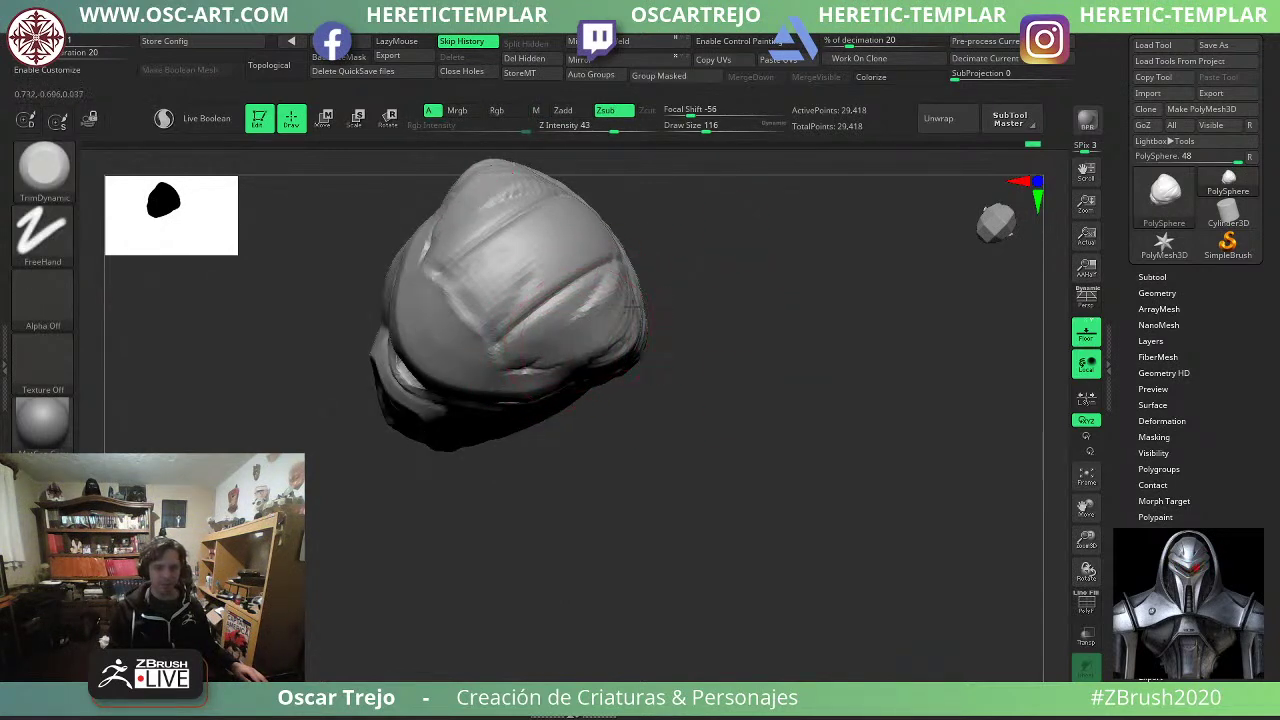
Flatten the side of the head behind the temple with TrimDynamic at draw size 83.
{"action": "mouse_move", "coordinate": [723, 294]}
{"action": "right_mouse_down"}
{"action": "mouse_move", "coordinate": [706, 366]}
{"action": "mouse_move", "coordinate": [504, 386]}
{"action": "mouse_move", "coordinate": [600, 357]}
{"action": "mouse_move", "coordinate": [608, 366]}
{"action": "right_mouse_up"}
{"action": "right_click_drag", "start_coordinate": [591, 520], "coordinate": [720, 349]}
{"action": "mouse_move", "coordinate": [807, 302]}
{"action": "right_mouse_down", "text": "ctrl"}
{"action": "mouse_move", "coordinate": [743, 251]}
{"action": "mouse_move", "coordinate": [796, 340]}
{"action": "mouse_move", "coordinate": [780, 287]}
{"action": "mouse_move", "coordinate": [872, 390]}
{"action": "right_mouse_up", "text": "ctrl"}
{"action": "mouse_move", "coordinate": [872, 390]}
{"action": "right_mouse_down"}
{"action": "mouse_move", "coordinate": [823, 394]}
{"action": "mouse_move", "coordinate": [800, 380]}
{"action": "right_mouse_up"}
{"action": "left_click_drag", "start_coordinate": [608, 357], "coordinate": [604, 406]}
{"action": "right_click_drag", "start_coordinate": [715, 390], "coordinate": [678, 389], "text": "shift"}
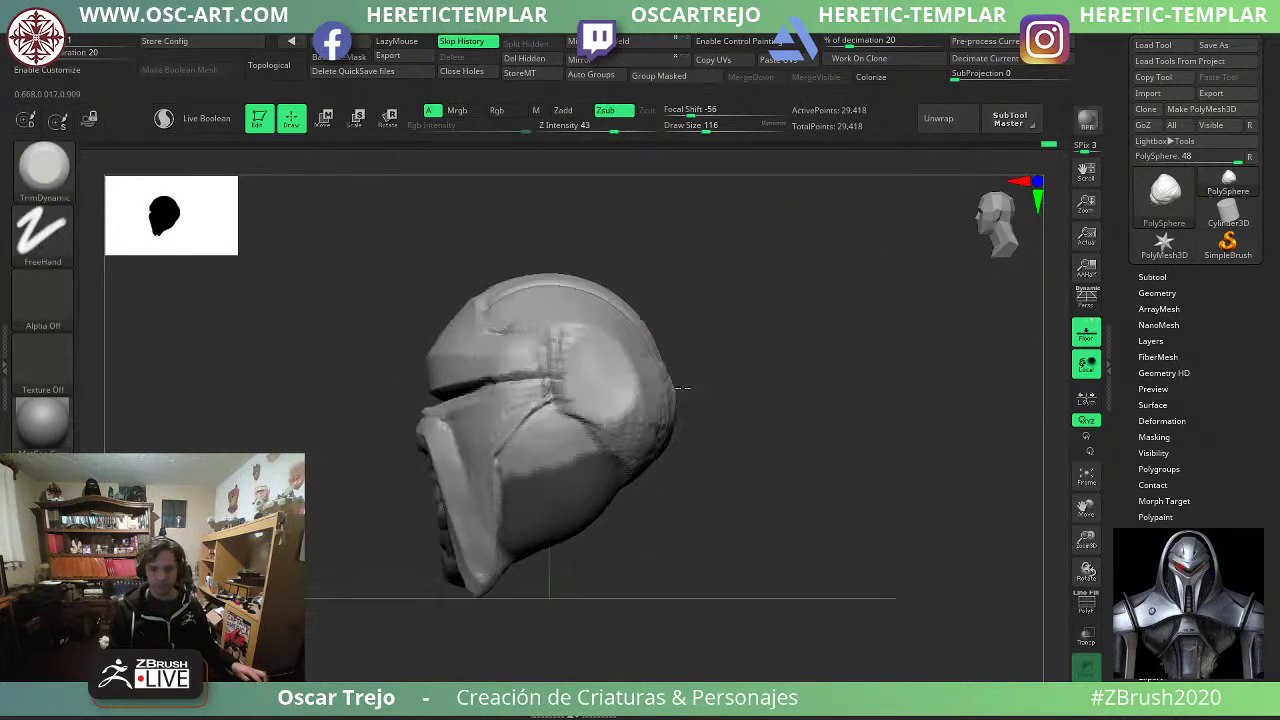
{"action": "key", "text": "ctrl+z"}
{"action": "left_click", "coordinate": [699, 128]}
{"action": "left_click_drag", "start_coordinate": [588, 354], "coordinate": [650, 386]}
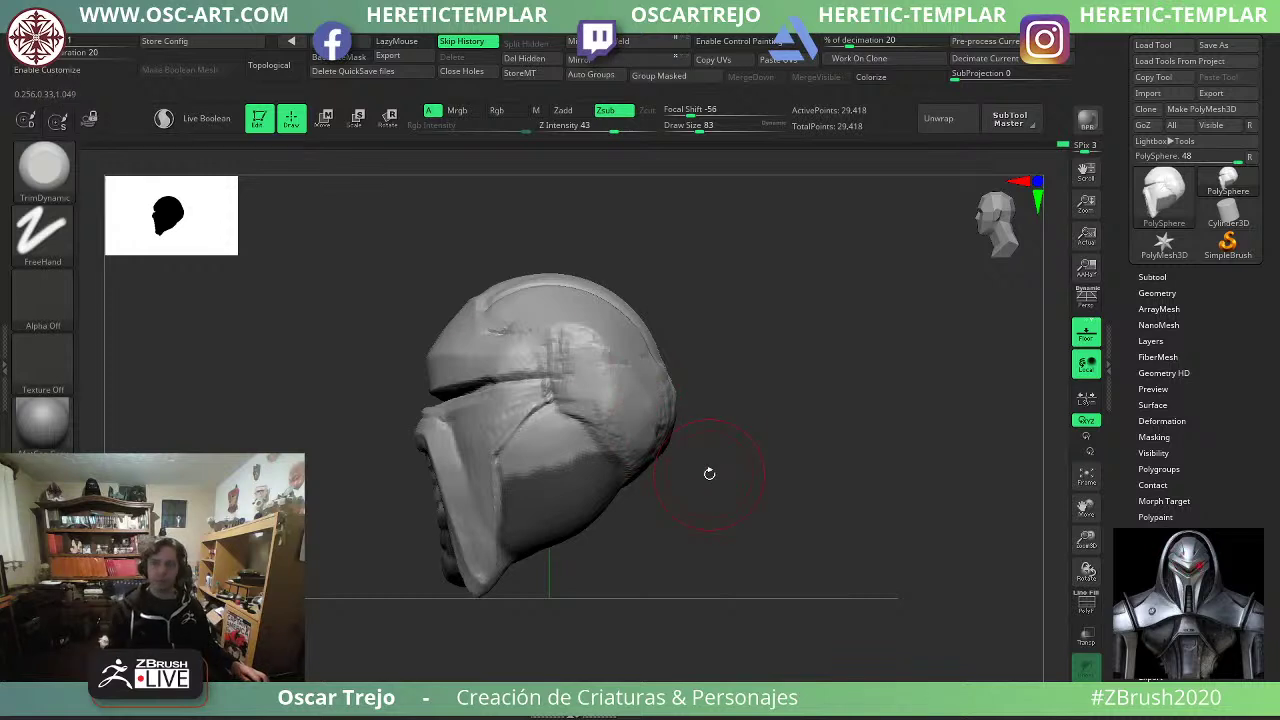
{"action": "key", "text": "b"}
{"action": "key", "text": "d"}
{"action": "key", "text": "s"}
{"action": "key", "text": "s"}
{"action": "left_click", "coordinate": [566, 356]}
{"action": "right_click_drag", "start_coordinate": [318, 374], "coordinate": [351, 375]}
{"action": "mouse_move", "coordinate": [670, 343]}
{"action": "right_mouse_down"}
{"action": "mouse_move", "coordinate": [699, 346]}
{"action": "mouse_move", "coordinate": [697, 363]}
{"action": "mouse_move", "coordinate": [726, 243]}
{"action": "mouse_move", "coordinate": [768, 355]}
{"action": "right_mouse_up"}
{"action": "key", "text": "d"}
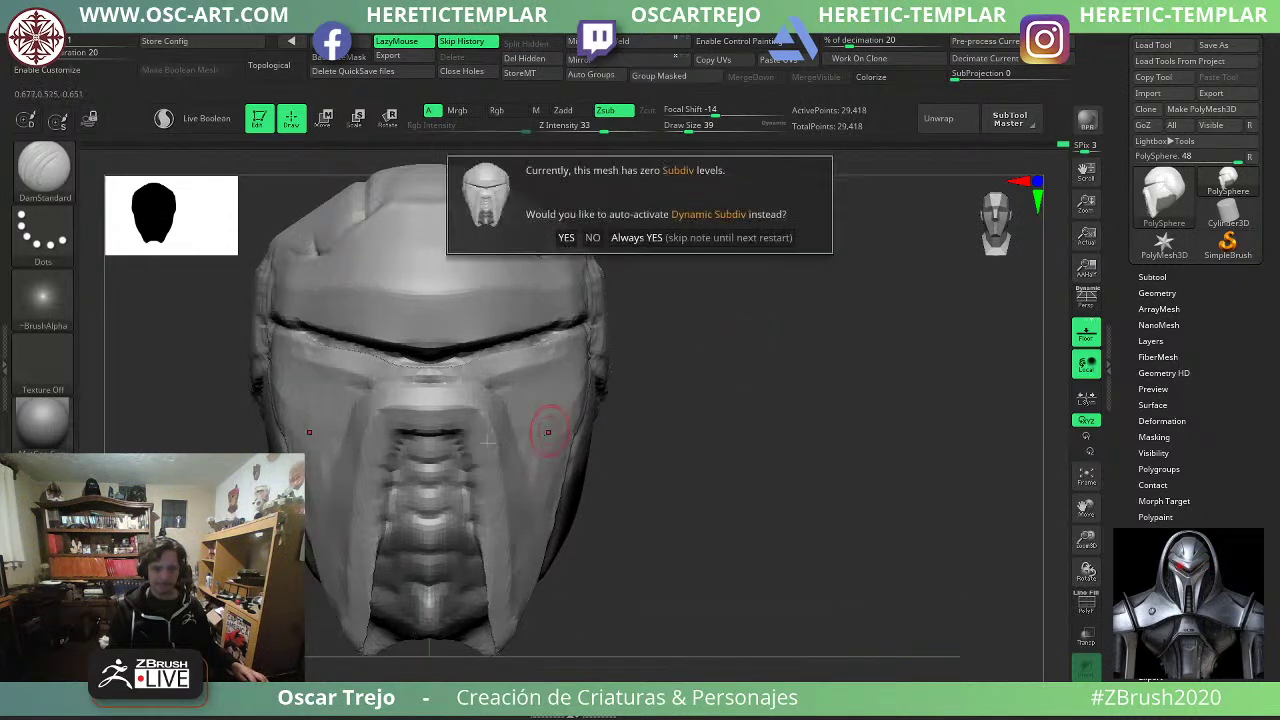
{"action": "key", "text": "Escape"}
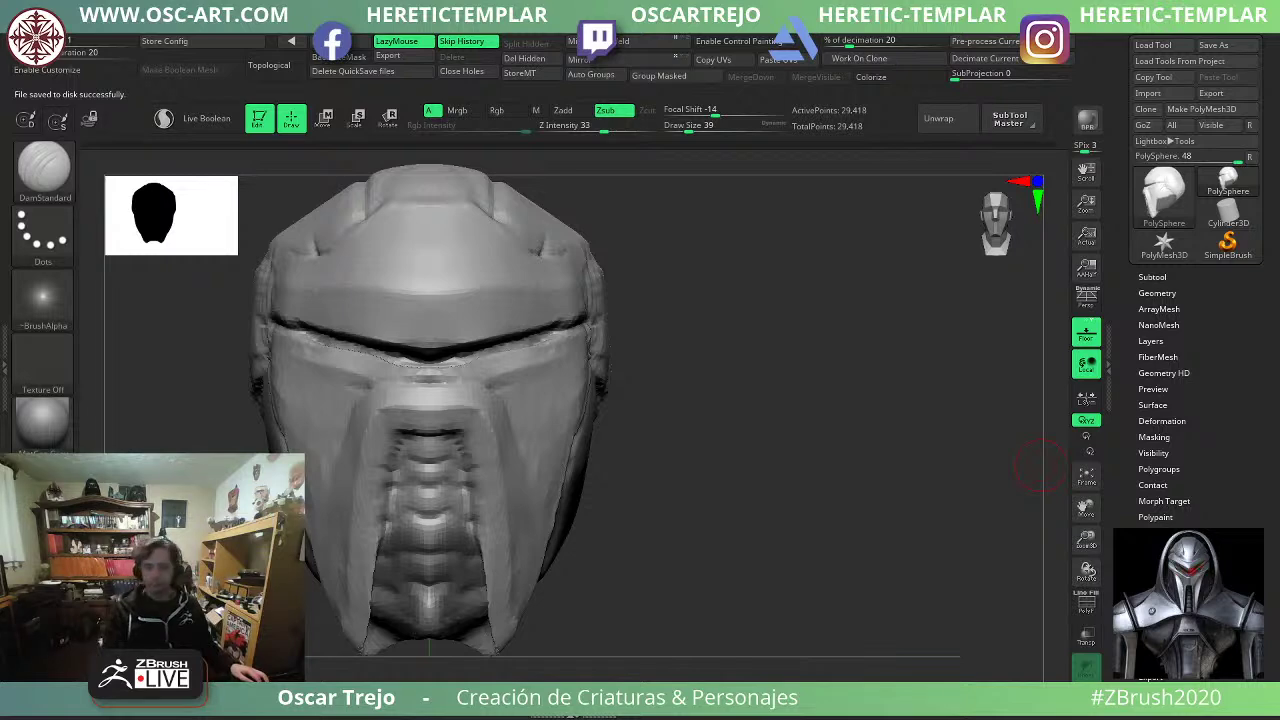
Insert a sphere on top of the helmet at its centre line with the IMM Primitives brush.
{"action": "mouse_move", "coordinate": [711, 466]}
{"action": "left_mouse_down", "text": "alt"}
{"action": "mouse_move", "coordinate": [711, 583]}
{"action": "mouse_move", "coordinate": [711, 489]}
{"action": "left_mouse_up", "text": "alt"}
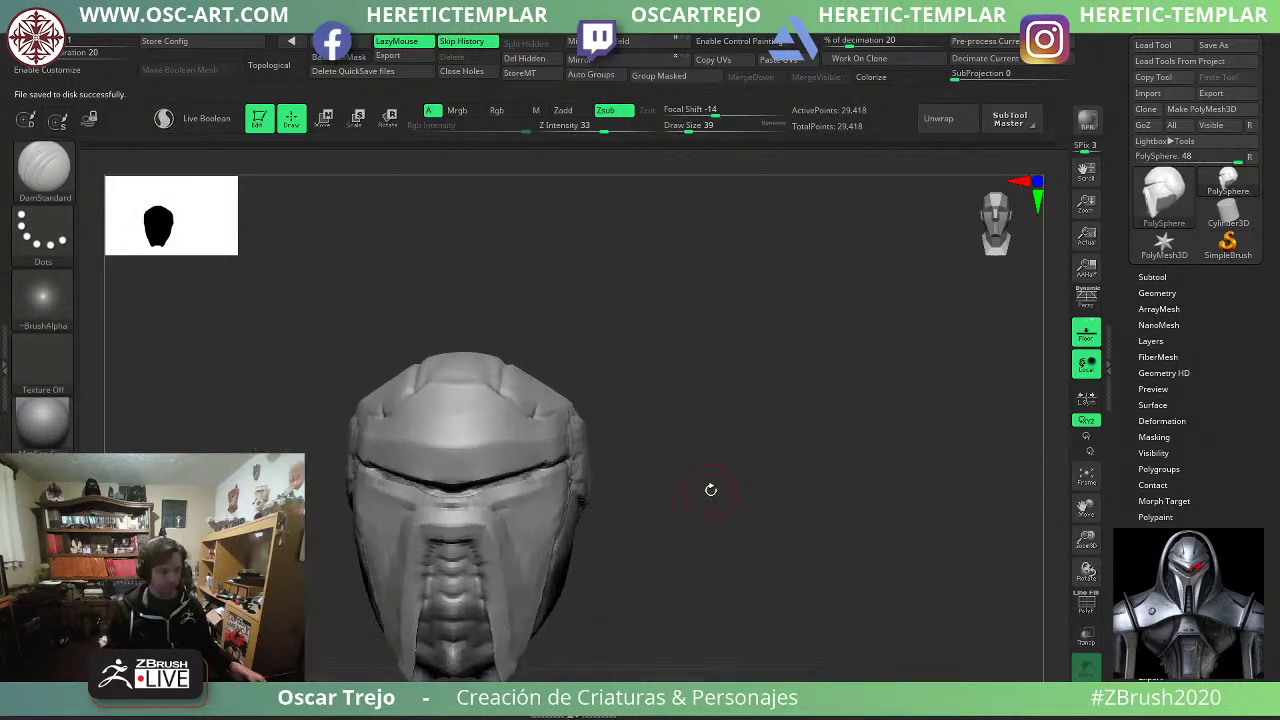
{"action": "key", "text": "b"}
{"action": "key", "text": "i"}
{"action": "key", "text": "p"}
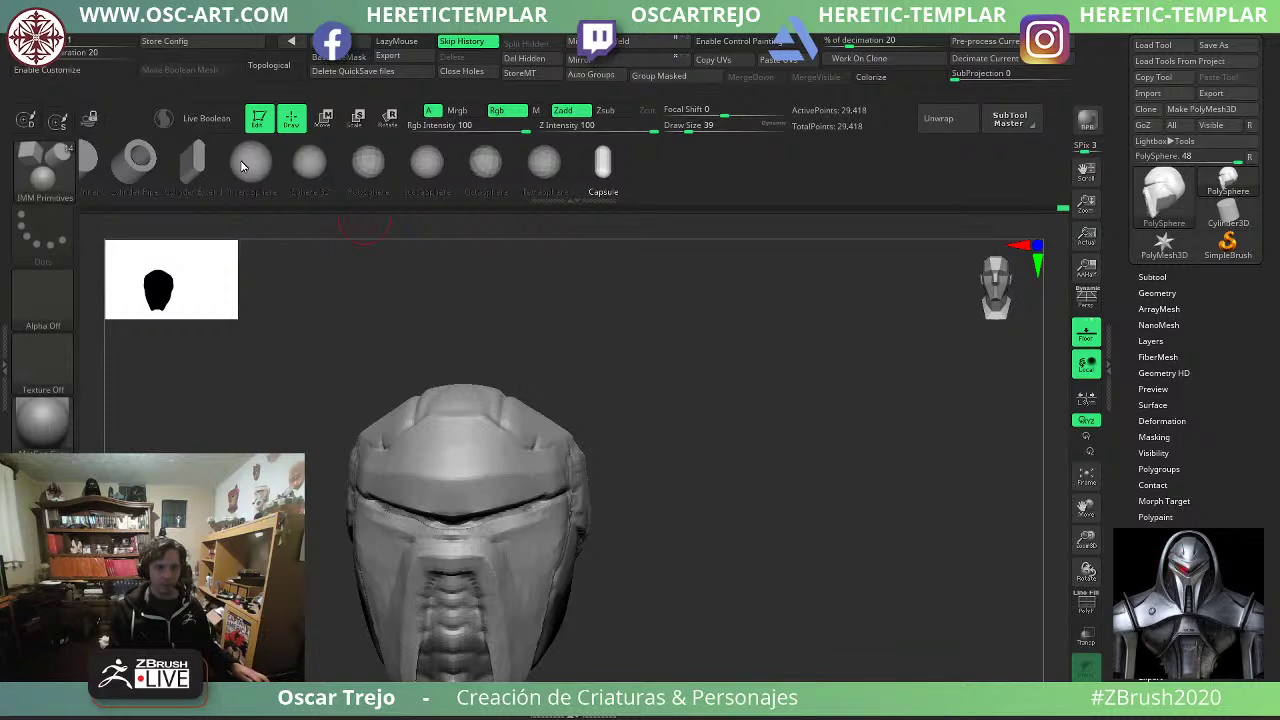
{"action": "left_click", "coordinate": [251, 164]}
{"action": "left_click_drag", "start_coordinate": [458, 397], "coordinate": [465, 432]}
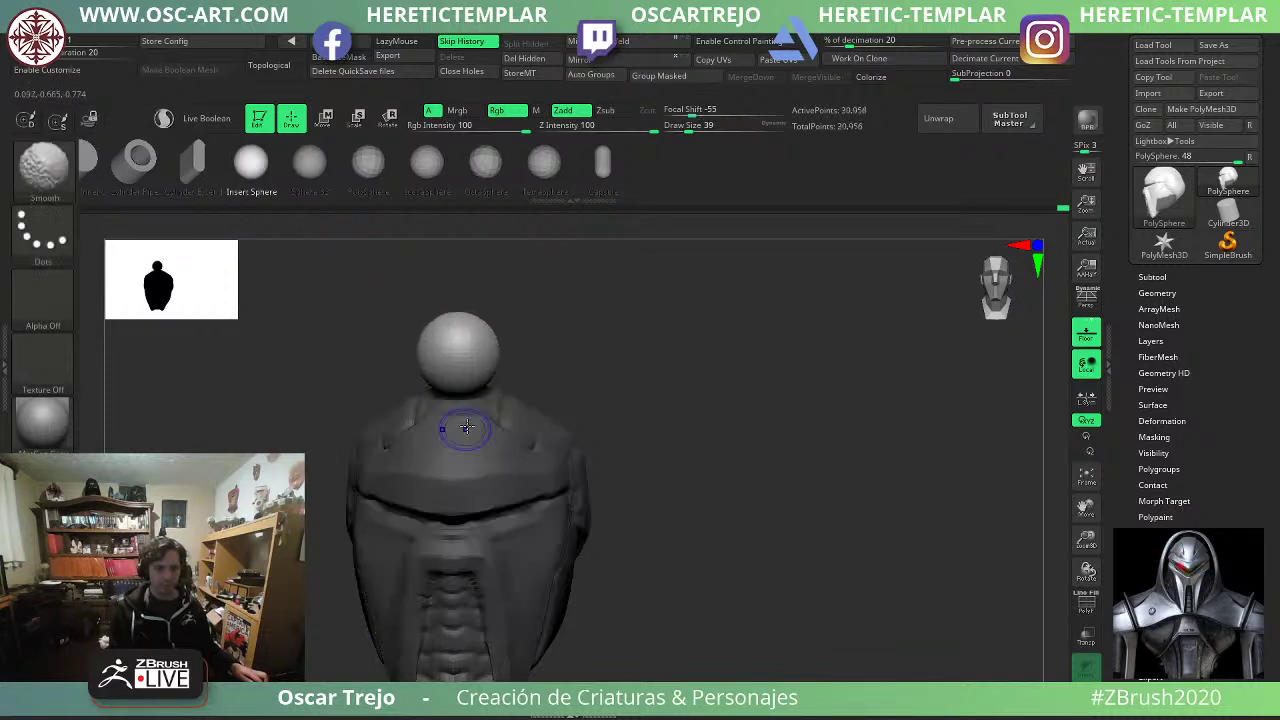
Isolate the helmet mesh and split the hidden sphere off into its own subtool.
{"action": "right_click_drag", "start_coordinate": [463, 429], "coordinate": [477, 349]}
{"action": "left_click", "coordinate": [477, 349], "text": "ctrl+shift"}
{"action": "left_click_drag", "start_coordinate": [677, 290], "coordinate": [691, 306], "text": "ctrl+shift"}
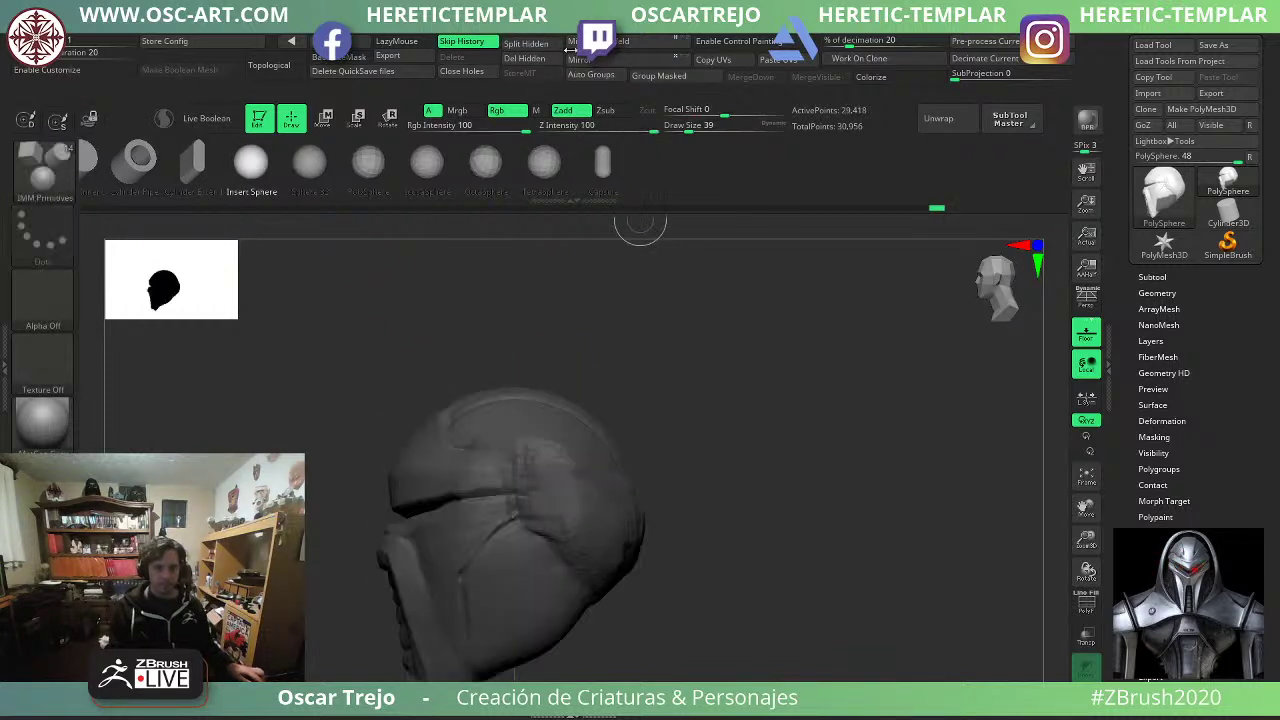
{"action": "left_click", "coordinate": [529, 46]}
Stretch the sphere subtool backward over the skull into a long crest with Move at draw size 140, and smooth it.
{"action": "key", "text": "b"}
{"action": "key", "text": "m"}
{"action": "key", "text": "v"}
{"action": "key", "text": "s"}
{"action": "left_click_drag", "start_coordinate": [449, 377], "coordinate": [432, 382]}
{"action": "left_click", "coordinate": [457, 335], "text": "alt"}
{"action": "left_click_drag", "start_coordinate": [483, 343], "coordinate": [569, 352]}
{"action": "mouse_move", "coordinate": [545, 346]}
{"action": "left_mouse_down"}
{"action": "mouse_move", "coordinate": [581, 393]}
{"action": "mouse_move", "coordinate": [604, 369]}
{"action": "left_mouse_up"}
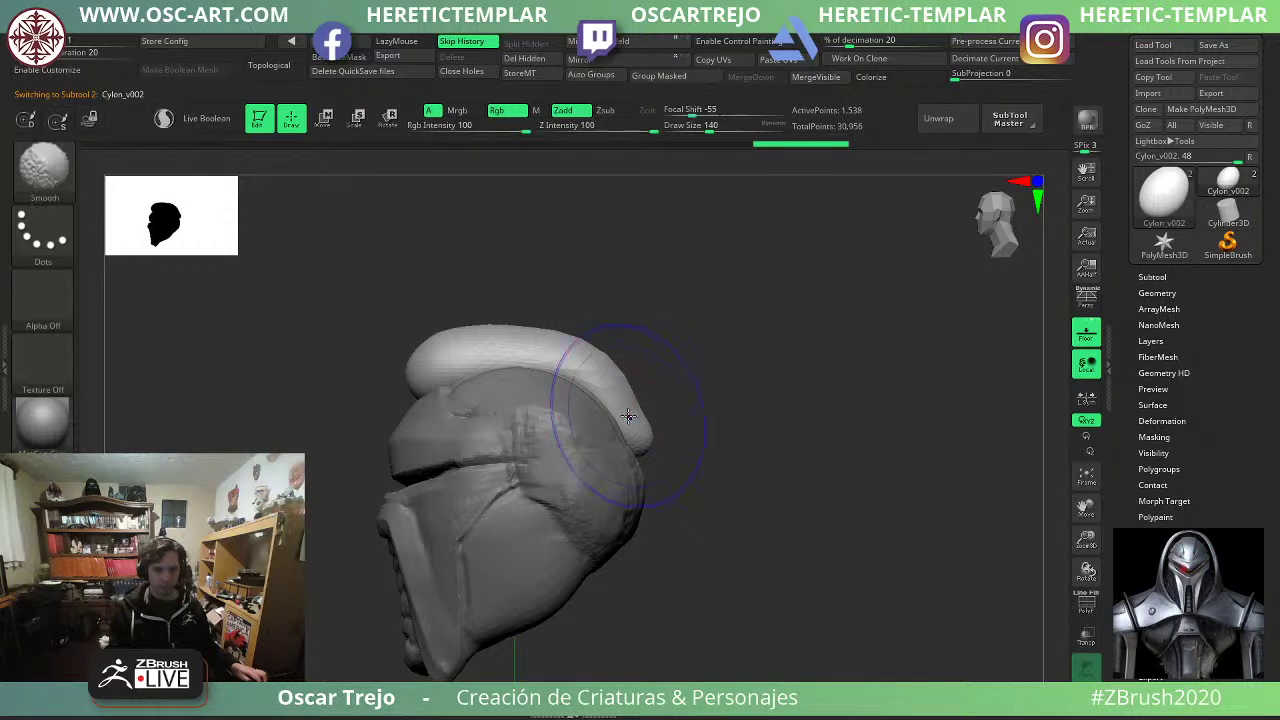
{"action": "mouse_move", "coordinate": [641, 416]}
{"action": "left_mouse_down", "text": "shift"}
{"action": "mouse_move", "coordinate": [602, 385]}
{"action": "mouse_move", "coordinate": [497, 354]}
{"action": "left_mouse_up", "text": "shift"}
{"action": "left_click_drag", "start_coordinate": [345, 368], "coordinate": [420, 369], "text": "shift"}
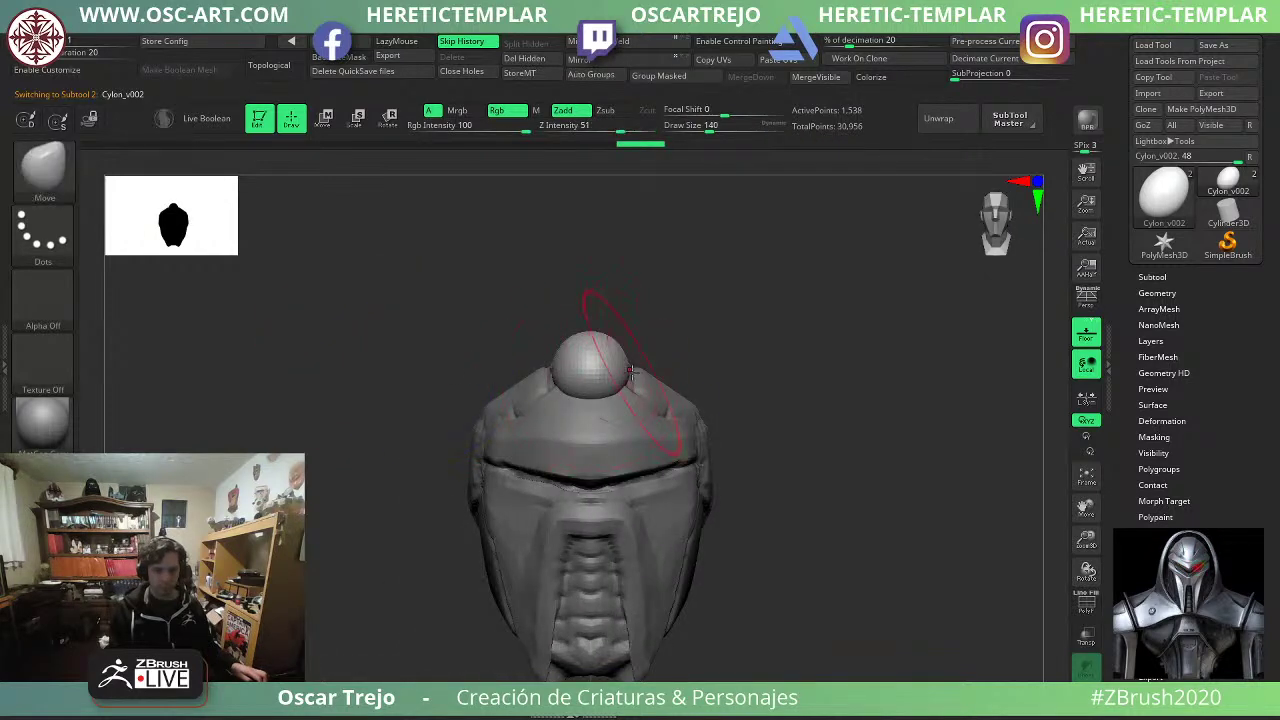
Shape the crest's width from the front and above with Move at draw sizes 140 and 112, smoothing its surface.
{"action": "left_click_drag", "start_coordinate": [632, 372], "coordinate": [648, 366]}
{"action": "mouse_move", "coordinate": [760, 362]}
{"action": "left_mouse_down", "text": "shift"}
{"action": "mouse_move", "coordinate": [677, 358]}
{"action": "mouse_move", "coordinate": [640, 520]}
{"action": "left_mouse_up", "text": "shift"}
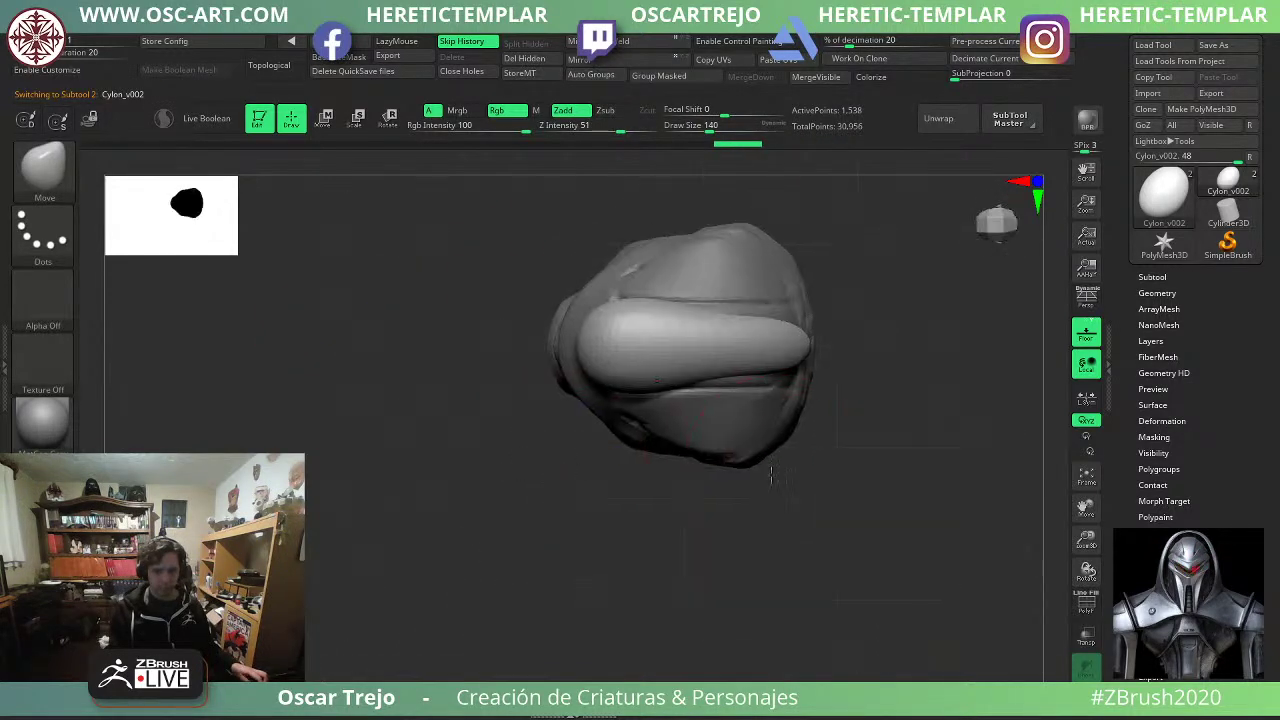
{"action": "left_click_drag", "start_coordinate": [697, 403], "coordinate": [731, 391]}
{"action": "left_click_drag", "start_coordinate": [835, 405], "coordinate": [695, 400]}
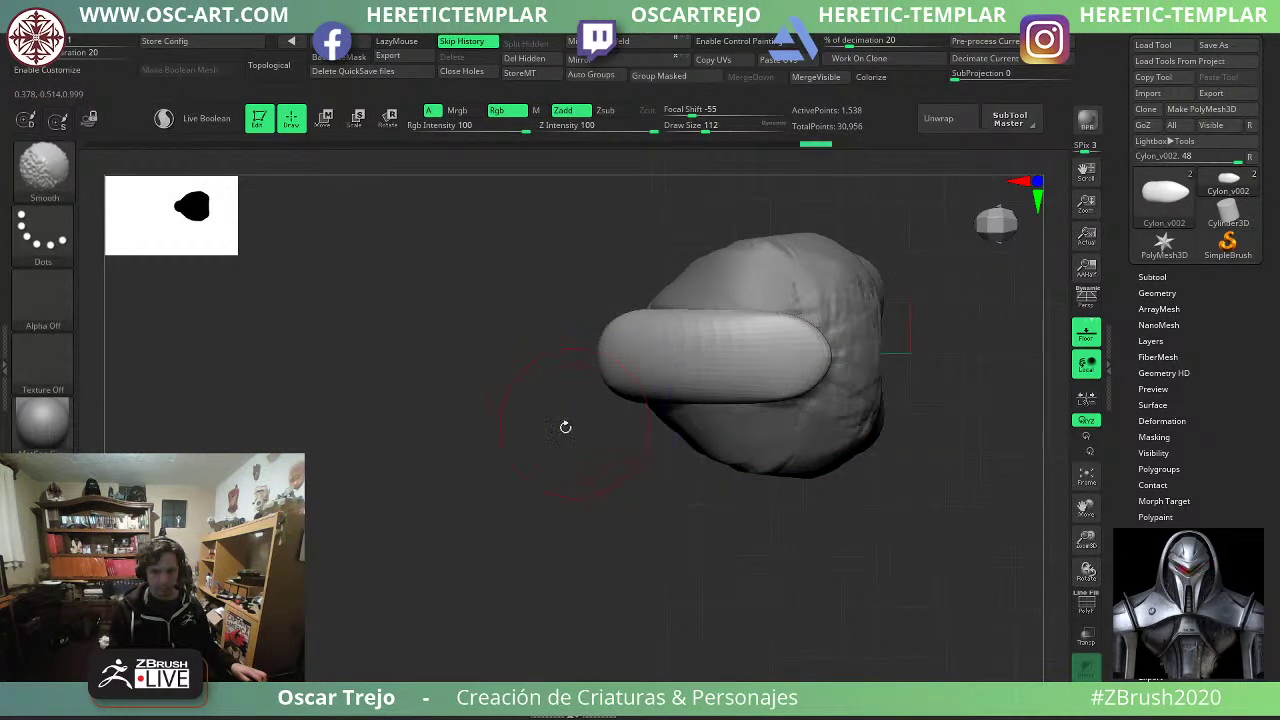
{"action": "mouse_move", "coordinate": [563, 426]}
{"action": "left_mouse_down"}
{"action": "mouse_move", "coordinate": [490, 485]}
{"action": "mouse_move", "coordinate": [480, 400]}
{"action": "left_mouse_up"}
Bend the crest into an arch that follows the skull's curve with Move at draw sizes 274 and 223.
{"action": "key", "text": "s"}
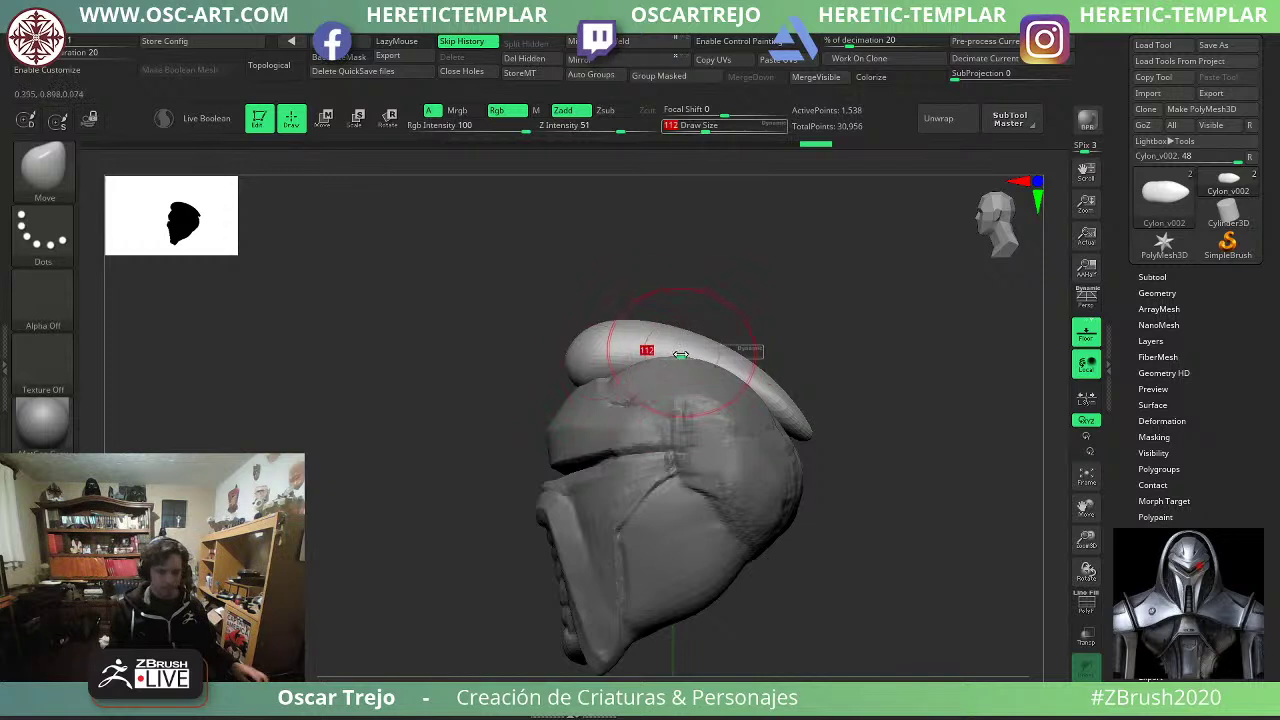
{"action": "left_click_drag", "start_coordinate": [686, 355], "coordinate": [708, 355]}
{"action": "left_click_drag", "start_coordinate": [711, 356], "coordinate": [723, 331]}
{"action": "mouse_move", "coordinate": [750, 386]}
{"action": "left_mouse_down"}
{"action": "mouse_move", "coordinate": [768, 374]}
{"action": "mouse_move", "coordinate": [771, 408]}
{"action": "left_mouse_up"}
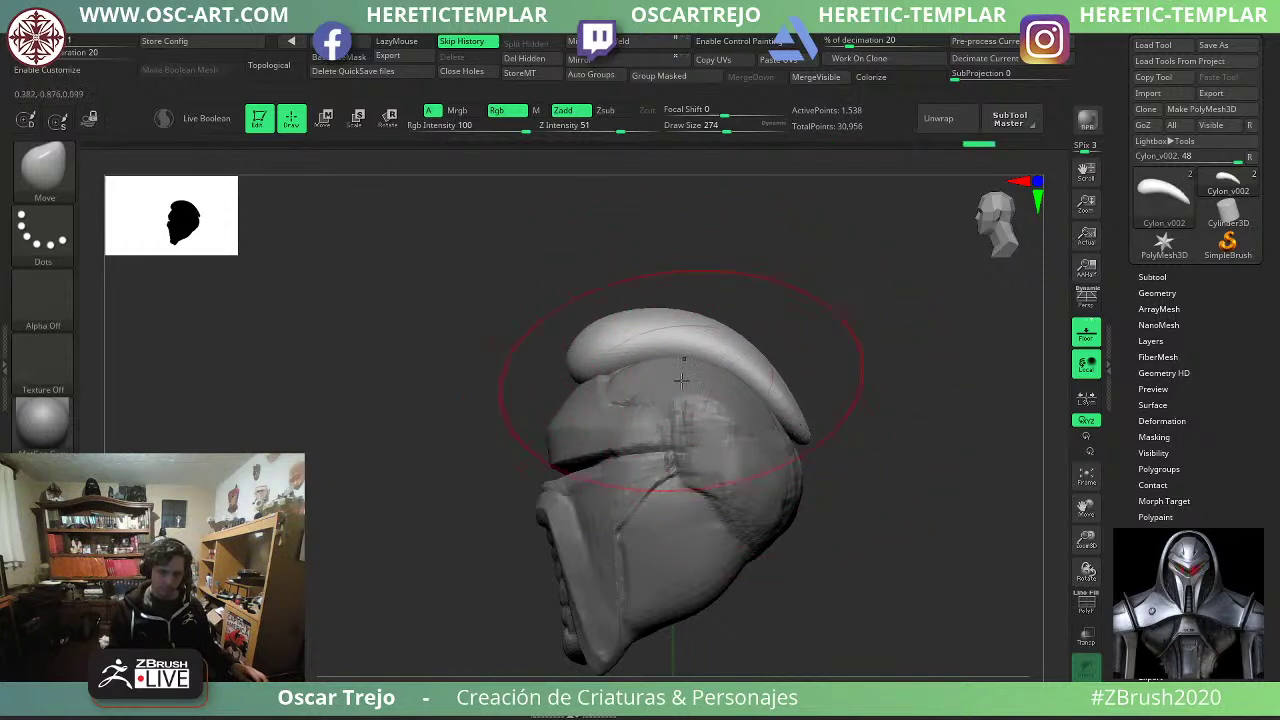
{"action": "key", "text": "s"}
{"action": "left_click_drag", "start_coordinate": [581, 389], "coordinate": [580, 375]}
Flatten the crest's front end and sides with TrimDynamic at draw sizes 68 and 132.
{"action": "key", "text": "b"}
{"action": "key", "text": "t"}
{"action": "key", "text": "d"}
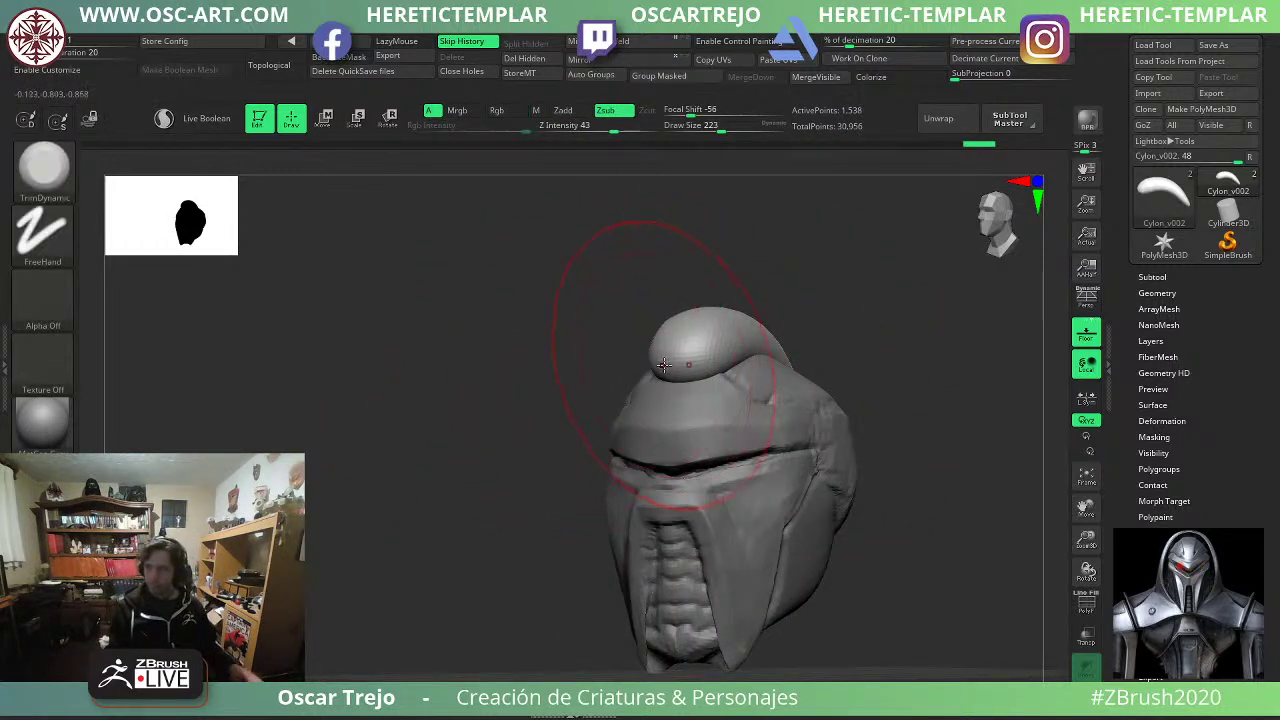
{"action": "key", "text": "s"}
{"action": "left_click_drag", "start_coordinate": [671, 367], "coordinate": [543, 371]}
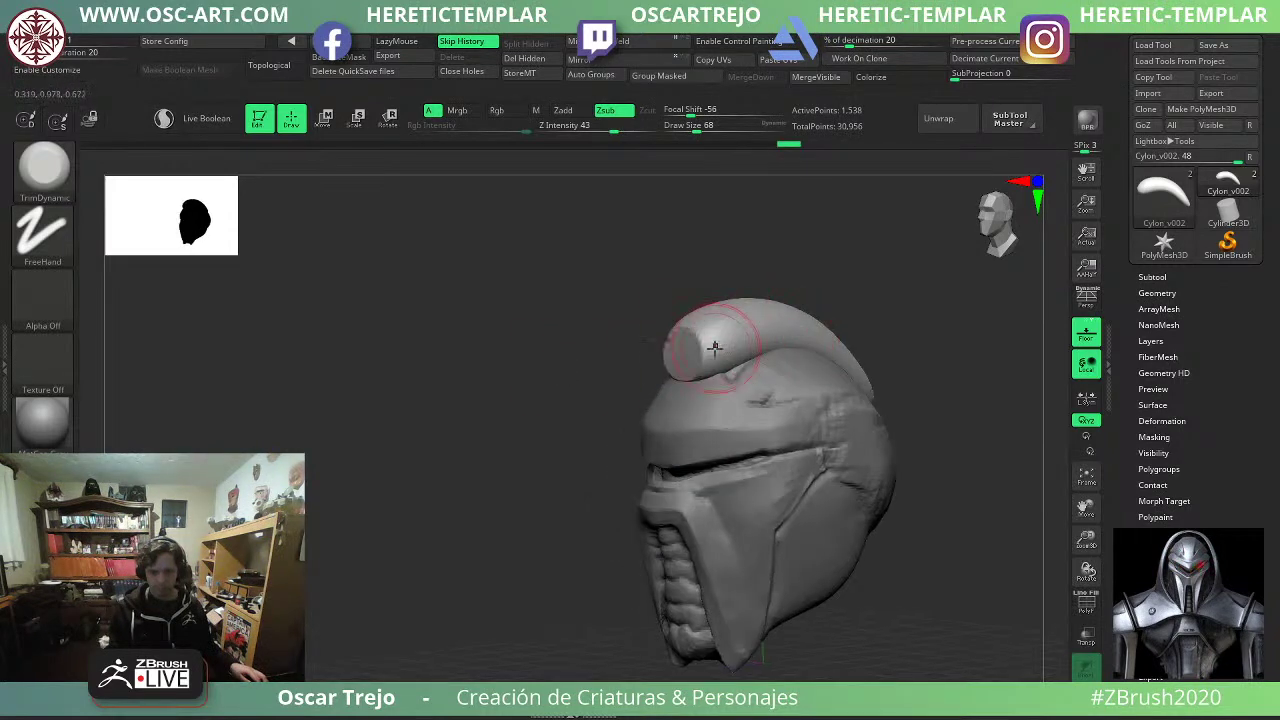
{"action": "key", "text": "s"}
{"action": "mouse_move", "coordinate": [714, 348]}
{"action": "left_mouse_down"}
{"action": "mouse_move", "coordinate": [760, 345]}
{"action": "mouse_move", "coordinate": [754, 331]}
{"action": "mouse_move", "coordinate": [911, 346]}
{"action": "mouse_move", "coordinate": [848, 414]}
{"action": "mouse_move", "coordinate": [594, 491]}
{"action": "mouse_move", "coordinate": [551, 397]}
{"action": "left_mouse_up"}
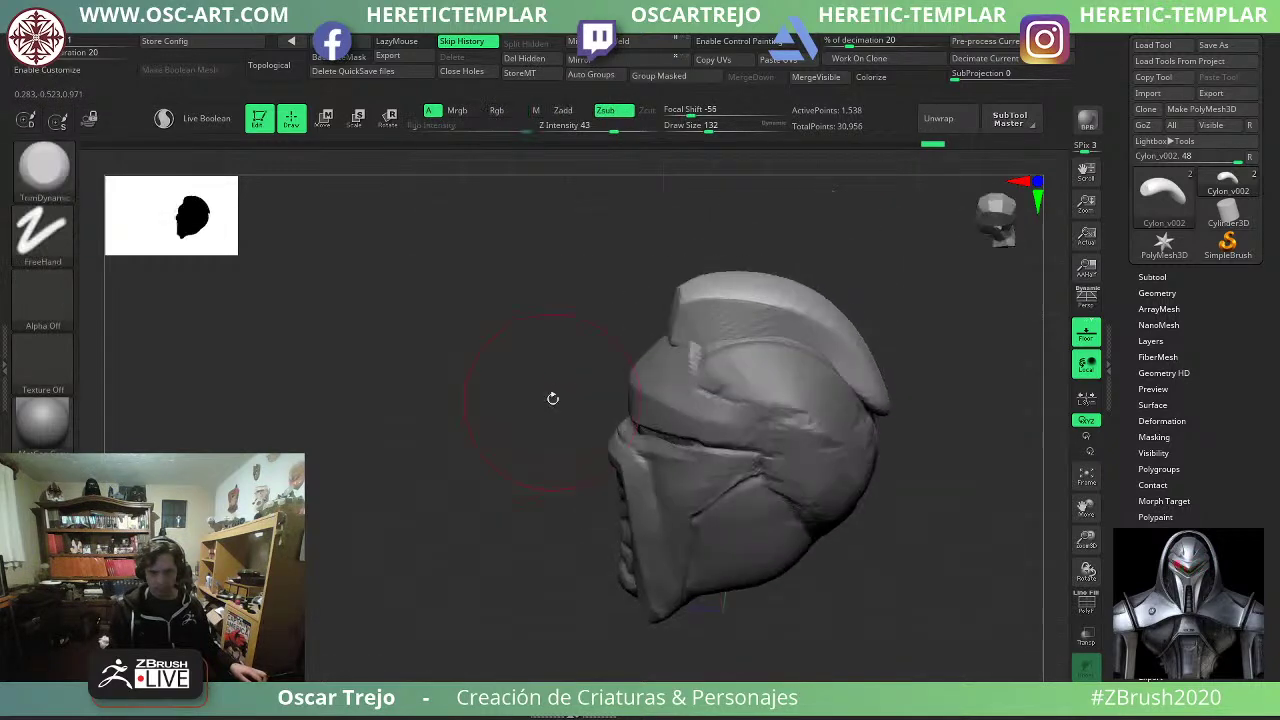
Flatten the crest's side face toward its rear tip with TrimDynamic at draw size 87.
{"action": "key", "text": "s"}
{"action": "key", "text": "s"}
{"action": "mouse_move", "coordinate": [762, 327]}
{"action": "left_mouse_down"}
{"action": "mouse_move", "coordinate": [814, 326]}
{"action": "mouse_move", "coordinate": [807, 339]}
{"action": "left_mouse_up"}
{"action": "left_click_drag", "start_coordinate": [845, 378], "coordinate": [863, 397]}
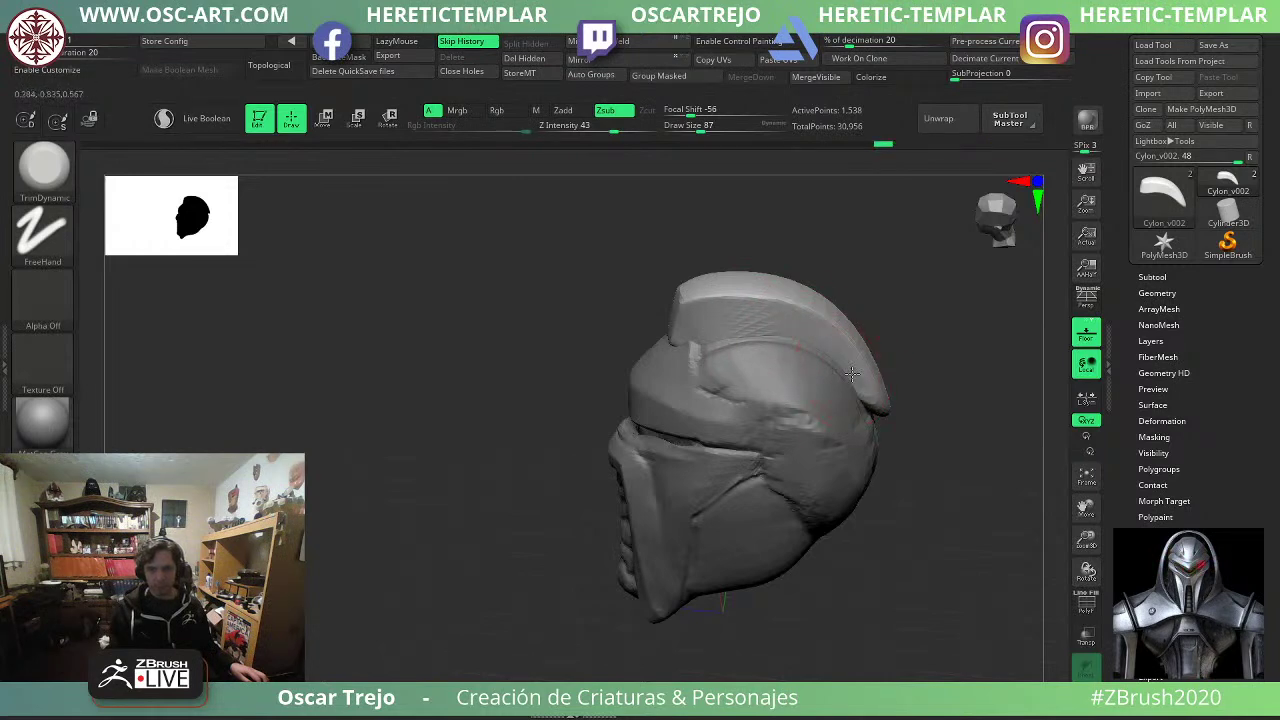
{"action": "mouse_move", "coordinate": [925, 440]}
{"action": "left_mouse_down"}
{"action": "mouse_move", "coordinate": [900, 410]}
{"action": "mouse_move", "coordinate": [878, 417]}
{"action": "mouse_move", "coordinate": [876, 374]}
{"action": "mouse_move", "coordinate": [874, 399]}
{"action": "left_mouse_up"}
Reshape the crest's front with Move down to draw size 83, giving it a flared base on the forehead and a narrower top.
{"action": "key", "text": "b"}
{"action": "key", "text": "m"}
{"action": "key", "text": "v"}
{"action": "key", "text": "s"}
{"action": "mouse_move", "coordinate": [646, 254]}
{"action": "left_mouse_down", "text": "shift"}
{"action": "mouse_move", "coordinate": [761, 271]}
{"action": "mouse_move", "coordinate": [411, 371]}
{"action": "left_mouse_up", "text": "shift"}
{"action": "left_click_drag", "start_coordinate": [676, 340], "coordinate": [721, 417]}
{"action": "key", "text": "s"}
{"action": "left_click", "coordinate": [542, 450]}
{"action": "mouse_move", "coordinate": [532, 447]}
{"action": "left_mouse_down"}
{"action": "mouse_move", "coordinate": [545, 451]}
{"action": "mouse_move", "coordinate": [530, 418]}
{"action": "mouse_move", "coordinate": [542, 463]}
{"action": "mouse_move", "coordinate": [523, 434]}
{"action": "mouse_move", "coordinate": [529, 410]}
{"action": "left_mouse_up"}
{"action": "key", "text": "s"}
{"action": "left_click", "coordinate": [520, 450]}
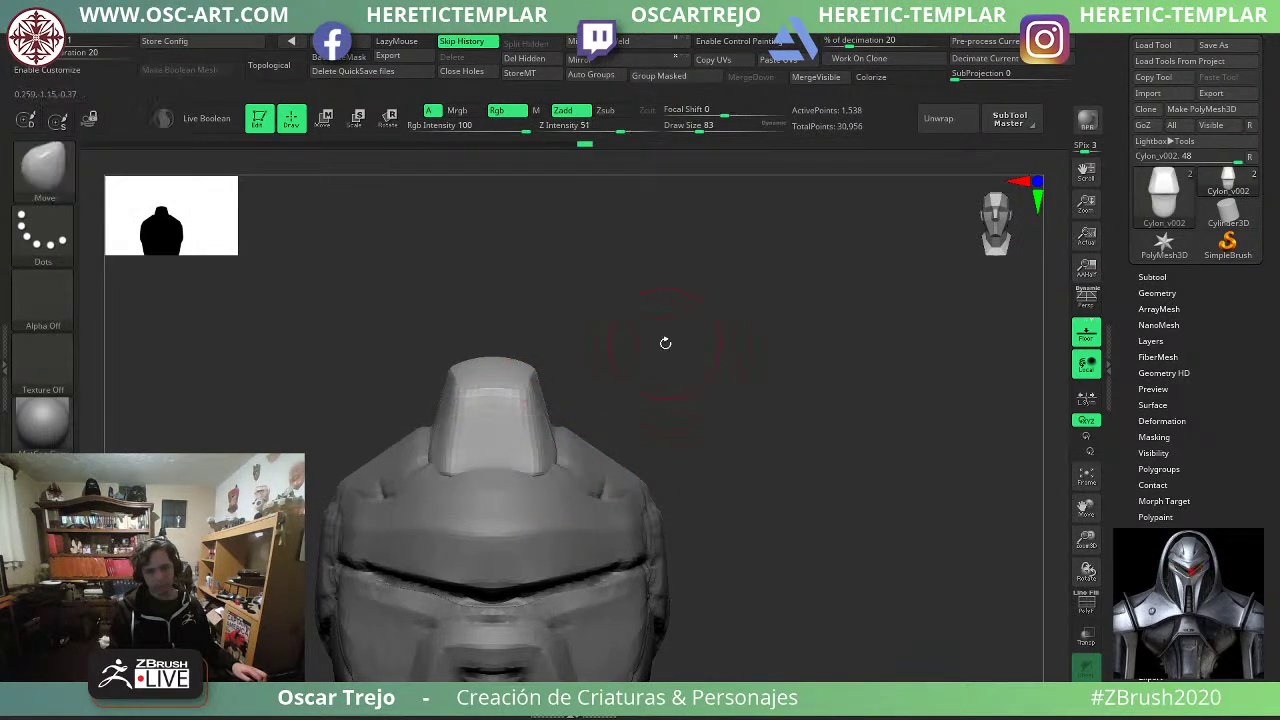
{"action": "left_click_drag", "start_coordinate": [663, 343], "coordinate": [592, 350]}
{"action": "left_click_drag", "start_coordinate": [361, 441], "coordinate": [363, 440]}
Sharpen the crest's front and upper side edges with the Pinch brush at draw size 59.
{"action": "key", "text": "b"}
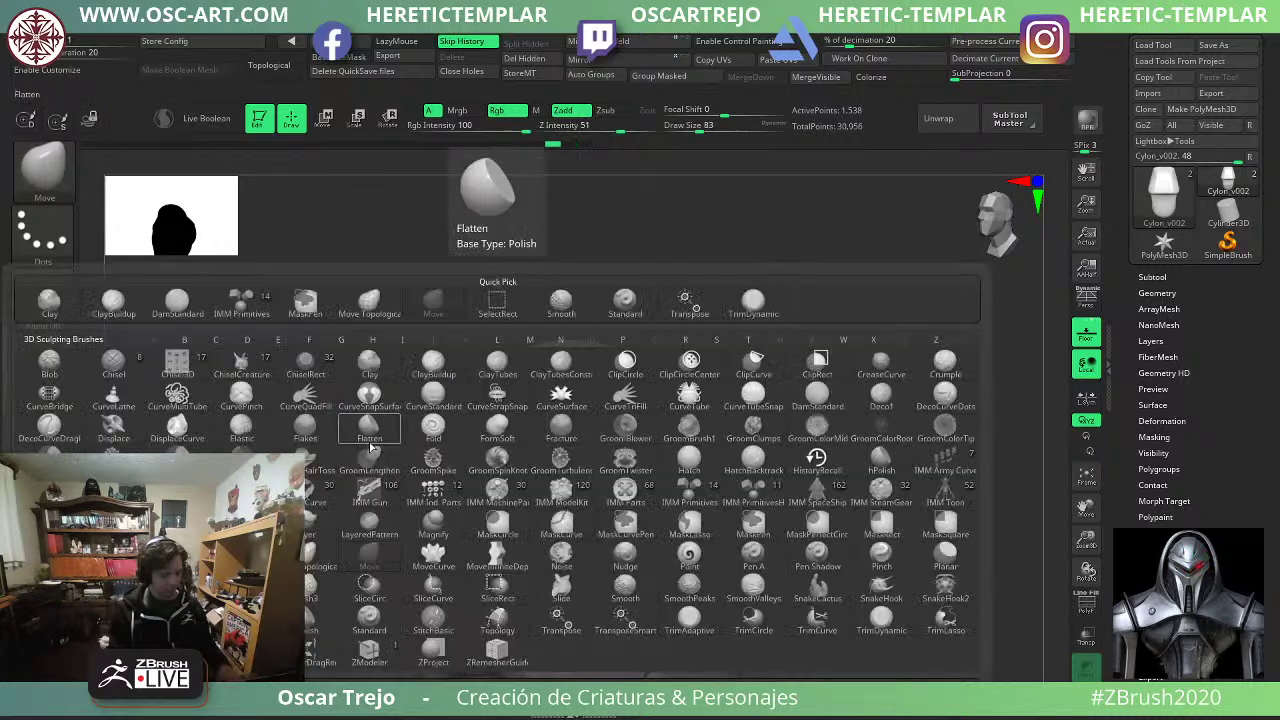
{"action": "key", "text": "p"}
{"action": "key", "text": "i"}
{"action": "left_click_drag", "start_coordinate": [496, 391], "coordinate": [534, 386]}
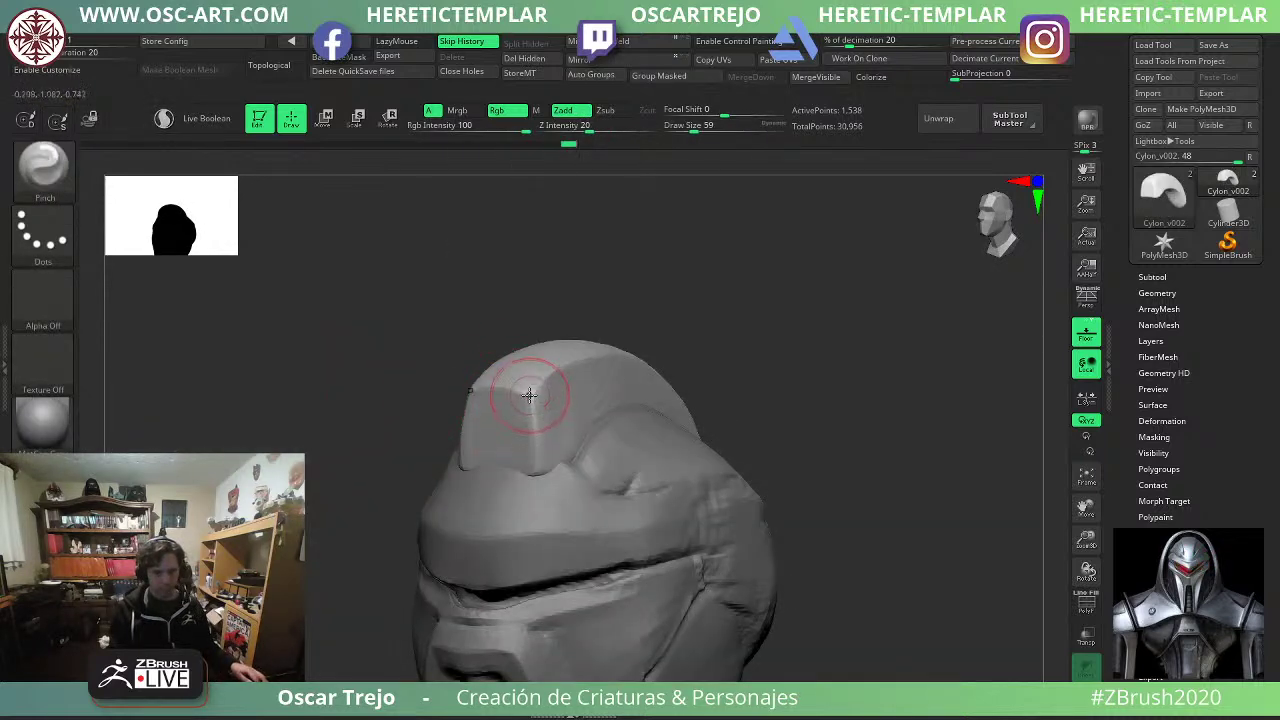
{"action": "left_click_drag", "start_coordinate": [767, 329], "coordinate": [668, 345]}
{"action": "mouse_move", "coordinate": [566, 384]}
{"action": "left_mouse_down"}
{"action": "mouse_move", "coordinate": [631, 357]}
{"action": "mouse_move", "coordinate": [783, 388]}
{"action": "mouse_move", "coordinate": [806, 412]}
{"action": "left_mouse_up"}
Pinch the rear stretch of the crest down to its tip at draw size 163.
{"action": "mouse_move", "coordinate": [826, 394]}
{"action": "left_mouse_down"}
{"action": "mouse_move", "coordinate": [792, 403]}
{"action": "mouse_move", "coordinate": [825, 540]}
{"action": "left_mouse_up"}
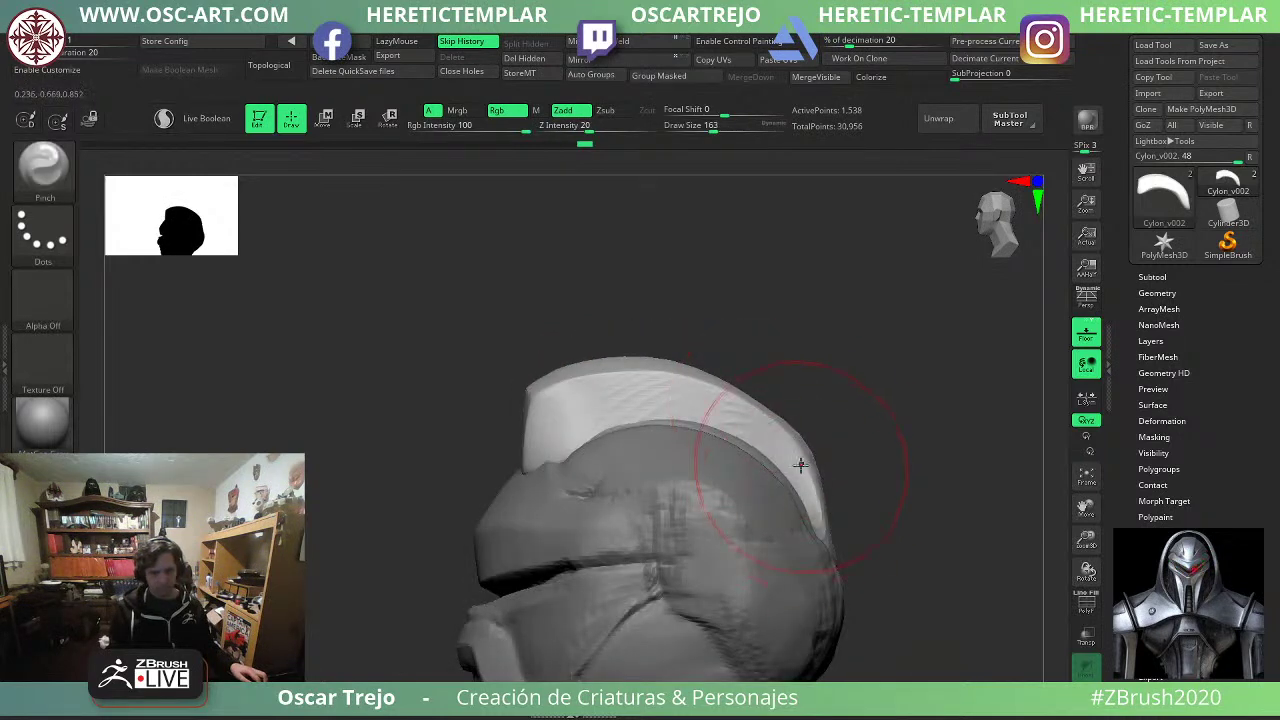
{"action": "key", "text": "ctrl+z"}
{"action": "left_click_drag", "start_coordinate": [774, 426], "coordinate": [822, 539]}
{"action": "left_click_drag", "start_coordinate": [771, 431], "coordinate": [769, 430], "text": "shift"}
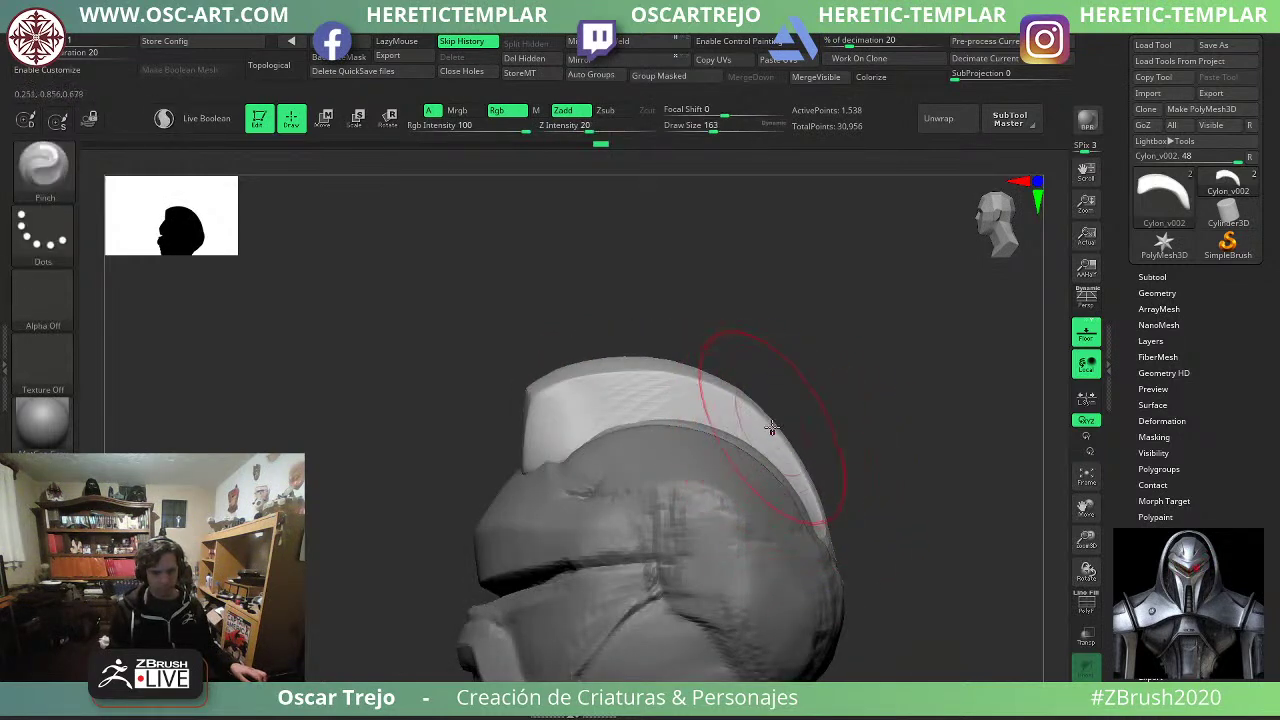
{"action": "key", "text": "d"}
{"action": "left_click", "coordinate": [593, 238]}
{"action": "left_click_drag", "start_coordinate": [437, 363], "coordinate": [640, 368], "text": "shift"}
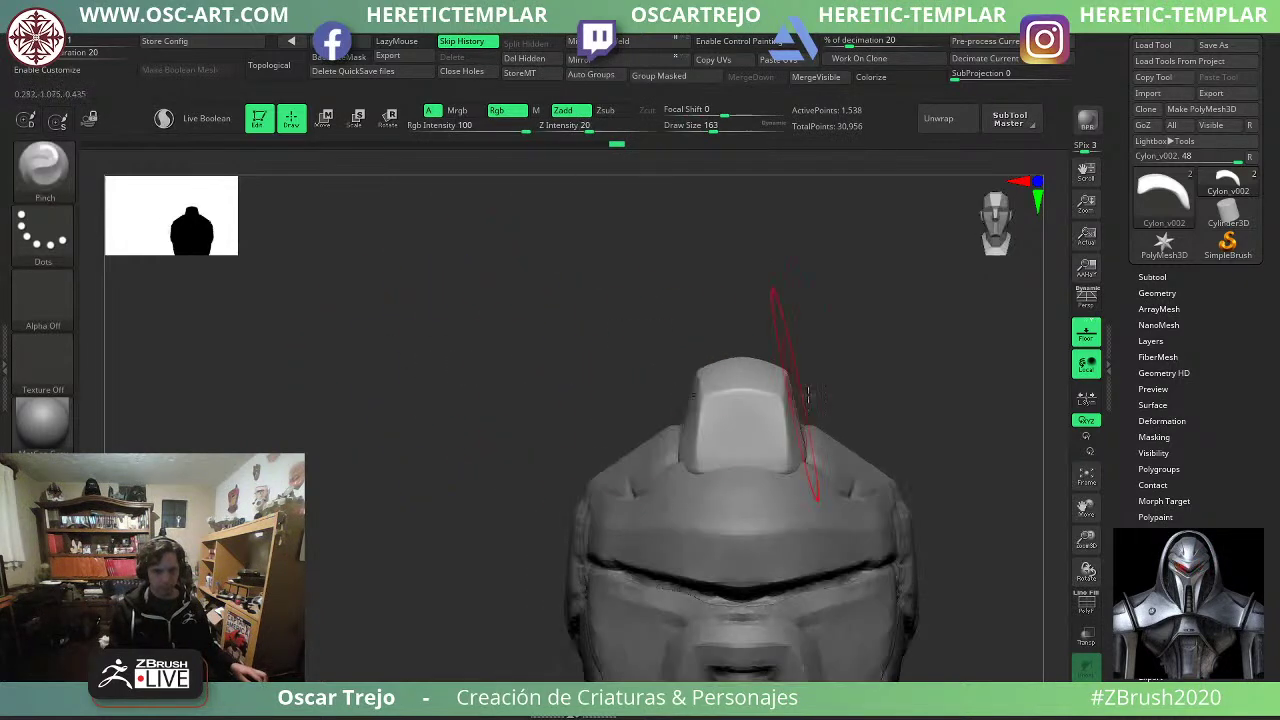
Switch to the head subtool and shorten the lower face by pulling the chin and mouthguard upward with Move.
{"action": "mouse_move", "coordinate": [818, 400]}
{"action": "left_mouse_down", "text": "alt"}
{"action": "mouse_move", "coordinate": [814, 334]}
{"action": "mouse_move", "coordinate": [707, 359]}
{"action": "mouse_move", "coordinate": [694, 429]}
{"action": "mouse_move", "coordinate": [663, 437]}
{"action": "mouse_move", "coordinate": [716, 469]}
{"action": "mouse_move", "coordinate": [686, 508]}
{"action": "left_mouse_up", "text": "alt"}
{"action": "left_click", "coordinate": [571, 513], "text": "alt"}
{"action": "left_click_drag", "start_coordinate": [380, 546], "coordinate": [309, 591]}
{"action": "key", "text": "s"}
{"action": "mouse_move", "coordinate": [475, 578]}
{"action": "left_mouse_down"}
{"action": "mouse_move", "coordinate": [497, 582]}
{"action": "mouse_move", "coordinate": [484, 579]}
{"action": "left_mouse_up"}
{"action": "key", "text": "s"}
{"action": "mouse_move", "coordinate": [484, 580]}
{"action": "left_mouse_down"}
{"action": "mouse_move", "coordinate": [443, 591]}
{"action": "mouse_move", "coordinate": [464, 584]}
{"action": "left_mouse_up"}
{"action": "key", "text": "s"}
{"action": "left_click_drag", "start_coordinate": [488, 574], "coordinate": [497, 555]}
{"action": "left_click_drag", "start_coordinate": [640, 445], "coordinate": [642, 530], "text": "alt"}
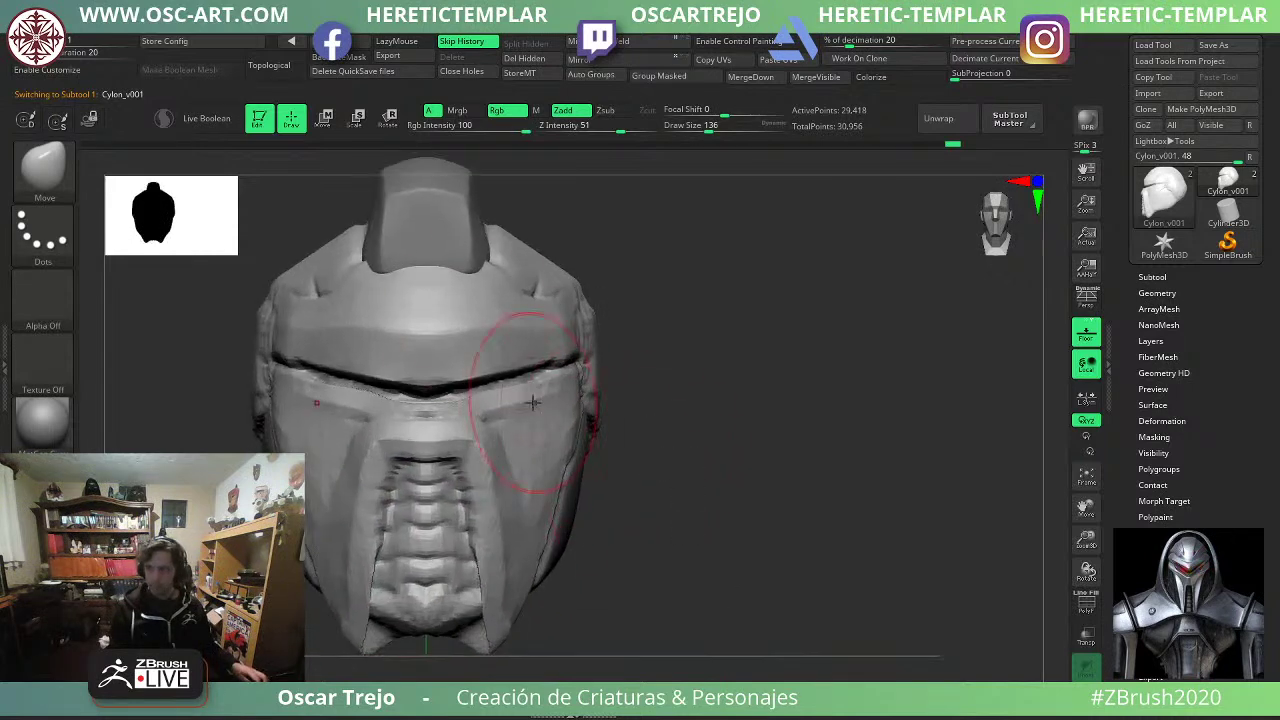
Try to push the visor slit's edges upward beside the nose bridge with Move at draw size 112.
{"action": "key", "text": "s"}
{"action": "mouse_move", "coordinate": [479, 388]}
{"action": "left_mouse_down"}
{"action": "mouse_move", "coordinate": [467, 388]}
{"action": "mouse_move", "coordinate": [486, 381]}
{"action": "left_mouse_up"}
{"action": "key", "text": "s"}
{"action": "left_click_drag", "start_coordinate": [493, 376], "coordinate": [495, 371]}
{"action": "left_click_drag", "start_coordinate": [502, 389], "coordinate": [497, 389]}
{"action": "left_click_drag", "start_coordinate": [502, 392], "coordinate": [527, 365]}
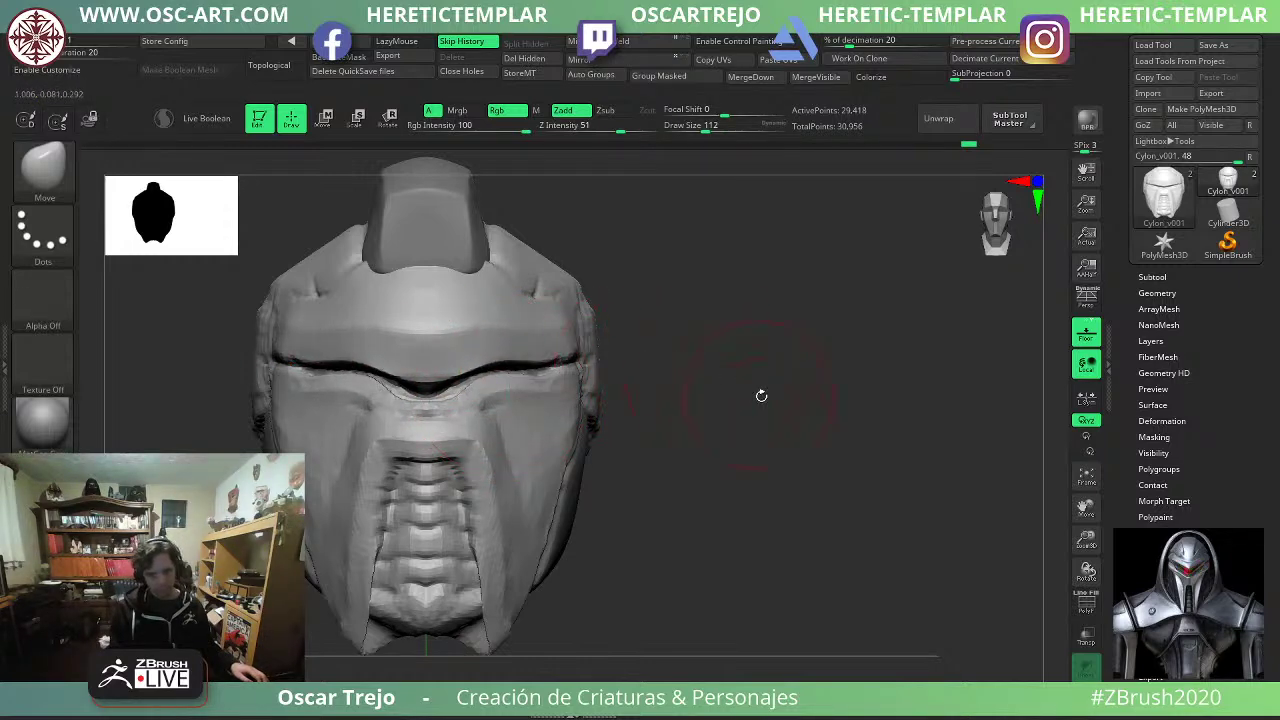
{"action": "mouse_move", "coordinate": [761, 396]}
{"action": "left_mouse_down"}
{"action": "mouse_move", "coordinate": [720, 377]}
{"action": "mouse_move", "coordinate": [748, 377]}
{"action": "mouse_move", "coordinate": [720, 406]}
{"action": "mouse_move", "coordinate": [751, 446]}
{"action": "left_mouse_up"}
{"action": "key", "text": "ctrl"}
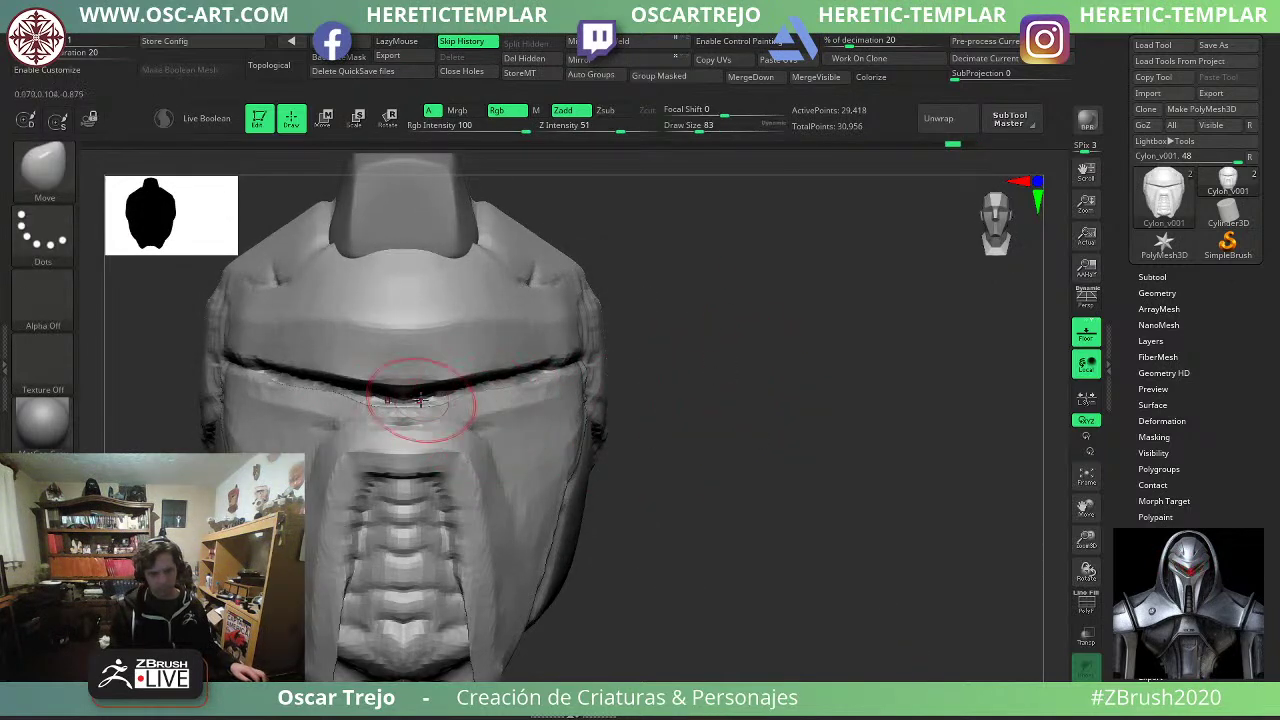
Mask the face below the visor slit, then invert the mask to protect the brow and upper helmet instead.
{"action": "key", "text": "bracketleft"}
{"action": "left_click", "coordinate": [414, 374], "text": "ctrl+shift"}
{"action": "left_click_drag", "start_coordinate": [664, 398], "coordinate": [700, 340], "text": "alt"}
{"action": "left_click", "coordinate": [706, 365], "text": "ctrl+shift"}
{"action": "left_click_drag", "start_coordinate": [714, 417], "coordinate": [777, 429], "text": "alt"}
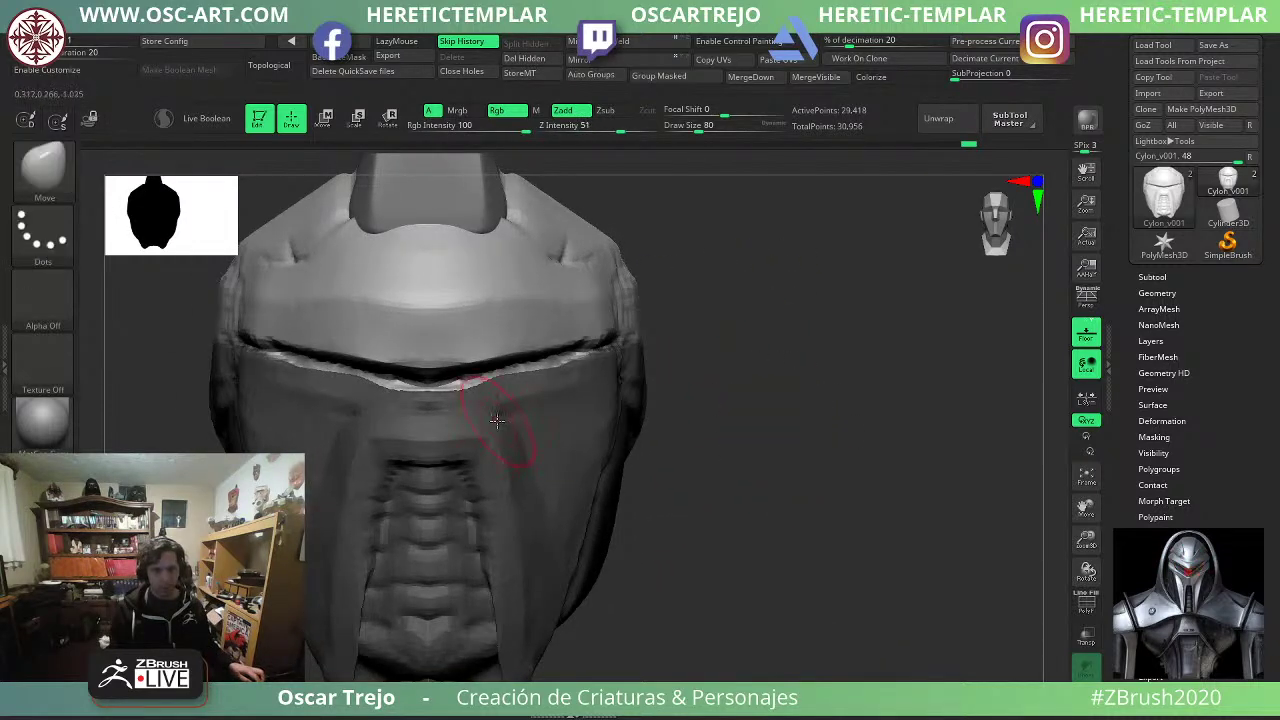
{"action": "key", "text": "ctrl+i"}
Lift the face plate's upper edge toward the visor slit with Move at draw sizes 120 and 101.
{"action": "key", "text": "bracketright"}
{"action": "key", "text": "bracketright"}
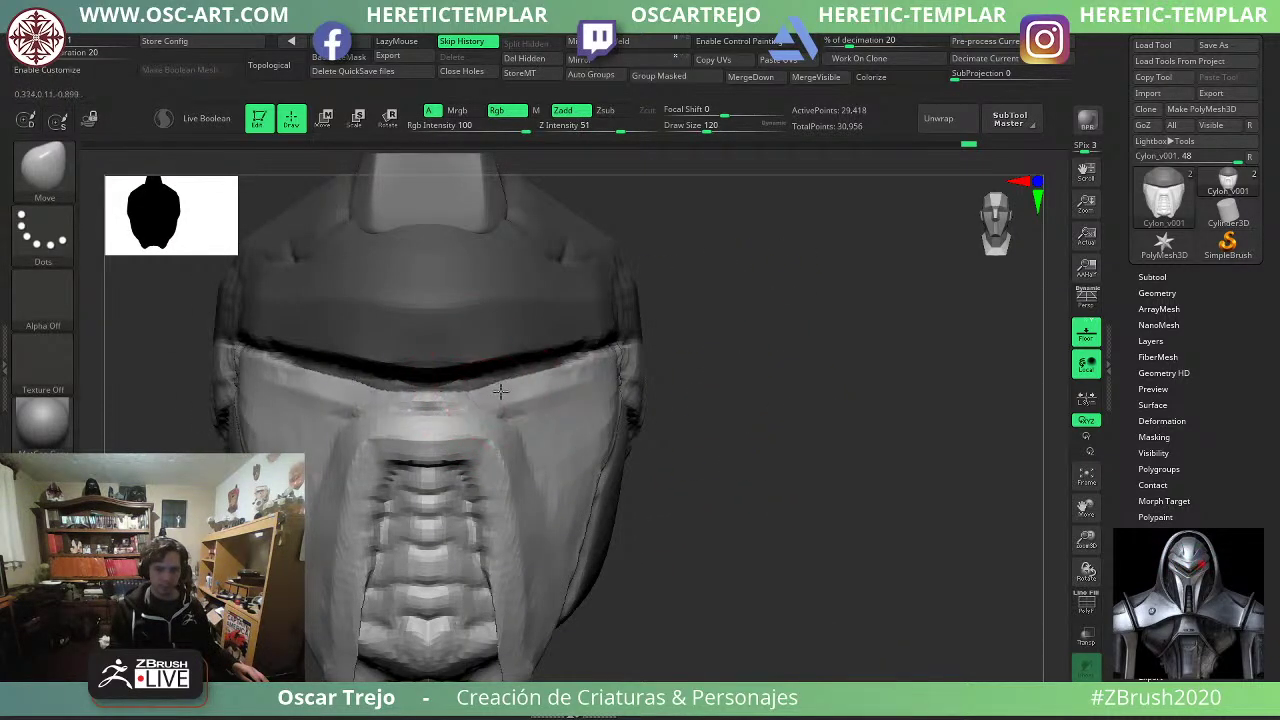
{"action": "key", "text": "s"}
{"action": "key", "text": "s"}
{"action": "left_click_drag", "start_coordinate": [700, 374], "coordinate": [649, 375]}
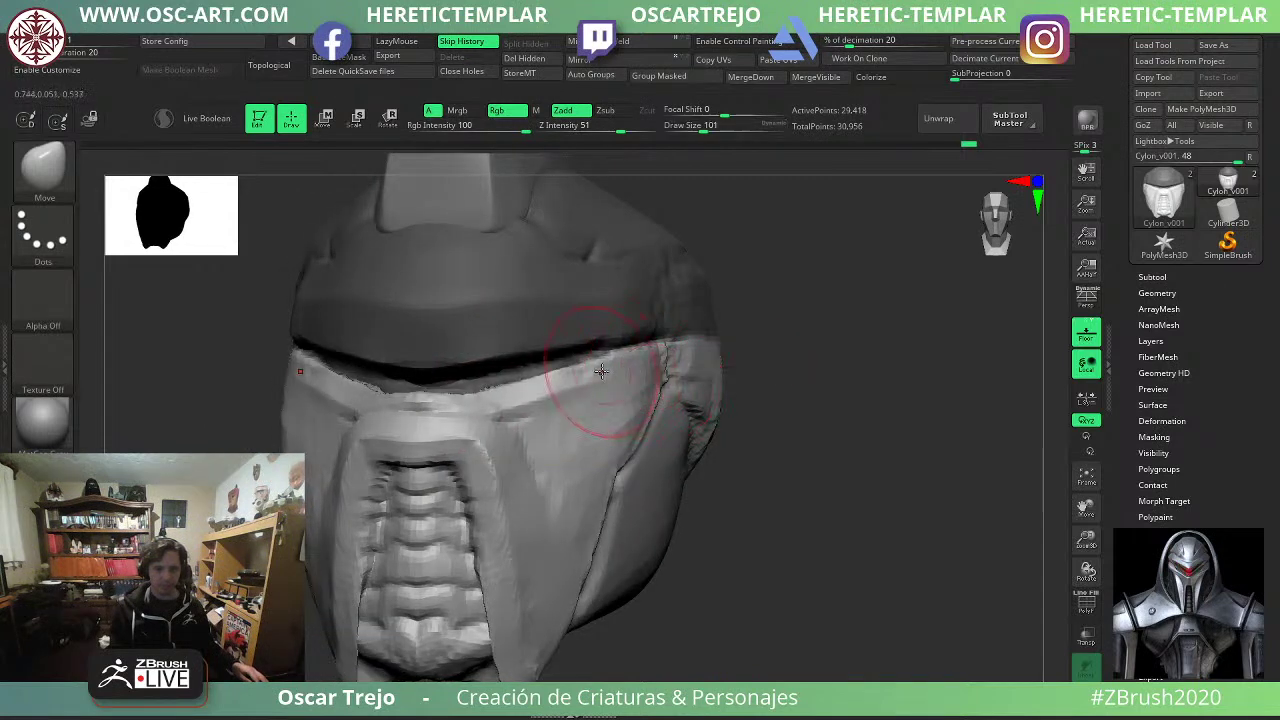
{"action": "right_click_drag", "start_coordinate": [679, 366], "coordinate": [640, 376]}
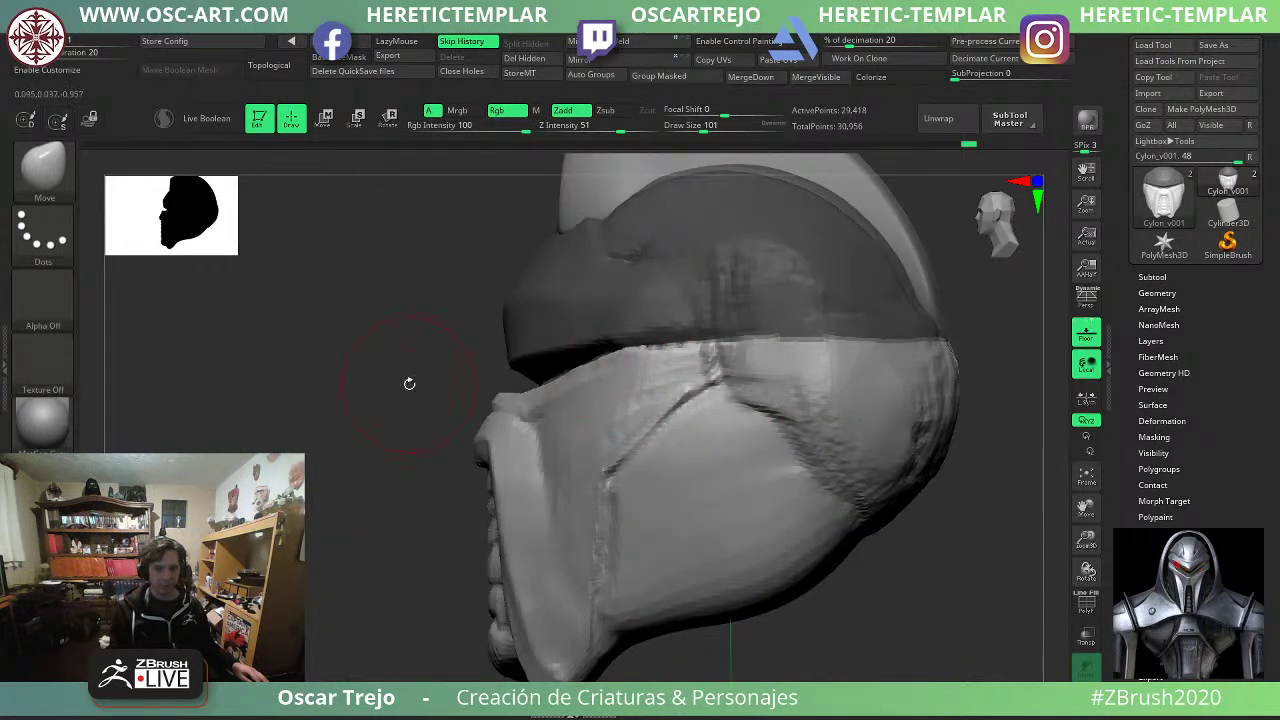
Refine the nose bridge just below the slit with Move, working in profile at draw size 101 and from the front at 74.
{"action": "left_click_drag", "start_coordinate": [409, 384], "coordinate": [420, 385]}
{"action": "left_click_drag", "start_coordinate": [512, 401], "coordinate": [502, 405]}
{"action": "key", "text": "s"}
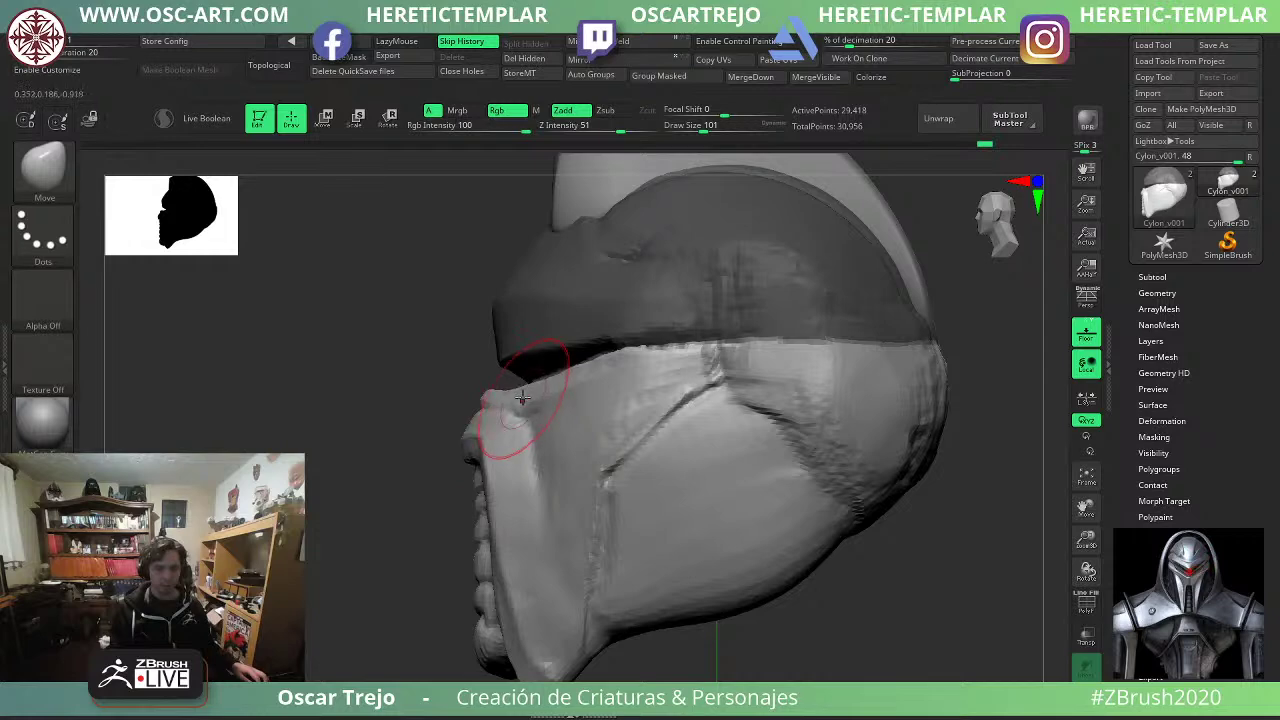
{"action": "right_click_drag", "start_coordinate": [490, 408], "coordinate": [474, 417], "text": "shift"}
{"action": "key", "text": "s"}
{"action": "left_click_drag", "start_coordinate": [474, 417], "coordinate": [466, 412]}
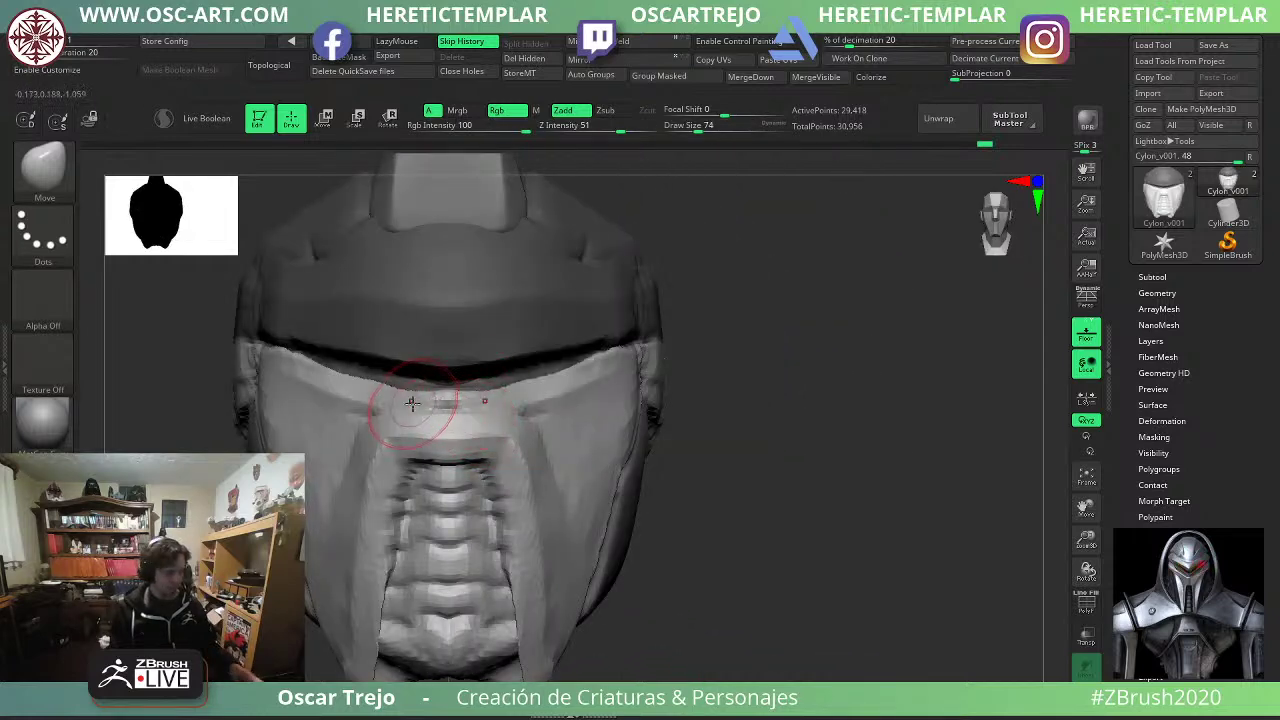
Flatten the nose bridge above the mouthguard with TrimDynamic at draw size 74 and smooth its outer corners.
{"action": "key", "text": "b"}
{"action": "key", "text": "t"}
{"action": "key", "text": "d"}
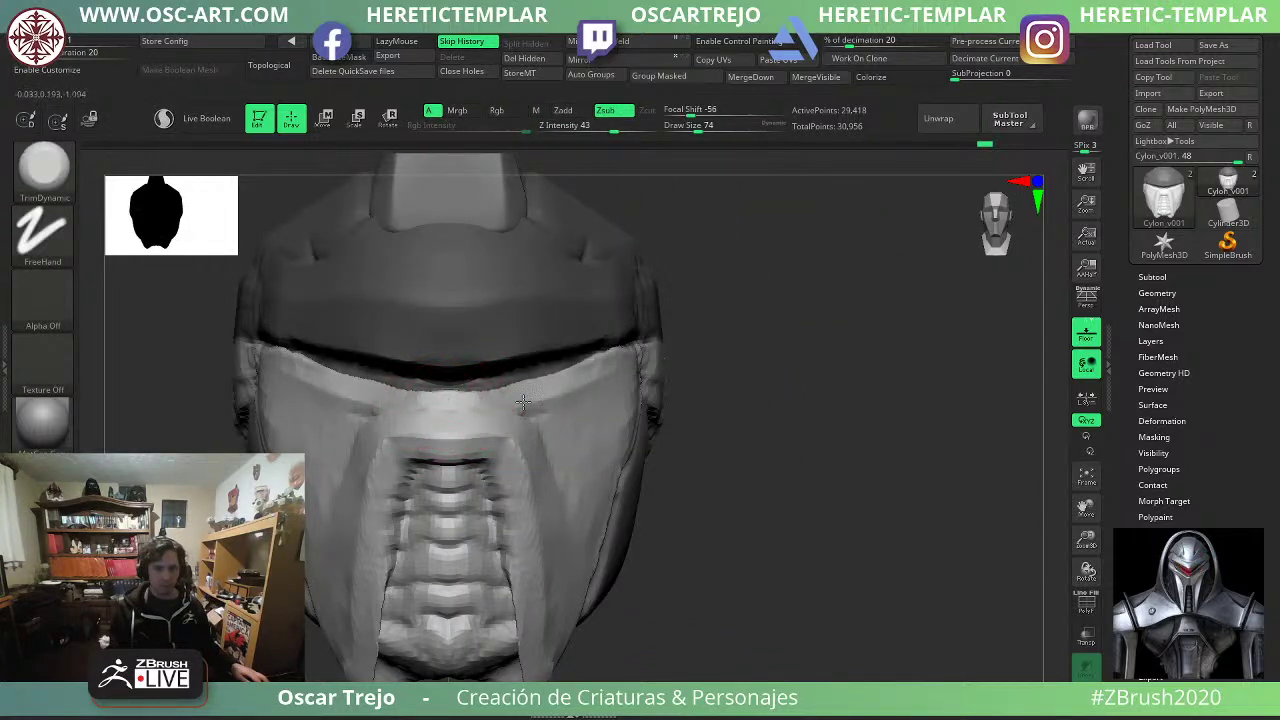
{"action": "left_click_drag", "start_coordinate": [528, 409], "coordinate": [556, 415], "text": "shift"}
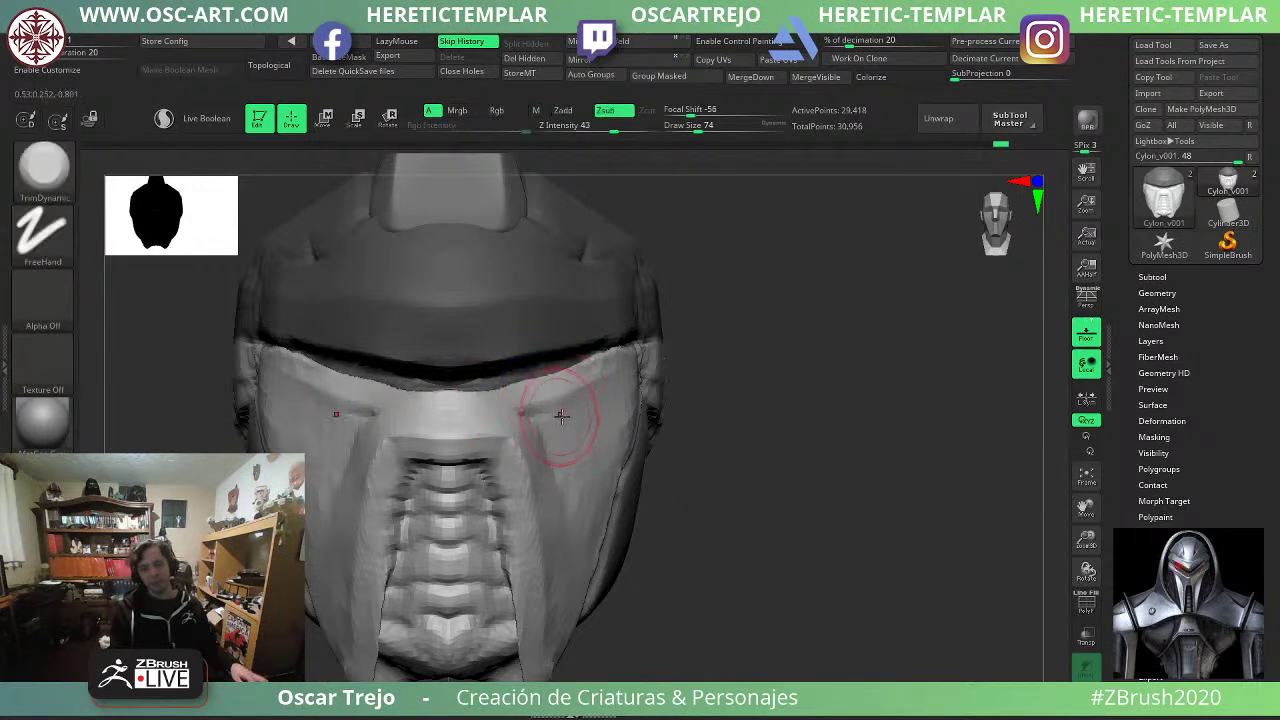
Carve the crease beside the nose bridge's outer corner with DamStandard at draw size 54, and clear the mask.
{"action": "right_click_drag", "start_coordinate": [563, 417], "coordinate": [480, 422]}
{"action": "key", "text": "b"}
{"action": "key", "text": "d"}
{"action": "key", "text": "s"}
{"action": "key", "text": "s"}
{"action": "left_click_drag", "start_coordinate": [538, 428], "coordinate": [531, 428]}
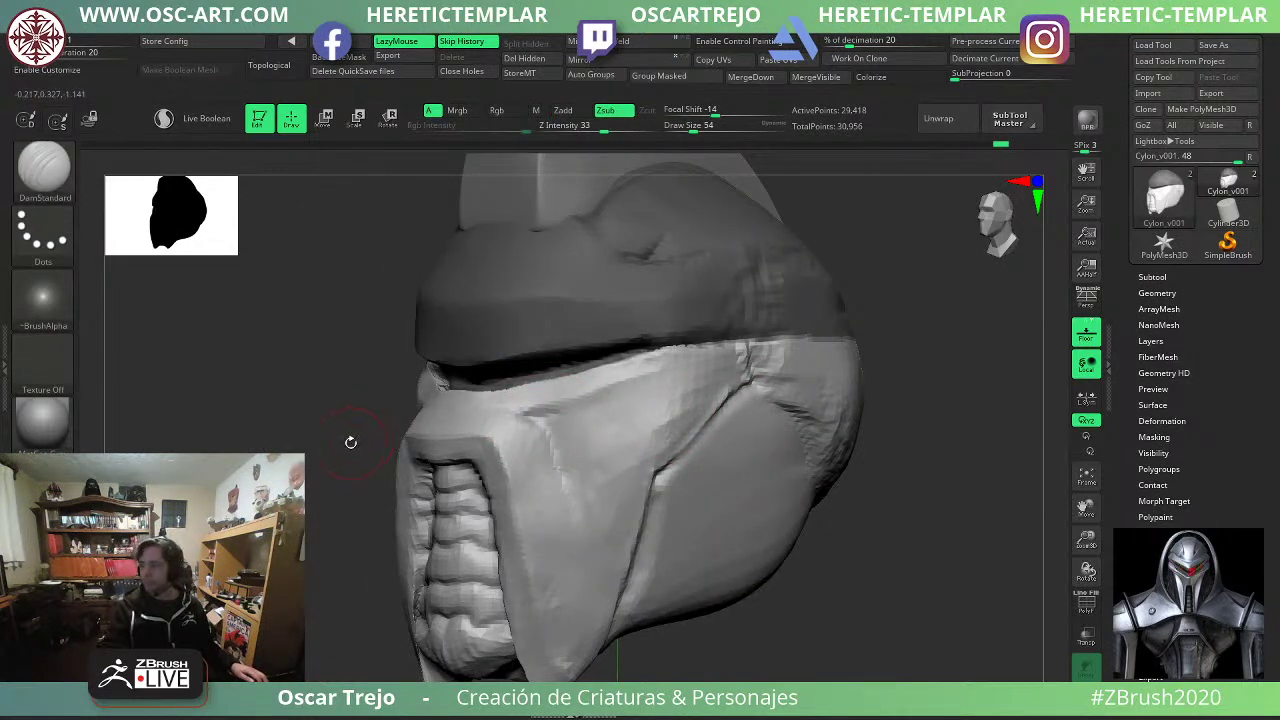
{"action": "left_click_drag", "start_coordinate": [191, 346], "coordinate": [267, 413], "text": "ctrl"}
{"action": "left_click_drag", "start_coordinate": [267, 413], "coordinate": [240, 210], "text": "alt"}
{"action": "left_click_drag", "start_coordinate": [640, 432], "coordinate": [758, 483], "text": "shift"}
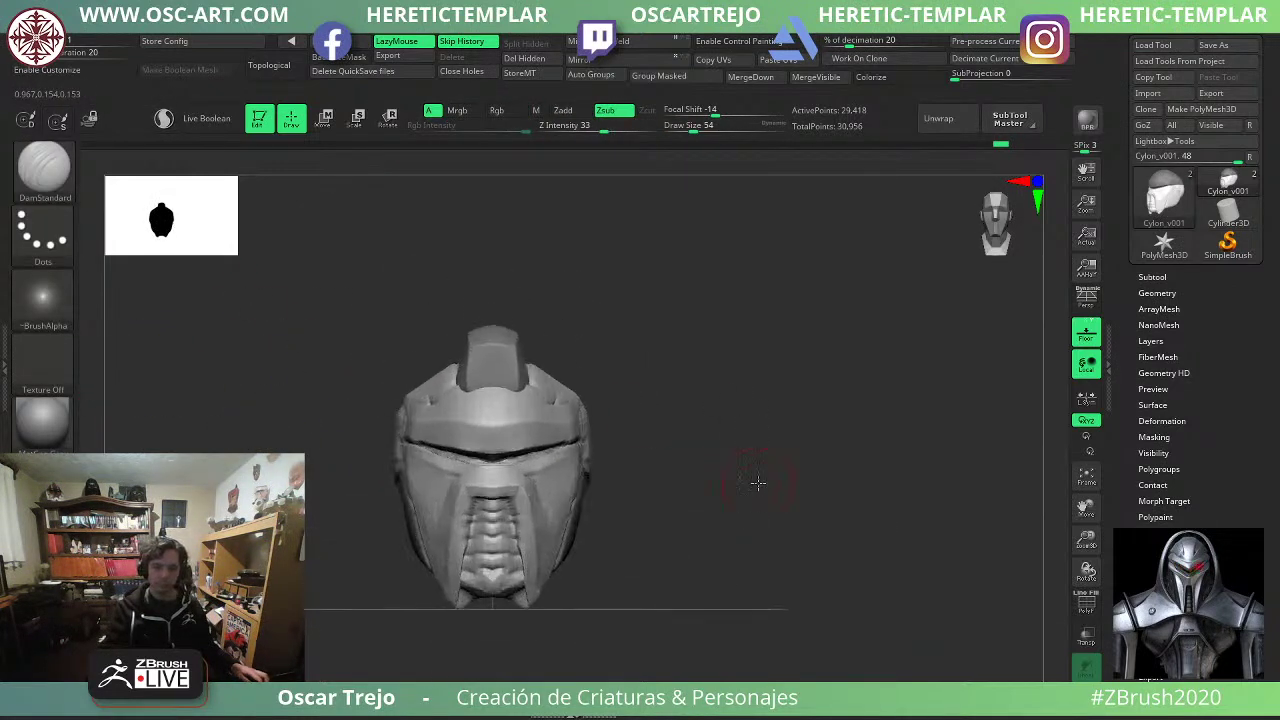
Rebuild the head mesh at about four times its density with a gizmo remesh deformer and accept the result.
{"action": "key", "text": "w"}
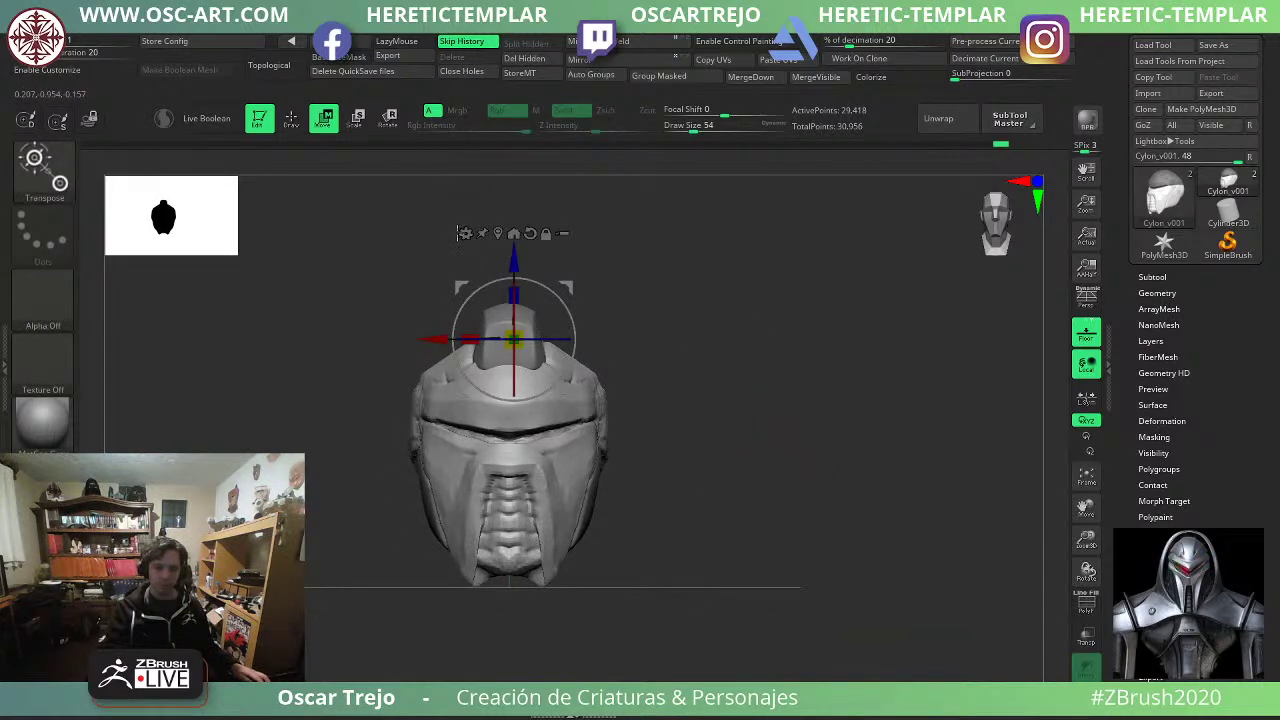
{"action": "left_click", "coordinate": [464, 233]}
{"action": "left_click", "coordinate": [672, 322]}
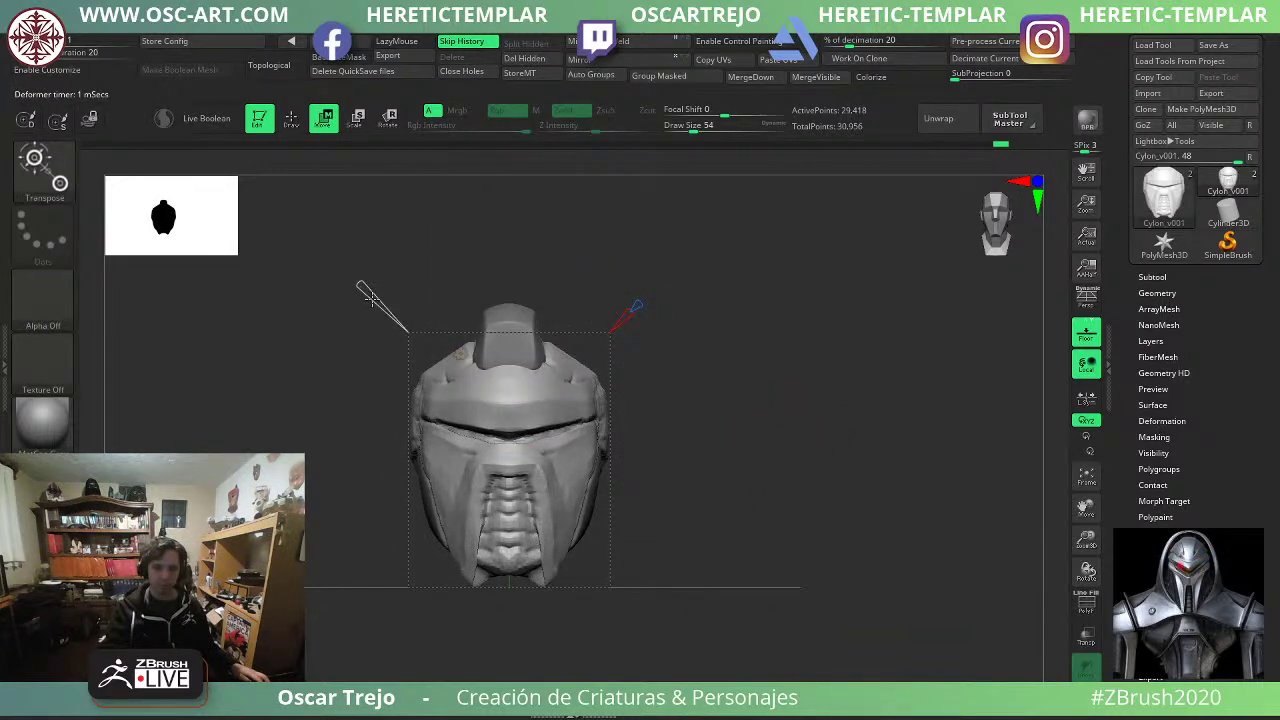
{"action": "left_click_drag", "start_coordinate": [372, 298], "coordinate": [335, 254]}
{"action": "key", "text": "shift+f"}
{"action": "key", "text": "shift+f"}
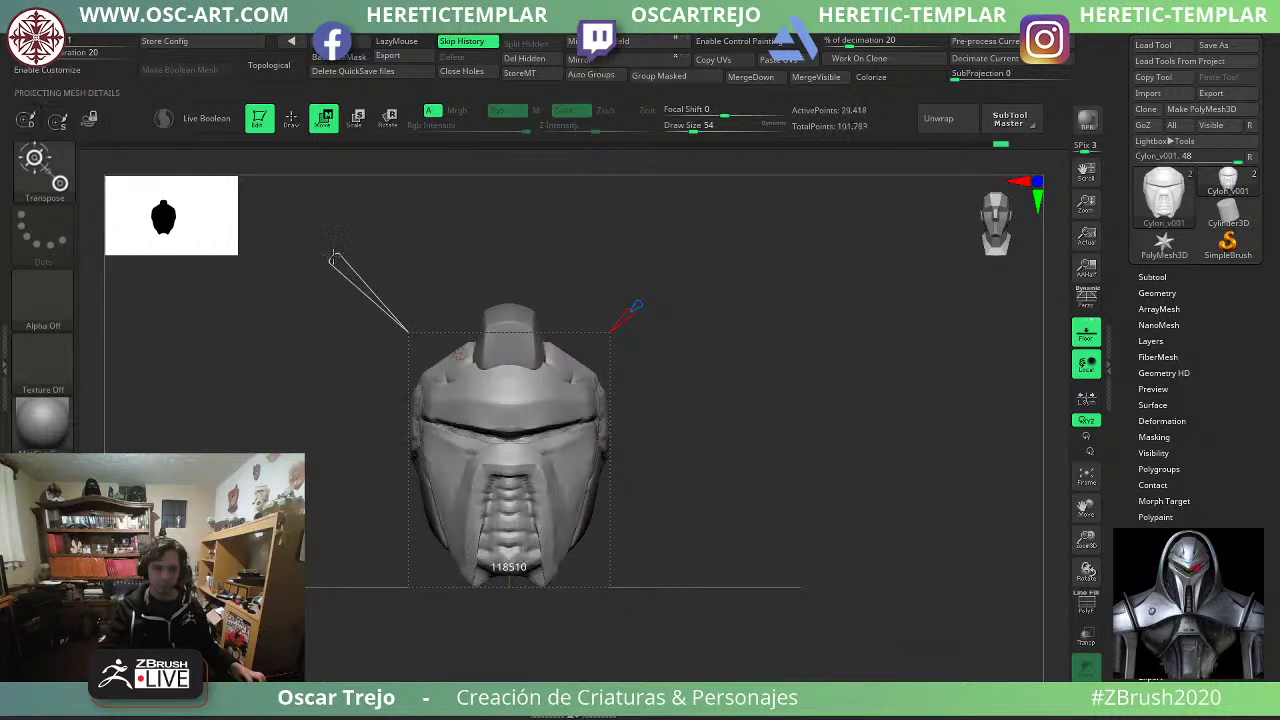
{"action": "left_click", "coordinate": [461, 353]}
{"action": "left_click", "coordinate": [670, 347]}
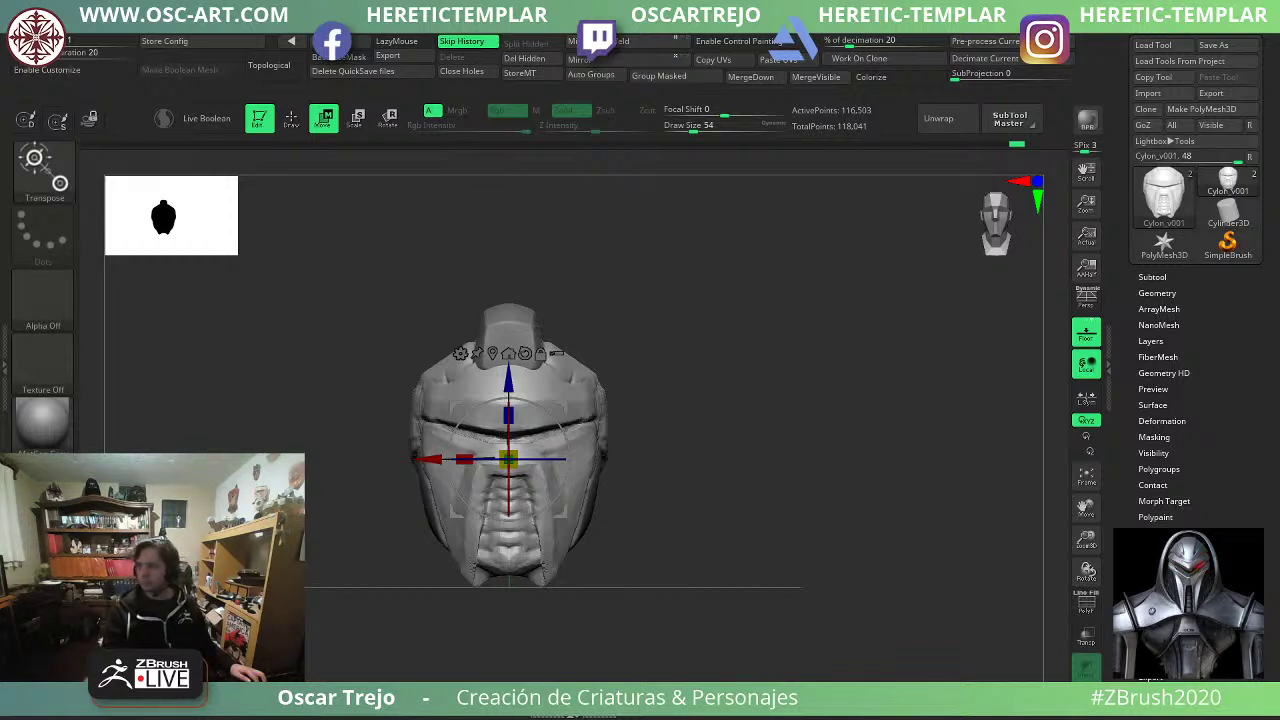
Adjust the brow's lower edge along the middle of the visor slit with Move at draw size 101.
{"action": "mouse_move", "coordinate": [742, 364]}
{"action": "left_mouse_down", "text": "alt"}
{"action": "mouse_move", "coordinate": [732, 428]}
{"action": "mouse_move", "coordinate": [749, 449]}
{"action": "left_mouse_up", "text": "alt"}
{"action": "key", "text": "q"}
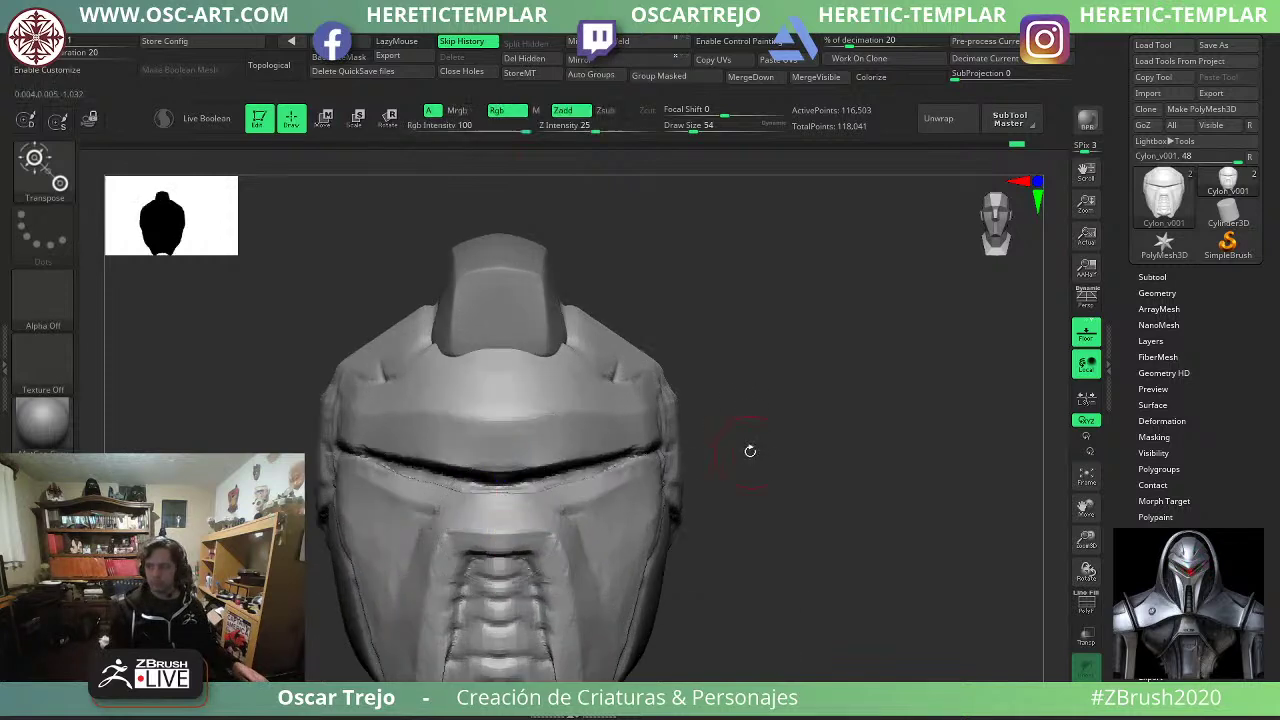
{"action": "left_click_drag", "start_coordinate": [786, 497], "coordinate": [756, 455], "text": "alt"}
{"action": "left_click_drag", "start_coordinate": [769, 386], "coordinate": [765, 440], "text": "alt"}
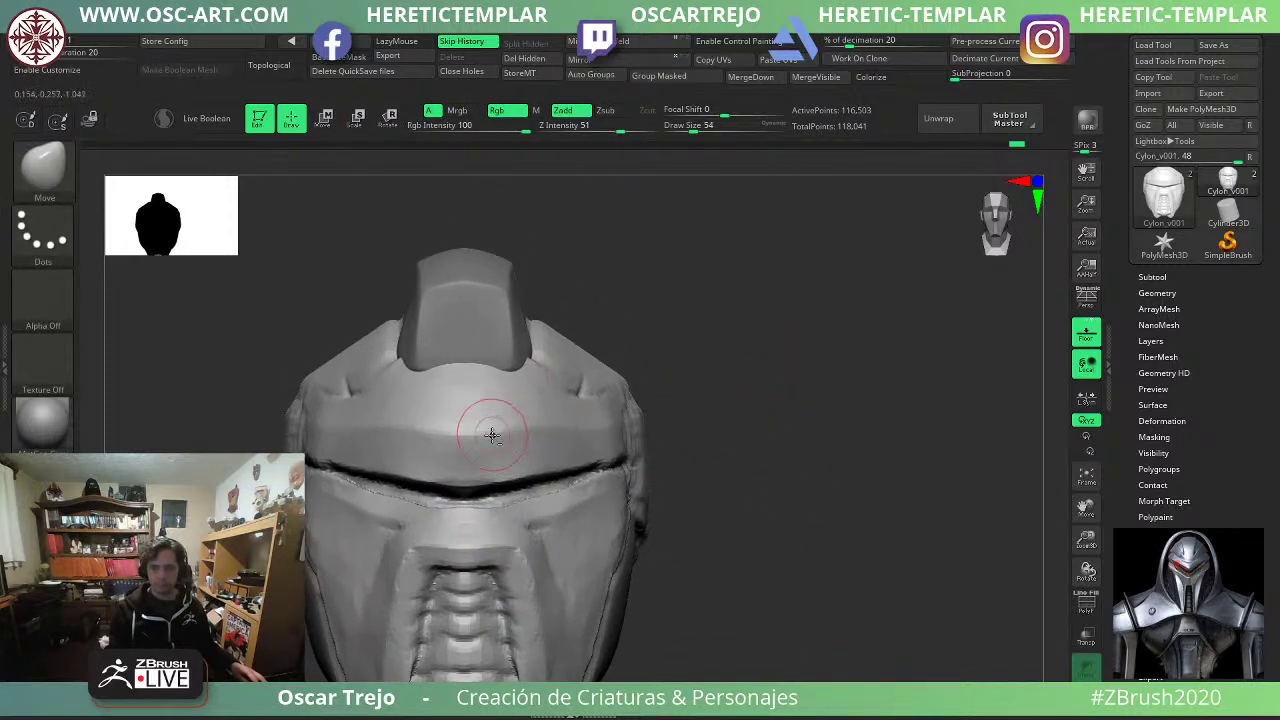
{"action": "left_click_drag", "start_coordinate": [709, 471], "coordinate": [698, 428], "text": "alt"}
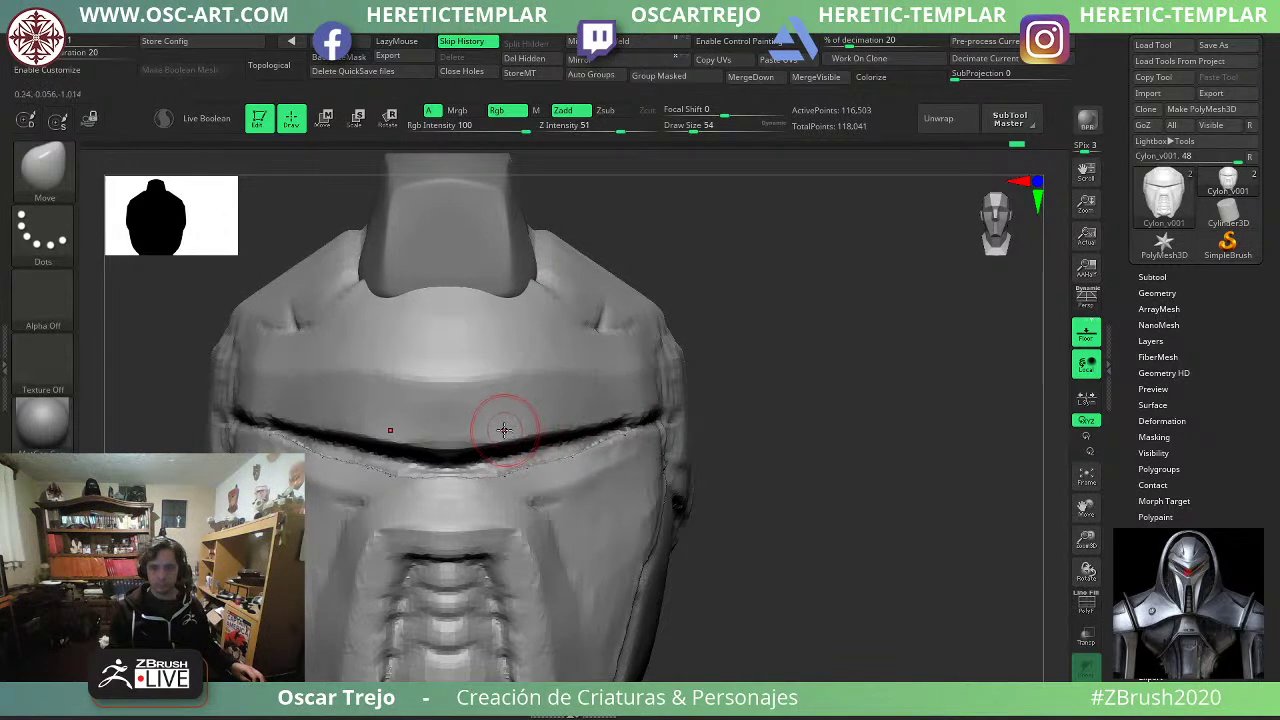
{"action": "key", "text": "s"}
{"action": "left_click_drag", "start_coordinate": [506, 440], "coordinate": [470, 453]}
{"action": "key", "text": "s"}
{"action": "key", "text": "s"}
{"action": "left_click", "coordinate": [449, 456]}
{"action": "left_click_drag", "start_coordinate": [731, 451], "coordinate": [655, 450]}
Try to carve a panel line into the brow just above the visor slit with DamStandard at draw size 49.
{"action": "key", "text": "b"}
{"action": "key", "text": "d"}
{"action": "key", "text": "s"}
{"action": "key", "text": "s"}
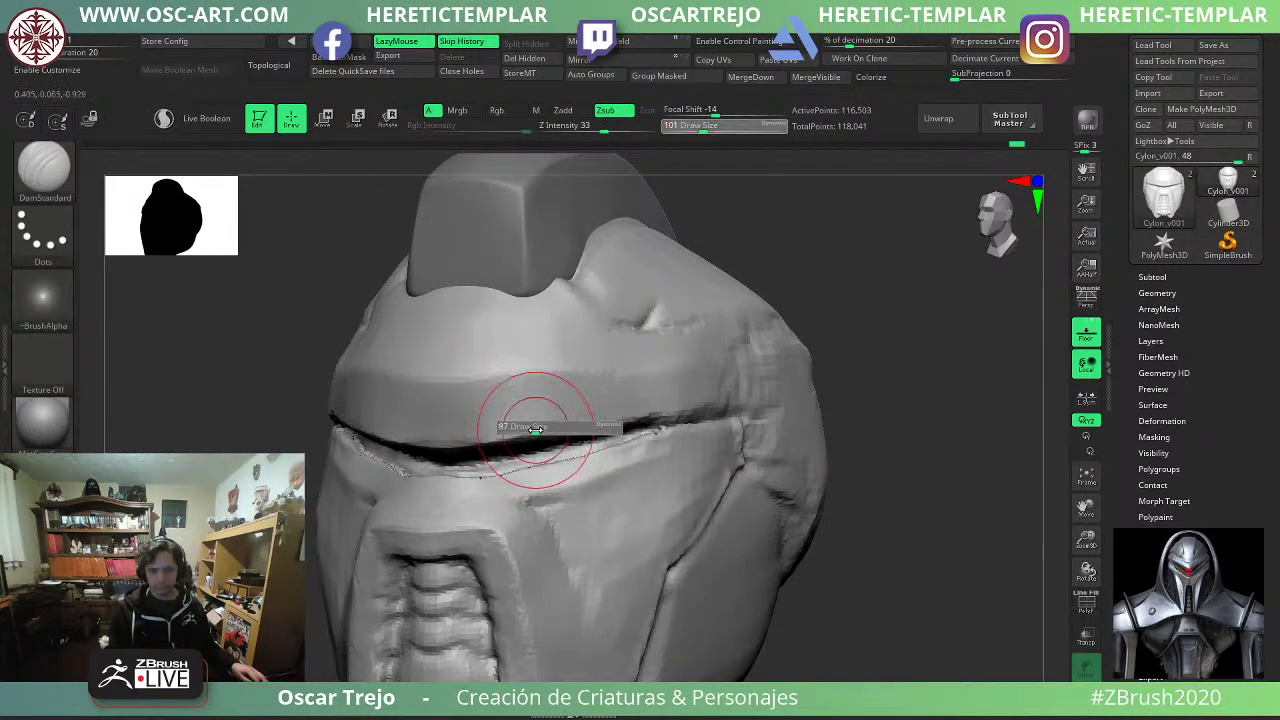
{"action": "left_click_drag", "start_coordinate": [541, 427], "coordinate": [649, 395]}
{"action": "key", "text": "s"}
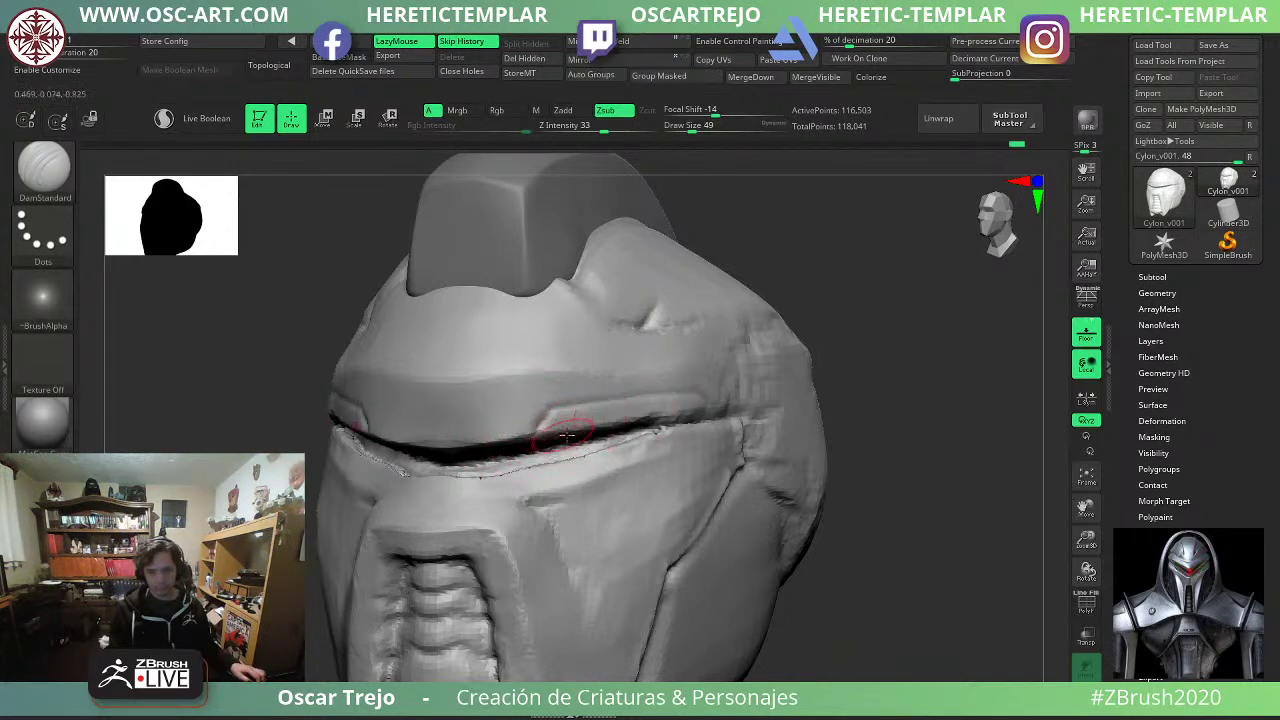
{"action": "left_click_drag", "start_coordinate": [895, 421], "coordinate": [846, 440], "text": "shift"}
{"action": "key", "text": "ctrl+z"}
{"action": "key", "text": "s"}
{"action": "mouse_move", "coordinate": [461, 441]}
{"action": "left_mouse_down"}
{"action": "mouse_move", "coordinate": [474, 440]}
{"action": "mouse_move", "coordinate": [436, 426]}
{"action": "mouse_move", "coordinate": [629, 389]}
{"action": "left_mouse_up"}
Flatten the middle of the forehead with TrimDynamic at large draw sizes such as 140 and 187, with BackfaceMask on.
{"action": "key", "text": "b"}
{"action": "key", "text": "t"}
{"action": "key", "text": "d"}
{"action": "key", "text": "s"}
{"action": "key", "text": "ctrl+z"}
{"action": "key", "text": "s"}
{"action": "left_click", "coordinate": [336, 57]}
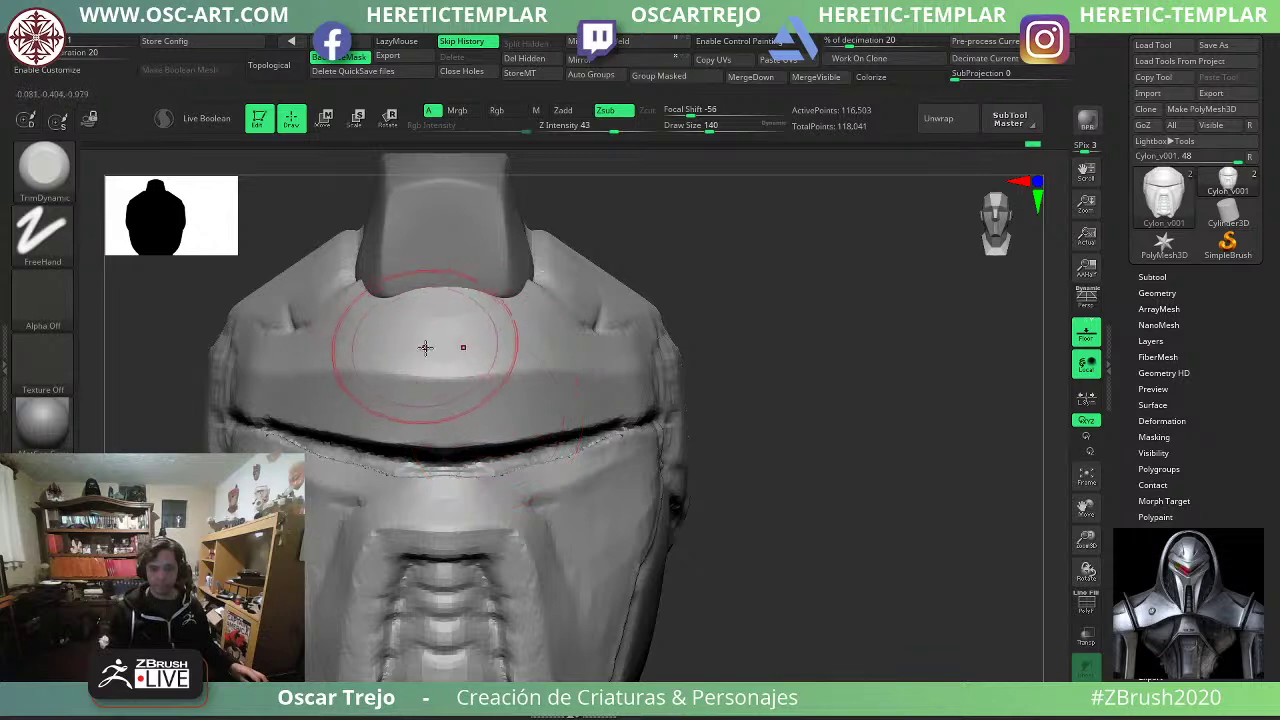
{"action": "key", "text": "]"}
{"action": "left_click_drag", "start_coordinate": [432, 377], "coordinate": [500, 373]}
{"action": "key", "text": "["}
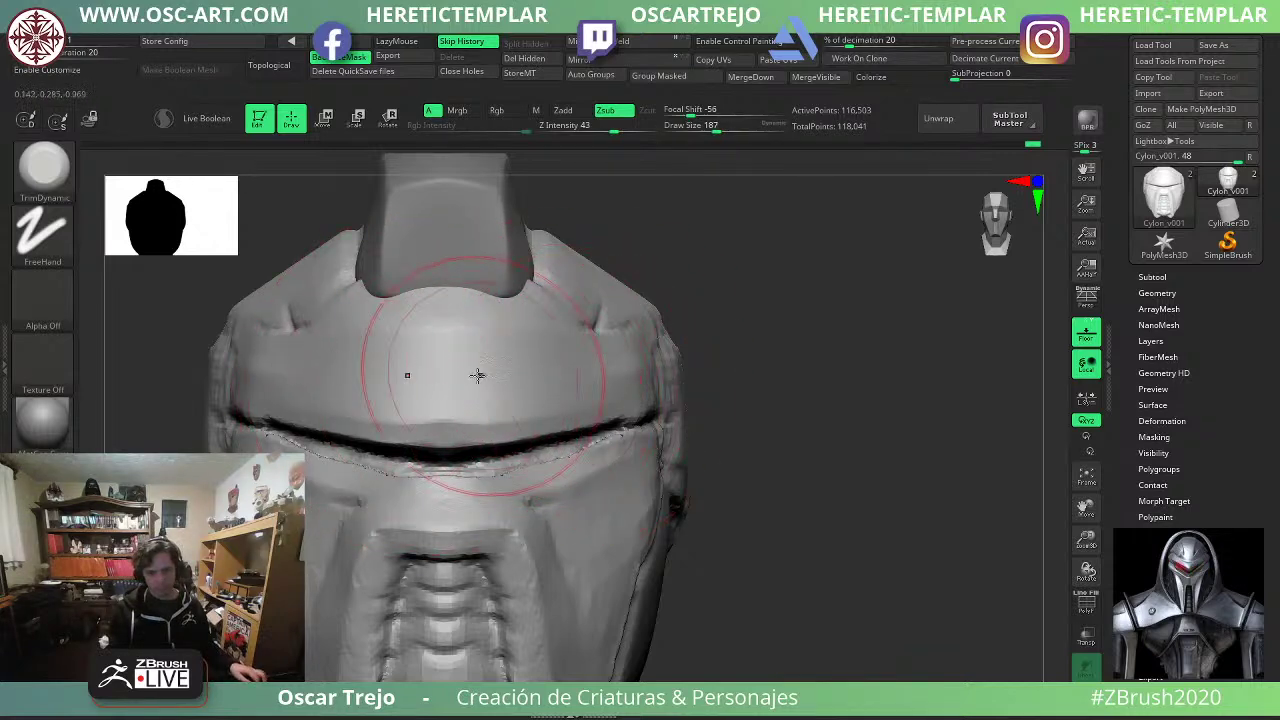
{"action": "key", "text": "ctrl+z"}
{"action": "left_click_drag", "start_coordinate": [357, 371], "coordinate": [492, 377]}
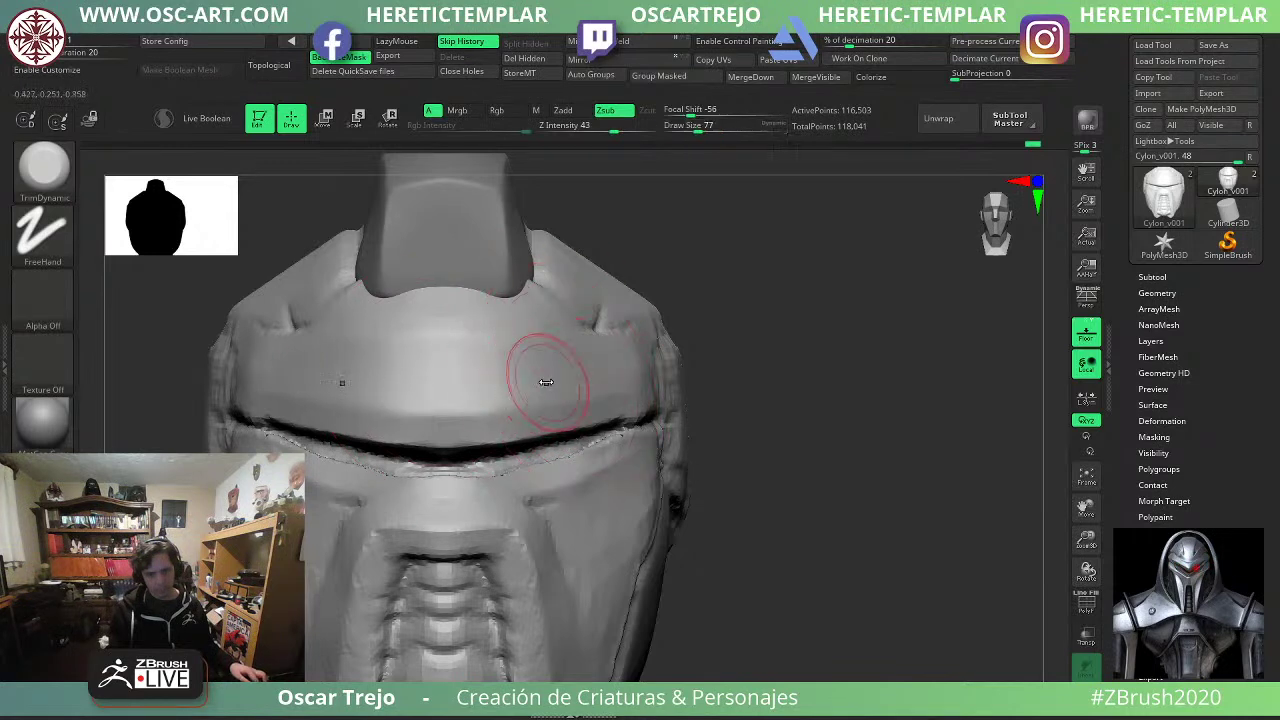
{"action": "key", "text": "ctrl+z"}
Even out the forehead and side brow planes with TrimDynamic at draw sizes 172, 71 and 128.
{"action": "key", "text": "]"}
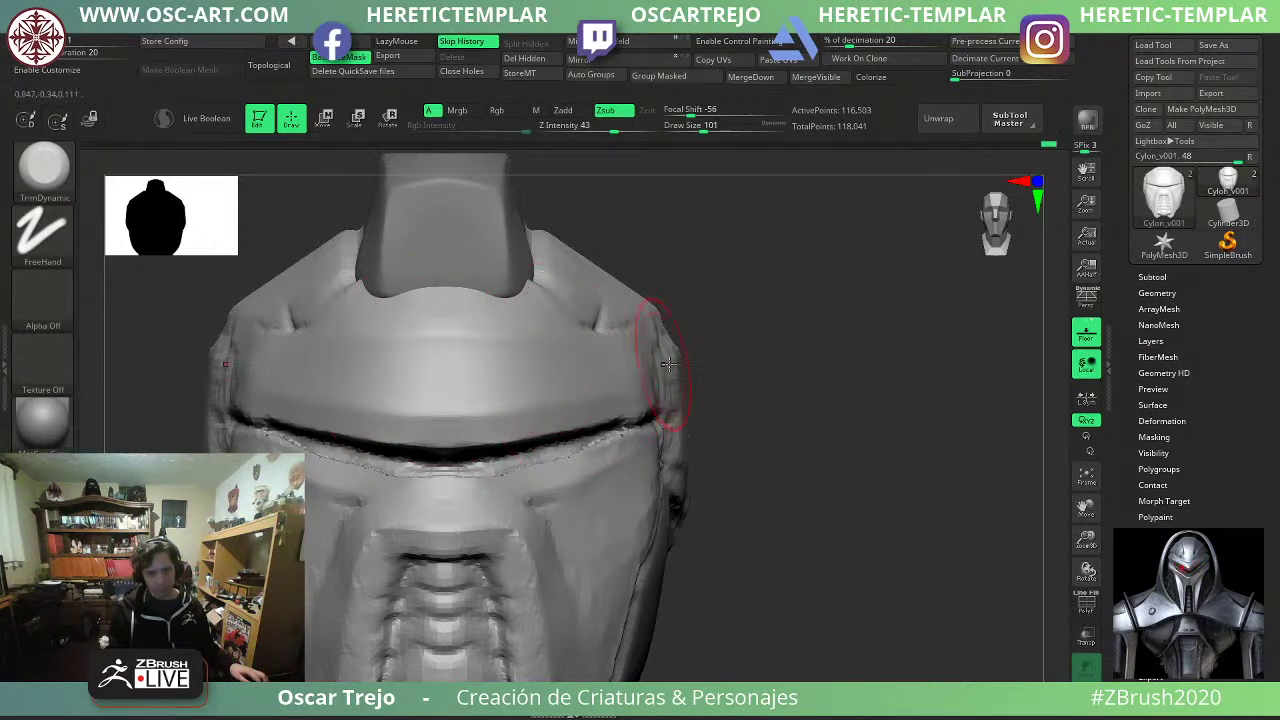
{"action": "left_click_drag", "start_coordinate": [725, 372], "coordinate": [546, 389]}
{"action": "key", "text": "]"}
{"action": "key", "text": "]"}
{"action": "key", "text": "]"}
{"action": "key", "text": "["}
{"action": "key", "text": "["}
{"action": "key", "text": "["}
{"action": "key", "text": "["}
{"action": "key", "text": "]"}
{"action": "key", "text": "]"}
{"action": "key", "text": "]"}
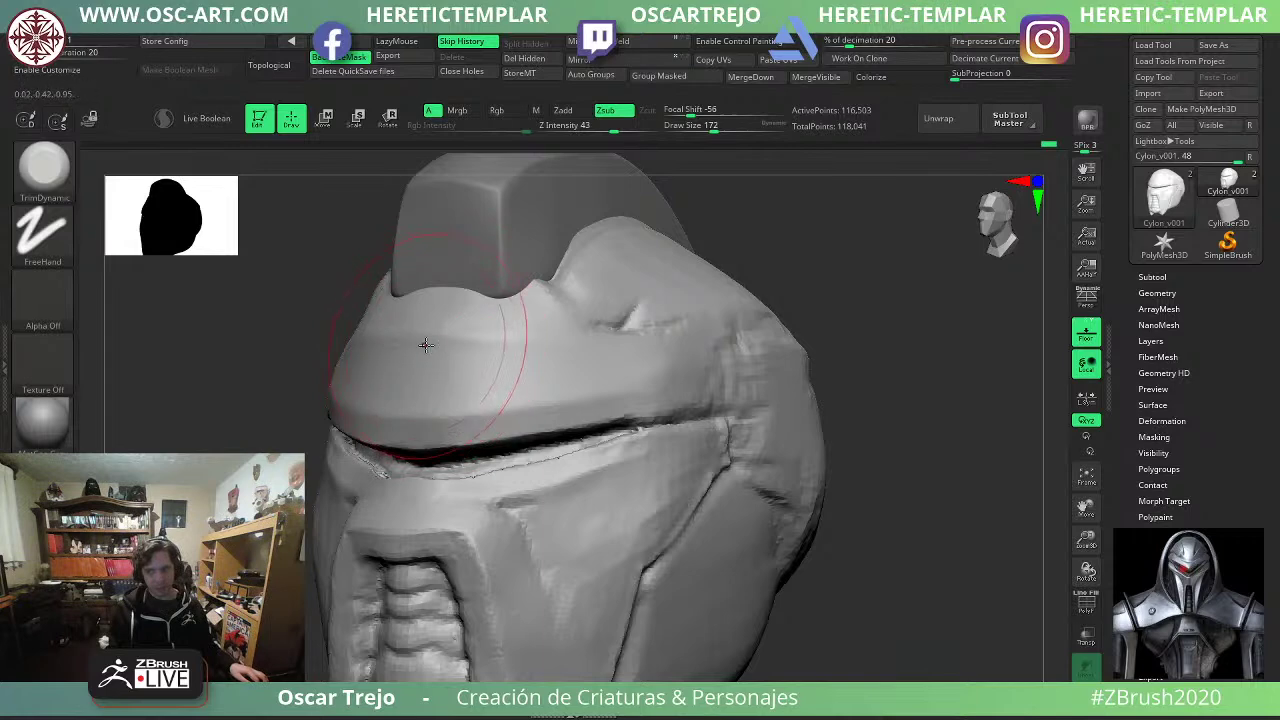
{"action": "key", "text": "s"}
{"action": "left_click_drag", "start_coordinate": [452, 343], "coordinate": [530, 346]}
{"action": "left_click_drag", "start_coordinate": [482, 352], "coordinate": [526, 354]}
{"action": "key", "text": "s"}
{"action": "left_click_drag", "start_coordinate": [438, 374], "coordinate": [408, 375]}
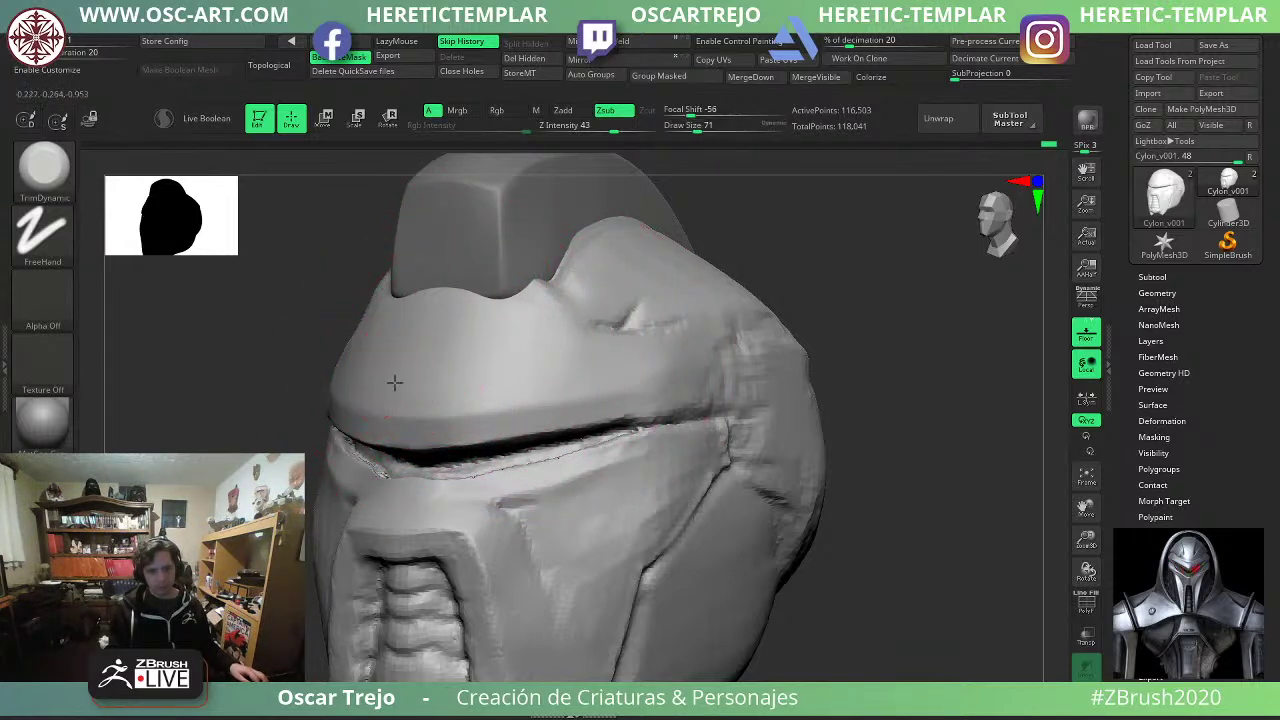
{"action": "key", "text": "bracketright"}
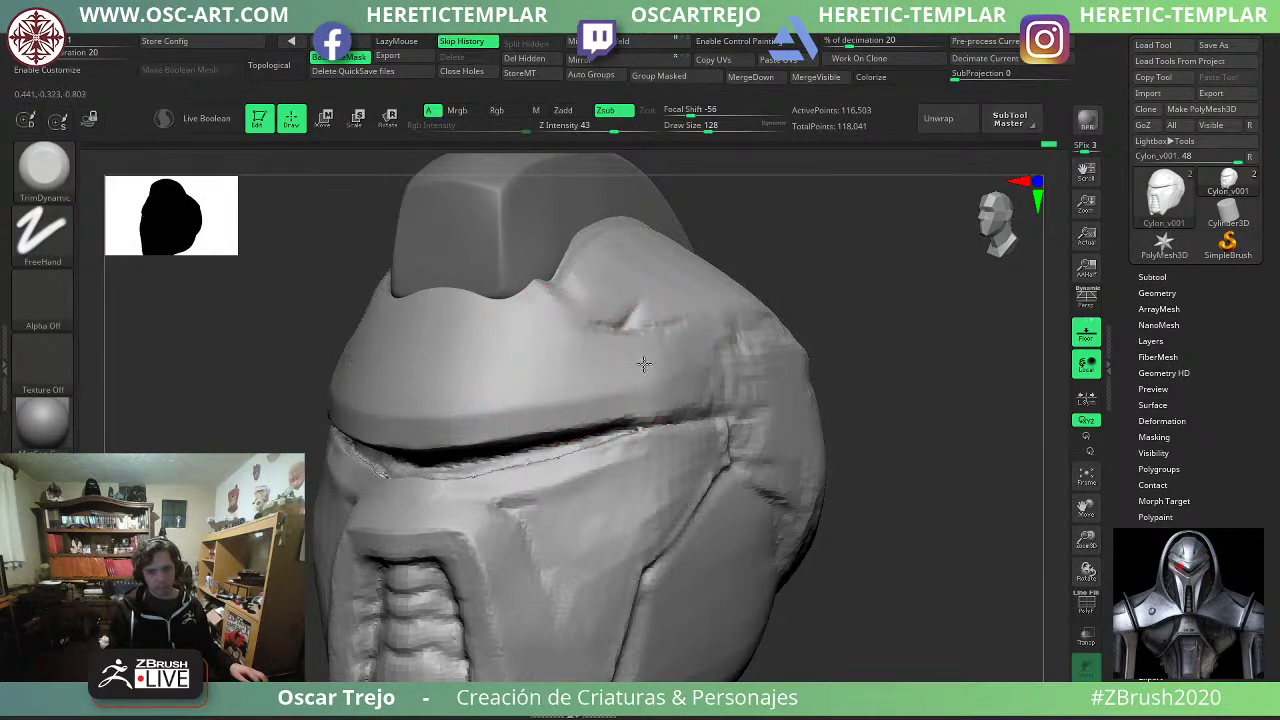
Try to carve vertical panel lines down both sides of the nose bridge with DamStandard at draw size 44.
{"action": "mouse_move", "coordinate": [838, 359]}
{"action": "left_mouse_down", "text": "shift"}
{"action": "mouse_move", "coordinate": [869, 357]}
{"action": "mouse_move", "coordinate": [803, 311]}
{"action": "mouse_move", "coordinate": [811, 378]}
{"action": "left_mouse_up", "text": "shift"}
{"action": "mouse_move", "coordinate": [787, 492]}
{"action": "left_mouse_down", "text": "alt"}
{"action": "mouse_move", "coordinate": [811, 406]}
{"action": "mouse_move", "coordinate": [831, 406]}
{"action": "mouse_move", "coordinate": [832, 430]}
{"action": "left_mouse_up", "text": "alt"}
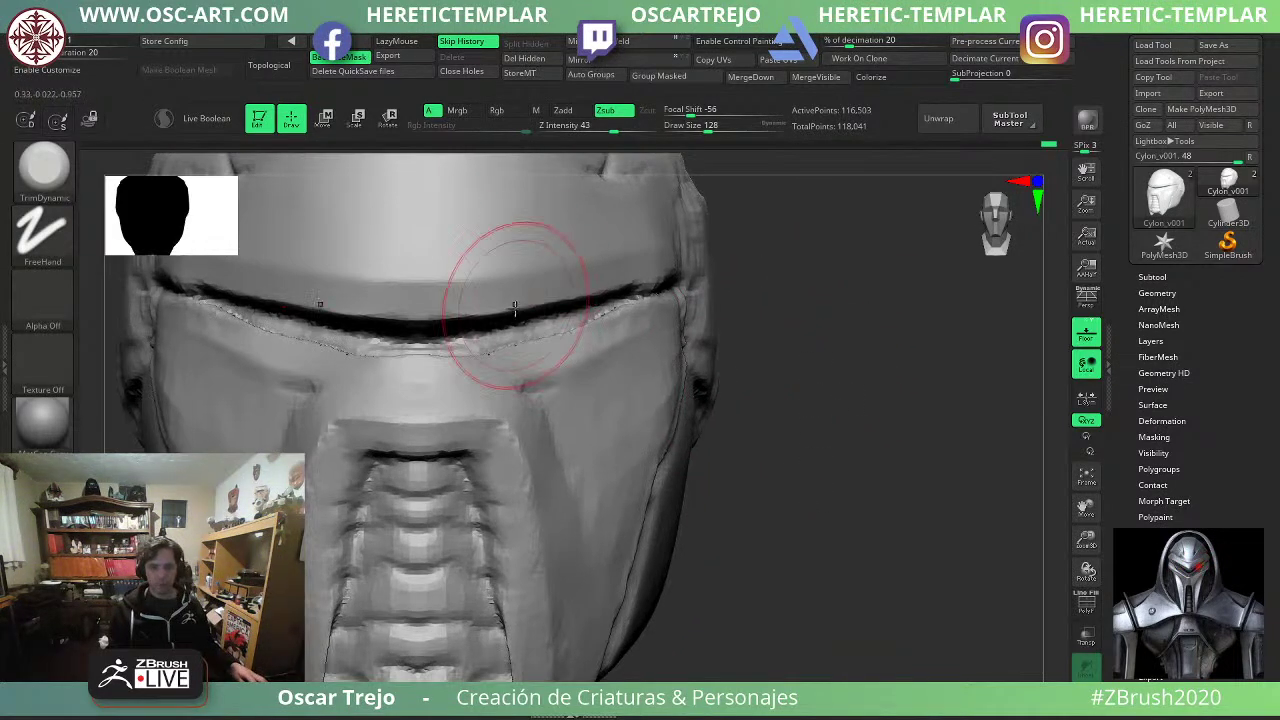
{"action": "left_click_drag", "start_coordinate": [808, 512], "coordinate": [815, 469], "text": "alt"}
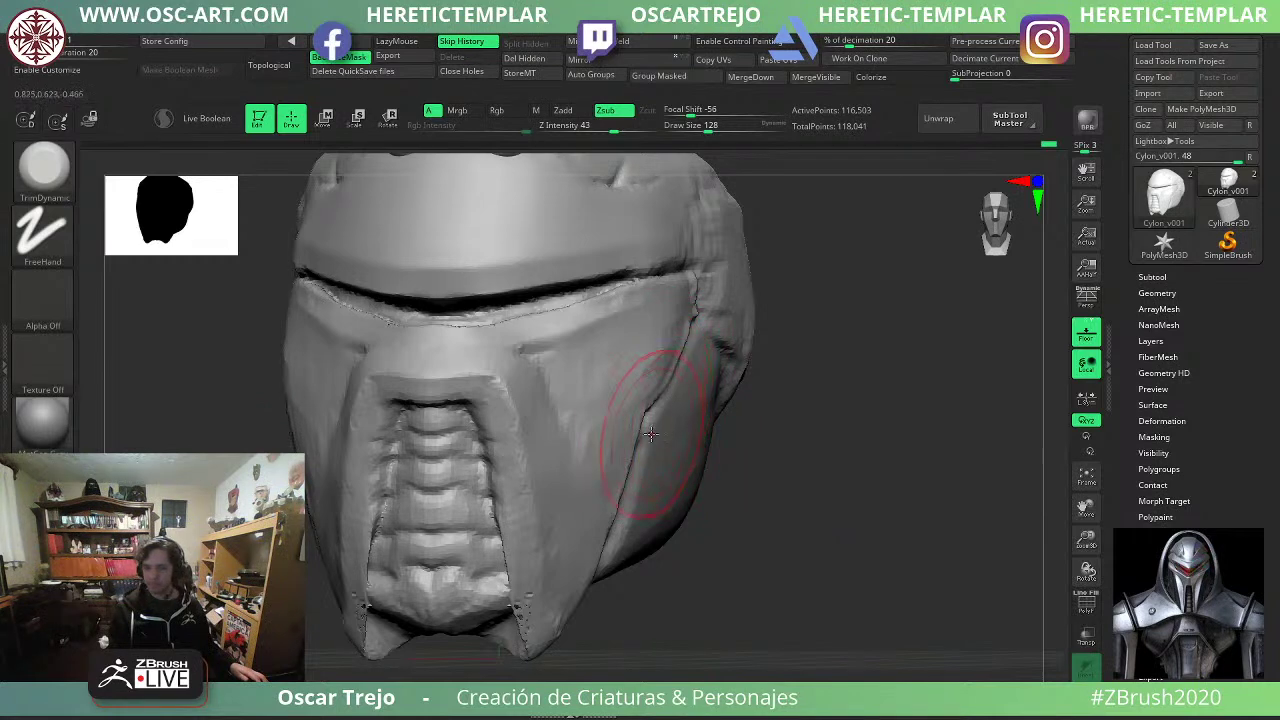
{"action": "mouse_move", "coordinate": [541, 365]}
{"action": "left_mouse_down"}
{"action": "mouse_move", "coordinate": [534, 394]}
{"action": "mouse_move", "coordinate": [526, 374]}
{"action": "mouse_move", "coordinate": [474, 389]}
{"action": "mouse_move", "coordinate": [471, 350]}
{"action": "left_mouse_up"}
{"action": "key", "text": "b"}
{"action": "key", "text": "d"}
{"action": "key", "text": "s"}
{"action": "key", "text": "s"}
{"action": "key", "text": "s"}
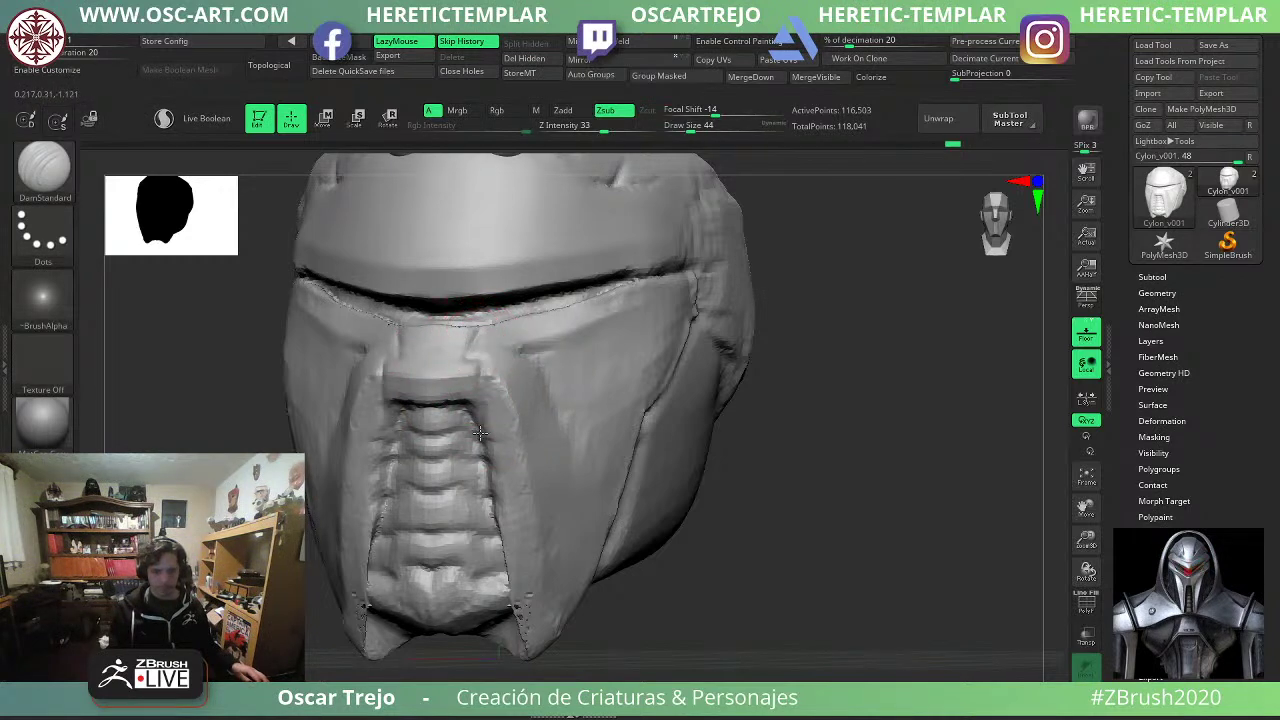
Carve short mirrored diagonal notches into the brow's lower edge above the slit with DamStandard at draw size 39.
{"action": "mouse_move", "coordinate": [738, 442]}
{"action": "left_mouse_down"}
{"action": "mouse_move", "coordinate": [771, 457]}
{"action": "mouse_move", "coordinate": [717, 411]}
{"action": "mouse_move", "coordinate": [794, 463]}
{"action": "mouse_move", "coordinate": [740, 521]}
{"action": "left_mouse_up"}
{"action": "left_click_drag", "start_coordinate": [770, 425], "coordinate": [706, 427]}
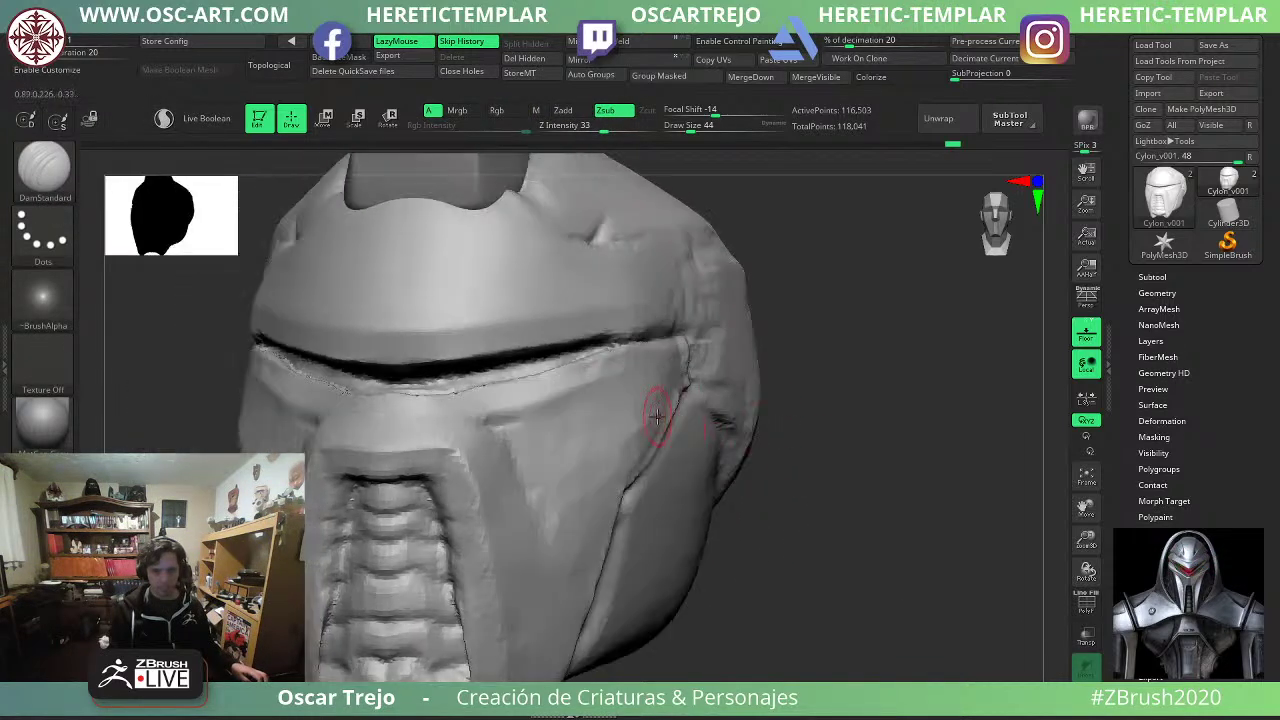
{"action": "key", "text": "s"}
{"action": "left_click", "coordinate": [440, 356]}
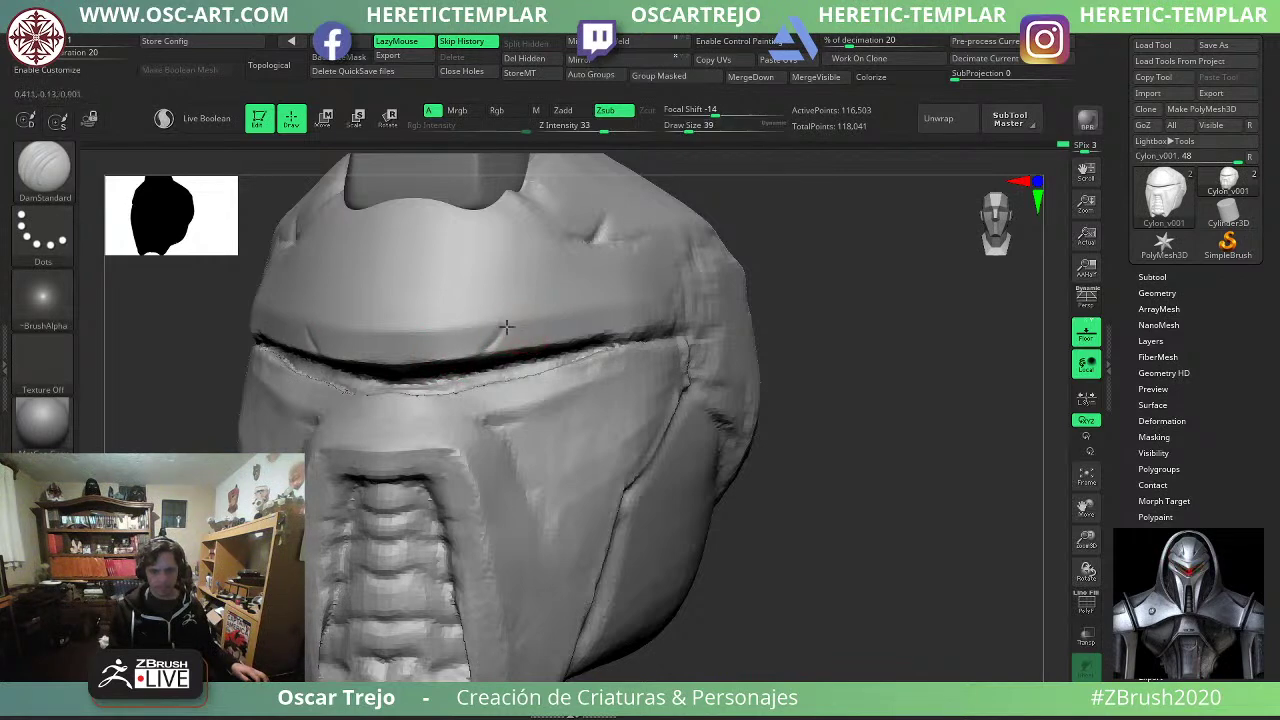
{"action": "left_click_drag", "start_coordinate": [792, 300], "coordinate": [822, 322], "text": "shift"}
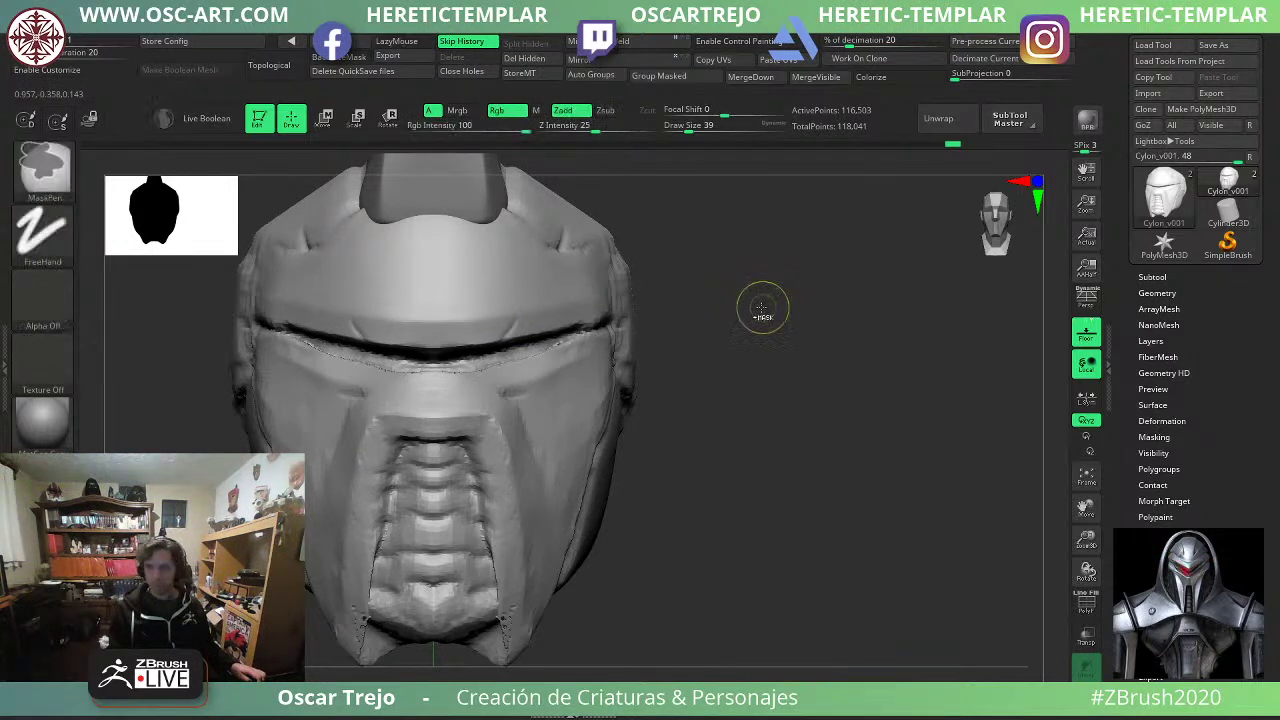
{"action": "left_click_drag", "start_coordinate": [766, 282], "coordinate": [777, 422], "text": "alt"}
{"action": "key", "text": "shift+f"}
{"action": "key", "text": "shift+f"}
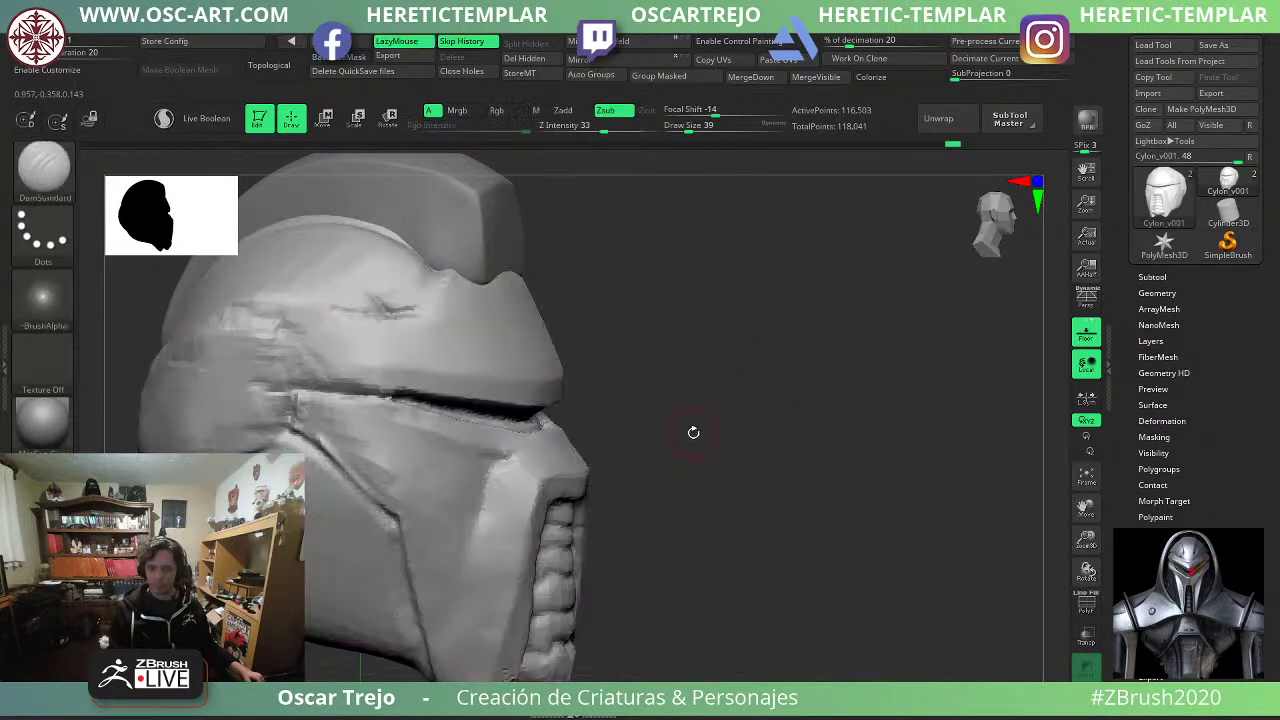
Try to pull the jaw panel's lower tip forward in profile with Move at draw size 44.
{"action": "right_click_drag", "start_coordinate": [701, 444], "coordinate": [671, 345]}
{"action": "mouse_move", "coordinate": [715, 507]}
{"action": "left_mouse_down", "text": "alt"}
{"action": "mouse_move", "coordinate": [717, 426]}
{"action": "mouse_move", "coordinate": [700, 428]}
{"action": "left_mouse_up", "text": "alt"}
{"action": "key", "text": "s"}
{"action": "left_click_drag", "start_coordinate": [573, 440], "coordinate": [579, 441]}
{"action": "key", "text": "b"}
{"action": "key", "text": "m"}
{"action": "key", "text": "v"}
{"action": "key", "text": "s"}
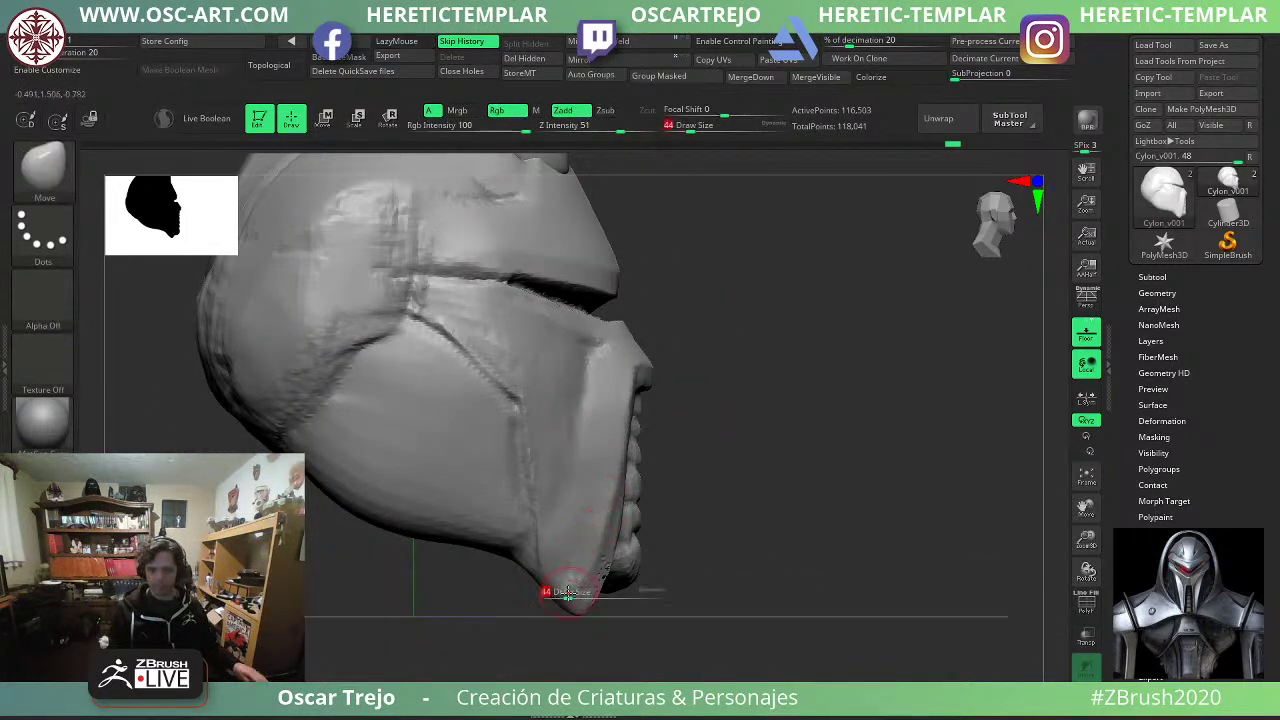
{"action": "mouse_move", "coordinate": [570, 593]}
{"action": "left_mouse_down"}
{"action": "mouse_move", "coordinate": [585, 602]}
{"action": "mouse_move", "coordinate": [604, 570]}
{"action": "mouse_move", "coordinate": [594, 601]}
{"action": "mouse_move", "coordinate": [586, 592]}
{"action": "left_mouse_up"}
{"action": "key", "text": "ctrl+z"}
Shift the jaw panel's lower tip forward in profile with Move Topological.
{"action": "key", "text": "b"}
{"action": "key", "text": "m"}
{"action": "key", "text": "t"}
{"action": "key", "text": "s"}
Close the mesh holes on the jaw panels' lower tips and smooth the surface around them.
{"action": "key", "text": "b"}
{"action": "key", "text": "d"}
{"action": "key", "text": "s"}
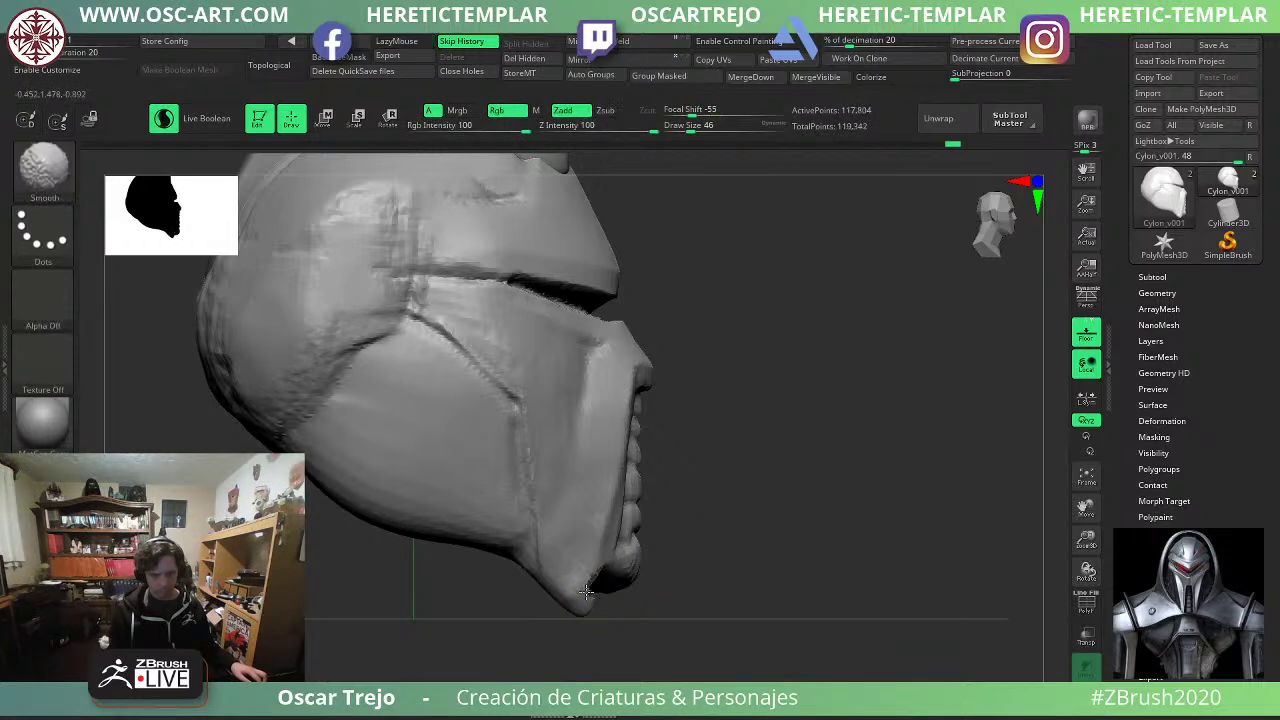
{"action": "left_click_drag", "start_coordinate": [900, 440], "coordinate": [383, 555]}
{"action": "mouse_move", "coordinate": [610, 462]}
{"action": "left_mouse_down", "text": "shift"}
{"action": "mouse_move", "coordinate": [606, 482]}
{"action": "mouse_move", "coordinate": [610, 468]}
{"action": "mouse_move", "coordinate": [584, 478]}
{"action": "left_mouse_up", "text": "shift"}
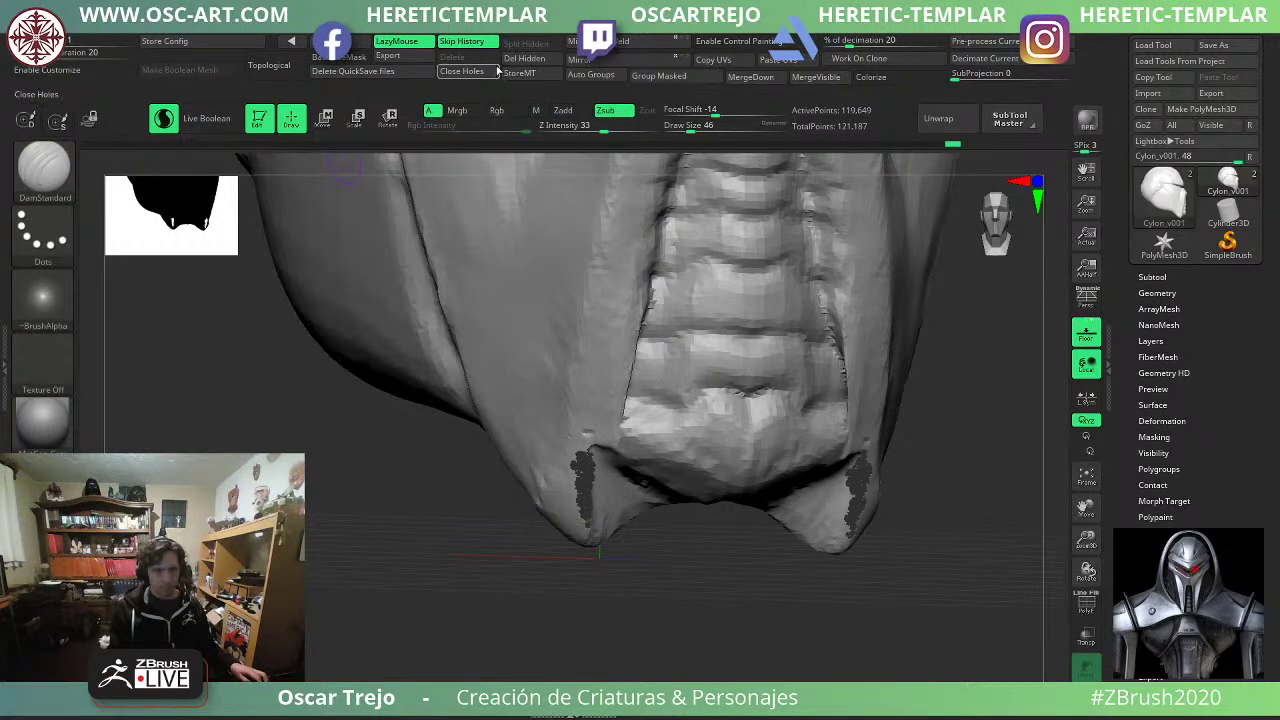
{"action": "left_click", "coordinate": [465, 72]}
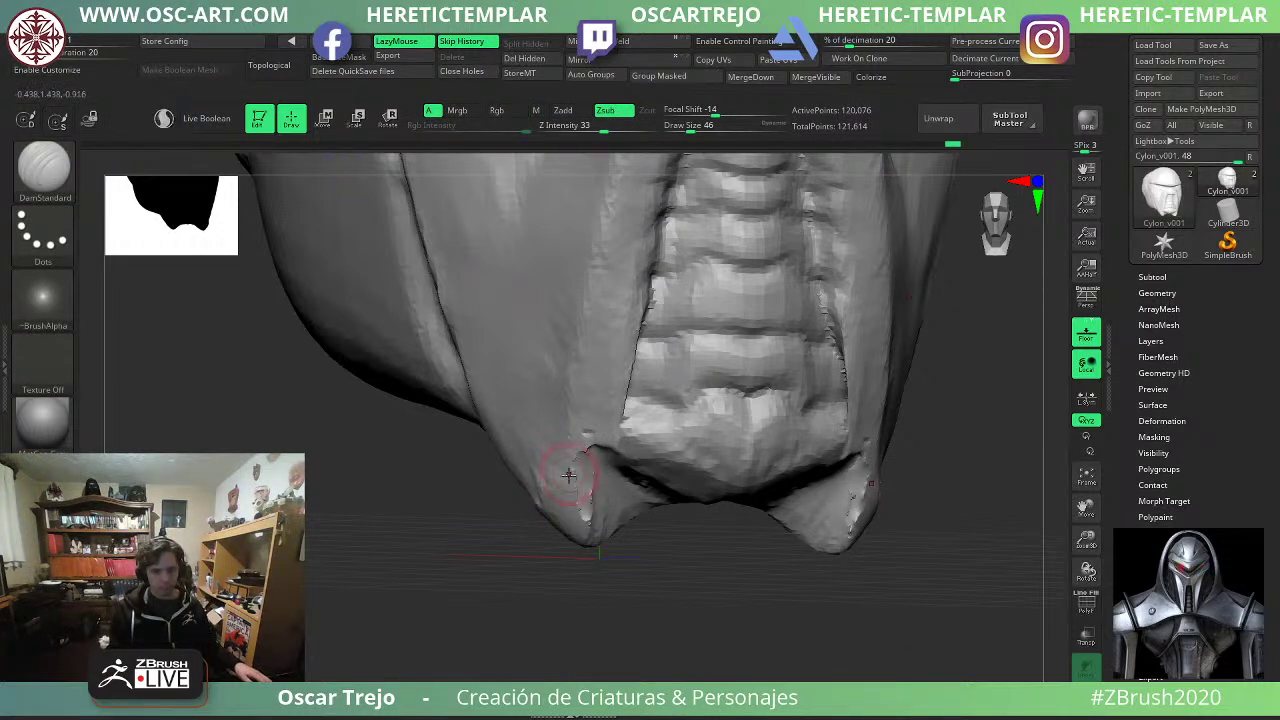
{"action": "key", "text": "shift"}
{"action": "left_click_drag", "start_coordinate": [490, 530], "coordinate": [557, 526], "text": "shift"}
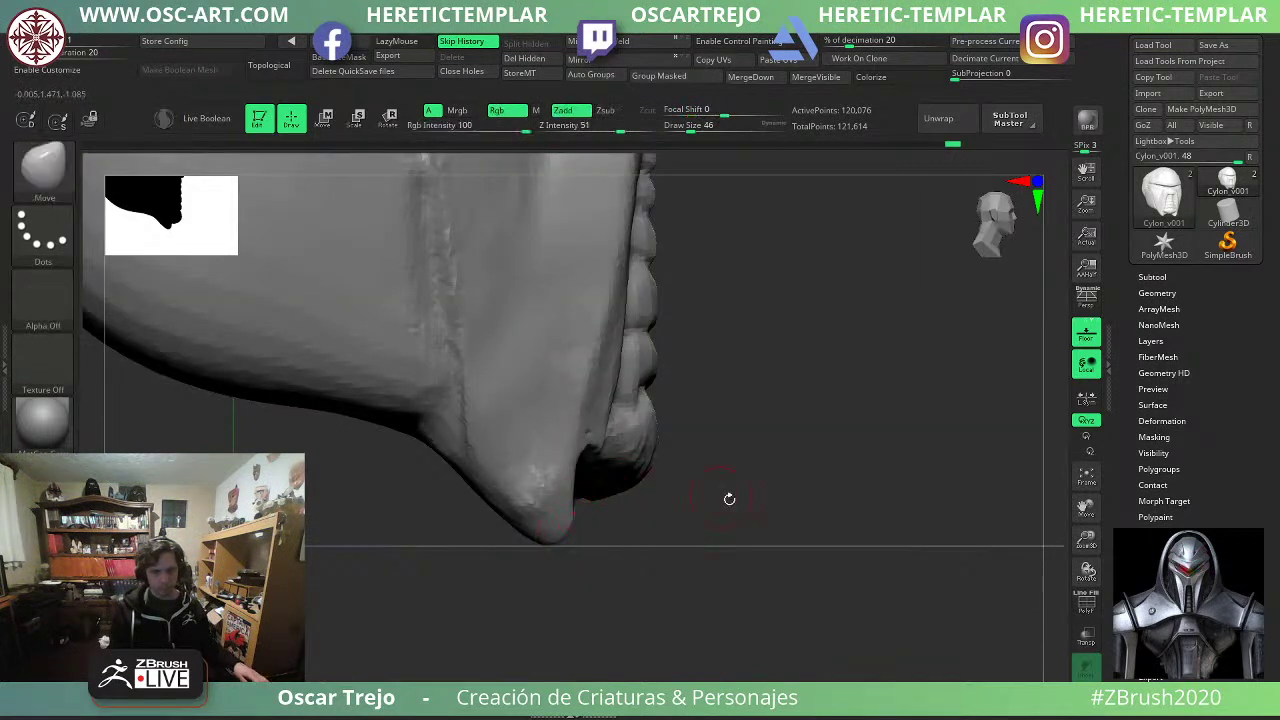
Build up the jaw tips' front edge with ClayBuildup at draw size 83 and flatten it with TrimDynamic at draw size 101.
{"action": "left_click_drag", "start_coordinate": [729, 497], "coordinate": [552, 506]}
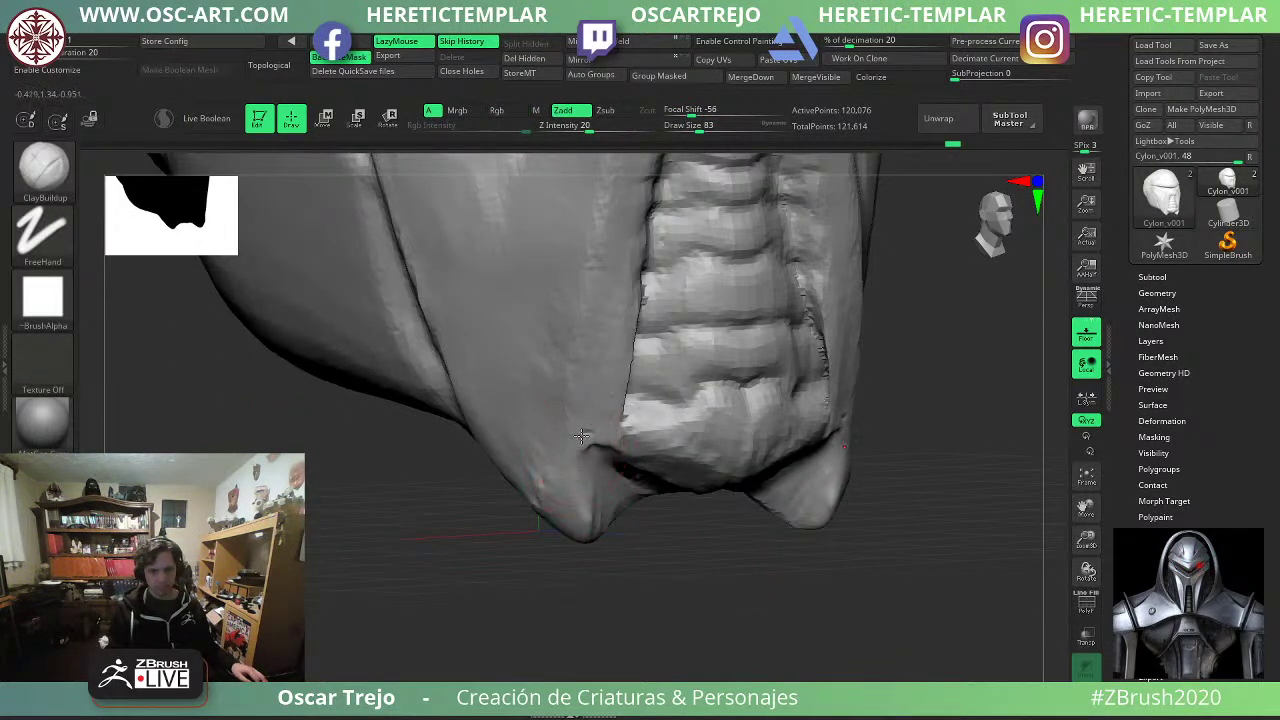
{"action": "mouse_move", "coordinate": [582, 436]}
{"action": "left_mouse_down"}
{"action": "mouse_move", "coordinate": [586, 470]}
{"action": "mouse_move", "coordinate": [586, 411]}
{"action": "mouse_move", "coordinate": [582, 461]}
{"action": "left_mouse_up"}
{"action": "key", "text": "b"}
{"action": "key", "text": "t"}
{"action": "key", "text": "d"}
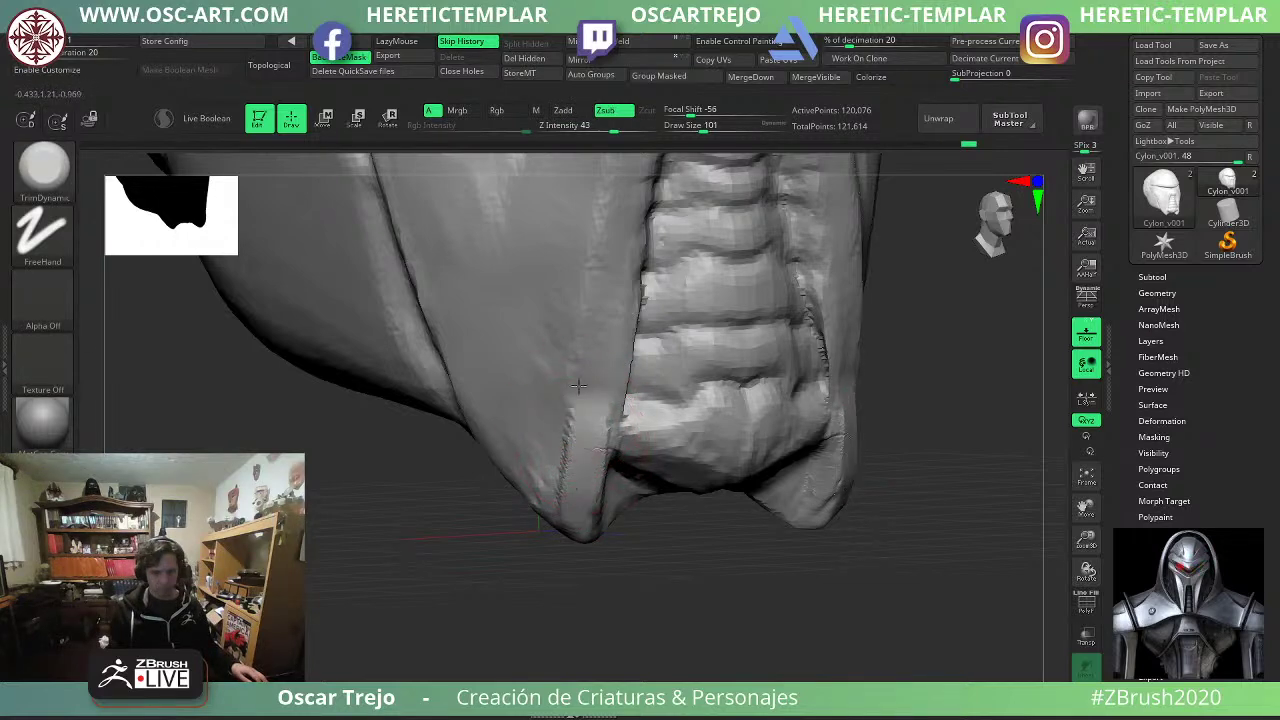
{"action": "left_click_drag", "start_coordinate": [578, 386], "coordinate": [564, 438]}
{"action": "mouse_move", "coordinate": [500, 552]}
{"action": "left_mouse_down"}
{"action": "mouse_move", "coordinate": [475, 565]}
{"action": "mouse_move", "coordinate": [440, 550]}
{"action": "left_mouse_up"}
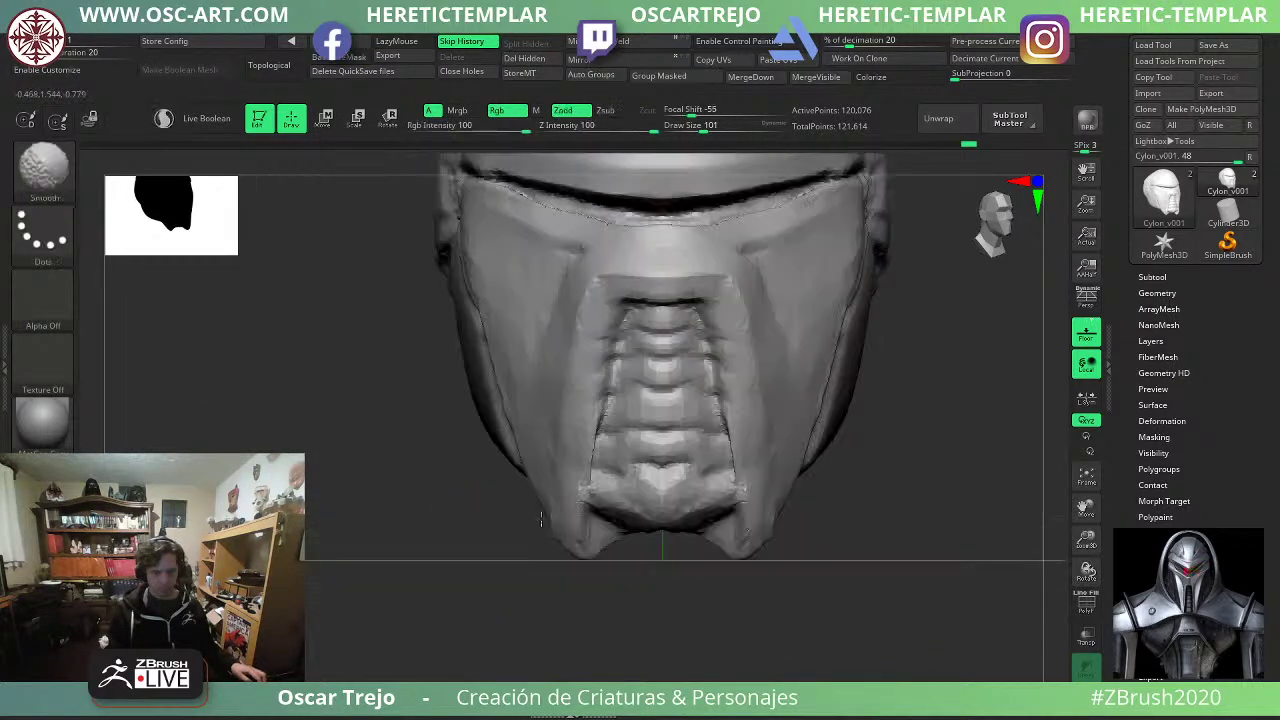
{"action": "mouse_move", "coordinate": [531, 542]}
{"action": "left_mouse_down"}
{"action": "mouse_move", "coordinate": [590, 560]}
{"action": "mouse_move", "coordinate": [558, 625]}
{"action": "left_mouse_up"}
Pull the jaw panel's lower tip forward in profile with Move at draw size 97, and raise the draw size to 163.
{"action": "key", "text": "s"}
{"action": "left_click_drag", "start_coordinate": [561, 564], "coordinate": [565, 591]}
{"action": "key", "text": "b"}
{"action": "key", "text": "m"}
{"action": "key", "text": "v"}
{"action": "key", "text": "s"}
{"action": "key", "text": "s"}
{"action": "left_click_drag", "start_coordinate": [560, 588], "coordinate": [576, 579]}
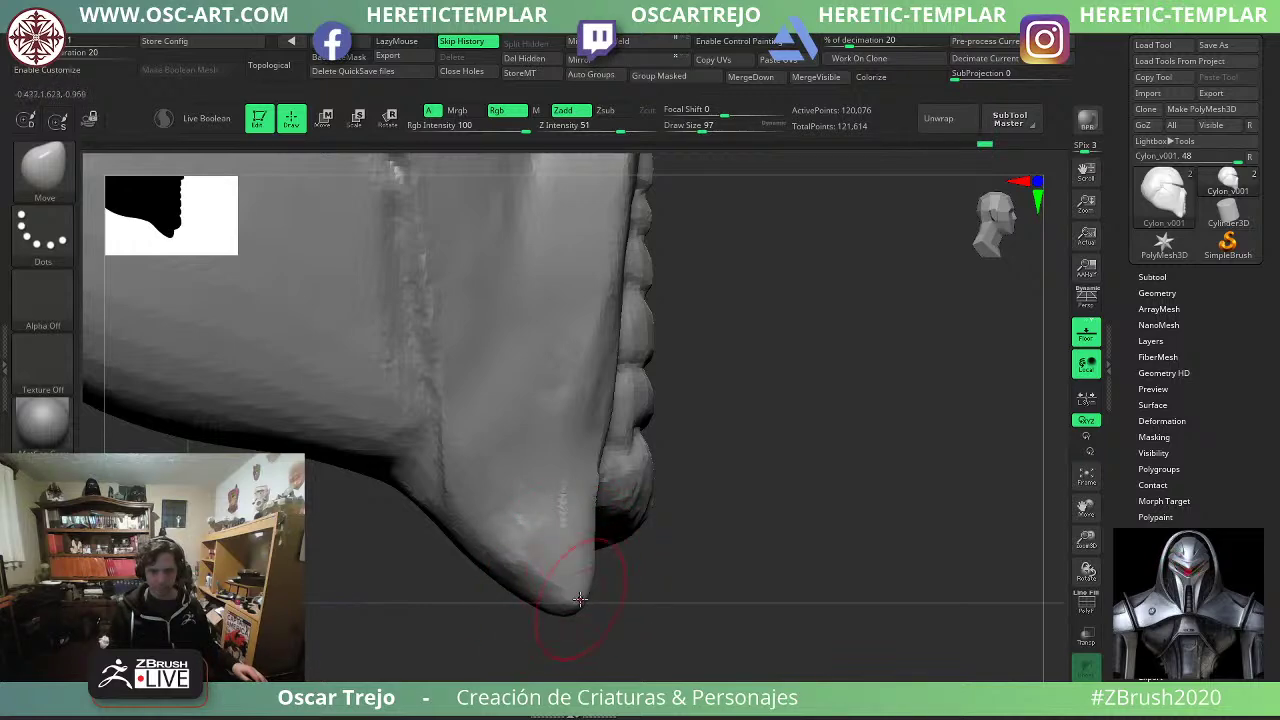
{"action": "mouse_move", "coordinate": [680, 565]}
{"action": "left_mouse_down", "text": "alt"}
{"action": "mouse_move", "coordinate": [708, 502]}
{"action": "mouse_move", "coordinate": [706, 532]}
{"action": "left_mouse_up", "text": "alt"}
{"action": "key", "text": "s"}
{"action": "left_click_drag", "start_coordinate": [592, 486], "coordinate": [606, 486]}
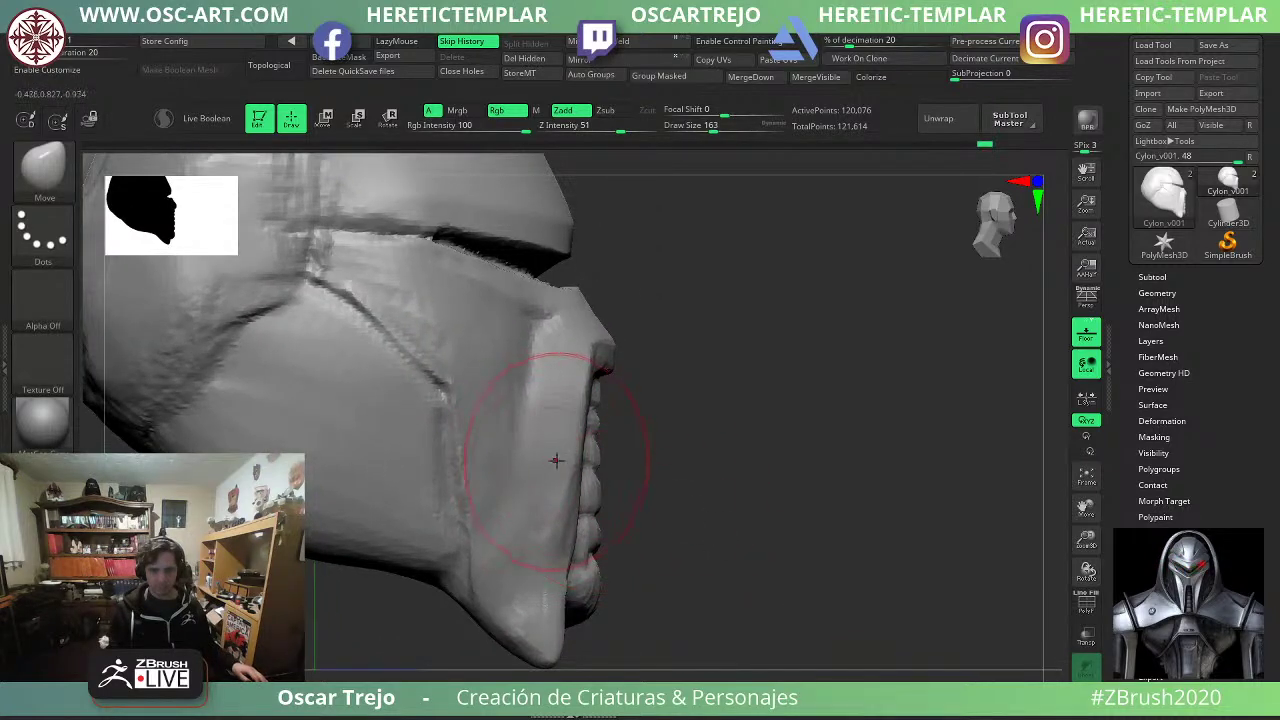
Carve a mirrored diagonal panel line from the forehead dent down to the slit's outer end with DamStandard at draw size 37.
{"action": "mouse_move", "coordinate": [714, 385]}
{"action": "left_mouse_down", "text": "alt"}
{"action": "mouse_move", "coordinate": [671, 406]}
{"action": "mouse_move", "coordinate": [677, 371]}
{"action": "mouse_move", "coordinate": [680, 444]}
{"action": "left_mouse_up", "text": "alt"}
{"action": "key", "text": "b"}
{"action": "key", "text": "d"}
{"action": "key", "text": "s"}
{"action": "key", "text": "s"}
{"action": "left_click_drag", "start_coordinate": [454, 378], "coordinate": [437, 378]}
{"action": "left_click_drag", "start_coordinate": [718, 388], "coordinate": [738, 384]}
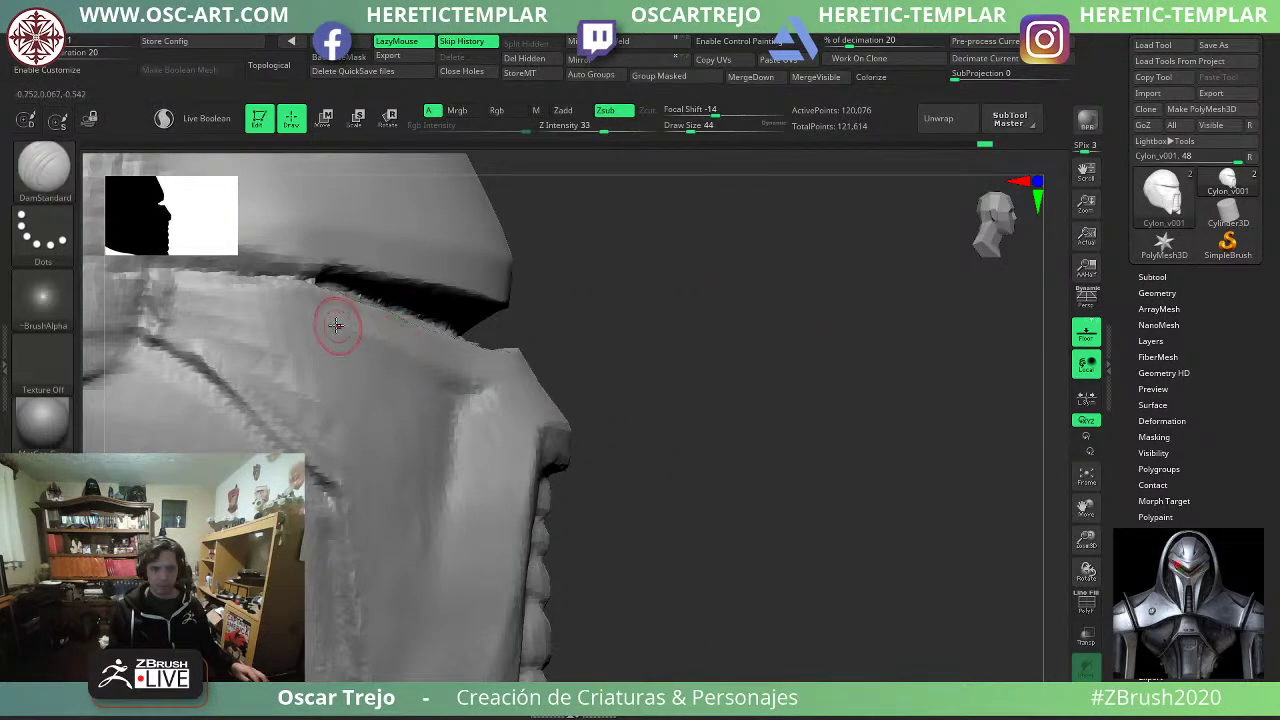
{"action": "mouse_move", "coordinate": [336, 325]}
{"action": "right_mouse_down"}
{"action": "mouse_move", "coordinate": [757, 386]}
{"action": "mouse_move", "coordinate": [449, 366]}
{"action": "right_mouse_up"}
{"action": "key", "text": "s"}
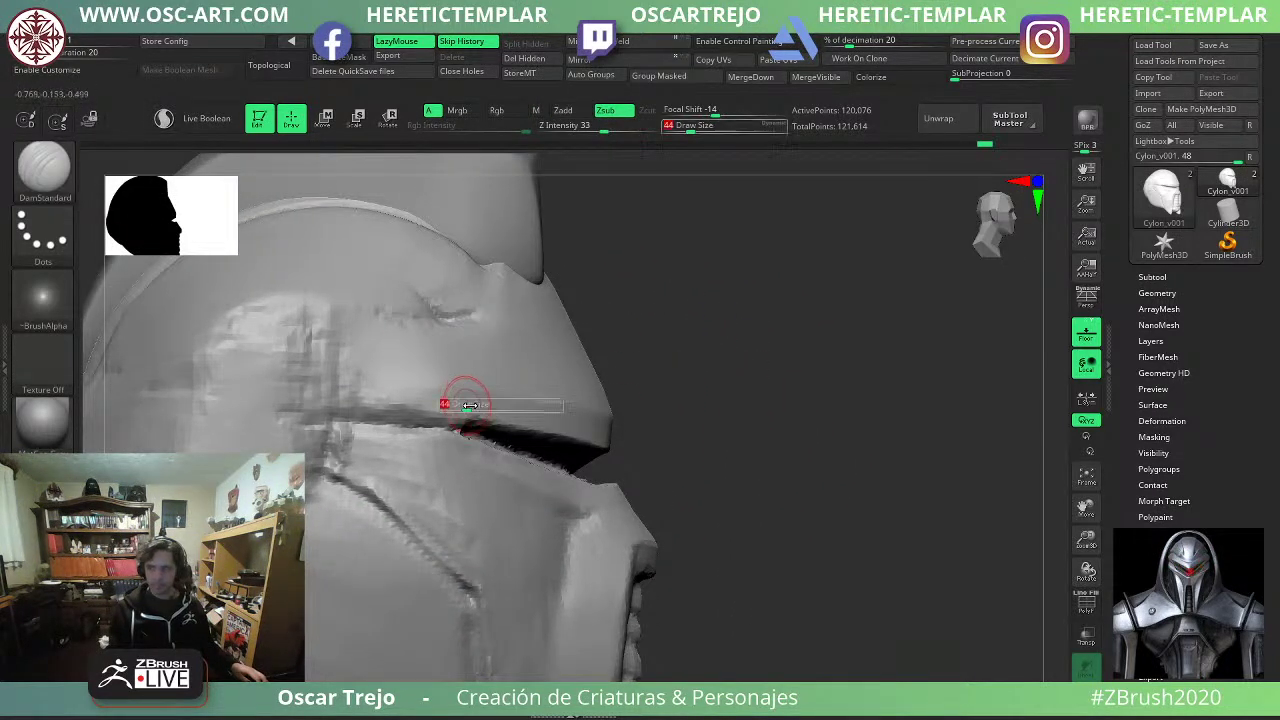
{"action": "left_click_drag", "start_coordinate": [469, 405], "coordinate": [463, 405]}
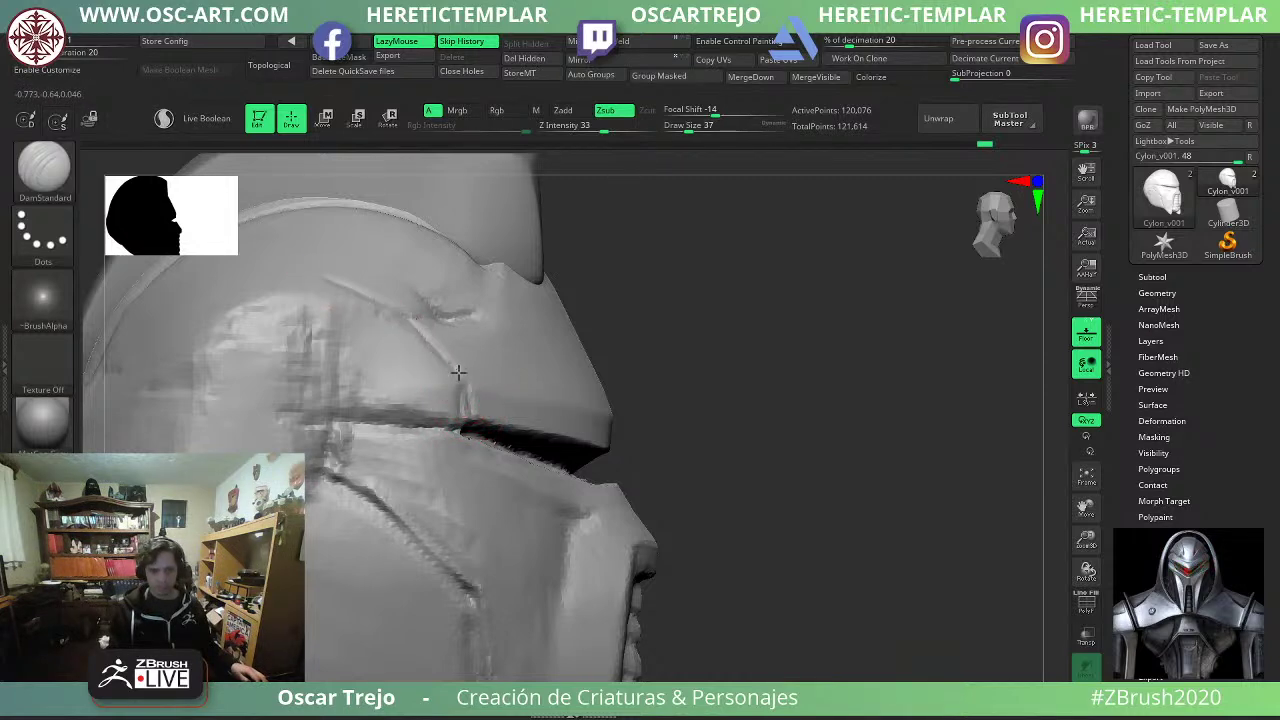
{"action": "mouse_move", "coordinate": [458, 372]}
{"action": "left_mouse_down"}
{"action": "mouse_move", "coordinate": [475, 386]}
{"action": "mouse_move", "coordinate": [464, 386]}
{"action": "left_mouse_up"}
{"action": "key", "text": "ctrl+z"}
Carve a short vertical notch below the slit's outer end into the cheek with DamStandard at draw size 37.
{"action": "key", "text": "s"}
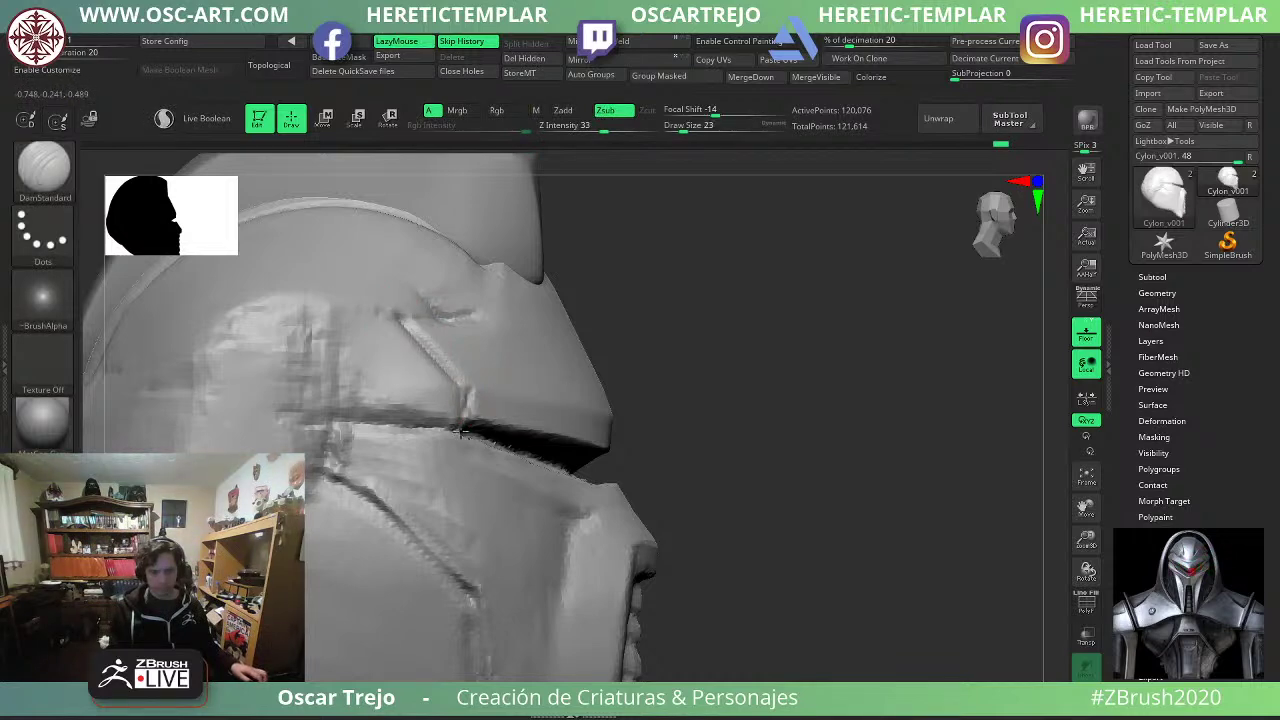
{"action": "key", "text": "ctrl+z"}
{"action": "key", "text": "s"}
{"action": "left_click_drag", "start_coordinate": [460, 427], "coordinate": [480, 446]}
{"action": "key", "text": "s"}
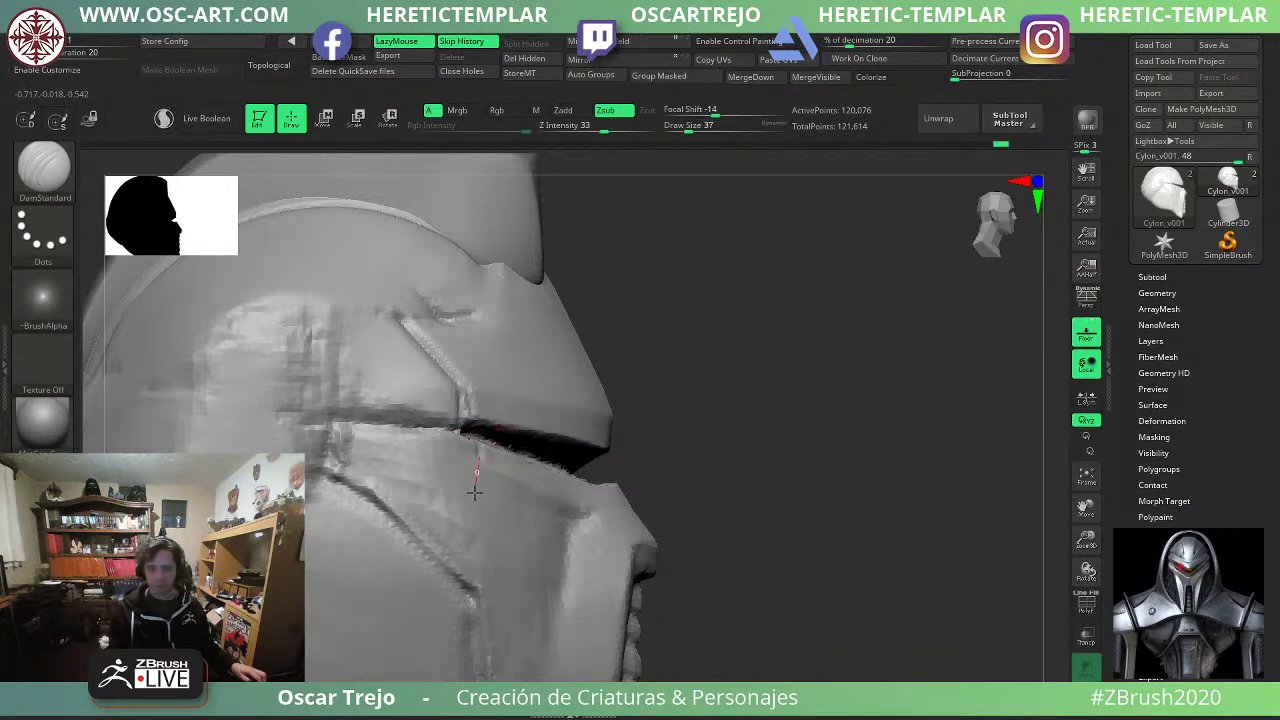
{"action": "key", "text": "ctrl+z"}
Carve a horizontal panel line from the slit's outer end back along the upper cheek with DamStandard, using draw sizes 46, 20 and 41.
{"action": "key", "text": "s"}
{"action": "left_click_drag", "start_coordinate": [340, 457], "coordinate": [344, 456]}
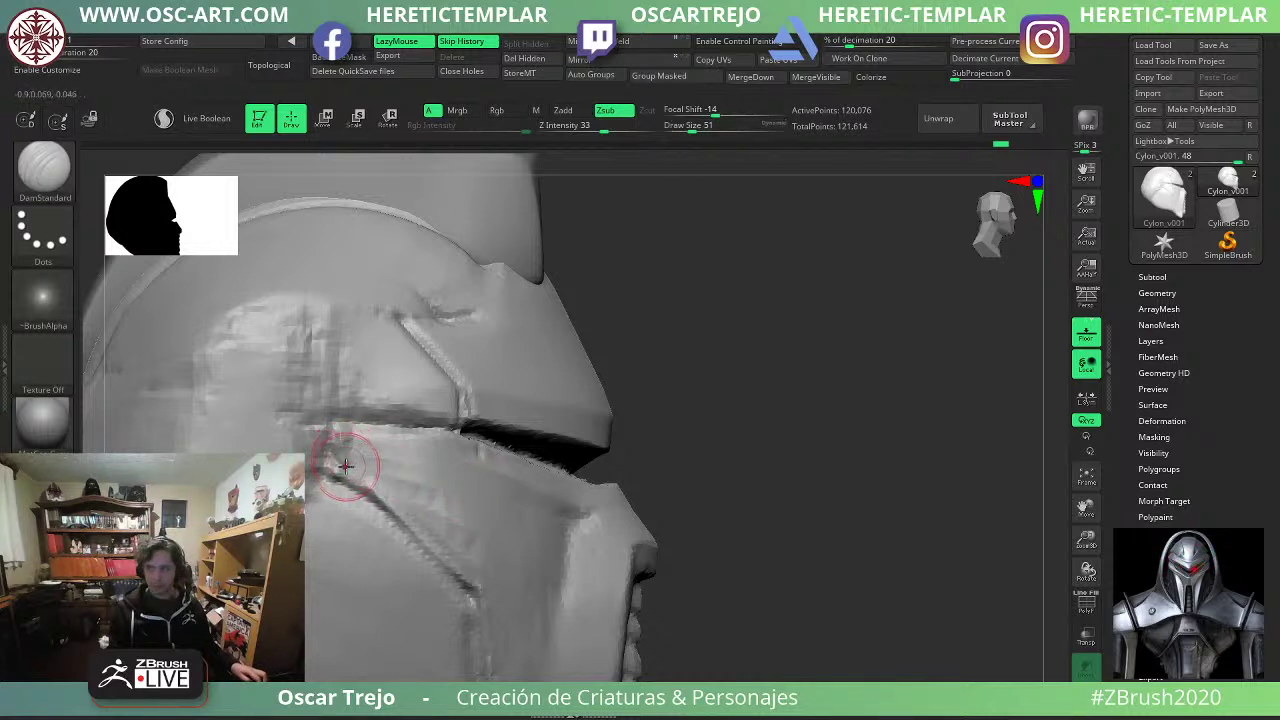
{"action": "key", "text": "bracketleft"}
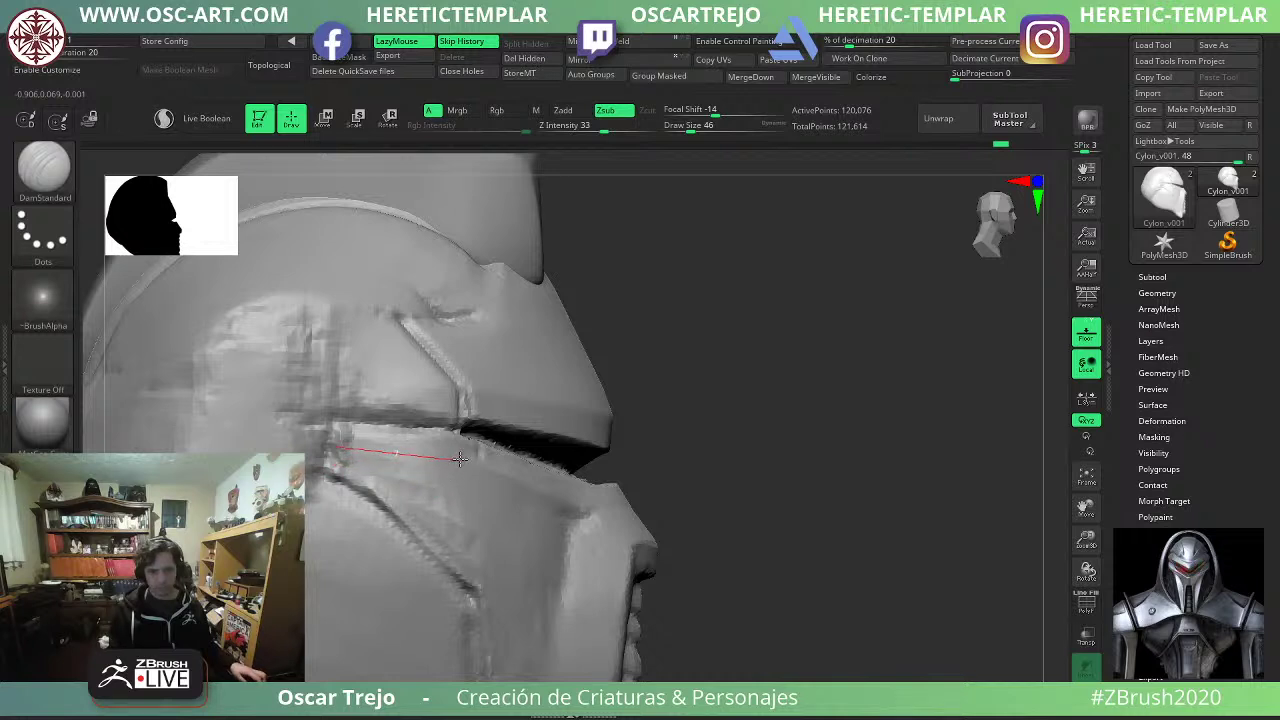
{"action": "left_click_drag", "start_coordinate": [465, 456], "coordinate": [457, 447]}
{"action": "key", "text": "s"}
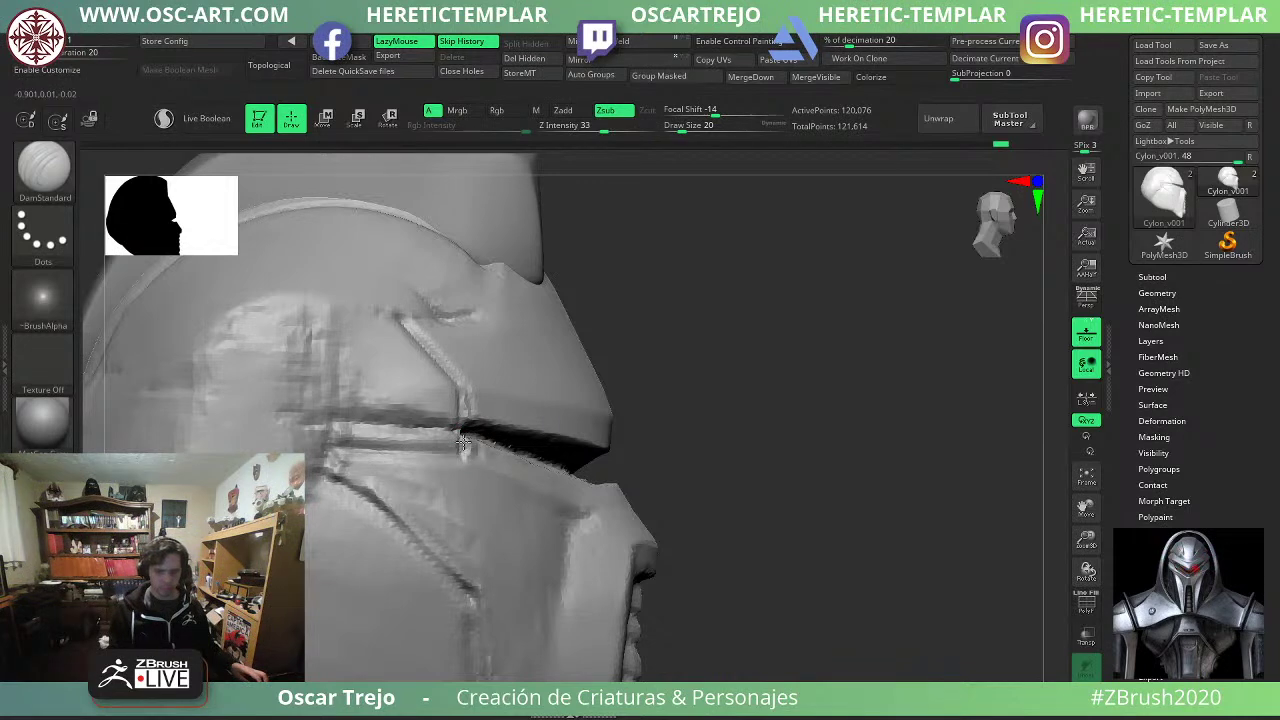
{"action": "key", "text": "s"}
{"action": "left_click_drag", "start_coordinate": [402, 458], "coordinate": [474, 452]}
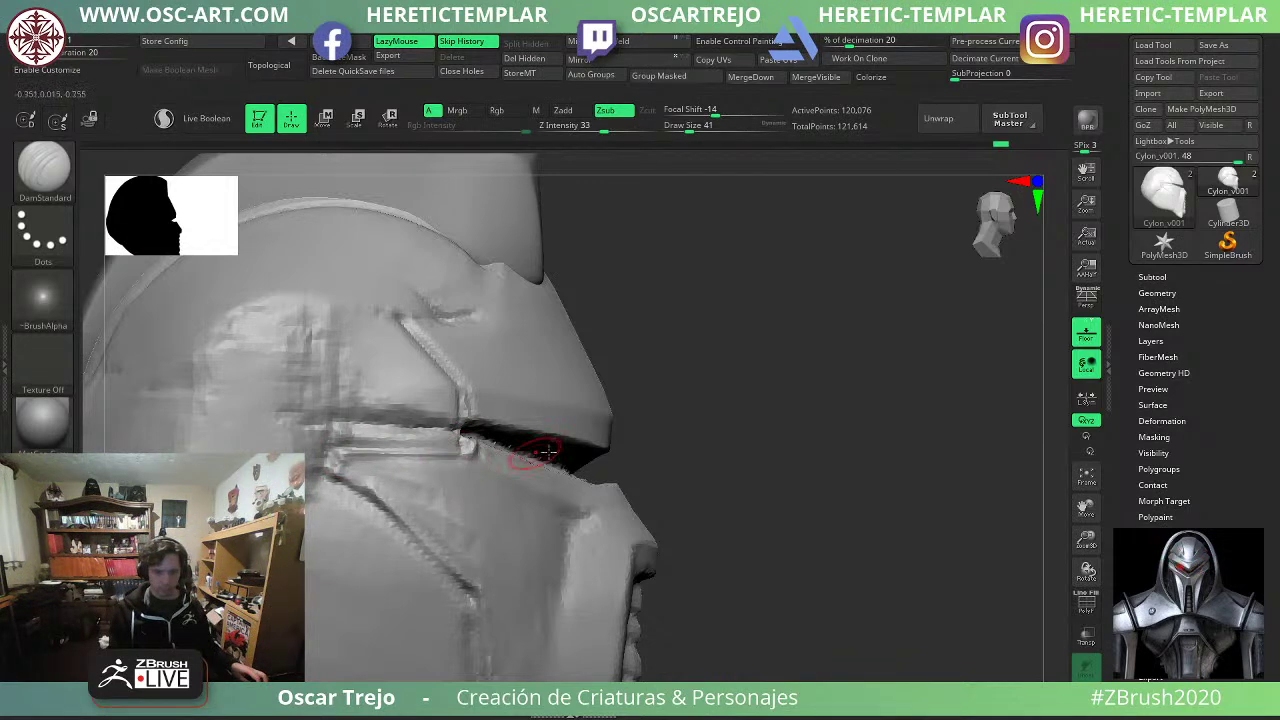
Insert an IMM Primitives sphere in front view, centred at the top of the nose bridge just below the slit.
{"action": "left_click_drag", "start_coordinate": [770, 450], "coordinate": [606, 457]}
{"action": "mouse_move", "coordinate": [872, 441]}
{"action": "left_mouse_down", "text": "shift"}
{"action": "mouse_move", "coordinate": [903, 454]}
{"action": "mouse_move", "coordinate": [869, 423]}
{"action": "mouse_move", "coordinate": [720, 398]}
{"action": "mouse_move", "coordinate": [722, 462]}
{"action": "left_mouse_up", "text": "shift"}
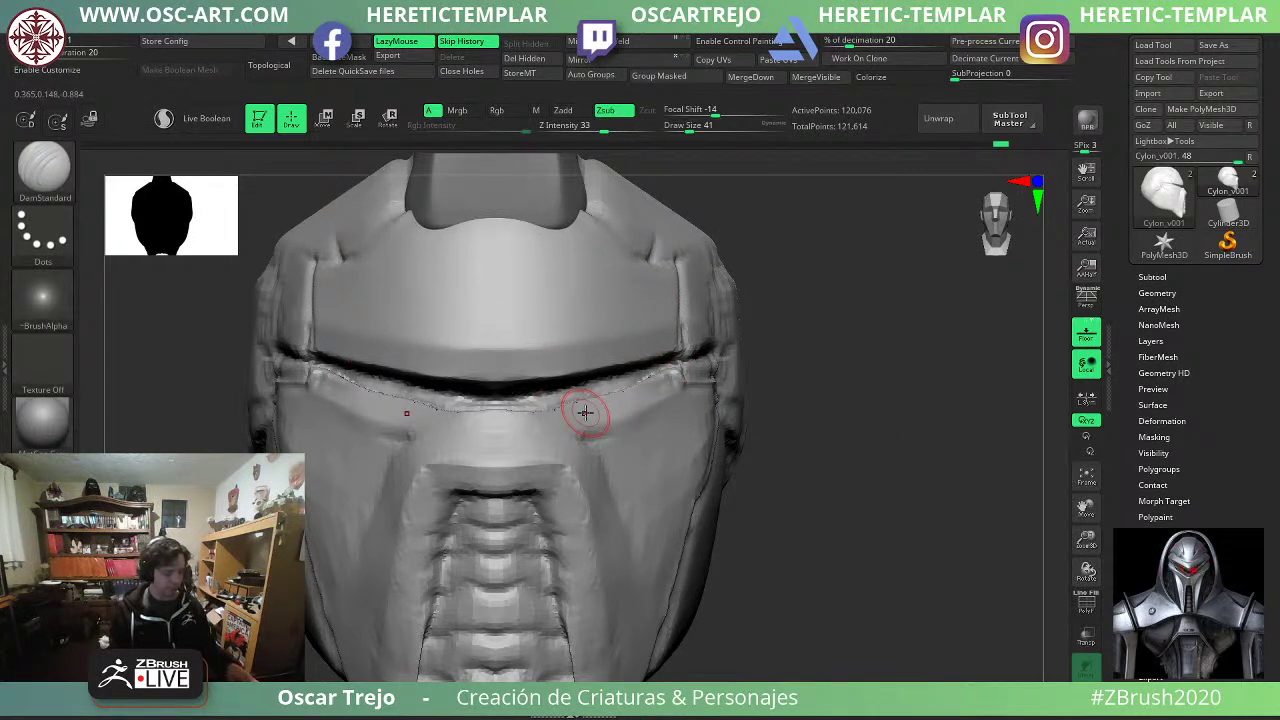
{"action": "key", "text": "b"}
{"action": "key", "text": "i"}
{"action": "key", "text": "p"}
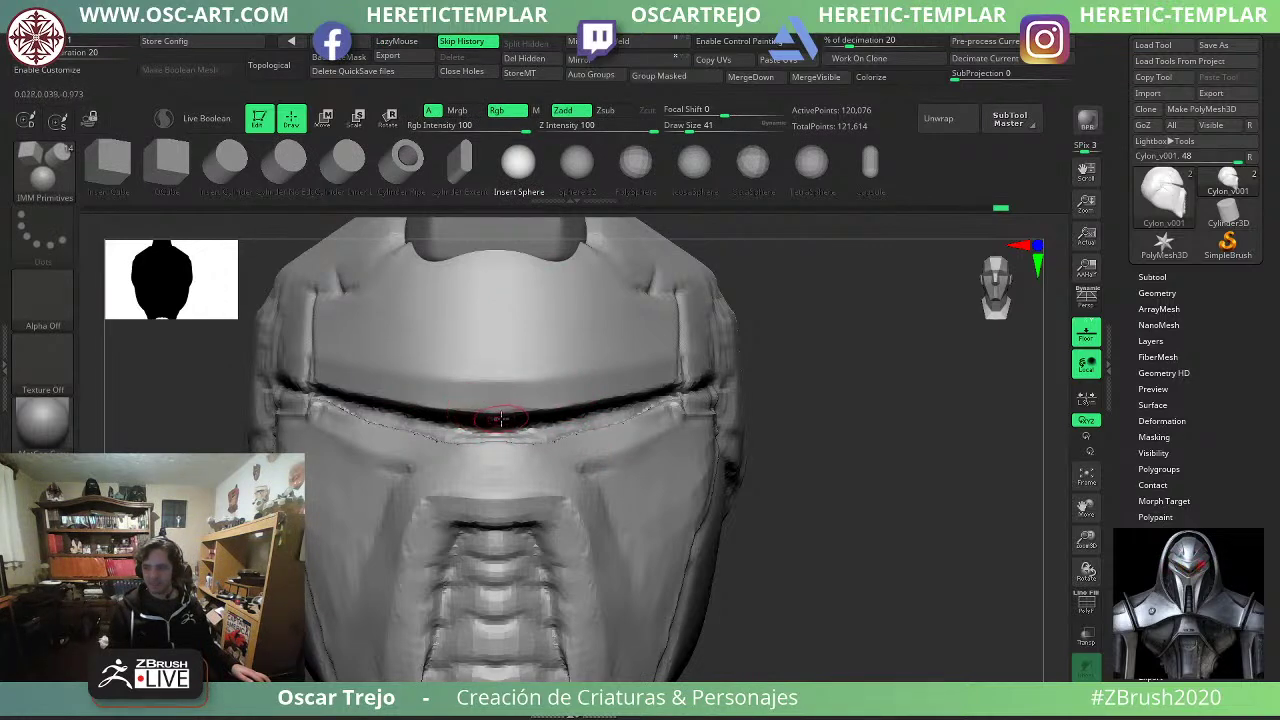
{"action": "left_click_drag", "start_coordinate": [506, 448], "coordinate": [510, 450]}
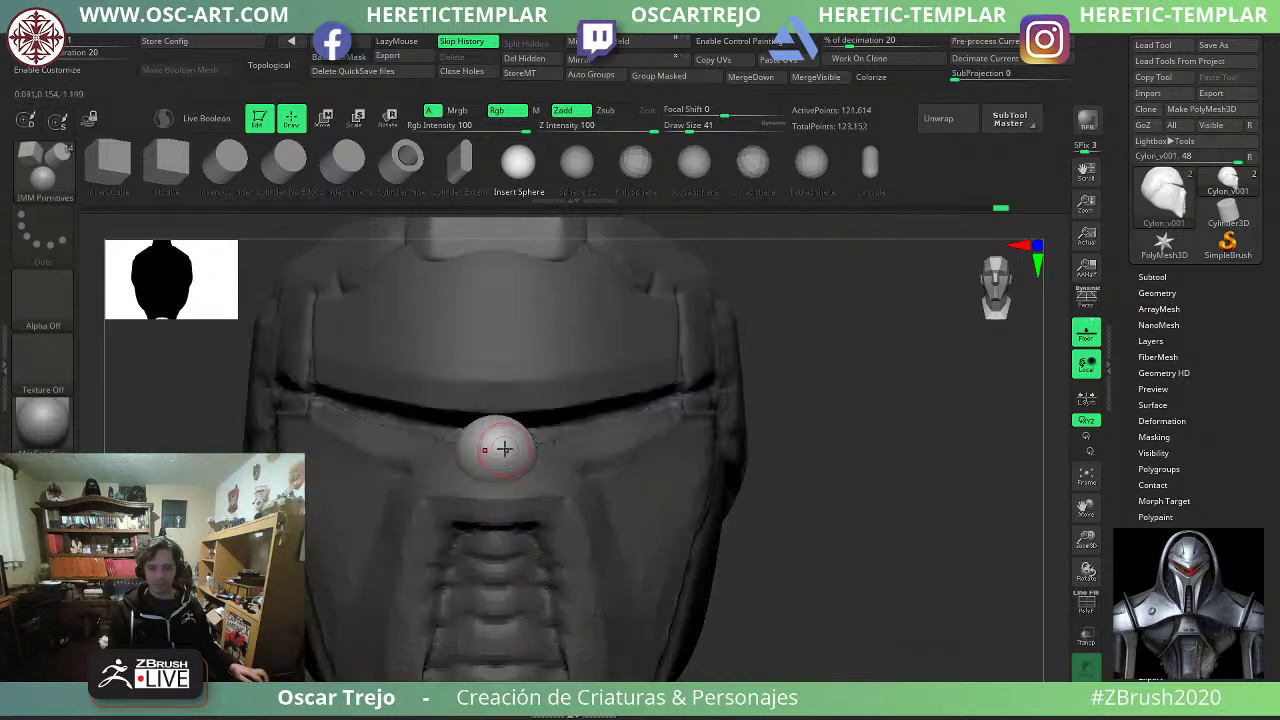
Split the inserted sphere off the head into its own subtool and clear the mask.
{"action": "left_click", "coordinate": [503, 449], "text": "ctrl+shift"}
{"action": "left_click_drag", "start_coordinate": [748, 427], "coordinate": [788, 455], "text": "ctrl+shift"}
{"action": "left_click", "coordinate": [548, 45]}
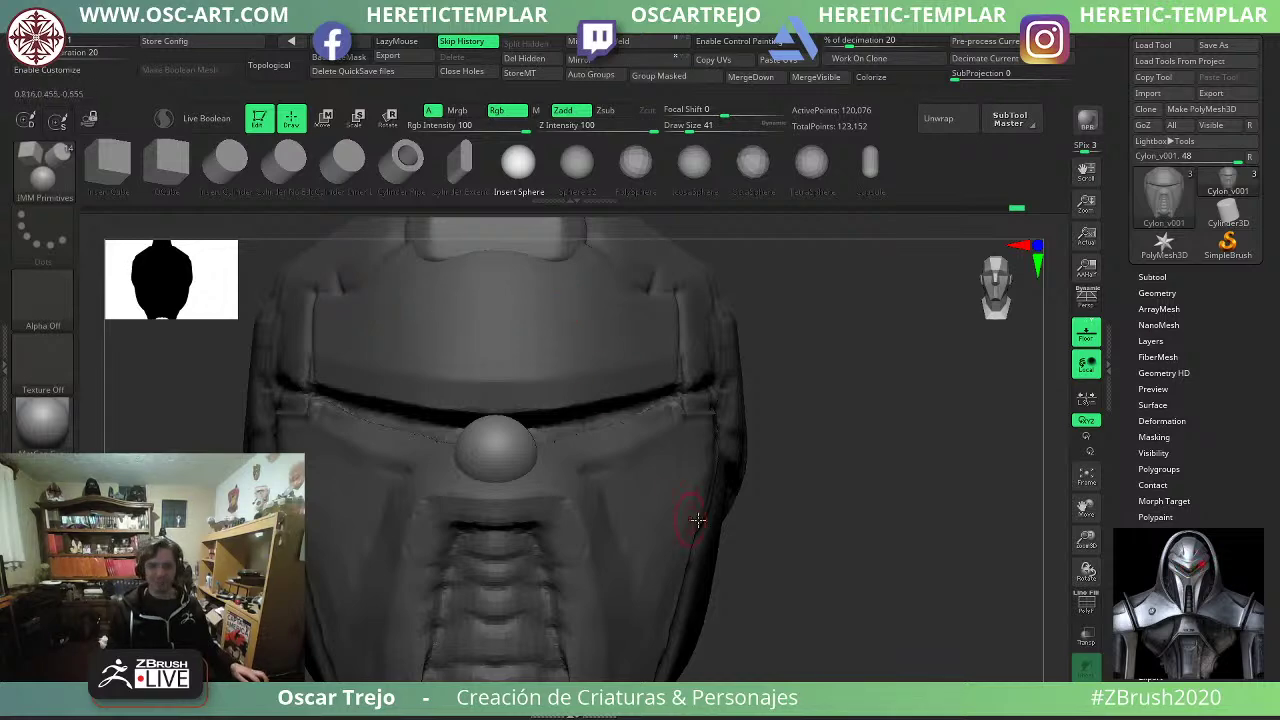
{"action": "mouse_move", "coordinate": [790, 480]}
{"action": "left_mouse_down", "text": "ctrl"}
{"action": "mouse_move", "coordinate": [828, 515]}
{"action": "mouse_move", "coordinate": [700, 476]}
{"action": "left_mouse_up", "text": "ctrl"}
Select the sphere subtool, reset and centre its gizmo, and move the sphere back and up into the visor slit.
{"action": "key", "text": "b"}
{"action": "key", "text": "m"}
{"action": "key", "text": "v"}
{"action": "left_click", "coordinate": [525, 423], "text": "alt"}
{"action": "key", "text": "w"}
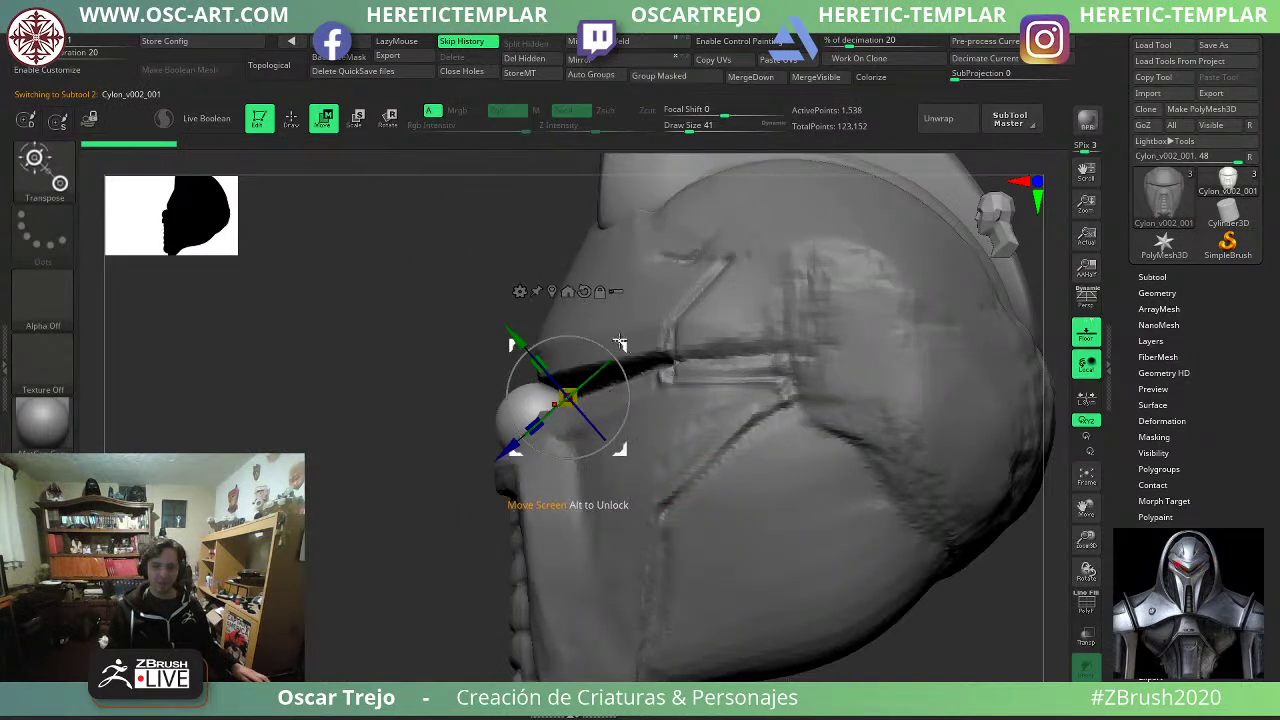
{"action": "left_click", "coordinate": [584, 291]}
{"action": "left_click", "coordinate": [552, 291]}
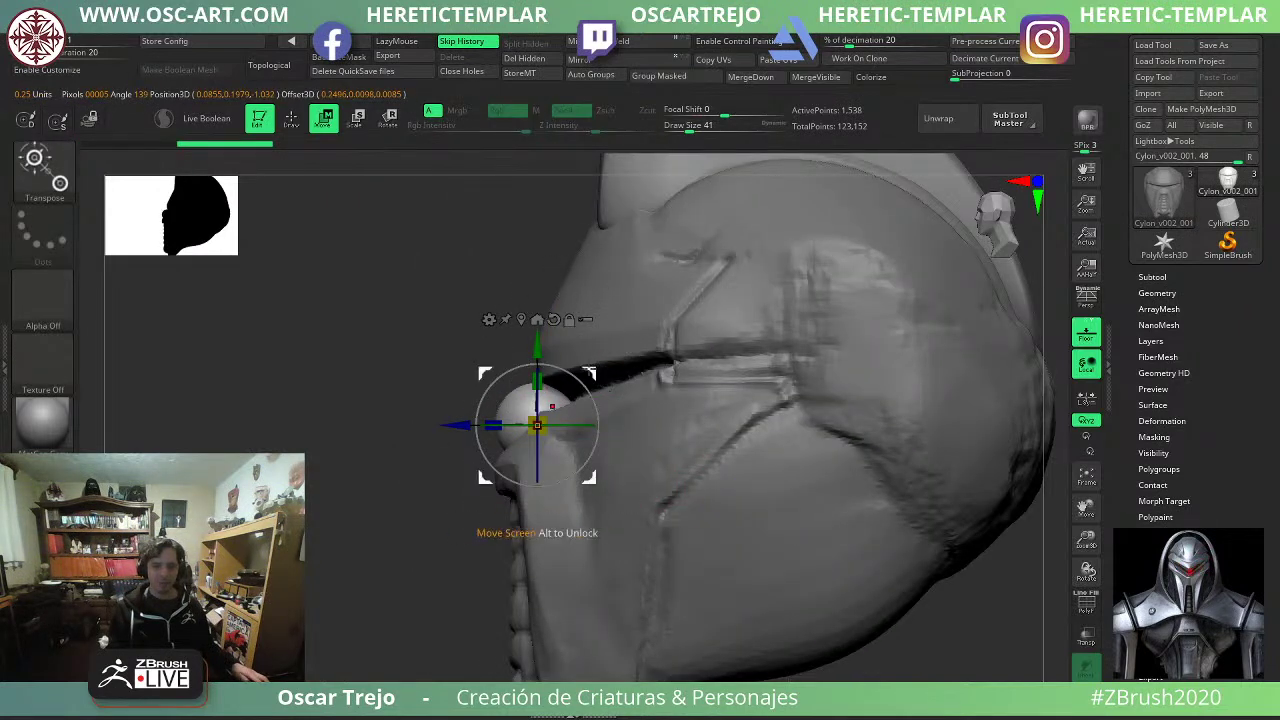
{"action": "mouse_move", "coordinate": [589, 373]}
{"action": "left_mouse_down"}
{"action": "mouse_move", "coordinate": [646, 331]}
{"action": "mouse_move", "coordinate": [635, 342]}
{"action": "left_mouse_up"}
Stretch the sphere sideways into a wide, flat ellipsoid inside the visor slit with Move at draw size 187.
{"action": "key", "text": "q"}
{"action": "left_click_drag", "start_coordinate": [472, 396], "coordinate": [692, 385]}
{"action": "key", "text": "]"}
{"action": "mouse_move", "coordinate": [838, 392]}
{"action": "left_mouse_down"}
{"action": "mouse_move", "coordinate": [712, 394]}
{"action": "mouse_move", "coordinate": [729, 375]}
{"action": "mouse_move", "coordinate": [792, 363]}
{"action": "mouse_move", "coordinate": [737, 366]}
{"action": "left_mouse_up"}
{"action": "right_click_drag", "start_coordinate": [640, 380], "coordinate": [714, 391], "text": "shift"}
{"action": "mouse_move", "coordinate": [690, 394]}
{"action": "left_mouse_down", "text": "shift"}
{"action": "mouse_move", "coordinate": [743, 386]}
{"action": "mouse_move", "coordinate": [610, 396]}
{"action": "mouse_move", "coordinate": [640, 390]}
{"action": "left_mouse_up", "text": "shift"}
{"action": "right_click_drag", "start_coordinate": [322, 462], "coordinate": [429, 476]}
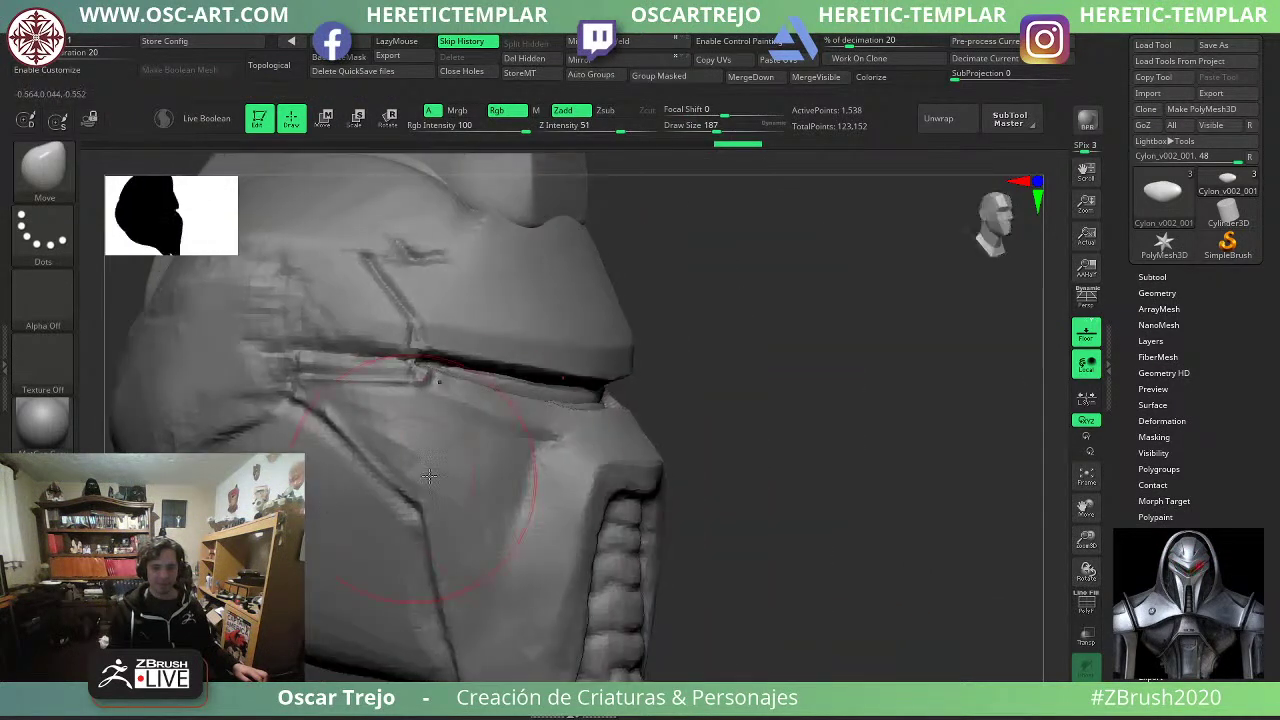
Bend the ellipsoid into a curved visor band that follows and fills the slit with Move at draw size 163.
{"action": "left_click_drag", "start_coordinate": [603, 398], "coordinate": [626, 400]}
{"action": "right_click_drag", "start_coordinate": [749, 397], "coordinate": [645, 400]}
{"action": "left_click_drag", "start_coordinate": [642, 399], "coordinate": [622, 400], "text": "shift"}
{"action": "right_click_drag", "start_coordinate": [862, 380], "coordinate": [775, 372]}
{"action": "mouse_move", "coordinate": [749, 371]}
{"action": "left_mouse_down"}
{"action": "mouse_move", "coordinate": [756, 363]}
{"action": "mouse_move", "coordinate": [745, 368]}
{"action": "left_mouse_up"}
{"action": "mouse_move", "coordinate": [854, 391]}
{"action": "right_mouse_down", "text": "ctrl"}
{"action": "mouse_move", "coordinate": [880, 371]}
{"action": "mouse_move", "coordinate": [799, 323]}
{"action": "mouse_move", "coordinate": [808, 388]}
{"action": "right_mouse_up", "text": "ctrl"}
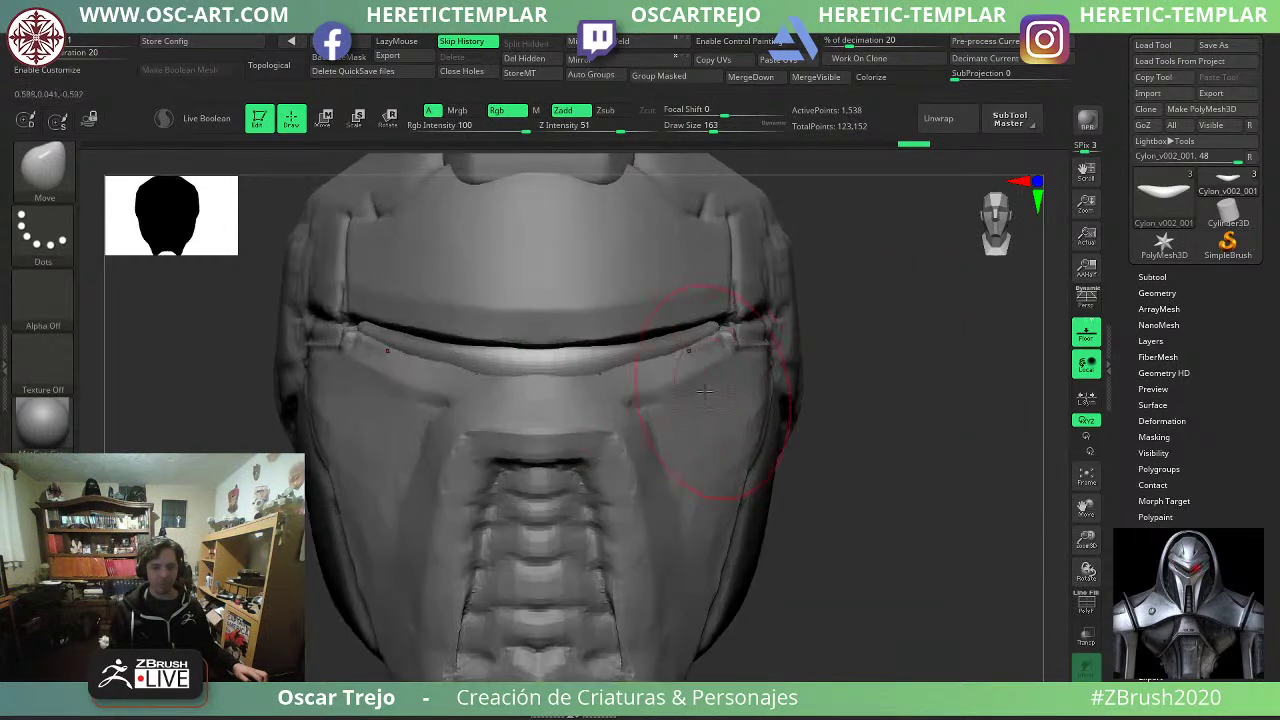
Choose the glossy mr_eyeball_v2 material and fill the visor band with it in black, with Mrgb enabled.
{"action": "key", "text": "shift+f"}
{"action": "key", "text": "shift+f"}
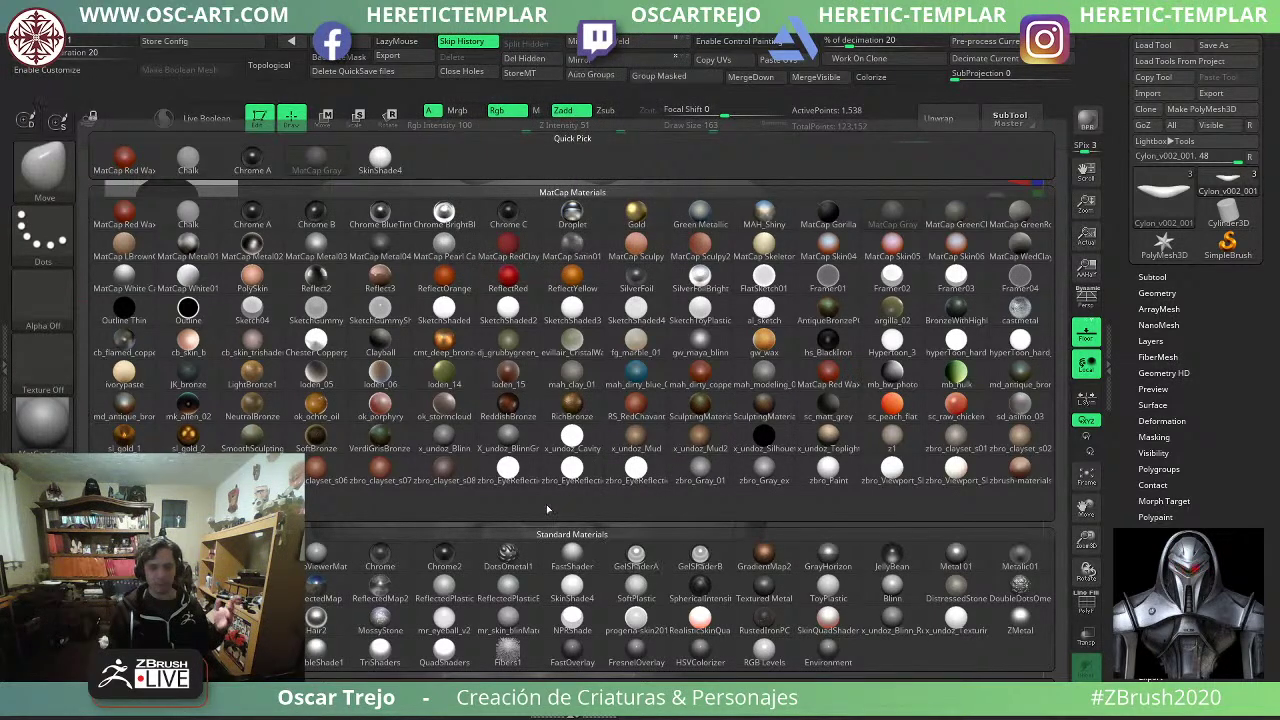
{"action": "left_click", "coordinate": [458, 631]}
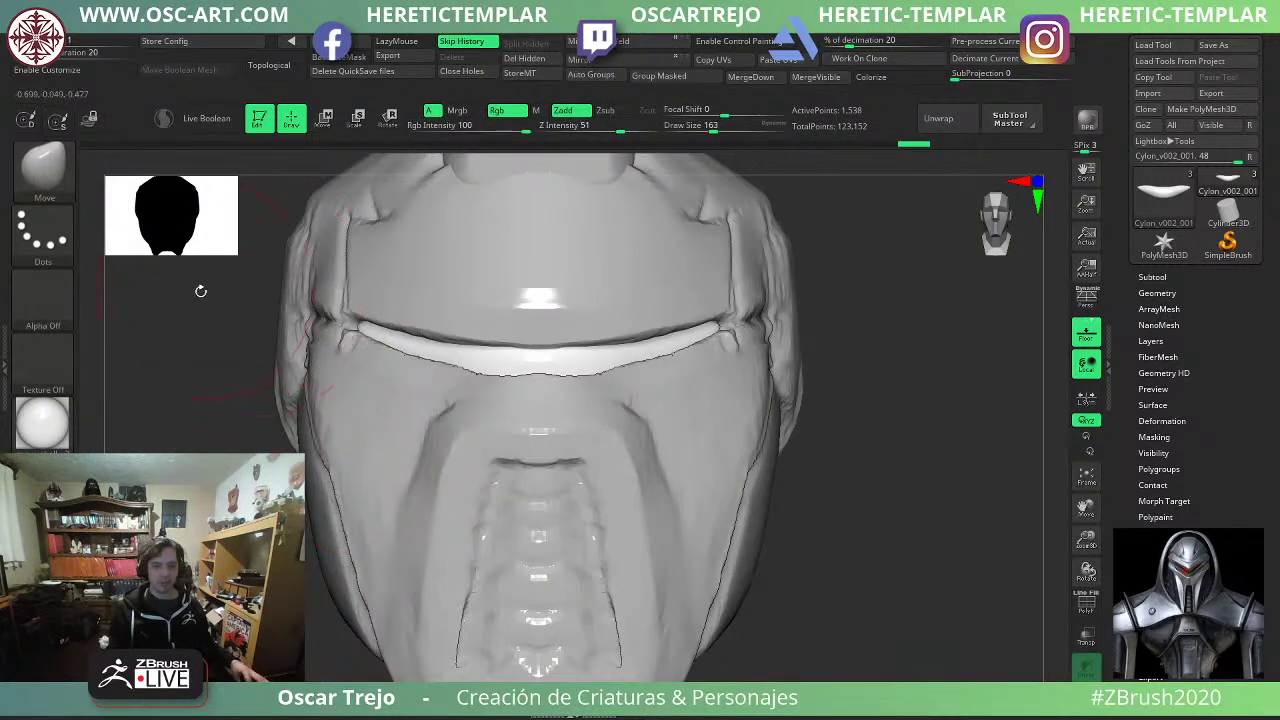
{"action": "key", "text": "v"}
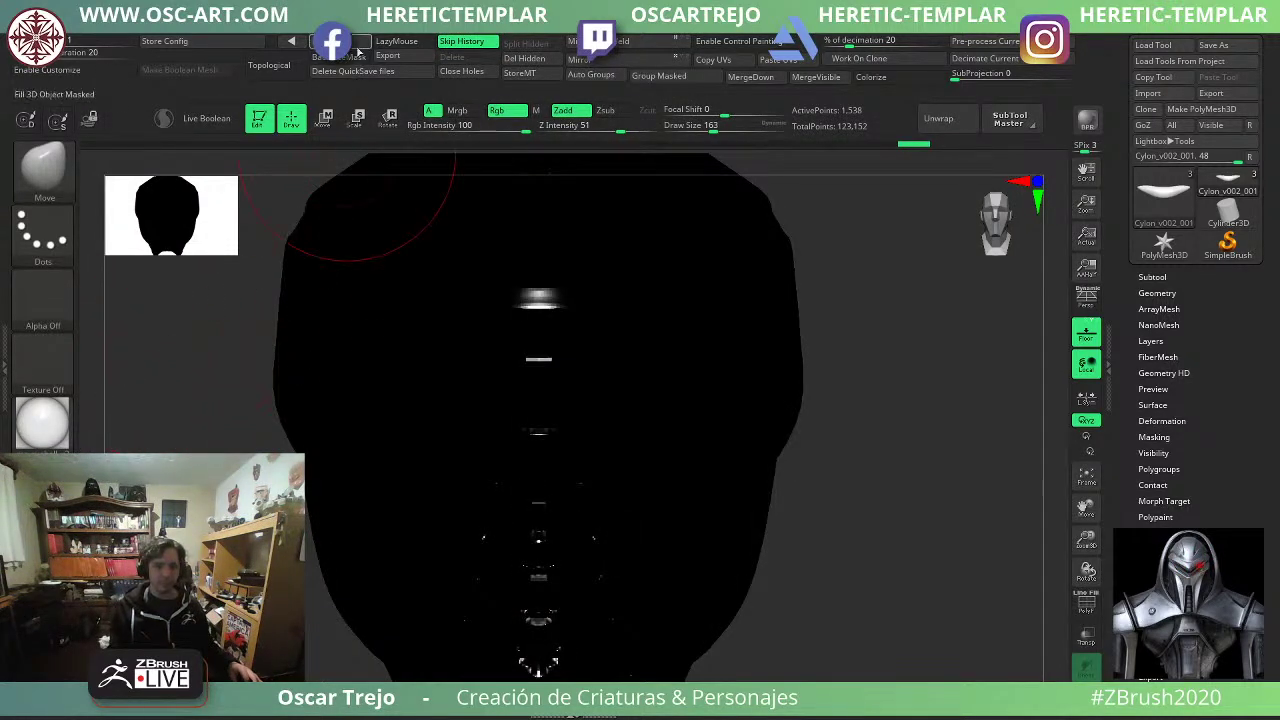
{"action": "left_click", "coordinate": [461, 112]}
{"action": "left_click", "coordinate": [337, 42]}
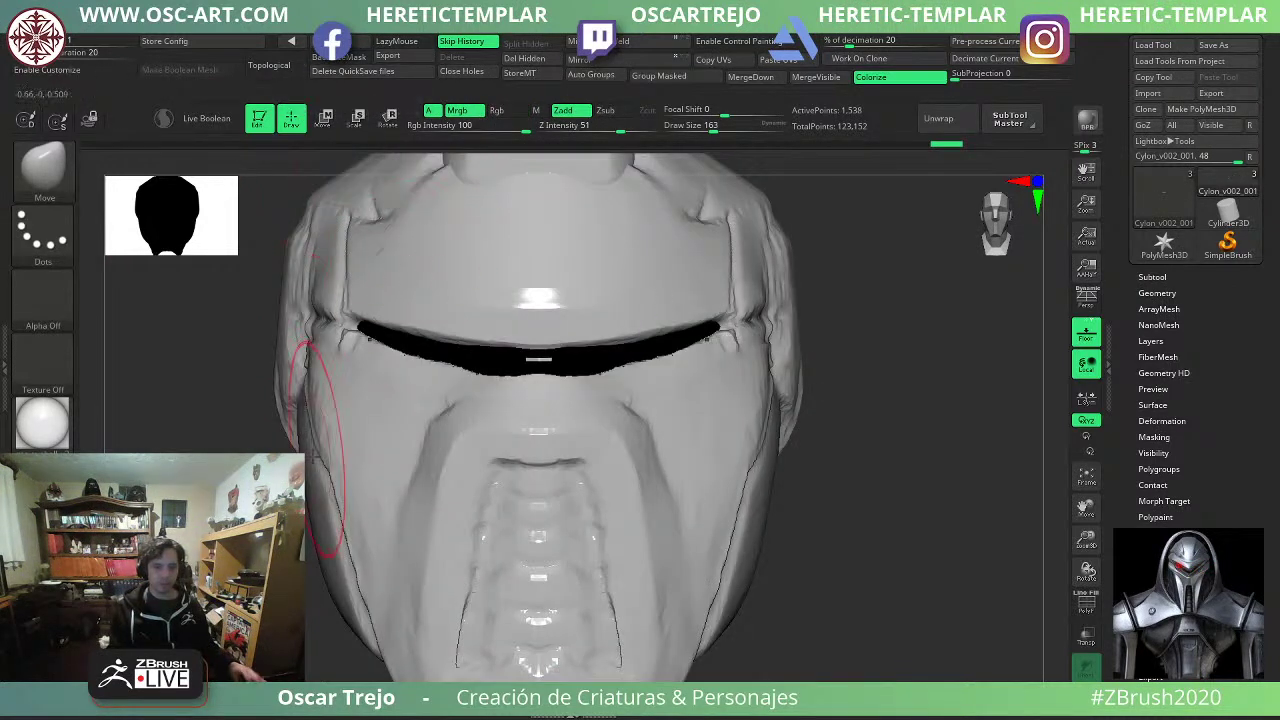
Set the draw size to 108 and subdivide the visor band subtool twice.
{"action": "key", "text": "s"}
{"action": "left_click_drag", "start_coordinate": [541, 379], "coordinate": [528, 380]}
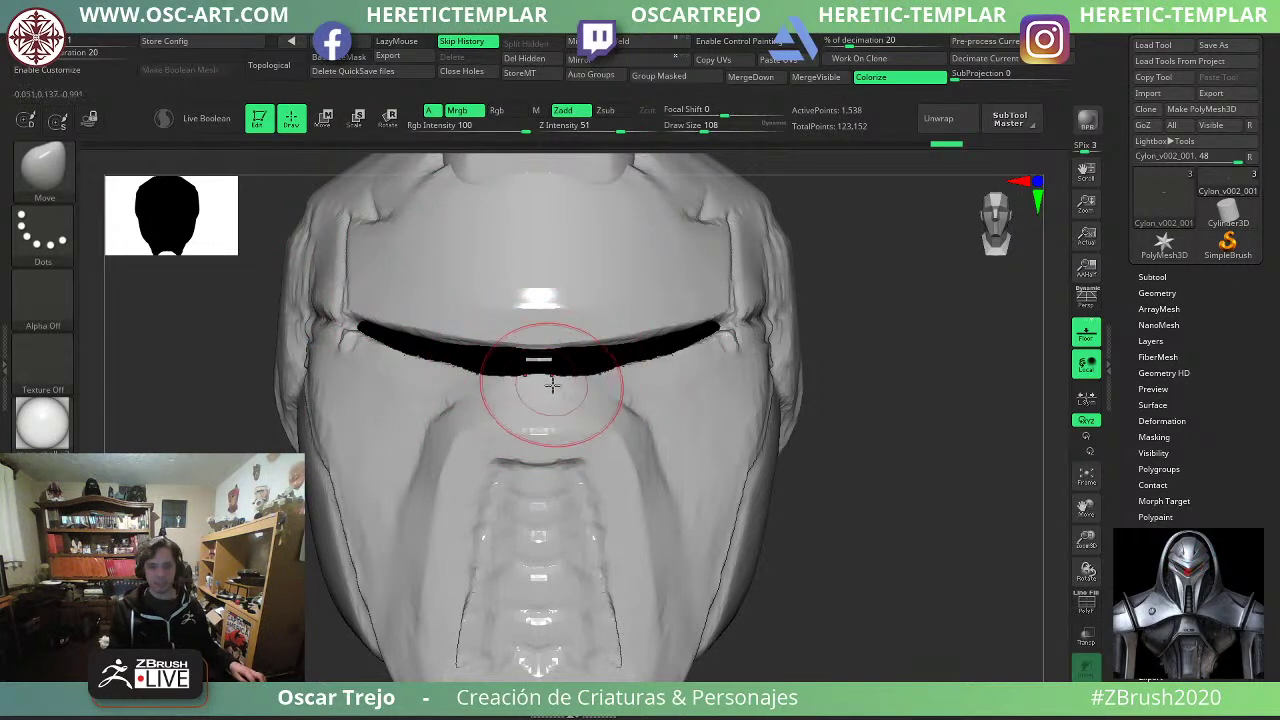
{"action": "key", "text": "shift+f"}
{"action": "key", "text": "shift+f"}
{"action": "key", "text": "ctrl+d"}
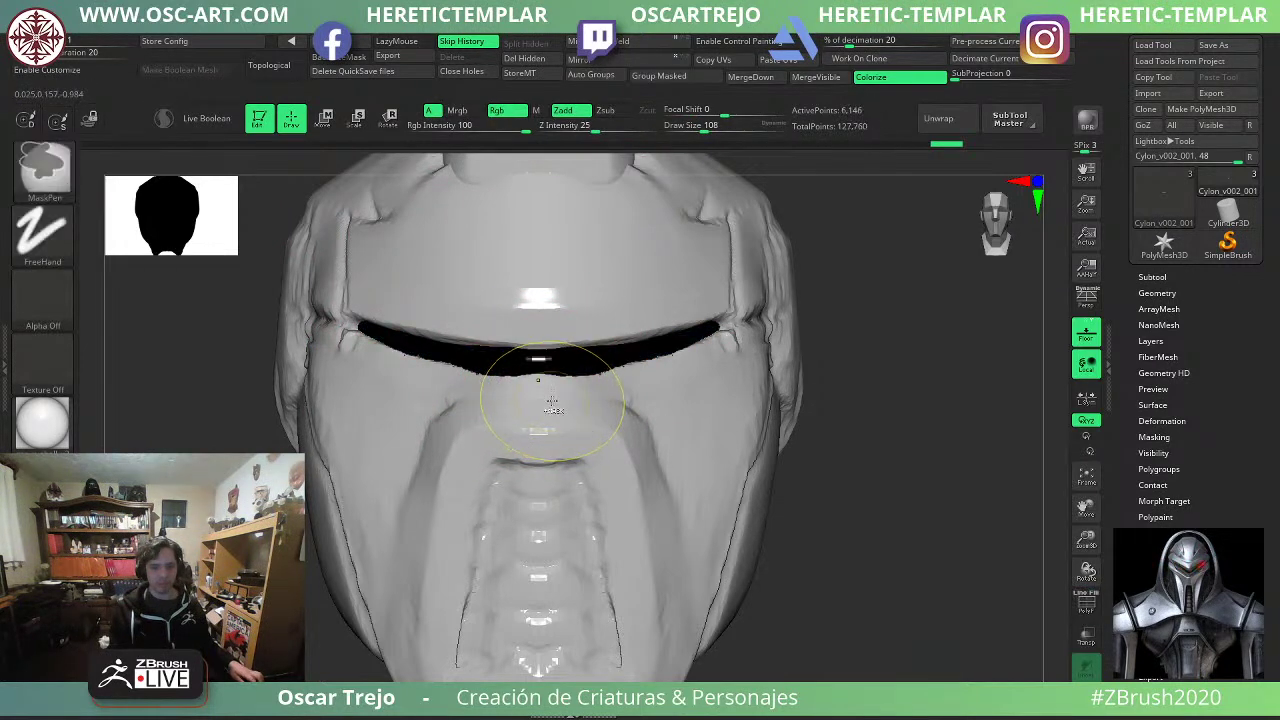
{"action": "key", "text": "ctrl+d"}
Select the Paint brush and switch the active colour to black.
{"action": "mouse_move", "coordinate": [843, 403]}
{"action": "left_mouse_down", "text": "alt"}
{"action": "mouse_move", "coordinate": [807, 377]}
{"action": "mouse_move", "coordinate": [826, 434]}
{"action": "mouse_move", "coordinate": [806, 440]}
{"action": "left_mouse_up", "text": "alt"}
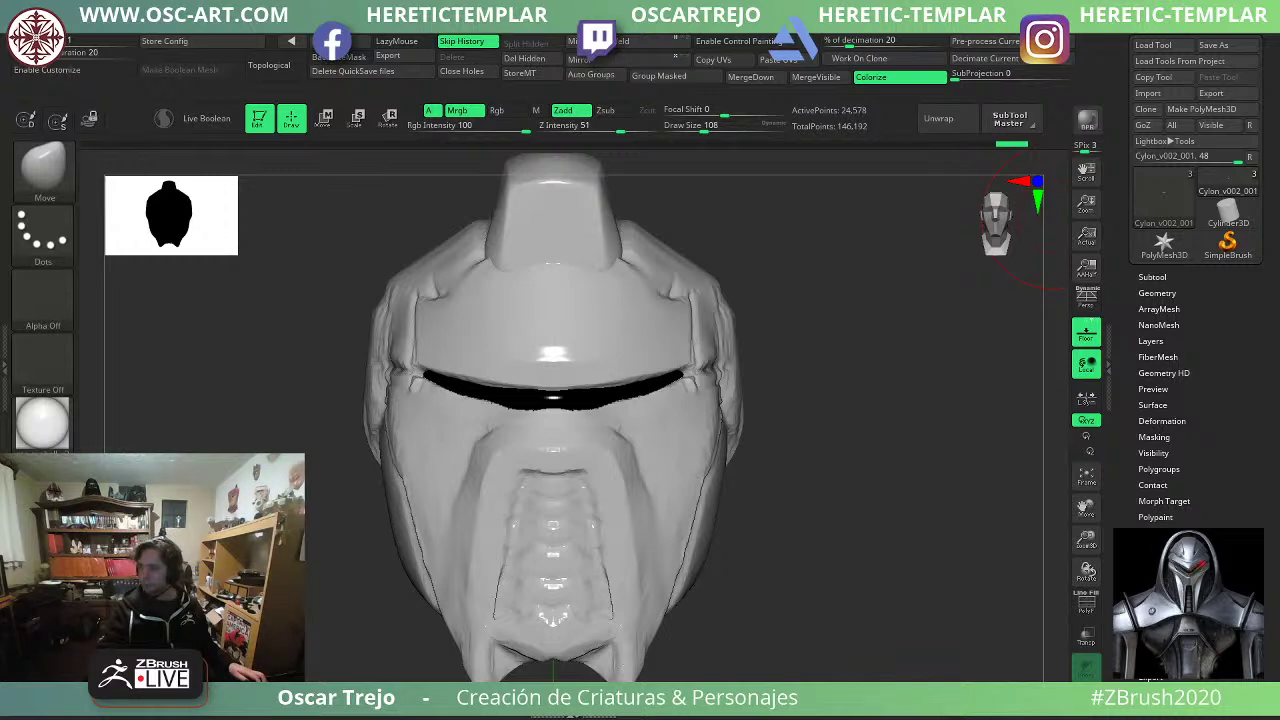
{"action": "left_click_drag", "start_coordinate": [824, 486], "coordinate": [812, 525], "text": "alt"}
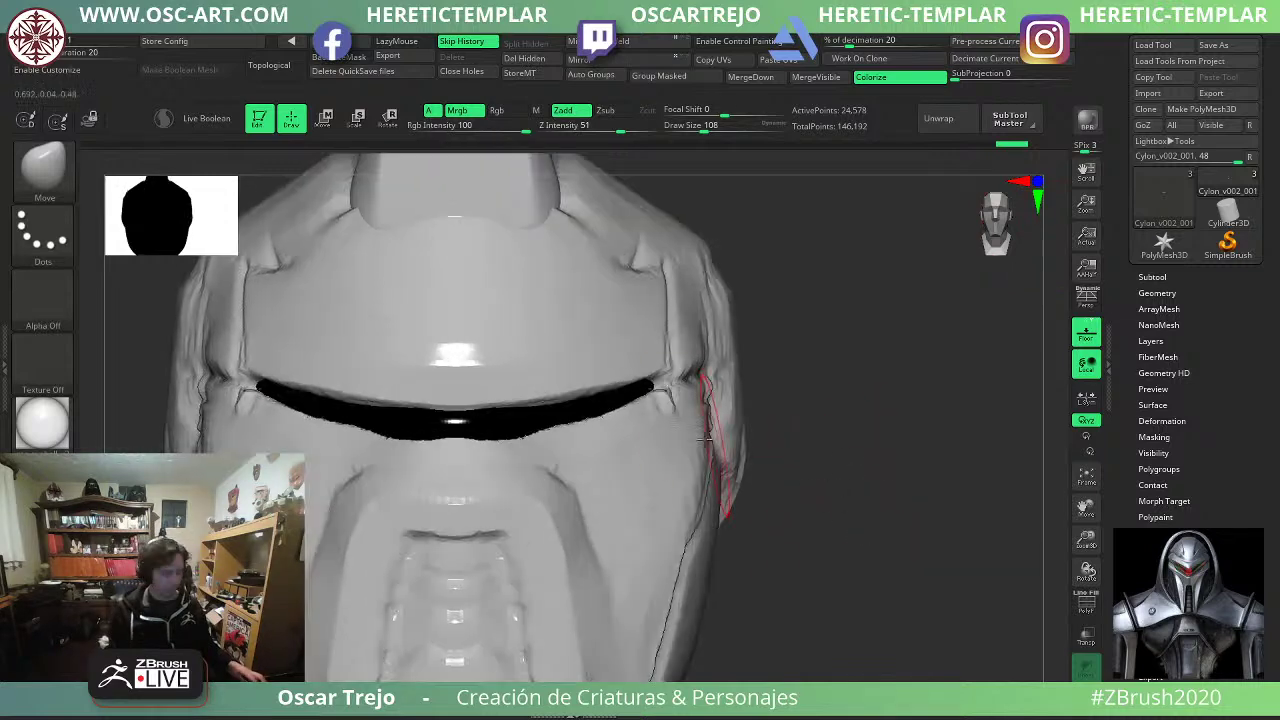
{"action": "key", "text": "b"}
{"action": "key", "text": "p"}
{"action": "key", "text": "a"}
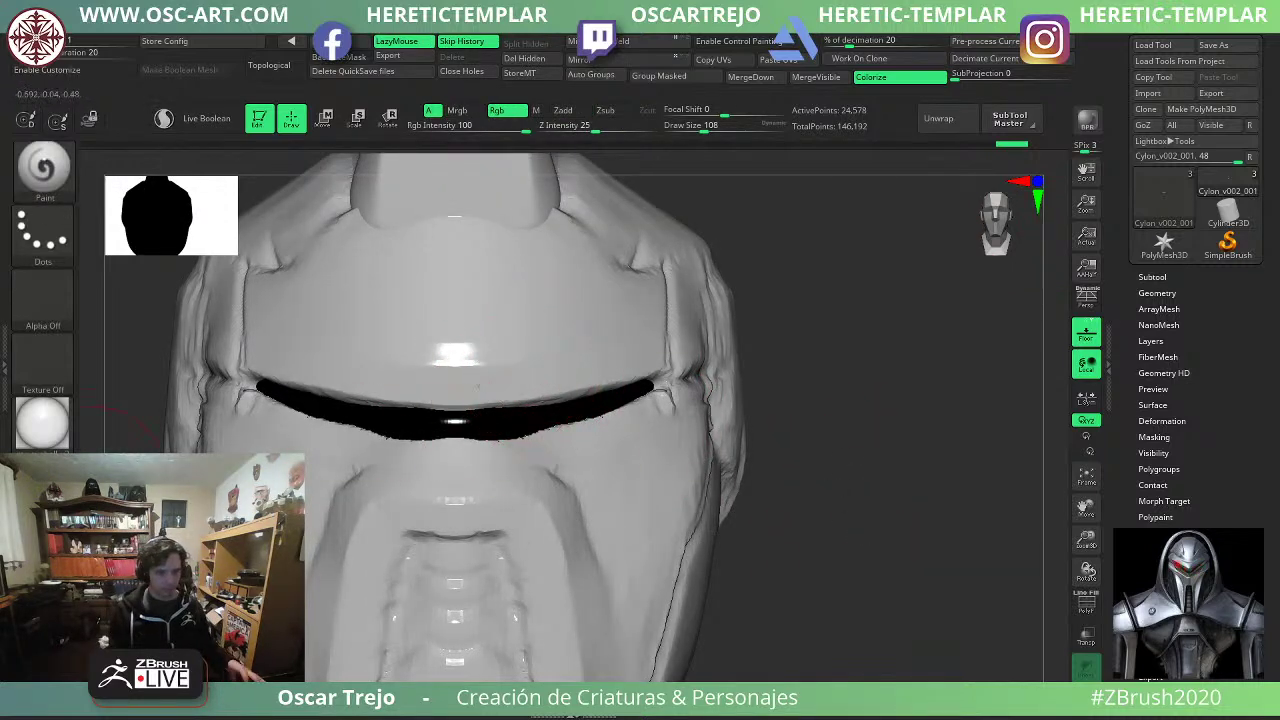
{"action": "left_click", "coordinate": [60, 500]}
{"action": "left_click", "coordinate": [60, 474]}
{"action": "key", "text": "v"}
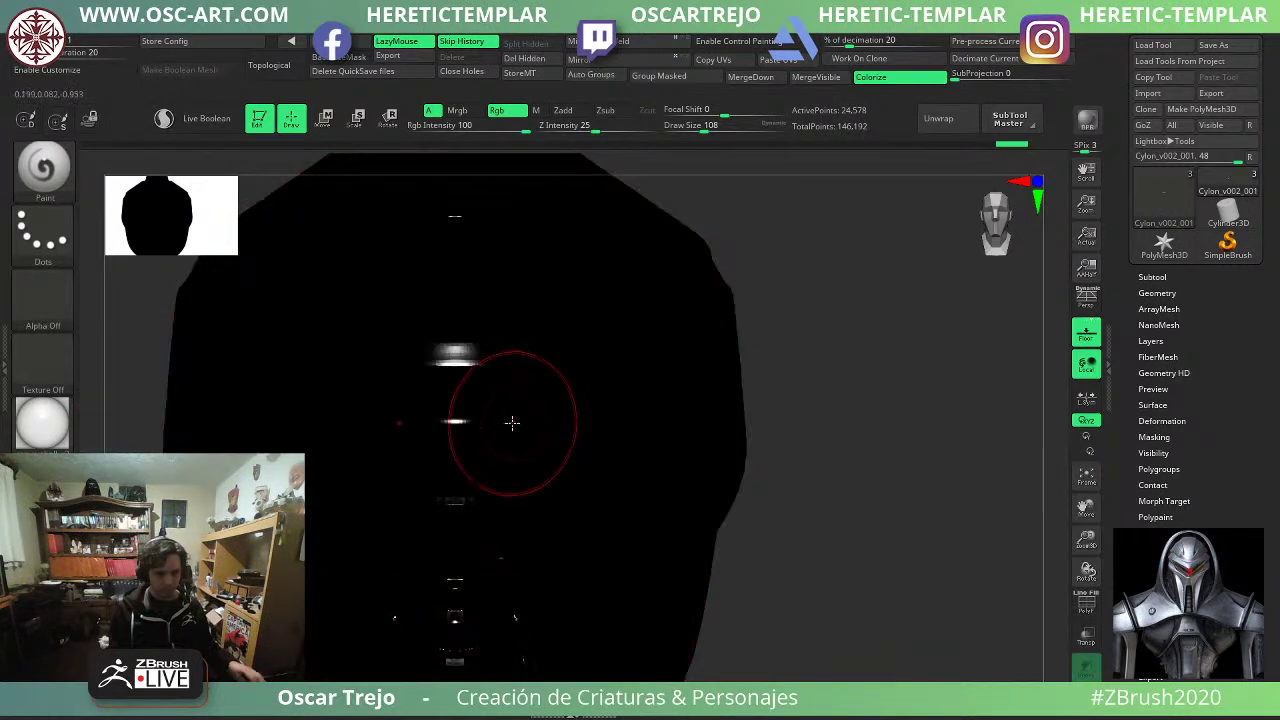
{"action": "key", "text": "s"}
{"action": "left_click_drag", "start_coordinate": [479, 428], "coordinate": [456, 427]}
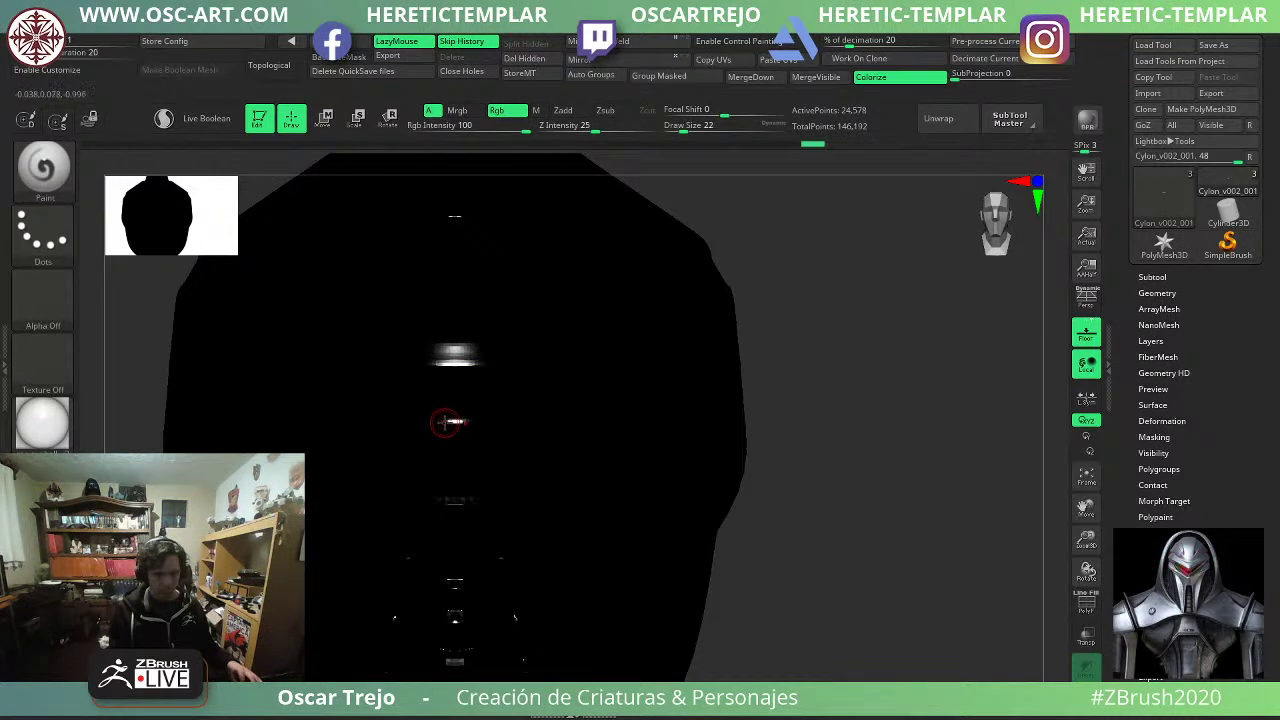
{"action": "key", "text": "shift+f"}
{"action": "key", "text": "shift+f"}
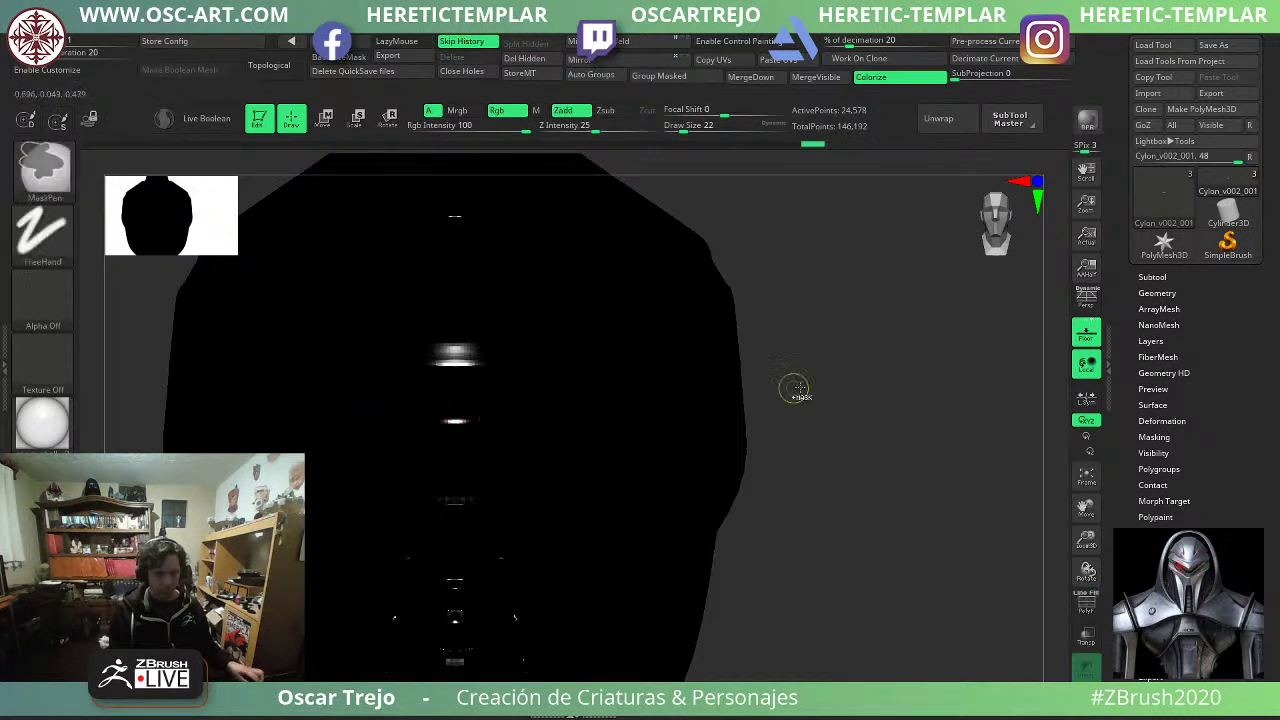
{"action": "key", "text": "s"}
{"action": "left_click_drag", "start_coordinate": [479, 425], "coordinate": [450, 426]}
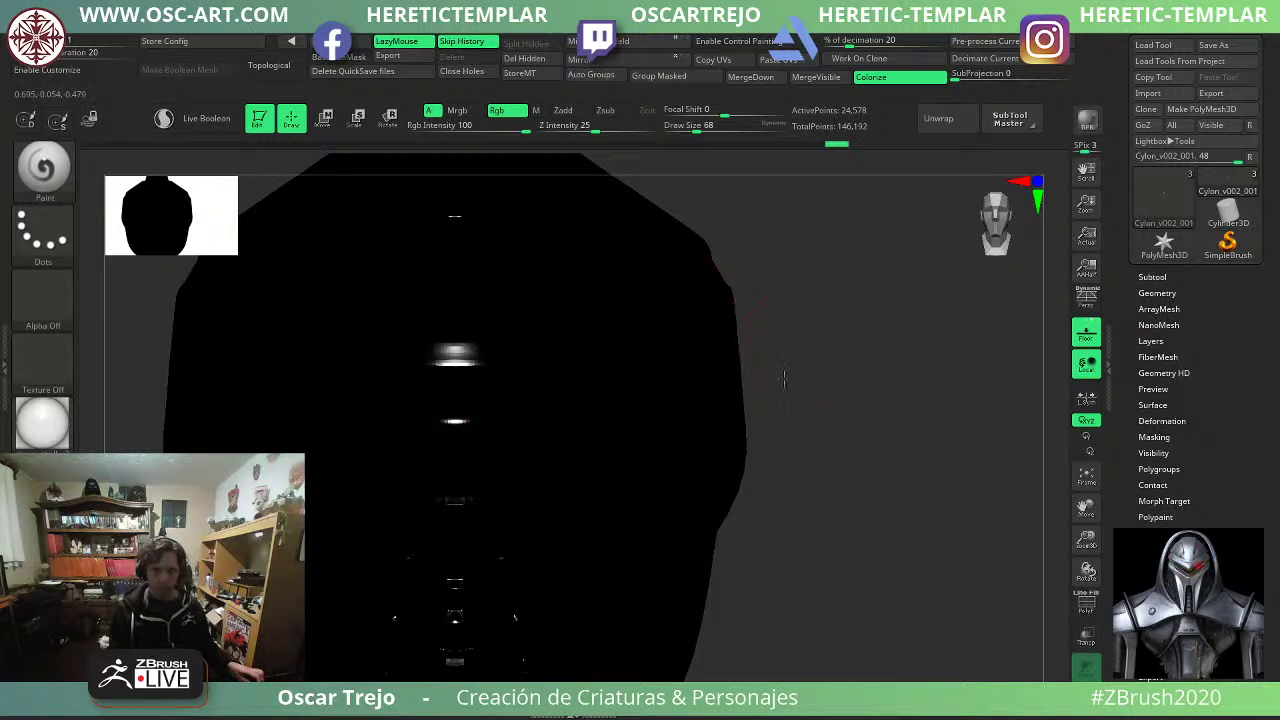
{"action": "key", "text": "shift+f"}
{"action": "mouse_move", "coordinate": [784, 379]}
{"action": "left_mouse_down", "text": "alt"}
{"action": "mouse_move", "coordinate": [706, 420]}
{"action": "mouse_move", "coordinate": [700, 440]}
{"action": "mouse_move", "coordinate": [740, 450]}
{"action": "left_mouse_up", "text": "alt"}
{"action": "key", "text": "shift+f"}
{"action": "key", "text": "shift+f"}
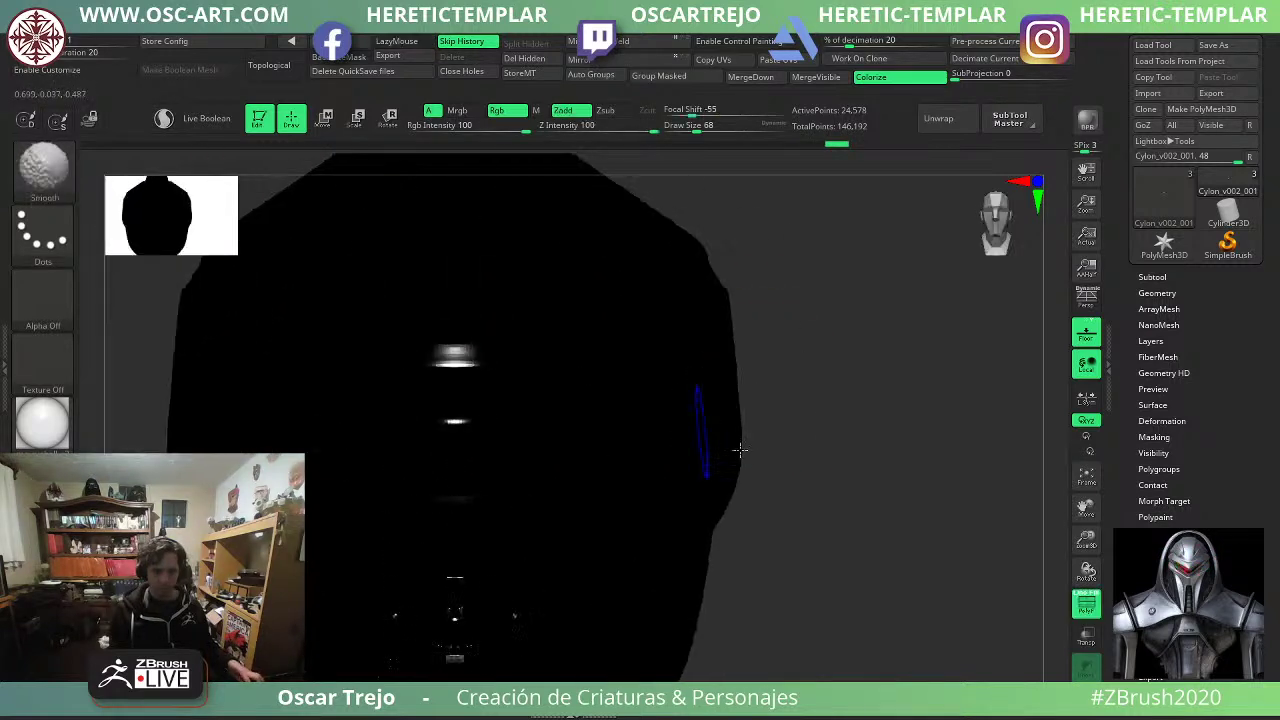
Isolate the visor band, hide its wireframe and set the Paint draw size to 16.
{"action": "left_click", "coordinate": [1086, 698]}
{"action": "key", "text": "s"}
{"action": "left_click_drag", "start_coordinate": [464, 445], "coordinate": [452, 444]}
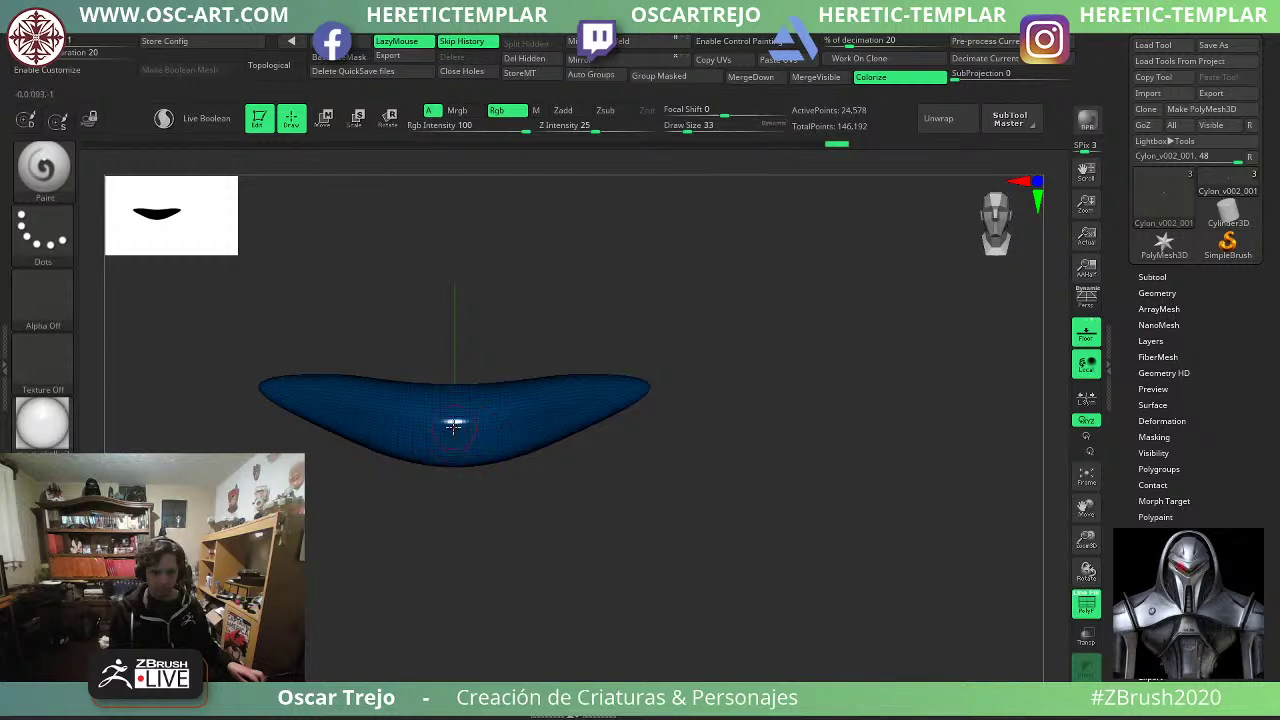
{"action": "key", "text": "shift+f"}
{"action": "key", "text": "s"}
{"action": "left_click", "coordinate": [466, 431]}
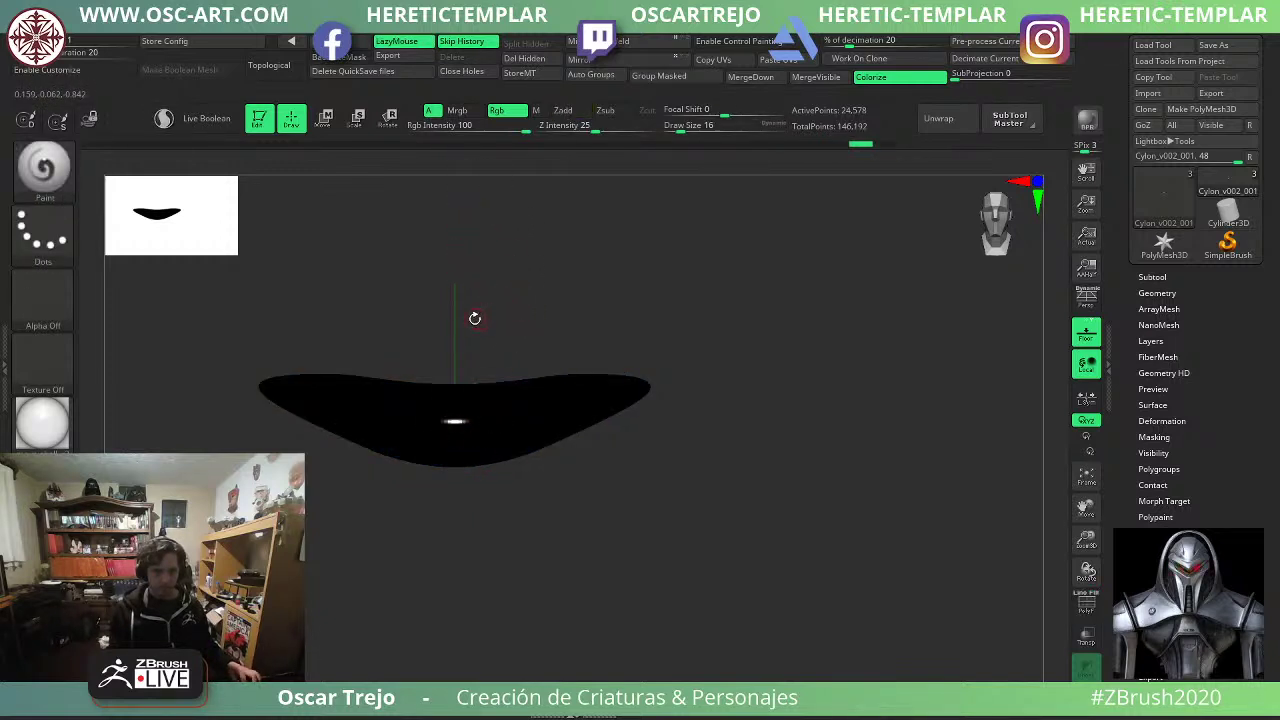
Try a red paint stroke across the centre of the visor band, and undo it.
{"action": "key", "text": "s"}
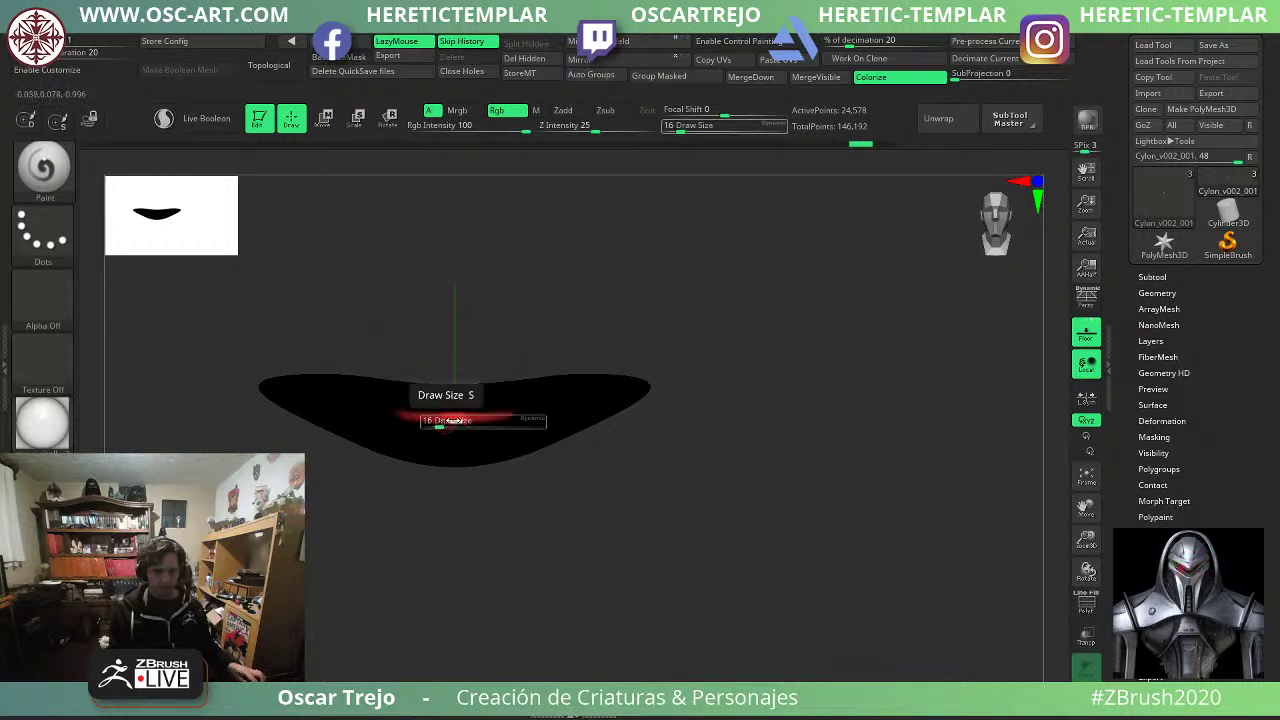
{"action": "left_click", "coordinate": [447, 423]}
{"action": "key", "text": "ctrl+z"}
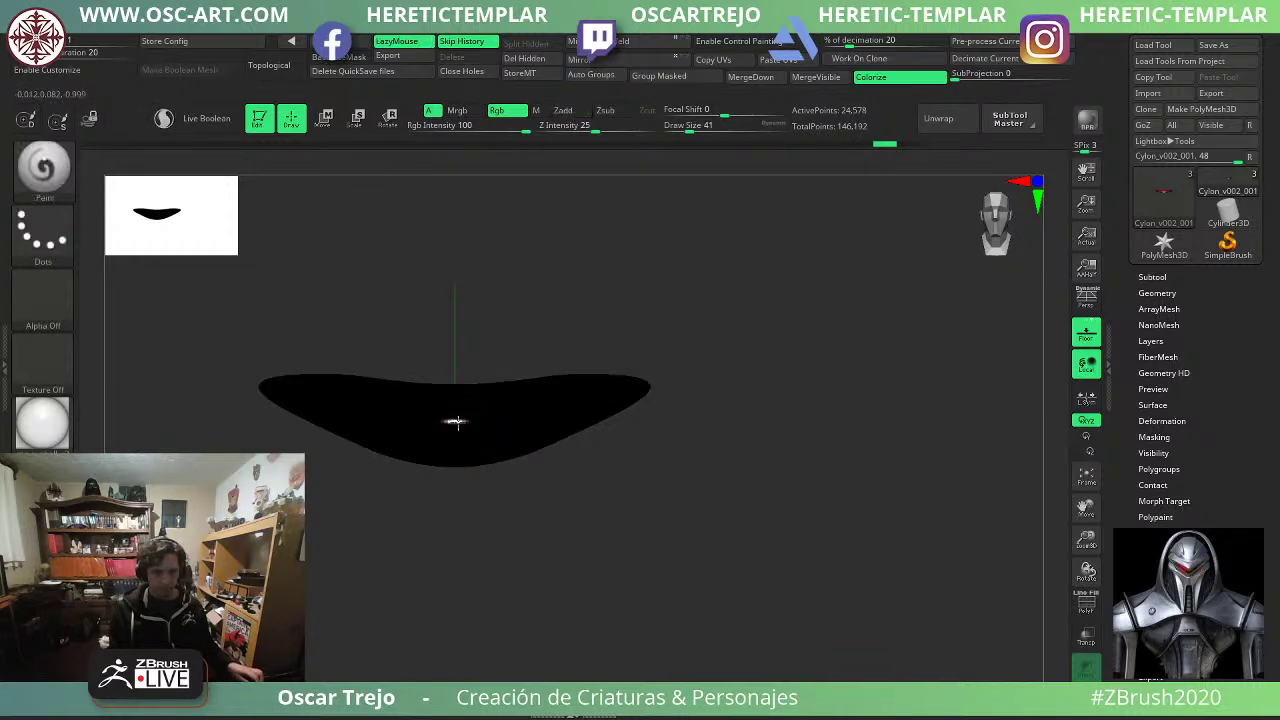
Paint a red glow along the centre of the visor band at draw size 29 and show the whole head again.
{"action": "key", "text": "s"}
{"action": "left_click", "coordinate": [456, 423]}
{"action": "left_click_drag", "start_coordinate": [456, 421], "coordinate": [485, 419]}
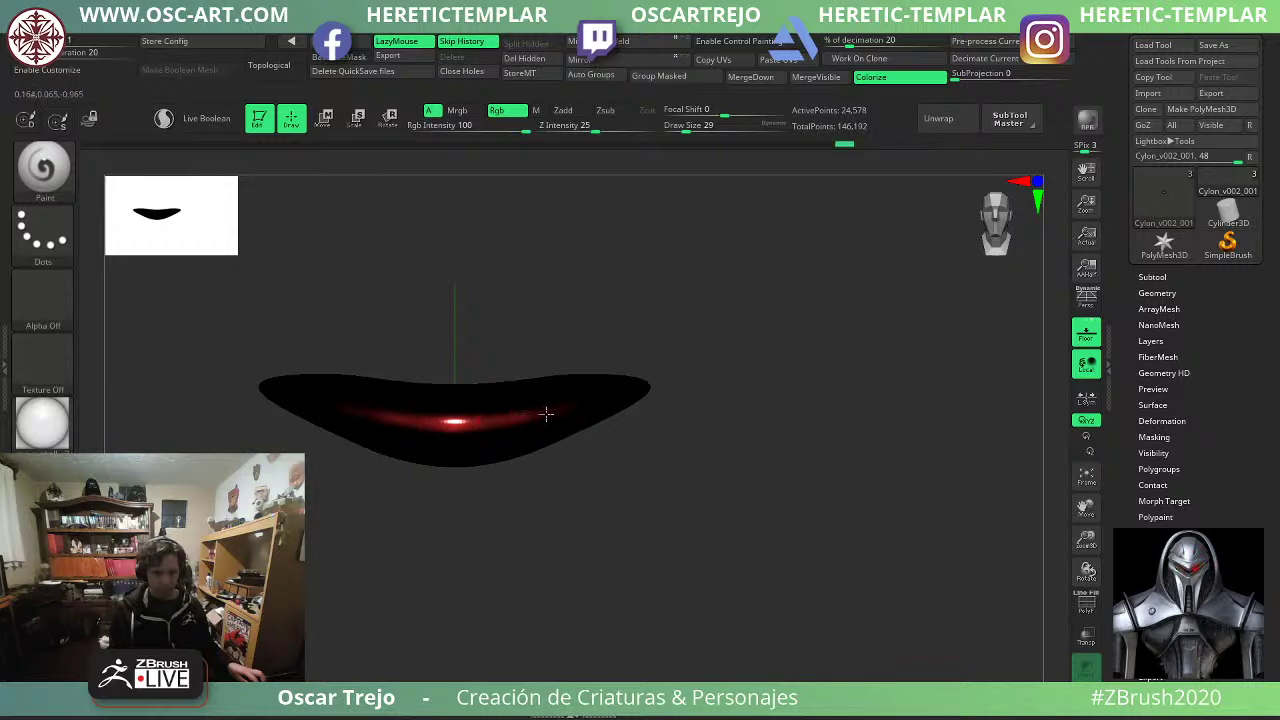
{"action": "left_click", "coordinate": [1084, 669]}
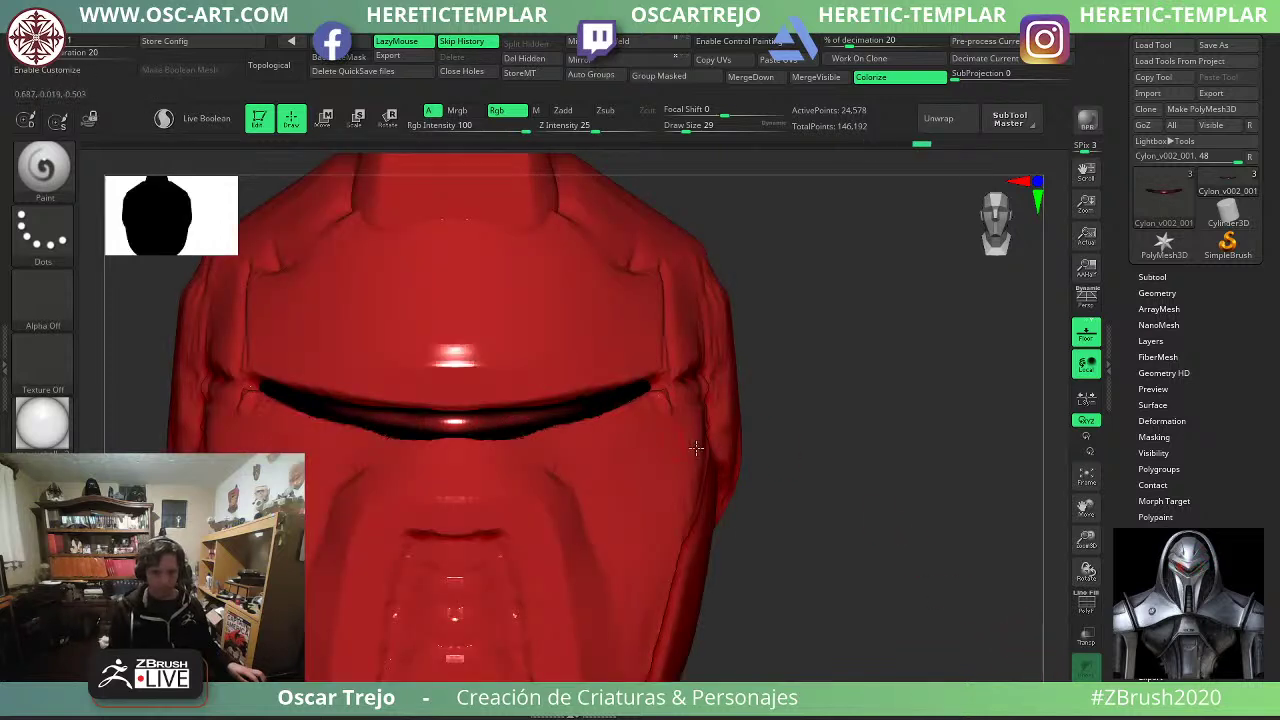
Switch the active colour back to white and choose a beige zbro_clayset MatCap material for the head.
{"action": "key", "text": "v"}
{"action": "left_click", "coordinate": [27, 476]}
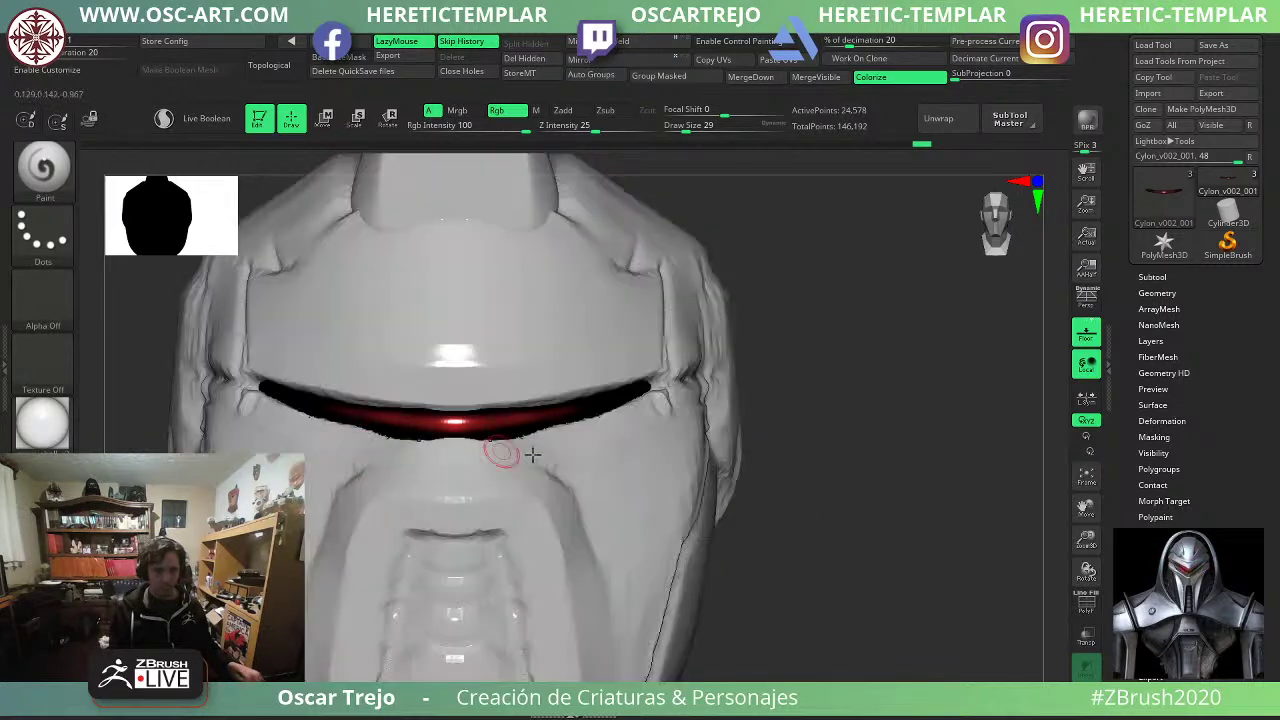
{"action": "left_click_drag", "start_coordinate": [765, 510], "coordinate": [664, 448], "text": "alt"}
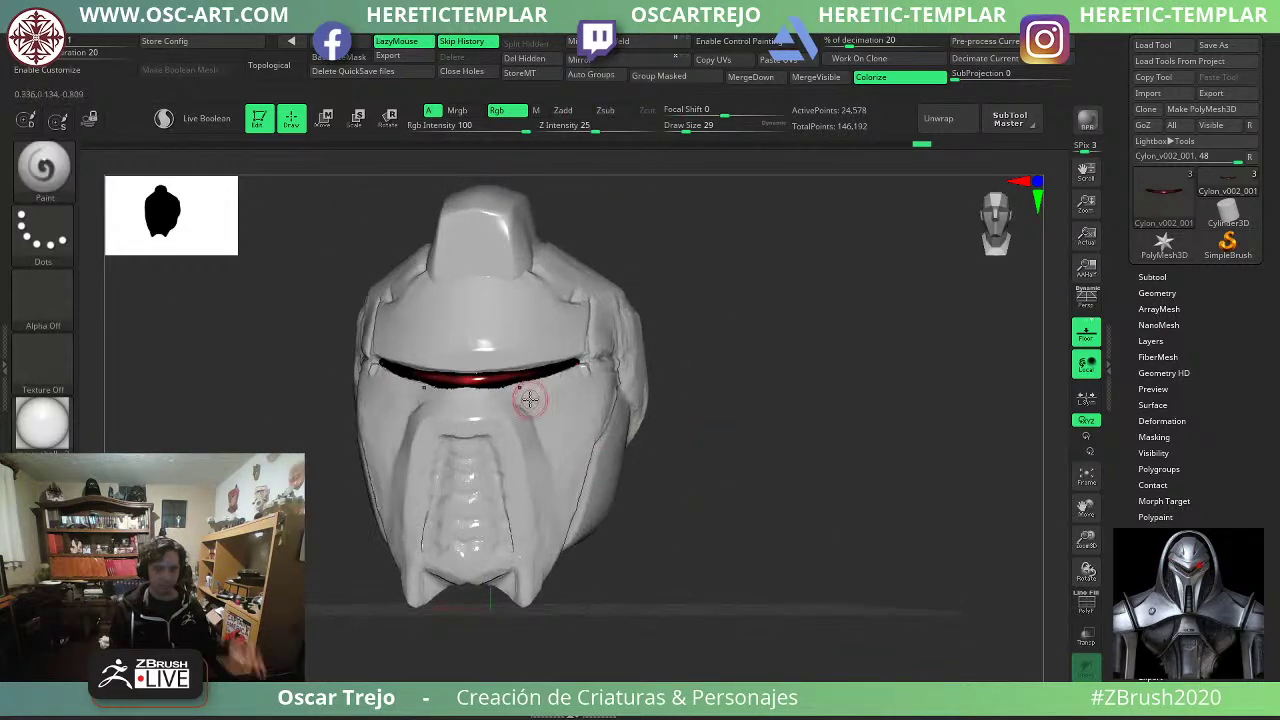
{"action": "left_click", "coordinate": [42, 421]}
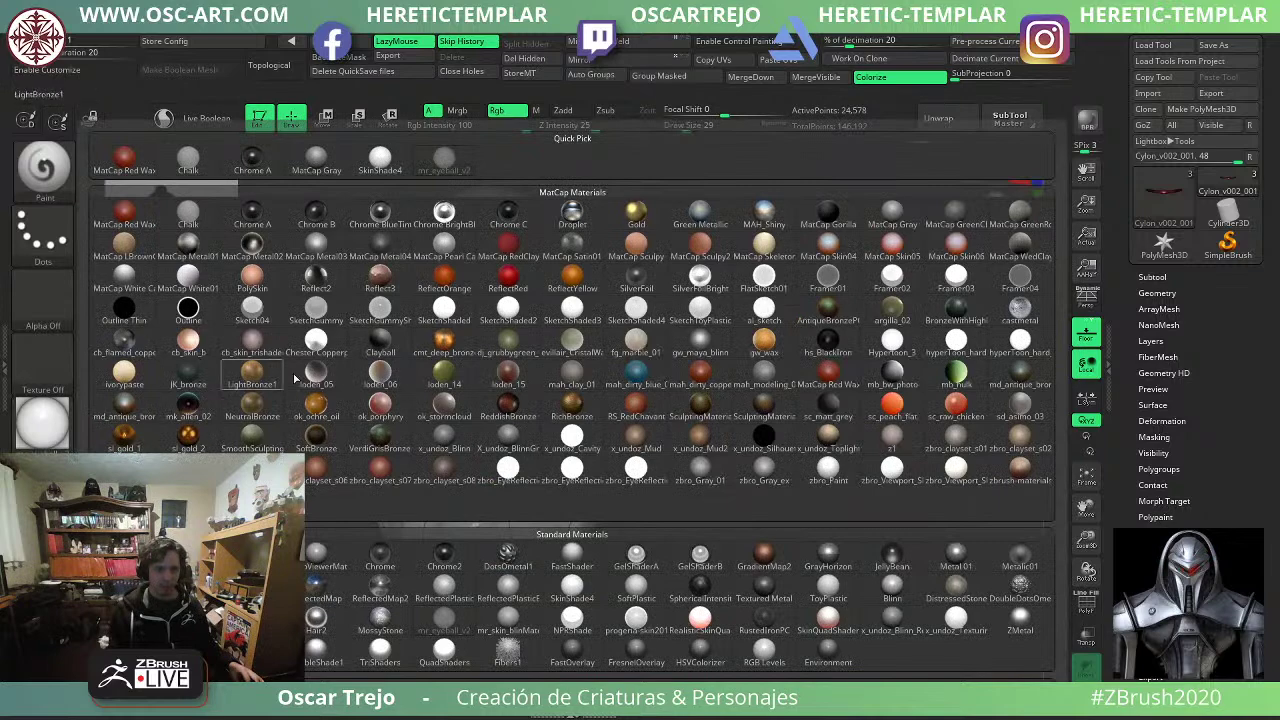
{"action": "left_click", "coordinate": [950, 436]}
{"action": "mouse_move", "coordinate": [968, 440]}
{"action": "left_mouse_down", "text": "shift"}
{"action": "mouse_move", "coordinate": [743, 486]}
{"action": "mouse_move", "coordinate": [714, 429]}
{"action": "mouse_move", "coordinate": [708, 480]}
{"action": "mouse_move", "coordinate": [755, 510]}
{"action": "left_mouse_up", "text": "shift"}
Make the head the active subtool and choose the DamStandard brush for carving below the visor.
{"action": "key", "text": "b"}
{"action": "key", "text": "m"}
{"action": "key", "text": "v"}
{"action": "left_click", "coordinate": [571, 468], "text": "alt"}
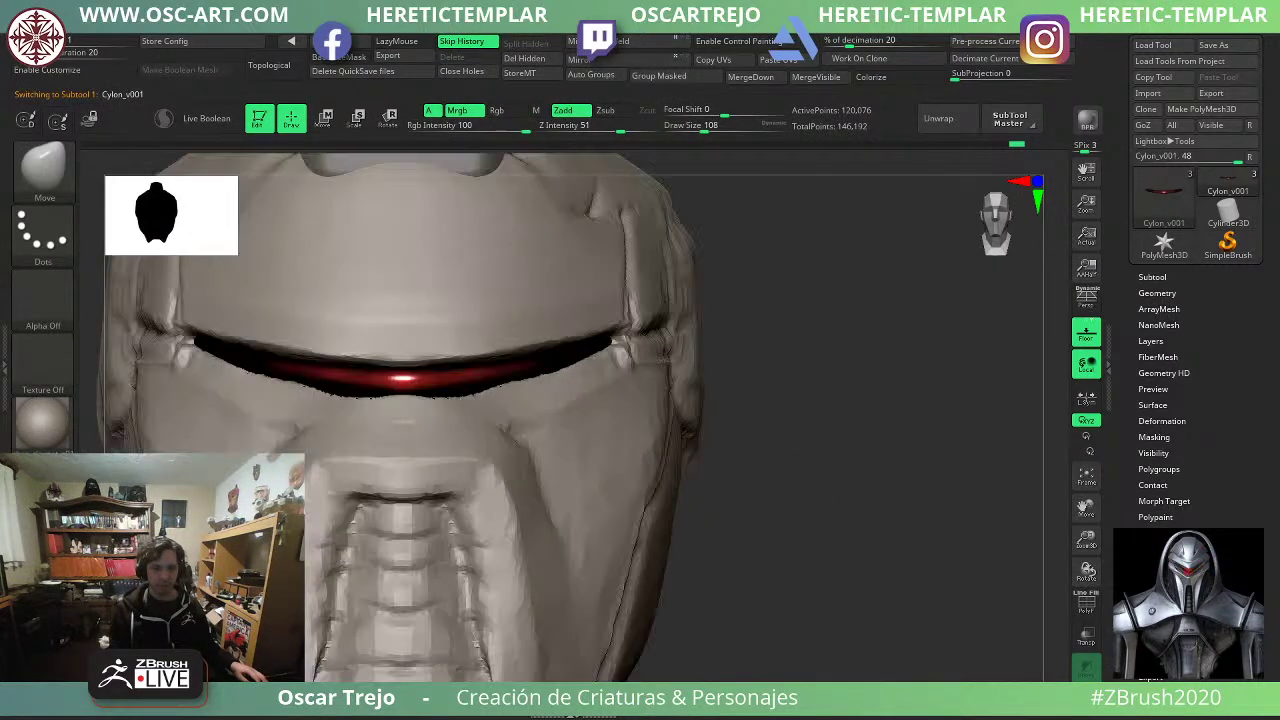
{"action": "left_click_drag", "start_coordinate": [840, 486], "coordinate": [786, 486]}
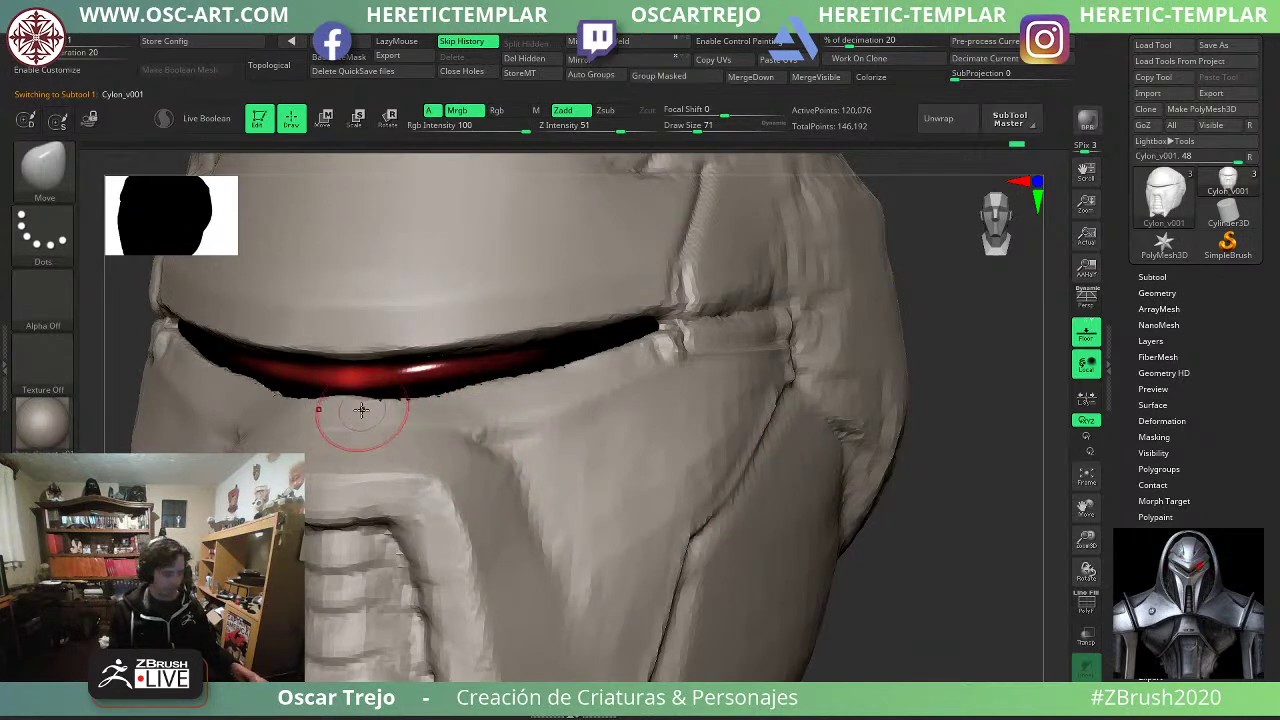
{"action": "key", "text": "b"}
{"action": "key", "text": "d"}
{"action": "key", "text": "s"}
{"action": "key", "text": "s"}
{"action": "key", "text": "s"}
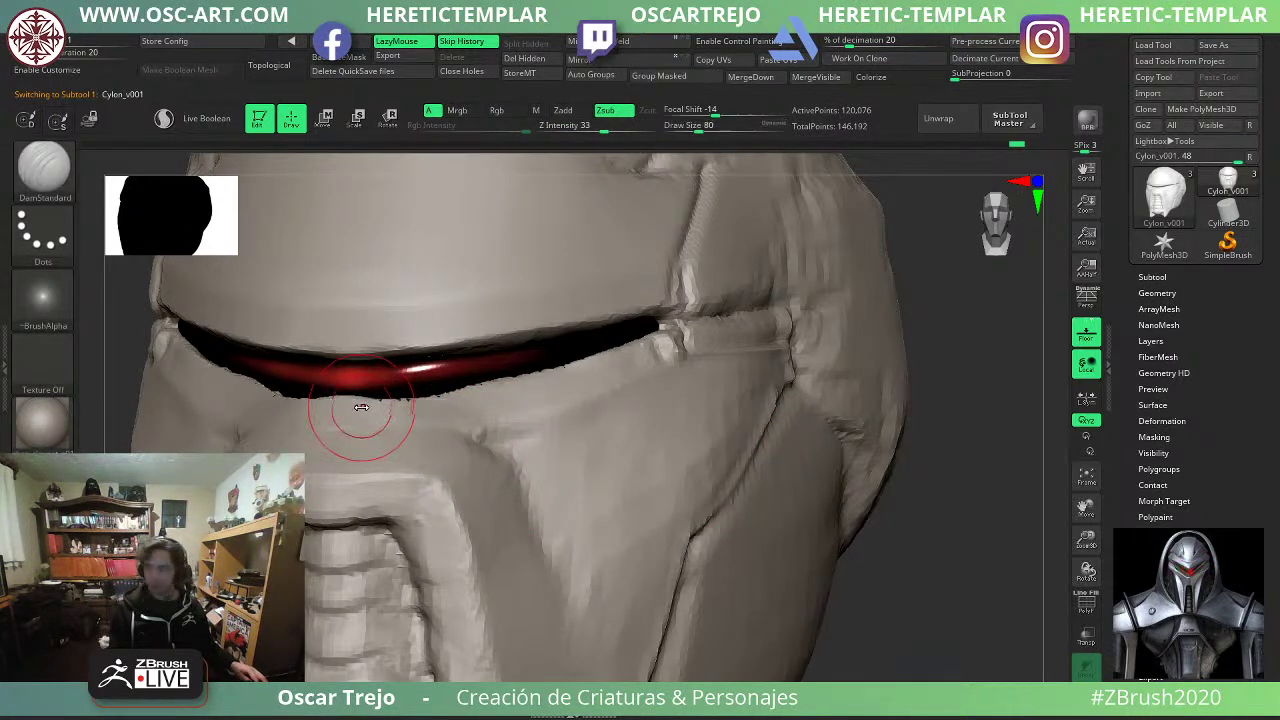
Try carving a groove from the visor's lower edge down to the nose-bridge corner at draw size 41.
{"action": "left_click_drag", "start_coordinate": [364, 405], "coordinate": [356, 405]}
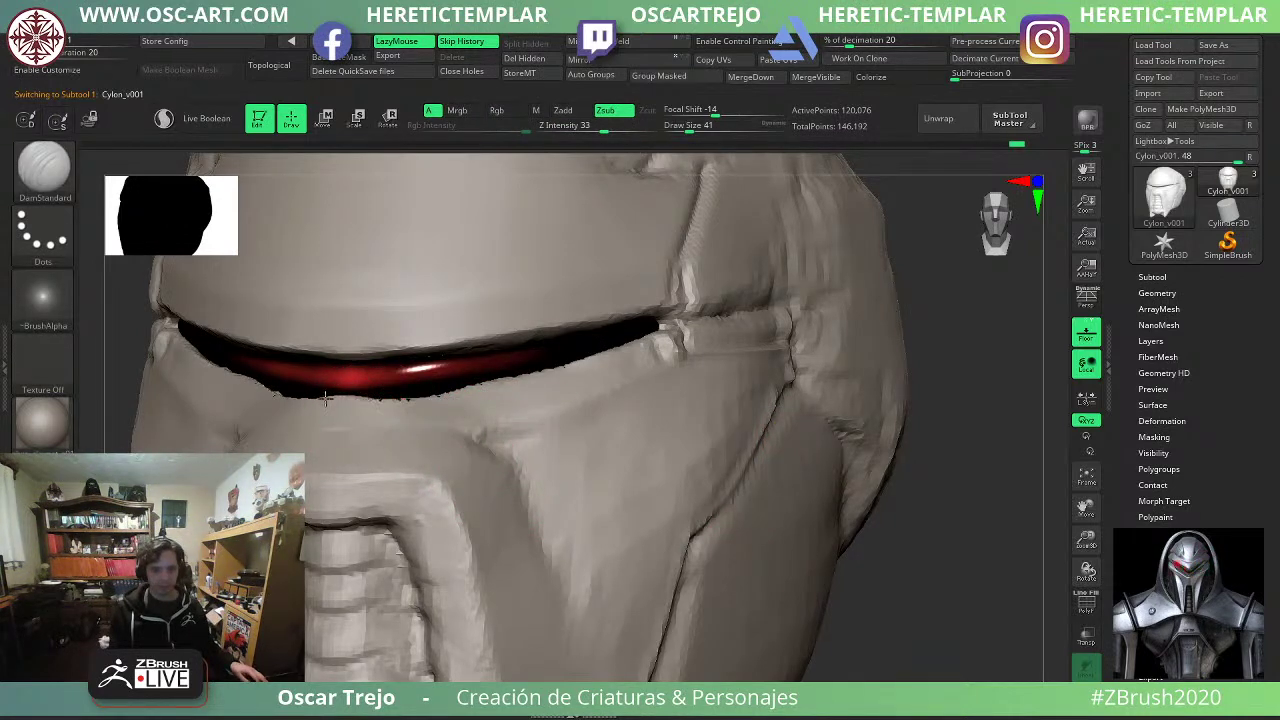
{"action": "key", "text": "s"}
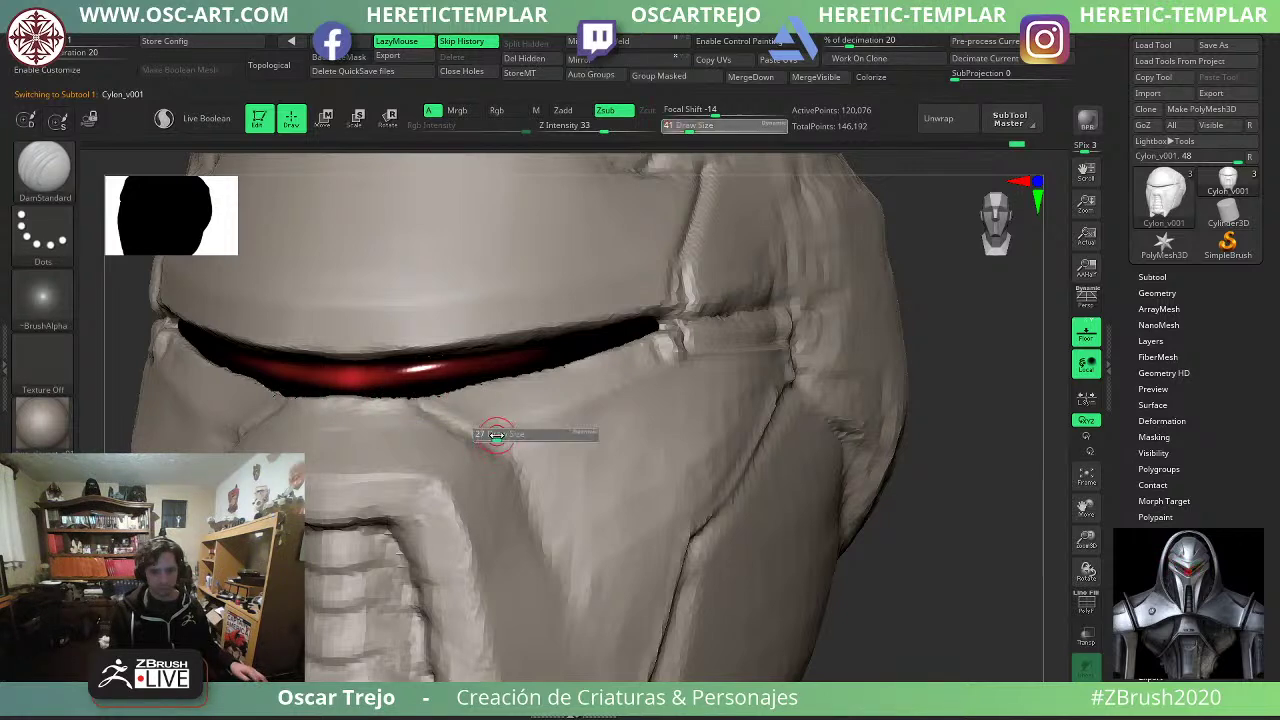
{"action": "left_click_drag", "start_coordinate": [492, 437], "coordinate": [432, 414]}
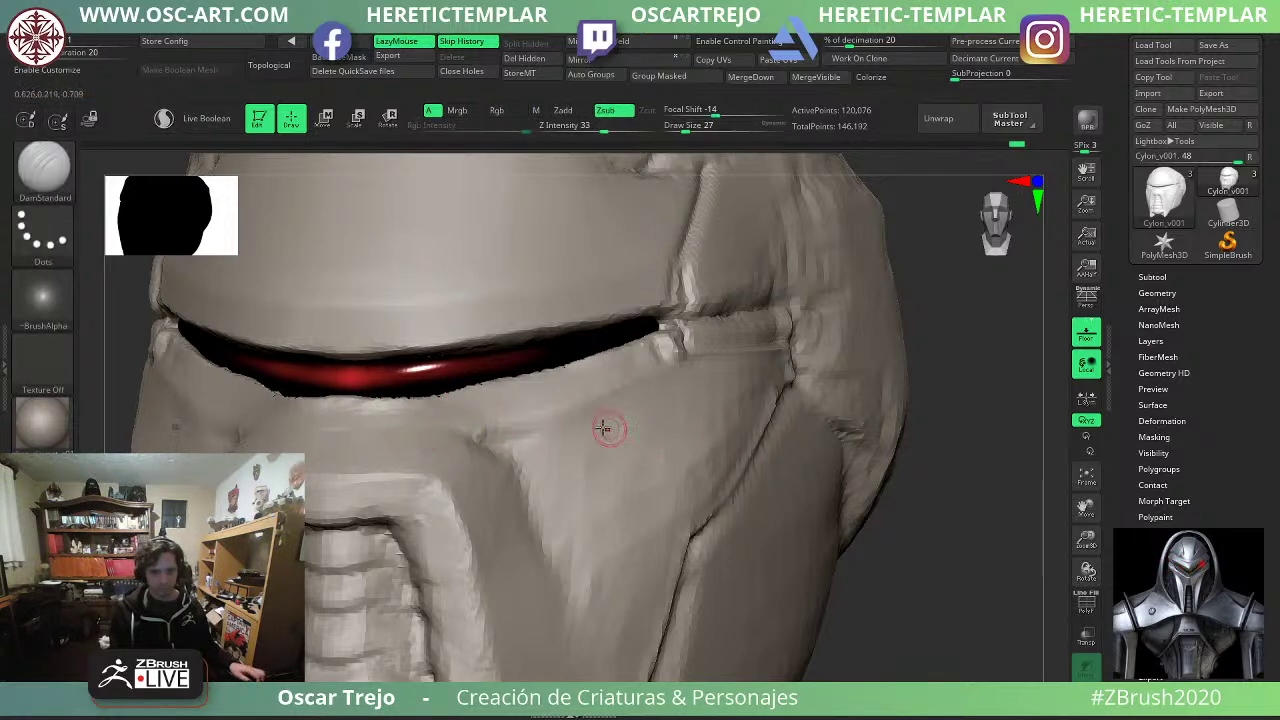
Carve a diagonal groove from the nose-bridge corner toward the visor's outer end with DamStandard at draw size 54.
{"action": "key", "text": "s"}
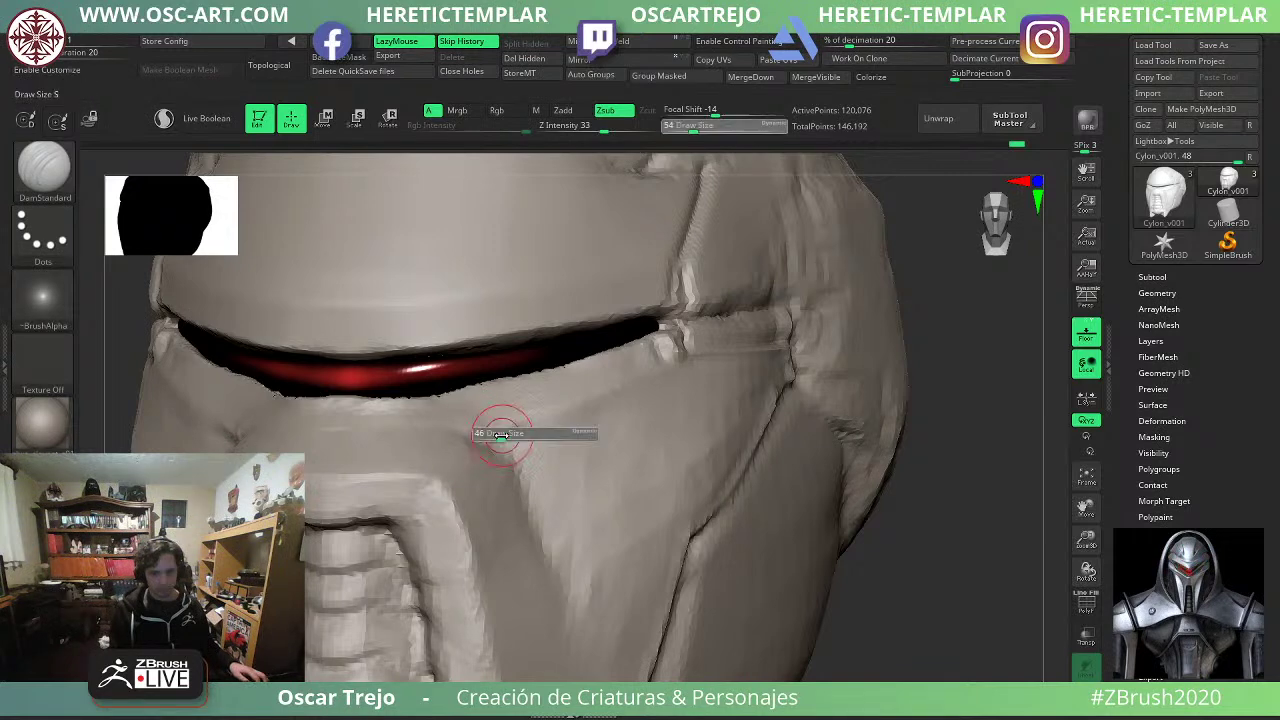
{"action": "left_click_drag", "start_coordinate": [482, 442], "coordinate": [520, 427]}
{"action": "key", "text": "s"}
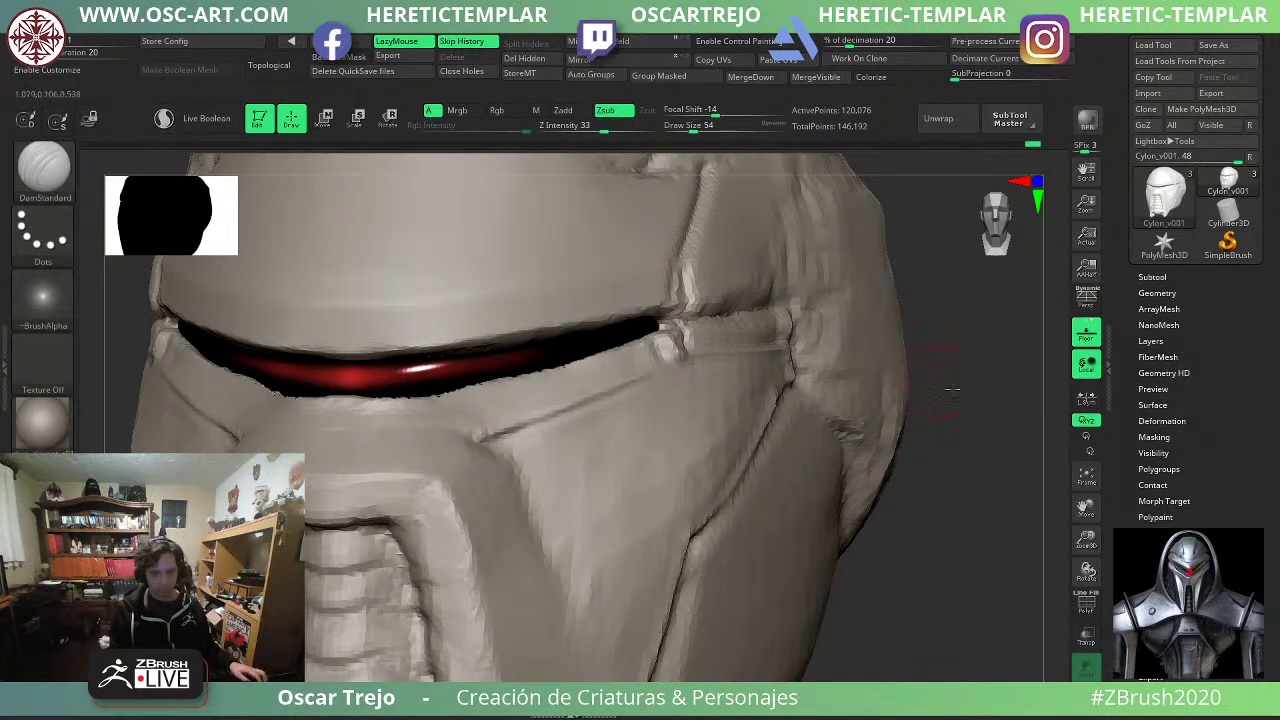
{"action": "mouse_move", "coordinate": [945, 390]}
{"action": "left_mouse_down"}
{"action": "mouse_move", "coordinate": [835, 346]}
{"action": "mouse_move", "coordinate": [833, 436]}
{"action": "left_mouse_up"}
Carve the panel line from the base of the crest down to the temple notch with DamStandard at draw size 49.
{"action": "key", "text": "s"}
{"action": "left_click_drag", "start_coordinate": [457, 397], "coordinate": [476, 381]}
{"action": "key", "text": "s"}
{"action": "mouse_move", "coordinate": [748, 313]}
{"action": "left_mouse_down", "text": "alt"}
{"action": "mouse_move", "coordinate": [791, 414]}
{"action": "mouse_move", "coordinate": [755, 395]}
{"action": "mouse_move", "coordinate": [820, 386]}
{"action": "mouse_move", "coordinate": [836, 476]}
{"action": "left_mouse_up", "text": "alt"}
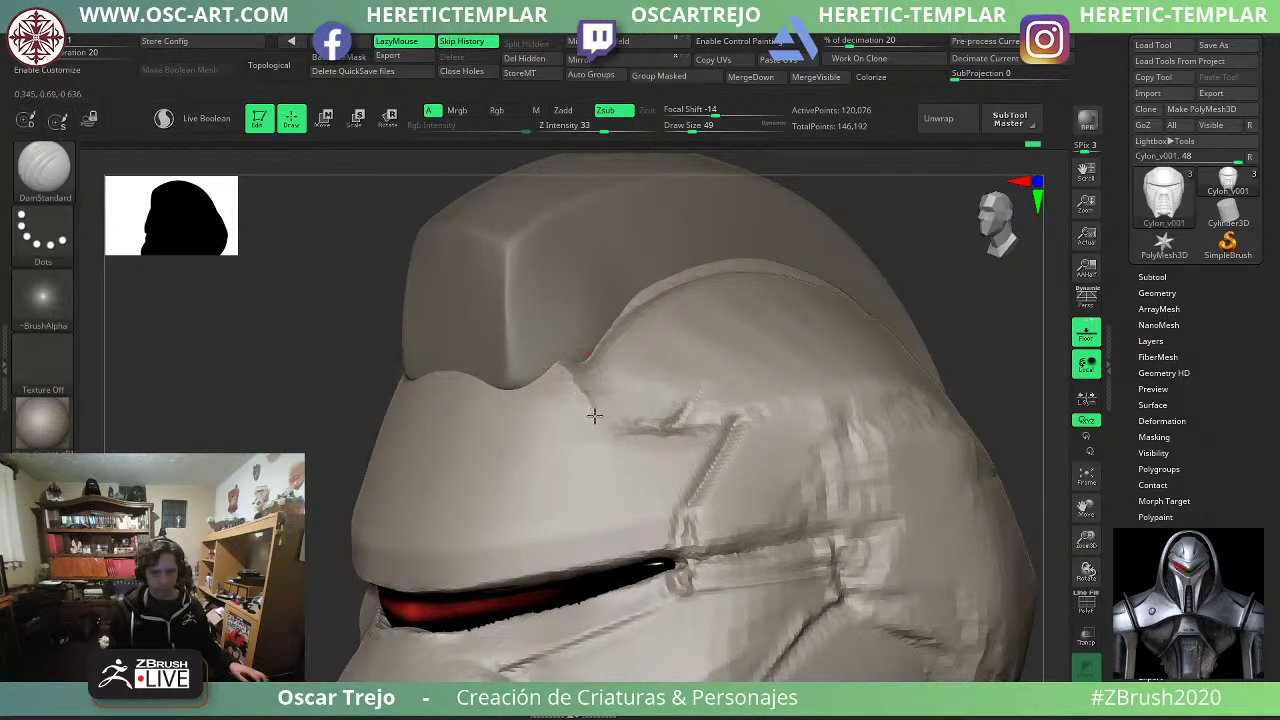
{"action": "left_click_drag", "start_coordinate": [557, 364], "coordinate": [601, 429]}
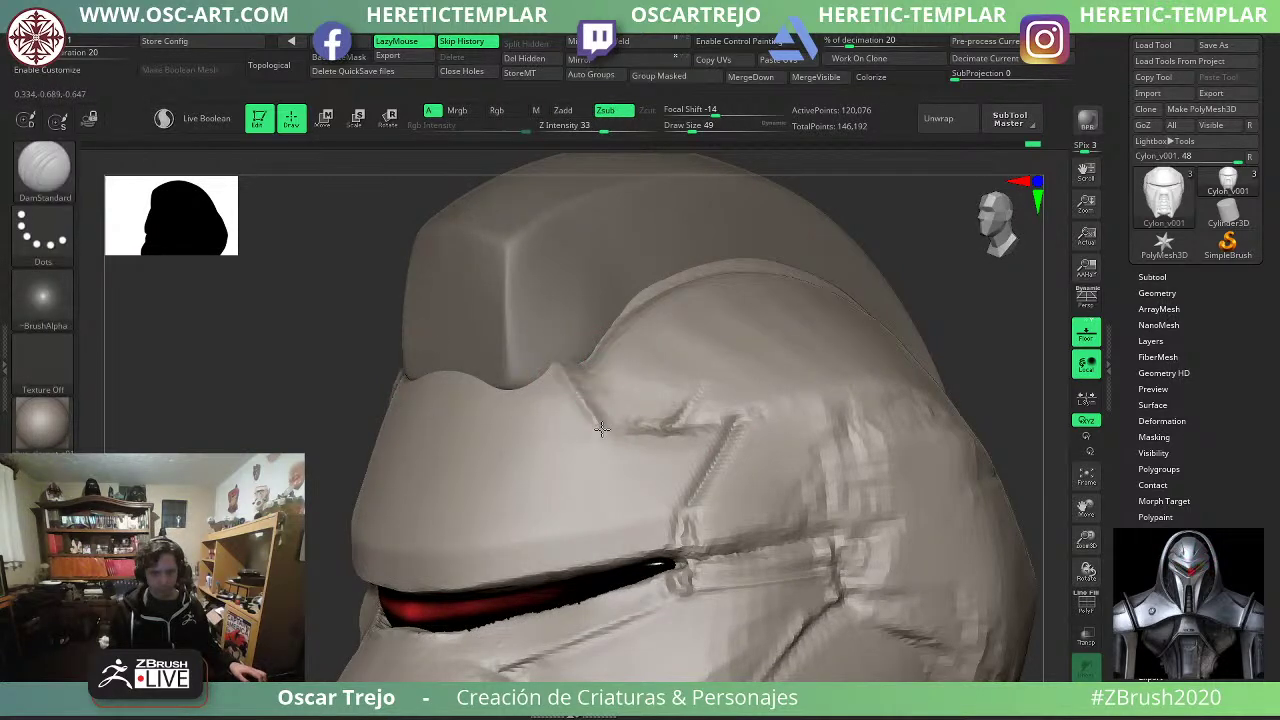
{"action": "mouse_move", "coordinate": [561, 368]}
{"action": "left_mouse_down"}
{"action": "mouse_move", "coordinate": [587, 407]}
{"action": "mouse_move", "coordinate": [628, 427]}
{"action": "mouse_move", "coordinate": [862, 402]}
{"action": "left_mouse_up"}
Sharpen the corners of the nose bridge above the mouthguard with DamStandard at draw size 31.
{"action": "mouse_move", "coordinate": [957, 398]}
{"action": "left_mouse_down", "text": "alt"}
{"action": "mouse_move", "coordinate": [931, 349]}
{"action": "mouse_move", "coordinate": [869, 326]}
{"action": "mouse_move", "coordinate": [862, 361]}
{"action": "mouse_move", "coordinate": [891, 451]}
{"action": "mouse_move", "coordinate": [864, 350]}
{"action": "left_mouse_up", "text": "alt"}
{"action": "key", "text": "s"}
{"action": "left_click_drag", "start_coordinate": [507, 383], "coordinate": [500, 383]}
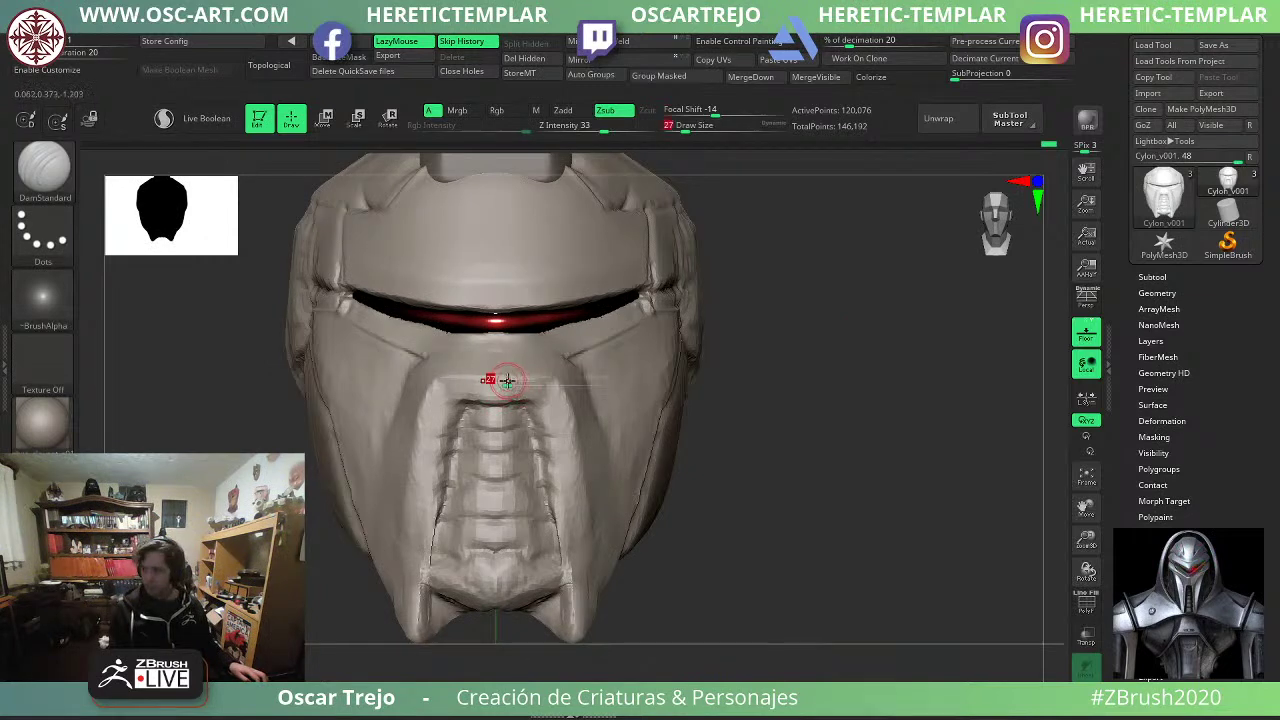
{"action": "left_click_drag", "start_coordinate": [885, 406], "coordinate": [762, 404]}
{"action": "key", "text": "s"}
{"action": "left_click_drag", "start_coordinate": [528, 387], "coordinate": [509, 377]}
{"action": "key", "text": "s"}
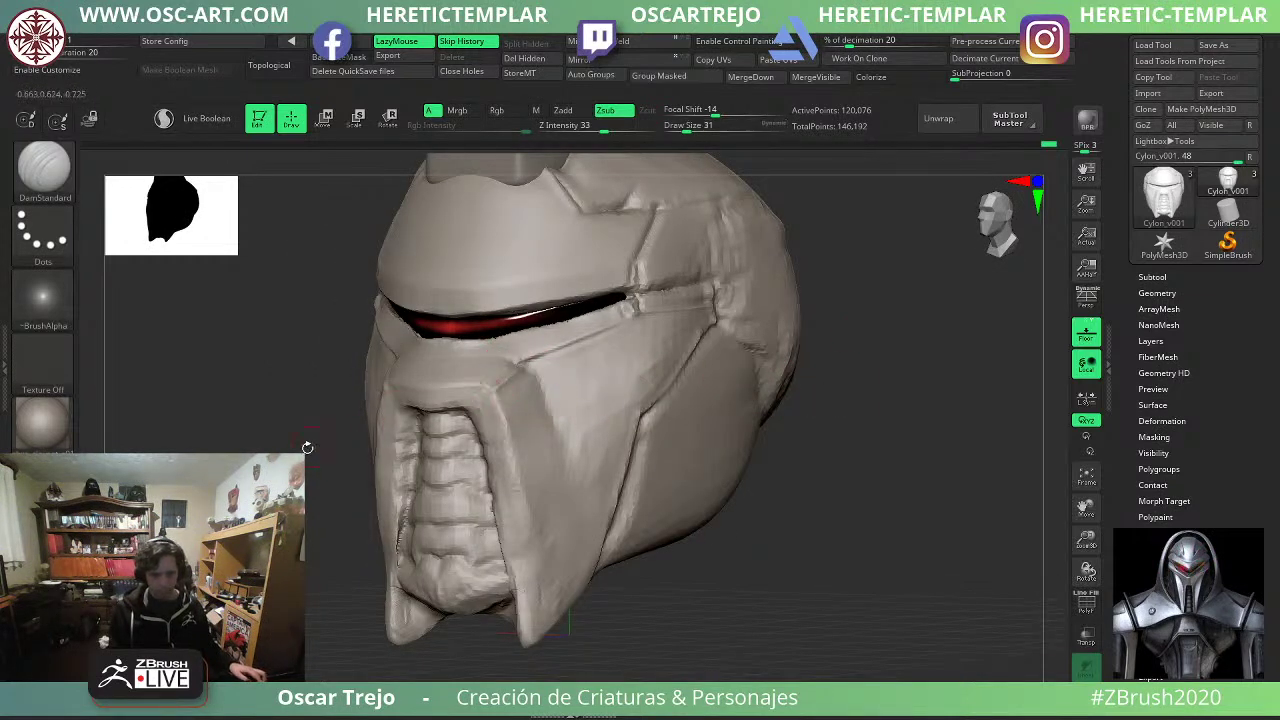
{"action": "left_click_drag", "start_coordinate": [307, 448], "coordinate": [790, 464], "text": "shift"}
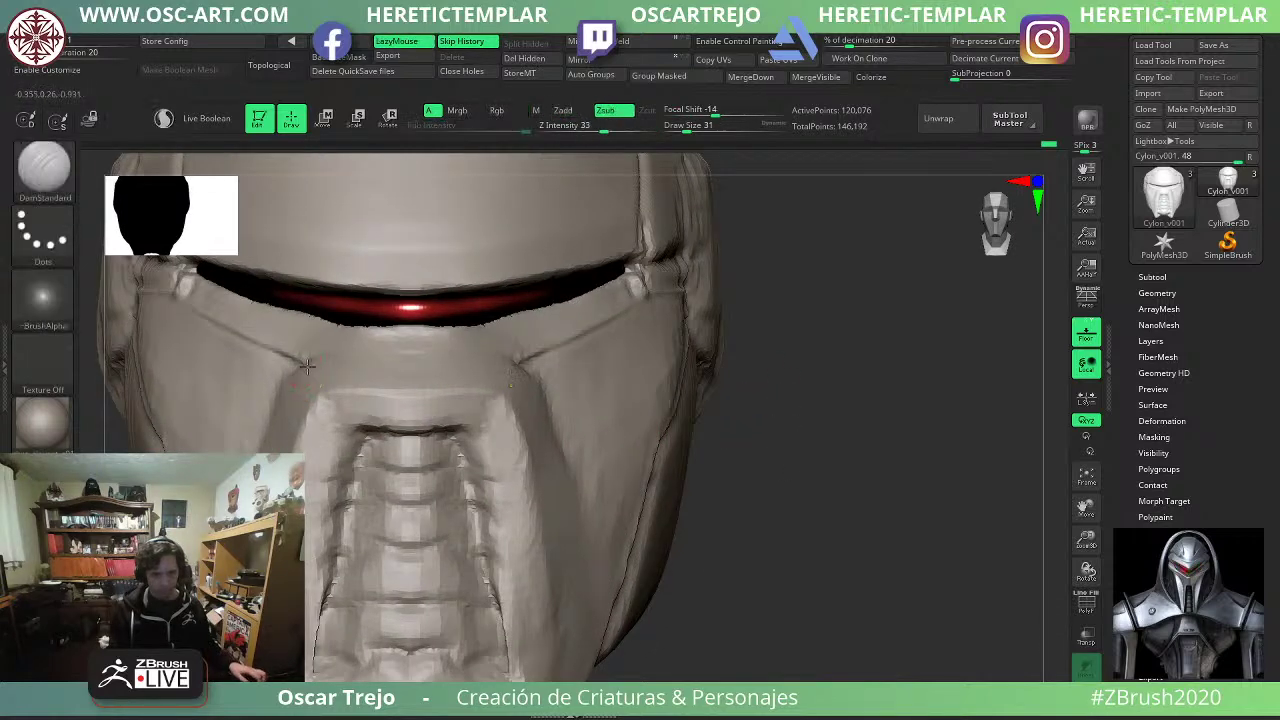
Flatten the nose-bridge plane between the visor and mouthguard with TrimDynamic at draw size 65.
{"action": "key", "text": "b"}
{"action": "key", "text": "t"}
{"action": "key", "text": "d"}
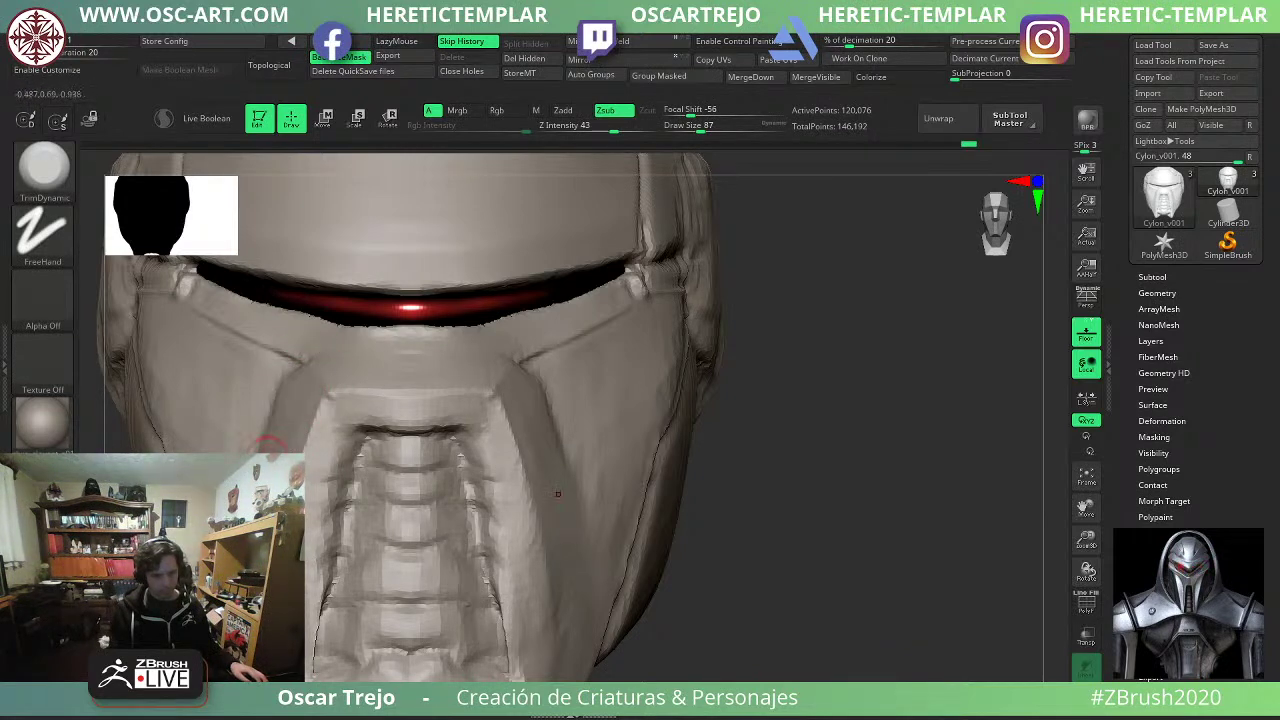
{"action": "key", "text": "bracketright"}
{"action": "key", "text": "bracketright"}
{"action": "key", "text": "bracketright"}
{"action": "key", "text": "s"}
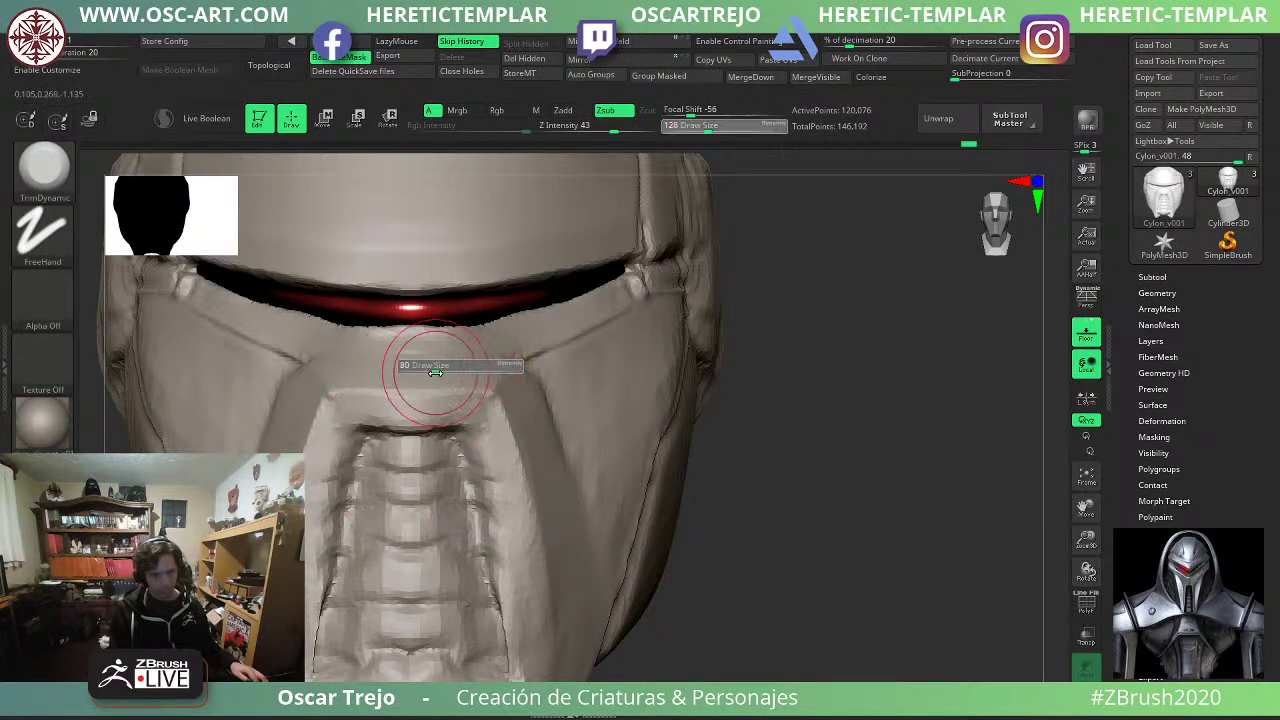
{"action": "key", "text": "s"}
{"action": "left_click_drag", "start_coordinate": [383, 373], "coordinate": [373, 374]}
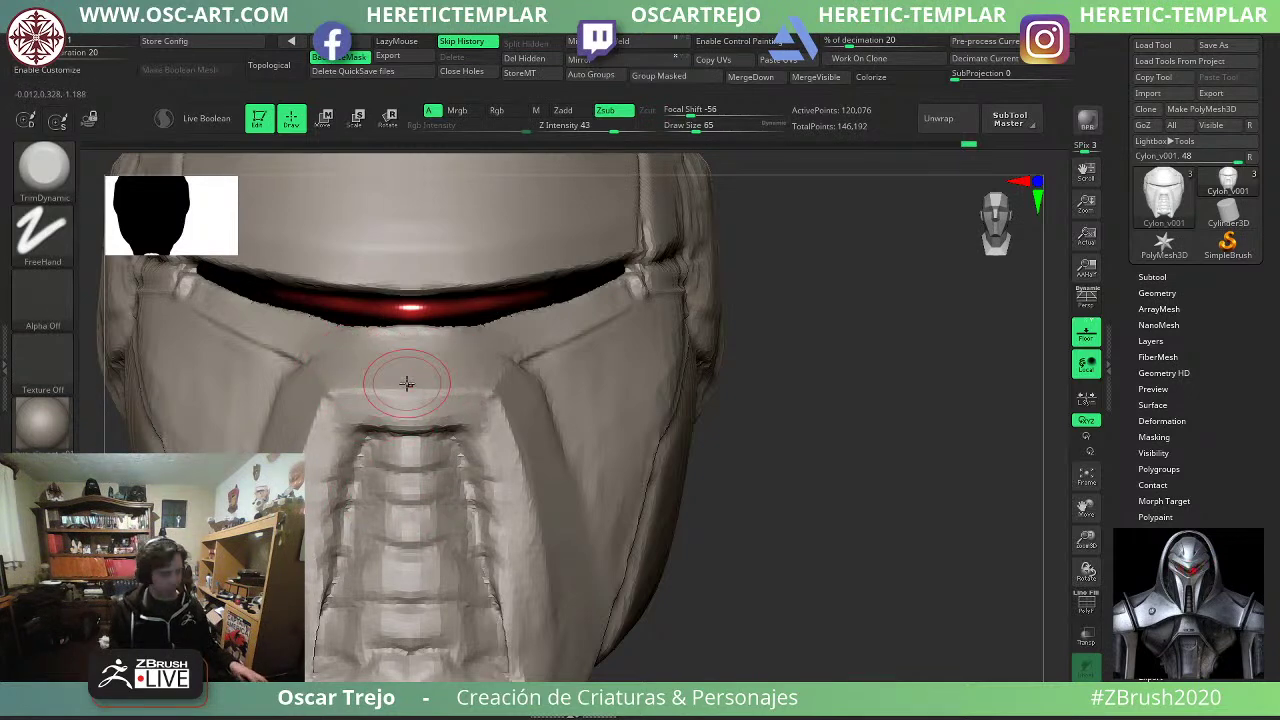
Define the lower rim of the visor slit out to its outer end with DamStandard at draw size 51.
{"action": "key", "text": "b"}
{"action": "key", "text": "d"}
{"action": "key", "text": "s"}
{"action": "key", "text": "s"}
{"action": "mouse_move", "coordinate": [431, 343]}
{"action": "left_mouse_down"}
{"action": "mouse_move", "coordinate": [412, 336]}
{"action": "mouse_move", "coordinate": [423, 341]}
{"action": "left_mouse_up"}
{"action": "key", "text": "s"}
{"action": "key", "text": "s"}
{"action": "key", "text": "s"}
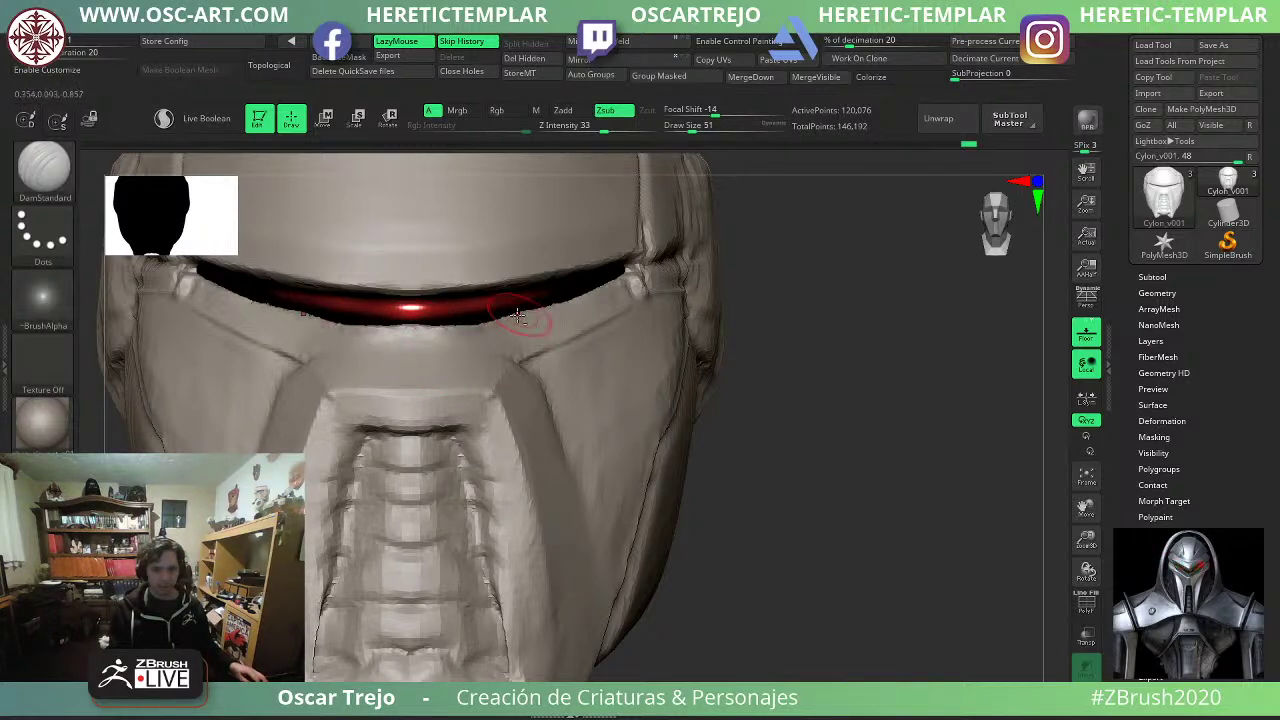
{"action": "left_click_drag", "start_coordinate": [507, 318], "coordinate": [599, 291]}
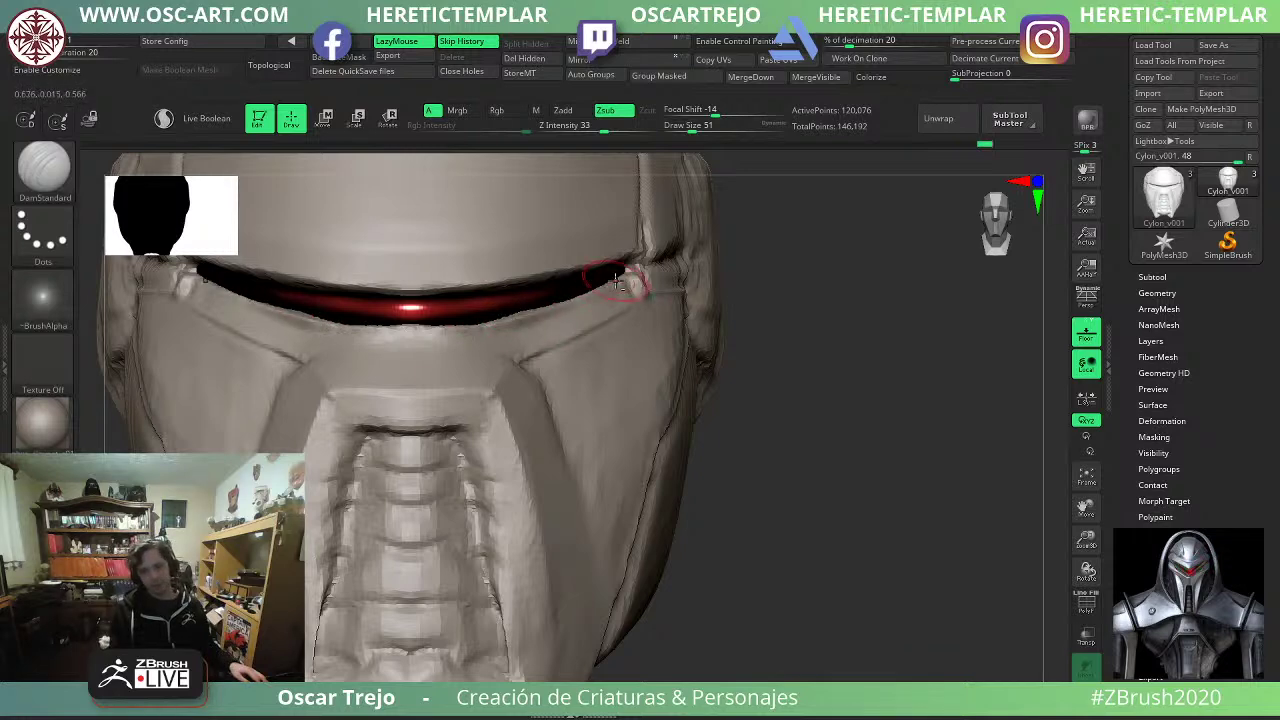
Soften the lower visor rim with Smooth at Z Intensity 19 and carve the nose bridge's upper side edges with DamStandard at draw size 27.
{"action": "mouse_move", "coordinate": [480, 322]}
{"action": "left_mouse_down"}
{"action": "mouse_move", "coordinate": [394, 335]}
{"action": "mouse_move", "coordinate": [440, 332]}
{"action": "left_mouse_up"}
{"action": "key", "text": "ctrl+z"}
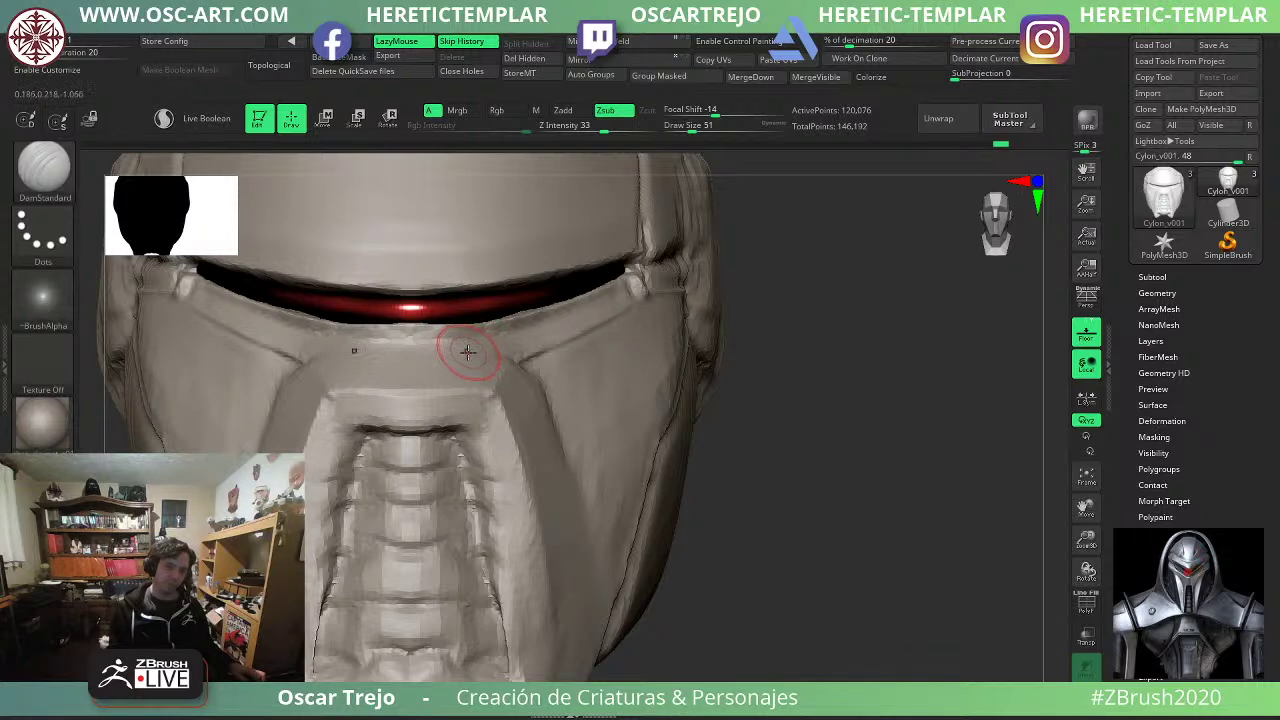
{"action": "key", "text": "shift+space"}
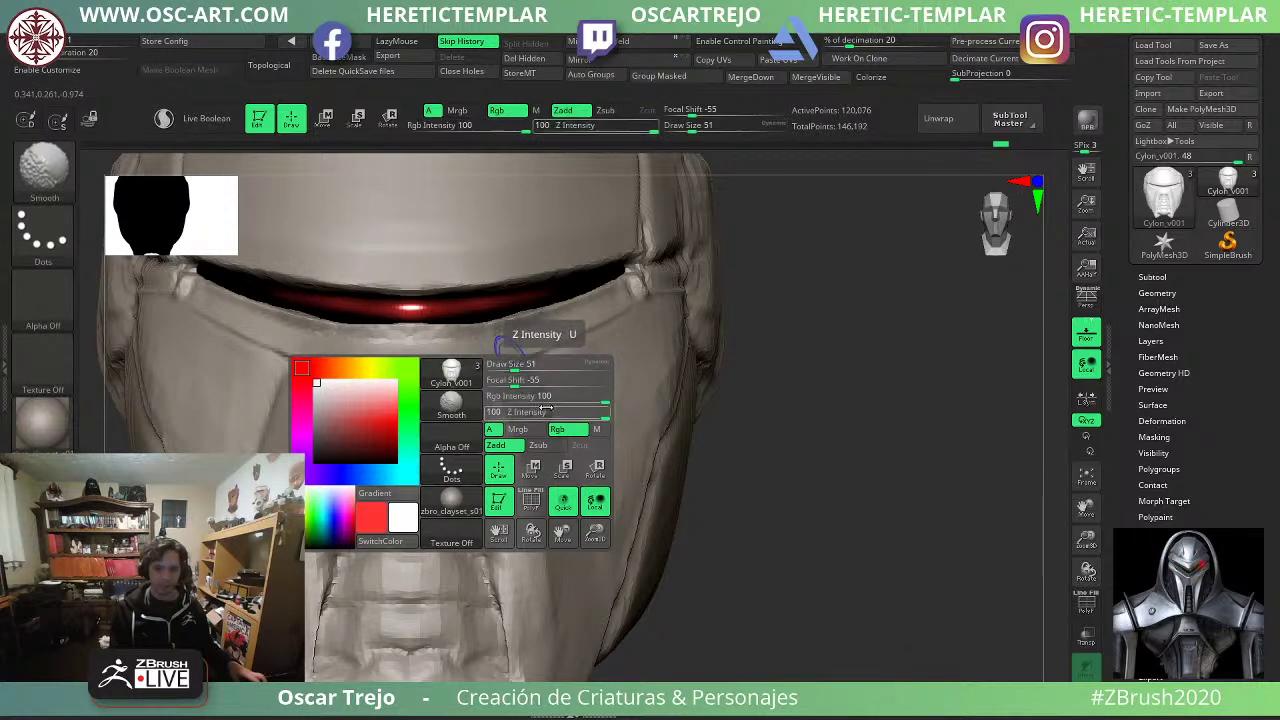
{"action": "left_click_drag", "start_coordinate": [545, 410], "coordinate": [509, 411]}
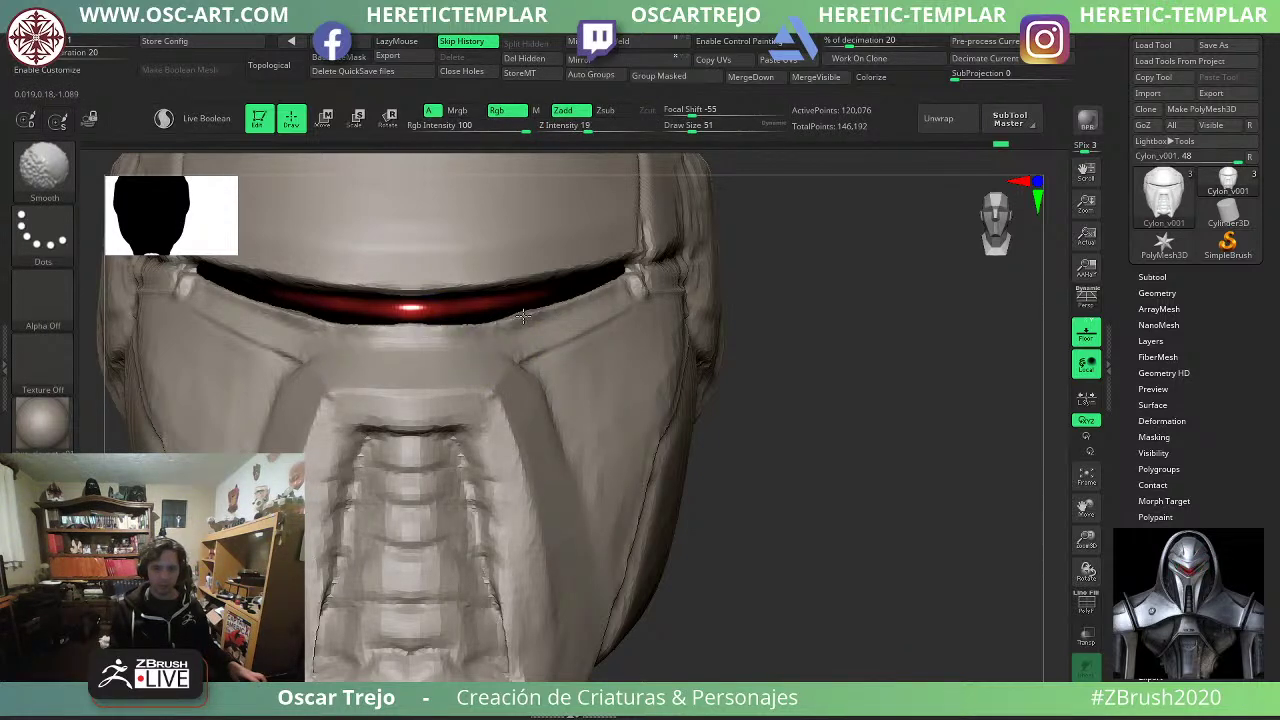
{"action": "left_click_drag", "start_coordinate": [523, 316], "coordinate": [503, 356], "text": "shift"}
{"action": "key", "text": "s"}
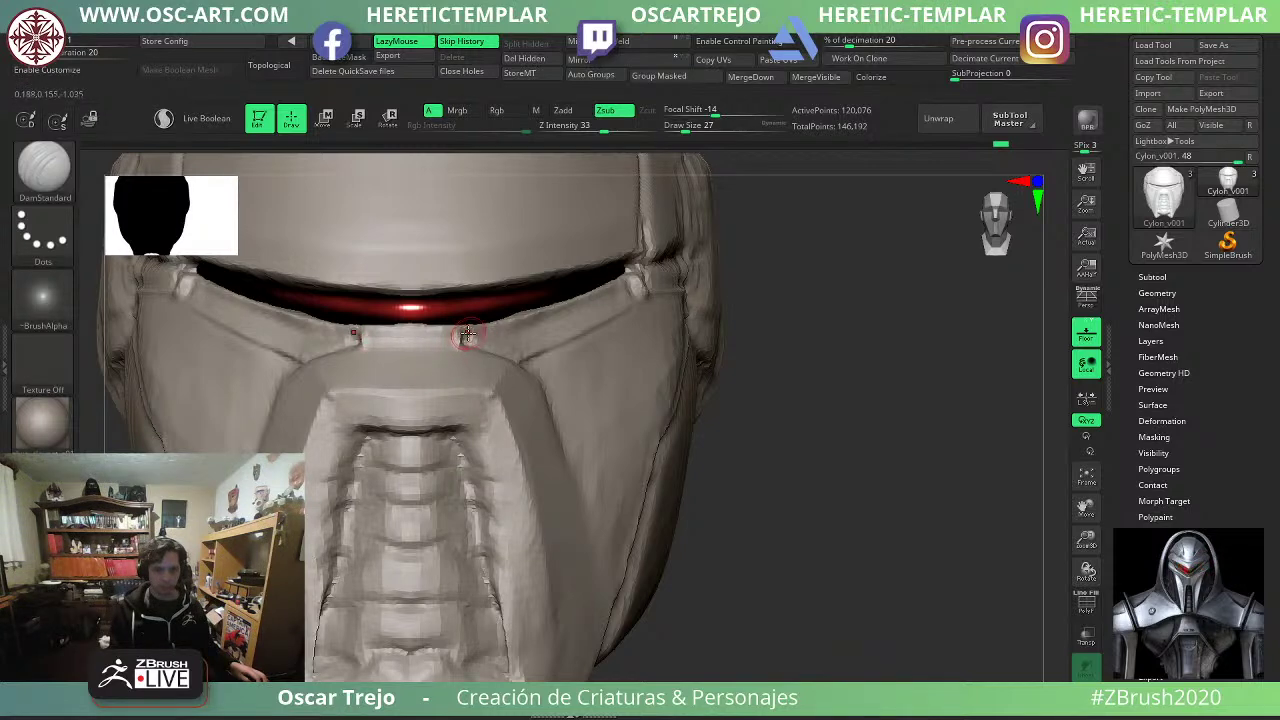
{"action": "left_click_drag", "start_coordinate": [465, 338], "coordinate": [468, 340], "text": "shift"}
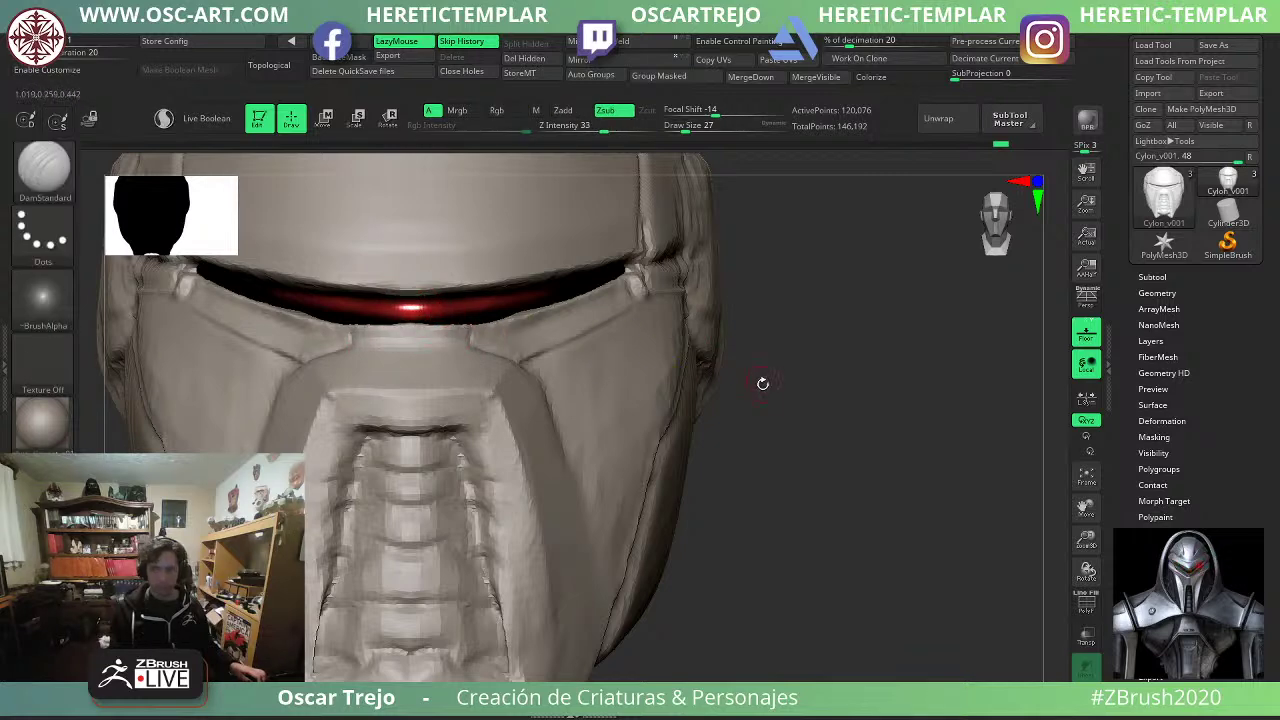
Reshape the corners beside the nose bridge with the Move brush at draw size 54, forming a notch on each side under the visor.
{"action": "left_click_drag", "start_coordinate": [754, 382], "coordinate": [723, 450], "text": "alt"}
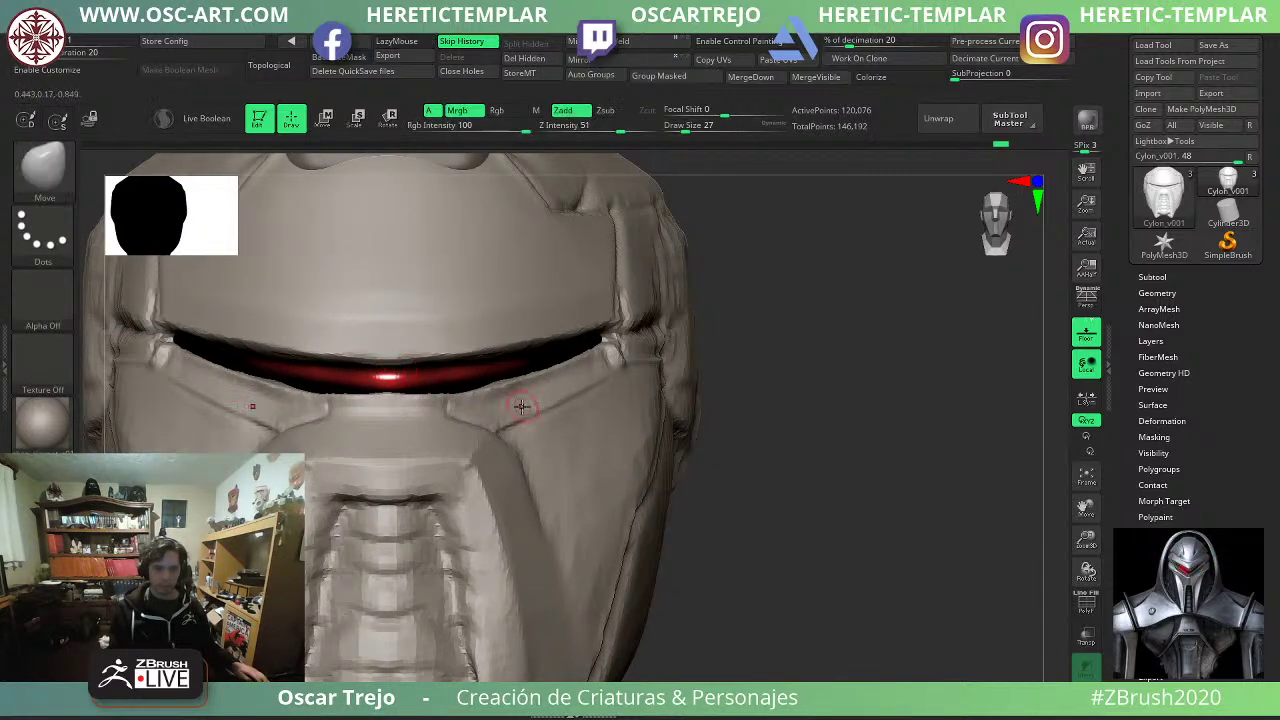
{"action": "left_click_drag", "start_coordinate": [436, 411], "coordinate": [499, 395], "text": "alt"}
{"action": "key", "text": "ctrl+z"}
{"action": "key", "text": "s"}
{"action": "key", "text": "ctrl+z"}
{"action": "key", "text": "ctrl+z"}
{"action": "key", "text": "s"}
{"action": "key", "text": "ctrl+z"}
{"action": "key", "text": "ctrl+z"}
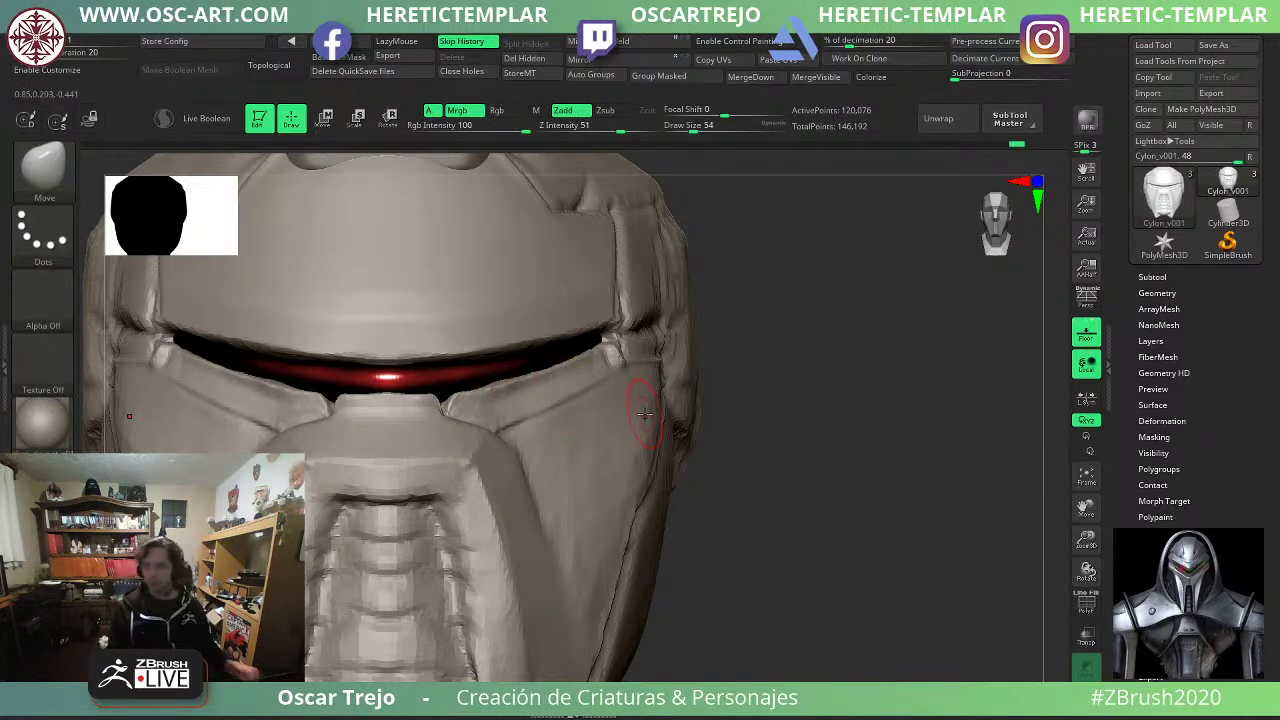
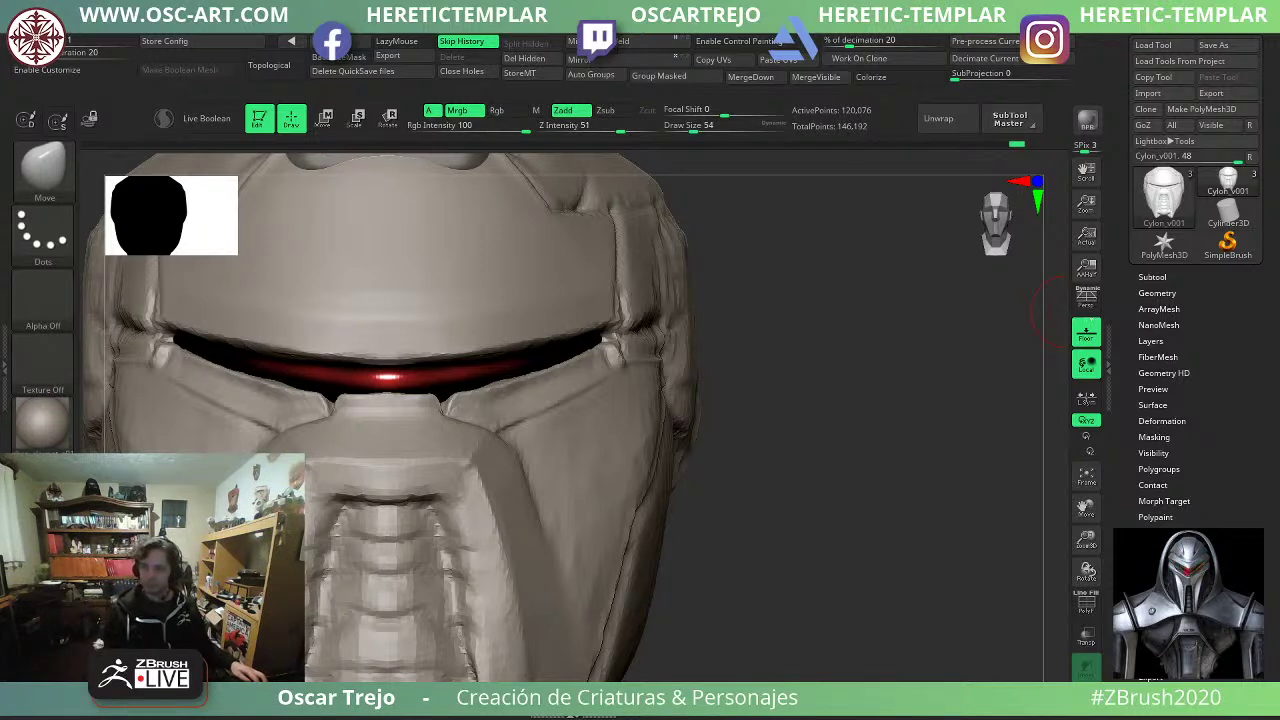
Adjust the outline of the nose bridge above the mouthguard with the Move brush.
{"action": "left_click_drag", "start_coordinate": [766, 606], "coordinate": [760, 512], "text": "alt"}
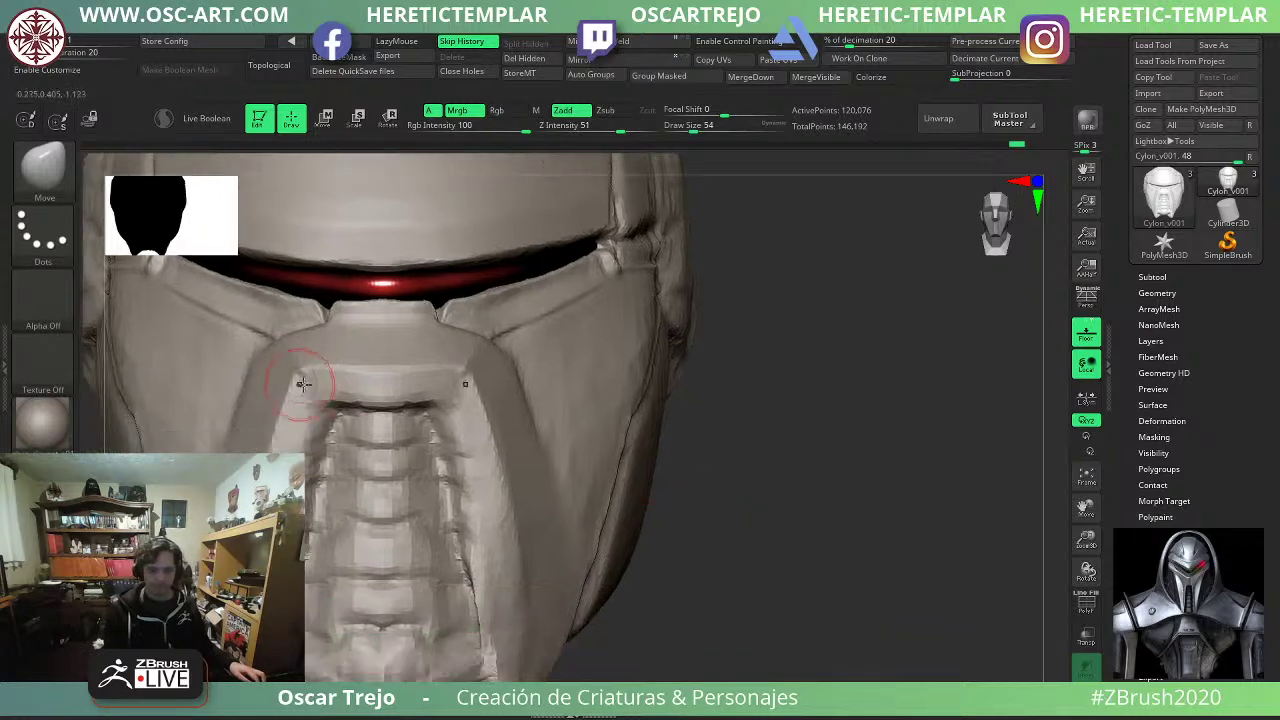
{"action": "key", "text": "s"}
{"action": "key", "text": "s"}
{"action": "left_click_drag", "start_coordinate": [363, 372], "coordinate": [358, 372]}
{"action": "left_click_drag", "start_coordinate": [391, 329], "coordinate": [445, 330]}
Carve the side grooves of the nose bridge down from the visor notches with DamStandard.
{"action": "key", "text": "b"}
{"action": "key", "text": "d"}
{"action": "key", "text": "s"}
{"action": "key", "text": "s"}
{"action": "mouse_move", "coordinate": [440, 318]}
{"action": "left_mouse_down"}
{"action": "mouse_move", "coordinate": [441, 398]}
{"action": "mouse_move", "coordinate": [446, 338]}
{"action": "left_mouse_up"}
{"action": "key", "text": "s"}
Flatten the raised rims beside the nose bridge and upper mouthguard with TrimDynamic.
{"action": "mouse_move", "coordinate": [725, 504]}
{"action": "left_mouse_down", "text": "alt"}
{"action": "mouse_move", "coordinate": [671, 446]}
{"action": "mouse_move", "coordinate": [783, 497]}
{"action": "mouse_move", "coordinate": [830, 497]}
{"action": "left_mouse_up", "text": "alt"}
{"action": "key", "text": "b"}
{"action": "key", "text": "t"}
{"action": "key", "text": "d"}
{"action": "key", "text": "s"}
{"action": "mouse_move", "coordinate": [346, 405]}
{"action": "left_mouse_down"}
{"action": "mouse_move", "coordinate": [363, 425]}
{"action": "mouse_move", "coordinate": [346, 487]}
{"action": "mouse_move", "coordinate": [354, 403]}
{"action": "mouse_move", "coordinate": [338, 482]}
{"action": "left_mouse_up"}
{"action": "key", "text": "s"}
{"action": "mouse_move", "coordinate": [332, 452]}
{"action": "left_mouse_down"}
{"action": "mouse_move", "coordinate": [322, 537]}
{"action": "mouse_move", "coordinate": [369, 390]}
{"action": "mouse_move", "coordinate": [327, 534]}
{"action": "left_mouse_up"}
Reshape the strips flanking the nose bridge and upper mouthguard with the Move brush, reducing the draw size to 97.
{"action": "left_click_drag", "start_coordinate": [720, 468], "coordinate": [655, 466], "text": "shift"}
{"action": "key", "text": "b"}
{"action": "key", "text": "m"}
{"action": "key", "text": "v"}
{"action": "key", "text": "s"}
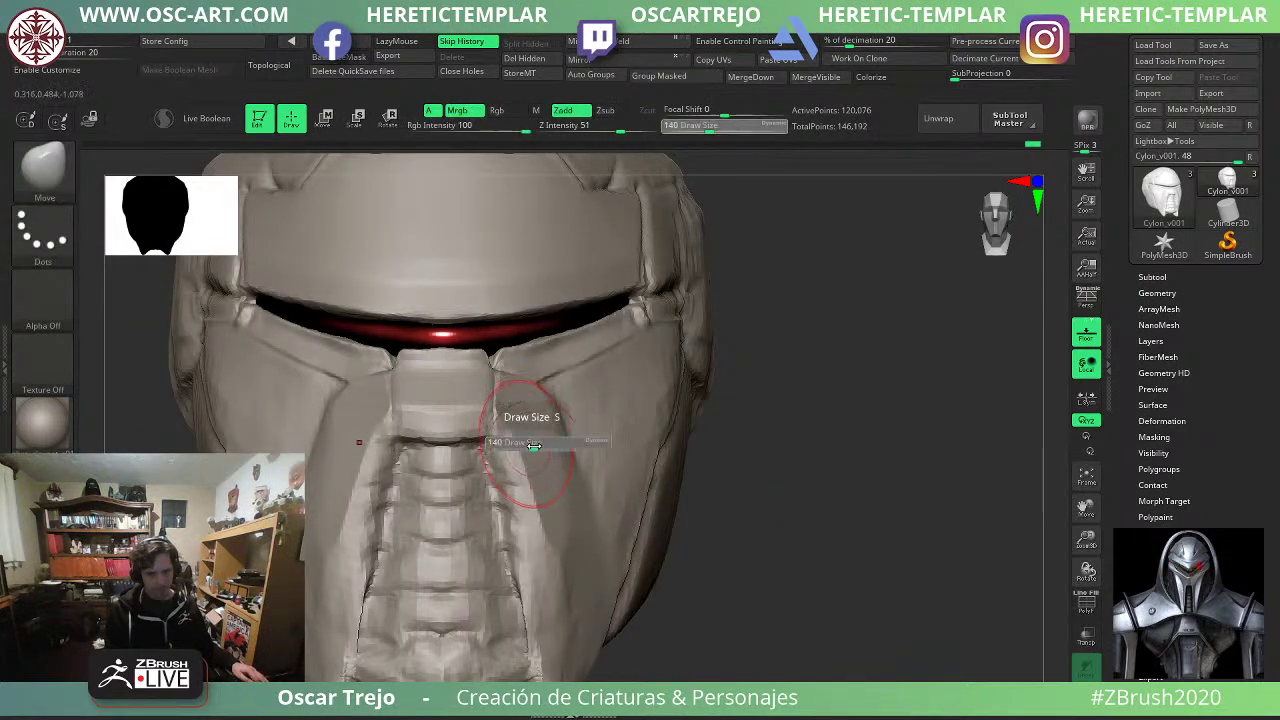
{"action": "key", "text": "s"}
{"action": "left_click_drag", "start_coordinate": [533, 470], "coordinate": [538, 490]}
{"action": "key", "text": "s"}
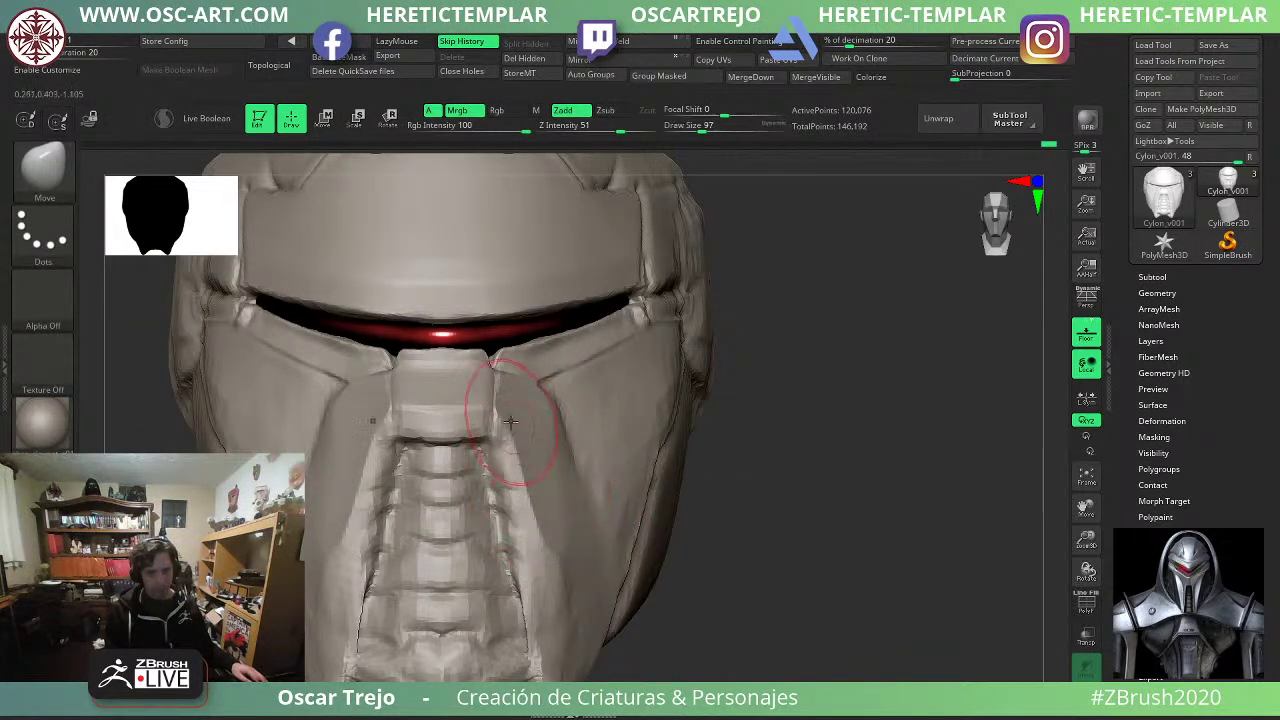
{"action": "key", "text": "s"}
{"action": "left_click_drag", "start_coordinate": [514, 425], "coordinate": [519, 437]}
{"action": "key", "text": "s"}
{"action": "left_click_drag", "start_coordinate": [510, 437], "coordinate": [517, 440]}
Pull the outer edges of the flanking strips inward and up toward the visor notches with the Move brush.
{"action": "mouse_move", "coordinate": [727, 479]}
{"action": "left_mouse_down", "text": "alt"}
{"action": "mouse_move", "coordinate": [677, 438]}
{"action": "mouse_move", "coordinate": [750, 500]}
{"action": "left_mouse_up", "text": "alt"}
{"action": "key", "text": "s"}
{"action": "left_click_drag", "start_coordinate": [578, 449], "coordinate": [557, 449]}
{"action": "left_click_drag", "start_coordinate": [788, 411], "coordinate": [732, 446], "text": "alt"}
{"action": "key", "text": "s"}
{"action": "left_click_drag", "start_coordinate": [565, 417], "coordinate": [538, 384]}
{"action": "key", "text": "s"}
{"action": "key", "text": "s"}
{"action": "left_click_drag", "start_coordinate": [544, 382], "coordinate": [508, 371]}
Smooth the strip and inner cheek surfaces beside the mouthguard with the Smooth brush at draw size 116.
{"action": "key", "text": "b"}
{"action": "key", "text": "d"}
{"action": "key", "text": "s"}
{"action": "key", "text": "s"}
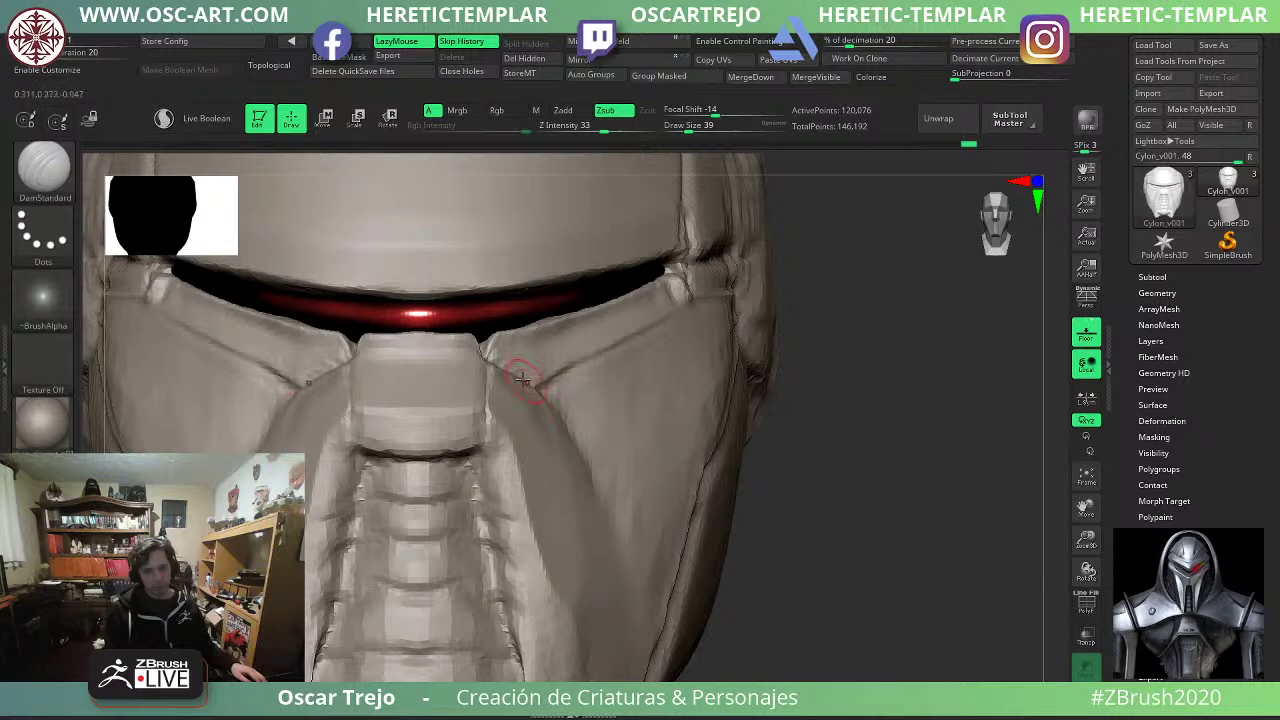
{"action": "key", "text": "f"}
{"action": "key", "text": "shift"}
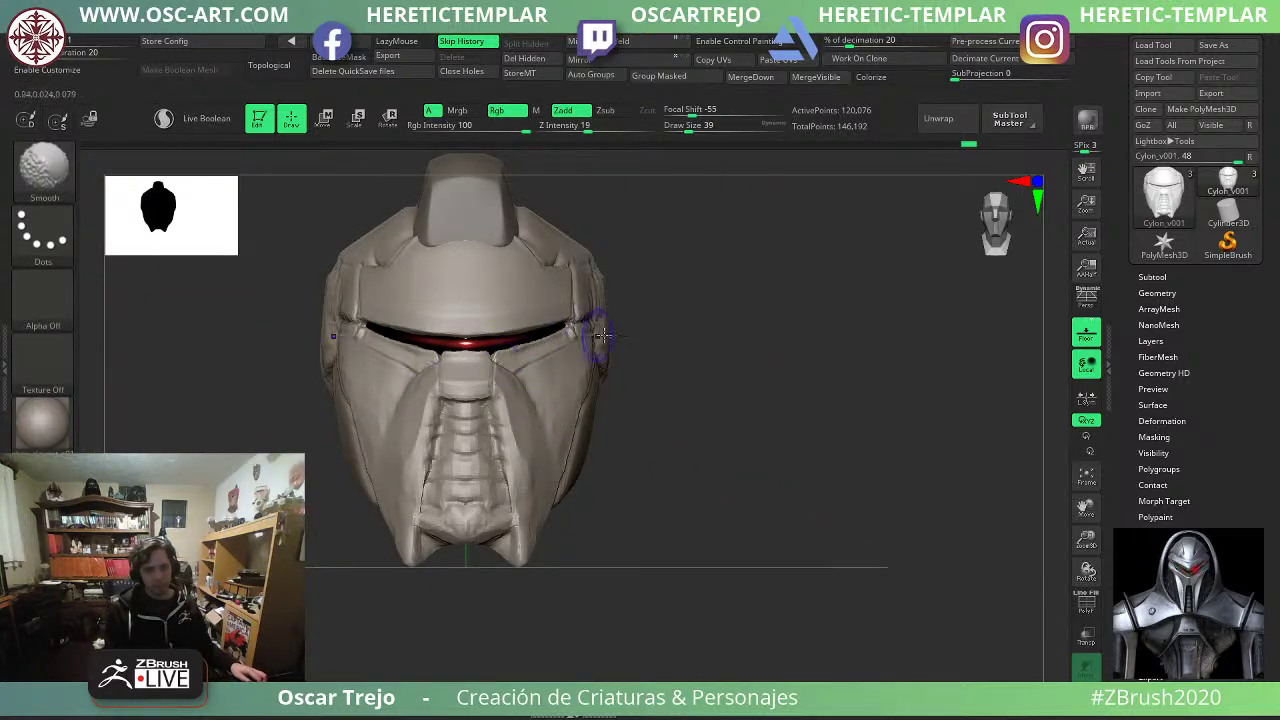
{"action": "mouse_move", "coordinate": [660, 400]}
{"action": "left_mouse_down", "text": "alt"}
{"action": "mouse_move", "coordinate": [680, 374]}
{"action": "mouse_move", "coordinate": [800, 470]}
{"action": "left_mouse_up", "text": "alt"}
{"action": "left_click_drag", "start_coordinate": [800, 470], "coordinate": [780, 474]}
{"action": "key", "text": "s"}
{"action": "left_click_drag", "start_coordinate": [548, 484], "coordinate": [562, 484]}
{"action": "key", "text": "shift"}
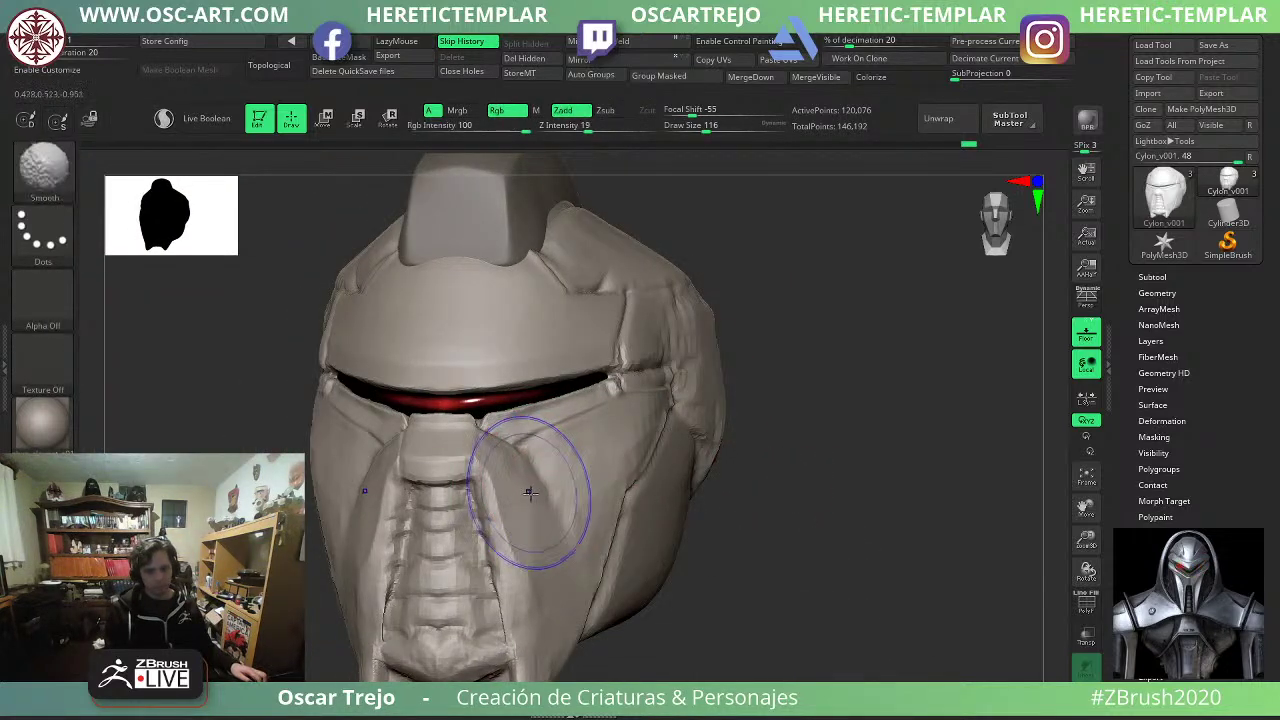
Adjust the inner cheek edge below the visor notch from the front with the Move brush, raising the draw size to 87.
{"action": "left_click_drag", "start_coordinate": [704, 560], "coordinate": [745, 575], "text": "shift"}
{"action": "key", "text": "b"}
{"action": "key", "text": "m"}
{"action": "key", "text": "v"}
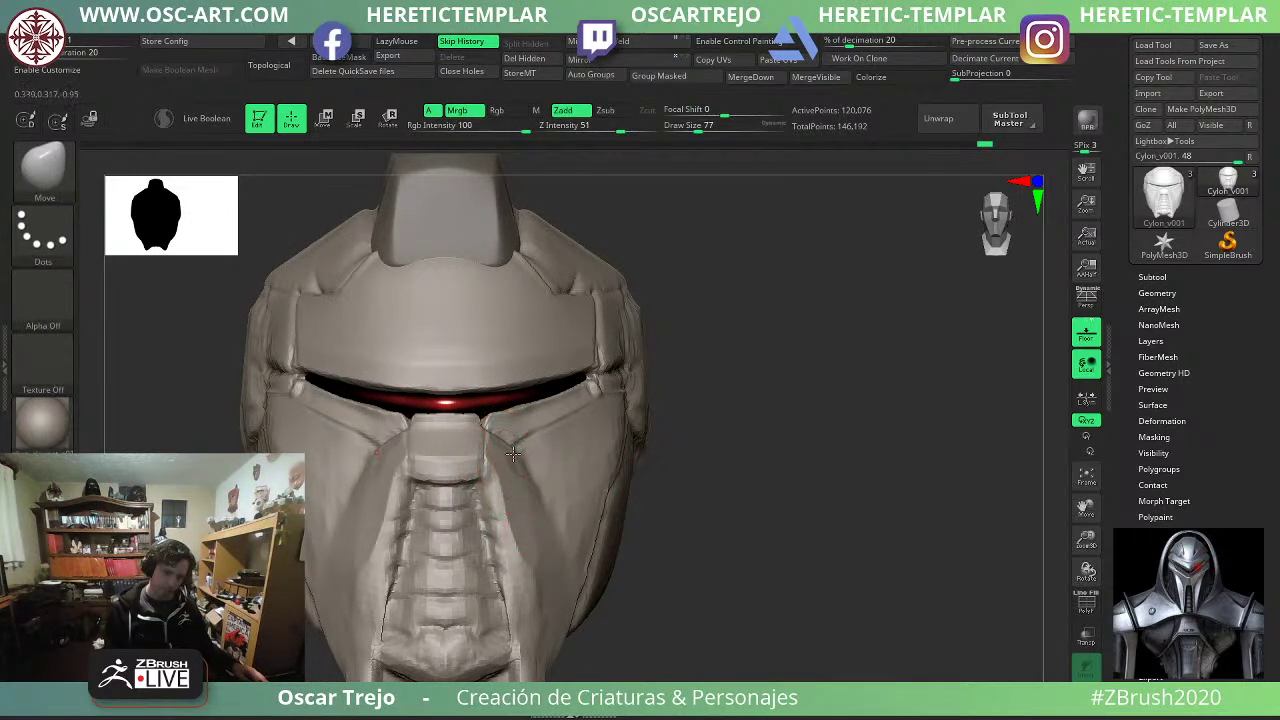
{"action": "key", "text": "bracketright"}
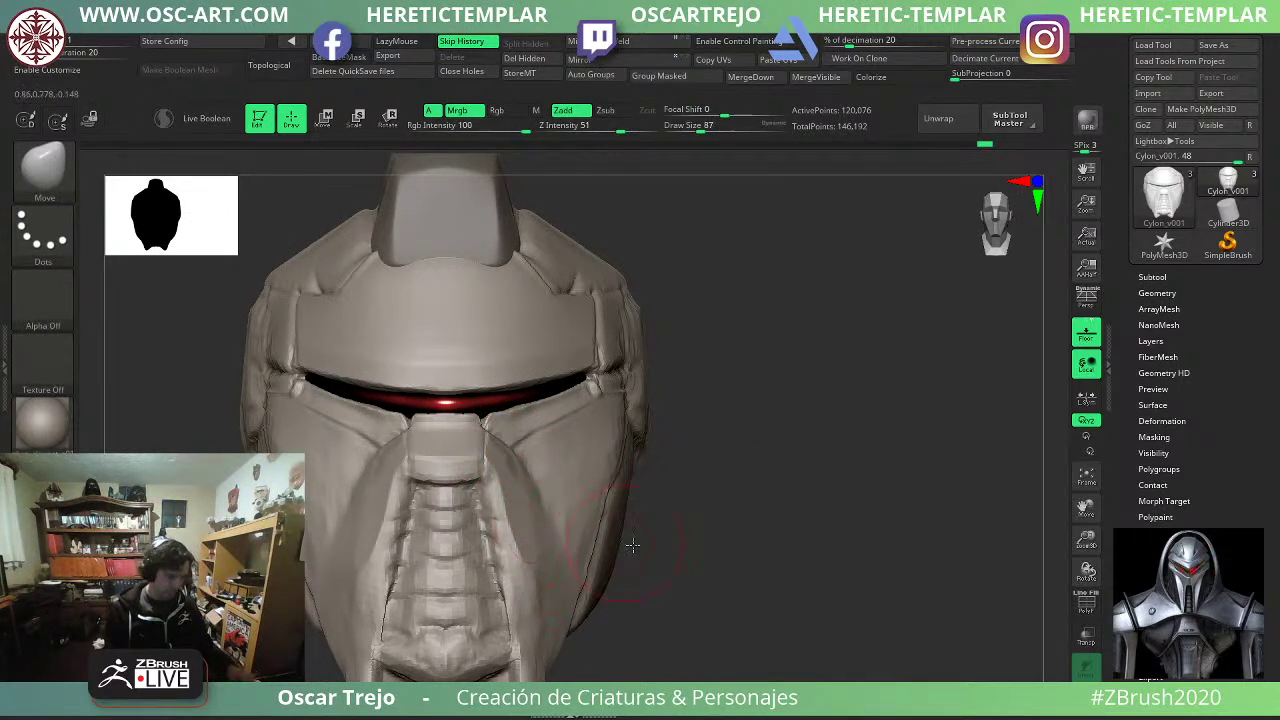
Flatten the strip between the mouthguard and cheek with TrimDynamic at draw size 128.
{"action": "key", "text": "b"}
{"action": "key", "text": "t"}
{"action": "key", "text": "d"}
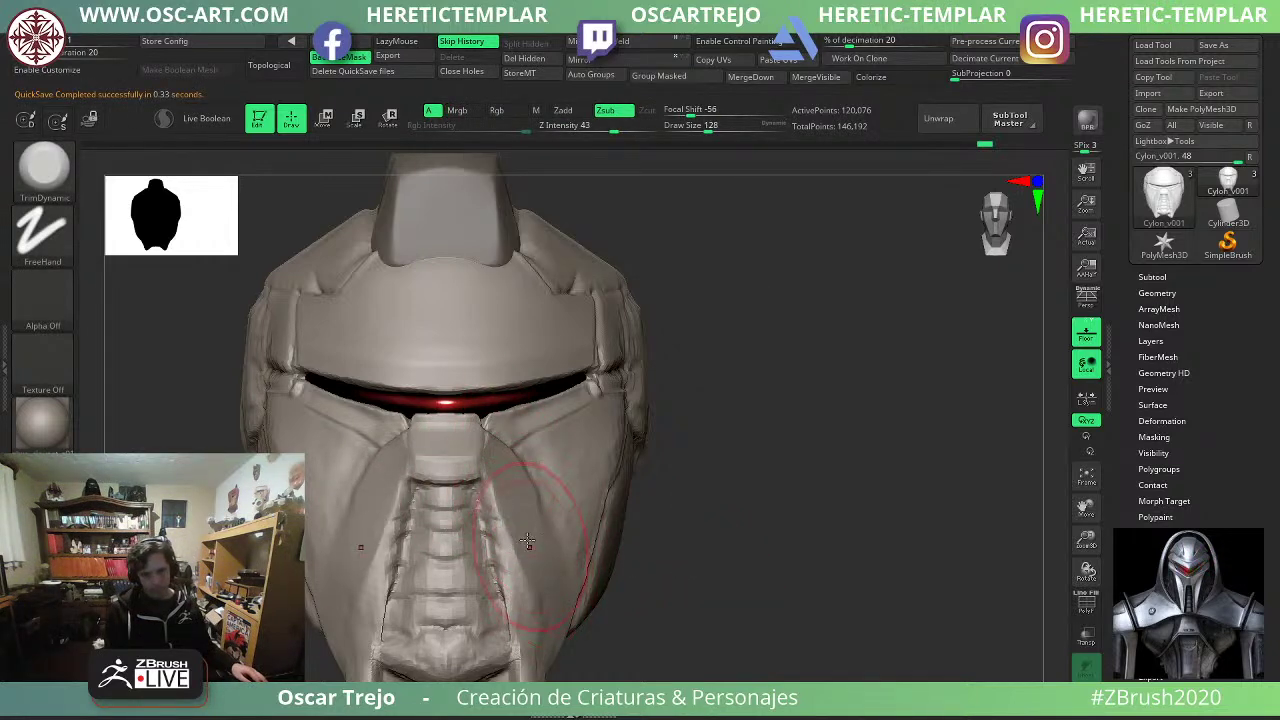
Define the cheek panel line from the visor notch down the strip's outer edge to the jaw with DamStandard at draw size 33 to 35.
{"action": "mouse_move", "coordinate": [719, 602]}
{"action": "left_mouse_down", "text": "alt"}
{"action": "mouse_move", "coordinate": [648, 465]}
{"action": "mouse_move", "coordinate": [674, 434]}
{"action": "mouse_move", "coordinate": [709, 480]}
{"action": "mouse_move", "coordinate": [717, 465]}
{"action": "mouse_move", "coordinate": [786, 512]}
{"action": "left_mouse_up", "text": "alt"}
{"action": "left_click_drag", "start_coordinate": [786, 512], "coordinate": [765, 507]}
{"action": "key", "text": "b"}
{"action": "key", "text": "d"}
{"action": "key", "text": "s"}
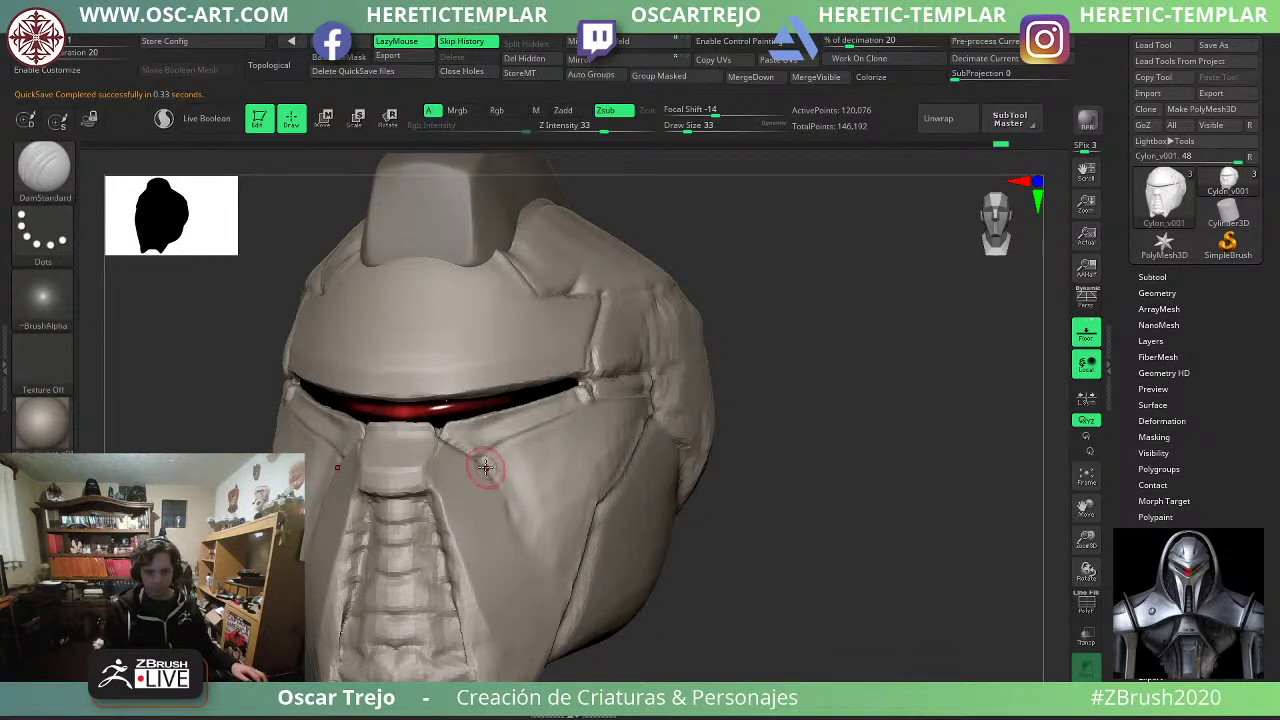
{"action": "left_click_drag", "start_coordinate": [446, 442], "coordinate": [488, 474], "text": "alt"}
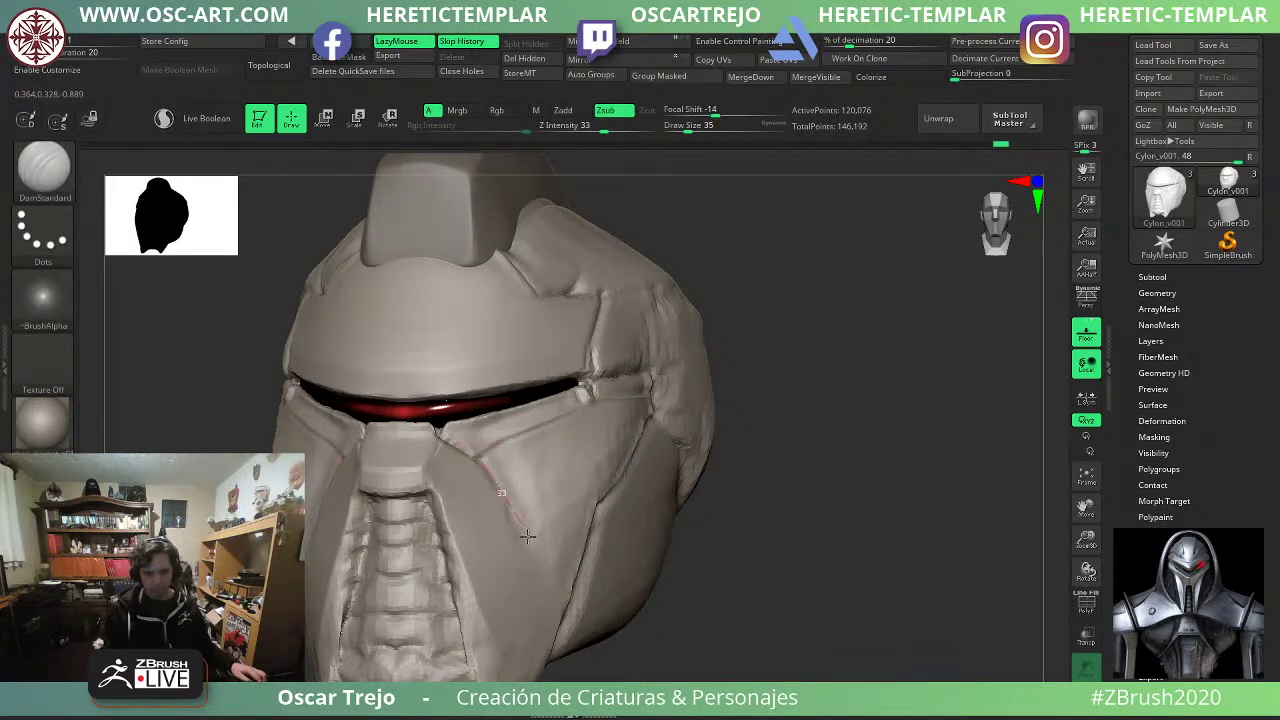
{"action": "left_click_drag", "start_coordinate": [556, 604], "coordinate": [560, 612]}
Sharpen the nose bridge's lower edge with DamStandard at draw size 35 and adjust it with the Move brush at draw size 62.
{"action": "mouse_move", "coordinate": [697, 591]}
{"action": "left_mouse_down", "text": "shift"}
{"action": "mouse_move", "coordinate": [743, 591]}
{"action": "mouse_move", "coordinate": [731, 517]}
{"action": "mouse_move", "coordinate": [778, 442]}
{"action": "mouse_move", "coordinate": [837, 526]}
{"action": "left_mouse_up", "text": "shift"}
{"action": "key", "text": "s"}
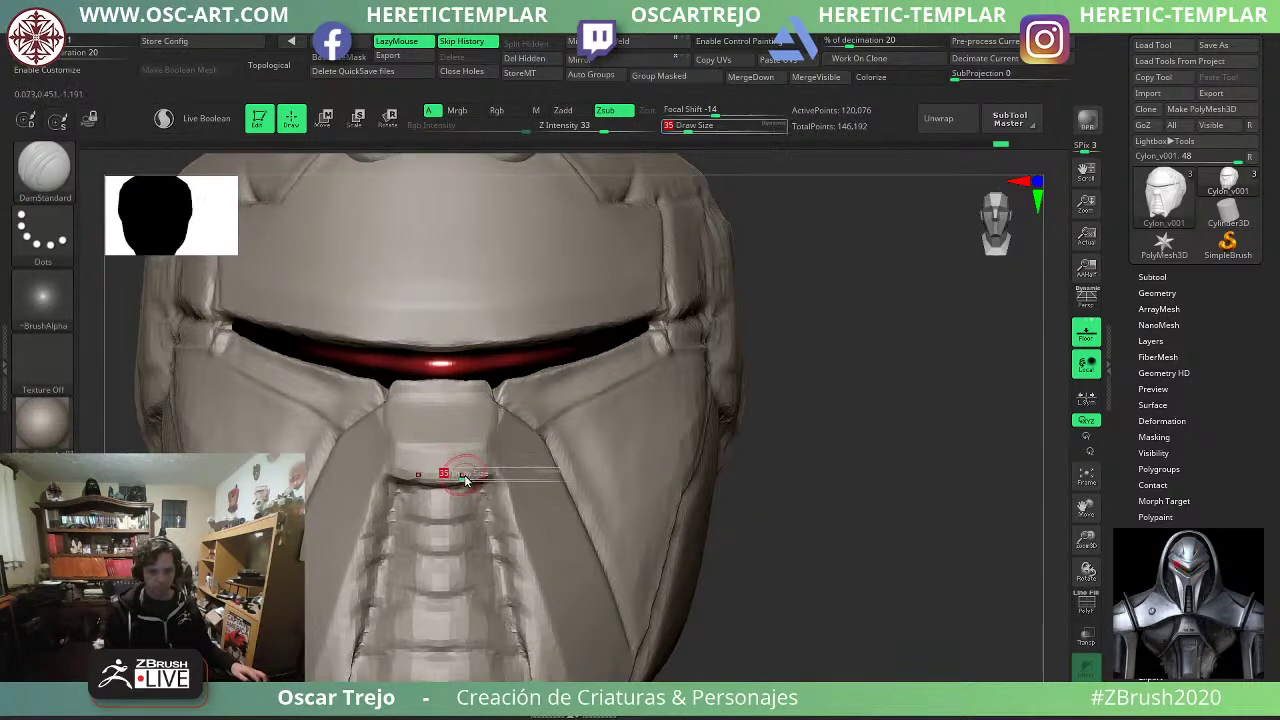
{"action": "left_click_drag", "start_coordinate": [446, 476], "coordinate": [437, 476]}
{"action": "key", "text": "b"}
{"action": "key", "text": "m"}
{"action": "key", "text": "v"}
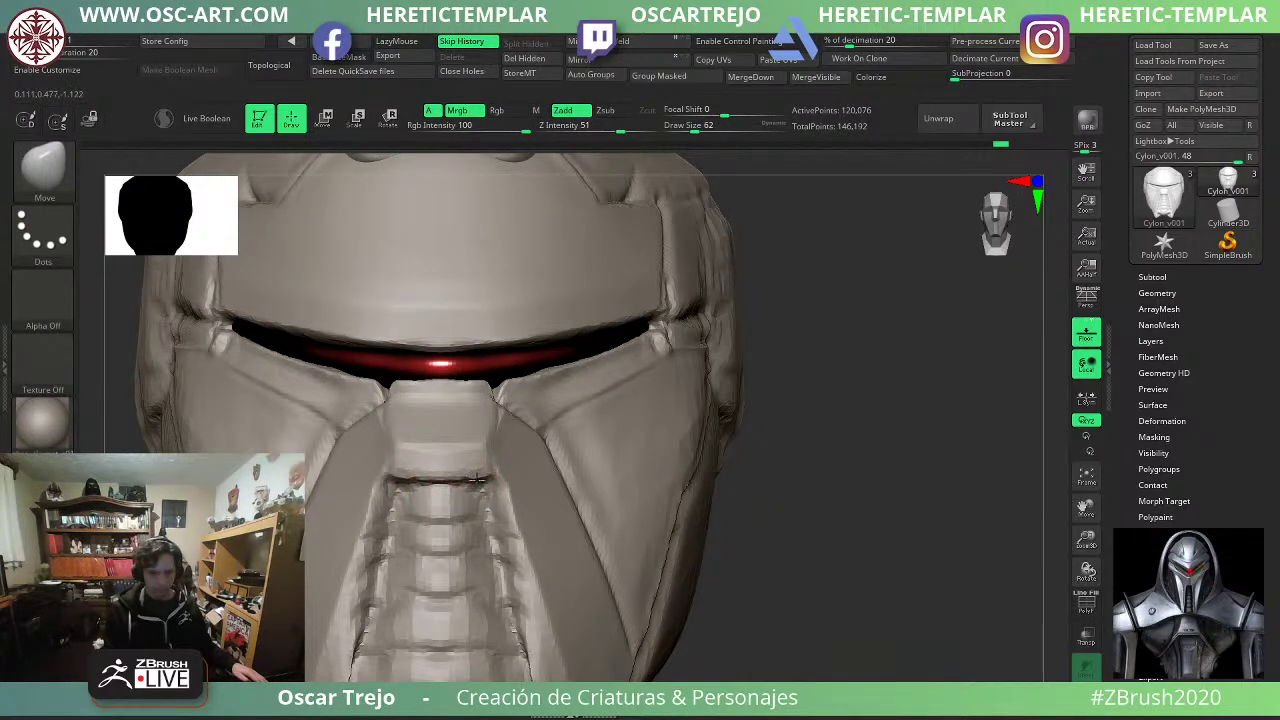
Deepen the groove between the nose bridge and the top of the mouthguard with DamStandard.
{"action": "key", "text": "b"}
{"action": "key", "text": "d"}
{"action": "key", "text": "s"}
{"action": "key", "text": "s"}
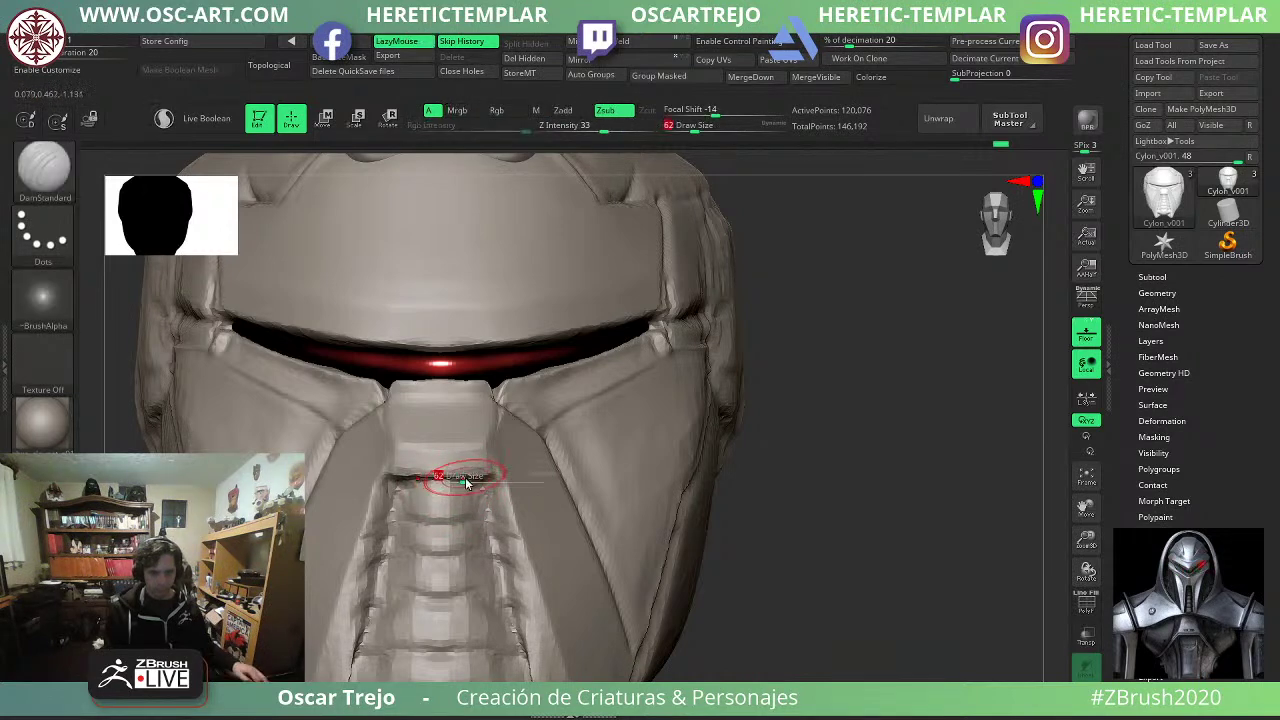
{"action": "mouse_move", "coordinate": [464, 480]}
{"action": "left_mouse_down"}
{"action": "mouse_move", "coordinate": [502, 475]}
{"action": "mouse_move", "coordinate": [488, 481]}
{"action": "mouse_move", "coordinate": [496, 500]}
{"action": "left_mouse_up"}
Carve a continuous line down the mouthguard's side from the nose bridge to the chin with DamStandard, redoing it at draw size 37.
{"action": "key", "text": "s"}
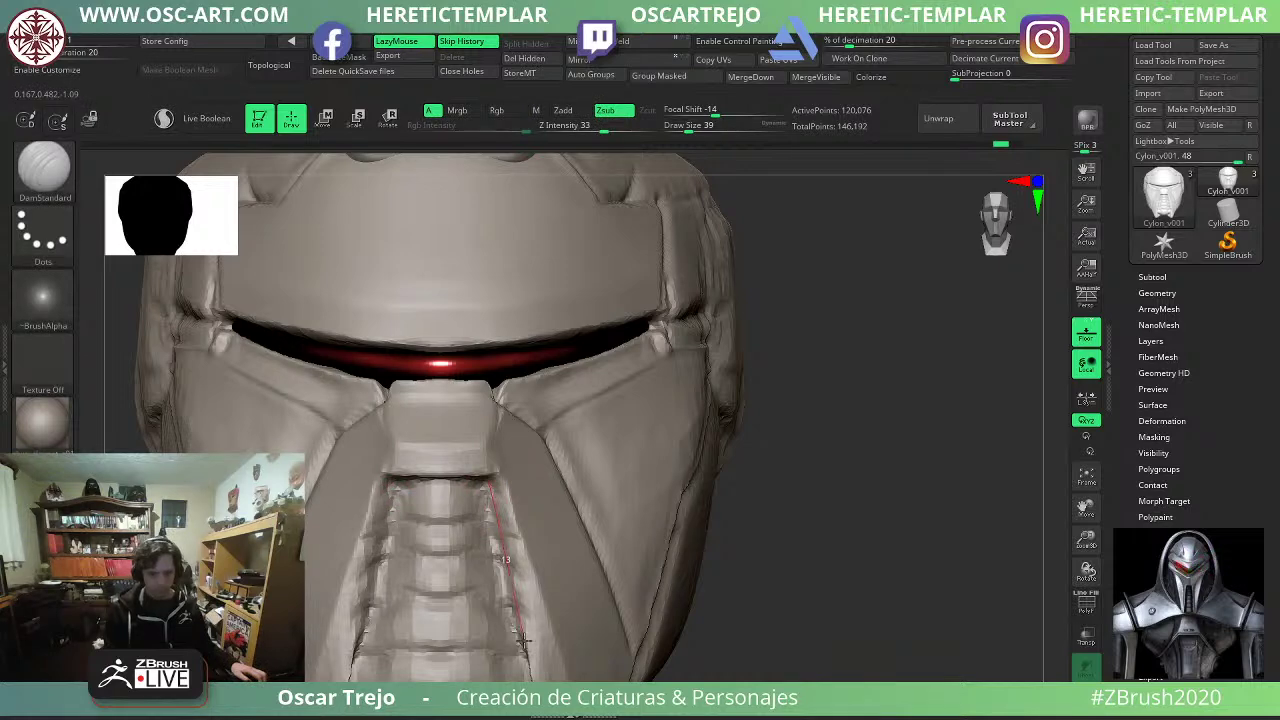
{"action": "left_click_drag", "start_coordinate": [523, 640], "coordinate": [526, 651]}
{"action": "mouse_move", "coordinate": [820, 632]}
{"action": "left_mouse_down", "text": "alt"}
{"action": "mouse_move", "coordinate": [743, 549]}
{"action": "mouse_move", "coordinate": [789, 534]}
{"action": "mouse_move", "coordinate": [797, 560]}
{"action": "left_mouse_up", "text": "alt"}
{"action": "key", "text": "ctrl+z"}
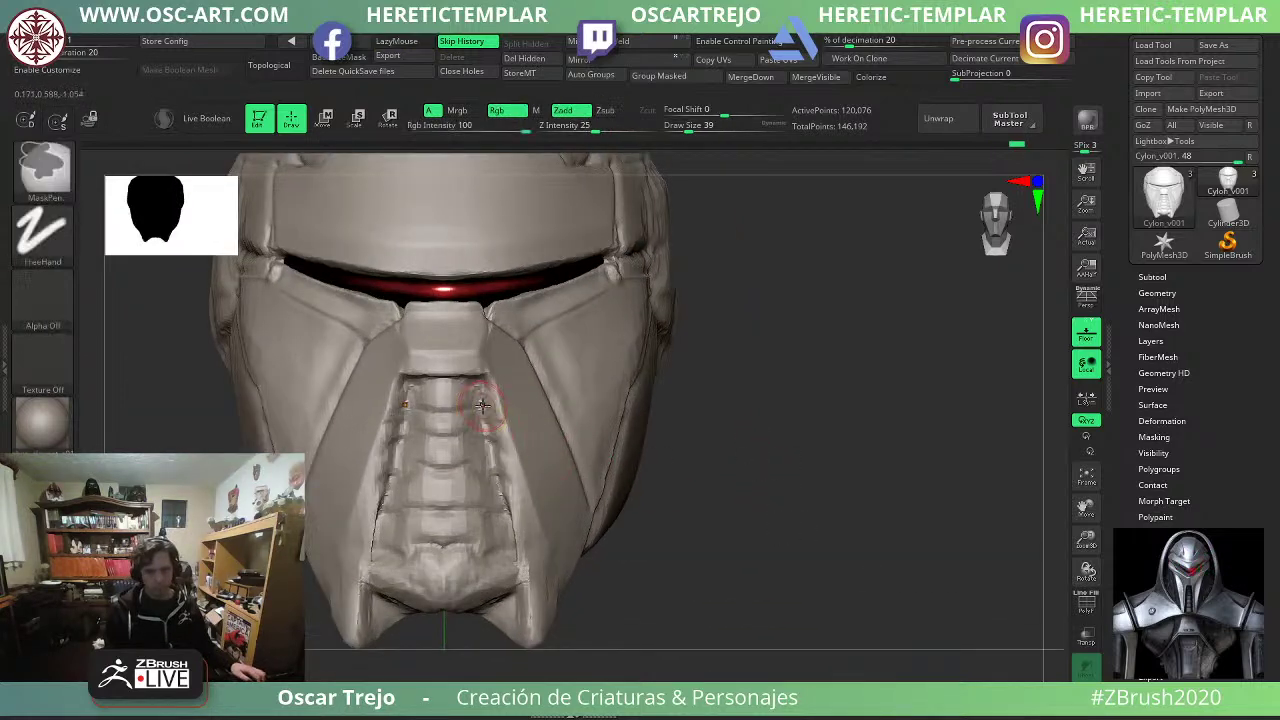
{"action": "left_click_drag", "start_coordinate": [485, 374], "coordinate": [524, 530]}
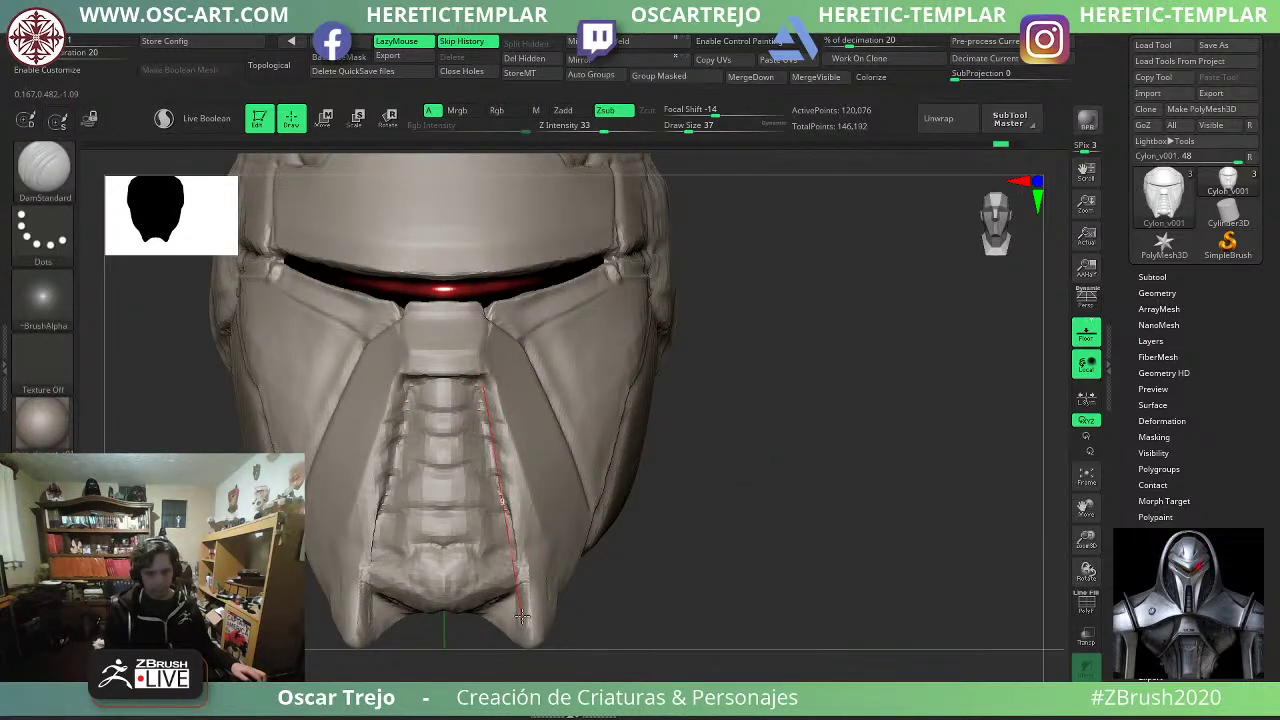
{"action": "left_click_drag", "start_coordinate": [520, 577], "coordinate": [522, 590], "text": "alt"}
Turn on BackfaceMask for the Clay brush and build up the lower visor rim at draw size 87, undoing the last stroke.
{"action": "mouse_move", "coordinate": [677, 581]}
{"action": "left_mouse_down", "text": "alt"}
{"action": "mouse_move", "coordinate": [663, 535]}
{"action": "mouse_move", "coordinate": [765, 513]}
{"action": "mouse_move", "coordinate": [719, 520]}
{"action": "left_mouse_up", "text": "alt"}
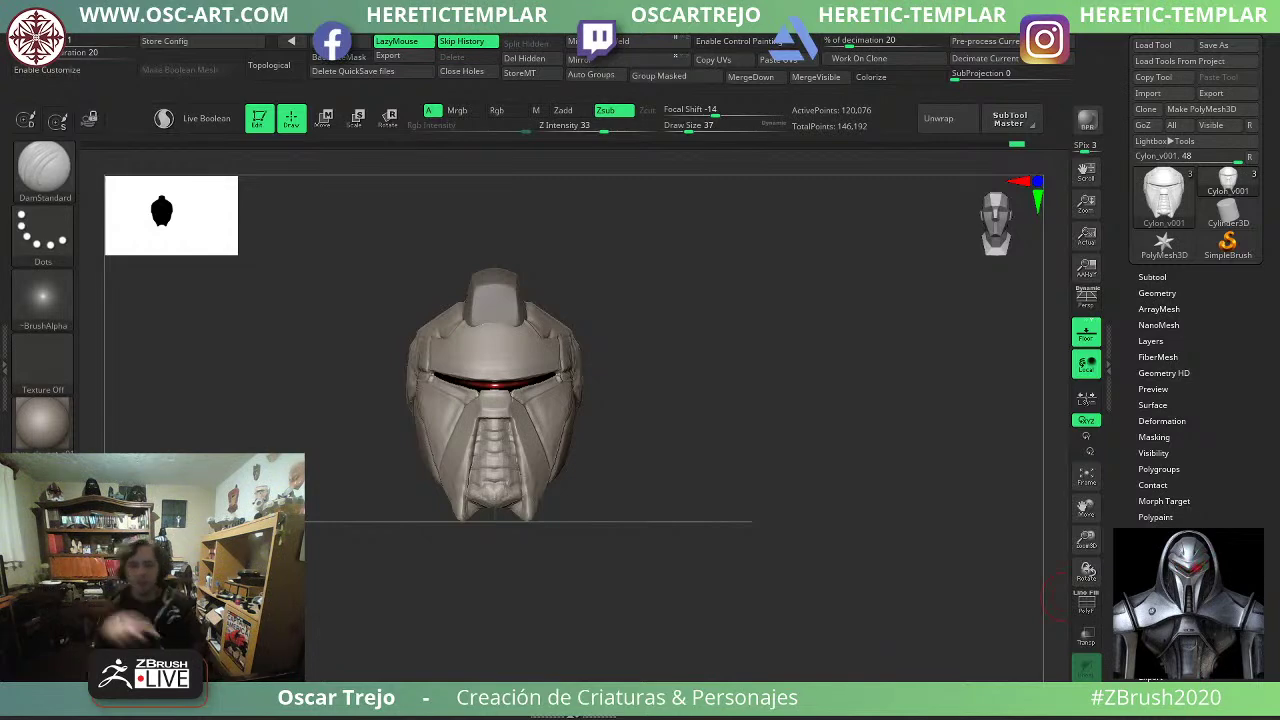
{"action": "mouse_move", "coordinate": [778, 402]}
{"action": "left_mouse_down"}
{"action": "mouse_move", "coordinate": [703, 420]}
{"action": "mouse_move", "coordinate": [780, 431]}
{"action": "mouse_move", "coordinate": [722, 456]}
{"action": "left_mouse_up"}
{"action": "key", "text": "b"}
{"action": "key", "text": "c"}
{"action": "key", "text": "l"}
{"action": "key", "text": "s"}
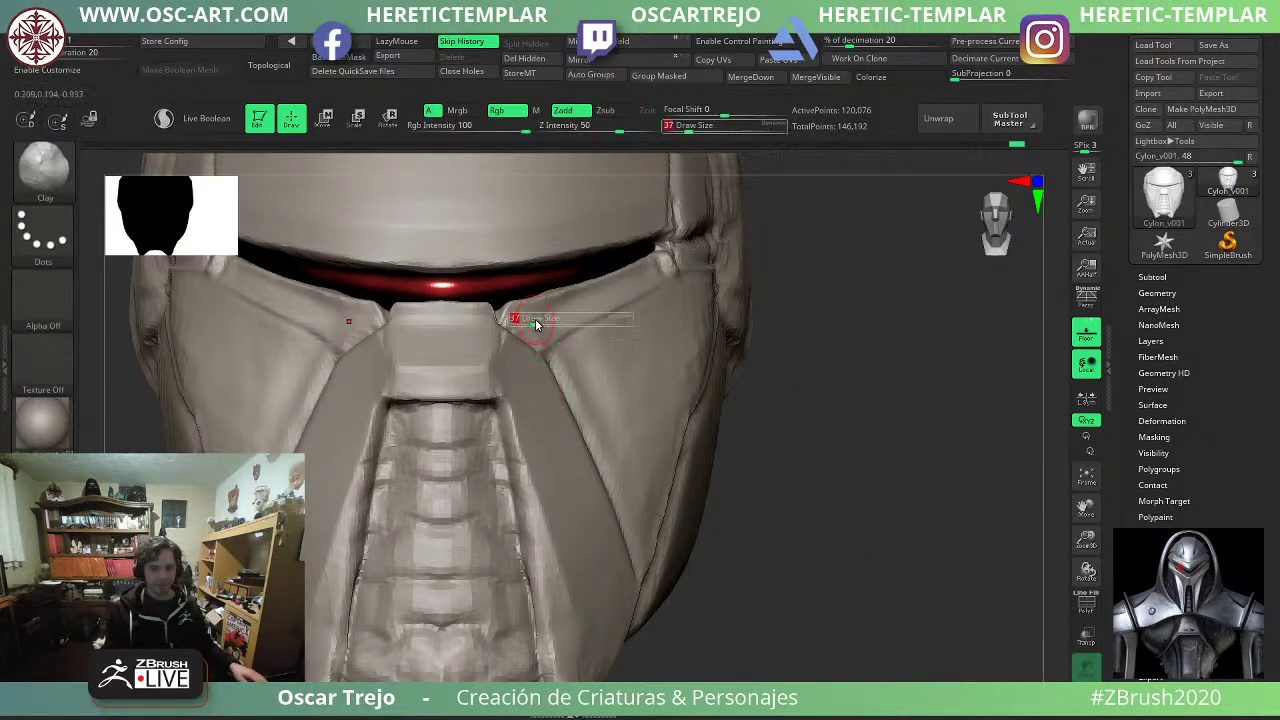
{"action": "left_click_drag", "start_coordinate": [533, 321], "coordinate": [541, 306]}
{"action": "key", "text": "s"}
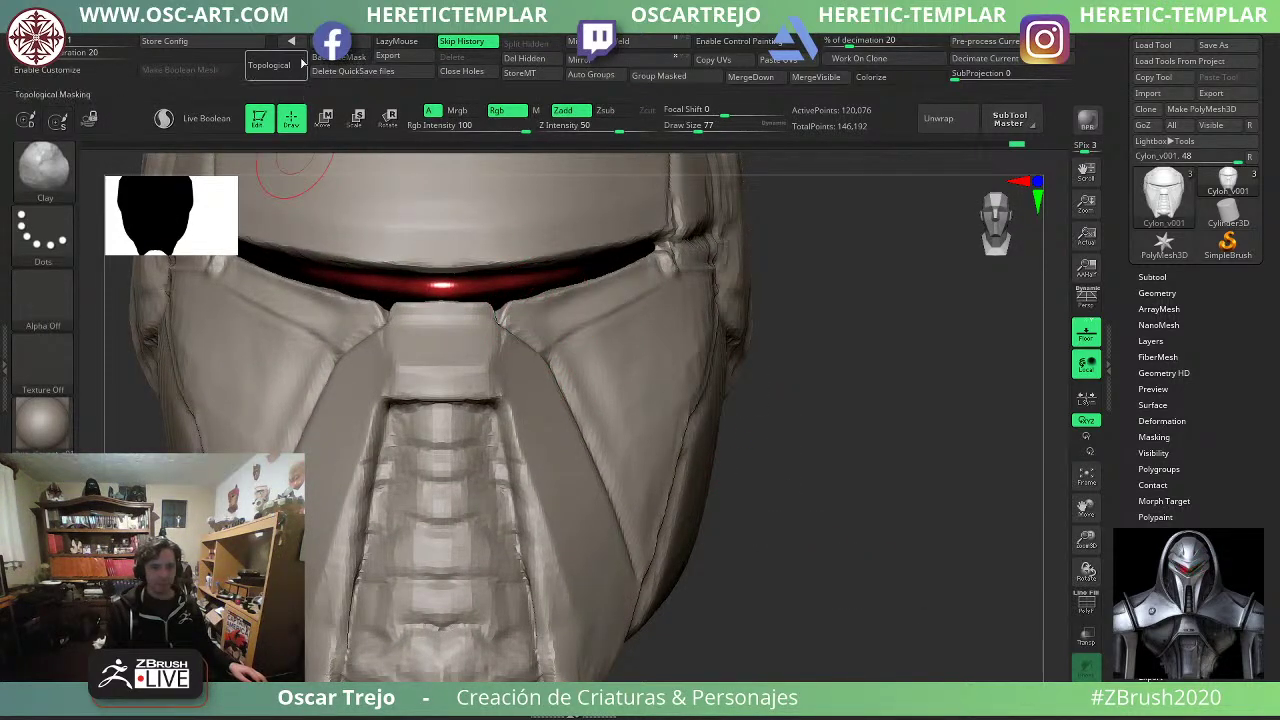
{"action": "left_click", "coordinate": [336, 62]}
{"action": "mouse_move", "coordinate": [888, 385]}
{"action": "left_mouse_down", "text": "alt"}
{"action": "mouse_move", "coordinate": [882, 411]}
{"action": "mouse_move", "coordinate": [833, 455]}
{"action": "mouse_move", "coordinate": [794, 434]}
{"action": "mouse_move", "coordinate": [751, 446]}
{"action": "mouse_move", "coordinate": [803, 497]}
{"action": "mouse_move", "coordinate": [745, 488]}
{"action": "left_mouse_up", "text": "alt"}
{"action": "key", "text": "s"}
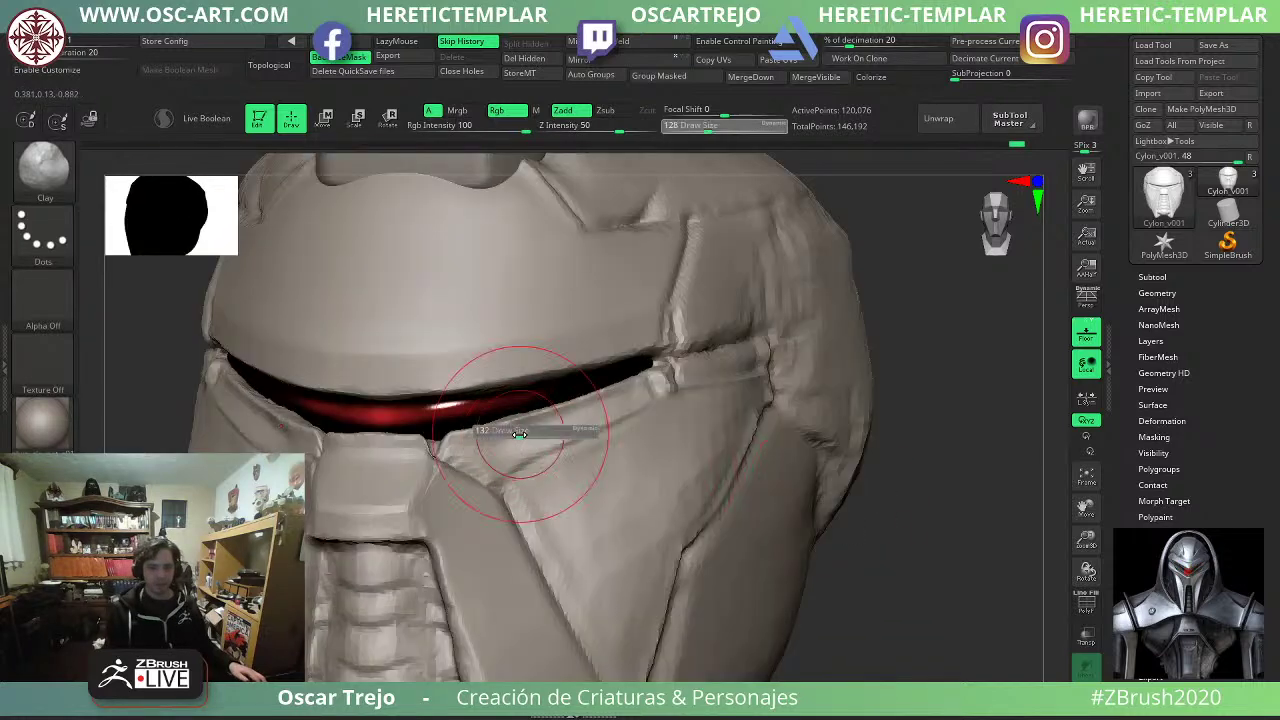
{"action": "mouse_move", "coordinate": [532, 436]}
{"action": "left_mouse_down"}
{"action": "mouse_move", "coordinate": [496, 439]}
{"action": "mouse_move", "coordinate": [597, 406]}
{"action": "left_mouse_up"}
{"action": "left_click_drag", "start_coordinate": [489, 446], "coordinate": [603, 400]}
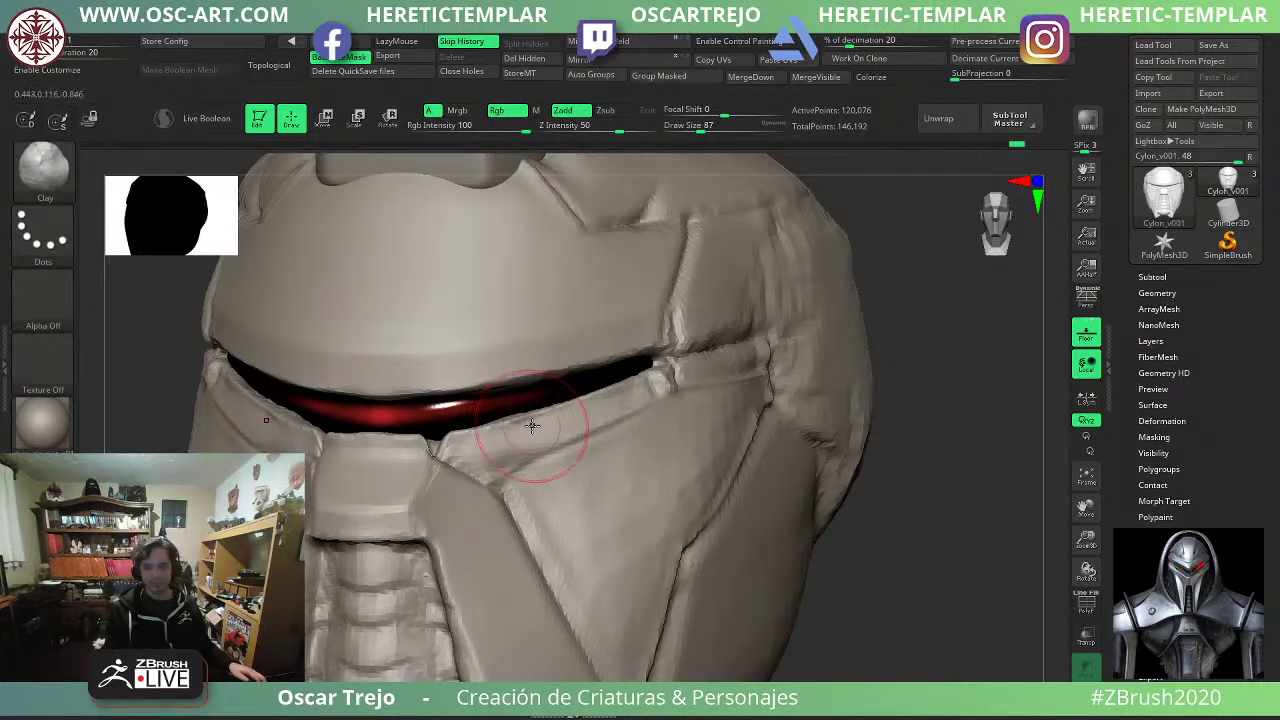
{"action": "key", "text": "ctrl+z"}
Flatten the lower visor rim beside the nose bridge with TrimDynamic at draw size 68.
{"action": "key", "text": "b"}
{"action": "key", "text": "t"}
{"action": "key", "text": "d"}
{"action": "key", "text": "s"}
{"action": "mouse_move", "coordinate": [527, 438]}
{"action": "left_mouse_down"}
{"action": "mouse_move", "coordinate": [513, 440]}
{"action": "mouse_move", "coordinate": [538, 429]}
{"action": "left_mouse_up"}
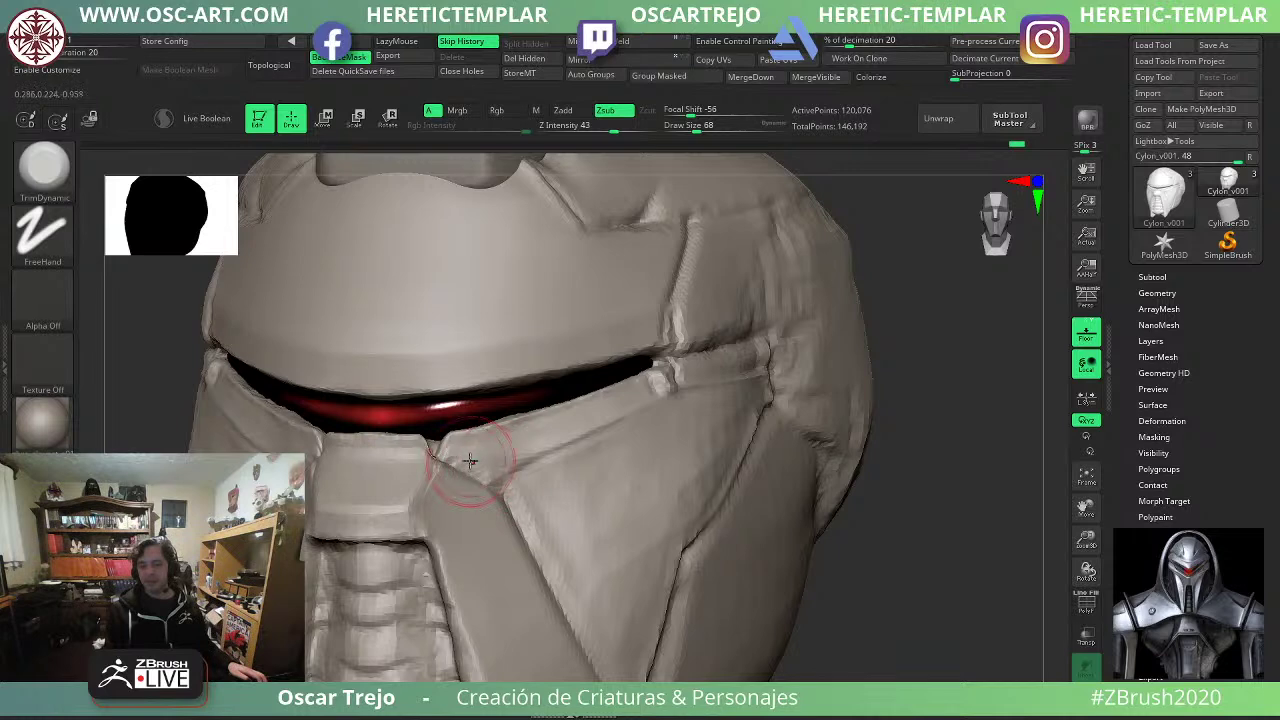
Adjust the inner end of the lower visor rim beside the nose bridge with the Move brush at draw sizes 74 and 68.
{"action": "left_click_drag", "start_coordinate": [874, 538], "coordinate": [925, 542]}
{"action": "key", "text": "b"}
{"action": "key", "text": "m"}
{"action": "key", "text": "v"}
{"action": "key", "text": "s"}
{"action": "mouse_move", "coordinate": [500, 441]}
{"action": "left_mouse_down"}
{"action": "mouse_move", "coordinate": [511, 440]}
{"action": "mouse_move", "coordinate": [472, 430]}
{"action": "mouse_move", "coordinate": [481, 436]}
{"action": "left_mouse_up"}
{"action": "key", "text": "s"}
{"action": "key", "text": "s"}
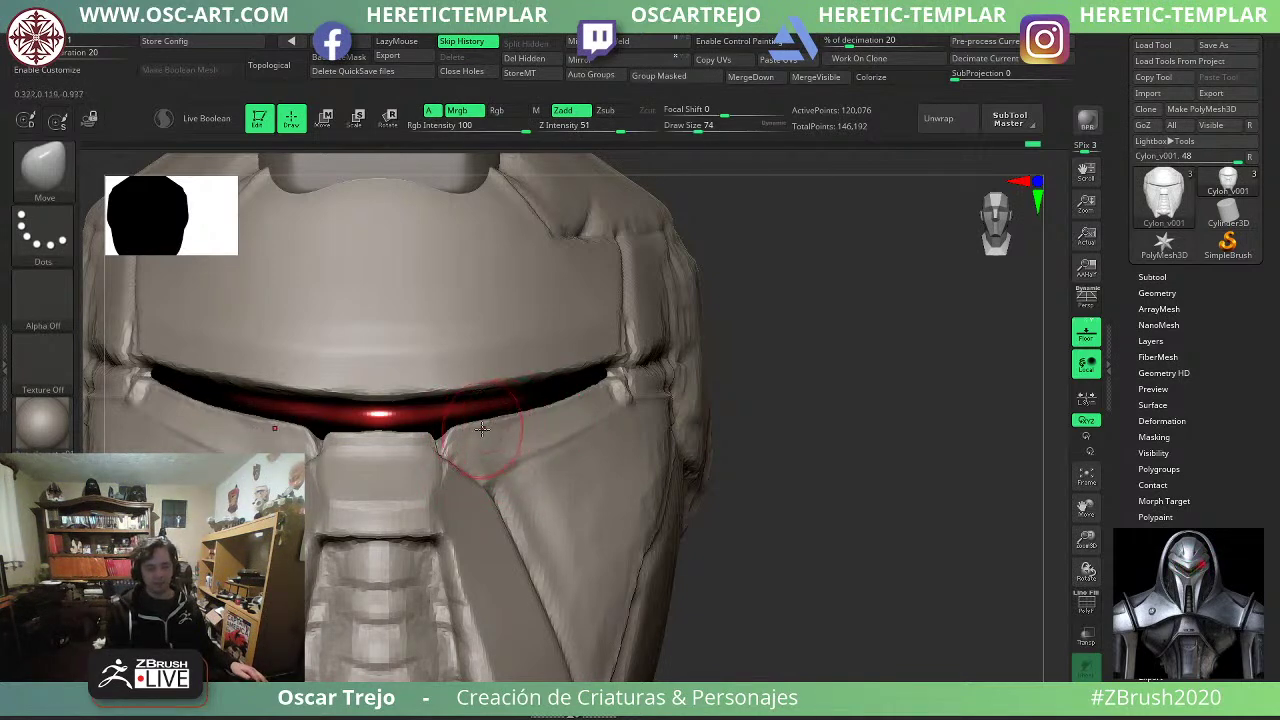
{"action": "key", "text": "bracketleft"}
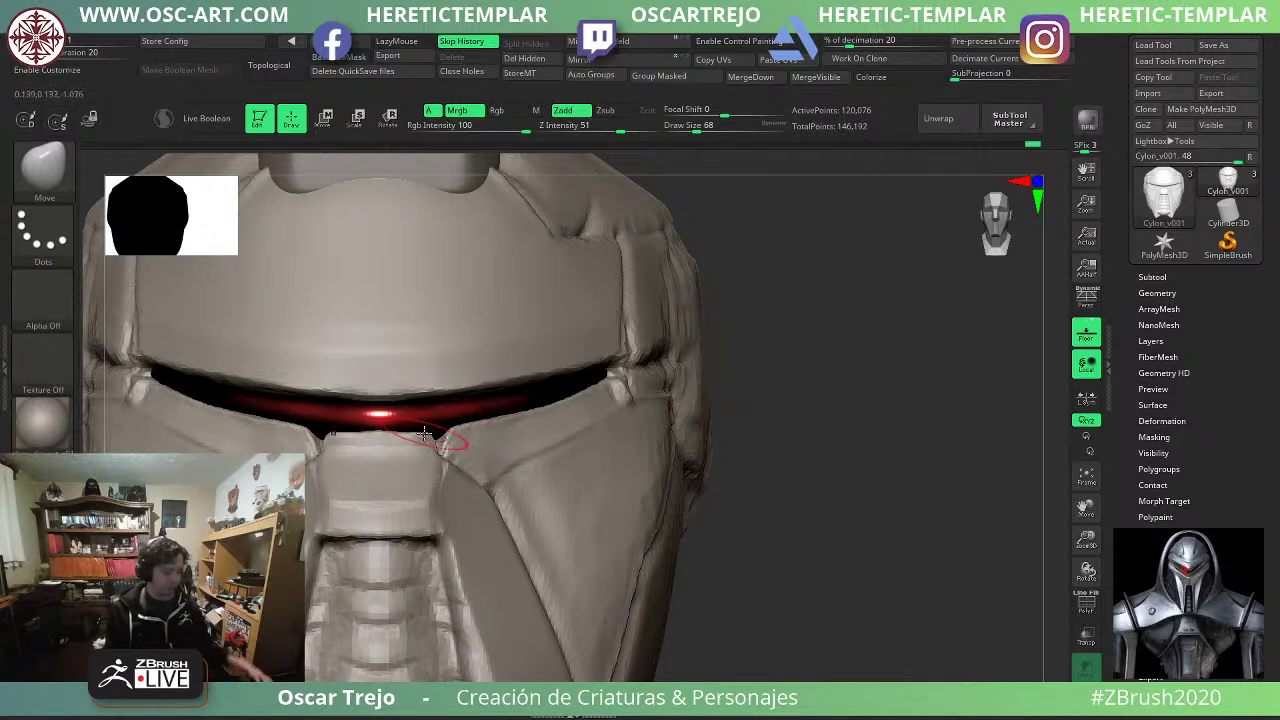
Sharpen the notch between the nose bridge and the lower visor rim with DamStandard at draw size 39.
{"action": "key", "text": "b"}
{"action": "key", "text": "d"}
{"action": "key", "text": "s"}
{"action": "key", "text": "s"}
{"action": "left_click_drag", "start_coordinate": [452, 440], "coordinate": [437, 443]}
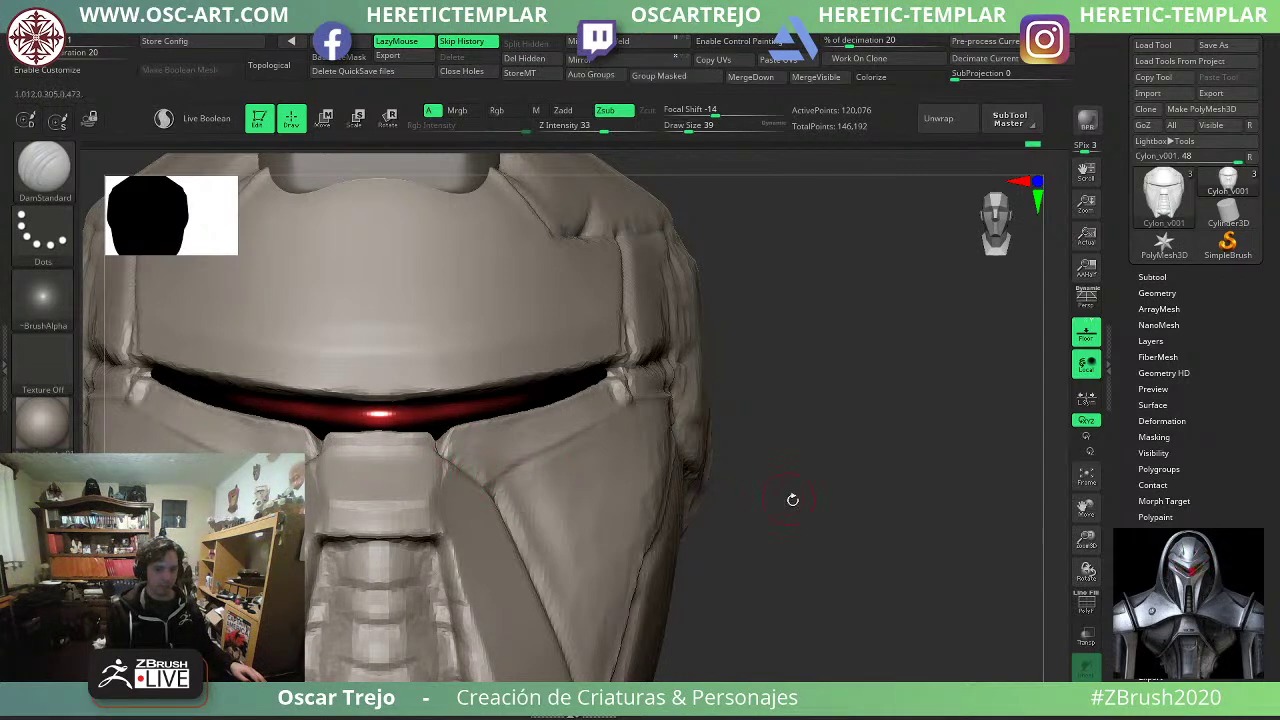
{"action": "left_click_drag", "start_coordinate": [792, 499], "coordinate": [529, 480]}
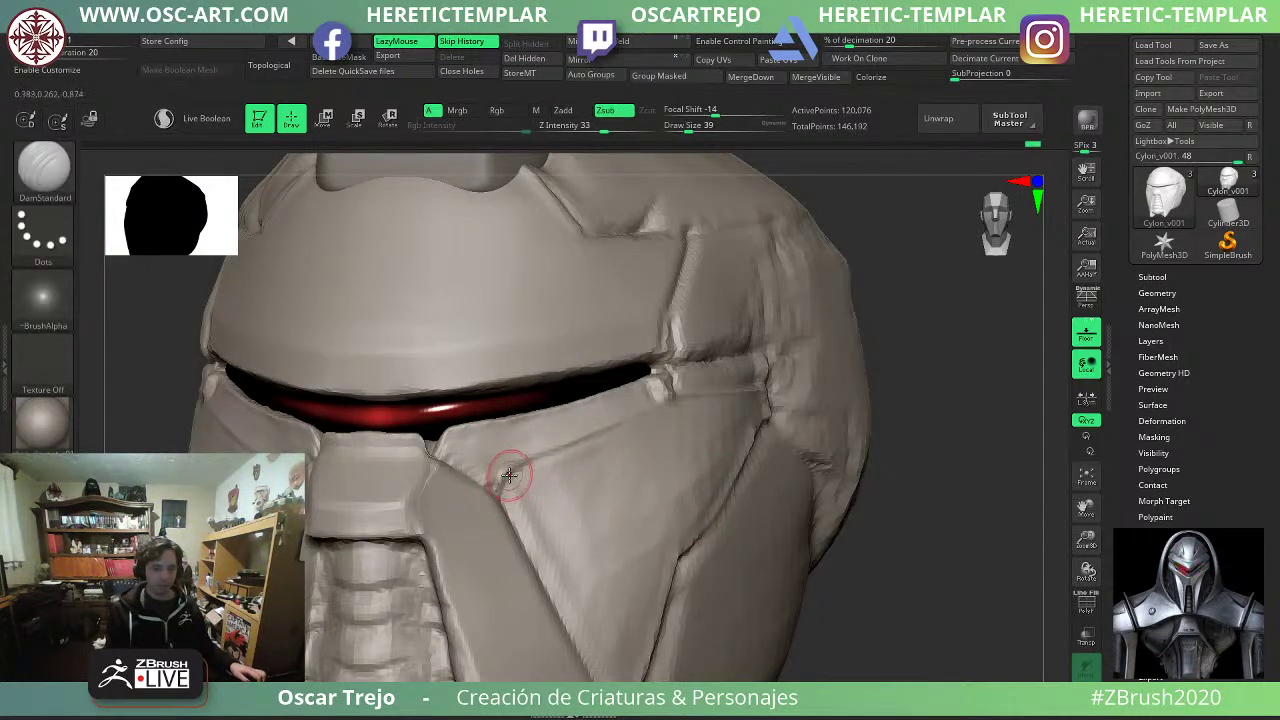
Deepen the groove beneath the inner end of the lower visor rim with DamStandard at draw size 39.
{"action": "mouse_move", "coordinate": [504, 486]}
{"action": "left_mouse_down"}
{"action": "mouse_move", "coordinate": [570, 441]}
{"action": "mouse_move", "coordinate": [633, 422]}
{"action": "mouse_move", "coordinate": [574, 469]}
{"action": "mouse_move", "coordinate": [588, 497]}
{"action": "left_mouse_up"}
{"action": "key", "text": "shift"}
{"action": "key", "text": "]"}
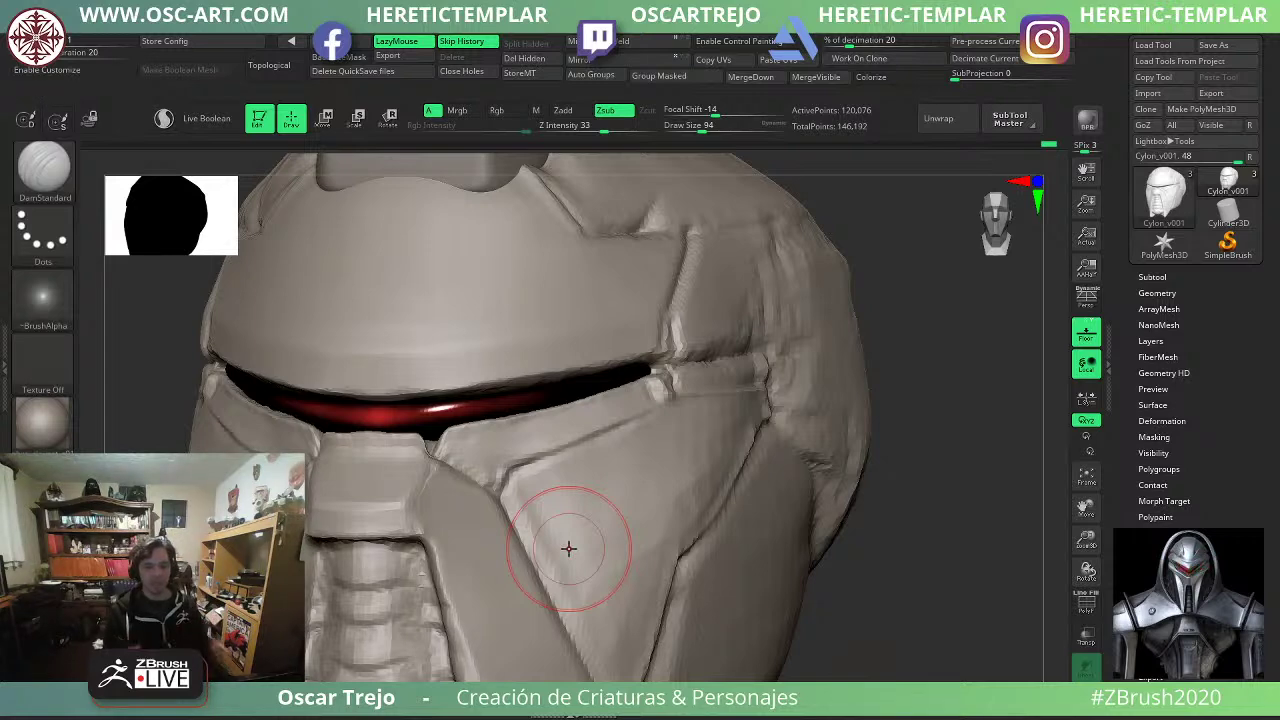
{"action": "left_click_drag", "start_coordinate": [868, 513], "coordinate": [930, 513], "text": "shift"}
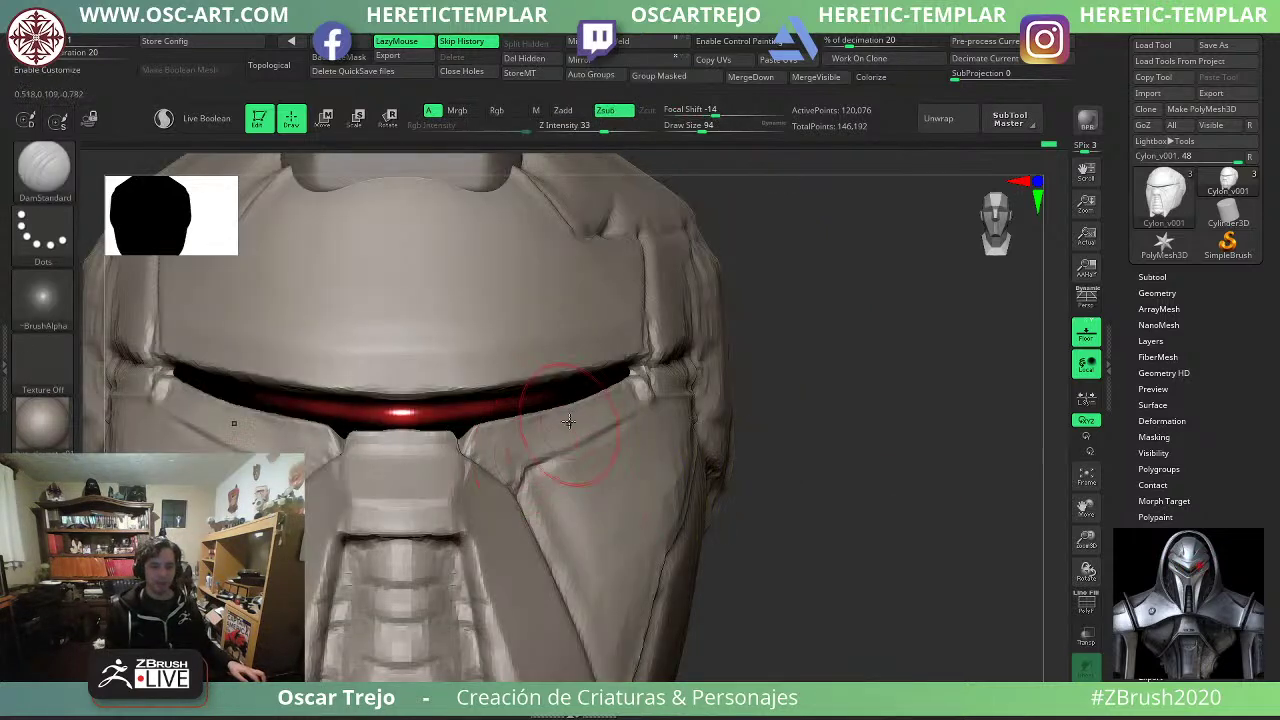
Try a short DamStandard stroke on the brow just above the visor opening at draw size 44.
{"action": "key", "text": "s"}
{"action": "left_click_drag", "start_coordinate": [560, 402], "coordinate": [546, 399]}
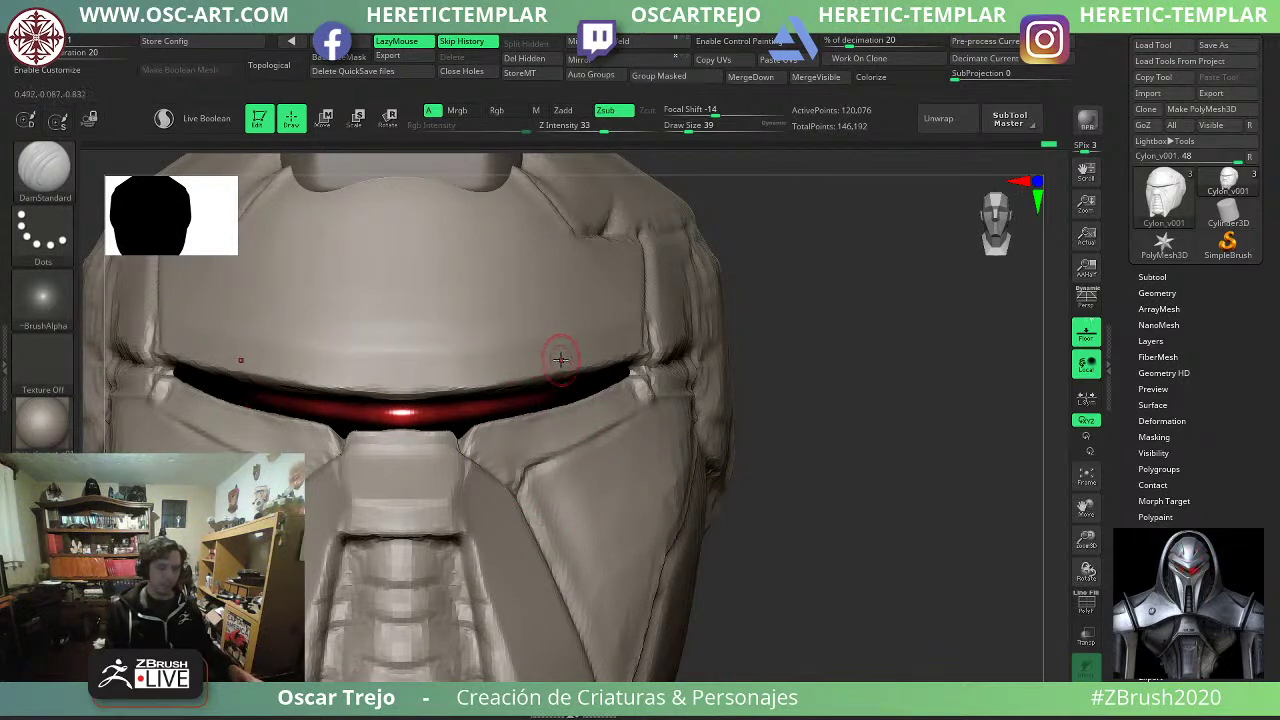
{"action": "key", "text": "s"}
{"action": "key", "text": "s"}
{"action": "left_click_drag", "start_coordinate": [524, 371], "coordinate": [526, 384]}
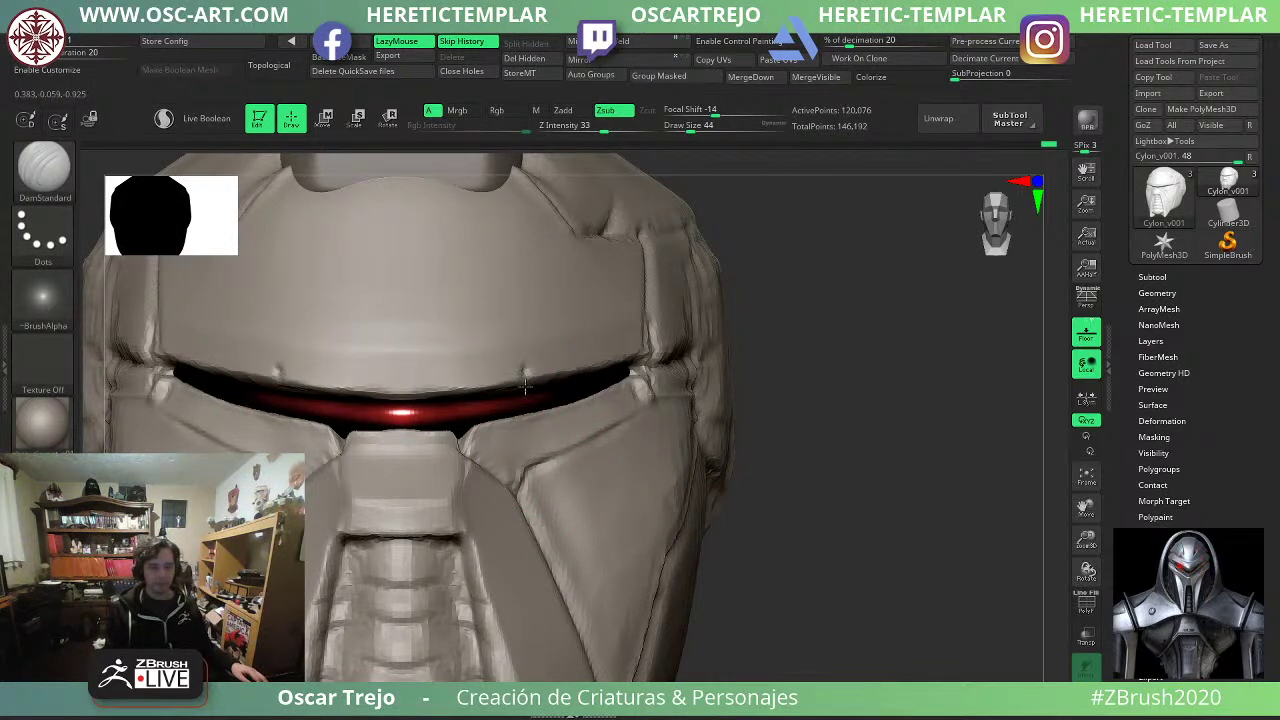
Flatten the inner part of the lower visor rim with TrimDynamic at draw size 71.
{"action": "mouse_move", "coordinate": [801, 490]}
{"action": "left_mouse_down", "text": "alt"}
{"action": "mouse_move", "coordinate": [761, 437]}
{"action": "mouse_move", "coordinate": [779, 430]}
{"action": "mouse_move", "coordinate": [792, 494]}
{"action": "left_mouse_up", "text": "alt"}
{"action": "key", "text": "b"}
{"action": "key", "text": "t"}
{"action": "key", "text": "d"}
{"action": "mouse_move", "coordinate": [718, 463]}
{"action": "left_mouse_down"}
{"action": "mouse_move", "coordinate": [750, 424]}
{"action": "mouse_move", "coordinate": [629, 440]}
{"action": "mouse_move", "coordinate": [628, 458]}
{"action": "left_mouse_up"}
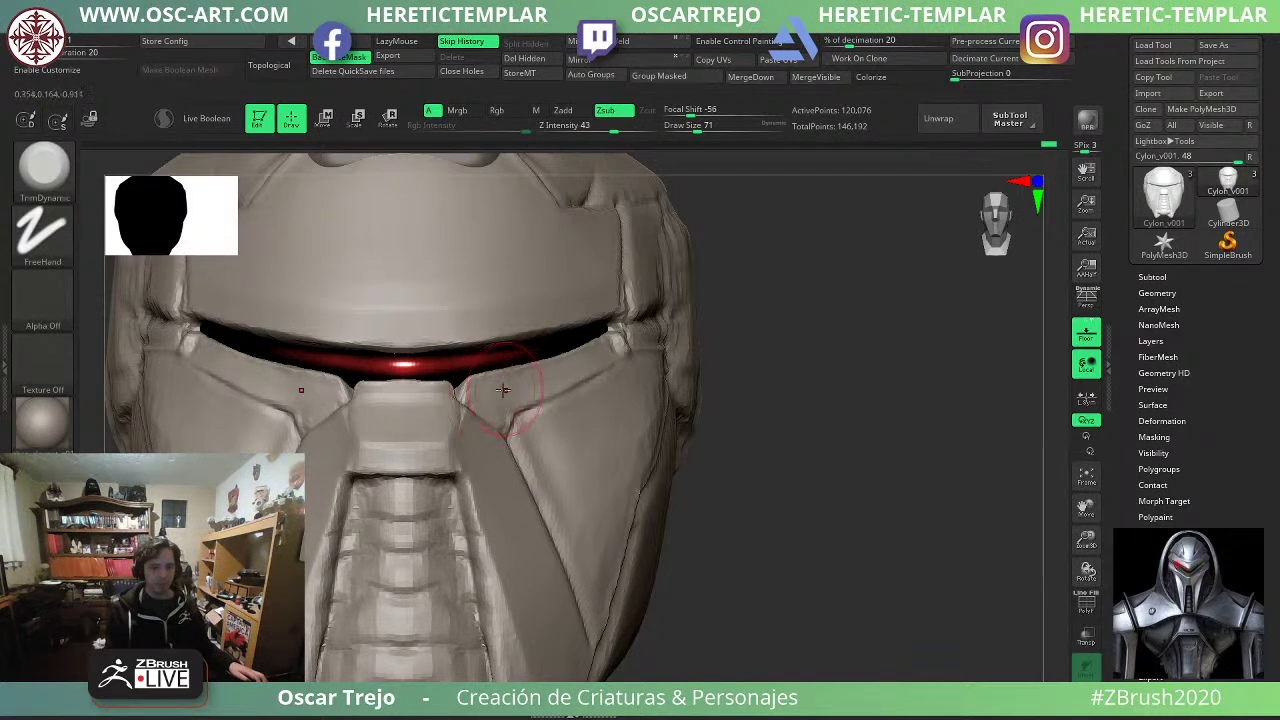
{"action": "key", "text": "b"}
{"action": "key", "text": "d"}
{"action": "key", "text": "s"}
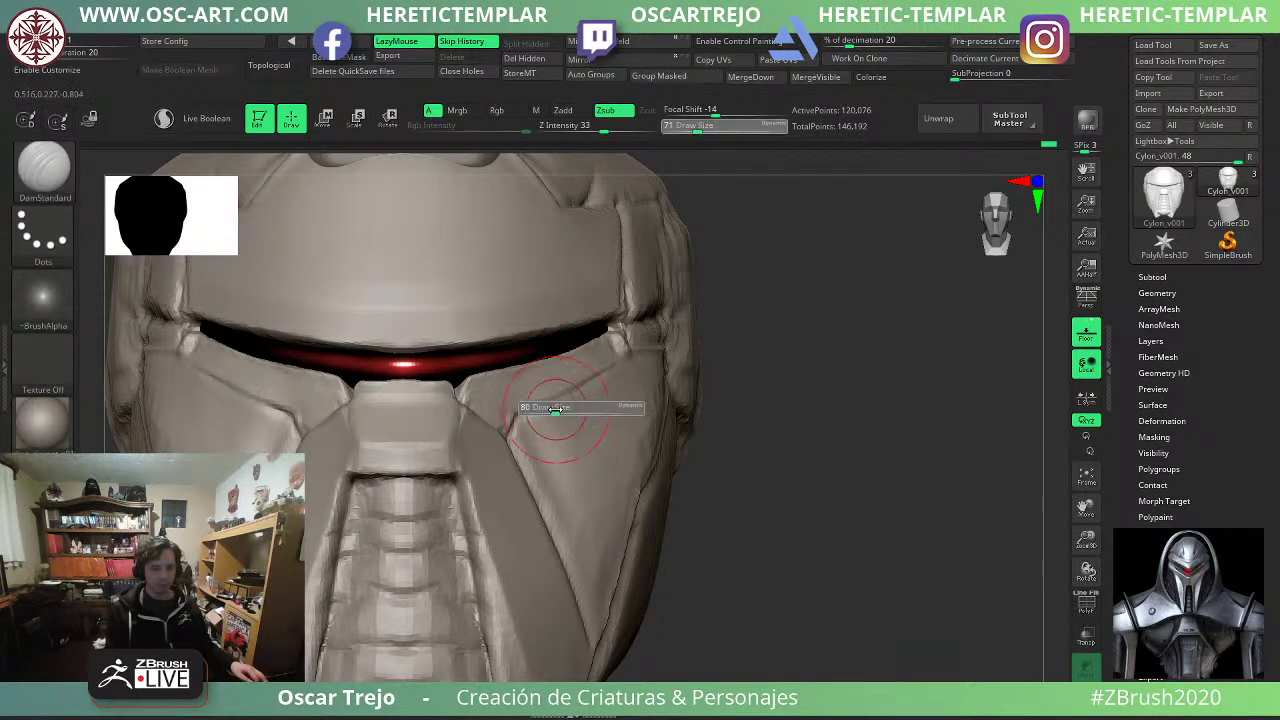
Nudge the boundary between the lower visor rim and the cheek panel with the Move brush at draw size 90.
{"action": "key", "text": "b"}
{"action": "key", "text": "m"}
{"action": "key", "text": "v"}
{"action": "left_click_drag", "start_coordinate": [560, 407], "coordinate": [553, 409]}
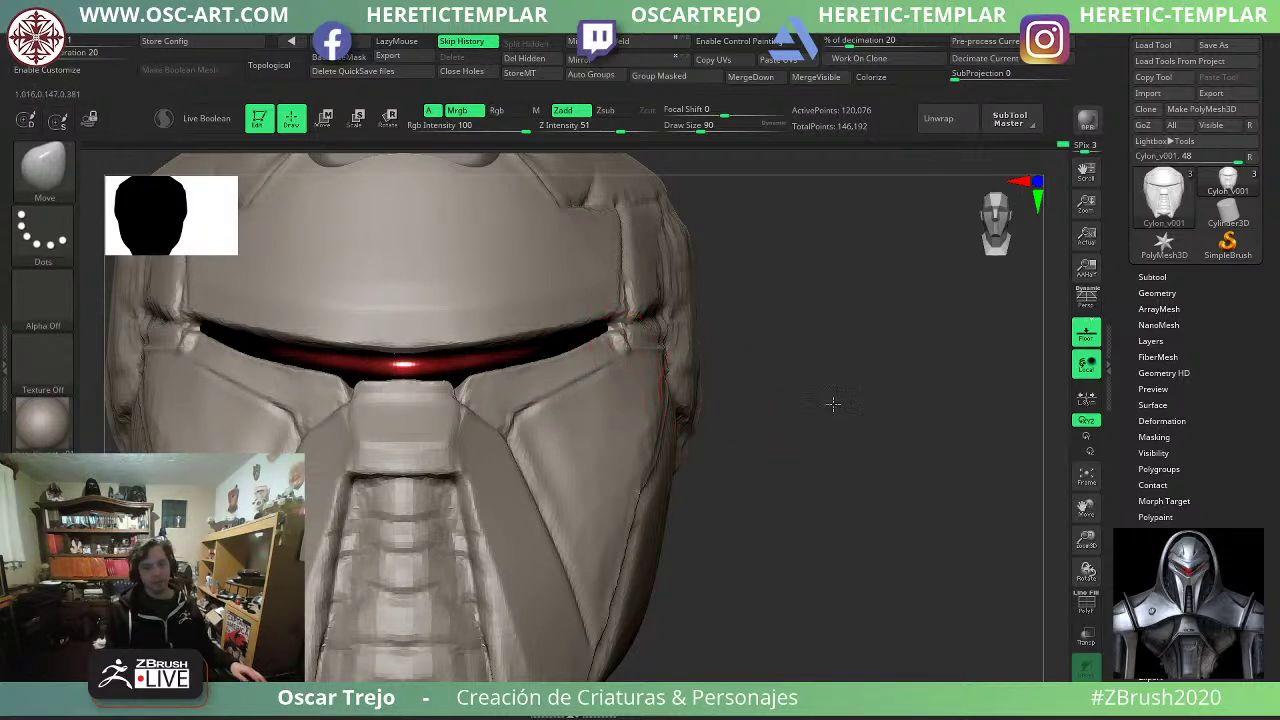
{"action": "left_click_drag", "start_coordinate": [832, 403], "coordinate": [782, 433], "text": "alt"}
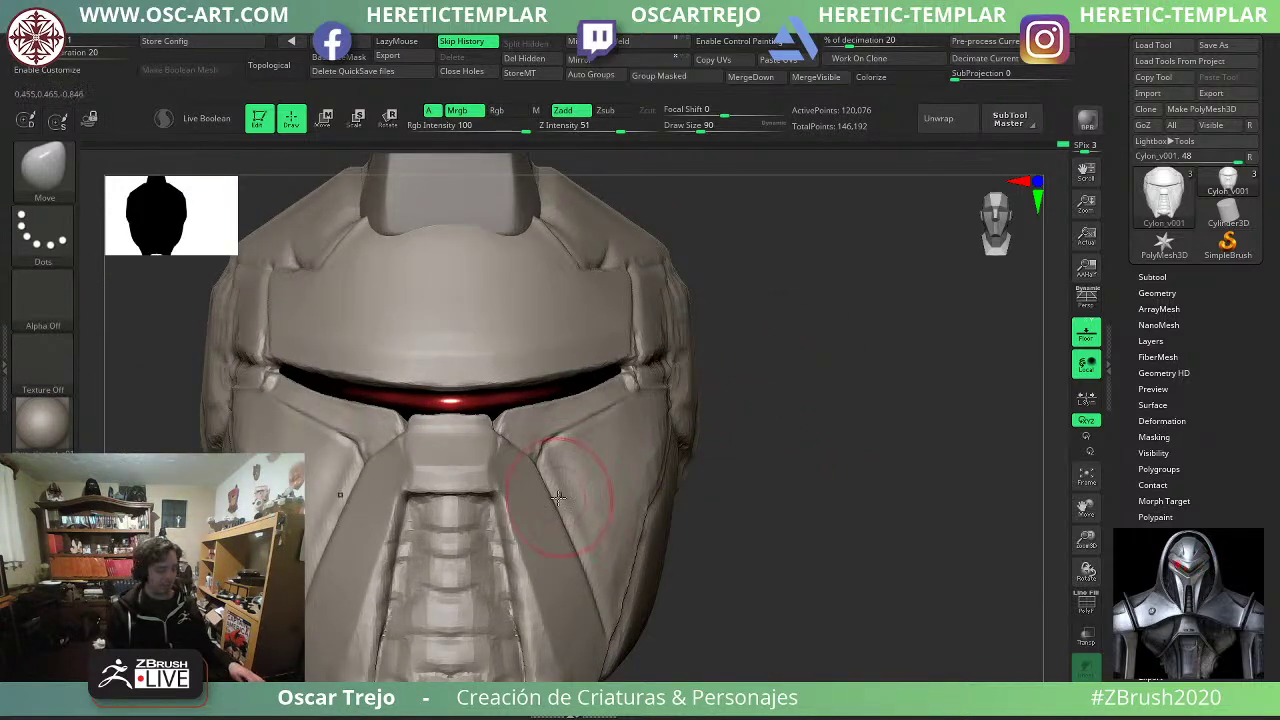
Recut the groove between the lower visor rim and the cheek panel with DamStandard at draw size 33, undoing the first stroke.
{"action": "key", "text": "b"}
{"action": "key", "text": "t"}
{"action": "key", "text": "d"}
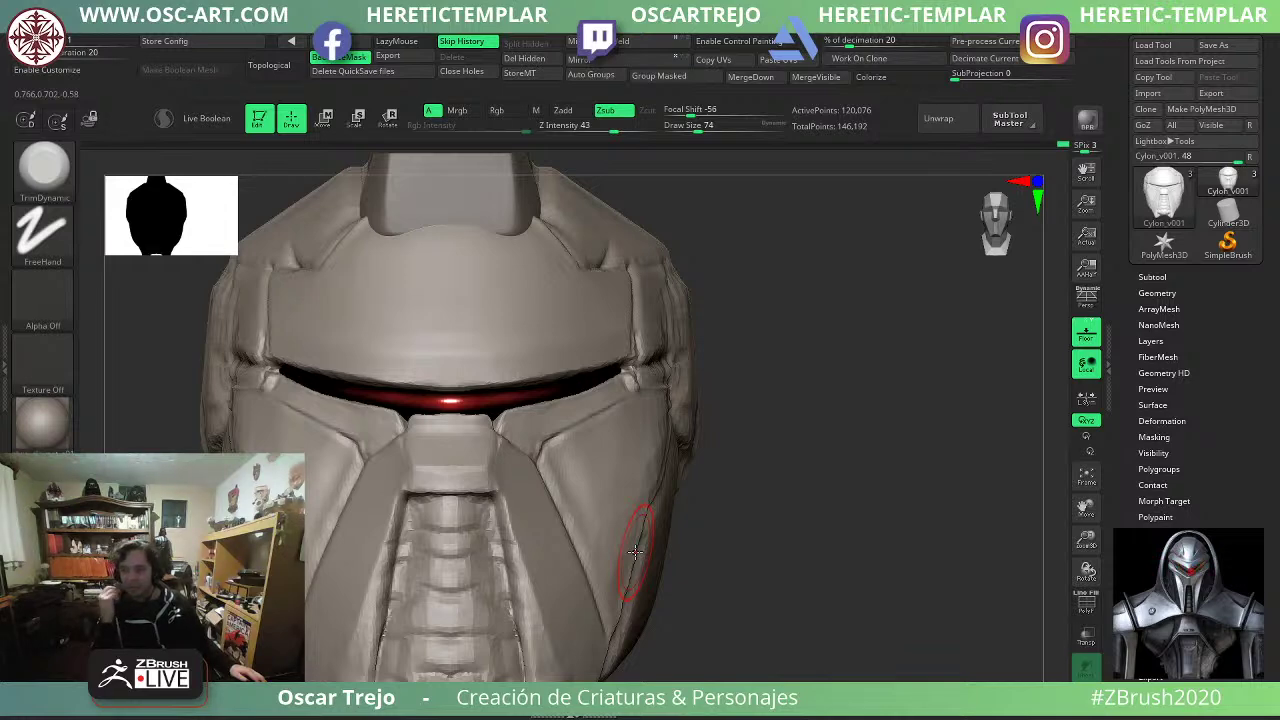
{"action": "left_click_drag", "start_coordinate": [787, 511], "coordinate": [640, 497], "text": "alt"}
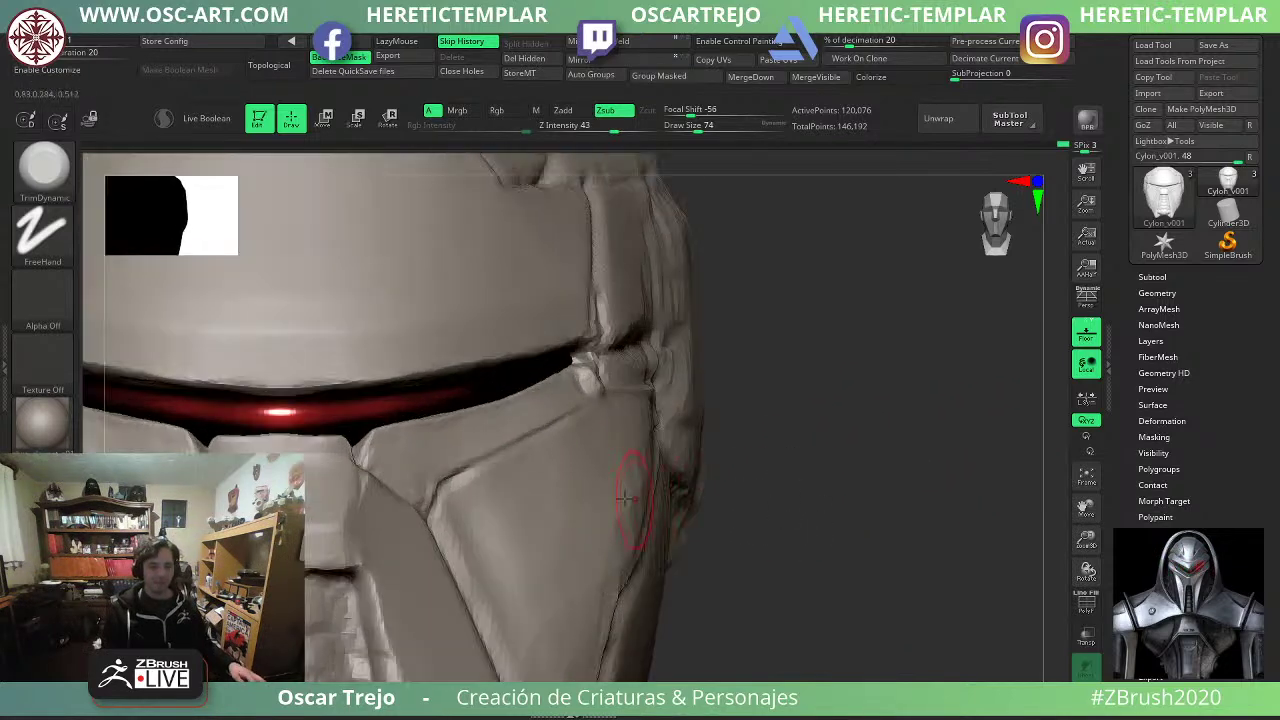
{"action": "key", "text": "b"}
{"action": "key", "text": "d"}
{"action": "key", "text": "s"}
{"action": "key", "text": "s"}
{"action": "mouse_move", "coordinate": [466, 480]}
{"action": "left_mouse_down"}
{"action": "mouse_move", "coordinate": [582, 403]}
{"action": "mouse_move", "coordinate": [443, 484]}
{"action": "left_mouse_up"}
{"action": "key", "text": "ctrl+z"}
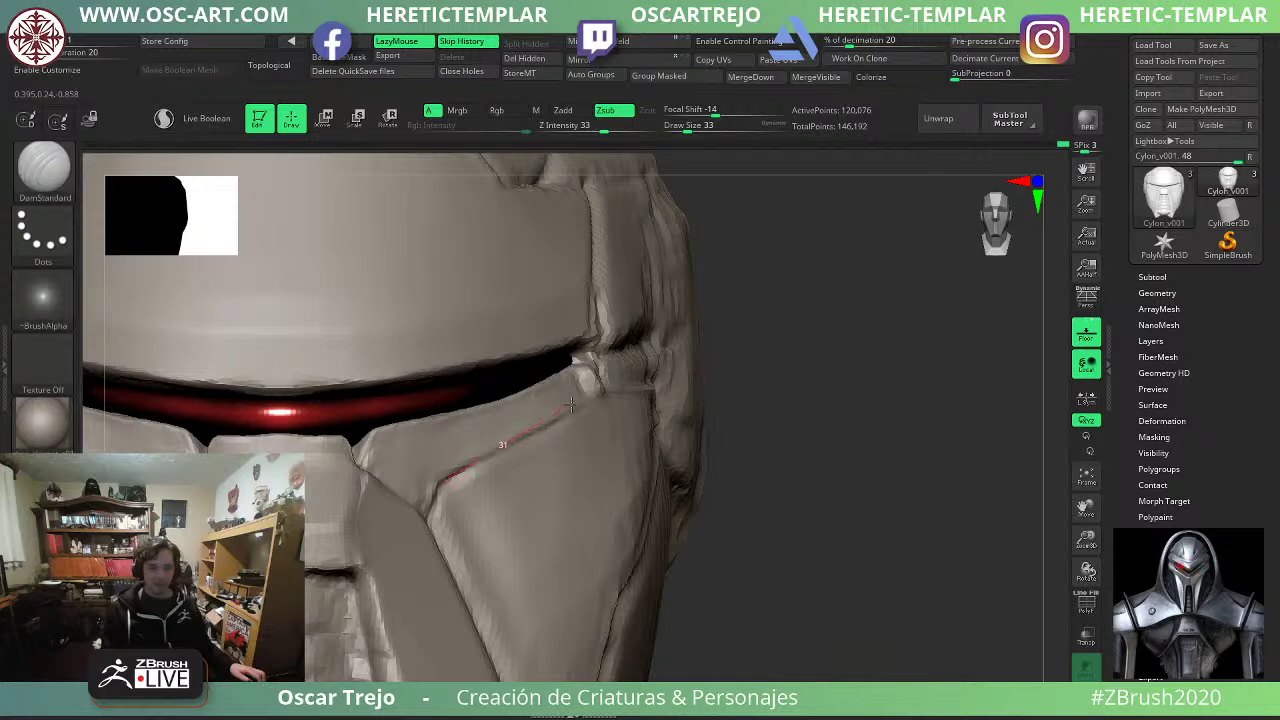
{"action": "left_click_drag", "start_coordinate": [601, 397], "coordinate": [600, 400]}
{"action": "mouse_move", "coordinate": [750, 412]}
{"action": "left_mouse_down", "text": "alt"}
{"action": "mouse_move", "coordinate": [780, 408]}
{"action": "mouse_move", "coordinate": [808, 345]}
{"action": "mouse_move", "coordinate": [821, 467]}
{"action": "left_mouse_up", "text": "alt"}
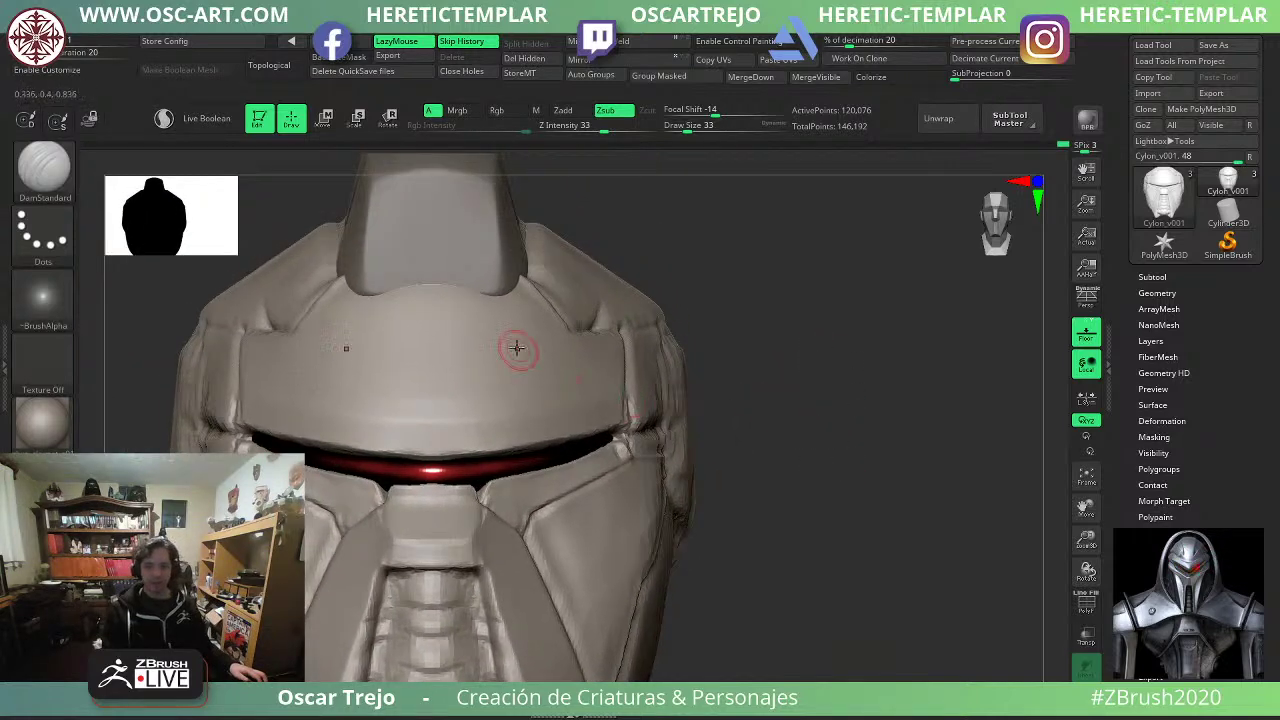
Trace the upper edge of the forehead plate beside the crest with DamStandard at draw size 33, undoing the last stroke.
{"action": "mouse_move", "coordinate": [507, 293]}
{"action": "left_mouse_down"}
{"action": "mouse_move", "coordinate": [517, 363]}
{"action": "mouse_move", "coordinate": [531, 374]}
{"action": "mouse_move", "coordinate": [570, 360]}
{"action": "left_mouse_up"}
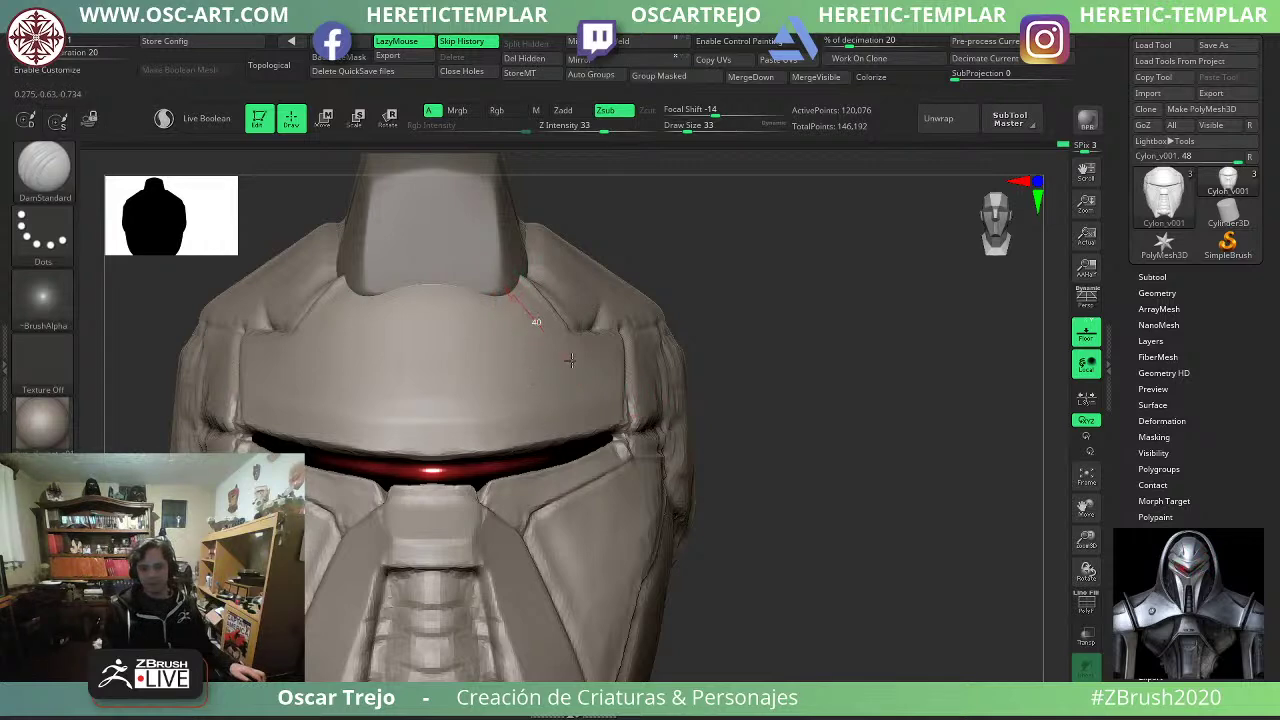
{"action": "left_click_drag", "start_coordinate": [618, 402], "coordinate": [623, 403]}
{"action": "left_click_drag", "start_coordinate": [738, 432], "coordinate": [746, 363], "text": "alt"}
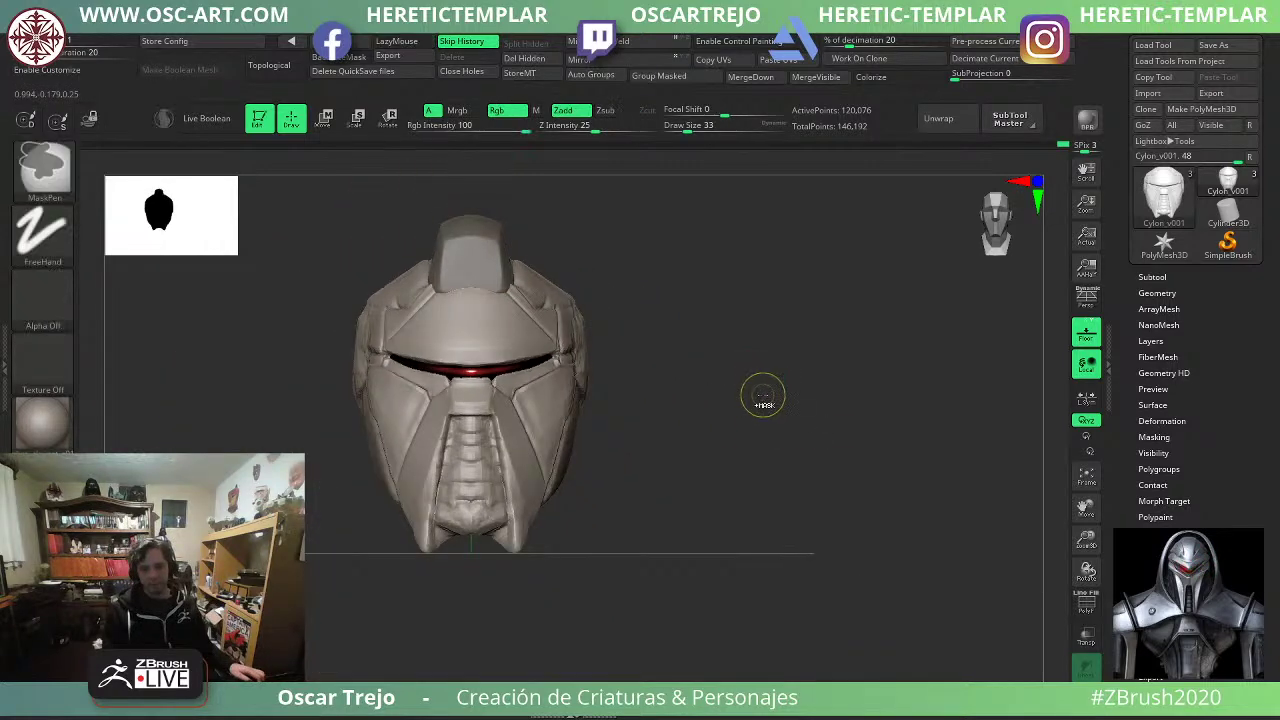
{"action": "key", "text": "ctrl+z"}
Reshape the outer edge of the cheek panel with the Move brush at draw size 163.
{"action": "left_click_drag", "start_coordinate": [767, 408], "coordinate": [785, 505]}
{"action": "key", "text": "b"}
{"action": "key", "text": "m"}
{"action": "key", "text": "v"}
{"action": "key", "text": "s"}
{"action": "left_click", "coordinate": [562, 441]}
{"action": "left_click_drag", "start_coordinate": [564, 445], "coordinate": [550, 458]}
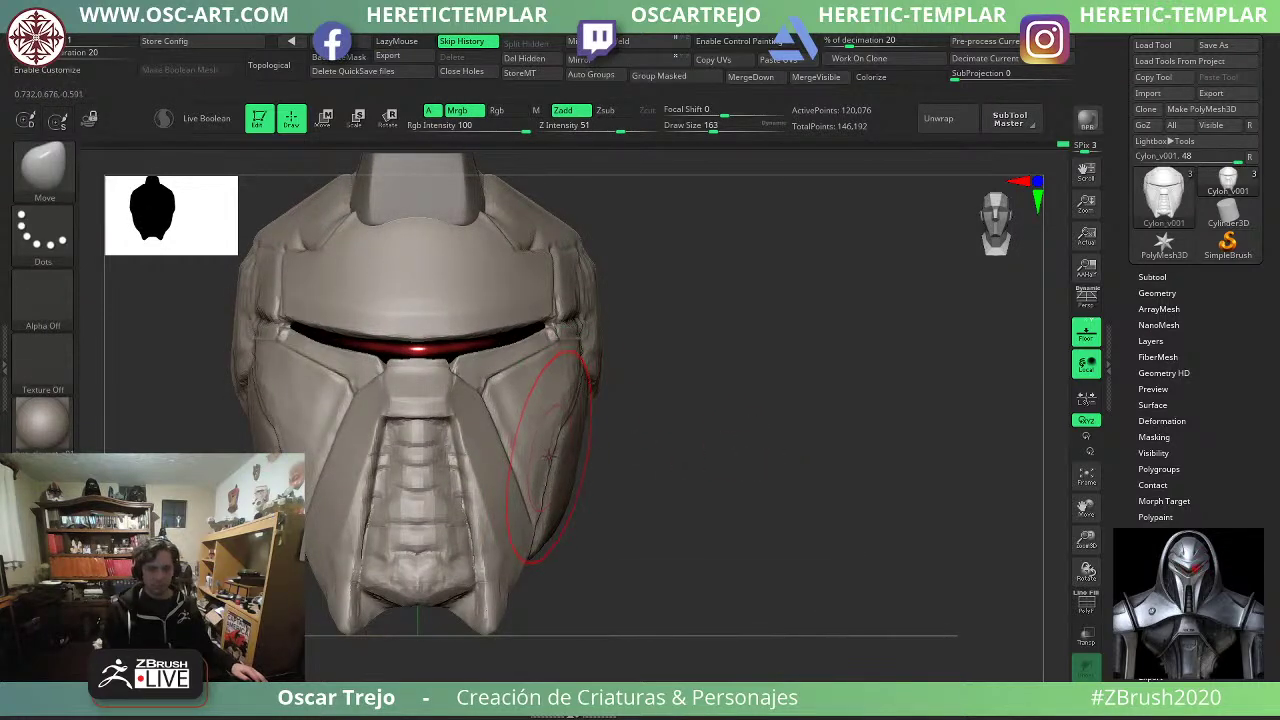
{"action": "left_click_drag", "start_coordinate": [713, 481], "coordinate": [690, 497]}
{"action": "left_click_drag", "start_coordinate": [735, 628], "coordinate": [726, 576], "text": "alt"}
{"action": "left_click_drag", "start_coordinate": [660, 607], "coordinate": [686, 602]}
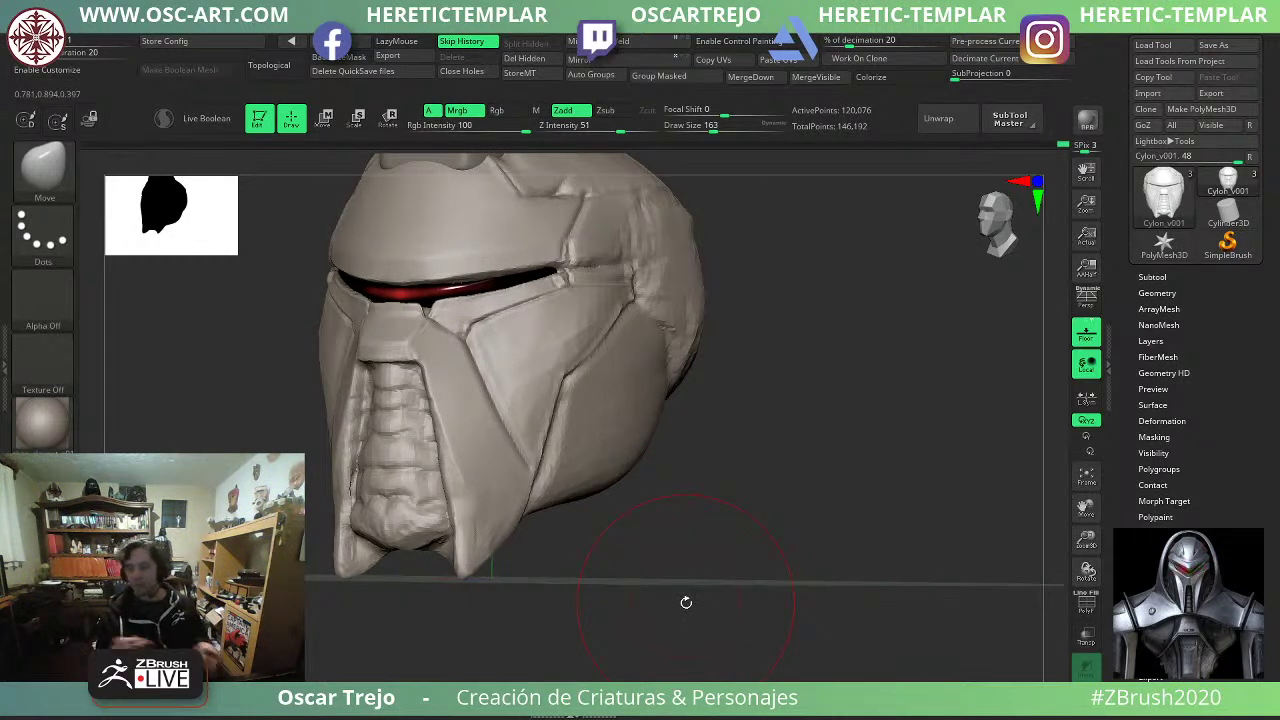
Flatten the lower front and side of the nose bridge with TrimDynamic at draw size 71.
{"action": "mouse_move", "coordinate": [656, 464]}
{"action": "left_mouse_down", "text": "shift"}
{"action": "mouse_move", "coordinate": [731, 440]}
{"action": "mouse_move", "coordinate": [826, 566]}
{"action": "left_mouse_up", "text": "shift"}
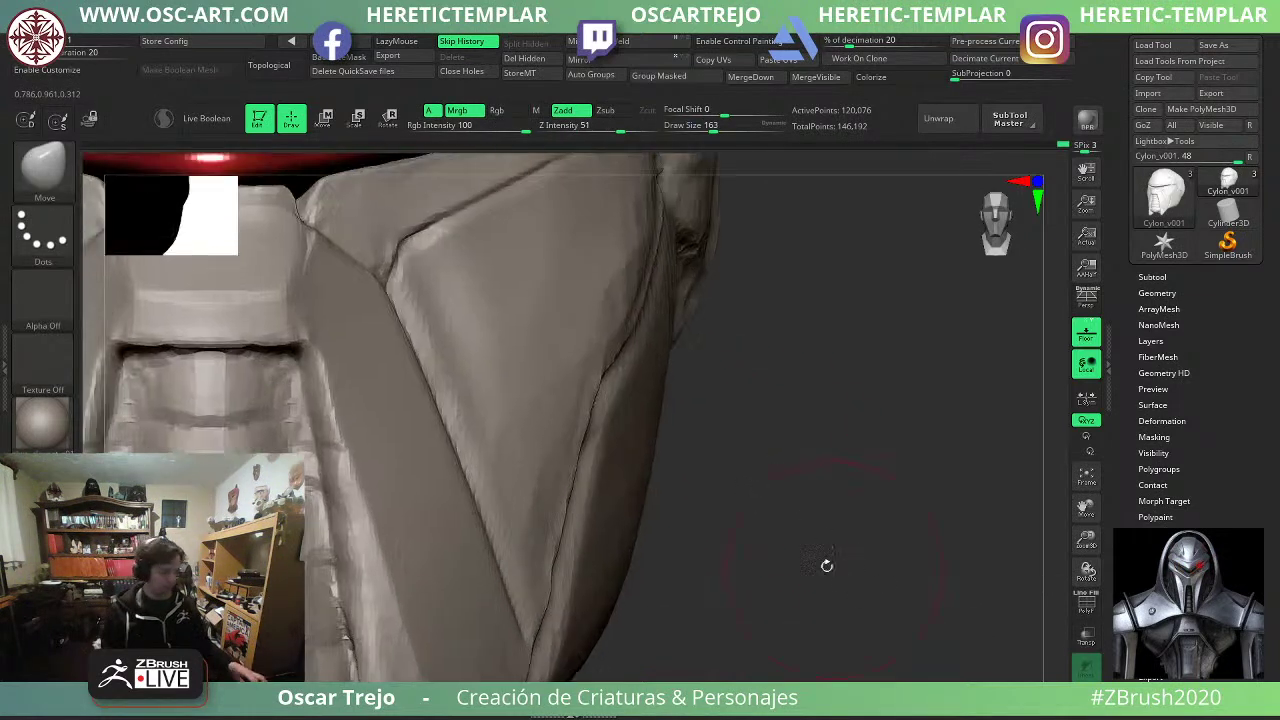
{"action": "key", "text": "b"}
{"action": "key", "text": "t"}
{"action": "key", "text": "d"}
{"action": "key", "text": "s"}
{"action": "left_click_drag", "start_coordinate": [301, 348], "coordinate": [285, 348]}
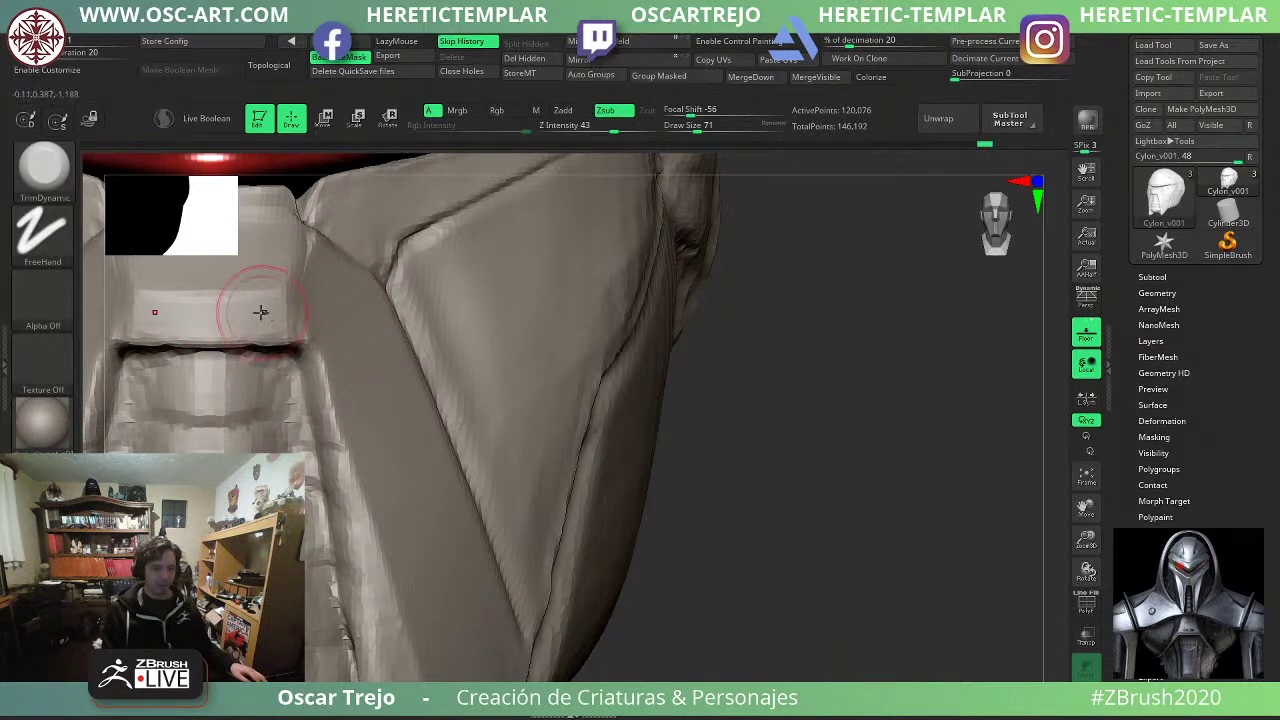
{"action": "left_click_drag", "start_coordinate": [216, 310], "coordinate": [288, 319]}
{"action": "left_click_drag", "start_coordinate": [312, 270], "coordinate": [310, 290]}
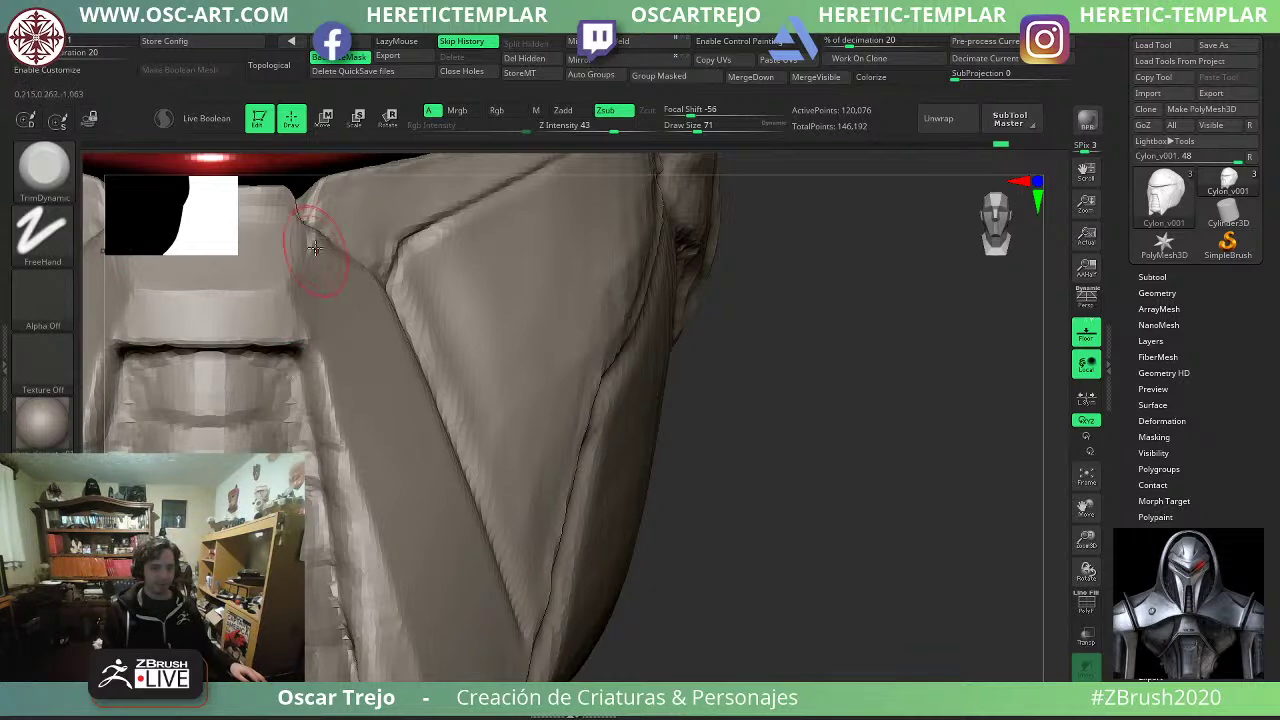
{"action": "left_click_drag", "start_coordinate": [315, 244], "coordinate": [310, 275]}
Carve a crease down the side of the nose bridge where it meets the faceplate with DamStandard at draw size 33.
{"action": "key", "text": "b"}
{"action": "key", "text": "d"}
{"action": "key", "text": "s"}
{"action": "left_click_drag", "start_coordinate": [757, 374], "coordinate": [855, 511], "text": "alt"}
{"action": "key", "text": "b"}
{"action": "key", "text": "m"}
{"action": "key", "text": "v"}
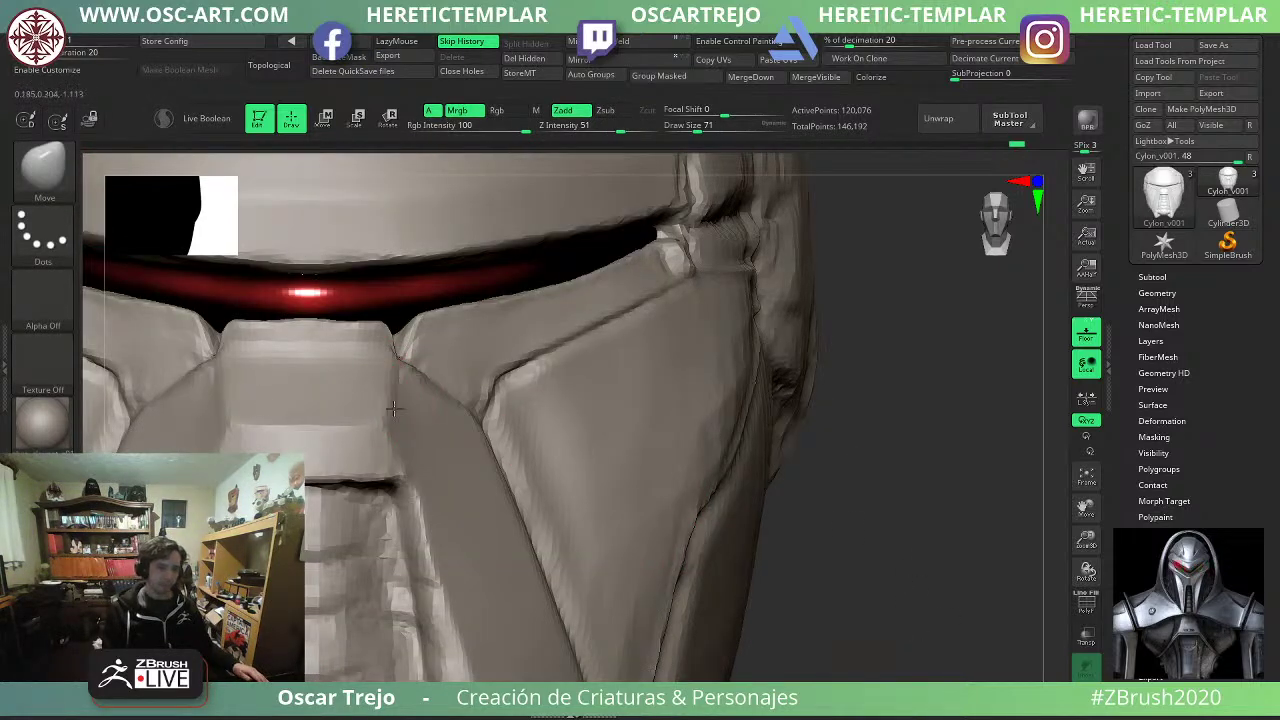
{"action": "key", "text": "b"}
{"action": "key", "text": "d"}
{"action": "key", "text": "s"}
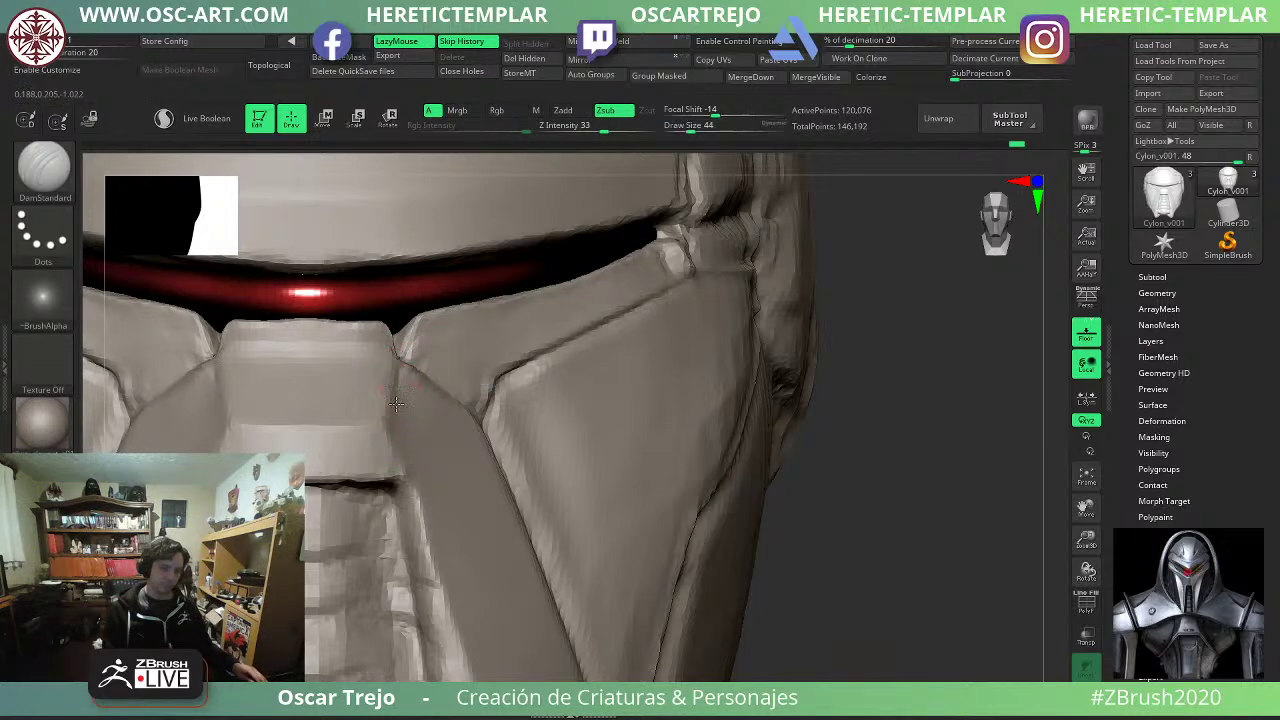
{"action": "key", "text": "bracketleft"}
{"action": "left_click_drag", "start_coordinate": [391, 382], "coordinate": [386, 436]}
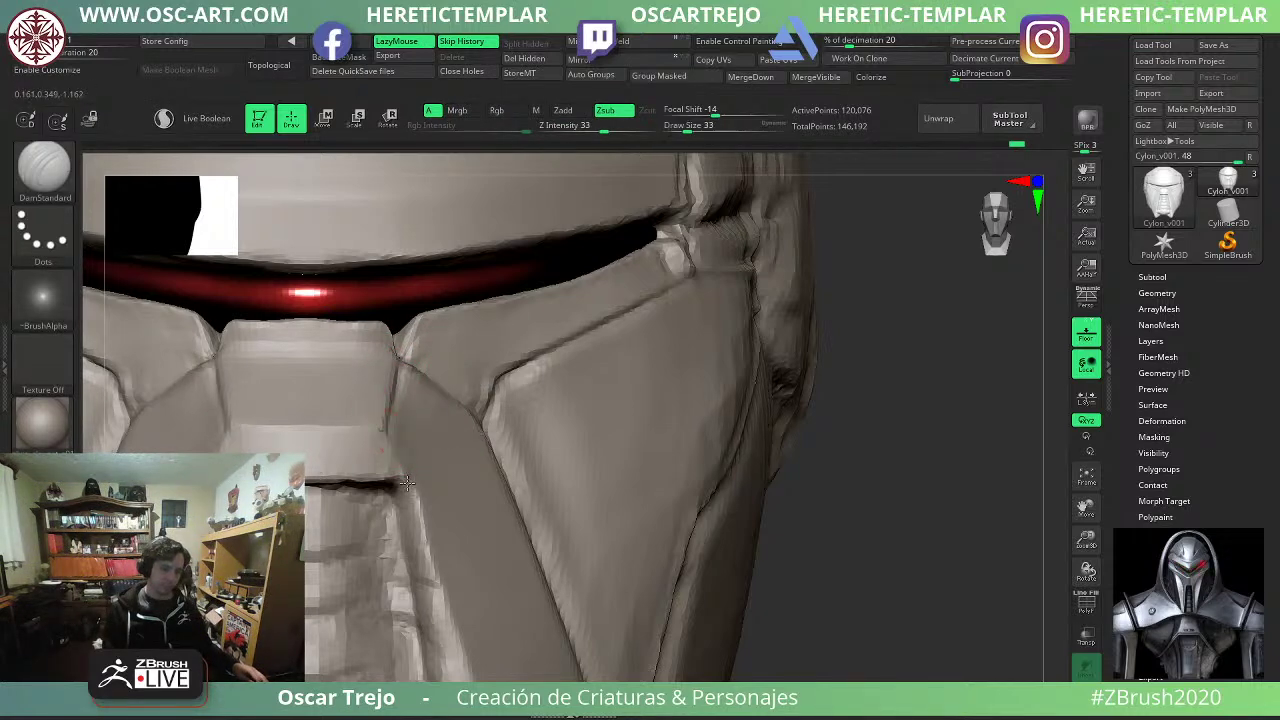
{"action": "mouse_move", "coordinate": [845, 625]}
{"action": "left_mouse_down", "text": "alt"}
{"action": "mouse_move", "coordinate": [817, 577]}
{"action": "mouse_move", "coordinate": [720, 489]}
{"action": "mouse_move", "coordinate": [766, 406]}
{"action": "mouse_move", "coordinate": [785, 490]}
{"action": "left_mouse_up", "text": "alt"}
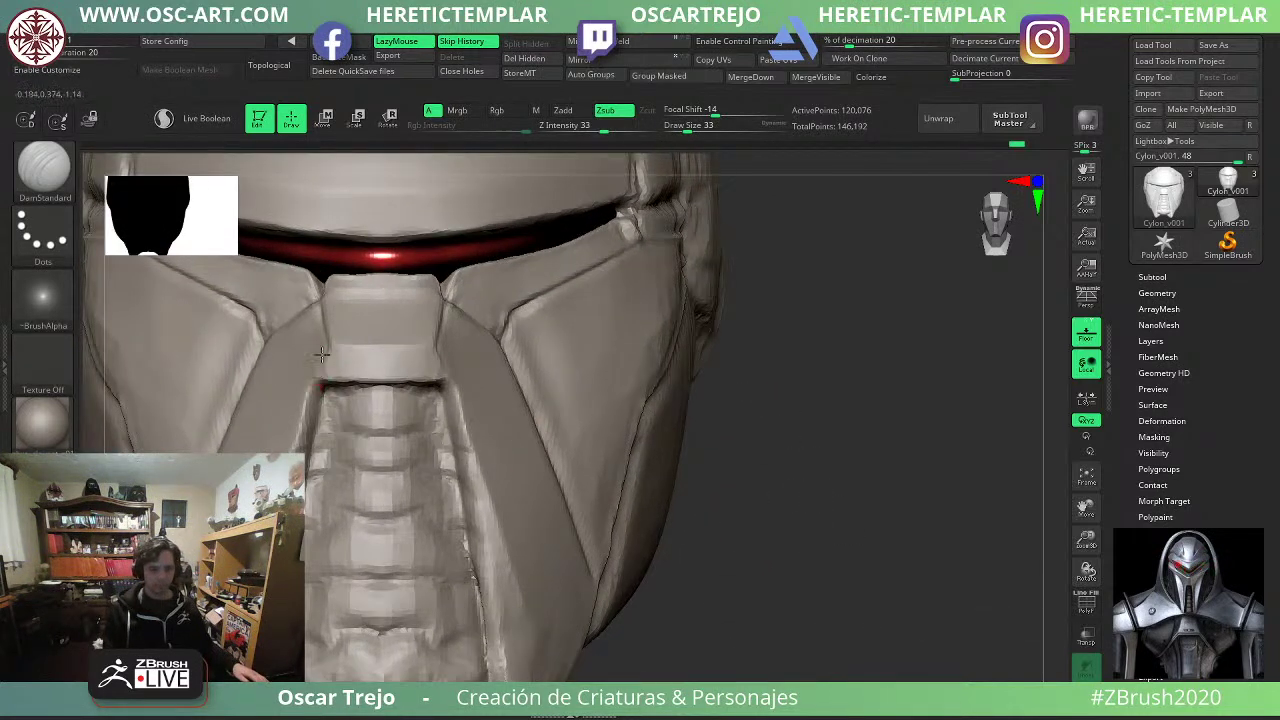
{"action": "left_click_drag", "start_coordinate": [325, 364], "coordinate": [324, 370]}
Adjust the lower corner of the nose bridge above the mouthguard with the Move brush at draw size 44.
{"action": "key", "text": "b"}
{"action": "key", "text": "m"}
{"action": "key", "text": "v"}
{"action": "left_click_drag", "start_coordinate": [436, 377], "coordinate": [443, 378]}
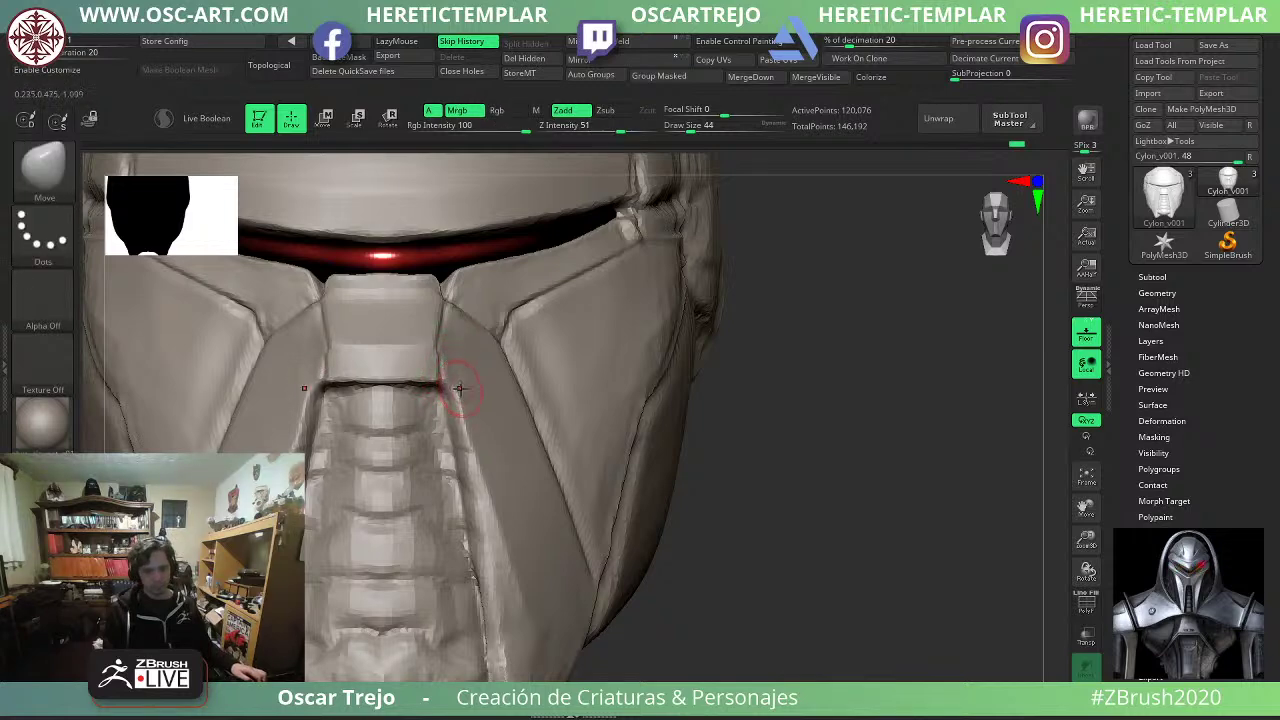
Flatten the lower tip of the faceplate with TrimDynamic at draw size 172.
{"action": "key", "text": "b"}
{"action": "key", "text": "t"}
{"action": "key", "text": "d"}
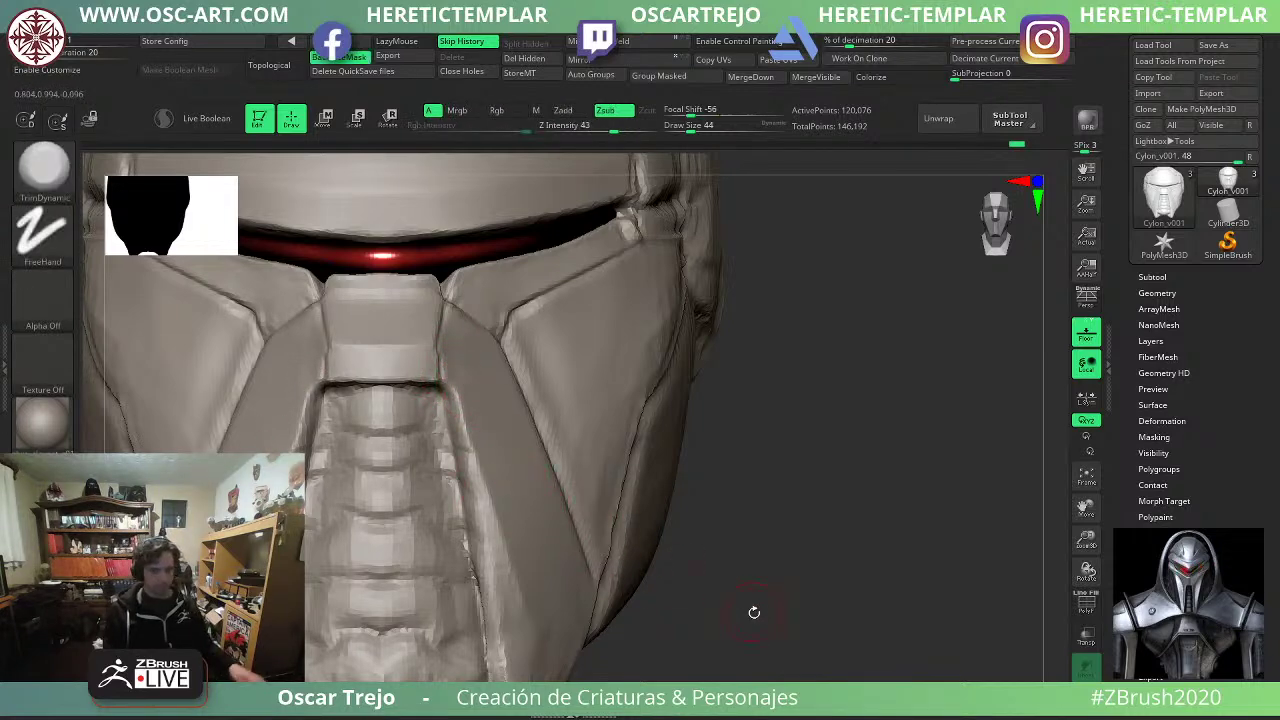
{"action": "mouse_move", "coordinate": [754, 611]}
{"action": "left_mouse_down"}
{"action": "mouse_move", "coordinate": [585, 575]}
{"action": "mouse_move", "coordinate": [800, 560]}
{"action": "left_mouse_up"}
{"action": "left_click_drag", "start_coordinate": [640, 520], "coordinate": [444, 562]}
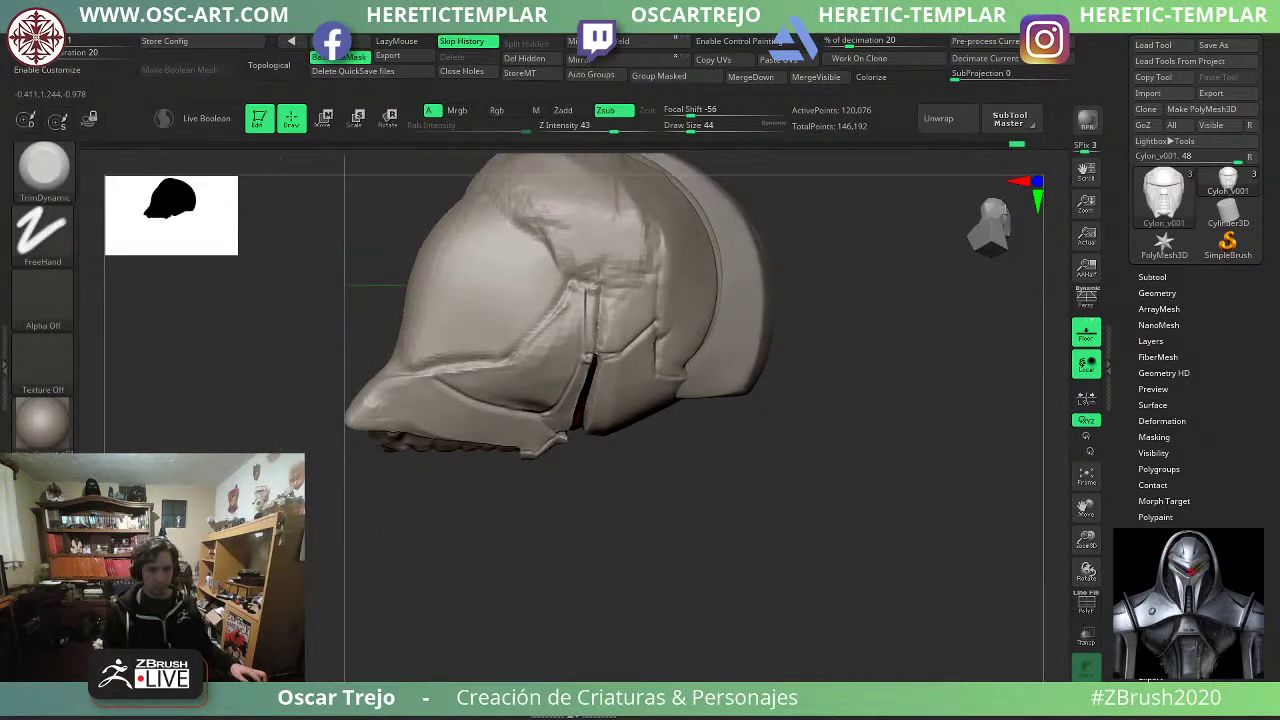
{"action": "mouse_move", "coordinate": [438, 657]}
{"action": "left_mouse_down"}
{"action": "mouse_move", "coordinate": [328, 626]}
{"action": "mouse_move", "coordinate": [400, 590]}
{"action": "mouse_move", "coordinate": [300, 600]}
{"action": "mouse_move", "coordinate": [390, 640]}
{"action": "mouse_move", "coordinate": [345, 590]}
{"action": "left_mouse_up"}
{"action": "left_click_drag", "start_coordinate": [345, 490], "coordinate": [343, 543], "text": "alt"}
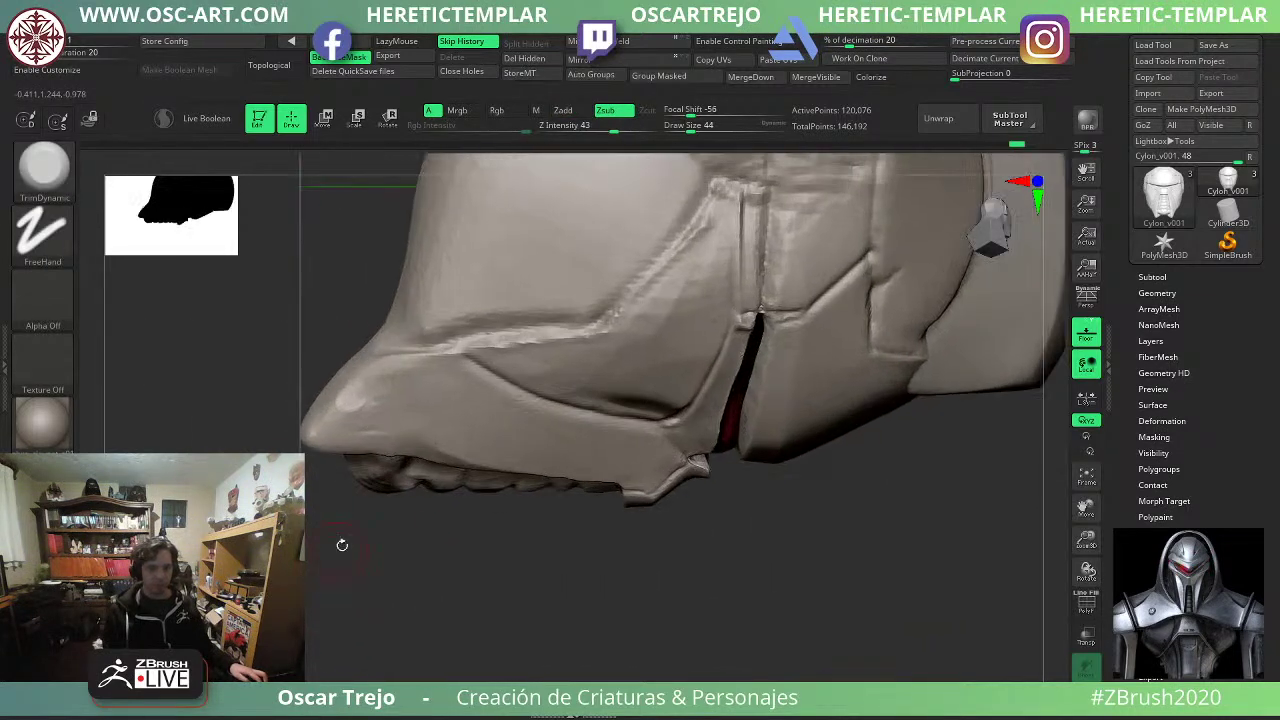
{"action": "key", "text": "s"}
{"action": "left_click", "coordinate": [406, 484]}
{"action": "mouse_move", "coordinate": [350, 400]}
{"action": "left_mouse_down"}
{"action": "mouse_move", "coordinate": [380, 419]}
{"action": "mouse_move", "coordinate": [370, 438]}
{"action": "left_mouse_up"}
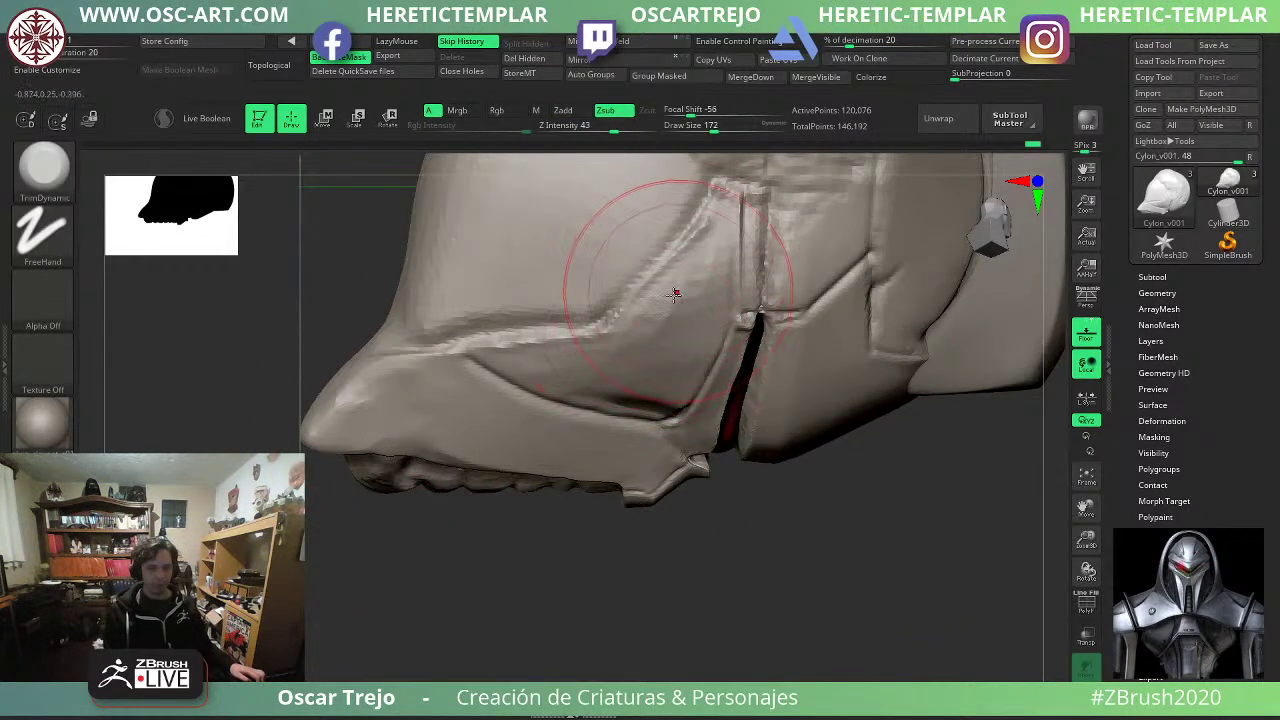
{"action": "mouse_move", "coordinate": [851, 540]}
{"action": "left_mouse_down", "text": "alt"}
{"action": "mouse_move", "coordinate": [785, 622]}
{"action": "mouse_move", "coordinate": [768, 588]}
{"action": "left_mouse_up", "text": "alt"}
{"action": "mouse_move", "coordinate": [500, 260]}
{"action": "left_mouse_down", "text": "ctrl"}
{"action": "mouse_move", "coordinate": [555, 262]}
{"action": "mouse_move", "coordinate": [655, 305]}
{"action": "left_mouse_up", "text": "ctrl"}
{"action": "left_click_drag", "start_coordinate": [745, 560], "coordinate": [690, 610], "text": "ctrl"}
{"action": "mouse_move", "coordinate": [429, 629]}
{"action": "left_mouse_down", "text": "alt"}
{"action": "mouse_move", "coordinate": [451, 571]}
{"action": "mouse_move", "coordinate": [600, 526]}
{"action": "mouse_move", "coordinate": [590, 620]}
{"action": "left_mouse_up", "text": "alt"}
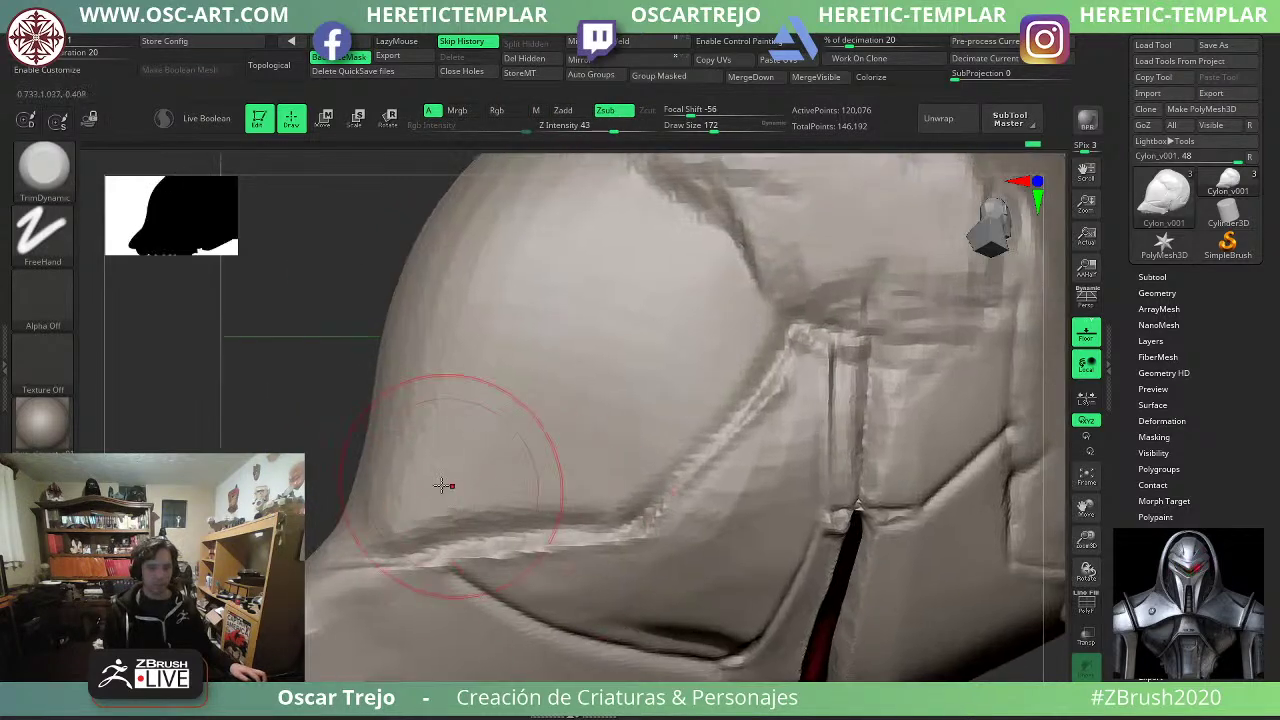
Flatten the faceplate's side strip from its lower tip towards the nose bridge with TrimDynamic at draw size 120.
{"action": "left_click_drag", "start_coordinate": [230, 600], "coordinate": [347, 375], "text": "alt"}
{"action": "key", "text": "s"}
{"action": "left_click_drag", "start_coordinate": [519, 483], "coordinate": [511, 480]}
{"action": "key", "text": "s"}
{"action": "left_click_drag", "start_coordinate": [402, 443], "coordinate": [582, 465]}
{"action": "key", "text": "s"}
{"action": "key", "text": "s"}
{"action": "mouse_move", "coordinate": [413, 431]}
{"action": "left_mouse_down"}
{"action": "mouse_move", "coordinate": [407, 416]}
{"action": "mouse_move", "coordinate": [450, 380]}
{"action": "mouse_move", "coordinate": [530, 362]}
{"action": "left_mouse_up"}
{"action": "mouse_move", "coordinate": [553, 388]}
{"action": "left_mouse_down"}
{"action": "mouse_move", "coordinate": [616, 421]}
{"action": "mouse_move", "coordinate": [536, 424]}
{"action": "left_mouse_up"}
{"action": "key", "text": "s"}
{"action": "left_click_drag", "start_coordinate": [424, 438], "coordinate": [731, 471]}
{"action": "left_click_drag", "start_coordinate": [420, 441], "coordinate": [563, 466]}
{"action": "mouse_move", "coordinate": [493, 440]}
{"action": "left_mouse_down"}
{"action": "mouse_move", "coordinate": [580, 455]}
{"action": "mouse_move", "coordinate": [446, 443]}
{"action": "mouse_move", "coordinate": [607, 458]}
{"action": "left_mouse_up"}
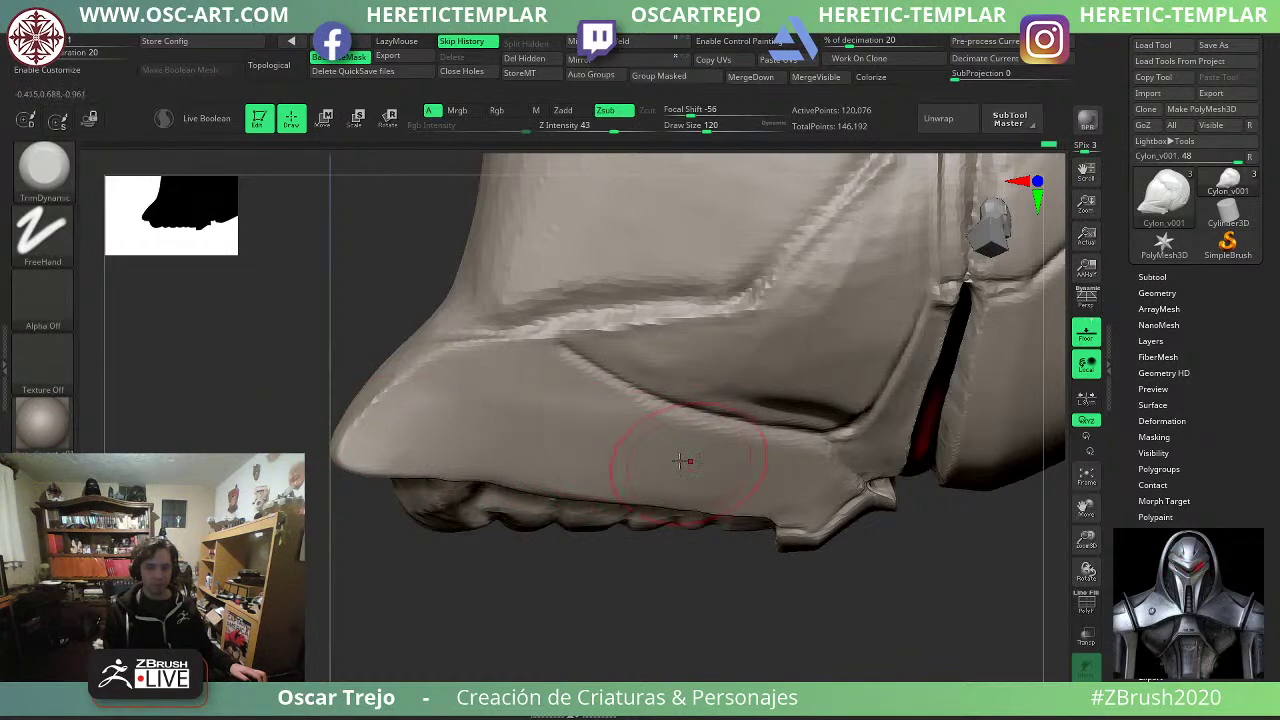
{"action": "mouse_move", "coordinate": [380, 429]}
{"action": "left_mouse_down"}
{"action": "mouse_move", "coordinate": [349, 457]}
{"action": "mouse_move", "coordinate": [362, 452]}
{"action": "left_mouse_up"}
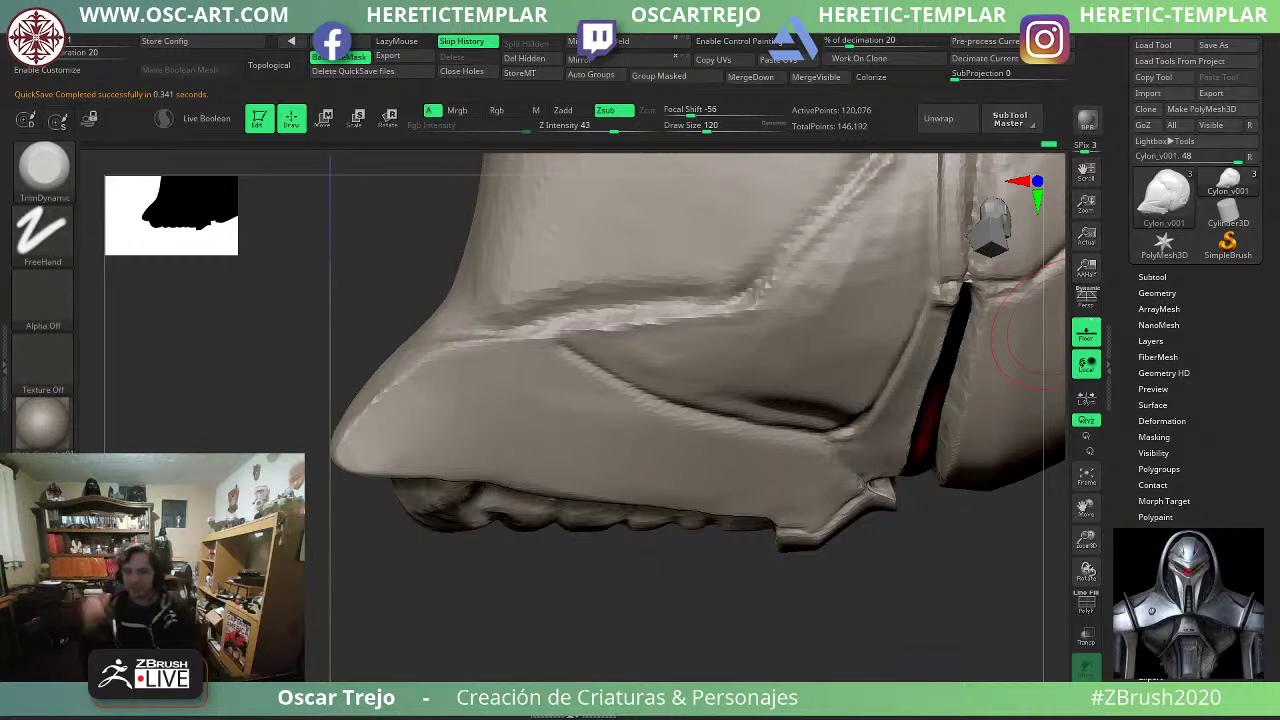
Adjust the lower front edge of the faceplate beside the mouthguard with the Move brush at draw size 90.
{"action": "left_click_drag", "start_coordinate": [770, 604], "coordinate": [812, 569]}
{"action": "key", "text": "f"}
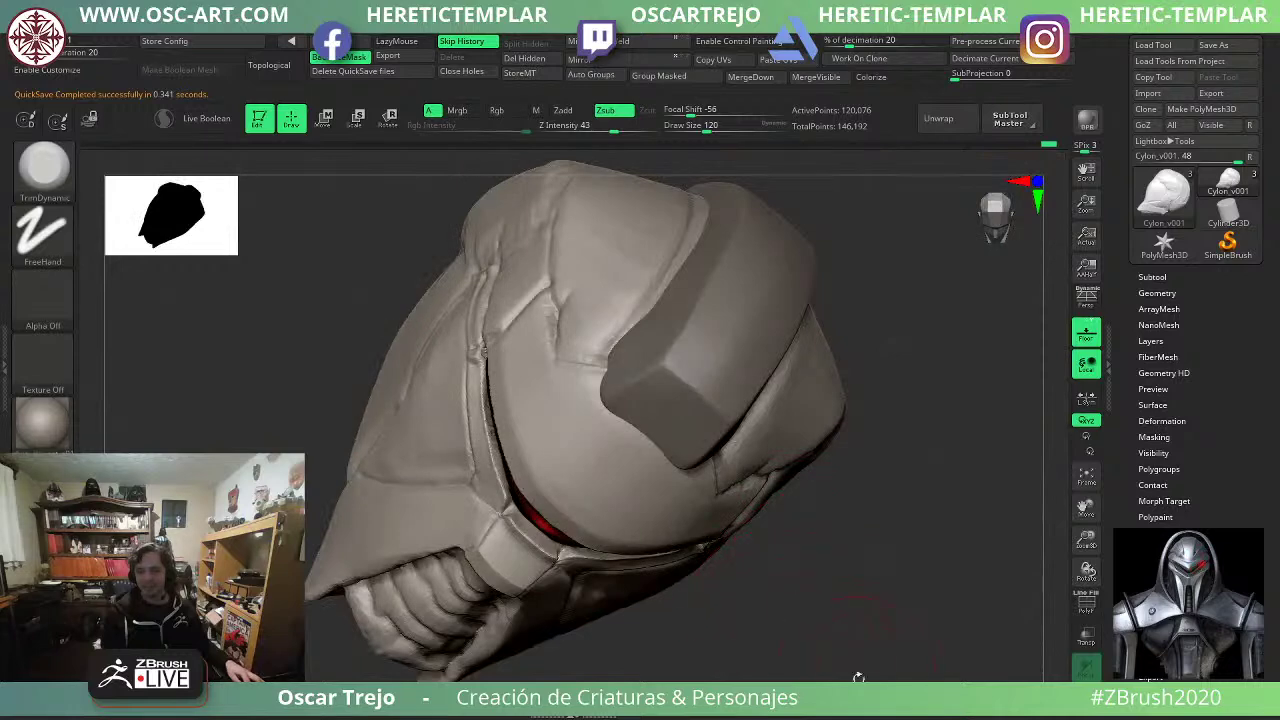
{"action": "left_click_drag", "start_coordinate": [858, 678], "coordinate": [834, 616], "text": "shift"}
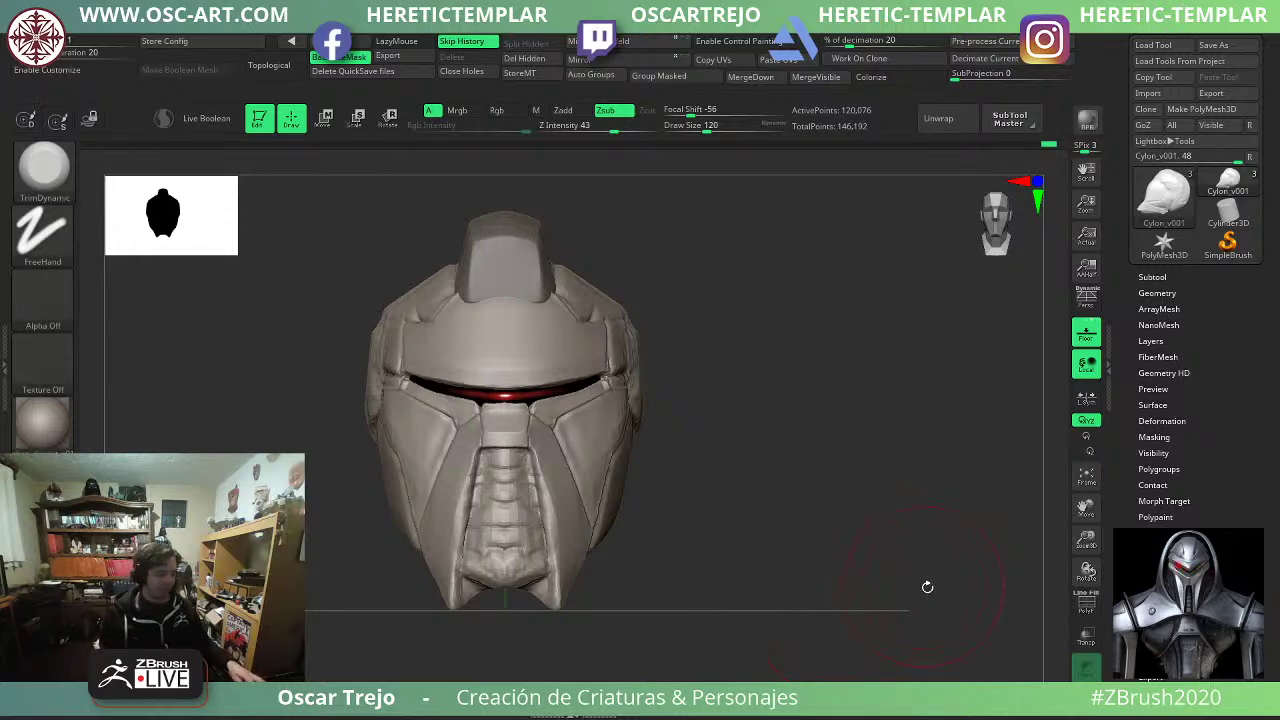
{"action": "left_click_drag", "start_coordinate": [927, 587], "coordinate": [839, 557]}
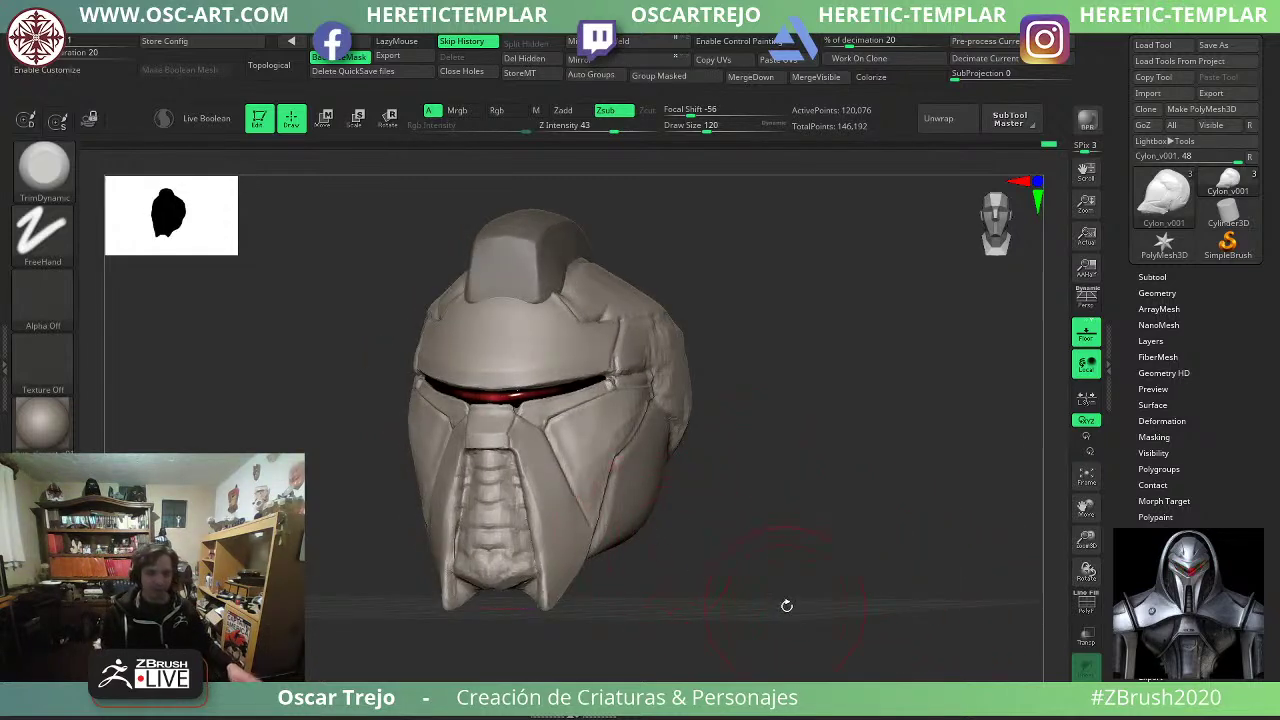
{"action": "mouse_move", "coordinate": [786, 606]}
{"action": "left_mouse_down"}
{"action": "mouse_move", "coordinate": [751, 606]}
{"action": "mouse_move", "coordinate": [675, 640]}
{"action": "mouse_move", "coordinate": [767, 574]}
{"action": "mouse_move", "coordinate": [651, 557]}
{"action": "left_mouse_up"}
{"action": "key", "text": "b"}
{"action": "key", "text": "m"}
{"action": "key", "text": "v"}
{"action": "key", "text": "s"}
{"action": "left_click_drag", "start_coordinate": [580, 462], "coordinate": [568, 462]}
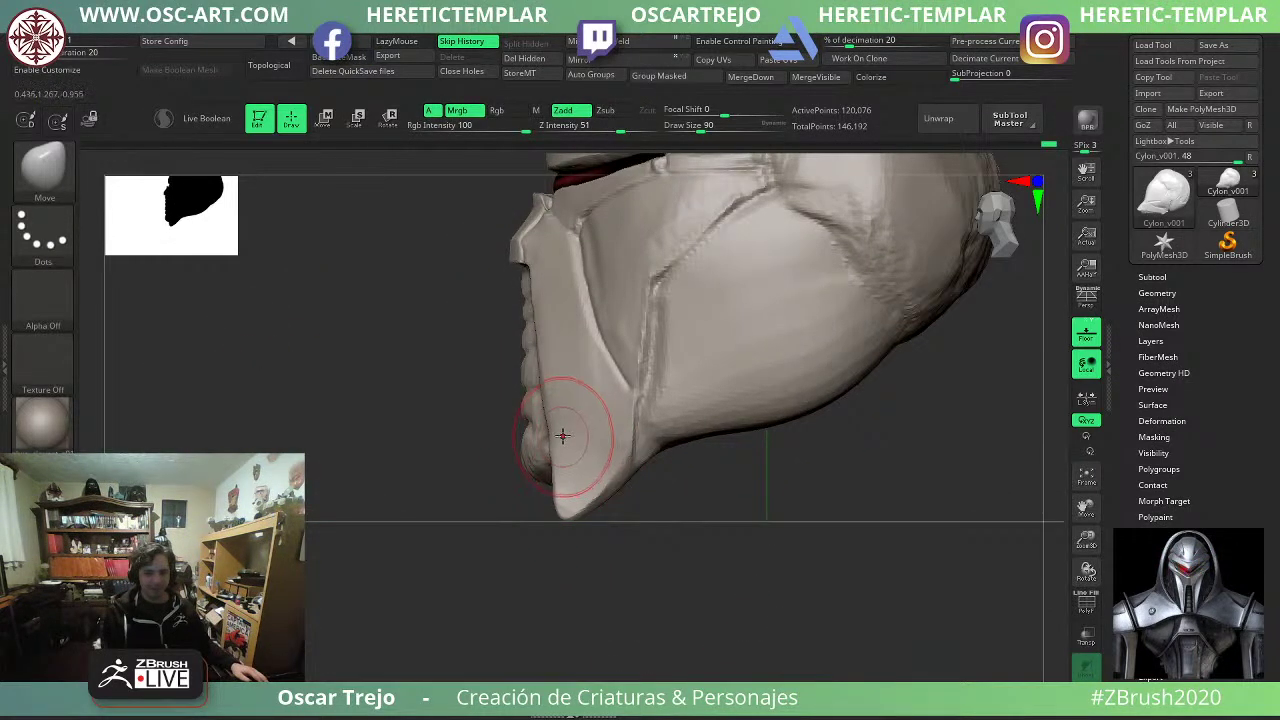
Flatten the faceplate's front edge along the mouthguard down to its lower tip with TrimDynamic at draw size 74.
{"action": "left_click_drag", "start_coordinate": [383, 482], "coordinate": [438, 487]}
{"action": "key", "text": "b"}
{"action": "key", "text": "t"}
{"action": "key", "text": "d"}
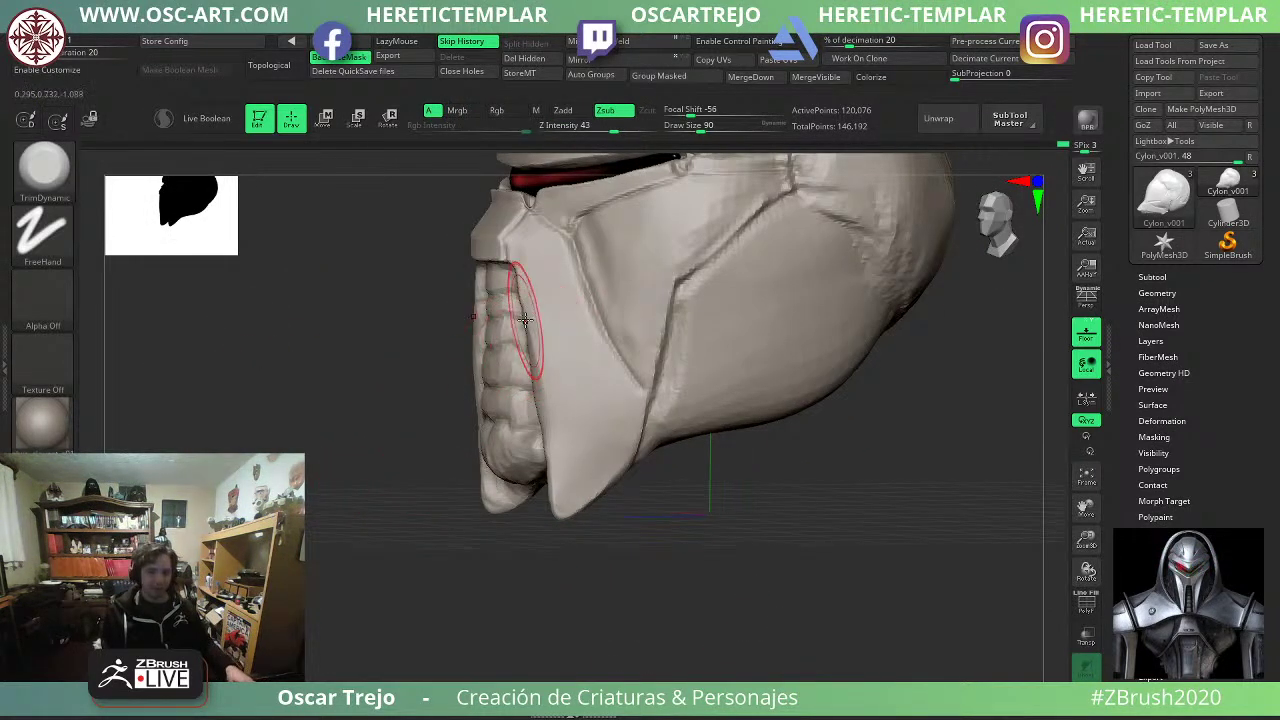
{"action": "key", "text": "bracketleft"}
{"action": "key", "text": "bracketleft"}
{"action": "mouse_move", "coordinate": [545, 275]}
{"action": "left_mouse_down"}
{"action": "mouse_move", "coordinate": [585, 405]}
{"action": "mouse_move", "coordinate": [551, 266]}
{"action": "mouse_move", "coordinate": [566, 412]}
{"action": "left_mouse_up"}
{"action": "key", "text": "ctrl+z"}
{"action": "left_click_drag", "start_coordinate": [542, 262], "coordinate": [566, 414]}
{"action": "left_click_drag", "start_coordinate": [541, 260], "coordinate": [564, 415]}
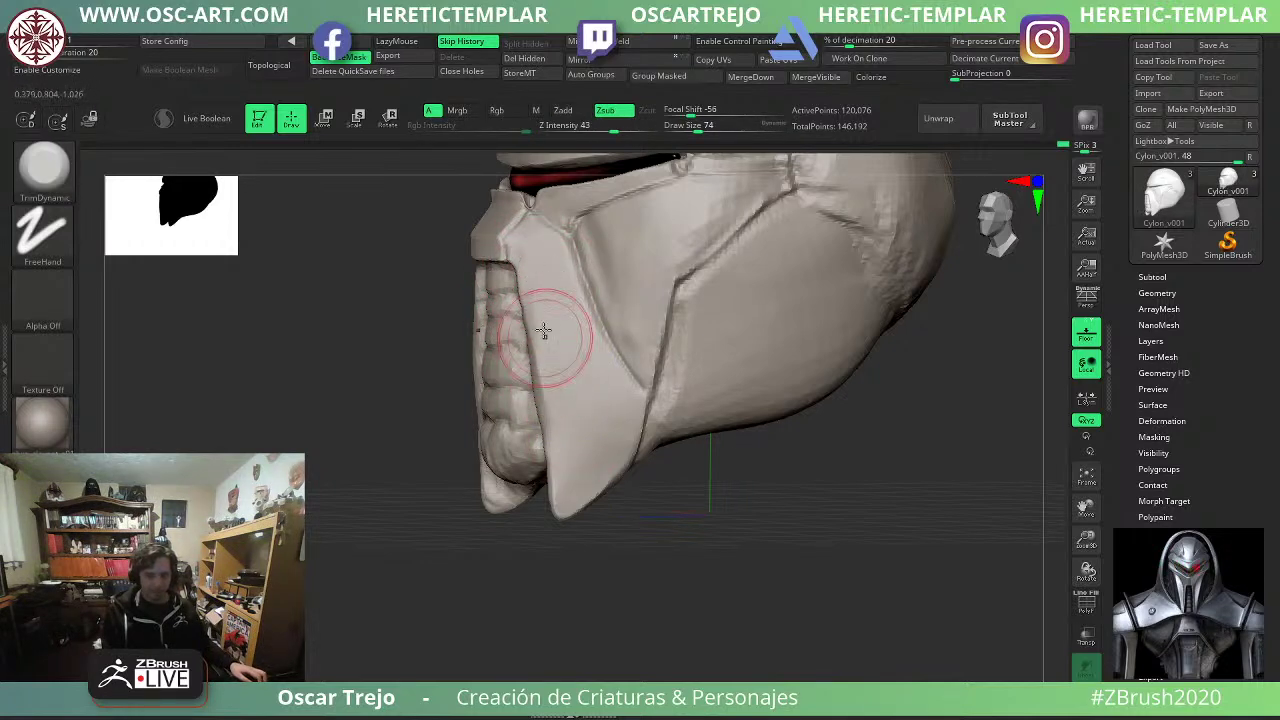
{"action": "left_click_drag", "start_coordinate": [543, 330], "coordinate": [571, 429]}
{"action": "left_click_drag", "start_coordinate": [548, 305], "coordinate": [570, 440]}
{"action": "left_click_drag", "start_coordinate": [570, 428], "coordinate": [566, 494]}
{"action": "left_click_drag", "start_coordinate": [558, 300], "coordinate": [562, 470]}
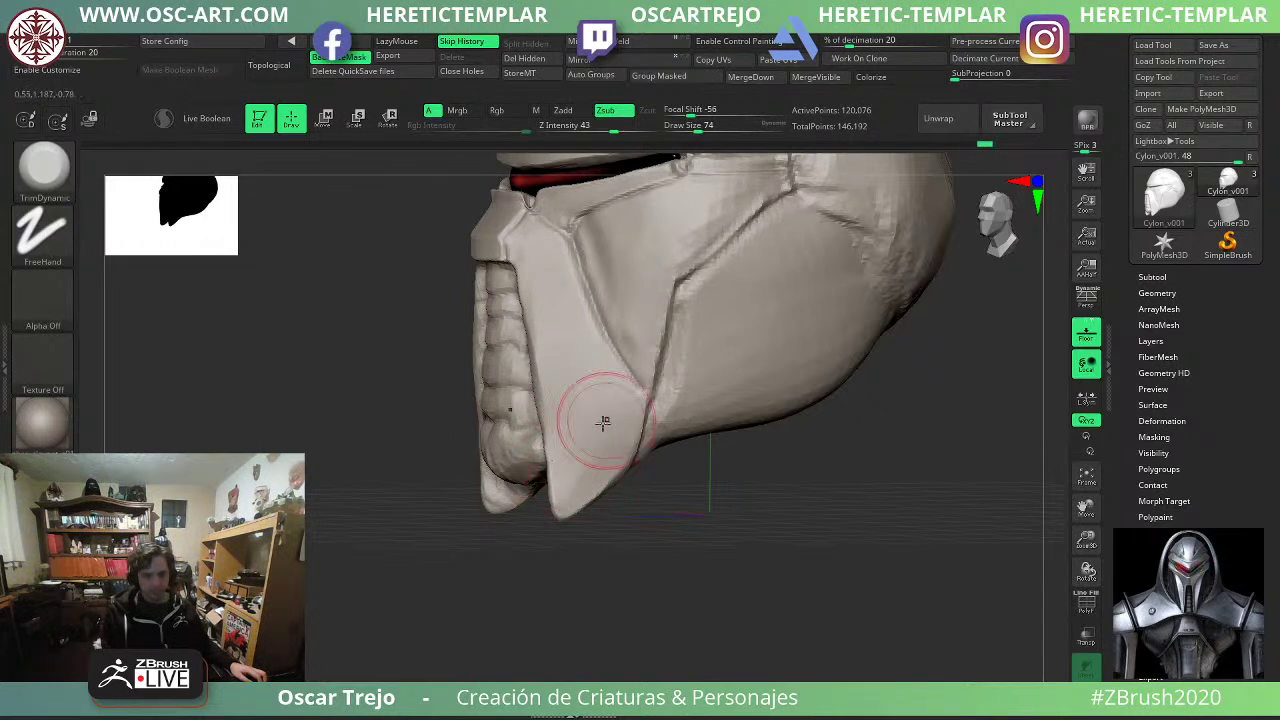
Adjust the faceplate's side strip next to the lower mouthguard with the Move brush at draw size 108.
{"action": "left_click_drag", "start_coordinate": [672, 537], "coordinate": [630, 535], "text": "shift"}
{"action": "mouse_move", "coordinate": [755, 545]}
{"action": "left_mouse_down"}
{"action": "mouse_move", "coordinate": [605, 465]}
{"action": "mouse_move", "coordinate": [606, 480]}
{"action": "mouse_move", "coordinate": [606, 463]}
{"action": "mouse_move", "coordinate": [600, 490]}
{"action": "left_mouse_up"}
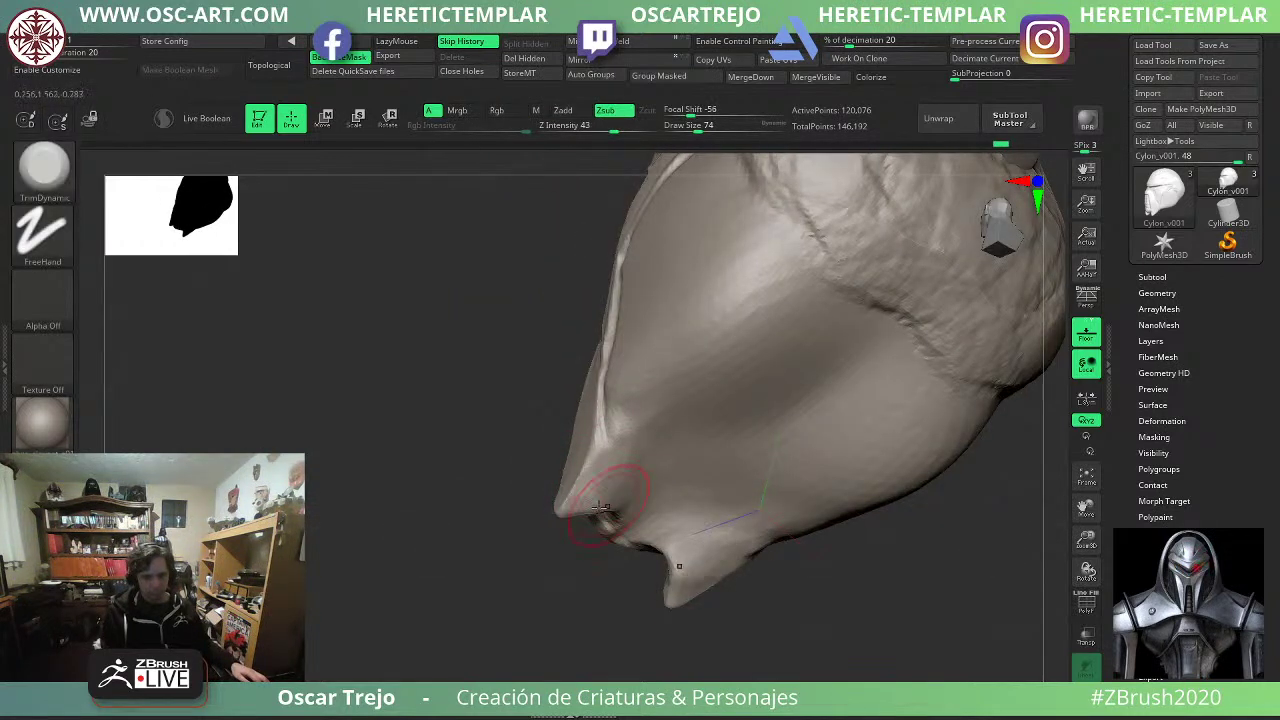
{"action": "mouse_move", "coordinate": [410, 515]}
{"action": "left_mouse_down"}
{"action": "mouse_move", "coordinate": [441, 612]}
{"action": "mouse_move", "coordinate": [608, 600]}
{"action": "left_mouse_up"}
{"action": "left_click_drag", "start_coordinate": [733, 537], "coordinate": [735, 618], "text": "alt"}
{"action": "key", "text": "b"}
{"action": "key", "text": "m"}
{"action": "key", "text": "v"}
{"action": "key", "text": "s"}
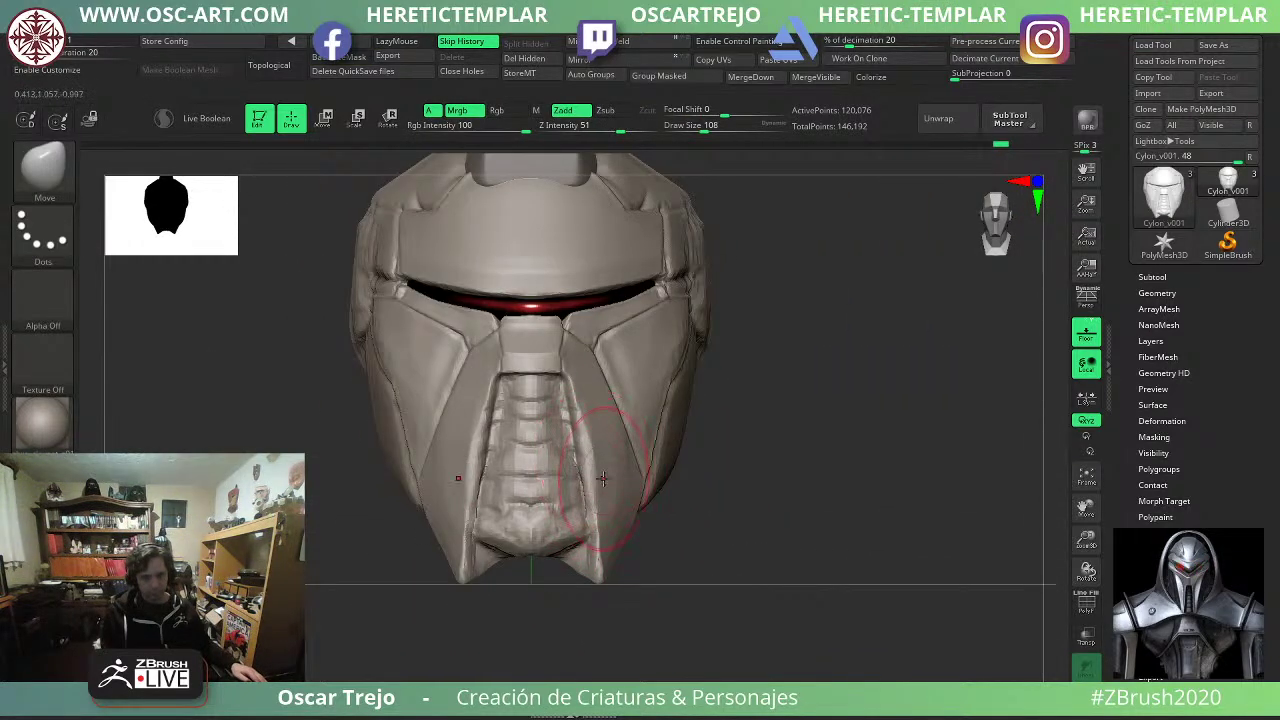
{"action": "left_click_drag", "start_coordinate": [602, 492], "coordinate": [589, 443]}
Try to carve a vertical groove down the centre of the mouthguard with DamStandard at draw size 71.
{"action": "mouse_move", "coordinate": [787, 539]}
{"action": "left_mouse_down", "text": "alt"}
{"action": "mouse_move", "coordinate": [845, 532]}
{"action": "mouse_move", "coordinate": [840, 615]}
{"action": "left_mouse_up", "text": "alt"}
{"action": "key", "text": "b"}
{"action": "key", "text": "d"}
{"action": "key", "text": "s"}
{"action": "key", "text": "s"}
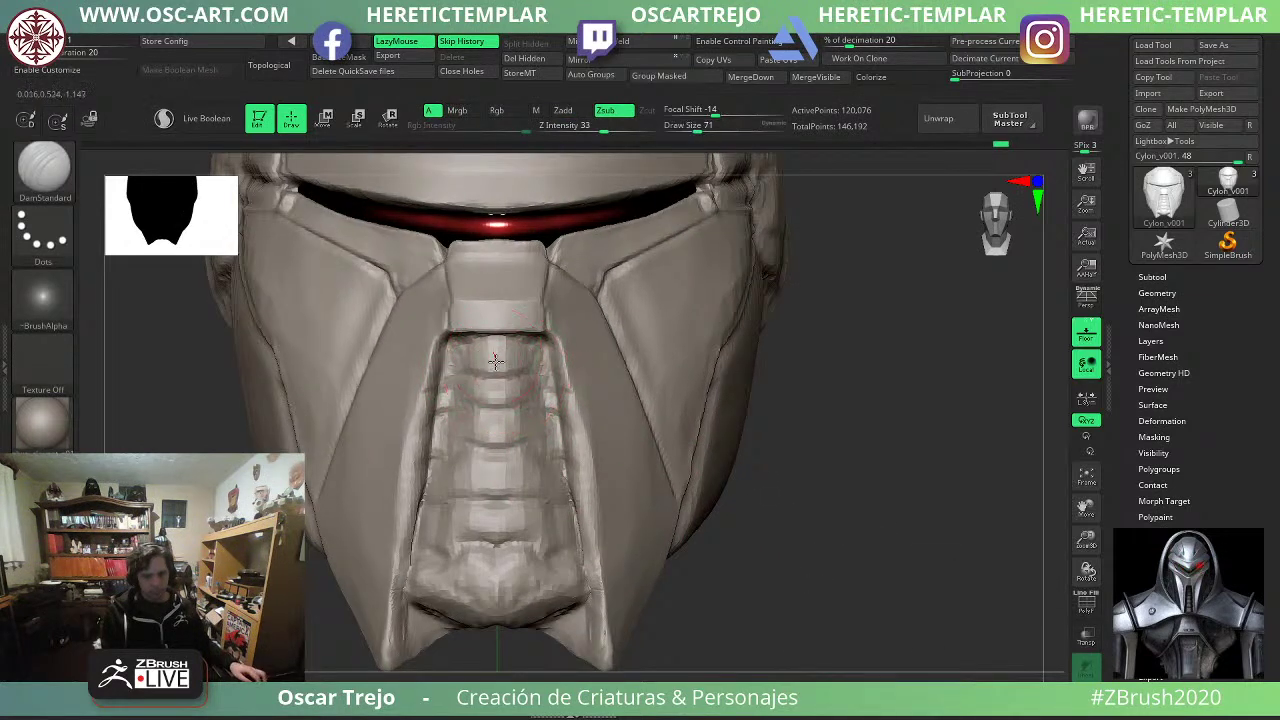
{"action": "mouse_move", "coordinate": [487, 547]}
{"action": "left_mouse_down"}
{"action": "mouse_move", "coordinate": [486, 600]}
{"action": "mouse_move", "coordinate": [494, 590]}
{"action": "left_mouse_up"}
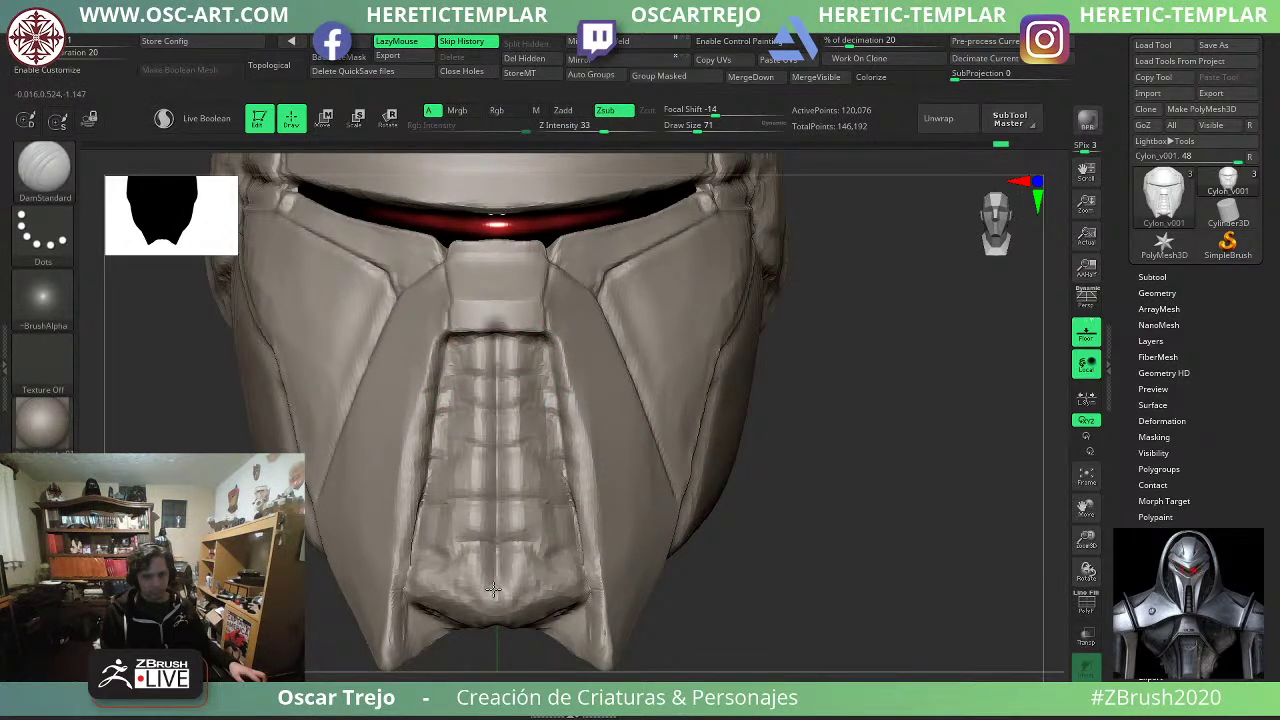
{"action": "key", "text": "ctrl+z"}
Flatten the horizontal ridges along the mouthguard's sides and centre with TrimDynamic at draw size 68.
{"action": "key", "text": "b"}
{"action": "key", "text": "t"}
{"action": "key", "text": "d"}
{"action": "key", "text": "s"}
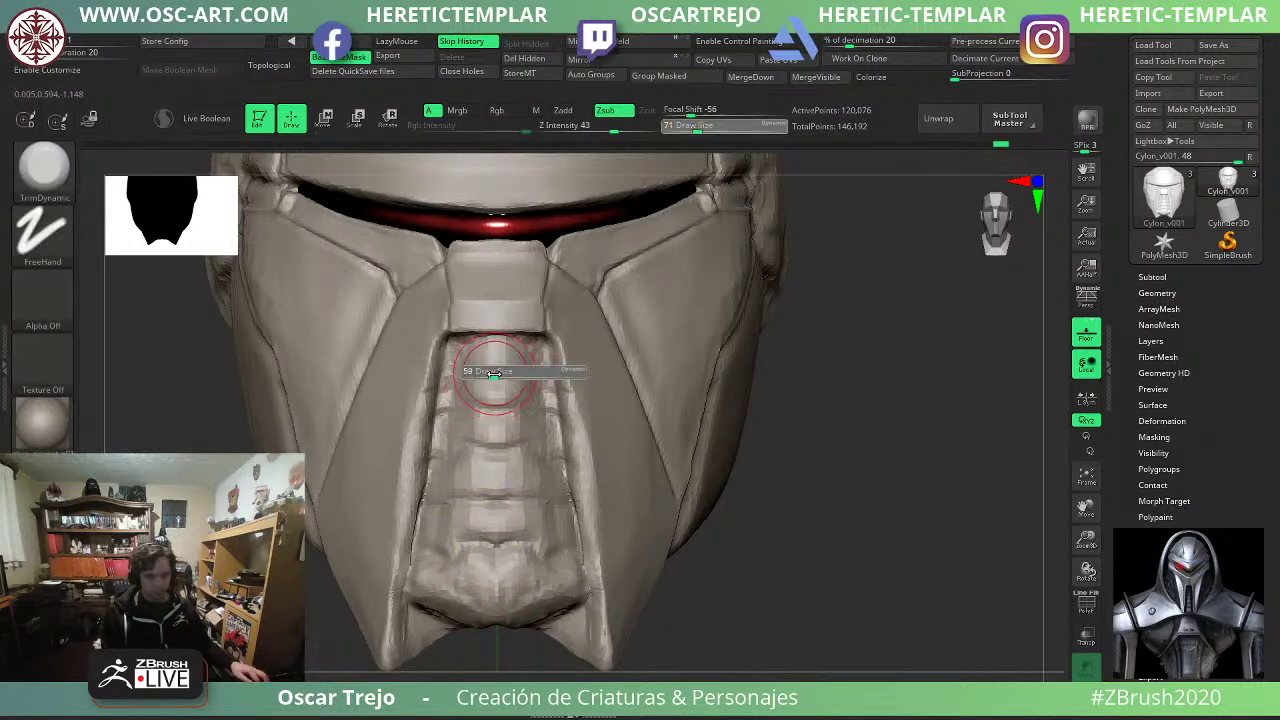
{"action": "left_click_drag", "start_coordinate": [503, 374], "coordinate": [500, 374]}
{"action": "mouse_move", "coordinate": [497, 356]}
{"action": "left_mouse_down"}
{"action": "mouse_move", "coordinate": [497, 511]}
{"action": "mouse_move", "coordinate": [490, 360]}
{"action": "mouse_move", "coordinate": [458, 438]}
{"action": "left_mouse_up"}
{"action": "key", "text": "ctrl+z"}
{"action": "left_click_drag", "start_coordinate": [450, 375], "coordinate": [455, 528]}
{"action": "key", "text": "ctrl+z"}
{"action": "mouse_move", "coordinate": [453, 457]}
{"action": "left_mouse_down"}
{"action": "mouse_move", "coordinate": [454, 525]}
{"action": "mouse_move", "coordinate": [439, 527]}
{"action": "left_mouse_up"}
{"action": "mouse_move", "coordinate": [447, 437]}
{"action": "left_mouse_down"}
{"action": "mouse_move", "coordinate": [456, 358]}
{"action": "mouse_move", "coordinate": [452, 482]}
{"action": "left_mouse_up"}
{"action": "left_click_drag", "start_coordinate": [450, 388], "coordinate": [463, 480]}
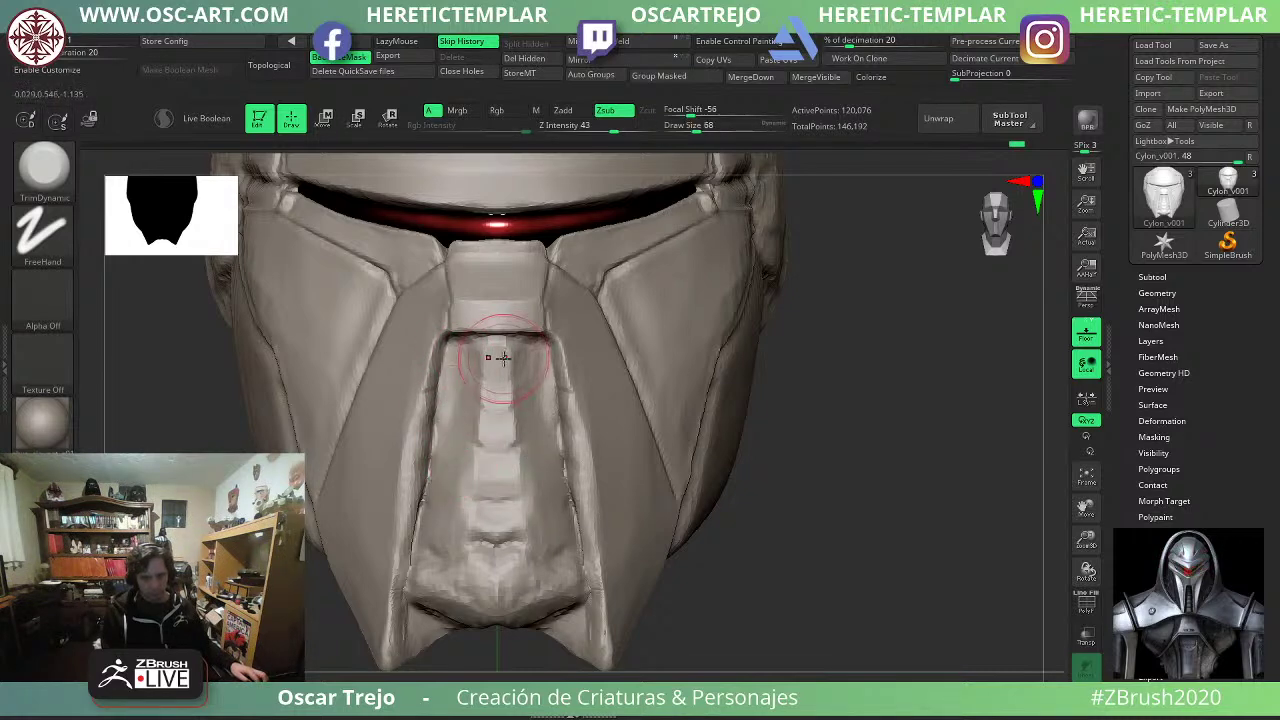
{"action": "mouse_move", "coordinate": [497, 357]}
{"action": "left_mouse_down"}
{"action": "mouse_move", "coordinate": [497, 546]}
{"action": "mouse_move", "coordinate": [494, 506]}
{"action": "left_mouse_up"}
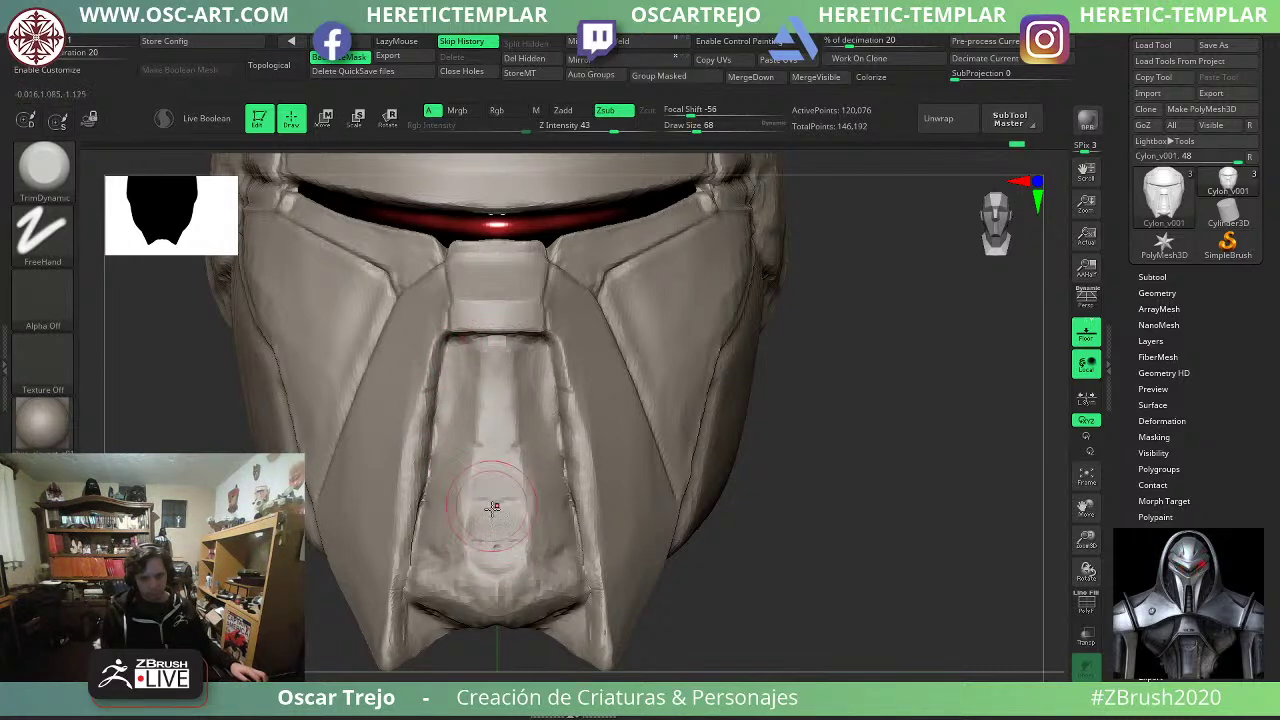
Carve a crease across the lower part of the mouthguard above its chin piece with DamStandard at draw size 46.
{"action": "key", "text": "b"}
{"action": "key", "text": "d"}
{"action": "key", "text": "s"}
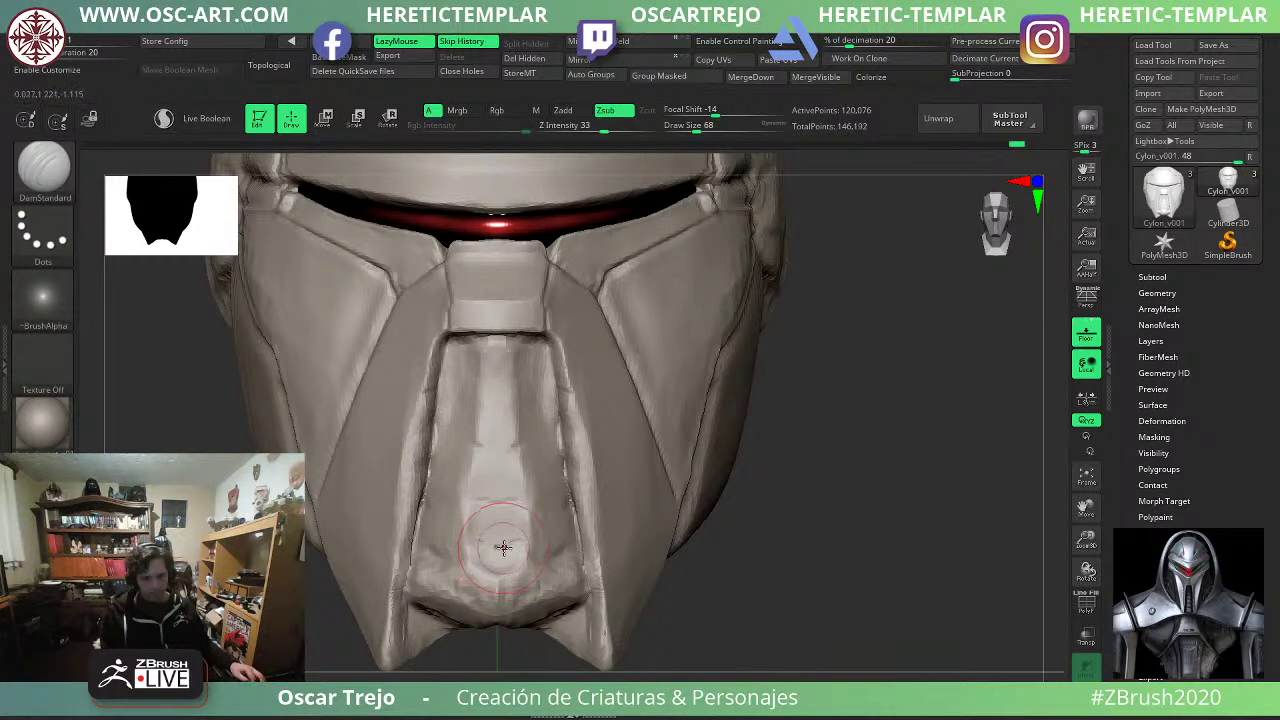
{"action": "key", "text": "s"}
{"action": "left_click", "coordinate": [503, 554]}
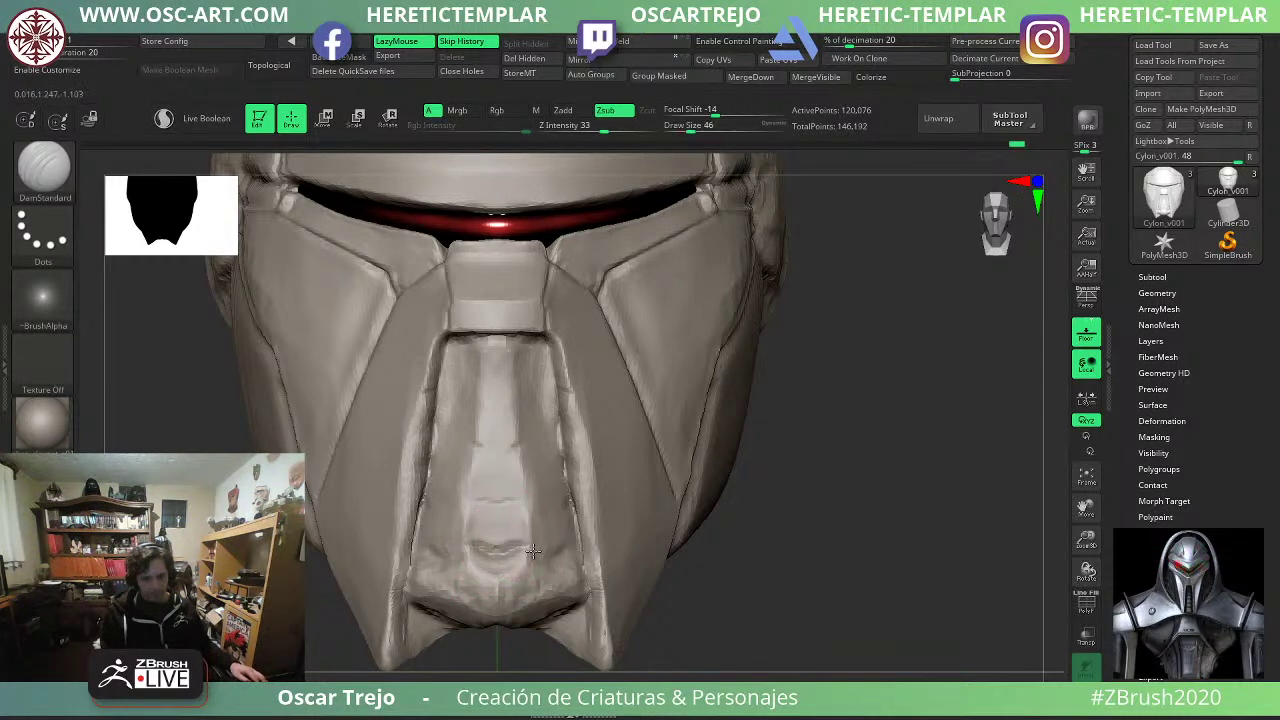
{"action": "left_click_drag", "start_coordinate": [533, 551], "coordinate": [552, 560]}
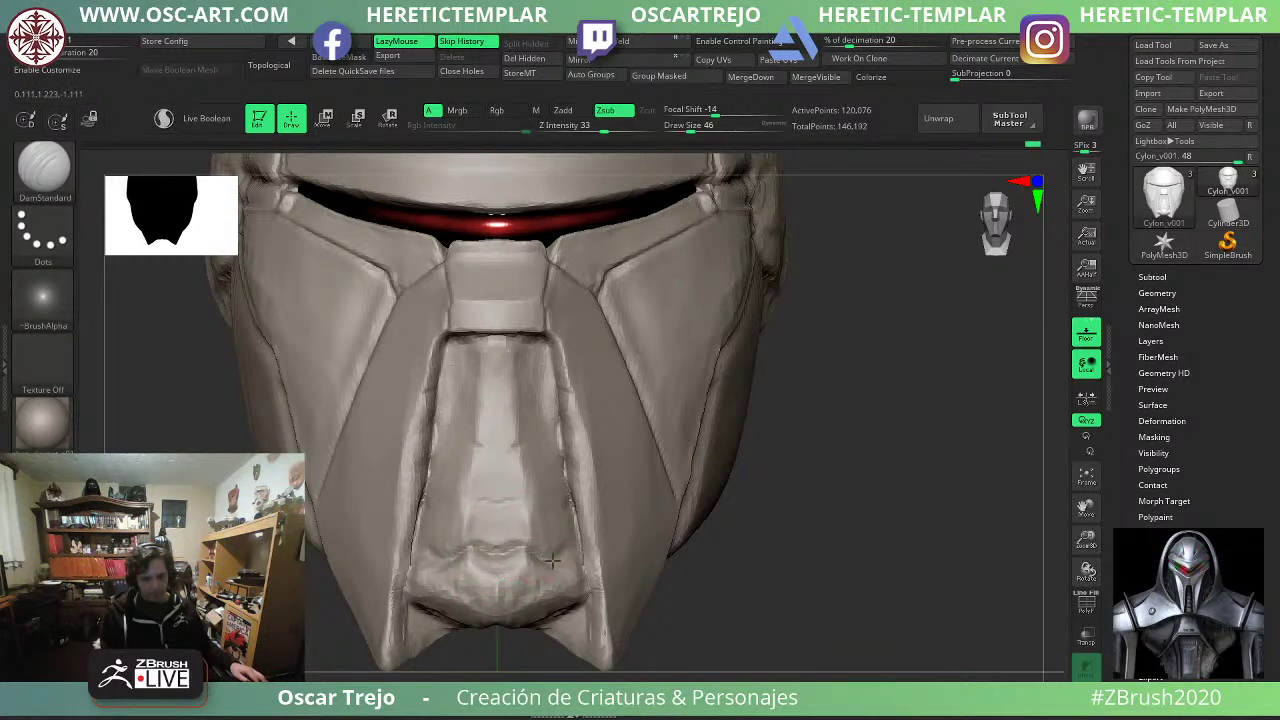
Smooth the mouthguard into a flat central band and flat side planes with TrimDynamic at draw size 77.
{"action": "key", "text": "b"}
{"action": "key", "text": "t"}
{"action": "key", "text": "d"}
{"action": "key", "text": "s"}
{"action": "left_click", "coordinate": [499, 359]}
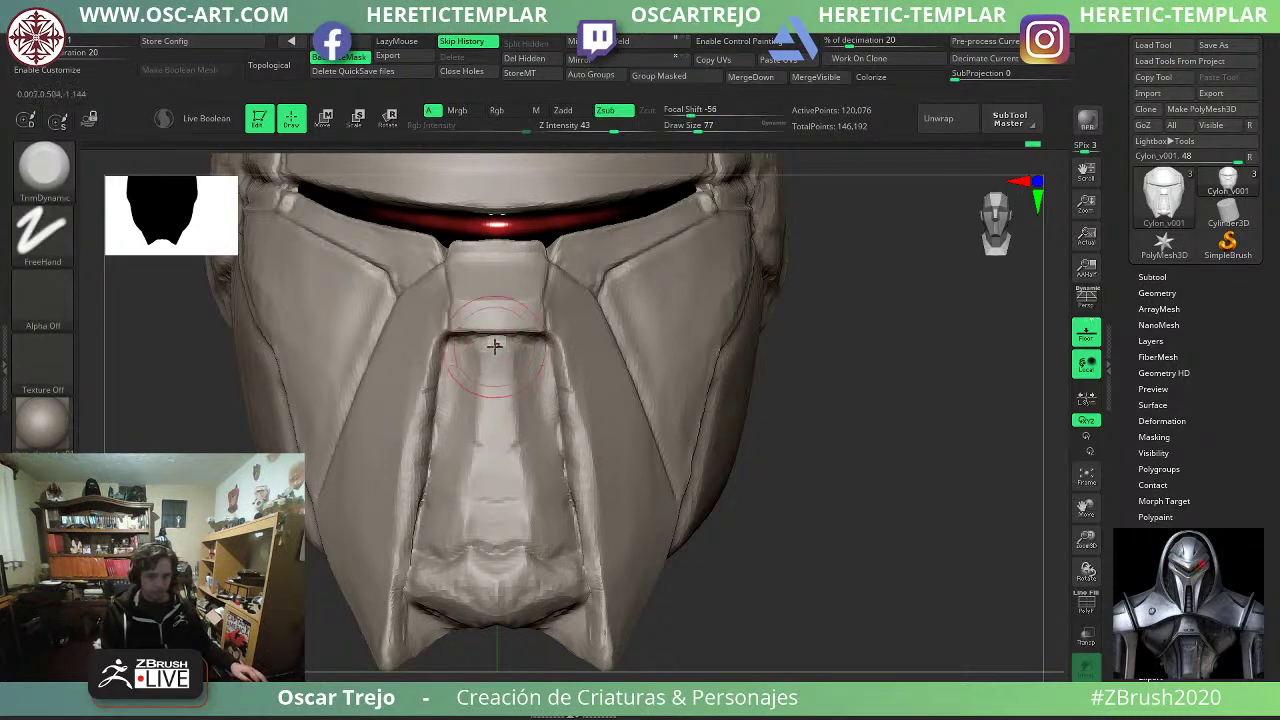
{"action": "mouse_move", "coordinate": [497, 342]}
{"action": "left_mouse_down"}
{"action": "mouse_move", "coordinate": [485, 484]}
{"action": "mouse_move", "coordinate": [464, 440]}
{"action": "left_mouse_up"}
{"action": "left_click_drag", "start_coordinate": [446, 386], "coordinate": [446, 443]}
{"action": "left_click_drag", "start_coordinate": [529, 392], "coordinate": [535, 432]}
{"action": "left_click_drag", "start_coordinate": [526, 396], "coordinate": [547, 517]}
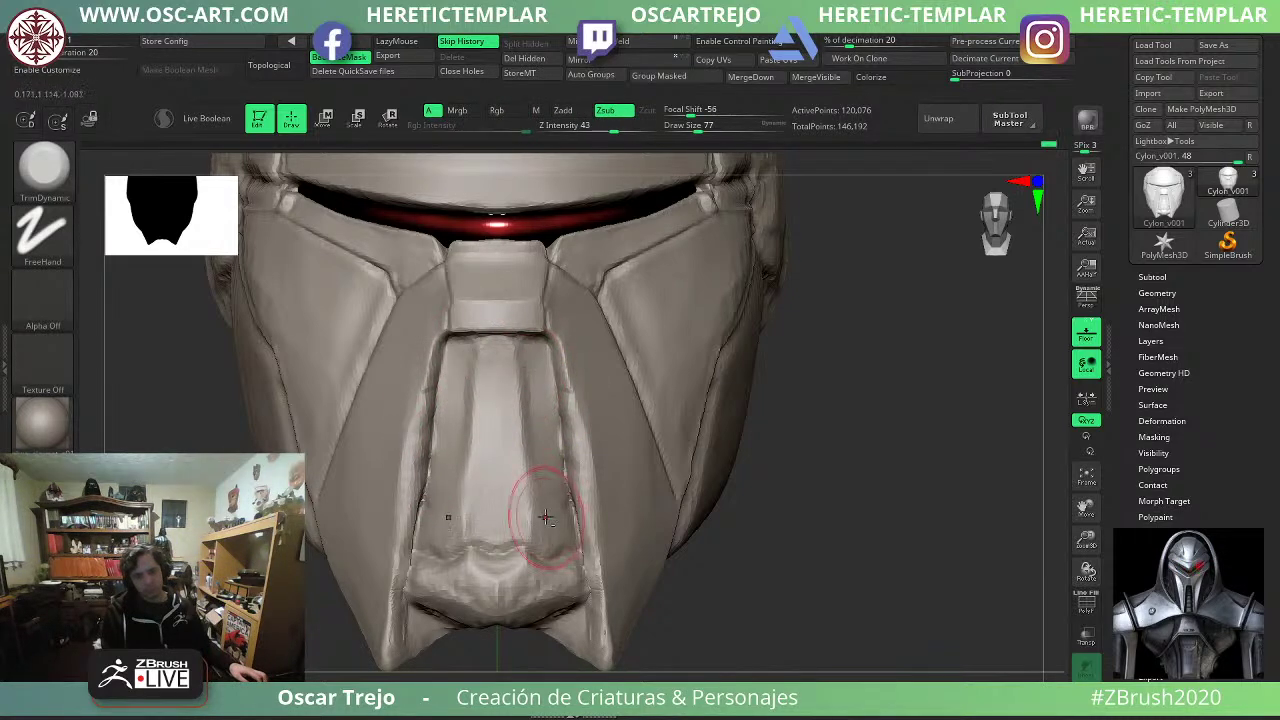
Carve the uppermost segment line across the mouthguard, angled up at the sides, with DamStandard at draw size 37.
{"action": "mouse_move", "coordinate": [866, 560]}
{"action": "left_mouse_down", "text": "alt"}
{"action": "mouse_move", "coordinate": [780, 514]}
{"action": "mouse_move", "coordinate": [790, 570]}
{"action": "left_mouse_up", "text": "alt"}
{"action": "key", "text": "b"}
{"action": "key", "text": "d"}
{"action": "key", "text": "s"}
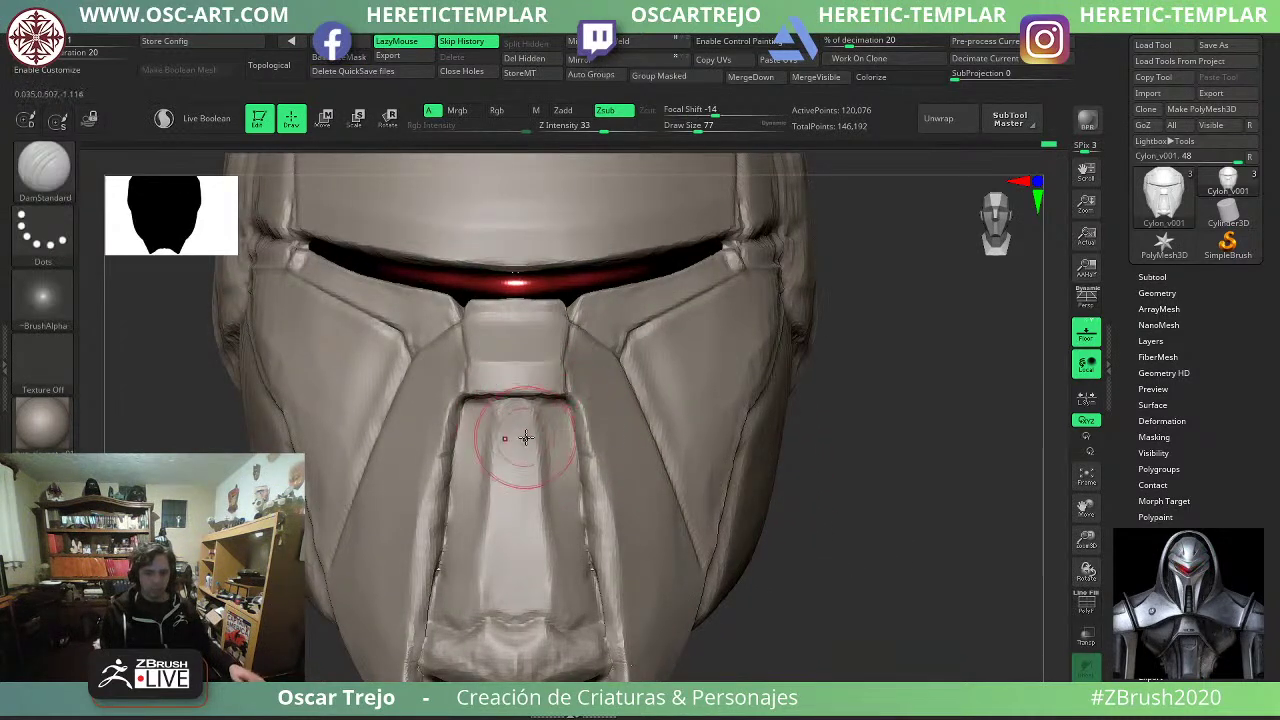
{"action": "key", "text": "s"}
{"action": "mouse_move", "coordinate": [527, 437]}
{"action": "left_mouse_down"}
{"action": "mouse_move", "coordinate": [514, 438]}
{"action": "mouse_move", "coordinate": [574, 440]}
{"action": "left_mouse_up"}
{"action": "key", "text": "s"}
{"action": "key", "text": "s"}
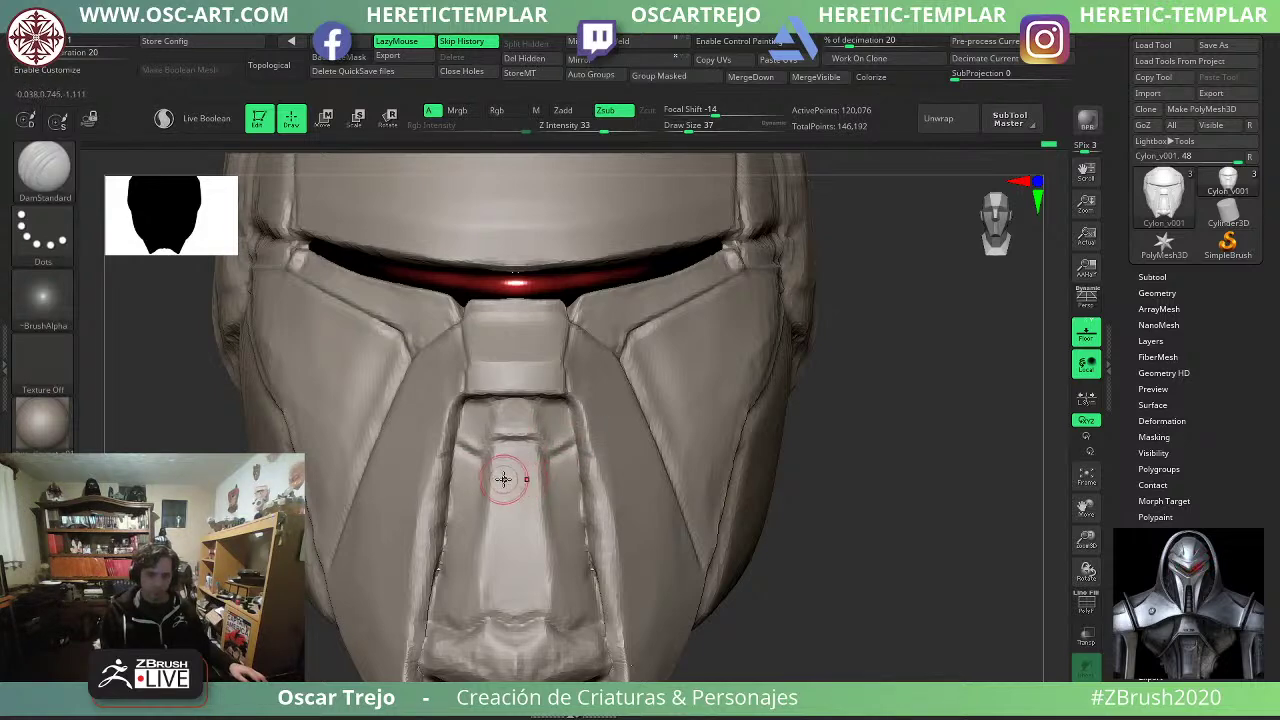
Carve the remaining segment lines down the mouthguard with upward-angled side grooves using DamStandard at draw size 37.
{"action": "left_click_drag", "start_coordinate": [503, 480], "coordinate": [547, 488]}
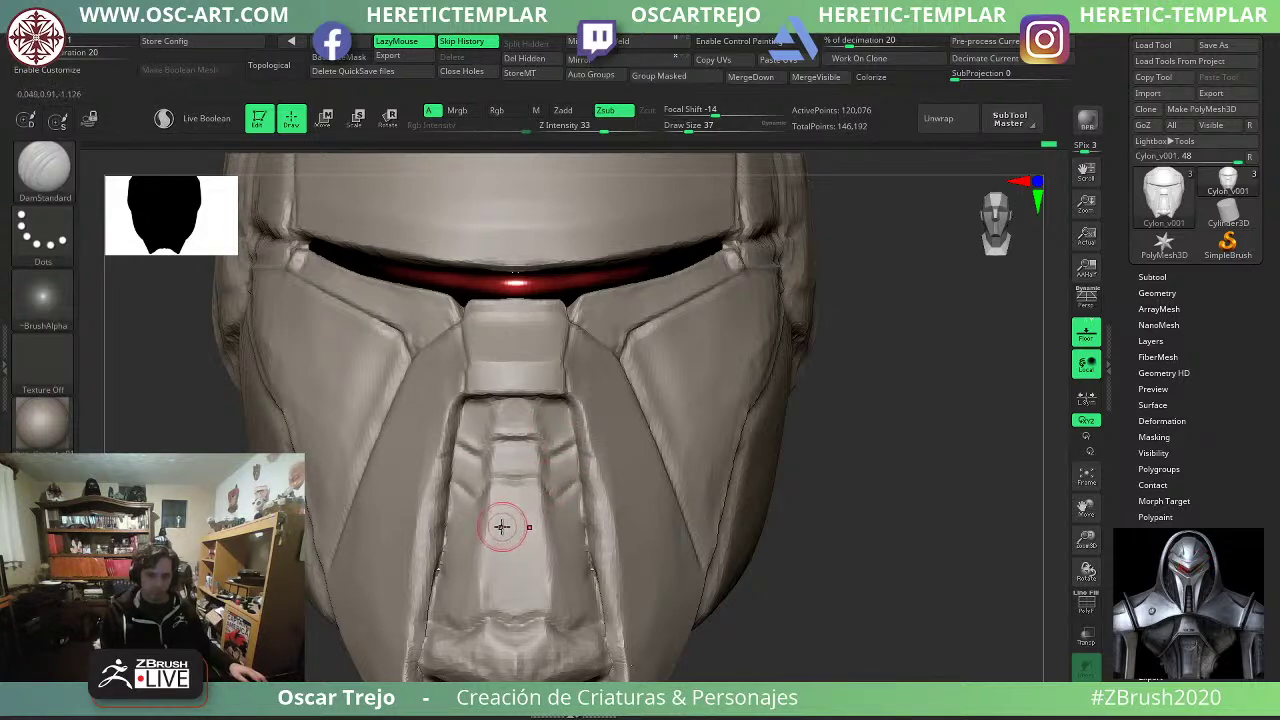
{"action": "left_click_drag", "start_coordinate": [500, 526], "coordinate": [547, 534]}
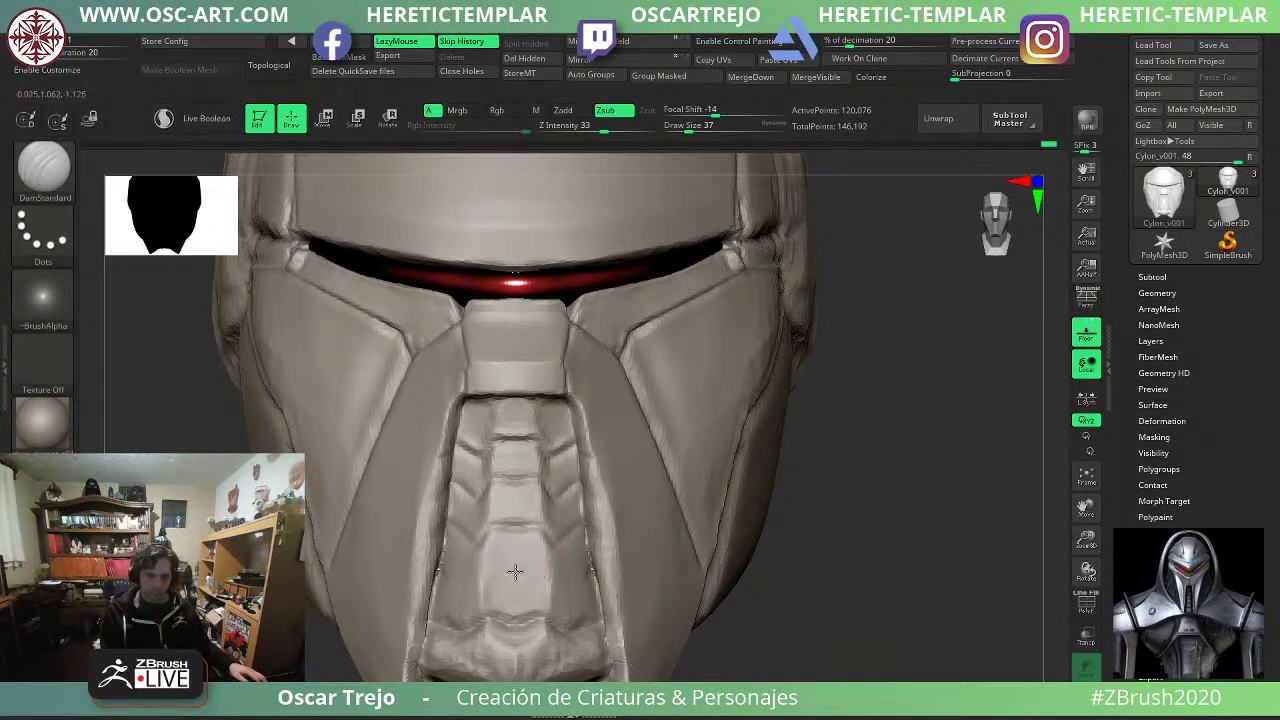
{"action": "left_click_drag", "start_coordinate": [557, 588], "coordinate": [597, 567]}
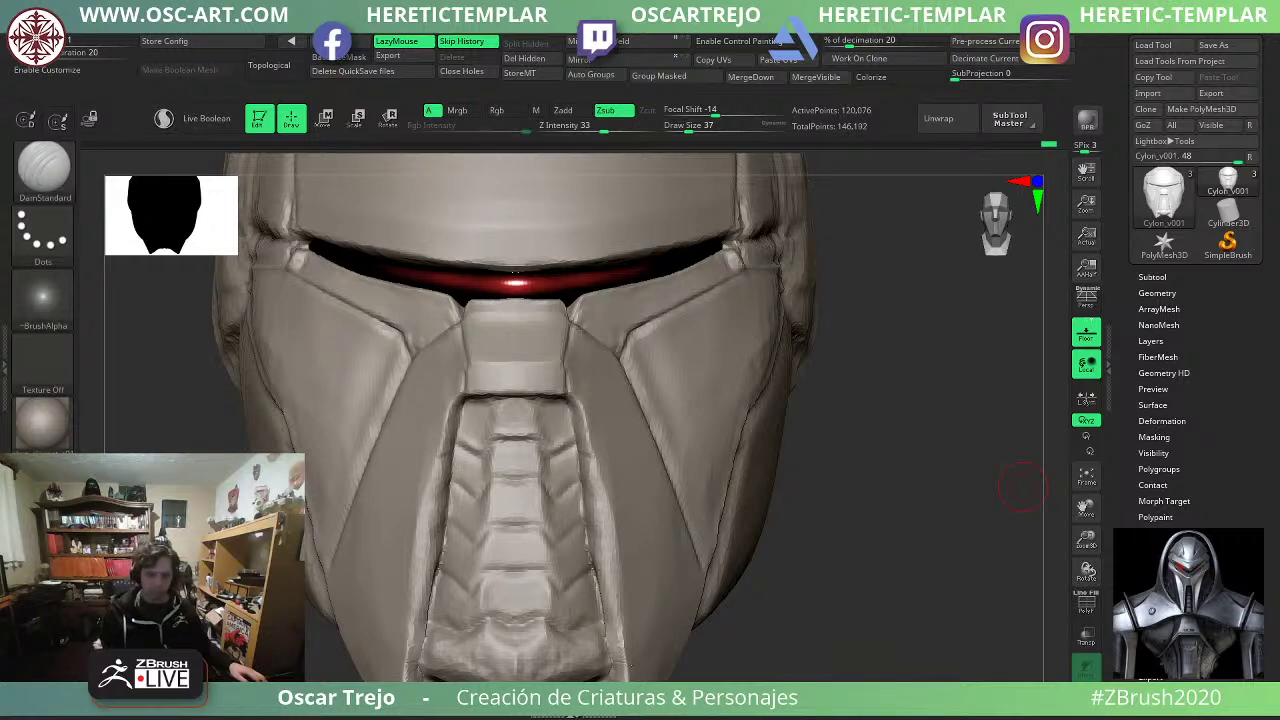
{"action": "key", "text": "s"}
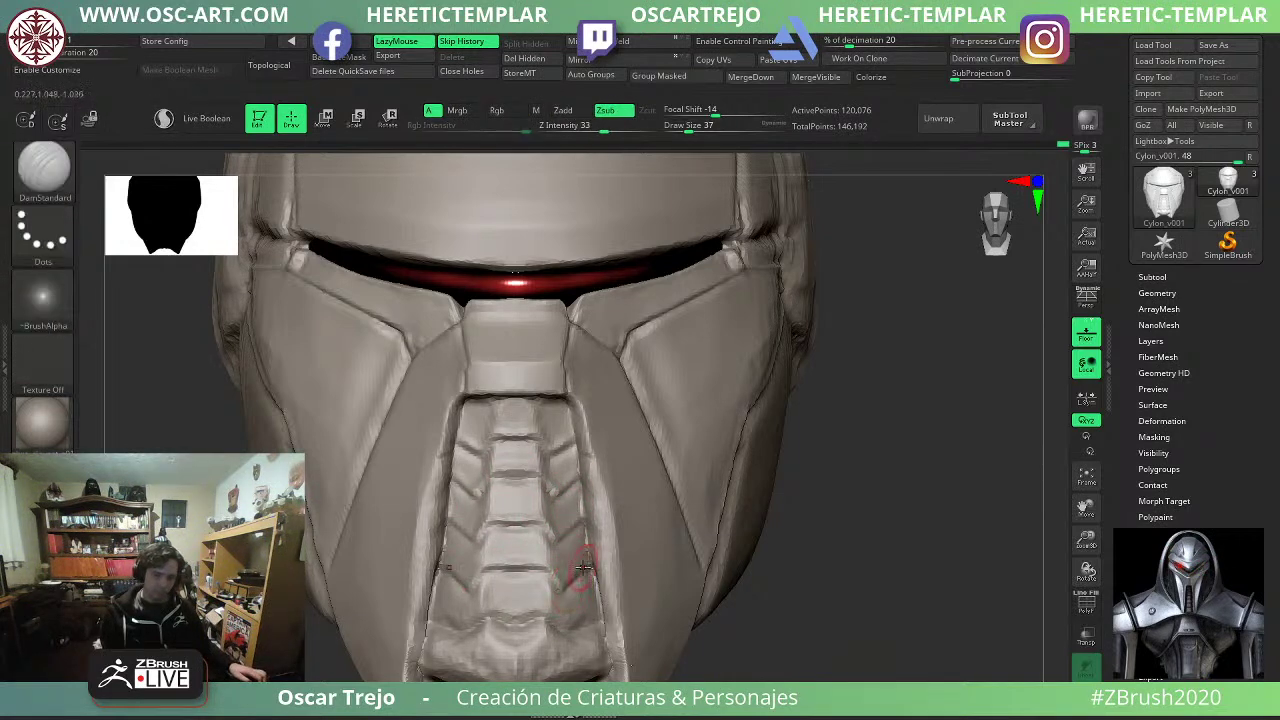
{"action": "left_click_drag", "start_coordinate": [582, 567], "coordinate": [550, 590]}
Adjust the mouthguard's segments with the Move brush at draw size 71.
{"action": "mouse_move", "coordinate": [811, 661]}
{"action": "left_mouse_down", "text": "alt"}
{"action": "mouse_move", "coordinate": [734, 574]}
{"action": "mouse_move", "coordinate": [772, 517]}
{"action": "mouse_move", "coordinate": [772, 590]}
{"action": "left_mouse_up", "text": "alt"}
{"action": "key", "text": "b"}
{"action": "key", "text": "m"}
{"action": "key", "text": "v"}
{"action": "key", "text": "s"}
{"action": "left_click_drag", "start_coordinate": [554, 457], "coordinate": [563, 457]}
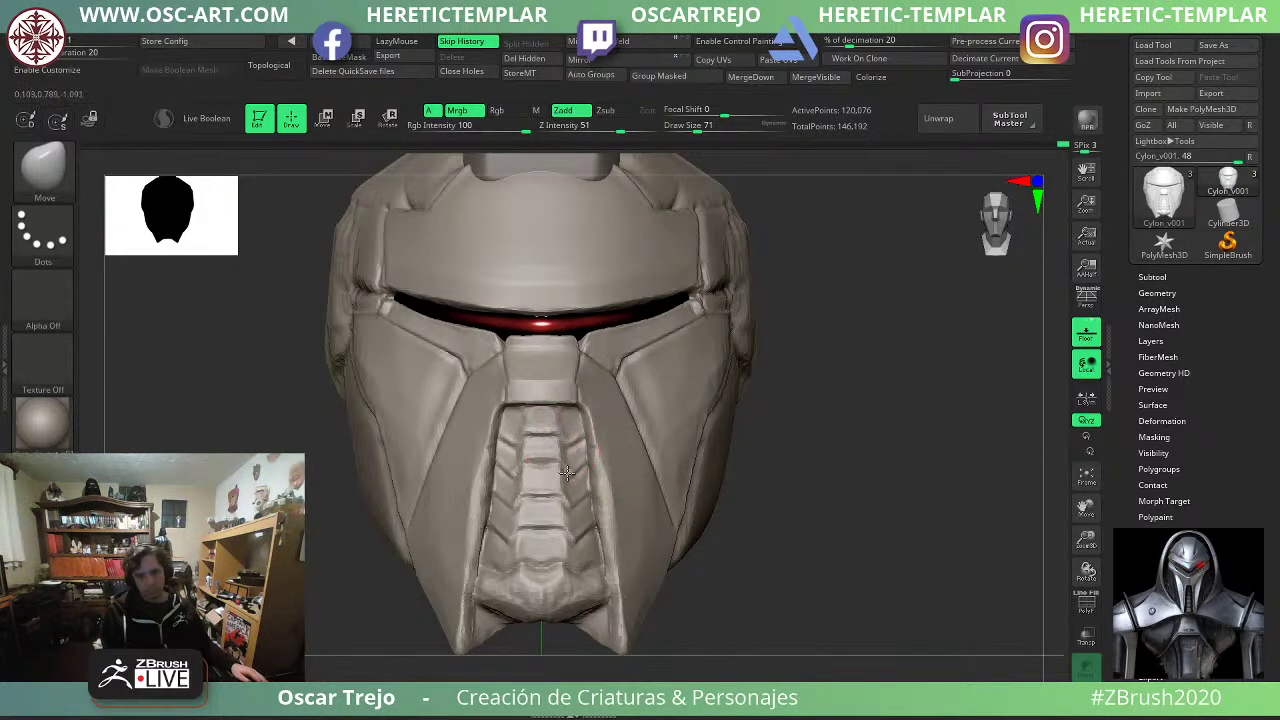
{"action": "mouse_move", "coordinate": [780, 590]}
{"action": "left_mouse_down", "text": "alt"}
{"action": "mouse_move", "coordinate": [825, 494]}
{"action": "mouse_move", "coordinate": [802, 541]}
{"action": "left_mouse_up", "text": "alt"}
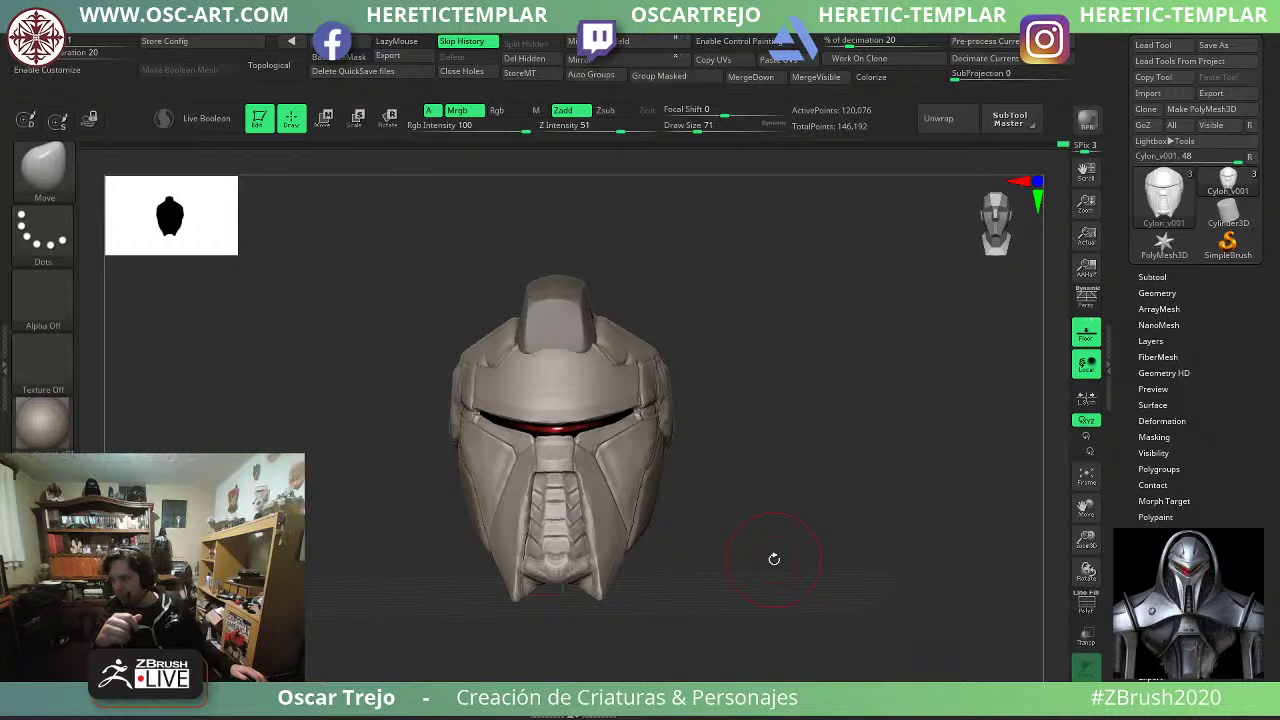
{"action": "left_click_drag", "start_coordinate": [837, 520], "coordinate": [798, 415], "text": "shift"}
{"action": "key", "text": "f"}
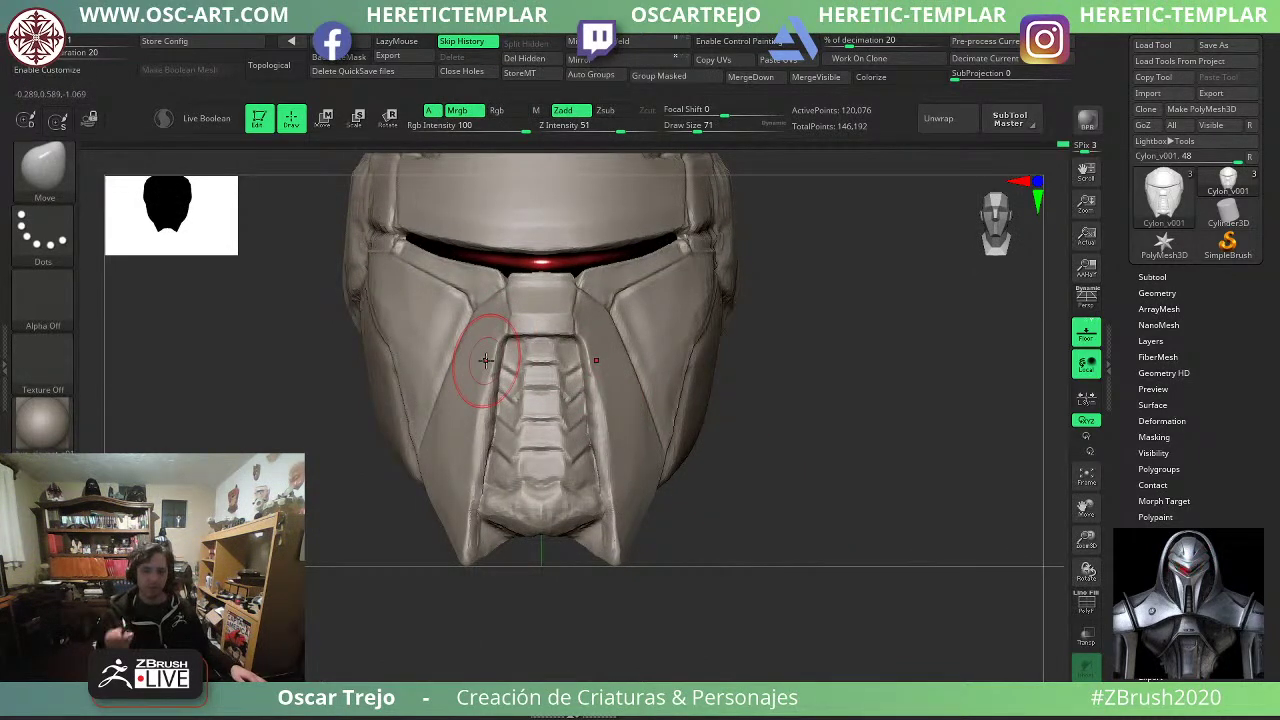
Try masking the strip below the visor and the forehead plate with MaskPen at draw size 51.
{"action": "left_click_drag", "start_coordinate": [854, 317], "coordinate": [740, 335]}
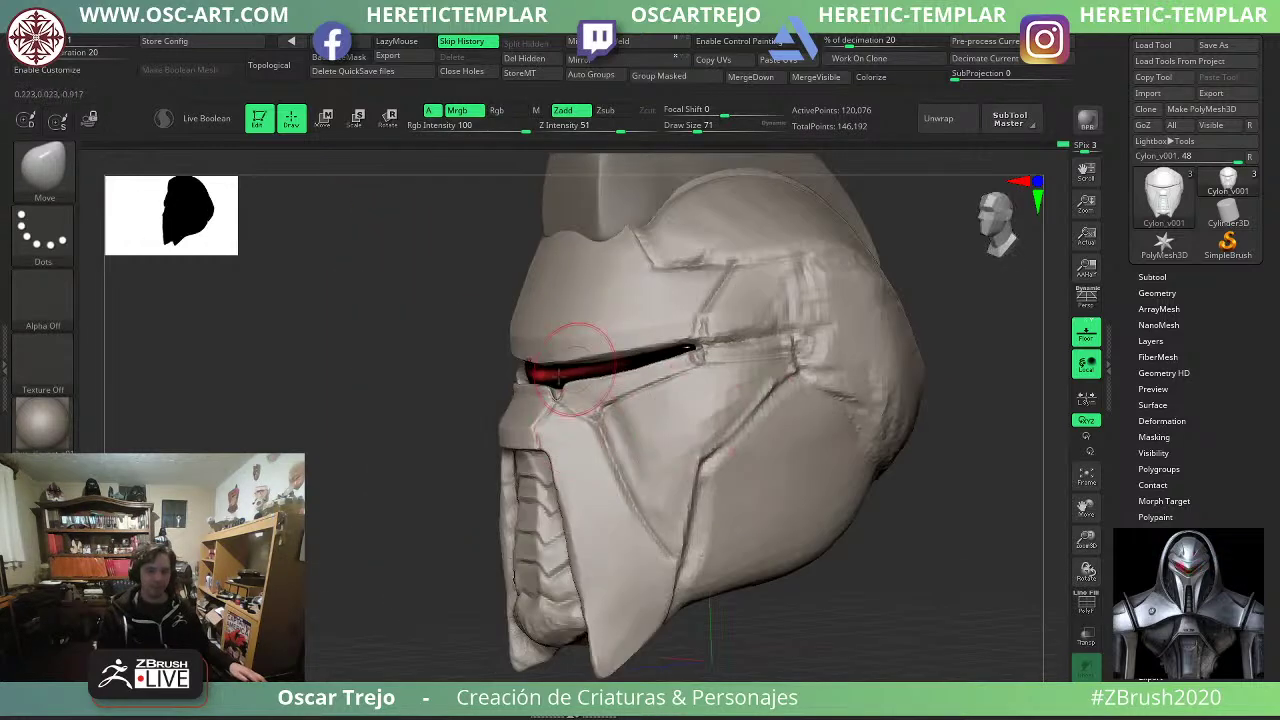
{"action": "left_click_drag", "start_coordinate": [310, 412], "coordinate": [391, 425]}
{"action": "mouse_move", "coordinate": [831, 557]}
{"action": "left_mouse_down", "text": "shift"}
{"action": "mouse_move", "coordinate": [831, 540]}
{"action": "mouse_move", "coordinate": [876, 592]}
{"action": "mouse_move", "coordinate": [831, 491]}
{"action": "mouse_move", "coordinate": [745, 488]}
{"action": "left_mouse_up", "text": "shift"}
{"action": "key", "text": "bracketleft"}
{"action": "key", "text": "bracketleft"}
{"action": "key", "text": "bracketleft"}
{"action": "key", "text": "bracketleft"}
{"action": "mouse_move", "coordinate": [470, 492]}
{"action": "left_mouse_down"}
{"action": "mouse_move", "coordinate": [449, 489]}
{"action": "mouse_move", "coordinate": [440, 465]}
{"action": "left_mouse_up"}
{"action": "key", "text": "s"}
{"action": "left_click_drag", "start_coordinate": [576, 437], "coordinate": [694, 401]}
{"action": "mouse_move", "coordinate": [534, 338]}
{"action": "left_mouse_down", "text": "ctrl"}
{"action": "mouse_move", "coordinate": [568, 318]}
{"action": "mouse_move", "coordinate": [592, 346]}
{"action": "mouse_move", "coordinate": [654, 356]}
{"action": "mouse_move", "coordinate": [690, 348]}
{"action": "mouse_move", "coordinate": [606, 302]}
{"action": "mouse_move", "coordinate": [703, 317]}
{"action": "left_mouse_up", "text": "ctrl"}
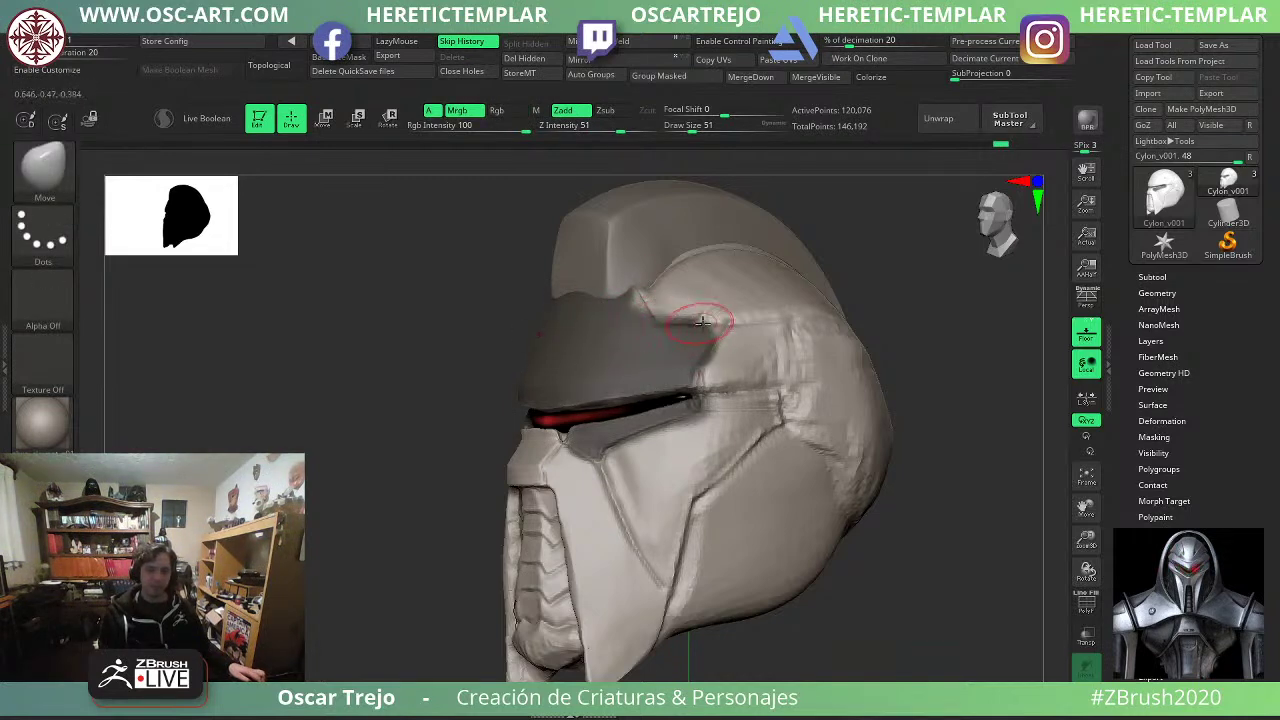
{"action": "key", "text": "ctrl+z"}
{"action": "key", "text": "ctrl+z"}
{"action": "key", "text": "ctrl+z"}
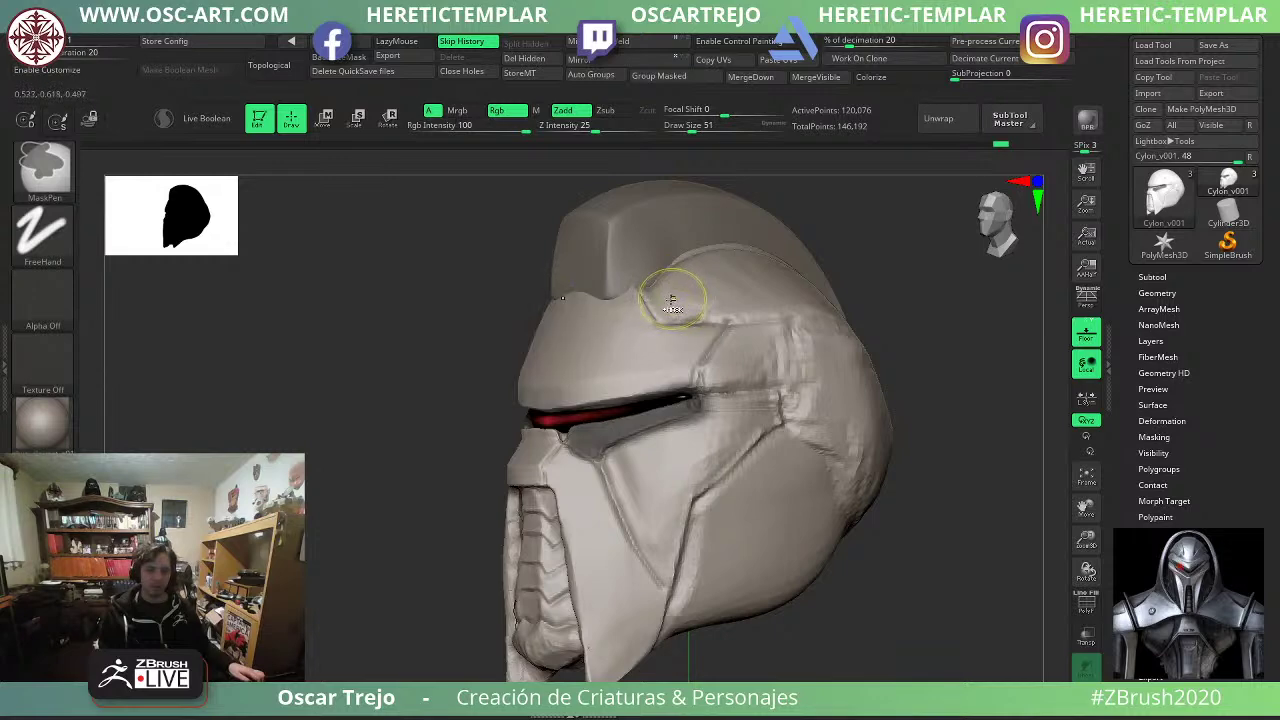
{"action": "right_click_drag", "start_coordinate": [835, 605], "coordinate": [855, 495], "text": "shift"}
{"action": "right_click_drag", "start_coordinate": [835, 440], "coordinate": [799, 383], "text": "alt"}
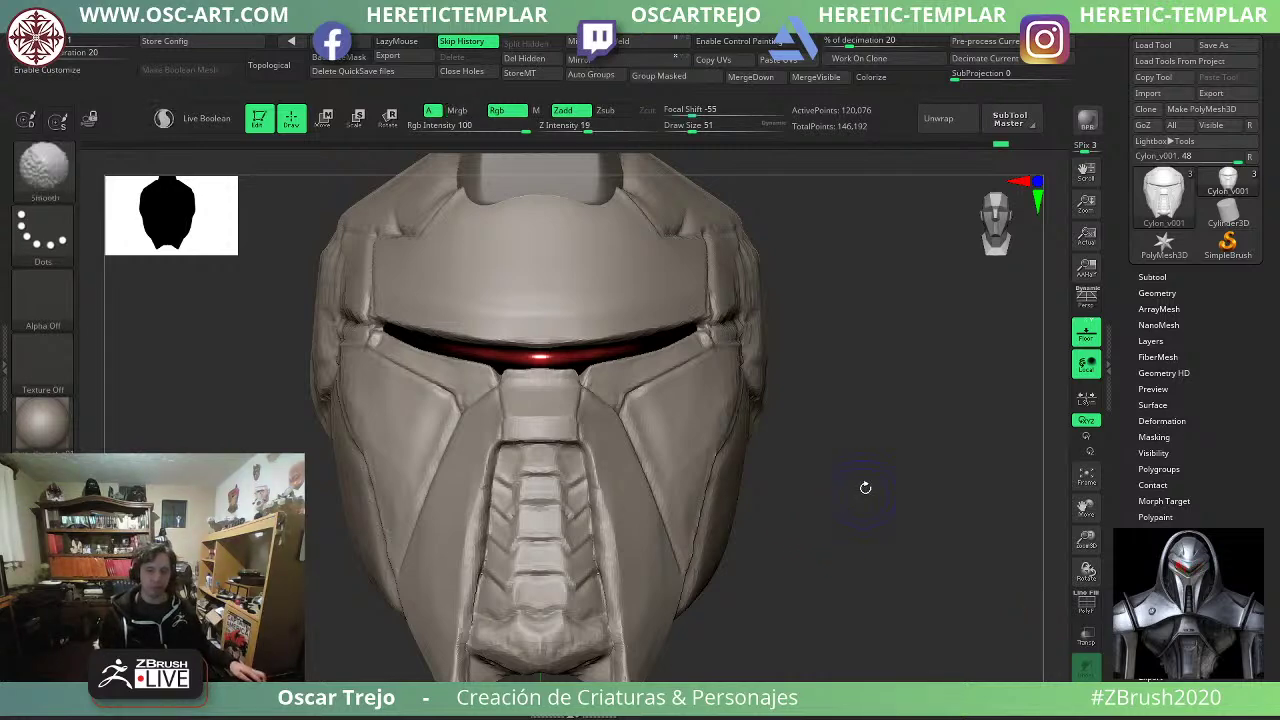
Undo the last Move stroke on the helmet and make the top crest the active subtool.
{"action": "left_click_drag", "start_coordinate": [866, 486], "coordinate": [852, 682], "text": "alt"}
{"action": "key", "text": "bracketright"}
{"action": "key", "text": "bracketright"}
{"action": "key", "text": "bracketright"}
{"action": "key", "text": "bracketright"}
{"action": "key", "text": "ctrl+z"}
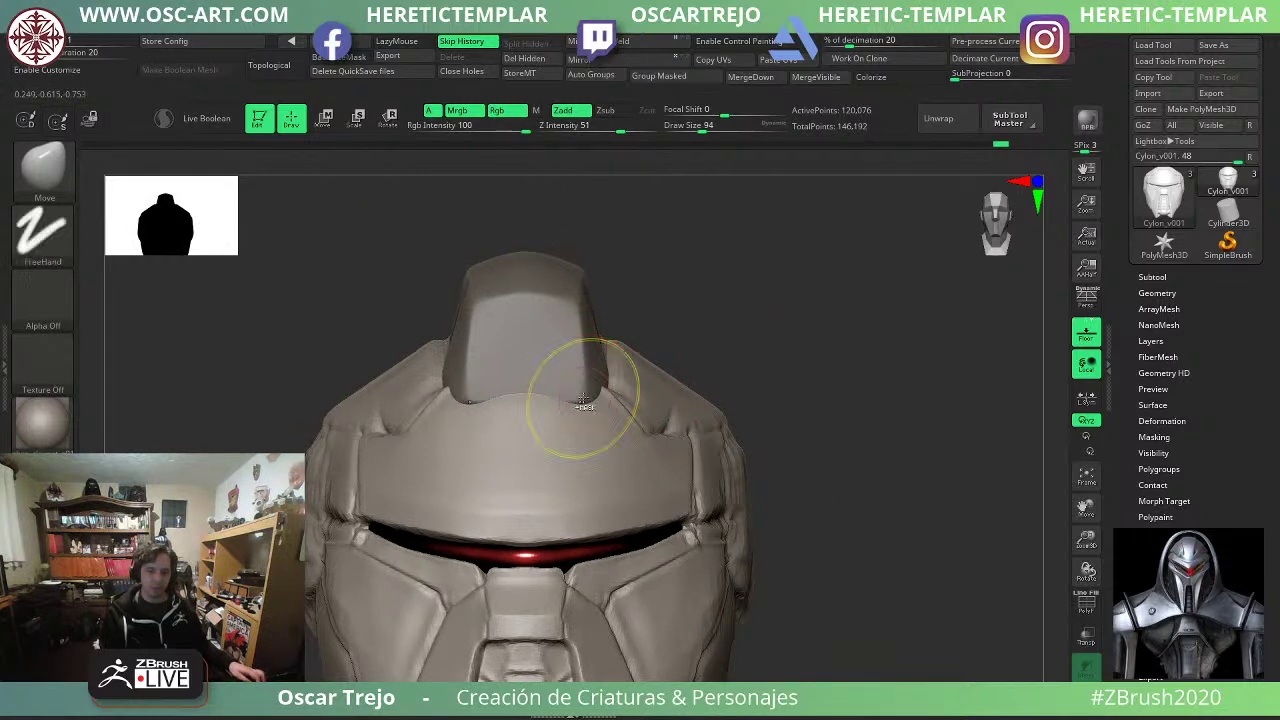
{"action": "key", "text": "s"}
{"action": "left_click_drag", "start_coordinate": [586, 396], "coordinate": [581, 395]}
{"action": "left_click", "coordinate": [580, 392], "text": "alt"}
{"action": "left_click_drag", "start_coordinate": [813, 375], "coordinate": [776, 374]}
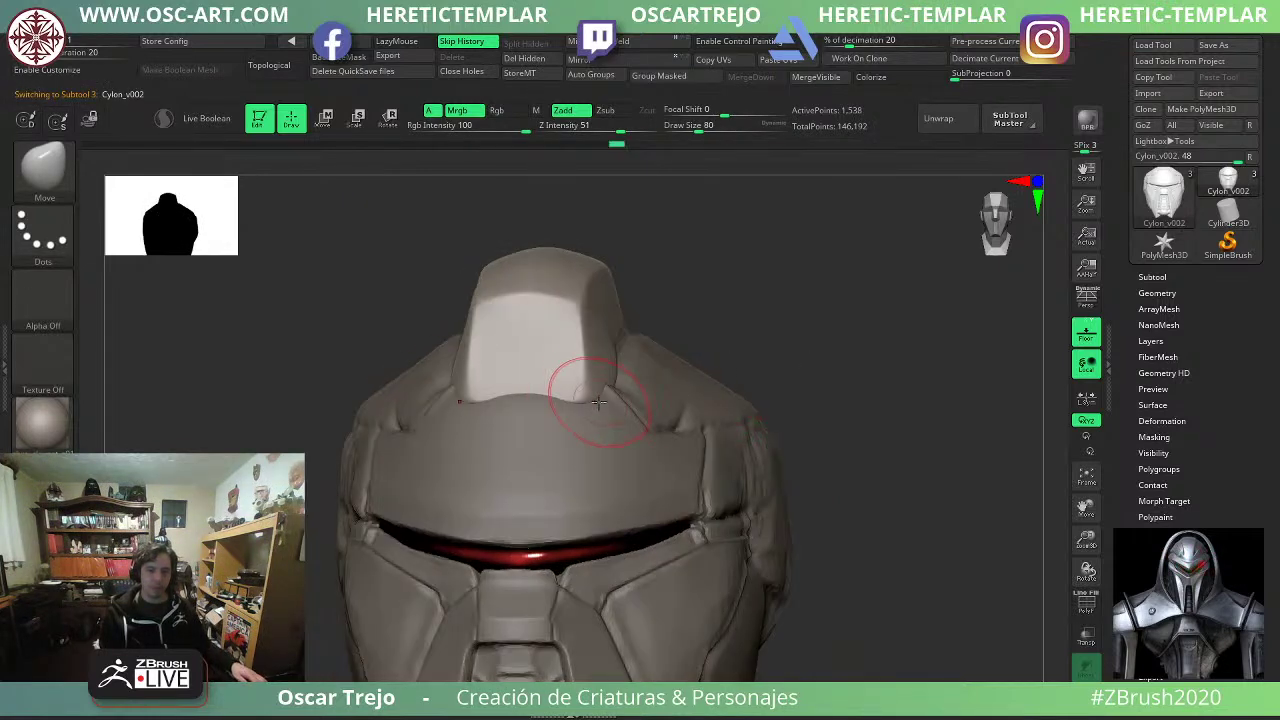
Widen the crest's lower front corners and adjust its front face with the Move brush, using a draw size up to 163.
{"action": "key", "text": "s"}
{"action": "left_click_drag", "start_coordinate": [594, 404], "coordinate": [622, 393]}
{"action": "mouse_move", "coordinate": [838, 394]}
{"action": "left_mouse_down"}
{"action": "mouse_move", "coordinate": [640, 390]}
{"action": "mouse_move", "coordinate": [613, 402]}
{"action": "left_mouse_up"}
{"action": "left_click_drag", "start_coordinate": [437, 402], "coordinate": [632, 402]}
{"action": "key", "text": "s"}
{"action": "left_click_drag", "start_coordinate": [564, 360], "coordinate": [580, 360]}
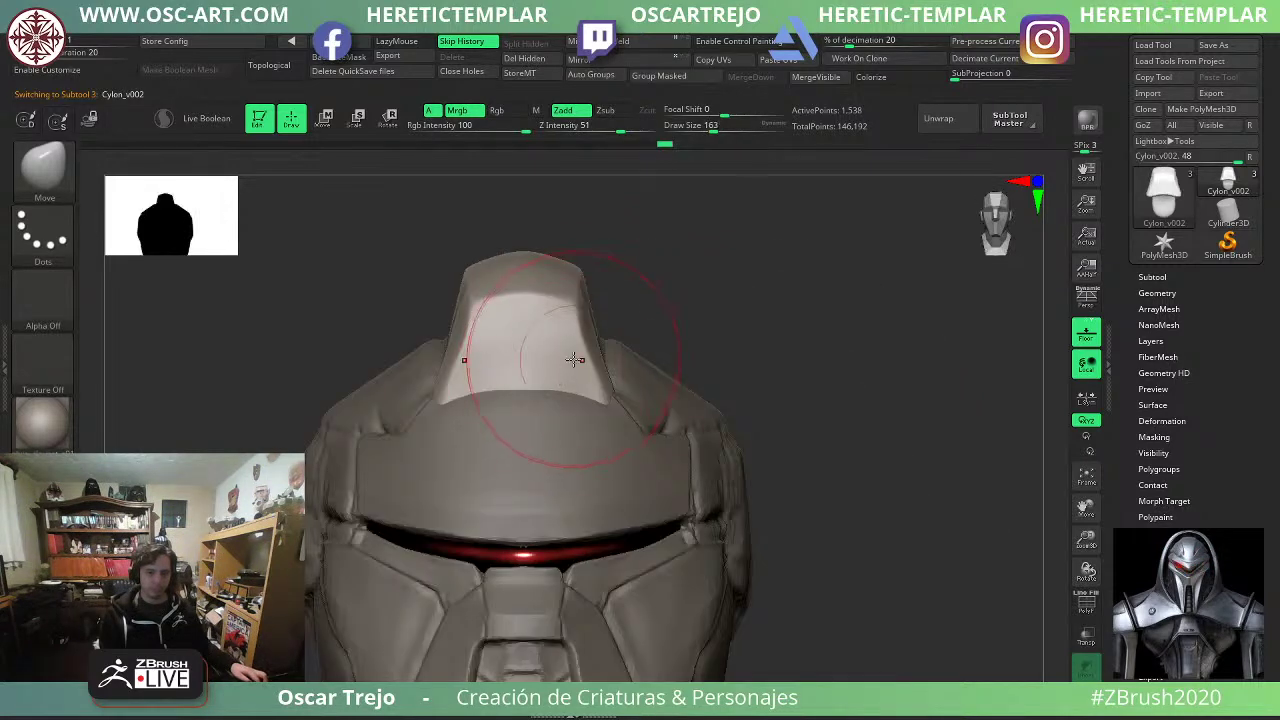
{"action": "mouse_move", "coordinate": [564, 305]}
{"action": "left_mouse_down"}
{"action": "mouse_move", "coordinate": [564, 332]}
{"action": "mouse_move", "coordinate": [550, 334]}
{"action": "left_mouse_up"}
Flatten the crest's front and upper edges using the TrimDynamic brush at draw size 217.
{"action": "key", "text": "s"}
{"action": "left_click_drag", "start_coordinate": [719, 296], "coordinate": [639, 300]}
{"action": "key", "text": "b"}
{"action": "key", "text": "t"}
{"action": "key", "text": "d"}
{"action": "key", "text": "s"}
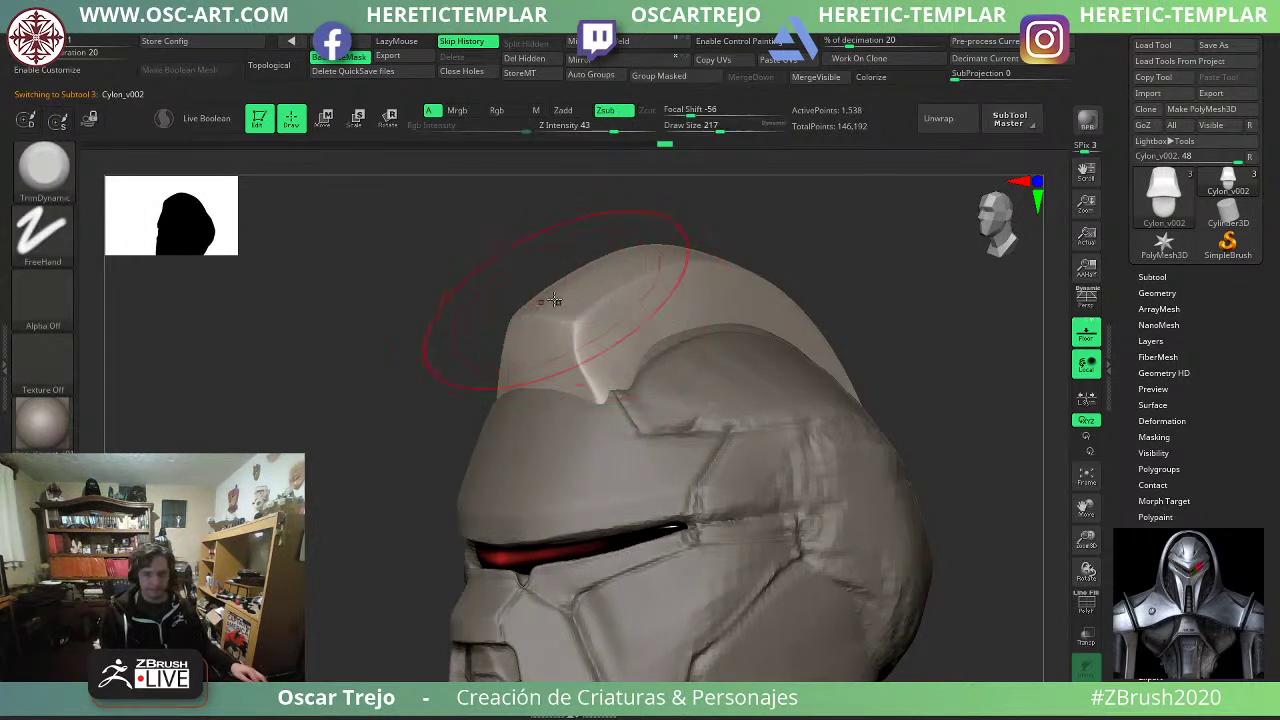
{"action": "mouse_move", "coordinate": [554, 300]}
{"action": "left_mouse_down"}
{"action": "mouse_move", "coordinate": [650, 248]}
{"action": "mouse_move", "coordinate": [702, 242]}
{"action": "left_mouse_up"}
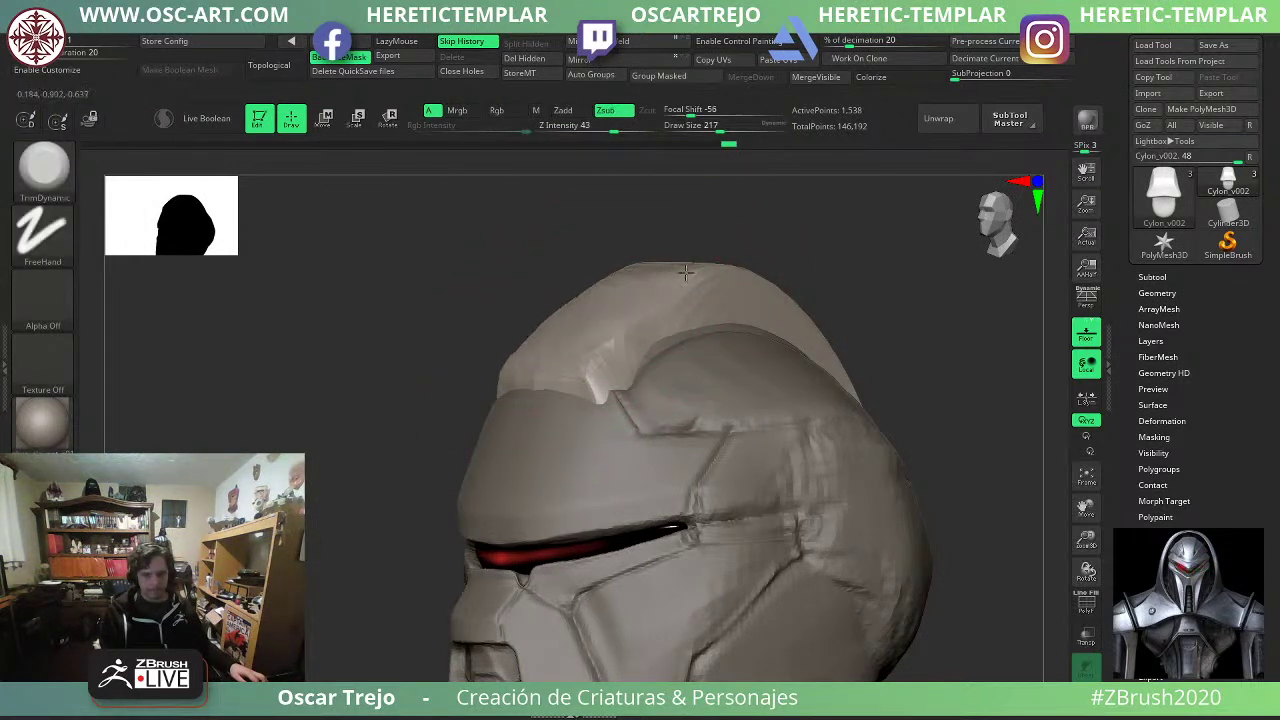
{"action": "left_click_drag", "start_coordinate": [794, 274], "coordinate": [743, 309]}
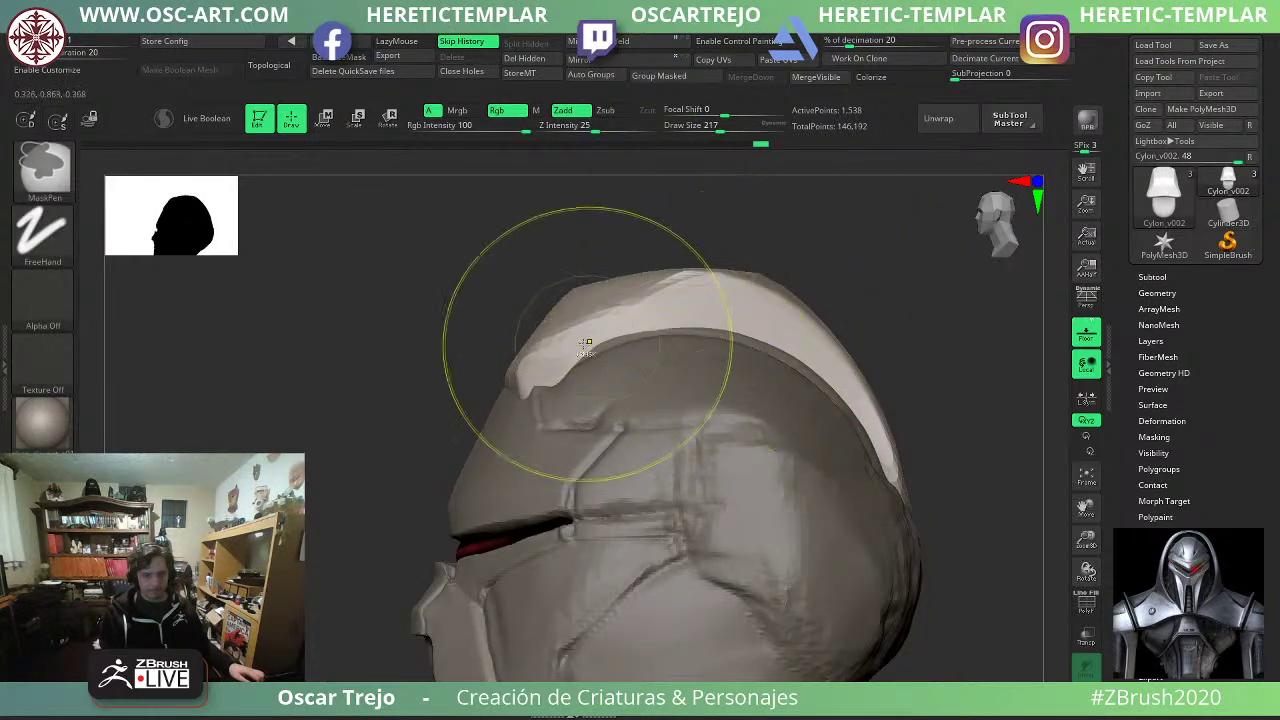
Reshape the crest's side profile with the Move brush, pulling its front end upright and lowering its top curve.
{"action": "key", "text": "b"}
{"action": "key", "text": "m"}
{"action": "key", "text": "v"}
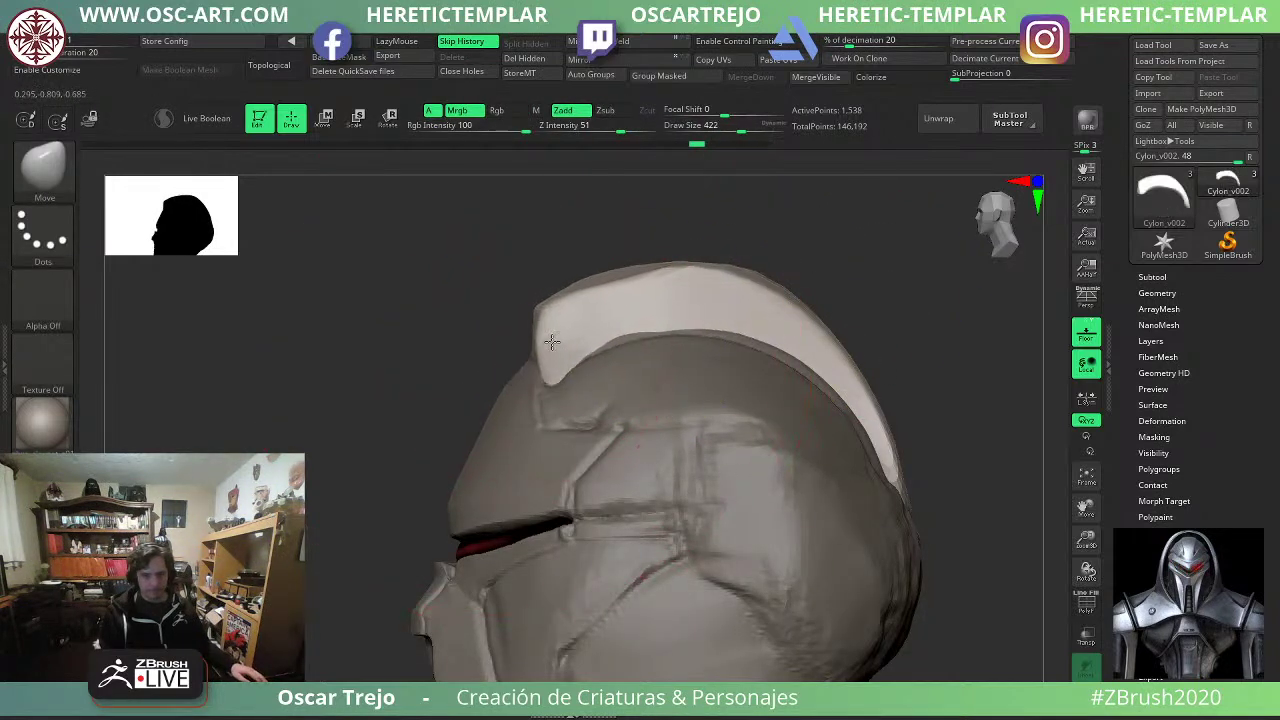
{"action": "left_click_drag", "start_coordinate": [560, 342], "coordinate": [551, 344]}
{"action": "key", "text": "bracketleft"}
{"action": "key", "text": "bracketleft"}
{"action": "key", "text": "bracketleft"}
{"action": "key", "text": "bracketleft"}
{"action": "left_click_drag", "start_coordinate": [689, 279], "coordinate": [686, 290]}
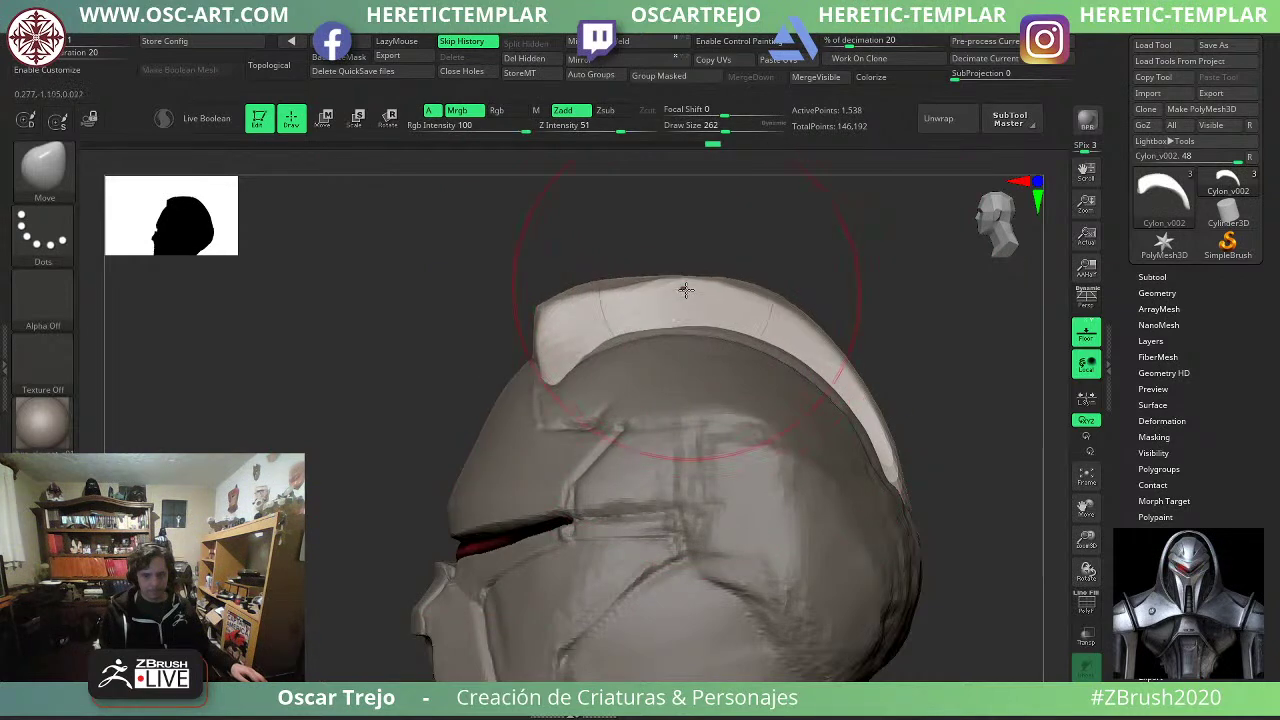
{"action": "key", "text": "bracketleft"}
{"action": "key", "text": "bracketleft"}
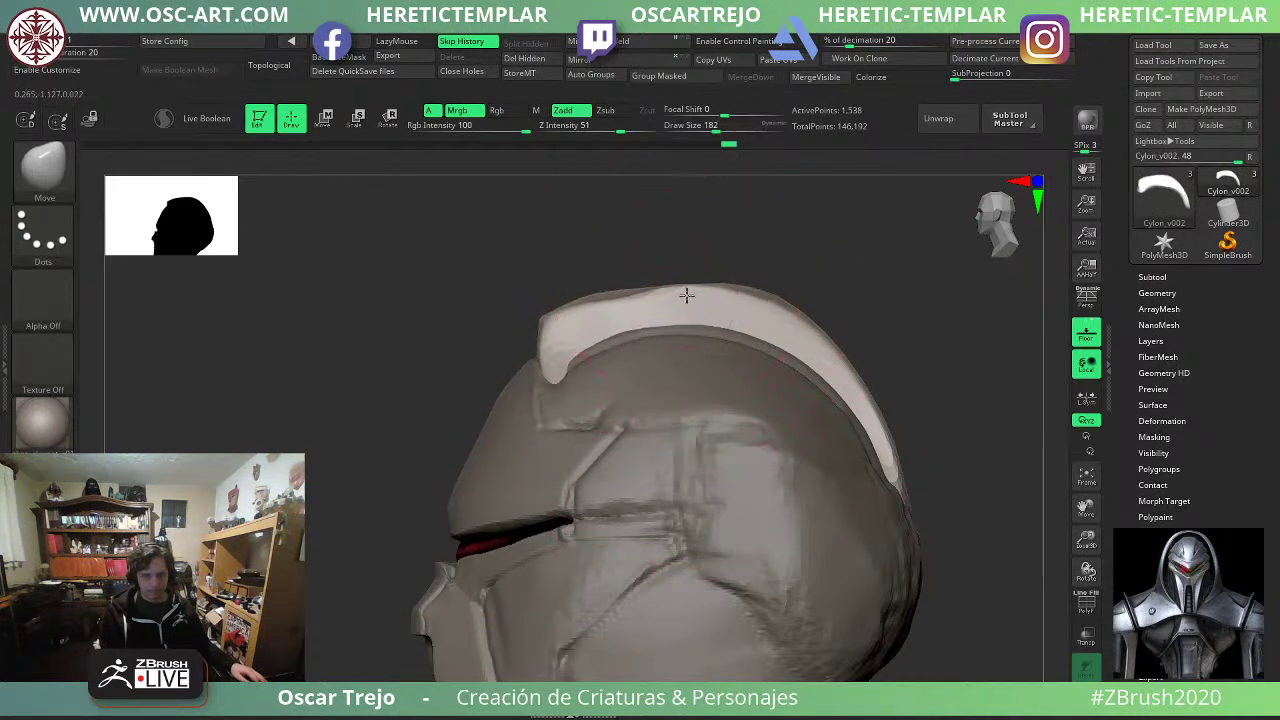
{"action": "left_click_drag", "start_coordinate": [345, 372], "coordinate": [520, 352]}
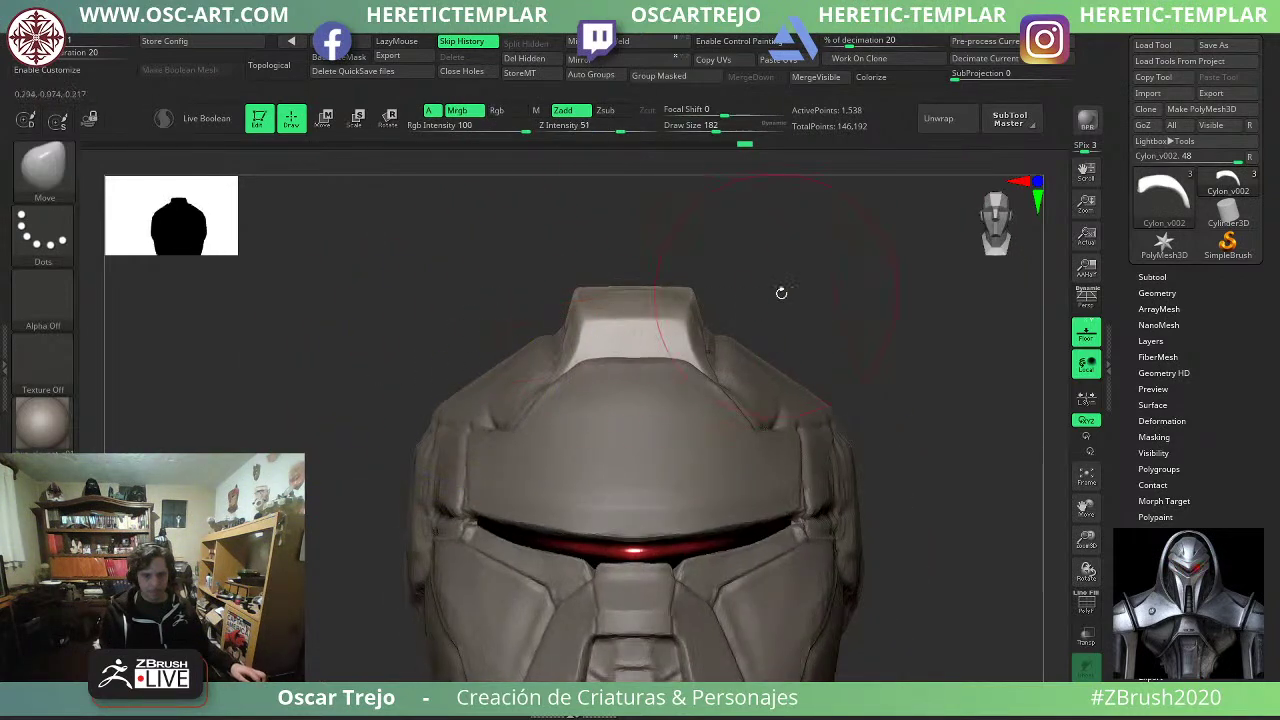
Refine the crest's top corners and front upper edge with the Move brush, checking the shape from front and side.
{"action": "left_click_drag", "start_coordinate": [780, 291], "coordinate": [777, 263], "text": "alt"}
{"action": "key", "text": "s"}
{"action": "left_click_drag", "start_coordinate": [749, 311], "coordinate": [727, 310]}
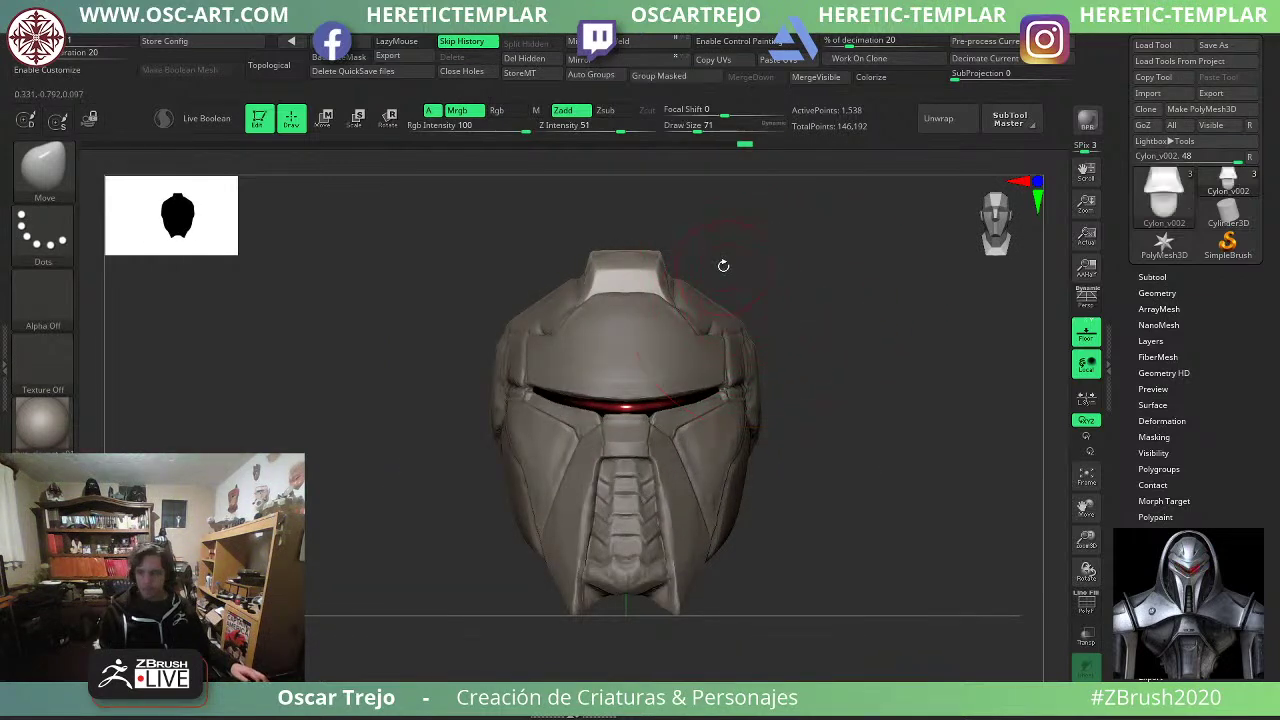
{"action": "left_click_drag", "start_coordinate": [723, 266], "coordinate": [751, 315], "text": "alt"}
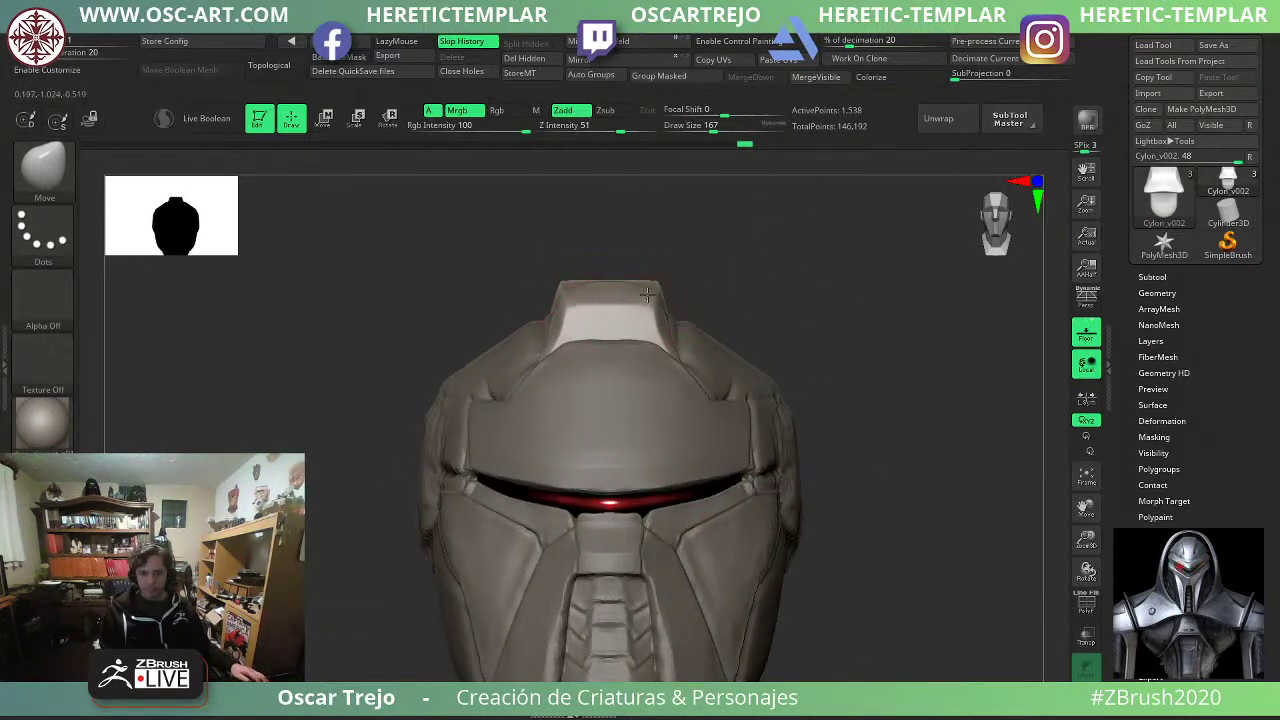
{"action": "left_click_drag", "start_coordinate": [648, 295], "coordinate": [648, 294]}
{"action": "mouse_move", "coordinate": [815, 296]}
{"action": "left_mouse_down"}
{"action": "mouse_move", "coordinate": [690, 288]}
{"action": "mouse_move", "coordinate": [724, 285]}
{"action": "left_mouse_up"}
{"action": "key", "text": "s"}
{"action": "left_click_drag", "start_coordinate": [738, 253], "coordinate": [705, 279], "text": "shift"}
{"action": "key", "text": "s"}
{"action": "left_click_drag", "start_coordinate": [694, 291], "coordinate": [694, 287]}
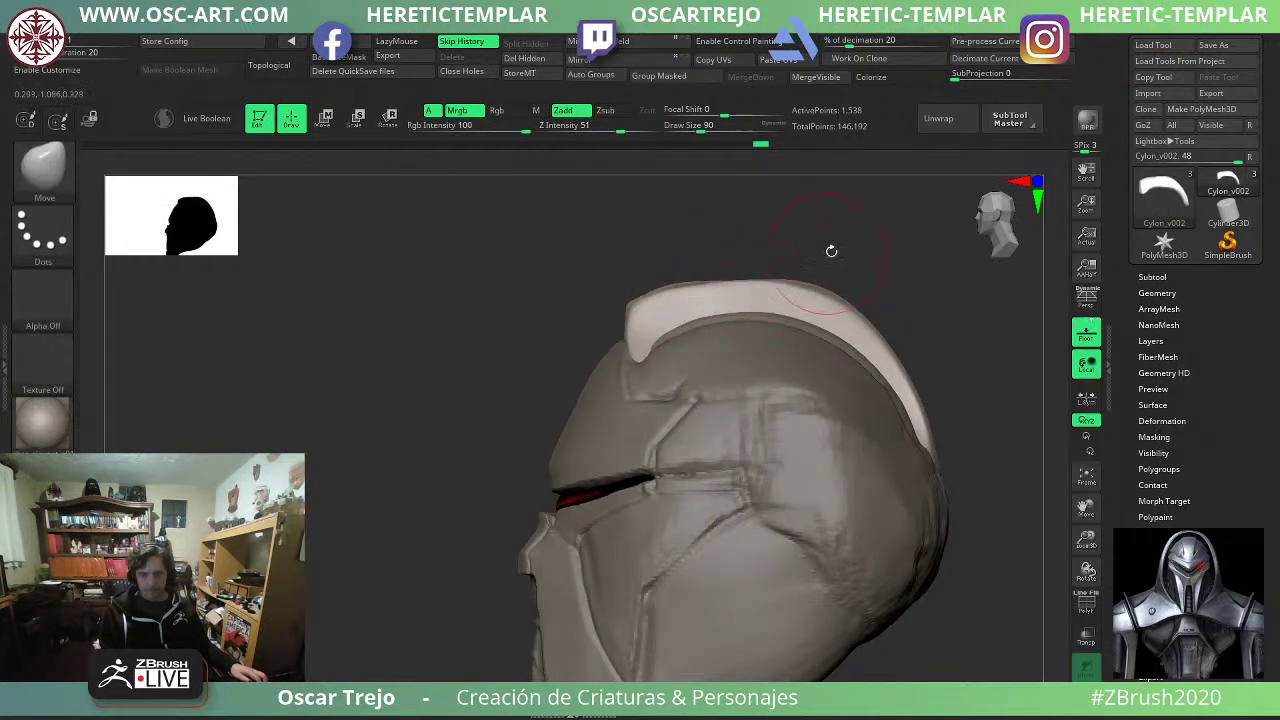
Flatten the crest's top surface with TrimDynamic at draw size 167, and reduce the brush to 65.
{"action": "left_click_drag", "start_coordinate": [831, 251], "coordinate": [882, 292]}
{"action": "key", "text": "b"}
{"action": "key", "text": "t"}
{"action": "key", "text": "d"}
{"action": "left_click_drag", "start_coordinate": [691, 268], "coordinate": [660, 284]}
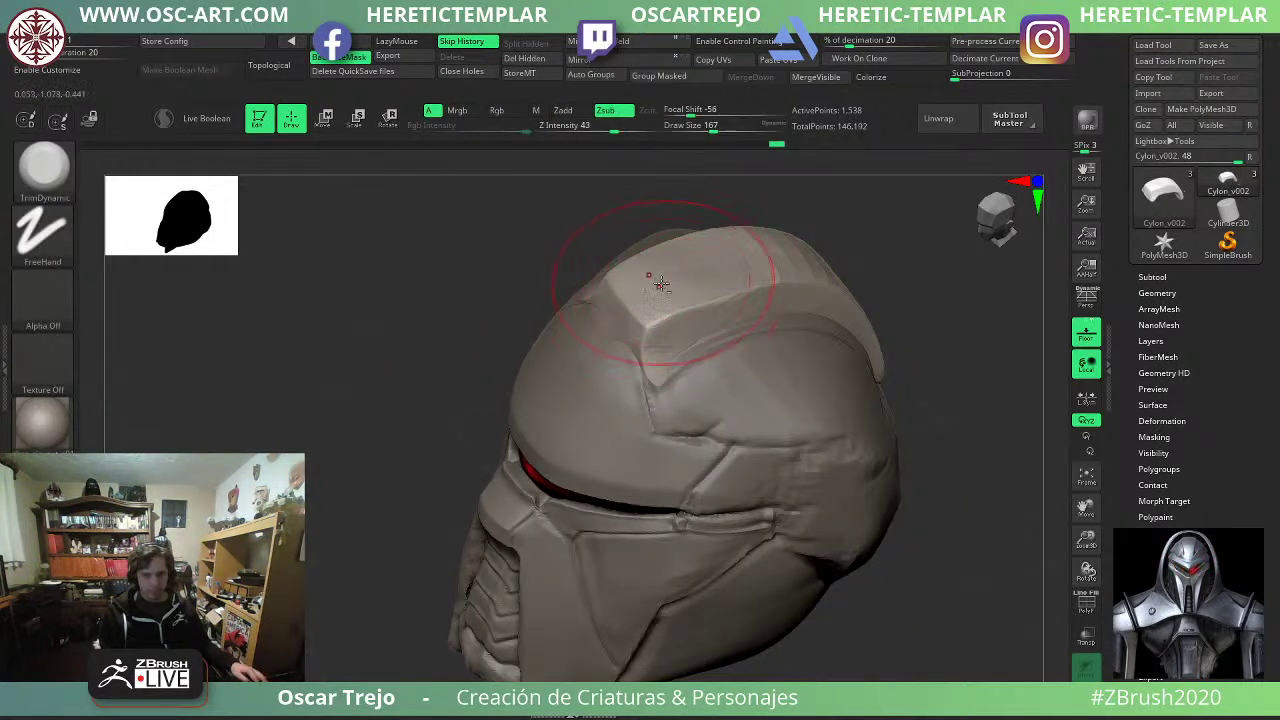
{"action": "mouse_move", "coordinate": [846, 254]}
{"action": "left_mouse_down", "text": "shift"}
{"action": "mouse_move", "coordinate": [886, 236]}
{"action": "mouse_move", "coordinate": [853, 240]}
{"action": "left_mouse_up", "text": "shift"}
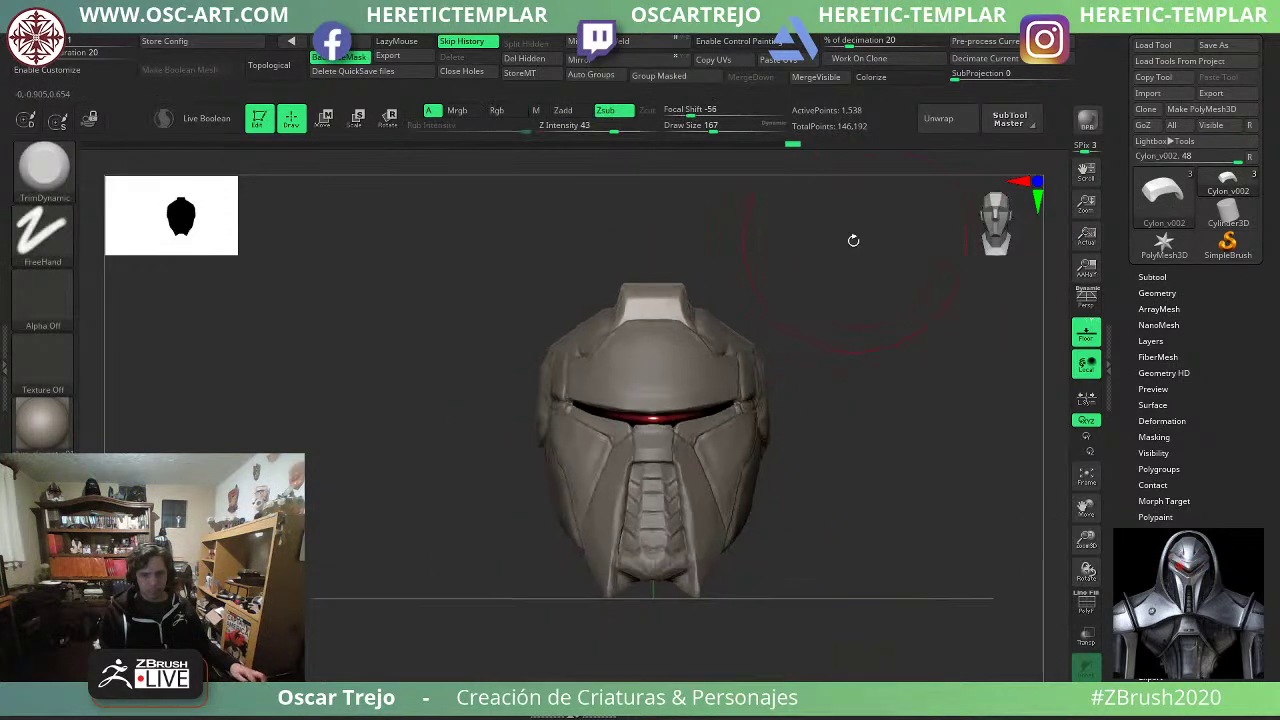
{"action": "mouse_move", "coordinate": [857, 328]}
{"action": "left_mouse_down", "text": "alt"}
{"action": "mouse_move", "coordinate": [791, 234]}
{"action": "mouse_move", "coordinate": [841, 348]}
{"action": "left_mouse_up", "text": "alt"}
{"action": "key", "text": "s"}
{"action": "left_click_drag", "start_coordinate": [841, 348], "coordinate": [824, 351]}
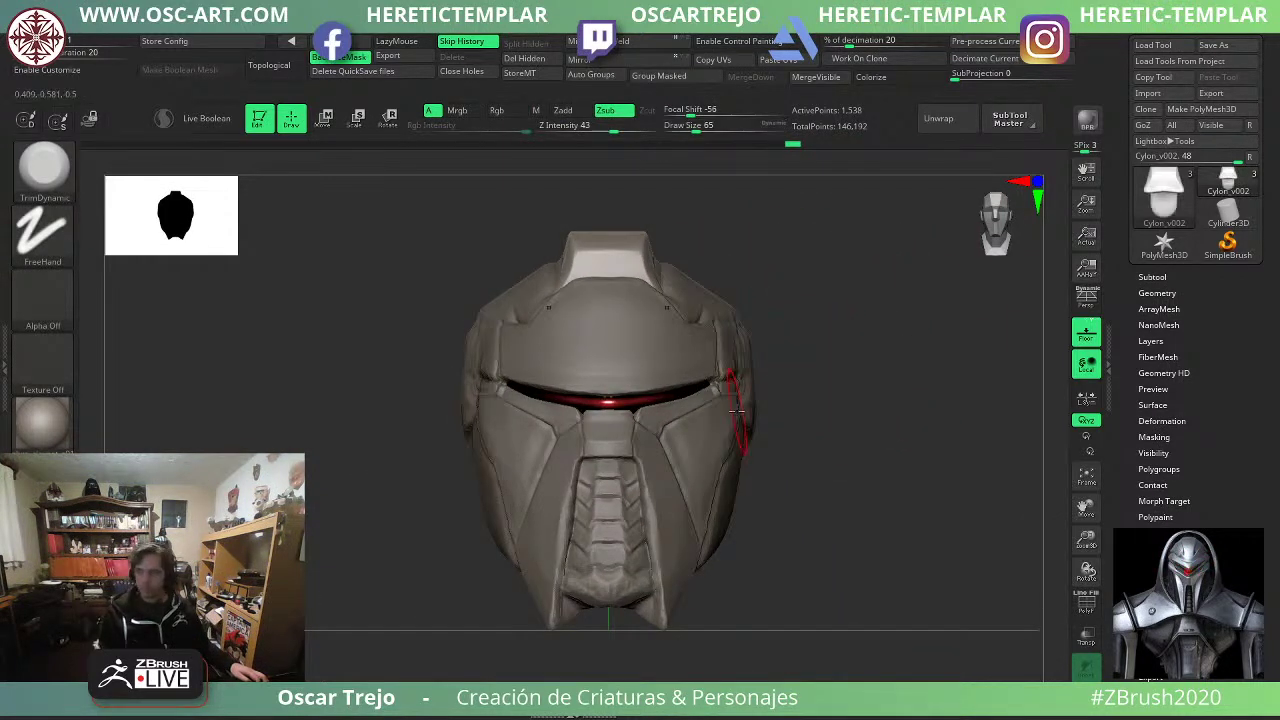
Make the helmet the active subtool and carve the groove under its rear side plate with the DamStandard brush.
{"action": "left_click_drag", "start_coordinate": [851, 570], "coordinate": [904, 566]}
{"action": "left_click", "coordinate": [566, 519], "text": "alt"}
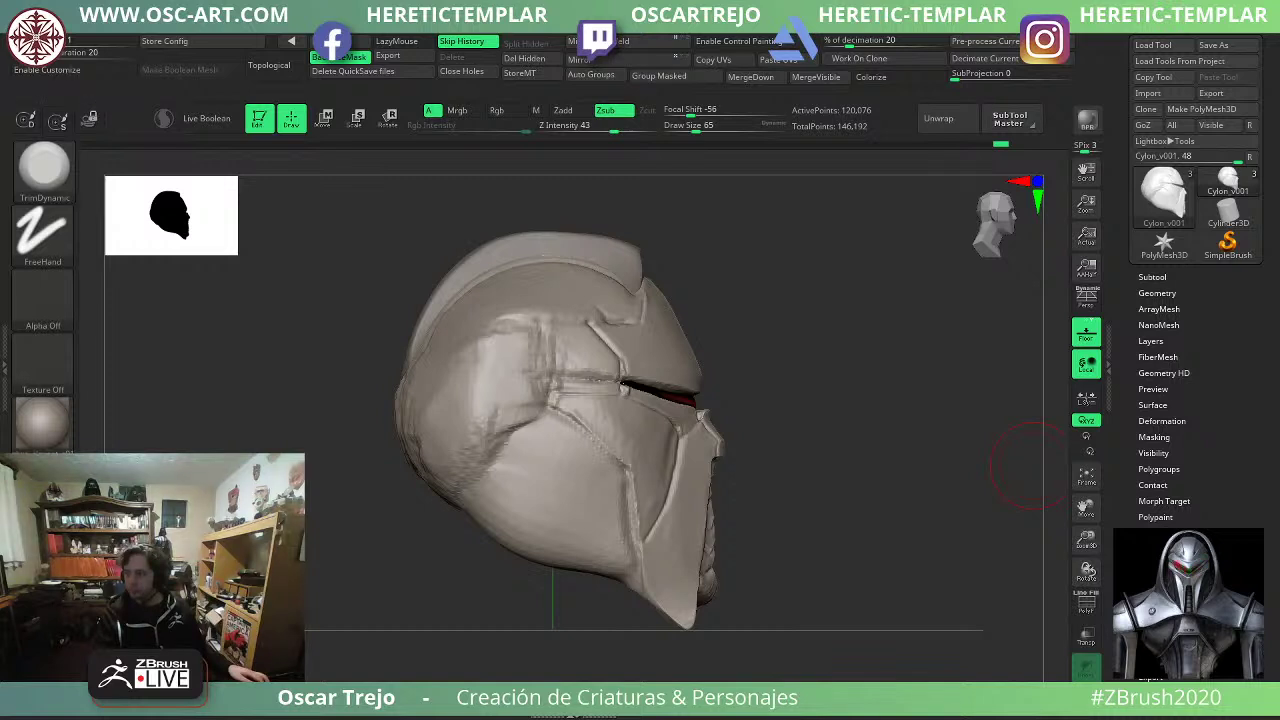
{"action": "key", "text": "b"}
{"action": "key", "text": "m"}
{"action": "key", "text": "v"}
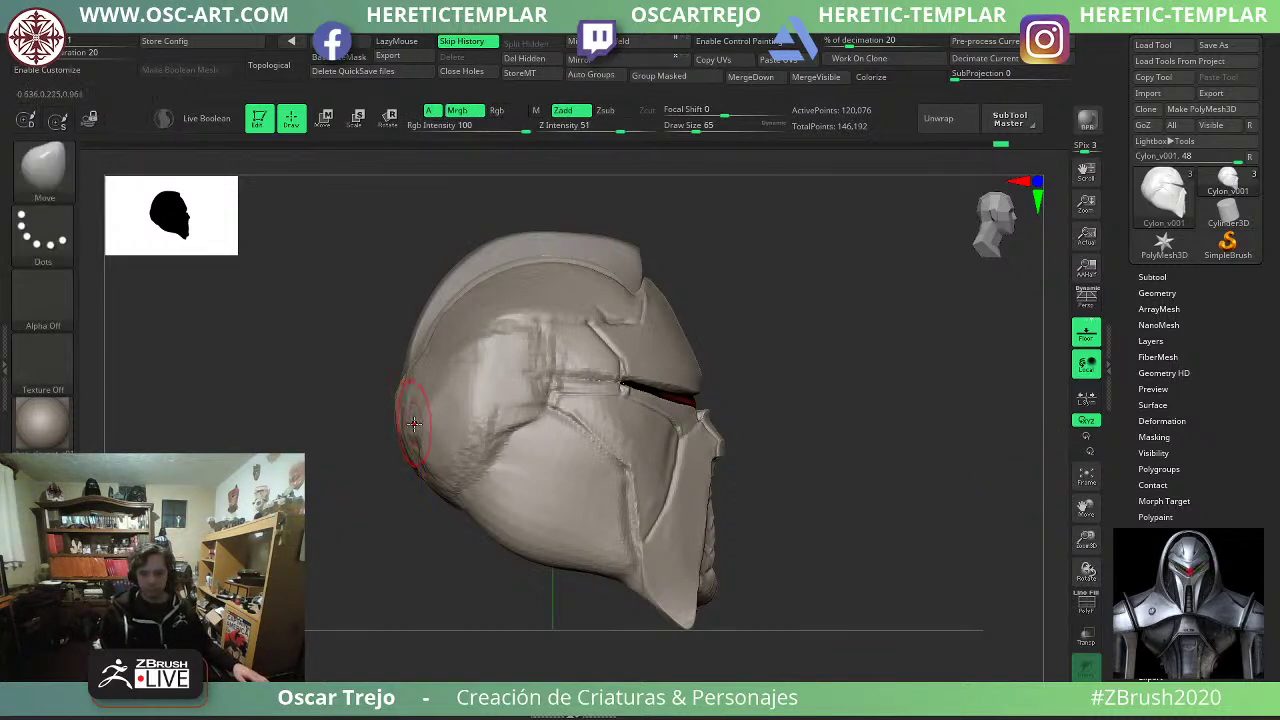
{"action": "key", "text": "b"}
{"action": "key", "text": "d"}
{"action": "key", "text": "s"}
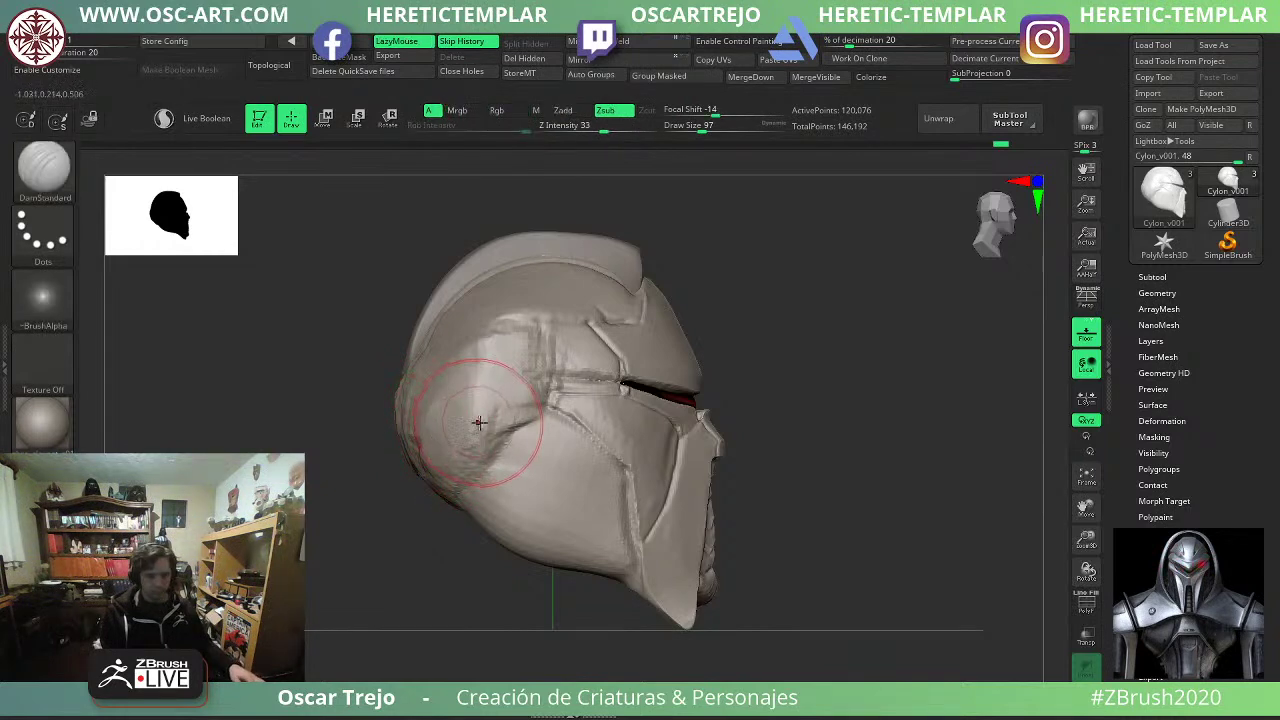
{"action": "key", "text": "bracketleft"}
{"action": "mouse_move", "coordinate": [524, 426]}
{"action": "left_mouse_down"}
{"action": "mouse_move", "coordinate": [412, 478]}
{"action": "mouse_move", "coordinate": [402, 444]}
{"action": "mouse_move", "coordinate": [488, 468]}
{"action": "left_mouse_up"}
{"action": "key", "text": "bracketleft"}
{"action": "left_click_drag", "start_coordinate": [625, 474], "coordinate": [508, 472]}
Pull the helmet's lower back edge outward using the Move brush at draw size 140.
{"action": "key", "text": "b"}
{"action": "key", "text": "m"}
{"action": "key", "text": "v"}
{"action": "key", "text": "s"}
{"action": "mouse_move", "coordinate": [386, 457]}
{"action": "left_mouse_down"}
{"action": "mouse_move", "coordinate": [401, 457]}
{"action": "mouse_move", "coordinate": [365, 427]}
{"action": "left_mouse_up"}
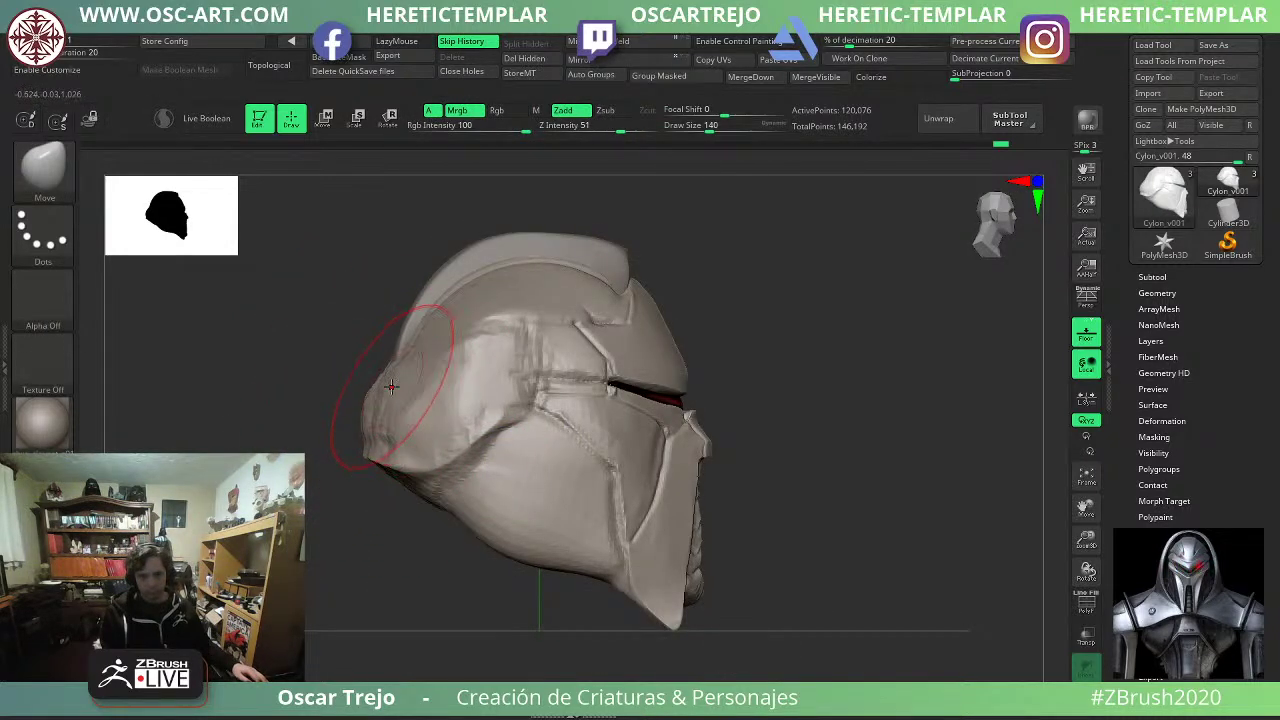
Flatten the back and rear side surfaces of the helmet with TrimDynamic at draw size 167.
{"action": "left_click_drag", "start_coordinate": [288, 403], "coordinate": [366, 410]}
{"action": "key", "text": "b"}
{"action": "key", "text": "t"}
{"action": "key", "text": "d"}
{"action": "key", "text": "s"}
{"action": "left_click", "coordinate": [387, 411]}
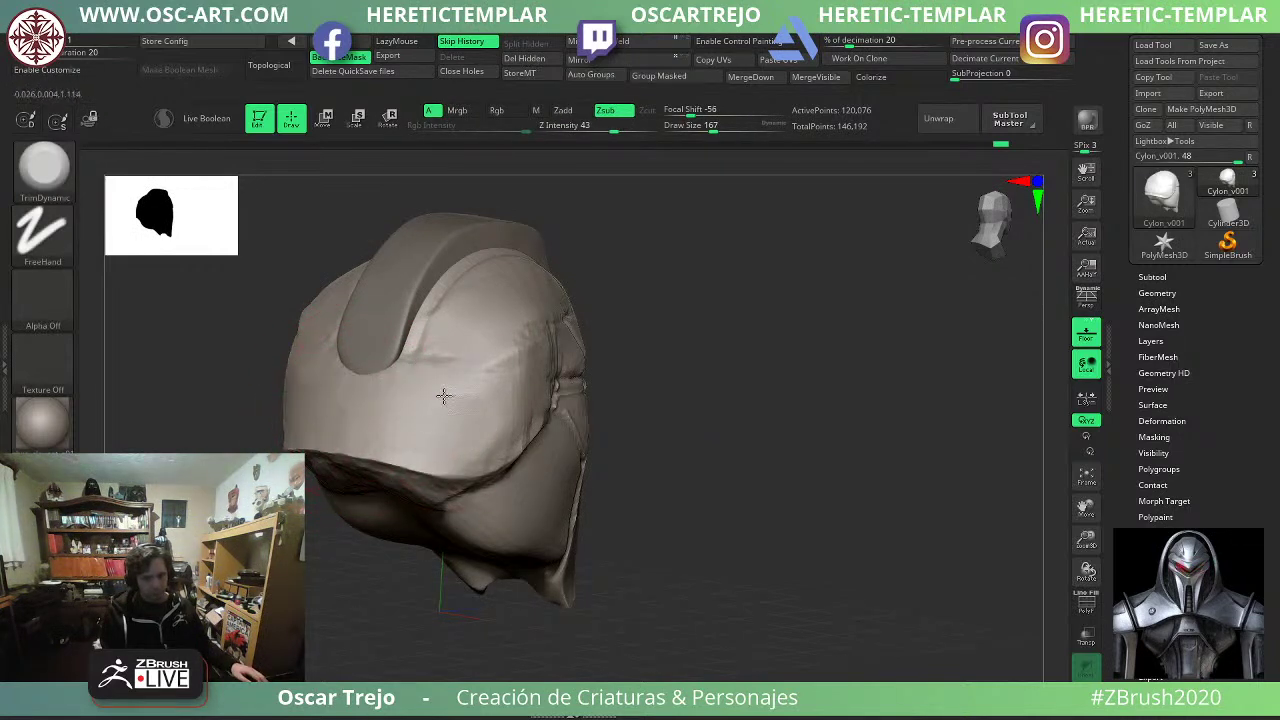
{"action": "mouse_move", "coordinate": [505, 393]}
{"action": "left_mouse_down"}
{"action": "mouse_move", "coordinate": [457, 443]}
{"action": "mouse_move", "coordinate": [446, 394]}
{"action": "mouse_move", "coordinate": [485, 375]}
{"action": "mouse_move", "coordinate": [524, 399]}
{"action": "left_mouse_up"}
{"action": "right_click_drag", "start_coordinate": [516, 425], "coordinate": [477, 428], "text": "shift"}
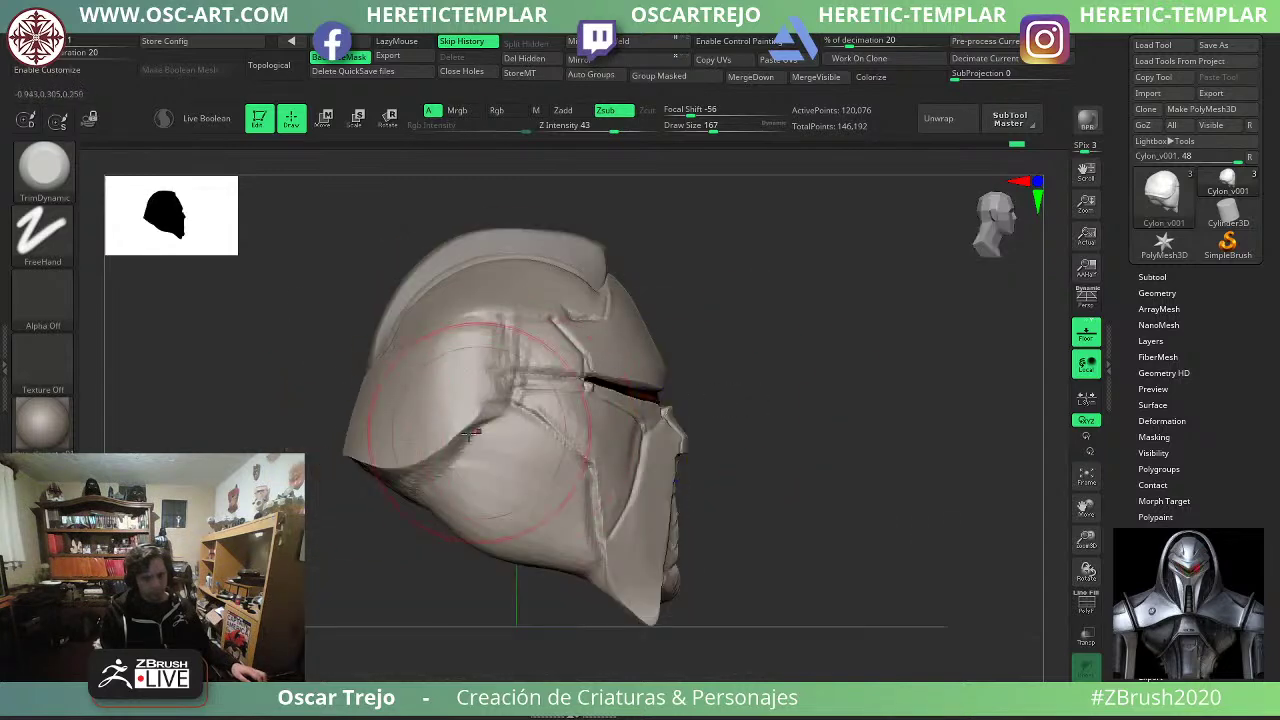
Flare the helmet's rear rim into a longer point with the Move brush at draw sizes 212 and 167.
{"action": "key", "text": "b"}
{"action": "key", "text": "m"}
{"action": "key", "text": "v"}
{"action": "mouse_move", "coordinate": [342, 434]}
{"action": "right_mouse_down"}
{"action": "mouse_move", "coordinate": [323, 434]}
{"action": "mouse_move", "coordinate": [337, 423]}
{"action": "right_mouse_up"}
{"action": "key", "text": "["}
{"action": "mouse_move", "coordinate": [358, 424]}
{"action": "left_mouse_down"}
{"action": "mouse_move", "coordinate": [338, 423]}
{"action": "mouse_move", "coordinate": [355, 383]}
{"action": "mouse_move", "coordinate": [394, 374]}
{"action": "left_mouse_up"}
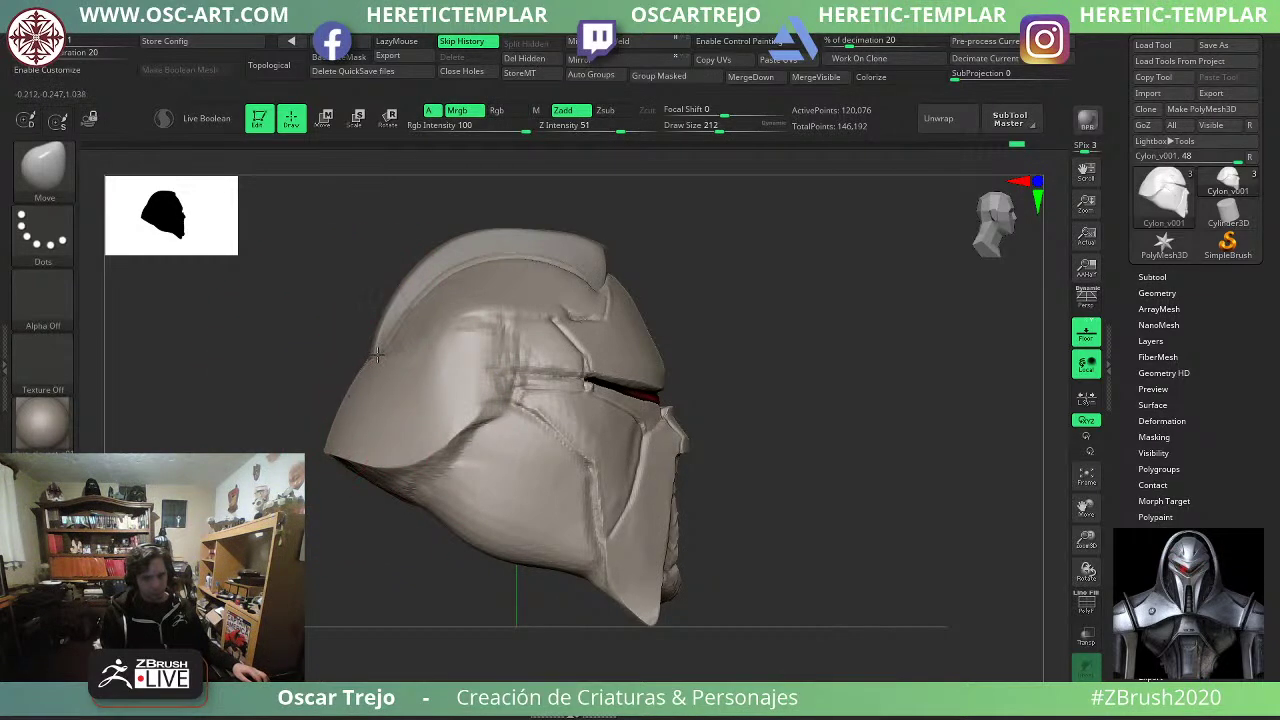
{"action": "key", "text": "["}
{"action": "right_click_drag", "start_coordinate": [334, 446], "coordinate": [323, 452]}
{"action": "left_click_drag", "start_coordinate": [327, 449], "coordinate": [310, 448]}
{"action": "right_click_drag", "start_coordinate": [774, 377], "coordinate": [514, 390]}
{"action": "right_click_drag", "start_coordinate": [582, 391], "coordinate": [547, 398]}
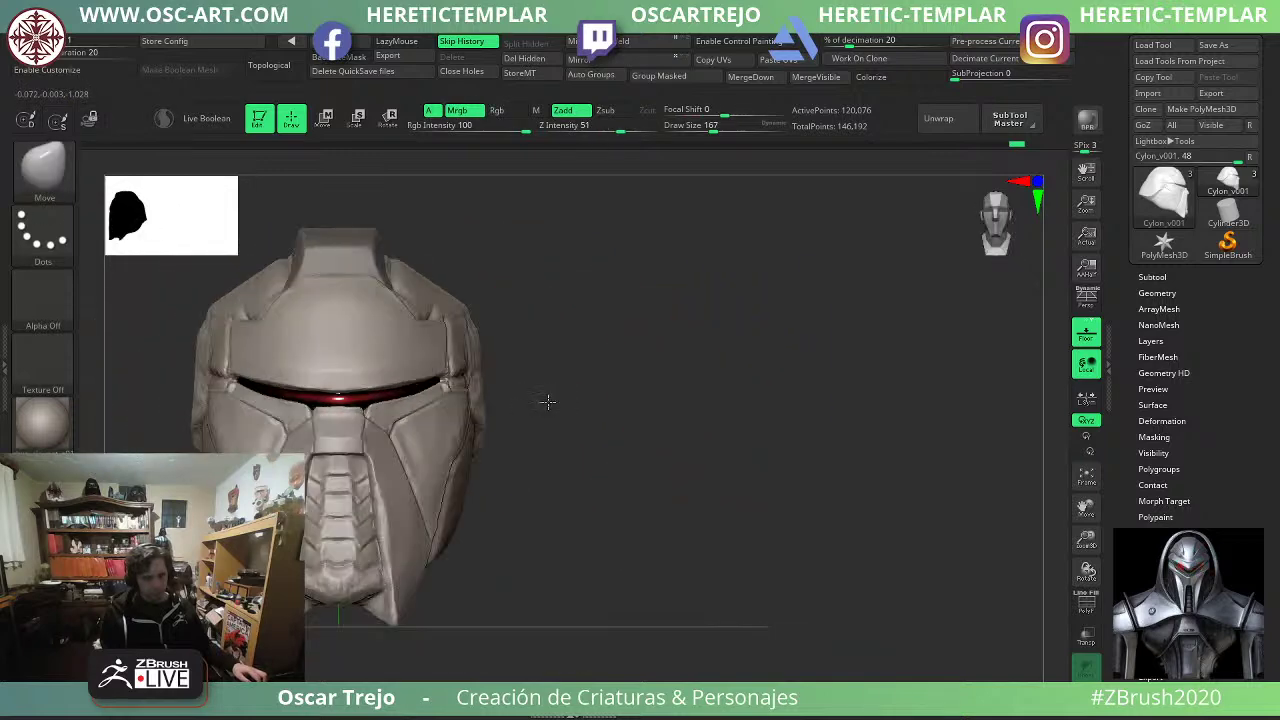
{"action": "mouse_move", "coordinate": [666, 404]}
{"action": "right_mouse_down", "text": "alt"}
{"action": "mouse_move", "coordinate": [760, 414]}
{"action": "mouse_move", "coordinate": [723, 401]}
{"action": "mouse_move", "coordinate": [771, 429]}
{"action": "right_mouse_up", "text": "alt"}
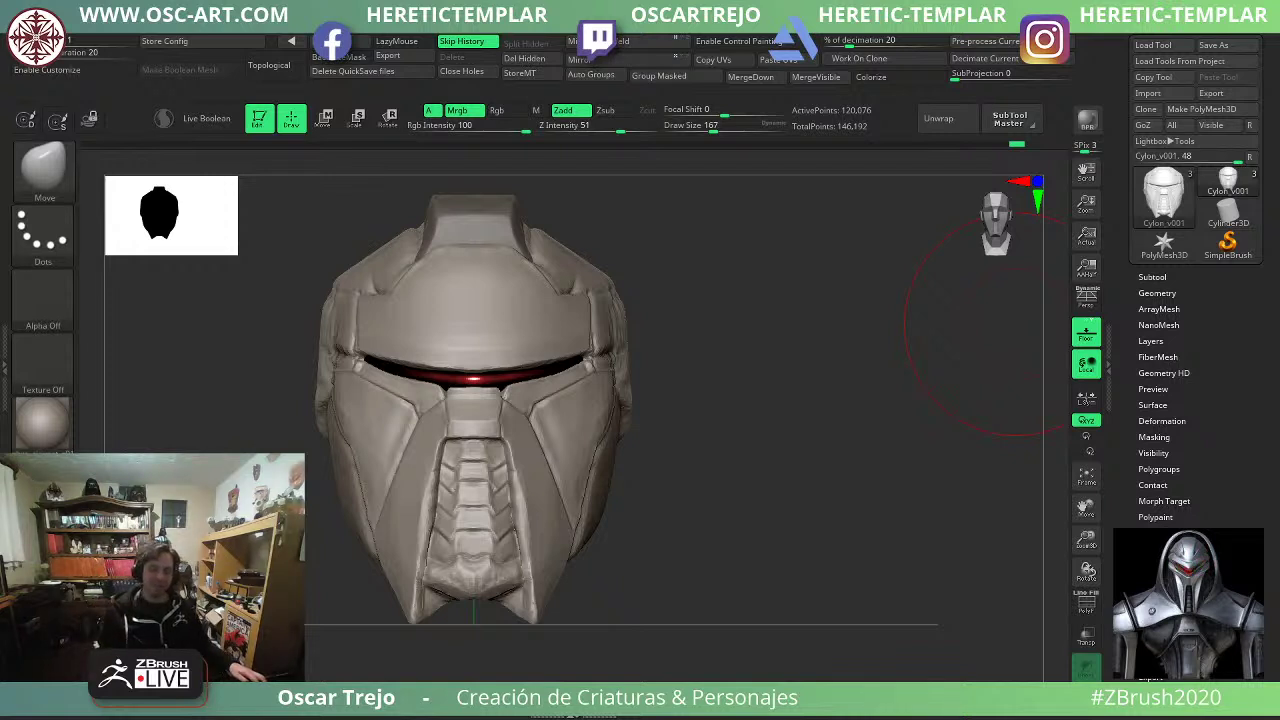
Deepen the groove running from the side panel to the rear rim using DamStandard at draw size 41.
{"action": "mouse_move", "coordinate": [711, 492]}
{"action": "left_mouse_down", "text": "alt"}
{"action": "mouse_move", "coordinate": [726, 486]}
{"action": "mouse_move", "coordinate": [667, 436]}
{"action": "mouse_move", "coordinate": [724, 500]}
{"action": "left_mouse_up", "text": "alt"}
{"action": "mouse_move", "coordinate": [741, 442]}
{"action": "left_mouse_down", "text": "alt"}
{"action": "mouse_move", "coordinate": [749, 414]}
{"action": "mouse_move", "coordinate": [766, 430]}
{"action": "mouse_move", "coordinate": [752, 432]}
{"action": "left_mouse_up", "text": "alt"}
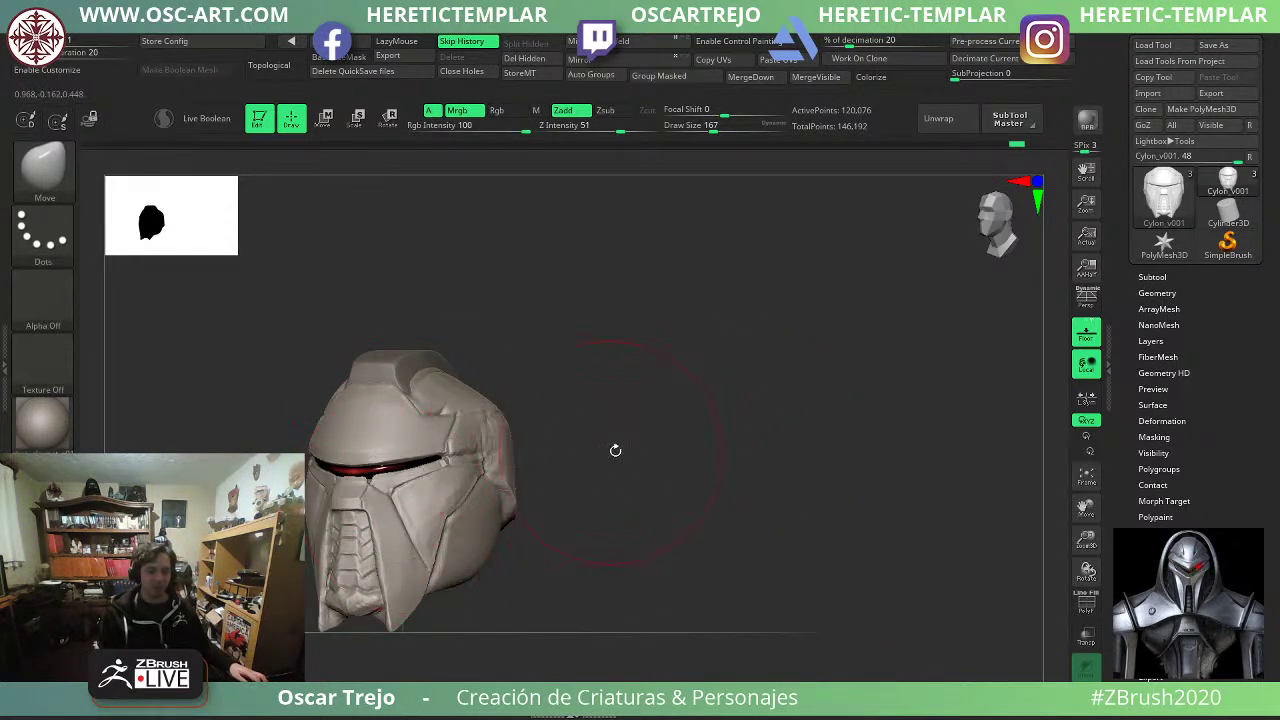
{"action": "left_click_drag", "start_coordinate": [614, 449], "coordinate": [788, 480]}
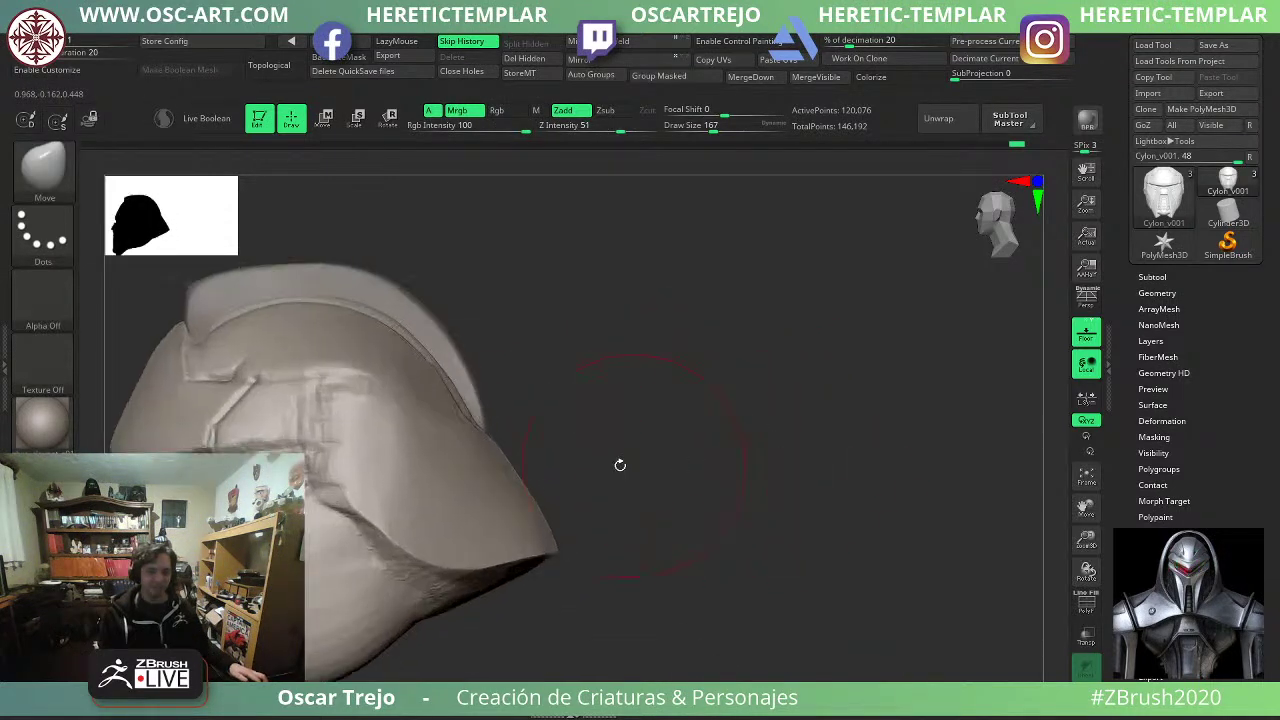
{"action": "left_click_drag", "start_coordinate": [540, 462], "coordinate": [711, 420], "text": "alt"}
{"action": "key", "text": "b"}
{"action": "key", "text": "d"}
{"action": "key", "text": "s"}
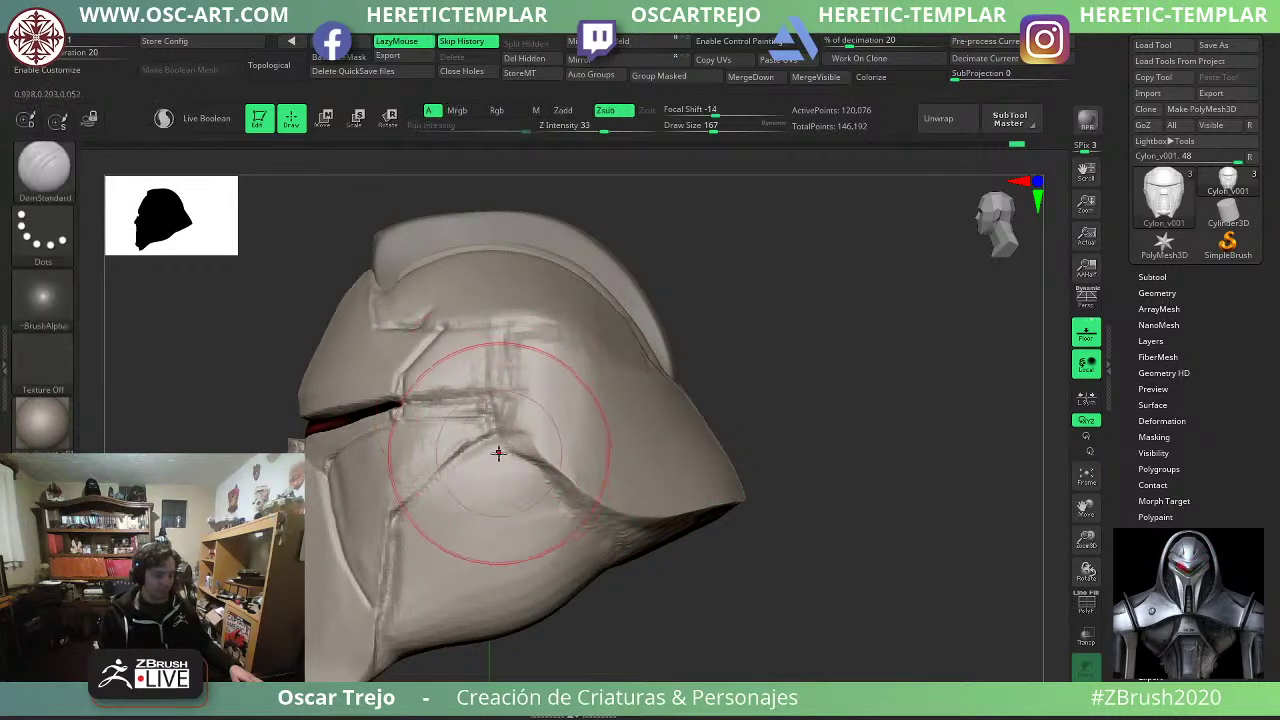
{"action": "key", "text": "s"}
{"action": "mouse_move", "coordinate": [503, 456]}
{"action": "left_mouse_down"}
{"action": "mouse_move", "coordinate": [488, 446]}
{"action": "mouse_move", "coordinate": [498, 433]}
{"action": "mouse_move", "coordinate": [549, 468]}
{"action": "left_mouse_up"}
{"action": "key", "text": "s"}
{"action": "left_click_drag", "start_coordinate": [506, 431], "coordinate": [558, 480]}
{"action": "key", "text": "bracketleft"}
{"action": "key", "text": "ctrl+z"}
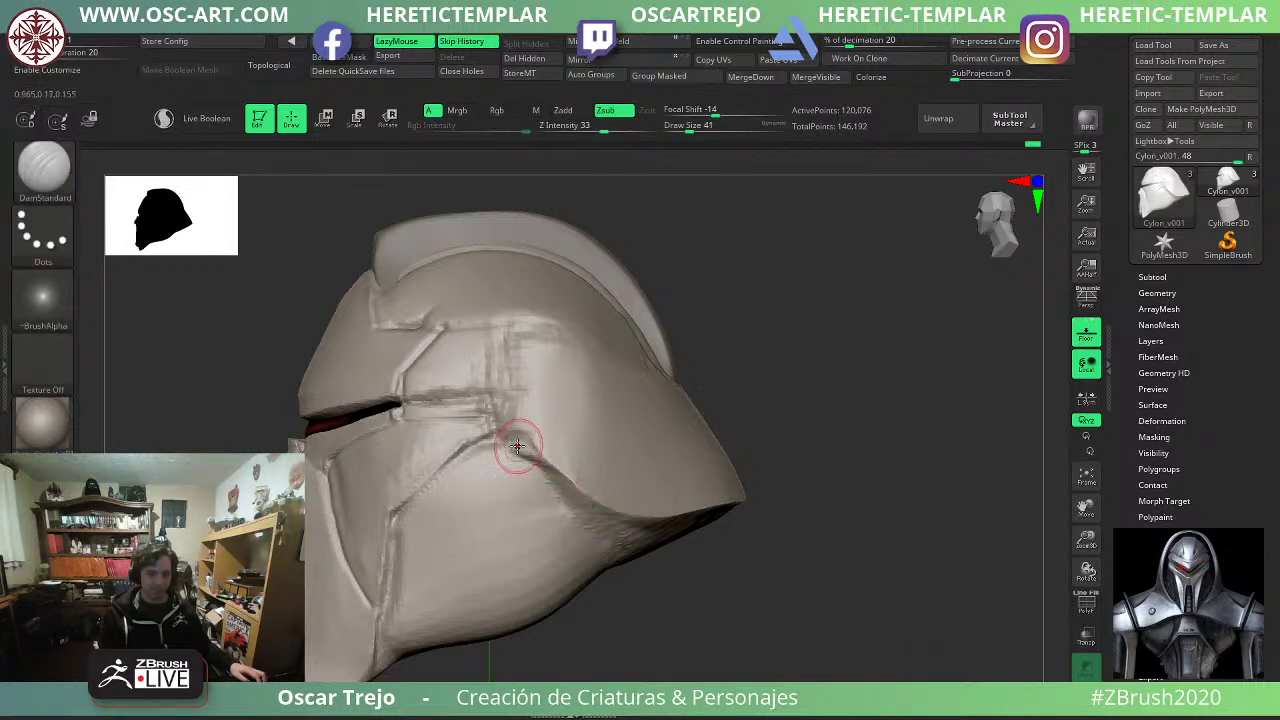
{"action": "left_click_drag", "start_coordinate": [508, 437], "coordinate": [550, 470]}
{"action": "mouse_move", "coordinate": [607, 513]}
{"action": "left_mouse_down"}
{"action": "mouse_move", "coordinate": [632, 527]}
{"action": "mouse_move", "coordinate": [696, 513]}
{"action": "left_mouse_up"}
Undo the last stroke near the rear rim and smooth the rim's tip at draw size 116.
{"action": "key", "text": "b"}
{"action": "key", "text": "m"}
{"action": "key", "text": "v"}
{"action": "key", "text": "ctrl+z"}
{"action": "key", "text": "bracketright"}
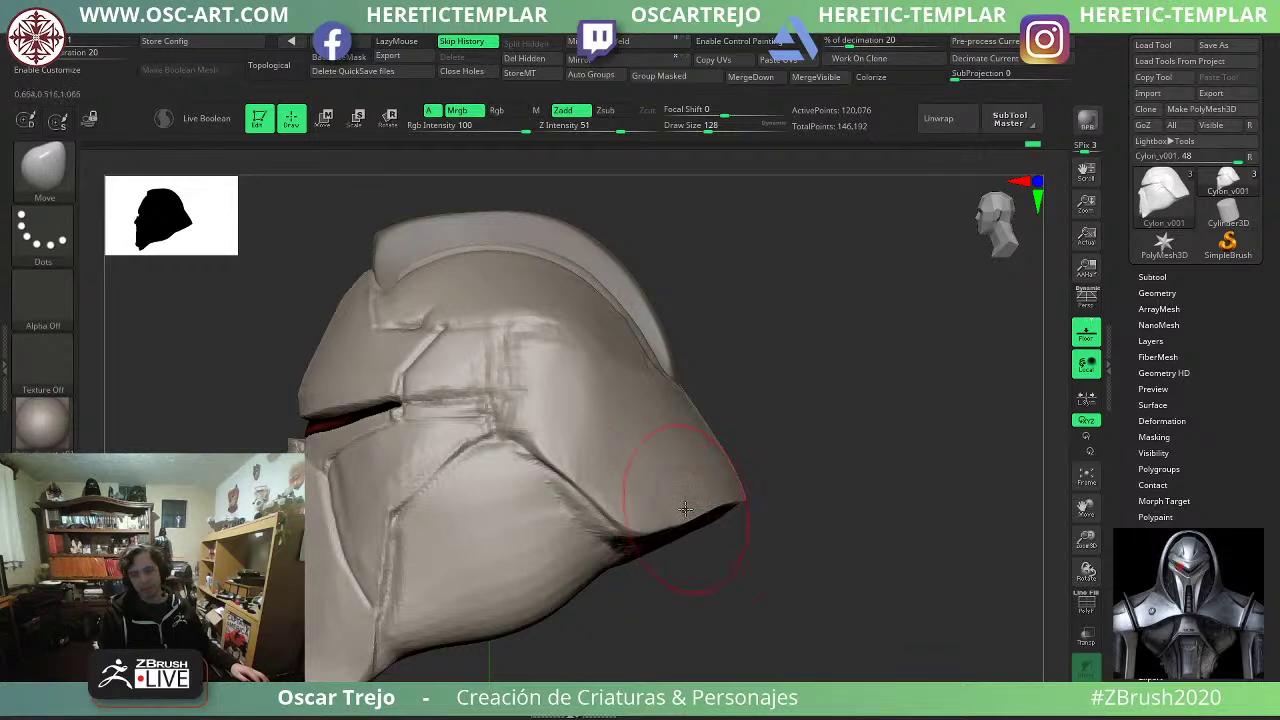
{"action": "left_click_drag", "start_coordinate": [847, 473], "coordinate": [803, 486], "text": "shift"}
{"action": "key", "text": "s"}
{"action": "left_click", "coordinate": [806, 486]}
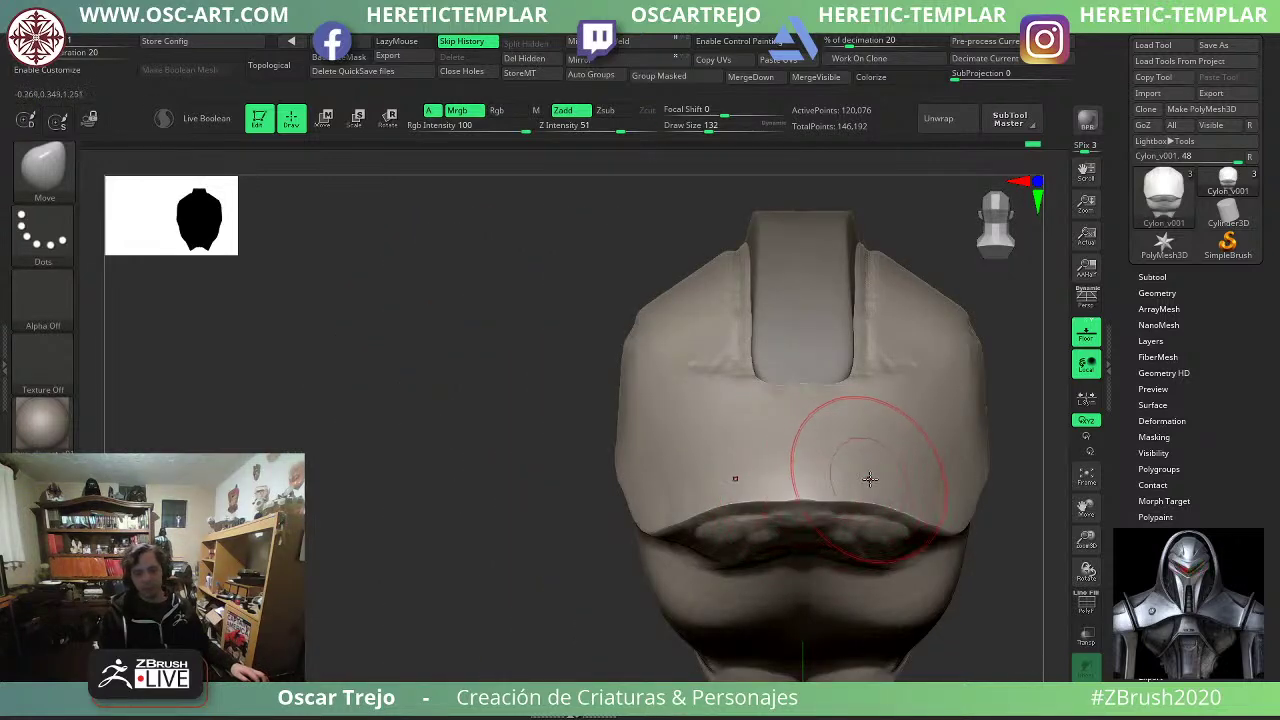
{"action": "left_click_drag", "start_coordinate": [545, 532], "coordinate": [606, 540], "text": "shift"}
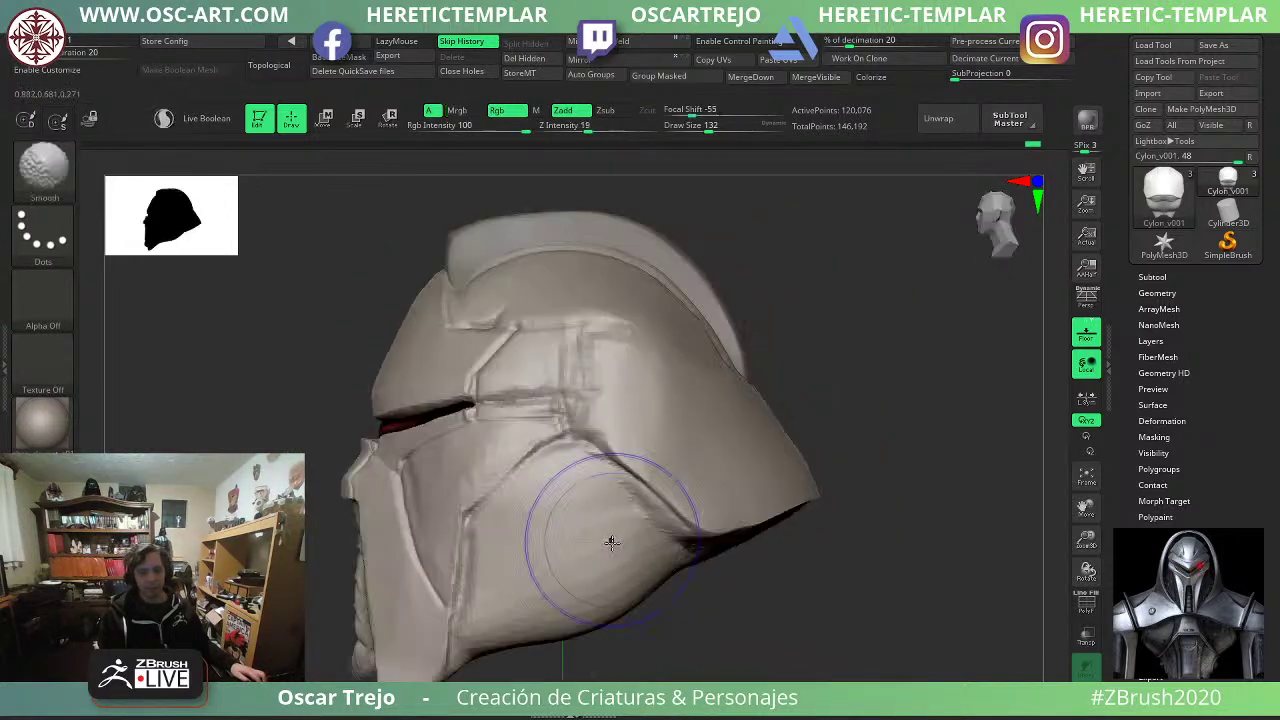
{"action": "key", "text": "s"}
{"action": "left_click_drag", "start_coordinate": [790, 501], "coordinate": [813, 502], "text": "shift"}
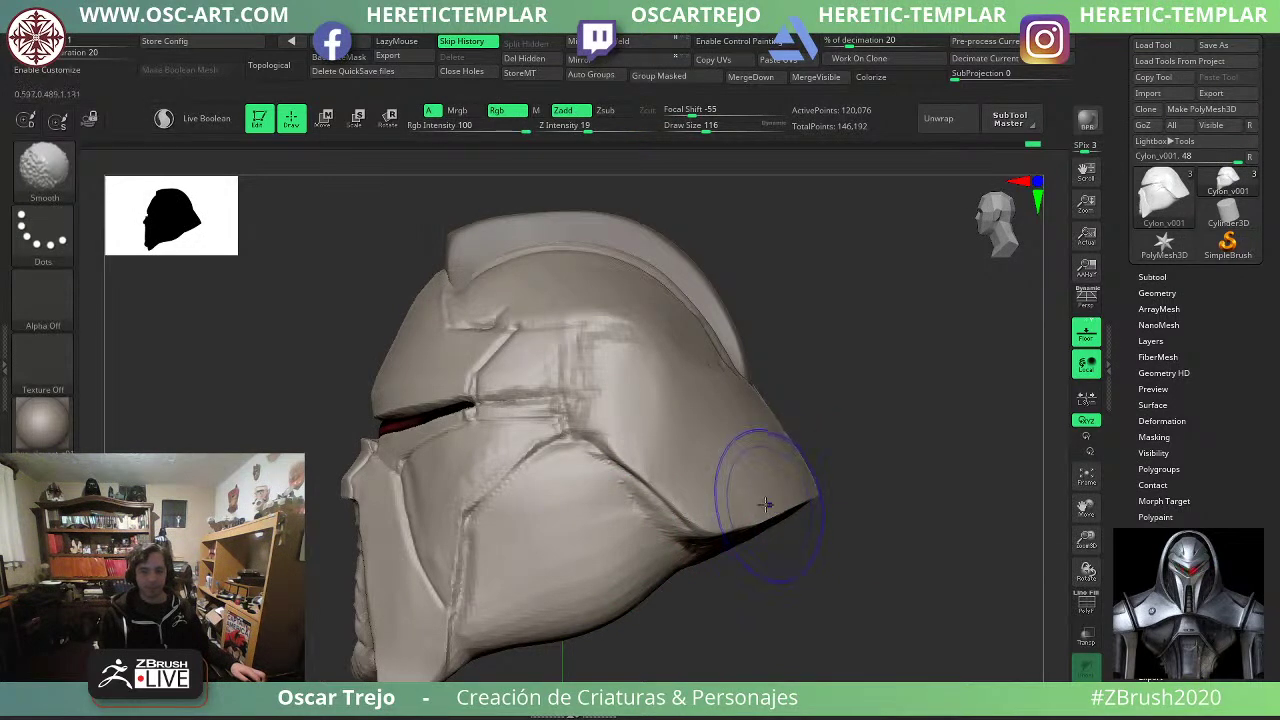
{"action": "key", "text": "bracketright"}
{"action": "mouse_move", "coordinate": [816, 404]}
{"action": "left_mouse_down"}
{"action": "mouse_move", "coordinate": [834, 413]}
{"action": "mouse_move", "coordinate": [850, 403]}
{"action": "mouse_move", "coordinate": [811, 403]}
{"action": "mouse_move", "coordinate": [880, 375]}
{"action": "mouse_move", "coordinate": [867, 365]}
{"action": "mouse_move", "coordinate": [793, 386]}
{"action": "left_mouse_up"}
{"action": "key", "text": "ctrl+z"}
Push the helmet's sides inward at cheek level using the Move brush at draw size 239.
{"action": "key", "text": "s"}
{"action": "left_click", "coordinate": [819, 450]}
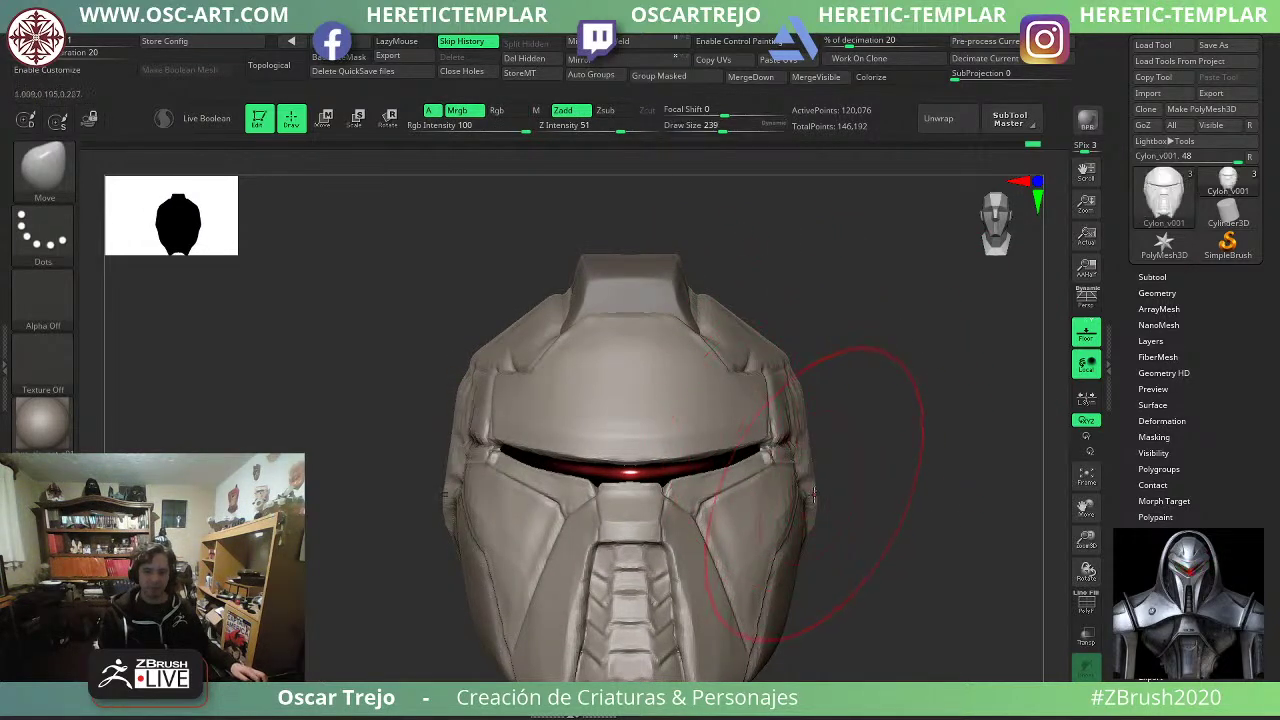
{"action": "mouse_move", "coordinate": [813, 498]}
{"action": "left_mouse_down"}
{"action": "mouse_move", "coordinate": [797, 512]}
{"action": "mouse_move", "coordinate": [840, 460]}
{"action": "mouse_move", "coordinate": [824, 402]}
{"action": "mouse_move", "coordinate": [780, 445]}
{"action": "left_mouse_up"}
{"action": "key", "text": "s"}
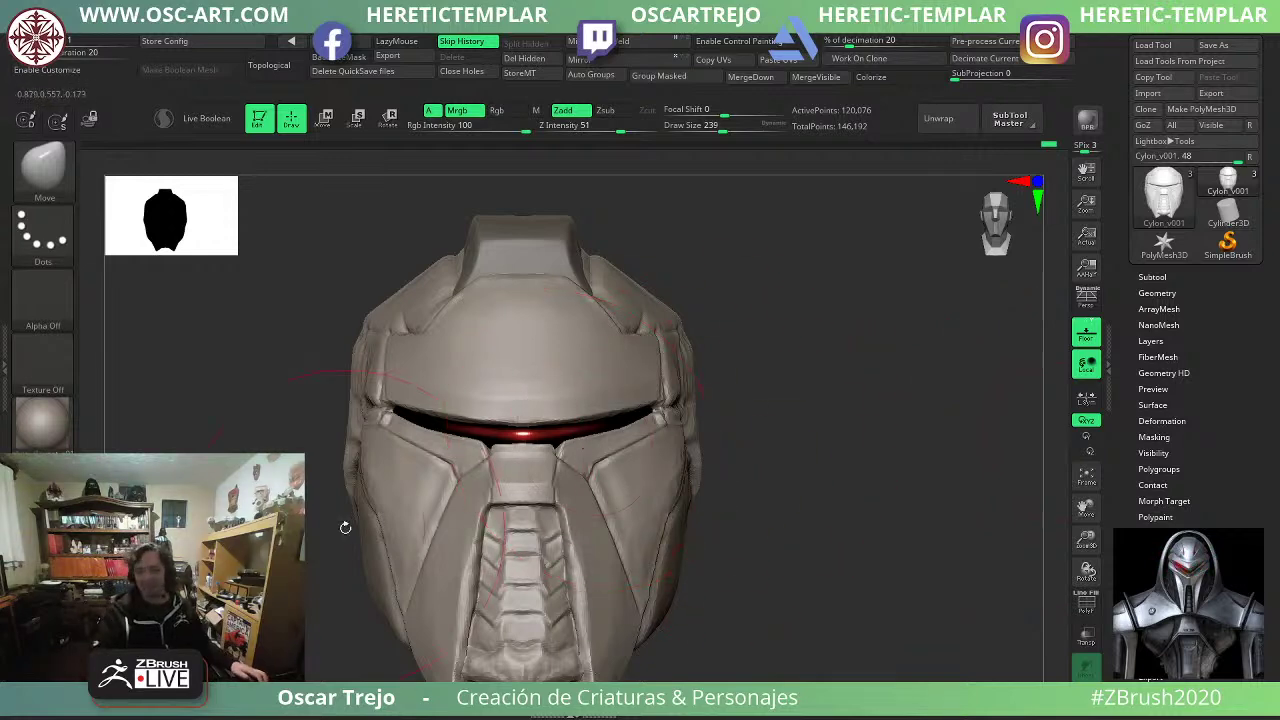
Carve the vertical groove at the rear of the temple panel with DamStandard at draw size 51.
{"action": "left_click_drag", "start_coordinate": [943, 346], "coordinate": [855, 348]}
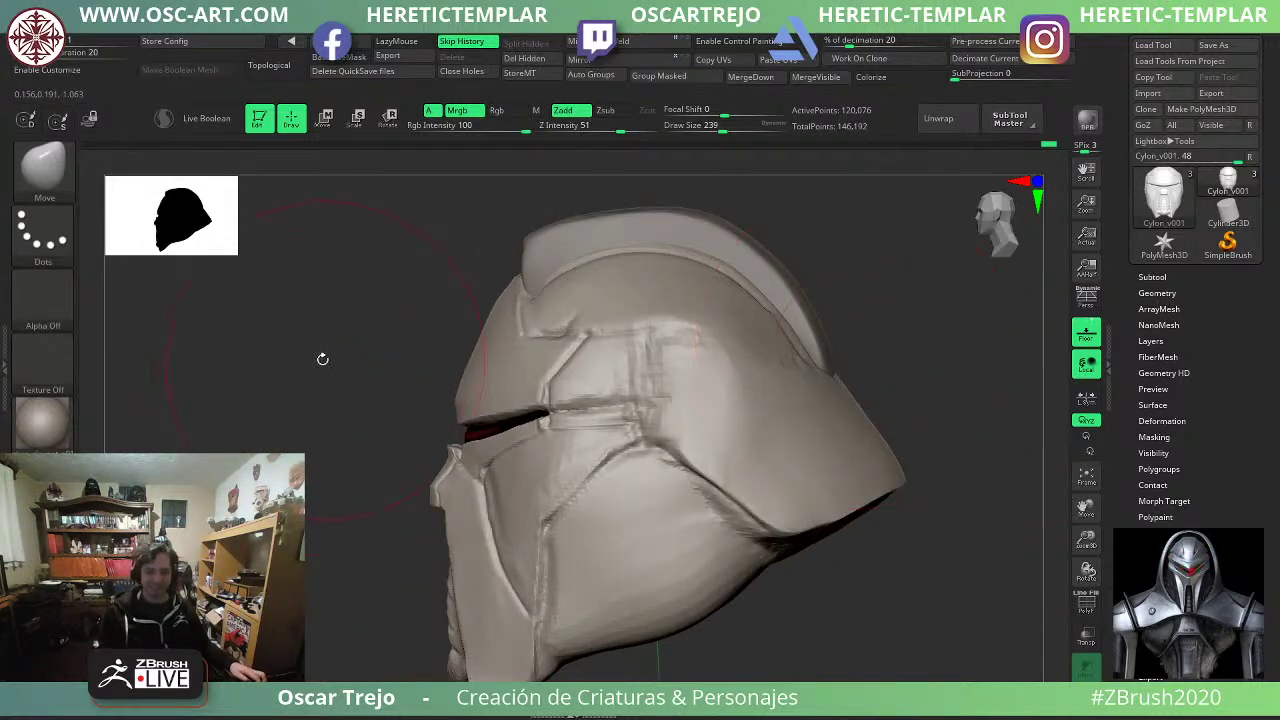
{"action": "left_click_drag", "start_coordinate": [323, 357], "coordinate": [193, 378], "text": "alt"}
{"action": "key", "text": "b"}
{"action": "key", "text": "d"}
{"action": "key", "text": "s"}
{"action": "key", "text": "s"}
{"action": "left_click_drag", "start_coordinate": [543, 350], "coordinate": [502, 352]}
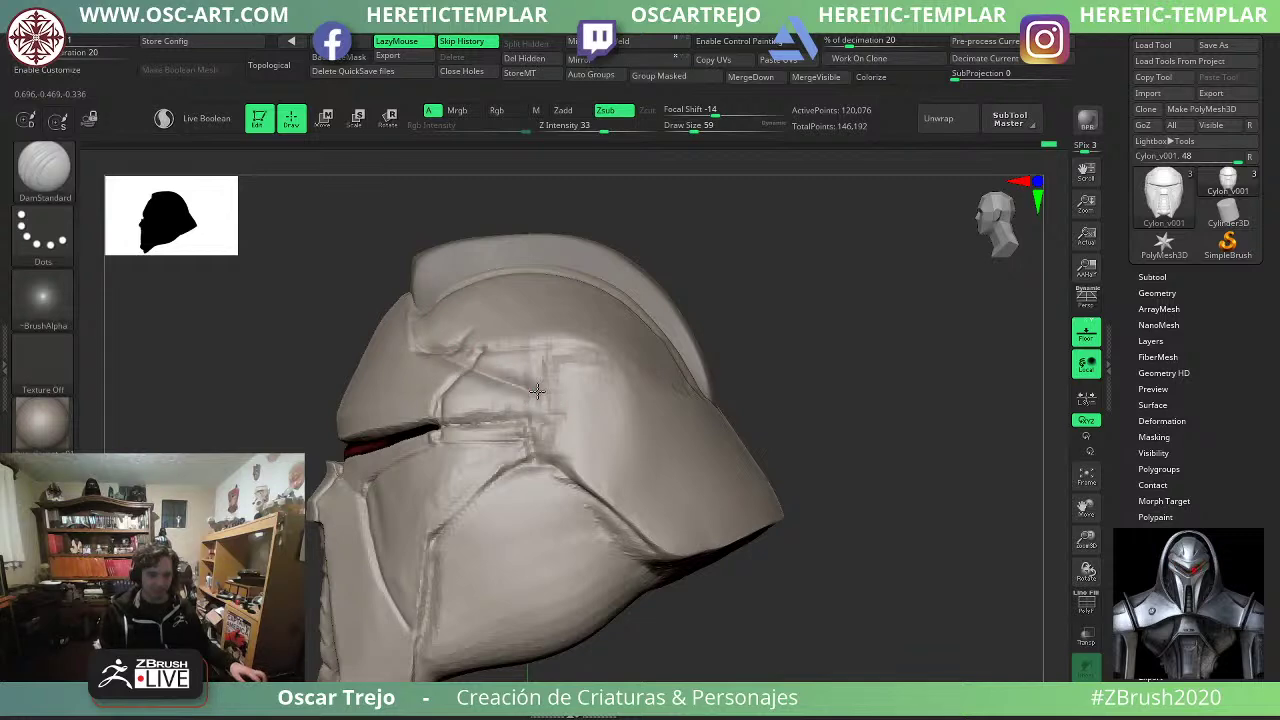
{"action": "right_click_drag", "start_coordinate": [537, 391], "coordinate": [619, 354]}
{"action": "right_click_drag", "start_coordinate": [735, 354], "coordinate": [668, 355]}
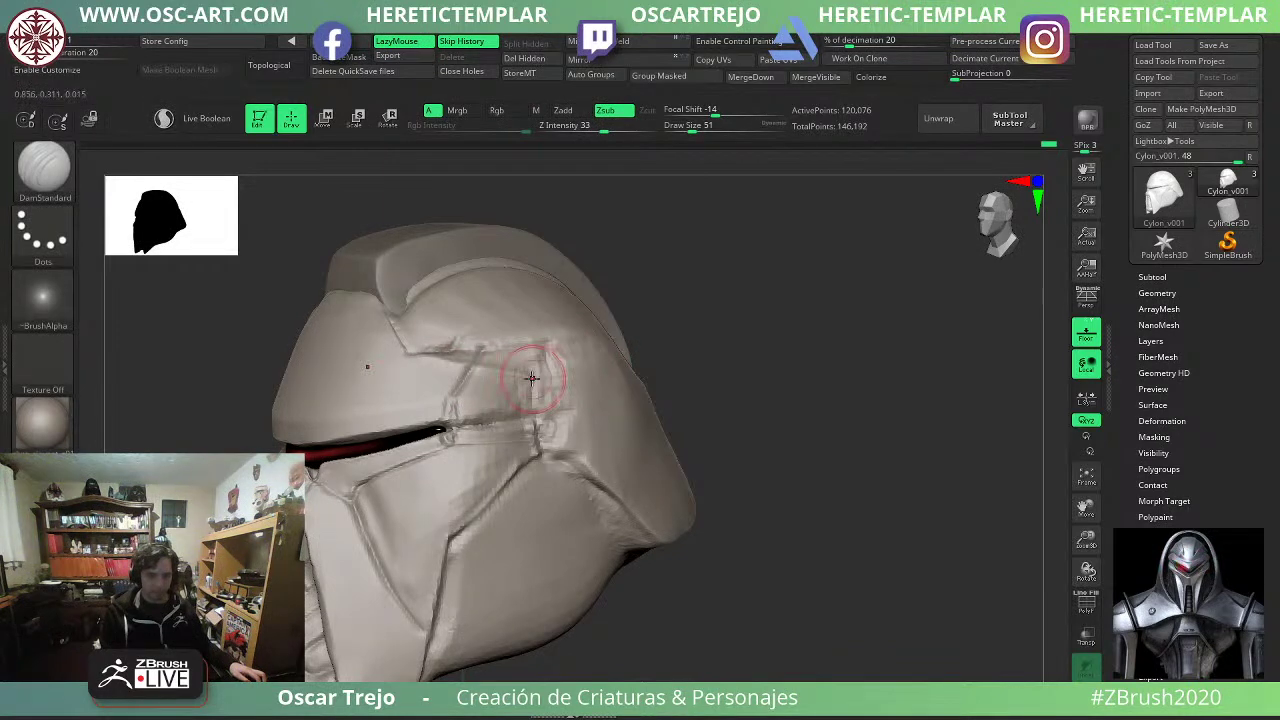
{"action": "left_click_drag", "start_coordinate": [532, 378], "coordinate": [533, 418]}
Flatten the front part of the temple panel beside the visor's outer end using TrimDynamic at draw size 51.
{"action": "key", "text": "b"}
{"action": "key", "text": "t"}
{"action": "key", "text": "d"}
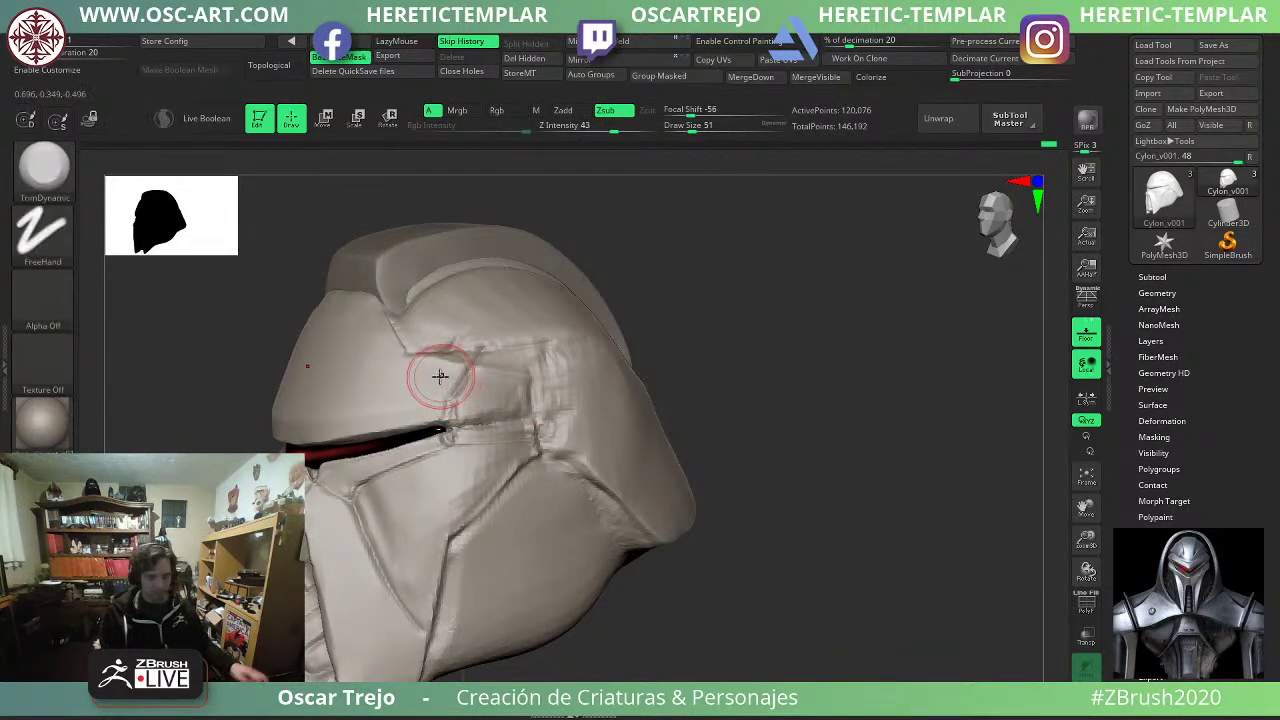
{"action": "key", "text": "s"}
{"action": "left_click_drag", "start_coordinate": [479, 383], "coordinate": [439, 383]}
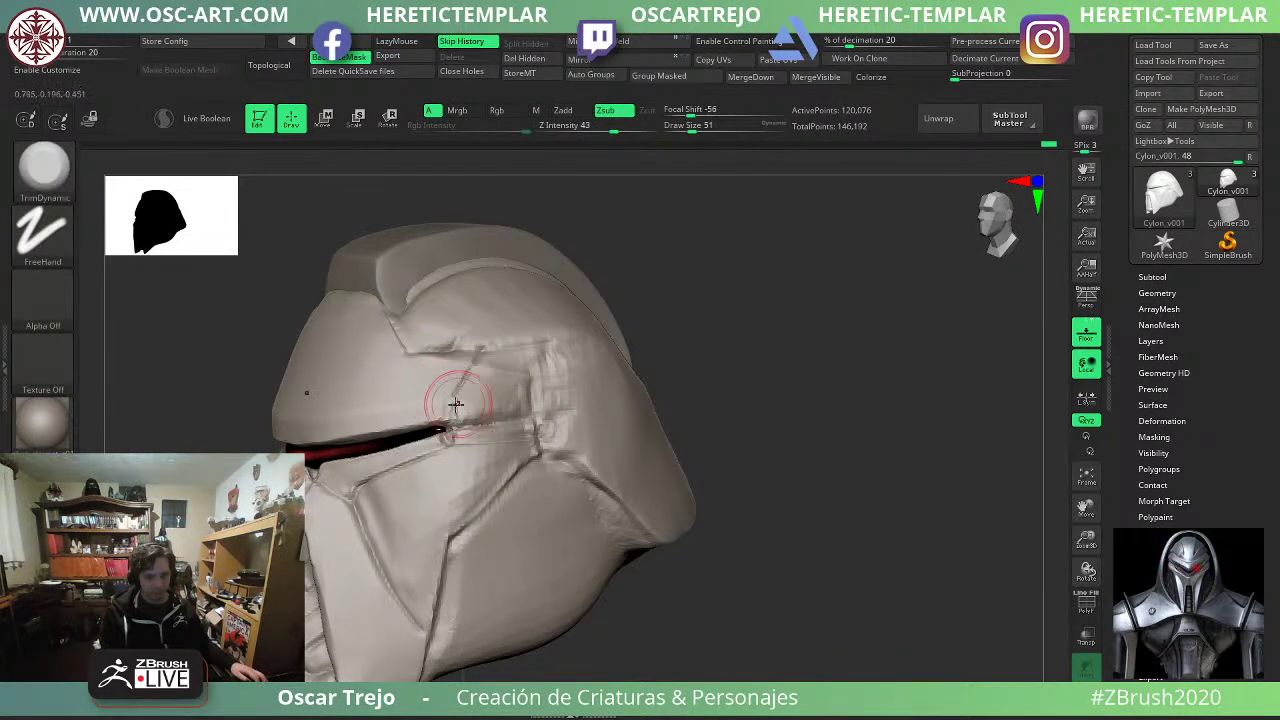
Deepen the groove along the temple panel's upper edge with DamStandard at draw size 59.
{"action": "left_click_drag", "start_coordinate": [696, 315], "coordinate": [684, 343]}
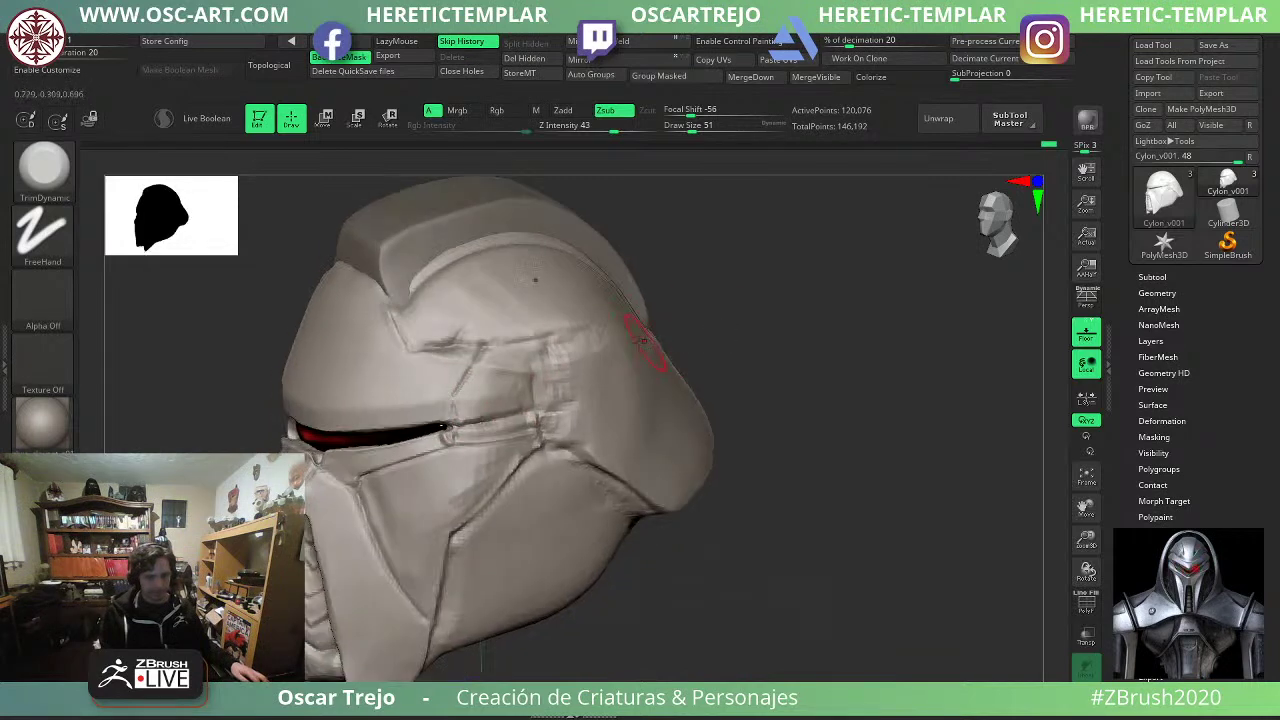
{"action": "key", "text": "b"}
{"action": "key", "text": "d"}
{"action": "key", "text": "s"}
{"action": "key", "text": "s"}
{"action": "left_click_drag", "start_coordinate": [441, 346], "coordinate": [449, 346]}
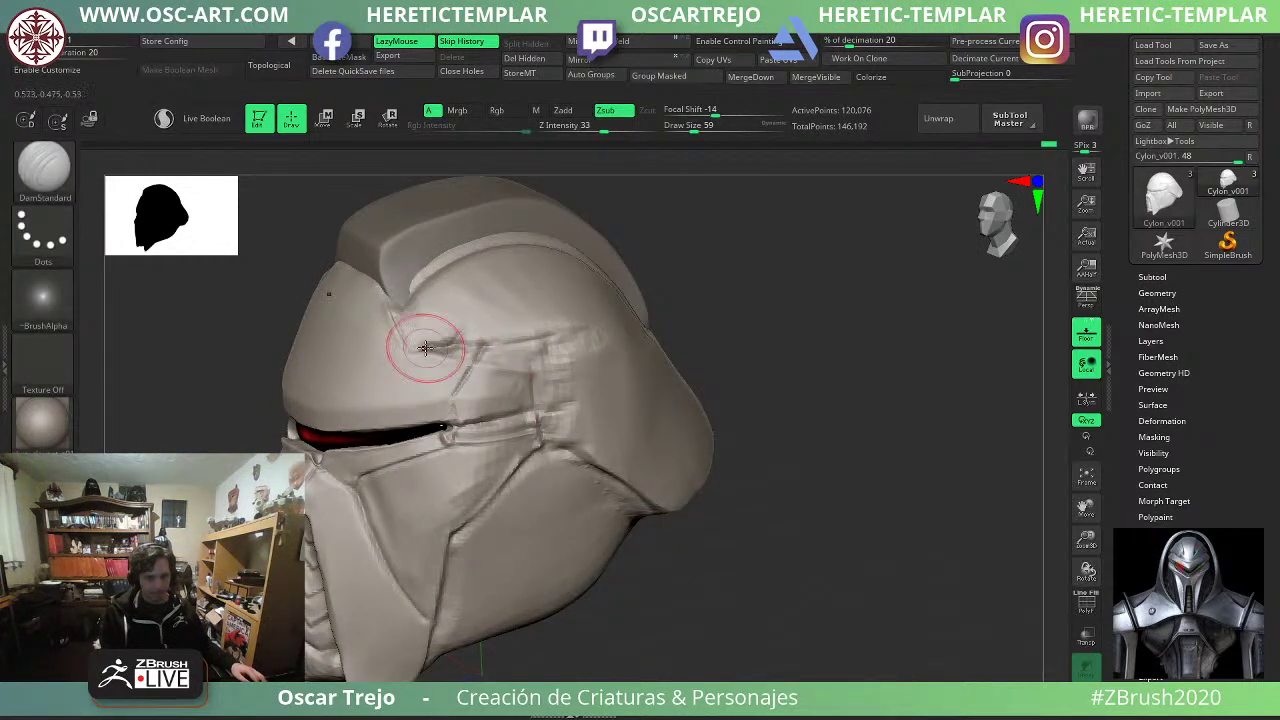
Build up the corner below the crest's front end with the Clay brush at draw size 77 and smooth it.
{"action": "key", "text": "b"}
{"action": "key", "text": "c"}
{"action": "key", "text": "l"}
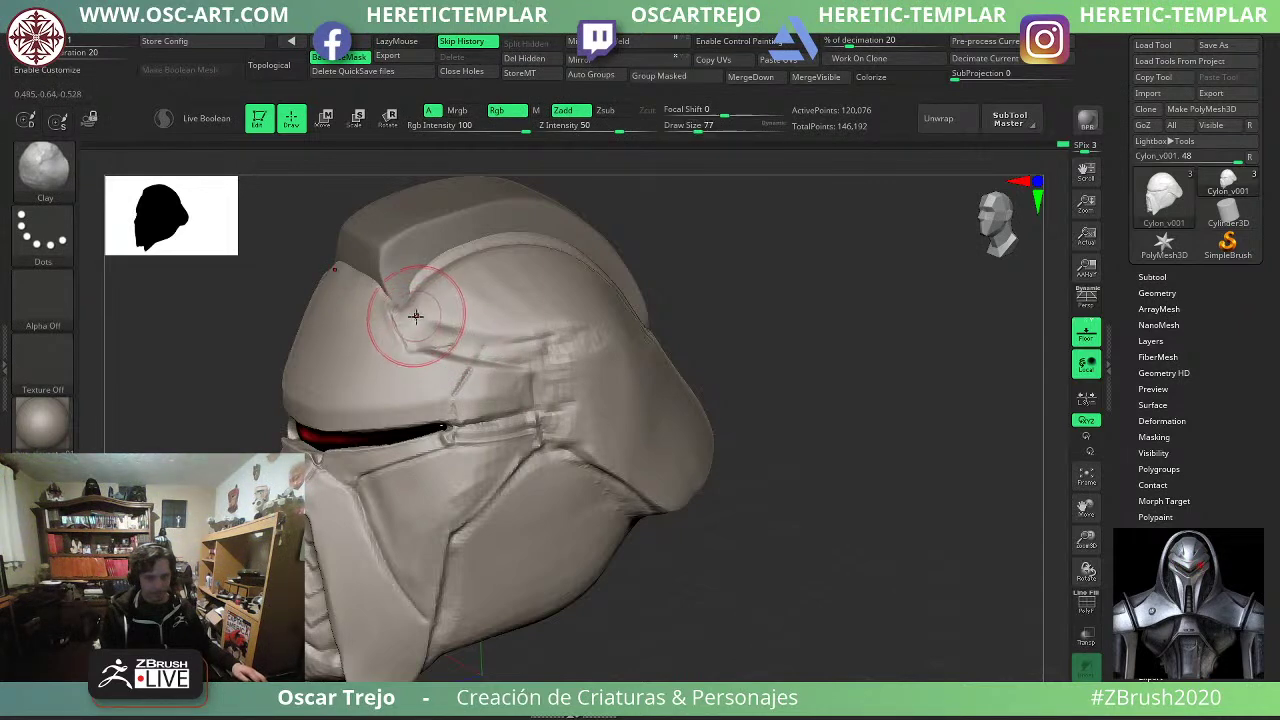
{"action": "mouse_move", "coordinate": [443, 297]}
{"action": "left_mouse_down", "text": "shift"}
{"action": "mouse_move", "coordinate": [434, 314]}
{"action": "mouse_move", "coordinate": [484, 303]}
{"action": "left_mouse_up", "text": "shift"}
Flatten the built-up surface below the crest's front end with TrimDynamic.
{"action": "key", "text": "b"}
{"action": "key", "text": "t"}
{"action": "key", "text": "d"}
{"action": "key", "text": "s"}
{"action": "mouse_move", "coordinate": [490, 306]}
{"action": "left_mouse_down"}
{"action": "mouse_move", "coordinate": [449, 317]}
{"action": "mouse_move", "coordinate": [470, 309]}
{"action": "mouse_move", "coordinate": [440, 334]}
{"action": "mouse_move", "coordinate": [452, 339]}
{"action": "mouse_move", "coordinate": [500, 311]}
{"action": "mouse_move", "coordinate": [437, 303]}
{"action": "mouse_move", "coordinate": [423, 314]}
{"action": "left_mouse_up"}
{"action": "key", "text": "s"}
{"action": "key", "text": "s"}
{"action": "mouse_move", "coordinate": [690, 282]}
{"action": "left_mouse_down", "text": "shift"}
{"action": "mouse_move", "coordinate": [780, 286]}
{"action": "mouse_move", "coordinate": [734, 276]}
{"action": "mouse_move", "coordinate": [718, 257]}
{"action": "mouse_move", "coordinate": [577, 386]}
{"action": "left_mouse_up", "text": "shift"}
{"action": "mouse_move", "coordinate": [640, 480]}
{"action": "left_mouse_down", "text": "alt"}
{"action": "mouse_move", "coordinate": [669, 431]}
{"action": "mouse_move", "coordinate": [721, 462]}
{"action": "mouse_move", "coordinate": [665, 500]}
{"action": "left_mouse_up", "text": "alt"}
{"action": "key", "text": "b"}
{"action": "key", "text": "d"}
{"action": "key", "text": "s"}
{"action": "key", "text": "s"}
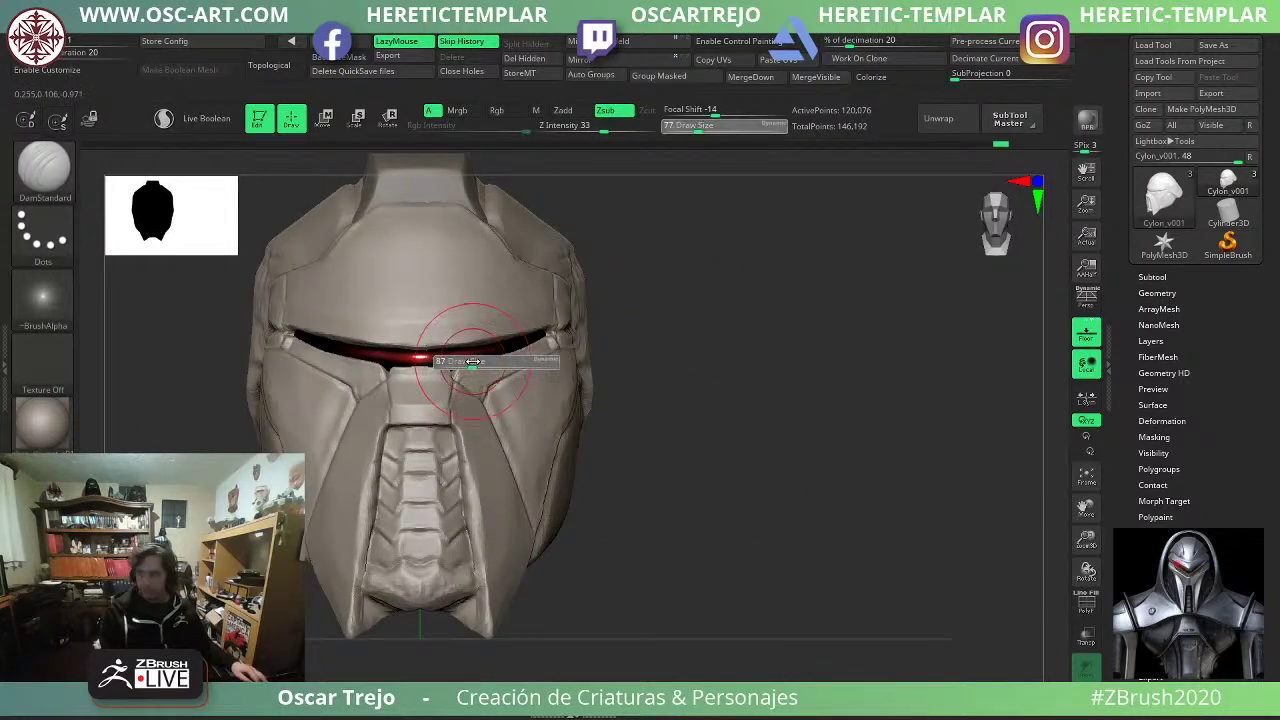
{"action": "left_click_drag", "start_coordinate": [472, 366], "coordinate": [457, 360]}
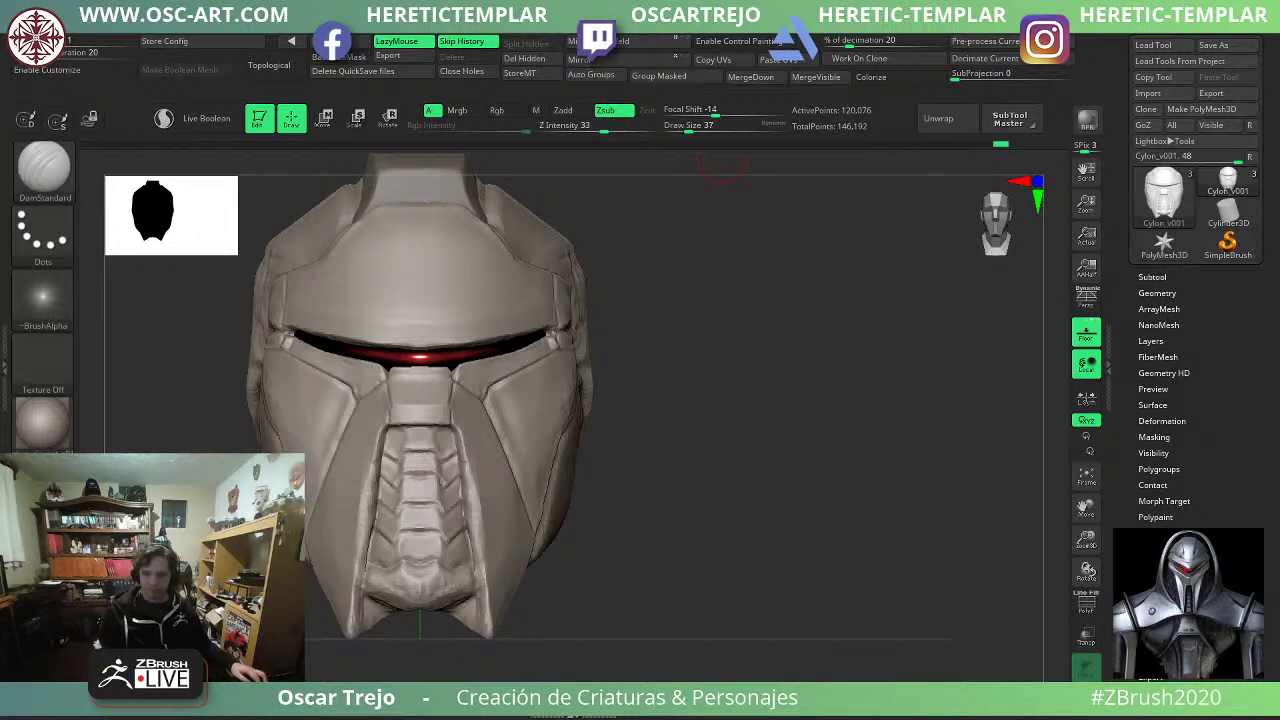
Isolate the mouth grille with its adjoining jaw strips and display the helmet subtool alone.
{"action": "left_click_drag", "start_coordinate": [708, 588], "coordinate": [649, 462], "text": "alt"}
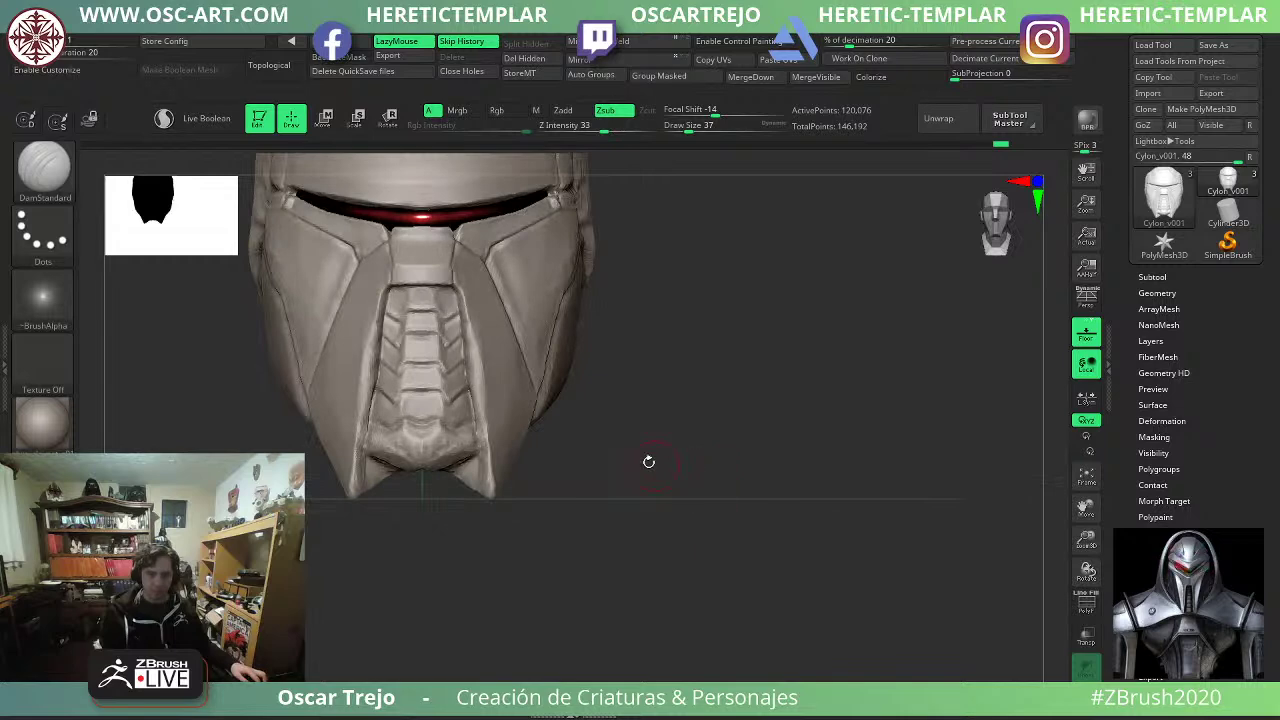
{"action": "left_click_drag", "start_coordinate": [429, 273], "coordinate": [514, 551], "text": "ctrl+shift"}
{"action": "left_click_drag", "start_coordinate": [640, 537], "coordinate": [648, 614]}
{"action": "left_click", "coordinate": [1086, 697]}
{"action": "left_click_drag", "start_coordinate": [443, 606], "coordinate": [640, 590]}
{"action": "mouse_move", "coordinate": [820, 500]}
{"action": "left_mouse_down", "text": "alt"}
{"action": "mouse_move", "coordinate": [840, 566]}
{"action": "mouse_move", "coordinate": [651, 560]}
{"action": "left_mouse_up", "text": "alt"}
Flatten the jaw strip bordering the mouth grille with long TrimDynamic strokes at draw size 128.
{"action": "key", "text": "b"}
{"action": "key", "text": "t"}
{"action": "key", "text": "d"}
{"action": "mouse_move", "coordinate": [614, 488]}
{"action": "left_mouse_down"}
{"action": "mouse_move", "coordinate": [566, 606]}
{"action": "mouse_move", "coordinate": [300, 590]}
{"action": "mouse_move", "coordinate": [300, 560]}
{"action": "mouse_move", "coordinate": [526, 552]}
{"action": "mouse_move", "coordinate": [380, 492]}
{"action": "mouse_move", "coordinate": [418, 577]}
{"action": "left_mouse_up"}
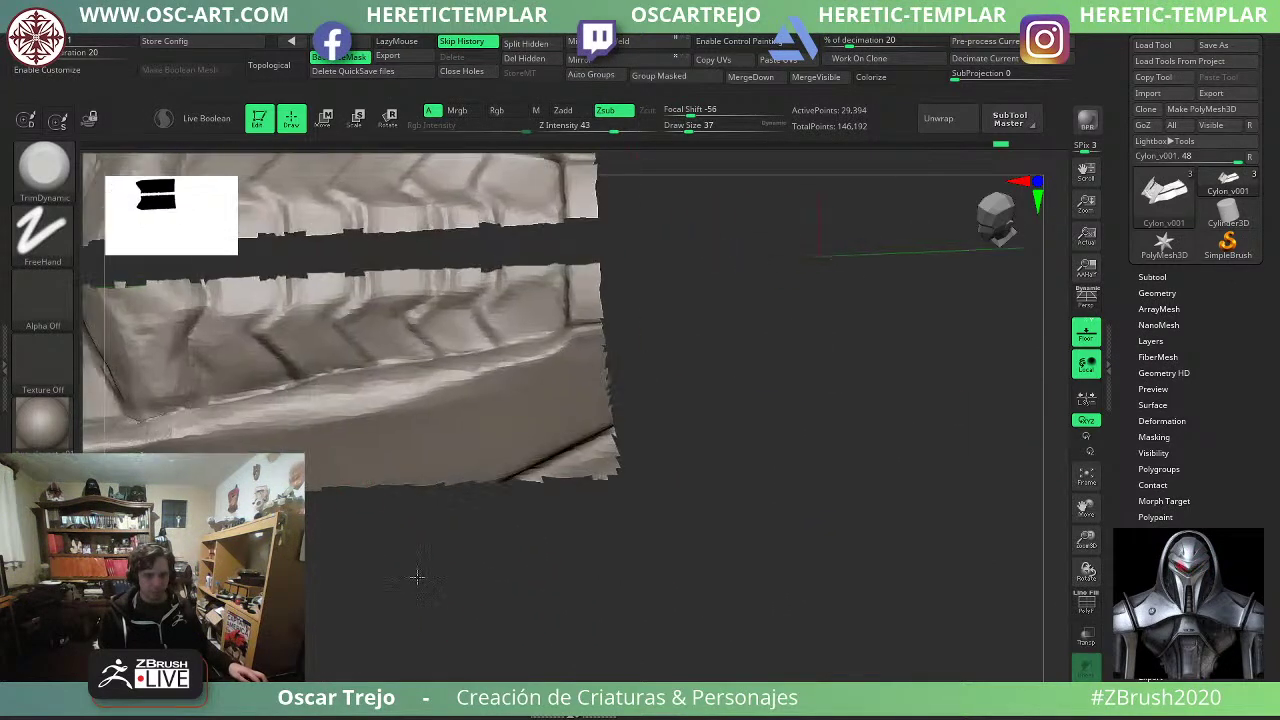
{"action": "key", "text": "s"}
{"action": "left_click_drag", "start_coordinate": [244, 424], "coordinate": [256, 424]}
{"action": "left_click_drag", "start_coordinate": [330, 525], "coordinate": [433, 522], "text": "alt"}
{"action": "key", "text": "s"}
{"action": "left_click_drag", "start_coordinate": [165, 442], "coordinate": [410, 416]}
{"action": "key", "text": "s"}
{"action": "mouse_move", "coordinate": [358, 433]}
{"action": "left_mouse_down"}
{"action": "mouse_move", "coordinate": [325, 440]}
{"action": "mouse_move", "coordinate": [484, 408]}
{"action": "left_mouse_up"}
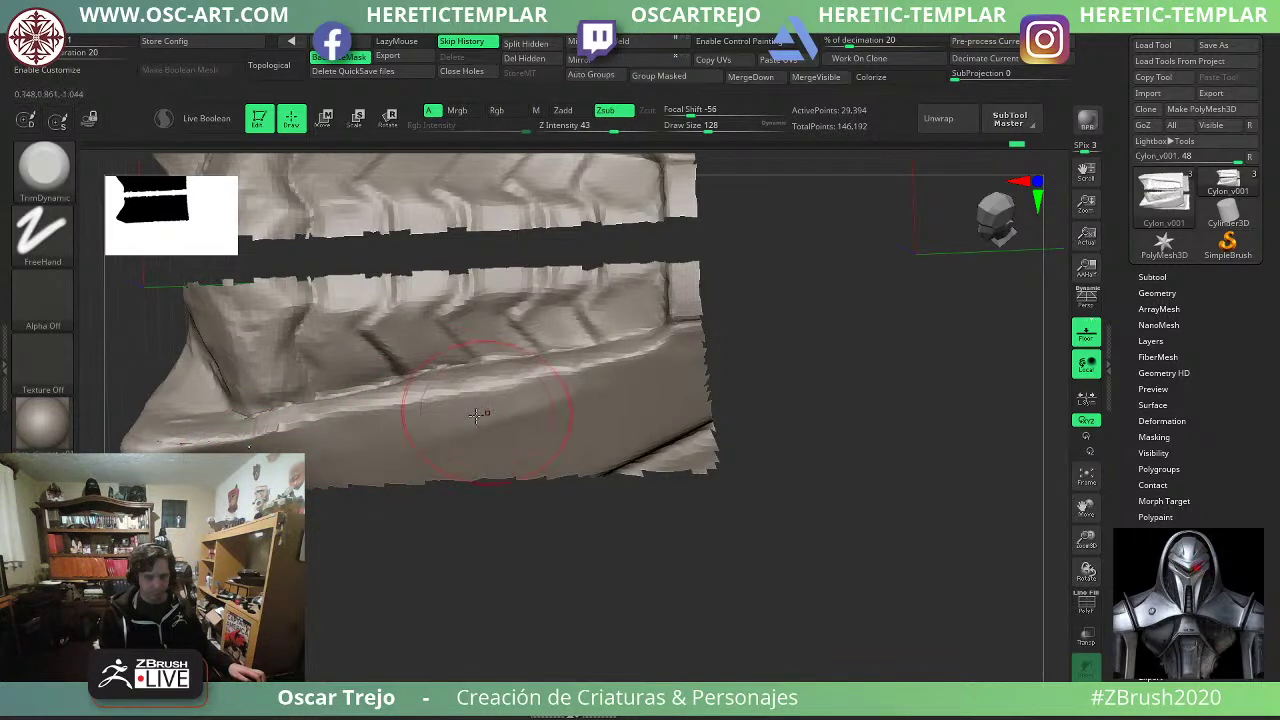
{"action": "left_click_drag", "start_coordinate": [382, 442], "coordinate": [594, 391]}
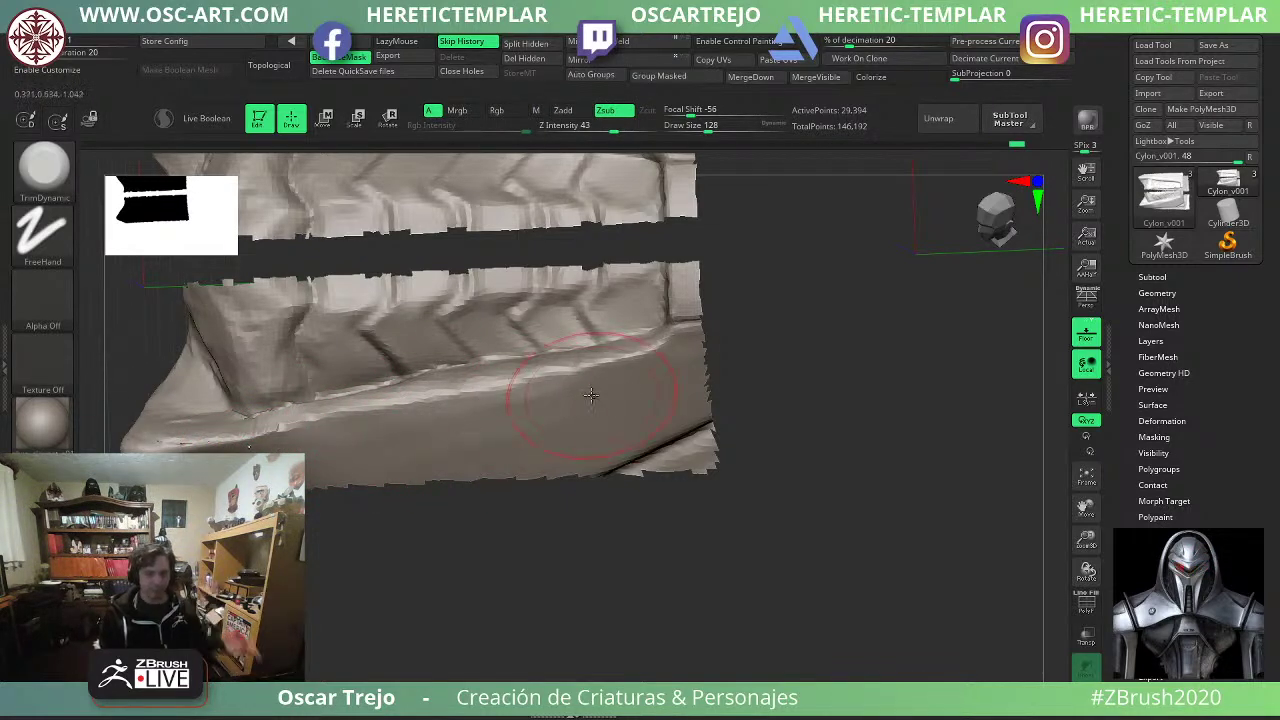
{"action": "left_click_drag", "start_coordinate": [382, 441], "coordinate": [622, 392]}
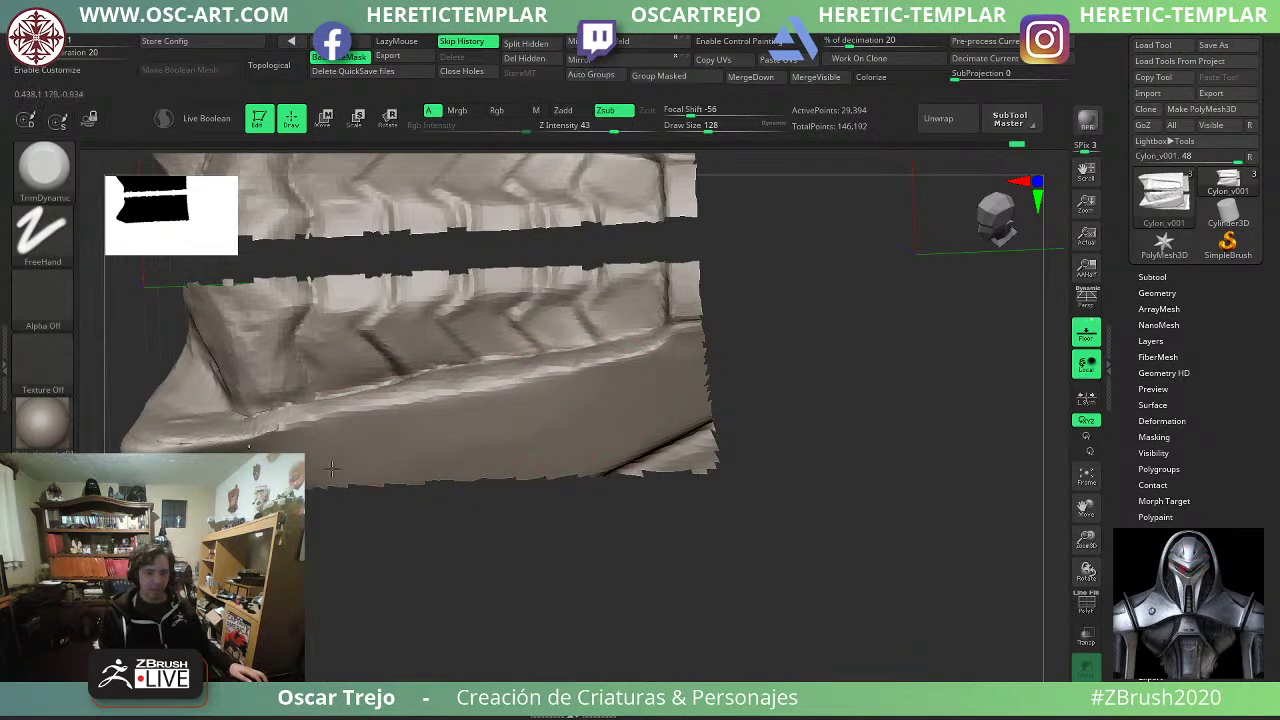
{"action": "key", "text": "bracketleft"}
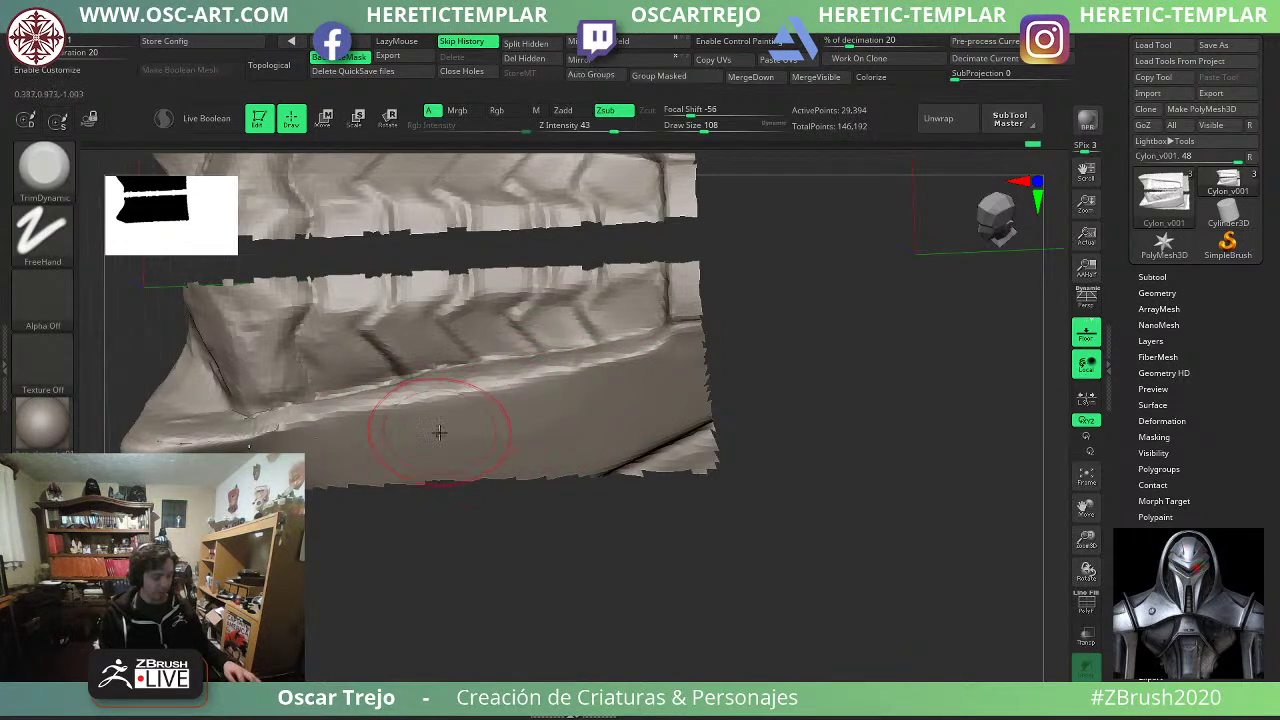
Sharpen the raised edge between the jaw strip and the mouth grille using the Pinch brush at draw size 59.
{"action": "key", "text": "b"}
{"action": "key", "text": "p"}
{"action": "key", "text": "i"}
{"action": "key", "text": "s"}
{"action": "left_click_drag", "start_coordinate": [335, 421], "coordinate": [329, 421]}
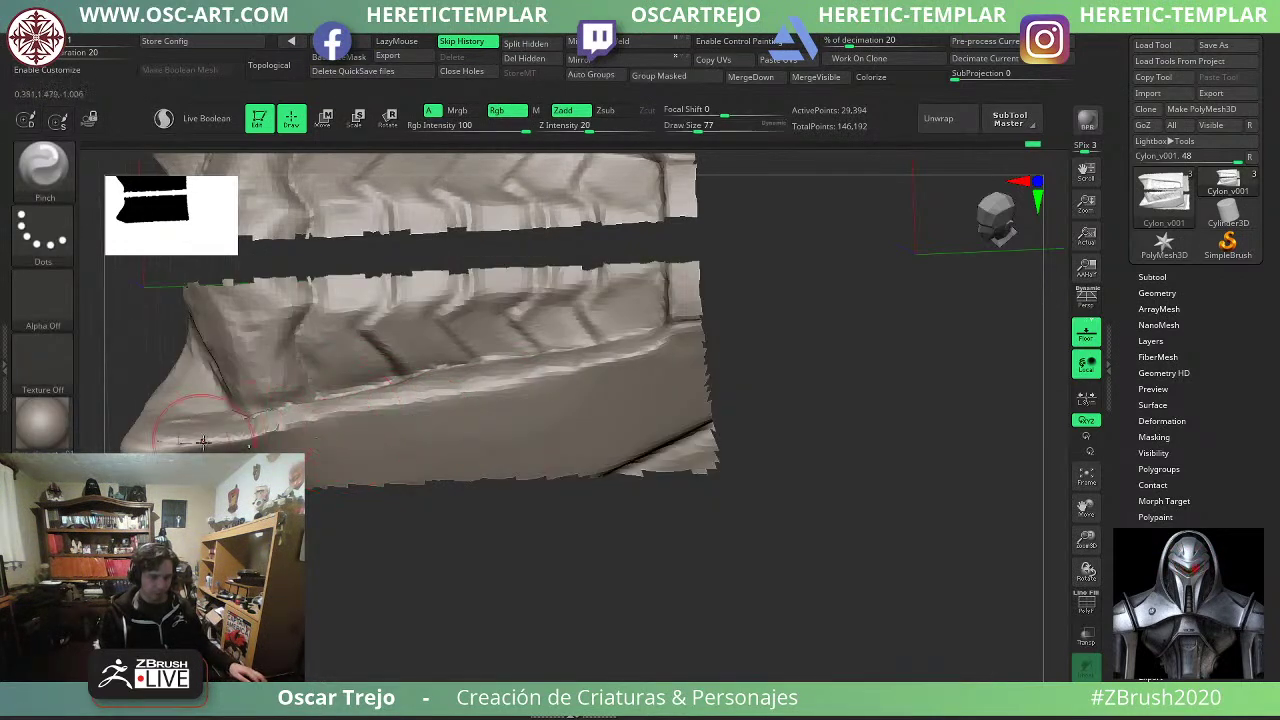
{"action": "key", "text": "bracketleft"}
{"action": "key", "text": "bracketleft"}
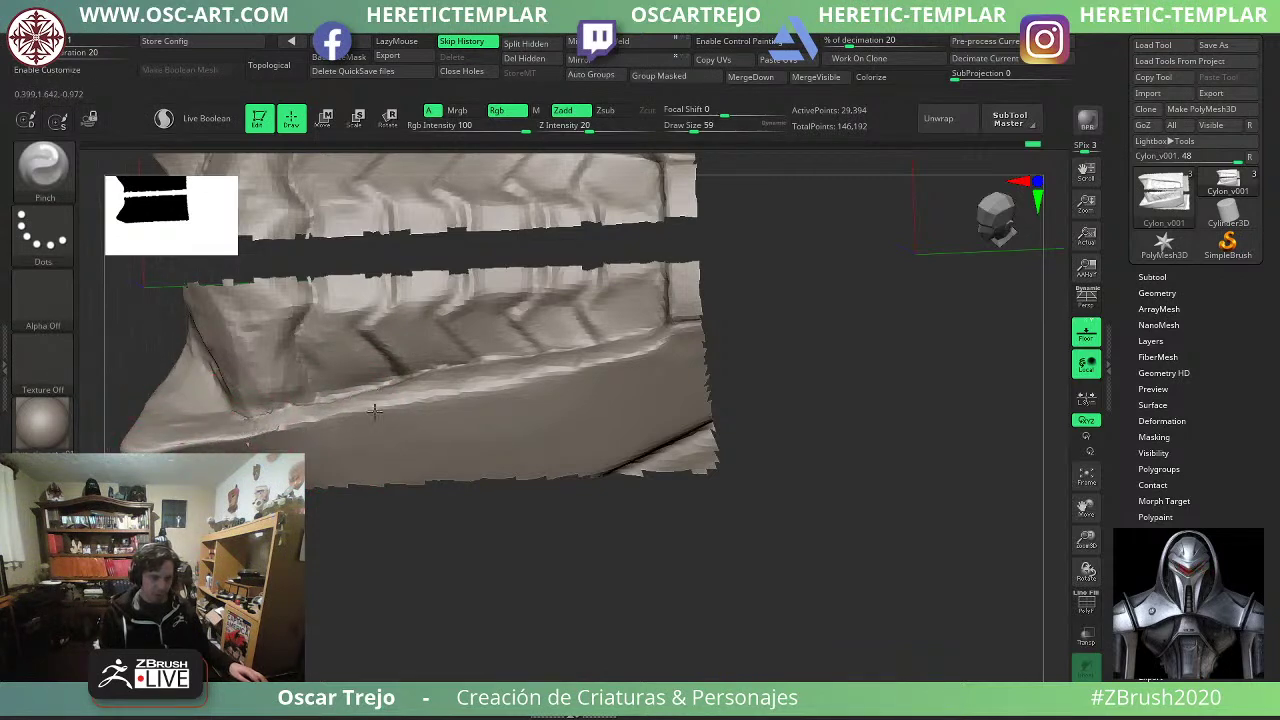
{"action": "left_click_drag", "start_coordinate": [375, 411], "coordinate": [646, 350]}
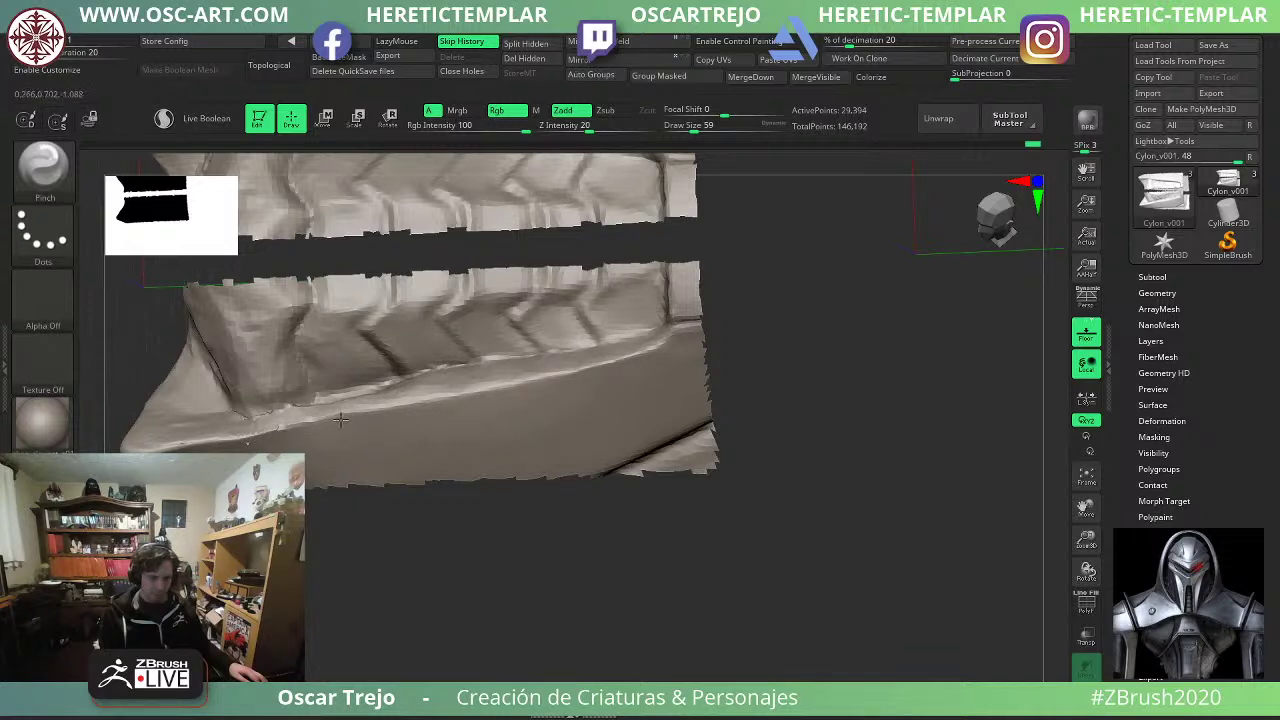
Smooth the inner edge of the opposite jaw strip near the grille's lower end at draw size 59.
{"action": "key", "text": "f"}
{"action": "left_click_drag", "start_coordinate": [481, 519], "coordinate": [446, 543], "text": "shift"}
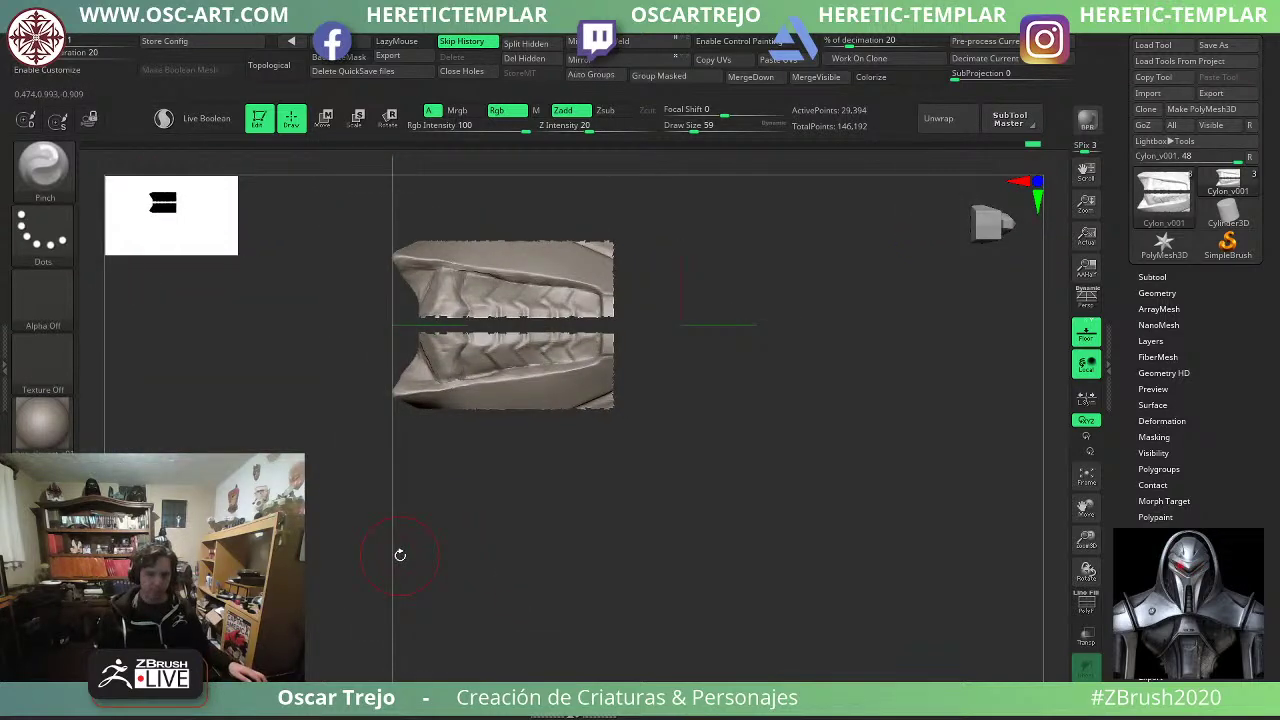
{"action": "left_click_drag", "start_coordinate": [364, 397], "coordinate": [400, 585], "text": "alt"}
{"action": "left_click_drag", "start_coordinate": [443, 325], "coordinate": [443, 314], "text": "shift"}
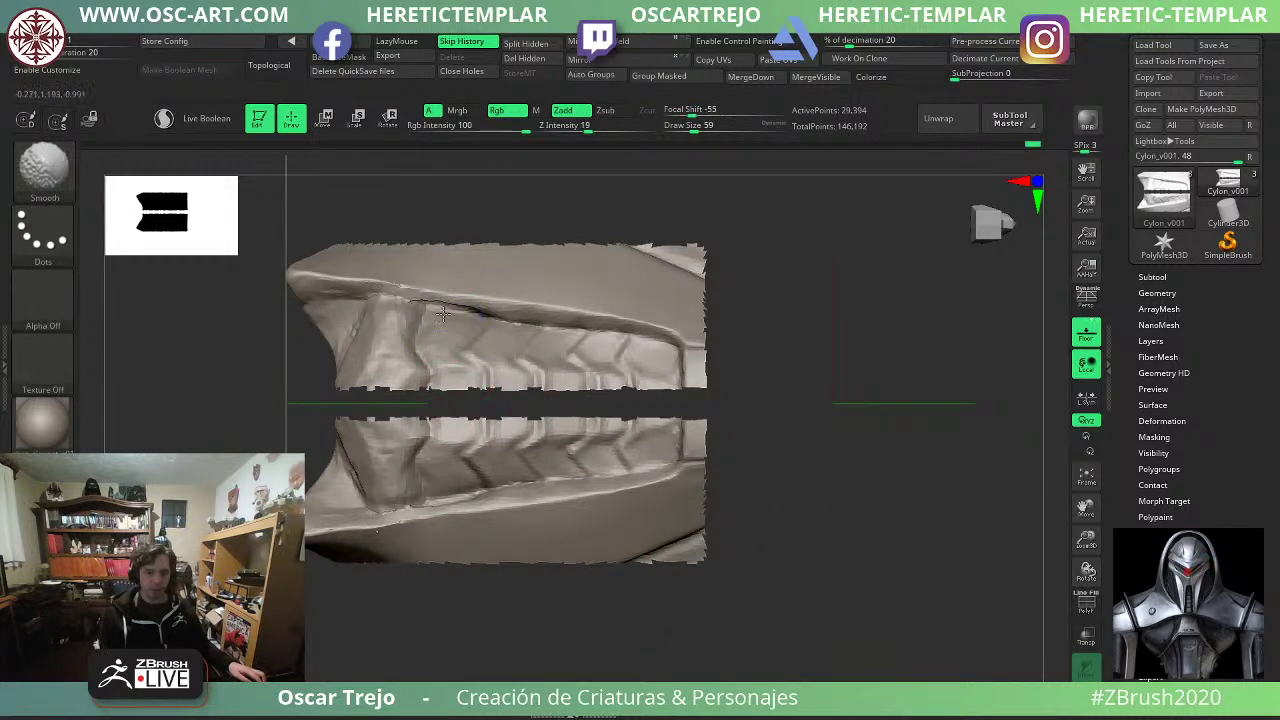
Unhide the whole helmet mesh and apply Mirror And Weld to it.
{"action": "left_click", "coordinate": [865, 623], "text": "ctrl+shift"}
{"action": "key", "text": "f"}
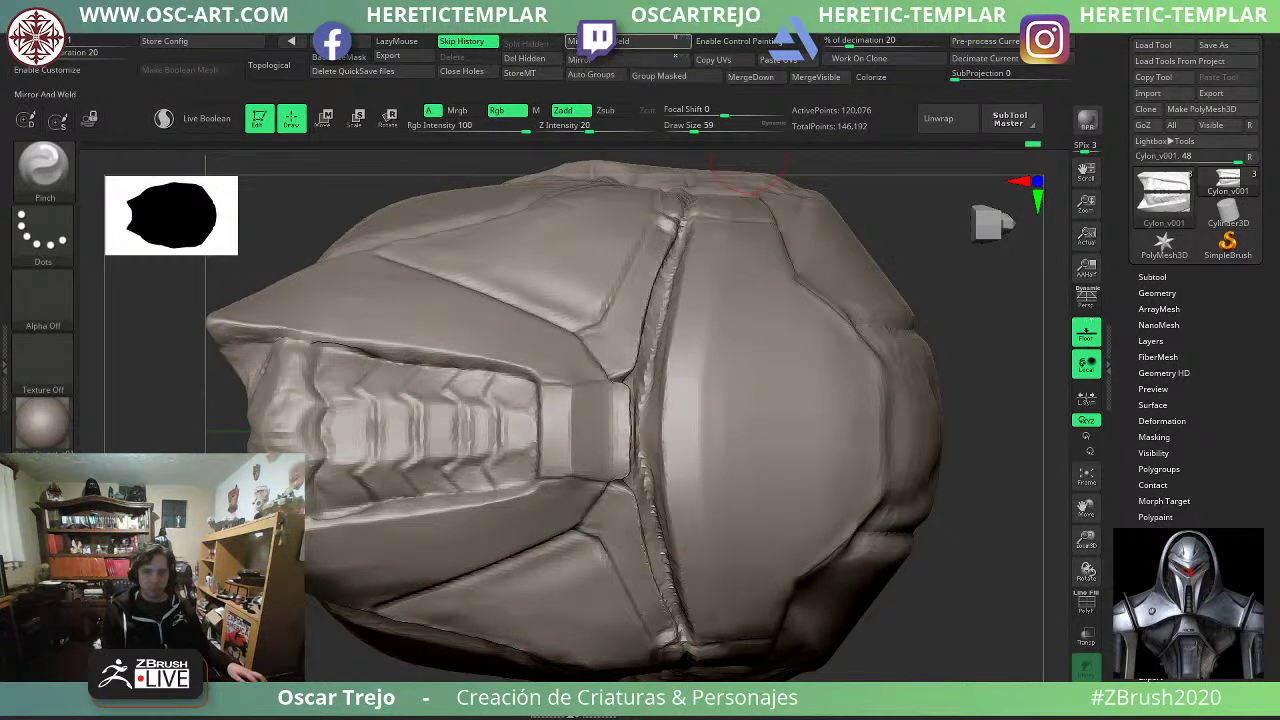
{"action": "left_click", "coordinate": [610, 42]}
{"action": "left_click", "coordinate": [618, 44]}
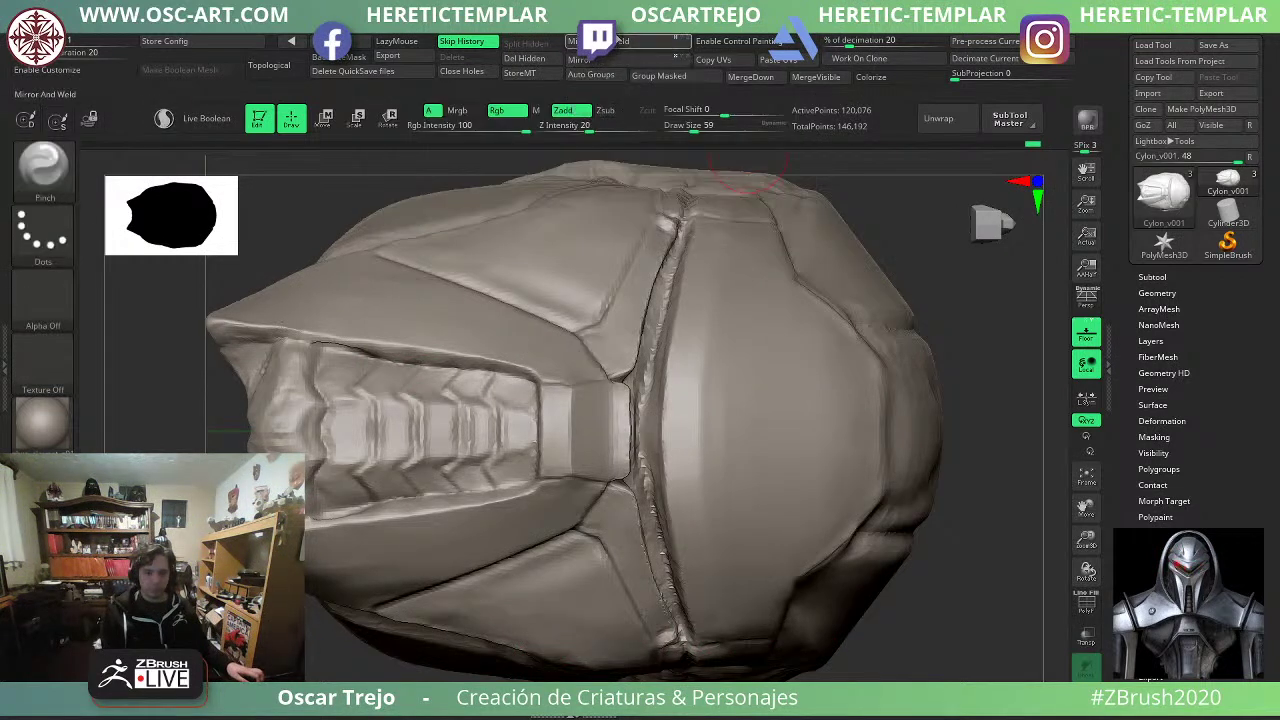
Smooth the jaw's inner border and the crease beside the grille's lower end at draw size 71.
{"action": "left_click_drag", "start_coordinate": [311, 345], "coordinate": [382, 362], "text": "shift"}
{"action": "left_click_drag", "start_coordinate": [158, 430], "coordinate": [105, 395]}
{"action": "mouse_move", "coordinate": [140, 335]}
{"action": "left_mouse_down", "text": "alt"}
{"action": "mouse_move", "coordinate": [494, 277]}
{"action": "mouse_move", "coordinate": [489, 291]}
{"action": "left_mouse_up", "text": "alt"}
{"action": "key", "text": "b"}
{"action": "key", "text": "d"}
{"action": "key", "text": "s"}
{"action": "key", "text": "bracketright"}
{"action": "key", "text": "shift"}
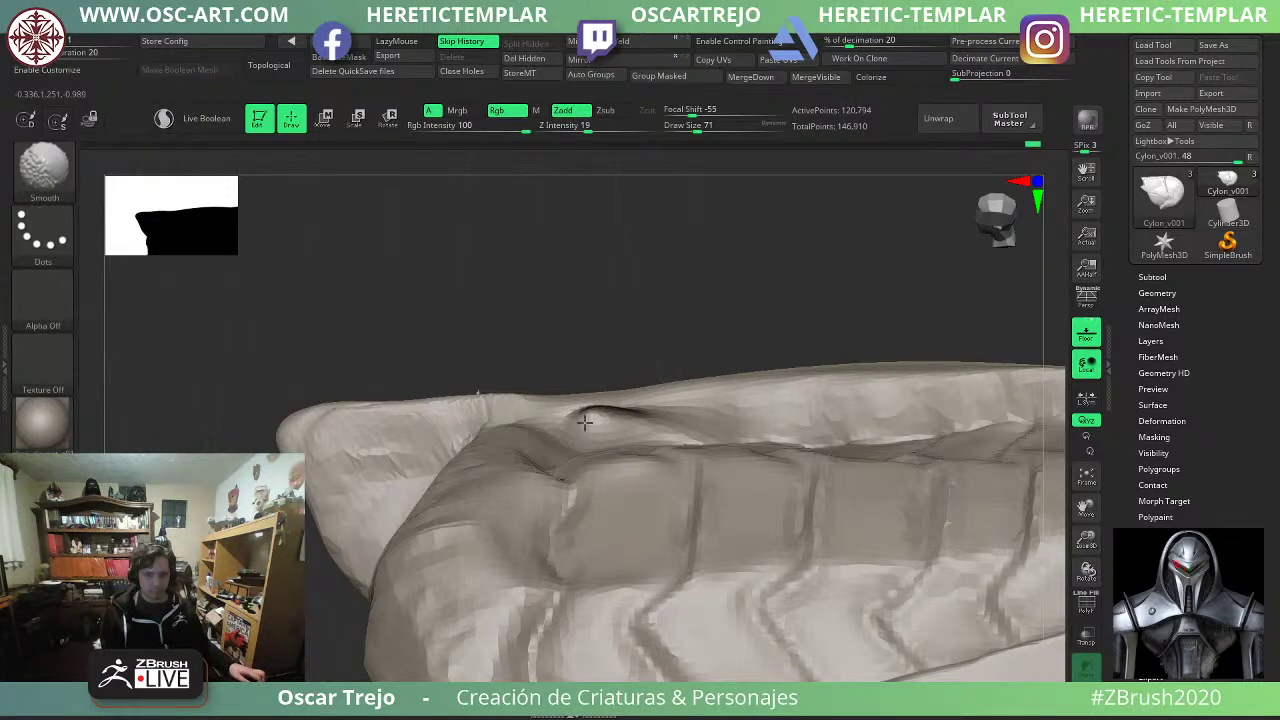
{"action": "mouse_move", "coordinate": [608, 421]}
{"action": "left_mouse_down", "text": "shift"}
{"action": "mouse_move", "coordinate": [581, 421]}
{"action": "mouse_move", "coordinate": [616, 408]}
{"action": "left_mouse_up", "text": "shift"}
{"action": "mouse_move", "coordinate": [567, 416]}
{"action": "right_mouse_down"}
{"action": "mouse_move", "coordinate": [561, 399]}
{"action": "mouse_move", "coordinate": [562, 412]}
{"action": "right_mouse_up"}
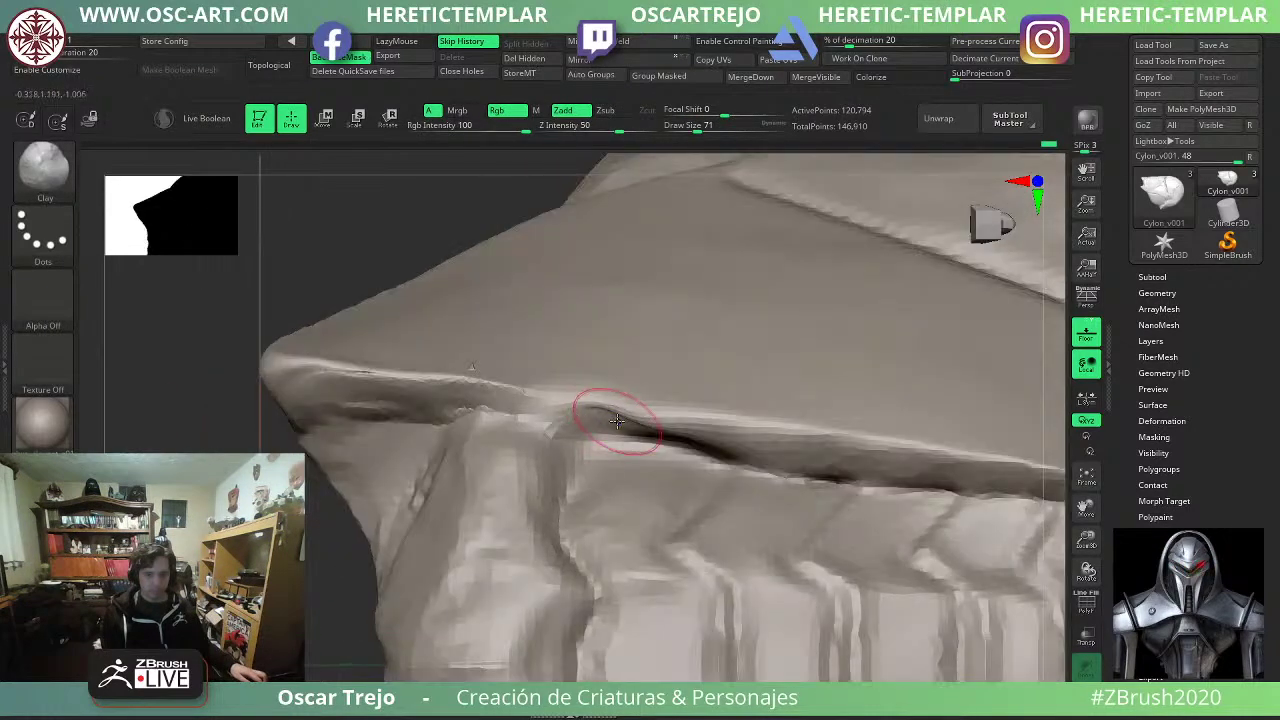
{"action": "left_click_drag", "start_coordinate": [622, 425], "coordinate": [637, 425], "text": "shift"}
Refine the jaw's inner edge towards the chin tip with Pinch, then smooth along it at draw size 97.
{"action": "key", "text": "b"}
{"action": "key", "text": "p"}
{"action": "key", "text": "i"}
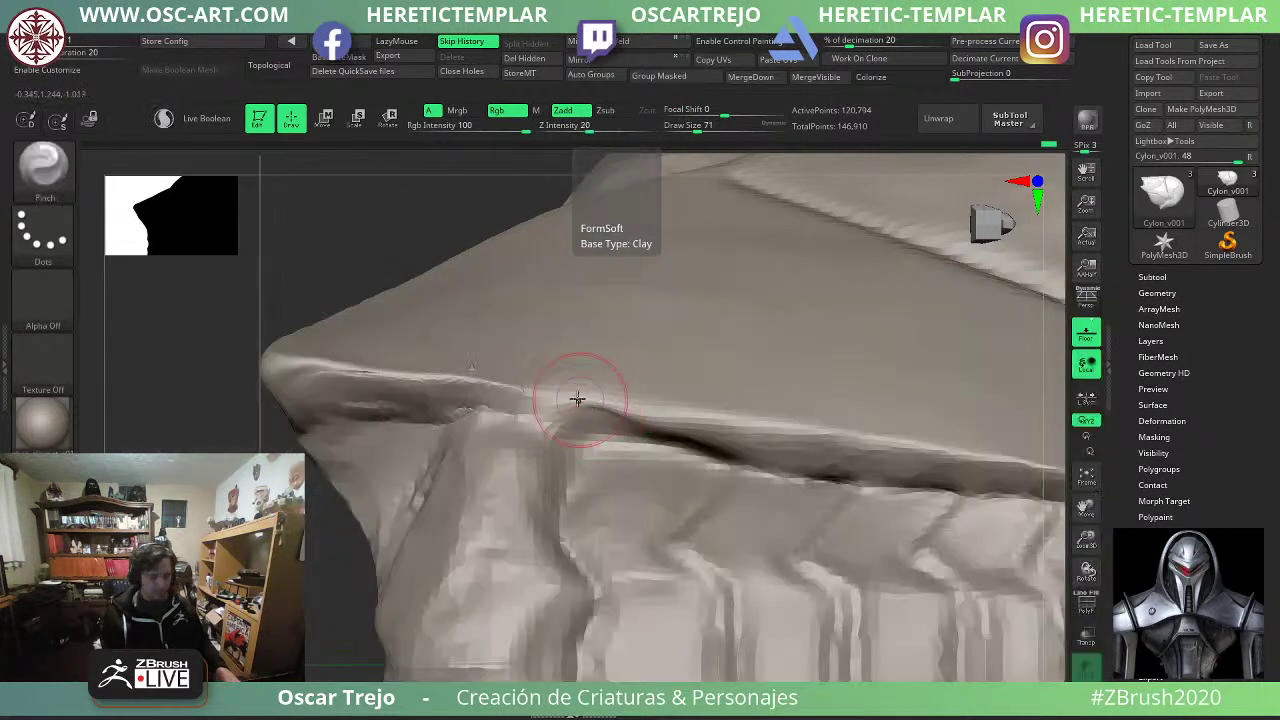
{"action": "left_click_drag", "start_coordinate": [458, 381], "coordinate": [341, 373], "text": "shift"}
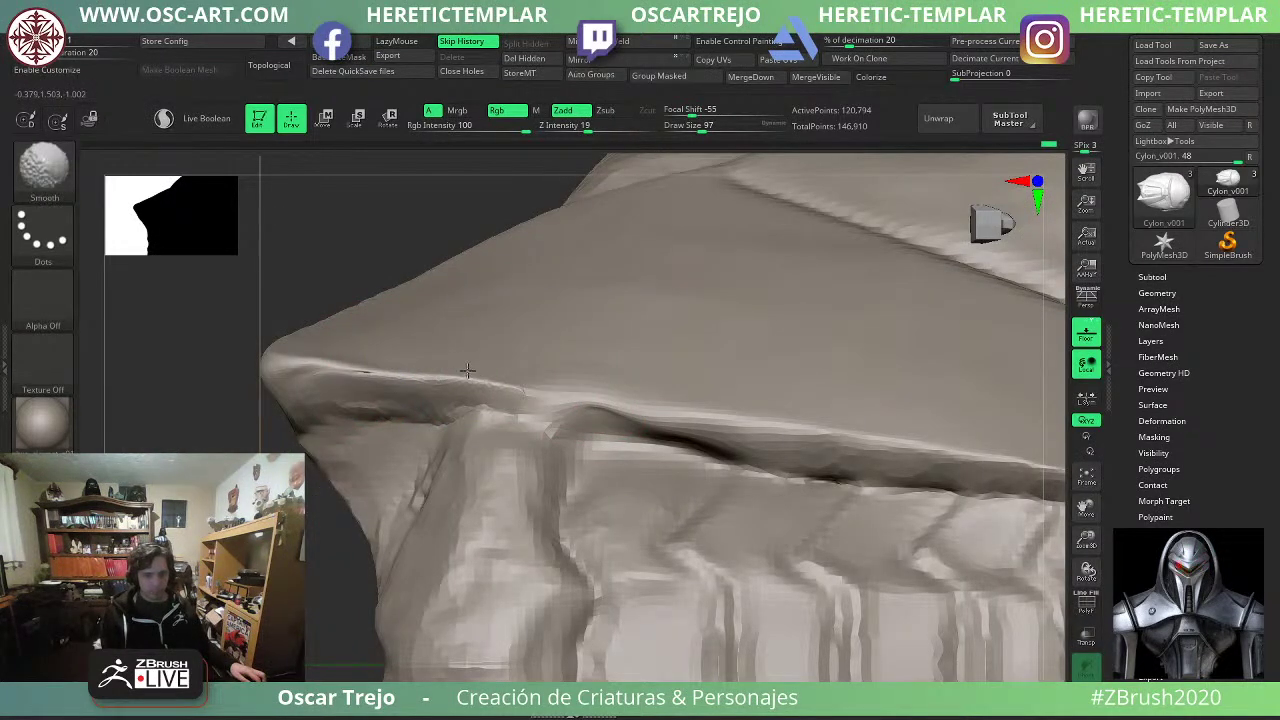
{"action": "mouse_move", "coordinate": [468, 371]}
{"action": "left_mouse_down", "text": "shift"}
{"action": "mouse_move", "coordinate": [738, 430]}
{"action": "mouse_move", "coordinate": [697, 428]}
{"action": "left_mouse_up", "text": "shift"}
{"action": "right_click_drag", "start_coordinate": [697, 428], "coordinate": [620, 488], "text": "ctrl"}
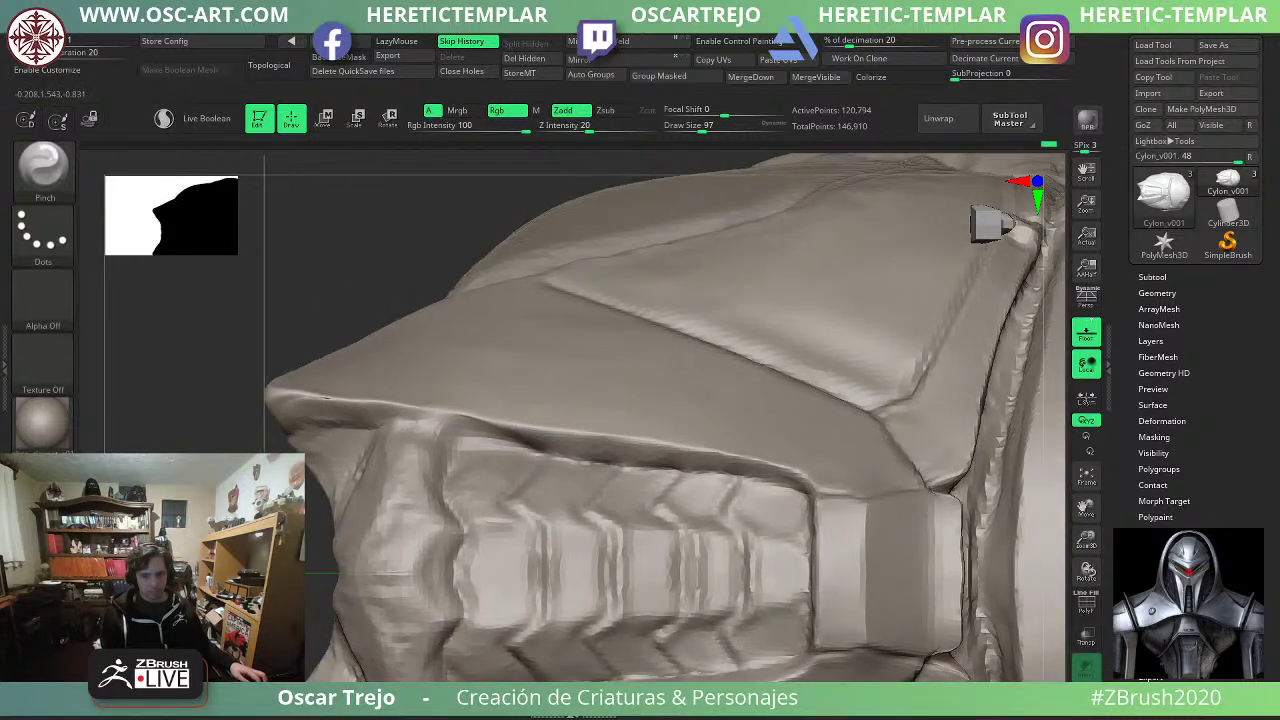
Fill in the jaw edge beside the grille's lower end using the Clay brush at draw size 44.
{"action": "key", "text": "b"}
{"action": "key", "text": "c"}
{"action": "key", "text": "l"}
{"action": "key", "text": "s"}
{"action": "left_click", "coordinate": [485, 443]}
{"action": "left_click_drag", "start_coordinate": [461, 432], "coordinate": [502, 431]}
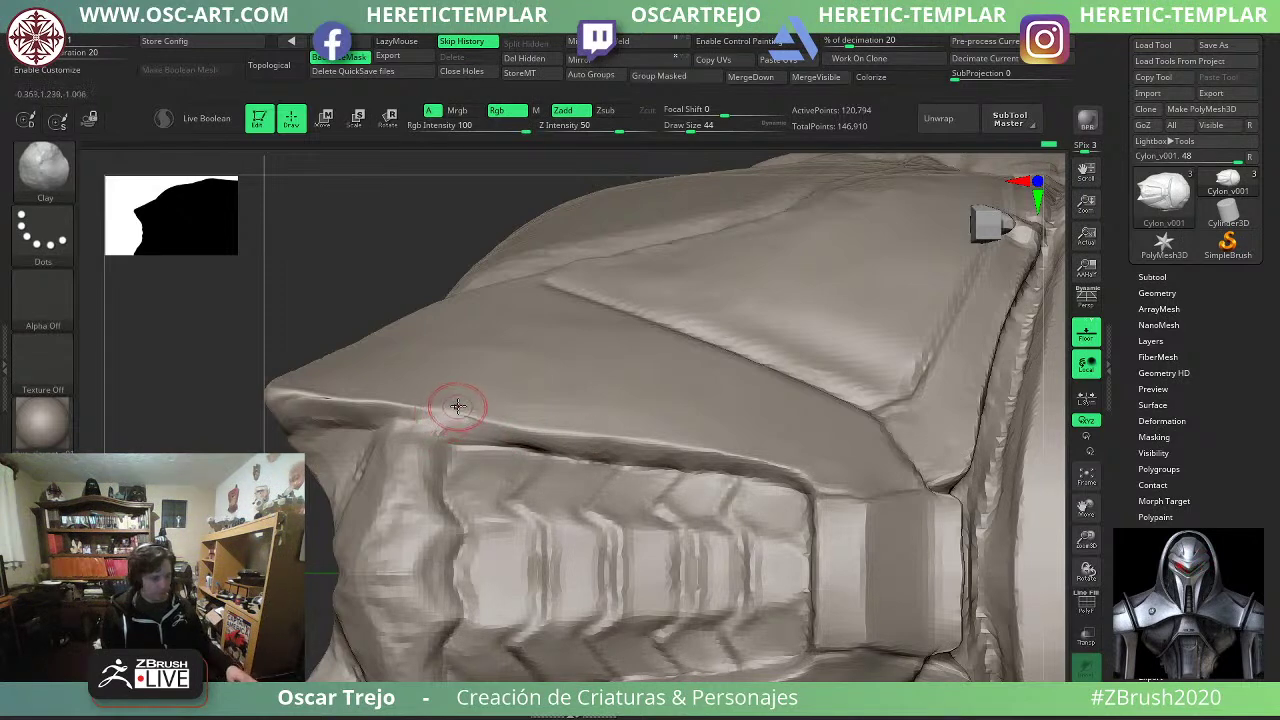
Flatten the jaw panel along the grille border with TrimDynamic at draw sizes 112 and 154.
{"action": "key", "text": "b"}
{"action": "key", "text": "t"}
{"action": "key", "text": "d"}
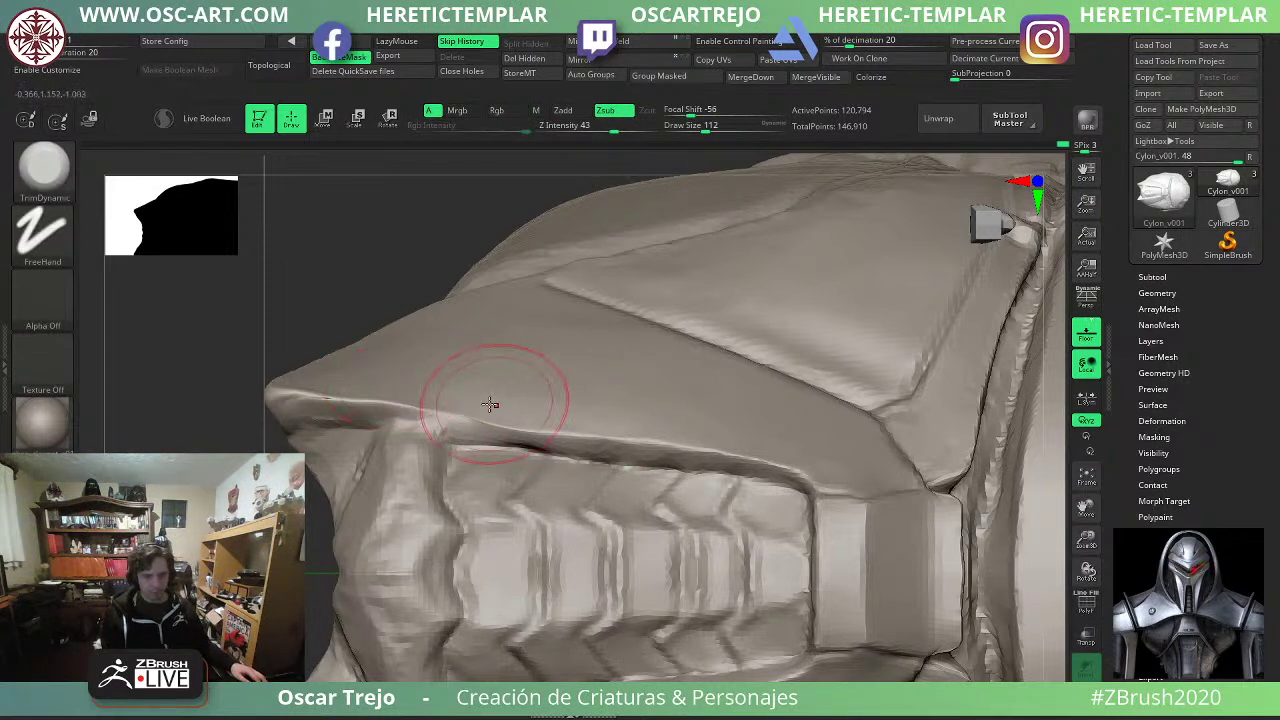
{"action": "left_click_drag", "start_coordinate": [490, 405], "coordinate": [645, 420]}
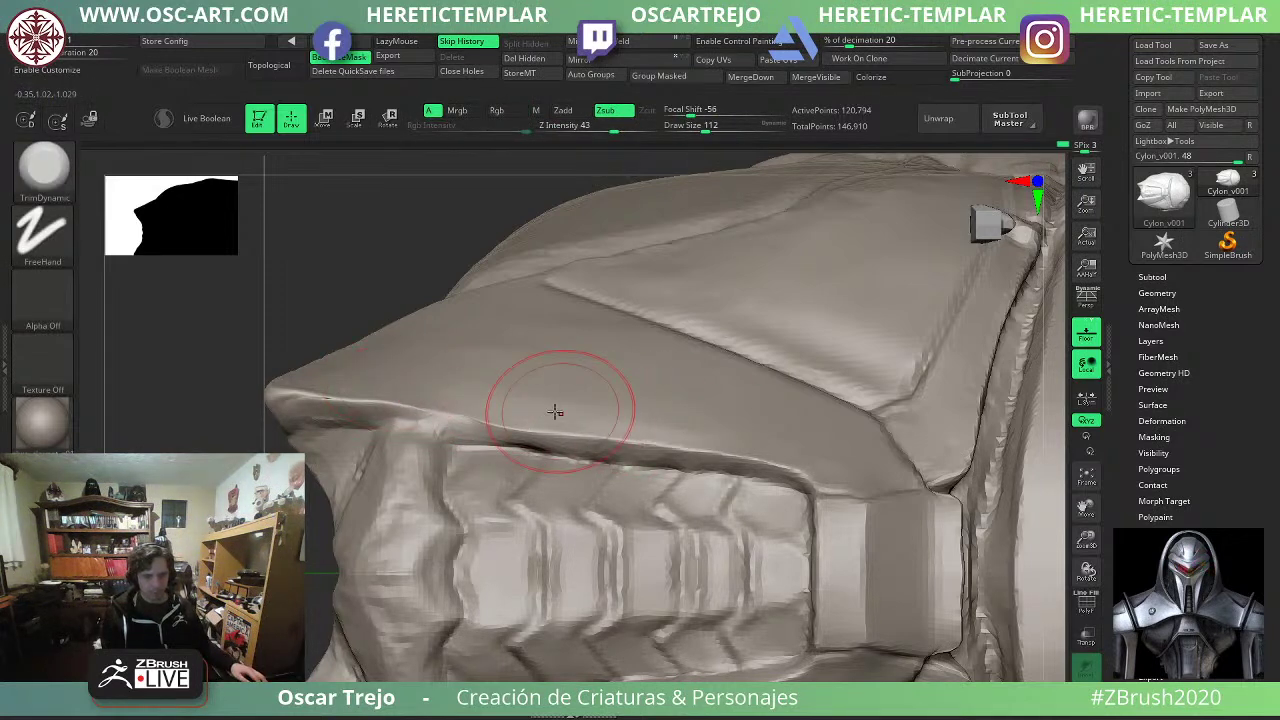
{"action": "key", "text": "s"}
{"action": "left_click", "coordinate": [436, 358]}
{"action": "key", "text": "s"}
{"action": "left_click", "coordinate": [440, 359]}
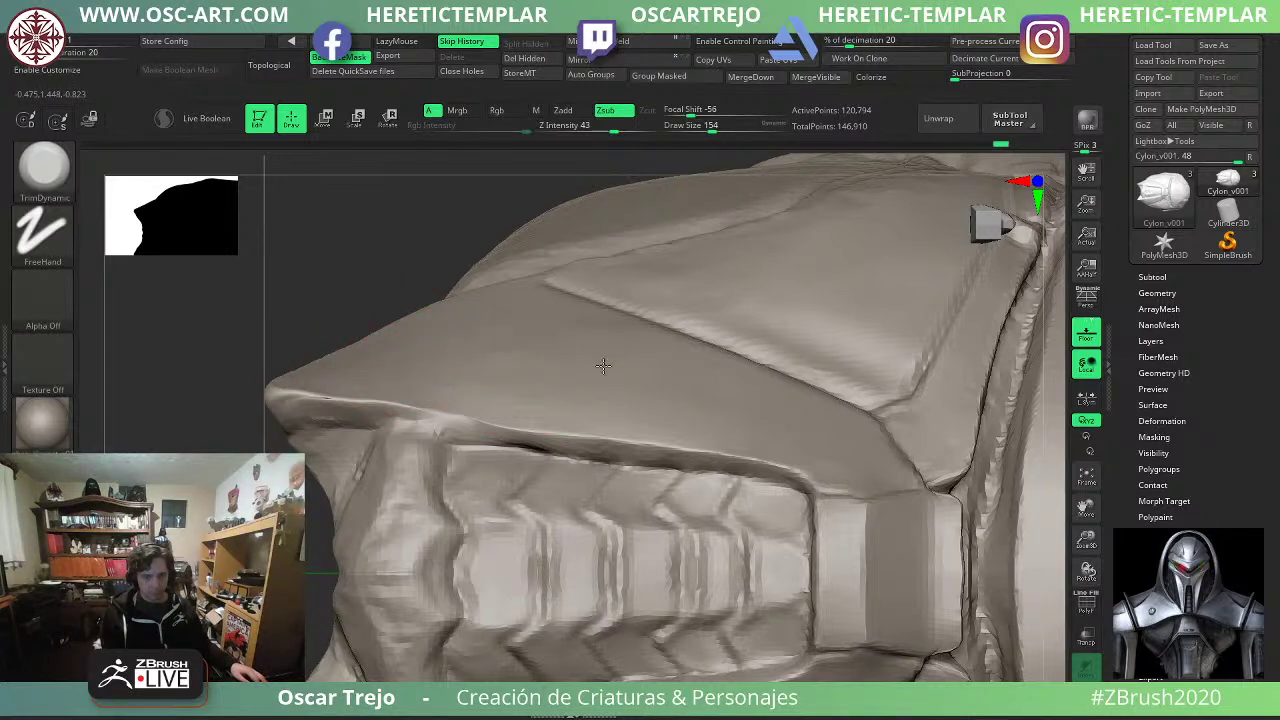
Carve a short groove across the middle of the brow above the visor slit with DamStandard at draw size 25.
{"action": "key", "text": "f"}
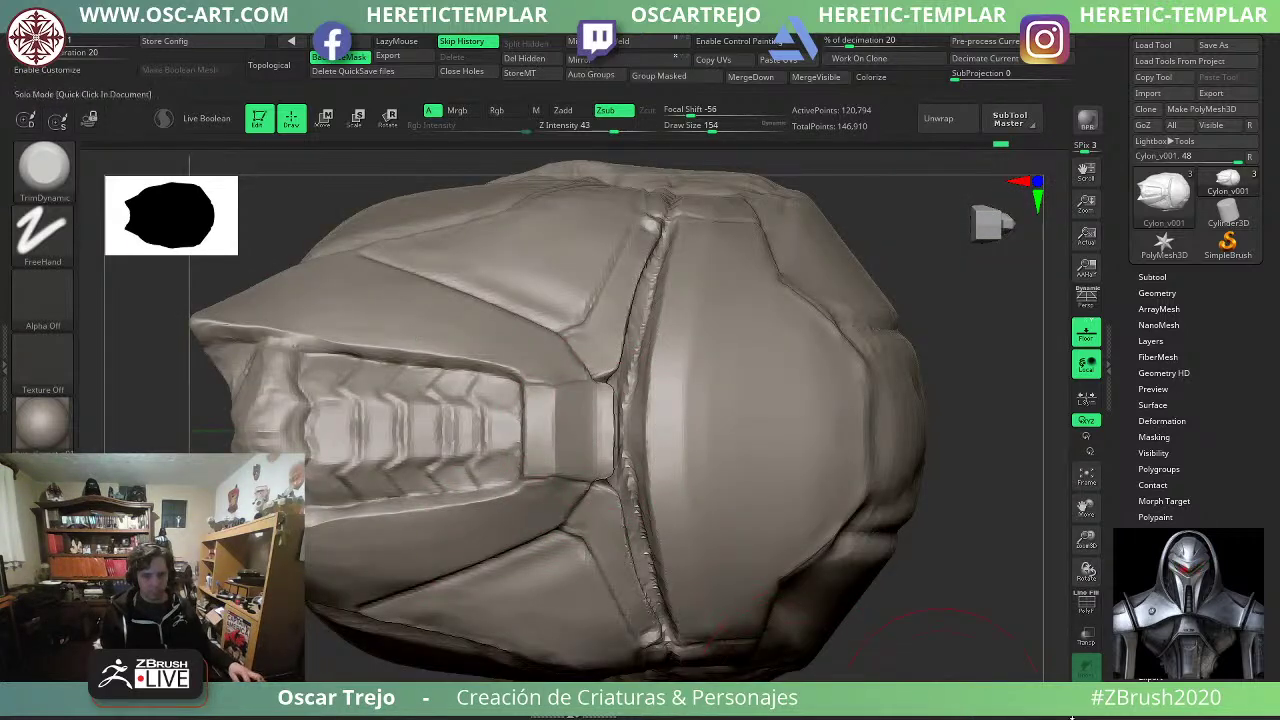
{"action": "left_click", "coordinate": [1073, 716]}
{"action": "left_click_drag", "start_coordinate": [990, 590], "coordinate": [795, 536]}
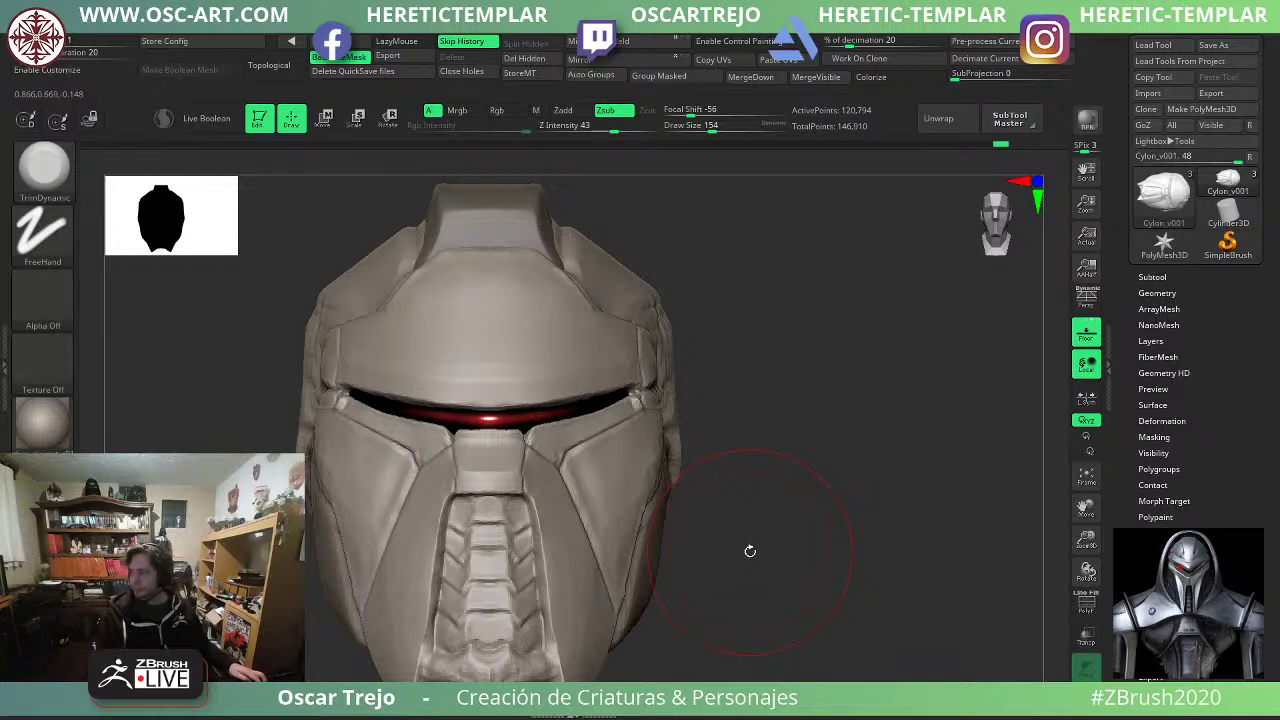
{"action": "key", "text": "b"}
{"action": "key", "text": "d"}
{"action": "key", "text": "s"}
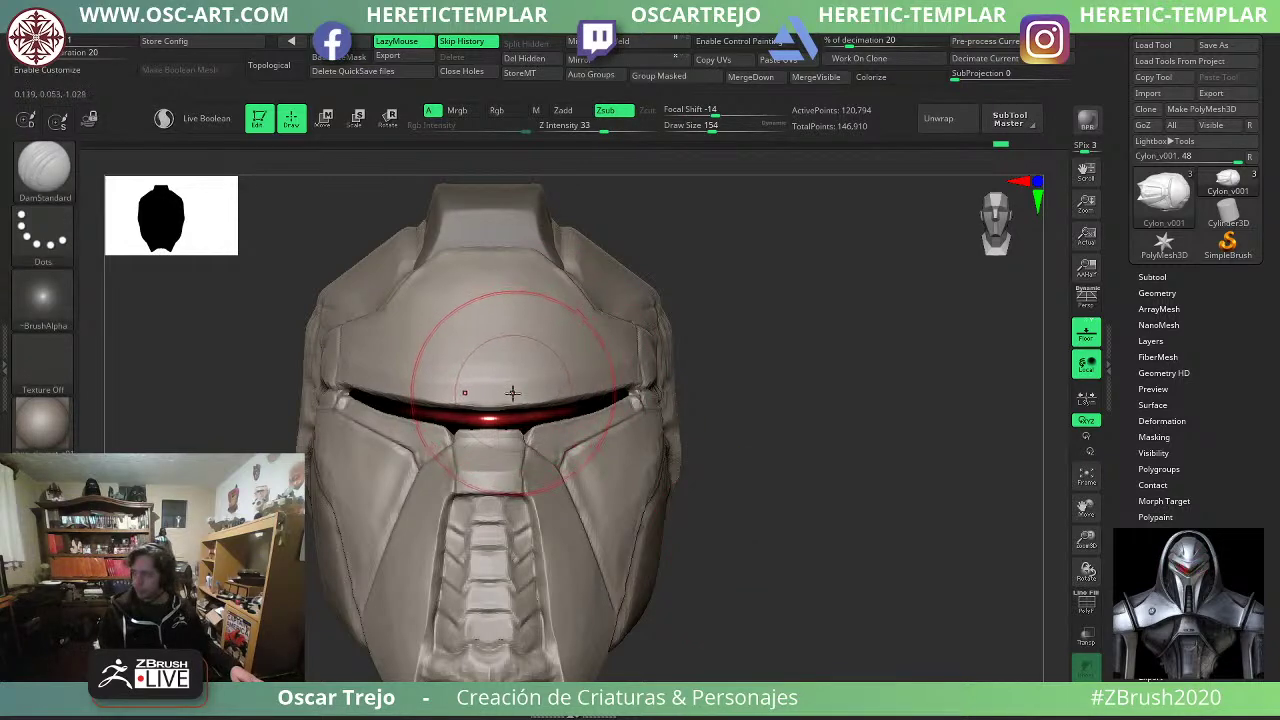
{"action": "key", "text": "s"}
{"action": "left_click_drag", "start_coordinate": [536, 398], "coordinate": [526, 399]}
{"action": "left_click_drag", "start_coordinate": [794, 400], "coordinate": [705, 405]}
{"action": "left_click_drag", "start_coordinate": [201, 428], "coordinate": [246, 444]}
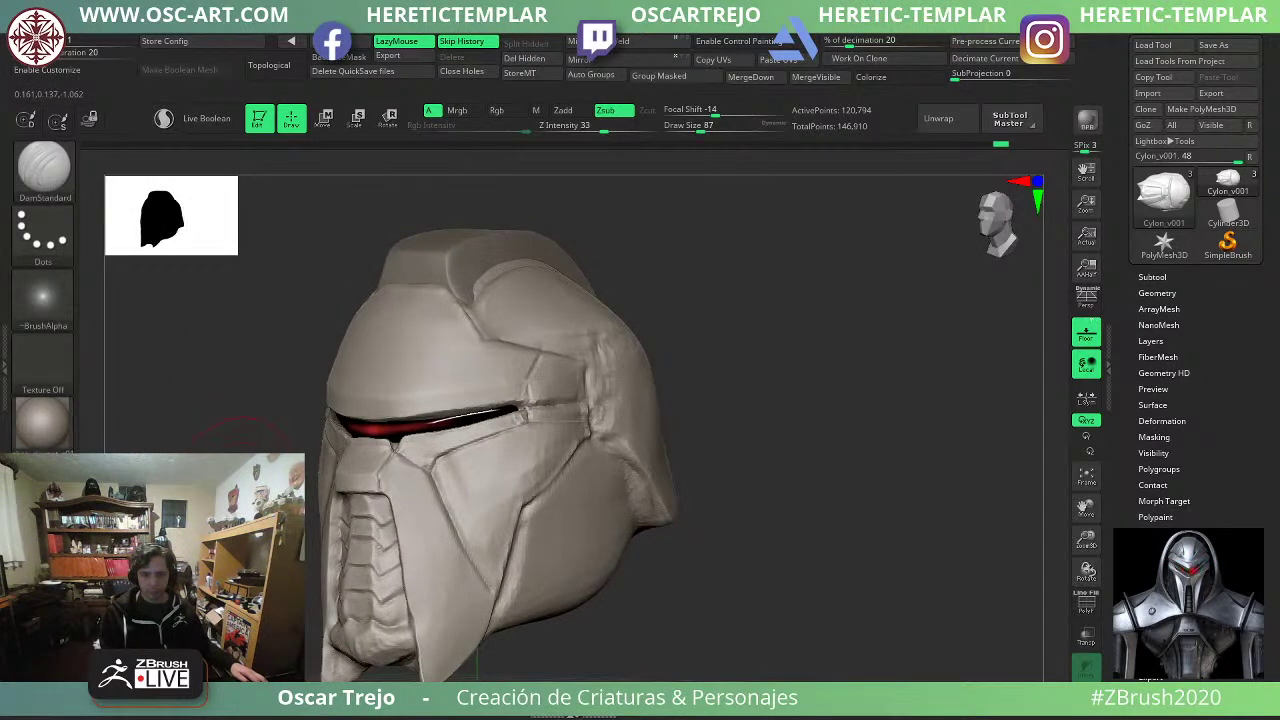
{"action": "mouse_move", "coordinate": [779, 519]}
{"action": "left_mouse_down", "text": "alt"}
{"action": "mouse_move", "coordinate": [743, 481]}
{"action": "mouse_move", "coordinate": [758, 414]}
{"action": "mouse_move", "coordinate": [763, 449]}
{"action": "mouse_move", "coordinate": [814, 423]}
{"action": "mouse_move", "coordinate": [818, 500]}
{"action": "left_mouse_up", "text": "alt"}
{"action": "key", "text": "s"}
{"action": "left_click_drag", "start_coordinate": [479, 421], "coordinate": [460, 422]}
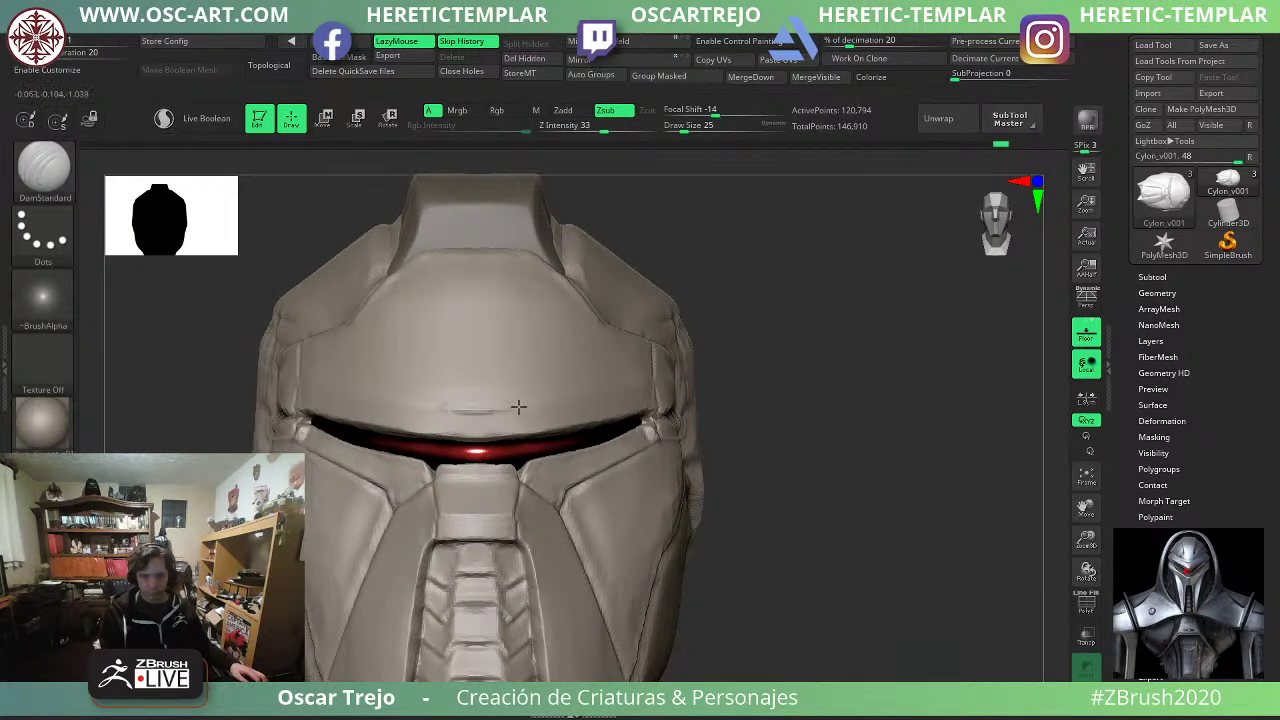
{"action": "key", "text": "ctrl+z"}
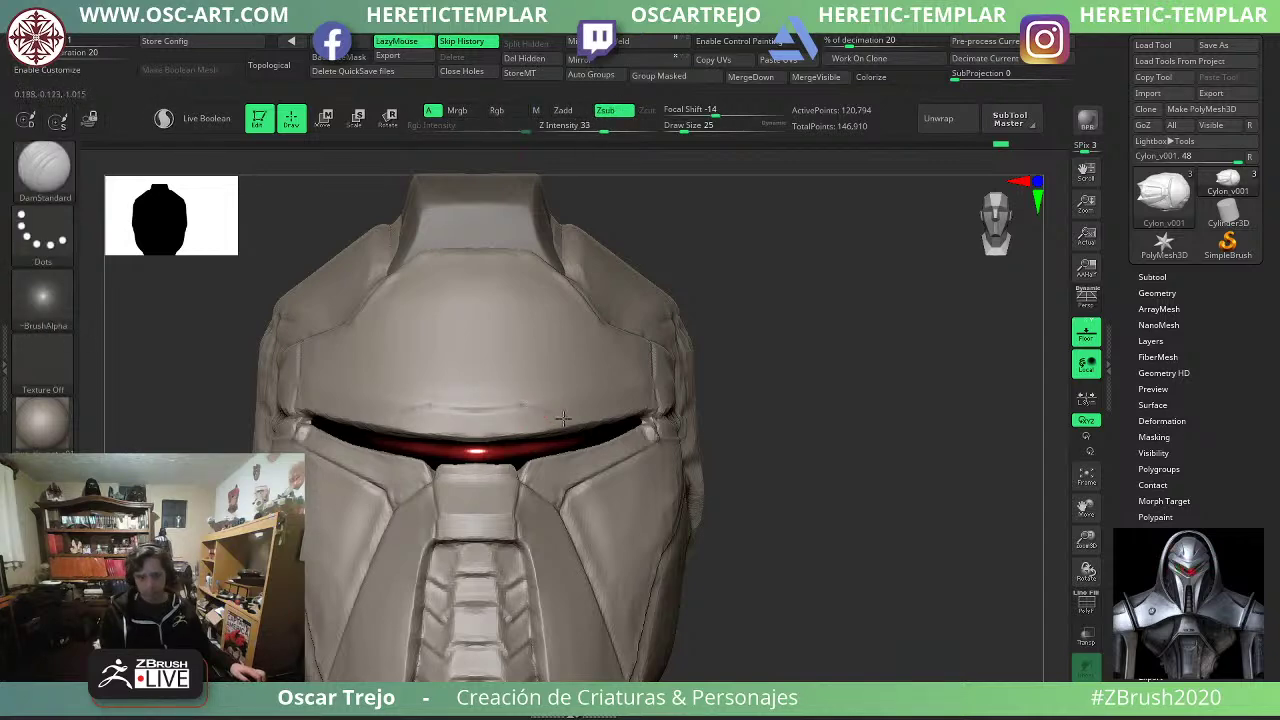
Extend the brow groove along the visor slit to the temple panel with DamStandard at draw size 25.
{"action": "left_click_drag", "start_coordinate": [880, 418], "coordinate": [785, 416]}
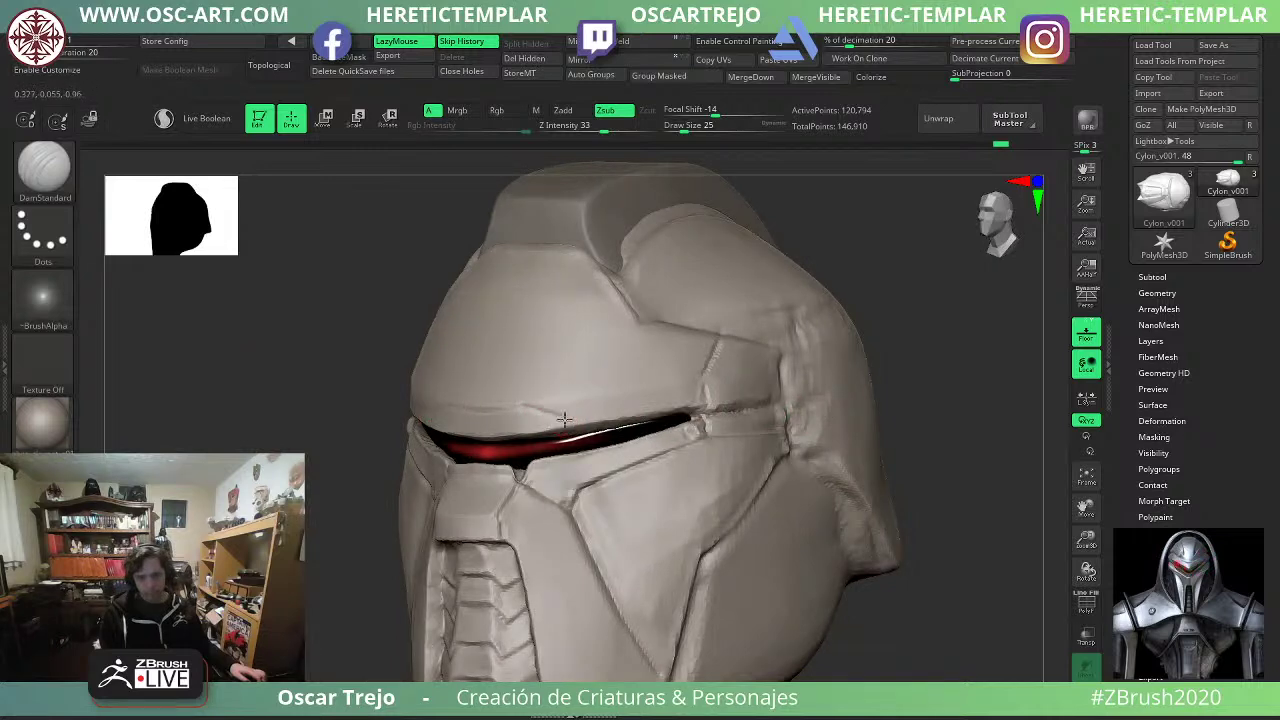
{"action": "left_click_drag", "start_coordinate": [630, 411], "coordinate": [566, 420], "text": "shift"}
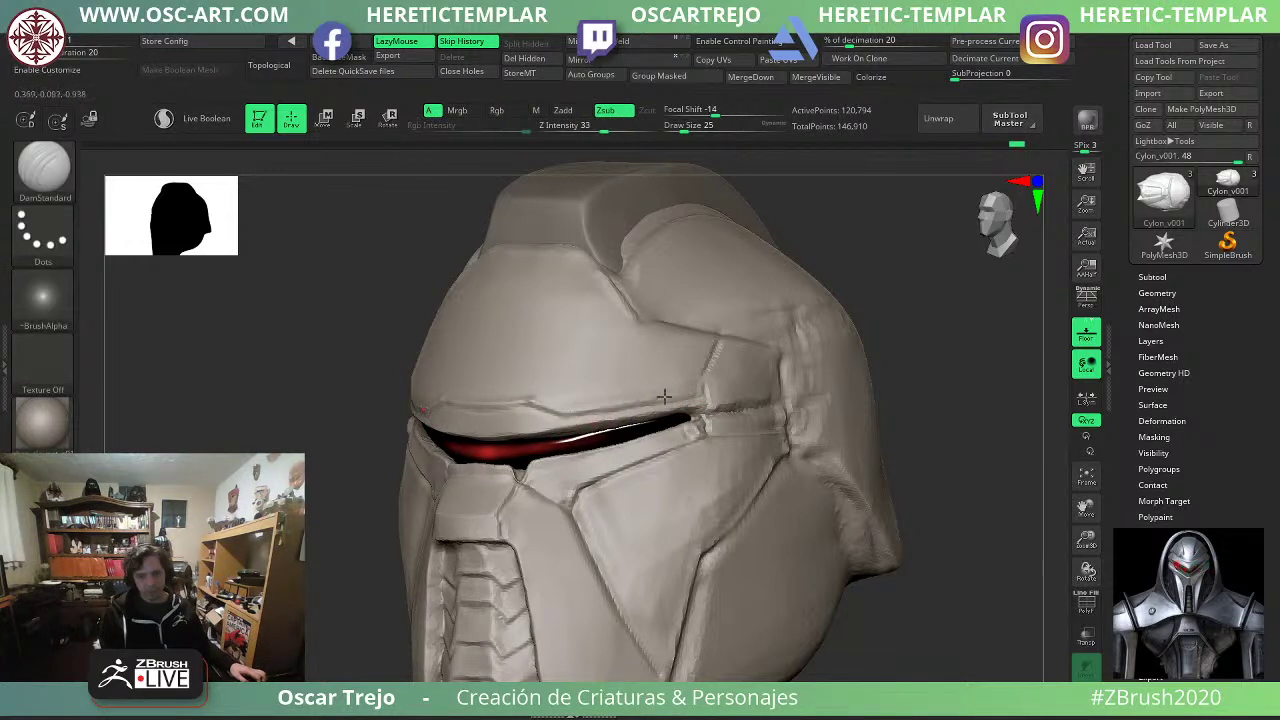
{"action": "mouse_move", "coordinate": [280, 445]}
{"action": "left_mouse_down", "text": "shift"}
{"action": "mouse_move", "coordinate": [366, 430]}
{"action": "mouse_move", "coordinate": [418, 389]}
{"action": "left_mouse_up", "text": "shift"}
Flatten the forehead surface just above the brow groove with TrimDynamic at draw size 56.
{"action": "key", "text": "b"}
{"action": "key", "text": "t"}
{"action": "key", "text": "d"}
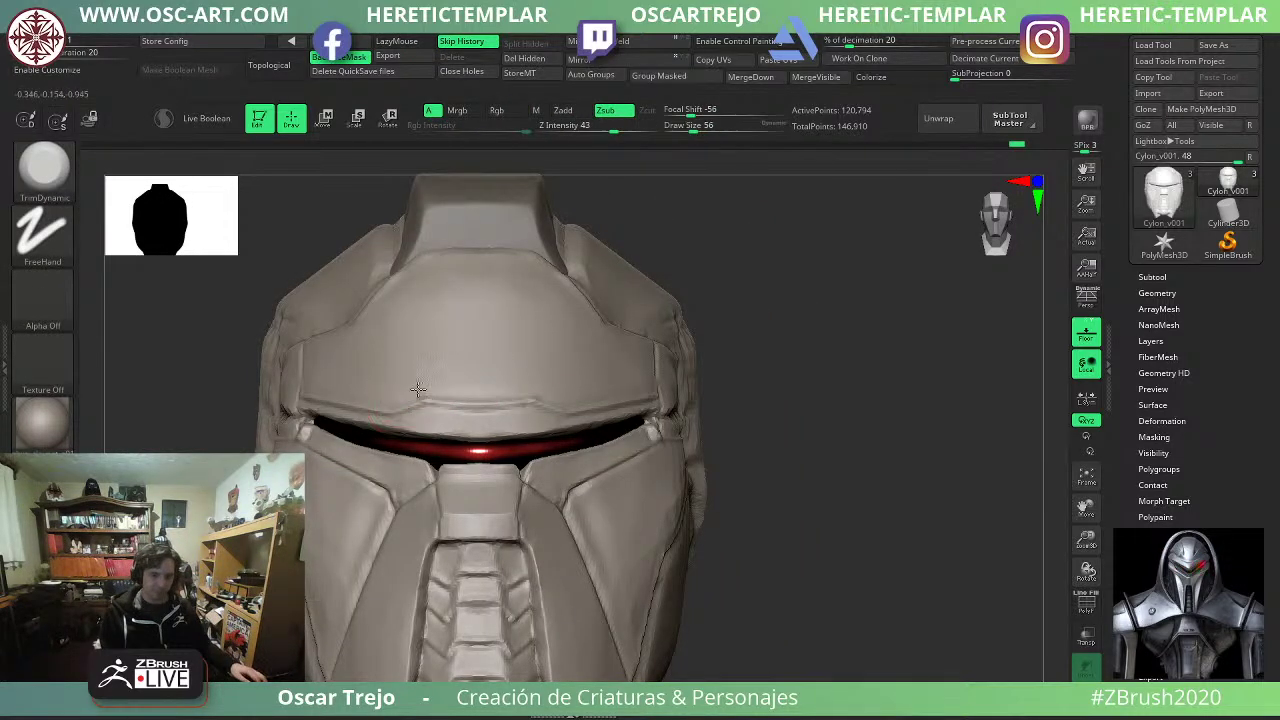
{"action": "right_click_drag", "start_coordinate": [786, 390], "coordinate": [790, 450], "text": "ctrl"}
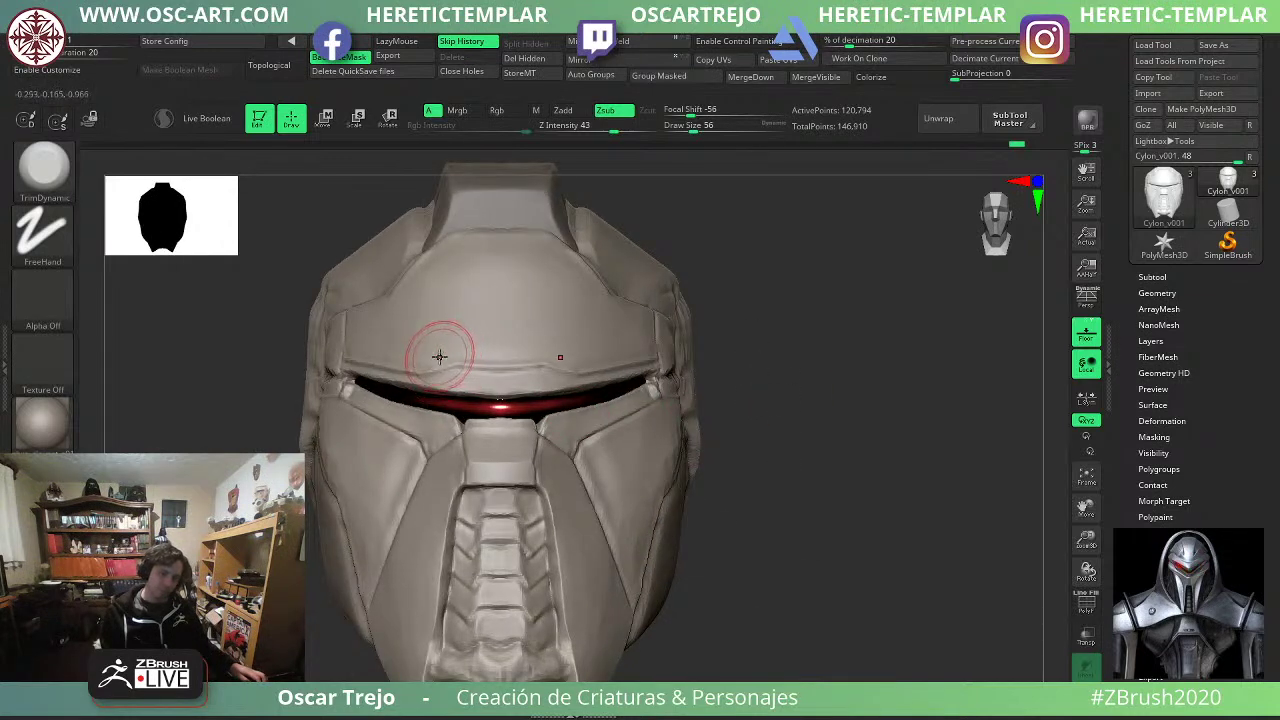
{"action": "left_click_drag", "start_coordinate": [740, 378], "coordinate": [733, 322], "text": "alt"}
{"action": "left_click_drag", "start_coordinate": [735, 346], "coordinate": [772, 400]}
{"action": "left_click_drag", "start_coordinate": [775, 358], "coordinate": [729, 355]}
{"action": "left_click_drag", "start_coordinate": [768, 305], "coordinate": [708, 450]}
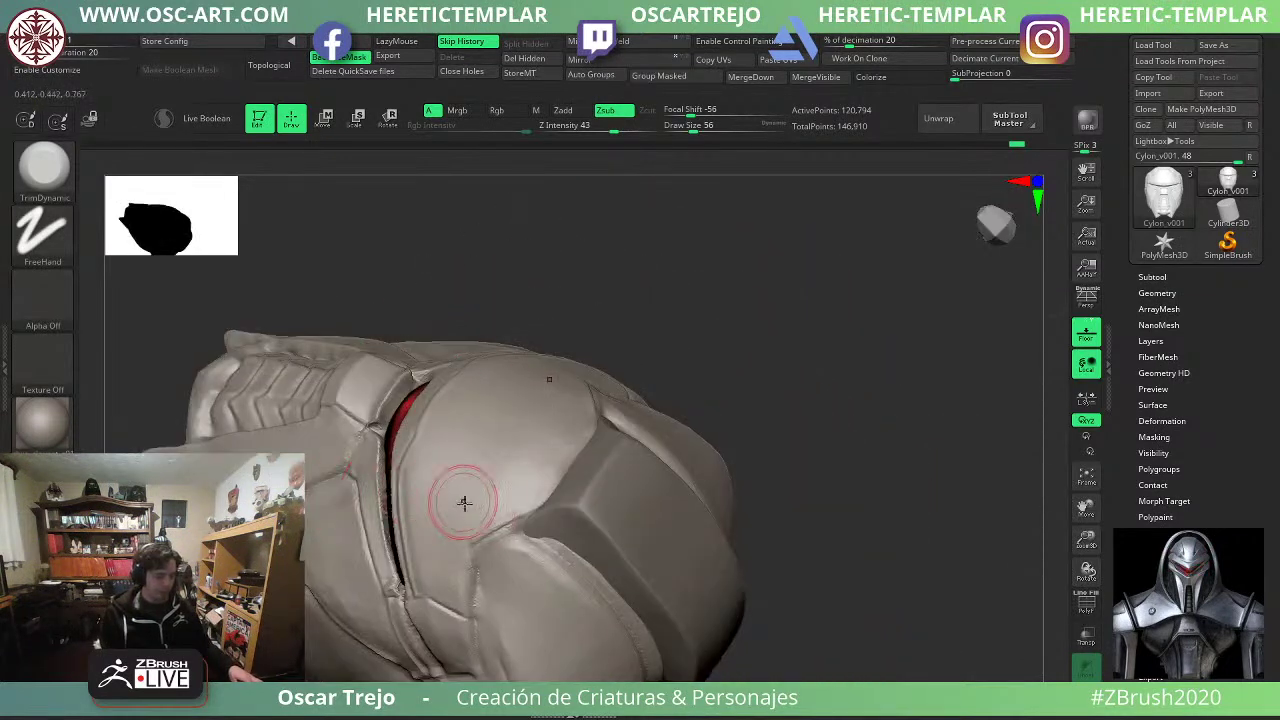
Deepen the crease between the forehead and the side panel up to the crest base with DamStandard at draw size 46.
{"action": "key", "text": "b"}
{"action": "key", "text": "d"}
{"action": "key", "text": "s"}
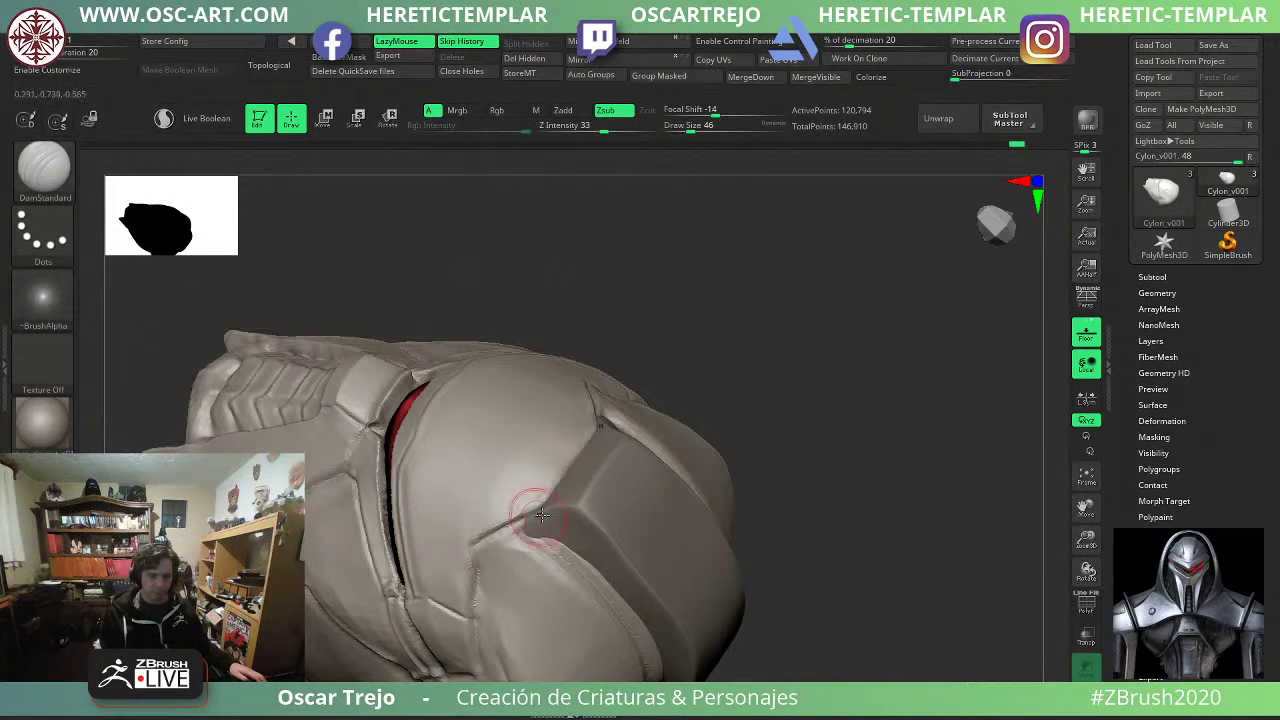
{"action": "left_click_drag", "start_coordinate": [735, 490], "coordinate": [643, 394], "text": "alt"}
{"action": "left_click_drag", "start_coordinate": [770, 410], "coordinate": [788, 530], "text": "alt"}
Select the crest subtool and adjust its front lower corners with the Move brush at draw size 132.
{"action": "left_click", "coordinate": [591, 386], "text": "alt"}
{"action": "key", "text": "b"}
{"action": "key", "text": "m"}
{"action": "key", "text": "v"}
{"action": "key", "text": "s"}
{"action": "left_click_drag", "start_coordinate": [531, 420], "coordinate": [566, 410]}
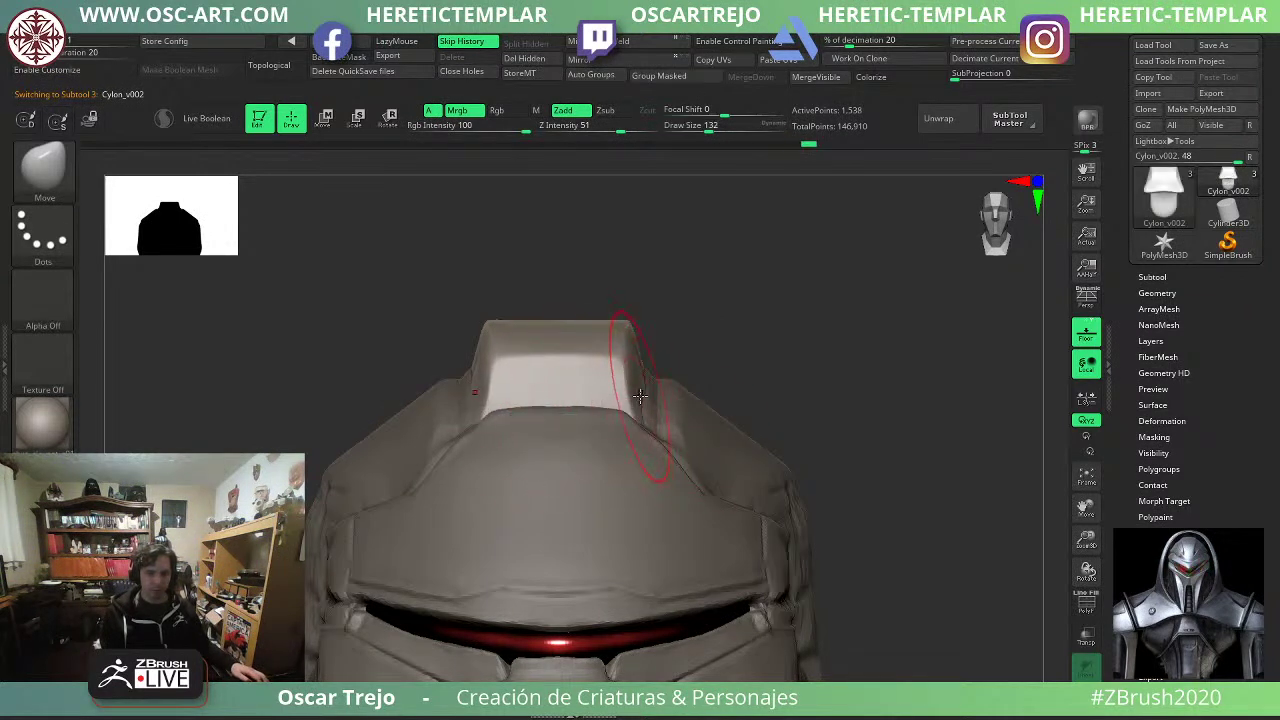
{"action": "left_click_drag", "start_coordinate": [744, 359], "coordinate": [687, 397]}
Flatten the crest's front and side faces with TrimDynamic at draw size 94.
{"action": "key", "text": "b"}
{"action": "key", "text": "t"}
{"action": "key", "text": "d"}
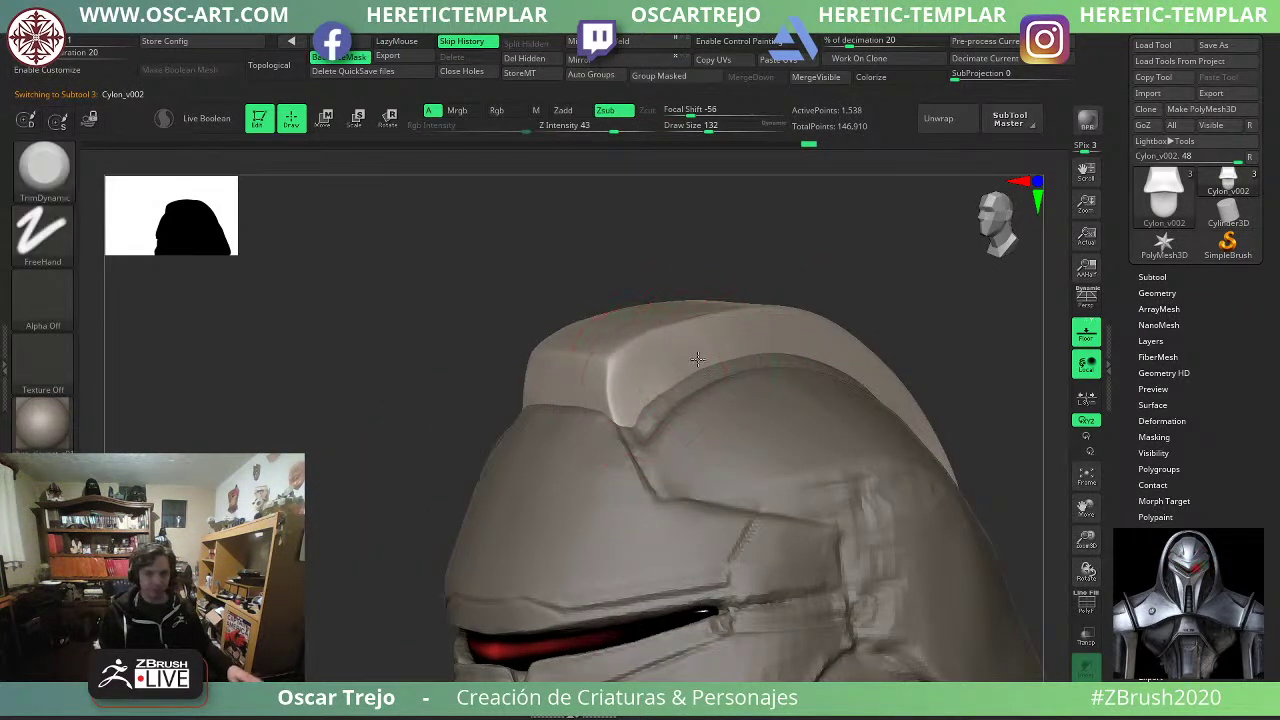
{"action": "key", "text": "s"}
{"action": "left_click_drag", "start_coordinate": [624, 360], "coordinate": [618, 361]}
{"action": "left_click_drag", "start_coordinate": [618, 361], "coordinate": [622, 366]}
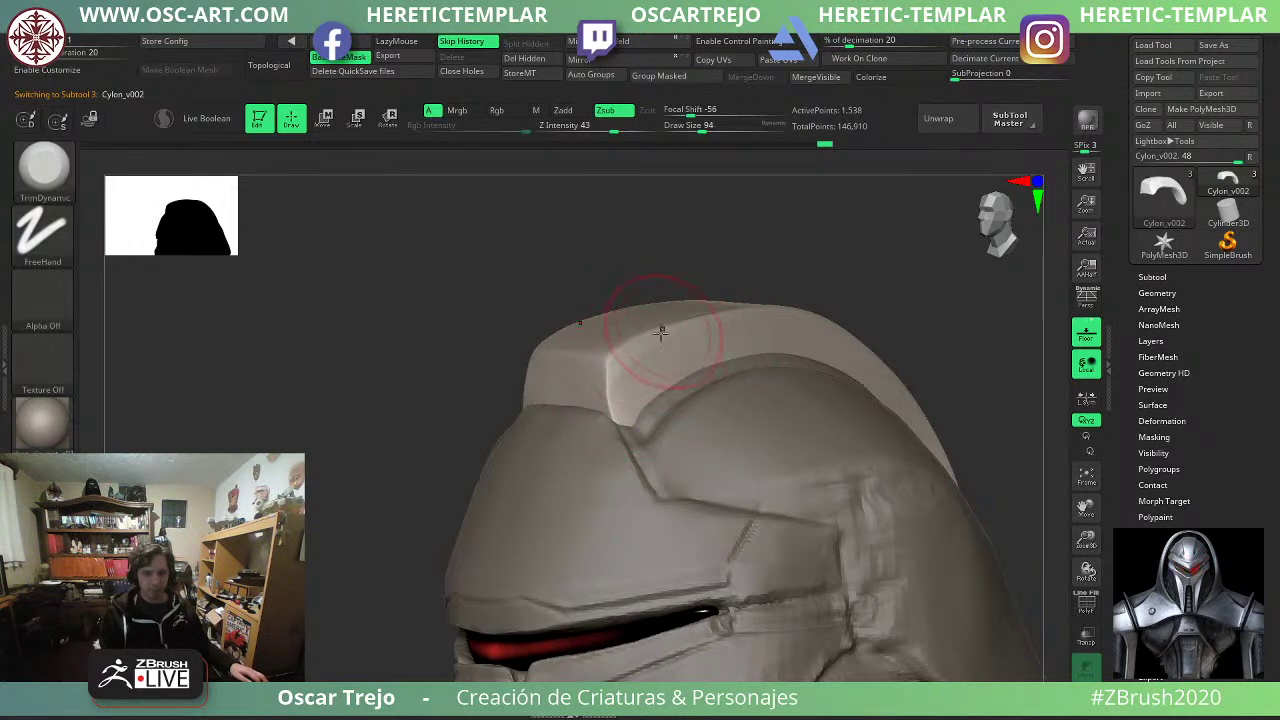
{"action": "left_click_drag", "start_coordinate": [505, 345], "coordinate": [571, 360], "text": "shift"}
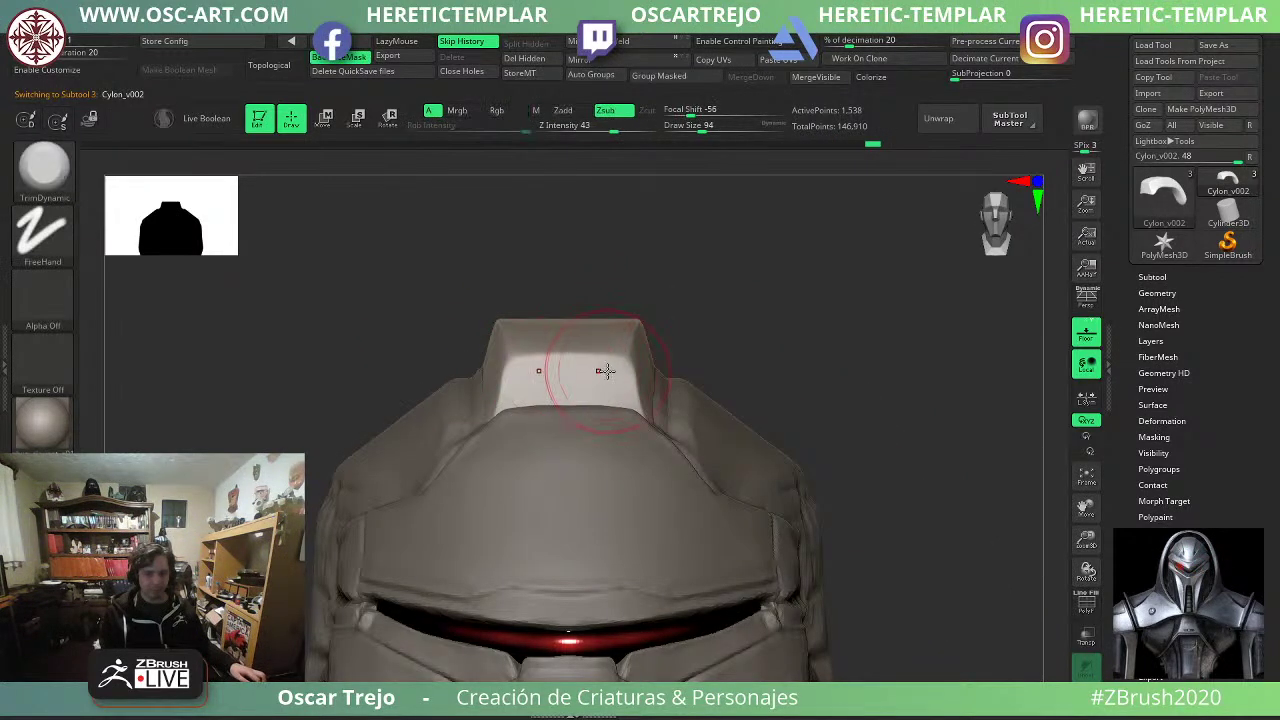
{"action": "left_click_drag", "start_coordinate": [783, 378], "coordinate": [732, 320], "text": "alt"}
{"action": "key", "text": "shift+f"}
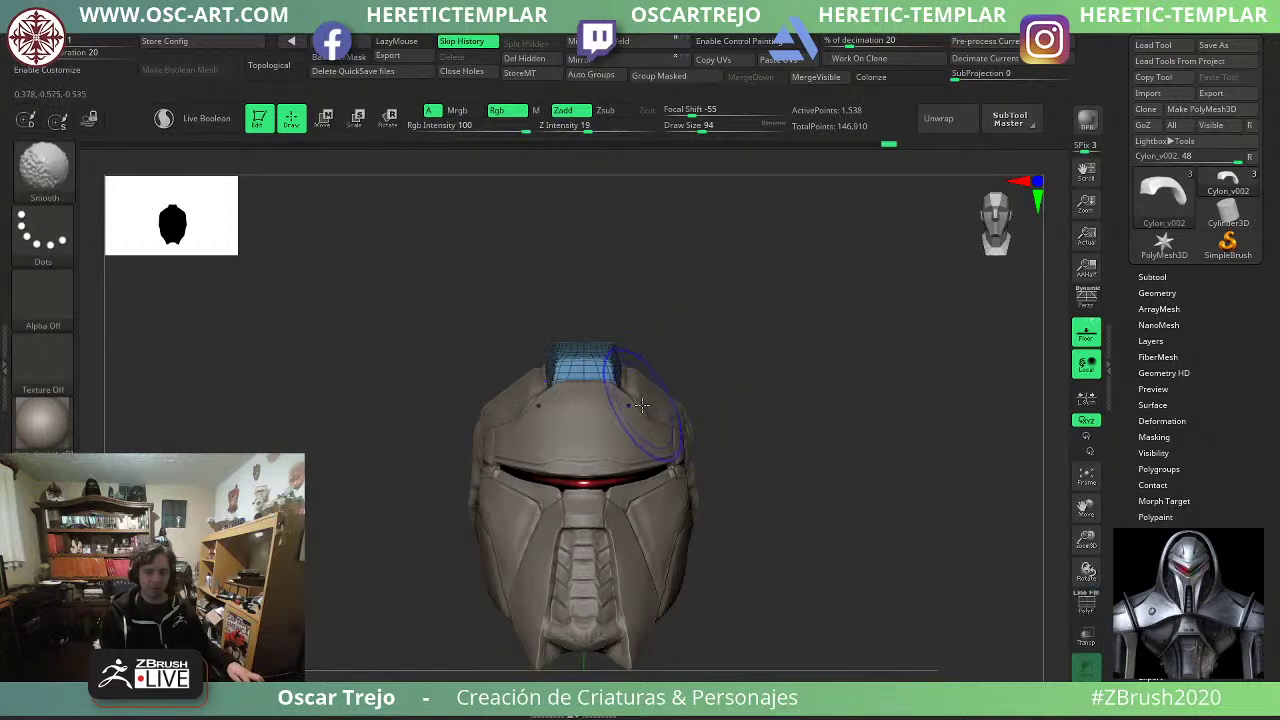
{"action": "key", "text": "shift+f"}
Insert a primitive sphere beneath the back of the helmet and split it into its own subtool.
{"action": "left_click", "coordinate": [653, 423], "text": "alt"}
{"action": "mouse_move", "coordinate": [824, 409]}
{"action": "left_mouse_down", "text": "alt"}
{"action": "mouse_move", "coordinate": [777, 357]}
{"action": "mouse_move", "coordinate": [768, 392]}
{"action": "left_mouse_up", "text": "alt"}
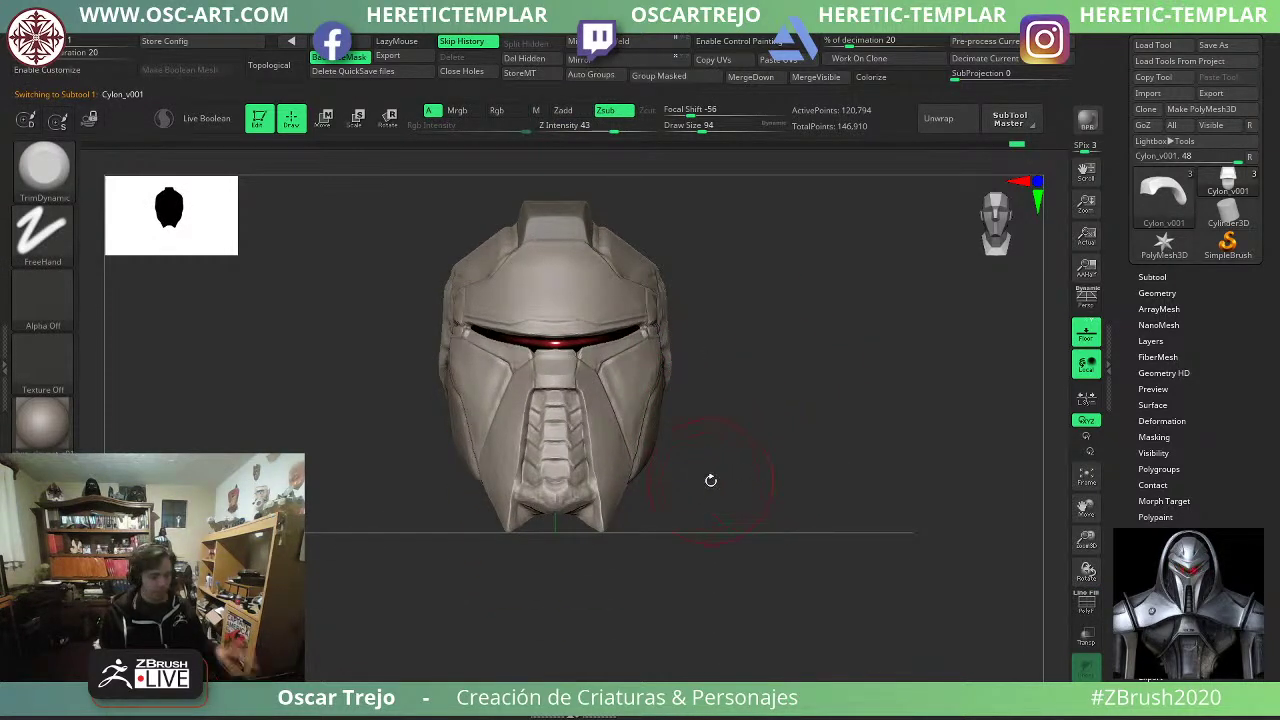
{"action": "key", "text": "b"}
{"action": "key", "text": "i"}
{"action": "key", "text": "p"}
{"action": "mouse_move", "coordinate": [794, 540]}
{"action": "left_mouse_down"}
{"action": "mouse_move", "coordinate": [660, 515]}
{"action": "mouse_move", "coordinate": [645, 538]}
{"action": "left_mouse_up"}
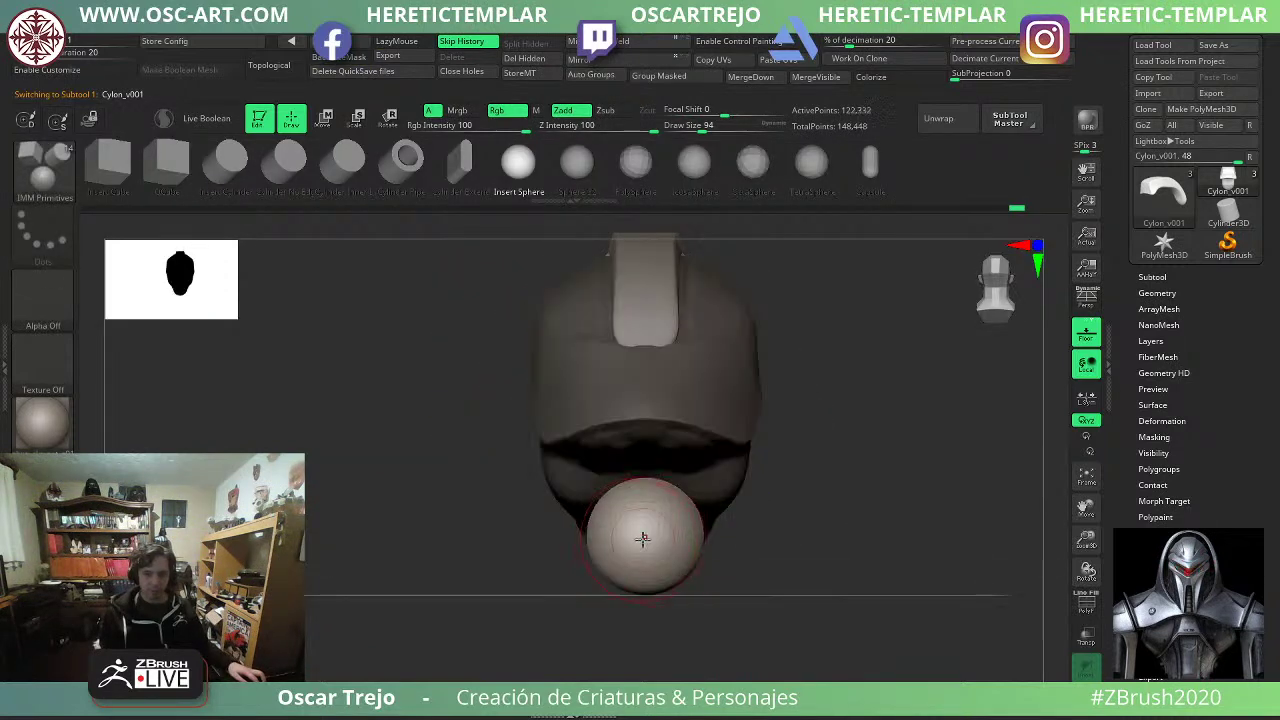
{"action": "left_click", "coordinate": [653, 540], "text": "ctrl+shift"}
{"action": "left_click_drag", "start_coordinate": [837, 517], "coordinate": [850, 531], "text": "ctrl+shift"}
{"action": "left_click", "coordinate": [546, 48]}
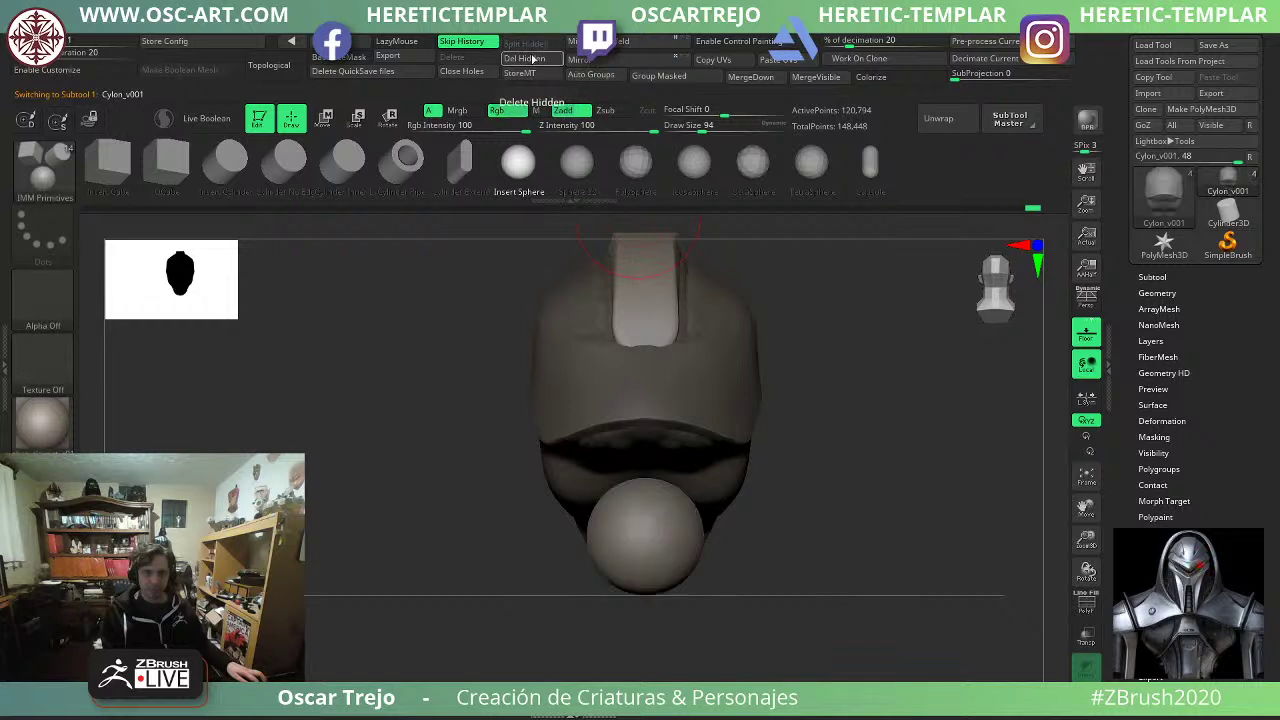
{"action": "left_click_drag", "start_coordinate": [560, 600], "coordinate": [462, 598]}
{"action": "left_click_drag", "start_coordinate": [462, 592], "coordinate": [494, 614], "text": "ctrl"}
Select the sphere subtool and pull its top up into the helmet with the Move brush at draw size 167.
{"action": "key", "text": "b"}
{"action": "key", "text": "m"}
{"action": "key", "text": "v"}
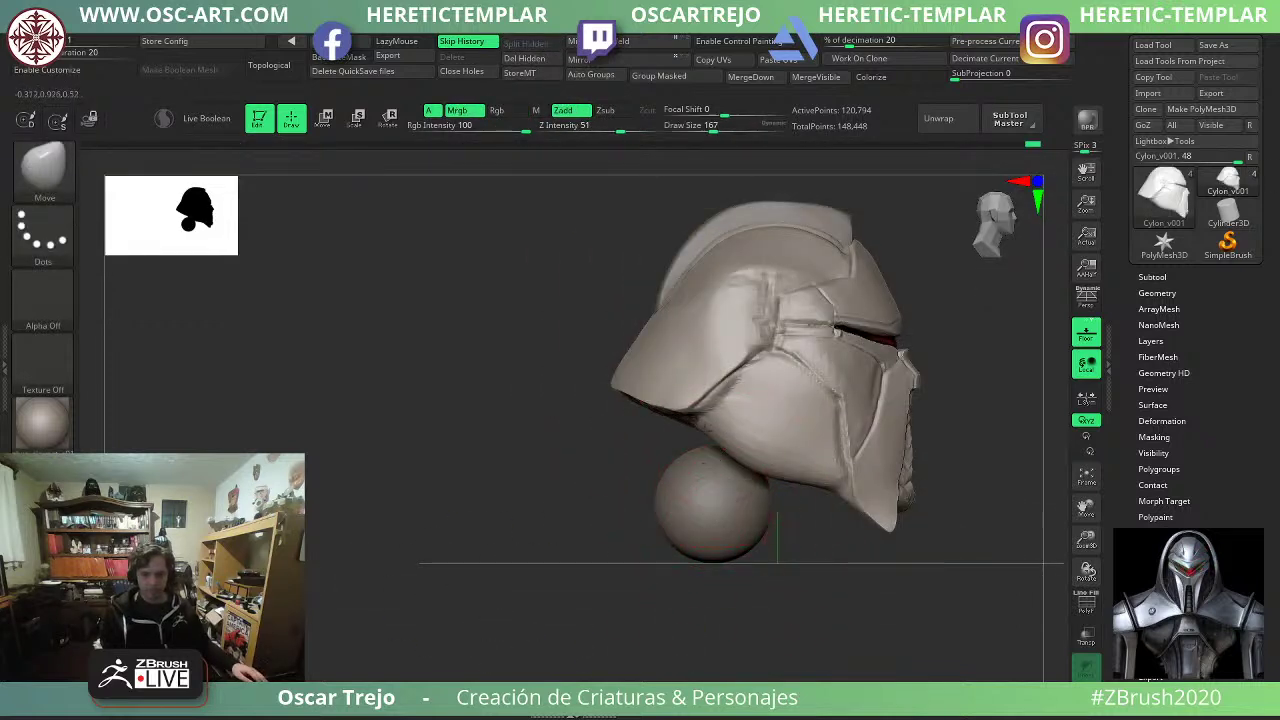
{"action": "key", "text": "]"}
{"action": "key", "text": "]"}
{"action": "left_click", "coordinate": [692, 504], "text": "alt"}
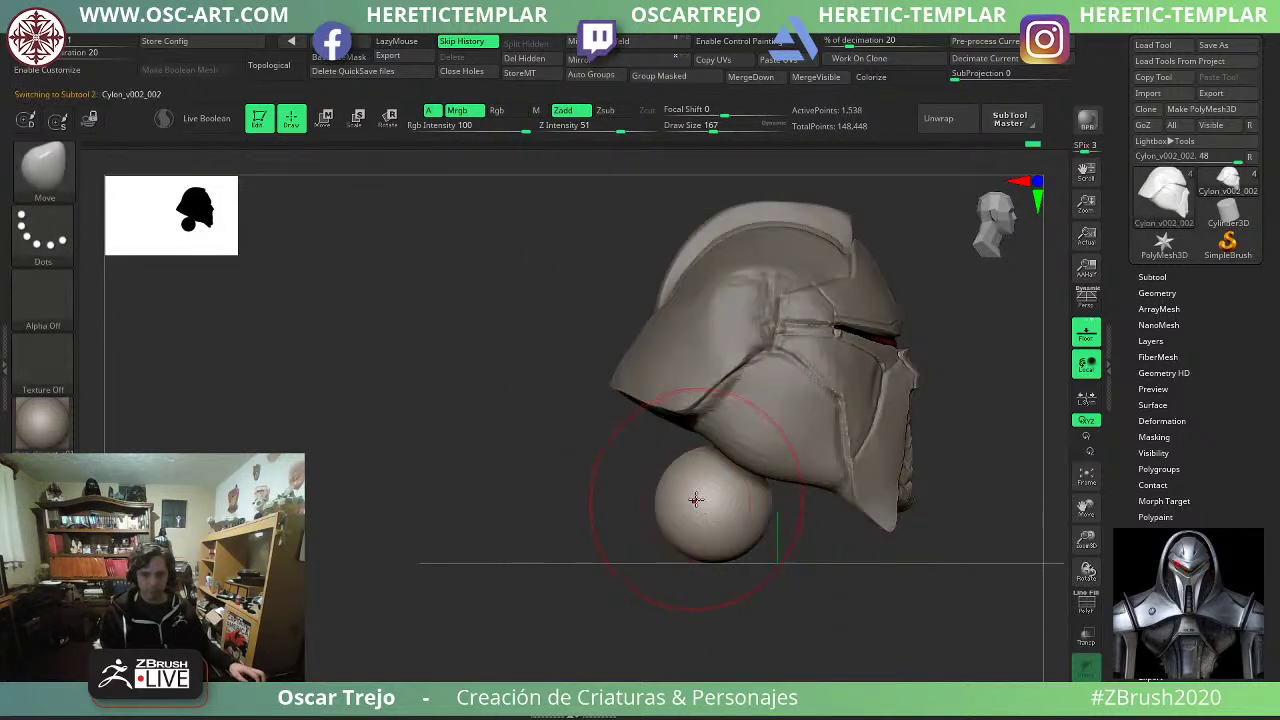
{"action": "left_click_drag", "start_coordinate": [701, 474], "coordinate": [712, 424]}
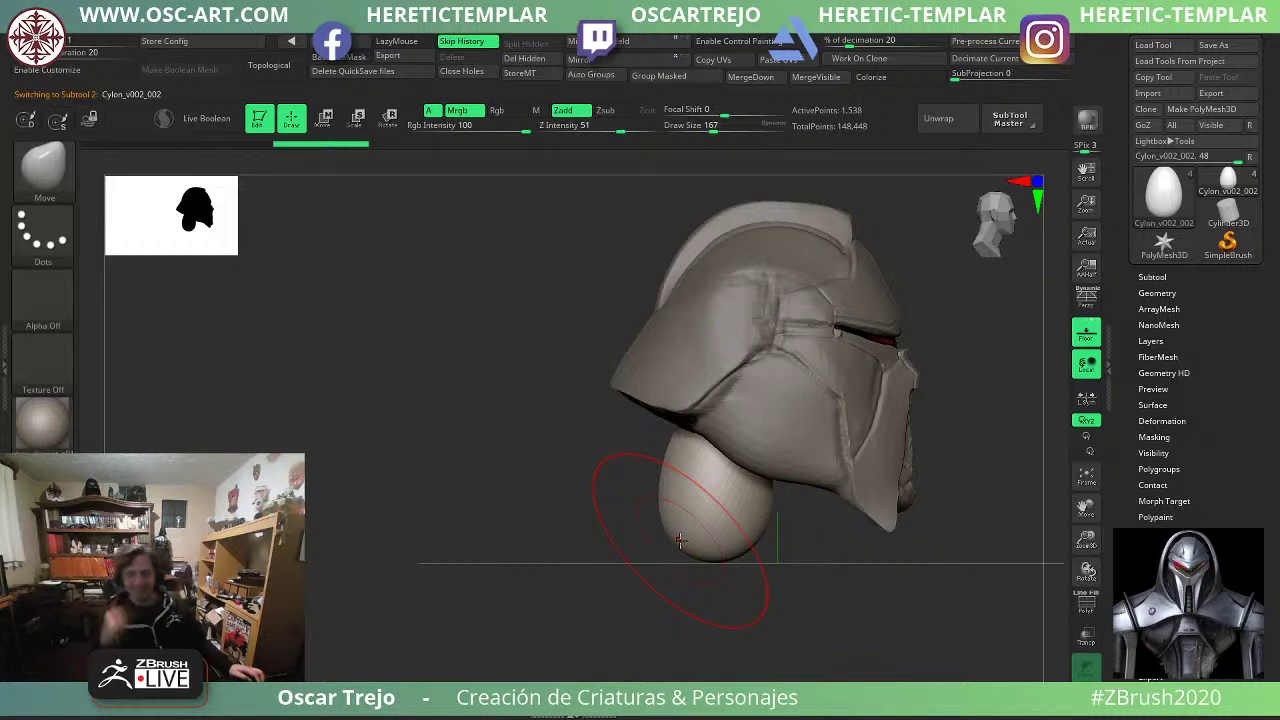
Narrow the neck form from the front with the Move brush at draw size 158.
{"action": "left_click_drag", "start_coordinate": [910, 578], "coordinate": [794, 574]}
{"action": "key", "text": "s"}
{"action": "mouse_move", "coordinate": [794, 573]}
{"action": "left_mouse_down"}
{"action": "mouse_move", "coordinate": [738, 560]}
{"action": "mouse_move", "coordinate": [768, 556]}
{"action": "left_mouse_up"}
{"action": "key", "text": "s"}
{"action": "key", "text": "s"}
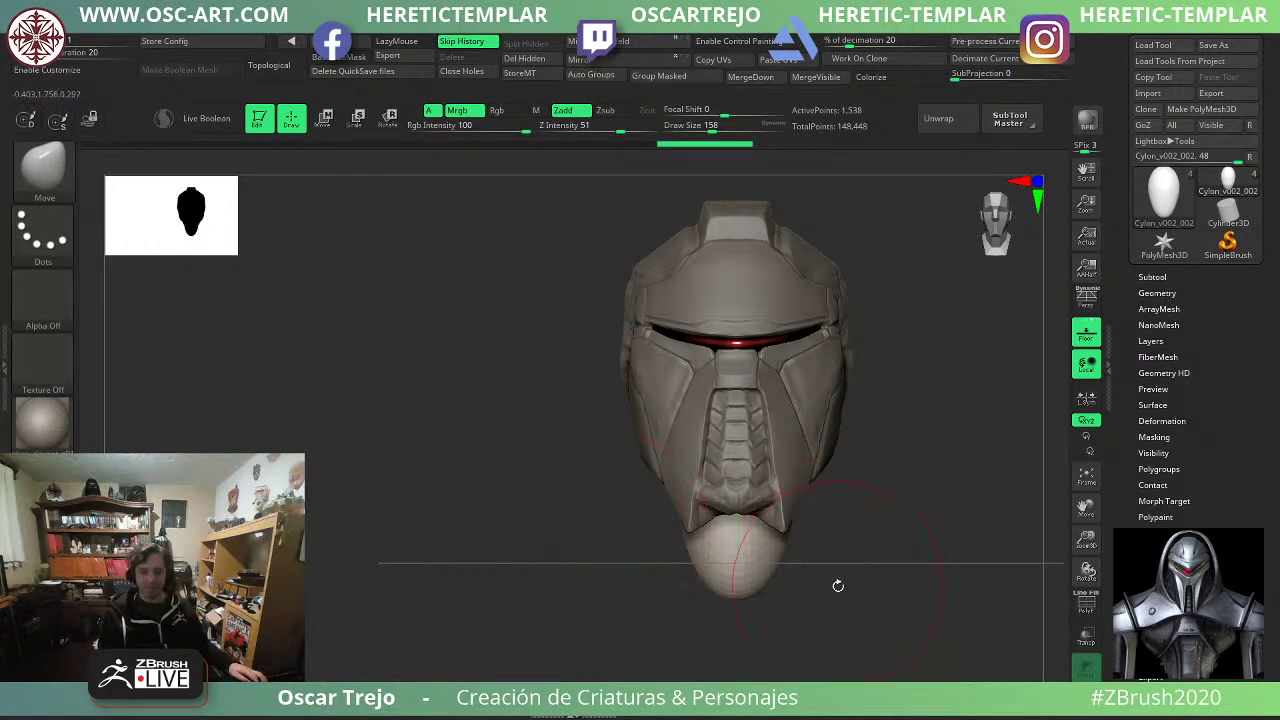
{"action": "key", "text": "s"}
{"action": "mouse_move", "coordinate": [838, 586]}
{"action": "left_mouse_down", "text": "shift"}
{"action": "mouse_move", "coordinate": [790, 576]}
{"action": "mouse_move", "coordinate": [812, 574]}
{"action": "mouse_move", "coordinate": [780, 549]}
{"action": "mouse_move", "coordinate": [782, 529]}
{"action": "mouse_move", "coordinate": [764, 531]}
{"action": "left_mouse_up", "text": "shift"}
Stretch the neck form downwards into a longer tapered egg with the Move brush at draw size 217, undoing the last two changes.
{"action": "key", "text": "s"}
{"action": "key", "text": "s"}
{"action": "left_click_drag", "start_coordinate": [765, 531], "coordinate": [847, 533]}
{"action": "key", "text": "s"}
{"action": "mouse_move", "coordinate": [815, 458]}
{"action": "left_mouse_down"}
{"action": "mouse_move", "coordinate": [831, 446]}
{"action": "mouse_move", "coordinate": [848, 485]}
{"action": "left_mouse_up"}
{"action": "key", "text": "s"}
{"action": "mouse_move", "coordinate": [945, 540]}
{"action": "left_mouse_down"}
{"action": "mouse_move", "coordinate": [850, 520]}
{"action": "mouse_move", "coordinate": [866, 498]}
{"action": "left_mouse_up"}
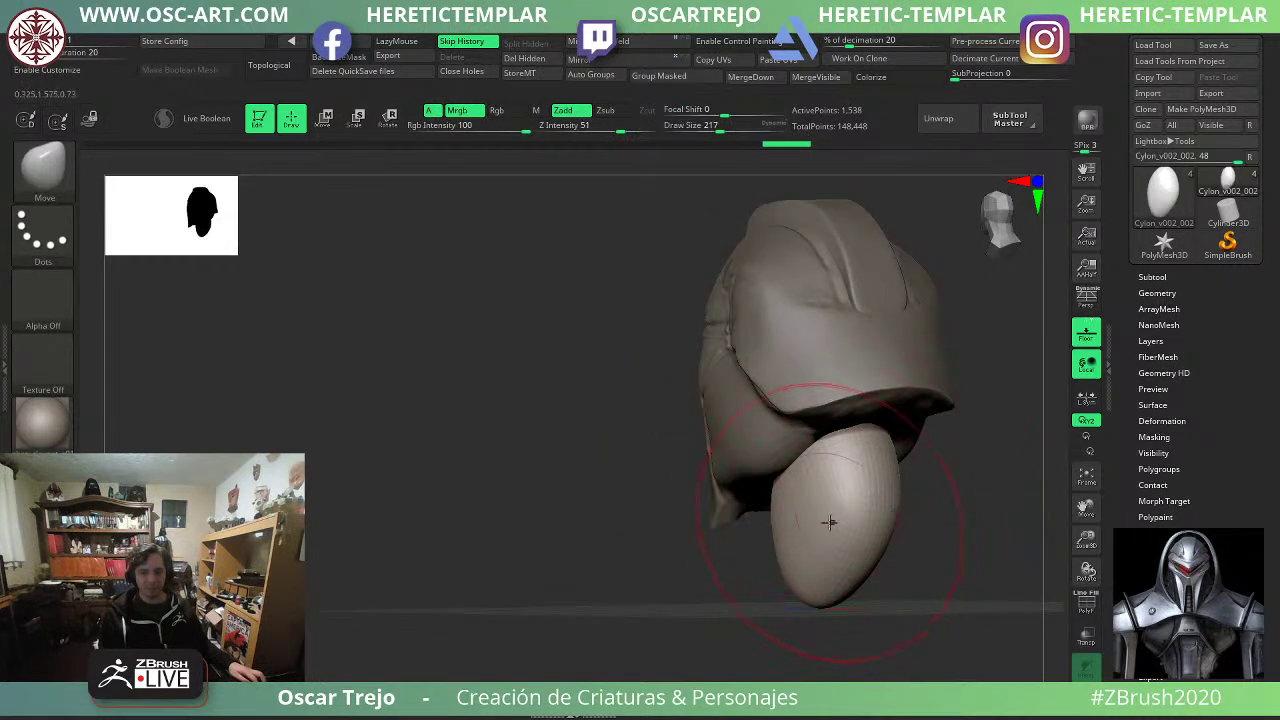
{"action": "mouse_move", "coordinate": [606, 581]}
{"action": "left_mouse_down"}
{"action": "mouse_move", "coordinate": [861, 567]}
{"action": "mouse_move", "coordinate": [871, 543]}
{"action": "mouse_move", "coordinate": [876, 558]}
{"action": "mouse_move", "coordinate": [677, 580]}
{"action": "left_mouse_up"}
{"action": "key", "text": "s"}
{"action": "key", "text": "ctrl+z"}
{"action": "key", "text": "ctrl+z"}
Flatten the lower back of the neck form with TrimDynamic and smooth it at draw size 140.
{"action": "key", "text": "b"}
{"action": "key", "text": "t"}
{"action": "key", "text": "d"}
{"action": "mouse_move", "coordinate": [795, 587]}
{"action": "left_mouse_down"}
{"action": "mouse_move", "coordinate": [831, 580]}
{"action": "mouse_move", "coordinate": [835, 560]}
{"action": "left_mouse_up"}
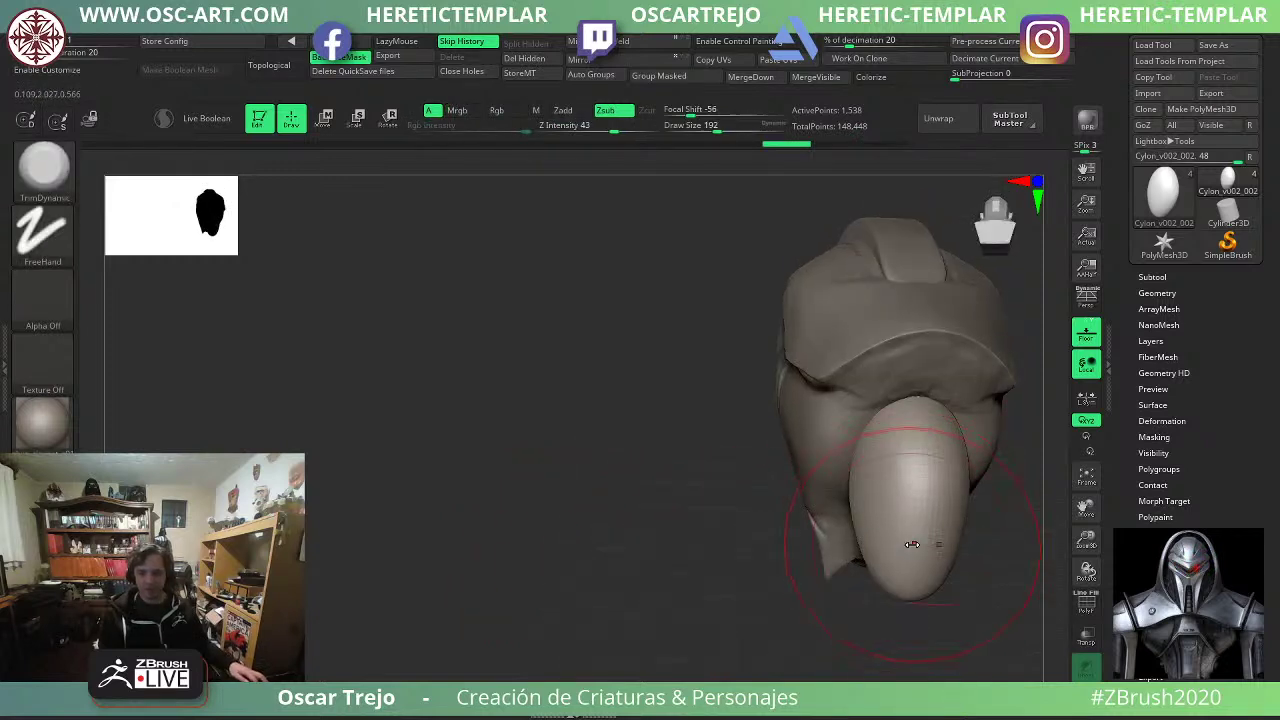
{"action": "key", "text": "s"}
{"action": "left_click_drag", "start_coordinate": [936, 538], "coordinate": [928, 538]}
{"action": "mouse_move", "coordinate": [931, 502]}
{"action": "left_mouse_down"}
{"action": "mouse_move", "coordinate": [922, 549]}
{"action": "mouse_move", "coordinate": [920, 534]}
{"action": "left_mouse_up"}
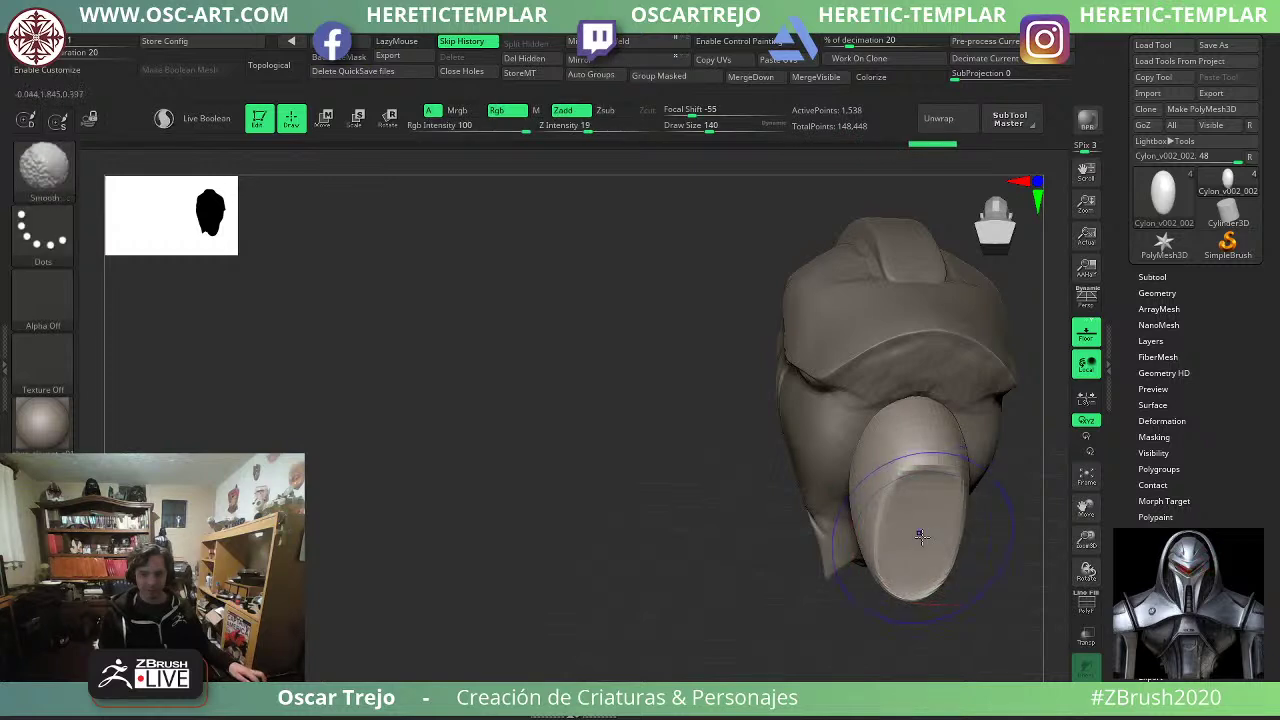
Centre the gizmo on the neck form and scale it wider along X.
{"action": "mouse_move", "coordinate": [780, 604]}
{"action": "left_mouse_down", "text": "shift"}
{"action": "mouse_move", "coordinate": [752, 620]}
{"action": "mouse_move", "coordinate": [623, 634]}
{"action": "left_mouse_up", "text": "shift"}
{"action": "key", "text": "w"}
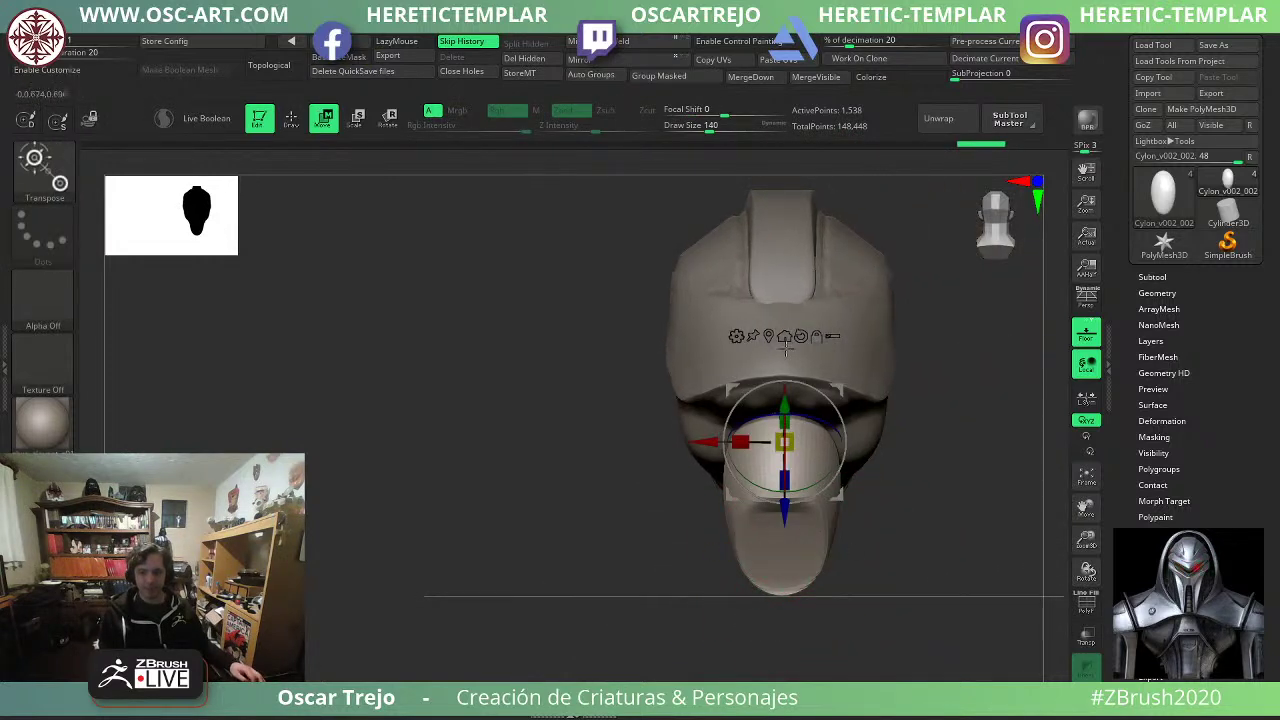
{"action": "left_click", "coordinate": [771, 336]}
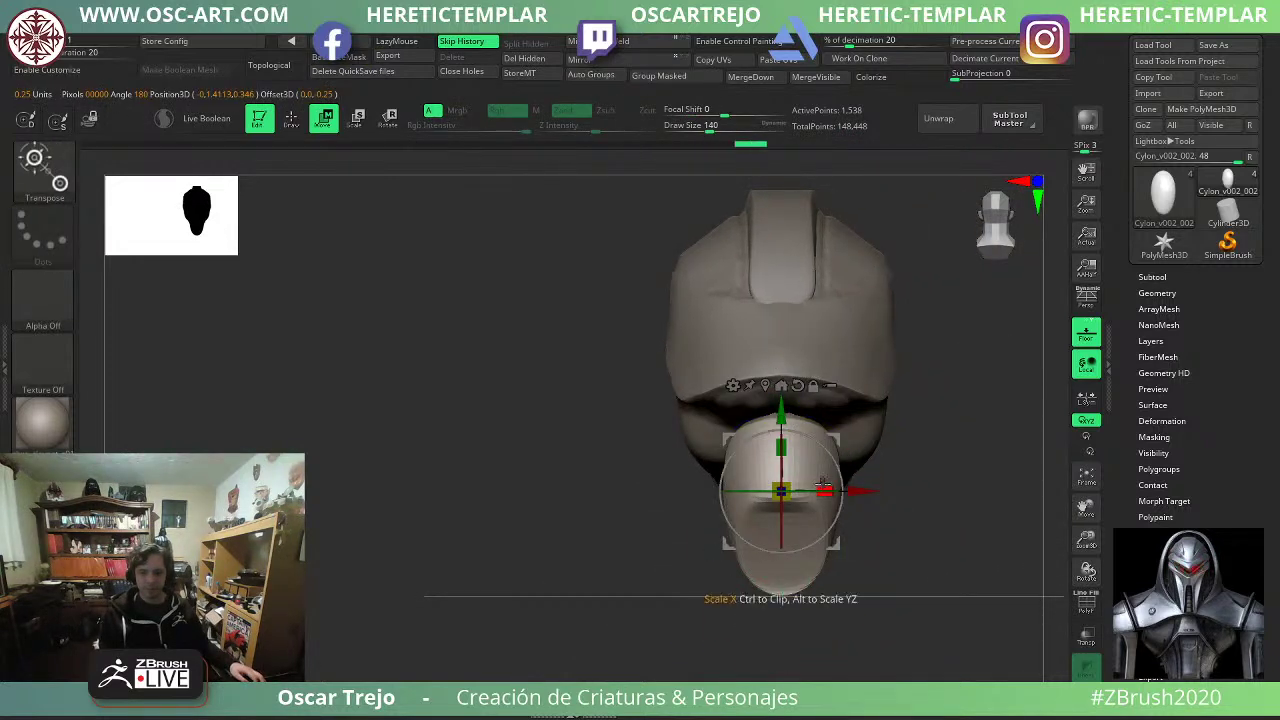
{"action": "mouse_move", "coordinate": [823, 488]}
{"action": "left_mouse_down"}
{"action": "mouse_move", "coordinate": [839, 489]}
{"action": "mouse_move", "coordinate": [838, 438]}
{"action": "left_mouse_up"}
{"action": "key", "text": "q"}
{"action": "key", "text": "w"}
{"action": "key", "text": "q"}
Reshape the neck into a curved form leaning forward under the helmet with the Move brush at draw size 145.
{"action": "key", "text": "b"}
{"action": "key", "text": "m"}
{"action": "key", "text": "v"}
{"action": "key", "text": "s"}
{"action": "left_click_drag", "start_coordinate": [960, 485], "coordinate": [879, 487], "text": "shift"}
{"action": "mouse_move", "coordinate": [985, 530]}
{"action": "left_mouse_down"}
{"action": "mouse_move", "coordinate": [915, 535]}
{"action": "mouse_move", "coordinate": [928, 520]}
{"action": "mouse_move", "coordinate": [857, 535]}
{"action": "mouse_move", "coordinate": [906, 502]}
{"action": "left_mouse_up"}
{"action": "key", "text": "s"}
{"action": "left_click", "coordinate": [878, 537]}
{"action": "key", "text": "s"}
{"action": "left_click", "coordinate": [878, 514]}
{"action": "left_click_drag", "start_coordinate": [763, 577], "coordinate": [815, 575]}
{"action": "mouse_move", "coordinate": [880, 510]}
{"action": "left_mouse_down"}
{"action": "mouse_move", "coordinate": [872, 498]}
{"action": "mouse_move", "coordinate": [945, 478]}
{"action": "mouse_move", "coordinate": [770, 468]}
{"action": "left_mouse_up"}
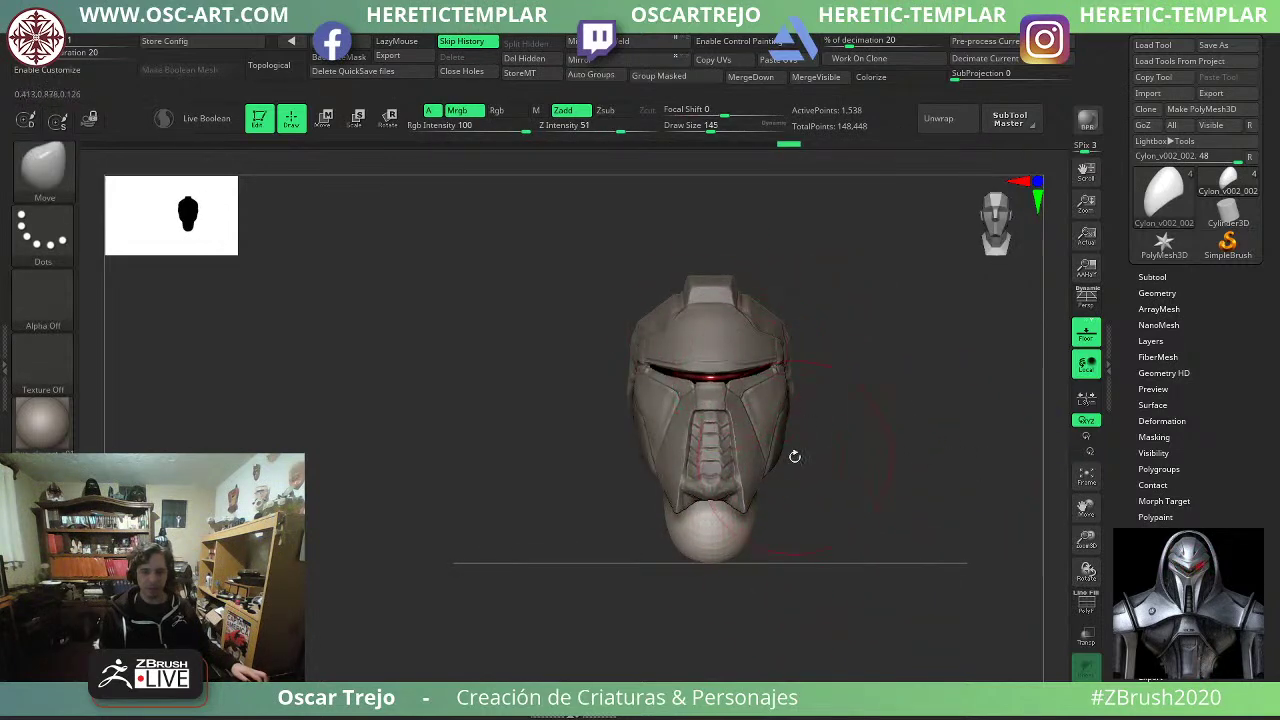
{"action": "left_click_drag", "start_coordinate": [858, 538], "coordinate": [781, 445]}
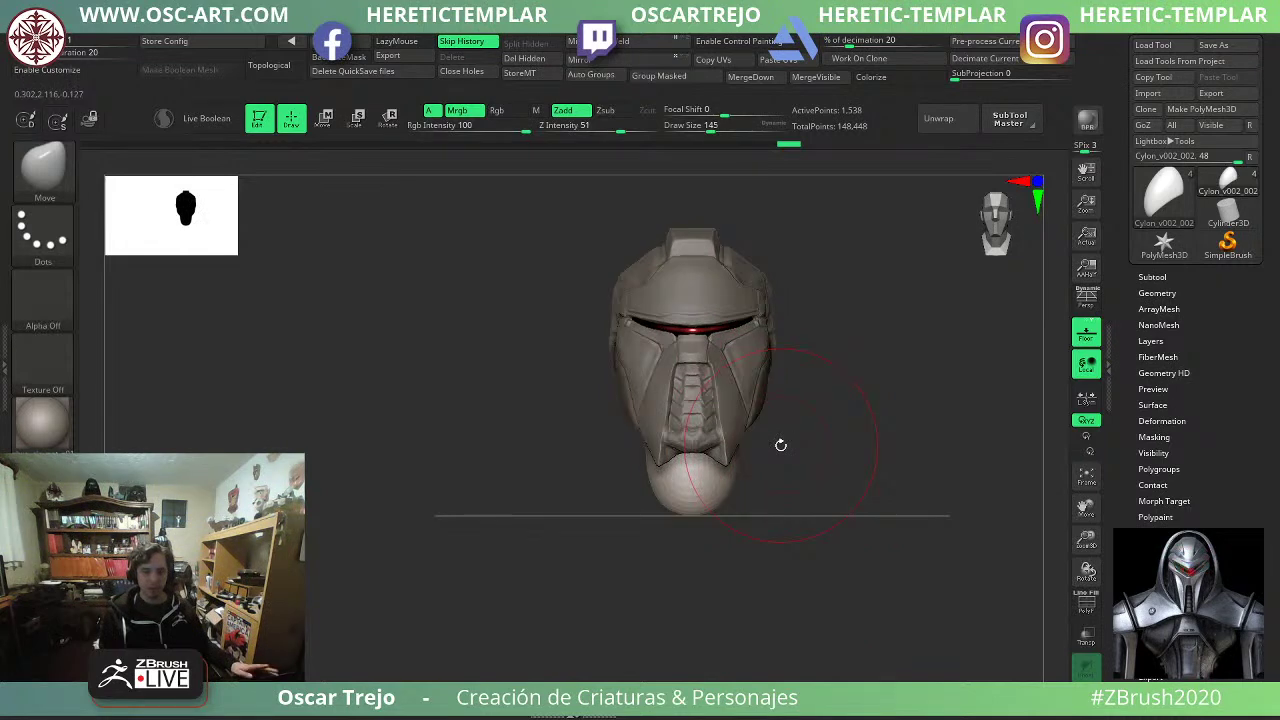
Insert a larger primitive sphere below the neck for the torso and split it into its own subtool.
{"action": "mouse_move", "coordinate": [808, 514]}
{"action": "left_mouse_down", "text": "alt"}
{"action": "mouse_move", "coordinate": [814, 463]}
{"action": "mouse_move", "coordinate": [817, 477]}
{"action": "left_mouse_up", "text": "alt"}
{"action": "key", "text": "b"}
{"action": "key", "text": "i"}
{"action": "key", "text": "p"}
{"action": "mouse_move", "coordinate": [922, 490]}
{"action": "left_mouse_down"}
{"action": "mouse_move", "coordinate": [836, 507]}
{"action": "mouse_move", "coordinate": [843, 477]}
{"action": "mouse_move", "coordinate": [799, 450]}
{"action": "left_mouse_up"}
{"action": "left_click_drag", "start_coordinate": [802, 511], "coordinate": [812, 572]}
{"action": "left_click_drag", "start_coordinate": [557, 540], "coordinate": [585, 525], "text": "alt"}
{"action": "left_click_drag", "start_coordinate": [585, 525], "coordinate": [611, 509], "text": "shift"}
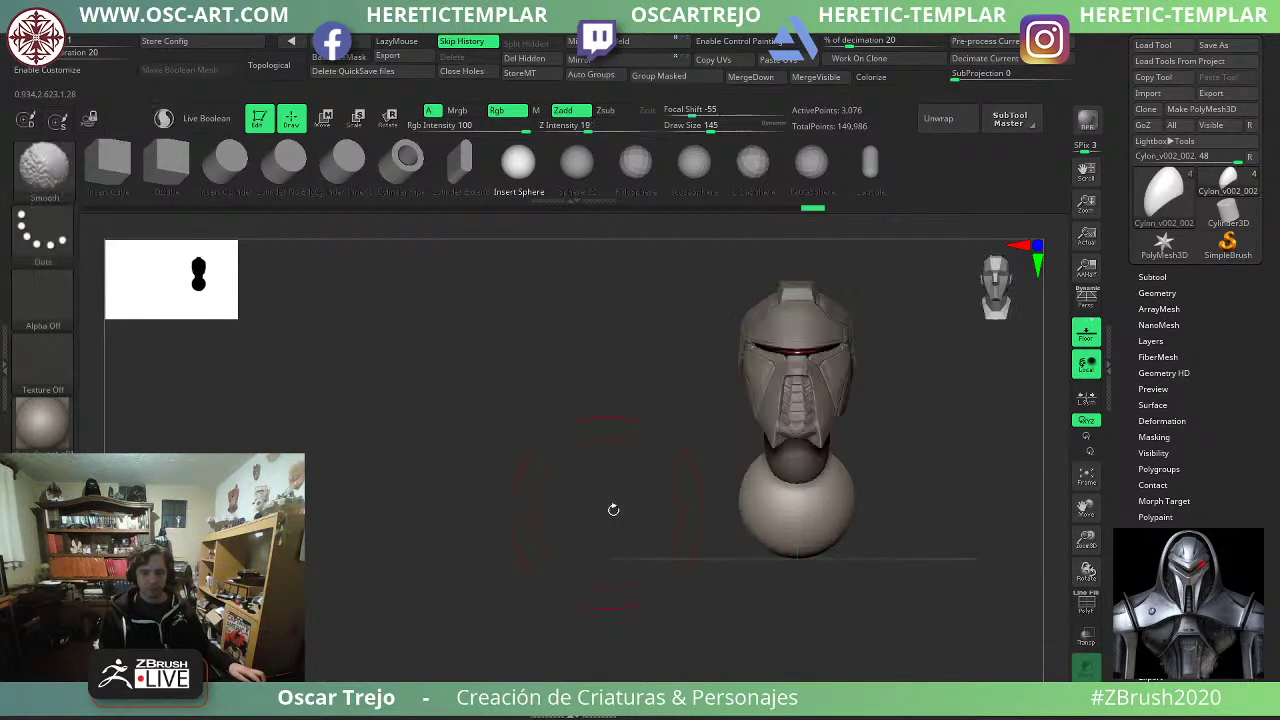
{"action": "left_click", "coordinate": [817, 502], "text": "ctrl+shift"}
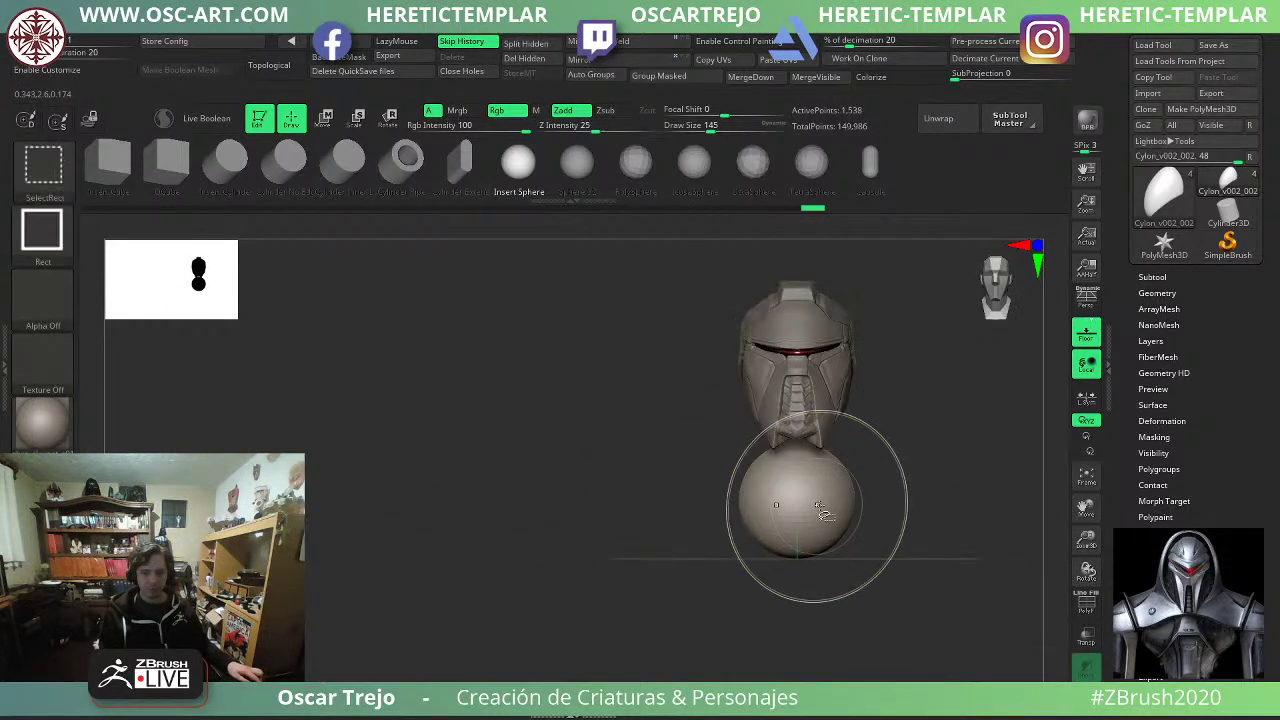
{"action": "left_click", "coordinate": [522, 42]}
{"action": "left_click_drag", "start_coordinate": [893, 450], "coordinate": [812, 462]}
Set the Move brush to draw size 177 and shift the torso sphere up against the base of the neck.
{"action": "key", "text": "b"}
{"action": "key", "text": "m"}
{"action": "key", "text": "v"}
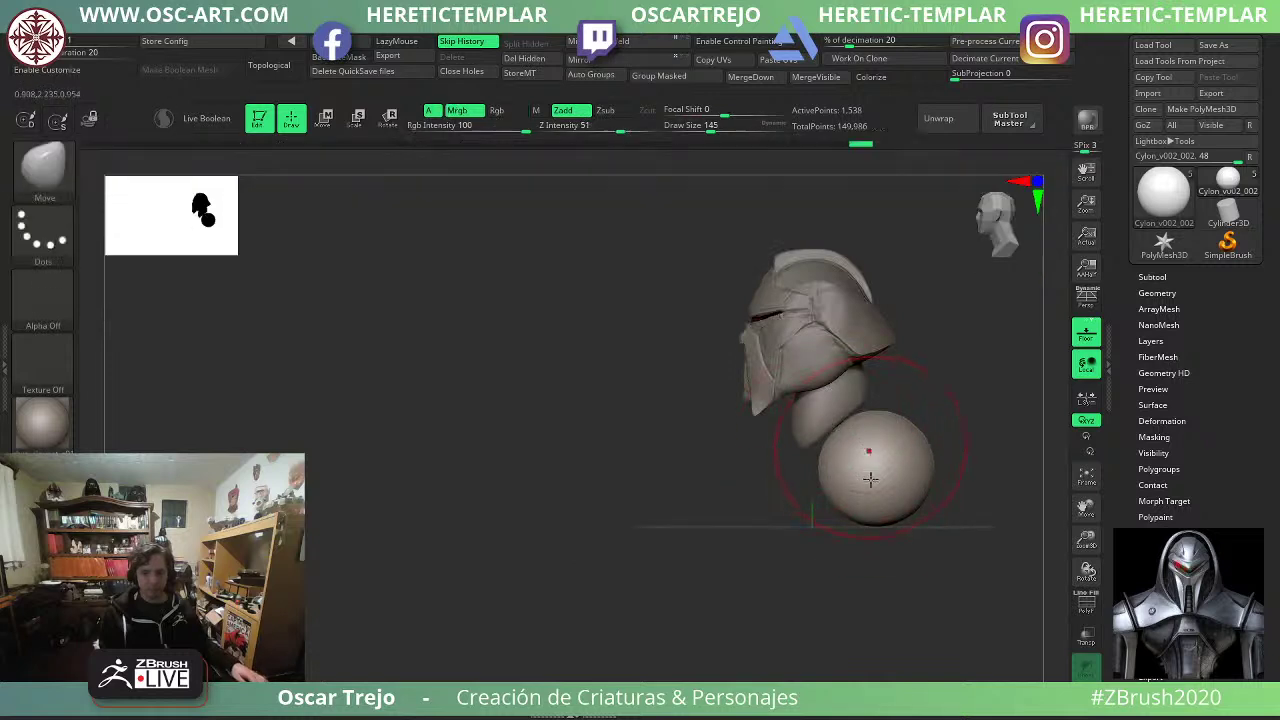
{"action": "key", "text": "s"}
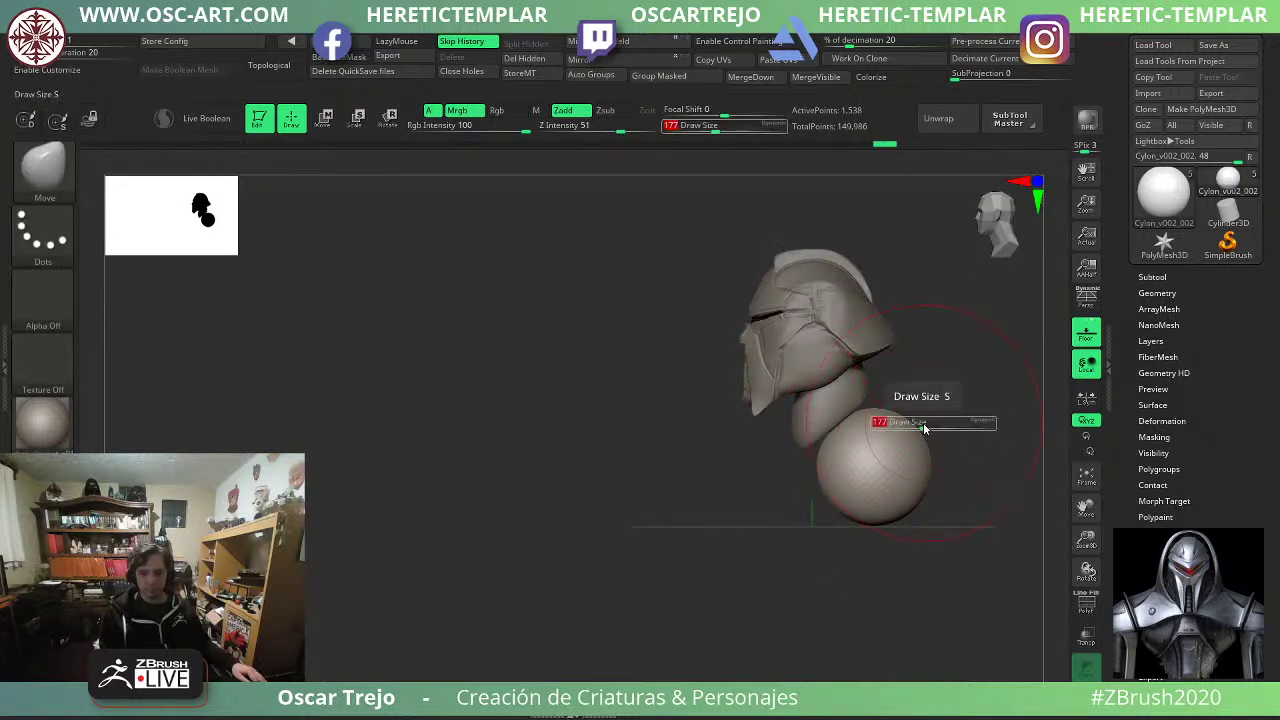
{"action": "key", "text": "w"}
{"action": "left_click_drag", "start_coordinate": [889, 368], "coordinate": [871, 352]}
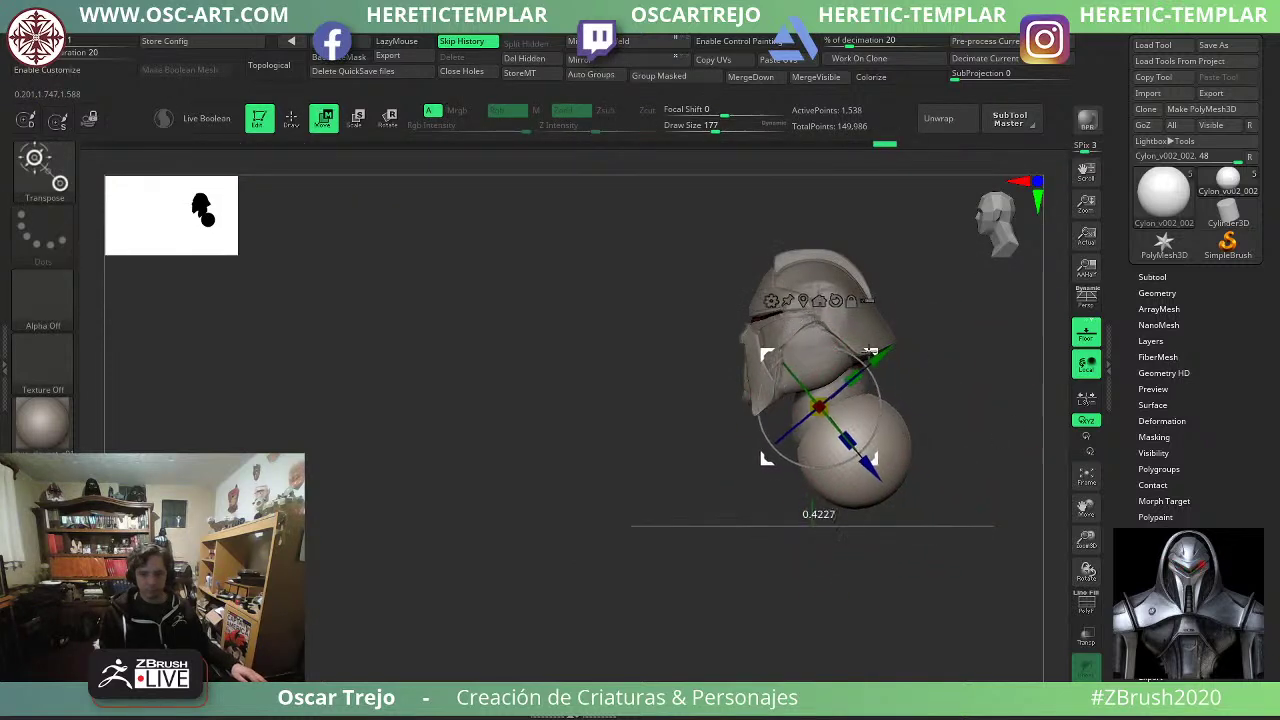
Stretch the torso sphere downward into an elongated form with the Move brush at draw size 154.
{"action": "key", "text": "q"}
{"action": "left_click_drag", "start_coordinate": [655, 468], "coordinate": [742, 468]}
{"action": "left_click_drag", "start_coordinate": [829, 488], "coordinate": [829, 537]}
{"action": "key", "text": "s"}
{"action": "left_click_drag", "start_coordinate": [832, 532], "coordinate": [838, 532]}
{"action": "left_click_drag", "start_coordinate": [868, 462], "coordinate": [906, 487]}
{"action": "left_click_drag", "start_coordinate": [855, 523], "coordinate": [860, 550]}
{"action": "left_click_drag", "start_coordinate": [977, 526], "coordinate": [920, 531]}
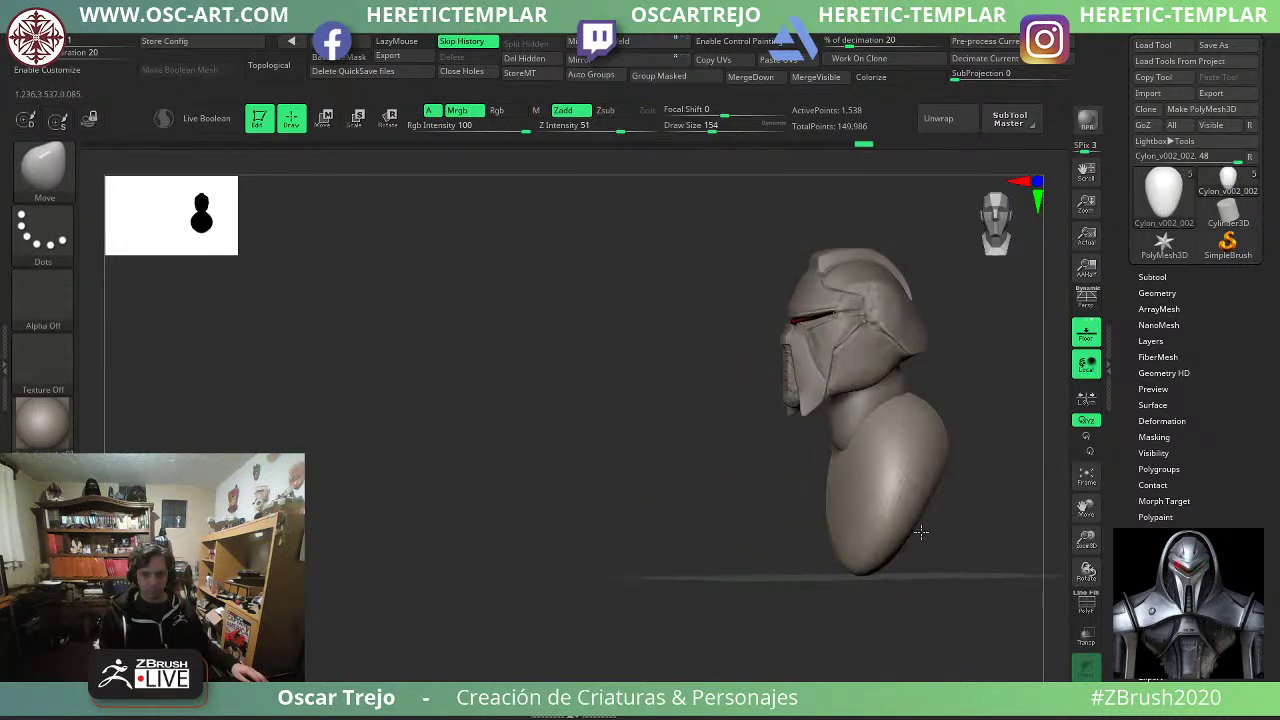
Shape the torso's chest and pull its back outward into a broad, deep upper body with the Move brush.
{"action": "left_click_drag", "start_coordinate": [838, 470], "coordinate": [854, 462]}
{"action": "left_click_drag", "start_coordinate": [871, 543], "coordinate": [858, 548]}
{"action": "mouse_move", "coordinate": [848, 500]}
{"action": "left_mouse_down"}
{"action": "mouse_move", "coordinate": [836, 484]}
{"action": "mouse_move", "coordinate": [869, 424]}
{"action": "mouse_move", "coordinate": [857, 412]}
{"action": "mouse_move", "coordinate": [868, 430]}
{"action": "left_mouse_up"}
{"action": "left_click_drag", "start_coordinate": [955, 470], "coordinate": [888, 474]}
{"action": "left_click_drag", "start_coordinate": [907, 412], "coordinate": [919, 393]}
{"action": "right_click_drag", "start_coordinate": [919, 393], "coordinate": [920, 395], "text": "shift"}
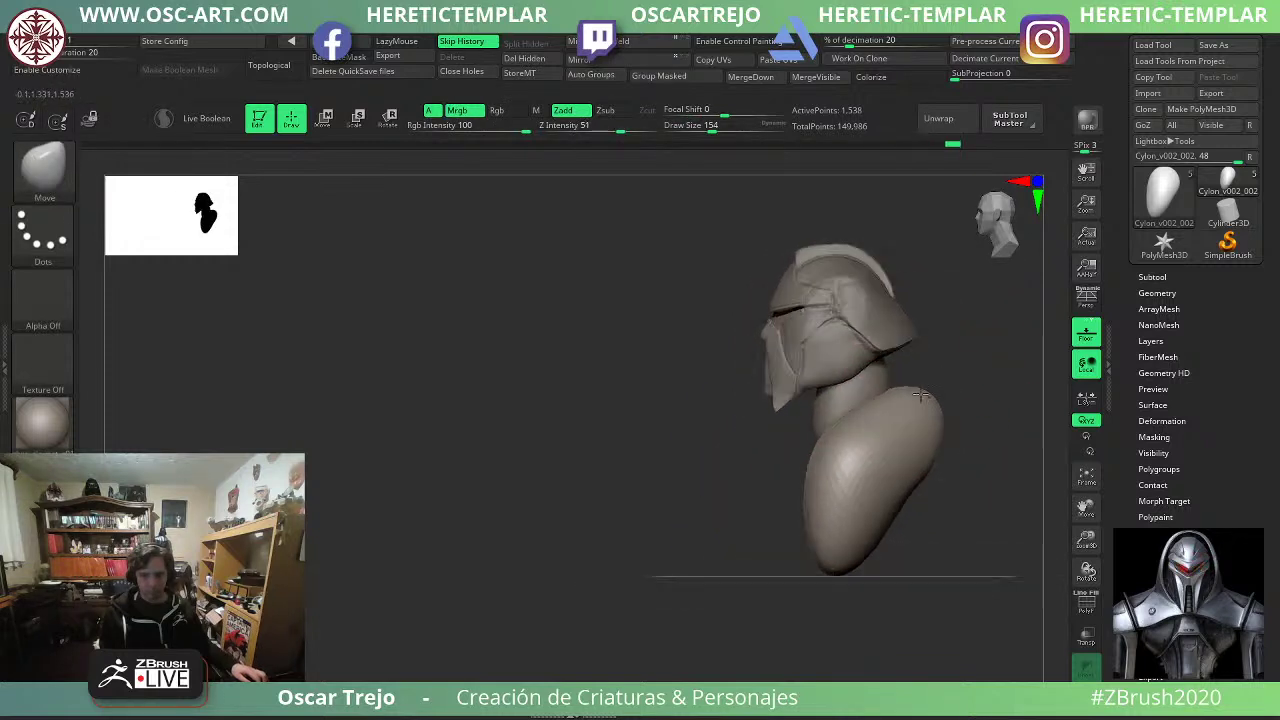
{"action": "left_click_drag", "start_coordinate": [897, 503], "coordinate": [938, 543]}
{"action": "left_click_drag", "start_coordinate": [938, 440], "coordinate": [961, 428]}
{"action": "left_click_drag", "start_coordinate": [964, 487], "coordinate": [980, 491]}
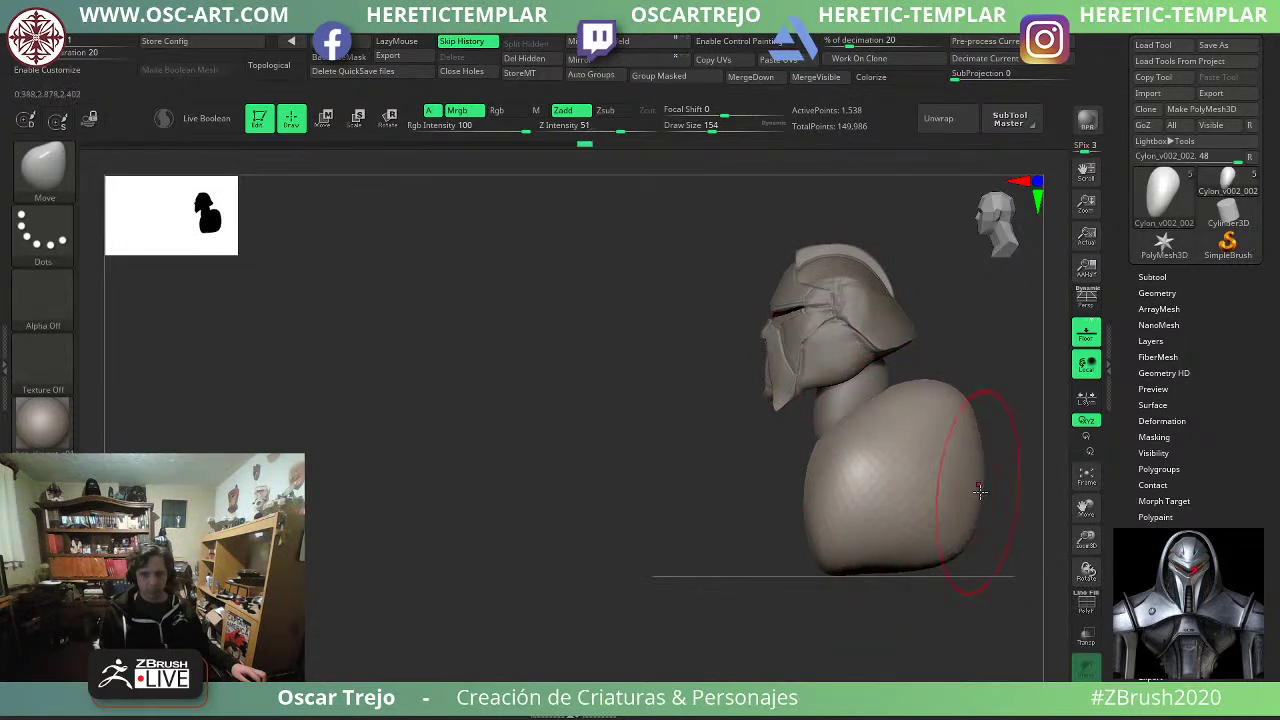
Adjust the torso's top edge around the neck from the side with the Move brush at draw size 228.
{"action": "mouse_move", "coordinate": [684, 461]}
{"action": "left_mouse_down", "text": "shift"}
{"action": "mouse_move", "coordinate": [699, 464]}
{"action": "mouse_move", "coordinate": [427, 497]}
{"action": "left_mouse_up", "text": "shift"}
{"action": "key", "text": "bracketright"}
{"action": "left_click_drag", "start_coordinate": [769, 443], "coordinate": [762, 450]}
{"action": "mouse_move", "coordinate": [785, 432]}
{"action": "left_mouse_down"}
{"action": "mouse_move", "coordinate": [794, 420]}
{"action": "mouse_move", "coordinate": [880, 471]}
{"action": "mouse_move", "coordinate": [790, 452]}
{"action": "left_mouse_up"}
{"action": "key", "text": "s"}
{"action": "mouse_move", "coordinate": [885, 430]}
{"action": "left_mouse_down"}
{"action": "mouse_move", "coordinate": [872, 408]}
{"action": "mouse_move", "coordinate": [848, 424]}
{"action": "left_mouse_up"}
{"action": "key", "text": "s"}
{"action": "left_click_drag", "start_coordinate": [855, 418], "coordinate": [838, 405]}
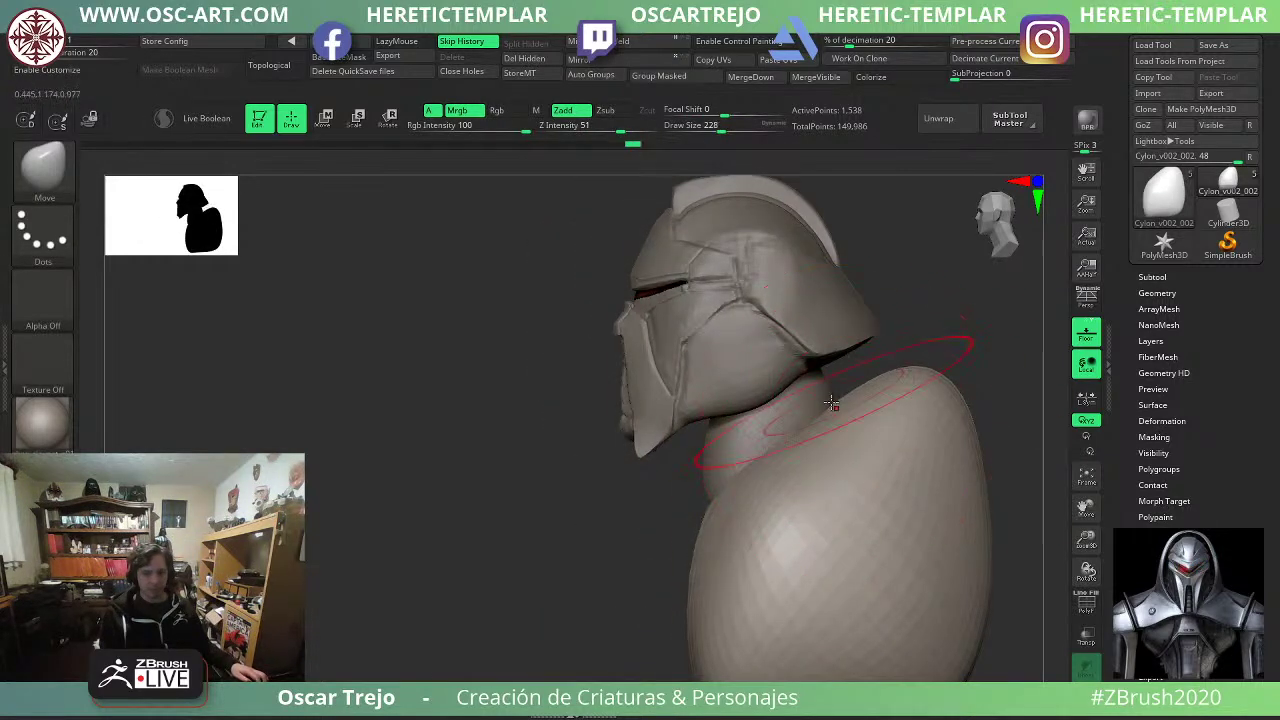
Reshape the torso's shoulders and upper back with the Move brush, checking from the front and back.
{"action": "left_click_drag", "start_coordinate": [590, 505], "coordinate": [735, 500]}
{"action": "left_click_drag", "start_coordinate": [772, 515], "coordinate": [768, 562]}
{"action": "mouse_move", "coordinate": [922, 420]}
{"action": "left_mouse_down"}
{"action": "mouse_move", "coordinate": [908, 440]}
{"action": "mouse_move", "coordinate": [951, 378]}
{"action": "mouse_move", "coordinate": [826, 368]}
{"action": "left_mouse_up"}
{"action": "key", "text": "s"}
{"action": "left_click_drag", "start_coordinate": [832, 429], "coordinate": [835, 388]}
{"action": "left_click_drag", "start_coordinate": [940, 400], "coordinate": [838, 402]}
{"action": "left_click_drag", "start_coordinate": [930, 335], "coordinate": [846, 314], "text": "shift"}
{"action": "mouse_move", "coordinate": [834, 404]}
{"action": "left_mouse_down"}
{"action": "mouse_move", "coordinate": [803, 381]}
{"action": "mouse_move", "coordinate": [792, 396]}
{"action": "left_mouse_up"}
Flatten the shoulder blade areas of the torso's back with TrimDynamic at draw size 192.
{"action": "key", "text": "s"}
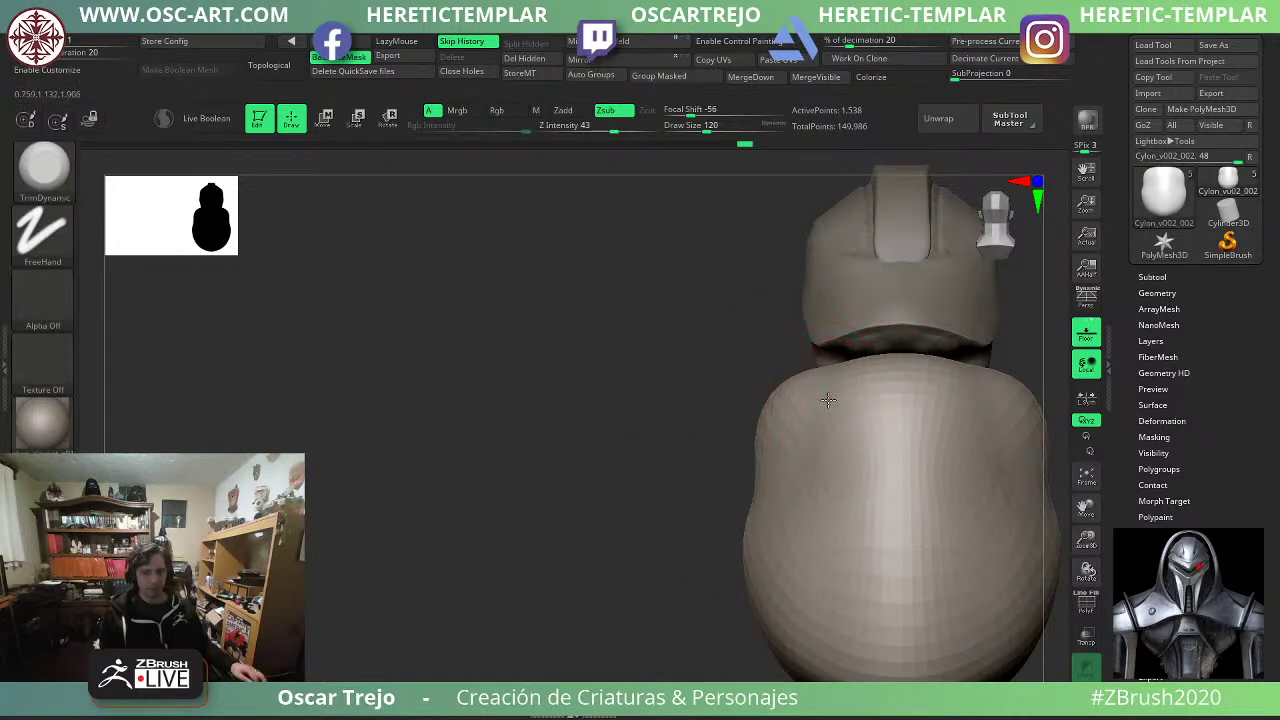
{"action": "key", "text": "s"}
{"action": "left_click_drag", "start_coordinate": [786, 402], "coordinate": [797, 402]}
{"action": "mouse_move", "coordinate": [822, 405]}
{"action": "left_mouse_down"}
{"action": "mouse_move", "coordinate": [912, 392]}
{"action": "mouse_move", "coordinate": [895, 405]}
{"action": "left_mouse_up"}
{"action": "left_click_drag", "start_coordinate": [855, 500], "coordinate": [898, 490]}
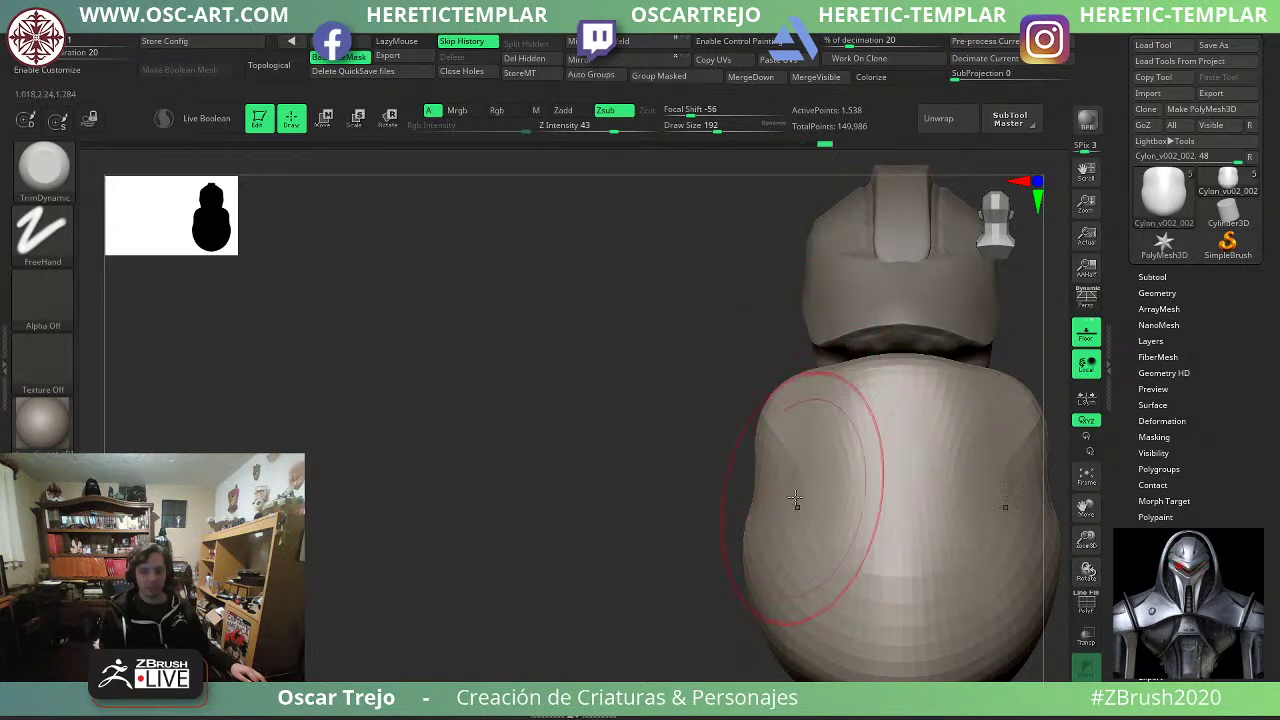
{"action": "left_click_drag", "start_coordinate": [800, 506], "coordinate": [895, 480]}
{"action": "left_click_drag", "start_coordinate": [840, 426], "coordinate": [905, 415]}
{"action": "left_click_drag", "start_coordinate": [639, 435], "coordinate": [683, 436]}
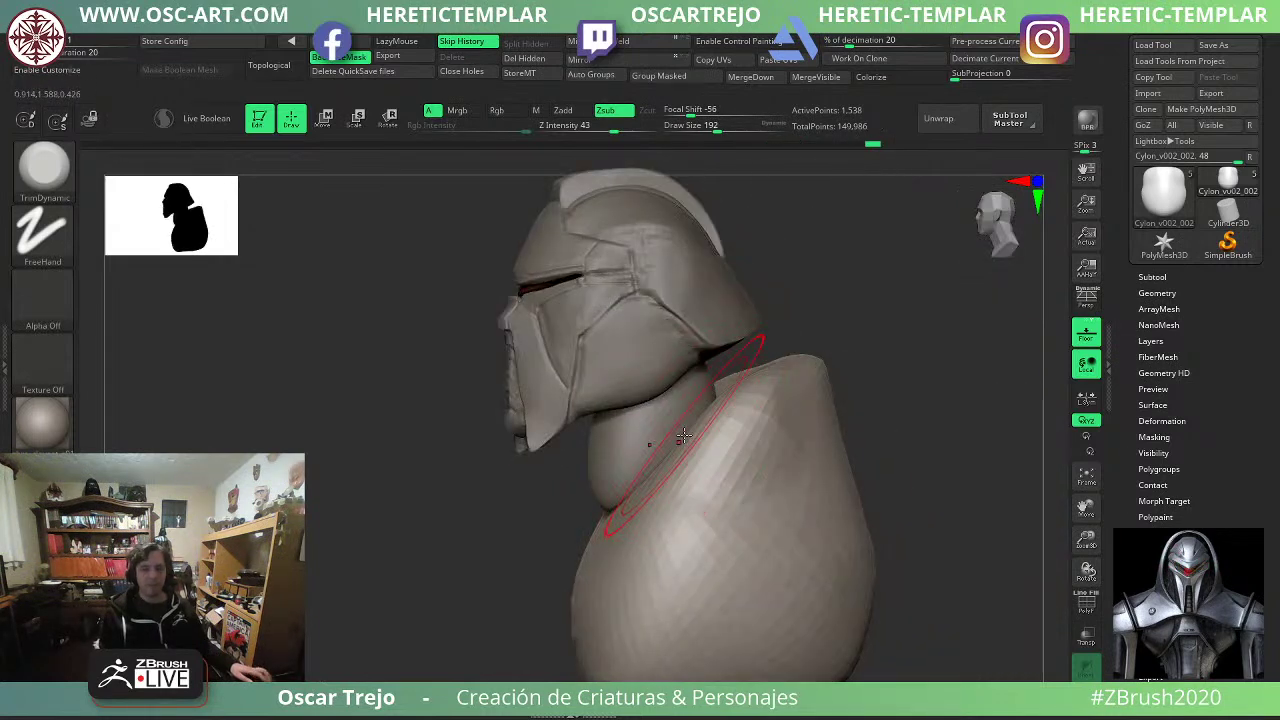
Flatten the torso's side and upper back planes with TrimDynamic at draw sizes 223 and 182.
{"action": "key", "text": "s"}
{"action": "mouse_move", "coordinate": [765, 432]}
{"action": "left_mouse_down"}
{"action": "mouse_move", "coordinate": [809, 434]}
{"action": "mouse_move", "coordinate": [814, 421]}
{"action": "left_mouse_up"}
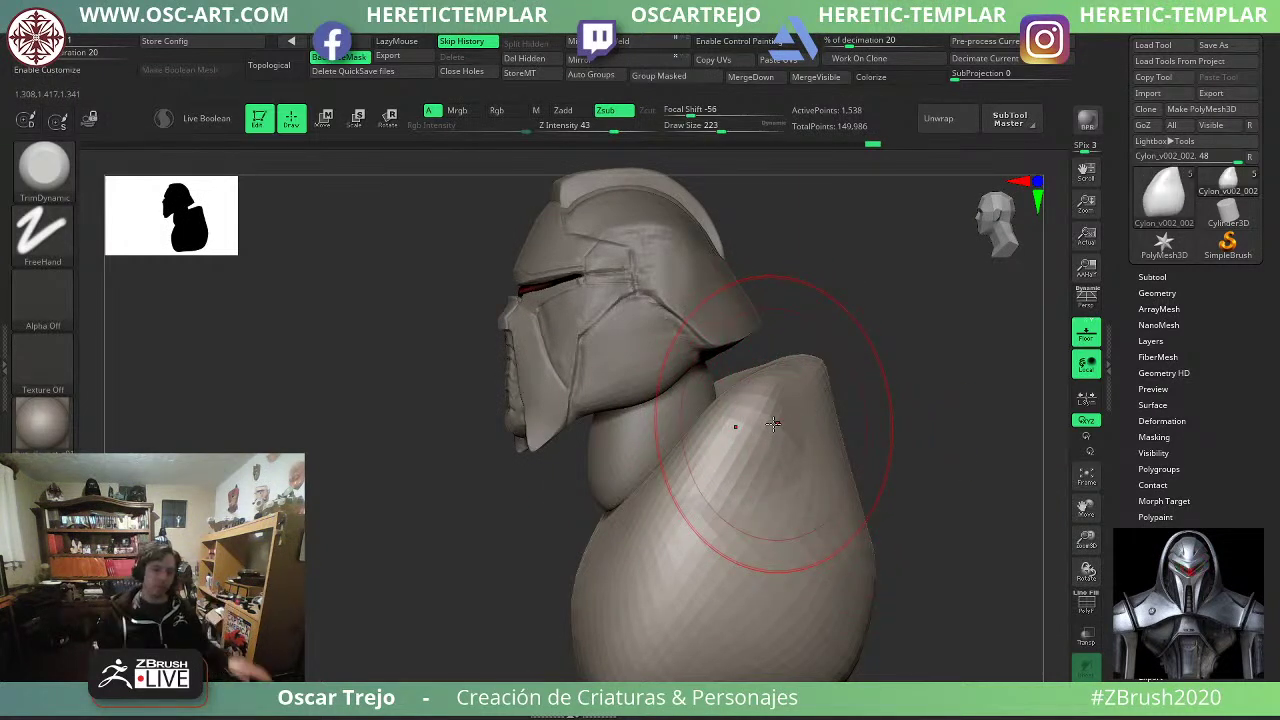
{"action": "left_click_drag", "start_coordinate": [908, 394], "coordinate": [864, 402]}
{"action": "key", "text": "s"}
{"action": "mouse_move", "coordinate": [853, 424]}
{"action": "left_mouse_down"}
{"action": "mouse_move", "coordinate": [831, 396]}
{"action": "mouse_move", "coordinate": [742, 470]}
{"action": "mouse_move", "coordinate": [808, 434]}
{"action": "mouse_move", "coordinate": [812, 445]}
{"action": "mouse_move", "coordinate": [827, 436]}
{"action": "mouse_move", "coordinate": [831, 454]}
{"action": "left_mouse_up"}
{"action": "key", "text": "s"}
{"action": "mouse_move", "coordinate": [938, 432]}
{"action": "left_mouse_down"}
{"action": "mouse_move", "coordinate": [986, 426]}
{"action": "mouse_move", "coordinate": [880, 438]}
{"action": "left_mouse_up"}
{"action": "key", "text": "s"}
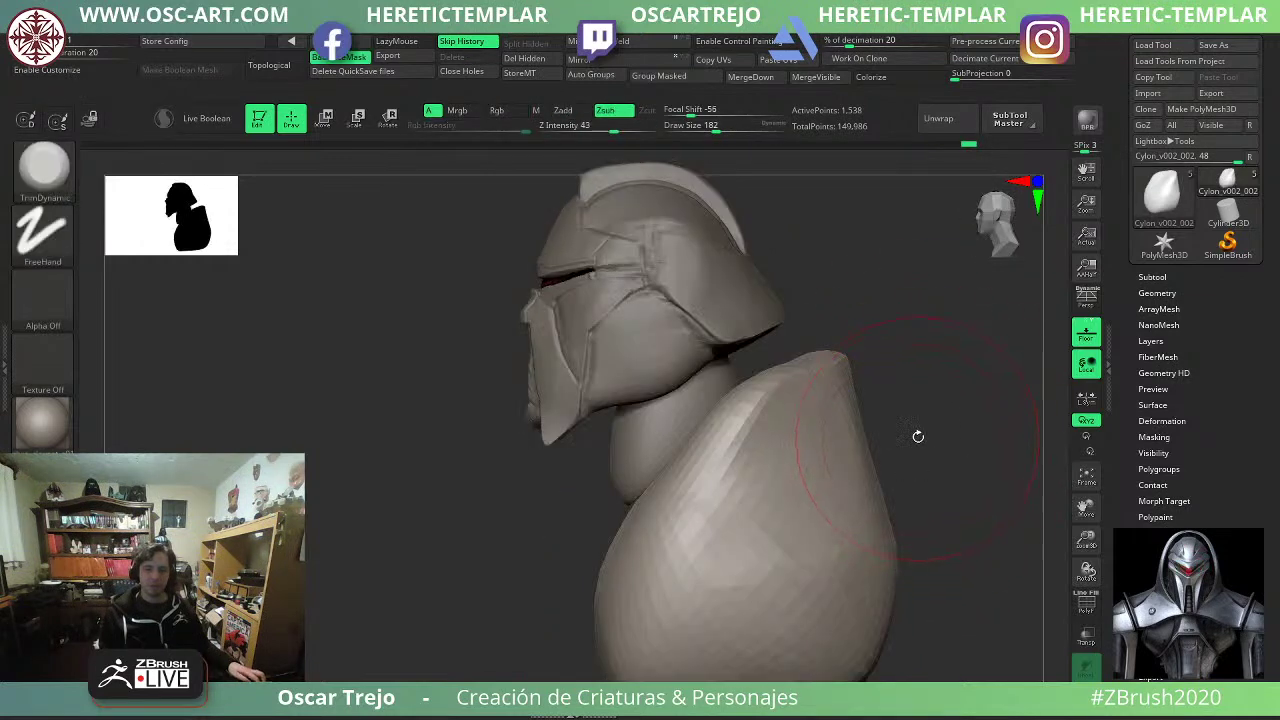
{"action": "left_click_drag", "start_coordinate": [923, 400], "coordinate": [902, 424]}
{"action": "key", "text": "s"}
{"action": "mouse_move", "coordinate": [895, 406]}
{"action": "left_mouse_down"}
{"action": "mouse_move", "coordinate": [876, 428]}
{"action": "mouse_move", "coordinate": [796, 450]}
{"action": "left_mouse_up"}
Refine the torso's shoulders and lower silhouette with the Move brush at draw sizes between 167 and 234.
{"action": "key", "text": "b"}
{"action": "key", "text": "m"}
{"action": "key", "text": "v"}
{"action": "key", "text": "s"}
{"action": "key", "text": "s"}
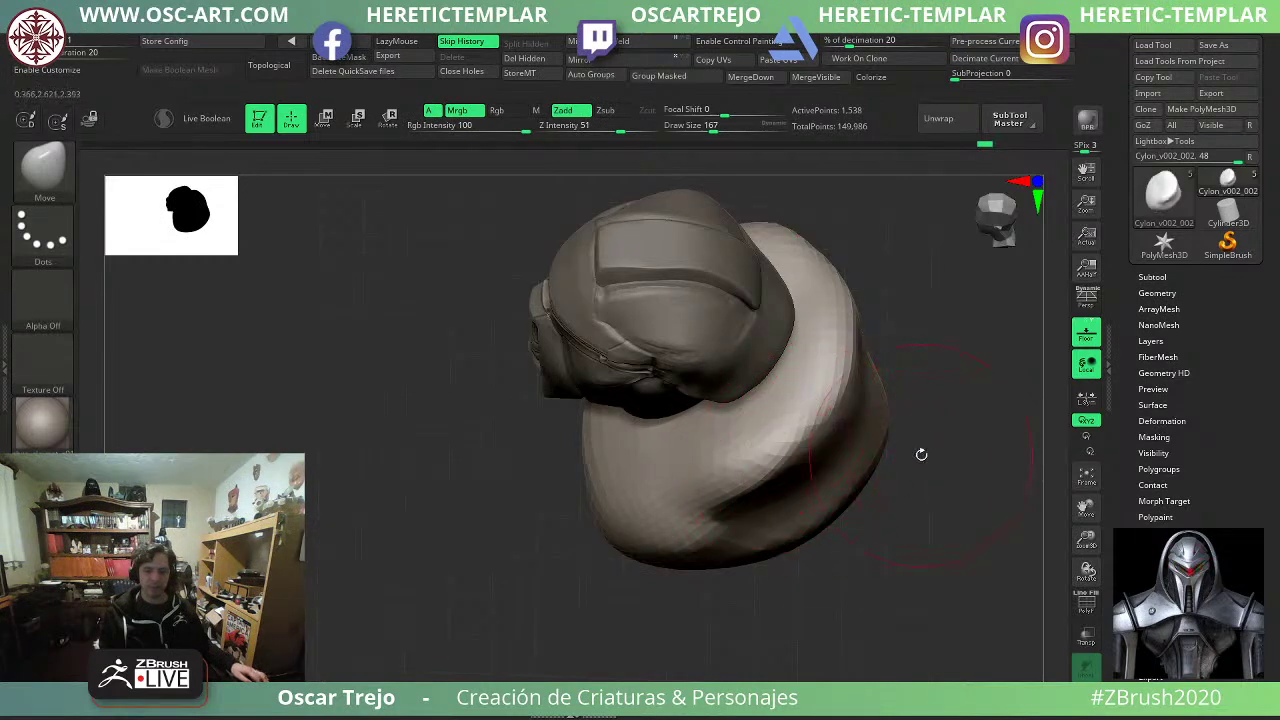
{"action": "left_click_drag", "start_coordinate": [920, 452], "coordinate": [910, 390]}
{"action": "mouse_move", "coordinate": [888, 479]}
{"action": "left_mouse_down", "text": "shift"}
{"action": "mouse_move", "coordinate": [923, 477]}
{"action": "mouse_move", "coordinate": [822, 516]}
{"action": "left_mouse_up", "text": "shift"}
{"action": "key", "text": "s"}
{"action": "left_click_drag", "start_coordinate": [927, 510], "coordinate": [899, 414], "text": "alt"}
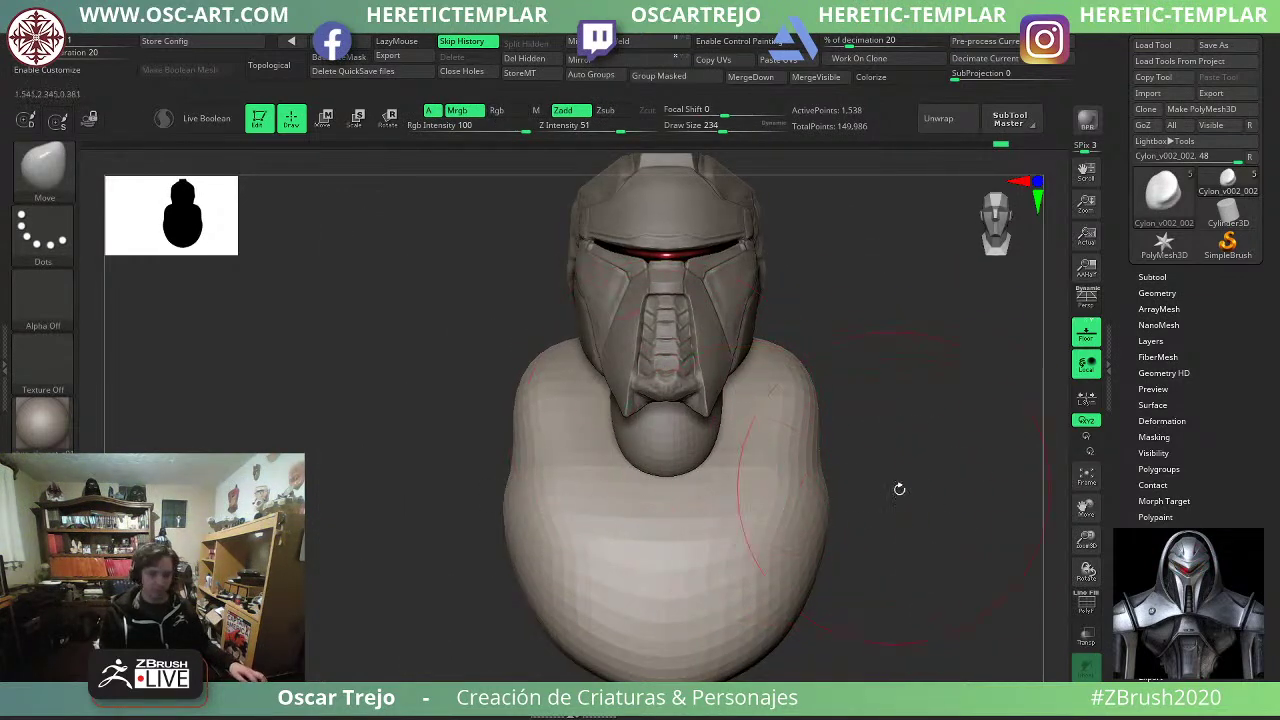
{"action": "left_click_drag", "start_coordinate": [897, 488], "coordinate": [878, 432], "text": "alt"}
{"action": "key", "text": "s"}
{"action": "left_click_drag", "start_coordinate": [794, 553], "coordinate": [790, 553]}
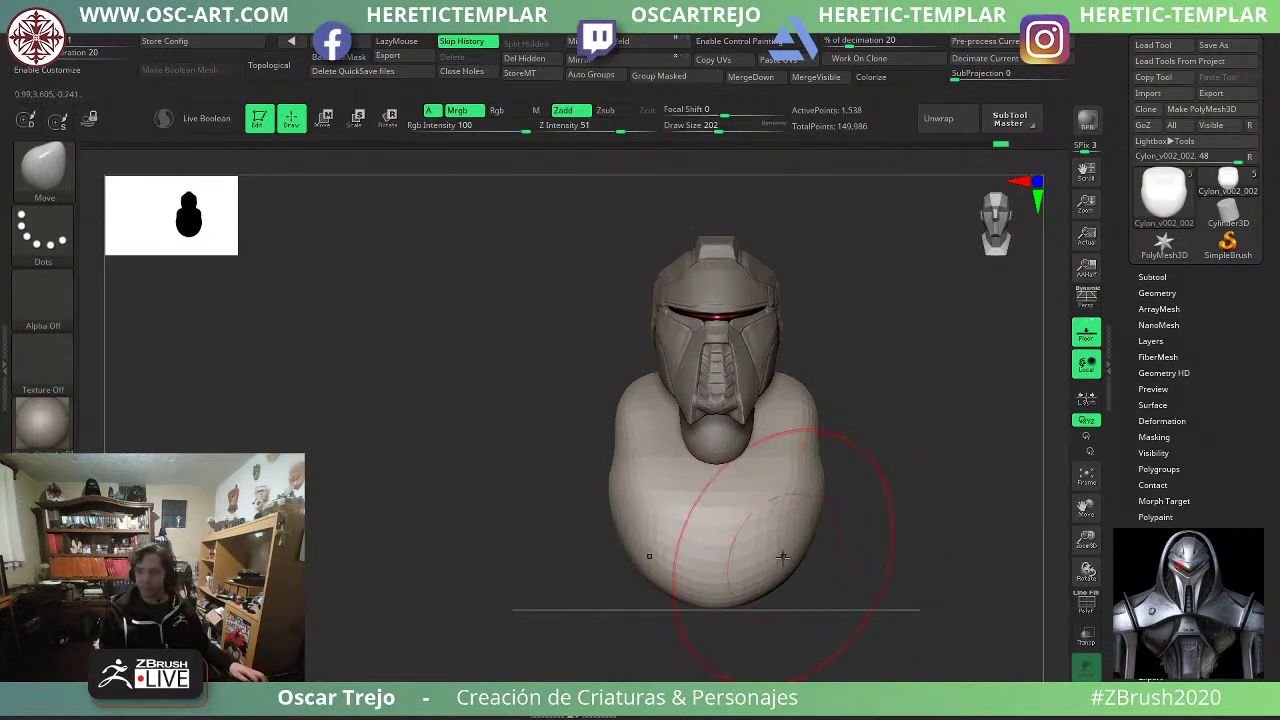
Remesh the torso with the gizmo's Remesh By Dynamesh deformer, raise its mesh density and accept it.
{"action": "key", "text": "w"}
{"action": "left_click", "coordinate": [734, 307], "text": "alt"}
{"action": "left_click", "coordinate": [669, 308]}
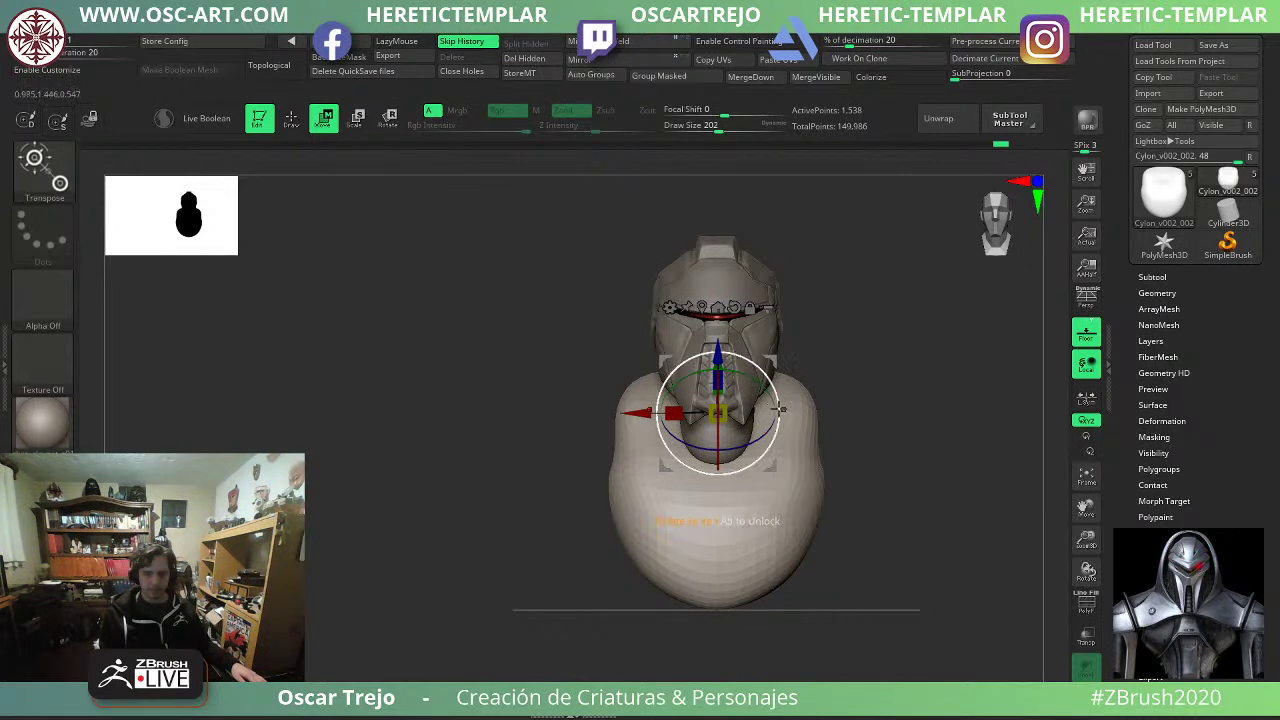
{"action": "left_click", "coordinate": [669, 308]}
{"action": "left_click", "coordinate": [831, 399]}
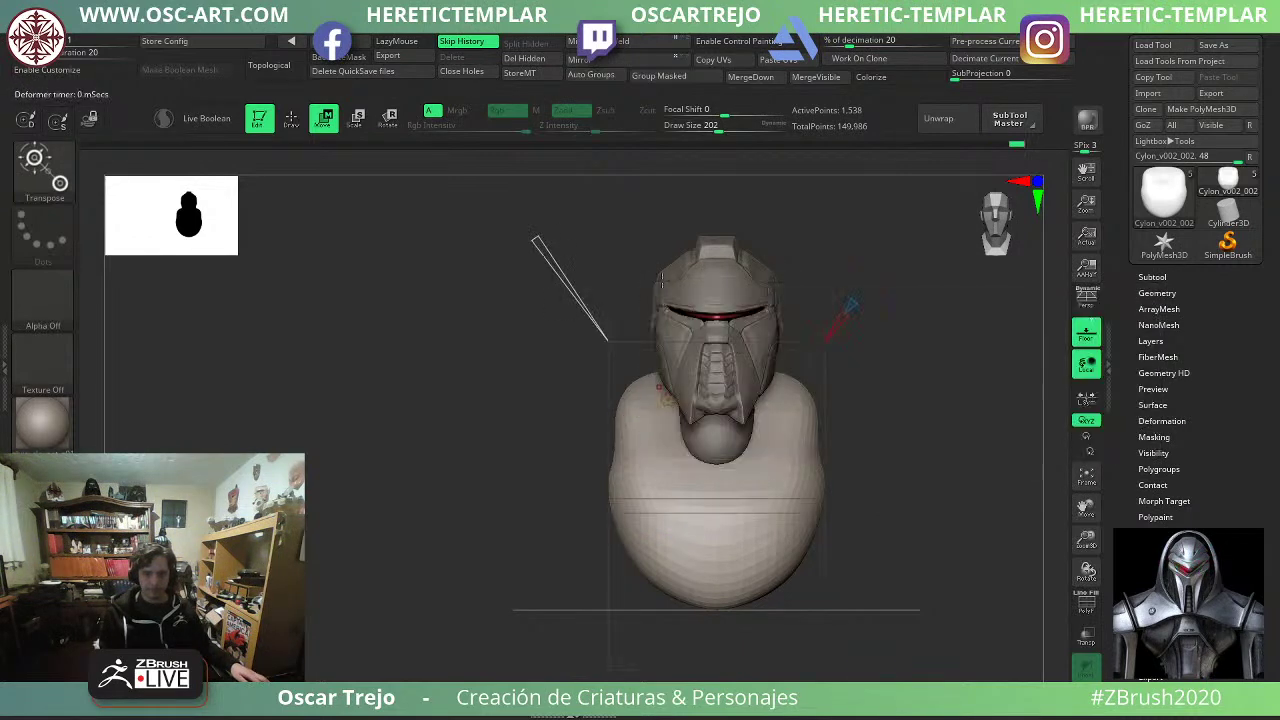
{"action": "key", "text": "shift+f"}
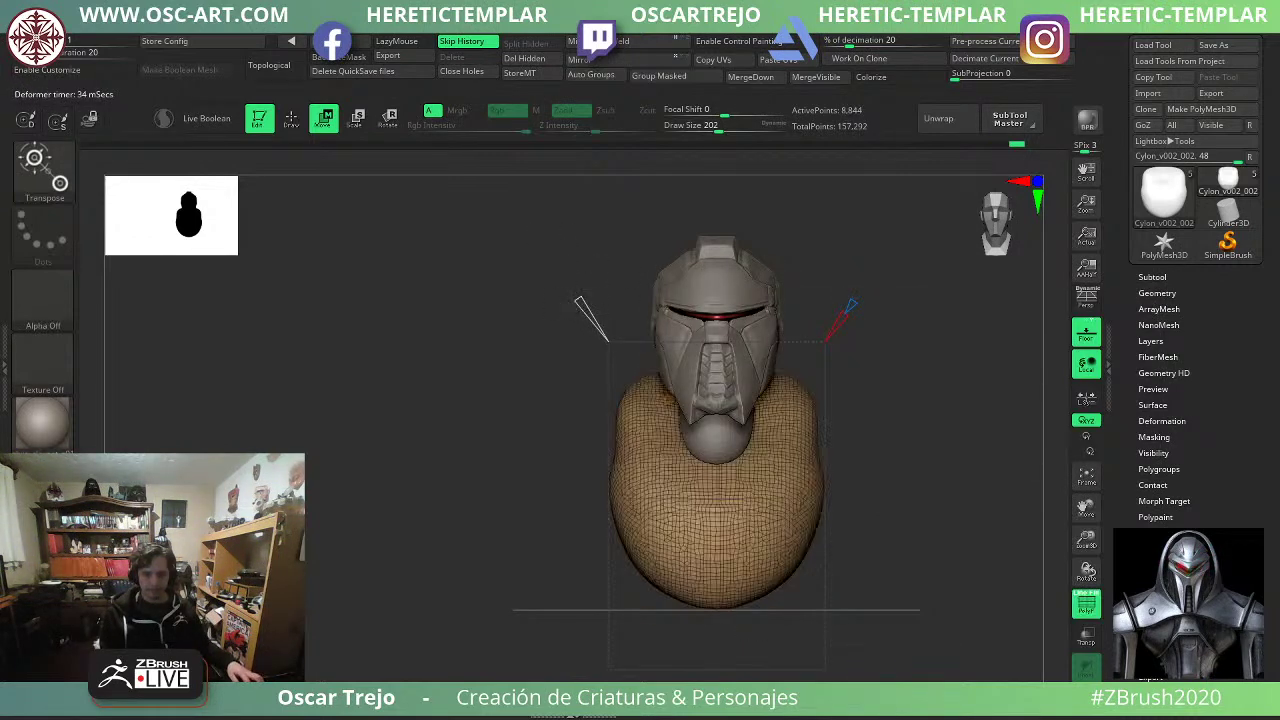
{"action": "left_click_drag", "start_coordinate": [577, 302], "coordinate": [572, 294]}
{"action": "left_click", "coordinate": [668, 398]}
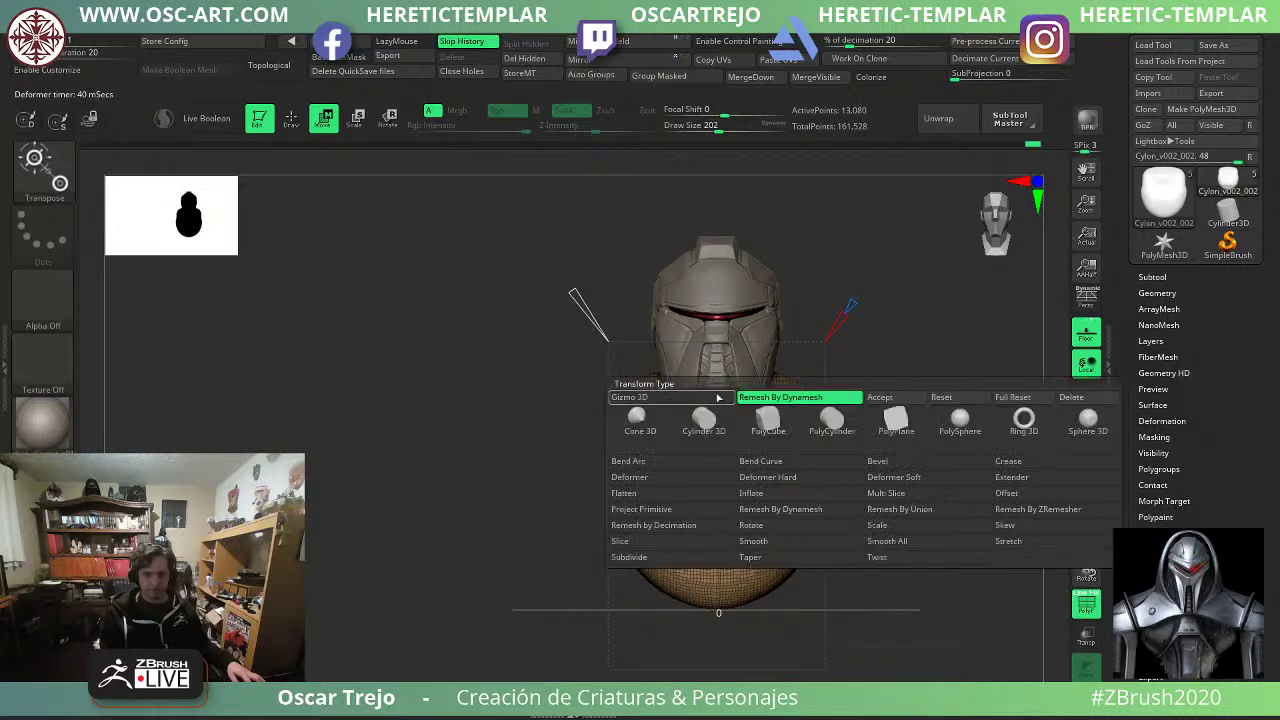
{"action": "left_click", "coordinate": [886, 398]}
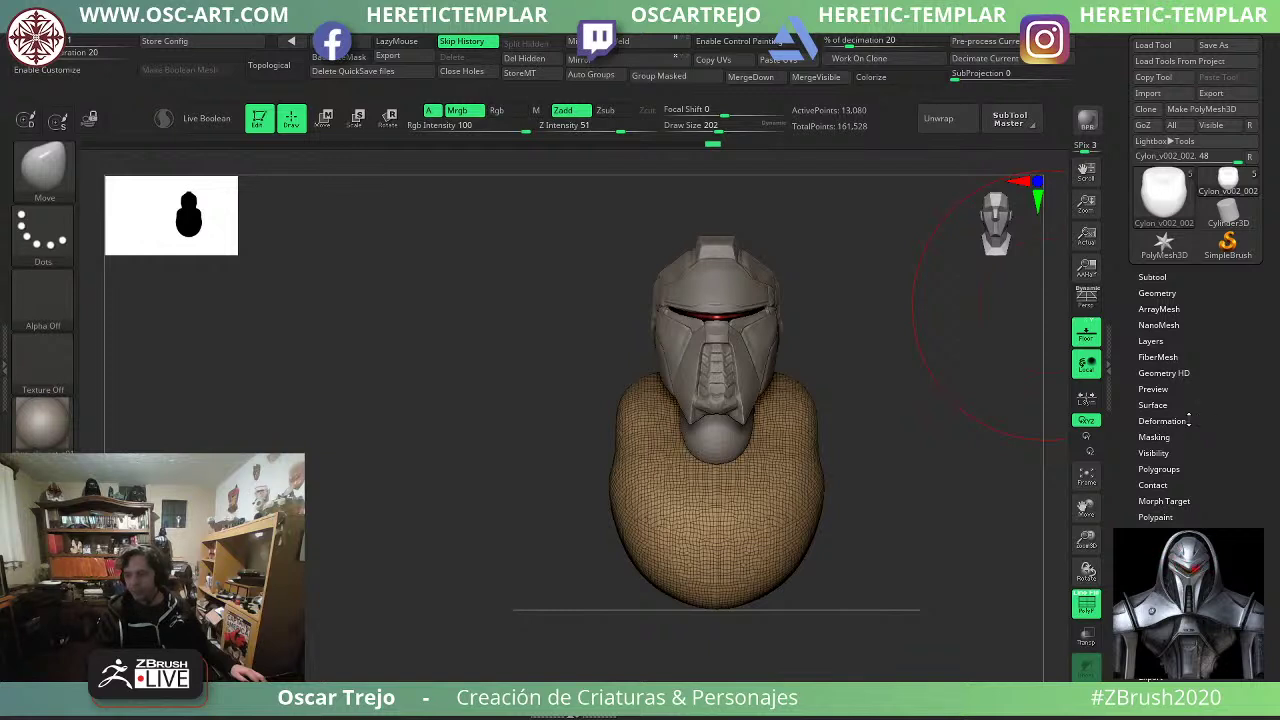
Expand the subtool list, isolate the torso from the other subtools and hide its polyframe.
{"action": "left_click", "coordinate": [1169, 274]}
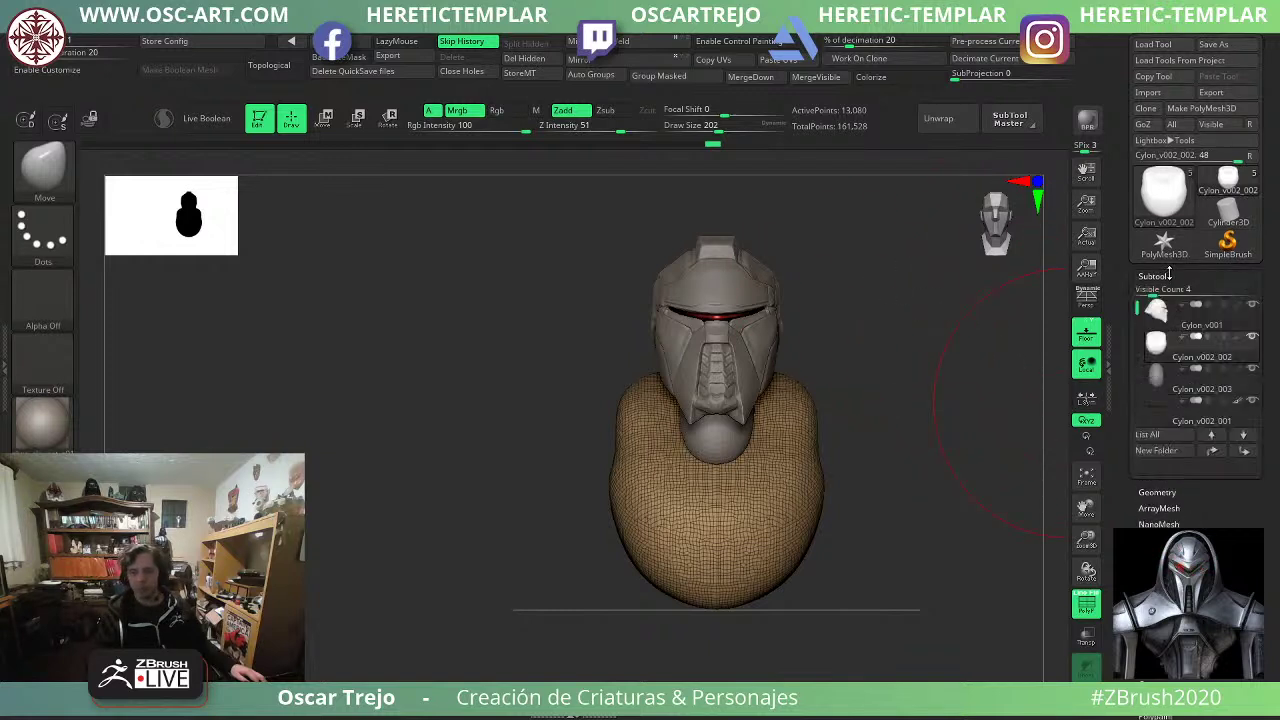
{"action": "left_click_drag", "start_coordinate": [1169, 274], "coordinate": [1169, 148]}
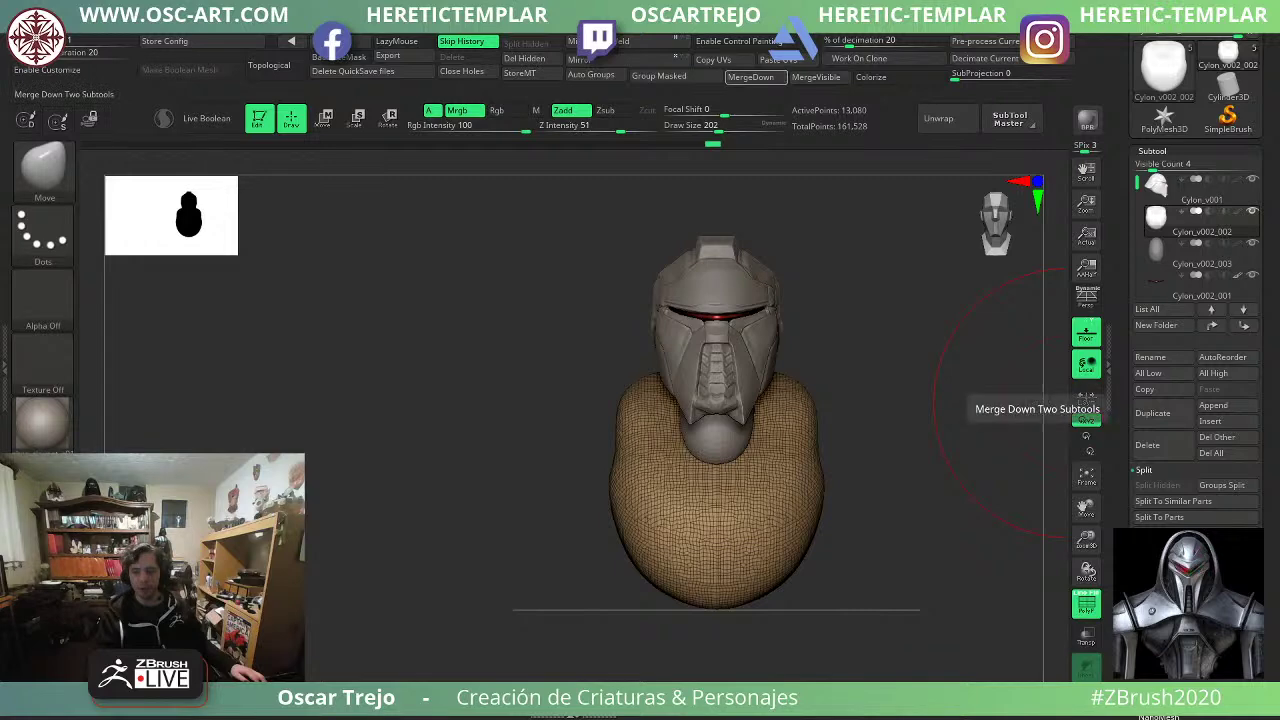
{"action": "left_click_drag", "start_coordinate": [879, 467], "coordinate": [826, 535], "text": "alt"}
{"action": "left_click", "coordinate": [1086, 697]}
{"action": "key", "text": "shift+f"}
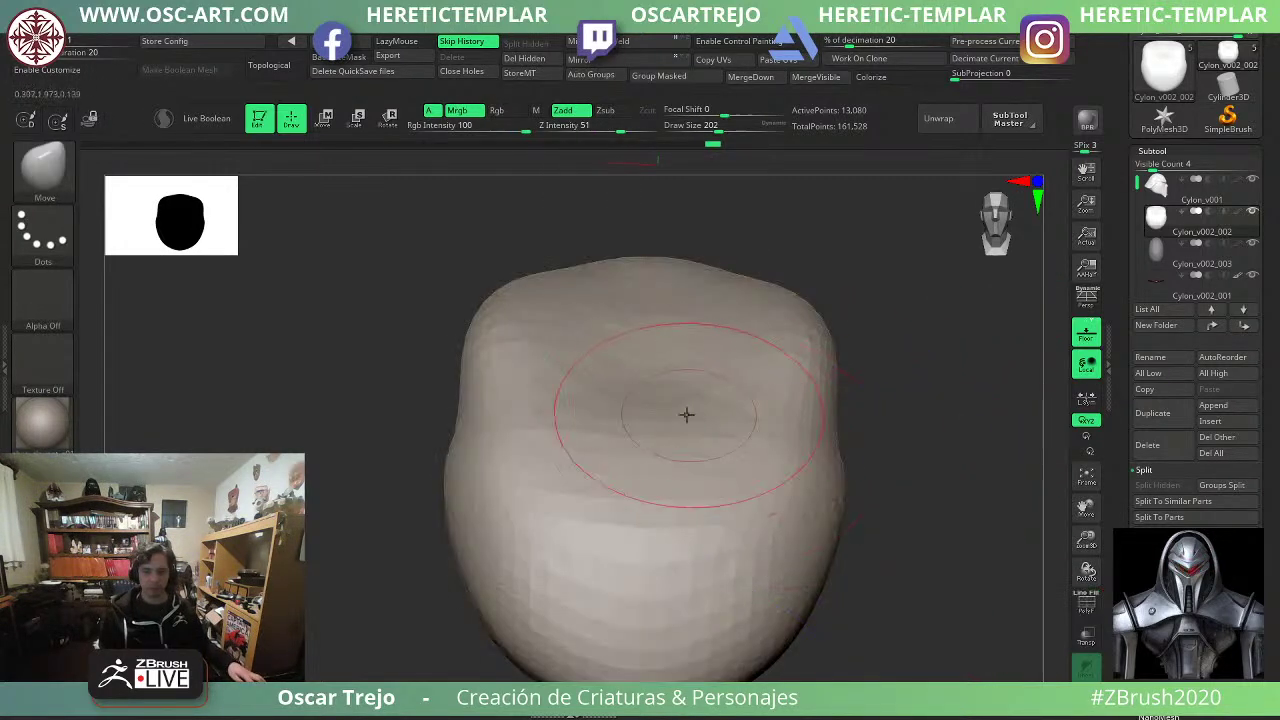
Carve a rounded recess into the top of the torso around the neck with the Clay brush.
{"action": "key", "text": "b"}
{"action": "key", "text": "c"}
{"action": "key", "text": "b"}
{"action": "key", "text": "b"}
{"action": "key", "text": "c"}
{"action": "key", "text": "l"}
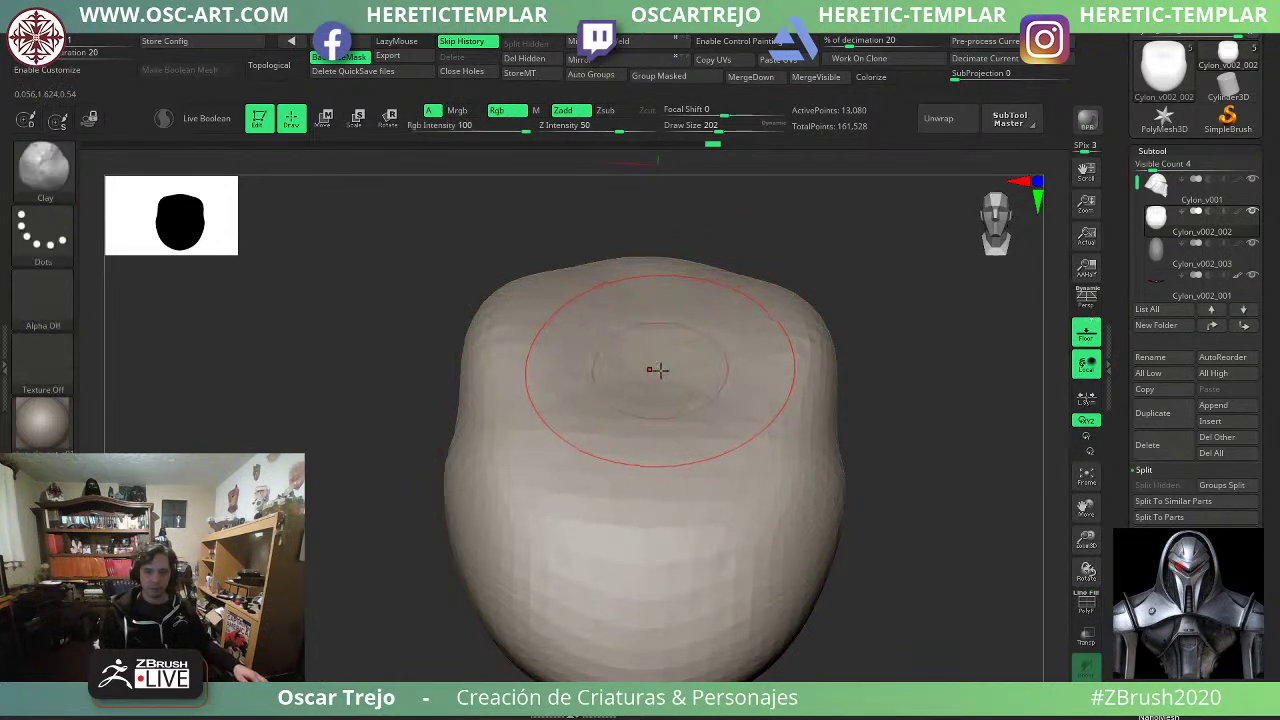
{"action": "key", "text": "bracketleft"}
{"action": "key", "text": "bracketleft"}
{"action": "key", "text": "bracketleft"}
{"action": "mouse_move", "coordinate": [663, 360]}
{"action": "left_mouse_down"}
{"action": "mouse_move", "coordinate": [634, 357]}
{"action": "mouse_move", "coordinate": [677, 391]}
{"action": "mouse_move", "coordinate": [664, 379]}
{"action": "mouse_move", "coordinate": [651, 425]}
{"action": "mouse_move", "coordinate": [660, 404]}
{"action": "mouse_move", "coordinate": [610, 358]}
{"action": "mouse_move", "coordinate": [603, 397]}
{"action": "mouse_move", "coordinate": [620, 391]}
{"action": "mouse_move", "coordinate": [633, 414]}
{"action": "mouse_move", "coordinate": [632, 392]}
{"action": "mouse_move", "coordinate": [657, 400]}
{"action": "mouse_move", "coordinate": [645, 392]}
{"action": "mouse_move", "coordinate": [674, 378]}
{"action": "left_mouse_up"}
{"action": "key", "text": "s"}
{"action": "mouse_move", "coordinate": [844, 444]}
{"action": "left_mouse_down", "text": "alt"}
{"action": "mouse_move", "coordinate": [824, 412]}
{"action": "mouse_move", "coordinate": [791, 446]}
{"action": "mouse_move", "coordinate": [803, 517]}
{"action": "left_mouse_up", "text": "alt"}
Show all subtools again and set up the DamStandard brush at draw size 83 for the torso.
{"action": "key", "text": "b"}
{"action": "key", "text": "d"}
{"action": "key", "text": "s"}
{"action": "left_click", "coordinate": [1083, 697]}
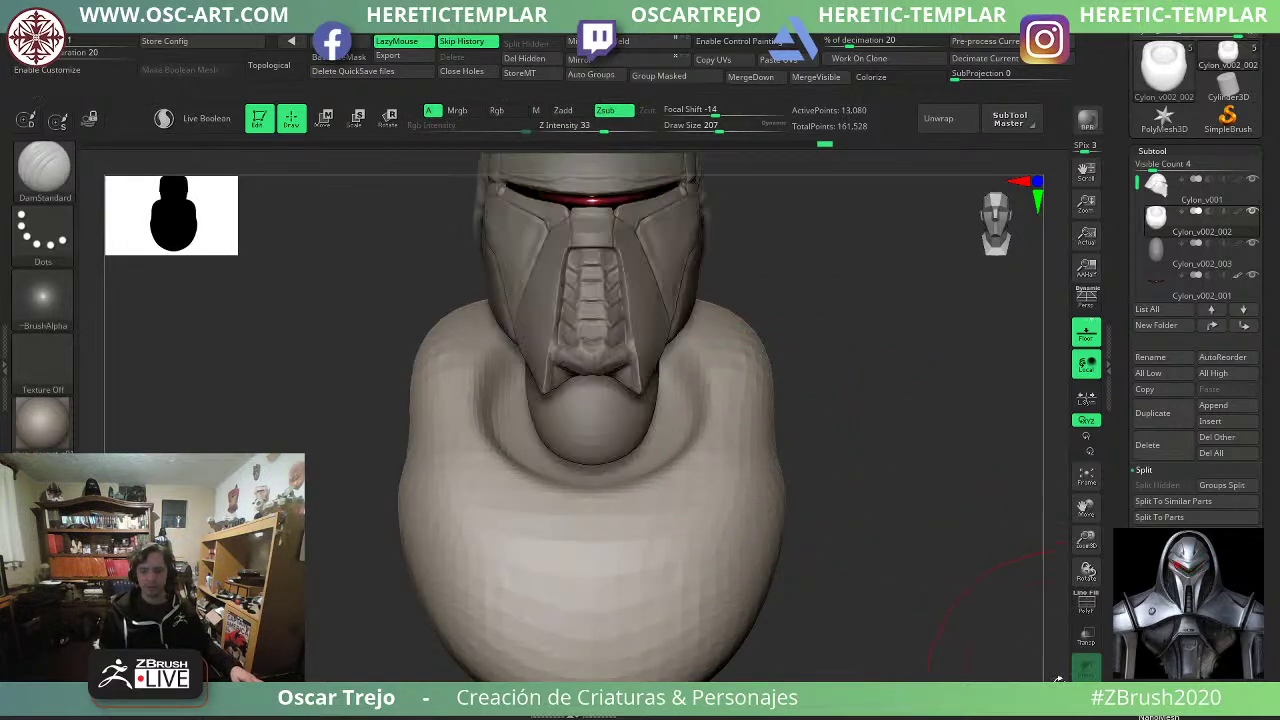
{"action": "key", "text": "s"}
{"action": "left_click_drag", "start_coordinate": [733, 444], "coordinate": [713, 444]}
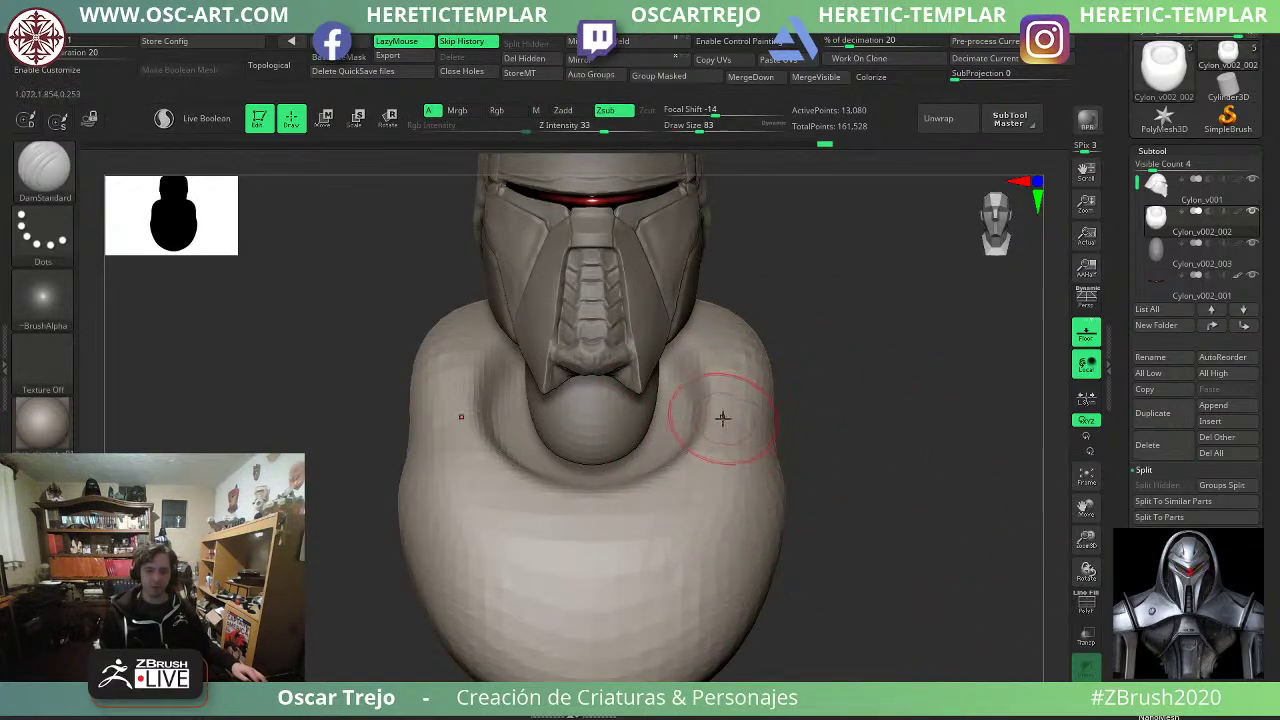
{"action": "mouse_move", "coordinate": [1156, 252]}
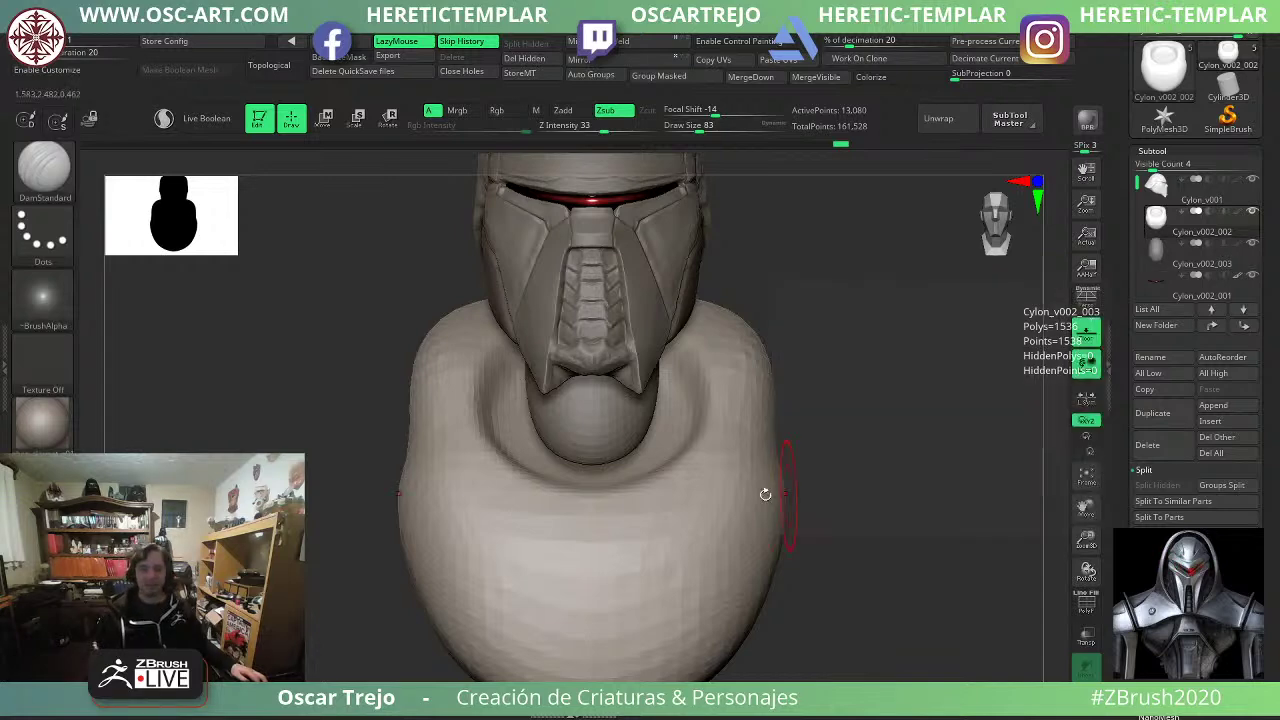
{"action": "left_click_drag", "start_coordinate": [850, 491], "coordinate": [840, 416], "text": "alt"}
{"action": "left_click_drag", "start_coordinate": [840, 416], "coordinate": [823, 454], "text": "alt"}
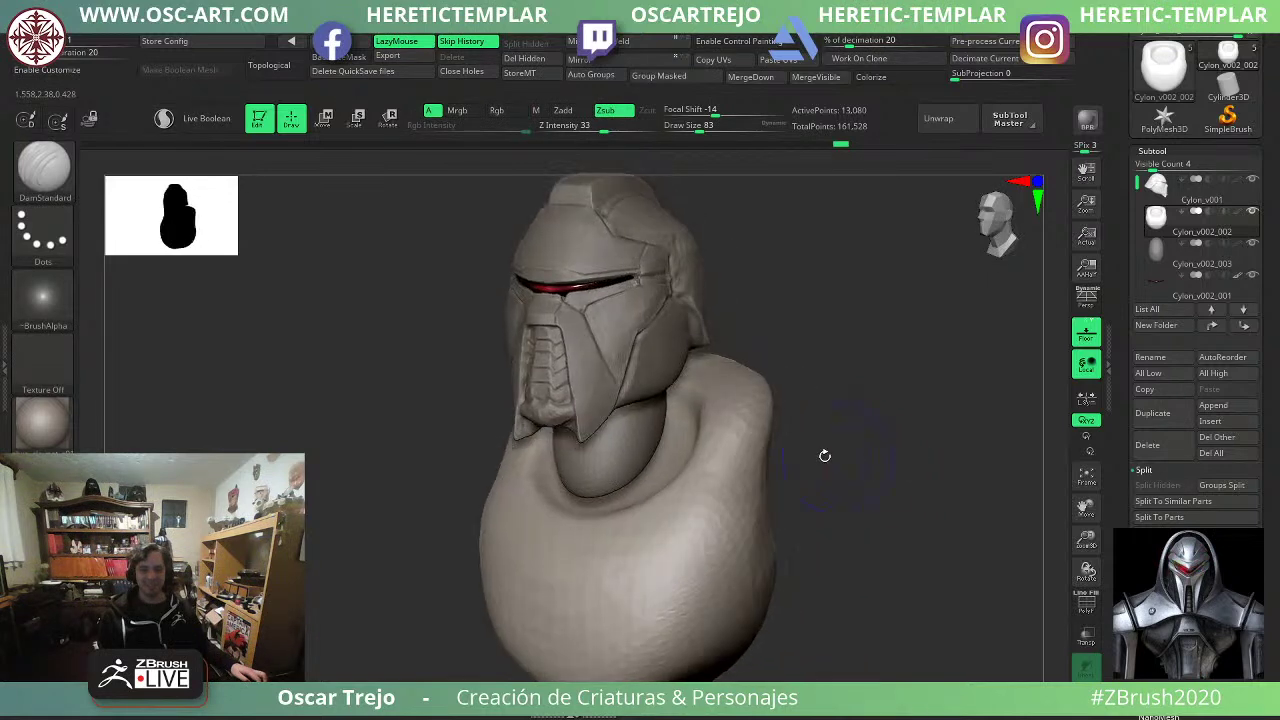
{"action": "left_click_drag", "start_coordinate": [886, 417], "coordinate": [932, 430], "text": "shift"}
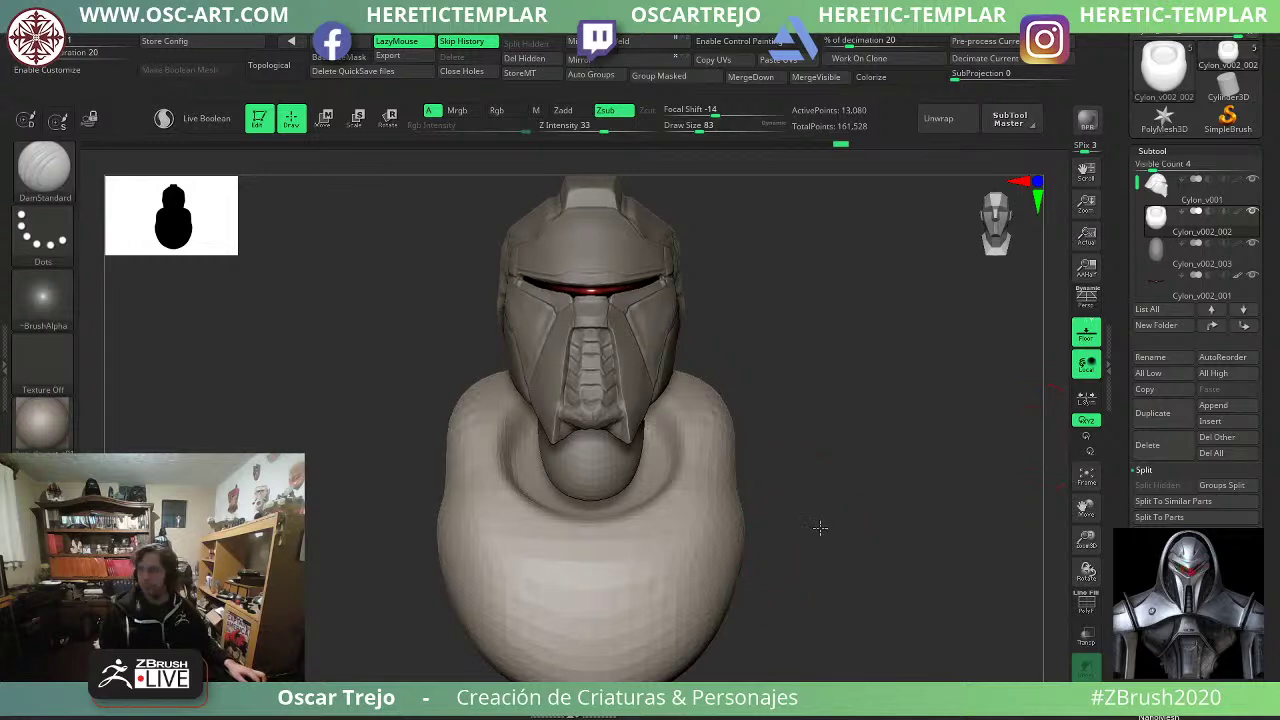
Try to adjust the torso's collar edge beside the neck with the Move brush at draw size 94, and undo it.
{"action": "left_click_drag", "start_coordinate": [821, 525], "coordinate": [790, 514], "text": "alt"}
{"action": "key", "text": "b"}
{"action": "key", "text": "m"}
{"action": "key", "text": "v"}
{"action": "key", "text": "]"}
{"action": "key", "text": "]"}
{"action": "left_click_drag", "start_coordinate": [616, 488], "coordinate": [624, 490]}
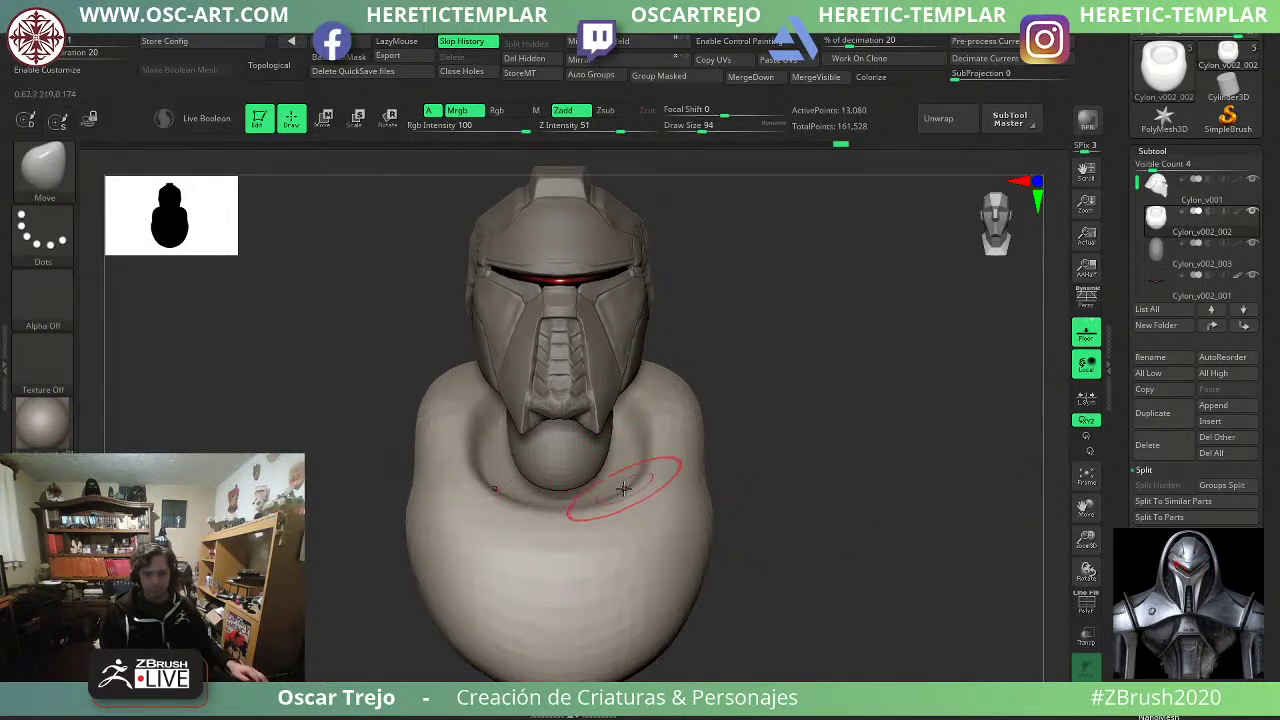
{"action": "key", "text": "ctrl+z"}
Reposition the torso under the neck with the gizmo from the side view.
{"action": "left_click_drag", "start_coordinate": [805, 457], "coordinate": [663, 480]}
{"action": "key", "text": "]"}
{"action": "key", "text": "]"}
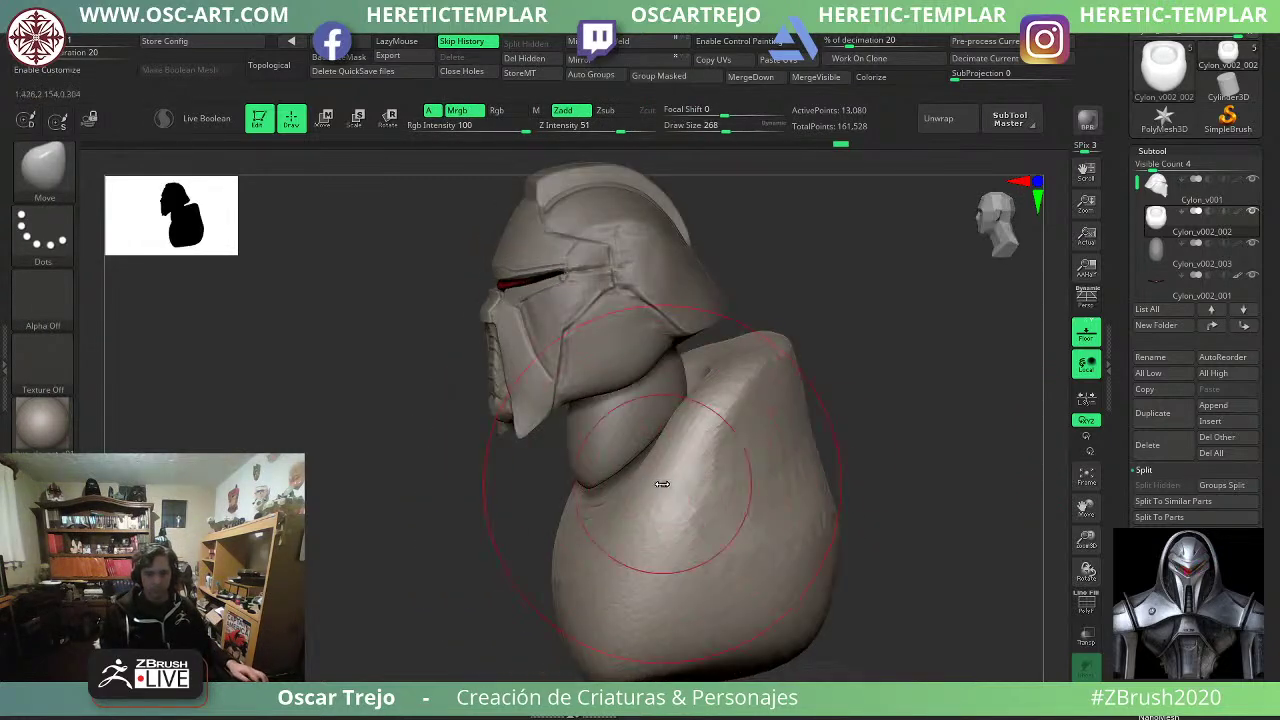
{"action": "left_click_drag", "start_coordinate": [503, 525], "coordinate": [460, 531]}
{"action": "key", "text": "w"}
{"action": "mouse_move", "coordinate": [785, 492]}
{"action": "left_mouse_down"}
{"action": "mouse_move", "coordinate": [751, 472]}
{"action": "mouse_move", "coordinate": [759, 481]}
{"action": "left_mouse_up"}
{"action": "key", "text": "q"}
Pull the torso's collar front and shoulders into shape with the Move brush at draw size 299.
{"action": "key", "text": "s"}
{"action": "left_click", "coordinate": [612, 463]}
{"action": "key", "text": "s"}
{"action": "left_click", "coordinate": [611, 460]}
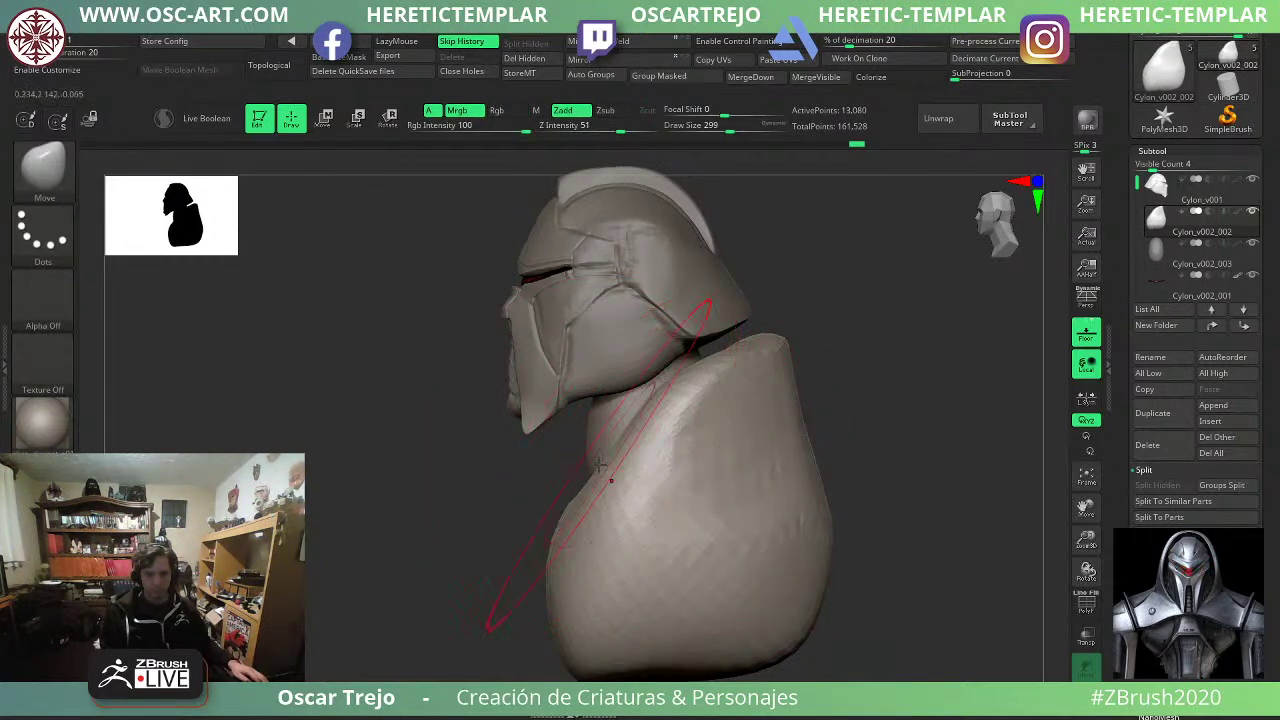
{"action": "left_click_drag", "start_coordinate": [450, 480], "coordinate": [555, 472]}
{"action": "left_click_drag", "start_coordinate": [788, 371], "coordinate": [796, 356]}
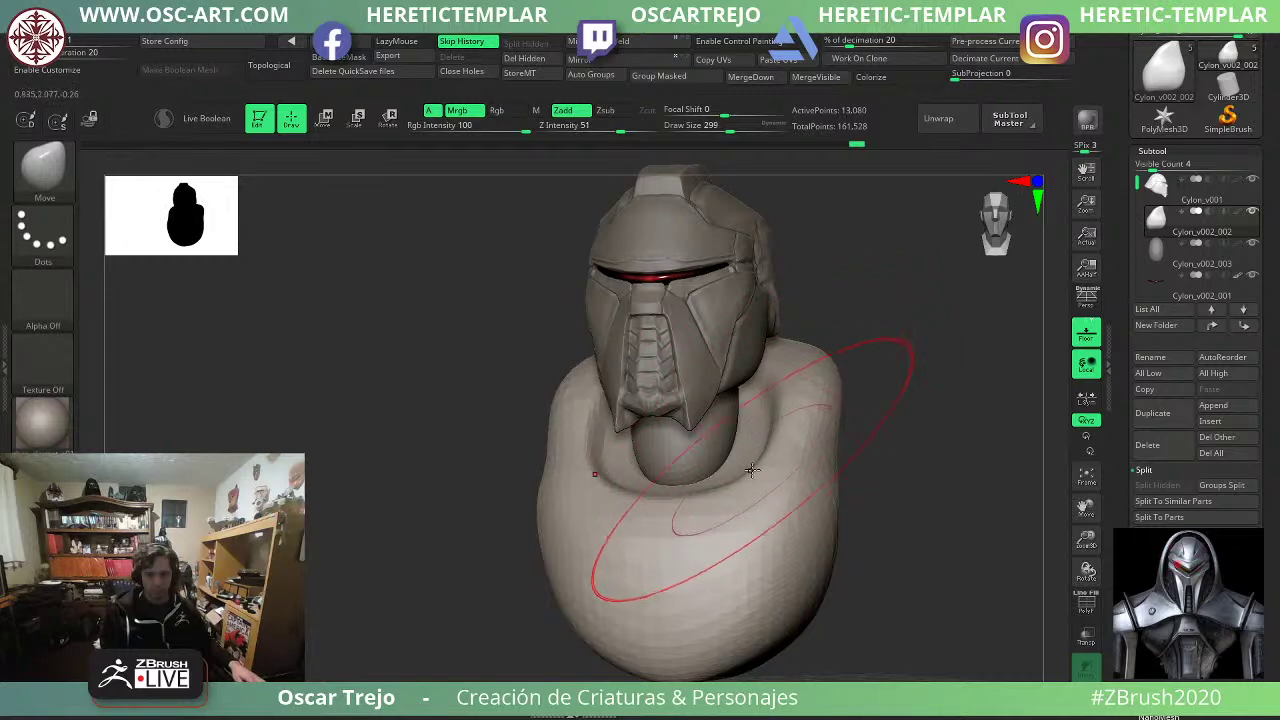
{"action": "left_click_drag", "start_coordinate": [838, 466], "coordinate": [830, 468]}
{"action": "key", "text": "b"}
{"action": "key", "text": "c"}
{"action": "key", "text": "b"}
{"action": "key", "text": "s"}
{"action": "left_click", "coordinate": [727, 512]}
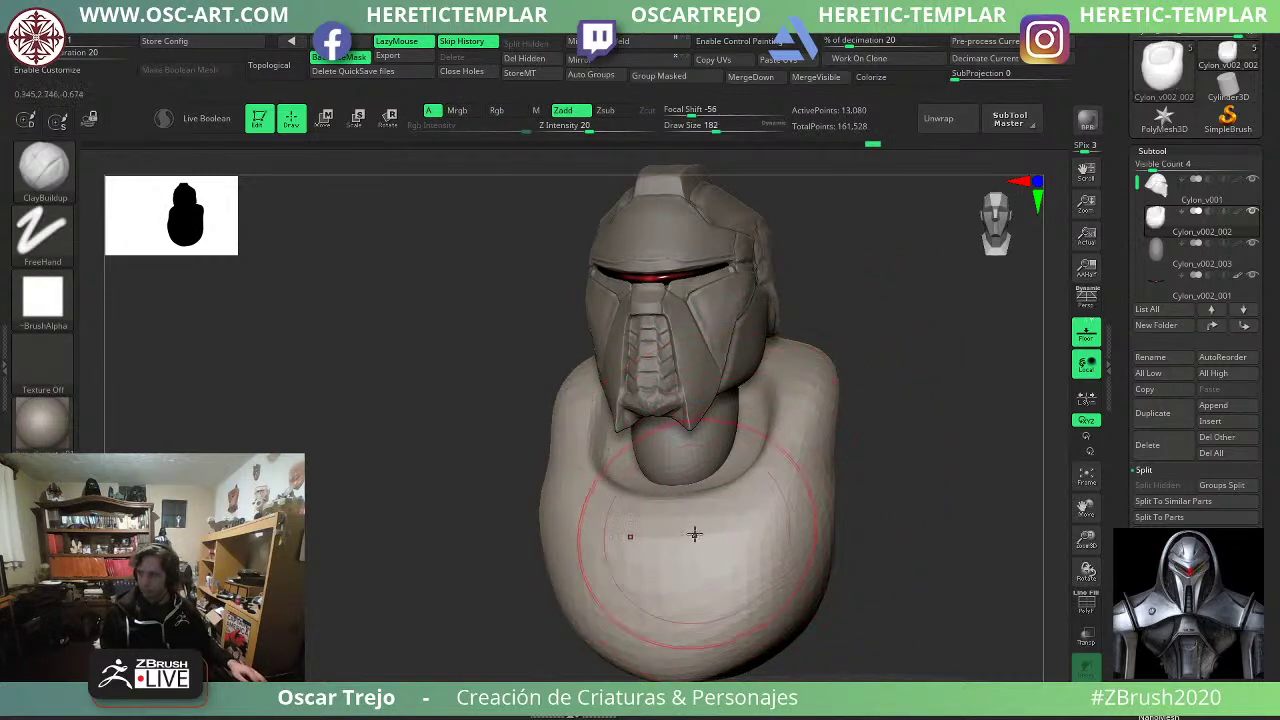
Score a crease across the torso's lower front with the DamStandard brush.
{"action": "key", "text": "b"}
{"action": "key", "text": "d"}
{"action": "key", "text": "s"}
{"action": "key", "text": "s"}
{"action": "left_click", "coordinate": [671, 545]}
{"action": "key", "text": "s"}
{"action": "left_click", "coordinate": [668, 572]}
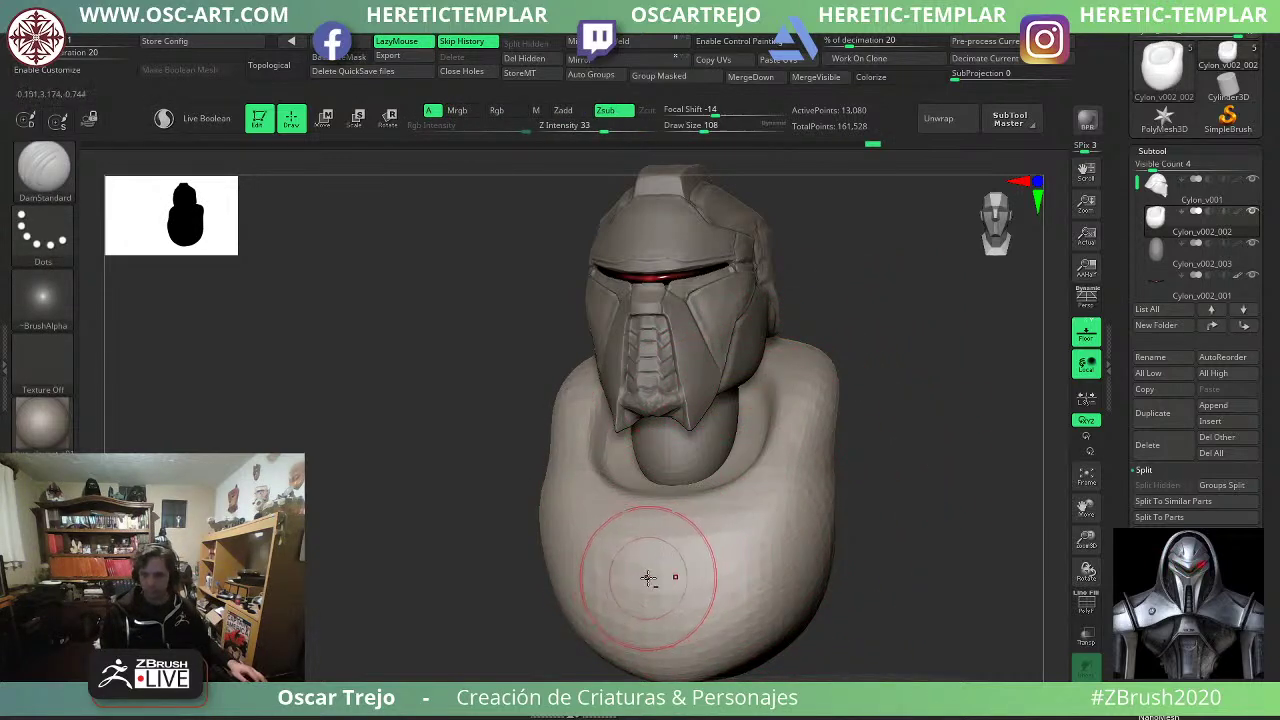
{"action": "key", "text": "s"}
{"action": "left_click", "coordinate": [661, 576]}
{"action": "mouse_move", "coordinate": [650, 576]}
{"action": "left_mouse_down"}
{"action": "mouse_move", "coordinate": [706, 568]}
{"action": "mouse_move", "coordinate": [806, 600]}
{"action": "mouse_move", "coordinate": [757, 606]}
{"action": "mouse_move", "coordinate": [752, 638]}
{"action": "left_mouse_up"}
Flatten the torso's lower front into angled planes with the TrimDynamic brush at draw size 163.
{"action": "key", "text": "b"}
{"action": "key", "text": "t"}
{"action": "key", "text": "d"}
{"action": "left_click_drag", "start_coordinate": [640, 634], "coordinate": [720, 642]}
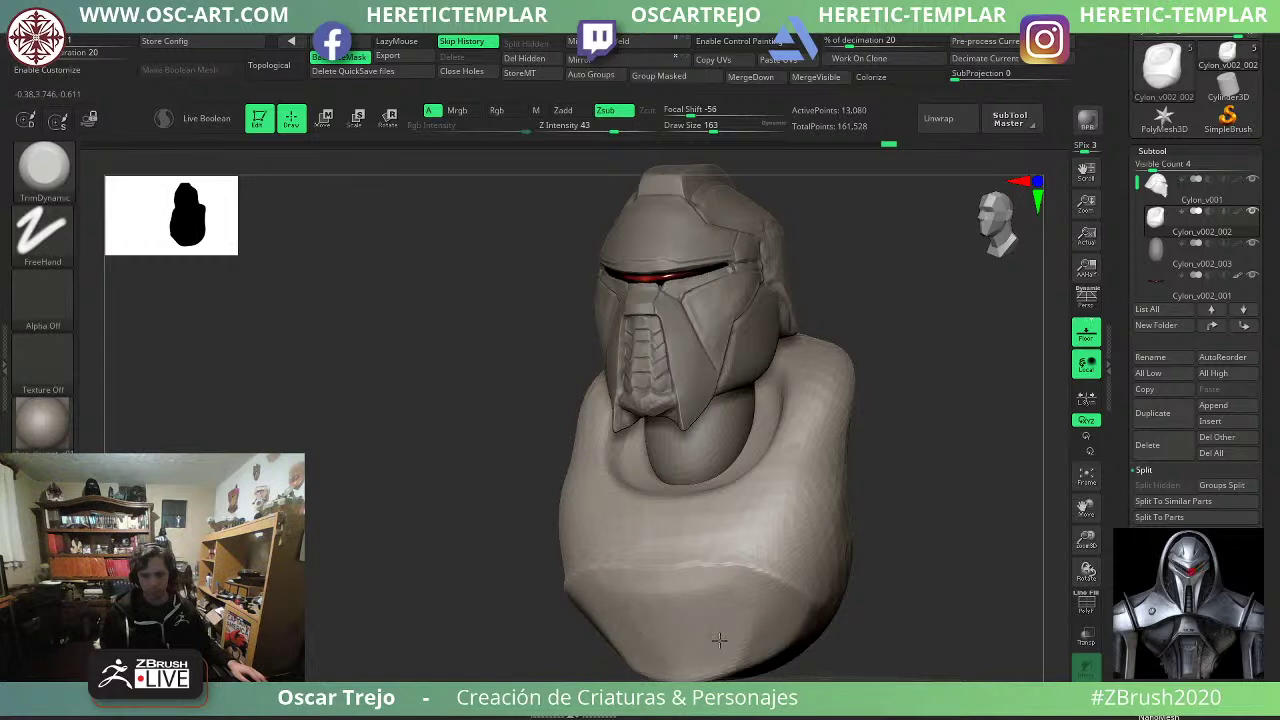
{"action": "left_click_drag", "start_coordinate": [656, 614], "coordinate": [610, 652]}
{"action": "key", "text": "s"}
{"action": "left_click_drag", "start_coordinate": [877, 566], "coordinate": [838, 565]}
{"action": "left_click_drag", "start_coordinate": [1020, 320], "coordinate": [1048, 172]}
{"action": "left_click_drag", "start_coordinate": [1122, 148], "coordinate": [1124, 274]}
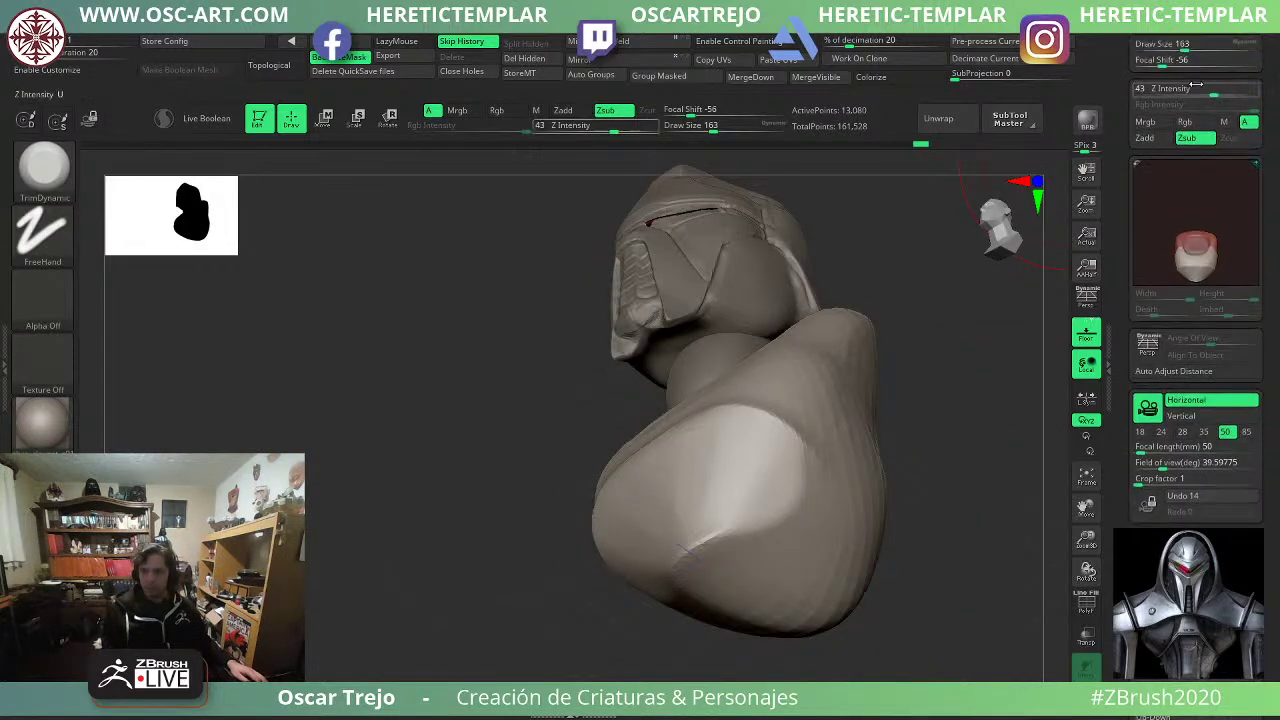
{"action": "left_click_drag", "start_coordinate": [1238, 25], "coordinate": [890, 195]}
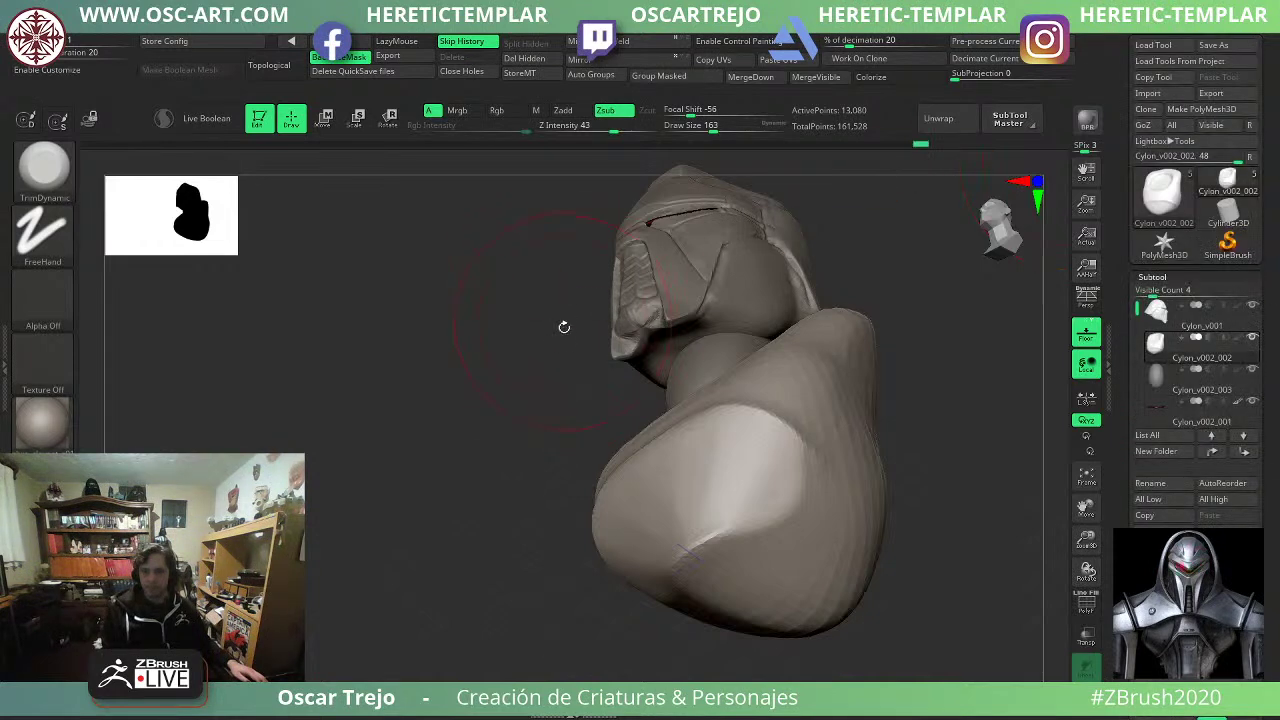
{"action": "mouse_move", "coordinate": [563, 326]}
{"action": "left_mouse_down"}
{"action": "mouse_move", "coordinate": [452, 535]}
{"action": "mouse_move", "coordinate": [420, 545]}
{"action": "left_mouse_up"}
{"action": "left_click_drag", "start_coordinate": [844, 511], "coordinate": [823, 491]}
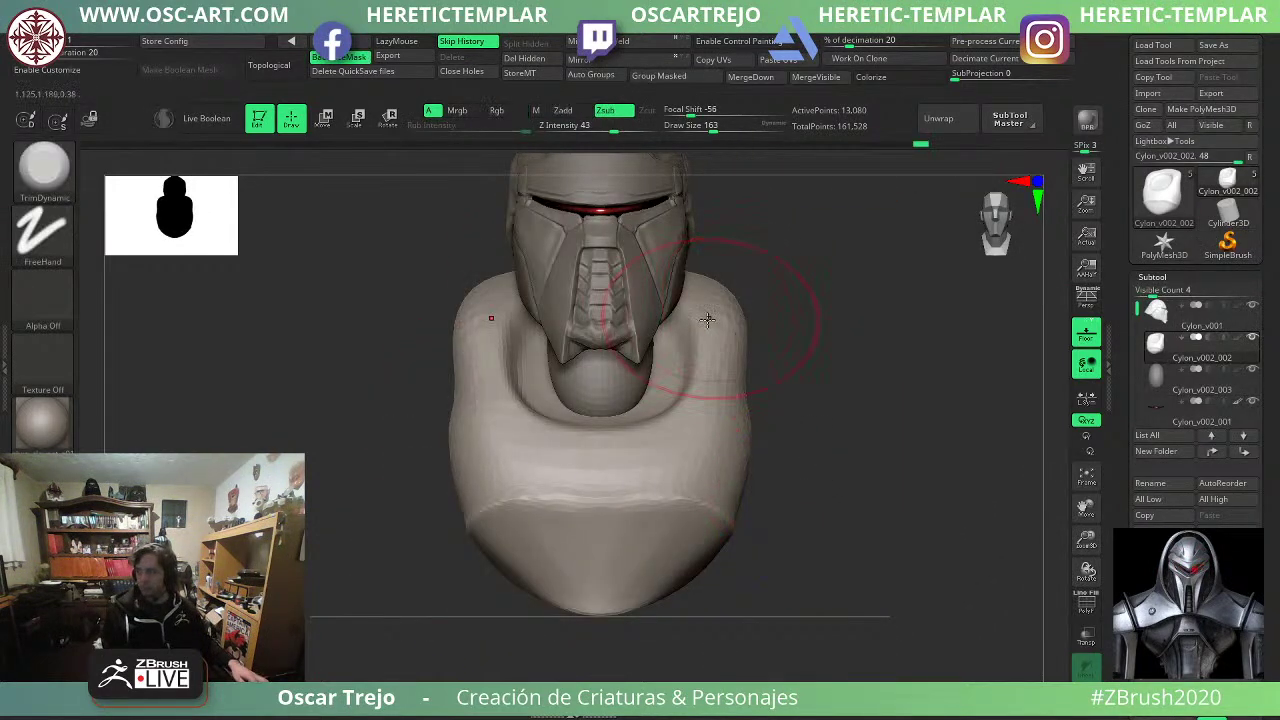
Build up the torso's neckline below the helmet with the ClayBuildup brush, starting at draw size 94.
{"action": "key", "text": "b"}
{"action": "key", "text": "c"}
{"action": "key", "text": "b"}
{"action": "key", "text": "bracketleft"}
{"action": "key", "text": "bracketleft"}
{"action": "key", "text": "bracketleft"}
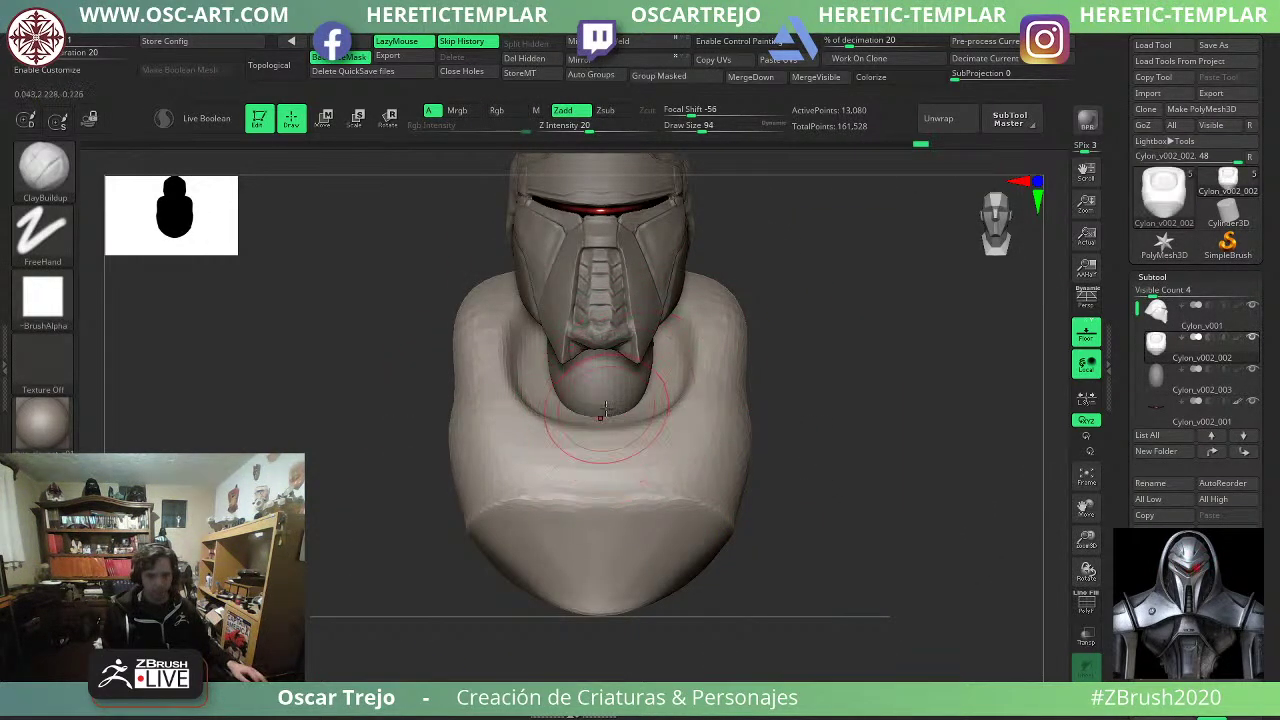
{"action": "mouse_move", "coordinate": [649, 399]}
{"action": "left_mouse_down"}
{"action": "mouse_move", "coordinate": [654, 443]}
{"action": "mouse_move", "coordinate": [634, 434]}
{"action": "left_mouse_up"}
{"action": "key", "text": "s"}
{"action": "mouse_move", "coordinate": [606, 446]}
{"action": "left_mouse_down"}
{"action": "mouse_move", "coordinate": [640, 418]}
{"action": "mouse_move", "coordinate": [626, 440]}
{"action": "mouse_move", "coordinate": [652, 392]}
{"action": "left_mouse_up"}
Add clay along the collar sides and over the shoulders with ClayBuildup at draw size 145.
{"action": "mouse_move", "coordinate": [658, 346]}
{"action": "left_mouse_down"}
{"action": "mouse_move", "coordinate": [674, 343]}
{"action": "mouse_move", "coordinate": [694, 396]}
{"action": "left_mouse_up"}
{"action": "key", "text": "s"}
{"action": "left_click", "coordinate": [706, 342]}
{"action": "key", "text": "s"}
{"action": "mouse_move", "coordinate": [740, 310]}
{"action": "left_mouse_down"}
{"action": "mouse_move", "coordinate": [726, 376]}
{"action": "mouse_move", "coordinate": [692, 350]}
{"action": "left_mouse_up"}
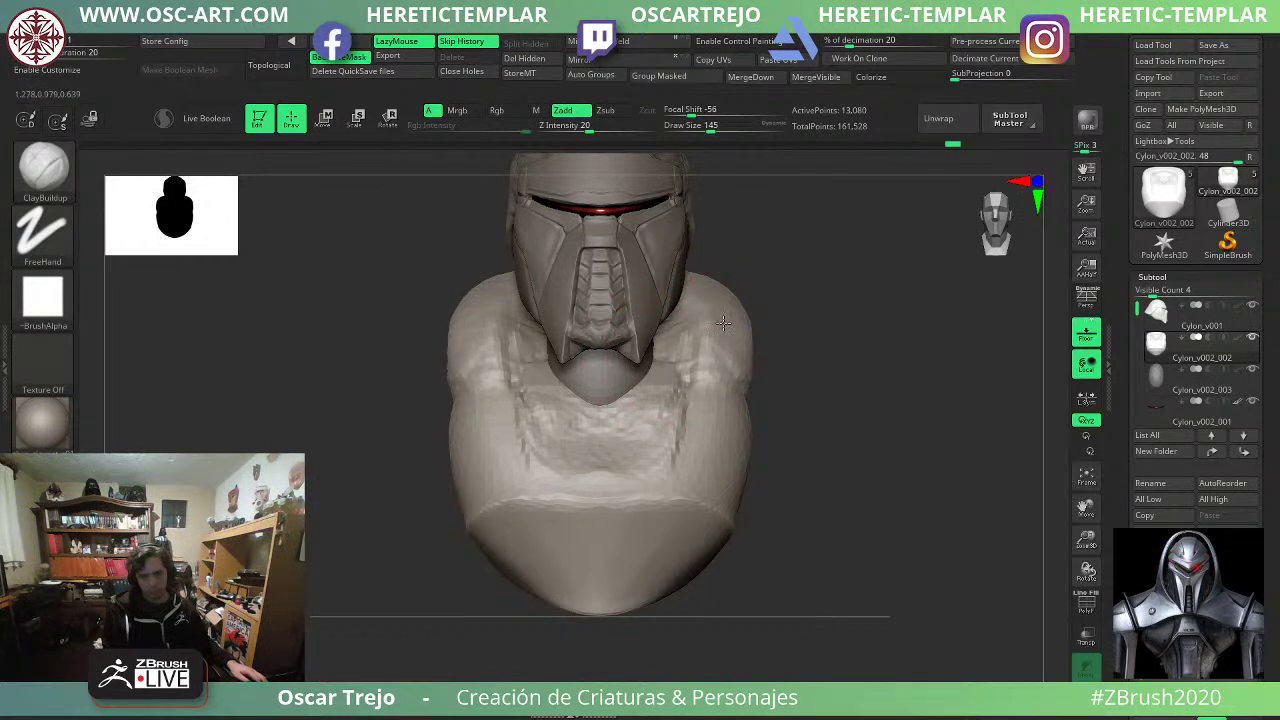
Build diagonal ridges from the shoulder down to the chest with ClayBuildup at draw size 217, and undo the last stroke.
{"action": "mouse_move", "coordinate": [905, 300]}
{"action": "left_mouse_down"}
{"action": "mouse_move", "coordinate": [769, 283]}
{"action": "mouse_move", "coordinate": [590, 295]}
{"action": "left_mouse_up"}
{"action": "mouse_move", "coordinate": [590, 295]}
{"action": "left_mouse_down", "text": "alt"}
{"action": "mouse_move", "coordinate": [922, 262]}
{"action": "mouse_move", "coordinate": [737, 337]}
{"action": "left_mouse_up", "text": "alt"}
{"action": "mouse_move", "coordinate": [600, 355]}
{"action": "left_mouse_down"}
{"action": "mouse_move", "coordinate": [694, 400]}
{"action": "mouse_move", "coordinate": [706, 440]}
{"action": "left_mouse_up"}
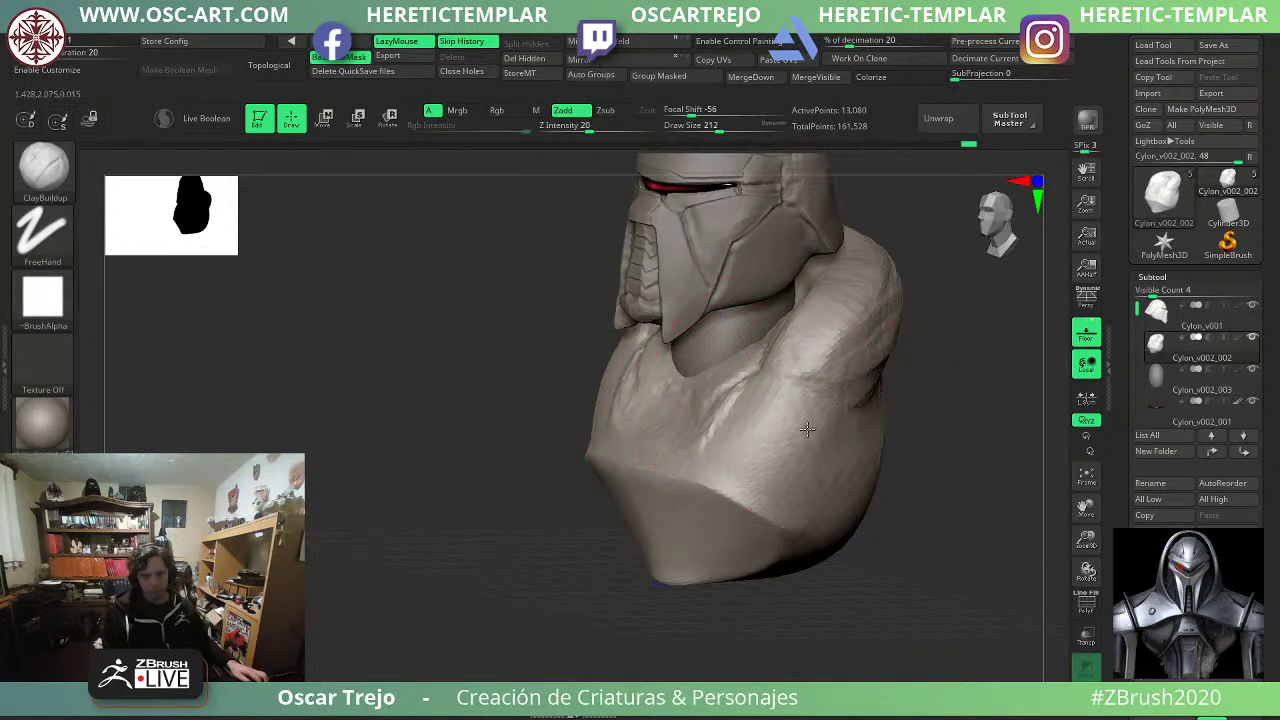
{"action": "key", "text": "s"}
{"action": "left_click", "coordinate": [800, 427]}
{"action": "left_click_drag", "start_coordinate": [800, 440], "coordinate": [710, 471]}
{"action": "key", "text": "s"}
{"action": "mouse_move", "coordinate": [815, 425]}
{"action": "left_mouse_down"}
{"action": "mouse_move", "coordinate": [731, 484]}
{"action": "mouse_move", "coordinate": [662, 500]}
{"action": "mouse_move", "coordinate": [690, 474]}
{"action": "mouse_move", "coordinate": [664, 535]}
{"action": "left_mouse_up"}
{"action": "key", "text": "s"}
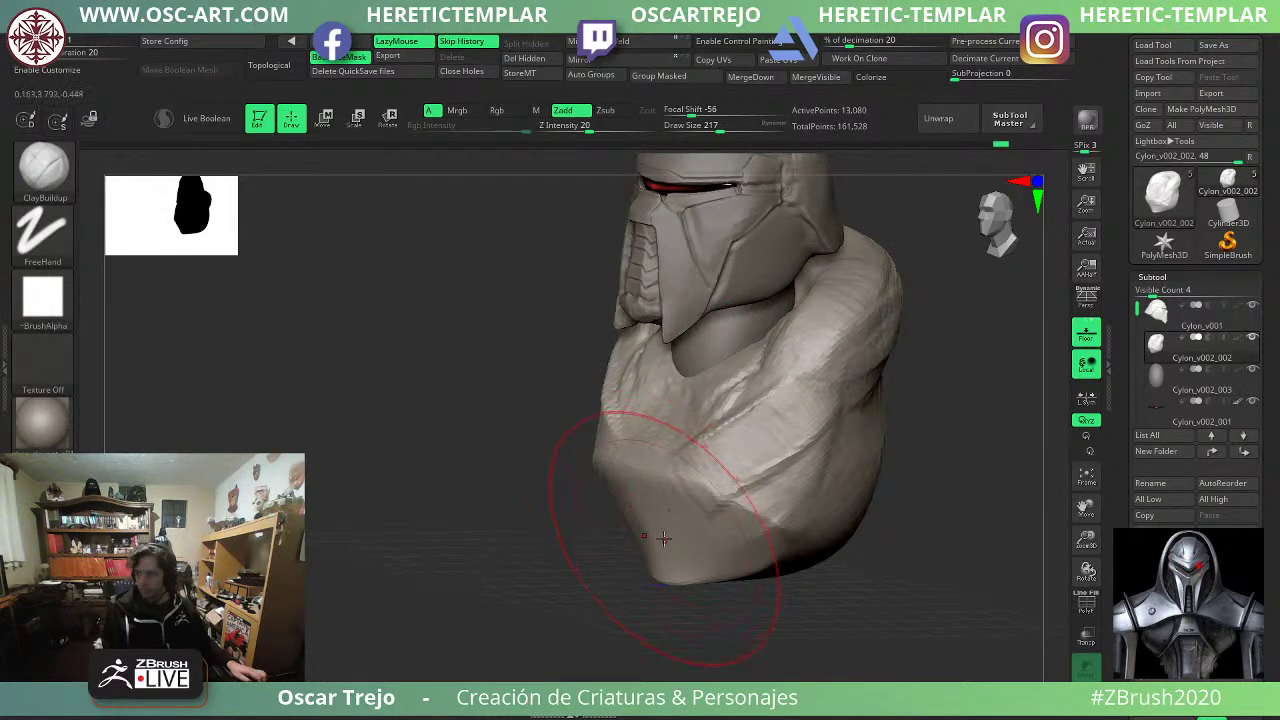
{"action": "mouse_move", "coordinate": [566, 565]}
{"action": "left_mouse_down", "text": "shift"}
{"action": "mouse_move", "coordinate": [695, 562]}
{"action": "mouse_move", "coordinate": [646, 543]}
{"action": "mouse_move", "coordinate": [640, 578]}
{"action": "mouse_move", "coordinate": [711, 549]}
{"action": "left_mouse_up", "text": "shift"}
{"action": "key", "text": "ctrl+z"}
Pull the torso's lower corners and side profile into a wider, blockier shape with the Move brush at draw size 257.
{"action": "key", "text": "b"}
{"action": "key", "text": "m"}
{"action": "key", "text": "v"}
{"action": "key", "text": "s"}
{"action": "left_click_drag", "start_coordinate": [708, 545], "coordinate": [734, 580]}
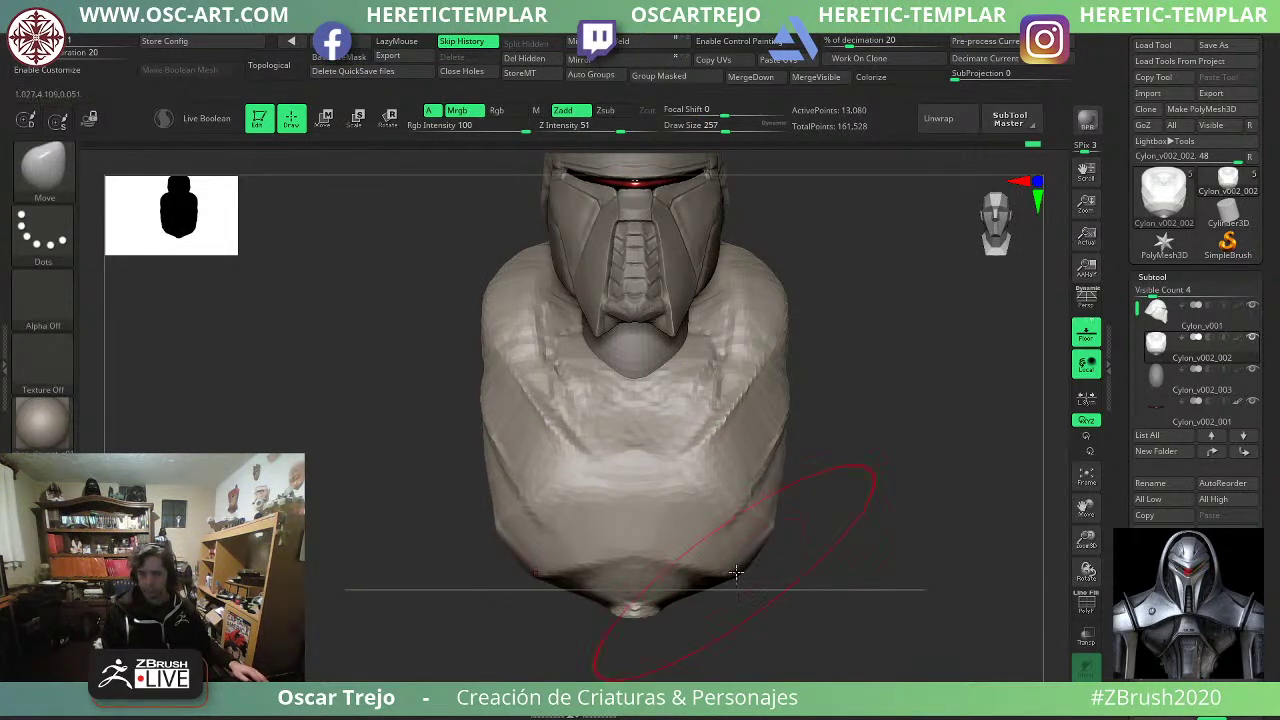
{"action": "right_click_drag", "start_coordinate": [780, 575], "coordinate": [738, 569]}
{"action": "key", "text": "s"}
{"action": "left_click_drag", "start_coordinate": [740, 569], "coordinate": [732, 569]}
{"action": "left_click_drag", "start_coordinate": [735, 588], "coordinate": [758, 530]}
{"action": "right_click_drag", "start_coordinate": [758, 530], "coordinate": [800, 517], "text": "shift"}
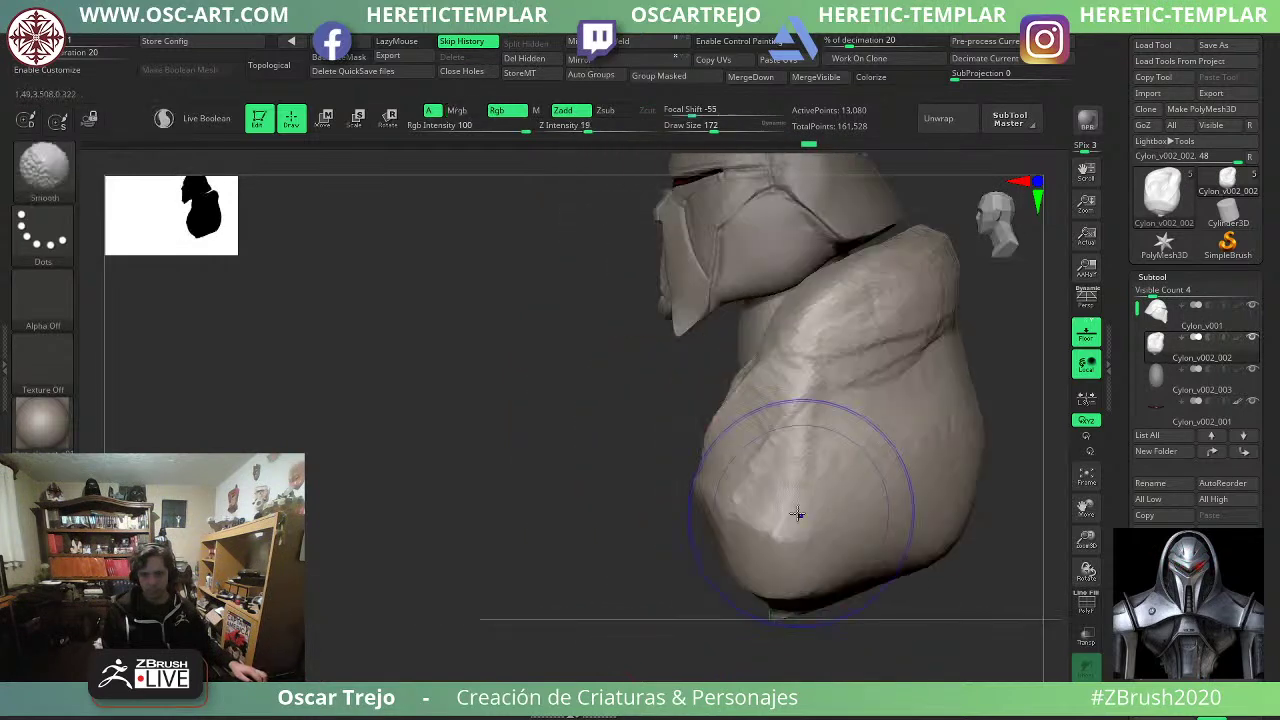
{"action": "key", "text": "s"}
{"action": "mouse_move", "coordinate": [736, 500]}
{"action": "left_mouse_down"}
{"action": "mouse_move", "coordinate": [749, 500]}
{"action": "mouse_move", "coordinate": [652, 480]}
{"action": "mouse_move", "coordinate": [664, 455]}
{"action": "left_mouse_up"}
{"action": "left_click_drag", "start_coordinate": [570, 542], "coordinate": [609, 586]}
Try to carve the torso's side below the shoulder with the DamStandard brush at draw size 163.
{"action": "key", "text": "b"}
{"action": "key", "text": "d"}
{"action": "key", "text": "s"}
{"action": "key", "text": "s"}
{"action": "left_click_drag", "start_coordinate": [841, 434], "coordinate": [827, 434]}
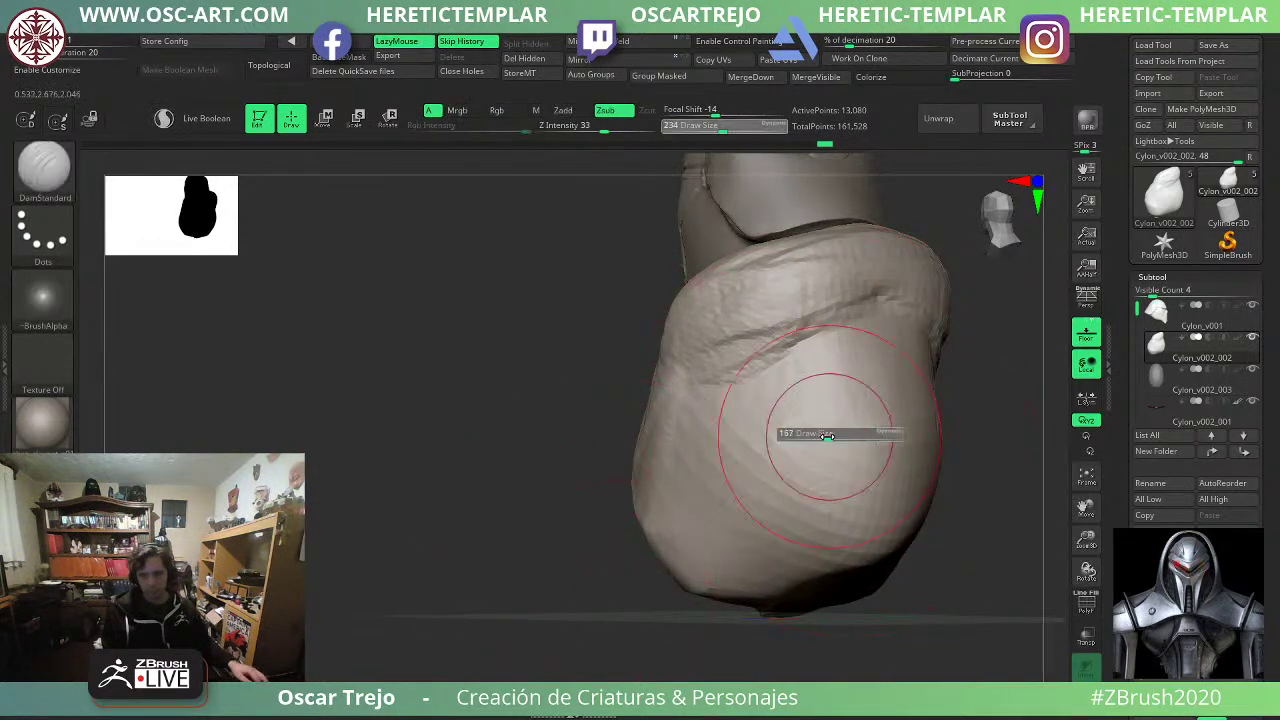
{"action": "key", "text": "s"}
{"action": "mouse_move", "coordinate": [812, 368]}
{"action": "left_mouse_down"}
{"action": "mouse_move", "coordinate": [801, 374]}
{"action": "mouse_move", "coordinate": [829, 351]}
{"action": "mouse_move", "coordinate": [820, 406]}
{"action": "left_mouse_up"}
{"action": "key", "text": "ctrl+z"}
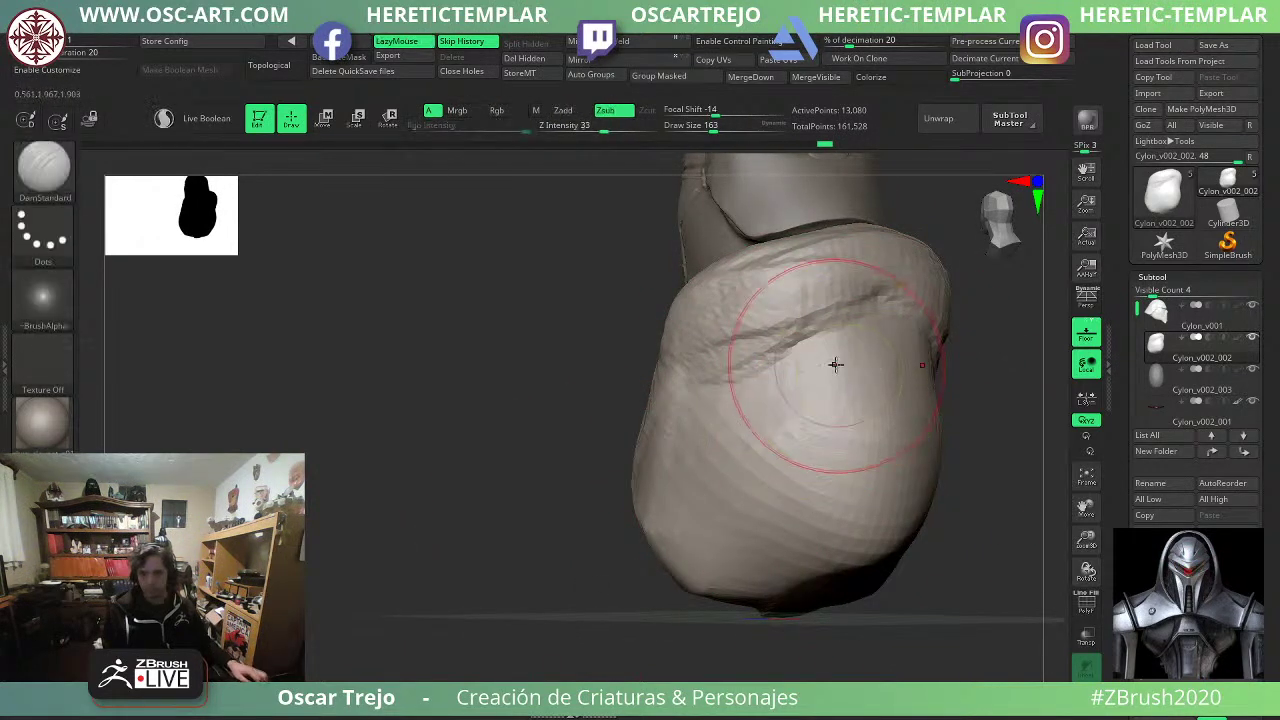
Sculpt the arm socket area on the torso's side with the ClayBuildup brush at draw size 172.
{"action": "key", "text": "b"}
{"action": "key", "text": "c"}
{"action": "key", "text": "b"}
{"action": "mouse_move", "coordinate": [776, 345]}
{"action": "left_mouse_down"}
{"action": "mouse_move", "coordinate": [836, 322]}
{"action": "mouse_move", "coordinate": [836, 434]}
{"action": "mouse_move", "coordinate": [866, 342]}
{"action": "mouse_move", "coordinate": [864, 455]}
{"action": "left_mouse_up"}
{"action": "key", "text": "s"}
{"action": "left_click_drag", "start_coordinate": [847, 460], "coordinate": [855, 460]}
{"action": "left_click_drag", "start_coordinate": [780, 440], "coordinate": [785, 495]}
{"action": "key", "text": "s"}
{"action": "left_click_drag", "start_coordinate": [726, 438], "coordinate": [718, 438]}
{"action": "left_click_drag", "start_coordinate": [586, 440], "coordinate": [680, 432]}
Hollow out the arm socket on the torso's side with a smaller ClayBuildup brush.
{"action": "key", "text": "s"}
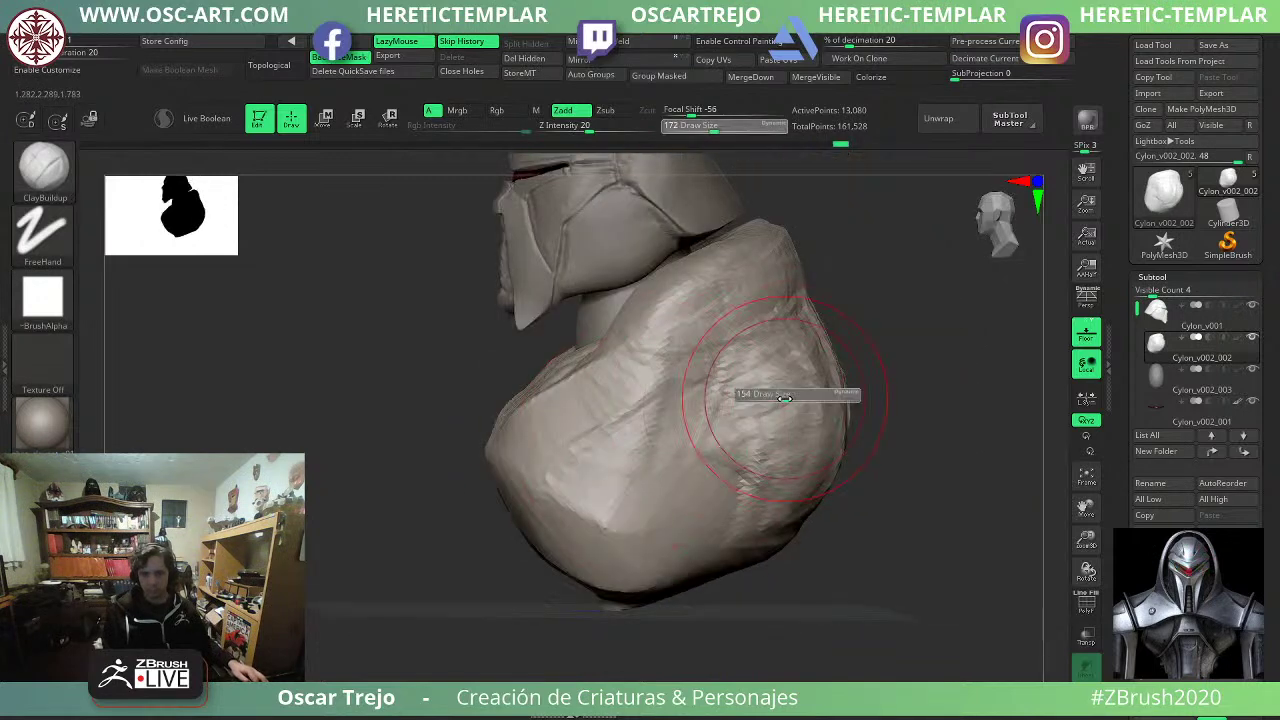
{"action": "left_click_drag", "start_coordinate": [798, 394], "coordinate": [790, 394]}
{"action": "mouse_move", "coordinate": [762, 375]}
{"action": "left_mouse_down", "text": "alt"}
{"action": "mouse_move", "coordinate": [745, 405]}
{"action": "mouse_move", "coordinate": [735, 360]}
{"action": "mouse_move", "coordinate": [738, 410]}
{"action": "left_mouse_up", "text": "alt"}
{"action": "left_click_drag", "start_coordinate": [883, 386], "coordinate": [891, 340]}
{"action": "mouse_move", "coordinate": [840, 384]}
{"action": "left_mouse_down", "text": "shift"}
{"action": "mouse_move", "coordinate": [863, 385]}
{"action": "mouse_move", "coordinate": [884, 426]}
{"action": "left_mouse_up", "text": "shift"}
Carve a crease along the lower edge of the recessed upper chest with the DamStandard brush.
{"action": "key", "text": "b"}
{"action": "key", "text": "m"}
{"action": "key", "text": "v"}
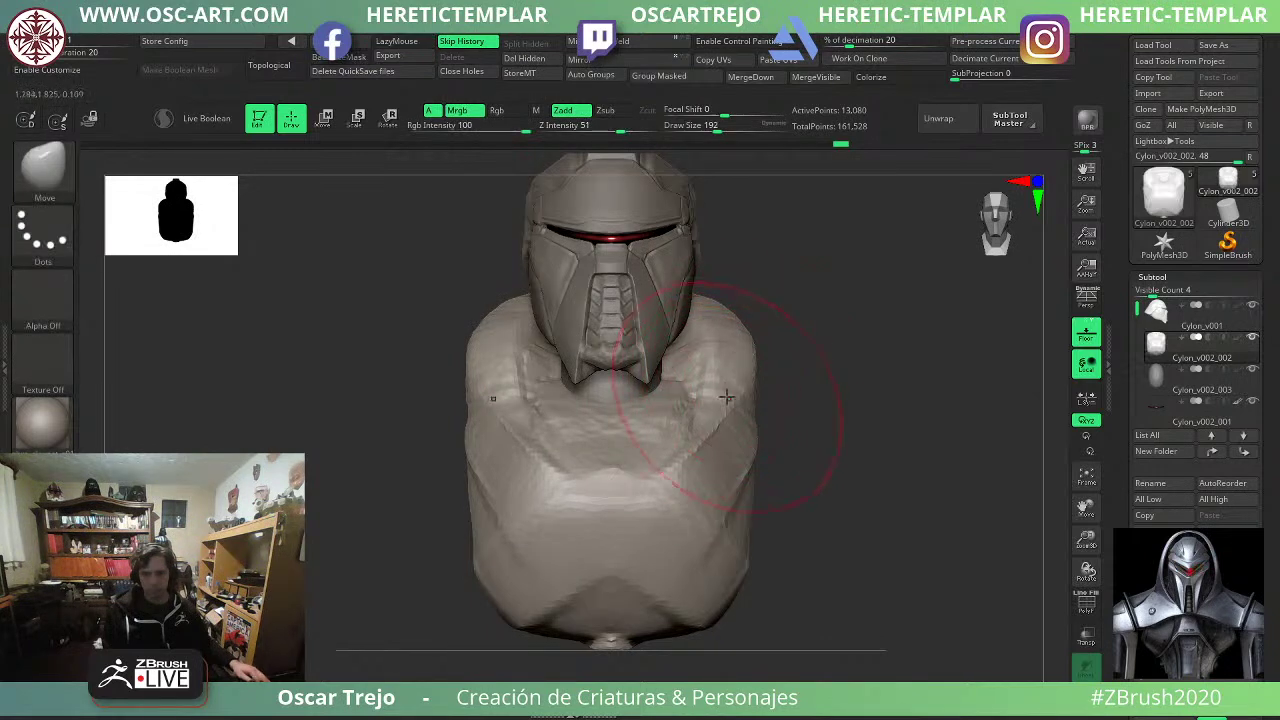
{"action": "left_click_drag", "start_coordinate": [828, 336], "coordinate": [830, 466], "text": "alt"}
{"action": "key", "text": "b"}
{"action": "key", "text": "d"}
{"action": "key", "text": "s"}
{"action": "key", "text": "s"}
{"action": "left_click_drag", "start_coordinate": [597, 529], "coordinate": [588, 530]}
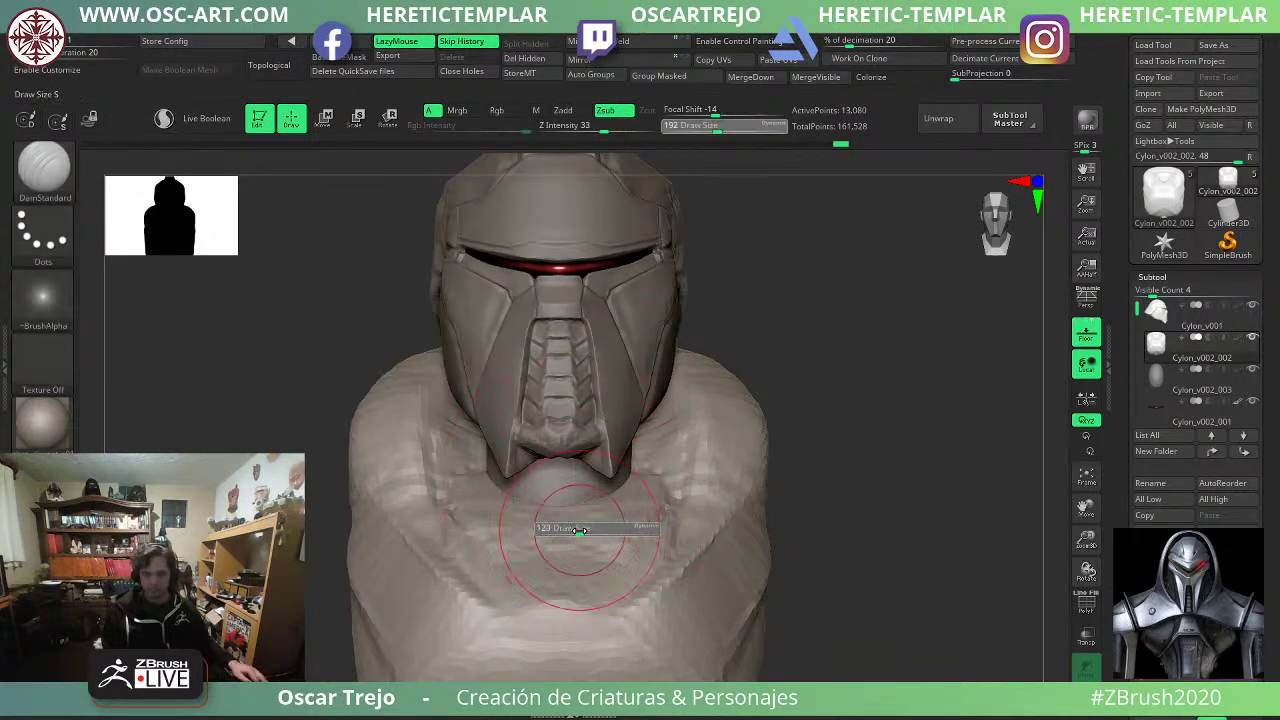
{"action": "key", "text": "s"}
{"action": "left_click_drag", "start_coordinate": [579, 600], "coordinate": [630, 605]}
Sharpen the diagonal edges of the upper chest recess up to the collar with DamStandard at draw size 62.
{"action": "key", "text": "s"}
{"action": "key", "text": "s"}
{"action": "left_click_drag", "start_coordinate": [649, 551], "coordinate": [643, 552]}
{"action": "key", "text": "s"}
{"action": "left_click_drag", "start_coordinate": [698, 472], "coordinate": [682, 473]}
{"action": "left_click_drag", "start_coordinate": [819, 552], "coordinate": [804, 402], "text": "alt"}
{"action": "left_click_drag", "start_coordinate": [790, 539], "coordinate": [775, 487], "text": "alt"}
Carve an arched crease around the torso's bottom front edge with DamStandard at draw size 77.
{"action": "key", "text": "s"}
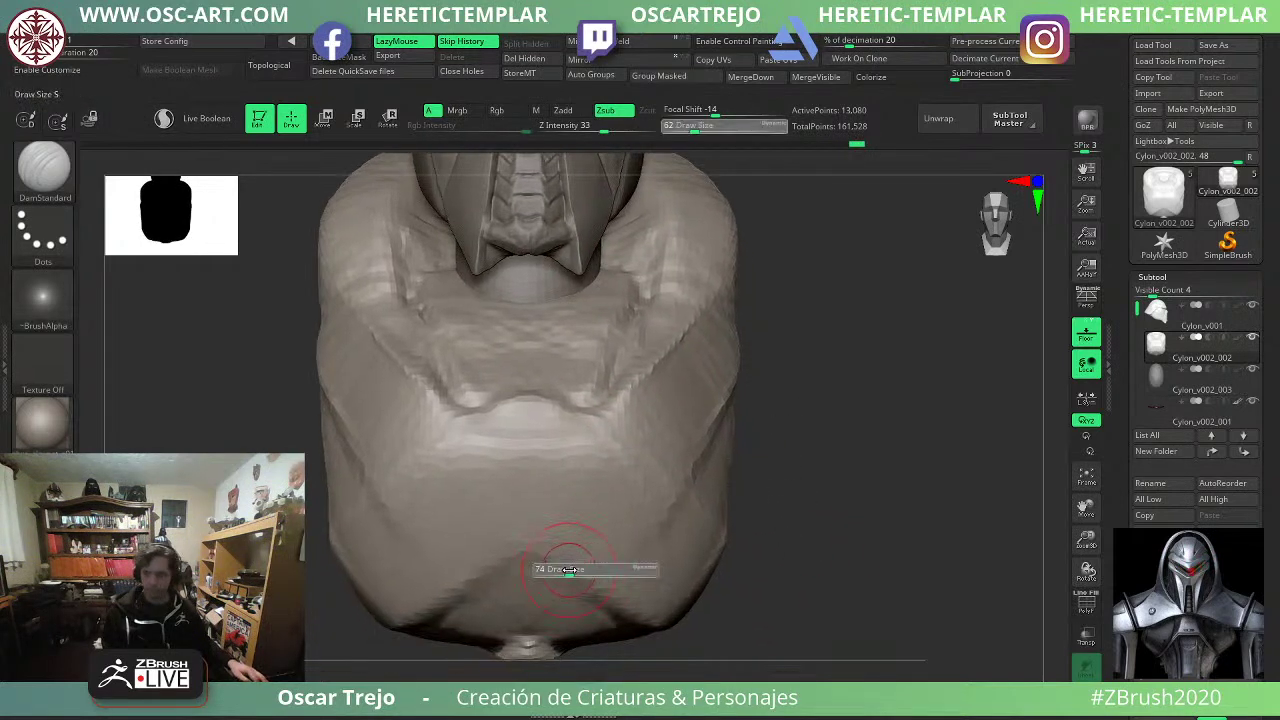
{"action": "mouse_move", "coordinate": [562, 569]}
{"action": "left_mouse_down"}
{"action": "mouse_move", "coordinate": [610, 578]}
{"action": "mouse_move", "coordinate": [650, 611]}
{"action": "left_mouse_up"}
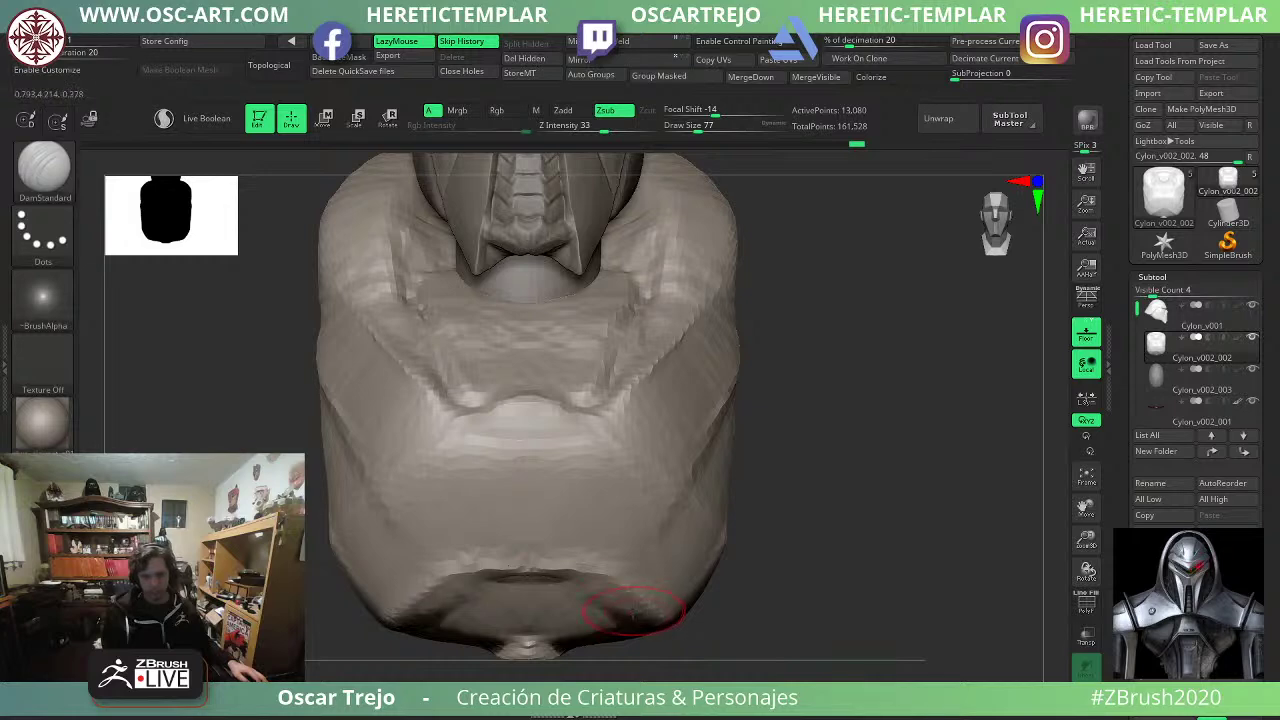
{"action": "left_click_drag", "start_coordinate": [583, 578], "coordinate": [663, 632]}
{"action": "left_click_drag", "start_coordinate": [760, 520], "coordinate": [720, 508]}
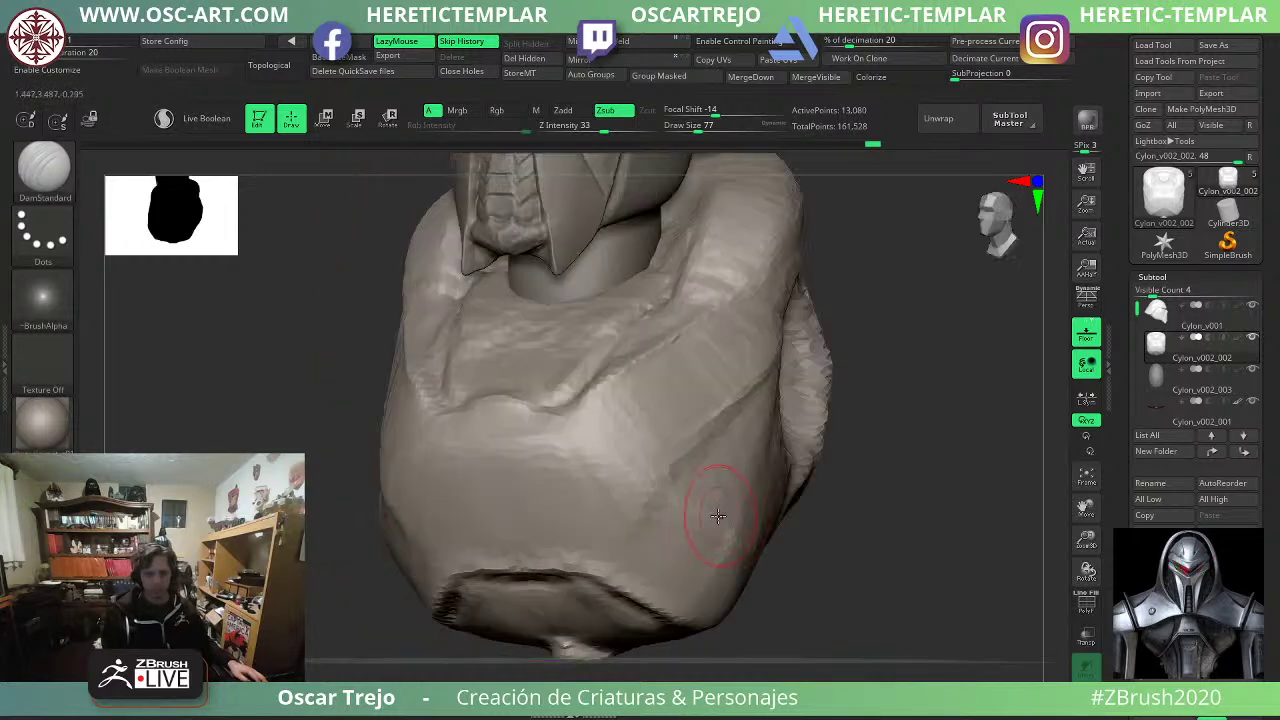
Cut a horizontal crease across the chest with DamStandard at draw size 68.
{"action": "key", "text": "bracketleft"}
{"action": "key", "text": "bracketleft"}
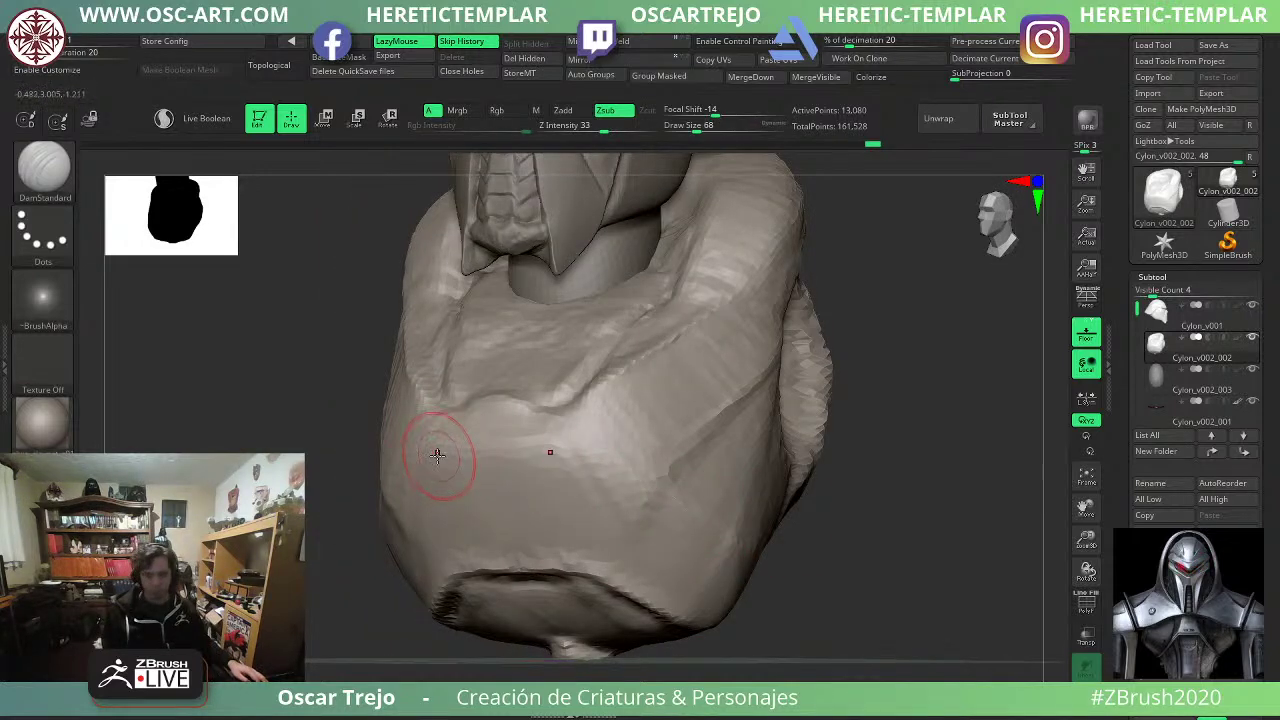
{"action": "left_click_drag", "start_coordinate": [437, 455], "coordinate": [546, 454]}
{"action": "left_click_drag", "start_coordinate": [638, 494], "coordinate": [625, 491]}
{"action": "mouse_move", "coordinate": [800, 530]}
{"action": "left_mouse_down"}
{"action": "mouse_move", "coordinate": [846, 534]}
{"action": "mouse_move", "coordinate": [783, 489]}
{"action": "mouse_move", "coordinate": [800, 499]}
{"action": "mouse_move", "coordinate": [706, 490]}
{"action": "left_mouse_up"}
Carve creases from the arm socket down the torso's side with DamStandard, undoing one stroke and reducing the draw size to 46.
{"action": "key", "text": "s"}
{"action": "left_click_drag", "start_coordinate": [690, 485], "coordinate": [697, 486]}
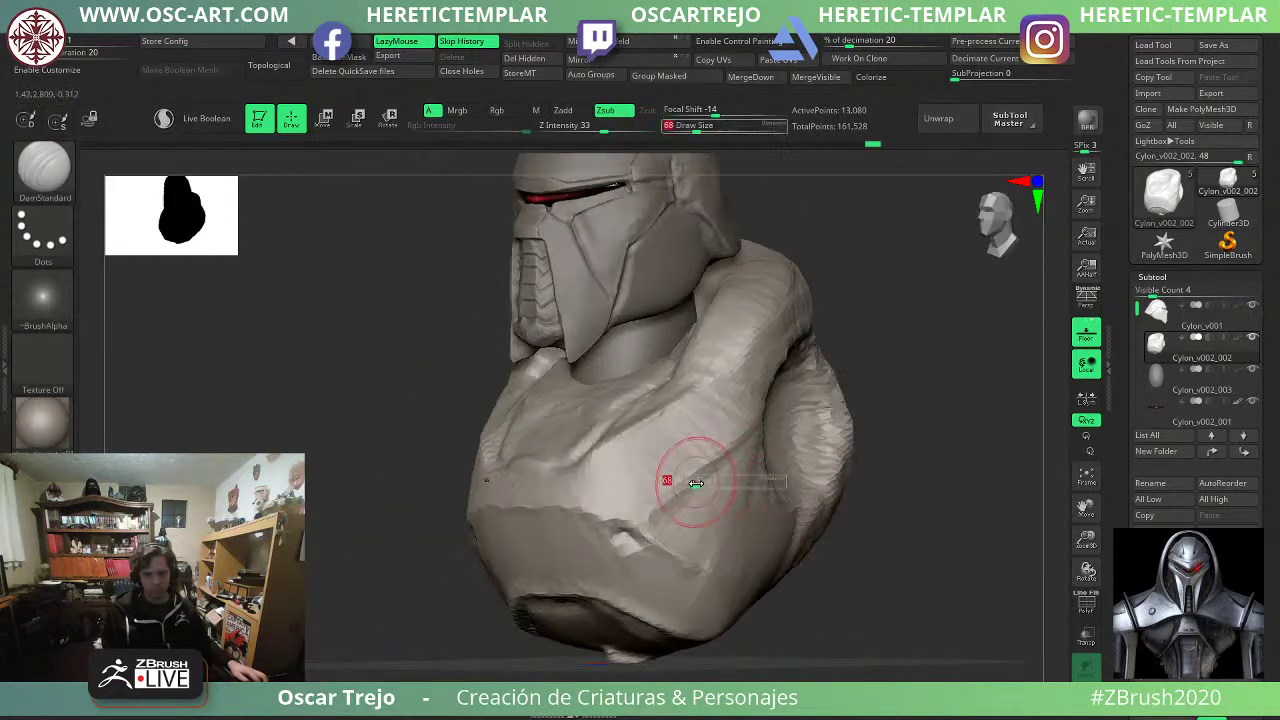
{"action": "left_click_drag", "start_coordinate": [732, 440], "coordinate": [704, 500]}
{"action": "left_click_drag", "start_coordinate": [885, 440], "coordinate": [745, 500]}
{"action": "key", "text": "ctrl+z"}
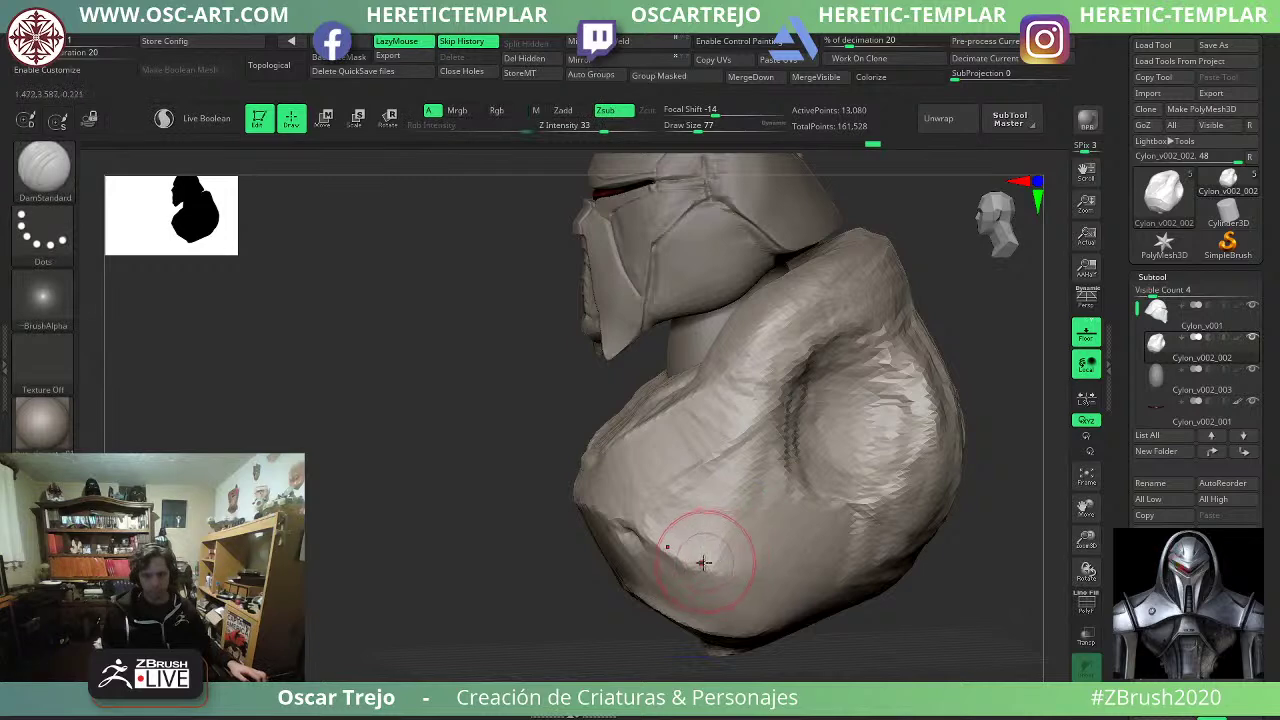
{"action": "key", "text": "s"}
{"action": "left_click_drag", "start_coordinate": [703, 553], "coordinate": [696, 553]}
{"action": "mouse_move", "coordinate": [714, 563]}
{"action": "left_mouse_down"}
{"action": "mouse_move", "coordinate": [812, 485]}
{"action": "mouse_move", "coordinate": [710, 568]}
{"action": "left_mouse_up"}
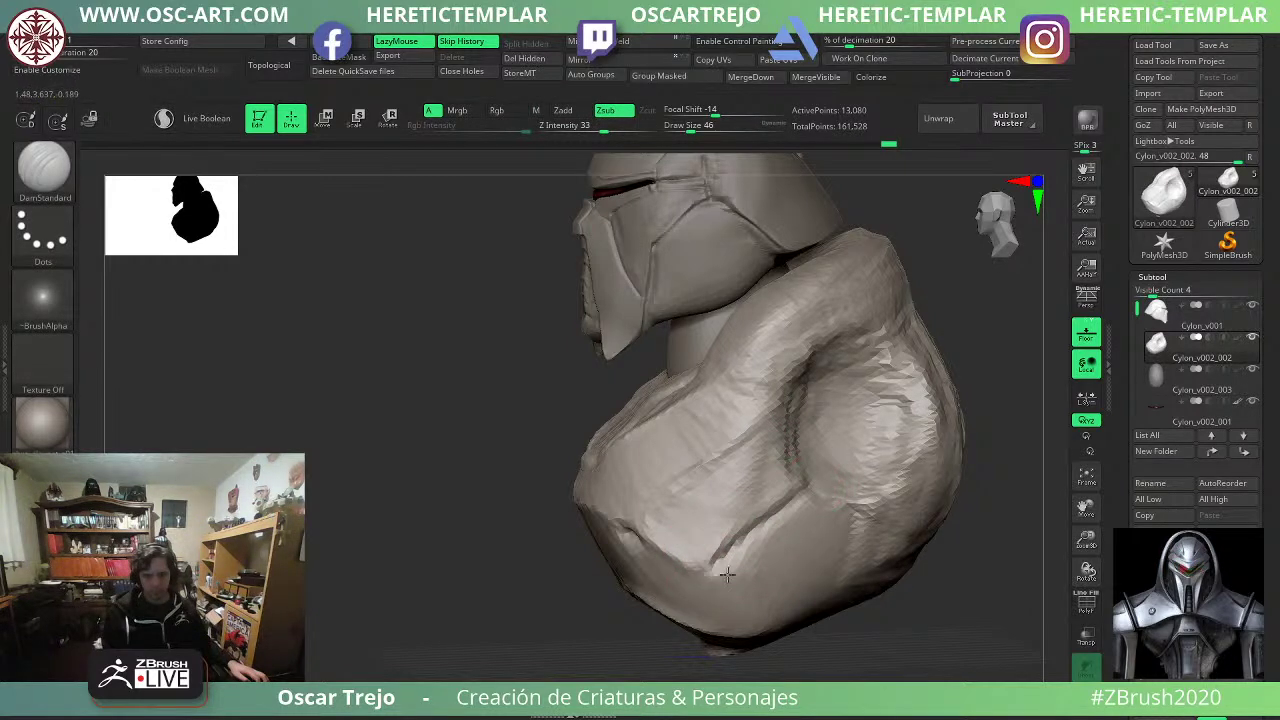
{"action": "left_click_drag", "start_coordinate": [867, 619], "coordinate": [806, 551], "text": "alt"}
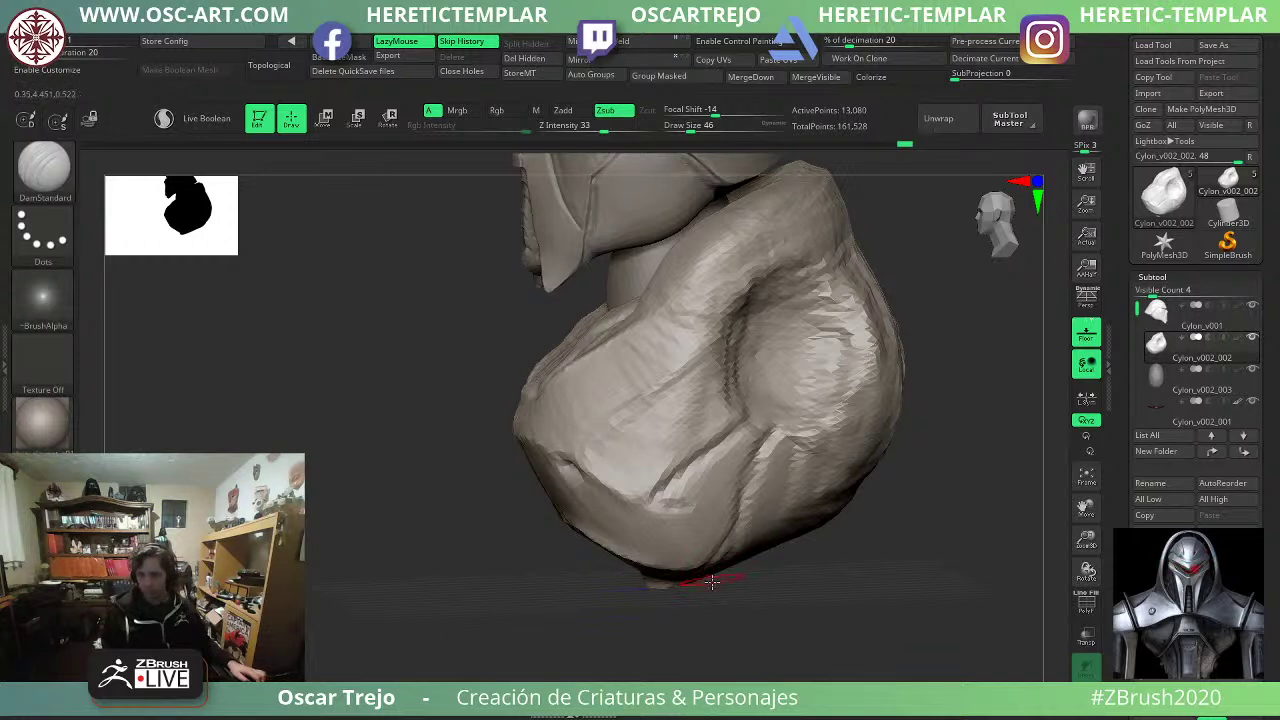
{"action": "mouse_move", "coordinate": [712, 582]}
{"action": "left_mouse_down", "text": "alt"}
{"action": "mouse_move", "coordinate": [831, 546]}
{"action": "mouse_move", "coordinate": [803, 583]}
{"action": "left_mouse_up", "text": "alt"}
Adjust the torso's shoulder and side profile from the side view with the Move brush at draw size 97.
{"action": "key", "text": "b"}
{"action": "key", "text": "m"}
{"action": "key", "text": "v"}
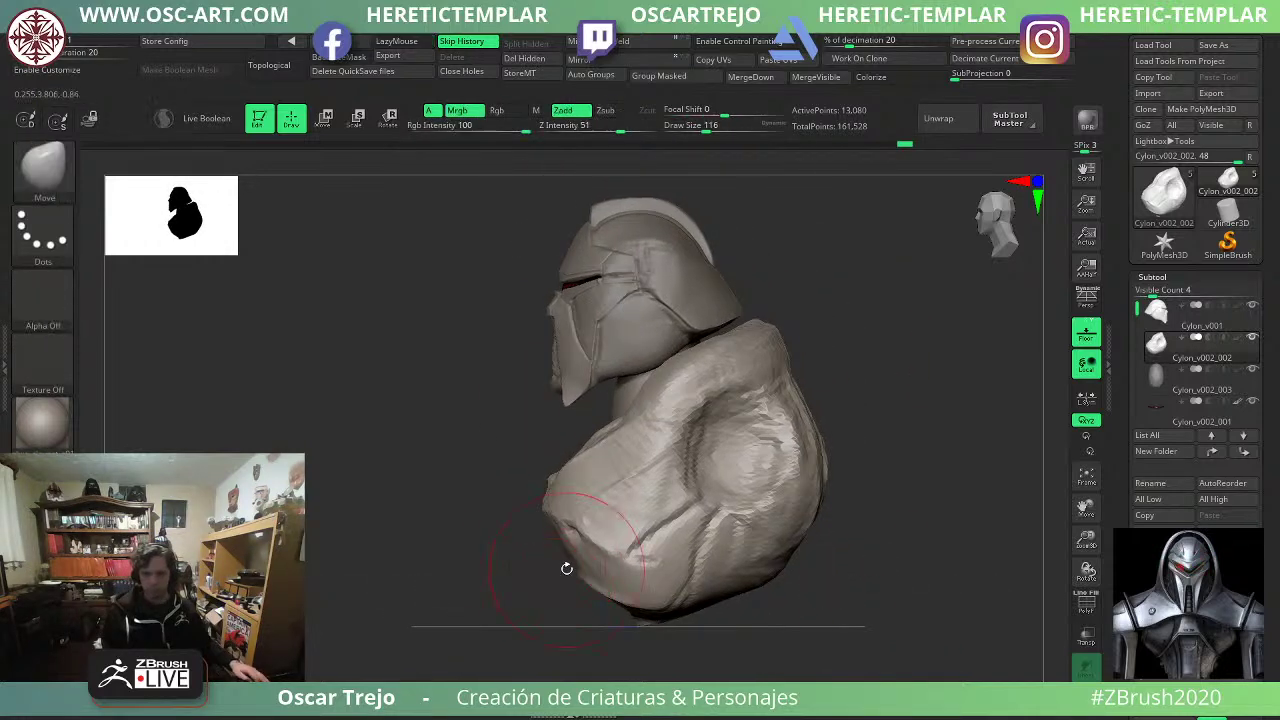
{"action": "key", "text": "s"}
{"action": "mouse_move", "coordinate": [764, 420]}
{"action": "left_mouse_down"}
{"action": "mouse_move", "coordinate": [740, 420]}
{"action": "mouse_move", "coordinate": [692, 381]}
{"action": "left_mouse_up"}
{"action": "key", "text": "s"}
{"action": "key", "text": "s"}
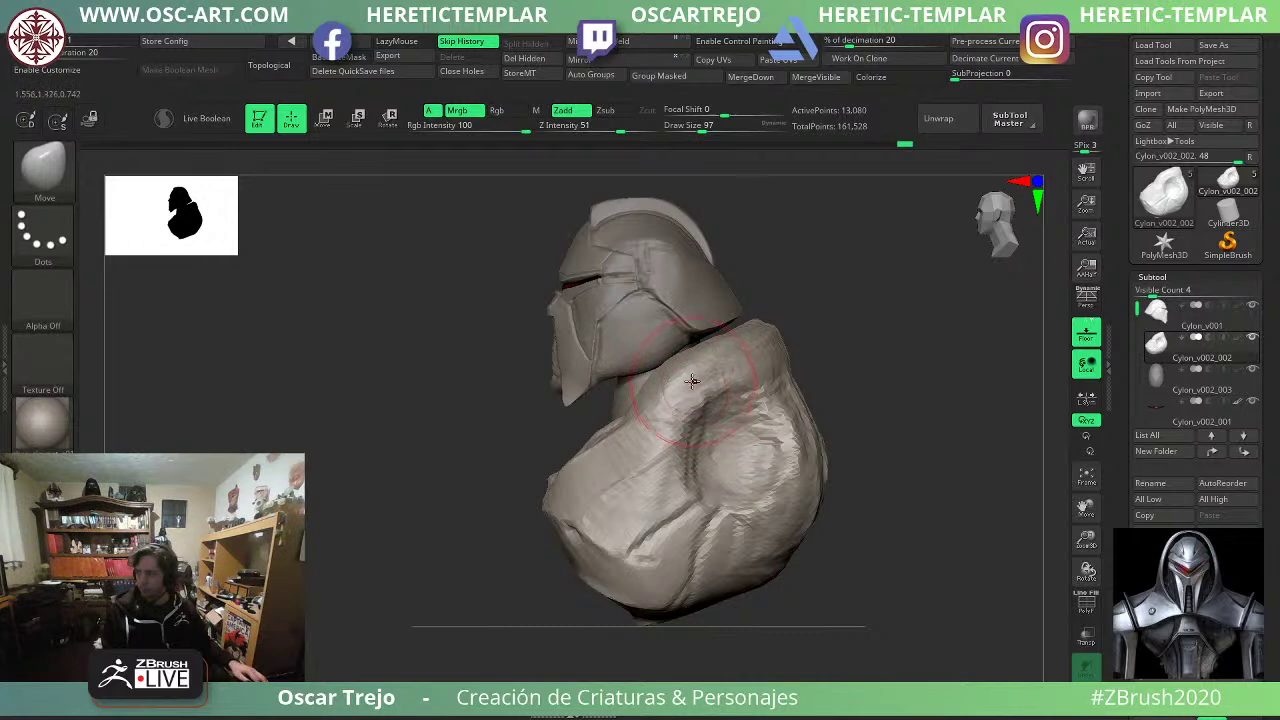
{"action": "mouse_move", "coordinate": [1200, 316]}
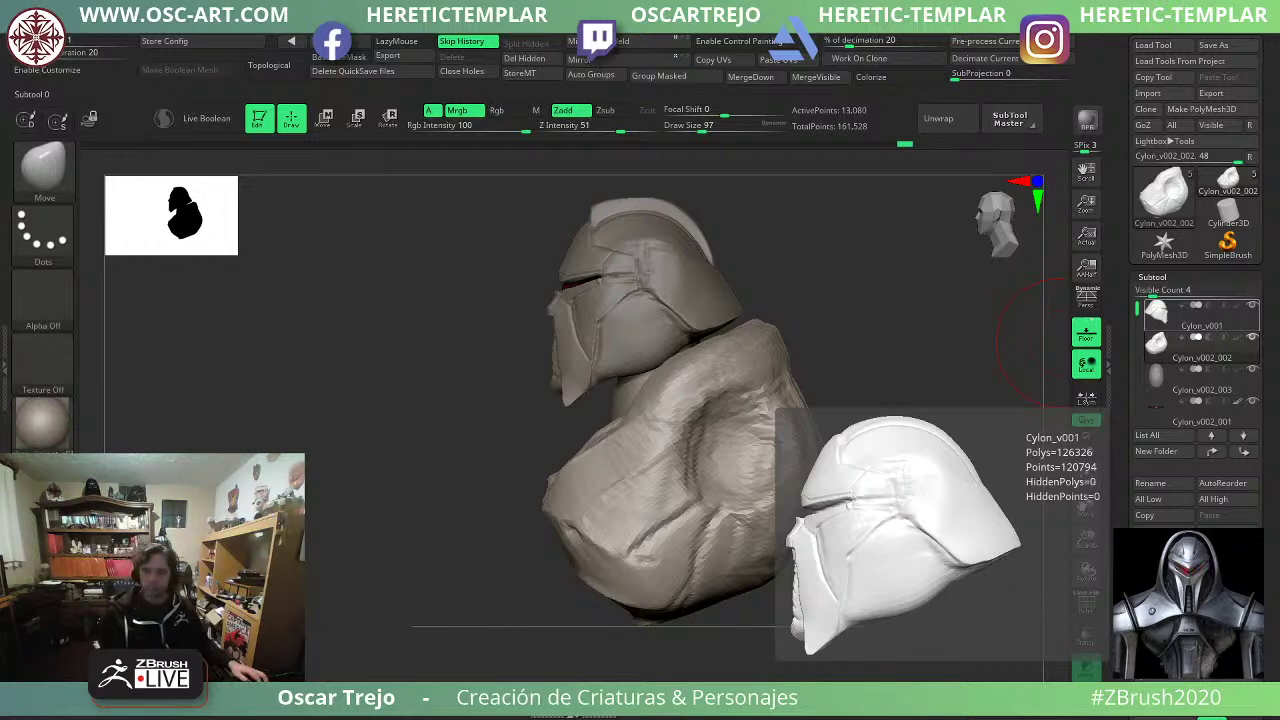
Reshape the torso's lower sides and bottom edge from the front with the Move brush.
{"action": "left_click_drag", "start_coordinate": [385, 550], "coordinate": [457, 546], "text": "shift"}
{"action": "key", "text": "s"}
{"action": "mouse_move", "coordinate": [700, 511]}
{"action": "left_mouse_down"}
{"action": "mouse_move", "coordinate": [724, 511]}
{"action": "mouse_move", "coordinate": [709, 519]}
{"action": "left_mouse_up"}
{"action": "key", "text": "s"}
{"action": "left_click_drag", "start_coordinate": [667, 602], "coordinate": [658, 602]}
{"action": "mouse_move", "coordinate": [650, 604]}
{"action": "left_mouse_down"}
{"action": "mouse_move", "coordinate": [584, 612]}
{"action": "mouse_move", "coordinate": [620, 618]}
{"action": "left_mouse_up"}
Clear the bump under the torso and trim its underside into an arch with TrimDynamic at draw size 154.
{"action": "key", "text": "s"}
{"action": "key", "text": "2"}
{"action": "key", "text": "s"}
{"action": "left_click_drag", "start_coordinate": [612, 616], "coordinate": [592, 618]}
{"action": "right_click_drag", "start_coordinate": [592, 640], "coordinate": [590, 596]}
{"action": "key", "text": "3"}
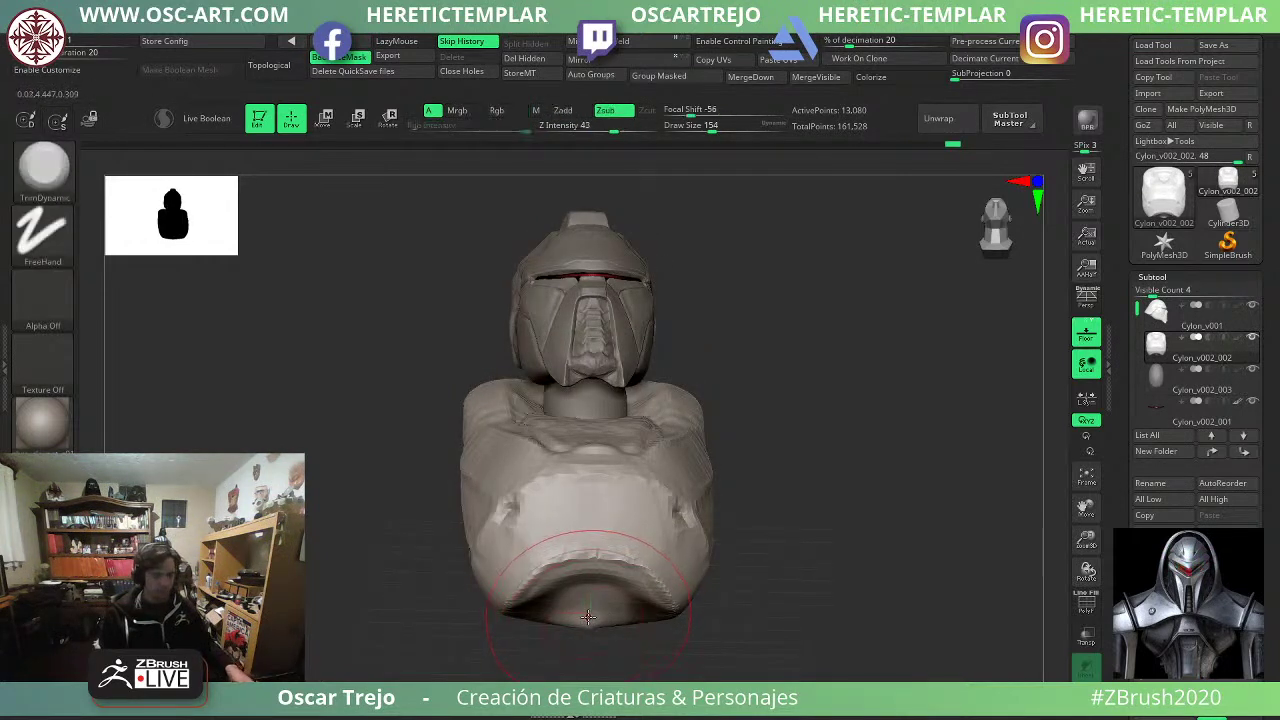
{"action": "left_click_drag", "start_coordinate": [588, 617], "coordinate": [589, 597]}
Pull the torso's sides and shoulders outward with the Move brush at draw size 251.
{"action": "left_click_drag", "start_coordinate": [729, 529], "coordinate": [764, 567]}
{"action": "key", "text": "1"}
{"action": "left_click_drag", "start_coordinate": [698, 507], "coordinate": [711, 508]}
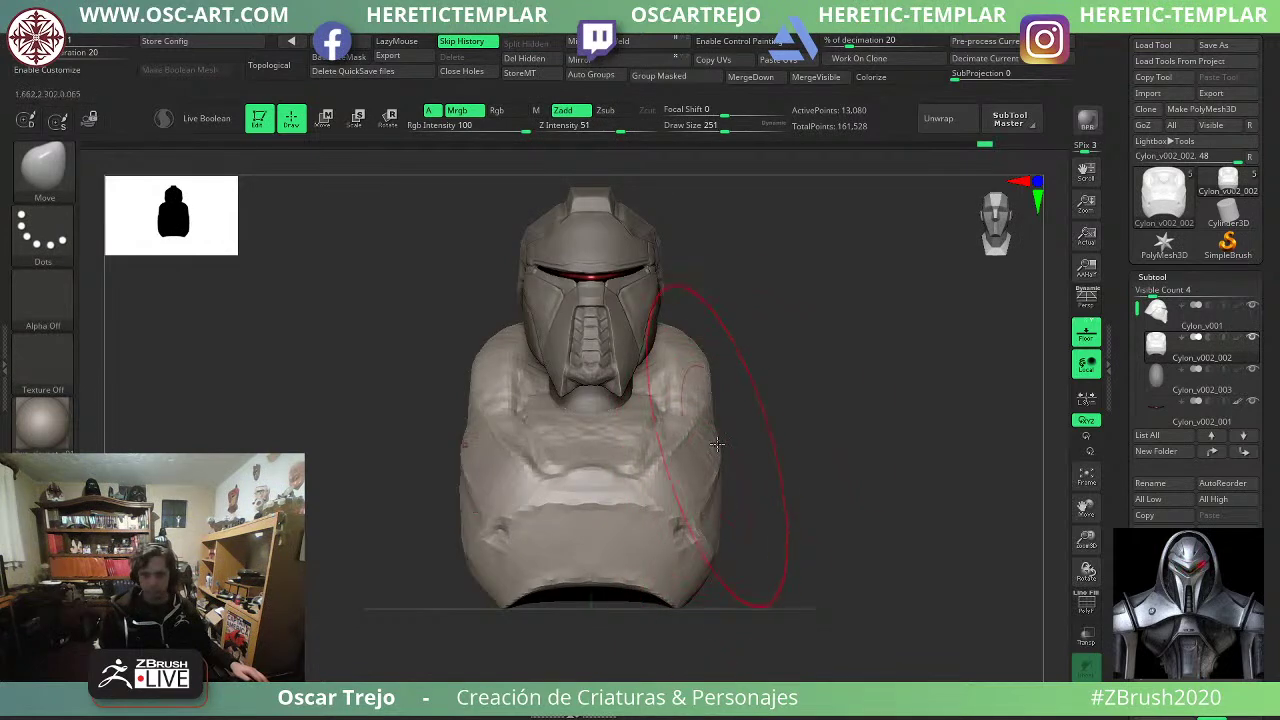
{"action": "mouse_move", "coordinate": [757, 425]}
{"action": "left_mouse_down"}
{"action": "mouse_move", "coordinate": [705, 403]}
{"action": "mouse_move", "coordinate": [755, 409]}
{"action": "mouse_move", "coordinate": [713, 375]}
{"action": "mouse_move", "coordinate": [730, 365]}
{"action": "left_mouse_up"}
{"action": "key", "text": "s"}
Flatten the tops of the shoulders and collar with TrimDynamic at draw size 116, and undo the last stroke.
{"action": "mouse_move", "coordinate": [761, 354]}
{"action": "left_mouse_down", "text": "alt"}
{"action": "mouse_move", "coordinate": [766, 397]}
{"action": "mouse_move", "coordinate": [787, 387]}
{"action": "mouse_move", "coordinate": [863, 400]}
{"action": "mouse_move", "coordinate": [888, 369]}
{"action": "mouse_move", "coordinate": [884, 422]}
{"action": "left_mouse_up", "text": "alt"}
{"action": "key", "text": "b"}
{"action": "key", "text": "t"}
{"action": "key", "text": "d"}
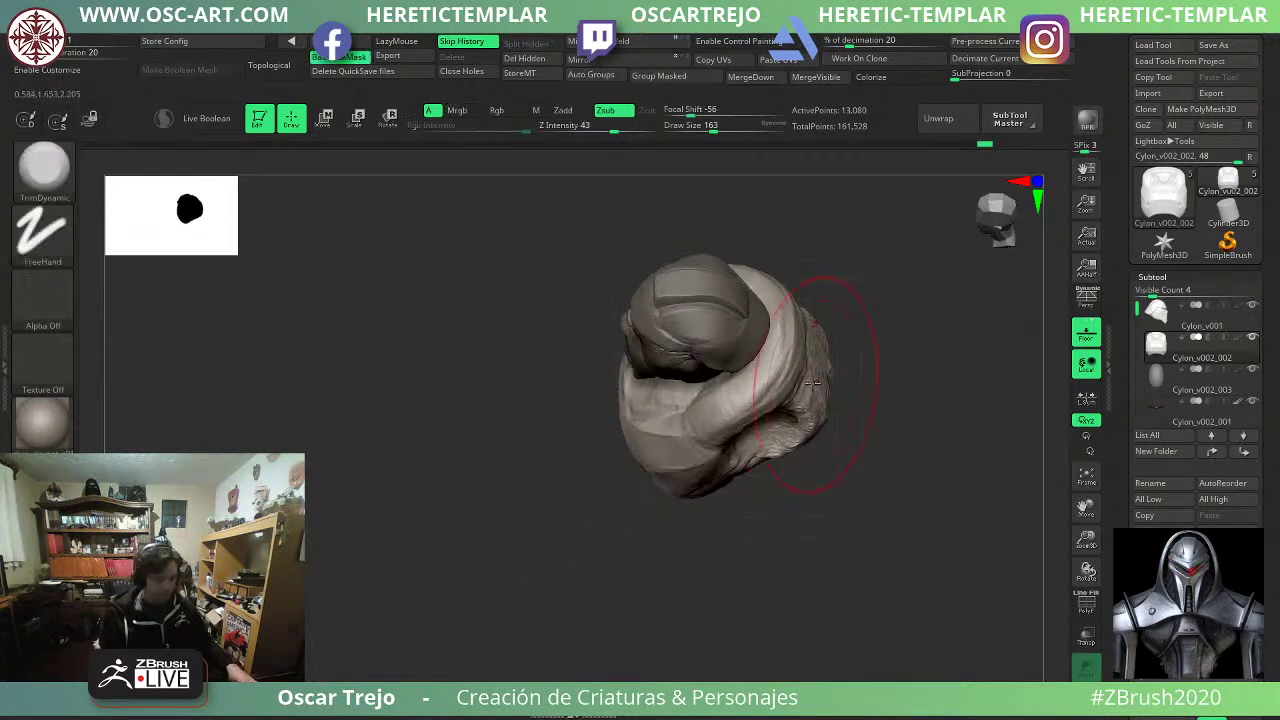
{"action": "key", "text": "s"}
{"action": "left_click_drag", "start_coordinate": [803, 364], "coordinate": [796, 364]}
{"action": "mouse_move", "coordinate": [765, 368]}
{"action": "left_mouse_down"}
{"action": "mouse_move", "coordinate": [788, 338]}
{"action": "mouse_move", "coordinate": [737, 389]}
{"action": "left_mouse_up"}
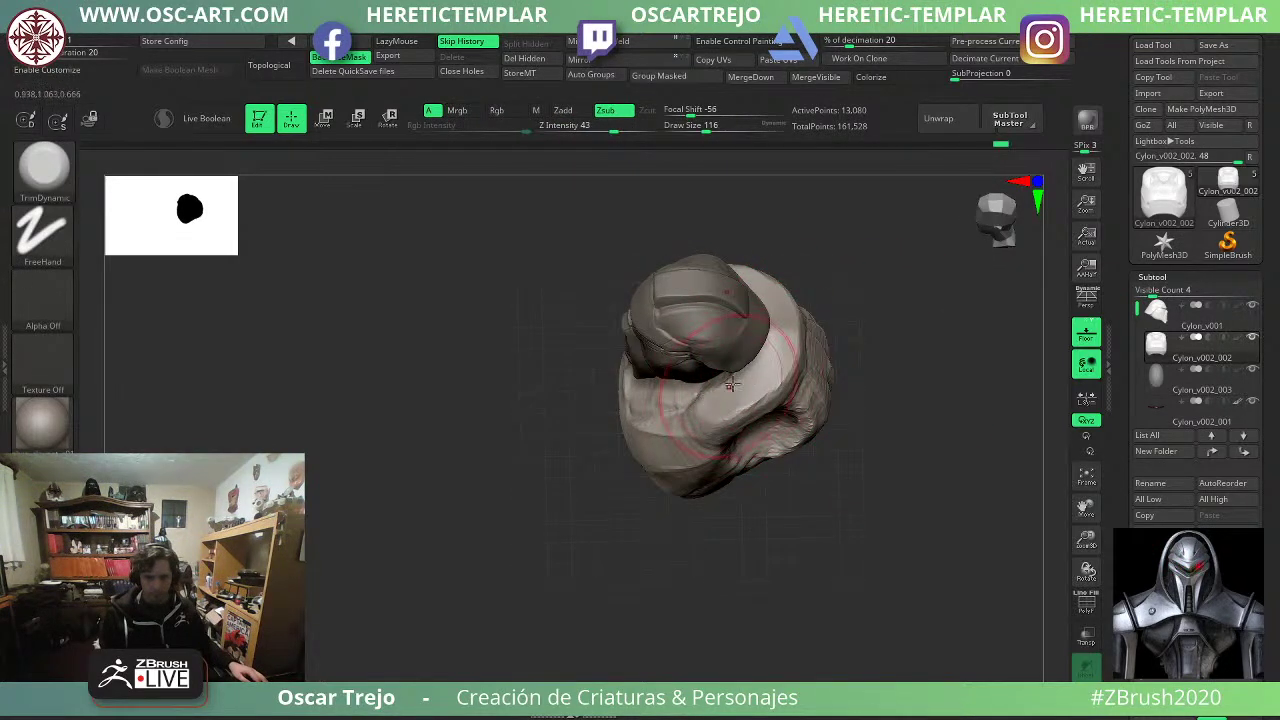
{"action": "mouse_move", "coordinate": [393, 478]}
{"action": "left_mouse_down"}
{"action": "mouse_move", "coordinate": [384, 456]}
{"action": "mouse_move", "coordinate": [470, 444]}
{"action": "left_mouse_up"}
{"action": "mouse_move", "coordinate": [839, 367]}
{"action": "left_mouse_down", "text": "shift"}
{"action": "mouse_move", "coordinate": [803, 371]}
{"action": "mouse_move", "coordinate": [783, 404]}
{"action": "left_mouse_up", "text": "shift"}
{"action": "key", "text": "ctrl+z"}
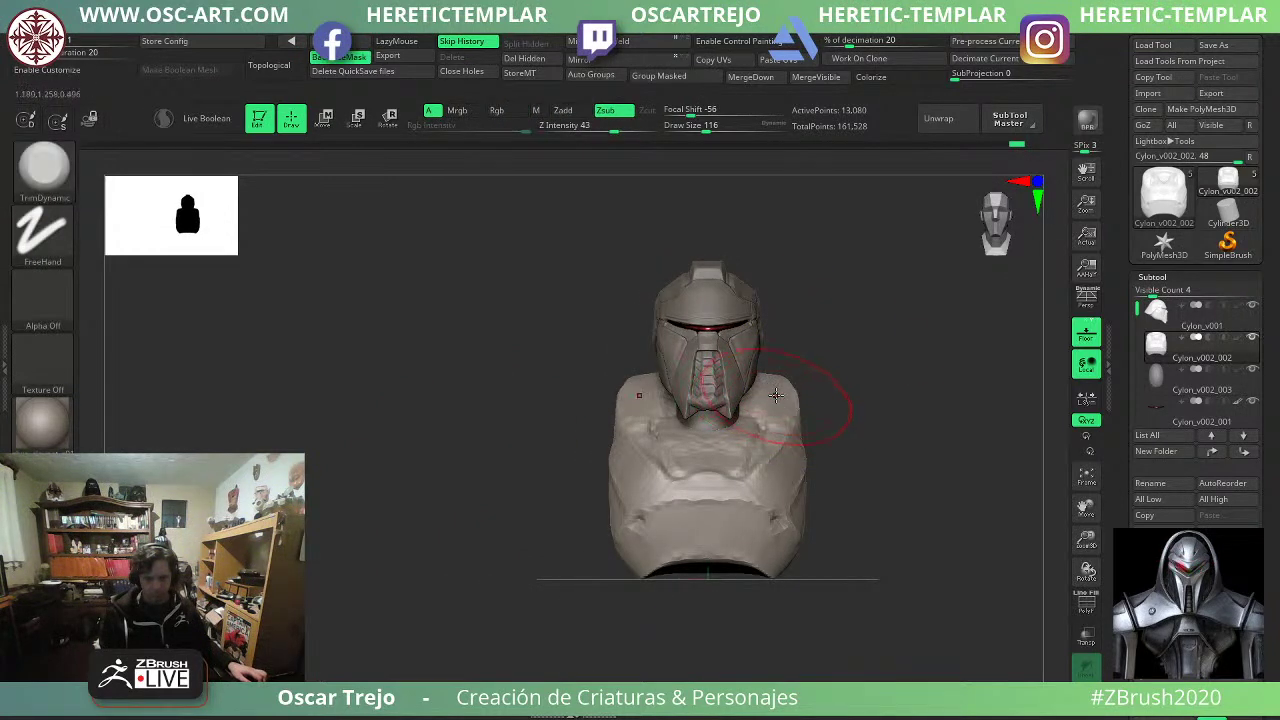
Adjust the tops of the torso's shoulders with the Move brush at draw size 108.
{"action": "key", "text": "b"}
{"action": "key", "text": "m"}
{"action": "key", "text": "v"}
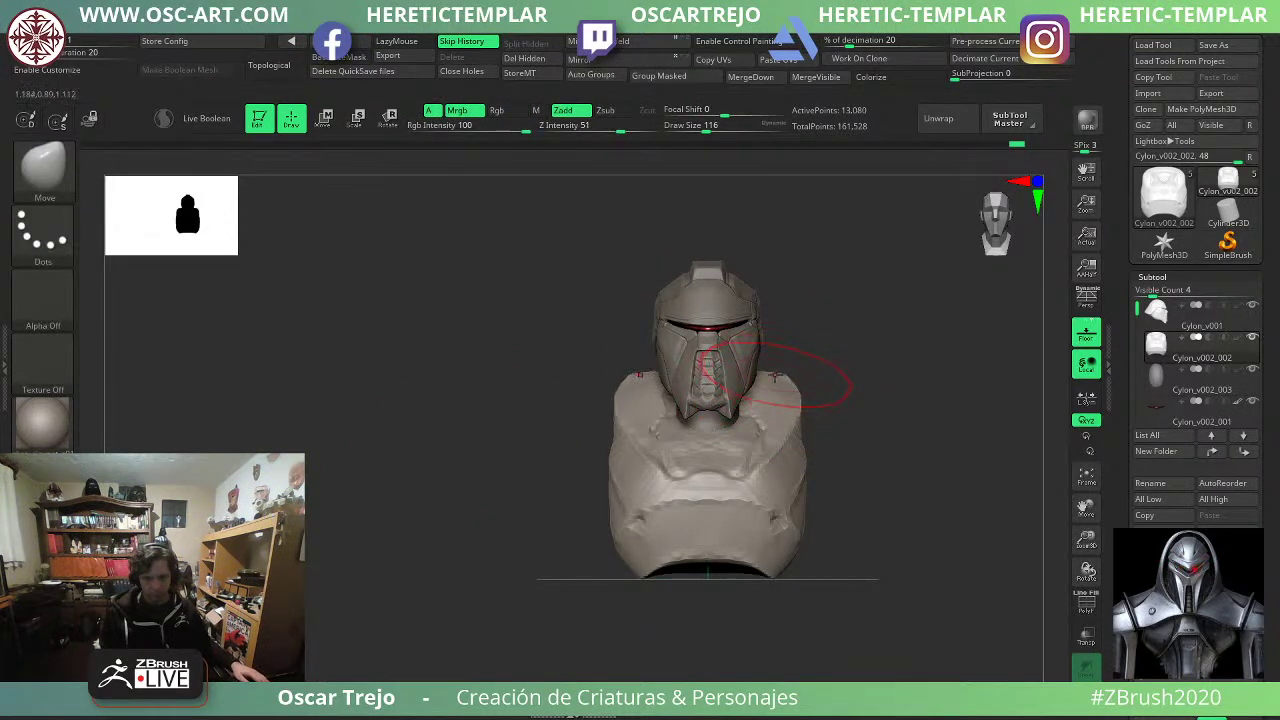
{"action": "key", "text": "s"}
{"action": "left_click", "coordinate": [774, 377]}
{"action": "left_click_drag", "start_coordinate": [843, 346], "coordinate": [790, 384]}
{"action": "left_click_drag", "start_coordinate": [834, 314], "coordinate": [818, 322]}
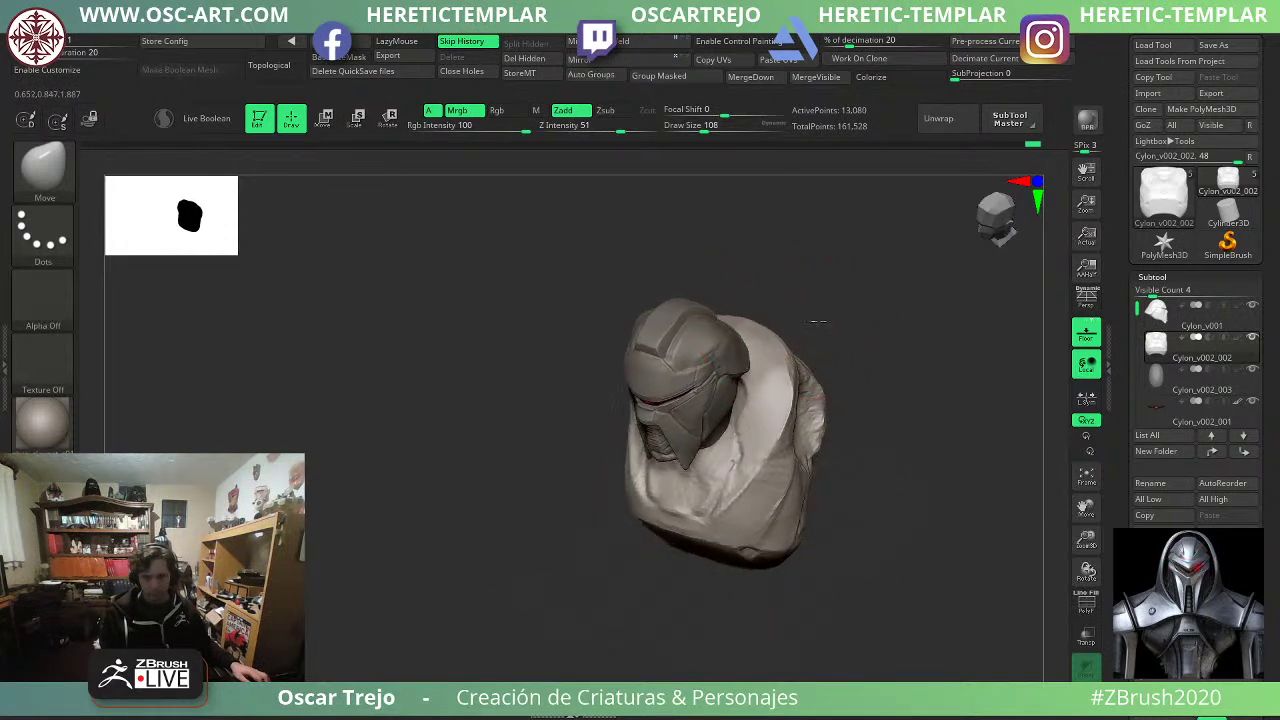
Isolate the torso, flatten the rim around the neck with TrimDynamic at draw size 90, and show all subtools again.
{"action": "left_click_drag", "start_coordinate": [982, 576], "coordinate": [975, 568]}
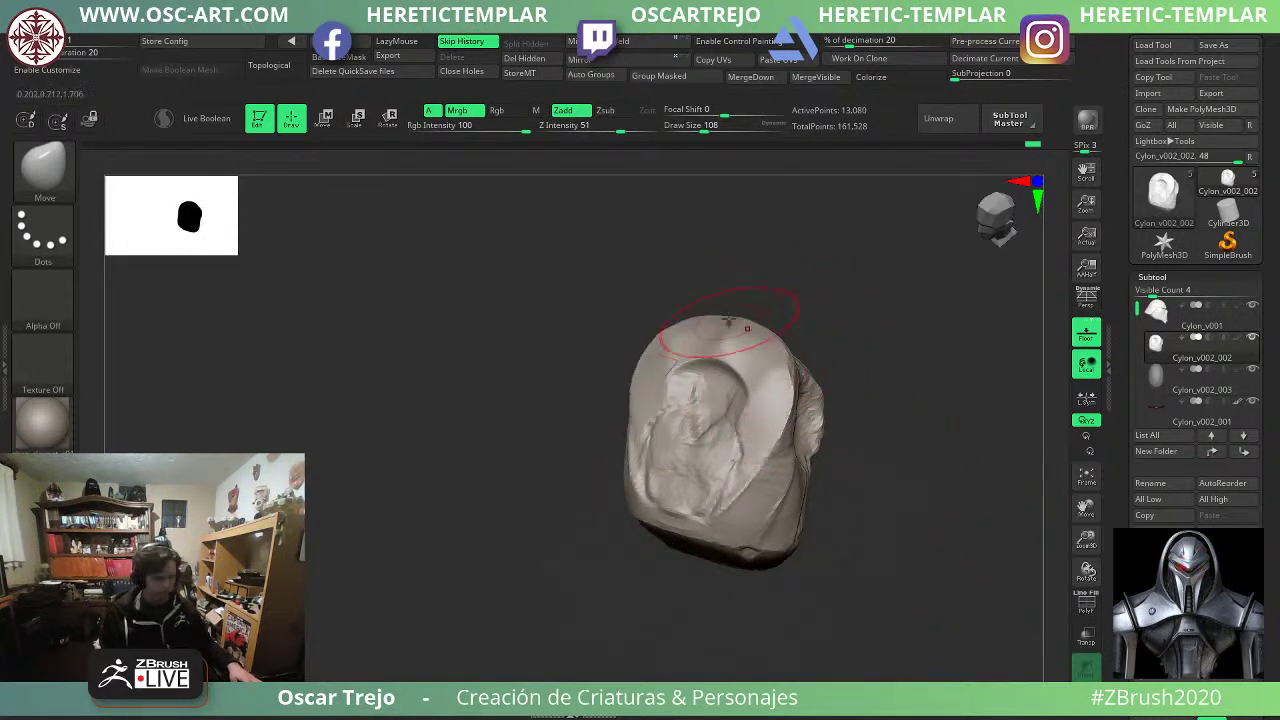
{"action": "key", "text": "b"}
{"action": "key", "text": "t"}
{"action": "key", "text": "d"}
{"action": "key", "text": "s"}
{"action": "left_click", "coordinate": [735, 357]}
{"action": "left_click_drag", "start_coordinate": [722, 344], "coordinate": [734, 338]}
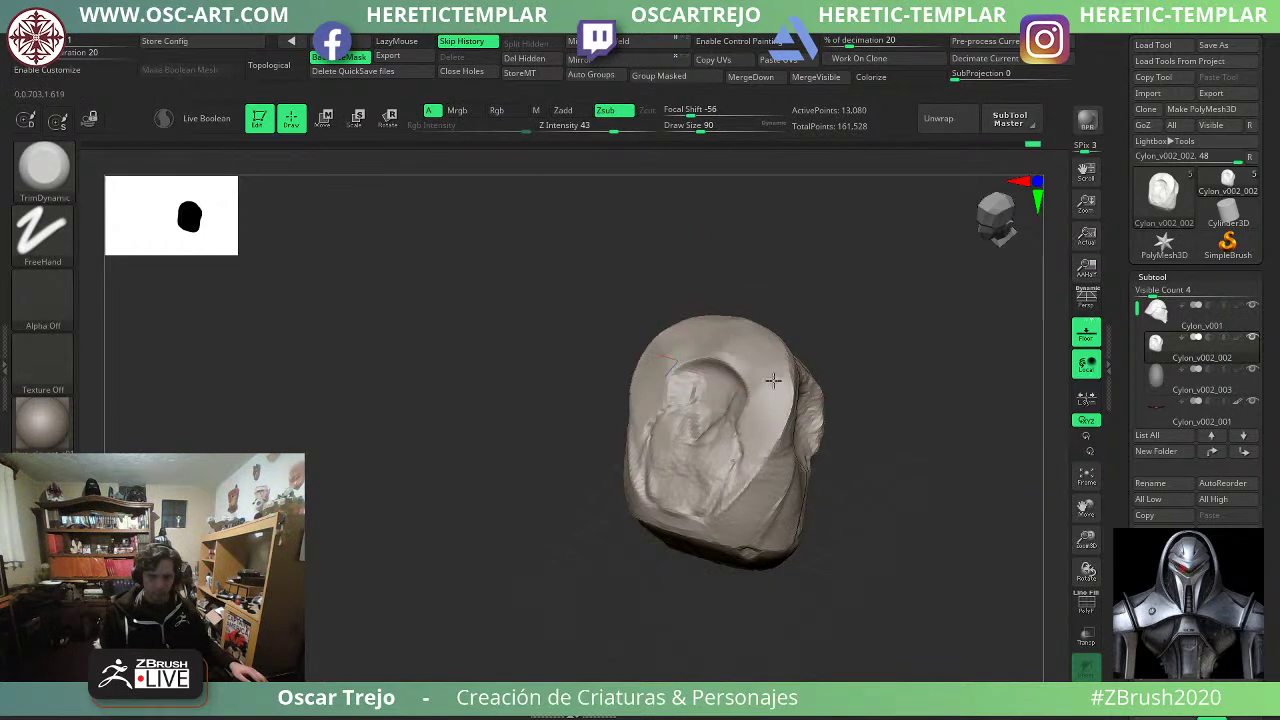
{"action": "left_click_drag", "start_coordinate": [865, 420], "coordinate": [890, 462], "text": "shift"}
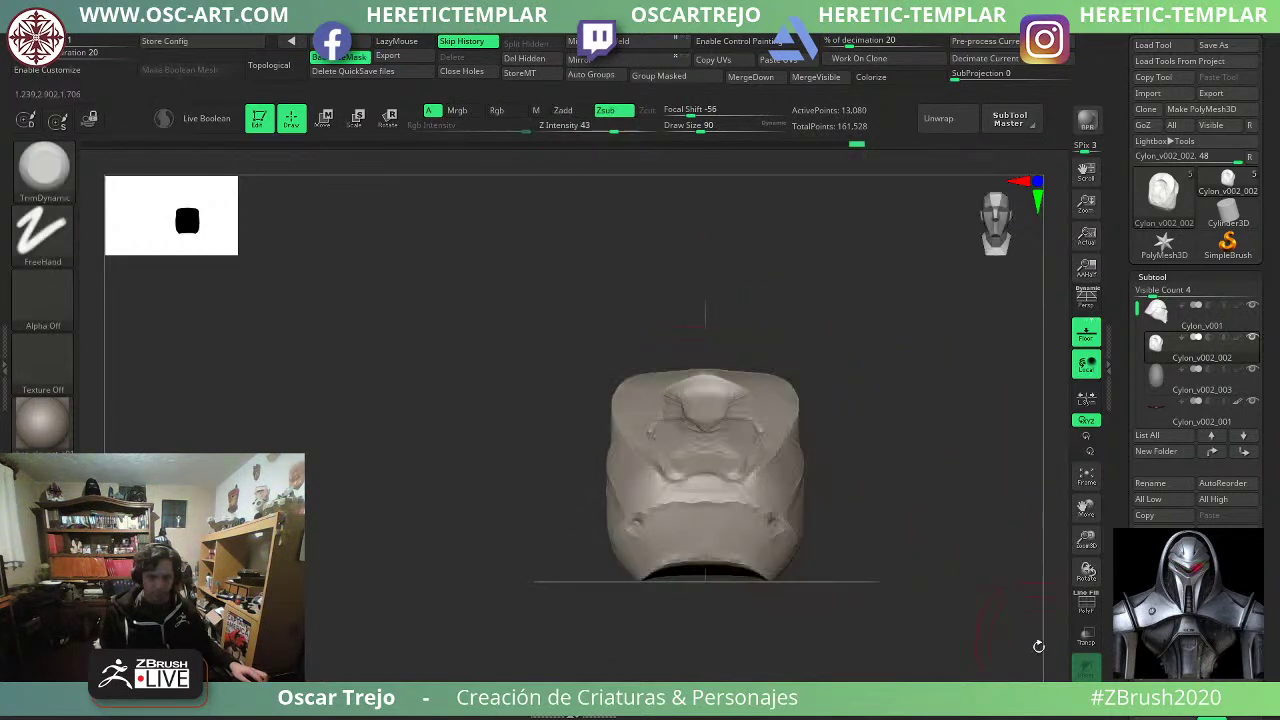
{"action": "left_click", "coordinate": [1086, 668]}
Adjust the shoulder and upper torso silhouette with the Move brush at draw size 124.
{"action": "mouse_move", "coordinate": [908, 349]}
{"action": "left_mouse_down"}
{"action": "mouse_move", "coordinate": [824, 352]}
{"action": "mouse_move", "coordinate": [828, 378]}
{"action": "mouse_move", "coordinate": [801, 360]}
{"action": "mouse_move", "coordinate": [911, 354]}
{"action": "mouse_move", "coordinate": [854, 354]}
{"action": "mouse_move", "coordinate": [904, 389]}
{"action": "mouse_move", "coordinate": [903, 371]}
{"action": "mouse_move", "coordinate": [875, 383]}
{"action": "left_mouse_up"}
{"action": "key", "text": "b"}
{"action": "key", "text": "m"}
{"action": "key", "text": "v"}
{"action": "key", "text": "s"}
{"action": "key", "text": "s"}
{"action": "left_click_drag", "start_coordinate": [903, 426], "coordinate": [807, 412], "text": "alt"}
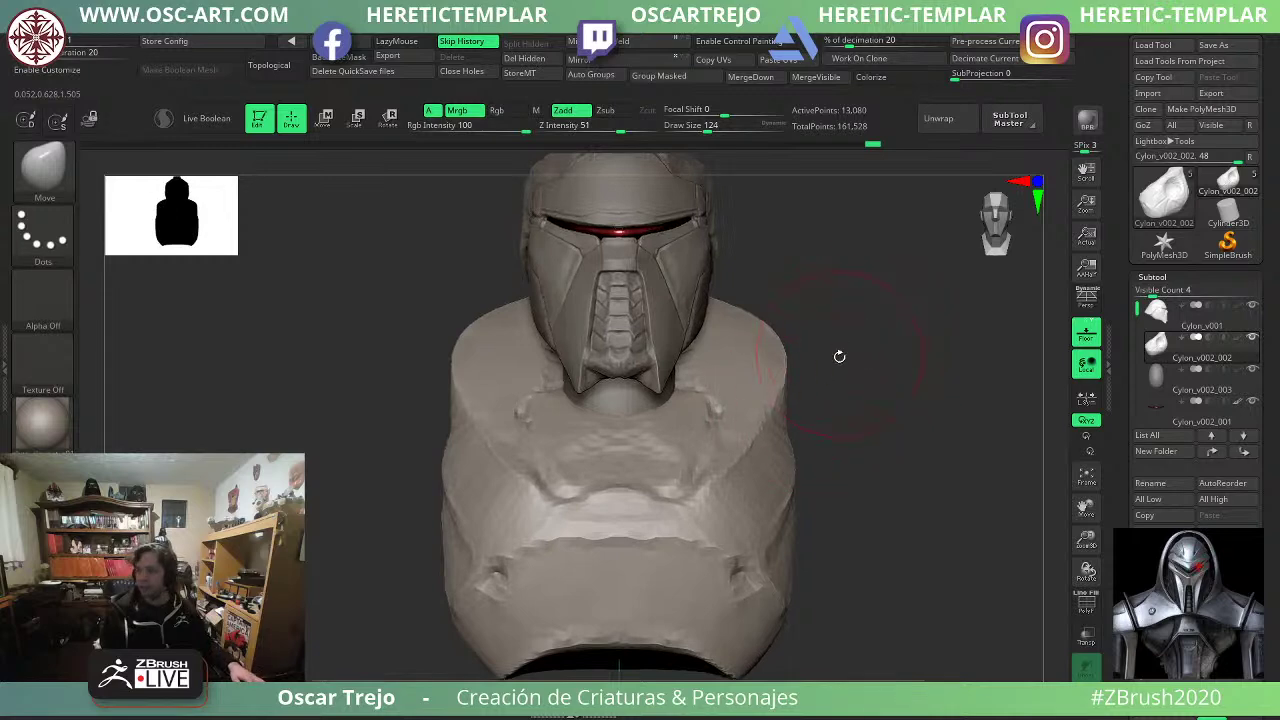
{"action": "key", "text": "b"}
{"action": "key", "text": "d"}
{"action": "key", "text": "s"}
{"action": "key", "text": "s"}
{"action": "left_click_drag", "start_coordinate": [767, 482], "coordinate": [760, 483]}
{"action": "key", "text": "b"}
{"action": "key", "text": "c"}
{"action": "key", "text": "l"}
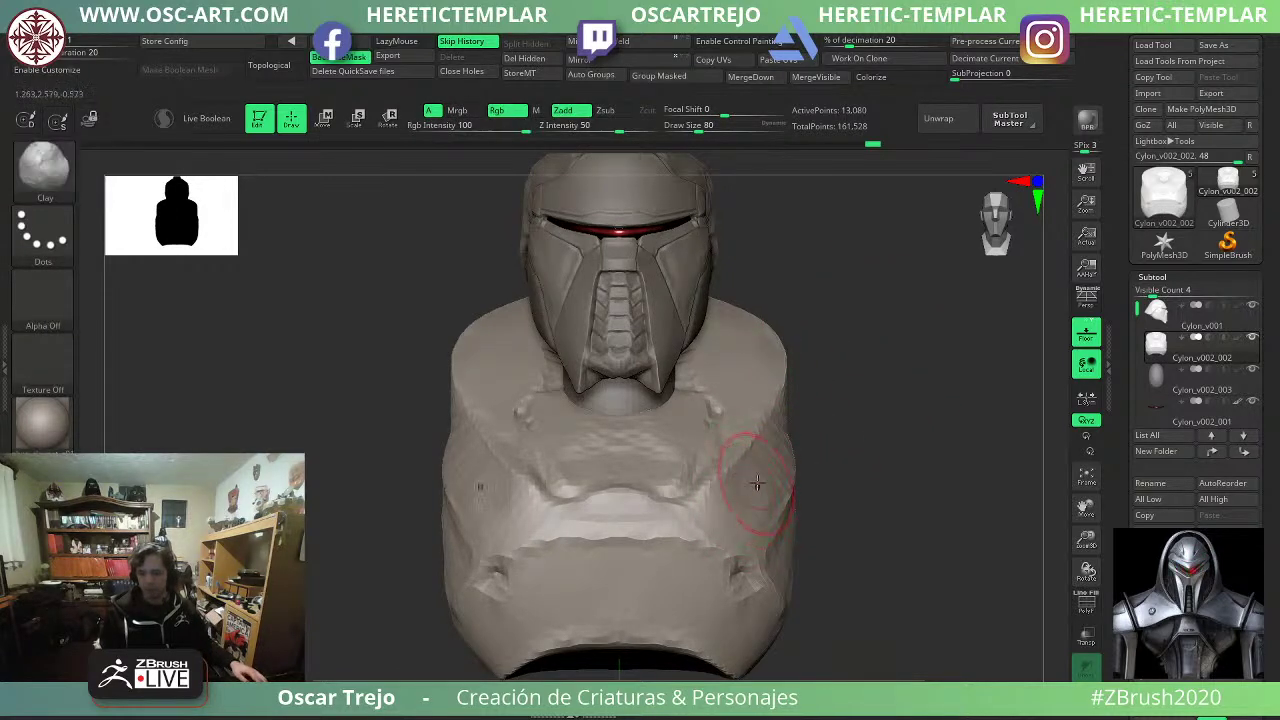
{"action": "key", "text": "b"}
{"action": "key", "text": "d"}
{"action": "key", "text": "s"}
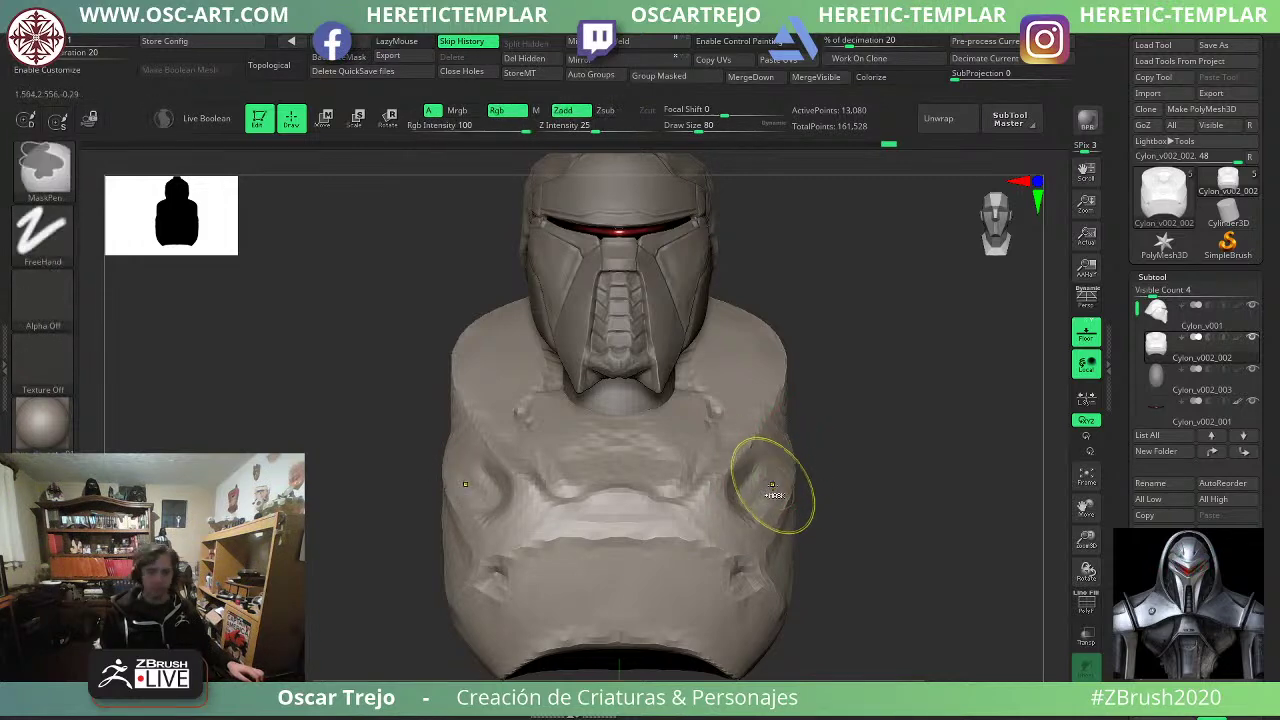
{"action": "key", "text": "ctrl+z"}
{"action": "key", "text": "ctrl+z"}
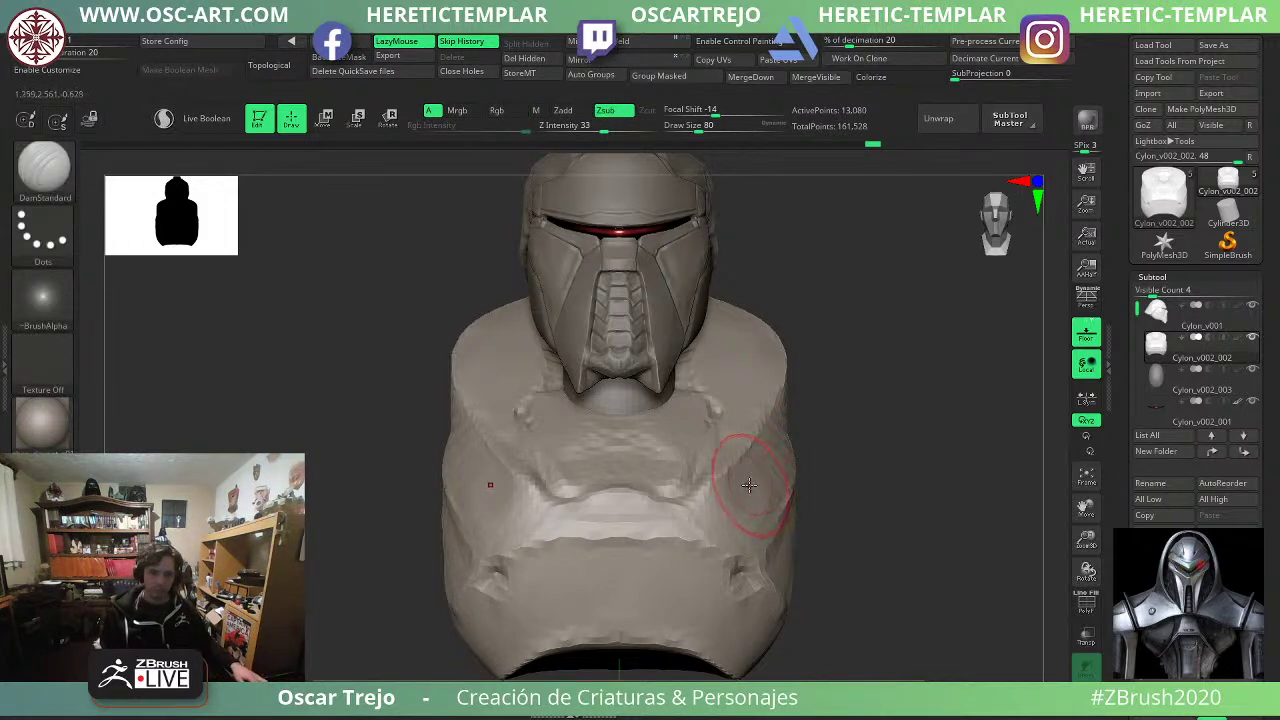
Build up the sides of the chest below the shoulders with ClayBuildup, undoing one stroke and setting the draw size to 90.
{"action": "key", "text": "b"}
{"action": "key", "text": "c"}
{"action": "key", "text": "b"}
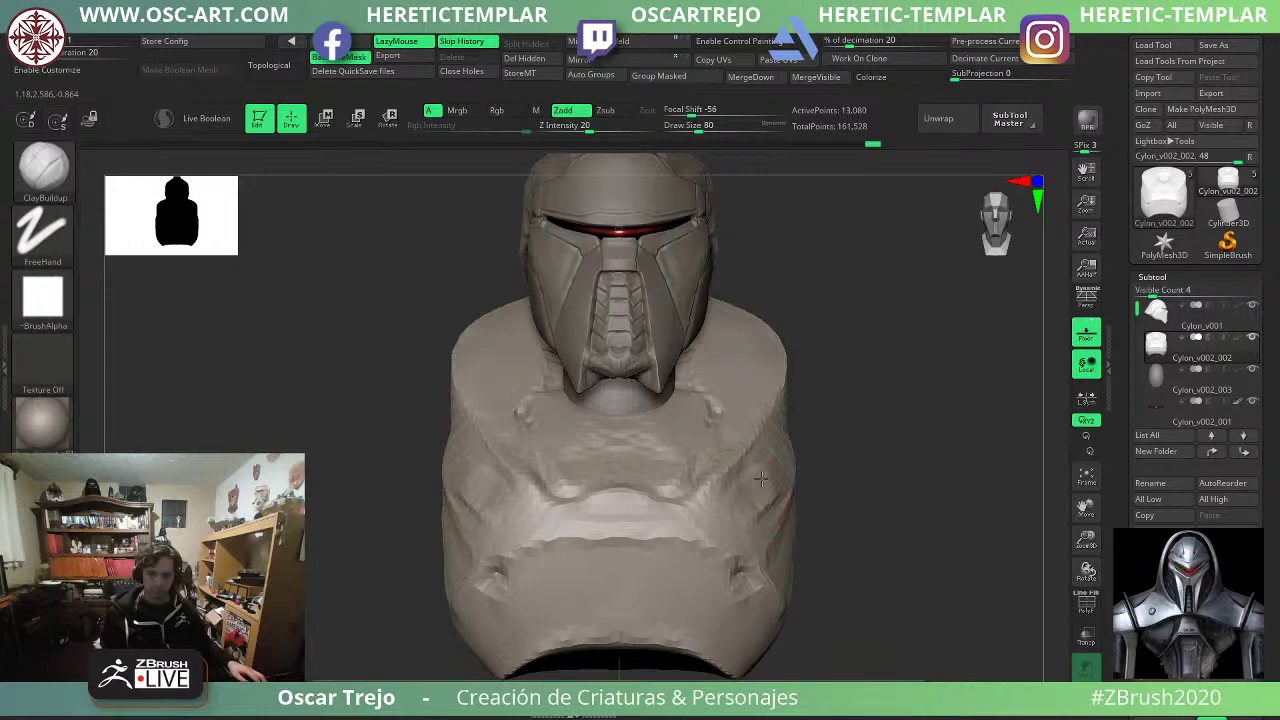
{"action": "mouse_move", "coordinate": [762, 478]}
{"action": "left_mouse_down"}
{"action": "mouse_move", "coordinate": [779, 463]}
{"action": "mouse_move", "coordinate": [752, 494]}
{"action": "left_mouse_up"}
{"action": "key", "text": "s"}
{"action": "left_click_drag", "start_coordinate": [718, 501], "coordinate": [785, 446]}
{"action": "key", "text": "ctrl+z"}
{"action": "key", "text": "]"}
{"action": "left_click_drag", "start_coordinate": [816, 420], "coordinate": [804, 447], "text": "alt"}
{"action": "key", "text": "s"}
{"action": "left_click_drag", "start_coordinate": [797, 448], "coordinate": [786, 448]}
Carve a horizontal crease from the collar to the outer edge of each shoulder front with DamStandard.
{"action": "key", "text": "b"}
{"action": "key", "text": "d"}
{"action": "key", "text": "s"}
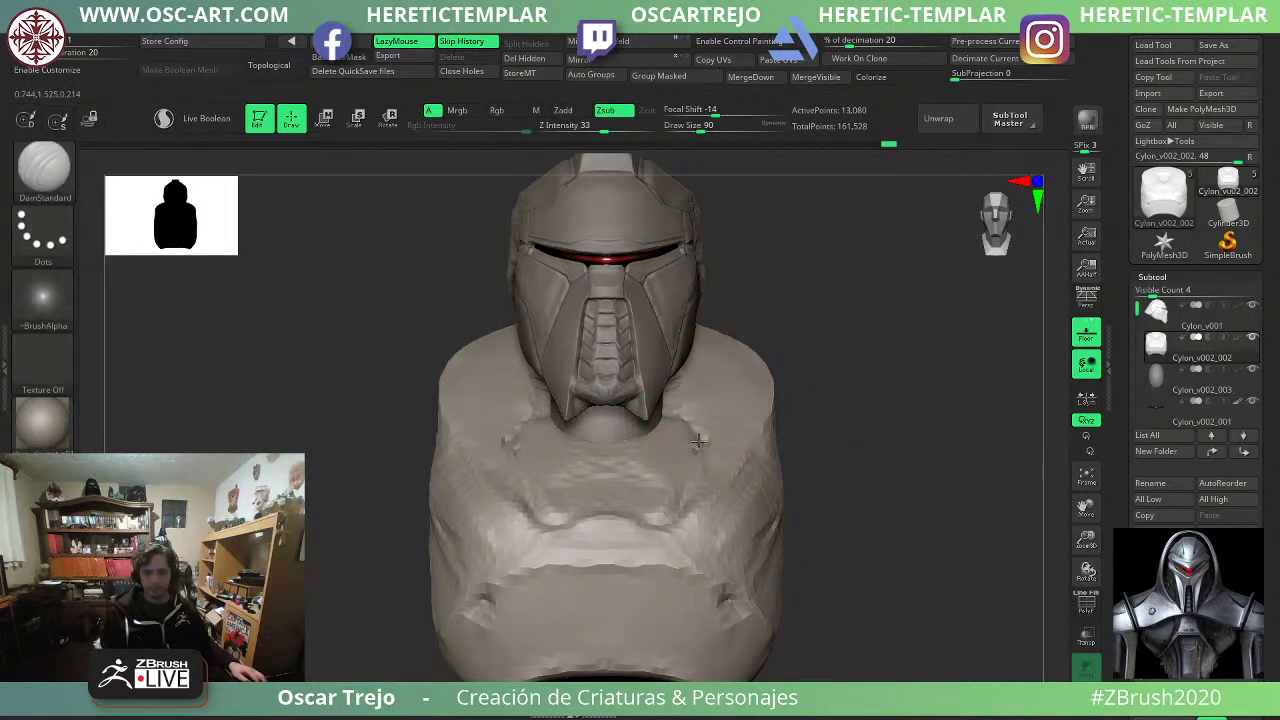
{"action": "left_click_drag", "start_coordinate": [698, 440], "coordinate": [754, 440]}
{"action": "key", "text": "s"}
{"action": "mouse_move", "coordinate": [754, 440]}
{"action": "left_mouse_down"}
{"action": "mouse_move", "coordinate": [740, 440]}
{"action": "mouse_move", "coordinate": [761, 440]}
{"action": "left_mouse_up"}
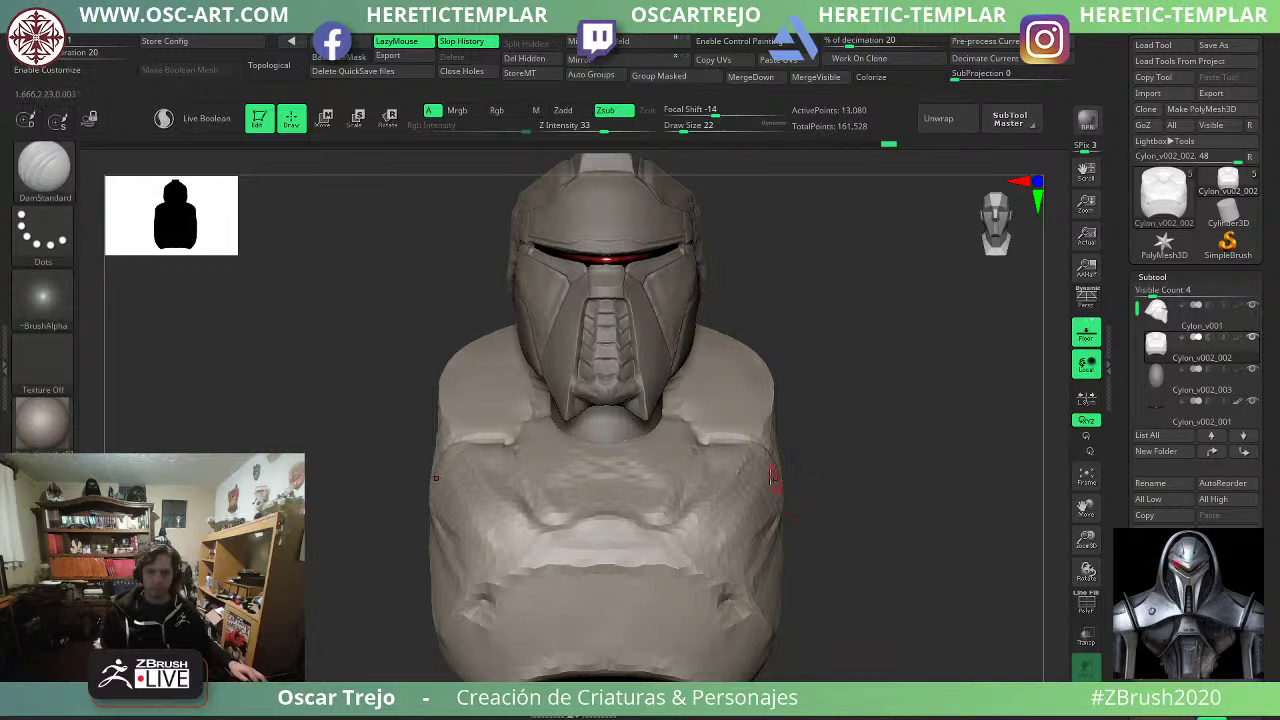
Carve vertical creases on both sides of the central chest below the neck with DamStandard at draw size 49.
{"action": "key", "text": "s"}
{"action": "mouse_move", "coordinate": [642, 419]}
{"action": "left_mouse_down"}
{"action": "mouse_move", "coordinate": [684, 411]}
{"action": "mouse_move", "coordinate": [672, 420]}
{"action": "left_mouse_up"}
{"action": "key", "text": "s"}
{"action": "key", "text": "s"}
{"action": "key", "text": "s"}
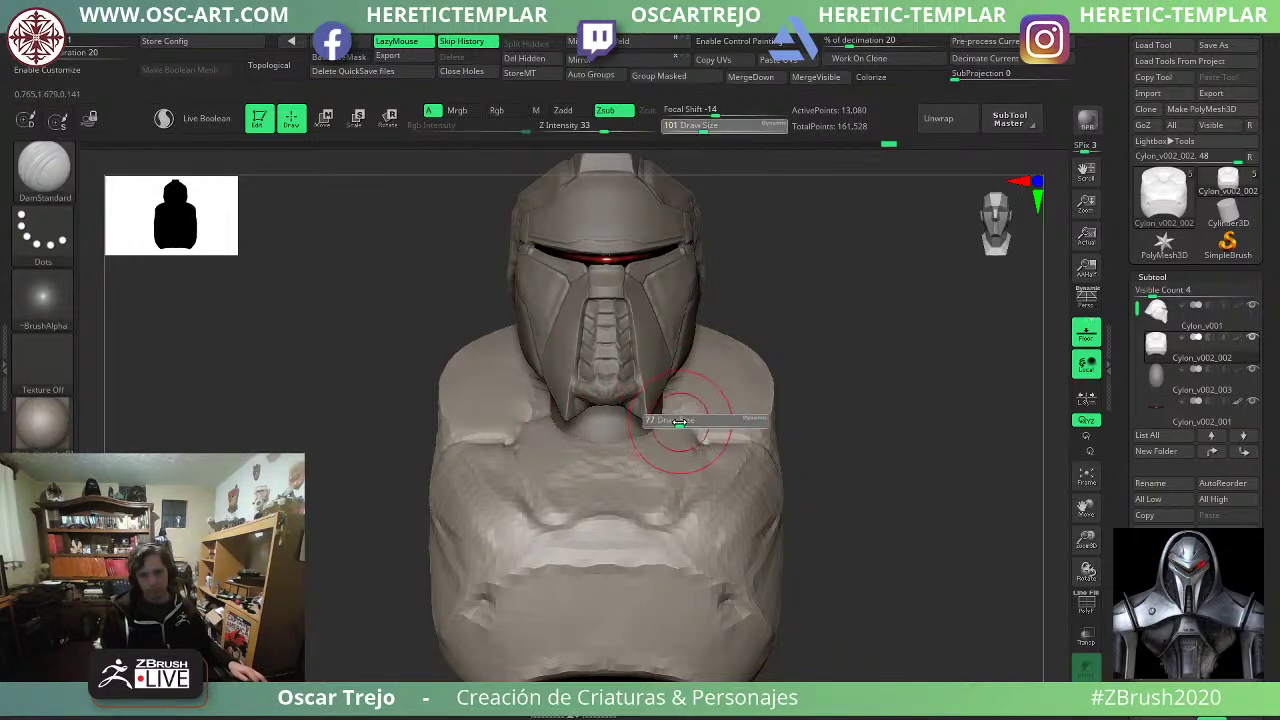
{"action": "left_click_drag", "start_coordinate": [655, 484], "coordinate": [658, 503]}
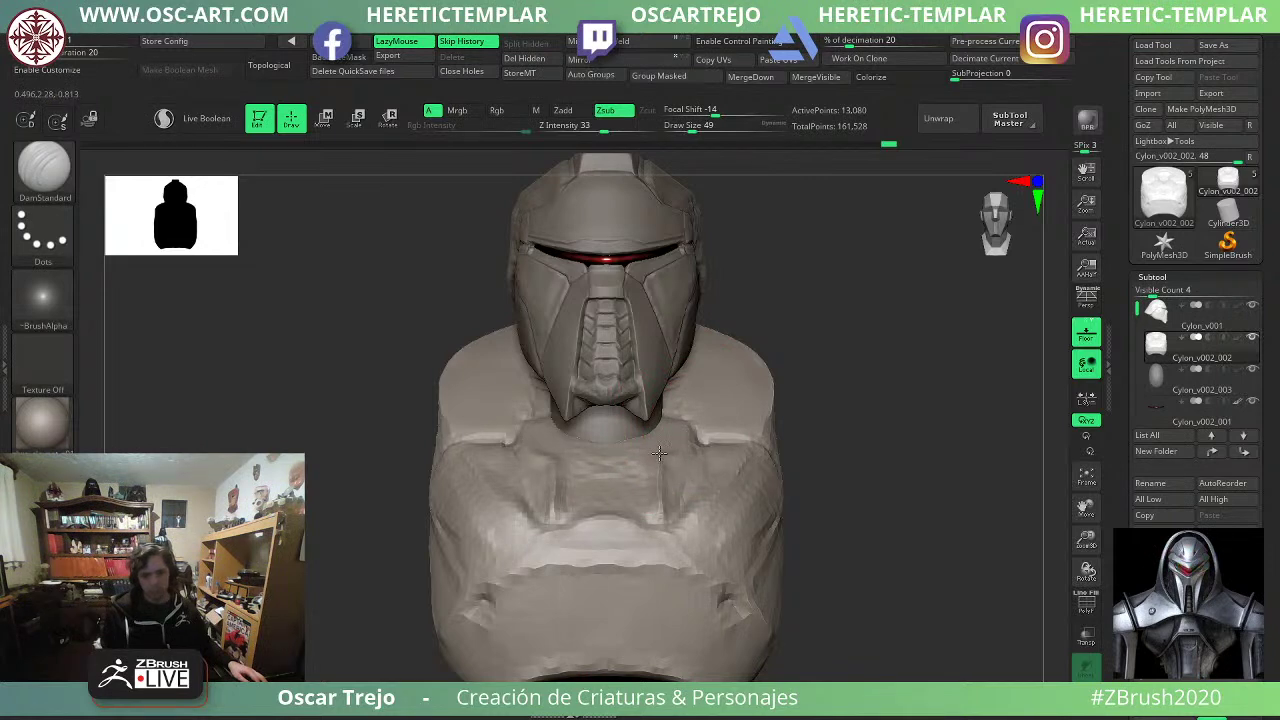
{"action": "left_click_drag", "start_coordinate": [659, 453], "coordinate": [659, 446]}
Reshape the chest and torso from the front with the Move brush at draw size 177, and reduce the draw size to 128.
{"action": "mouse_move", "coordinate": [842, 462]}
{"action": "left_mouse_down", "text": "alt"}
{"action": "mouse_move", "coordinate": [843, 397]}
{"action": "mouse_move", "coordinate": [775, 388]}
{"action": "left_mouse_up", "text": "alt"}
{"action": "left_click_drag", "start_coordinate": [903, 434], "coordinate": [857, 440], "text": "shift"}
{"action": "key", "text": "b"}
{"action": "key", "text": "m"}
{"action": "key", "text": "v"}
{"action": "key", "text": "s"}
{"action": "mouse_move", "coordinate": [604, 483]}
{"action": "left_mouse_down"}
{"action": "mouse_move", "coordinate": [626, 485]}
{"action": "mouse_move", "coordinate": [606, 480]}
{"action": "left_mouse_up"}
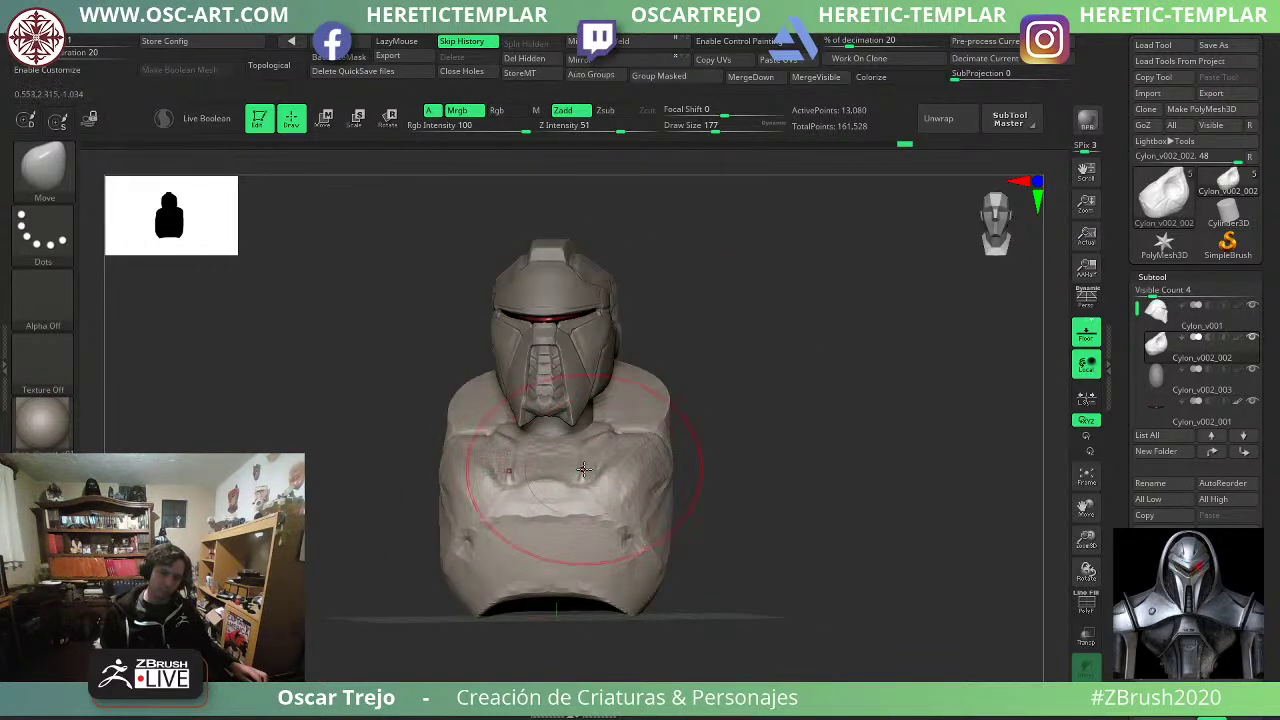
{"action": "mouse_move", "coordinate": [718, 455]}
{"action": "left_mouse_down", "text": "shift"}
{"action": "mouse_move", "coordinate": [737, 452]}
{"action": "mouse_move", "coordinate": [708, 421]}
{"action": "left_mouse_up", "text": "shift"}
{"action": "key", "text": "s"}
{"action": "left_click_drag", "start_coordinate": [800, 412], "coordinate": [839, 478], "text": "alt"}
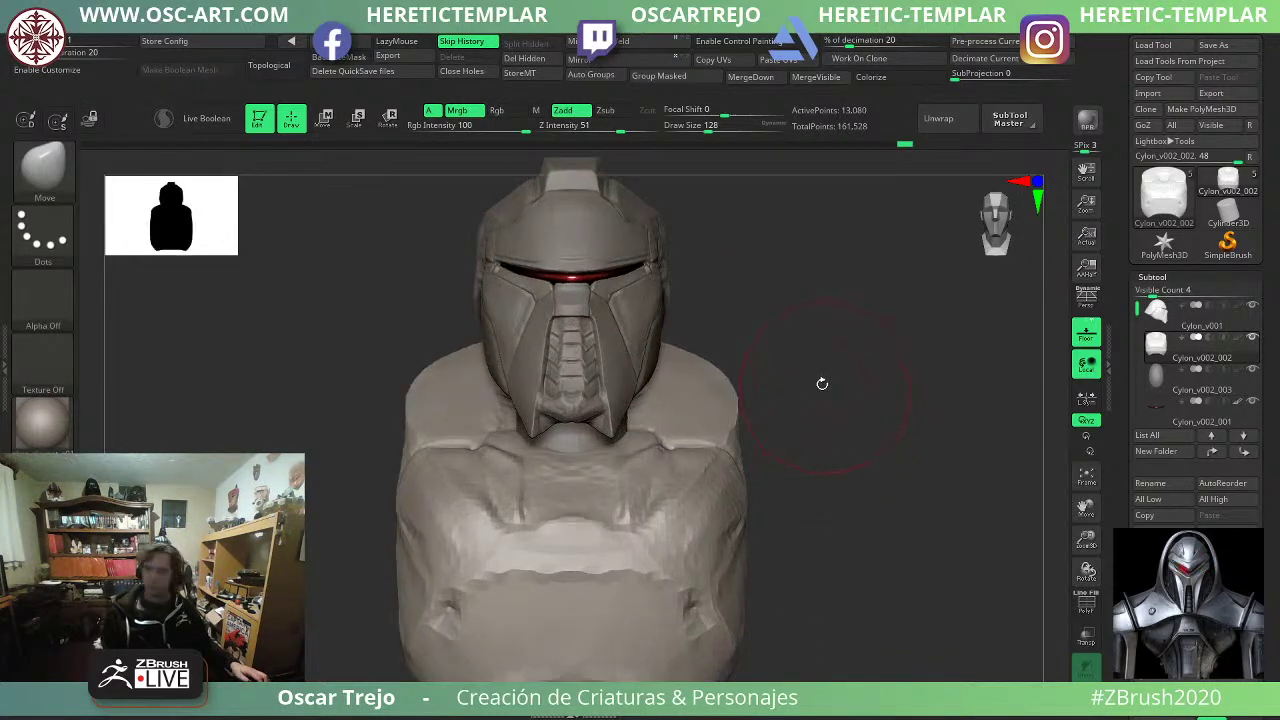
Insert mirrored spheres at the arm sockets with the IMM Primitives brush, isolate them, clear the mask and show the whole torso again.
{"action": "left_click_drag", "start_coordinate": [908, 442], "coordinate": [836, 450]}
{"action": "key", "text": "b"}
{"action": "key", "text": "i"}
{"action": "key", "text": "p"}
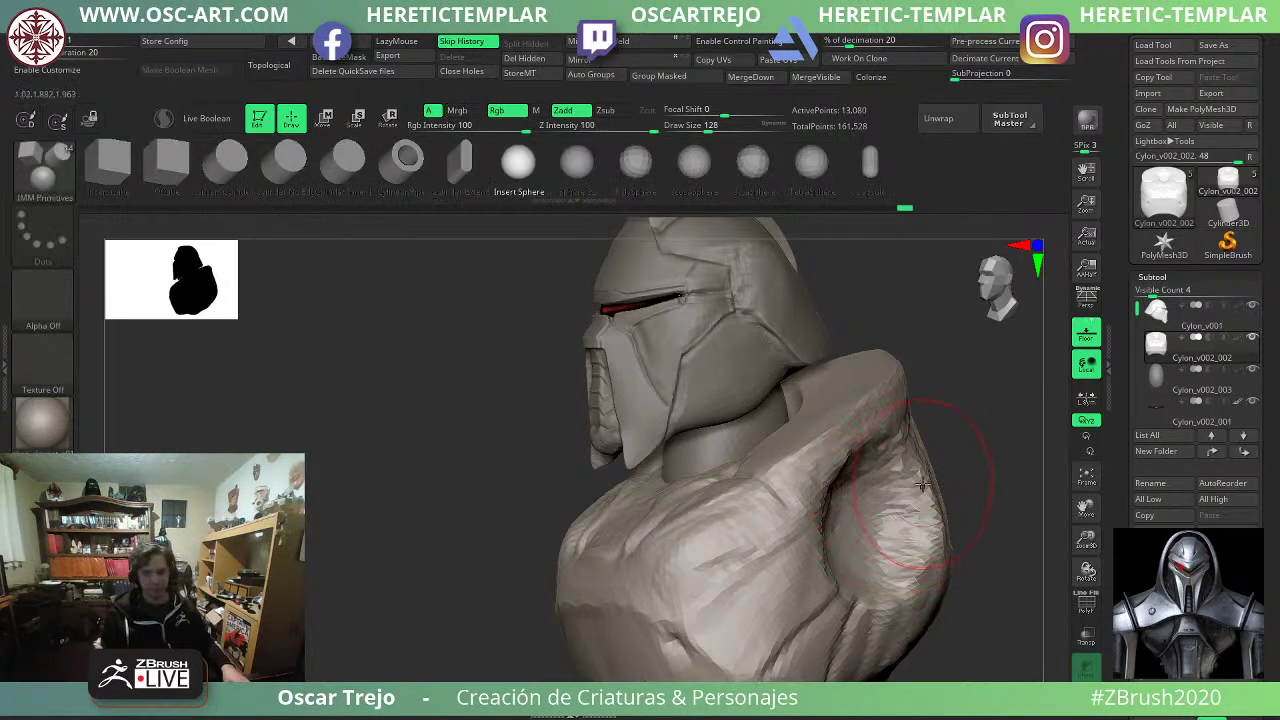
{"action": "right_click_drag", "start_coordinate": [820, 403], "coordinate": [660, 483]}
{"action": "left_click_drag", "start_coordinate": [786, 496], "coordinate": [746, 527]}
{"action": "right_click_drag", "start_coordinate": [765, 512], "coordinate": [780, 526], "text": "shift"}
{"action": "left_click", "coordinate": [896, 493], "text": "ctrl+shift"}
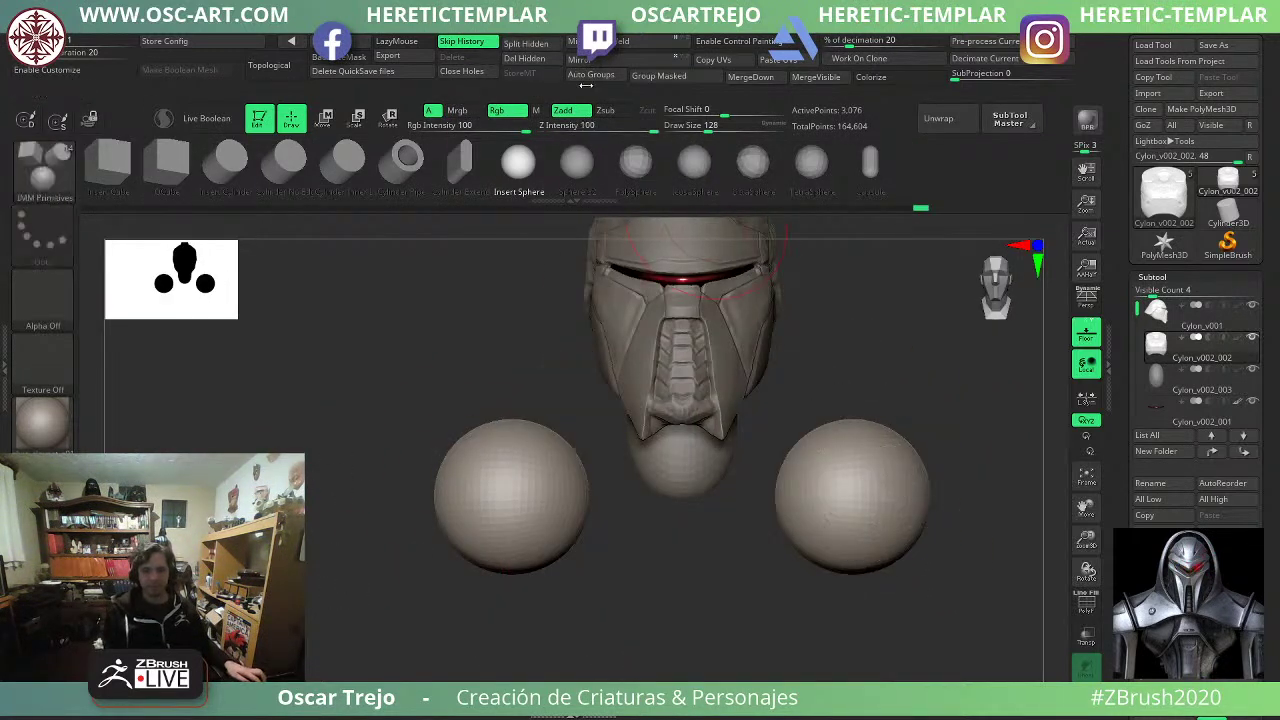
{"action": "left_click_drag", "start_coordinate": [312, 440], "coordinate": [326, 480], "text": "ctrl"}
{"action": "left_click", "coordinate": [330, 480], "text": "ctrl+shift"}
{"action": "right_click_drag", "start_coordinate": [331, 480], "coordinate": [295, 360], "text": "alt"}
Make the helmet the active subtool and frame its faceplate from the front.
{"action": "mouse_move", "coordinate": [676, 348]}
{"action": "right_mouse_down", "text": "alt"}
{"action": "mouse_move", "coordinate": [757, 450]}
{"action": "mouse_move", "coordinate": [772, 545]}
{"action": "right_mouse_up", "text": "alt"}
{"action": "key", "text": "b"}
{"action": "key", "text": "m"}
{"action": "key", "text": "v"}
{"action": "left_click", "coordinate": [580, 430], "text": "alt"}
{"action": "right_click_drag", "start_coordinate": [778, 348], "coordinate": [843, 512], "text": "alt"}
{"action": "key", "text": "b"}
{"action": "key", "text": "d"}
{"action": "key", "text": "s"}
{"action": "key", "text": "s"}
{"action": "mouse_move", "coordinate": [466, 494]}
{"action": "left_mouse_down"}
{"action": "mouse_move", "coordinate": [425, 505]}
{"action": "mouse_move", "coordinate": [364, 438]}
{"action": "left_mouse_up"}
{"action": "key", "text": "s"}
{"action": "key", "text": "ctrl+z"}
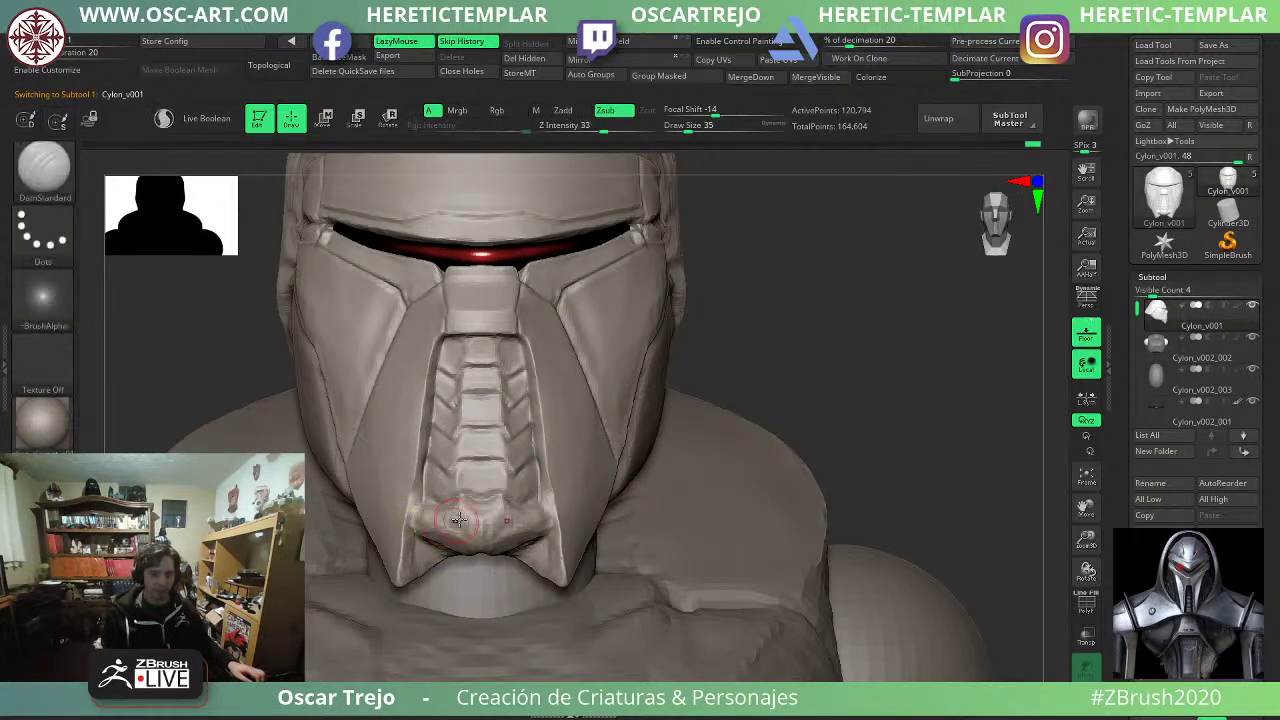
Refine the lower cheek plates beside the mouth grille with the Move brush at draw size 62, and smooth their inner edge.
{"action": "key", "text": "b"}
{"action": "key", "text": "m"}
{"action": "key", "text": "v"}
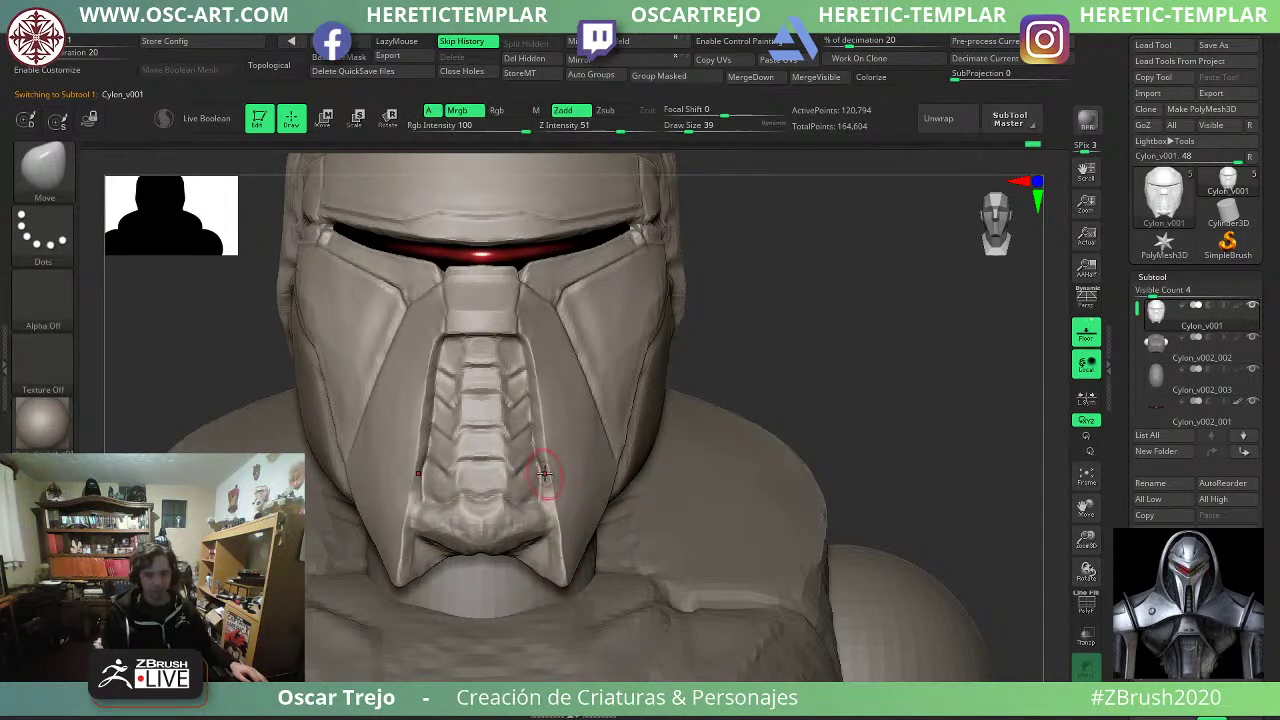
{"action": "key", "text": "ctrl+a"}
{"action": "key", "text": "s"}
{"action": "left_click_drag", "start_coordinate": [541, 506], "coordinate": [548, 504]}
{"action": "mouse_move", "coordinate": [842, 384]}
{"action": "left_mouse_down", "text": "ctrl"}
{"action": "mouse_move", "coordinate": [885, 374]}
{"action": "mouse_move", "coordinate": [737, 427]}
{"action": "left_mouse_up", "text": "ctrl"}
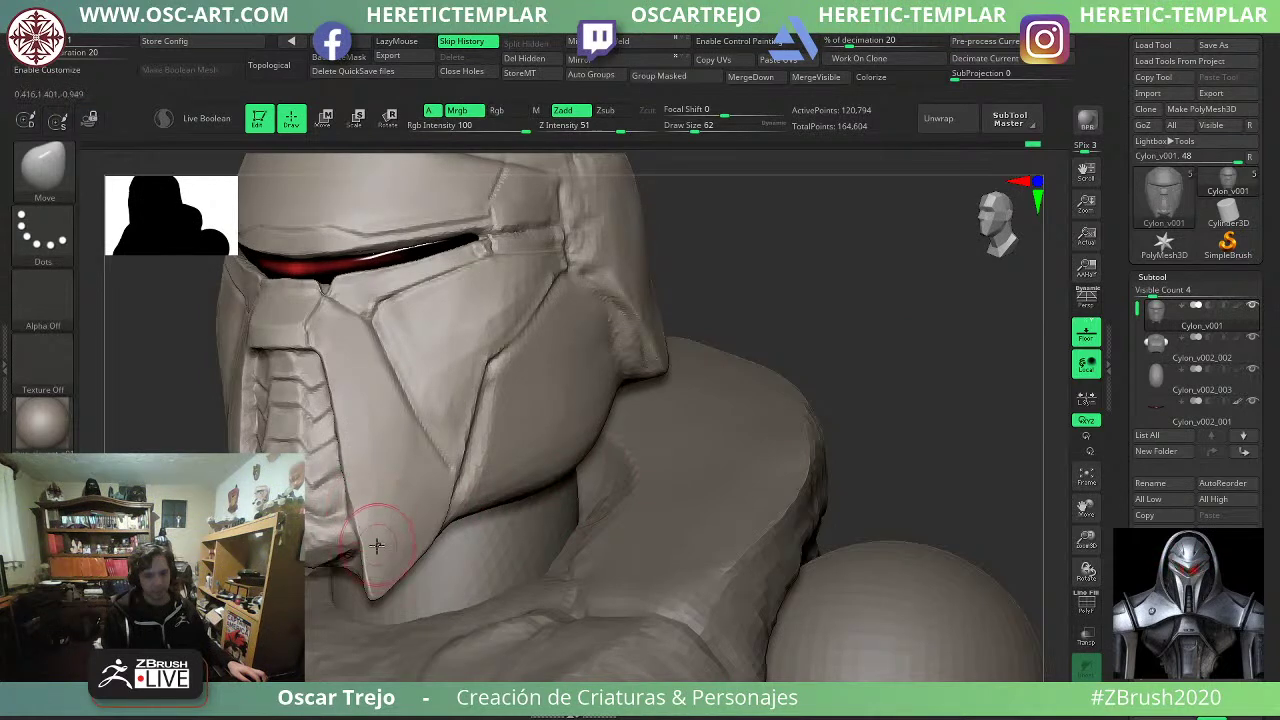
{"action": "mouse_move", "coordinate": [356, 527]}
{"action": "left_mouse_down", "text": "shift"}
{"action": "mouse_move", "coordinate": [356, 516]}
{"action": "mouse_move", "coordinate": [358, 532]}
{"action": "left_mouse_up", "text": "shift"}
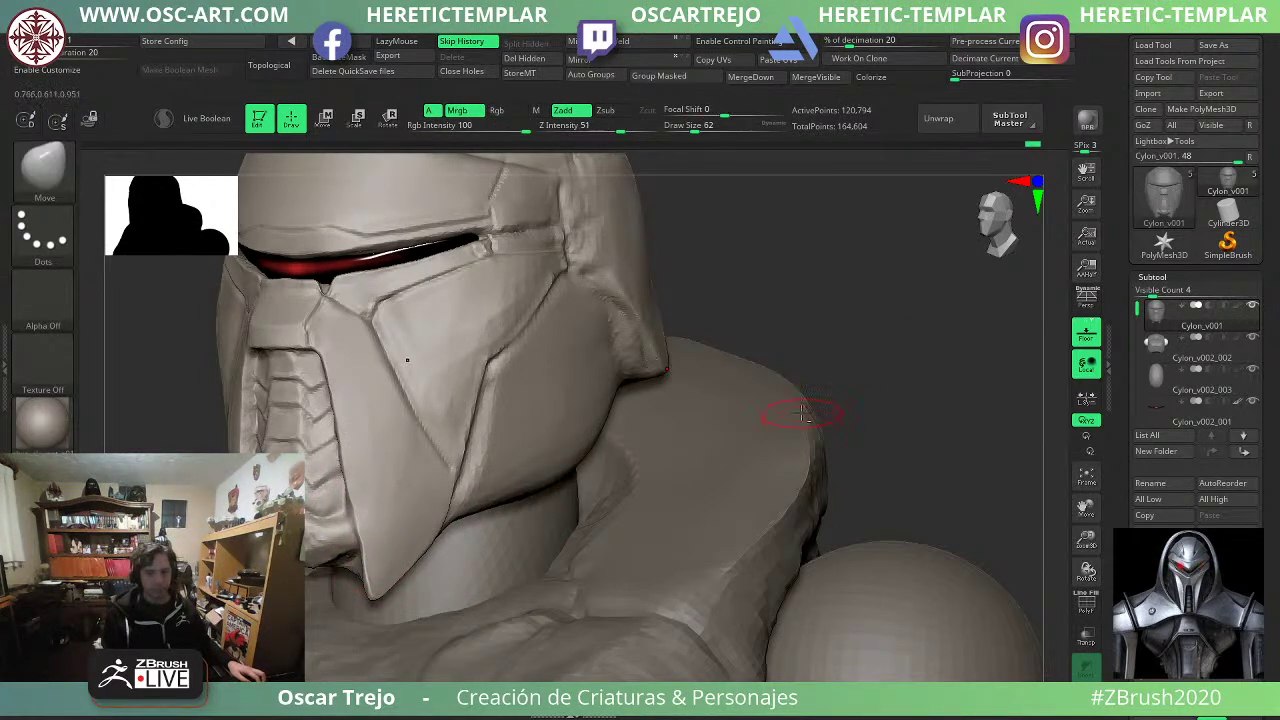
{"action": "left_click_drag", "start_coordinate": [842, 367], "coordinate": [780, 298], "text": "alt"}
{"action": "left_click_drag", "start_coordinate": [790, 310], "coordinate": [835, 320]}
{"action": "left_click_drag", "start_coordinate": [800, 362], "coordinate": [838, 359], "text": "shift"}
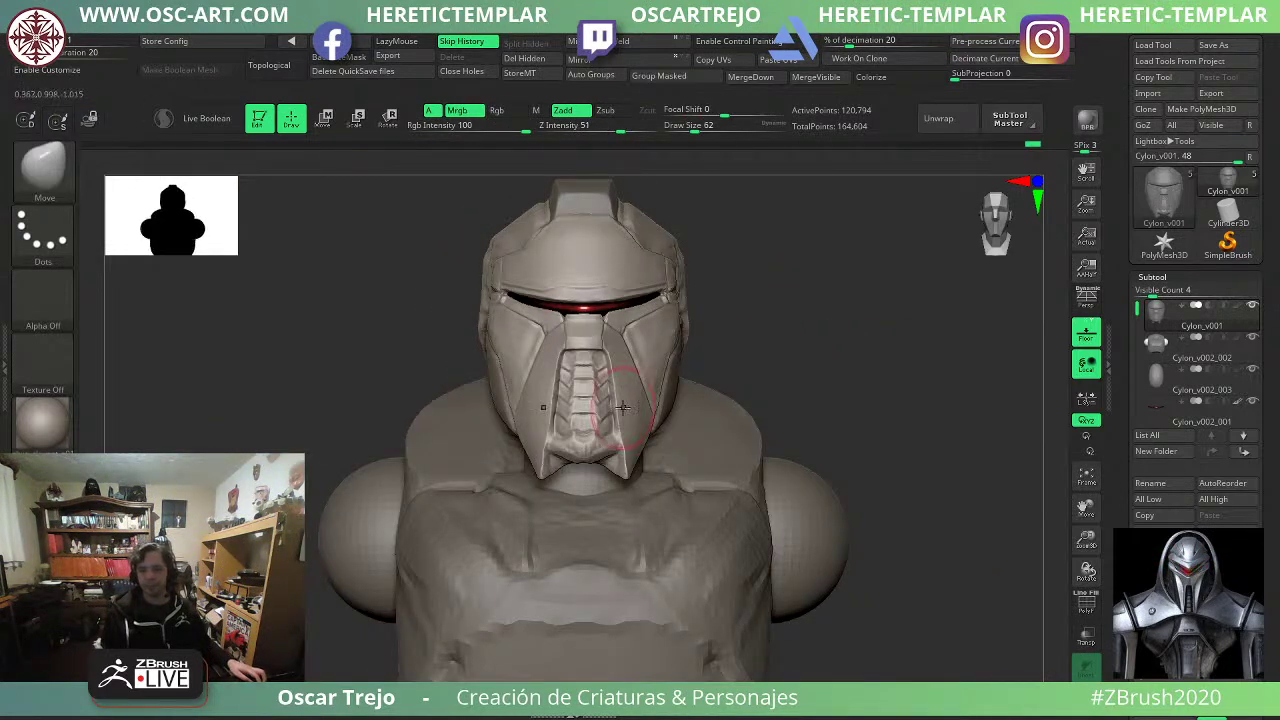
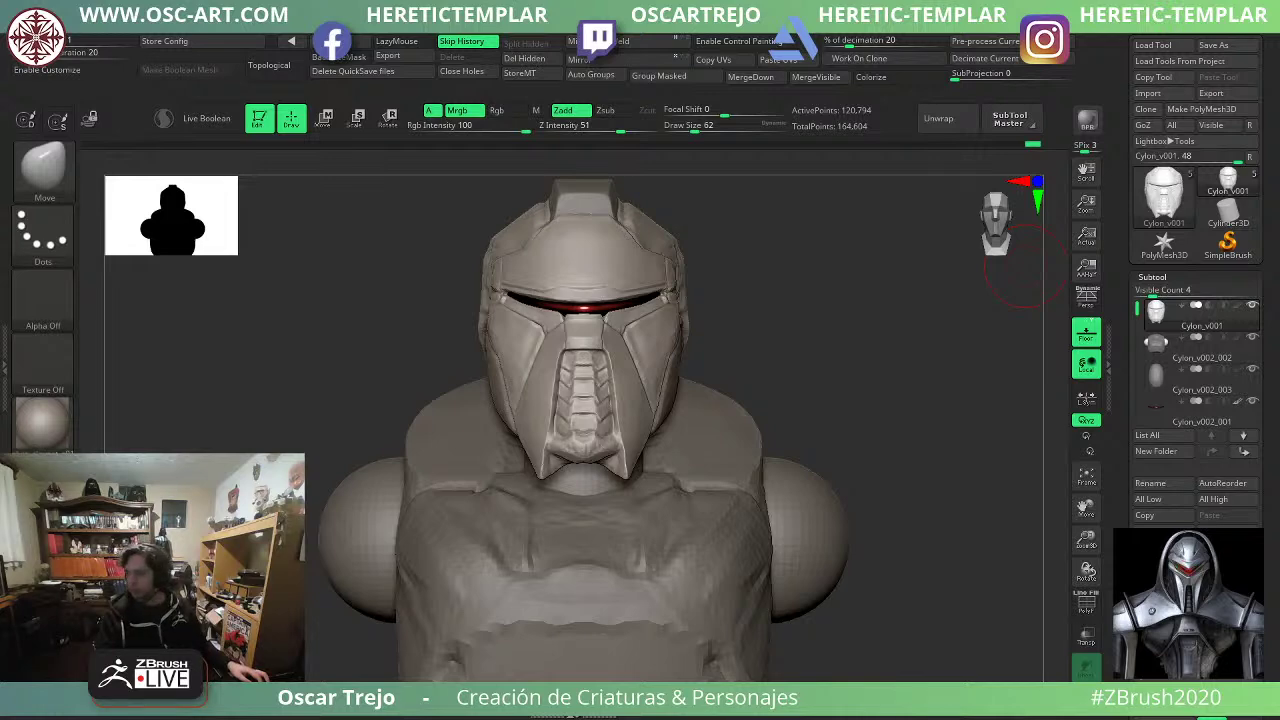
Carve an angled panel line across the helmet's side above the ear area with DamStandard, using draw sizes 31 and 49.
{"action": "left_click_drag", "start_coordinate": [819, 333], "coordinate": [835, 481]}
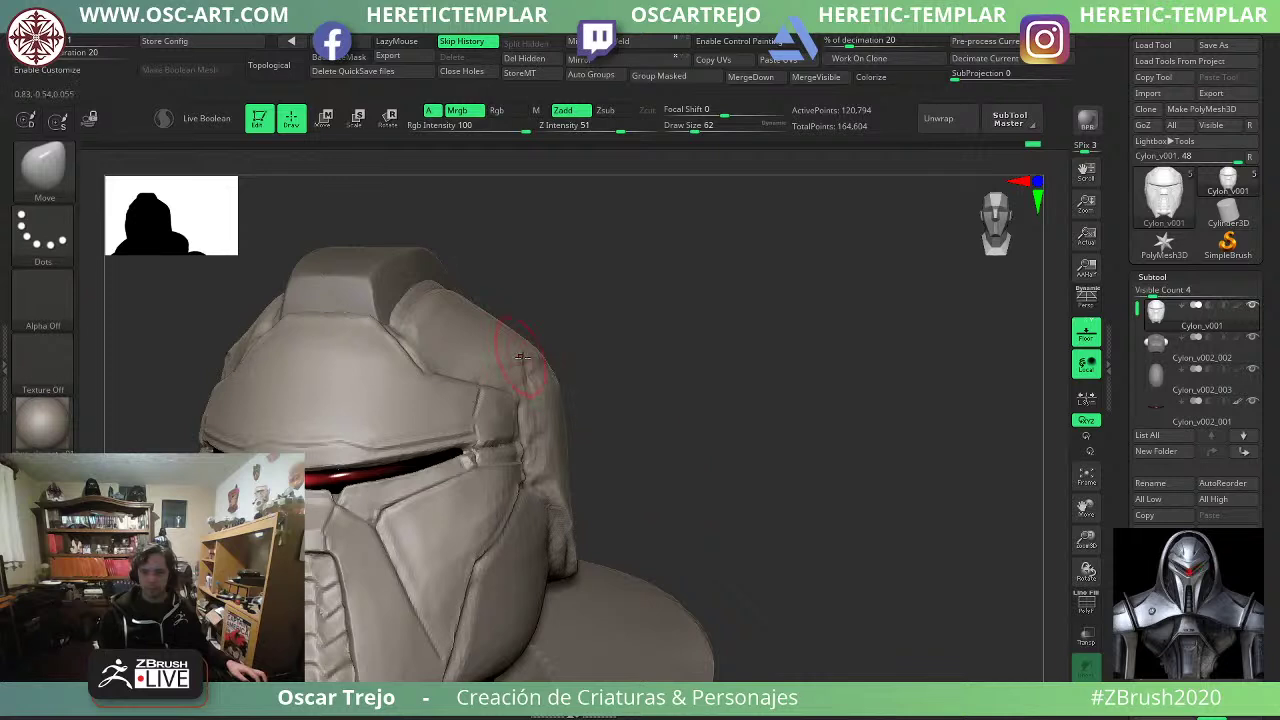
{"action": "left_click_drag", "start_coordinate": [672, 345], "coordinate": [575, 345]}
{"action": "key", "text": "b"}
{"action": "key", "text": "d"}
{"action": "key", "text": "s"}
{"action": "key", "text": "s"}
{"action": "left_click_drag", "start_coordinate": [458, 398], "coordinate": [448, 398]}
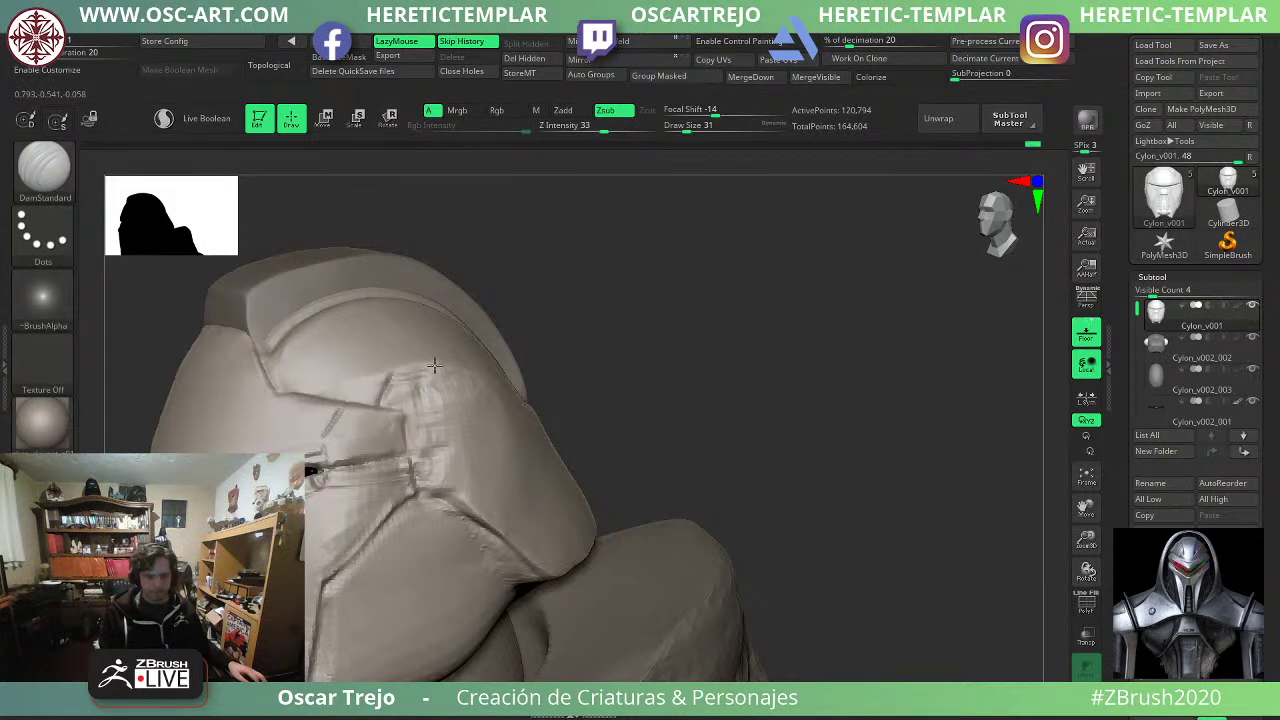
{"action": "left_click_drag", "start_coordinate": [632, 328], "coordinate": [510, 365]}
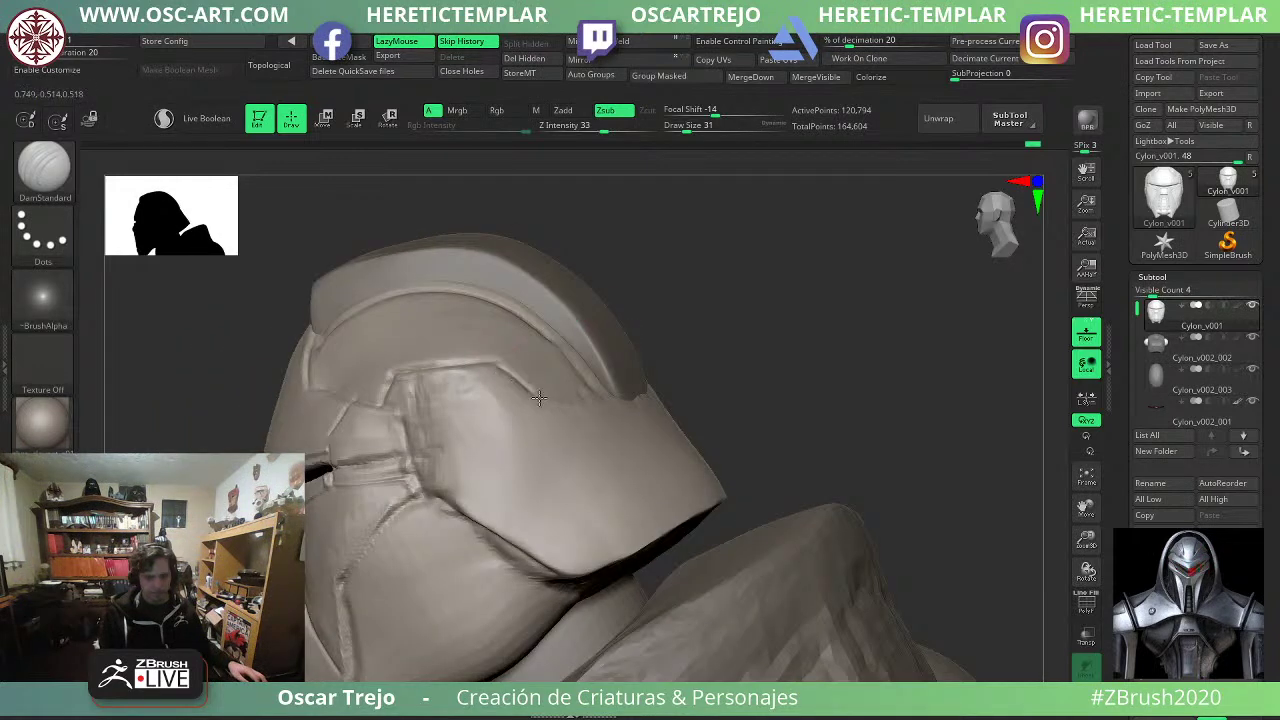
{"action": "left_click_drag", "start_coordinate": [655, 381], "coordinate": [597, 358]}
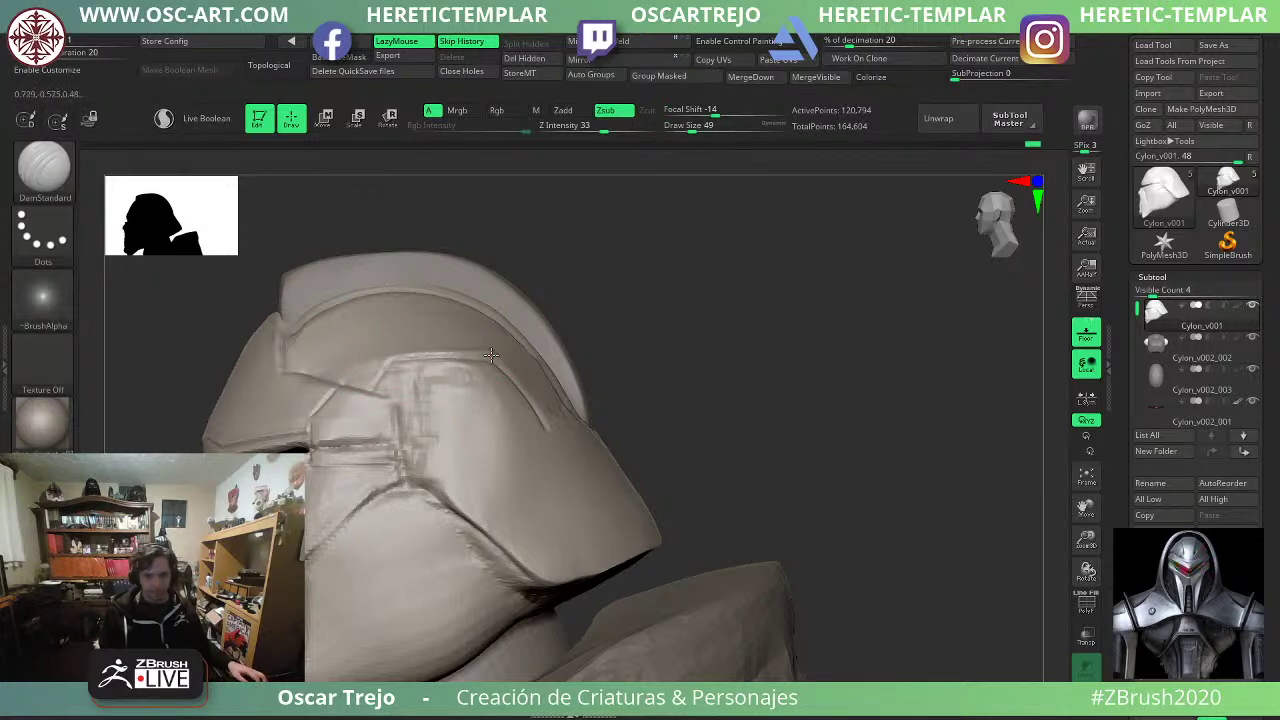
{"action": "left_click_drag", "start_coordinate": [702, 353], "coordinate": [750, 351]}
{"action": "mouse_move", "coordinate": [525, 315]}
{"action": "left_mouse_down"}
{"action": "mouse_move", "coordinate": [632, 331]}
{"action": "mouse_move", "coordinate": [566, 314]}
{"action": "mouse_move", "coordinate": [522, 322]}
{"action": "left_mouse_up"}
Adjust the helmet's upper side plate with the Move brush at draw size 182 and flatten it with TrimDynamic.
{"action": "key", "text": "b"}
{"action": "key", "text": "m"}
{"action": "key", "text": "v"}
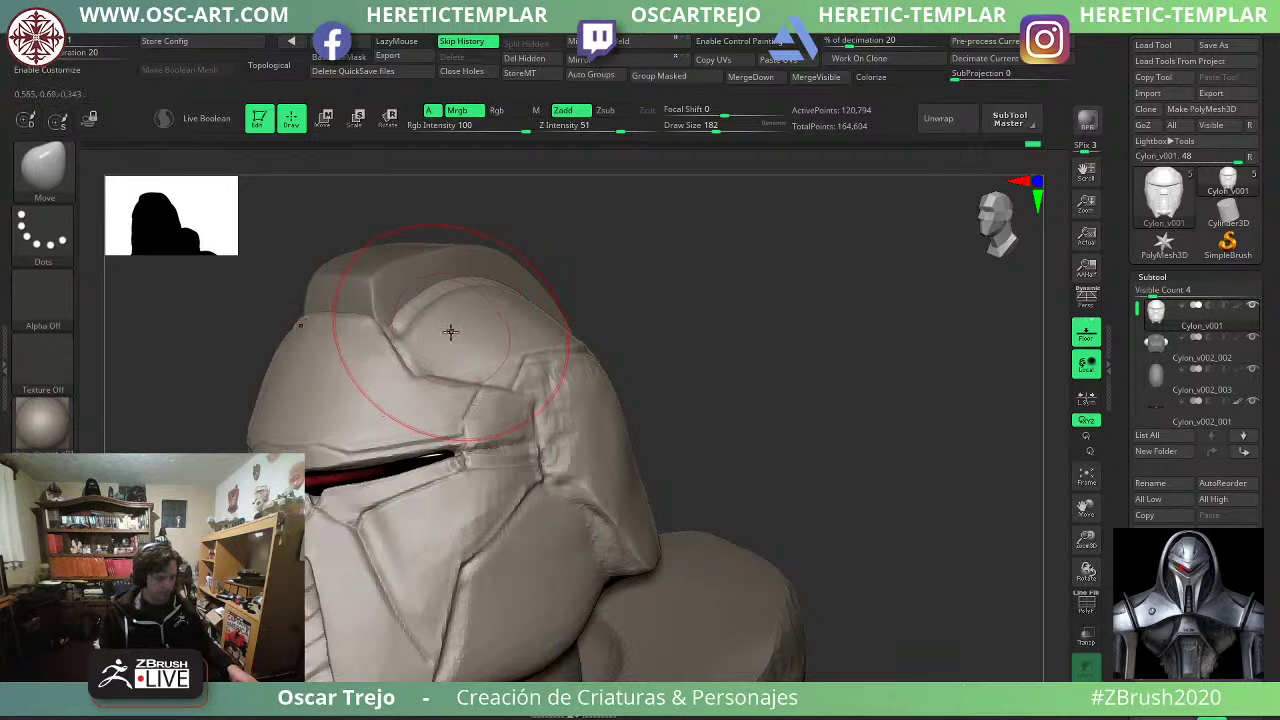
{"action": "key", "text": "b"}
{"action": "key", "text": "t"}
{"action": "key", "text": "d"}
{"action": "key", "text": "s"}
{"action": "left_click_drag", "start_coordinate": [445, 345], "coordinate": [415, 348]}
{"action": "key", "text": "s"}
{"action": "mouse_move", "coordinate": [407, 350]}
{"action": "left_mouse_down"}
{"action": "mouse_move", "coordinate": [417, 359]}
{"action": "mouse_move", "coordinate": [412, 347]}
{"action": "left_mouse_up"}
{"action": "key", "text": "s"}
{"action": "left_click_drag", "start_coordinate": [641, 298], "coordinate": [506, 347]}
Continue the helmet's side panel line toward the rear end of the crest with DamStandard at draw size 44.
{"action": "left_click_drag", "start_coordinate": [880, 325], "coordinate": [835, 352]}
{"action": "key", "text": "b"}
{"action": "key", "text": "d"}
{"action": "key", "text": "s"}
{"action": "key", "text": "s"}
{"action": "left_click_drag", "start_coordinate": [677, 390], "coordinate": [665, 391]}
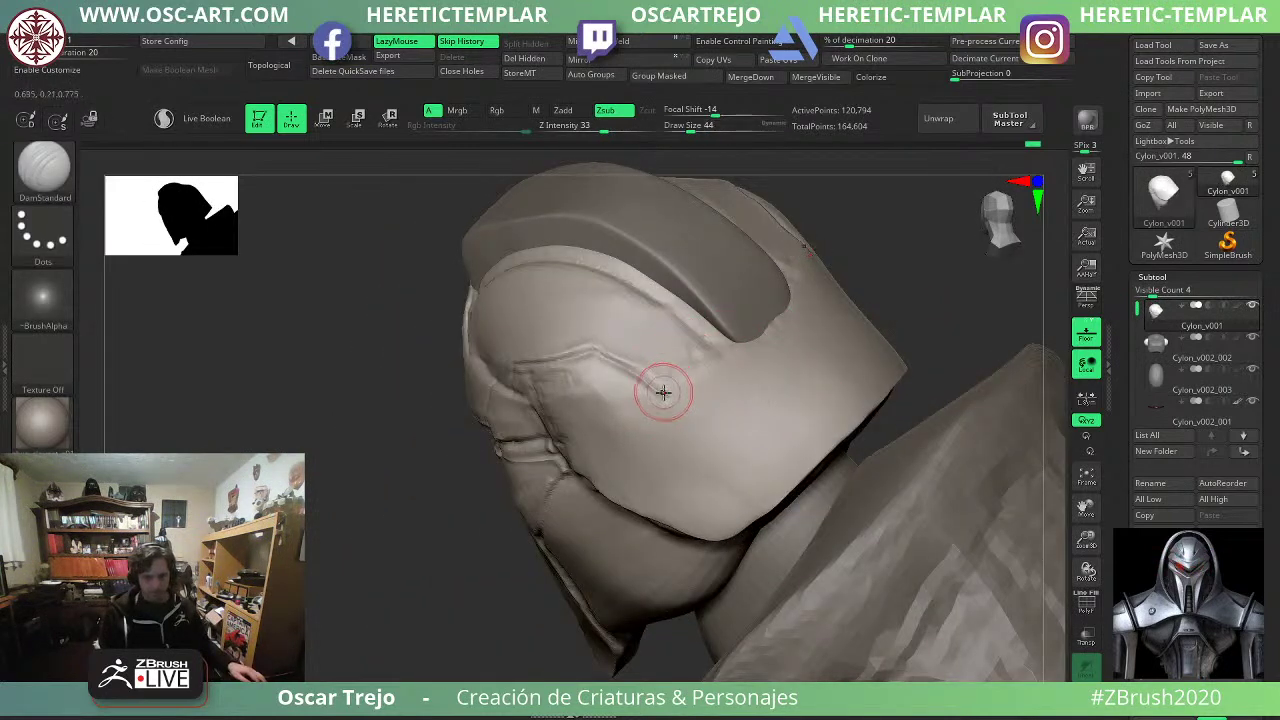
{"action": "left_click_drag", "start_coordinate": [726, 356], "coordinate": [702, 372]}
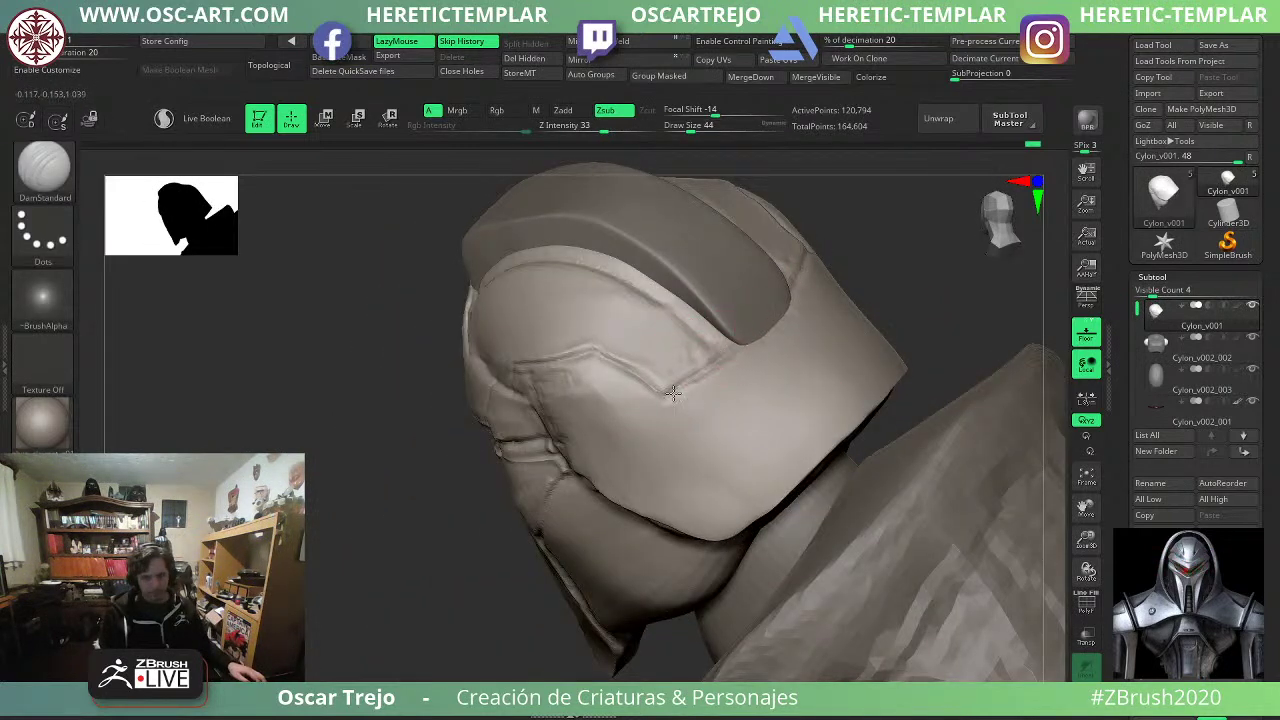
Select the helmet's crest subtool and carve along its rear end with DamStandard at draw size 44.
{"action": "left_click", "coordinate": [778, 311], "text": "alt"}
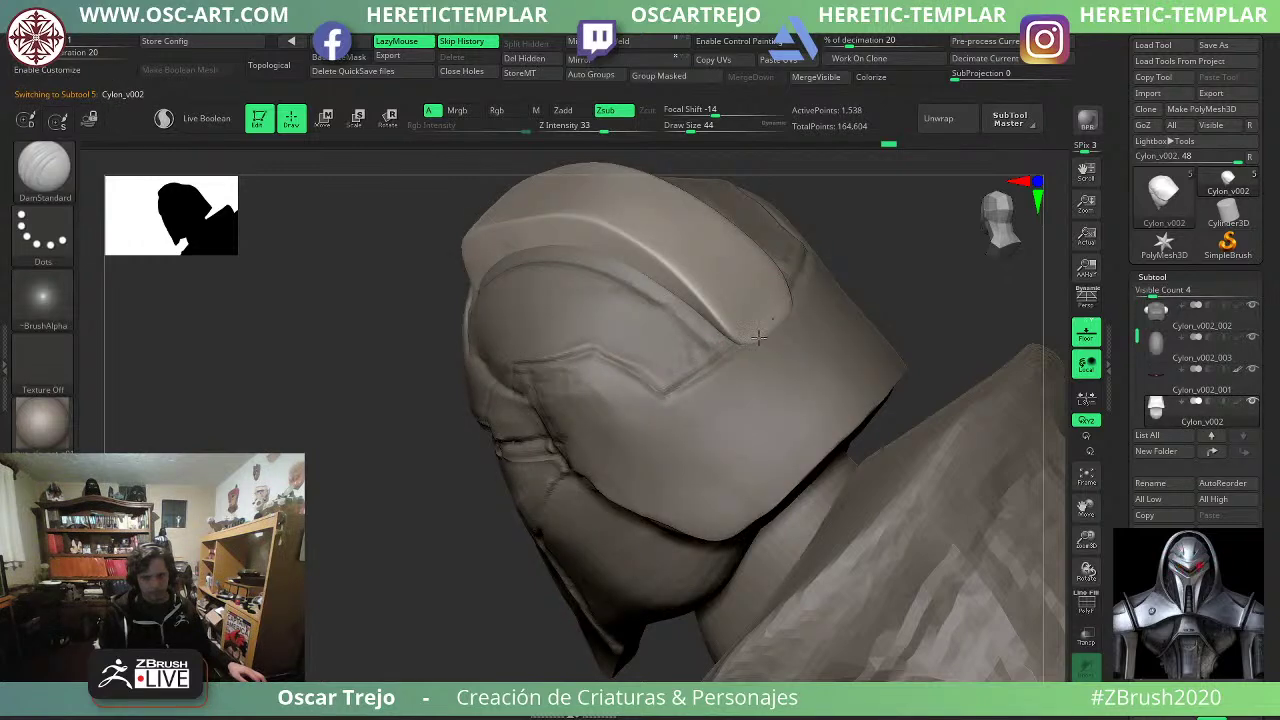
{"action": "left_click_drag", "start_coordinate": [793, 307], "coordinate": [753, 337]}
{"action": "mouse_move", "coordinate": [910, 263]}
{"action": "left_mouse_down", "text": "alt"}
{"action": "mouse_move", "coordinate": [900, 310]}
{"action": "mouse_move", "coordinate": [842, 233]}
{"action": "mouse_move", "coordinate": [826, 354]}
{"action": "mouse_move", "coordinate": [866, 337]}
{"action": "mouse_move", "coordinate": [837, 277]}
{"action": "mouse_move", "coordinate": [783, 339]}
{"action": "mouse_move", "coordinate": [846, 323]}
{"action": "mouse_move", "coordinate": [837, 309]}
{"action": "mouse_move", "coordinate": [818, 336]}
{"action": "left_mouse_up", "text": "alt"}
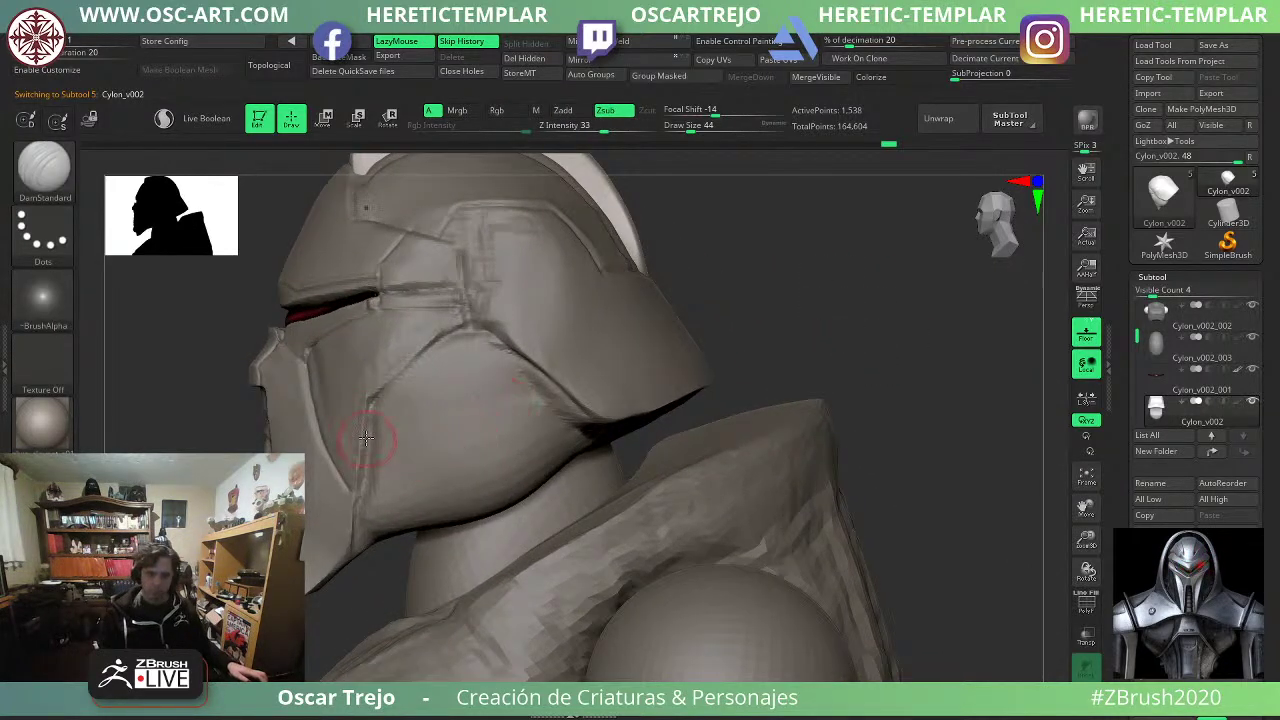
Select the main helmet subtool and carve a panel line along the cheek's lower edge with DamStandard at draw size 44.
{"action": "left_click", "coordinate": [372, 468], "text": "alt"}
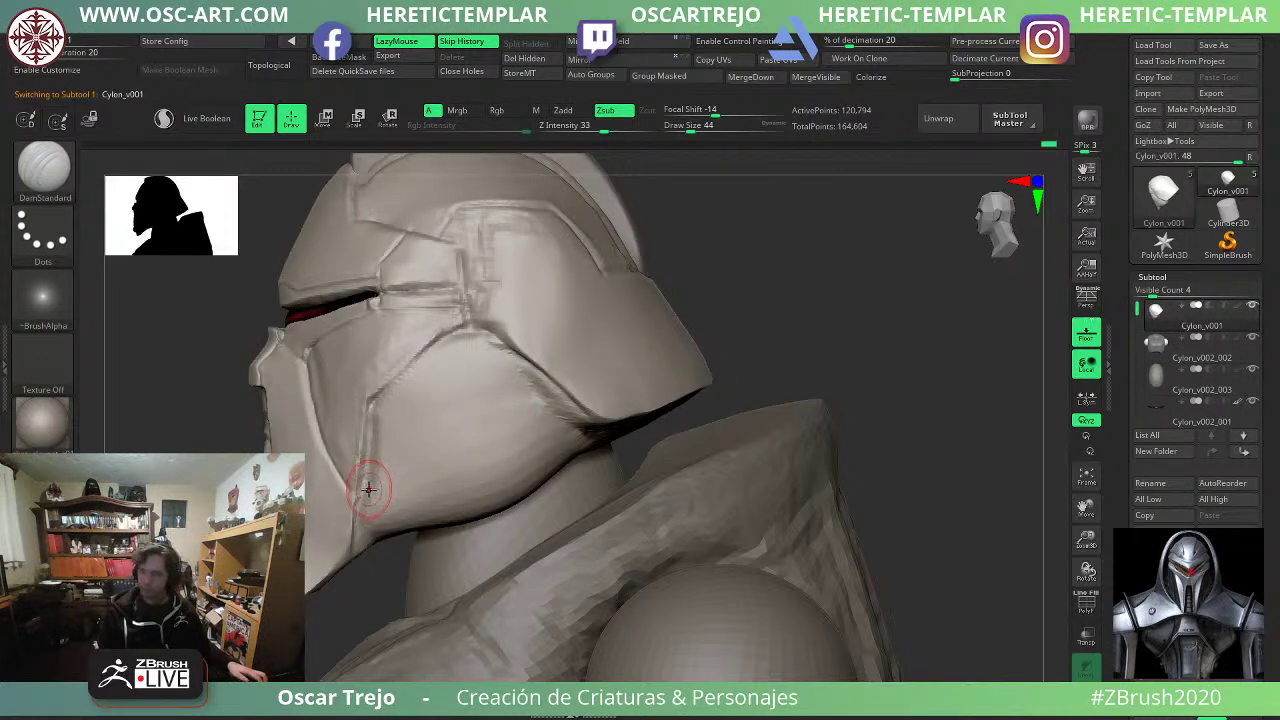
{"action": "mouse_move", "coordinate": [366, 498]}
{"action": "left_mouse_down"}
{"action": "mouse_move", "coordinate": [447, 519]}
{"action": "mouse_move", "coordinate": [563, 423]}
{"action": "left_mouse_up"}
{"action": "key", "text": "s"}
{"action": "left_click_drag", "start_coordinate": [507, 495], "coordinate": [521, 495]}
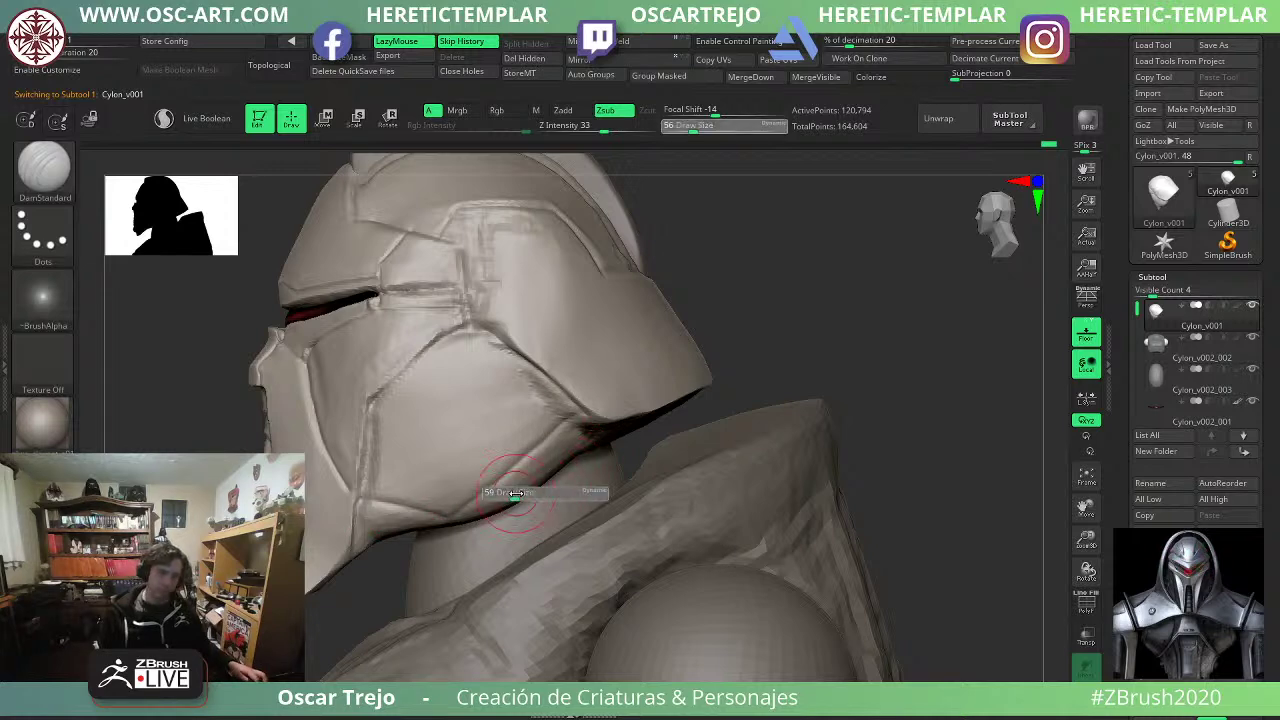
{"action": "right_click_drag", "start_coordinate": [478, 498], "coordinate": [478, 430], "text": "ctrl"}
{"action": "right_click_drag", "start_coordinate": [478, 430], "coordinate": [670, 435]}
{"action": "right_click_drag", "start_coordinate": [580, 470], "coordinate": [385, 502]}
{"action": "mouse_move", "coordinate": [725, 340]}
{"action": "right_mouse_down", "text": "alt"}
{"action": "mouse_move", "coordinate": [748, 291]}
{"action": "mouse_move", "coordinate": [745, 365]}
{"action": "right_mouse_up", "text": "alt"}
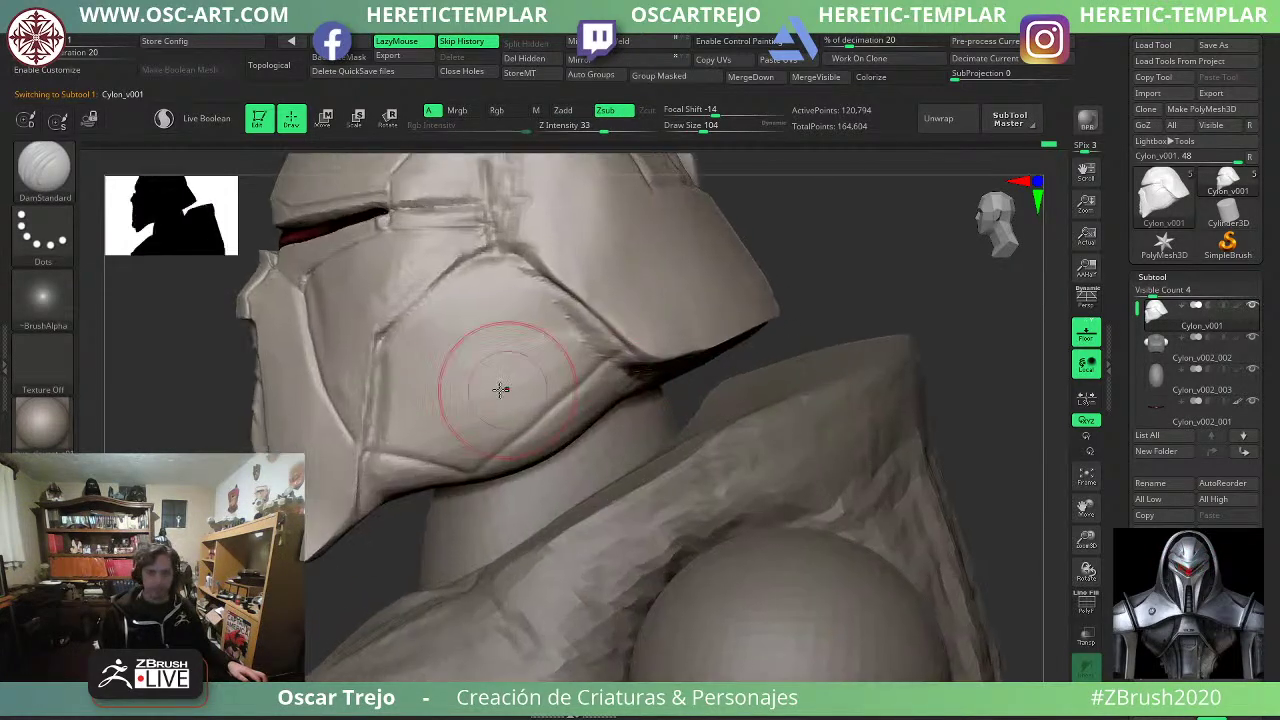
{"action": "key", "text": "s"}
{"action": "left_click_drag", "start_coordinate": [477, 366], "coordinate": [462, 362]}
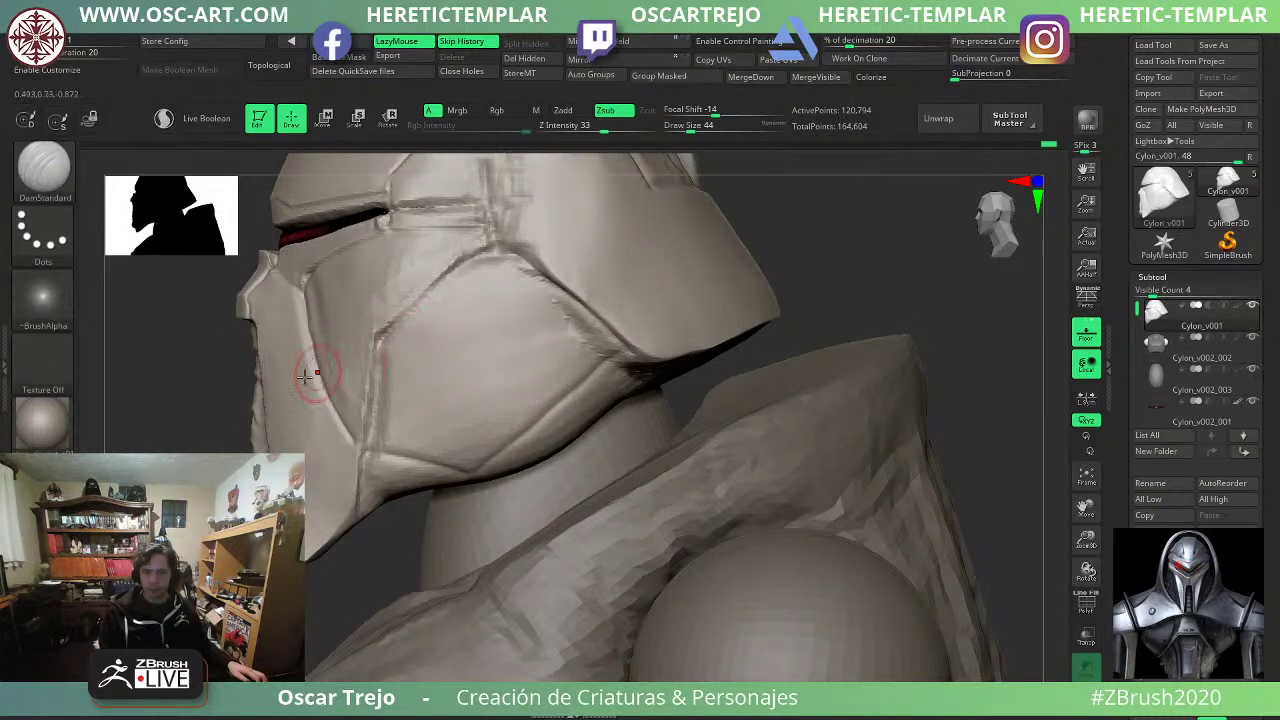
{"action": "right_click_drag", "start_coordinate": [162, 474], "coordinate": [160, 422], "text": "ctrl"}
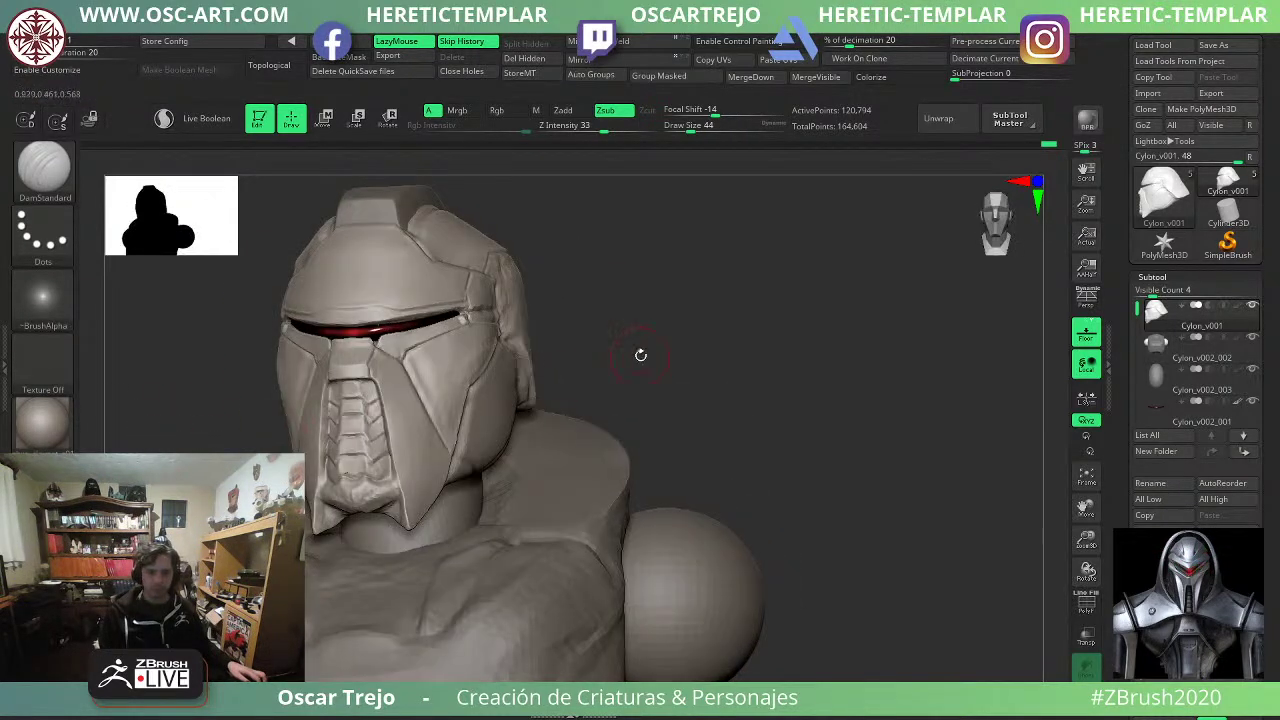
Mask the cheek panel on the helmet's side with MaskPen, following the carved panel lines.
{"action": "left_click_drag", "start_coordinate": [640, 357], "coordinate": [730, 360]}
{"action": "key", "text": "s"}
{"action": "left_click", "coordinate": [491, 400]}
{"action": "left_click_drag", "start_coordinate": [740, 405], "coordinate": [510, 399]}
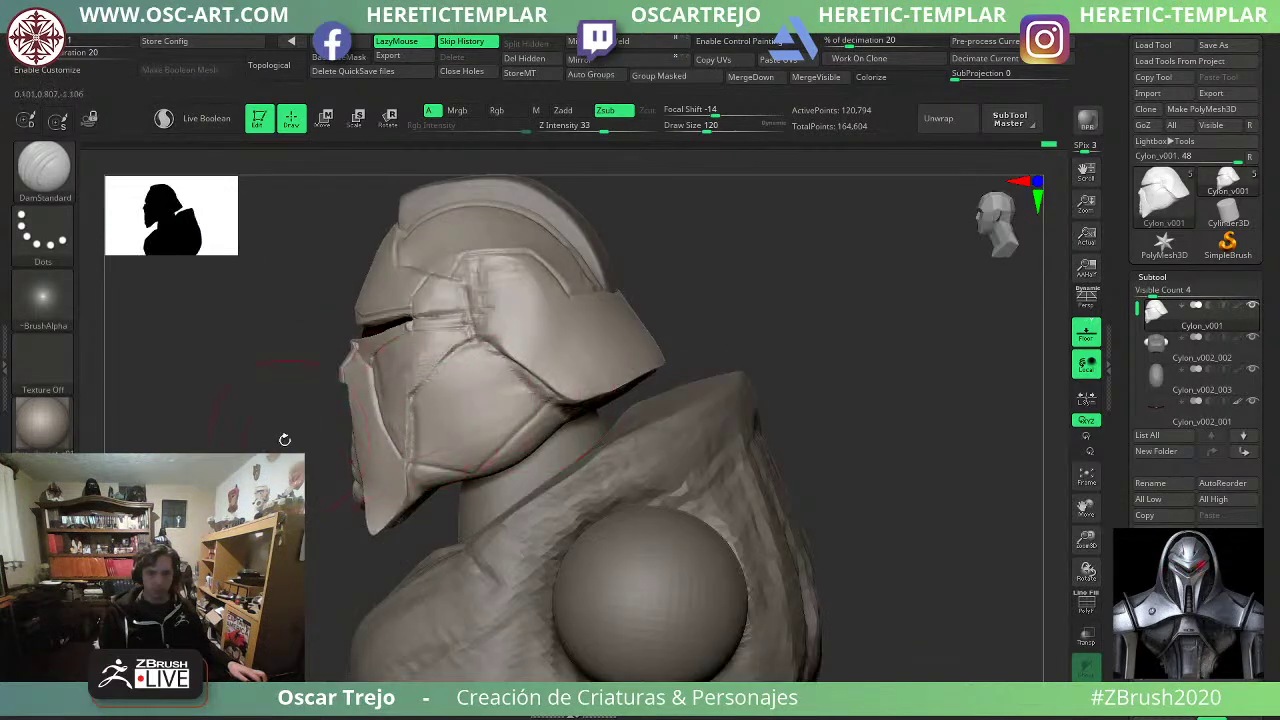
{"action": "mouse_move", "coordinate": [283, 437]}
{"action": "left_mouse_down"}
{"action": "mouse_move", "coordinate": [322, 438]}
{"action": "mouse_move", "coordinate": [325, 490]}
{"action": "left_mouse_up"}
{"action": "key", "text": "s"}
{"action": "left_click", "coordinate": [517, 357]}
{"action": "mouse_move", "coordinate": [486, 294]}
{"action": "left_mouse_down", "text": "ctrl"}
{"action": "mouse_move", "coordinate": [428, 390]}
{"action": "mouse_move", "coordinate": [450, 470]}
{"action": "mouse_move", "coordinate": [530, 320]}
{"action": "mouse_move", "coordinate": [560, 420]}
{"action": "mouse_move", "coordinate": [551, 350]}
{"action": "mouse_move", "coordinate": [598, 372]}
{"action": "mouse_move", "coordinate": [498, 302]}
{"action": "left_mouse_up", "text": "ctrl"}
{"action": "key", "text": "s"}
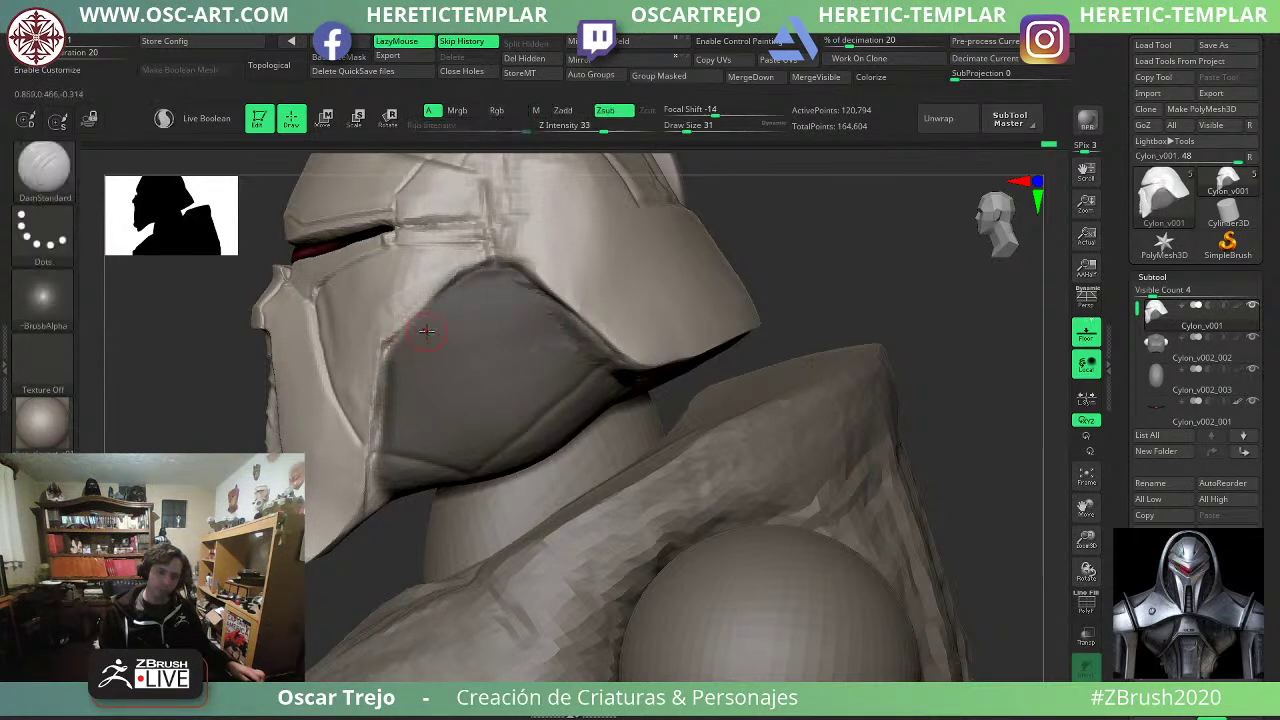
{"action": "key", "text": "bracketright"}
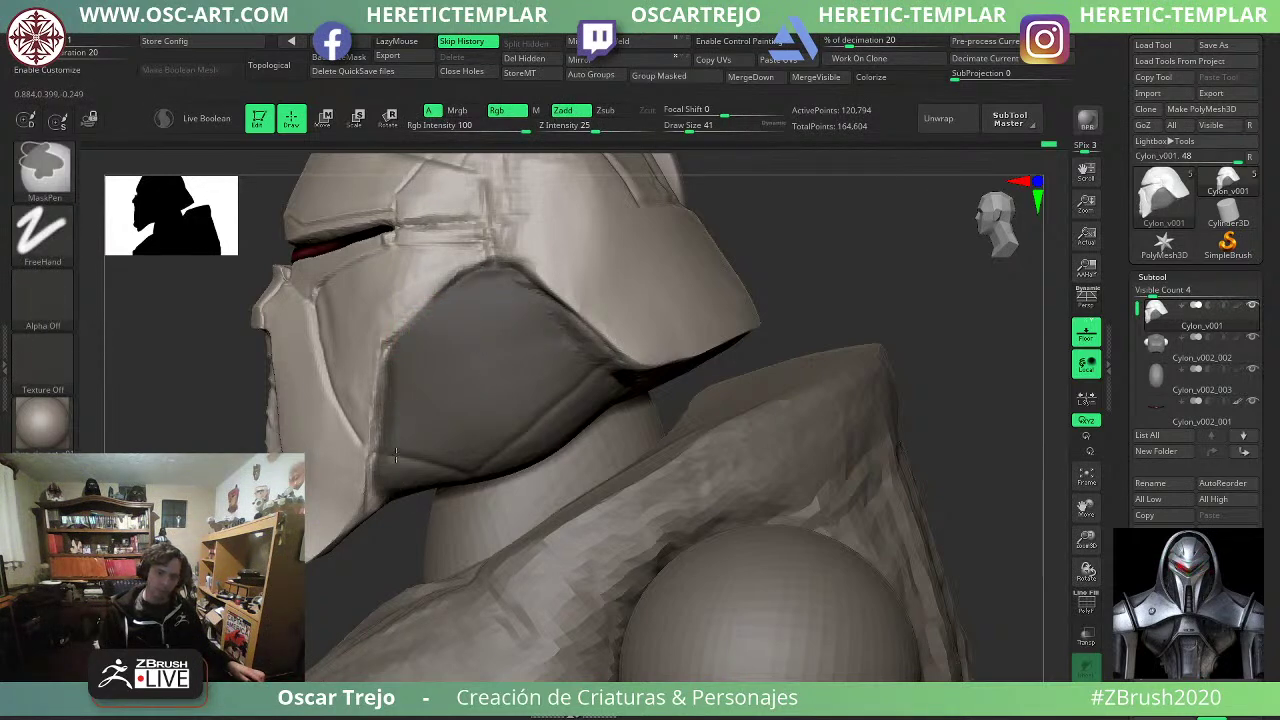
{"action": "left_click_drag", "start_coordinate": [393, 523], "coordinate": [638, 351], "text": "shift"}
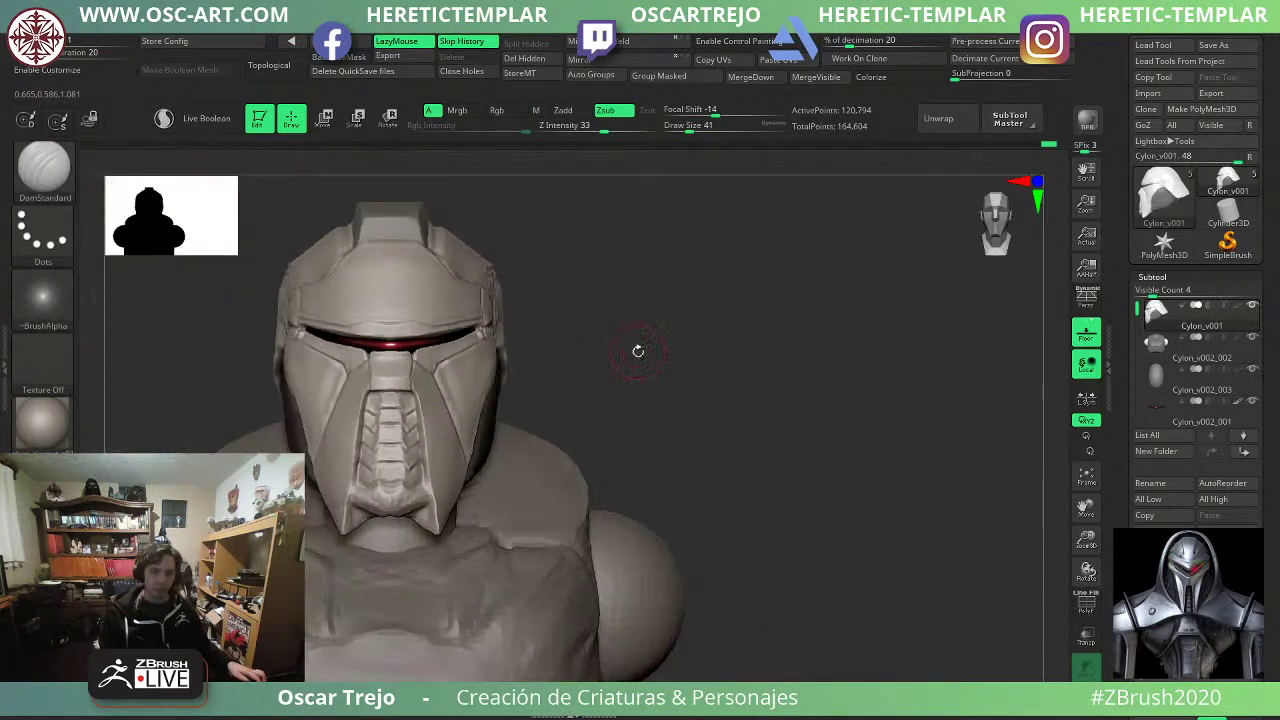
Invert the mask and move the cheek panel inward to recess it behind the surrounding helmet plates.
{"action": "left_click", "coordinate": [638, 351], "text": "ctrl"}
{"action": "key", "text": "w"}
{"action": "left_click_drag", "start_coordinate": [433, 454], "coordinate": [419, 453]}
{"action": "key", "text": "q"}
{"action": "mouse_move", "coordinate": [733, 344]}
{"action": "left_mouse_down"}
{"action": "mouse_move", "coordinate": [680, 354]}
{"action": "mouse_move", "coordinate": [686, 314]}
{"action": "mouse_move", "coordinate": [700, 328]}
{"action": "left_mouse_up"}
{"action": "key", "text": "w"}
{"action": "mouse_move", "coordinate": [700, 328]}
{"action": "left_mouse_down"}
{"action": "mouse_move", "coordinate": [714, 322]}
{"action": "mouse_move", "coordinate": [640, 295]}
{"action": "mouse_move", "coordinate": [806, 298]}
{"action": "mouse_move", "coordinate": [864, 386]}
{"action": "left_mouse_up"}
{"action": "key", "text": "q"}
Trim the plate edge in front of the recessed cheek with TrimDynamic at draw size 101 and smooth its corner.
{"action": "key", "text": "s"}
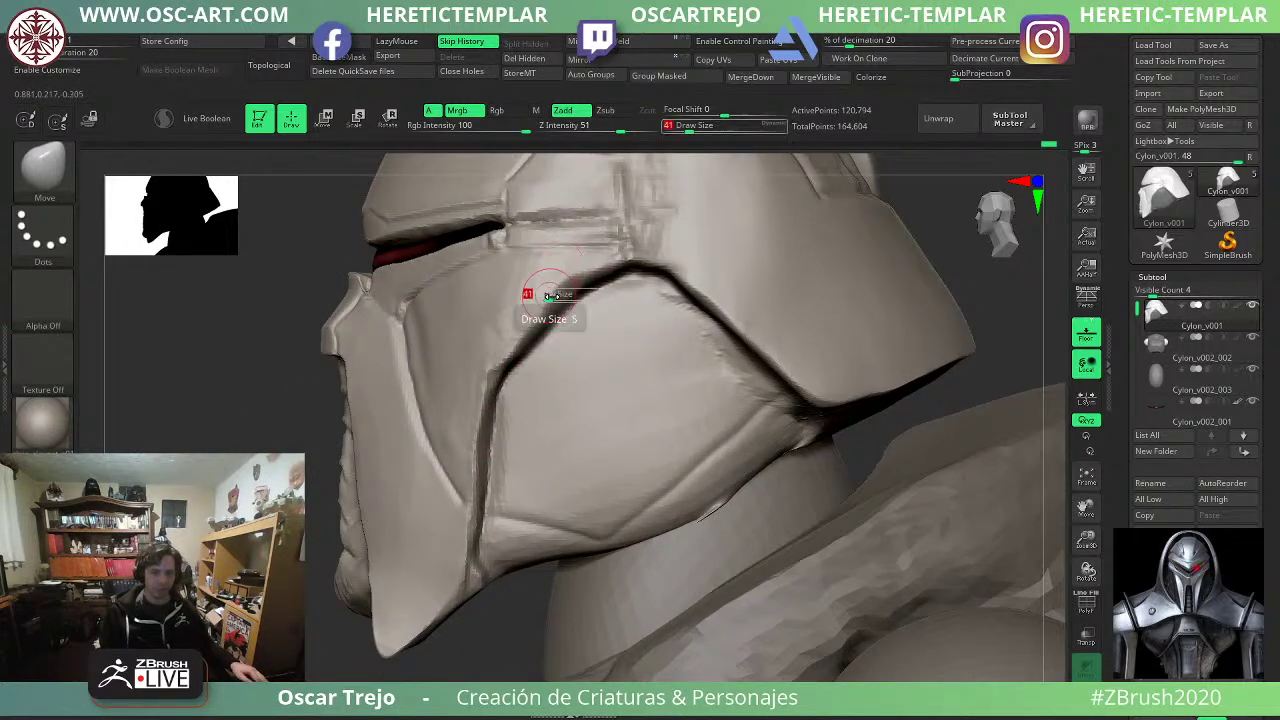
{"action": "mouse_move", "coordinate": [526, 294]}
{"action": "left_mouse_down"}
{"action": "mouse_move", "coordinate": [572, 288]}
{"action": "mouse_move", "coordinate": [542, 300]}
{"action": "left_mouse_up"}
{"action": "key", "text": "b"}
{"action": "key", "text": "t"}
{"action": "key", "text": "d"}
{"action": "key", "text": "s"}
{"action": "mouse_move", "coordinate": [591, 266]}
{"action": "left_mouse_down"}
{"action": "mouse_move", "coordinate": [526, 312]}
{"action": "mouse_move", "coordinate": [541, 324]}
{"action": "mouse_move", "coordinate": [538, 281]}
{"action": "left_mouse_up"}
{"action": "key", "text": "s"}
{"action": "key", "text": "s"}
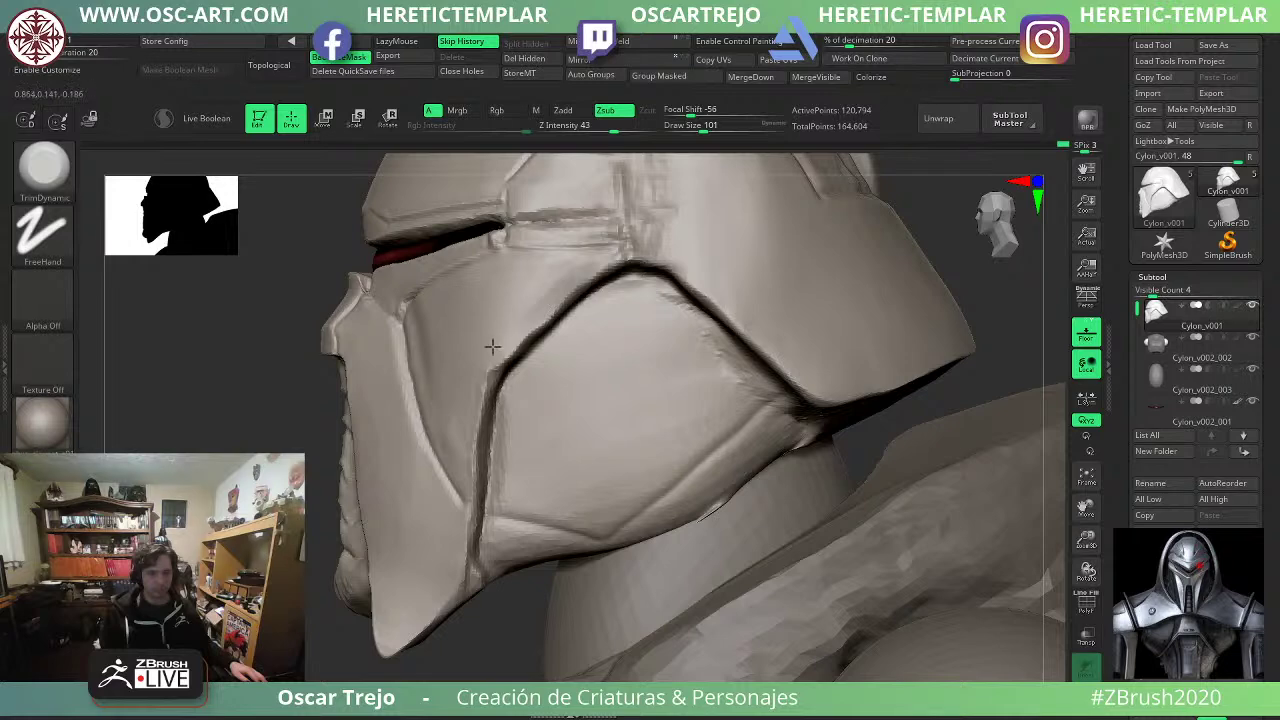
{"action": "left_click_drag", "start_coordinate": [487, 354], "coordinate": [492, 352], "text": "shift"}
Sharpen the front plate's edge along the recessed cheek with the Pinch brush at draw size 83.
{"action": "key", "text": "b"}
{"action": "key", "text": "p"}
{"action": "key", "text": "i"}
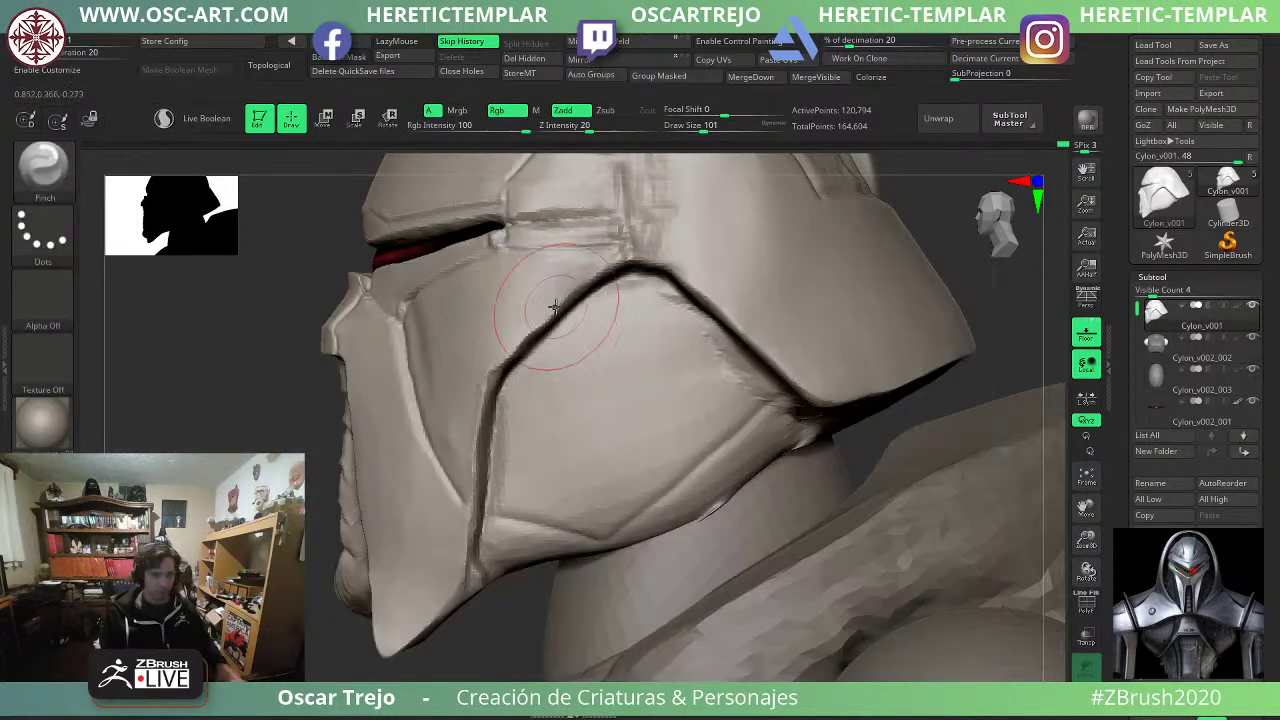
{"action": "key", "text": "s"}
{"action": "left_click_drag", "start_coordinate": [575, 304], "coordinate": [580, 284]}
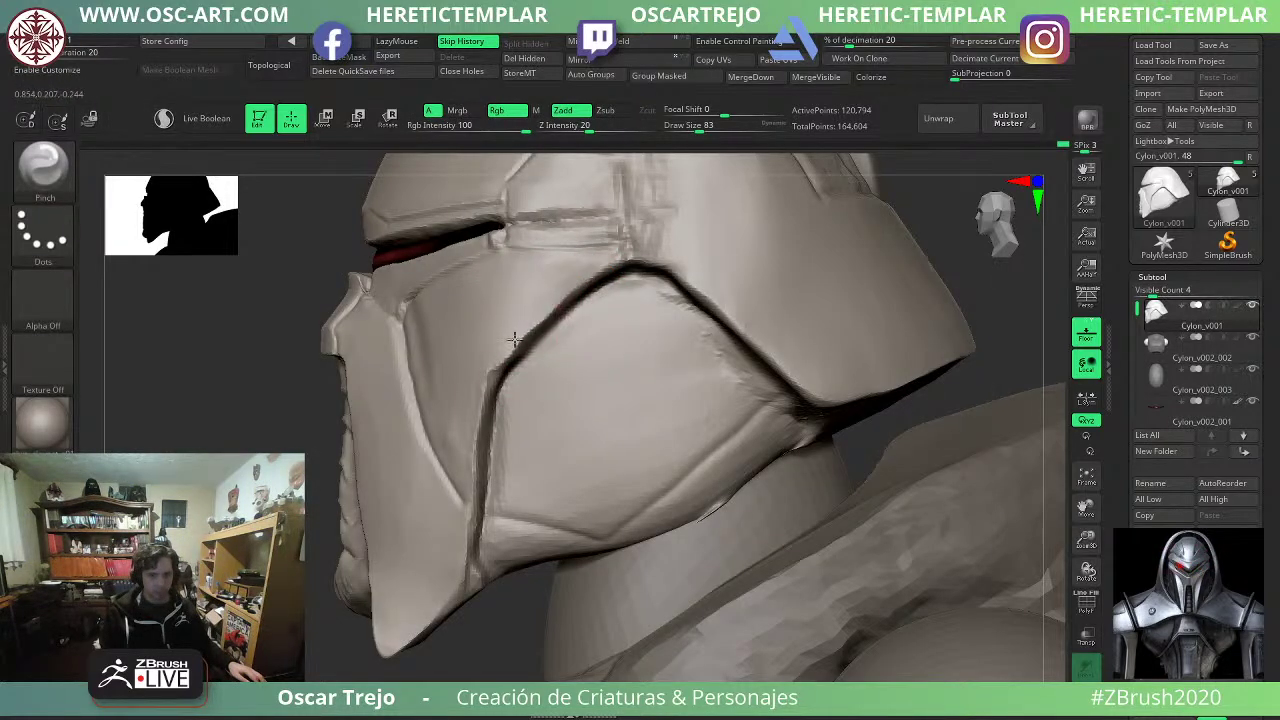
{"action": "left_click_drag", "start_coordinate": [504, 348], "coordinate": [490, 396]}
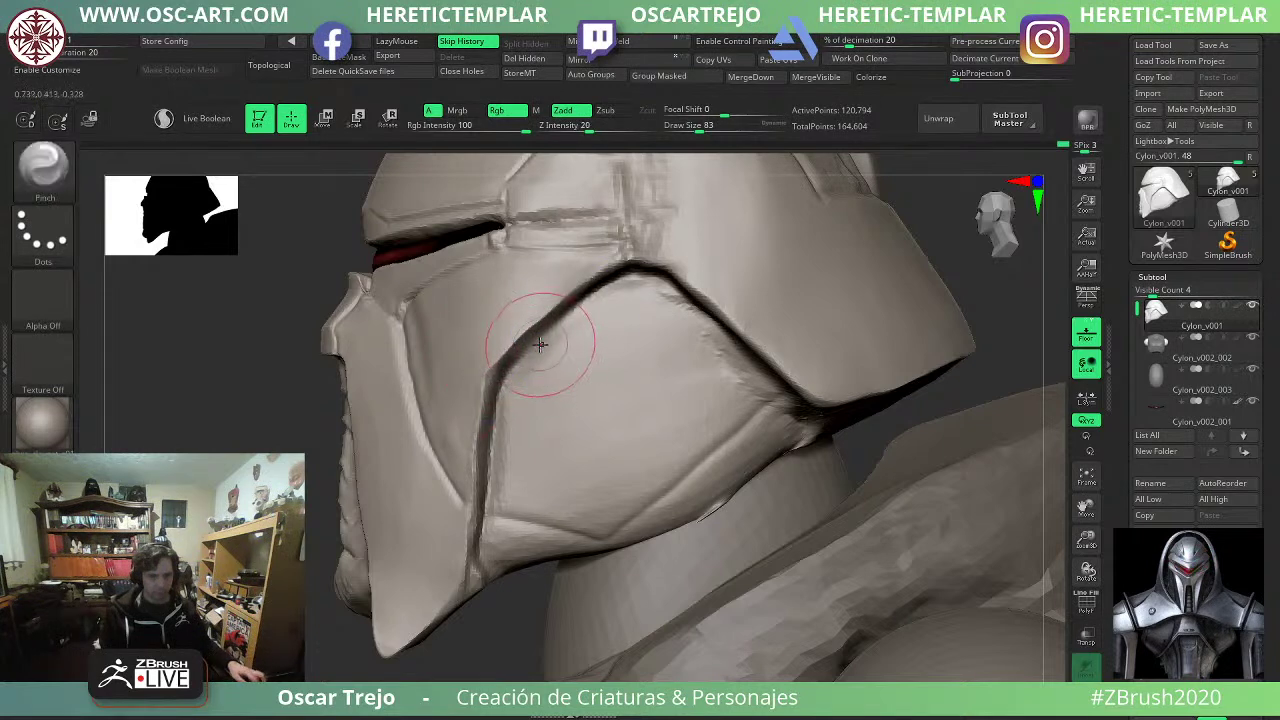
Deepen the groove at the cheek panel's front corner with DamStandard at draw size 56 and smooth it.
{"action": "key", "text": "b"}
{"action": "key", "text": "d"}
{"action": "key", "text": "s"}
{"action": "key", "text": "s"}
{"action": "left_click_drag", "start_coordinate": [579, 317], "coordinate": [573, 317]}
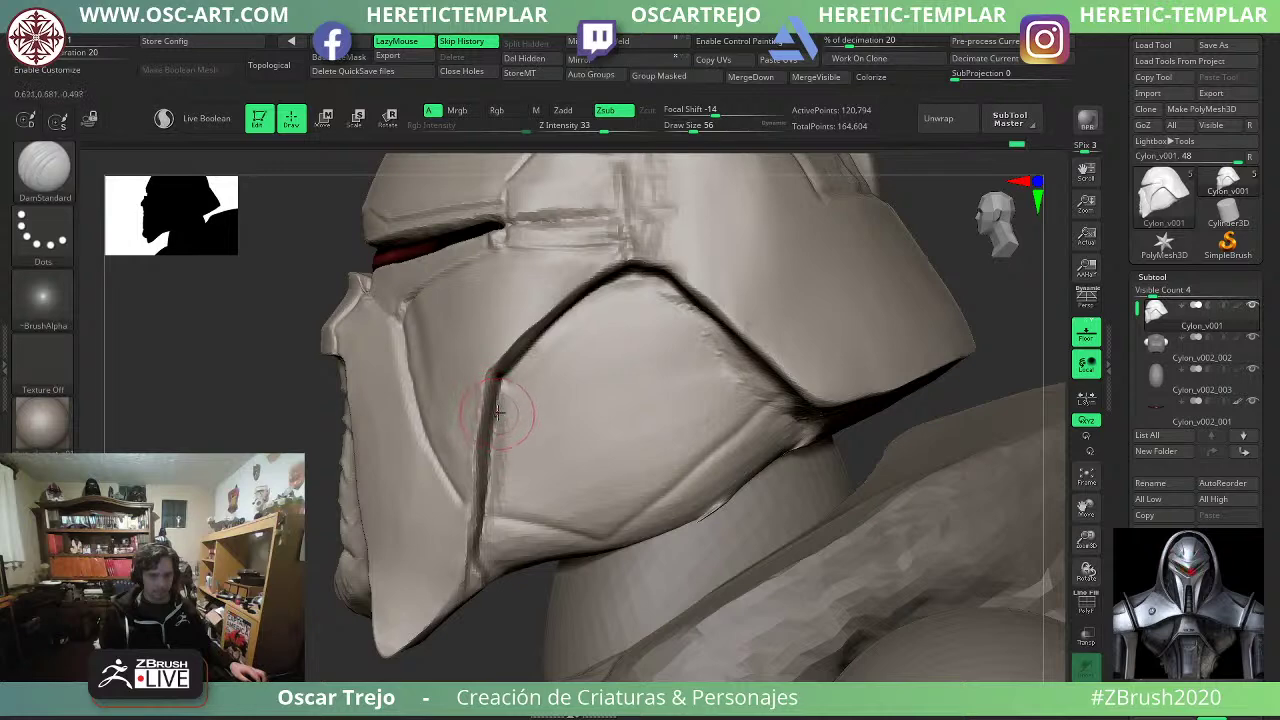
{"action": "left_click_drag", "start_coordinate": [505, 393], "coordinate": [503, 383], "text": "shift"}
Adjust the plate corner at the front of the recessed cheek with the Move brush at draw sizes 172 and 132.
{"action": "key", "text": "b"}
{"action": "key", "text": "m"}
{"action": "key", "text": "v"}
{"action": "key", "text": "s"}
{"action": "left_click_drag", "start_coordinate": [468, 378], "coordinate": [480, 373]}
{"action": "left_click_drag", "start_coordinate": [268, 575], "coordinate": [257, 518], "text": "alt"}
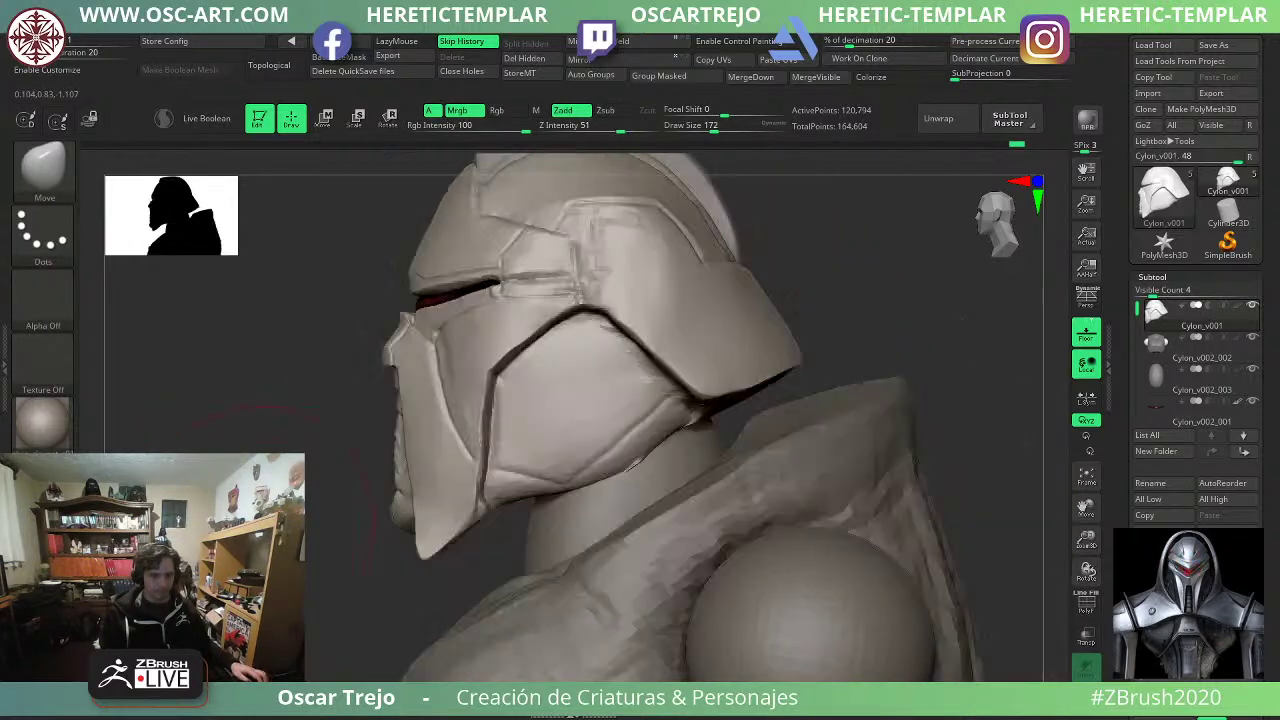
{"action": "left_click_drag", "start_coordinate": [821, 308], "coordinate": [852, 306]}
{"action": "key", "text": "s"}
{"action": "left_click_drag", "start_coordinate": [496, 383], "coordinate": [485, 372]}
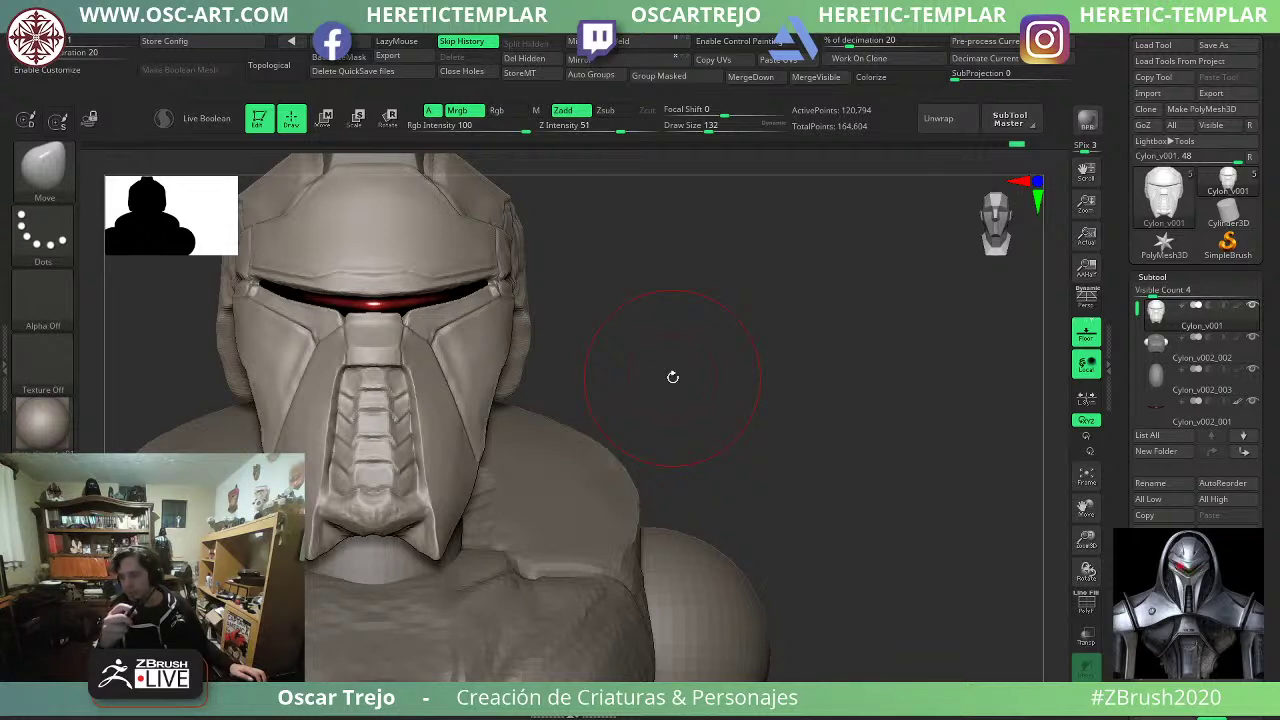
Carve the panel line behind the visor slit and down to the cheek recess with DamStandard at draw size 39.
{"action": "mouse_move", "coordinate": [785, 310]}
{"action": "left_mouse_down"}
{"action": "mouse_move", "coordinate": [251, 426]}
{"action": "mouse_move", "coordinate": [237, 400]}
{"action": "mouse_move", "coordinate": [160, 427]}
{"action": "mouse_move", "coordinate": [340, 355]}
{"action": "left_mouse_up"}
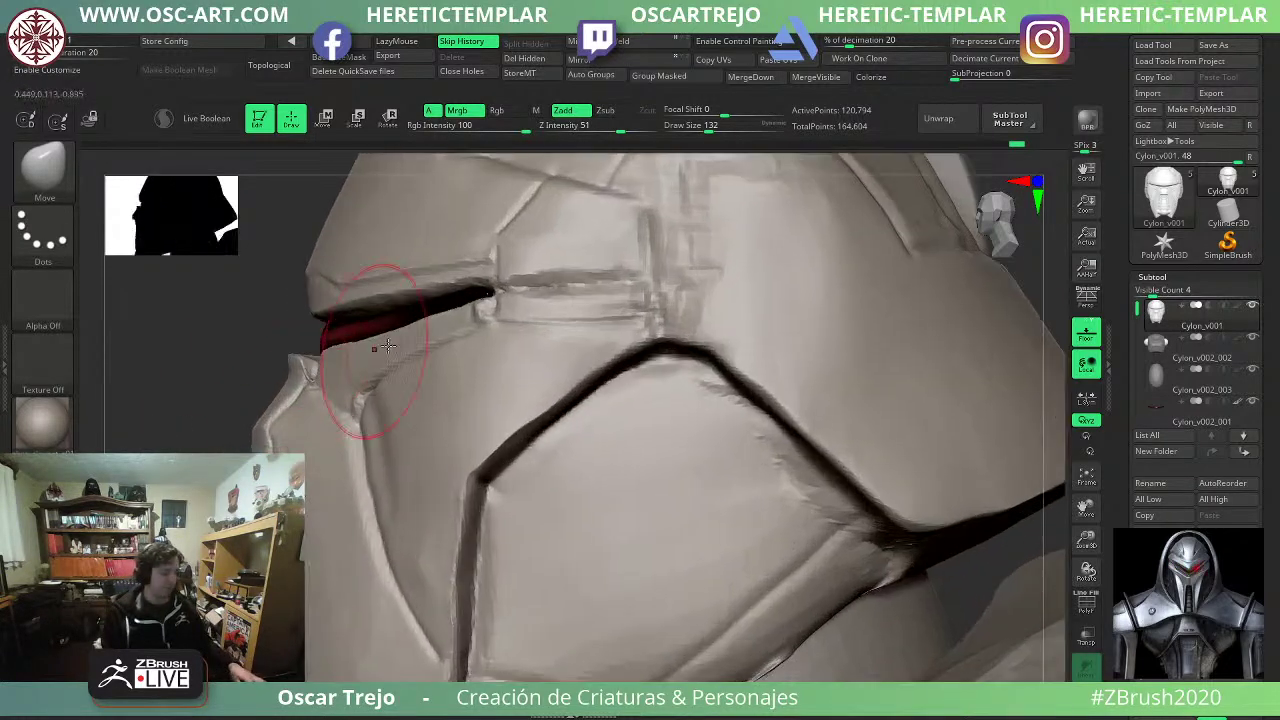
{"action": "key", "text": "b"}
{"action": "key", "text": "d"}
{"action": "key", "text": "s"}
{"action": "key", "text": "s"}
{"action": "mouse_move", "coordinate": [547, 301]}
{"action": "left_mouse_down"}
{"action": "mouse_move", "coordinate": [530, 301]}
{"action": "mouse_move", "coordinate": [534, 277]}
{"action": "mouse_move", "coordinate": [630, 273]}
{"action": "left_mouse_up"}
{"action": "mouse_move", "coordinate": [514, 282]}
{"action": "left_mouse_down"}
{"action": "mouse_move", "coordinate": [652, 276]}
{"action": "mouse_move", "coordinate": [628, 272]}
{"action": "left_mouse_up"}
{"action": "key", "text": "s"}
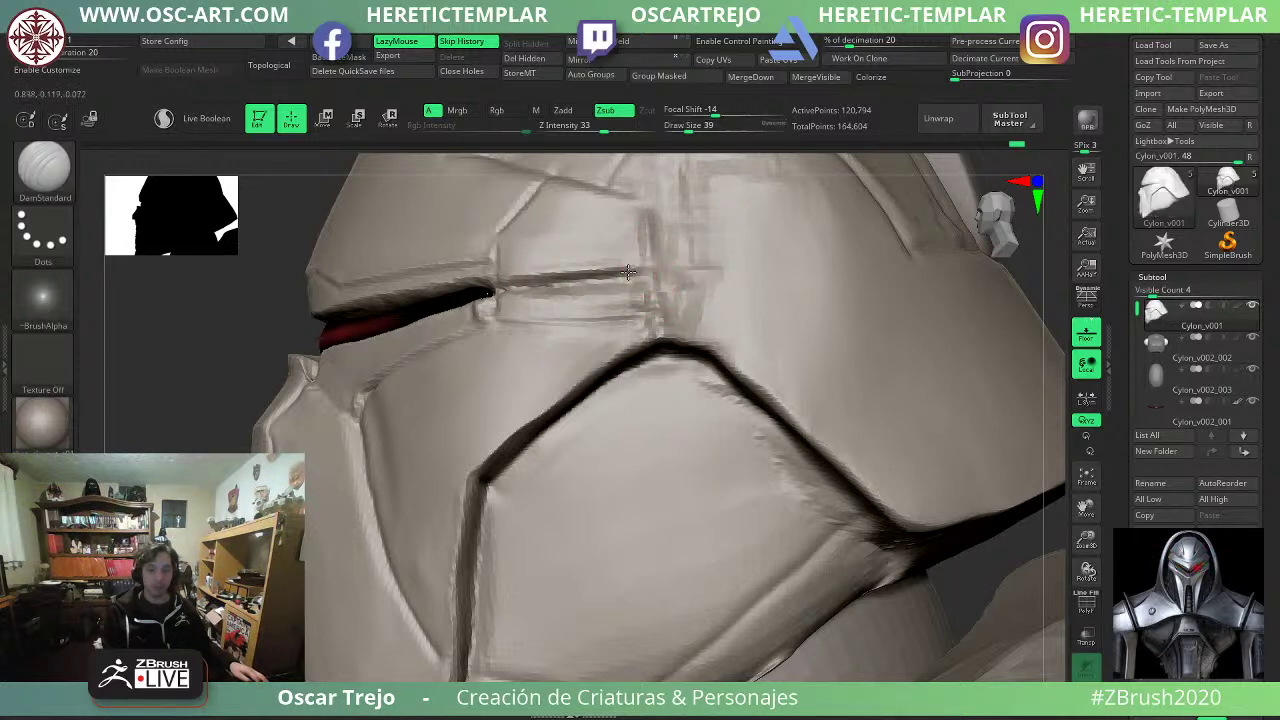
{"action": "mouse_move", "coordinate": [657, 350]}
{"action": "left_mouse_down"}
{"action": "mouse_move", "coordinate": [655, 295]}
{"action": "mouse_move", "coordinate": [680, 331]}
{"action": "mouse_move", "coordinate": [680, 291]}
{"action": "mouse_move", "coordinate": [692, 314]}
{"action": "mouse_move", "coordinate": [766, 289]}
{"action": "mouse_move", "coordinate": [690, 292]}
{"action": "left_mouse_up"}
Flatten the rear side plate along the cheek recess with TrimDynamic at draw sizes 158 and 239.
{"action": "key", "text": "b"}
{"action": "key", "text": "t"}
{"action": "key", "text": "d"}
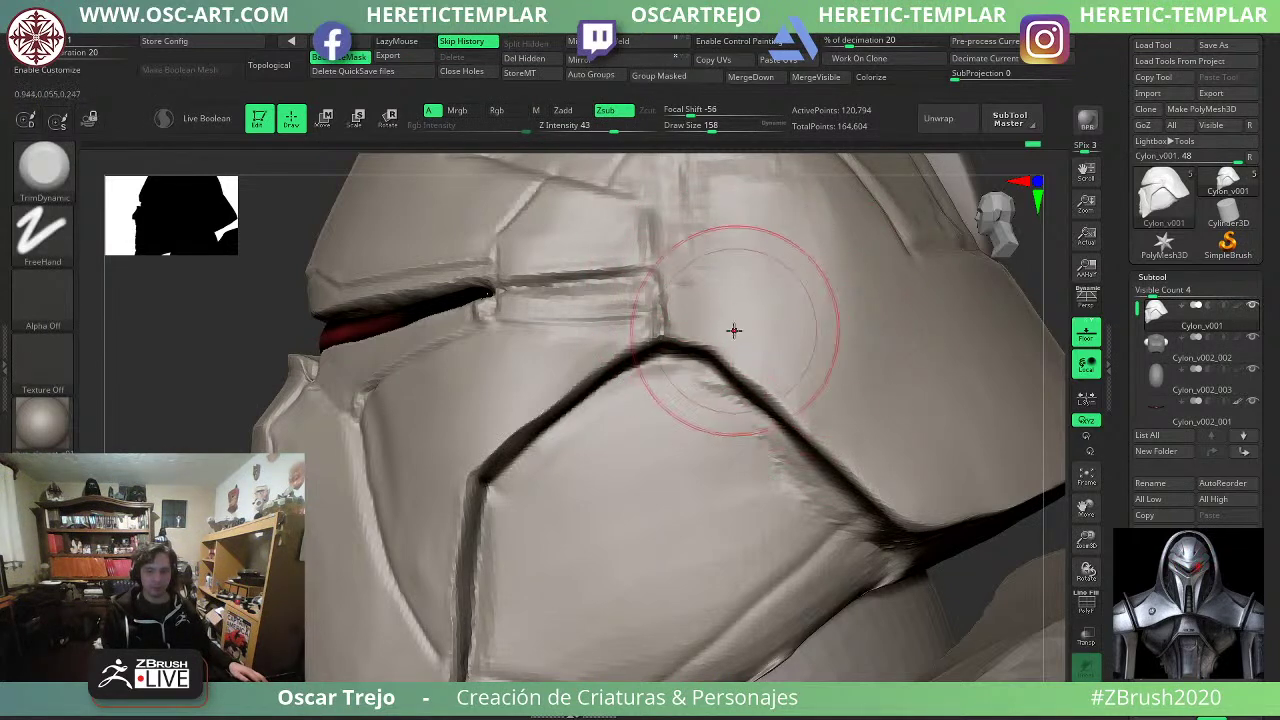
{"action": "left_click_drag", "start_coordinate": [748, 350], "coordinate": [880, 457]}
{"action": "left_click_drag", "start_coordinate": [775, 384], "coordinate": [900, 457]}
{"action": "key", "text": "s"}
{"action": "left_click_drag", "start_coordinate": [735, 354], "coordinate": [743, 352]}
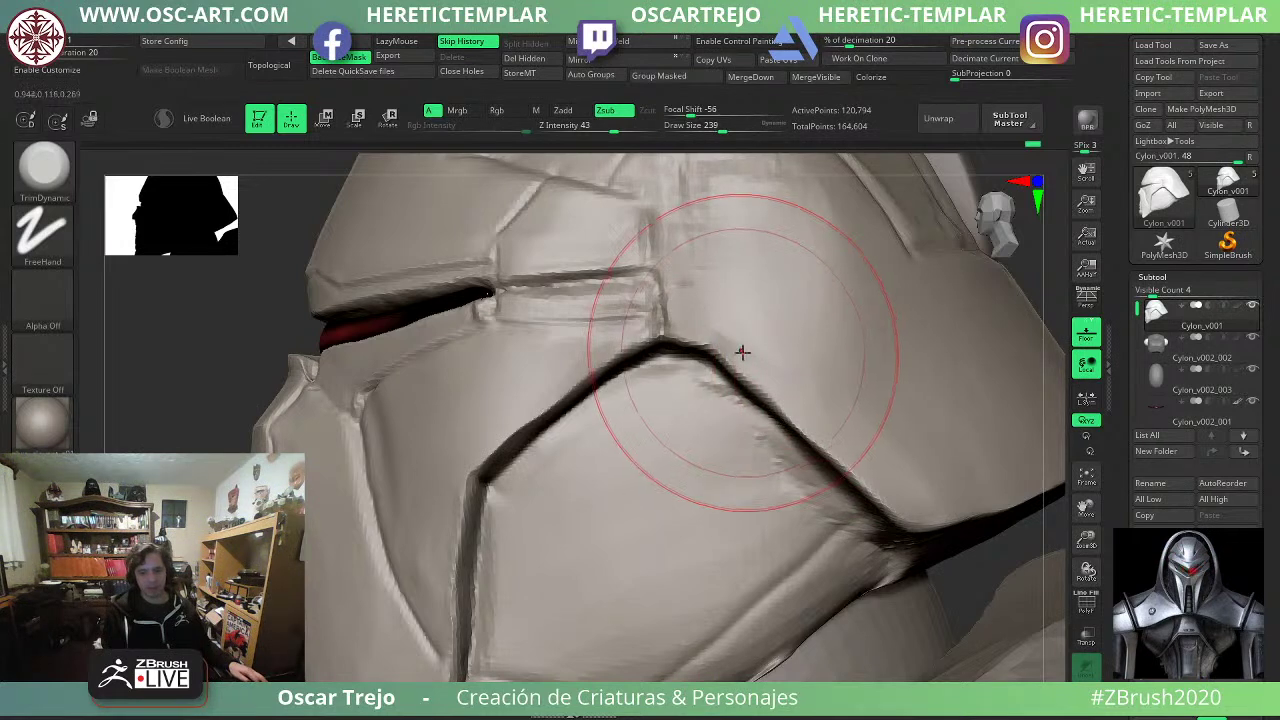
Refine the cheek panel's outline and lower edge with the Move brush at draw sizes 77 and 54.
{"action": "key", "text": "b"}
{"action": "key", "text": "m"}
{"action": "key", "text": "v"}
{"action": "mouse_move", "coordinate": [206, 355]}
{"action": "left_mouse_down", "text": "alt"}
{"action": "mouse_move", "coordinate": [291, 423]}
{"action": "mouse_move", "coordinate": [349, 443]}
{"action": "mouse_move", "coordinate": [575, 328]}
{"action": "mouse_move", "coordinate": [691, 397]}
{"action": "mouse_move", "coordinate": [560, 436]}
{"action": "left_mouse_up", "text": "alt"}
{"action": "left_click_drag", "start_coordinate": [708, 393], "coordinate": [766, 360], "text": "alt"}
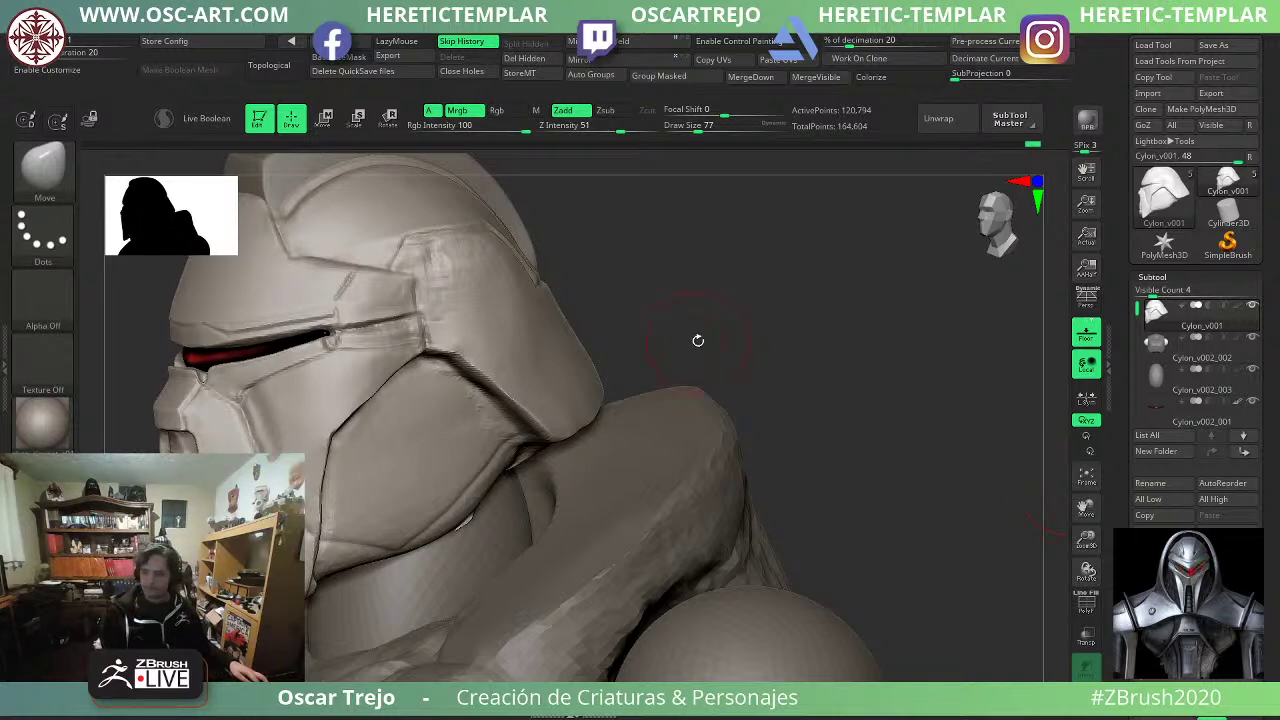
{"action": "left_click_drag", "start_coordinate": [698, 340], "coordinate": [553, 360]}
{"action": "key", "text": "s"}
{"action": "left_click_drag", "start_coordinate": [443, 412], "coordinate": [437, 414]}
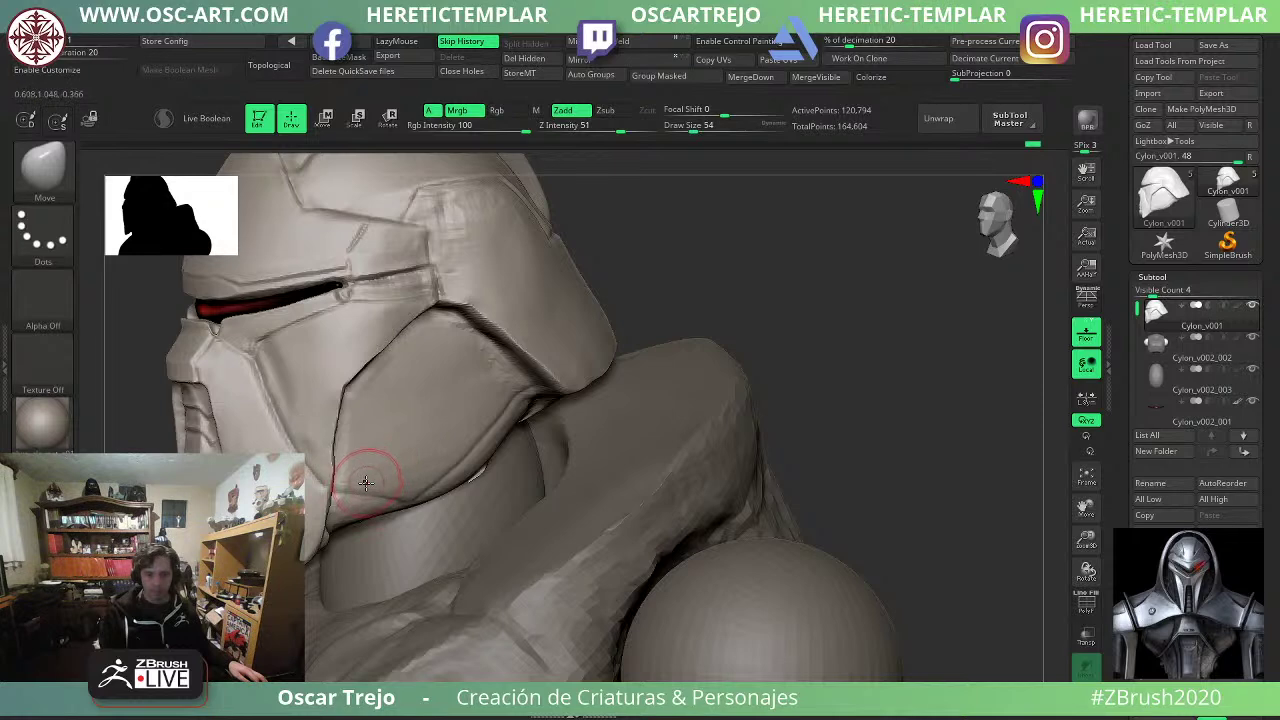
{"action": "key", "text": "s"}
{"action": "left_click_drag", "start_coordinate": [366, 480], "coordinate": [363, 481]}
{"action": "left_click_drag", "start_coordinate": [706, 286], "coordinate": [655, 296]}
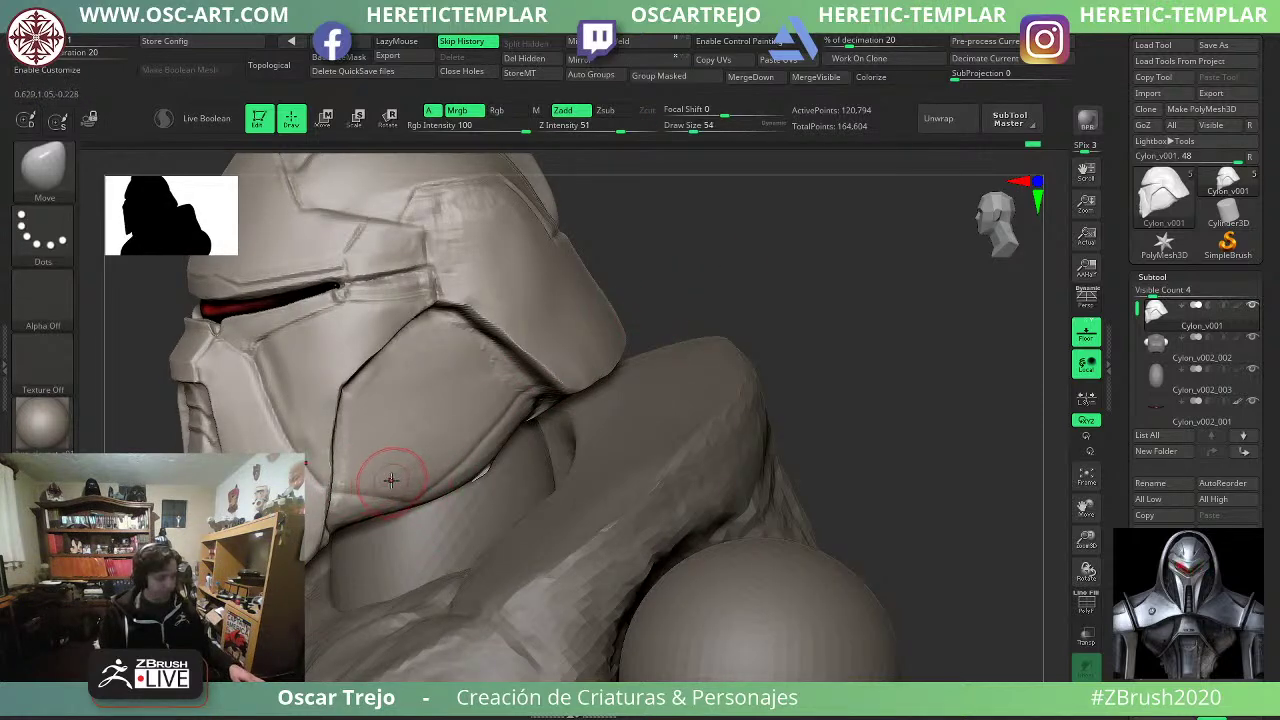
{"action": "left_click_drag", "start_coordinate": [768, 301], "coordinate": [623, 358]}
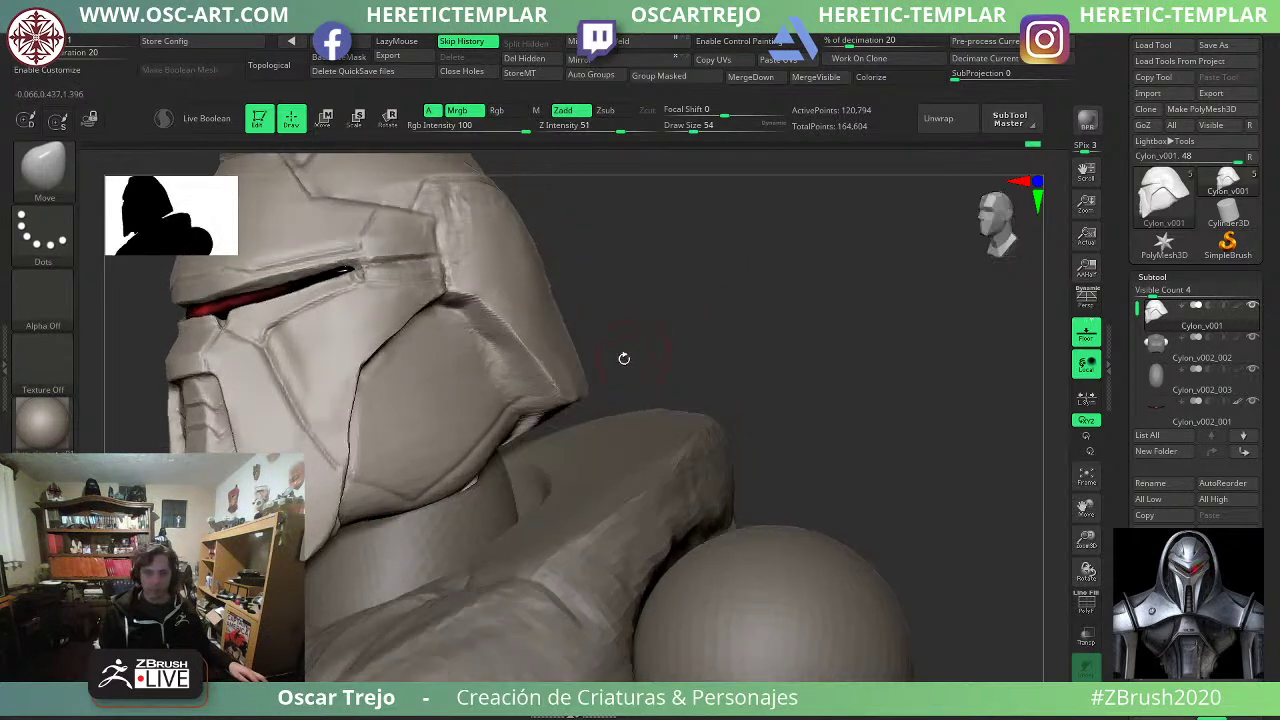
{"action": "left_click_drag", "start_coordinate": [730, 331], "coordinate": [563, 395]}
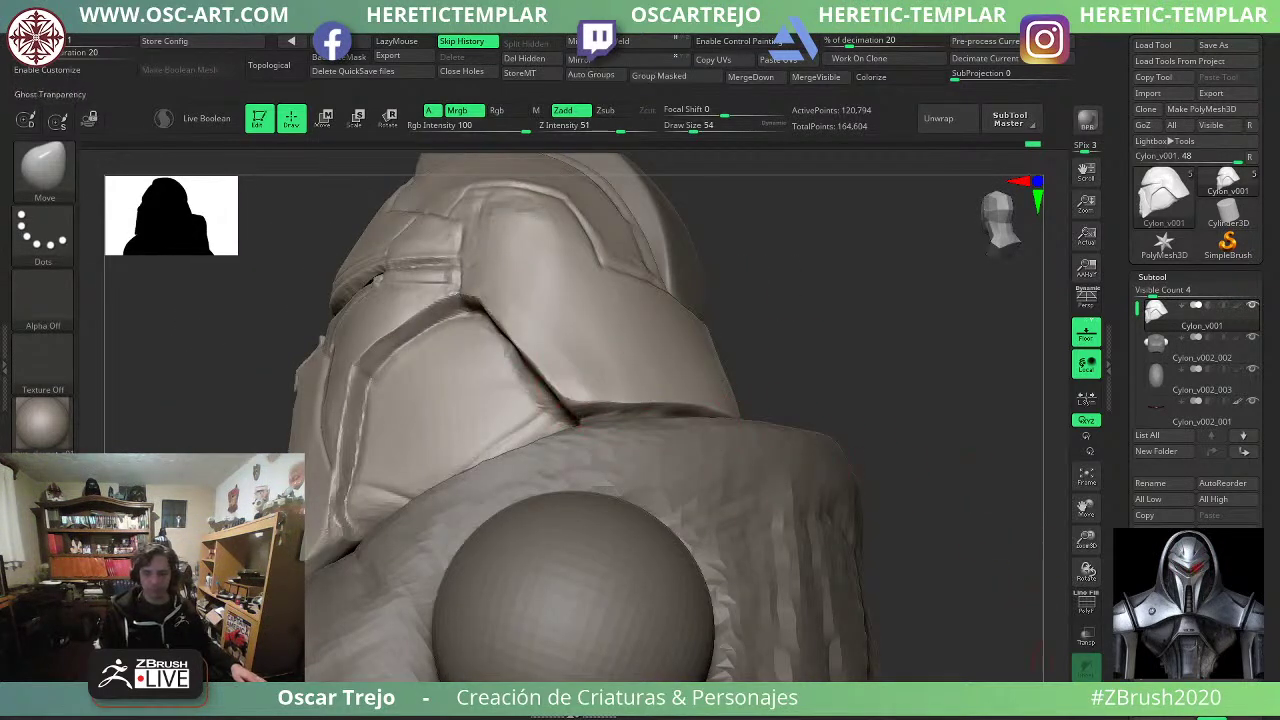
Isolate the helmet and flatten the rear plate's lower rim and underside with TrimDynamic at draw size 120.
{"action": "left_click", "coordinate": [1087, 699]}
{"action": "left_click_drag", "start_coordinate": [935, 580], "coordinate": [872, 490]}
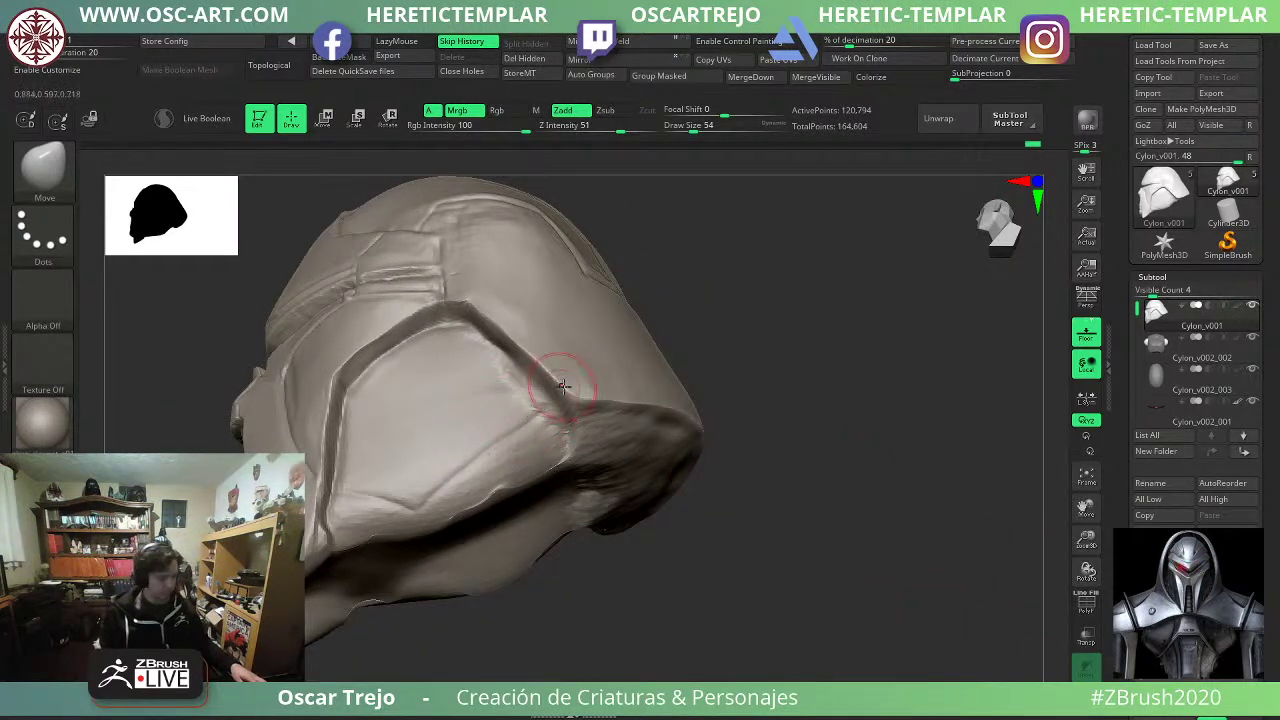
{"action": "key", "text": "b"}
{"action": "key", "text": "t"}
{"action": "key", "text": "d"}
{"action": "key", "text": "s"}
{"action": "left_click_drag", "start_coordinate": [577, 408], "coordinate": [614, 405]}
{"action": "key", "text": "s"}
{"action": "key", "text": "s"}
{"action": "mouse_move", "coordinate": [622, 430]}
{"action": "left_mouse_down"}
{"action": "mouse_move", "coordinate": [675, 448]}
{"action": "mouse_move", "coordinate": [658, 457]}
{"action": "left_mouse_up"}
{"action": "left_click_drag", "start_coordinate": [771, 411], "coordinate": [580, 383]}
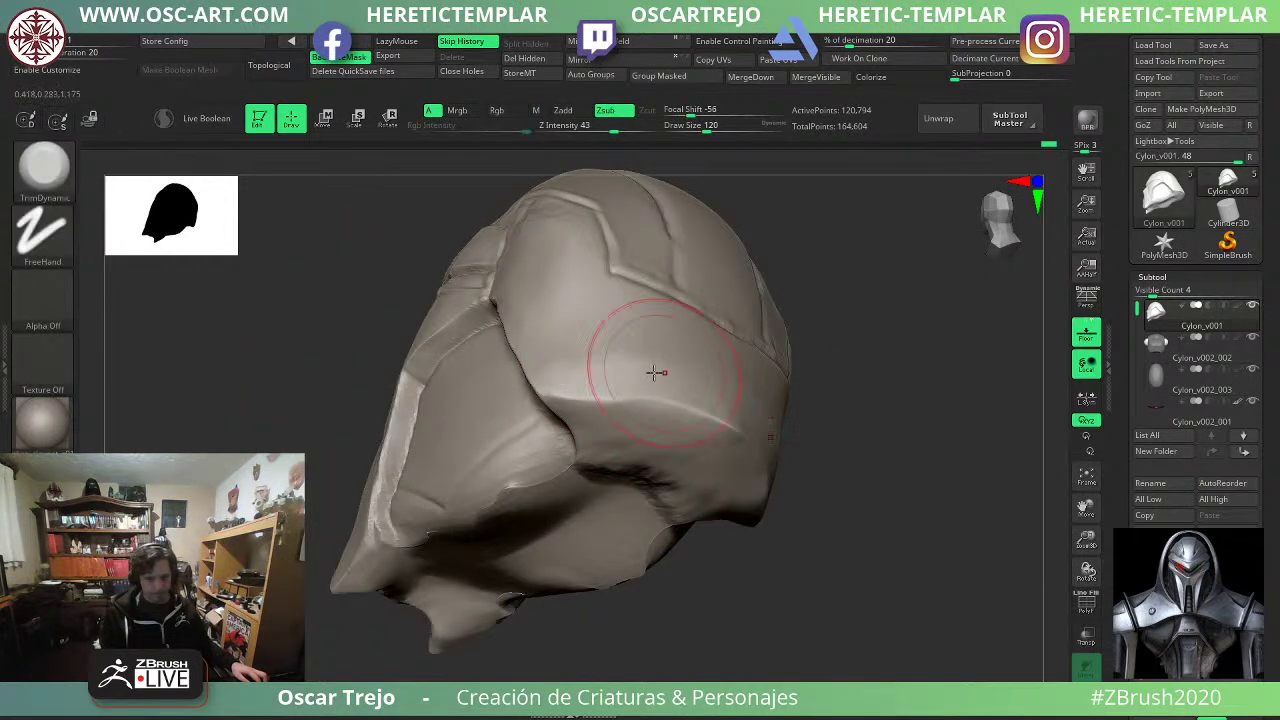
{"action": "key", "text": "shift"}
Deepen the gap between the cheek panel and the rear side plate with DamStandard at draw size 71.
{"action": "mouse_move", "coordinate": [790, 362]}
{"action": "left_mouse_down"}
{"action": "mouse_move", "coordinate": [866, 383]}
{"action": "mouse_move", "coordinate": [762, 394]}
{"action": "left_mouse_up"}
{"action": "key", "text": "b"}
{"action": "key", "text": "d"}
{"action": "key", "text": "s"}
{"action": "key", "text": "s"}
{"action": "mouse_move", "coordinate": [468, 344]}
{"action": "left_mouse_down"}
{"action": "mouse_move", "coordinate": [457, 345]}
{"action": "mouse_move", "coordinate": [519, 388]}
{"action": "mouse_move", "coordinate": [509, 373]}
{"action": "mouse_move", "coordinate": [547, 460]}
{"action": "left_mouse_up"}
{"action": "mouse_move", "coordinate": [694, 474]}
{"action": "left_mouse_down"}
{"action": "mouse_move", "coordinate": [737, 486]}
{"action": "mouse_move", "coordinate": [746, 452]}
{"action": "mouse_move", "coordinate": [760, 452]}
{"action": "left_mouse_up"}
{"action": "left_click_drag", "start_coordinate": [720, 398], "coordinate": [698, 446], "text": "alt"}
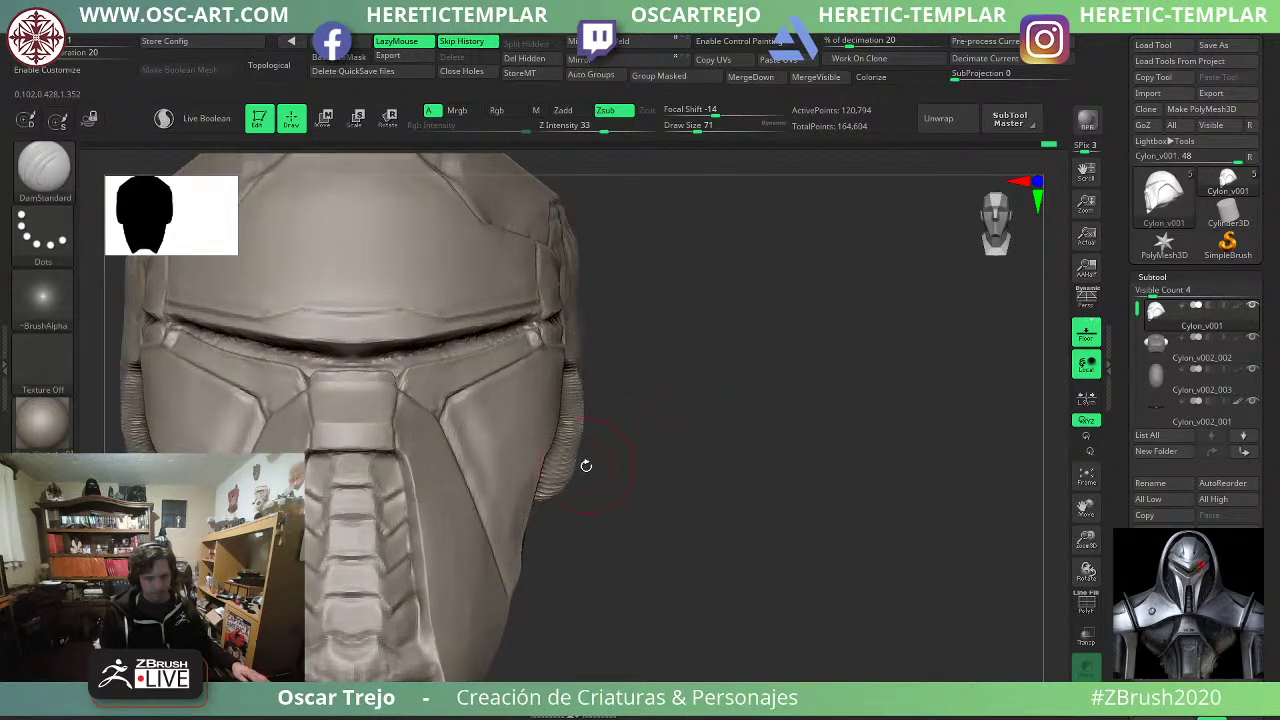
Reshape the rear plate's lower side edge in front view with the Move brush.
{"action": "key", "text": "b"}
{"action": "key", "text": "m"}
{"action": "key", "text": "v"}
{"action": "left_click_drag", "start_coordinate": [577, 471], "coordinate": [586, 482]}
{"action": "left_click_drag", "start_coordinate": [583, 417], "coordinate": [590, 420]}
{"action": "mouse_move", "coordinate": [586, 480]}
{"action": "left_mouse_down"}
{"action": "mouse_move", "coordinate": [654, 466]}
{"action": "mouse_move", "coordinate": [592, 462]}
{"action": "left_mouse_up"}
{"action": "mouse_move", "coordinate": [708, 408]}
{"action": "left_mouse_down"}
{"action": "mouse_move", "coordinate": [600, 416]}
{"action": "mouse_move", "coordinate": [575, 441]}
{"action": "mouse_move", "coordinate": [541, 403]}
{"action": "left_mouse_up"}
Enable Sculptris Pro with DamStandard and smooth the recess behind the cheek panel at draw size 80.
{"action": "key", "text": "b"}
{"action": "key", "text": "d"}
{"action": "key", "text": "s"}
{"action": "key", "text": "s"}
{"action": "key", "text": "backslash"}
{"action": "key", "text": "s"}
{"action": "mouse_move", "coordinate": [515, 373]}
{"action": "left_mouse_down", "text": "shift"}
{"action": "mouse_move", "coordinate": [552, 392]}
{"action": "mouse_move", "coordinate": [588, 475]}
{"action": "left_mouse_up", "text": "shift"}
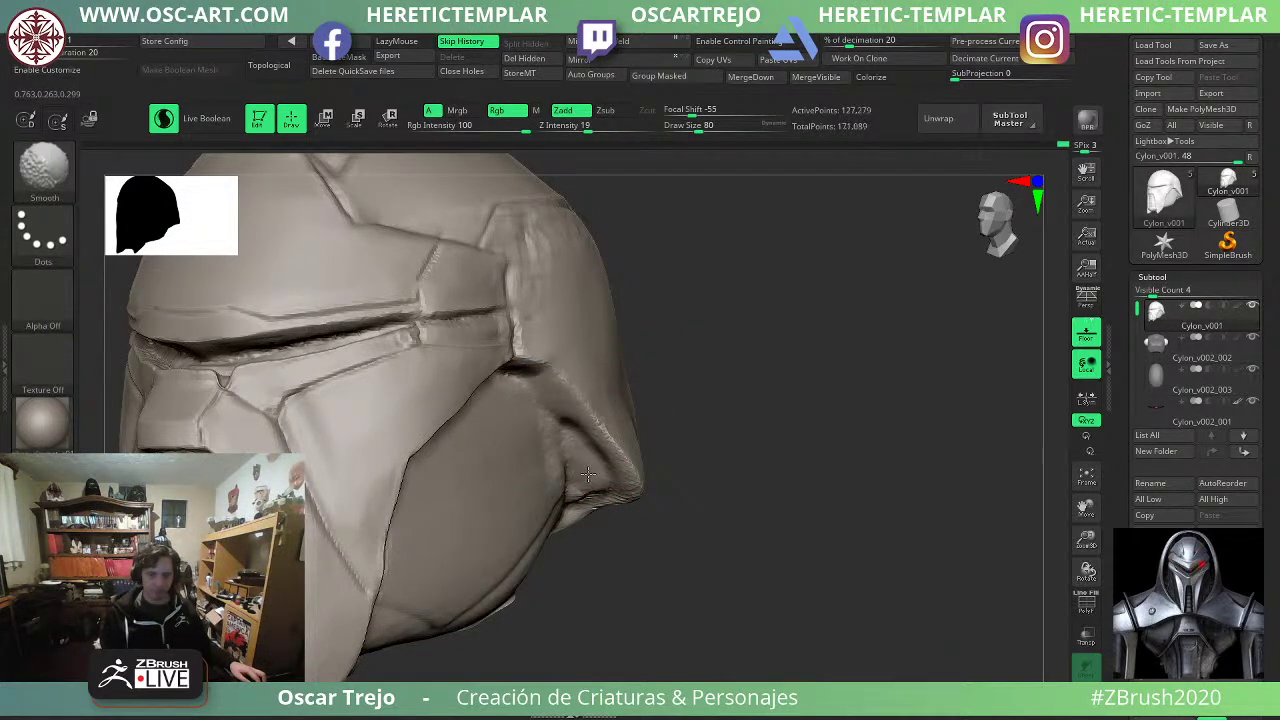
Smooth the cheek panel's lower rim and the gap beside the rear plate at draw size 83.
{"action": "left_click_drag", "start_coordinate": [730, 480], "coordinate": [631, 471]}
{"action": "mouse_move", "coordinate": [676, 540]}
{"action": "left_mouse_down"}
{"action": "mouse_move", "coordinate": [722, 536]}
{"action": "mouse_move", "coordinate": [797, 432]}
{"action": "mouse_move", "coordinate": [802, 515]}
{"action": "left_mouse_up"}
{"action": "left_click_drag", "start_coordinate": [802, 515], "coordinate": [790, 440]}
{"action": "key", "text": "s"}
{"action": "left_click", "coordinate": [520, 526]}
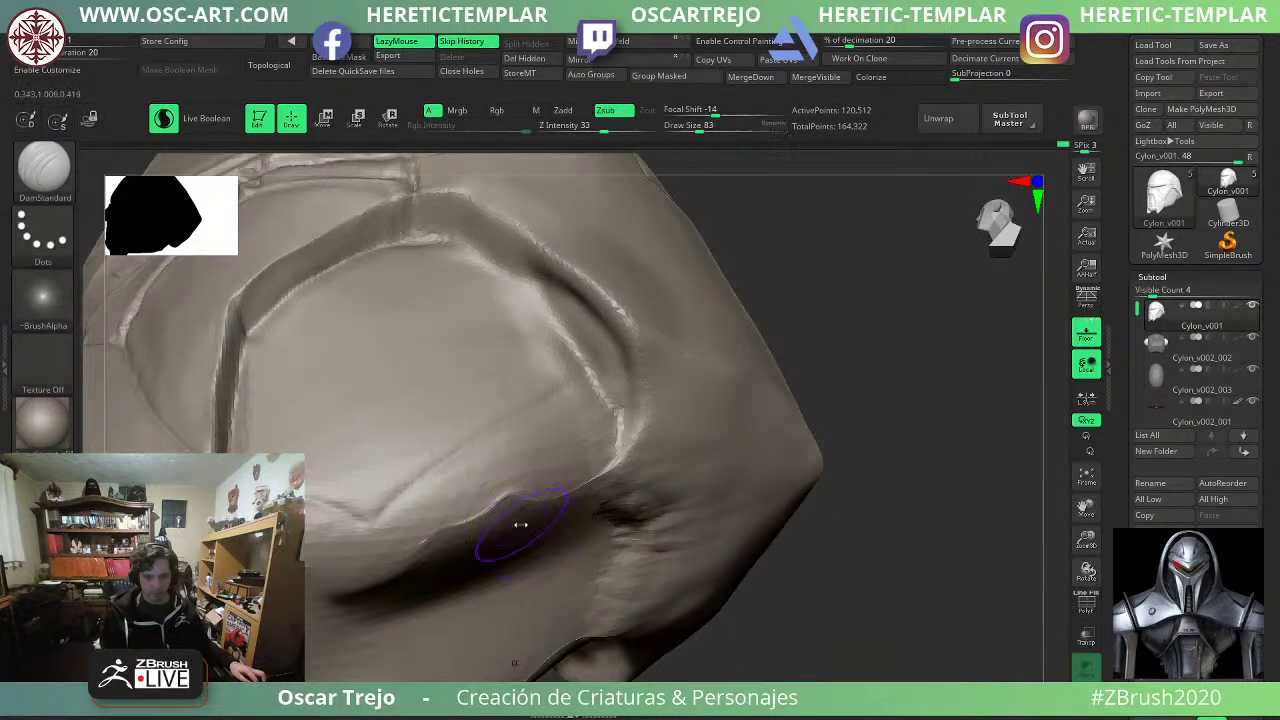
{"action": "left_click_drag", "start_coordinate": [507, 502], "coordinate": [449, 531], "text": "shift"}
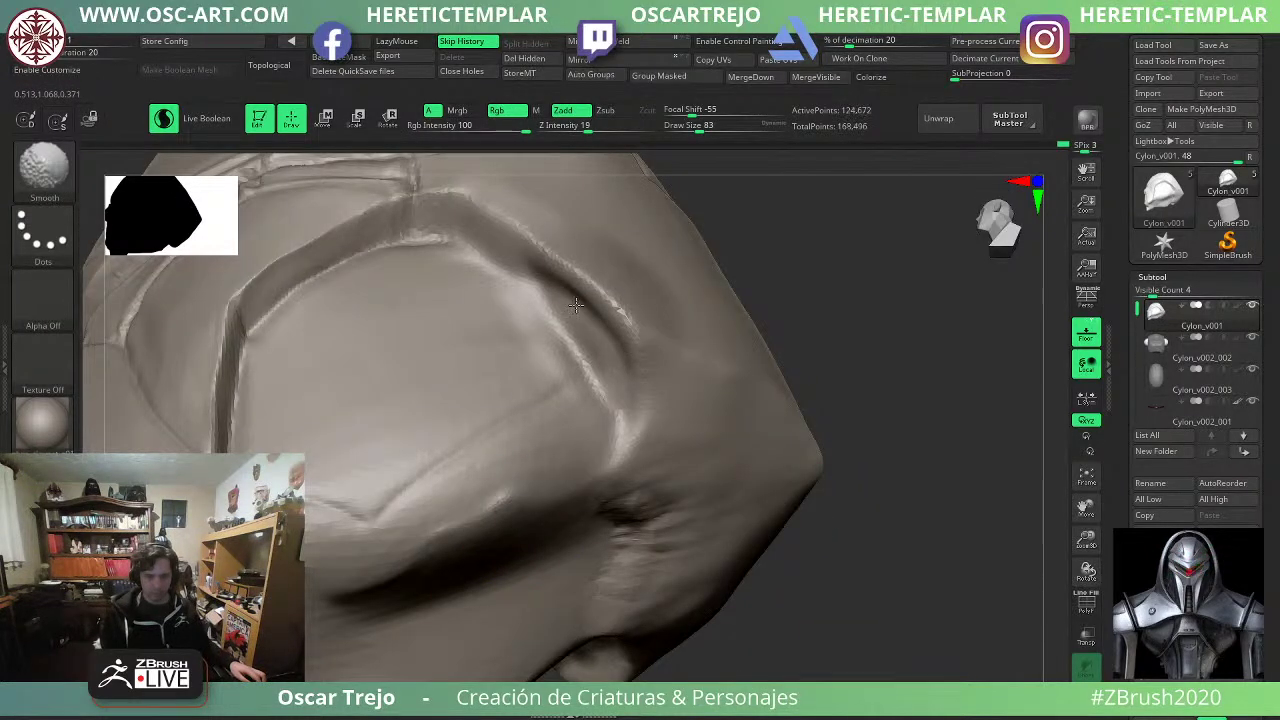
{"action": "left_click_drag", "start_coordinate": [735, 320], "coordinate": [705, 265], "text": "alt"}
{"action": "mouse_move", "coordinate": [664, 308]}
{"action": "left_mouse_down", "text": "shift"}
{"action": "mouse_move", "coordinate": [734, 333]}
{"action": "mouse_move", "coordinate": [694, 382]}
{"action": "mouse_move", "coordinate": [578, 348]}
{"action": "left_mouse_up", "text": "shift"}
Smooth the rear plate's inner side at draw size 71 and set the Move brush to draw size 56.
{"action": "key", "text": "b"}
{"action": "key", "text": "m"}
{"action": "key", "text": "v"}
{"action": "key", "text": "s"}
{"action": "left_click", "coordinate": [598, 358]}
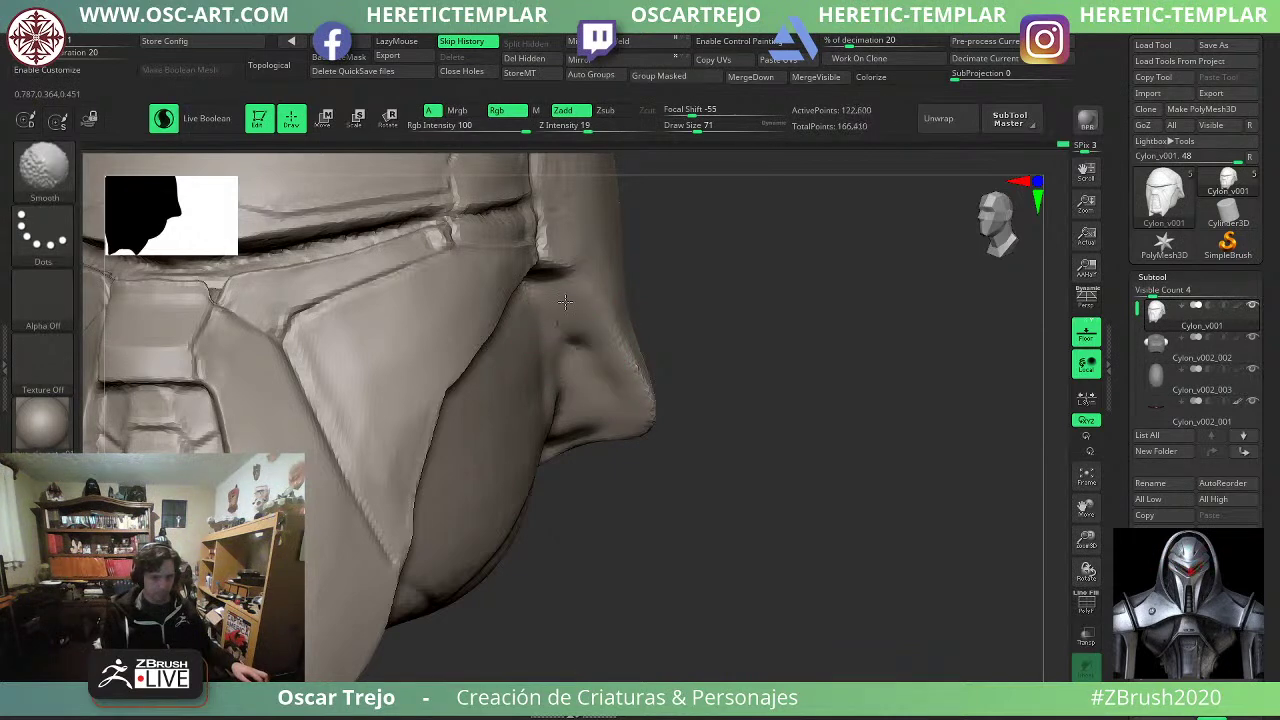
{"action": "left_click_drag", "start_coordinate": [637, 398], "coordinate": [586, 431], "text": "shift"}
{"action": "key", "text": "bracketleft"}
{"action": "key", "text": "bracketleft"}
{"action": "key", "text": "s"}
{"action": "left_click", "coordinate": [589, 302]}
{"action": "left_click_drag", "start_coordinate": [738, 314], "coordinate": [680, 309]}
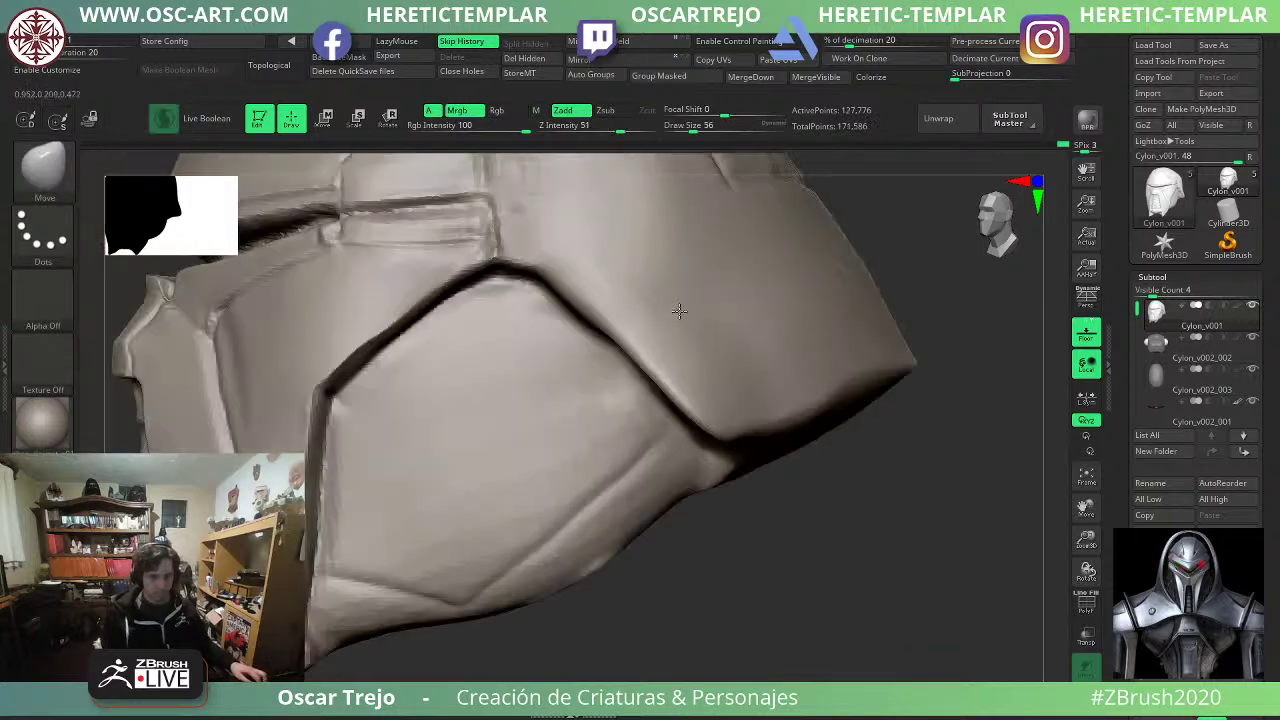
Refine the rear plate's edge along the top corner of the cheek recess at draw size 56.
{"action": "left_click", "coordinate": [588, 259]}
{"action": "left_click", "coordinate": [581, 287]}
{"action": "left_click", "coordinate": [545, 286]}
{"action": "key", "text": "1"}
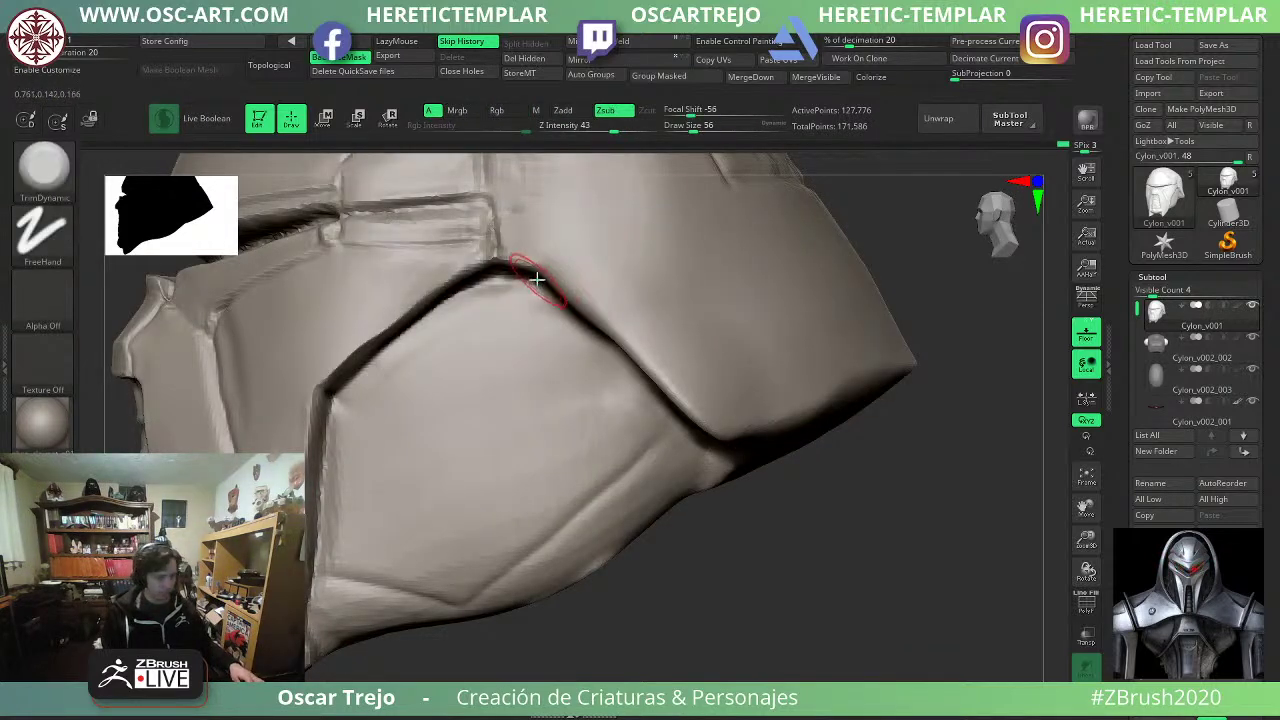
Flatten the rear plate's surface beside the cheek recess with TrimDynamic at draw size 182.
{"action": "key", "text": "2"}
{"action": "key", "text": "backslash"}
{"action": "key", "text": "bracketright"}
{"action": "key", "text": "bracketright"}
{"action": "key", "text": "bracketright"}
{"action": "key", "text": "bracketright"}
{"action": "key", "text": "bracketright"}
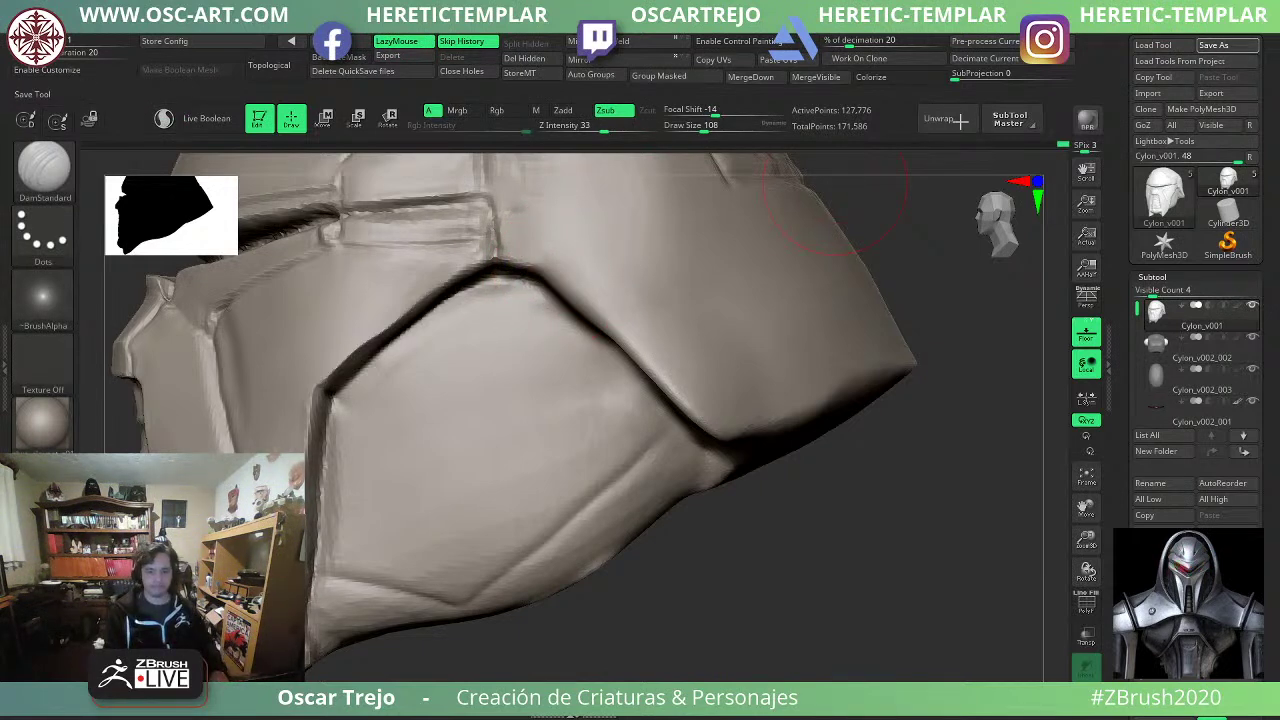
{"action": "key", "text": "s"}
{"action": "mouse_move", "coordinate": [533, 245]}
{"action": "left_mouse_down"}
{"action": "mouse_move", "coordinate": [591, 280]}
{"action": "mouse_move", "coordinate": [577, 260]}
{"action": "mouse_move", "coordinate": [566, 260]}
{"action": "mouse_move", "coordinate": [588, 286]}
{"action": "mouse_move", "coordinate": [651, 323]}
{"action": "left_mouse_up"}
{"action": "mouse_move", "coordinate": [609, 277]}
{"action": "left_mouse_down"}
{"action": "mouse_move", "coordinate": [648, 328]}
{"action": "mouse_move", "coordinate": [649, 311]}
{"action": "mouse_move", "coordinate": [680, 380]}
{"action": "left_mouse_up"}
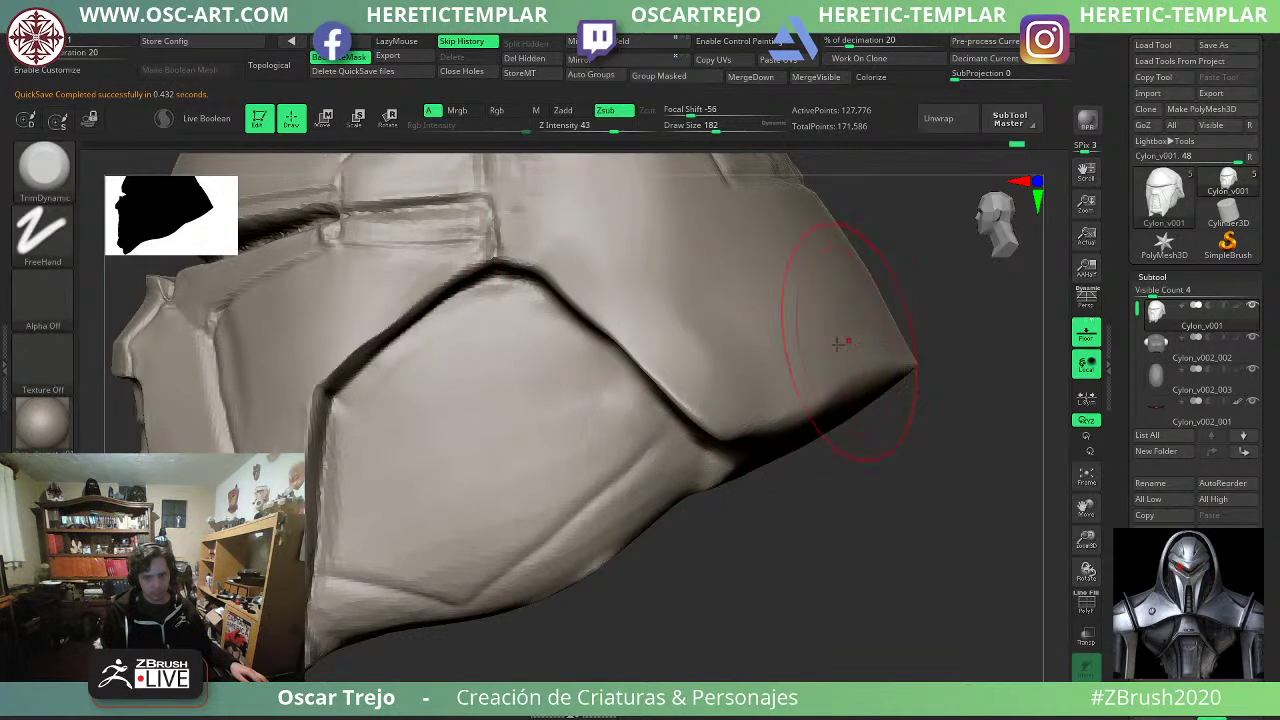
Adjust the rear plate's lower edge and the adjoining gap from below with the Move brush at draw size 149.
{"action": "left_click_drag", "start_coordinate": [848, 525], "coordinate": [820, 390]}
{"action": "left_click_drag", "start_coordinate": [915, 410], "coordinate": [895, 275]}
{"action": "key", "text": "b"}
{"action": "key", "text": "m"}
{"action": "key", "text": "v"}
{"action": "key", "text": "s"}
{"action": "mouse_move", "coordinate": [710, 469]}
{"action": "left_mouse_down"}
{"action": "mouse_move", "coordinate": [673, 481]}
{"action": "mouse_move", "coordinate": [666, 466]}
{"action": "left_mouse_up"}
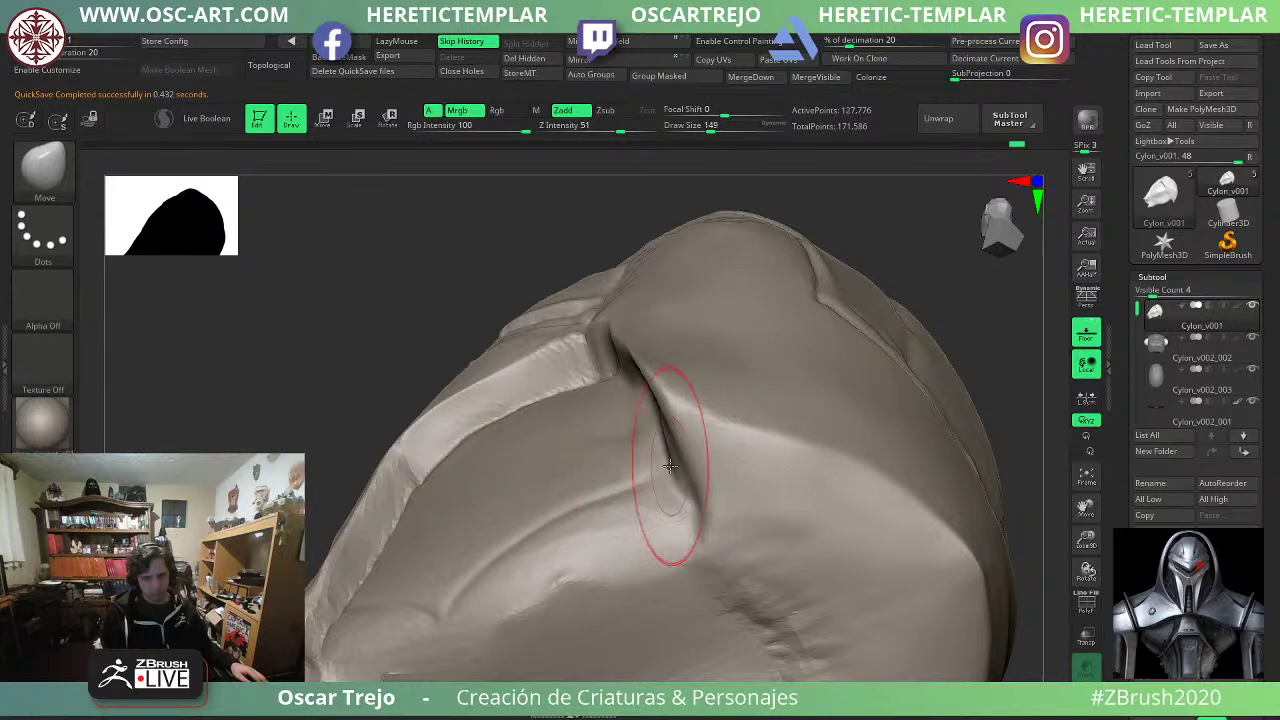
{"action": "left_click_drag", "start_coordinate": [345, 335], "coordinate": [450, 346]}
{"action": "mouse_move", "coordinate": [817, 383]}
{"action": "left_mouse_down"}
{"action": "mouse_move", "coordinate": [854, 431]}
{"action": "mouse_move", "coordinate": [900, 440]}
{"action": "mouse_move", "coordinate": [843, 399]}
{"action": "mouse_move", "coordinate": [786, 423]}
{"action": "mouse_move", "coordinate": [636, 393]}
{"action": "left_mouse_up"}
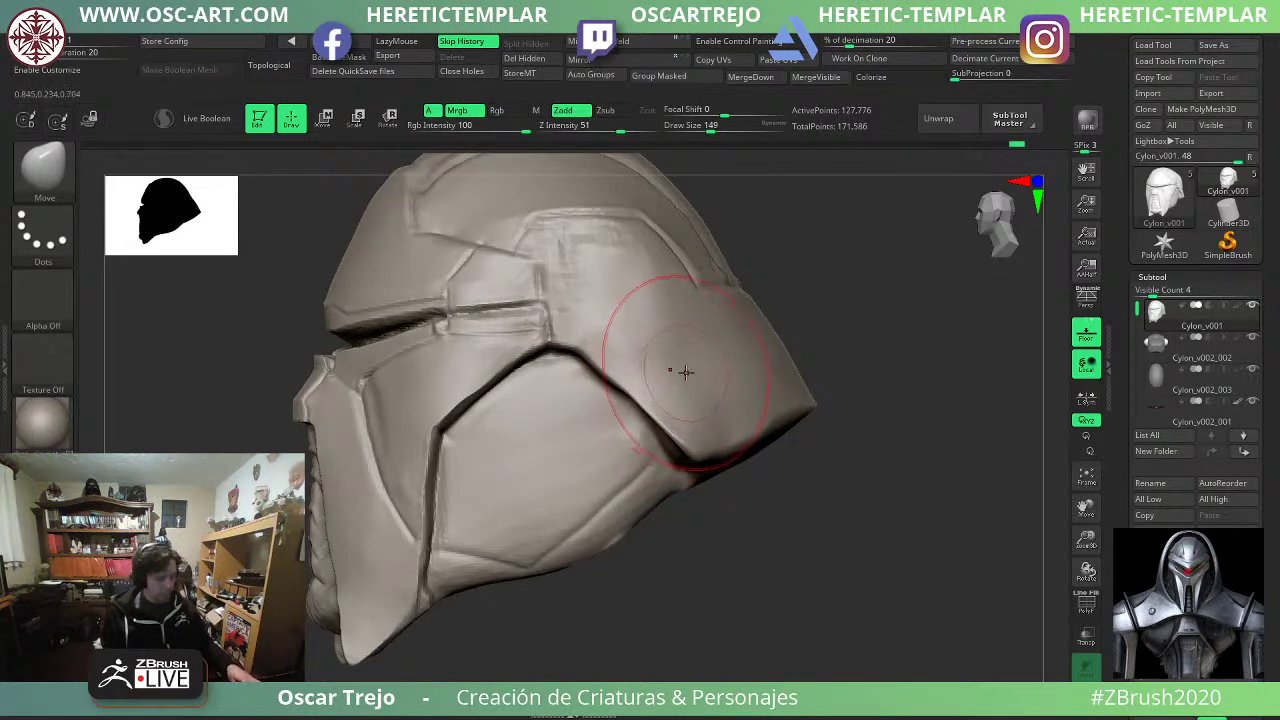
Flatten the rear plate's lower back corner with TrimDynamic at draw size 149.
{"action": "key", "text": "b"}
{"action": "key", "text": "t"}
{"action": "key", "text": "d"}
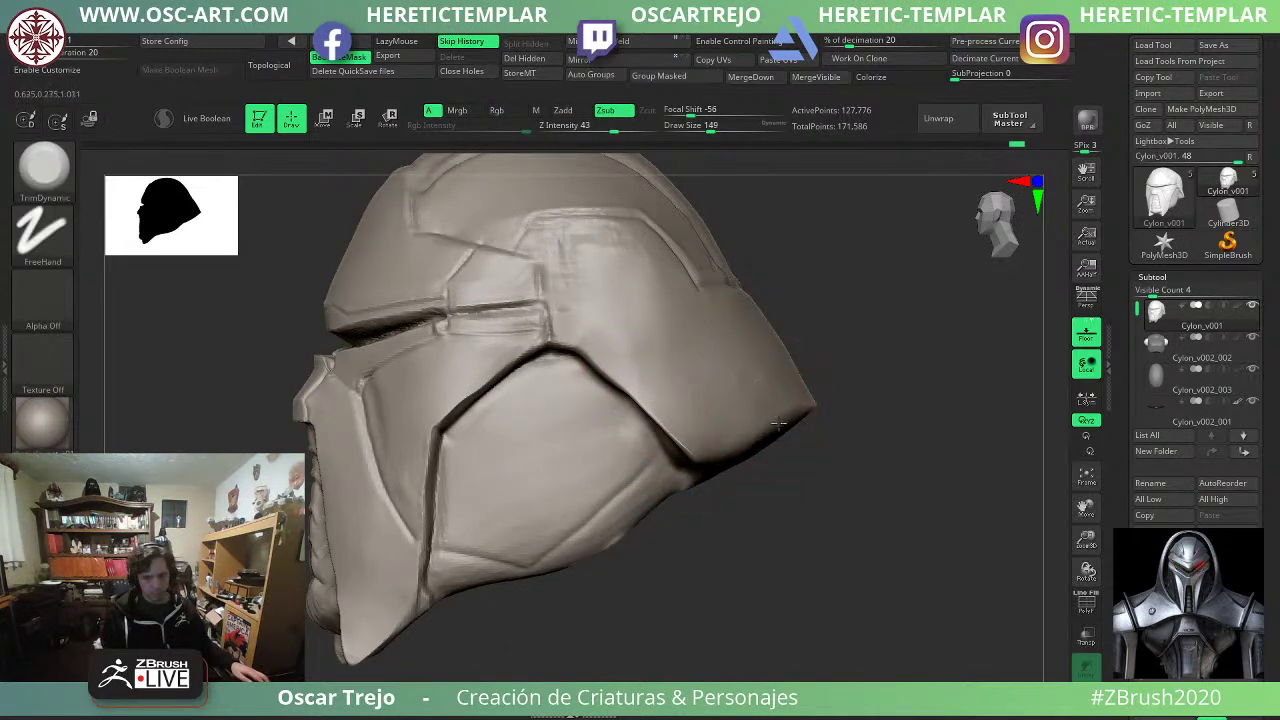
{"action": "left_click_drag", "start_coordinate": [836, 424], "coordinate": [730, 418]}
{"action": "mouse_move", "coordinate": [786, 384]}
{"action": "left_mouse_down"}
{"action": "mouse_move", "coordinate": [852, 412]}
{"action": "mouse_move", "coordinate": [808, 397]}
{"action": "left_mouse_up"}
{"action": "mouse_move", "coordinate": [484, 464]}
{"action": "left_mouse_down"}
{"action": "mouse_move", "coordinate": [960, 542]}
{"action": "mouse_move", "coordinate": [943, 561]}
{"action": "mouse_move", "coordinate": [690, 530]}
{"action": "left_mouse_up"}
{"action": "mouse_move", "coordinate": [690, 530]}
{"action": "left_mouse_down", "text": "shift"}
{"action": "mouse_move", "coordinate": [757, 523]}
{"action": "mouse_move", "coordinate": [772, 493]}
{"action": "left_mouse_up", "text": "shift"}
Reshape the rear plate's outer contour in front view with the Move brush at draw size 145.
{"action": "key", "text": "b"}
{"action": "key", "text": "m"}
{"action": "key", "text": "v"}
{"action": "key", "text": "s"}
{"action": "mouse_move", "coordinate": [784, 360]}
{"action": "left_mouse_down"}
{"action": "mouse_move", "coordinate": [795, 357]}
{"action": "mouse_move", "coordinate": [756, 388]}
{"action": "left_mouse_up"}
{"action": "key", "text": "s"}
{"action": "left_click_drag", "start_coordinate": [756, 388], "coordinate": [803, 370]}
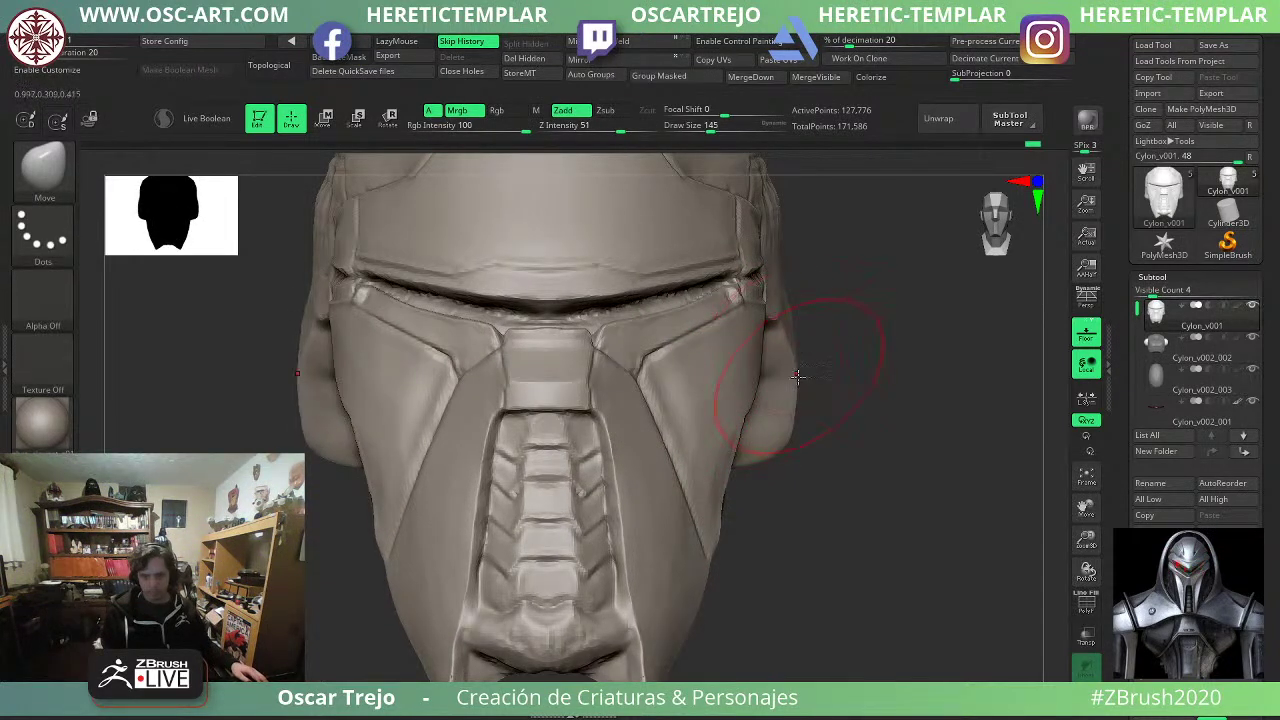
{"action": "left_click_drag", "start_coordinate": [836, 441], "coordinate": [695, 433]}
{"action": "left_click_drag", "start_coordinate": [920, 395], "coordinate": [855, 387]}
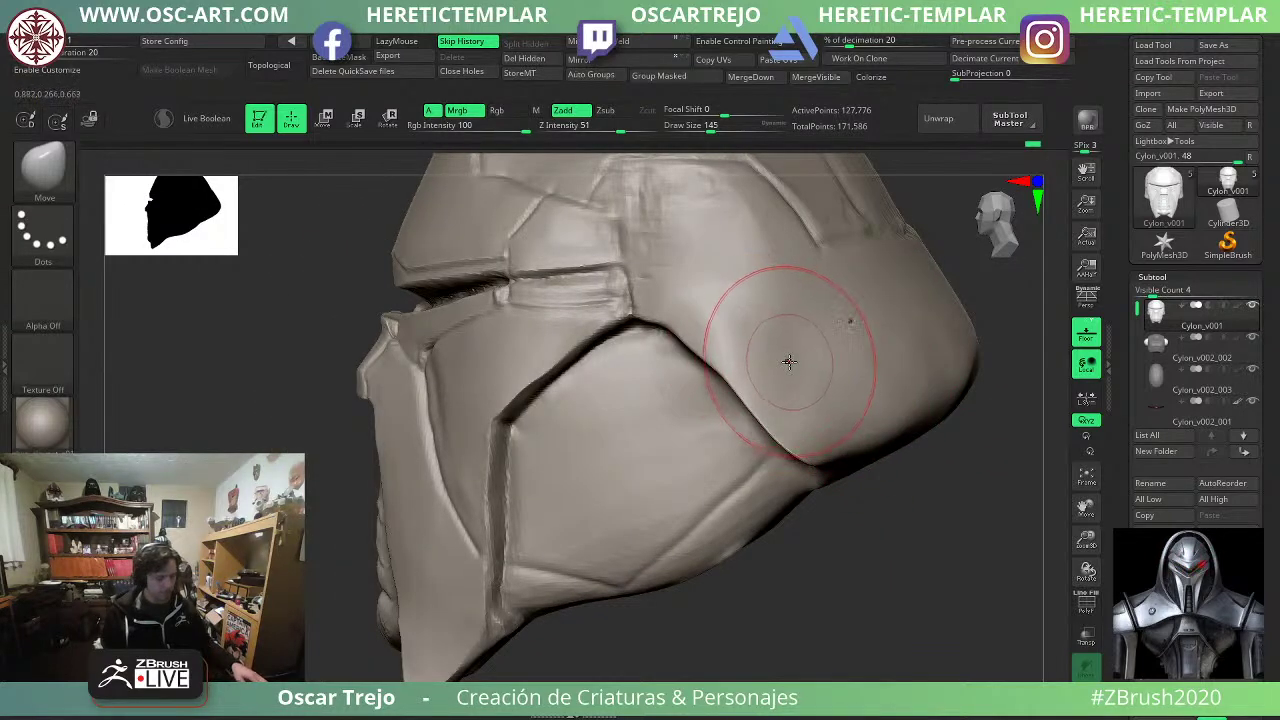
Carve a line with DamStandard across the rear plate from the cheek recess to the back edge.
{"action": "key", "text": "b"}
{"action": "key", "text": "d"}
{"action": "key", "text": "s"}
{"action": "key", "text": "s"}
{"action": "left_click_drag", "start_coordinate": [758, 377], "coordinate": [748, 378]}
{"action": "left_click_drag", "start_coordinate": [734, 382], "coordinate": [976, 327]}
Build up the rear plate around the carved line with the Clay brush at draw size 172.
{"action": "key", "text": "b"}
{"action": "key", "text": "c"}
{"action": "key", "text": "l"}
{"action": "key", "text": "s"}
{"action": "left_click_drag", "start_coordinate": [761, 404], "coordinate": [780, 358]}
{"action": "key", "text": "ctrl+z"}
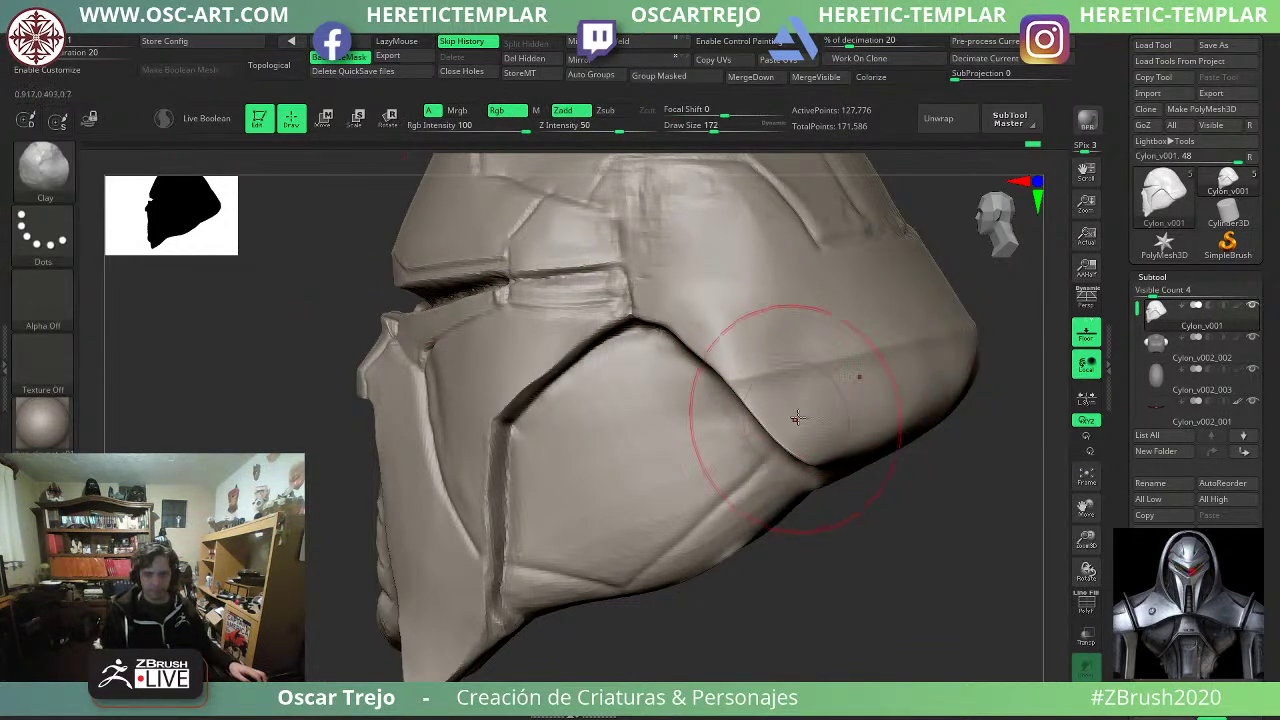
{"action": "left_click_drag", "start_coordinate": [778, 411], "coordinate": [832, 396]}
{"action": "mouse_move", "coordinate": [966, 434]}
{"action": "left_mouse_down"}
{"action": "mouse_move", "coordinate": [963, 509]}
{"action": "mouse_move", "coordinate": [914, 466]}
{"action": "mouse_move", "coordinate": [669, 364]}
{"action": "left_mouse_up"}
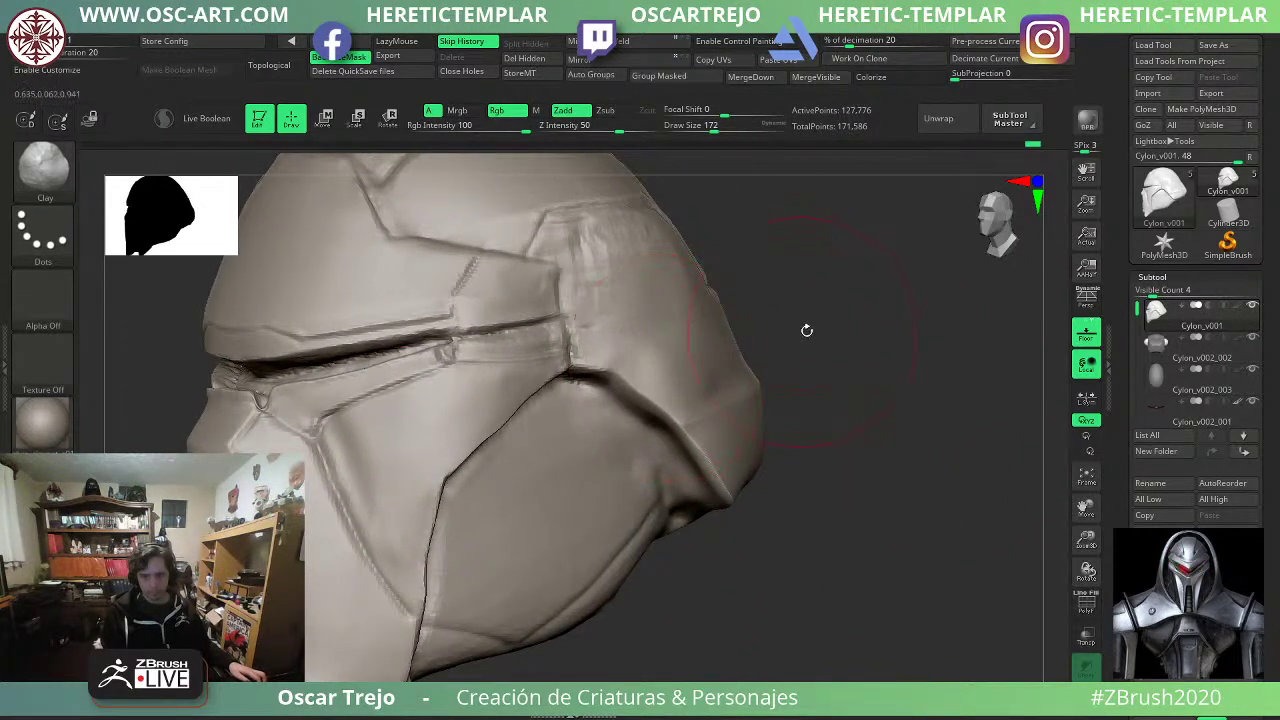
{"action": "left_click_drag", "start_coordinate": [807, 330], "coordinate": [674, 374]}
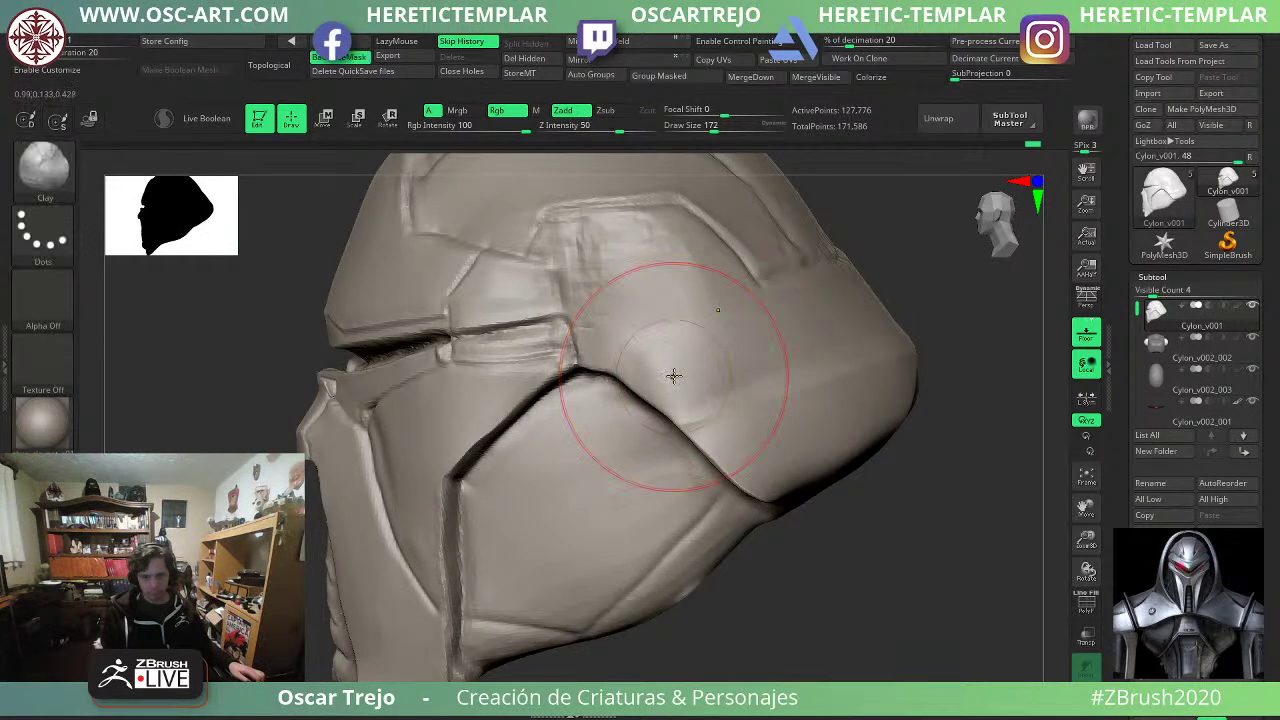
Build up a band above the rear plate's carved line with the ClayBuildup brush.
{"action": "key", "text": "b"}
{"action": "key", "text": "c"}
{"action": "key", "text": "b"}
{"action": "mouse_move", "coordinate": [690, 371]}
{"action": "left_mouse_down"}
{"action": "mouse_move", "coordinate": [777, 334]}
{"action": "mouse_move", "coordinate": [689, 386]}
{"action": "mouse_move", "coordinate": [874, 380]}
{"action": "mouse_move", "coordinate": [717, 446]}
{"action": "mouse_move", "coordinate": [829, 426]}
{"action": "mouse_move", "coordinate": [846, 450]}
{"action": "mouse_move", "coordinate": [720, 432]}
{"action": "left_mouse_up"}
{"action": "mouse_move", "coordinate": [880, 426]}
{"action": "left_mouse_down"}
{"action": "mouse_move", "coordinate": [931, 384]}
{"action": "mouse_move", "coordinate": [1008, 392]}
{"action": "mouse_move", "coordinate": [766, 460]}
{"action": "left_mouse_up"}
{"action": "left_click_drag", "start_coordinate": [531, 470], "coordinate": [276, 487], "text": "alt"}
Flatten the built-up band around the back of the helmet with TrimDynamic at draw size 172.
{"action": "key", "text": "b"}
{"action": "key", "text": "t"}
{"action": "key", "text": "d"}
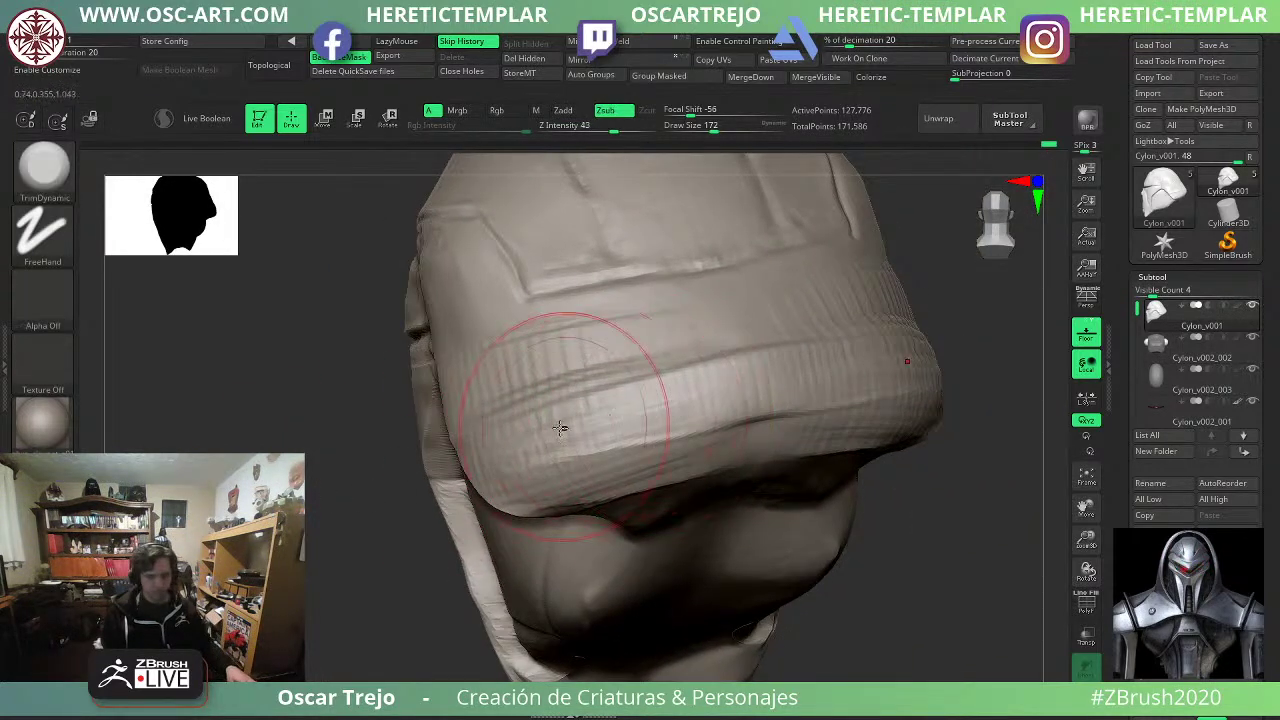
{"action": "mouse_move", "coordinate": [560, 428]}
{"action": "left_mouse_down"}
{"action": "mouse_move", "coordinate": [746, 397]}
{"action": "mouse_move", "coordinate": [796, 403]}
{"action": "mouse_move", "coordinate": [671, 443]}
{"action": "mouse_move", "coordinate": [686, 423]}
{"action": "mouse_move", "coordinate": [834, 385]}
{"action": "mouse_move", "coordinate": [491, 456]}
{"action": "mouse_move", "coordinate": [640, 443]}
{"action": "mouse_move", "coordinate": [606, 443]}
{"action": "left_mouse_up"}
{"action": "left_click_drag", "start_coordinate": [360, 463], "coordinate": [471, 486]}
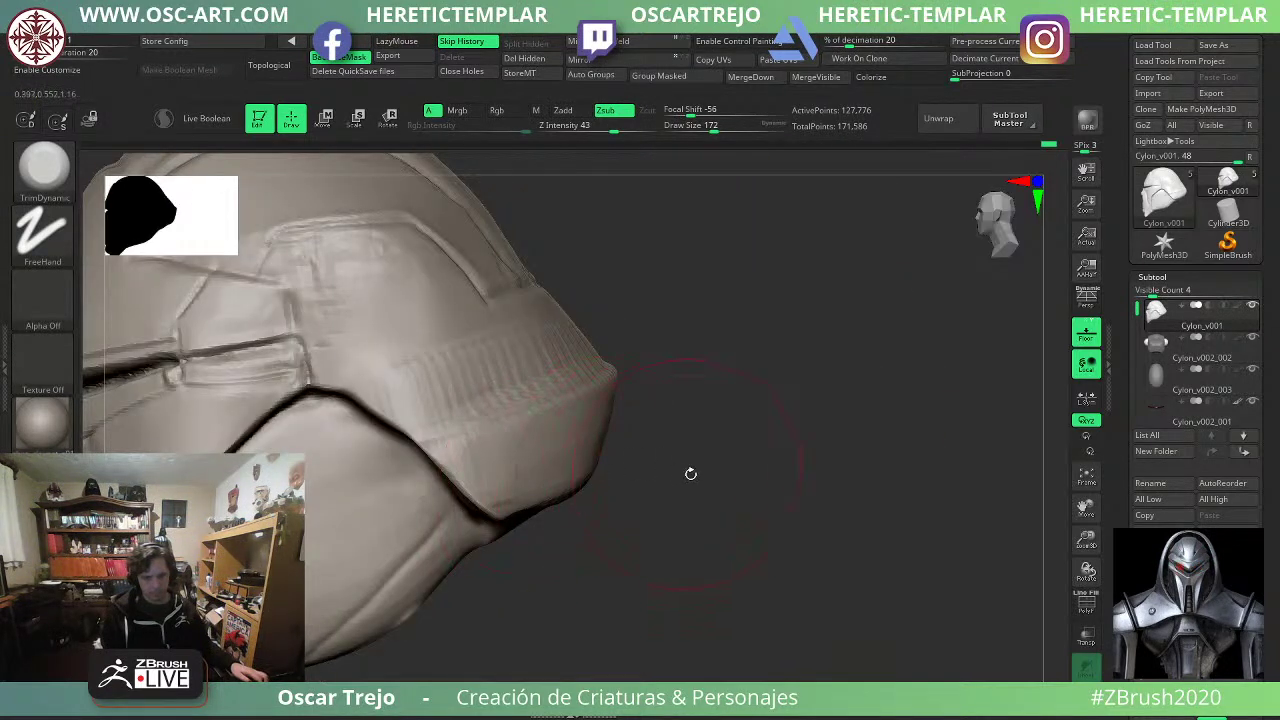
{"action": "left_click_drag", "start_coordinate": [690, 474], "coordinate": [570, 508]}
Trim and smooth the rear plate's lower rim at draw size 202 and undo the last stroke.
{"action": "key", "text": "bracketright"}
{"action": "key", "text": "bracketright"}
{"action": "key", "text": "bracketright"}
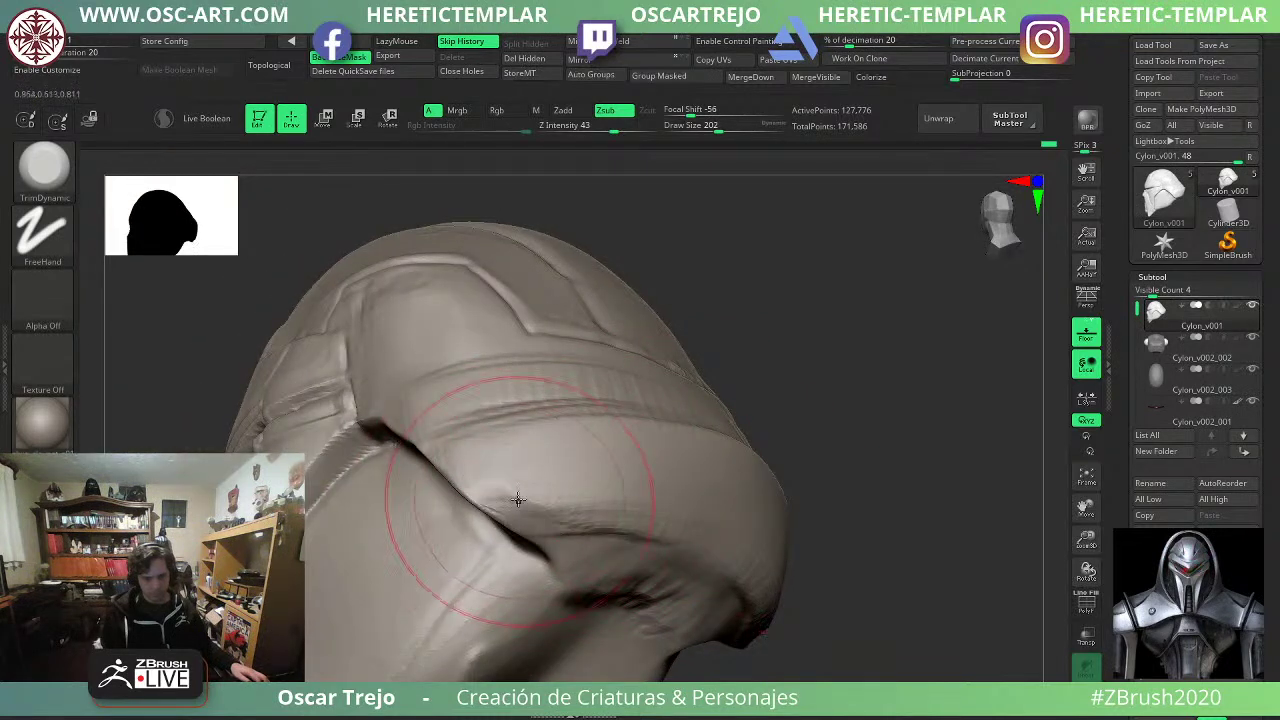
{"action": "key", "text": "ctrl+z"}
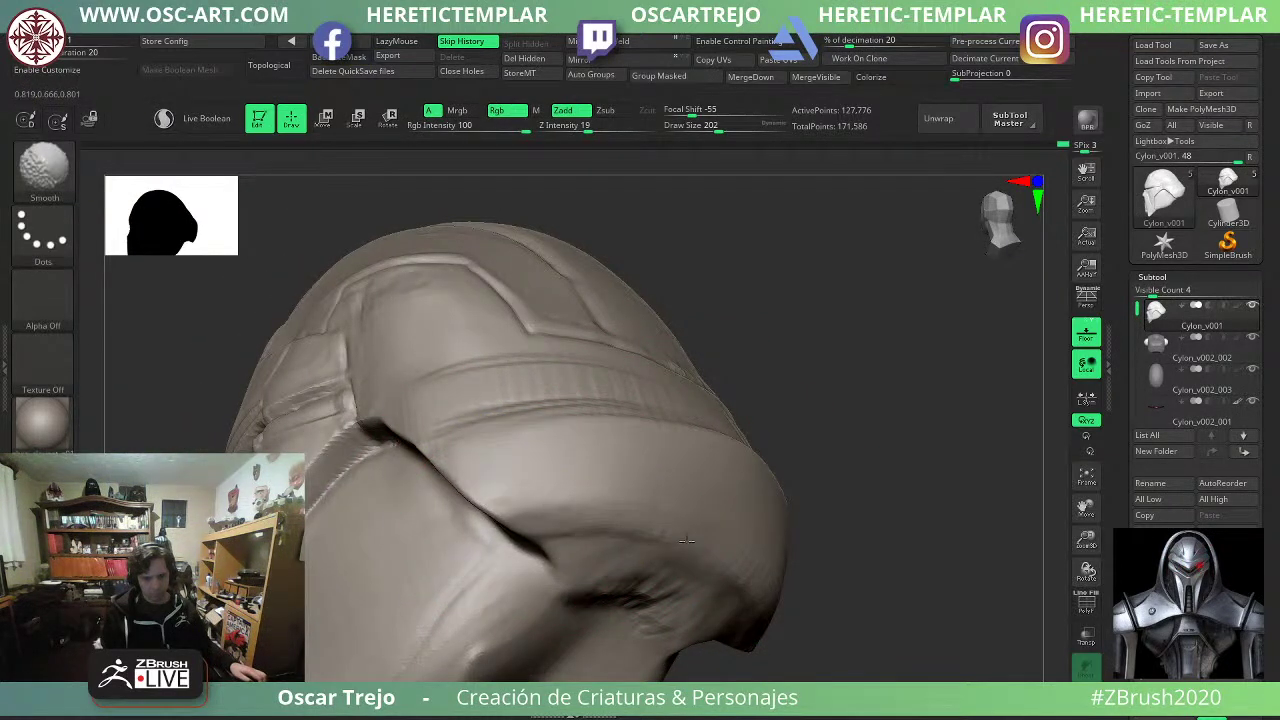
{"action": "left_click_drag", "start_coordinate": [826, 541], "coordinate": [897, 520]}
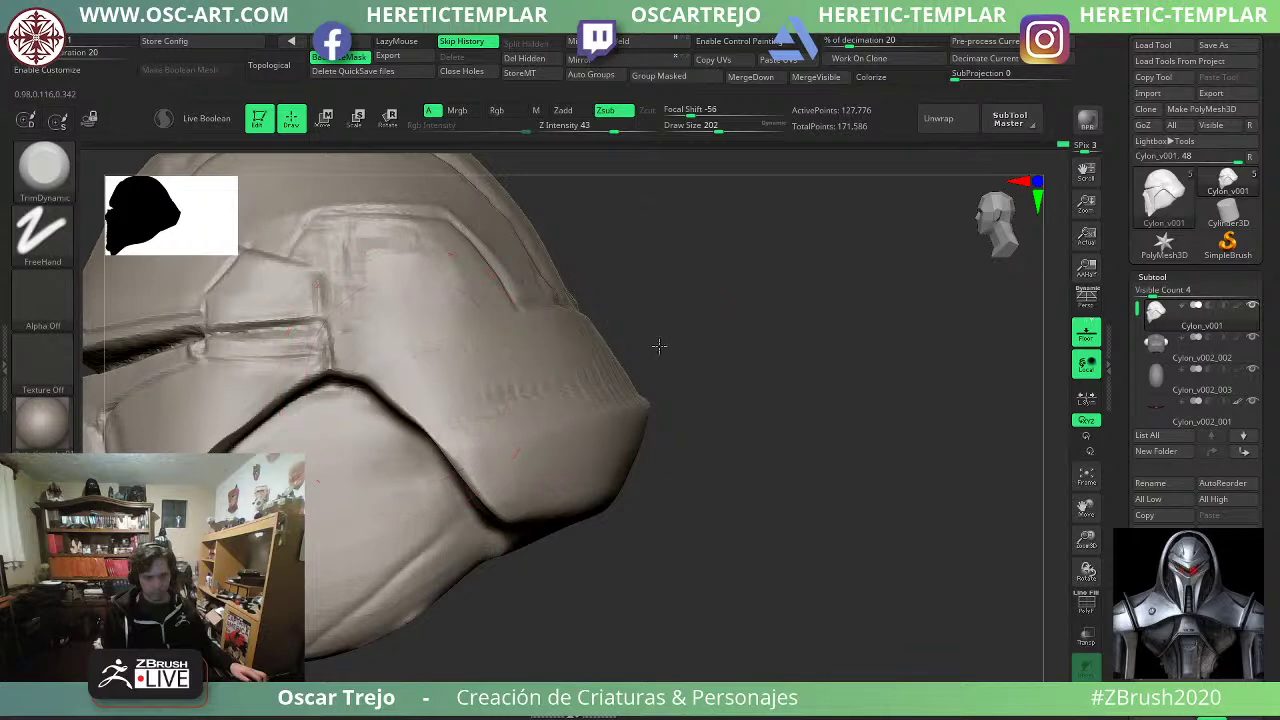
{"action": "key", "text": "ctrl+z"}
Flatten the ridged band above the rear plate's carved line with TrimDynamic, reducing the draw size to 128.
{"action": "key", "text": "s"}
{"action": "left_click_drag", "start_coordinate": [566, 376], "coordinate": [561, 376]}
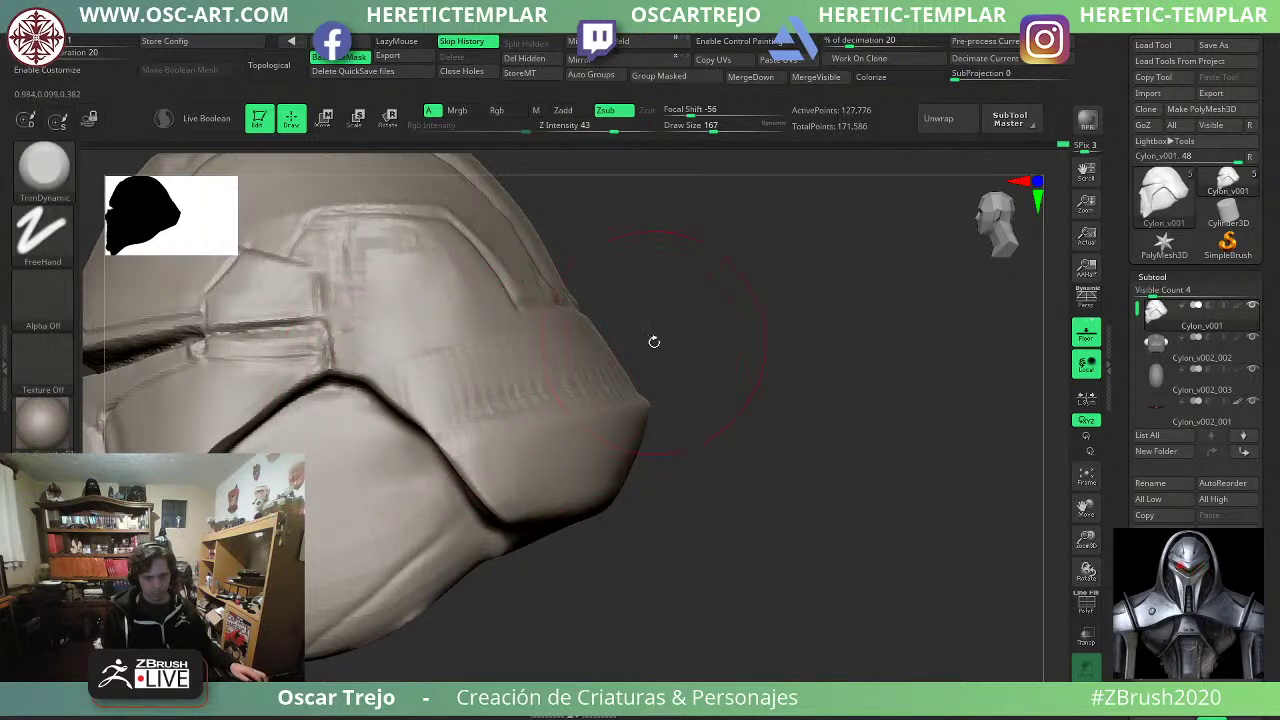
{"action": "left_click_drag", "start_coordinate": [654, 342], "coordinate": [602, 350]}
{"action": "key", "text": "s"}
{"action": "mouse_move", "coordinate": [489, 380]}
{"action": "left_mouse_down"}
{"action": "mouse_move", "coordinate": [629, 343]}
{"action": "mouse_move", "coordinate": [606, 350]}
{"action": "left_mouse_up"}
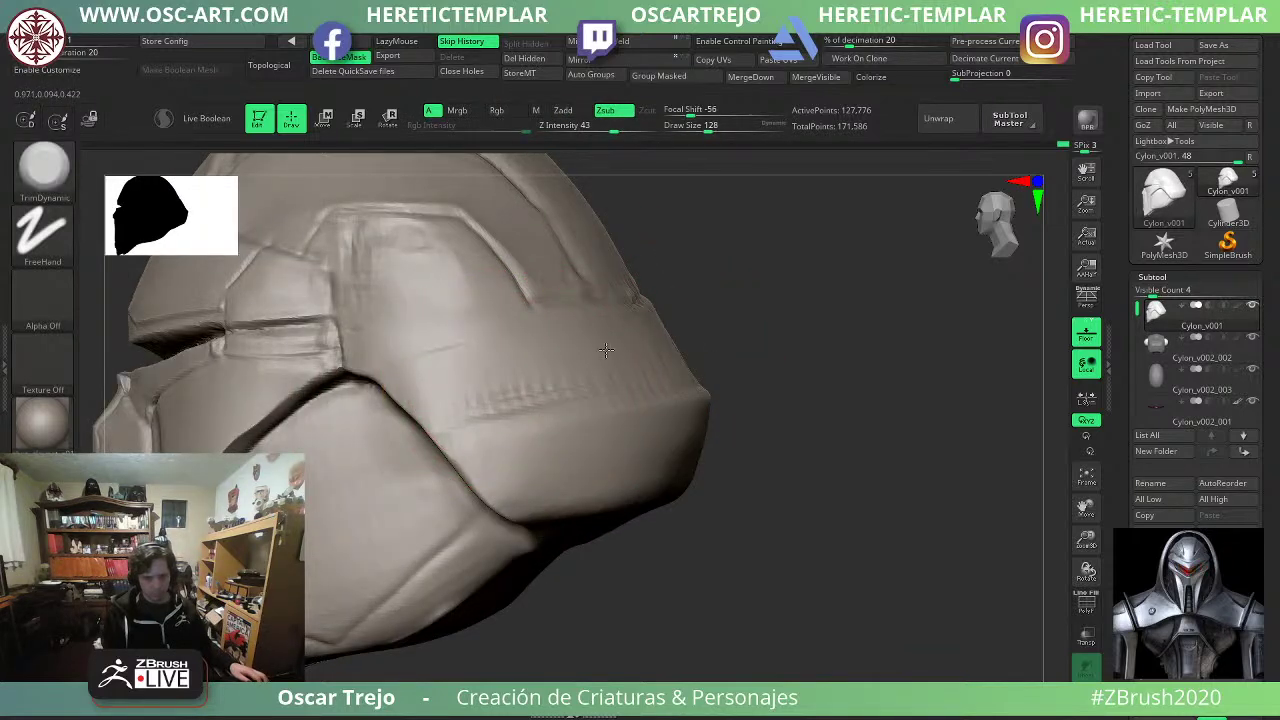
{"action": "left_click_drag", "start_coordinate": [452, 371], "coordinate": [689, 339]}
{"action": "left_click_drag", "start_coordinate": [780, 335], "coordinate": [688, 346]}
{"action": "left_click_drag", "start_coordinate": [515, 364], "coordinate": [590, 363]}
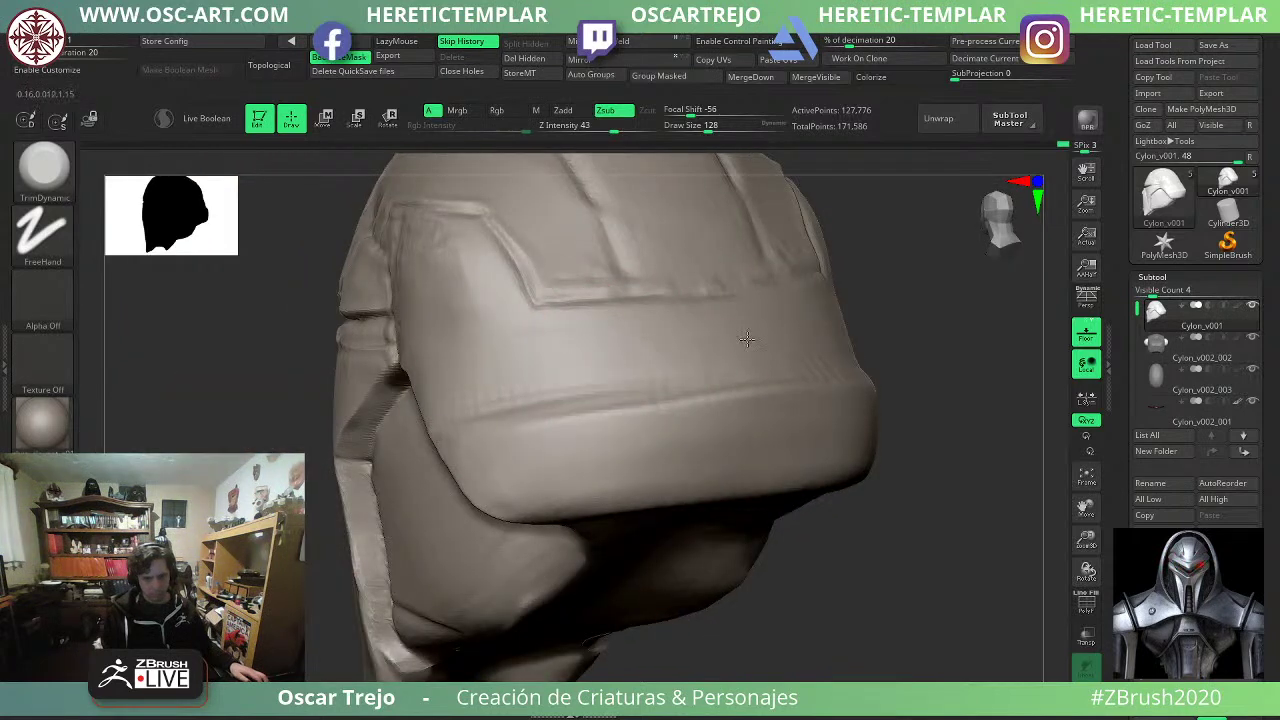
{"action": "left_click_drag", "start_coordinate": [481, 381], "coordinate": [772, 343]}
{"action": "mouse_move", "coordinate": [494, 416]}
{"action": "left_mouse_down"}
{"action": "mouse_move", "coordinate": [823, 385]}
{"action": "mouse_move", "coordinate": [477, 417]}
{"action": "left_mouse_up"}
Try reshaping the rear plate's side in front view with the Move brush at draw size 120.
{"action": "mouse_move", "coordinate": [900, 366]}
{"action": "left_mouse_down"}
{"action": "mouse_move", "coordinate": [971, 371]}
{"action": "mouse_move", "coordinate": [751, 334]}
{"action": "mouse_move", "coordinate": [801, 382]}
{"action": "mouse_move", "coordinate": [840, 397]}
{"action": "mouse_move", "coordinate": [778, 452]}
{"action": "left_mouse_up"}
{"action": "key", "text": "b"}
{"action": "key", "text": "m"}
{"action": "key", "text": "v"}
{"action": "key", "text": "s"}
{"action": "left_click_drag", "start_coordinate": [674, 482], "coordinate": [670, 482]}
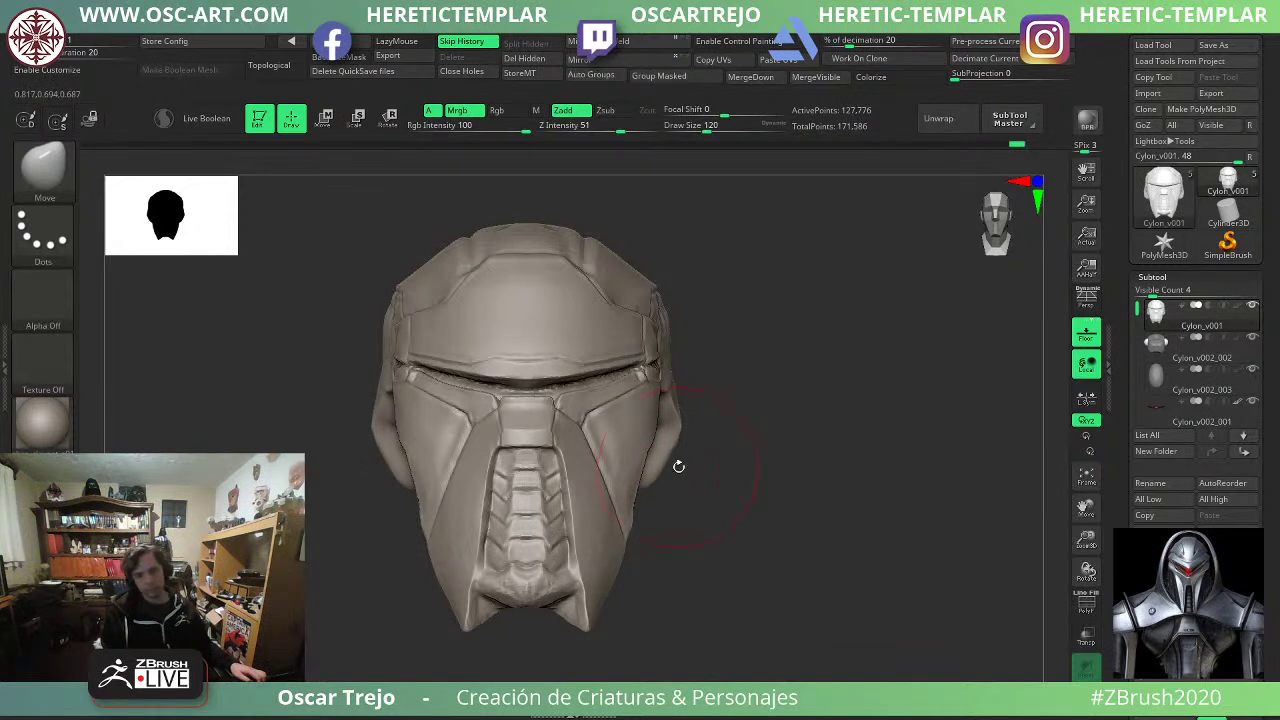
{"action": "key", "text": "ctrl+z"}
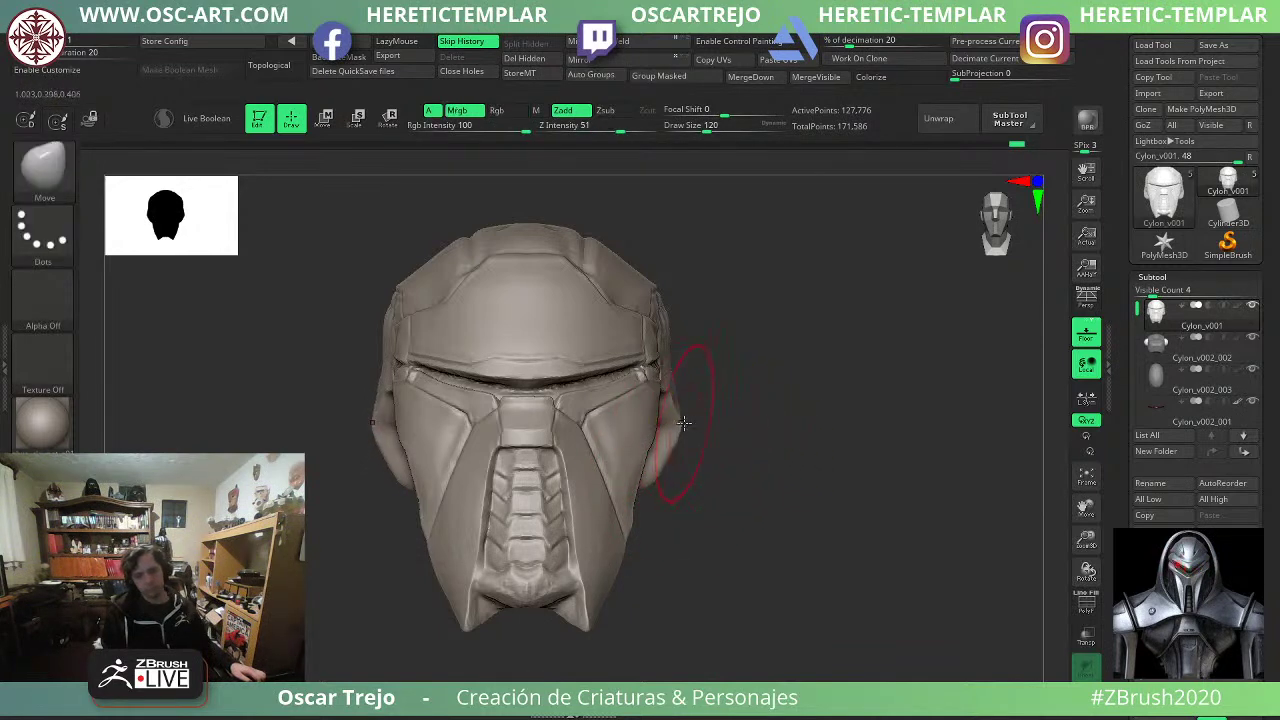
Adjust the rear plate's outer side contour with the Move brush at draw size 167.
{"action": "left_click_drag", "start_coordinate": [757, 440], "coordinate": [713, 443]}
{"action": "right_click_drag", "start_coordinate": [712, 443], "coordinate": [749, 445]}
{"action": "left_click_drag", "start_coordinate": [701, 455], "coordinate": [688, 468]}
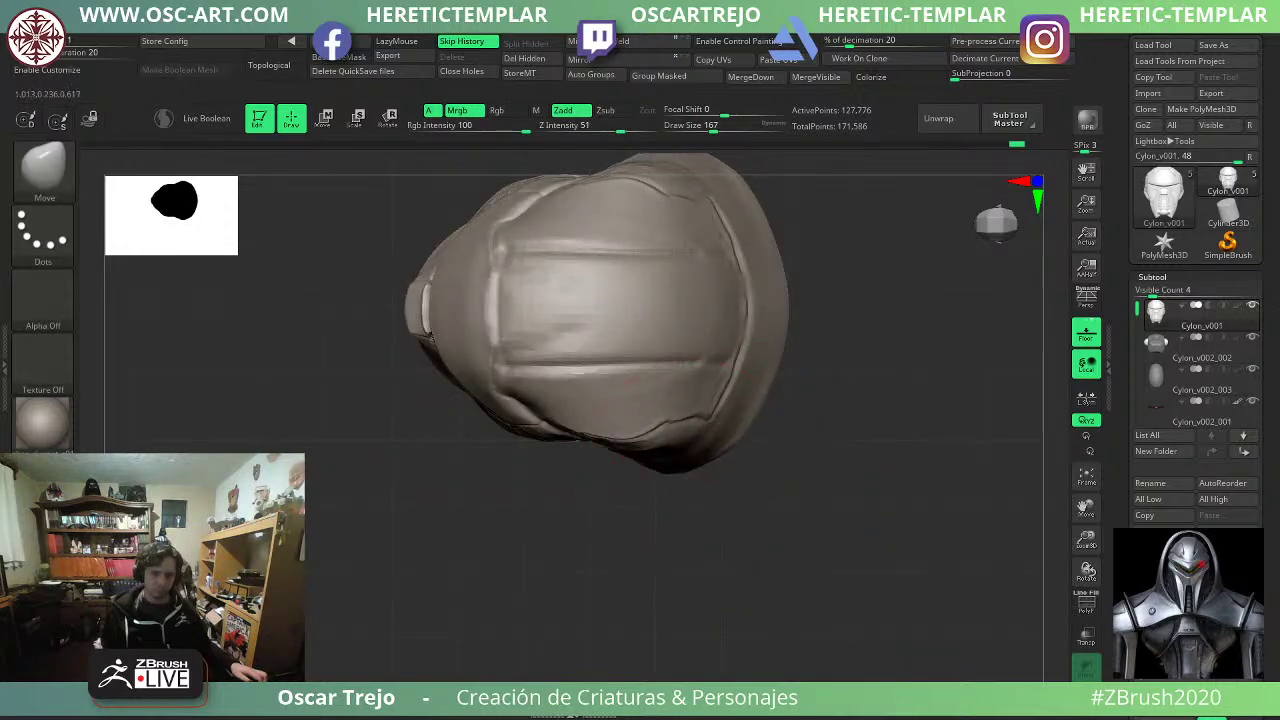
{"action": "mouse_move", "coordinate": [770, 445]}
{"action": "left_mouse_down"}
{"action": "mouse_move", "coordinate": [809, 371]}
{"action": "mouse_move", "coordinate": [894, 320]}
{"action": "mouse_move", "coordinate": [800, 394]}
{"action": "left_mouse_up"}
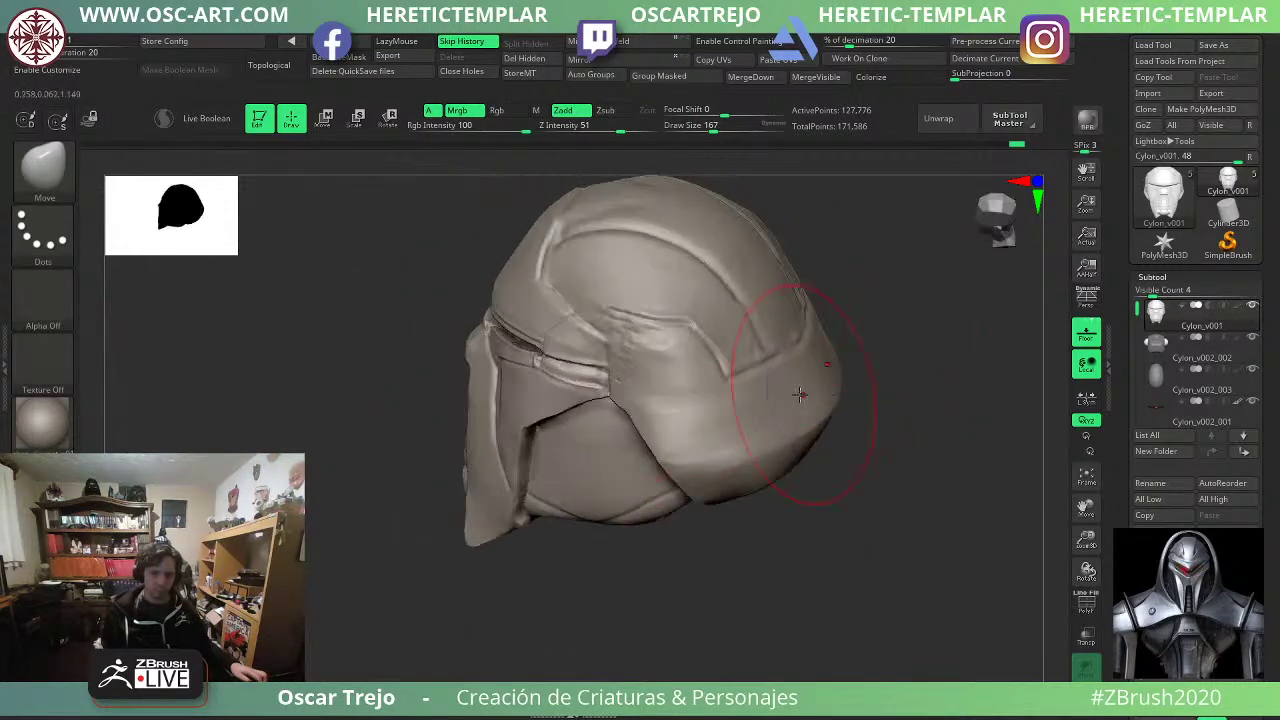
Carve an angular notch into the lower part of the recessed cheek panel with DamStandard at draw size 51.
{"action": "mouse_move", "coordinate": [620, 565]}
{"action": "left_mouse_down"}
{"action": "mouse_move", "coordinate": [540, 538]}
{"action": "mouse_move", "coordinate": [800, 443]}
{"action": "mouse_move", "coordinate": [843, 486]}
{"action": "mouse_move", "coordinate": [812, 441]}
{"action": "mouse_move", "coordinate": [850, 513]}
{"action": "left_mouse_up"}
{"action": "mouse_move", "coordinate": [757, 483]}
{"action": "left_mouse_down"}
{"action": "mouse_move", "coordinate": [771, 474]}
{"action": "mouse_move", "coordinate": [837, 509]}
{"action": "mouse_move", "coordinate": [700, 535]}
{"action": "left_mouse_up"}
{"action": "key", "text": "b"}
{"action": "key", "text": "d"}
{"action": "key", "text": "s"}
{"action": "key", "text": "s"}
{"action": "left_click_drag", "start_coordinate": [537, 572], "coordinate": [522, 571]}
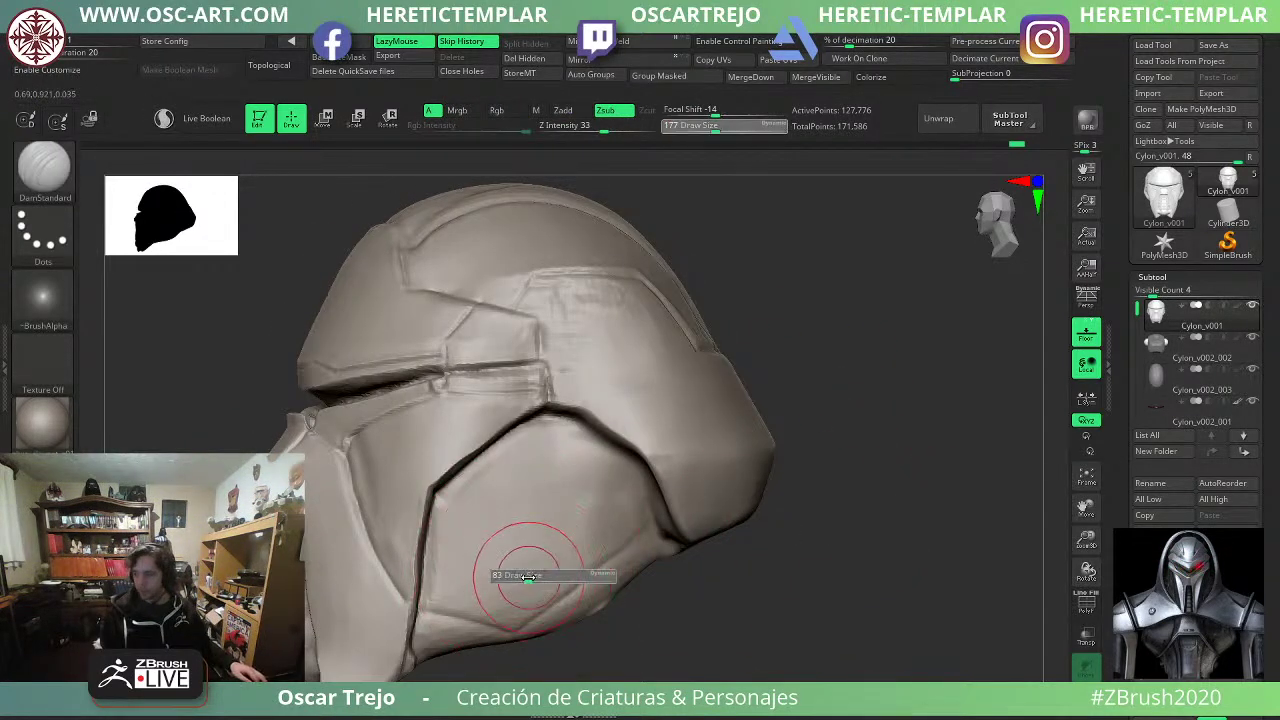
{"action": "left_click_drag", "start_coordinate": [694, 568], "coordinate": [683, 499], "text": "alt"}
{"action": "key", "text": "s"}
{"action": "left_click_drag", "start_coordinate": [471, 543], "coordinate": [468, 543]}
{"action": "left_click_drag", "start_coordinate": [397, 573], "coordinate": [589, 500]}
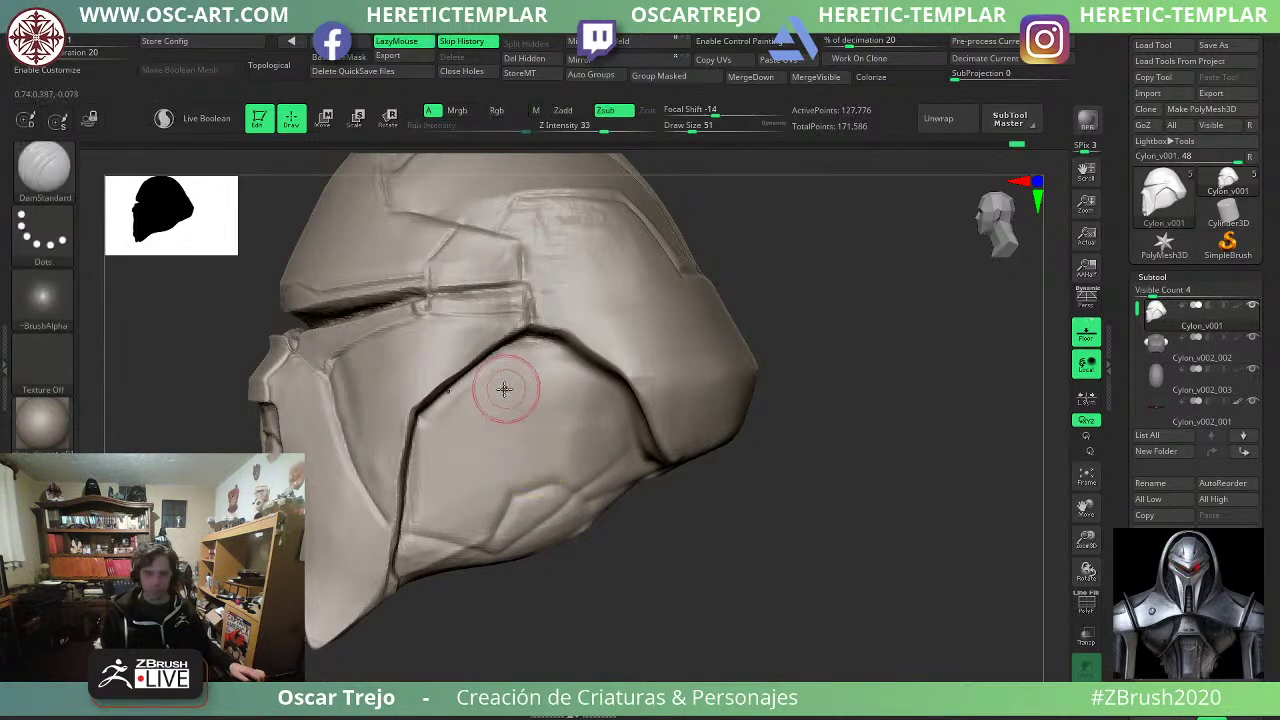
Carve an inset outline along the recessed cheek panel's edges with DamStandard at draw size 46 and smooth its upper corner.
{"action": "key", "text": "s"}
{"action": "left_click", "coordinate": [440, 412]}
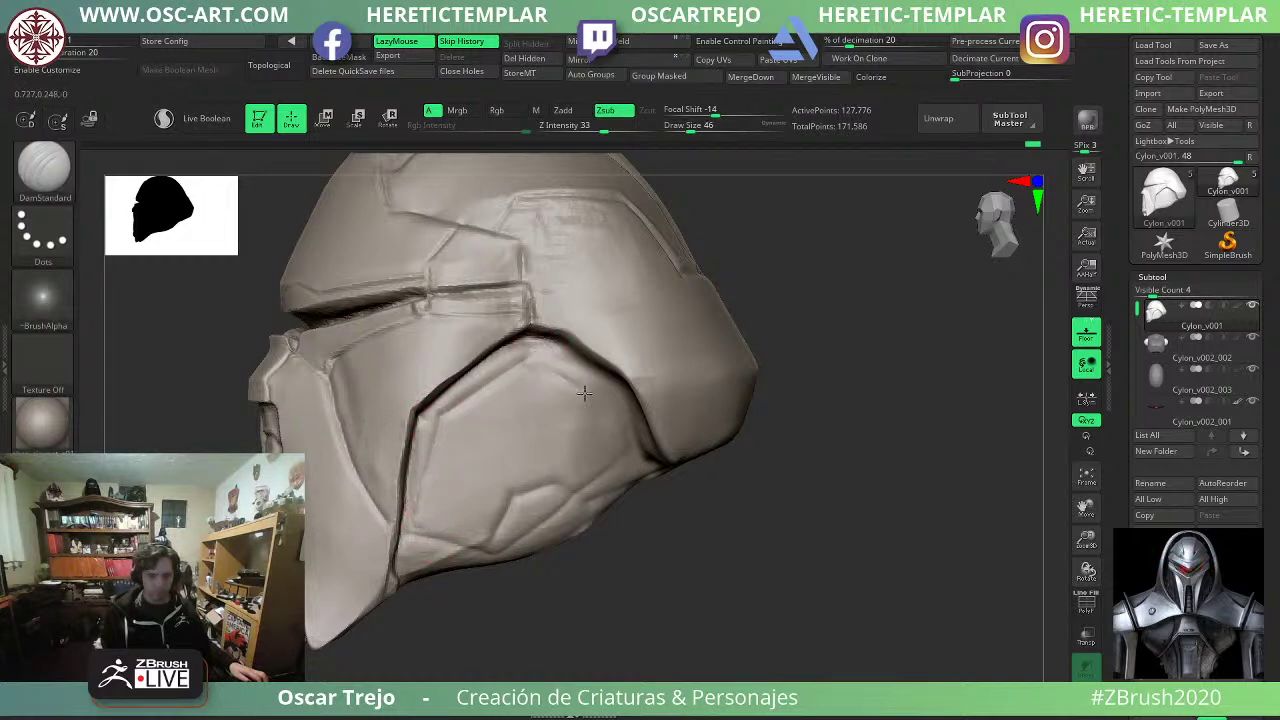
{"action": "mouse_move", "coordinate": [718, 492]}
{"action": "left_mouse_down", "text": "shift"}
{"action": "mouse_move", "coordinate": [760, 506]}
{"action": "mouse_move", "coordinate": [646, 452]}
{"action": "mouse_move", "coordinate": [626, 474]}
{"action": "mouse_move", "coordinate": [558, 458]}
{"action": "left_mouse_up", "text": "shift"}
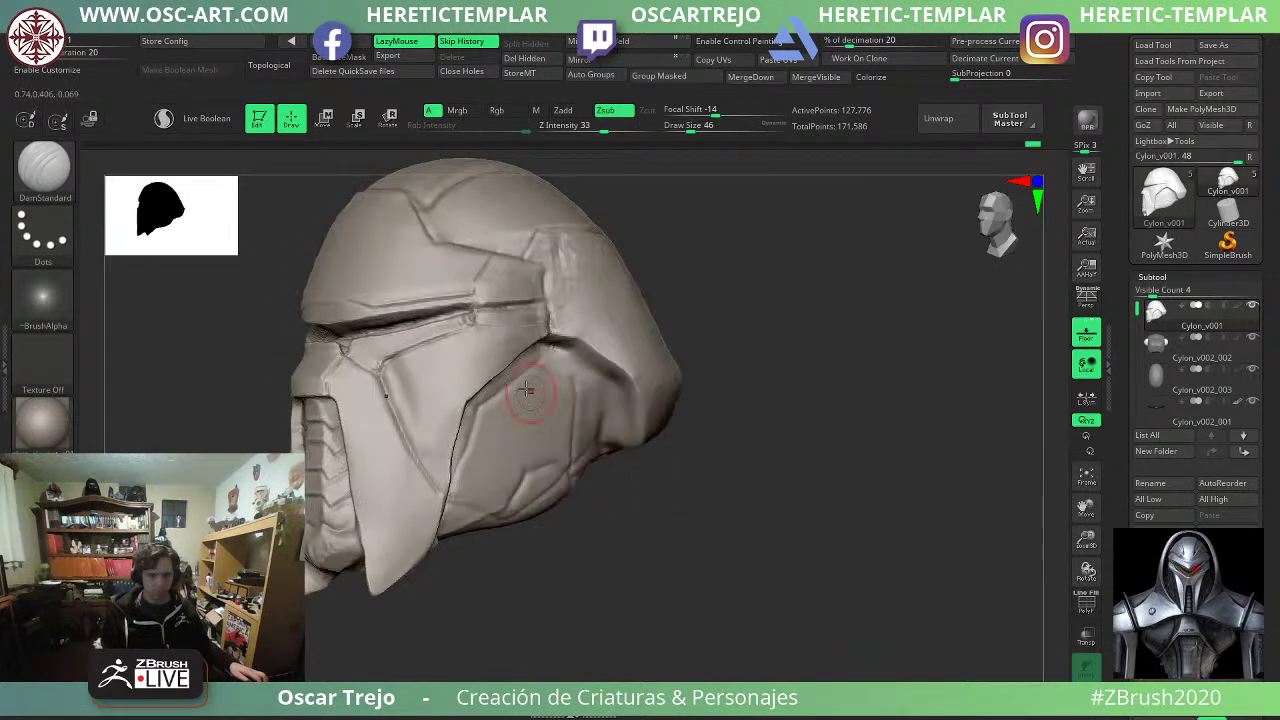
{"action": "key", "text": "s"}
{"action": "left_click", "coordinate": [489, 366]}
{"action": "mouse_move", "coordinate": [497, 374]}
{"action": "left_mouse_down", "text": "shift"}
{"action": "mouse_move", "coordinate": [486, 388]}
{"action": "mouse_move", "coordinate": [505, 368]}
{"action": "left_mouse_up", "text": "shift"}
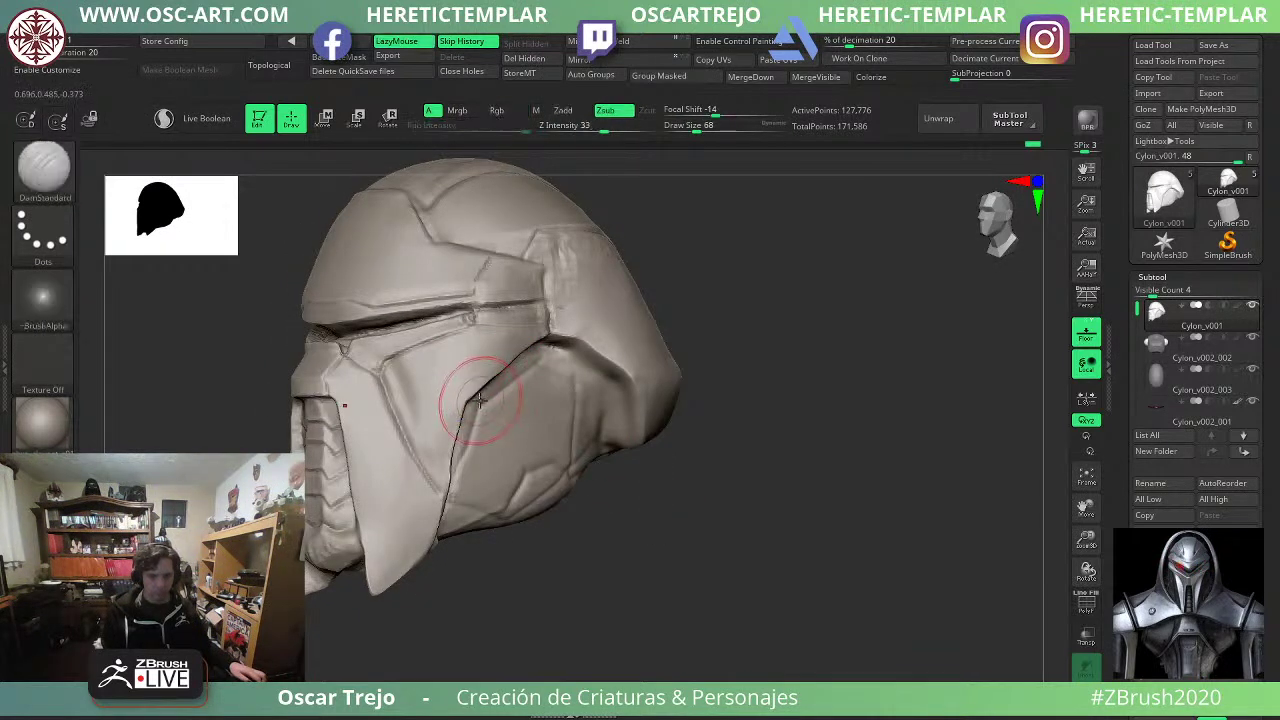
Adjust the front cheek plate's outer edge in front view with the Move brush at draw size 74.
{"action": "mouse_move", "coordinate": [706, 531]}
{"action": "left_mouse_down", "text": "shift"}
{"action": "mouse_move", "coordinate": [662, 481]}
{"action": "mouse_move", "coordinate": [640, 496]}
{"action": "left_mouse_up", "text": "shift"}
{"action": "key", "text": "b"}
{"action": "key", "text": "m"}
{"action": "key", "text": "v"}
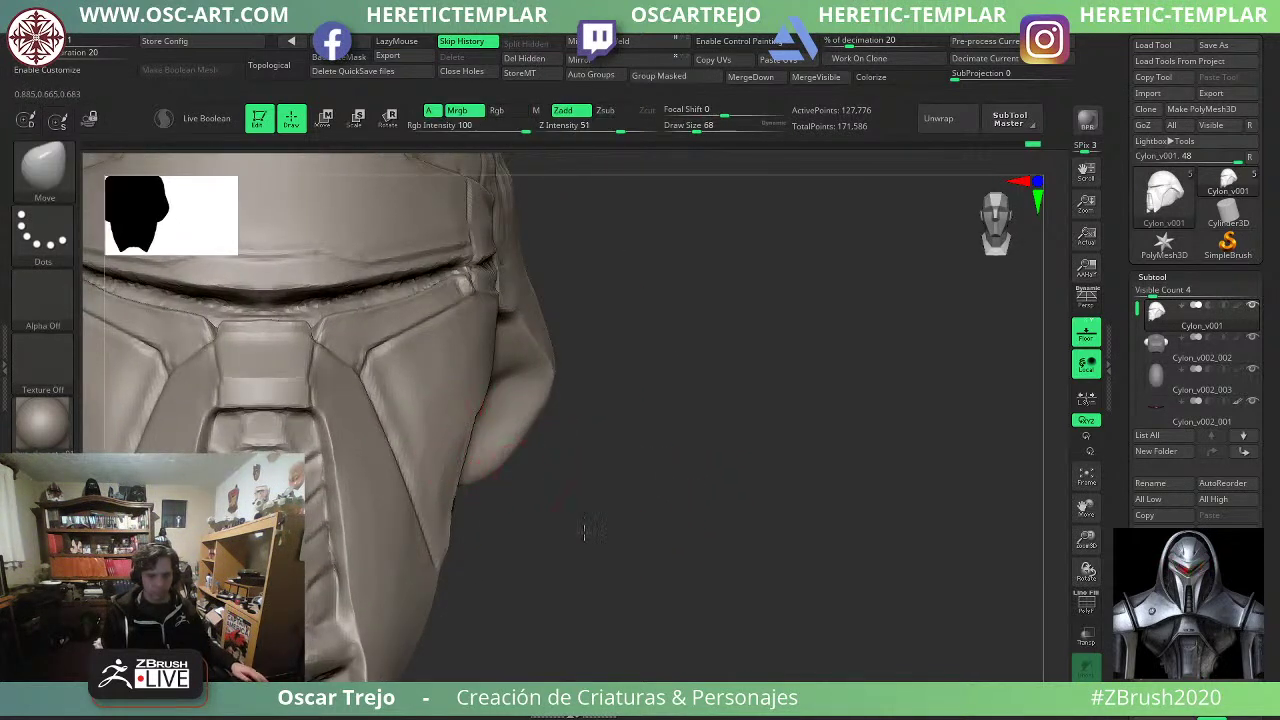
{"action": "left_click_drag", "start_coordinate": [585, 530], "coordinate": [451, 428]}
{"action": "left_click_drag", "start_coordinate": [590, 520], "coordinate": [690, 520]}
{"action": "key", "text": "s"}
{"action": "left_click", "coordinate": [452, 423]}
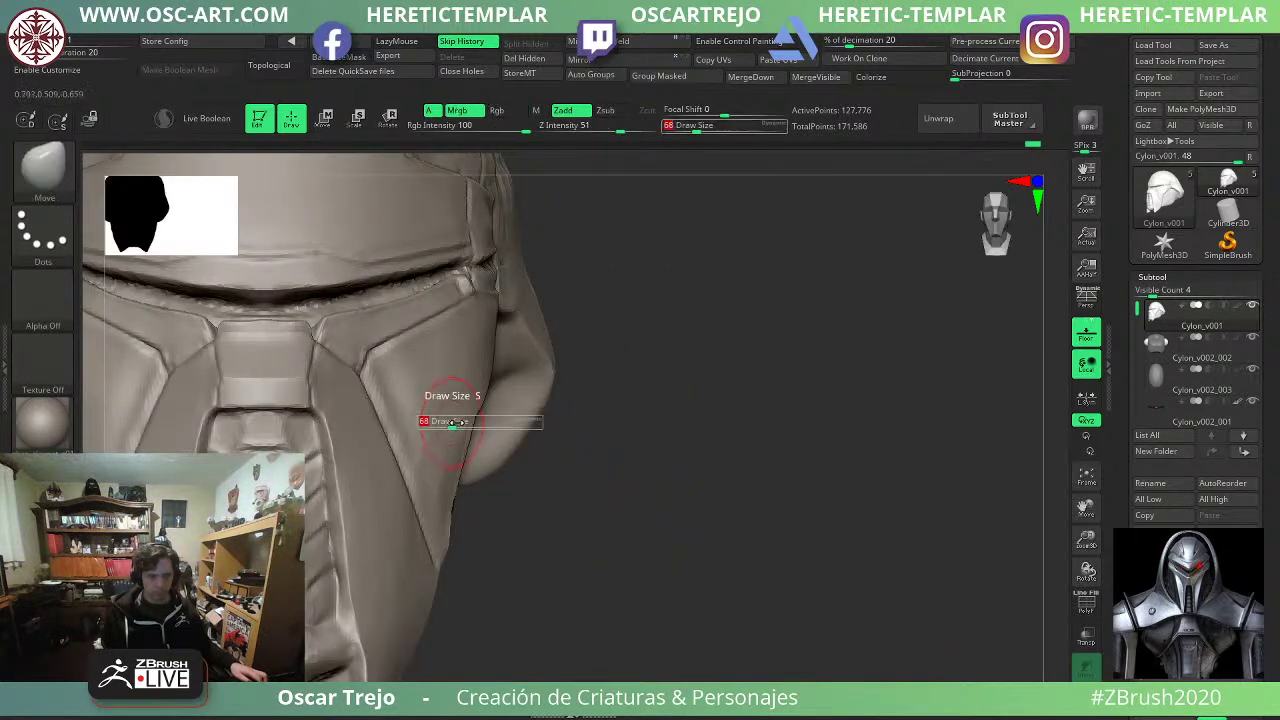
{"action": "key", "text": "s"}
{"action": "left_click_drag", "start_coordinate": [485, 358], "coordinate": [486, 358]}
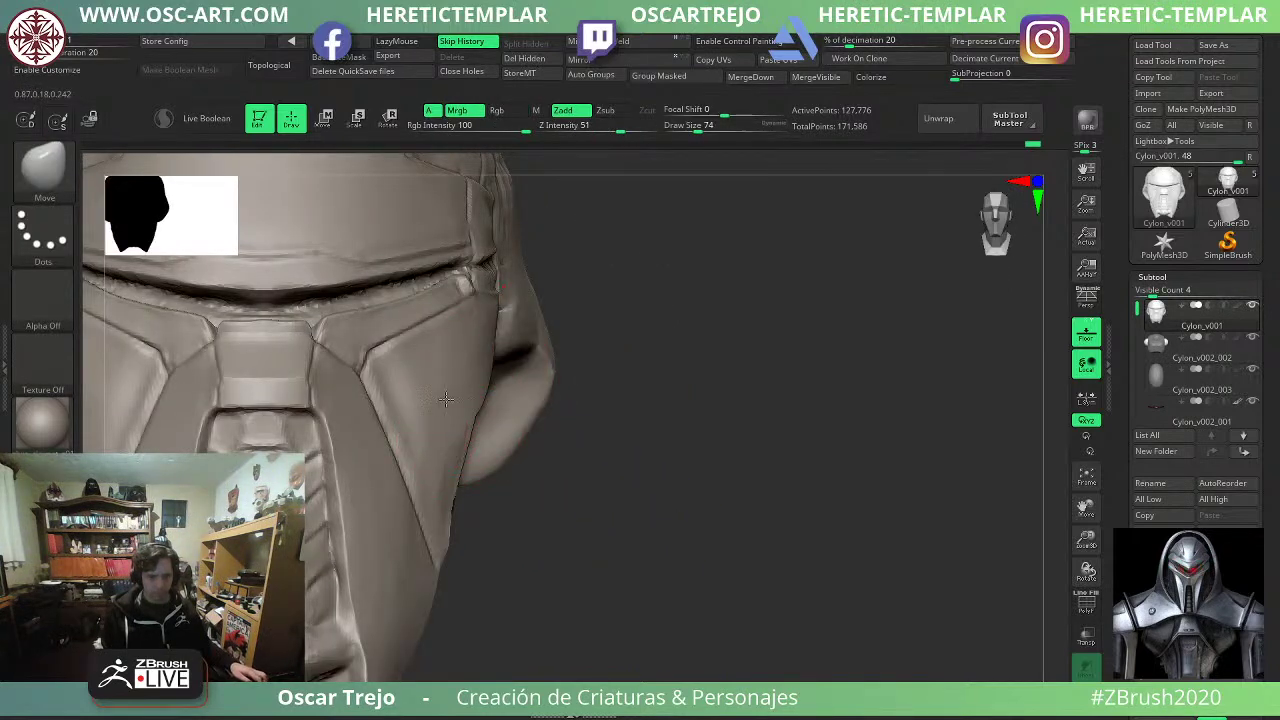
Smooth the front cheek plate's upper outer edge and reduce the Move brush to draw size 39.
{"action": "mouse_move", "coordinate": [498, 300]}
{"action": "left_mouse_down", "text": "shift"}
{"action": "mouse_move", "coordinate": [500, 338]}
{"action": "mouse_move", "coordinate": [482, 350]}
{"action": "mouse_move", "coordinate": [479, 335]}
{"action": "left_mouse_up", "text": "shift"}
{"action": "key", "text": "s"}
{"action": "key", "text": "s"}
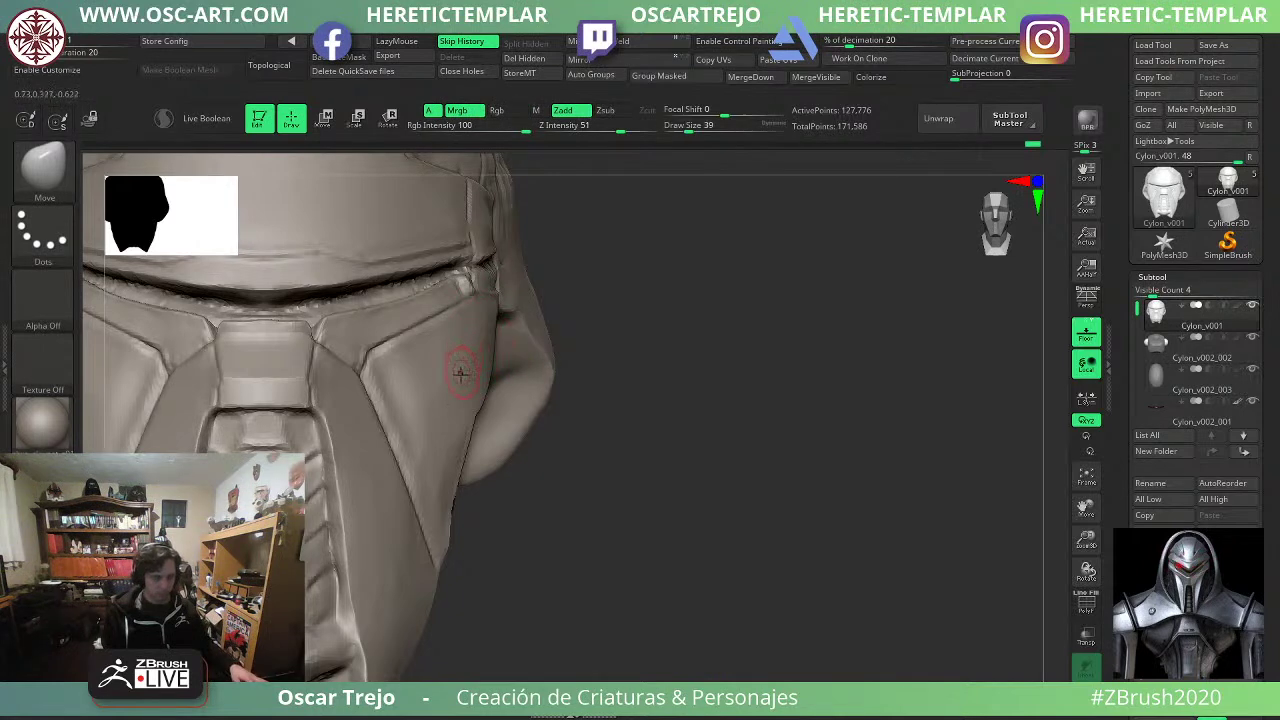
Try carving into the front cheek plate with DamStandard at draw size 39.
{"action": "key", "text": "b"}
{"action": "key", "text": "d"}
{"action": "key", "text": "s"}
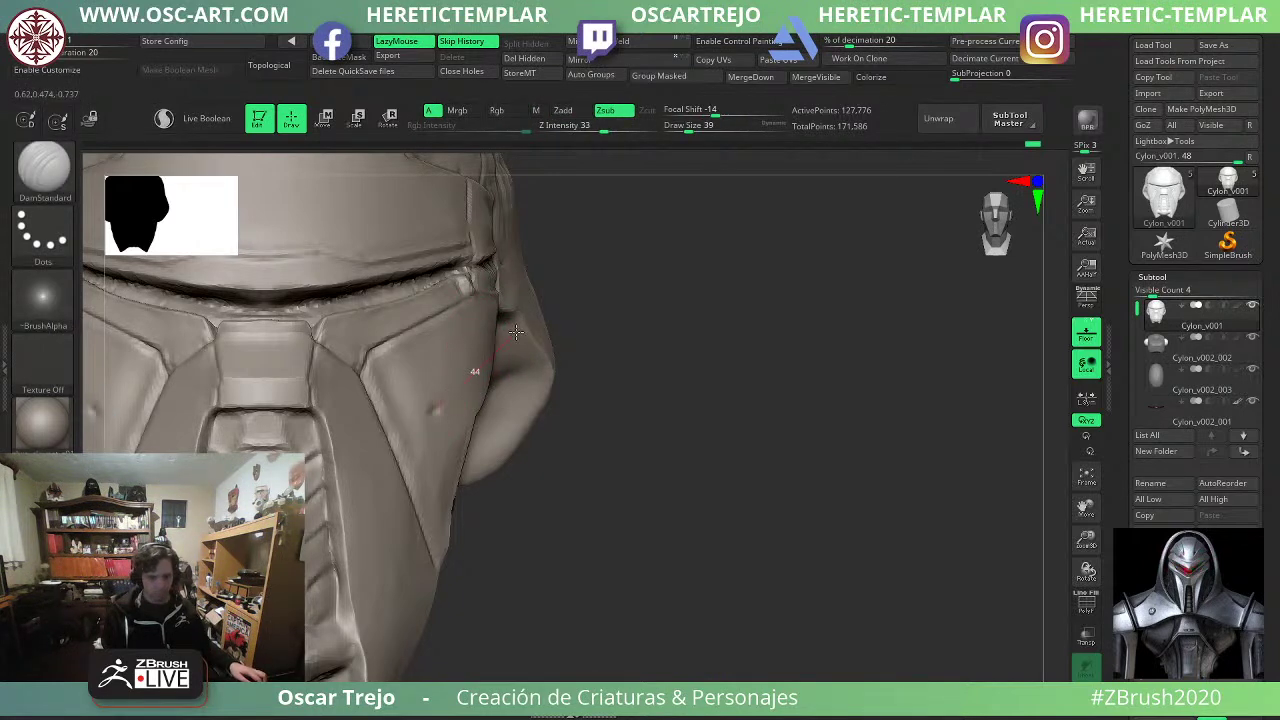
{"action": "left_click_drag", "start_coordinate": [686, 348], "coordinate": [700, 480], "text": "alt"}
{"action": "left_click_drag", "start_coordinate": [700, 480], "coordinate": [654, 486]}
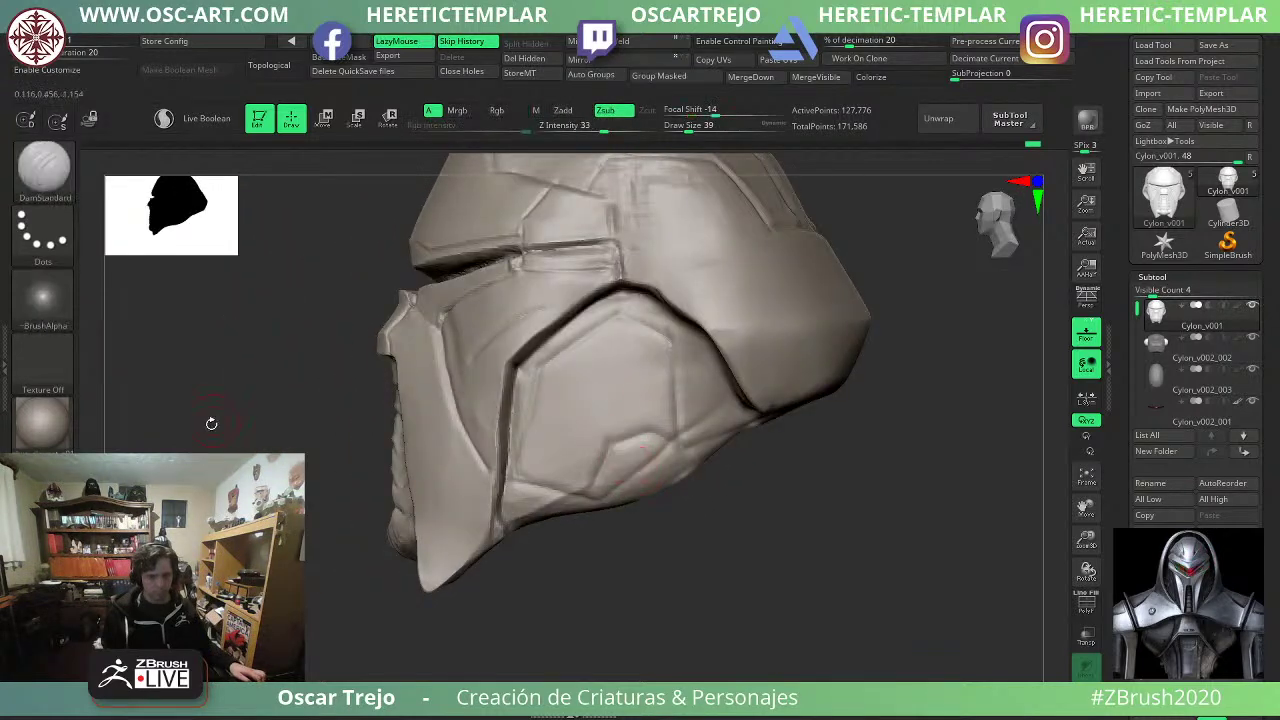
{"action": "left_click_drag", "start_coordinate": [210, 424], "coordinate": [234, 424]}
{"action": "key", "text": "ctrl+z"}
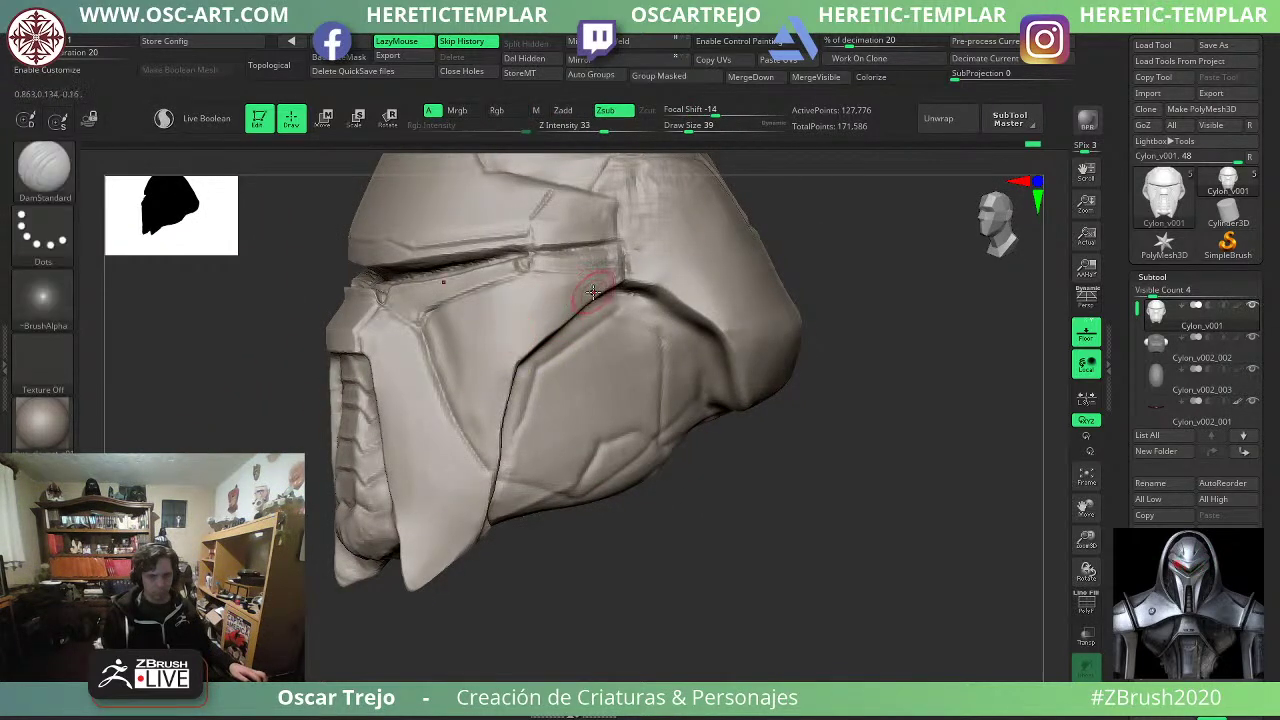
Mask the front cheek plate beside the ribbed mouth strip in front view.
{"action": "key", "text": "bracketright"}
{"action": "mouse_move", "coordinate": [570, 540]}
{"action": "left_mouse_down"}
{"action": "mouse_move", "coordinate": [651, 514]}
{"action": "mouse_move", "coordinate": [646, 500]}
{"action": "mouse_move", "coordinate": [702, 499]}
{"action": "mouse_move", "coordinate": [694, 491]}
{"action": "mouse_move", "coordinate": [669, 500]}
{"action": "mouse_move", "coordinate": [697, 503]}
{"action": "mouse_move", "coordinate": [677, 503]}
{"action": "mouse_move", "coordinate": [683, 469]}
{"action": "mouse_move", "coordinate": [711, 506]}
{"action": "mouse_move", "coordinate": [640, 478]}
{"action": "left_mouse_up"}
{"action": "mouse_move", "coordinate": [568, 436]}
{"action": "left_mouse_down", "text": "shift"}
{"action": "mouse_move", "coordinate": [600, 428]}
{"action": "mouse_move", "coordinate": [547, 385]}
{"action": "mouse_move", "coordinate": [551, 352]}
{"action": "left_mouse_up", "text": "shift"}
{"action": "key", "text": "b"}
{"action": "key", "text": "m"}
{"action": "key", "text": "v"}
{"action": "key", "text": "["}
{"action": "key", "text": "["}
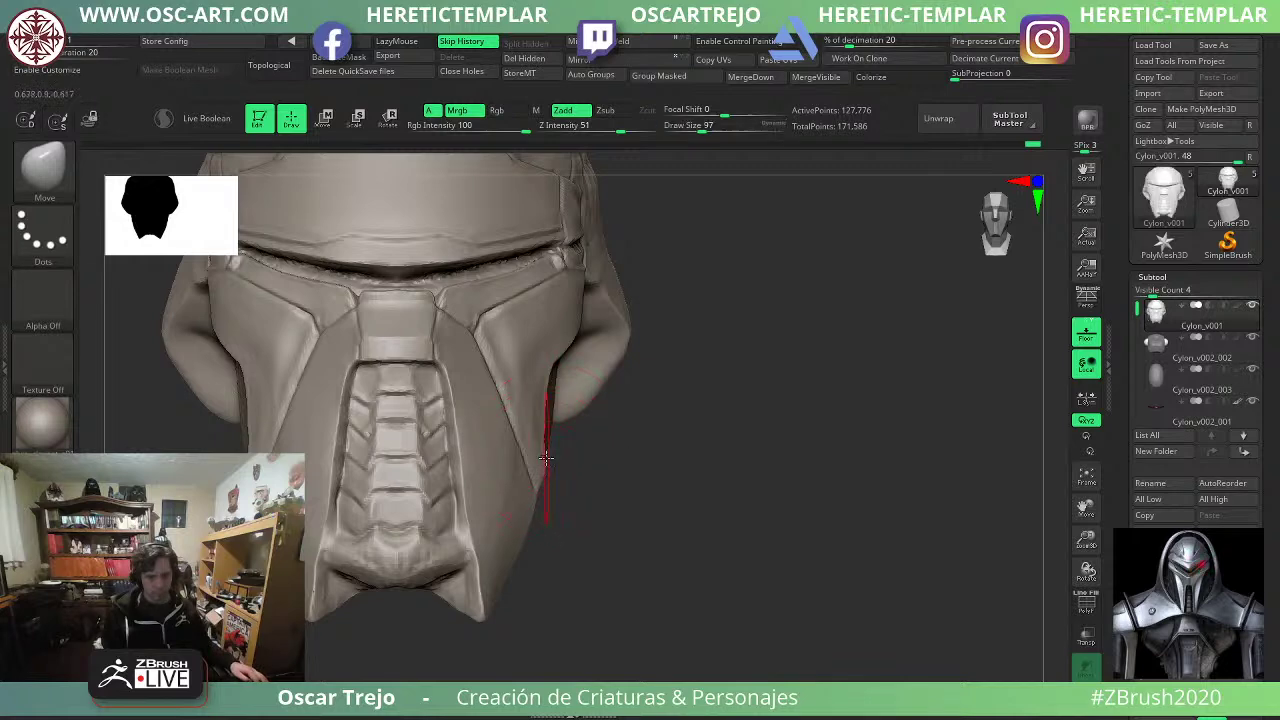
{"action": "mouse_move", "coordinate": [512, 506]}
{"action": "left_mouse_down", "text": "ctrl"}
{"action": "mouse_move", "coordinate": [478, 478]}
{"action": "mouse_move", "coordinate": [520, 534]}
{"action": "left_mouse_up", "text": "ctrl"}
{"action": "left_click_drag", "start_coordinate": [488, 436], "coordinate": [478, 590], "text": "ctrl"}
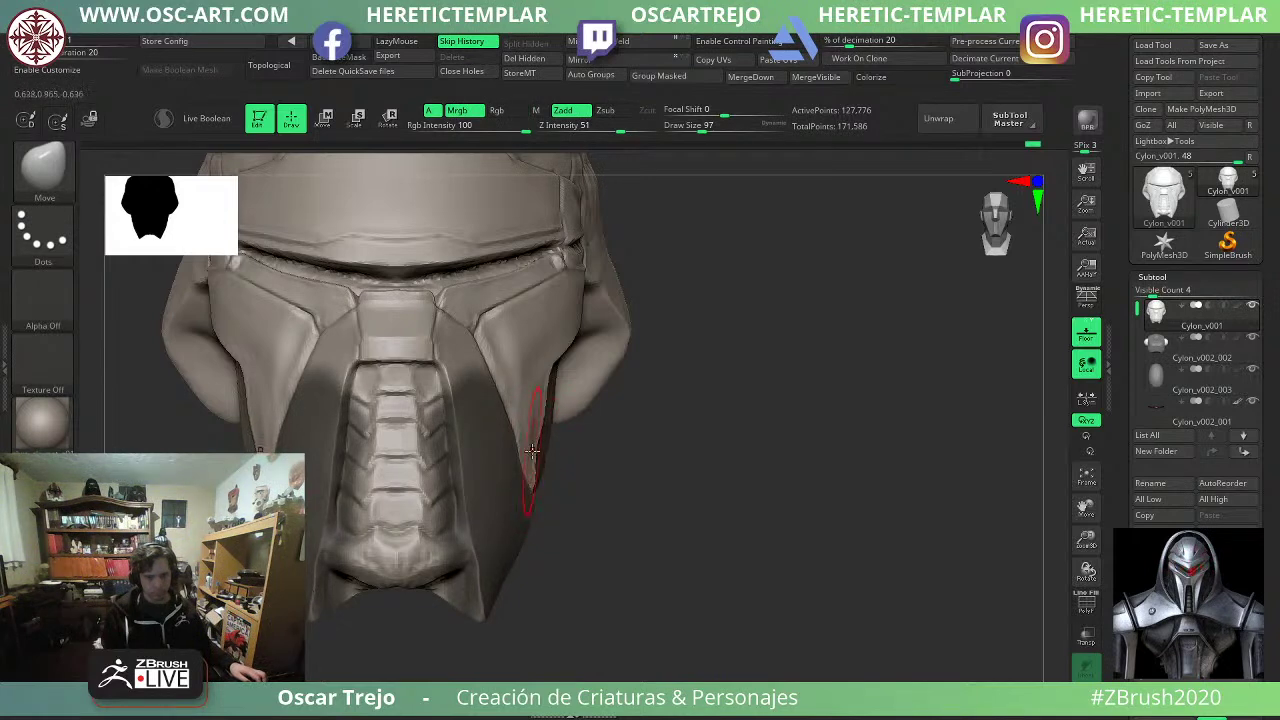
Adjust and smooth the triangular cheek panel's lower outer edge next to the masked plate with the Move brush at draw size 97.
{"action": "key", "text": "shift"}
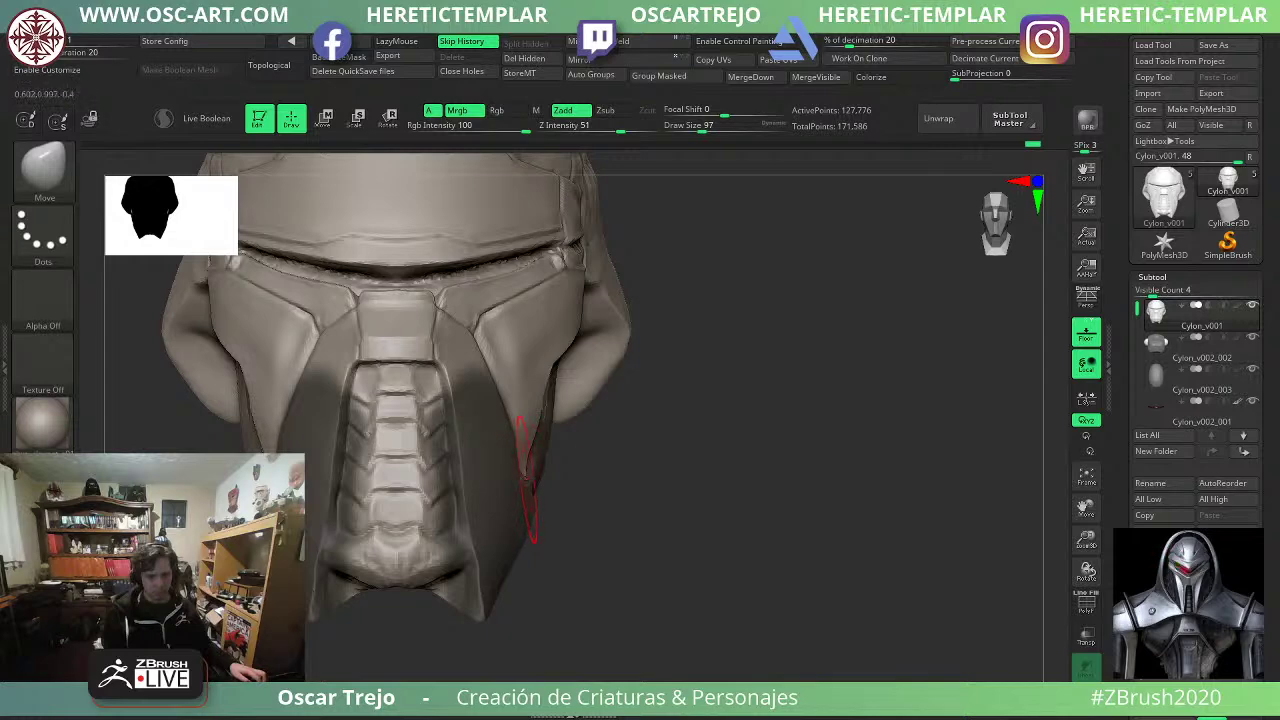
{"action": "key", "text": "bracketleft"}
{"action": "key", "text": "bracketleft"}
{"action": "key", "text": "shift"}
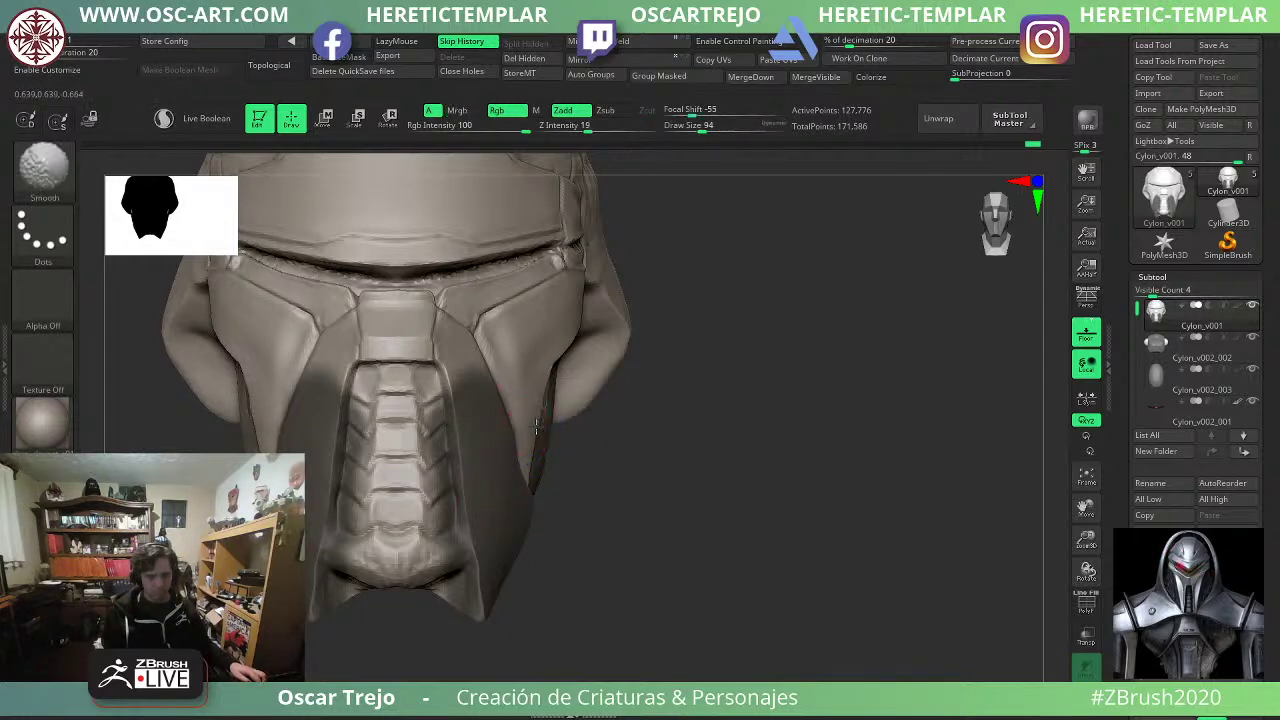
{"action": "left_click_drag", "start_coordinate": [679, 460], "coordinate": [511, 463]}
Refine the mask boundary along the front cheek plate, inverting the mask and restoring it.
{"action": "mouse_move", "coordinate": [400, 469]}
{"action": "left_mouse_down"}
{"action": "mouse_move", "coordinate": [363, 477]}
{"action": "mouse_move", "coordinate": [482, 467]}
{"action": "mouse_move", "coordinate": [452, 384]}
{"action": "left_mouse_up"}
{"action": "key", "text": "ctrl"}
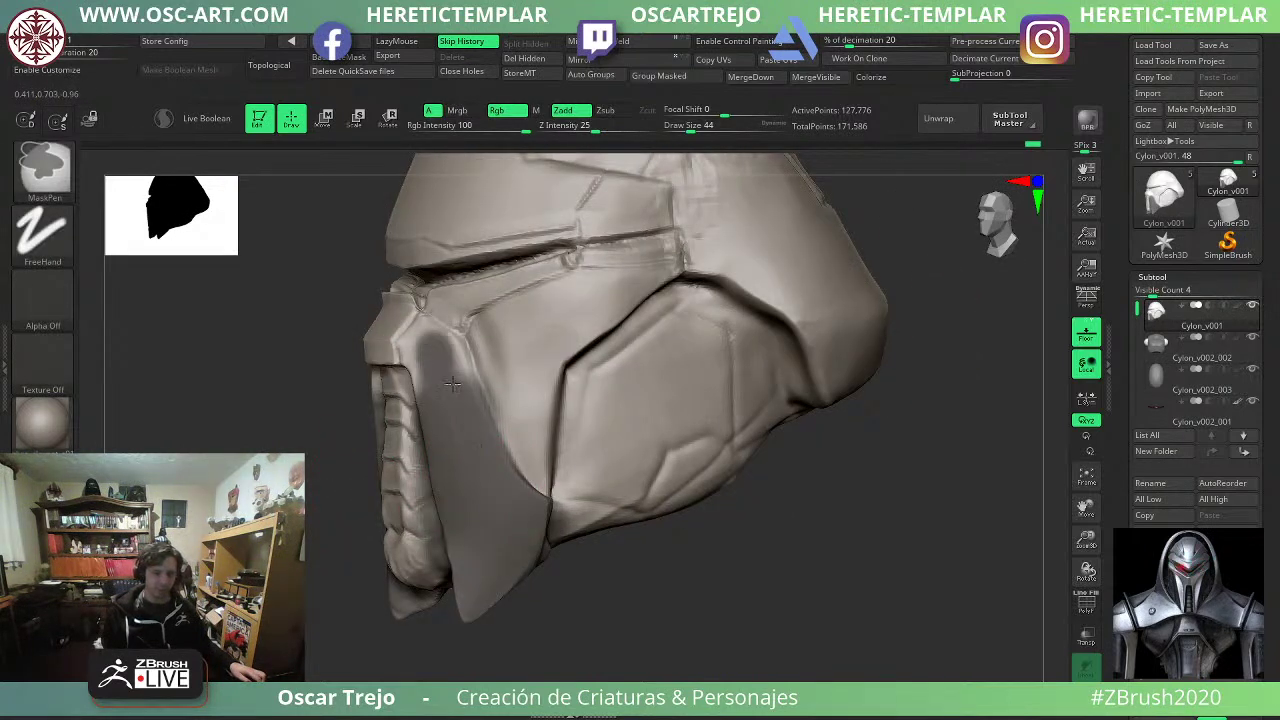
{"action": "left_click", "coordinate": [310, 535], "text": "ctrl"}
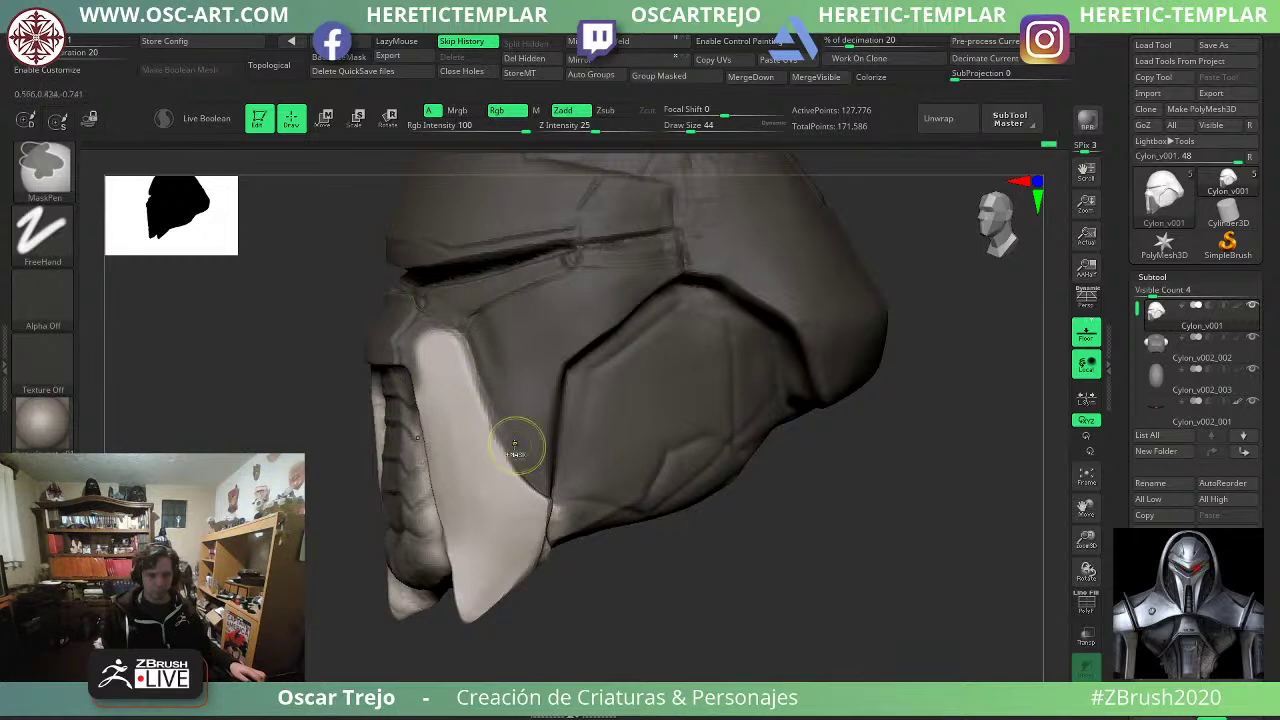
{"action": "left_click", "coordinate": [310, 535], "text": "ctrl"}
{"action": "left_click_drag", "start_coordinate": [312, 533], "coordinate": [450, 500], "text": "shift"}
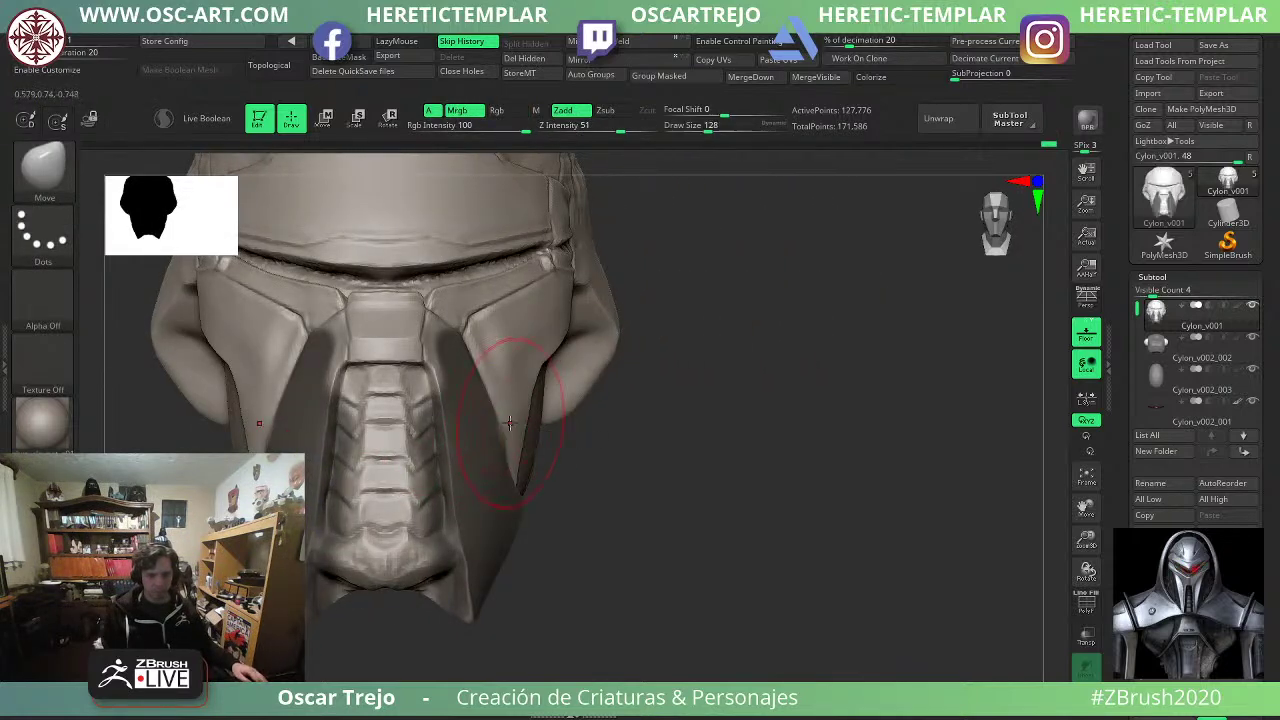
Flatten the cheek panel beside the masked plate with TrimDynamic at draw size 128.
{"action": "left_click_drag", "start_coordinate": [700, 465], "coordinate": [605, 445]}
{"action": "key", "text": "b"}
{"action": "key", "text": "t"}
{"action": "key", "text": "d"}
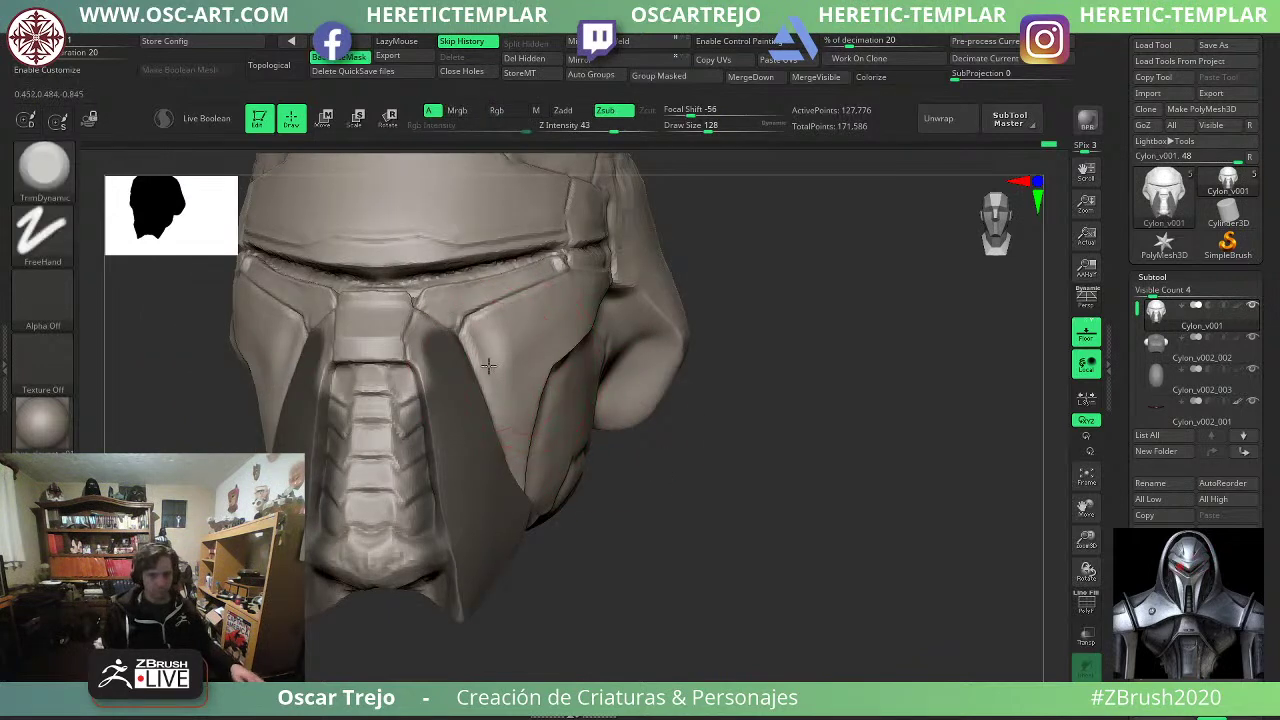
{"action": "left_click_drag", "start_coordinate": [489, 363], "coordinate": [517, 344]}
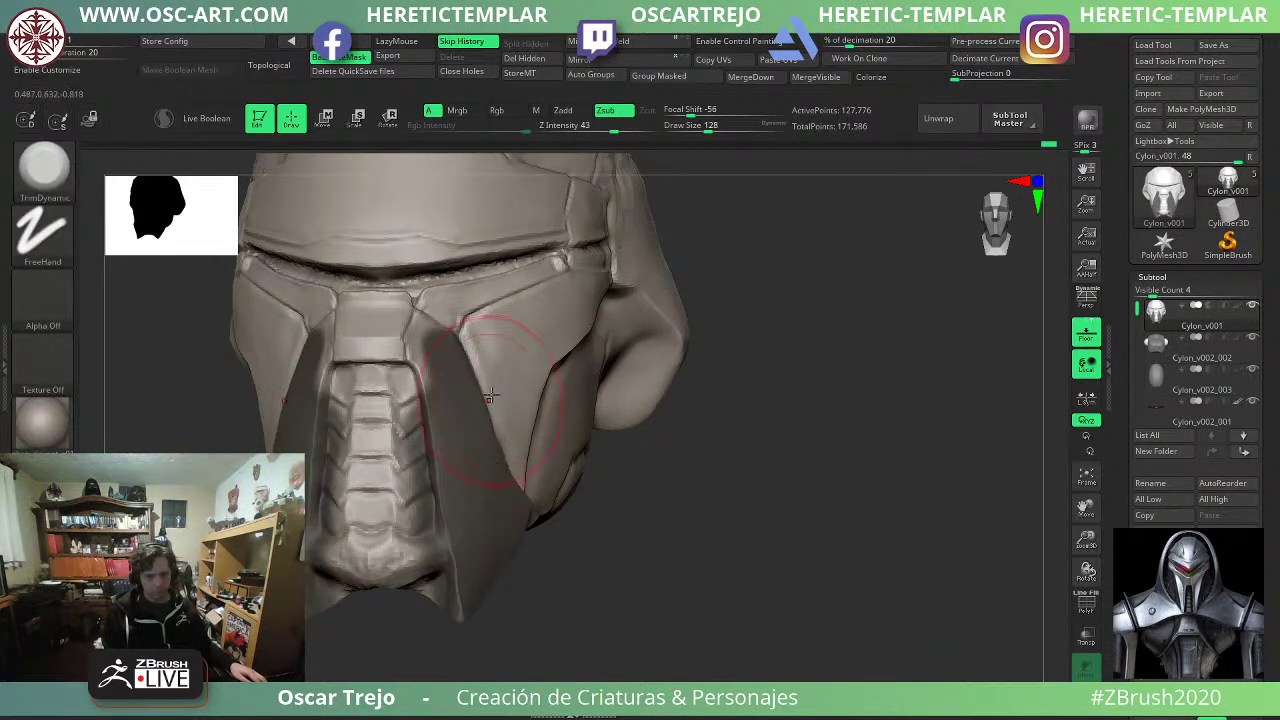
Reshape the cheek panel beside the masked plate in front view with the Move brush at draw size 154.
{"action": "left_click_drag", "start_coordinate": [630, 508], "coordinate": [697, 517], "text": "shift"}
{"action": "key", "text": "b"}
{"action": "key", "text": "m"}
{"action": "key", "text": "v"}
{"action": "key", "text": "s"}
{"action": "mouse_move", "coordinate": [490, 424]}
{"action": "left_mouse_down"}
{"action": "mouse_move", "coordinate": [512, 426]}
{"action": "mouse_move", "coordinate": [512, 470]}
{"action": "mouse_move", "coordinate": [523, 459]}
{"action": "mouse_move", "coordinate": [511, 448]}
{"action": "left_mouse_up"}
{"action": "key", "text": "s"}
{"action": "key", "text": "s"}
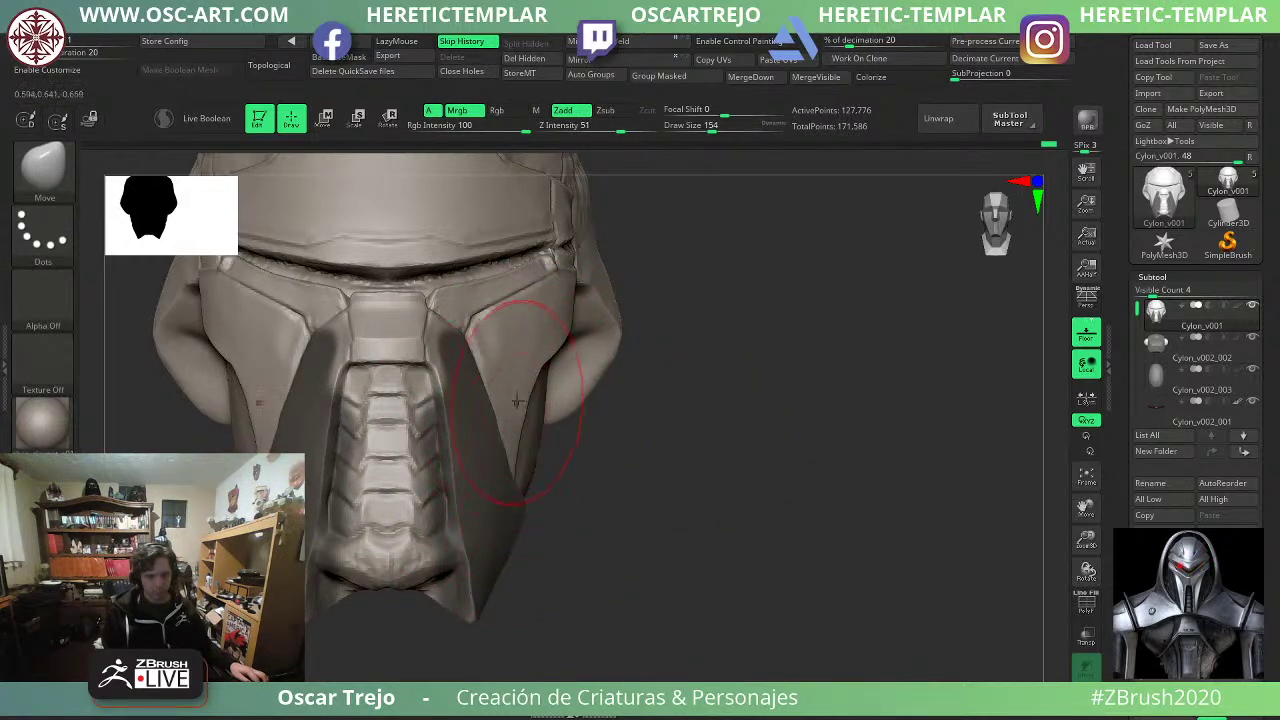
{"action": "key", "text": "s"}
{"action": "left_click_drag", "start_coordinate": [508, 365], "coordinate": [504, 365]}
{"action": "left_click_drag", "start_coordinate": [525, 378], "coordinate": [515, 375]}
Adjust the cheek panel's outer corner with the Move brush at draw sizes 68 and 104, and smooth it.
{"action": "mouse_move", "coordinate": [612, 418]}
{"action": "left_mouse_down"}
{"action": "mouse_move", "coordinate": [548, 402]}
{"action": "mouse_move", "coordinate": [529, 375]}
{"action": "mouse_move", "coordinate": [538, 380]}
{"action": "left_mouse_up"}
{"action": "key", "text": "s"}
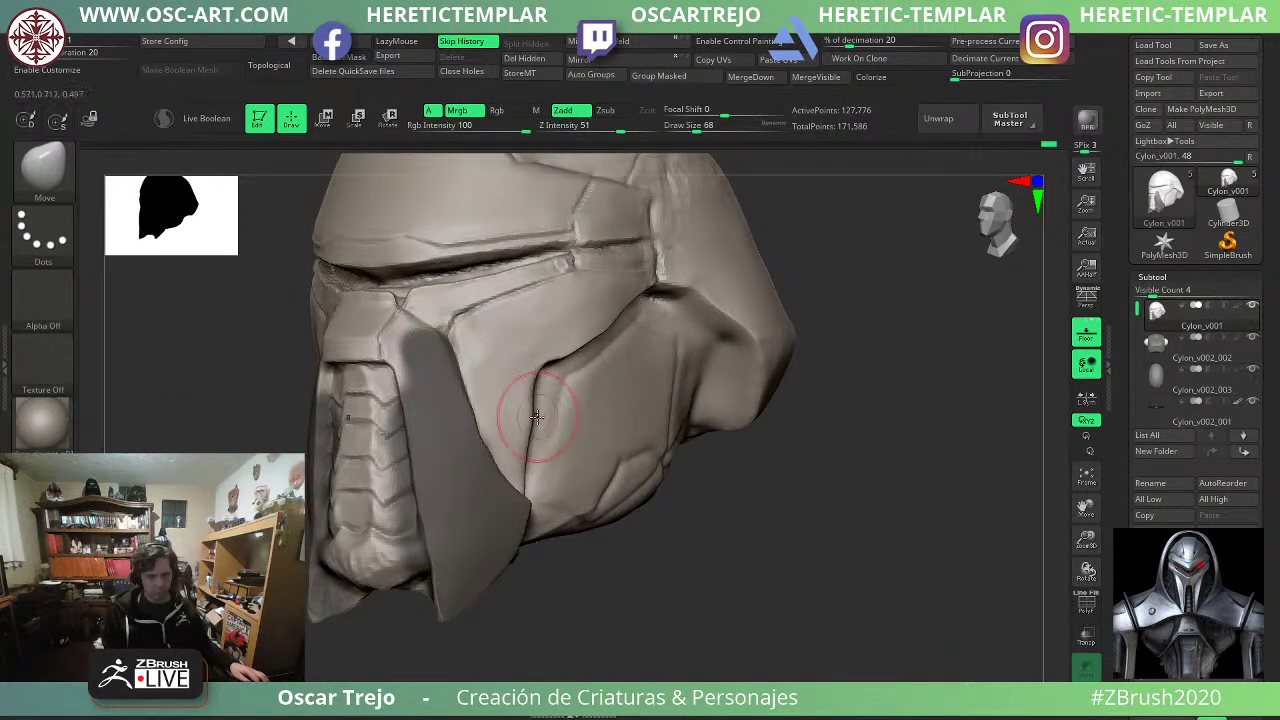
{"action": "right_click_drag", "start_coordinate": [461, 453], "coordinate": [570, 385], "text": "shift"}
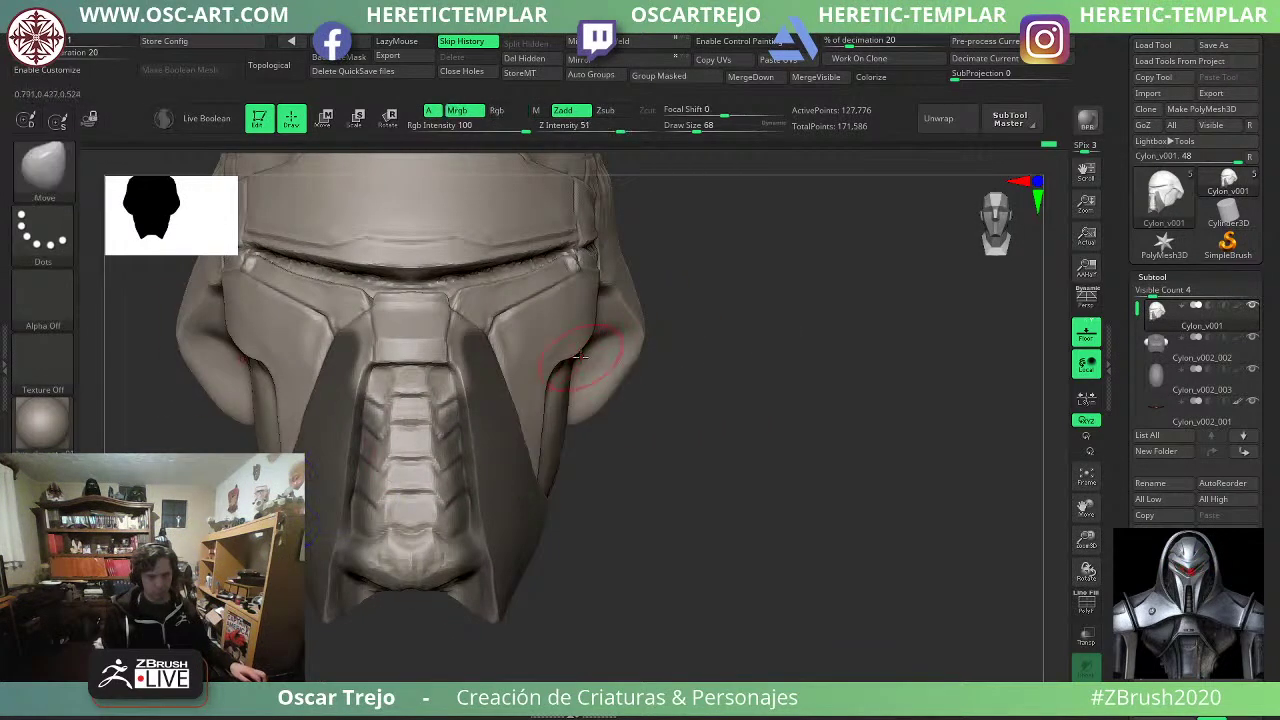
{"action": "left_click_drag", "start_coordinate": [567, 348], "coordinate": [574, 346]}
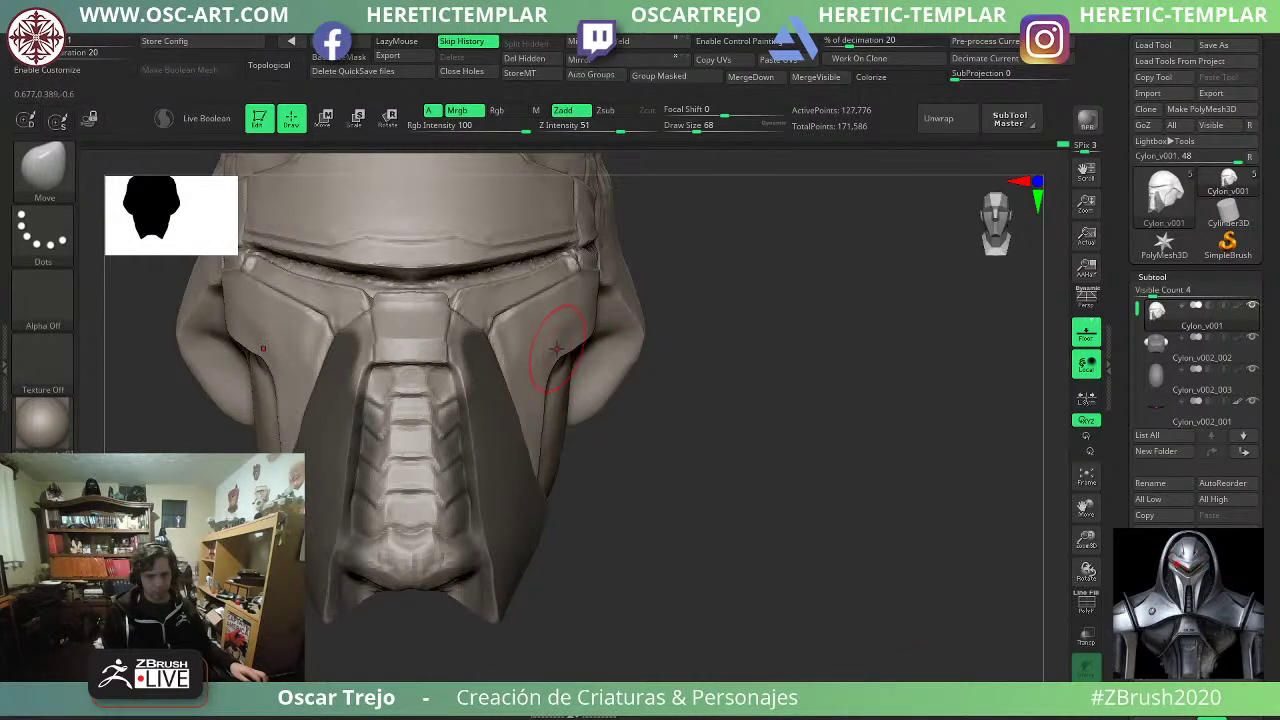
{"action": "key", "text": "shift"}
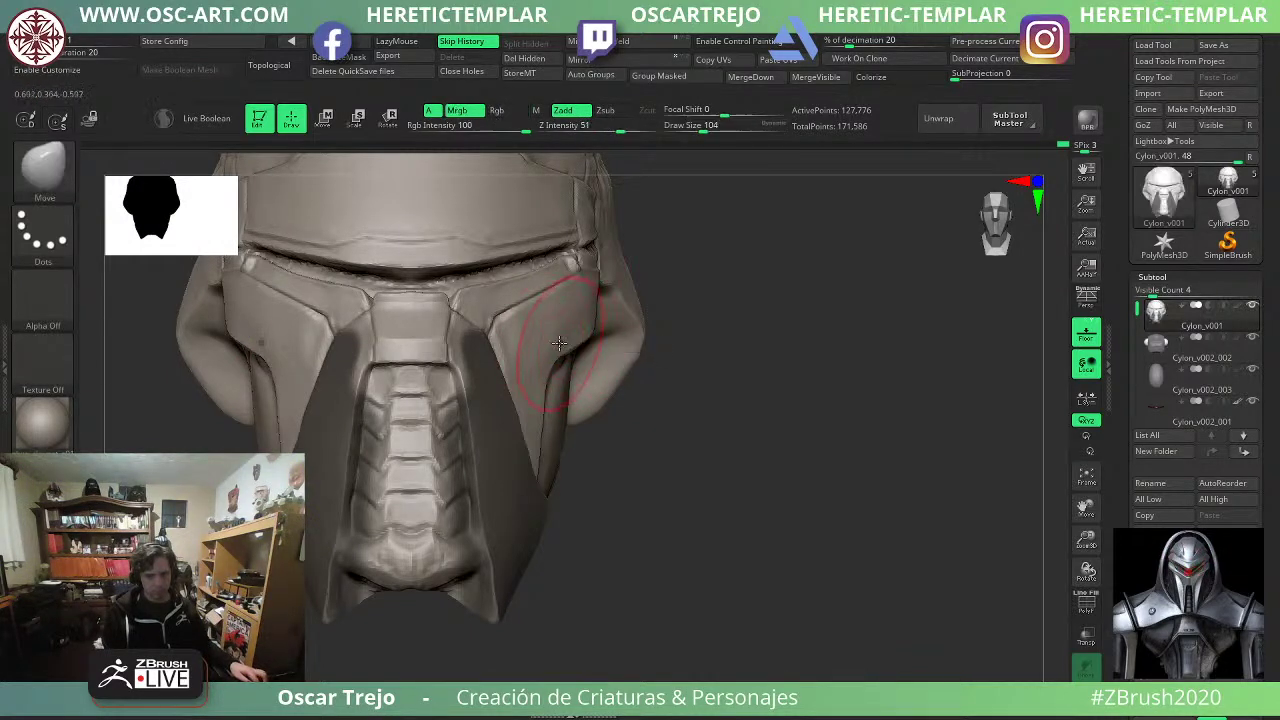
{"action": "left_click_drag", "start_coordinate": [566, 340], "coordinate": [536, 353], "text": "shift"}
Clear the mask and show the complete bust with all its subtools.
{"action": "right_click_drag", "start_coordinate": [540, 353], "coordinate": [705, 385], "text": "ctrl"}
{"action": "mouse_move", "coordinate": [711, 389]}
{"action": "left_mouse_down", "text": "ctrl"}
{"action": "mouse_move", "coordinate": [748, 415]}
{"action": "mouse_move", "coordinate": [800, 500]}
{"action": "left_mouse_up", "text": "ctrl"}
{"action": "left_click", "coordinate": [1086, 697]}
{"action": "left_click_drag", "start_coordinate": [886, 602], "coordinate": [797, 490], "text": "alt"}
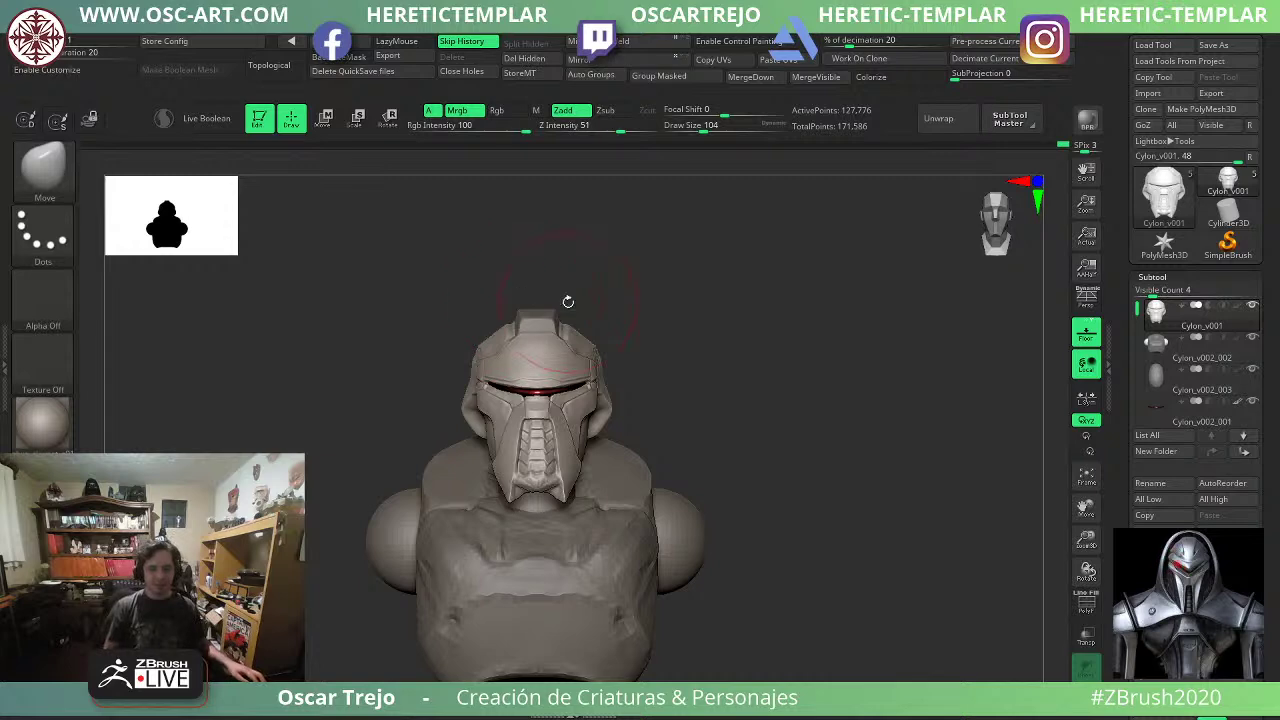
{"action": "left_click_drag", "start_coordinate": [740, 342], "coordinate": [718, 495], "text": "alt"}
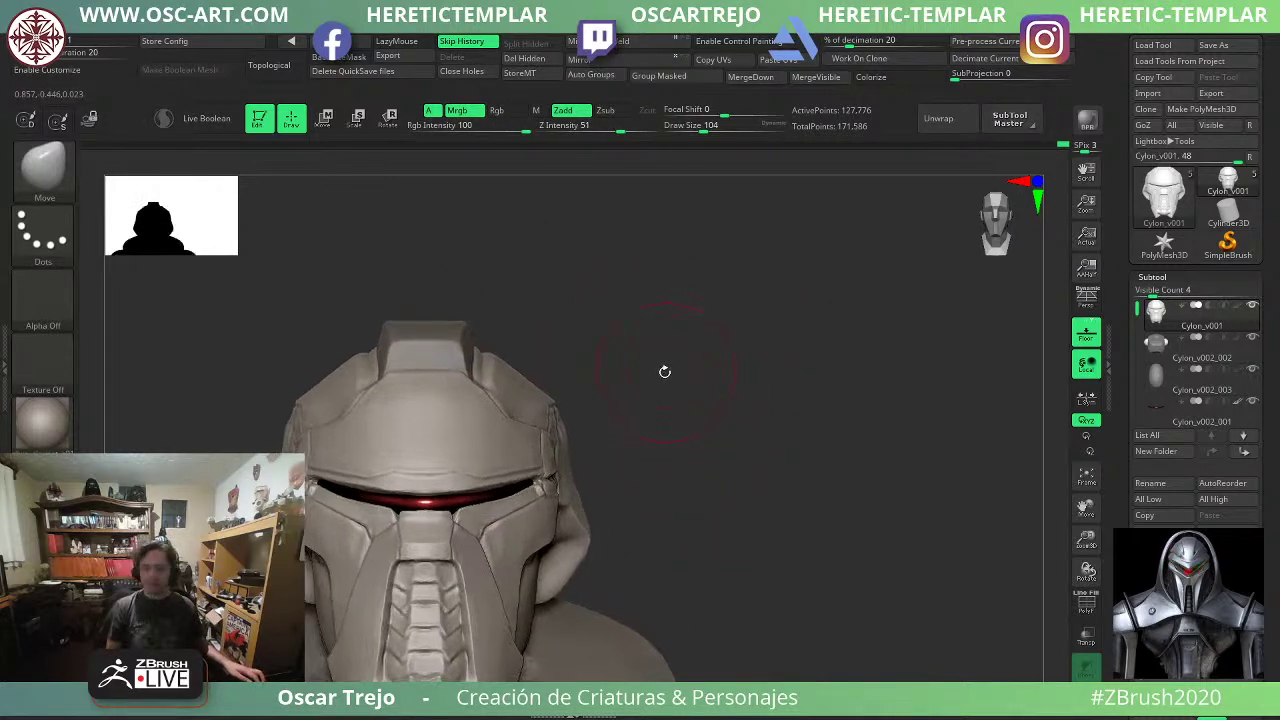
{"action": "left_click_drag", "start_coordinate": [680, 440], "coordinate": [369, 466]}
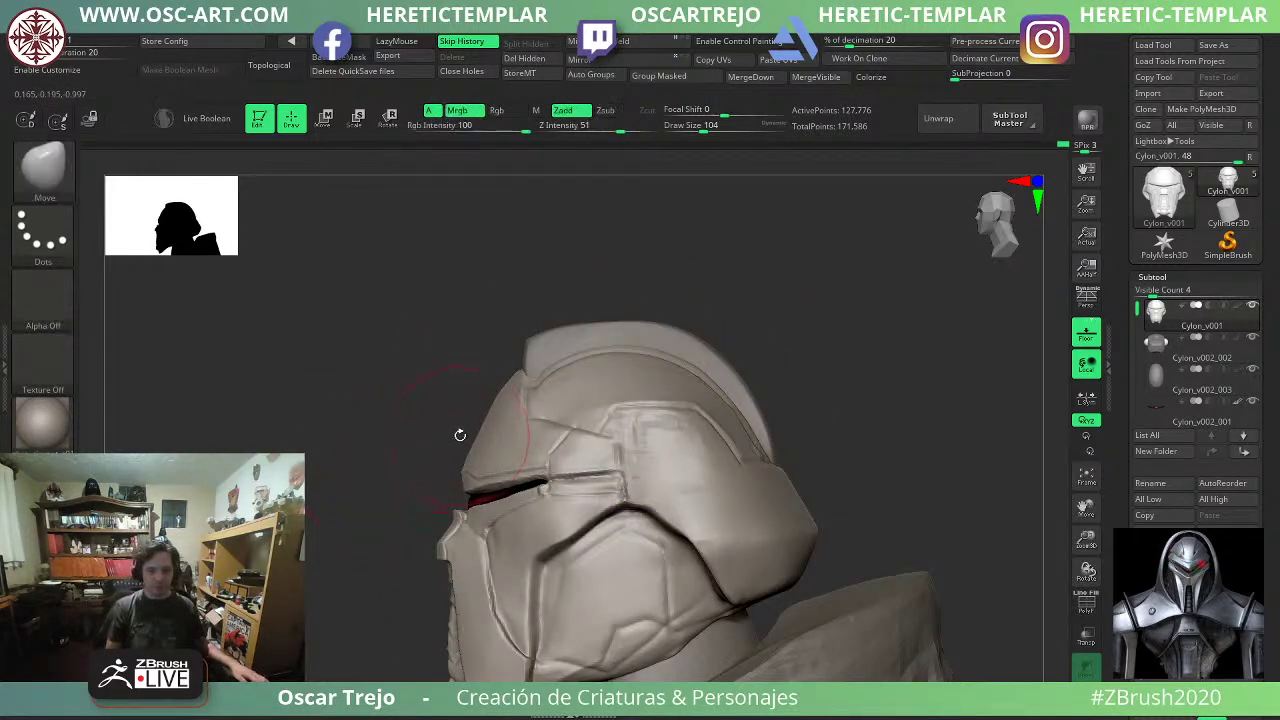
Try a DamStandard stroke on the front of the forehead plate.
{"action": "key", "text": "s"}
{"action": "left_click_drag", "start_coordinate": [460, 436], "coordinate": [476, 427]}
{"action": "left_click_drag", "start_coordinate": [398, 436], "coordinate": [466, 444]}
{"action": "key", "text": "b"}
{"action": "key", "text": "d"}
{"action": "key", "text": "s"}
{"action": "key", "text": "s"}
{"action": "mouse_move", "coordinate": [480, 387]}
{"action": "left_mouse_down"}
{"action": "mouse_move", "coordinate": [489, 434]}
{"action": "mouse_move", "coordinate": [457, 446]}
{"action": "left_mouse_up"}
{"action": "key", "text": "ctrl+z"}
Try carving a vertical centre line down the forehead plate with DamStandard at draw size 41.
{"action": "key", "text": "s"}
{"action": "mouse_move", "coordinate": [777, 343]}
{"action": "left_mouse_down"}
{"action": "mouse_move", "coordinate": [670, 450]}
{"action": "mouse_move", "coordinate": [377, 526]}
{"action": "left_mouse_up"}
{"action": "key", "text": "s"}
{"action": "left_click_drag", "start_coordinate": [421, 436], "coordinate": [414, 436]}
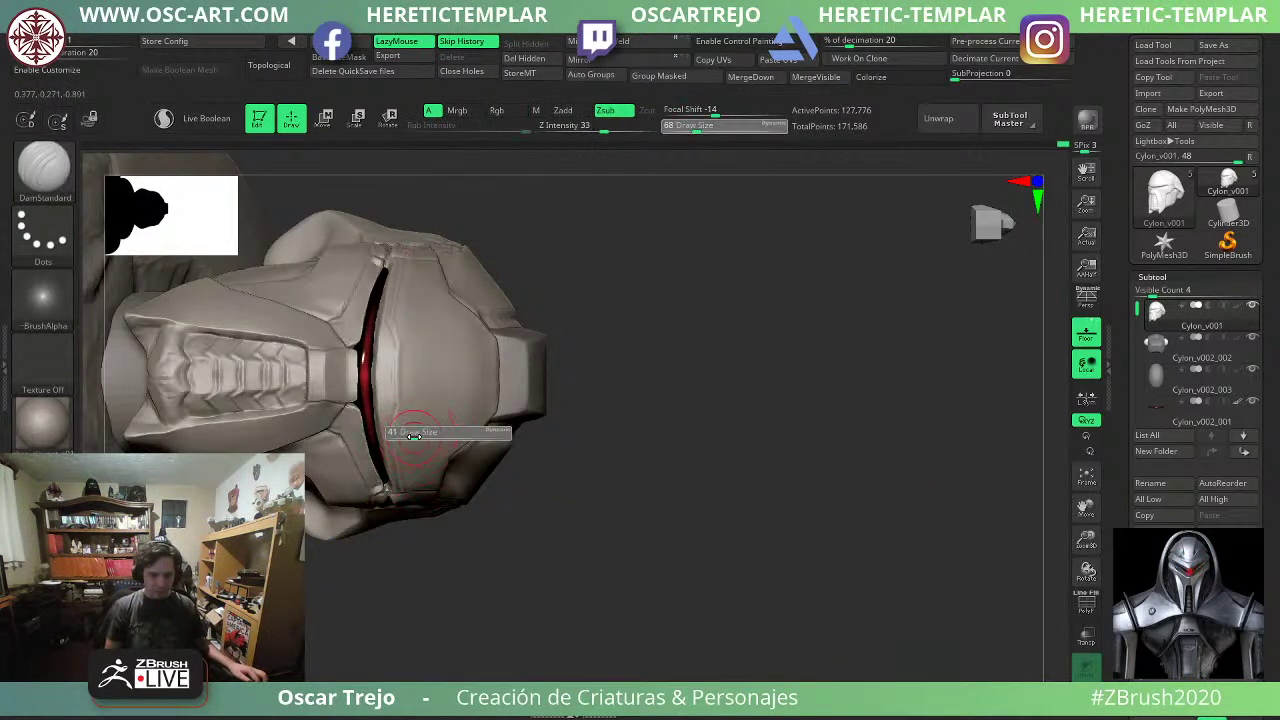
{"action": "left_click_drag", "start_coordinate": [645, 430], "coordinate": [555, 418]}
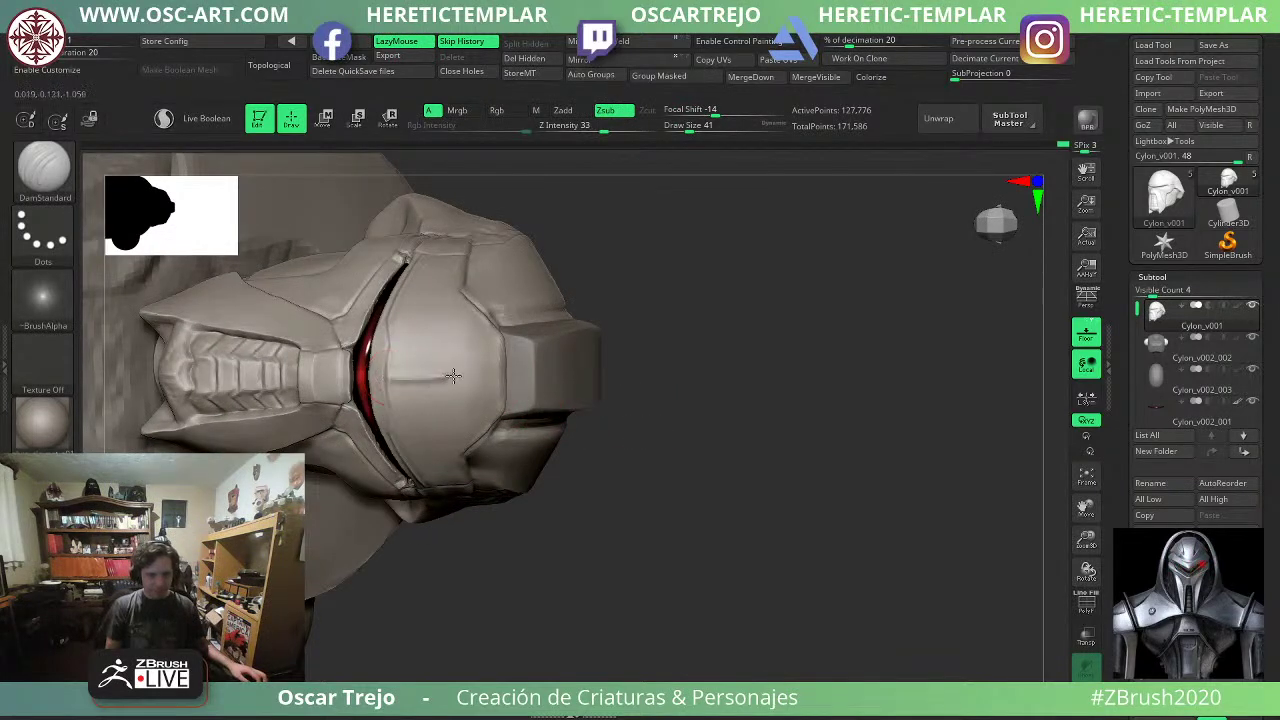
{"action": "left_click_drag", "start_coordinate": [696, 427], "coordinate": [643, 378]}
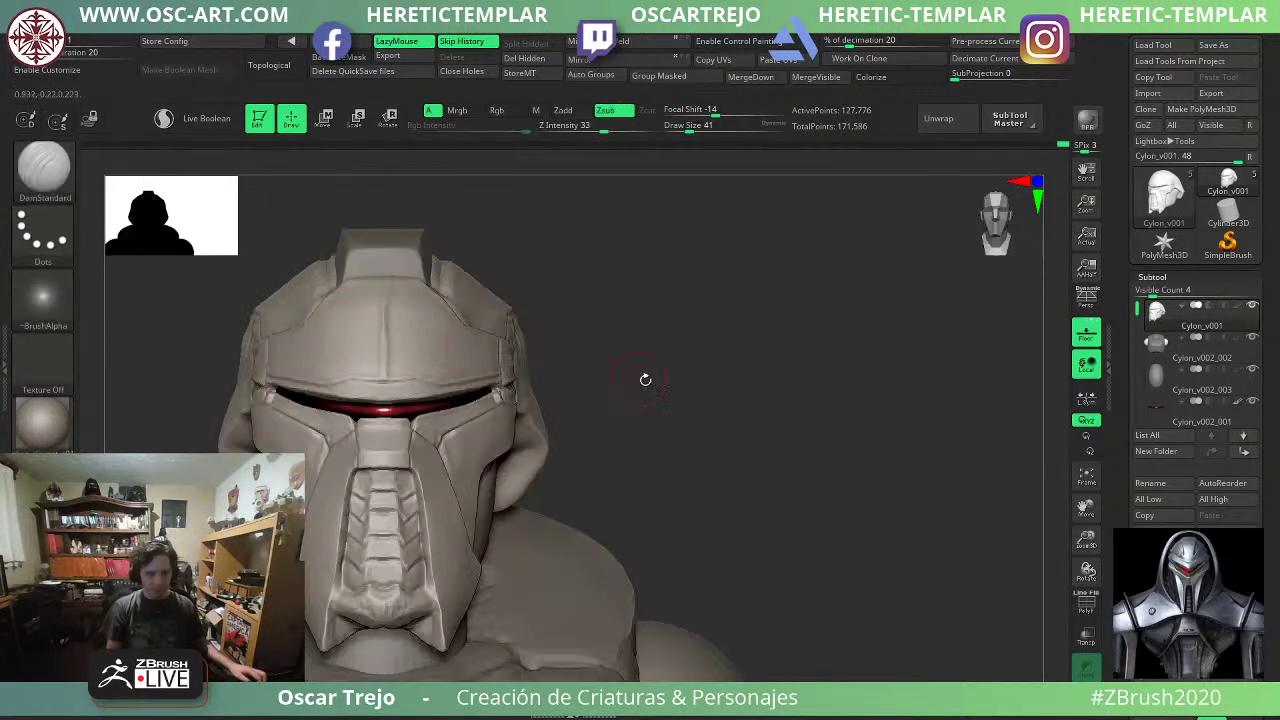
{"action": "key", "text": "ctrl+z"}
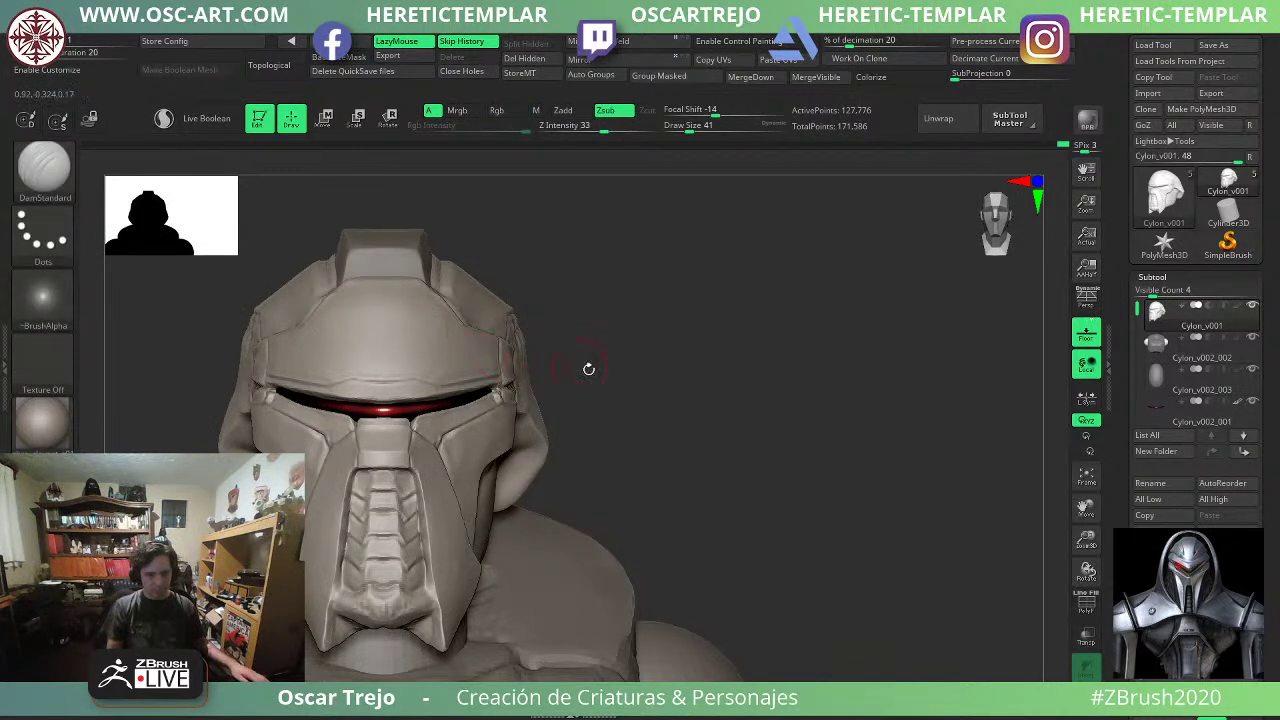
Flatten both halves of the forehead plate towards a central ridge with TrimDynamic at draw size 101, then reduce it to 62.
{"action": "left_click_drag", "start_coordinate": [702, 414], "coordinate": [593, 412]}
{"action": "key", "text": "b"}
{"action": "key", "text": "t"}
{"action": "key", "text": "d"}
{"action": "key", "text": "s"}
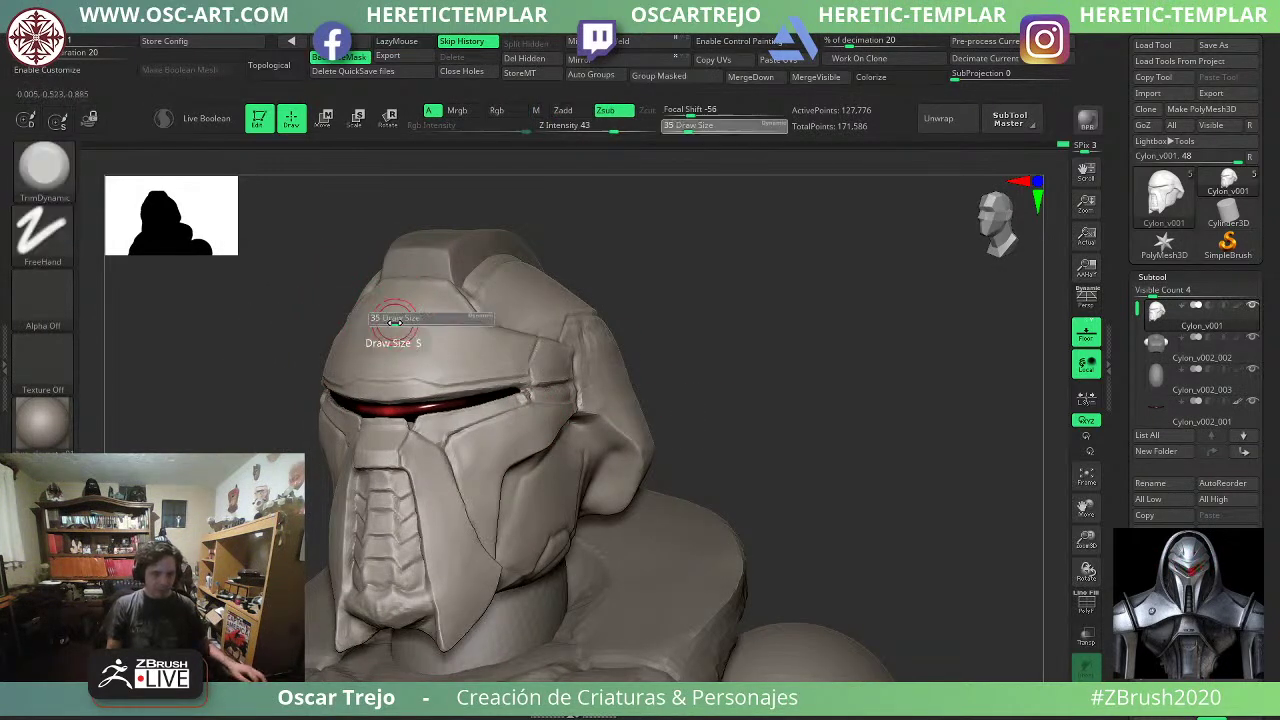
{"action": "left_click_drag", "start_coordinate": [394, 311], "coordinate": [408, 313]}
{"action": "mouse_move", "coordinate": [418, 313]}
{"action": "left_mouse_down"}
{"action": "mouse_move", "coordinate": [404, 347]}
{"action": "mouse_move", "coordinate": [423, 350]}
{"action": "mouse_move", "coordinate": [436, 299]}
{"action": "left_mouse_up"}
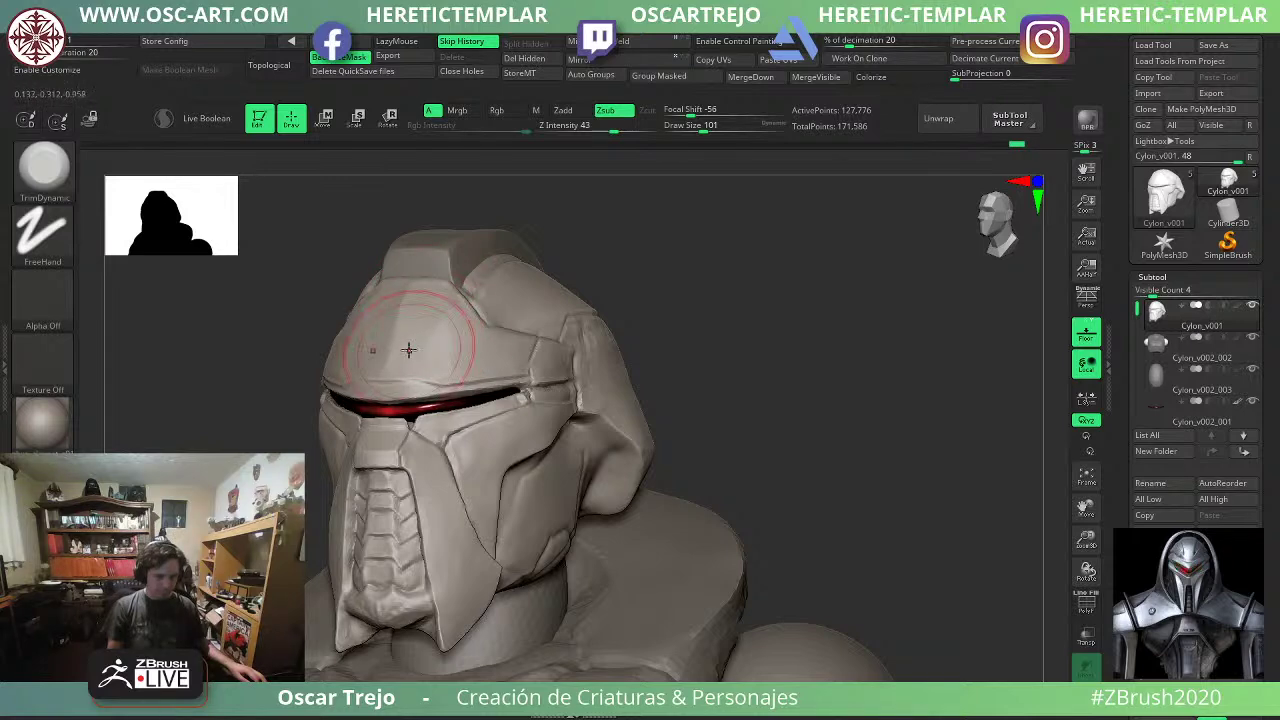
{"action": "mouse_move", "coordinate": [437, 353]}
{"action": "left_mouse_down"}
{"action": "mouse_move", "coordinate": [420, 322]}
{"action": "mouse_move", "coordinate": [429, 301]}
{"action": "mouse_move", "coordinate": [438, 332]}
{"action": "left_mouse_up"}
{"action": "left_click_drag", "start_coordinate": [655, 338], "coordinate": [600, 336], "text": "shift"}
{"action": "key", "text": "s"}
{"action": "left_click_drag", "start_coordinate": [474, 363], "coordinate": [467, 363]}
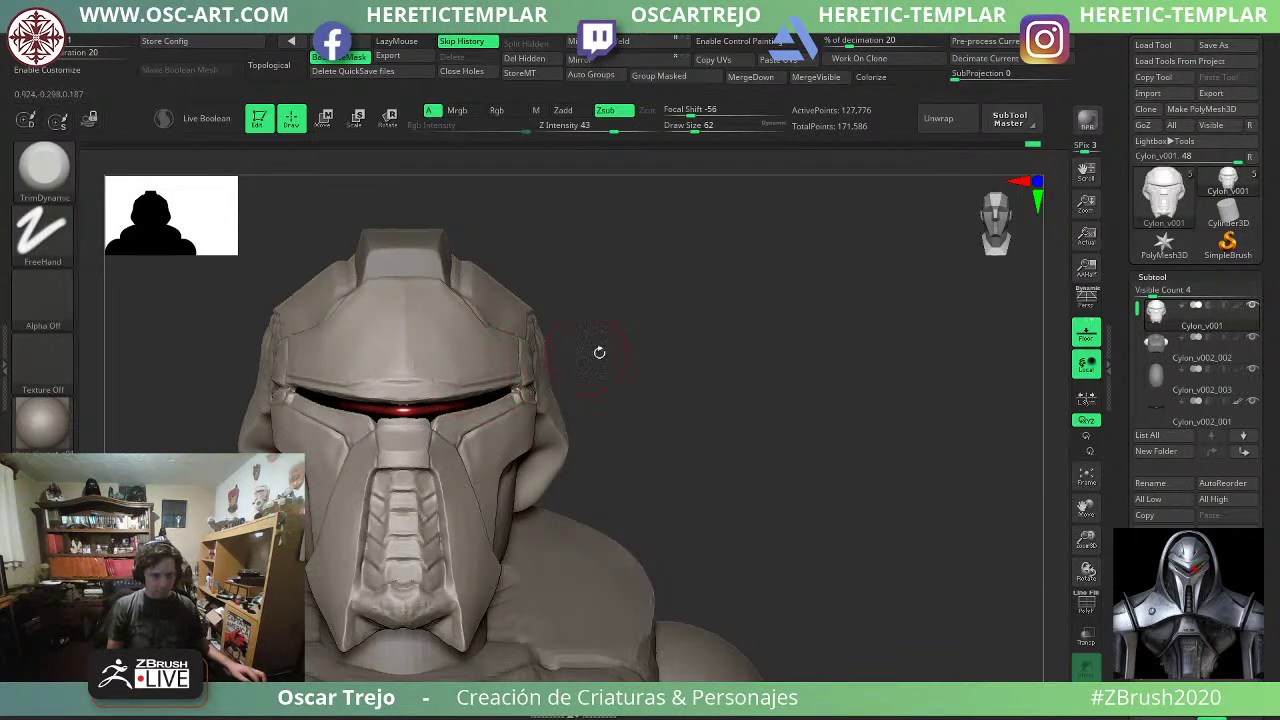
Deepen the groove along the forehead plate's lower rim above the visor with DamStandard at draw size 27.
{"action": "mouse_move", "coordinate": [740, 397]}
{"action": "left_mouse_down", "text": "alt"}
{"action": "mouse_move", "coordinate": [687, 367]}
{"action": "mouse_move", "coordinate": [692, 392]}
{"action": "mouse_move", "coordinate": [726, 395]}
{"action": "mouse_move", "coordinate": [688, 395]}
{"action": "left_mouse_up", "text": "alt"}
{"action": "mouse_move", "coordinate": [757, 260]}
{"action": "left_mouse_down"}
{"action": "mouse_move", "coordinate": [745, 260]}
{"action": "mouse_move", "coordinate": [706, 391]}
{"action": "left_mouse_up"}
{"action": "key", "text": "b"}
{"action": "key", "text": "d"}
{"action": "key", "text": "s"}
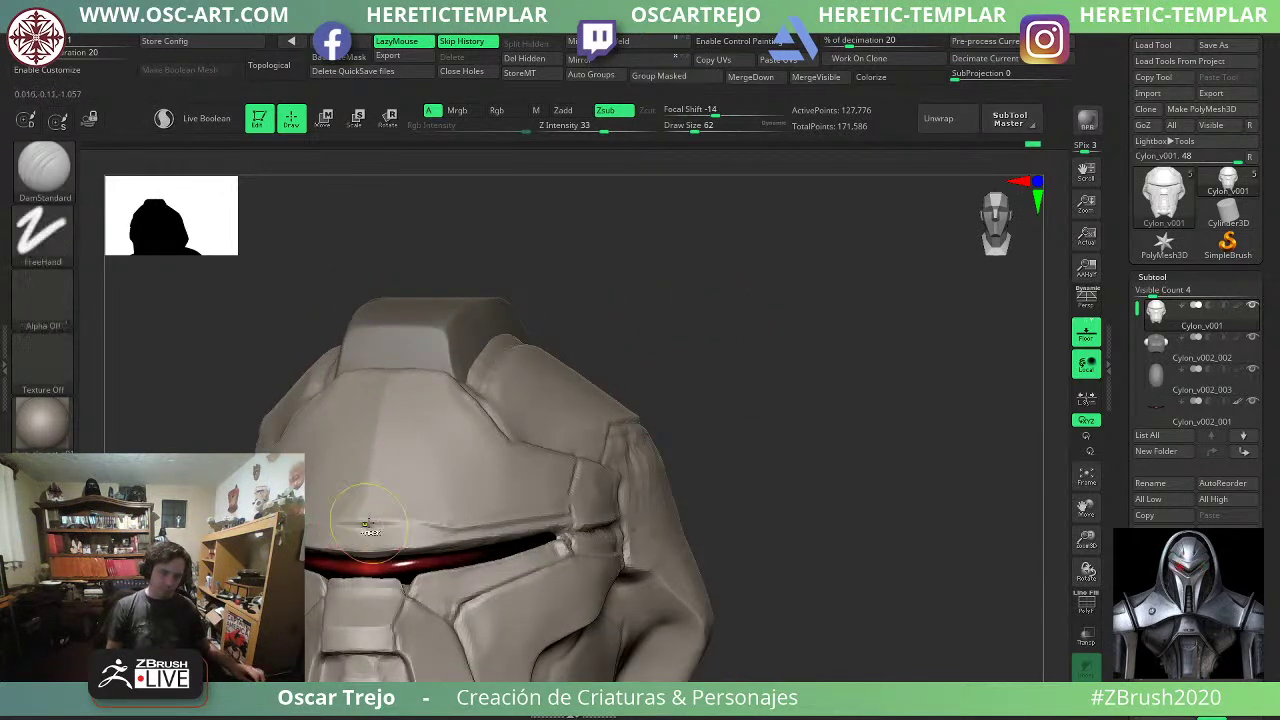
{"action": "key", "text": "s"}
{"action": "left_click_drag", "start_coordinate": [364, 523], "coordinate": [357, 523]}
{"action": "left_click_drag", "start_coordinate": [357, 523], "coordinate": [393, 521]}
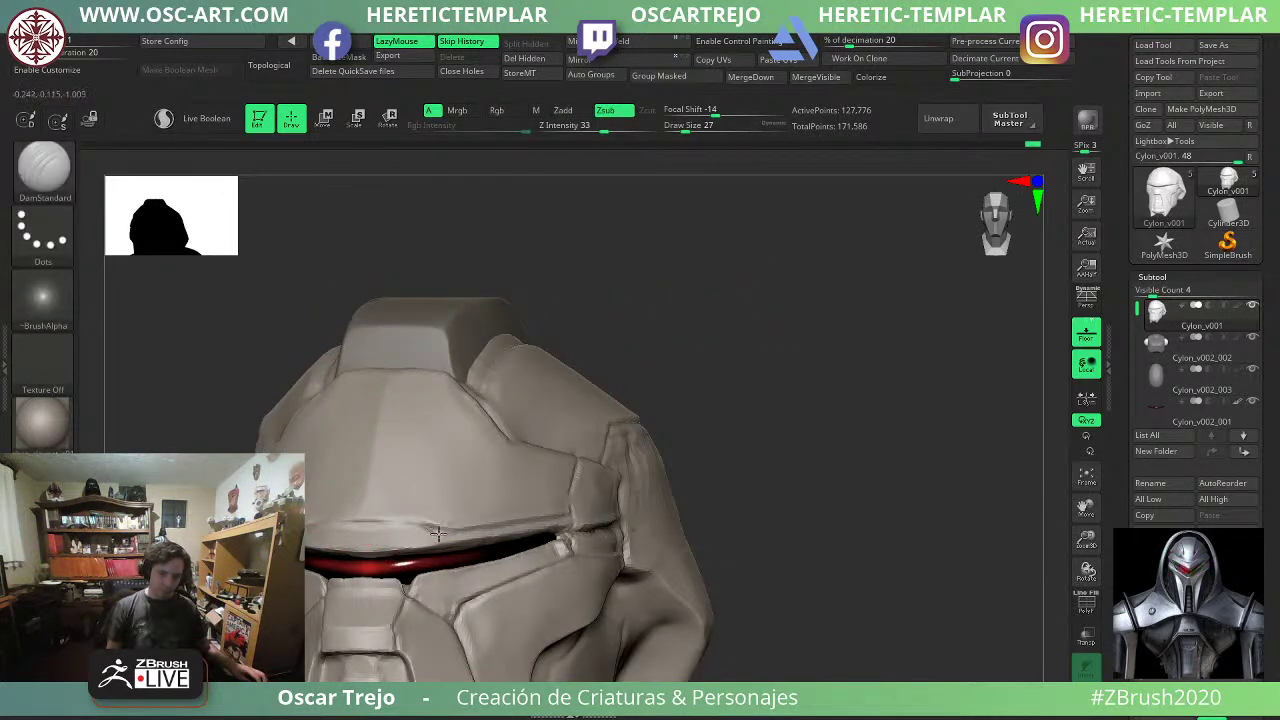
{"action": "left_click_drag", "start_coordinate": [415, 517], "coordinate": [438, 529]}
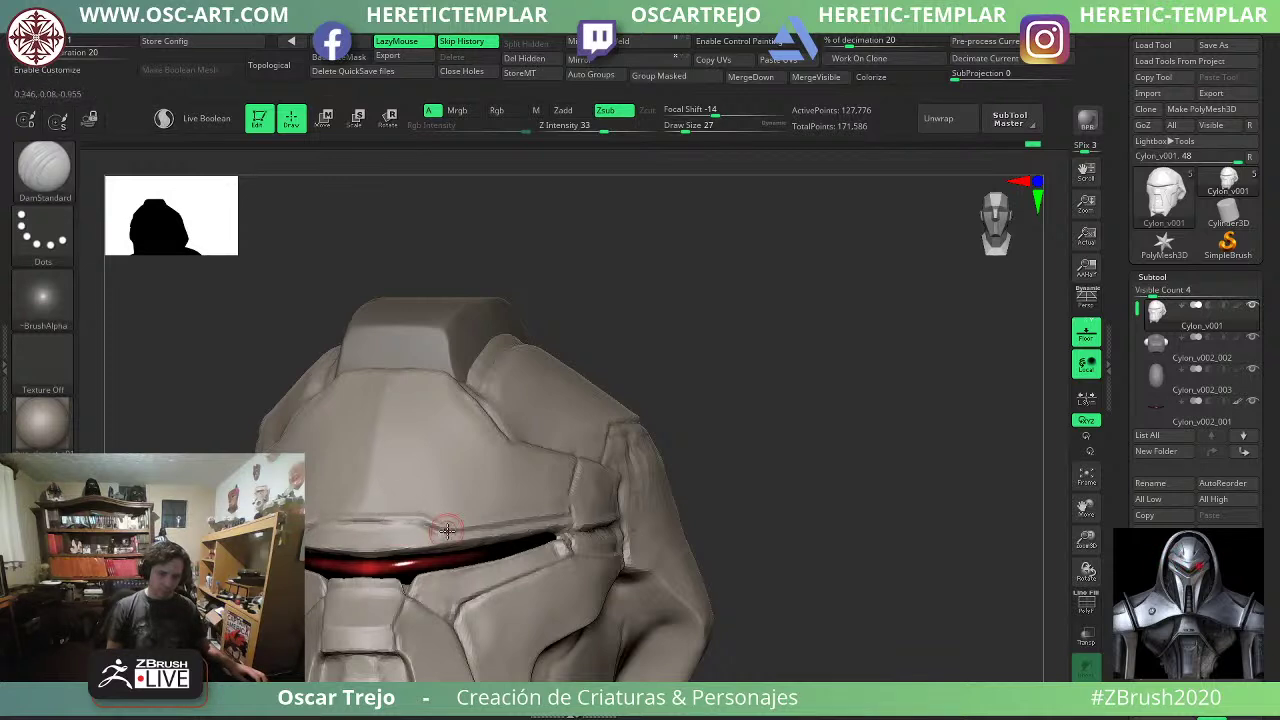
Try carving a straight centre line from the crest to the lower rim of the forehead with DamStandard at draw size 59.
{"action": "left_click_drag", "start_coordinate": [726, 457], "coordinate": [752, 457], "text": "shift"}
{"action": "key", "text": "s"}
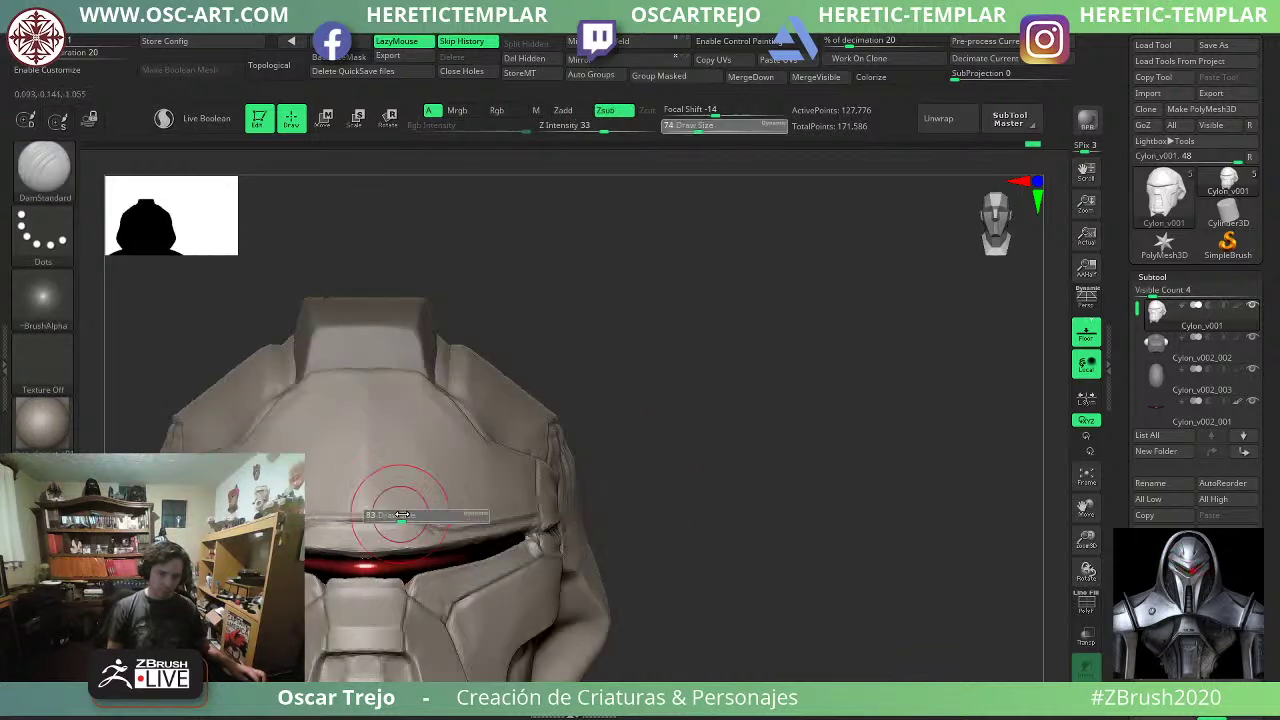
{"action": "left_click_drag", "start_coordinate": [429, 520], "coordinate": [445, 520]}
{"action": "key", "text": "s"}
{"action": "left_click_drag", "start_coordinate": [374, 460], "coordinate": [366, 460]}
{"action": "left_click_drag", "start_coordinate": [356, 373], "coordinate": [361, 373]}
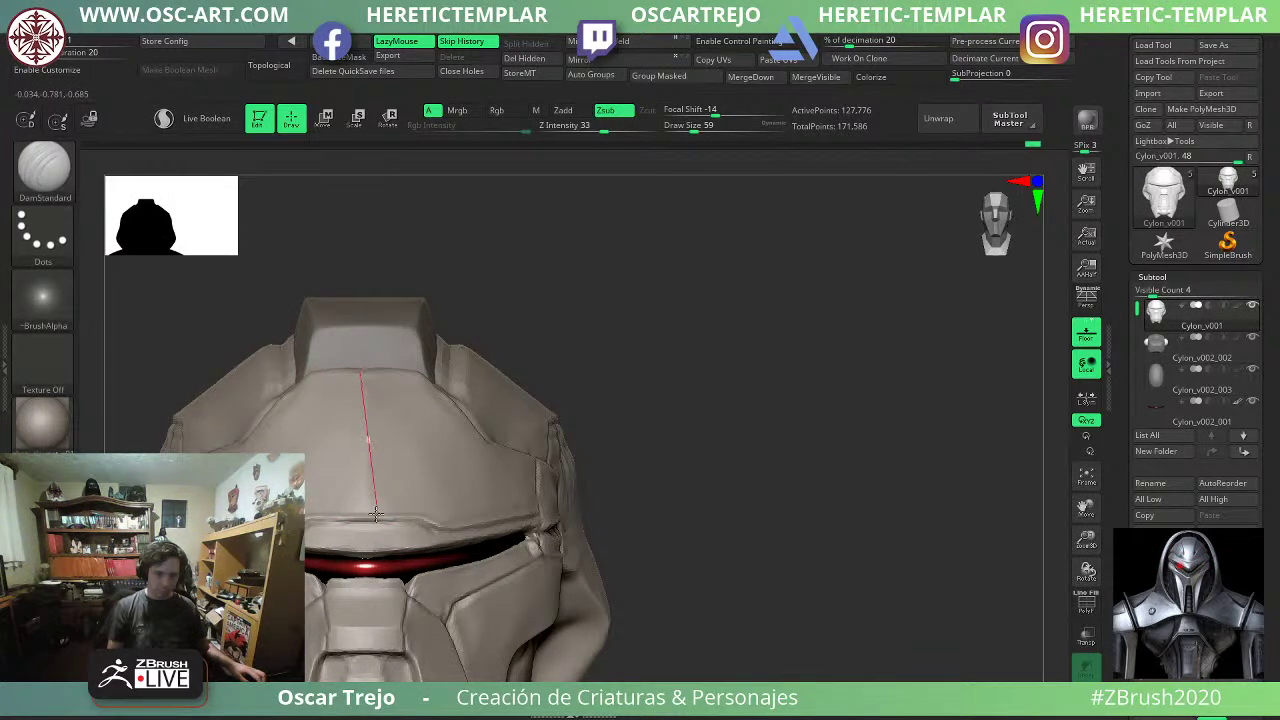
{"action": "mouse_move", "coordinate": [375, 513]}
{"action": "left_mouse_down"}
{"action": "mouse_move", "coordinate": [360, 527]}
{"action": "mouse_move", "coordinate": [359, 442]}
{"action": "left_mouse_up"}
{"action": "key", "text": "ctrl+z"}
Flatten the lower centre of the forehead plate above the visor with TrimDynamic at draw size 54.
{"action": "key", "text": "s"}
{"action": "left_click_drag", "start_coordinate": [359, 350], "coordinate": [363, 332]}
{"action": "right_click_drag", "start_coordinate": [692, 380], "coordinate": [576, 312], "text": "ctrl"}
{"action": "mouse_move", "coordinate": [600, 331]}
{"action": "left_mouse_down"}
{"action": "mouse_move", "coordinate": [617, 333]}
{"action": "mouse_move", "coordinate": [590, 322]}
{"action": "mouse_move", "coordinate": [582, 338]}
{"action": "mouse_move", "coordinate": [603, 380]}
{"action": "left_mouse_up"}
{"action": "right_click_drag", "start_coordinate": [603, 380], "coordinate": [630, 412], "text": "ctrl"}
{"action": "left_click_drag", "start_coordinate": [630, 412], "coordinate": [669, 429]}
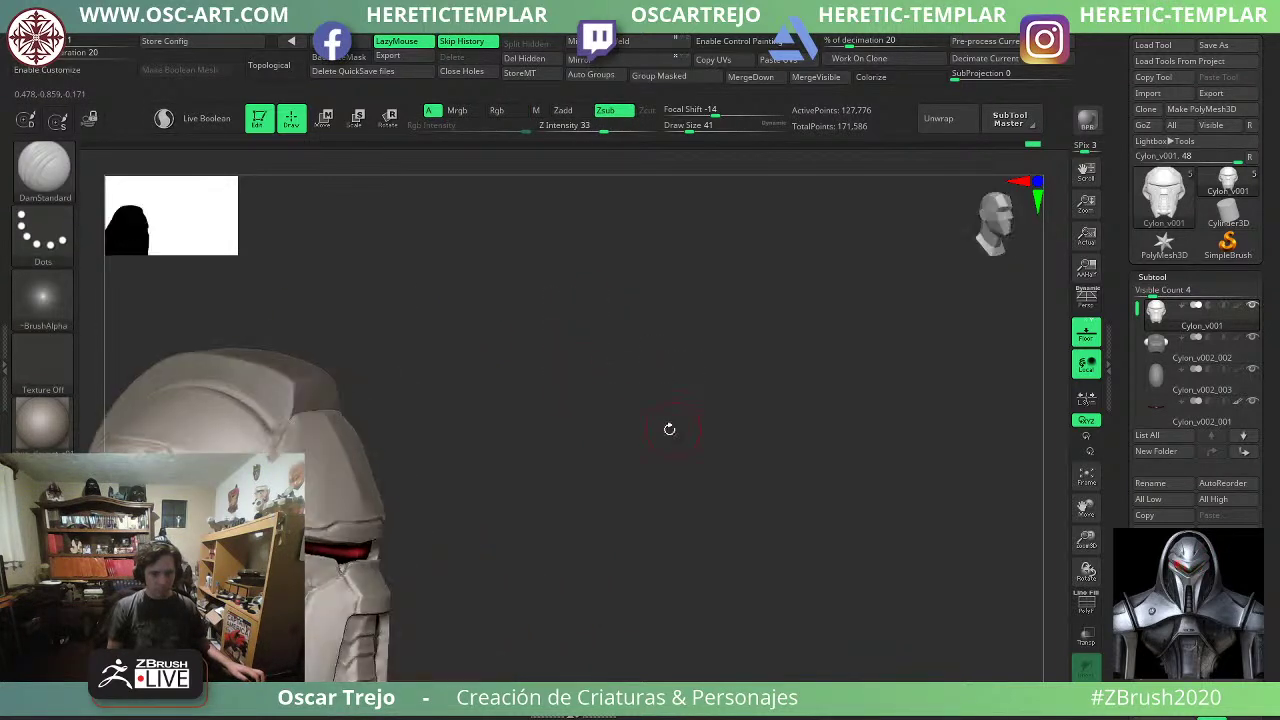
{"action": "key", "text": "b"}
{"action": "key", "text": "t"}
{"action": "key", "text": "d"}
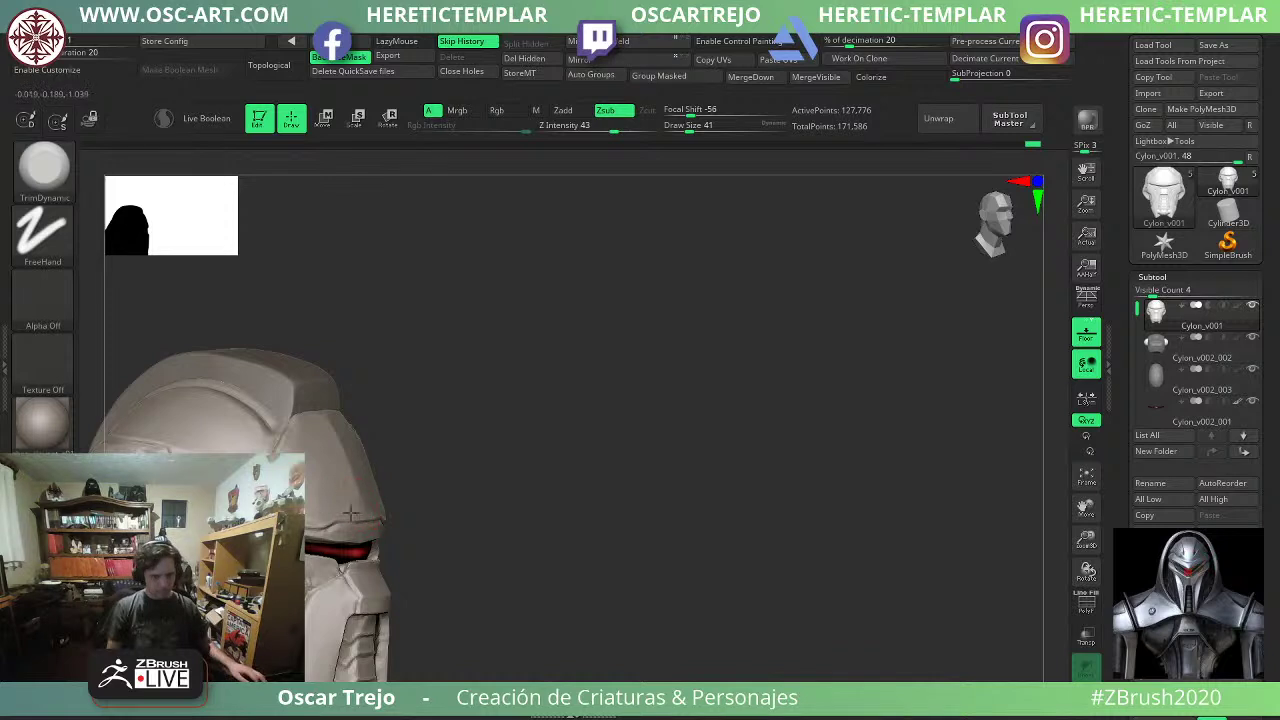
{"action": "left_click_drag", "start_coordinate": [600, 440], "coordinate": [564, 442], "text": "shift"}
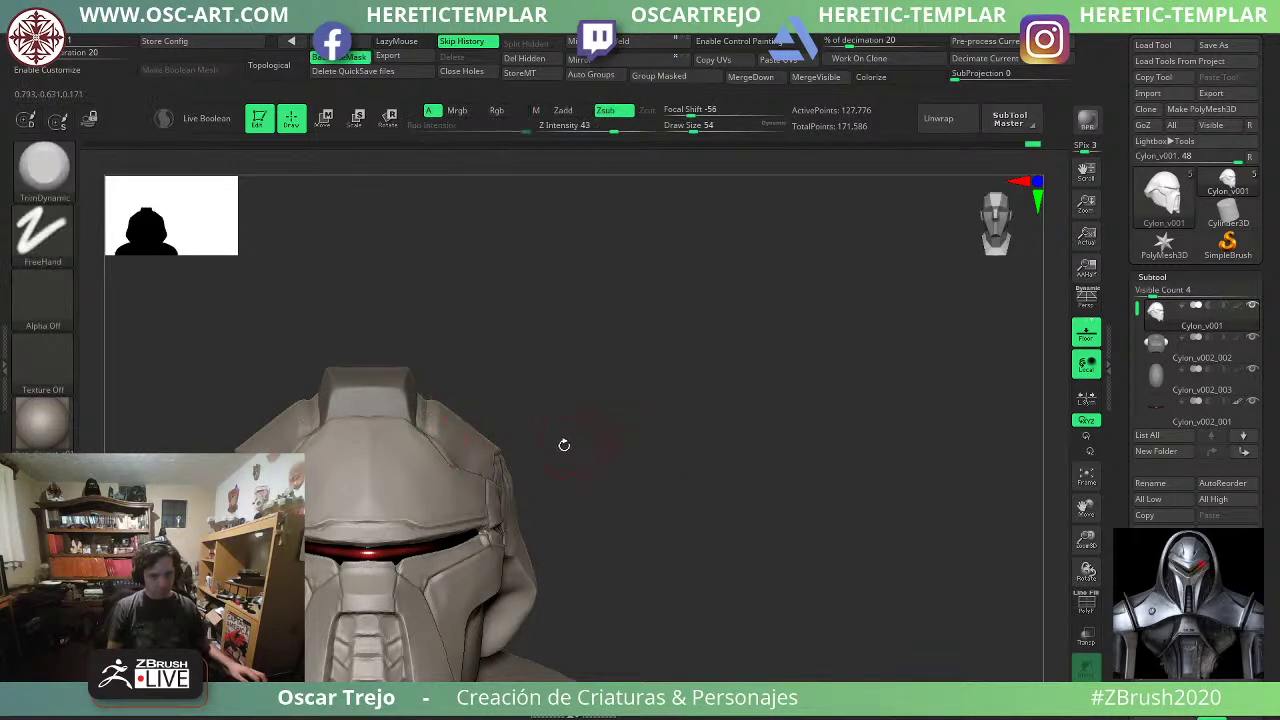
{"action": "key", "text": "b"}
{"action": "key", "text": "m"}
{"action": "key", "text": "v"}
{"action": "left_click_drag", "start_coordinate": [718, 399], "coordinate": [480, 443]}
{"action": "key", "text": "b"}
{"action": "key", "text": "d"}
{"action": "key", "text": "s"}
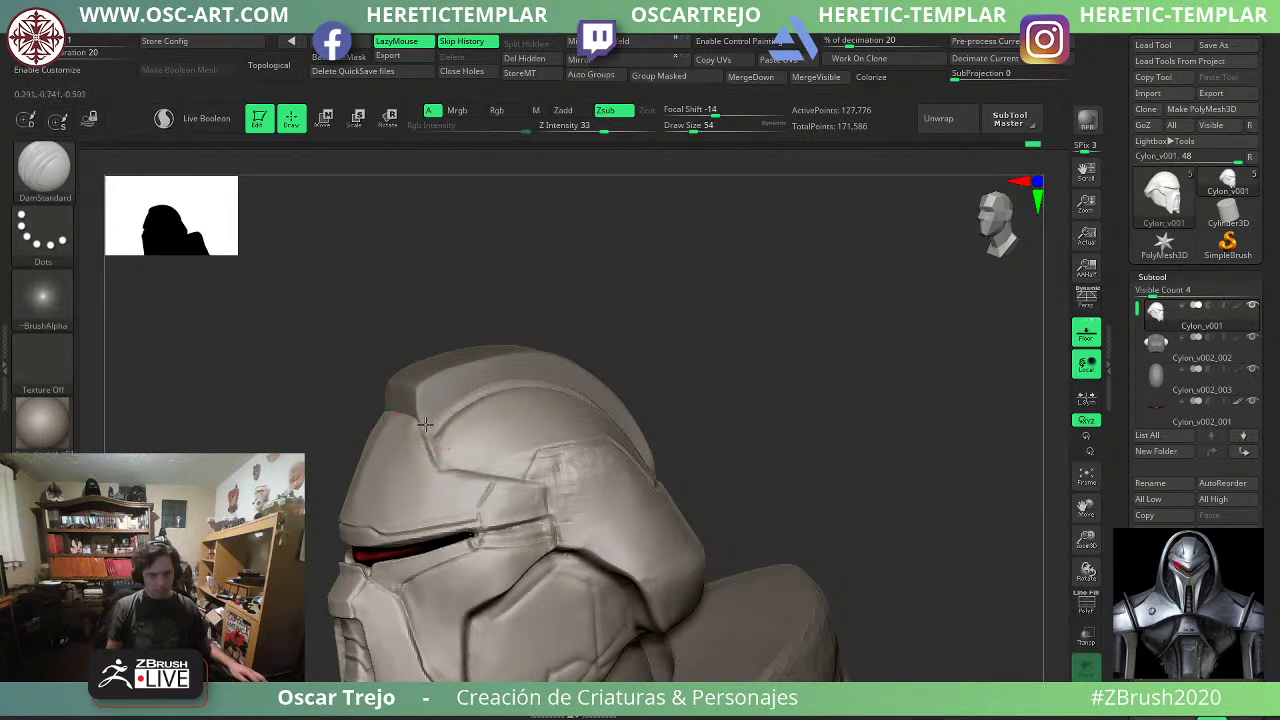
{"action": "left_click_drag", "start_coordinate": [590, 455], "coordinate": [740, 472]}
Adjust the side contour of the forehead plate below the crest with the Move brush at draw size 80, then reduce it to 51.
{"action": "key", "text": "s"}
{"action": "left_click_drag", "start_coordinate": [398, 447], "coordinate": [402, 447]}
{"action": "key", "text": "b"}
{"action": "key", "text": "m"}
{"action": "key", "text": "v"}
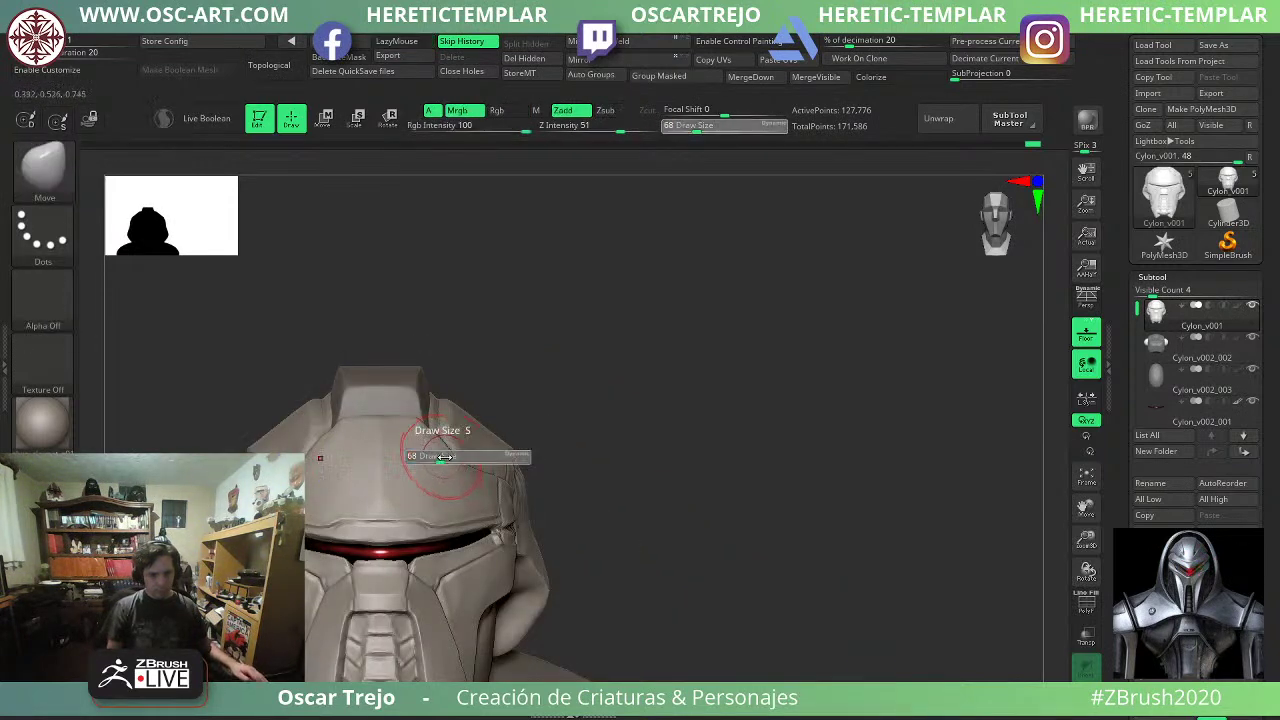
{"action": "key", "text": "s"}
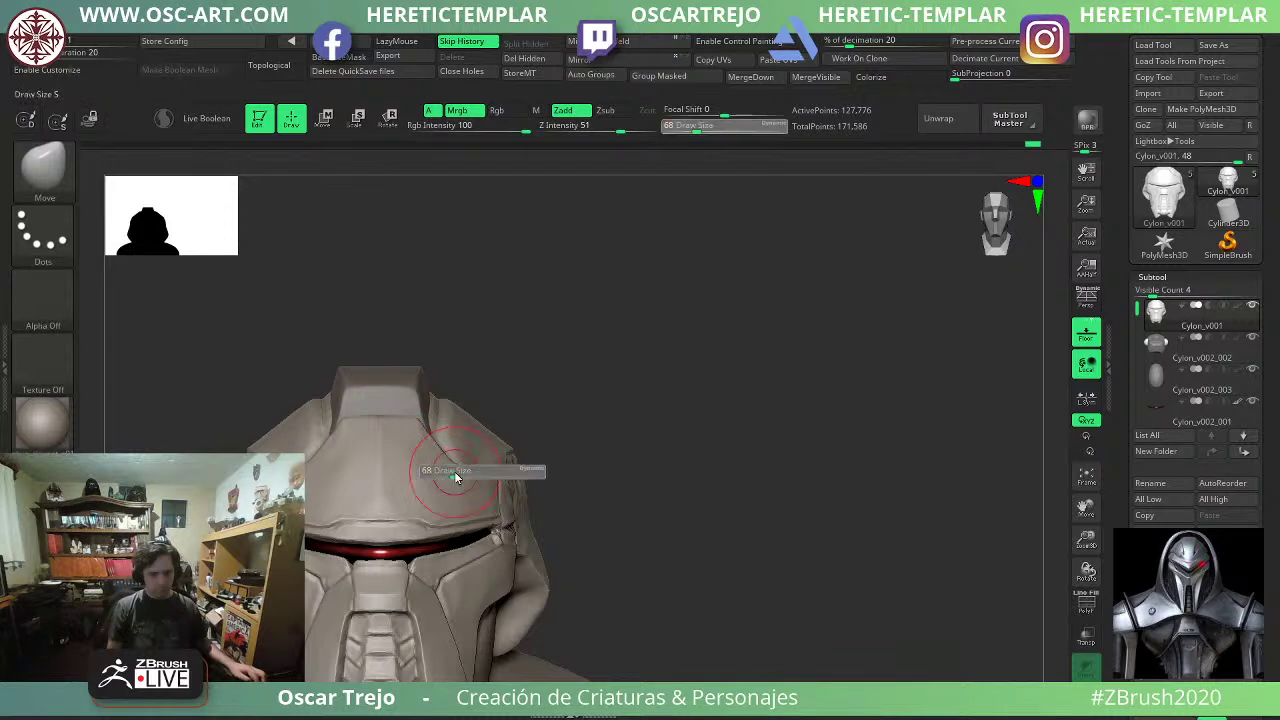
{"action": "left_click_drag", "start_coordinate": [452, 470], "coordinate": [454, 470]}
{"action": "key", "text": "bracketright"}
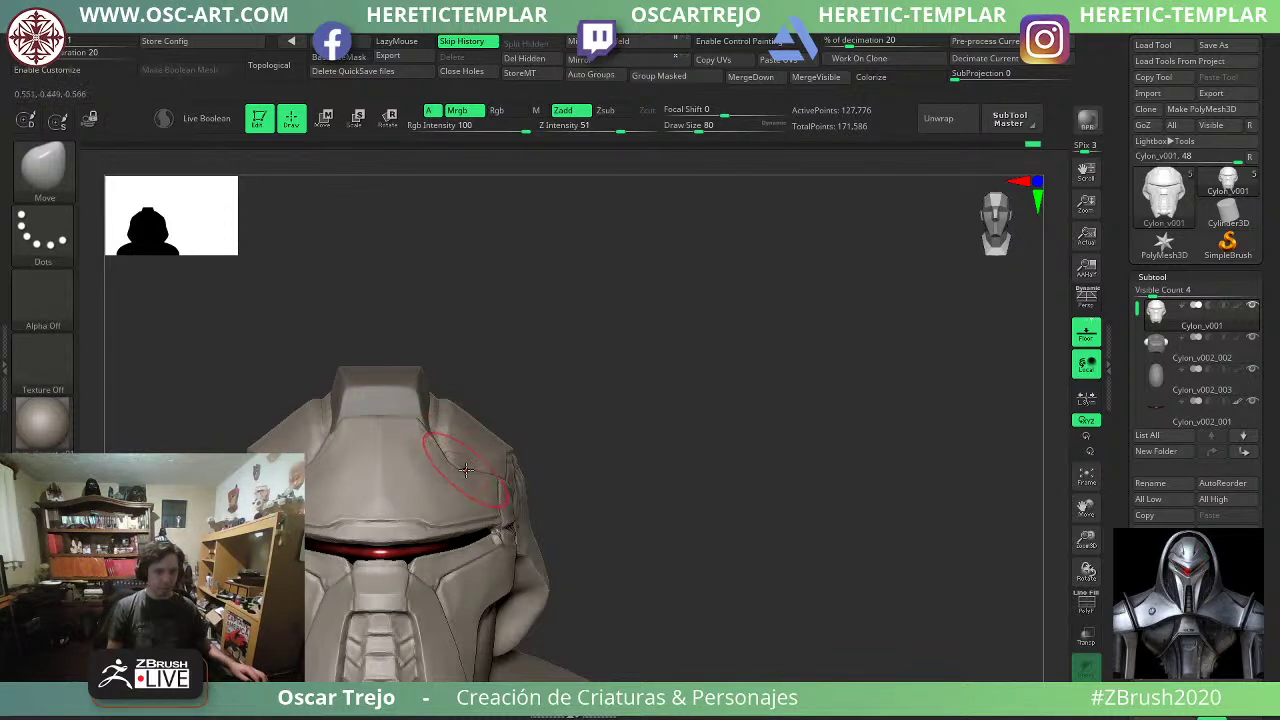
{"action": "left_click_drag", "start_coordinate": [671, 411], "coordinate": [592, 414]}
{"action": "key", "text": "s"}
{"action": "left_click_drag", "start_coordinate": [460, 480], "coordinate": [452, 480]}
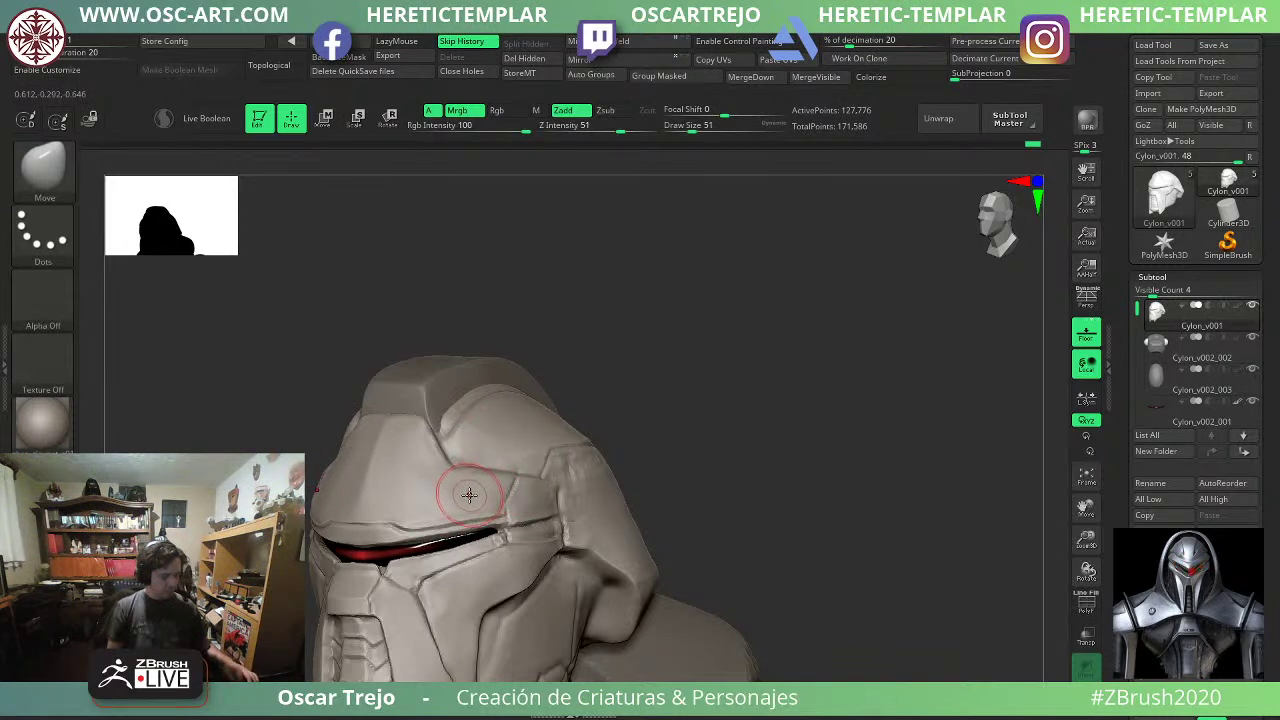
Sharpen the groove from the crest's base along the forehead plate's side with Pinch at draw size 71, then 58.
{"action": "key", "text": "b"}
{"action": "key", "text": "p"}
{"action": "key", "text": "i"}
{"action": "left_click_drag", "start_coordinate": [685, 302], "coordinate": [636, 377], "text": "alt"}
{"action": "key", "text": "s"}
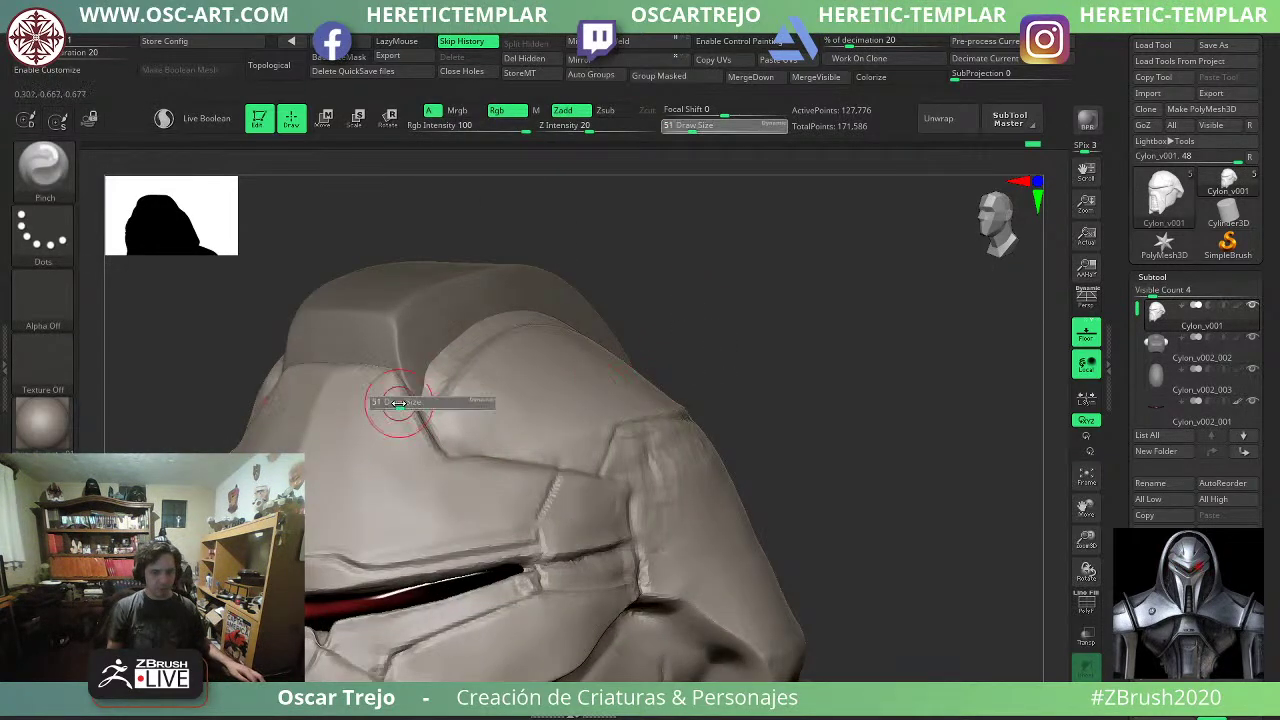
{"action": "left_click_drag", "start_coordinate": [399, 403], "coordinate": [405, 403]}
{"action": "left_click_drag", "start_coordinate": [390, 370], "coordinate": [411, 412]}
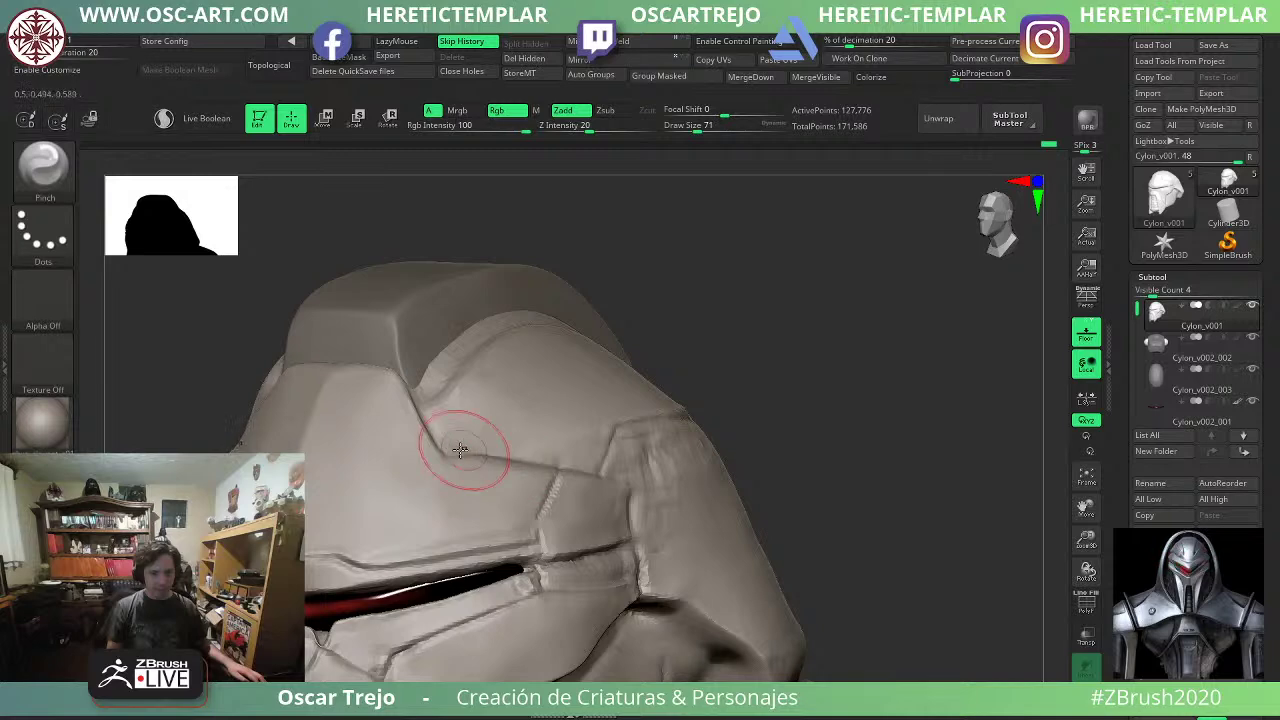
{"action": "key", "text": "s"}
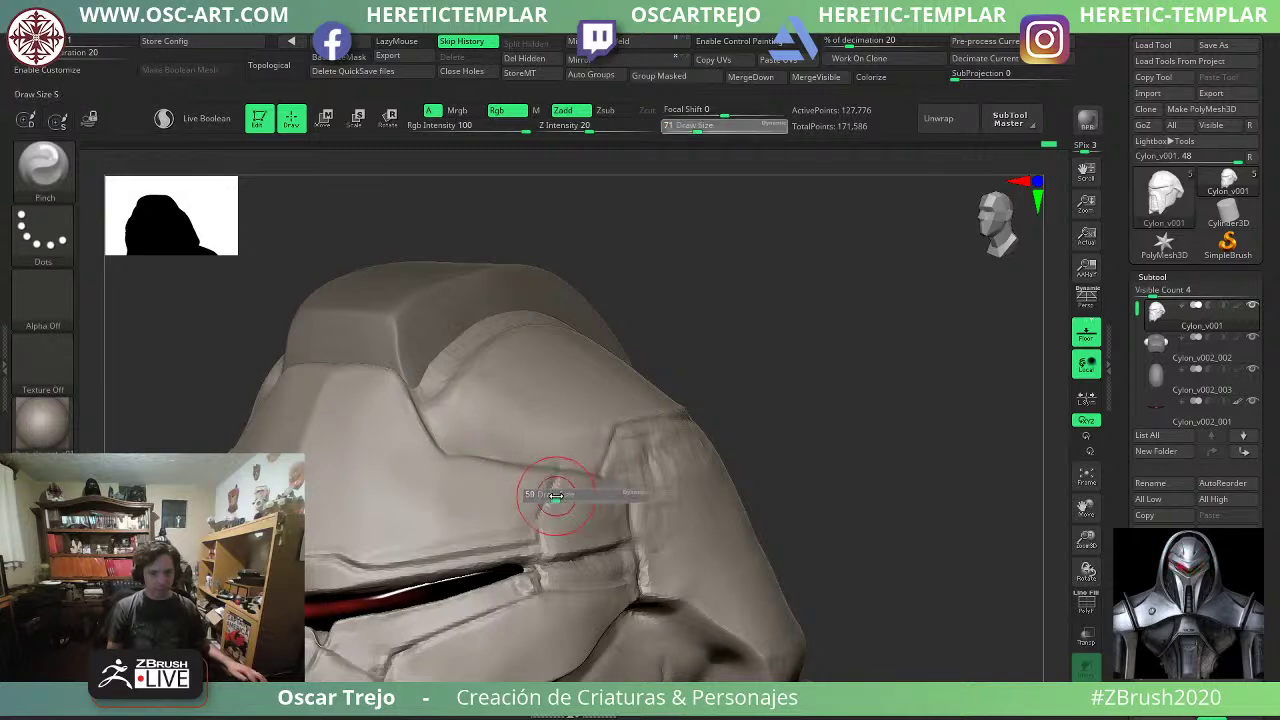
{"action": "left_click_drag", "start_coordinate": [563, 494], "coordinate": [557, 494]}
Tighten the seams around the small temple panel beside the forehead plate with the Pinch brush.
{"action": "left_click_drag", "start_coordinate": [806, 372], "coordinate": [872, 380]}
{"action": "mouse_move", "coordinate": [806, 390]}
{"action": "left_mouse_down", "text": "alt"}
{"action": "mouse_move", "coordinate": [800, 457]}
{"action": "mouse_move", "coordinate": [800, 389]}
{"action": "mouse_move", "coordinate": [790, 450]}
{"action": "left_mouse_up", "text": "alt"}
{"action": "key", "text": "s"}
{"action": "left_click_drag", "start_coordinate": [555, 467], "coordinate": [575, 467]}
{"action": "mouse_move", "coordinate": [699, 439]}
{"action": "left_mouse_down", "text": "alt"}
{"action": "mouse_move", "coordinate": [746, 371]}
{"action": "mouse_move", "coordinate": [743, 390]}
{"action": "left_mouse_up", "text": "alt"}
{"action": "left_click_drag", "start_coordinate": [840, 355], "coordinate": [640, 352]}
Adjust the helmet's proportions around the visor from the front with the Move brush, raising the draw size to 212.
{"action": "mouse_move", "coordinate": [486, 318]}
{"action": "left_mouse_down", "text": "alt"}
{"action": "mouse_move", "coordinate": [506, 354]}
{"action": "mouse_move", "coordinate": [557, 351]}
{"action": "left_mouse_up", "text": "alt"}
{"action": "key", "text": "b"}
{"action": "key", "text": "m"}
{"action": "key", "text": "v"}
{"action": "left_click_drag", "start_coordinate": [492, 402], "coordinate": [484, 413]}
{"action": "key", "text": "s"}
{"action": "mouse_move", "coordinate": [482, 409]}
{"action": "left_mouse_down"}
{"action": "mouse_move", "coordinate": [351, 431]}
{"action": "mouse_move", "coordinate": [686, 397]}
{"action": "mouse_move", "coordinate": [804, 436]}
{"action": "mouse_move", "coordinate": [811, 374]}
{"action": "mouse_move", "coordinate": [760, 450]}
{"action": "left_mouse_up"}
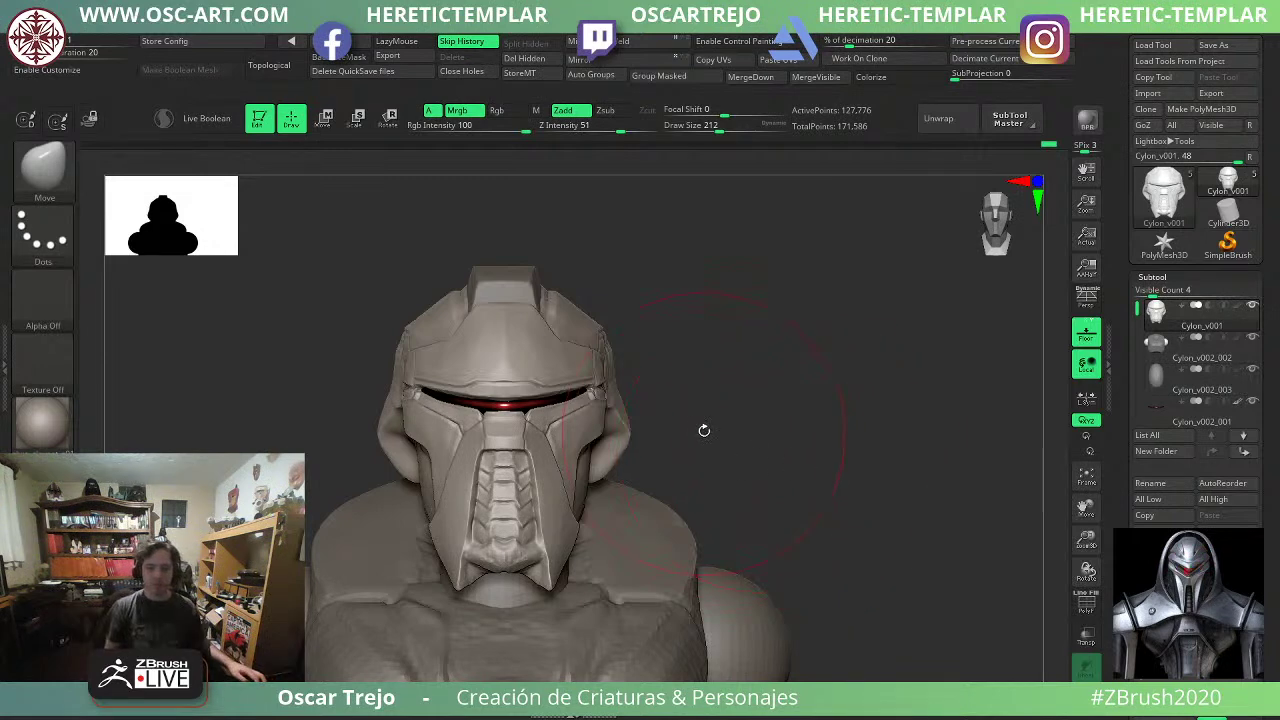
{"action": "mouse_move", "coordinate": [704, 430]}
{"action": "left_mouse_down", "text": "alt"}
{"action": "mouse_move", "coordinate": [783, 500]}
{"action": "mouse_move", "coordinate": [757, 475]}
{"action": "left_mouse_up", "text": "alt"}
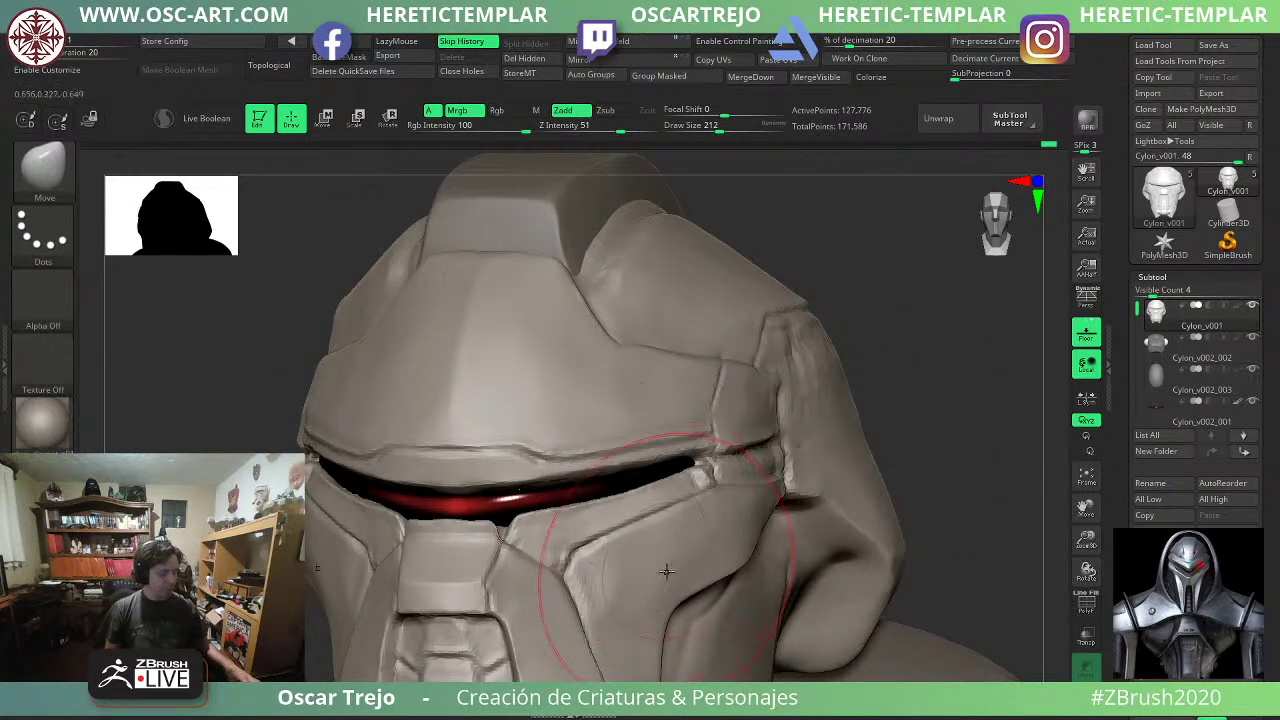
Flatten the upper cheek plate below the visor with TrimDynamic at draw size 128.
{"action": "key", "text": "b"}
{"action": "key", "text": "t"}
{"action": "key", "text": "d"}
{"action": "key", "text": "s"}
{"action": "left_click_drag", "start_coordinate": [617, 605], "coordinate": [594, 602]}
{"action": "key", "text": "s"}
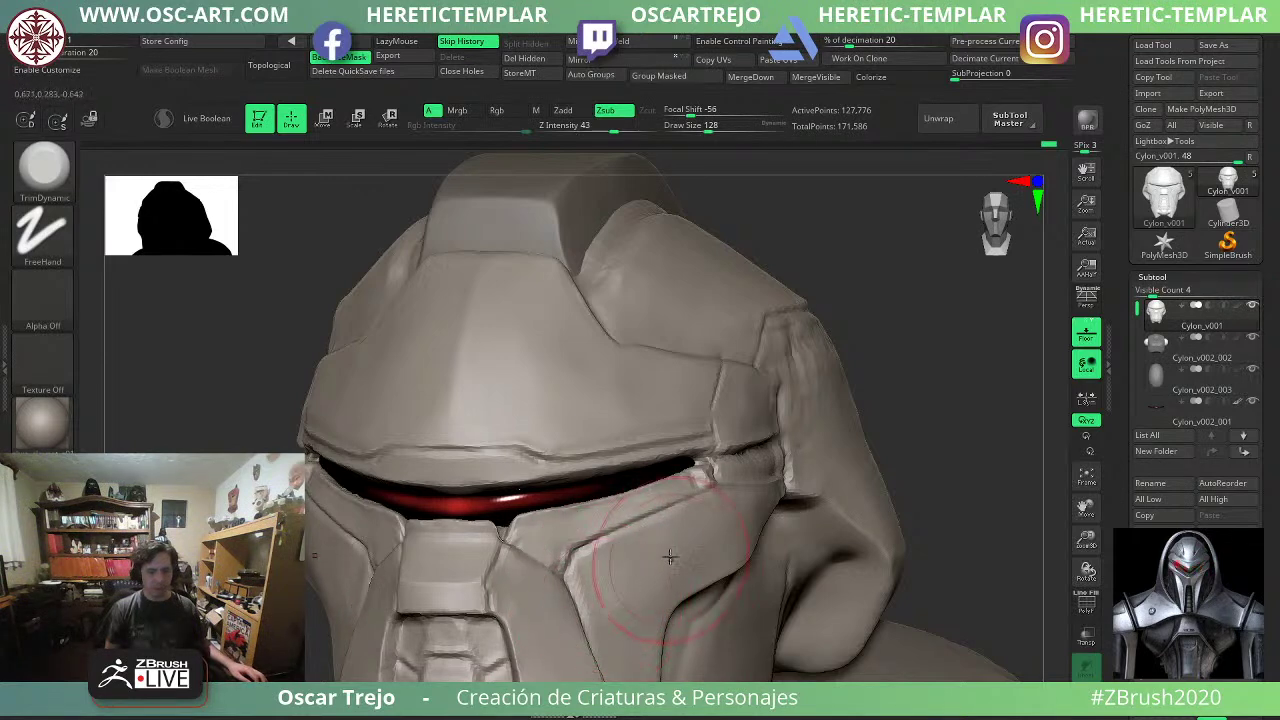
Carve the groove from the cheek plate's inner corner to the nose bridge with DamStandard at draw size 39, and smooth the visor's outer corner.
{"action": "key", "text": "b"}
{"action": "key", "text": "d"}
{"action": "key", "text": "s"}
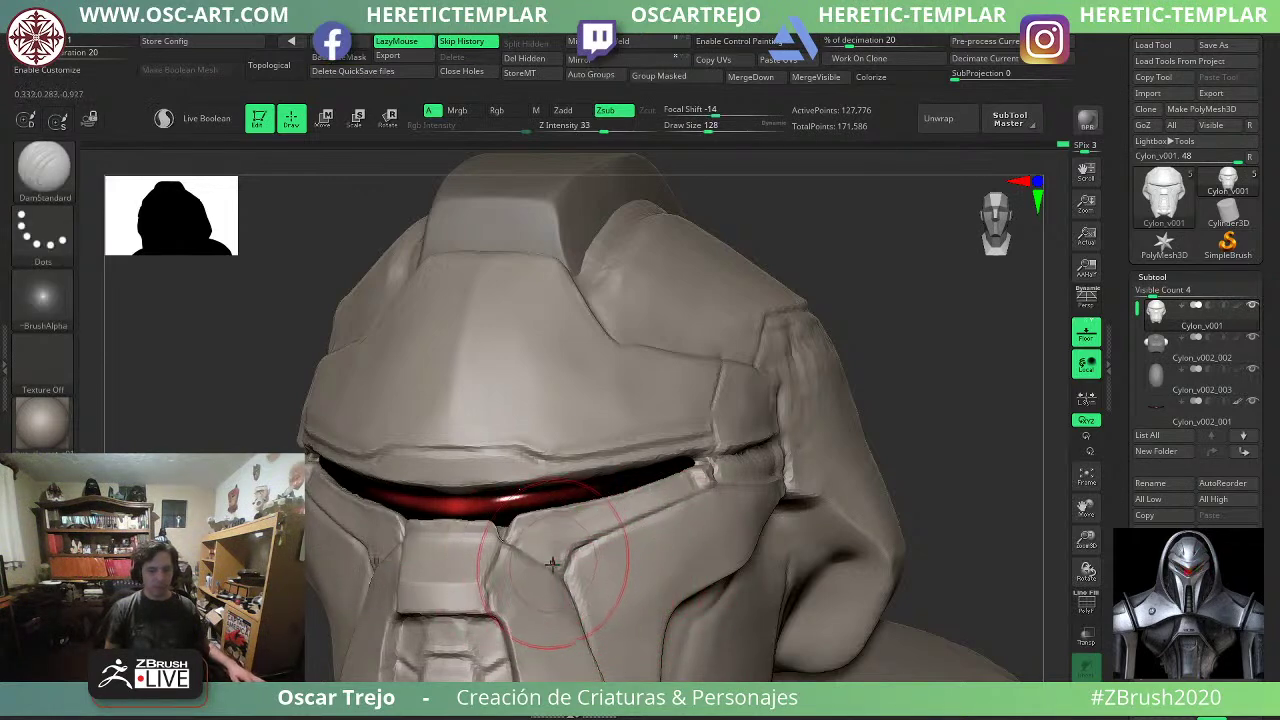
{"action": "key", "text": "s"}
{"action": "mouse_move", "coordinate": [558, 572]}
{"action": "left_mouse_down"}
{"action": "mouse_move", "coordinate": [538, 571]}
{"action": "mouse_move", "coordinate": [503, 531]}
{"action": "left_mouse_up"}
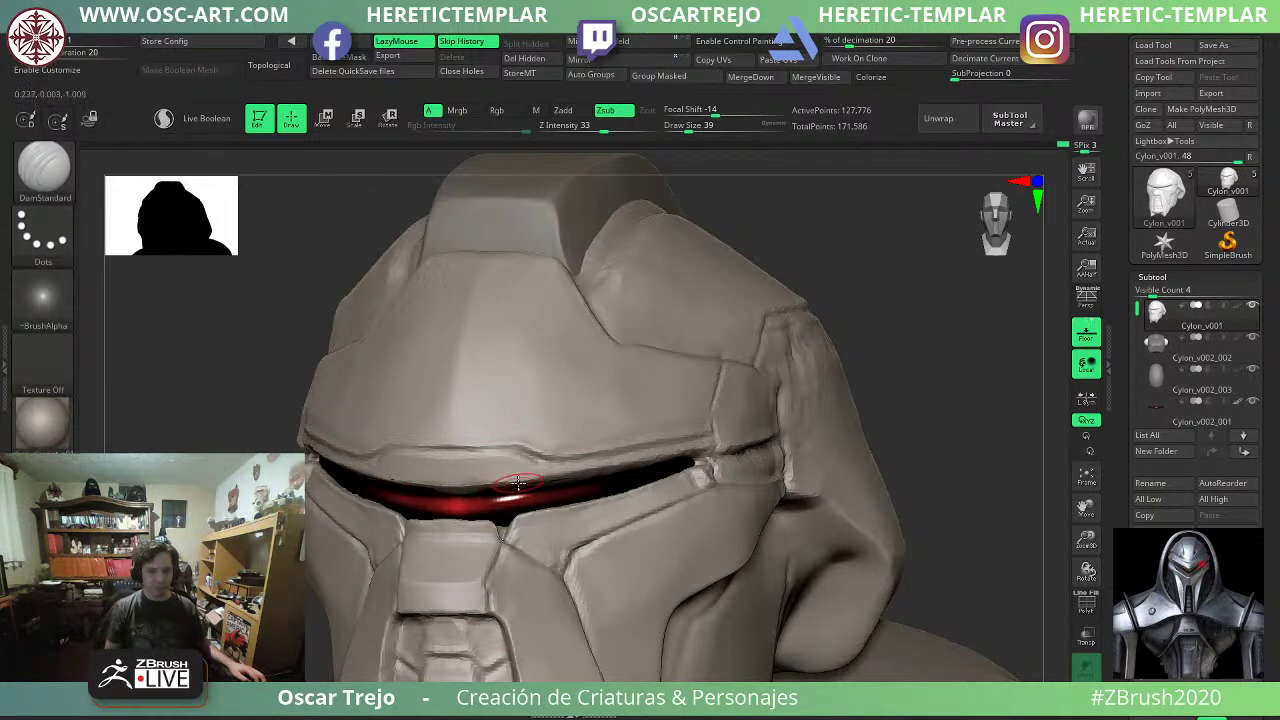
{"action": "left_click_drag", "start_coordinate": [980, 416], "coordinate": [875, 414]}
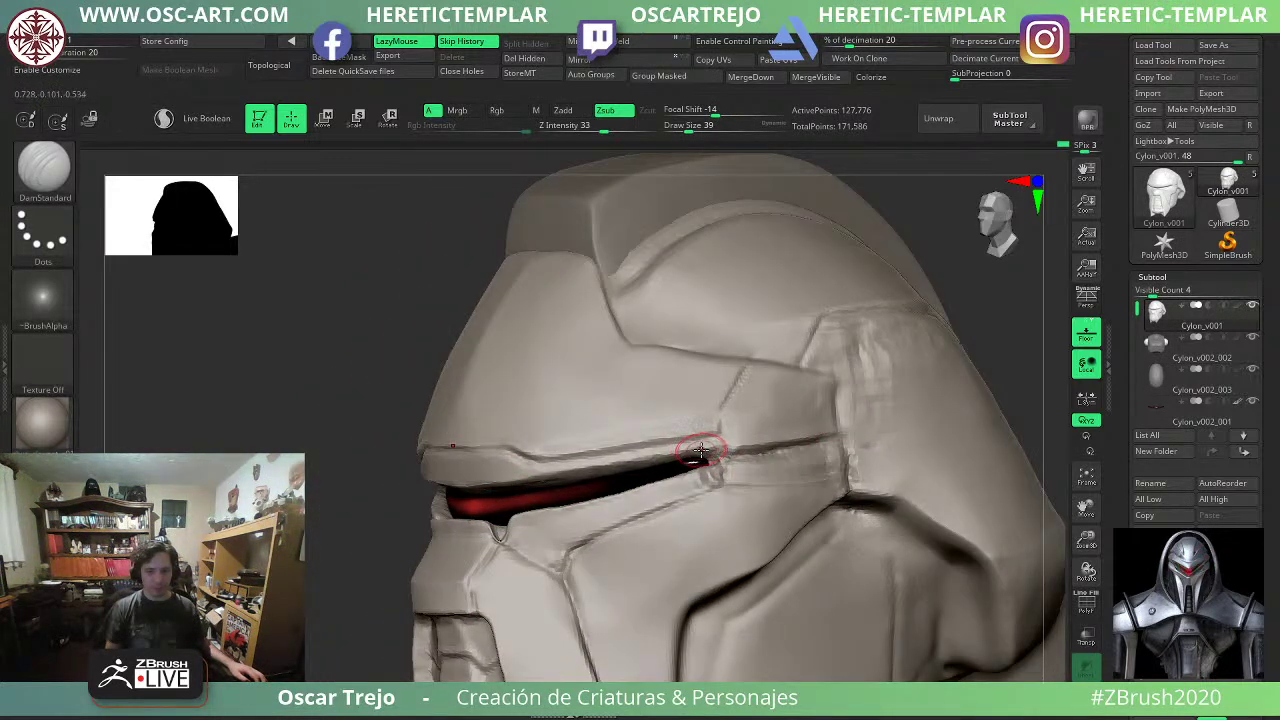
{"action": "left_click_drag", "start_coordinate": [709, 453], "coordinate": [716, 440], "text": "shift"}
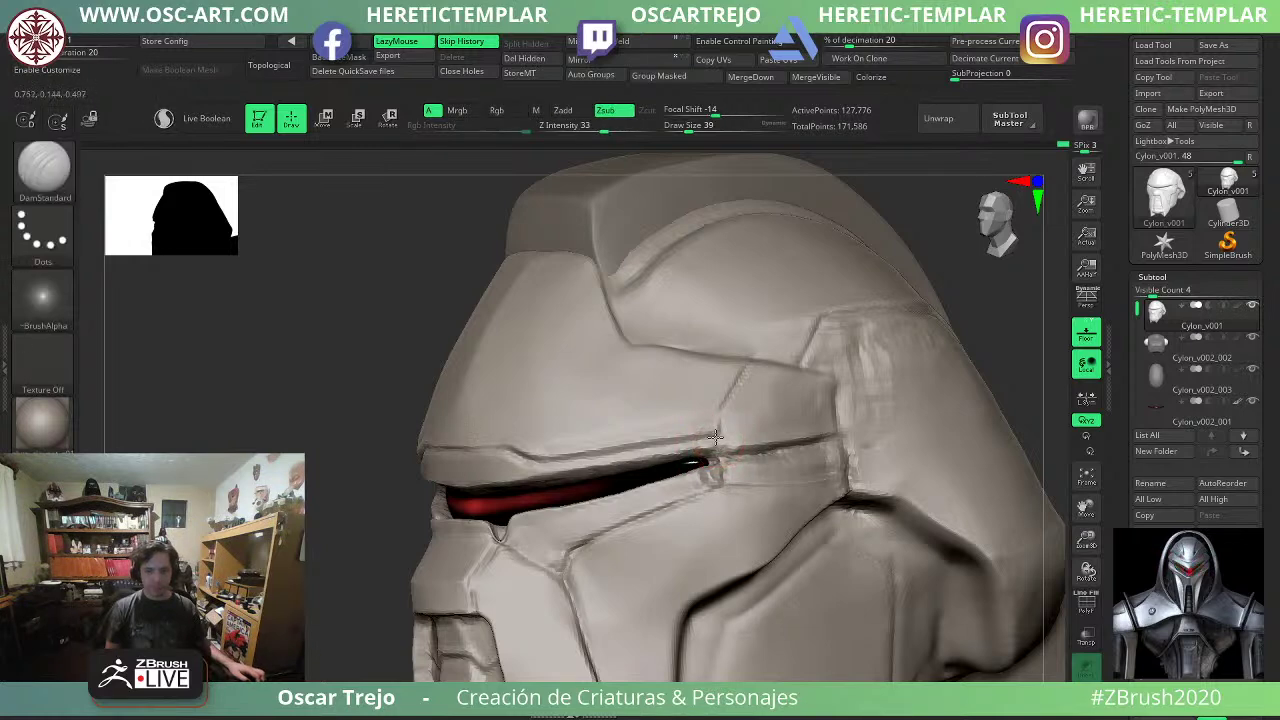
Mask the rear part of the recessed cheek panel below the helmet's side plate.
{"action": "left_click_drag", "start_coordinate": [994, 324], "coordinate": [838, 422], "text": "alt"}
{"action": "left_click_drag", "start_coordinate": [603, 521], "coordinate": [318, 550]}
{"action": "key", "text": "b"}
{"action": "key", "text": "m"}
{"action": "key", "text": "v"}
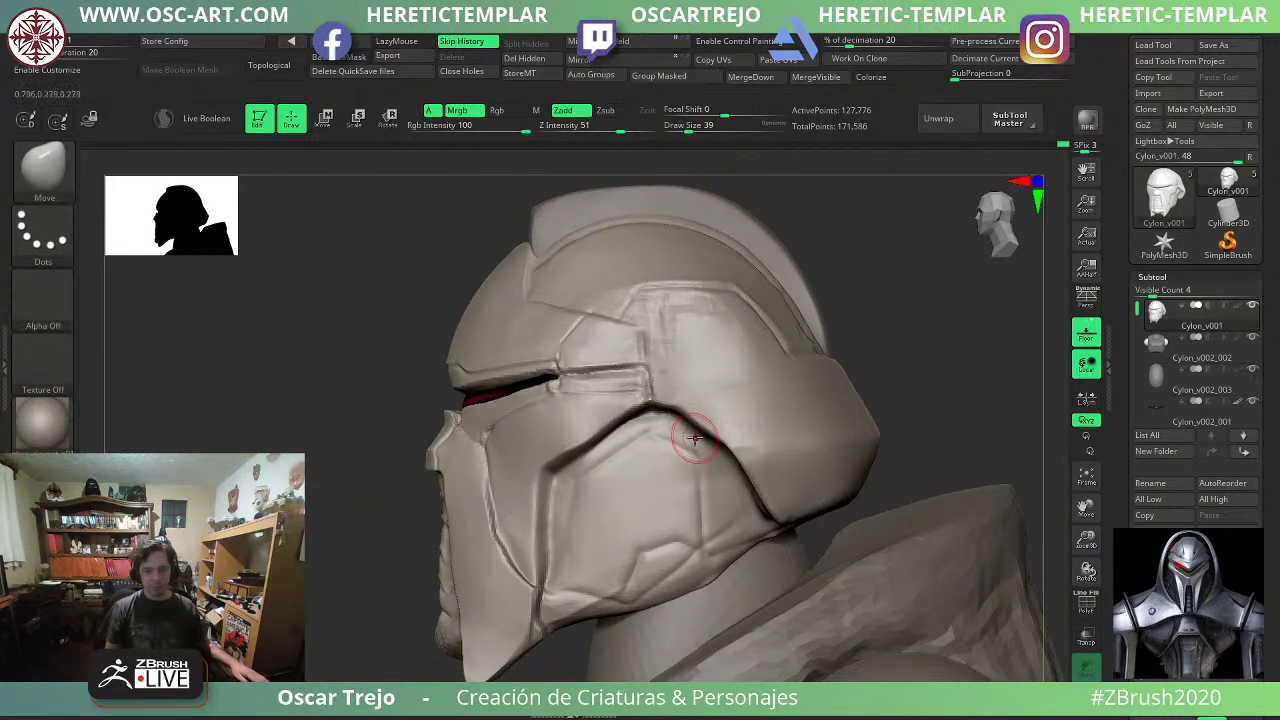
{"action": "key", "text": "s"}
{"action": "left_click_drag", "start_coordinate": [694, 434], "coordinate": [711, 432]}
{"action": "mouse_move", "coordinate": [664, 474]}
{"action": "left_mouse_down", "text": "ctrl"}
{"action": "mouse_move", "coordinate": [687, 500]}
{"action": "mouse_move", "coordinate": [690, 490]}
{"action": "mouse_move", "coordinate": [664, 545]}
{"action": "mouse_move", "coordinate": [714, 562]}
{"action": "left_mouse_up", "text": "ctrl"}
Reshape the front part of the side plate's lower edge above the masked cheek with the Move brush, undoing one stroke.
{"action": "key", "text": "s"}
{"action": "mouse_move", "coordinate": [701, 437]}
{"action": "left_mouse_down"}
{"action": "mouse_move", "coordinate": [712, 428]}
{"action": "mouse_move", "coordinate": [690, 418]}
{"action": "left_mouse_up"}
{"action": "key", "text": "s"}
{"action": "key", "text": "s"}
{"action": "key", "text": "ctrl+z"}
{"action": "key", "text": "s"}
{"action": "left_click_drag", "start_coordinate": [684, 420], "coordinate": [676, 414]}
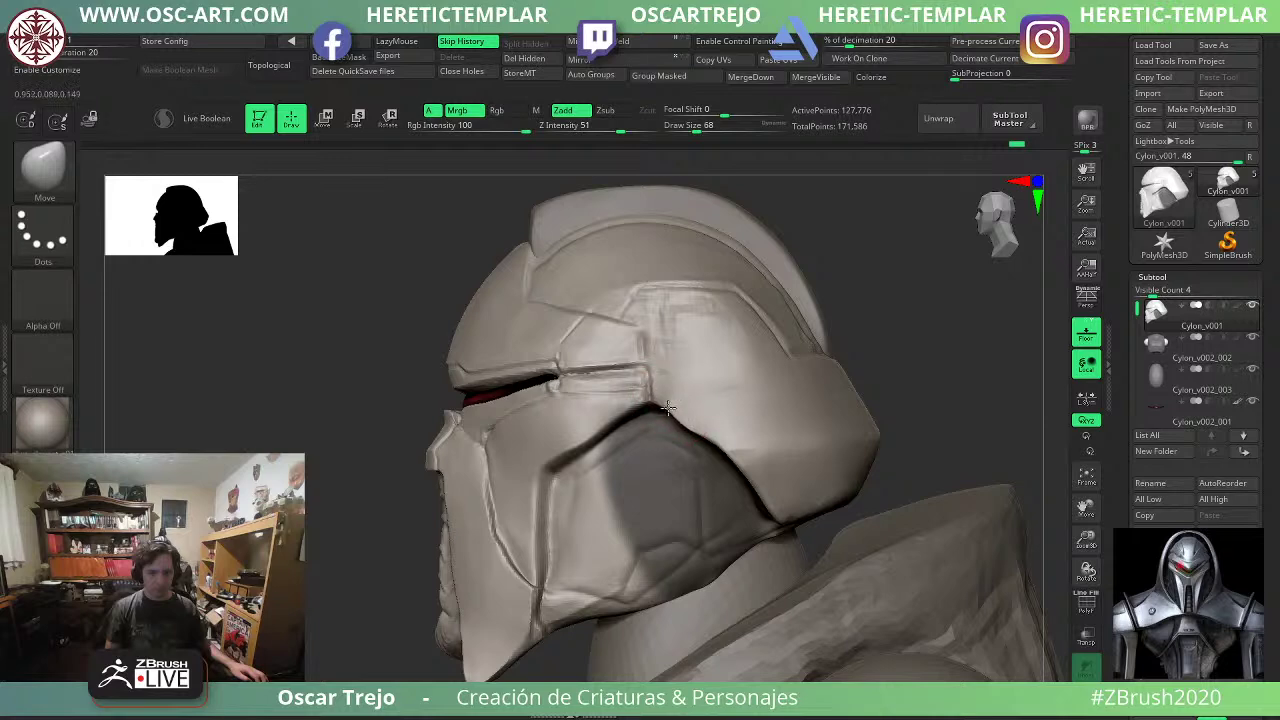
Pull the side plate's lower edge into a straighter diagonal with Move at draw sizes 97 and 112, then clear the mask.
{"action": "key", "text": "s"}
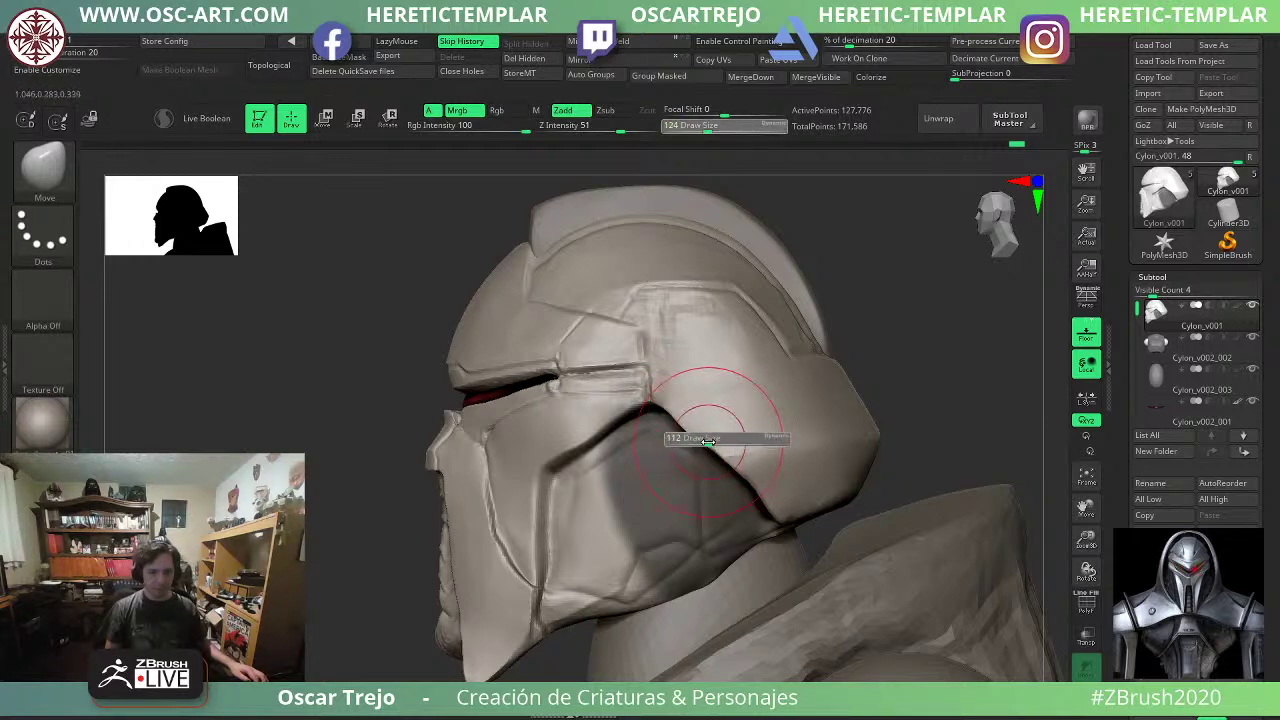
{"action": "left_click_drag", "start_coordinate": [717, 440], "coordinate": [710, 446]}
{"action": "key", "text": "s"}
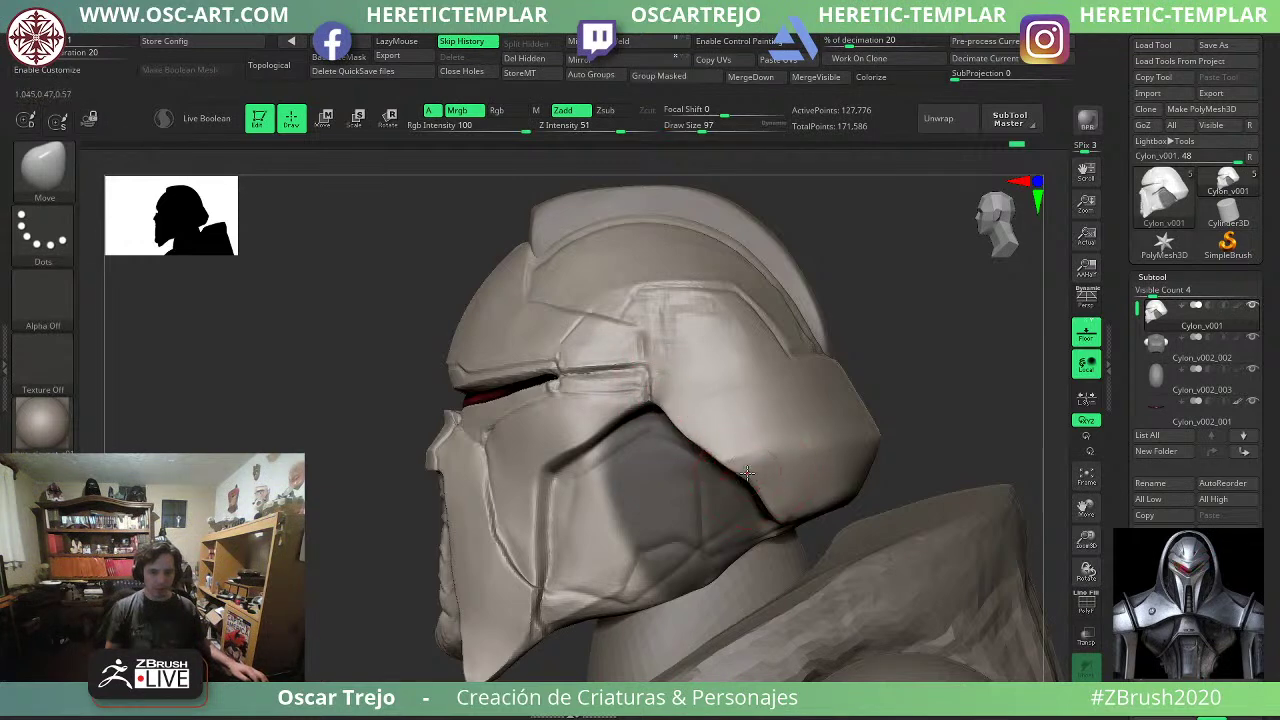
{"action": "key", "text": "bracketright"}
{"action": "key", "text": "bracketright"}
{"action": "key", "text": "bracketright"}
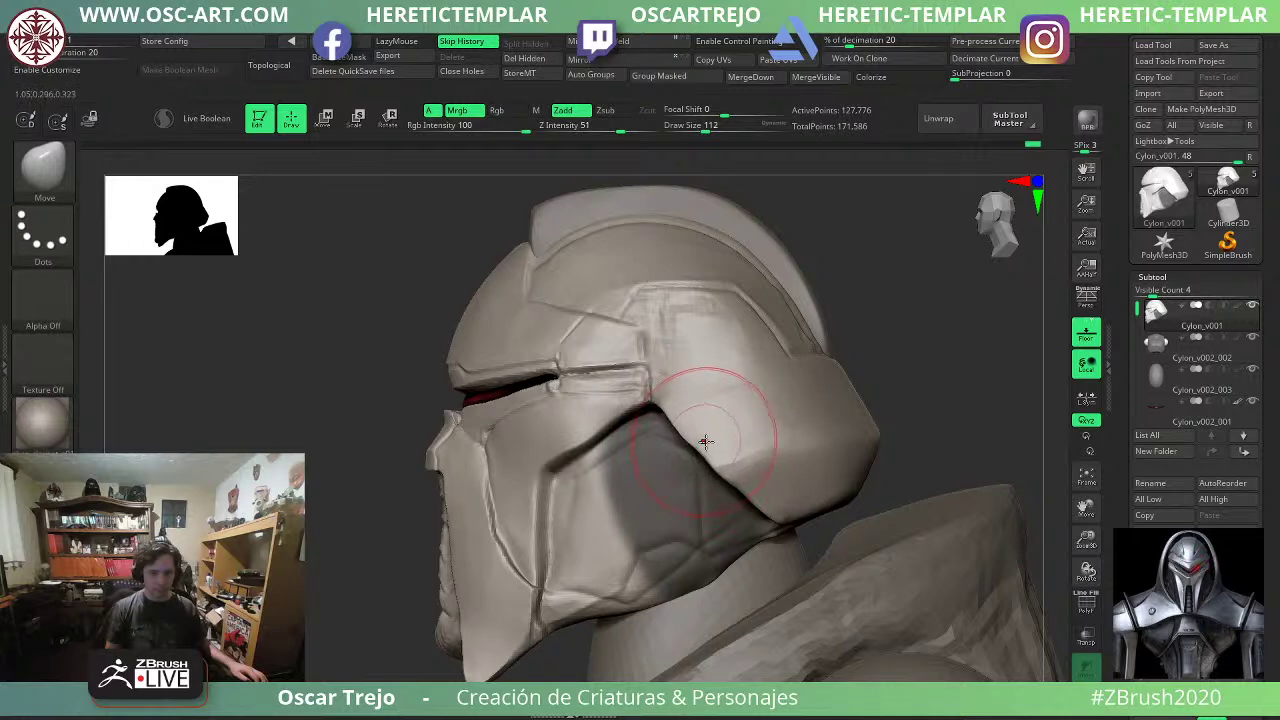
{"action": "key", "text": "s"}
{"action": "left_click_drag", "start_coordinate": [706, 442], "coordinate": [705, 455]}
{"action": "key", "text": "s"}
{"action": "key", "text": "ctrl+z"}
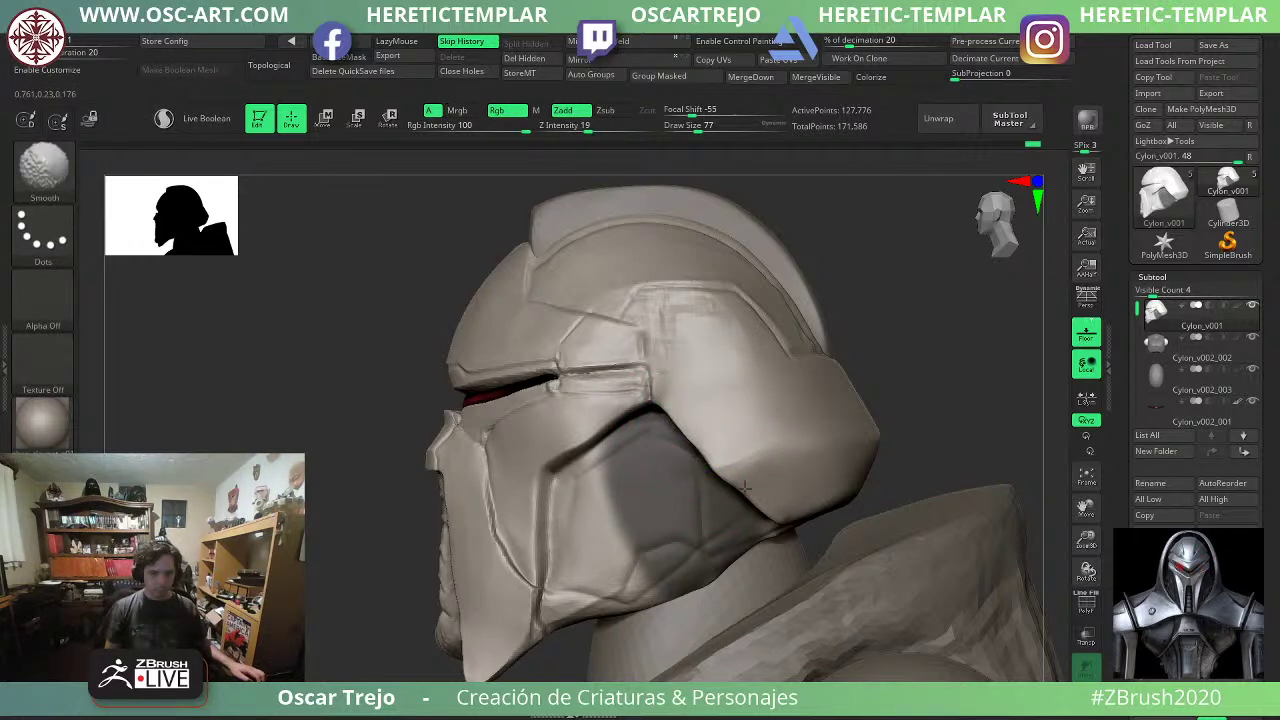
{"action": "left_click_drag", "start_coordinate": [910, 428], "coordinate": [945, 415], "text": "ctrl"}
{"action": "left_click_drag", "start_coordinate": [950, 413], "coordinate": [929, 411]}
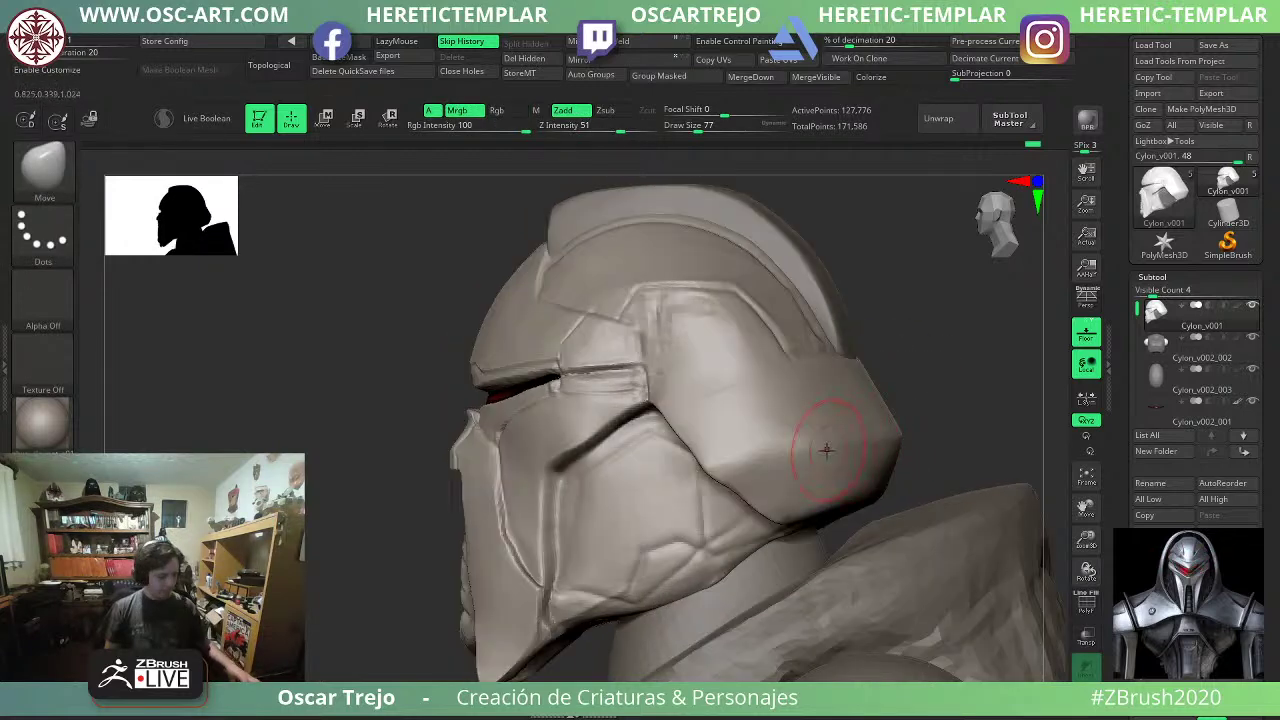
Flatten the lower rear corner of the helmet's side plate into a hard-edged facet with TrimDynamic at draw size 124.
{"action": "key", "text": "b"}
{"action": "key", "text": "t"}
{"action": "key", "text": "d"}
{"action": "key", "text": "s"}
{"action": "left_click_drag", "start_coordinate": [772, 471], "coordinate": [781, 471]}
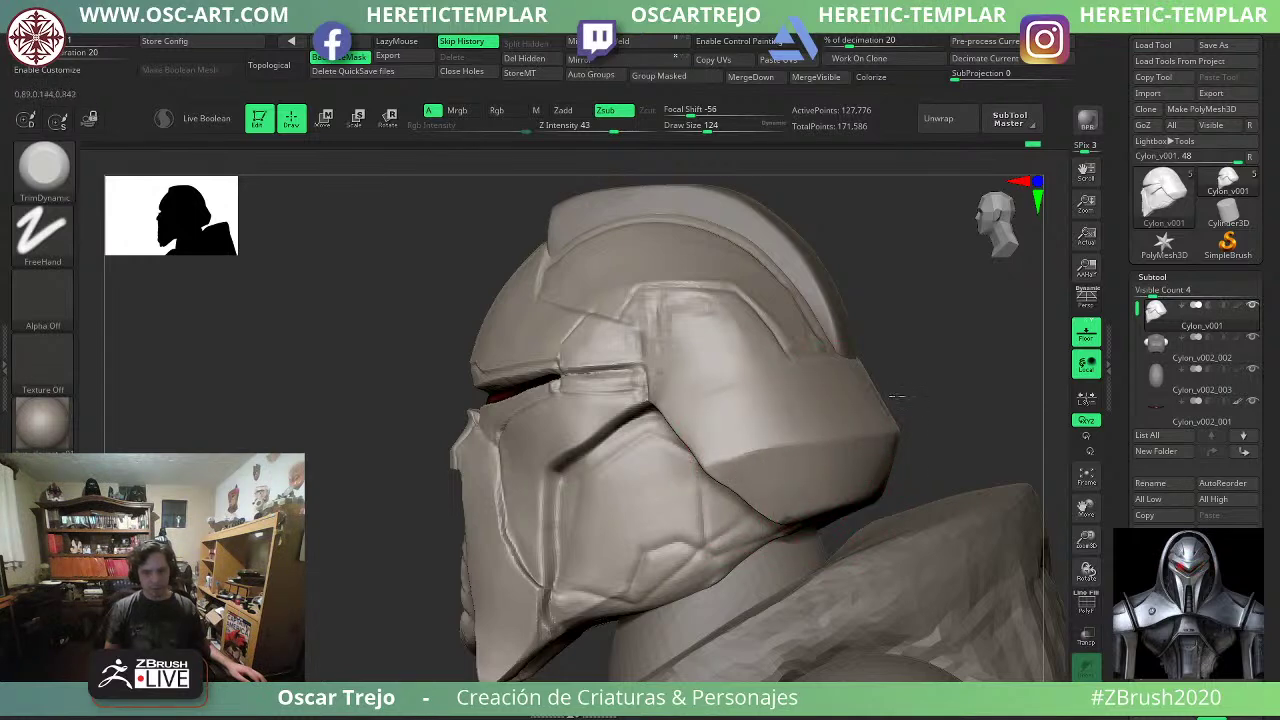
{"action": "left_click_drag", "start_coordinate": [951, 384], "coordinate": [925, 390], "text": "shift"}
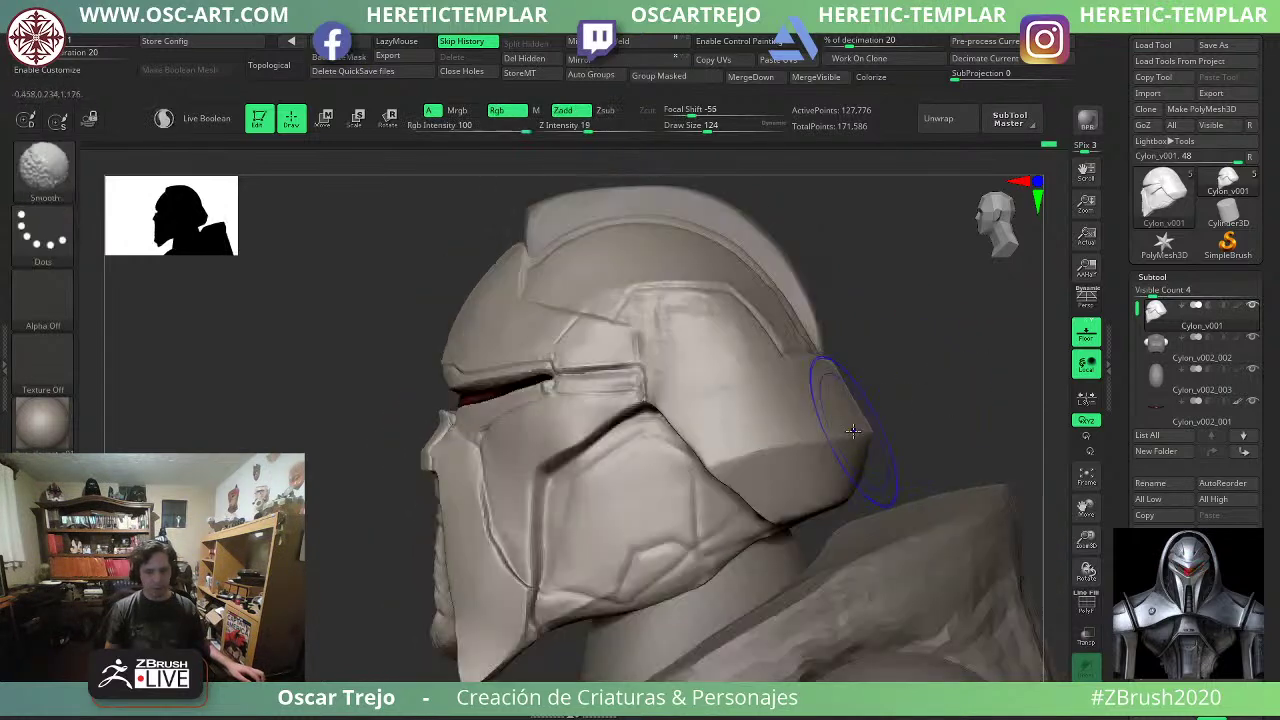
{"action": "key", "text": "s"}
{"action": "left_click_drag", "start_coordinate": [829, 455], "coordinate": [818, 455]}
{"action": "mouse_move", "coordinate": [734, 434]}
{"action": "left_mouse_down"}
{"action": "mouse_move", "coordinate": [716, 455]}
{"action": "mouse_move", "coordinate": [827, 417]}
{"action": "left_mouse_up"}
Nudge the front corner of the side plate's lower facet with the Move brush at draw size 187.
{"action": "key", "text": "b"}
{"action": "key", "text": "m"}
{"action": "key", "text": "v"}
{"action": "left_click_drag", "start_coordinate": [728, 470], "coordinate": [720, 465]}
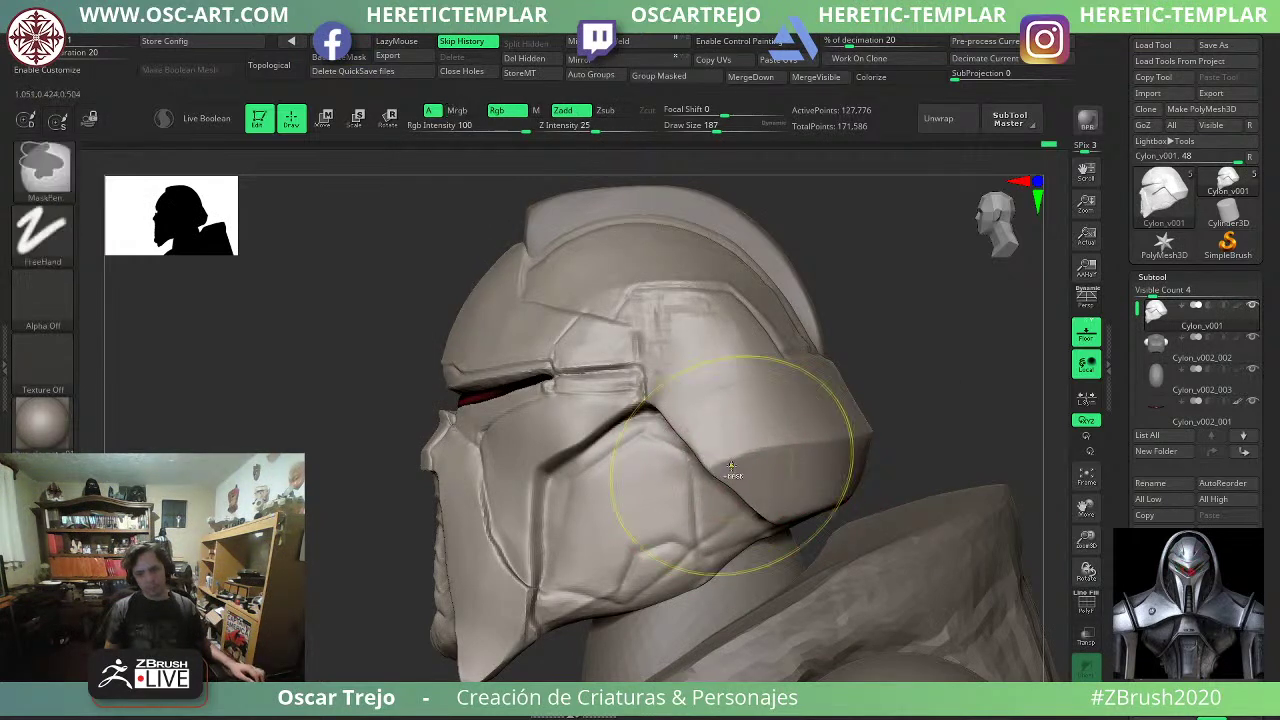
Carve slanted rib lines along both sides of the mouth grille with DamStandard at draw size 31.
{"action": "mouse_move", "coordinate": [868, 424]}
{"action": "left_mouse_down", "text": "alt"}
{"action": "mouse_move", "coordinate": [860, 346]}
{"action": "mouse_move", "coordinate": [928, 363]}
{"action": "mouse_move", "coordinate": [925, 421]}
{"action": "mouse_move", "coordinate": [823, 314]}
{"action": "mouse_move", "coordinate": [800, 367]}
{"action": "mouse_move", "coordinate": [831, 394]}
{"action": "mouse_move", "coordinate": [806, 442]}
{"action": "left_mouse_up", "text": "alt"}
{"action": "key", "text": "b"}
{"action": "key", "text": "d"}
{"action": "key", "text": "s"}
{"action": "key", "text": "s"}
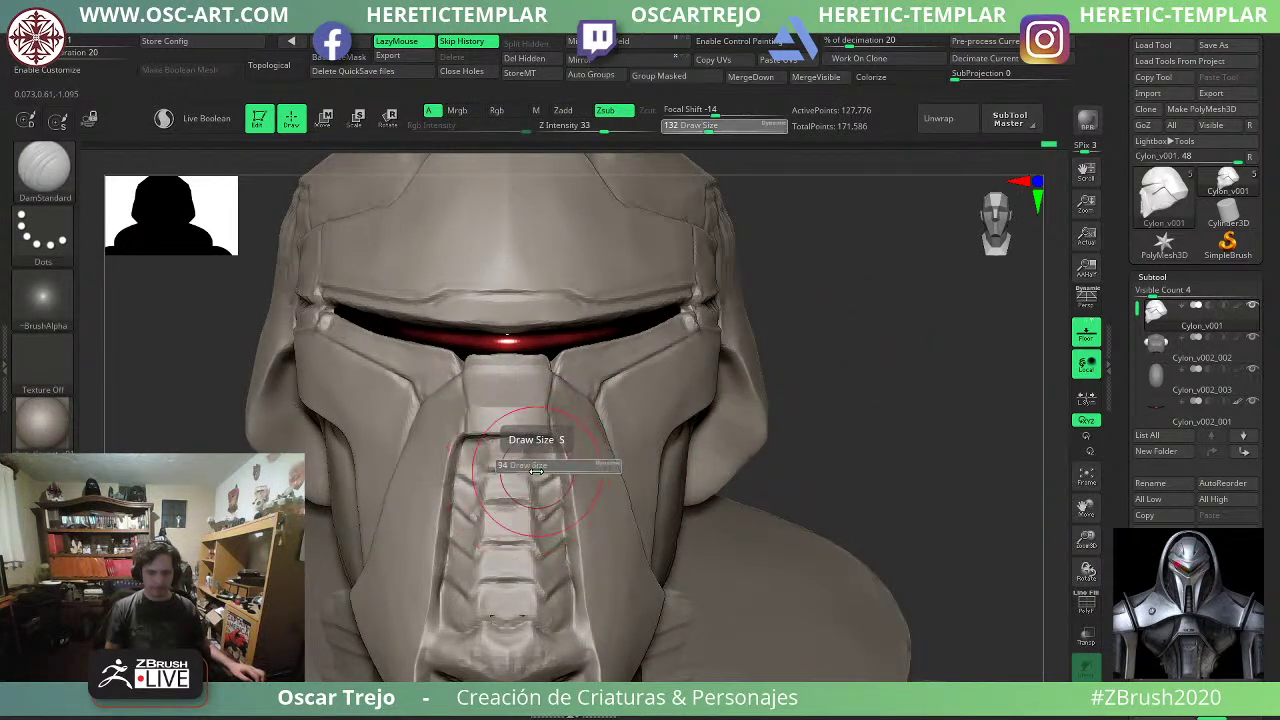
{"action": "key", "text": "ctrl+z"}
{"action": "key", "text": "s"}
{"action": "left_click_drag", "start_coordinate": [522, 471], "coordinate": [506, 470]}
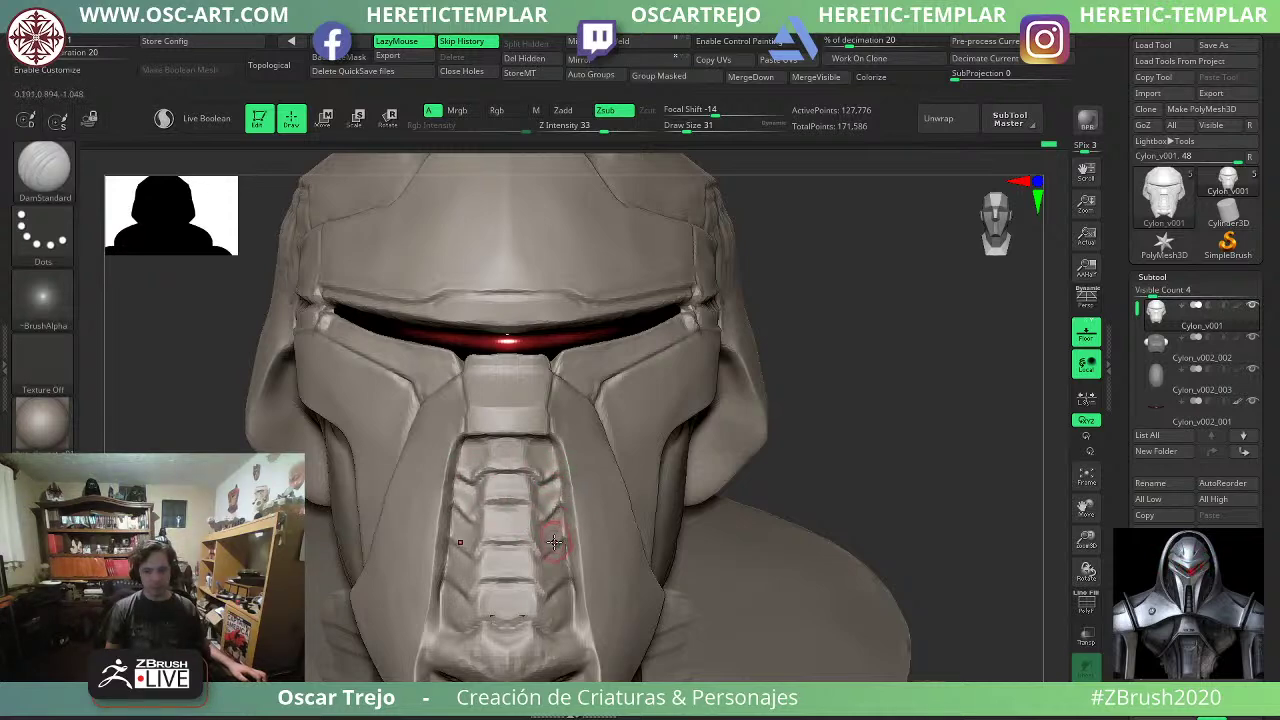
{"action": "left_click_drag", "start_coordinate": [523, 541], "coordinate": [513, 538], "text": "shift"}
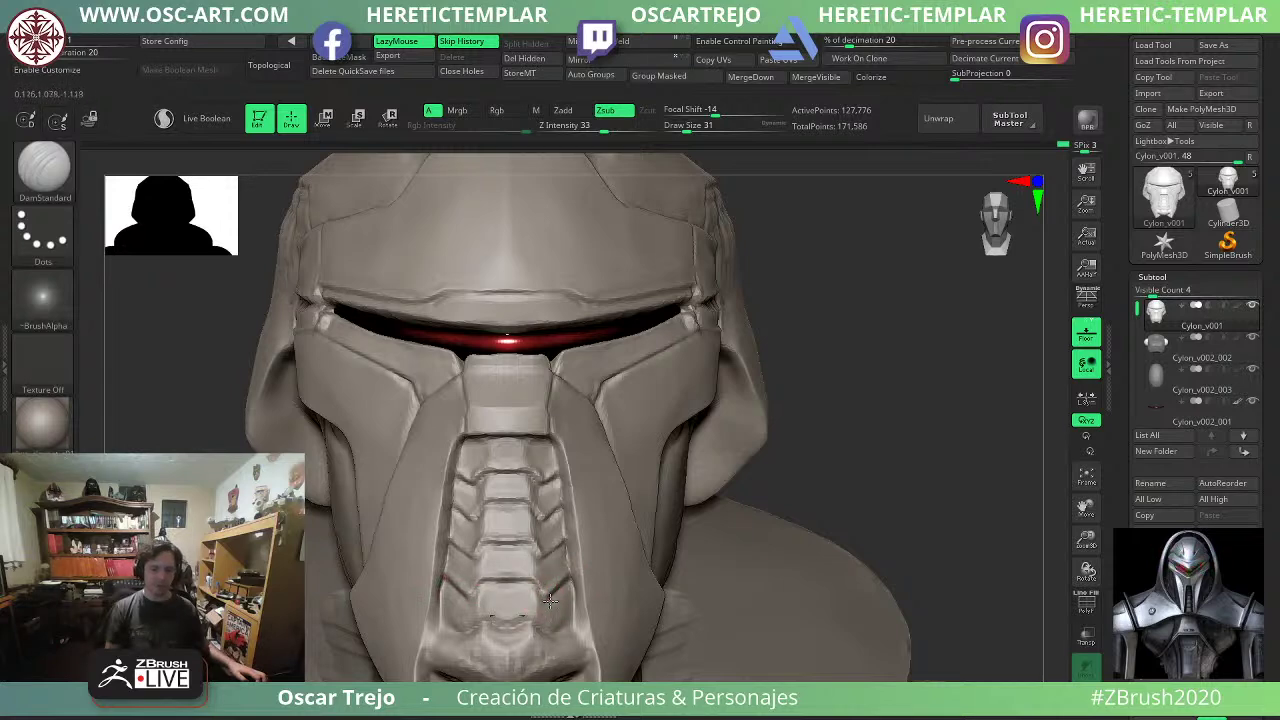
{"action": "left_click_drag", "start_coordinate": [841, 498], "coordinate": [782, 459], "text": "alt"}
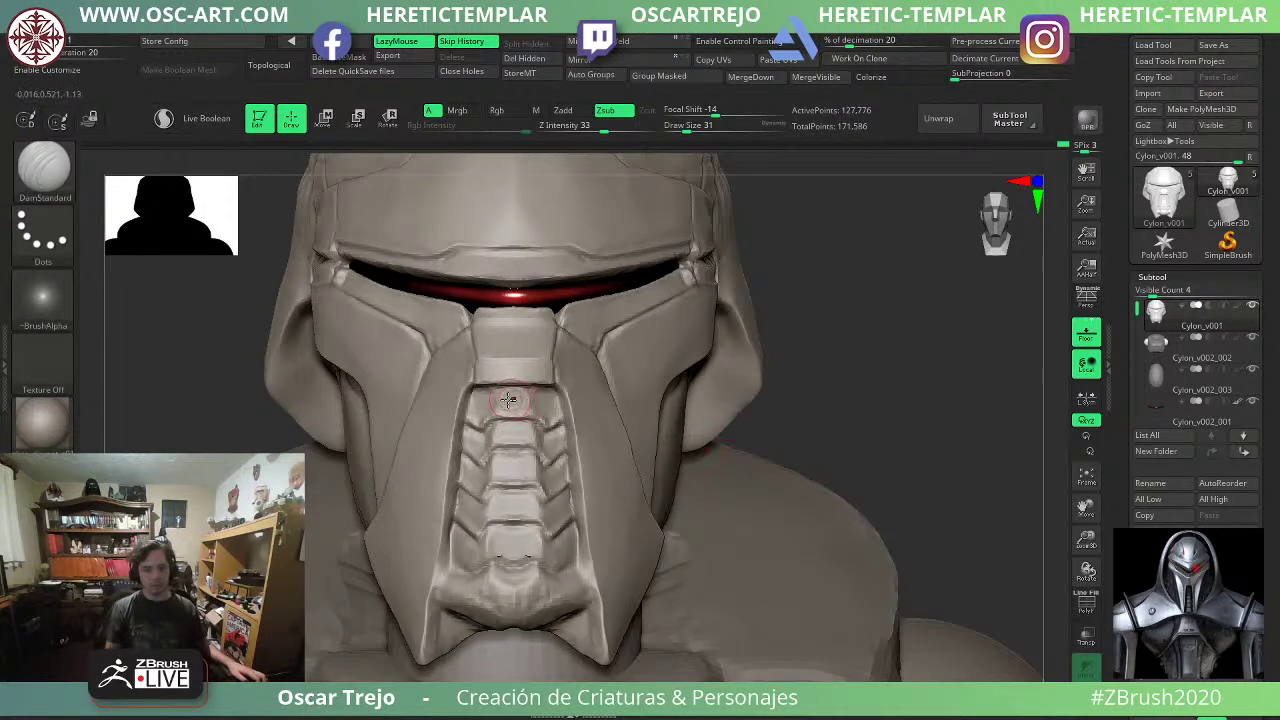
Flatten the mouth grille's segments and side ribs with TrimDynamic at draw size 51, then smooth the pointed jaw tips at size 87.
{"action": "key", "text": "2"}
{"action": "key", "text": "s"}
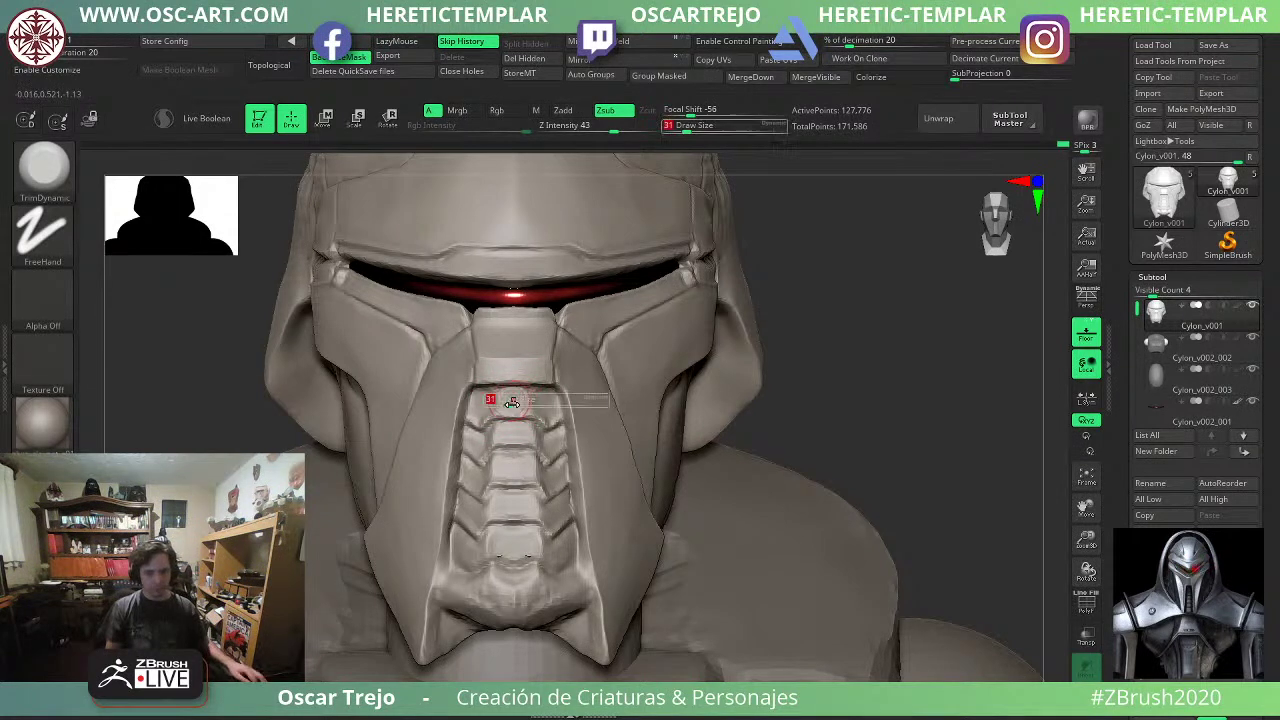
{"action": "left_click_drag", "start_coordinate": [508, 400], "coordinate": [513, 400]}
{"action": "left_click_drag", "start_coordinate": [511, 399], "coordinate": [482, 437]}
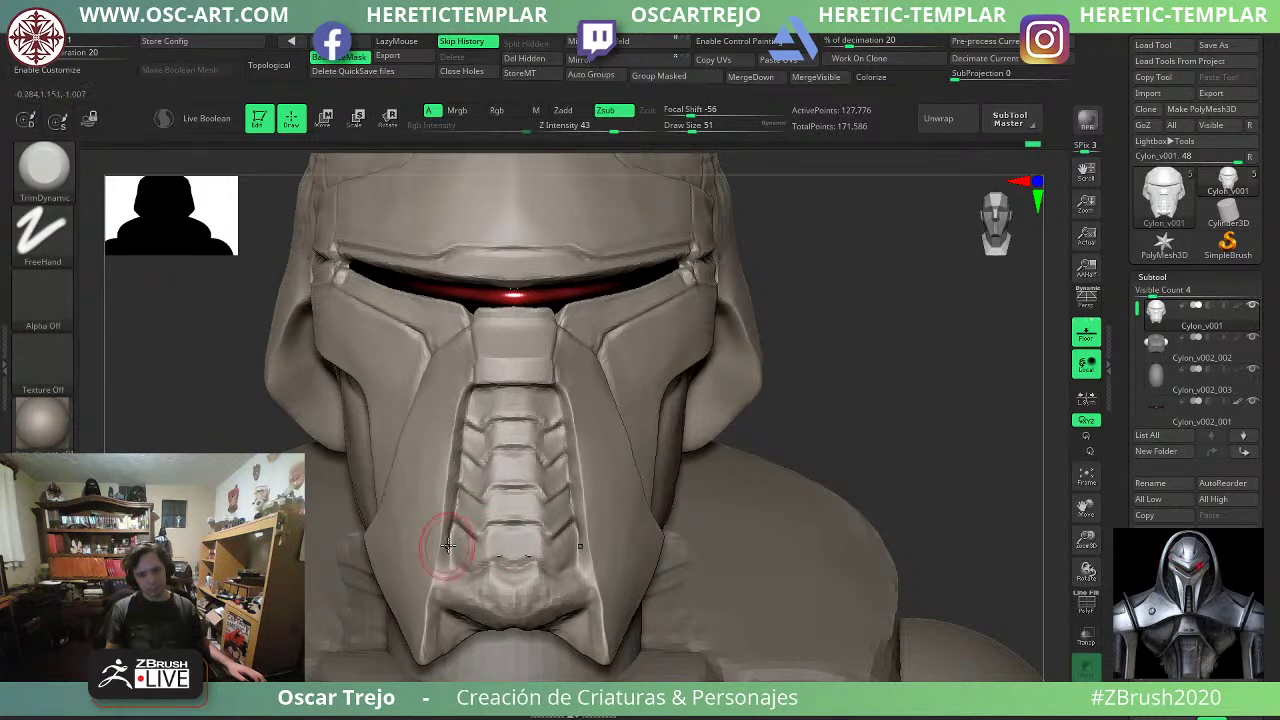
{"action": "left_click_drag", "start_coordinate": [927, 425], "coordinate": [928, 385], "text": "alt"}
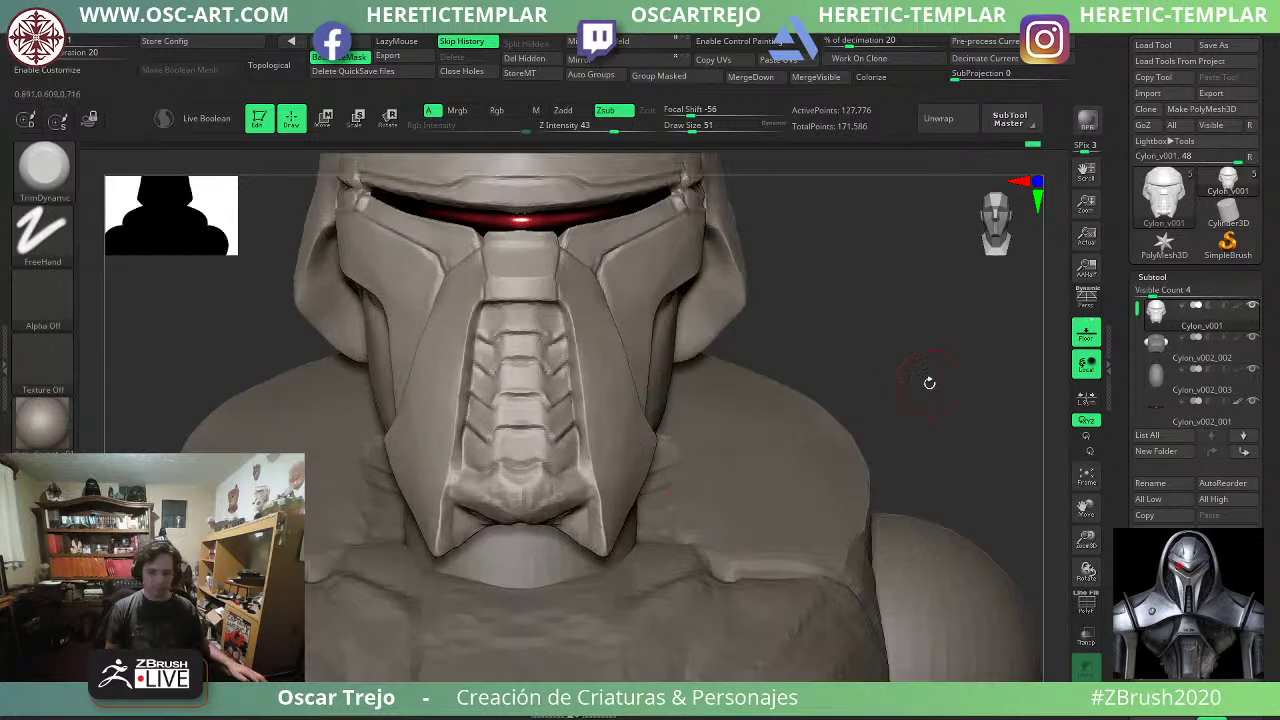
{"action": "key", "text": "shift"}
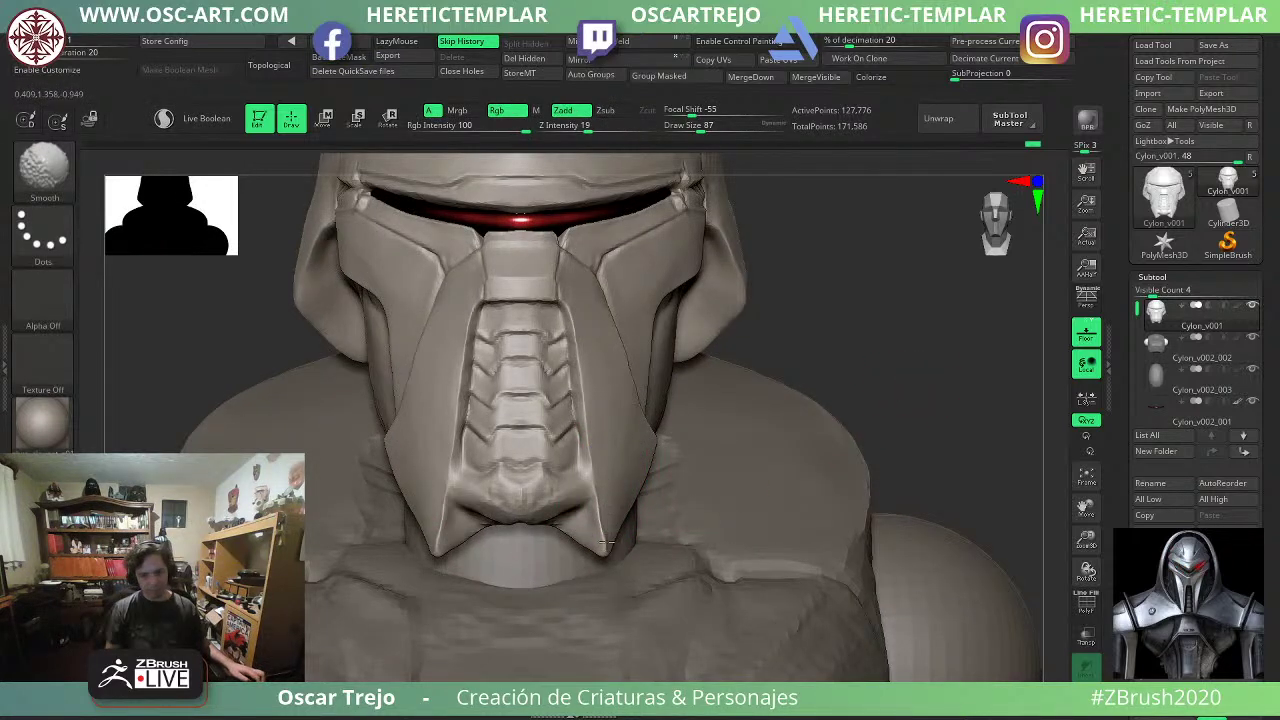
{"action": "mouse_move", "coordinate": [863, 381]}
{"action": "left_mouse_down", "text": "alt"}
{"action": "mouse_move", "coordinate": [843, 337]}
{"action": "mouse_move", "coordinate": [772, 408]}
{"action": "mouse_move", "coordinate": [726, 378]}
{"action": "left_mouse_up", "text": "alt"}
Choose the Move brush and examine the mesh density around the pointed jaw tips with the wireframe temporarily shown.
{"action": "key", "text": "b"}
{"action": "key", "text": "m"}
{"action": "key", "text": "v"}
{"action": "left_click_drag", "start_coordinate": [360, 470], "coordinate": [372, 565], "text": "alt"}
{"action": "key", "text": "shift+f"}
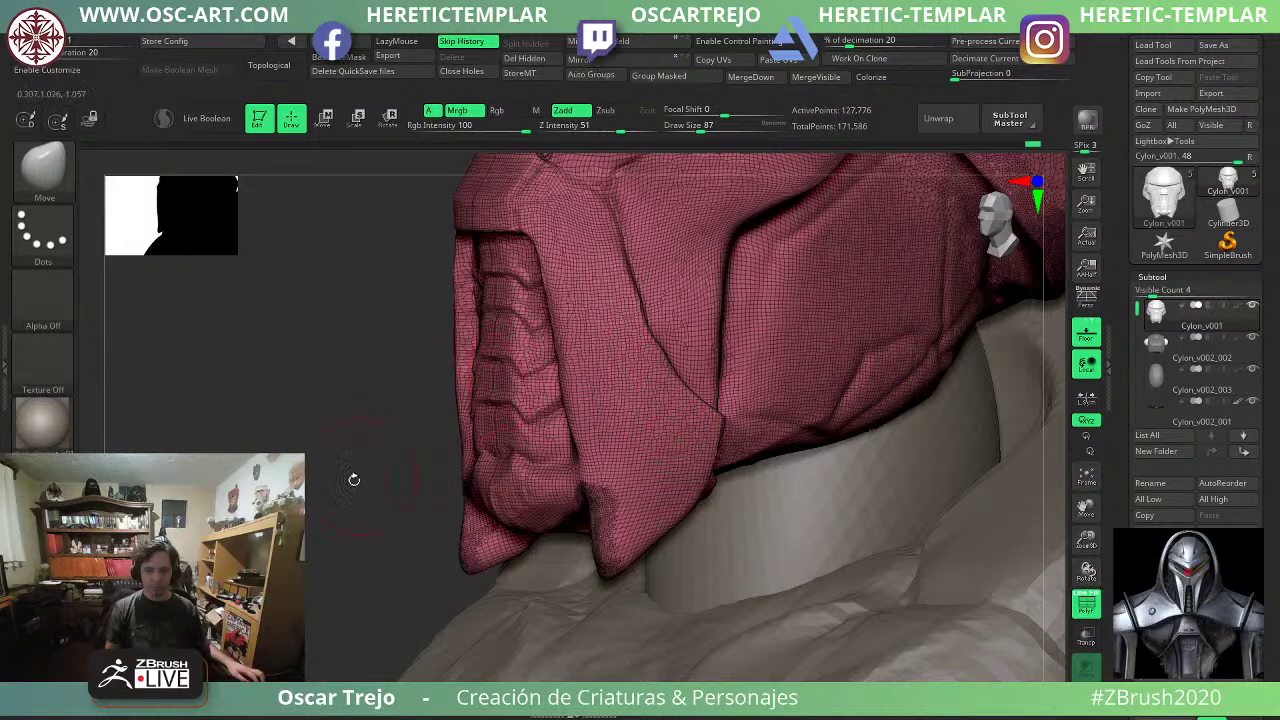
{"action": "left_click_drag", "start_coordinate": [354, 480], "coordinate": [306, 420], "text": "alt"}
{"action": "key", "text": "shift+f"}
{"action": "mouse_move", "coordinate": [386, 443]}
{"action": "left_mouse_down"}
{"action": "mouse_move", "coordinate": [360, 415]}
{"action": "mouse_move", "coordinate": [400, 452]}
{"action": "left_mouse_up"}
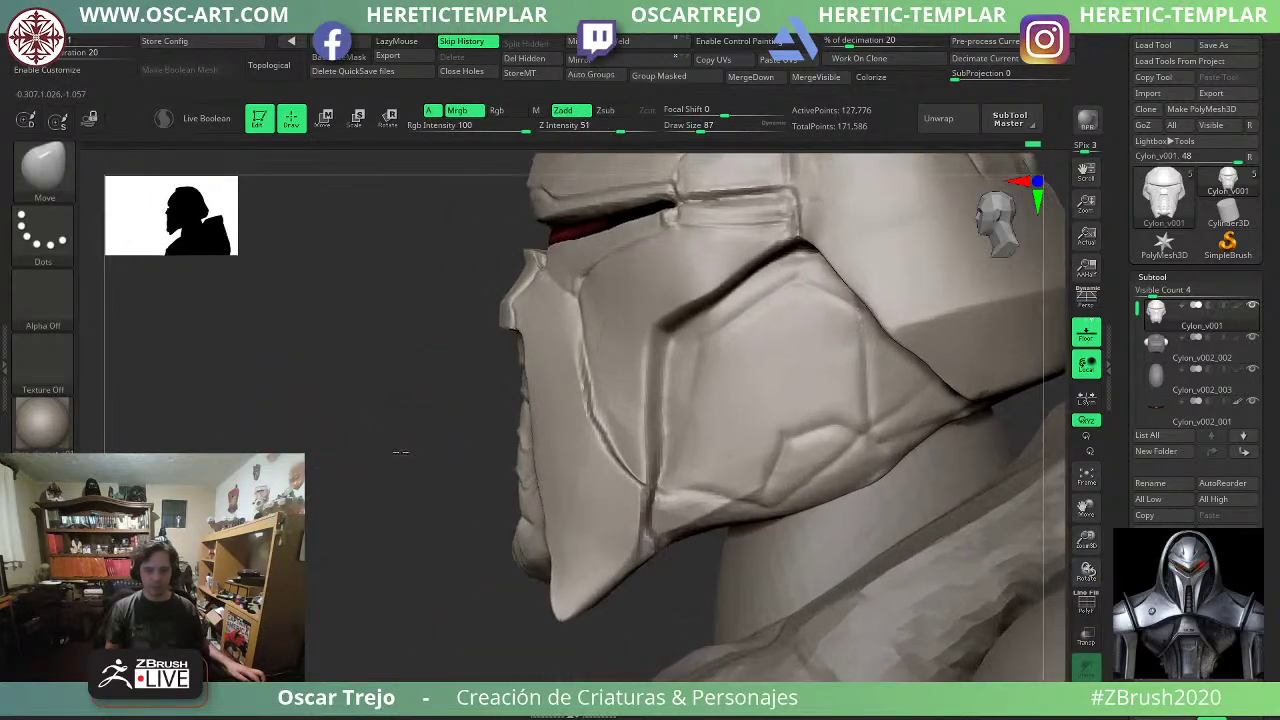
Mask the front face plate from the nose bridge down to the jaw tip and adjust the mask's edge softness.
{"action": "mouse_move", "coordinate": [377, 266]}
{"action": "left_mouse_down", "text": "ctrl"}
{"action": "mouse_move", "coordinate": [557, 603]}
{"action": "mouse_move", "coordinate": [574, 609]}
{"action": "mouse_move", "coordinate": [589, 659]}
{"action": "left_mouse_up", "text": "ctrl"}
{"action": "key", "text": "s"}
{"action": "left_click", "coordinate": [567, 456], "text": "ctrl"}
{"action": "left_click", "coordinate": [567, 456], "text": "ctrl"}
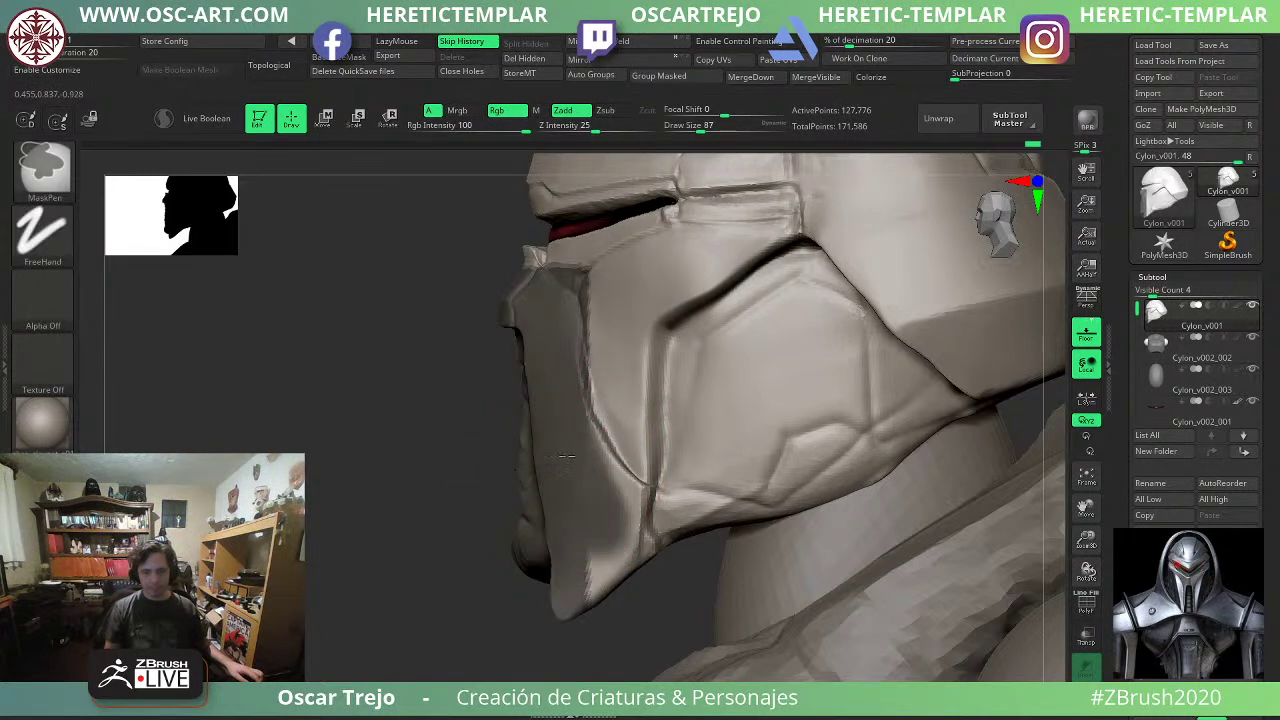
Extend the mask over the face plate's lower rear corner and invert it so only the plate stays editable.
{"action": "mouse_move", "coordinate": [578, 462]}
{"action": "left_mouse_down", "text": "ctrl"}
{"action": "mouse_move", "coordinate": [624, 505]}
{"action": "mouse_move", "coordinate": [628, 548]}
{"action": "left_mouse_up", "text": "ctrl"}
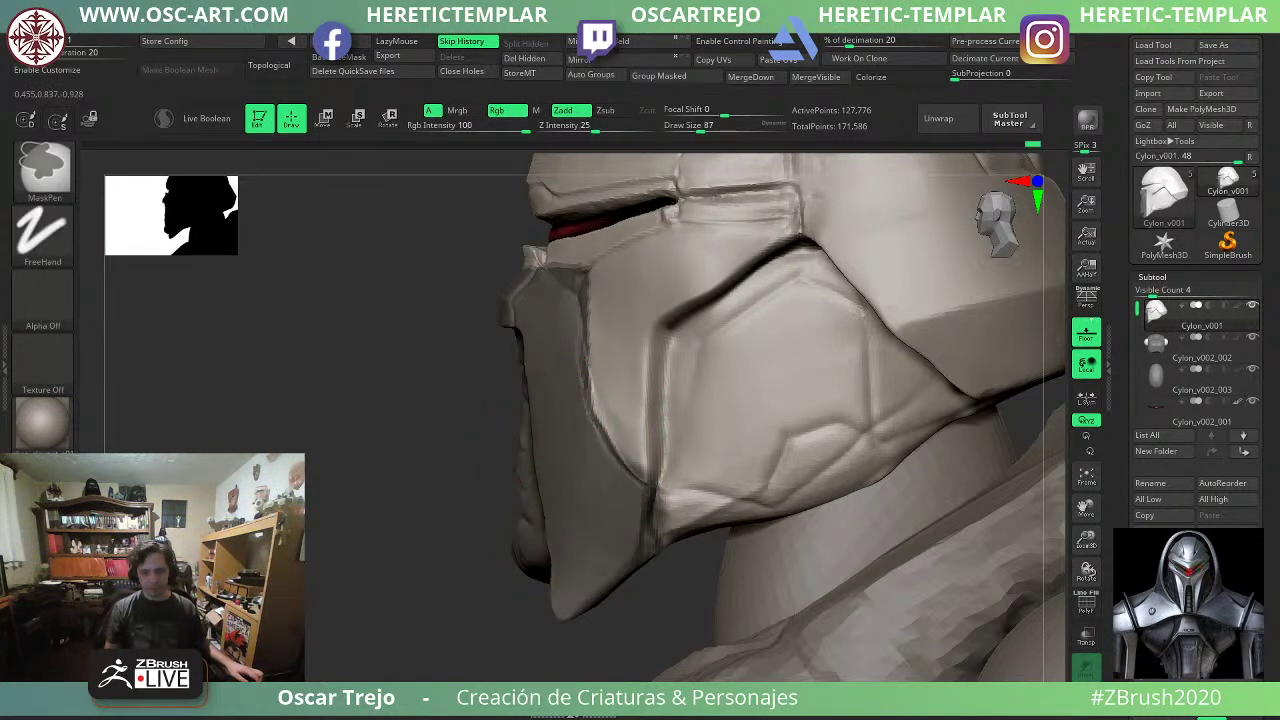
{"action": "left_click_drag", "start_coordinate": [640, 596], "coordinate": [482, 526]}
{"action": "key", "text": "s"}
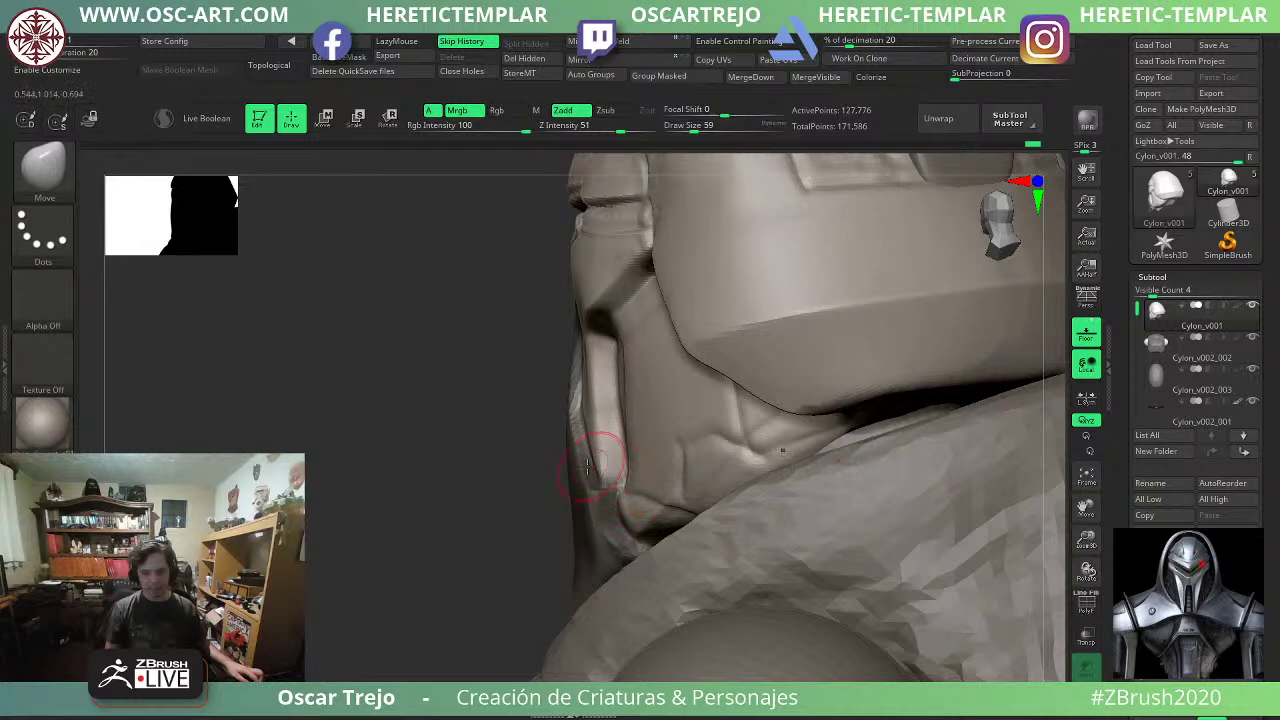
{"action": "left_click_drag", "start_coordinate": [466, 440], "coordinate": [541, 473]}
{"action": "left_click", "coordinate": [391, 494], "text": "ctrl"}
{"action": "left_click_drag", "start_coordinate": [396, 496], "coordinate": [408, 494], "text": "ctrl"}
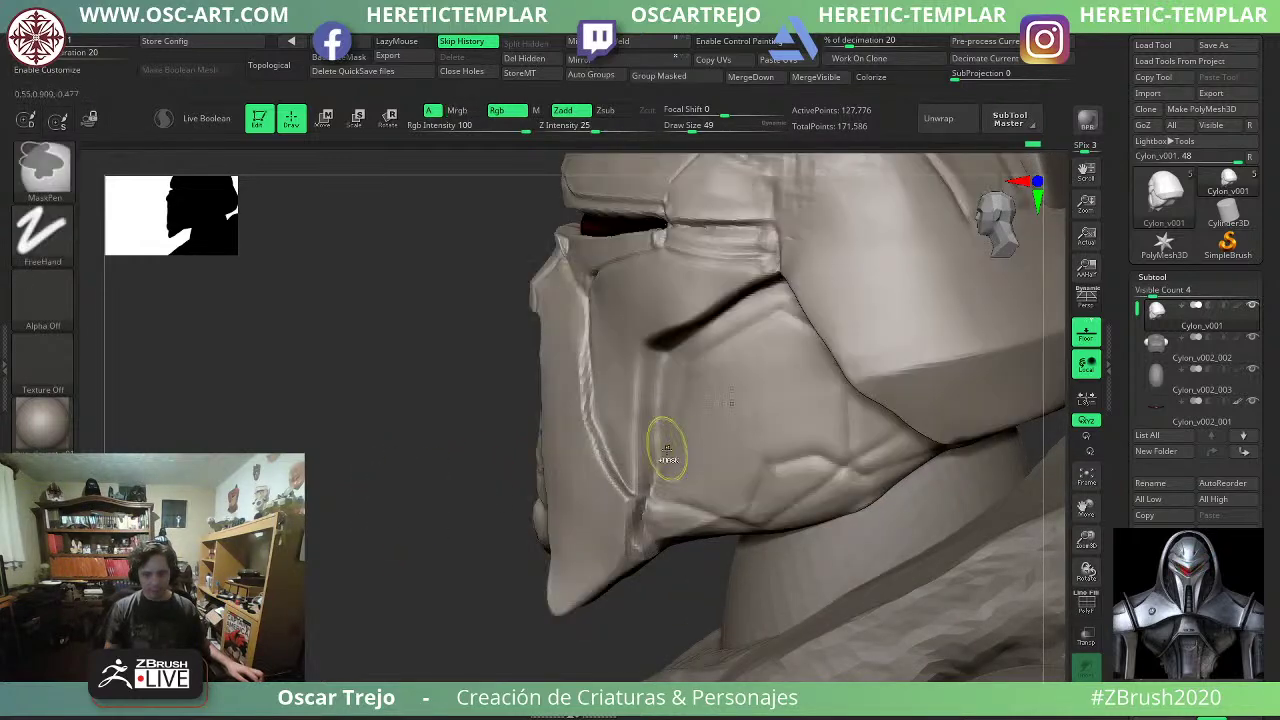
{"action": "key", "text": "ctrl+z"}
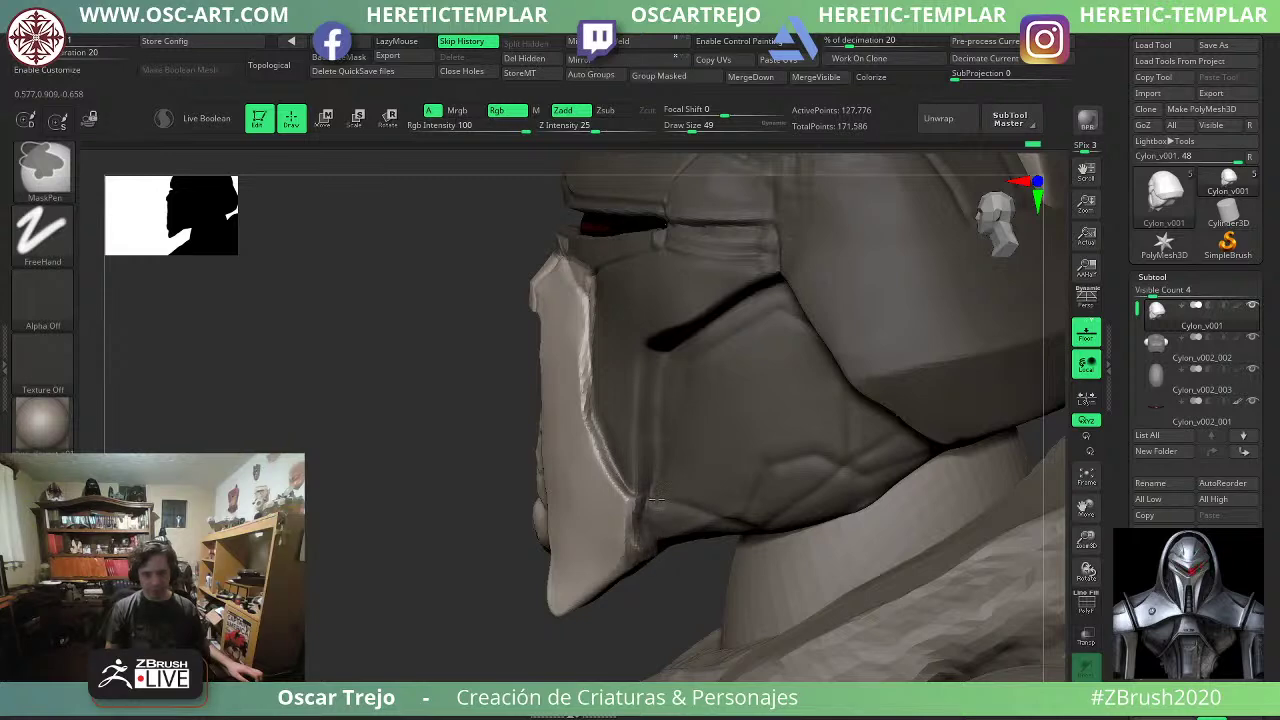
Clean up the mask boundary beside the nose bridge and along the face plate's lower rear edge.
{"action": "left_click_drag", "start_coordinate": [406, 555], "coordinate": [354, 530]}
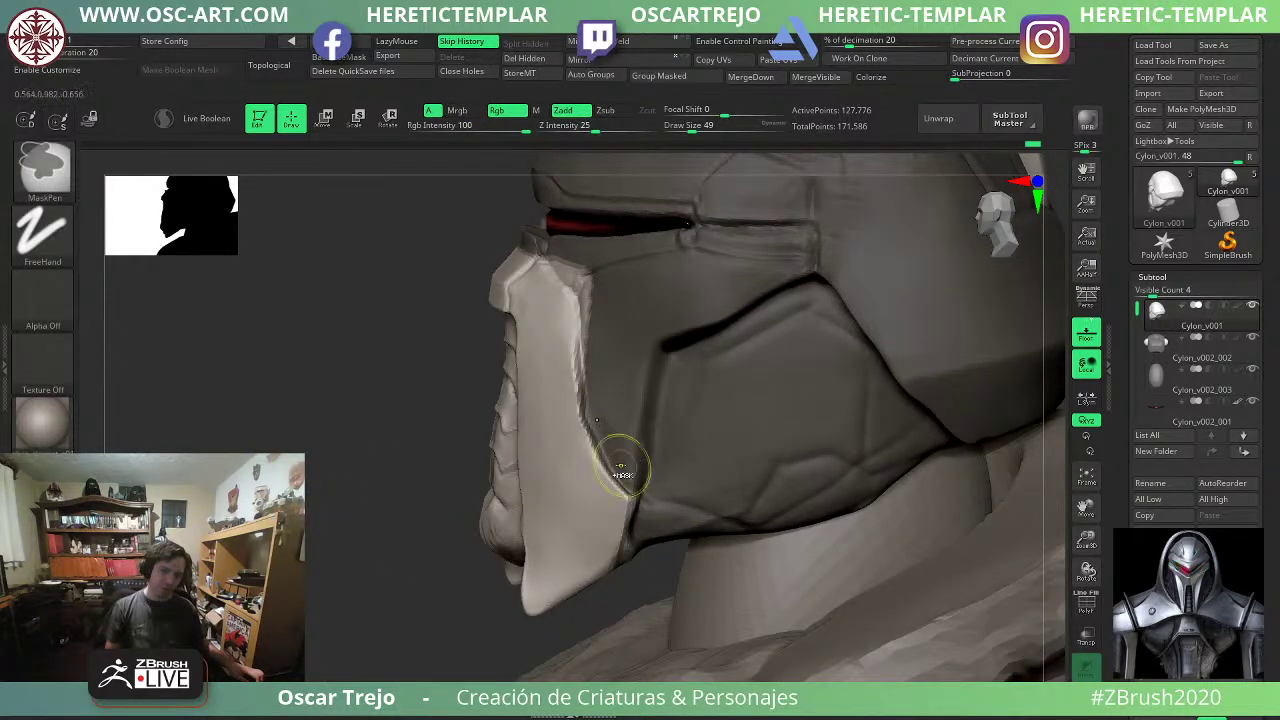
{"action": "left_click_drag", "start_coordinate": [389, 486], "coordinate": [443, 429]}
{"action": "left_click_drag", "start_coordinate": [577, 263], "coordinate": [563, 277], "text": "ctrl"}
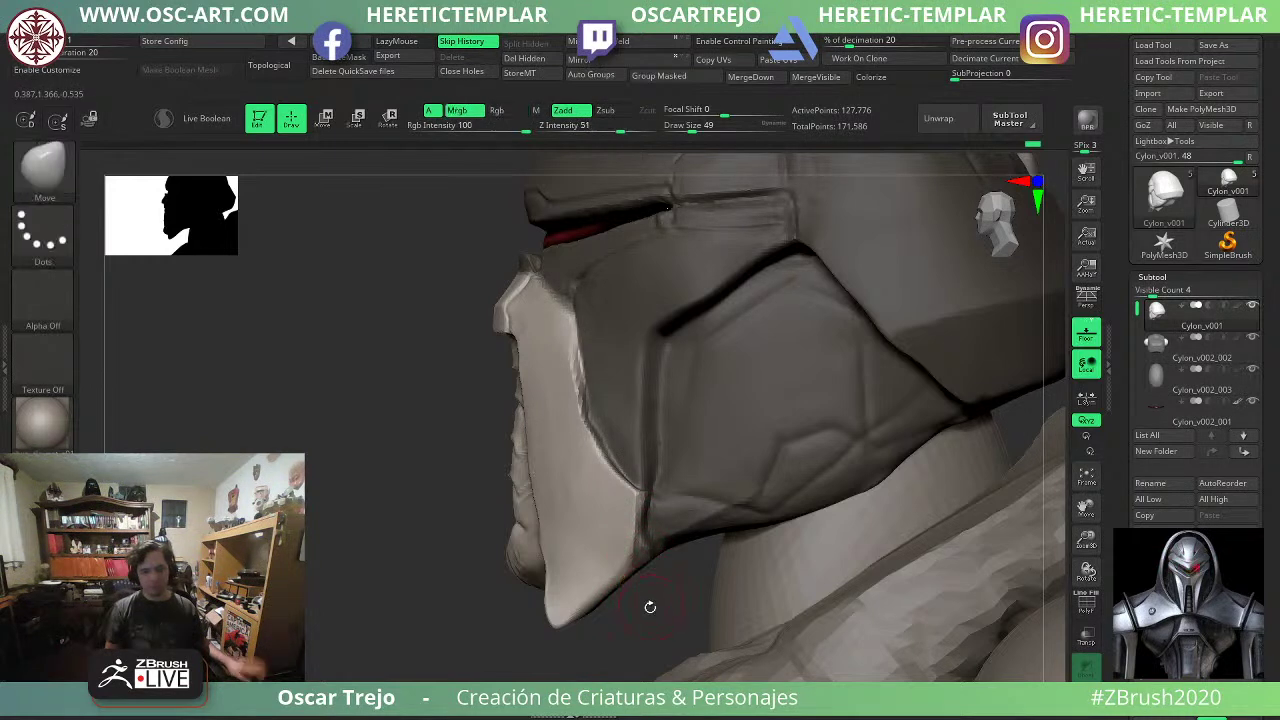
{"action": "left_click_drag", "start_coordinate": [649, 606], "coordinate": [628, 604]}
{"action": "left_click", "coordinate": [387, 605], "text": "ctrl"}
{"action": "left_click_drag", "start_coordinate": [404, 615], "coordinate": [445, 587]}
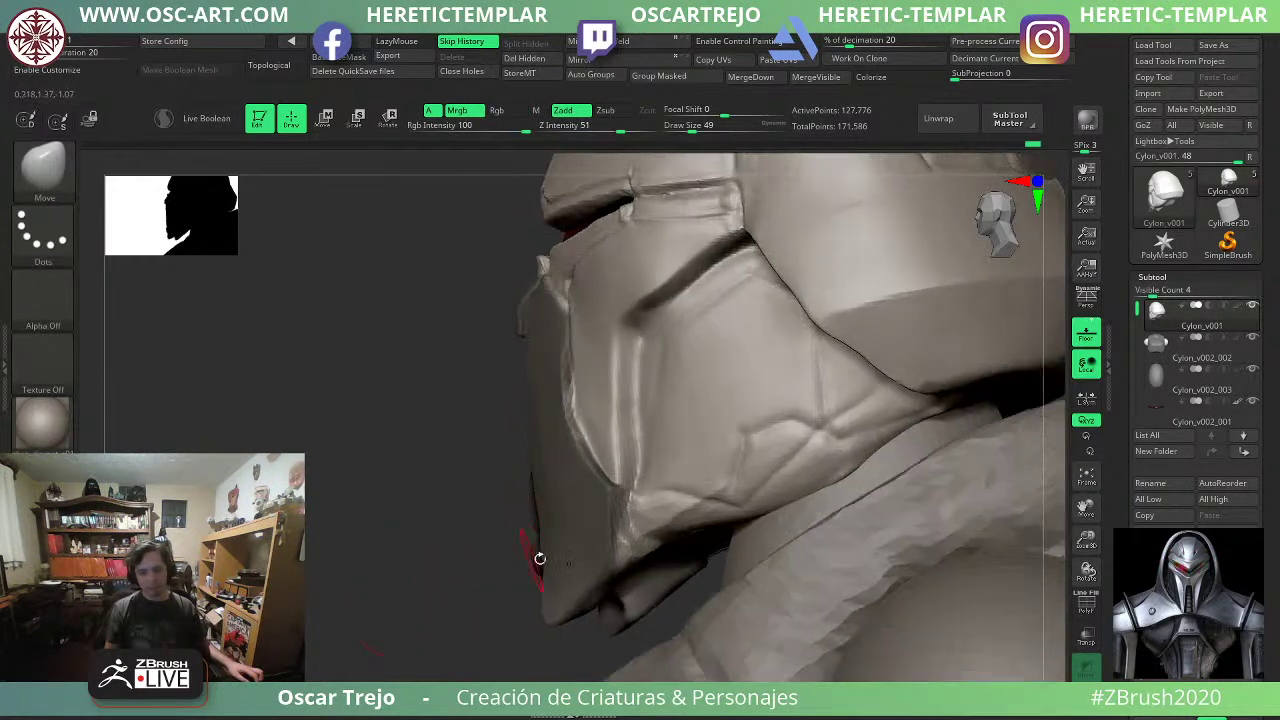
{"action": "left_click_drag", "start_coordinate": [573, 556], "coordinate": [607, 550], "text": "ctrl"}
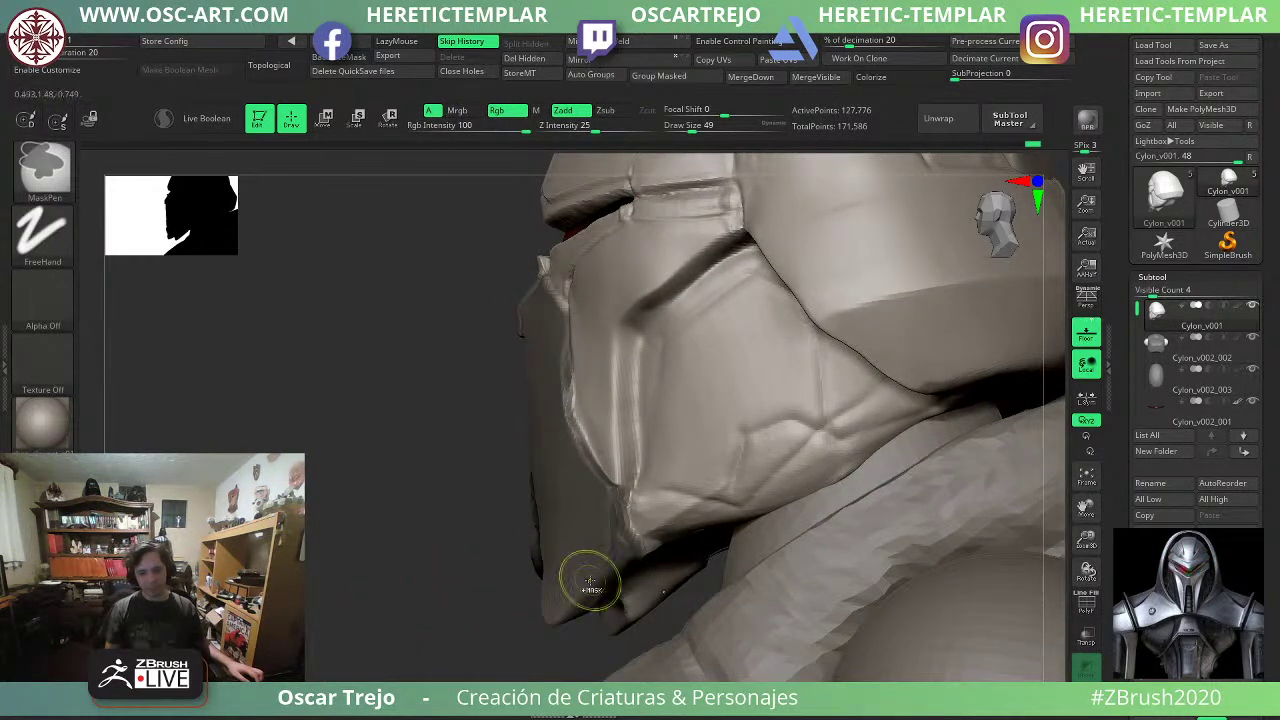
{"action": "left_click", "coordinate": [380, 580], "text": "ctrl"}
Reshape the unmasked face plate's lower rear corner with the Move brush and enlarge the draw size to 140.
{"action": "left_click_drag", "start_coordinate": [348, 577], "coordinate": [405, 582]}
{"action": "key", "text": "s"}
{"action": "left_click", "coordinate": [650, 518]}
{"action": "left_click_drag", "start_coordinate": [618, 520], "coordinate": [646, 510]}
{"action": "key", "text": "s"}
{"action": "left_click", "coordinate": [630, 556]}
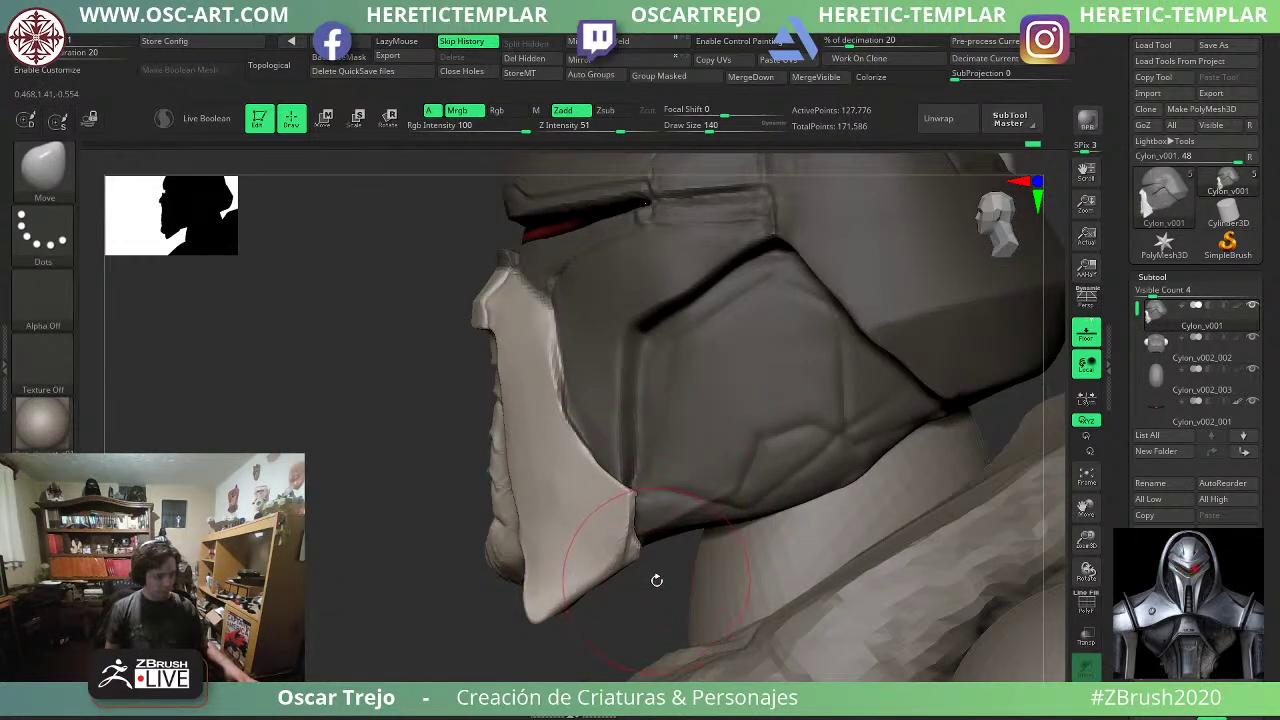
Smooth the face plate's lower rear edge, undo the unwanted stroke and reduce the Smooth brush's draw size to 83.
{"action": "key", "text": "shift"}
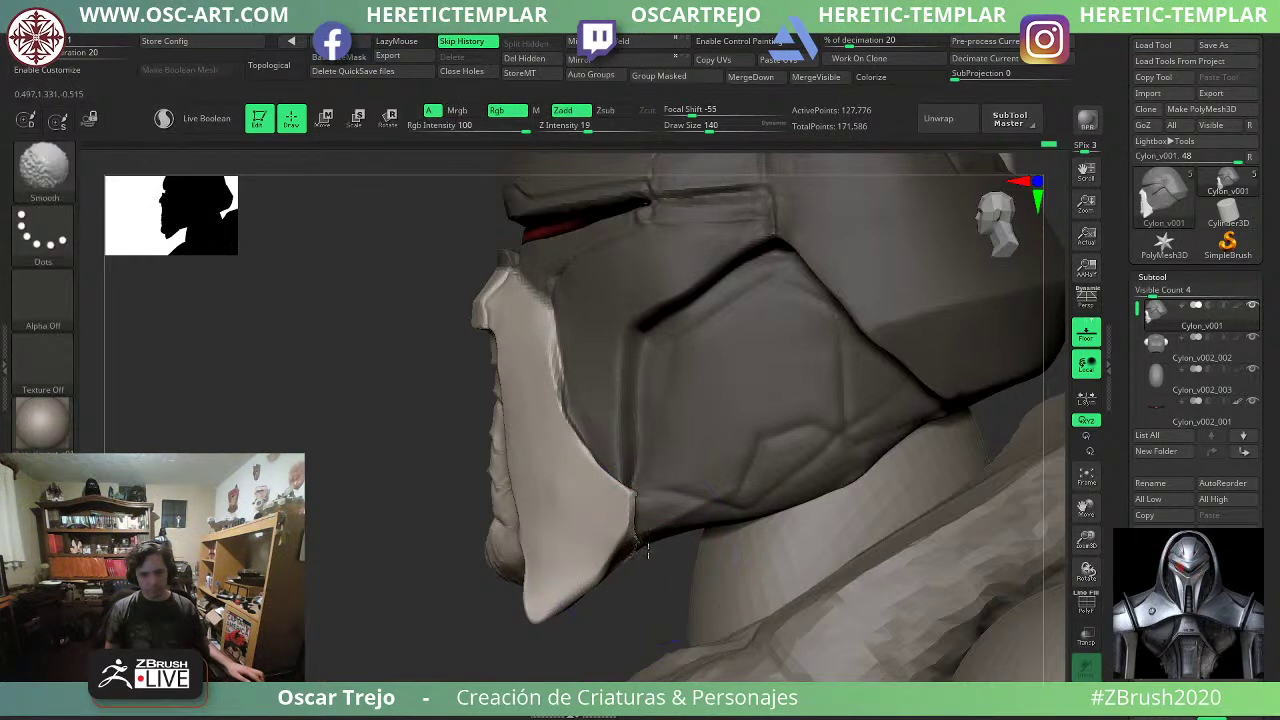
{"action": "key", "text": "ctrl+z"}
{"action": "left_click_drag", "start_coordinate": [648, 551], "coordinate": [625, 554], "text": "shift"}
{"action": "key", "text": "s"}
{"action": "left_click", "coordinate": [609, 556]}
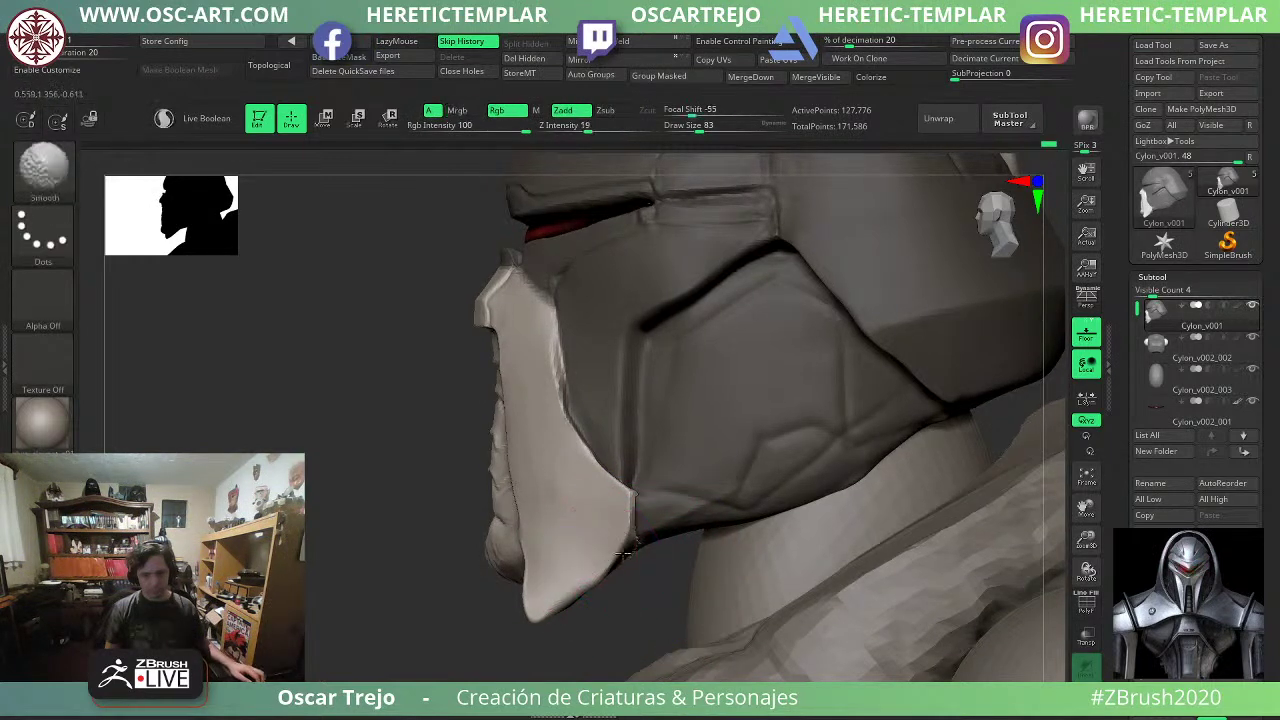
Adjust the outer edges above the jaw tips in front view with Move at draw size 163, then clear the mask.
{"action": "left_click_drag", "start_coordinate": [440, 612], "coordinate": [531, 623], "text": "shift"}
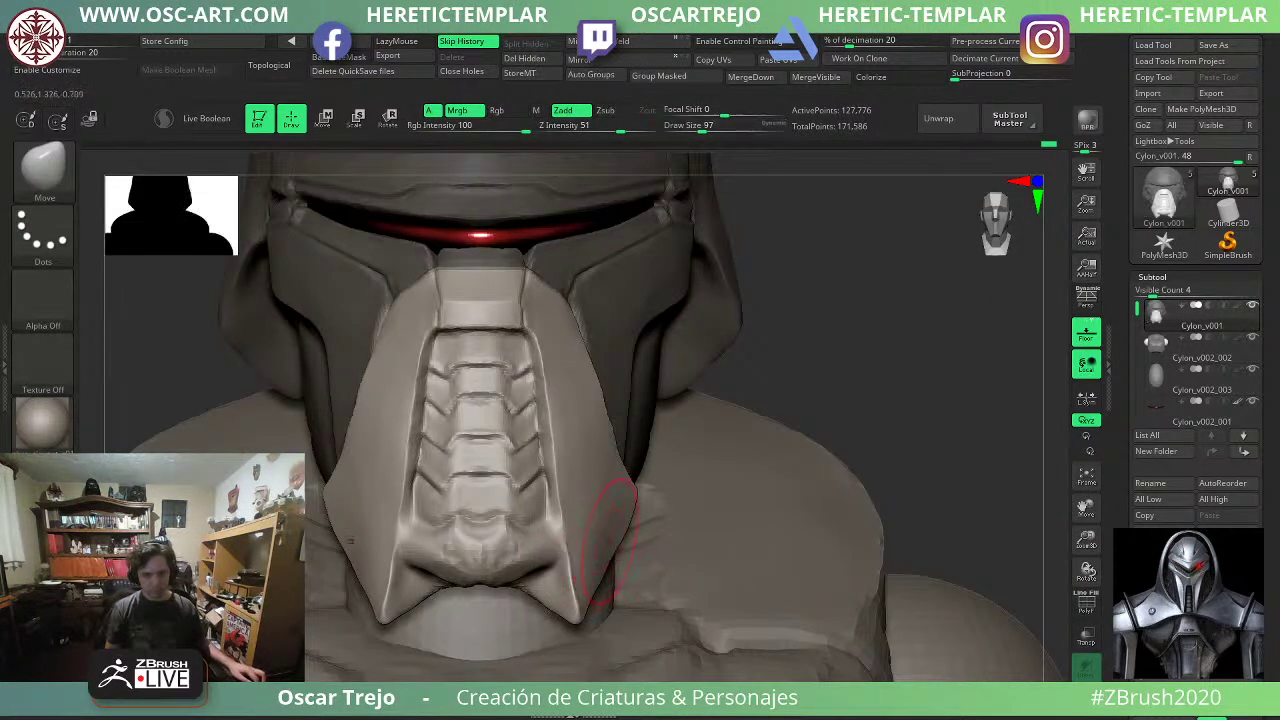
{"action": "key", "text": "s"}
{"action": "left_click", "coordinate": [634, 555]}
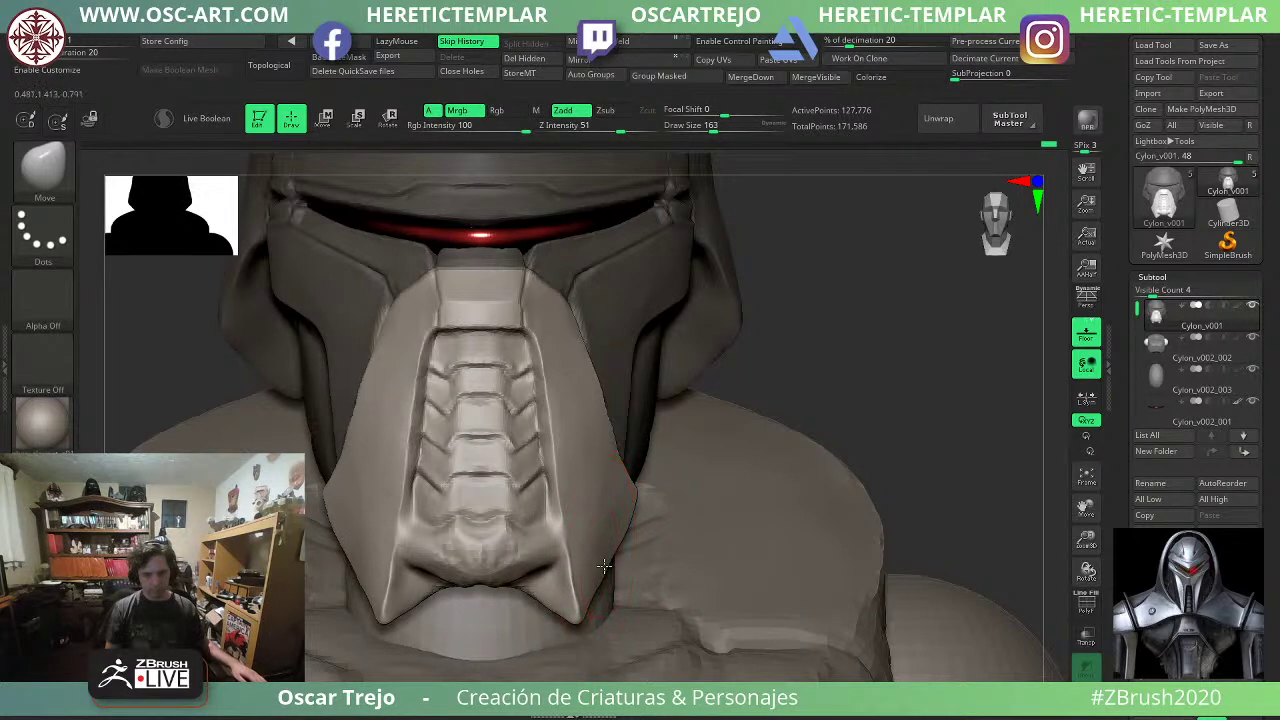
{"action": "left_click_drag", "start_coordinate": [604, 566], "coordinate": [614, 561]}
{"action": "mouse_move", "coordinate": [857, 389]}
{"action": "left_mouse_down", "text": "ctrl"}
{"action": "mouse_move", "coordinate": [904, 377]}
{"action": "mouse_move", "coordinate": [837, 387]}
{"action": "mouse_move", "coordinate": [793, 430]}
{"action": "mouse_move", "coordinate": [826, 484]}
{"action": "mouse_move", "coordinate": [800, 470]}
{"action": "left_mouse_up", "text": "ctrl"}
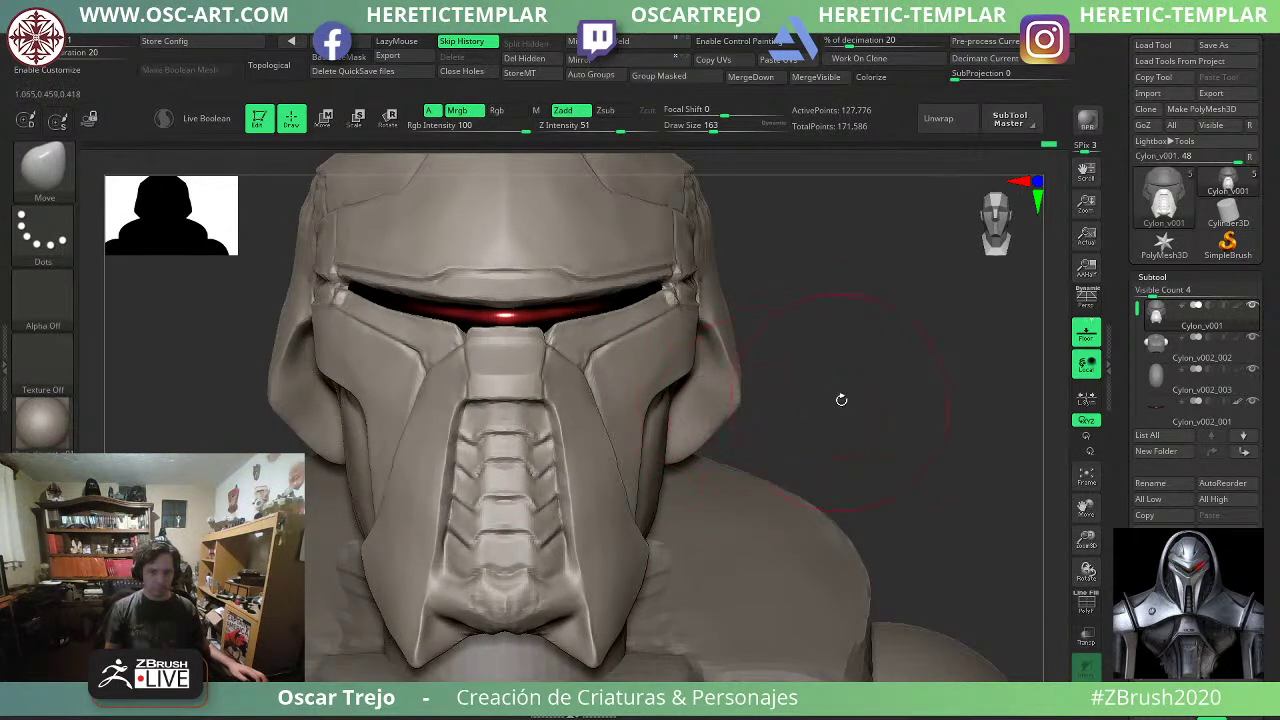
Inspect the whole bust's proportions from the front and three-quarter views, briefly showing the wireframe.
{"action": "mouse_move", "coordinate": [841, 400]}
{"action": "left_mouse_down"}
{"action": "mouse_move", "coordinate": [800, 411]}
{"action": "mouse_move", "coordinate": [849, 425]}
{"action": "mouse_move", "coordinate": [700, 420]}
{"action": "left_mouse_up"}
{"action": "left_click", "coordinate": [760, 431], "text": "ctrl"}
{"action": "left_click", "coordinate": [850, 420], "text": "ctrl"}
{"action": "key", "text": "shift+f"}
{"action": "key", "text": "shift+f"}
{"action": "mouse_move", "coordinate": [990, 515]}
{"action": "left_mouse_down"}
{"action": "mouse_move", "coordinate": [965, 508]}
{"action": "mouse_move", "coordinate": [700, 560]}
{"action": "left_mouse_up"}
{"action": "mouse_move", "coordinate": [787, 392]}
{"action": "left_mouse_down", "text": "alt"}
{"action": "mouse_move", "coordinate": [771, 349]}
{"action": "mouse_move", "coordinate": [855, 360]}
{"action": "left_mouse_up", "text": "alt"}
{"action": "mouse_move", "coordinate": [683, 411]}
{"action": "left_mouse_down", "text": "alt"}
{"action": "mouse_move", "coordinate": [760, 400]}
{"action": "mouse_move", "coordinate": [778, 424]}
{"action": "left_mouse_up", "text": "alt"}
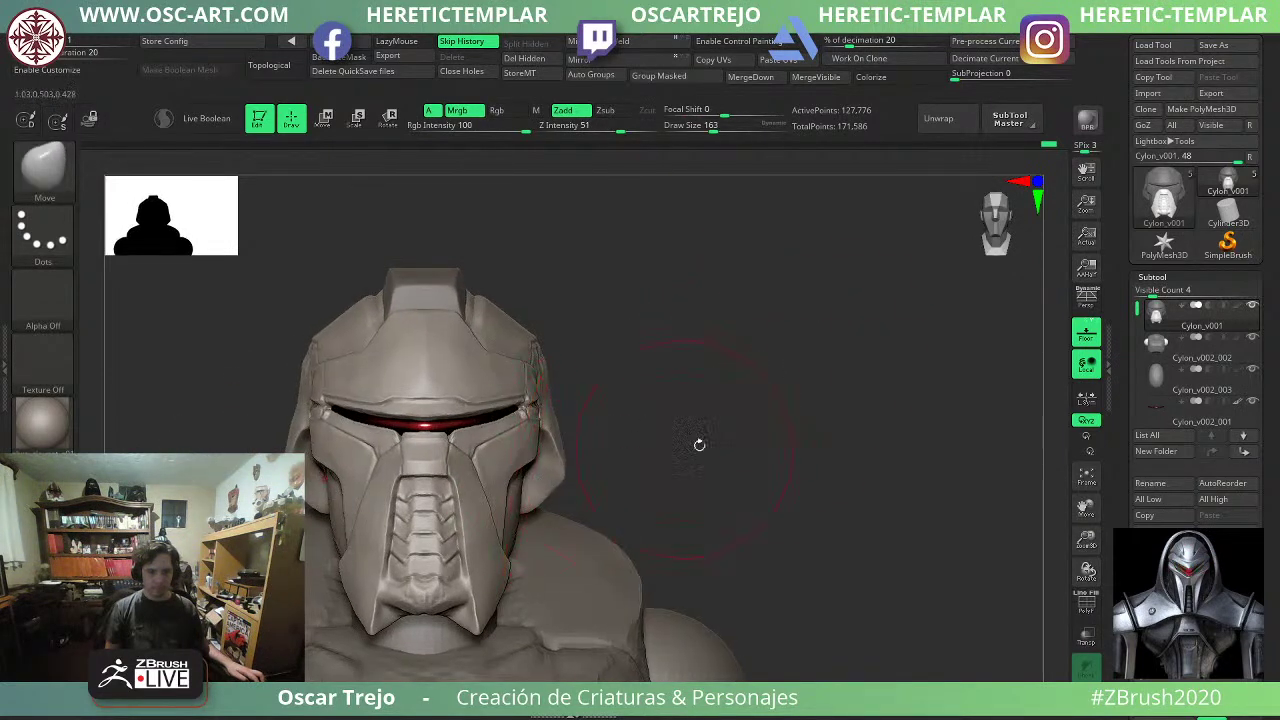
{"action": "left_click_drag", "start_coordinate": [699, 445], "coordinate": [783, 367], "text": "alt"}
Preview the bust in a reflective metal material and MAH_Shiny, then return it to zbro_clayset_s01.
{"action": "left_click", "coordinate": [43, 423]}
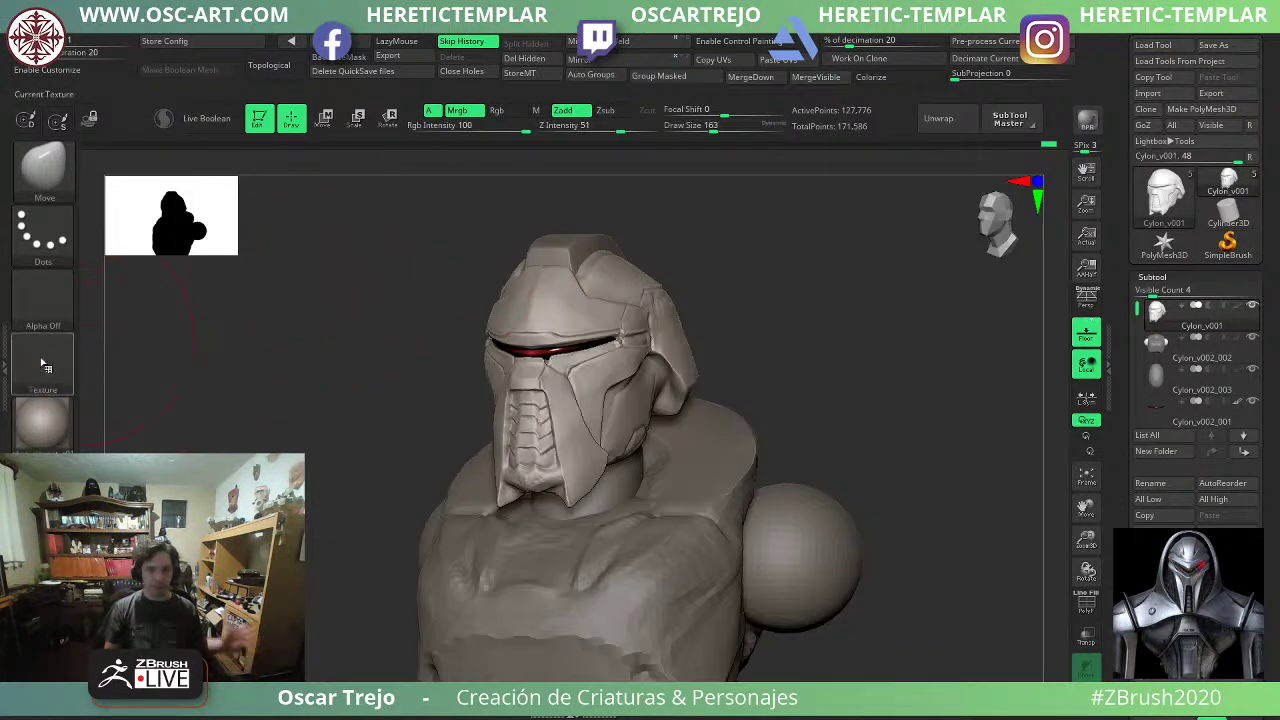
{"action": "left_click", "coordinate": [42, 420]}
{"action": "left_click", "coordinate": [545, 287]}
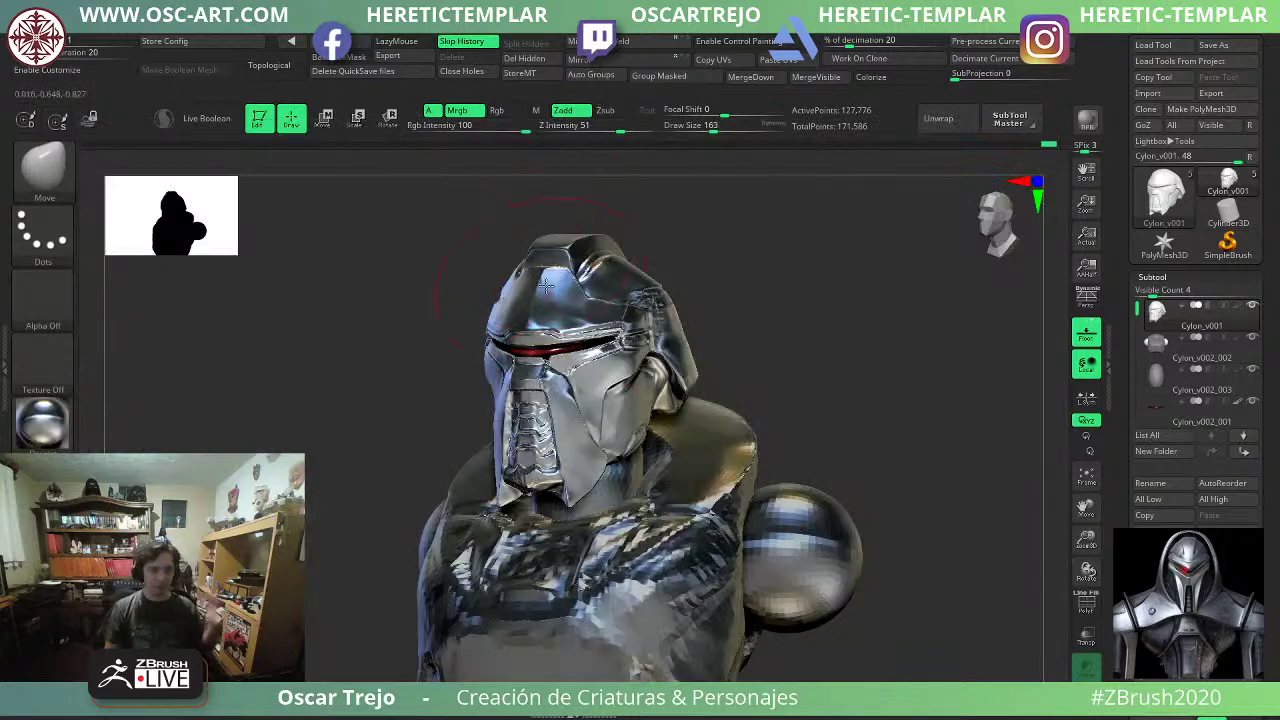
{"action": "mouse_move", "coordinate": [700, 290]}
{"action": "left_mouse_down"}
{"action": "mouse_move", "coordinate": [748, 286]}
{"action": "mouse_move", "coordinate": [672, 286]}
{"action": "mouse_move", "coordinate": [787, 295]}
{"action": "mouse_move", "coordinate": [840, 334]}
{"action": "mouse_move", "coordinate": [863, 371]}
{"action": "mouse_move", "coordinate": [785, 400]}
{"action": "left_mouse_up"}
{"action": "left_click", "coordinate": [65, 436]}
{"action": "left_click", "coordinate": [758, 219]}
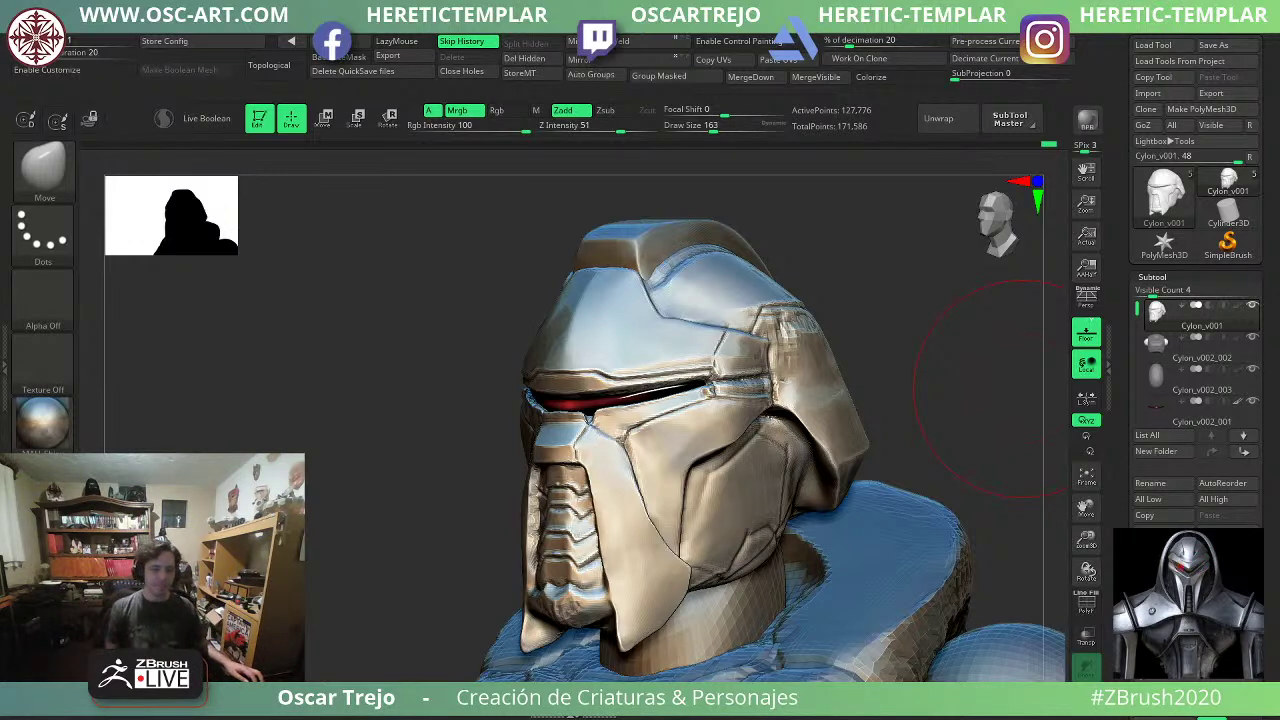
{"action": "left_click", "coordinate": [41, 432]}
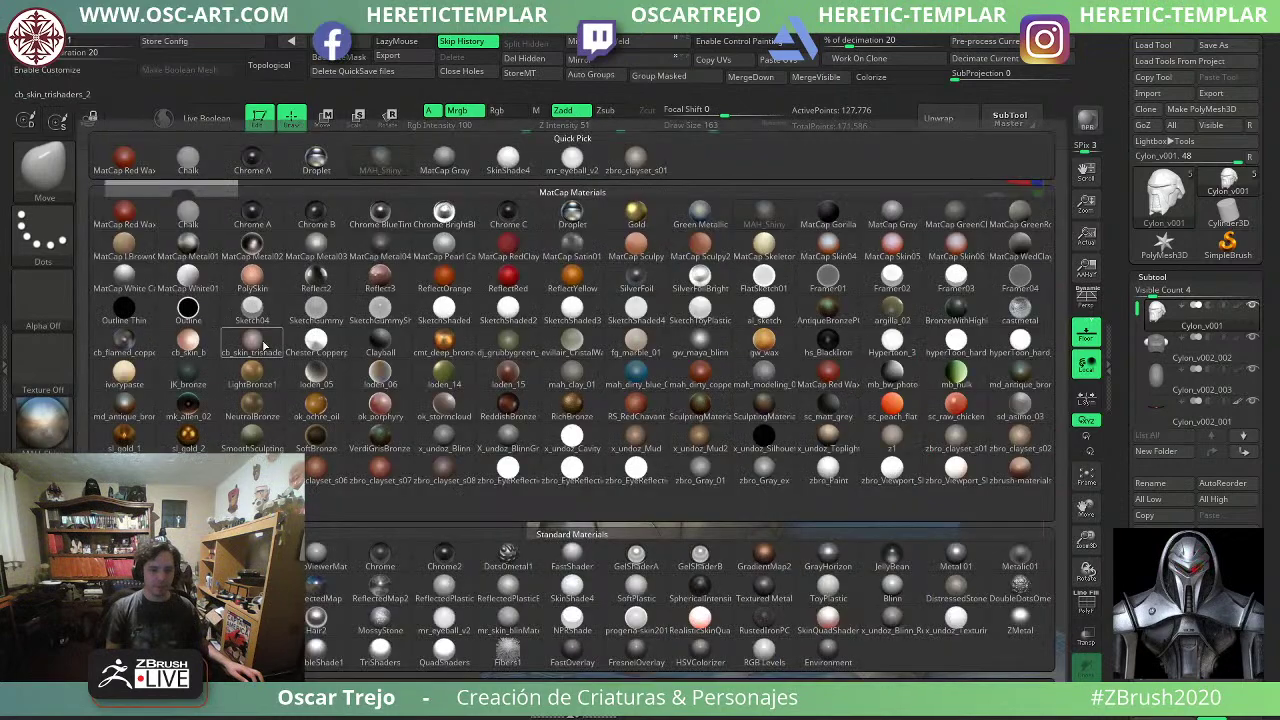
{"action": "left_click", "coordinate": [650, 172]}
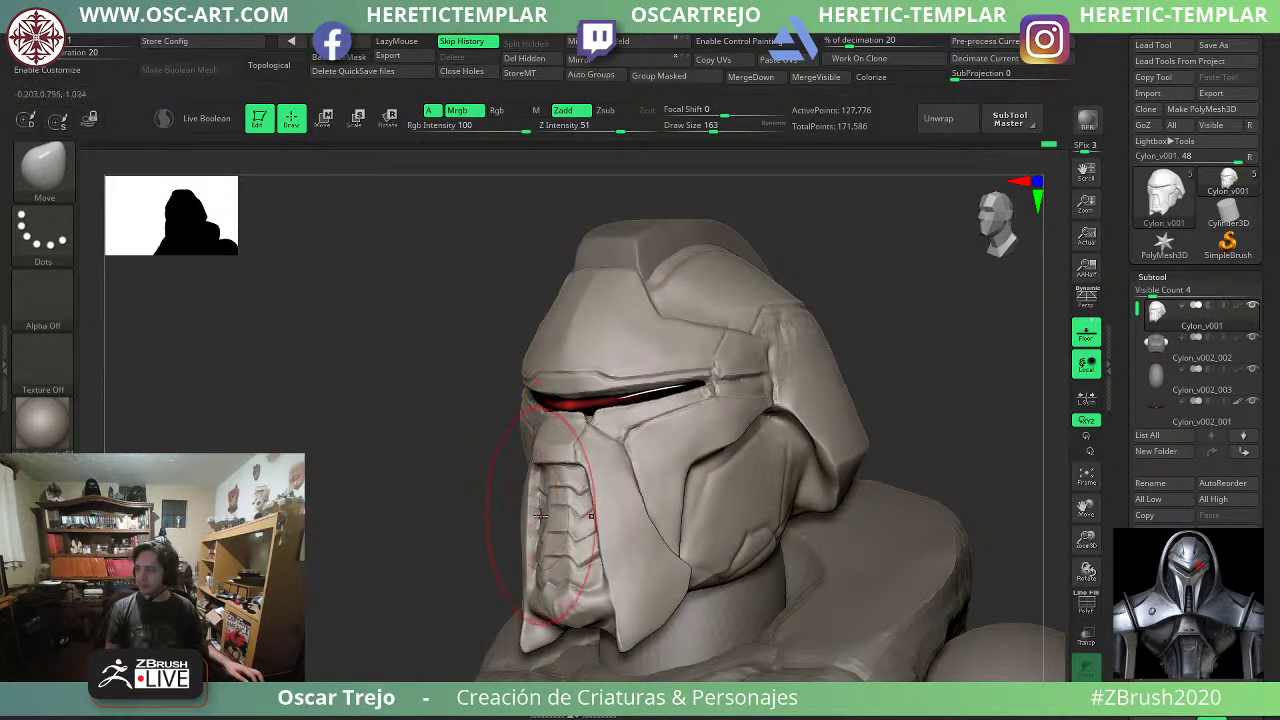
Insert mirrored spheres at the cheeks with the IMM Primitives brush and split them off as a separate subtool.
{"action": "left_click_drag", "start_coordinate": [337, 575], "coordinate": [206, 520]}
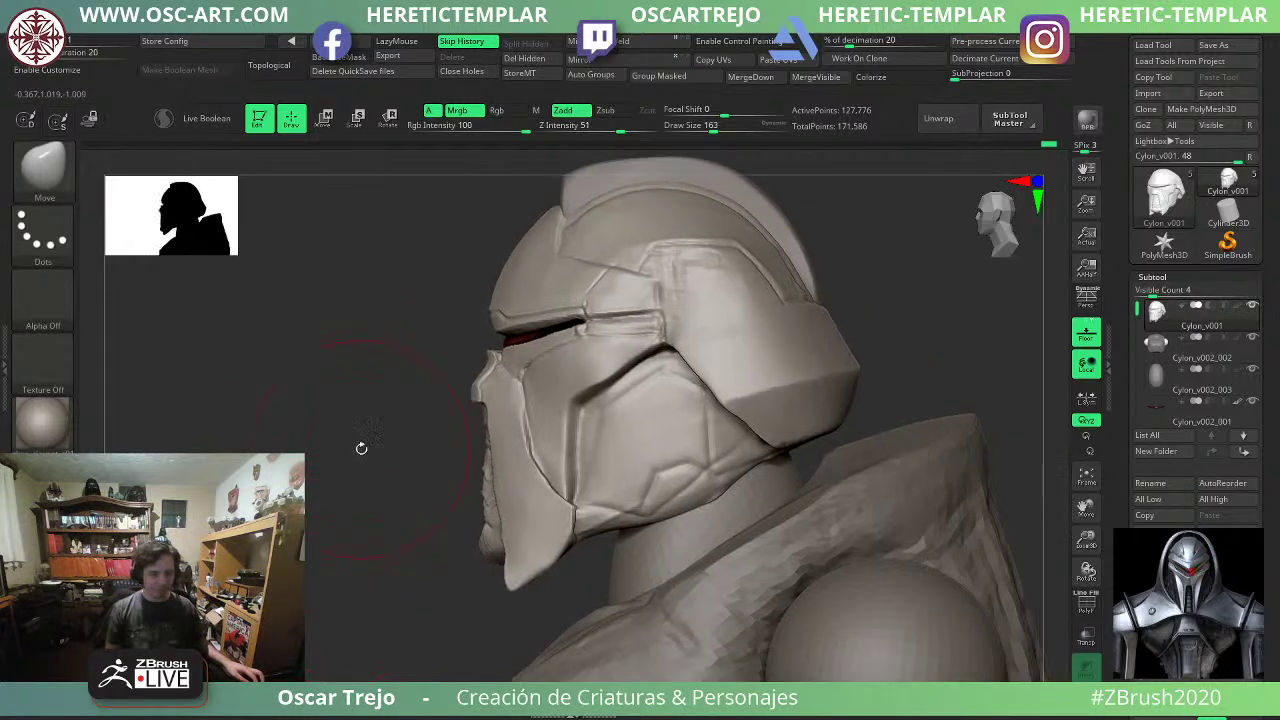
{"action": "key", "text": "b"}
{"action": "key", "text": "i"}
{"action": "key", "text": "p"}
{"action": "left_click_drag", "start_coordinate": [640, 485], "coordinate": [644, 525]}
{"action": "left_click", "coordinate": [636, 482], "text": "ctrl+shift"}
{"action": "left_click_drag", "start_coordinate": [347, 510], "coordinate": [327, 541], "text": "ctrl+shift"}
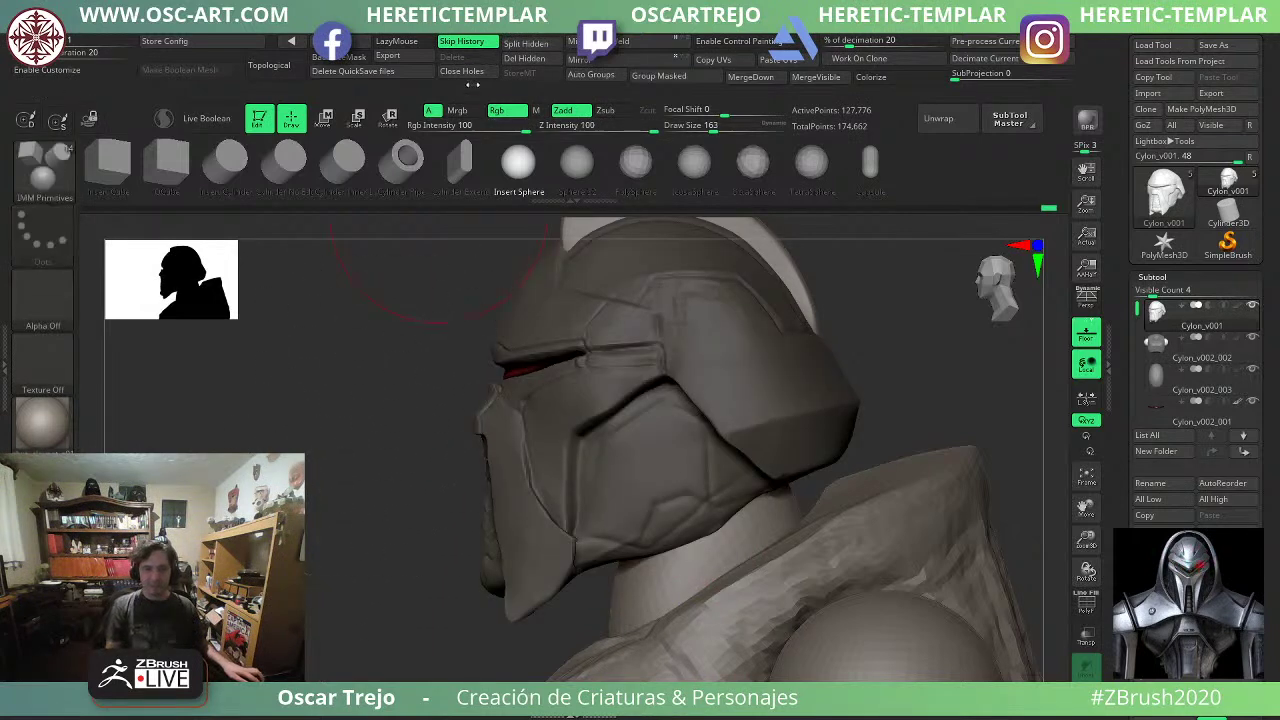
{"action": "left_click", "coordinate": [524, 46]}
{"action": "left_click_drag", "start_coordinate": [268, 394], "coordinate": [350, 412], "text": "shift"}
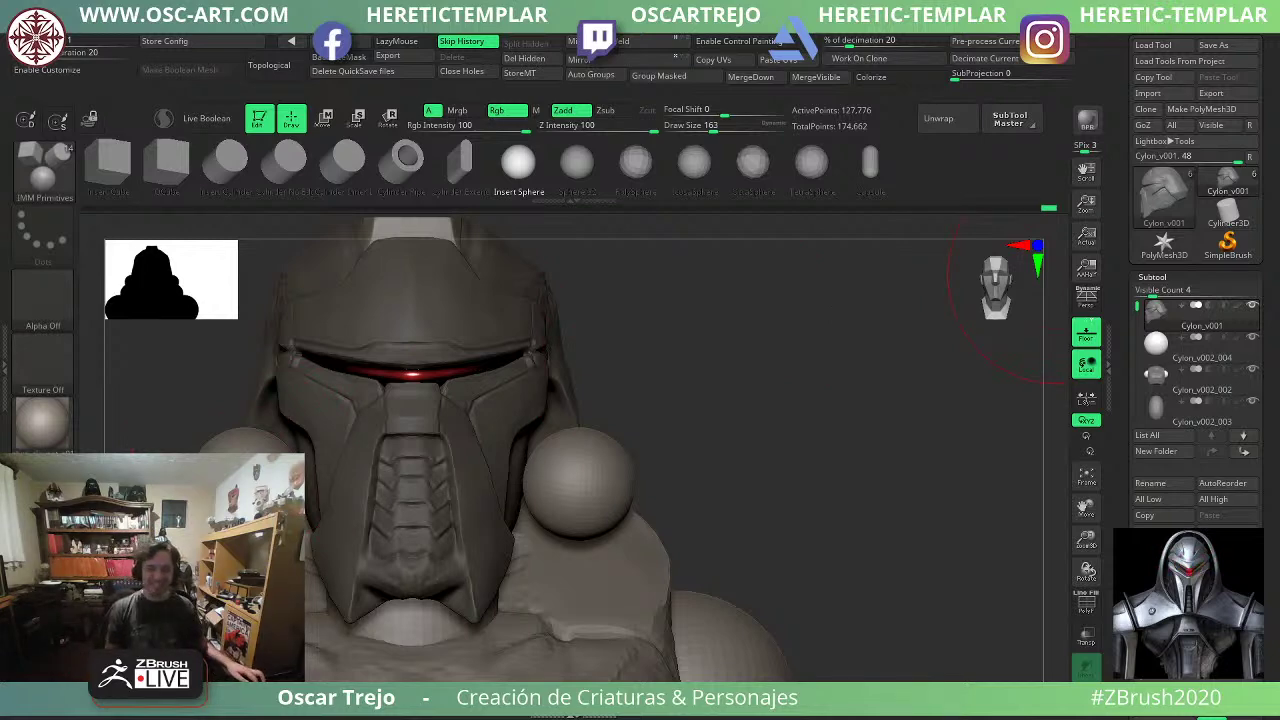
Clear the helmet's mask and switch to the Move brush.
{"action": "key", "text": "shift+f"}
{"action": "key", "text": "shift+f"}
{"action": "left_click_drag", "start_coordinate": [763, 422], "coordinate": [770, 465], "text": "ctrl"}
{"action": "key", "text": "b"}
{"action": "key", "text": "m"}
{"action": "key", "text": "v"}
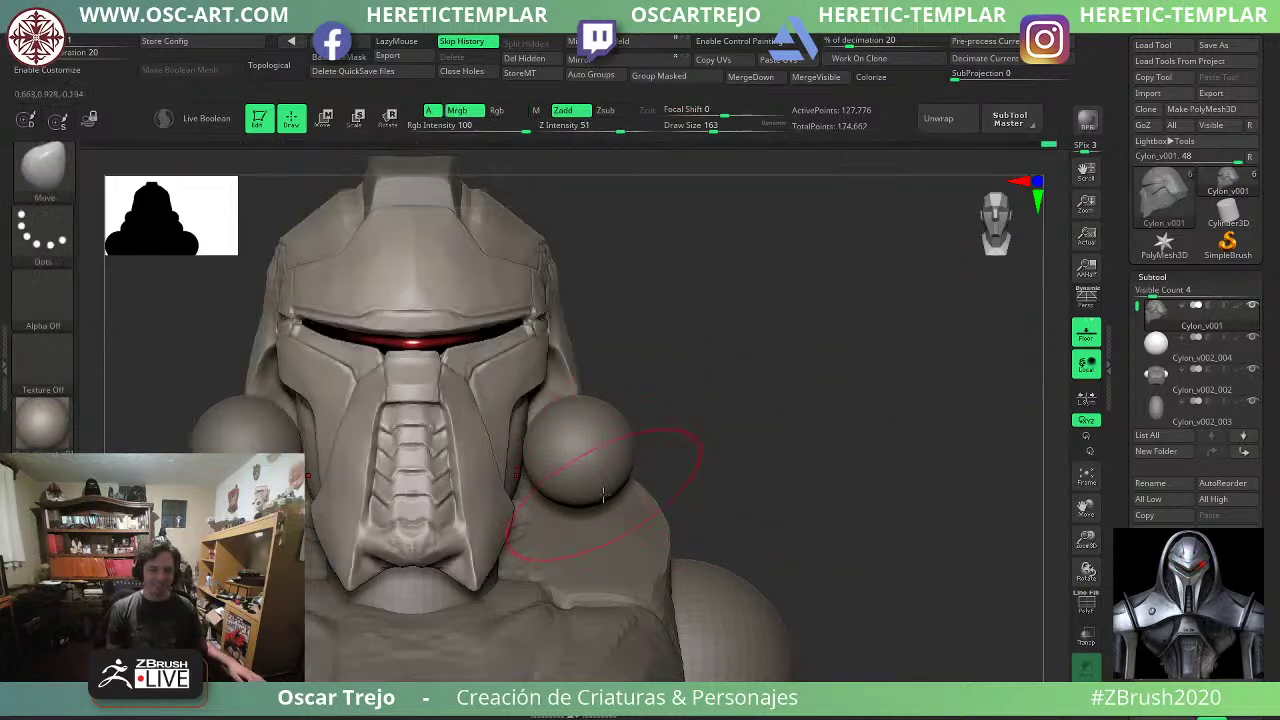
Select the sphere subtool, center the gizmo on it and move the mirrored spheres inward against the cheeks.
{"action": "left_click", "coordinate": [603, 492], "text": "alt"}
{"action": "key", "text": "w"}
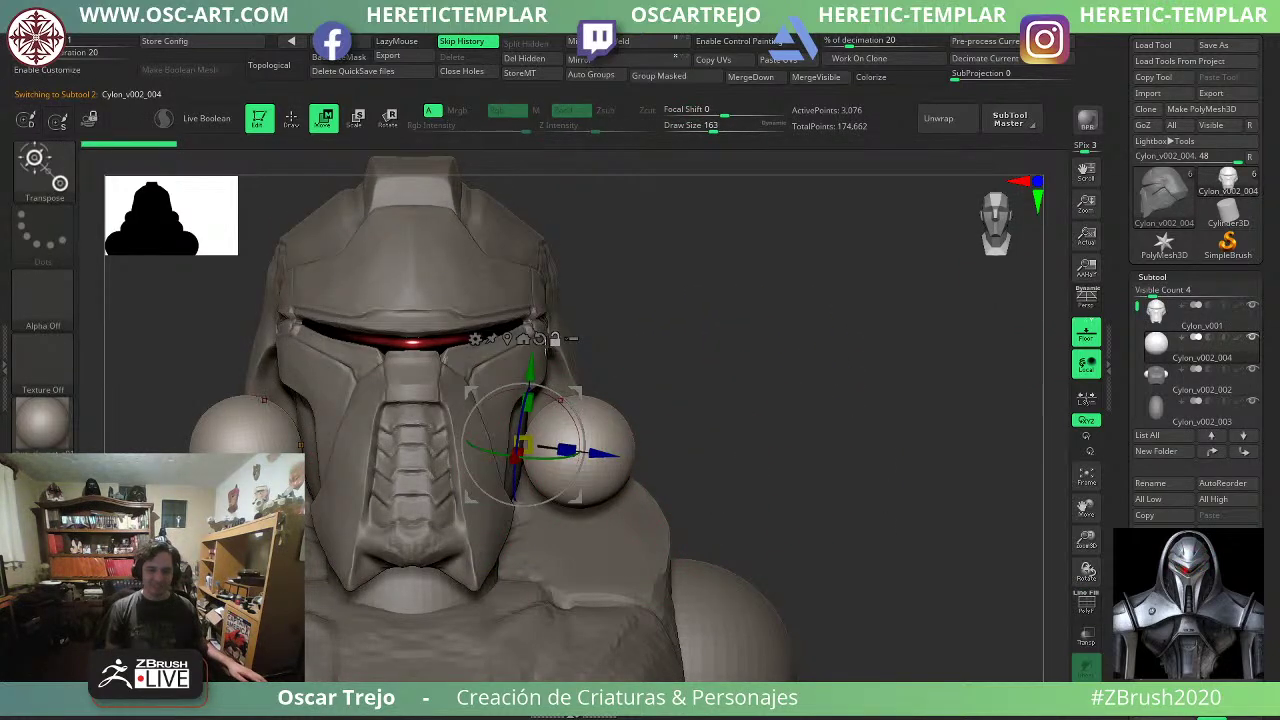
{"action": "left_click", "coordinate": [541, 340], "text": "alt"}
{"action": "left_click", "coordinate": [507, 339], "text": "alt"}
{"action": "left_click_drag", "start_coordinate": [630, 392], "coordinate": [563, 387]}
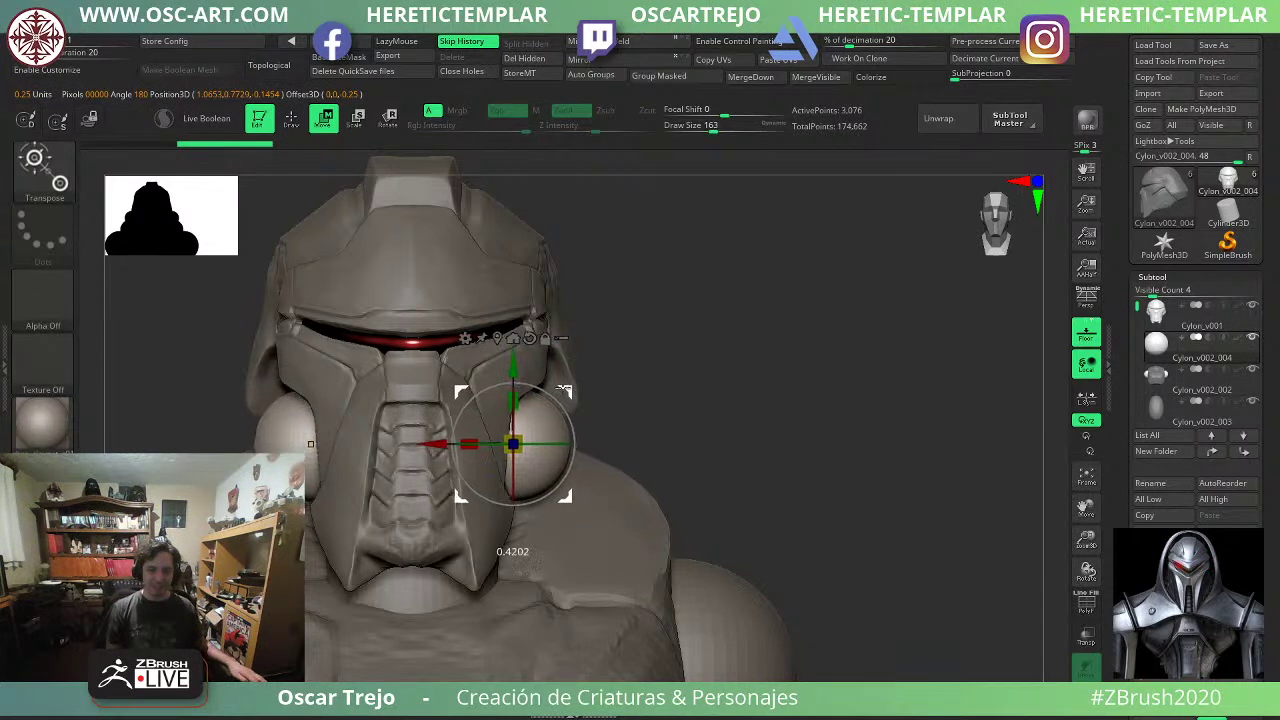
Pull the spheres into rough cheek volumes behind the face plate with the Move brush.
{"action": "key", "text": "q"}
{"action": "left_click_drag", "start_coordinate": [800, 410], "coordinate": [650, 435]}
{"action": "key", "text": "s"}
{"action": "key", "text": "s"}
{"action": "left_click_drag", "start_coordinate": [548, 423], "coordinate": [611, 374]}
{"action": "key", "text": "s"}
{"action": "left_click_drag", "start_coordinate": [497, 471], "coordinate": [462, 499]}
Stretch the cheek volumes between the face plate and the helmet's side plate, then smooth their surface at draw size 192.
{"action": "left_click_drag", "start_coordinate": [318, 520], "coordinate": [455, 506]}
{"action": "key", "text": "s"}
{"action": "mouse_move", "coordinate": [424, 504]}
{"action": "left_mouse_down"}
{"action": "mouse_move", "coordinate": [480, 472]}
{"action": "mouse_move", "coordinate": [468, 459]}
{"action": "mouse_move", "coordinate": [478, 398]}
{"action": "left_mouse_up"}
{"action": "key", "text": "s"}
{"action": "left_click_drag", "start_coordinate": [622, 400], "coordinate": [536, 409]}
{"action": "left_click_drag", "start_coordinate": [538, 416], "coordinate": [539, 427], "text": "shift"}
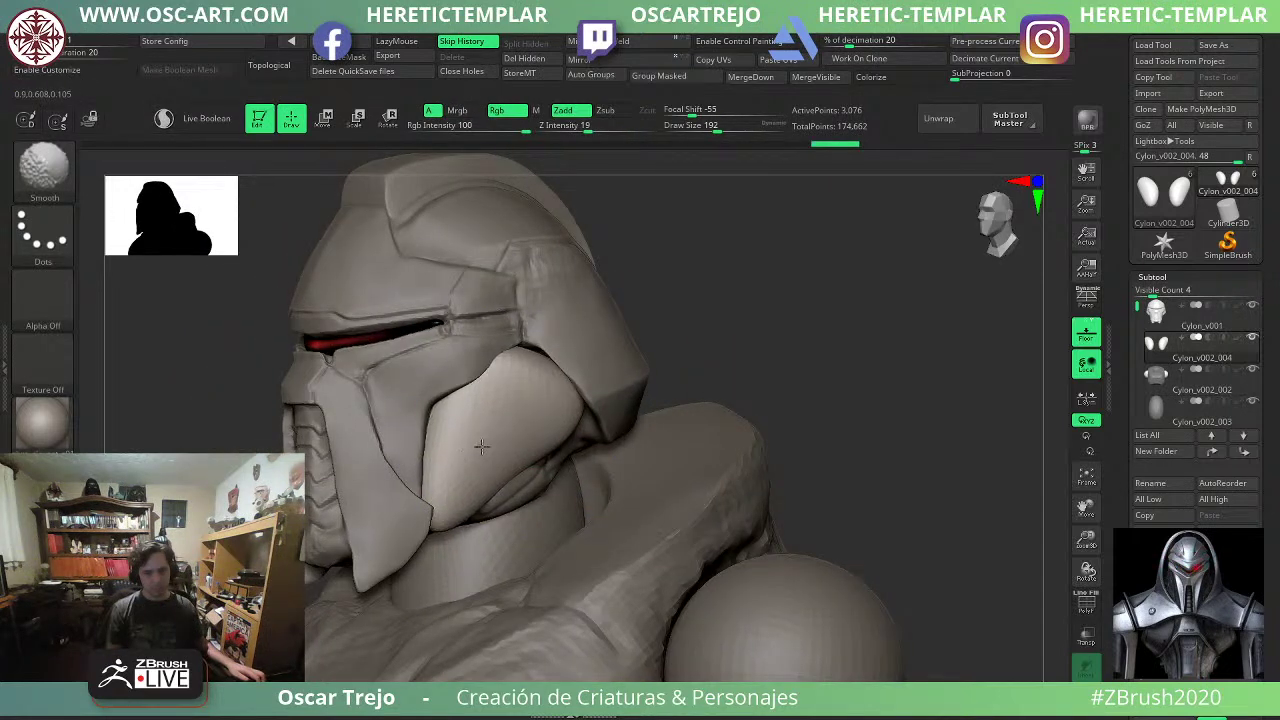
Refine the cheek volumes' outer contour from the front and side with the Move brush, changing the draw size to 140.
{"action": "left_click_drag", "start_coordinate": [255, 430], "coordinate": [350, 436]}
{"action": "key", "text": "s"}
{"action": "mouse_move", "coordinate": [433, 451]}
{"action": "left_mouse_down"}
{"action": "mouse_move", "coordinate": [523, 425]}
{"action": "mouse_move", "coordinate": [514, 441]}
{"action": "left_mouse_up"}
{"action": "key", "text": "s"}
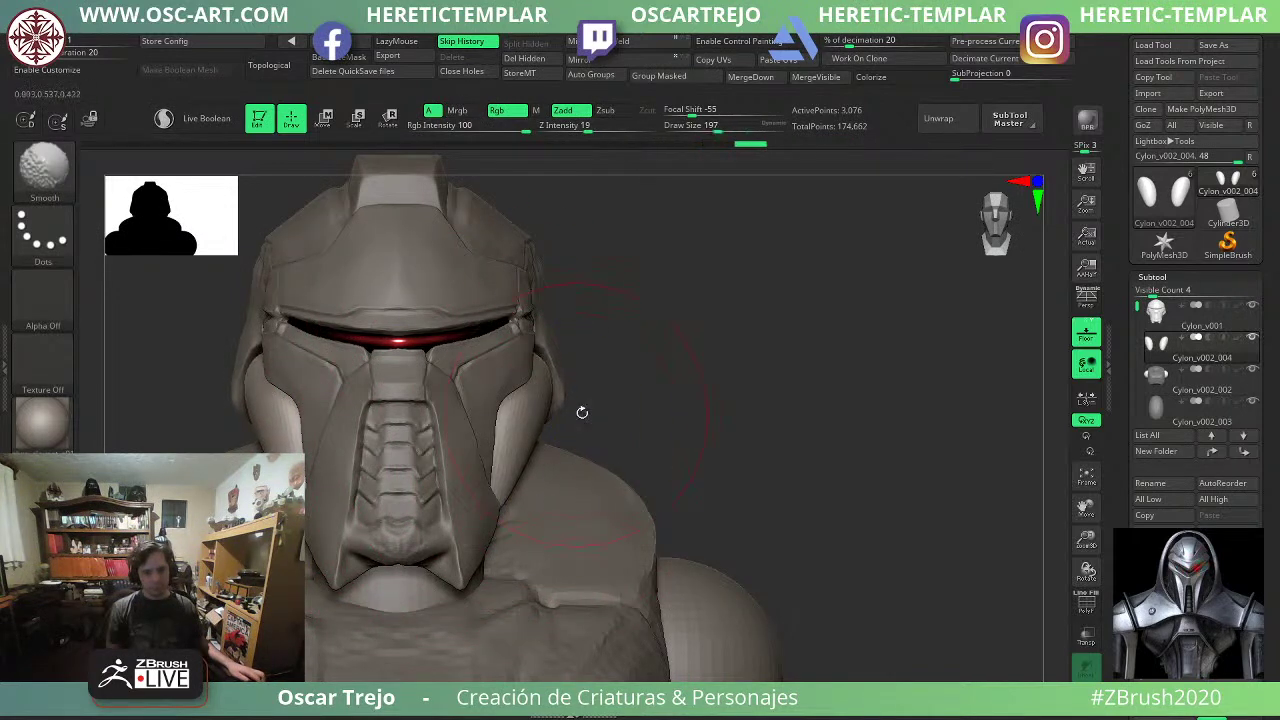
{"action": "left_click_drag", "start_coordinate": [582, 412], "coordinate": [518, 414]}
{"action": "key", "text": "s"}
{"action": "left_click_drag", "start_coordinate": [626, 403], "coordinate": [618, 403]}
{"action": "left_click_drag", "start_coordinate": [745, 381], "coordinate": [677, 378], "text": "shift"}
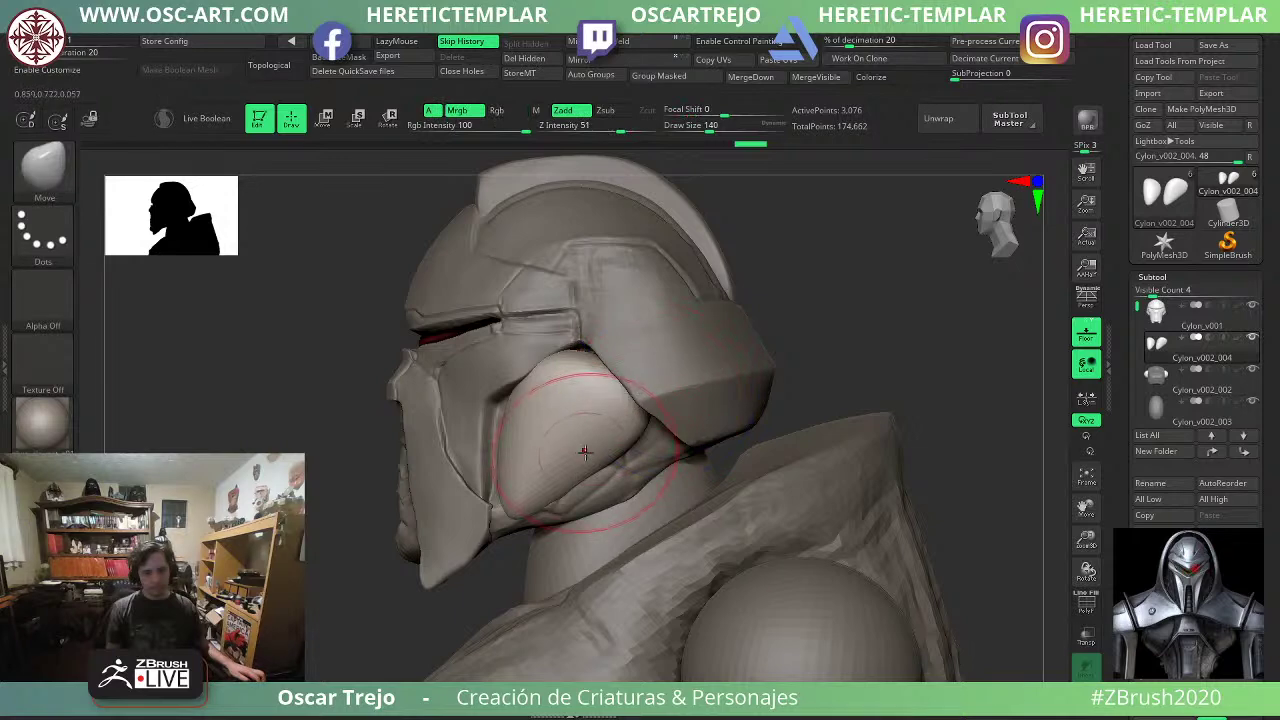
Trim the rounded cheek piece with TrimCurve, cutting straight lower, rear and upper edges to fit the helmet opening.
{"action": "left_click", "coordinate": [48, 182], "text": "ctrl+shift"}
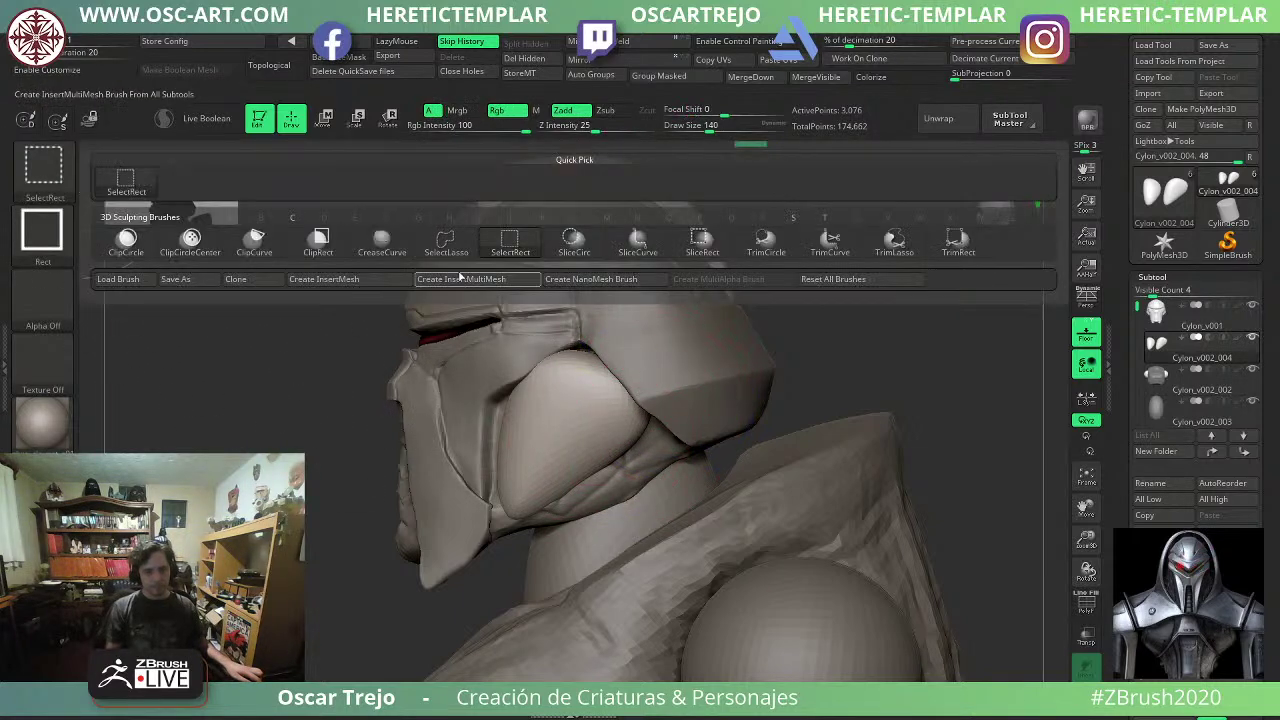
{"action": "left_click", "coordinate": [867, 251]}
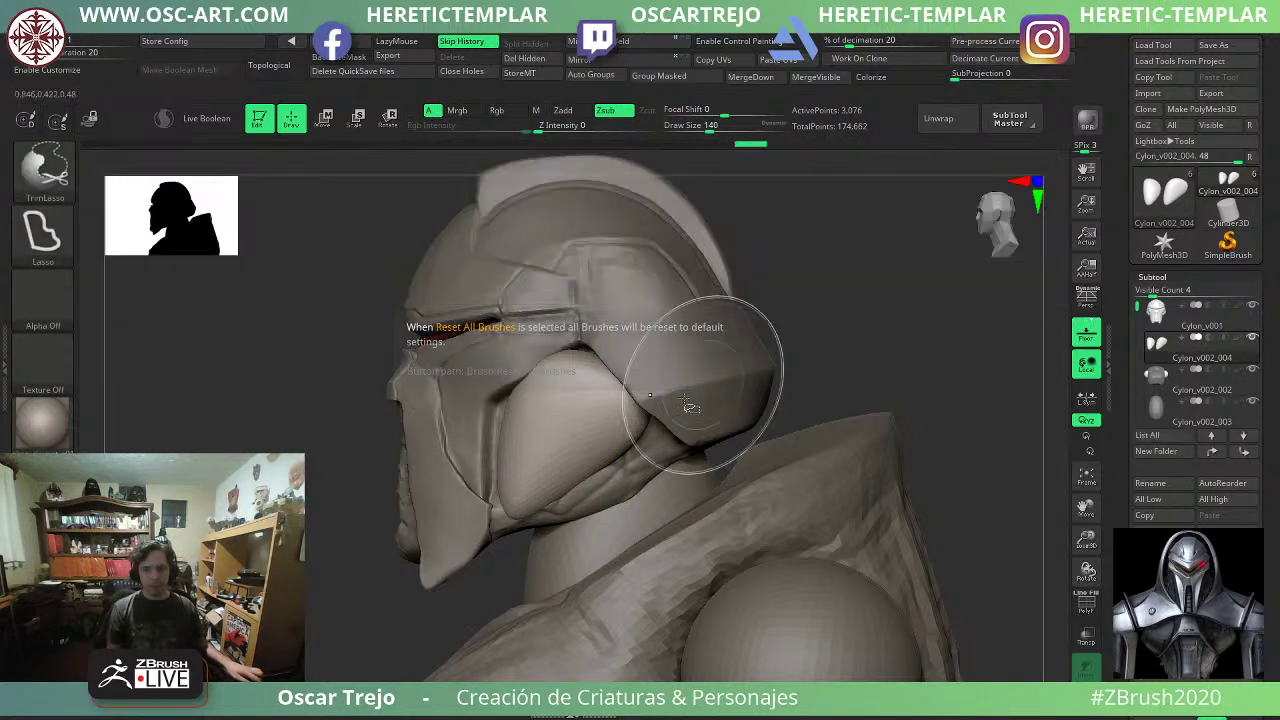
{"action": "left_click", "coordinate": [72, 198], "text": "ctrl+shift"}
{"action": "left_click", "coordinate": [805, 250], "text": "ctrl+shift"}
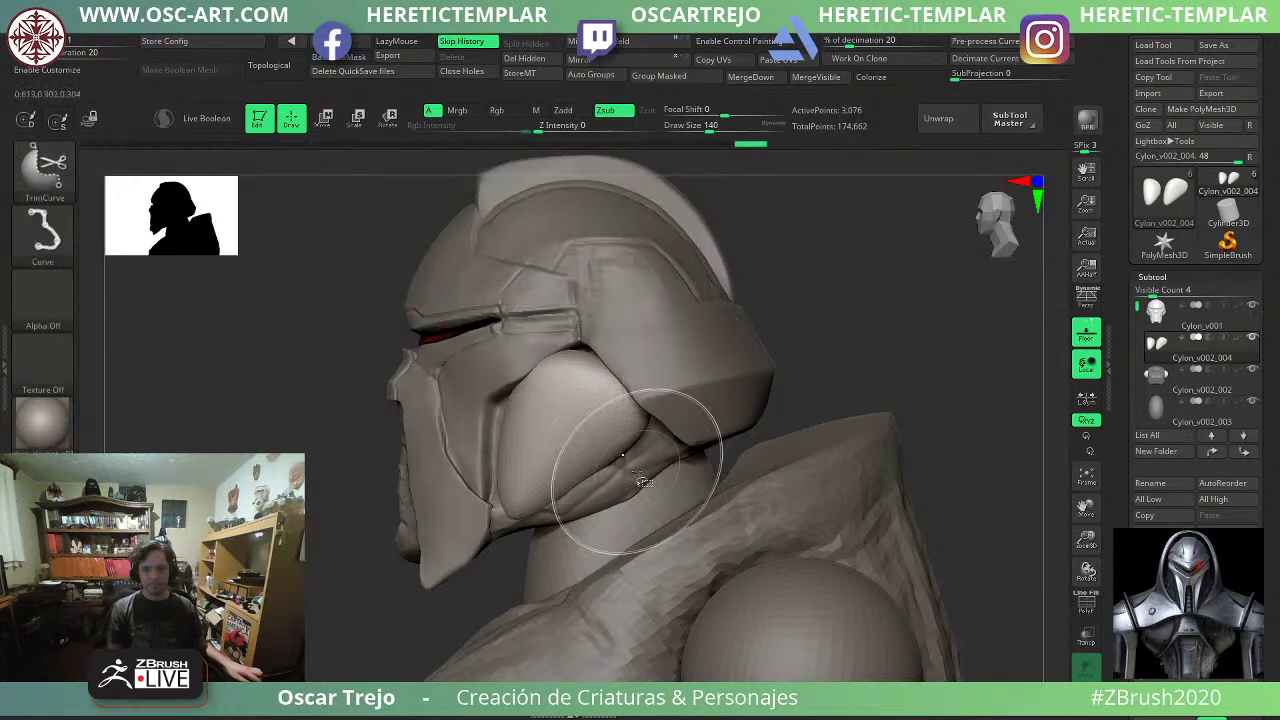
{"action": "left_click_drag", "start_coordinate": [836, 357], "coordinate": [366, 583], "text": "ctrl+shift"}
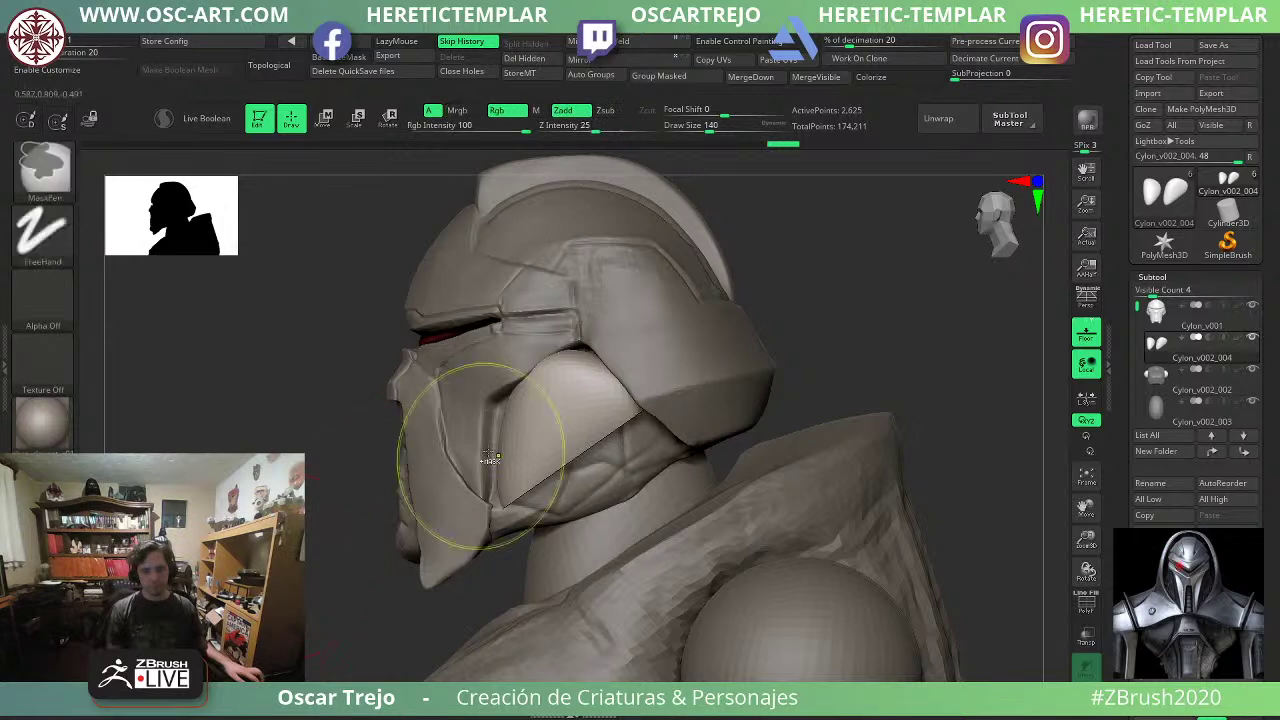
{"action": "left_click_drag", "start_coordinate": [555, 308], "coordinate": [656, 407], "text": "ctrl+shift"}
{"action": "left_click_drag", "start_coordinate": [736, 492], "coordinate": [732, 505], "text": "ctrl+shift"}
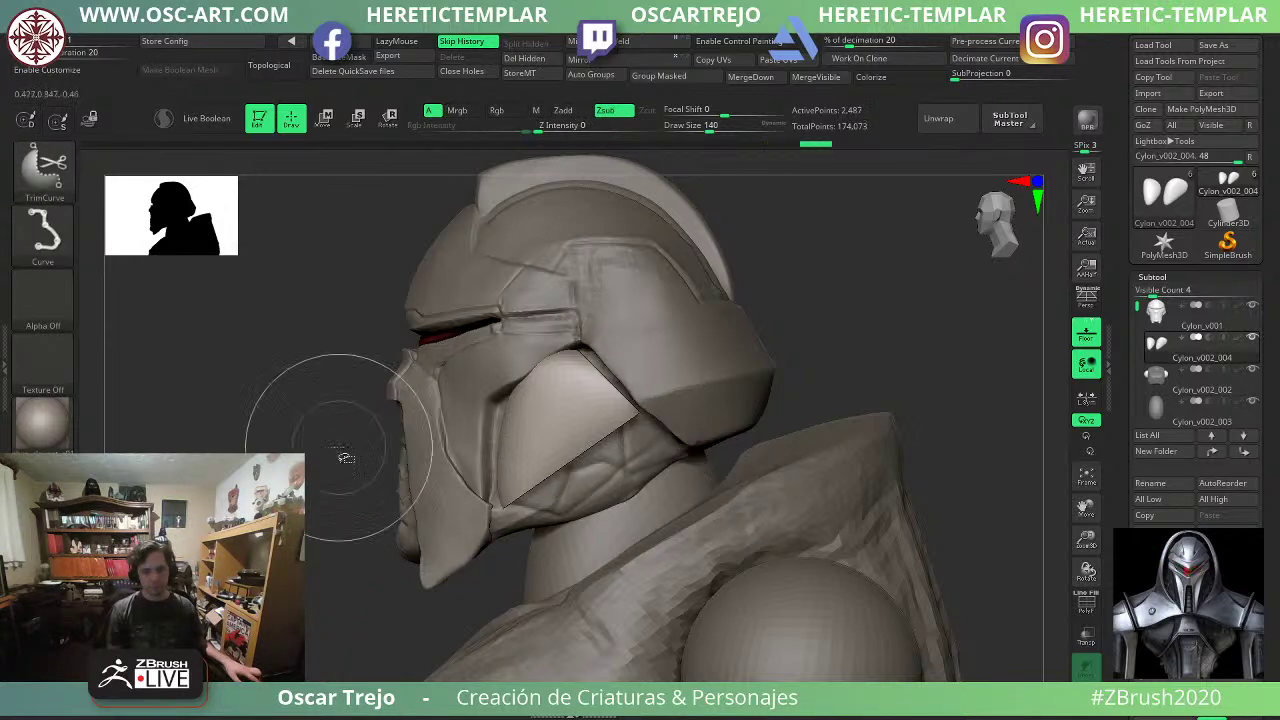
{"action": "mouse_move", "coordinate": [298, 477]}
{"action": "left_mouse_down", "text": "ctrl+shift"}
{"action": "mouse_move", "coordinate": [702, 272]}
{"action": "mouse_move", "coordinate": [705, 287]}
{"action": "left_mouse_up", "text": "ctrl+shift"}
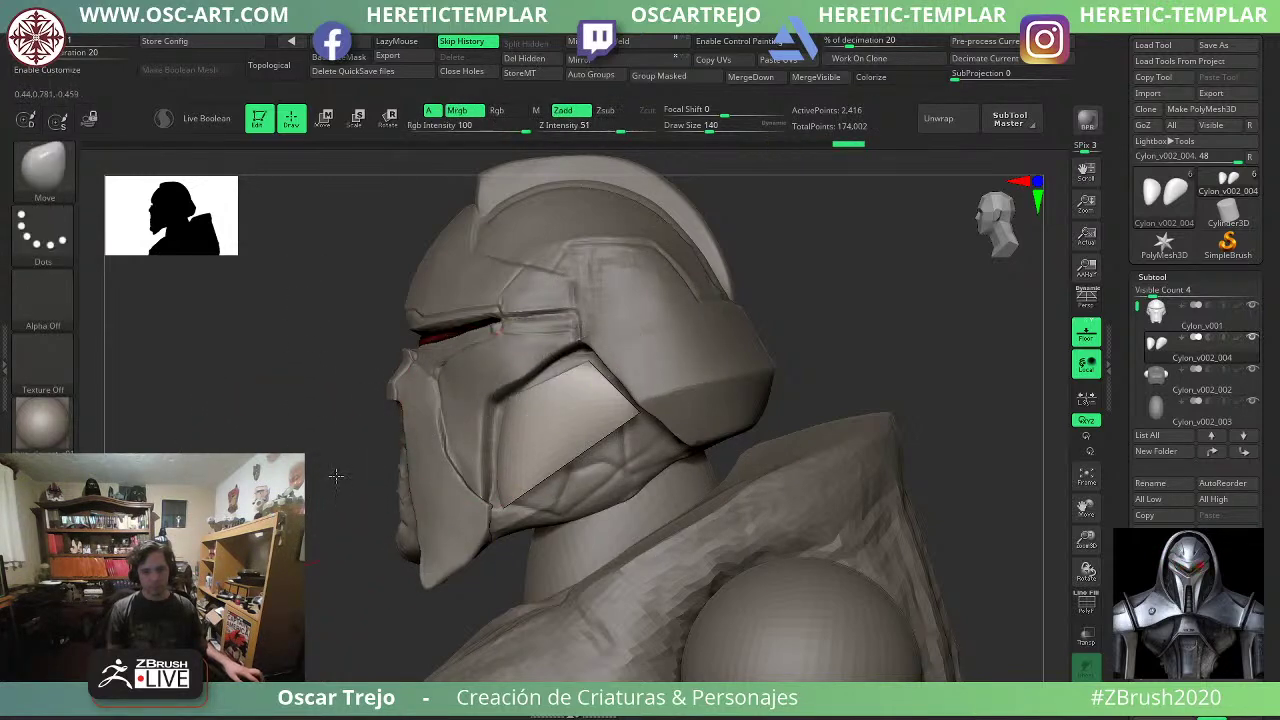
Cut the outer face of one cheek piece flat in Solo mode and mirror the shape to the other side.
{"action": "left_click_drag", "start_coordinate": [335, 476], "coordinate": [451, 438], "text": "shift"}
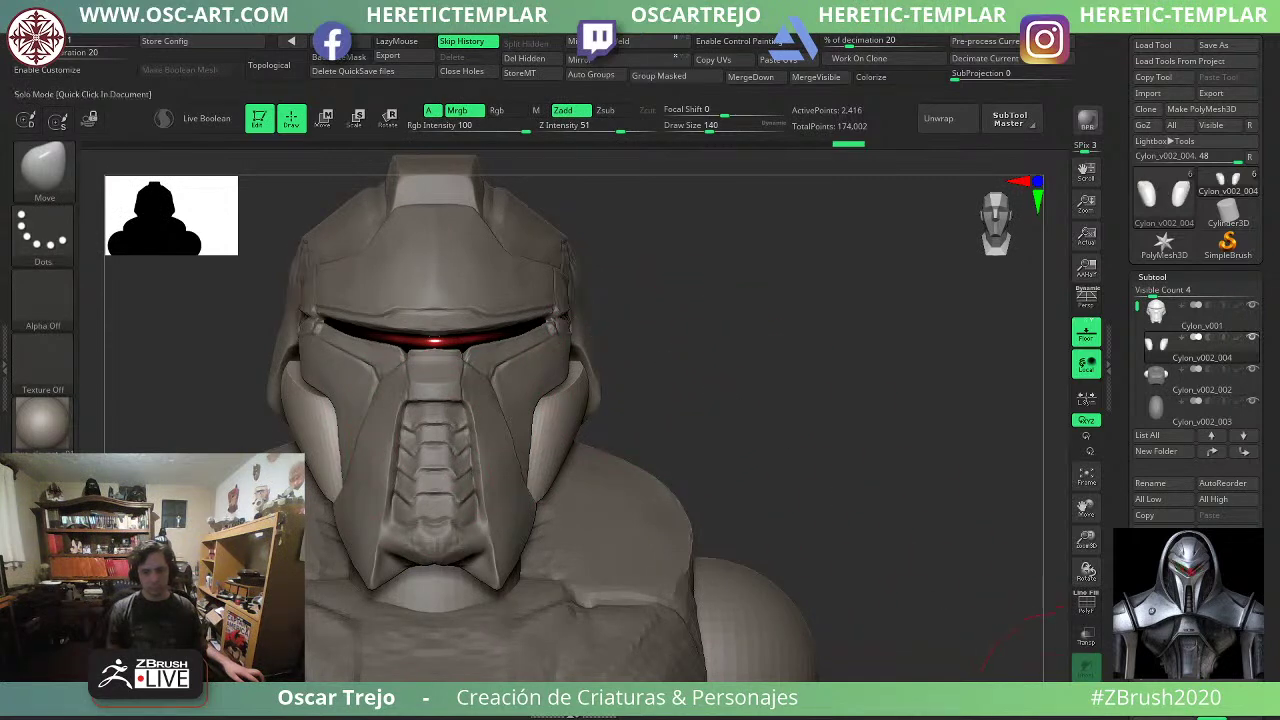
{"action": "left_click", "coordinate": [1085, 718]}
{"action": "left_click_drag", "start_coordinate": [838, 440], "coordinate": [834, 566], "text": "shift"}
{"action": "left_click_drag", "start_coordinate": [683, 218], "coordinate": [798, 527], "text": "ctrl+shift"}
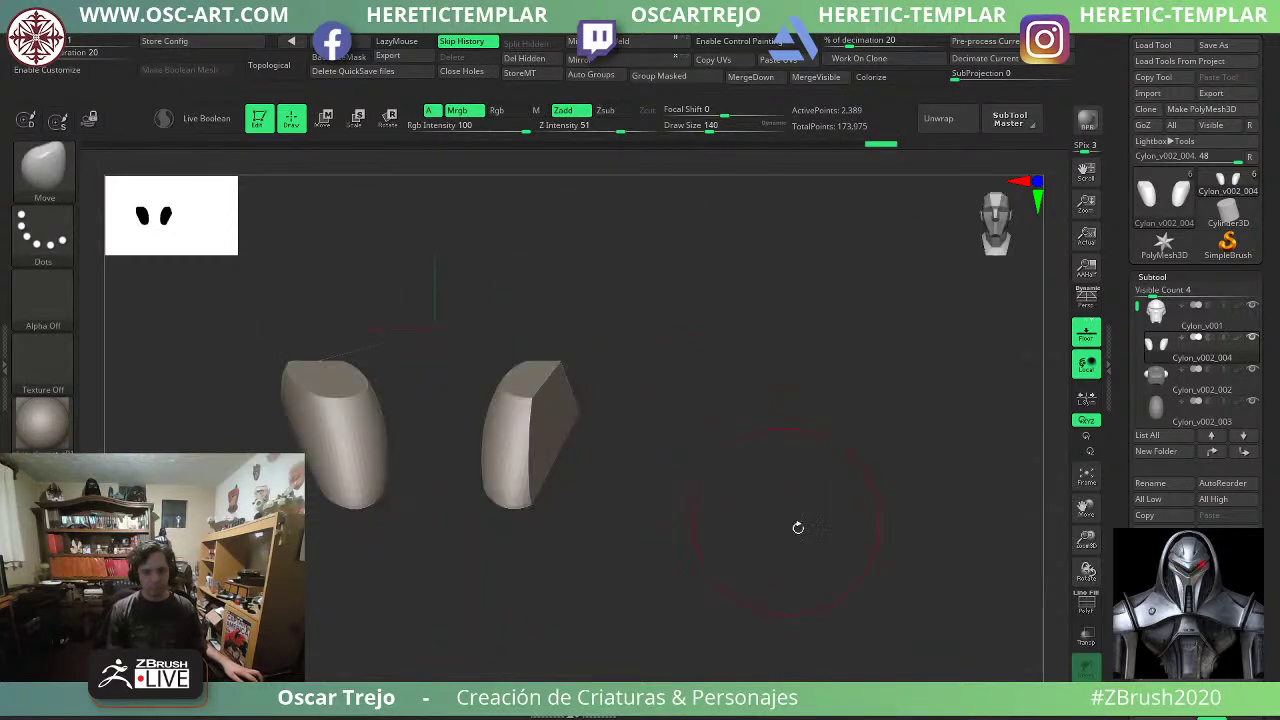
{"action": "left_click", "coordinate": [1086, 702]}
{"action": "left_click_drag", "start_coordinate": [960, 631], "coordinate": [955, 440]}
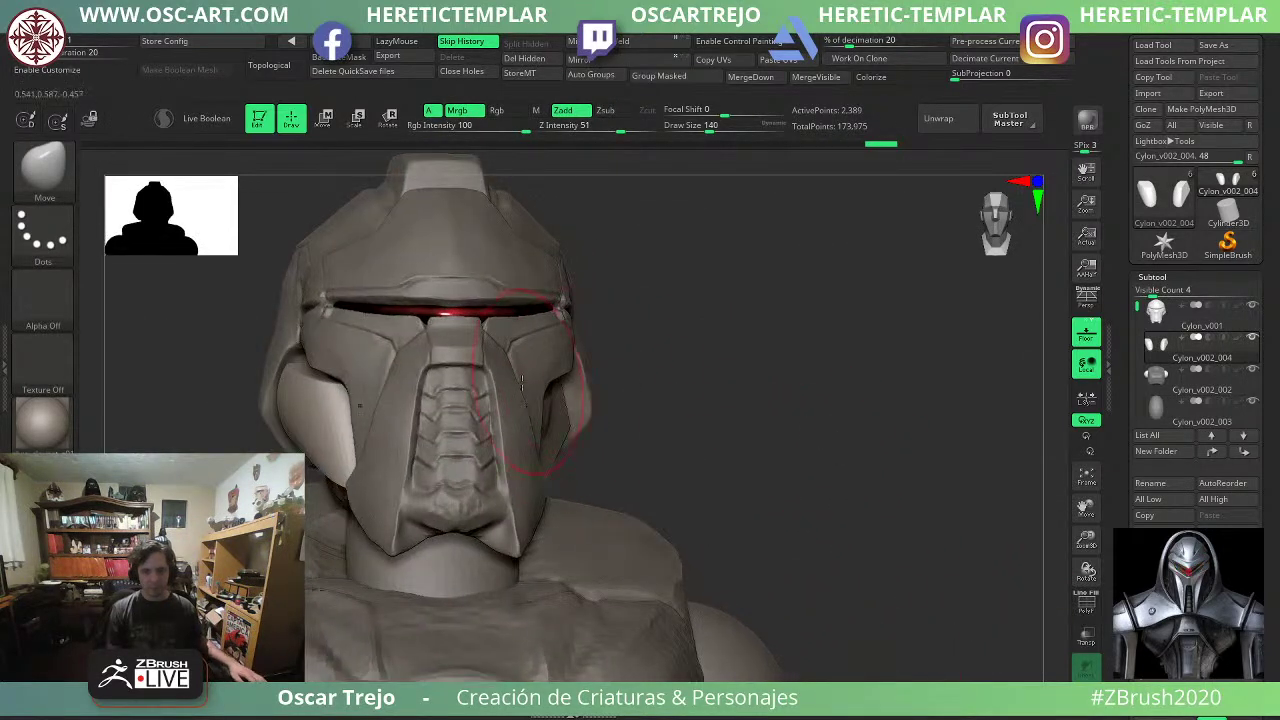
{"action": "left_click_drag", "start_coordinate": [682, 352], "coordinate": [632, 346]}
{"action": "left_click", "coordinate": [540, 58]}
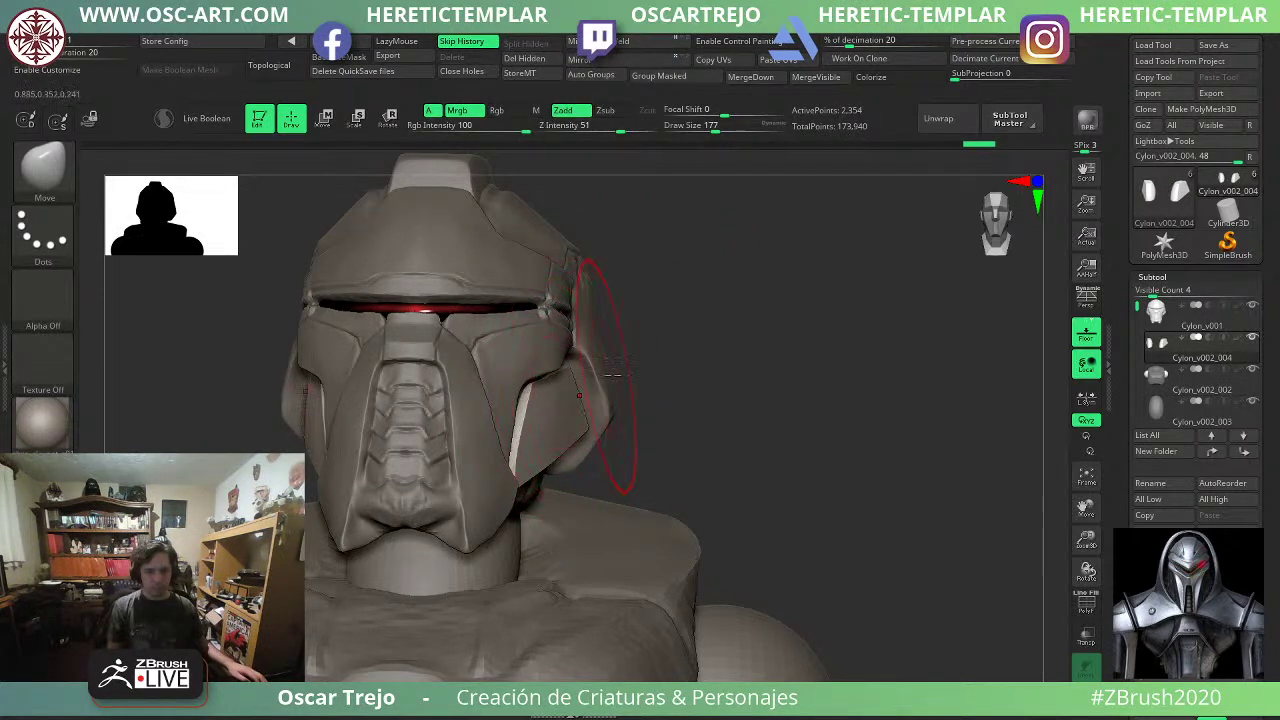
Adjust the outer faces of both cheek plates against the face mask with the Move brush at draw size 251.
{"action": "left_click_drag", "start_coordinate": [612, 375], "coordinate": [633, 400]}
{"action": "left_click_drag", "start_coordinate": [543, 421], "coordinate": [549, 419]}
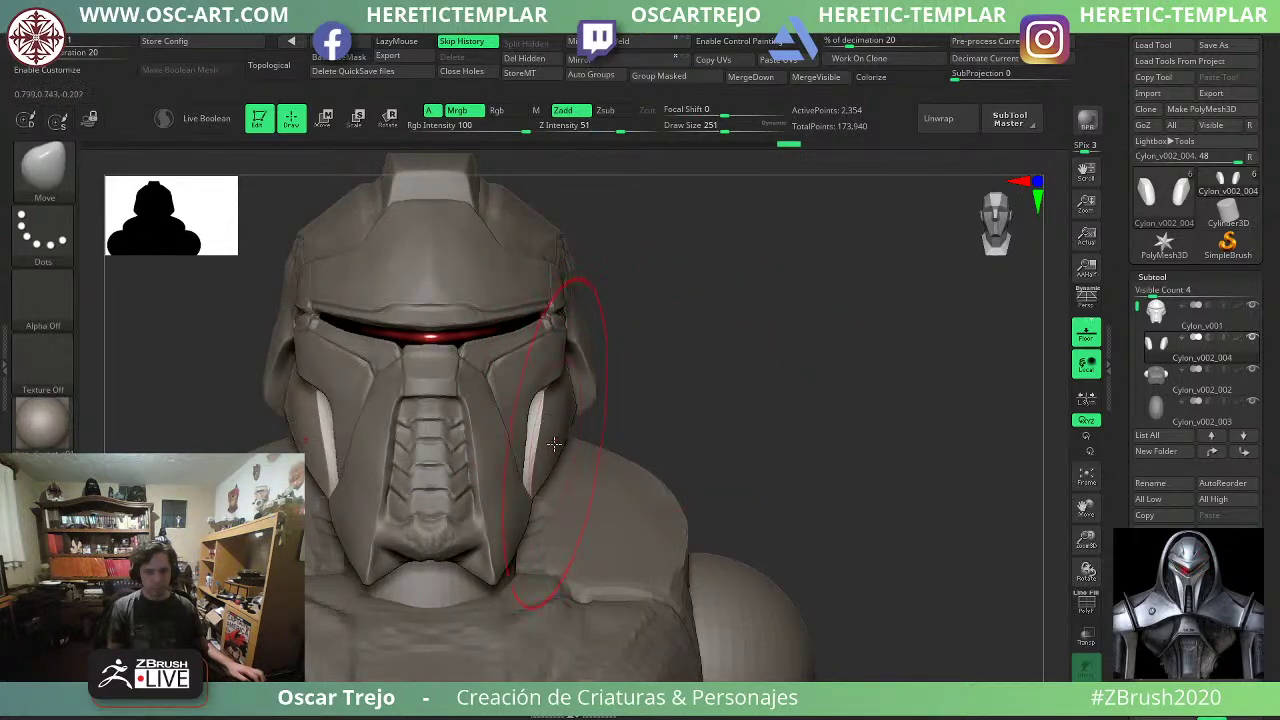
{"action": "left_click_drag", "start_coordinate": [714, 454], "coordinate": [600, 440]}
{"action": "key", "text": "bracketleft"}
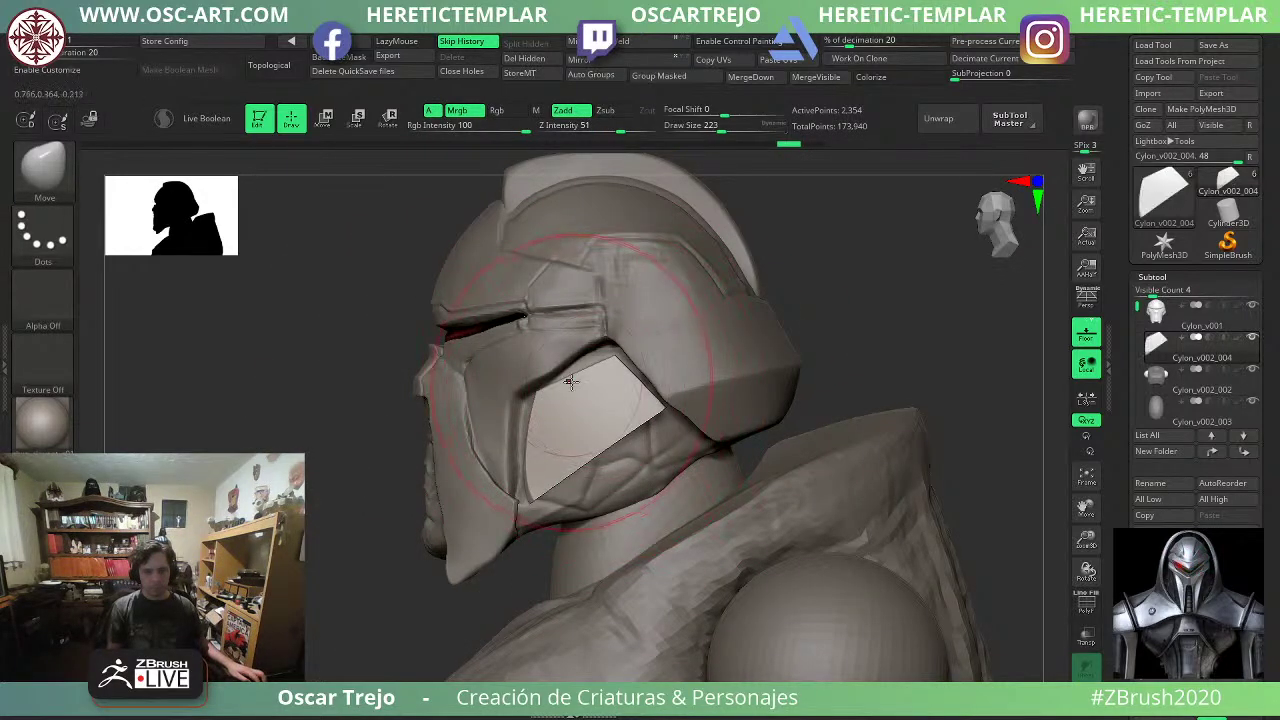
{"action": "left_click_drag", "start_coordinate": [571, 382], "coordinate": [576, 369]}
{"action": "key", "text": "ctrl+z"}
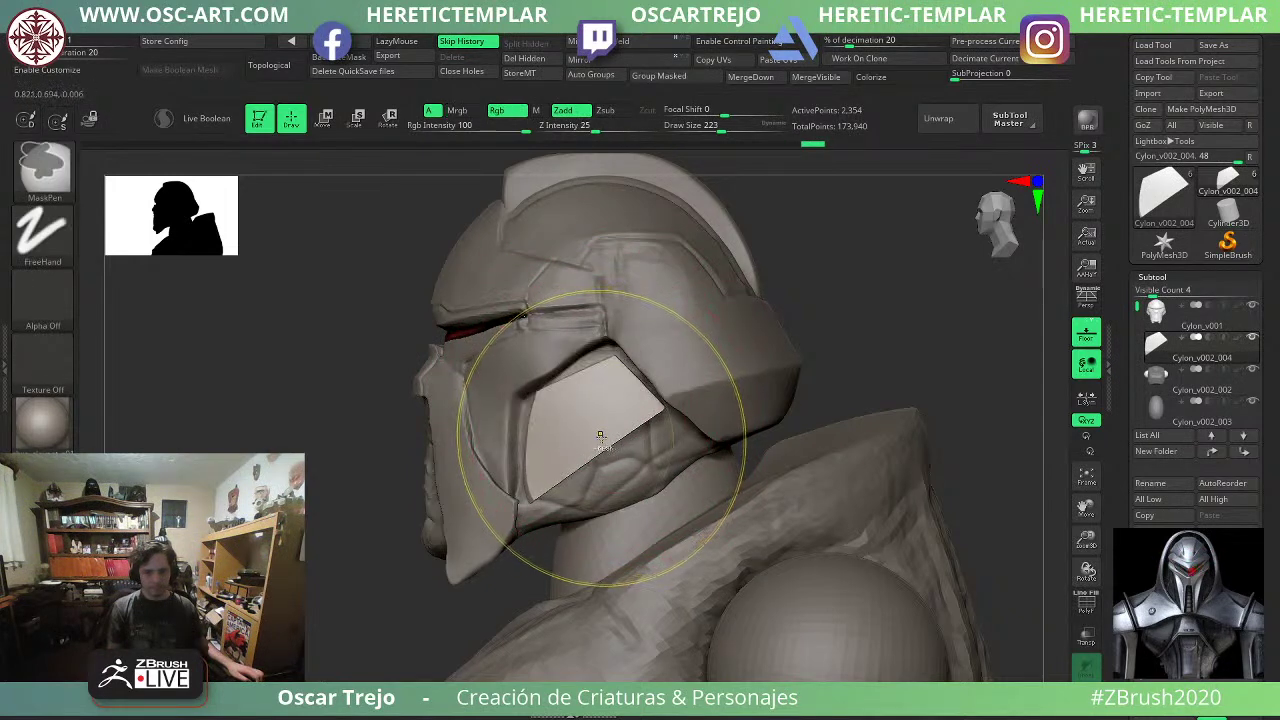
{"action": "key", "text": "ctrl+z"}
Pull the cheek plate's lower front corner toward the jaw at draw size 80 and trim its front edge straight.
{"action": "key", "text": "s"}
{"action": "mouse_move", "coordinate": [546, 498]}
{"action": "left_mouse_down"}
{"action": "mouse_move", "coordinate": [529, 499]}
{"action": "mouse_move", "coordinate": [521, 480]}
{"action": "left_mouse_up"}
{"action": "key", "text": "s"}
{"action": "left_click_drag", "start_coordinate": [502, 602], "coordinate": [513, 538], "text": "ctrl+shift"}
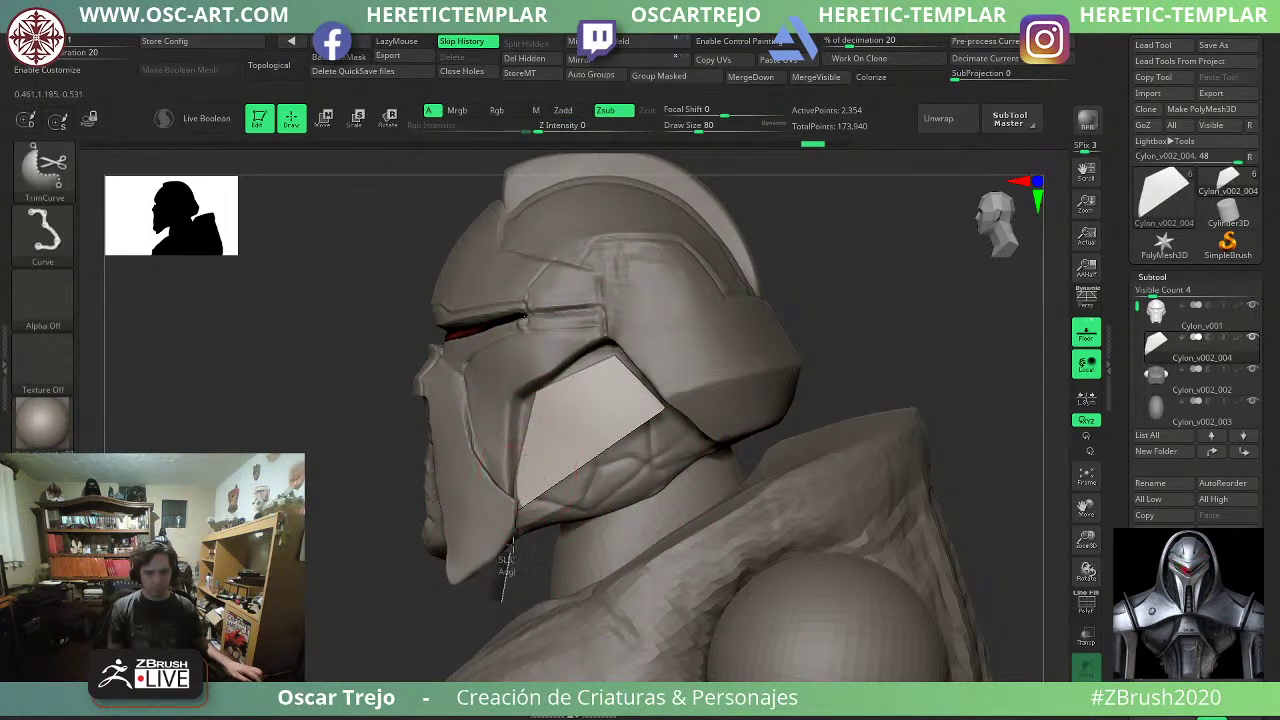
{"action": "left_click_drag", "start_coordinate": [540, 309], "coordinate": [559, 304], "text": "ctrl+shift"}
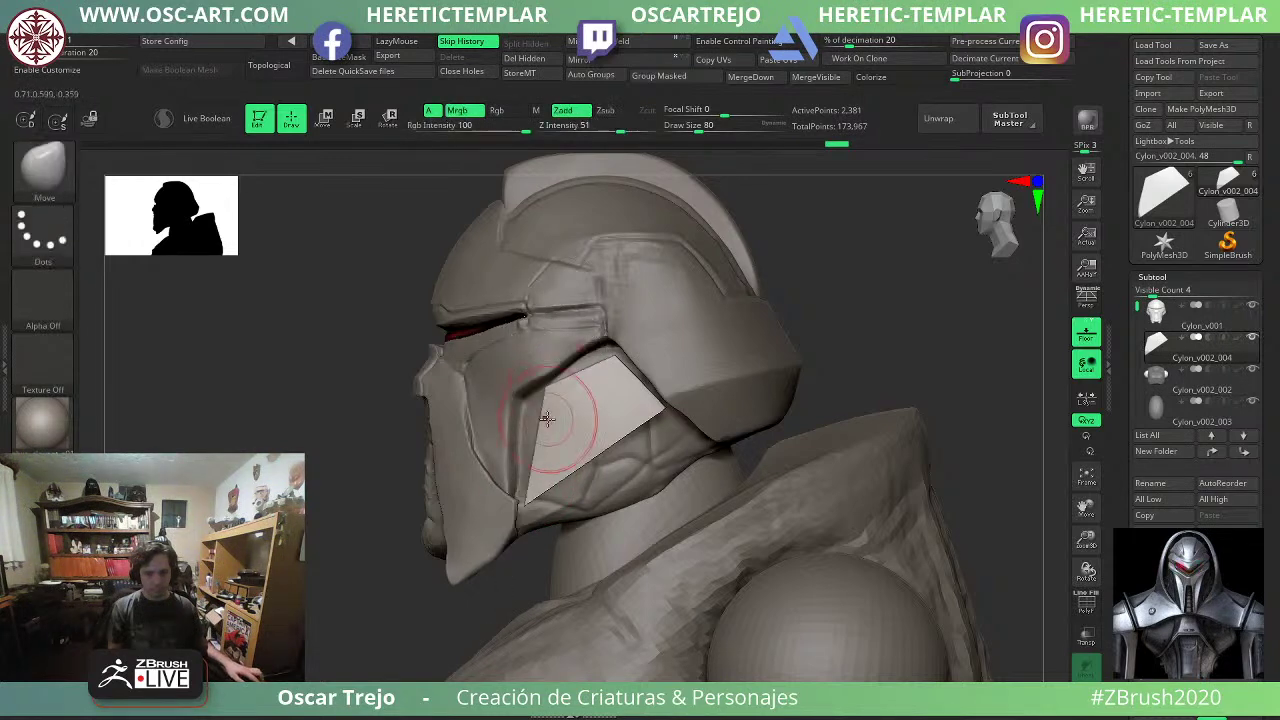
Shift the cheek plates outward in the front view with the Move brush at draw size 234.
{"action": "key", "text": "s"}
{"action": "mouse_move", "coordinate": [532, 429]}
{"action": "left_mouse_down"}
{"action": "mouse_move", "coordinate": [558, 429]}
{"action": "mouse_move", "coordinate": [522, 441]}
{"action": "left_mouse_up"}
{"action": "left_click_drag", "start_coordinate": [311, 515], "coordinate": [386, 509]}
{"action": "left_click_drag", "start_coordinate": [538, 427], "coordinate": [565, 408]}
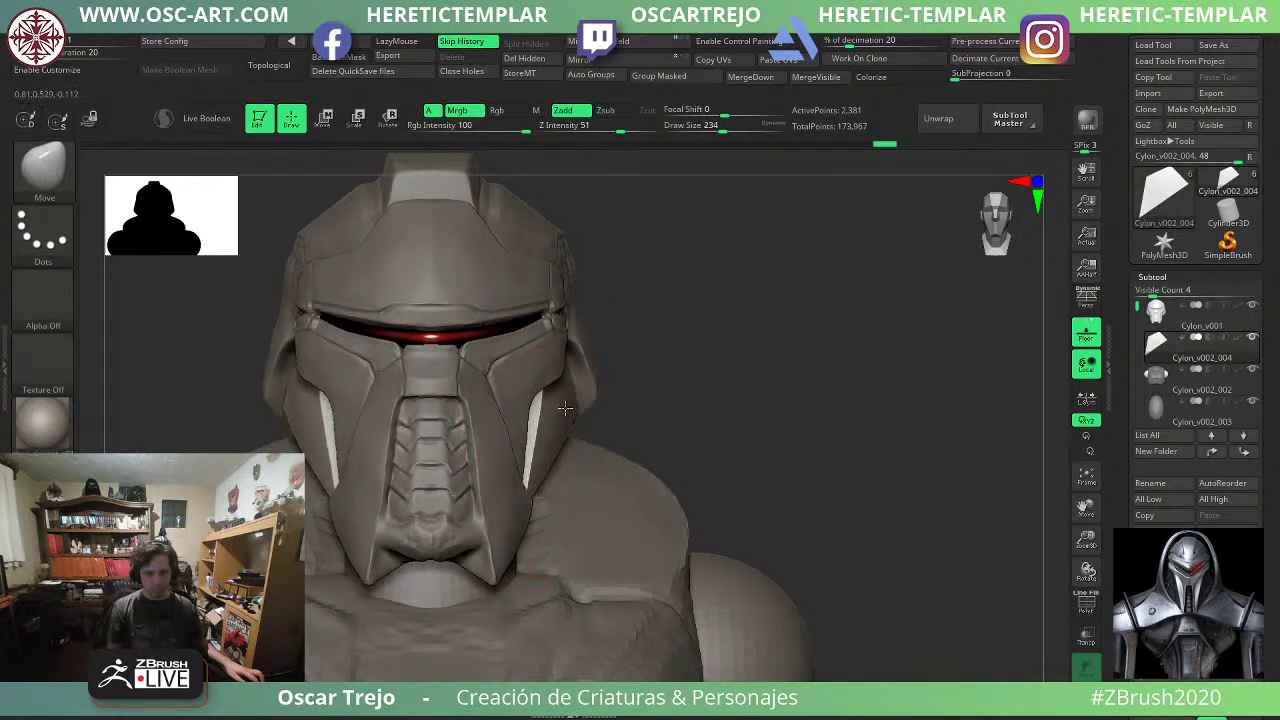
Refine the cheek plates' fit around their rear and lower edges with the Move brush at draw size 202.
{"action": "left_click_drag", "start_coordinate": [700, 388], "coordinate": [690, 335], "text": "alt"}
{"action": "left_click", "coordinate": [562, 515], "text": "alt"}
{"action": "left_click_drag", "start_coordinate": [674, 388], "coordinate": [708, 394]}
{"action": "left_click_drag", "start_coordinate": [764, 315], "coordinate": [757, 385], "text": "alt"}
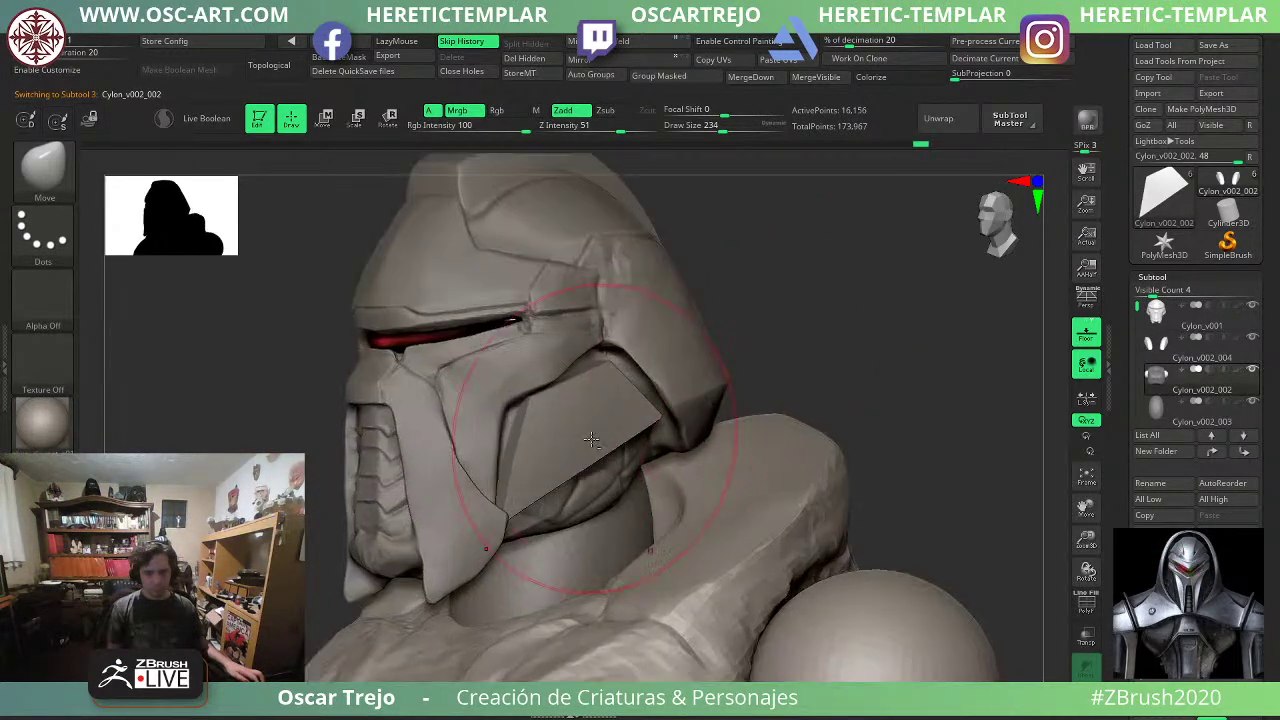
{"action": "left_click", "coordinate": [594, 433], "text": "alt"}
{"action": "left_click_drag", "start_coordinate": [824, 356], "coordinate": [772, 355]}
{"action": "key", "text": "s"}
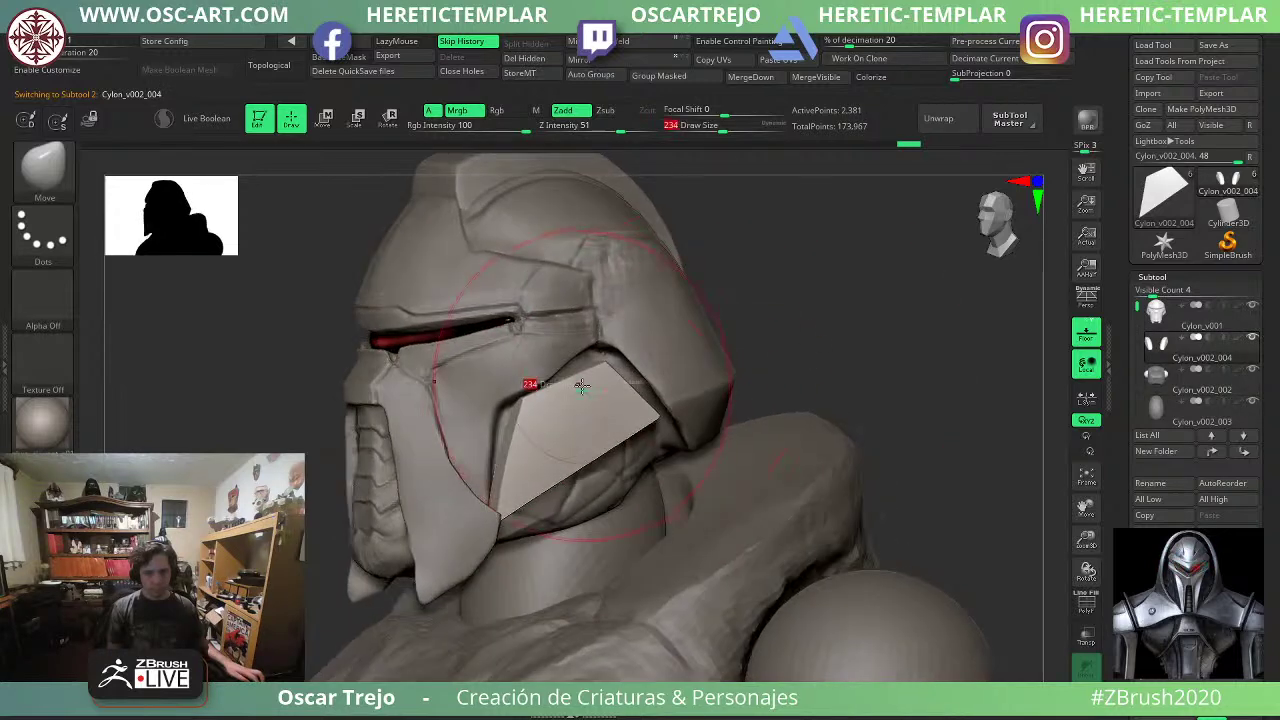
{"action": "left_click_drag", "start_coordinate": [580, 383], "coordinate": [575, 383]}
{"action": "left_click_drag", "start_coordinate": [758, 335], "coordinate": [714, 362]}
{"action": "left_click_drag", "start_coordinate": [627, 441], "coordinate": [654, 426]}
{"action": "left_click_drag", "start_coordinate": [307, 454], "coordinate": [348, 454]}
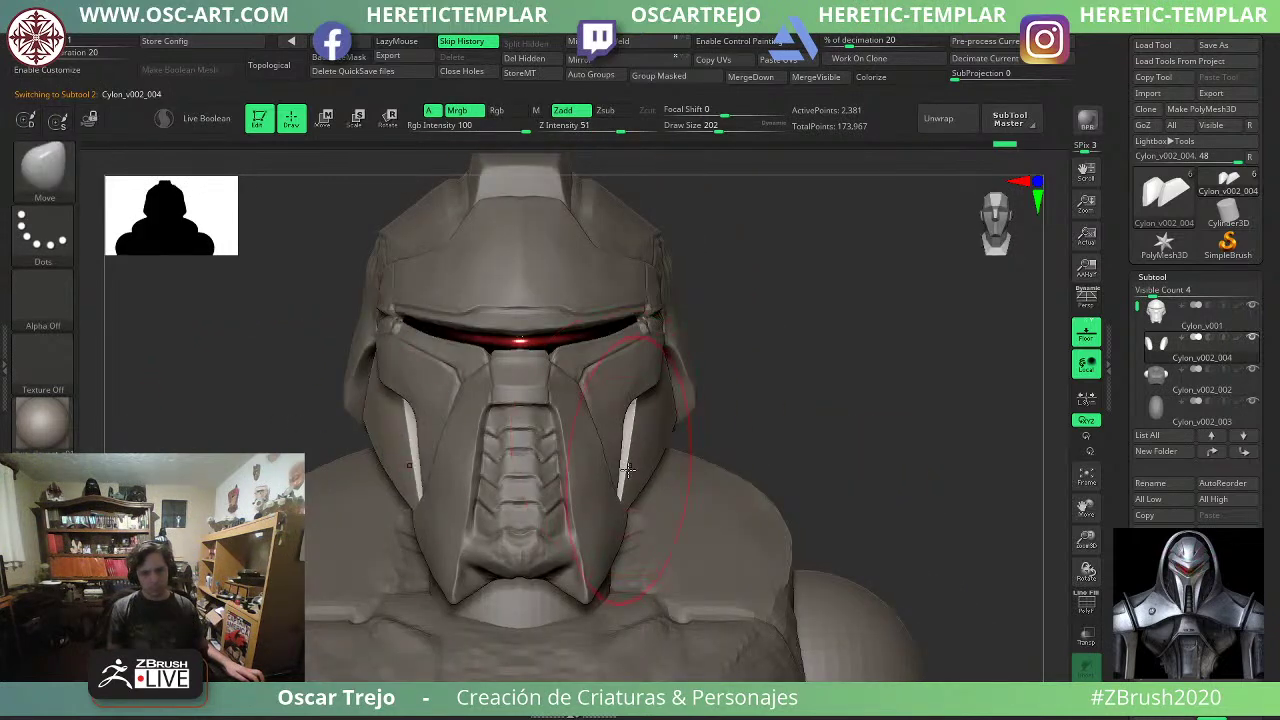
{"action": "mouse_move", "coordinate": [793, 396]}
{"action": "left_mouse_down"}
{"action": "mouse_move", "coordinate": [747, 398]}
{"action": "mouse_move", "coordinate": [788, 398]}
{"action": "left_mouse_up"}
{"action": "mouse_move", "coordinate": [669, 404]}
{"action": "left_mouse_down"}
{"action": "mouse_move", "coordinate": [696, 405]}
{"action": "mouse_move", "coordinate": [741, 321]}
{"action": "left_mouse_up"}
{"action": "left_click_drag", "start_coordinate": [783, 370], "coordinate": [725, 388]}
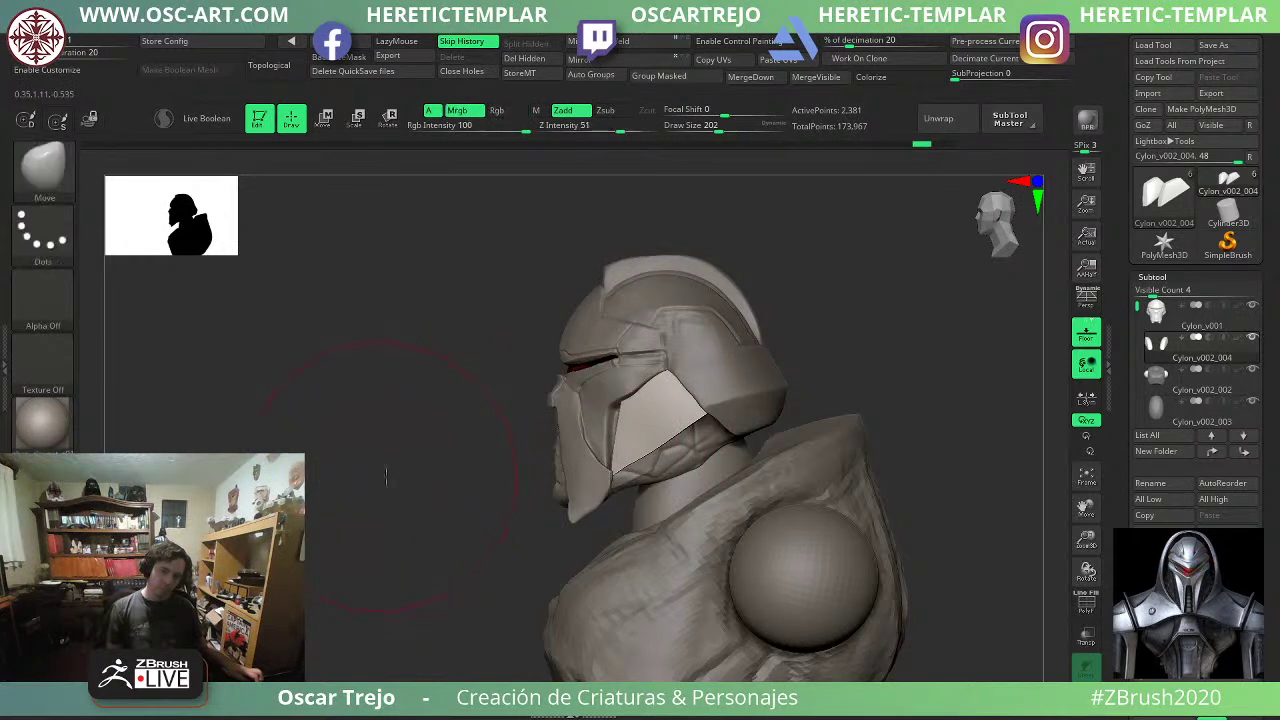
{"action": "left_click_drag", "start_coordinate": [386, 478], "coordinate": [451, 457]}
{"action": "left_click_drag", "start_coordinate": [764, 374], "coordinate": [790, 375]}
{"action": "key", "text": "s"}
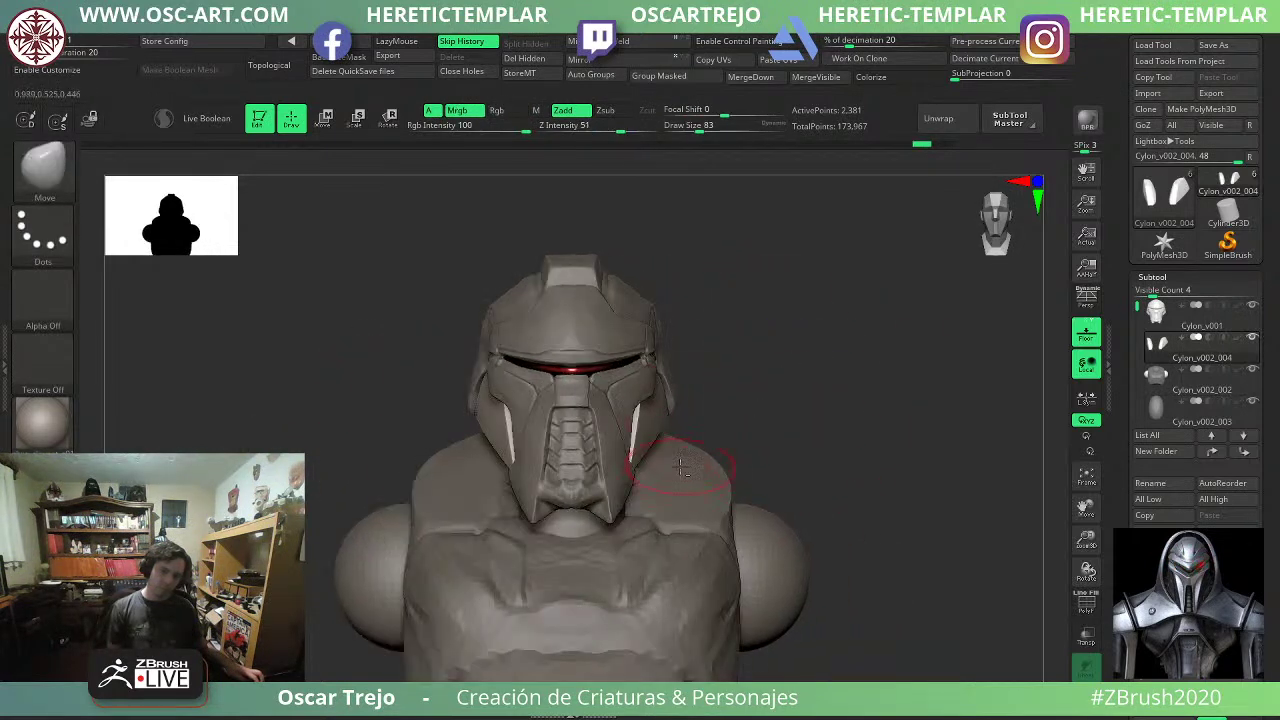
Select the helmet crest and mask everything except its front end, softening the mask's border.
{"action": "left_click", "coordinate": [632, 310], "text": "alt"}
{"action": "left_click_drag", "start_coordinate": [721, 313], "coordinate": [808, 518], "text": "alt"}
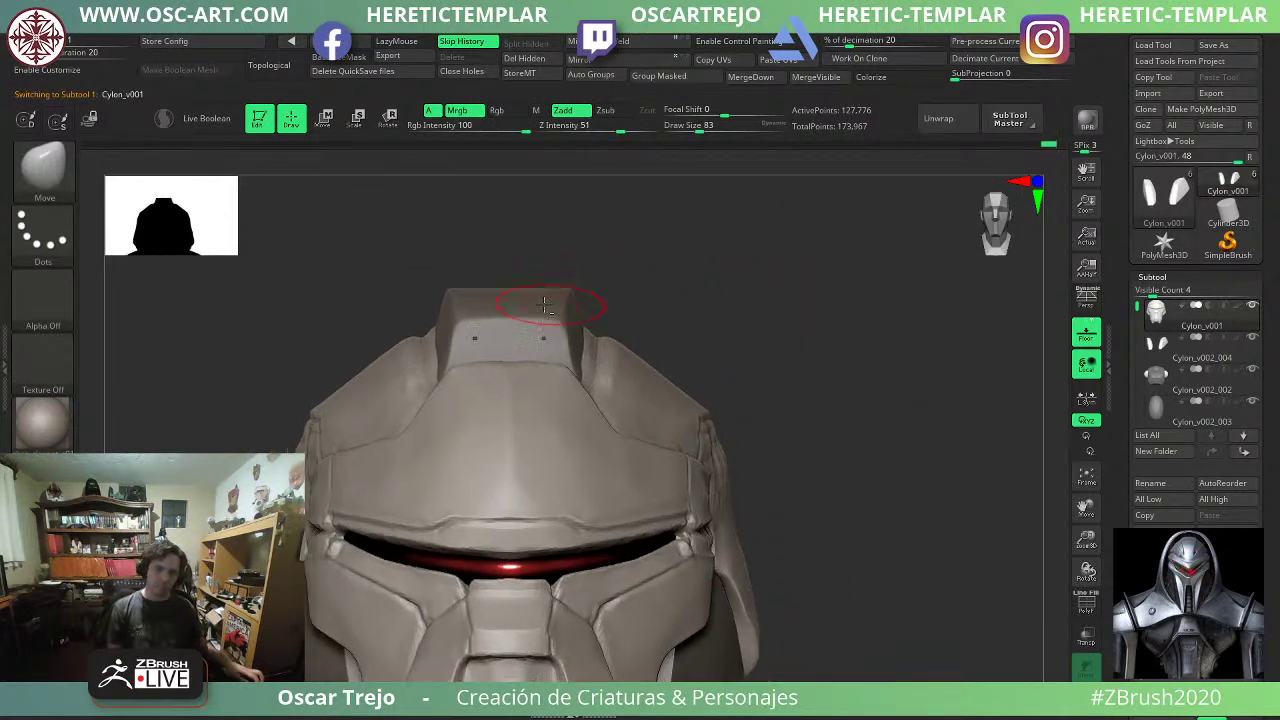
{"action": "left_click", "coordinate": [547, 307], "text": "alt"}
{"action": "mouse_move", "coordinate": [765, 350]}
{"action": "left_mouse_down", "text": "alt"}
{"action": "mouse_move", "coordinate": [731, 323]}
{"action": "mouse_move", "coordinate": [701, 338]}
{"action": "left_mouse_up", "text": "alt"}
{"action": "key", "text": "s"}
{"action": "left_click_drag", "start_coordinate": [486, 391], "coordinate": [499, 388]}
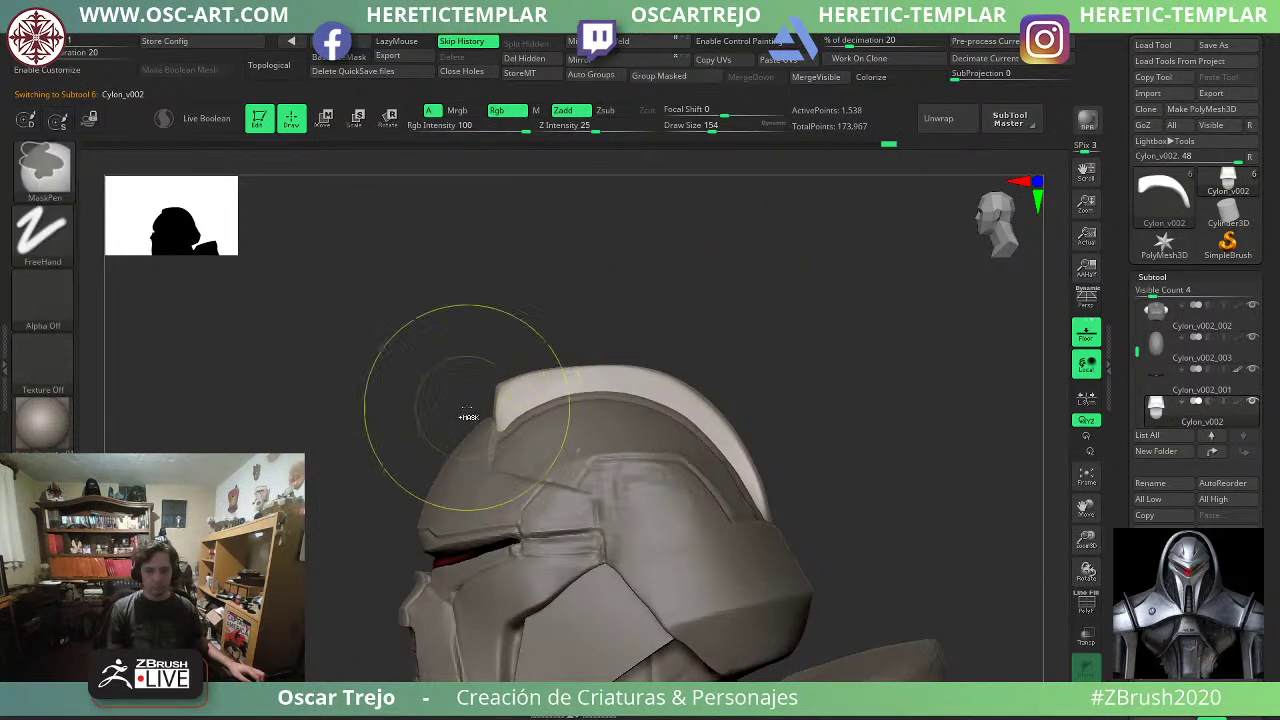
{"action": "left_click_drag", "start_coordinate": [531, 314], "coordinate": [830, 650], "text": "ctrl"}
{"action": "left_click", "coordinate": [431, 402], "text": "ctrl"}
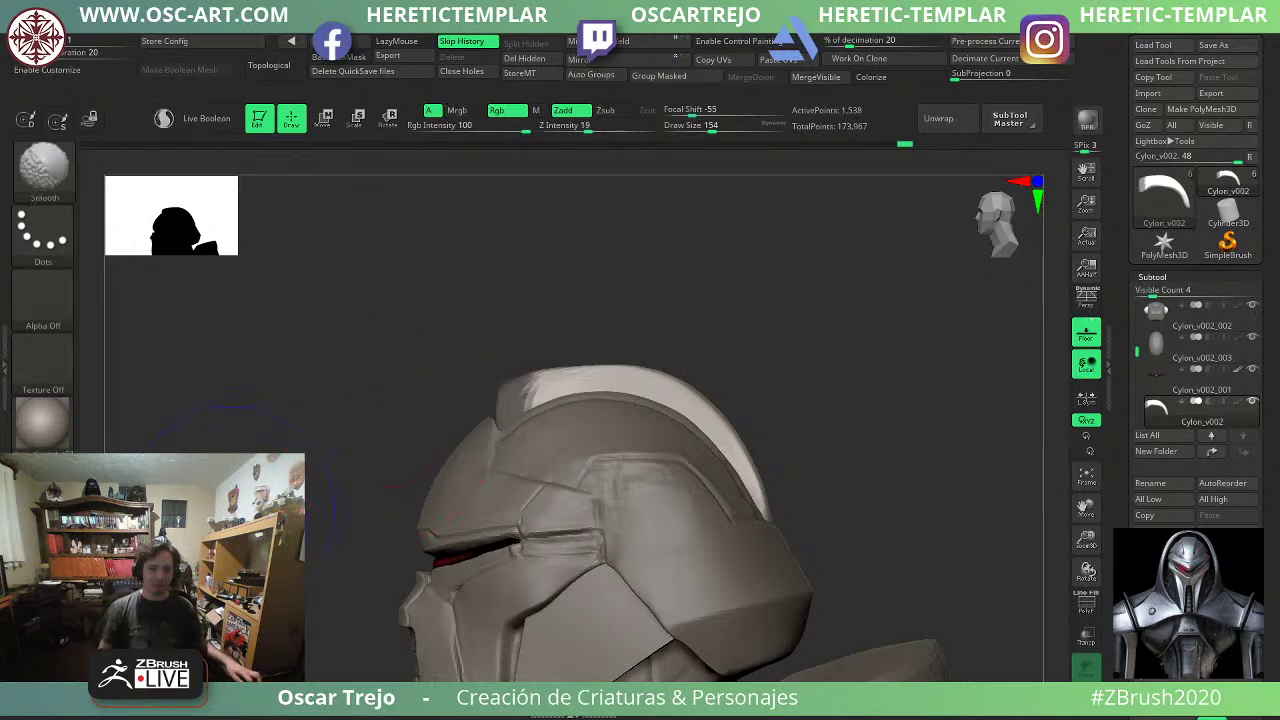
{"action": "left_click", "coordinate": [405, 407], "text": "ctrl"}
{"action": "left_click", "coordinate": [434, 398], "text": "ctrl"}
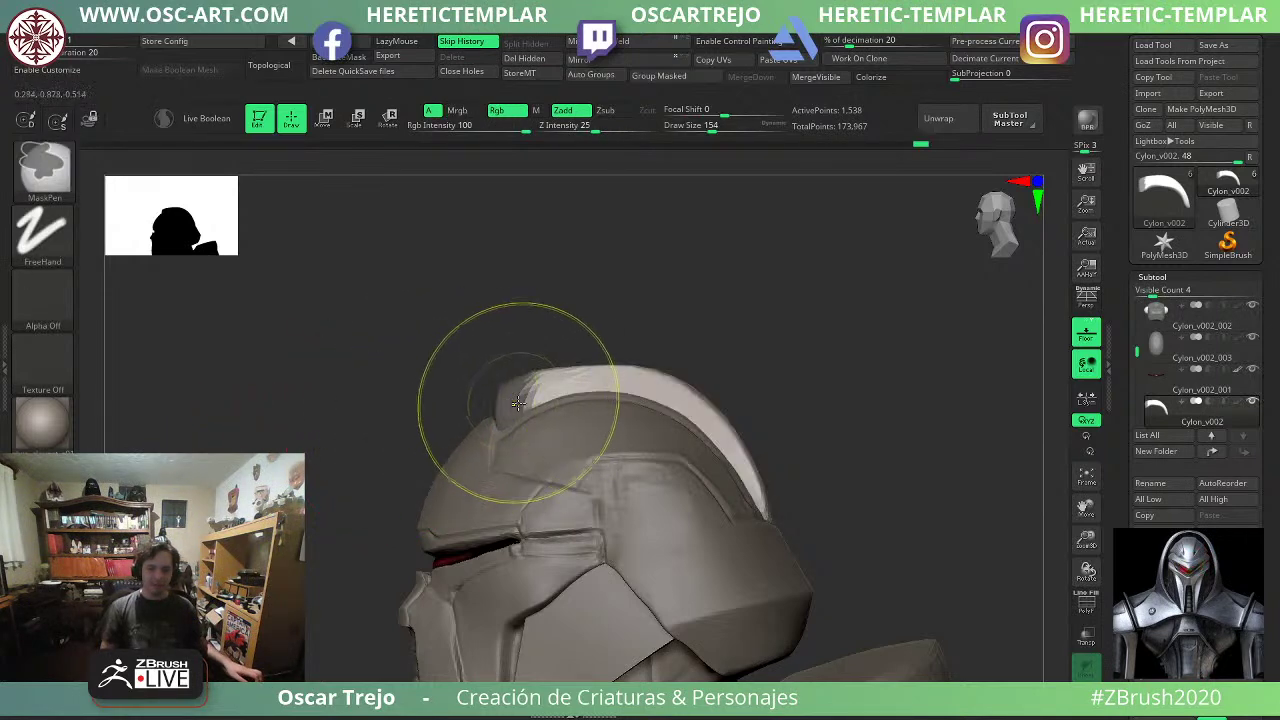
{"action": "left_click", "coordinate": [514, 404], "text": "ctrl"}
{"action": "left_click", "coordinate": [434, 394], "text": "ctrl"}
Pull the crest's front end forward with the Move brush at draw size 128 and trim it to a straight slanted edge.
{"action": "key", "text": "s"}
{"action": "mouse_move", "coordinate": [516, 395]}
{"action": "left_mouse_down"}
{"action": "mouse_move", "coordinate": [484, 409]}
{"action": "mouse_move", "coordinate": [510, 440]}
{"action": "left_mouse_up"}
{"action": "key", "text": "ctrl+z"}
{"action": "key", "text": "s"}
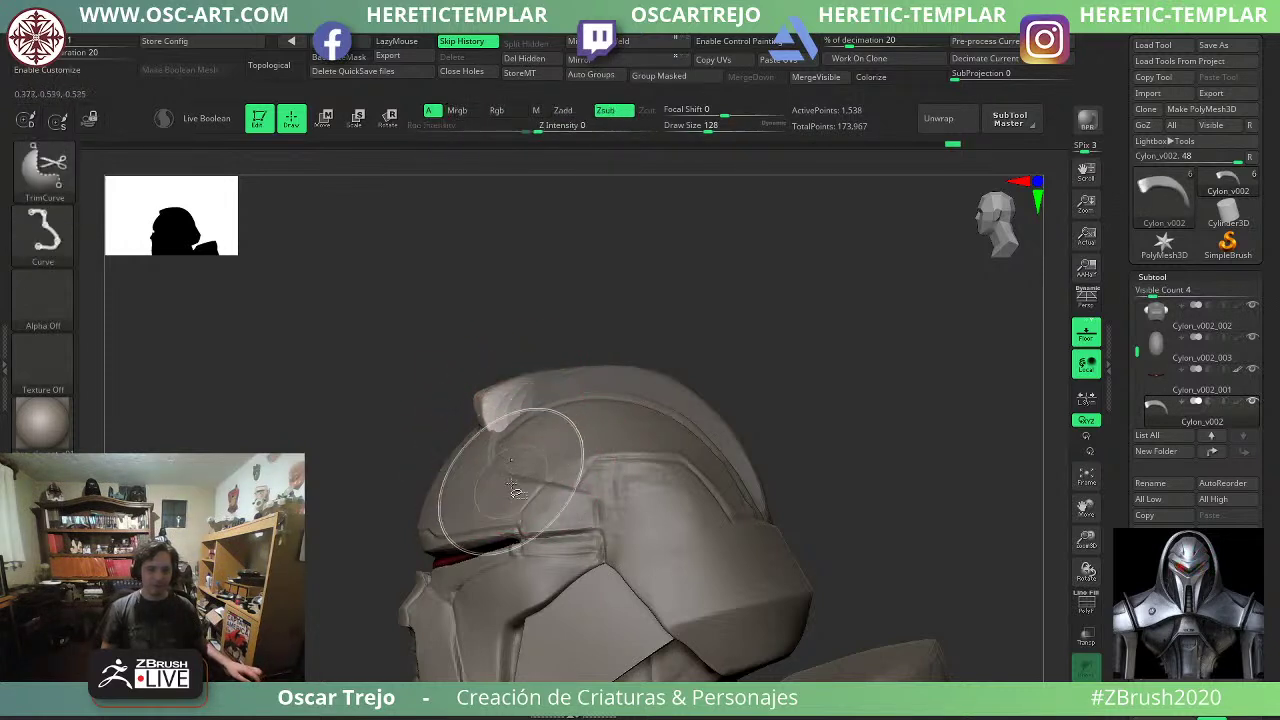
{"action": "mouse_move", "coordinate": [517, 497]}
{"action": "left_mouse_down", "text": "ctrl+shift"}
{"action": "mouse_move", "coordinate": [474, 319]}
{"action": "mouse_move", "coordinate": [438, 319]}
{"action": "mouse_move", "coordinate": [452, 318]}
{"action": "left_mouse_up", "text": "ctrl+shift"}
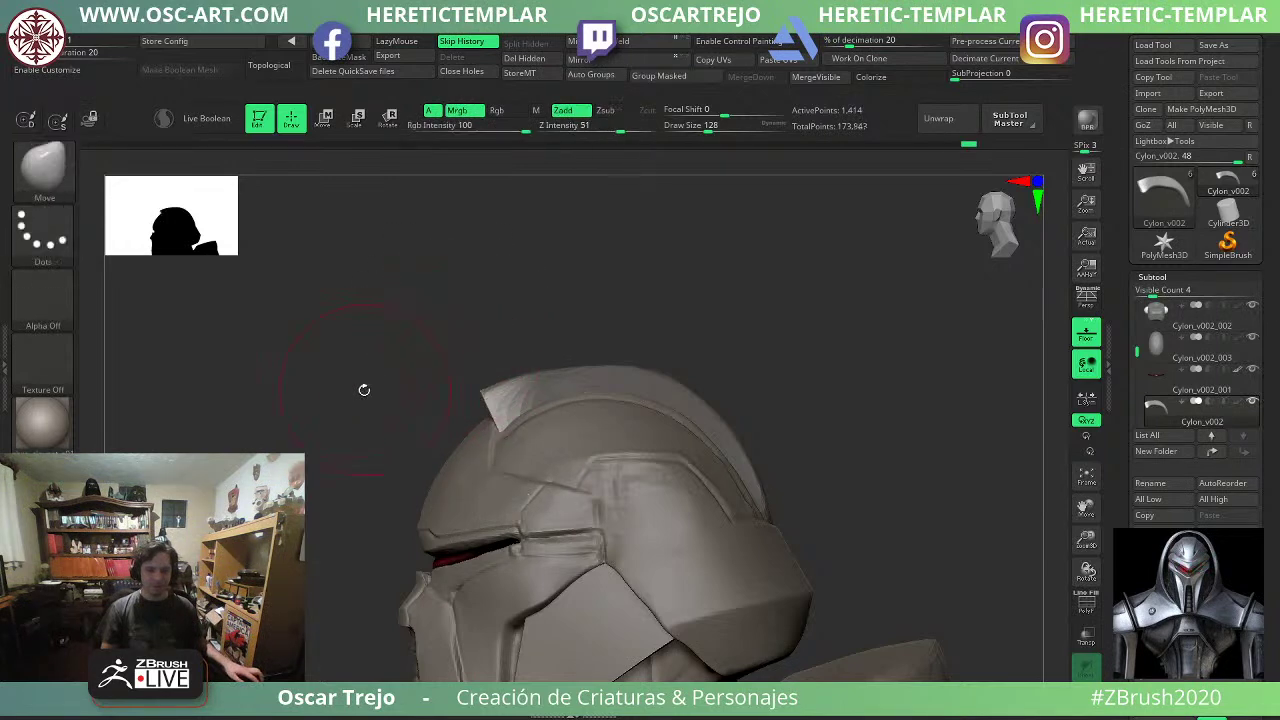
Clear the mask from the helmet crest.
{"action": "left_click_drag", "start_coordinate": [363, 389], "coordinate": [457, 400], "text": "shift"}
{"action": "left_click_drag", "start_coordinate": [666, 366], "coordinate": [700, 385], "text": "ctrl"}
{"action": "left_click_drag", "start_coordinate": [706, 380], "coordinate": [743, 358]}
{"action": "left_click_drag", "start_coordinate": [729, 415], "coordinate": [641, 381], "text": "alt"}
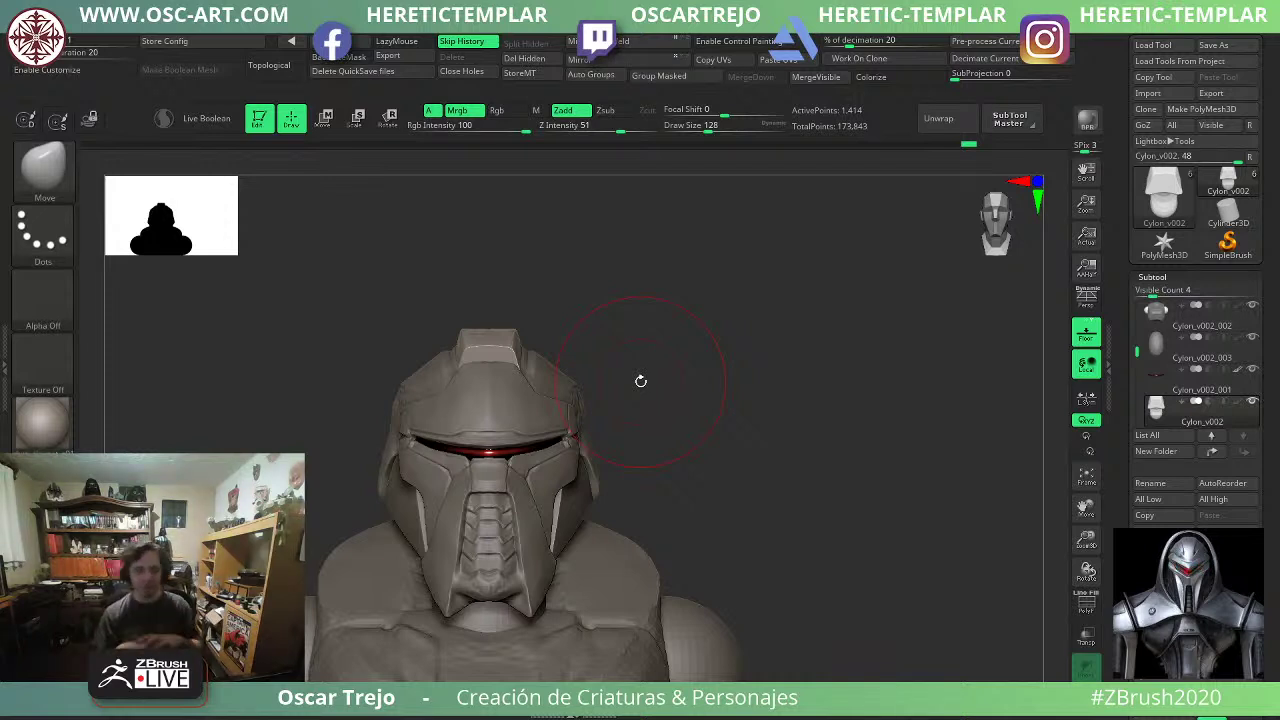
{"action": "mouse_move", "coordinate": [669, 341]}
{"action": "left_mouse_down"}
{"action": "mouse_move", "coordinate": [731, 289]}
{"action": "mouse_move", "coordinate": [751, 374]}
{"action": "mouse_move", "coordinate": [738, 346]}
{"action": "mouse_move", "coordinate": [740, 398]}
{"action": "left_mouse_up"}
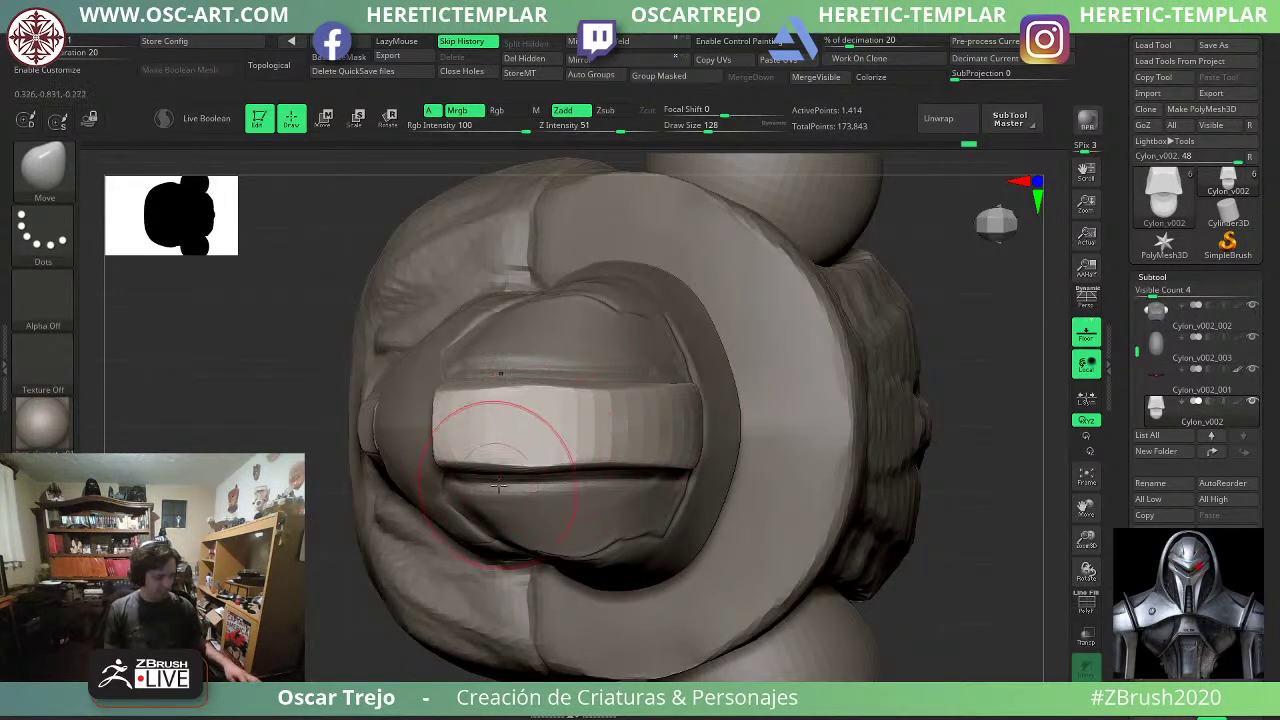
Flatten the crest's surface and side edges with the TrimDynamic brush at draw size 83, smoothing where needed.
{"action": "key", "text": "b"}
{"action": "key", "text": "t"}
{"action": "key", "text": "d"}
{"action": "mouse_move", "coordinate": [320, 534]}
{"action": "left_mouse_down"}
{"action": "mouse_move", "coordinate": [308, 522]}
{"action": "mouse_move", "coordinate": [330, 440]}
{"action": "left_mouse_up"}
{"action": "key", "text": "s"}
{"action": "mouse_move", "coordinate": [510, 457]}
{"action": "left_mouse_down"}
{"action": "mouse_move", "coordinate": [506, 426]}
{"action": "mouse_move", "coordinate": [462, 432]}
{"action": "mouse_move", "coordinate": [508, 429]}
{"action": "mouse_move", "coordinate": [485, 430]}
{"action": "left_mouse_up"}
{"action": "left_click_drag", "start_coordinate": [654, 472], "coordinate": [672, 484]}
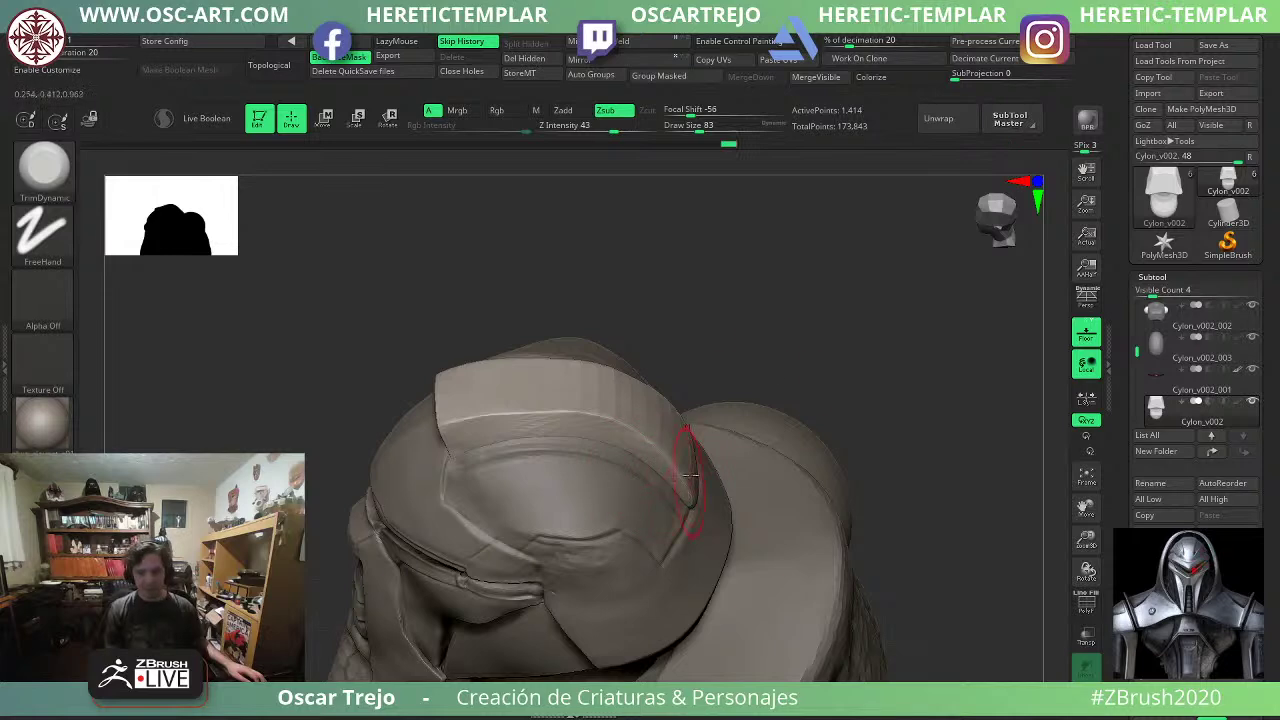
{"action": "left_click_drag", "start_coordinate": [781, 367], "coordinate": [734, 402]}
{"action": "left_click_drag", "start_coordinate": [698, 497], "coordinate": [729, 520]}
{"action": "left_click_drag", "start_coordinate": [842, 296], "coordinate": [843, 318], "text": "shift"}
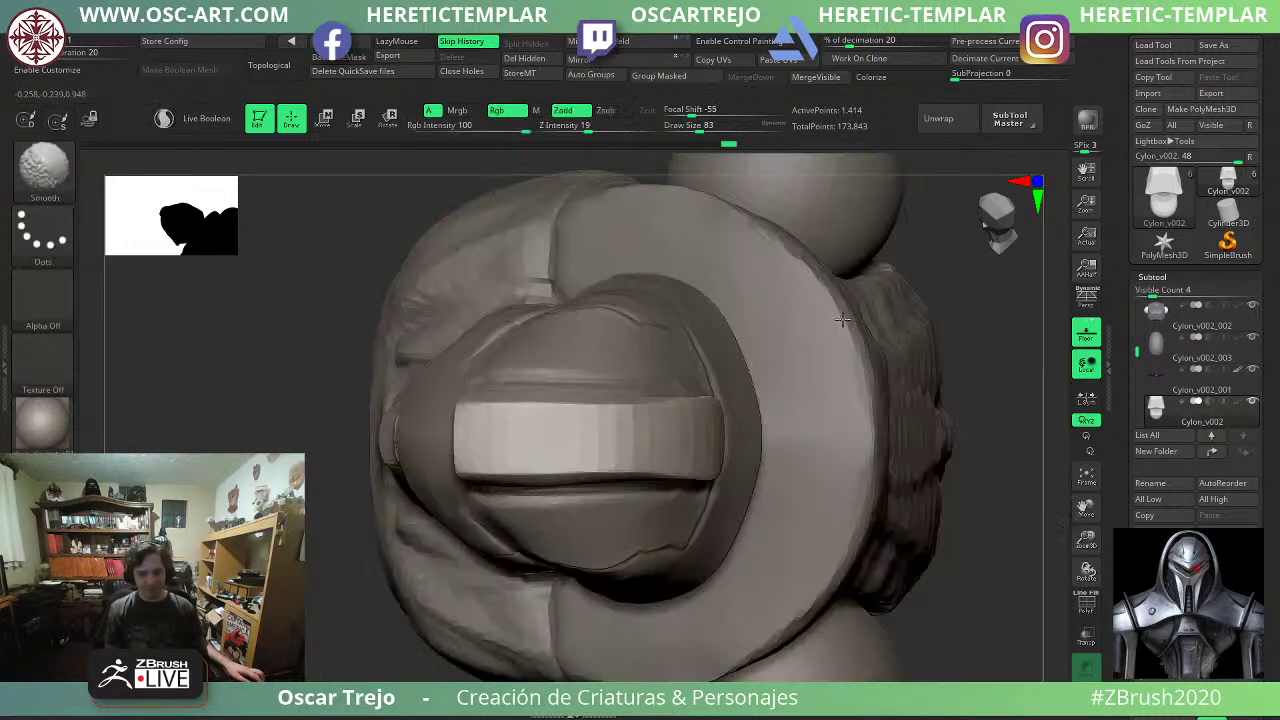
Trim the crest's rounded rear end straight, level with the helmet's back panel line.
{"action": "left_click_drag", "start_coordinate": [952, 627], "coordinate": [868, 460]}
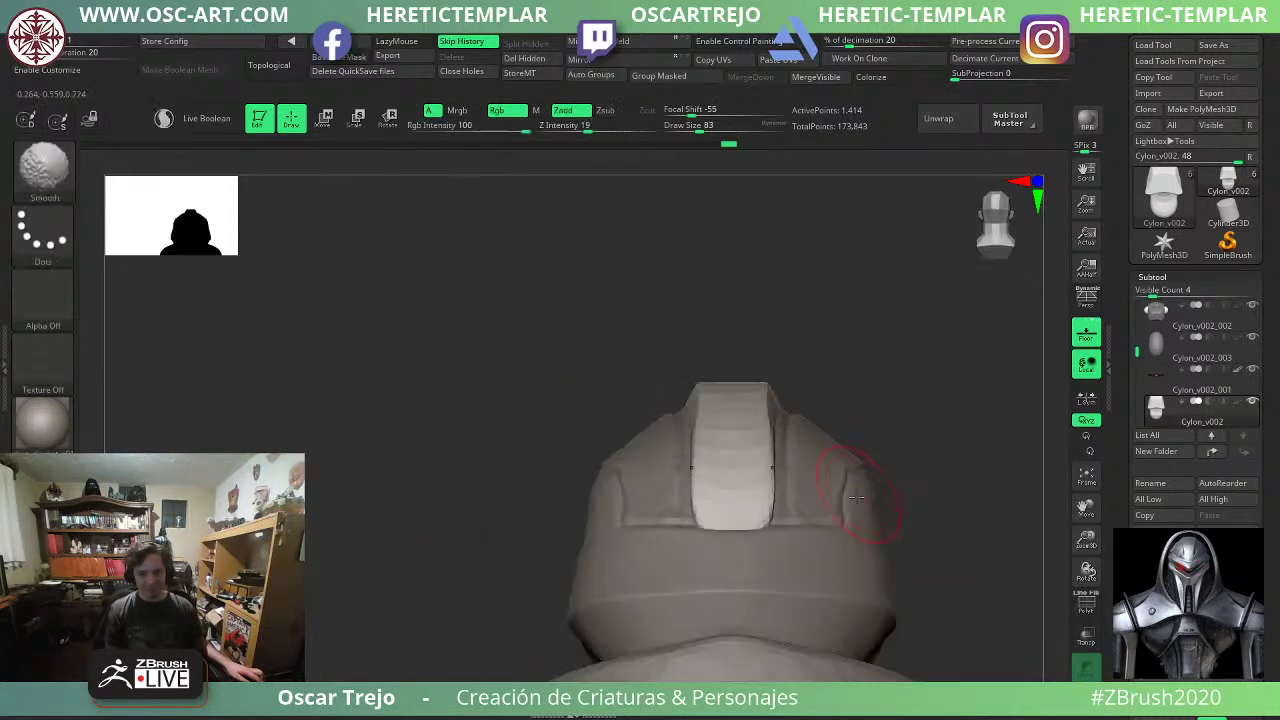
{"action": "mouse_move", "coordinate": [874, 533]}
{"action": "left_mouse_down", "text": "ctrl+shift"}
{"action": "mouse_move", "coordinate": [618, 553]}
{"action": "mouse_move", "coordinate": [592, 528]}
{"action": "mouse_move", "coordinate": [605, 519]}
{"action": "left_mouse_up", "text": "ctrl+shift"}
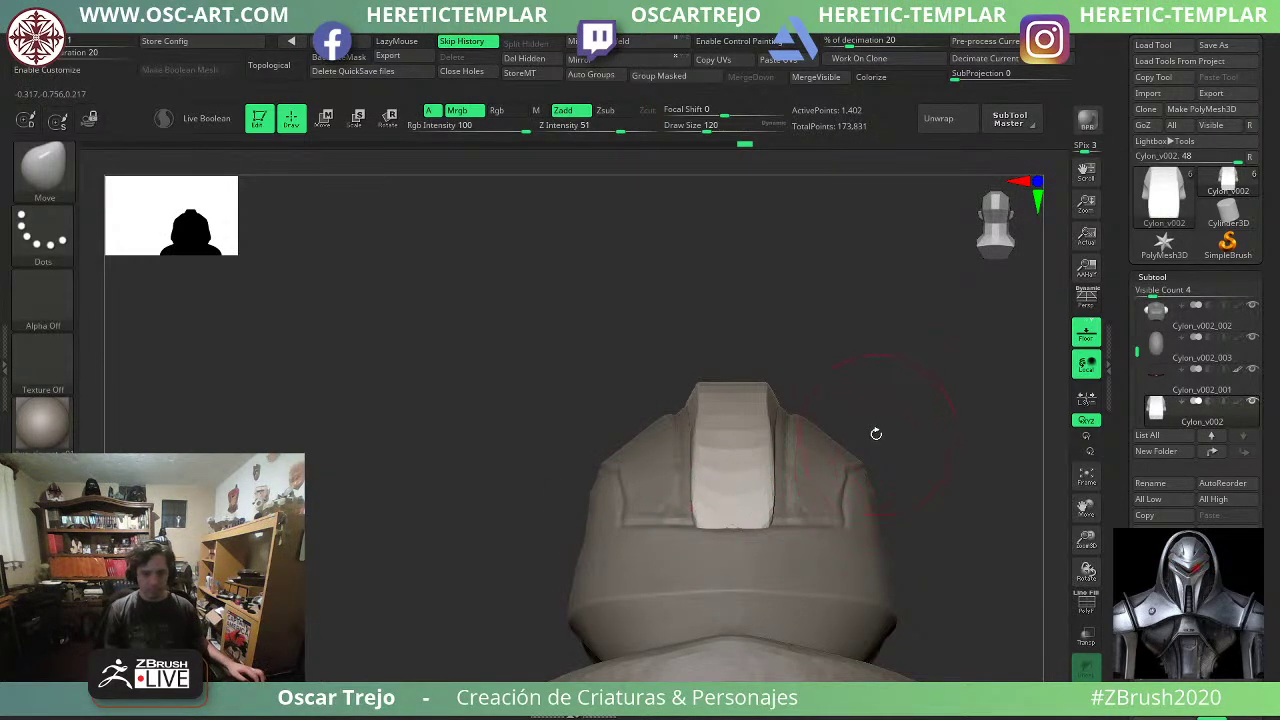
{"action": "left_click_drag", "start_coordinate": [395, 557], "coordinate": [478, 562]}
Select the helmet and carve the seam beneath the crest's rear end with the DamStandard brush at draw size 44.
{"action": "left_click", "coordinate": [657, 537], "text": "alt"}
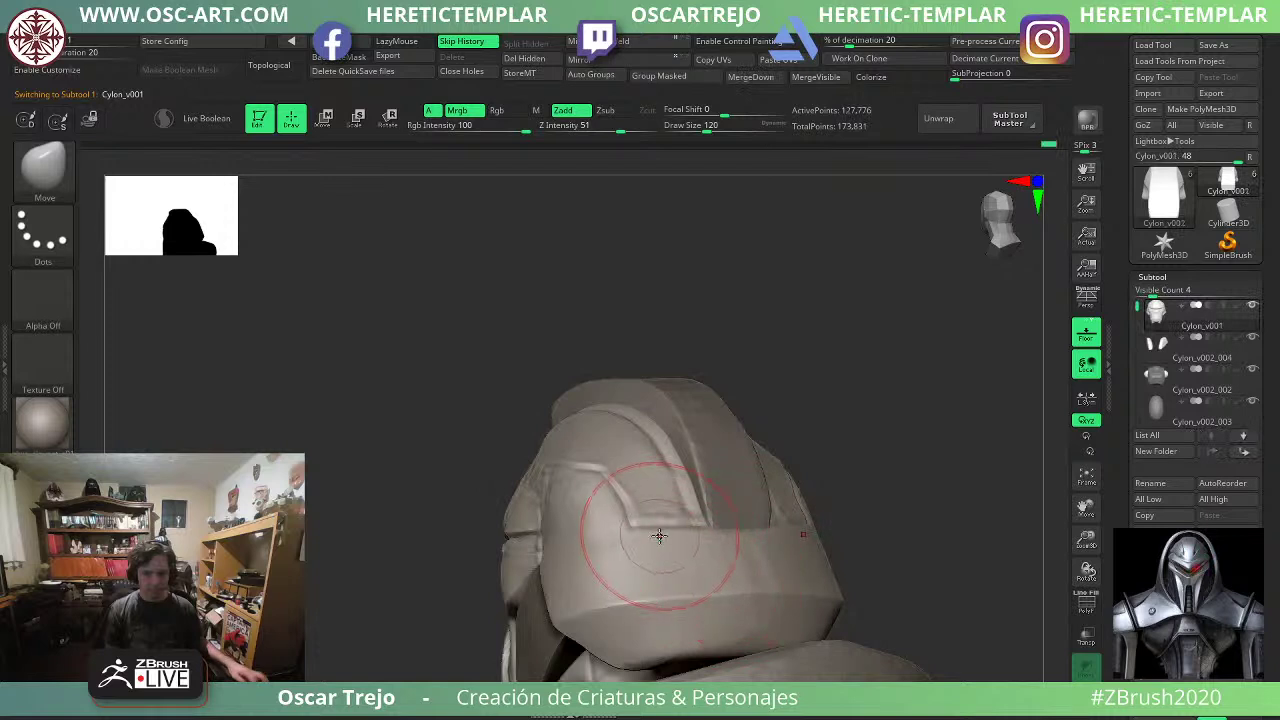
{"action": "key", "text": "b"}
{"action": "key", "text": "d"}
{"action": "key", "text": "s"}
{"action": "key", "text": "s"}
{"action": "left_click_drag", "start_coordinate": [670, 541], "coordinate": [648, 526]}
{"action": "key", "text": "s"}
{"action": "key", "text": "s"}
{"action": "left_click_drag", "start_coordinate": [742, 524], "coordinate": [736, 523]}
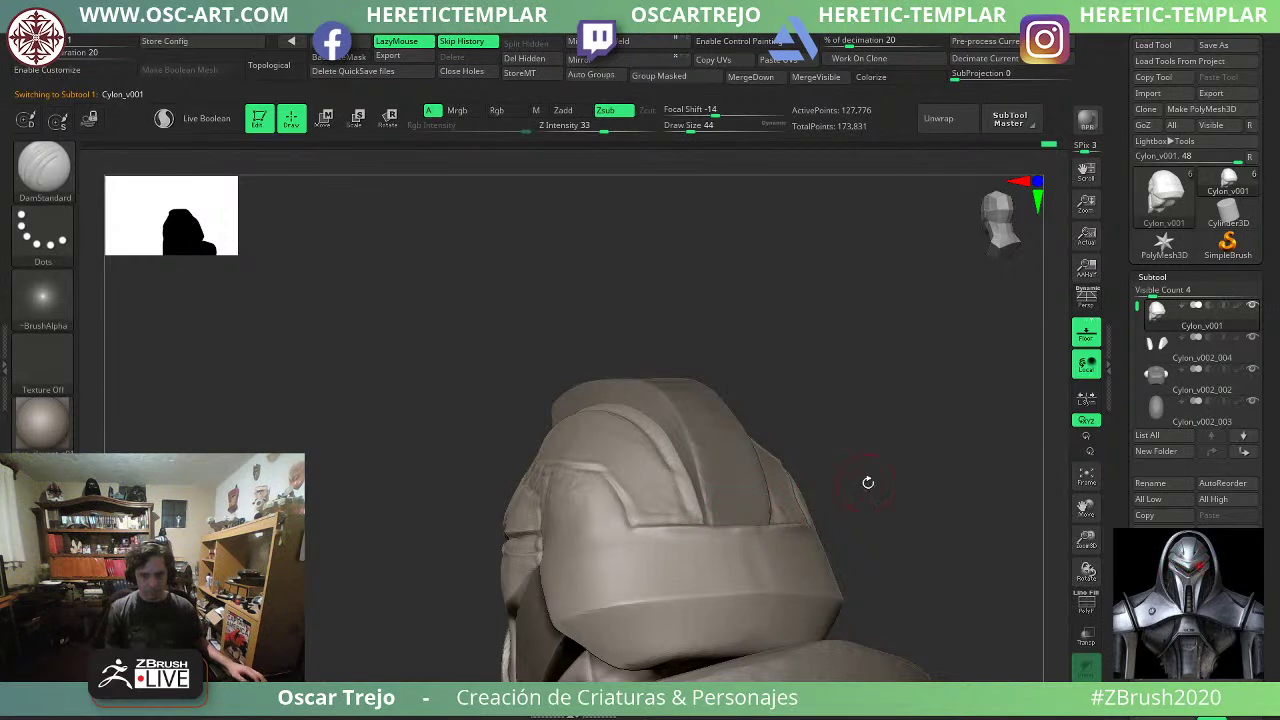
Paint a mask over the faceplate's ribbed centre with the MaskPen at draw size 54.
{"action": "mouse_move", "coordinate": [868, 482]}
{"action": "left_mouse_down"}
{"action": "mouse_move", "coordinate": [860, 460]}
{"action": "mouse_move", "coordinate": [801, 423]}
{"action": "mouse_move", "coordinate": [934, 480]}
{"action": "mouse_move", "coordinate": [926, 503]}
{"action": "mouse_move", "coordinate": [880, 406]}
{"action": "mouse_move", "coordinate": [894, 460]}
{"action": "left_mouse_up"}
{"action": "key", "text": "s"}
{"action": "left_click_drag", "start_coordinate": [691, 477], "coordinate": [687, 477]}
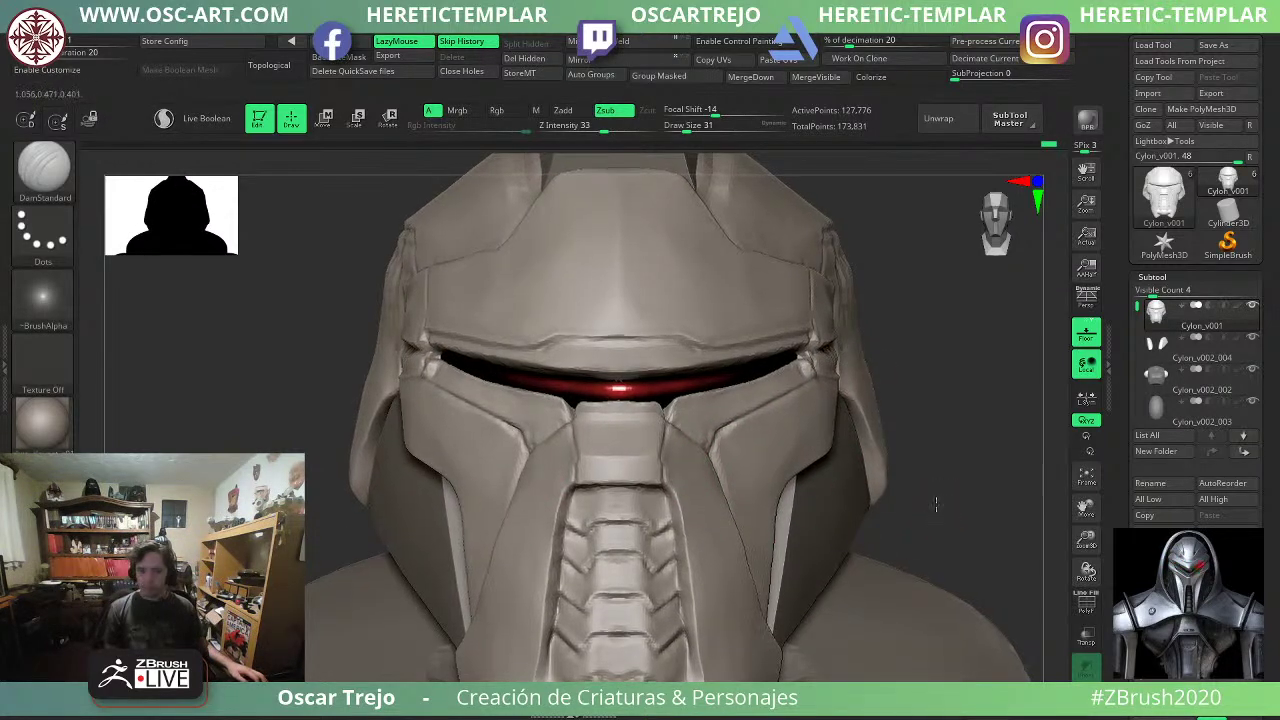
{"action": "left_click_drag", "start_coordinate": [934, 503], "coordinate": [929, 460], "text": "alt"}
{"action": "left_click_drag", "start_coordinate": [929, 460], "coordinate": [853, 462]}
{"action": "mouse_move", "coordinate": [245, 420]}
{"action": "left_mouse_down", "text": "alt"}
{"action": "mouse_move", "coordinate": [400, 388]}
{"action": "mouse_move", "coordinate": [468, 402]}
{"action": "left_mouse_up", "text": "alt"}
{"action": "key", "text": "s"}
{"action": "key", "text": "s"}
{"action": "mouse_move", "coordinate": [630, 431]}
{"action": "left_mouse_down"}
{"action": "mouse_move", "coordinate": [646, 431]}
{"action": "mouse_move", "coordinate": [614, 412]}
{"action": "mouse_move", "coordinate": [624, 507]}
{"action": "left_mouse_up"}
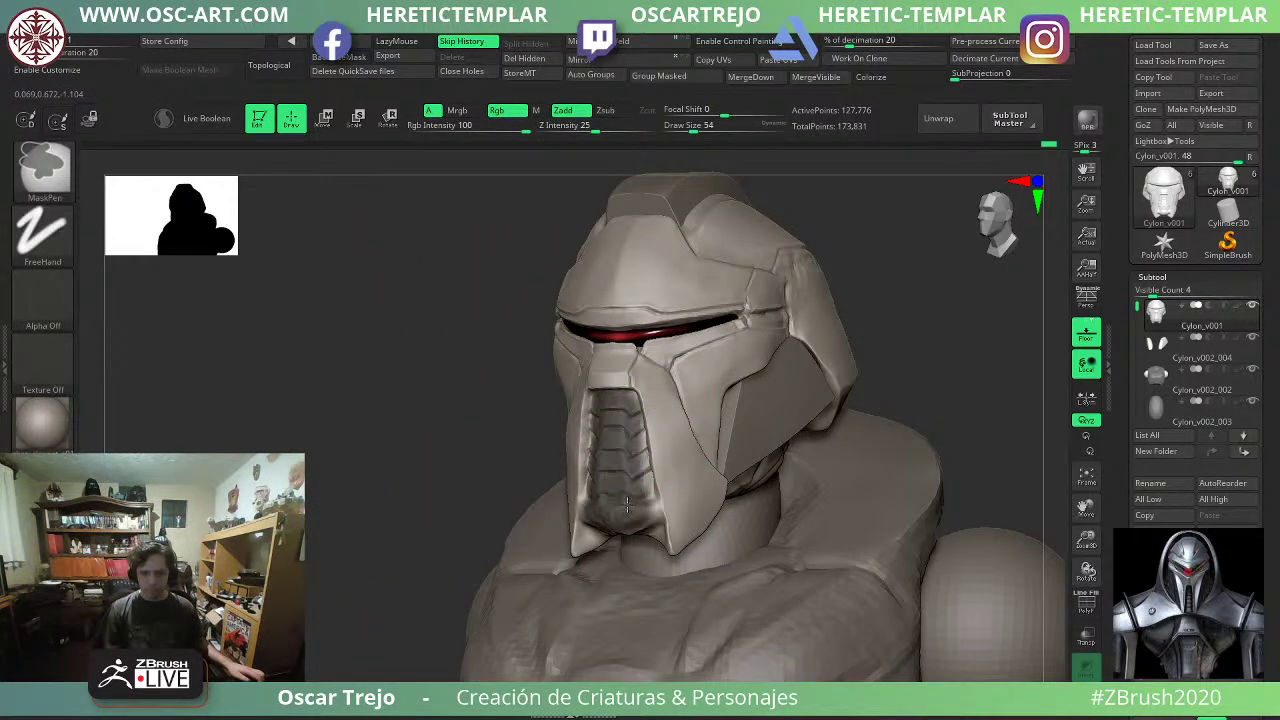
Isolate the faceplate, mask its ribs down to the lower edge at draw size 51, and invert the mask.
{"action": "left_click", "coordinate": [675, 460], "text": "ctrl+shift"}
{"action": "mouse_move", "coordinate": [818, 402]}
{"action": "left_mouse_down", "text": "shift"}
{"action": "mouse_move", "coordinate": [831, 397]}
{"action": "mouse_move", "coordinate": [740, 400]}
{"action": "mouse_move", "coordinate": [735, 425]}
{"action": "left_mouse_up", "text": "shift"}
{"action": "key", "text": "s"}
{"action": "left_click_drag", "start_coordinate": [556, 375], "coordinate": [553, 375]}
{"action": "mouse_move", "coordinate": [564, 324]}
{"action": "left_mouse_down", "text": "ctrl"}
{"action": "mouse_move", "coordinate": [552, 348]}
{"action": "mouse_move", "coordinate": [562, 324]}
{"action": "mouse_move", "coordinate": [570, 487]}
{"action": "mouse_move", "coordinate": [590, 480]}
{"action": "mouse_move", "coordinate": [591, 557]}
{"action": "mouse_move", "coordinate": [543, 586]}
{"action": "left_mouse_up", "text": "ctrl"}
{"action": "left_click_drag", "start_coordinate": [908, 398], "coordinate": [885, 295]}
{"action": "left_click", "coordinate": [773, 433], "text": "ctrl"}
{"action": "left_click_drag", "start_coordinate": [600, 545], "coordinate": [541, 551], "text": "ctrl"}
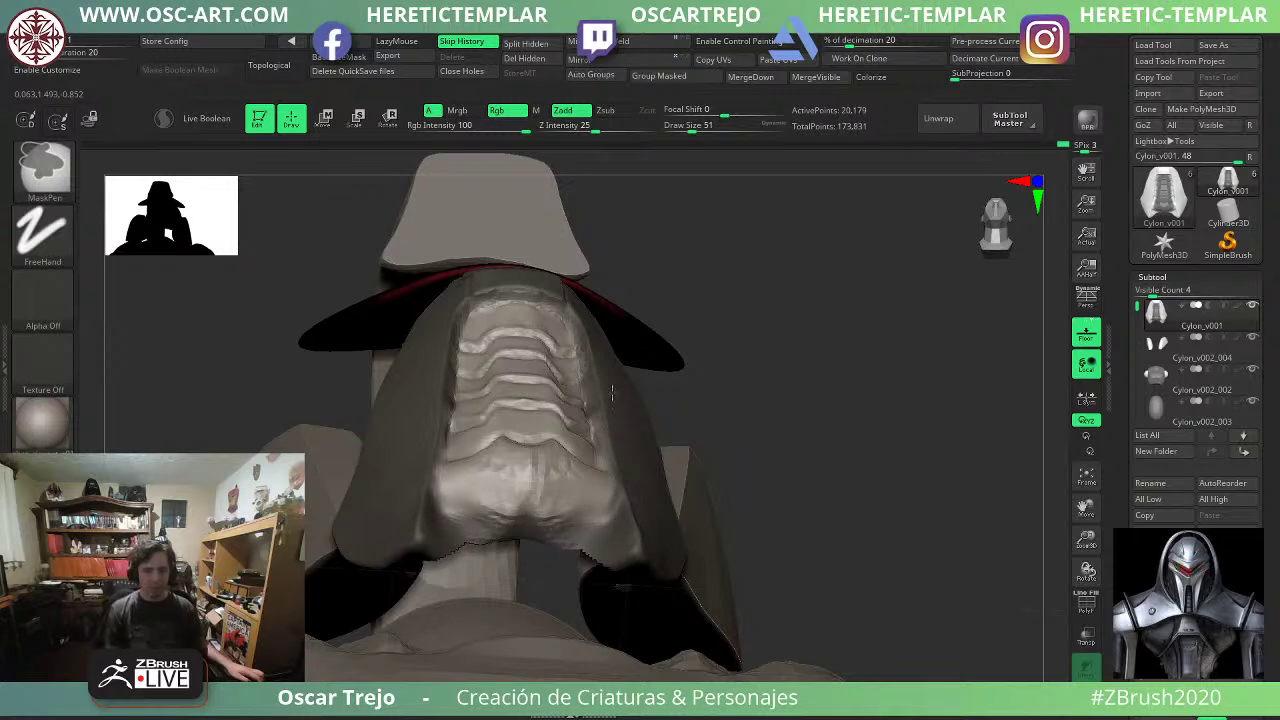
{"action": "left_click_drag", "start_coordinate": [650, 268], "coordinate": [622, 470]}
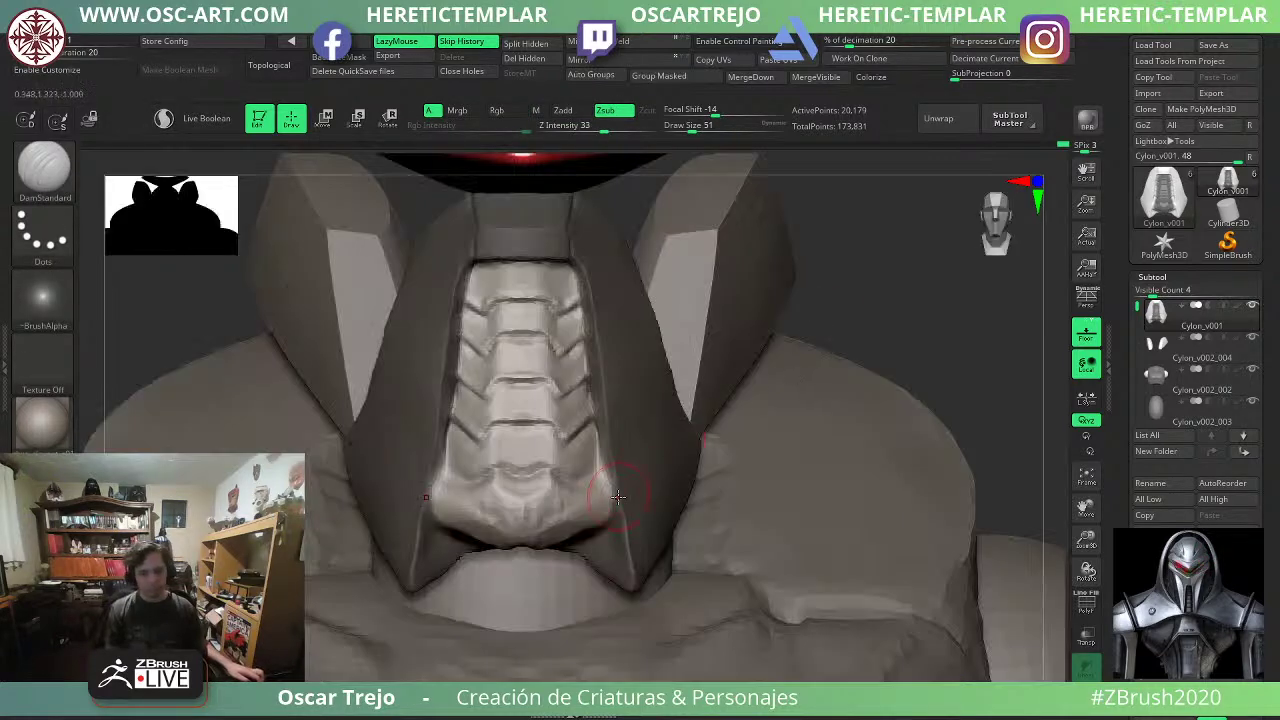
Make the ribs their own polygroup with the mask cleared, checking the split by hiding them and restoring the full helmet.
{"action": "left_click", "coordinate": [938, 347], "text": "ctrl"}
{"action": "left_click_drag", "start_coordinate": [840, 378], "coordinate": [785, 402], "text": "ctrl"}
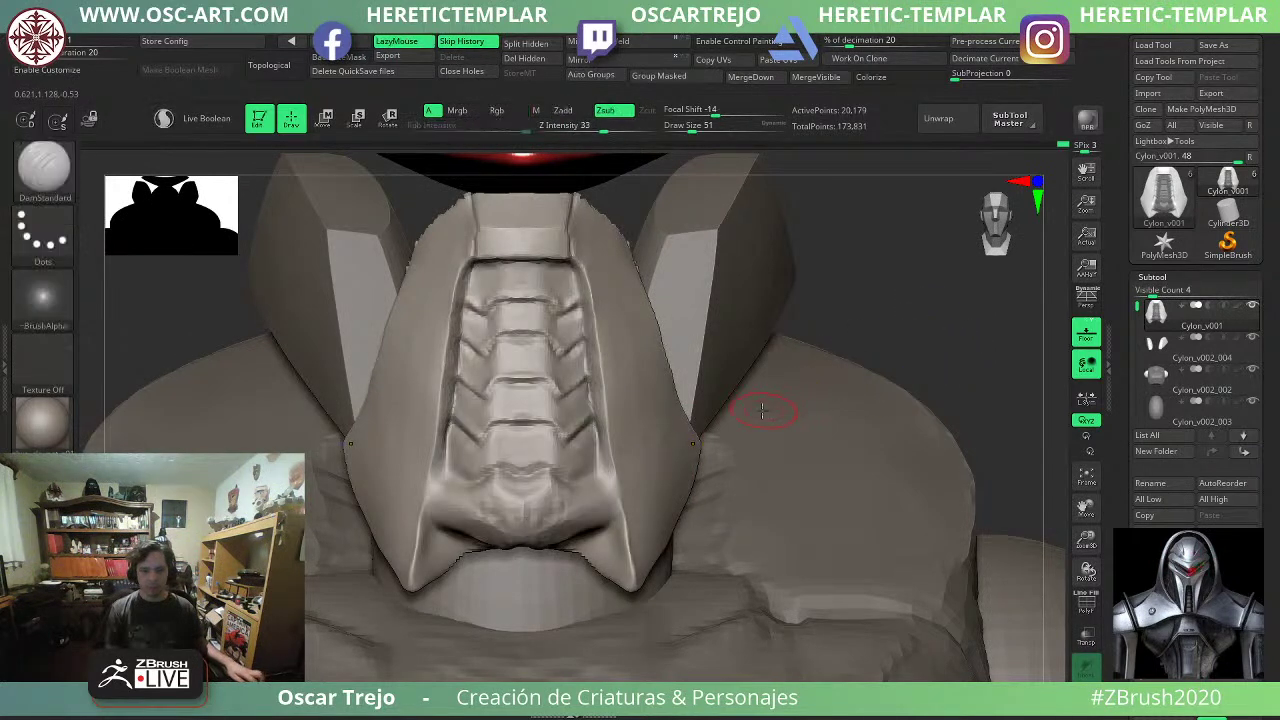
{"action": "key", "text": "shift+f"}
{"action": "key", "text": "shift+f"}
{"action": "double_click", "coordinate": [574, 480], "text": "ctrl+shift"}
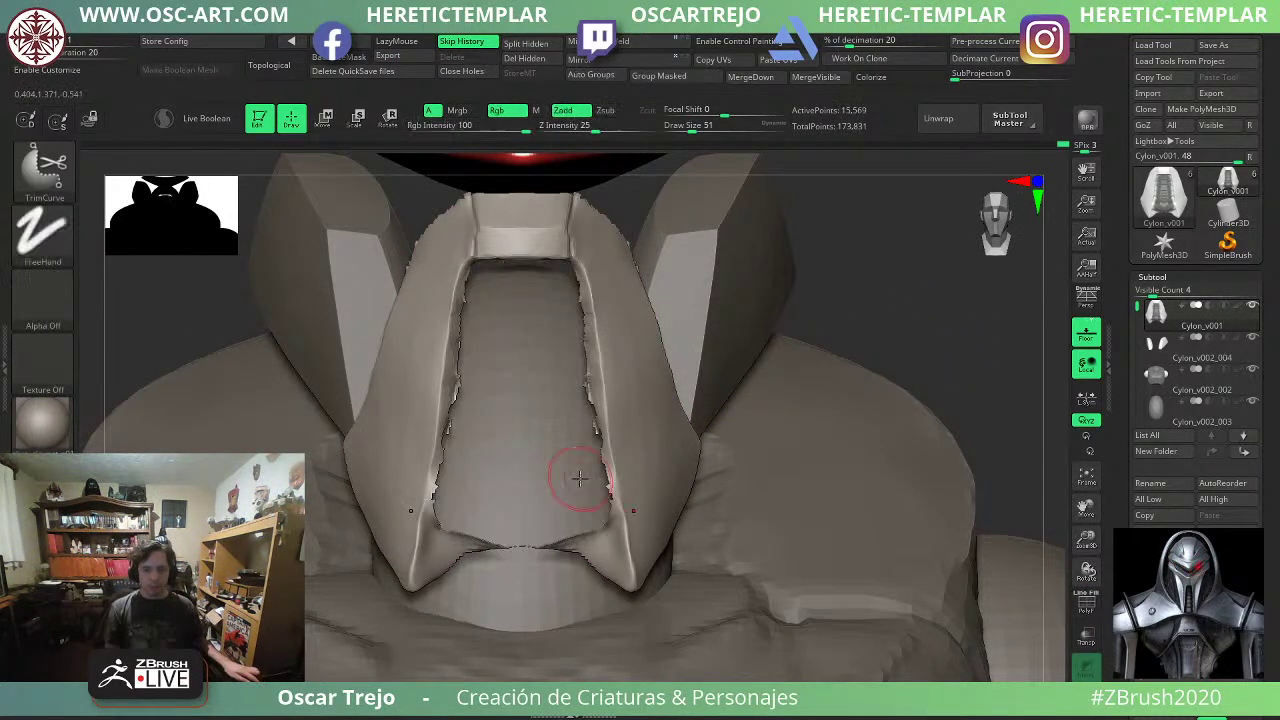
{"action": "left_click", "coordinate": [896, 316], "text": "ctrl+shift"}
{"action": "left_click_drag", "start_coordinate": [903, 311], "coordinate": [862, 262], "text": "alt"}
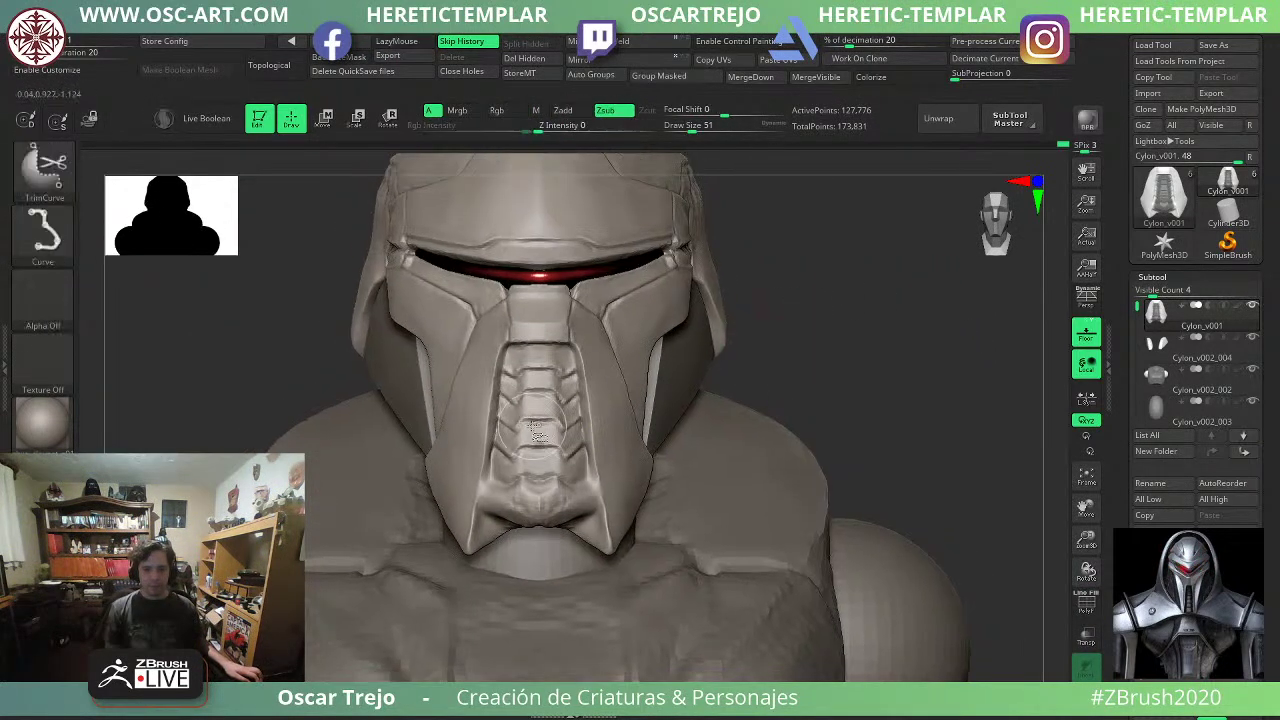
Mask only the rib polygroup, show the whole helmet again, and switch to the Move brush.
{"action": "left_click", "coordinate": [545, 450], "text": "ctrl+shift"}
{"action": "left_click", "coordinate": [840, 368], "text": "ctrl+shift"}
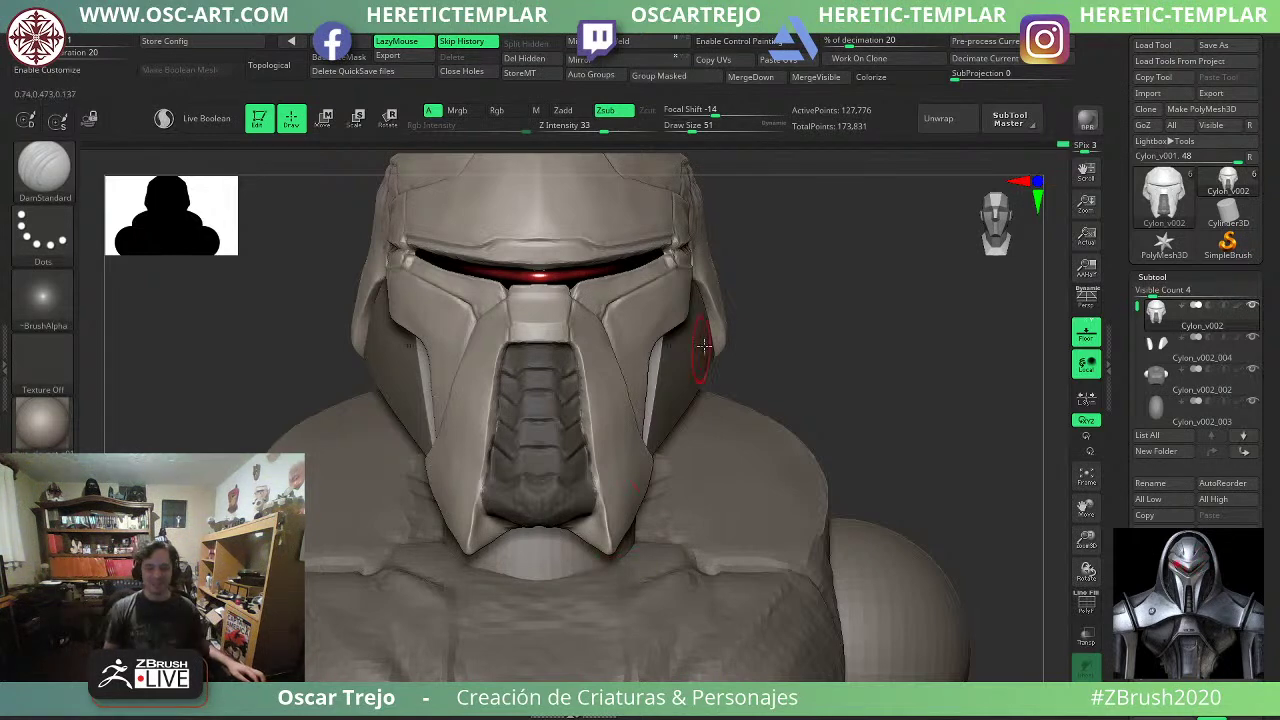
{"action": "mouse_move", "coordinate": [837, 329]}
{"action": "left_mouse_down"}
{"action": "mouse_move", "coordinate": [825, 350]}
{"action": "mouse_move", "coordinate": [735, 357]}
{"action": "left_mouse_up"}
{"action": "key", "text": "b"}
{"action": "key", "text": "m"}
{"action": "key", "text": "v"}
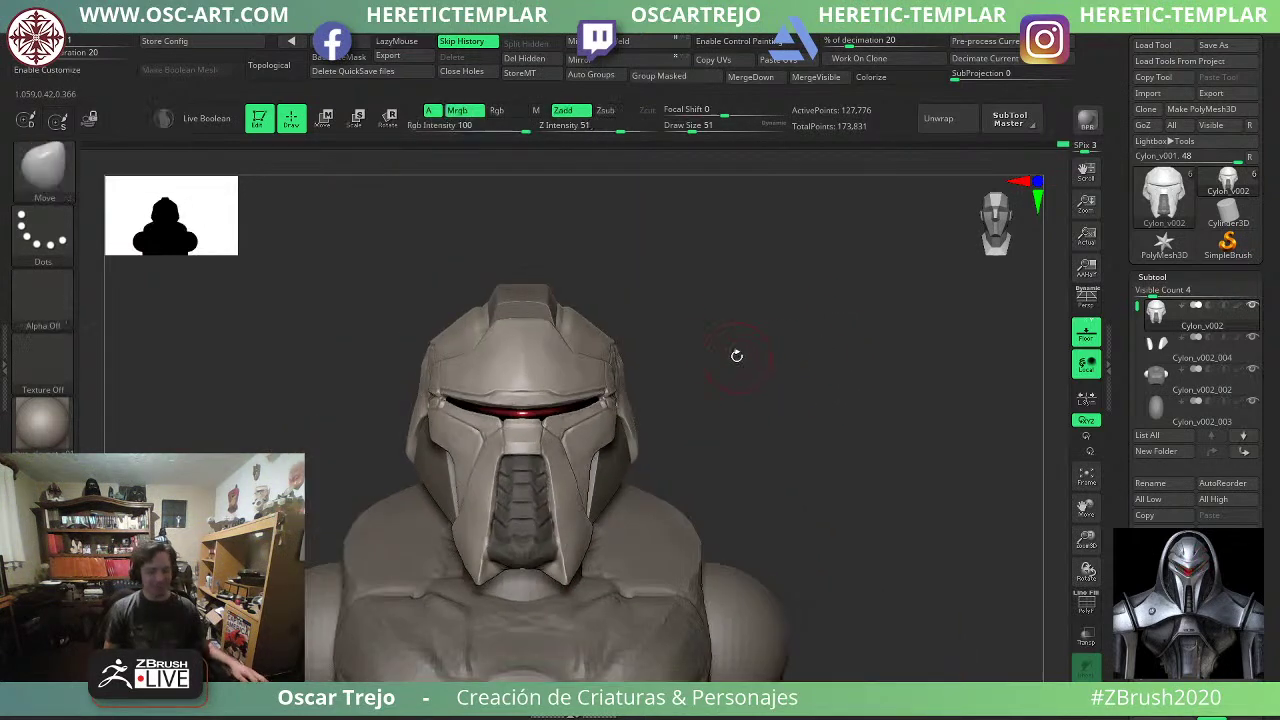
{"action": "left_click_drag", "start_coordinate": [777, 400], "coordinate": [814, 397], "text": "alt"}
{"action": "key", "text": "shift+f"}
{"action": "key", "text": "shift+f"}
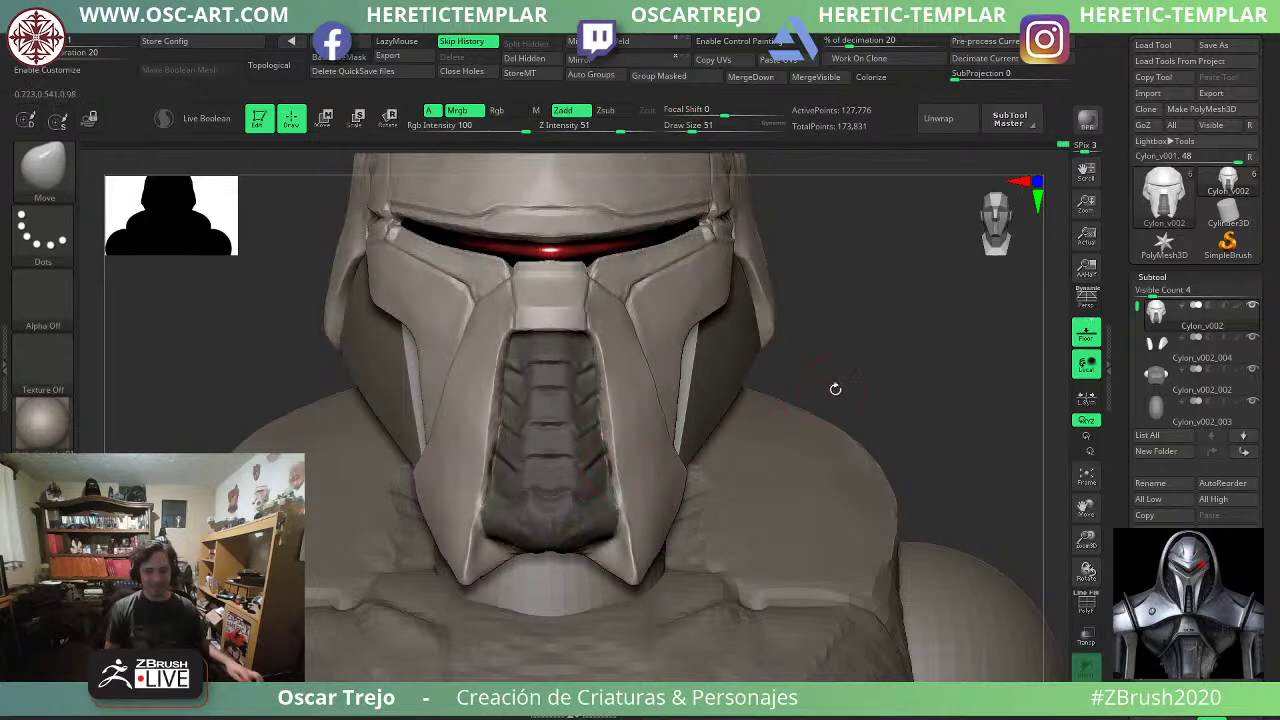
Invert the mask and push the ribs back behind the faceplate's front edge with the Move brush at draw size 108.
{"action": "right_click_drag", "start_coordinate": [834, 389], "coordinate": [620, 385], "text": "ctrl"}
{"action": "key", "text": "s"}
{"action": "left_click", "coordinate": [570, 491]}
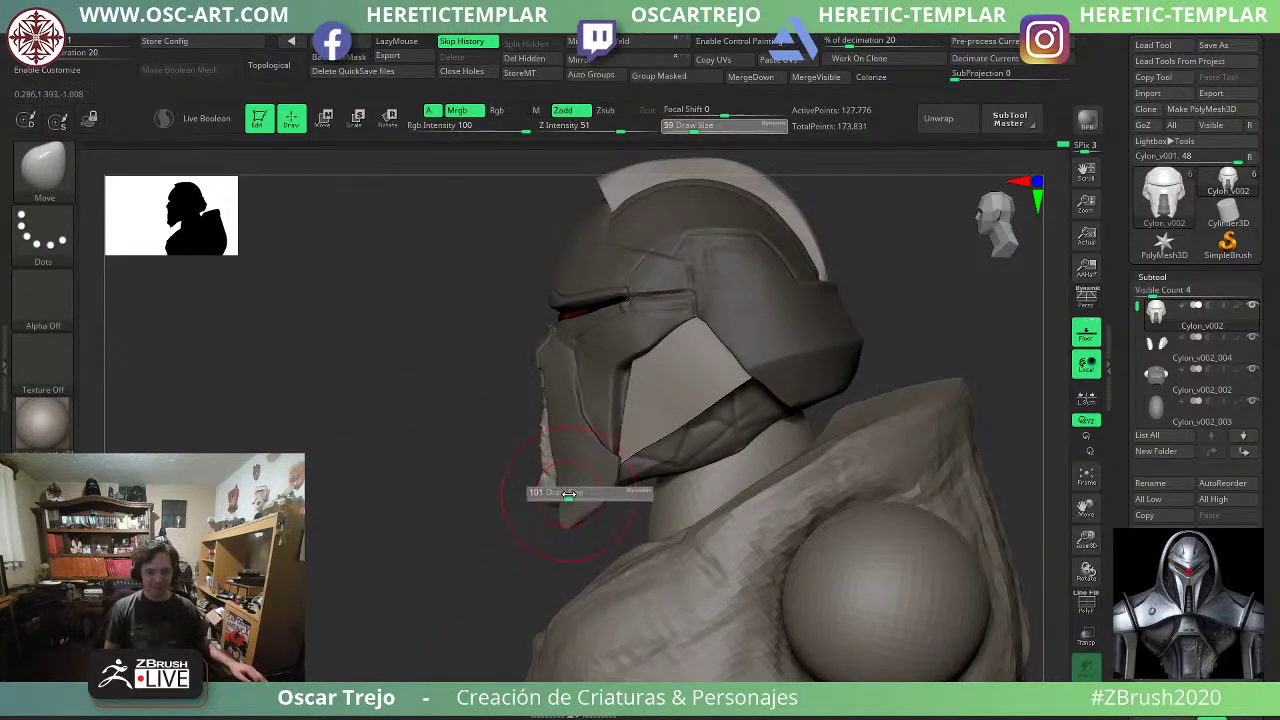
{"action": "left_click_drag", "start_coordinate": [536, 492], "coordinate": [545, 494]}
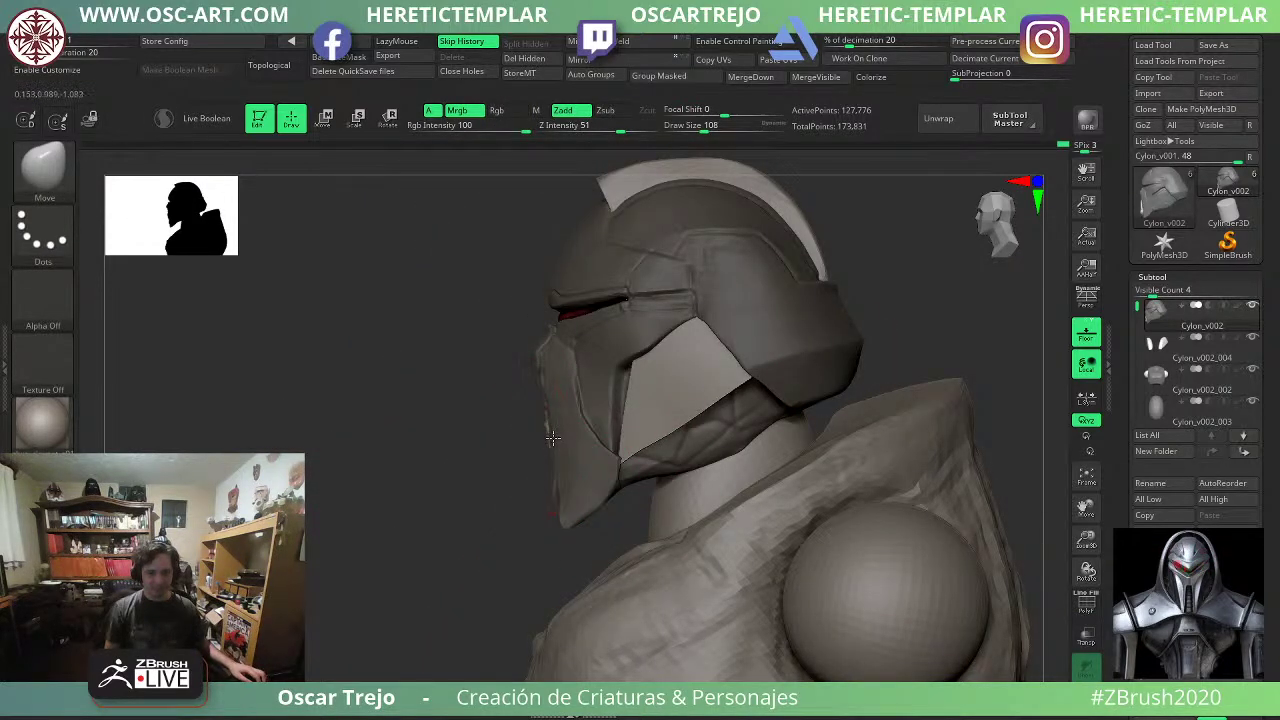
Pull the ribs' side profile forward into a gentle curve with the Move brush at draw size 197.
{"action": "key", "text": "s"}
{"action": "left_click", "coordinate": [566, 486]}
{"action": "right_click_drag", "start_coordinate": [570, 485], "coordinate": [598, 464]}
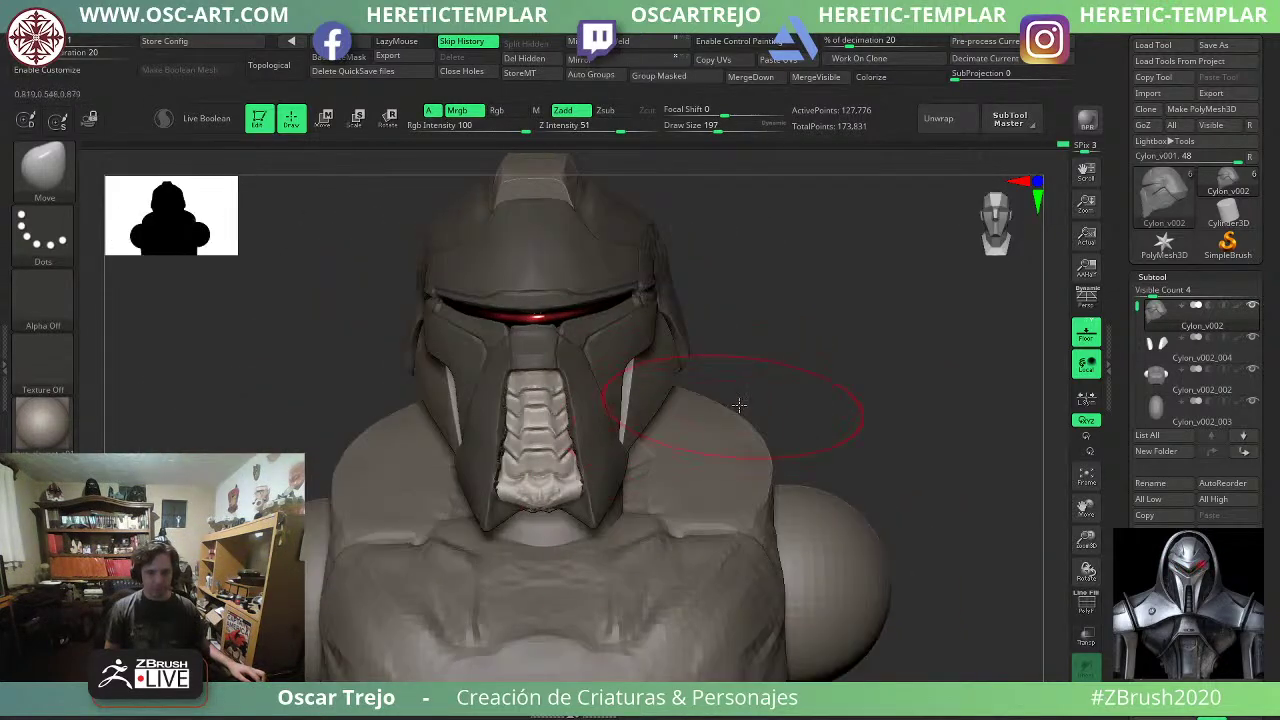
{"action": "right_click_drag", "start_coordinate": [737, 406], "coordinate": [788, 414]}
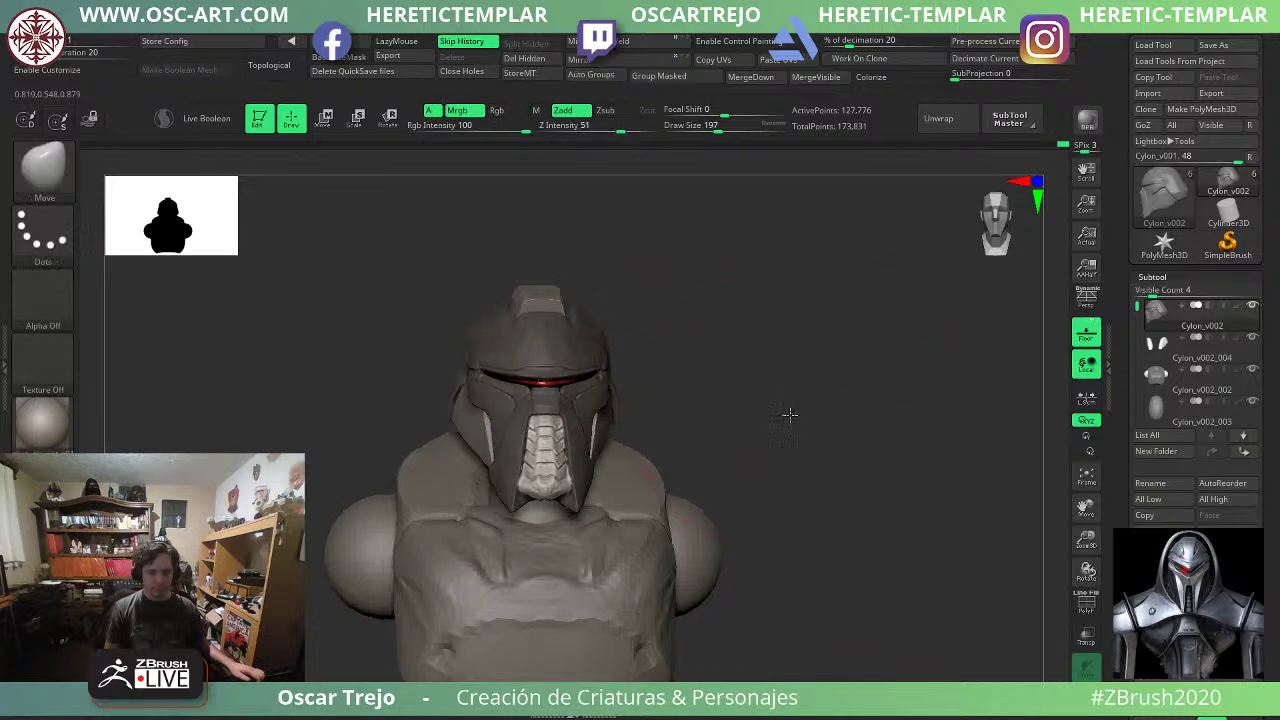
{"action": "right_click_drag", "start_coordinate": [690, 412], "coordinate": [800, 412]}
{"action": "right_click_drag", "start_coordinate": [800, 412], "coordinate": [727, 482], "text": "ctrl"}
{"action": "left_click_drag", "start_coordinate": [577, 358], "coordinate": [597, 368]}
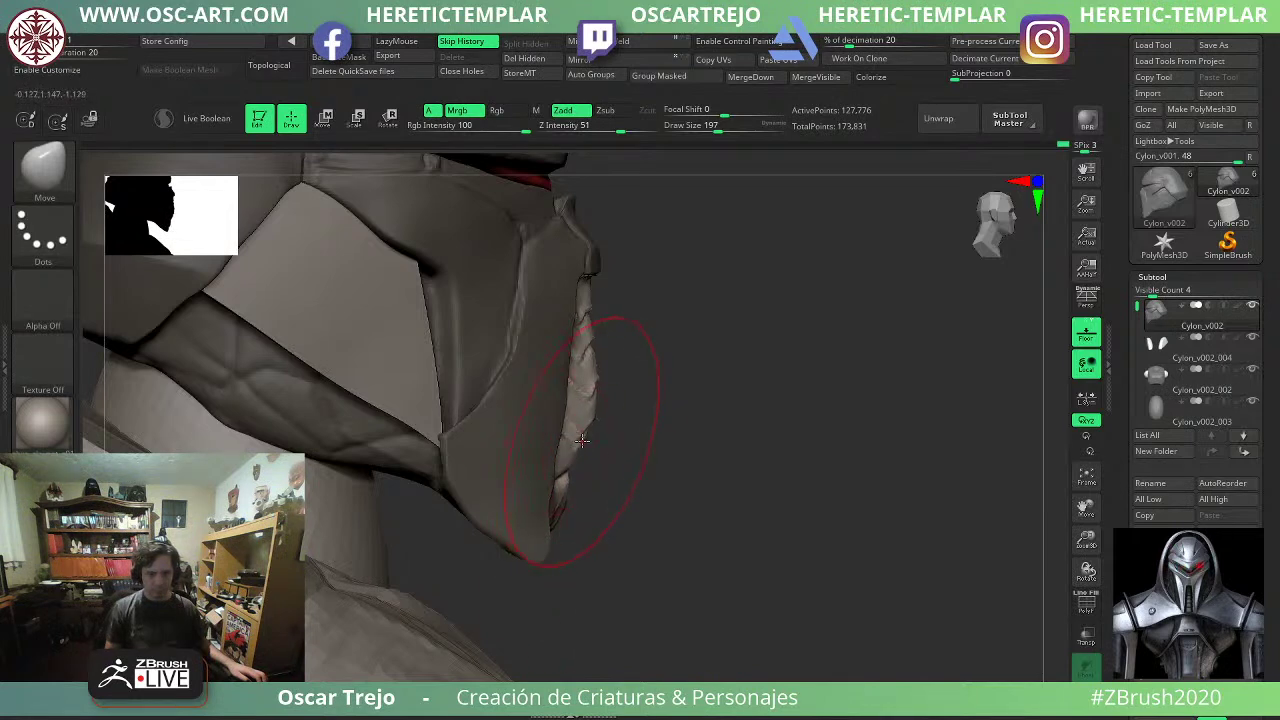
{"action": "left_click_drag", "start_coordinate": [580, 427], "coordinate": [577, 427]}
{"action": "right_click_drag", "start_coordinate": [690, 416], "coordinate": [652, 426]}
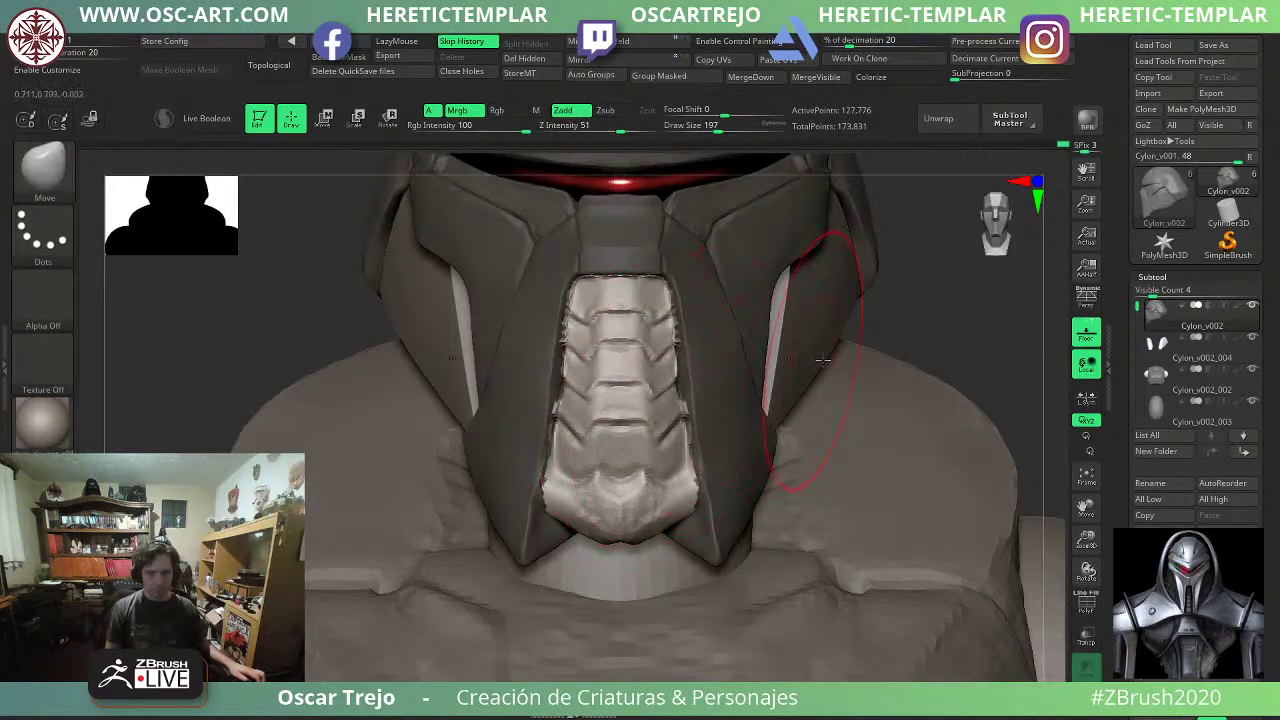
{"action": "right_click_drag", "start_coordinate": [822, 360], "coordinate": [712, 357]}
Reset the transform gizmo's orientation and adjust the placement of the unmasked ribs.
{"action": "key", "text": "w"}
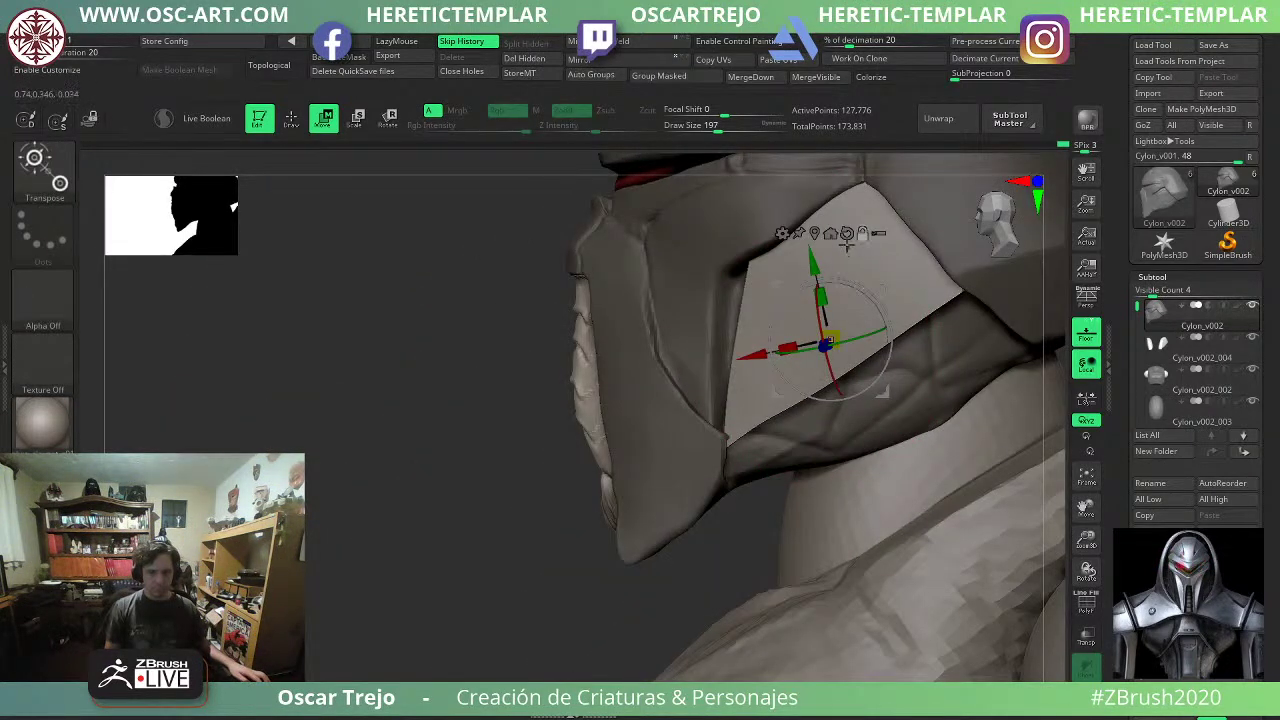
{"action": "left_click", "coordinate": [847, 234], "text": "alt"}
{"action": "mouse_move", "coordinate": [875, 297]}
{"action": "left_mouse_down", "text": "alt"}
{"action": "mouse_move", "coordinate": [865, 287]}
{"action": "mouse_move", "coordinate": [891, 284]}
{"action": "left_mouse_up", "text": "alt"}
{"action": "right_click_drag", "start_coordinate": [523, 471], "coordinate": [493, 442], "text": "ctrl"}
{"action": "mouse_move", "coordinate": [493, 442]}
{"action": "right_mouse_down"}
{"action": "mouse_move", "coordinate": [526, 440]}
{"action": "mouse_move", "coordinate": [506, 428]}
{"action": "right_mouse_up"}
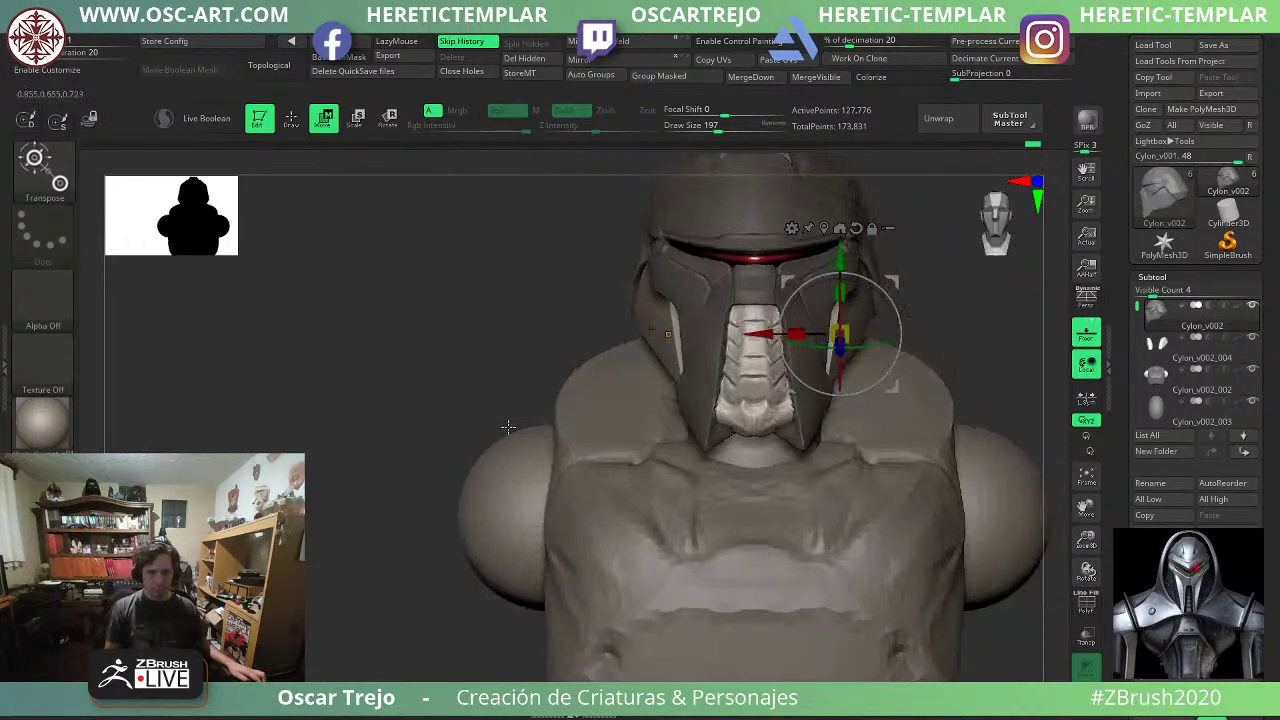
Clear the mask from the helmet and return to the Move brush at draw size 94.
{"action": "left_click_drag", "start_coordinate": [500, 430], "coordinate": [411, 457], "text": "ctrl"}
{"action": "key", "text": "q"}
{"action": "mouse_move", "coordinate": [399, 433]}
{"action": "right_mouse_down", "text": "alt"}
{"action": "mouse_move", "coordinate": [321, 488]}
{"action": "mouse_move", "coordinate": [345, 415]}
{"action": "right_mouse_up", "text": "alt"}
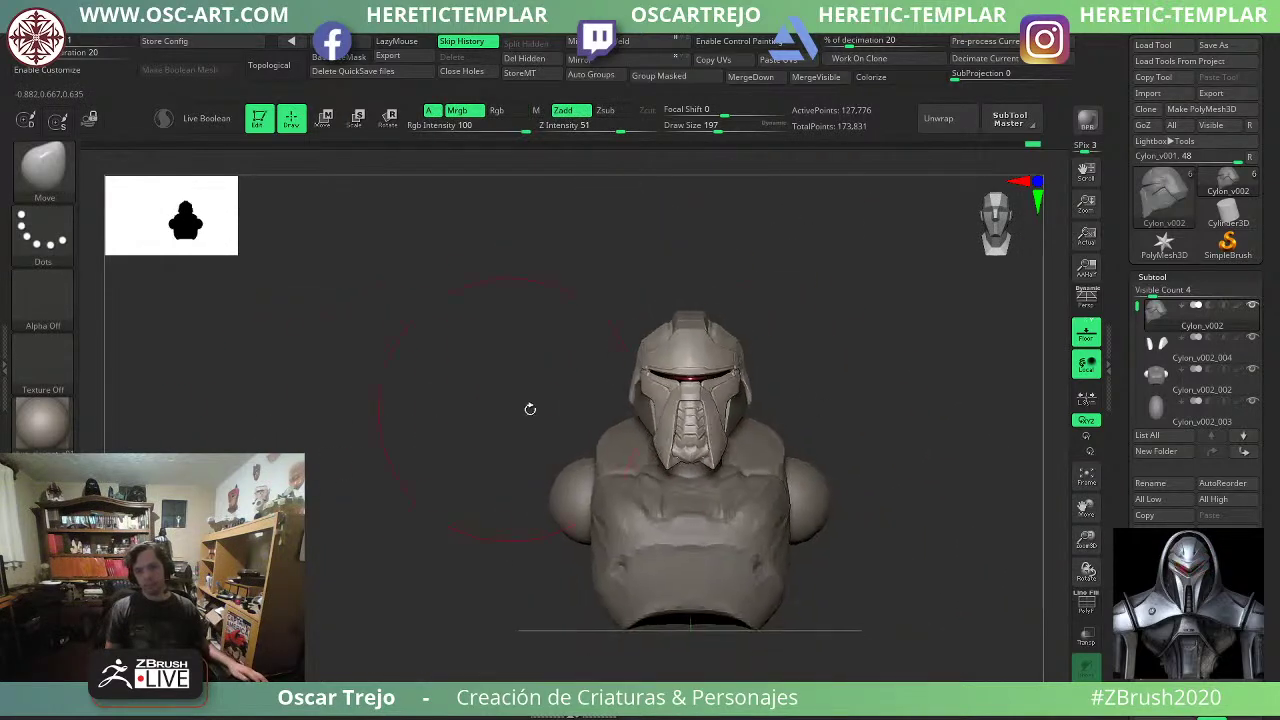
{"action": "key", "text": "bracketleft"}
{"action": "key", "text": "bracketleft"}
{"action": "key", "text": "bracketleft"}
{"action": "key", "text": "bracketleft"}
{"action": "key", "text": "bracketleft"}
{"action": "key", "text": "bracketleft"}
{"action": "key", "text": "bracketleft"}
{"action": "key", "text": "bracketleft"}
{"action": "key", "text": "bracketleft"}
{"action": "key", "text": "bracketleft"}
{"action": "mouse_move", "coordinate": [828, 345]}
{"action": "right_mouse_down", "text": "alt"}
{"action": "mouse_move", "coordinate": [766, 340]}
{"action": "mouse_move", "coordinate": [760, 427]}
{"action": "right_mouse_up", "text": "alt"}
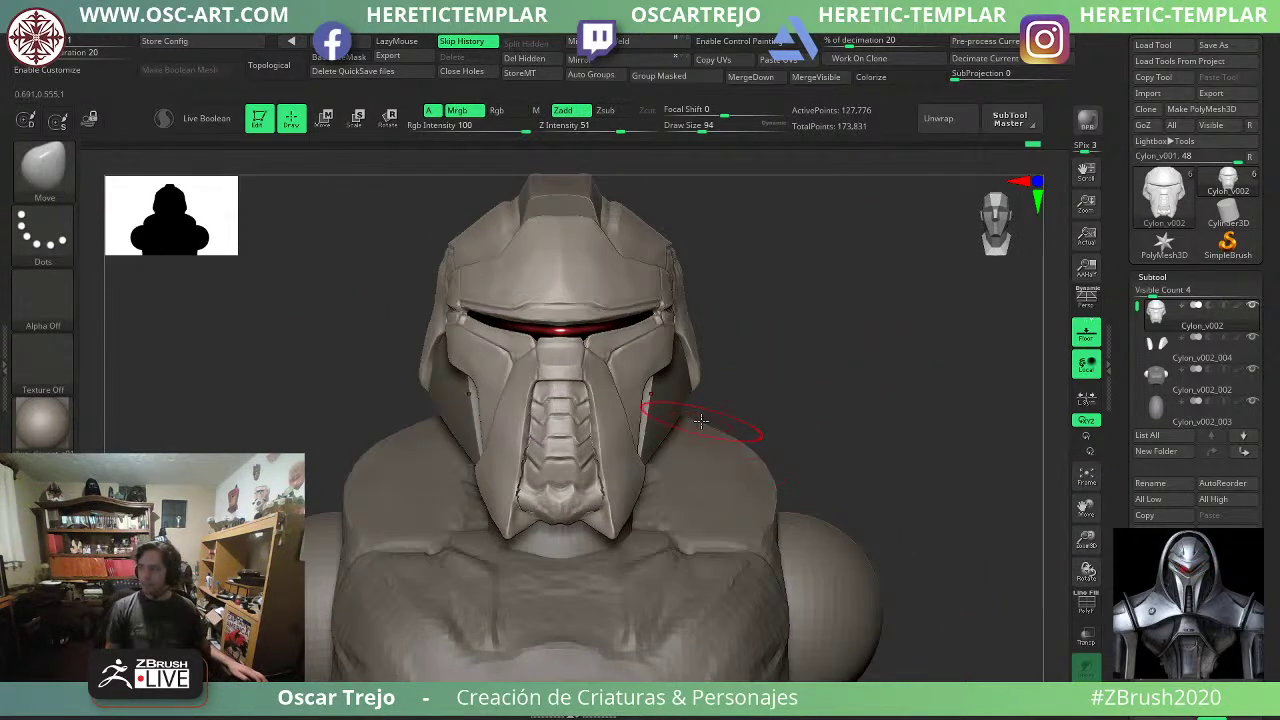
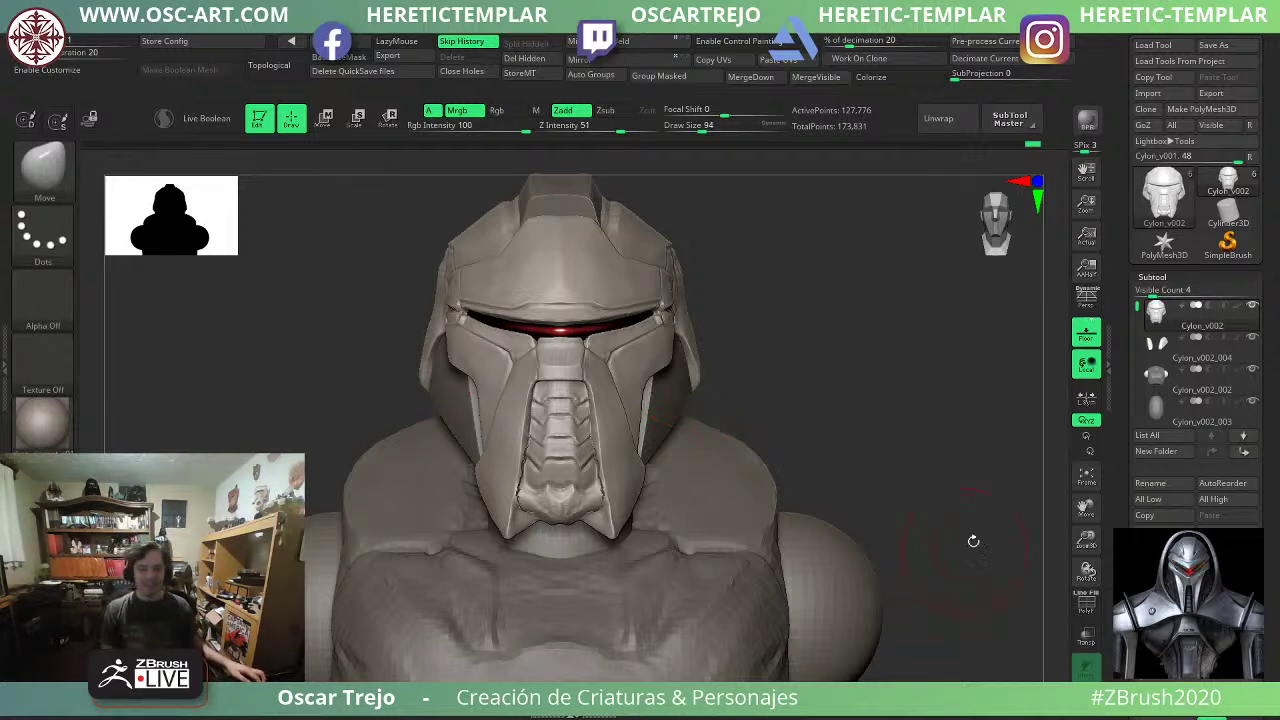
Flatten the small temple panel beside the visor's outer end with the TrimDynamic brush at draw sizes 97 and 87.
{"action": "left_click_drag", "start_coordinate": [854, 350], "coordinate": [774, 437], "text": "alt"}
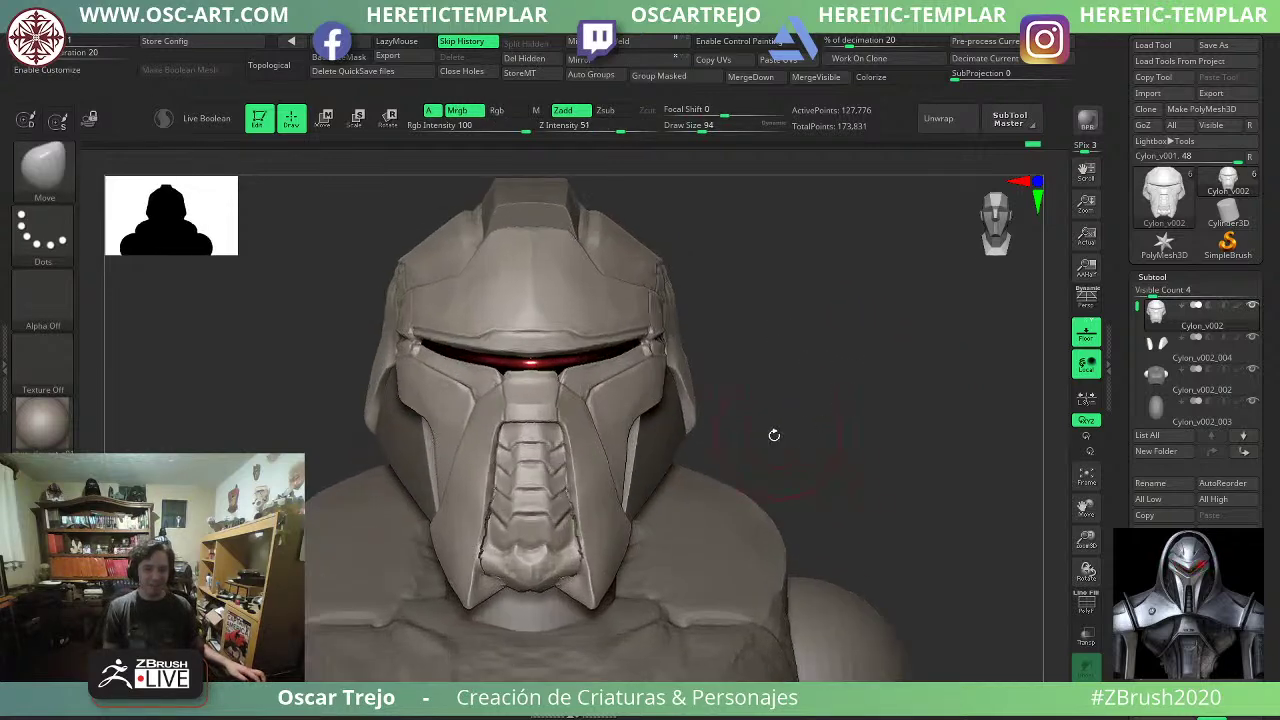
{"action": "left_click_drag", "start_coordinate": [751, 344], "coordinate": [640, 392], "text": "alt"}
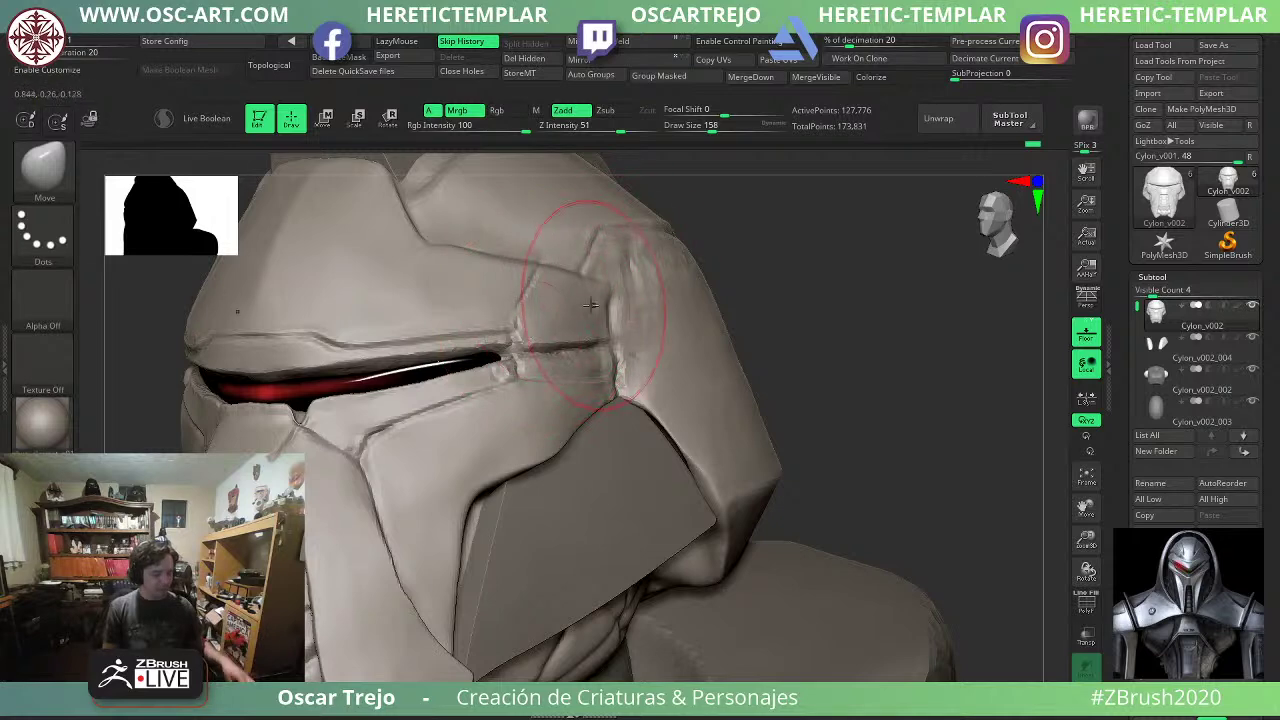
{"action": "key", "text": "b"}
{"action": "key", "text": "t"}
{"action": "key", "text": "d"}
{"action": "key", "text": "s"}
{"action": "left_click_drag", "start_coordinate": [571, 339], "coordinate": [516, 336]}
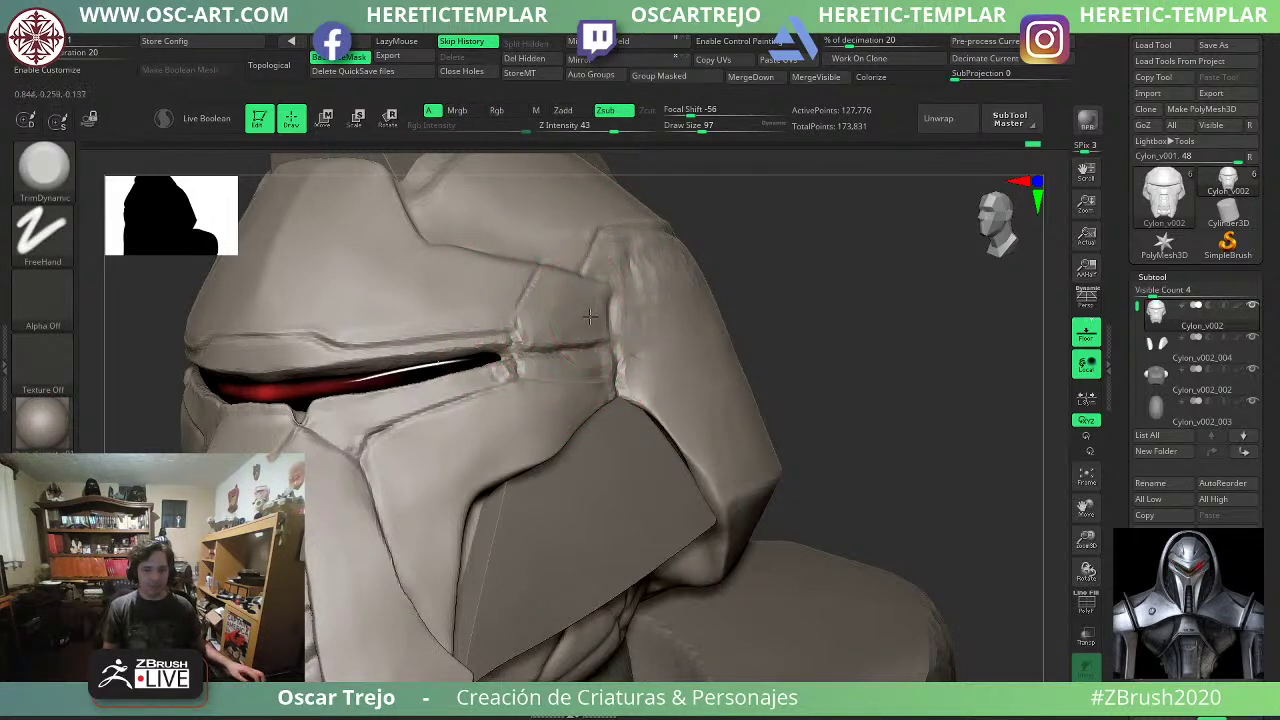
{"action": "left_click_drag", "start_coordinate": [571, 310], "coordinate": [543, 321]}
{"action": "key", "text": "bracketleft"}
{"action": "key", "text": "bracketleft"}
{"action": "key", "text": "bracketright"}
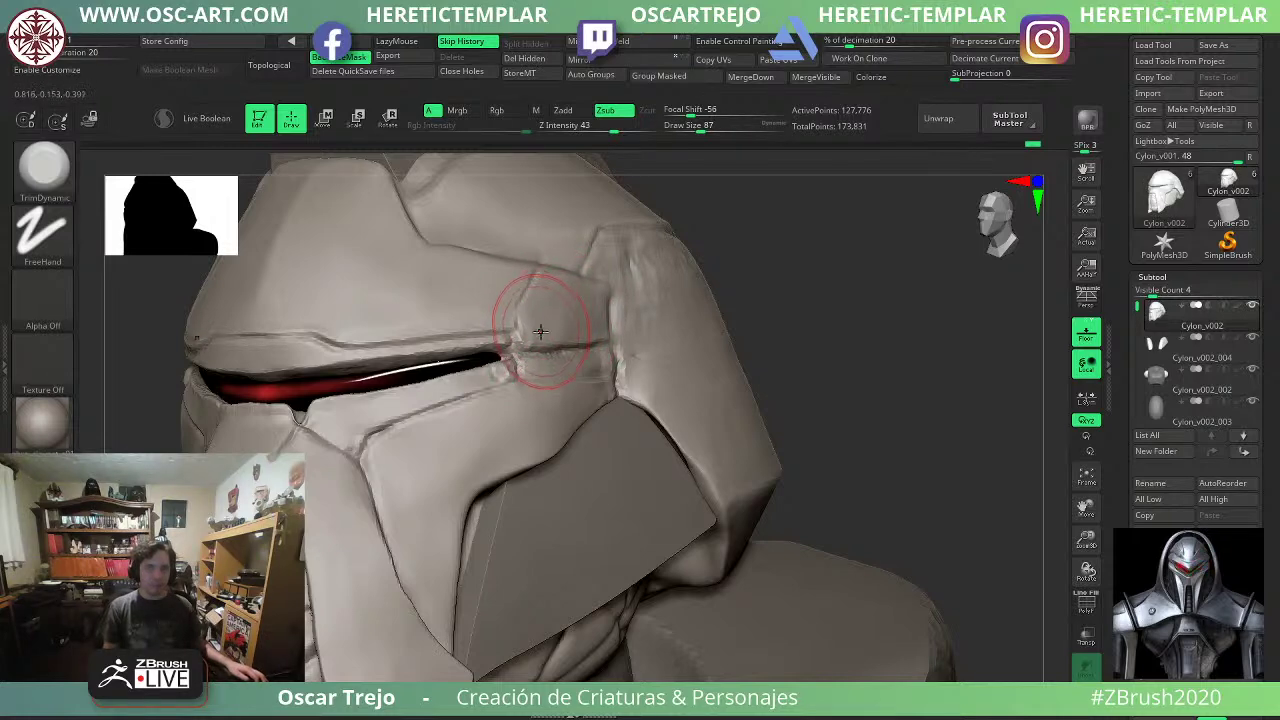
Sharpen the seams around the small temple panel with the DamStandard brush, reducing the draw size to 31.
{"action": "left_click_drag", "start_coordinate": [882, 249], "coordinate": [830, 268]}
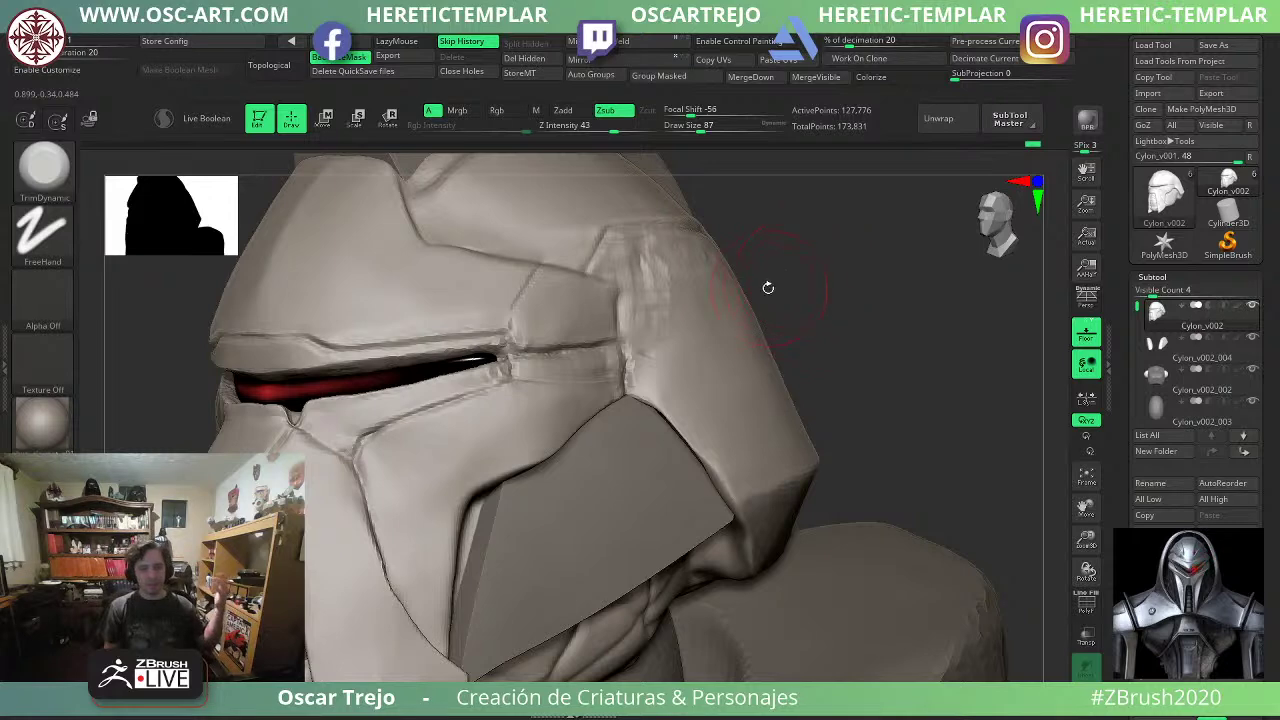
{"action": "key", "text": "b"}
{"action": "key", "text": "d"}
{"action": "key", "text": "s"}
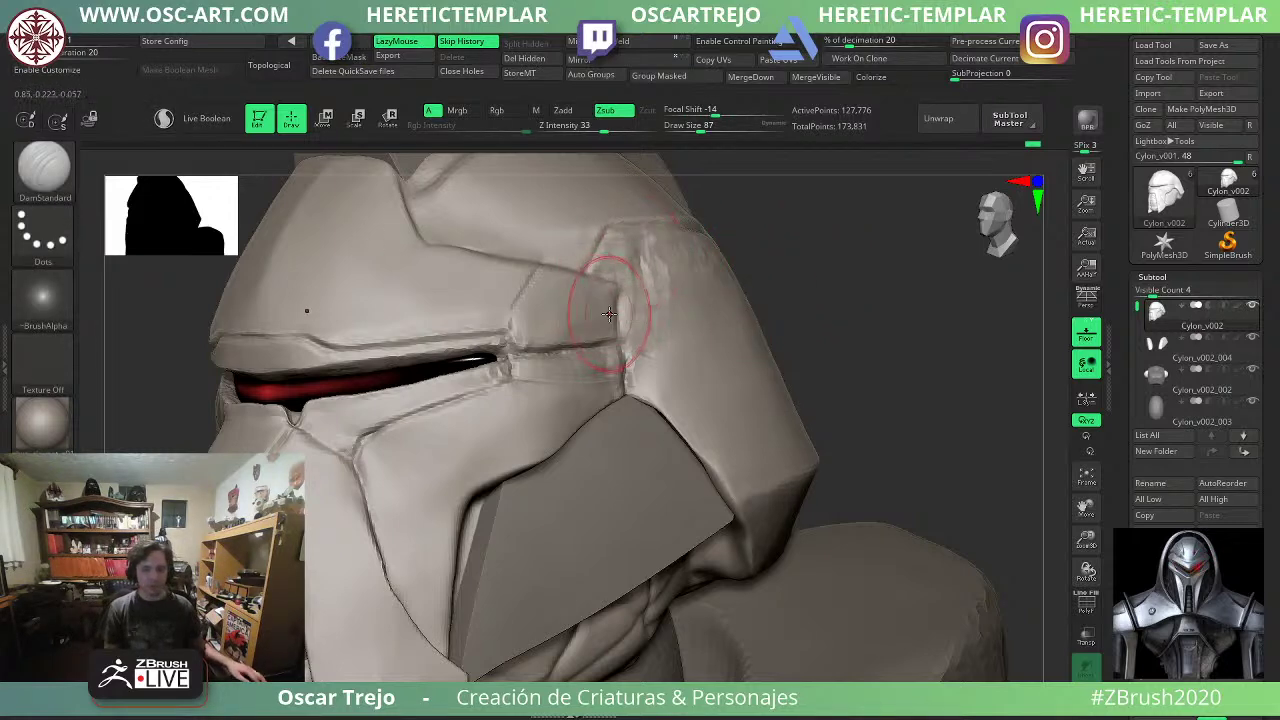
{"action": "key", "text": "bracketleft"}
{"action": "key", "text": "bracketleft"}
{"action": "key", "text": "bracketleft"}
{"action": "key", "text": "bracketleft"}
{"action": "key", "text": "bracketleft"}
{"action": "mouse_move", "coordinate": [893, 289]}
{"action": "left_mouse_down"}
{"action": "mouse_move", "coordinate": [646, 294]}
{"action": "mouse_move", "coordinate": [616, 281]}
{"action": "mouse_move", "coordinate": [627, 291]}
{"action": "left_mouse_up"}
{"action": "mouse_move", "coordinate": [628, 293]}
{"action": "left_mouse_down"}
{"action": "mouse_move", "coordinate": [637, 342]}
{"action": "mouse_move", "coordinate": [568, 349]}
{"action": "left_mouse_up"}
{"action": "key", "text": "ctrl+z"}
{"action": "key", "text": "bracketleft"}
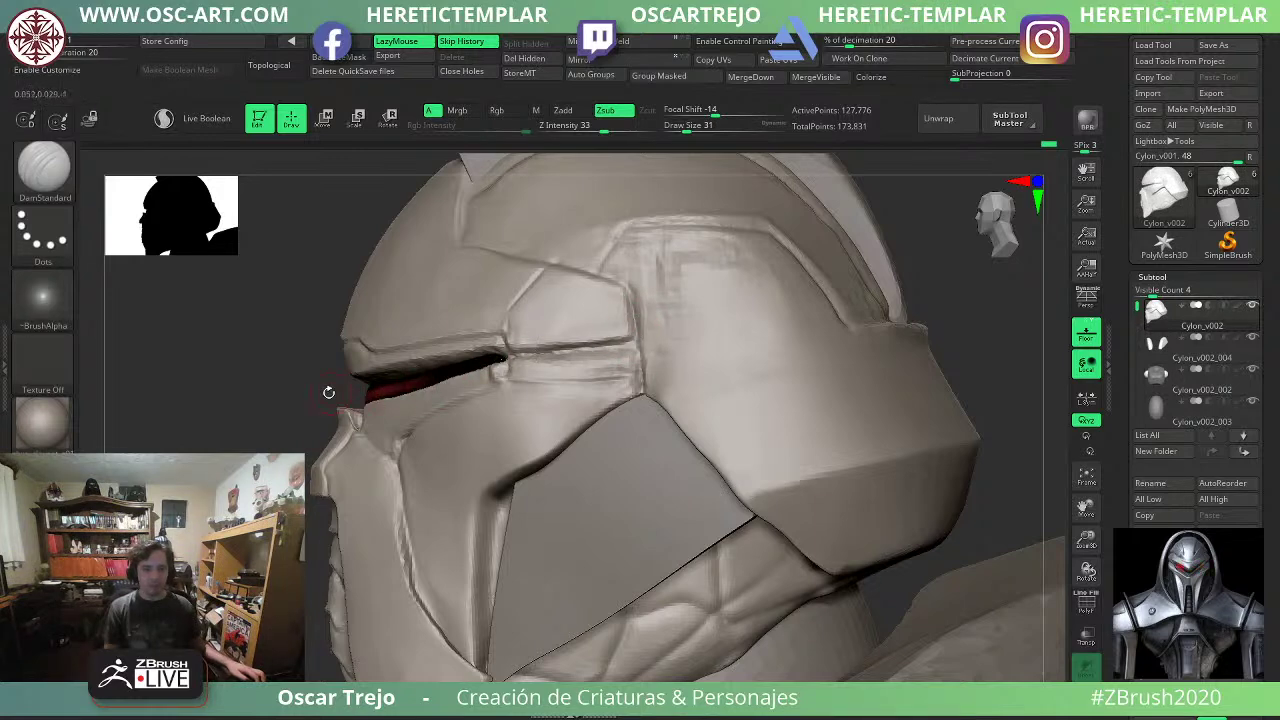
Refine the inner upper corner of the cheek plate's seam using the DamStandard and Clay brushes at draw size 31.
{"action": "left_click_drag", "start_coordinate": [250, 395], "coordinate": [297, 375], "text": "alt"}
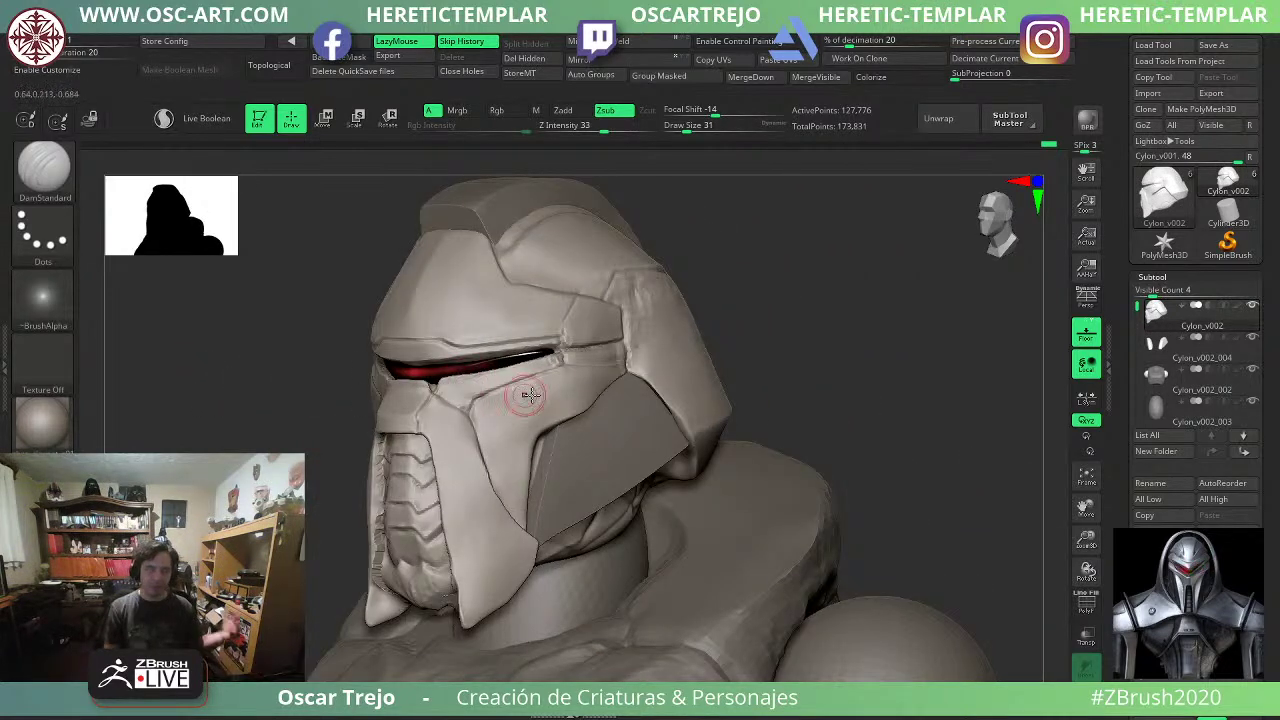
{"action": "left_click_drag", "start_coordinate": [793, 336], "coordinate": [770, 338]}
{"action": "right_click_drag", "start_coordinate": [461, 395], "coordinate": [454, 430], "text": "ctrl"}
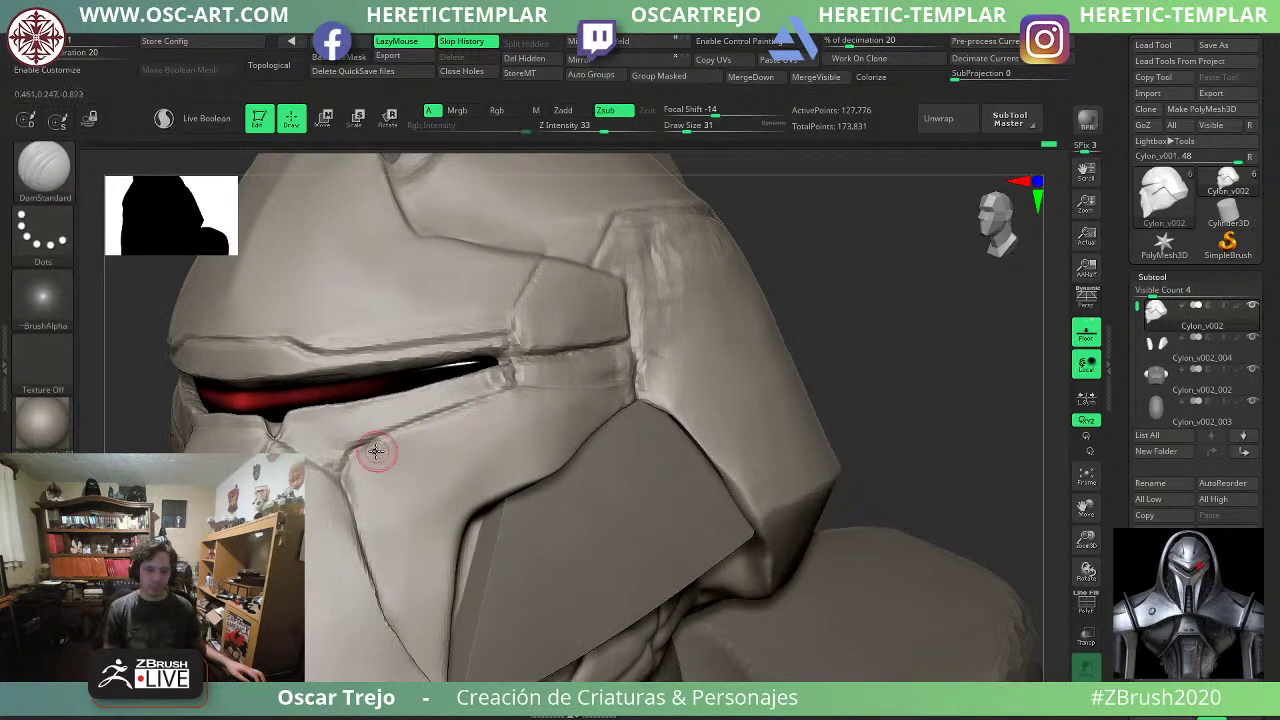
{"action": "left_click_drag", "start_coordinate": [359, 458], "coordinate": [367, 460]}
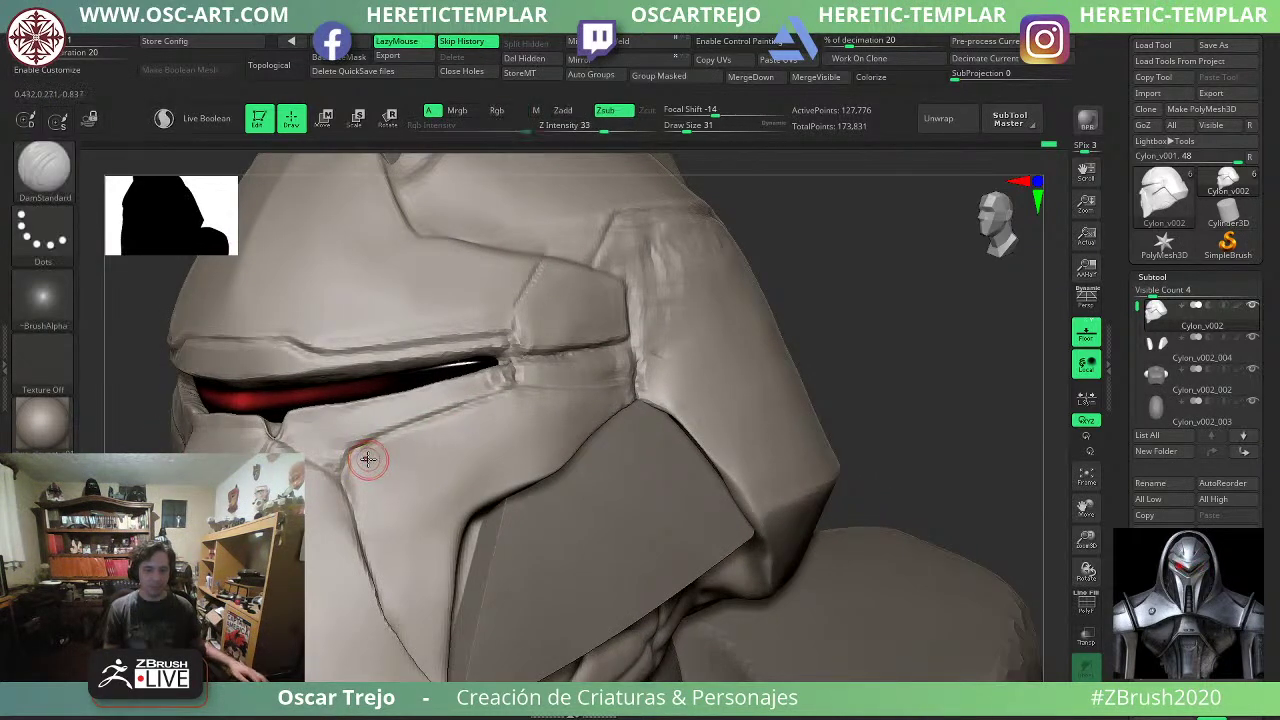
{"action": "key", "text": "b"}
{"action": "key", "text": "c"}
{"action": "key", "text": "l"}
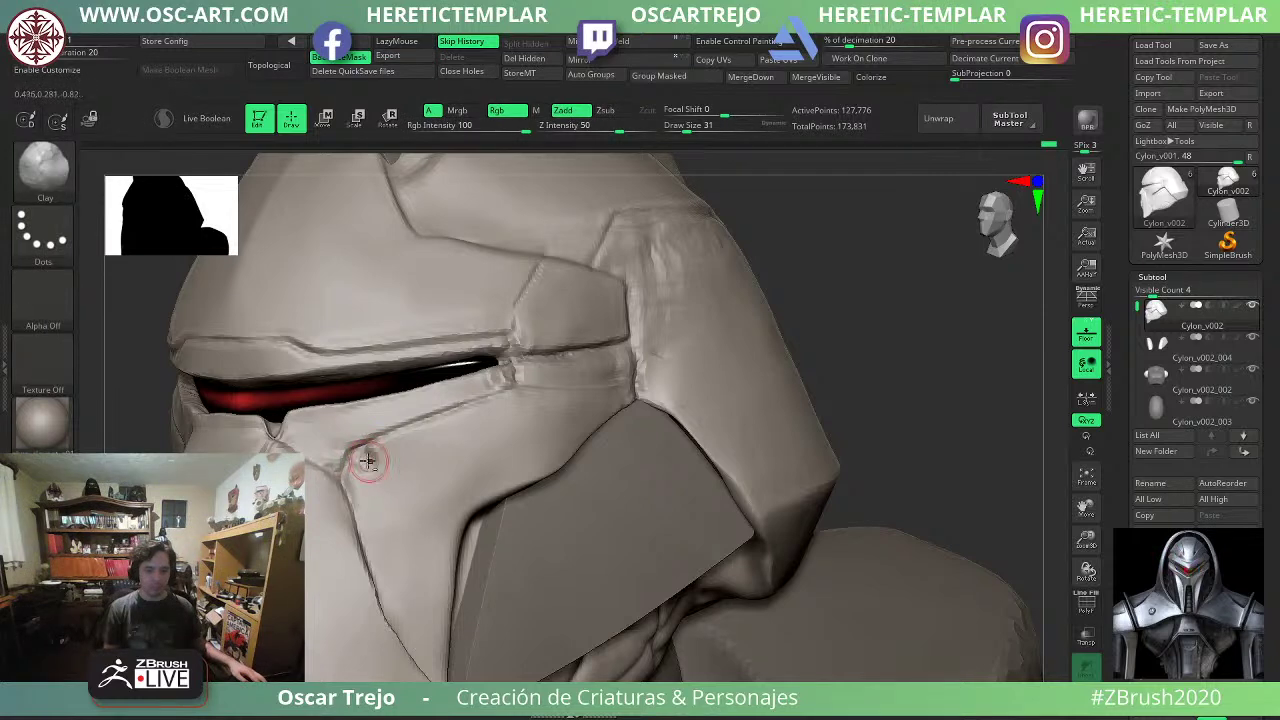
{"action": "left_click_drag", "start_coordinate": [948, 324], "coordinate": [830, 345], "text": "shift"}
{"action": "right_click_drag", "start_coordinate": [830, 345], "coordinate": [810, 314], "text": "ctrl"}
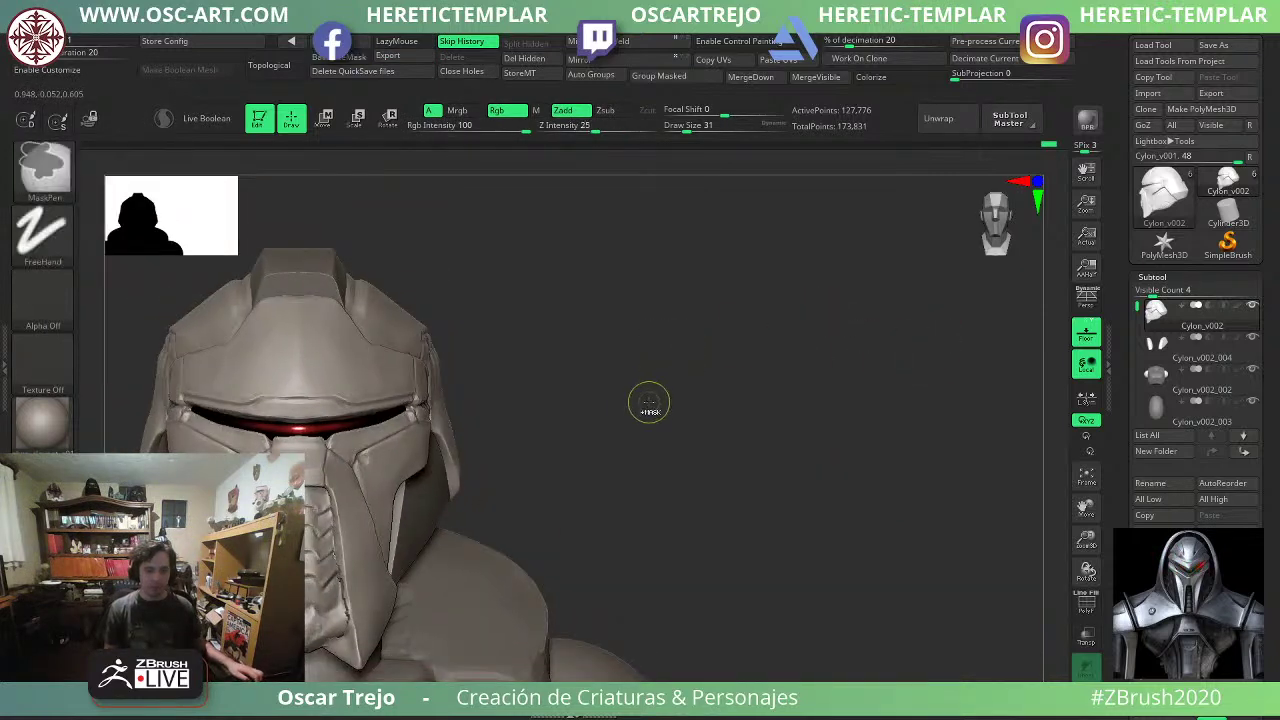
Carve the bend along the cheek plate's lower edge with the DamStandard brush at draw size 31 and smooth it.
{"action": "mouse_move", "coordinate": [685, 424]}
{"action": "left_mouse_down", "text": "alt"}
{"action": "mouse_move", "coordinate": [748, 414]}
{"action": "mouse_move", "coordinate": [716, 356]}
{"action": "mouse_move", "coordinate": [826, 366]}
{"action": "mouse_move", "coordinate": [809, 446]}
{"action": "mouse_move", "coordinate": [700, 436]}
{"action": "left_mouse_up", "text": "alt"}
{"action": "key", "text": "b"}
{"action": "key", "text": "d"}
{"action": "key", "text": "s"}
{"action": "mouse_move", "coordinate": [470, 366]}
{"action": "left_mouse_down"}
{"action": "mouse_move", "coordinate": [446, 333]}
{"action": "mouse_move", "coordinate": [492, 420]}
{"action": "mouse_move", "coordinate": [590, 433]}
{"action": "left_mouse_up"}
{"action": "mouse_move", "coordinate": [757, 390]}
{"action": "left_mouse_down", "text": "alt"}
{"action": "mouse_move", "coordinate": [720, 294]}
{"action": "mouse_move", "coordinate": [760, 348]}
{"action": "mouse_move", "coordinate": [720, 303]}
{"action": "mouse_move", "coordinate": [751, 366]}
{"action": "mouse_move", "coordinate": [791, 380]}
{"action": "mouse_move", "coordinate": [809, 409]}
{"action": "mouse_move", "coordinate": [797, 362]}
{"action": "mouse_move", "coordinate": [800, 386]}
{"action": "mouse_move", "coordinate": [770, 351]}
{"action": "mouse_move", "coordinate": [809, 406]}
{"action": "mouse_move", "coordinate": [849, 420]}
{"action": "mouse_move", "coordinate": [814, 366]}
{"action": "mouse_move", "coordinate": [845, 405]}
{"action": "left_mouse_up", "text": "alt"}
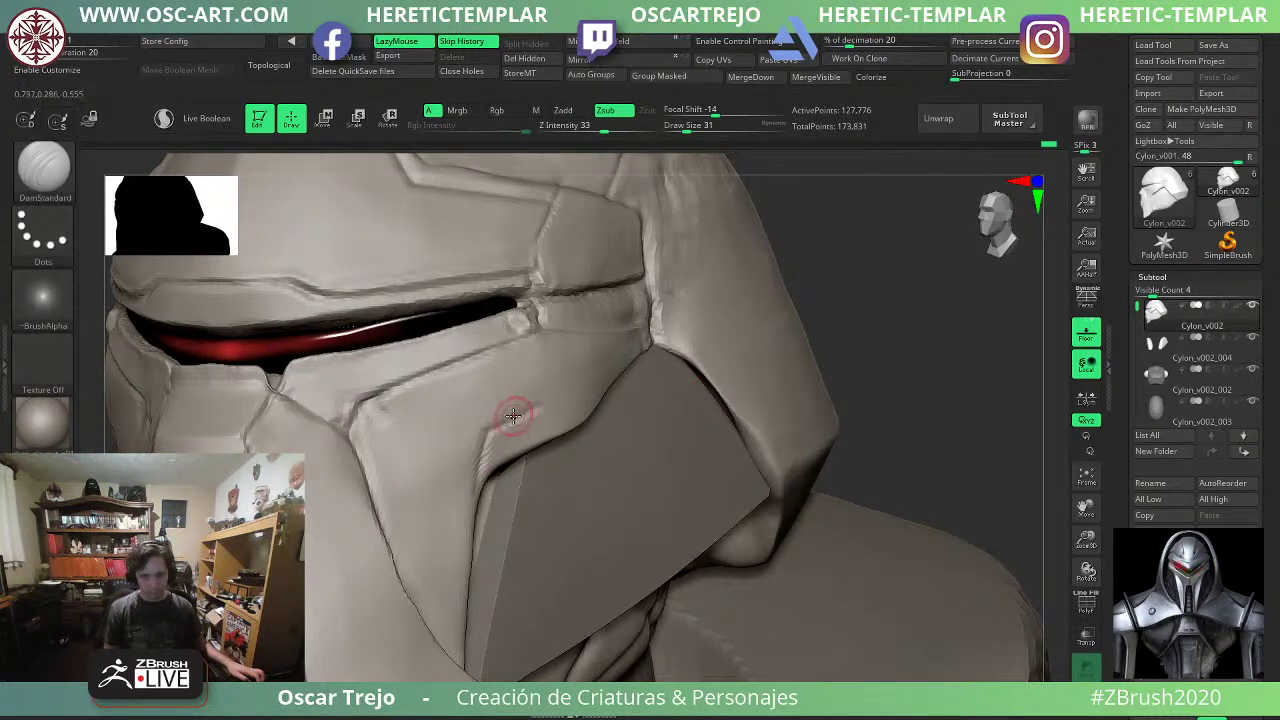
{"action": "left_click_drag", "start_coordinate": [838, 328], "coordinate": [823, 311], "text": "alt"}
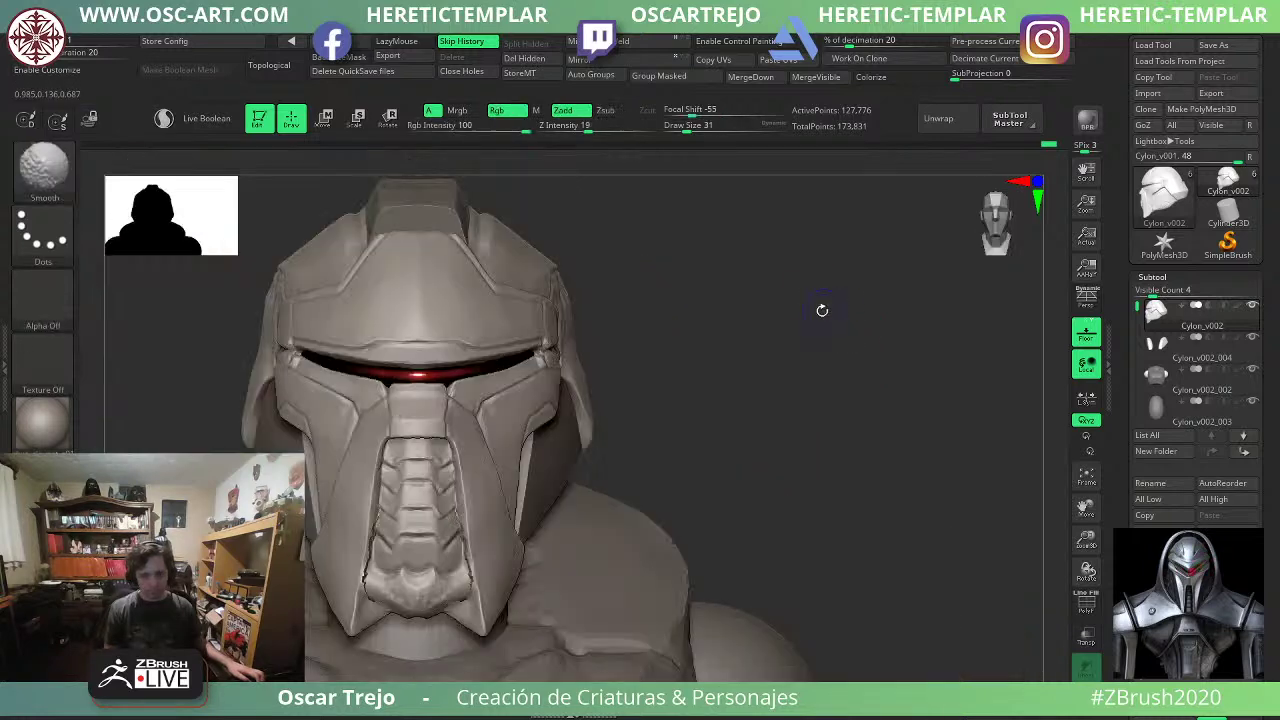
Reshape the lower tip of the plate flanking the faceplate ribs with the Move brush at draw size 94.
{"action": "left_click_drag", "start_coordinate": [821, 411], "coordinate": [868, 456], "text": "alt"}
{"action": "key", "text": "b"}
{"action": "key", "text": "m"}
{"action": "key", "text": "v"}
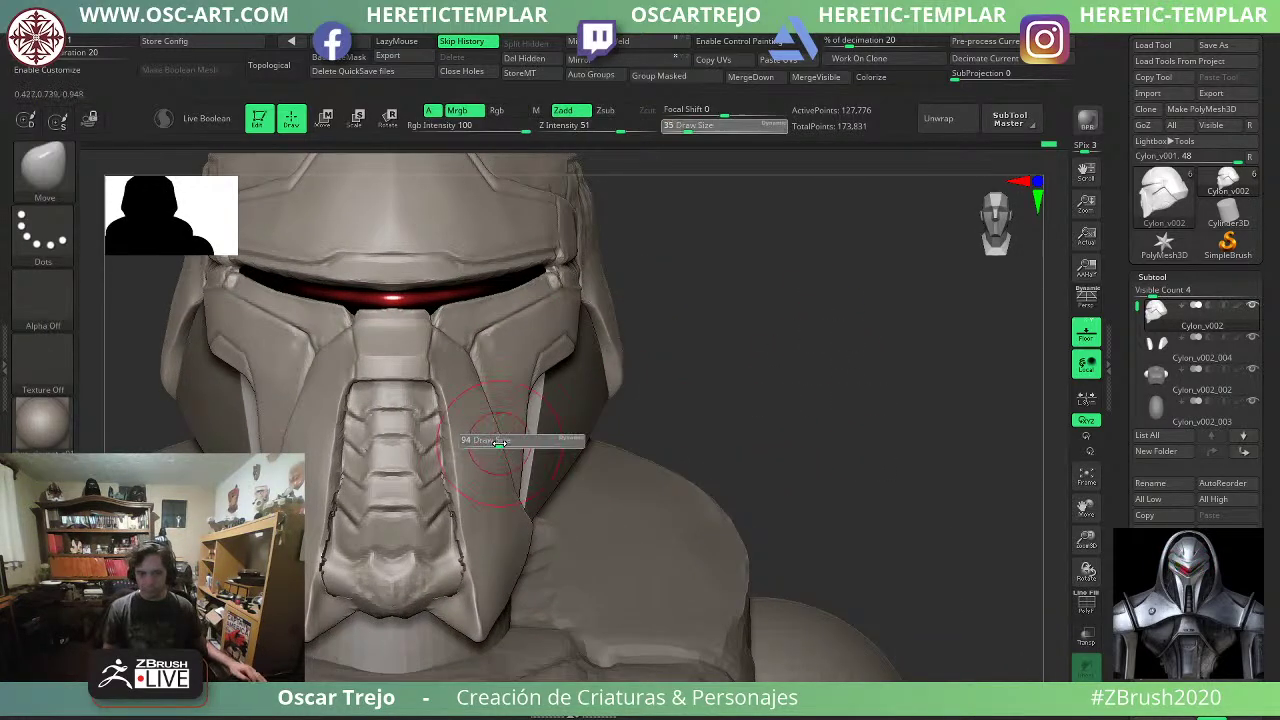
{"action": "mouse_move", "coordinate": [756, 430]}
{"action": "left_mouse_down", "text": "alt"}
{"action": "mouse_move", "coordinate": [680, 364]}
{"action": "mouse_move", "coordinate": [709, 400]}
{"action": "mouse_move", "coordinate": [611, 405]}
{"action": "mouse_move", "coordinate": [585, 373]}
{"action": "mouse_move", "coordinate": [689, 309]}
{"action": "mouse_move", "coordinate": [720, 347]}
{"action": "mouse_move", "coordinate": [710, 343]}
{"action": "left_mouse_up", "text": "alt"}
{"action": "left_click_drag", "start_coordinate": [634, 328], "coordinate": [636, 218], "text": "alt"}
{"action": "left_click_drag", "start_coordinate": [815, 330], "coordinate": [700, 352]}
{"action": "mouse_move", "coordinate": [326, 500]}
{"action": "left_mouse_down"}
{"action": "mouse_move", "coordinate": [306, 503]}
{"action": "mouse_move", "coordinate": [335, 570]}
{"action": "left_mouse_up"}
Try to trim the lower tip of the plate flanking the ribs with the TrimCurve brush, masking the rest of the helmet.
{"action": "left_click_drag", "start_coordinate": [420, 532], "coordinate": [290, 597], "text": "ctrl+shift"}
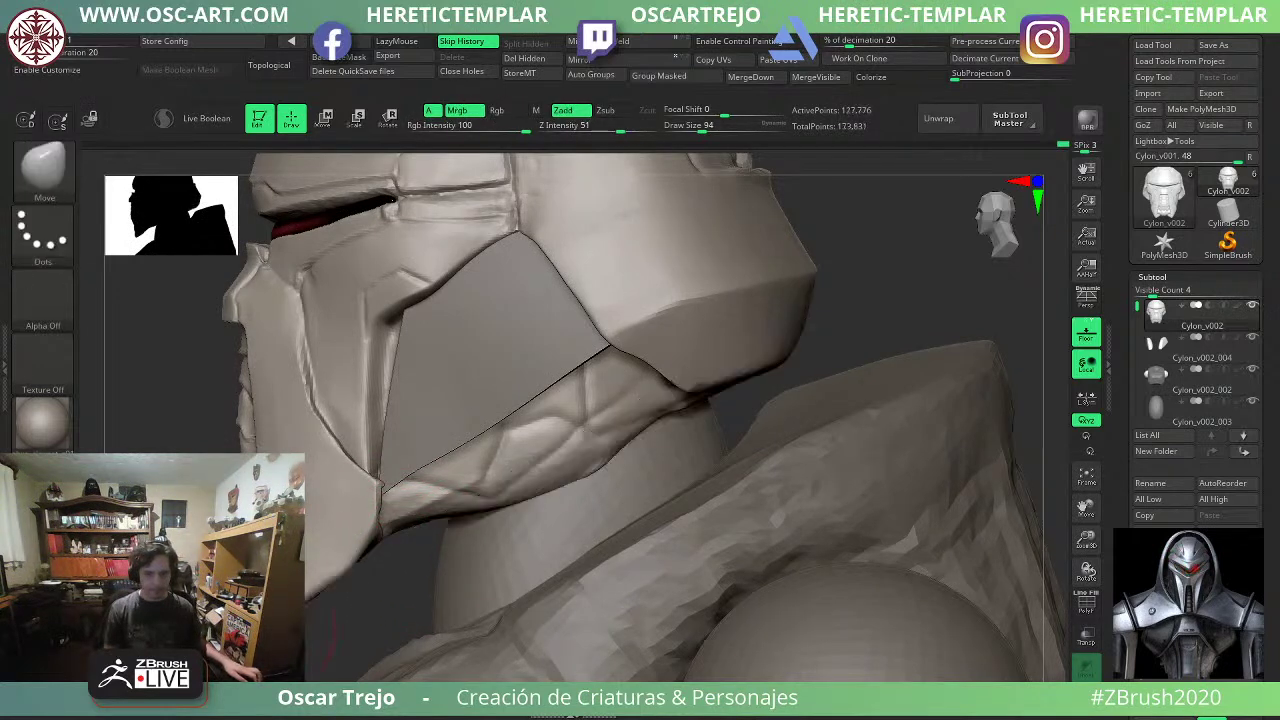
{"action": "left_click_drag", "start_coordinate": [228, 541], "coordinate": [392, 638], "text": "ctrl"}
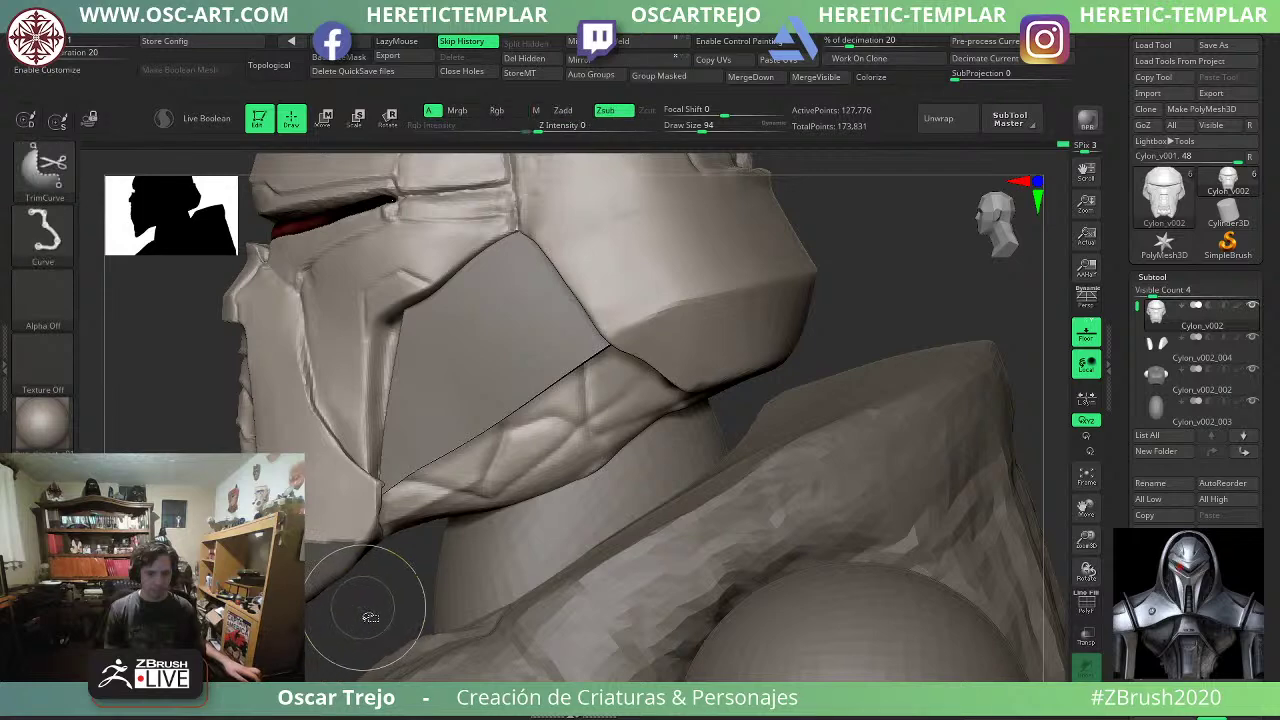
{"action": "left_click", "coordinate": [371, 607], "text": "ctrl"}
{"action": "left_click_drag", "start_coordinate": [414, 531], "coordinate": [304, 599], "text": "ctrl+shift"}
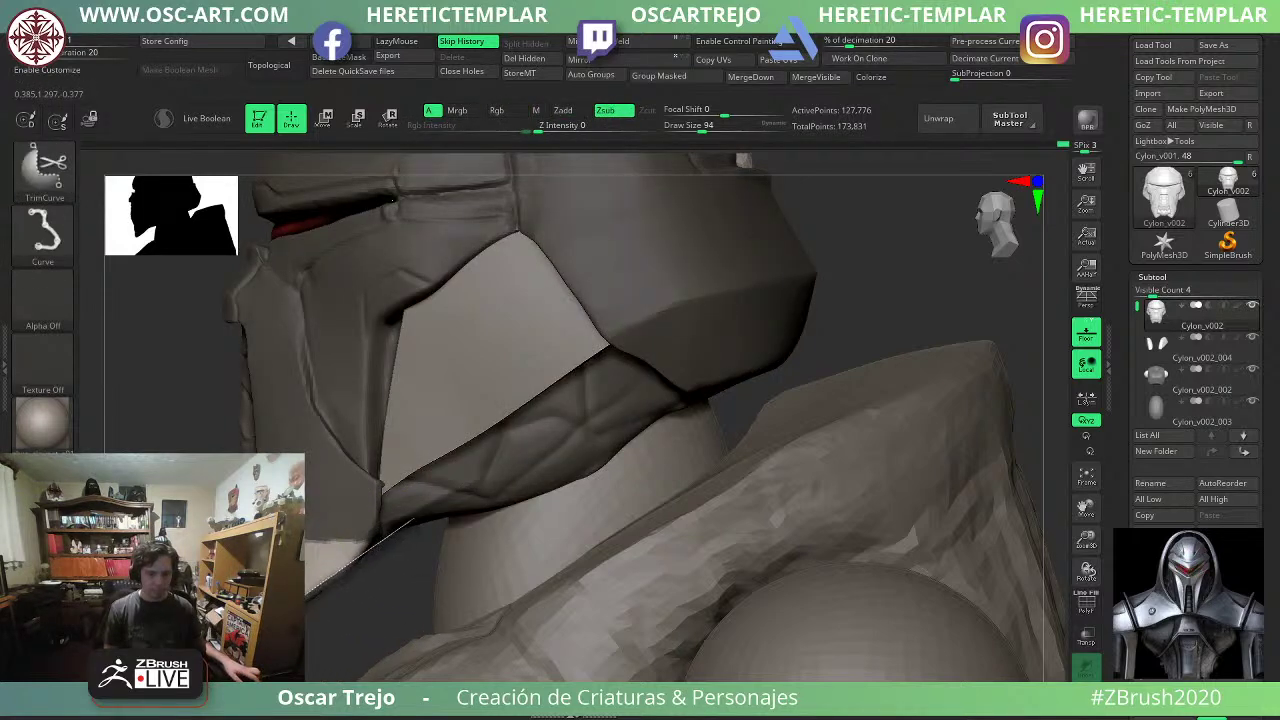
{"action": "key", "text": "ctrl+z"}
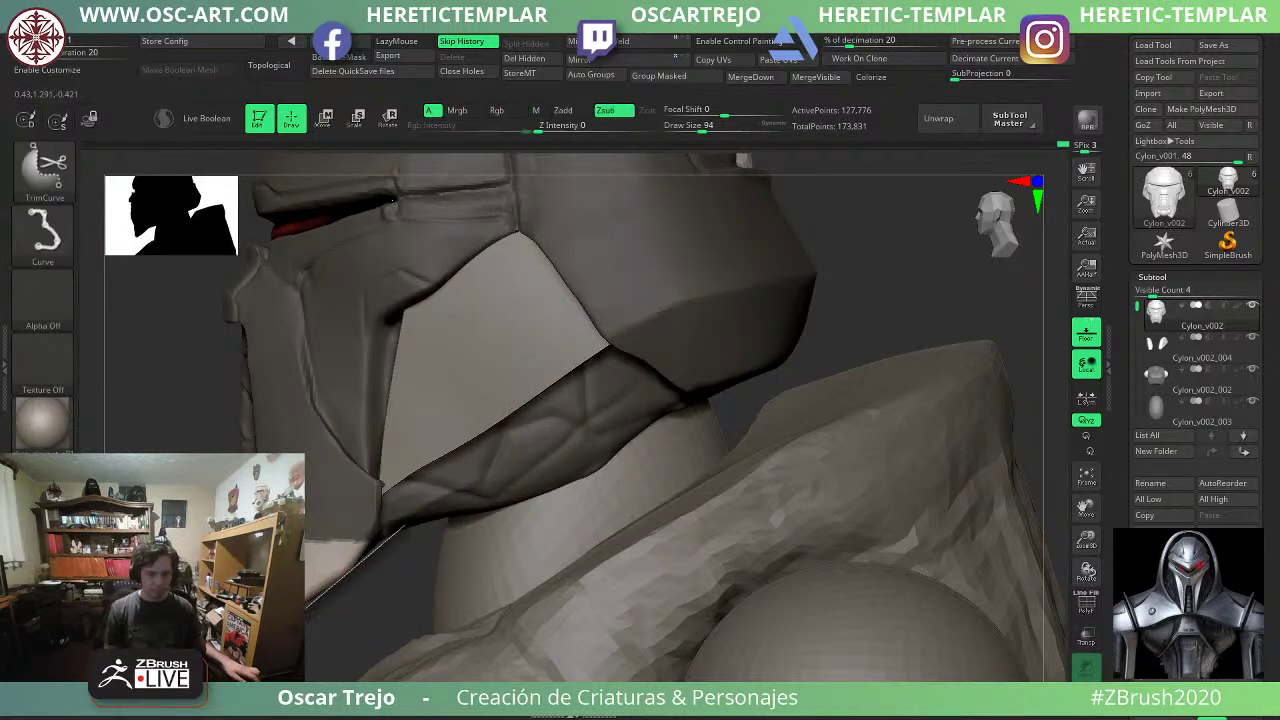
{"action": "left_click_drag", "start_coordinate": [306, 600], "coordinate": [292, 610], "text": "ctrl+shift"}
{"action": "left_click_drag", "start_coordinate": [860, 280], "coordinate": [1030, 280]}
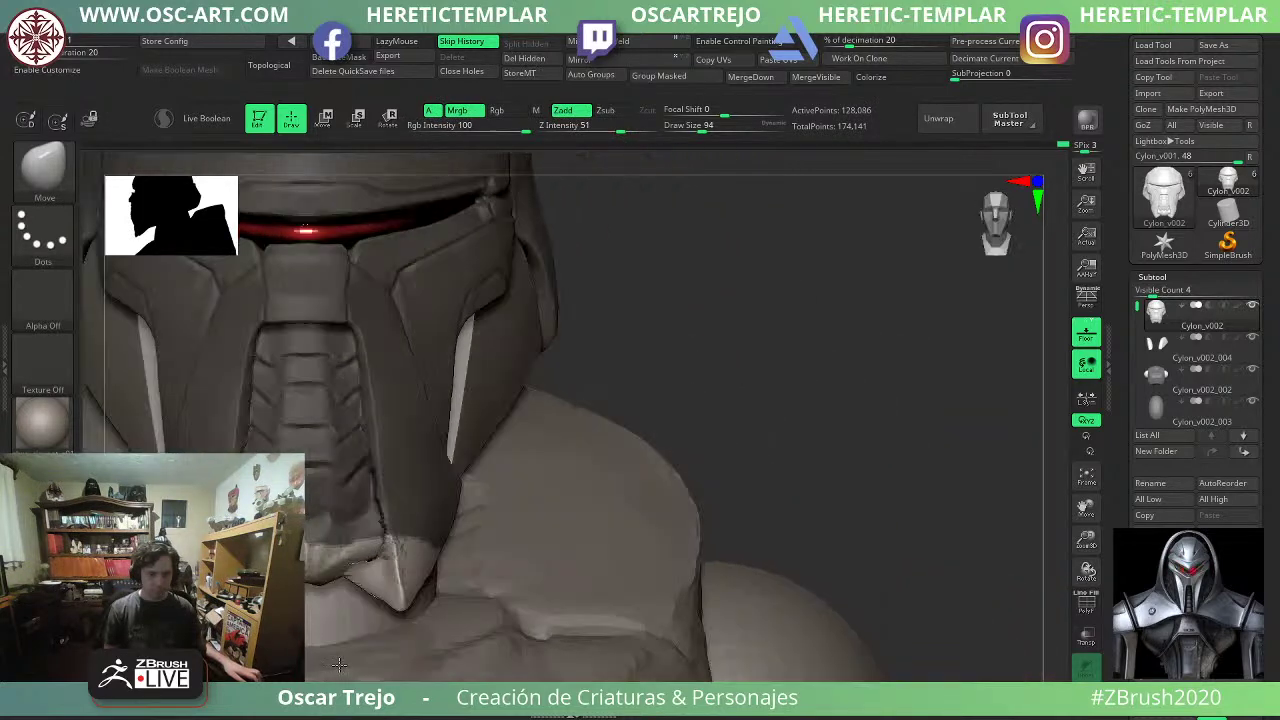
{"action": "key", "text": "ctrl+z"}
Isolate the faceplate ribs' polygroup, mask it, and show the whole helmet again.
{"action": "left_click_drag", "start_coordinate": [697, 357], "coordinate": [732, 396], "text": "ctrl"}
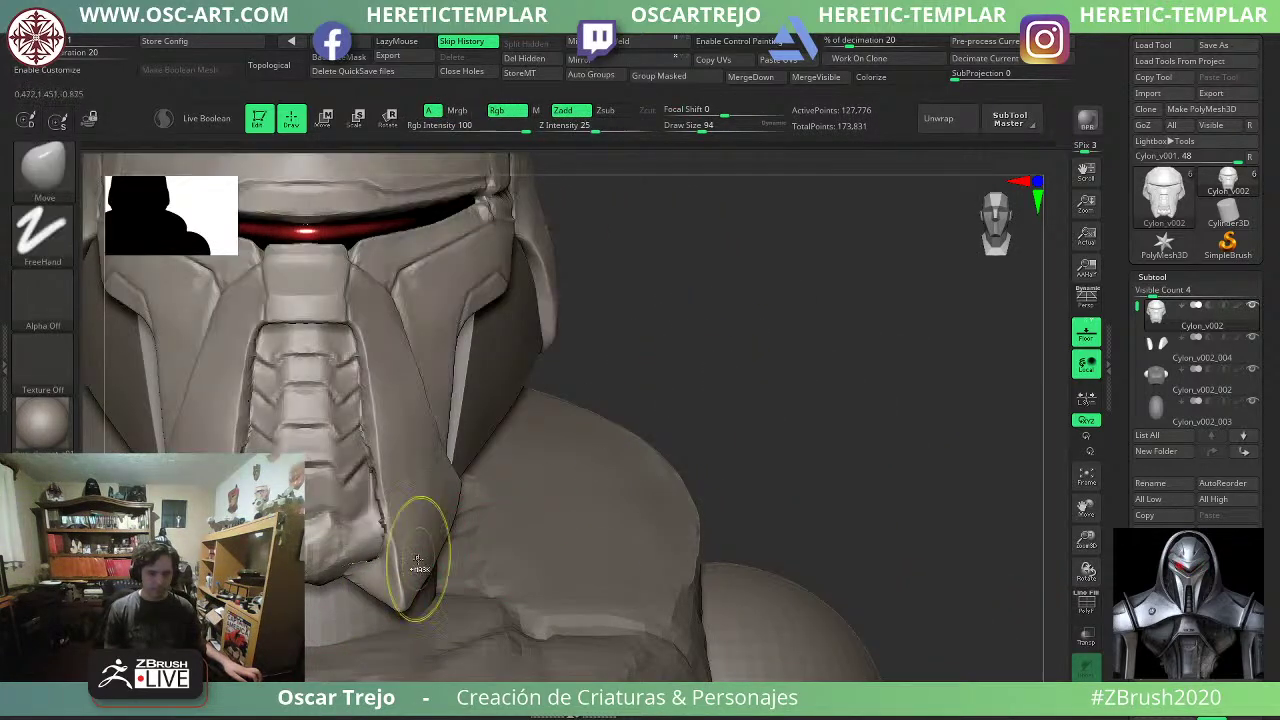
{"action": "left_click", "coordinate": [350, 553], "text": "ctrl+shift"}
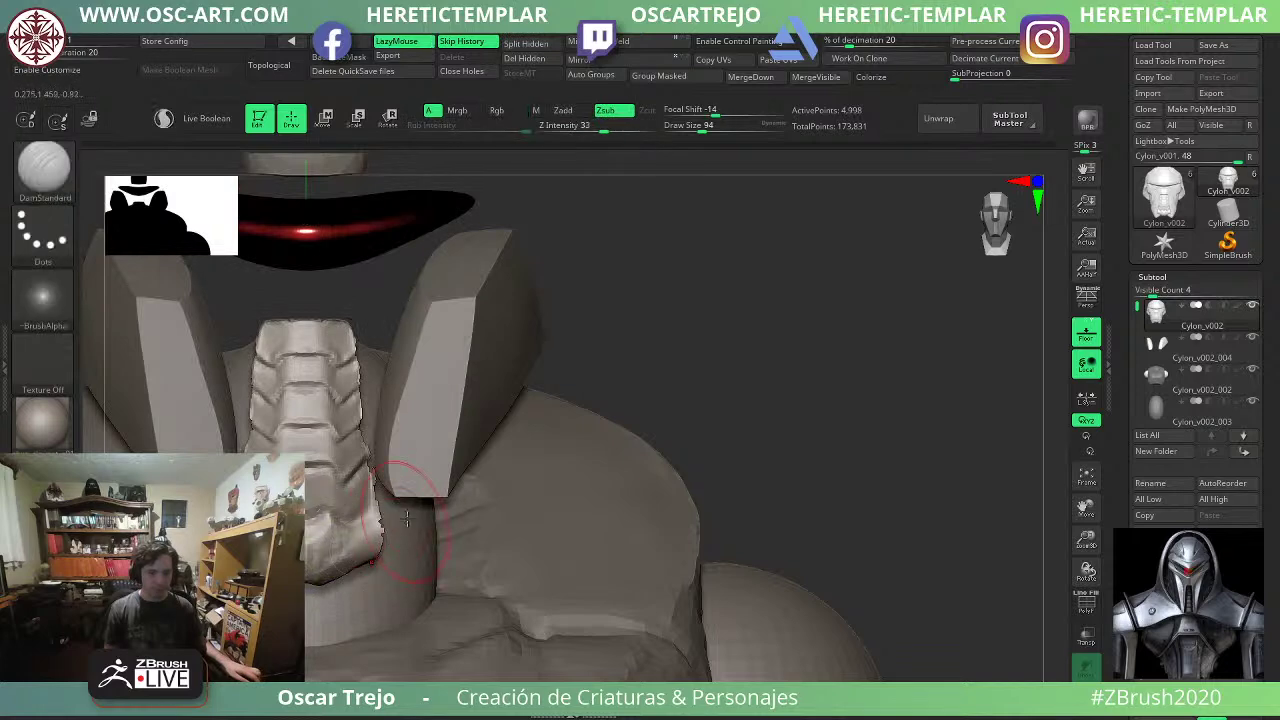
{"action": "left_click_drag", "start_coordinate": [830, 248], "coordinate": [92, 686], "text": "ctrl"}
{"action": "left_click", "coordinate": [722, 449], "text": "ctrl+shift"}
{"action": "left_click", "coordinate": [772, 434], "text": "ctrl"}
{"action": "left_click_drag", "start_coordinate": [772, 440], "coordinate": [740, 403]}
{"action": "left_click", "coordinate": [740, 403], "text": "ctrl"}
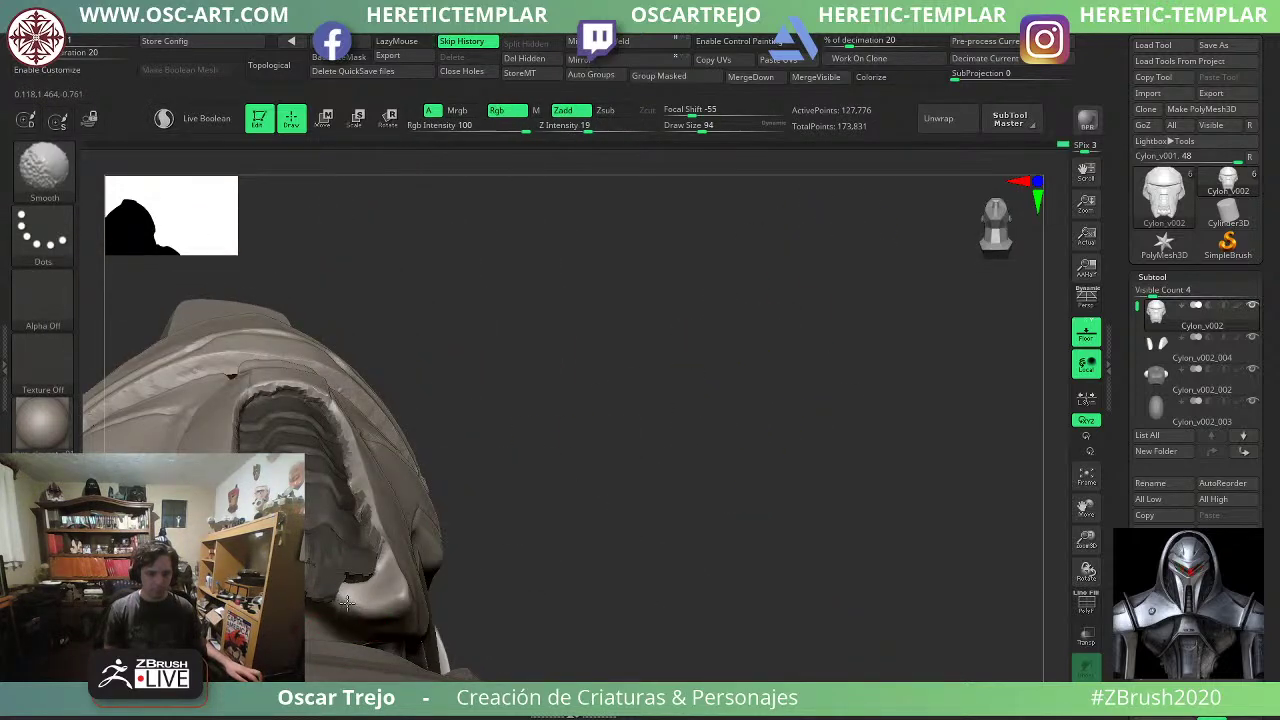
Refine the border at the masked ribs' lower corner with the DamStandard brush at draw size 62, then clear the mask.
{"action": "mouse_move", "coordinate": [640, 448]}
{"action": "left_mouse_down", "text": "ctrl"}
{"action": "mouse_move", "coordinate": [660, 466]}
{"action": "mouse_move", "coordinate": [528, 560]}
{"action": "left_mouse_up", "text": "ctrl"}
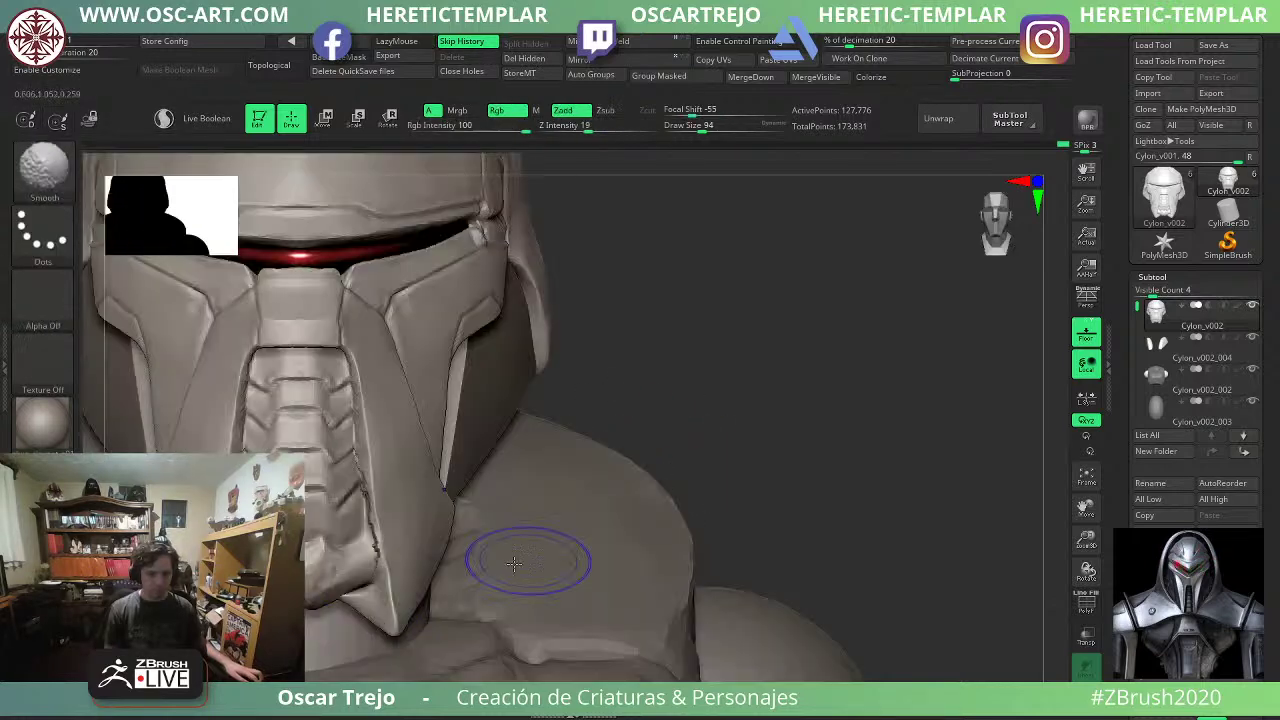
{"action": "key", "text": "s"}
{"action": "key", "text": "ctrl+z"}
{"action": "left_click_drag", "start_coordinate": [376, 585], "coordinate": [371, 553]}
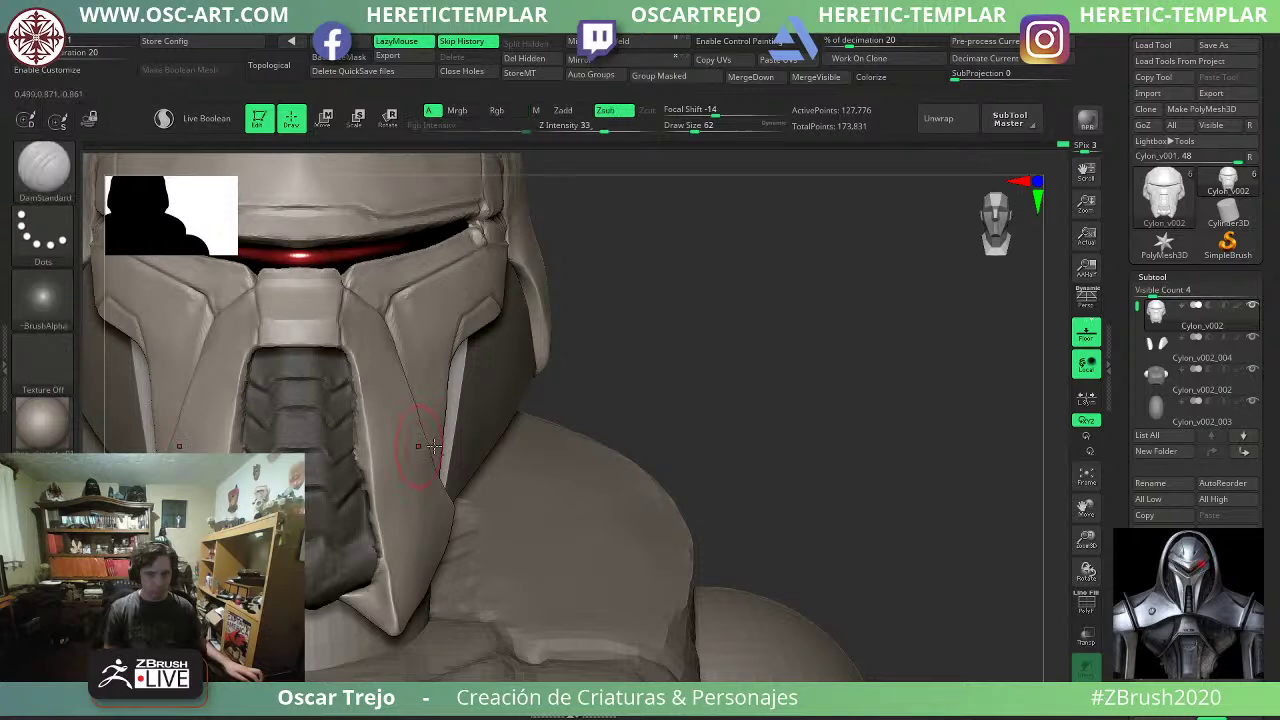
{"action": "right_click_drag", "start_coordinate": [423, 448], "coordinate": [643, 363], "text": "ctrl"}
{"action": "left_click", "coordinate": [478, 543], "text": "ctrl"}
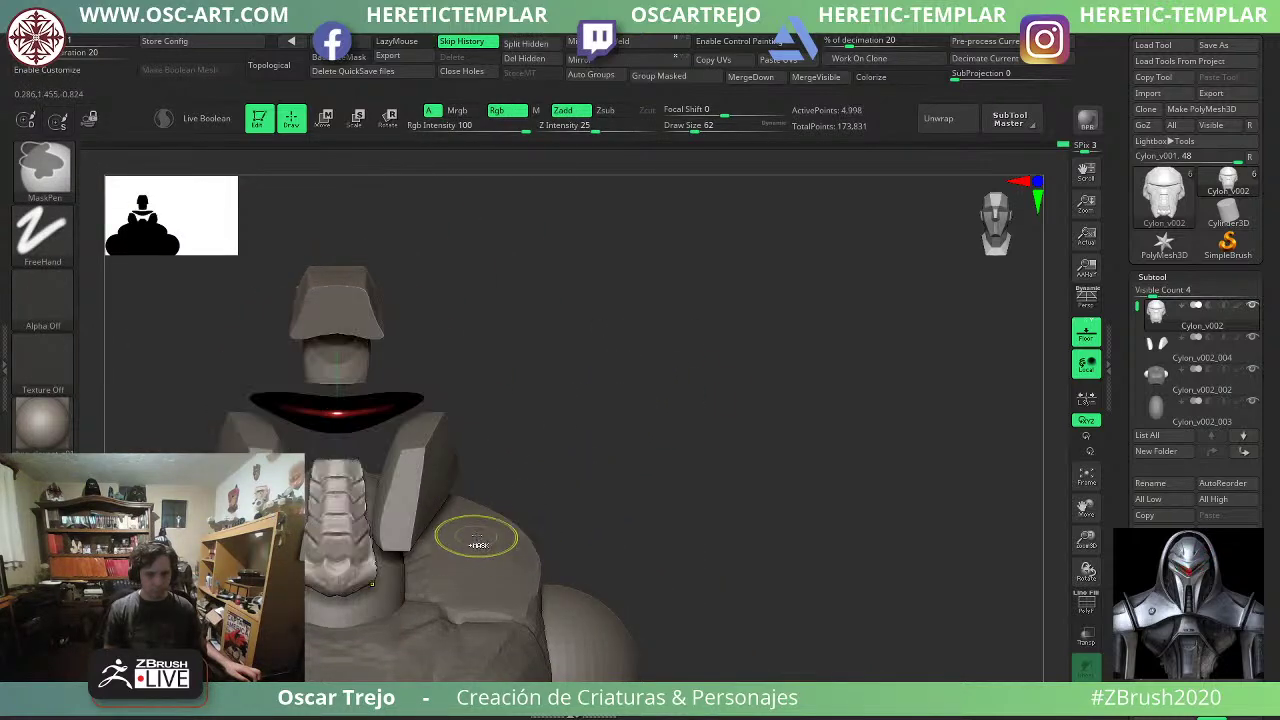
{"action": "left_click_drag", "start_coordinate": [475, 538], "coordinate": [543, 506], "text": "ctrl"}
{"action": "left_click", "coordinate": [571, 495], "text": "ctrl"}
{"action": "left_click", "coordinate": [574, 495], "text": "ctrl"}
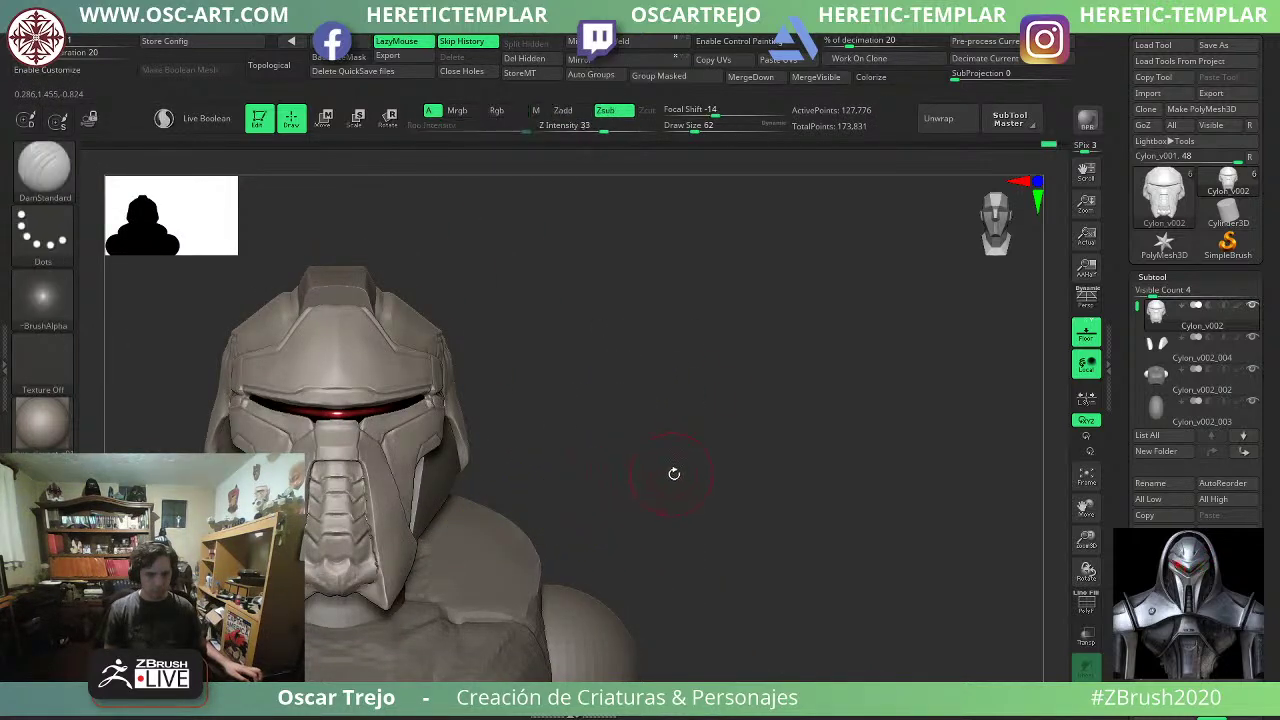
Smooth and recarve the groove along the ribs' outer side with the DamStandard brush, finishing at draw size 39.
{"action": "right_click_drag", "start_coordinate": [674, 474], "coordinate": [688, 590], "text": "ctrl"}
{"action": "left_click_drag", "start_coordinate": [426, 504], "coordinate": [394, 325], "text": "shift"}
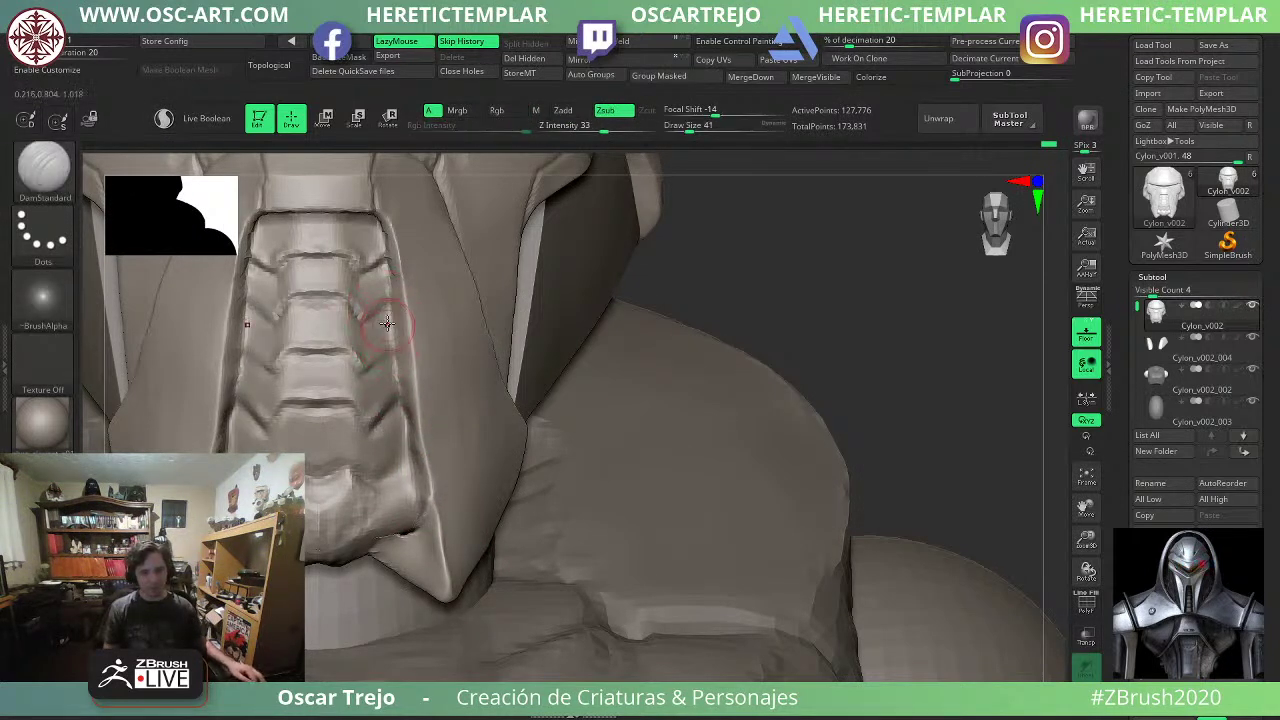
{"action": "key", "text": "s"}
{"action": "left_click_drag", "start_coordinate": [386, 259], "coordinate": [383, 232]}
{"action": "left_click_drag", "start_coordinate": [400, 489], "coordinate": [383, 390], "text": "shift"}
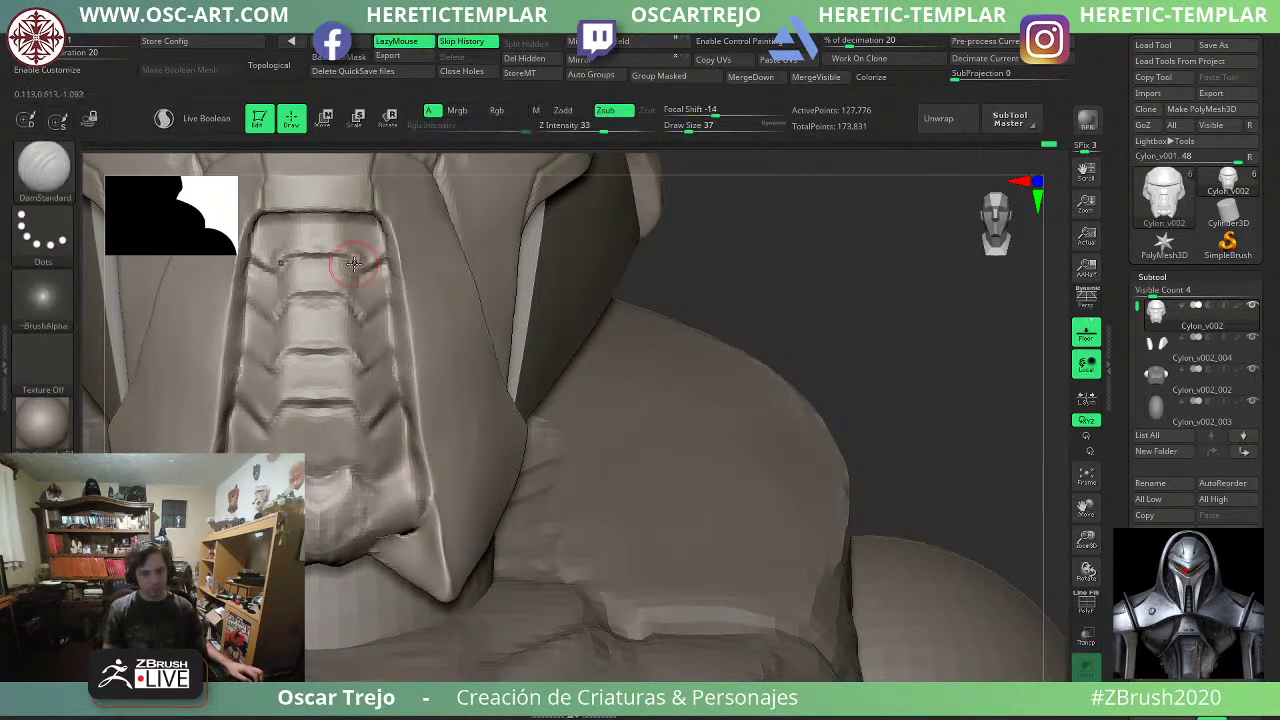
{"action": "key", "text": "s"}
{"action": "mouse_move", "coordinate": [366, 257]}
{"action": "left_mouse_down"}
{"action": "mouse_move", "coordinate": [391, 314]}
{"action": "mouse_move", "coordinate": [405, 430]}
{"action": "left_mouse_up"}
{"action": "key", "text": "ctrl+z"}
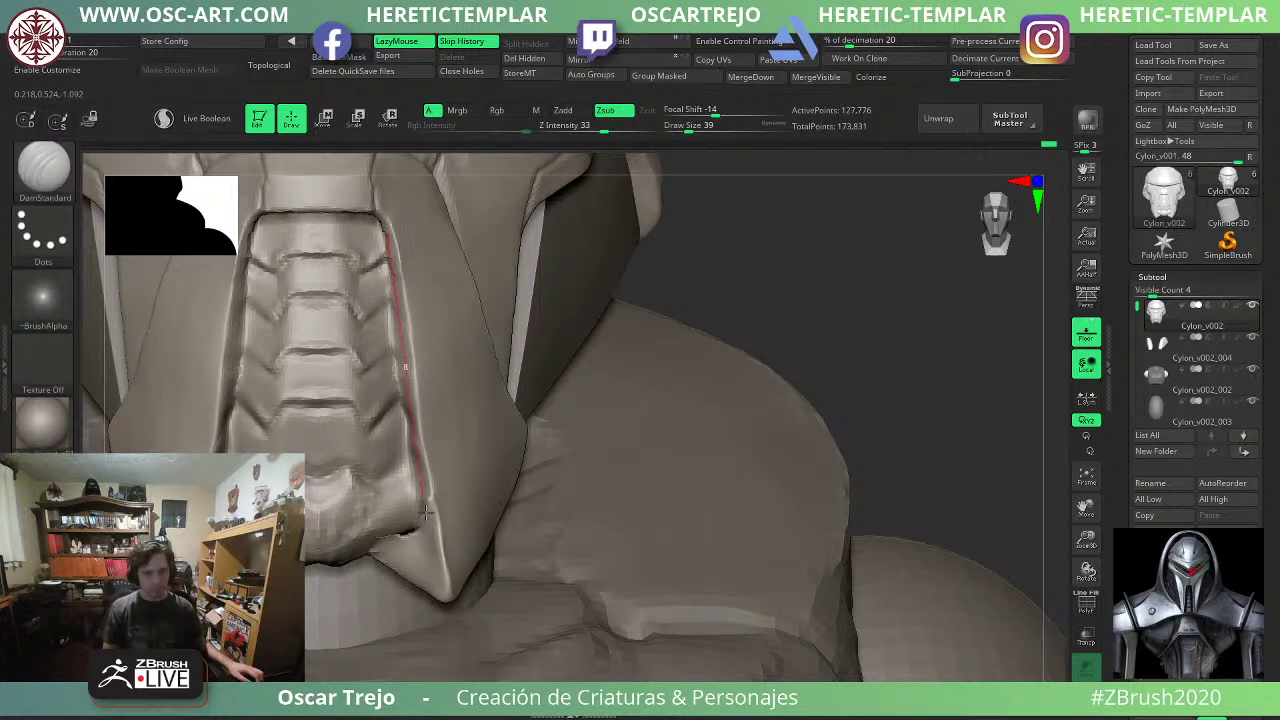
{"action": "left_click_drag", "start_coordinate": [426, 558], "coordinate": [426, 558]}
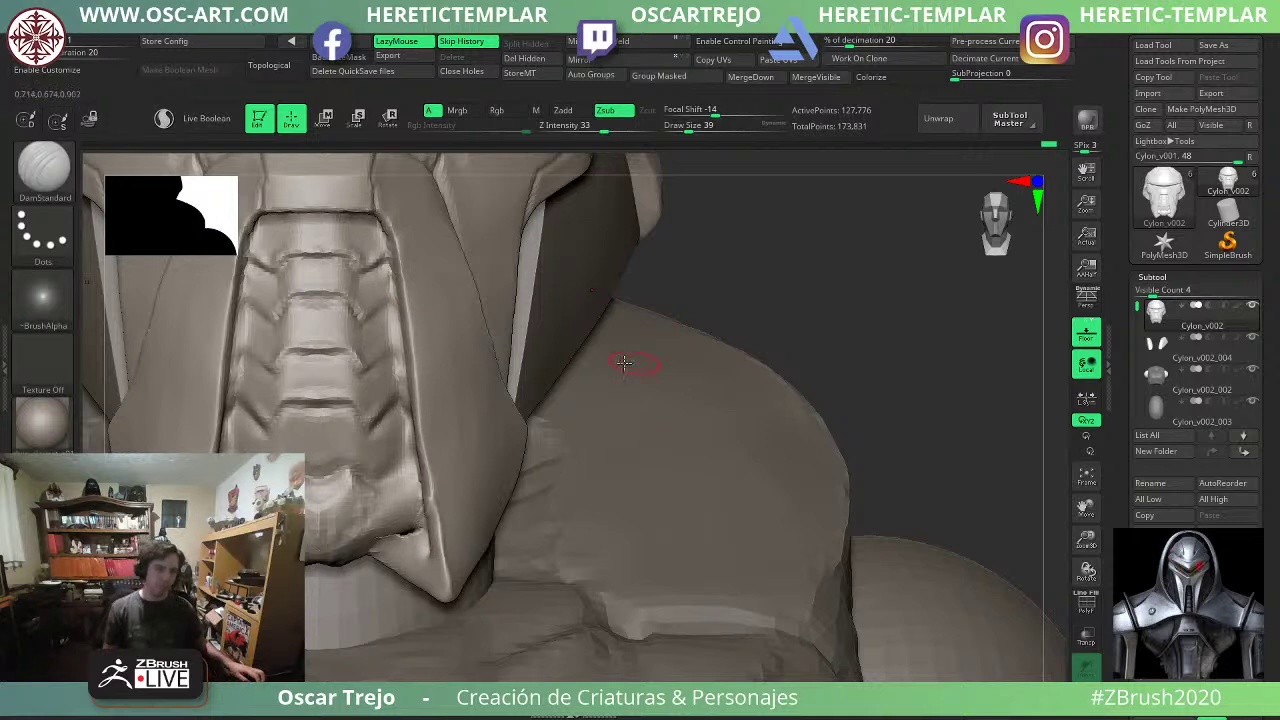
Sharpen the seams between the faceplate ribs with the DamStandard brush at draw size 37.
{"action": "key", "text": "bracketleft"}
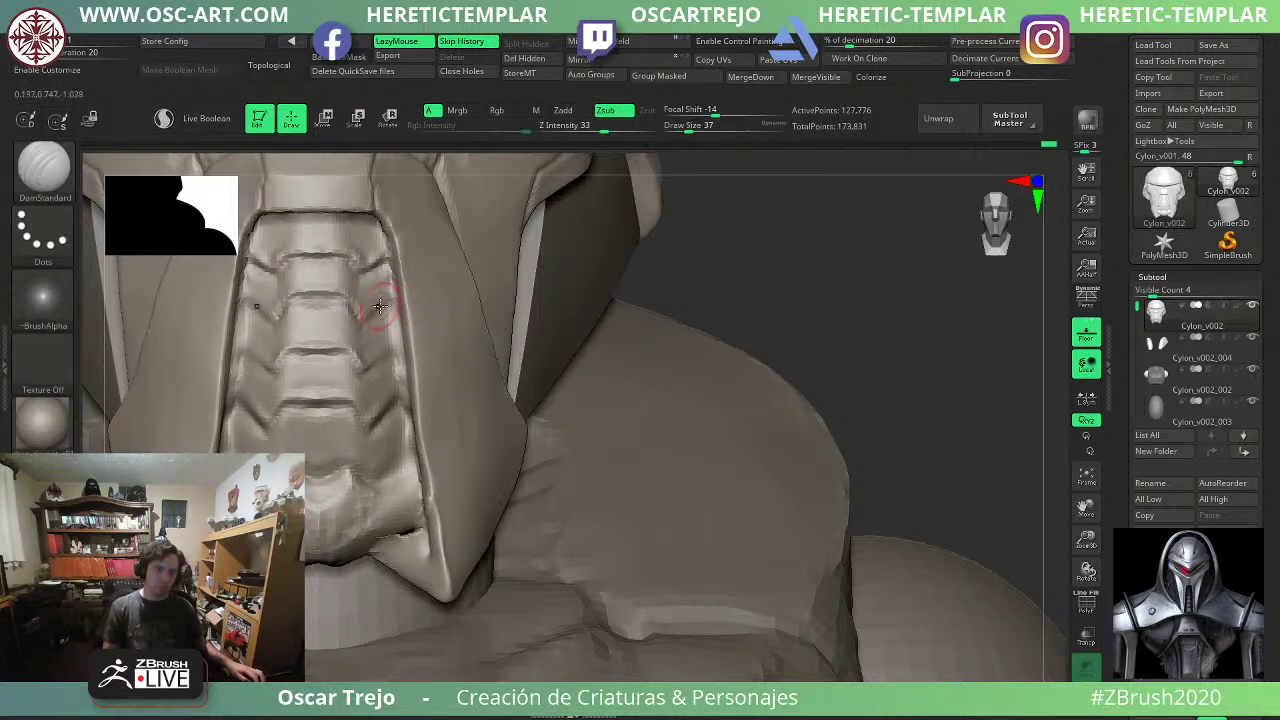
{"action": "mouse_move", "coordinate": [391, 299]}
{"action": "left_mouse_down"}
{"action": "mouse_move", "coordinate": [360, 319]}
{"action": "mouse_move", "coordinate": [335, 295]}
{"action": "left_mouse_up"}
{"action": "left_click_drag", "start_coordinate": [324, 353], "coordinate": [345, 354]}
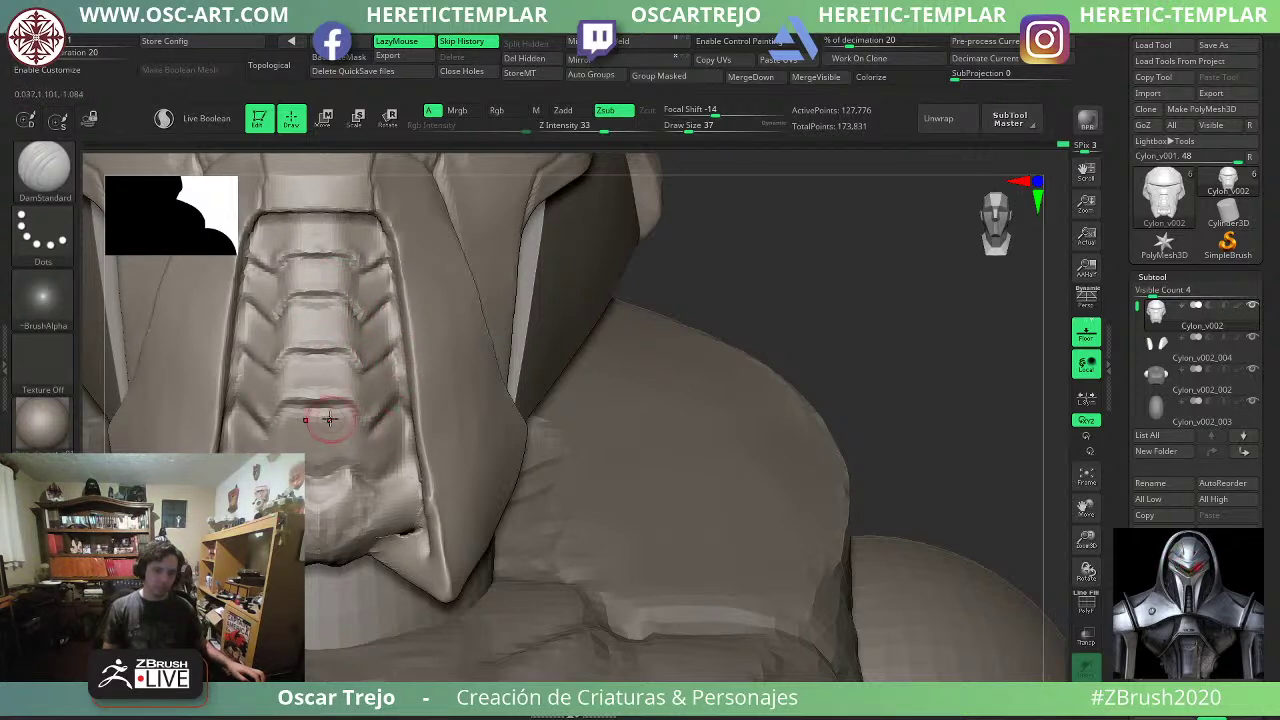
{"action": "left_click_drag", "start_coordinate": [329, 418], "coordinate": [354, 421]}
Smooth the inner edge of the plate flanking the ribs near its lower tip at draw size 37.
{"action": "left_click_drag", "start_coordinate": [870, 327], "coordinate": [866, 275], "text": "alt"}
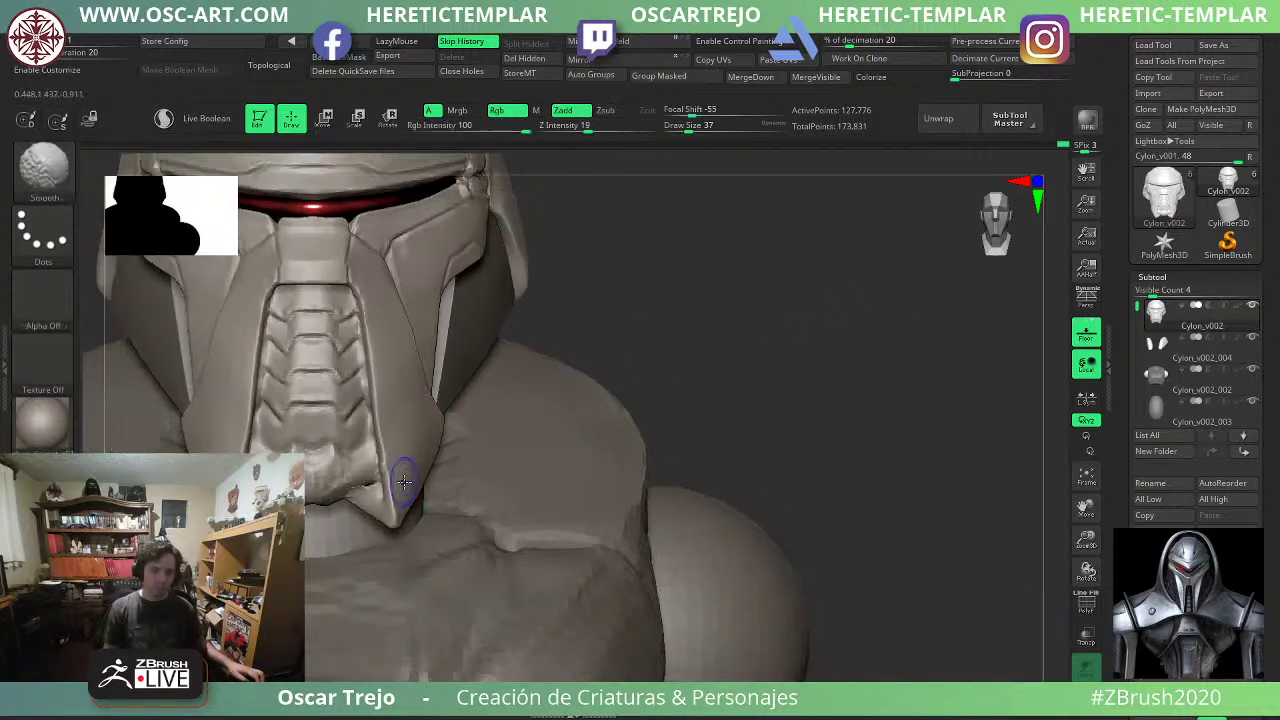
{"action": "left_click_drag", "start_coordinate": [386, 486], "coordinate": [385, 482], "text": "shift"}
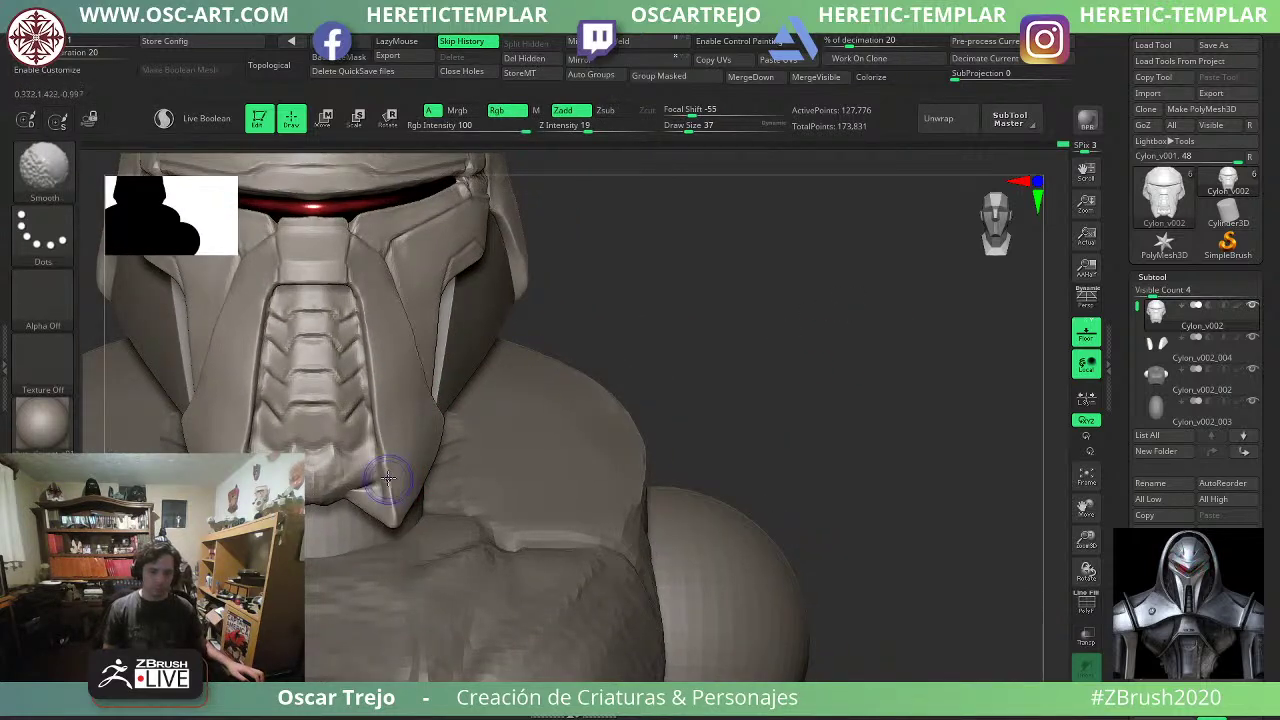
{"action": "left_click_drag", "start_coordinate": [678, 358], "coordinate": [548, 380]}
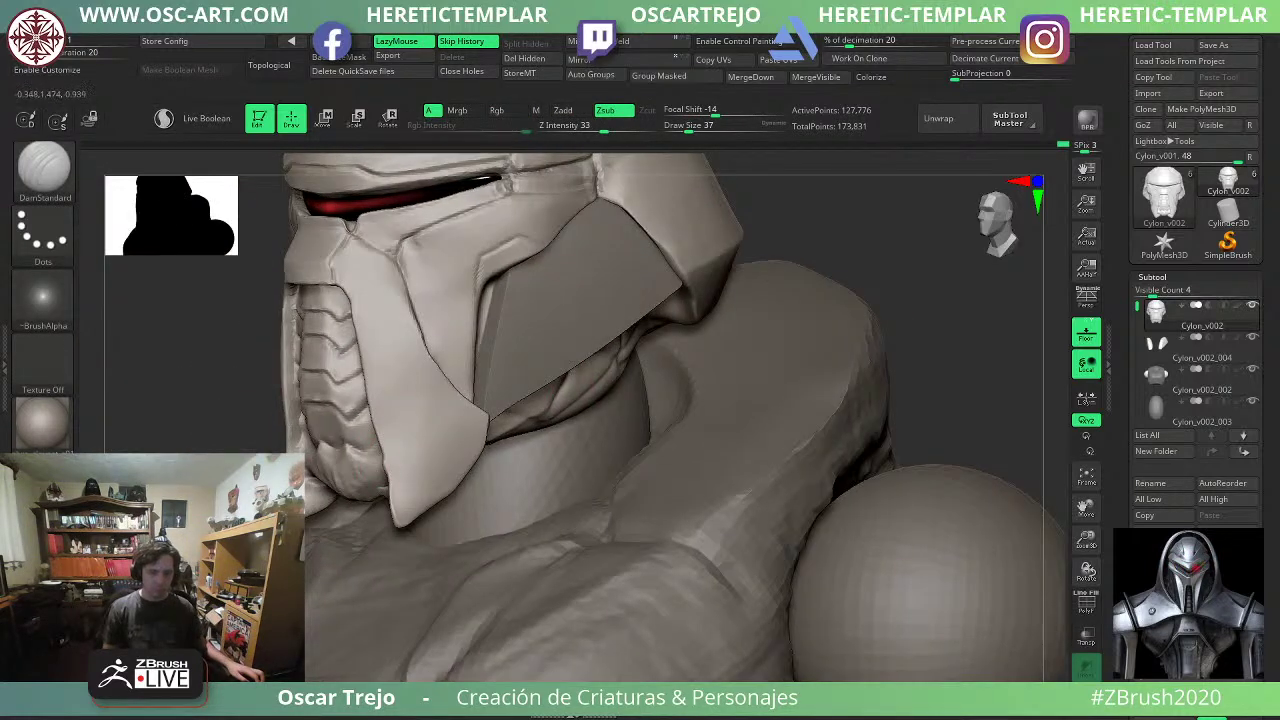
{"action": "left_click_drag", "start_coordinate": [270, 500], "coordinate": [190, 500]}
{"action": "left_click_drag", "start_coordinate": [290, 420], "coordinate": [337, 485], "text": "alt"}
{"action": "key", "text": "shift"}
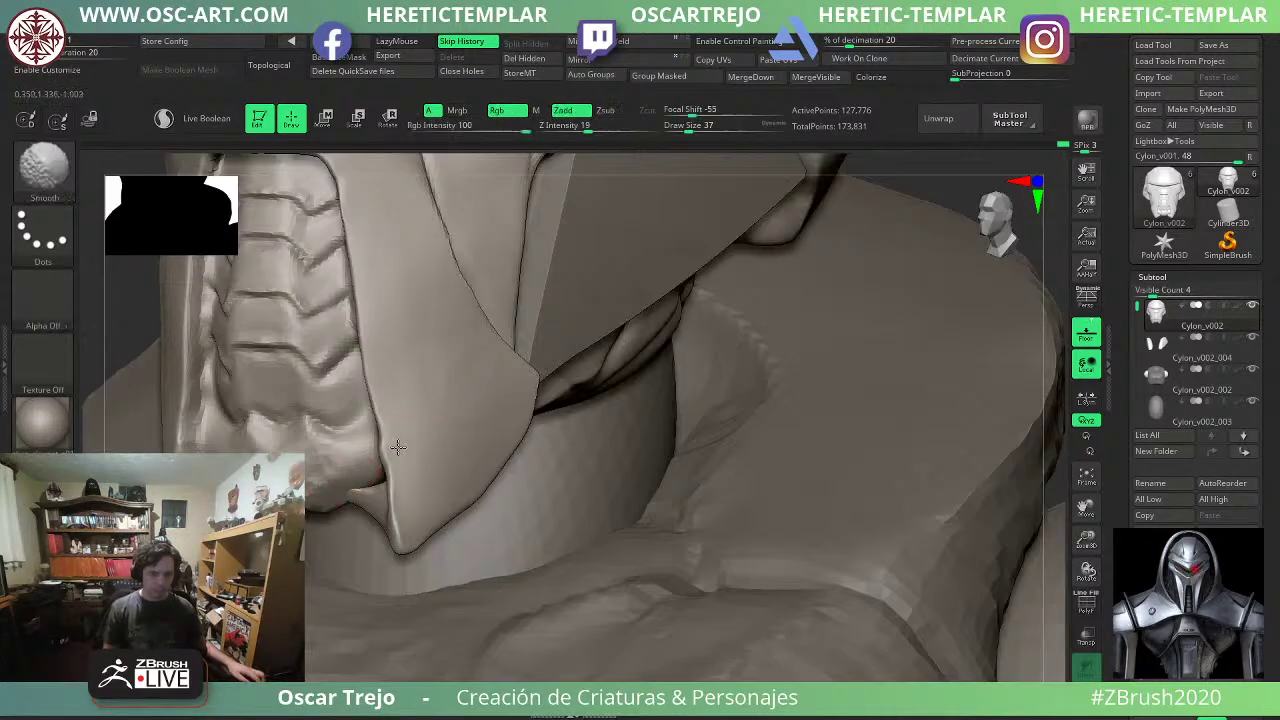
Adjust the flanking plate's inner edge above its lower tip with the Move brush at draw size 59 and smooth it.
{"action": "key", "text": "b"}
{"action": "key", "text": "m"}
{"action": "key", "text": "v"}
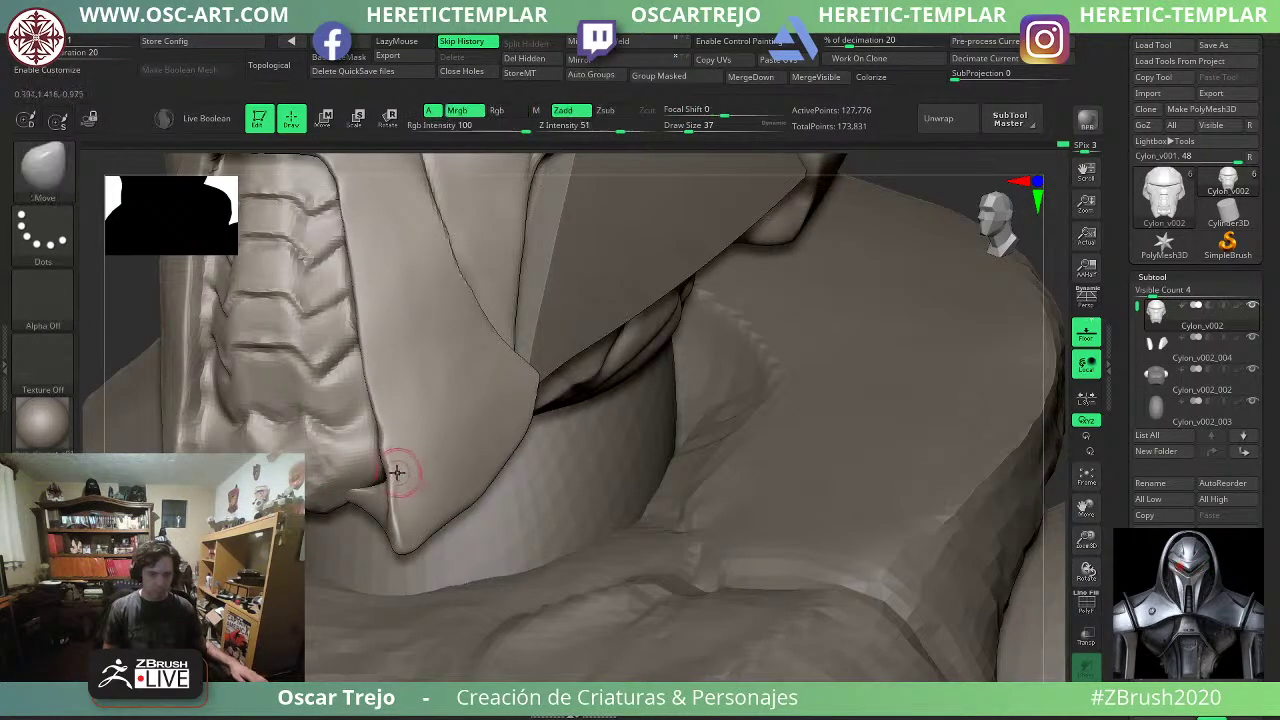
{"action": "key", "text": "s"}
{"action": "left_click_drag", "start_coordinate": [400, 479], "coordinate": [423, 478]}
{"action": "key", "text": "shift"}
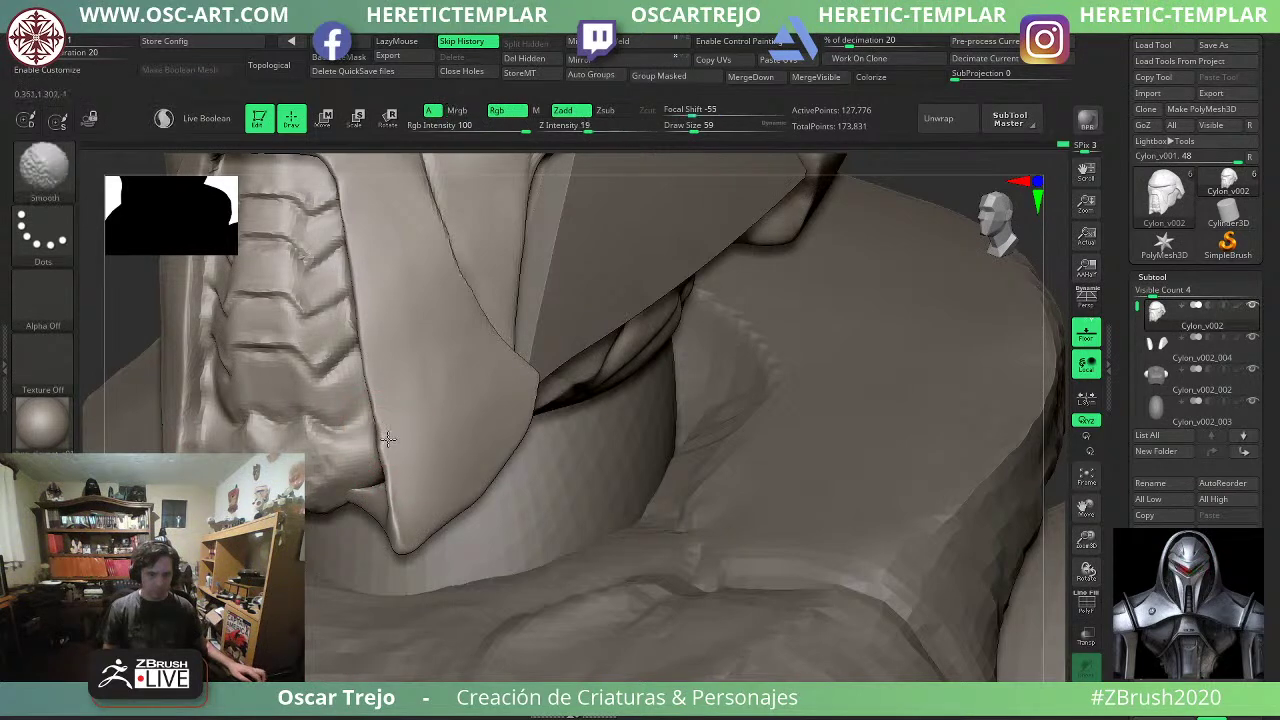
{"action": "left_click_drag", "start_coordinate": [384, 431], "coordinate": [398, 495], "text": "shift"}
Tighten the flanking plate's inner edge along the ribs with the Pinch brush at draw size 59.
{"action": "key", "text": "f"}
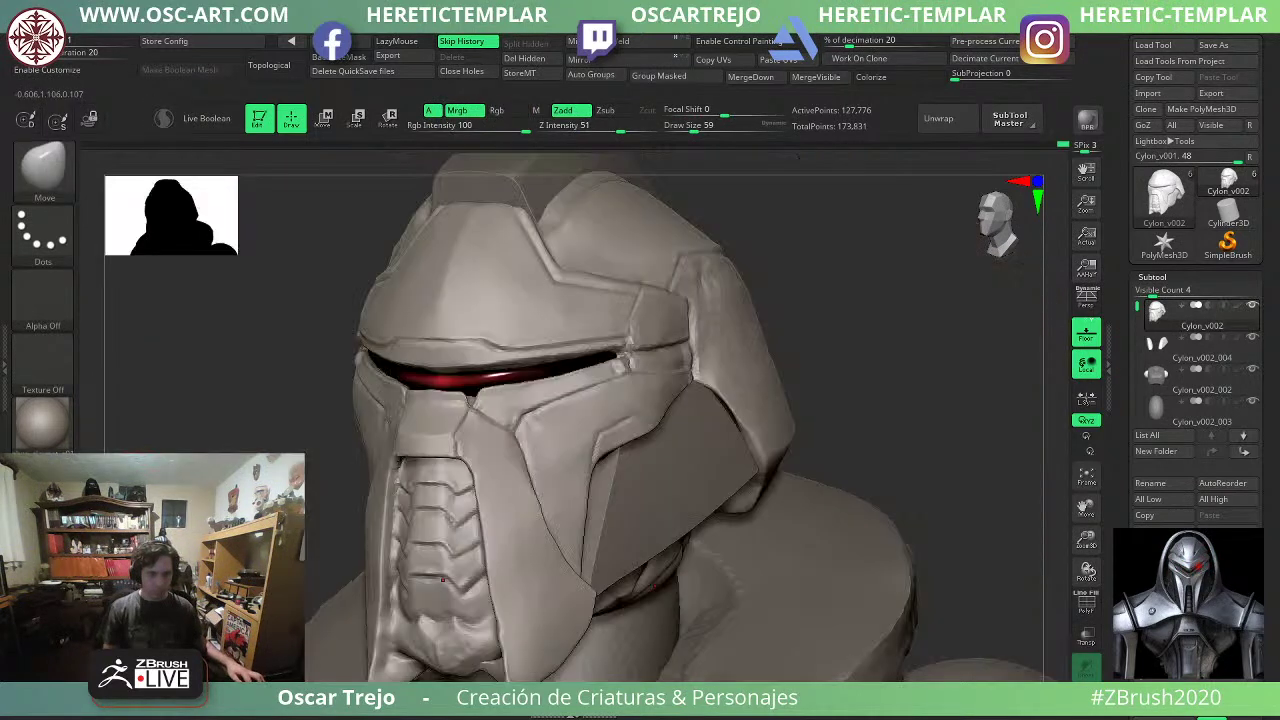
{"action": "left_click_drag", "start_coordinate": [815, 405], "coordinate": [749, 323], "text": "shift"}
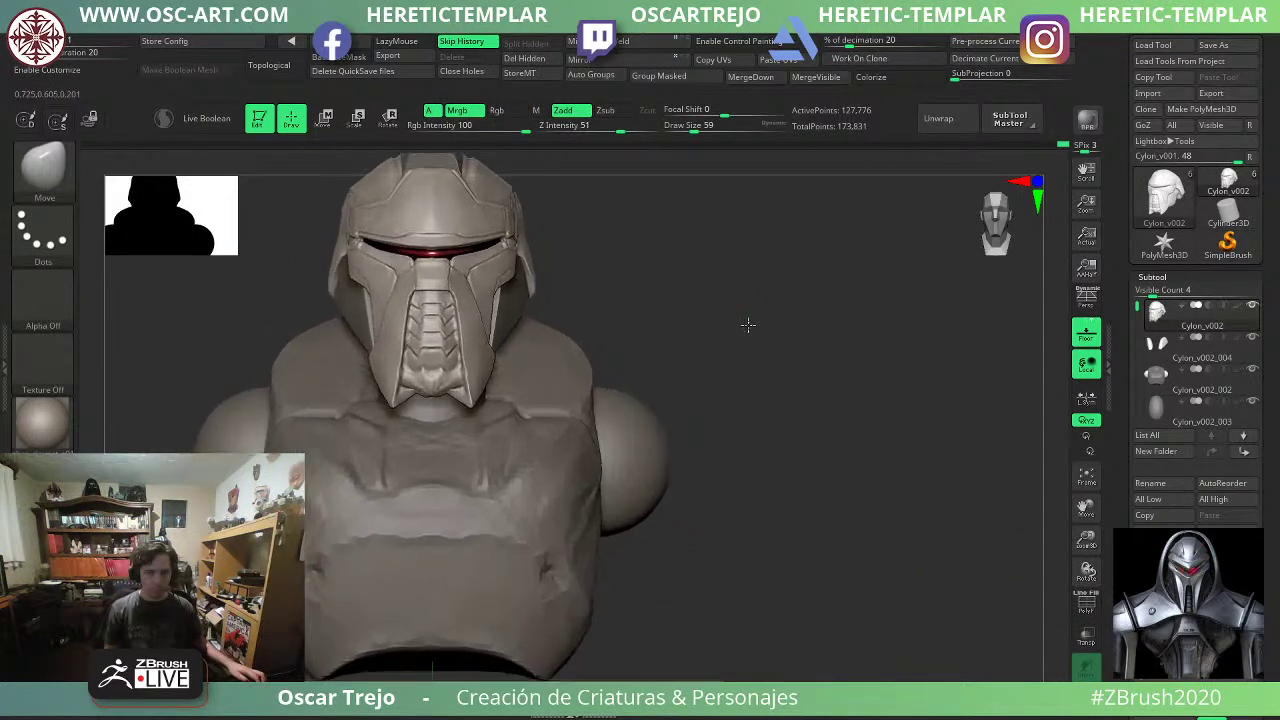
{"action": "left_click_drag", "start_coordinate": [692, 292], "coordinate": [749, 409], "text": "alt"}
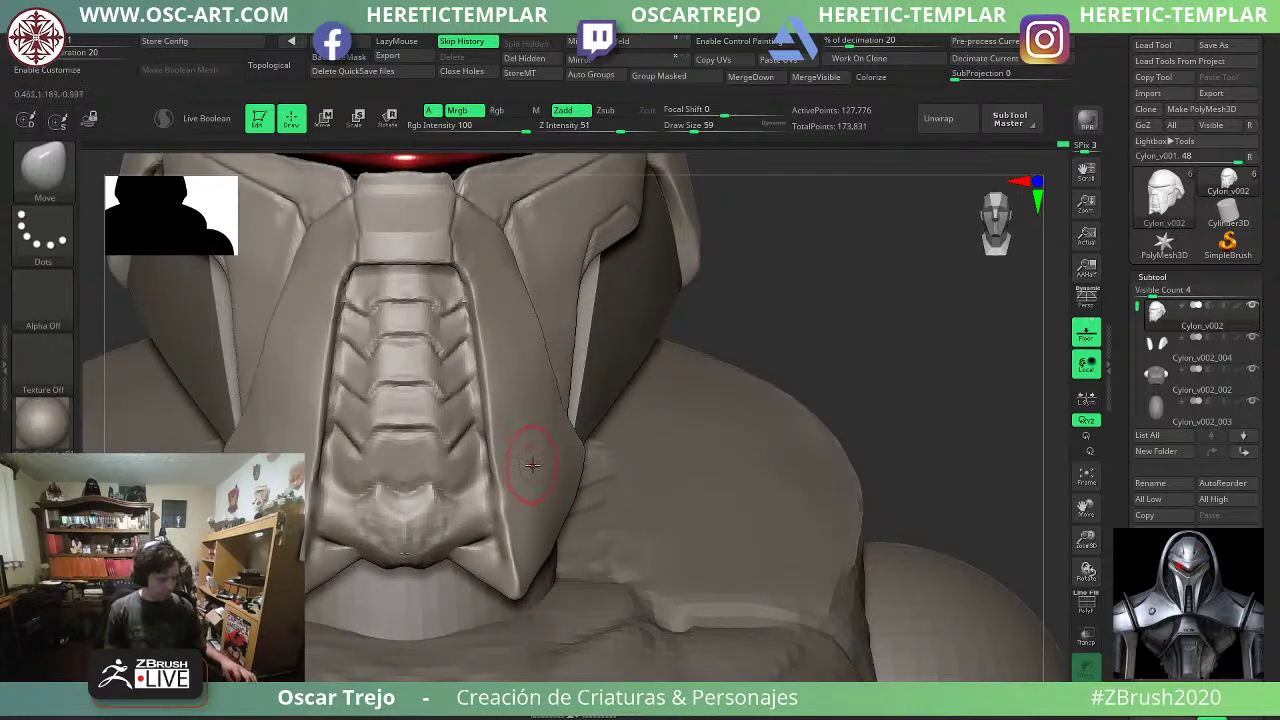
{"action": "key", "text": "b"}
{"action": "key", "text": "p"}
{"action": "key", "text": "i"}
{"action": "left_click_drag", "start_coordinate": [497, 468], "coordinate": [519, 563]}
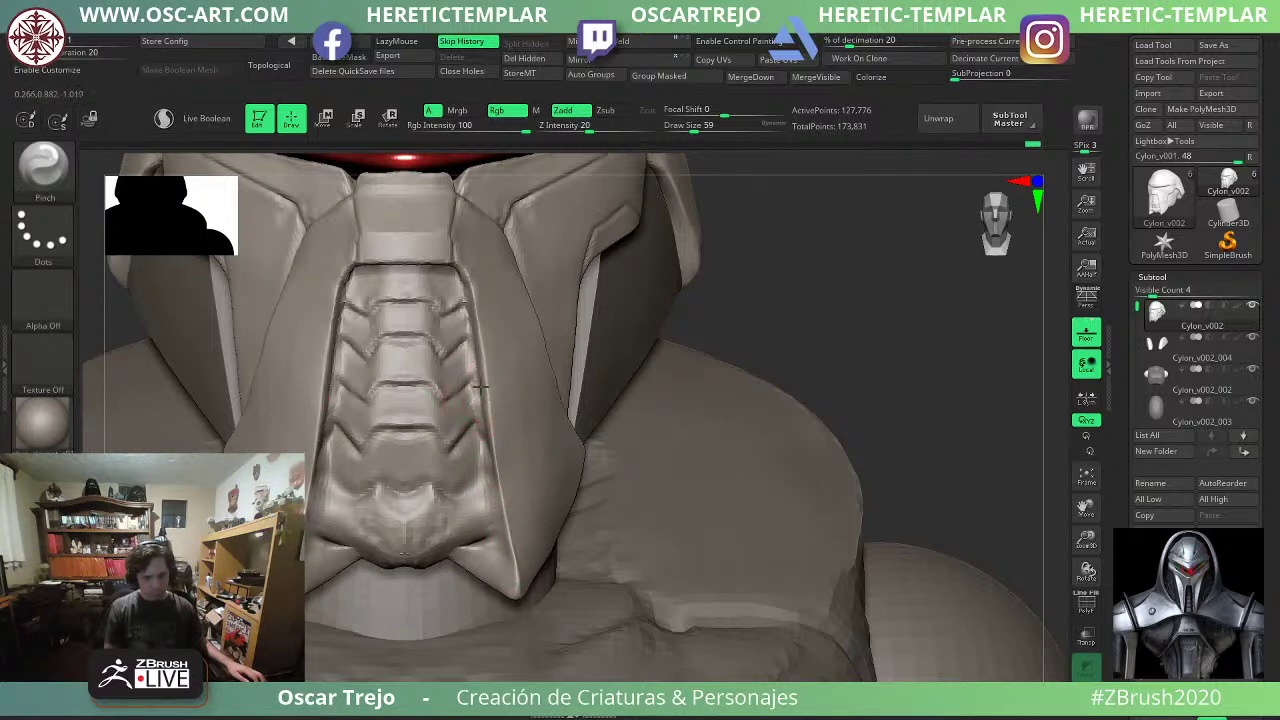
{"action": "left_click_drag", "start_coordinate": [480, 386], "coordinate": [514, 499]}
{"action": "key", "text": "ctrl+z"}
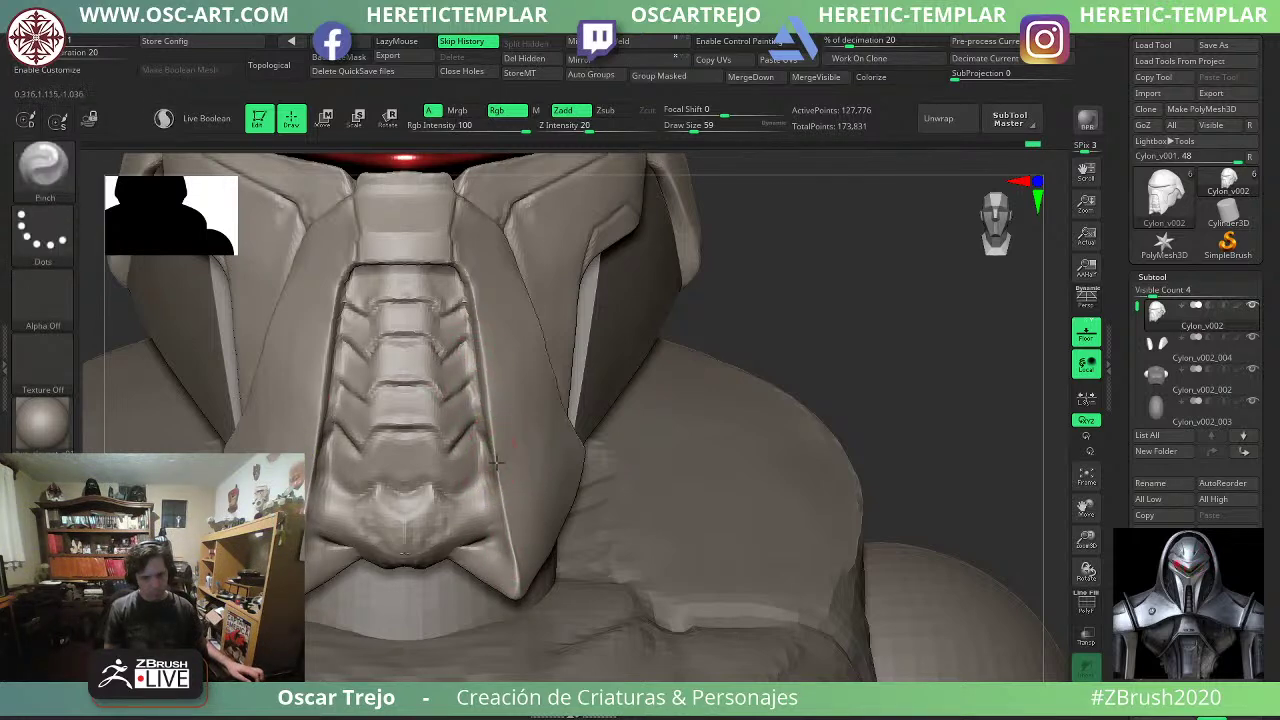
{"action": "left_click_drag", "start_coordinate": [480, 386], "coordinate": [490, 429]}
{"action": "left_click_drag", "start_coordinate": [480, 358], "coordinate": [469, 309]}
{"action": "mouse_move", "coordinate": [478, 366]}
{"action": "left_mouse_down"}
{"action": "mouse_move", "coordinate": [470, 327]}
{"action": "mouse_move", "coordinate": [495, 502]}
{"action": "left_mouse_up"}
Pinch the flanking plate's inner edge down to its lower tip at draw size 87 and smooth it.
{"action": "key", "text": "bracketright"}
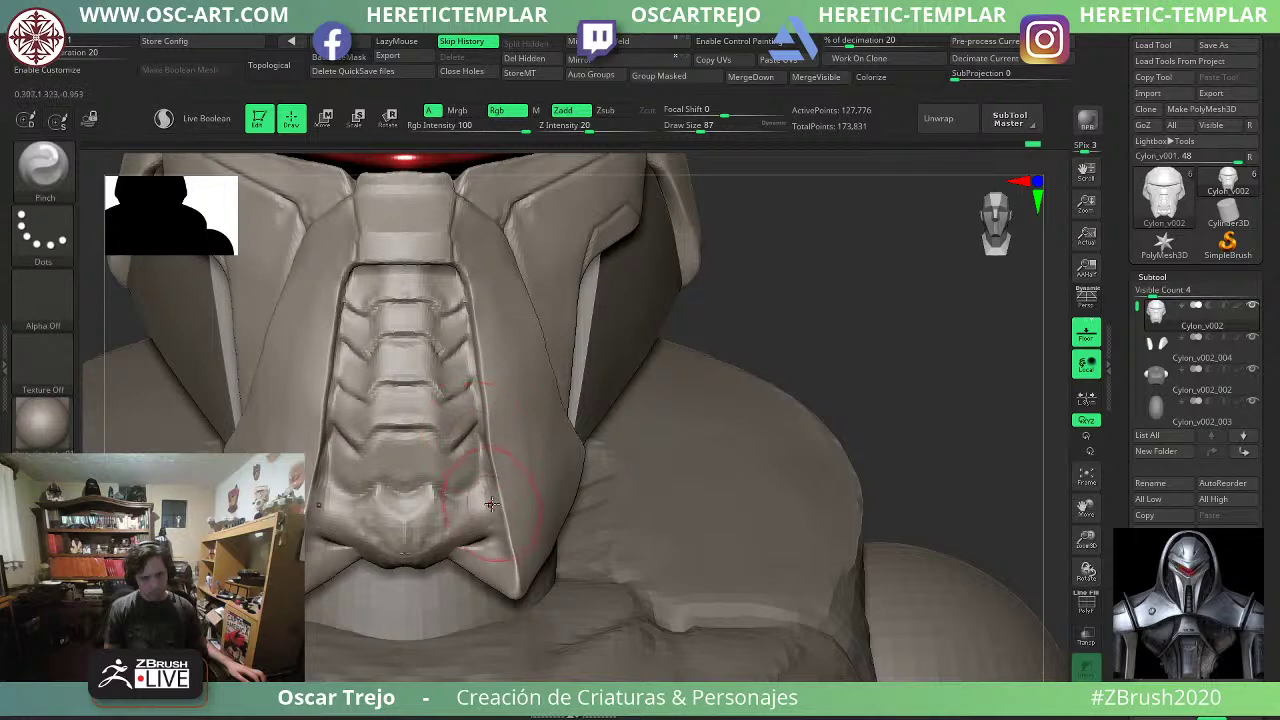
{"action": "left_click_drag", "start_coordinate": [485, 452], "coordinate": [516, 586]}
{"action": "left_click_drag", "start_coordinate": [507, 500], "coordinate": [486, 446], "text": "shift"}
Switch to the Move brush and make the crest block on top of the helmet the active subtool.
{"action": "key", "text": "b"}
{"action": "key", "text": "m"}
{"action": "key", "text": "v"}
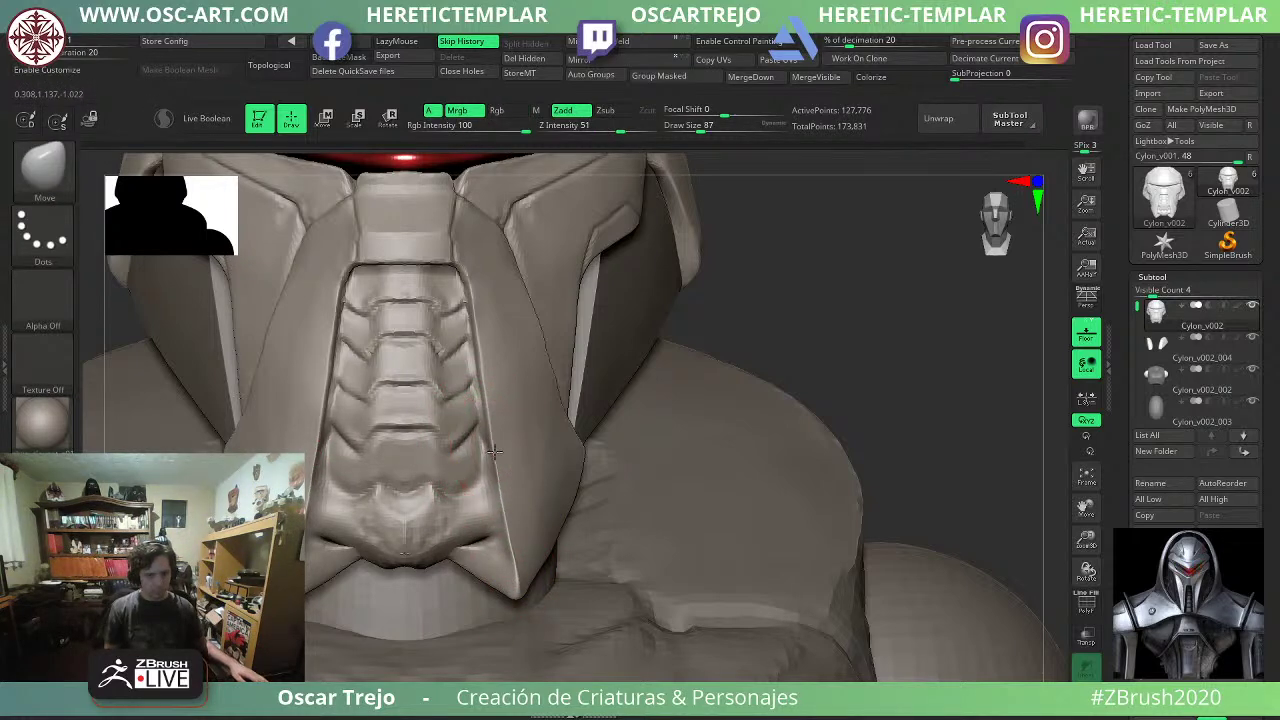
{"action": "right_click_drag", "start_coordinate": [585, 400], "coordinate": [560, 330], "text": "ctrl"}
{"action": "right_click_drag", "start_coordinate": [762, 342], "coordinate": [722, 390], "text": "ctrl"}
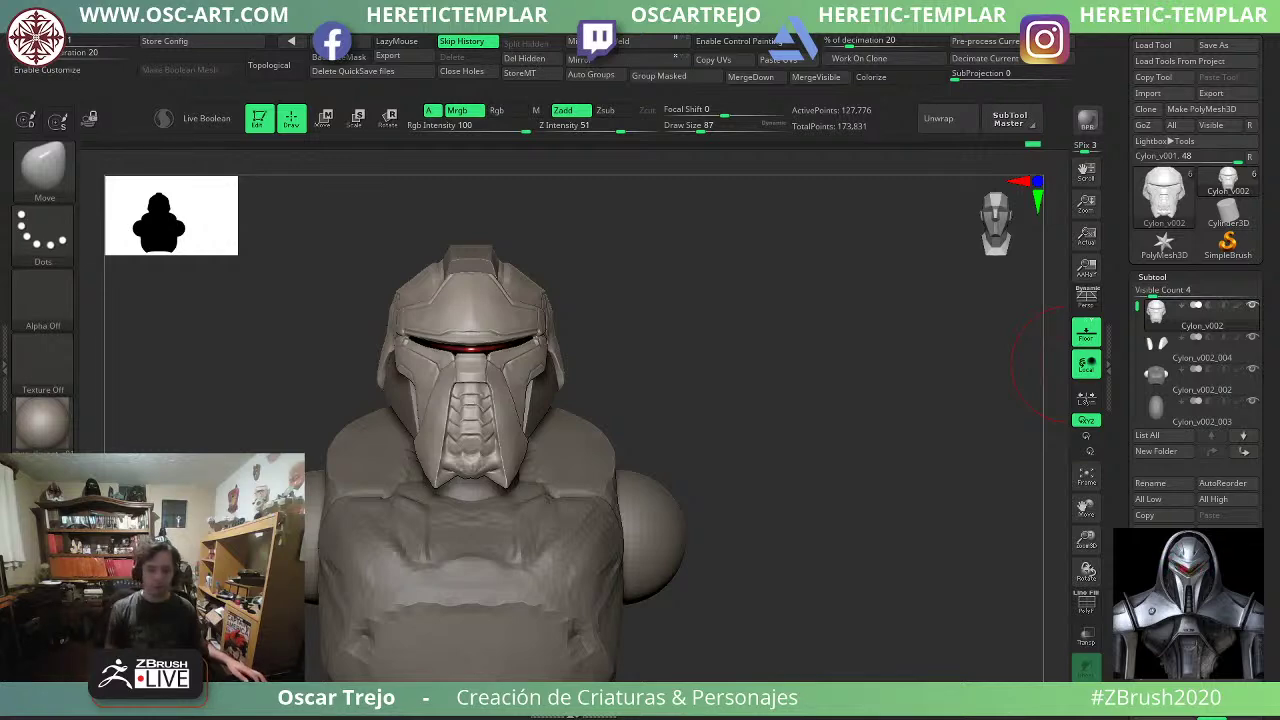
{"action": "left_click_drag", "start_coordinate": [698, 361], "coordinate": [662, 334]}
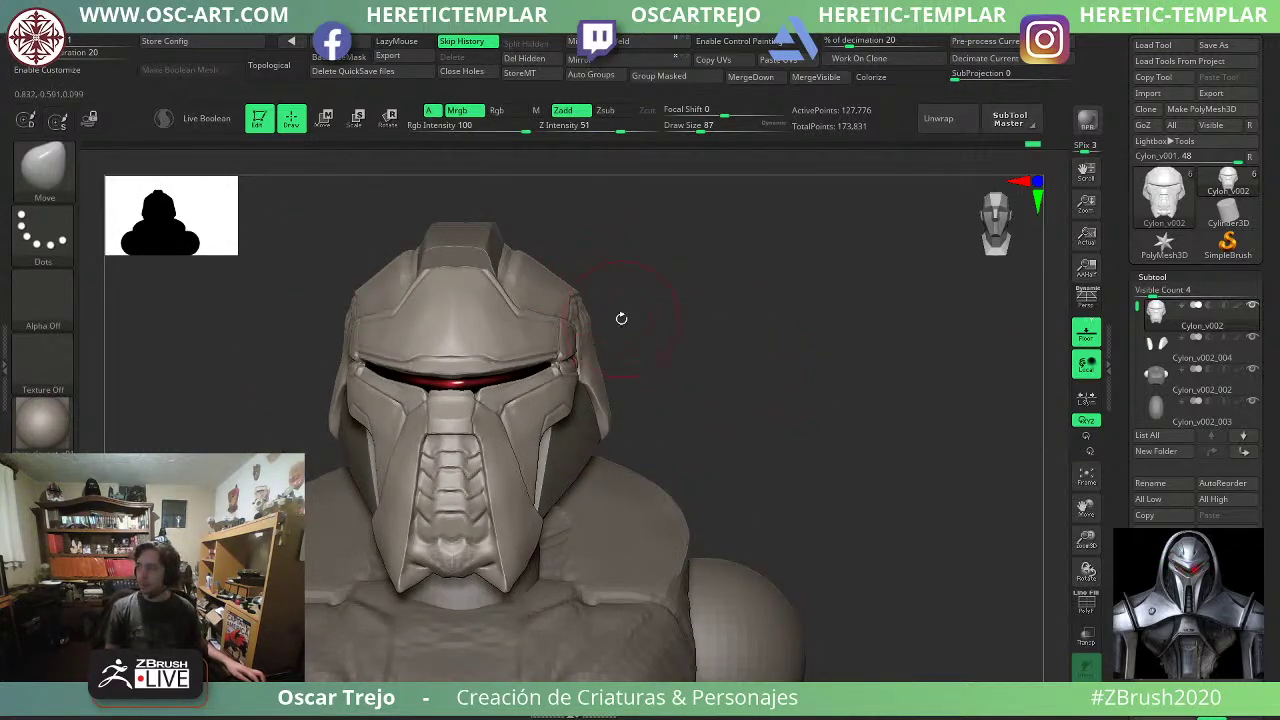
{"action": "key", "text": "shift+f"}
{"action": "key", "text": "shift+f"}
{"action": "left_click", "coordinate": [470, 248], "text": "alt"}
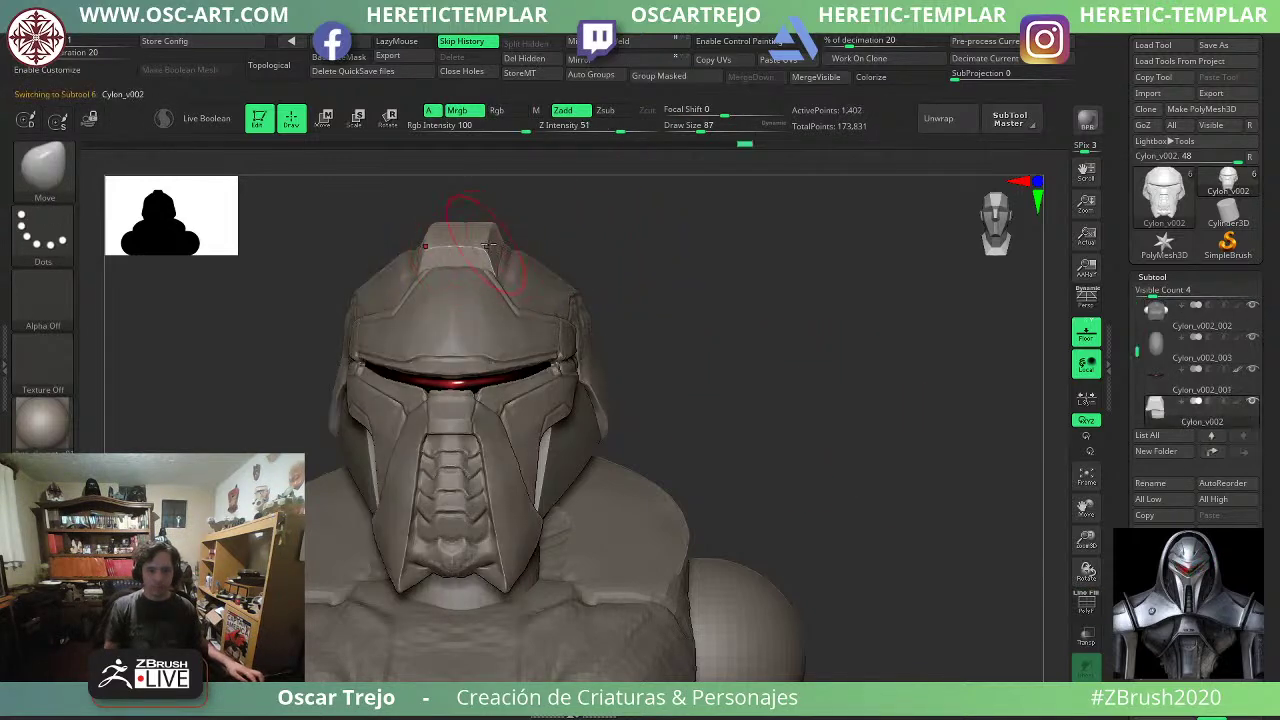
Apply a remeshing deformer to the crest block and raise its mesh resolution, checking the wireframe.
{"action": "left_click_drag", "start_coordinate": [589, 236], "coordinate": [597, 238], "text": "shift"}
{"action": "key", "text": "shift+f"}
{"action": "key", "text": "shift+f"}
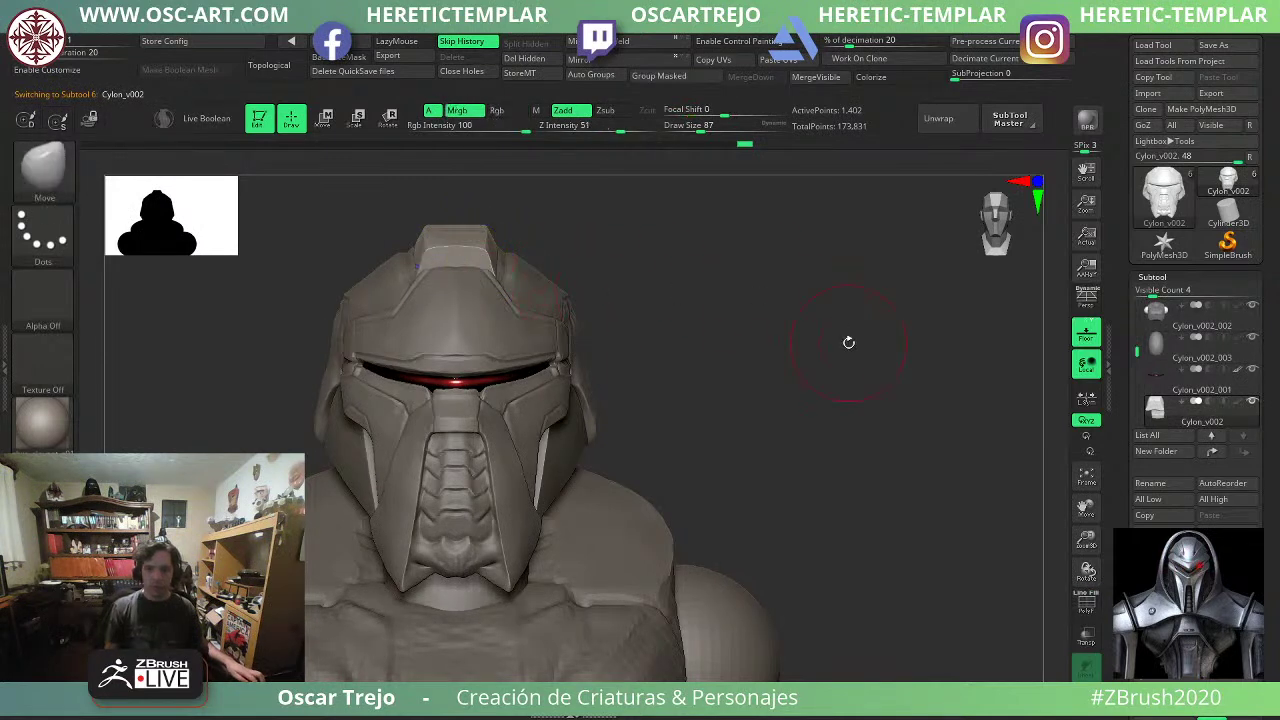
{"action": "key", "text": "w"}
{"action": "left_click_drag", "start_coordinate": [720, 263], "coordinate": [757, 485], "text": "alt"}
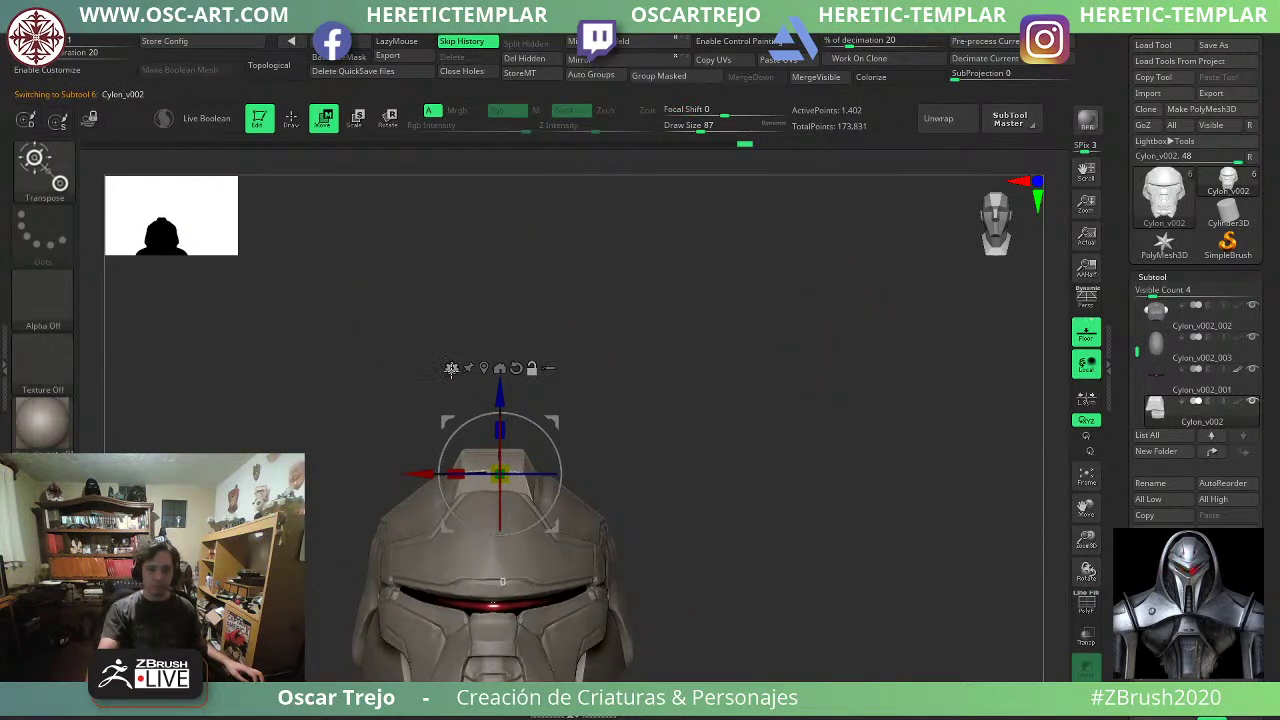
{"action": "left_click", "coordinate": [451, 368]}
{"action": "left_click", "coordinate": [600, 456]}
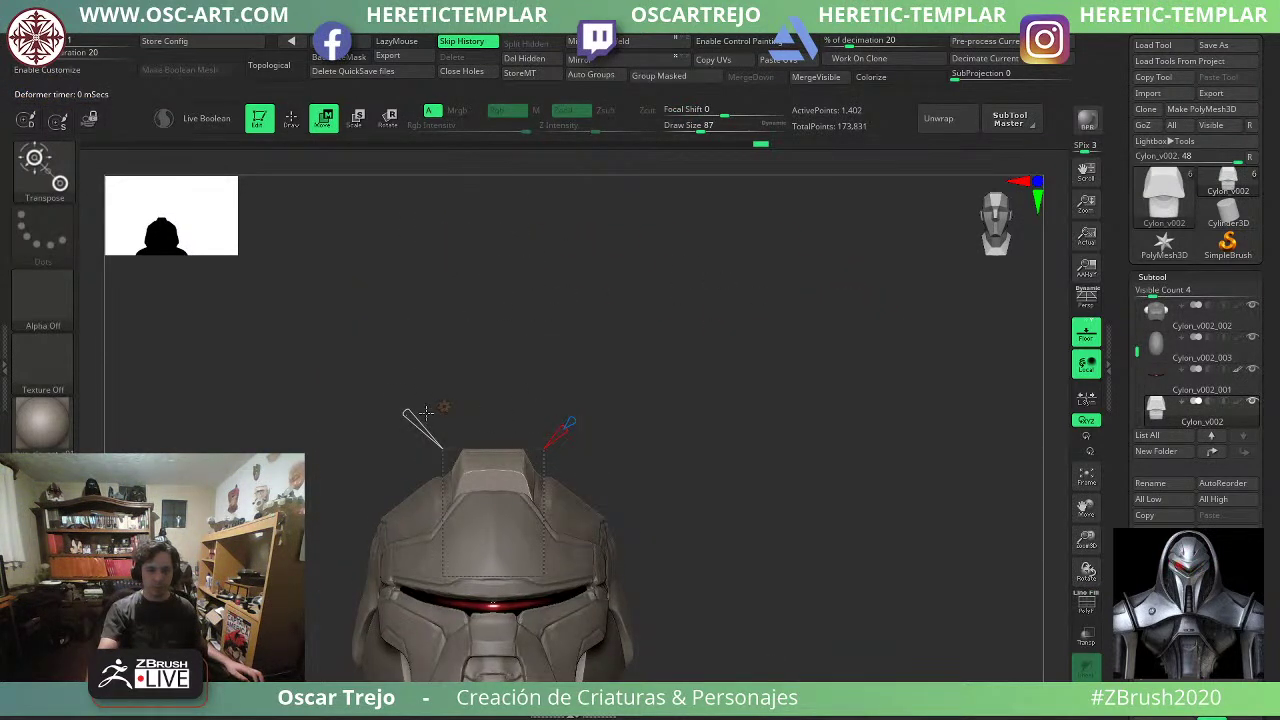
{"action": "left_click_drag", "start_coordinate": [410, 414], "coordinate": [411, 410]}
{"action": "key", "text": "shift+f"}
{"action": "left_click_drag", "start_coordinate": [765, 424], "coordinate": [660, 432]}
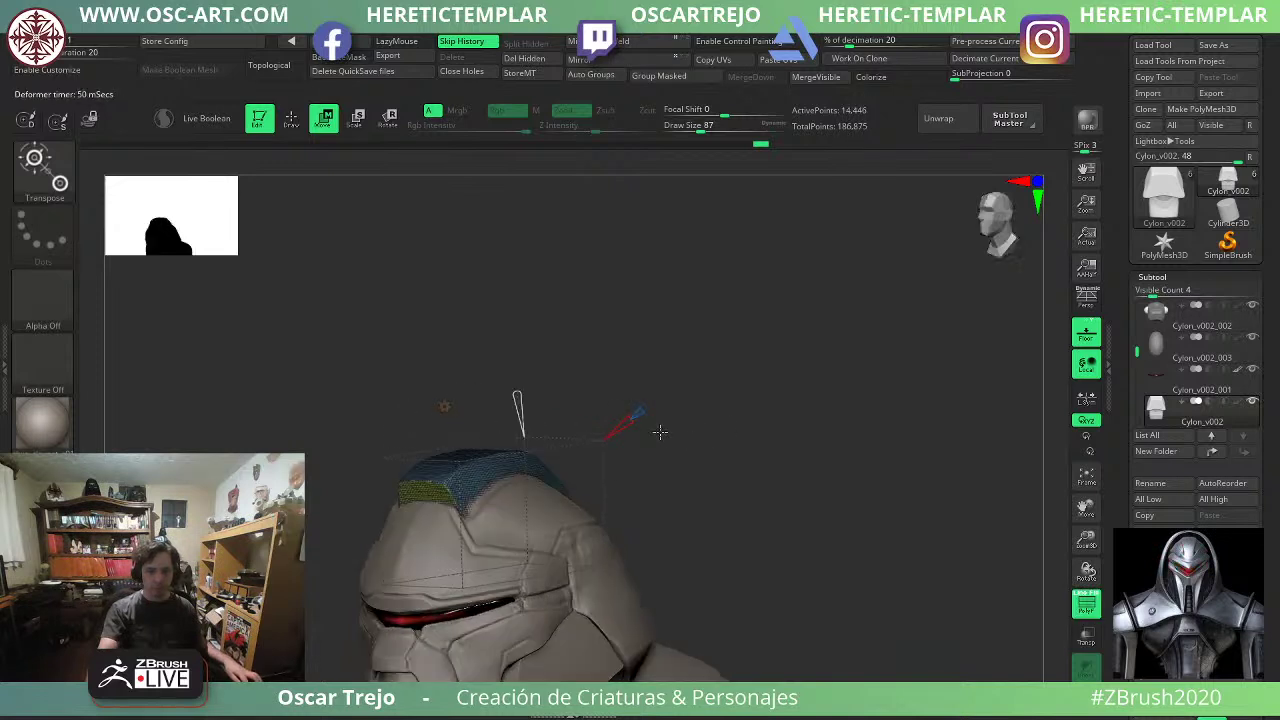
Increase the crest block's remesh density a little further, accept the deformer and return to draw mode.
{"action": "key", "text": "shift+f"}
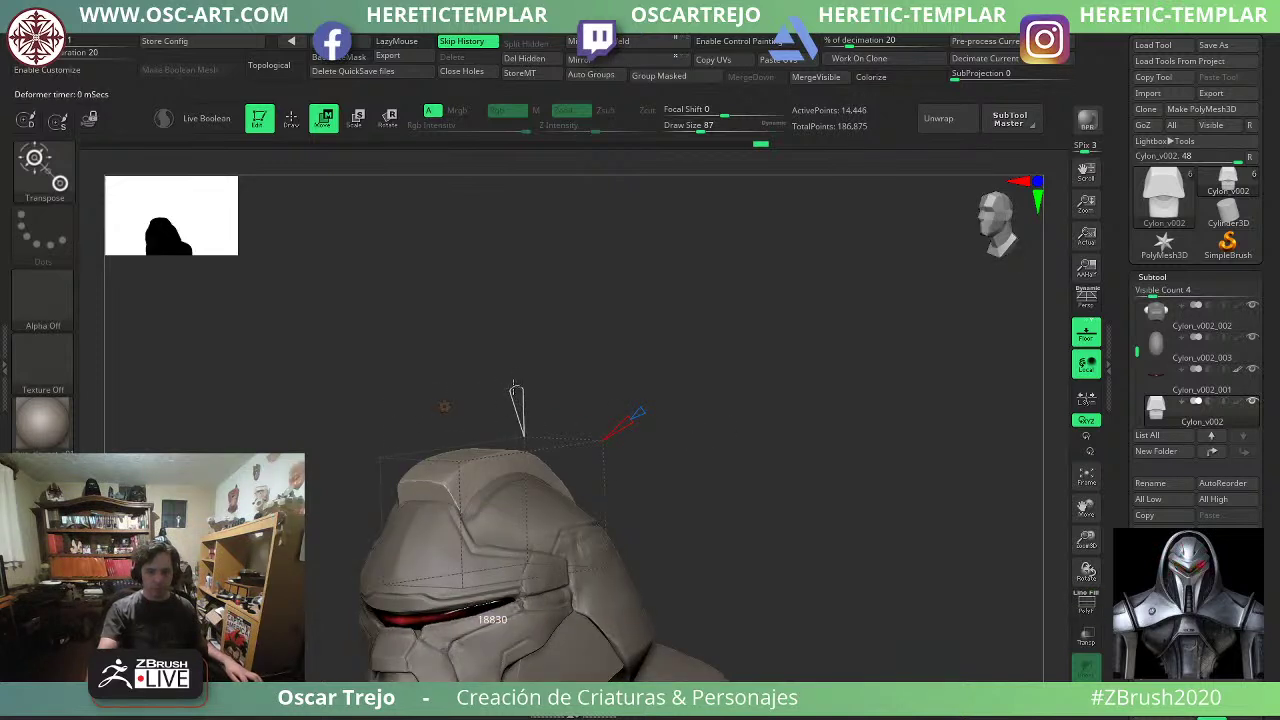
{"action": "left_click_drag", "start_coordinate": [516, 391], "coordinate": [518, 388]}
{"action": "key", "text": "shift+f"}
{"action": "key", "text": "shift+f"}
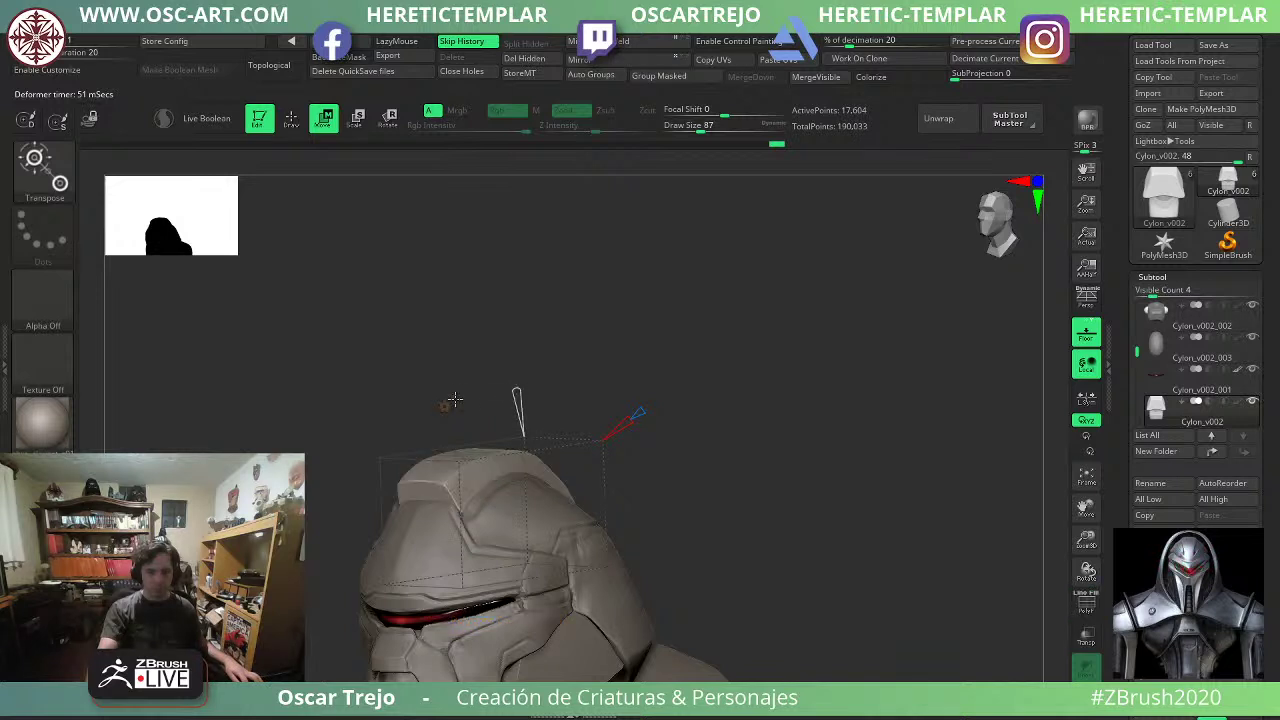
{"action": "left_click", "coordinate": [446, 405]}
{"action": "left_click", "coordinate": [660, 404]}
{"action": "key", "text": "q"}
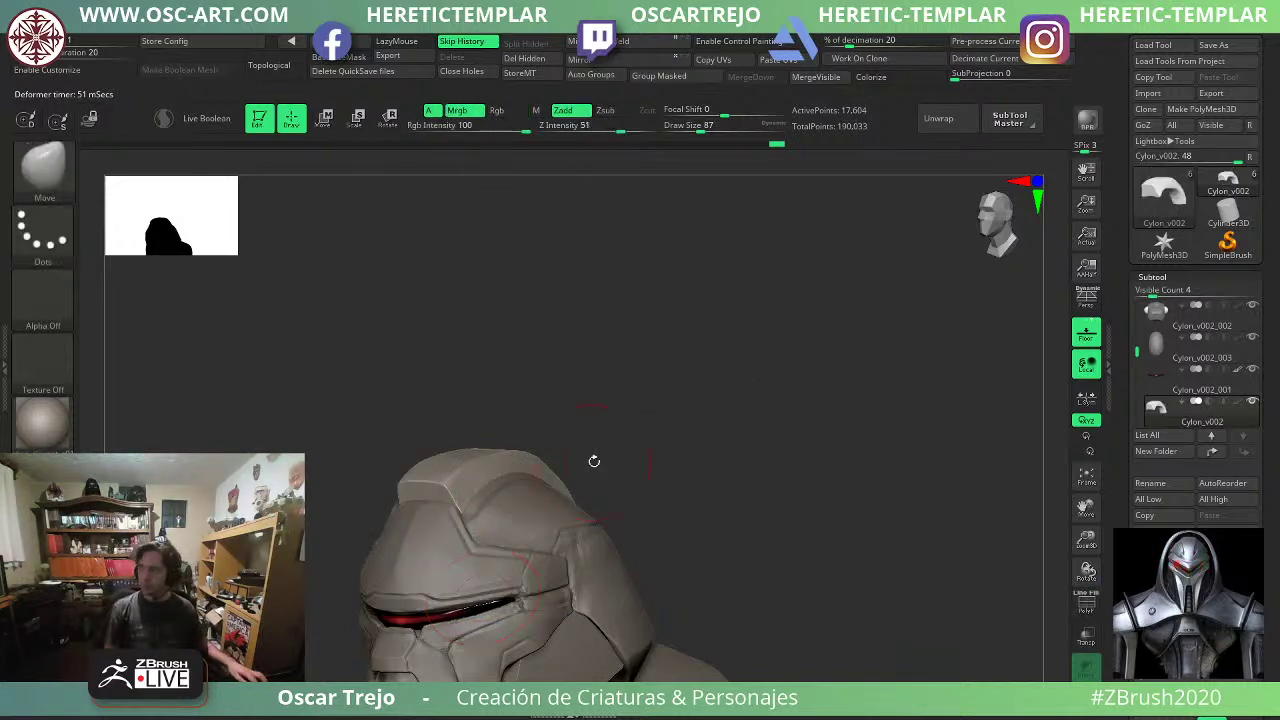
Switch to the DamStandard brush and mirror and weld the crest block from a close front view.
{"action": "mouse_move", "coordinate": [557, 383]}
{"action": "left_mouse_down", "text": "shift"}
{"action": "mouse_move", "coordinate": [601, 383]}
{"action": "mouse_move", "coordinate": [654, 460]}
{"action": "left_mouse_up", "text": "shift"}
{"action": "key", "text": "b"}
{"action": "key", "text": "d"}
{"action": "key", "text": "s"}
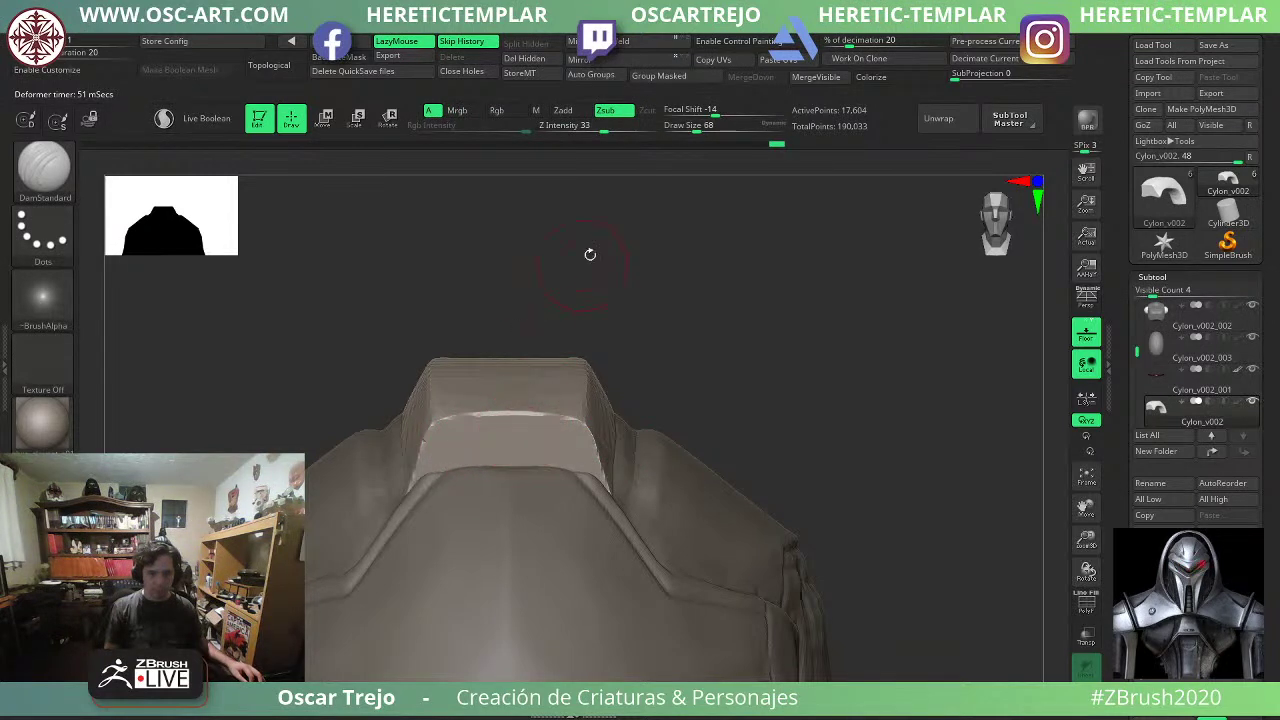
{"action": "left_click", "coordinate": [621, 44]}
Hollow out the crest block's front face with the Clay brush at draw size 49 and smooth the recess.
{"action": "key", "text": "bracketleft"}
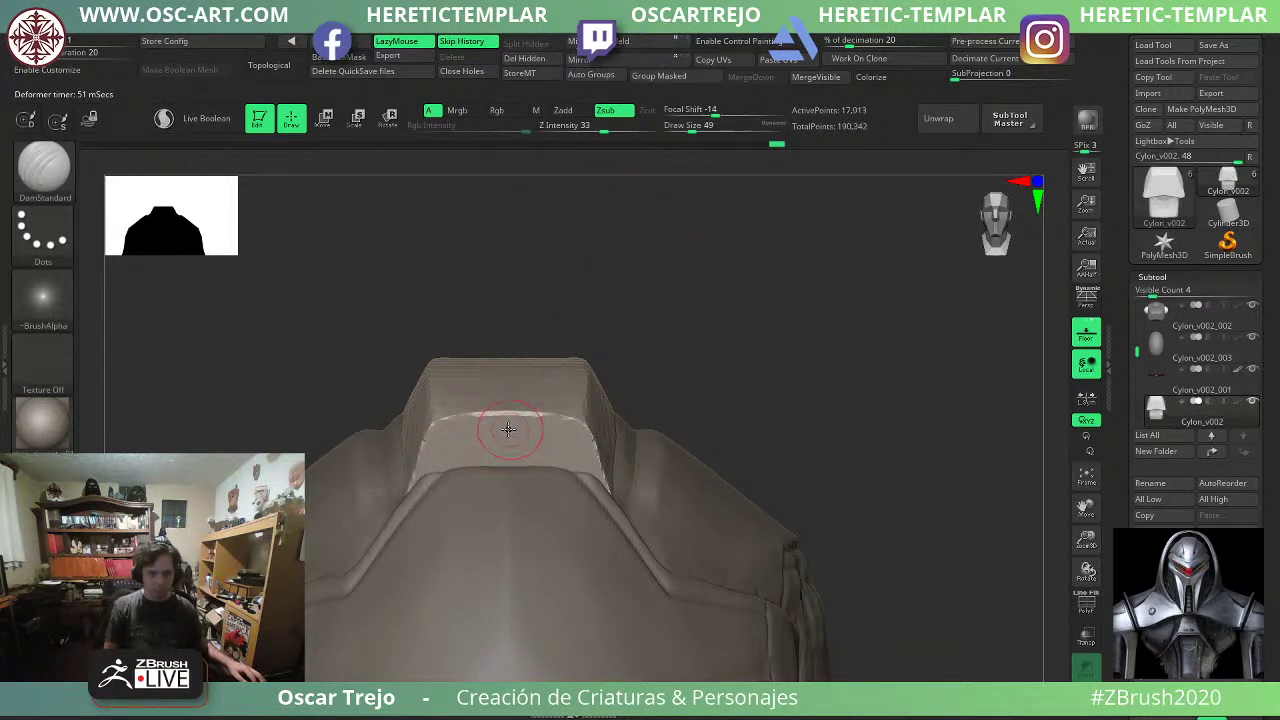
{"action": "left_click_drag", "start_coordinate": [526, 430], "coordinate": [514, 434]}
{"action": "key", "text": "ctrl+z"}
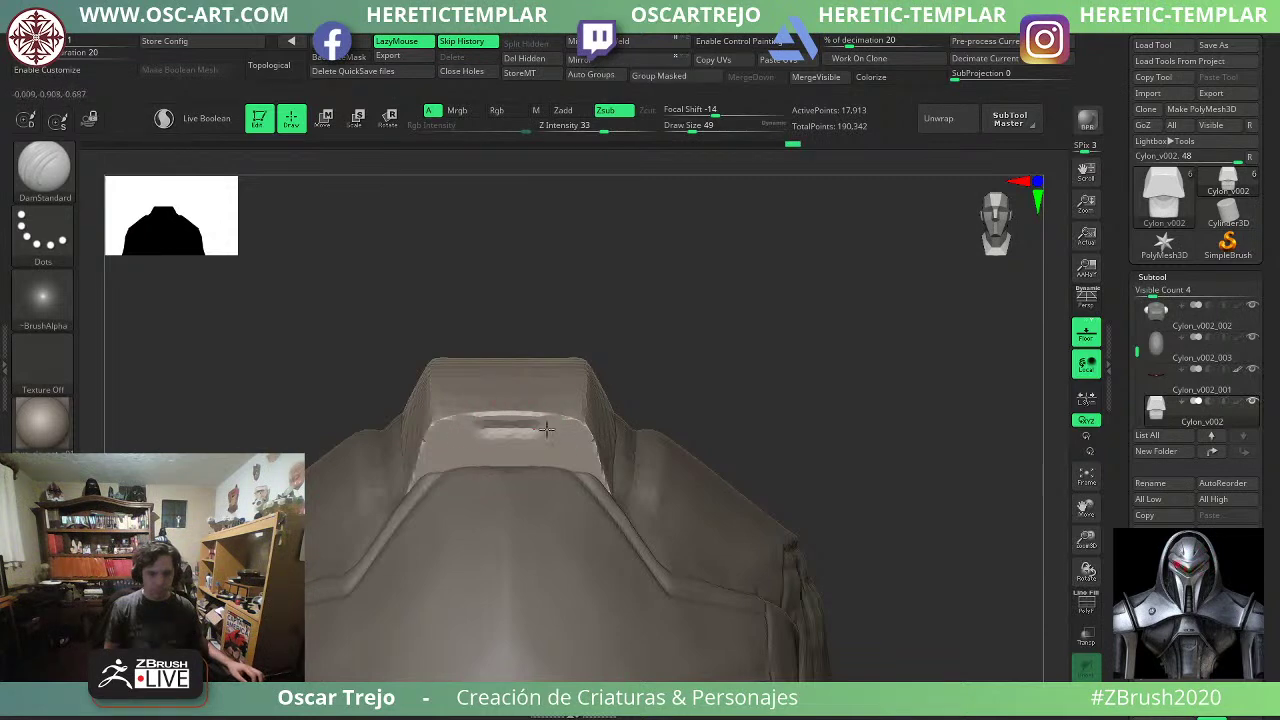
{"action": "key", "text": "b"}
{"action": "key", "text": "c"}
{"action": "key", "text": "l"}
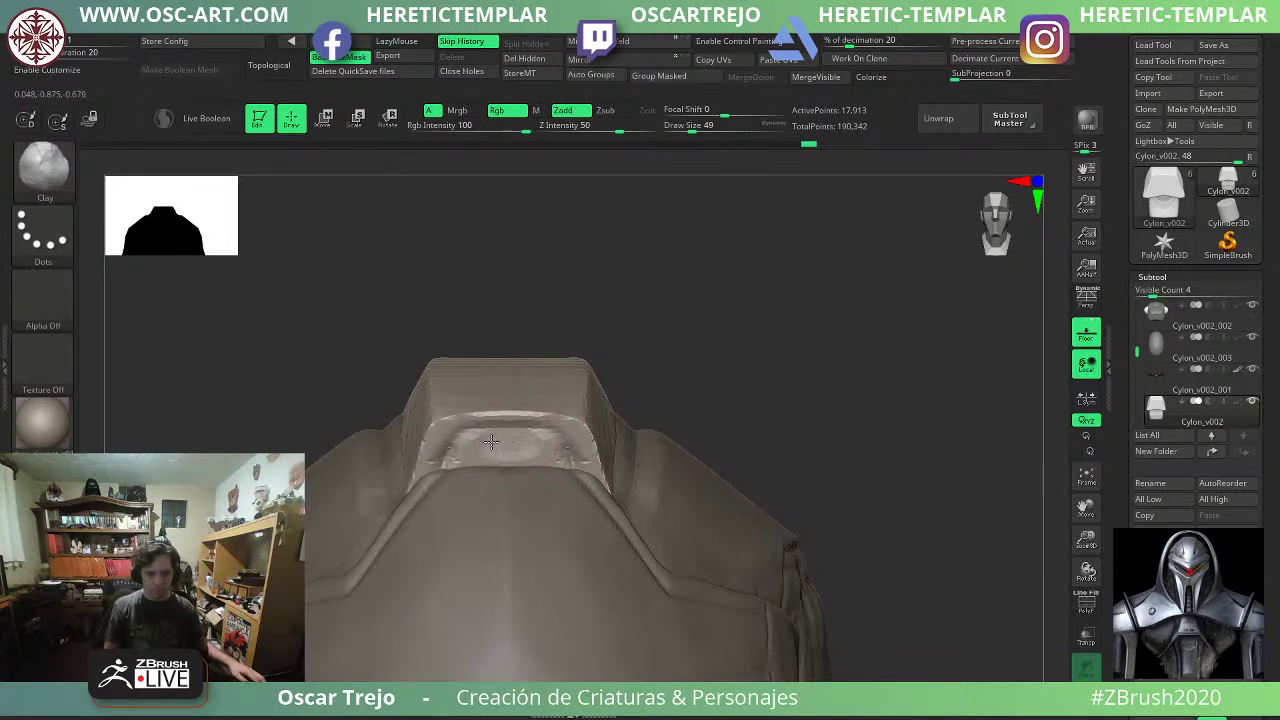
{"action": "mouse_move", "coordinate": [491, 442]}
{"action": "left_mouse_down"}
{"action": "mouse_move", "coordinate": [468, 459]}
{"action": "mouse_move", "coordinate": [476, 450]}
{"action": "left_mouse_up"}
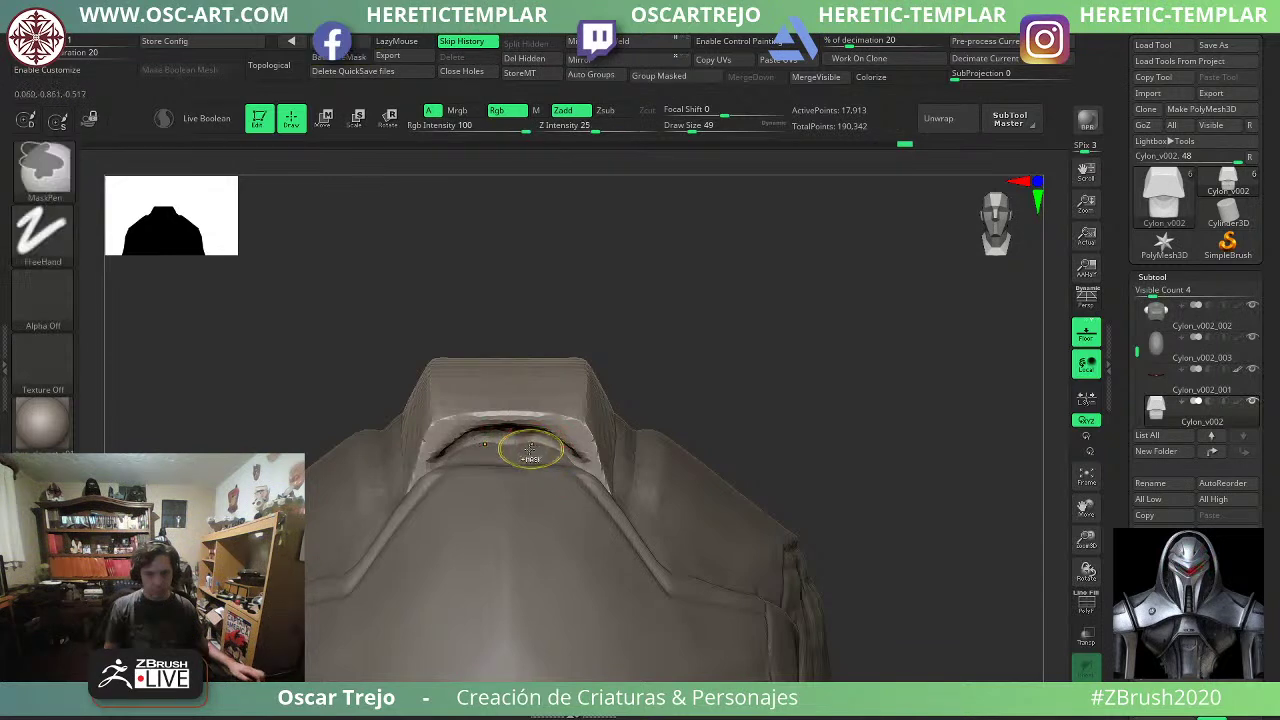
{"action": "left_click_drag", "start_coordinate": [442, 464], "coordinate": [500, 437], "text": "shift"}
Square off the rim of the crest recess with the Move brush and switch to DamStandard at draw size 83.
{"action": "key", "text": "b"}
{"action": "key", "text": "m"}
{"action": "key", "text": "v"}
{"action": "left_click_drag", "start_coordinate": [428, 463], "coordinate": [448, 456]}
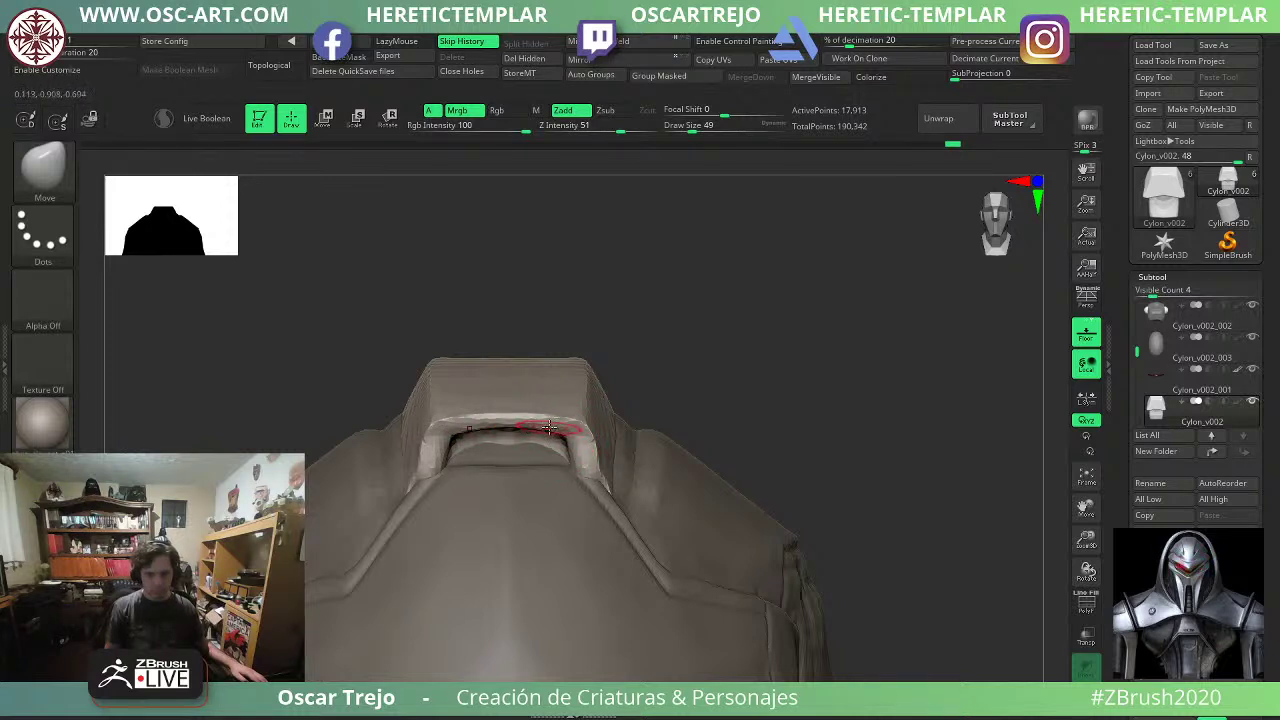
{"action": "key", "text": "bracketright"}
{"action": "key", "text": "bracketright"}
{"action": "key", "text": "b"}
{"action": "key", "text": "d"}
{"action": "key", "text": "s"}
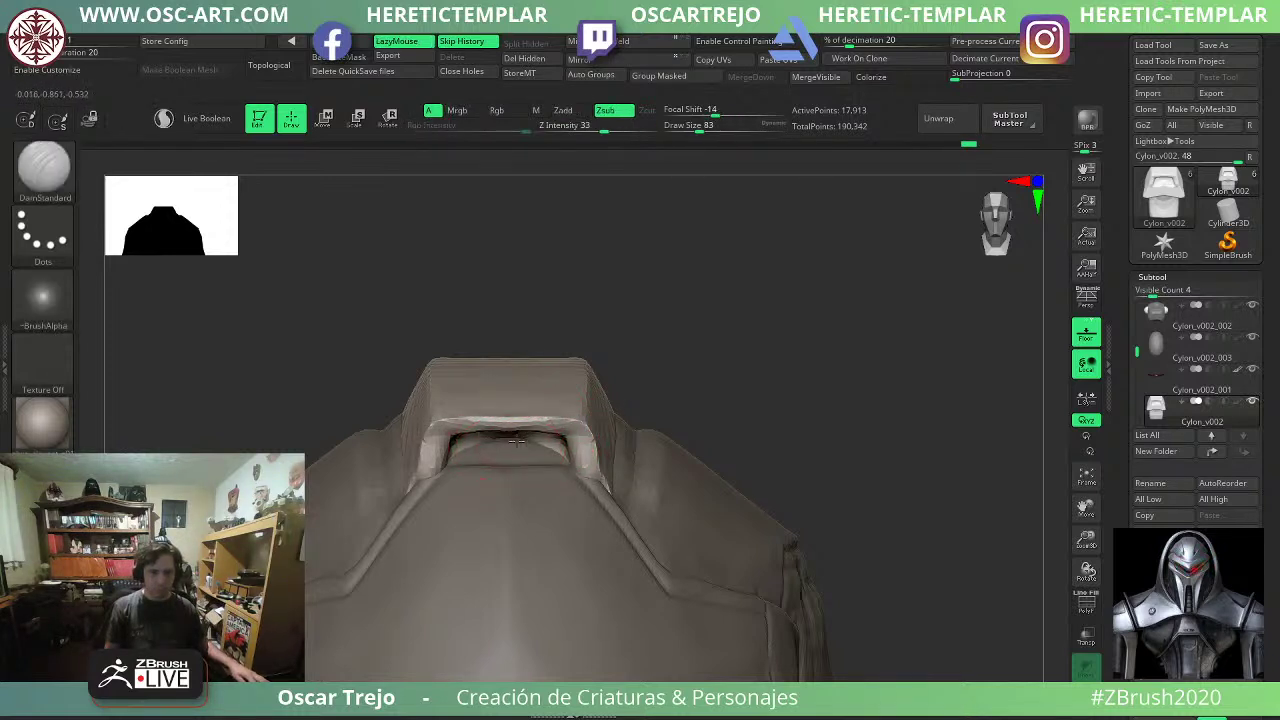
Make the helmet the active subtool and mask everything below its dome by isolating the upper polygroup.
{"action": "left_click_drag", "start_coordinate": [784, 404], "coordinate": [640, 250], "text": "alt"}
{"action": "left_click", "coordinate": [617, 435], "text": "alt"}
{"action": "left_click_drag", "start_coordinate": [795, 365], "coordinate": [757, 410]}
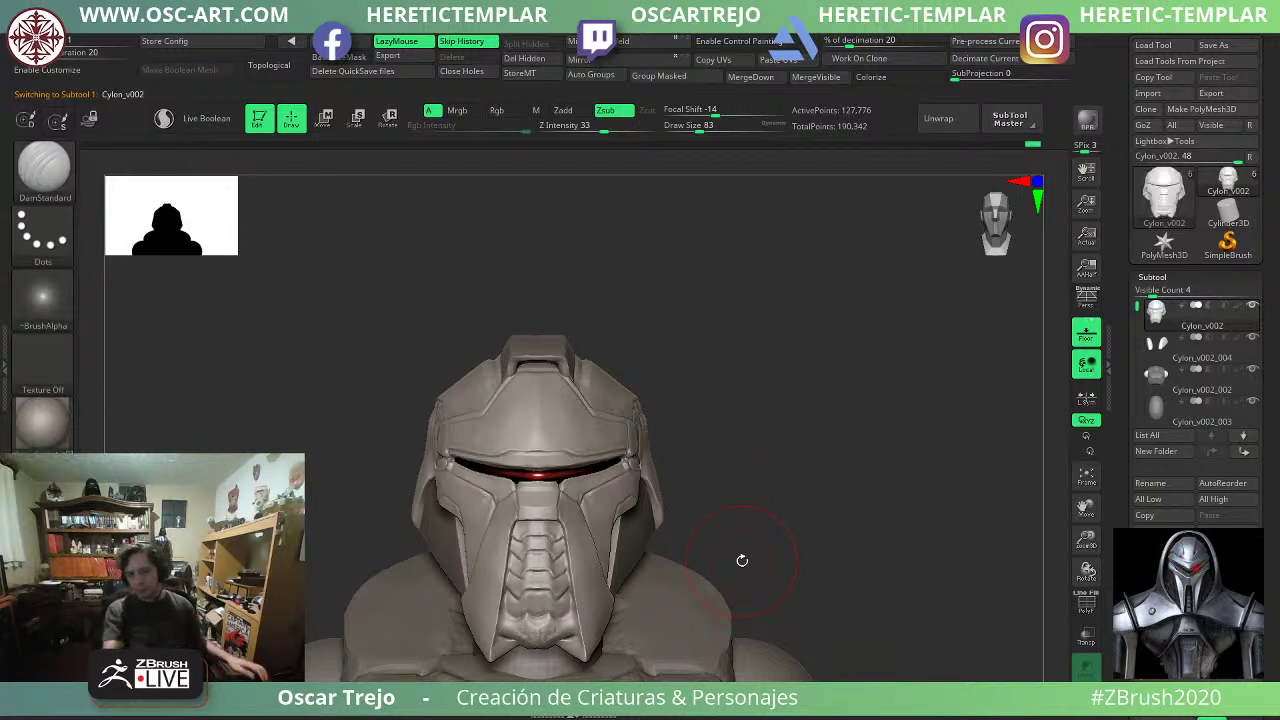
{"action": "left_click_drag", "start_coordinate": [648, 394], "coordinate": [714, 434], "text": "alt"}
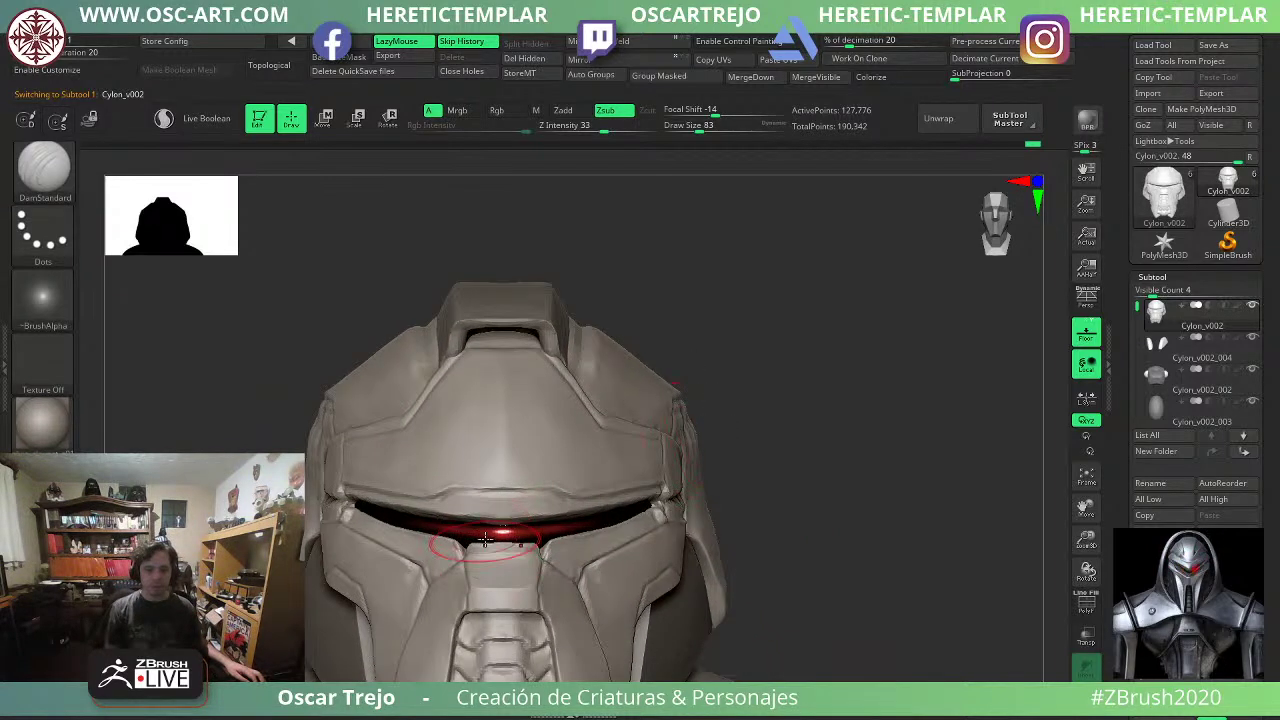
{"action": "left_click", "coordinate": [585, 505], "text": "ctrl+shift"}
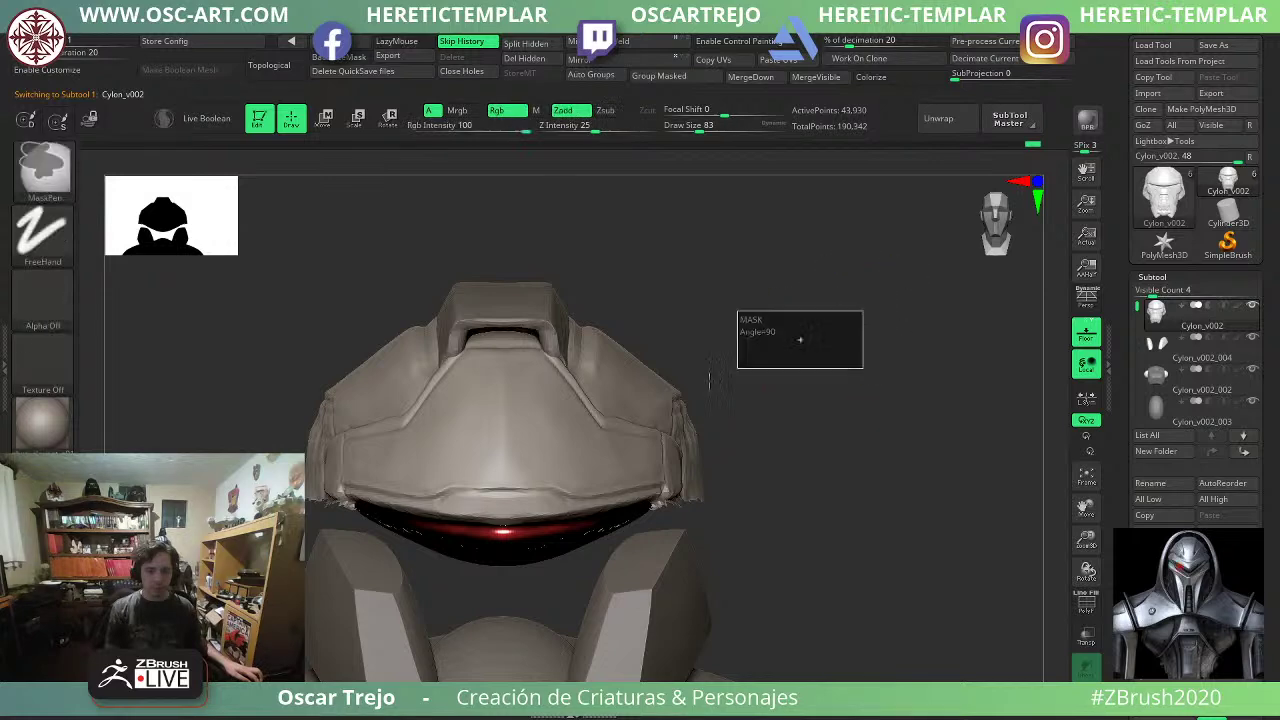
{"action": "left_click", "coordinate": [773, 455], "text": "ctrl+shift"}
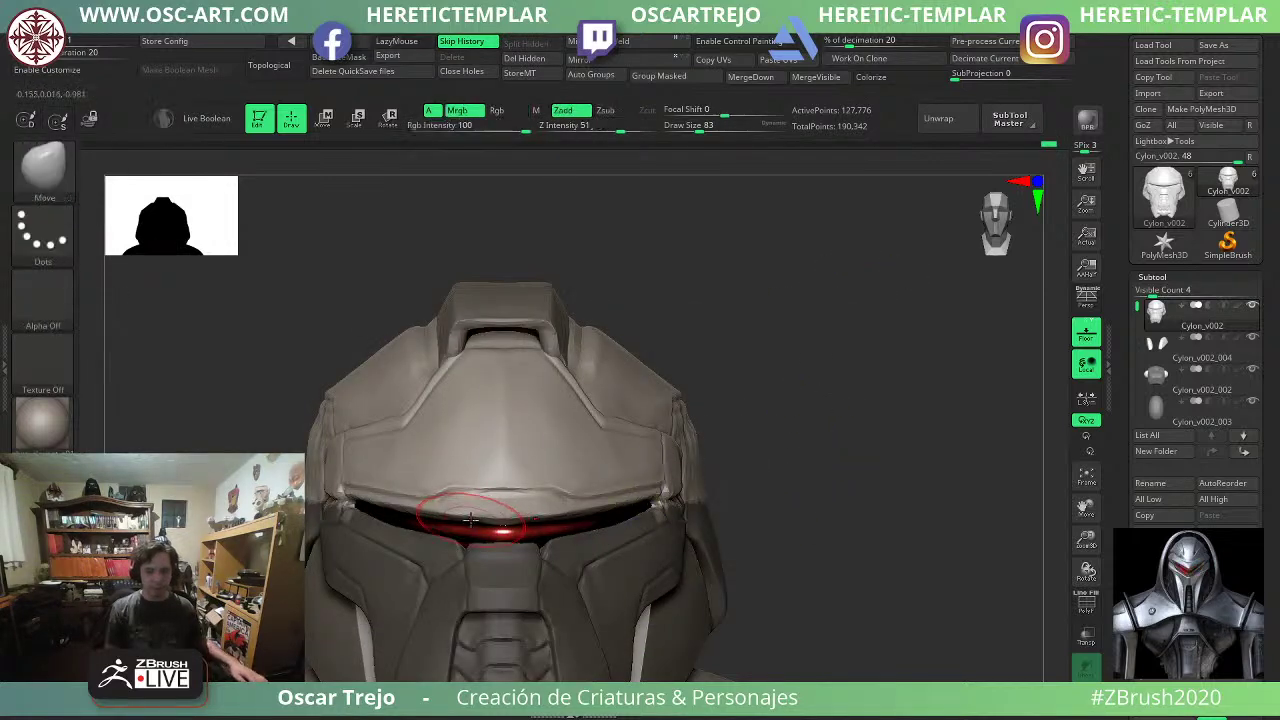
Reshape the dome's lower edge along the visor slit with the Move brush at draw size 83, then reduce it to 49.
{"action": "mouse_move", "coordinate": [542, 510]}
{"action": "left_mouse_down"}
{"action": "mouse_move", "coordinate": [575, 501]}
{"action": "mouse_move", "coordinate": [556, 534]}
{"action": "left_mouse_up"}
{"action": "key", "text": "s"}
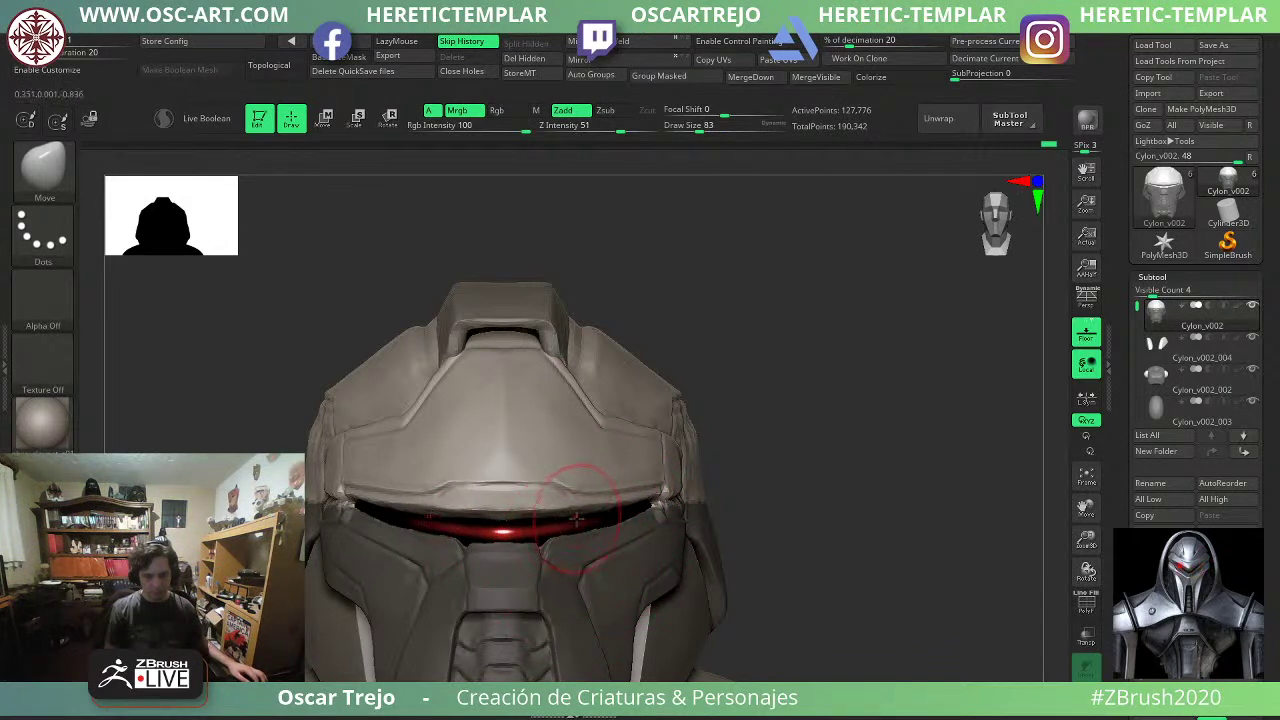
{"action": "left_click_drag", "start_coordinate": [612, 513], "coordinate": [613, 504]}
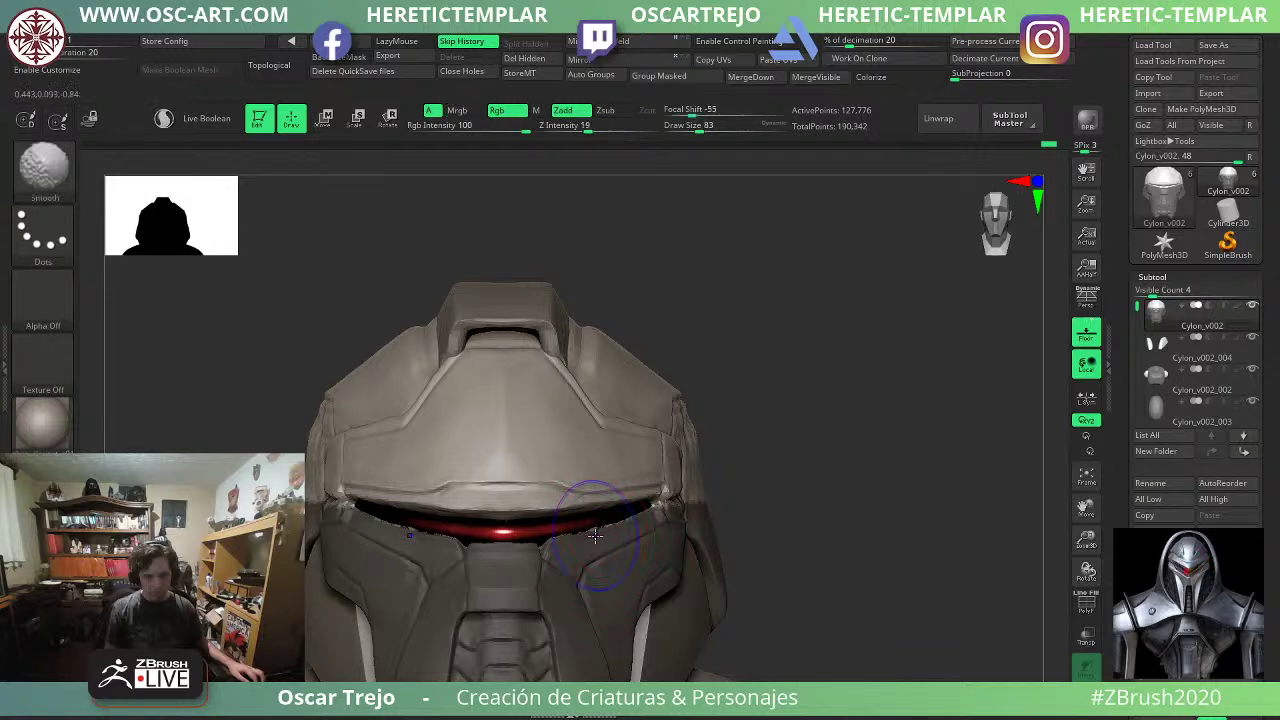
{"action": "key", "text": "s"}
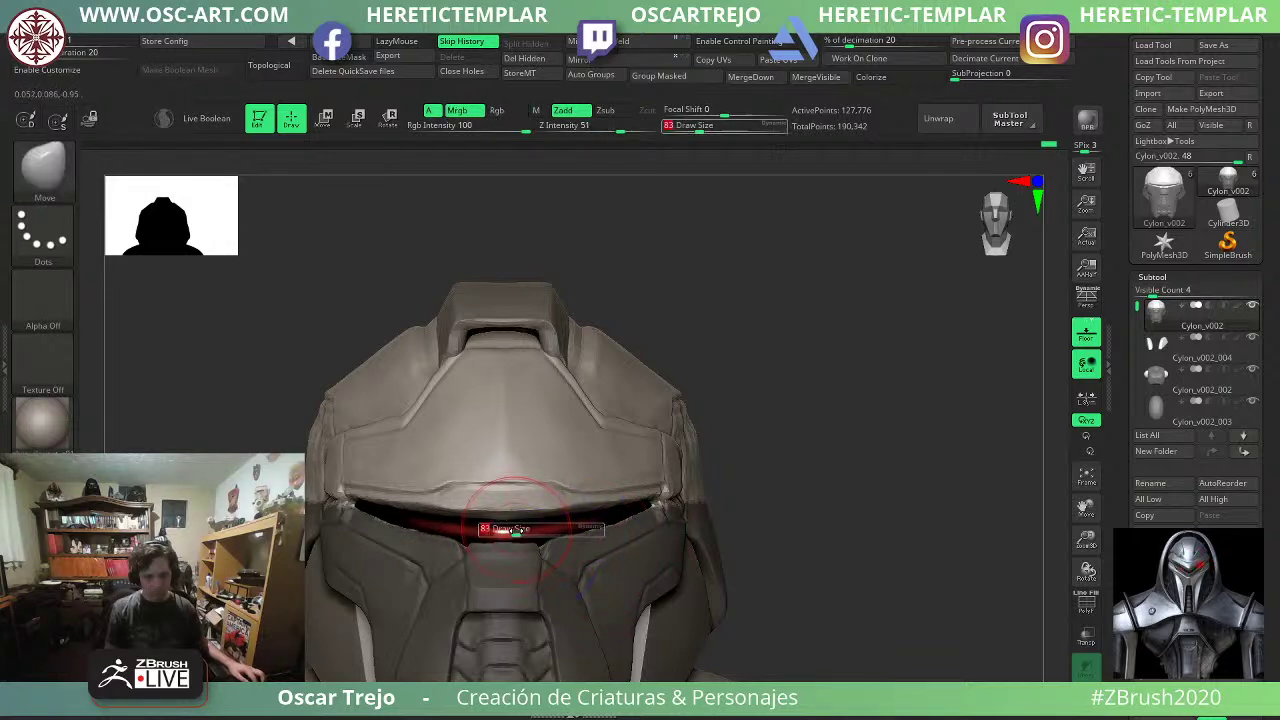
{"action": "left_click_drag", "start_coordinate": [517, 530], "coordinate": [508, 530]}
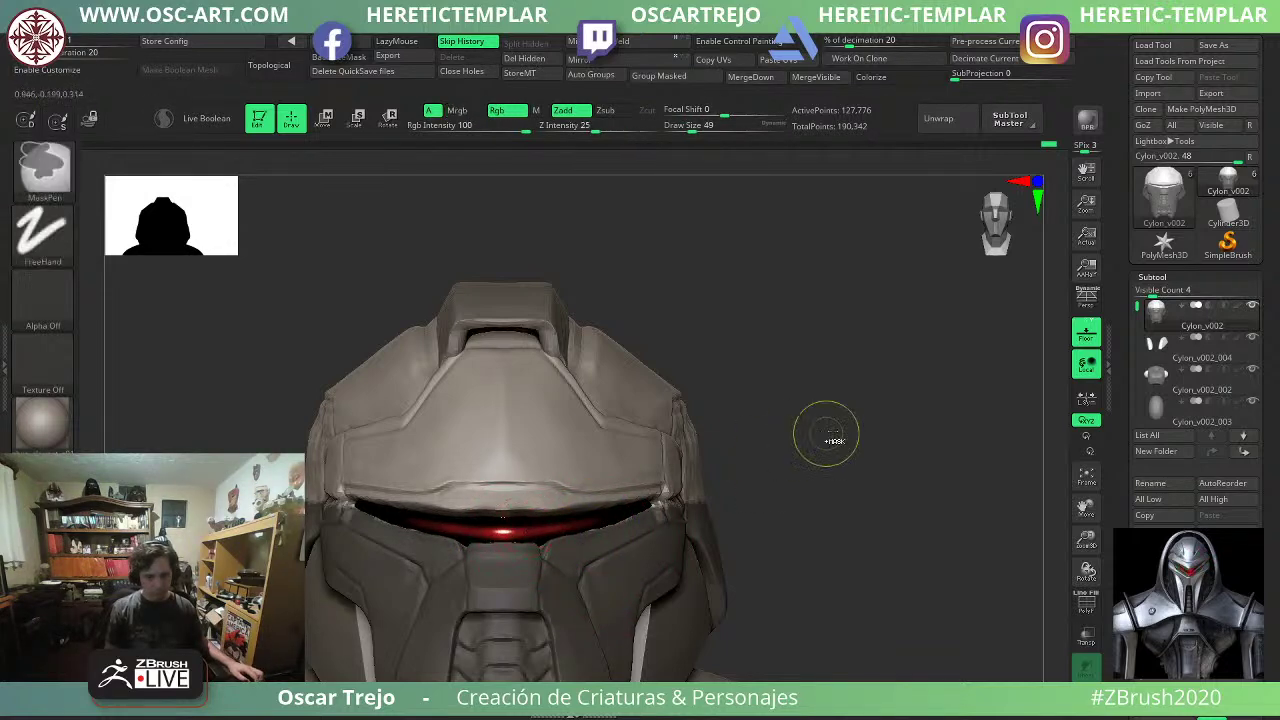
Make the red visor strip the active subtool and nudge it within the slit using the move gizmo.
{"action": "right_click_drag", "start_coordinate": [832, 440], "coordinate": [822, 392], "text": "ctrl"}
{"action": "left_click", "coordinate": [534, 525], "text": "alt"}
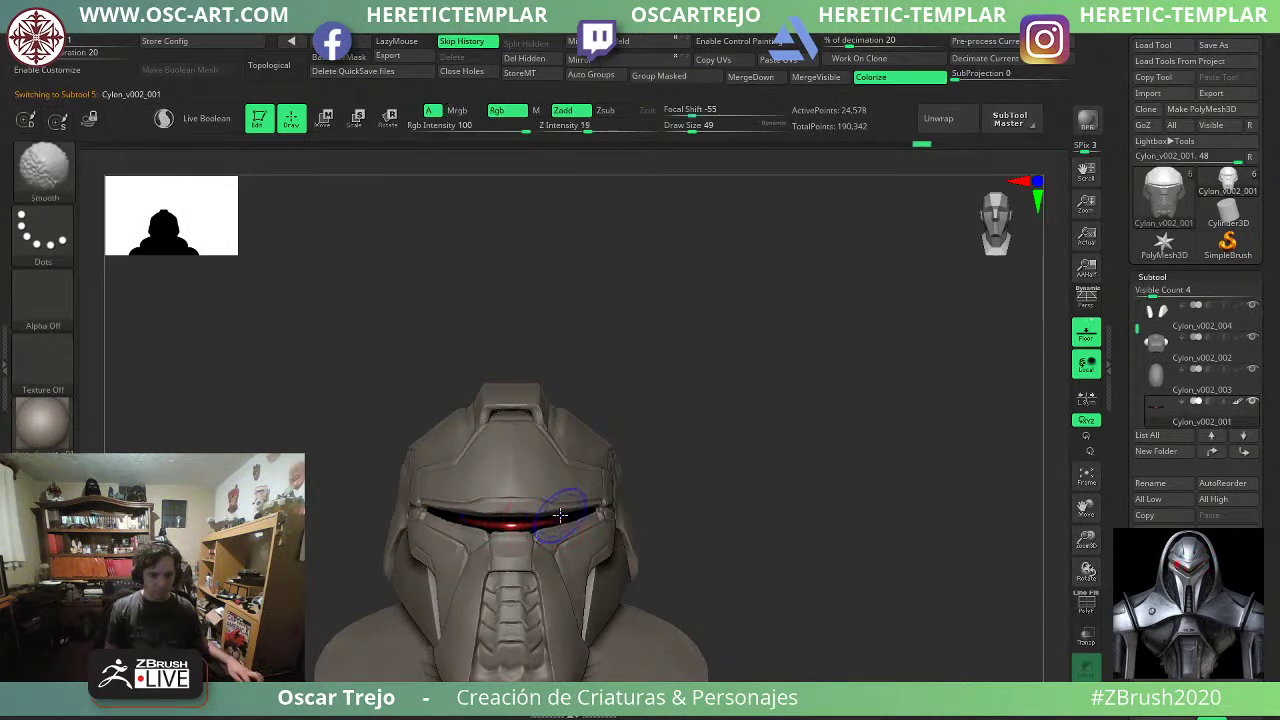
{"action": "key", "text": "shift+f"}
{"action": "key", "text": "shift+f"}
{"action": "right_click_drag", "start_coordinate": [868, 490], "coordinate": [745, 490]}
{"action": "right_click_drag", "start_coordinate": [745, 490], "coordinate": [730, 570], "text": "ctrl"}
{"action": "key", "text": "w"}
{"action": "left_click_drag", "start_coordinate": [610, 467], "coordinate": [604, 462]}
{"action": "key", "text": "q"}
{"action": "right_click_drag", "start_coordinate": [325, 548], "coordinate": [440, 549]}
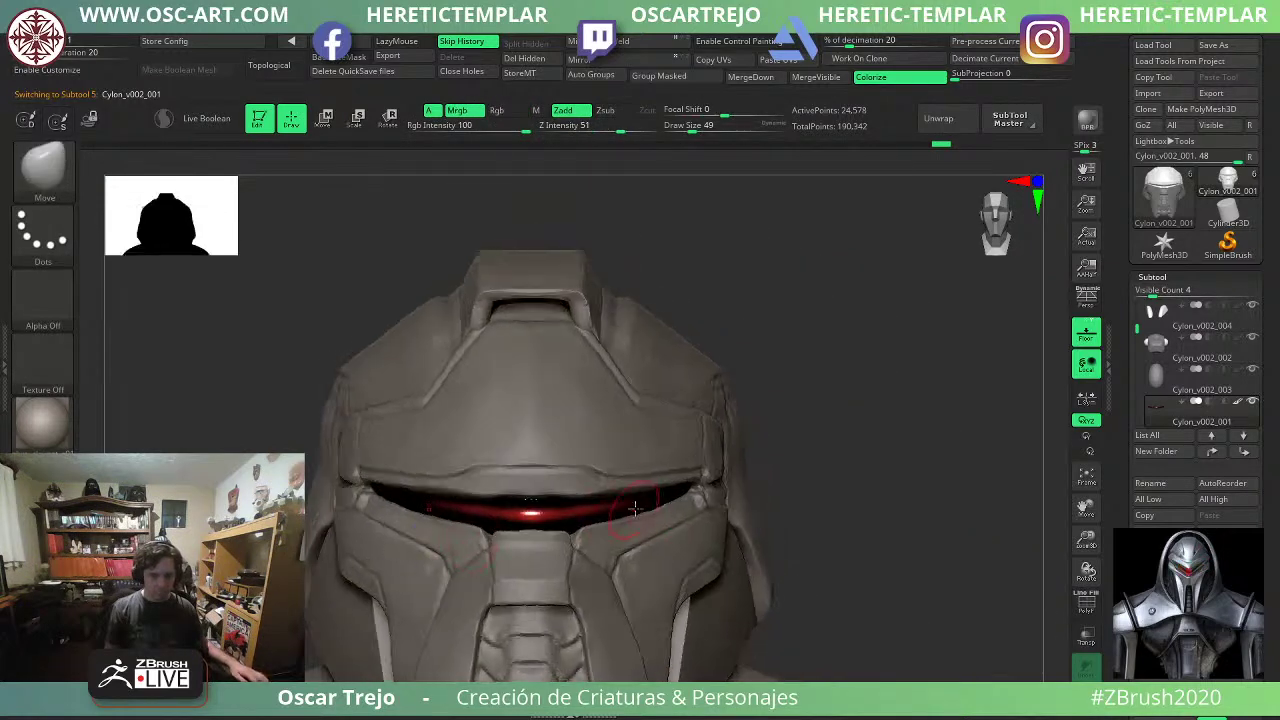
Adjust the red visor strip's outer ends with the Move brush at draw size 108 and smooth its centre.
{"action": "key", "text": "s"}
{"action": "left_click_drag", "start_coordinate": [664, 496], "coordinate": [672, 495]}
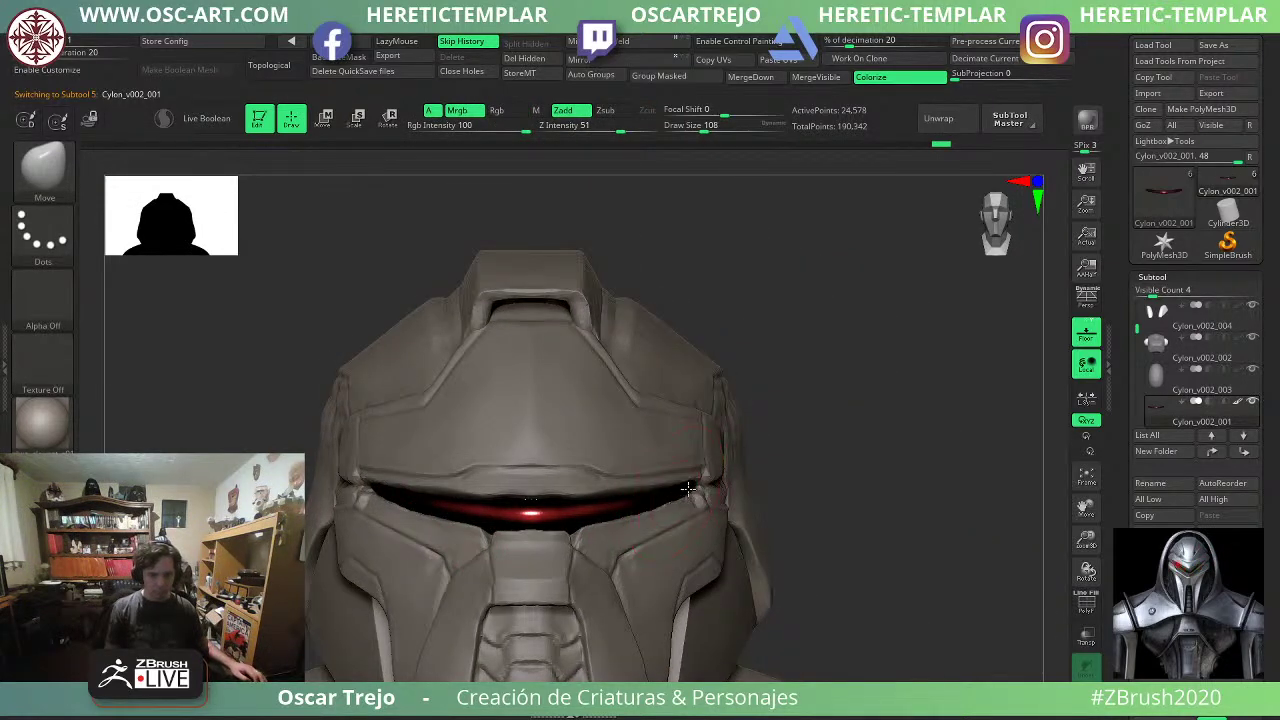
{"action": "right_click_drag", "start_coordinate": [812, 490], "coordinate": [702, 489]}
{"action": "left_click_drag", "start_coordinate": [585, 508], "coordinate": [563, 519], "text": "shift"}
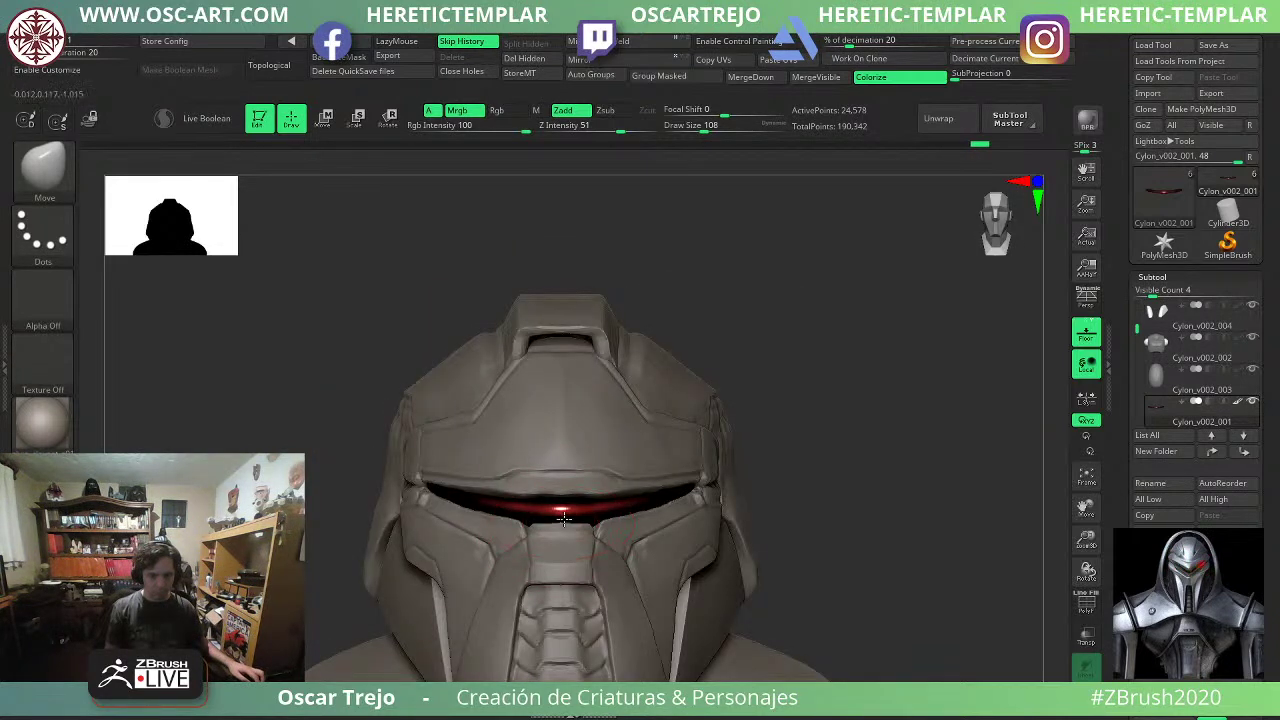
{"action": "key", "text": "shift"}
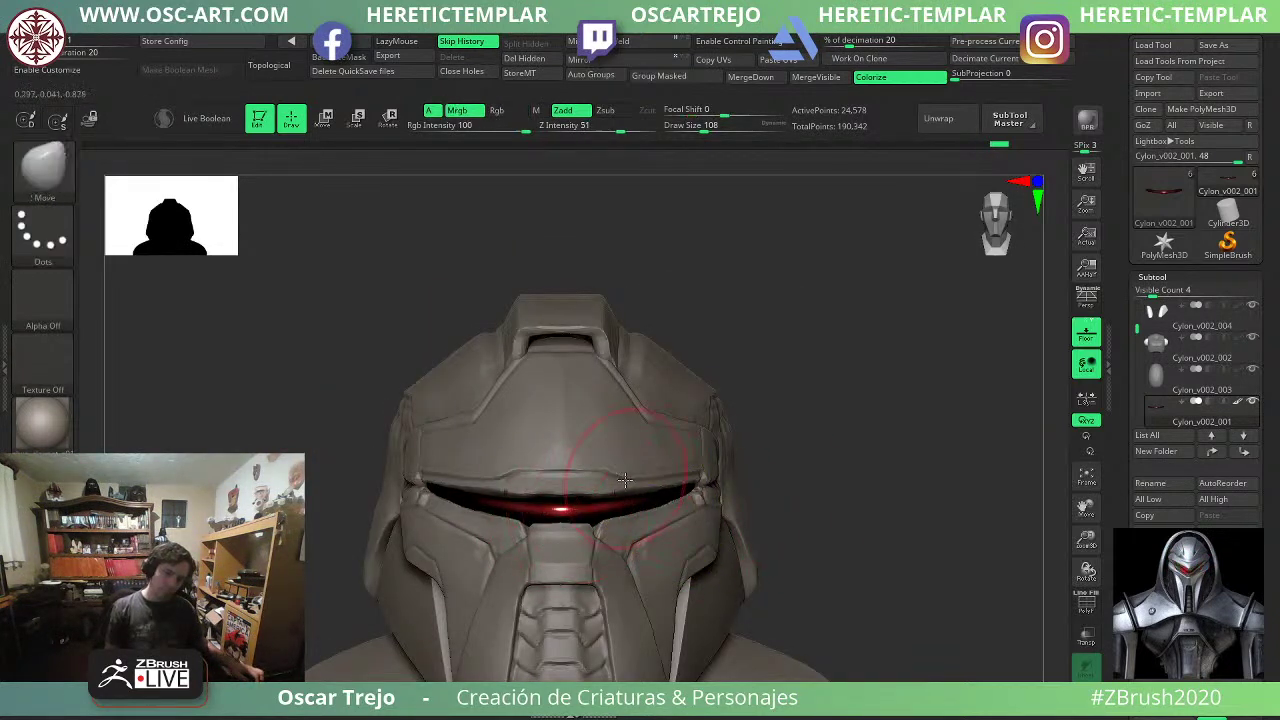
{"action": "mouse_move", "coordinate": [815, 476]}
{"action": "left_mouse_down", "text": "alt"}
{"action": "mouse_move", "coordinate": [788, 423]}
{"action": "mouse_move", "coordinate": [785, 459]}
{"action": "mouse_move", "coordinate": [829, 455]}
{"action": "mouse_move", "coordinate": [775, 466]}
{"action": "mouse_move", "coordinate": [741, 409]}
{"action": "mouse_move", "coordinate": [749, 529]}
{"action": "left_mouse_up", "text": "alt"}
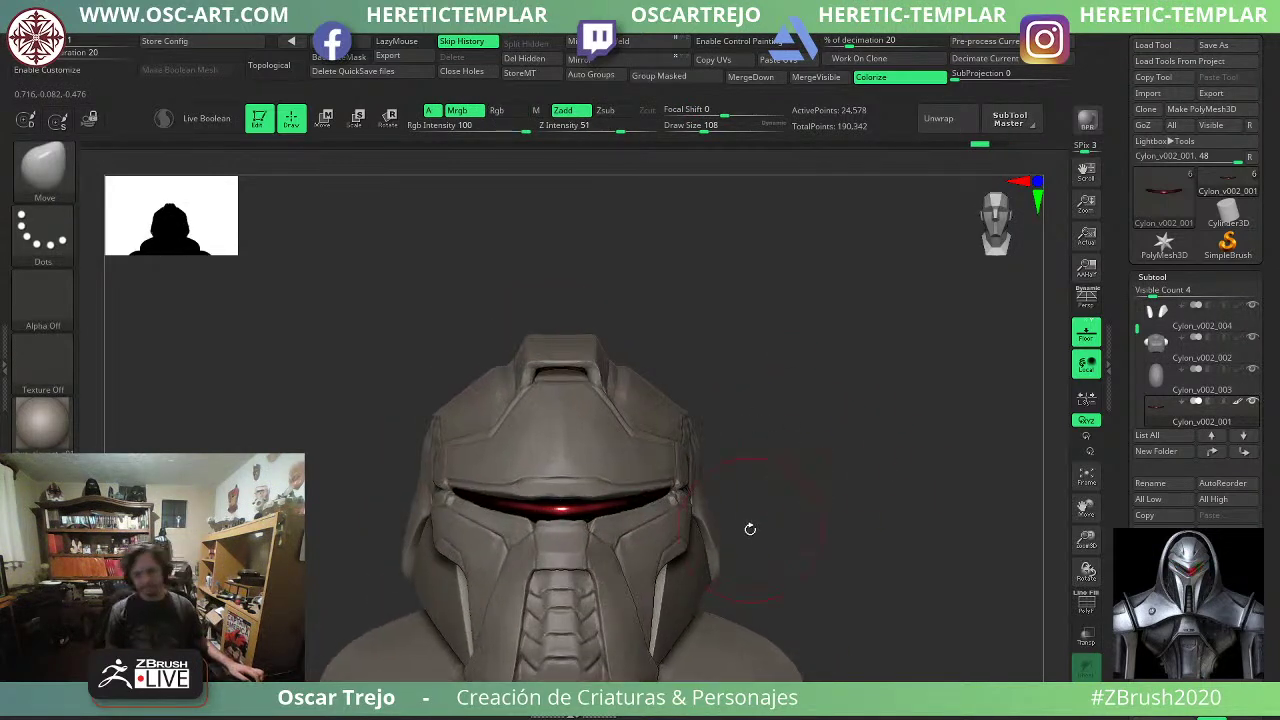
Make the helmet the active subtool again and clear its mask.
{"action": "key", "text": "ctrl"}
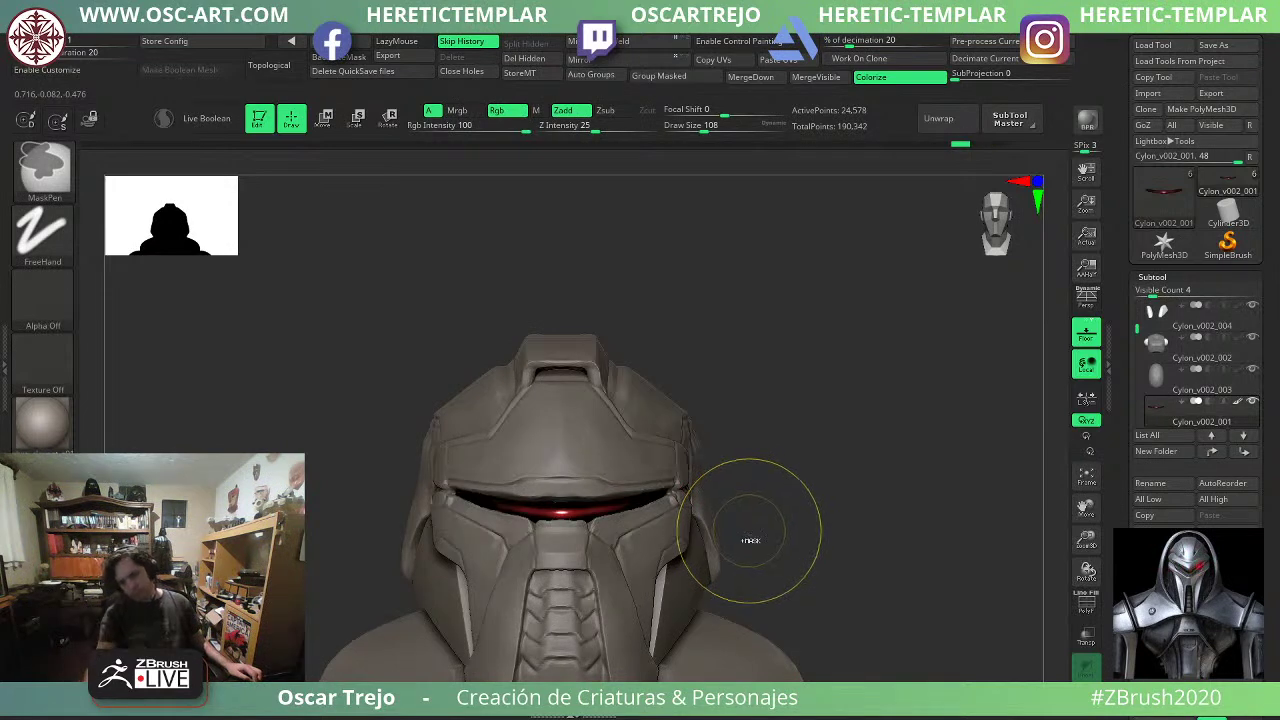
{"action": "left_click", "coordinate": [612, 483], "text": "alt"}
{"action": "key", "text": "ctrl"}
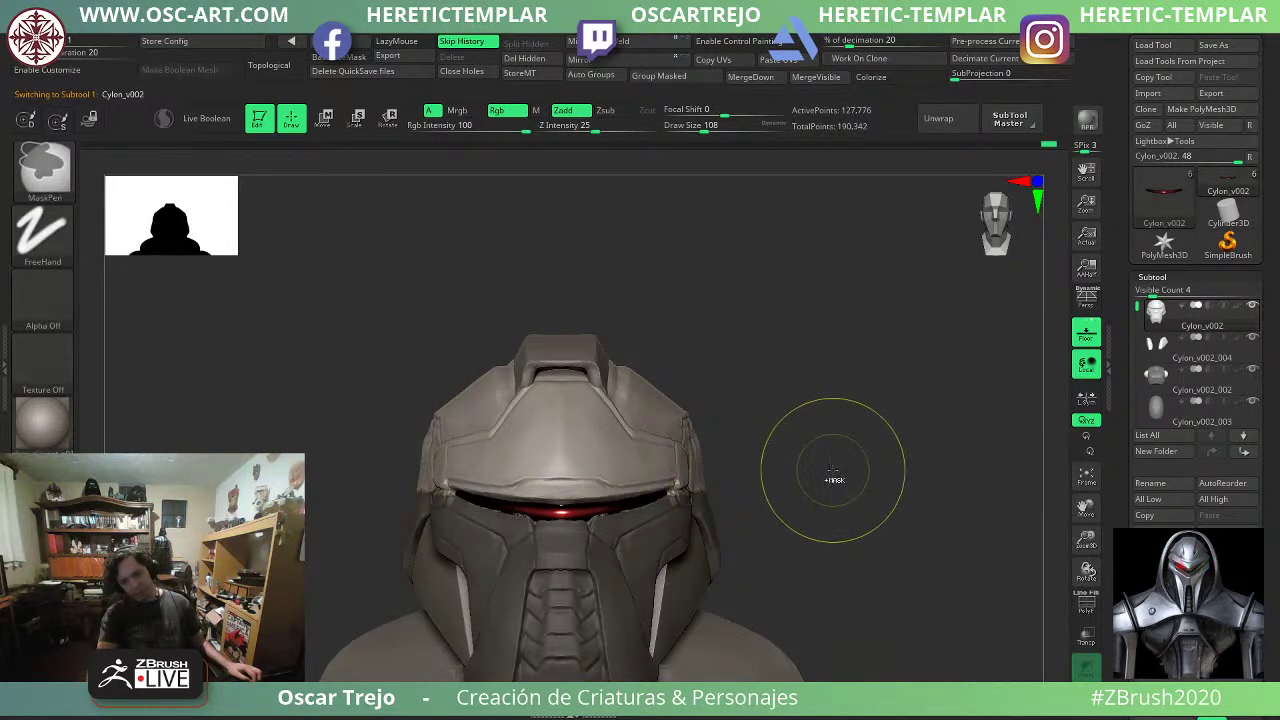
{"action": "left_click", "coordinate": [834, 471], "text": "ctrl"}
{"action": "left_click_drag", "start_coordinate": [837, 439], "coordinate": [802, 423], "text": "ctrl"}
{"action": "mouse_move", "coordinate": [802, 423]}
{"action": "left_mouse_down", "text": "alt"}
{"action": "mouse_move", "coordinate": [774, 364]}
{"action": "mouse_move", "coordinate": [794, 401]}
{"action": "left_mouse_up", "text": "alt"}
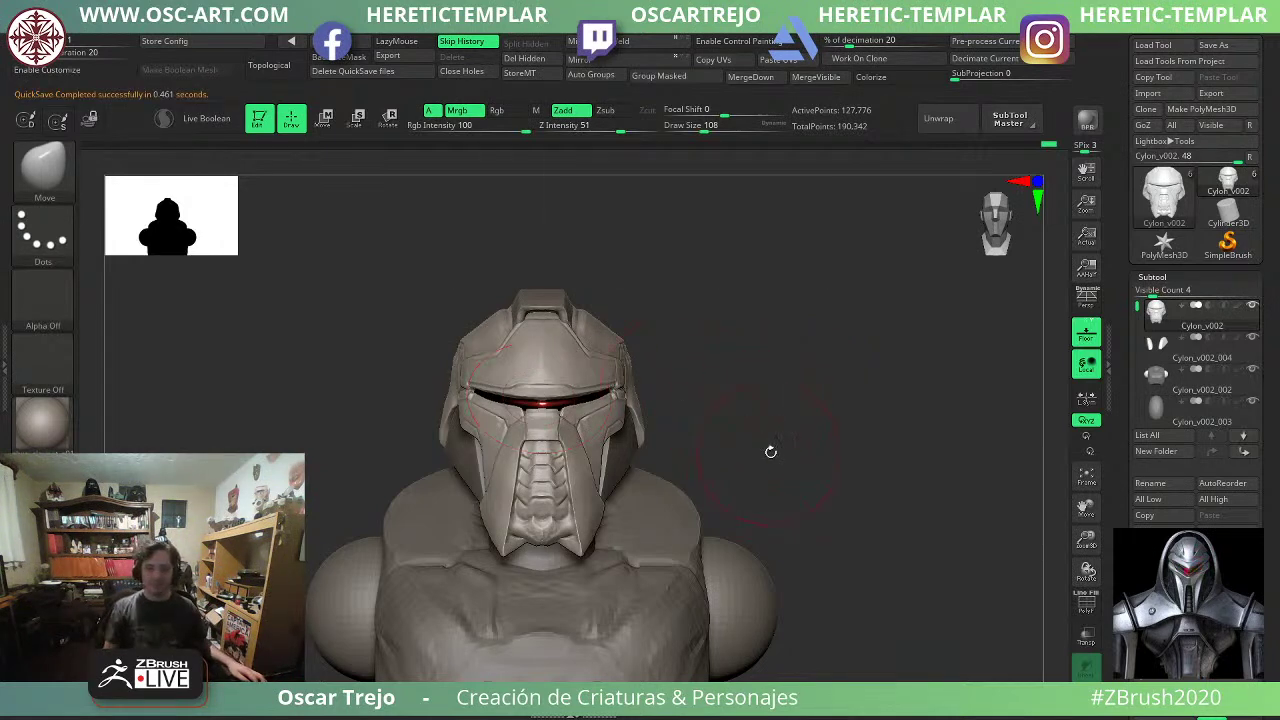
Adjust the flanking plates' inner edges beside the upper ribs with the Move brush at draw size 54.
{"action": "mouse_move", "coordinate": [748, 447]}
{"action": "left_mouse_down", "text": "alt"}
{"action": "mouse_move", "coordinate": [735, 357]}
{"action": "mouse_move", "coordinate": [749, 449]}
{"action": "left_mouse_up", "text": "alt"}
{"action": "key", "text": "b"}
{"action": "key", "text": "d"}
{"action": "key", "text": "s"}
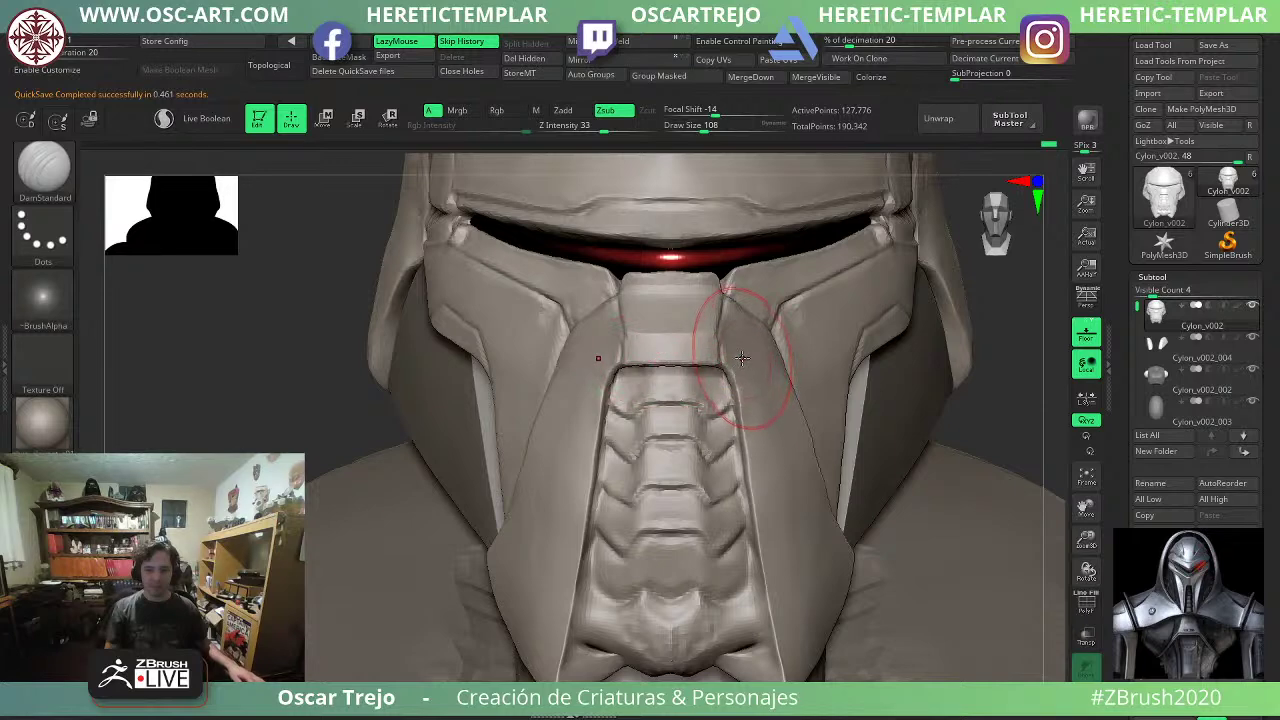
{"action": "key", "text": "b"}
{"action": "key", "text": "m"}
{"action": "key", "text": "v"}
{"action": "key", "text": "s"}
{"action": "mouse_move", "coordinate": [742, 366]}
{"action": "left_mouse_down"}
{"action": "mouse_move", "coordinate": [731, 378]}
{"action": "mouse_move", "coordinate": [740, 402]}
{"action": "left_mouse_up"}
{"action": "key", "text": "s"}
{"action": "key", "text": "s"}
{"action": "key", "text": "s"}
{"action": "mouse_move", "coordinate": [742, 408]}
{"action": "left_mouse_down"}
{"action": "mouse_move", "coordinate": [748, 378]}
{"action": "mouse_move", "coordinate": [756, 389]}
{"action": "left_mouse_up"}
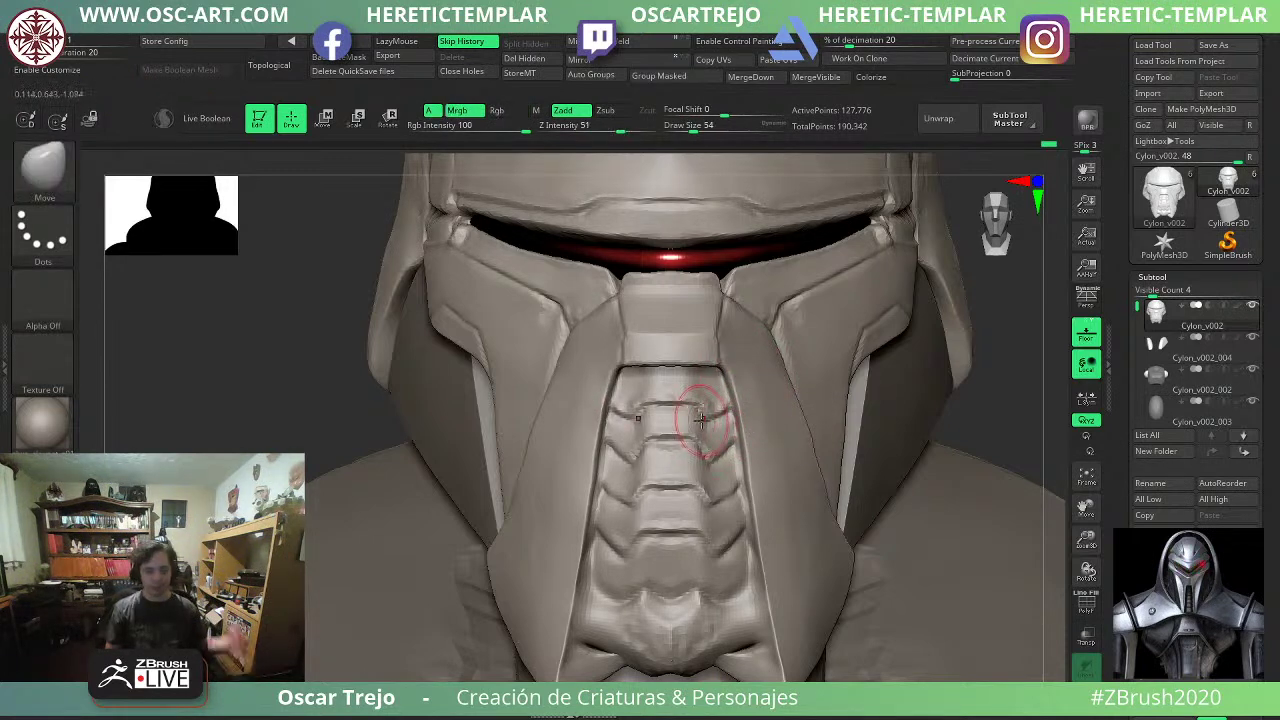
Flatten the flanking plates with TrimDynamic at draw size 97, and refine the cheek plates' inner corners at draw size 68.
{"action": "key", "text": "b"}
{"action": "key", "text": "t"}
{"action": "key", "text": "d"}
{"action": "left_click_drag", "start_coordinate": [1028, 429], "coordinate": [866, 422]}
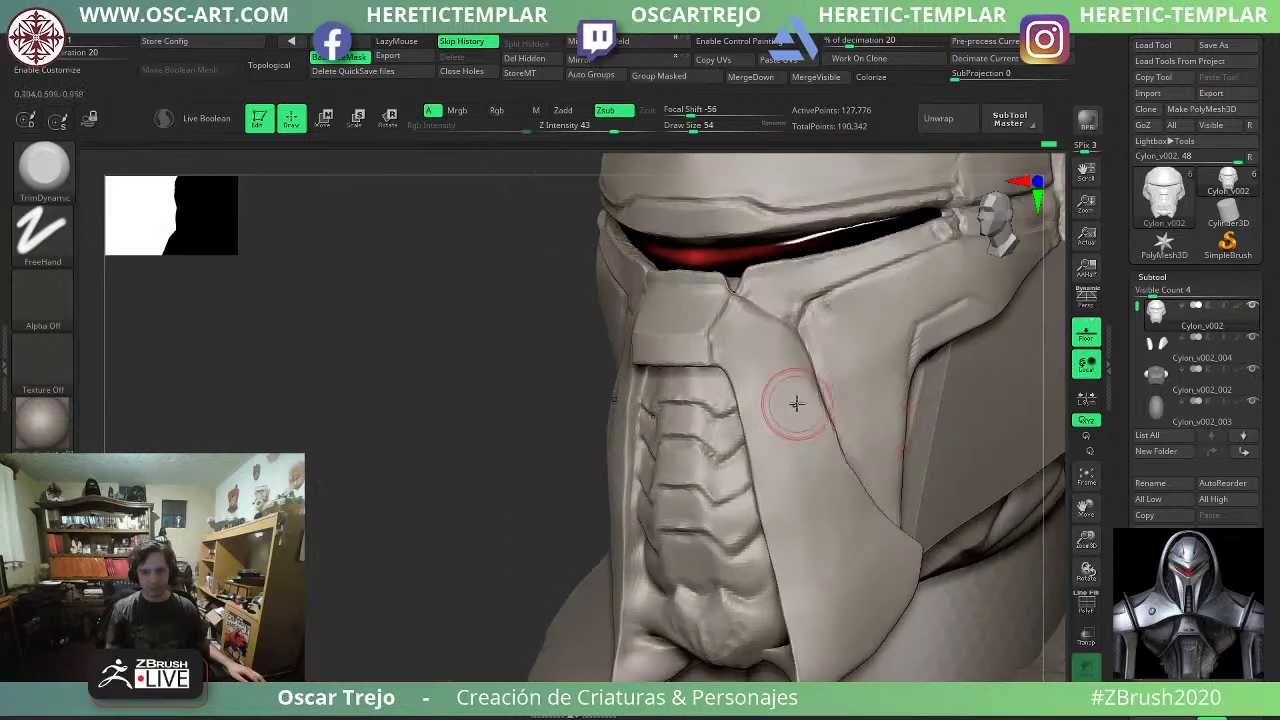
{"action": "key", "text": "]"}
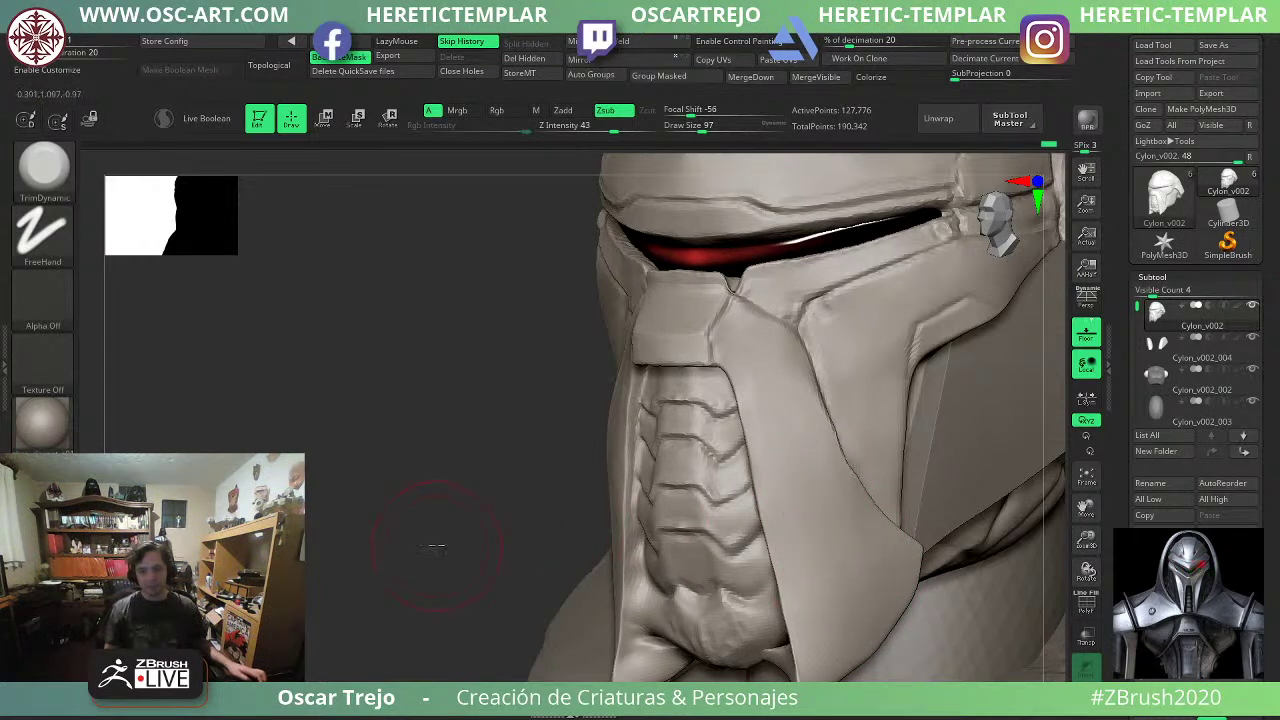
{"action": "left_click_drag", "start_coordinate": [437, 547], "coordinate": [416, 420], "text": "shift"}
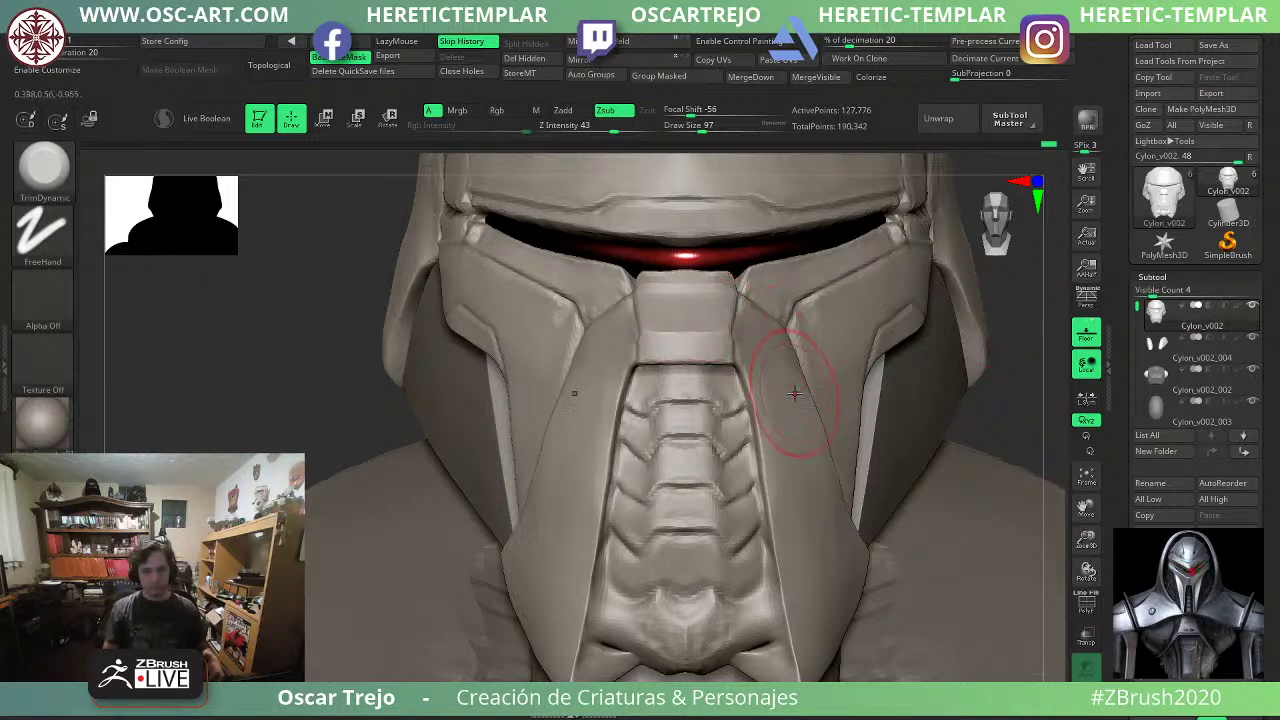
{"action": "key", "text": "s"}
{"action": "left_click_drag", "start_coordinate": [820, 326], "coordinate": [815, 326]}
{"action": "left_click_drag", "start_coordinate": [816, 322], "coordinate": [813, 321], "text": "shift"}
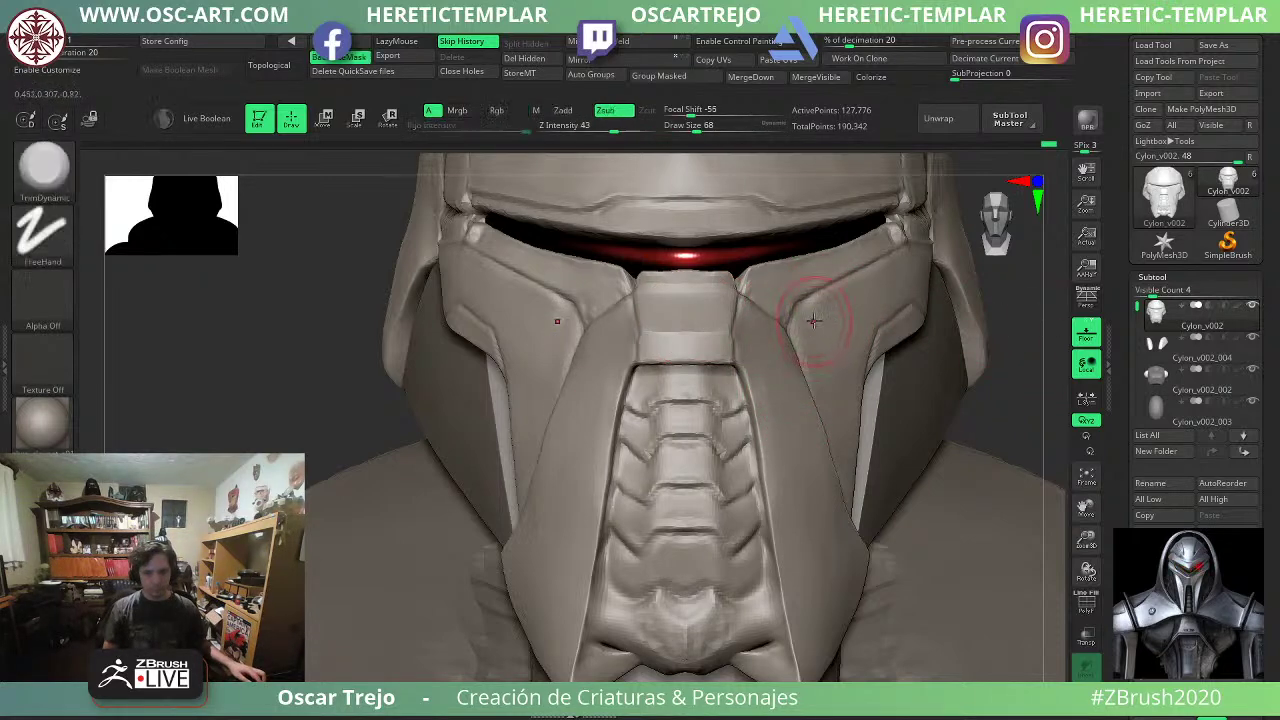
Sharpen the bent crease on the cheek plates below the visor with the Pinch brush at draw size 68.
{"action": "key", "text": "b"}
{"action": "key", "text": "p"}
{"action": "key", "text": "i"}
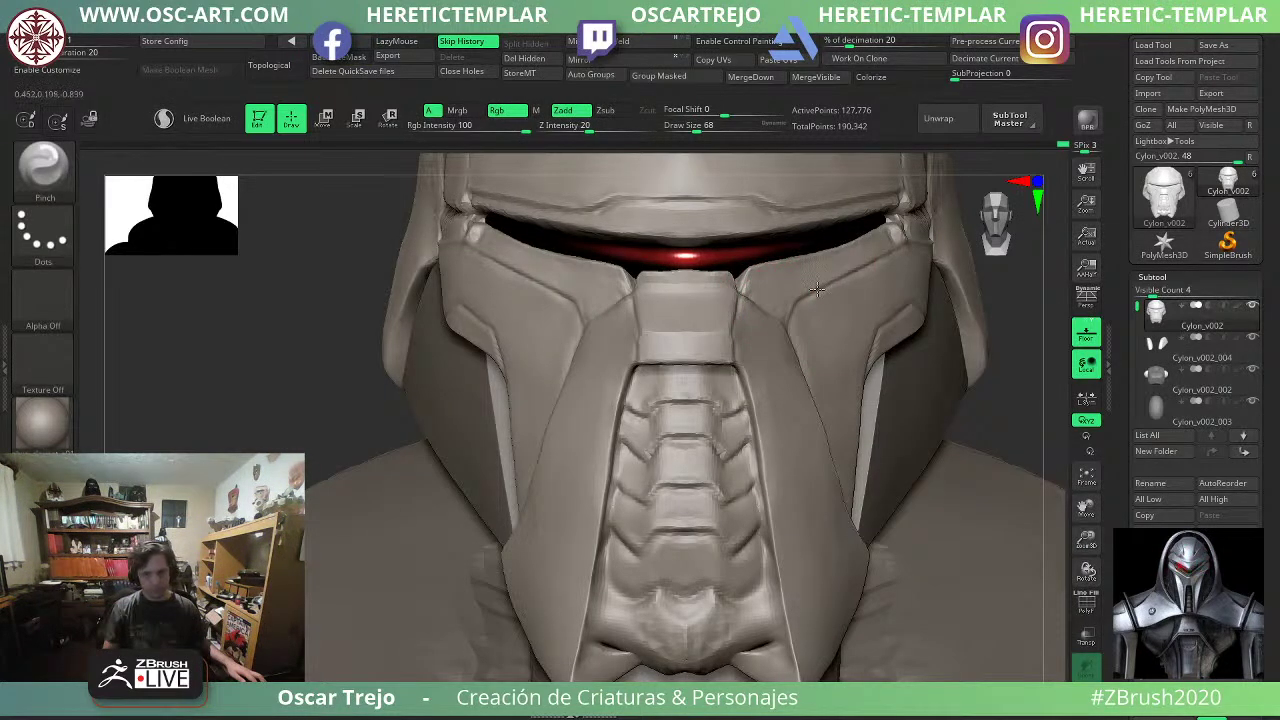
Try to carve horizontal grooves across the nose bridge block with DamStandard at draw size 37.
{"action": "key", "text": "f"}
{"action": "left_click_drag", "start_coordinate": [843, 294], "coordinate": [700, 410], "text": "alt"}
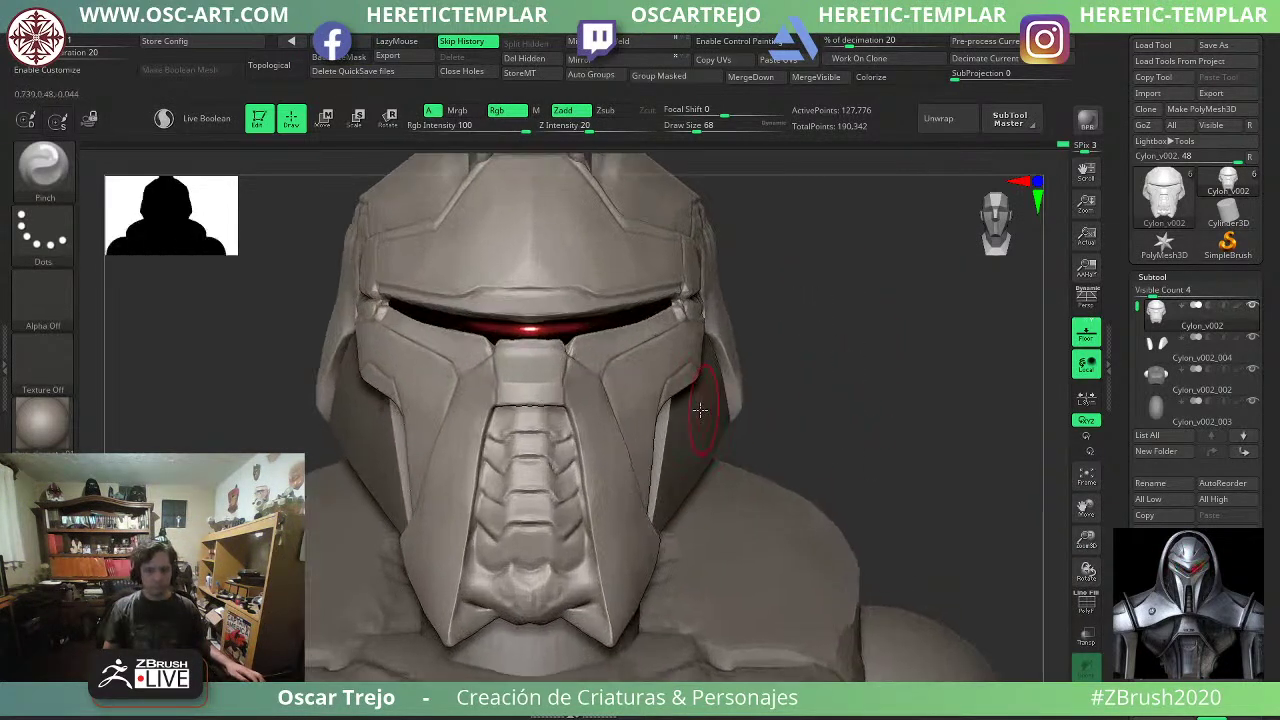
{"action": "key", "text": "b"}
{"action": "key", "text": "d"}
{"action": "key", "text": "s"}
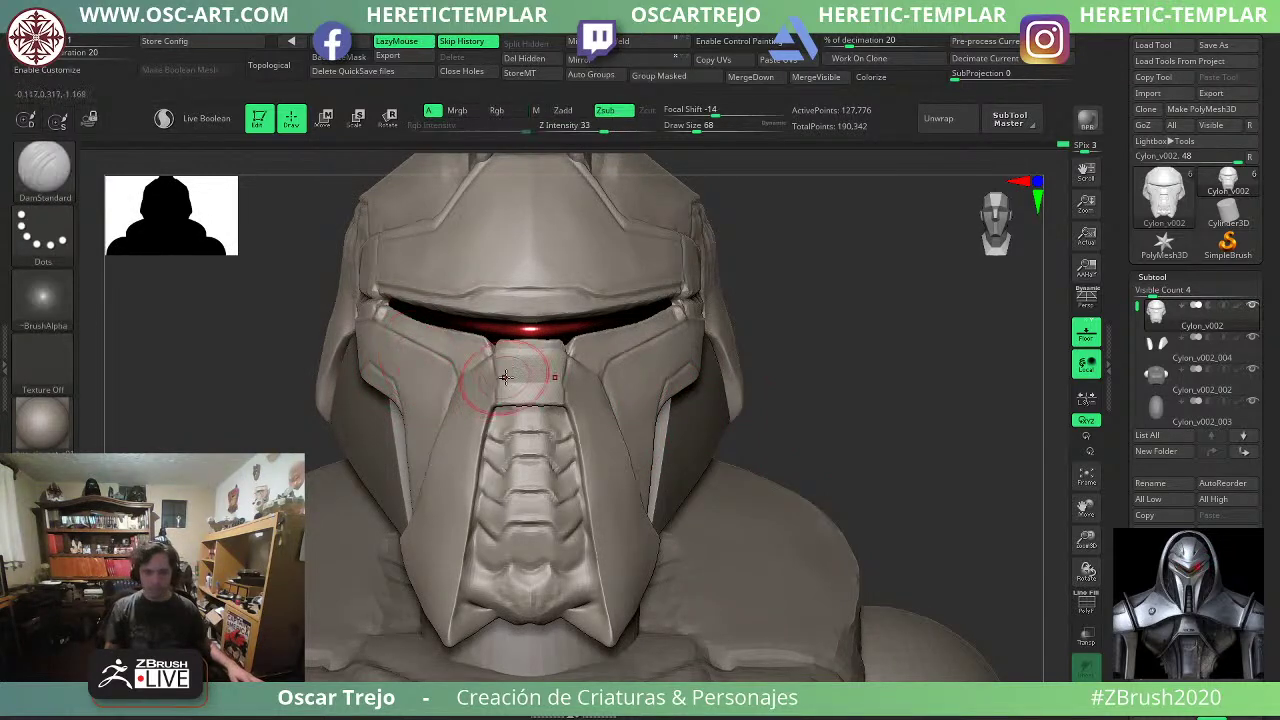
{"action": "key", "text": "s"}
{"action": "left_click", "coordinate": [525, 390]}
{"action": "left_click_drag", "start_coordinate": [797, 346], "coordinate": [720, 420], "text": "alt"}
{"action": "key", "text": "bracketleft"}
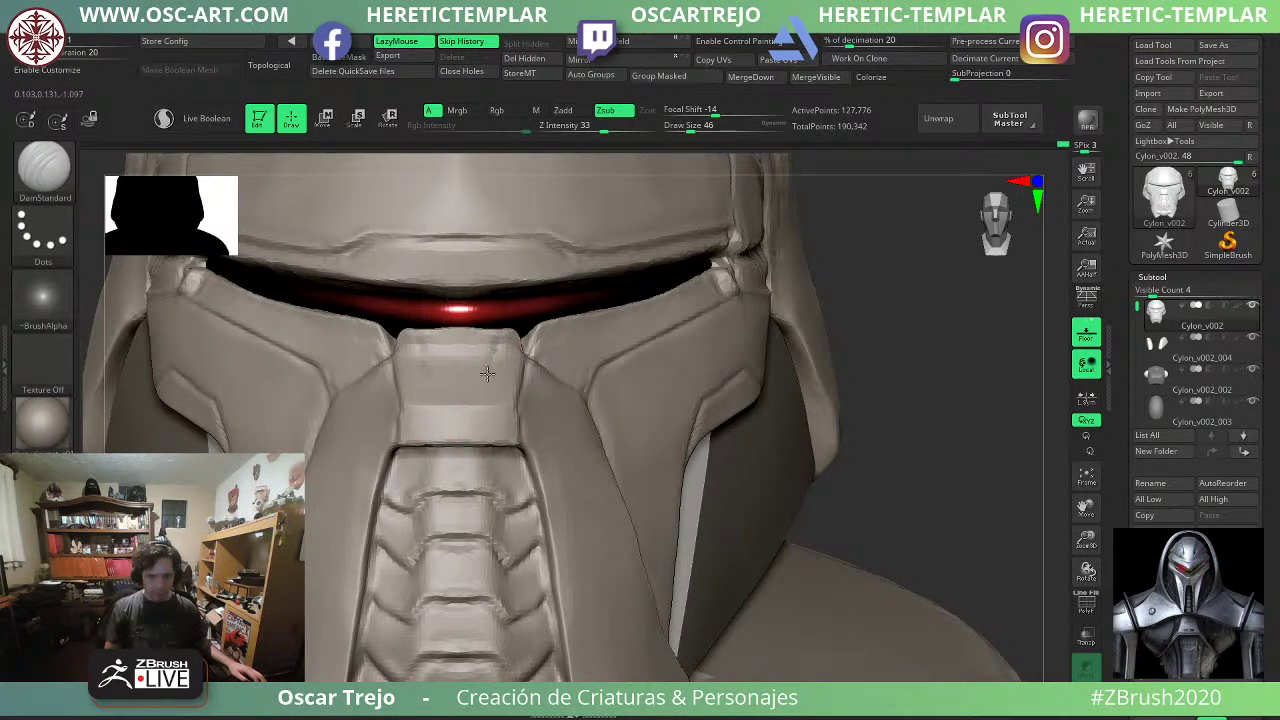
{"action": "mouse_move", "coordinate": [479, 400]}
{"action": "left_mouse_down"}
{"action": "mouse_move", "coordinate": [450, 416]}
{"action": "mouse_move", "coordinate": [483, 426]}
{"action": "mouse_move", "coordinate": [438, 427]}
{"action": "mouse_move", "coordinate": [485, 426]}
{"action": "mouse_move", "coordinate": [438, 392]}
{"action": "left_mouse_up"}
{"action": "key", "text": "s"}
{"action": "left_click", "coordinate": [475, 406]}
{"action": "key", "text": "ctrl"}
{"action": "key", "text": "ctrl+z"}
{"action": "left_click_drag", "start_coordinate": [438, 392], "coordinate": [486, 393]}
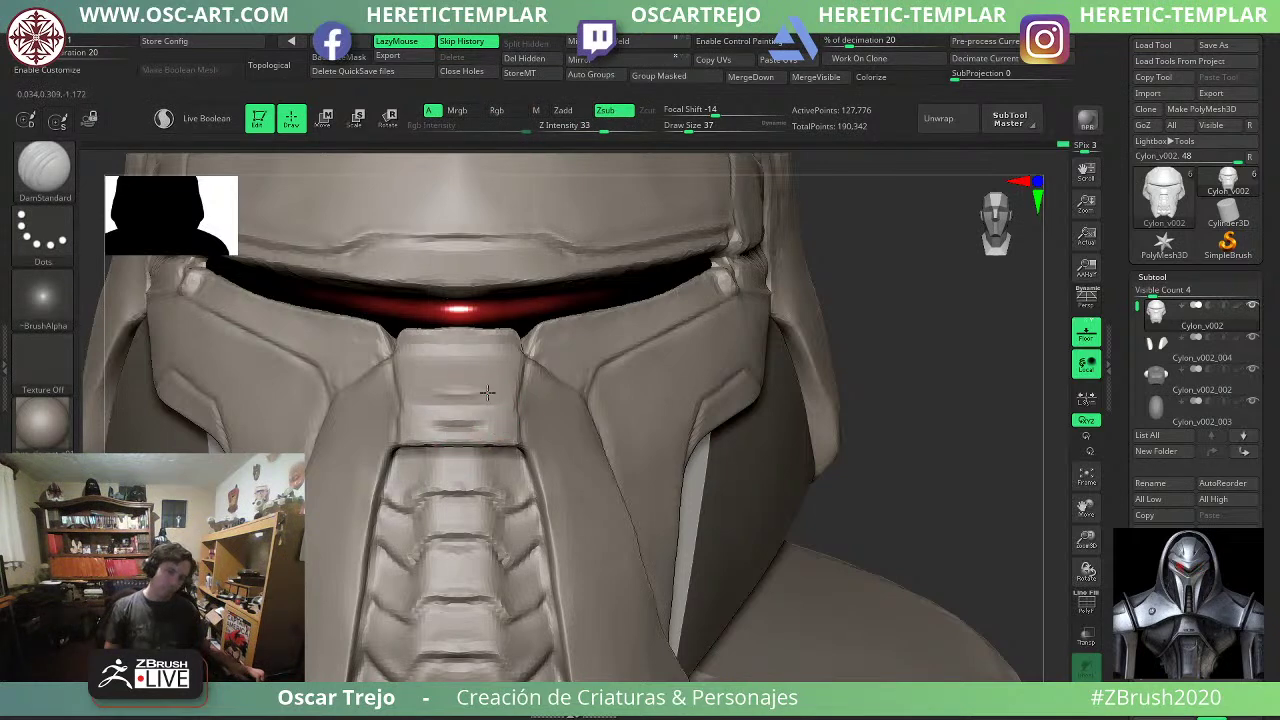
{"action": "key", "text": "ctrl+z"}
{"action": "key", "text": "ctrl+z"}
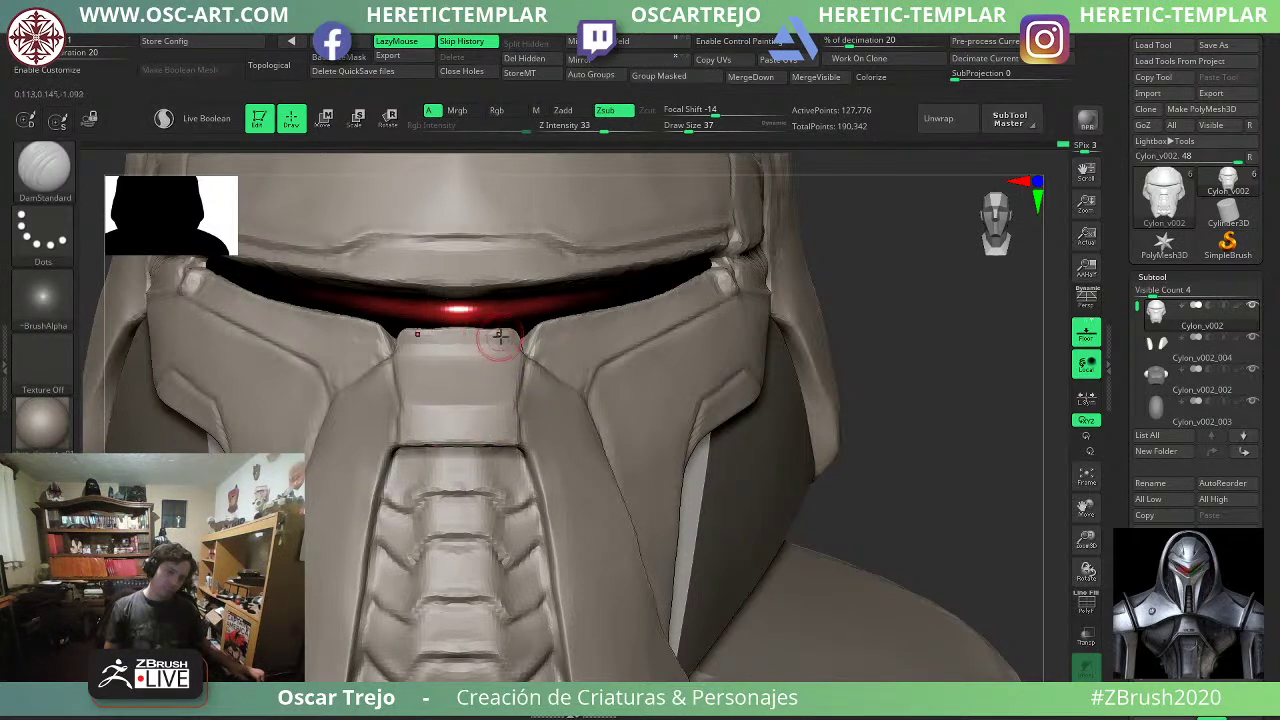
Mask the centre of the visor slit's upper edge with a brush at draw size 68 and invert the mask.
{"action": "key", "text": "b"}
{"action": "key", "text": "m"}
{"action": "key", "text": "v"}
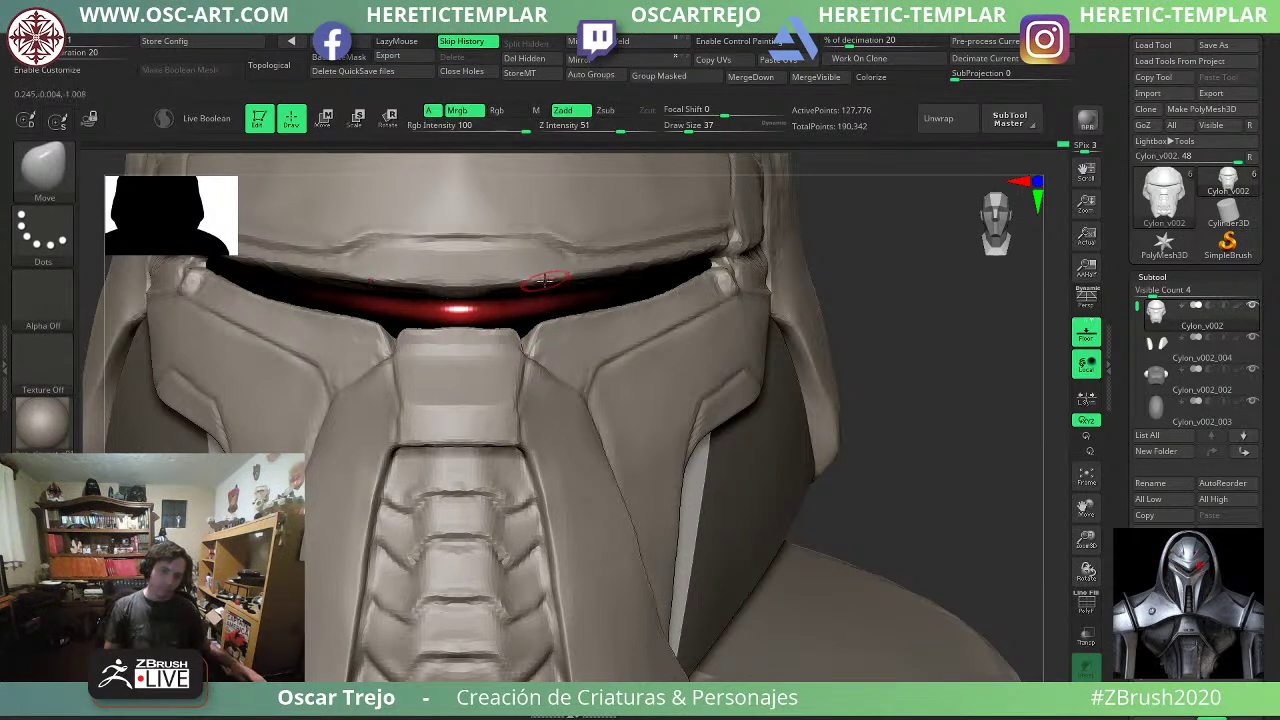
{"action": "mouse_move", "coordinate": [545, 280]}
{"action": "left_mouse_down"}
{"action": "mouse_move", "coordinate": [549, 297]}
{"action": "mouse_move", "coordinate": [506, 284]}
{"action": "left_mouse_up"}
{"action": "key", "text": "ctrl+z"}
{"action": "key", "text": "s"}
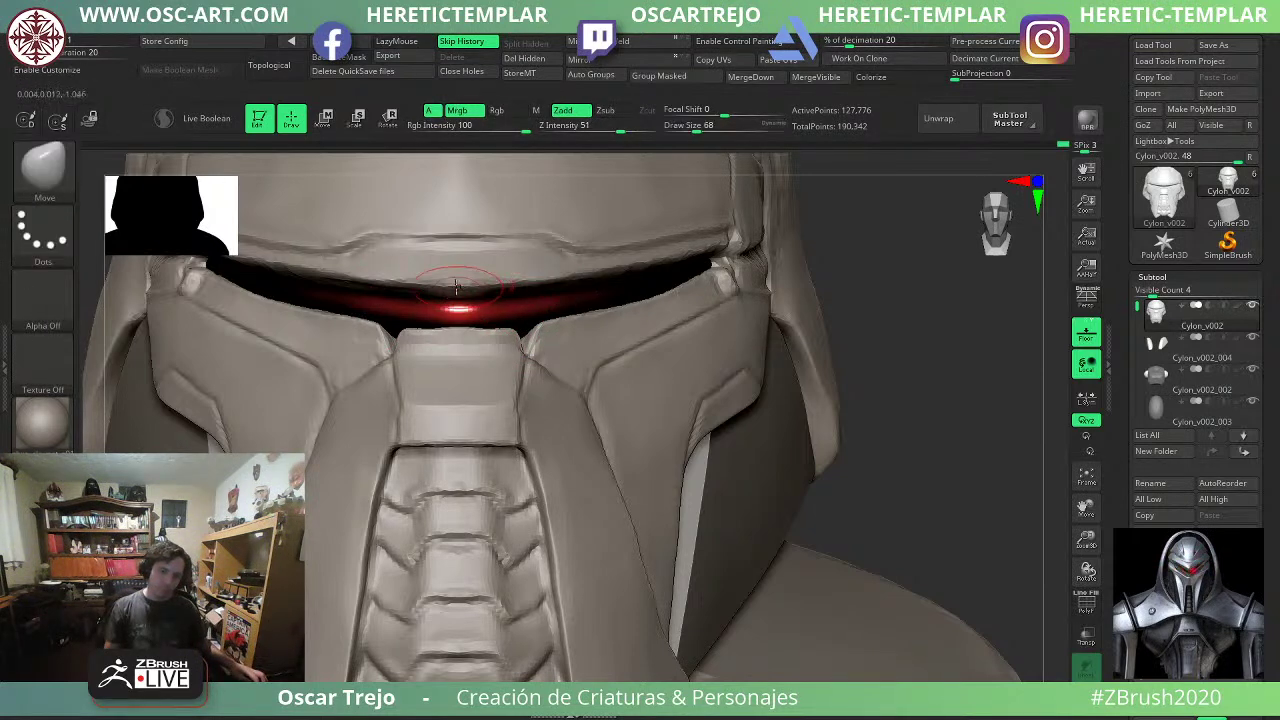
{"action": "key", "text": "ctrl"}
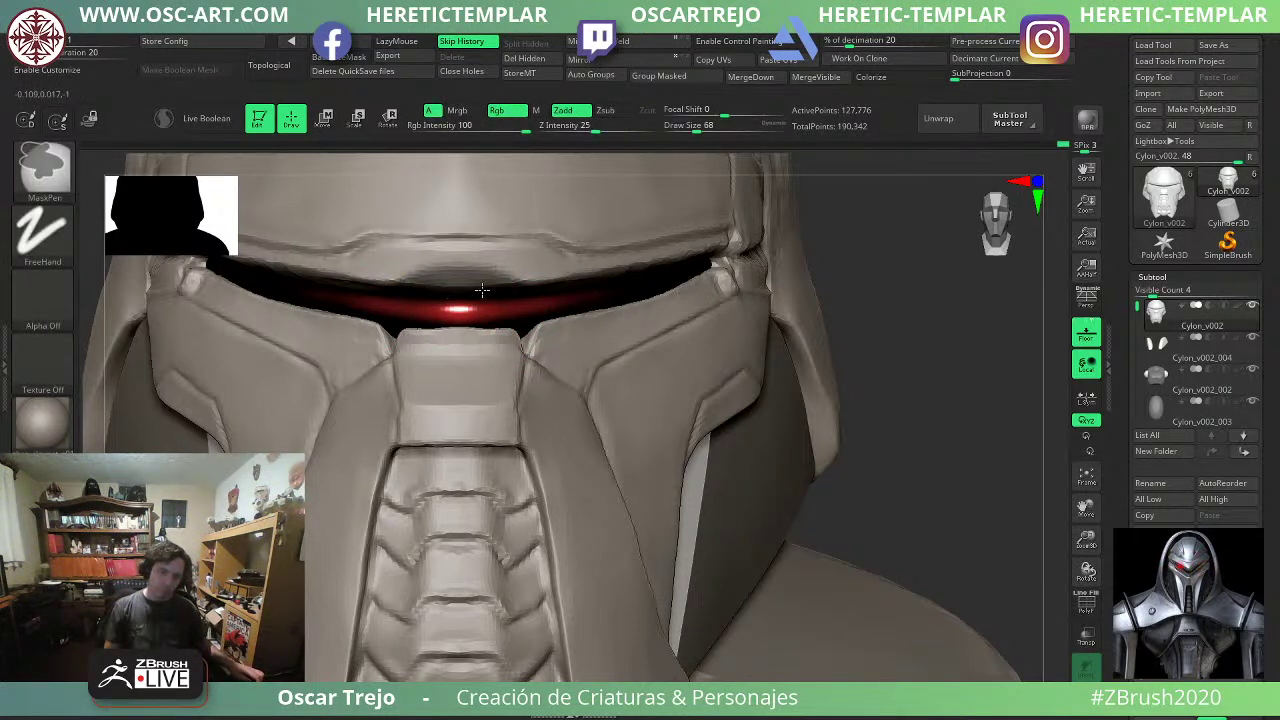
{"action": "left_click", "coordinate": [842, 288], "text": "ctrl"}
Reshape the unmasked centre of the slit's upper edge with the Move brush and clear the mask.
{"action": "mouse_move", "coordinate": [492, 283]}
{"action": "left_mouse_down"}
{"action": "mouse_move", "coordinate": [500, 298]}
{"action": "mouse_move", "coordinate": [480, 297]}
{"action": "left_mouse_up"}
{"action": "key", "text": "s"}
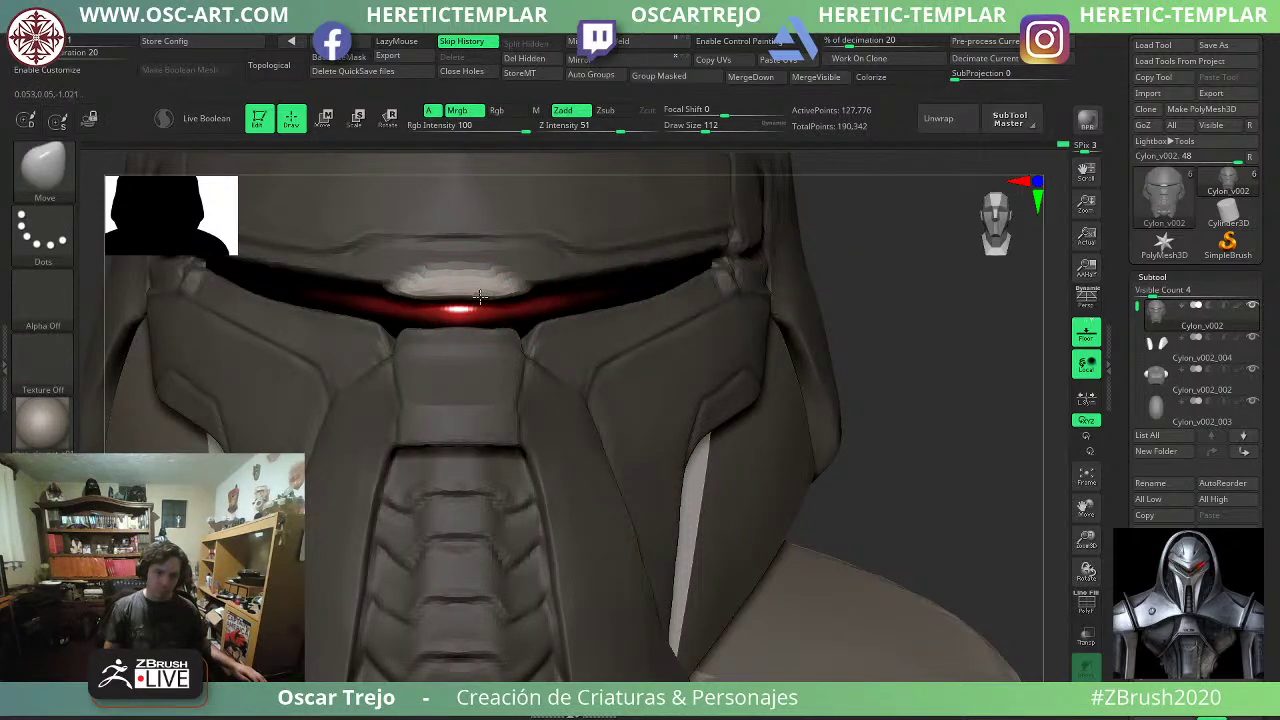
{"action": "left_click", "coordinate": [881, 294], "text": "ctrl"}
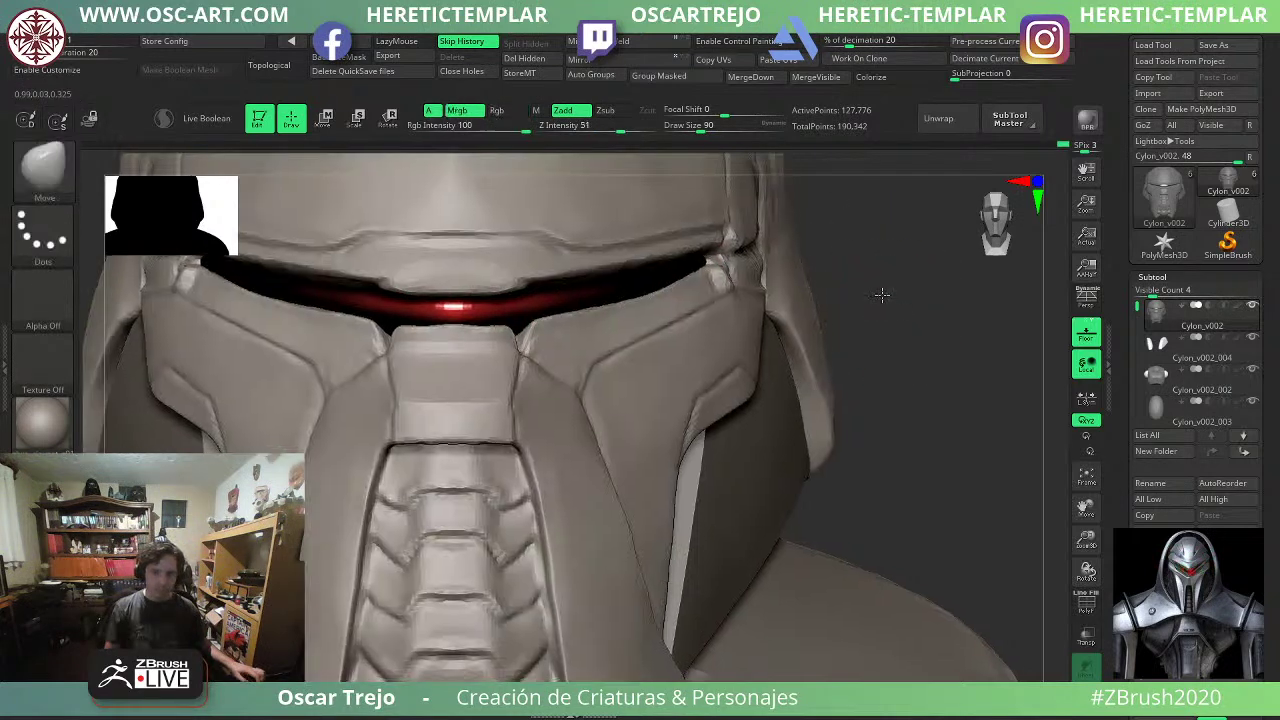
{"action": "mouse_move", "coordinate": [882, 295]}
{"action": "left_mouse_down", "text": "alt"}
{"action": "mouse_move", "coordinate": [755, 287]}
{"action": "mouse_move", "coordinate": [808, 330]}
{"action": "left_mouse_up", "text": "alt"}
{"action": "left_click", "coordinate": [758, 292], "text": "ctrl"}
Carve a short horizontal groove above the faceplate's bottom rib block with DamStandard at draw size 37.
{"action": "mouse_move", "coordinate": [808, 330]}
{"action": "left_mouse_down"}
{"action": "mouse_move", "coordinate": [820, 337]}
{"action": "mouse_move", "coordinate": [746, 342]}
{"action": "left_mouse_up"}
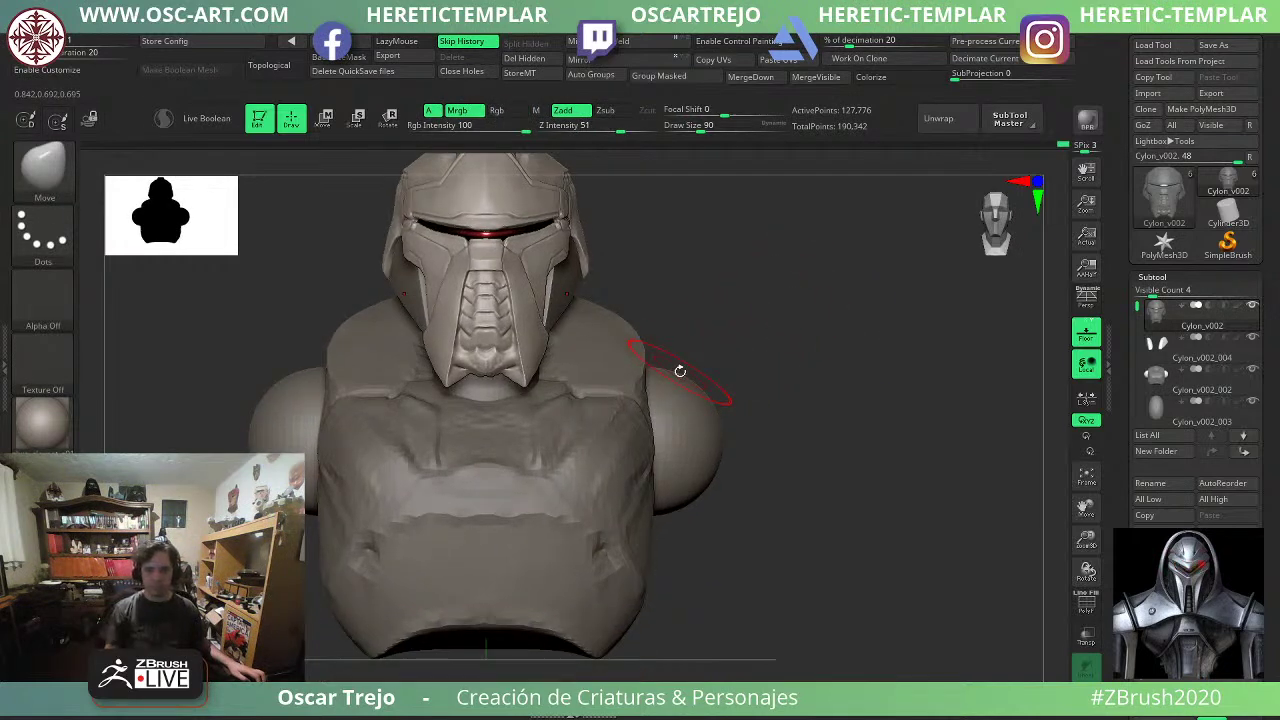
{"action": "left_click_drag", "start_coordinate": [710, 300], "coordinate": [768, 350], "text": "alt"}
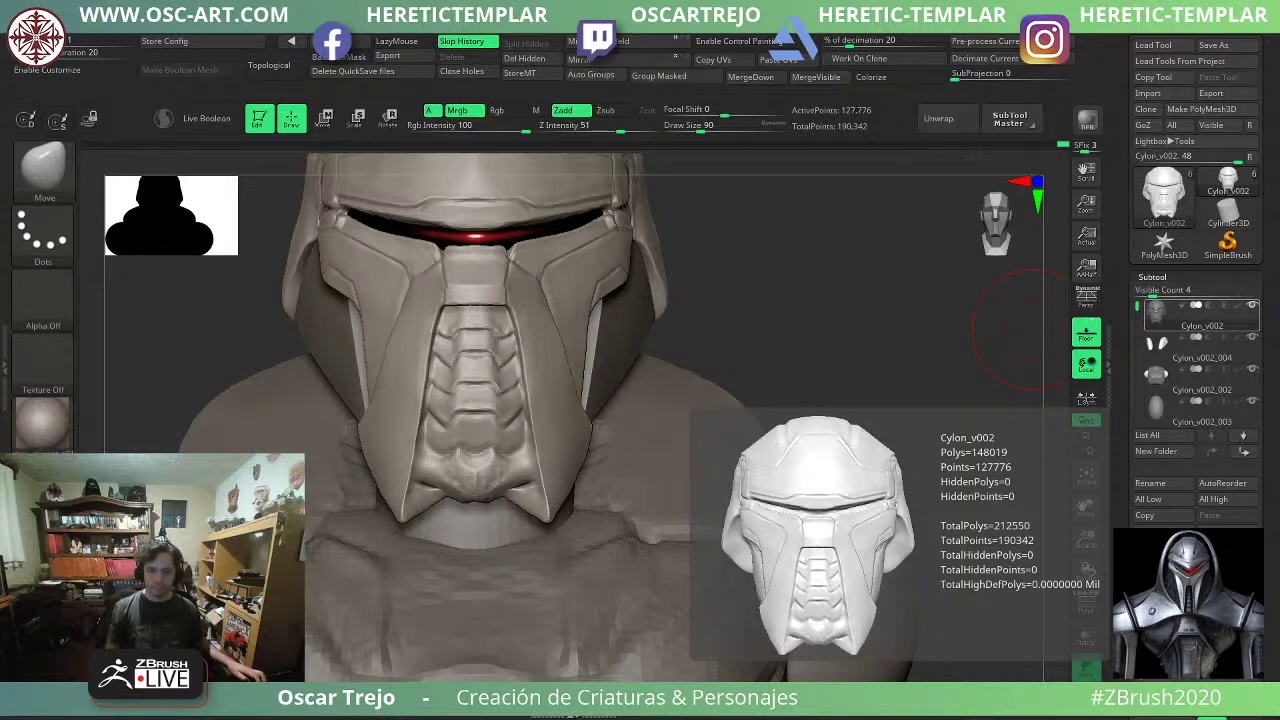
{"action": "key", "text": "b"}
{"action": "key", "text": "d"}
{"action": "key", "text": "s"}
{"action": "key", "text": "s"}
{"action": "mouse_move", "coordinate": [490, 459]}
{"action": "left_mouse_down"}
{"action": "mouse_move", "coordinate": [470, 446]}
{"action": "mouse_move", "coordinate": [511, 455]}
{"action": "left_mouse_up"}
{"action": "key", "text": "s"}
{"action": "key", "text": "s"}
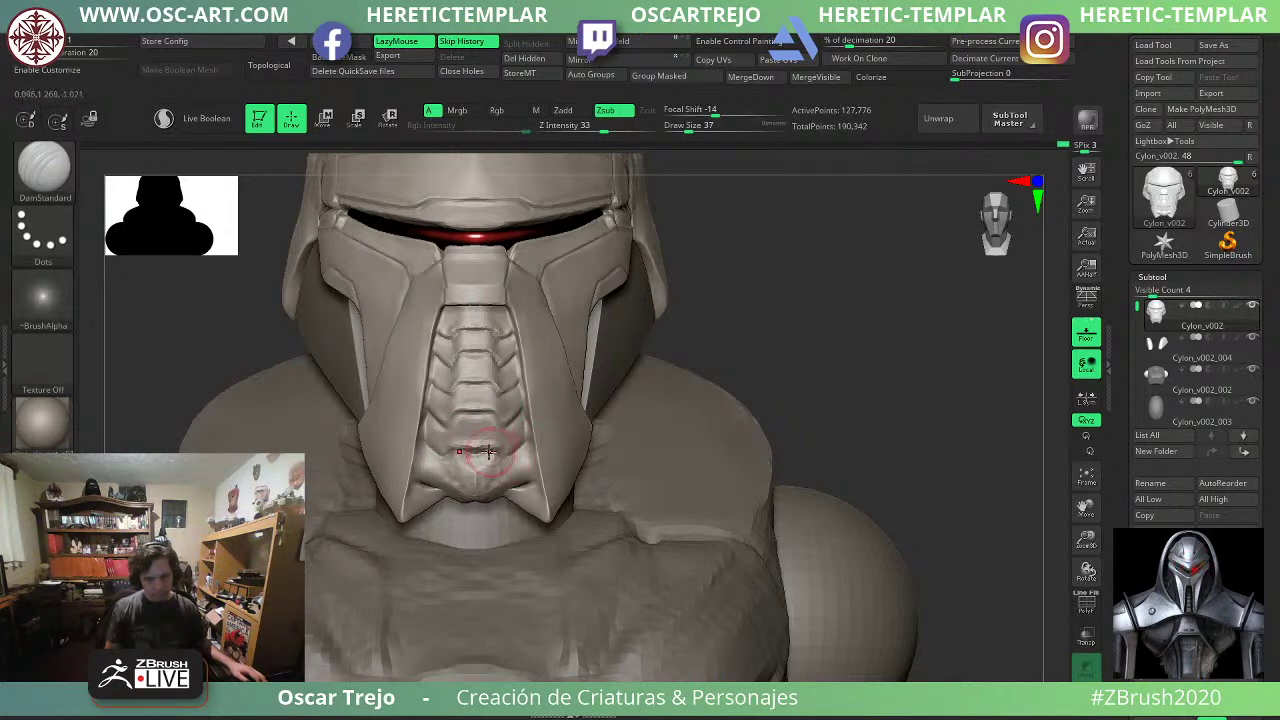
Build up the faceplate's bottom rib block into a rounded volume with the Clay brush at draw size 49.
{"action": "key", "text": "b"}
{"action": "key", "text": "m"}
{"action": "key", "text": "v"}
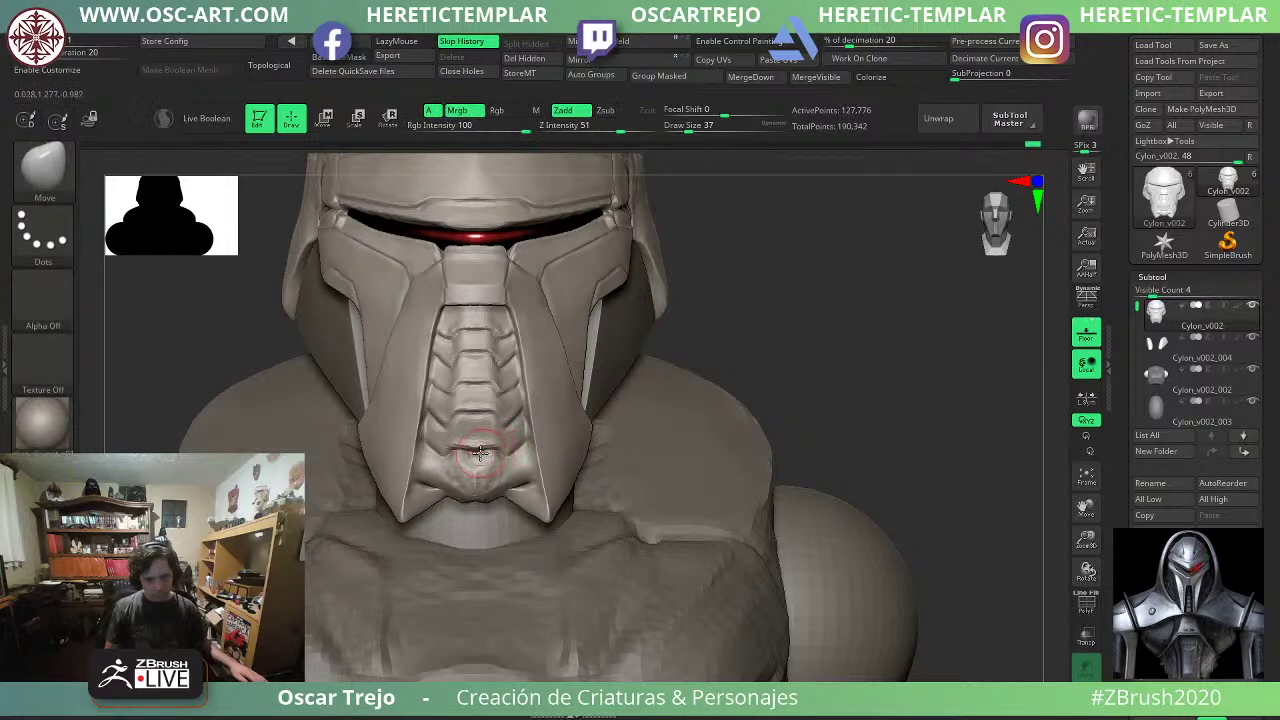
{"action": "key", "text": "b"}
{"action": "key", "text": "c"}
{"action": "key", "text": "l"}
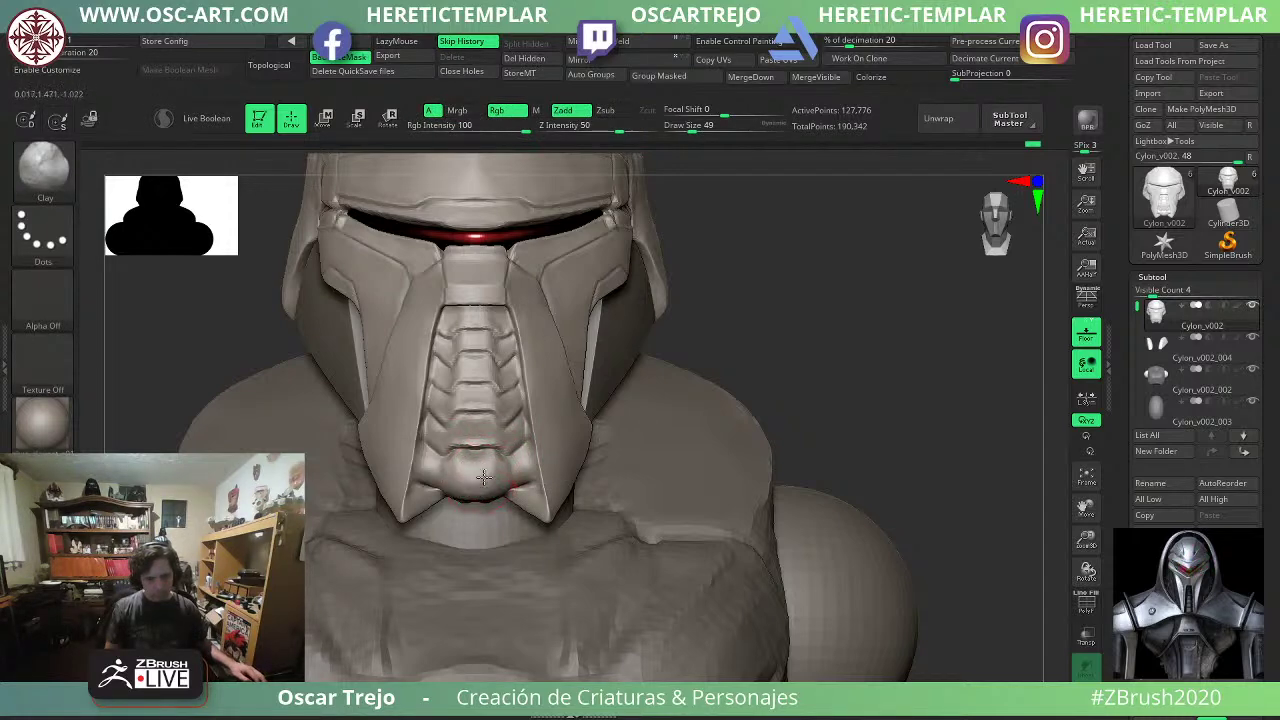
Flatten the bottom rib block's front with TrimDynamic at draw size 49.
{"action": "key", "text": "b"}
{"action": "key", "text": "t"}
{"action": "key", "text": "d"}
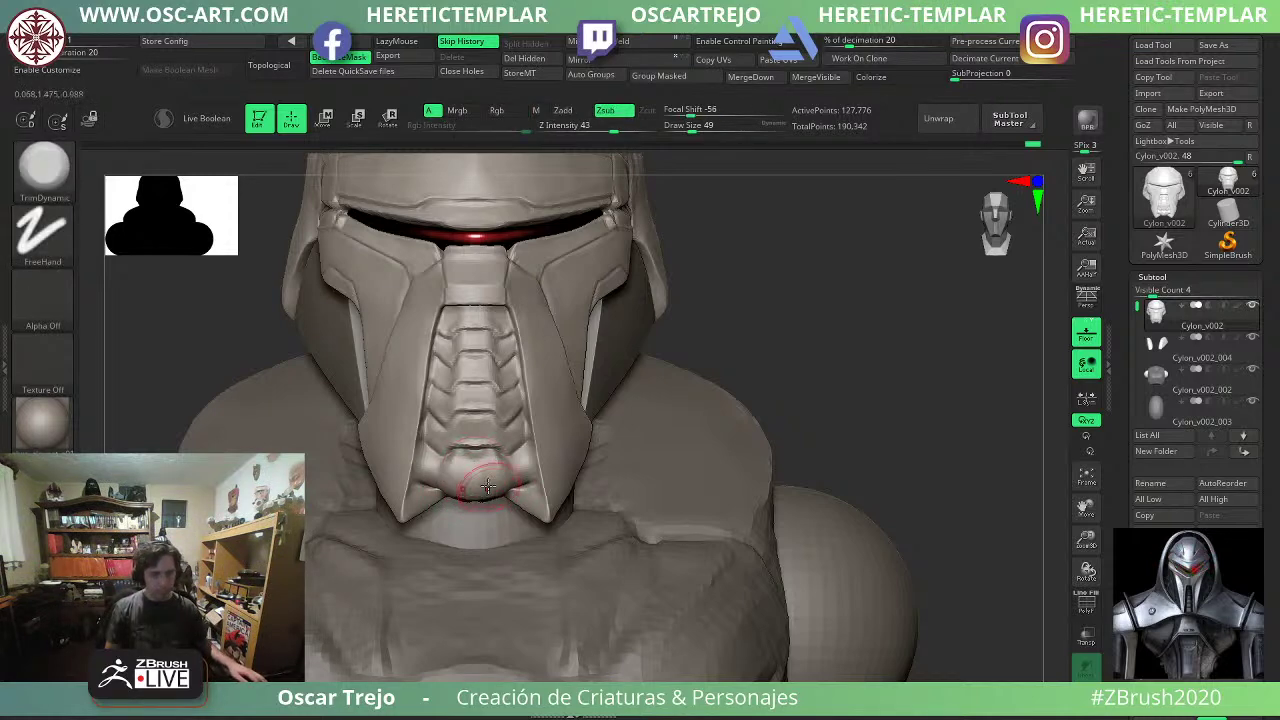
{"action": "left_click_drag", "start_coordinate": [488, 486], "coordinate": [477, 463]}
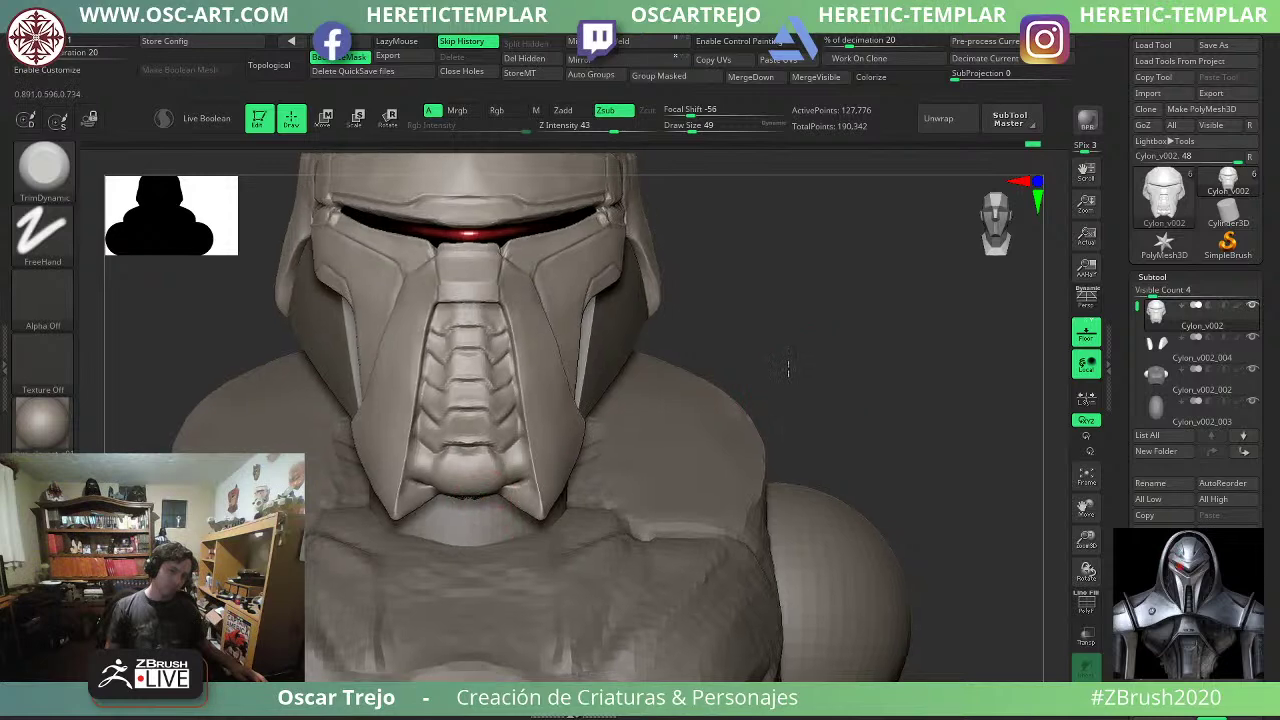
Adjust the bottom rib block's lower edge with the Move brush and smooth its underside at draw size 74.
{"action": "mouse_move", "coordinate": [788, 368]}
{"action": "left_mouse_down", "text": "alt"}
{"action": "mouse_move", "coordinate": [734, 357]}
{"action": "mouse_move", "coordinate": [751, 346]}
{"action": "mouse_move", "coordinate": [792, 368]}
{"action": "left_mouse_up", "text": "alt"}
{"action": "key", "text": "b"}
{"action": "key", "text": "m"}
{"action": "key", "text": "v"}
{"action": "key", "text": "s"}
{"action": "left_click_drag", "start_coordinate": [494, 490], "coordinate": [485, 502]}
{"action": "key", "text": "shift"}
{"action": "mouse_move", "coordinate": [806, 390]}
{"action": "left_mouse_down"}
{"action": "mouse_move", "coordinate": [800, 311]}
{"action": "mouse_move", "coordinate": [778, 304]}
{"action": "left_mouse_up"}
{"action": "left_click_drag", "start_coordinate": [446, 441], "coordinate": [450, 440], "text": "shift"}
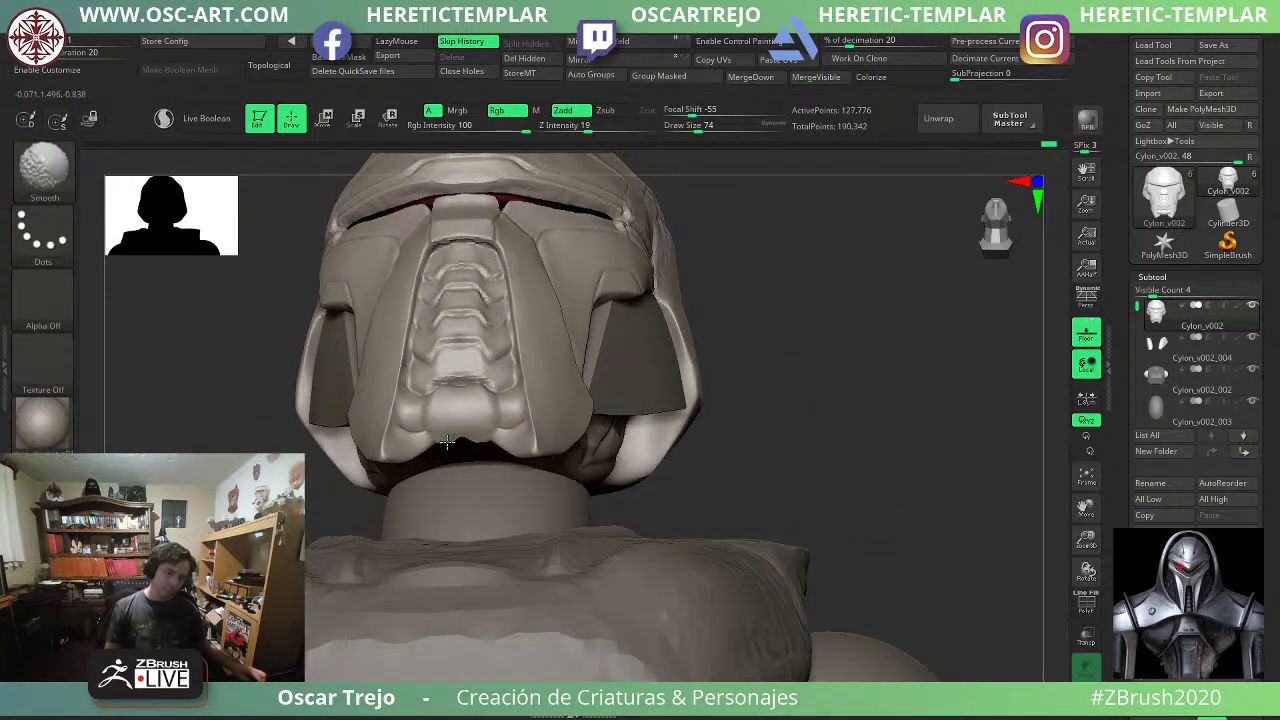
Carve the bottom rib block's outline and the creases along the flanking plates' lower inner edges with DamStandard at draw size 54.
{"action": "mouse_move", "coordinate": [832, 366]}
{"action": "left_mouse_down"}
{"action": "mouse_move", "coordinate": [837, 391]}
{"action": "mouse_move", "coordinate": [880, 405]}
{"action": "mouse_move", "coordinate": [766, 370]}
{"action": "left_mouse_up"}
{"action": "key", "text": "b"}
{"action": "key", "text": "d"}
{"action": "key", "text": "s"}
{"action": "key", "text": "bracketleft"}
{"action": "key", "text": "bracketleft"}
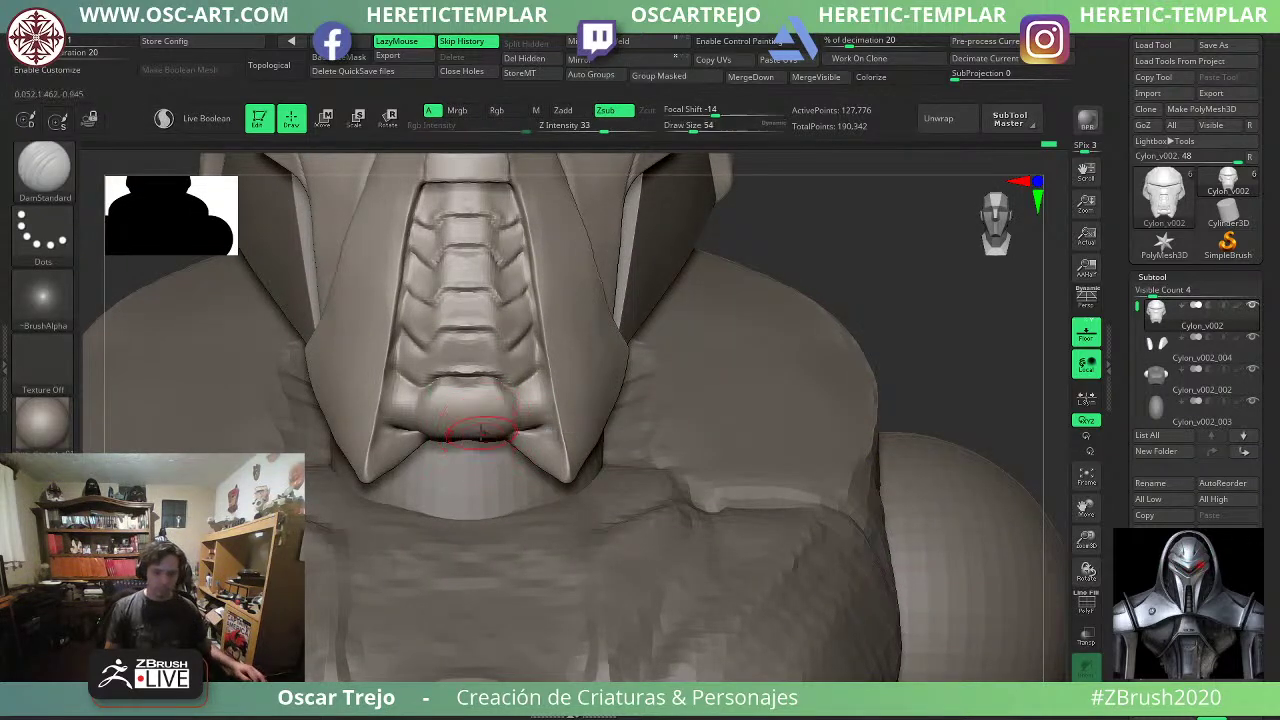
{"action": "left_click_drag", "start_coordinate": [453, 434], "coordinate": [439, 427], "text": "shift"}
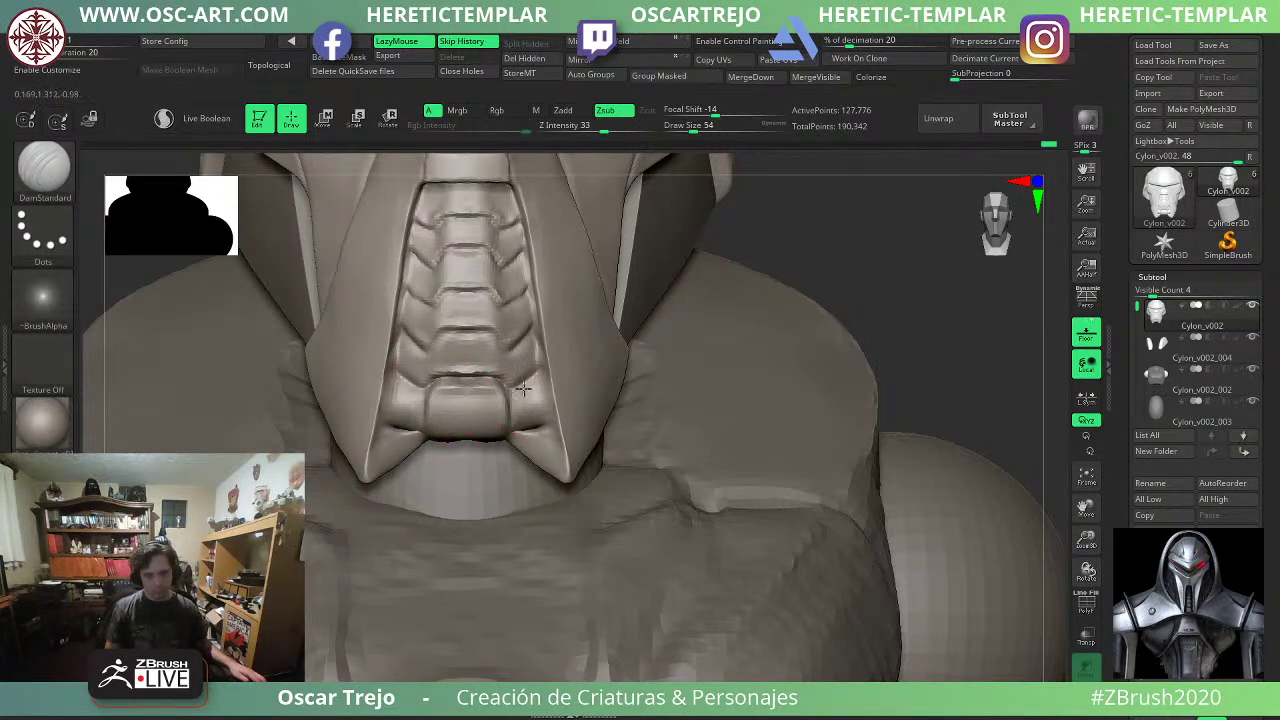
{"action": "left_click_drag", "start_coordinate": [542, 380], "coordinate": [556, 442]}
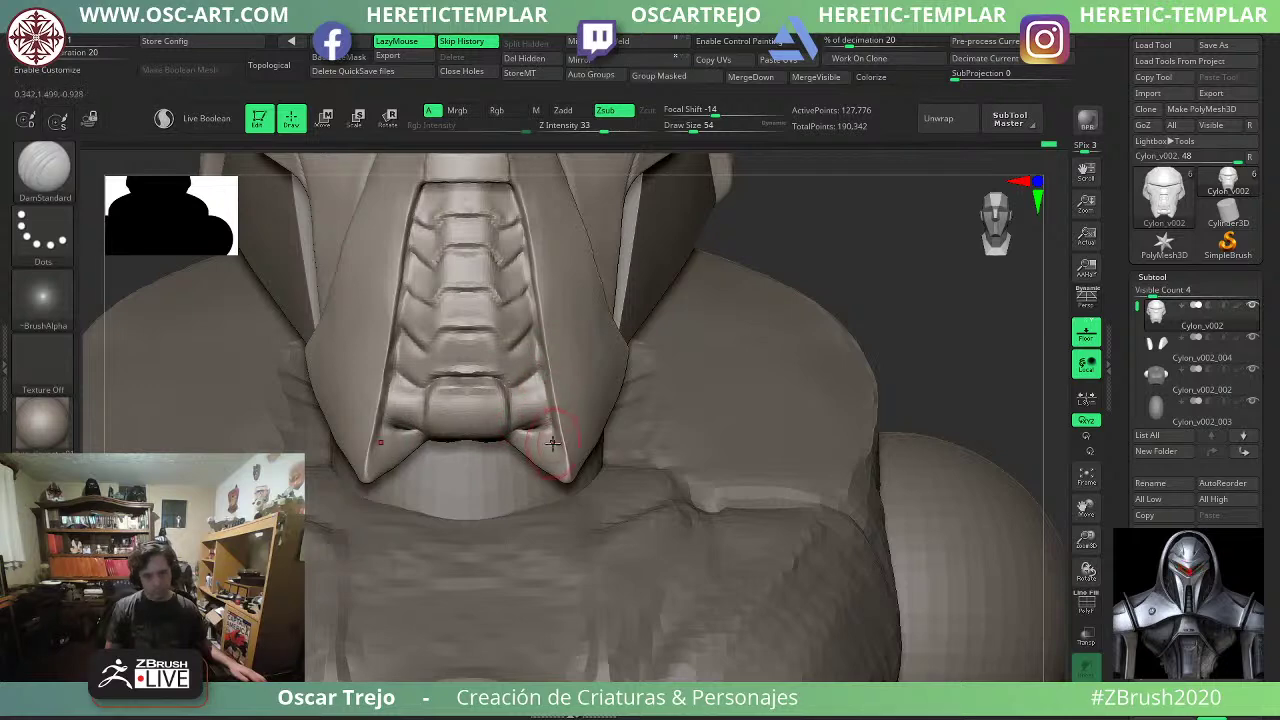
Add volume to the bottom rib block with the Clay brush at draw size 54 and smooth the resulting ridges.
{"action": "key", "text": "s"}
{"action": "key", "text": "b"}
{"action": "key", "text": "c"}
{"action": "key", "text": "l"}
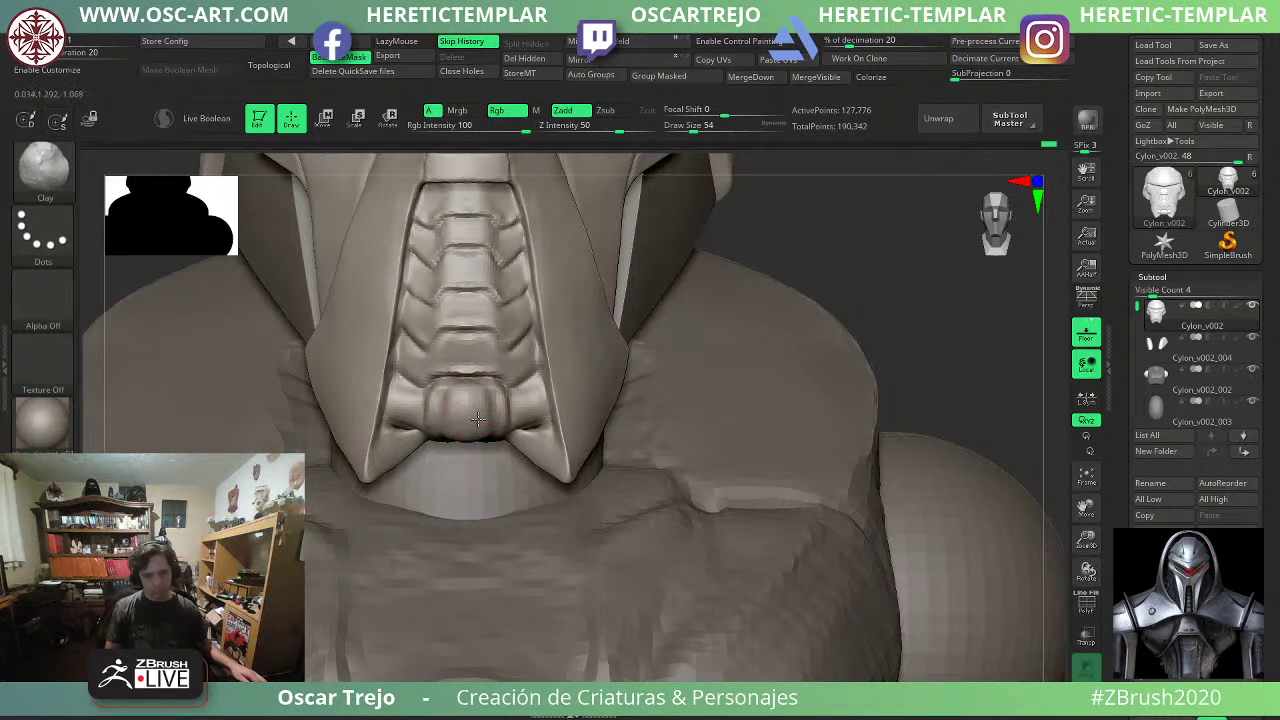
{"action": "key", "text": "b"}
{"action": "key", "text": "d"}
{"action": "key", "text": "s"}
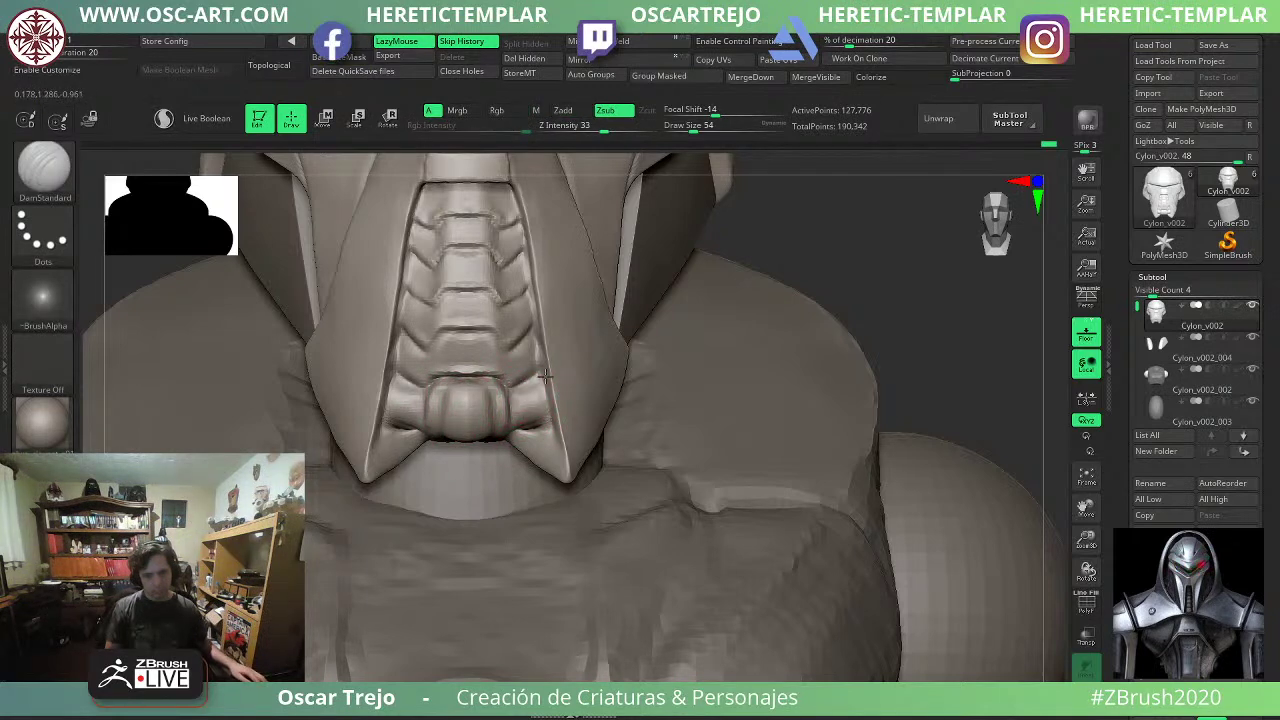
{"action": "mouse_move", "coordinate": [492, 408]}
{"action": "left_mouse_down", "text": "shift"}
{"action": "mouse_move", "coordinate": [476, 370]}
{"action": "mouse_move", "coordinate": [490, 364]}
{"action": "left_mouse_up", "text": "shift"}
{"action": "key", "text": "bracketleft"}
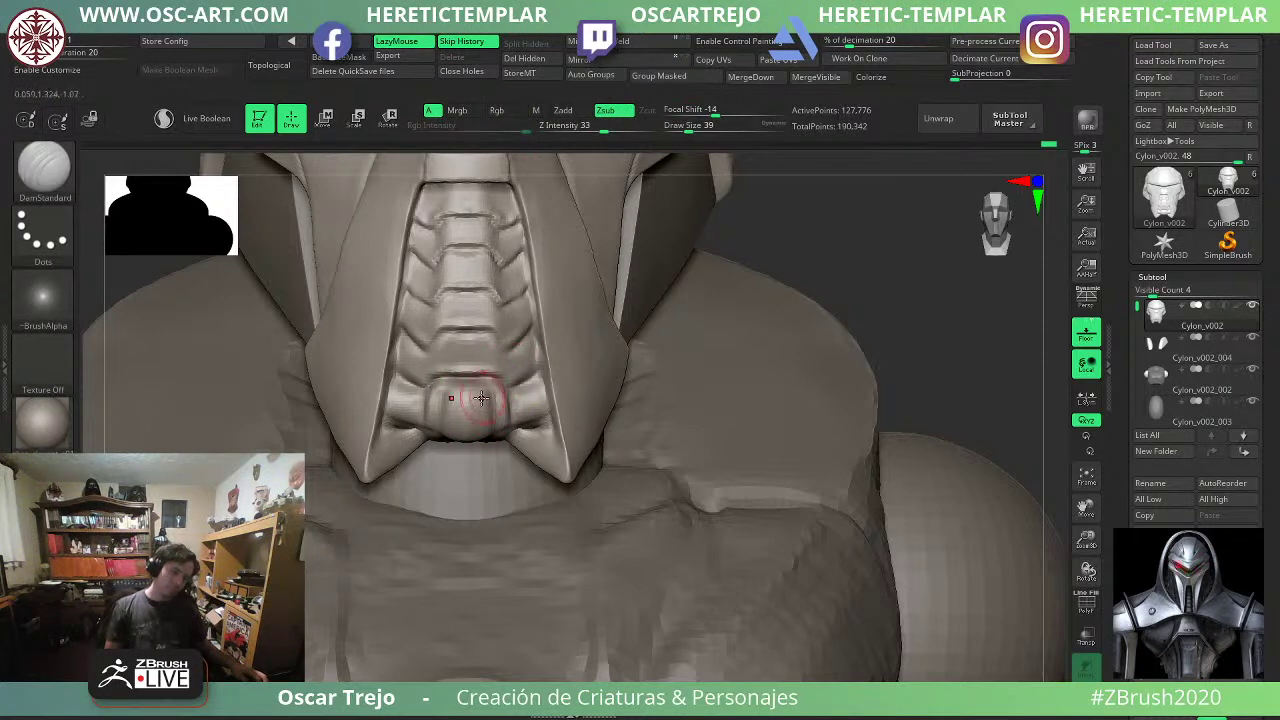
Trim the bottom rib block and its lower edge flat with TrimDynamic at draw size 56.
{"action": "key", "text": "b"}
{"action": "key", "text": "t"}
{"action": "key", "text": "d"}
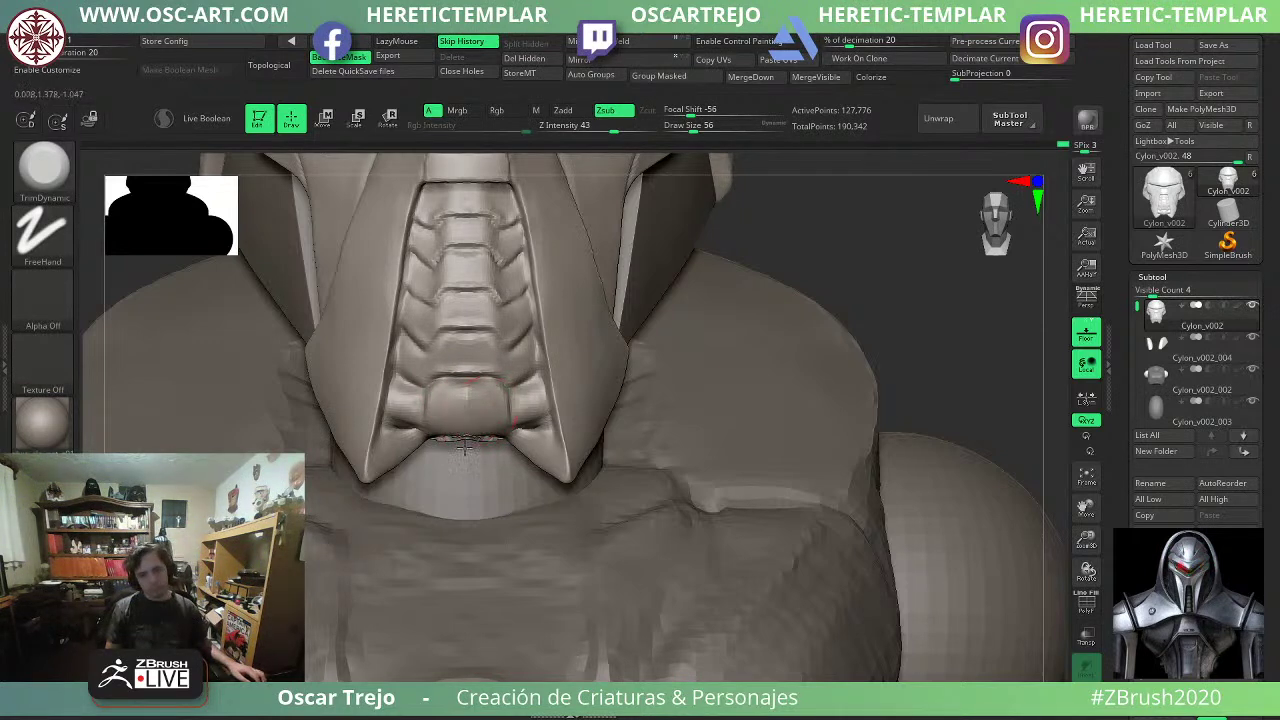
{"action": "key", "text": "shift"}
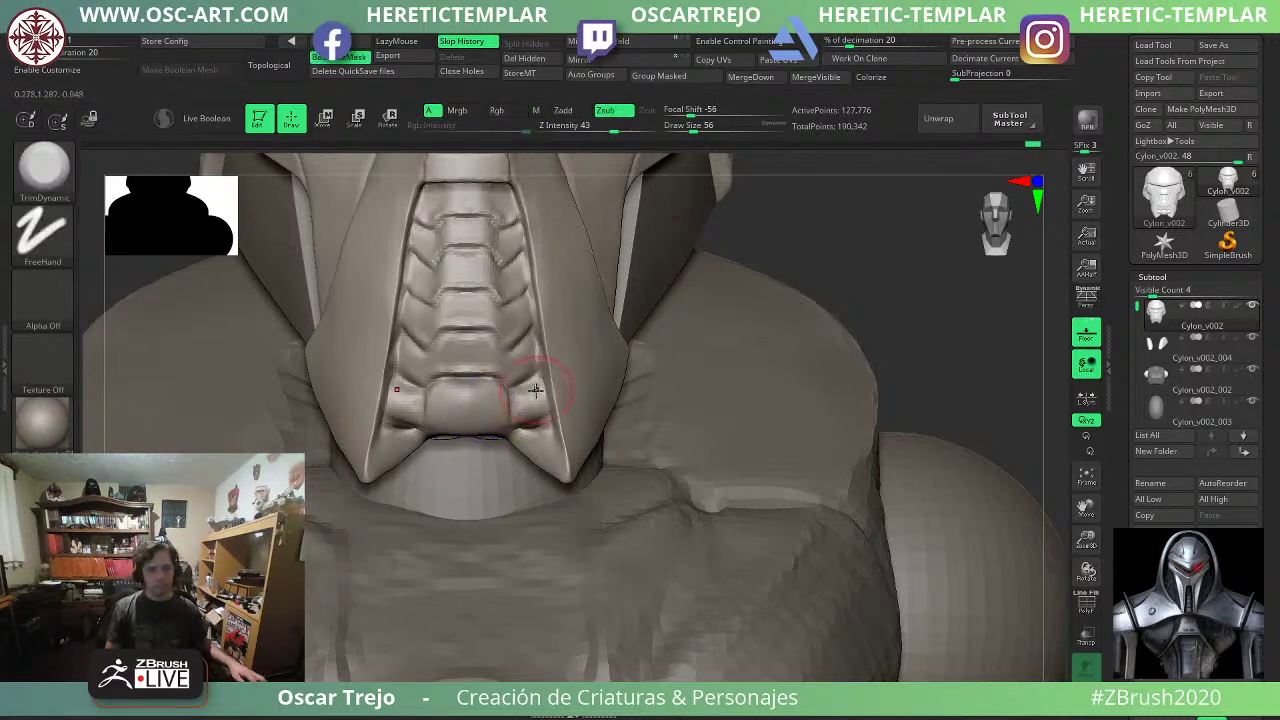
Adjust the side pieces flanking the bottom rib block with the Move brush at draw size 83.
{"action": "key", "text": "b"}
{"action": "key", "text": "m"}
{"action": "key", "text": "v"}
{"action": "left_click_drag", "start_coordinate": [542, 420], "coordinate": [534, 414]}
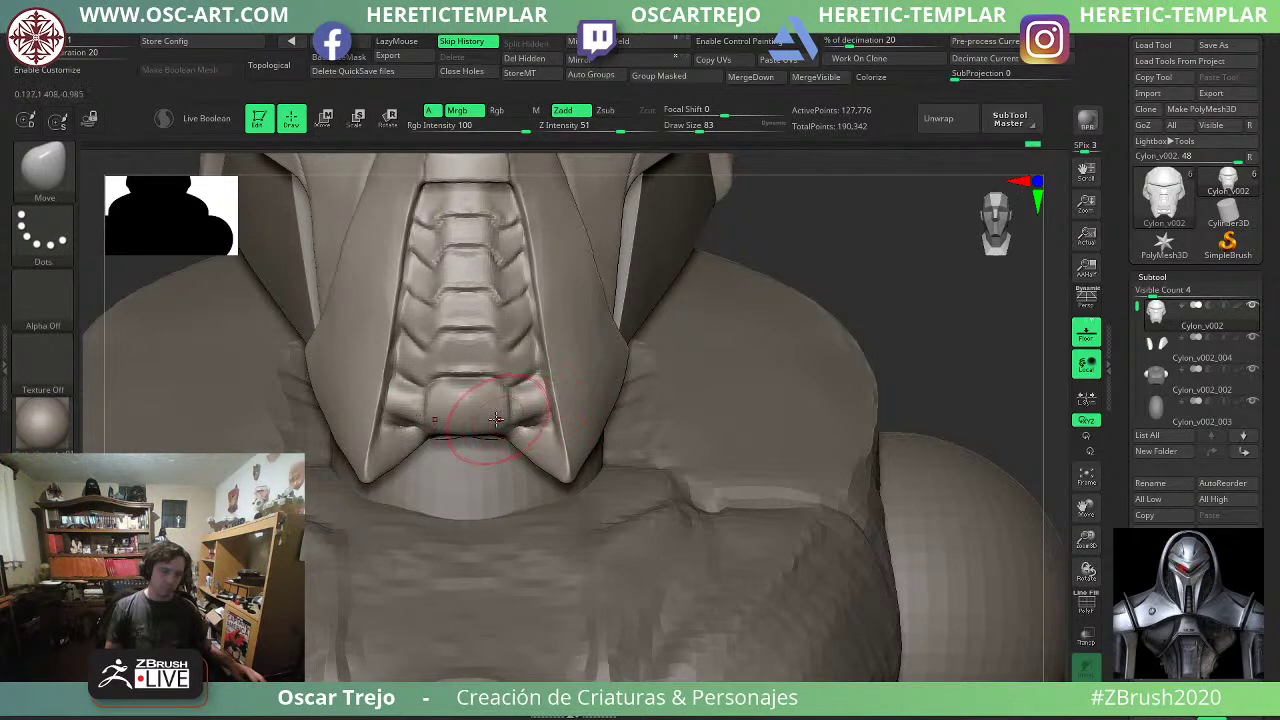
{"action": "key", "text": "b"}
{"action": "key", "text": "d"}
{"action": "key", "text": "s"}
Fill and even out the narrow side strip behind the visor slit's outer corner with the Clay brush.
{"action": "key", "text": "f"}
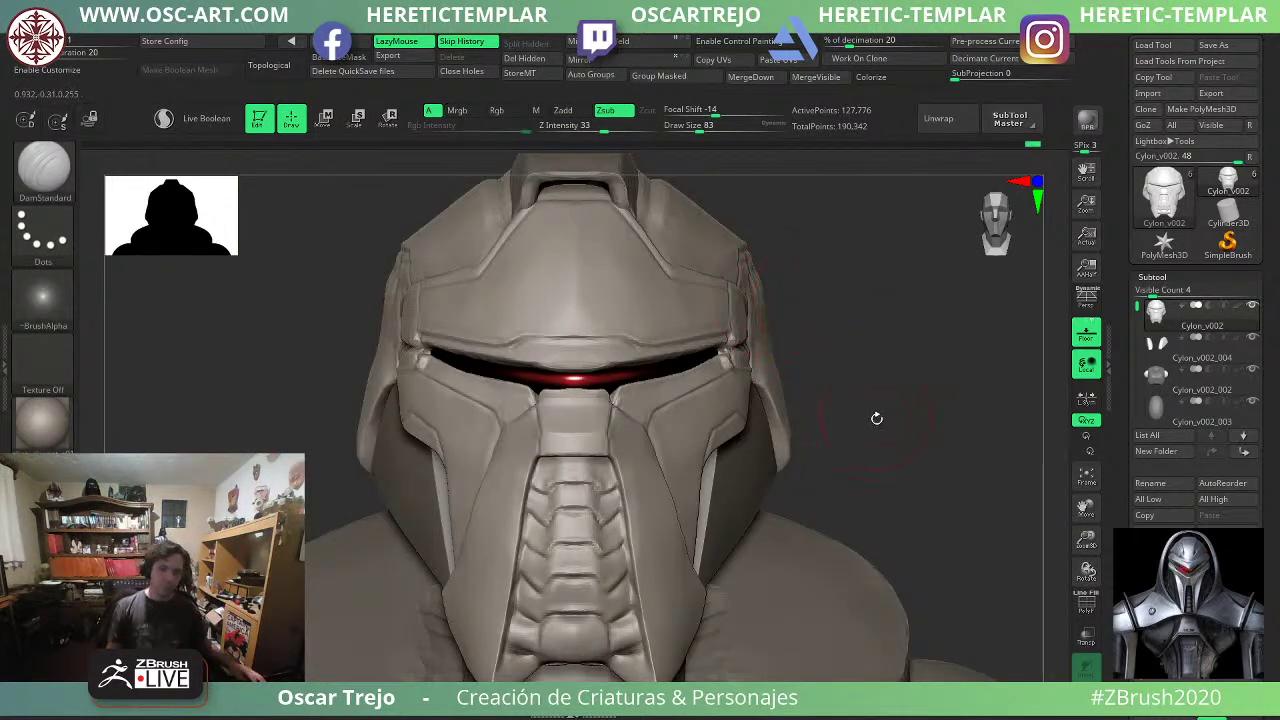
{"action": "key", "text": "f"}
{"action": "mouse_move", "coordinate": [829, 409]}
{"action": "left_mouse_down", "text": "alt"}
{"action": "mouse_move", "coordinate": [786, 357]}
{"action": "mouse_move", "coordinate": [820, 391]}
{"action": "mouse_move", "coordinate": [805, 393]}
{"action": "mouse_move", "coordinate": [823, 394]}
{"action": "mouse_move", "coordinate": [866, 354]}
{"action": "mouse_move", "coordinate": [849, 317]}
{"action": "mouse_move", "coordinate": [849, 558]}
{"action": "left_mouse_up", "text": "alt"}
{"action": "key", "text": "b"}
{"action": "key", "text": "m"}
{"action": "key", "text": "t"}
{"action": "key", "text": "b"}
{"action": "key", "text": "c"}
{"action": "key", "text": "l"}
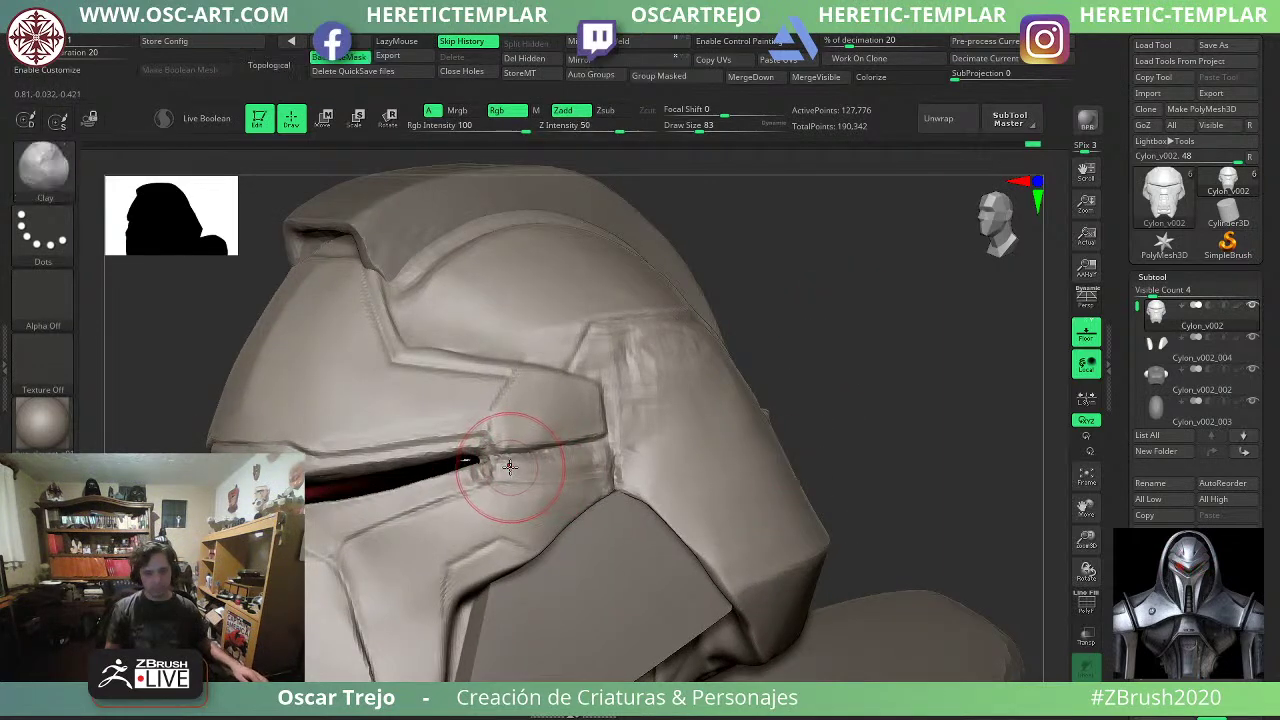
{"action": "key", "text": "s"}
{"action": "mouse_move", "coordinate": [510, 467]}
{"action": "left_mouse_down"}
{"action": "mouse_move", "coordinate": [560, 460]}
{"action": "mouse_move", "coordinate": [514, 458]}
{"action": "left_mouse_up"}
Carve the edges of the narrow strip behind the visor slit's outer corner with DamStandard at draw size 33.
{"action": "key", "text": "b"}
{"action": "key", "text": "d"}
{"action": "key", "text": "s"}
{"action": "key", "text": "s"}
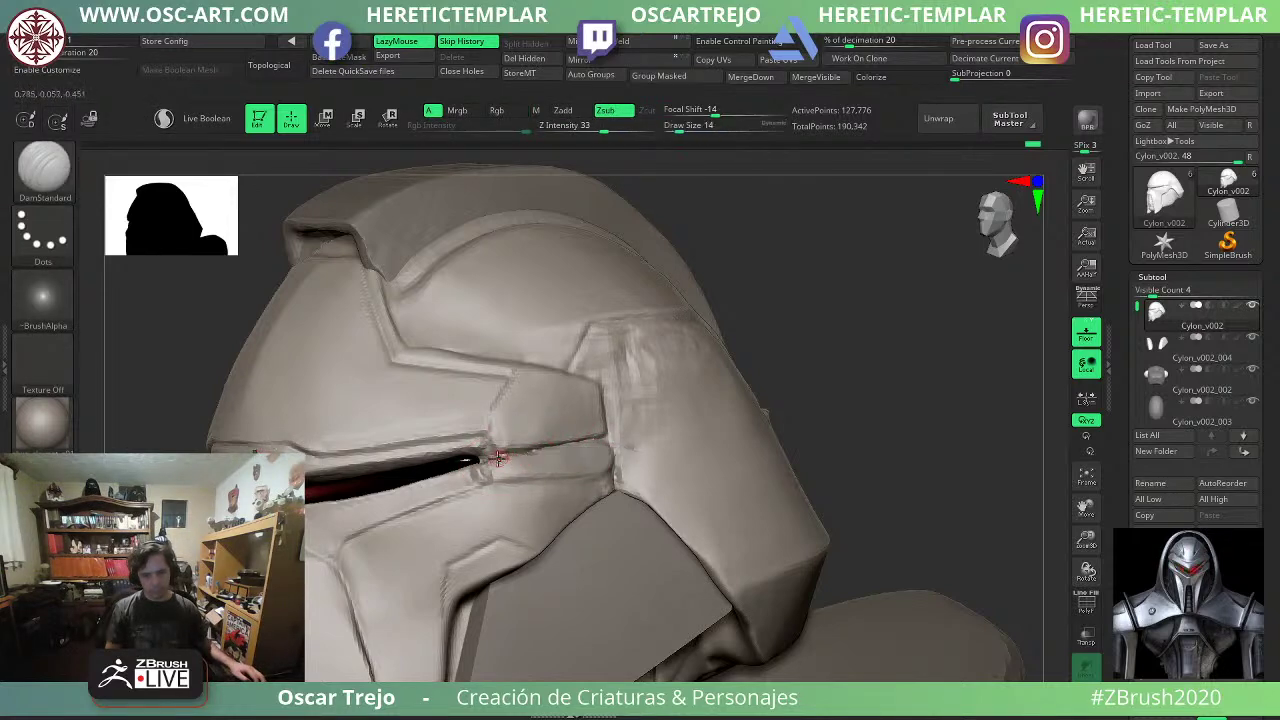
{"action": "key", "text": "bracketright"}
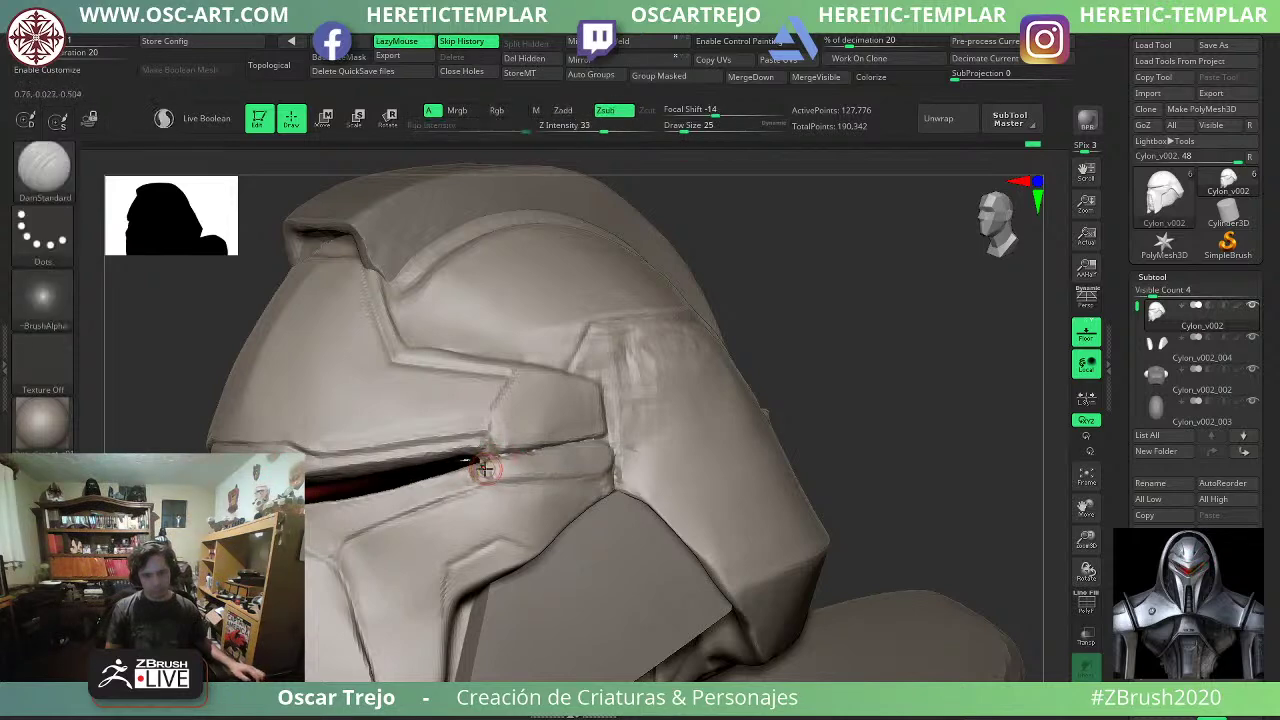
{"action": "key", "text": "bracketright"}
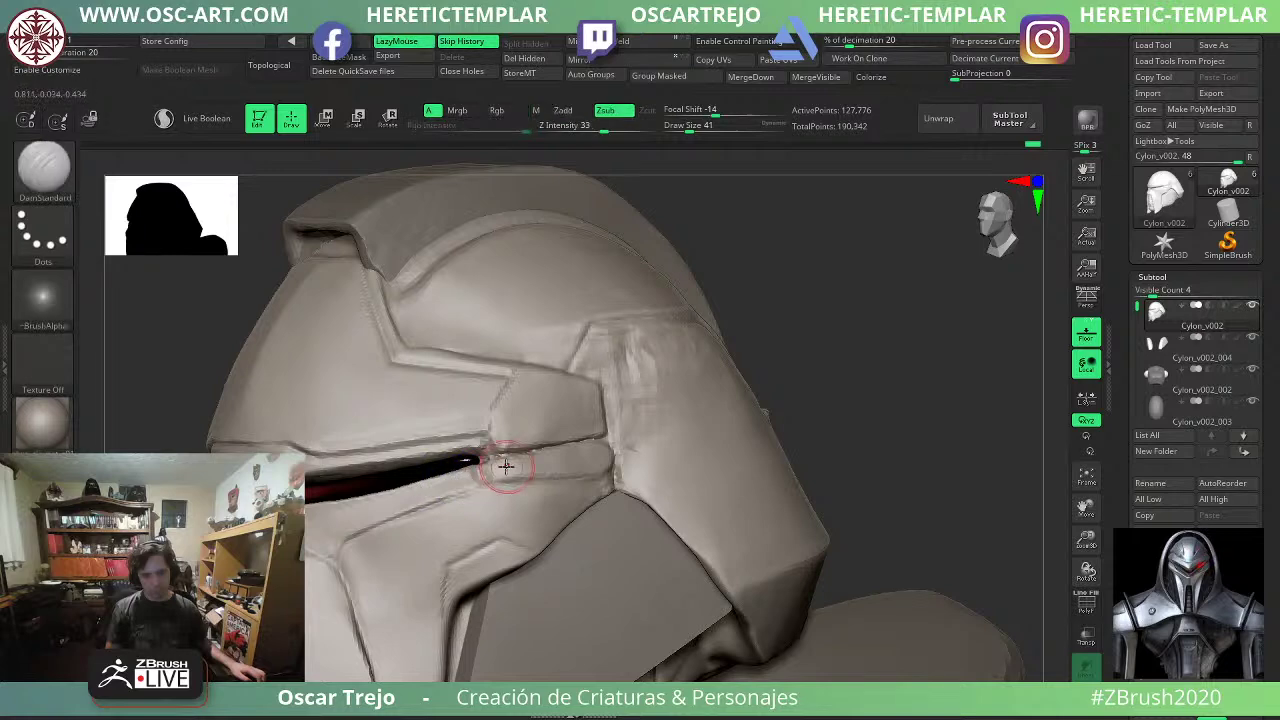
{"action": "key", "text": "bracketleft"}
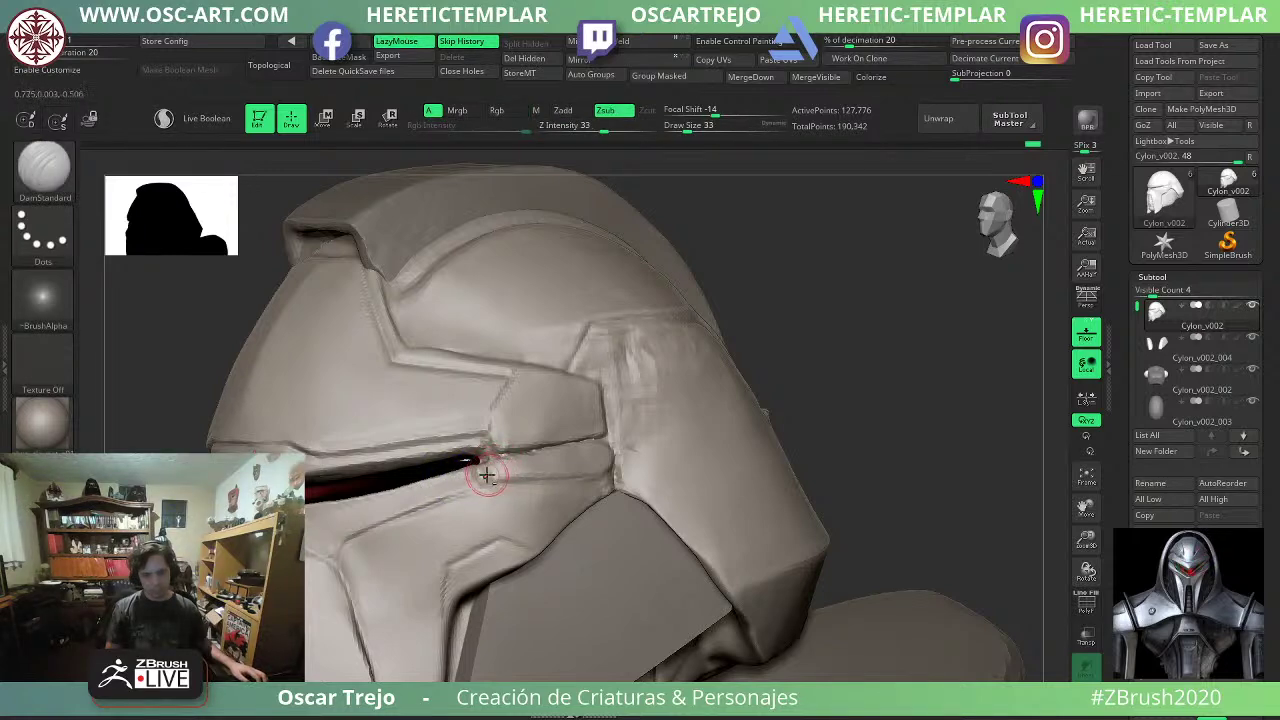
{"action": "left_click_drag", "start_coordinate": [570, 472], "coordinate": [608, 470]}
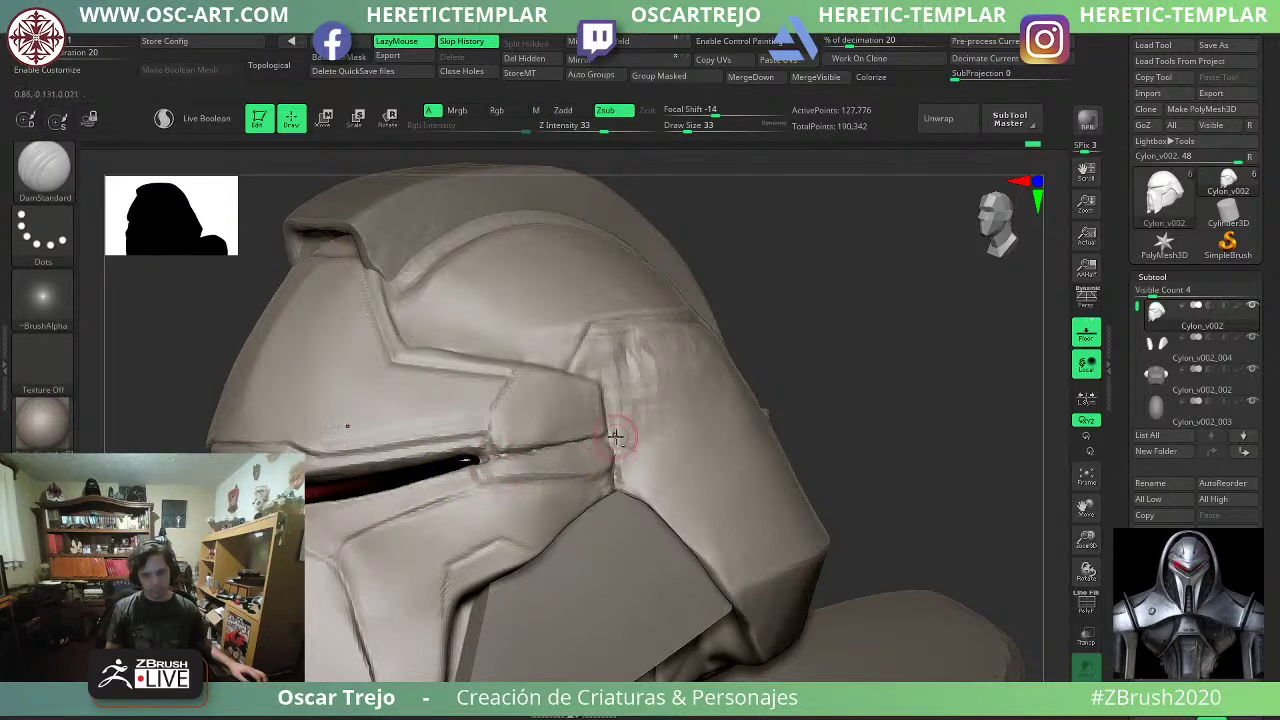
Build up the side panel behind the narrow strip with ClayBuildup at draw size 65 and smooth the transition.
{"action": "key", "text": "b"}
{"action": "key", "text": "m"}
{"action": "key", "text": "v"}
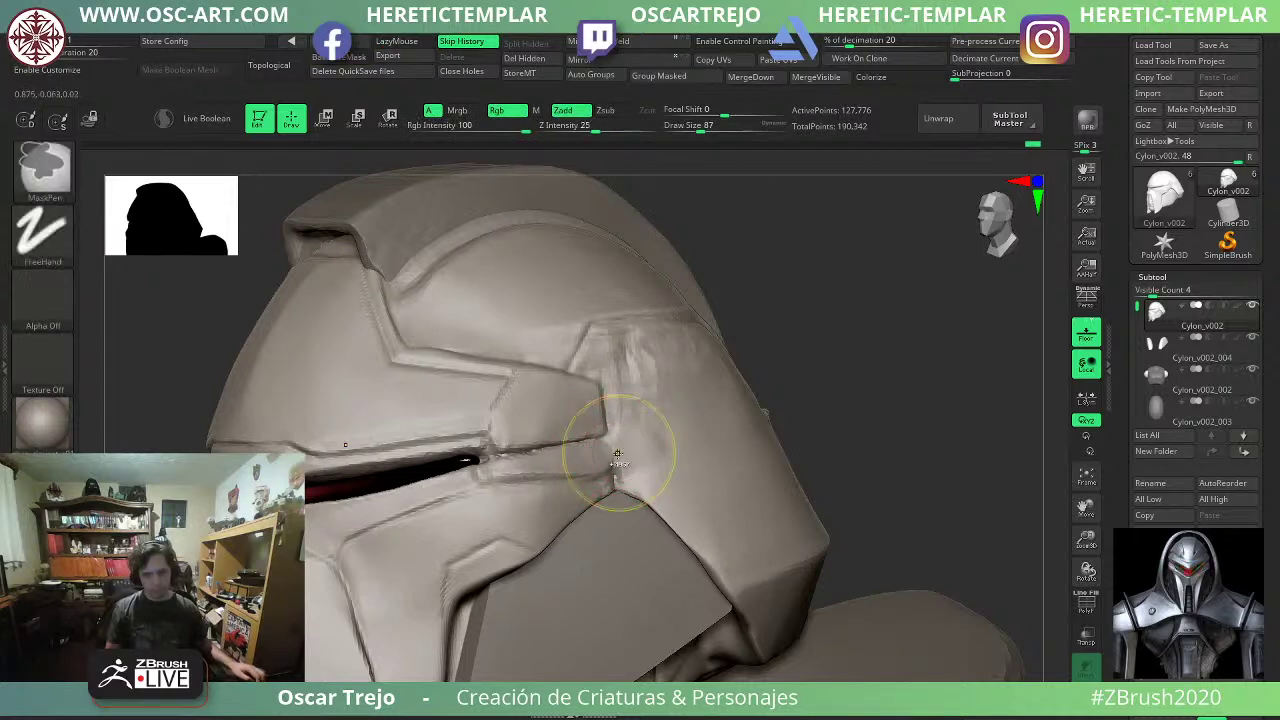
{"action": "key", "text": "b"}
{"action": "key", "text": "c"}
{"action": "key", "text": "b"}
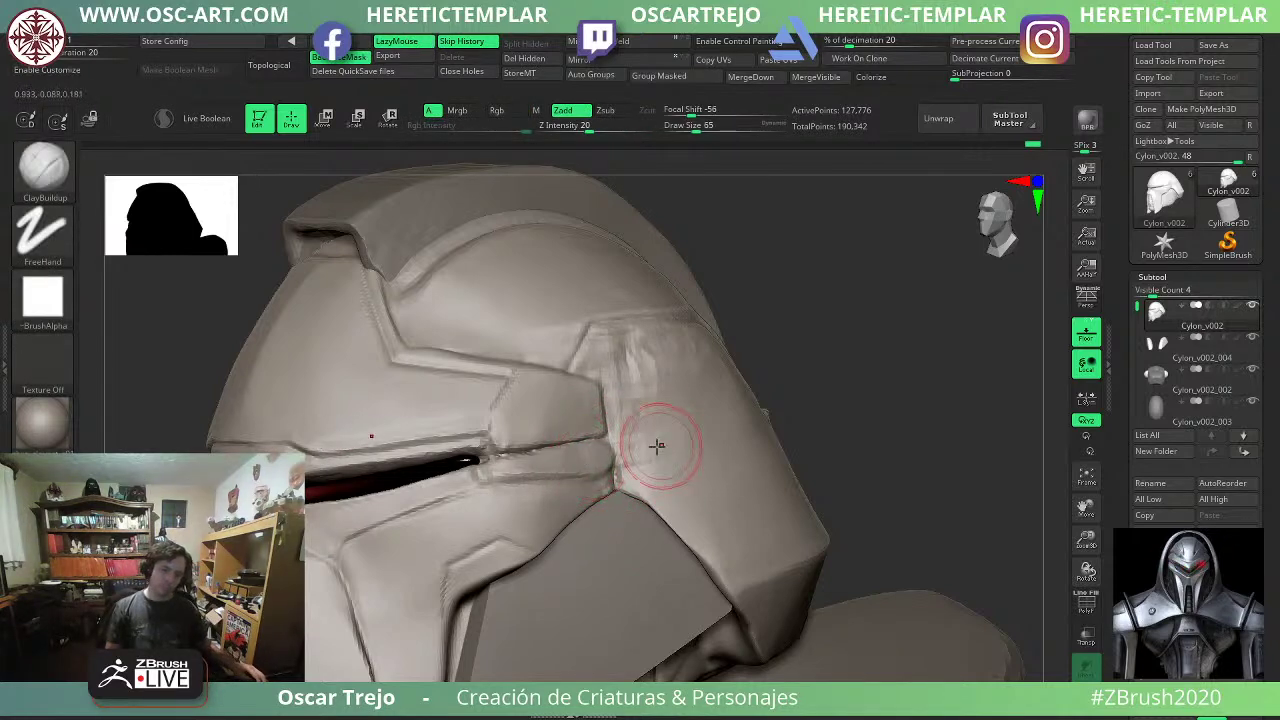
{"action": "left_click_drag", "start_coordinate": [657, 446], "coordinate": [560, 457]}
{"action": "mouse_move", "coordinate": [788, 396]}
{"action": "left_mouse_down"}
{"action": "mouse_move", "coordinate": [885, 385]}
{"action": "mouse_move", "coordinate": [788, 346]}
{"action": "mouse_move", "coordinate": [840, 374]}
{"action": "mouse_move", "coordinate": [620, 385]}
{"action": "mouse_move", "coordinate": [380, 520]}
{"action": "left_mouse_up"}
{"action": "left_click_drag", "start_coordinate": [588, 457], "coordinate": [500, 469], "text": "shift"}
{"action": "mouse_move", "coordinate": [500, 469]}
{"action": "left_mouse_down", "text": "shift"}
{"action": "mouse_move", "coordinate": [670, 455]}
{"action": "mouse_move", "coordinate": [637, 445]}
{"action": "mouse_move", "coordinate": [695, 457]}
{"action": "left_mouse_up", "text": "shift"}
Carve the outline of the strip extended backward onto the side panel with DamStandard at draw sizes 35 and 51.
{"action": "key", "text": "b"}
{"action": "key", "text": "d"}
{"action": "key", "text": "s"}
{"action": "key", "text": "s"}
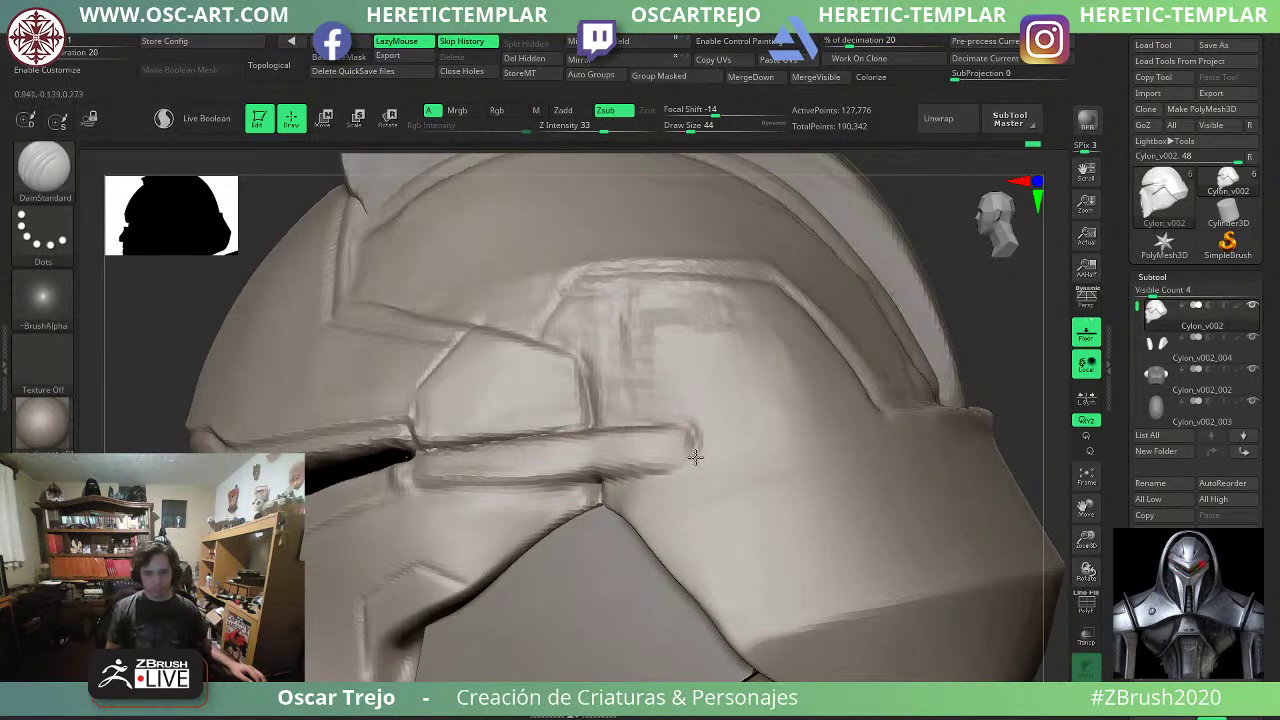
{"action": "key", "text": "bracketleft"}
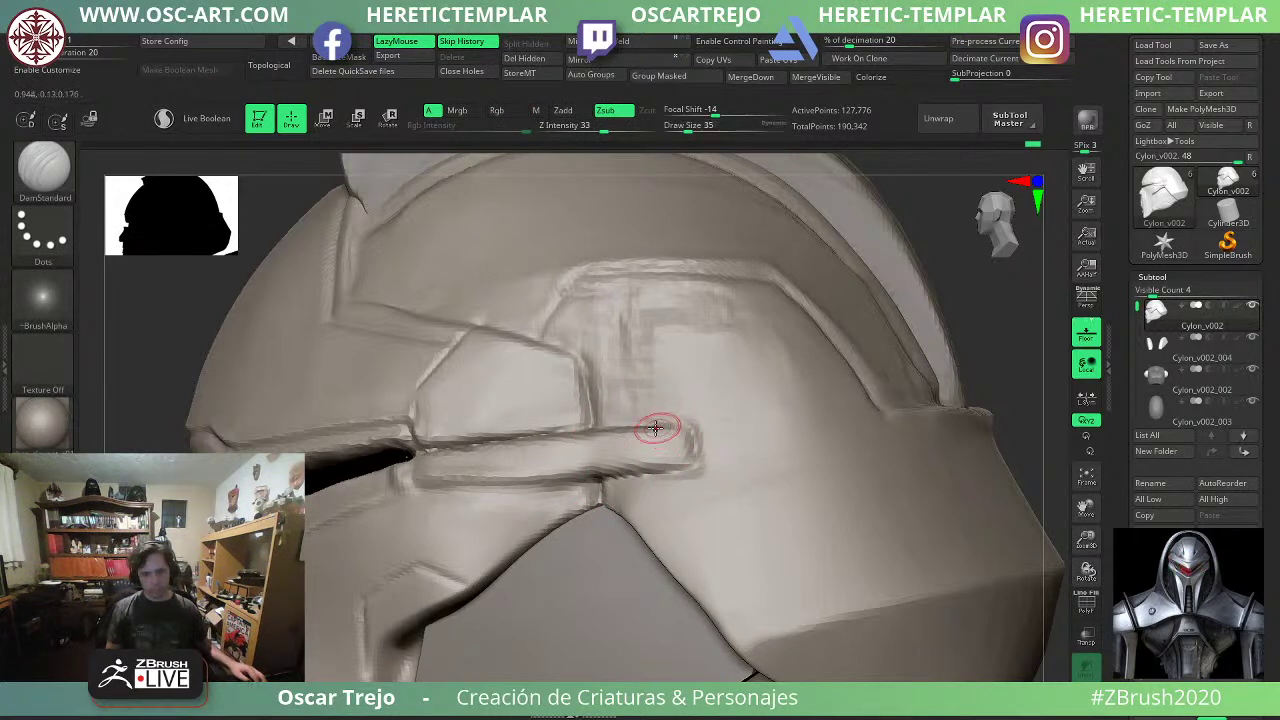
{"action": "left_click_drag", "start_coordinate": [590, 479], "coordinate": [685, 469]}
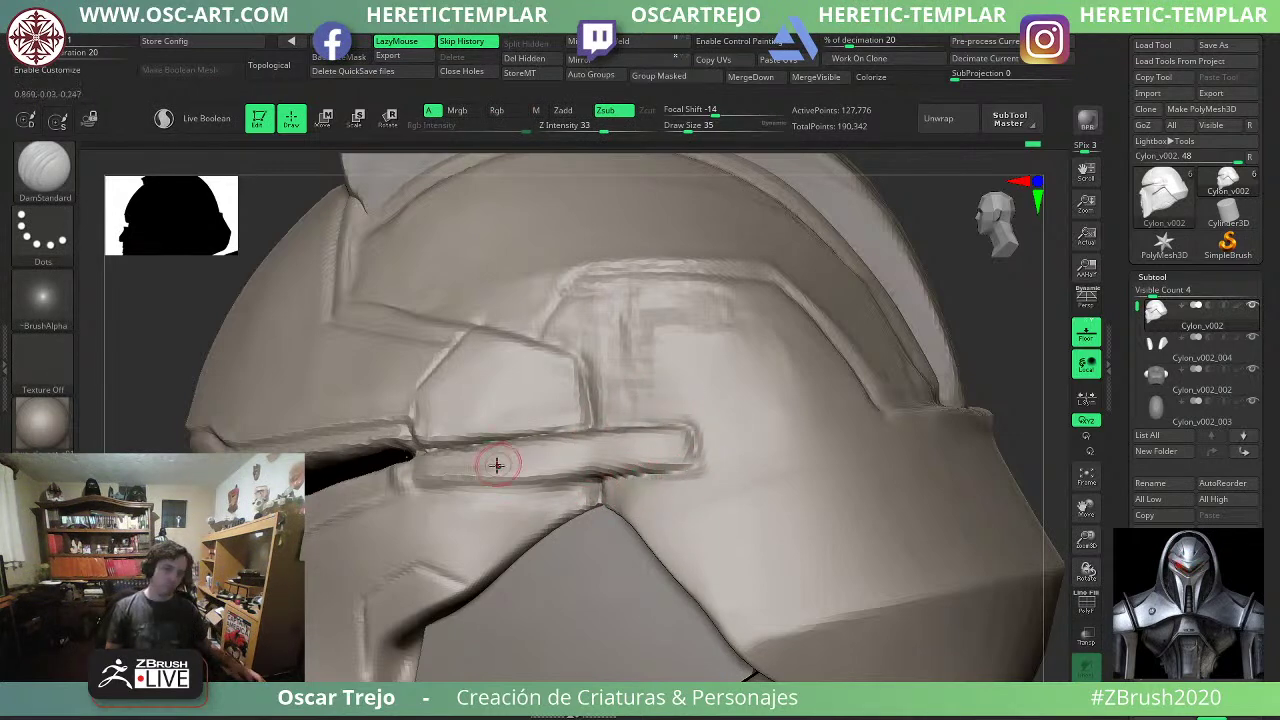
{"action": "key", "text": "s"}
{"action": "left_click_drag", "start_coordinate": [438, 483], "coordinate": [540, 481]}
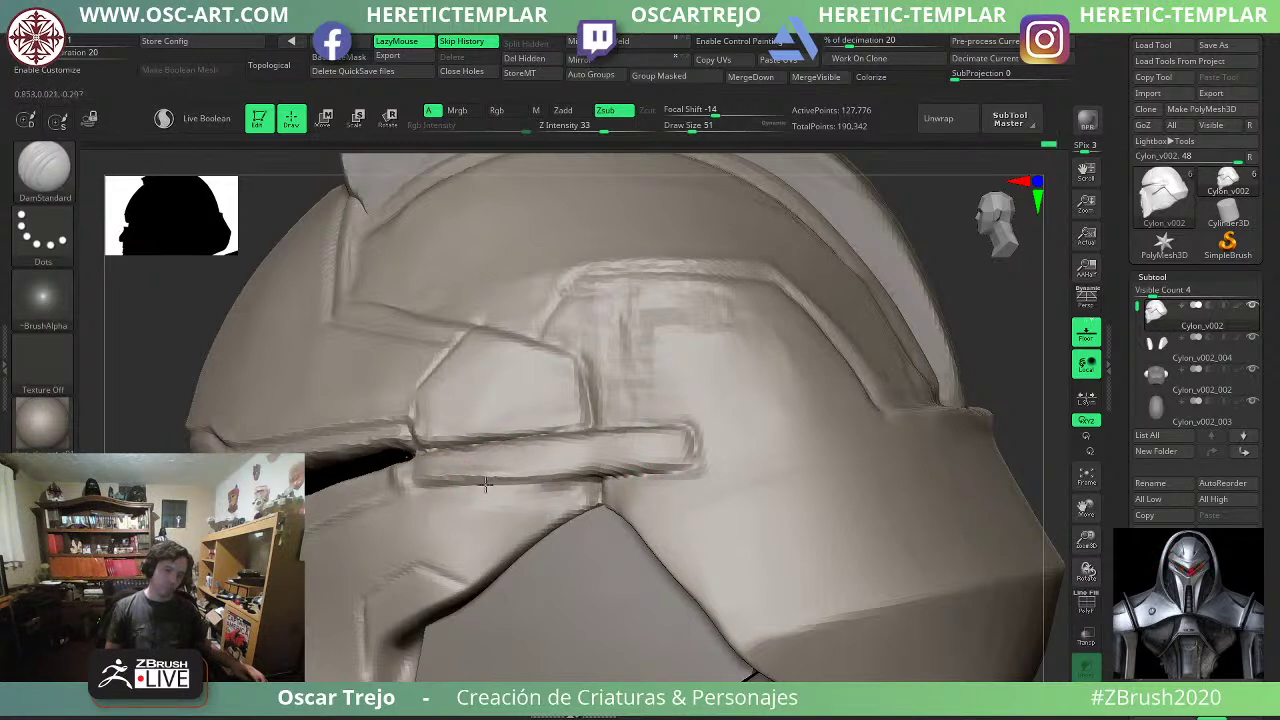
Sharpen the extended strip's outline and the notch below it with the Pinch brush at draw size 68.
{"action": "key", "text": "b"}
{"action": "key", "text": "p"}
{"action": "key", "text": "i"}
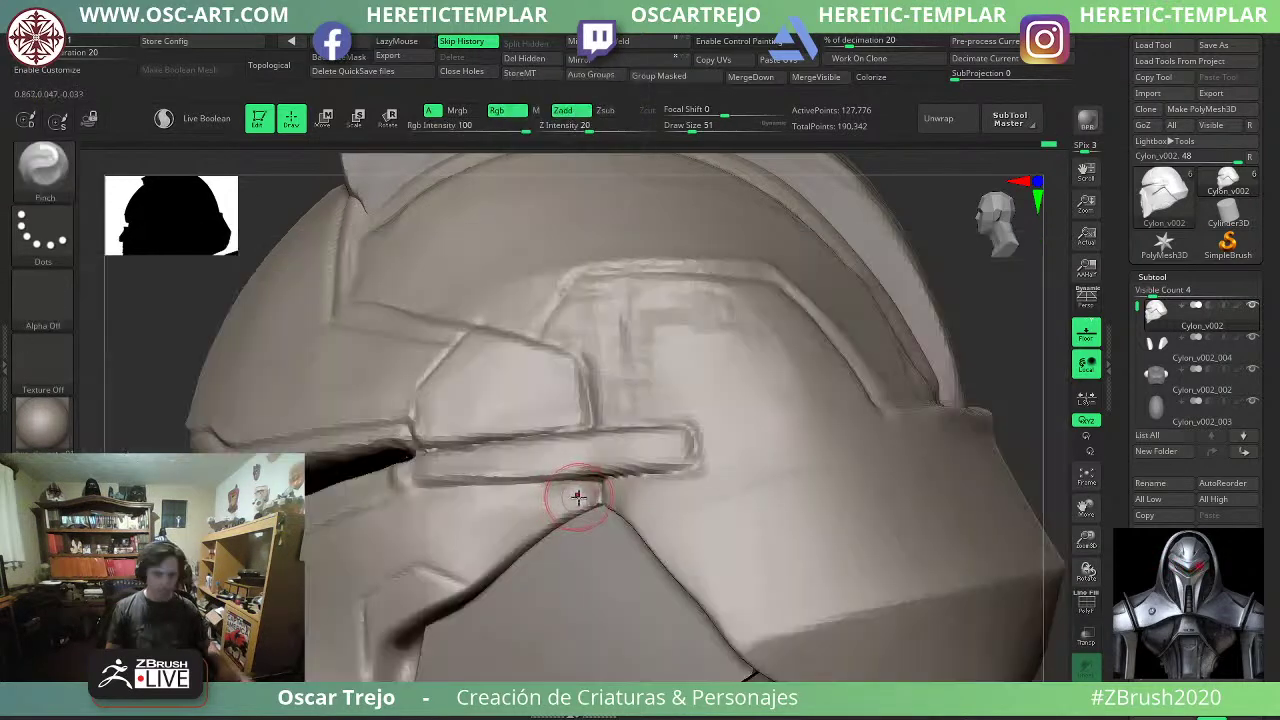
{"action": "key", "text": "]"}
{"action": "mouse_move", "coordinate": [592, 499]}
{"action": "left_mouse_down"}
{"action": "mouse_move", "coordinate": [597, 481]}
{"action": "mouse_move", "coordinate": [472, 484]}
{"action": "mouse_move", "coordinate": [691, 466]}
{"action": "mouse_move", "coordinate": [689, 431]}
{"action": "mouse_move", "coordinate": [482, 438]}
{"action": "left_mouse_up"}
{"action": "mouse_move", "coordinate": [473, 437]}
{"action": "left_mouse_down"}
{"action": "mouse_move", "coordinate": [438, 444]}
{"action": "mouse_move", "coordinate": [471, 439]}
{"action": "left_mouse_up"}
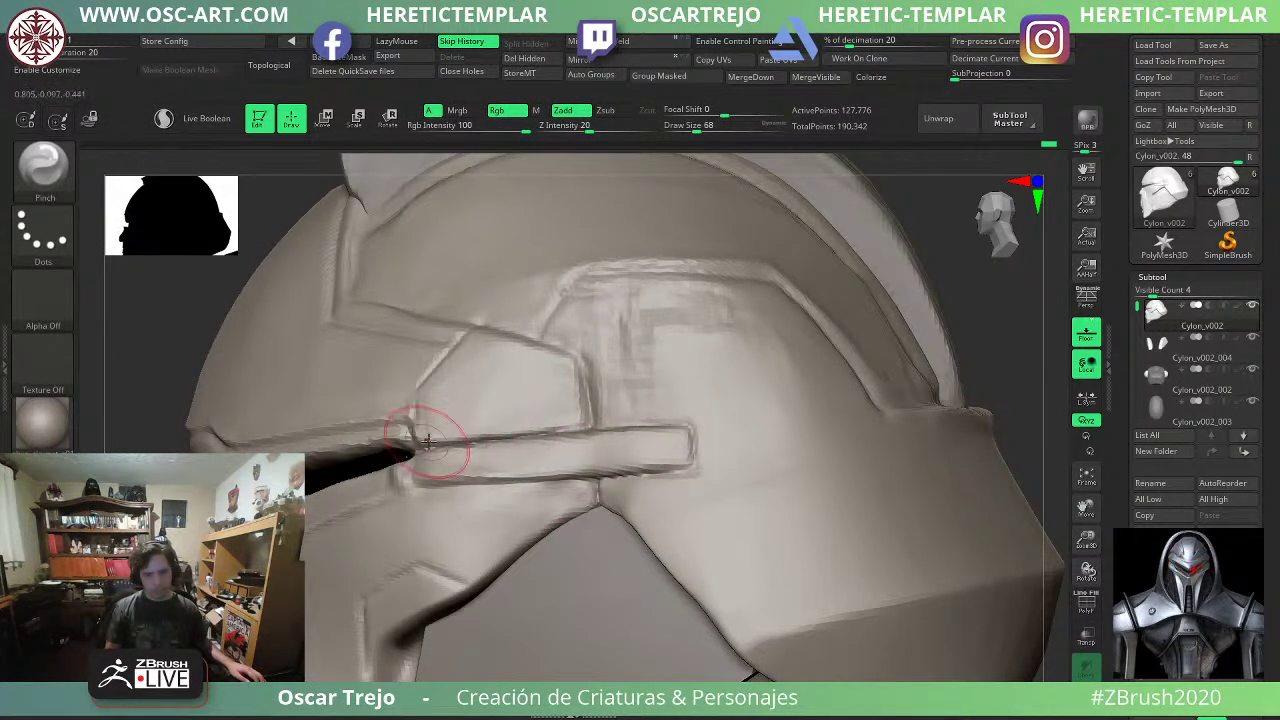
Examine the extended side strip on the whole bust from the side and three-quarter views.
{"action": "key", "text": "f"}
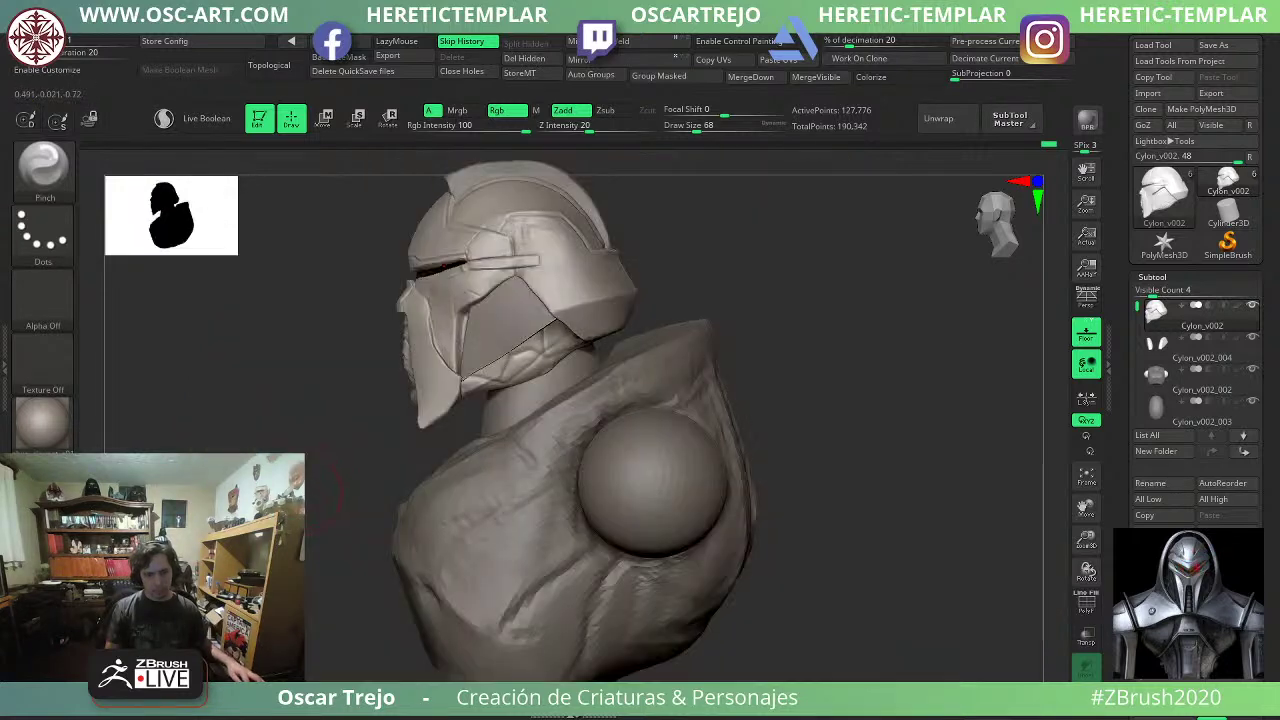
{"action": "left_click_drag", "start_coordinate": [308, 492], "coordinate": [710, 449]}
{"action": "left_click_drag", "start_coordinate": [780, 374], "coordinate": [836, 387], "text": "alt"}
{"action": "left_click_drag", "start_coordinate": [588, 375], "coordinate": [588, 404]}
{"action": "left_click_drag", "start_coordinate": [760, 414], "coordinate": [715, 348], "text": "alt"}
{"action": "left_click_drag", "start_coordinate": [715, 348], "coordinate": [679, 384]}
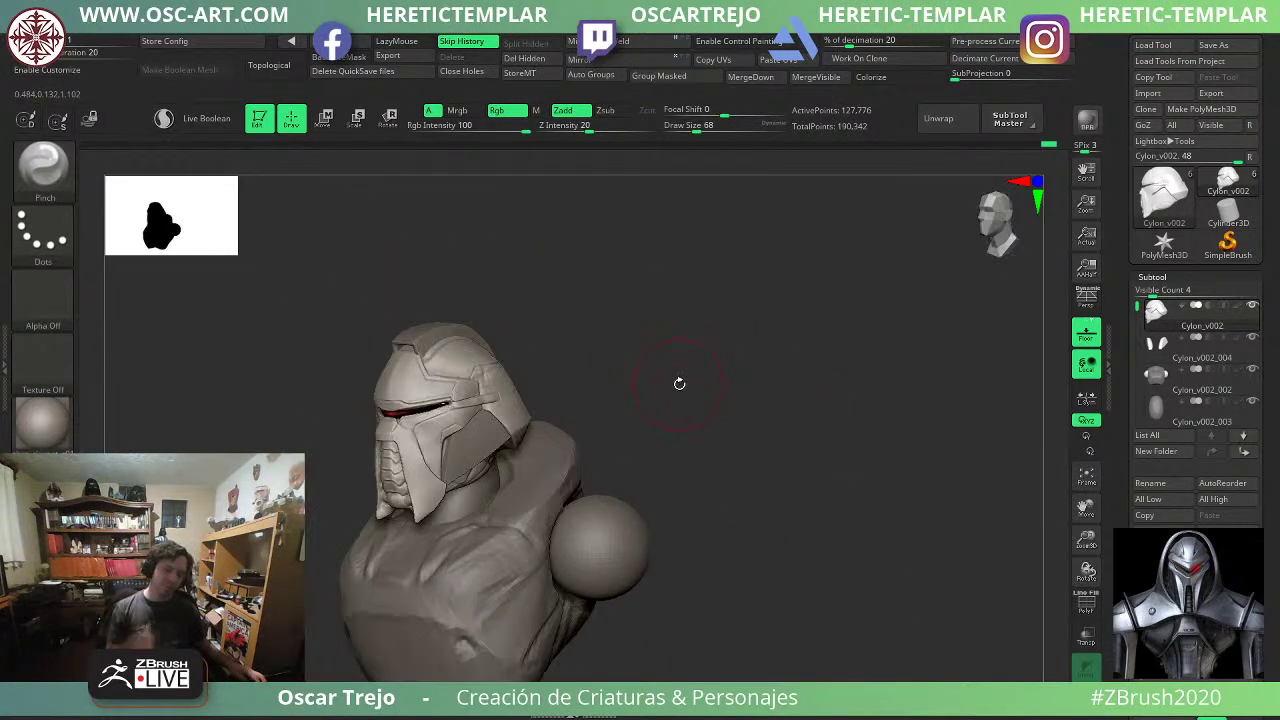
Roll back the strip extension and flatten the area behind the visor slit with TrimDynamic at draw size 101.
{"action": "key", "text": "ctrl"}
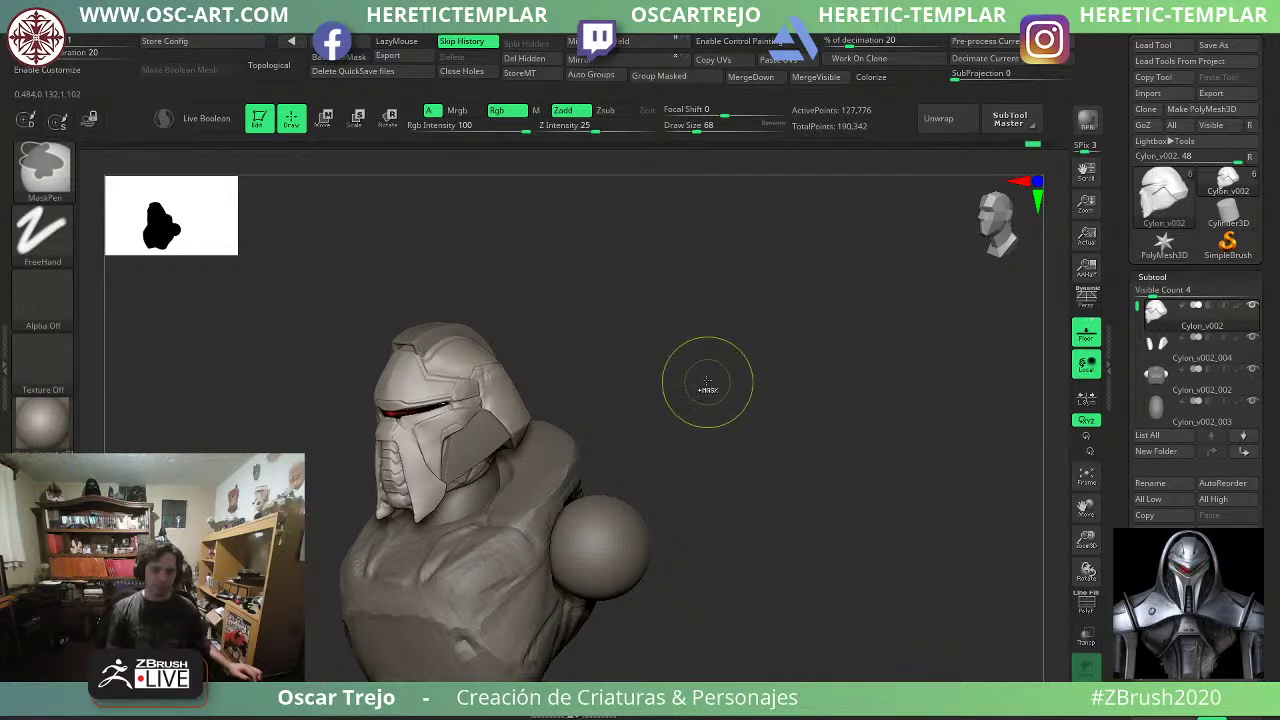
{"action": "mouse_move", "coordinate": [708, 382]}
{"action": "left_mouse_down"}
{"action": "mouse_move", "coordinate": [669, 334]}
{"action": "mouse_move", "coordinate": [783, 420]}
{"action": "mouse_move", "coordinate": [765, 500]}
{"action": "left_mouse_up"}
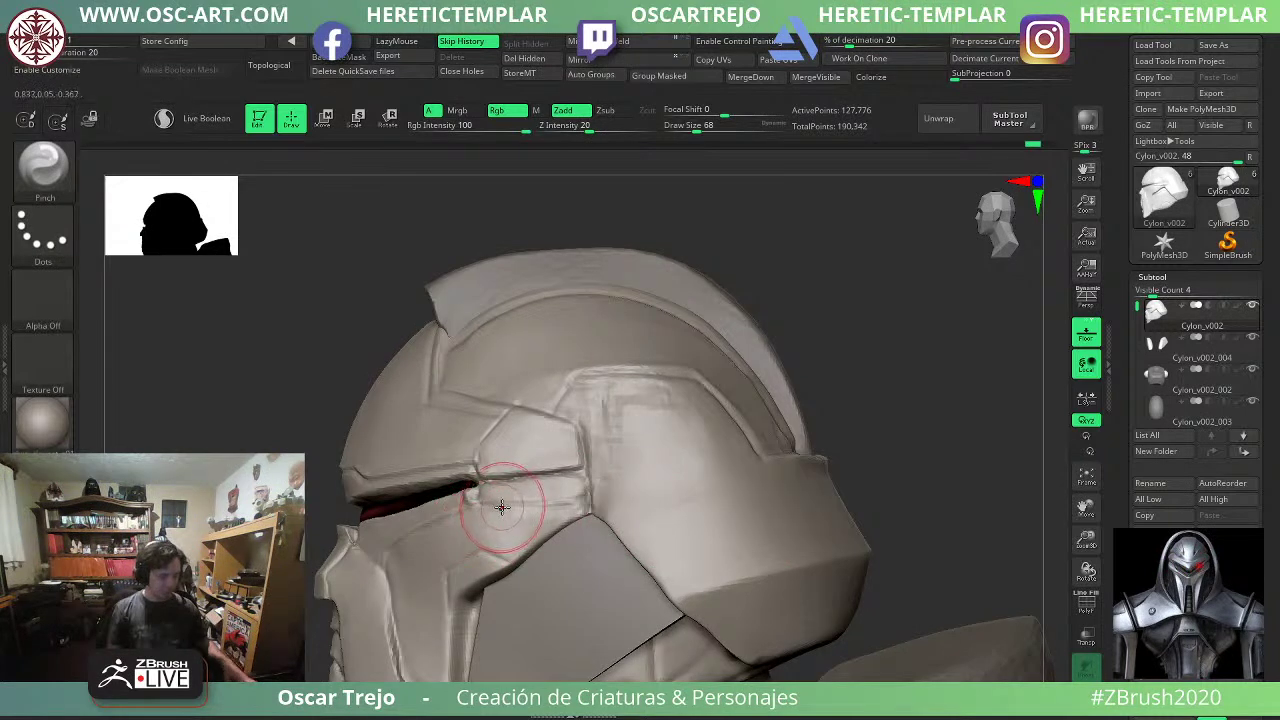
{"action": "key", "text": "b"}
{"action": "key", "text": "t"}
{"action": "key", "text": "d"}
{"action": "left_click_drag", "start_coordinate": [506, 507], "coordinate": [527, 502]}
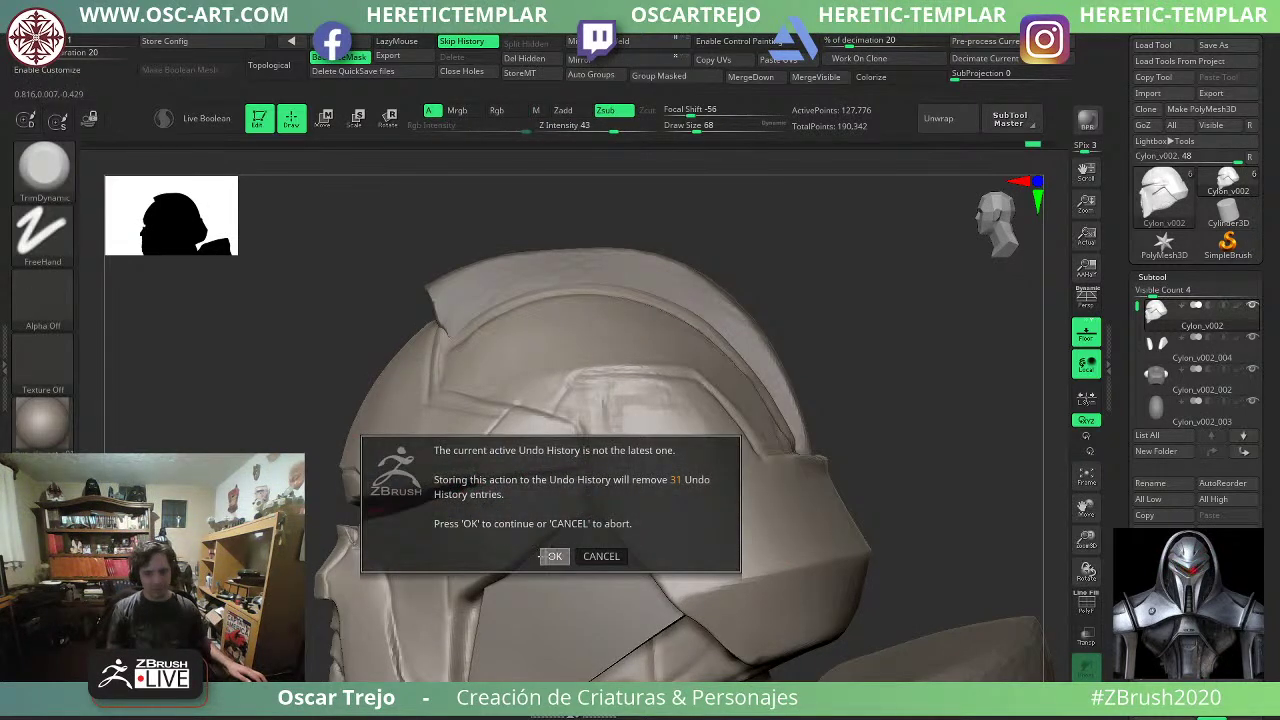
{"action": "left_click", "coordinate": [555, 556]}
{"action": "key", "text": "s"}
{"action": "left_click_drag", "start_coordinate": [513, 527], "coordinate": [520, 527]}
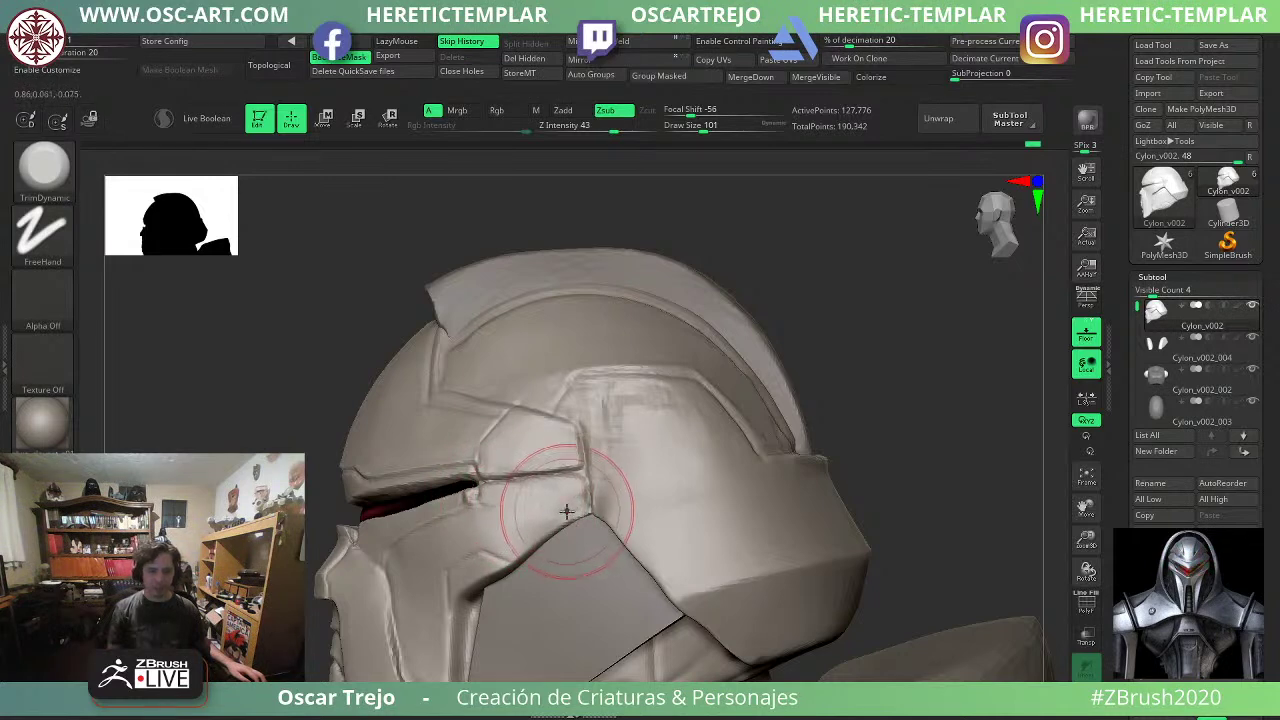
Try to reshape the helmet's side contour beside the visor with the Move brush at draw size 116, and undo it.
{"action": "right_click_drag", "start_coordinate": [400, 520], "coordinate": [486, 514]}
{"action": "key", "text": "b"}
{"action": "key", "text": "m"}
{"action": "key", "text": "v"}
{"action": "key", "text": "s"}
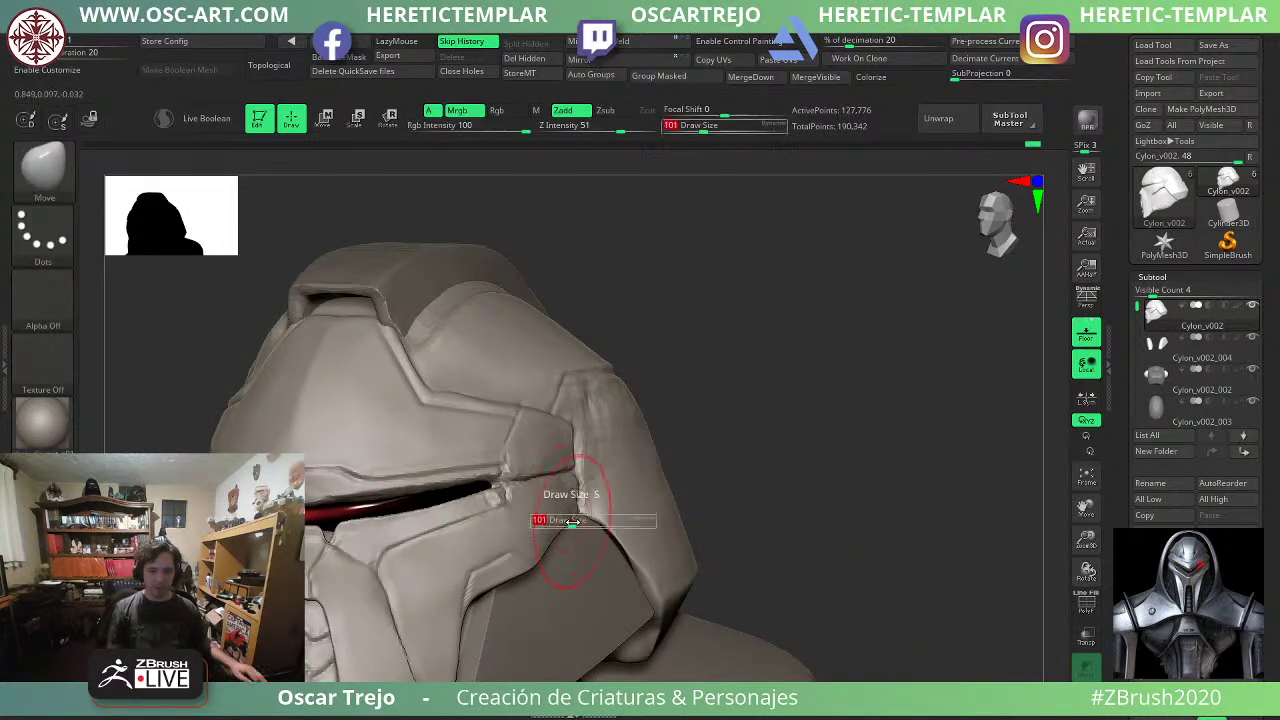
{"action": "left_click_drag", "start_coordinate": [572, 521], "coordinate": [570, 521]}
{"action": "left_click_drag", "start_coordinate": [795, 417], "coordinate": [870, 417]}
{"action": "key", "text": "s"}
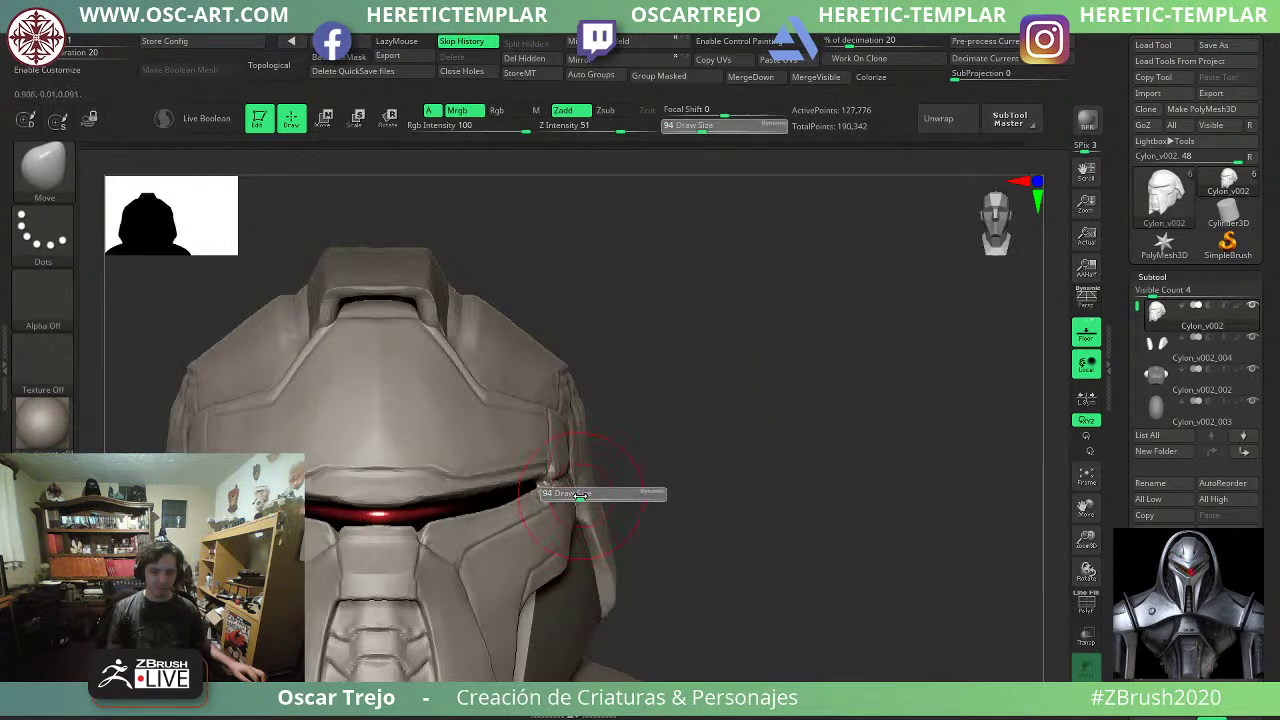
{"action": "right_click_drag", "start_coordinate": [660, 468], "coordinate": [634, 466]}
{"action": "key", "text": "s"}
{"action": "left_click_drag", "start_coordinate": [585, 493], "coordinate": [590, 493]}
{"action": "right_click_drag", "start_coordinate": [590, 492], "coordinate": [575, 507]}
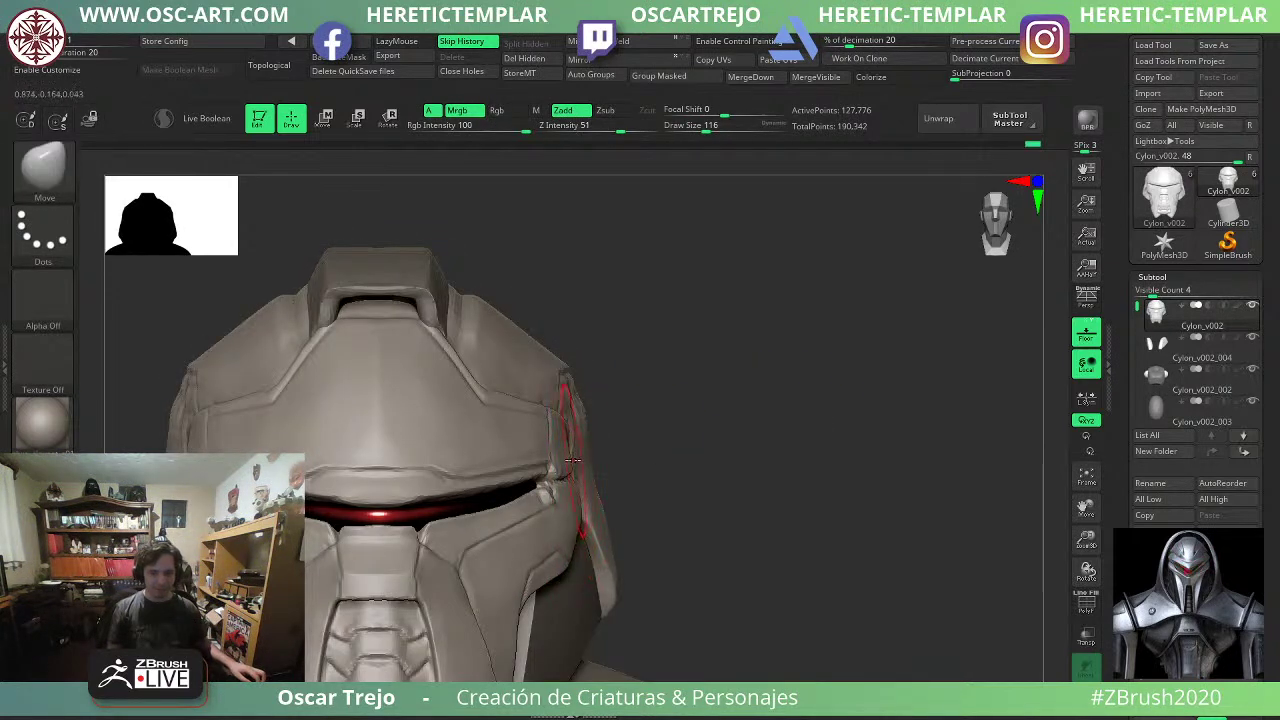
{"action": "key", "text": "ctrl+z"}
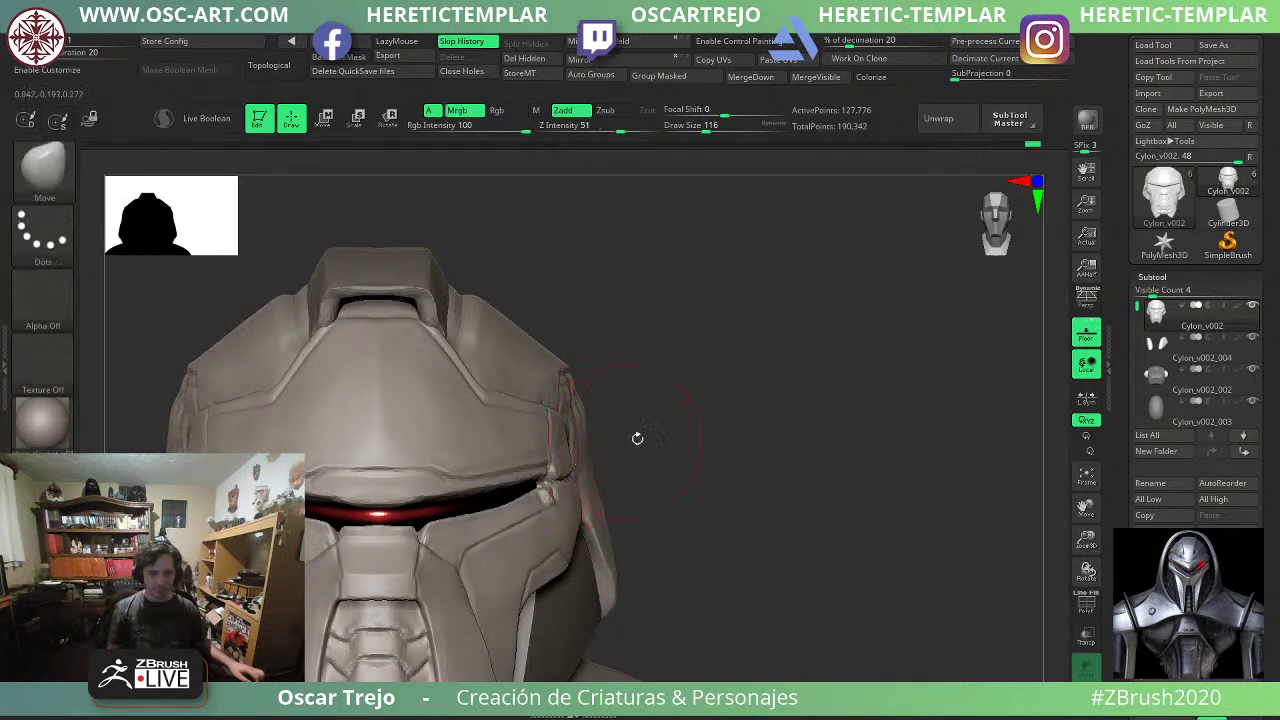
Reshape the side panel's front edge behind the visor with the Move brush at draw sizes 116 and 145.
{"action": "left_click_drag", "start_coordinate": [722, 430], "coordinate": [678, 429]}
{"action": "left_click_drag", "start_coordinate": [567, 452], "coordinate": [567, 450]}
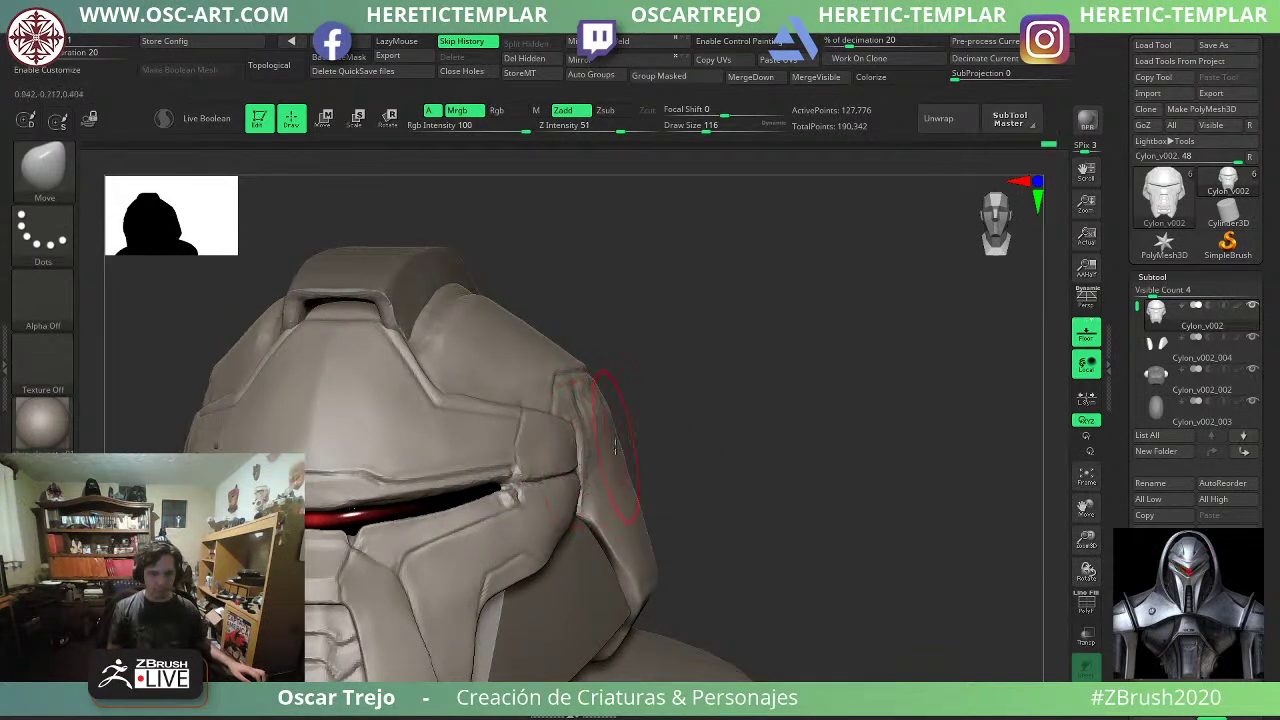
{"action": "left_click_drag", "start_coordinate": [722, 431], "coordinate": [766, 432]}
{"action": "key", "text": "s"}
{"action": "left_click_drag", "start_coordinate": [611, 461], "coordinate": [617, 461]}
{"action": "right_click_drag", "start_coordinate": [666, 460], "coordinate": [596, 492]}
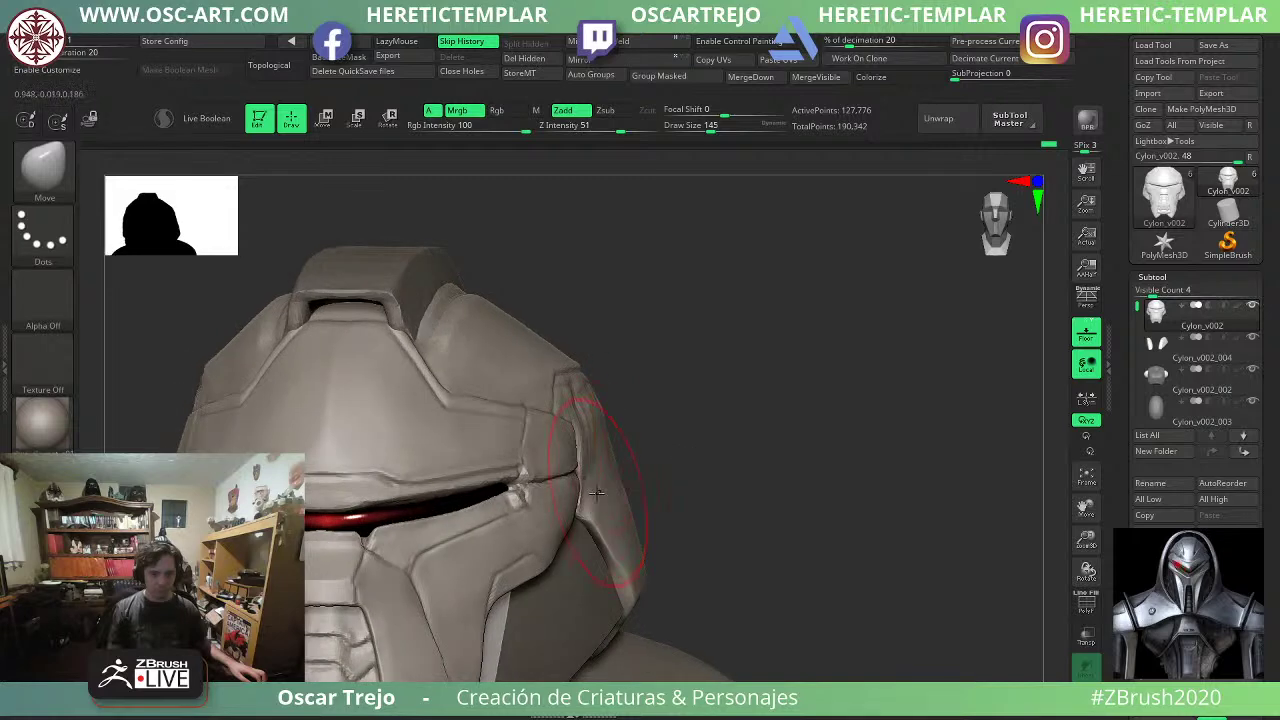
{"action": "left_click_drag", "start_coordinate": [580, 450], "coordinate": [586, 451]}
{"action": "mouse_move", "coordinate": [654, 426]}
{"action": "left_mouse_down"}
{"action": "mouse_move", "coordinate": [706, 414]}
{"action": "mouse_move", "coordinate": [807, 461]}
{"action": "mouse_move", "coordinate": [715, 466]}
{"action": "left_mouse_up"}
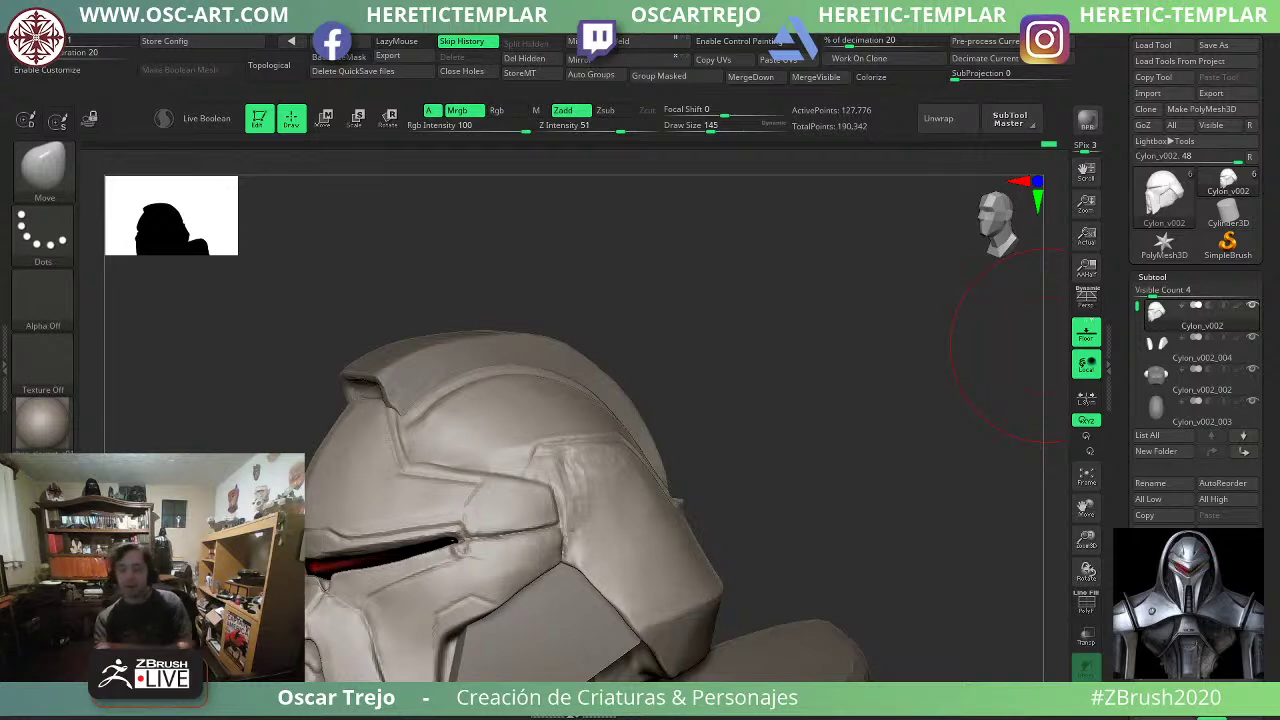
Fill in the surface around the visor slit's outer corner with the Clay brush.
{"action": "mouse_move", "coordinate": [811, 441]}
{"action": "left_mouse_down", "text": "alt"}
{"action": "mouse_move", "coordinate": [814, 346]}
{"action": "mouse_move", "coordinate": [800, 440]}
{"action": "left_mouse_up", "text": "alt"}
{"action": "key", "text": "b"}
{"action": "key", "text": "c"}
{"action": "key", "text": "l"}
{"action": "key", "text": "s"}
{"action": "left_click_drag", "start_coordinate": [366, 506], "coordinate": [358, 510]}
{"action": "mouse_move", "coordinate": [358, 504]}
{"action": "left_mouse_down"}
{"action": "mouse_move", "coordinate": [346, 498]}
{"action": "mouse_move", "coordinate": [365, 512]}
{"action": "mouse_move", "coordinate": [325, 531]}
{"action": "left_mouse_up"}
Try to carve the crease at the visor slit's outer corner with DamStandard at draw size 49, and undo the strokes.
{"action": "key", "text": "b"}
{"action": "key", "text": "d"}
{"action": "key", "text": "s"}
{"action": "key", "text": "s"}
{"action": "key", "text": "s"}
{"action": "key", "text": "ctrl+z"}
{"action": "key", "text": "ctrl+z"}
Tighten the crease at the visor slit's outer corner with the Pinch brush at draw size 49.
{"action": "key", "text": "b"}
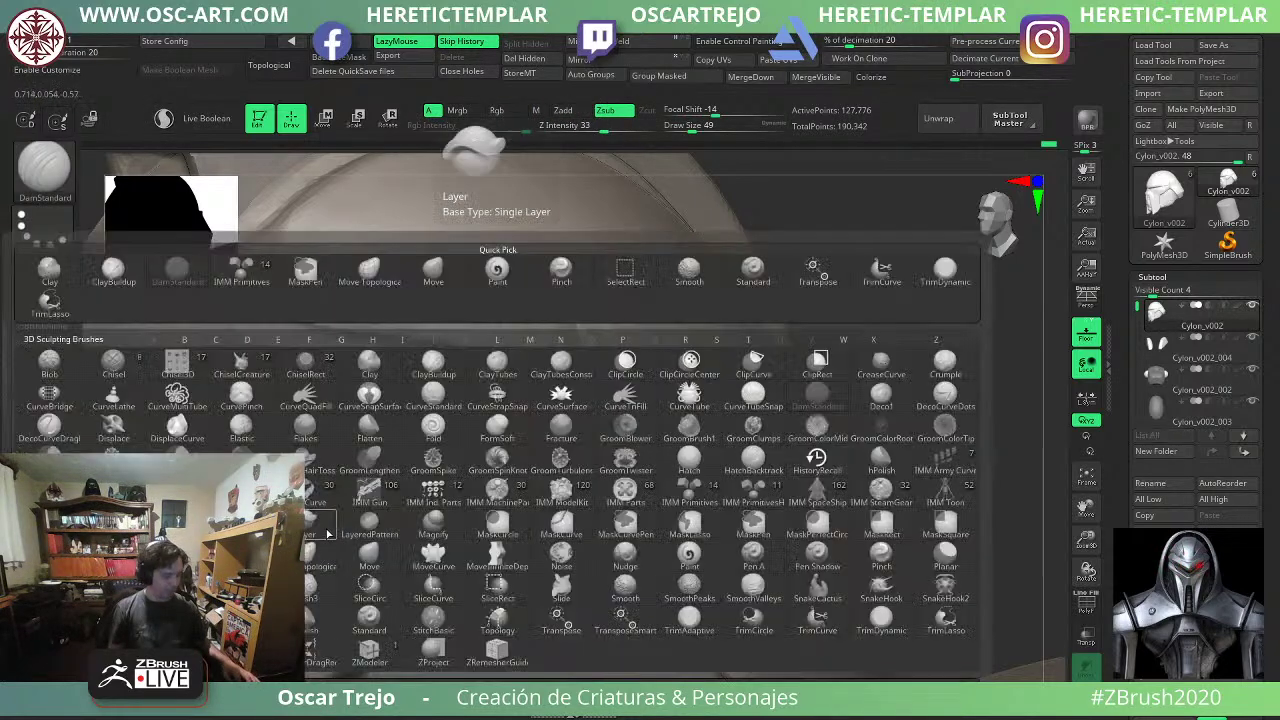
{"action": "key", "text": "p"}
{"action": "key", "text": "i"}
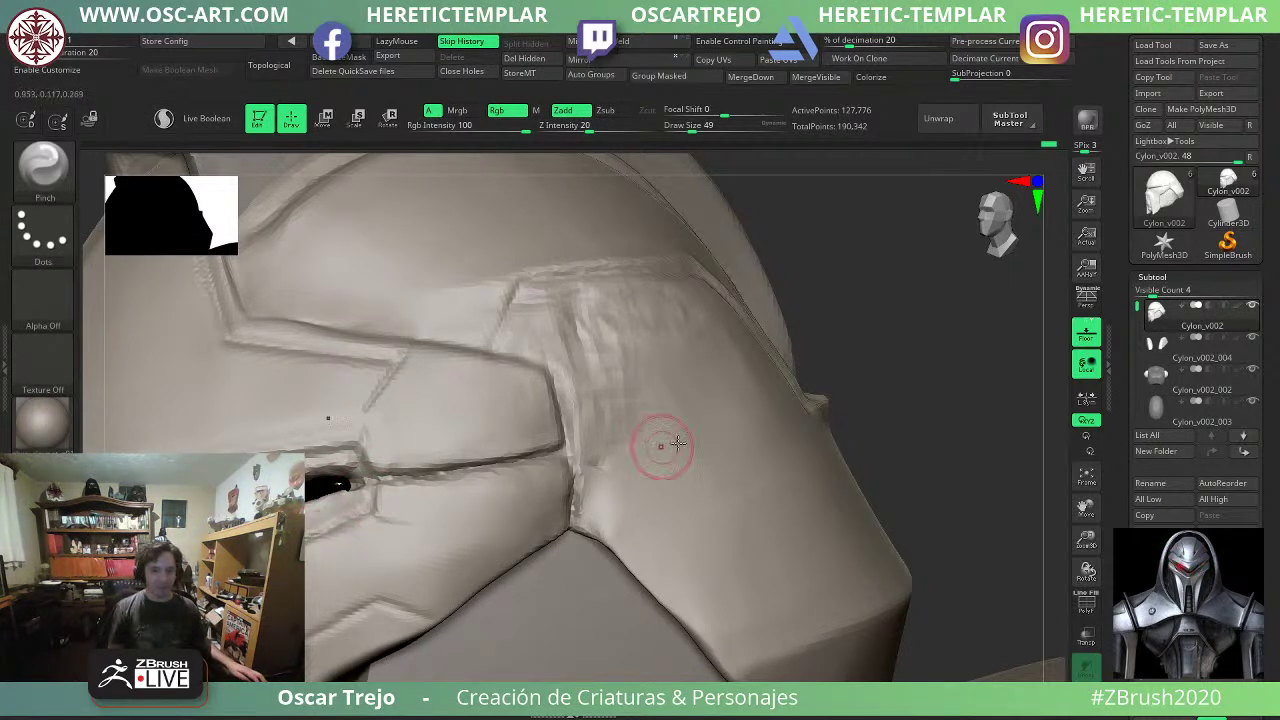
{"action": "right_click_drag", "start_coordinate": [678, 443], "coordinate": [692, 385], "text": "ctrl"}
{"action": "mouse_move", "coordinate": [692, 385]}
{"action": "right_mouse_down"}
{"action": "mouse_move", "coordinate": [749, 403]}
{"action": "mouse_move", "coordinate": [714, 380]}
{"action": "mouse_move", "coordinate": [690, 418]}
{"action": "mouse_move", "coordinate": [630, 420]}
{"action": "right_mouse_up"}
{"action": "left_click_drag", "start_coordinate": [441, 446], "coordinate": [433, 469]}
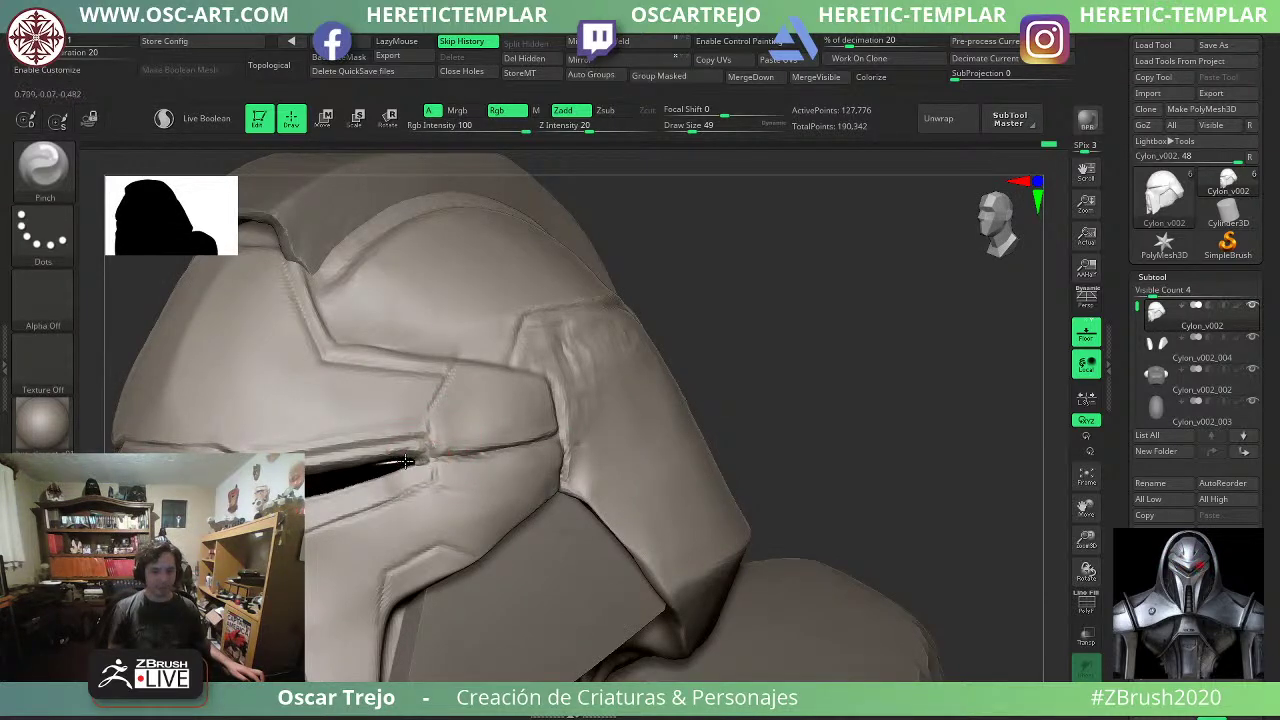
Adjust the seam between the two plates behind the visor slit with the Move brush at draw size 77.
{"action": "key", "text": "b"}
{"action": "key", "text": "m"}
{"action": "key", "text": "v"}
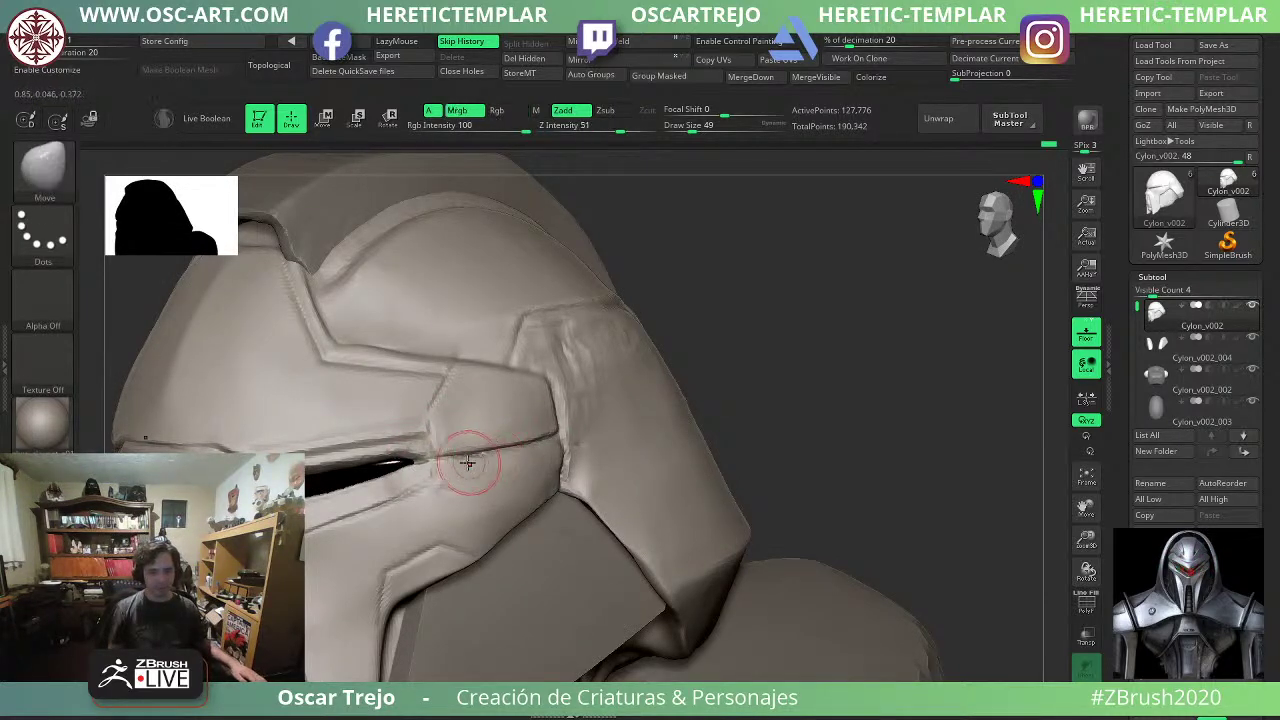
{"action": "key", "text": "s"}
{"action": "left_click_drag", "start_coordinate": [466, 463], "coordinate": [476, 458]}
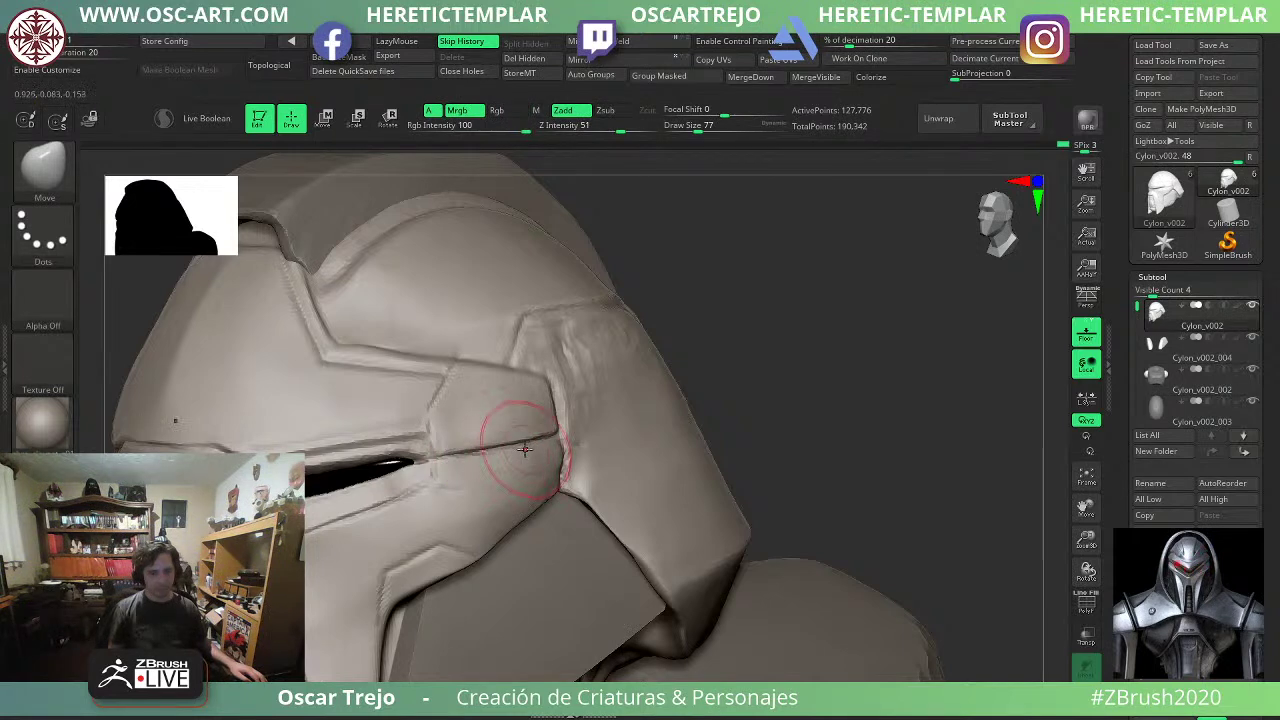
Carve the groove along the side panel's upper front corner and top edge with DamStandard at draw size 33.
{"action": "mouse_move", "coordinate": [537, 440]}
{"action": "right_mouse_down", "text": "ctrl"}
{"action": "mouse_move", "coordinate": [726, 337]}
{"action": "mouse_move", "coordinate": [710, 420]}
{"action": "mouse_move", "coordinate": [650, 475]}
{"action": "right_mouse_up", "text": "ctrl"}
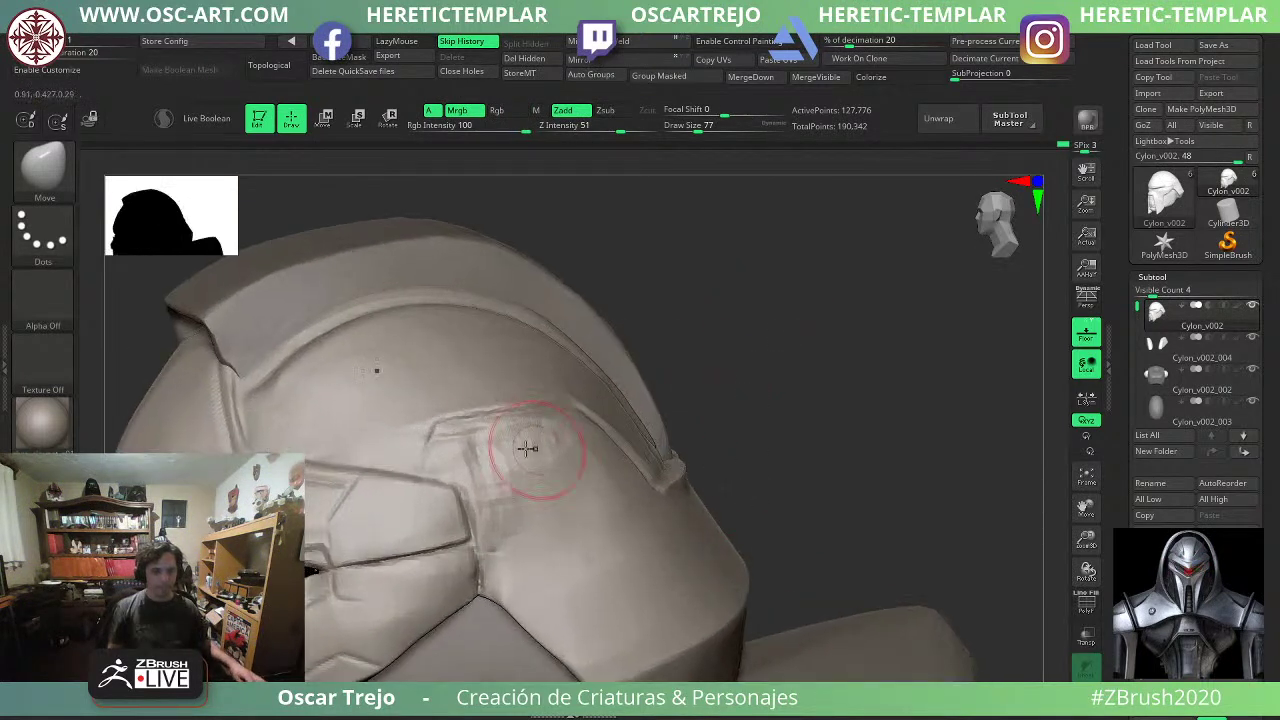
{"action": "key", "text": "b"}
{"action": "key", "text": "d"}
{"action": "key", "text": "s"}
{"action": "key", "text": "bracketleft"}
{"action": "key", "text": "bracketleft"}
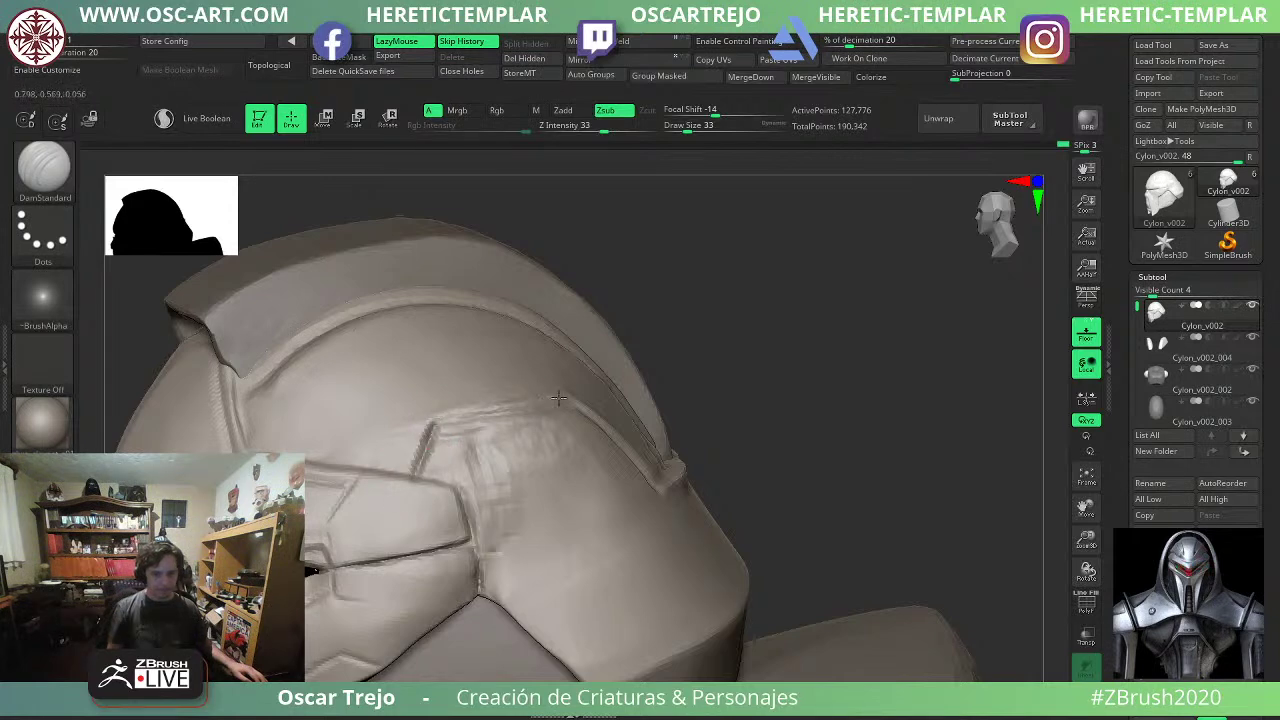
{"action": "right_click_drag", "start_coordinate": [712, 341], "coordinate": [690, 400]}
{"action": "left_click_drag", "start_coordinate": [588, 386], "coordinate": [440, 420]}
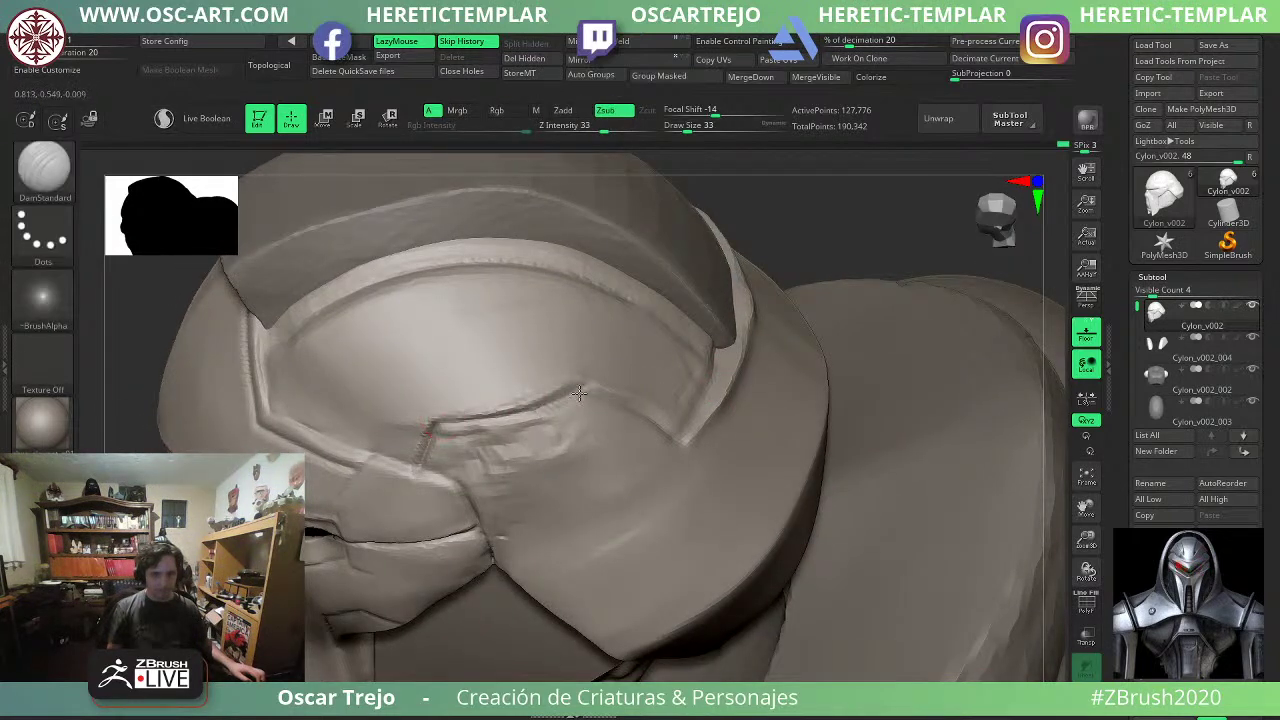
{"action": "right_click_drag", "start_coordinate": [768, 350], "coordinate": [850, 226]}
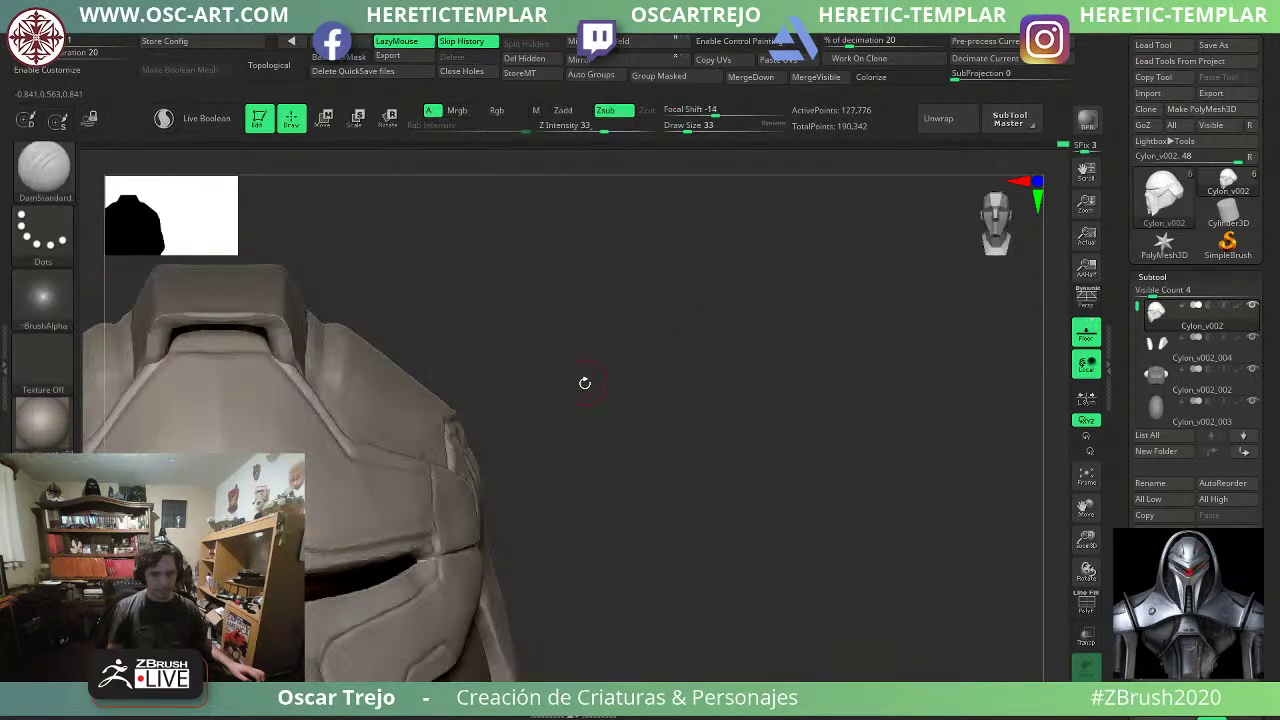
Switch to the Move brush at draw size 136 and isolate the helmet's upper dome polygroup for editing in profile.
{"action": "key", "text": "b"}
{"action": "key", "text": "m"}
{"action": "key", "text": "v"}
{"action": "key", "text": "s"}
{"action": "left_click_drag", "start_coordinate": [436, 425], "coordinate": [457, 425]}
{"action": "mouse_move", "coordinate": [540, 430]}
{"action": "right_mouse_down", "text": "ctrl"}
{"action": "mouse_move", "coordinate": [537, 337]}
{"action": "mouse_move", "coordinate": [490, 345]}
{"action": "right_mouse_up", "text": "ctrl"}
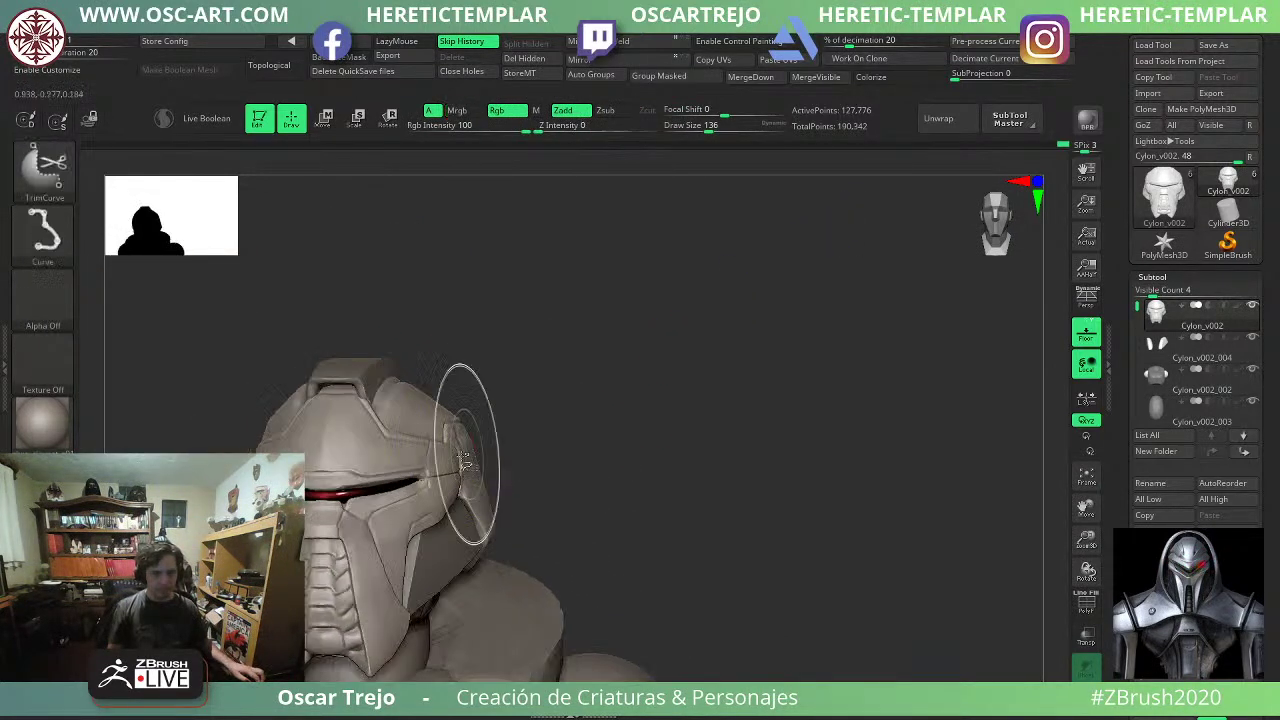
{"action": "left_click", "coordinate": [460, 456], "text": "ctrl+shift"}
{"action": "right_click_drag", "start_coordinate": [700, 372], "coordinate": [570, 385]}
{"action": "key", "text": "shift+f"}
{"action": "key", "text": "shift+f"}
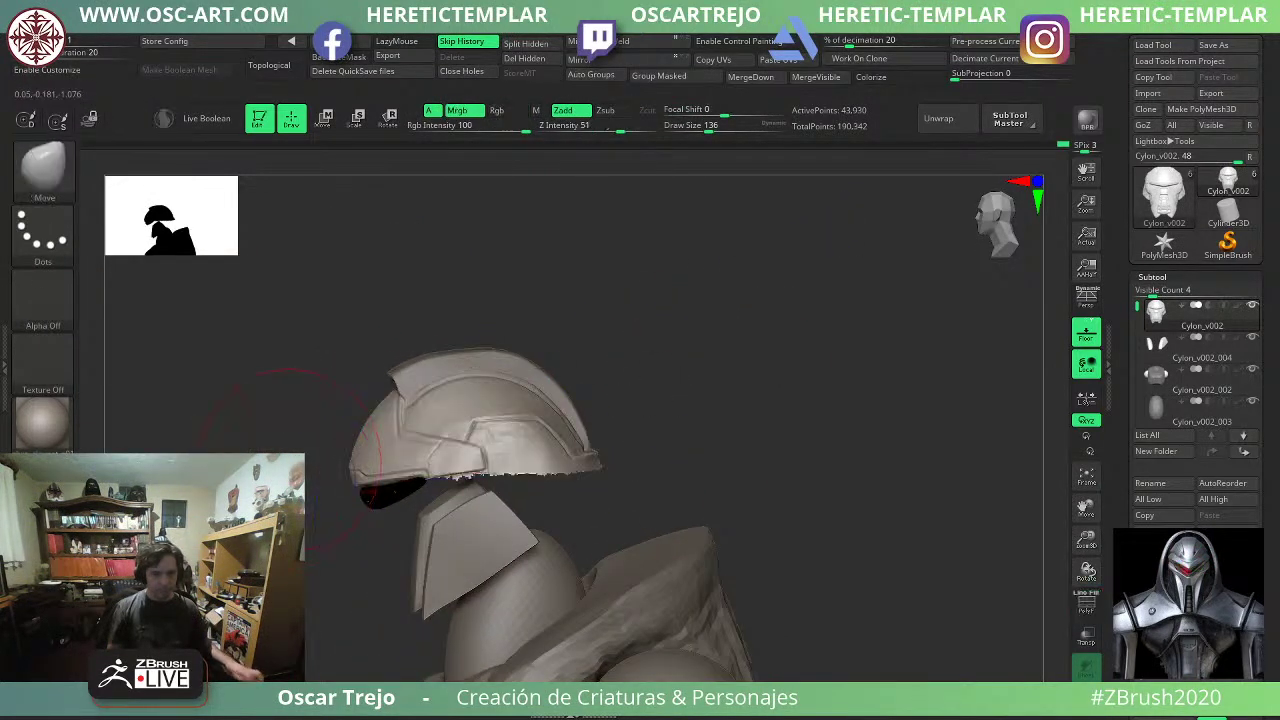
Roughly mask the forehead plate on the isolated dome and invert the mask so it covers the area behind the plate.
{"action": "right_click_drag", "start_coordinate": [305, 372], "coordinate": [290, 376], "text": "shift"}
{"action": "left_click_drag", "start_coordinate": [352, 450], "coordinate": [452, 444], "text": "ctrl"}
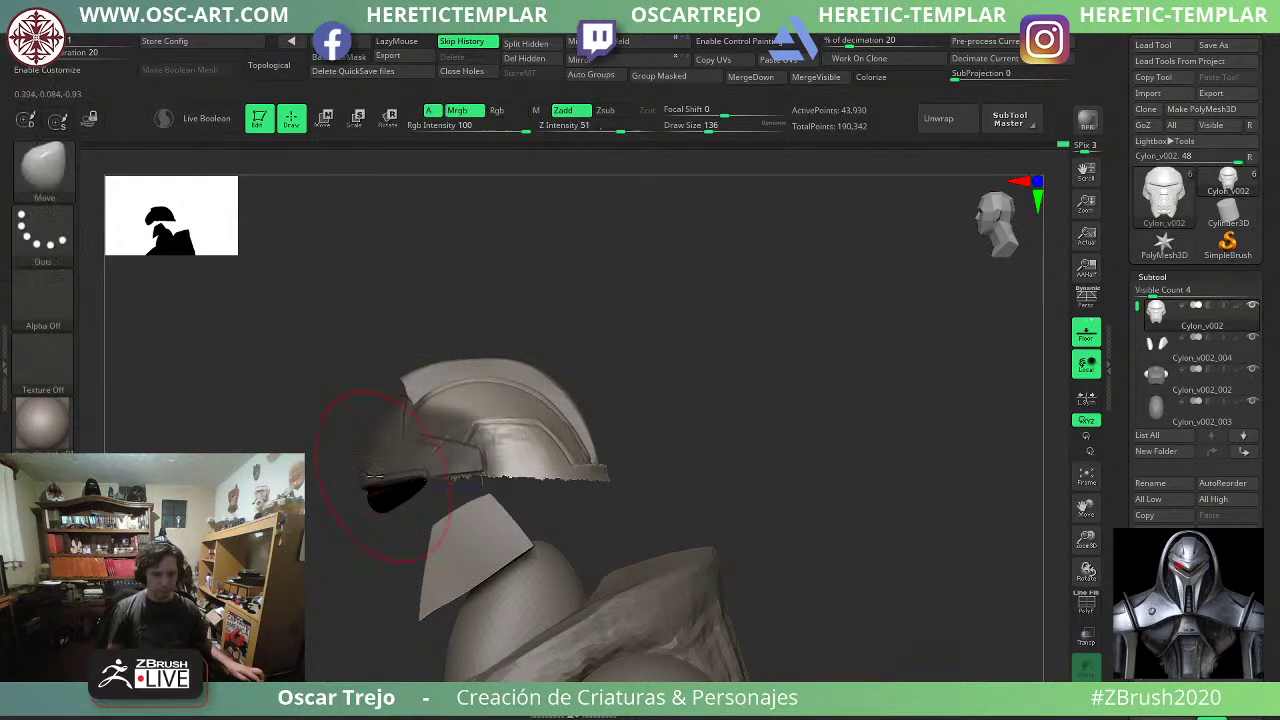
{"action": "right_click_drag", "start_coordinate": [344, 508], "coordinate": [392, 546], "text": "alt"}
{"action": "right_click_drag", "start_coordinate": [392, 546], "coordinate": [400, 600], "text": "ctrl"}
{"action": "right_click_drag", "start_coordinate": [344, 508], "coordinate": [366, 496], "text": "ctrl"}
{"action": "key", "text": "s"}
{"action": "left_click_drag", "start_coordinate": [431, 457], "coordinate": [424, 457]}
{"action": "left_click", "coordinate": [443, 443], "text": "ctrl"}
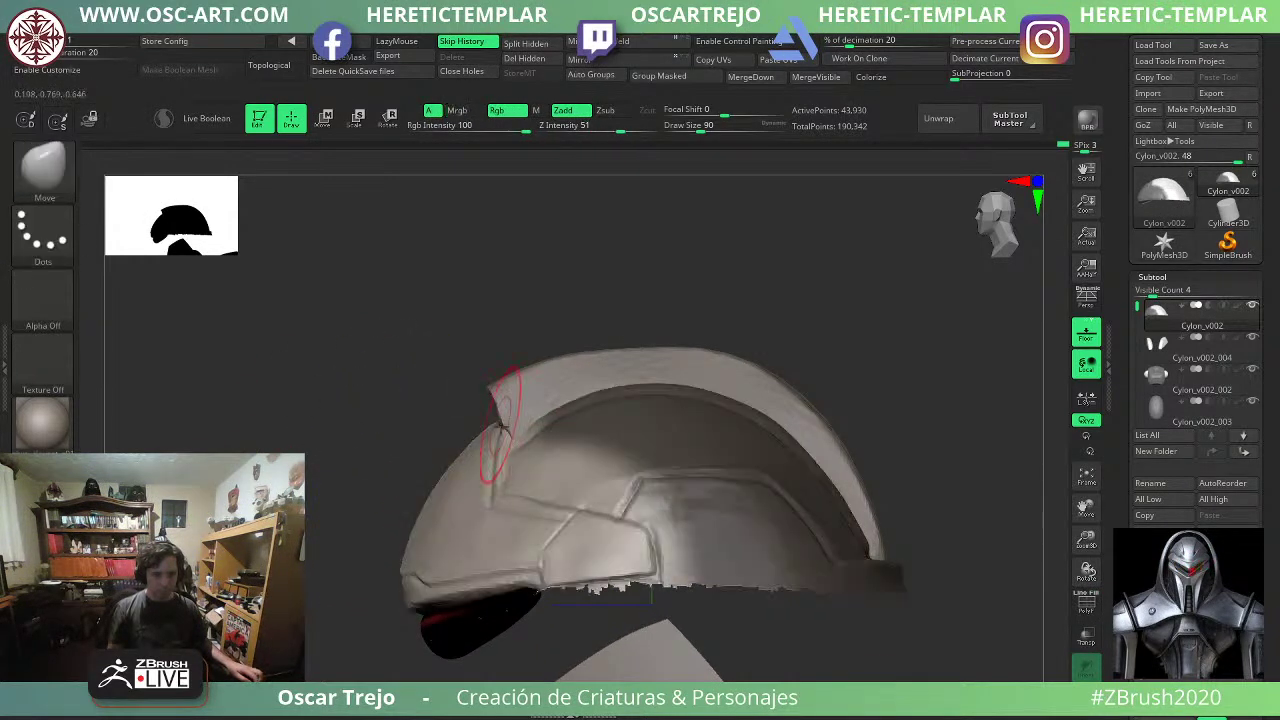
Clean up the mask over the dome's side behind the forehead plate with MaskPen at draw size 39.
{"action": "key", "text": "s"}
{"action": "mouse_move", "coordinate": [506, 431]}
{"action": "left_mouse_down"}
{"action": "mouse_move", "coordinate": [489, 431]}
{"action": "mouse_move", "coordinate": [521, 449]}
{"action": "mouse_move", "coordinate": [514, 473]}
{"action": "mouse_move", "coordinate": [574, 495]}
{"action": "mouse_move", "coordinate": [526, 482]}
{"action": "mouse_move", "coordinate": [680, 522]}
{"action": "mouse_move", "coordinate": [630, 470]}
{"action": "mouse_move", "coordinate": [542, 440]}
{"action": "mouse_move", "coordinate": [546, 428]}
{"action": "left_mouse_up"}
{"action": "key", "text": "]"}
{"action": "key", "text": "ctrl+z"}
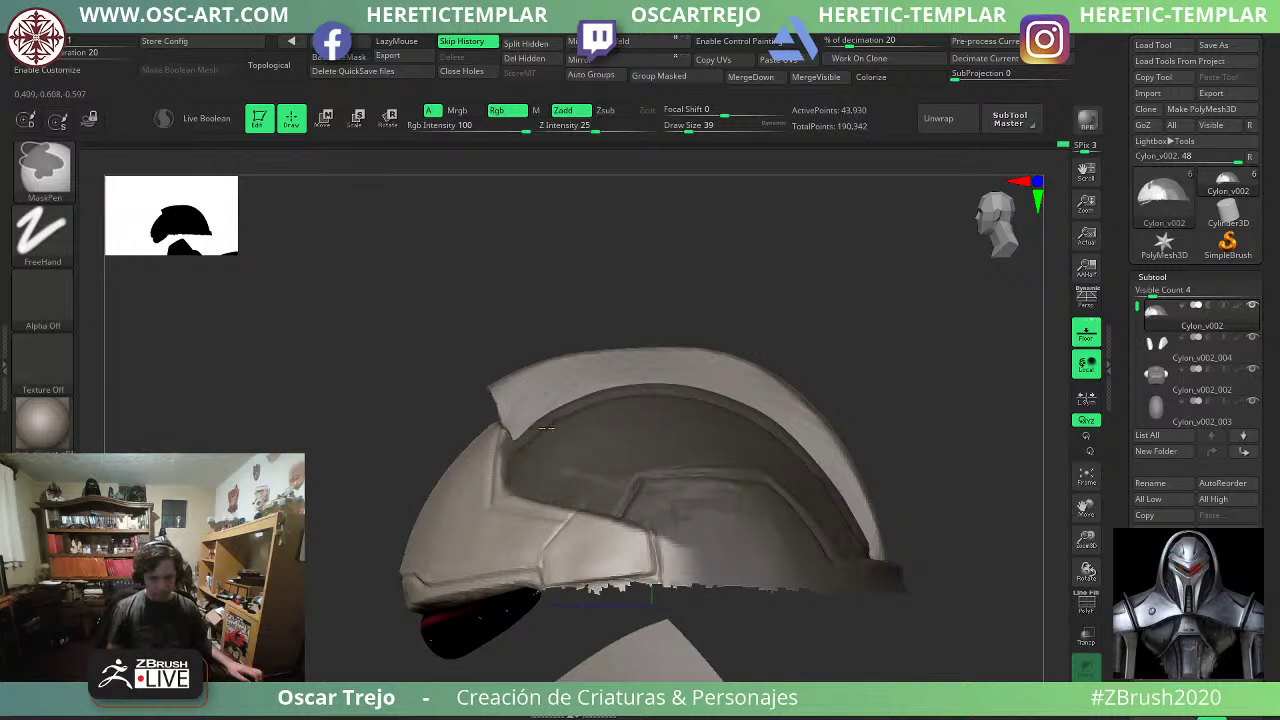
{"action": "left_click_drag", "start_coordinate": [685, 541], "coordinate": [671, 539], "text": "ctrl"}
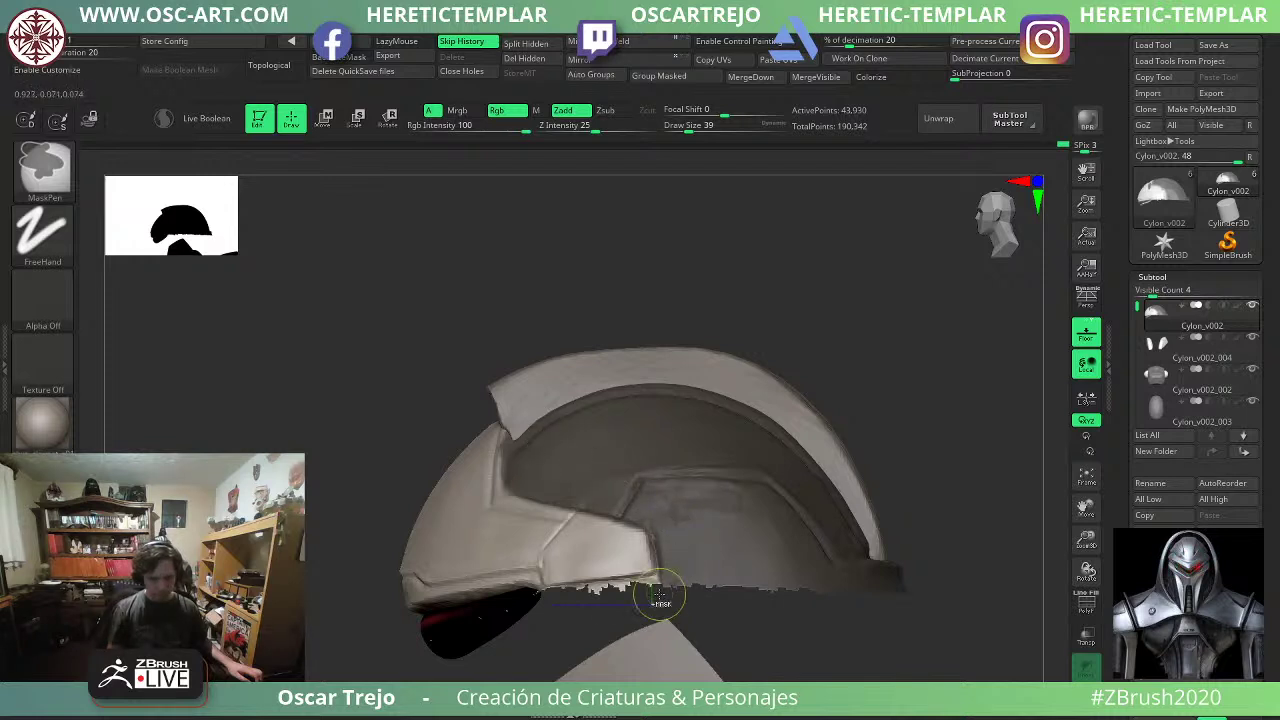
{"action": "left_click_drag", "start_coordinate": [590, 598], "coordinate": [655, 584], "text": "ctrl"}
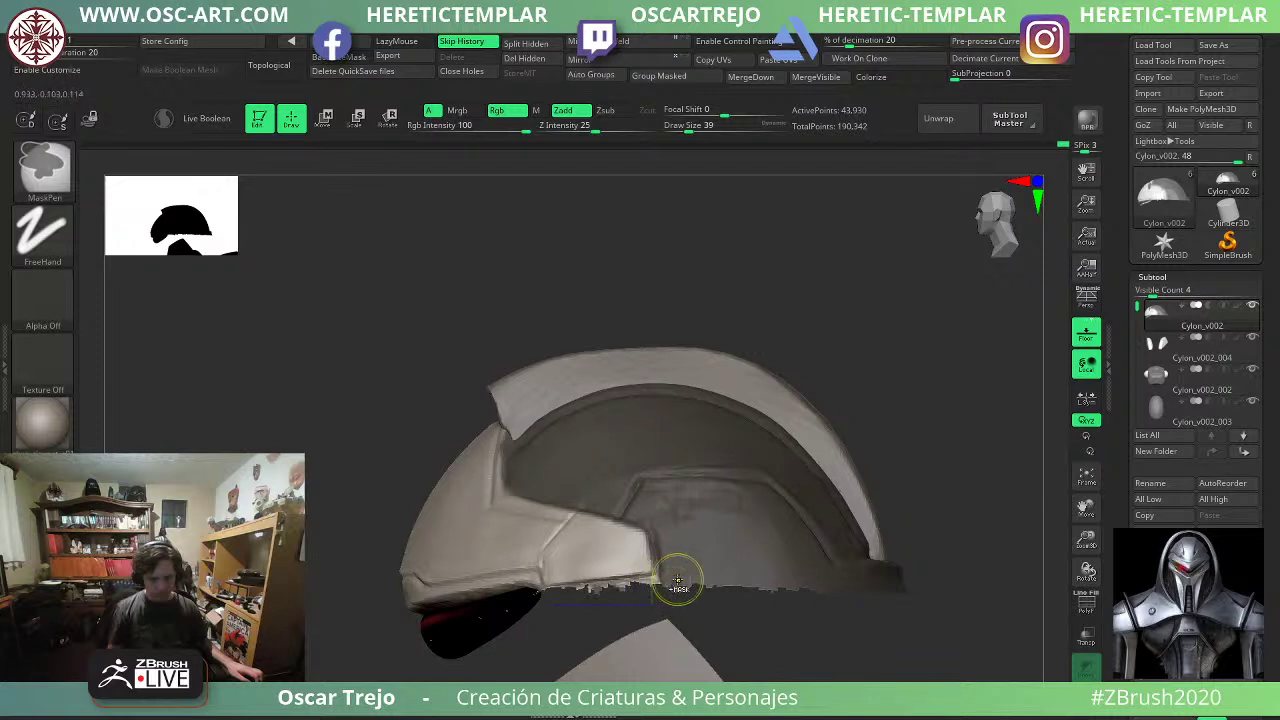
{"action": "left_click", "coordinate": [347, 579], "text": "ctrl"}
Refine the mask border along the forehead plate's top edge with MaskPen at draw size 23, and invert the mask.
{"action": "mouse_move", "coordinate": [630, 584]}
{"action": "right_mouse_down"}
{"action": "mouse_move", "coordinate": [599, 576]}
{"action": "mouse_move", "coordinate": [594, 664]}
{"action": "right_mouse_up"}
{"action": "left_click_drag", "start_coordinate": [509, 290], "coordinate": [525, 330], "text": "ctrl"}
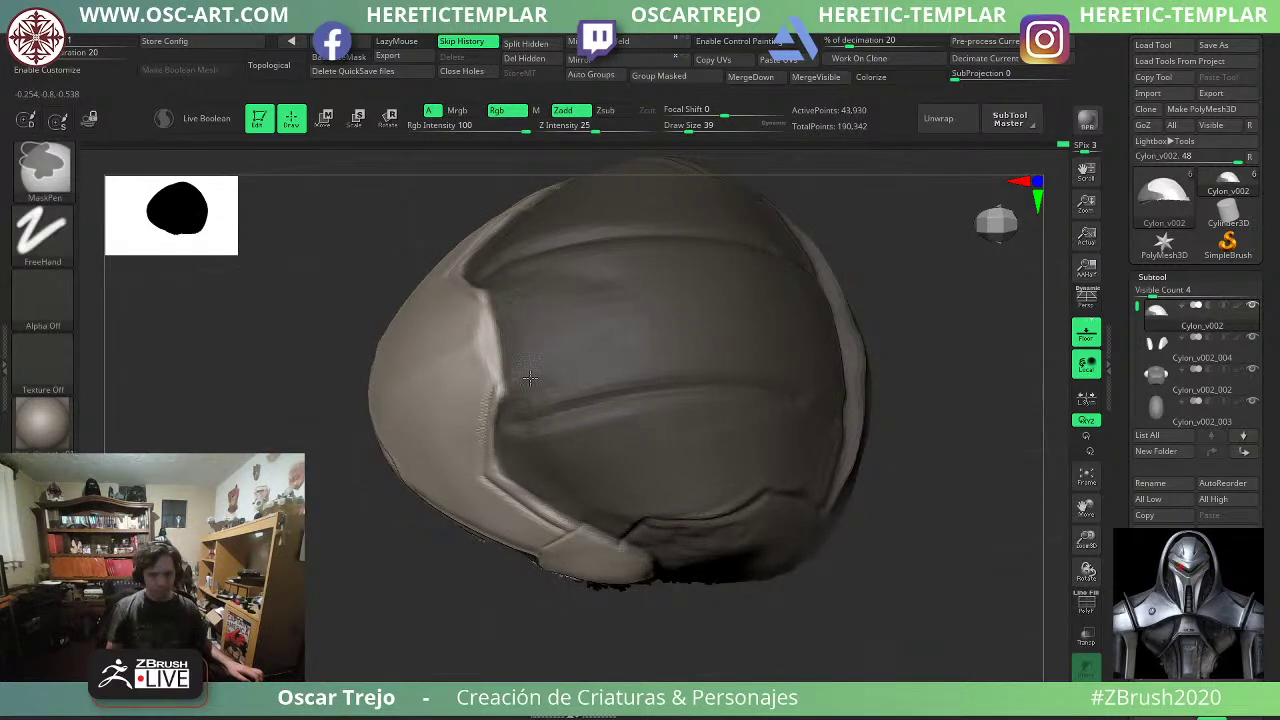
{"action": "key", "text": "s"}
{"action": "left_click_drag", "start_coordinate": [514, 394], "coordinate": [509, 394]}
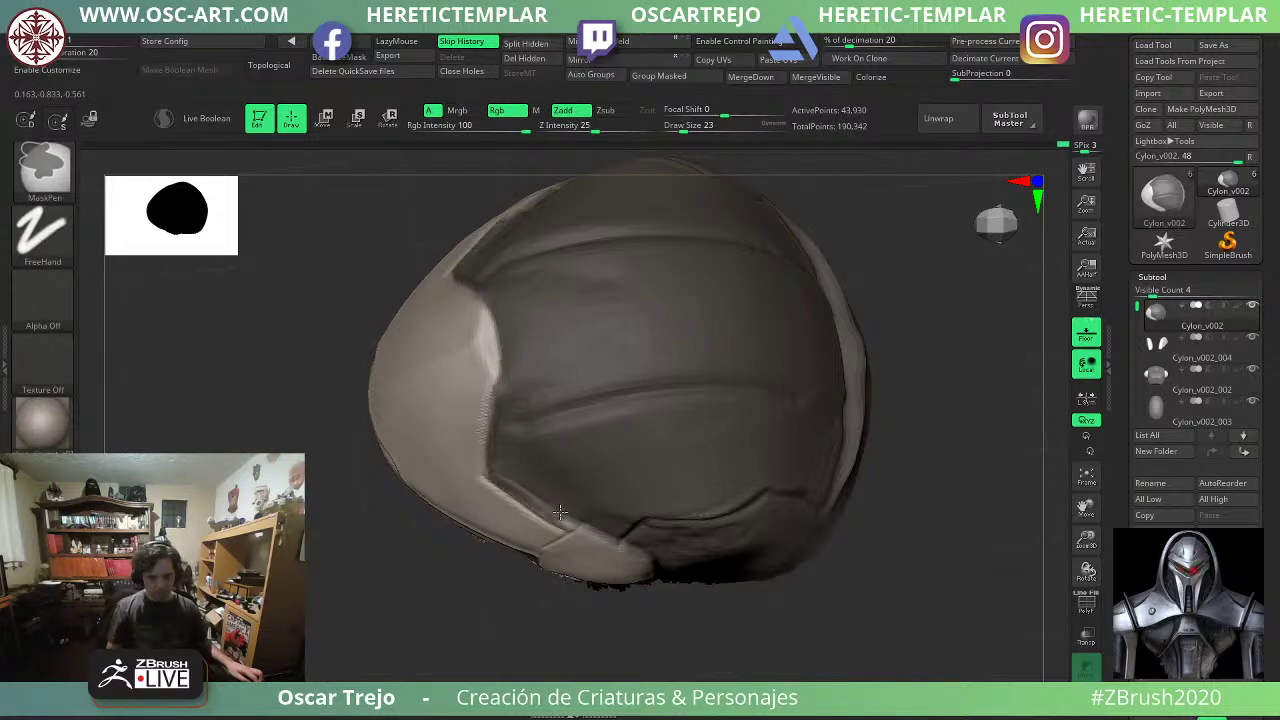
{"action": "left_click_drag", "start_coordinate": [366, 629], "coordinate": [366, 547]}
{"action": "left_click", "coordinate": [374, 520], "text": "ctrl"}
Try grouping the masked forehead plate as its own polygroup, and undo the grouping.
{"action": "key", "text": "ctrl+w"}
{"action": "key", "text": "shift+f"}
{"action": "key", "text": "ctrl+z"}
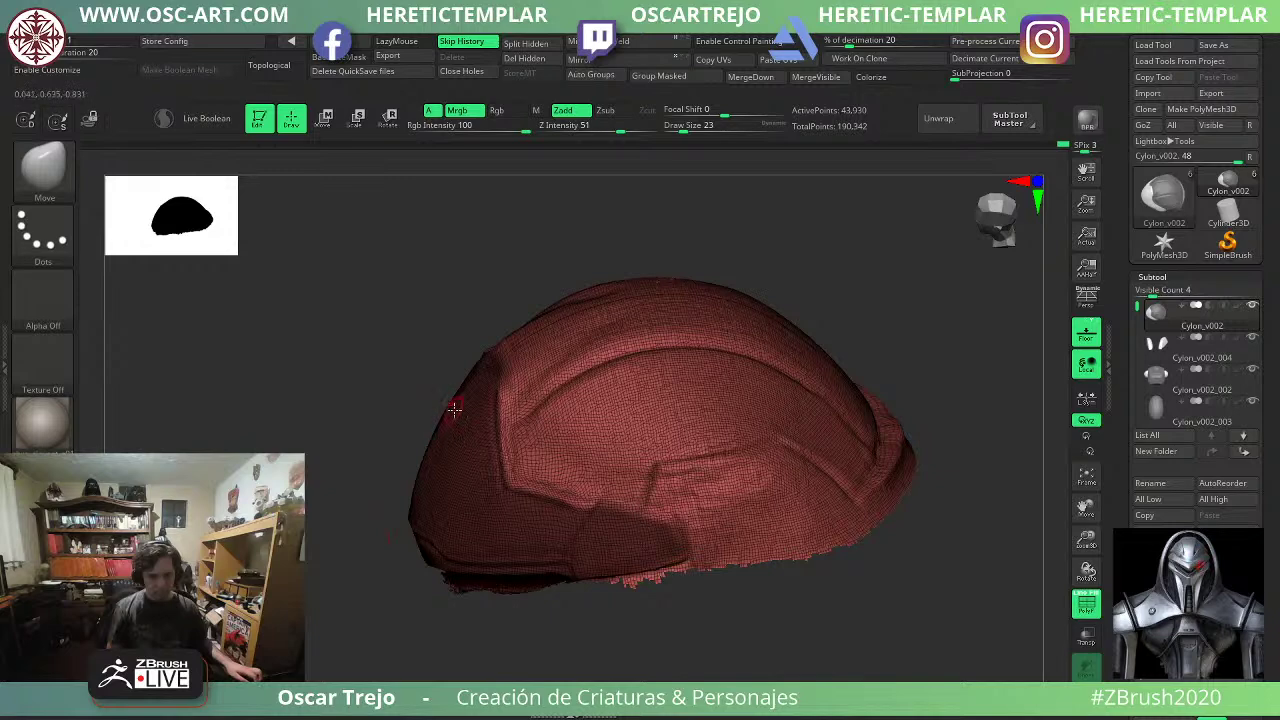
{"action": "key", "text": "shift+f"}
Extend the forehead plate's mask to its rear and side border grooves with MaskPen at draw size 23, and invert it.
{"action": "left_click_drag", "start_coordinate": [504, 419], "coordinate": [511, 484], "text": "ctrl"}
{"action": "key", "text": "ctrl+z"}
{"action": "left_click_drag", "start_coordinate": [495, 374], "coordinate": [501, 422], "text": "ctrl"}
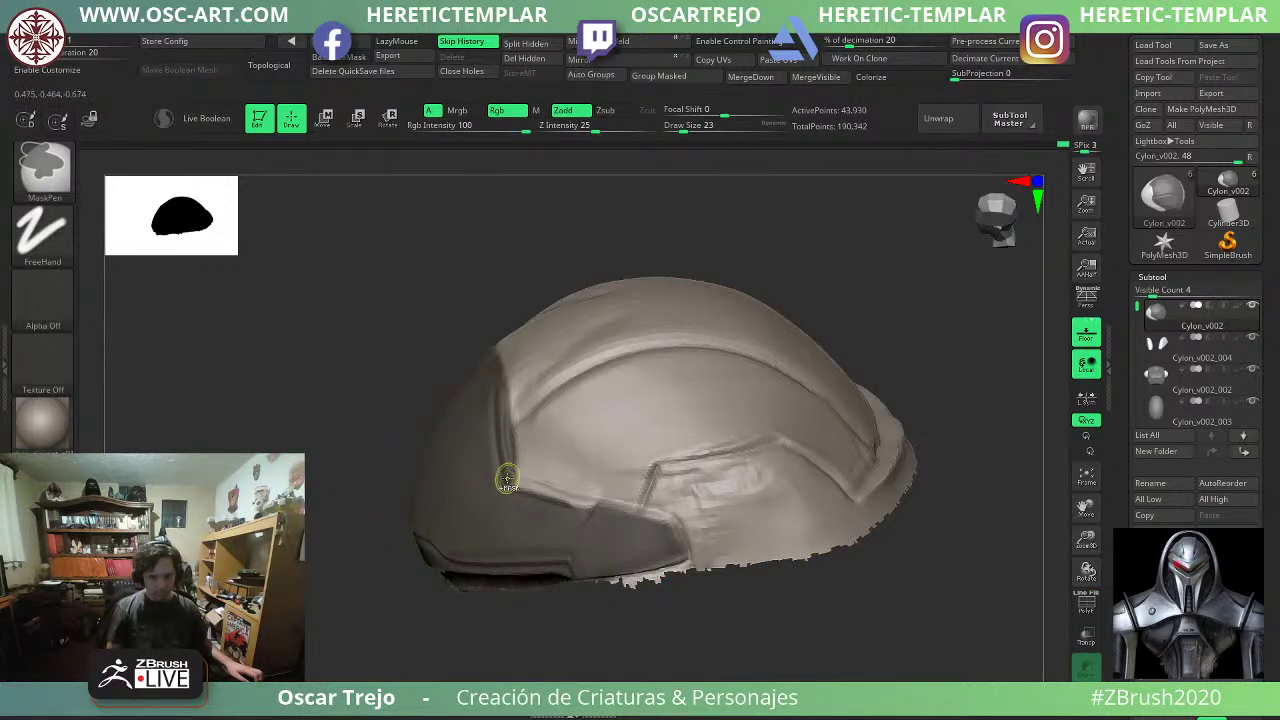
{"action": "left_click_drag", "start_coordinate": [507, 480], "coordinate": [687, 532], "text": "ctrl"}
{"action": "key", "text": "ctrl+z"}
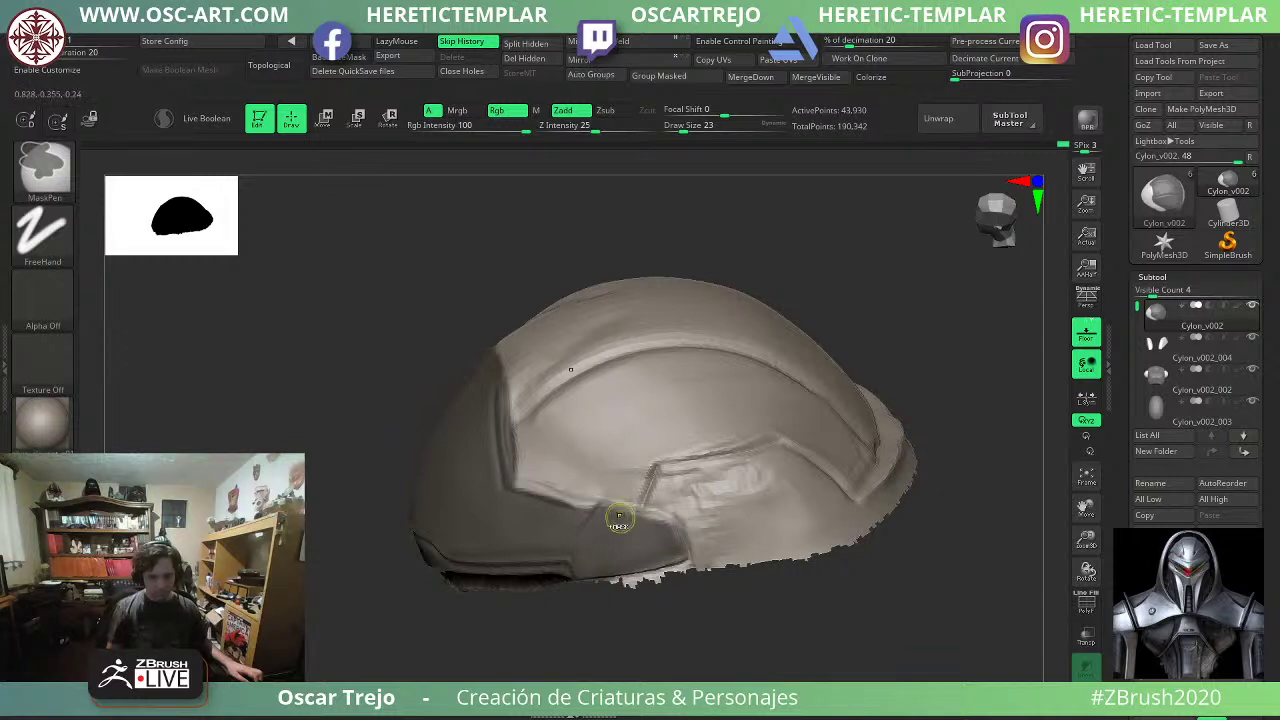
{"action": "left_click_drag", "start_coordinate": [505, 486], "coordinate": [677, 530], "text": "ctrl"}
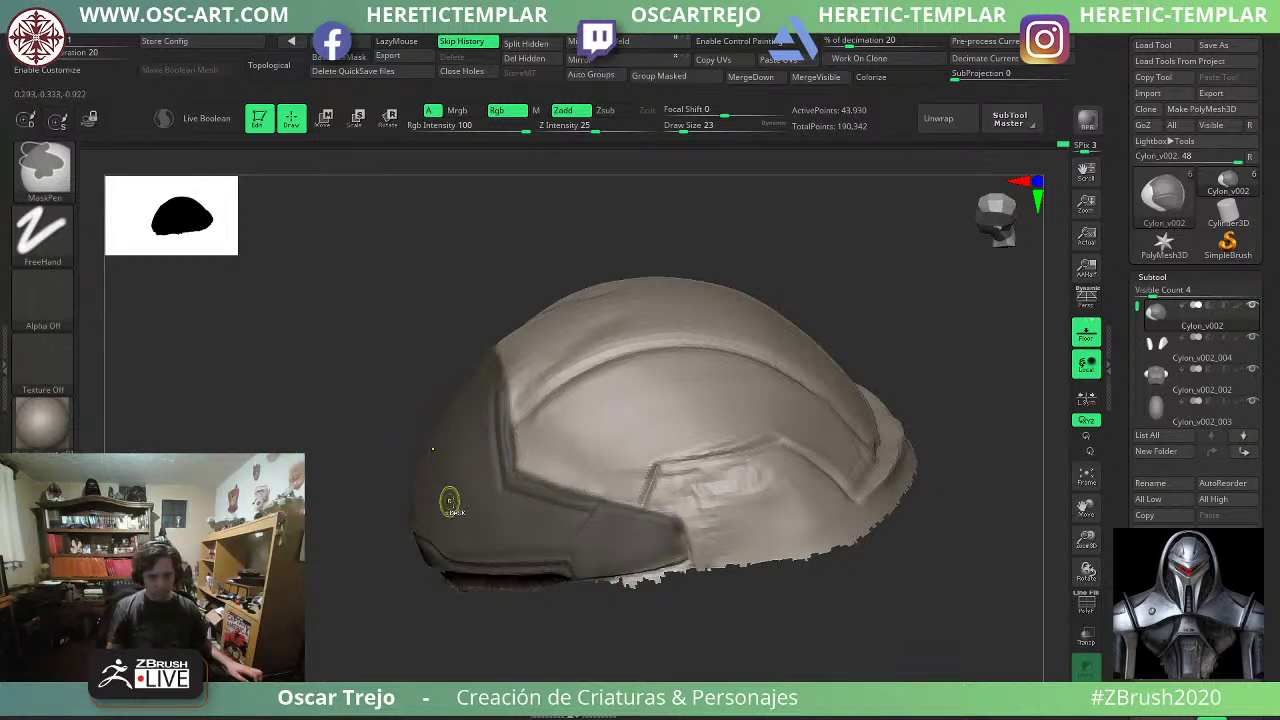
{"action": "left_click", "coordinate": [942, 393], "text": "ctrl"}
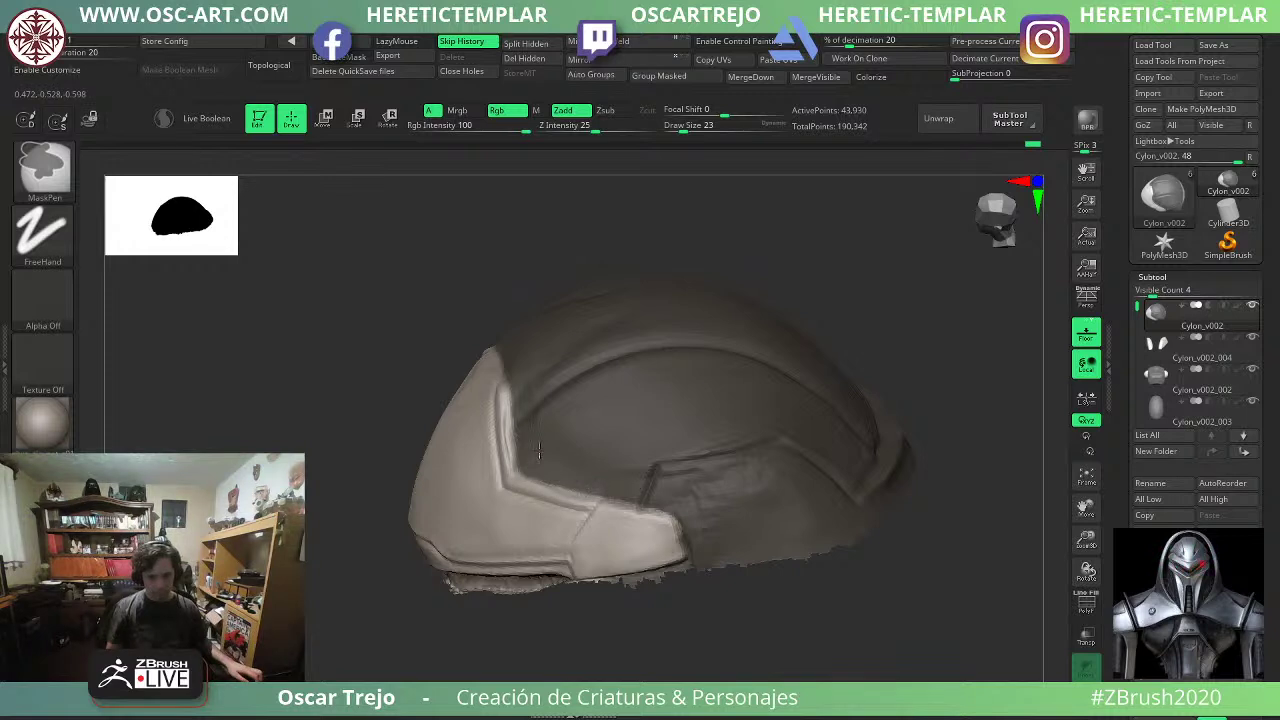
Clear the mask and isolate the forehead plate as its own polygroup.
{"action": "left_click_drag", "start_coordinate": [325, 473], "coordinate": [290, 445], "text": "ctrl"}
{"action": "left_click", "coordinate": [290, 447], "text": "ctrl+shift"}
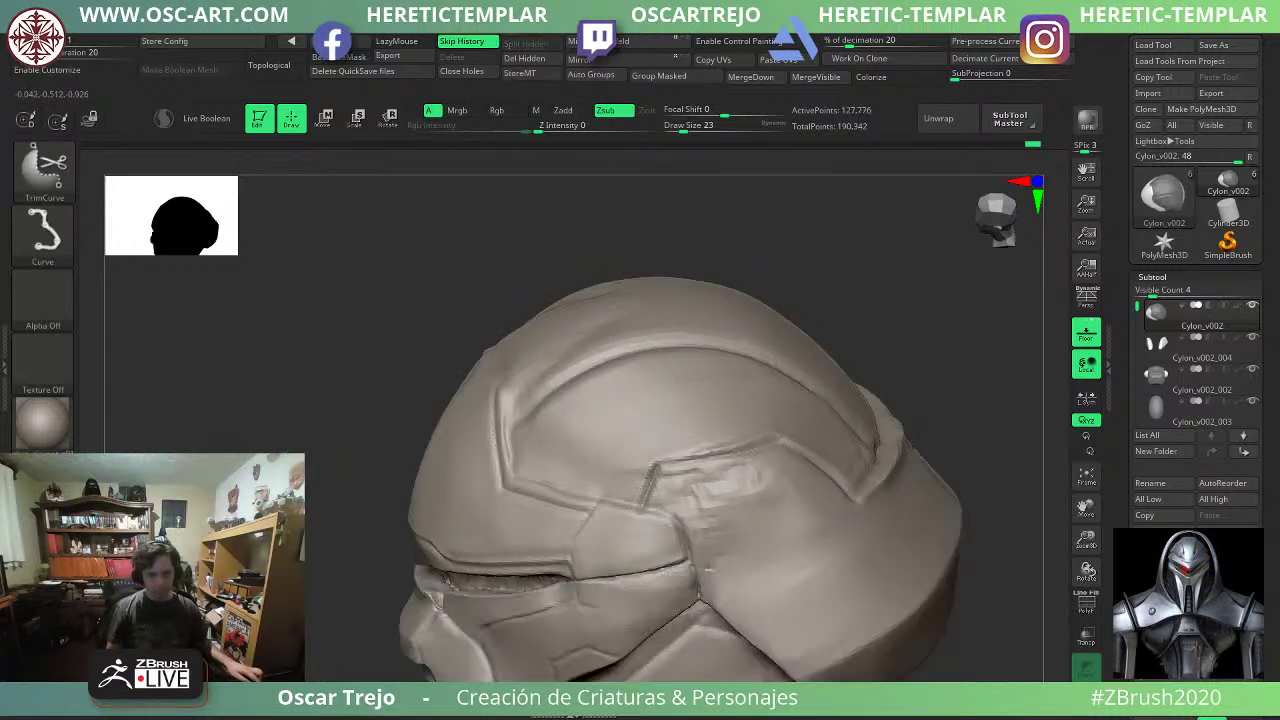
{"action": "key", "text": "f"}
{"action": "left_click", "coordinate": [406, 375], "text": "ctrl+shift"}
{"action": "key", "text": "f"}
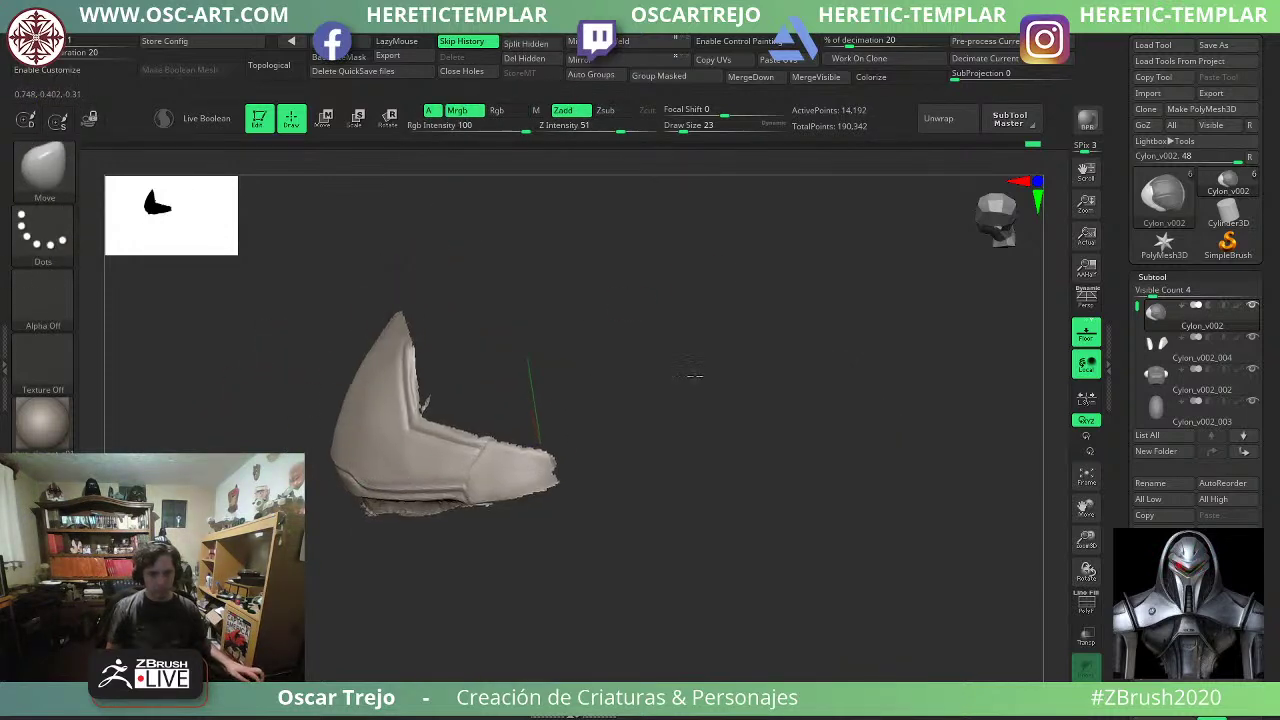
Mask the isolated forehead plate, restore the full helmet and invert the mask to leave only the plate editable.
{"action": "left_click_drag", "start_coordinate": [695, 376], "coordinate": [697, 337]}
{"action": "left_click_drag", "start_coordinate": [660, 279], "coordinate": [762, 368], "text": "ctrl"}
{"action": "left_click", "coordinate": [757, 377], "text": "ctrl+shift"}
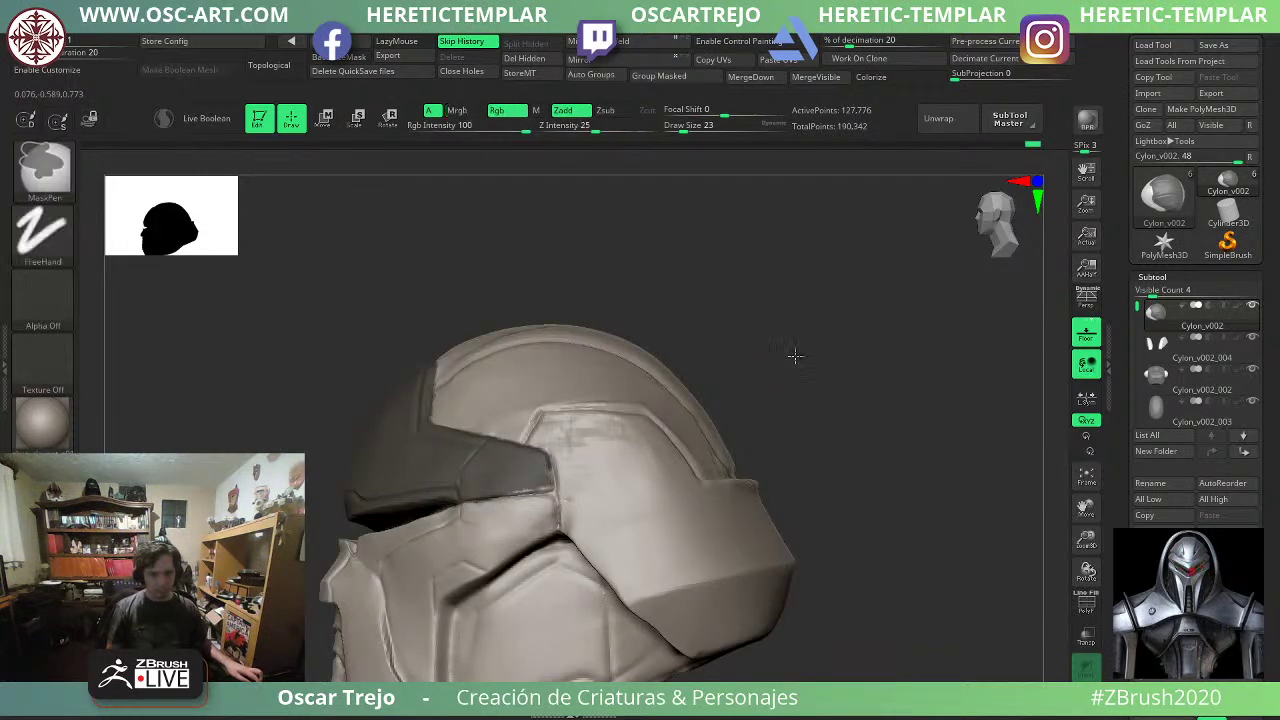
{"action": "left_click", "coordinate": [795, 356], "text": "ctrl"}
Reshape the forehead plate's rear upper edge with the Move brush at draw sizes 87 and 172.
{"action": "key", "text": "s"}
{"action": "left_click_drag", "start_coordinate": [434, 446], "coordinate": [447, 445]}
{"action": "left_click_drag", "start_coordinate": [214, 448], "coordinate": [254, 422]}
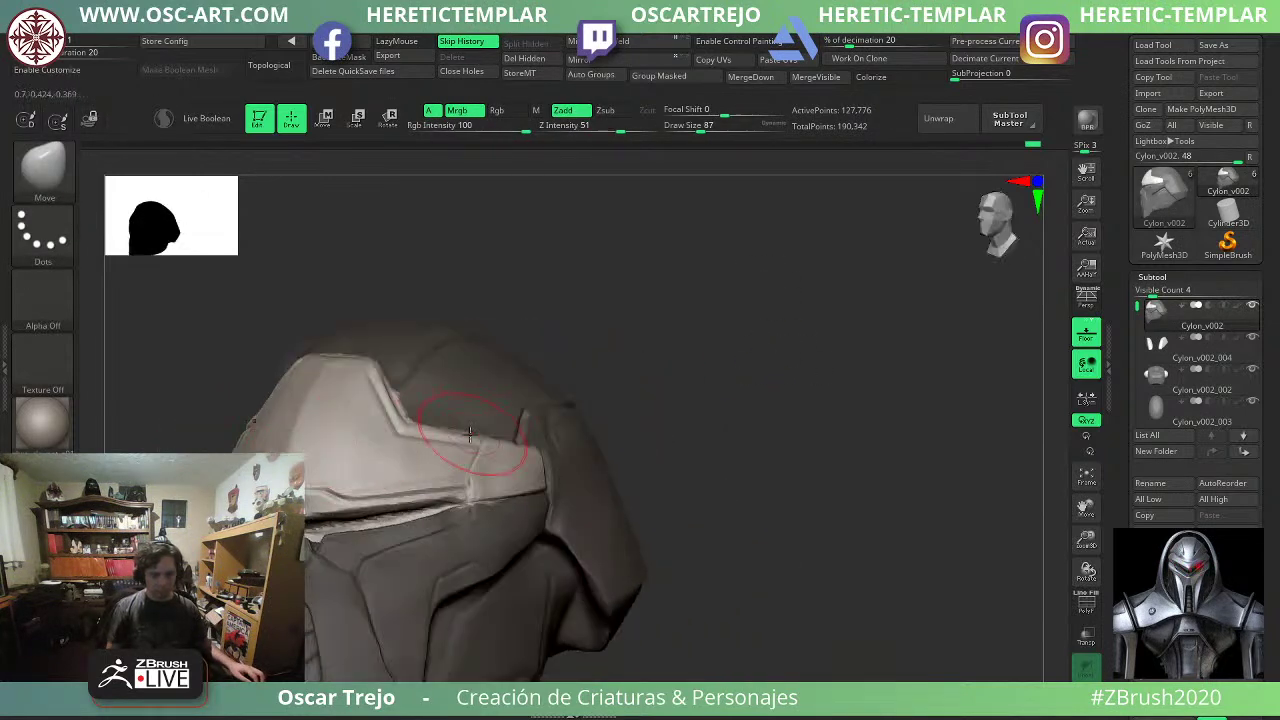
{"action": "key", "text": "s"}
{"action": "left_click", "coordinate": [472, 437]}
{"action": "left_click_drag", "start_coordinate": [471, 437], "coordinate": [474, 428]}
{"action": "key", "text": "s"}
{"action": "left_click", "coordinate": [503, 454]}
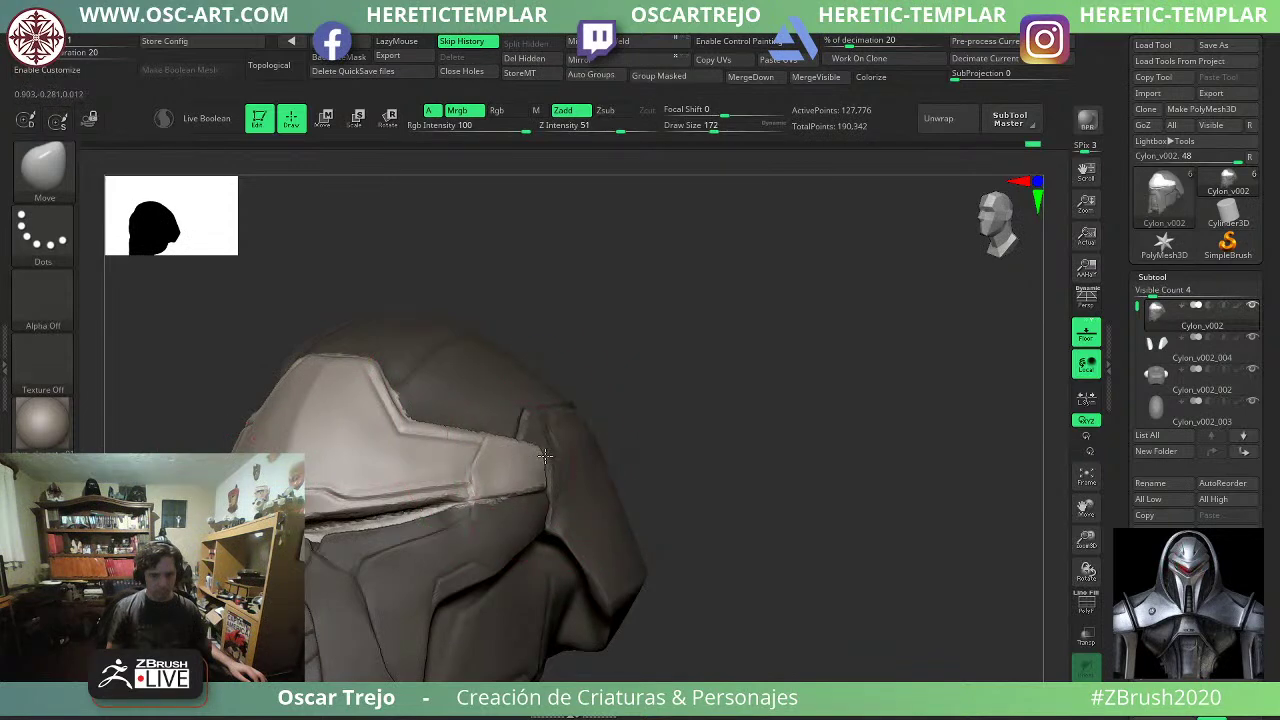
{"action": "left_click_drag", "start_coordinate": [645, 440], "coordinate": [732, 443]}
{"action": "left_click_drag", "start_coordinate": [577, 465], "coordinate": [651, 467]}
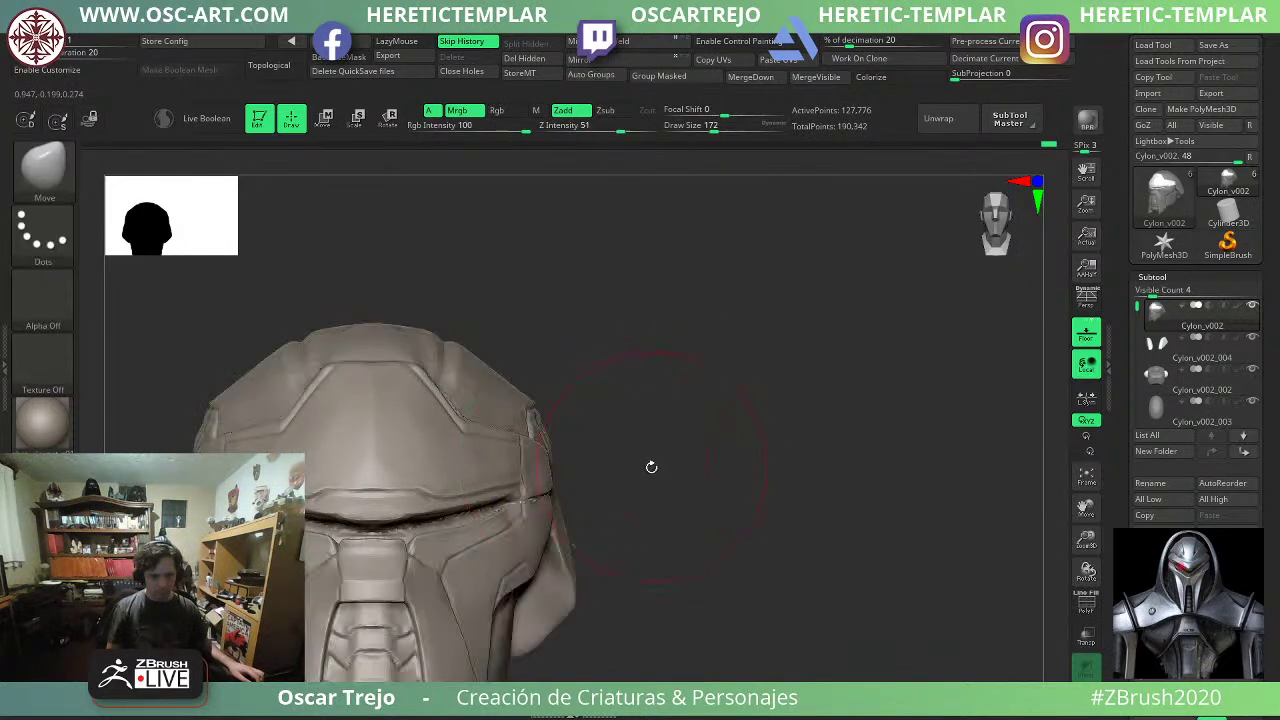
{"action": "key", "text": "ctrl+h"}
{"action": "left_click_drag", "start_coordinate": [603, 383], "coordinate": [540, 388]}
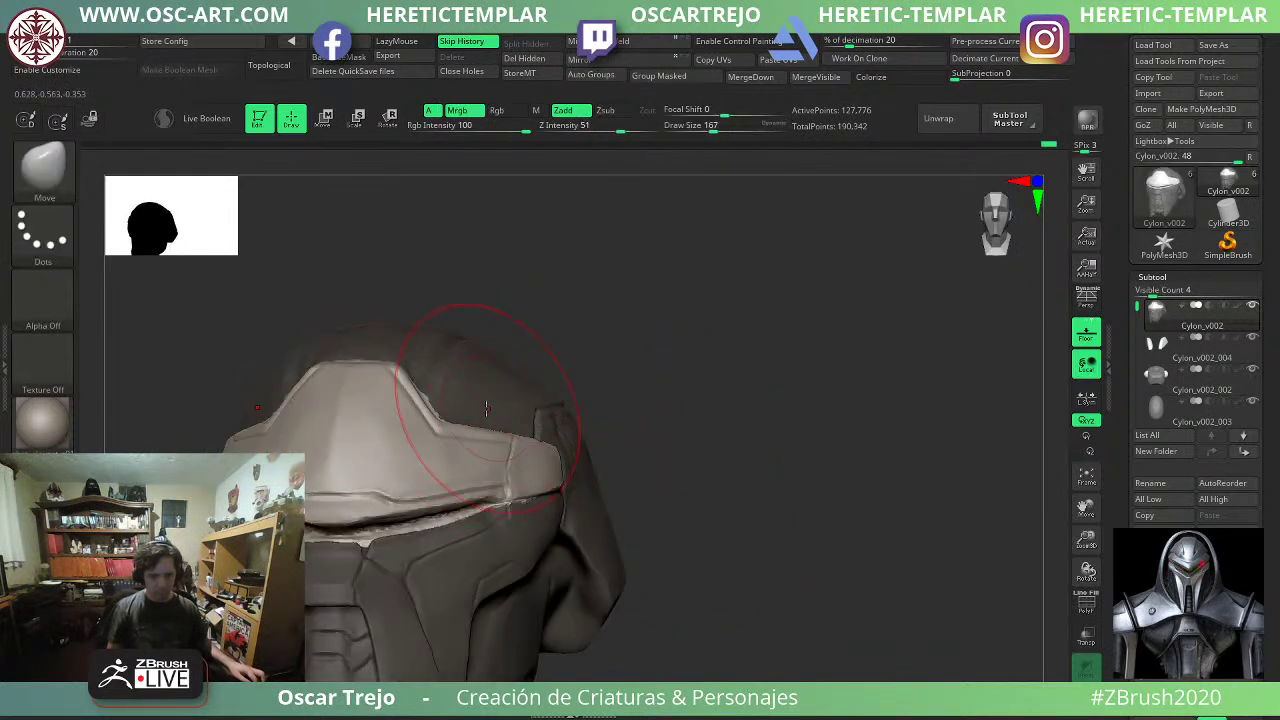
Adjust and smooth the forehead plate's slanted upper side edge, using the Move brush at draw sizes 167 and 77.
{"action": "left_click_drag", "start_coordinate": [420, 405], "coordinate": [433, 402]}
{"action": "key", "text": "s"}
{"action": "left_click", "coordinate": [434, 404]}
{"action": "key", "text": "shift"}
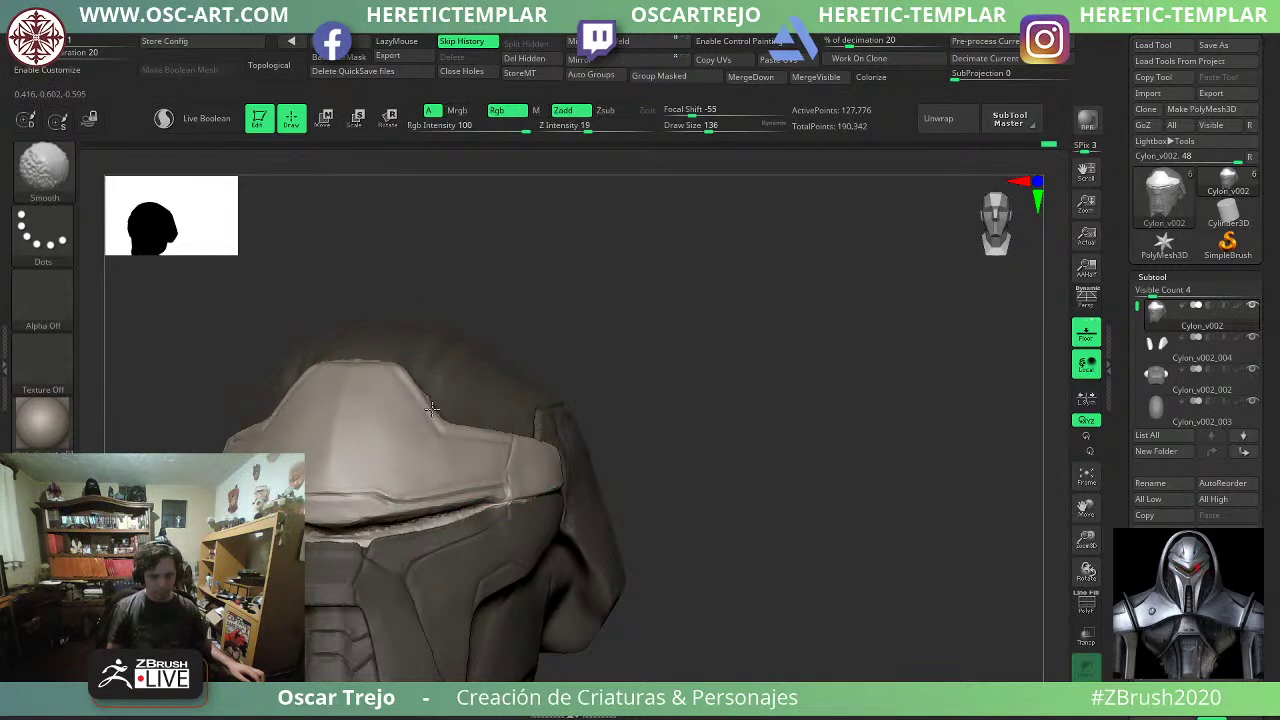
{"action": "key", "text": "s"}
{"action": "left_click", "coordinate": [437, 402]}
{"action": "left_click_drag", "start_coordinate": [428, 402], "coordinate": [435, 398]}
{"action": "key", "text": "ctrl"}
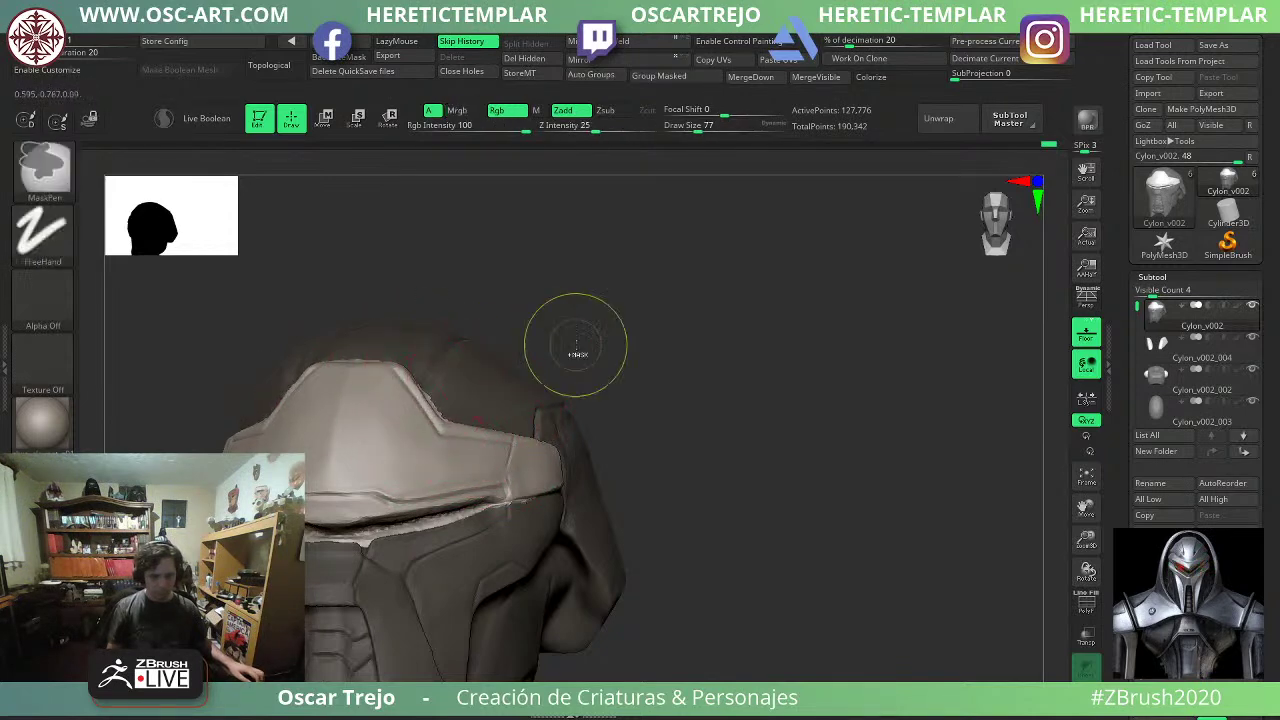
{"action": "left_click_drag", "start_coordinate": [576, 345], "coordinate": [525, 356]}
Clean up the forehead plate's rear border with DamStandard and the Smooth brush at draw size 33.
{"action": "key", "text": "b"}
{"action": "key", "text": "d"}
{"action": "key", "text": "s"}
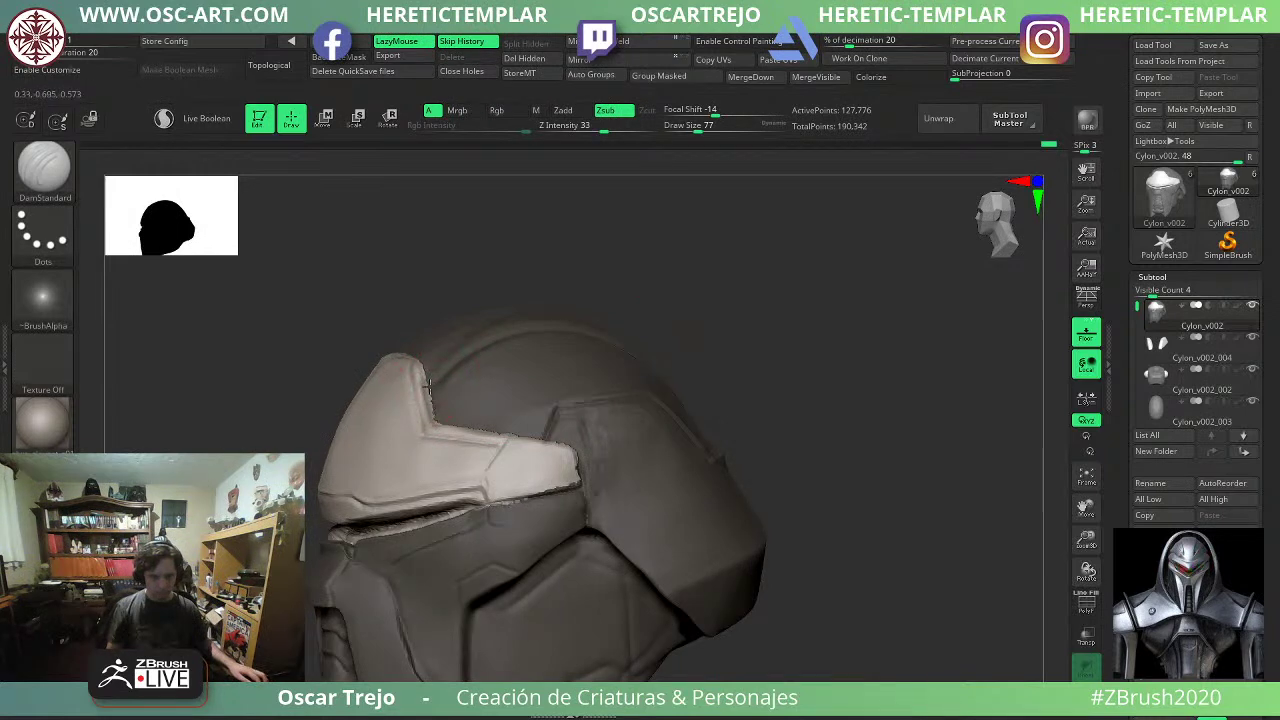
{"action": "key", "text": "ctrl"}
{"action": "key", "text": "s"}
{"action": "left_click_drag", "start_coordinate": [437, 400], "coordinate": [425, 396]}
{"action": "key", "text": "shift"}
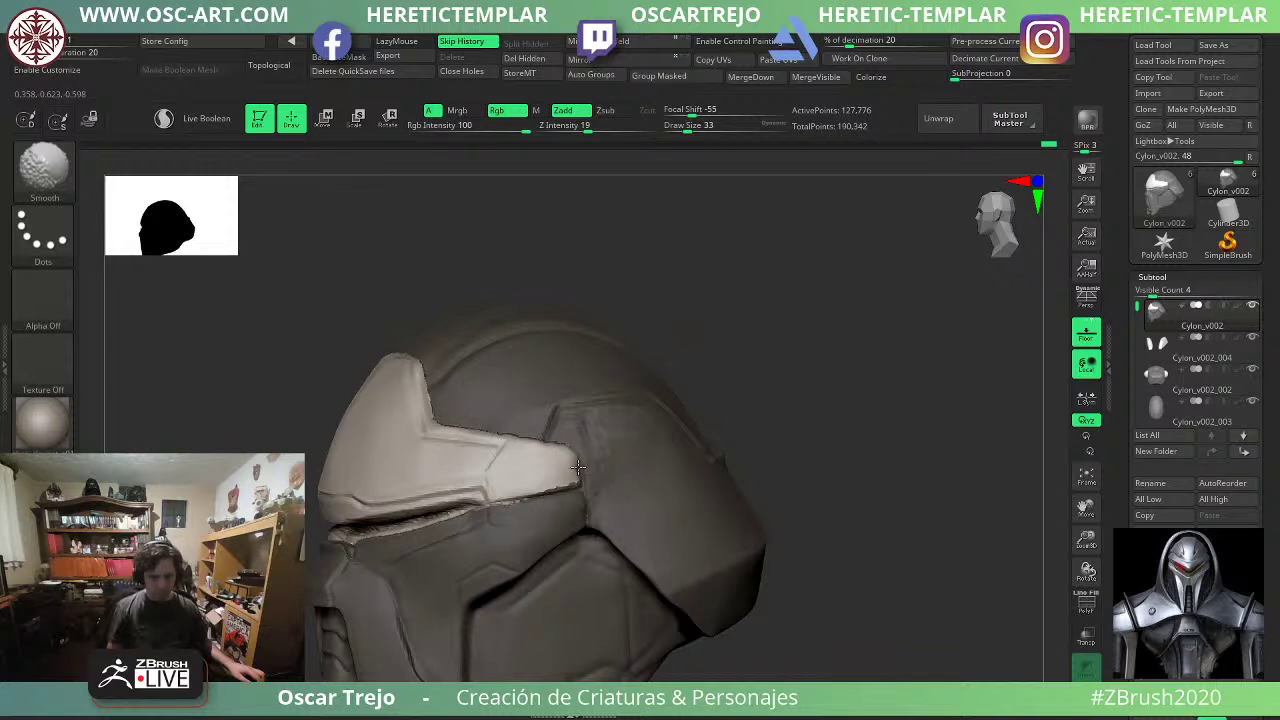
Adjust and smooth the forehead plate's rear tip with the Move brush at draw size 51, and clear the mask.
{"action": "key", "text": "b"}
{"action": "key", "text": "m"}
{"action": "key", "text": "v"}
{"action": "key", "text": "s"}
{"action": "left_click_drag", "start_coordinate": [588, 472], "coordinate": [582, 474]}
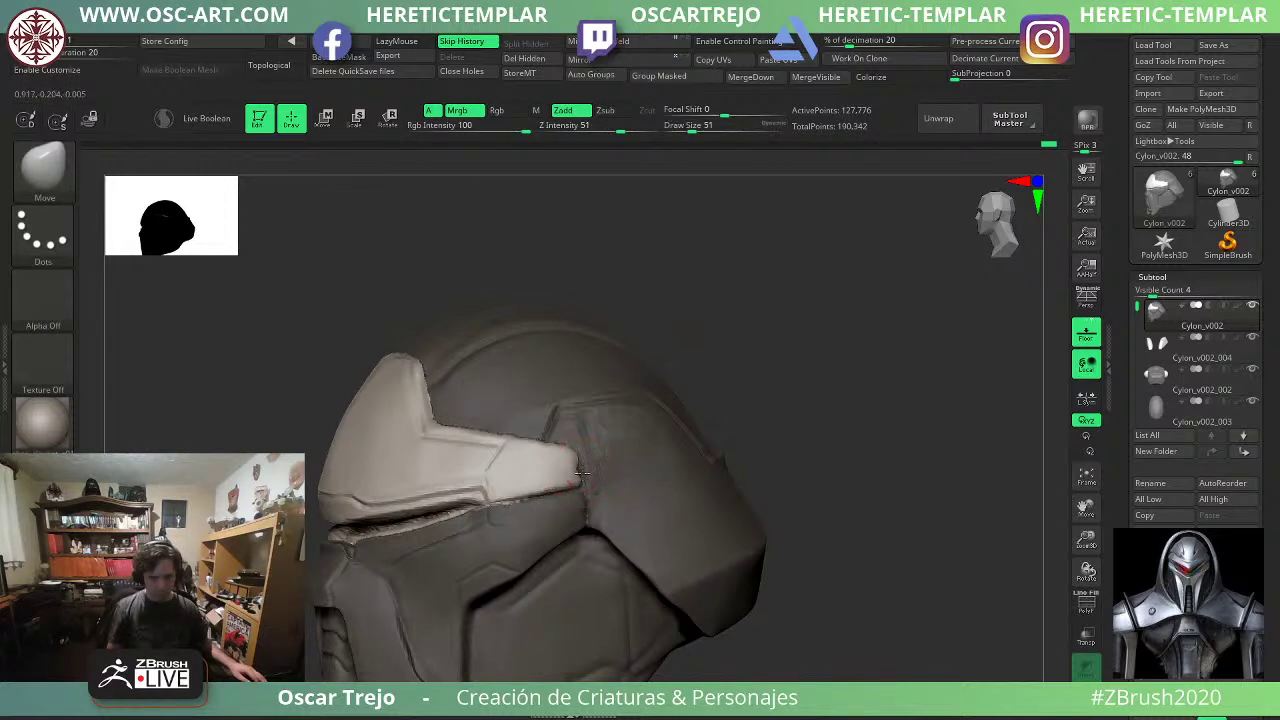
{"action": "key", "text": "shift"}
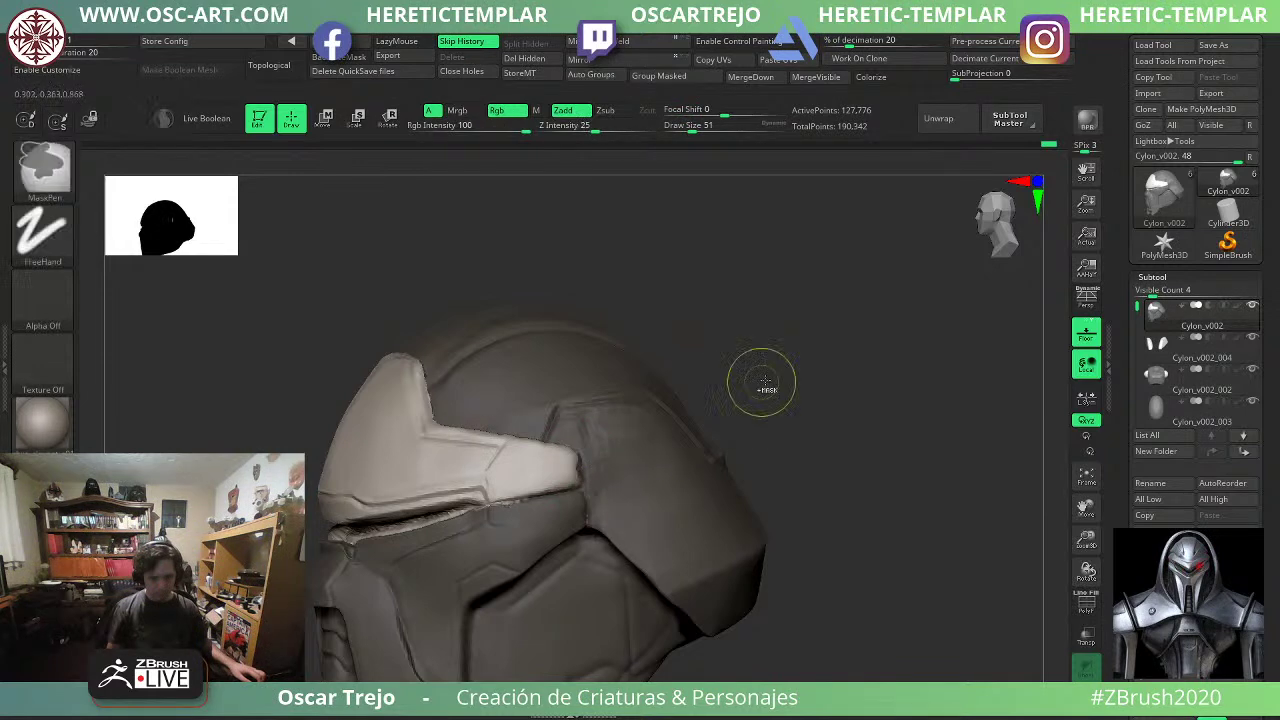
{"action": "left_click_drag", "start_coordinate": [764, 383], "coordinate": [776, 392], "text": "ctrl"}
{"action": "key", "text": "s"}
{"action": "left_click_drag", "start_coordinate": [580, 471], "coordinate": [582, 475]}
{"action": "key", "text": "s"}
Set the Move brush's draw size to 197 and show the full bust framed on the helmet from the front.
{"action": "mouse_move", "coordinate": [802, 390]}
{"action": "left_mouse_down", "text": "shift"}
{"action": "mouse_move", "coordinate": [814, 377]}
{"action": "mouse_move", "coordinate": [686, 383]}
{"action": "left_mouse_up", "text": "shift"}
{"action": "key", "text": "s"}
{"action": "left_click_drag", "start_coordinate": [450, 440], "coordinate": [476, 440]}
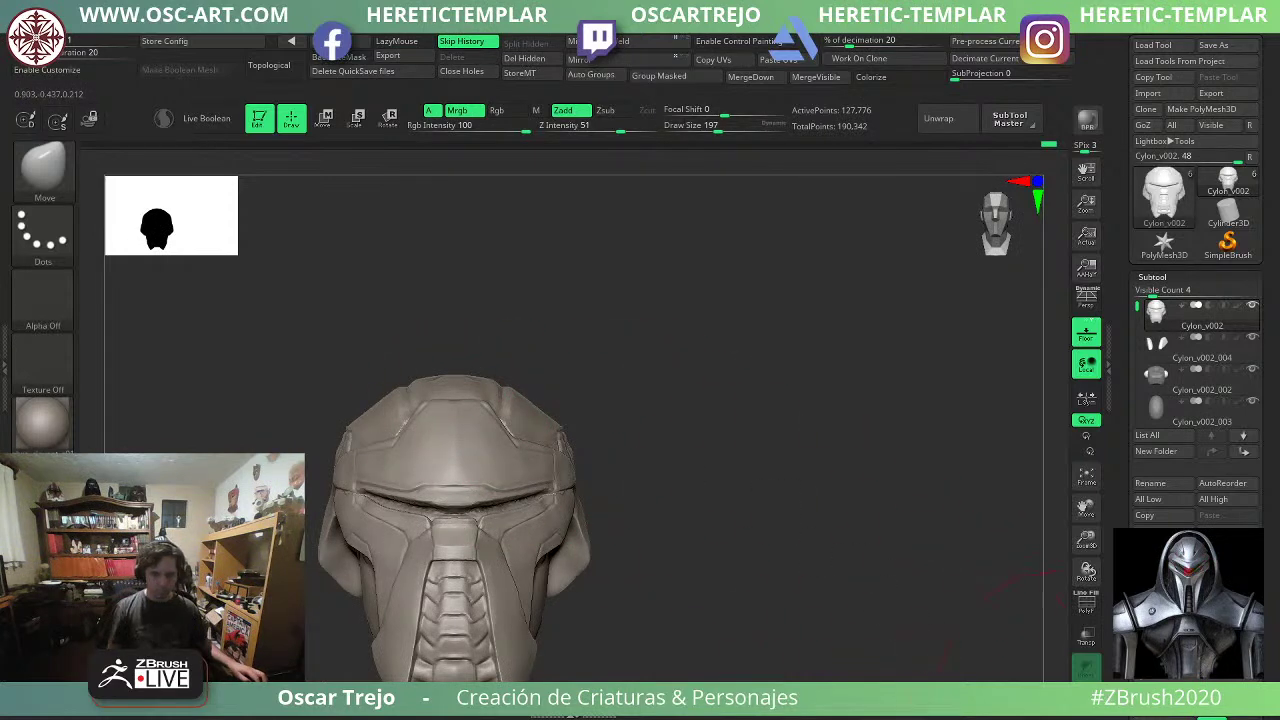
{"action": "left_click", "coordinate": [1087, 698]}
{"action": "key", "text": "f"}
{"action": "left_click_drag", "start_coordinate": [849, 353], "coordinate": [816, 510], "text": "alt"}
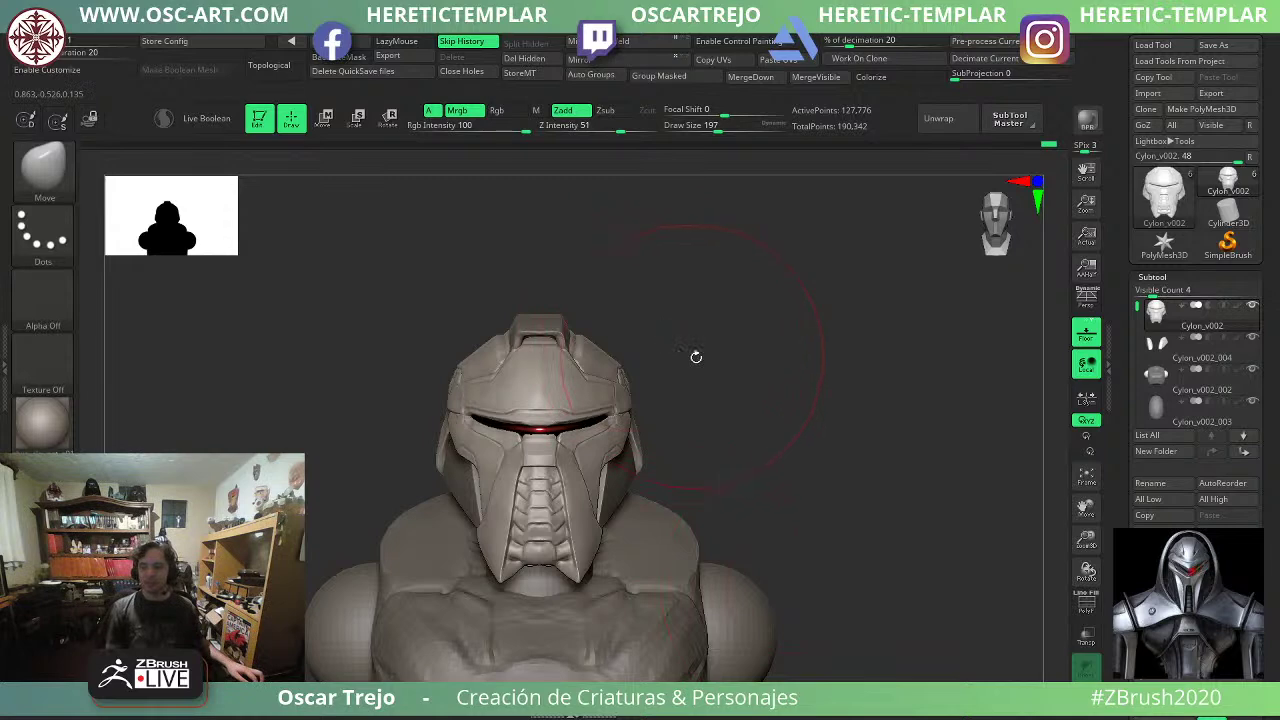
{"action": "mouse_move", "coordinate": [785, 385]}
{"action": "left_mouse_down", "text": "alt"}
{"action": "mouse_move", "coordinate": [777, 357]}
{"action": "mouse_move", "coordinate": [789, 446]}
{"action": "left_mouse_up", "text": "alt"}
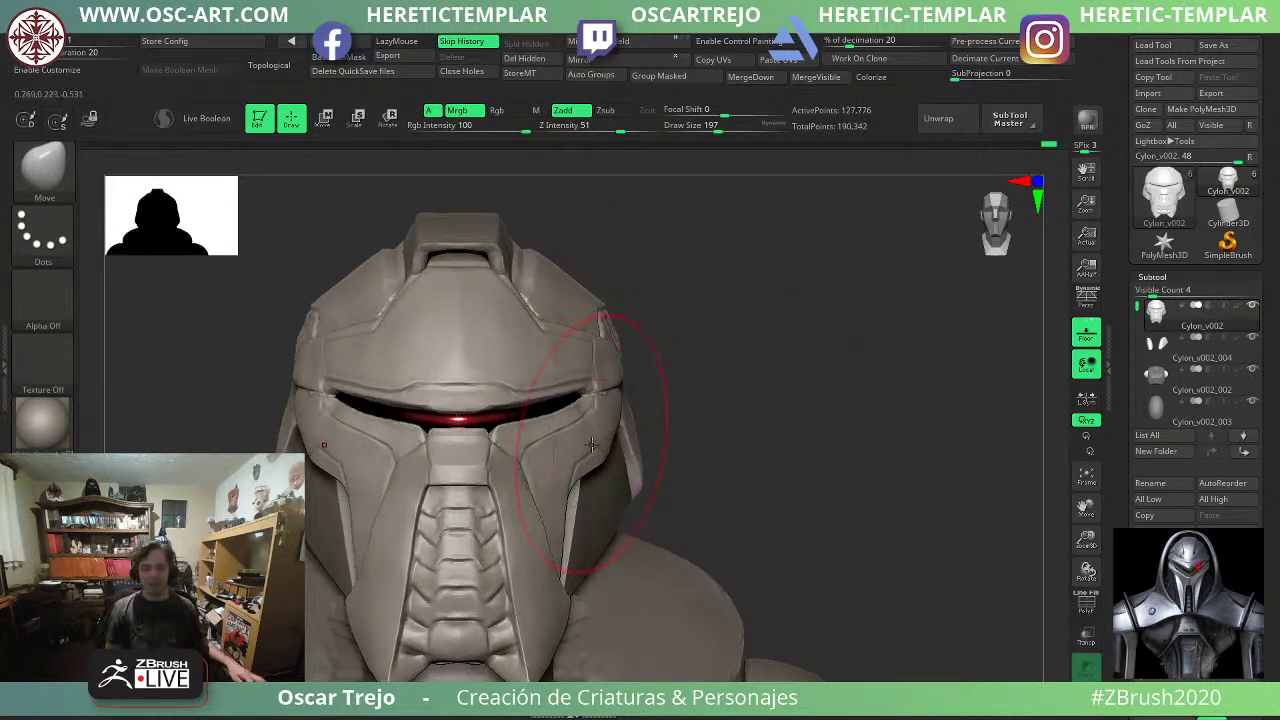
Nudge the outer edge of the helmet's rear side flap inward with the Move brush at draw size 128.
{"action": "key", "text": "s"}
{"action": "left_click_drag", "start_coordinate": [640, 482], "coordinate": [627, 489]}
{"action": "key", "text": "s"}
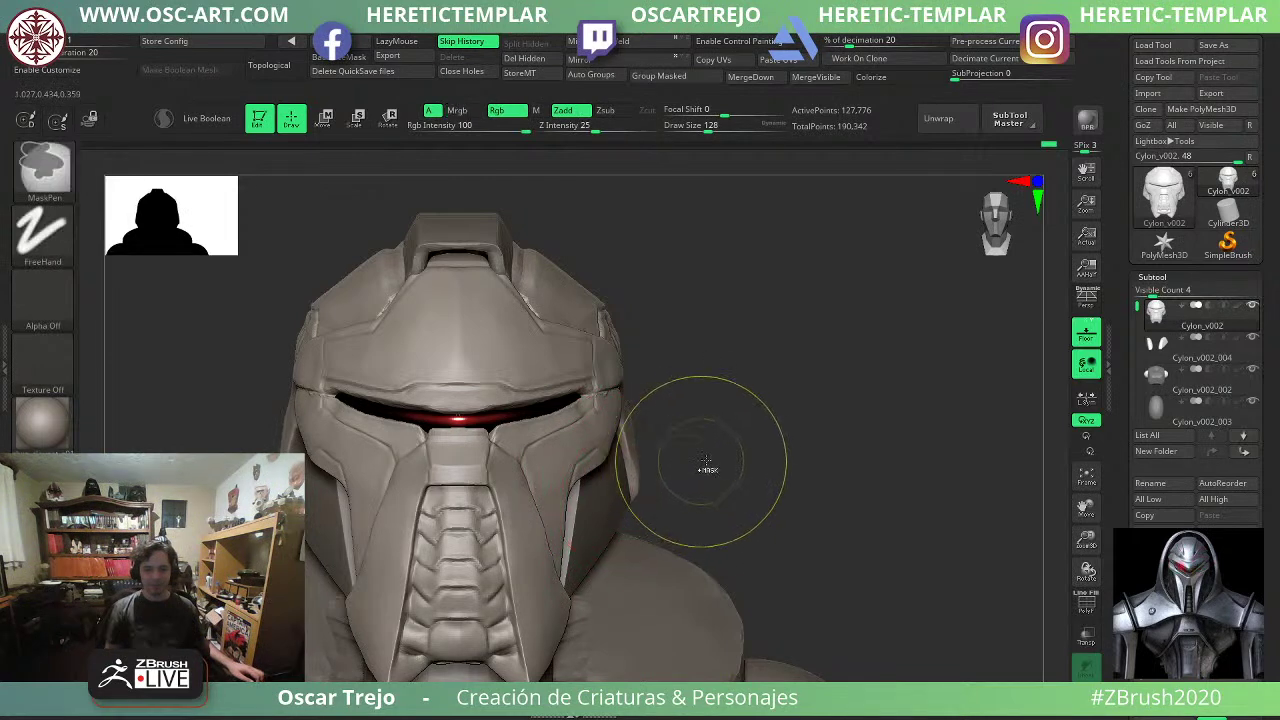
Switch to the TrimDynamic brush and adjust its draw size for the helmet's rear side panel.
{"action": "left_click_drag", "start_coordinate": [706, 467], "coordinate": [680, 463]}
{"action": "key", "text": "b"}
{"action": "key", "text": "t"}
{"action": "key", "text": "d"}
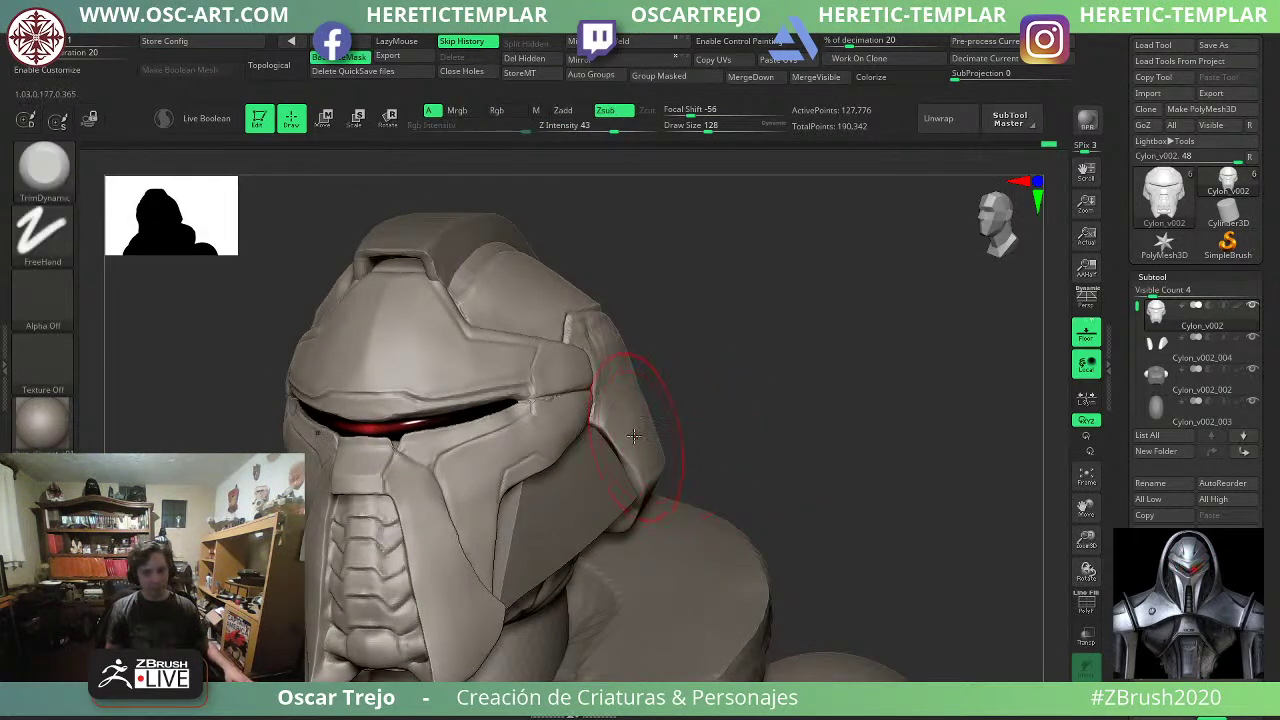
{"action": "left_click_drag", "start_coordinate": [735, 467], "coordinate": [640, 445]}
{"action": "key", "text": "s"}
{"action": "left_click_drag", "start_coordinate": [618, 437], "coordinate": [627, 437]}
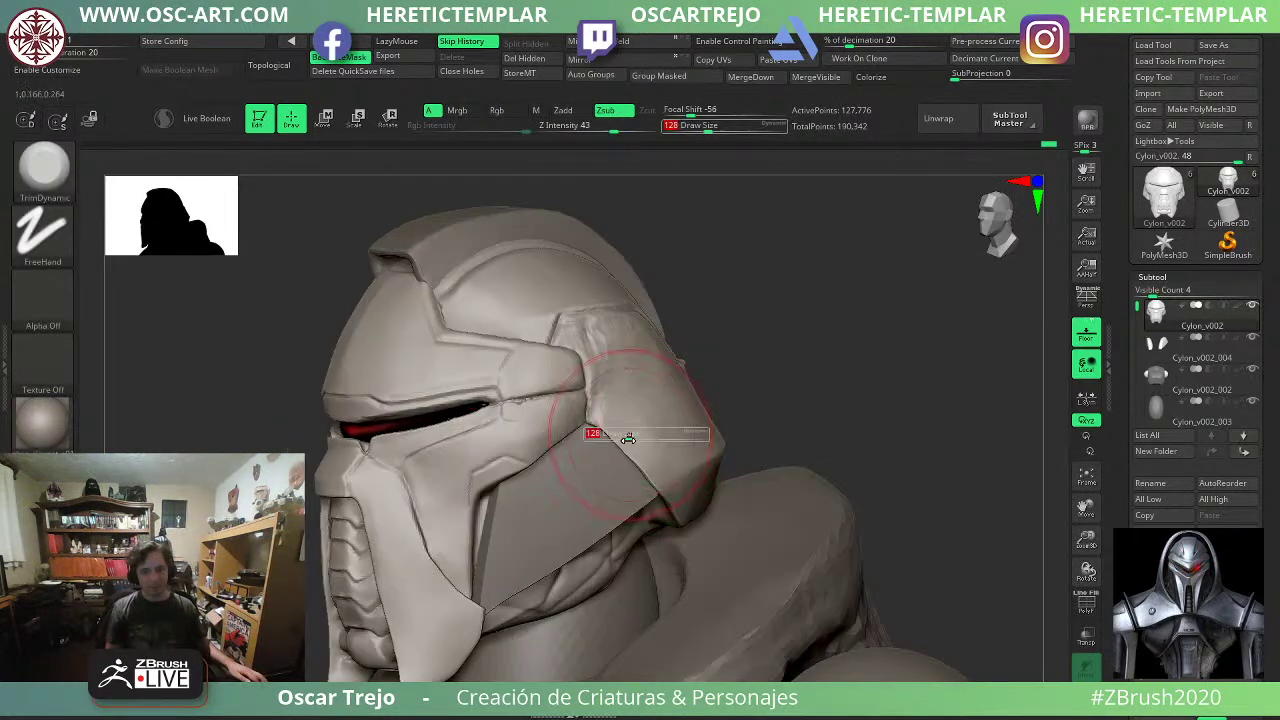
{"action": "mouse_move", "coordinate": [825, 446]}
{"action": "left_mouse_down"}
{"action": "mouse_move", "coordinate": [697, 463]}
{"action": "mouse_move", "coordinate": [662, 489]}
{"action": "left_mouse_up"}
Sharpen the crease along the rear side panel's lower edge with the Pinch brush at draw size 90.
{"action": "key", "text": "b"}
{"action": "key", "text": "d"}
{"action": "key", "text": "s"}
{"action": "key", "text": "s"}
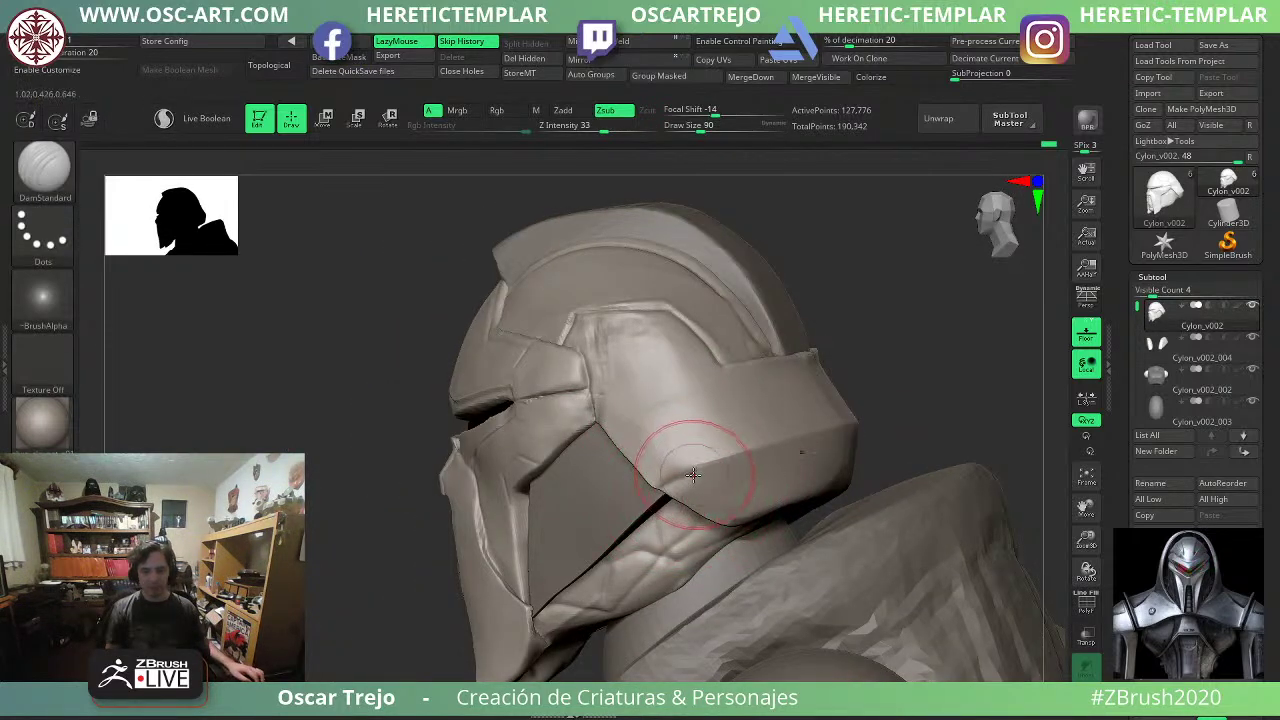
{"action": "key", "text": "b"}
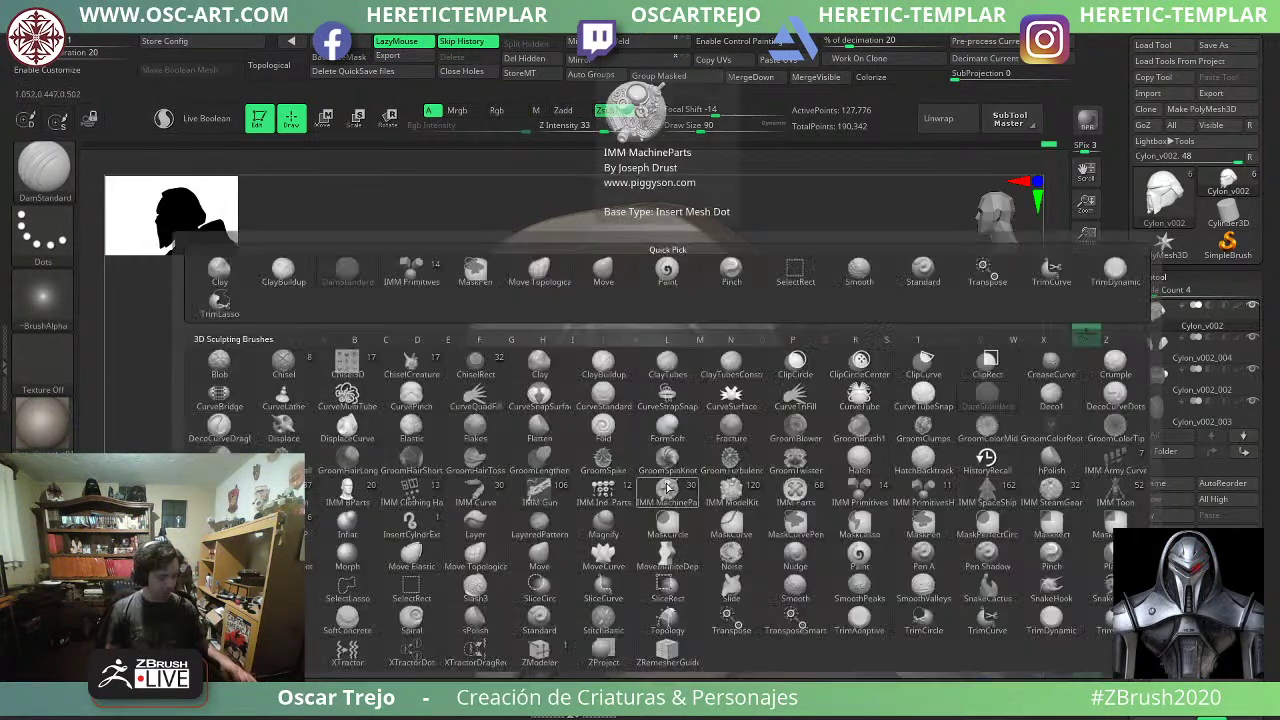
{"action": "key", "text": "p"}
{"action": "key", "text": "i"}
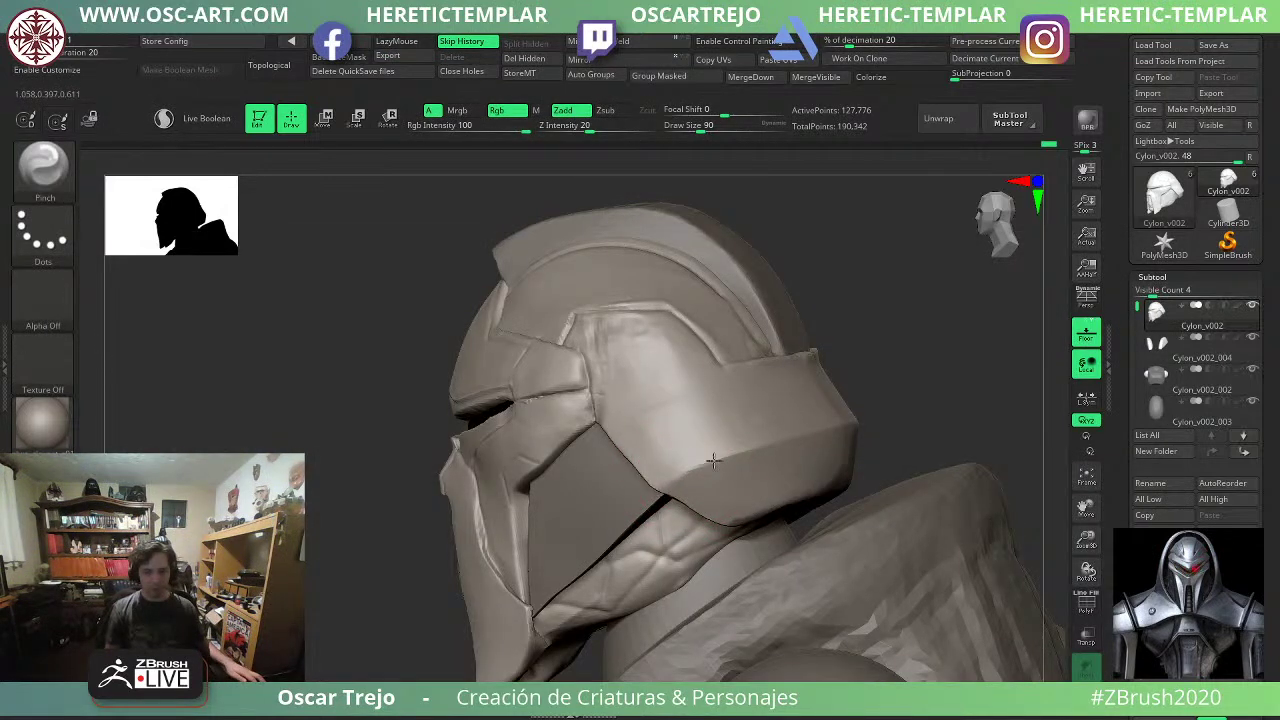
{"action": "left_click_drag", "start_coordinate": [872, 366], "coordinate": [832, 383]}
Flatten the rear side panel's lower bevel with the TrimDynamic brush at draw size 90.
{"action": "key", "text": "b"}
{"action": "key", "text": "t"}
{"action": "key", "text": "d"}
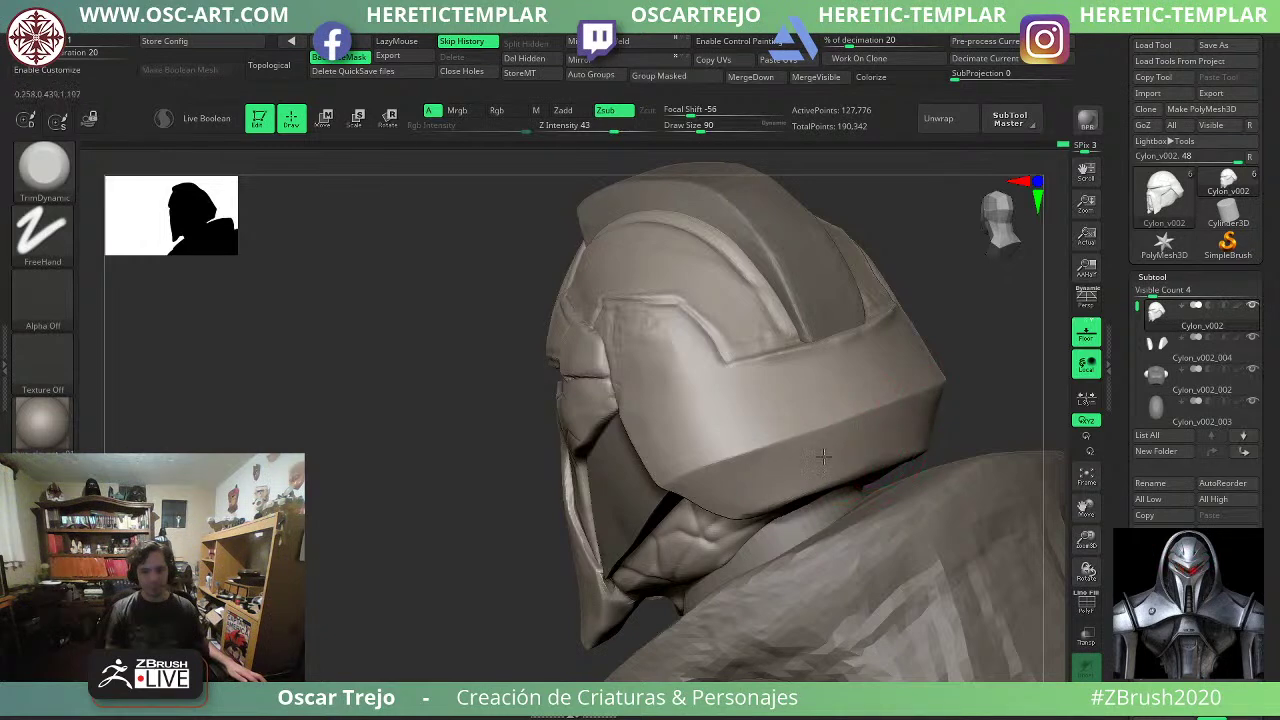
{"action": "right_click_drag", "start_coordinate": [823, 457], "coordinate": [900, 435]}
Try to nudge the rear side panel's lower front corner with the Move brush at draw size 132.
{"action": "key", "text": "b"}
{"action": "key", "text": "m"}
{"action": "key", "text": "v"}
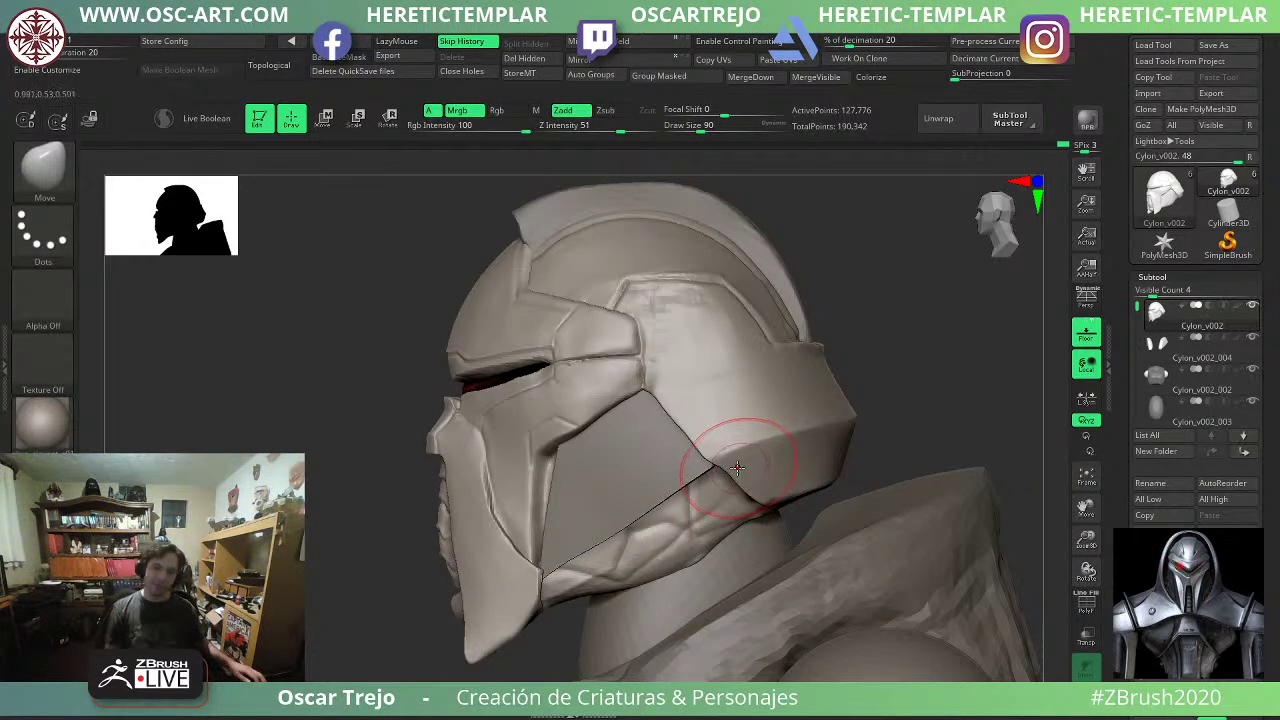
{"action": "key", "text": "bracketright"}
{"action": "key", "text": "bracketright"}
{"action": "key", "text": "bracketright"}
{"action": "key", "text": "bracketright"}
{"action": "left_click_drag", "start_coordinate": [696, 447], "coordinate": [705, 452]}
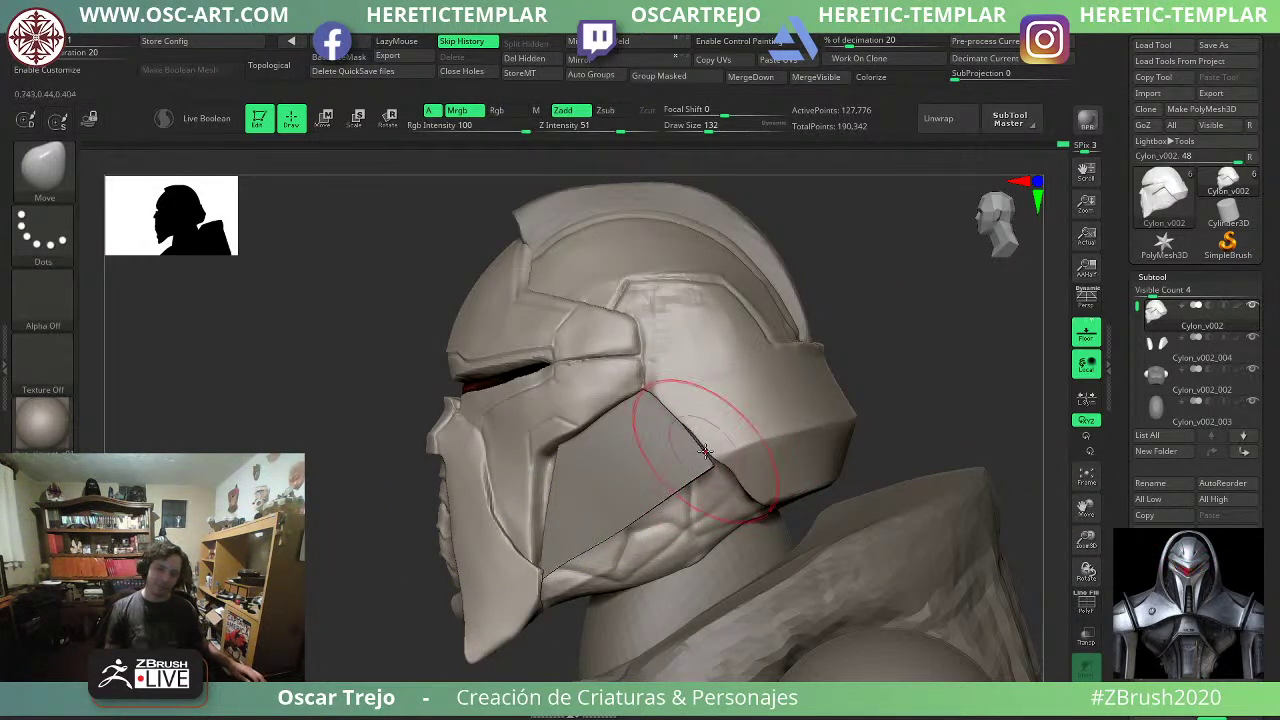
{"action": "key", "text": "ctrl+z"}
Refine and smooth the seams behind the forehead plate and at the rear side panel's front edge with DamStandard at draw size 31.
{"action": "left_click_drag", "start_coordinate": [826, 309], "coordinate": [837, 309]}
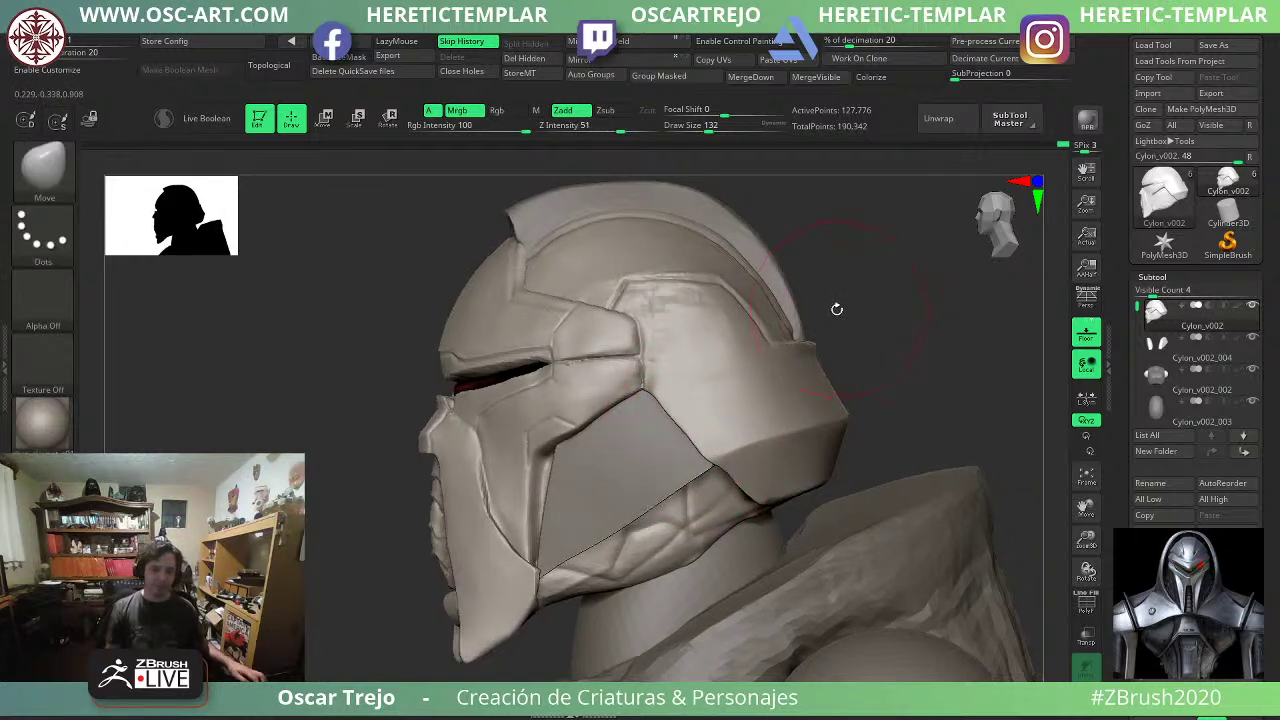
{"action": "key", "text": "b"}
{"action": "key", "text": "d"}
{"action": "key", "text": "s"}
{"action": "key", "text": "s"}
{"action": "left_click_drag", "start_coordinate": [611, 329], "coordinate": [588, 330]}
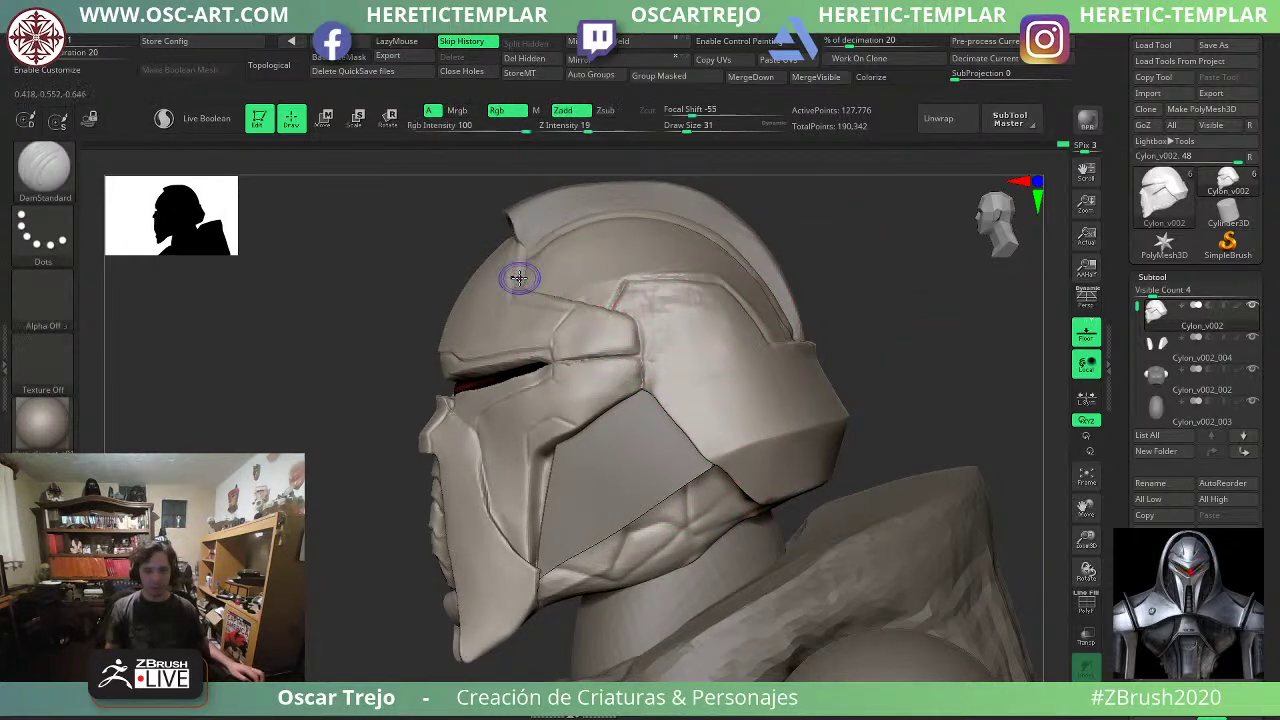
{"action": "left_click_drag", "start_coordinate": [519, 278], "coordinate": [528, 255], "text": "shift"}
{"action": "left_click_drag", "start_coordinate": [617, 313], "coordinate": [638, 318], "text": "shift"}
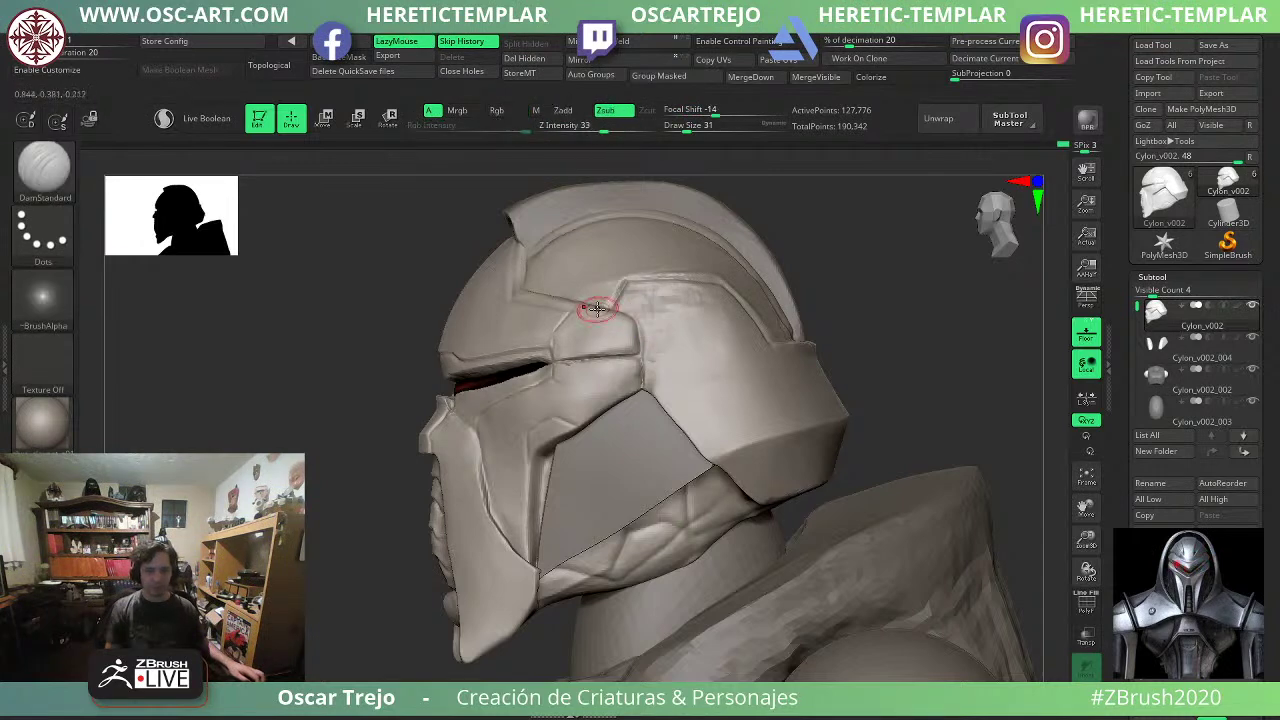
Try to reshape the tip of the helmet's chin plate with the Move brush at draw size 136.
{"action": "mouse_move", "coordinate": [320, 349]}
{"action": "left_mouse_down"}
{"action": "mouse_move", "coordinate": [767, 305]}
{"action": "mouse_move", "coordinate": [754, 363]}
{"action": "mouse_move", "coordinate": [760, 377]}
{"action": "mouse_move", "coordinate": [792, 368]}
{"action": "mouse_move", "coordinate": [824, 453]}
{"action": "left_mouse_up"}
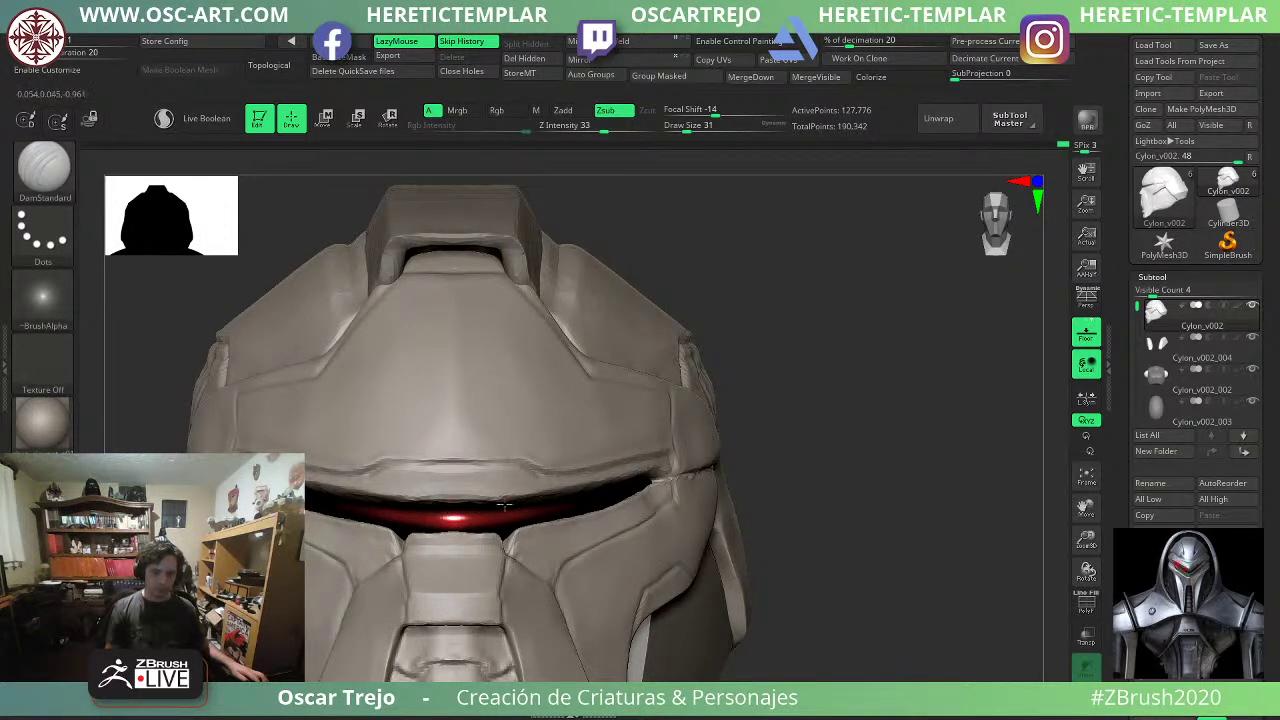
{"action": "key", "text": "shift"}
{"action": "left_click_drag", "start_coordinate": [877, 449], "coordinate": [815, 440], "text": "alt"}
{"action": "key", "text": "b"}
{"action": "key", "text": "m"}
{"action": "key", "text": "v"}
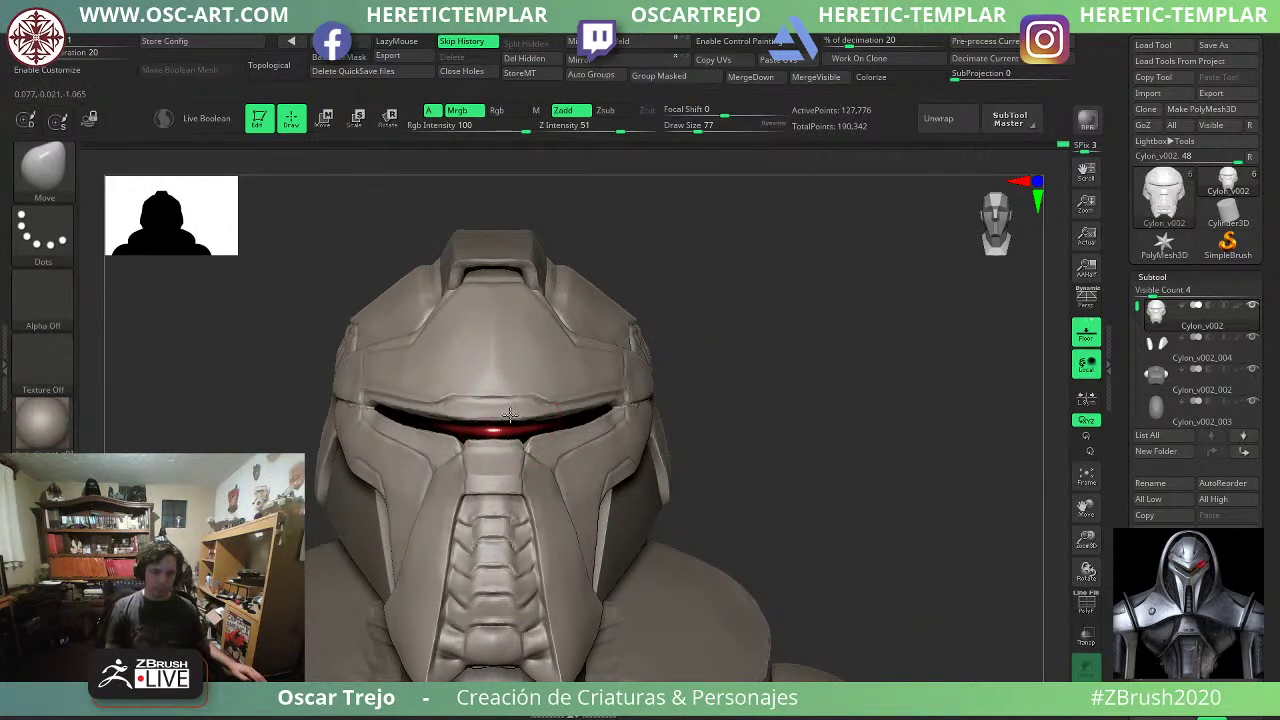
{"action": "left_click_drag", "start_coordinate": [702, 425], "coordinate": [700, 357], "text": "alt"}
{"action": "left_click_drag", "start_coordinate": [818, 408], "coordinate": [778, 424]}
{"action": "left_click_drag", "start_coordinate": [386, 509], "coordinate": [340, 505]}
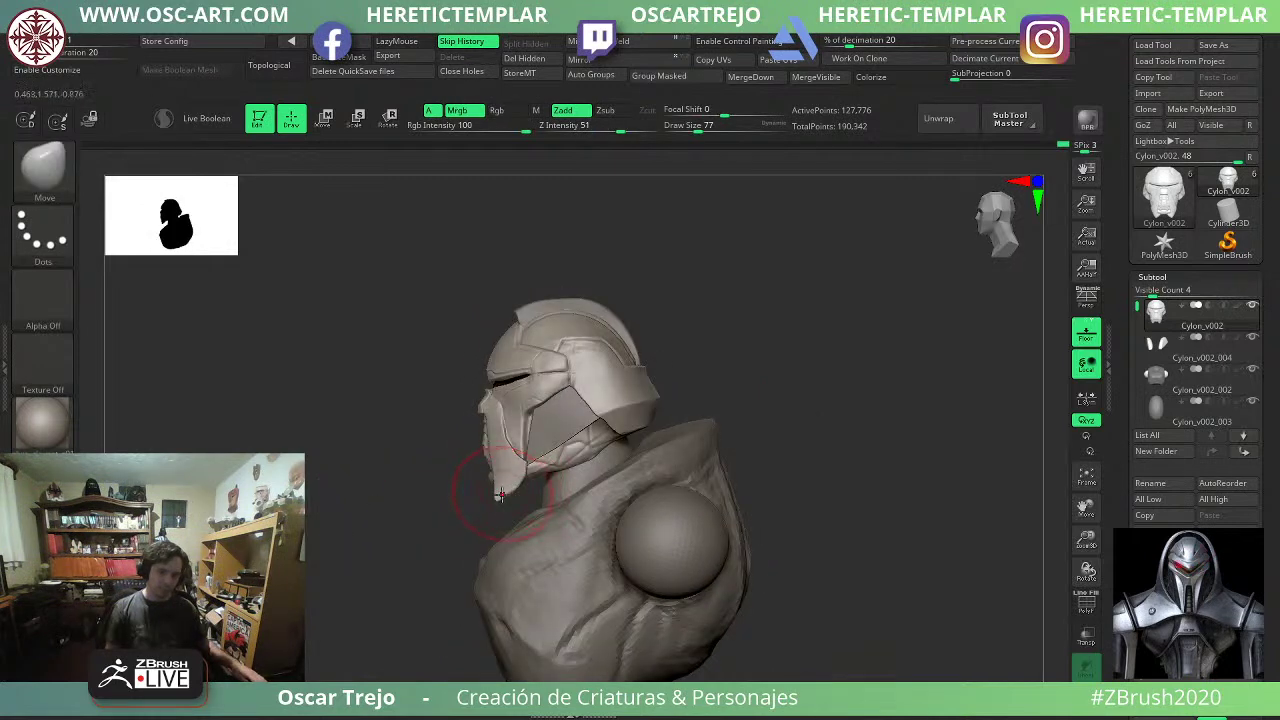
{"action": "key", "text": "s"}
{"action": "left_click_drag", "start_coordinate": [501, 494], "coordinate": [511, 494]}
{"action": "left_click_drag", "start_coordinate": [514, 493], "coordinate": [494, 490]}
{"action": "key", "text": "ctrl+z"}
Isolate the helmet's upper shell, then flatten and smooth the side panel's raised top with the TrimDynamic brush at draw size 90.
{"action": "mouse_move", "coordinate": [795, 373]}
{"action": "left_mouse_down", "text": "alt"}
{"action": "mouse_move", "coordinate": [763, 433]}
{"action": "mouse_move", "coordinate": [828, 345]}
{"action": "left_mouse_up", "text": "alt"}
{"action": "mouse_move", "coordinate": [862, 290]}
{"action": "left_mouse_down", "text": "alt"}
{"action": "mouse_move", "coordinate": [886, 394]}
{"action": "mouse_move", "coordinate": [804, 449]}
{"action": "left_mouse_up", "text": "alt"}
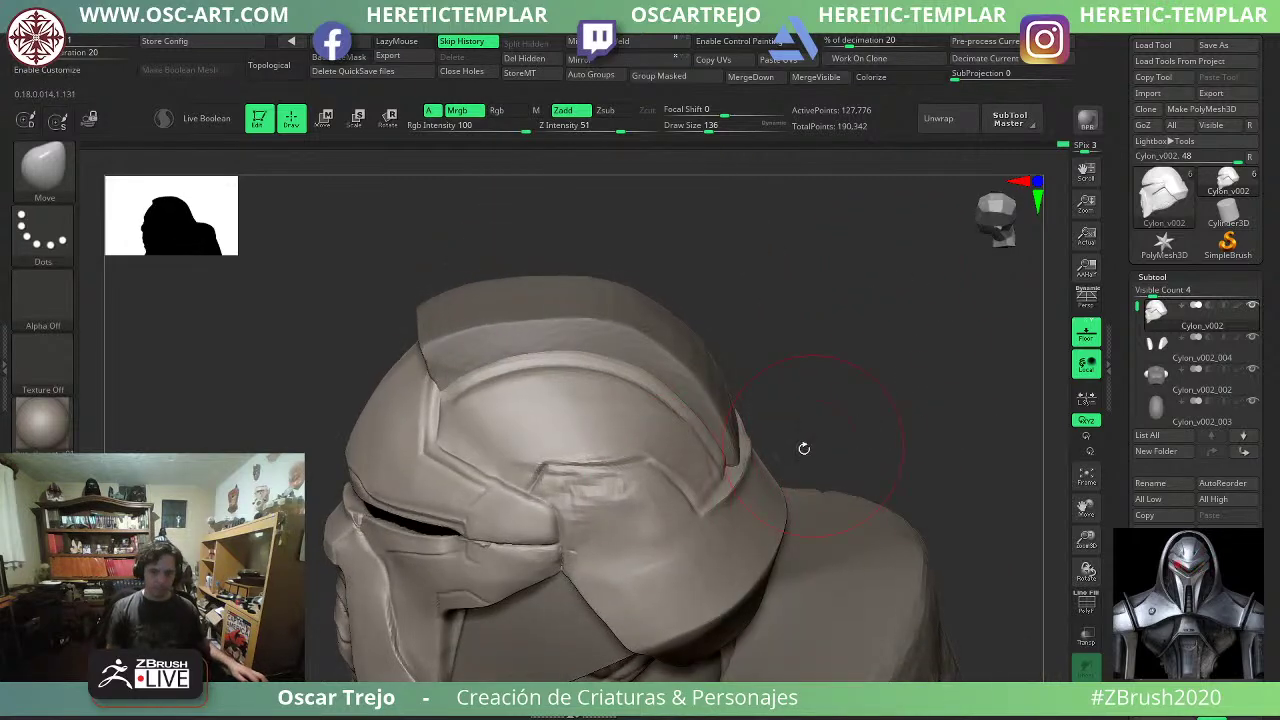
{"action": "left_click", "coordinate": [592, 502], "text": "ctrl+shift"}
{"action": "key", "text": "b"}
{"action": "key", "text": "t"}
{"action": "key", "text": "d"}
{"action": "key", "text": "s"}
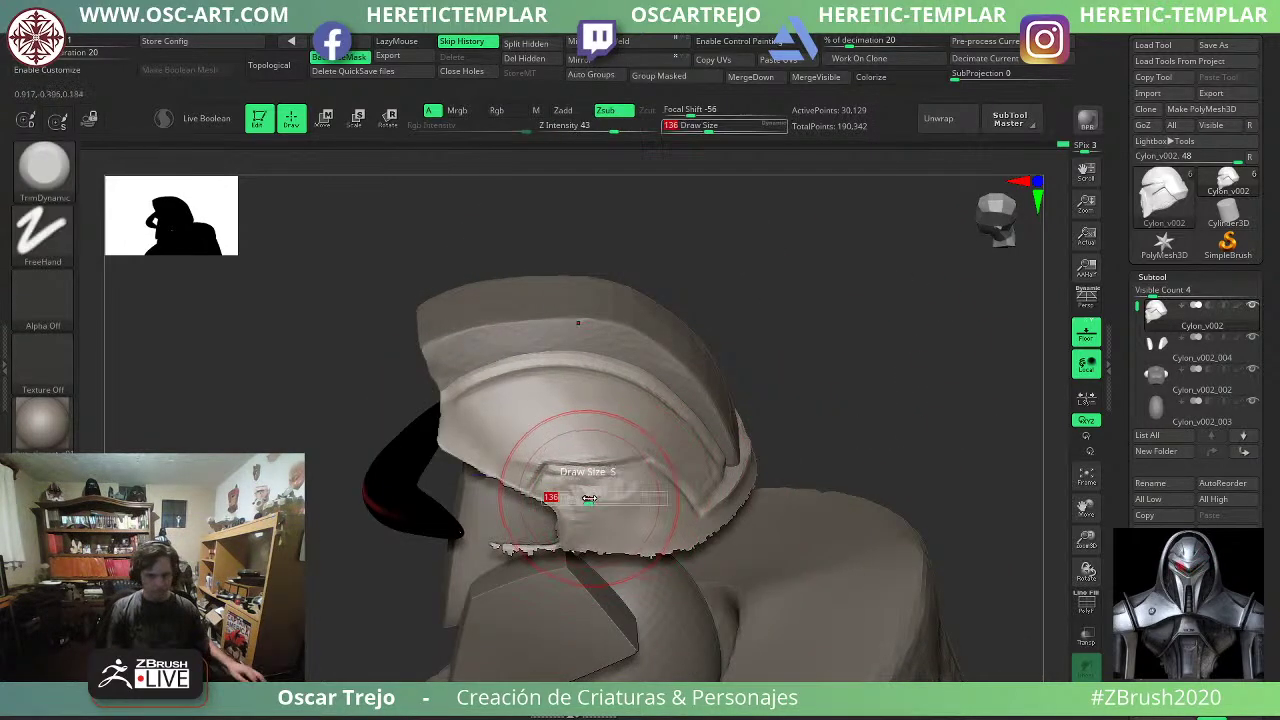
{"action": "mouse_move", "coordinate": [586, 494]}
{"action": "left_mouse_down"}
{"action": "mouse_move", "coordinate": [553, 491]}
{"action": "mouse_move", "coordinate": [597, 492]}
{"action": "left_mouse_up"}
{"action": "key", "text": "s"}
{"action": "left_click_drag", "start_coordinate": [600, 492], "coordinate": [624, 484]}
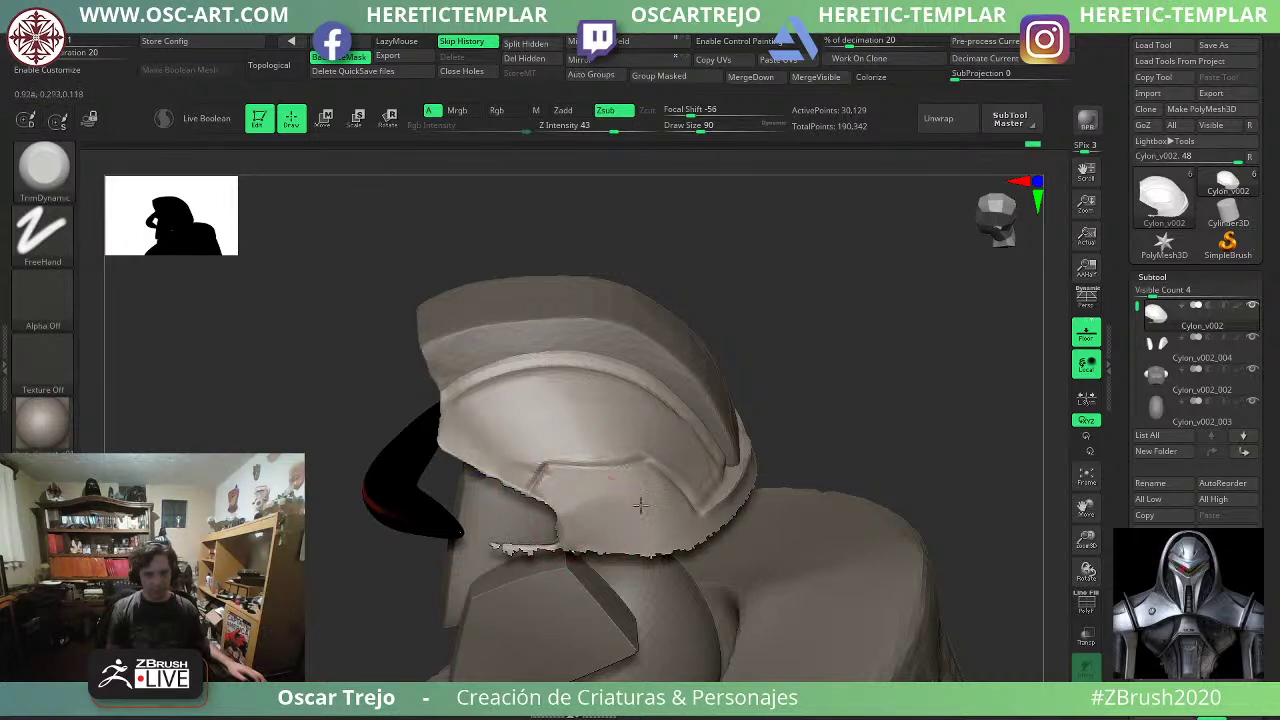
{"action": "left_click_drag", "start_coordinate": [570, 483], "coordinate": [653, 442], "text": "shift"}
{"action": "right_click_drag", "start_coordinate": [655, 440], "coordinate": [540, 490]}
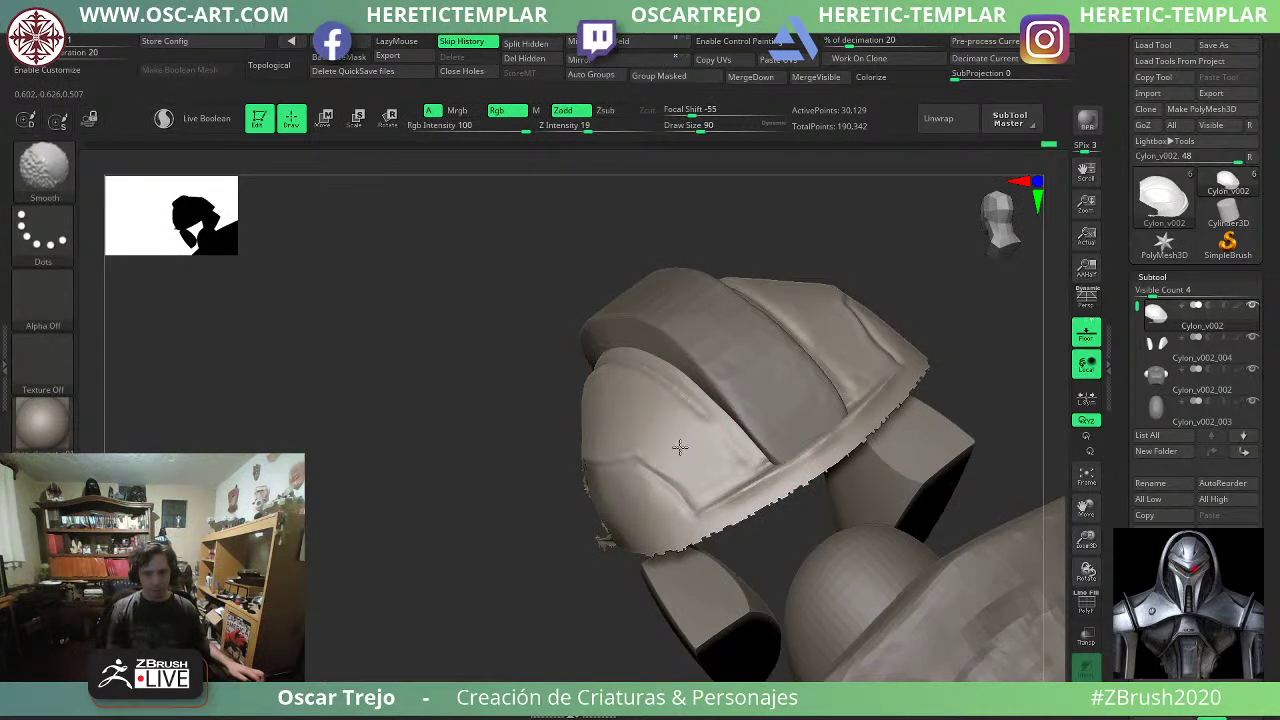
Tighten the seam at the rear base of the upper shell with the Pinch brush at draw size 65.
{"action": "left_click_drag", "start_coordinate": [446, 489], "coordinate": [560, 472]}
{"action": "left_click_drag", "start_coordinate": [853, 444], "coordinate": [785, 453]}
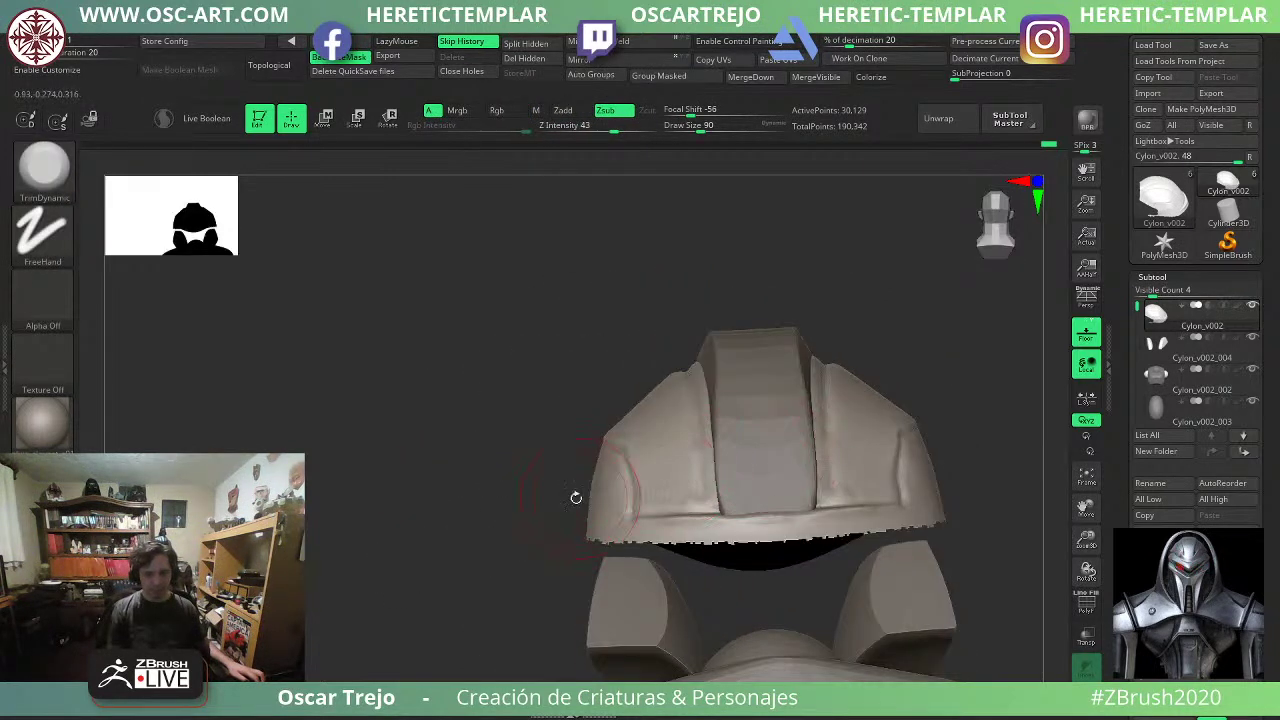
{"action": "key", "text": "b"}
{"action": "key", "text": "p"}
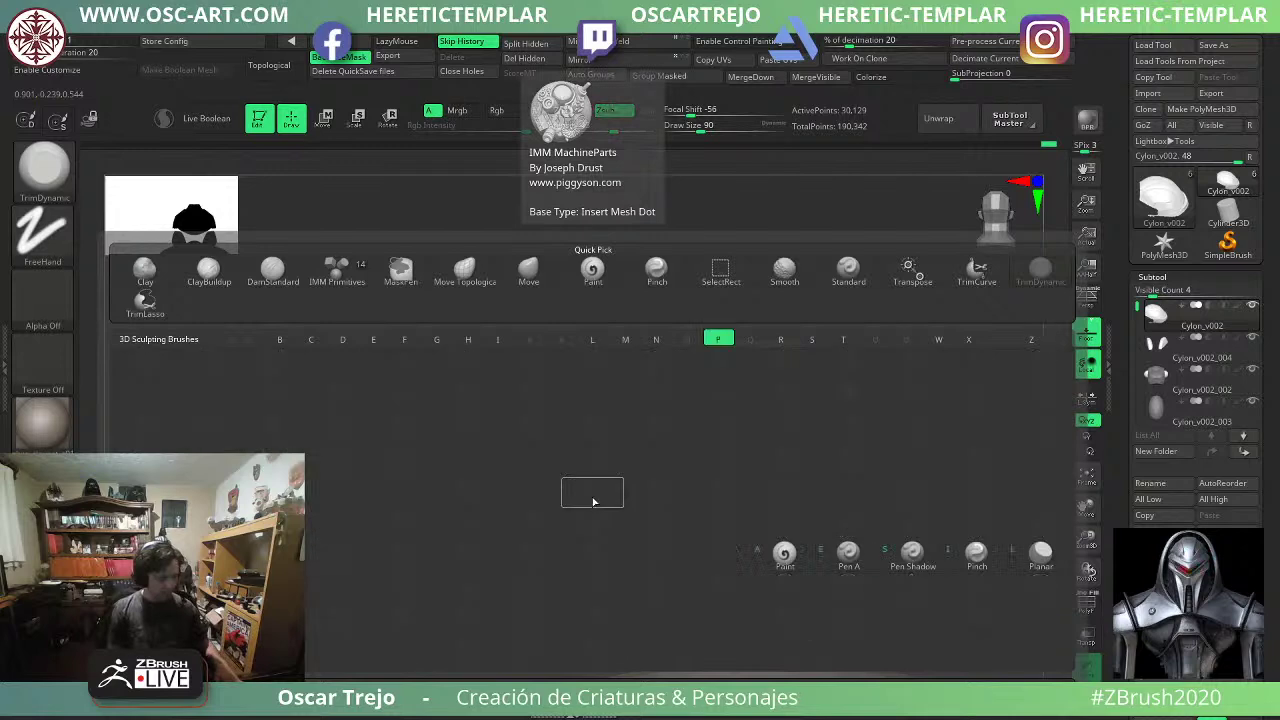
{"action": "key", "text": "i"}
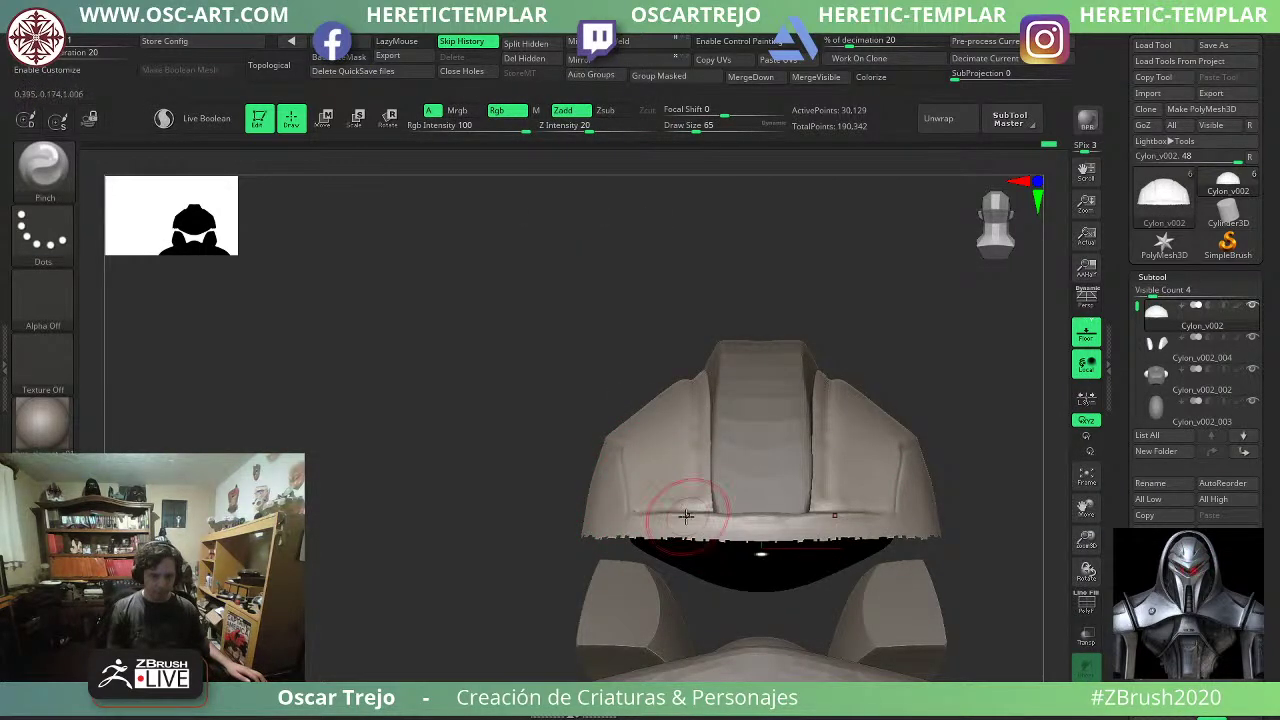
{"action": "left_click_drag", "start_coordinate": [453, 534], "coordinate": [516, 530]}
Unhide the rest of the helmet mesh and show the full bust from the front.
{"action": "left_click", "coordinate": [842, 451], "text": "ctrl"}
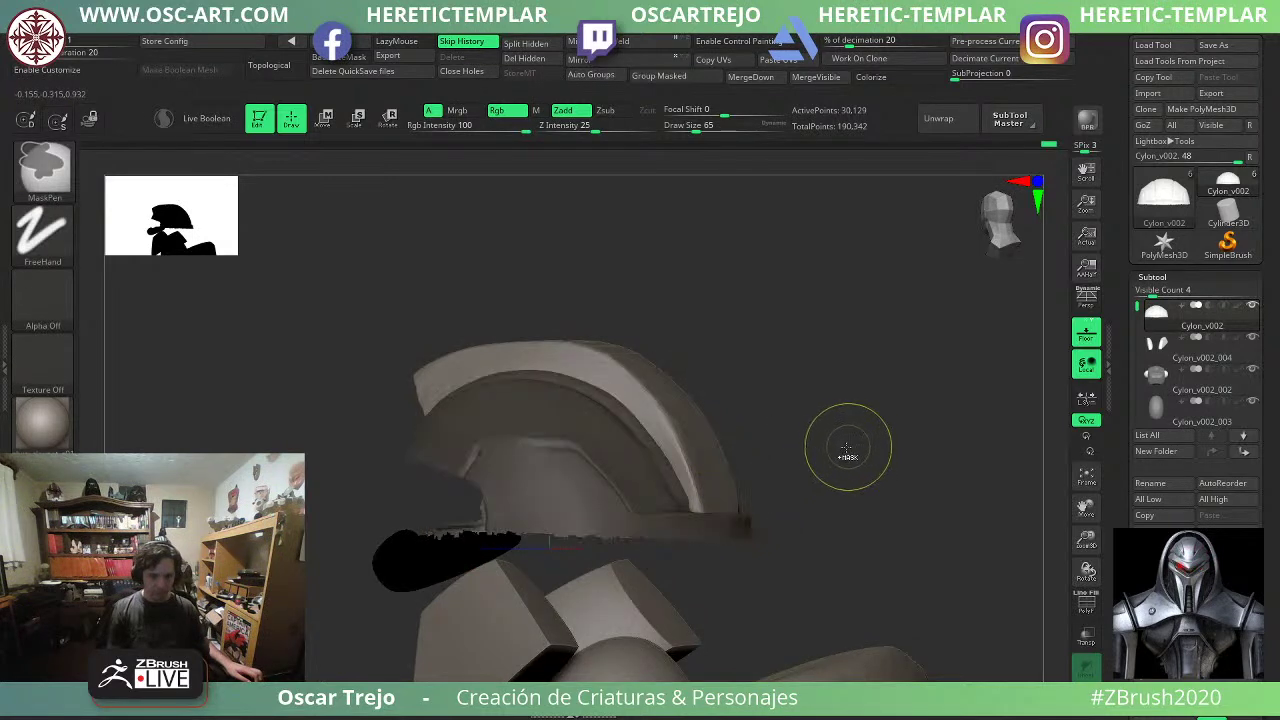
{"action": "left_click", "coordinate": [857, 472], "text": "ctrl"}
{"action": "left_click", "coordinate": [855, 473], "text": "ctrl+shift"}
{"action": "left_click_drag", "start_coordinate": [832, 480], "coordinate": [740, 488]}
{"action": "left_click_drag", "start_coordinate": [646, 514], "coordinate": [762, 511]}
{"action": "left_click_drag", "start_coordinate": [904, 482], "coordinate": [951, 474]}
{"action": "left_click_drag", "start_coordinate": [802, 489], "coordinate": [849, 489]}
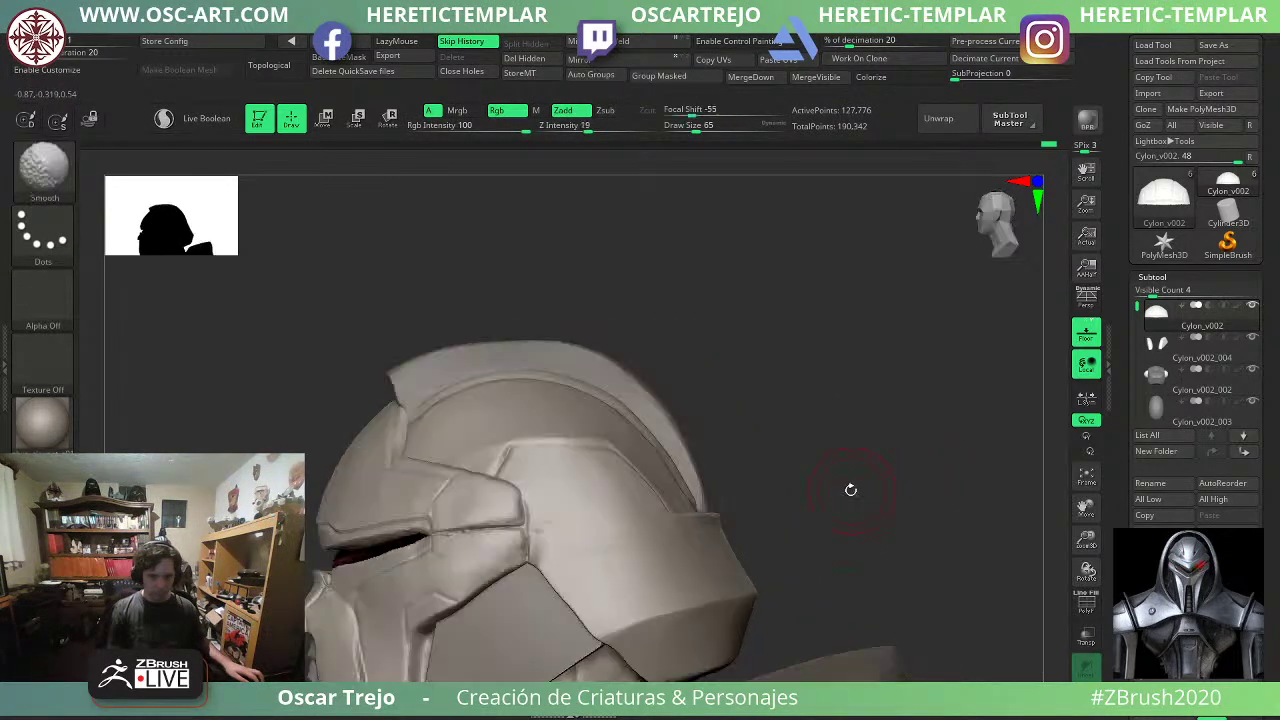
{"action": "left_click_drag", "start_coordinate": [754, 351], "coordinate": [801, 442]}
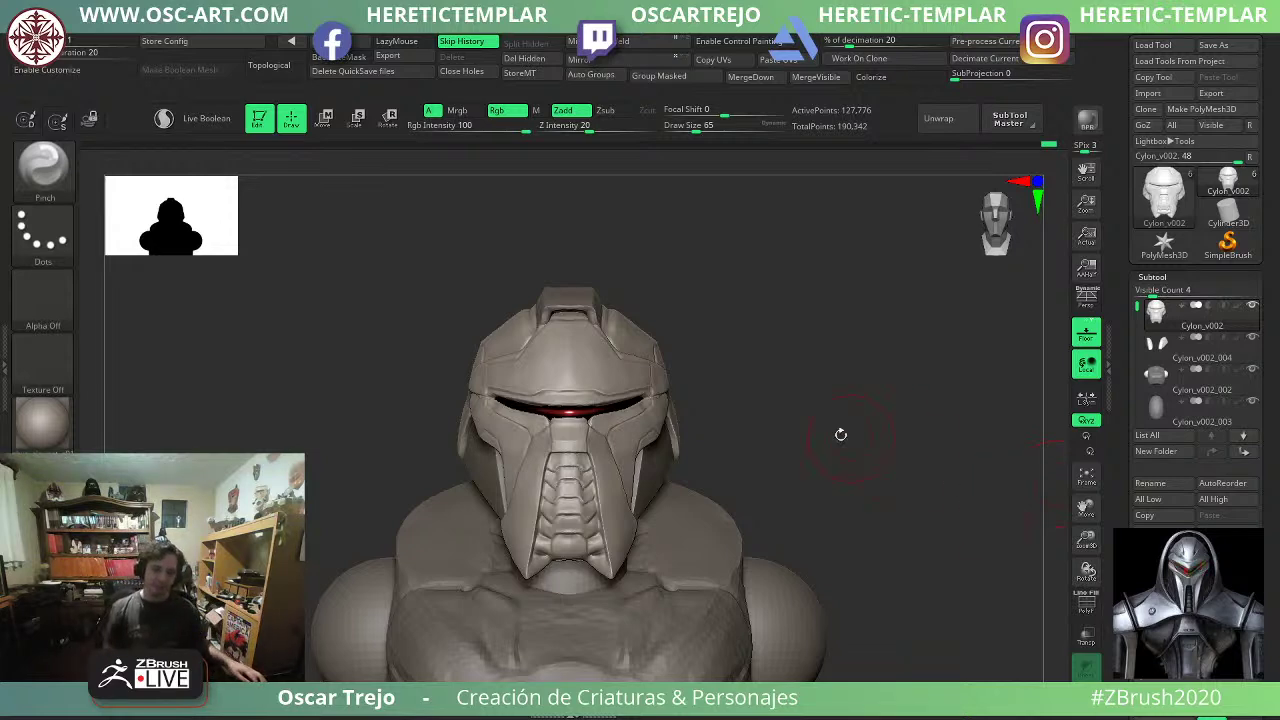
Deepen the short seam between the cheek plate and rear side panel with the DamStandard brush at draw size 46.
{"action": "mouse_move", "coordinate": [840, 434]}
{"action": "left_mouse_down"}
{"action": "mouse_move", "coordinate": [761, 413]}
{"action": "mouse_move", "coordinate": [763, 375]}
{"action": "mouse_move", "coordinate": [809, 328]}
{"action": "mouse_move", "coordinate": [1006, 401]}
{"action": "left_mouse_up"}
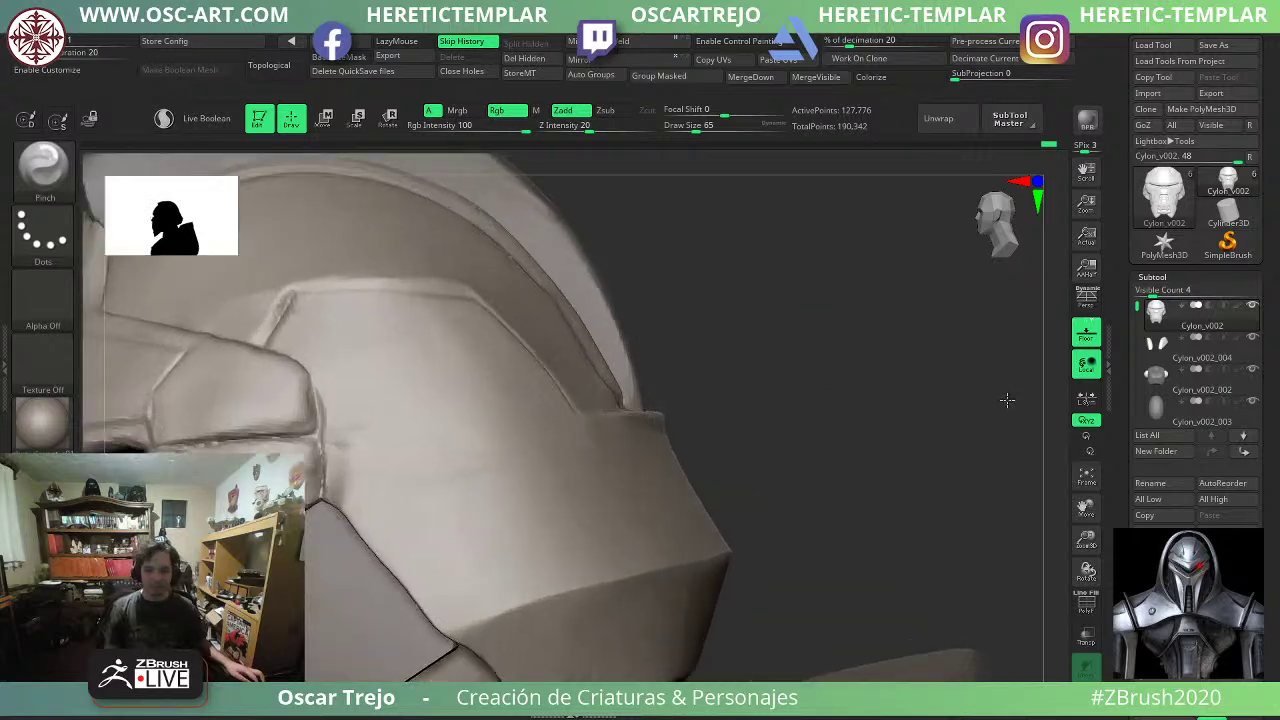
{"action": "left_click_drag", "start_coordinate": [855, 437], "coordinate": [891, 311], "text": "alt"}
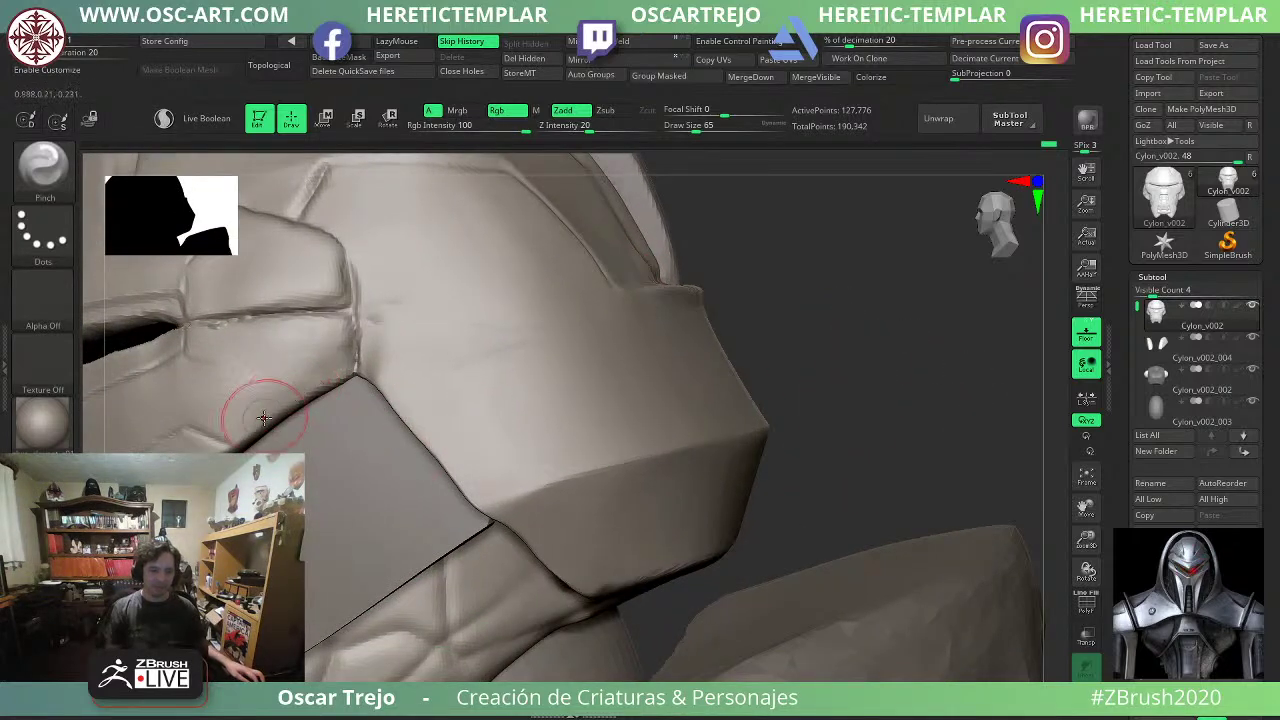
{"action": "key", "text": "b"}
{"action": "key", "text": "d"}
{"action": "key", "text": "s"}
{"action": "key", "text": "s"}
{"action": "left_click_drag", "start_coordinate": [236, 443], "coordinate": [230, 443]}
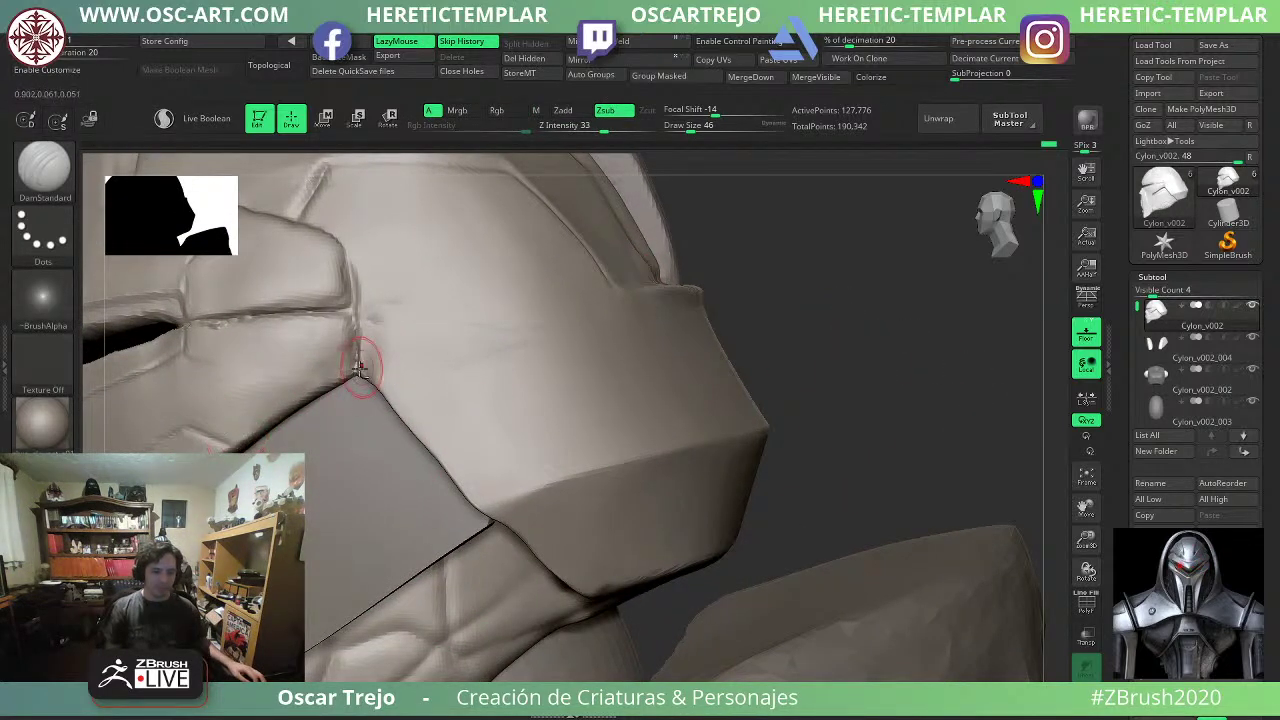
{"action": "mouse_move", "coordinate": [356, 370]}
{"action": "left_mouse_down"}
{"action": "mouse_move", "coordinate": [343, 378]}
{"action": "mouse_move", "coordinate": [358, 372]}
{"action": "mouse_move", "coordinate": [357, 336]}
{"action": "left_mouse_up"}
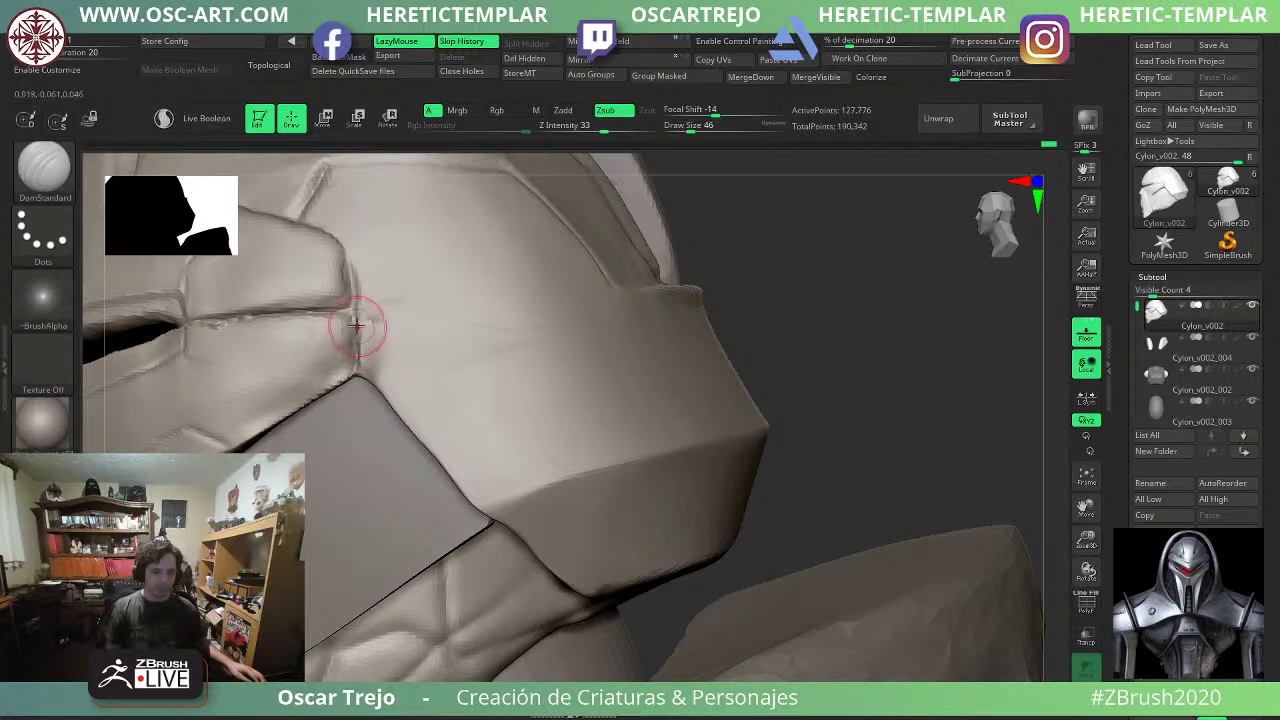
{"action": "mouse_move", "coordinate": [772, 244]}
{"action": "left_mouse_down", "text": "alt"}
{"action": "mouse_move", "coordinate": [780, 329]}
{"action": "mouse_move", "coordinate": [776, 268]}
{"action": "left_mouse_up", "text": "alt"}
{"action": "key", "text": "shift"}
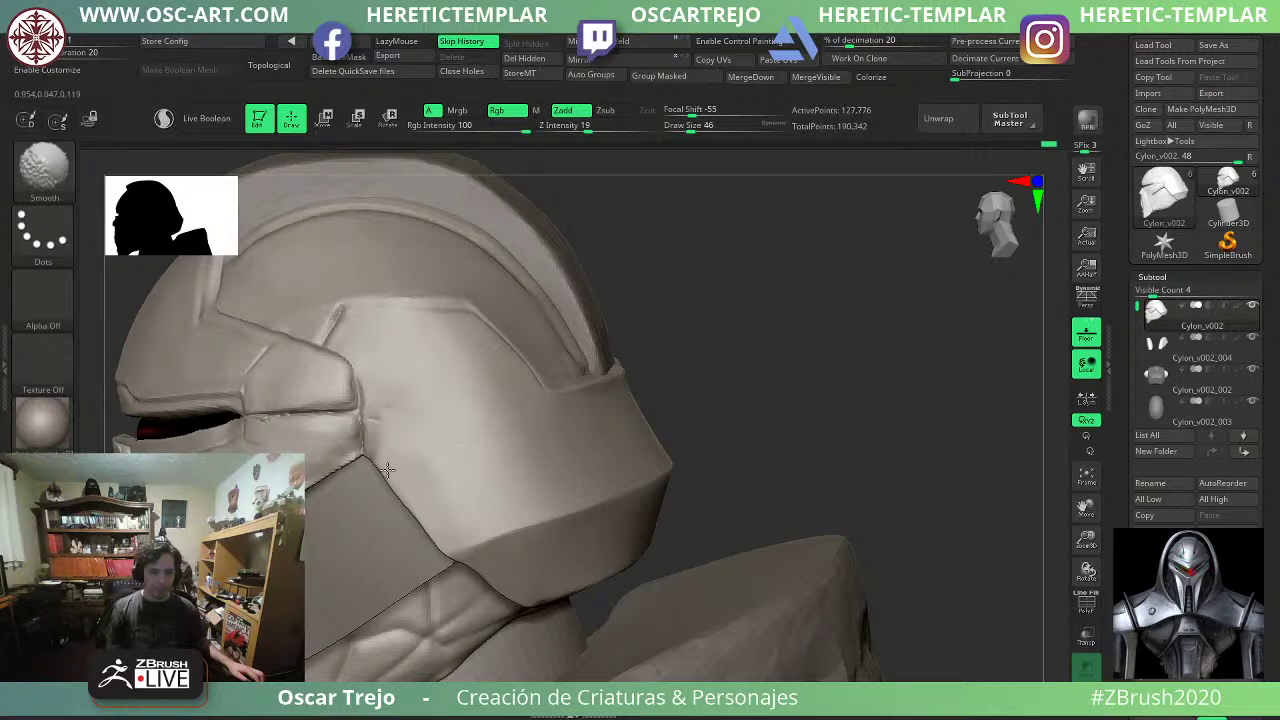
Flatten the dome surface between the crest and the side panel with the TrimDynamic brush at draw size 80.
{"action": "mouse_move", "coordinate": [766, 443]}
{"action": "left_mouse_down"}
{"action": "mouse_move", "coordinate": [696, 398]}
{"action": "mouse_move", "coordinate": [623, 437]}
{"action": "mouse_move", "coordinate": [734, 451]}
{"action": "mouse_move", "coordinate": [590, 450]}
{"action": "left_mouse_up"}
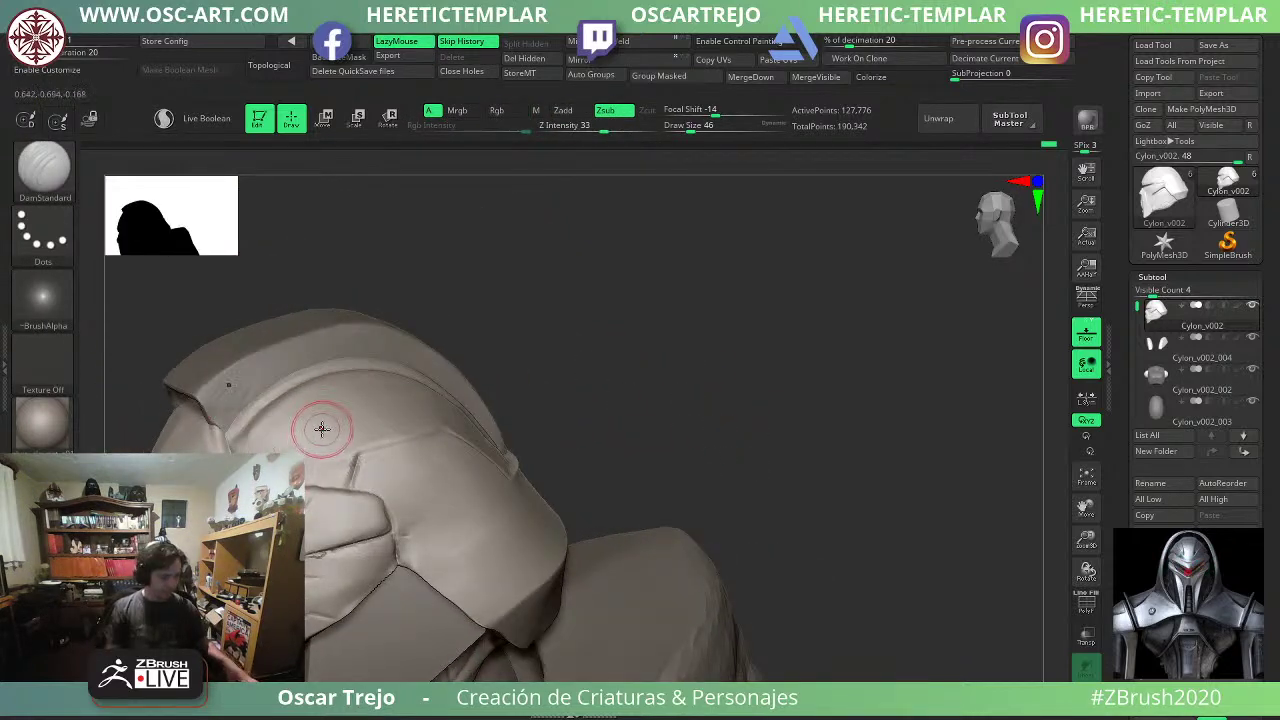
{"action": "key", "text": "b"}
{"action": "key", "text": "t"}
{"action": "key", "text": "d"}
{"action": "left_click_drag", "start_coordinate": [243, 436], "coordinate": [259, 431]}
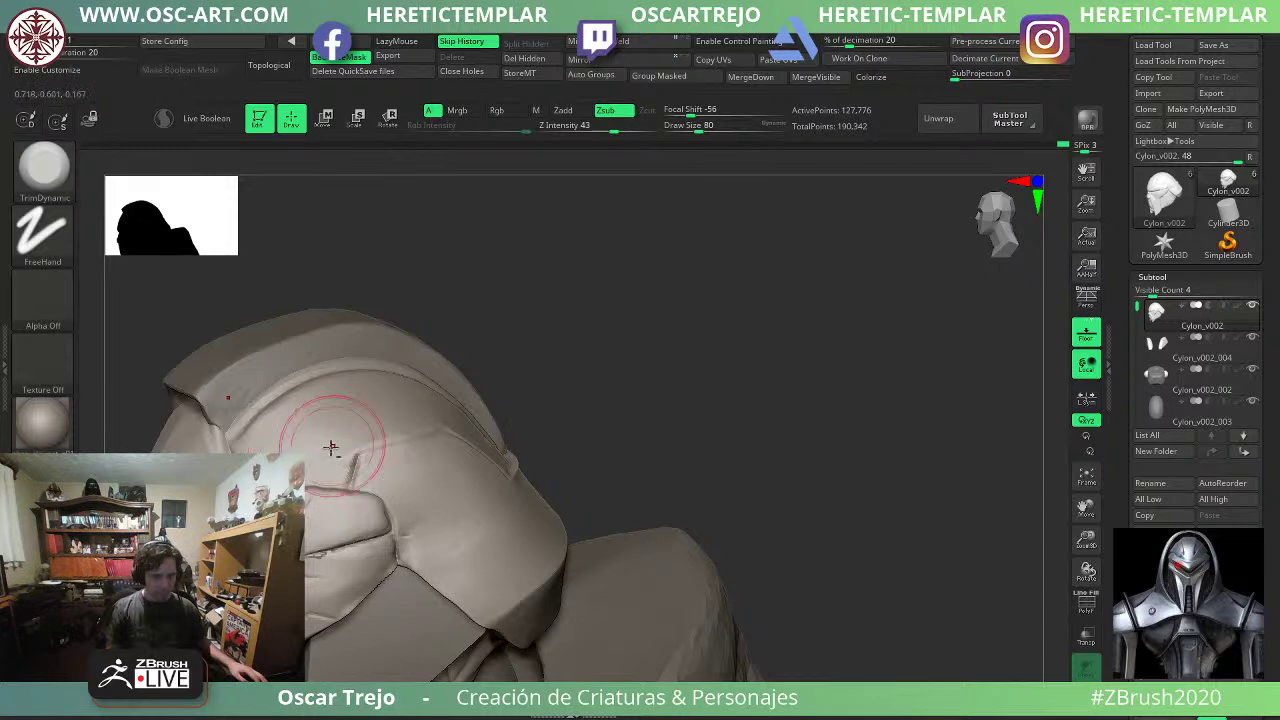
Select the Cylon_v002_004 subtool and push its front edge inward with the Move brush at draw size 140.
{"action": "left_click_drag", "start_coordinate": [535, 352], "coordinate": [606, 274], "text": "shift"}
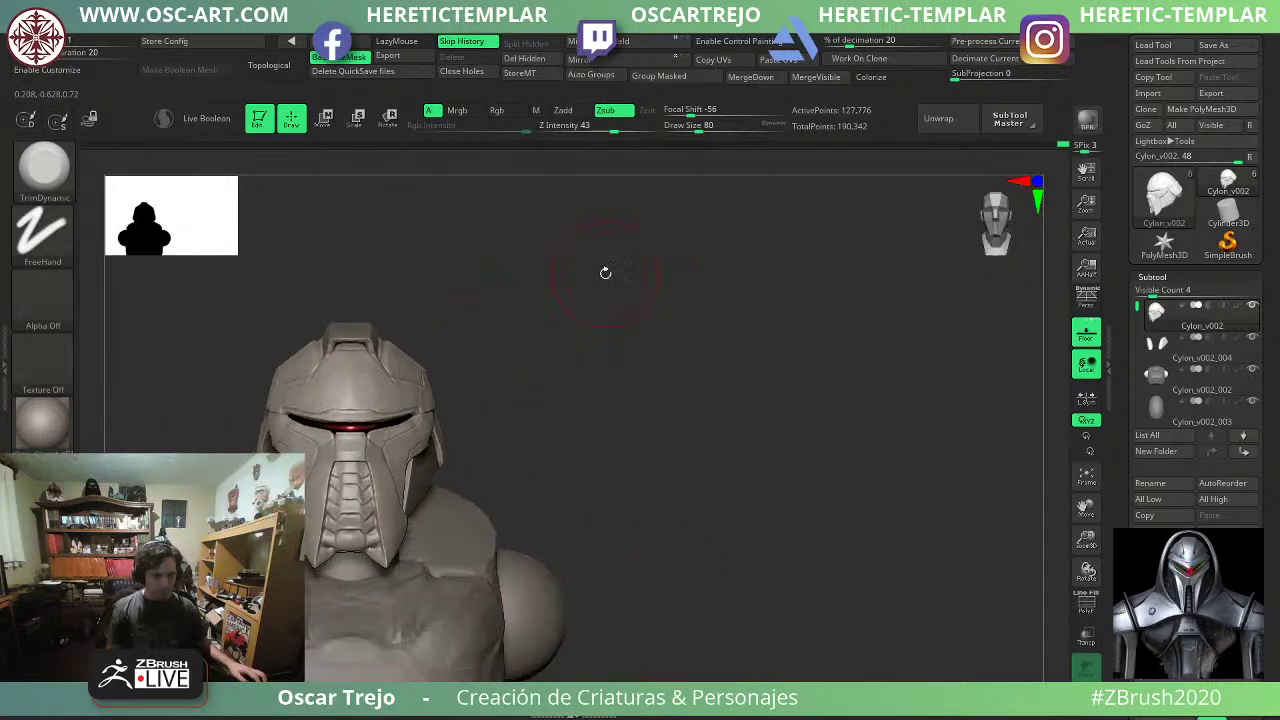
{"action": "mouse_move", "coordinate": [660, 345]}
{"action": "left_mouse_down"}
{"action": "mouse_move", "coordinate": [623, 371]}
{"action": "mouse_move", "coordinate": [695, 345]}
{"action": "mouse_move", "coordinate": [677, 420]}
{"action": "mouse_move", "coordinate": [674, 364]}
{"action": "mouse_move", "coordinate": [664, 432]}
{"action": "left_mouse_up"}
{"action": "key", "text": "s"}
{"action": "left_click", "coordinate": [665, 452]}
{"action": "left_click", "coordinate": [477, 488], "text": "alt"}
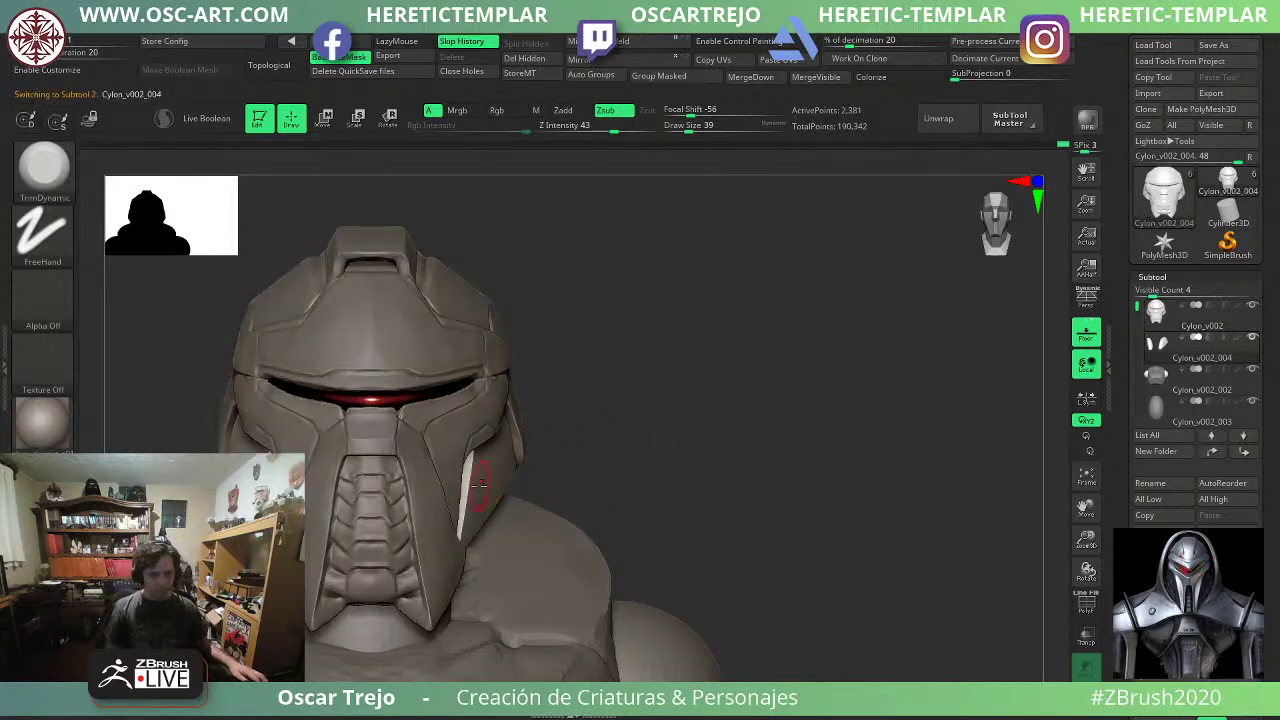
{"action": "key", "text": "b"}
{"action": "key", "text": "m"}
{"action": "key", "text": "v"}
{"action": "key", "text": "s"}
{"action": "left_click", "coordinate": [475, 493]}
{"action": "left_click_drag", "start_coordinate": [470, 481], "coordinate": [459, 484]}
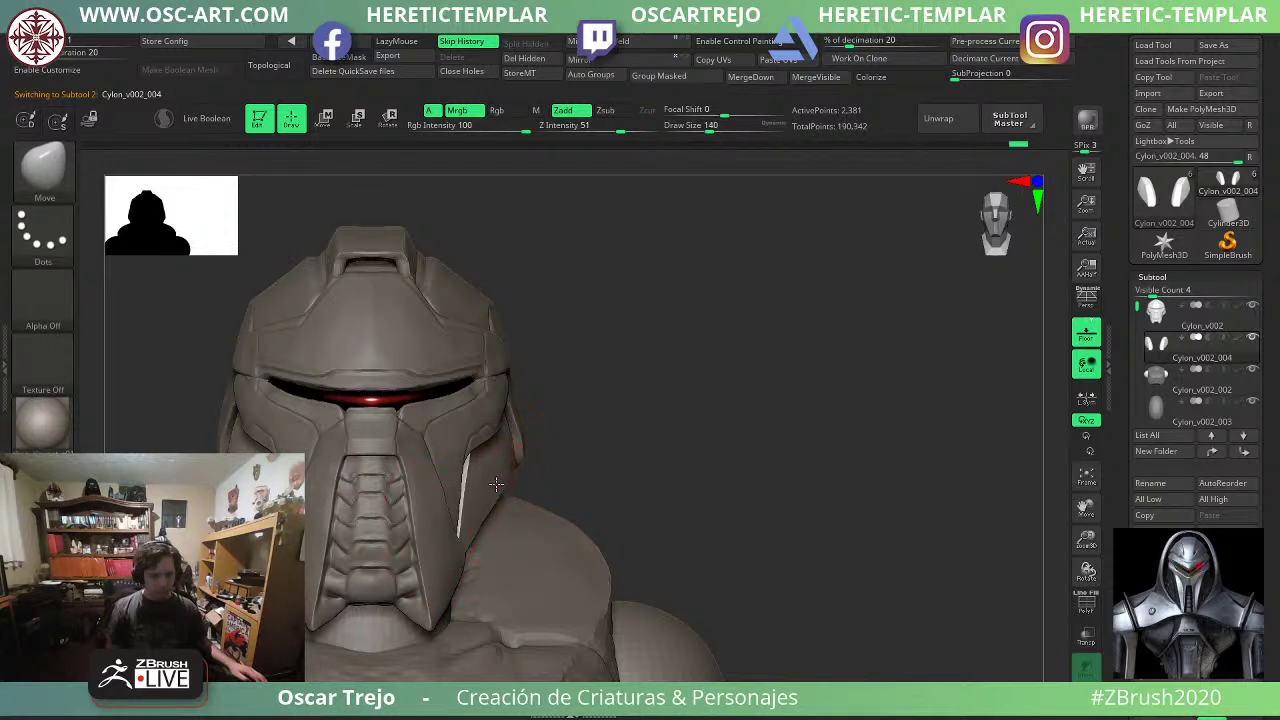
Smooth the outer surface and edges of the cheek side panel.
{"action": "left_click_drag", "start_coordinate": [502, 476], "coordinate": [483, 523], "text": "shift"}
{"action": "left_click_drag", "start_coordinate": [517, 441], "coordinate": [519, 447], "text": "shift"}
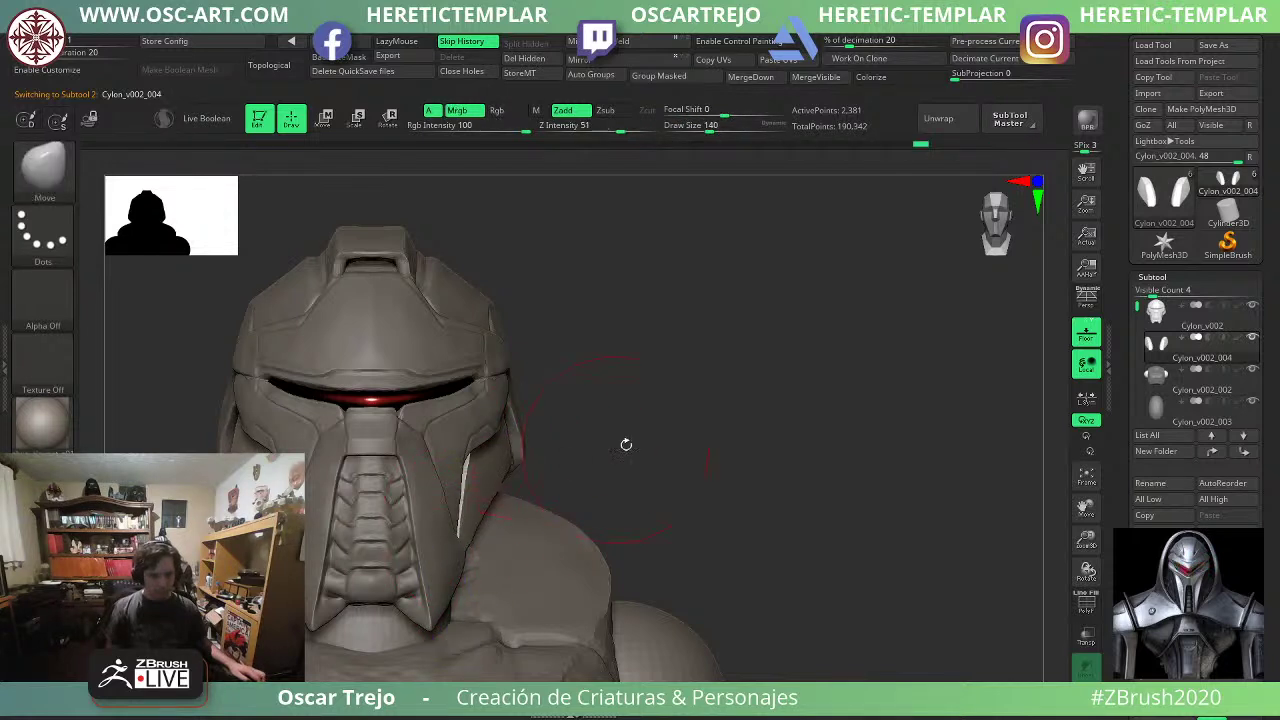
{"action": "mouse_move", "coordinate": [626, 443]}
{"action": "left_mouse_down", "text": "alt"}
{"action": "mouse_move", "coordinate": [677, 377]}
{"action": "mouse_move", "coordinate": [704, 395]}
{"action": "mouse_move", "coordinate": [708, 457]}
{"action": "left_mouse_up", "text": "alt"}
{"action": "left_click_drag", "start_coordinate": [395, 525], "coordinate": [398, 526]}
{"action": "left_click_drag", "start_coordinate": [494, 440], "coordinate": [465, 460], "text": "shift"}
Duplicate the cheek side panel with the gizmo and move the copy straight down below the original.
{"action": "left_click_drag", "start_coordinate": [200, 520], "coordinate": [260, 518]}
{"action": "key", "text": "w"}
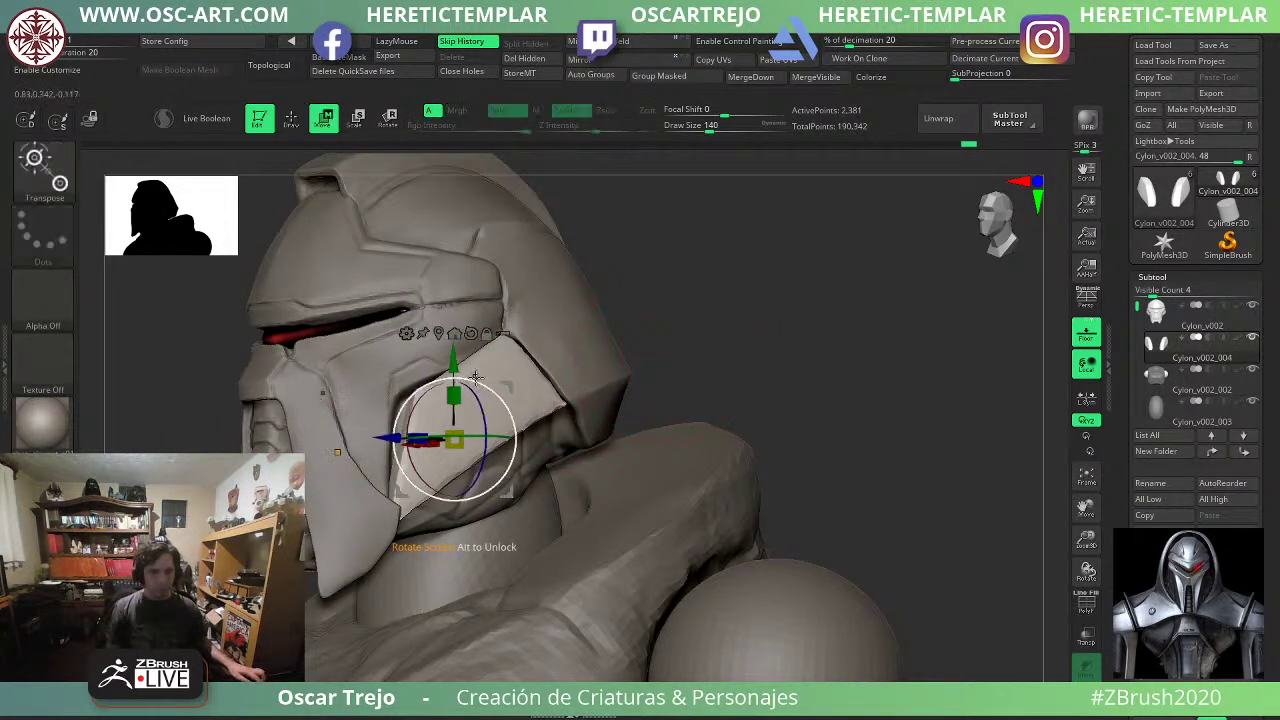
{"action": "left_click_drag", "start_coordinate": [812, 330], "coordinate": [791, 331], "text": "shift"}
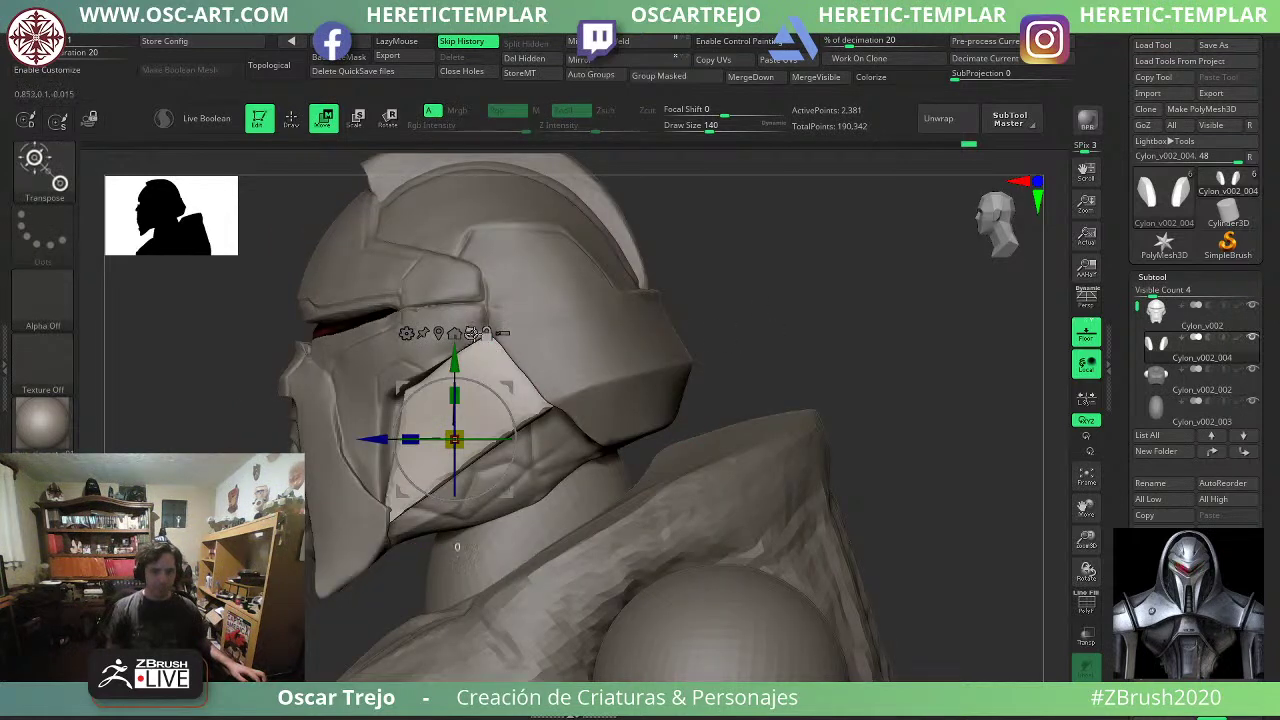
{"action": "left_click", "coordinate": [439, 334]}
{"action": "left_click_drag", "start_coordinate": [494, 362], "coordinate": [441, 390], "text": "alt"}
{"action": "left_click_drag", "start_coordinate": [240, 410], "coordinate": [519, 430]}
{"action": "left_click_drag", "start_coordinate": [728, 338], "coordinate": [674, 364]}
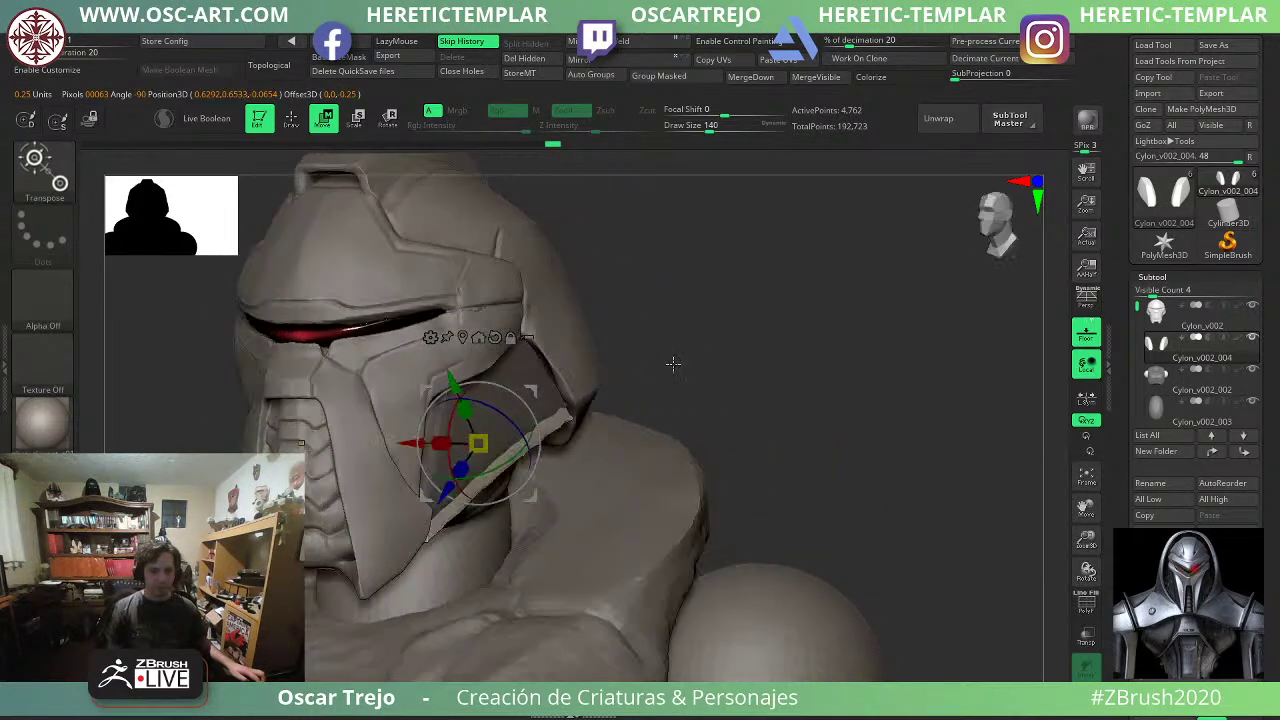
Move the copied panel outward and down onto the shoulder, clear of the helmet, to start the collar.
{"action": "left_click_drag", "start_coordinate": [536, 389], "coordinate": [585, 445]}
{"action": "left_click_drag", "start_coordinate": [648, 377], "coordinate": [686, 375], "text": "shift"}
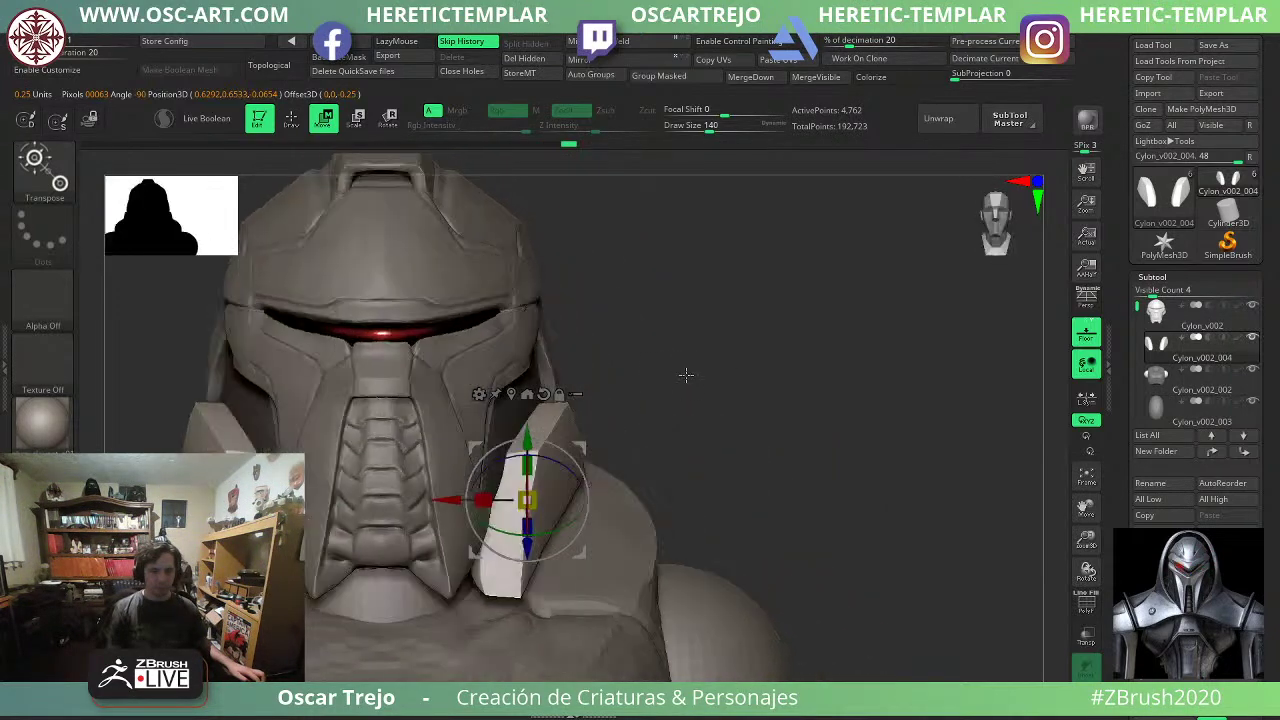
{"action": "left_click_drag", "start_coordinate": [586, 455], "coordinate": [650, 527]}
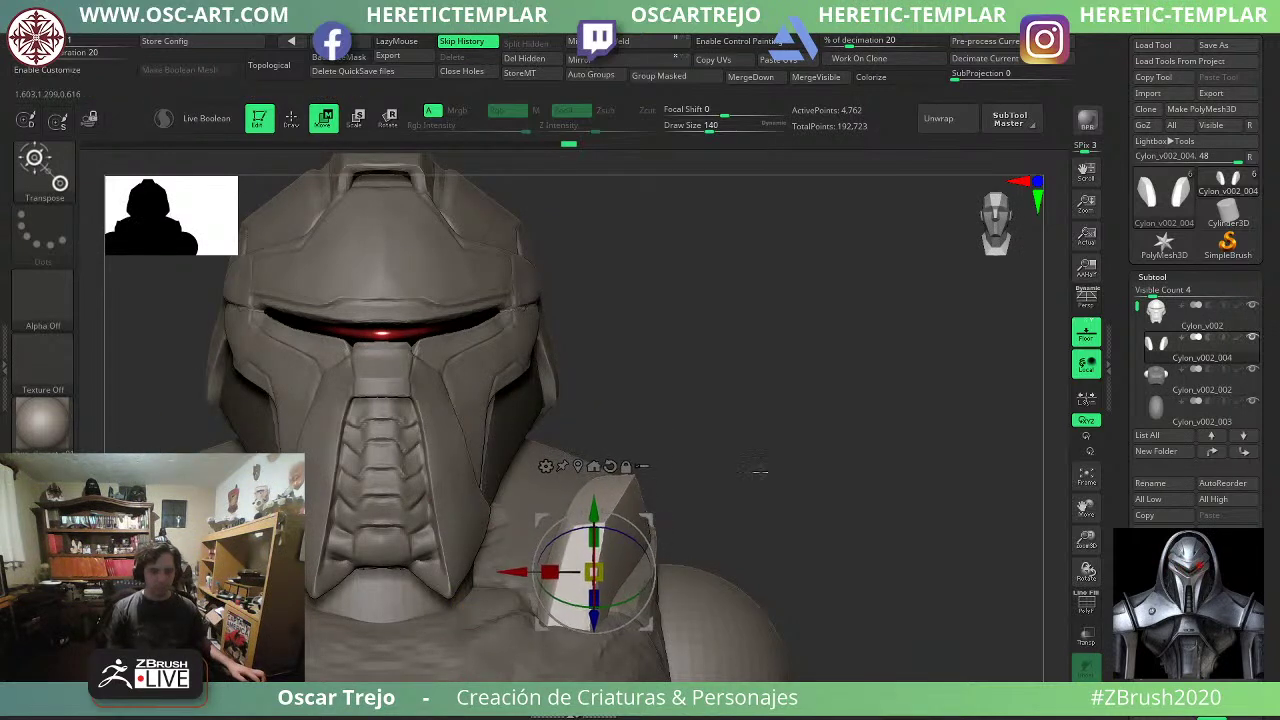
{"action": "mouse_move", "coordinate": [760, 471]}
{"action": "left_mouse_down", "text": "alt"}
{"action": "mouse_move", "coordinate": [734, 434]}
{"action": "mouse_move", "coordinate": [742, 415]}
{"action": "mouse_move", "coordinate": [677, 431]}
{"action": "left_mouse_up", "text": "alt"}
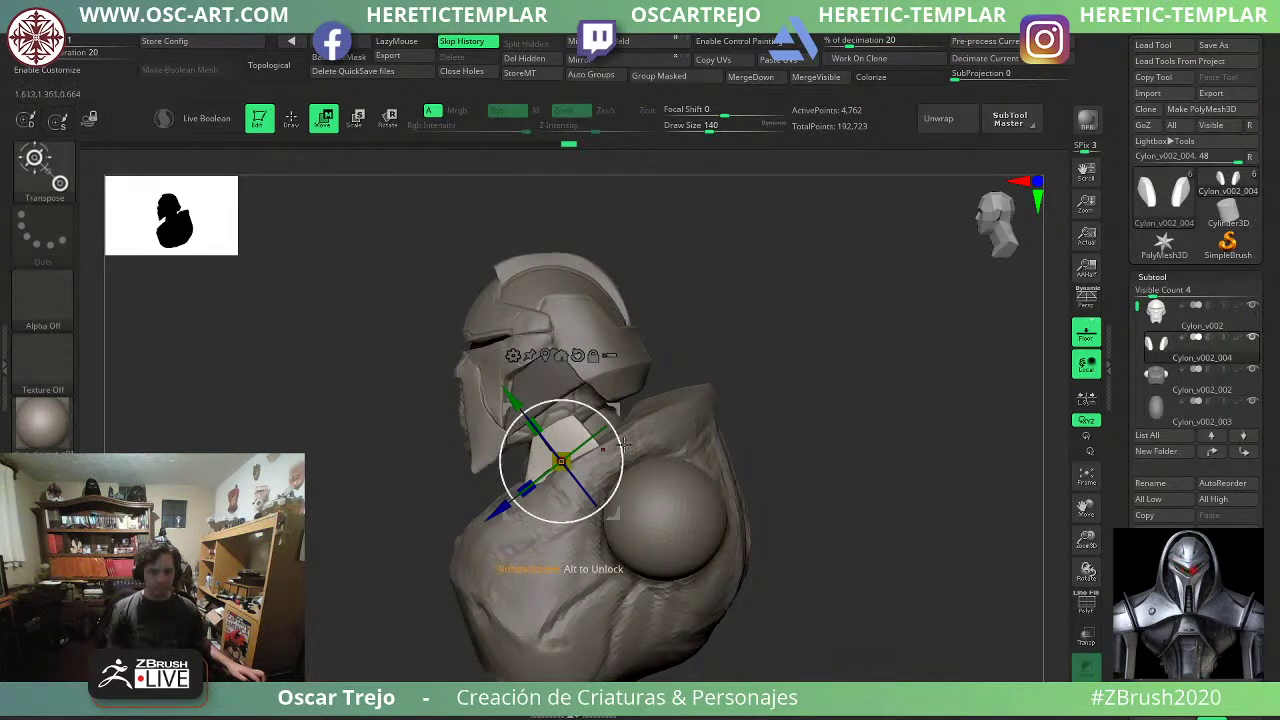
Auto-group the cheek and collar panels into separate polygroups, then mirror and weld the mesh.
{"action": "key", "text": "q"}
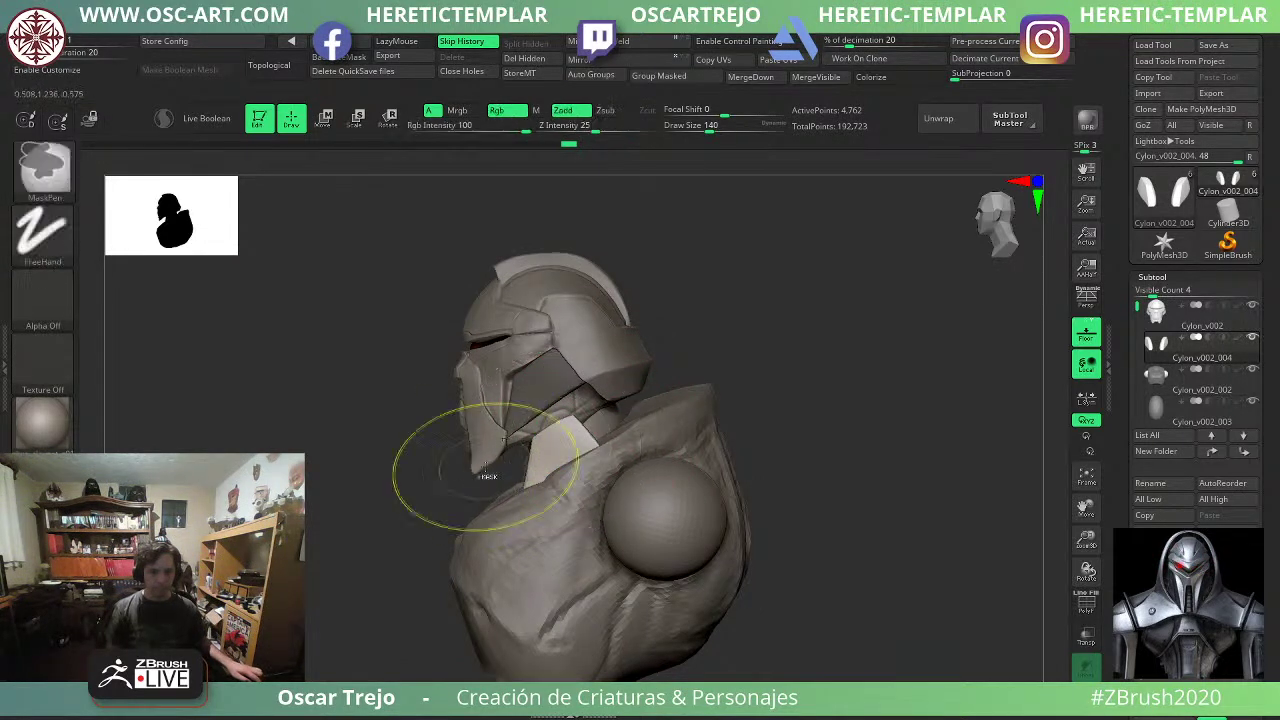
{"action": "left_click_drag", "start_coordinate": [483, 470], "coordinate": [690, 410], "text": "shift"}
{"action": "left_click_drag", "start_coordinate": [558, 428], "coordinate": [569, 446], "text": "shift"}
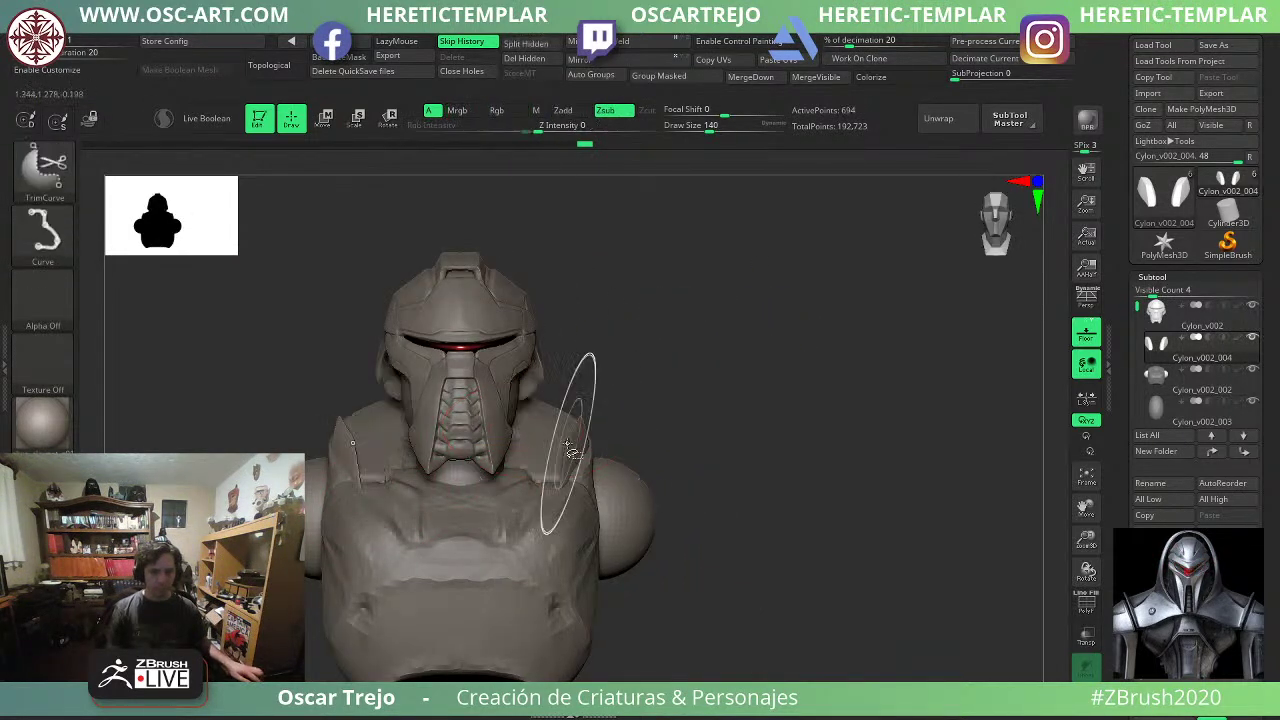
{"action": "key", "text": "ctrl+z"}
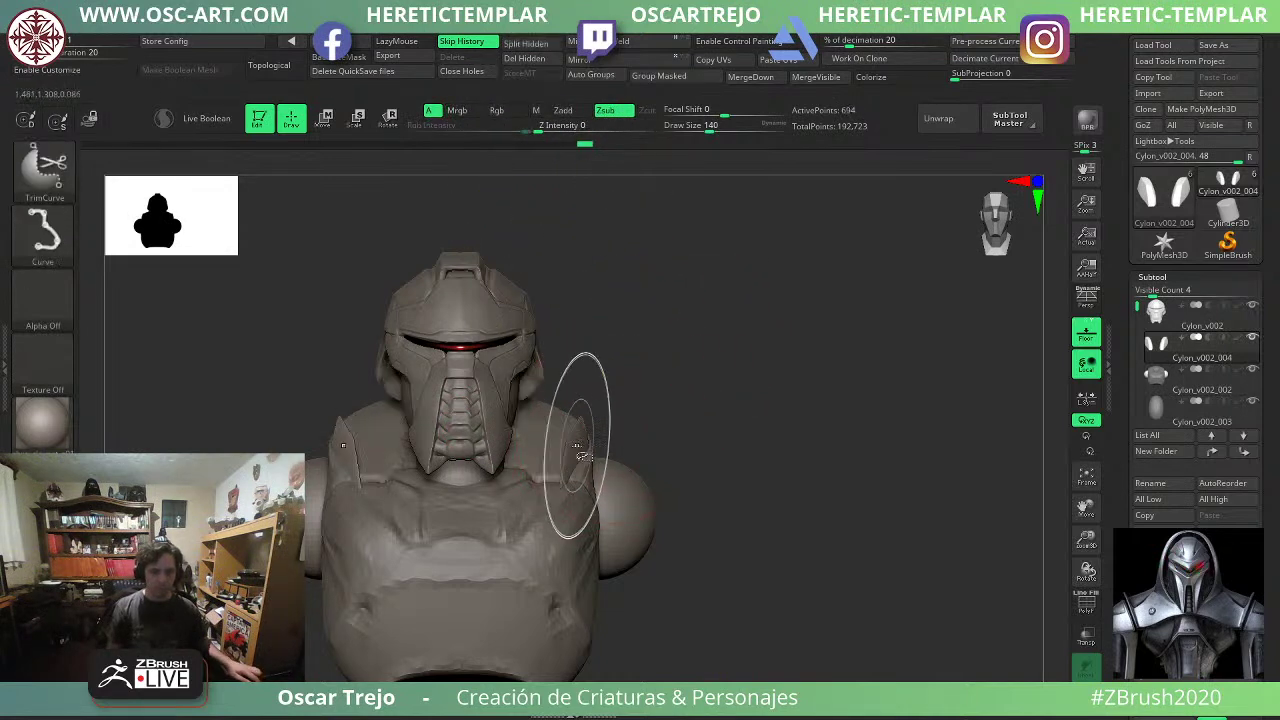
{"action": "left_click", "coordinate": [586, 76]}
{"action": "left_click", "coordinate": [577, 443], "text": "ctrl+shift"}
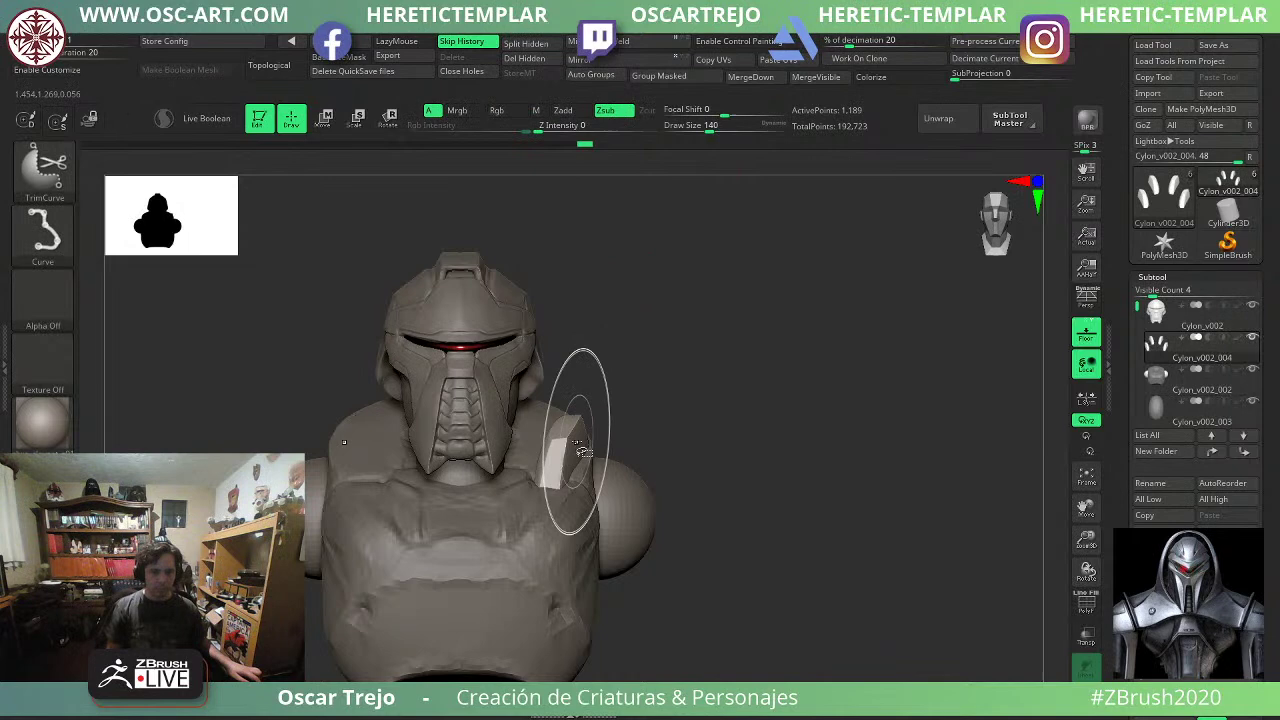
{"action": "left_click", "coordinate": [688, 374], "text": "ctrl+shift"}
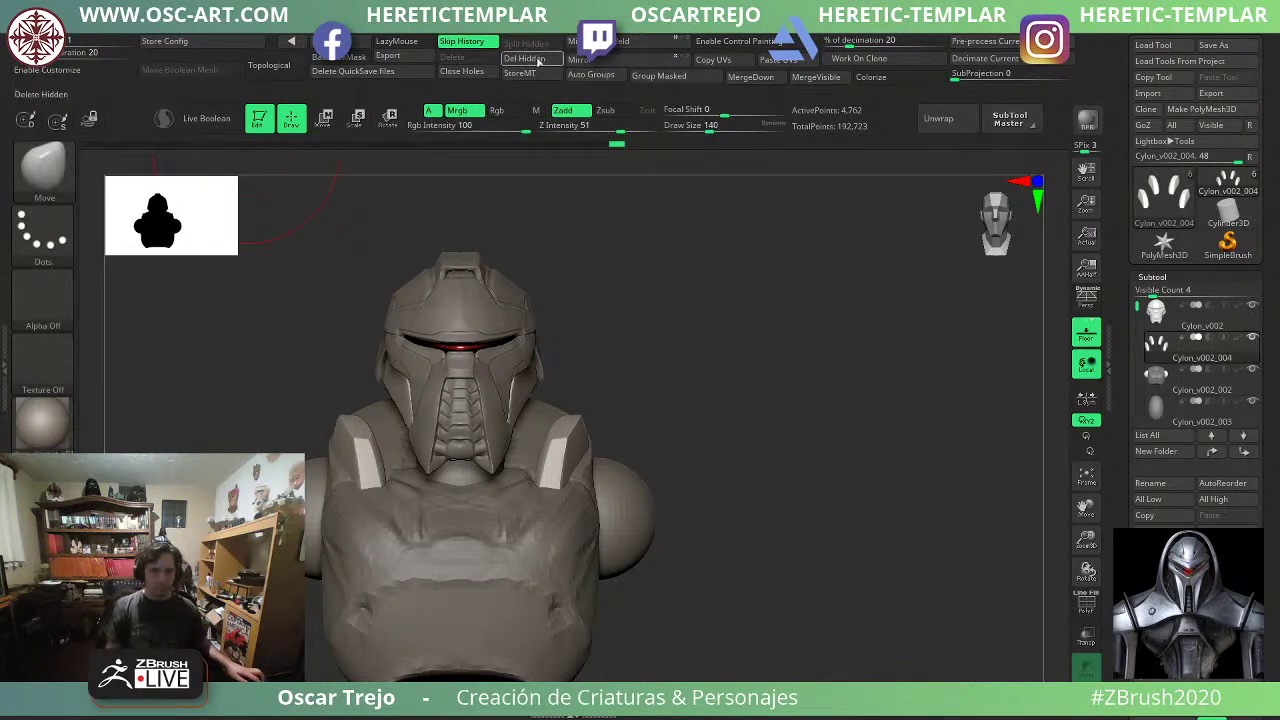
{"action": "left_click", "coordinate": [630, 43]}
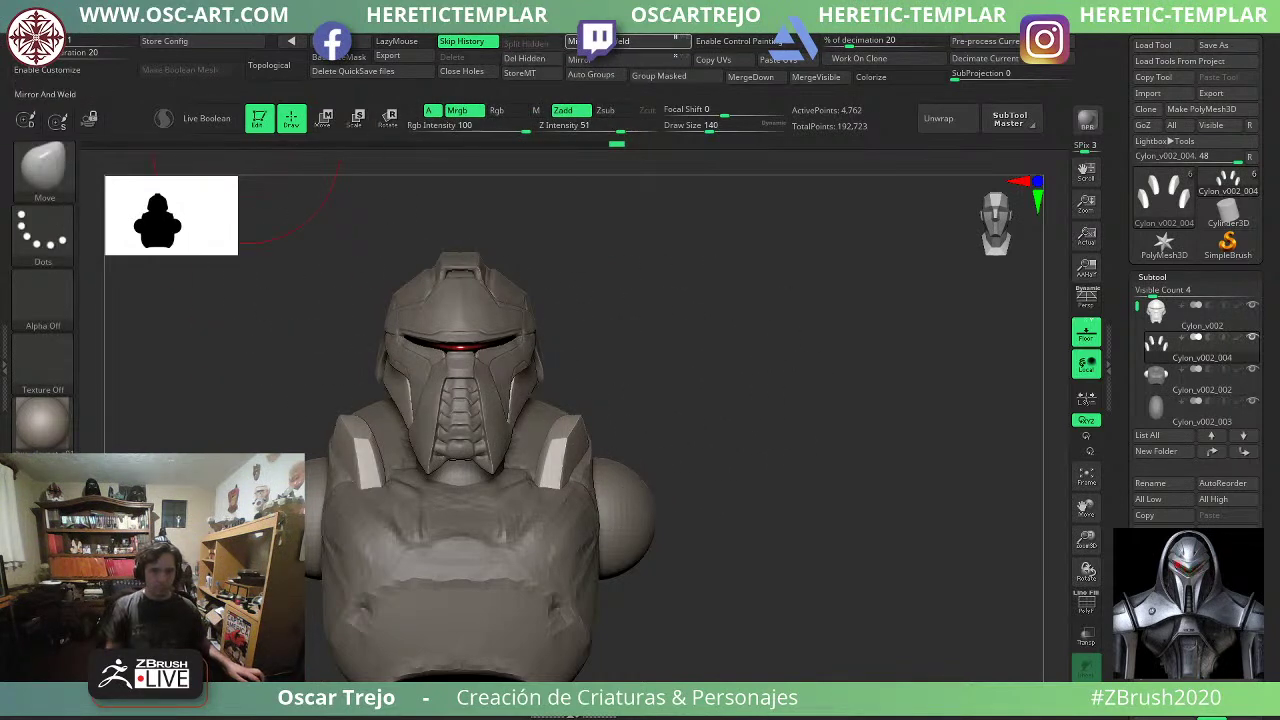
Isolate the collar panels with the SelectRect brush and split the hidden cheek panels into their own subtool.
{"action": "left_click", "coordinate": [33, 182], "text": "ctrl+shift"}
{"action": "left_click", "coordinate": [145, 178], "text": "ctrl+shift"}
{"action": "left_click", "coordinate": [571, 448], "text": "ctrl+shift"}
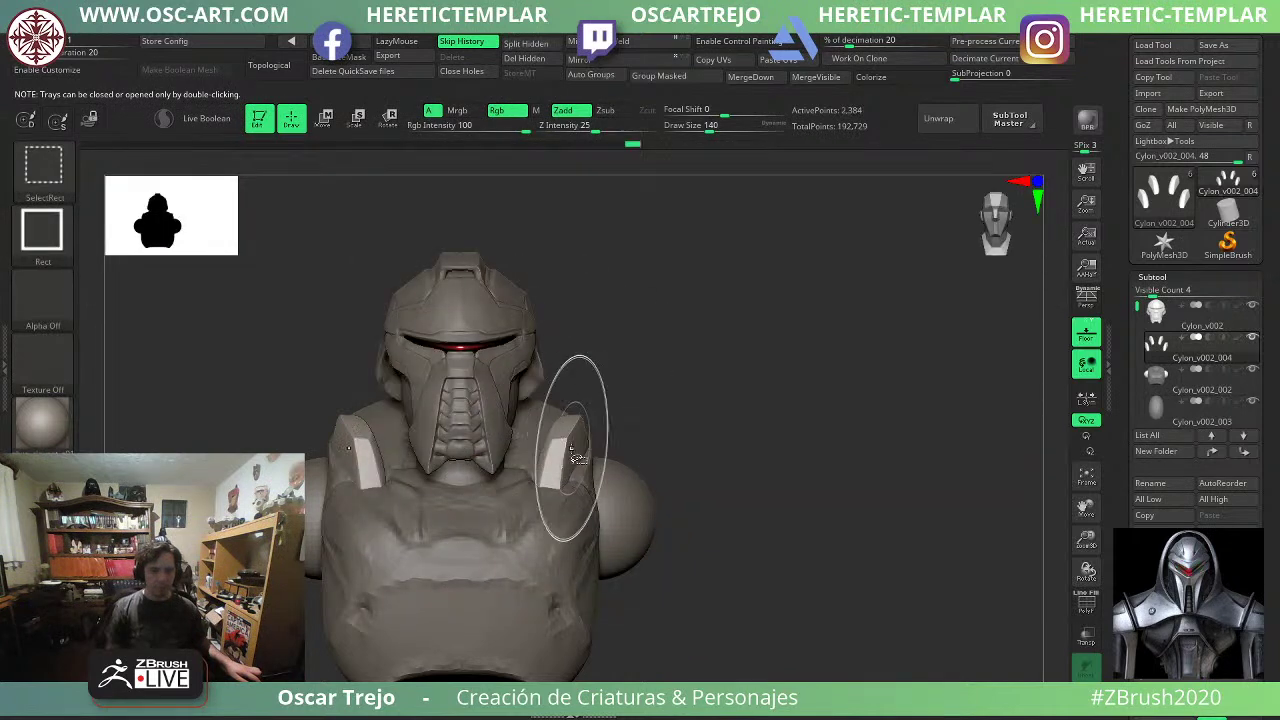
{"action": "left_click", "coordinate": [537, 45]}
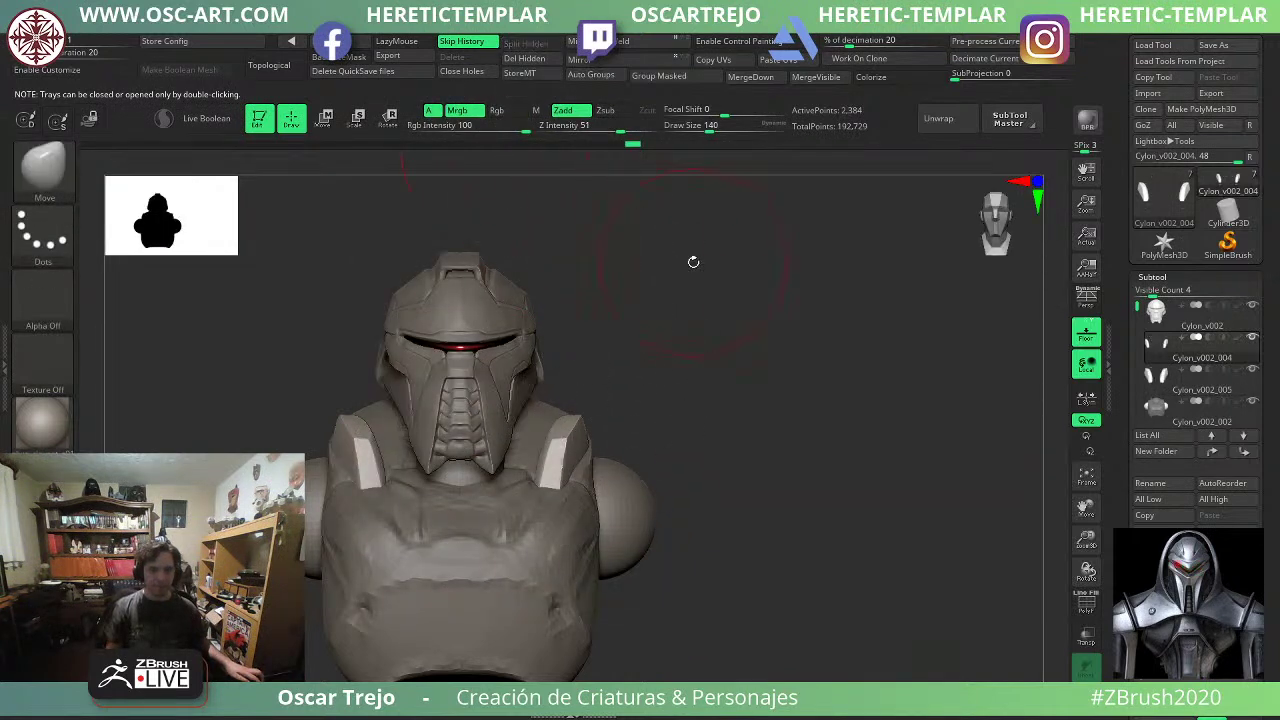
Nudge the edges of the collar panels outward over the shoulders with the Move brush at draw size 140.
{"action": "left_click_drag", "start_coordinate": [692, 260], "coordinate": [804, 290]}
{"action": "mouse_move", "coordinate": [566, 480]}
{"action": "left_mouse_down"}
{"action": "mouse_move", "coordinate": [589, 470]}
{"action": "mouse_move", "coordinate": [582, 478]}
{"action": "left_mouse_up"}
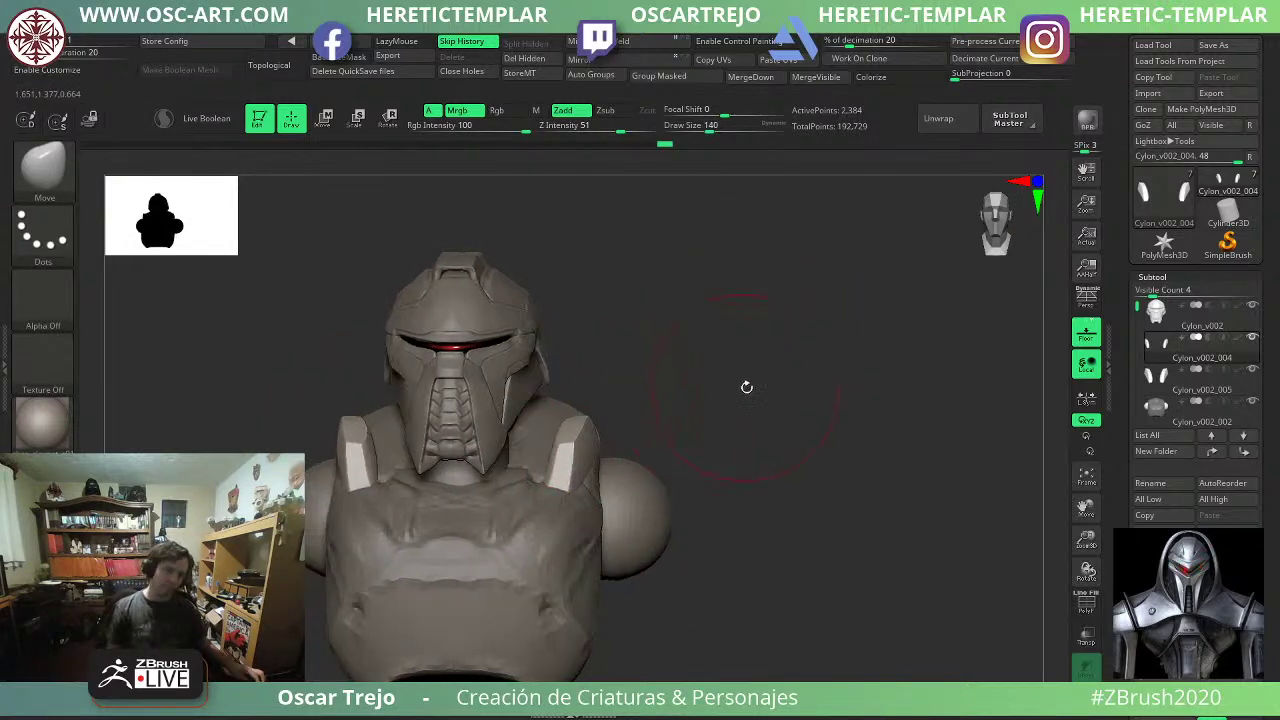
{"action": "left_click_drag", "start_coordinate": [832, 370], "coordinate": [759, 368]}
{"action": "left_click_drag", "start_coordinate": [523, 396], "coordinate": [527, 393]}
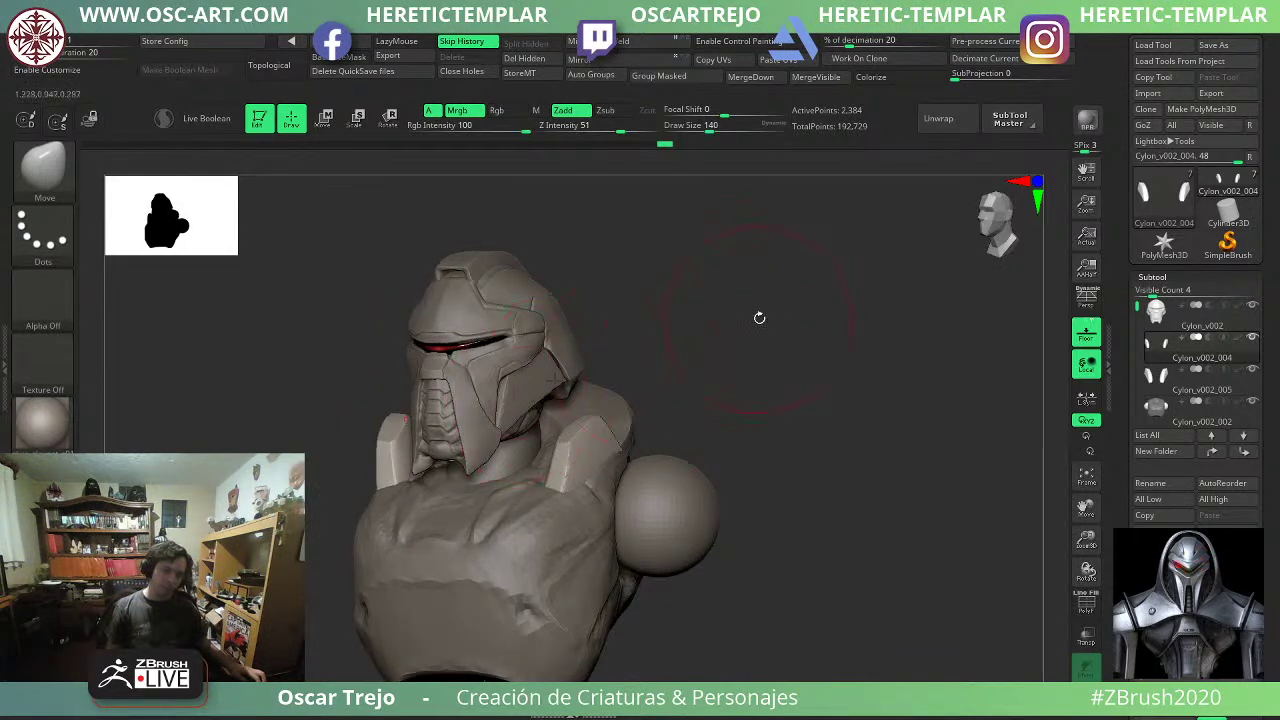
{"action": "left_click_drag", "start_coordinate": [757, 317], "coordinate": [800, 288]}
{"action": "left_click_drag", "start_coordinate": [713, 336], "coordinate": [692, 312]}
{"action": "left_click_drag", "start_coordinate": [700, 322], "coordinate": [738, 372], "text": "alt"}
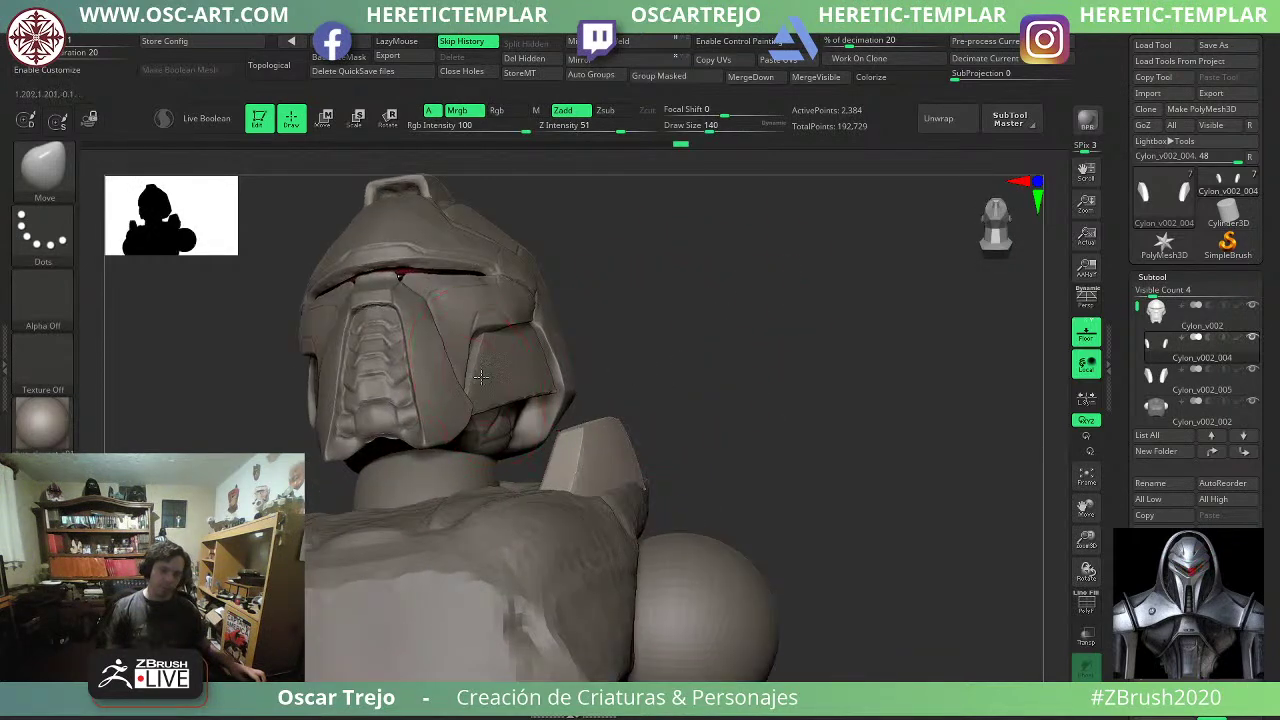
{"action": "left_click", "coordinate": [506, 371], "text": "alt"}
{"action": "key", "text": "w"}
{"action": "left_click_drag", "start_coordinate": [639, 324], "coordinate": [652, 381], "text": "shift"}
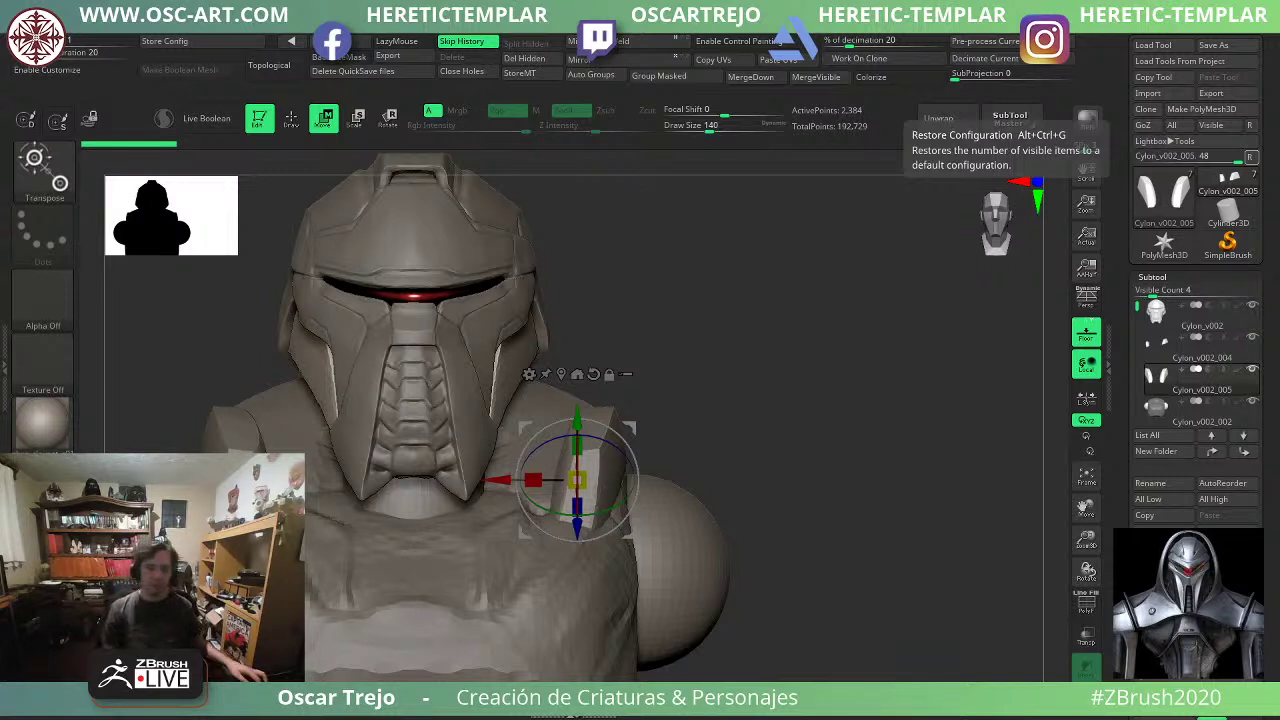
{"action": "key", "text": "q"}
{"action": "key", "text": "s"}
{"action": "left_click", "coordinate": [528, 378]}
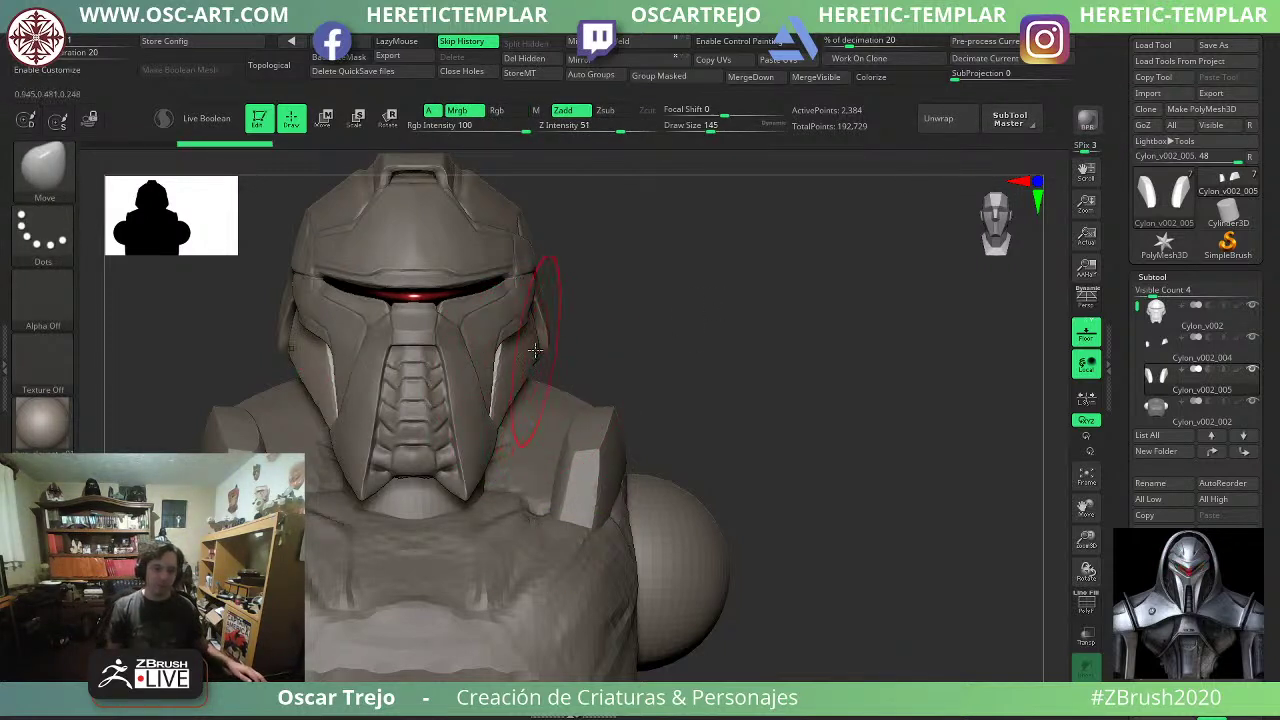
{"action": "mouse_move", "coordinate": [770, 468]}
{"action": "left_mouse_down", "text": "alt"}
{"action": "mouse_move", "coordinate": [769, 366]}
{"action": "mouse_move", "coordinate": [774, 461]}
{"action": "left_mouse_up", "text": "alt"}
{"action": "key", "text": "s"}
{"action": "left_click", "coordinate": [766, 461]}
{"action": "left_click", "coordinate": [560, 456], "text": "alt"}
{"action": "left_click_drag", "start_coordinate": [808, 366], "coordinate": [655, 400]}
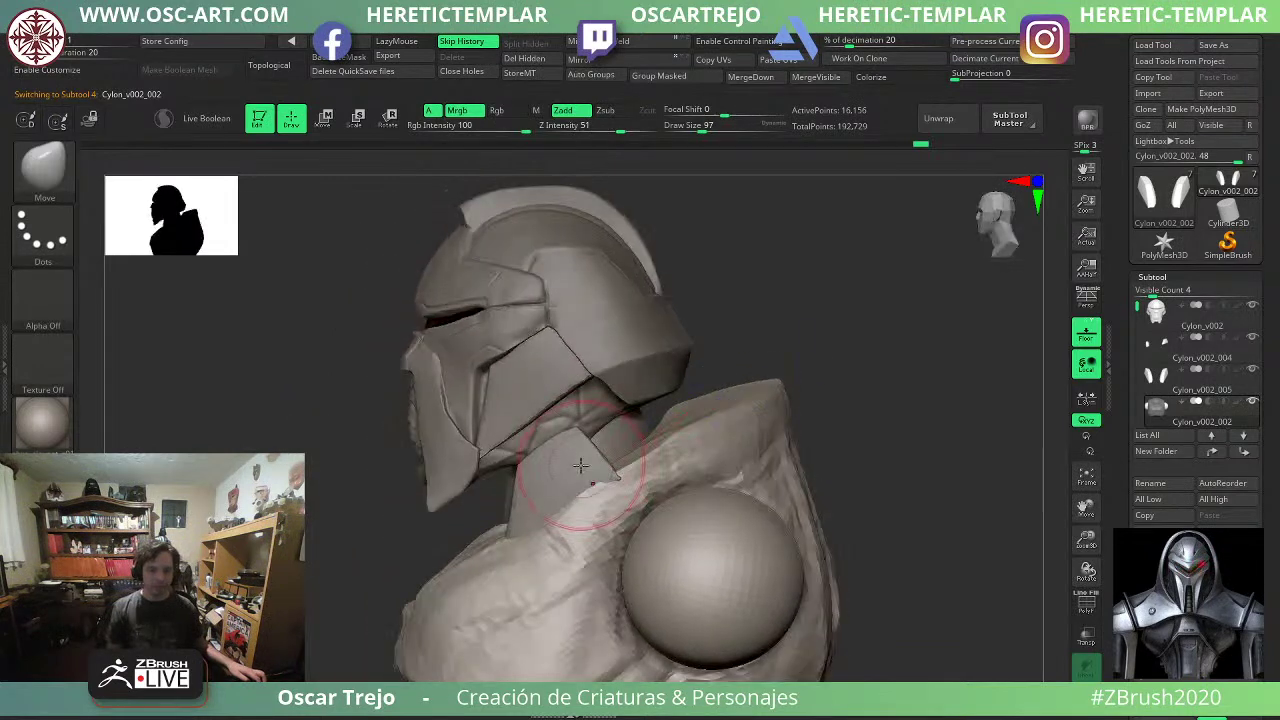
Select the Cylon_v002_004 collar panel and pull its lower front corner toward the chest with the Move brush at draw size 262.
{"action": "left_click", "coordinate": [577, 463], "text": "alt"}
{"action": "key", "text": "s"}
{"action": "left_click", "coordinate": [522, 506]}
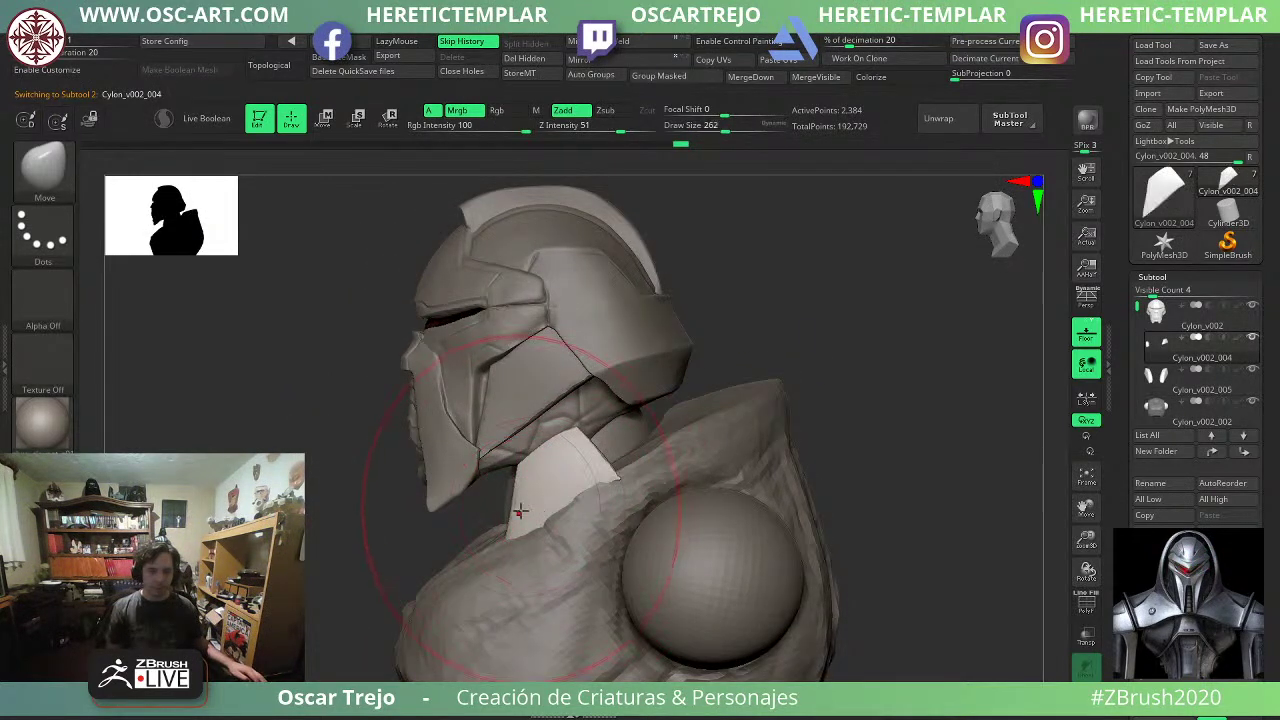
{"action": "left_click_drag", "start_coordinate": [523, 509], "coordinate": [466, 551]}
{"action": "key", "text": "w"}
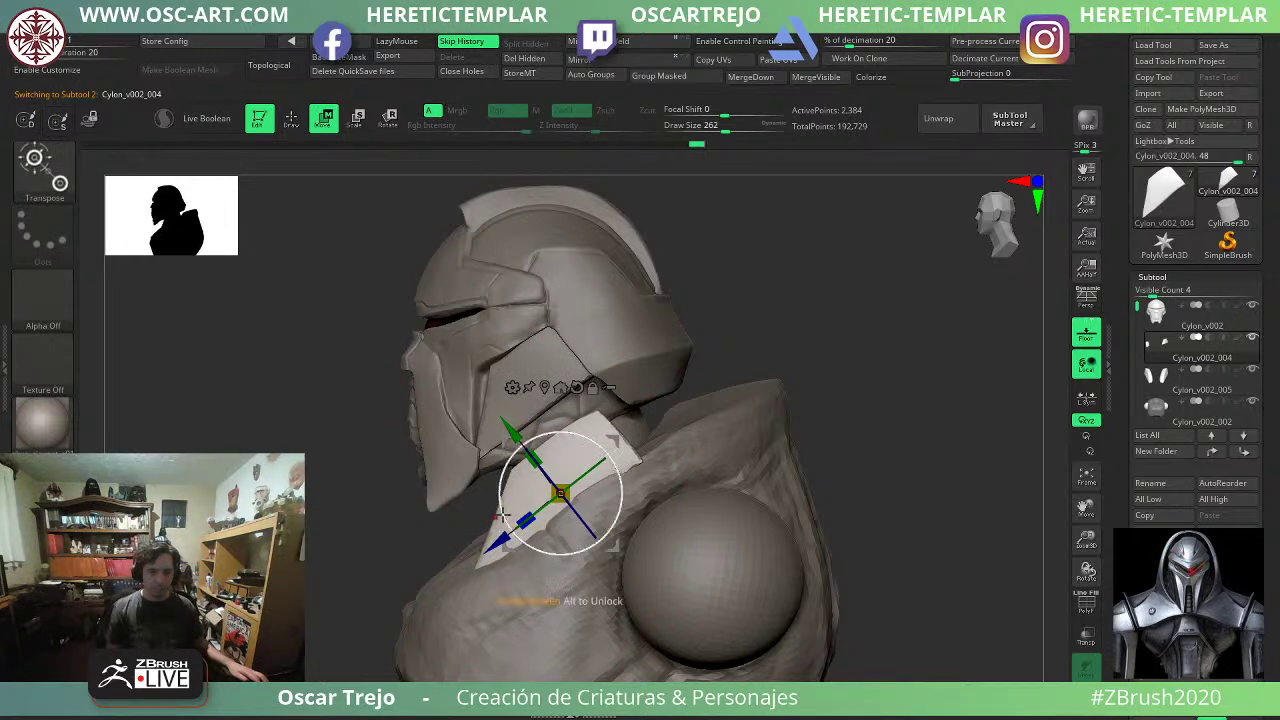
{"action": "left_click_drag", "start_coordinate": [500, 544], "coordinate": [623, 467], "text": "ctrl"}
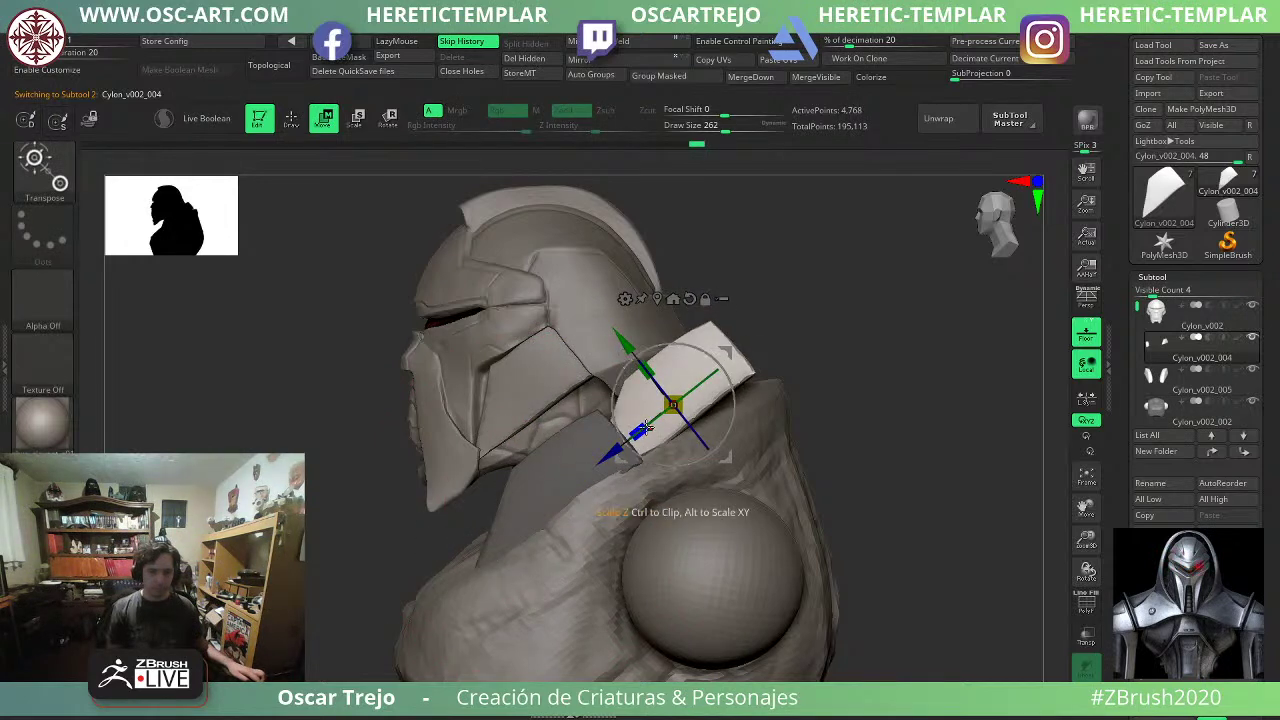
{"action": "left_click_drag", "start_coordinate": [650, 421], "coordinate": [831, 320]}
{"action": "left_click_drag", "start_coordinate": [860, 367], "coordinate": [891, 371], "text": "shift"}
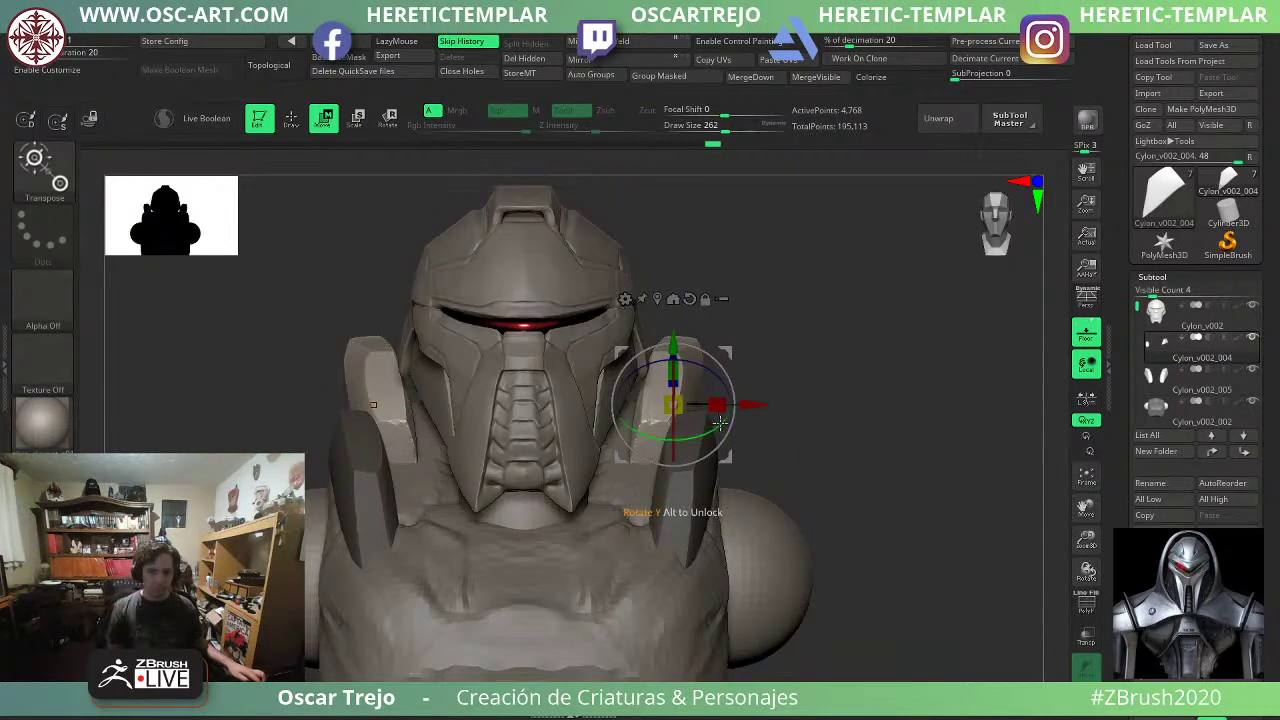
{"action": "mouse_move", "coordinate": [720, 423]}
{"action": "left_mouse_down"}
{"action": "mouse_move", "coordinate": [761, 397]}
{"action": "mouse_move", "coordinate": [728, 414]}
{"action": "left_mouse_up"}
{"action": "key", "text": "ctrl+z"}
{"action": "key", "text": "ctrl+z"}
{"action": "key", "text": "ctrl+z"}
{"action": "key", "text": "ctrl+z"}
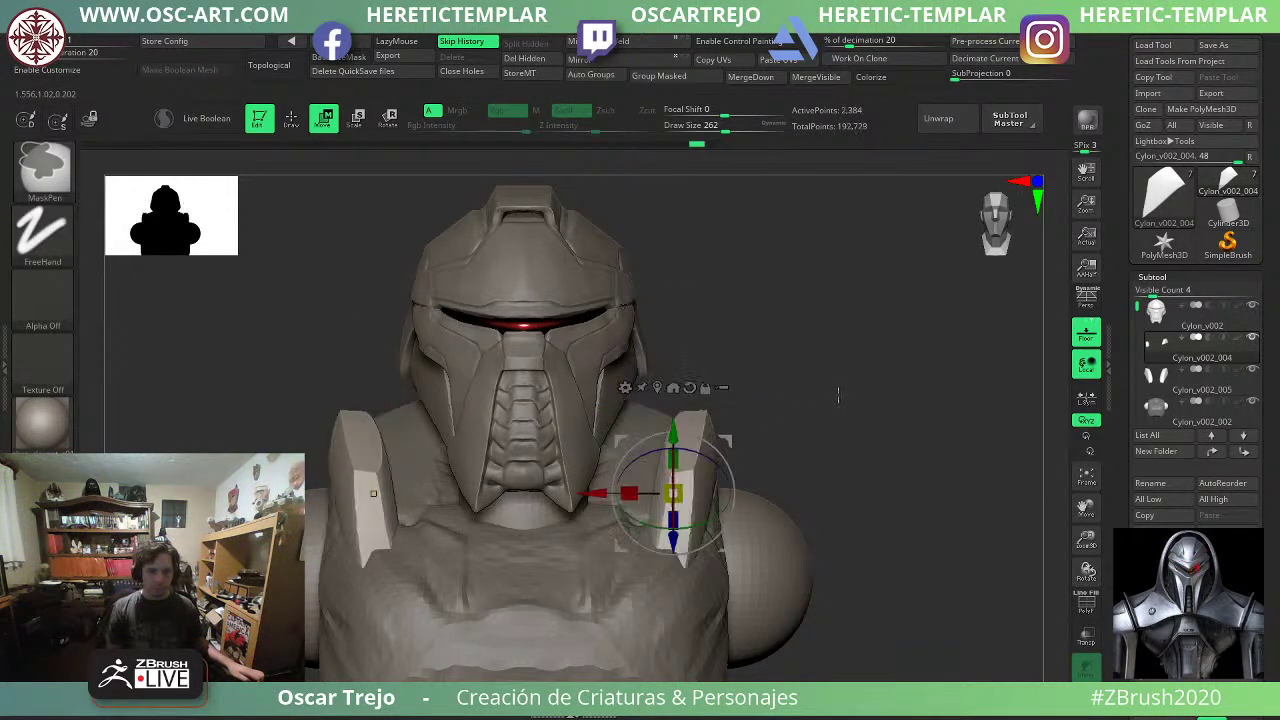
Duplicate the collar panel toward the upper back of the shoulder and rotate the copy about -202.5 degrees in side view.
{"action": "left_click_drag", "start_coordinate": [850, 420], "coordinate": [838, 396], "text": "alt"}
{"action": "left_click_drag", "start_coordinate": [838, 396], "coordinate": [742, 417]}
{"action": "key", "text": "q"}
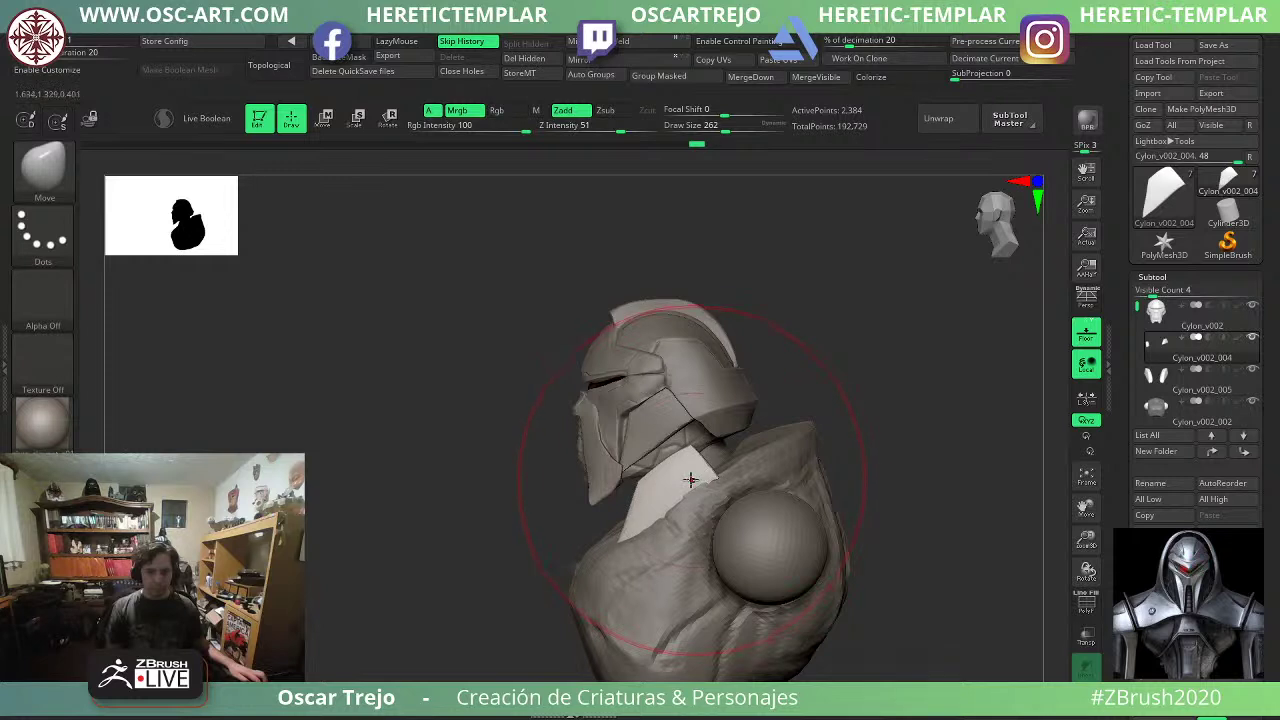
{"action": "key", "text": "w"}
{"action": "left_click_drag", "start_coordinate": [612, 537], "coordinate": [779, 412], "text": "ctrl"}
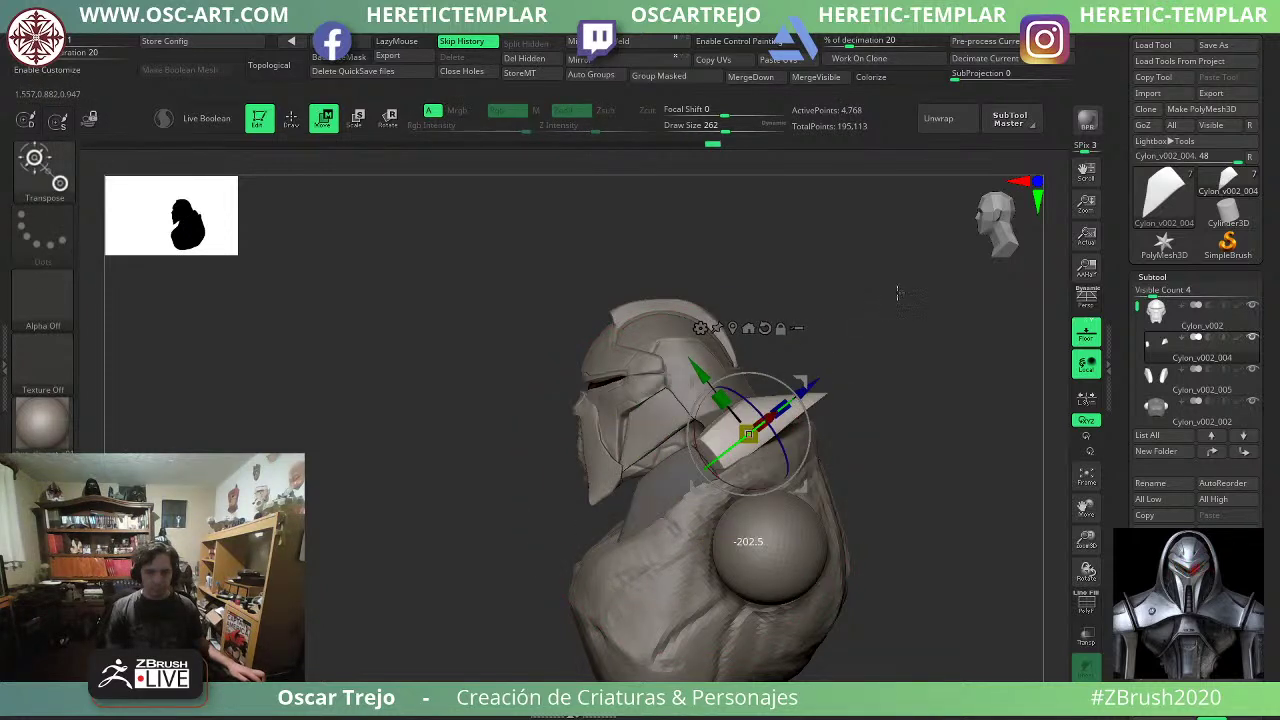
Angle the rear collar copy inward around the back of the neck in top view and shift it against the front panel.
{"action": "left_click_drag", "start_coordinate": [911, 386], "coordinate": [932, 501]}
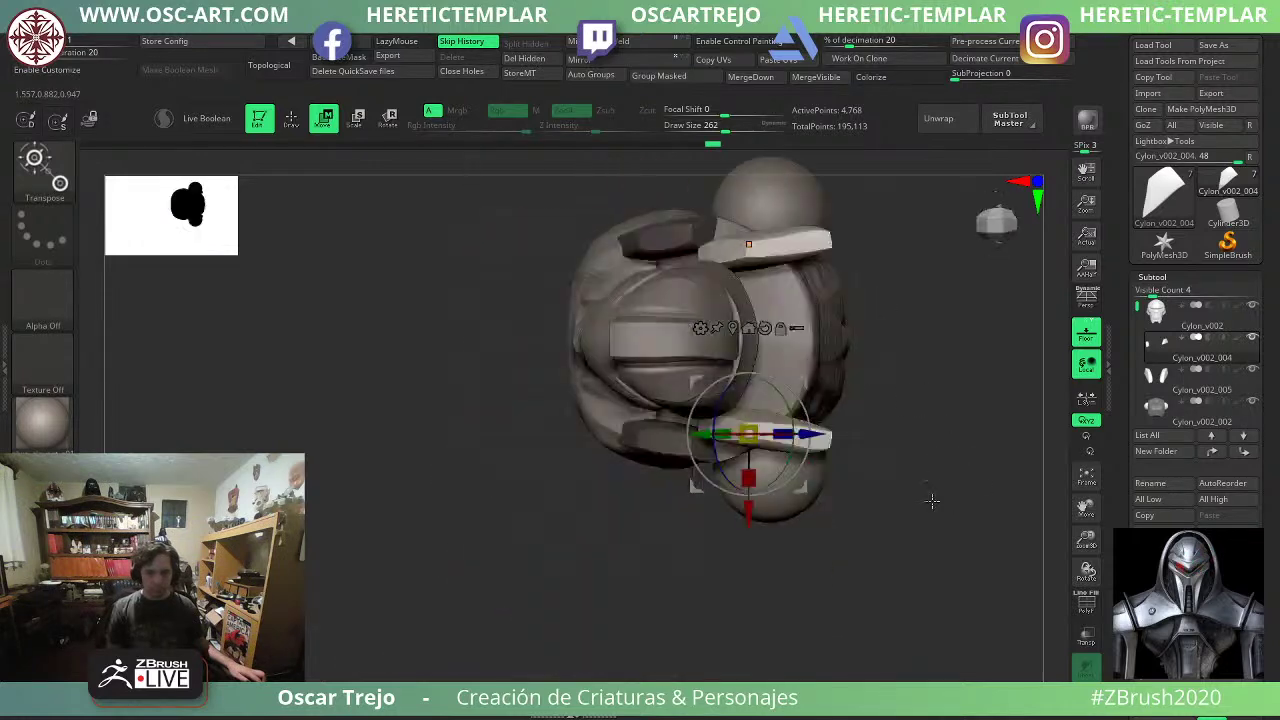
{"action": "left_click_drag", "start_coordinate": [809, 430], "coordinate": [762, 431]}
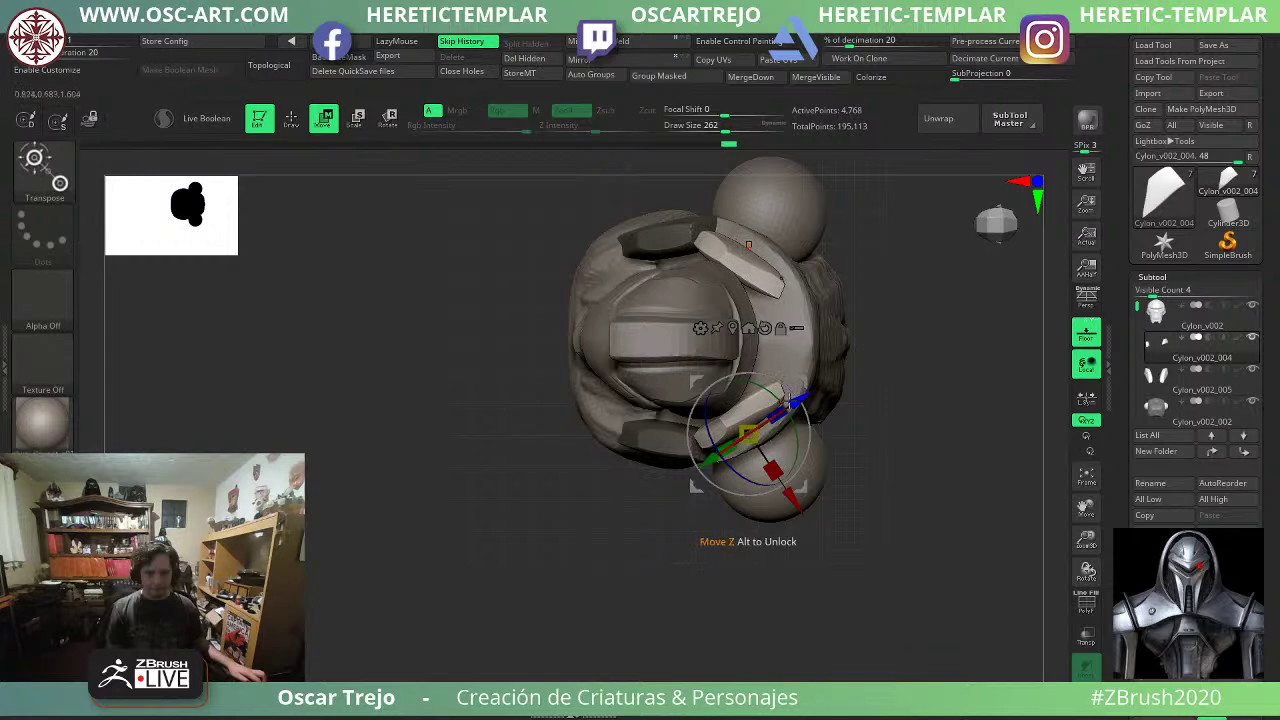
{"action": "left_click_drag", "start_coordinate": [802, 376], "coordinate": [816, 386]}
{"action": "left_click_drag", "start_coordinate": [905, 400], "coordinate": [930, 299]}
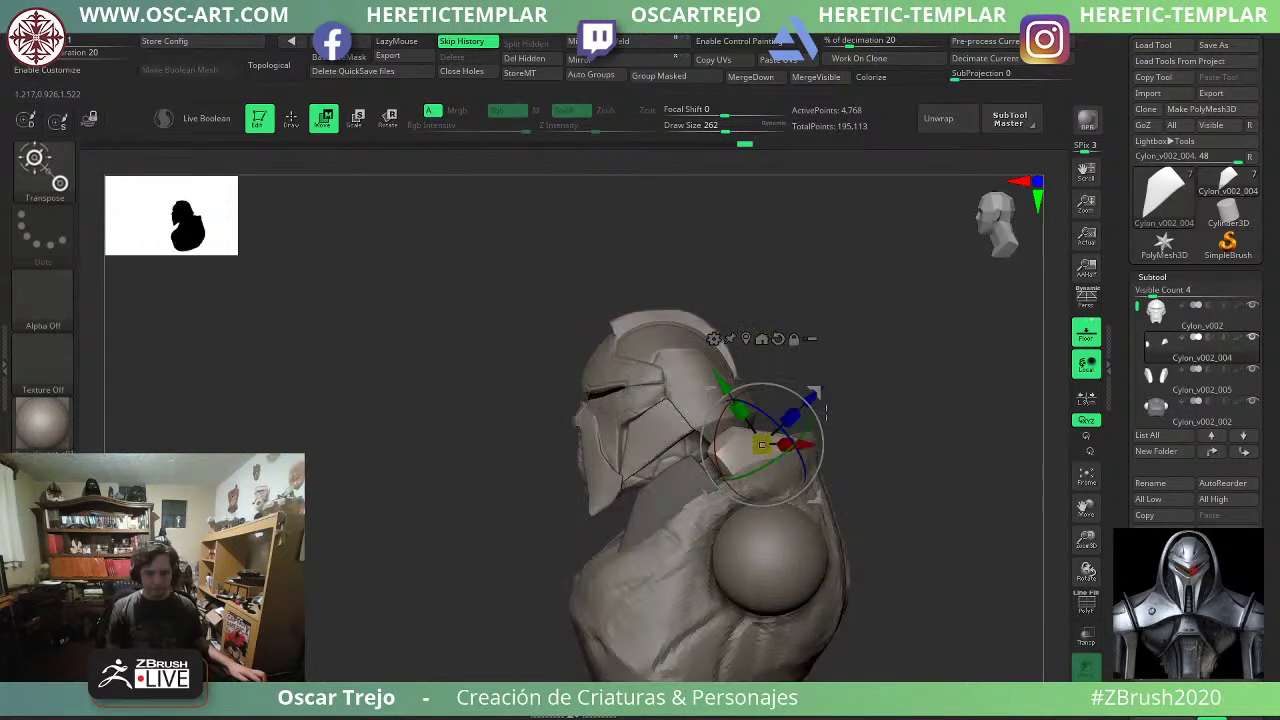
Reshape the rear collar panel to follow the shoulder and meet the front panel with the Move brush at draw sizes 365 and 202.
{"action": "key", "text": "q"}
{"action": "left_click_drag", "start_coordinate": [716, 474], "coordinate": [730, 484]}
{"action": "key", "text": "bracketright"}
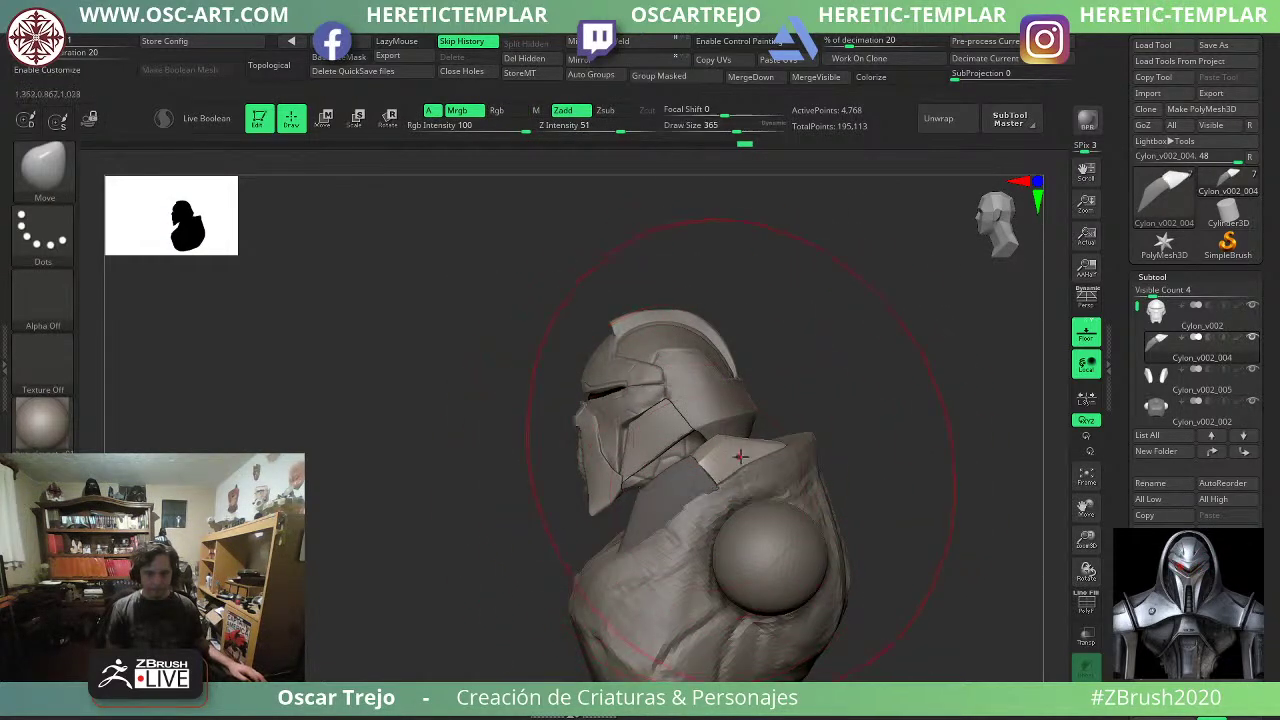
{"action": "key", "text": "s"}
{"action": "mouse_move", "coordinate": [859, 413]}
{"action": "left_mouse_down"}
{"action": "mouse_move", "coordinate": [890, 438]}
{"action": "mouse_move", "coordinate": [818, 443]}
{"action": "left_mouse_up"}
{"action": "left_click_drag", "start_coordinate": [830, 444], "coordinate": [857, 446], "text": "shift"}
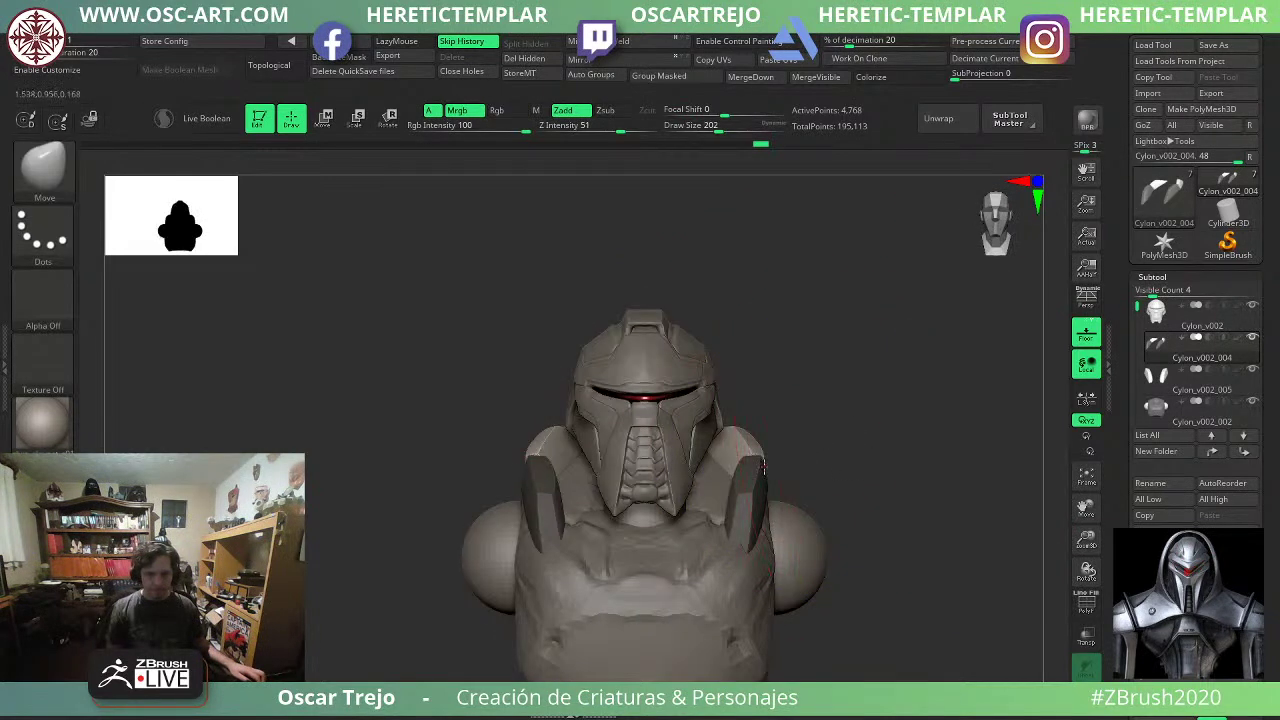
{"action": "left_click_drag", "start_coordinate": [748, 447], "coordinate": [741, 453]}
Bend the rear collar panels' back ends inward and align their front ends with the front panels using Move at draw size 163.
{"action": "mouse_move", "coordinate": [841, 411]}
{"action": "left_mouse_down"}
{"action": "mouse_move", "coordinate": [843, 508]}
{"action": "mouse_move", "coordinate": [791, 469]}
{"action": "left_mouse_up"}
{"action": "key", "text": "s"}
{"action": "left_click_drag", "start_coordinate": [845, 438], "coordinate": [838, 438]}
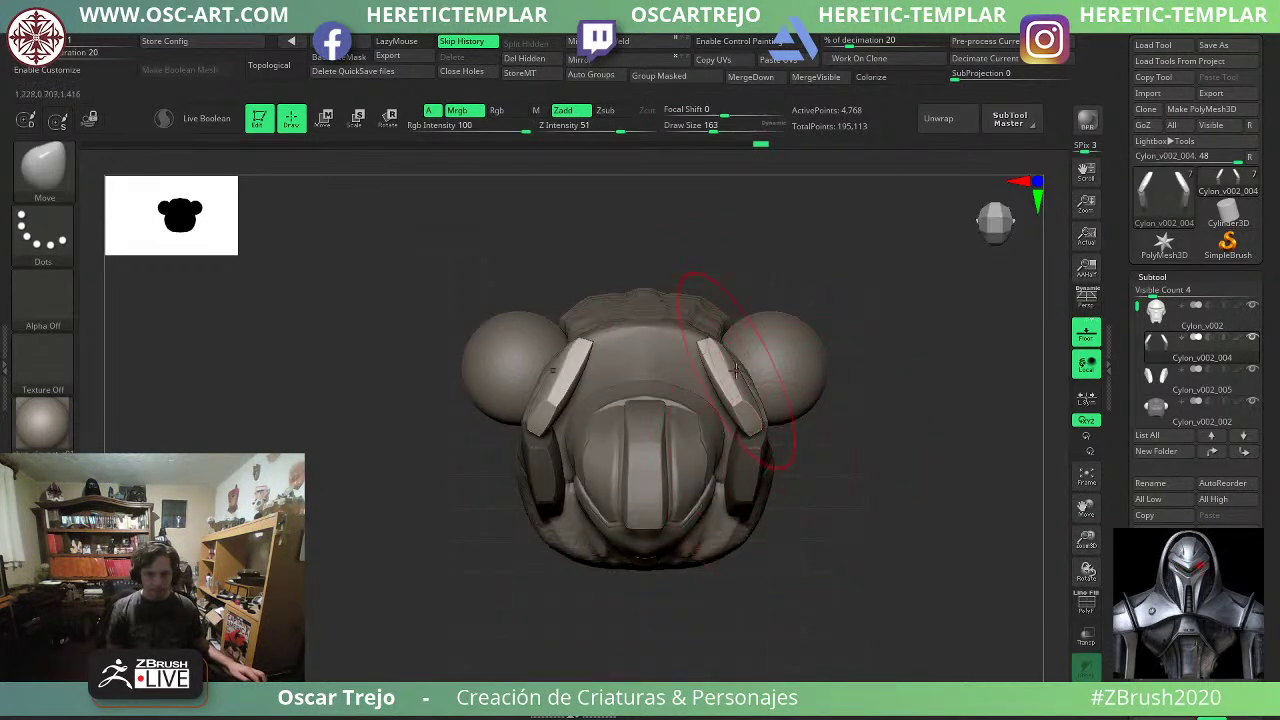
{"action": "left_click_drag", "start_coordinate": [704, 343], "coordinate": [677, 337]}
{"action": "left_click_drag", "start_coordinate": [726, 381], "coordinate": [718, 384]}
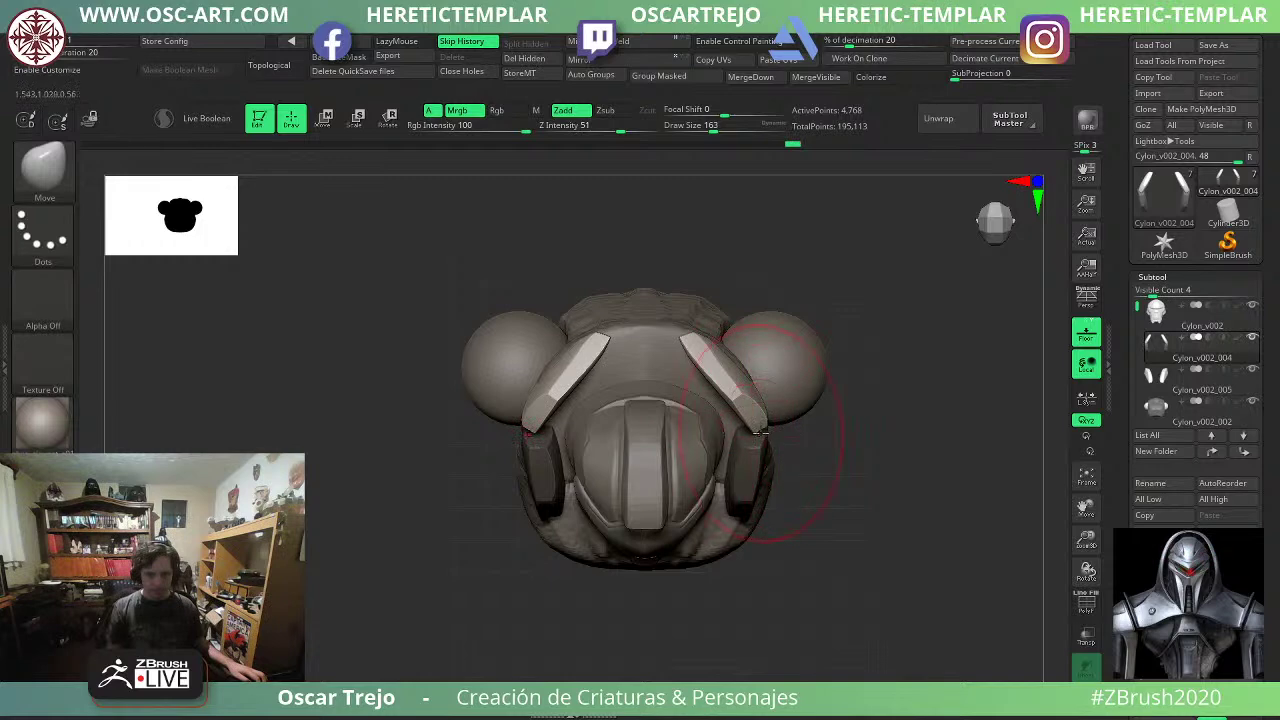
{"action": "mouse_move", "coordinate": [752, 444]}
{"action": "left_mouse_down"}
{"action": "mouse_move", "coordinate": [755, 402]}
{"action": "mouse_move", "coordinate": [763, 444]}
{"action": "mouse_move", "coordinate": [753, 427]}
{"action": "left_mouse_up"}
{"action": "mouse_move", "coordinate": [904, 437]}
{"action": "left_mouse_down"}
{"action": "mouse_move", "coordinate": [894, 329]}
{"action": "mouse_move", "coordinate": [869, 351]}
{"action": "left_mouse_up"}
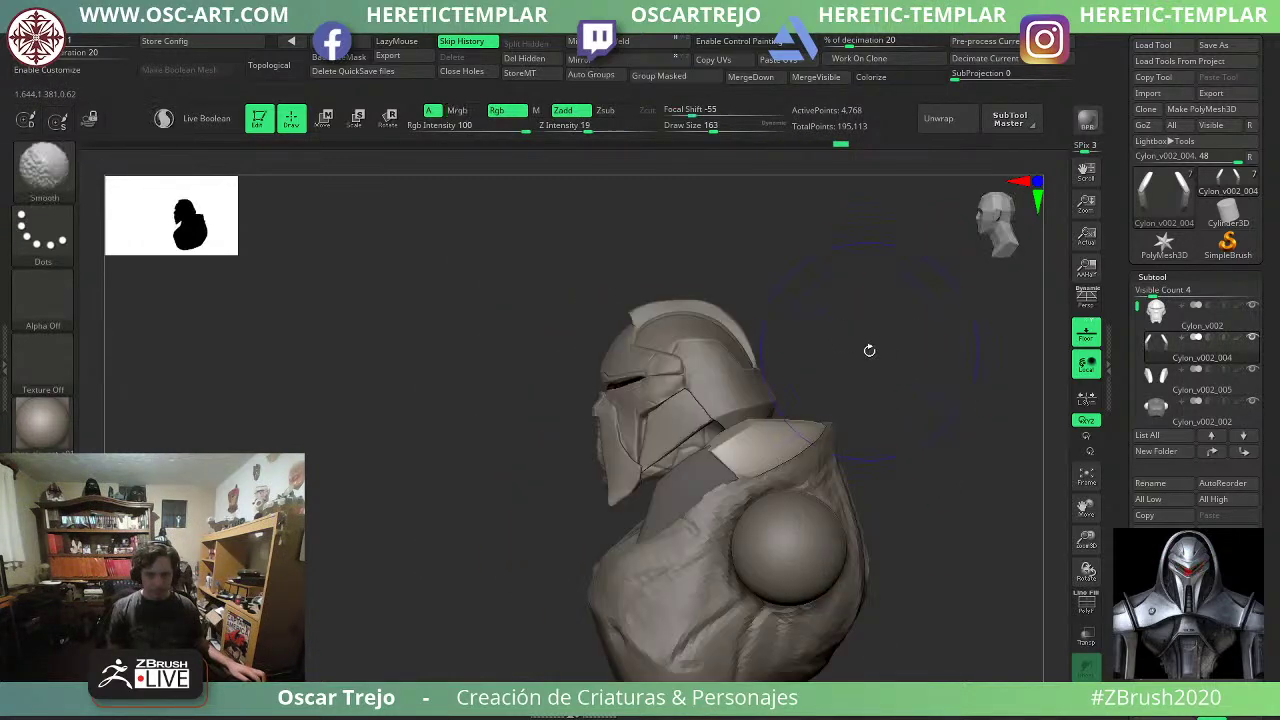
Adjust the rear collar panels' outer contour from the back and side with the Move brush, reducing the draw size from 163 to 77.
{"action": "left_click_drag", "start_coordinate": [446, 498], "coordinate": [389, 498], "text": "shift"}
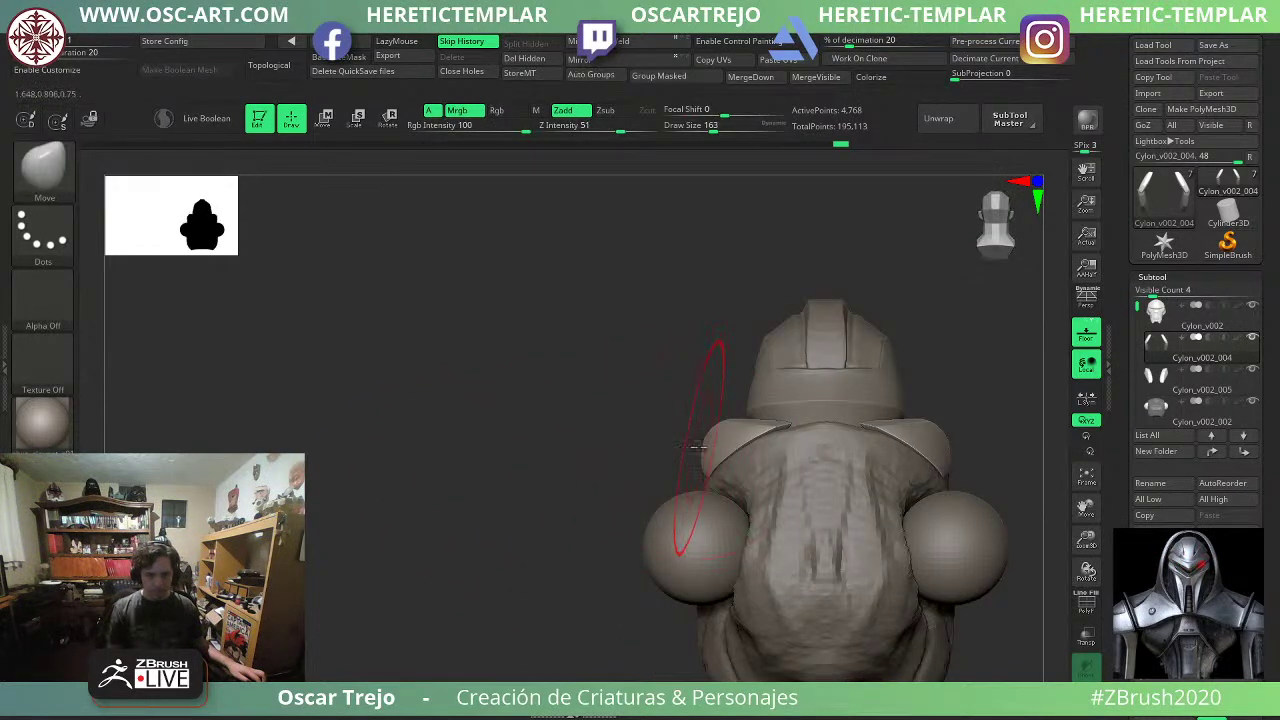
{"action": "left_click_drag", "start_coordinate": [700, 446], "coordinate": [710, 451]}
{"action": "mouse_move", "coordinate": [586, 492]}
{"action": "left_mouse_down"}
{"action": "mouse_move", "coordinate": [684, 488]}
{"action": "mouse_move", "coordinate": [694, 452]}
{"action": "mouse_move", "coordinate": [680, 448]}
{"action": "mouse_move", "coordinate": [697, 447]}
{"action": "left_mouse_up"}
{"action": "key", "text": "s"}
{"action": "left_click_drag", "start_coordinate": [780, 426], "coordinate": [702, 434]}
{"action": "mouse_move", "coordinate": [860, 426]}
{"action": "left_mouse_down"}
{"action": "mouse_move", "coordinate": [772, 420]}
{"action": "mouse_move", "coordinate": [716, 457]}
{"action": "mouse_move", "coordinate": [702, 443]}
{"action": "left_mouse_up"}
{"action": "key", "text": "["}
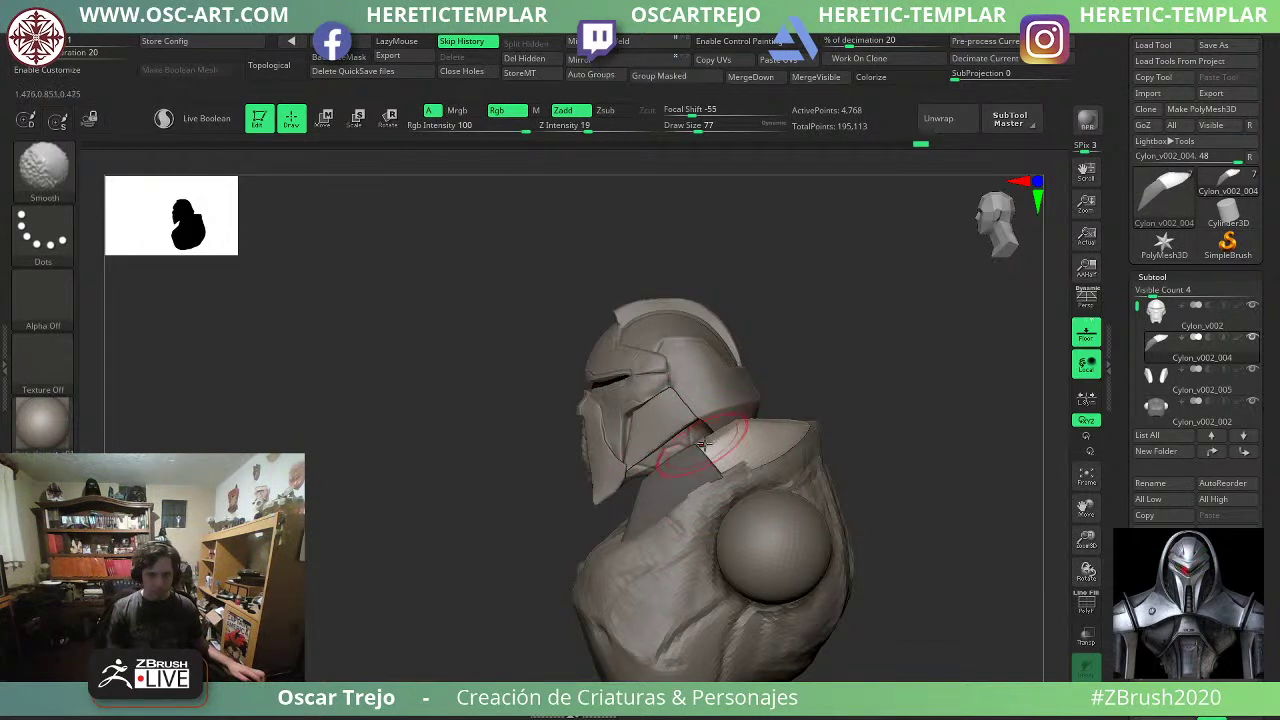
Refine the rear collar panel's back tip and its joint with the front panel using Move at draw size 128.
{"action": "mouse_move", "coordinate": [838, 409]}
{"action": "left_mouse_down"}
{"action": "mouse_move", "coordinate": [784, 424]}
{"action": "mouse_move", "coordinate": [827, 425]}
{"action": "left_mouse_up"}
{"action": "left_click_drag", "start_coordinate": [671, 468], "coordinate": [728, 456]}
{"action": "mouse_move", "coordinate": [817, 429]}
{"action": "left_mouse_down"}
{"action": "mouse_move", "coordinate": [929, 391]}
{"action": "mouse_move", "coordinate": [869, 363]}
{"action": "mouse_move", "coordinate": [923, 405]}
{"action": "mouse_move", "coordinate": [854, 454]}
{"action": "left_mouse_up"}
{"action": "left_click_drag", "start_coordinate": [835, 300], "coordinate": [881, 398], "text": "alt"}
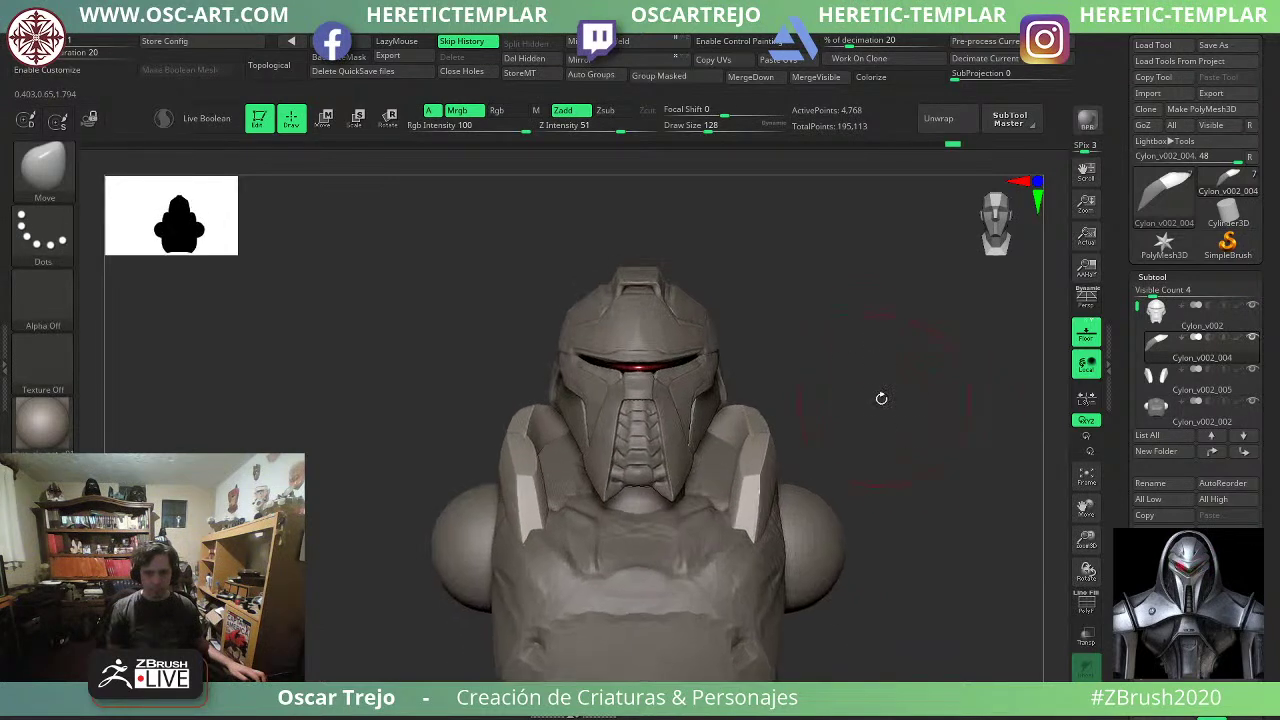
Make the main helmet subtool active and choose the DamStandard brush at draw size 35.
{"action": "mouse_move", "coordinate": [1165, 410]}
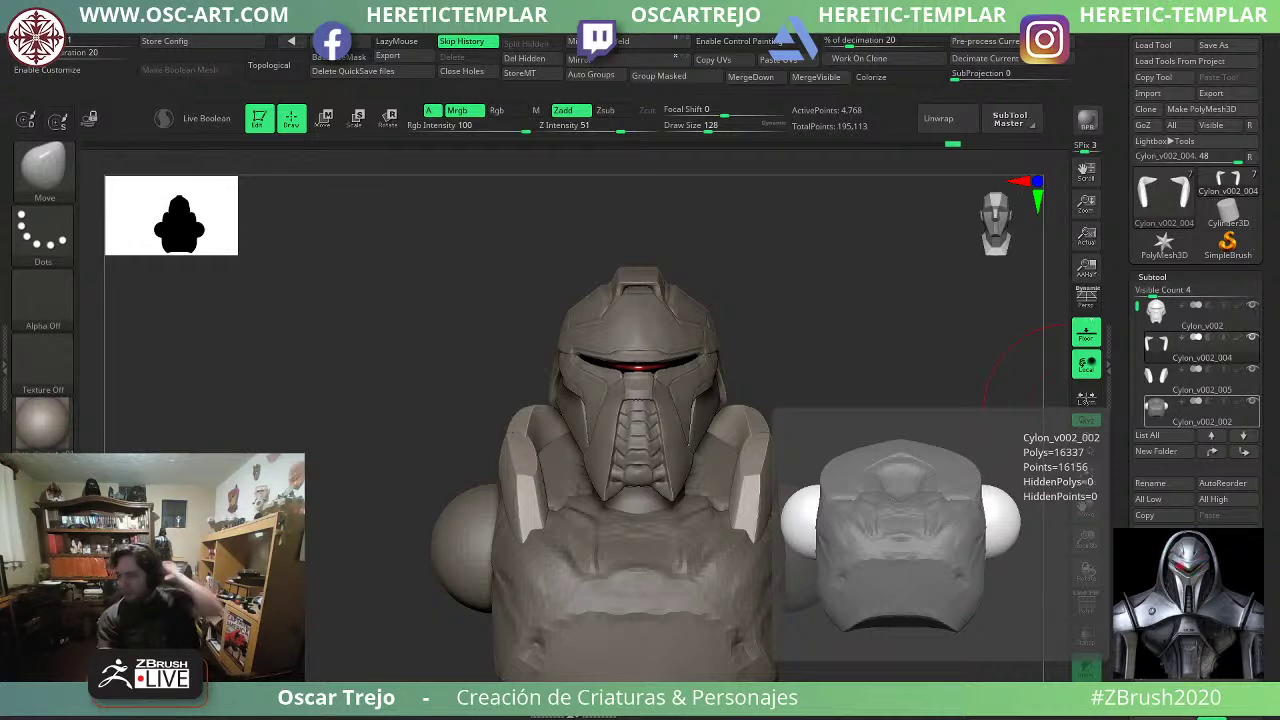
{"action": "right_click_drag", "start_coordinate": [787, 289], "coordinate": [783, 417], "text": "ctrl"}
{"action": "left_click_drag", "start_coordinate": [783, 417], "coordinate": [660, 452]}
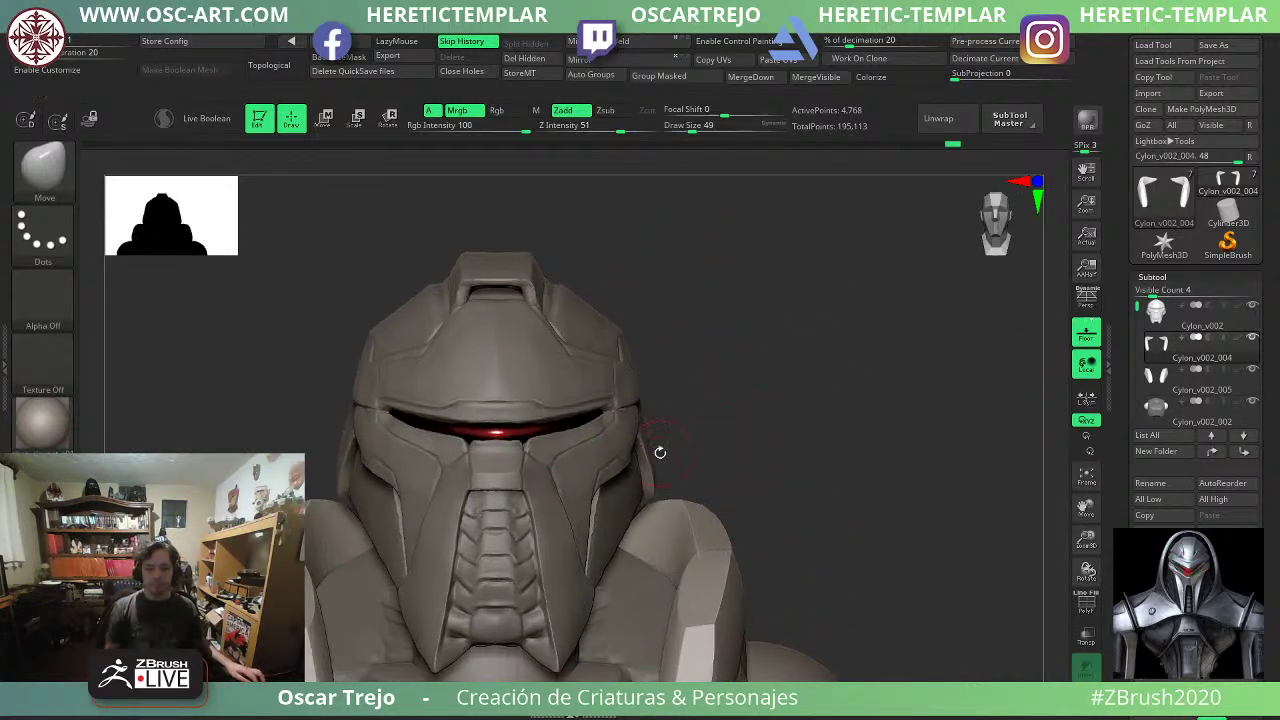
{"action": "left_click", "coordinate": [572, 474], "text": "alt"}
{"action": "right_click_drag", "start_coordinate": [760, 363], "coordinate": [771, 409], "text": "ctrl"}
{"action": "left_click_drag", "start_coordinate": [771, 409], "coordinate": [640, 410]}
{"action": "key", "text": "shift"}
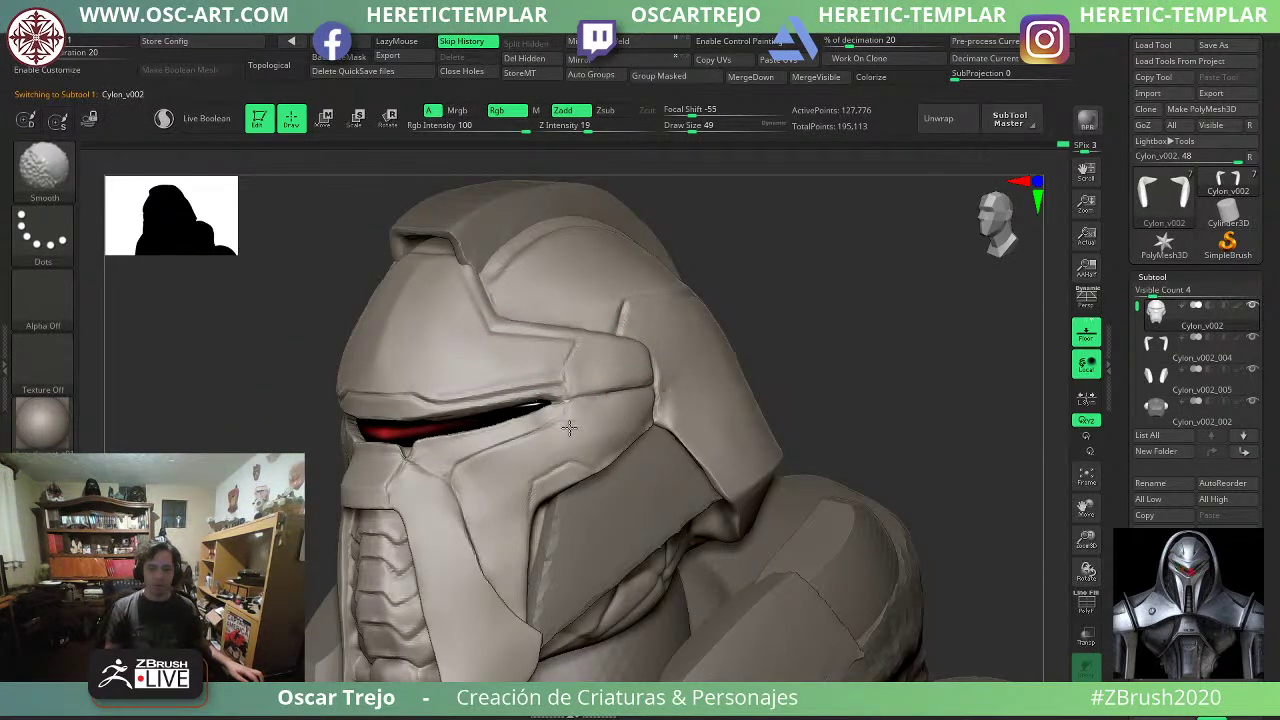
{"action": "key", "text": "b"}
{"action": "key", "text": "d"}
{"action": "key", "text": "s"}
{"action": "key", "text": "bracketleft"}
{"action": "key", "text": "bracketleft"}
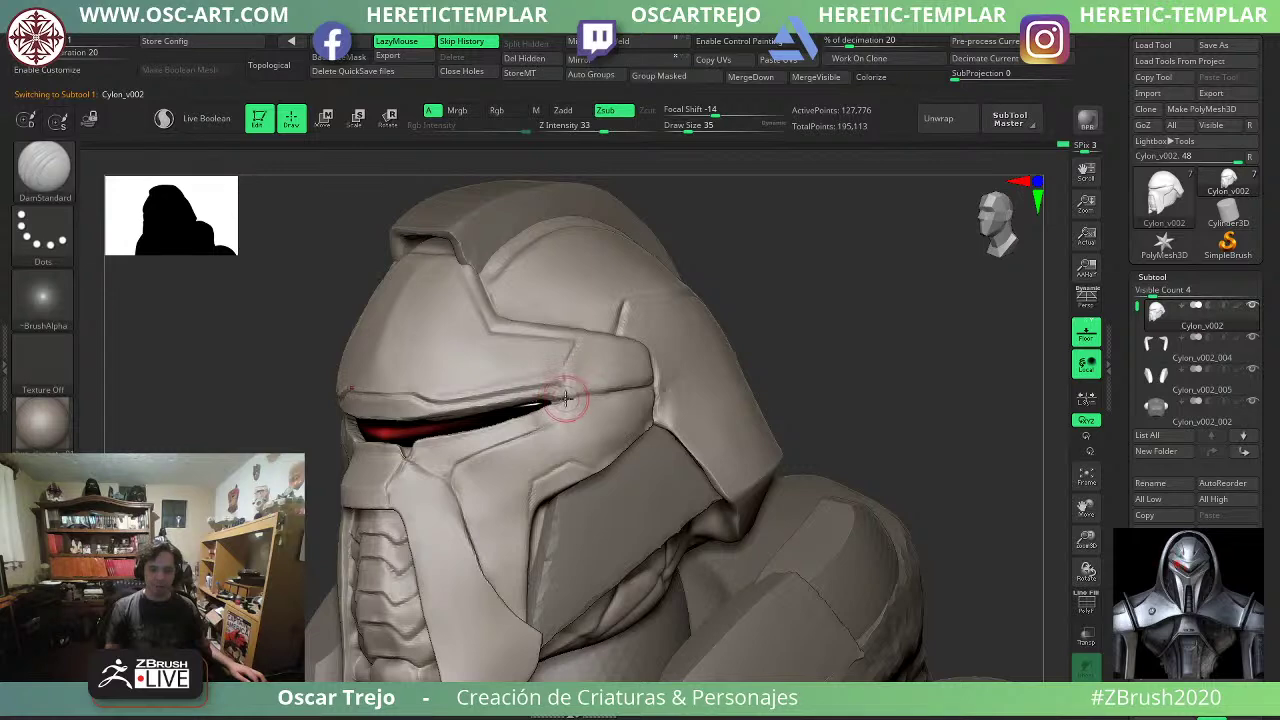
Isolate the helmet's forehead plate, mask it, and bring the rest of the helmet back into view.
{"action": "key", "text": "shift"}
{"action": "left_click", "coordinate": [604, 369], "text": "ctrl+shift"}
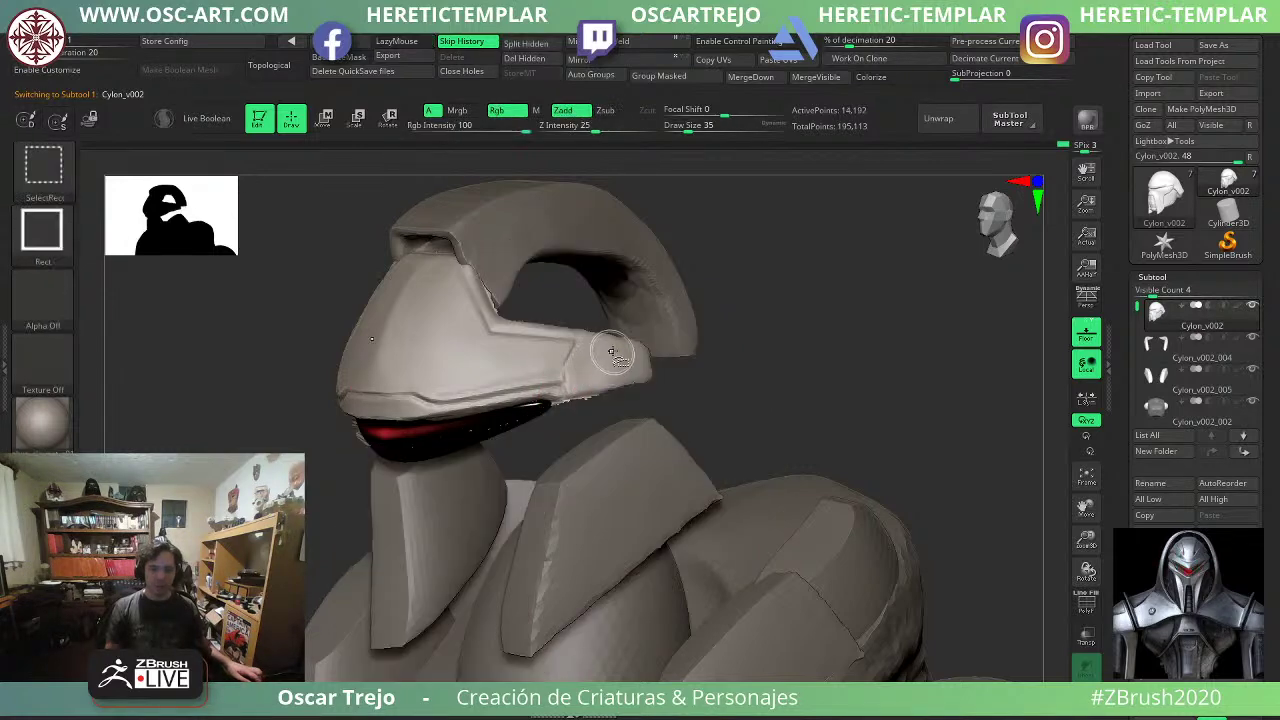
{"action": "left_click_drag", "start_coordinate": [836, 189], "coordinate": [148, 546], "text": "ctrl"}
{"action": "left_click_drag", "start_coordinate": [335, 491], "coordinate": [348, 505], "text": "ctrl+shift"}
{"action": "left_click", "coordinate": [798, 323], "text": "ctrl"}
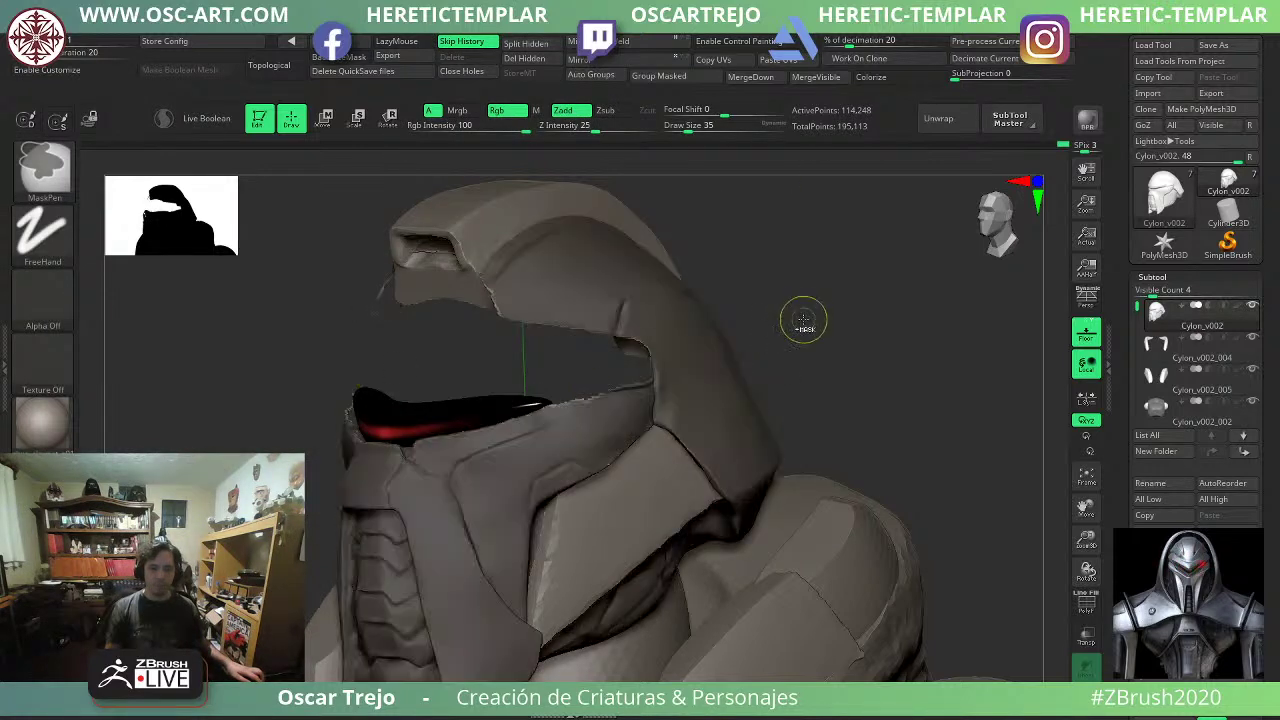
{"action": "left_click", "coordinate": [824, 298], "text": "ctrl"}
{"action": "left_click_drag", "start_coordinate": [816, 279], "coordinate": [820, 293], "text": "ctrl+shift"}
{"action": "left_click", "coordinate": [815, 308], "text": "ctrl+shift"}
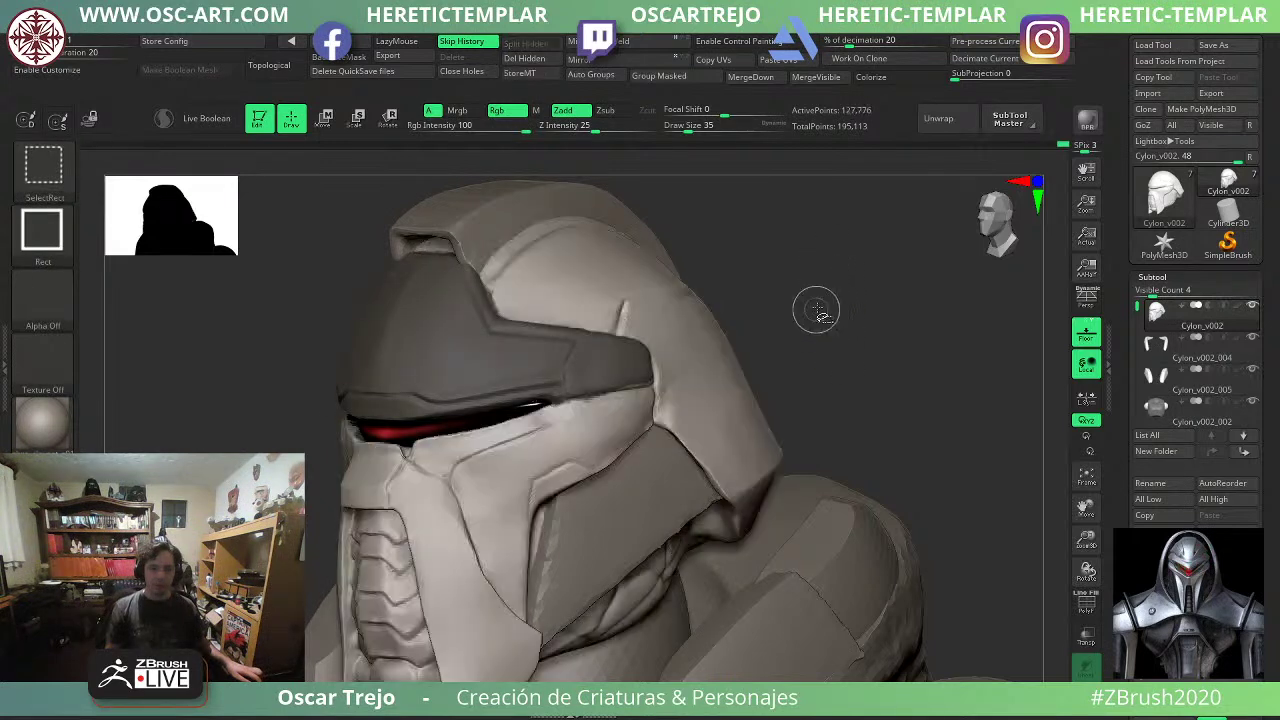
{"action": "left_click", "coordinate": [800, 297], "text": "ctrl"}
Undo the forehead plate masking, show the whole helmet and clear any mask.
{"action": "key", "text": "b"}
{"action": "key", "text": "m"}
{"action": "key", "text": "v"}
{"action": "key", "text": "s"}
{"action": "left_click_drag", "start_coordinate": [559, 343], "coordinate": [602, 348]}
{"action": "key", "text": "ctrl+z"}
{"action": "key", "text": "ctrl+z"}
{"action": "key", "text": "ctrl+z"}
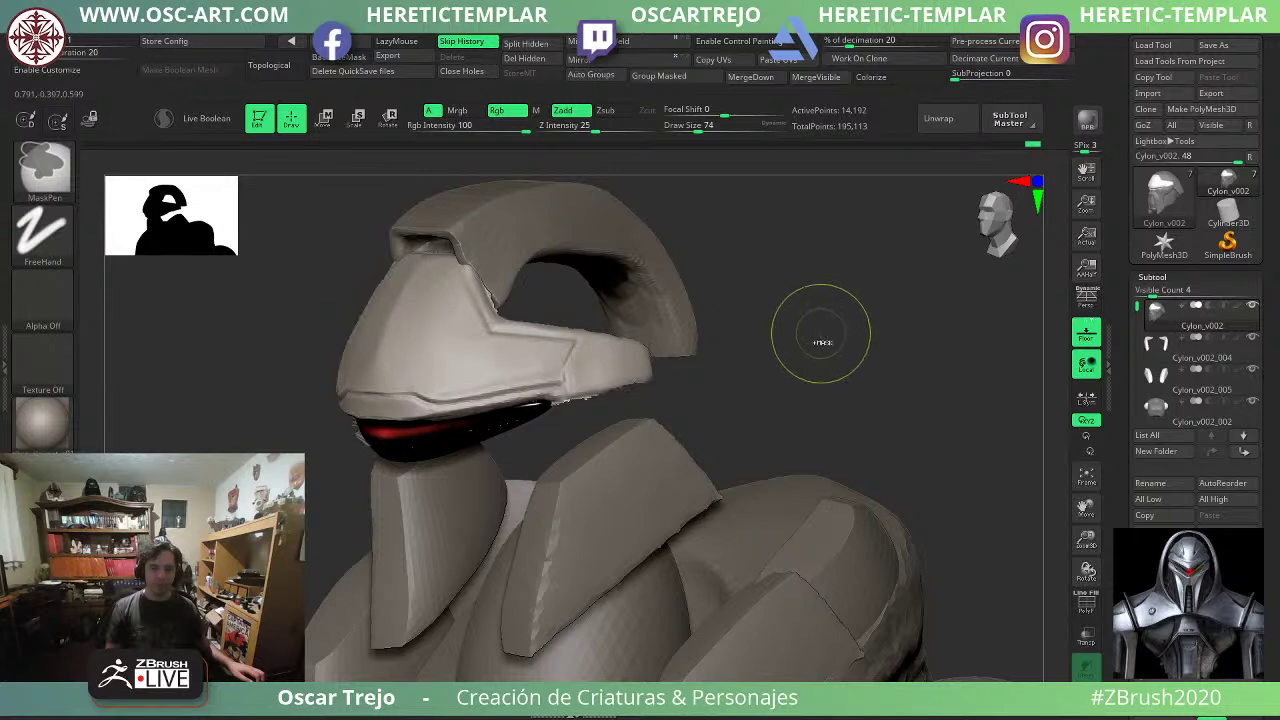
{"action": "left_click", "coordinate": [860, 342], "text": "ctrl+shift"}
{"action": "left_click_drag", "start_coordinate": [863, 335], "coordinate": [886, 353], "text": "ctrl"}
{"action": "mouse_move", "coordinate": [886, 353]}
{"action": "left_mouse_down"}
{"action": "mouse_move", "coordinate": [817, 329]}
{"action": "mouse_move", "coordinate": [754, 349]}
{"action": "mouse_move", "coordinate": [803, 364]}
{"action": "left_mouse_up"}
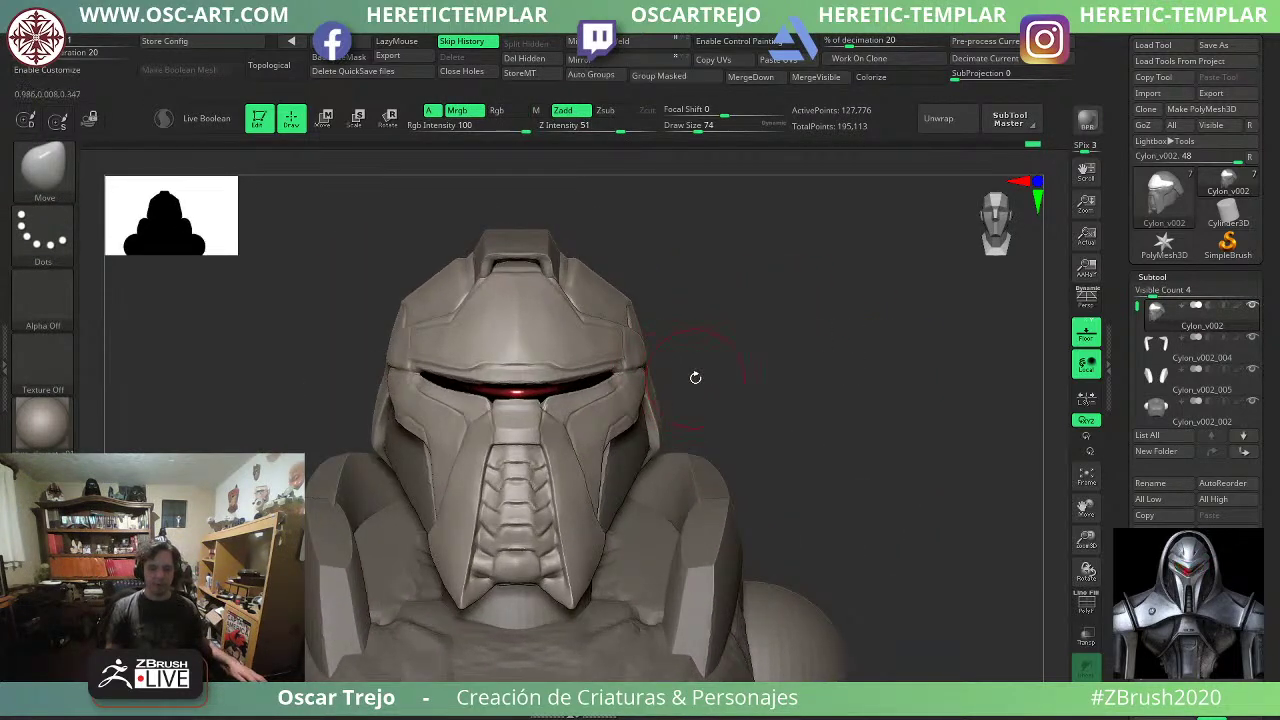
Sharpen the inner corner of the cheek plate's rear edge with DamStandard at draw size 35.
{"action": "mouse_move", "coordinate": [864, 408]}
{"action": "left_mouse_down"}
{"action": "mouse_move", "coordinate": [897, 403]}
{"action": "mouse_move", "coordinate": [874, 349]}
{"action": "mouse_move", "coordinate": [846, 334]}
{"action": "mouse_move", "coordinate": [962, 368]}
{"action": "left_mouse_up"}
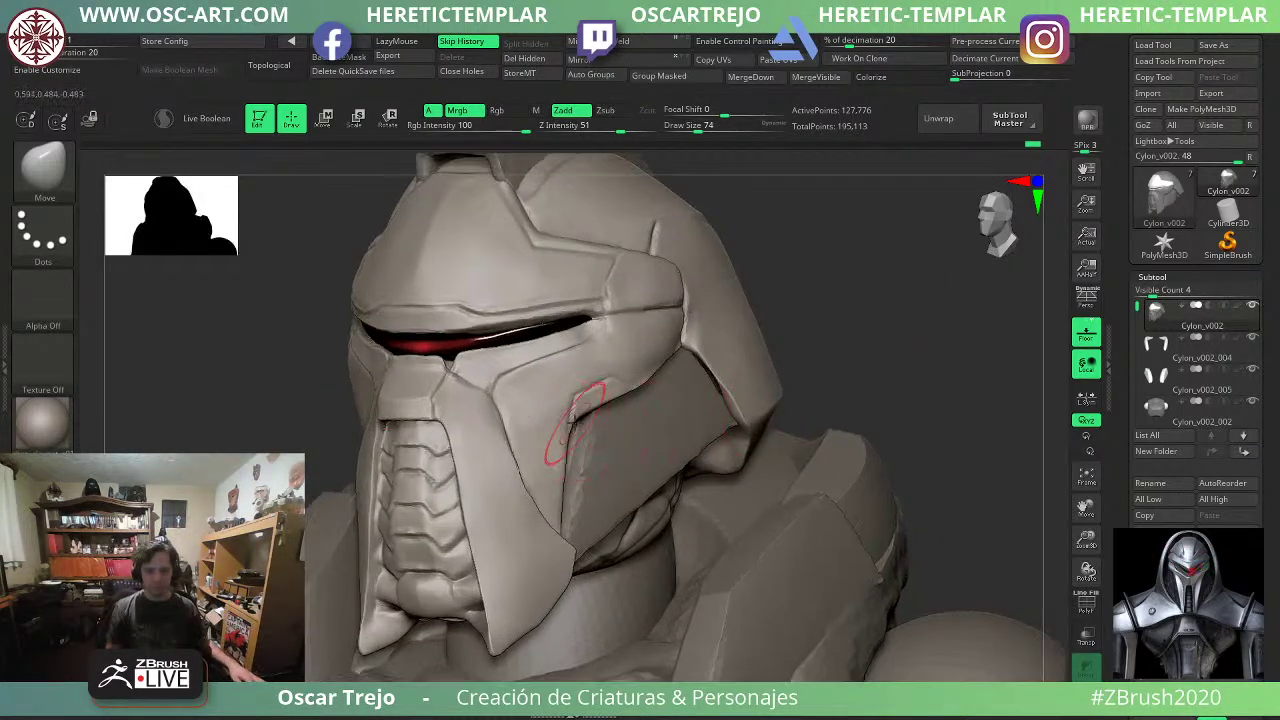
{"action": "key", "text": "b"}
{"action": "key", "text": "d"}
{"action": "key", "text": "s"}
{"action": "key", "text": "s"}
{"action": "mouse_move", "coordinate": [574, 427]}
{"action": "left_mouse_down"}
{"action": "mouse_move", "coordinate": [508, 418]}
{"action": "mouse_move", "coordinate": [491, 398]}
{"action": "left_mouse_up"}
{"action": "key", "text": "s"}
Reshape the cheek plate's rear edge below the eye slit with the Move brush at draw size 87.
{"action": "key", "text": "b"}
{"action": "key", "text": "m"}
{"action": "key", "text": "v"}
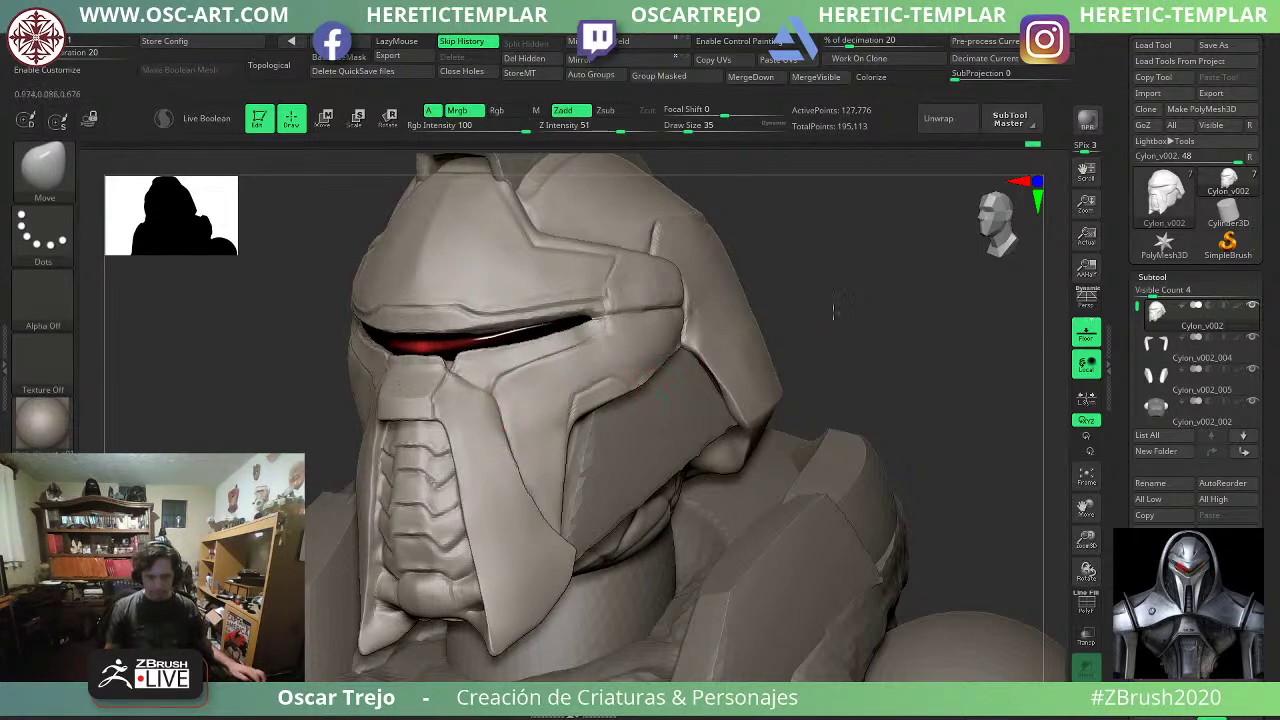
{"action": "left_click_drag", "start_coordinate": [834, 310], "coordinate": [663, 363]}
{"action": "mouse_move", "coordinate": [340, 438]}
{"action": "left_mouse_down"}
{"action": "mouse_move", "coordinate": [383, 446]}
{"action": "mouse_move", "coordinate": [345, 440]}
{"action": "mouse_move", "coordinate": [690, 348]}
{"action": "mouse_move", "coordinate": [680, 352]}
{"action": "left_mouse_up"}
{"action": "left_click_drag", "start_coordinate": [680, 352], "coordinate": [654, 366], "text": "shift"}
{"action": "left_click_drag", "start_coordinate": [780, 255], "coordinate": [880, 274]}
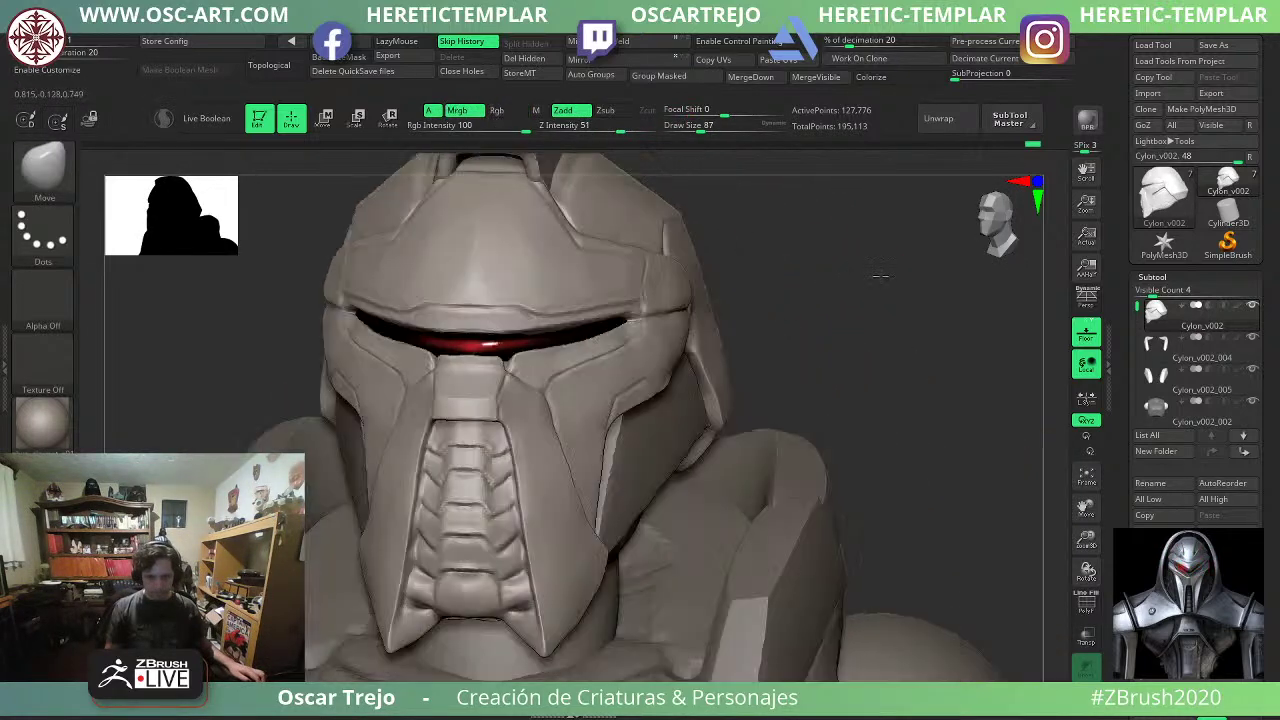
{"action": "left_click_drag", "start_coordinate": [783, 324], "coordinate": [712, 336]}
Flatten and smooth the cheek plate's rear edge with TrimDynamic, trying draw sizes 87, 65 and 80.
{"action": "key", "text": "b"}
{"action": "key", "text": "t"}
{"action": "key", "text": "d"}
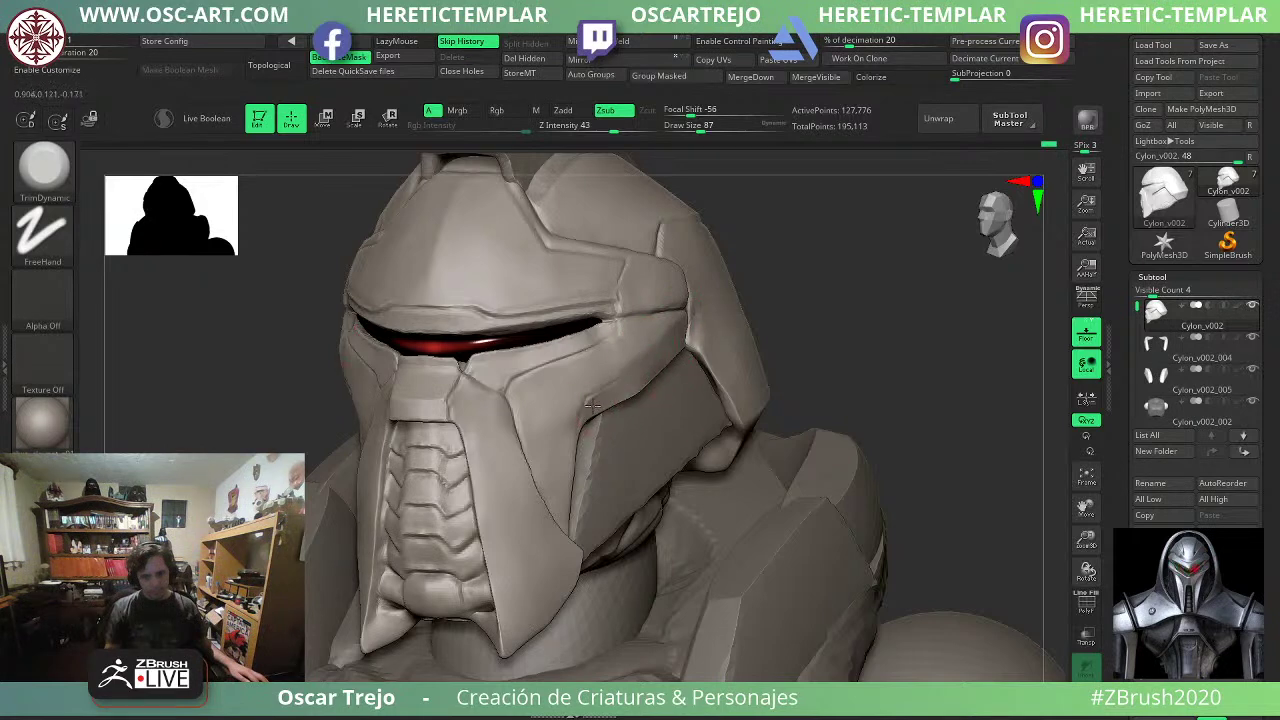
{"action": "key", "text": "ctrl+z"}
{"action": "key", "text": "s"}
{"action": "left_click_drag", "start_coordinate": [690, 341], "coordinate": [685, 341]}
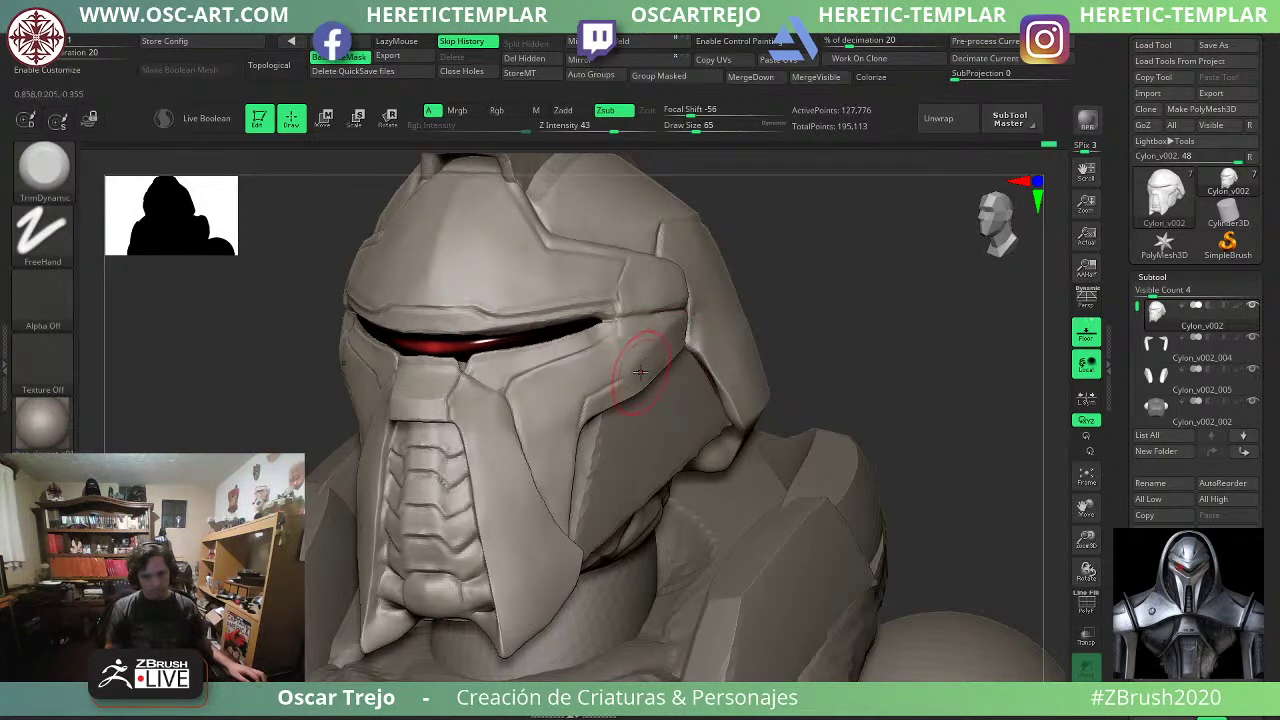
{"action": "key", "text": "bracketright"}
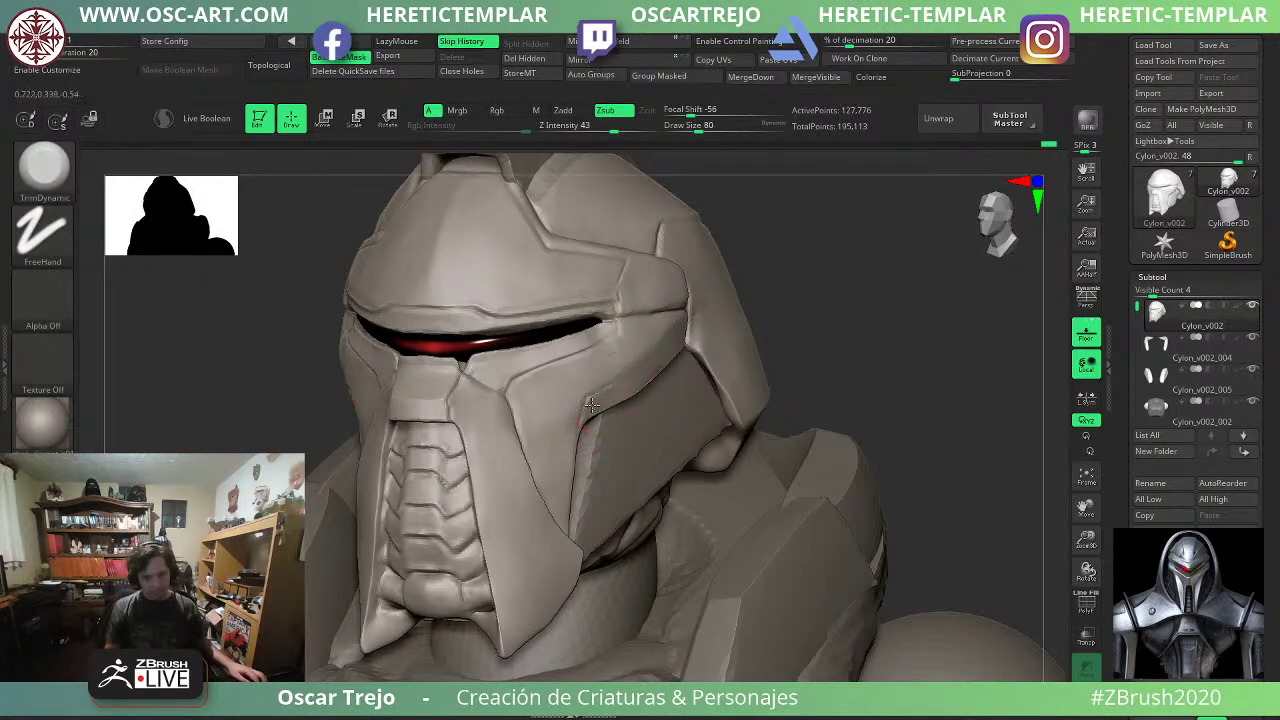
{"action": "left_click_drag", "start_coordinate": [657, 358], "coordinate": [650, 363], "text": "shift"}
{"action": "mouse_move", "coordinate": [745, 312]}
{"action": "left_mouse_down", "text": "shift"}
{"action": "mouse_move", "coordinate": [826, 295]}
{"action": "mouse_move", "coordinate": [806, 329]}
{"action": "mouse_move", "coordinate": [725, 335]}
{"action": "mouse_move", "coordinate": [637, 366]}
{"action": "left_mouse_up", "text": "shift"}
Define the crease around the cheek plate's inner corner with DamStandard at draw sizes 39 and 33.
{"action": "key", "text": "b"}
{"action": "key", "text": "d"}
{"action": "key", "text": "s"}
{"action": "left_click_drag", "start_coordinate": [583, 397], "coordinate": [583, 396]}
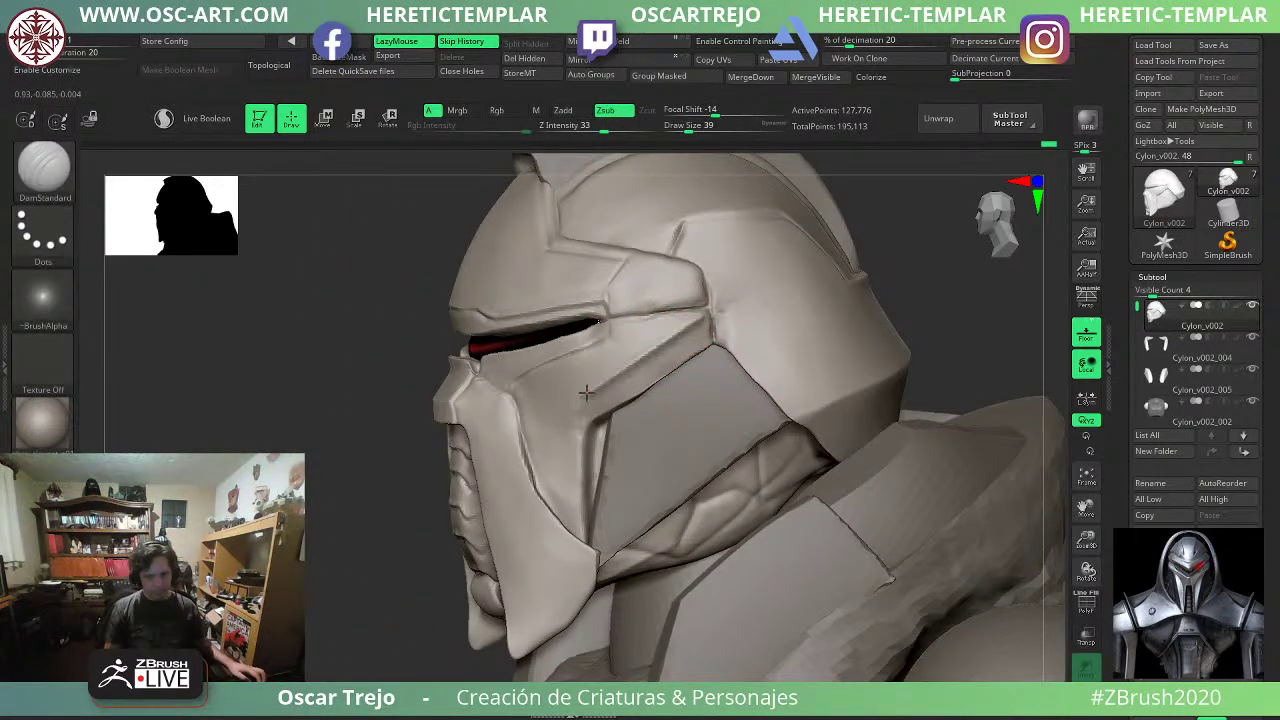
{"action": "key", "text": "s"}
{"action": "left_click", "coordinate": [589, 403]}
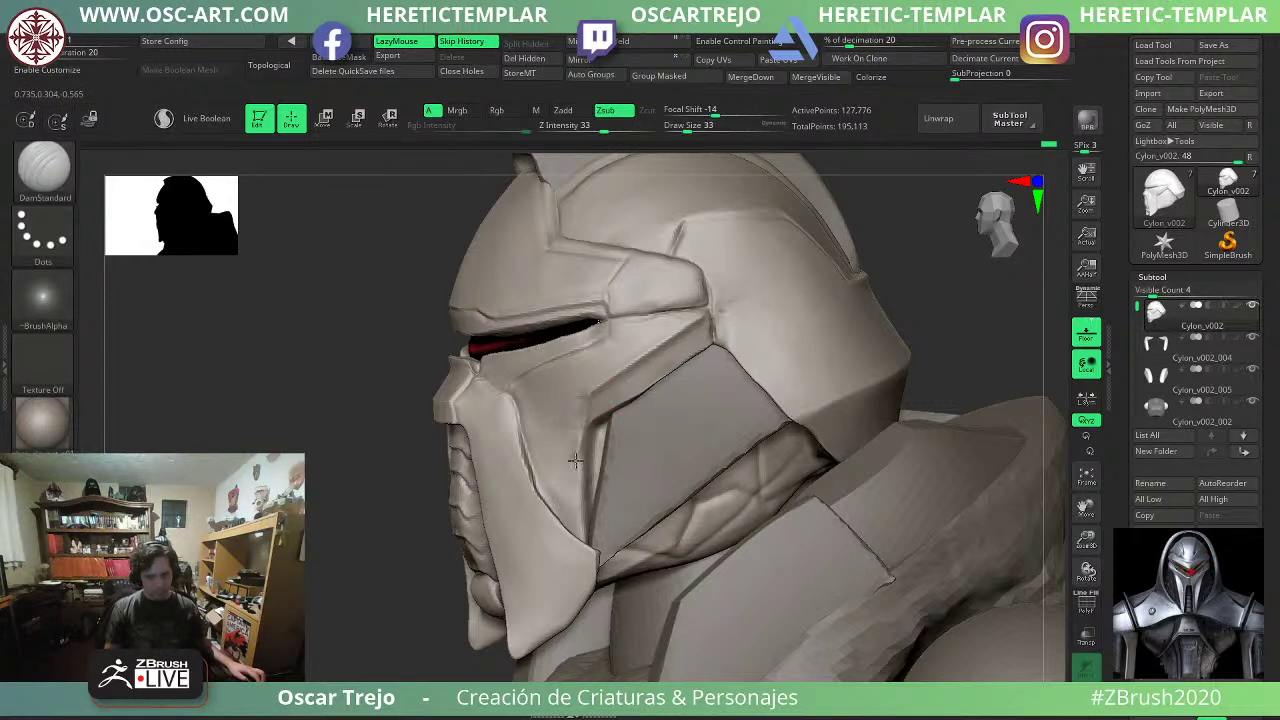
Flatten the bevel along the cheek plate's rear edge and corner with TrimDynamic at draw sizes 56 and 39, smoothing the result.
{"action": "key", "text": "b"}
{"action": "key", "text": "t"}
{"action": "key", "text": "d"}
{"action": "key", "text": "s"}
{"action": "left_click", "coordinate": [598, 400]}
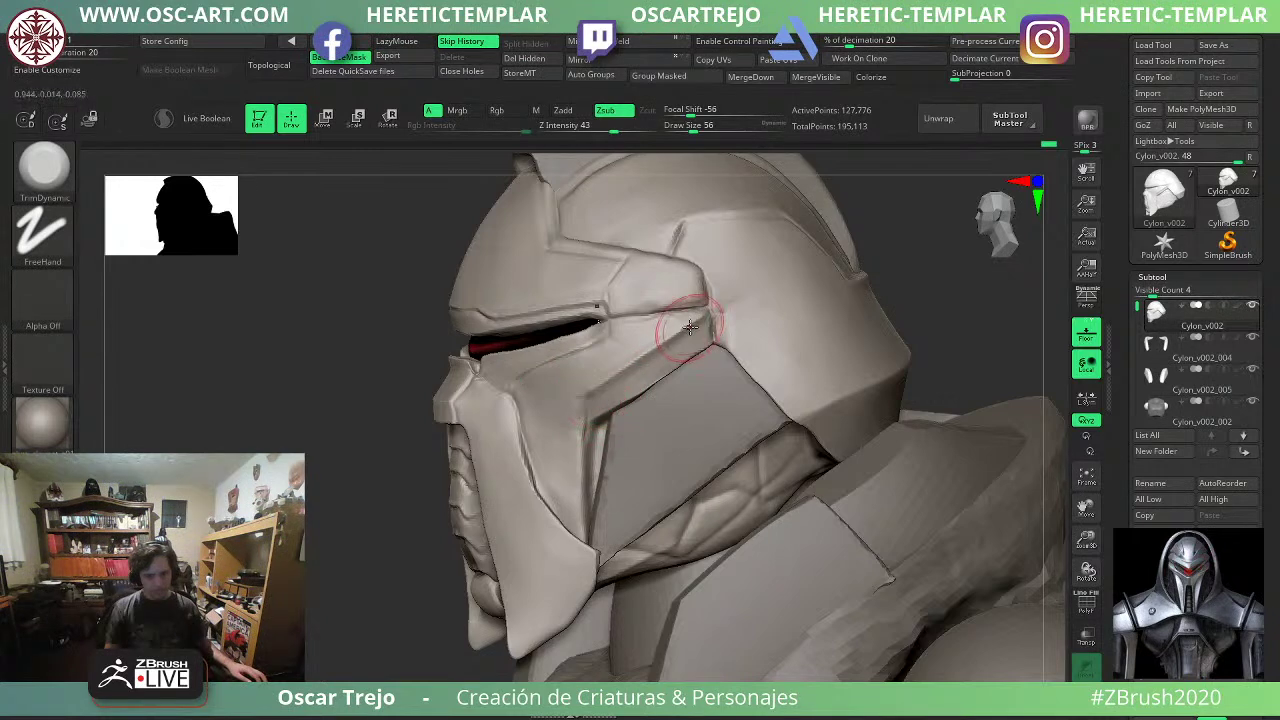
{"action": "left_click_drag", "start_coordinate": [690, 332], "coordinate": [624, 381]}
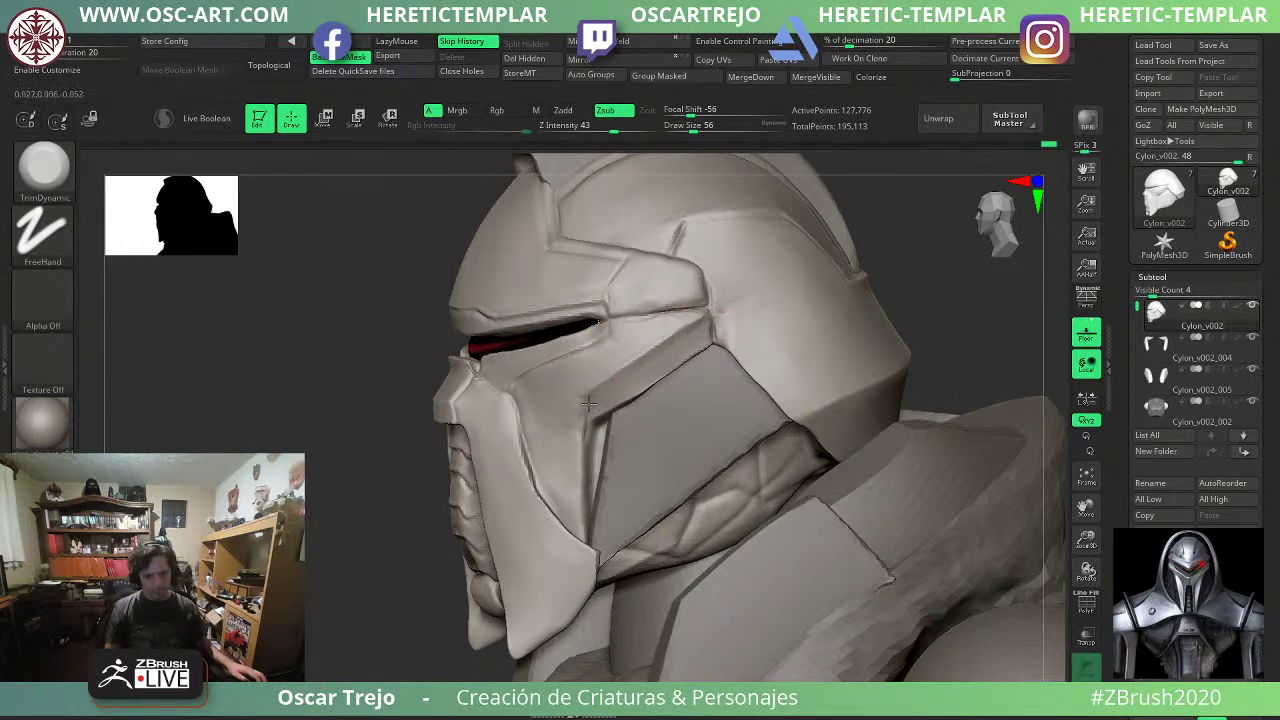
{"action": "left_click_drag", "start_coordinate": [326, 451], "coordinate": [470, 435], "text": "shift"}
{"action": "left_click_drag", "start_coordinate": [757, 362], "coordinate": [820, 390], "text": "alt"}
{"action": "left_click_drag", "start_coordinate": [835, 390], "coordinate": [715, 384]}
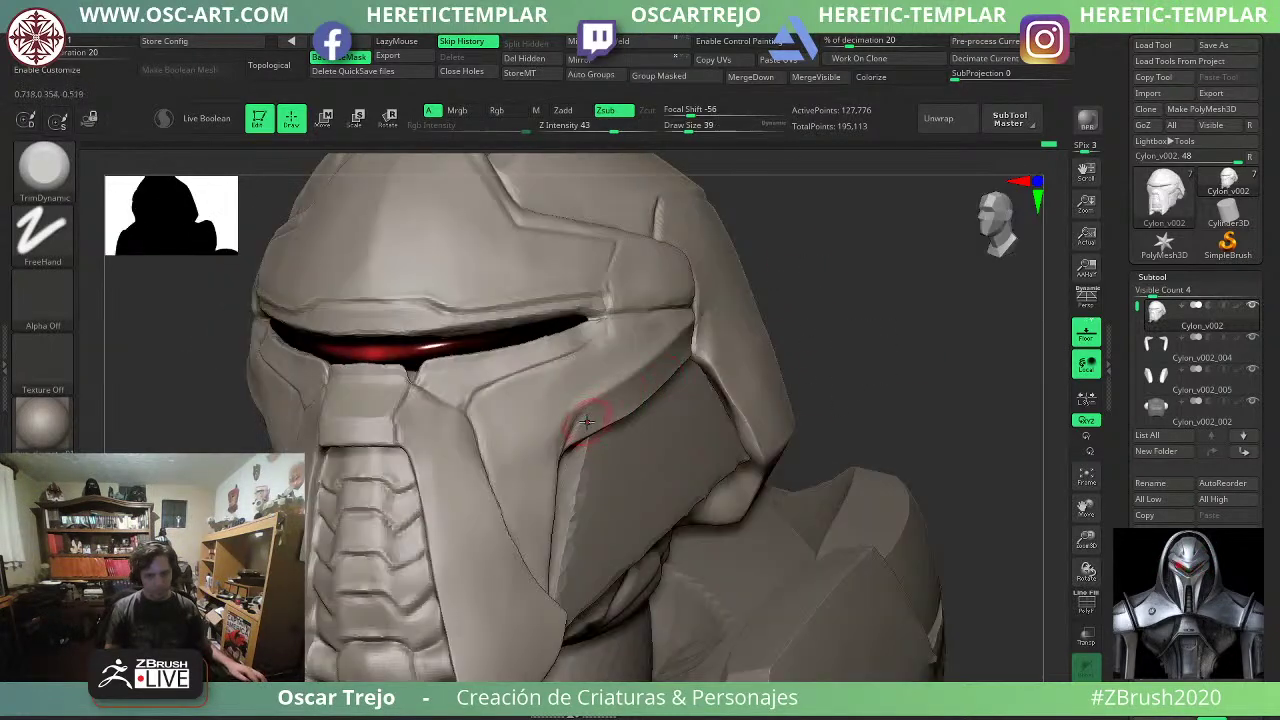
{"action": "left_click_drag", "start_coordinate": [586, 420], "coordinate": [564, 468], "text": "shift"}
{"action": "left_click_drag", "start_coordinate": [834, 332], "coordinate": [900, 335], "text": "shift"}
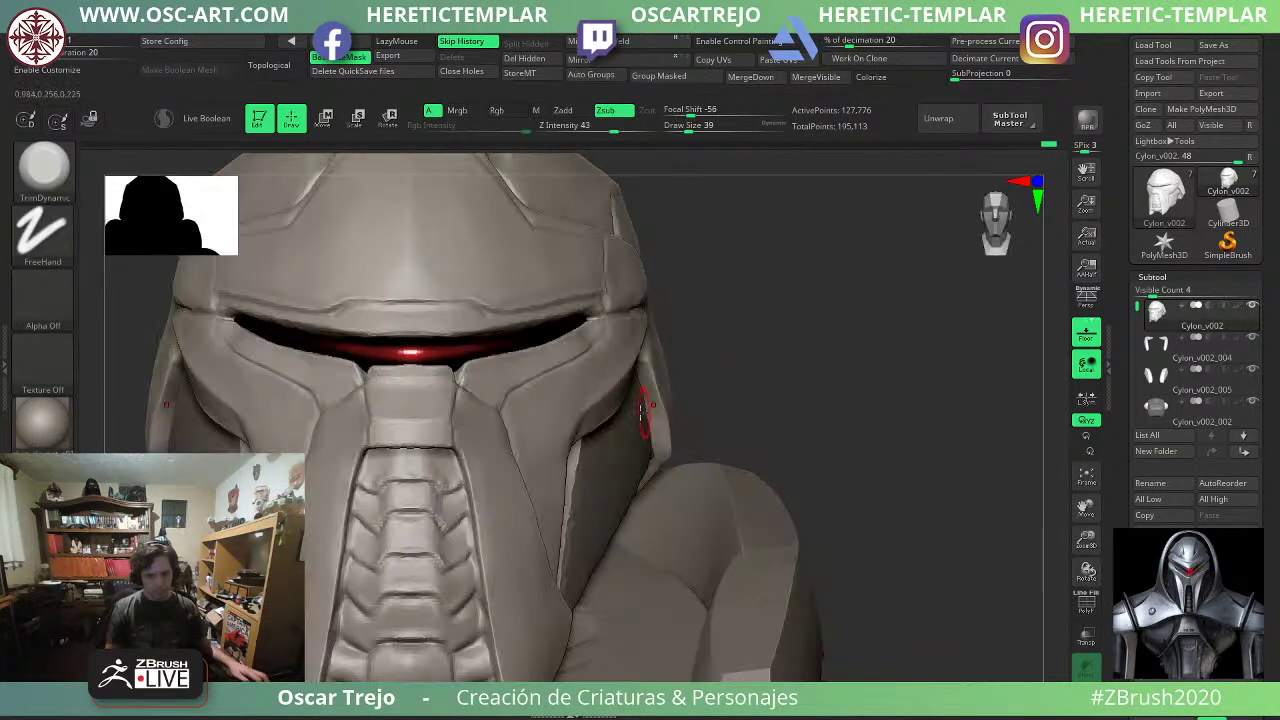
Adjust the cheek plate's outer silhouette in front view with the Move brush at draw size 128 and smooth its edge.
{"action": "key", "text": "b"}
{"action": "key", "text": "m"}
{"action": "key", "text": "v"}
{"action": "key", "text": "s"}
{"action": "left_click_drag", "start_coordinate": [620, 418], "coordinate": [614, 414]}
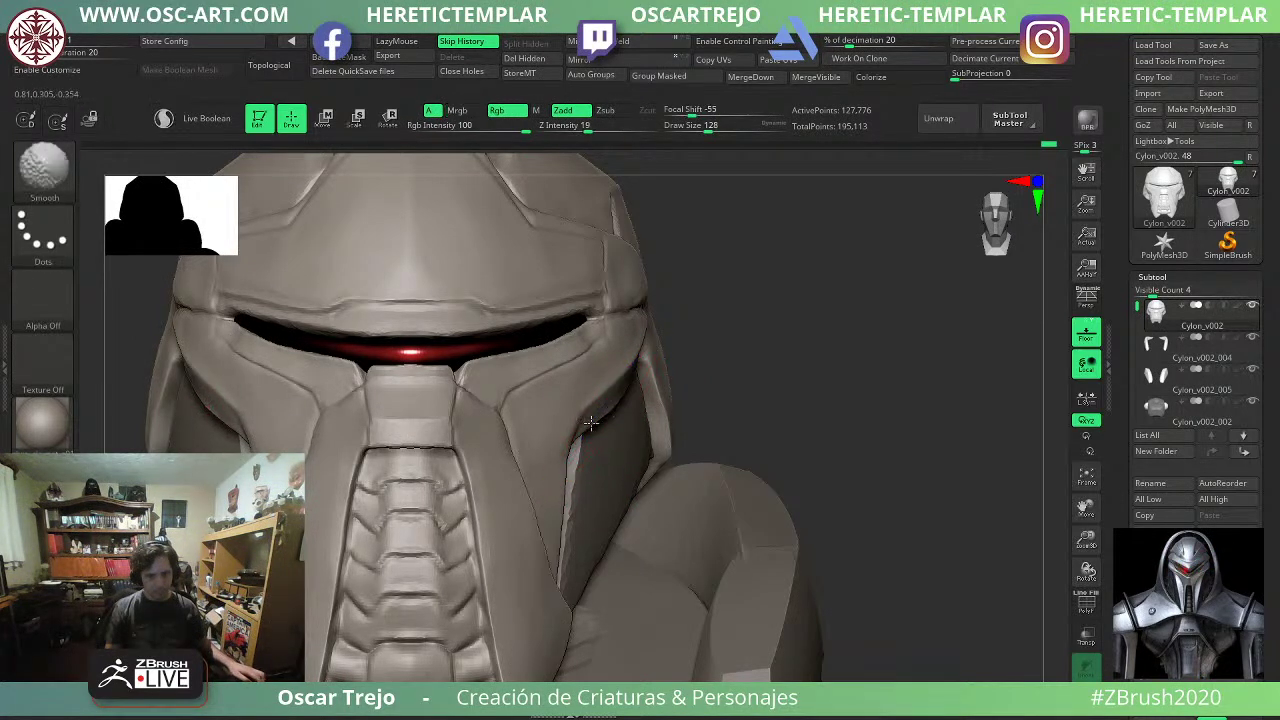
{"action": "key", "text": "f"}
{"action": "left_click_drag", "start_coordinate": [804, 272], "coordinate": [768, 368], "text": "alt"}
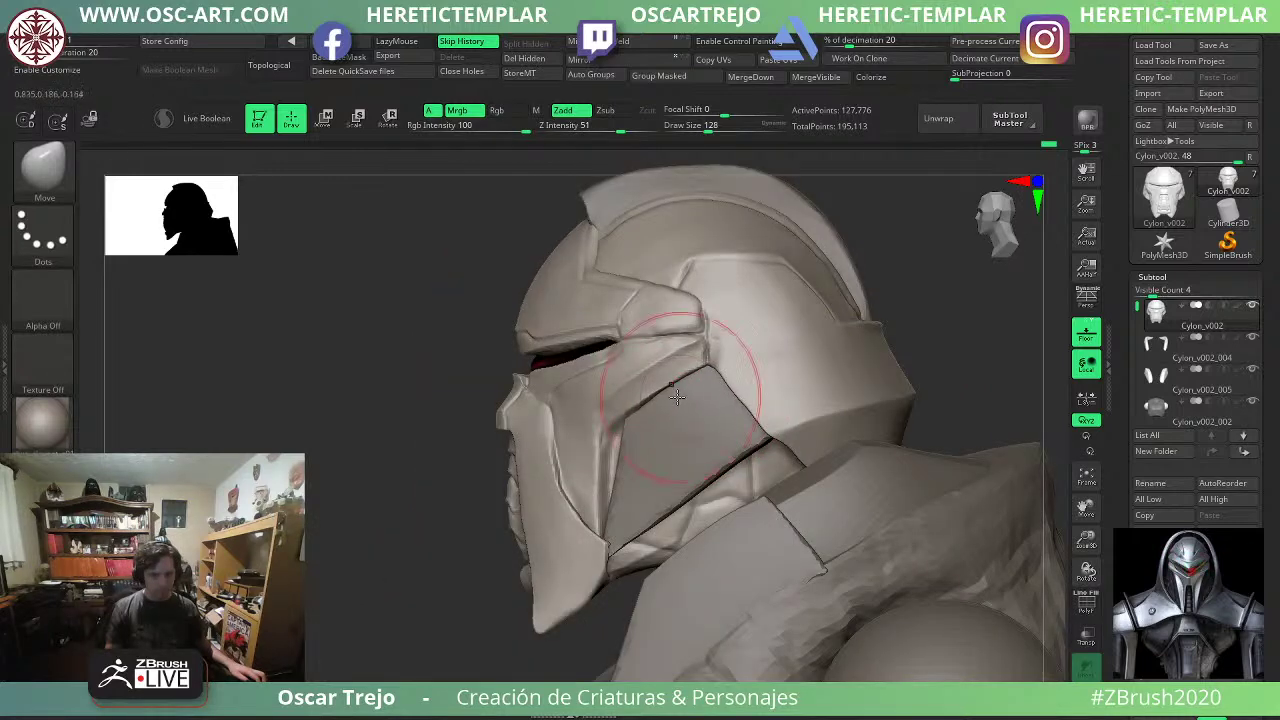
Reshape the cheek plate's corner and outer edge in front view with Move at draw size 101, undoing the stroke made at 116.
{"action": "left_click_drag", "start_coordinate": [330, 484], "coordinate": [450, 486]}
{"action": "key", "text": "s"}
{"action": "mouse_move", "coordinate": [650, 428]}
{"action": "left_mouse_down"}
{"action": "mouse_move", "coordinate": [650, 417]}
{"action": "mouse_move", "coordinate": [651, 430]}
{"action": "left_mouse_up"}
{"action": "left_click_drag", "start_coordinate": [790, 366], "coordinate": [752, 432], "text": "alt"}
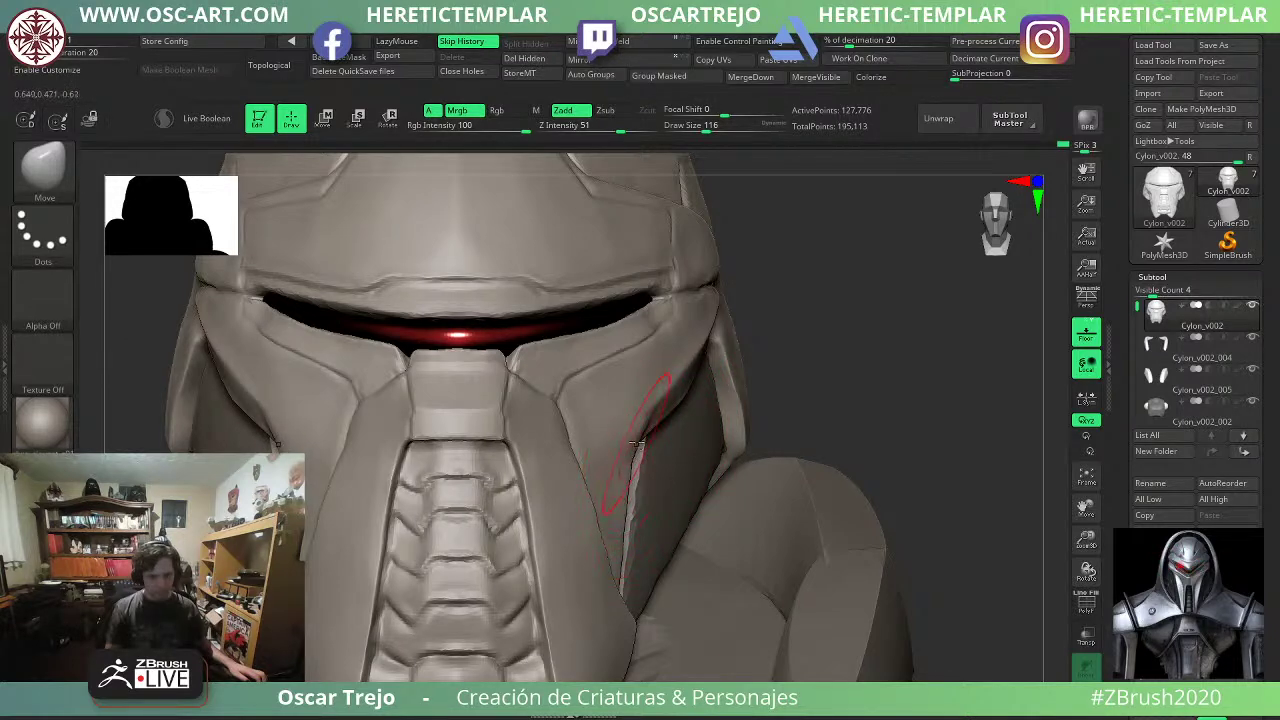
{"action": "mouse_move", "coordinate": [672, 407]}
{"action": "left_mouse_down"}
{"action": "mouse_move", "coordinate": [664, 417]}
{"action": "mouse_move", "coordinate": [683, 420]}
{"action": "mouse_move", "coordinate": [638, 404]}
{"action": "mouse_move", "coordinate": [643, 430]}
{"action": "left_mouse_up"}
{"action": "key", "text": "ctrl+z"}
{"action": "key", "text": "s"}
{"action": "key", "text": "s"}
{"action": "key", "text": "s"}
{"action": "left_click_drag", "start_coordinate": [644, 413], "coordinate": [633, 416]}
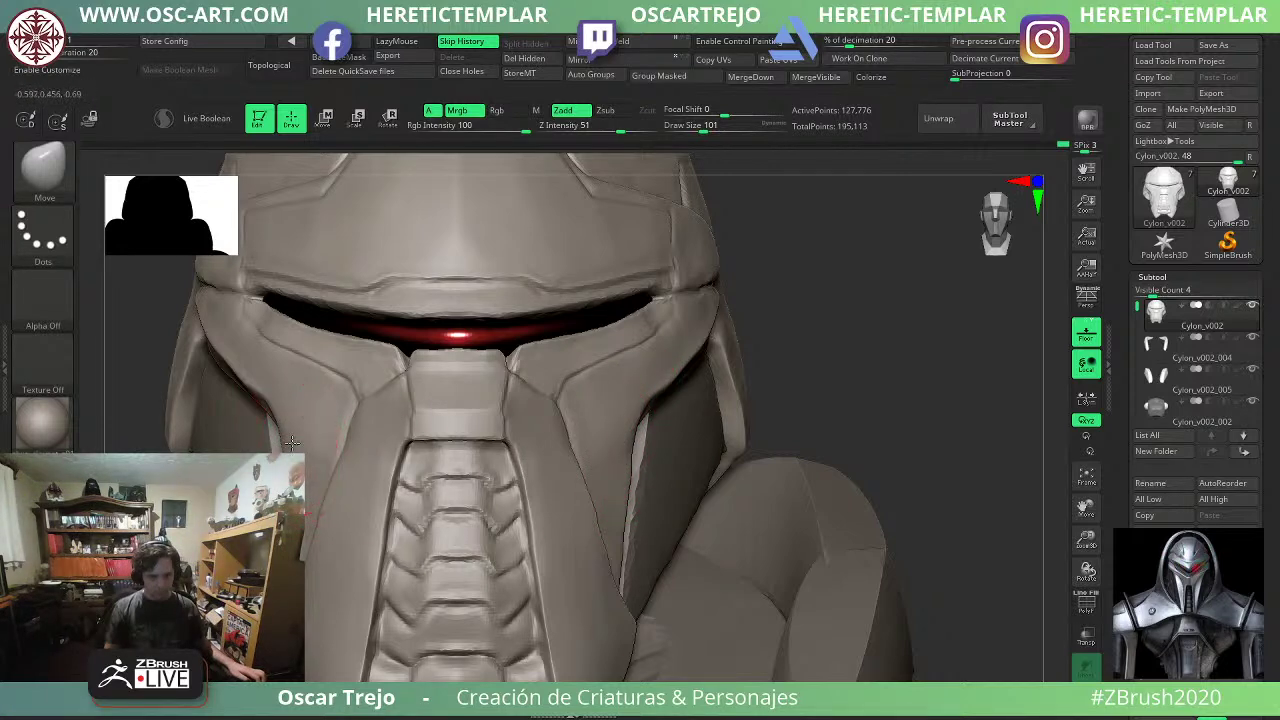
{"action": "left_click_drag", "start_coordinate": [268, 397], "coordinate": [246, 384]}
{"action": "mouse_move", "coordinate": [814, 320]}
{"action": "left_mouse_down"}
{"action": "mouse_move", "coordinate": [769, 277]}
{"action": "mouse_move", "coordinate": [737, 294]}
{"action": "mouse_move", "coordinate": [950, 325]}
{"action": "left_mouse_up"}
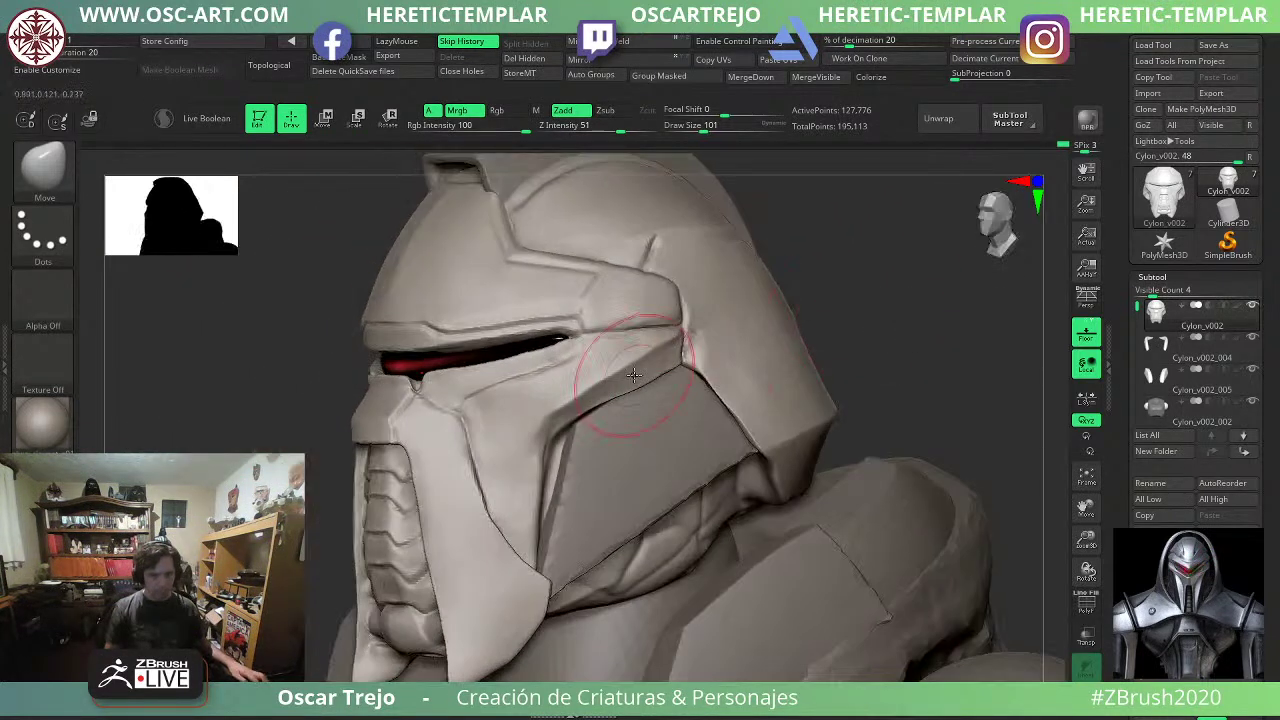
Flatten the narrow lower part of the cheek plate with TrimDynamic at draw size 87.
{"action": "key", "text": "b"}
{"action": "key", "text": "t"}
{"action": "key", "text": "d"}
{"action": "key", "text": "s"}
{"action": "left_click_drag", "start_coordinate": [543, 402], "coordinate": [528, 487]}
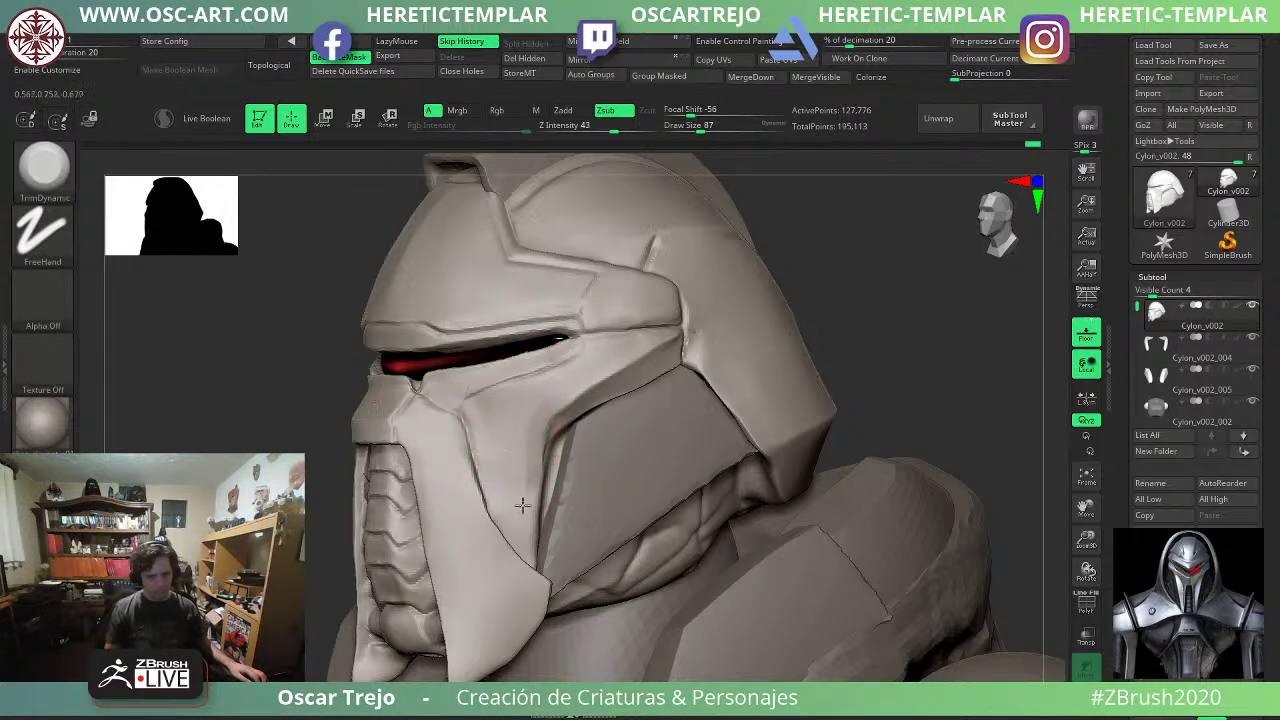
{"action": "left_click_drag", "start_coordinate": [350, 554], "coordinate": [380, 570]}
Shift the rear corner of the lower face plate with the Move brush, and switch to DamStandard at draw size 87.
{"action": "key", "text": "b"}
{"action": "key", "text": "m"}
{"action": "key", "text": "v"}
{"action": "mouse_move", "coordinate": [558, 585]}
{"action": "left_mouse_down"}
{"action": "mouse_move", "coordinate": [577, 578]}
{"action": "mouse_move", "coordinate": [579, 598]}
{"action": "left_mouse_up"}
{"action": "key", "text": "b"}
{"action": "key", "text": "d"}
{"action": "key", "text": "s"}
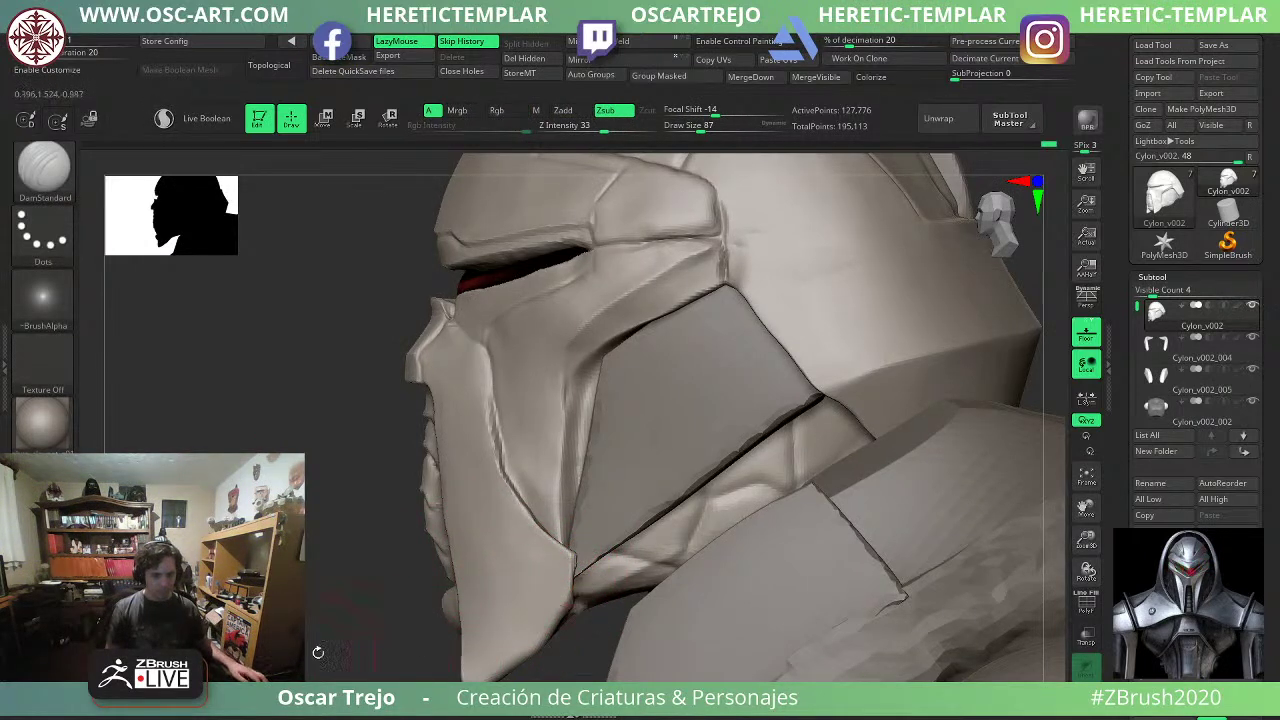
Inspect the helmet, visor slit and collar proportions from front and three-quarter views, switching between the visor, collar and other subtools.
{"action": "left_click_drag", "start_coordinate": [318, 652], "coordinate": [325, 565], "text": "alt"}
{"action": "left_click_drag", "start_coordinate": [850, 405], "coordinate": [868, 384]}
{"action": "left_click_drag", "start_coordinate": [868, 384], "coordinate": [896, 390]}
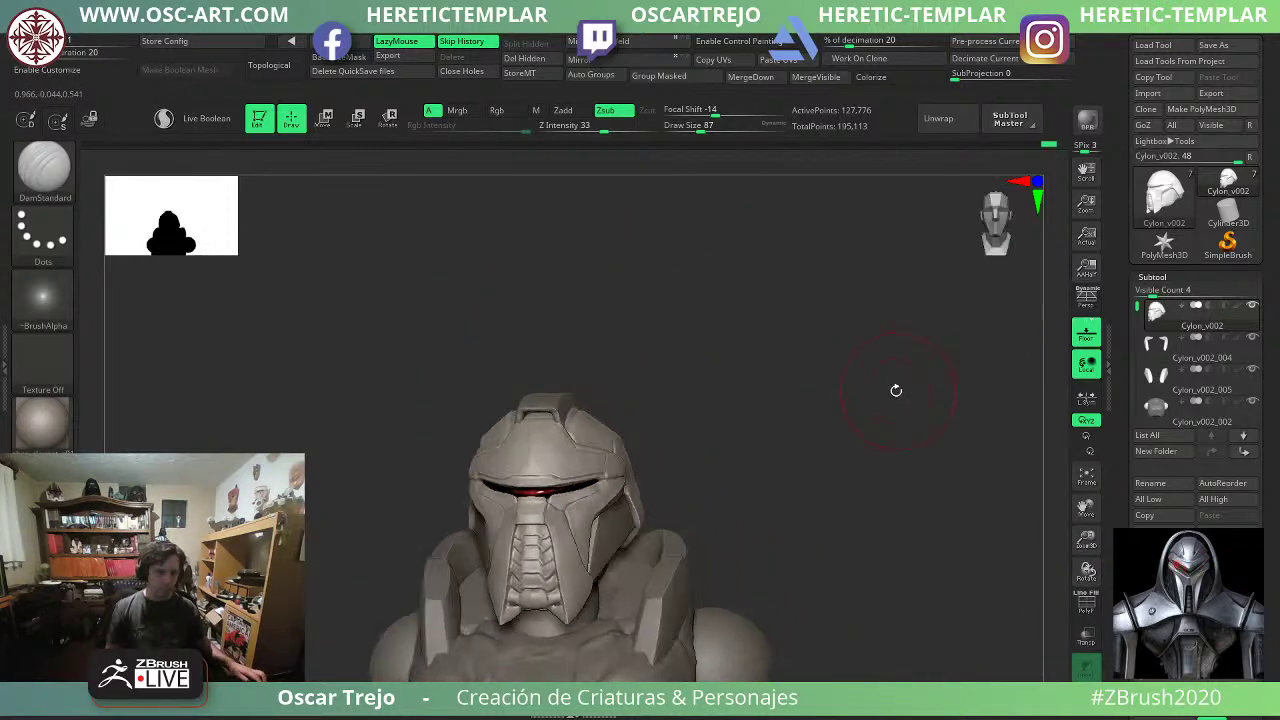
{"action": "left_click_drag", "start_coordinate": [697, 417], "coordinate": [800, 500]}
{"action": "left_click_drag", "start_coordinate": [309, 394], "coordinate": [420, 363]}
{"action": "left_click", "coordinate": [494, 330], "text": "alt"}
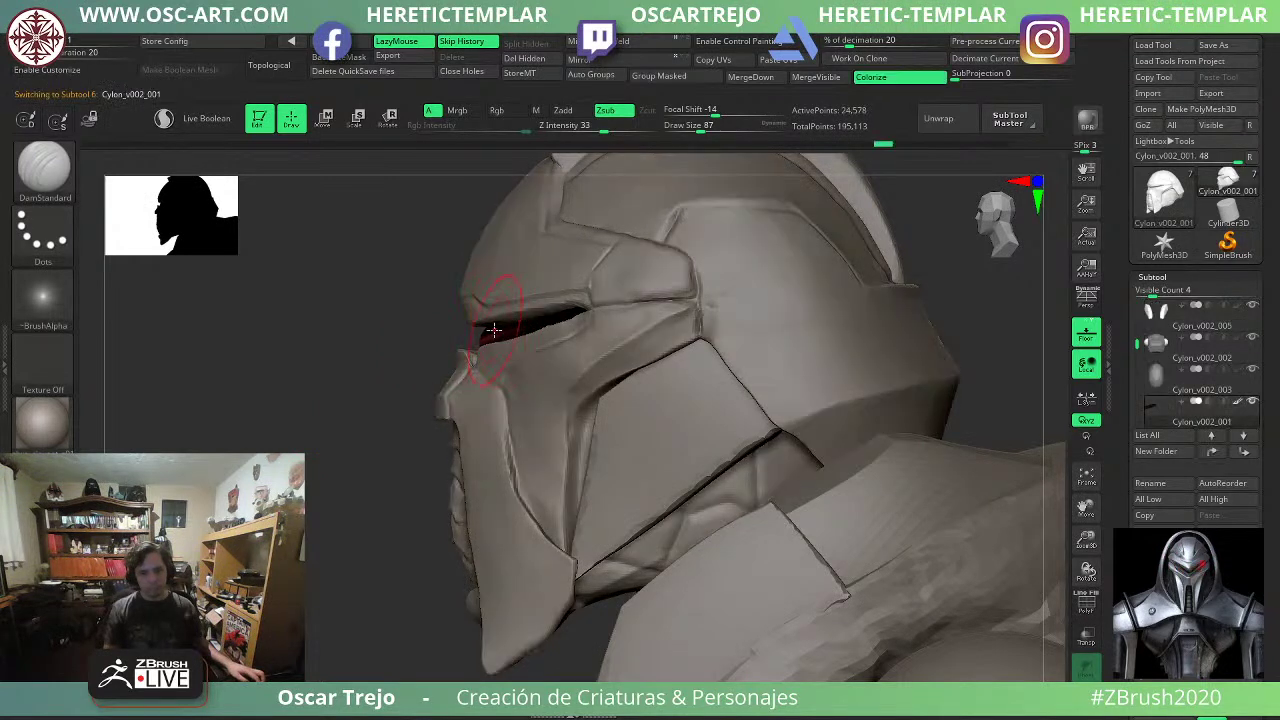
{"action": "key", "text": "b"}
{"action": "key", "text": "m"}
{"action": "key", "text": "v"}
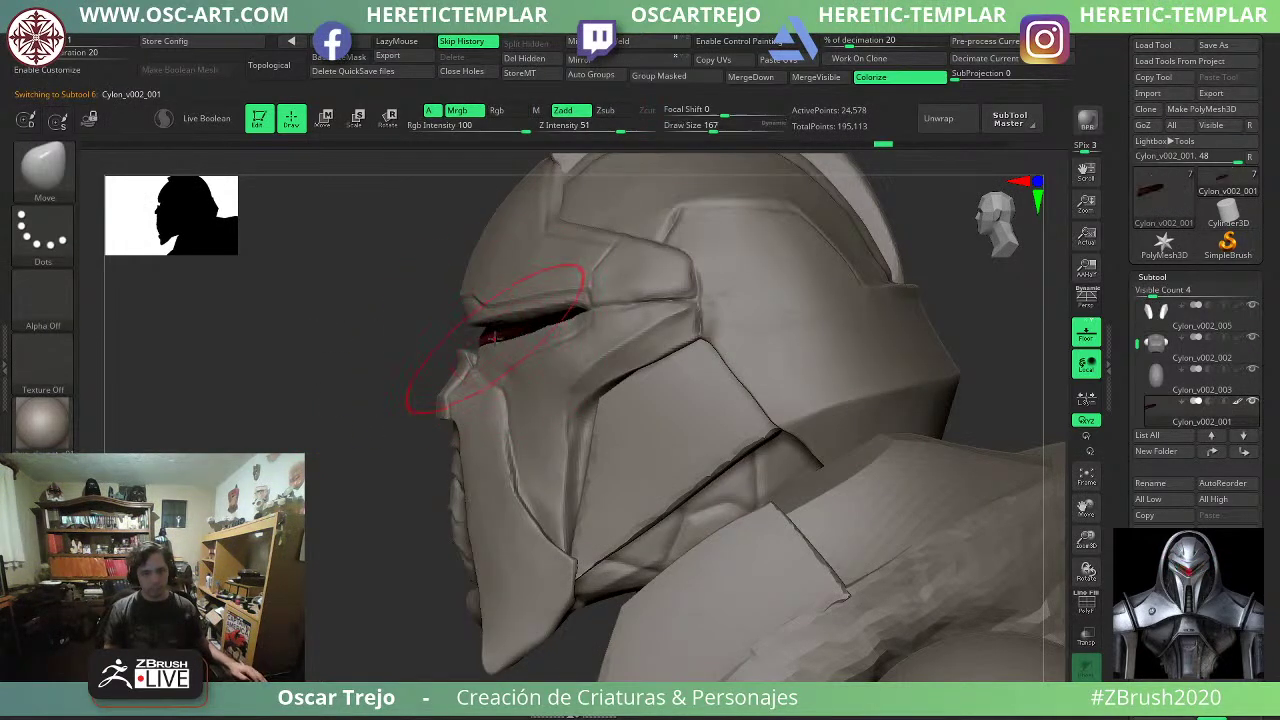
{"action": "left_click_drag", "start_coordinate": [355, 380], "coordinate": [460, 371], "text": "shift"}
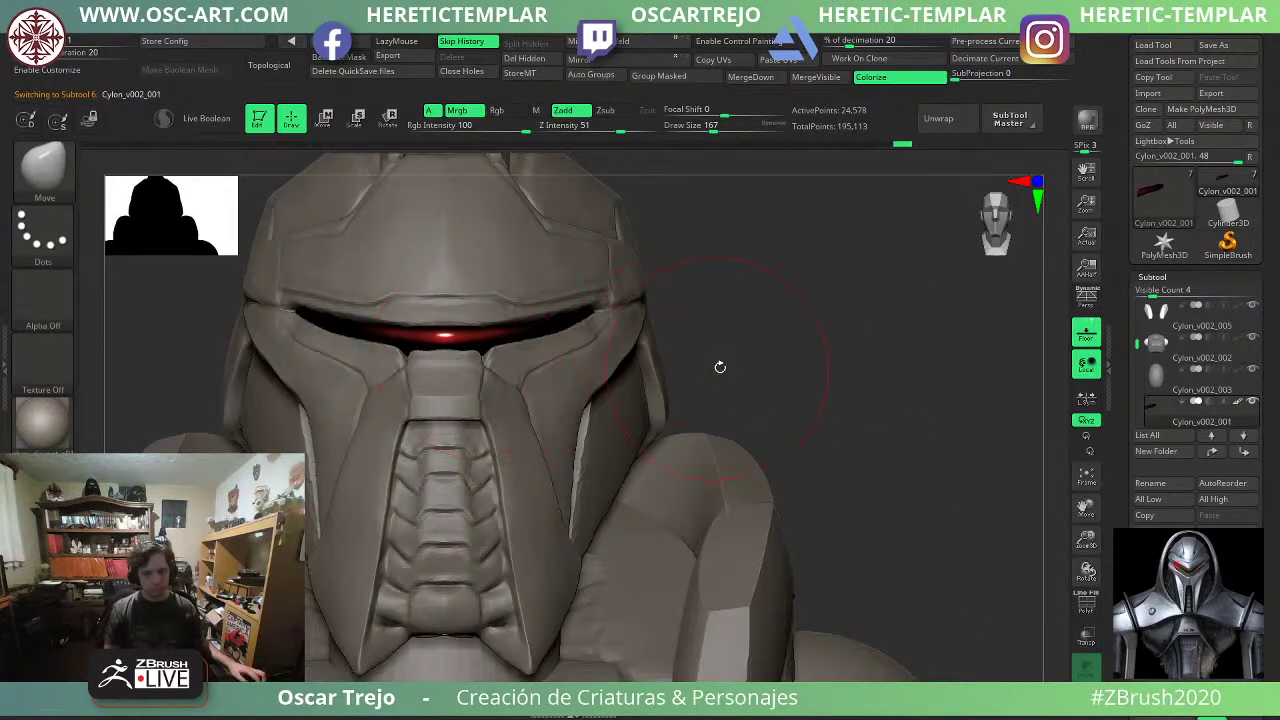
{"action": "mouse_move", "coordinate": [720, 366]}
{"action": "left_mouse_down", "text": "alt"}
{"action": "mouse_move", "coordinate": [614, 363]}
{"action": "mouse_move", "coordinate": [680, 329]}
{"action": "mouse_move", "coordinate": [787, 374]}
{"action": "left_mouse_up", "text": "alt"}
{"action": "left_click", "coordinate": [548, 383], "text": "alt"}
{"action": "left_click", "coordinate": [660, 412], "text": "alt"}
{"action": "left_click_drag", "start_coordinate": [712, 299], "coordinate": [647, 356], "text": "alt"}
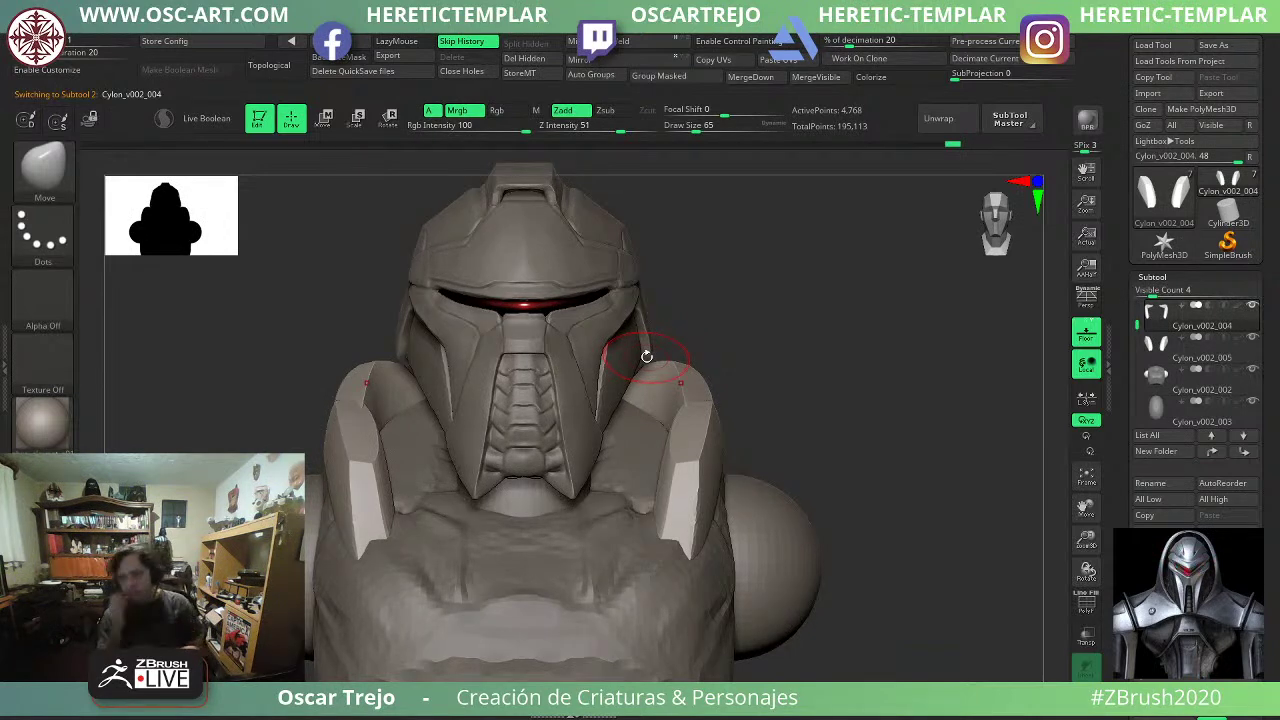
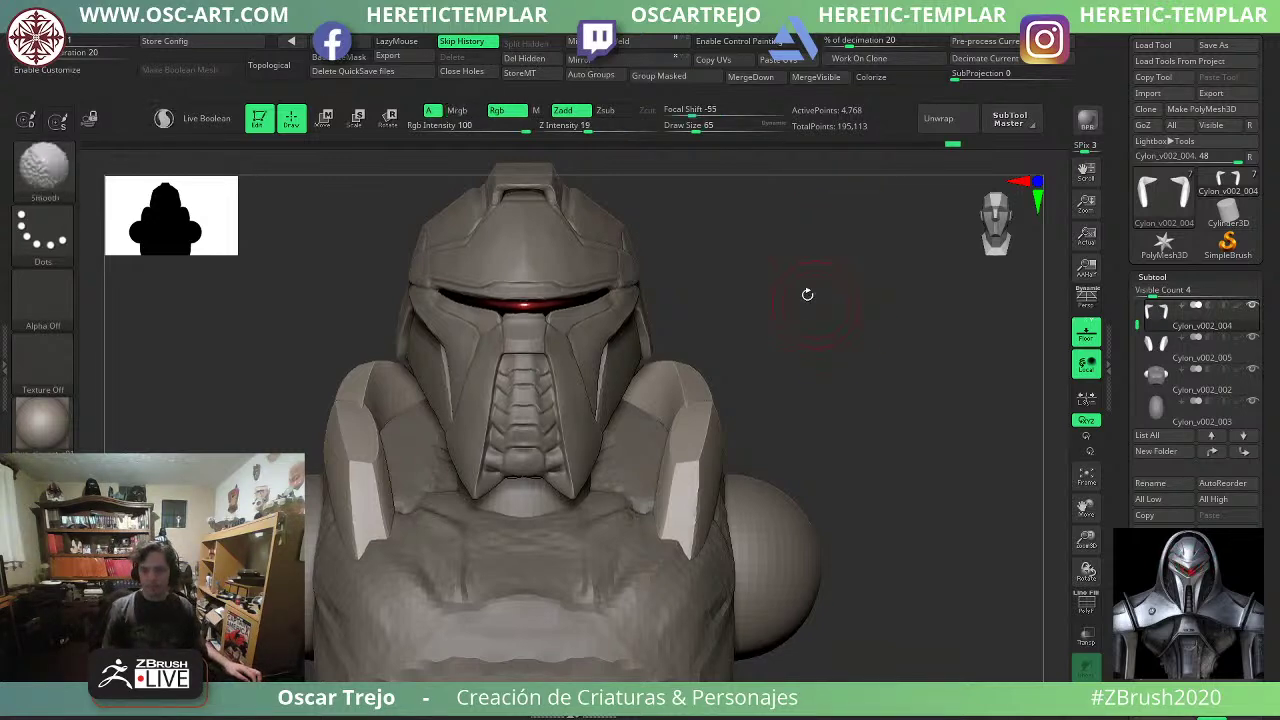
Select the torso subtool and set up the DamStandard brush at draw size 80.
{"action": "mouse_move", "coordinate": [808, 294]}
{"action": "left_mouse_down", "text": "alt"}
{"action": "mouse_move", "coordinate": [838, 415]}
{"action": "mouse_move", "coordinate": [805, 450]}
{"action": "mouse_move", "coordinate": [811, 329]}
{"action": "mouse_move", "coordinate": [800, 310]}
{"action": "left_mouse_up", "text": "alt"}
{"action": "left_click", "coordinate": [594, 430], "text": "alt"}
{"action": "left_click", "coordinate": [662, 466], "text": "alt"}
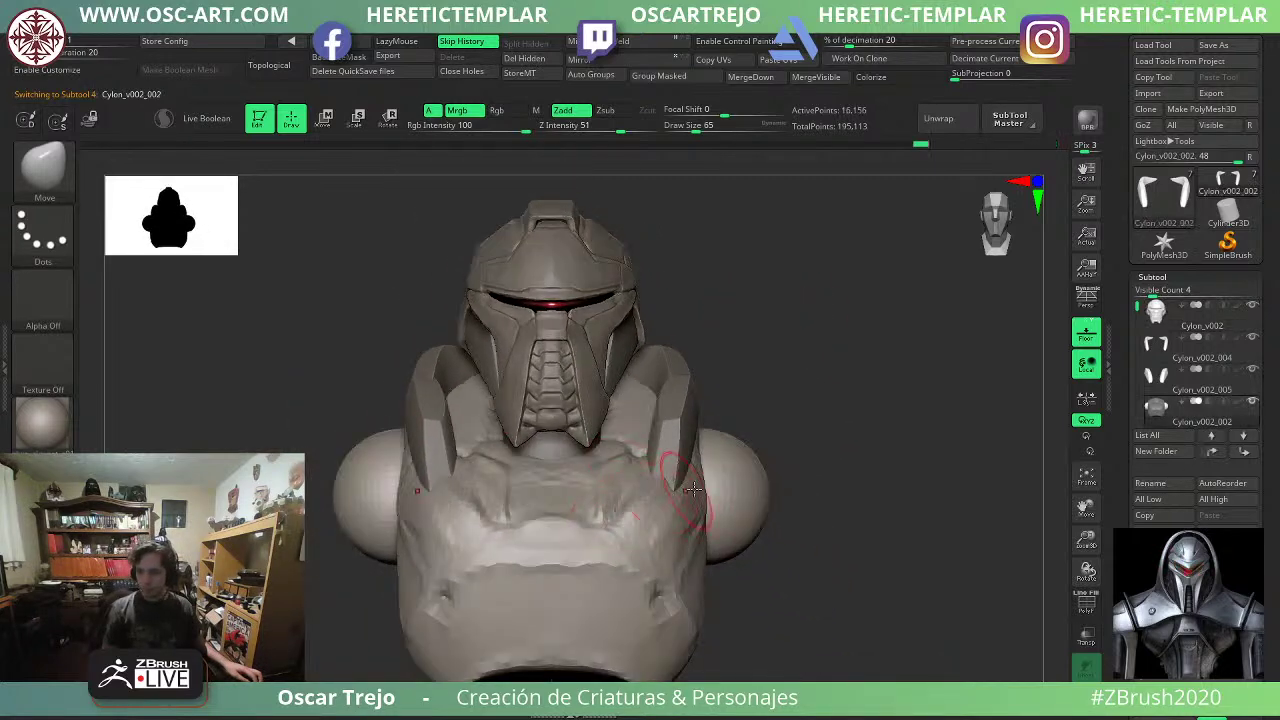
{"action": "left_click_drag", "start_coordinate": [798, 440], "coordinate": [843, 390], "text": "alt"}
{"action": "key", "text": "b"}
{"action": "key", "text": "d"}
{"action": "key", "text": "s"}
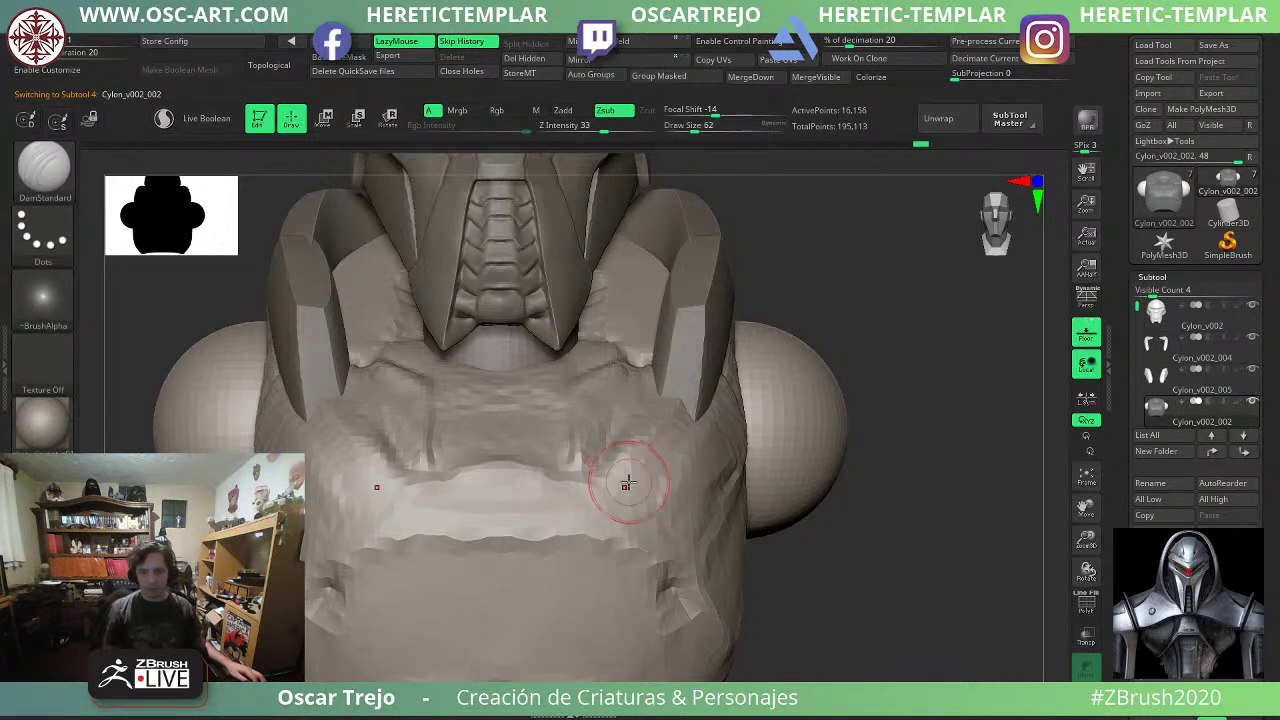
{"action": "key", "text": "s"}
{"action": "left_click_drag", "start_coordinate": [597, 489], "coordinate": [602, 490]}
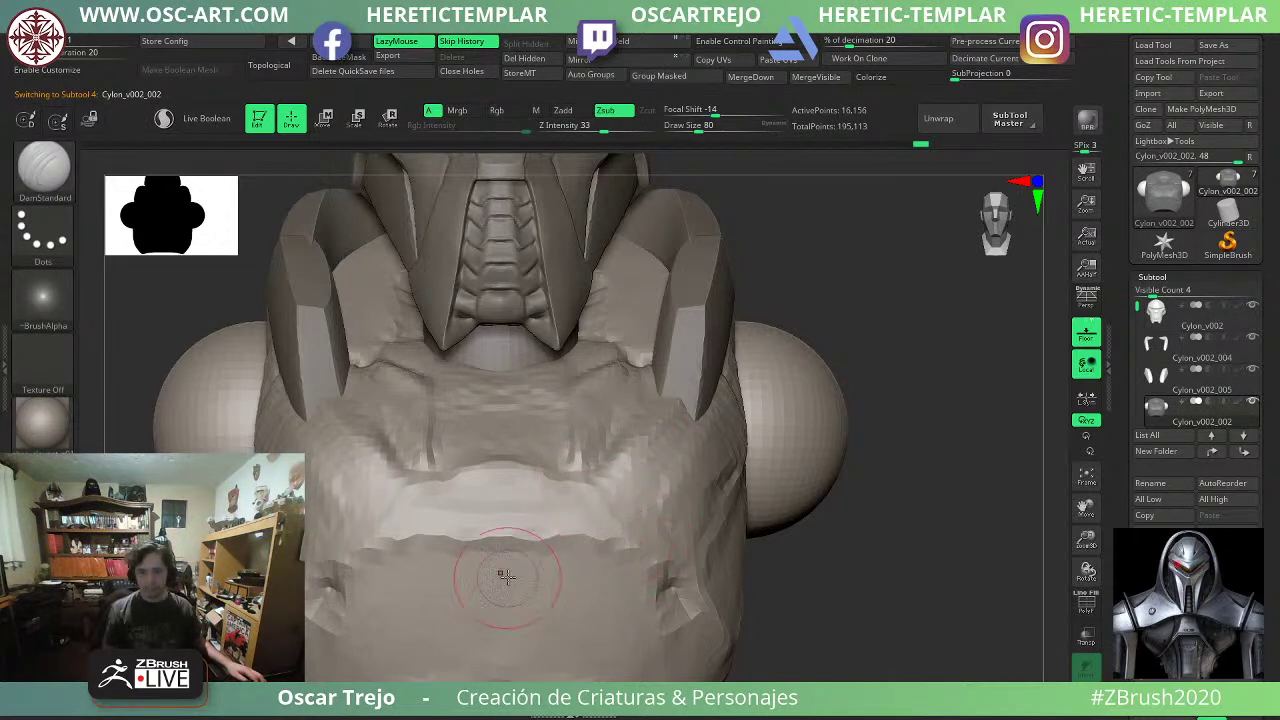
{"action": "left_click_drag", "start_coordinate": [947, 535], "coordinate": [801, 452], "text": "alt"}
Isolate the shoulder spheres' polygroup and split the hidden torso into its own subtool.
{"action": "key", "text": "shift+f"}
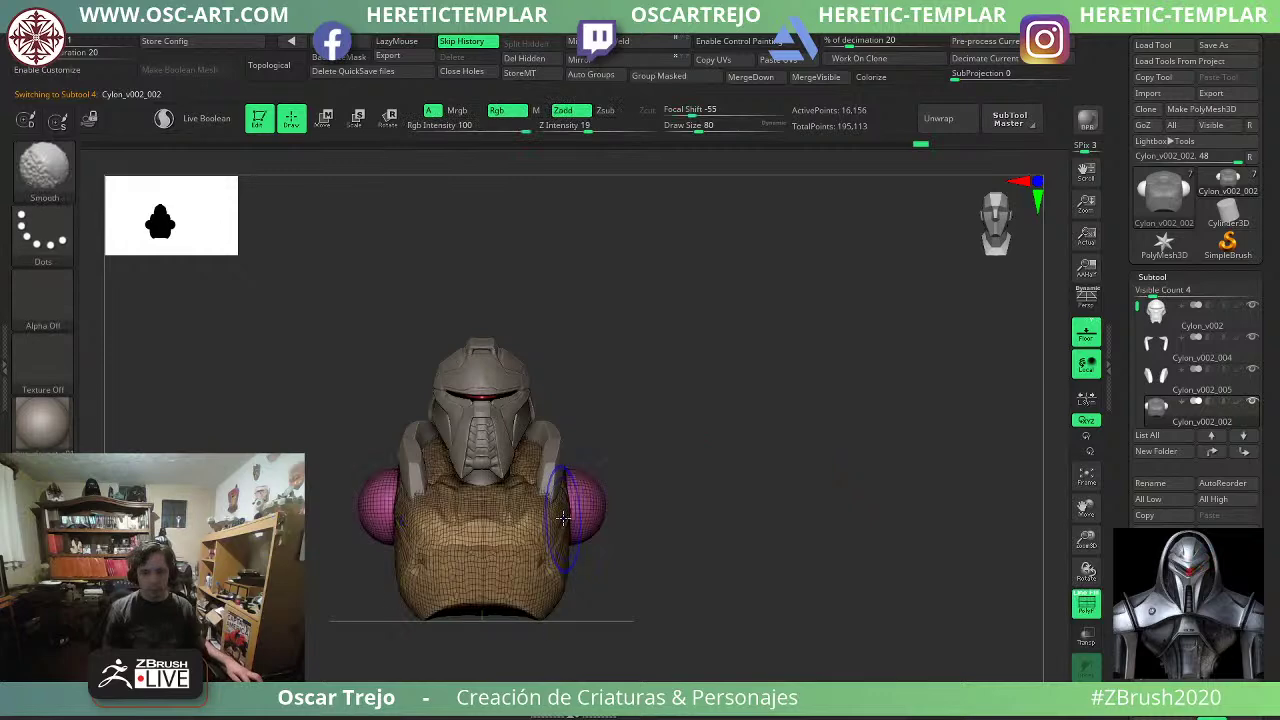
{"action": "left_click", "coordinate": [592, 494], "text": "ctrl+shift"}
{"action": "left_click", "coordinate": [530, 44]}
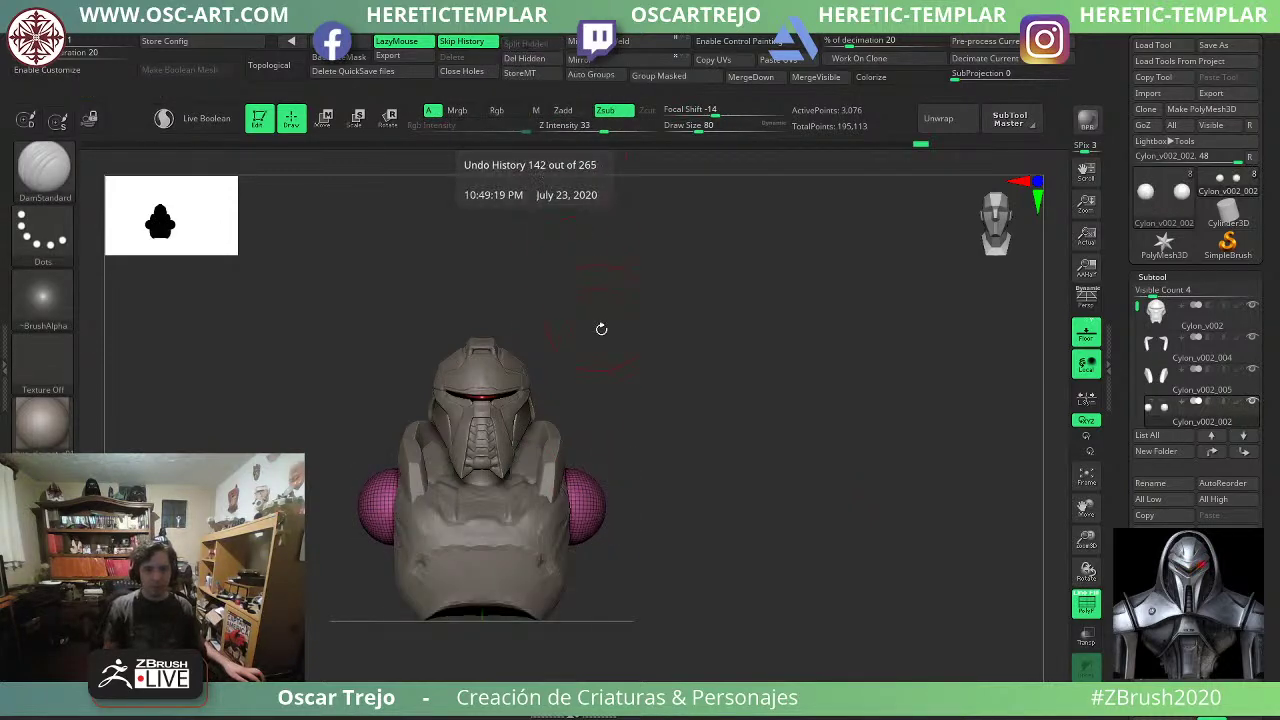
Select the separated torso, reset the transform gizmo's orientation and centre it on the mesh.
{"action": "left_click", "coordinate": [549, 545], "text": "alt"}
{"action": "left_click_drag", "start_coordinate": [722, 425], "coordinate": [785, 515], "text": "alt"}
{"action": "key", "text": "w"}
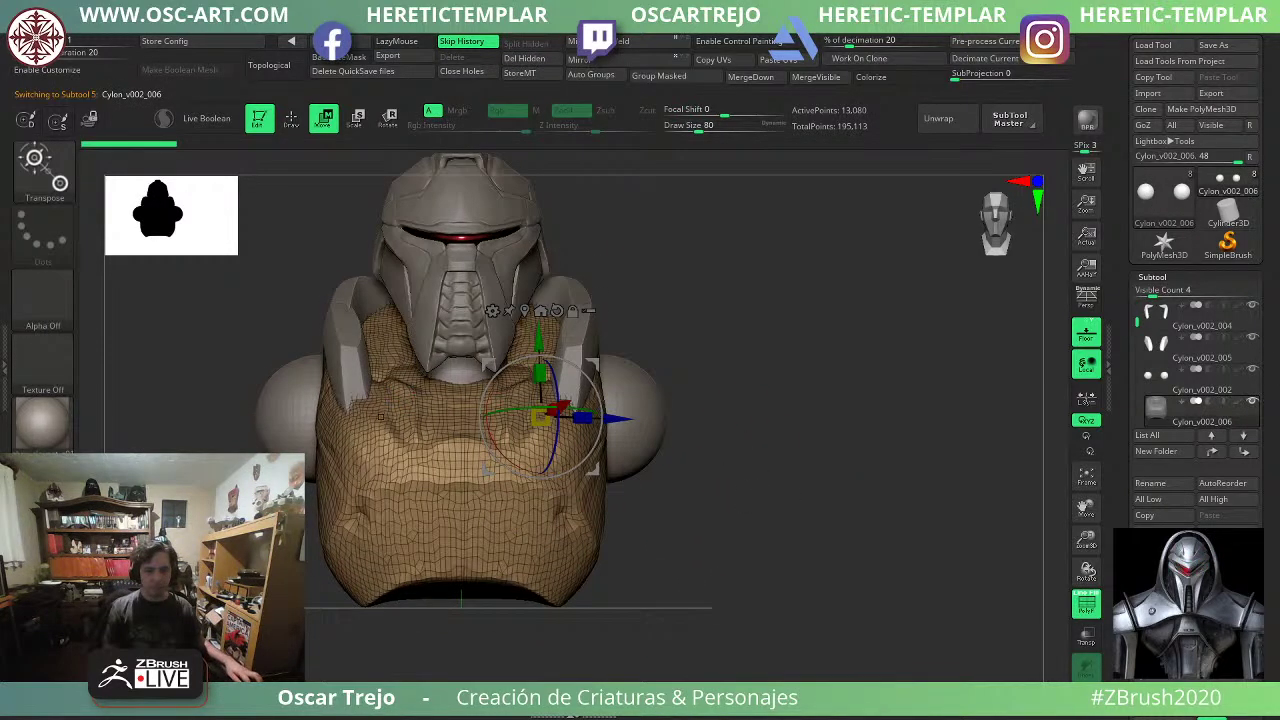
{"action": "left_click", "coordinate": [557, 311]}
{"action": "left_click", "coordinate": [525, 311]}
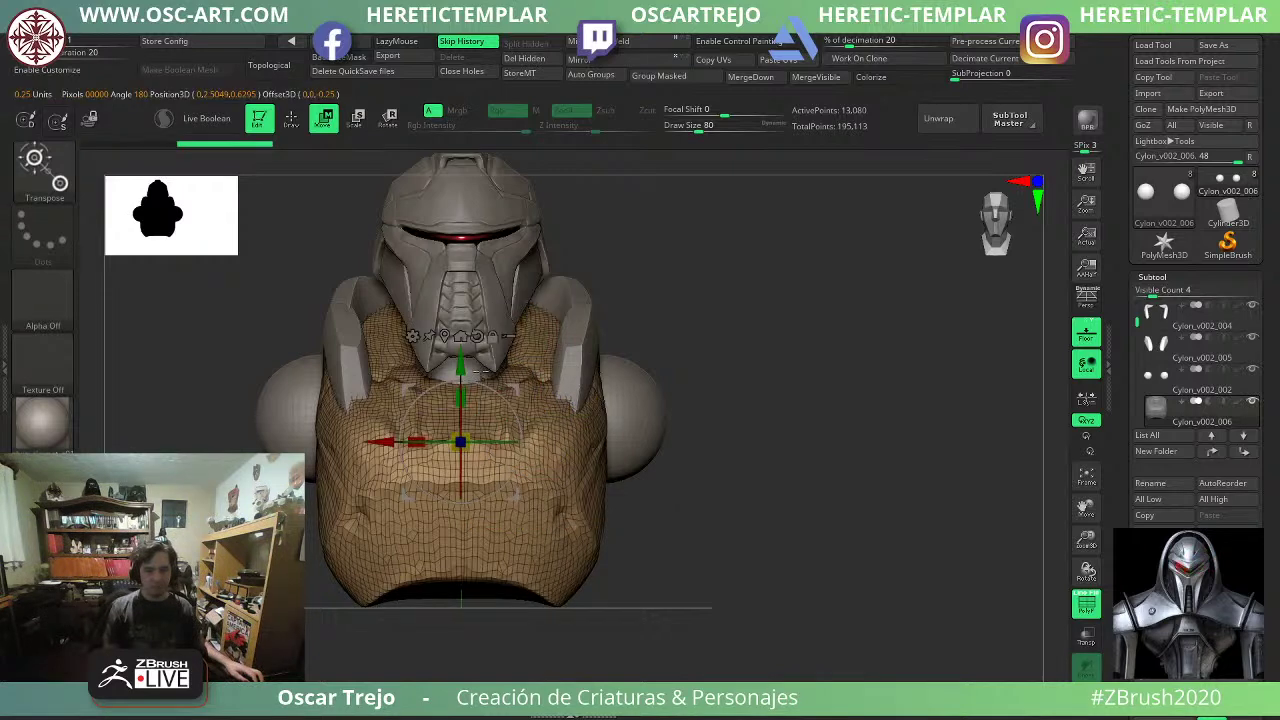
Remesh the torso at a denser resolution with Remesh By Dynamesh, accept the result and return to draw mode.
{"action": "left_click", "coordinate": [412, 336]}
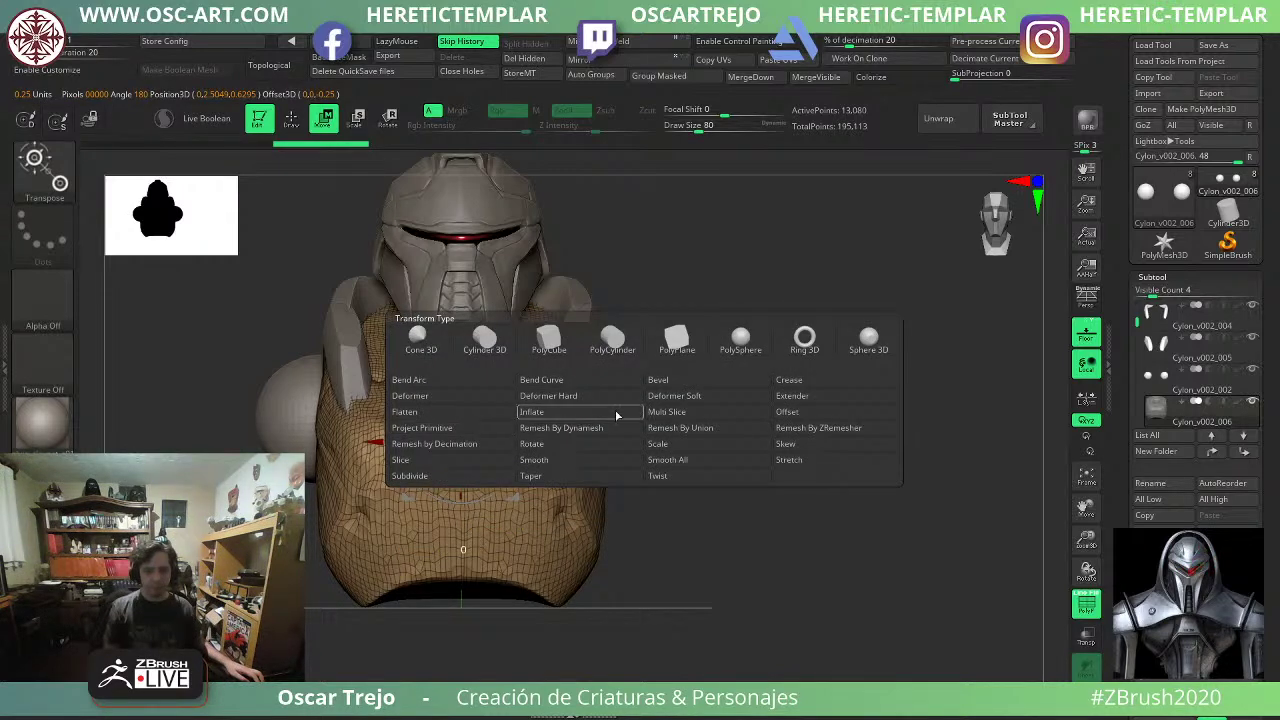
{"action": "left_click", "coordinate": [587, 430]}
{"action": "left_click_drag", "start_coordinate": [275, 239], "coordinate": [256, 231]}
{"action": "left_click", "coordinate": [412, 336]}
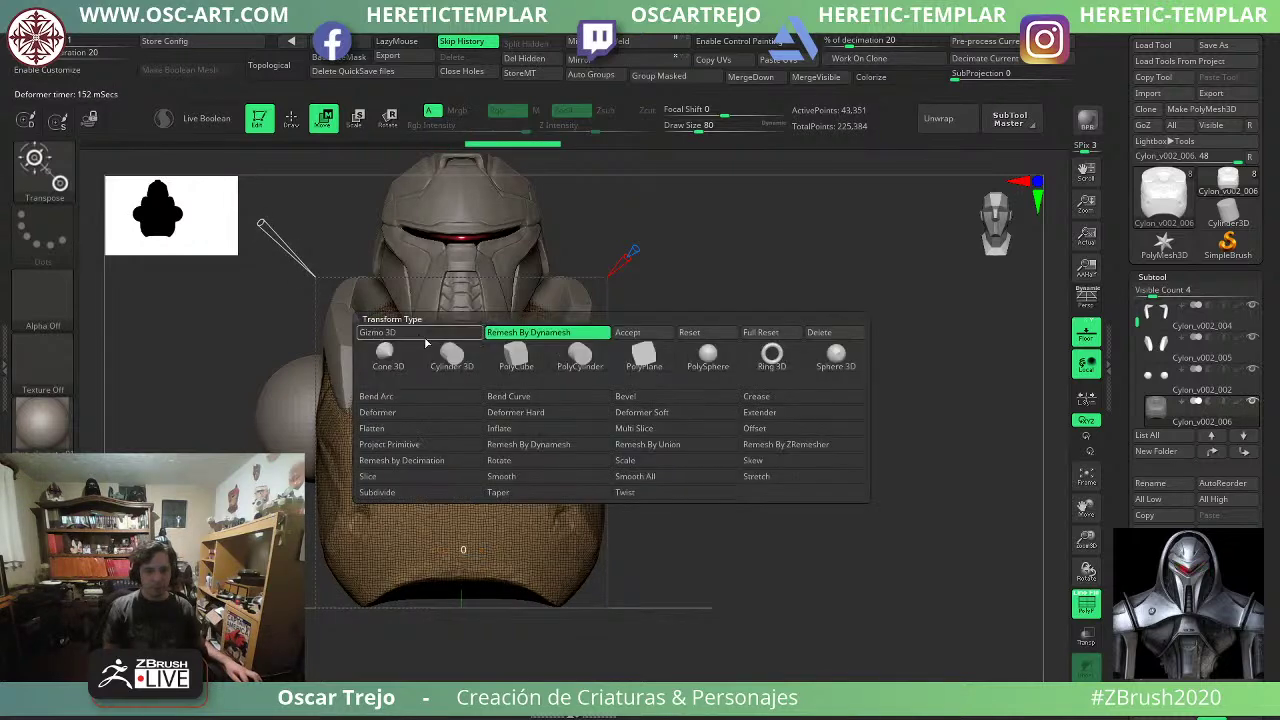
{"action": "left_click", "coordinate": [641, 332]}
{"action": "key", "text": "shift+f"}
{"action": "key", "text": "q"}
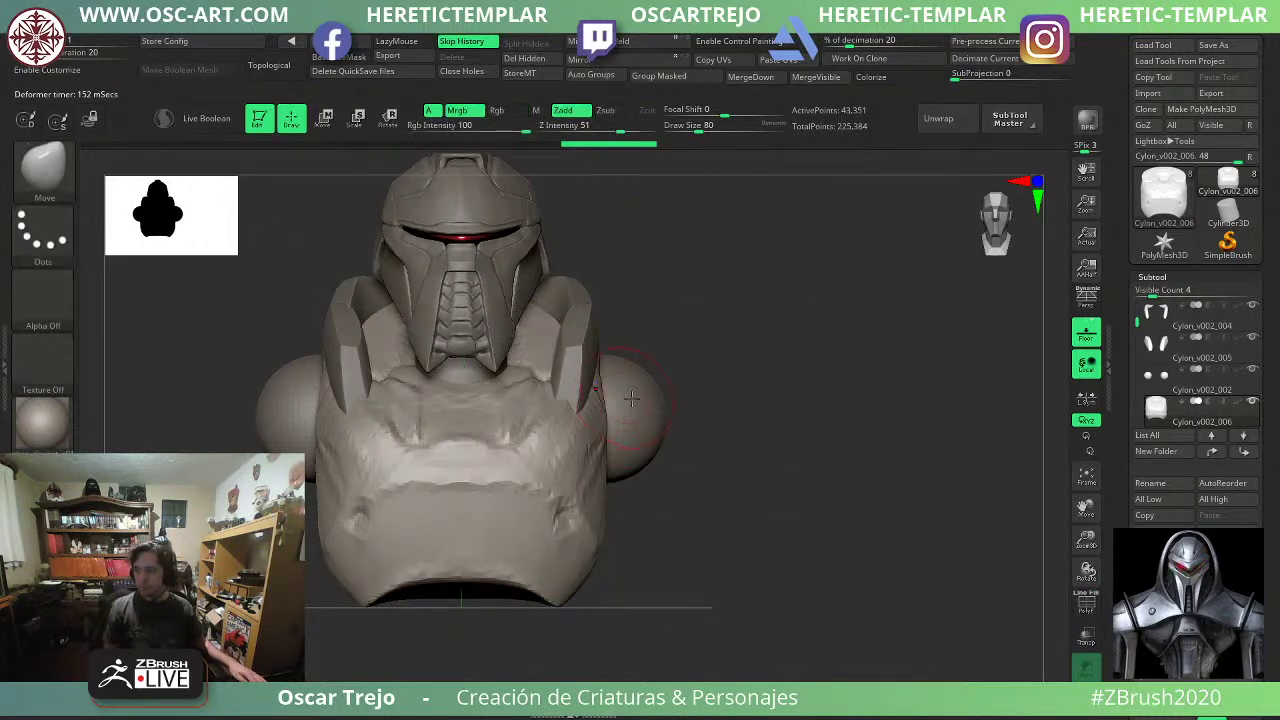
Insert an IMM Primitives sphere on the torso behind the helmet and split it into its own subtool.
{"action": "left_click_drag", "start_coordinate": [720, 386], "coordinate": [784, 445], "text": "alt"}
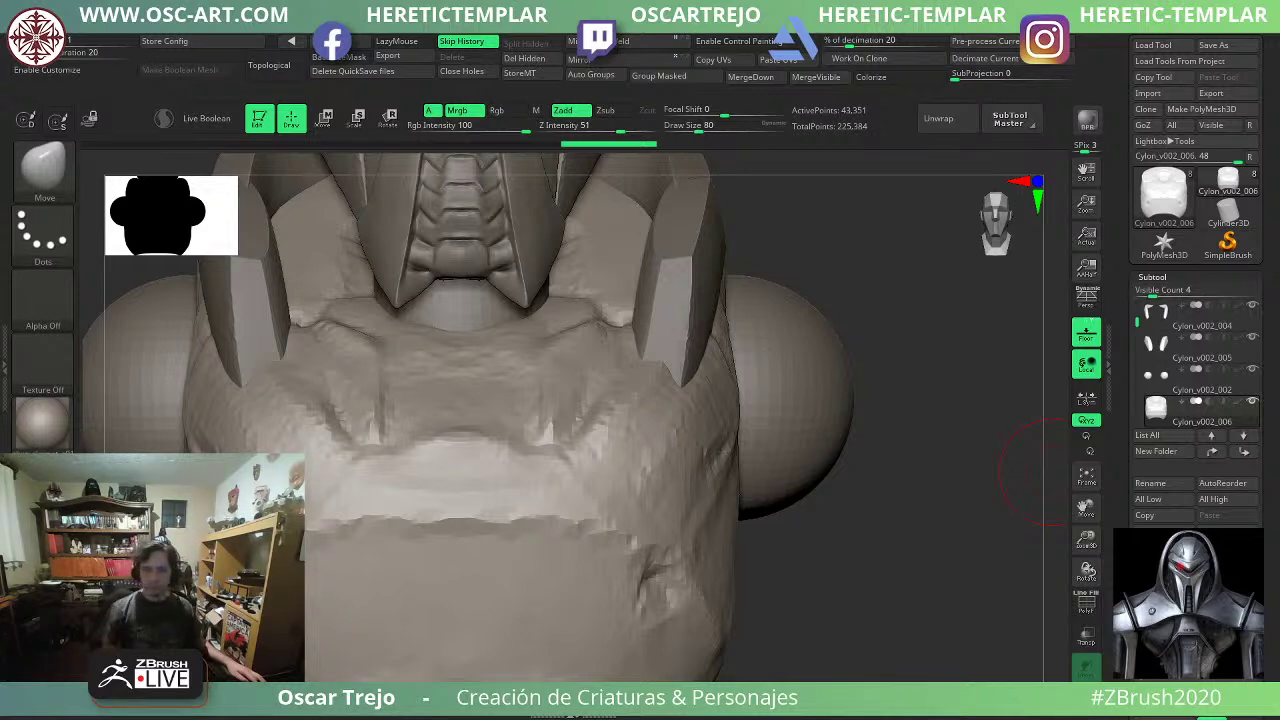
{"action": "left_click_drag", "start_coordinate": [884, 302], "coordinate": [794, 333], "text": "alt"}
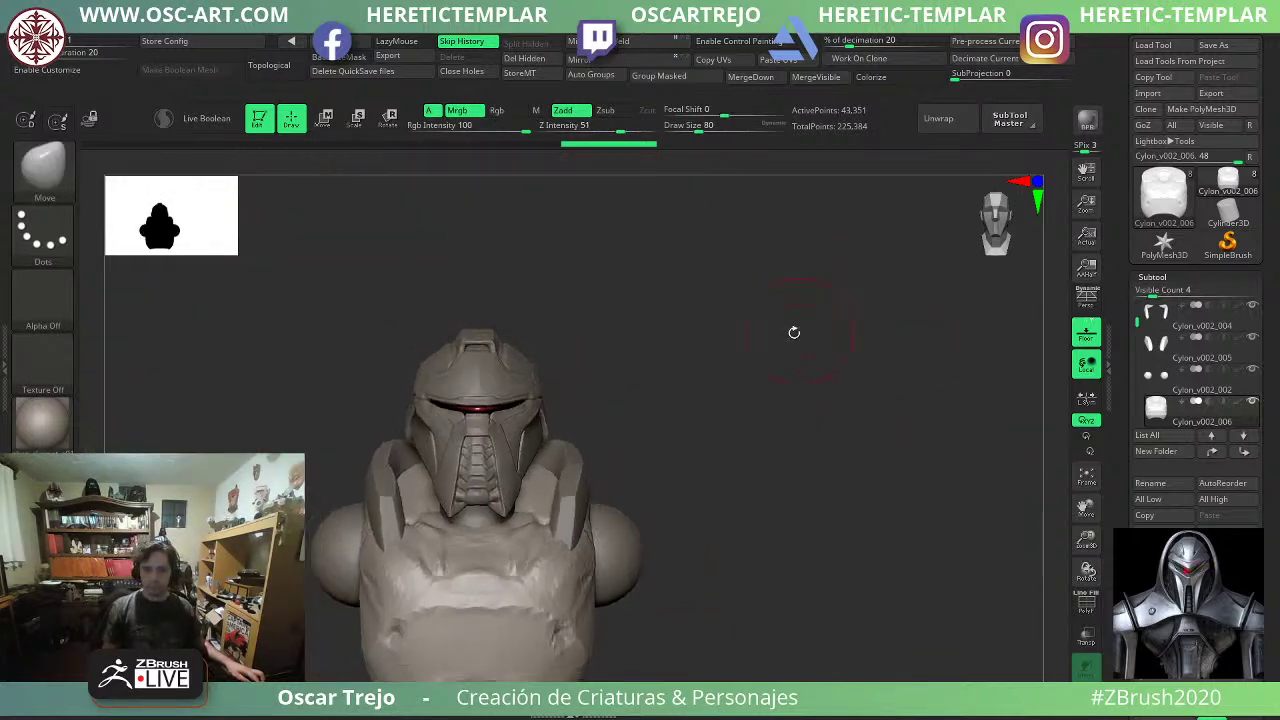
{"action": "left_click", "coordinate": [563, 470], "text": "alt"}
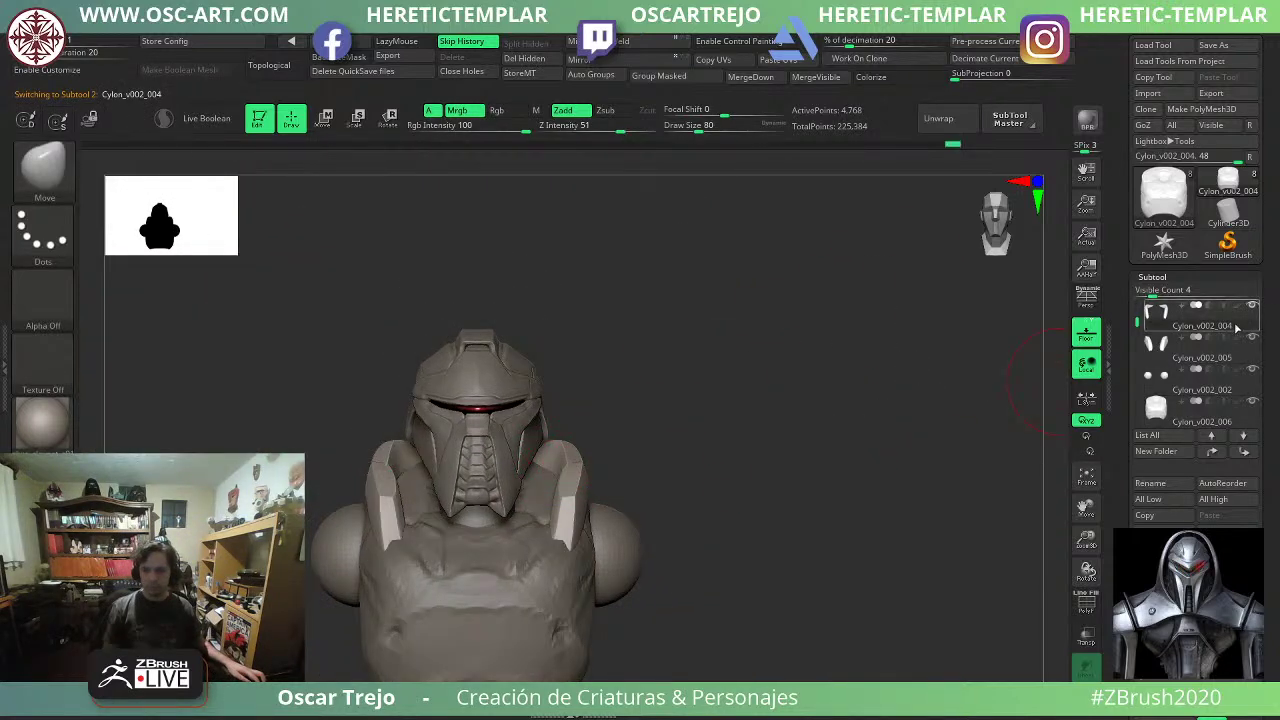
{"action": "left_click", "coordinate": [560, 558], "text": "alt"}
{"action": "left_click_drag", "start_coordinate": [754, 440], "coordinate": [688, 446]}
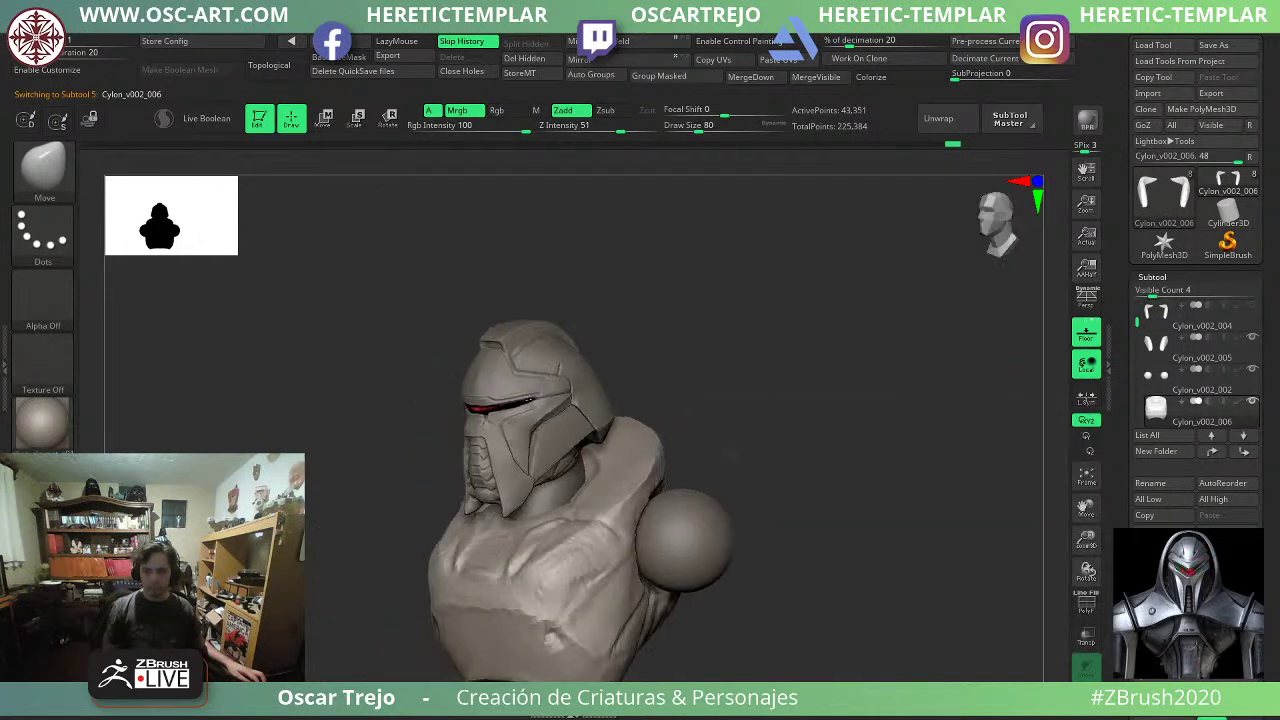
{"action": "key", "text": "b"}
{"action": "key", "text": "i"}
{"action": "key", "text": "p"}
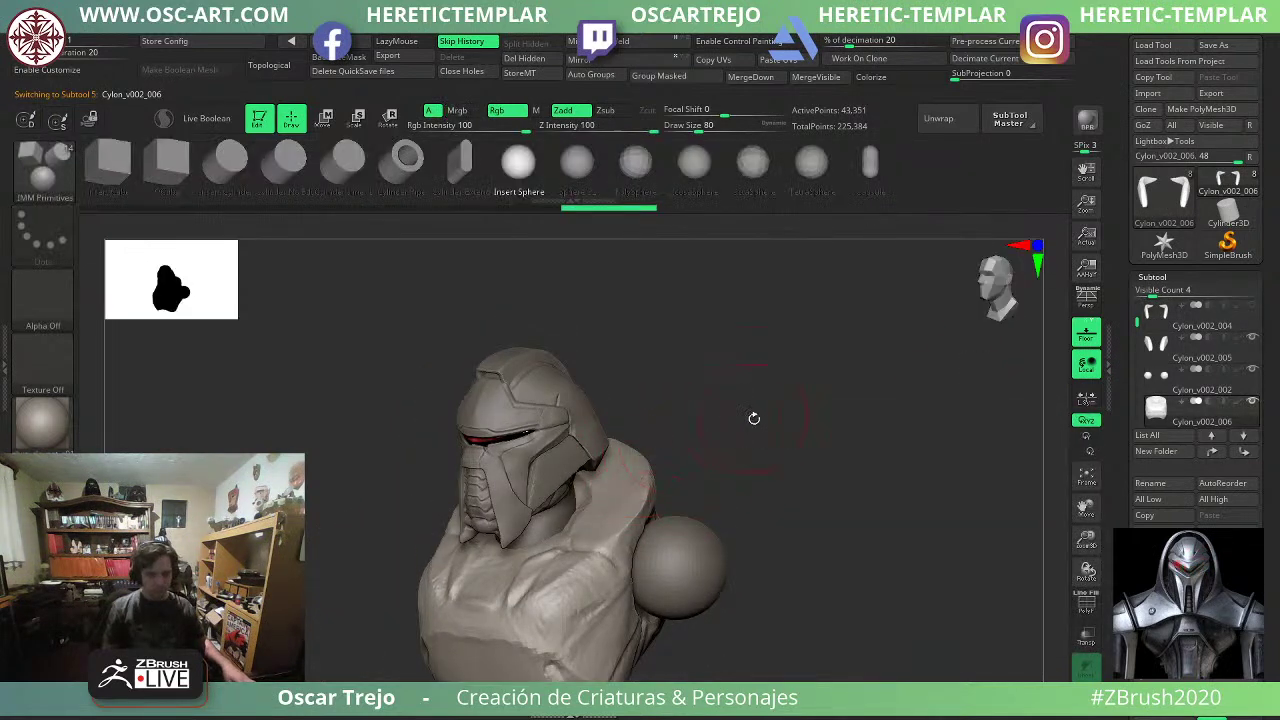
{"action": "left_click_drag", "start_coordinate": [754, 420], "coordinate": [732, 480]}
{"action": "left_click_drag", "start_coordinate": [610, 383], "coordinate": [625, 406]}
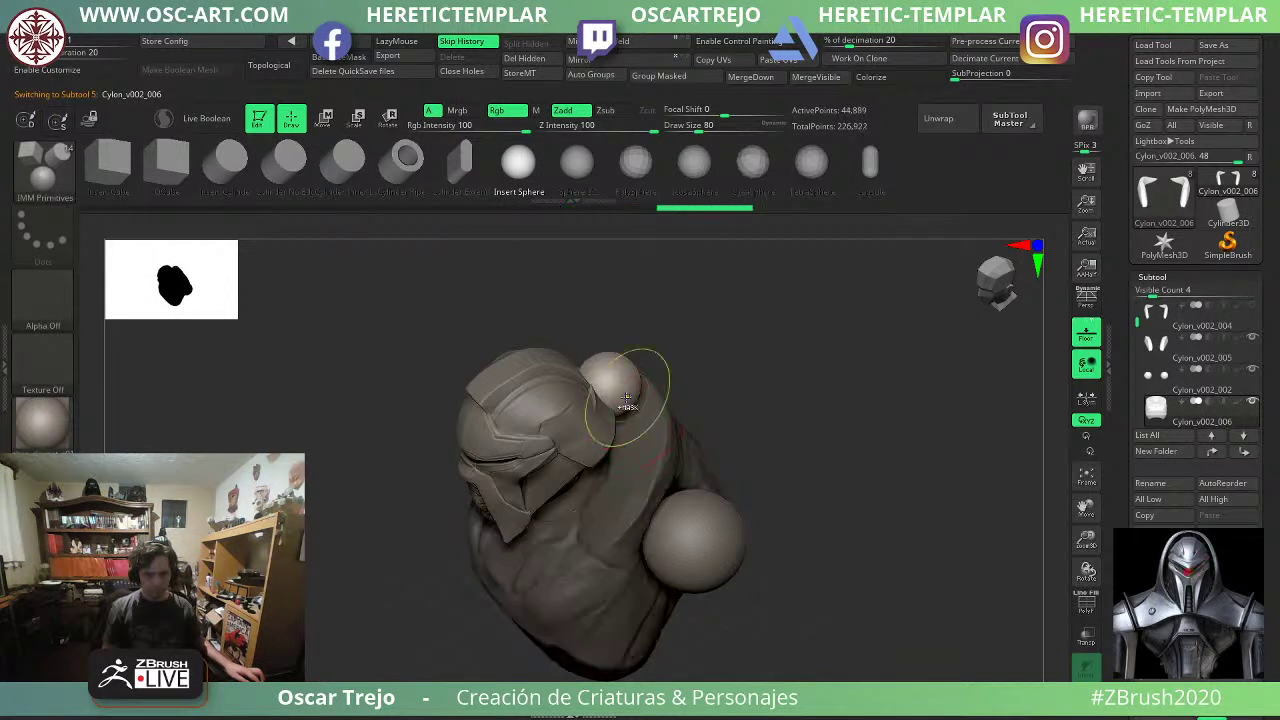
{"action": "left_click", "coordinate": [624, 399], "text": "ctrl+shift"}
{"action": "left_click", "coordinate": [521, 44]}
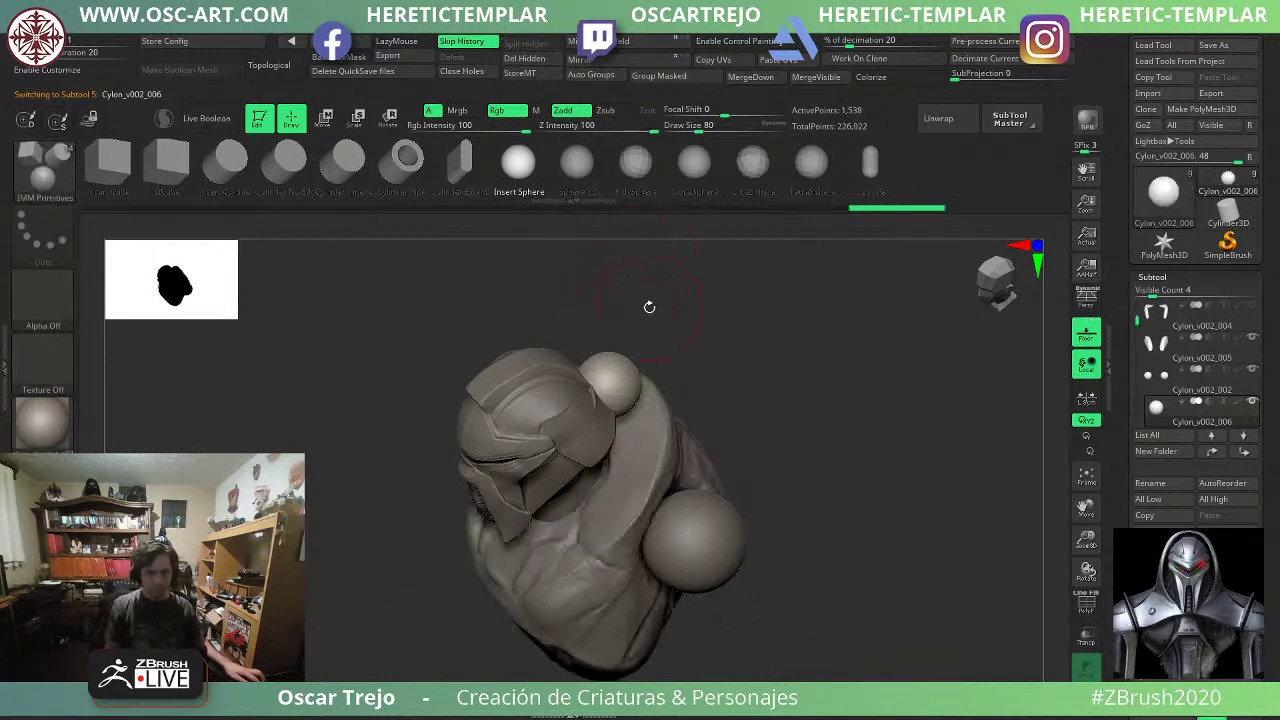
Stretch the sphere sideways with the Move brush at draw size 132 into a crescent wrapping the back of the helmet.
{"action": "mouse_move", "coordinate": [649, 306]}
{"action": "left_mouse_down", "text": "shift"}
{"action": "mouse_move", "coordinate": [664, 401]}
{"action": "mouse_move", "coordinate": [713, 530]}
{"action": "mouse_move", "coordinate": [705, 565]}
{"action": "left_mouse_up", "text": "shift"}
{"action": "key", "text": "b"}
{"action": "key", "text": "m"}
{"action": "key", "text": "v"}
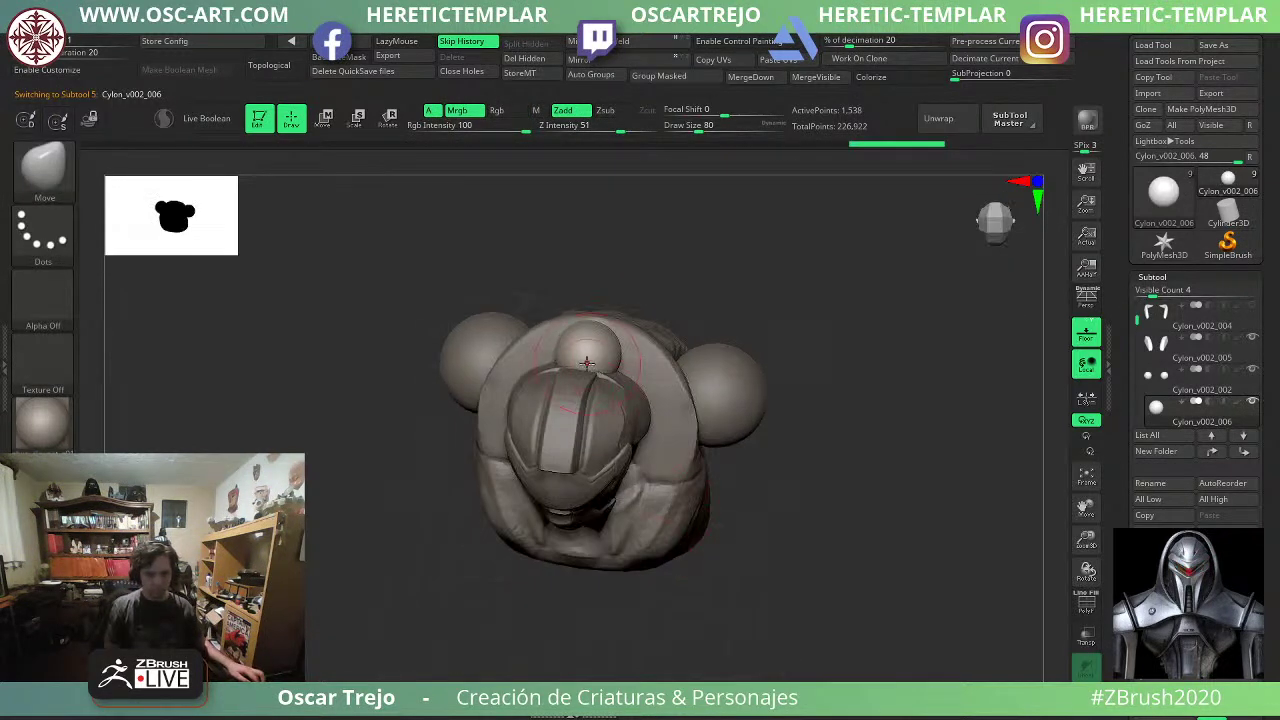
{"action": "mouse_move", "coordinate": [616, 354]}
{"action": "left_mouse_down"}
{"action": "mouse_move", "coordinate": [651, 371]}
{"action": "mouse_move", "coordinate": [660, 403]}
{"action": "left_mouse_up"}
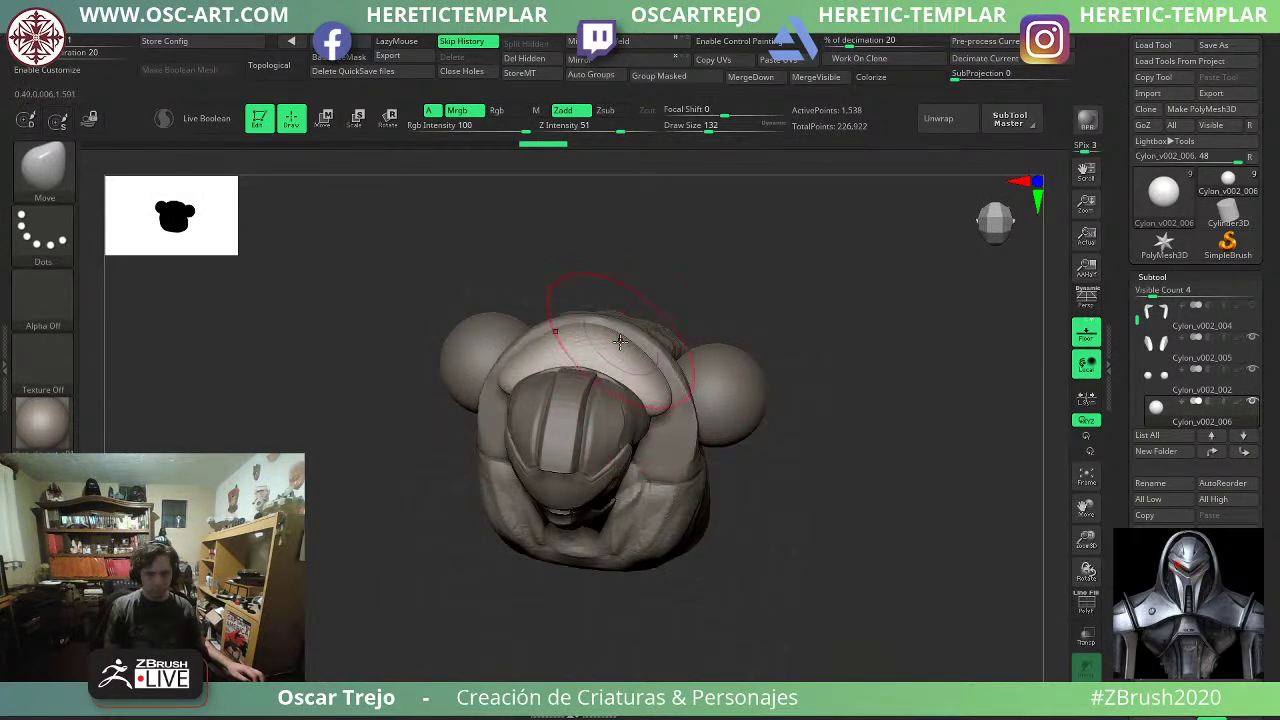
{"action": "mouse_move", "coordinate": [620, 343]}
{"action": "left_mouse_down"}
{"action": "mouse_move", "coordinate": [622, 322]}
{"action": "mouse_move", "coordinate": [666, 354]}
{"action": "left_mouse_up"}
{"action": "left_click_drag", "start_coordinate": [770, 243], "coordinate": [775, 269], "text": "shift"}
{"action": "left_click_drag", "start_coordinate": [655, 388], "coordinate": [659, 412]}
{"action": "mouse_move", "coordinate": [656, 400]}
{"action": "left_mouse_down"}
{"action": "mouse_move", "coordinate": [661, 466]}
{"action": "mouse_move", "coordinate": [686, 397]}
{"action": "mouse_move", "coordinate": [606, 355]}
{"action": "left_mouse_up"}
Pull the crescent's ends down and forward beside the neck with the Move brush, raising the draw size to 158.
{"action": "left_click_drag", "start_coordinate": [835, 425], "coordinate": [806, 352]}
{"action": "key", "text": "s"}
{"action": "mouse_move", "coordinate": [665, 428]}
{"action": "left_mouse_down"}
{"action": "mouse_move", "coordinate": [682, 430]}
{"action": "mouse_move", "coordinate": [652, 536]}
{"action": "left_mouse_up"}
{"action": "left_click_drag", "start_coordinate": [768, 478], "coordinate": [700, 482]}
{"action": "key", "text": "s"}
{"action": "mouse_move", "coordinate": [671, 523]}
{"action": "left_mouse_down"}
{"action": "mouse_move", "coordinate": [657, 523]}
{"action": "mouse_move", "coordinate": [682, 534]}
{"action": "left_mouse_up"}
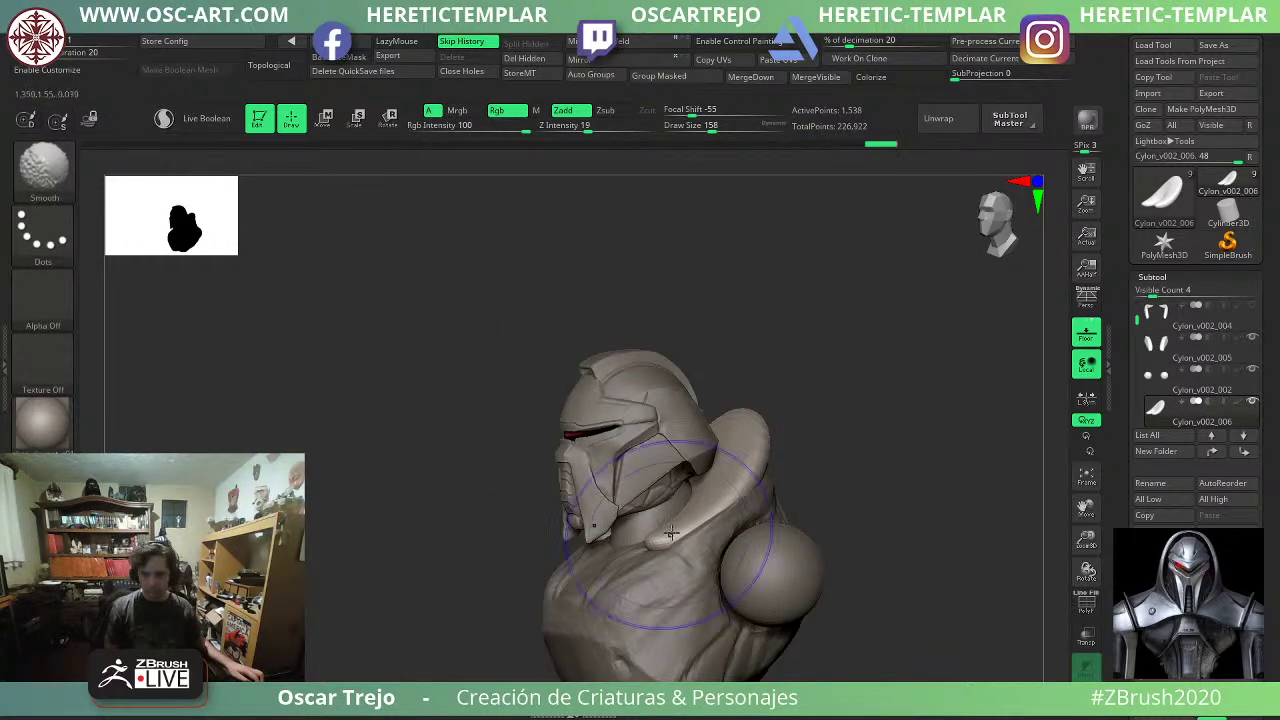
Slim the crescent along its length in side view with the Move brush at draw size 228.
{"action": "left_click_drag", "start_coordinate": [868, 456], "coordinate": [818, 456]}
{"action": "key", "text": "s"}
{"action": "left_click_drag", "start_coordinate": [757, 503], "coordinate": [716, 502]}
{"action": "left_click_drag", "start_coordinate": [490, 530], "coordinate": [563, 534], "text": "shift"}
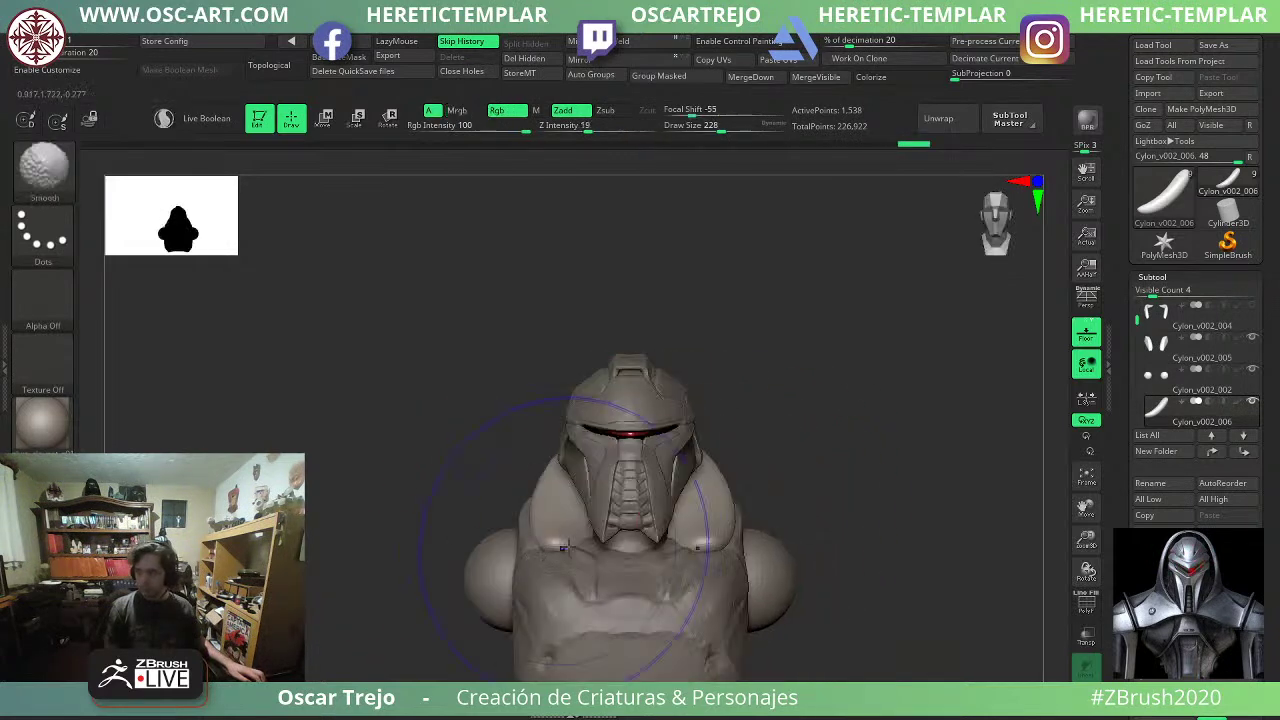
Widen the collar's outline and draw its front ends down over the chest with the Move brush at draw size 132.
{"action": "mouse_move", "coordinate": [738, 469]}
{"action": "left_mouse_down"}
{"action": "mouse_move", "coordinate": [719, 472]}
{"action": "mouse_move", "coordinate": [741, 468]}
{"action": "left_mouse_up"}
{"action": "key", "text": "s"}
{"action": "left_click_drag", "start_coordinate": [715, 528], "coordinate": [708, 528]}
{"action": "left_click_drag", "start_coordinate": [709, 542], "coordinate": [706, 556]}
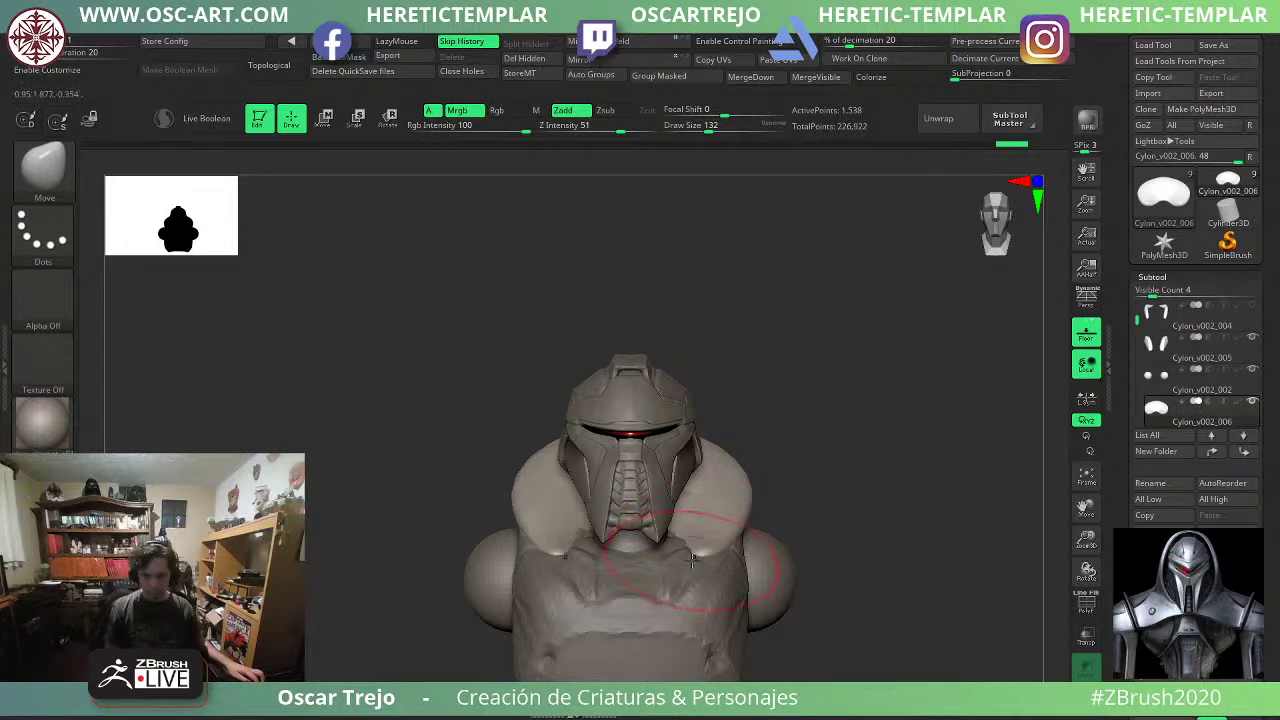
{"action": "mouse_move", "coordinate": [846, 512]}
{"action": "left_mouse_down"}
{"action": "mouse_move", "coordinate": [750, 521]}
{"action": "mouse_move", "coordinate": [690, 568]}
{"action": "left_mouse_up"}
{"action": "left_click_drag", "start_coordinate": [518, 590], "coordinate": [591, 597], "text": "shift"}
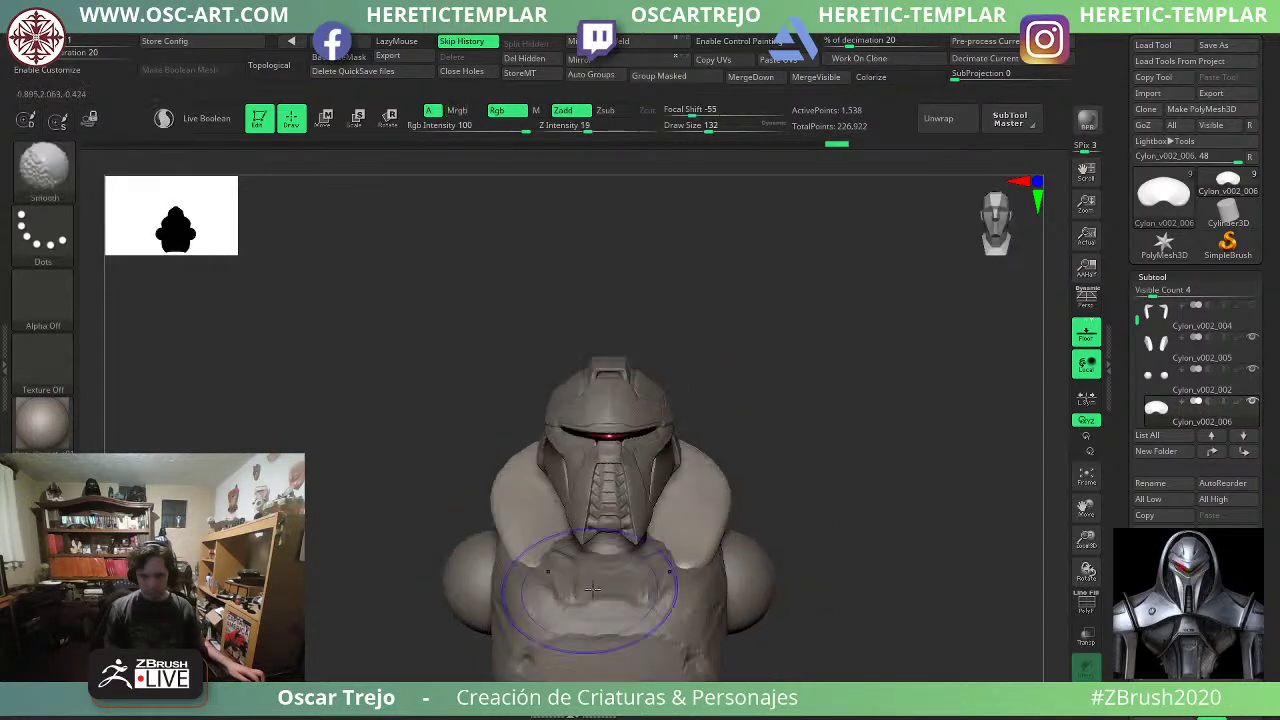
Shift the collar's front tips outward with the Move brush at draw size 74, undoing the last adjustment.
{"action": "mouse_move", "coordinate": [698, 566]}
{"action": "left_mouse_down"}
{"action": "mouse_move", "coordinate": [656, 555]}
{"action": "mouse_move", "coordinate": [686, 567]}
{"action": "left_mouse_up"}
{"action": "key", "text": "s"}
{"action": "key", "text": "s"}
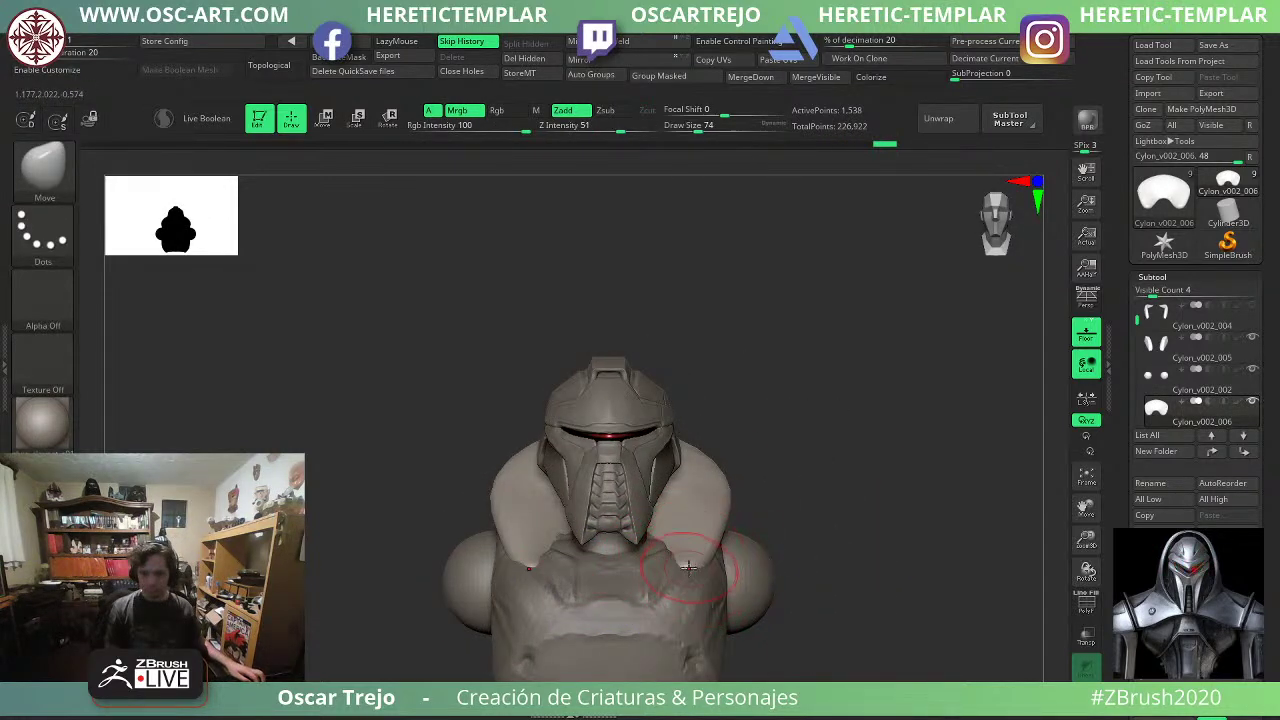
{"action": "left_click_drag", "start_coordinate": [849, 502], "coordinate": [804, 507]}
{"action": "key", "text": "ctrl+z"}
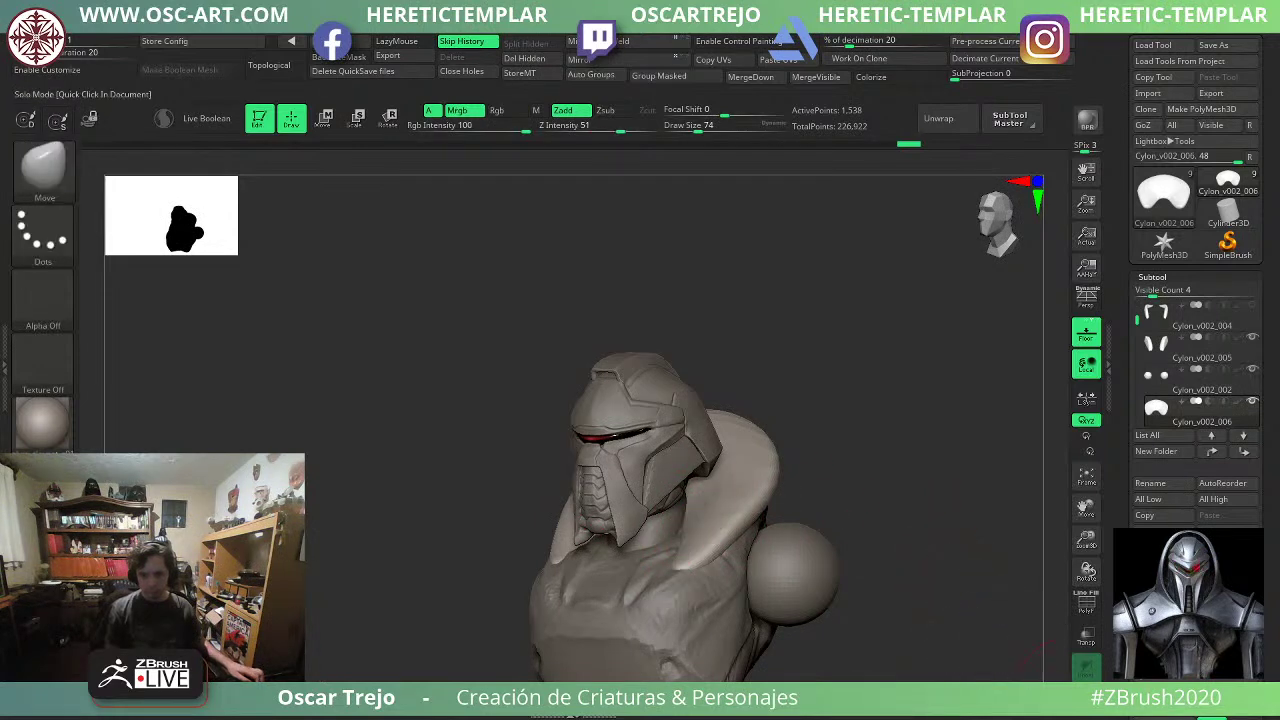
Isolate the collar and push its inner neck edge back with the Move brush at draw size 154.
{"action": "left_click", "coordinate": [1086, 699]}
{"action": "left_click_drag", "start_coordinate": [876, 578], "coordinate": [809, 583], "text": "shift"}
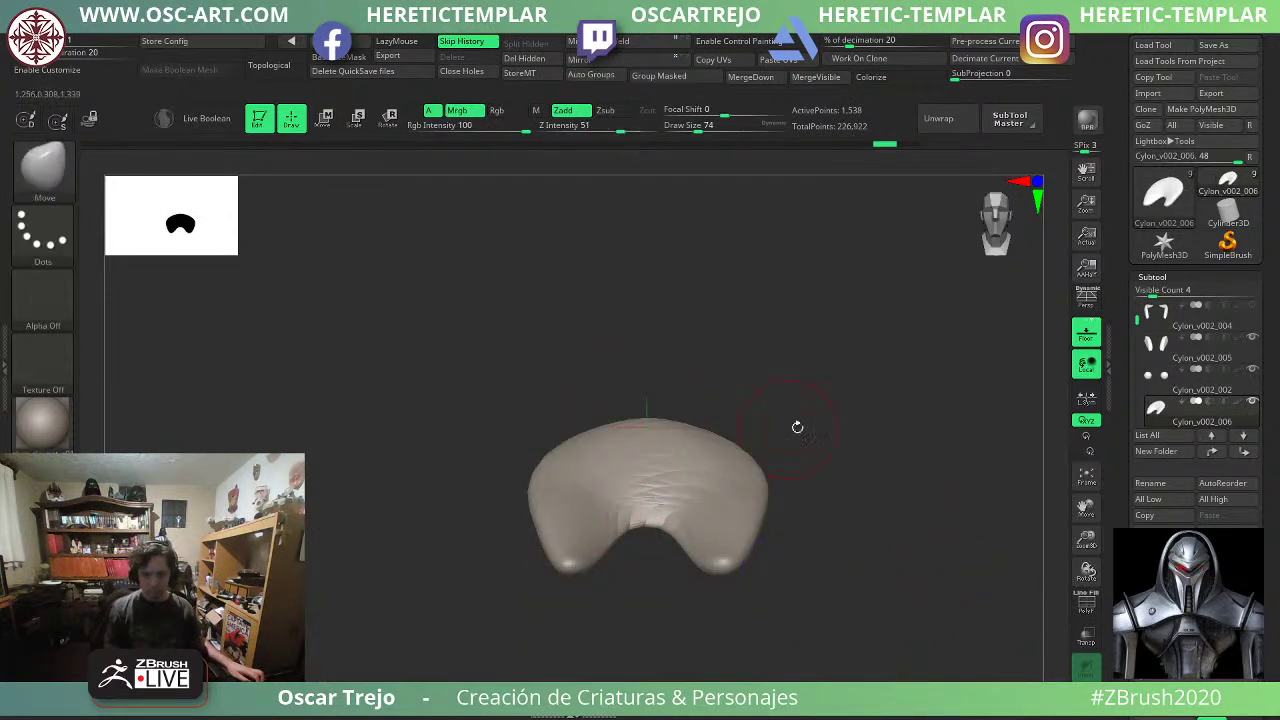
{"action": "left_click_drag", "start_coordinate": [797, 426], "coordinate": [791, 460]}
{"action": "left_click_drag", "start_coordinate": [663, 526], "coordinate": [663, 500]}
{"action": "left_click_drag", "start_coordinate": [806, 414], "coordinate": [817, 588]}
{"action": "left_click_drag", "start_coordinate": [669, 560], "coordinate": [654, 524]}
{"action": "key", "text": "s"}
{"action": "left_click_drag", "start_coordinate": [646, 521], "coordinate": [652, 521]}
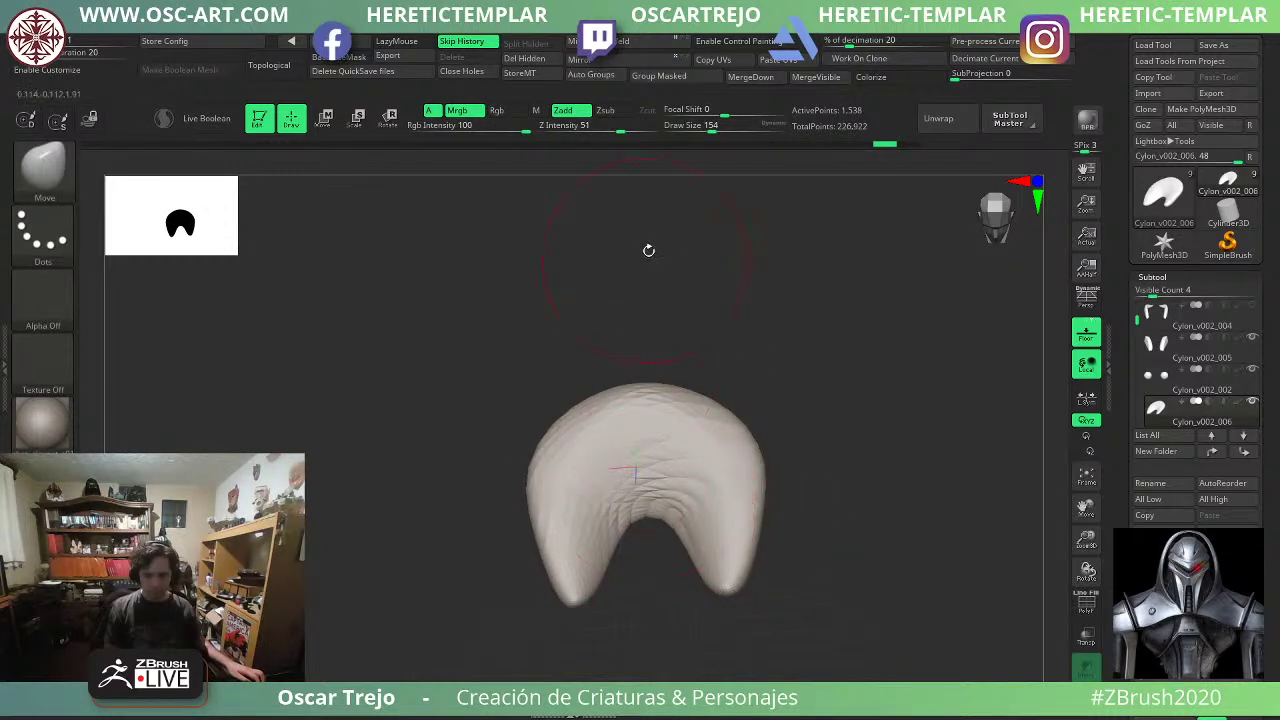
Mirror and weld the collar, raise the centre of its neck opening, and show the full bust again.
{"action": "left_click", "coordinate": [648, 42]}
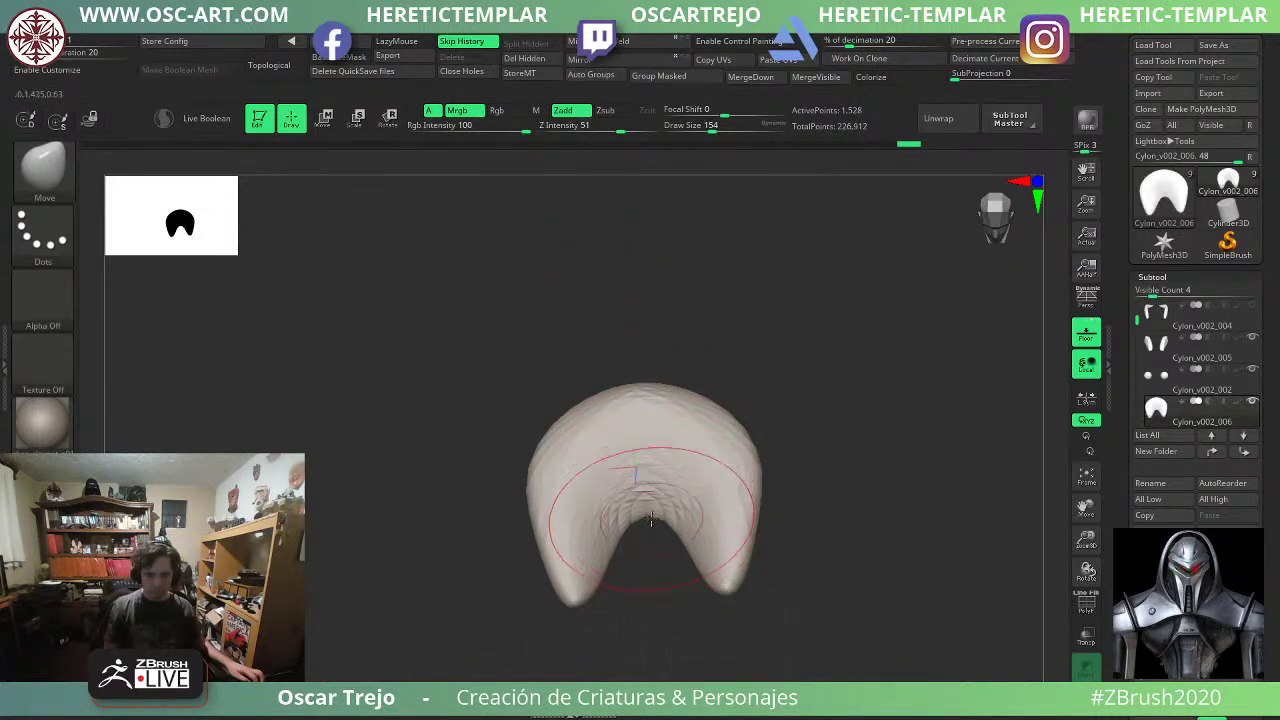
{"action": "mouse_move", "coordinate": [647, 496]}
{"action": "left_mouse_down"}
{"action": "mouse_move", "coordinate": [647, 474]}
{"action": "mouse_move", "coordinate": [663, 494]}
{"action": "left_mouse_up"}
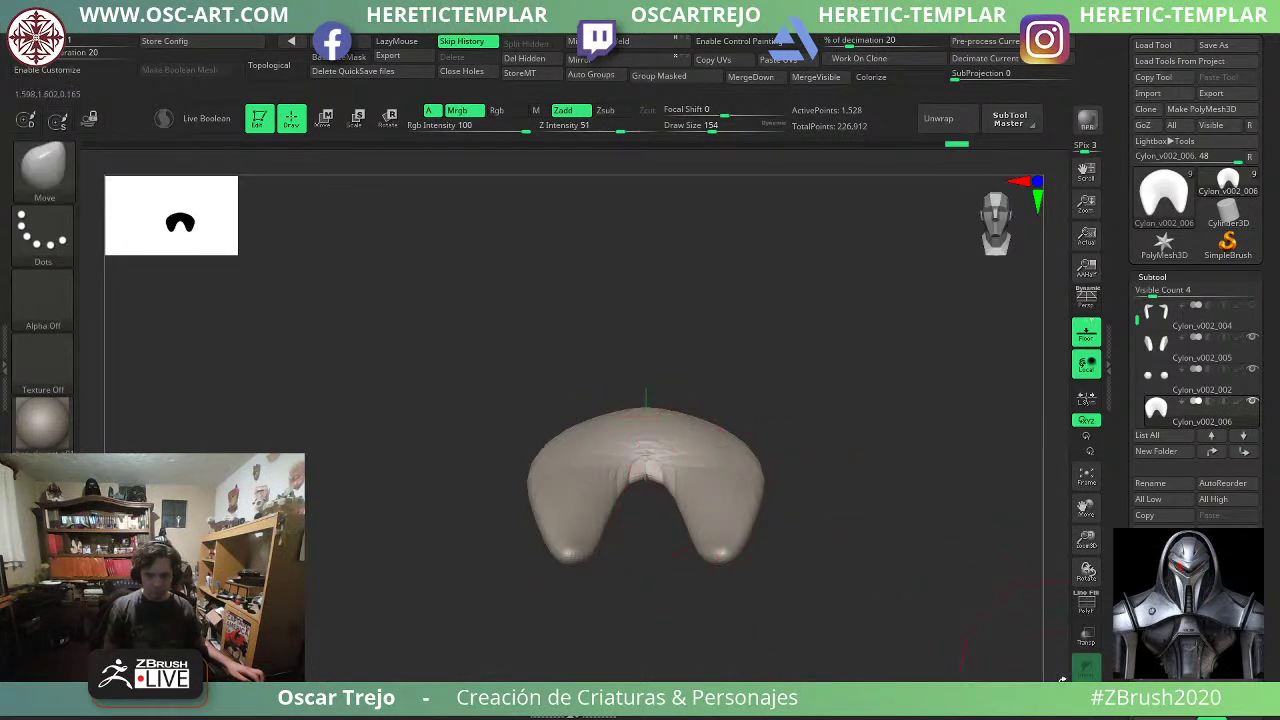
{"action": "left_click", "coordinate": [971, 612]}
Reshape the inner front edges of the collar beside the neck with the Move brush at draw size 94 and smooth them.
{"action": "left_click_drag", "start_coordinate": [970, 611], "coordinate": [899, 511]}
{"action": "key", "text": "s"}
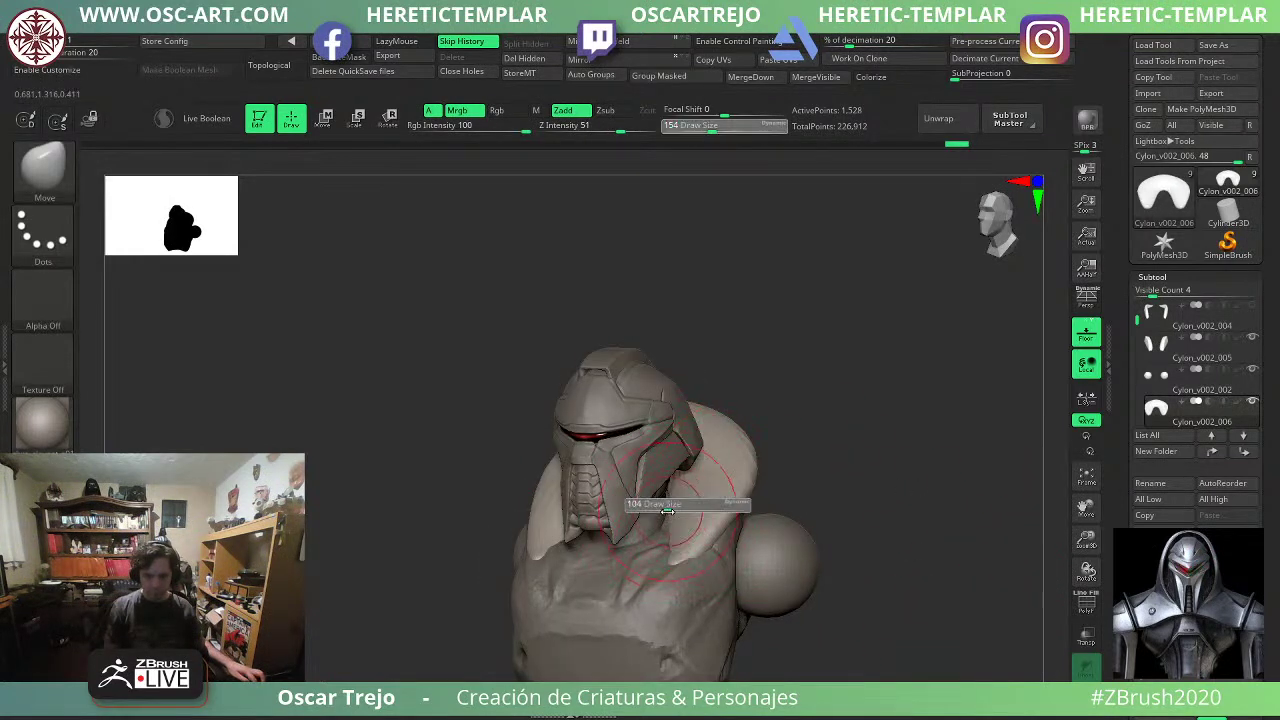
{"action": "left_click_drag", "start_coordinate": [680, 507], "coordinate": [661, 507]}
{"action": "key", "text": "shift"}
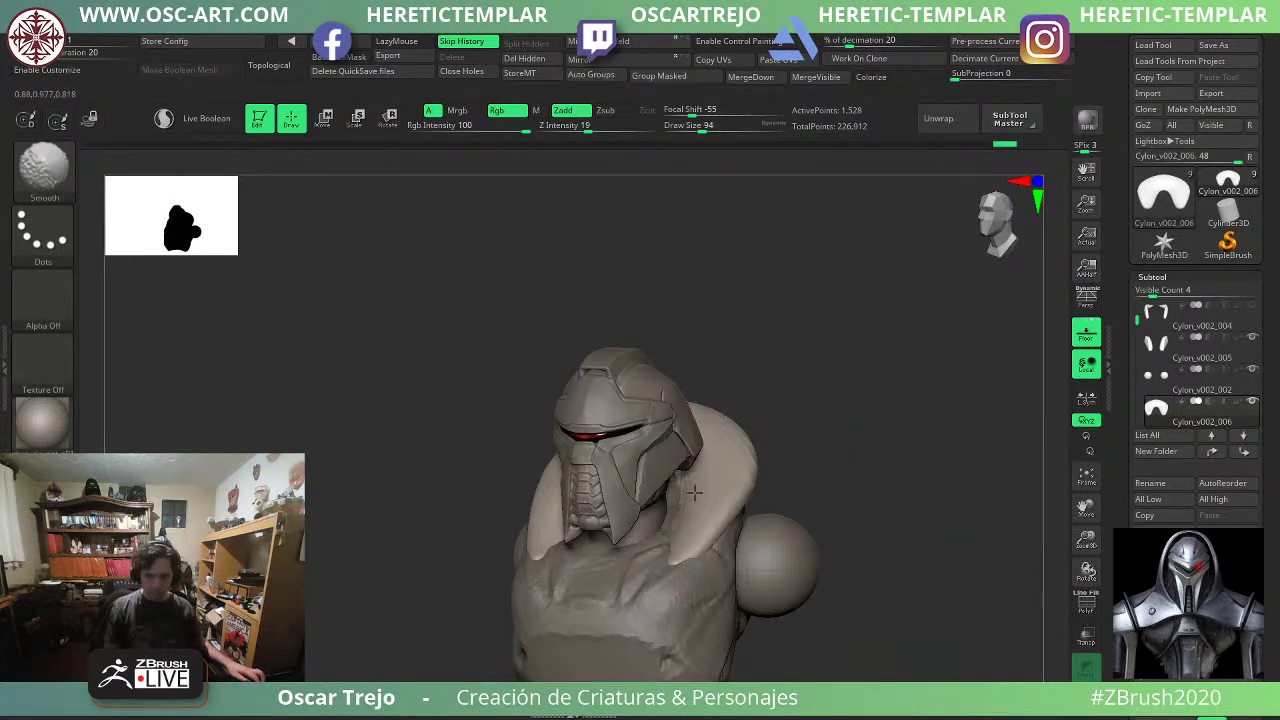
{"action": "left_click_drag", "start_coordinate": [820, 465], "coordinate": [855, 452], "text": "shift"}
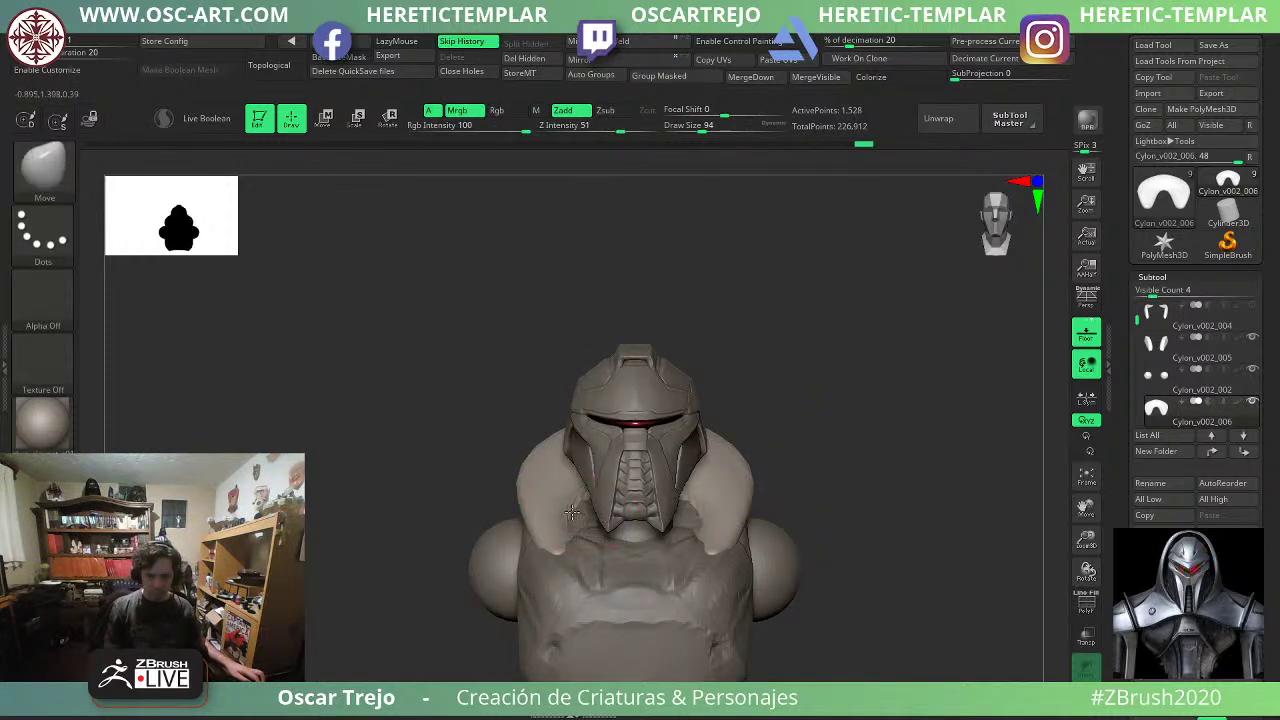
{"action": "left_click_drag", "start_coordinate": [572, 512], "coordinate": [580, 512]}
{"action": "key", "text": "shift"}
Adjust the collar's outer side profile with the Move brush at draw size 167 and smooth its upper surface.
{"action": "key", "text": "s"}
{"action": "left_click_drag", "start_coordinate": [718, 474], "coordinate": [754, 483]}
{"action": "left_click_drag", "start_coordinate": [842, 462], "coordinate": [760, 445]}
{"action": "left_click_drag", "start_coordinate": [748, 434], "coordinate": [706, 494]}
{"action": "left_click_drag", "start_coordinate": [838, 485], "coordinate": [876, 484]}
{"action": "left_click_drag", "start_coordinate": [722, 462], "coordinate": [696, 470], "text": "shift"}
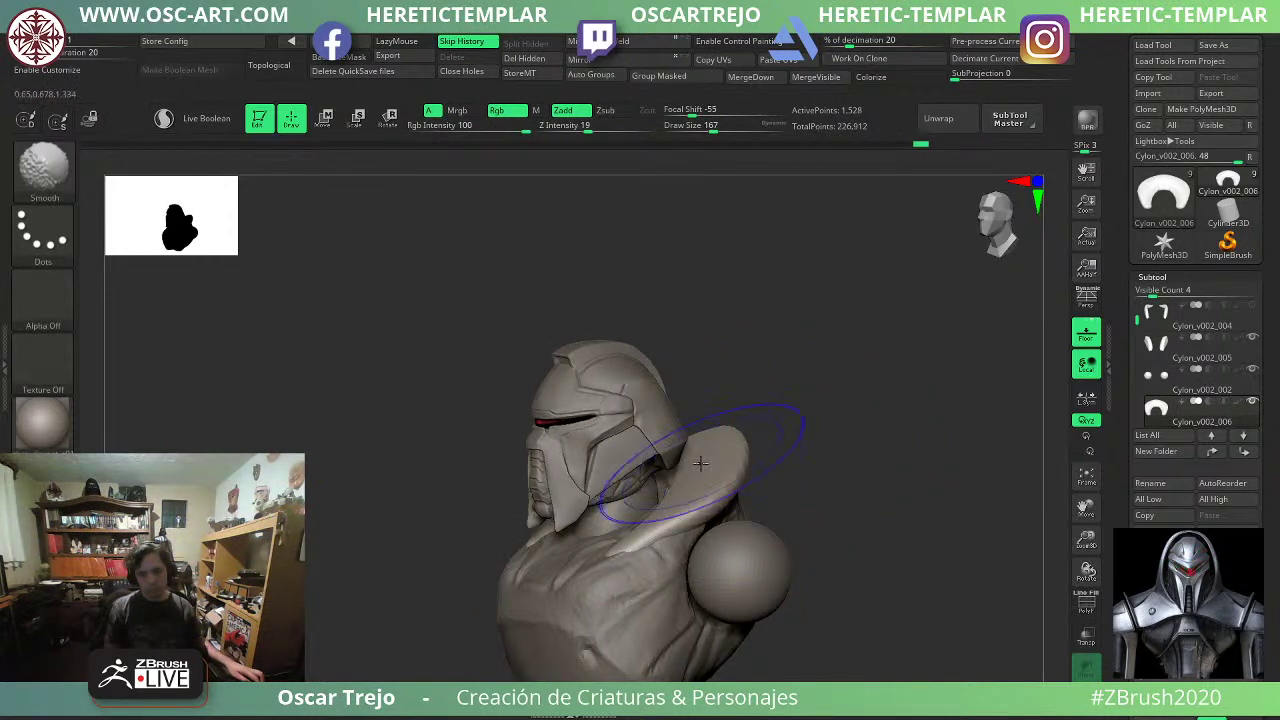
Refine the collar's raised upper edge behind the head with the Move brush at draw size 112.
{"action": "left_click_drag", "start_coordinate": [817, 428], "coordinate": [800, 526]}
{"action": "key", "text": "s"}
{"action": "left_click_drag", "start_coordinate": [731, 417], "coordinate": [722, 416]}
{"action": "left_click_drag", "start_coordinate": [723, 401], "coordinate": [729, 443]}
{"action": "left_click_drag", "start_coordinate": [836, 446], "coordinate": [869, 374]}
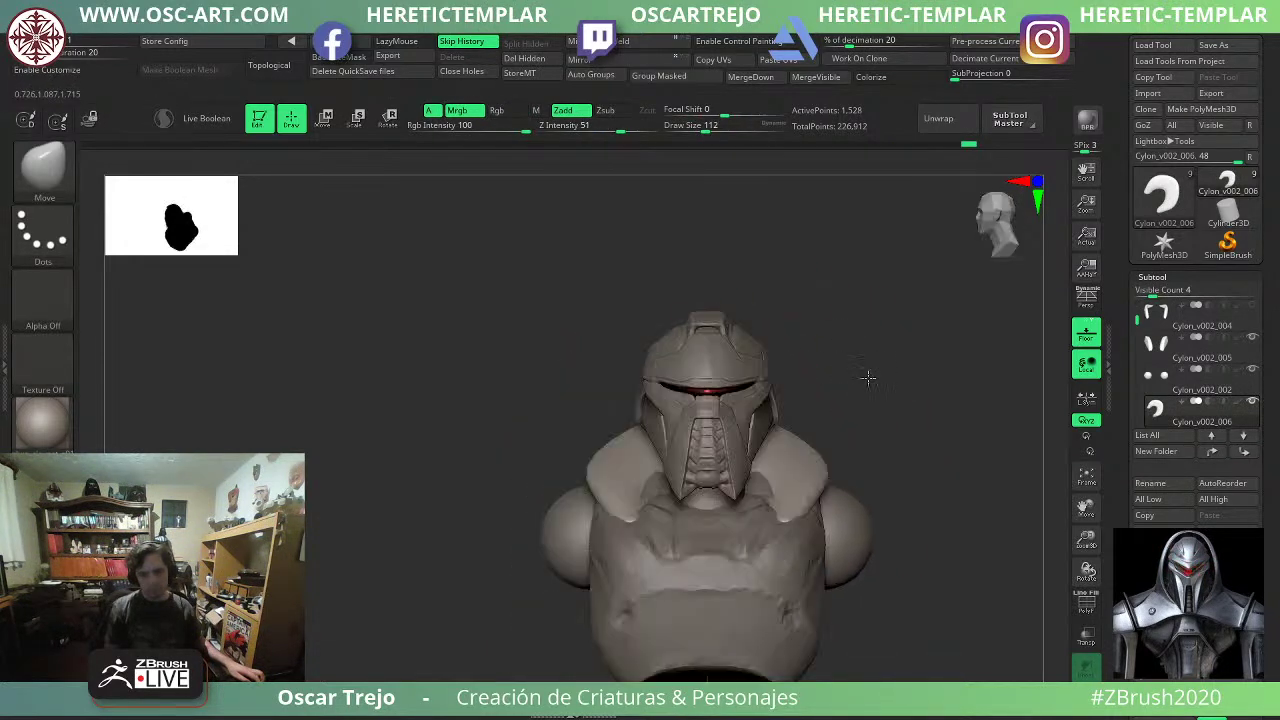
Round out the collar's sides and front ends over the chest with the Move brush at draw size 120.
{"action": "mouse_move", "coordinate": [832, 490]}
{"action": "left_mouse_down", "text": "alt"}
{"action": "mouse_move", "coordinate": [800, 436]}
{"action": "mouse_move", "coordinate": [762, 450]}
{"action": "left_mouse_up", "text": "alt"}
{"action": "mouse_move", "coordinate": [872, 425]}
{"action": "left_mouse_down"}
{"action": "mouse_move", "coordinate": [640, 440]}
{"action": "mouse_move", "coordinate": [703, 445]}
{"action": "left_mouse_up"}
{"action": "key", "text": "s"}
{"action": "mouse_move", "coordinate": [598, 497]}
{"action": "left_mouse_down"}
{"action": "mouse_move", "coordinate": [745, 495]}
{"action": "mouse_move", "coordinate": [732, 494]}
{"action": "left_mouse_up"}
{"action": "key", "text": "s"}
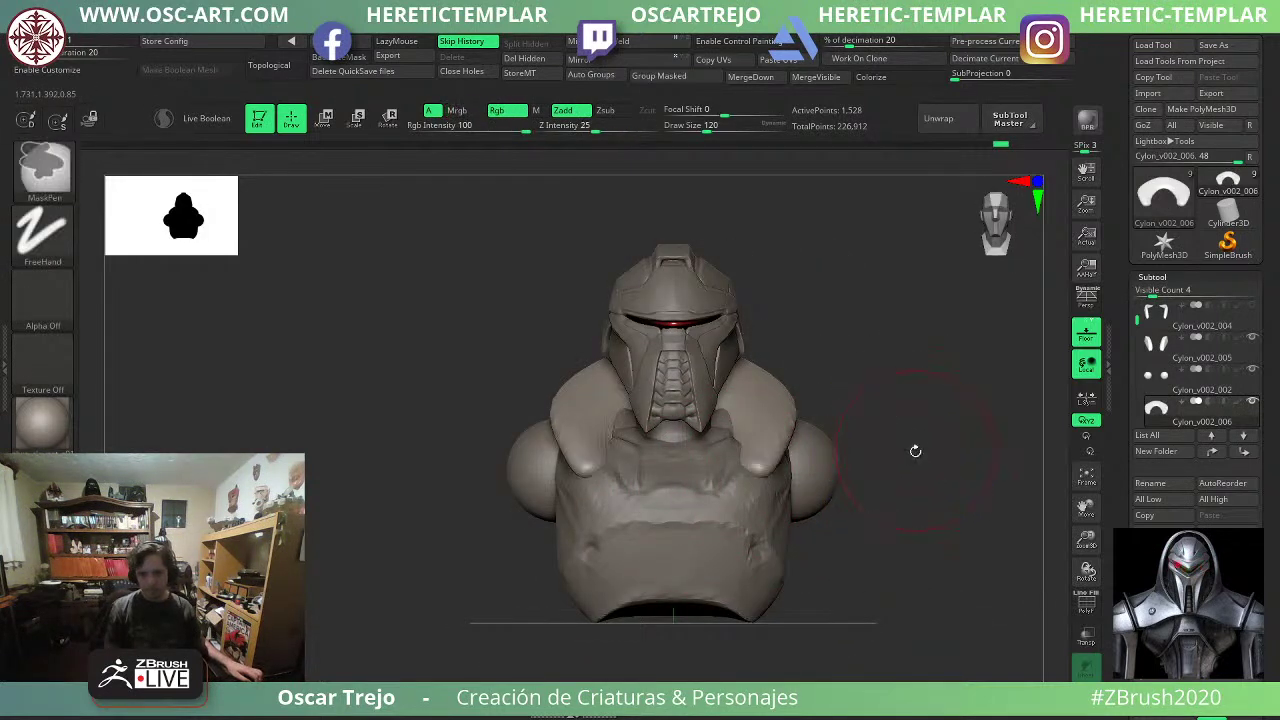
Lengthen and taper the collar's front tips along the chest, then undo the last move of the outer edge.
{"action": "right_click_drag", "start_coordinate": [914, 449], "coordinate": [778, 473]}
{"action": "mouse_move", "coordinate": [752, 474]}
{"action": "left_mouse_down"}
{"action": "mouse_move", "coordinate": [738, 498]}
{"action": "mouse_move", "coordinate": [757, 495]}
{"action": "left_mouse_up"}
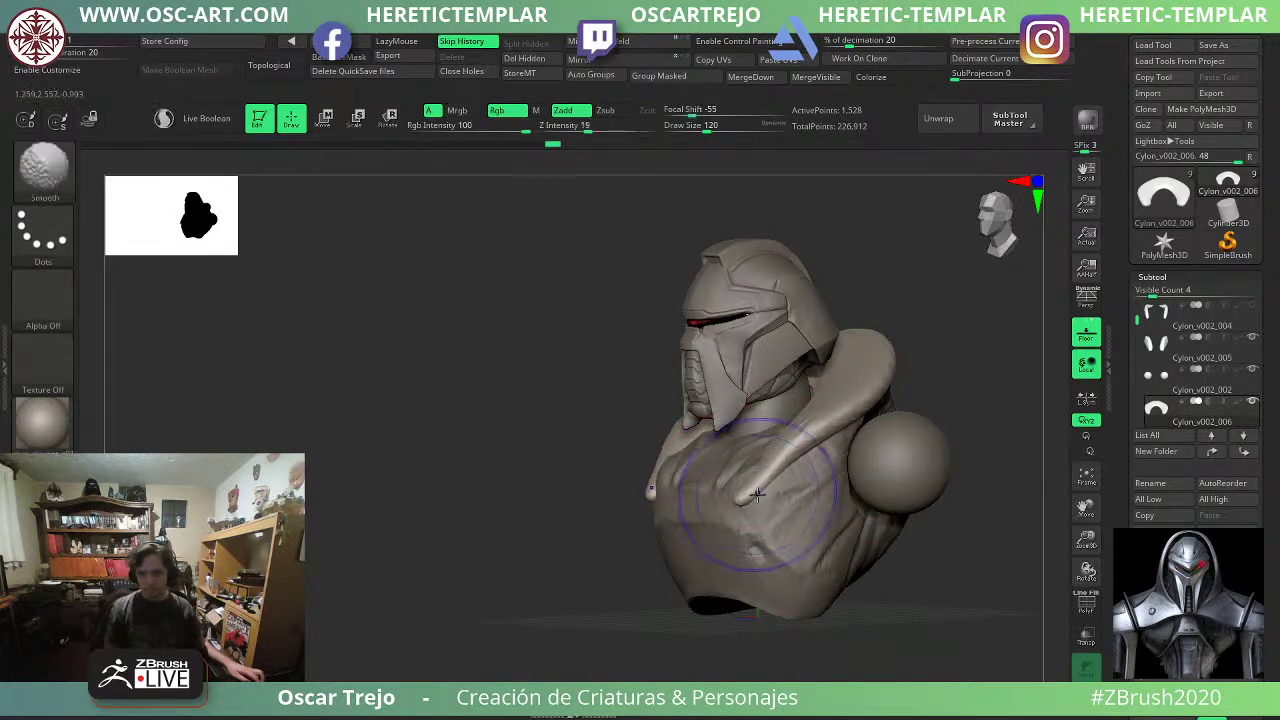
{"action": "right_click_drag", "start_coordinate": [717, 514], "coordinate": [663, 523], "text": "shift"}
{"action": "left_click_drag", "start_coordinate": [738, 463], "coordinate": [758, 453]}
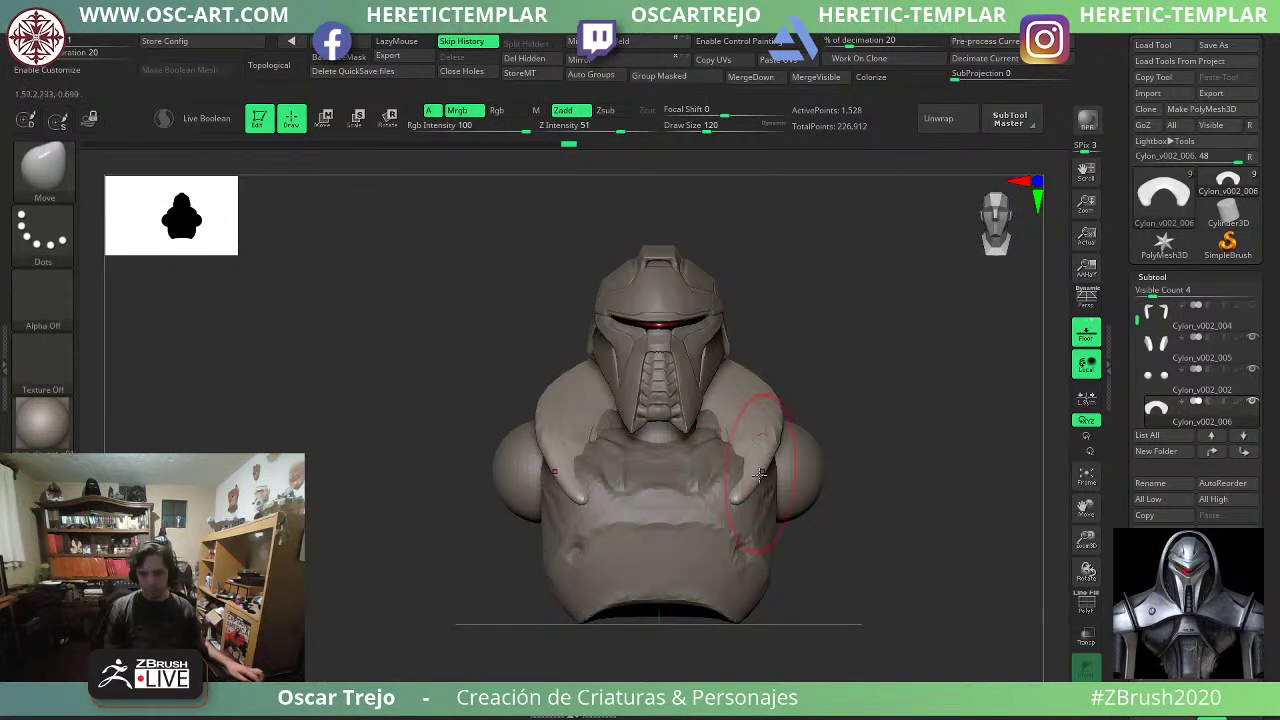
{"action": "key", "text": "ctrl+z"}
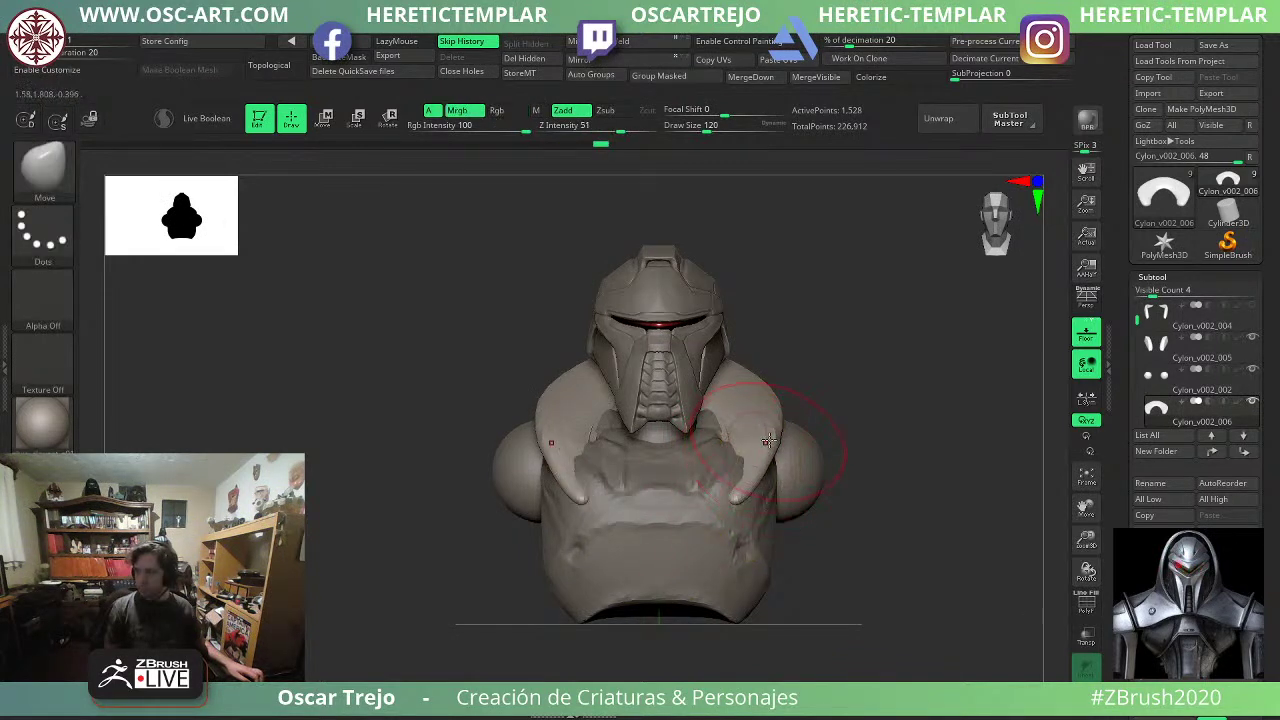
Pull the collar's outer edges out over the shoulders into corners with the Move brush at draw size 87 and smooth them.
{"action": "key", "text": "bracketleft"}
{"action": "key", "text": "bracketleft"}
{"action": "key", "text": "bracketleft"}
{"action": "left_click_drag", "start_coordinate": [765, 453], "coordinate": [789, 447]}
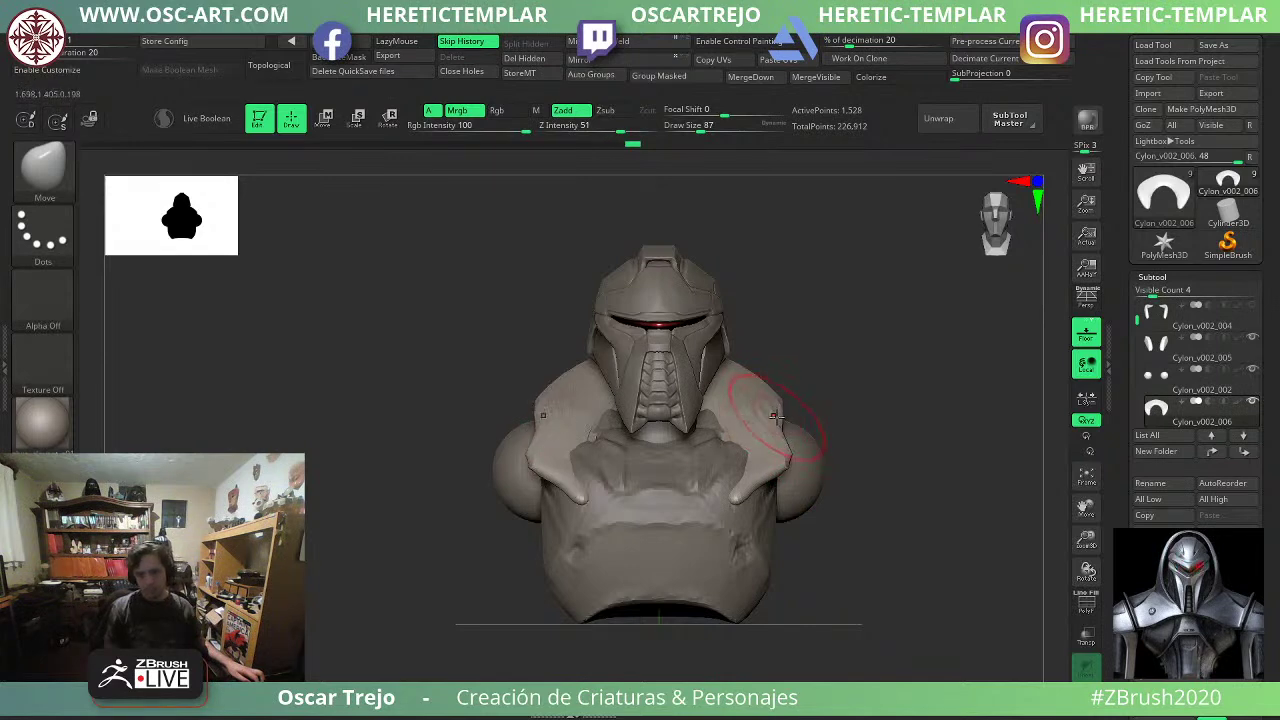
{"action": "key", "text": "shift"}
{"action": "left_click_drag", "start_coordinate": [788, 457], "coordinate": [782, 466], "text": "shift"}
{"action": "right_click_drag", "start_coordinate": [767, 435], "coordinate": [746, 423]}
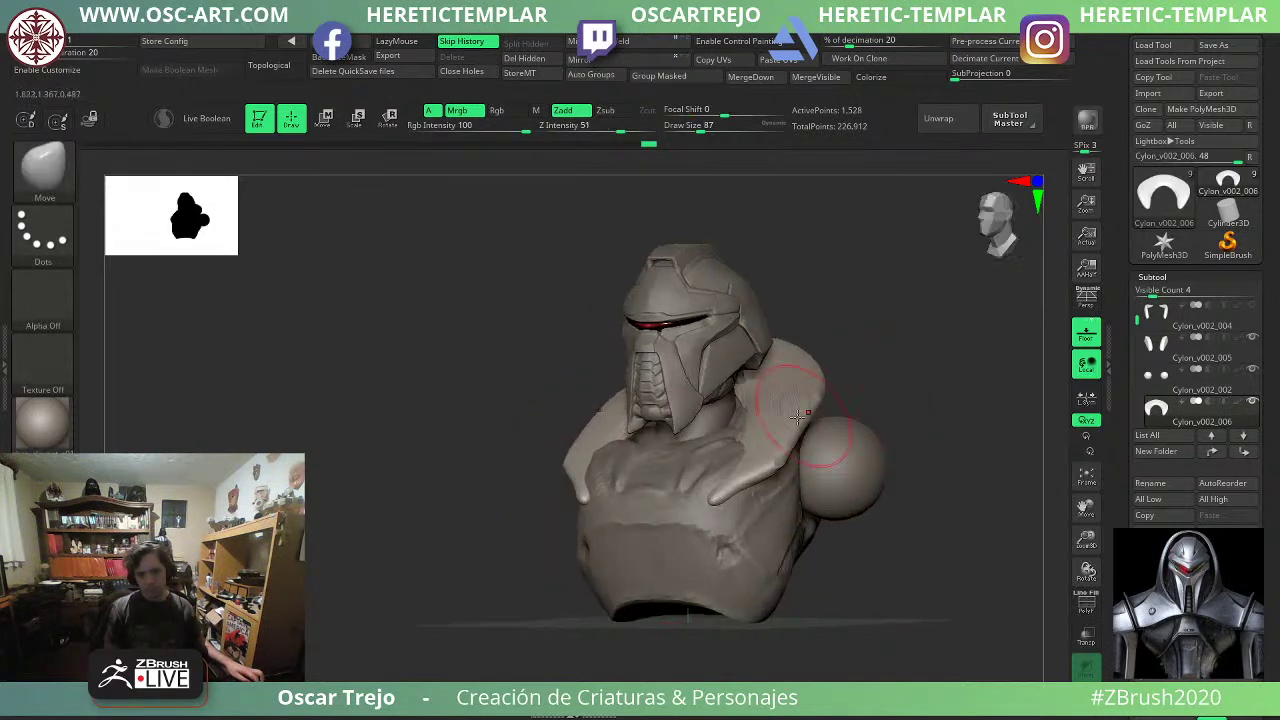
Switch to the DamStandard brush at draw size 140 and examine the collar from the side and front.
{"action": "key", "text": "bracketright"}
{"action": "key", "text": "bracketright"}
{"action": "key", "text": "bracketright"}
{"action": "key", "text": "b"}
{"action": "key", "text": "d"}
{"action": "key", "text": "s"}
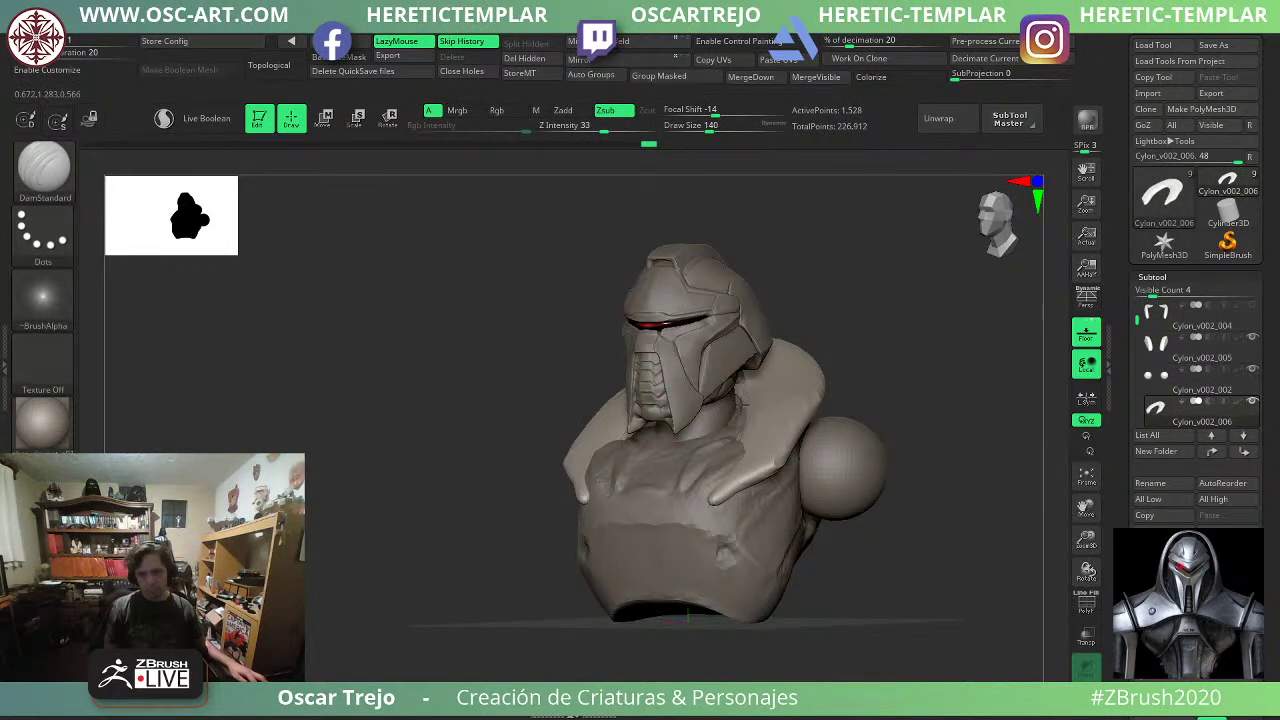
{"action": "key", "text": "ctrl"}
{"action": "key", "text": "shift"}
{"action": "left_click_drag", "start_coordinate": [915, 352], "coordinate": [849, 355]}
{"action": "key", "text": "shift"}
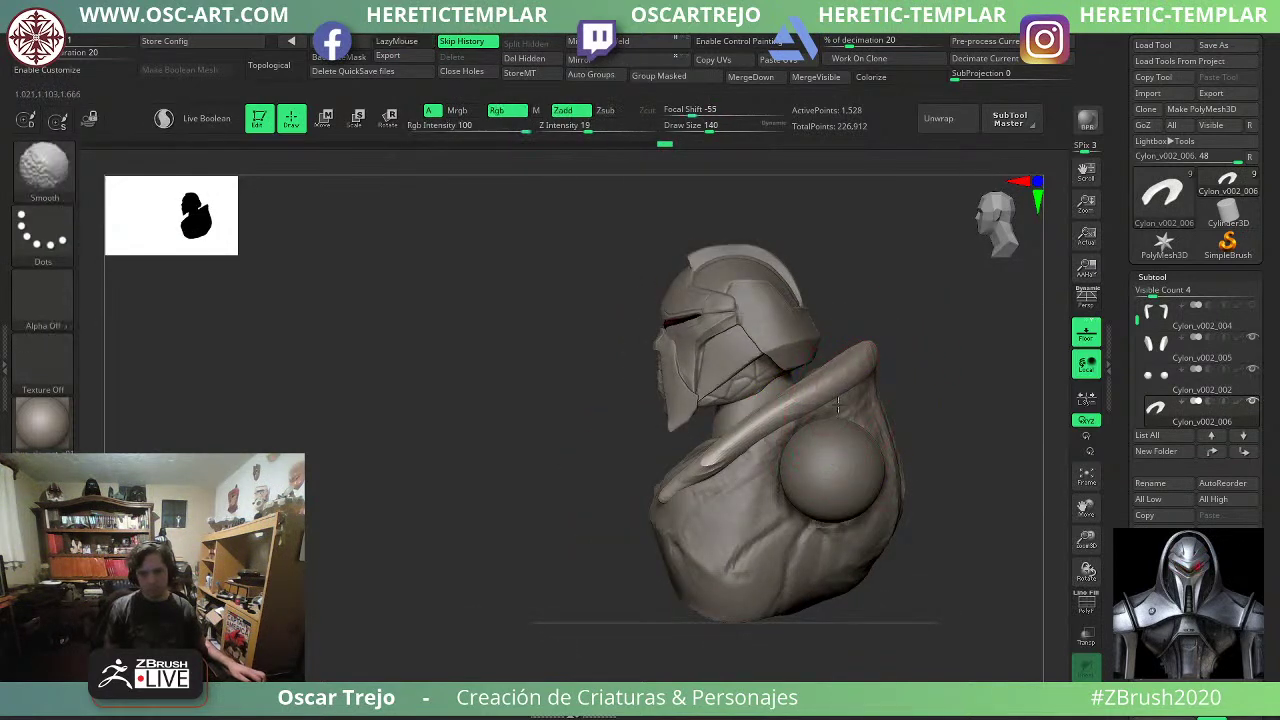
{"action": "left_click_drag", "start_coordinate": [500, 464], "coordinate": [578, 470]}
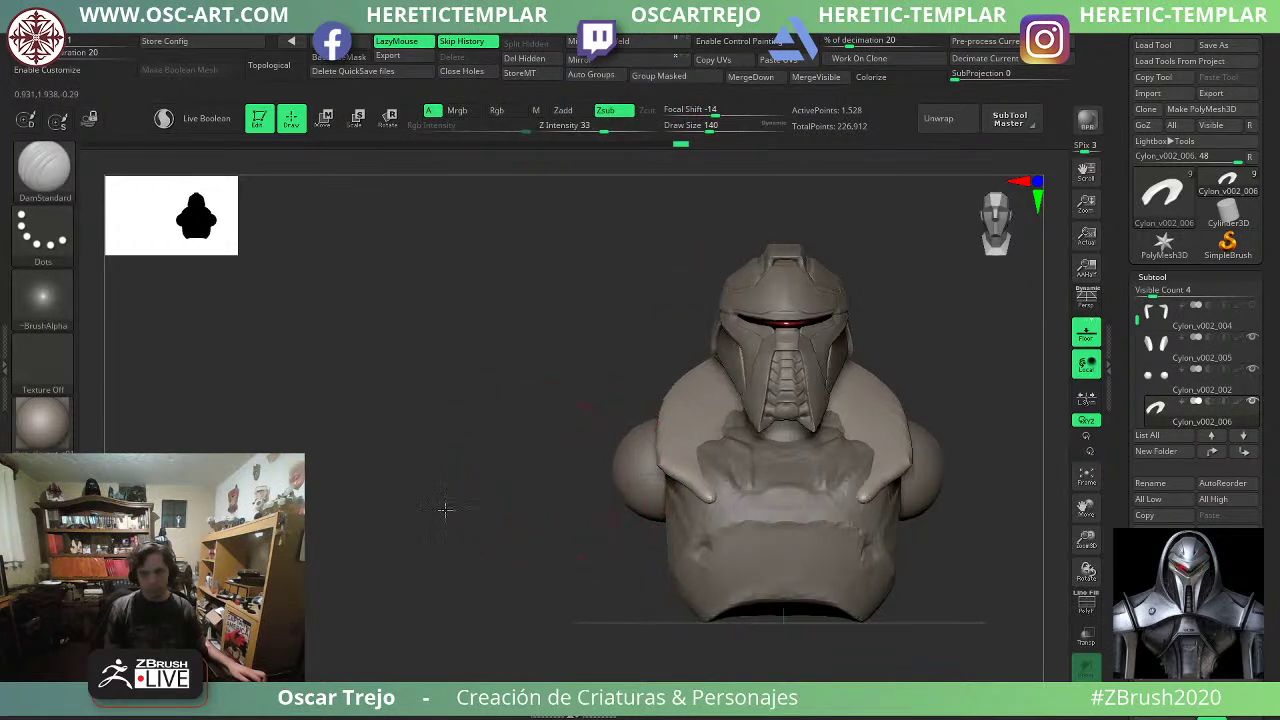
{"action": "left_click_drag", "start_coordinate": [443, 508], "coordinate": [279, 518], "text": "alt"}
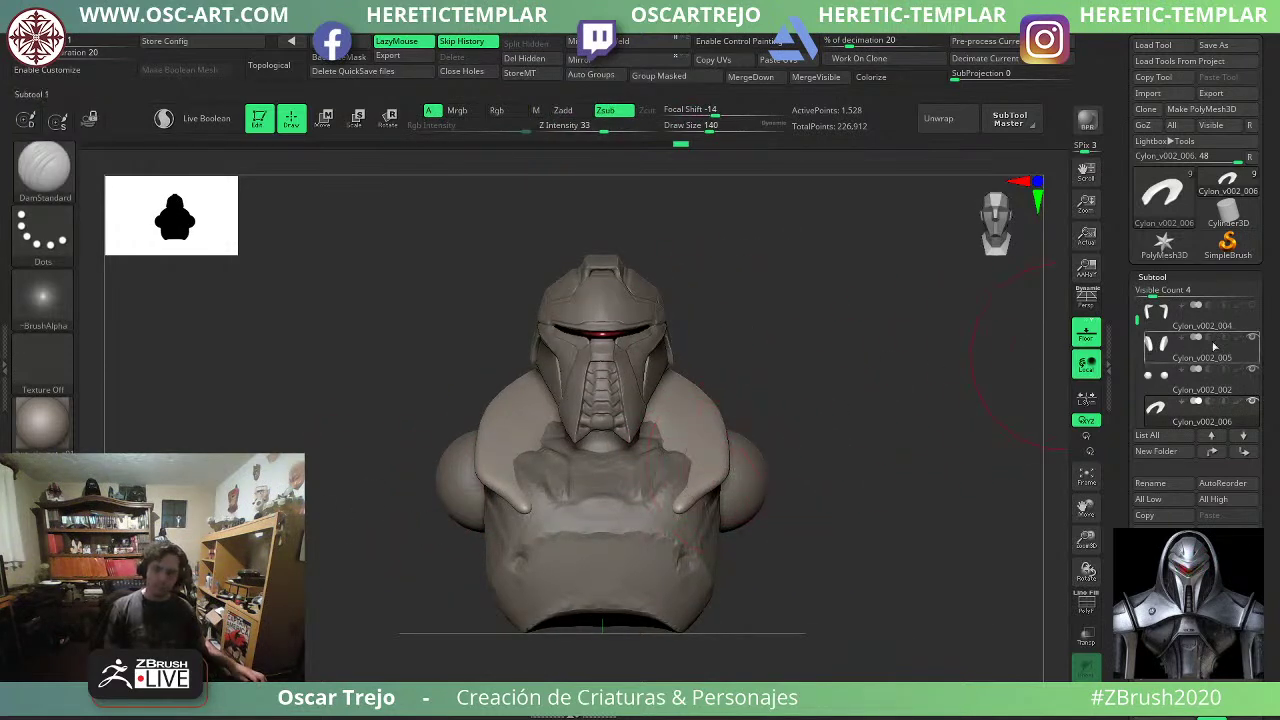
Show the Cylon_v002_004 and Cylon_v002_005 panels and try to reposition and scale the Cylon_v002_004 panels to fit the collar.
{"action": "left_click_drag", "start_coordinate": [1252, 338], "coordinate": [1252, 305]}
{"action": "left_click", "coordinate": [694, 430], "text": "alt"}
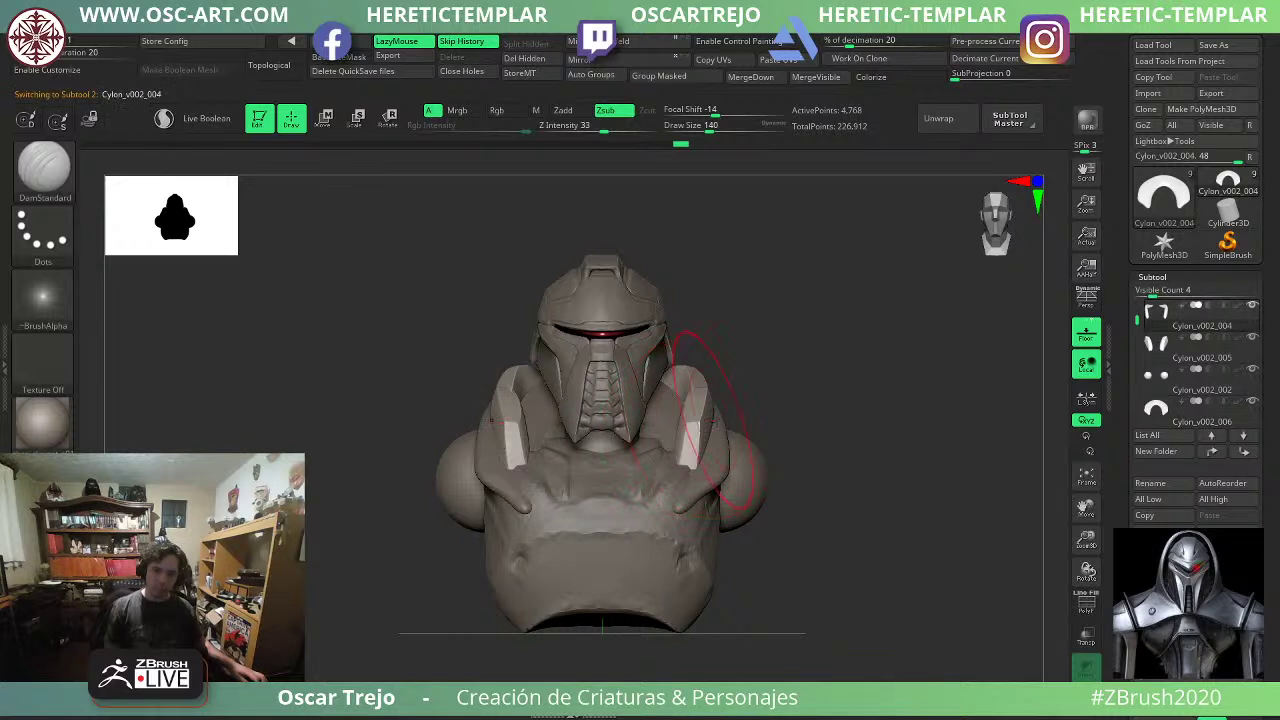
{"action": "left_click_drag", "start_coordinate": [800, 390], "coordinate": [735, 400]}
{"action": "left_click_drag", "start_coordinate": [826, 390], "coordinate": [764, 393]}
{"action": "key", "text": "w"}
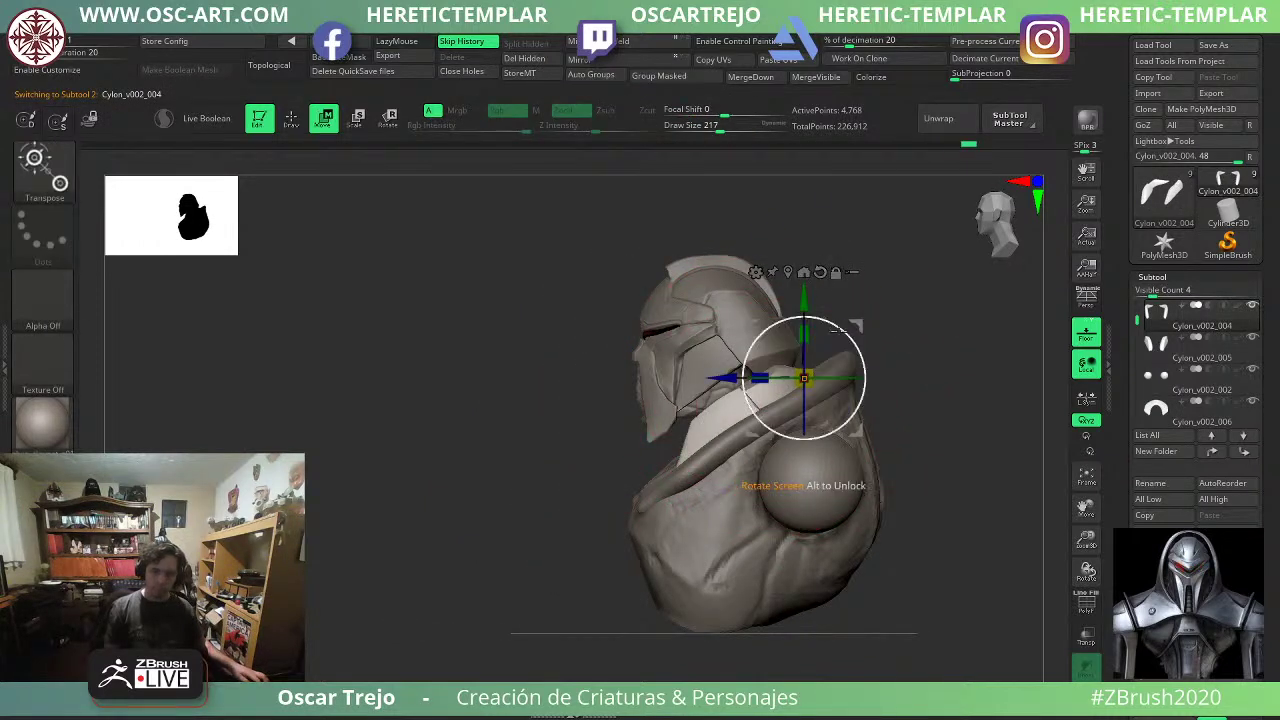
{"action": "mouse_move", "coordinate": [856, 326]}
{"action": "left_mouse_down"}
{"action": "mouse_move", "coordinate": [832, 342]}
{"action": "mouse_move", "coordinate": [843, 342]}
{"action": "left_mouse_up"}
{"action": "left_click_drag", "start_coordinate": [430, 498], "coordinate": [689, 457]}
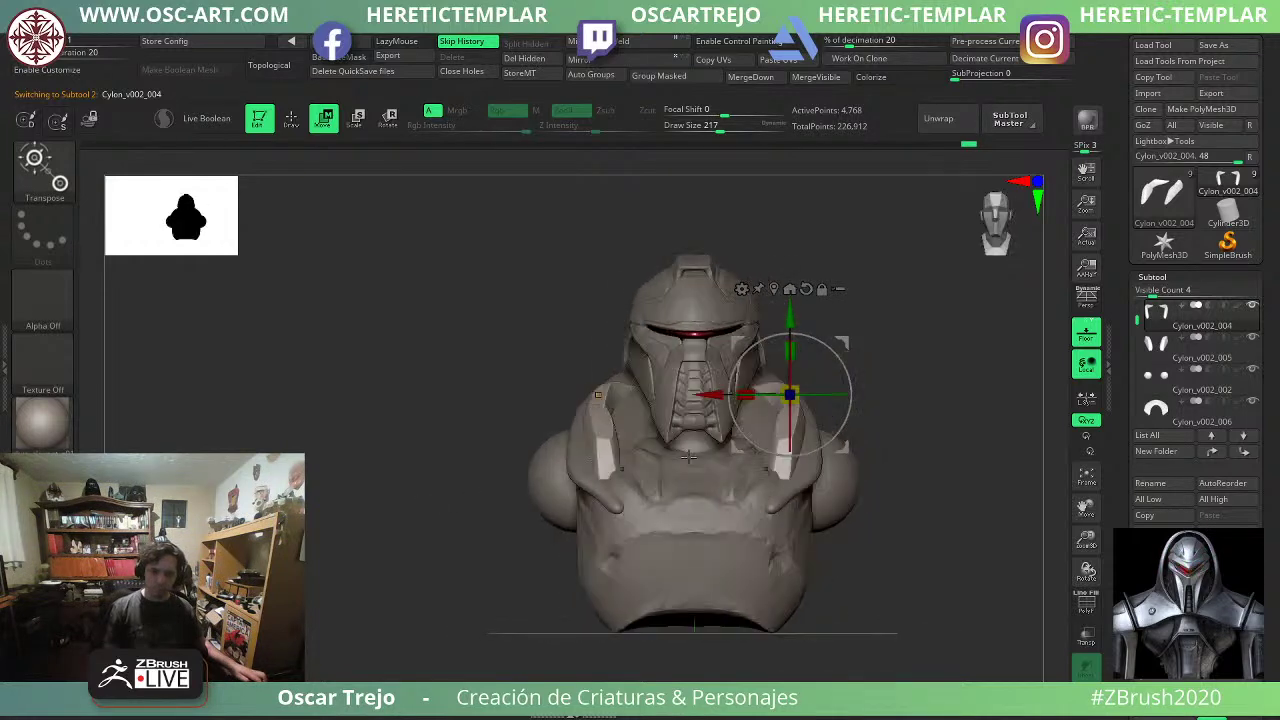
{"action": "mouse_move", "coordinate": [854, 341]}
{"action": "left_mouse_down"}
{"action": "mouse_move", "coordinate": [871, 340]}
{"action": "mouse_move", "coordinate": [839, 340]}
{"action": "mouse_move", "coordinate": [864, 340]}
{"action": "left_mouse_up"}
Try to bend the Cylon_v002_004 panels along the collar's outer edge with the Move brush, reducing its draw size to 104.
{"action": "key", "text": "q"}
{"action": "key", "text": "s"}
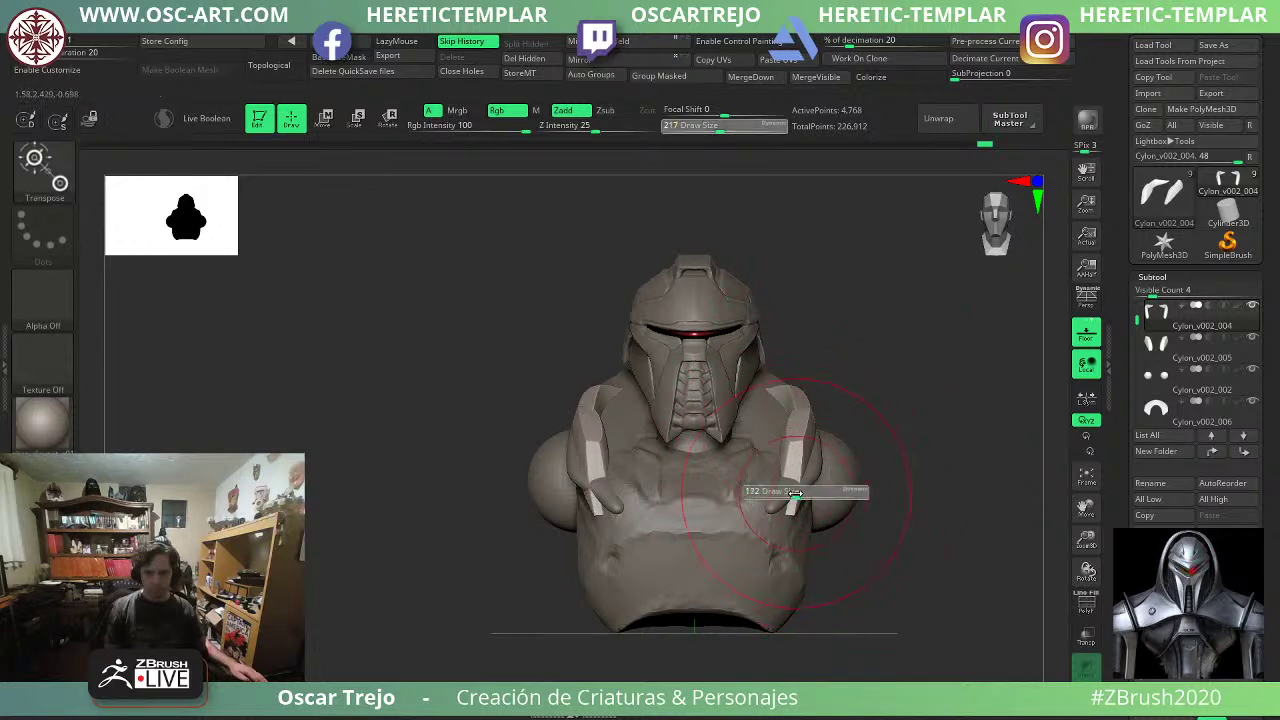
{"action": "left_click", "coordinate": [794, 492]}
{"action": "key", "text": "ctrl+z"}
{"action": "key", "text": "w"}
{"action": "key", "text": "q"}
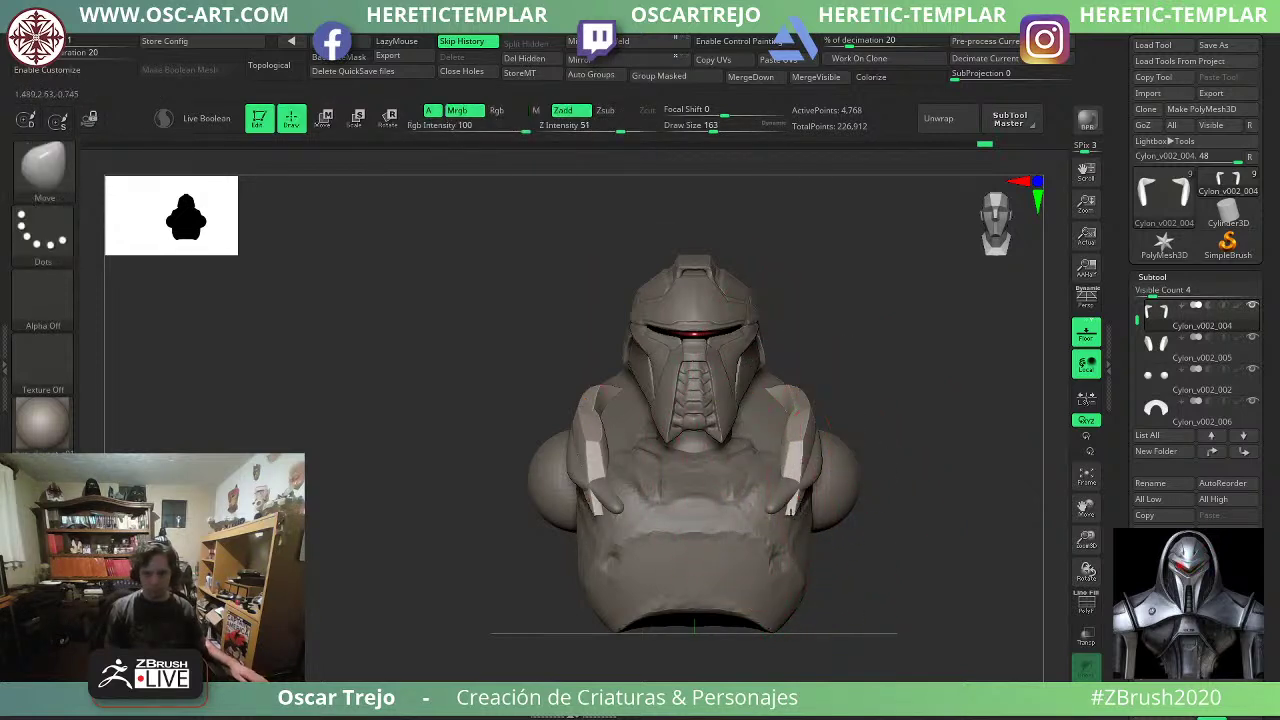
{"action": "left_click_drag", "start_coordinate": [823, 478], "coordinate": [811, 473]}
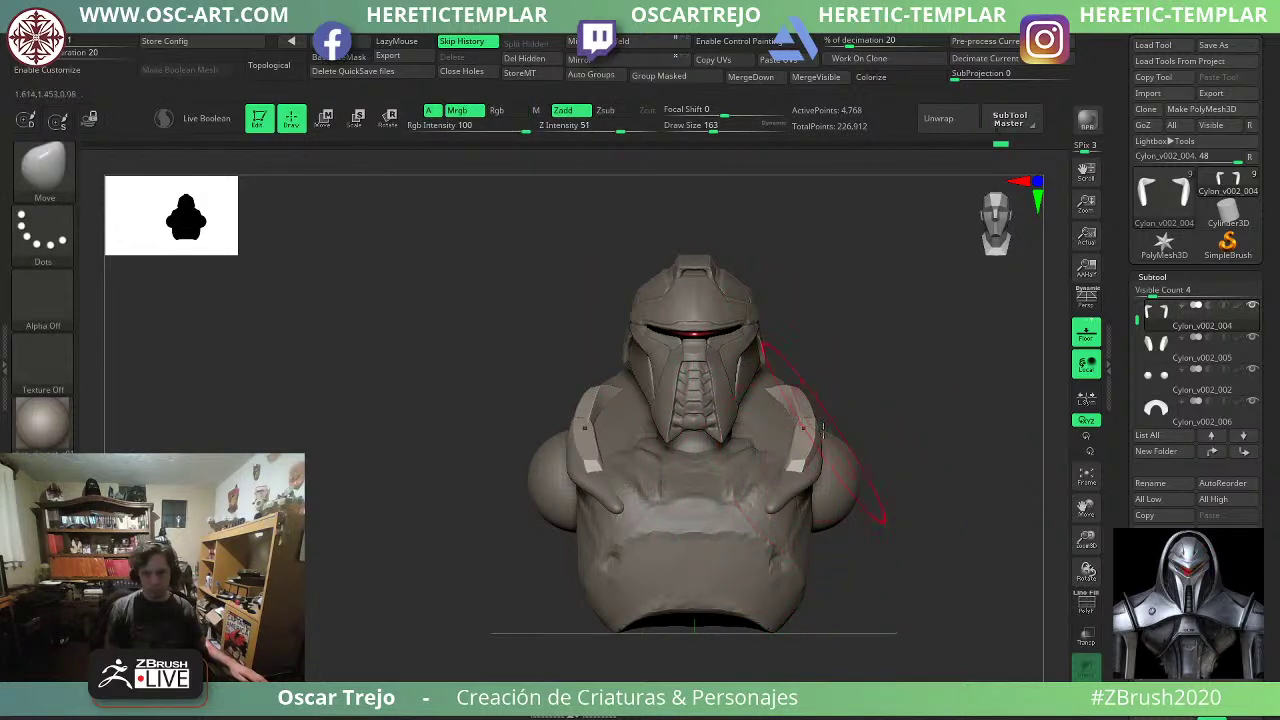
{"action": "mouse_move", "coordinate": [791, 378]}
{"action": "left_mouse_down"}
{"action": "mouse_move", "coordinate": [770, 352]}
{"action": "mouse_move", "coordinate": [776, 312]}
{"action": "left_mouse_up"}
{"action": "left_click_drag", "start_coordinate": [803, 409], "coordinate": [819, 420]}
{"action": "key", "text": "bracketleft"}
{"action": "key", "text": "bracketleft"}
{"action": "key", "text": "bracketleft"}
{"action": "key", "text": "bracketleft"}
{"action": "key", "text": "bracketleft"}
{"action": "key", "text": "bracketleft"}
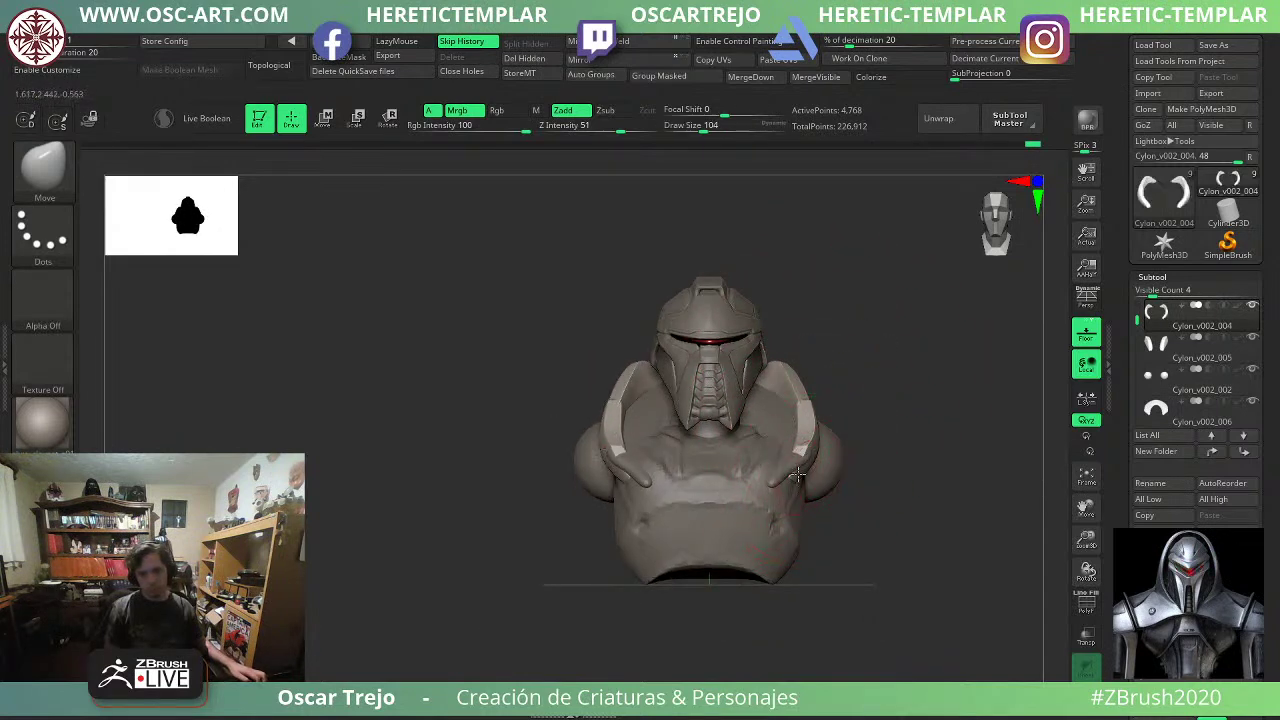
Undo the repositioning and reshaping of the Cylon_v002_004 panels and hide them.
{"action": "key", "text": "ctrl+z"}
{"action": "key", "text": "ctrl+z"}
{"action": "key", "text": "ctrl+z"}
{"action": "key", "text": "ctrl+z"}
{"action": "key", "text": "ctrl+z"}
{"action": "key", "text": "ctrl+z"}
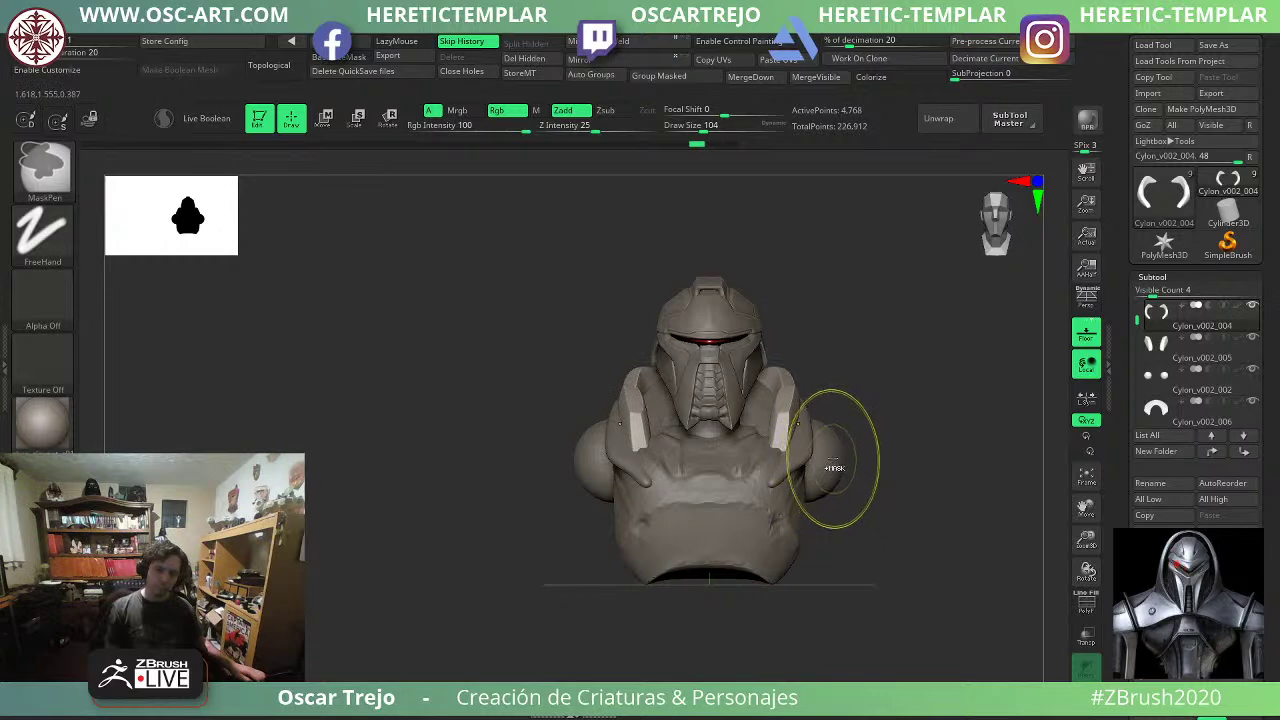
{"action": "key", "text": "ctrl+z"}
{"action": "key", "text": "ctrl+z"}
{"action": "left_click_drag", "start_coordinate": [986, 411], "coordinate": [925, 407]}
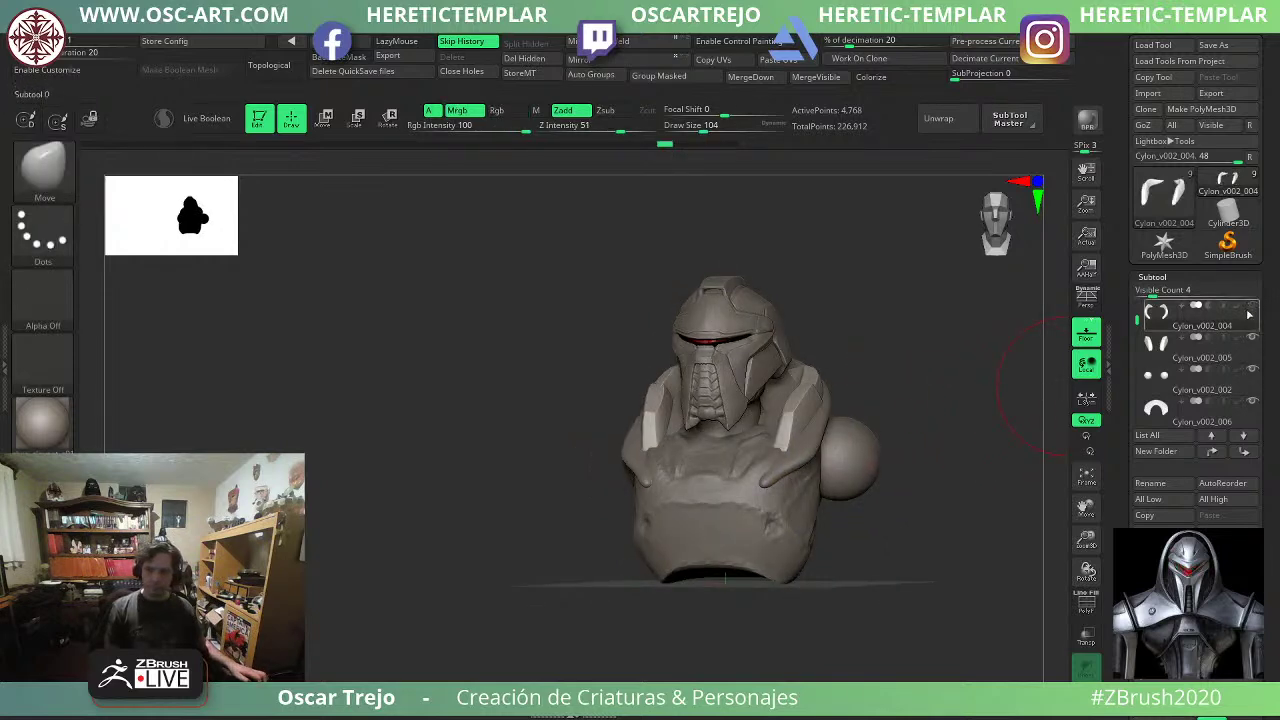
Make the chest body Cylon_v002_007 active and switch to the DamStandard brush at draw size 77.
{"action": "left_click", "coordinate": [712, 512], "text": "alt"}
{"action": "left_click_drag", "start_coordinate": [880, 545], "coordinate": [914, 569], "text": "shift"}
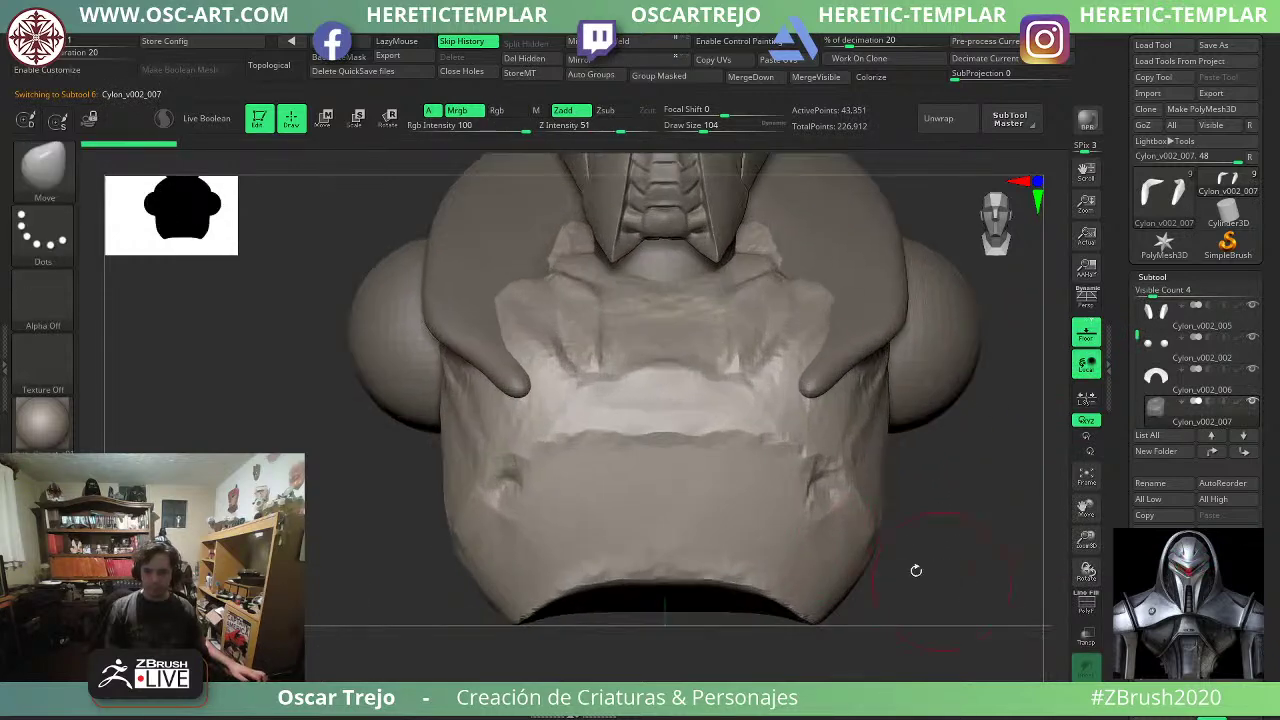
{"action": "key", "text": "b"}
{"action": "key", "text": "d"}
{"action": "key", "text": "s"}
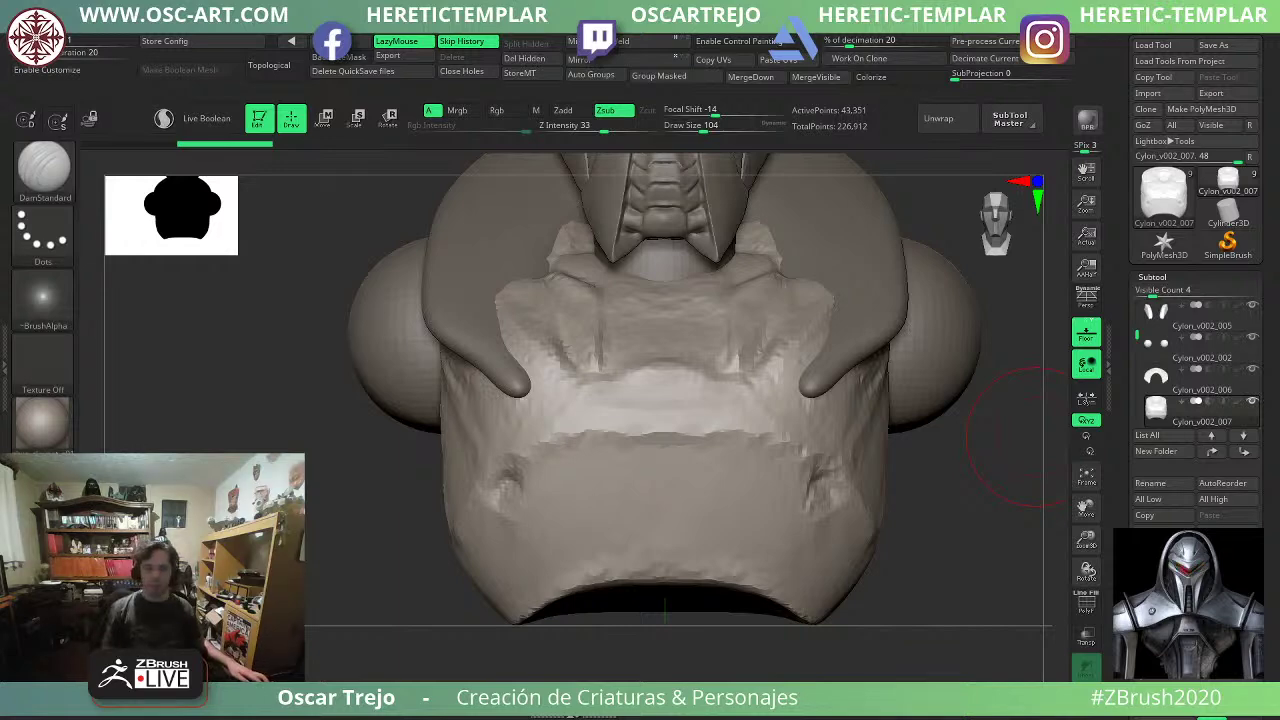
{"action": "key", "text": "bracketleft"}
{"action": "key", "text": "bracketleft"}
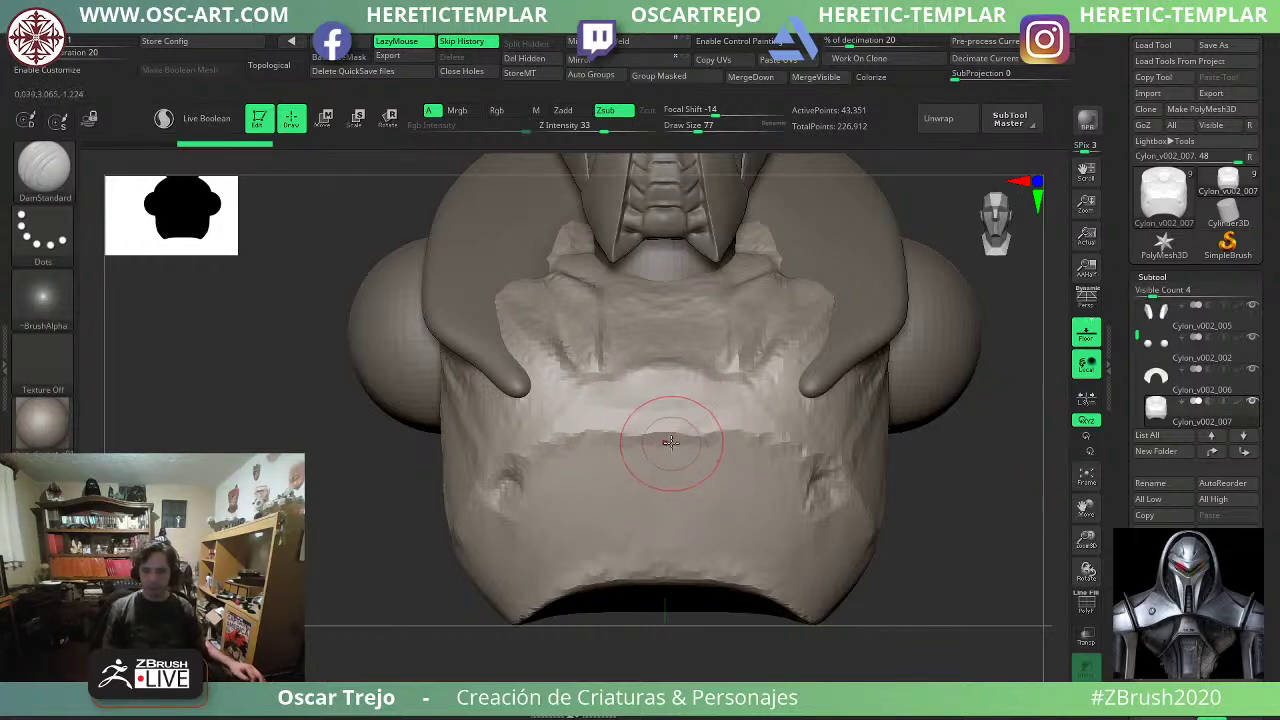
{"action": "right_click_drag", "start_coordinate": [700, 461], "coordinate": [622, 445], "text": "alt"}
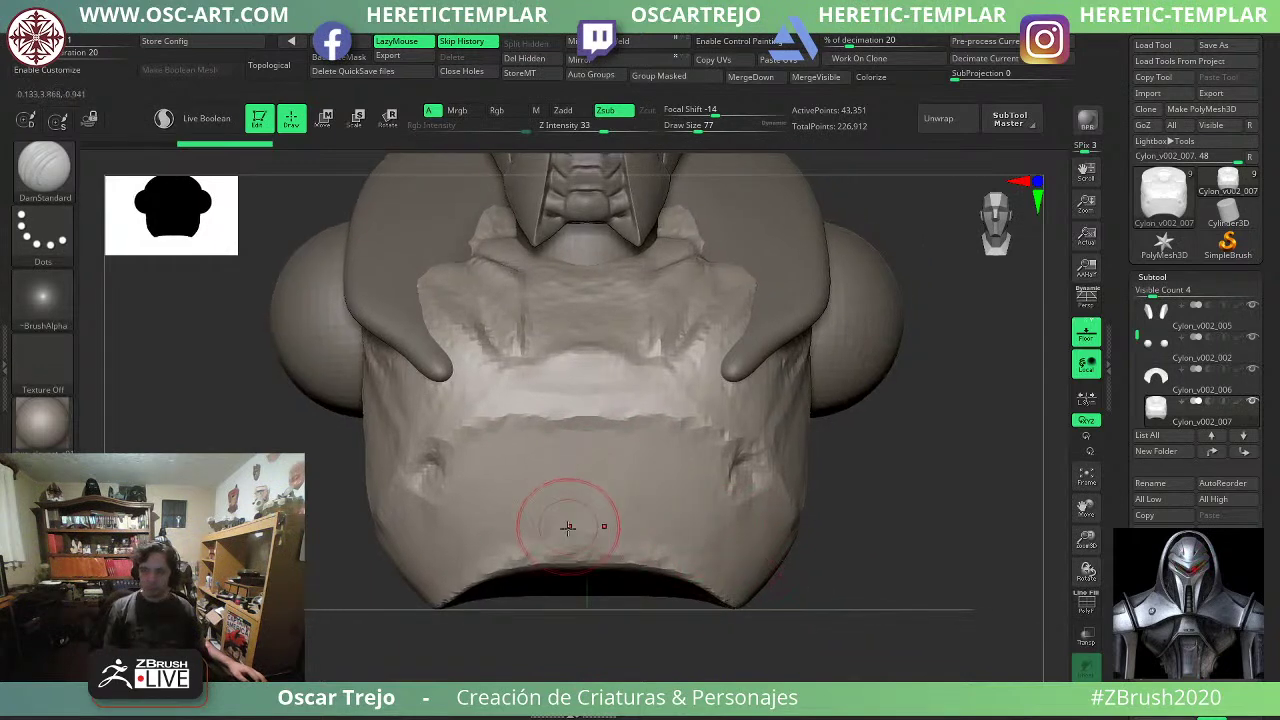
Carve a rim along the chest's lower opening with DamStandard, undoing the broad strokes and reducing the draw size to 33.
{"action": "left_click_drag", "start_coordinate": [568, 553], "coordinate": [703, 570]}
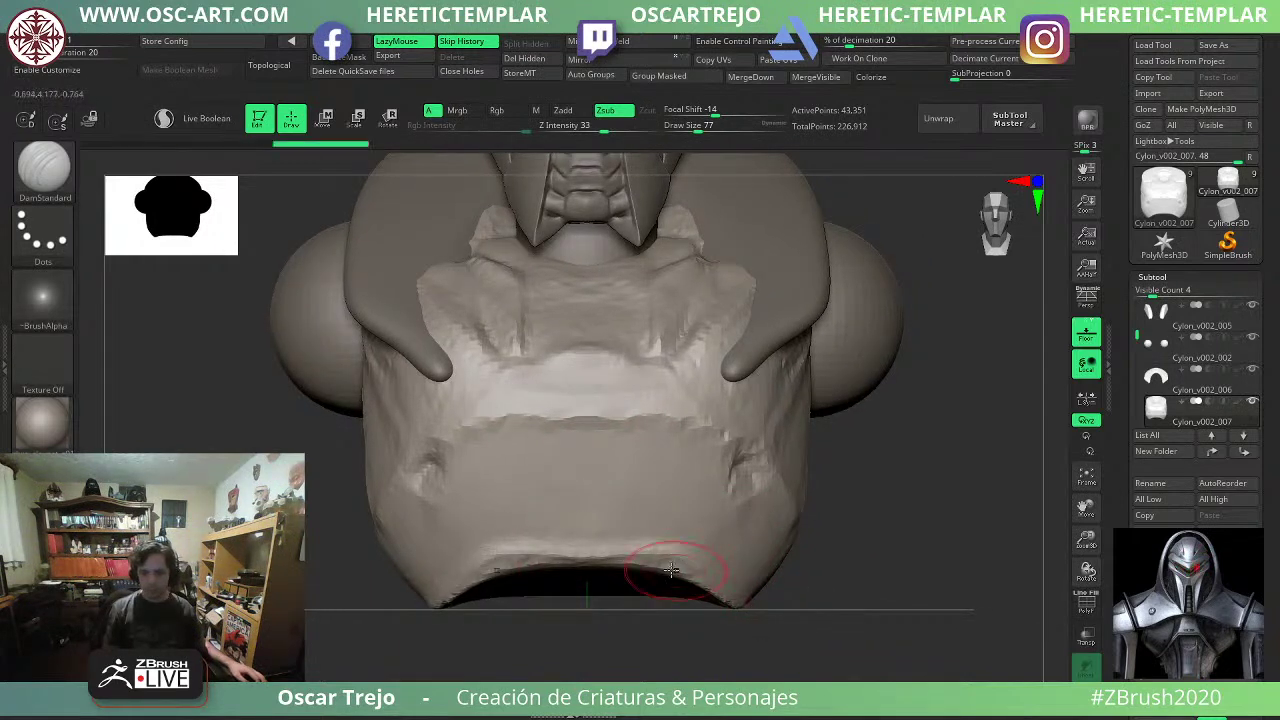
{"action": "key", "text": "bracketleft"}
{"action": "mouse_move", "coordinate": [578, 556]}
{"action": "left_mouse_down"}
{"action": "mouse_move", "coordinate": [666, 563]}
{"action": "mouse_move", "coordinate": [717, 591]}
{"action": "mouse_move", "coordinate": [658, 559]}
{"action": "mouse_move", "coordinate": [740, 600]}
{"action": "mouse_move", "coordinate": [730, 590]}
{"action": "left_mouse_up"}
{"action": "key", "text": "bracketleft"}
{"action": "key", "text": "bracketleft"}
{"action": "key", "text": "ctrl+z"}
{"action": "key", "text": "ctrl+z"}
{"action": "key", "text": "["}
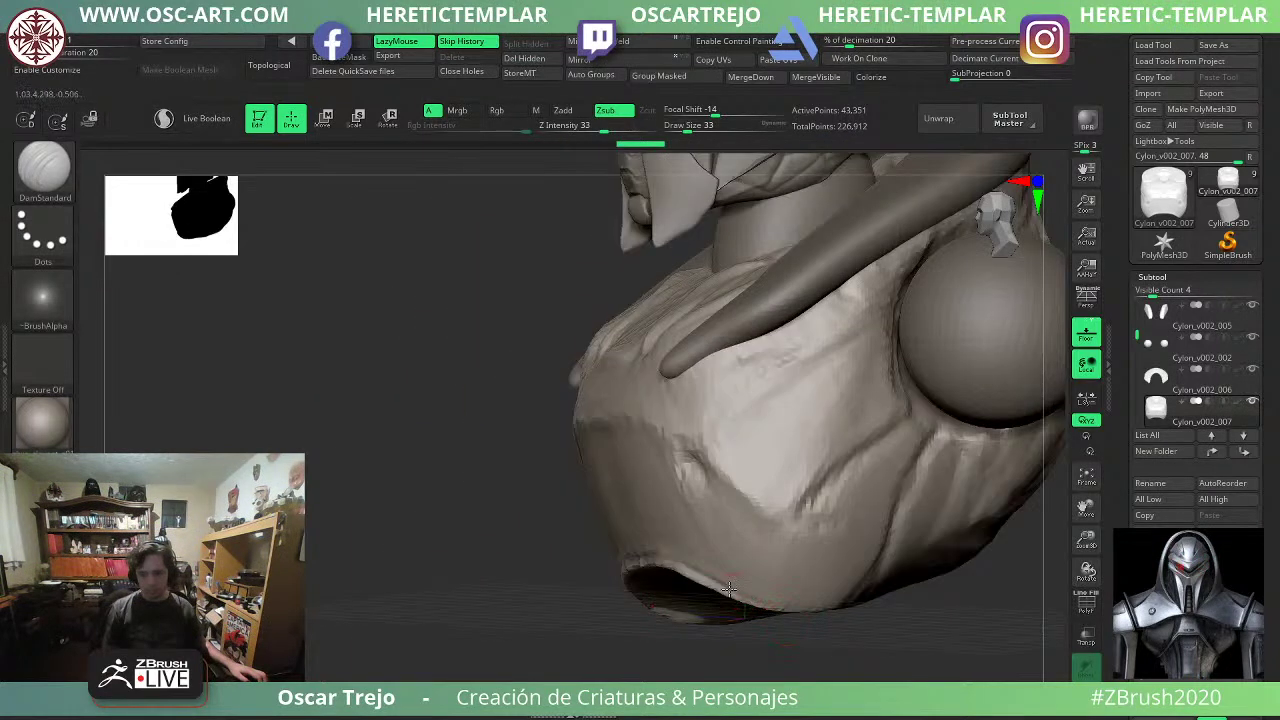
{"action": "left_click_drag", "start_coordinate": [806, 604], "coordinate": [842, 598]}
{"action": "left_click_drag", "start_coordinate": [606, 628], "coordinate": [654, 617], "text": "shift"}
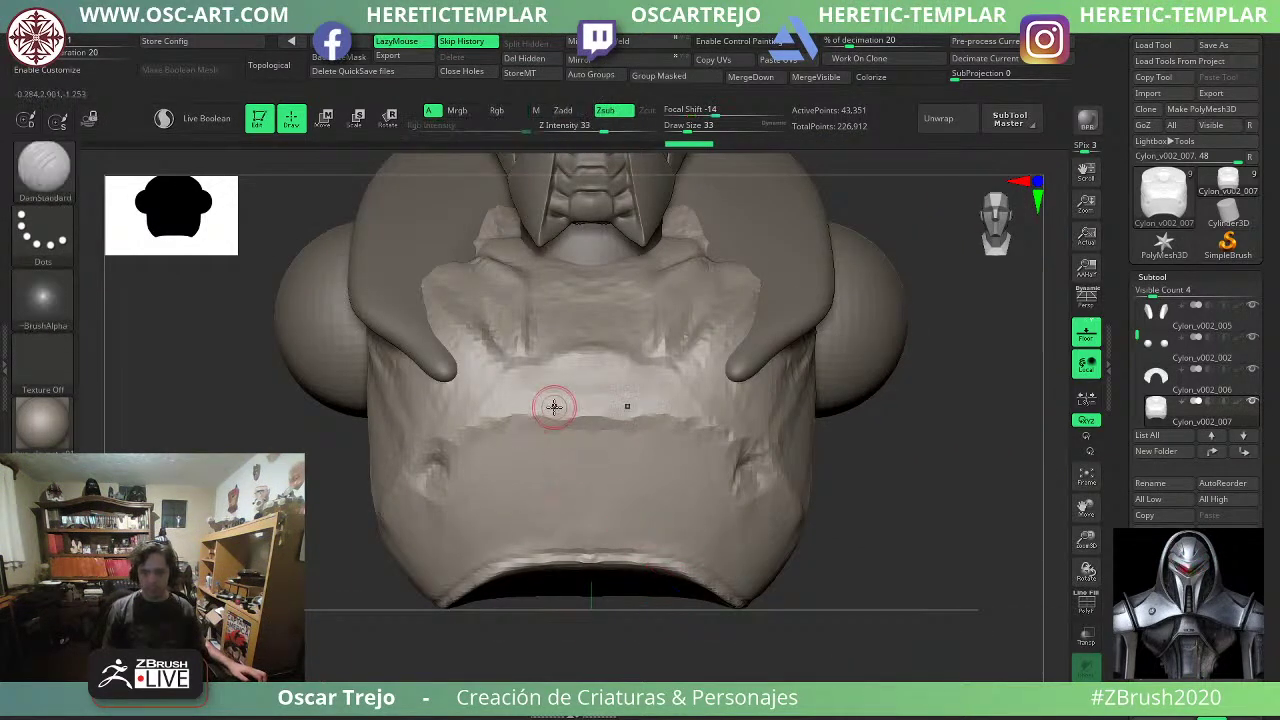
Define the angled facets at the chest's lower corners with the DamStandard brush at draw size 108 and the Clay brush.
{"action": "key", "text": "s"}
{"action": "left_click_drag", "start_coordinate": [636, 480], "coordinate": [654, 488]}
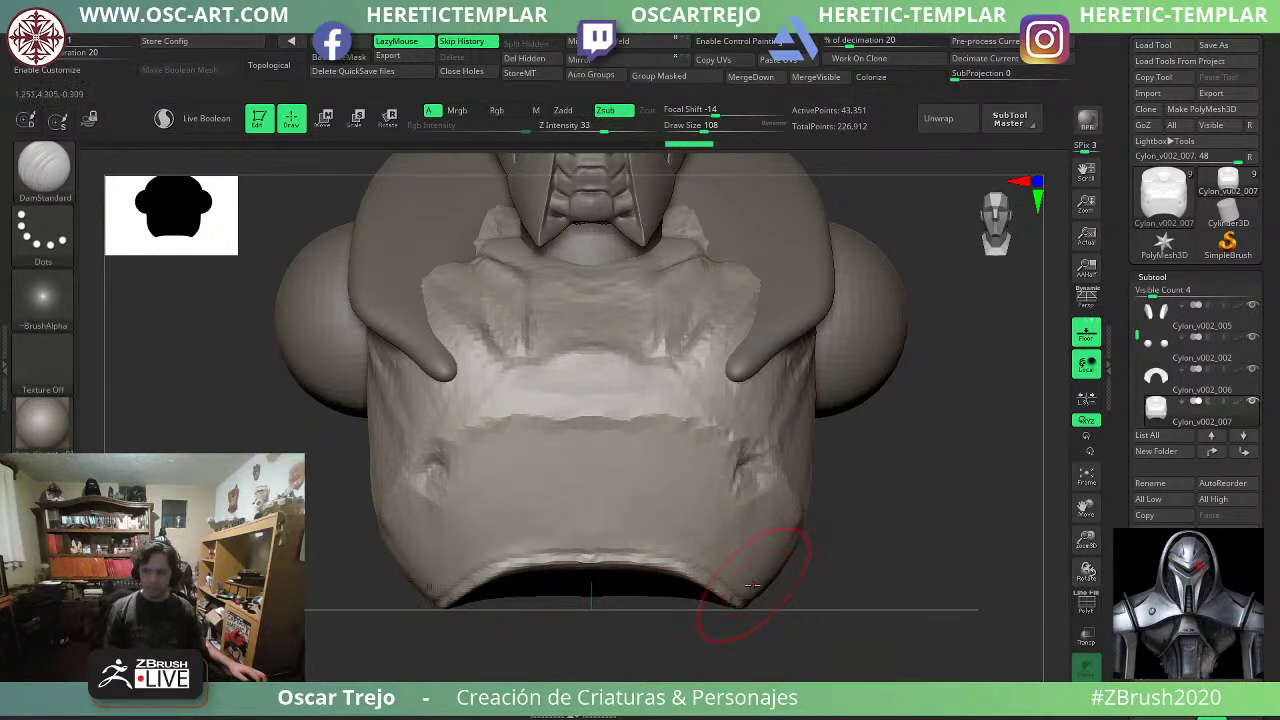
{"action": "key", "text": "s"}
{"action": "mouse_move", "coordinate": [795, 606]}
{"action": "left_mouse_down"}
{"action": "mouse_move", "coordinate": [725, 596]}
{"action": "mouse_move", "coordinate": [716, 581]}
{"action": "mouse_move", "coordinate": [752, 568]}
{"action": "mouse_move", "coordinate": [731, 592]}
{"action": "mouse_move", "coordinate": [802, 554]}
{"action": "mouse_move", "coordinate": [890, 566]}
{"action": "mouse_move", "coordinate": [774, 568]}
{"action": "mouse_move", "coordinate": [854, 571]}
{"action": "mouse_move", "coordinate": [857, 619]}
{"action": "left_mouse_up"}
{"action": "key", "text": "s"}
{"action": "key", "text": "s"}
{"action": "key", "text": "b"}
{"action": "key", "text": "c"}
{"action": "key", "text": "l"}
{"action": "key", "text": "b"}
{"action": "key", "text": "d"}
Carve a horizontal crease across the upper edge of the abdomen plate with DamStandard at draw size 54.
{"action": "key", "text": "s"}
{"action": "key", "text": "s"}
{"action": "left_click_drag", "start_coordinate": [686, 523], "coordinate": [676, 522]}
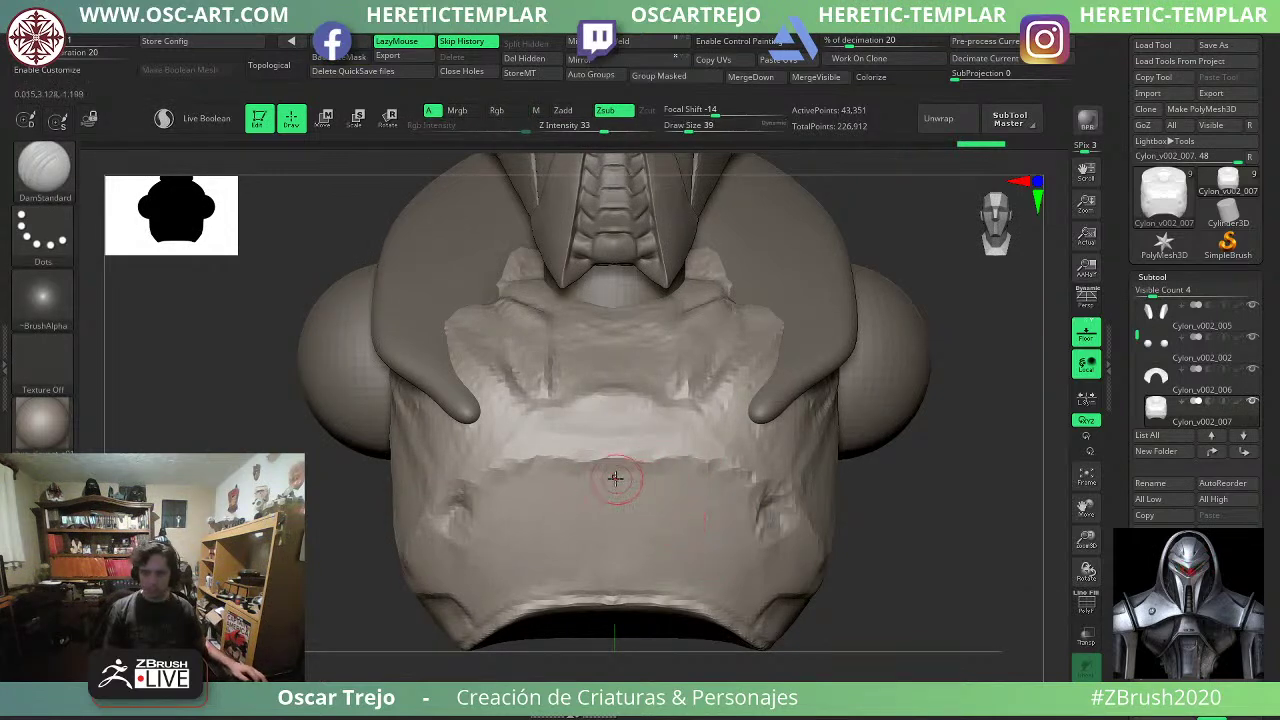
{"action": "key", "text": "s"}
{"action": "mouse_move", "coordinate": [604, 477]}
{"action": "left_mouse_down"}
{"action": "mouse_move", "coordinate": [742, 465]}
{"action": "mouse_move", "coordinate": [799, 503]}
{"action": "left_mouse_up"}
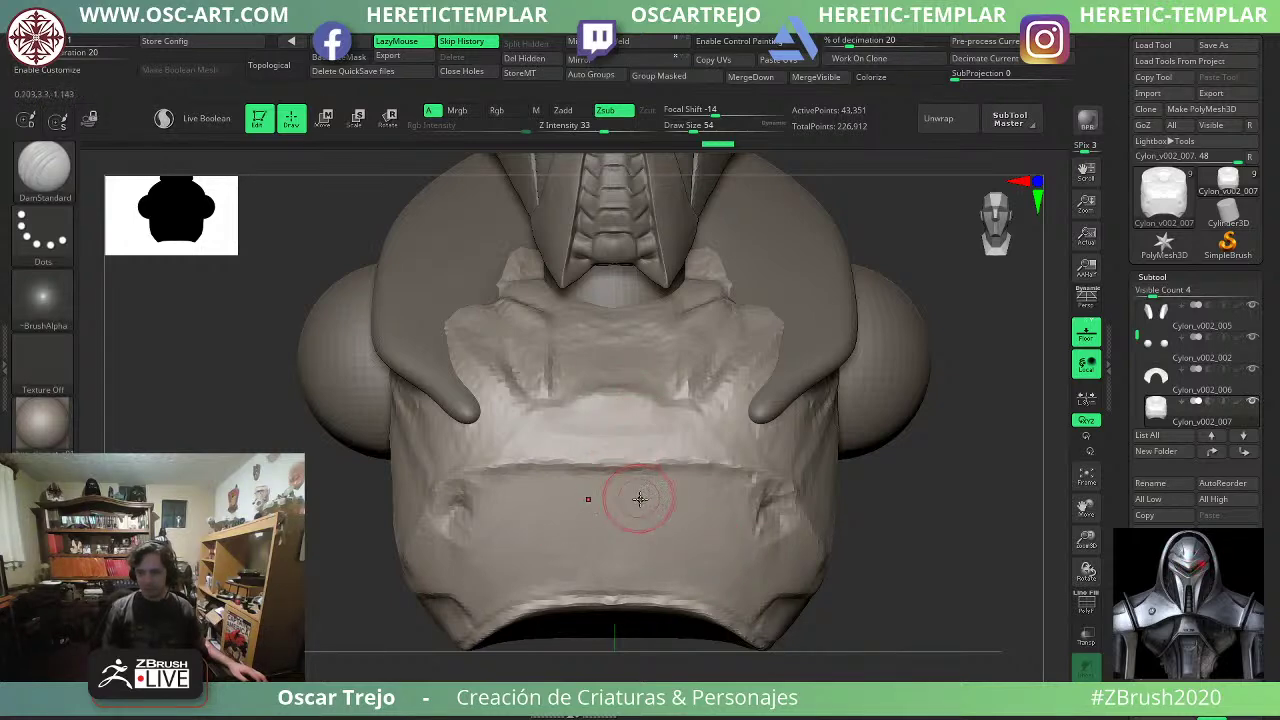
{"action": "key", "text": "s"}
{"action": "left_click_drag", "start_coordinate": [644, 498], "coordinate": [652, 498]}
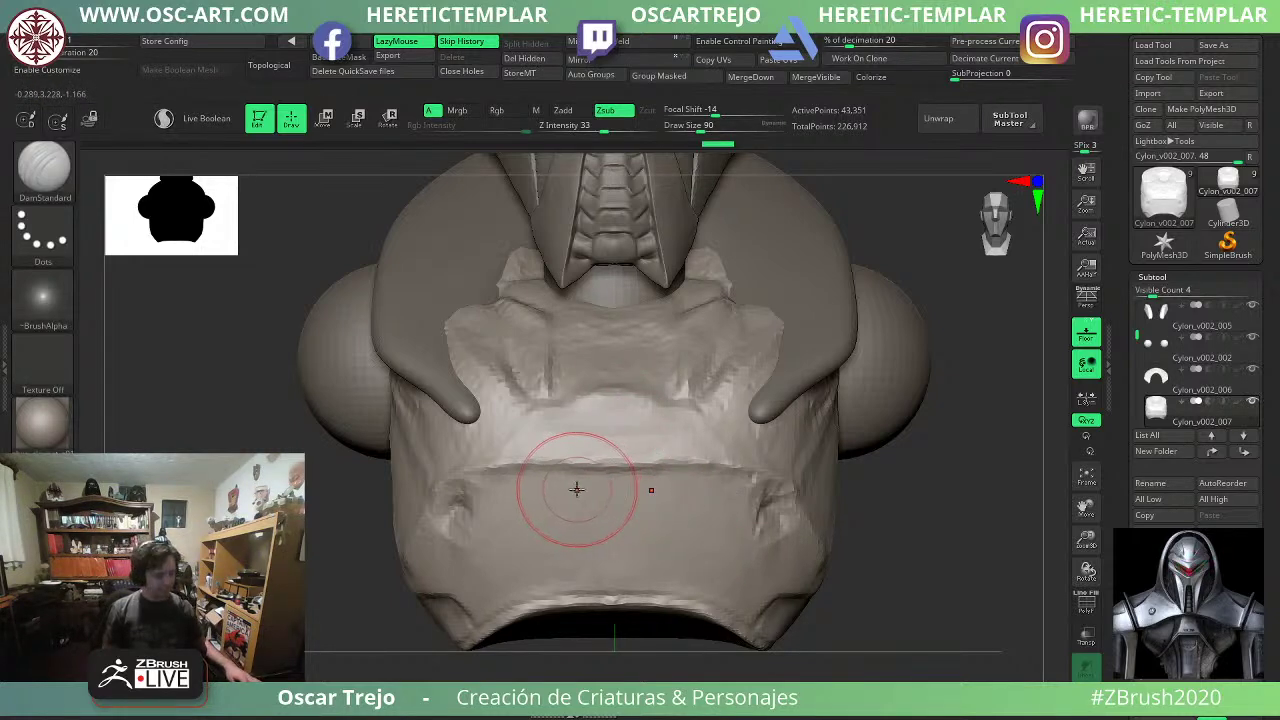
Flatten the front of the abdomen plate and sharpen its upper edge with the TrimDynamic brush.
{"action": "key", "text": "b"}
{"action": "key", "text": "t"}
{"action": "key", "text": "d"}
{"action": "key", "text": "s"}
{"action": "mouse_move", "coordinate": [538, 485]}
{"action": "left_mouse_down"}
{"action": "mouse_move", "coordinate": [756, 512]}
{"action": "mouse_move", "coordinate": [774, 533]}
{"action": "mouse_move", "coordinate": [580, 511]}
{"action": "mouse_move", "coordinate": [694, 523]}
{"action": "mouse_move", "coordinate": [689, 543]}
{"action": "mouse_move", "coordinate": [736, 566]}
{"action": "left_mouse_up"}
{"action": "mouse_move", "coordinate": [916, 571]}
{"action": "left_mouse_down"}
{"action": "mouse_move", "coordinate": [720, 511]}
{"action": "mouse_move", "coordinate": [777, 543]}
{"action": "mouse_move", "coordinate": [726, 495]}
{"action": "mouse_move", "coordinate": [757, 537]}
{"action": "left_mouse_up"}
Flatten the abdomen plate's sides down to the lower corners with TrimDynamic at draw sizes 65 and 74.
{"action": "key", "text": "bracketleft"}
{"action": "key", "text": "bracketleft"}
{"action": "key", "text": "bracketleft"}
{"action": "key", "text": "bracketleft"}
{"action": "key", "text": "s"}
{"action": "mouse_move", "coordinate": [751, 531]}
{"action": "left_mouse_down"}
{"action": "mouse_move", "coordinate": [757, 561]}
{"action": "mouse_move", "coordinate": [820, 568]}
{"action": "left_mouse_up"}
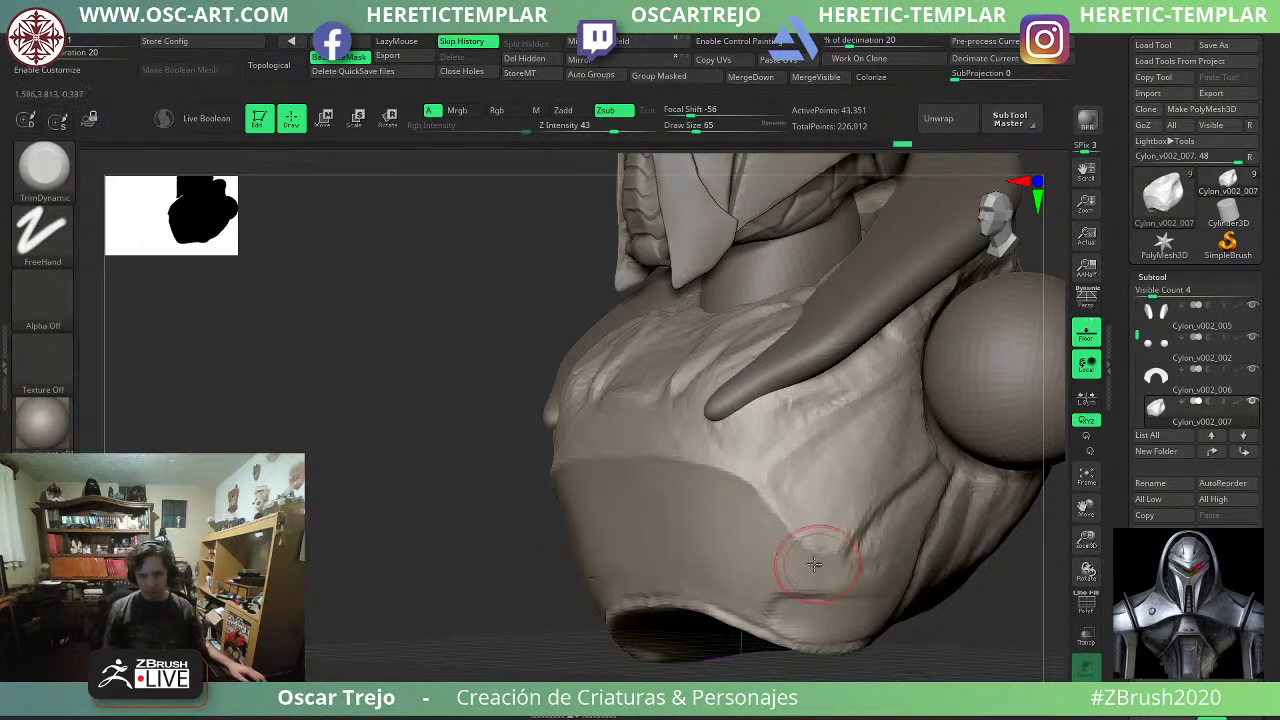
{"action": "key", "text": "]"}
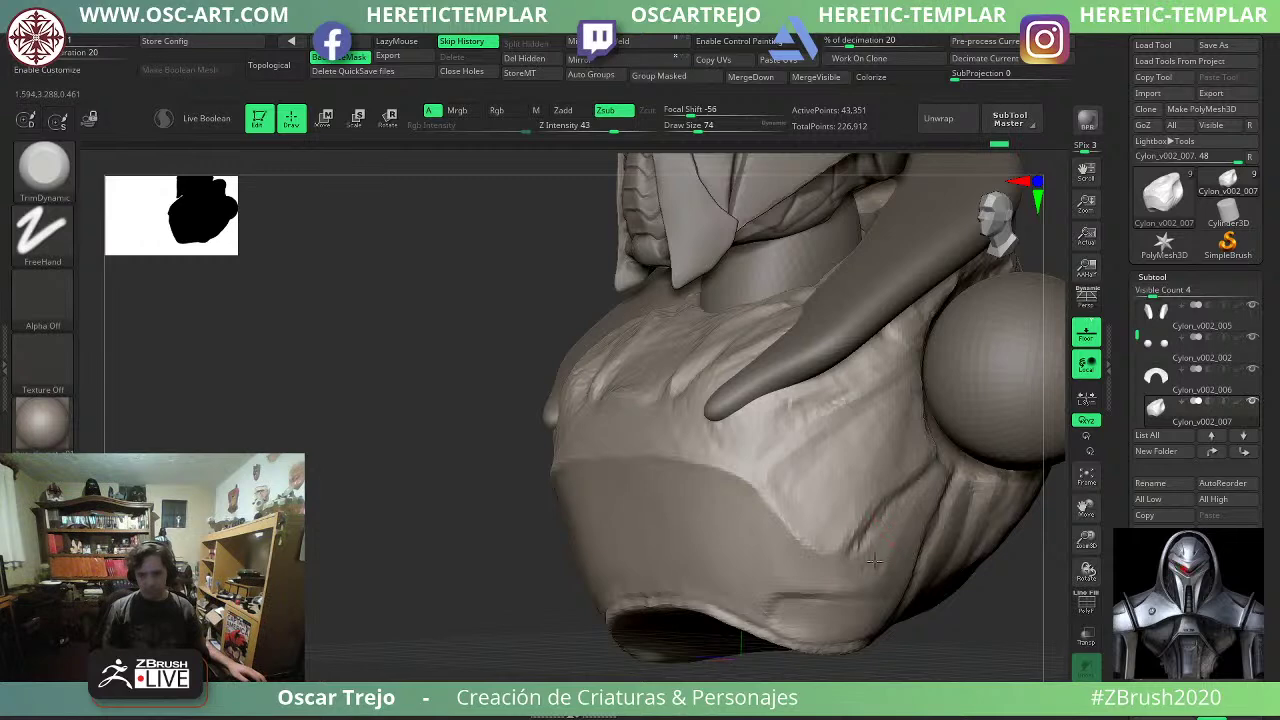
Flatten the band above the abdomen plate and even out the plate's surface with TrimDynamic at draw size 112.
{"action": "left_click_drag", "start_coordinate": [505, 646], "coordinate": [564, 597]}
{"action": "left_click_drag", "start_coordinate": [564, 597], "coordinate": [399, 560], "text": "alt"}
{"action": "mouse_move", "coordinate": [764, 414]}
{"action": "left_mouse_down", "text": "alt"}
{"action": "mouse_move", "coordinate": [857, 440]}
{"action": "mouse_move", "coordinate": [886, 500]}
{"action": "left_mouse_up", "text": "alt"}
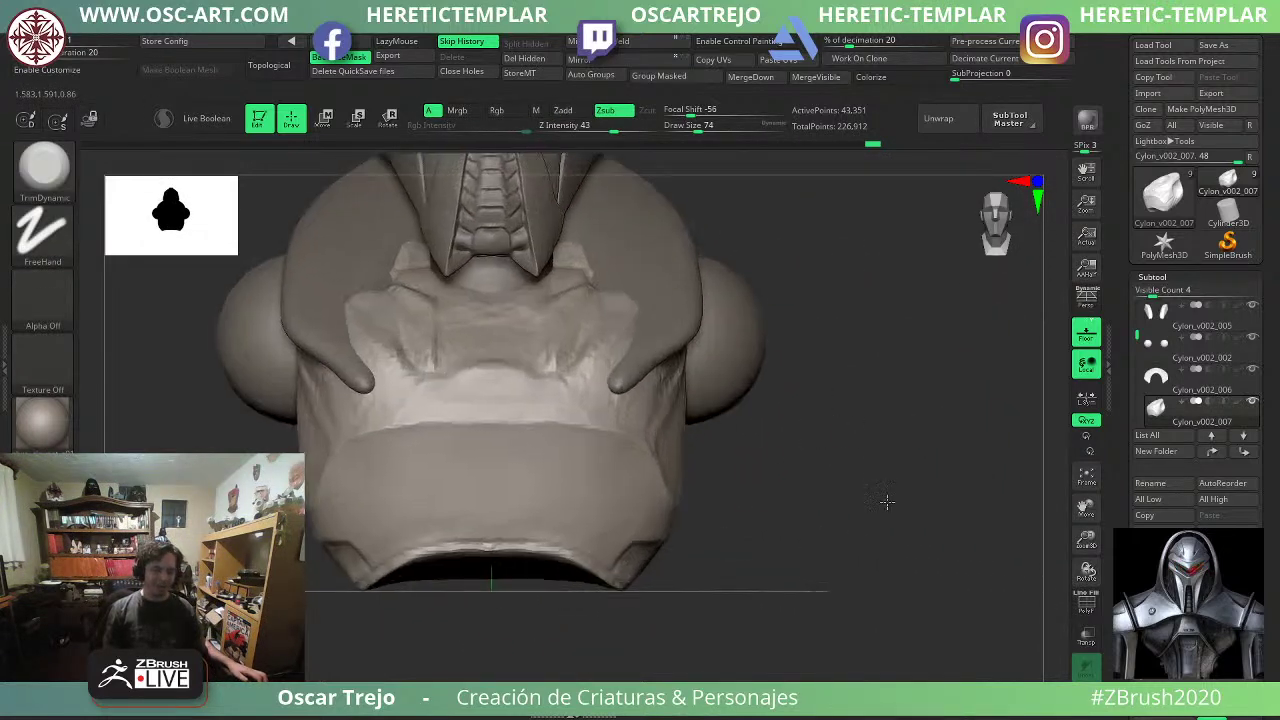
{"action": "key", "text": "s"}
{"action": "mouse_move", "coordinate": [496, 432]}
{"action": "left_mouse_down"}
{"action": "mouse_move", "coordinate": [520, 397]}
{"action": "mouse_move", "coordinate": [537, 400]}
{"action": "left_mouse_up"}
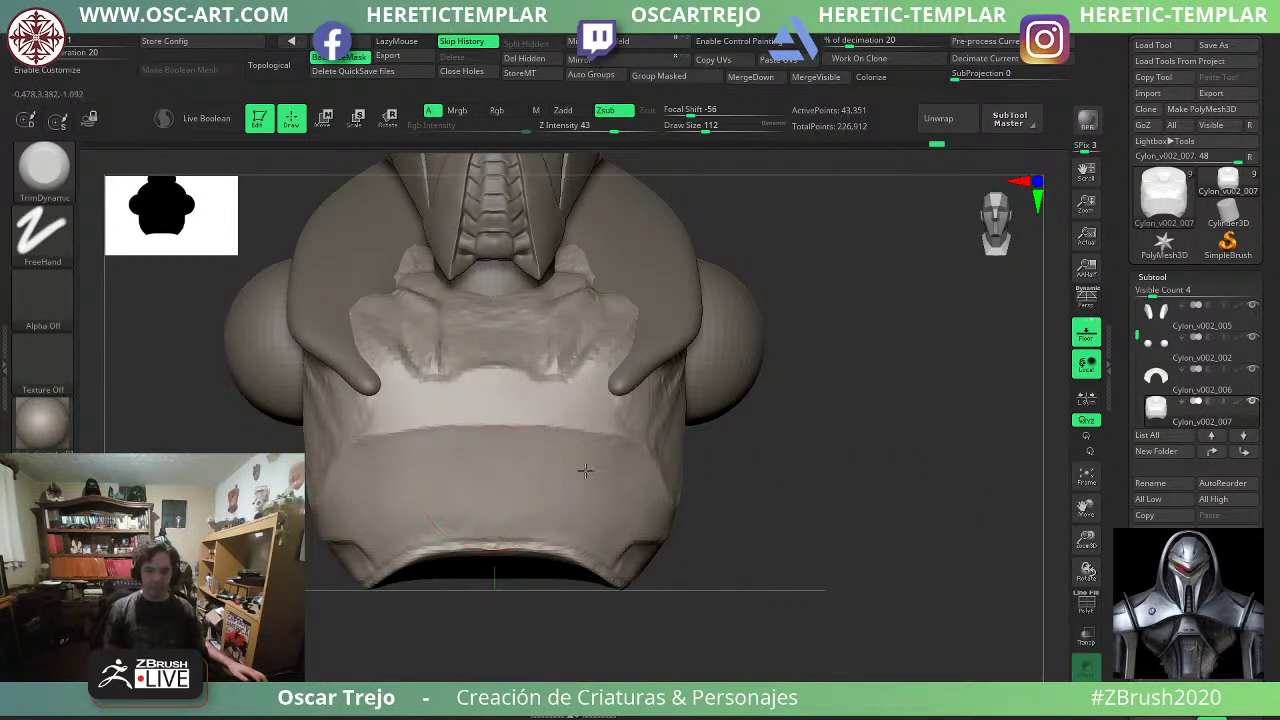
{"action": "left_click_drag", "start_coordinate": [585, 470], "coordinate": [574, 466]}
{"action": "mouse_move", "coordinate": [498, 502]}
{"action": "left_mouse_down"}
{"action": "mouse_move", "coordinate": [515, 510]}
{"action": "mouse_move", "coordinate": [503, 517]}
{"action": "mouse_move", "coordinate": [576, 525]}
{"action": "left_mouse_up"}
{"action": "left_click_drag", "start_coordinate": [230, 526], "coordinate": [320, 528]}
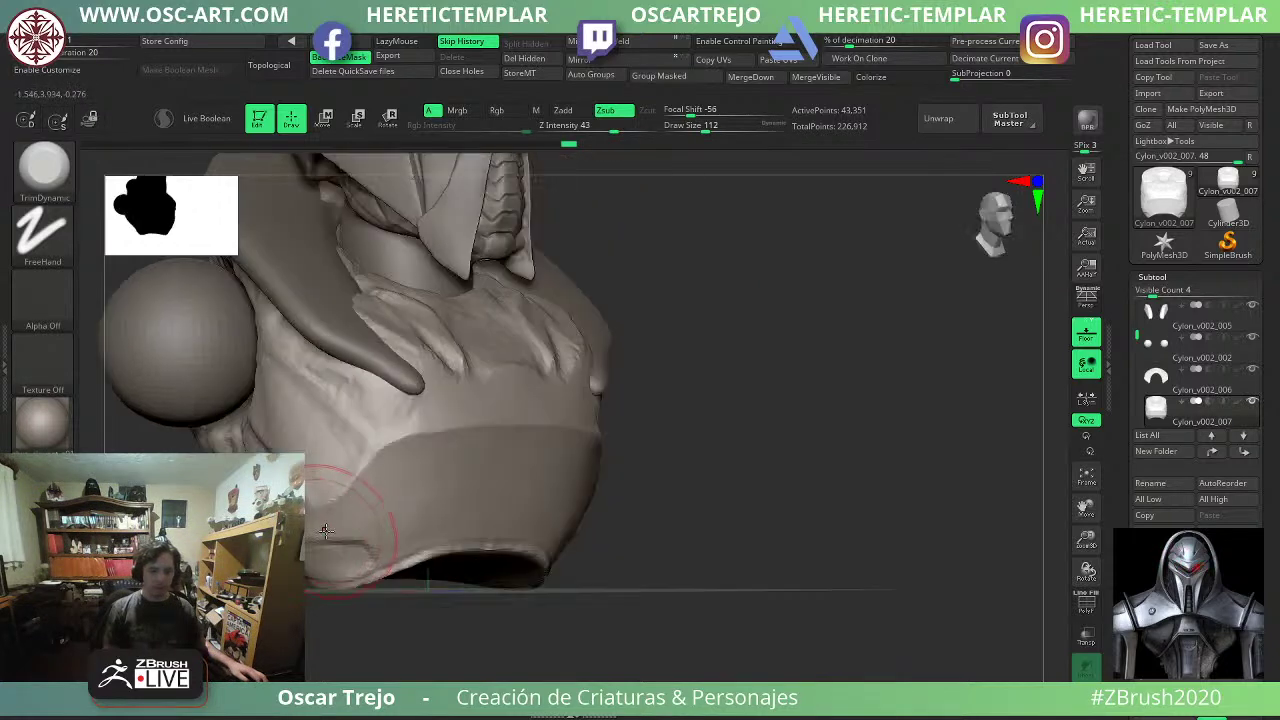
{"action": "mouse_move", "coordinate": [769, 414]}
{"action": "left_mouse_down", "text": "alt"}
{"action": "mouse_move", "coordinate": [737, 480]}
{"action": "mouse_move", "coordinate": [757, 454]}
{"action": "mouse_move", "coordinate": [746, 502]}
{"action": "left_mouse_up", "text": "alt"}
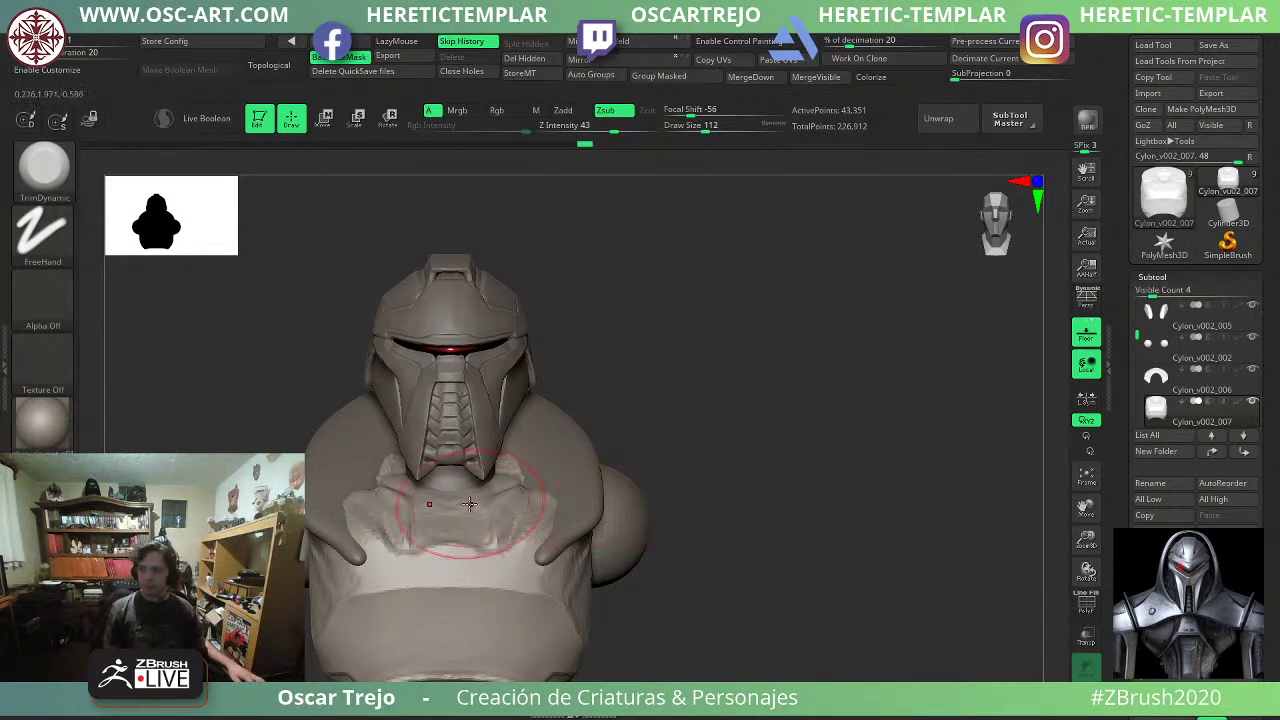
Carve the outline of the recessed panel below the neck with the DamStandard brush at draw size 39.
{"action": "key", "text": "b"}
{"action": "key", "text": "d"}
{"action": "key", "text": "s"}
{"action": "key", "text": "bracketleft"}
{"action": "key", "text": "s"}
{"action": "left_click_drag", "start_coordinate": [458, 540], "coordinate": [454, 538]}
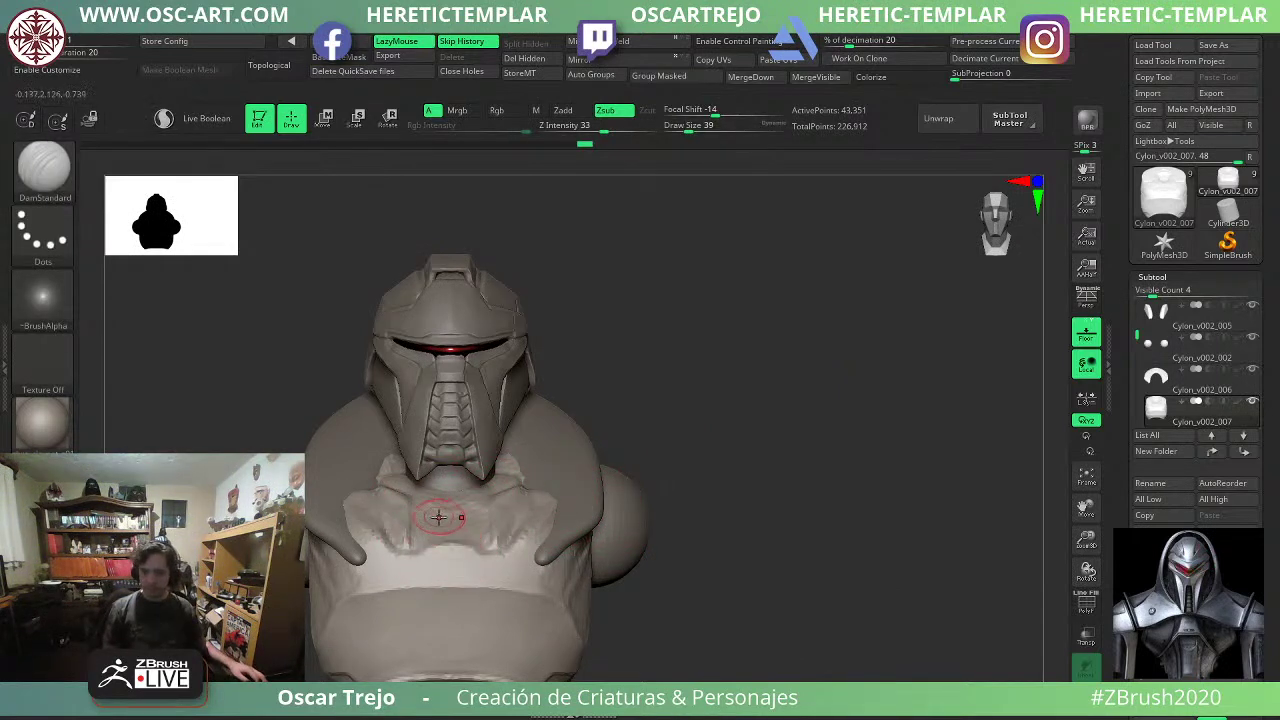
{"action": "key", "text": "s"}
{"action": "left_click", "coordinate": [436, 526]}
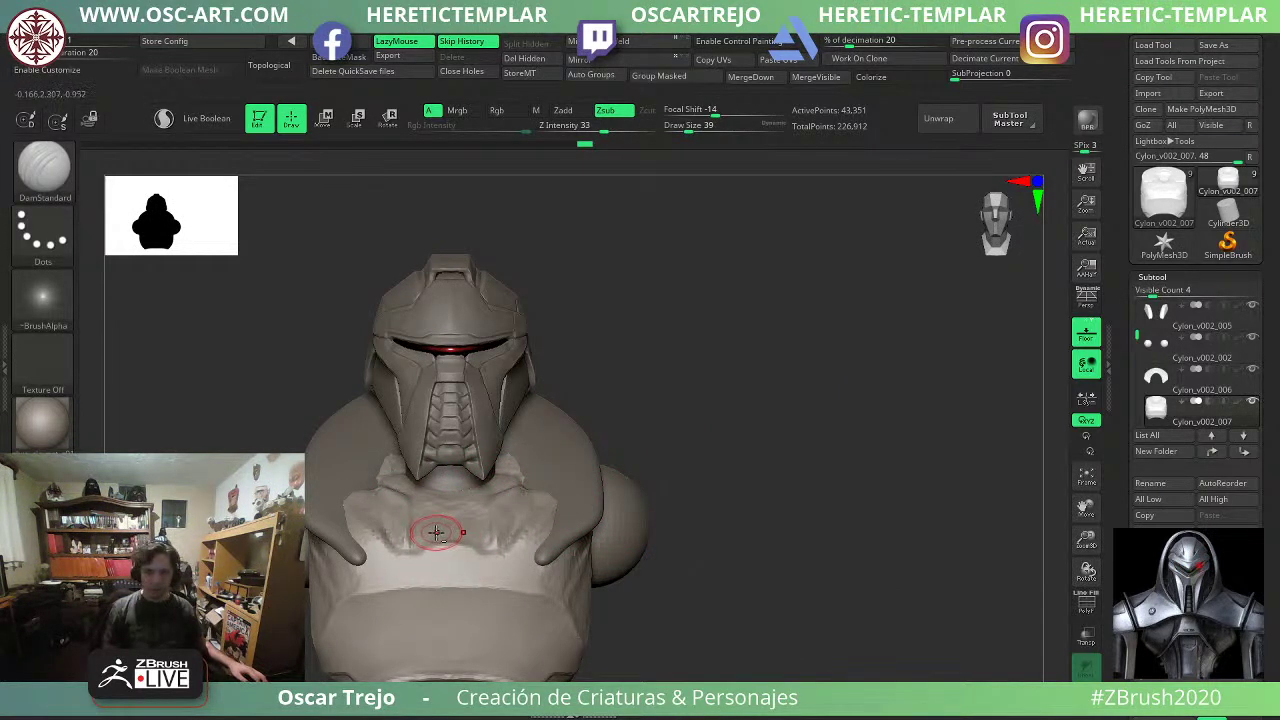
{"action": "left_click_drag", "start_coordinate": [800, 458], "coordinate": [766, 454]}
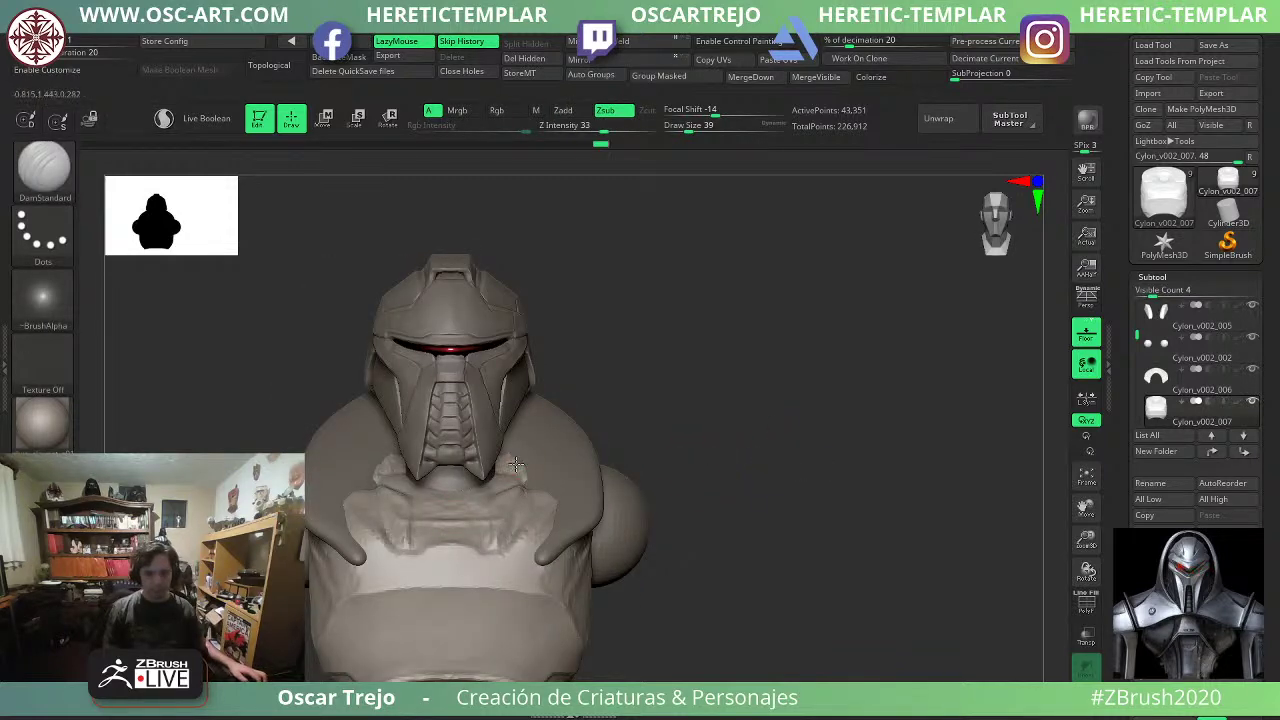
Build up and smooth the rim around the neck base with the clay brushes at draw size 74.
{"action": "key", "text": "b"}
{"action": "key", "text": "c"}
{"action": "key", "text": "b"}
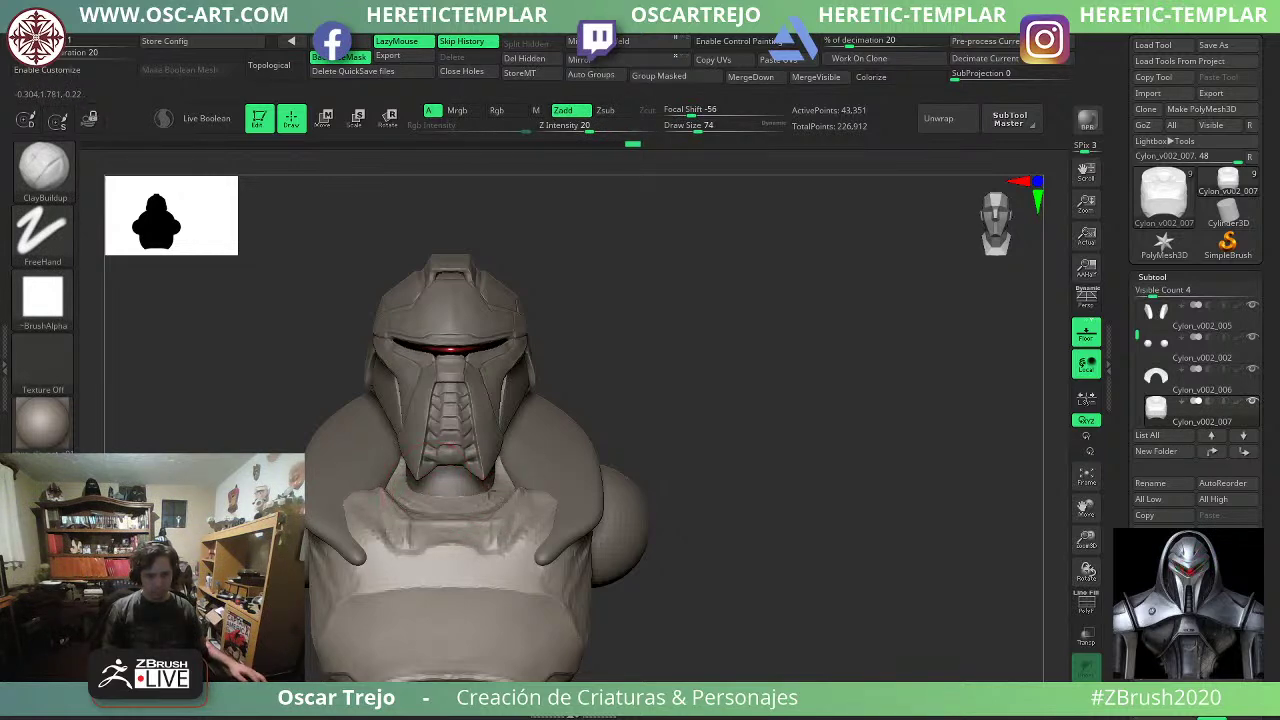
{"action": "left_click_drag", "start_coordinate": [420, 491], "coordinate": [480, 495], "text": "shift"}
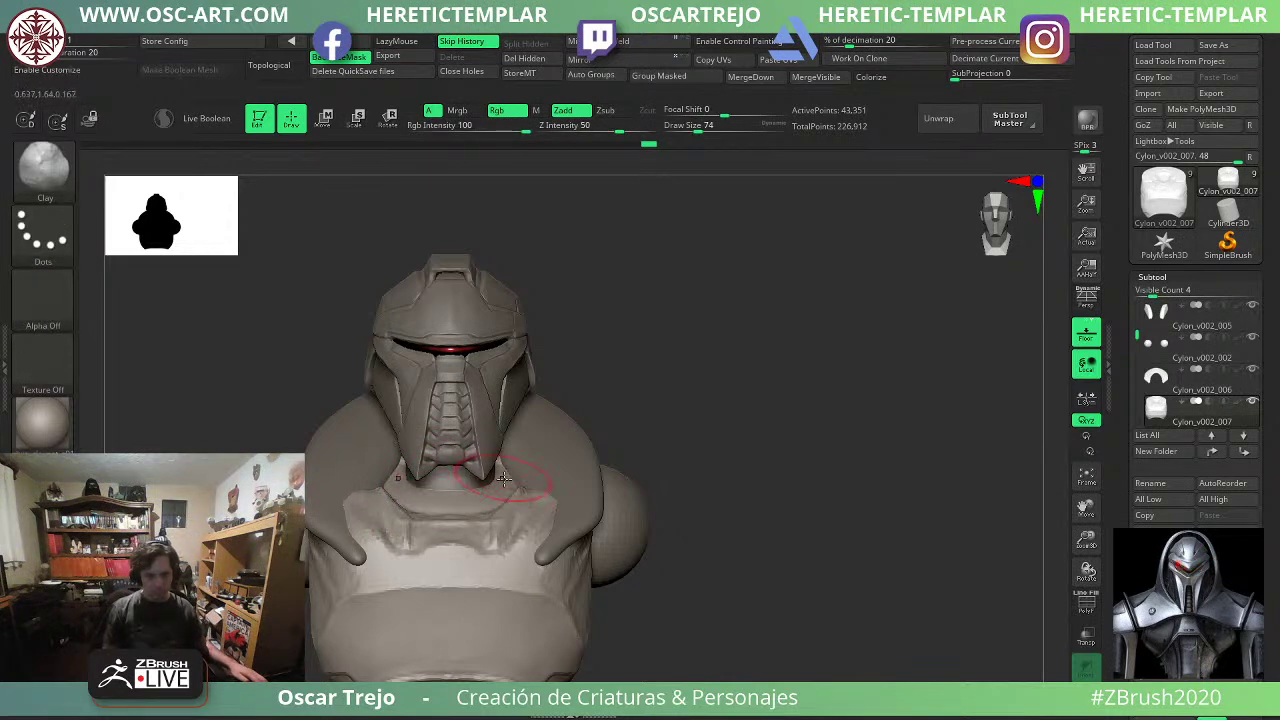
Refine the recessed upper chest panel with the DamStandard and TrimDynamic brushes at draw size 54.
{"action": "key", "text": "b"}
{"action": "key", "text": "d"}
{"action": "key", "text": "s"}
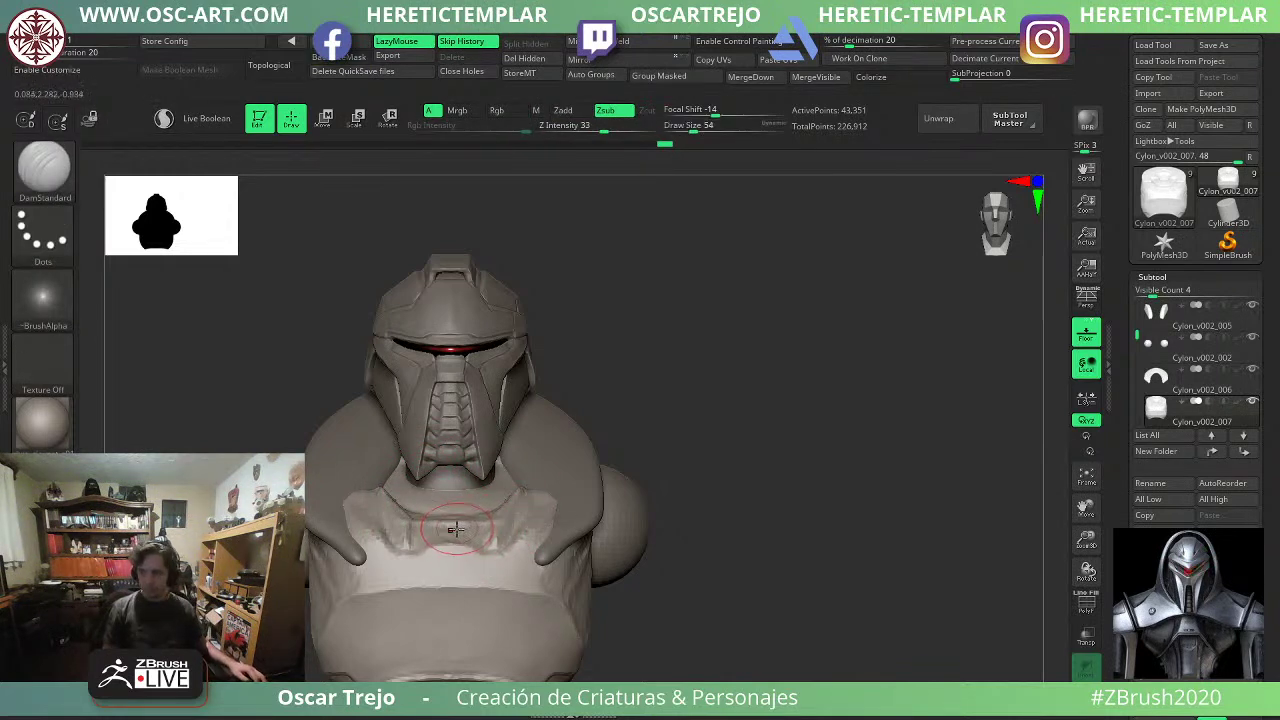
{"action": "key", "text": "b"}
{"action": "key", "text": "t"}
{"action": "key", "text": "d"}
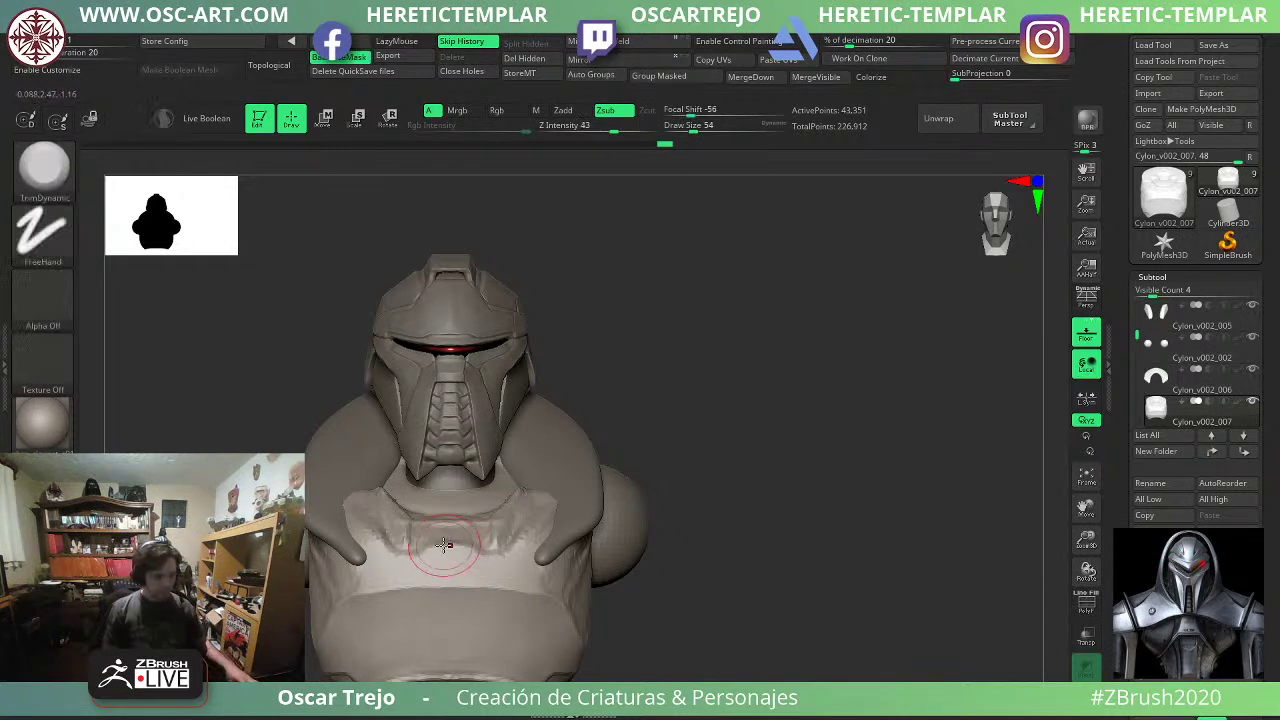
{"action": "mouse_move", "coordinate": [672, 490]}
{"action": "left_mouse_down"}
{"action": "mouse_move", "coordinate": [580, 505]}
{"action": "mouse_move", "coordinate": [636, 481]}
{"action": "mouse_move", "coordinate": [580, 485]}
{"action": "mouse_move", "coordinate": [596, 512]}
{"action": "left_mouse_up"}
Deepen the edges of the recessed upper chest panel with DamStandard, varying the draw size between 18 and 46.
{"action": "key", "text": "b"}
{"action": "key", "text": "d"}
{"action": "key", "text": "s"}
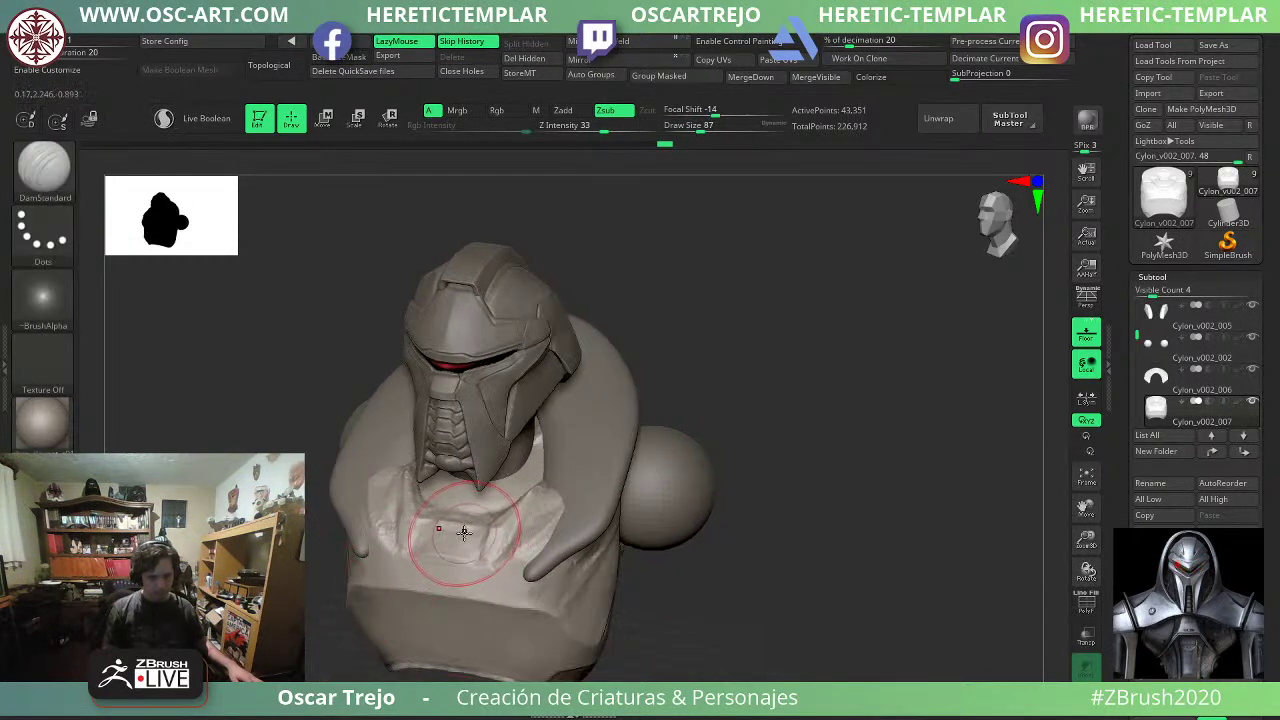
{"action": "key", "text": "s"}
{"action": "mouse_move", "coordinate": [466, 526]}
{"action": "left_mouse_down"}
{"action": "mouse_move", "coordinate": [455, 526]}
{"action": "mouse_move", "coordinate": [508, 510]}
{"action": "mouse_move", "coordinate": [482, 534]}
{"action": "left_mouse_up"}
{"action": "key", "text": "s"}
{"action": "key", "text": "s"}
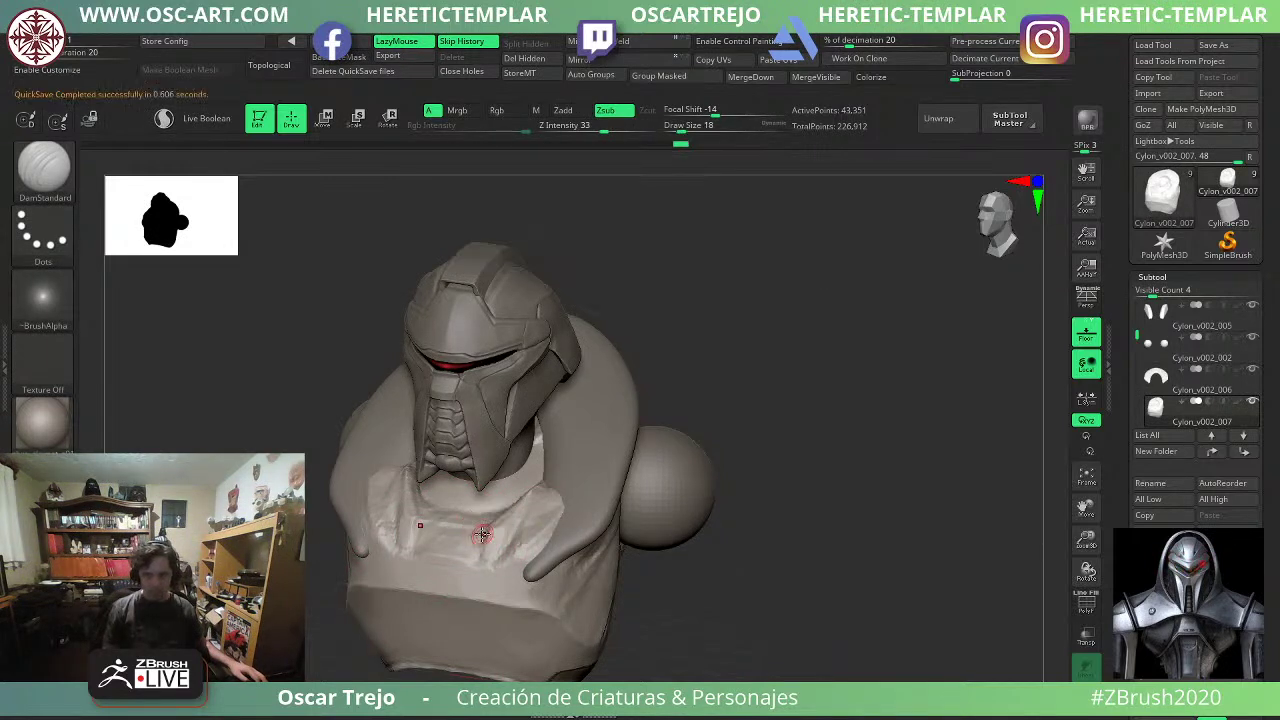
{"action": "key", "text": "bracketright"}
{"action": "key", "text": "bracketright"}
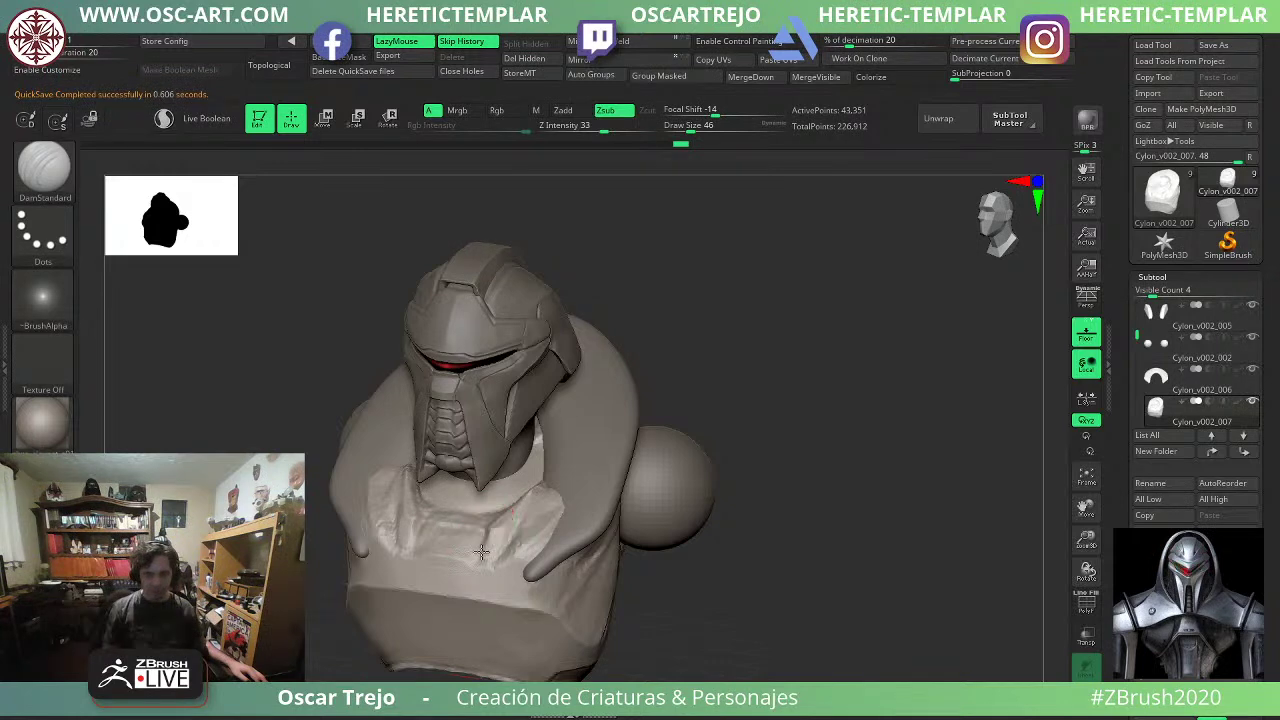
{"action": "key", "text": "bracketright"}
Fill and level the area around the recessed upper chest panel with the Clay brush at draw size 46.
{"action": "left_click_drag", "start_coordinate": [629, 506], "coordinate": [690, 512], "text": "shift"}
{"action": "key", "text": "b"}
{"action": "key", "text": "c"}
{"action": "key", "text": "l"}
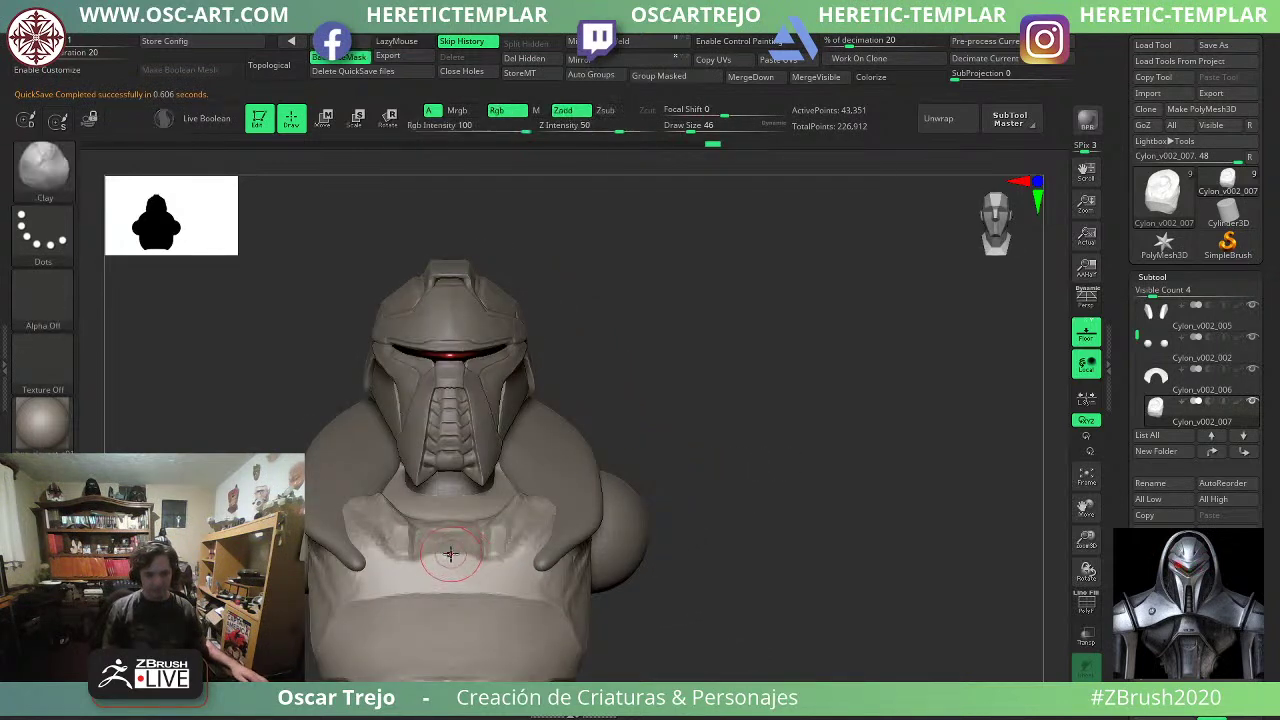
{"action": "mouse_move", "coordinate": [441, 546]}
{"action": "left_mouse_down"}
{"action": "mouse_move", "coordinate": [450, 529]}
{"action": "mouse_move", "coordinate": [474, 546]}
{"action": "mouse_move", "coordinate": [540, 526]}
{"action": "mouse_move", "coordinate": [532, 559]}
{"action": "left_mouse_up"}
{"action": "key", "text": "s"}
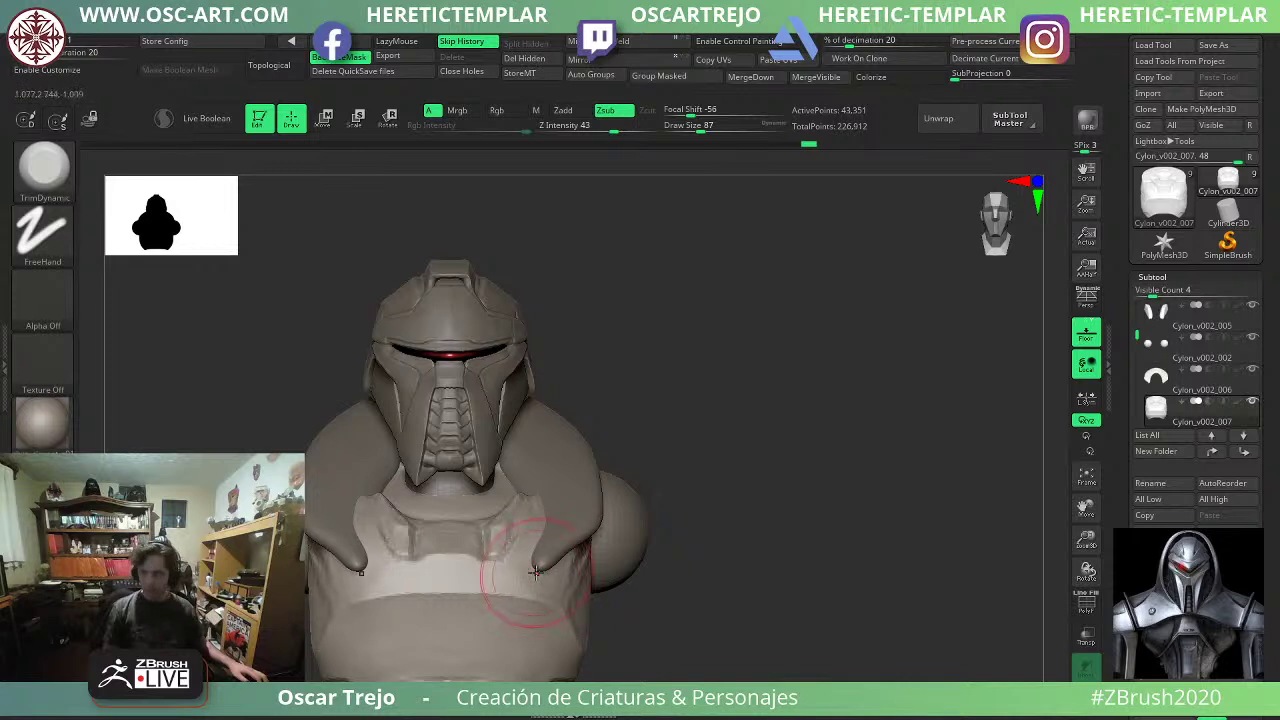
Flatten the chest's side planes below the collar tips with TrimDynamic at draw size 87.
{"action": "mouse_move", "coordinate": [709, 514]}
{"action": "left_mouse_down"}
{"action": "mouse_move", "coordinate": [604, 546]}
{"action": "mouse_move", "coordinate": [576, 572]}
{"action": "mouse_move", "coordinate": [592, 593]}
{"action": "left_mouse_up"}
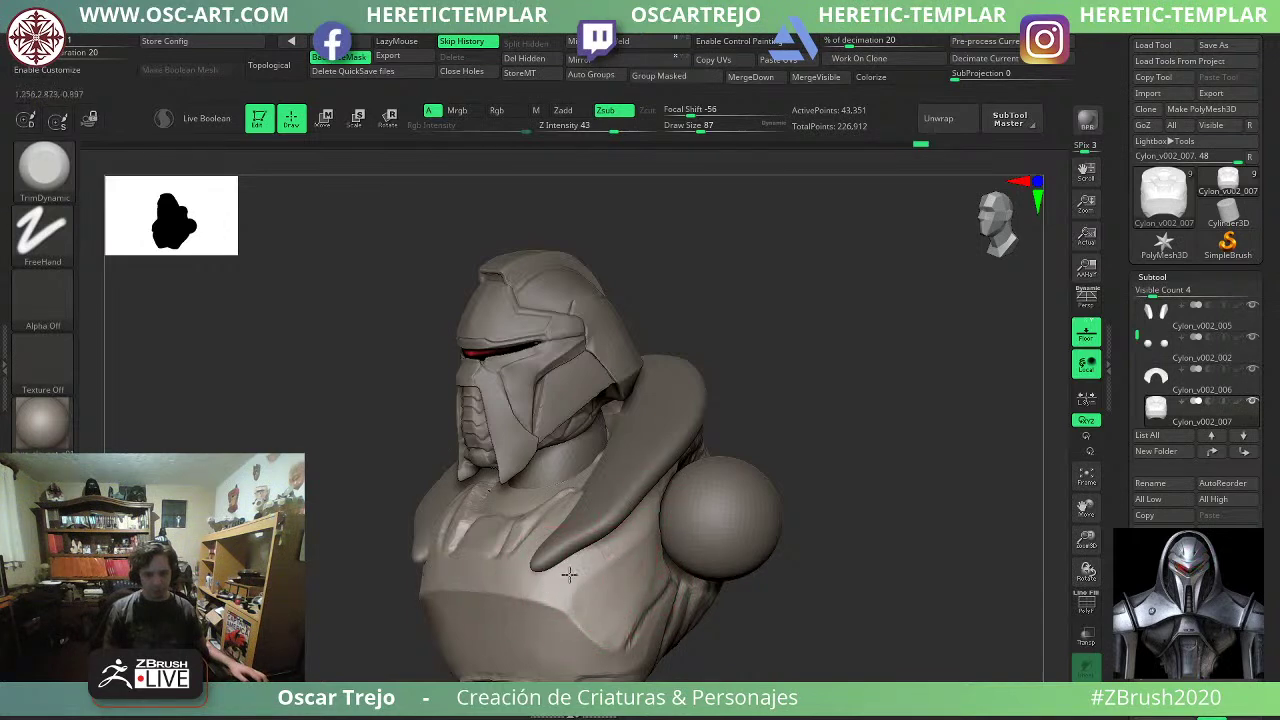
{"action": "left_click_drag", "start_coordinate": [631, 533], "coordinate": [570, 569]}
{"action": "left_click_drag", "start_coordinate": [651, 520], "coordinate": [592, 606]}
{"action": "mouse_move", "coordinate": [645, 568]}
{"action": "left_mouse_down"}
{"action": "mouse_move", "coordinate": [591, 620]}
{"action": "mouse_move", "coordinate": [604, 630]}
{"action": "left_mouse_up"}
{"action": "left_click_drag", "start_coordinate": [809, 640], "coordinate": [675, 630]}
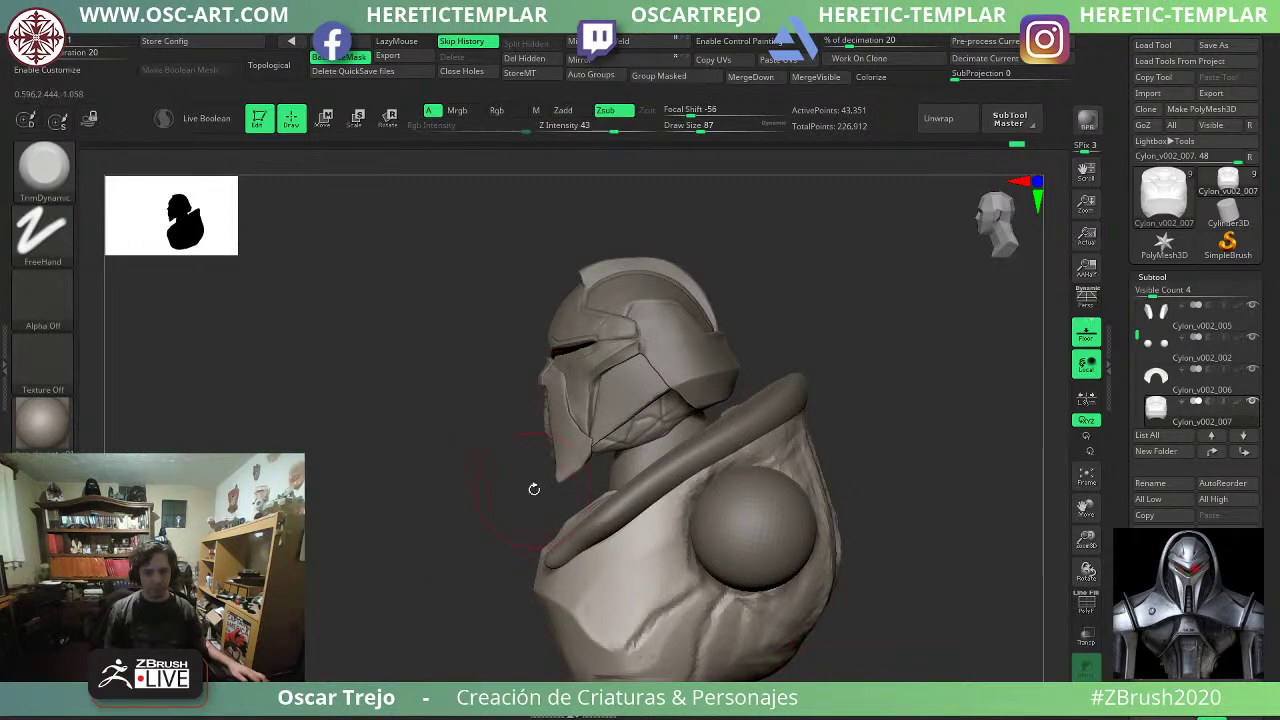
{"action": "mouse_move", "coordinate": [282, 562]}
{"action": "left_mouse_down", "text": "alt"}
{"action": "mouse_move", "coordinate": [282, 488]}
{"action": "mouse_move", "coordinate": [285, 545]}
{"action": "left_mouse_up", "text": "alt"}
{"action": "left_click_drag", "start_coordinate": [285, 545], "coordinate": [718, 548]}
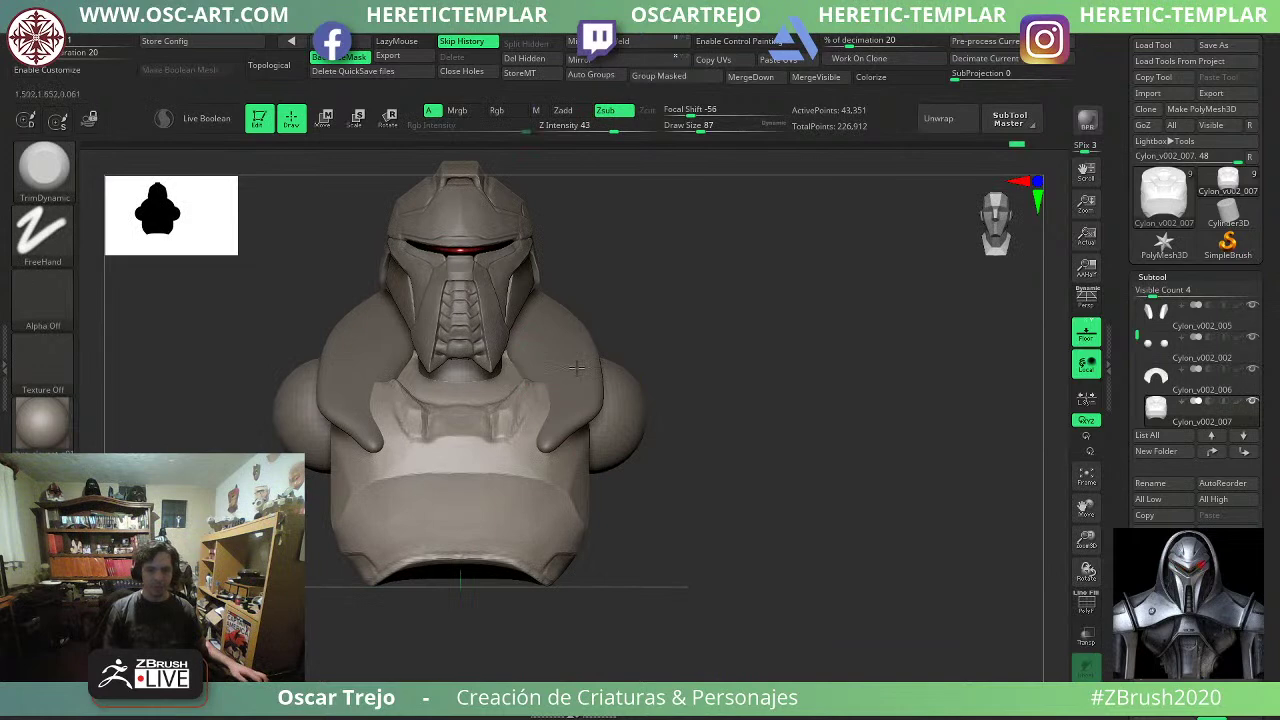
Hide the Cylon_v002_006 collar and carve the creases beside the recessed upper chest panel with DamStandard at draw size 39.
{"action": "left_click", "coordinate": [1253, 371]}
{"action": "left_click_drag", "start_coordinate": [849, 455], "coordinate": [646, 491], "text": "alt"}
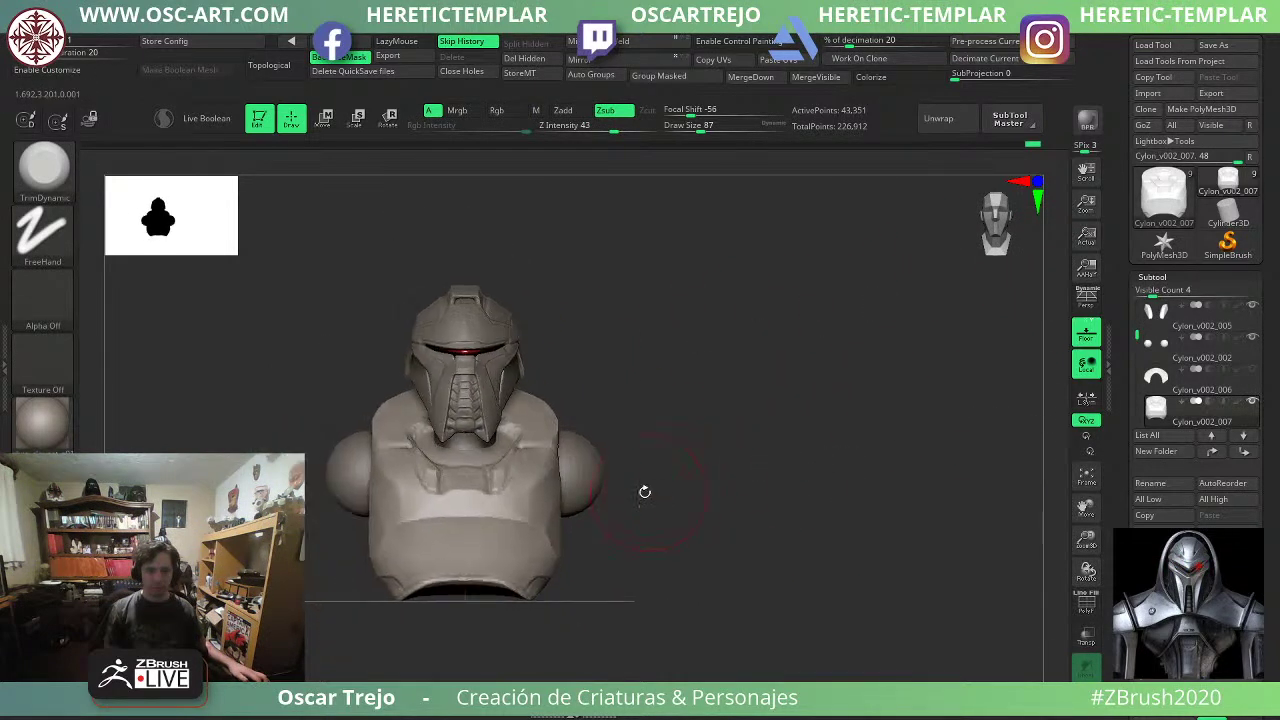
{"action": "left_click_drag", "start_coordinate": [780, 421], "coordinate": [830, 530], "text": "alt"}
{"action": "key", "text": "b"}
{"action": "key", "text": "d"}
{"action": "key", "text": "s"}
{"action": "key", "text": "s"}
{"action": "left_click_drag", "start_coordinate": [440, 491], "coordinate": [431, 491]}
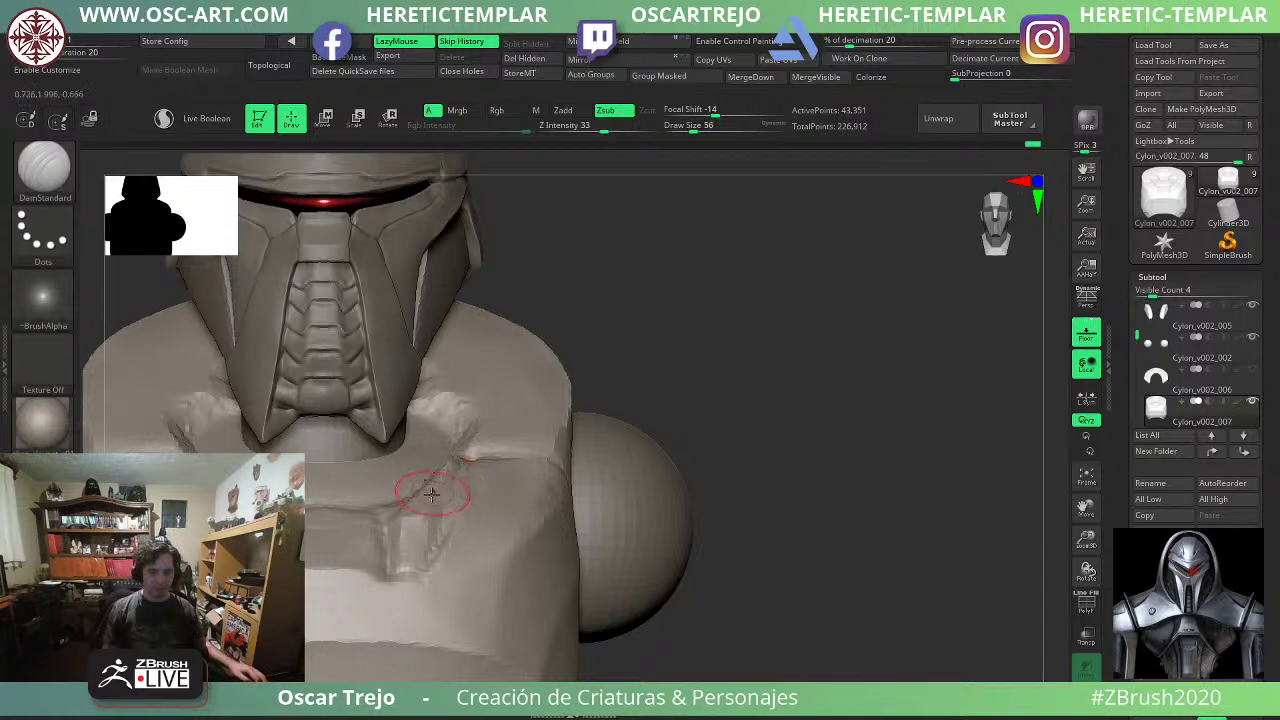
{"action": "key", "text": "s"}
{"action": "mouse_move", "coordinate": [357, 531]}
{"action": "left_mouse_down"}
{"action": "mouse_move", "coordinate": [380, 524]}
{"action": "mouse_move", "coordinate": [385, 555]}
{"action": "left_mouse_up"}
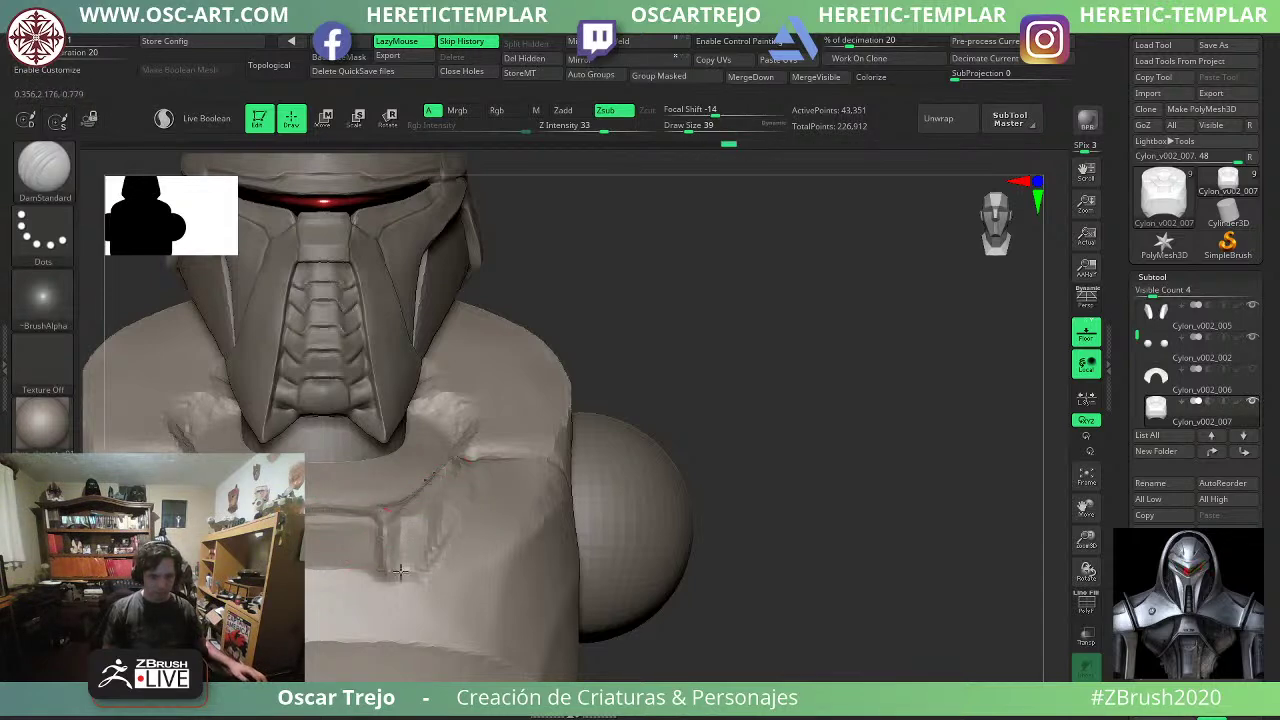
Carve the short vertical grooves flanking the recessed upper chest panel with DamStandard at draw sizes 35 and 51.
{"action": "key", "text": "s"}
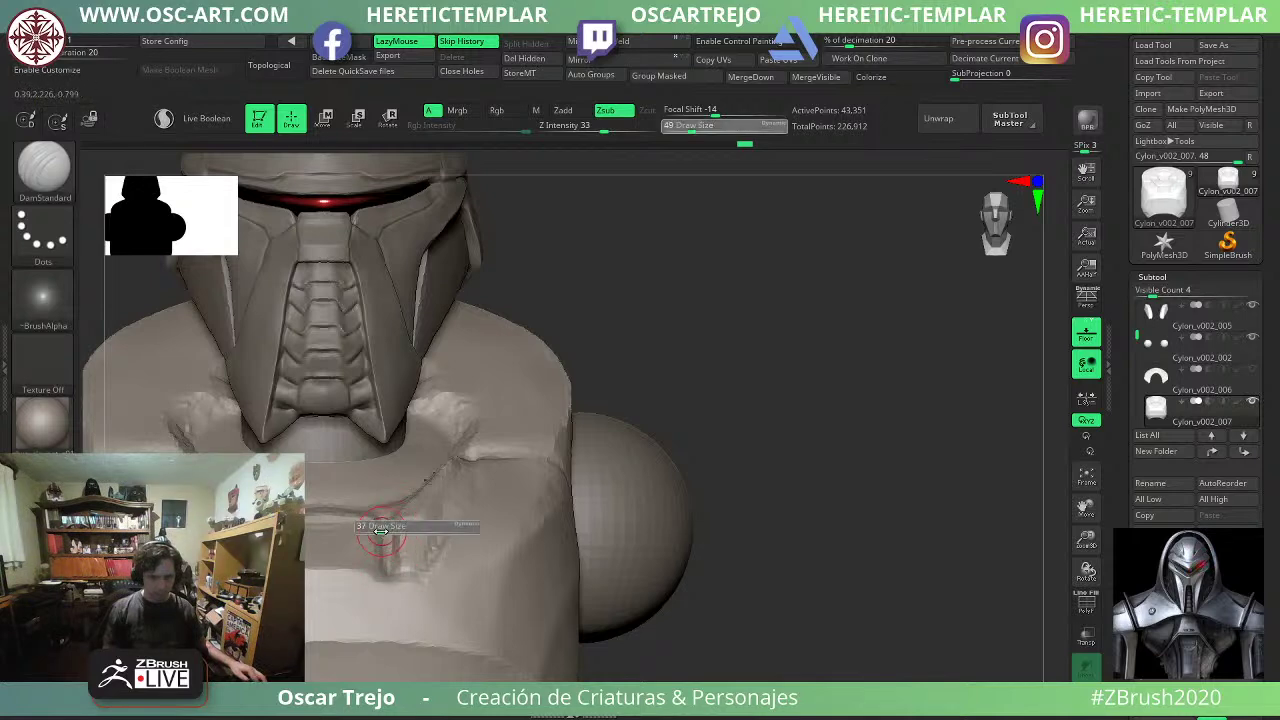
{"action": "left_click_drag", "start_coordinate": [382, 531], "coordinate": [380, 531]}
{"action": "left_click_drag", "start_coordinate": [380, 522], "coordinate": [381, 553]}
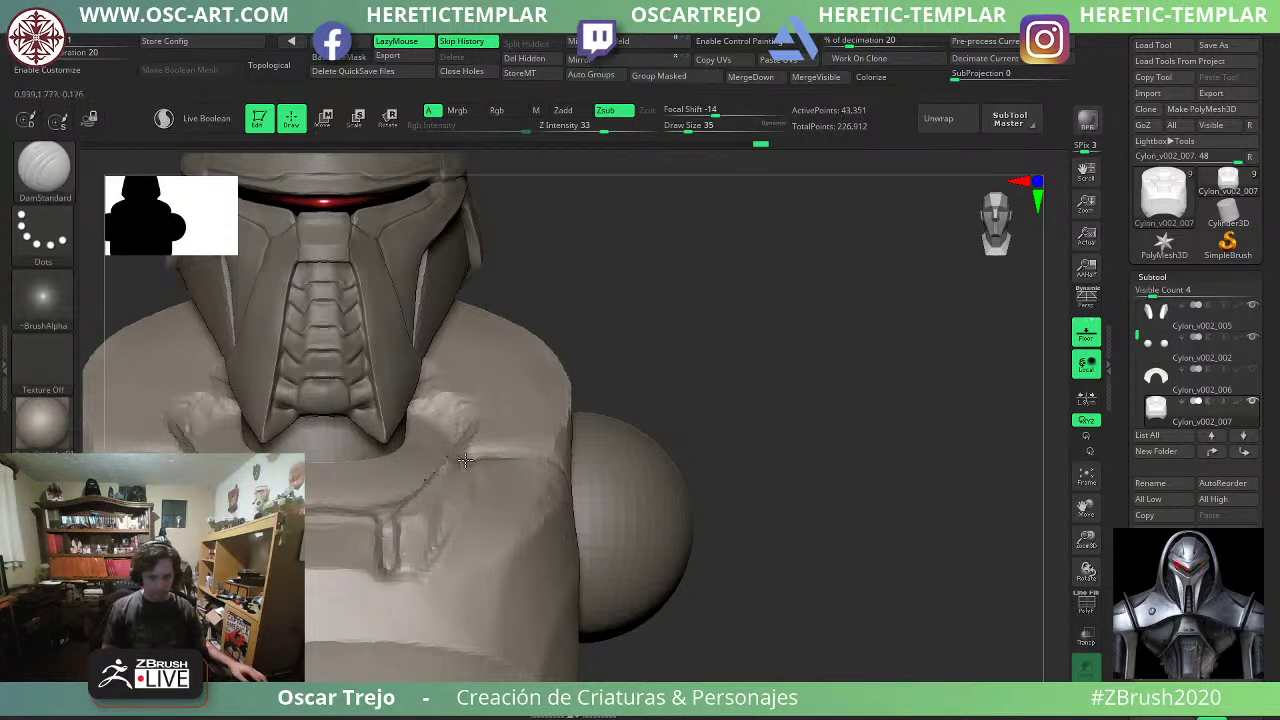
{"action": "key", "text": "s"}
{"action": "mouse_move", "coordinate": [454, 480]}
{"action": "left_mouse_down"}
{"action": "mouse_move", "coordinate": [436, 549]}
{"action": "mouse_move", "coordinate": [404, 595]}
{"action": "mouse_move", "coordinate": [443, 555]}
{"action": "mouse_move", "coordinate": [397, 617]}
{"action": "left_mouse_up"}
{"action": "key", "text": "s"}
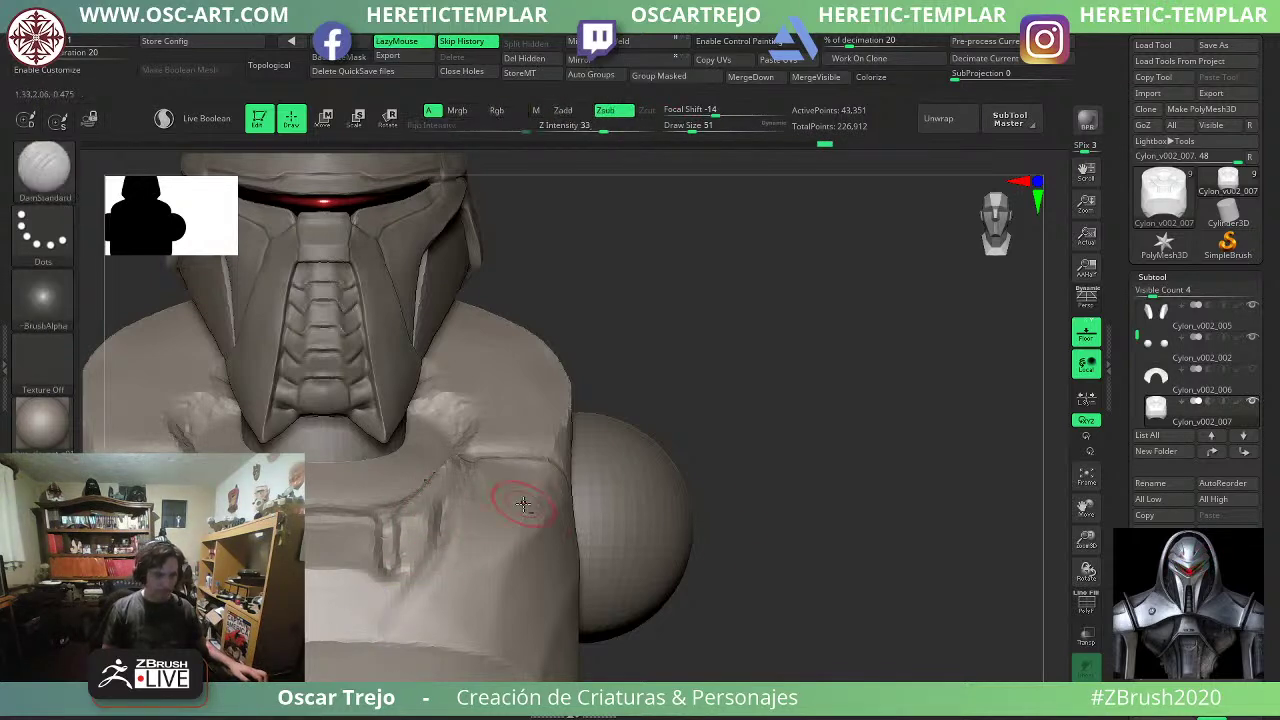
Flatten the chest surface below and beside the recessed panel with the TrimDynamic brush.
{"action": "left_click_drag", "start_coordinate": [652, 520], "coordinate": [649, 457], "text": "alt"}
{"action": "mouse_move", "coordinate": [682, 546]}
{"action": "left_mouse_down", "text": "alt"}
{"action": "mouse_move", "coordinate": [723, 452]}
{"action": "mouse_move", "coordinate": [709, 506]}
{"action": "mouse_move", "coordinate": [643, 475]}
{"action": "left_mouse_up", "text": "alt"}
{"action": "key", "text": "b"}
{"action": "key", "text": "t"}
{"action": "key", "text": "d"}
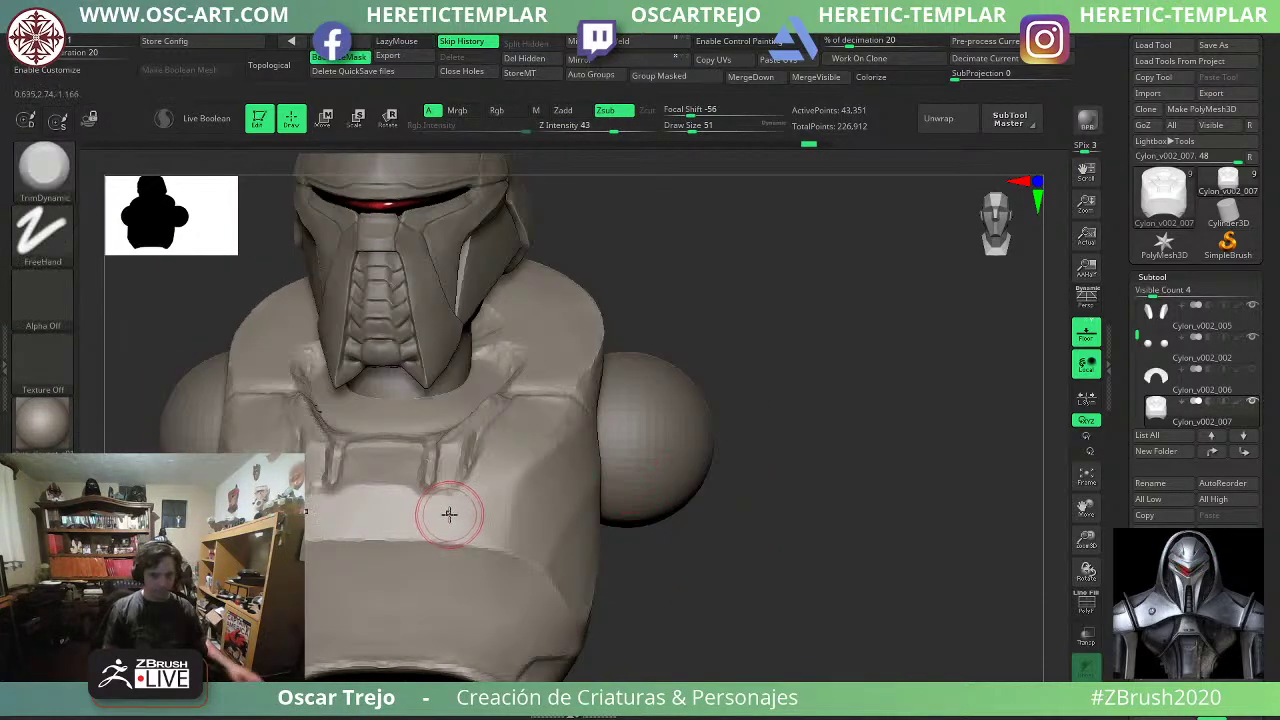
{"action": "key", "text": "s"}
{"action": "mouse_move", "coordinate": [449, 515]}
{"action": "left_mouse_down"}
{"action": "mouse_move", "coordinate": [551, 451]}
{"action": "mouse_move", "coordinate": [511, 509]}
{"action": "mouse_move", "coordinate": [485, 517]}
{"action": "mouse_move", "coordinate": [566, 485]}
{"action": "left_mouse_up"}
{"action": "mouse_move", "coordinate": [770, 488]}
{"action": "left_mouse_down", "text": "shift"}
{"action": "mouse_move", "coordinate": [838, 481]}
{"action": "mouse_move", "coordinate": [735, 415]}
{"action": "mouse_move", "coordinate": [766, 352]}
{"action": "mouse_move", "coordinate": [726, 568]}
{"action": "mouse_move", "coordinate": [671, 557]}
{"action": "mouse_move", "coordinate": [686, 509]}
{"action": "left_mouse_up", "text": "shift"}
{"action": "key", "text": "b"}
{"action": "key", "text": "m"}
{"action": "key", "text": "v"}
{"action": "mouse_move", "coordinate": [774, 526]}
{"action": "left_mouse_down"}
{"action": "mouse_move", "coordinate": [791, 540]}
{"action": "mouse_move", "coordinate": [789, 483]}
{"action": "mouse_move", "coordinate": [845, 493]}
{"action": "left_mouse_up"}
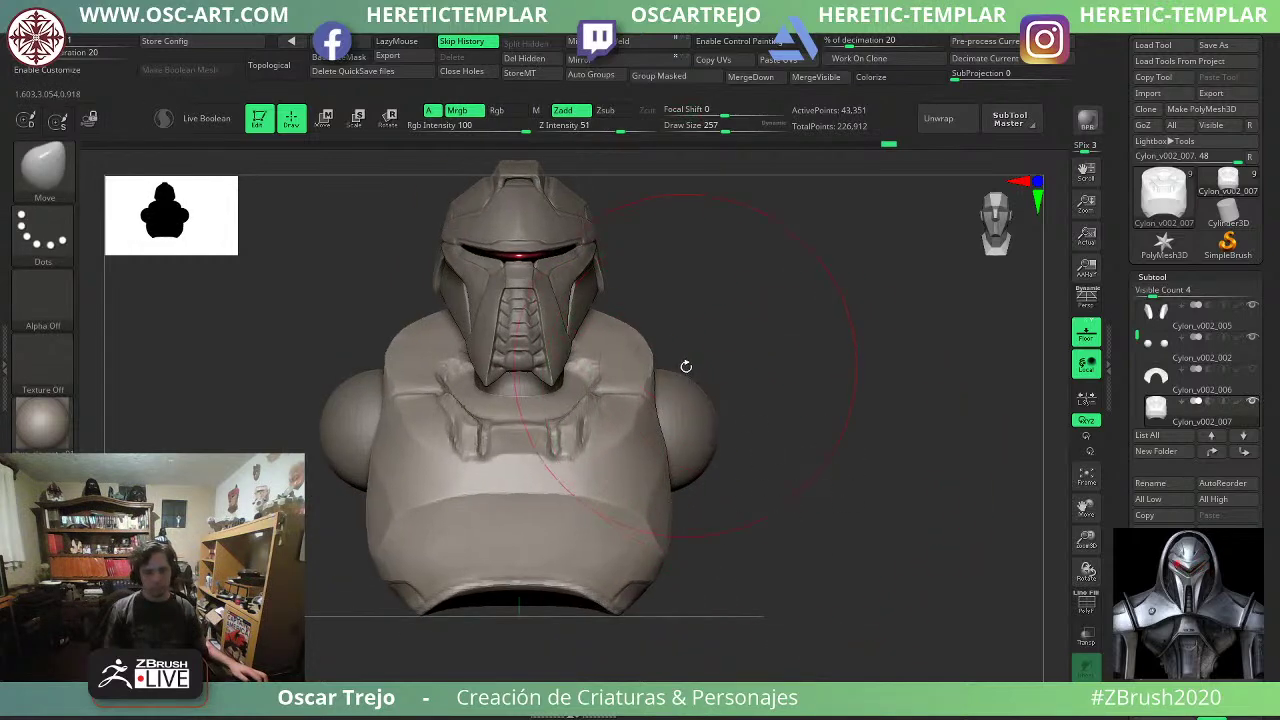
{"action": "left_click", "coordinate": [522, 326], "text": "alt"}
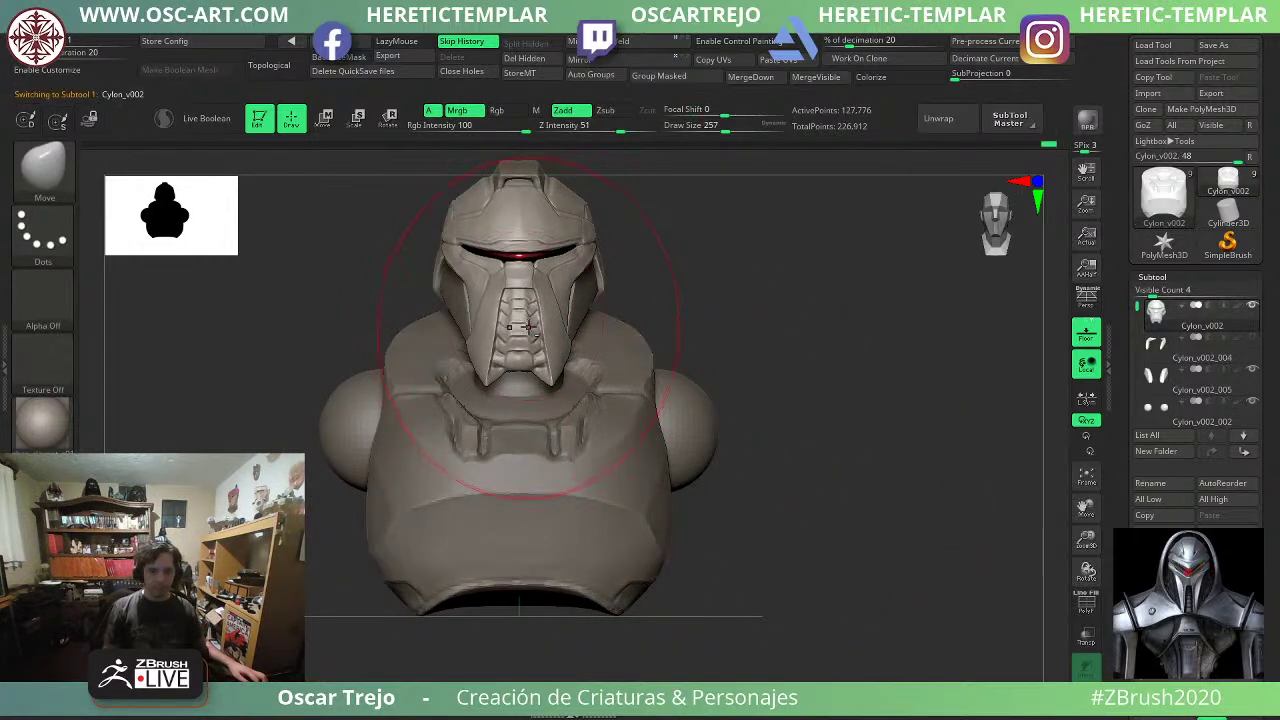
{"action": "left_click", "coordinate": [558, 570], "text": "alt"}
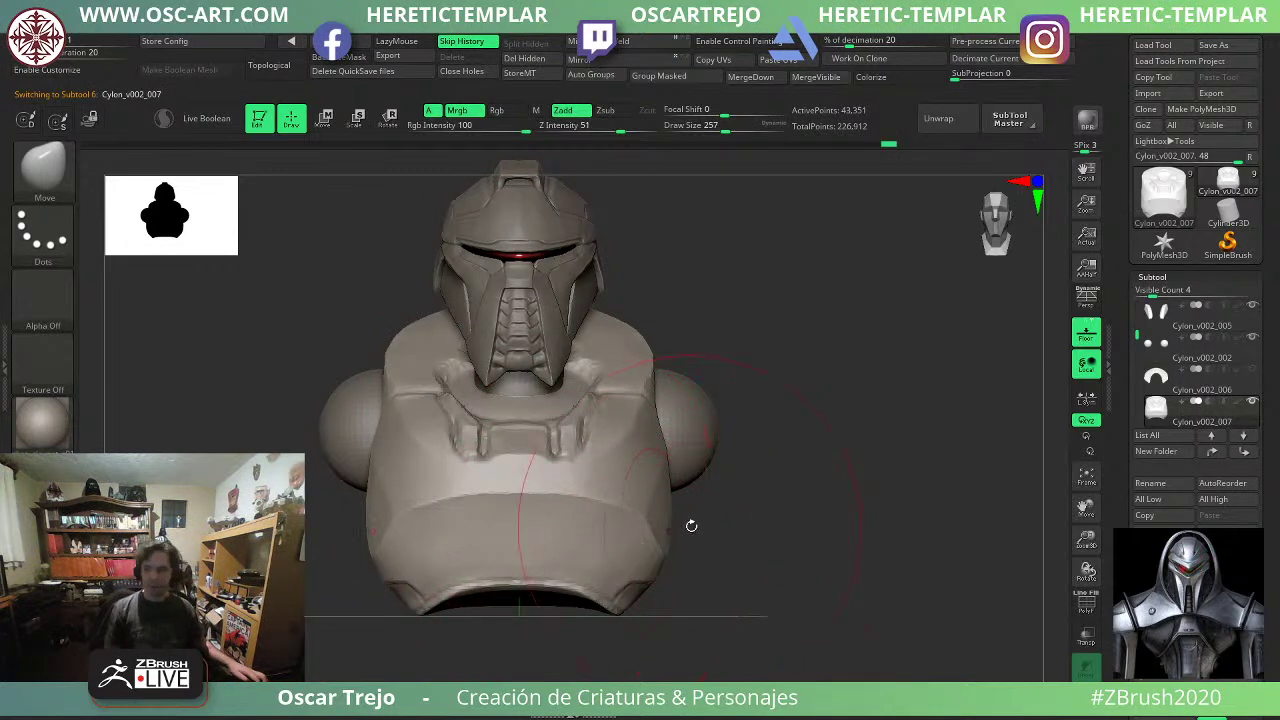
{"action": "left_click_drag", "start_coordinate": [723, 477], "coordinate": [830, 469]}
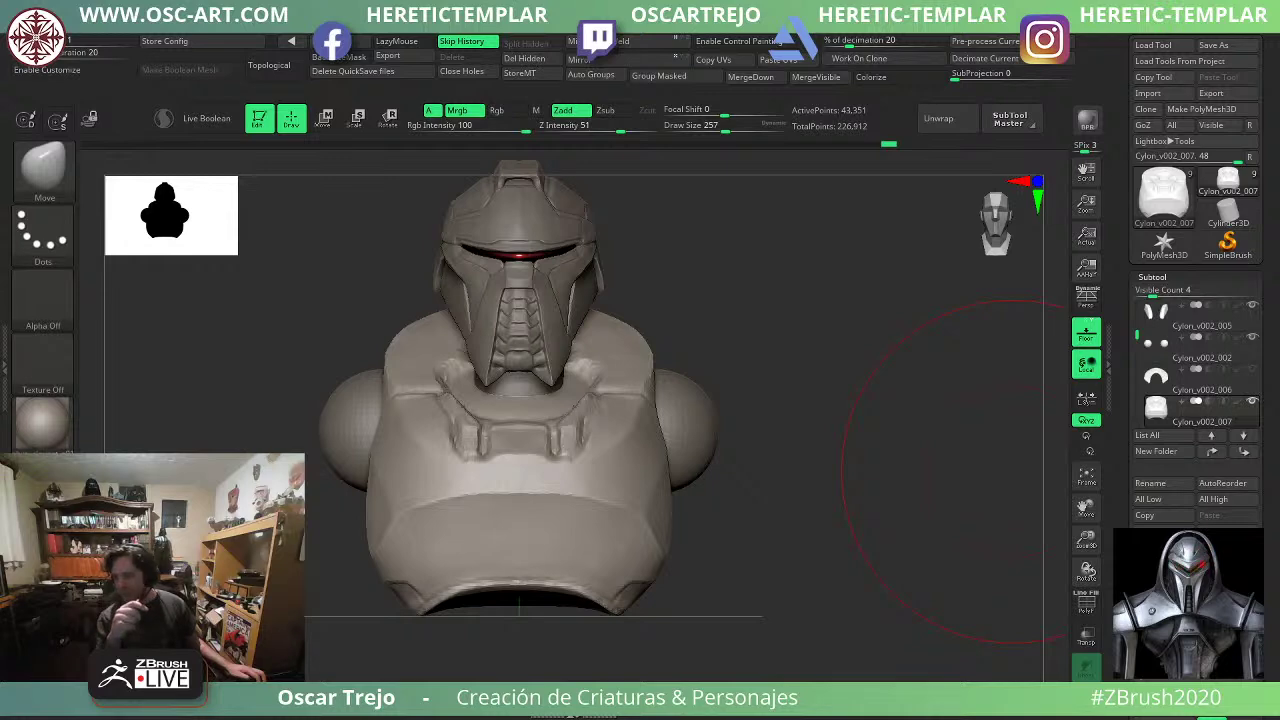
Flatten the chest's side planes below the shoulder creases with TrimDynamic, reducing the draw size to 172 and 136.
{"action": "mouse_move", "coordinate": [825, 431]}
{"action": "left_mouse_down", "text": "alt"}
{"action": "mouse_move", "coordinate": [797, 491]}
{"action": "mouse_move", "coordinate": [811, 489]}
{"action": "mouse_move", "coordinate": [785, 520]}
{"action": "left_mouse_up", "text": "alt"}
{"action": "key", "text": "b"}
{"action": "key", "text": "t"}
{"action": "key", "text": "d"}
{"action": "key", "text": "s"}
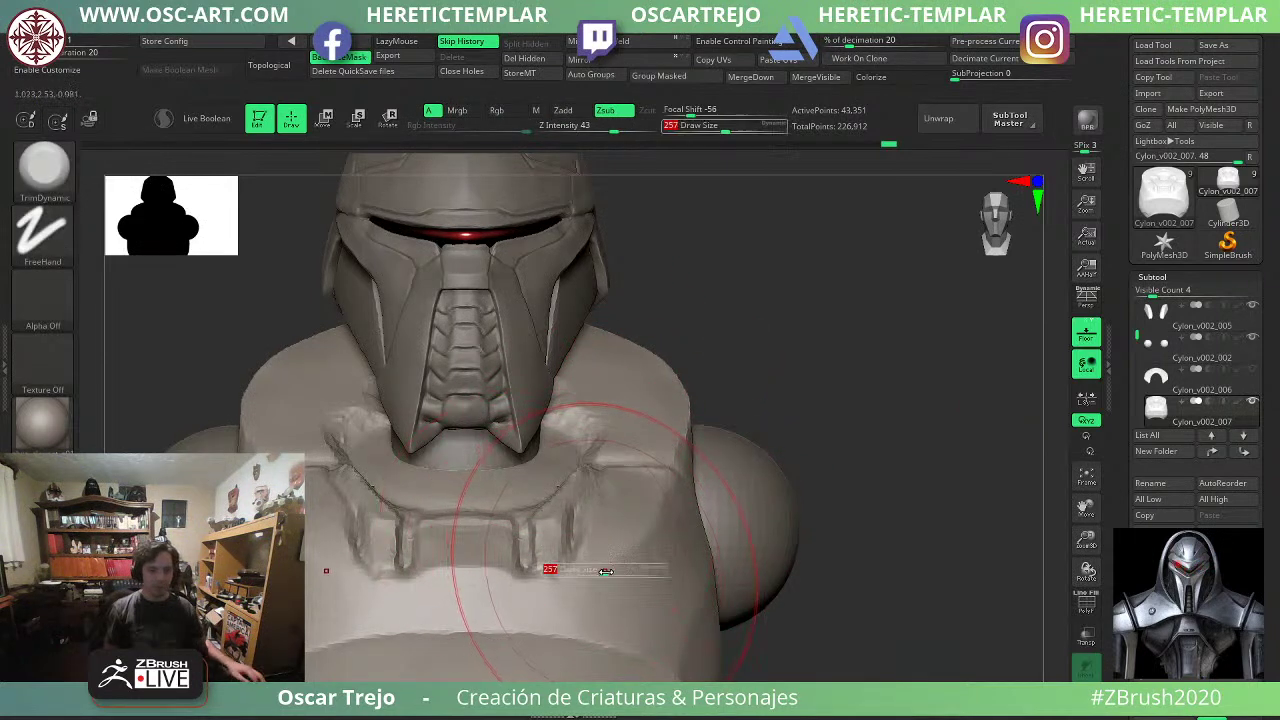
{"action": "mouse_move", "coordinate": [607, 569]}
{"action": "left_mouse_down"}
{"action": "mouse_move", "coordinate": [586, 571]}
{"action": "mouse_move", "coordinate": [629, 571]}
{"action": "mouse_move", "coordinate": [638, 545]}
{"action": "mouse_move", "coordinate": [611, 580]}
{"action": "mouse_move", "coordinate": [640, 548]}
{"action": "mouse_move", "coordinate": [643, 597]}
{"action": "left_mouse_up"}
{"action": "key", "text": "s"}
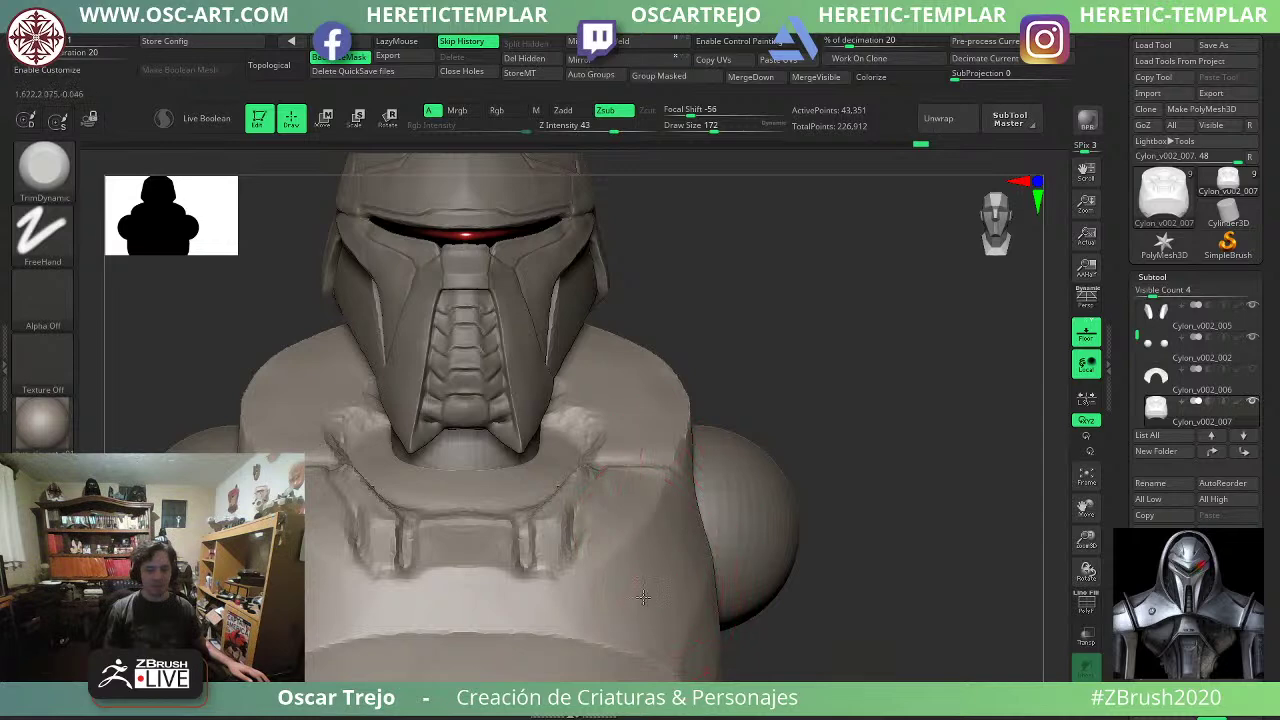
{"action": "left_click_drag", "start_coordinate": [668, 527], "coordinate": [642, 532]}
{"action": "key", "text": "s"}
{"action": "left_click_drag", "start_coordinate": [590, 582], "coordinate": [523, 600]}
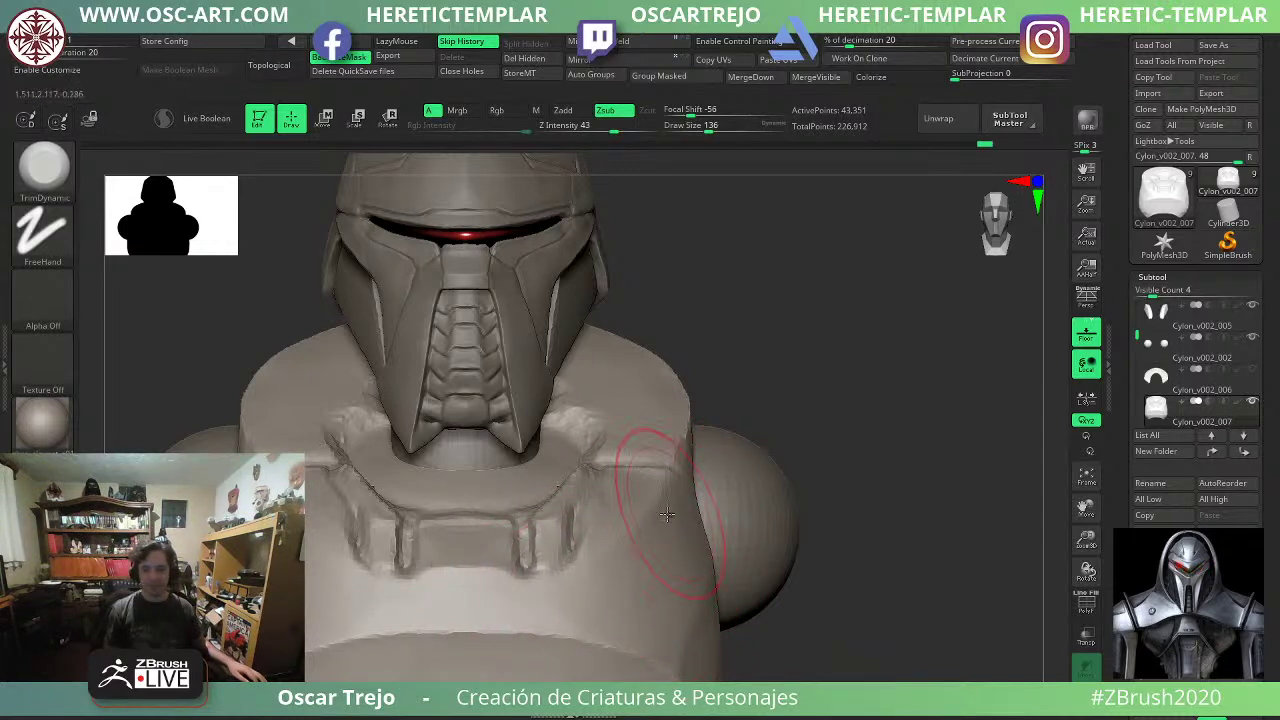
{"action": "left_click_drag", "start_coordinate": [663, 538], "coordinate": [652, 553]}
{"action": "mouse_move", "coordinate": [655, 535]}
{"action": "left_mouse_down"}
{"action": "mouse_move", "coordinate": [634, 562]}
{"action": "mouse_move", "coordinate": [638, 540]}
{"action": "left_mouse_up"}
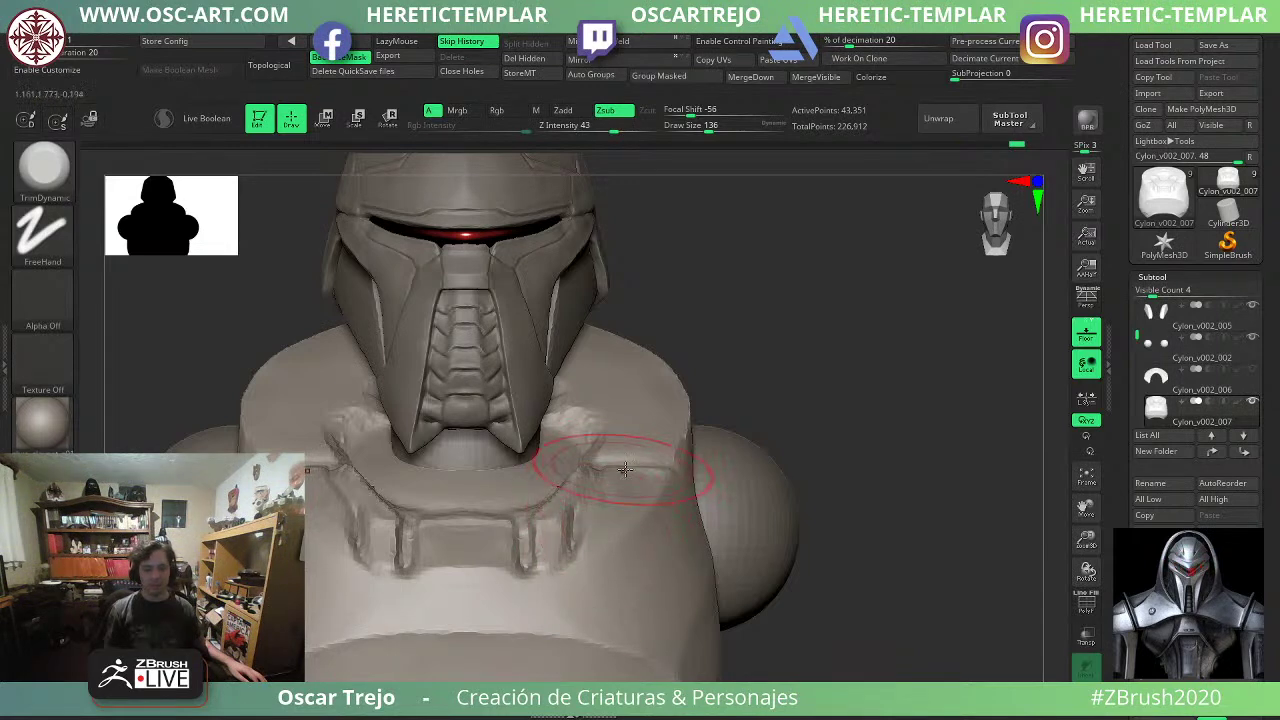
Flatten the top plane of the shoulder rim and its outer edge behind the neck with TrimDynamic at draw size 136.
{"action": "mouse_move", "coordinate": [861, 471]}
{"action": "left_mouse_down", "text": "alt"}
{"action": "mouse_move", "coordinate": [823, 463]}
{"action": "mouse_move", "coordinate": [786, 343]}
{"action": "mouse_move", "coordinate": [850, 502]}
{"action": "left_mouse_up", "text": "alt"}
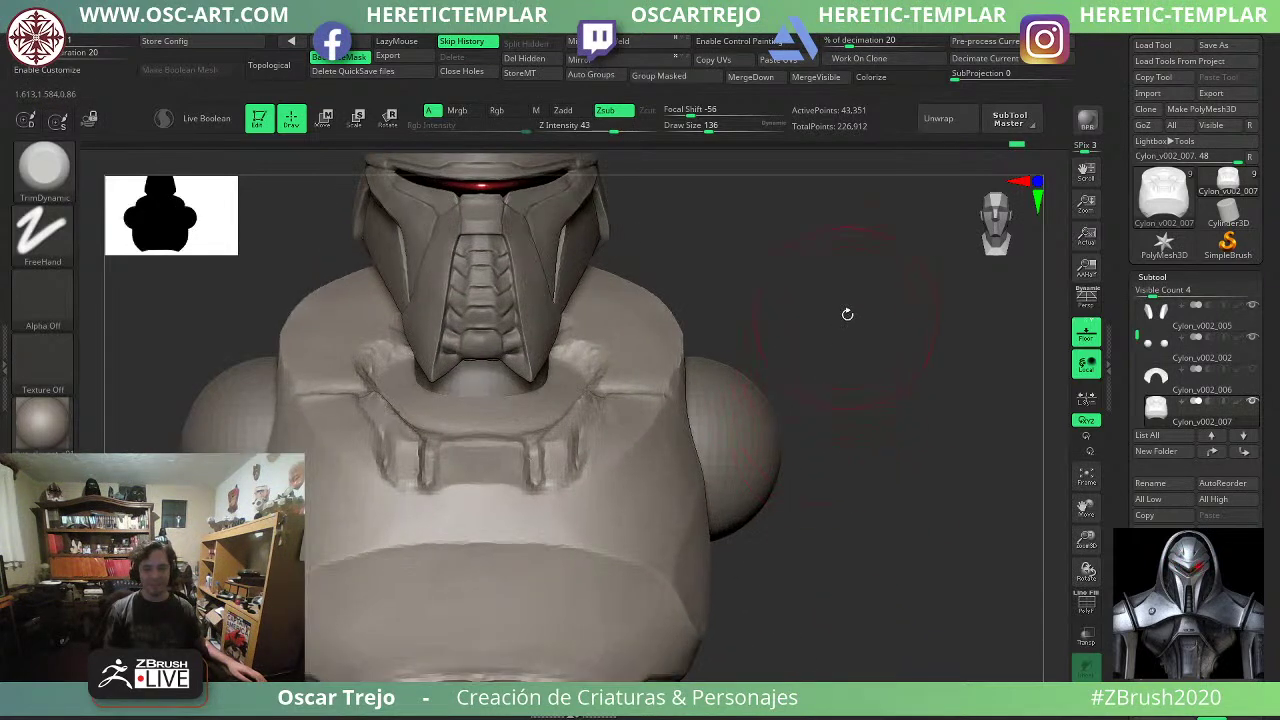
{"action": "left_click_drag", "start_coordinate": [846, 314], "coordinate": [727, 380]}
{"action": "left_click_drag", "start_coordinate": [985, 270], "coordinate": [825, 369], "text": "alt"}
{"action": "left_click_drag", "start_coordinate": [925, 362], "coordinate": [790, 380]}
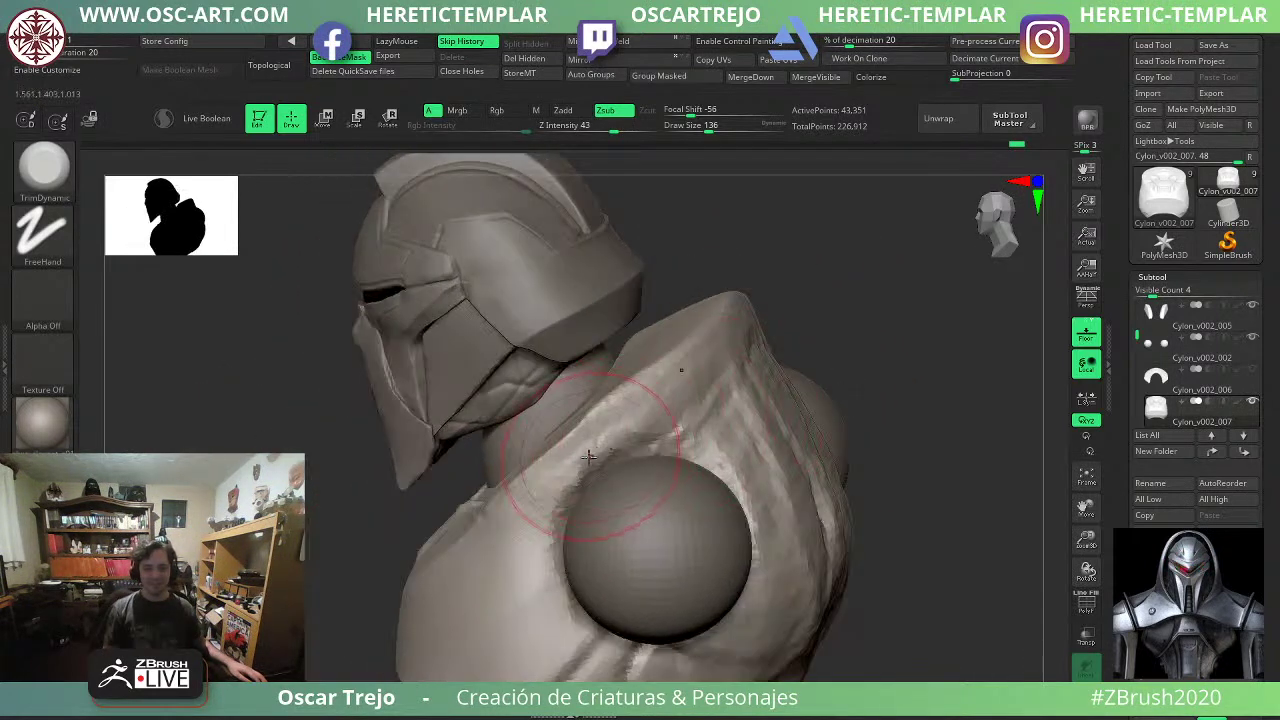
{"action": "mouse_move", "coordinate": [534, 479]}
{"action": "left_mouse_down"}
{"action": "mouse_move", "coordinate": [659, 392]}
{"action": "mouse_move", "coordinate": [725, 319]}
{"action": "left_mouse_up"}
{"action": "left_click_drag", "start_coordinate": [880, 314], "coordinate": [762, 420]}
{"action": "mouse_move", "coordinate": [420, 400]}
{"action": "left_mouse_down"}
{"action": "mouse_move", "coordinate": [390, 395]}
{"action": "mouse_move", "coordinate": [428, 454]}
{"action": "left_mouse_up"}
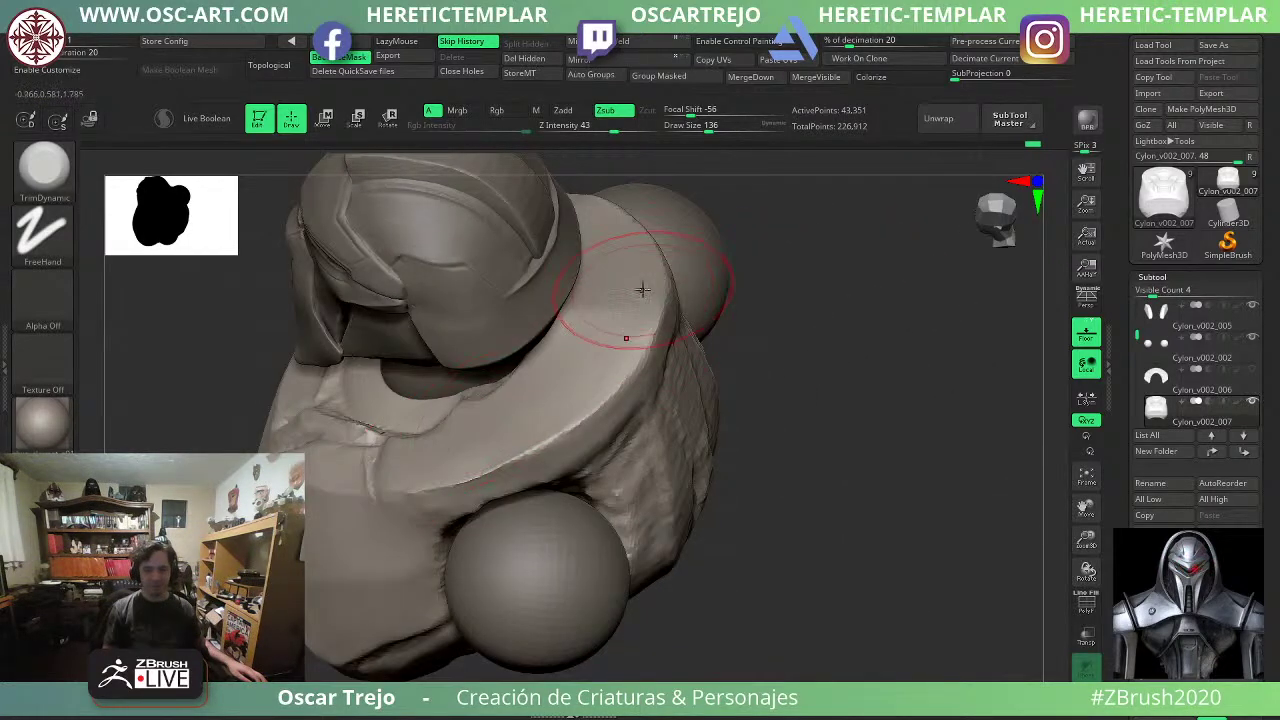
{"action": "left_click_drag", "start_coordinate": [617, 339], "coordinate": [573, 345]}
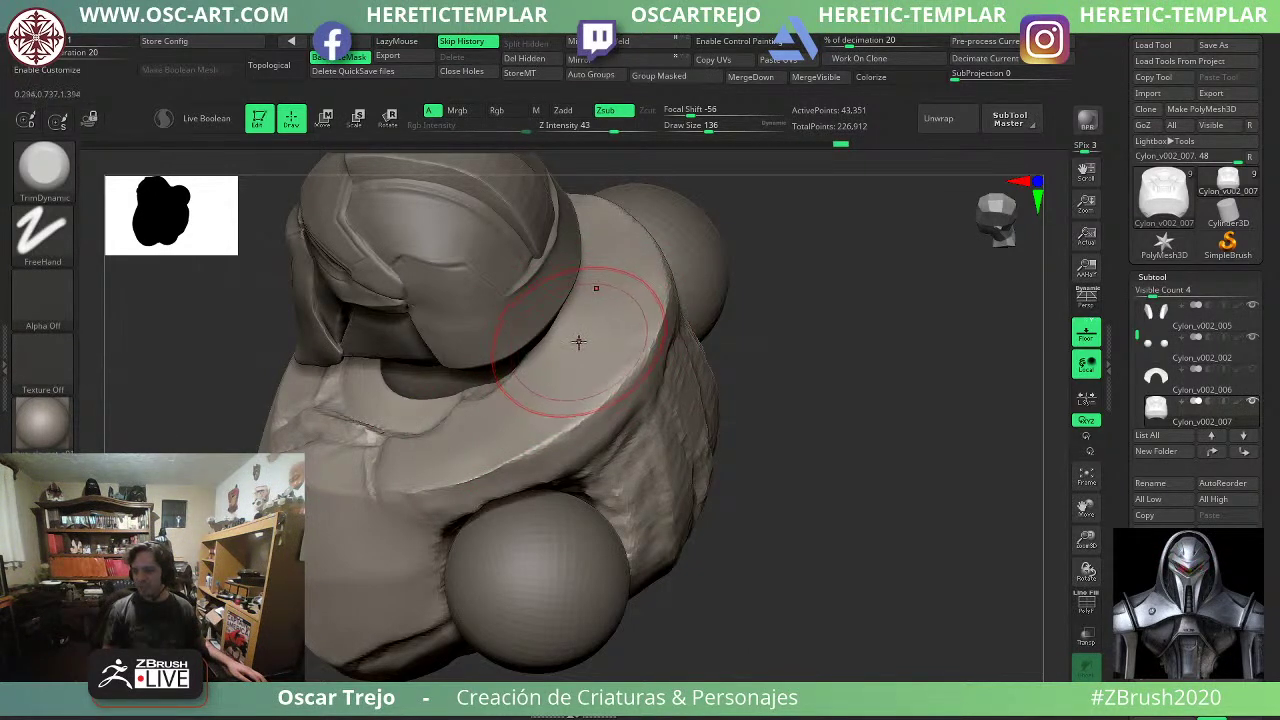
{"action": "left_click_drag", "start_coordinate": [805, 488], "coordinate": [687, 366]}
{"action": "mouse_move", "coordinate": [662, 309]}
{"action": "left_mouse_down"}
{"action": "mouse_move", "coordinate": [656, 336]}
{"action": "mouse_move", "coordinate": [537, 459]}
{"action": "mouse_move", "coordinate": [597, 395]}
{"action": "mouse_move", "coordinate": [567, 426]}
{"action": "left_mouse_up"}
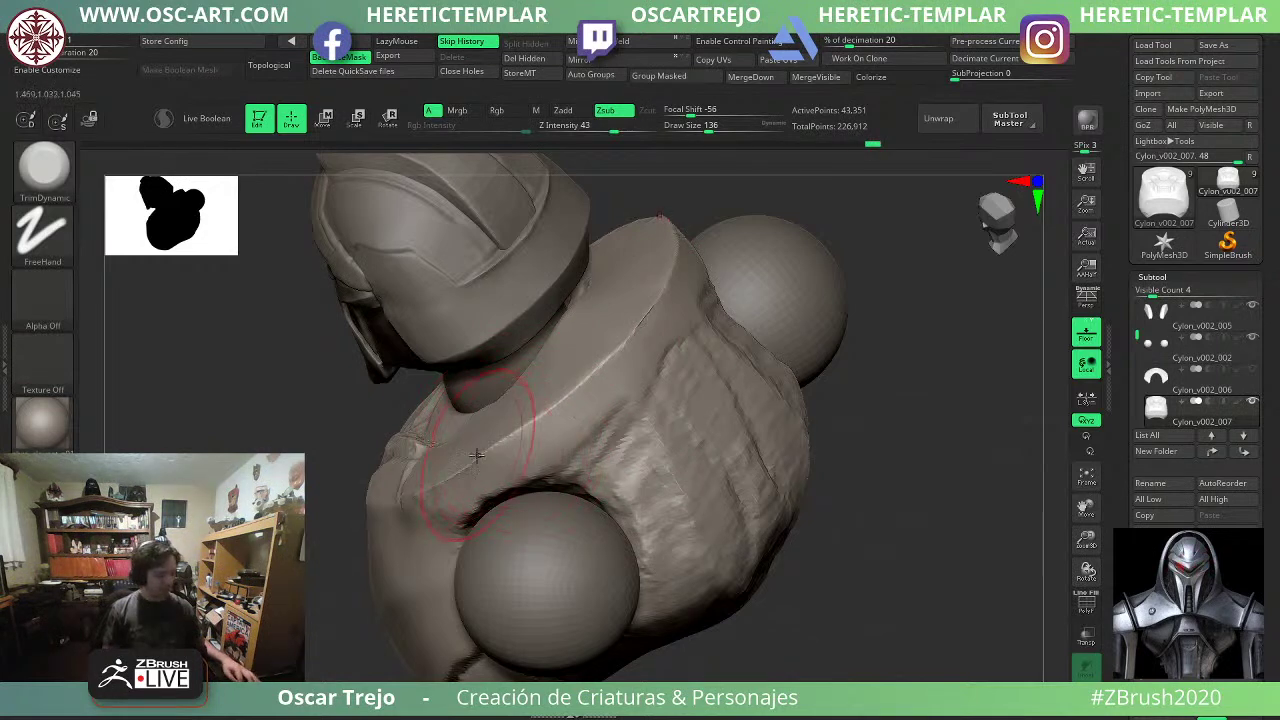
Sharpen the outer edge of the shoulder rim with the Pinch brush at draw size 116.
{"action": "key", "text": "b"}
{"action": "key", "text": "p"}
{"action": "key", "text": "i"}
{"action": "key", "text": "s"}
{"action": "mouse_move", "coordinate": [662, 339]}
{"action": "left_mouse_down"}
{"action": "mouse_move", "coordinate": [642, 326]}
{"action": "mouse_move", "coordinate": [624, 338]}
{"action": "left_mouse_up"}
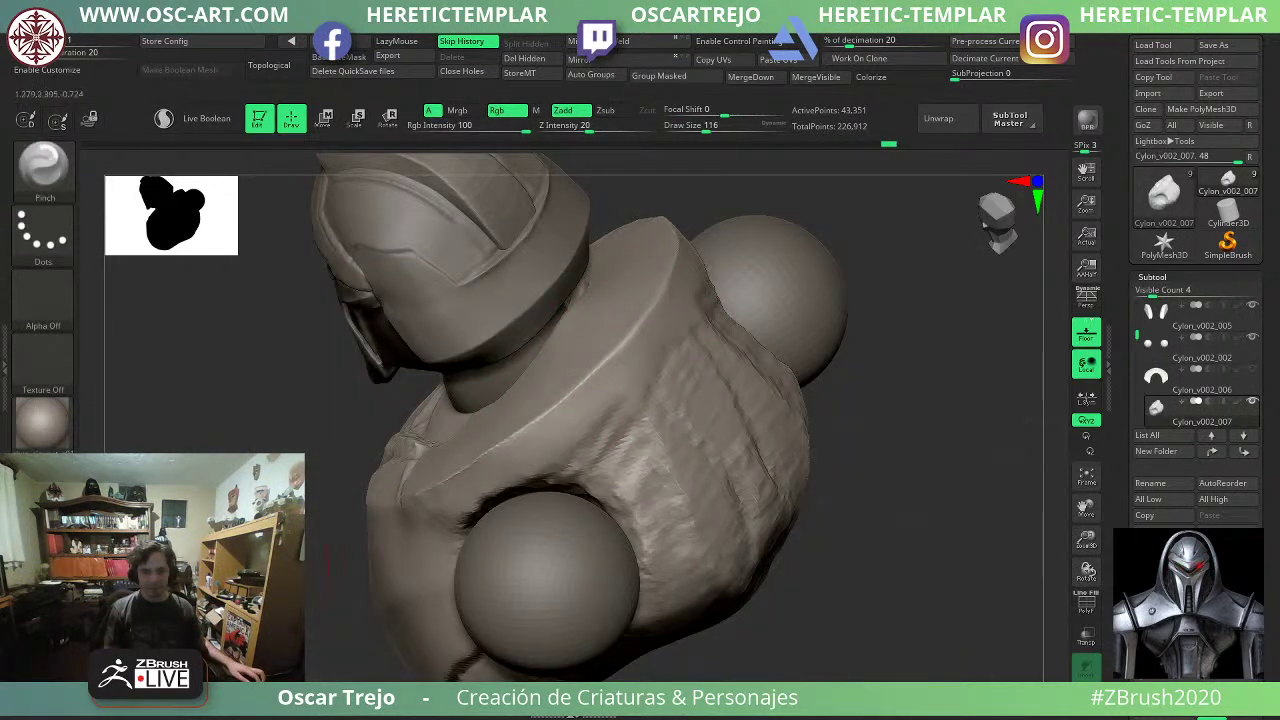
{"action": "left_click_drag", "start_coordinate": [249, 562], "coordinate": [345, 515]}
{"action": "mouse_move", "coordinate": [713, 388]}
{"action": "left_mouse_down"}
{"action": "mouse_move", "coordinate": [769, 391]}
{"action": "mouse_move", "coordinate": [694, 396]}
{"action": "left_mouse_up"}
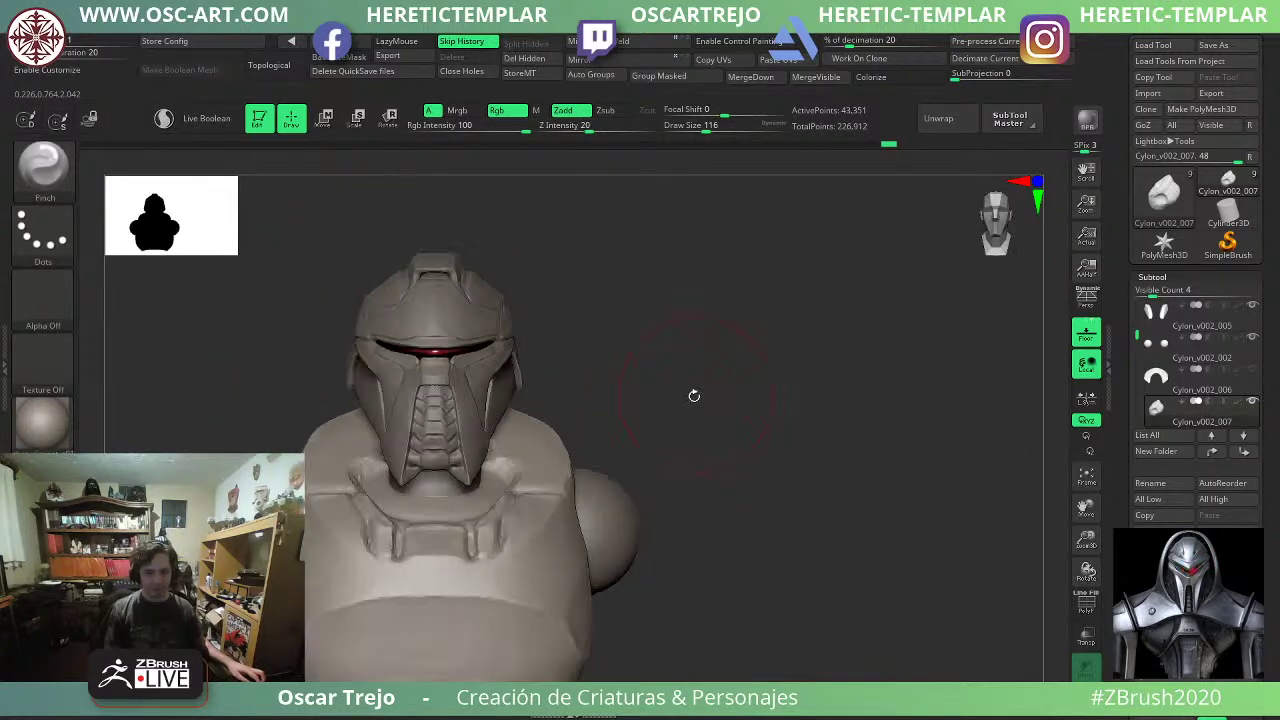
Isolate the torso and define the neck opening's rim with the Clay brush and with DamStandard at draw size 18.
{"action": "left_click", "coordinate": [1087, 698]}
{"action": "left_click_drag", "start_coordinate": [840, 535], "coordinate": [842, 615]}
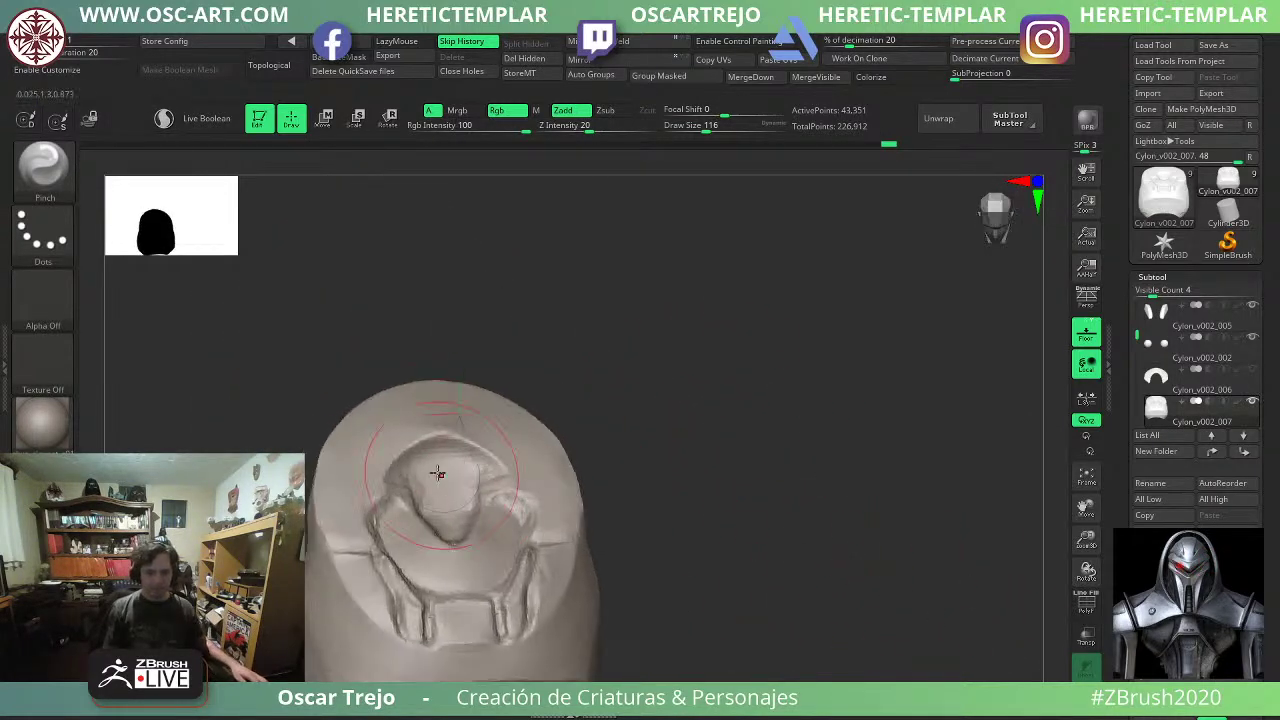
{"action": "key", "text": "b"}
{"action": "key", "text": "c"}
{"action": "key", "text": "l"}
{"action": "key", "text": "s"}
{"action": "mouse_move", "coordinate": [444, 457]}
{"action": "left_mouse_down"}
{"action": "mouse_move", "coordinate": [486, 456]}
{"action": "mouse_move", "coordinate": [535, 517]}
{"action": "left_mouse_up"}
{"action": "key", "text": "b"}
{"action": "key", "text": "d"}
{"action": "key", "text": "s"}
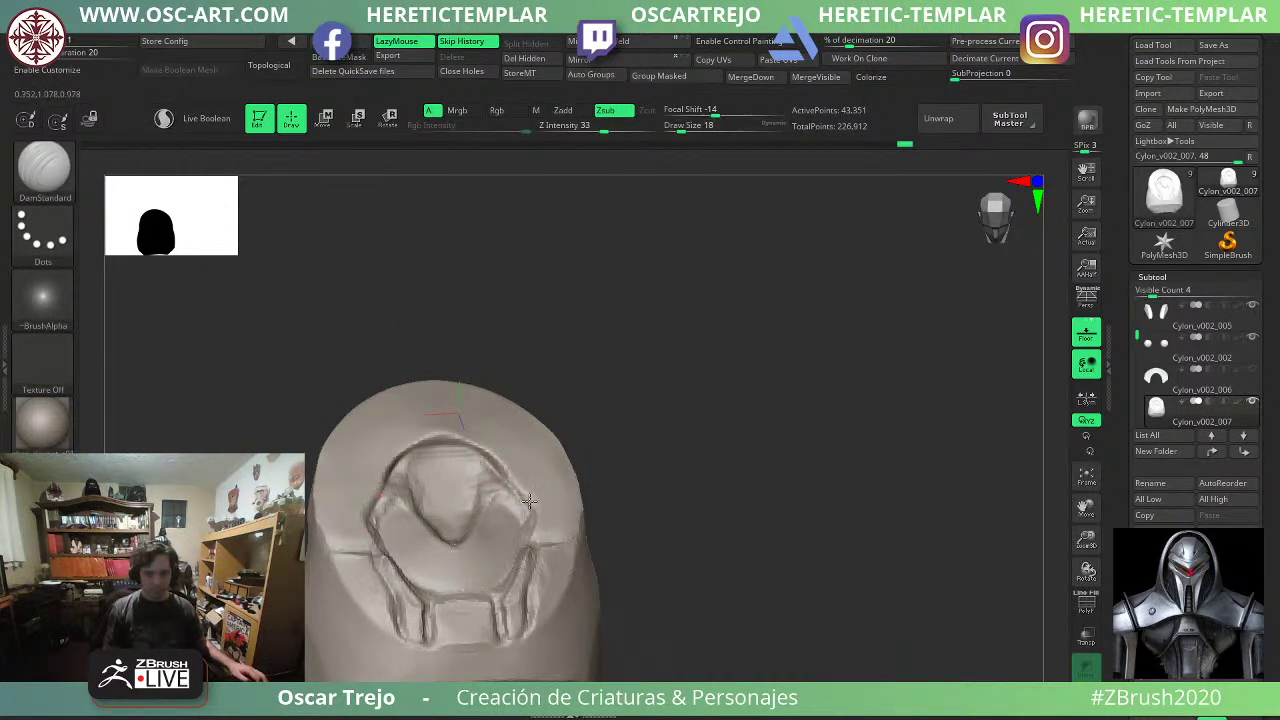
{"action": "left_click_drag", "start_coordinate": [618, 438], "coordinate": [631, 463], "text": "shift"}
Reshape the neck opening's rim with the Move brush at draw sizes 104 and 62, and show the other subtools again.
{"action": "key", "text": "b"}
{"action": "key", "text": "m"}
{"action": "key", "text": "v"}
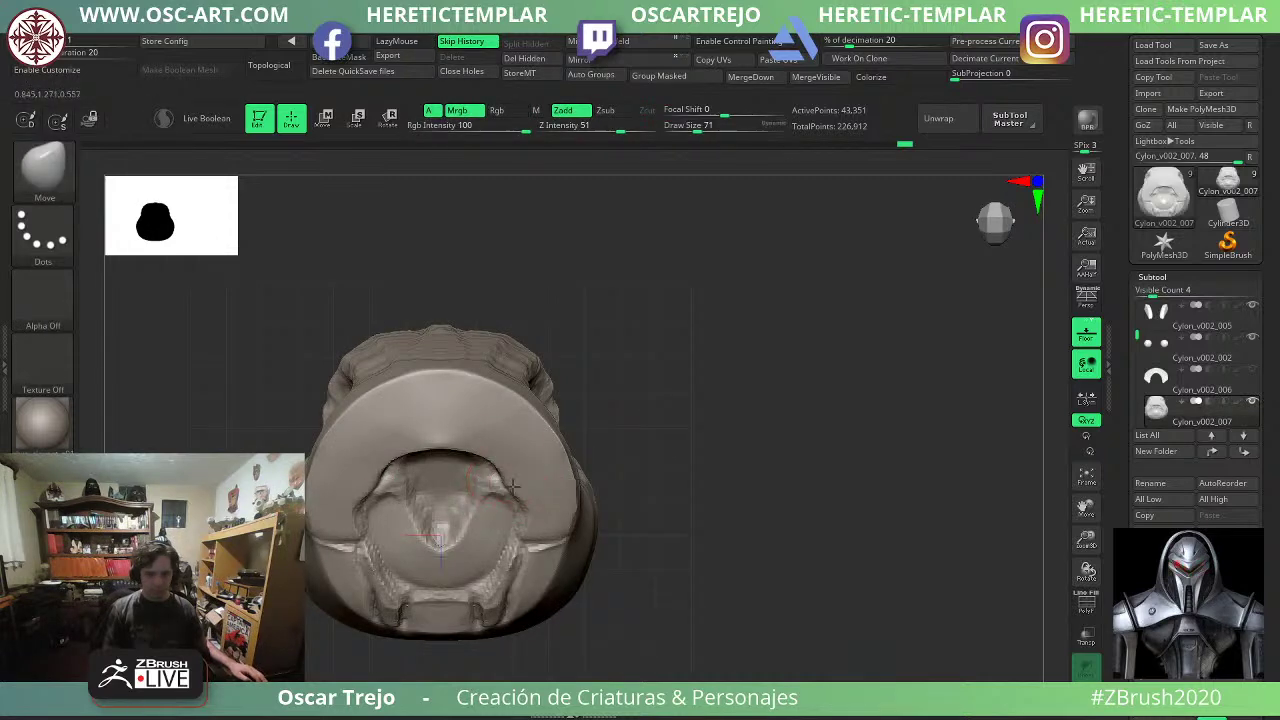
{"action": "key", "text": "s"}
{"action": "left_click_drag", "start_coordinate": [513, 487], "coordinate": [516, 485]}
{"action": "left_click_drag", "start_coordinate": [508, 488], "coordinate": [497, 482]}
{"action": "left_click_drag", "start_coordinate": [660, 440], "coordinate": [709, 366]}
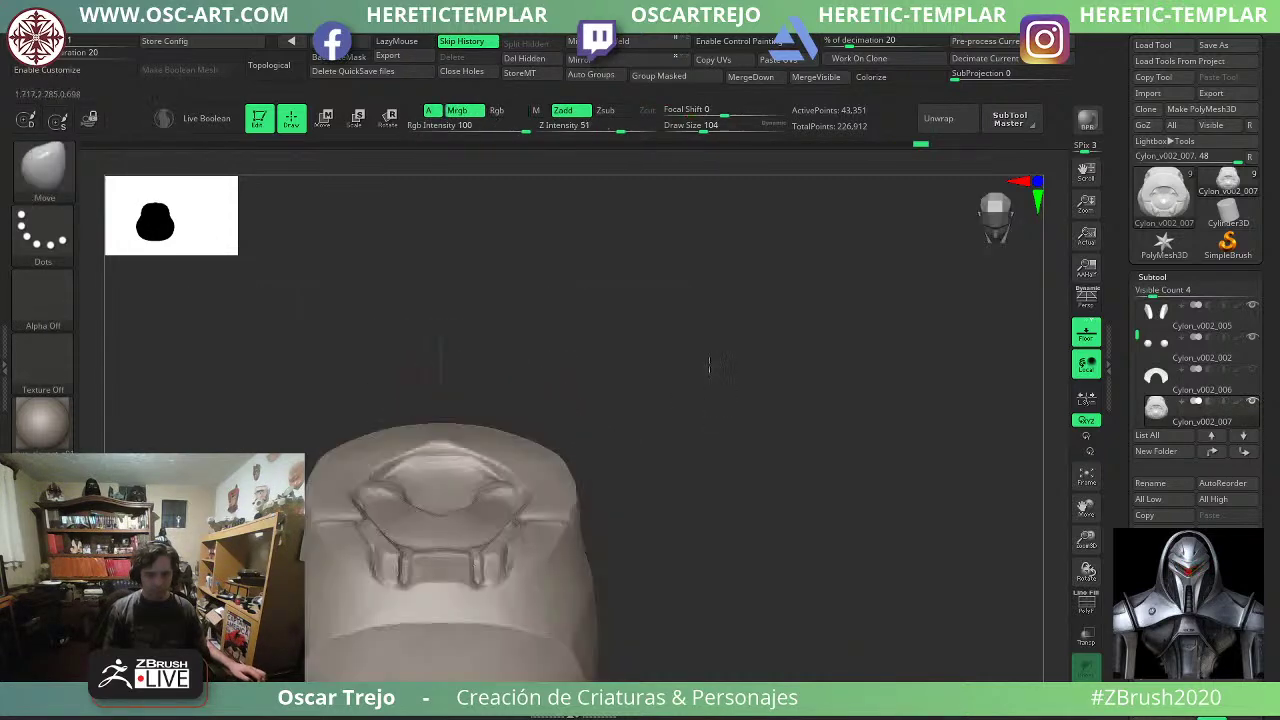
{"action": "key", "text": "s"}
{"action": "left_click_drag", "start_coordinate": [441, 448], "coordinate": [432, 447]}
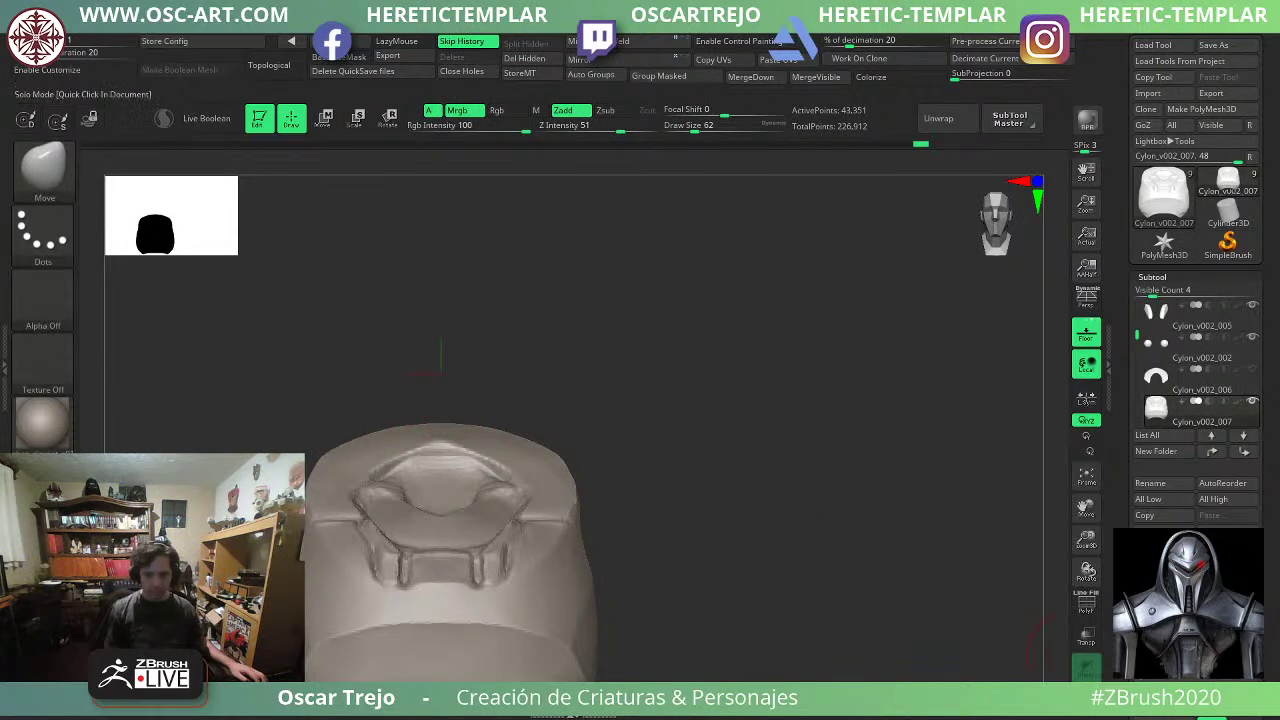
{"action": "left_click", "coordinate": [1086, 697]}
{"action": "key", "text": "f"}
{"action": "left_click_drag", "start_coordinate": [986, 588], "coordinate": [838, 560], "text": "alt"}
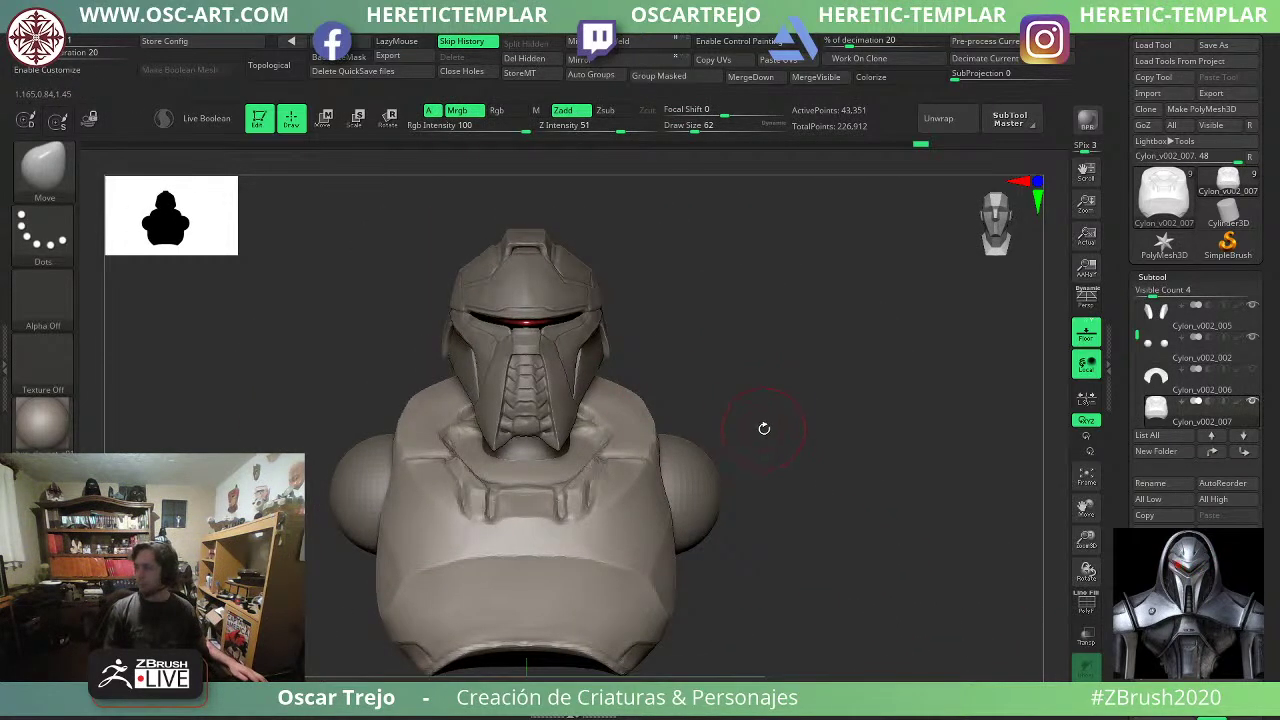
Carve the crease of the small plate at the torso's lower front corner with DamStandard at draw size 56.
{"action": "mouse_move", "coordinate": [815, 514]}
{"action": "left_mouse_down", "text": "alt"}
{"action": "mouse_move", "coordinate": [814, 486]}
{"action": "mouse_move", "coordinate": [806, 560]}
{"action": "left_mouse_up", "text": "alt"}
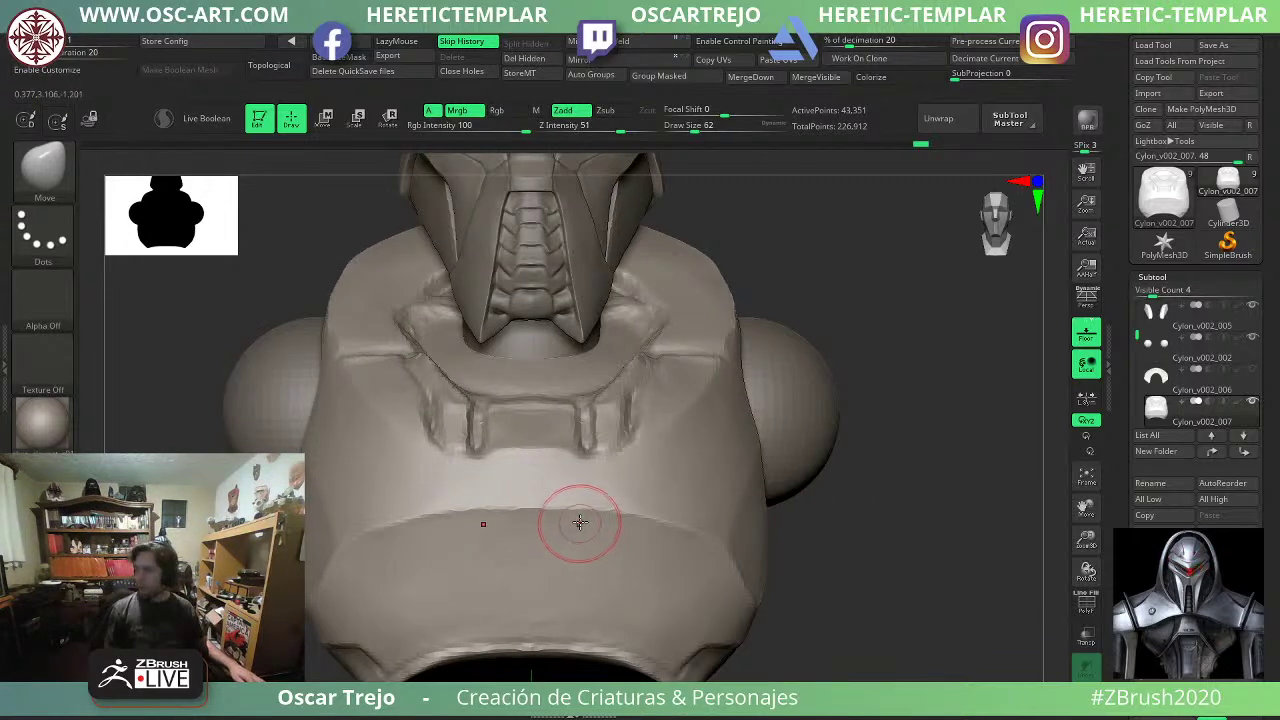
{"action": "key", "text": "b"}
{"action": "key", "text": "d"}
{"action": "key", "text": "s"}
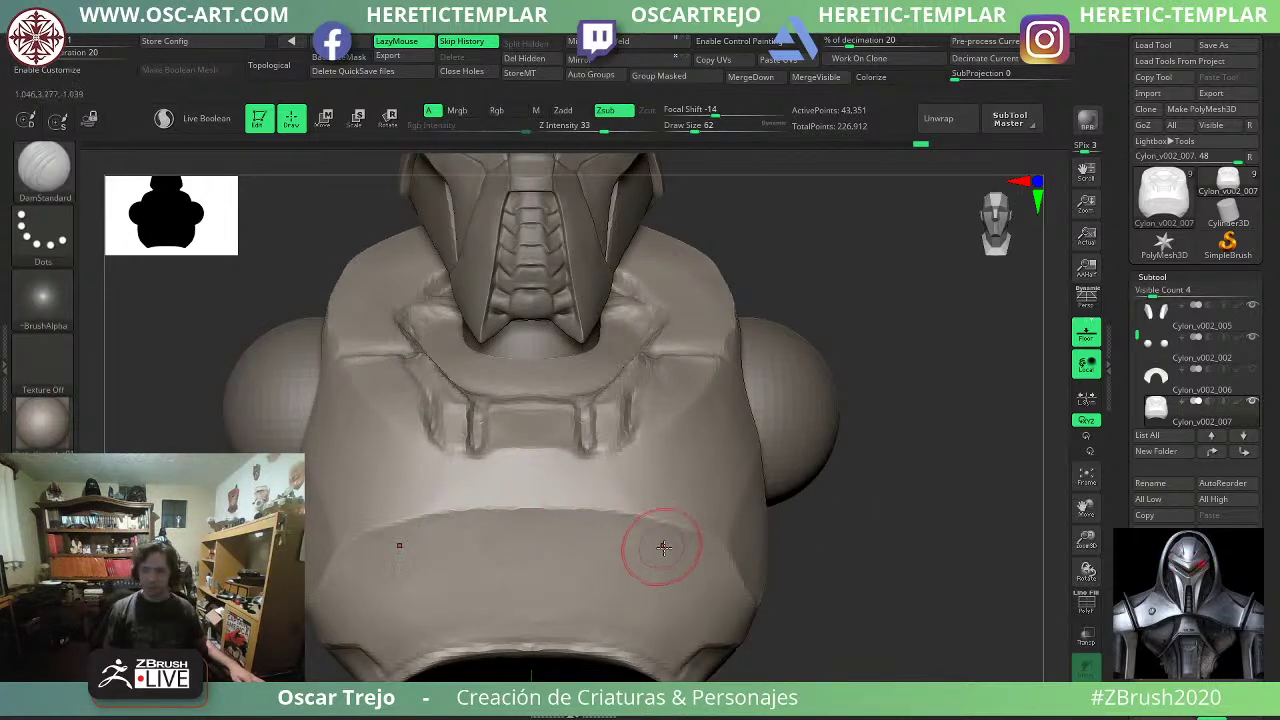
{"action": "left_click_drag", "start_coordinate": [844, 631], "coordinate": [751, 523], "text": "alt"}
{"action": "left_click_drag", "start_coordinate": [817, 571], "coordinate": [739, 551]}
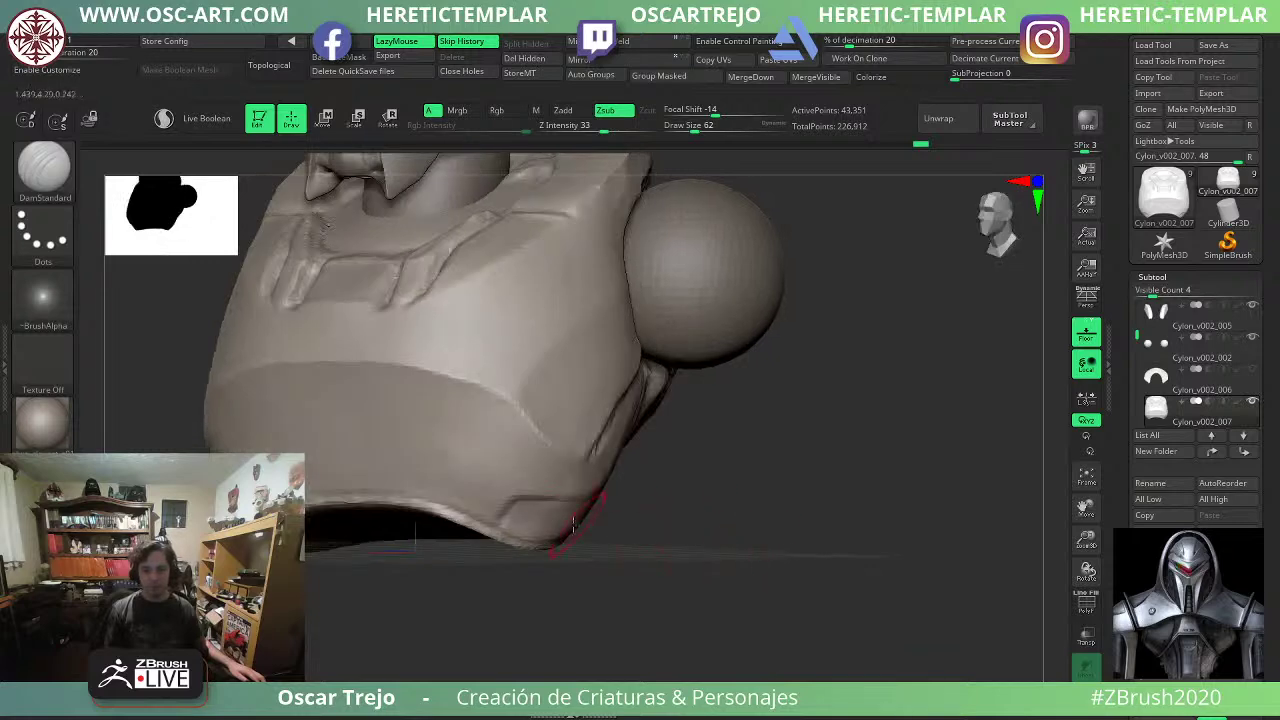
{"action": "key", "text": "bracketright"}
{"action": "key", "text": "bracketright"}
{"action": "key", "text": "bracketleft"}
{"action": "key", "text": "bracketleft"}
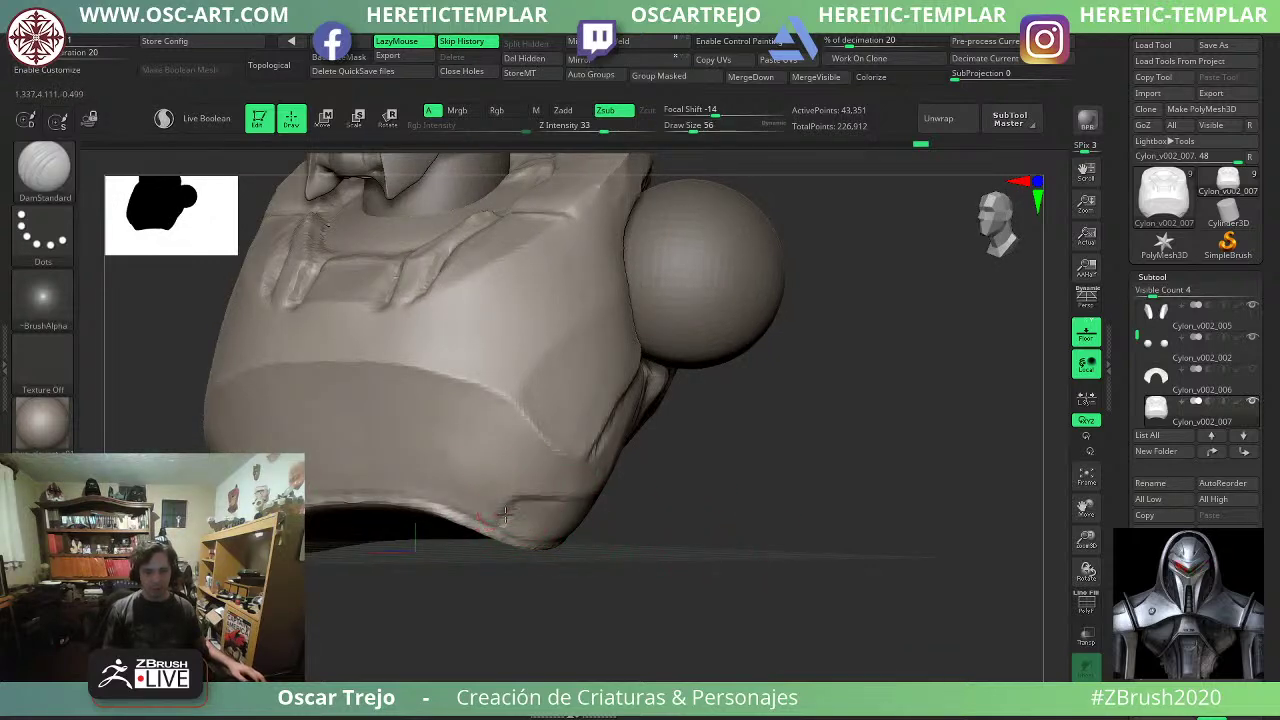
Deepen the side crease running from the shoulder sphere down to the torso's lower edge with DamStandard, using draw sizes 49 and 44.
{"action": "left_click_drag", "start_coordinate": [687, 508], "coordinate": [574, 512]}
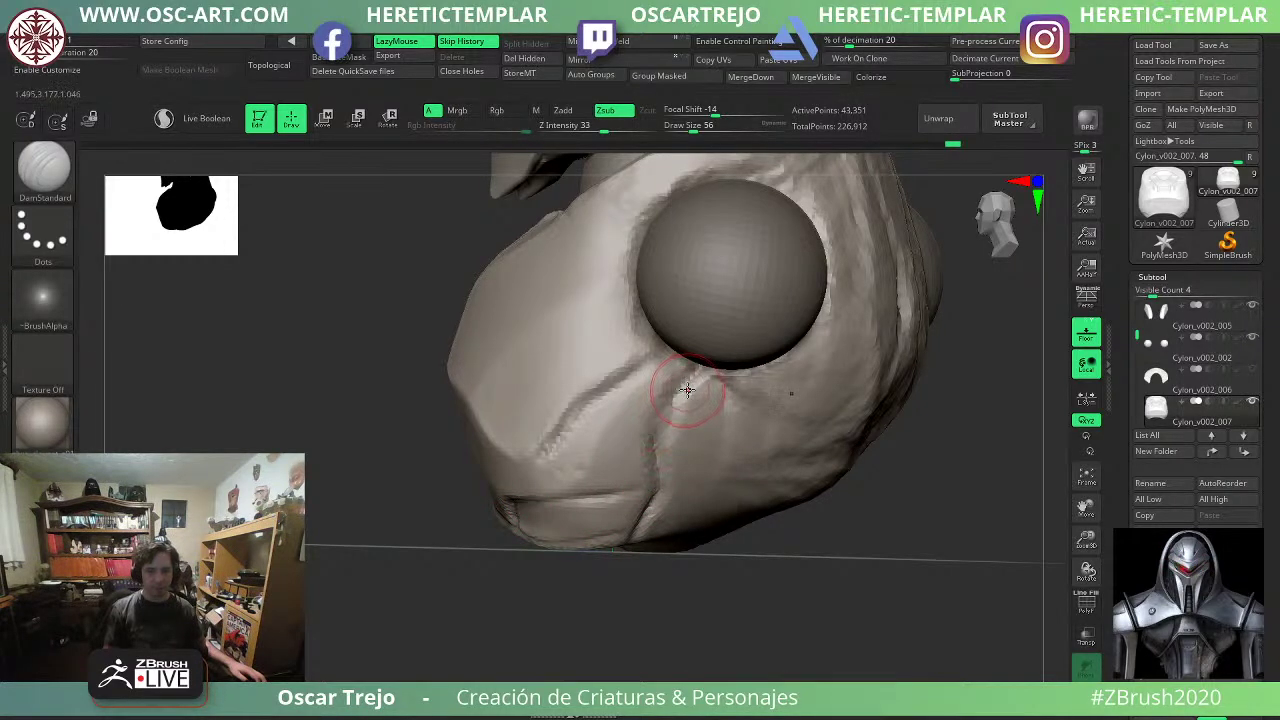
{"action": "key", "text": "bracketleft"}
{"action": "left_click_drag", "start_coordinate": [698, 368], "coordinate": [652, 437]}
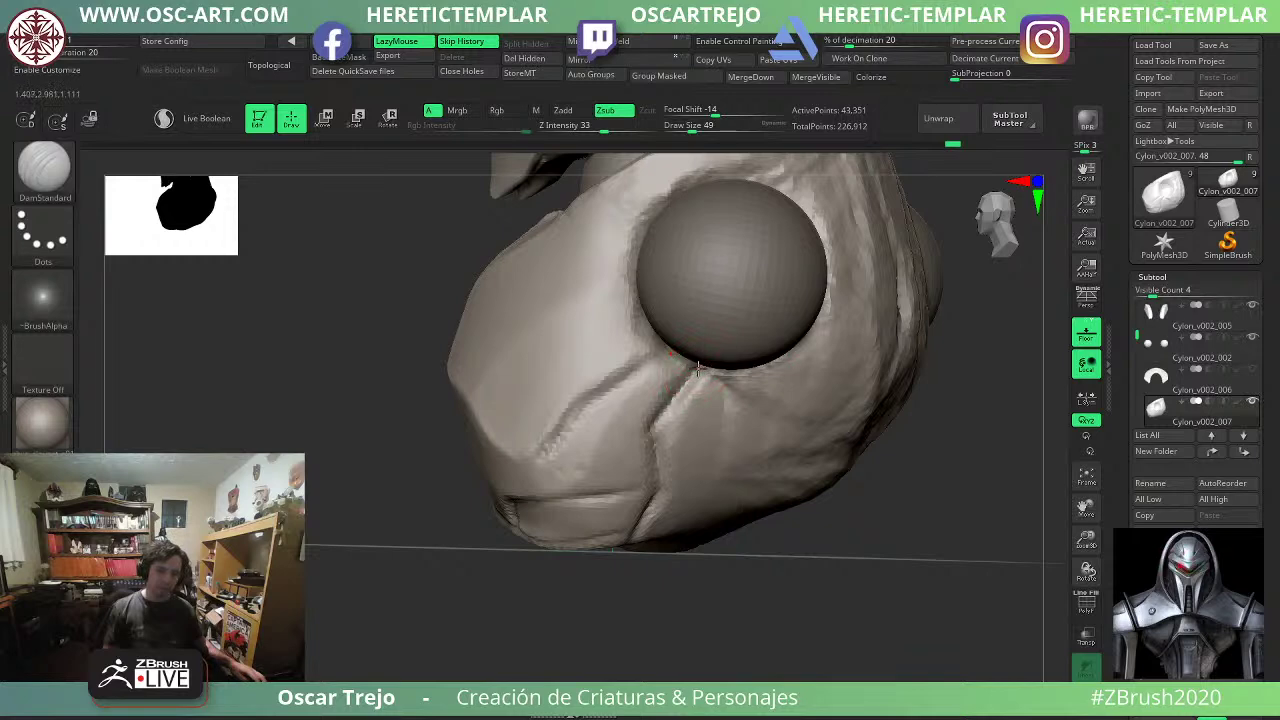
{"action": "key", "text": "s"}
{"action": "mouse_move", "coordinate": [698, 368]}
{"action": "left_mouse_down"}
{"action": "mouse_move", "coordinate": [651, 424]}
{"action": "mouse_move", "coordinate": [655, 486]}
{"action": "mouse_move", "coordinate": [636, 526]}
{"action": "left_mouse_up"}
{"action": "left_click_drag", "start_coordinate": [698, 575], "coordinate": [708, 543], "text": "alt"}
{"action": "key", "text": "s"}
{"action": "left_click_drag", "start_coordinate": [685, 419], "coordinate": [674, 425]}
{"action": "left_click_drag", "start_coordinate": [707, 597], "coordinate": [592, 567], "text": "alt"}
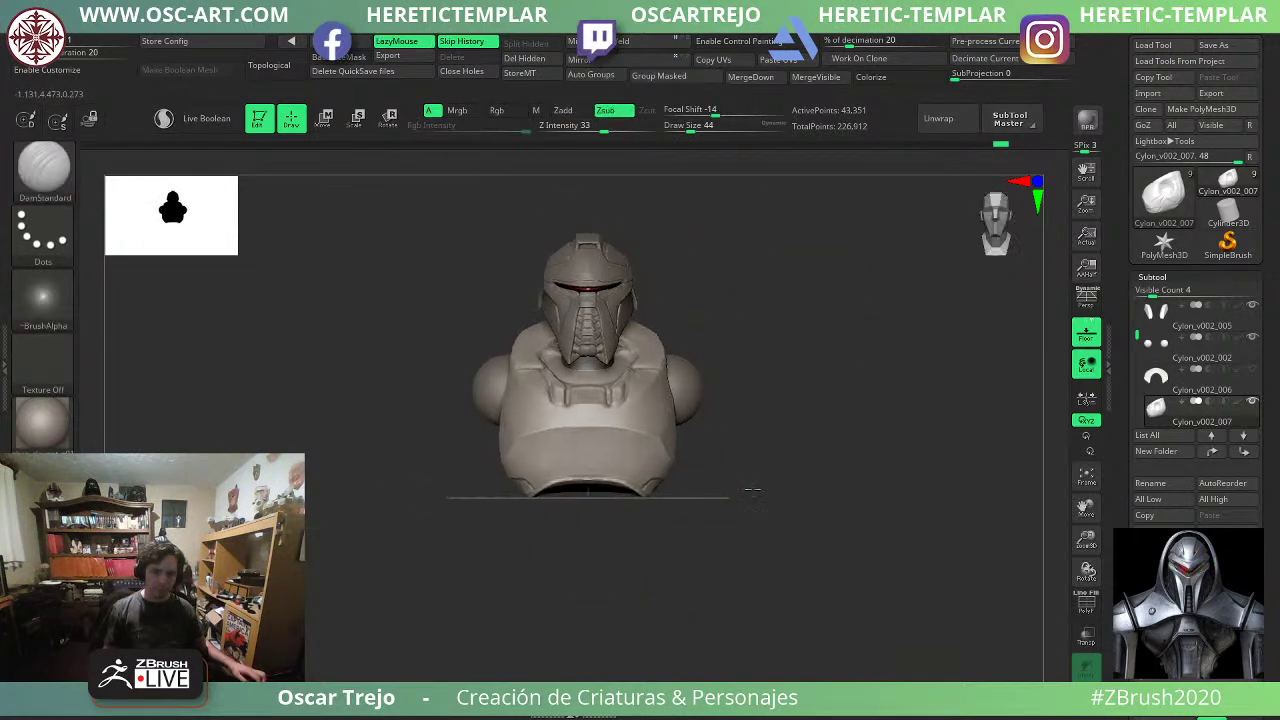
Adjust the lower tips of the Cylon_v002 face mask with the Move brush at draw size 56.
{"action": "left_click_drag", "start_coordinate": [754, 491], "coordinate": [866, 520], "text": "alt"}
{"action": "mouse_move", "coordinate": [886, 351]}
{"action": "left_mouse_down", "text": "alt"}
{"action": "mouse_move", "coordinate": [854, 386]}
{"action": "mouse_move", "coordinate": [911, 300]}
{"action": "mouse_move", "coordinate": [932, 345]}
{"action": "mouse_move", "coordinate": [882, 341]}
{"action": "left_mouse_up", "text": "alt"}
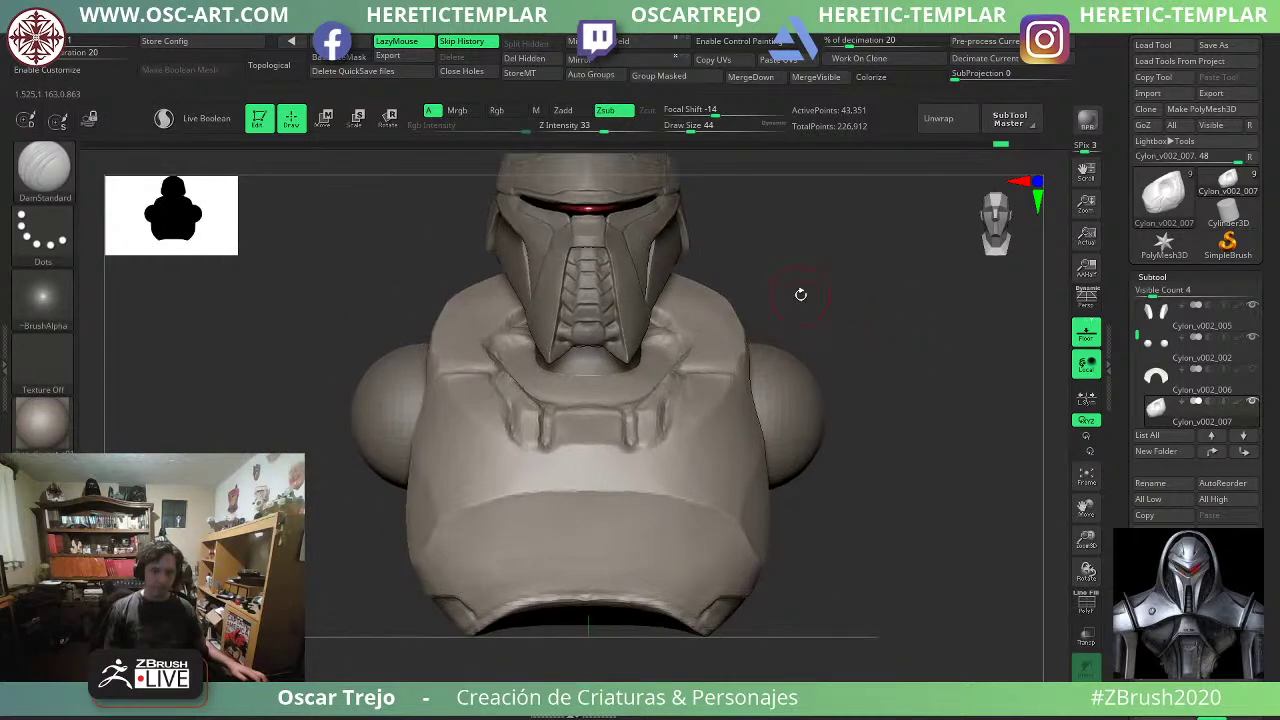
{"action": "left_click", "coordinate": [590, 328], "text": "alt"}
{"action": "key", "text": "b"}
{"action": "key", "text": "m"}
{"action": "key", "text": "v"}
{"action": "key", "text": "s"}
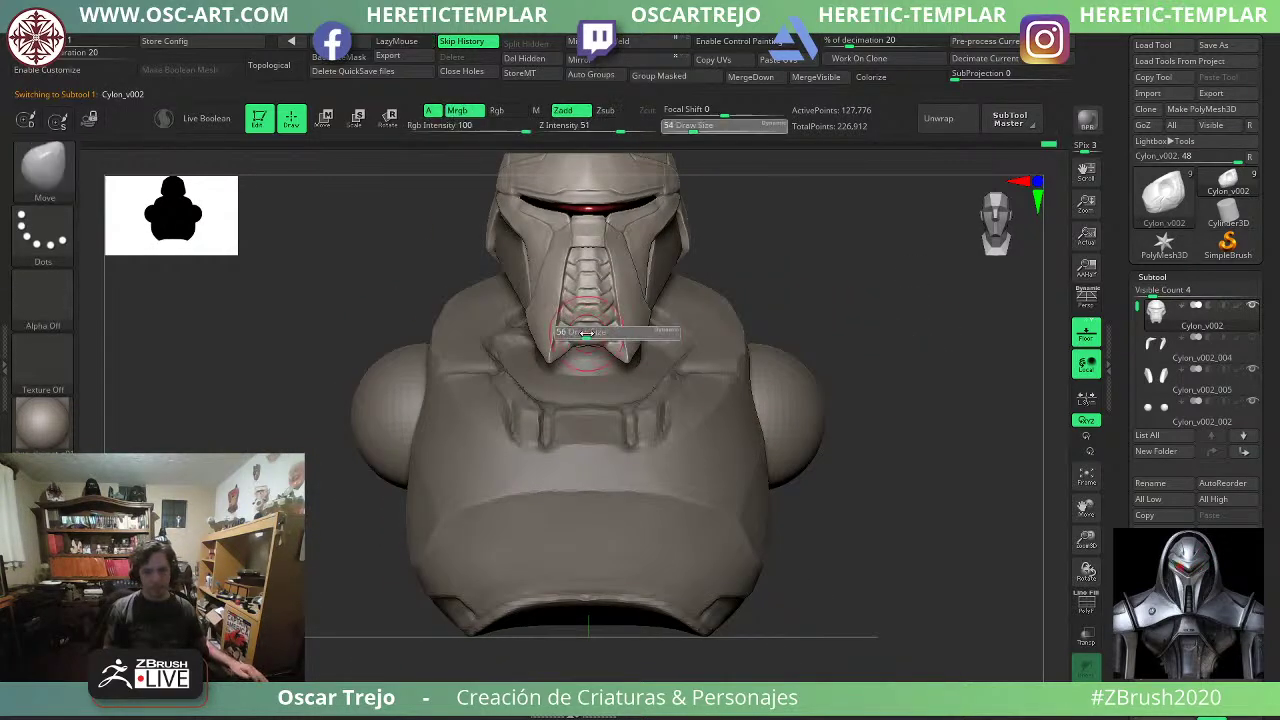
{"action": "left_click_drag", "start_coordinate": [594, 329], "coordinate": [622, 346]}
{"action": "mouse_move", "coordinate": [842, 330]}
{"action": "left_mouse_down", "text": "alt"}
{"action": "mouse_move", "coordinate": [820, 243]}
{"action": "mouse_move", "coordinate": [834, 291]}
{"action": "left_mouse_up", "text": "alt"}
{"action": "key", "text": "s"}
{"action": "left_click", "coordinate": [786, 312]}
{"action": "left_click", "coordinate": [757, 372], "text": "alt"}
{"action": "mouse_move", "coordinate": [812, 370]}
{"action": "left_mouse_down", "text": "alt"}
{"action": "mouse_move", "coordinate": [854, 345]}
{"action": "mouse_move", "coordinate": [840, 335]}
{"action": "mouse_move", "coordinate": [851, 363]}
{"action": "mouse_move", "coordinate": [903, 346]}
{"action": "mouse_move", "coordinate": [902, 359]}
{"action": "left_mouse_up", "text": "alt"}
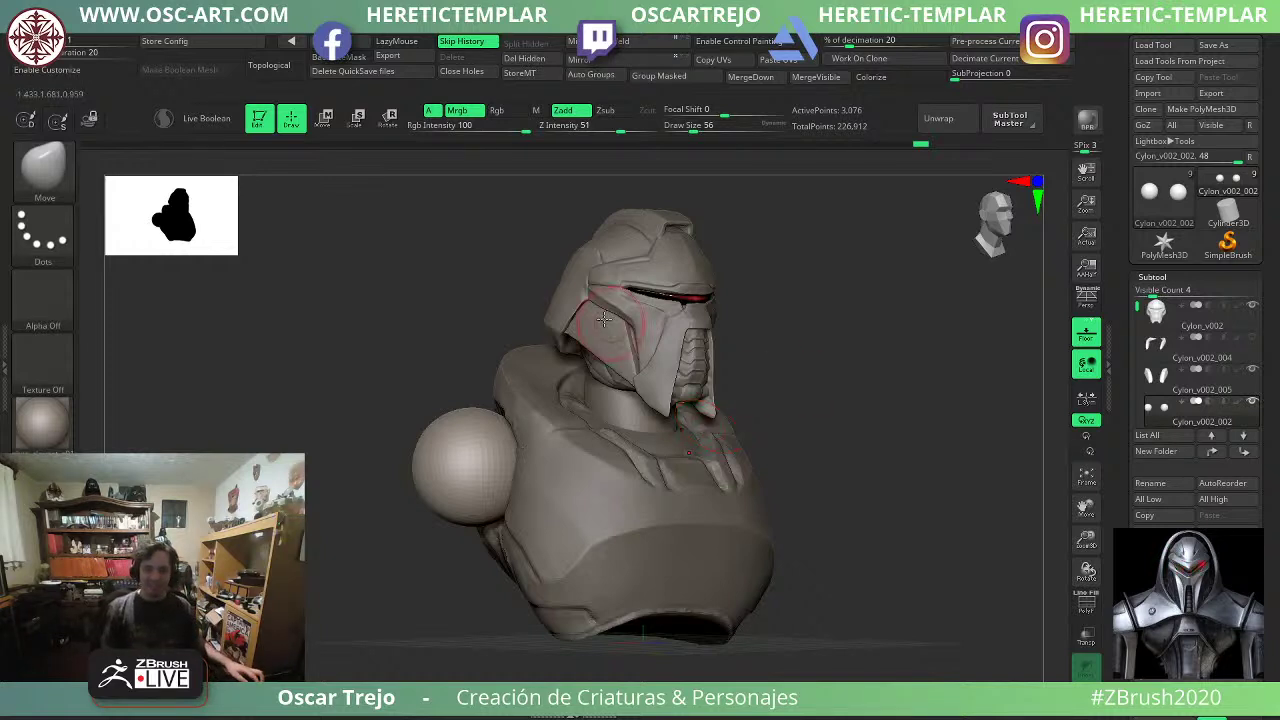
{"action": "left_click", "coordinate": [566, 316], "text": "alt"}
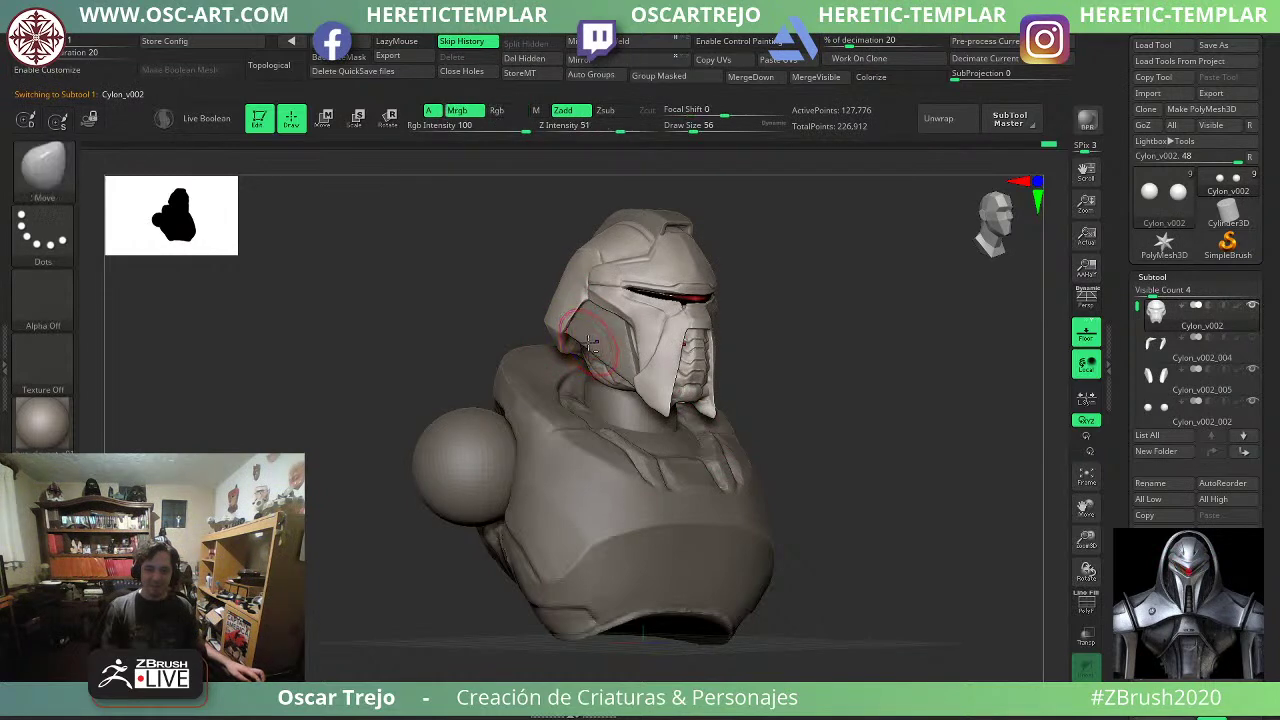
{"action": "left_click", "coordinate": [578, 338], "text": "alt"}
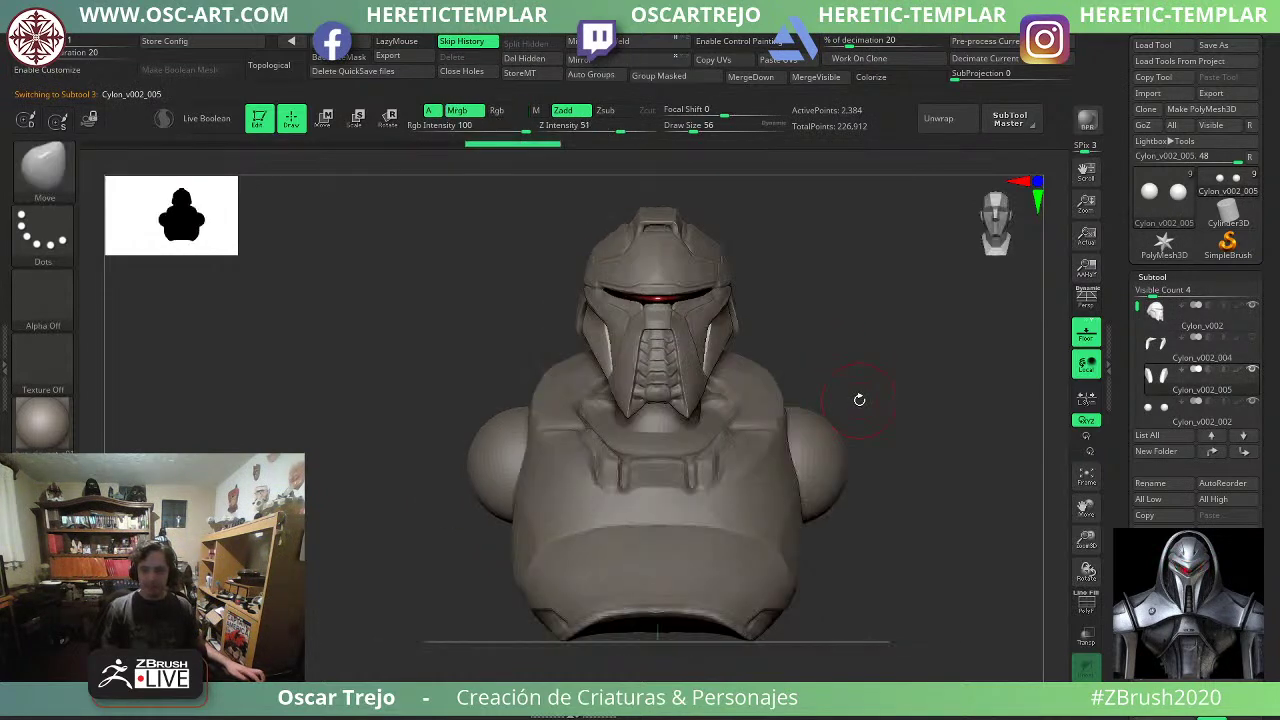
{"action": "left_click_drag", "start_coordinate": [857, 397], "coordinate": [809, 277]}
Sharpen the grooves of the small recessed plate below the torso's neck opening with DamStandard at draw size 29.
{"action": "mouse_move", "coordinate": [735, 340]}
{"action": "left_mouse_down", "text": "alt"}
{"action": "mouse_move", "coordinate": [766, 272]}
{"action": "mouse_move", "coordinate": [842, 400]}
{"action": "left_mouse_up", "text": "alt"}
{"action": "key", "text": "b"}
{"action": "key", "text": "d"}
{"action": "key", "text": "s"}
{"action": "key", "text": "s"}
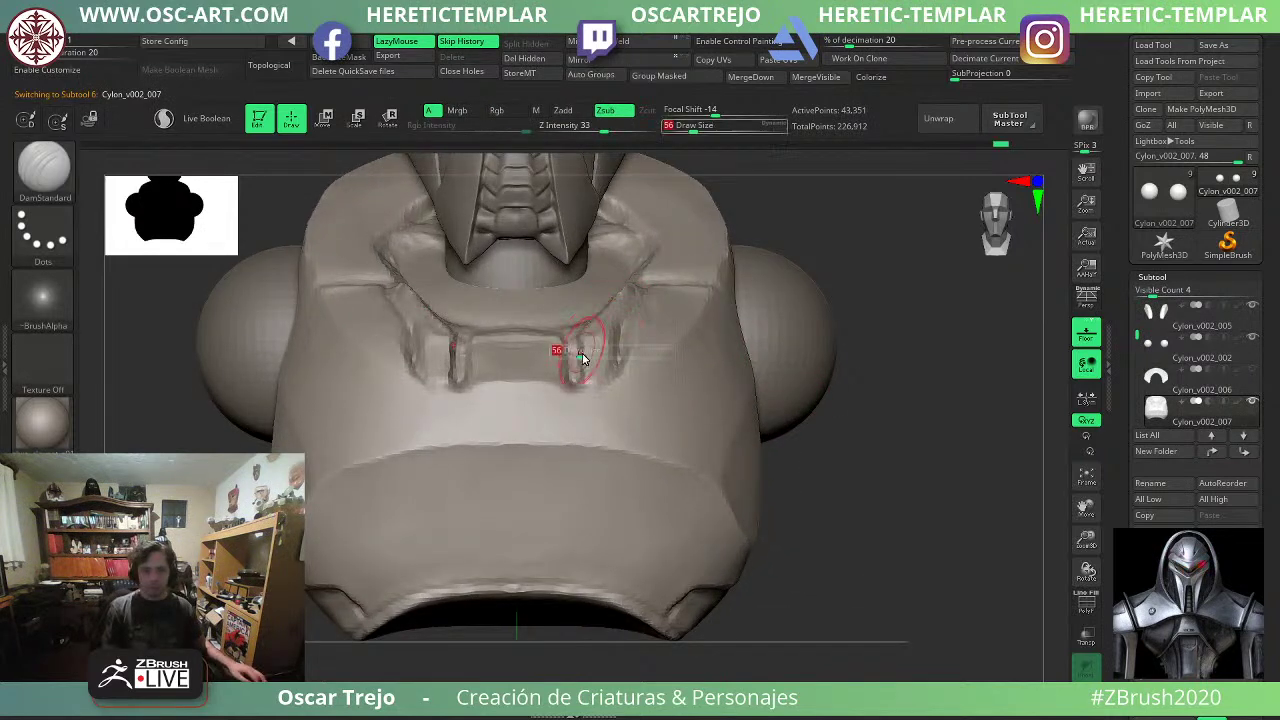
{"action": "left_click_drag", "start_coordinate": [584, 360], "coordinate": [548, 386]}
{"action": "key", "text": "s"}
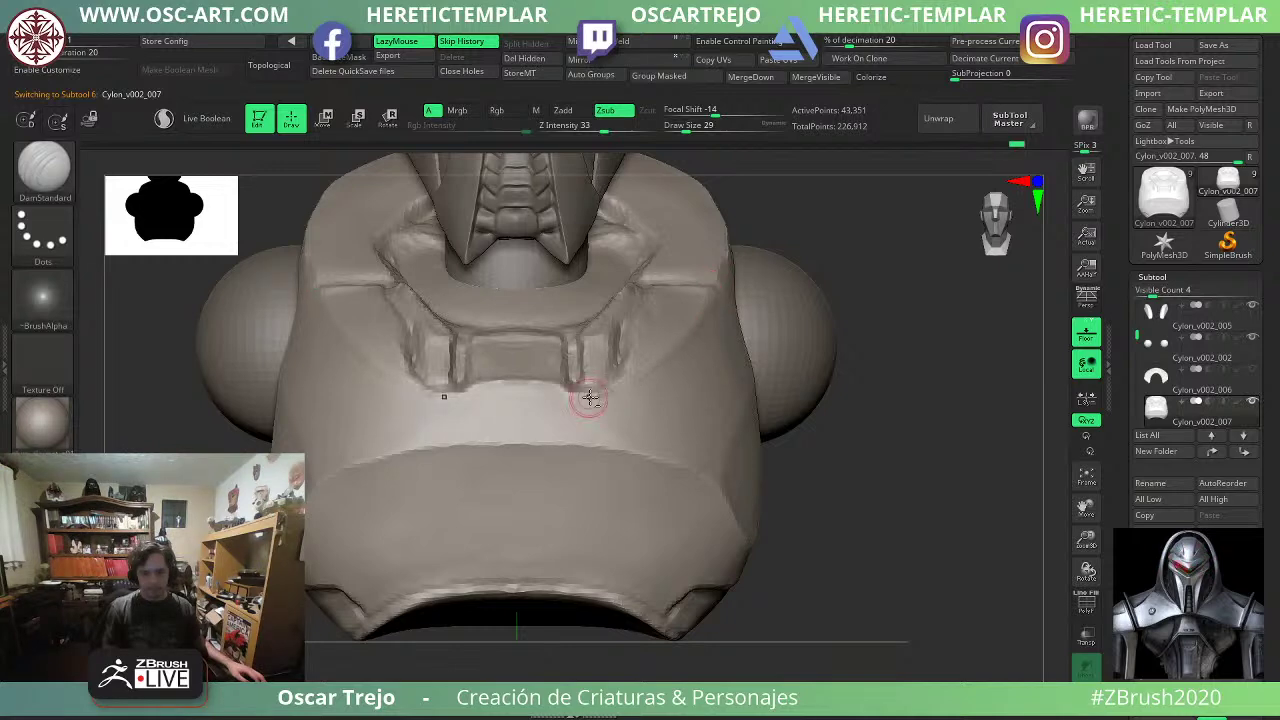
{"action": "mouse_move", "coordinate": [881, 355]}
{"action": "left_mouse_down", "text": "alt"}
{"action": "mouse_move", "coordinate": [814, 300]}
{"action": "mouse_move", "coordinate": [740, 329]}
{"action": "left_mouse_up", "text": "alt"}
{"action": "key", "text": "shift"}
Carve a crease under the back collar rim down to the shoulder sphere with DamStandard, using draw sizes 51 and 49.
{"action": "mouse_move", "coordinate": [442, 395]}
{"action": "left_mouse_down", "text": "alt"}
{"action": "mouse_move", "coordinate": [383, 451]}
{"action": "mouse_move", "coordinate": [377, 426]}
{"action": "mouse_move", "coordinate": [300, 436]}
{"action": "left_mouse_up", "text": "alt"}
{"action": "left_click_drag", "start_coordinate": [850, 340], "coordinate": [757, 336]}
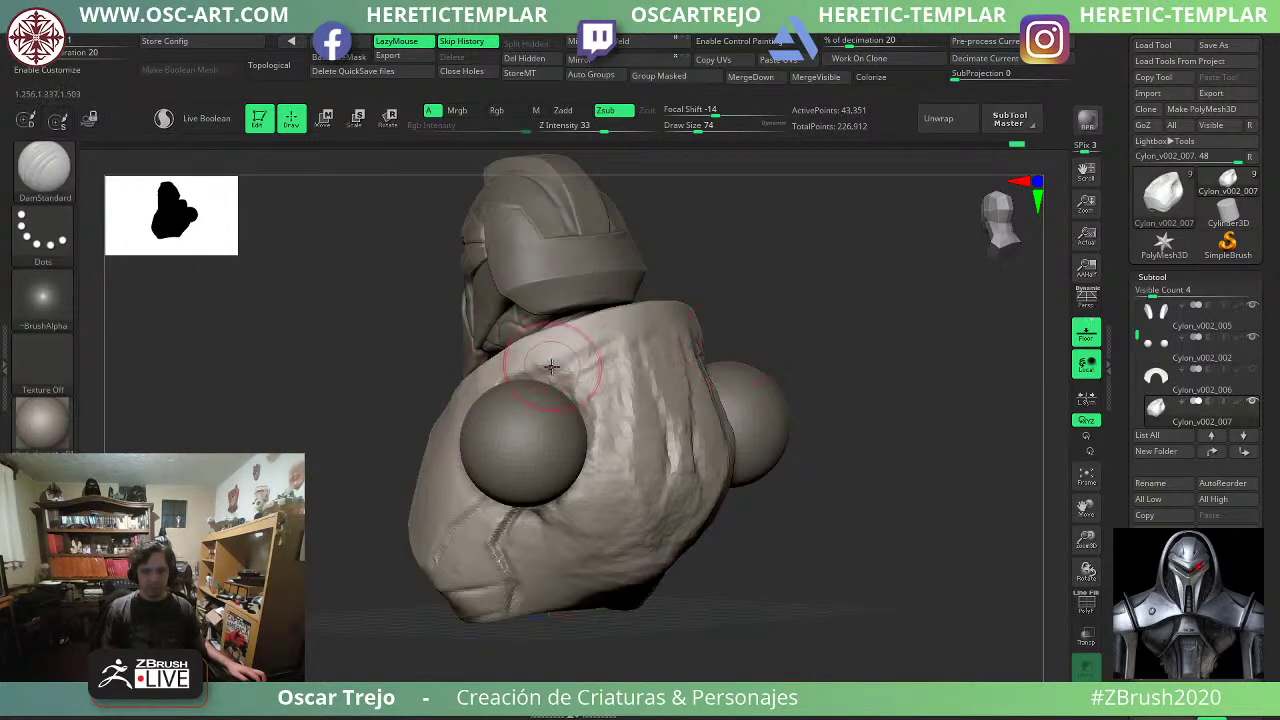
{"action": "left_click_drag", "start_coordinate": [804, 408], "coordinate": [771, 377]}
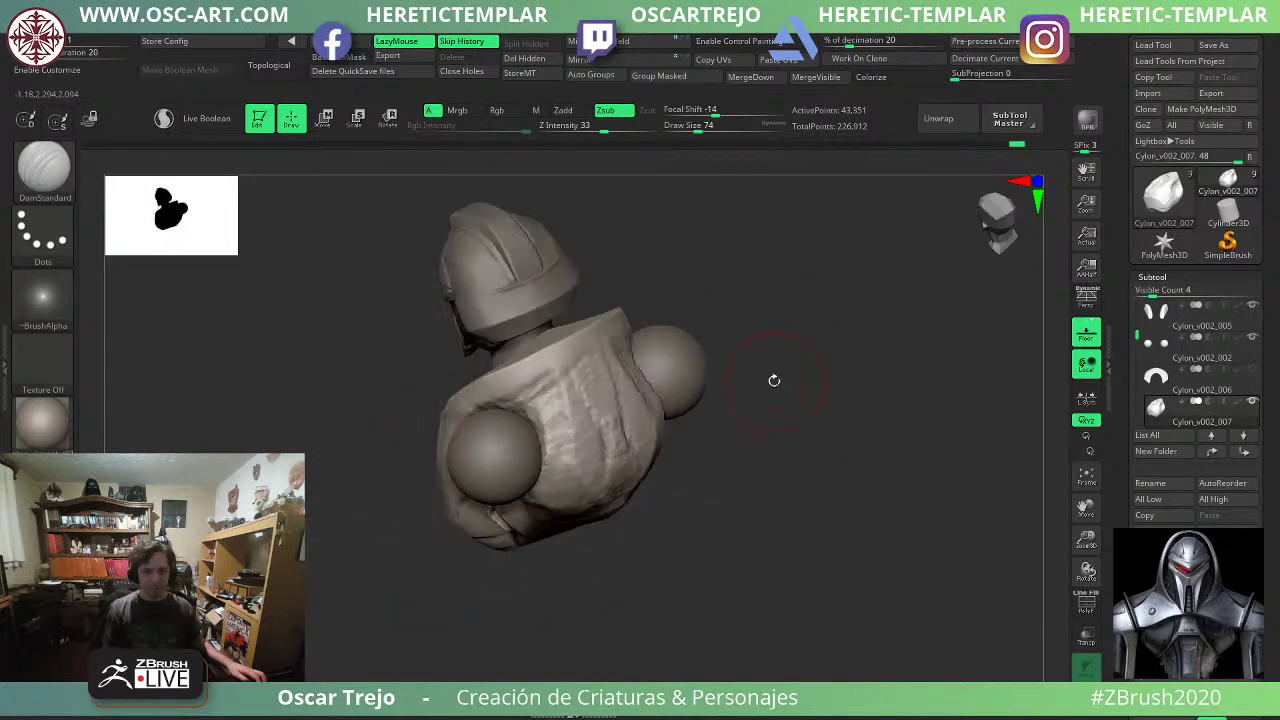
{"action": "left_click_drag", "start_coordinate": [390, 427], "coordinate": [432, 445], "text": "alt"}
{"action": "key", "text": "bracketleft"}
{"action": "key", "text": "bracketleft"}
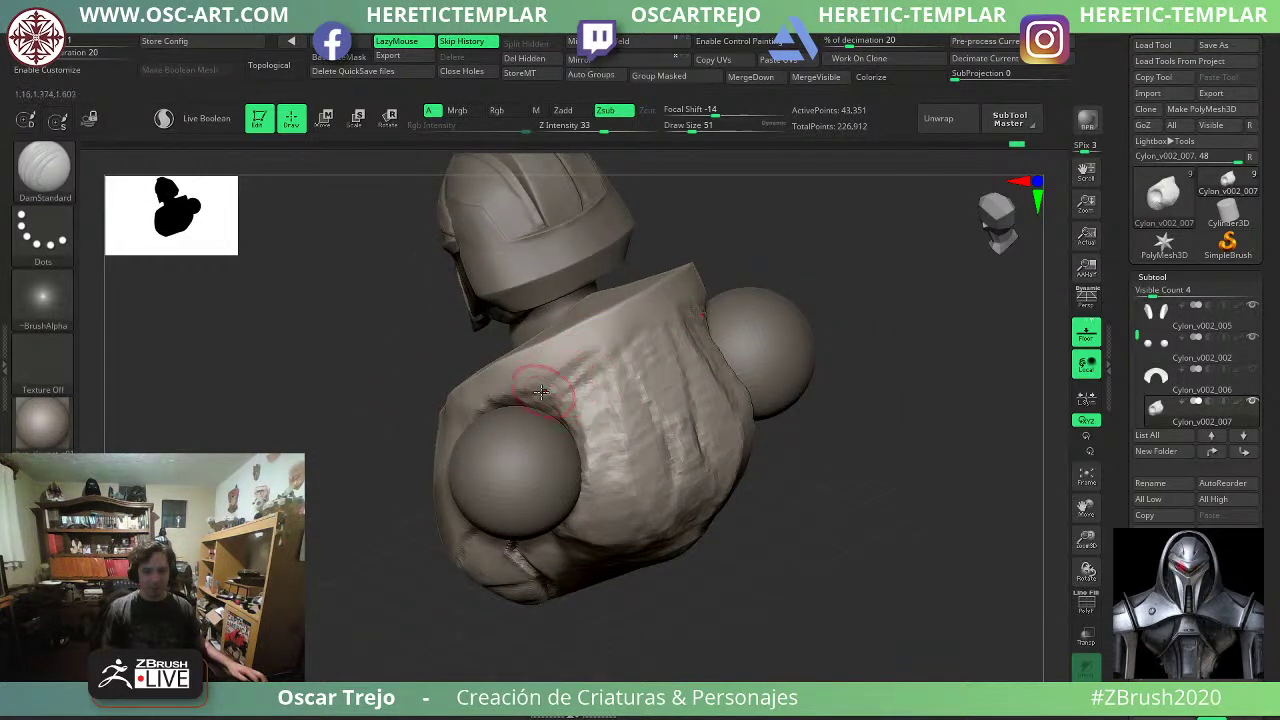
{"action": "mouse_move", "coordinate": [512, 396]}
{"action": "left_mouse_down"}
{"action": "mouse_move", "coordinate": [706, 300]}
{"action": "mouse_move", "coordinate": [520, 396]}
{"action": "left_mouse_up"}
{"action": "mouse_move", "coordinate": [359, 440]}
{"action": "left_mouse_down"}
{"action": "mouse_move", "coordinate": [354, 397]}
{"action": "mouse_move", "coordinate": [283, 446]}
{"action": "mouse_move", "coordinate": [232, 395]}
{"action": "mouse_move", "coordinate": [240, 446]}
{"action": "left_mouse_up"}
{"action": "key", "text": "s"}
{"action": "left_click", "coordinate": [581, 366]}
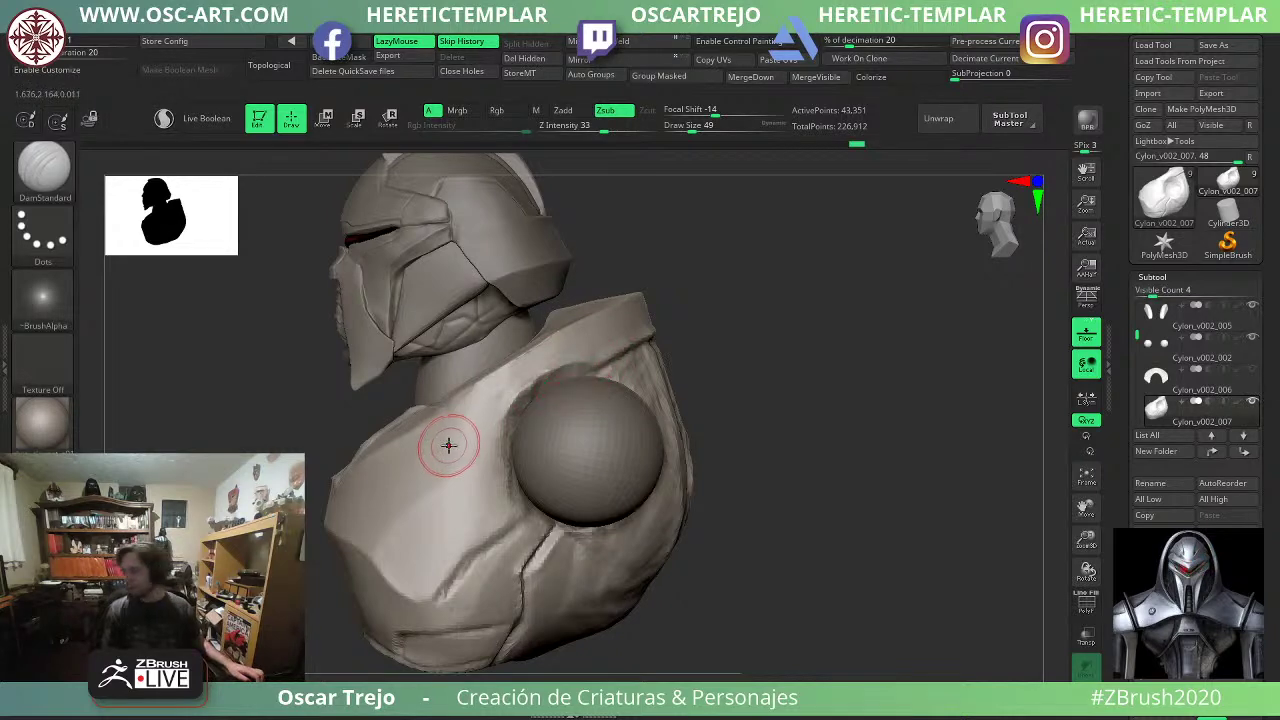
Smooth the torso surface along the front edge of the shoulder sphere and flatten it with TrimDynamic at draw size 83.
{"action": "key", "text": "s"}
{"action": "left_click", "coordinate": [593, 372]}
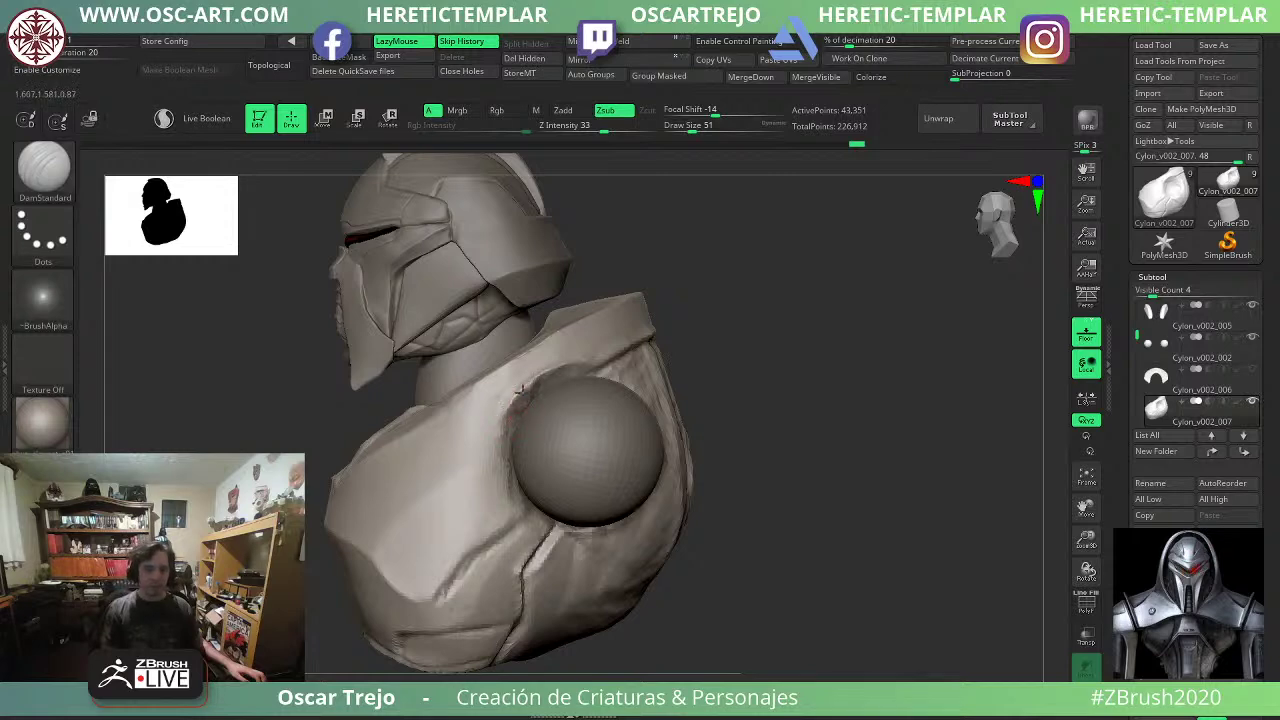
{"action": "mouse_move", "coordinate": [491, 486]}
{"action": "left_mouse_down", "text": "shift"}
{"action": "mouse_move", "coordinate": [488, 473]}
{"action": "mouse_move", "coordinate": [510, 509]}
{"action": "mouse_move", "coordinate": [499, 408]}
{"action": "left_mouse_up", "text": "shift"}
{"action": "key", "text": "b"}
{"action": "key", "text": "t"}
{"action": "key", "text": "d"}
{"action": "key", "text": "s"}
{"action": "left_click", "coordinate": [493, 488]}
{"action": "mouse_move", "coordinate": [495, 455]}
{"action": "left_mouse_down", "text": "shift"}
{"action": "mouse_move", "coordinate": [502, 410]}
{"action": "mouse_move", "coordinate": [530, 374]}
{"action": "left_mouse_up", "text": "shift"}
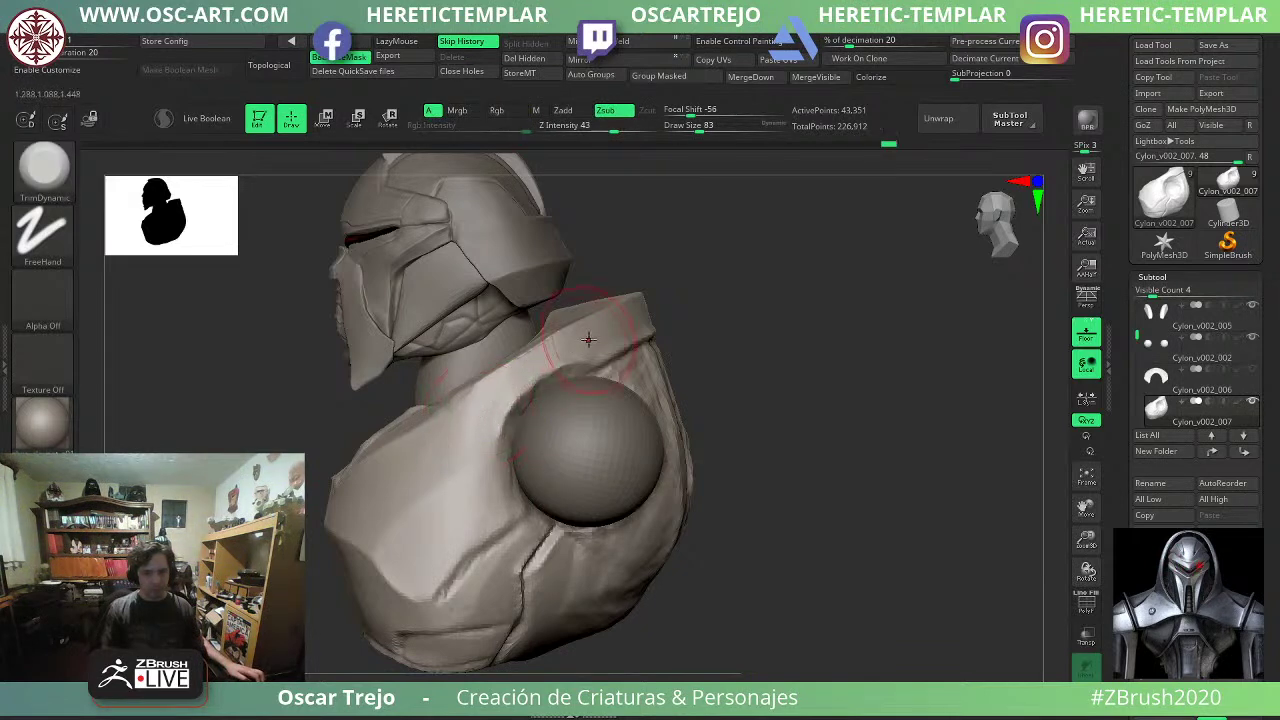
Flatten the torso's collar rim and the shoulder plane beside the sphere with TrimDynamic, using draw sizes 83 and 112.
{"action": "left_click_drag", "start_coordinate": [692, 297], "coordinate": [648, 305]}
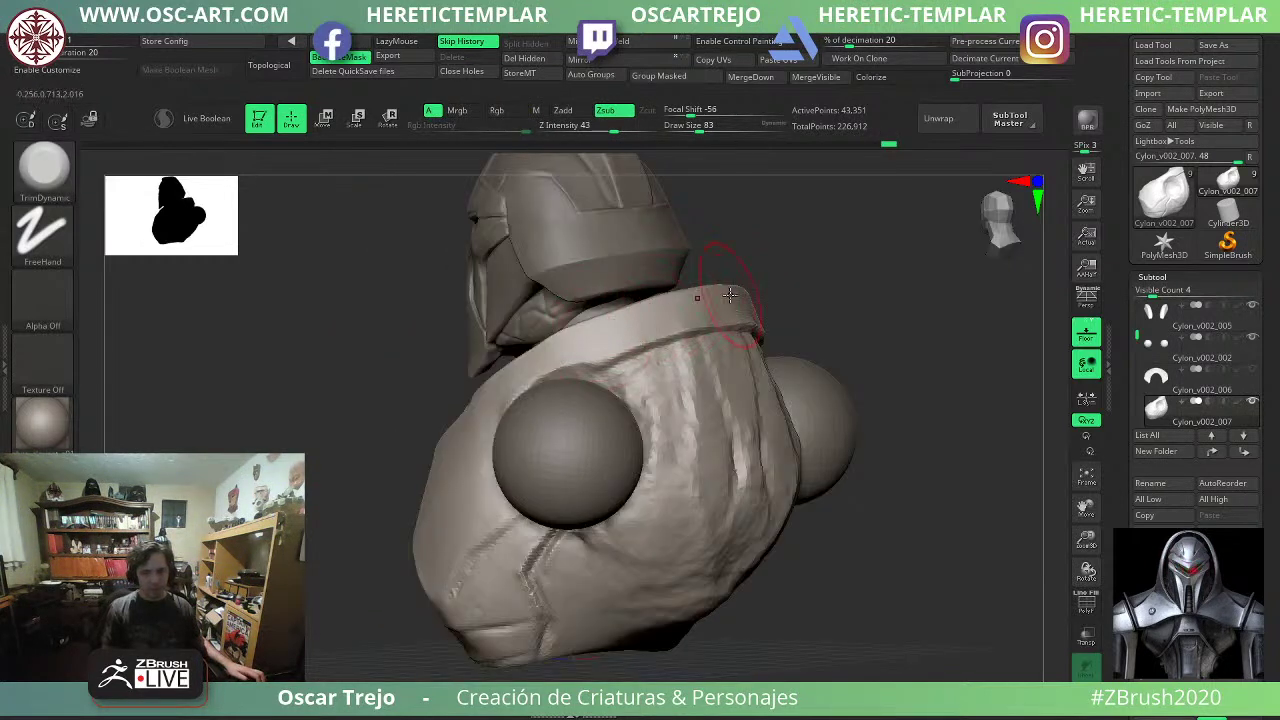
{"action": "left_click_drag", "start_coordinate": [343, 397], "coordinate": [420, 400]}
{"action": "left_click_drag", "start_coordinate": [245, 434], "coordinate": [60, 530]}
{"action": "left_click_drag", "start_coordinate": [645, 373], "coordinate": [703, 420], "text": "alt"}
{"action": "mouse_move", "coordinate": [782, 384]}
{"action": "left_mouse_down"}
{"action": "mouse_move", "coordinate": [646, 437]}
{"action": "mouse_move", "coordinate": [641, 455]}
{"action": "mouse_move", "coordinate": [718, 387]}
{"action": "left_mouse_up"}
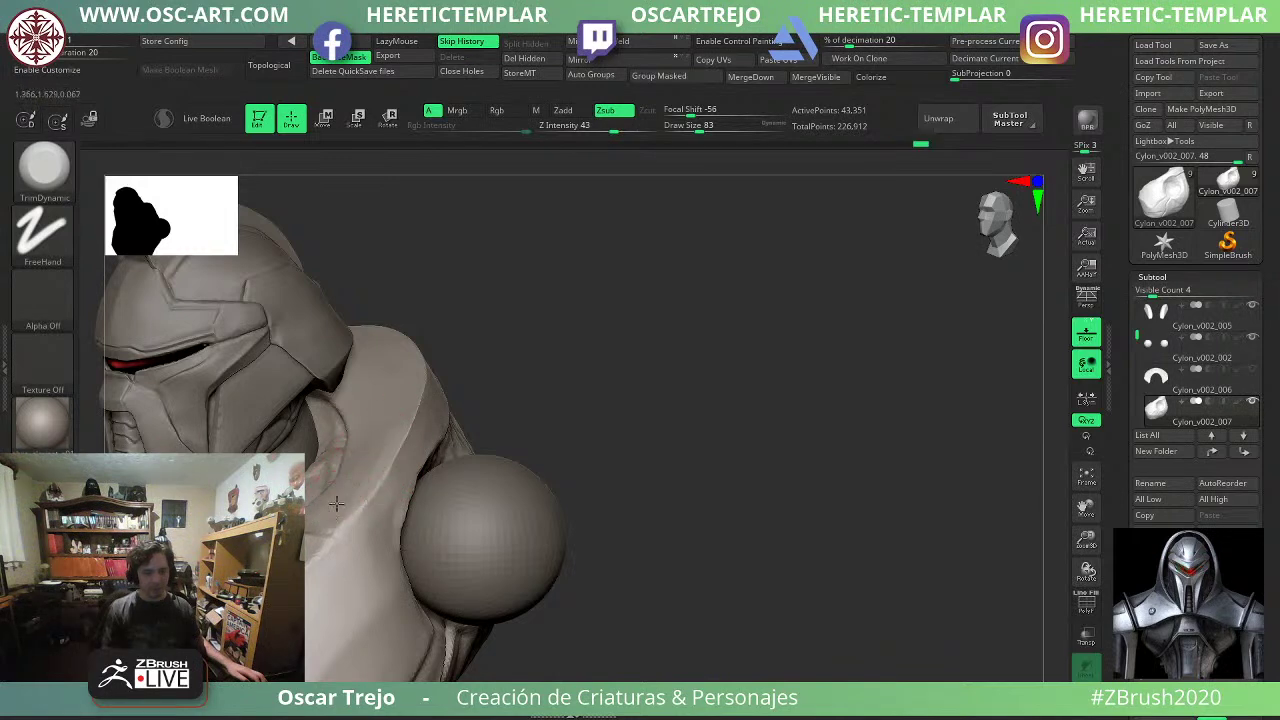
{"action": "key", "text": "s"}
{"action": "left_click_drag", "start_coordinate": [370, 452], "coordinate": [377, 452]}
{"action": "mouse_move", "coordinate": [350, 478]}
{"action": "left_mouse_down"}
{"action": "mouse_move", "coordinate": [320, 508]}
{"action": "mouse_move", "coordinate": [340, 508]}
{"action": "mouse_move", "coordinate": [374, 423]}
{"action": "mouse_move", "coordinate": [358, 446]}
{"action": "mouse_move", "coordinate": [370, 456]}
{"action": "left_mouse_up"}
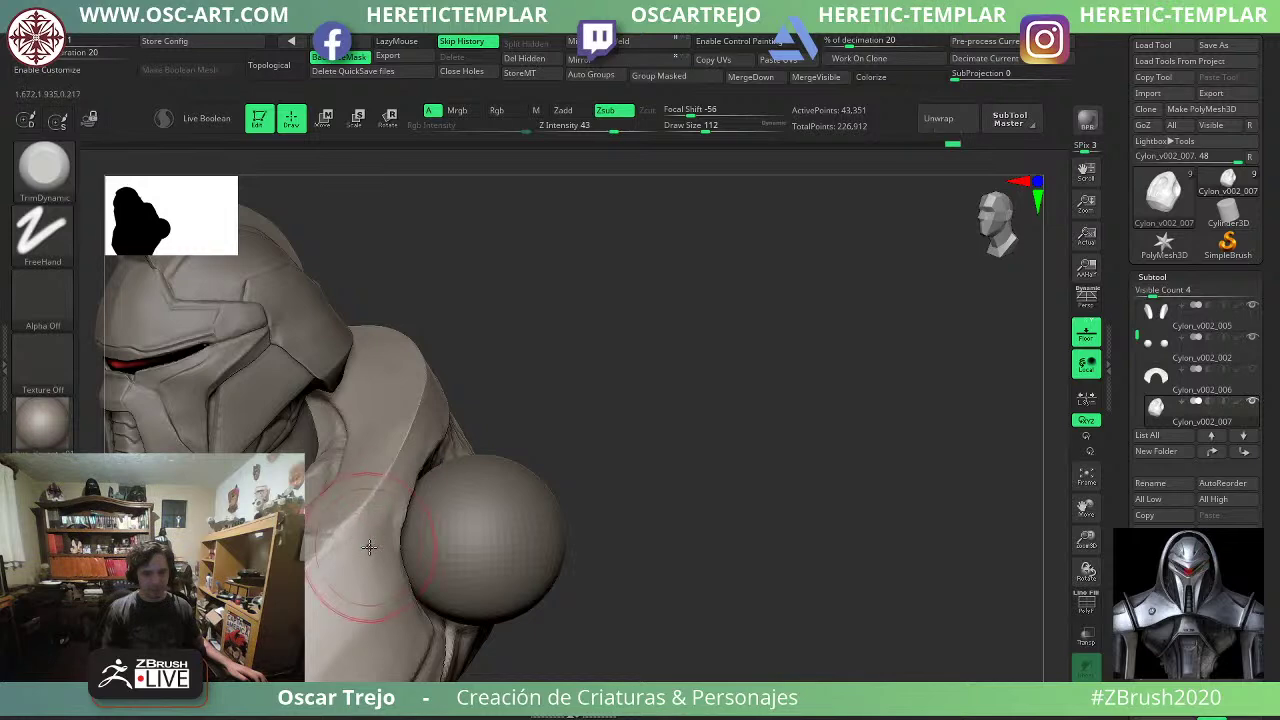
{"action": "mouse_move", "coordinate": [680, 428]}
{"action": "left_mouse_down", "text": "shift"}
{"action": "mouse_move", "coordinate": [563, 409]}
{"action": "mouse_move", "coordinate": [659, 424]}
{"action": "left_mouse_up", "text": "shift"}
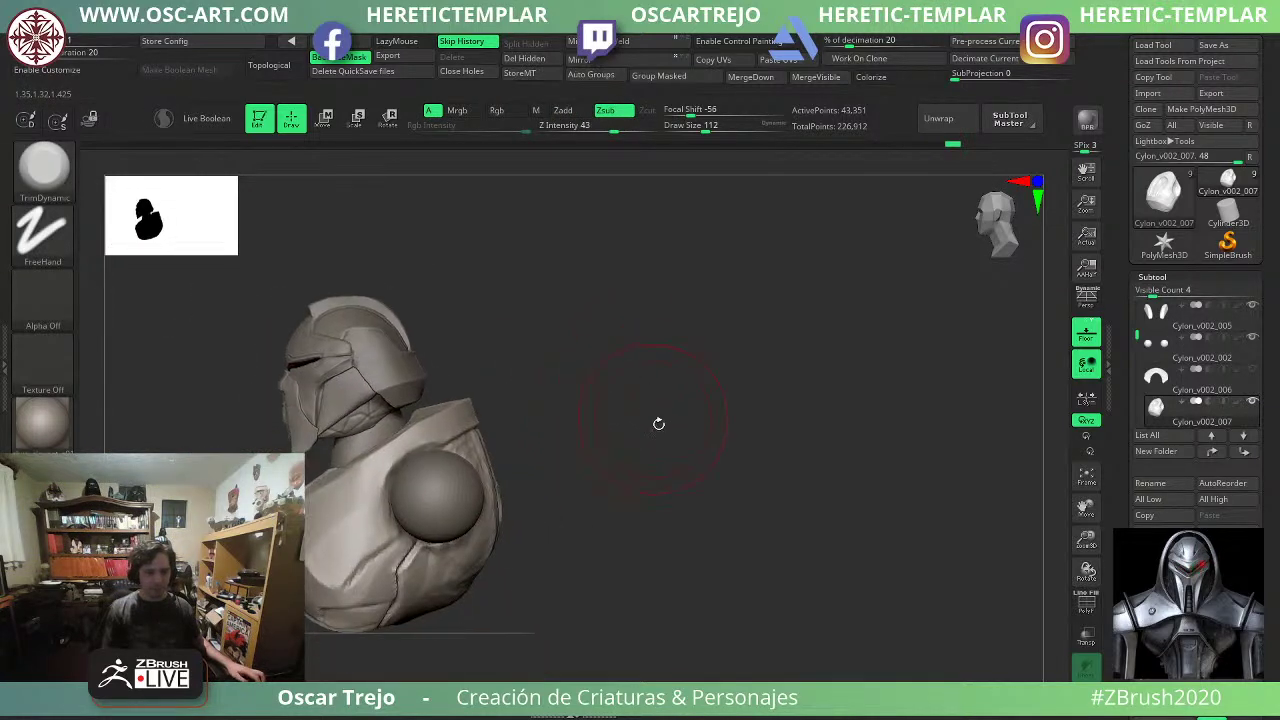
Isolate the torso and clean up the front and upper edges of the shoulder socket with TrimDynamic at draw sizes 90 and 87.
{"action": "left_click", "coordinate": [1087, 698]}
{"action": "left_click_drag", "start_coordinate": [880, 480], "coordinate": [930, 560], "text": "alt"}
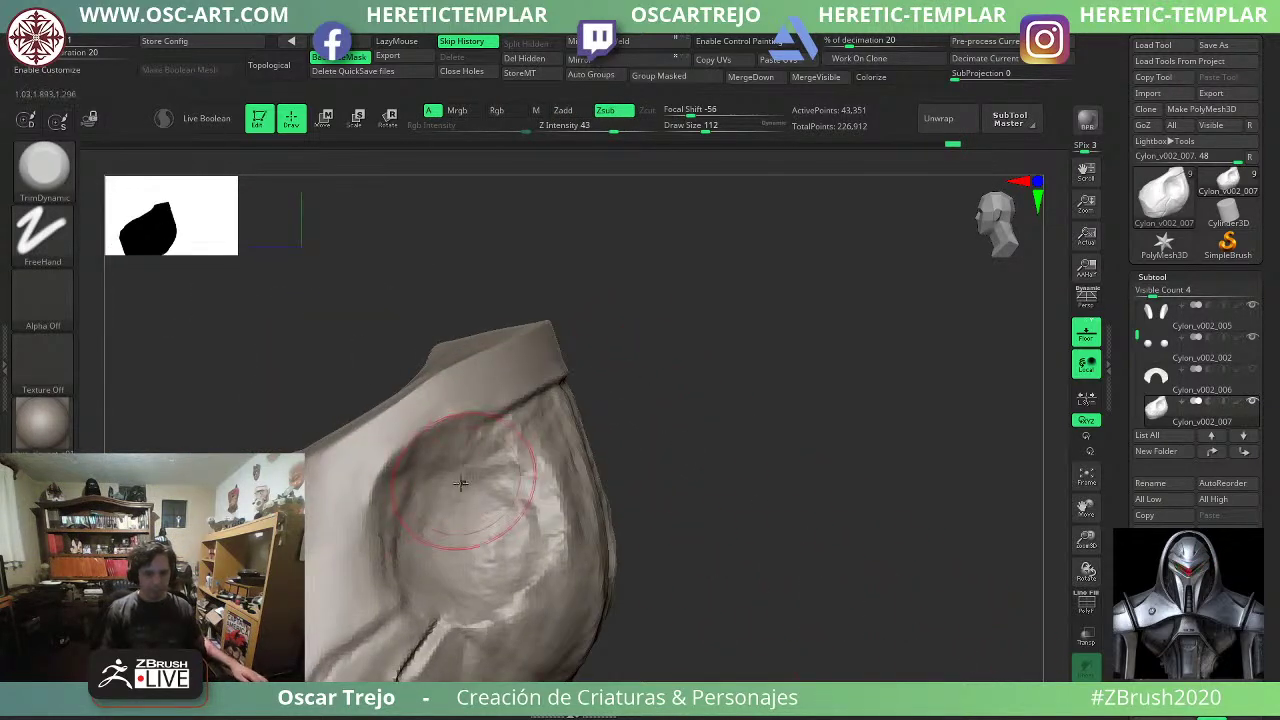
{"action": "key", "text": "s"}
{"action": "left_click_drag", "start_coordinate": [410, 536], "coordinate": [405, 536]}
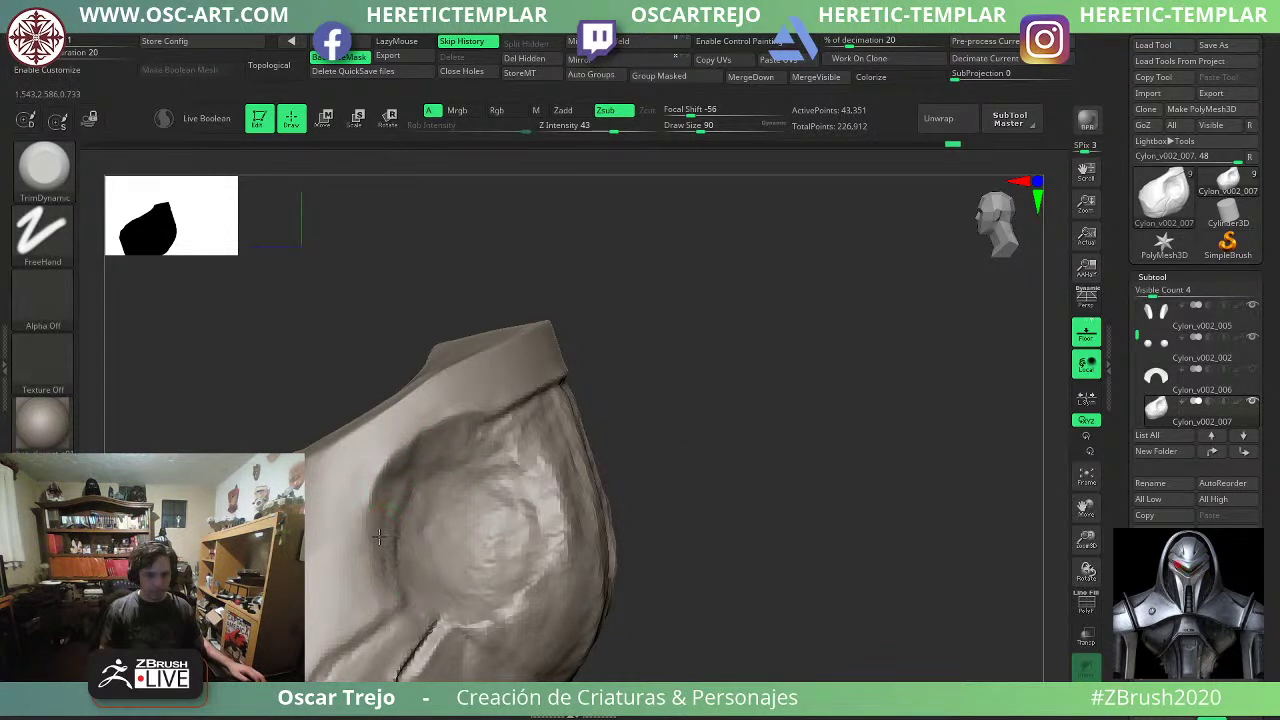
{"action": "key", "text": "s"}
{"action": "left_click", "coordinate": [414, 466]}
{"action": "left_click_drag", "start_coordinate": [405, 458], "coordinate": [394, 473]}
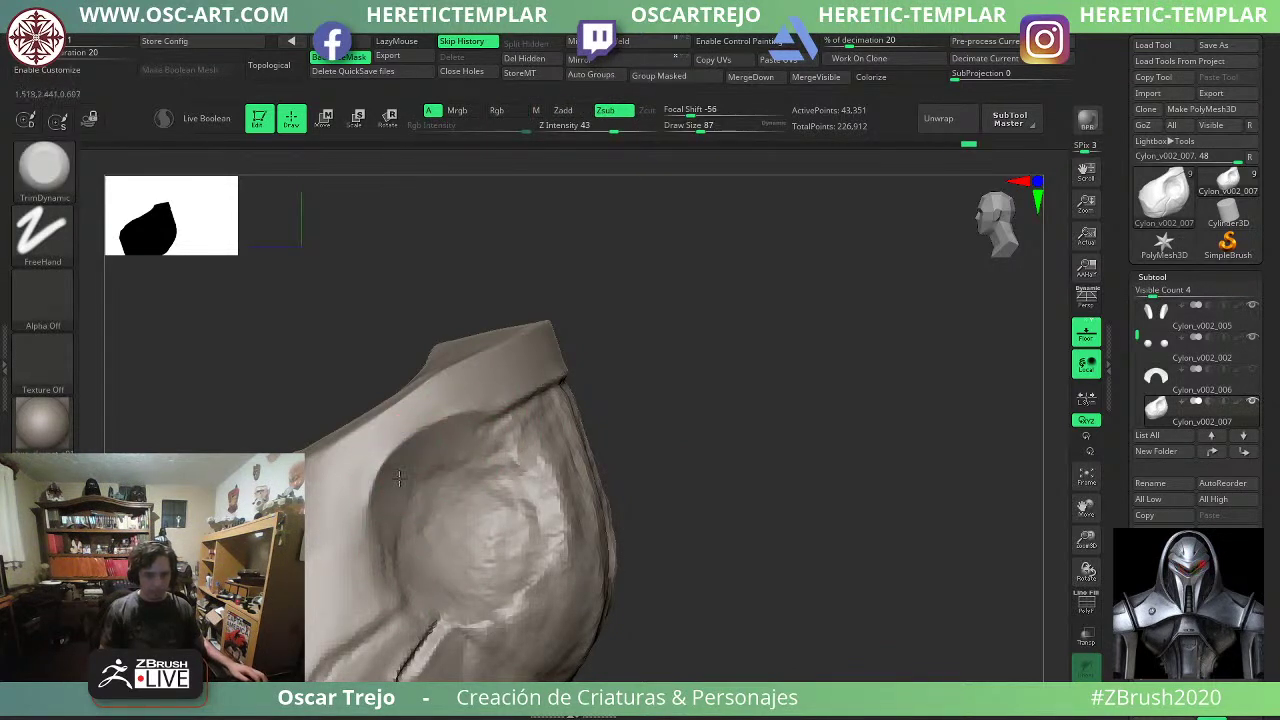
{"action": "left_click_drag", "start_coordinate": [476, 439], "coordinate": [500, 465]}
{"action": "left_click_drag", "start_coordinate": [608, 436], "coordinate": [768, 450]}
{"action": "mouse_move", "coordinate": [362, 400]}
{"action": "left_mouse_down"}
{"action": "mouse_move", "coordinate": [329, 434]}
{"action": "mouse_move", "coordinate": [316, 480]}
{"action": "left_mouse_up"}
{"action": "mouse_move", "coordinate": [328, 432]}
{"action": "left_mouse_down"}
{"action": "mouse_move", "coordinate": [307, 486]}
{"action": "mouse_move", "coordinate": [345, 532]}
{"action": "mouse_move", "coordinate": [336, 522]}
{"action": "mouse_move", "coordinate": [345, 560]}
{"action": "left_mouse_up"}
{"action": "left_click_drag", "start_coordinate": [575, 570], "coordinate": [650, 545], "text": "alt"}
{"action": "left_click_drag", "start_coordinate": [690, 560], "coordinate": [731, 560], "text": "shift"}
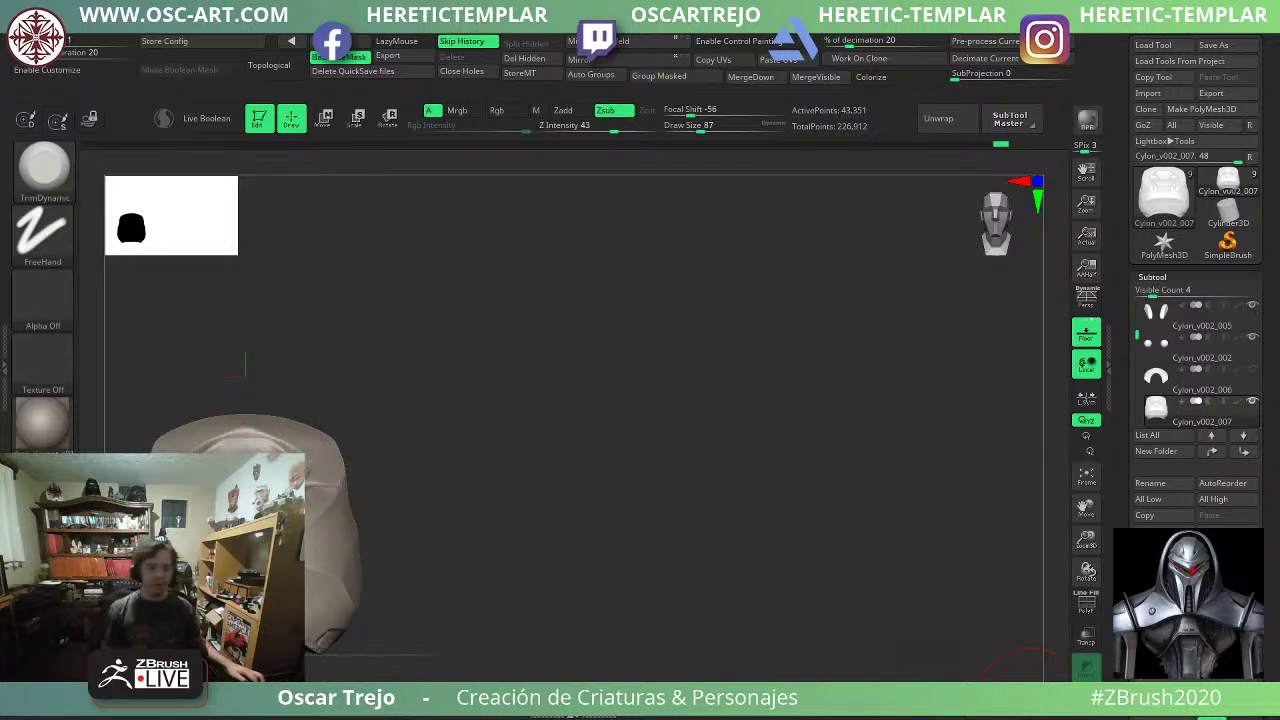
{"action": "mouse_move", "coordinate": [457, 540]}
{"action": "left_mouse_down", "text": "alt"}
{"action": "mouse_move", "coordinate": [691, 440]}
{"action": "mouse_move", "coordinate": [671, 466]}
{"action": "left_mouse_up", "text": "alt"}
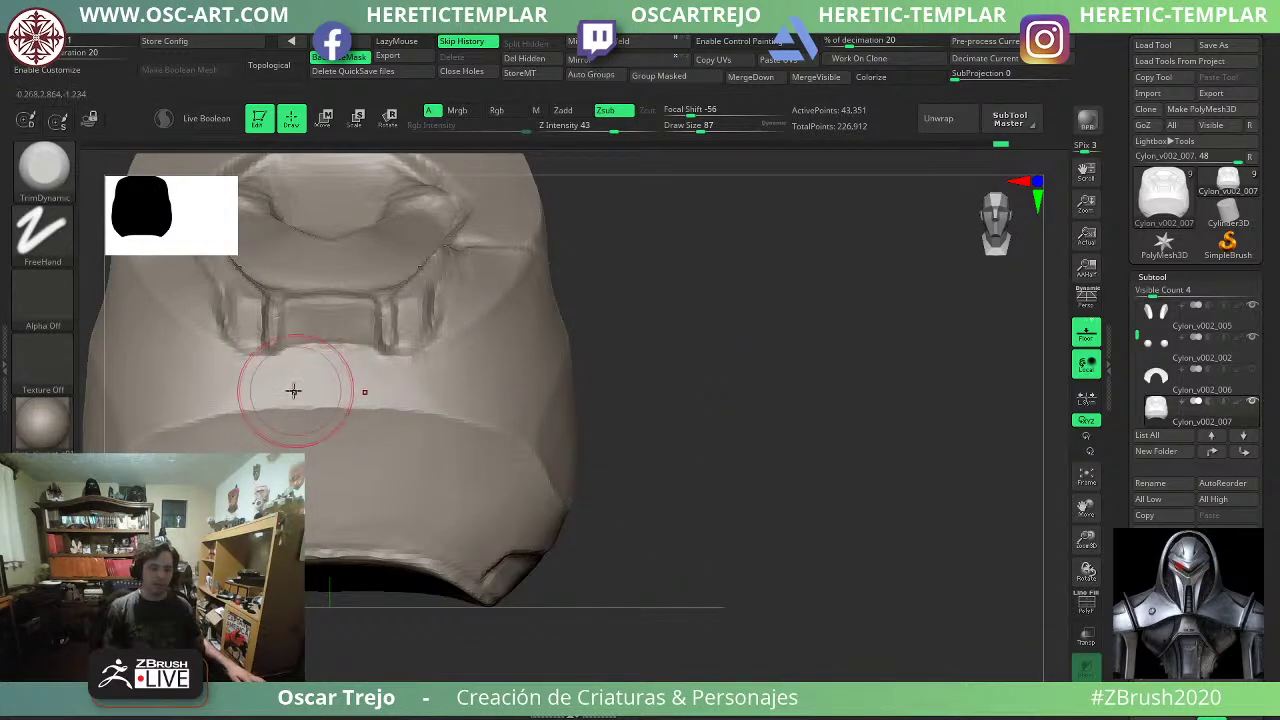
{"action": "key", "text": "b"}
{"action": "key", "text": "d"}
{"action": "key", "text": "s"}
{"action": "key", "text": "s"}
{"action": "key", "text": "s"}
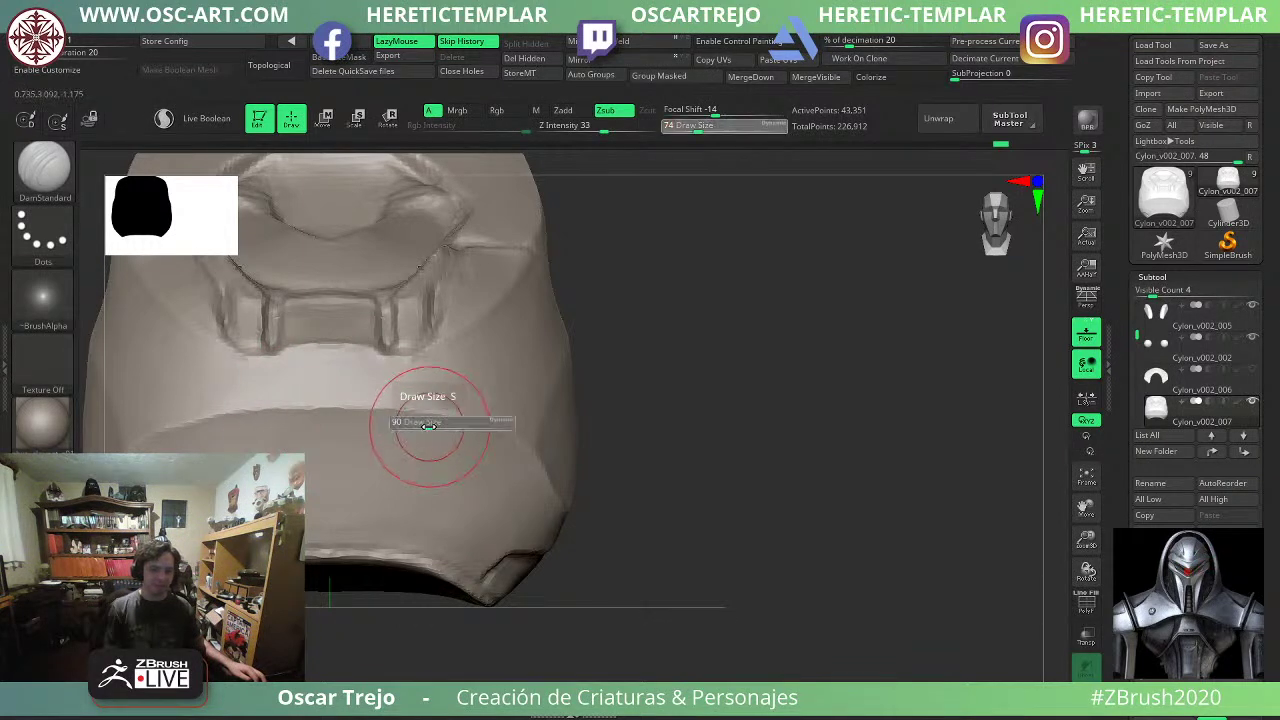
{"action": "left_click_drag", "start_coordinate": [431, 423], "coordinate": [471, 439]}
{"action": "key", "text": "ctrl+z"}
Lower the curved edge across the torso's front with the Move brush, using draw sizes 187 and 149.
{"action": "key", "text": "s"}
{"action": "key", "text": "b"}
{"action": "key", "text": "m"}
{"action": "key", "text": "v"}
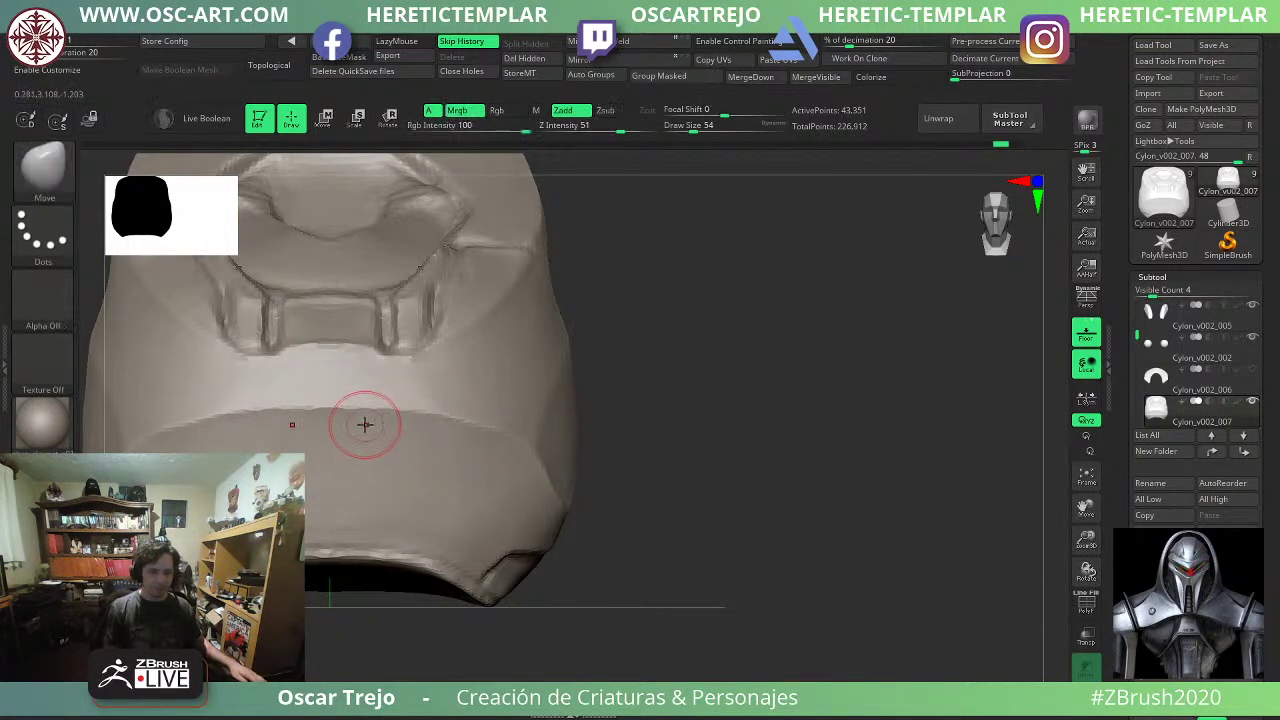
{"action": "left_click_drag", "start_coordinate": [395, 420], "coordinate": [397, 427]}
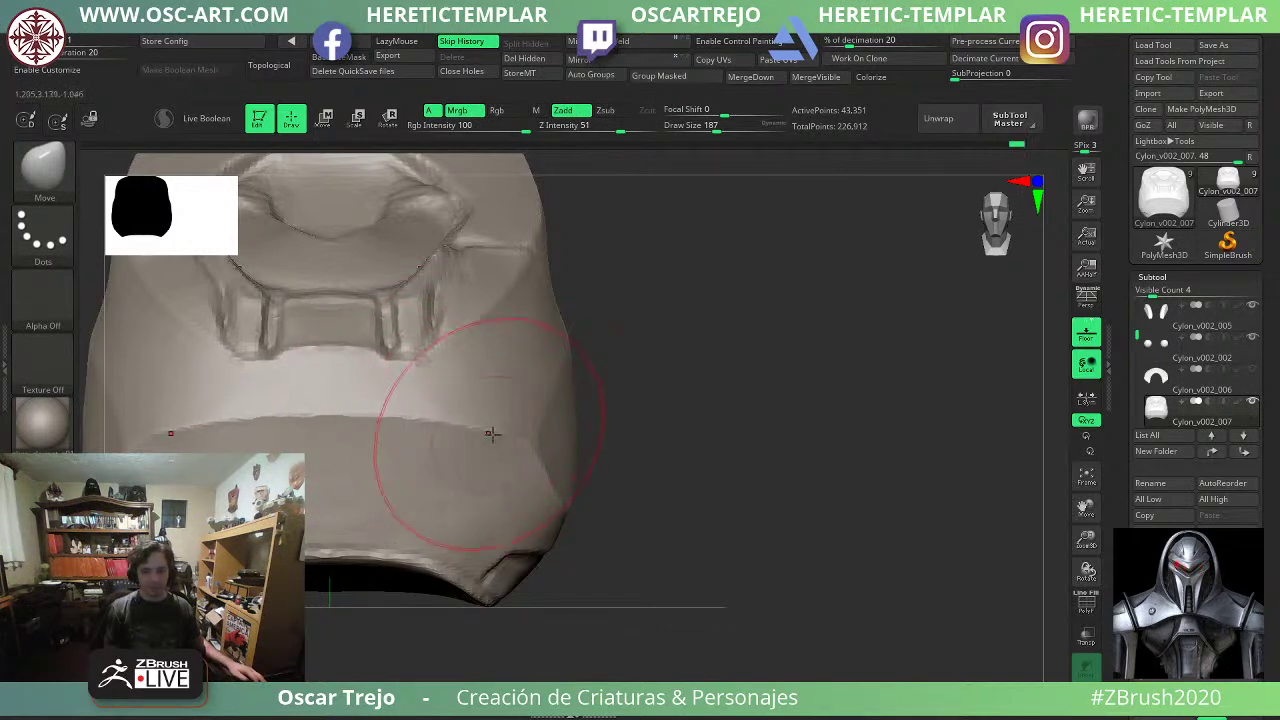
{"action": "key", "text": "s"}
{"action": "left_click_drag", "start_coordinate": [541, 449], "coordinate": [525, 437]}
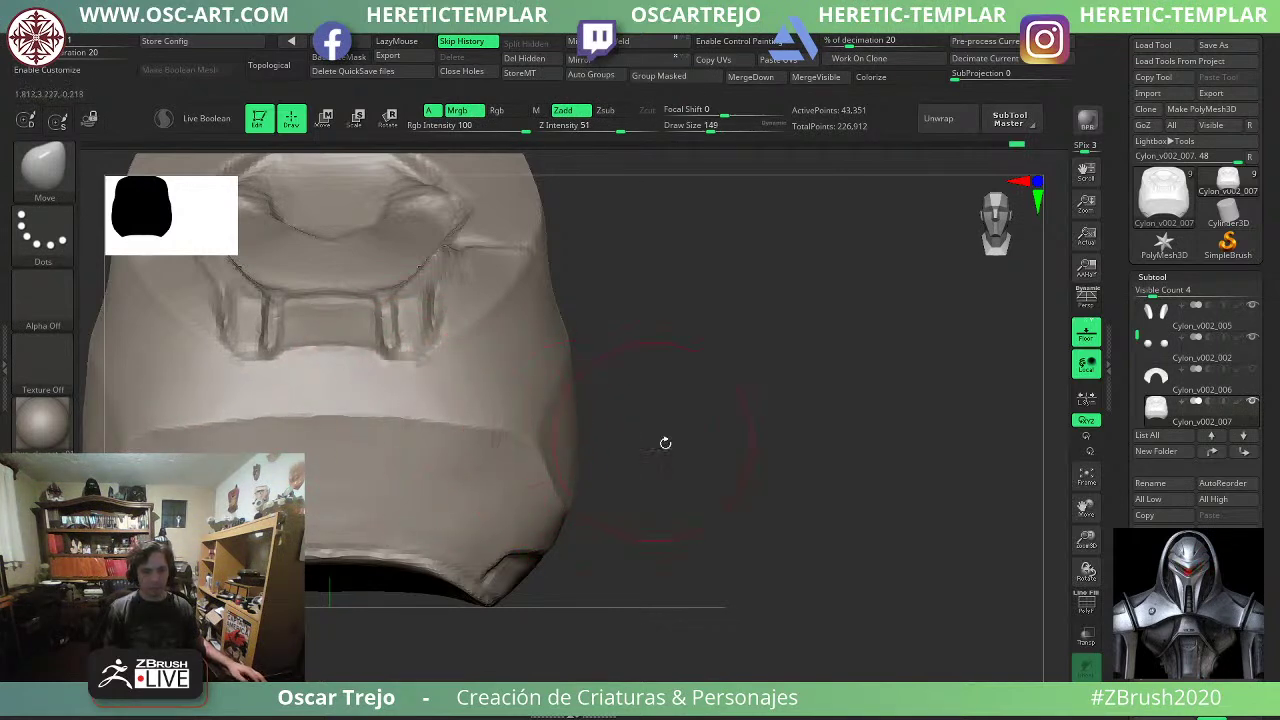
Define the creases running down from the shoulder socket on the torso's side with DamStandard at draw size 68.
{"action": "left_click_drag", "start_coordinate": [663, 443], "coordinate": [620, 445], "text": "alt"}
{"action": "mouse_move", "coordinate": [620, 445]}
{"action": "left_mouse_down"}
{"action": "mouse_move", "coordinate": [443, 451]}
{"action": "mouse_move", "coordinate": [251, 420]}
{"action": "mouse_move", "coordinate": [322, 464]}
{"action": "left_mouse_up"}
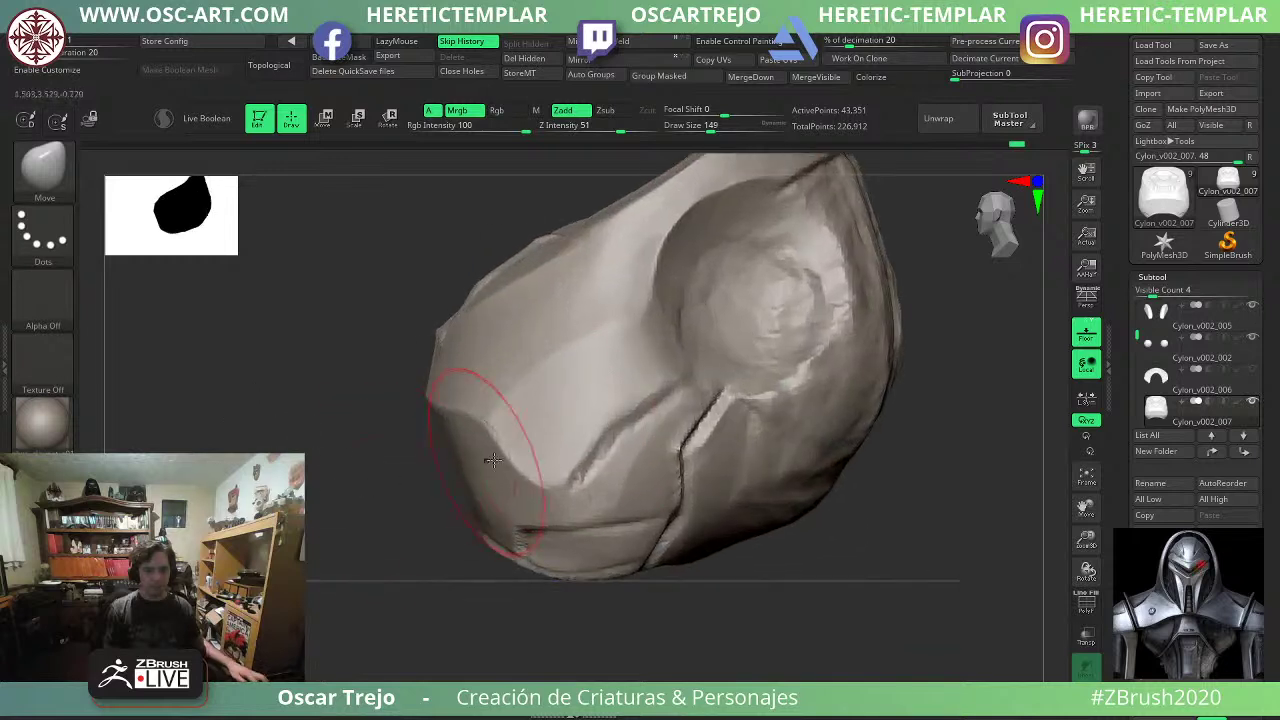
{"action": "key", "text": "b"}
{"action": "key", "text": "d"}
{"action": "key", "text": "s"}
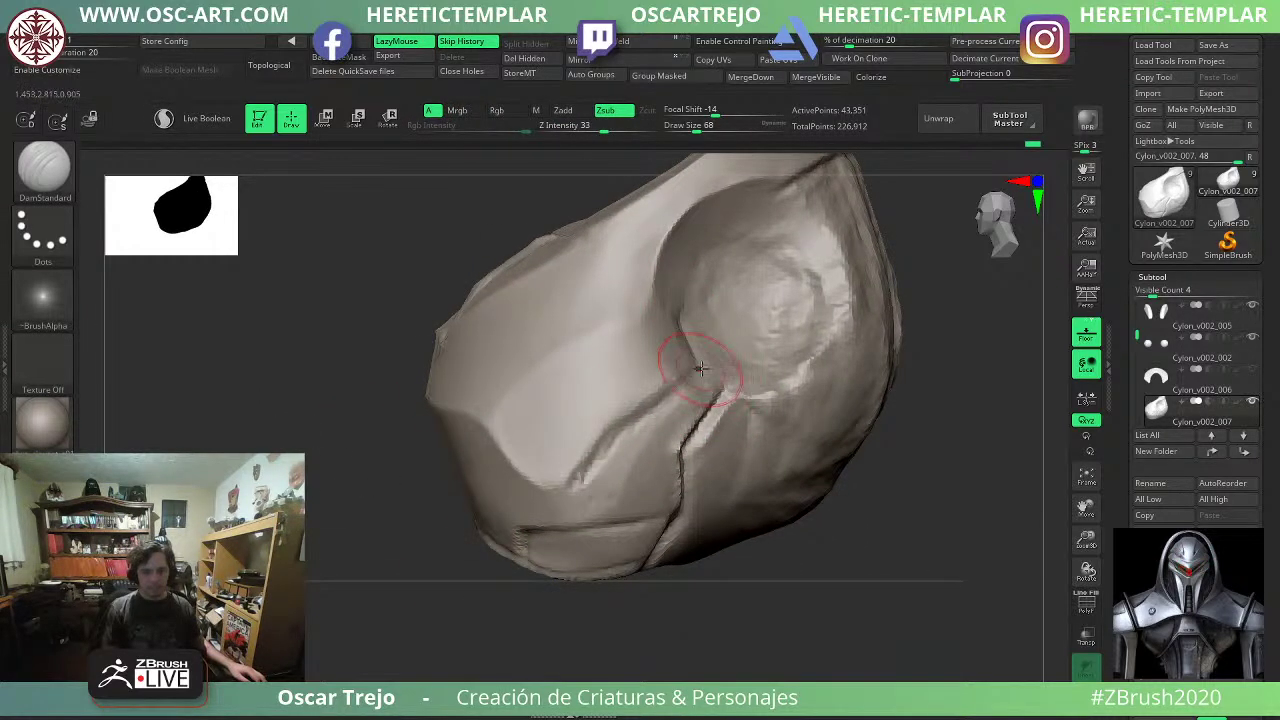
{"action": "mouse_move", "coordinate": [440, 560]}
{"action": "left_mouse_down", "text": "alt"}
{"action": "mouse_move", "coordinate": [360, 545]}
{"action": "mouse_move", "coordinate": [370, 567]}
{"action": "left_mouse_up", "text": "alt"}
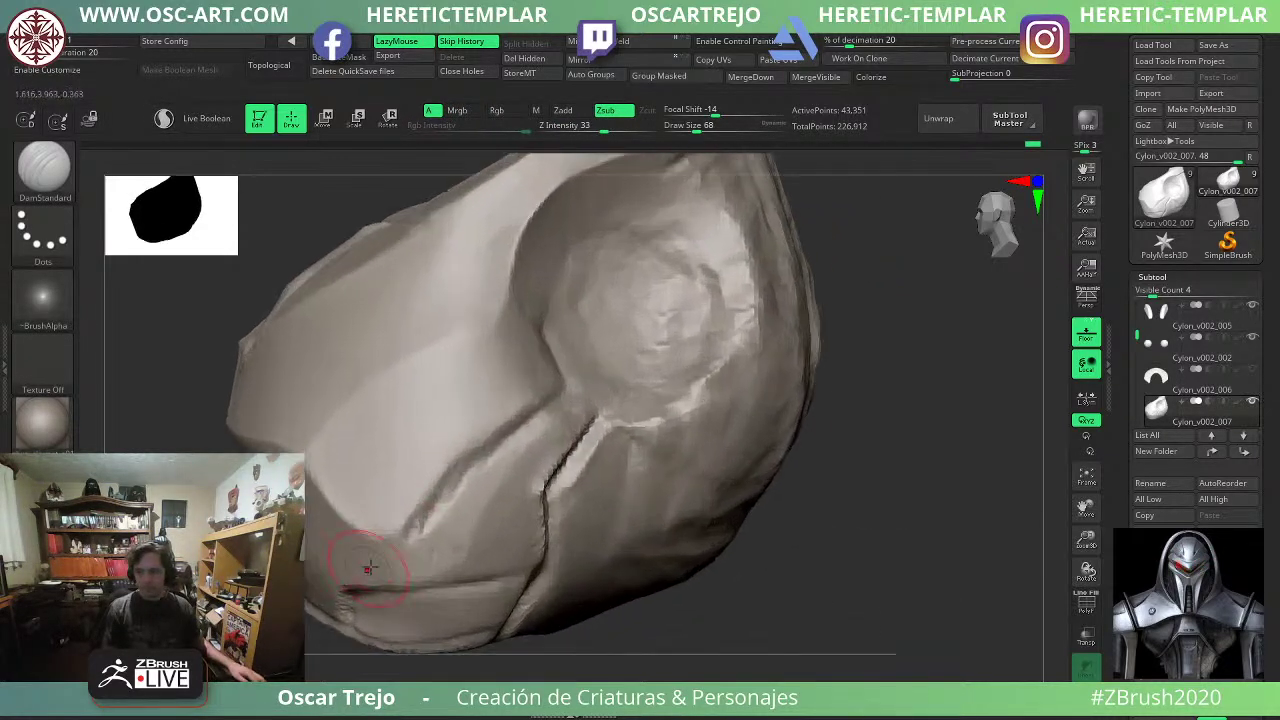
{"action": "left_click_drag", "start_coordinate": [572, 432], "coordinate": [602, 412]}
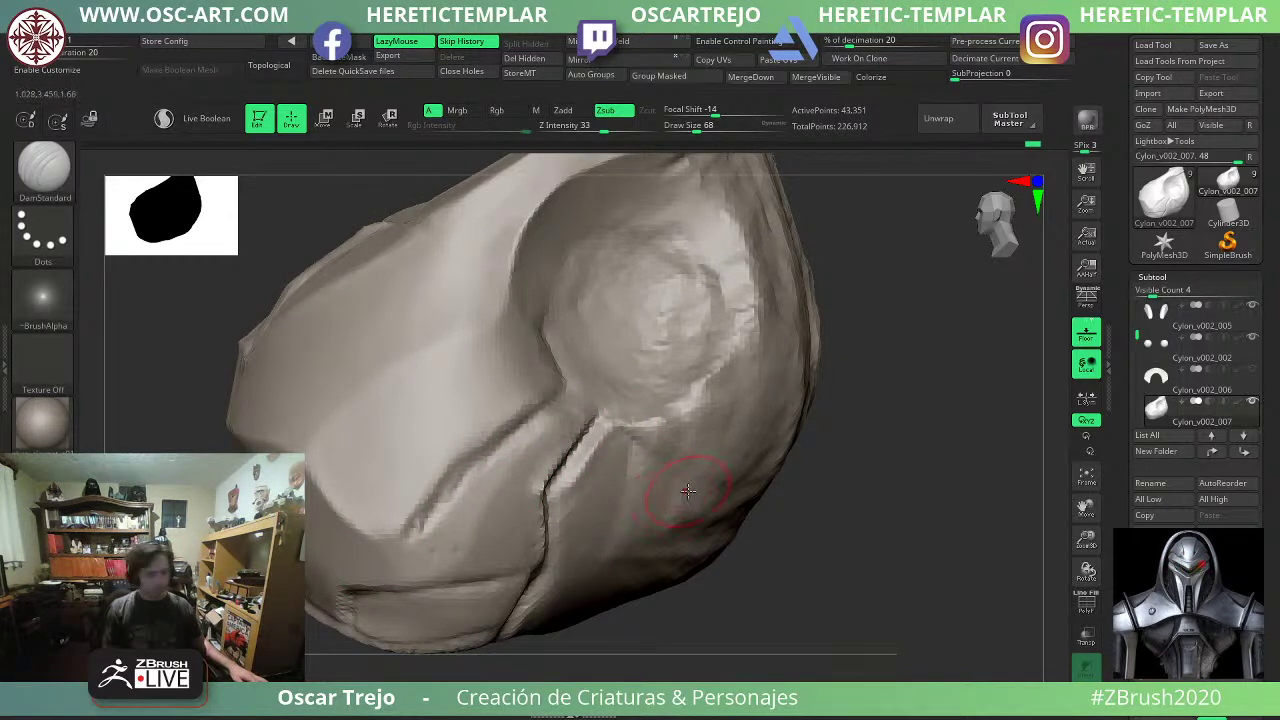
Build up the strip between the two side creases below the shoulder socket with ClayBuildup at draw size 68.
{"action": "key", "text": "b"}
{"action": "key", "text": "c"}
{"action": "key", "text": "b"}
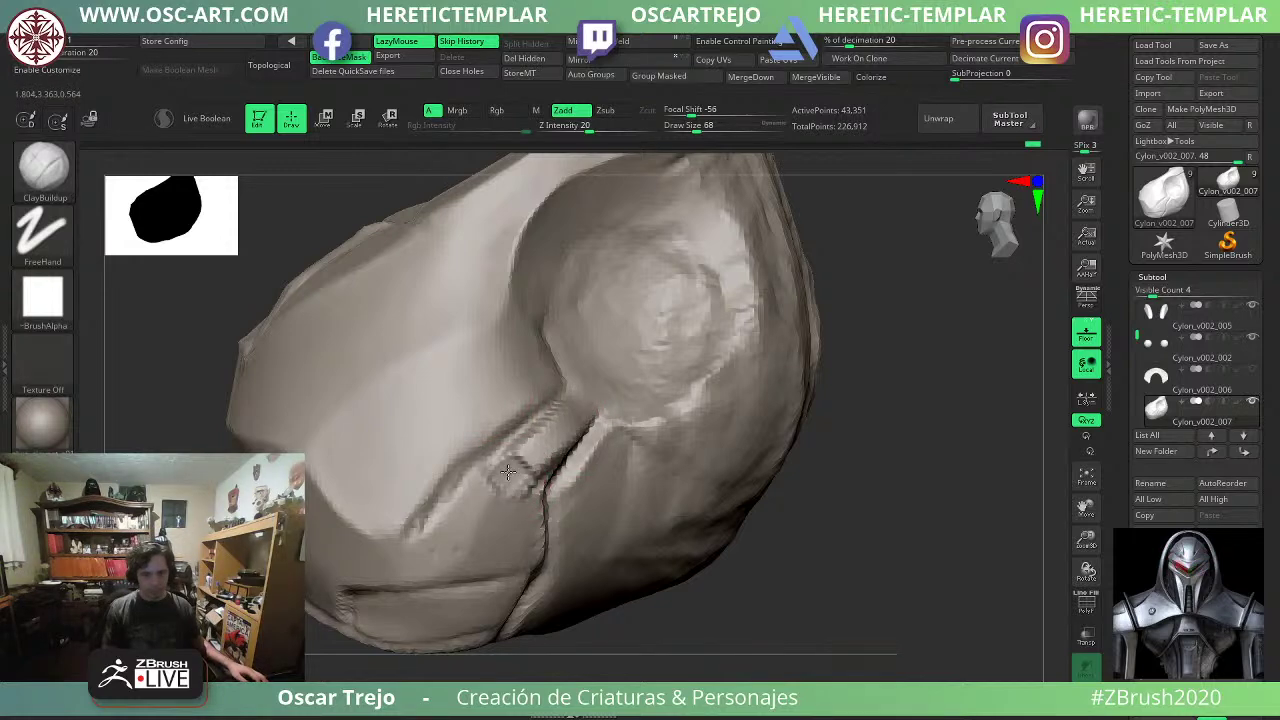
{"action": "mouse_move", "coordinate": [622, 592]}
{"action": "left_mouse_down"}
{"action": "mouse_move", "coordinate": [682, 548]}
{"action": "mouse_move", "coordinate": [646, 503]}
{"action": "mouse_move", "coordinate": [648, 519]}
{"action": "mouse_move", "coordinate": [630, 514]}
{"action": "left_mouse_up"}
{"action": "key", "text": "ctrl+z"}
{"action": "left_click_drag", "start_coordinate": [546, 398], "coordinate": [488, 472]}
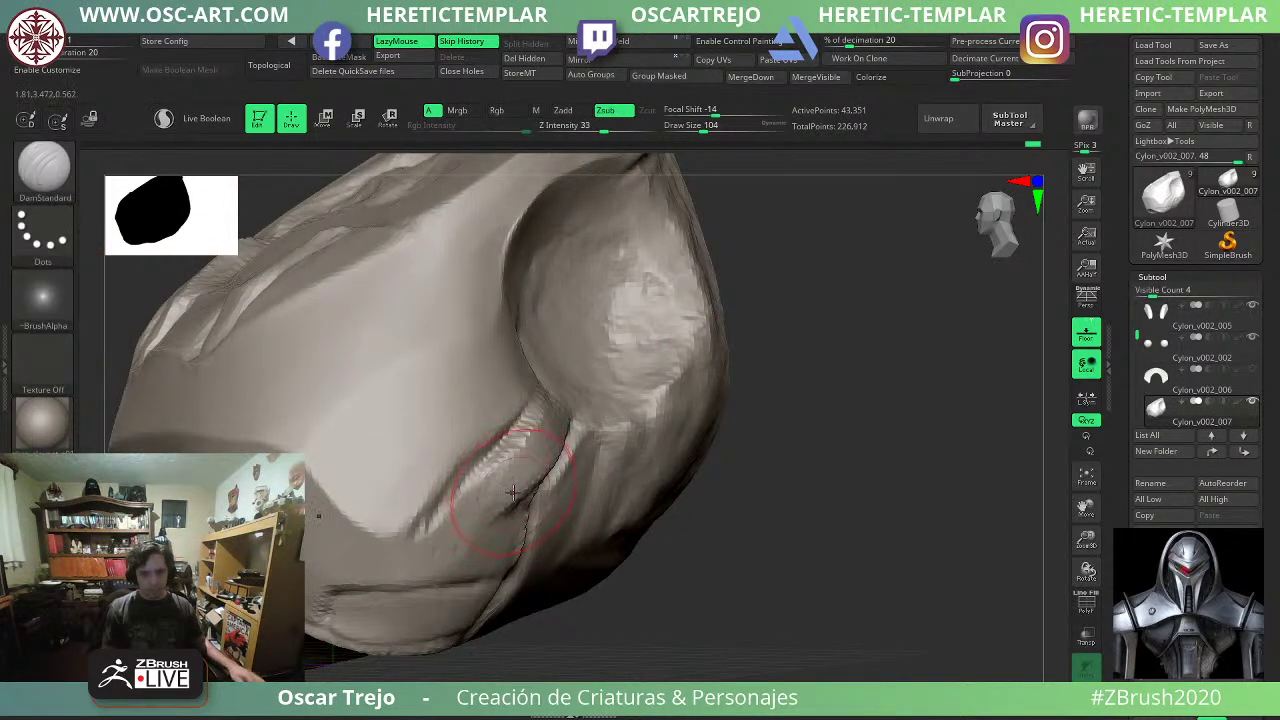
Rework the strip between the side creases with DamStandard at draw sizes 104 and 90, and fill and smooth it with Clay.
{"action": "key", "text": "b"}
{"action": "key", "text": "d"}
{"action": "key", "text": "s"}
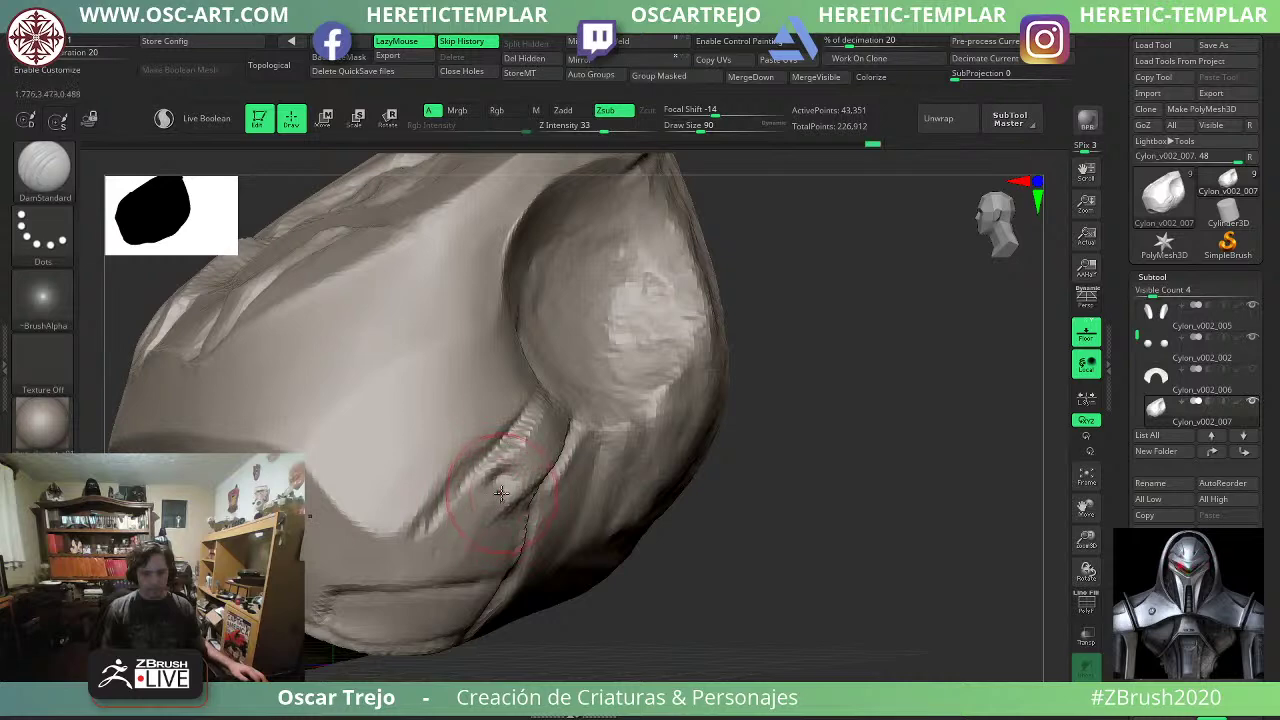
{"action": "key", "text": "b"}
{"action": "key", "text": "c"}
{"action": "key", "text": "l"}
{"action": "key", "text": "s"}
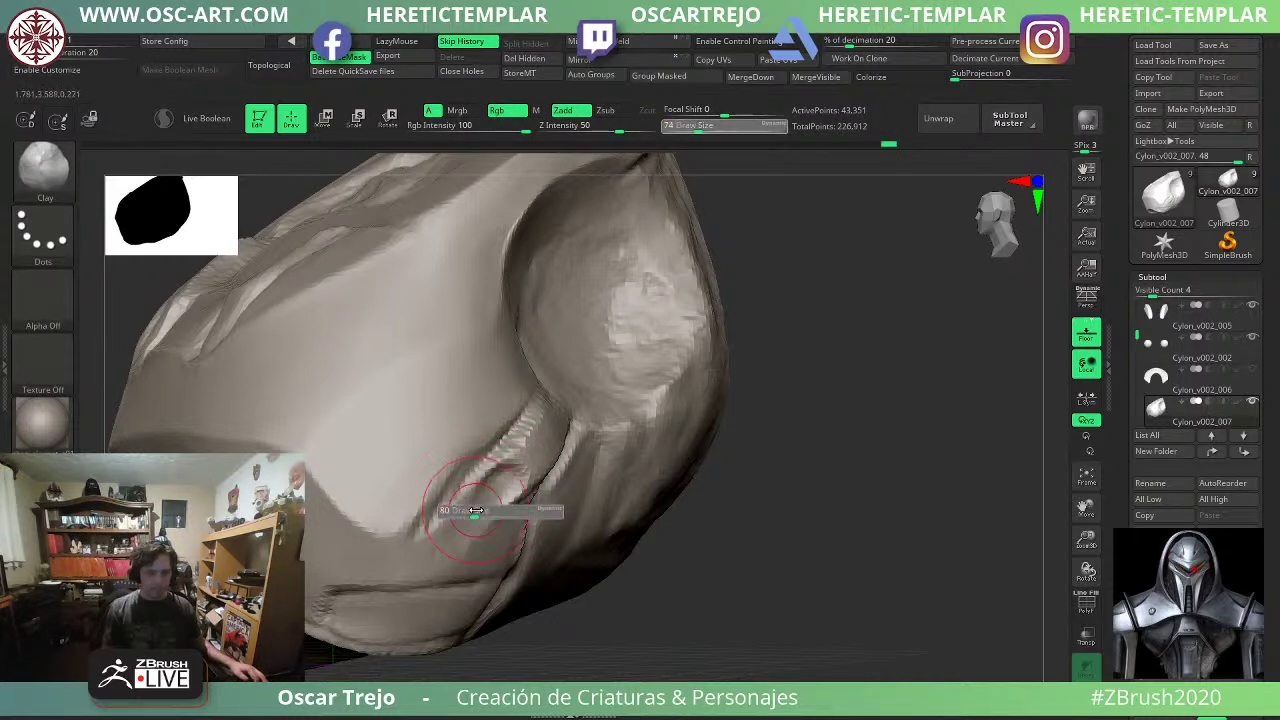
{"action": "left_click_drag", "start_coordinate": [473, 514], "coordinate": [495, 503]}
{"action": "left_click_drag", "start_coordinate": [497, 503], "coordinate": [515, 472], "text": "shift"}
Mask the front and sides of the torso, leaving only its back editable.
{"action": "mouse_move", "coordinate": [745, 560]}
{"action": "left_mouse_down", "text": "alt"}
{"action": "mouse_move", "coordinate": [737, 501]}
{"action": "mouse_move", "coordinate": [811, 543]}
{"action": "mouse_move", "coordinate": [751, 520]}
{"action": "mouse_move", "coordinate": [636, 532]}
{"action": "mouse_move", "coordinate": [391, 606]}
{"action": "mouse_move", "coordinate": [491, 600]}
{"action": "mouse_move", "coordinate": [680, 530]}
{"action": "left_mouse_up", "text": "alt"}
{"action": "mouse_move", "coordinate": [680, 530]}
{"action": "left_mouse_down"}
{"action": "mouse_move", "coordinate": [523, 540]}
{"action": "mouse_move", "coordinate": [669, 457]}
{"action": "left_mouse_up"}
{"action": "left_click_drag", "start_coordinate": [679, 396], "coordinate": [701, 473], "text": "alt"}
{"action": "mouse_move", "coordinate": [735, 287]}
{"action": "left_mouse_down", "text": "ctrl"}
{"action": "mouse_move", "coordinate": [643, 597]}
{"action": "mouse_move", "coordinate": [566, 671]}
{"action": "left_mouse_up", "text": "ctrl"}
{"action": "left_click", "coordinate": [712, 617], "text": "ctrl"}
Reshape the torso's unmasked back with the Move brush at draw size 187, softening the mask, and undo the last stroke.
{"action": "mouse_move", "coordinate": [742, 586]}
{"action": "left_mouse_down"}
{"action": "mouse_move", "coordinate": [766, 551]}
{"action": "mouse_move", "coordinate": [650, 545]}
{"action": "left_mouse_up"}
{"action": "key", "text": "b"}
{"action": "key", "text": "m"}
{"action": "key", "text": "v"}
{"action": "key", "text": "s"}
{"action": "left_click_drag", "start_coordinate": [535, 522], "coordinate": [550, 522]}
{"action": "left_click", "coordinate": [540, 562], "text": "ctrl"}
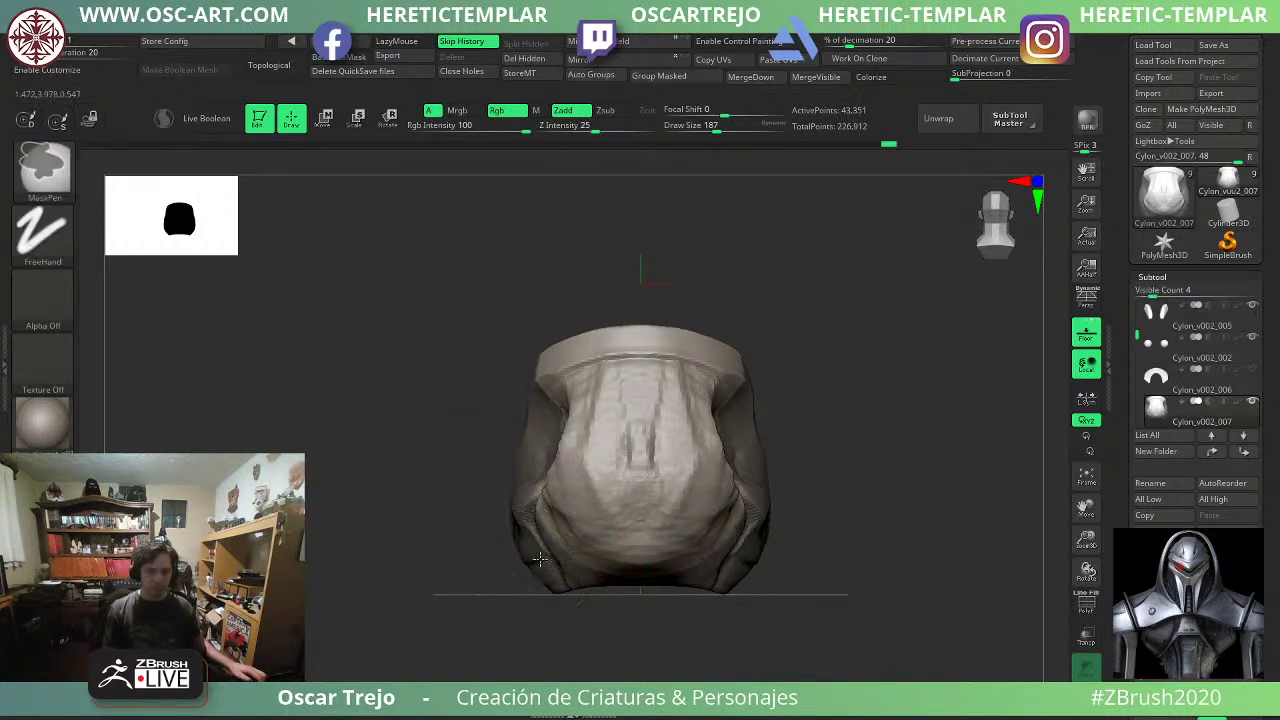
{"action": "left_click", "coordinate": [542, 562], "text": "ctrl"}
{"action": "mouse_move", "coordinate": [578, 446]}
{"action": "left_mouse_down"}
{"action": "mouse_move", "coordinate": [565, 423]}
{"action": "mouse_move", "coordinate": [539, 429]}
{"action": "mouse_move", "coordinate": [548, 415]}
{"action": "mouse_move", "coordinate": [537, 413]}
{"action": "left_mouse_up"}
{"action": "left_click_drag", "start_coordinate": [569, 520], "coordinate": [561, 572]}
{"action": "mouse_move", "coordinate": [434, 594]}
{"action": "left_mouse_down"}
{"action": "mouse_move", "coordinate": [530, 590]}
{"action": "mouse_move", "coordinate": [566, 566]}
{"action": "mouse_move", "coordinate": [652, 586]}
{"action": "mouse_move", "coordinate": [520, 589]}
{"action": "left_mouse_up"}
{"action": "mouse_move", "coordinate": [598, 558]}
{"action": "left_mouse_down"}
{"action": "mouse_move", "coordinate": [573, 556]}
{"action": "mouse_move", "coordinate": [583, 563]}
{"action": "mouse_move", "coordinate": [546, 582]}
{"action": "mouse_move", "coordinate": [554, 548]}
{"action": "mouse_move", "coordinate": [600, 568]}
{"action": "mouse_move", "coordinate": [633, 408]}
{"action": "mouse_move", "coordinate": [643, 446]}
{"action": "left_mouse_up"}
{"action": "key", "text": "ctrl+z"}
Flatten the torso's back into clean planes with TrimDynamic at draw size 177.
{"action": "key", "text": "b"}
{"action": "key", "text": "t"}
{"action": "key", "text": "d"}
{"action": "right_click_drag", "start_coordinate": [609, 546], "coordinate": [505, 540]}
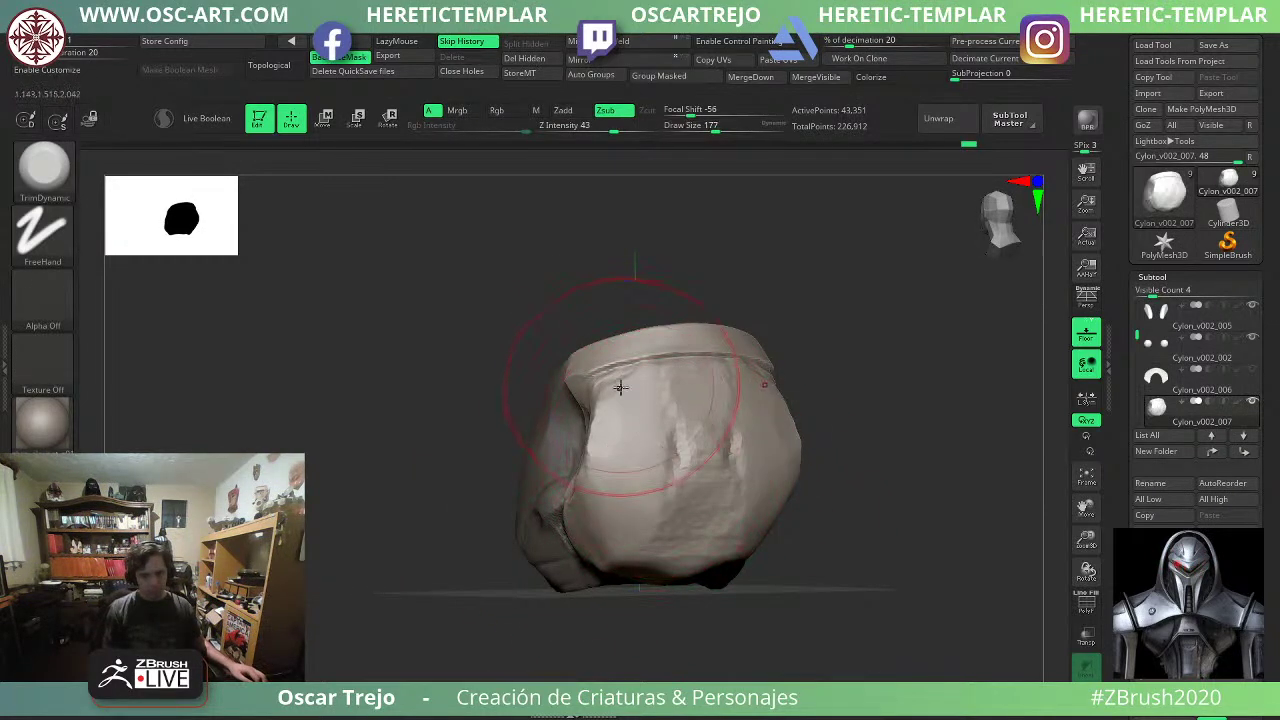
{"action": "mouse_move", "coordinate": [620, 387]}
{"action": "left_mouse_down"}
{"action": "mouse_move", "coordinate": [634, 383]}
{"action": "mouse_move", "coordinate": [628, 538]}
{"action": "left_mouse_up"}
{"action": "left_click_drag", "start_coordinate": [346, 626], "coordinate": [378, 617]}
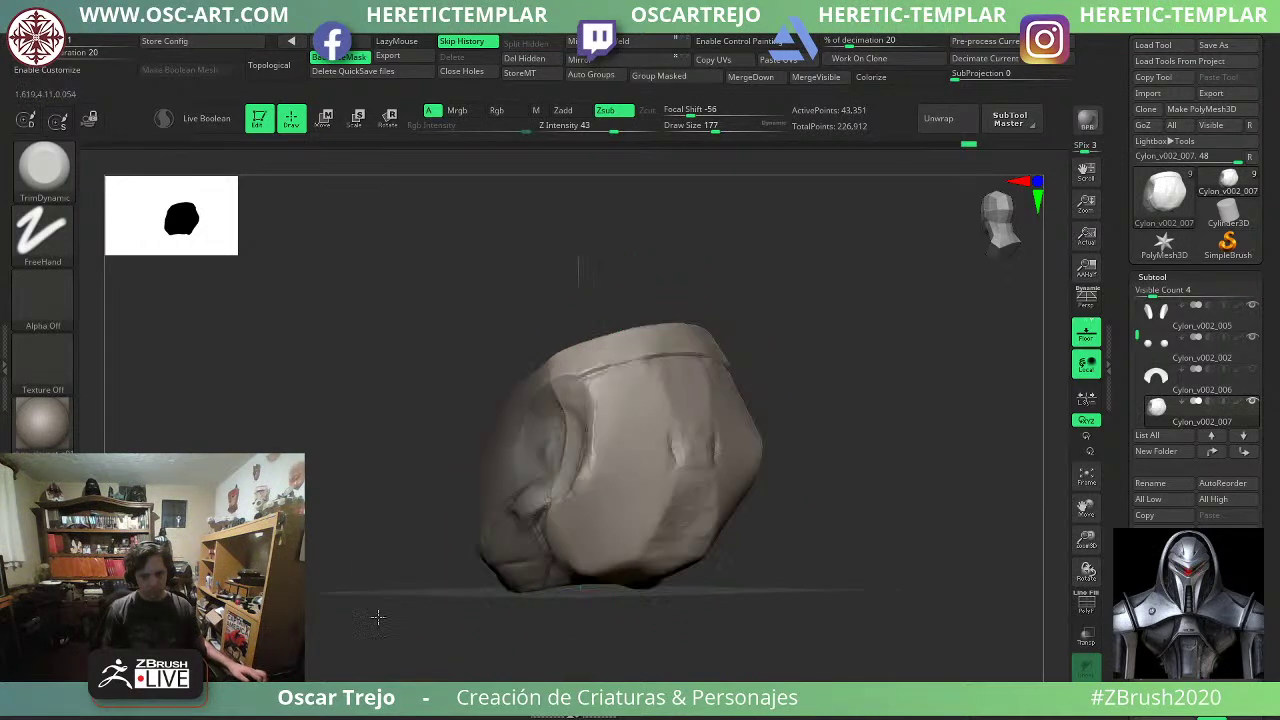
Clear the torso's mask and flatten the armour around the shoulder socket's upper rim with TrimDynamic at draw size 108.
{"action": "right_click_drag", "start_coordinate": [377, 617], "coordinate": [340, 621]}
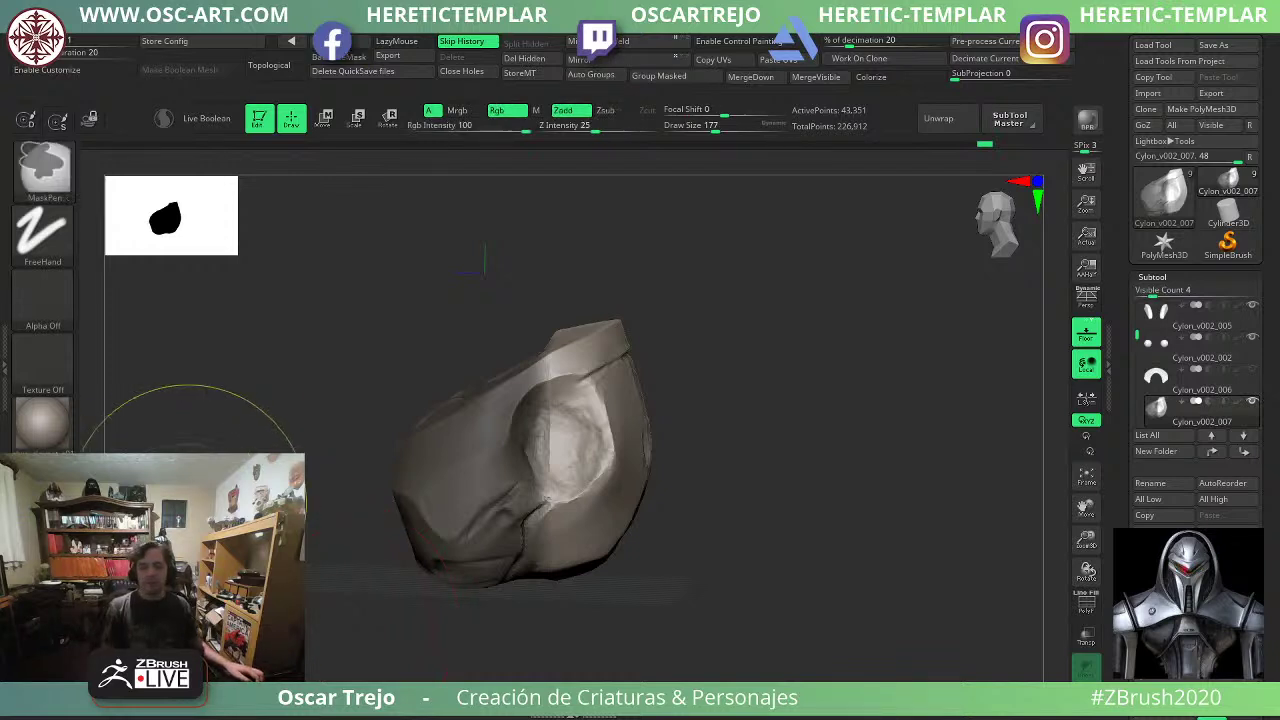
{"action": "left_click_drag", "start_coordinate": [190, 500], "coordinate": [440, 520]}
{"action": "left_click_drag", "start_coordinate": [748, 410], "coordinate": [640, 460], "text": "alt"}
{"action": "left_click_drag", "start_coordinate": [803, 494], "coordinate": [591, 437]}
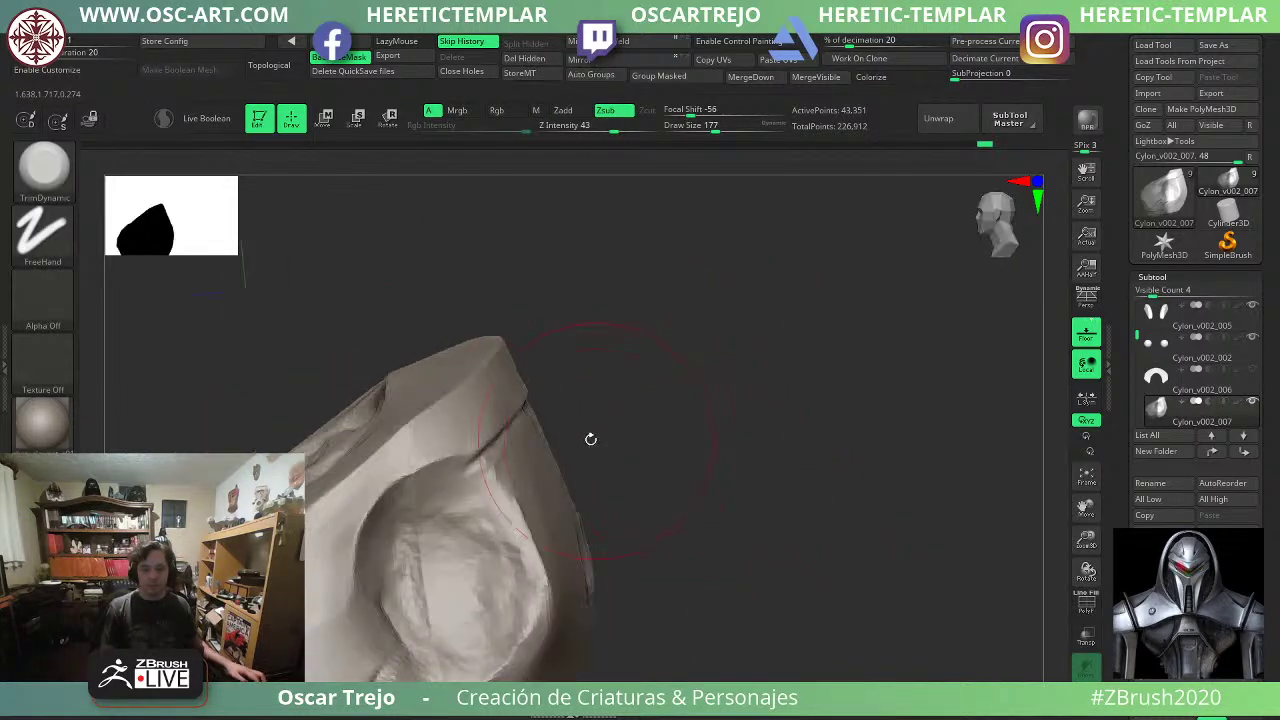
{"action": "key", "text": "s"}
{"action": "mouse_move", "coordinate": [430, 463]}
{"action": "left_mouse_down"}
{"action": "mouse_move", "coordinate": [434, 434]}
{"action": "mouse_move", "coordinate": [381, 471]}
{"action": "mouse_move", "coordinate": [371, 452]}
{"action": "mouse_move", "coordinate": [449, 400]}
{"action": "mouse_move", "coordinate": [321, 509]}
{"action": "left_mouse_up"}
{"action": "key", "text": "s"}
{"action": "left_click_drag", "start_coordinate": [660, 410], "coordinate": [575, 430]}
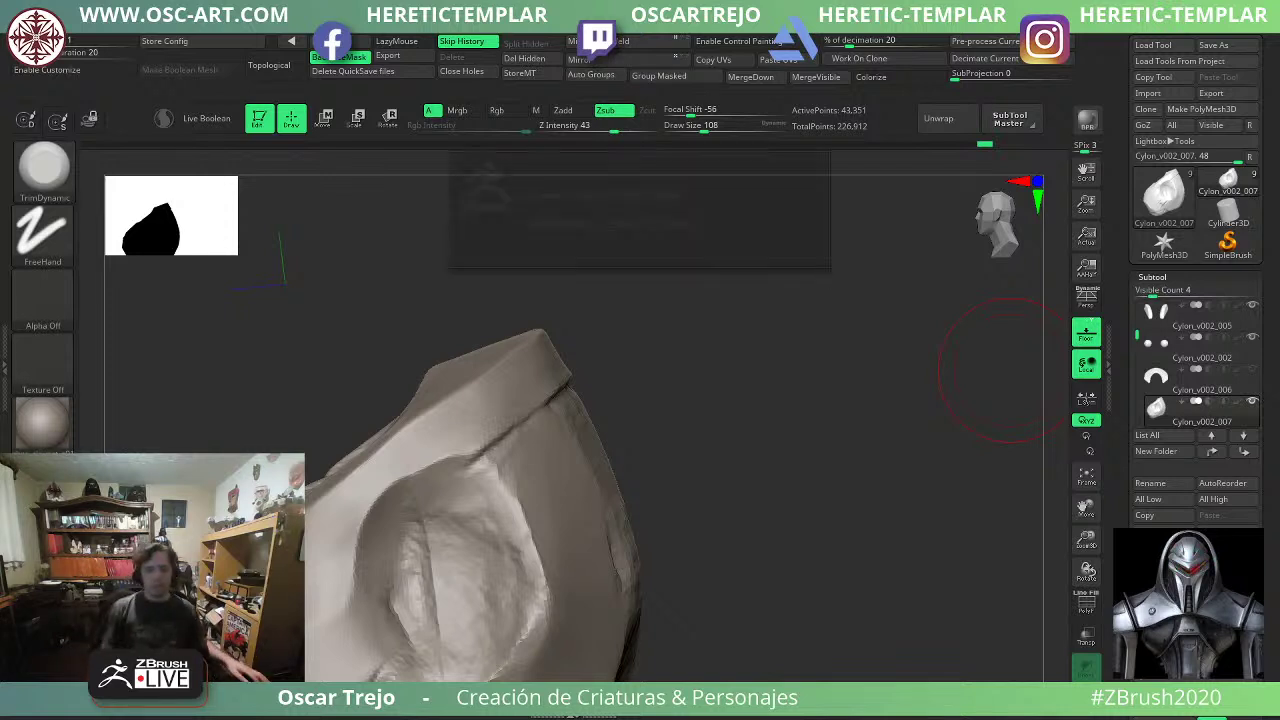
{"action": "left_click_drag", "start_coordinate": [1010, 370], "coordinate": [982, 371]}
{"action": "mouse_move", "coordinate": [722, 425]}
{"action": "left_mouse_down"}
{"action": "mouse_move", "coordinate": [754, 446]}
{"action": "mouse_move", "coordinate": [735, 478]}
{"action": "left_mouse_up"}
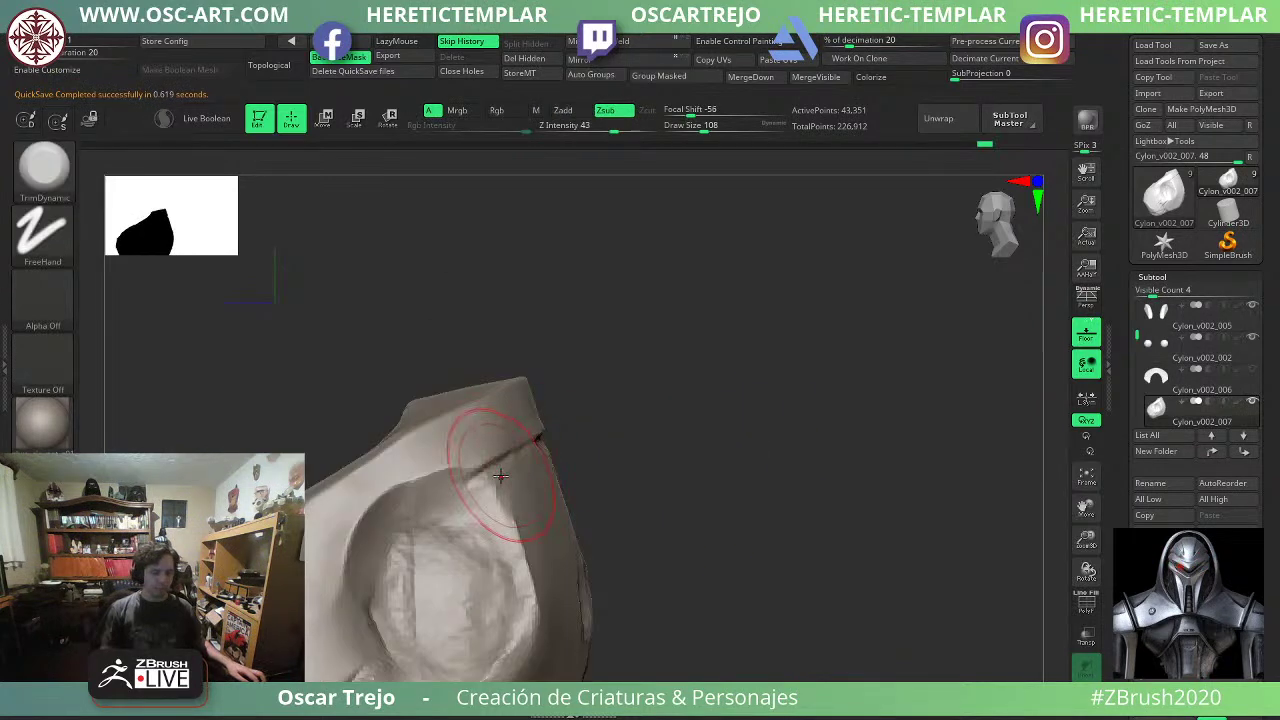
Reshape the shoulder socket's upper rim with the Move brush at draw sizes 108 and 124, and undo the last stroke.
{"action": "key", "text": "b"}
{"action": "key", "text": "m"}
{"action": "key", "text": "v"}
{"action": "left_click_drag", "start_coordinate": [404, 511], "coordinate": [442, 488]}
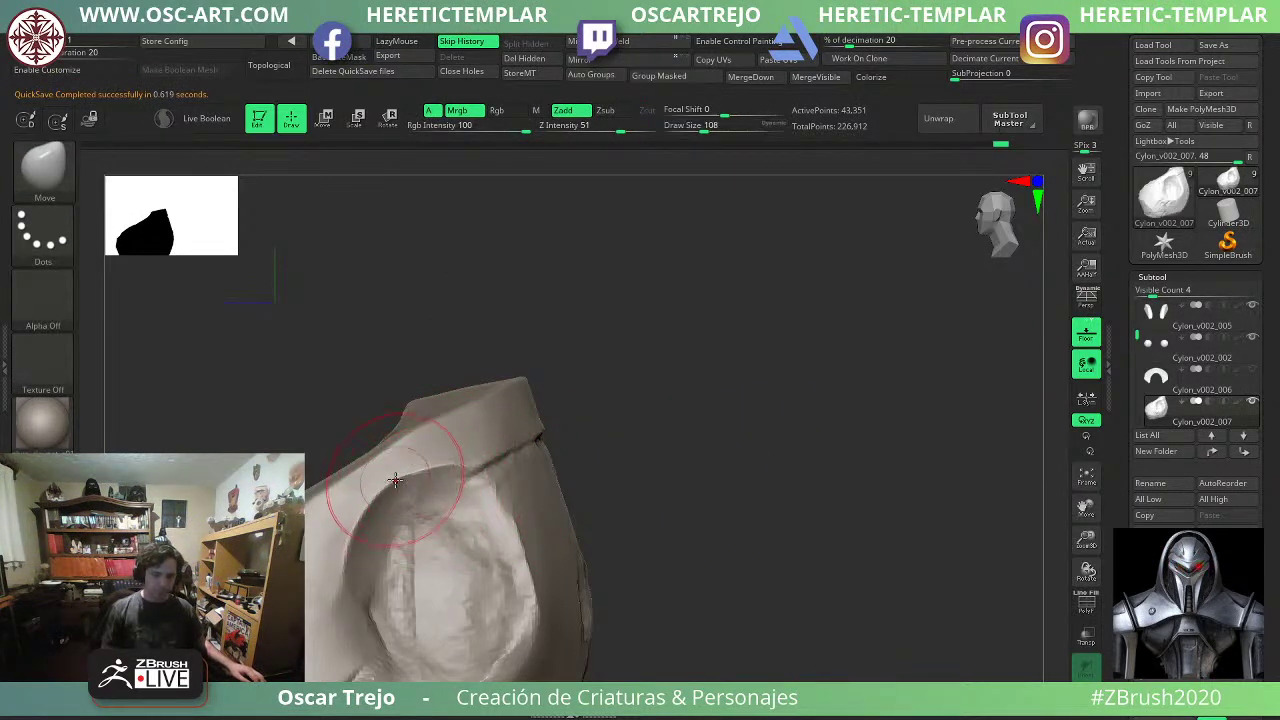
{"action": "mouse_move", "coordinate": [632, 450]}
{"action": "left_mouse_down", "text": "alt"}
{"action": "mouse_move", "coordinate": [637, 406]}
{"action": "mouse_move", "coordinate": [702, 458]}
{"action": "mouse_move", "coordinate": [708, 411]}
{"action": "mouse_move", "coordinate": [667, 431]}
{"action": "mouse_move", "coordinate": [470, 452]}
{"action": "mouse_move", "coordinate": [432, 418]}
{"action": "left_mouse_up", "text": "alt"}
{"action": "key", "text": "s"}
{"action": "mouse_move", "coordinate": [318, 470]}
{"action": "left_mouse_down"}
{"action": "mouse_move", "coordinate": [390, 488]}
{"action": "mouse_move", "coordinate": [477, 456]}
{"action": "mouse_move", "coordinate": [443, 444]}
{"action": "mouse_move", "coordinate": [464, 425]}
{"action": "left_mouse_up"}
{"action": "key", "text": "s"}
{"action": "left_click_drag", "start_coordinate": [457, 427], "coordinate": [452, 427]}
{"action": "key", "text": "ctrl+z"}
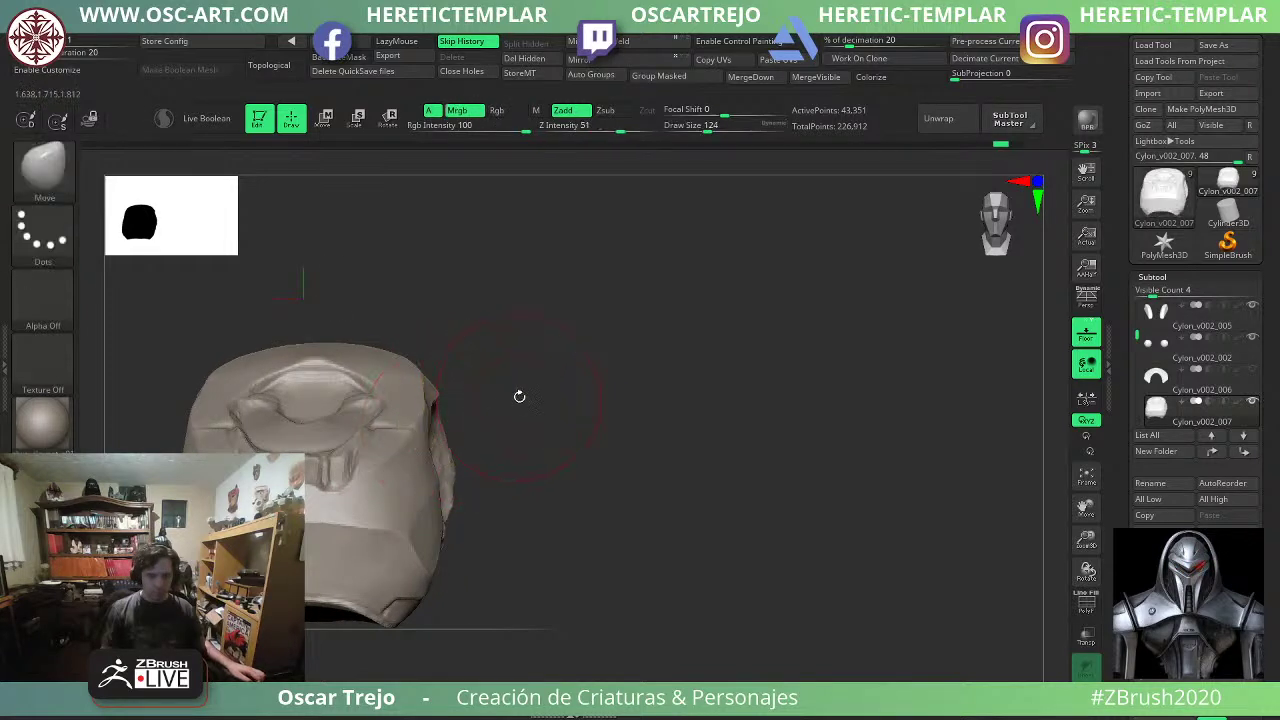
Adjust the armour edge beside the shoulder socket from above with the Move brush at draw size 74.
{"action": "mouse_move", "coordinate": [518, 396]}
{"action": "left_mouse_down"}
{"action": "mouse_move", "coordinate": [495, 440]}
{"action": "mouse_move", "coordinate": [507, 501]}
{"action": "mouse_move", "coordinate": [420, 492]}
{"action": "left_mouse_up"}
{"action": "key", "text": "s"}
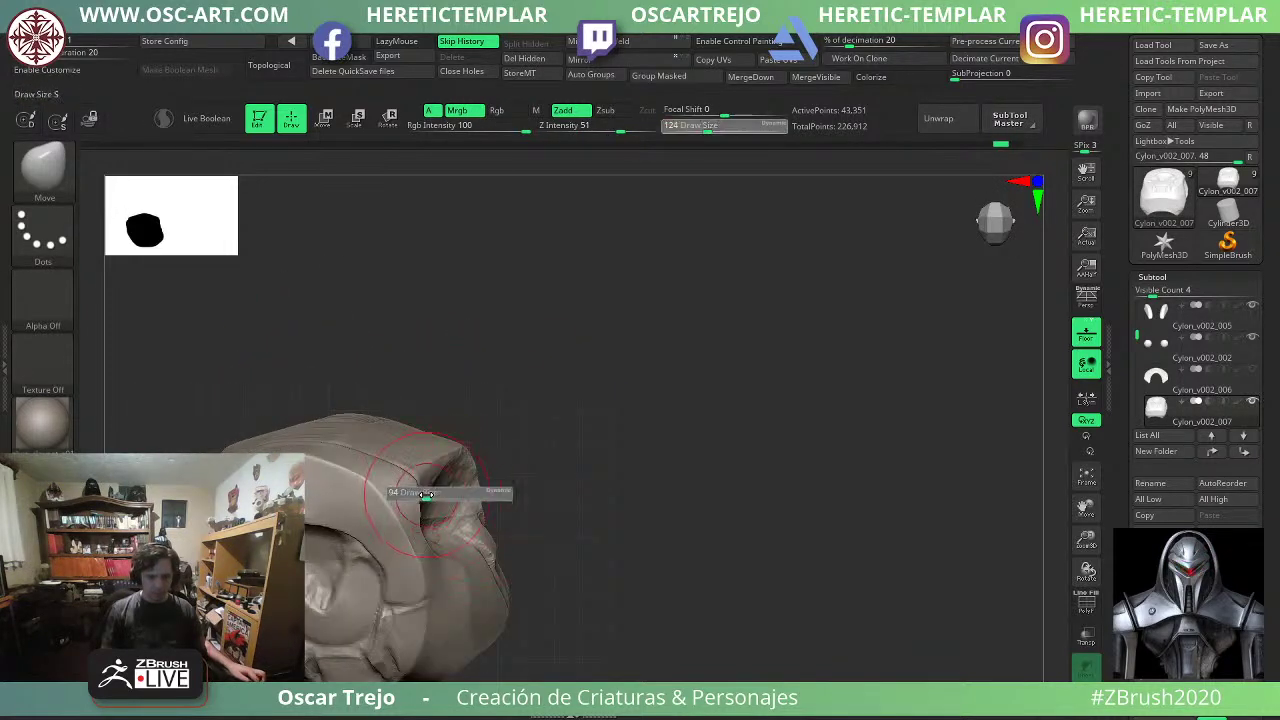
{"action": "left_click_drag", "start_coordinate": [524, 500], "coordinate": [532, 466]}
{"action": "left_click_drag", "start_coordinate": [421, 478], "coordinate": [410, 481]}
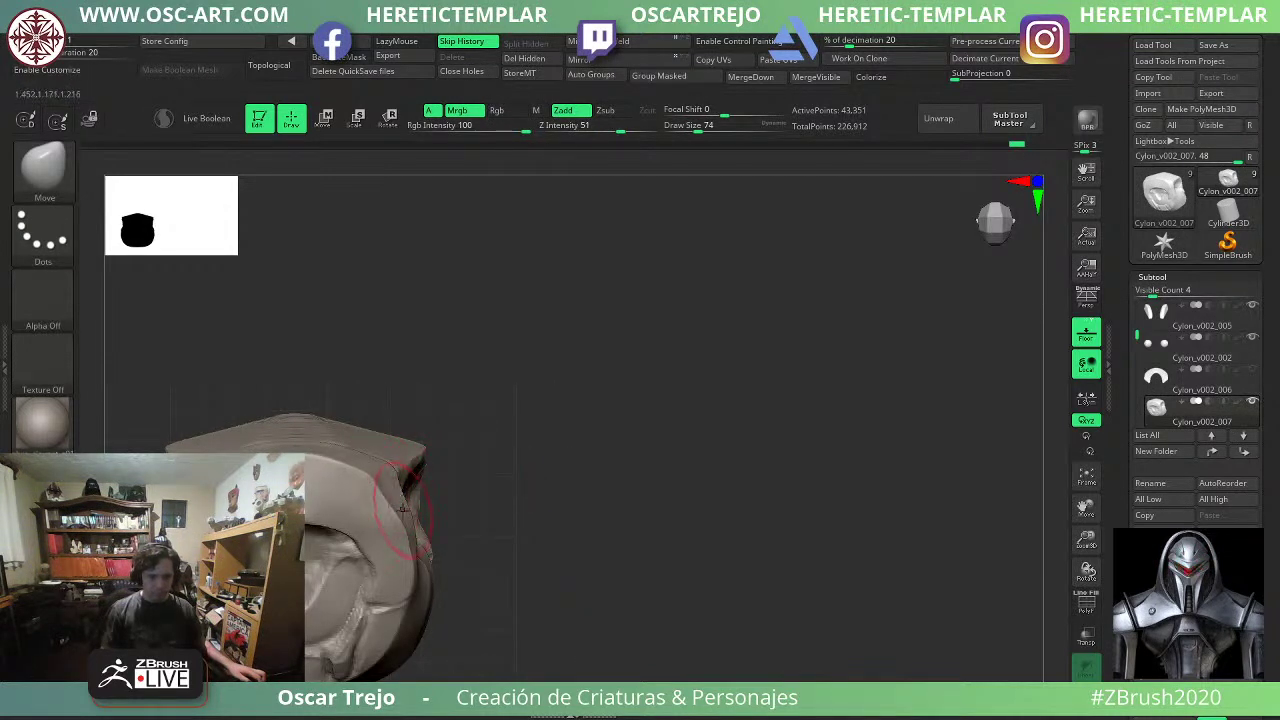
{"action": "left_click_drag", "start_coordinate": [398, 524], "coordinate": [392, 524]}
{"action": "left_click_drag", "start_coordinate": [556, 426], "coordinate": [556, 349]}
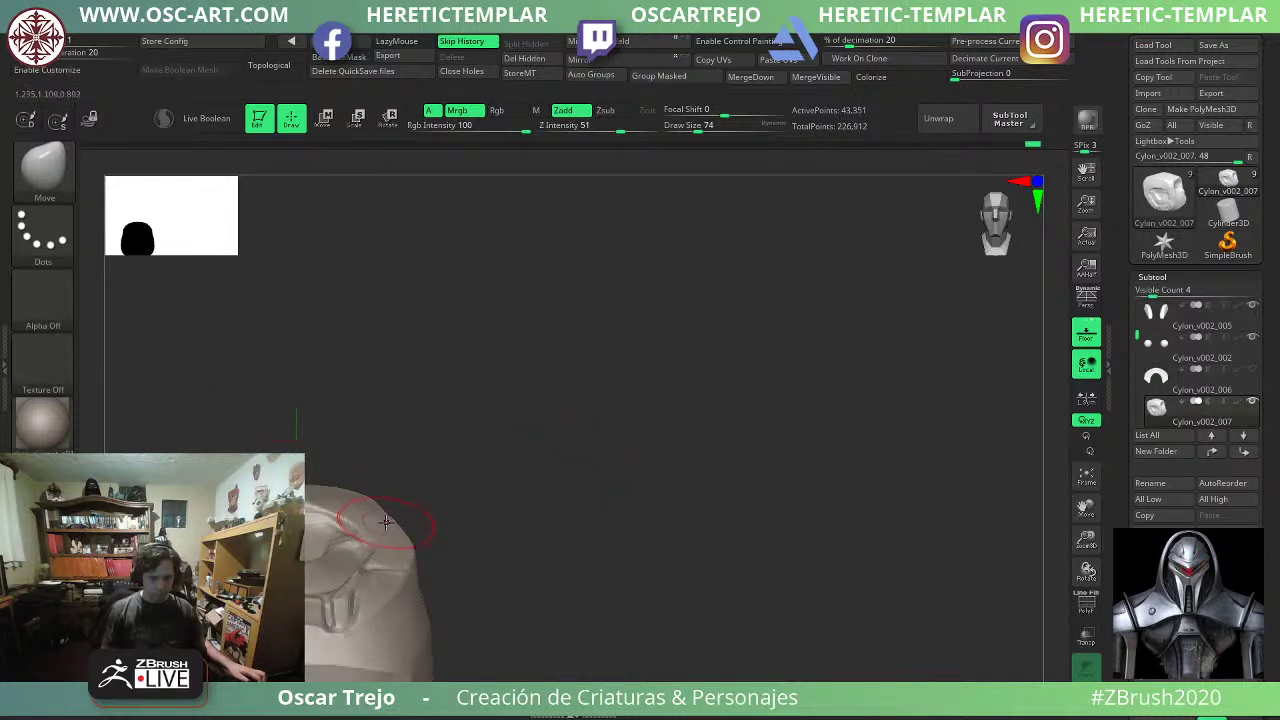
Show the whole bust, select the shoulder balls and carve a crease along their lower edge with DamStandard at draw size 33.
{"action": "left_click", "coordinate": [1087, 667]}
{"action": "key", "text": "f"}
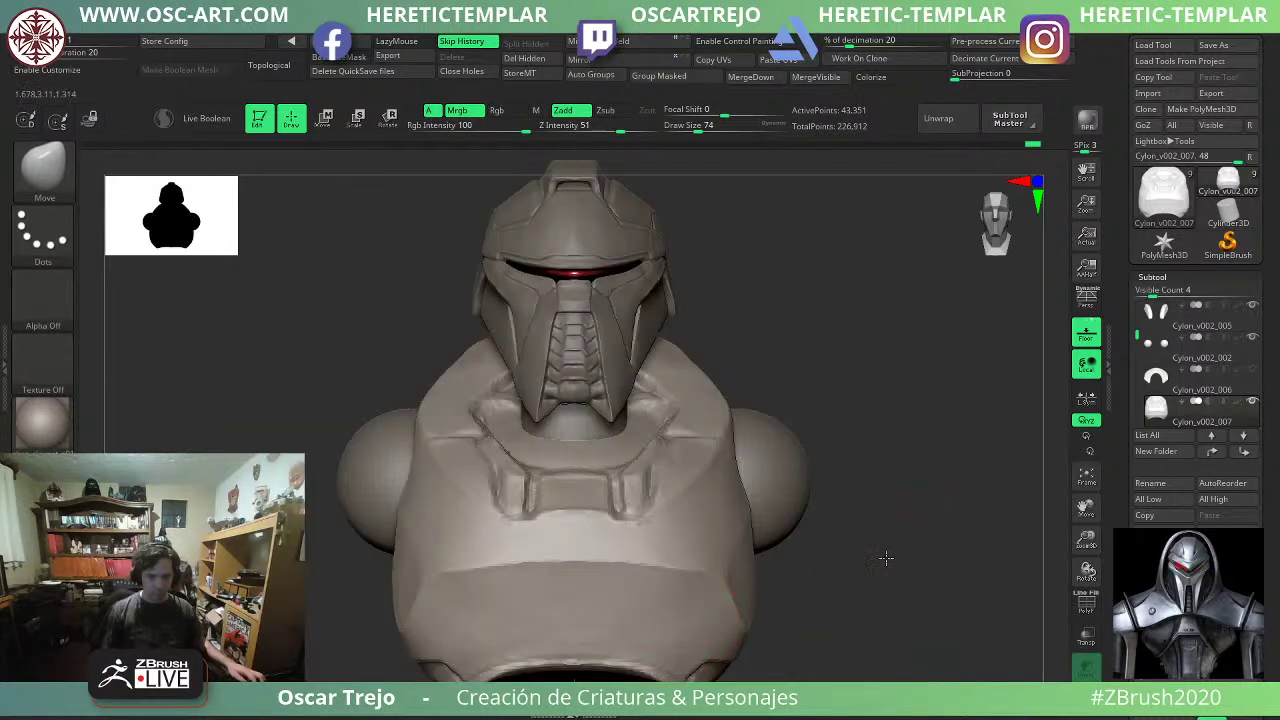
{"action": "mouse_move", "coordinate": [886, 558]}
{"action": "left_mouse_down", "text": "alt"}
{"action": "mouse_move", "coordinate": [835, 540]}
{"action": "mouse_move", "coordinate": [803, 553]}
{"action": "mouse_move", "coordinate": [714, 522]}
{"action": "mouse_move", "coordinate": [742, 555]}
{"action": "mouse_move", "coordinate": [764, 538]}
{"action": "left_mouse_up", "text": "alt"}
{"action": "left_click", "coordinate": [707, 508], "text": "alt"}
{"action": "key", "text": "b"}
{"action": "key", "text": "d"}
{"action": "key", "text": "s"}
{"action": "key", "text": "s"}
{"action": "mouse_move", "coordinate": [826, 530]}
{"action": "left_mouse_down"}
{"action": "mouse_move", "coordinate": [721, 537]}
{"action": "mouse_move", "coordinate": [766, 474]}
{"action": "left_mouse_up"}
{"action": "key", "text": "s"}
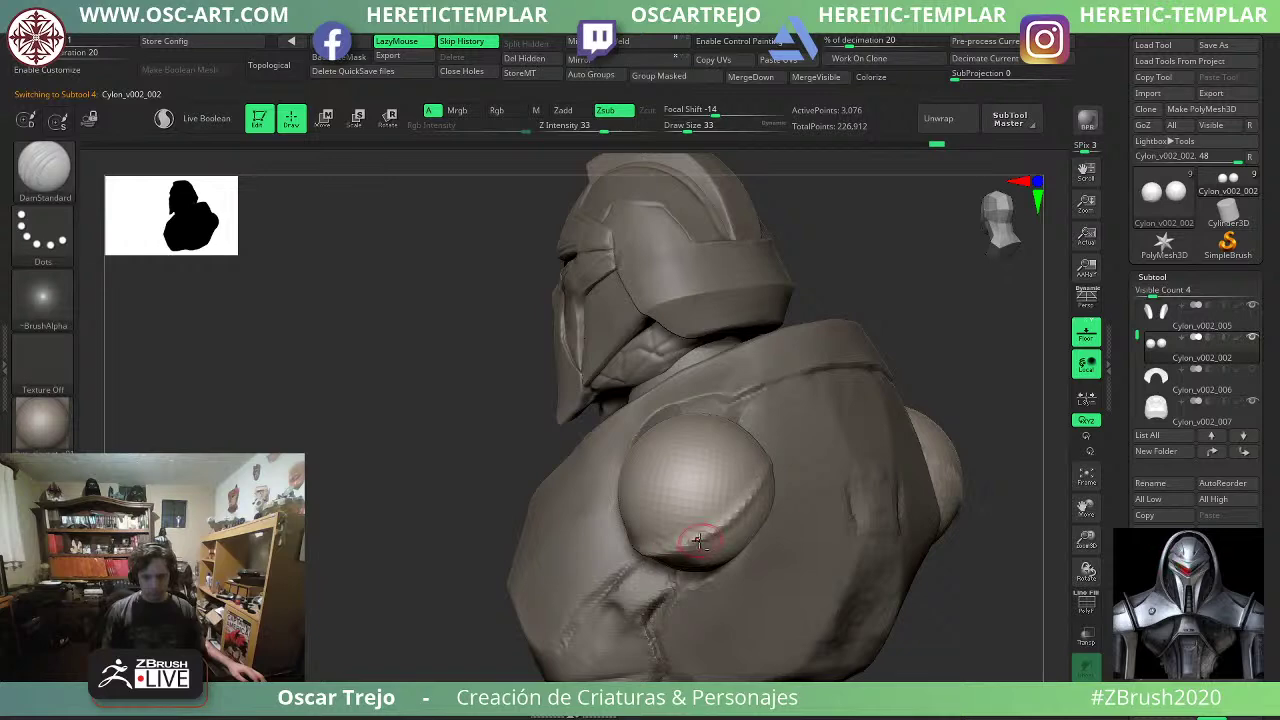
{"action": "mouse_move", "coordinate": [475, 583]}
{"action": "left_mouse_down"}
{"action": "mouse_move", "coordinate": [558, 570]}
{"action": "mouse_move", "coordinate": [588, 540]}
{"action": "left_mouse_up"}
{"action": "key", "text": "s"}
{"action": "mouse_move", "coordinate": [583, 522]}
{"action": "left_mouse_down"}
{"action": "mouse_move", "coordinate": [692, 560]}
{"action": "mouse_move", "coordinate": [603, 540]}
{"action": "mouse_move", "coordinate": [685, 562]}
{"action": "mouse_move", "coordinate": [671, 543]}
{"action": "mouse_move", "coordinate": [655, 555]}
{"action": "left_mouse_up"}
Deepen and shape the cut across the lower part of the shoulder balls with DamStandard at draw size 83.
{"action": "key", "text": "b"}
{"action": "key", "text": "m"}
{"action": "key", "text": "v"}
{"action": "key", "text": "b"}
{"action": "key", "text": "d"}
{"action": "key", "text": "s"}
{"action": "key", "text": "s"}
{"action": "mouse_move", "coordinate": [612, 548]}
{"action": "left_mouse_down"}
{"action": "mouse_move", "coordinate": [672, 563]}
{"action": "mouse_move", "coordinate": [728, 542]}
{"action": "left_mouse_up"}
{"action": "left_click_drag", "start_coordinate": [815, 518], "coordinate": [746, 535]}
{"action": "key", "text": "s"}
{"action": "left_click_drag", "start_coordinate": [745, 537], "coordinate": [736, 537]}
{"action": "mouse_move", "coordinate": [640, 549]}
{"action": "left_mouse_down"}
{"action": "mouse_move", "coordinate": [742, 465]}
{"action": "mouse_move", "coordinate": [632, 559]}
{"action": "mouse_move", "coordinate": [736, 492]}
{"action": "left_mouse_up"}
{"action": "right_click_drag", "start_coordinate": [736, 492], "coordinate": [823, 525]}
{"action": "right_click_drag", "start_coordinate": [878, 560], "coordinate": [852, 544], "text": "ctrl"}
{"action": "right_click_drag", "start_coordinate": [770, 335], "coordinate": [783, 420], "text": "alt"}
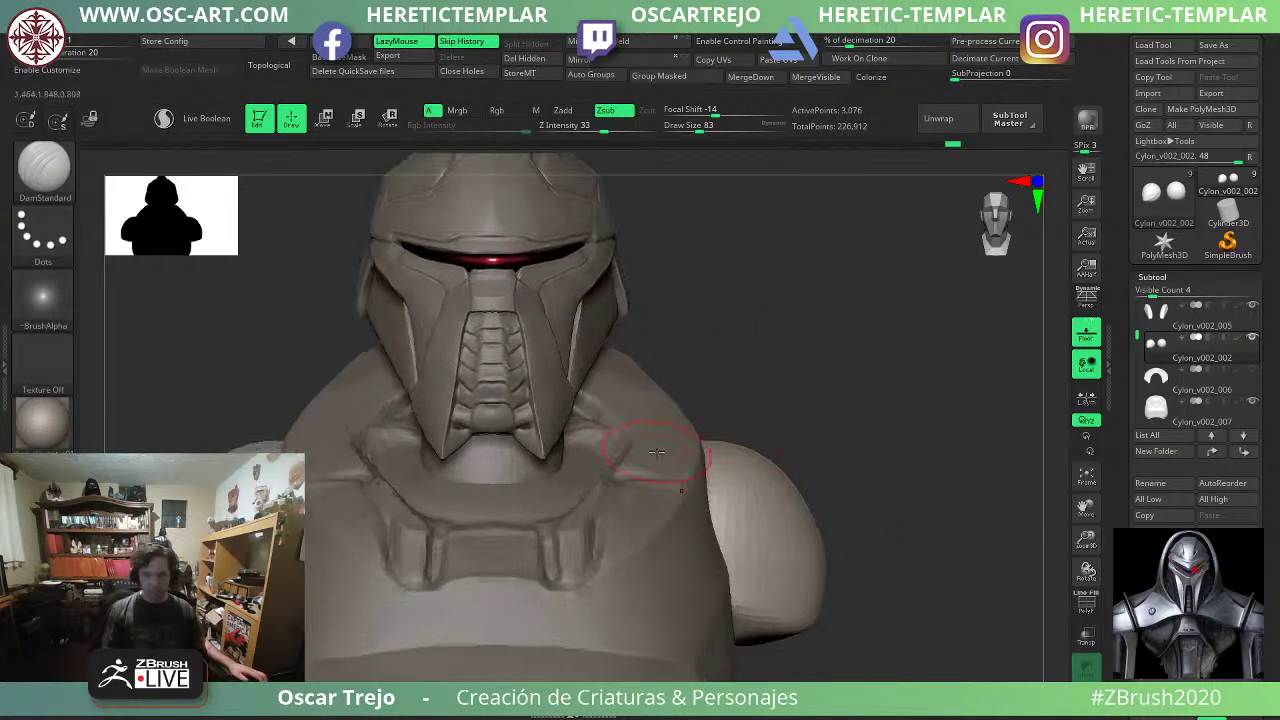
Select the helmet and carve a groove along its side plate's front edge with DamStandard at draw size 37, undoing the first stroke.
{"action": "mouse_move", "coordinate": [1158, 380]}
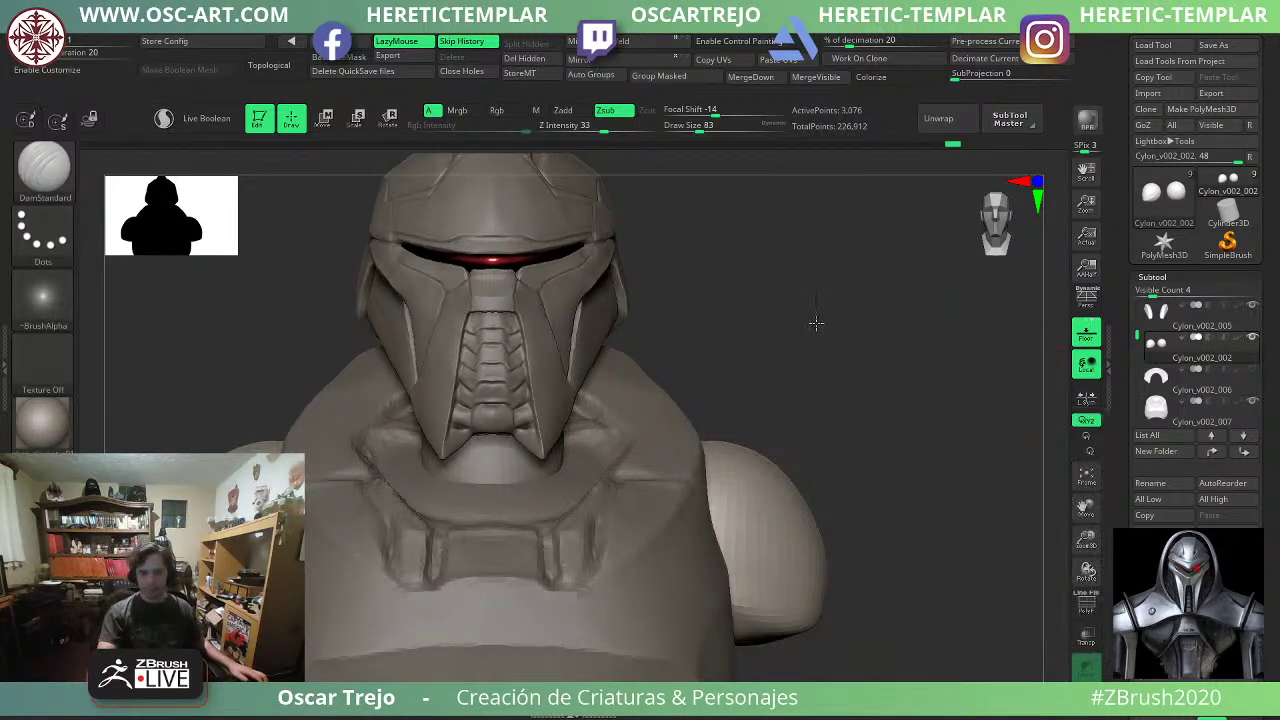
{"action": "right_click_drag", "start_coordinate": [817, 323], "coordinate": [910, 304]}
{"action": "right_click_drag", "start_coordinate": [910, 304], "coordinate": [882, 256], "text": "ctrl"}
{"action": "right_click_drag", "start_coordinate": [882, 256], "coordinate": [929, 261], "text": "alt"}
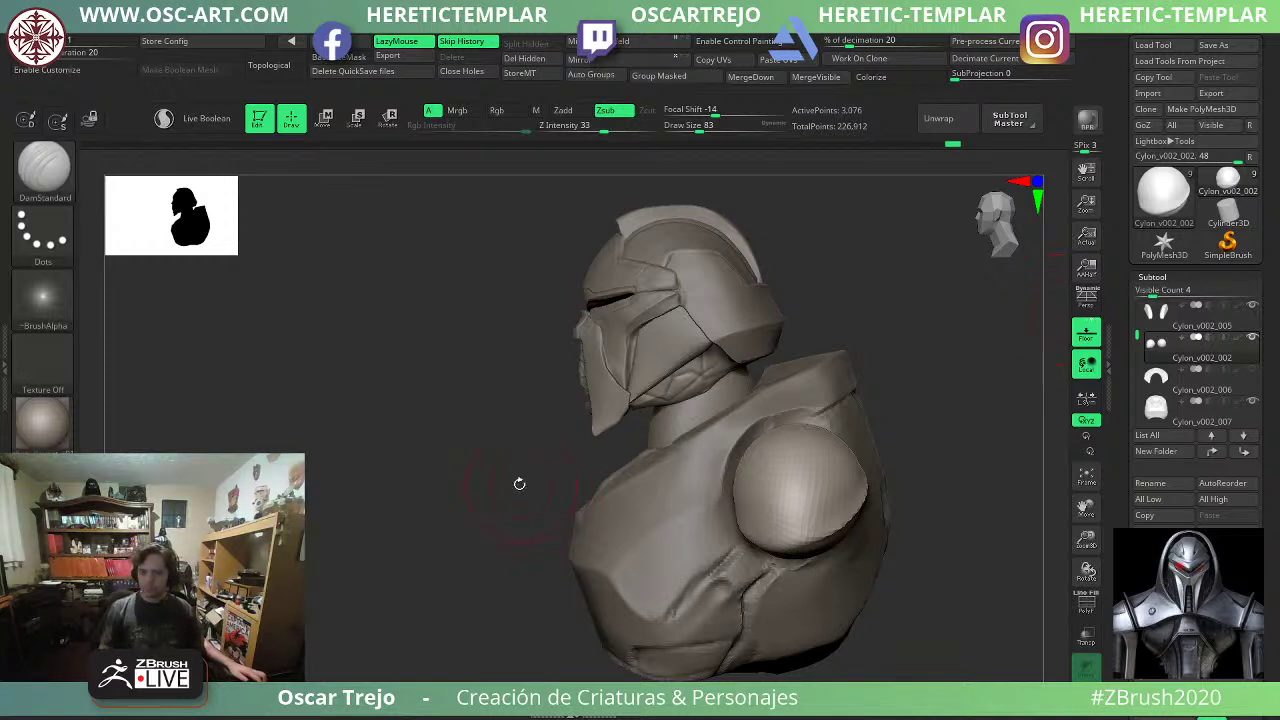
{"action": "left_click_drag", "start_coordinate": [519, 484], "coordinate": [503, 445], "text": "alt"}
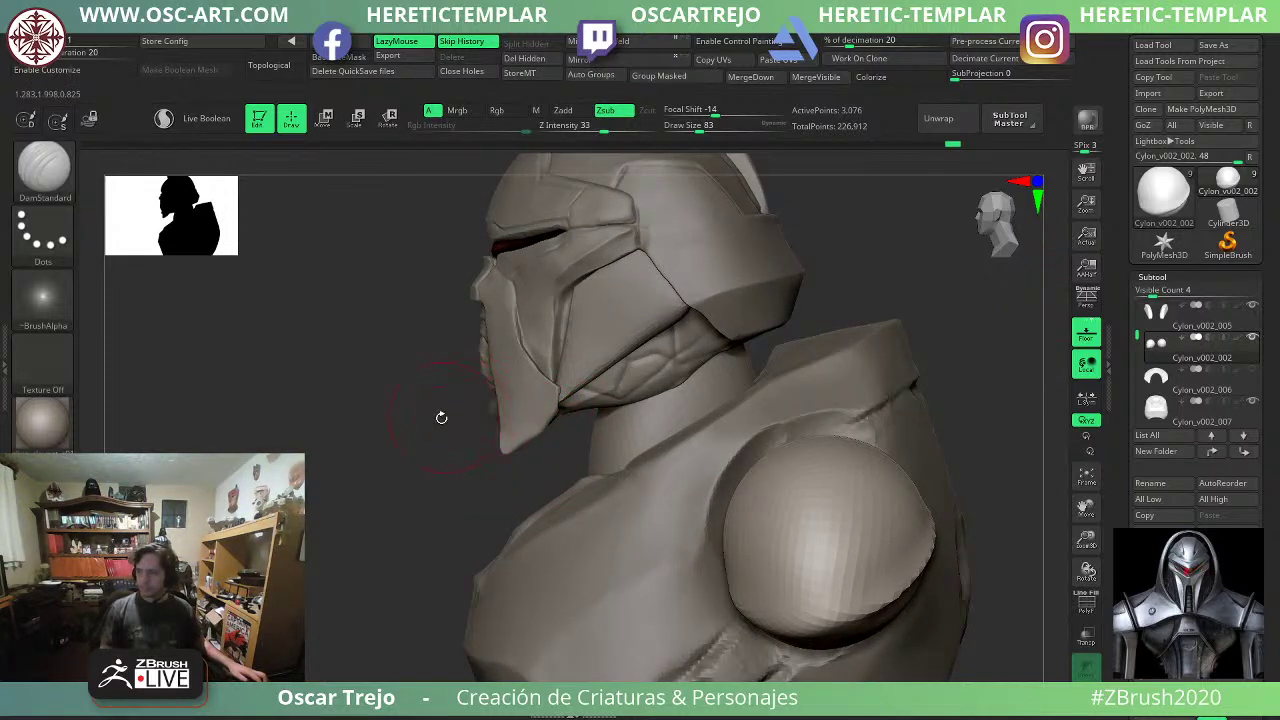
{"action": "left_click_drag", "start_coordinate": [441, 417], "coordinate": [421, 475]}
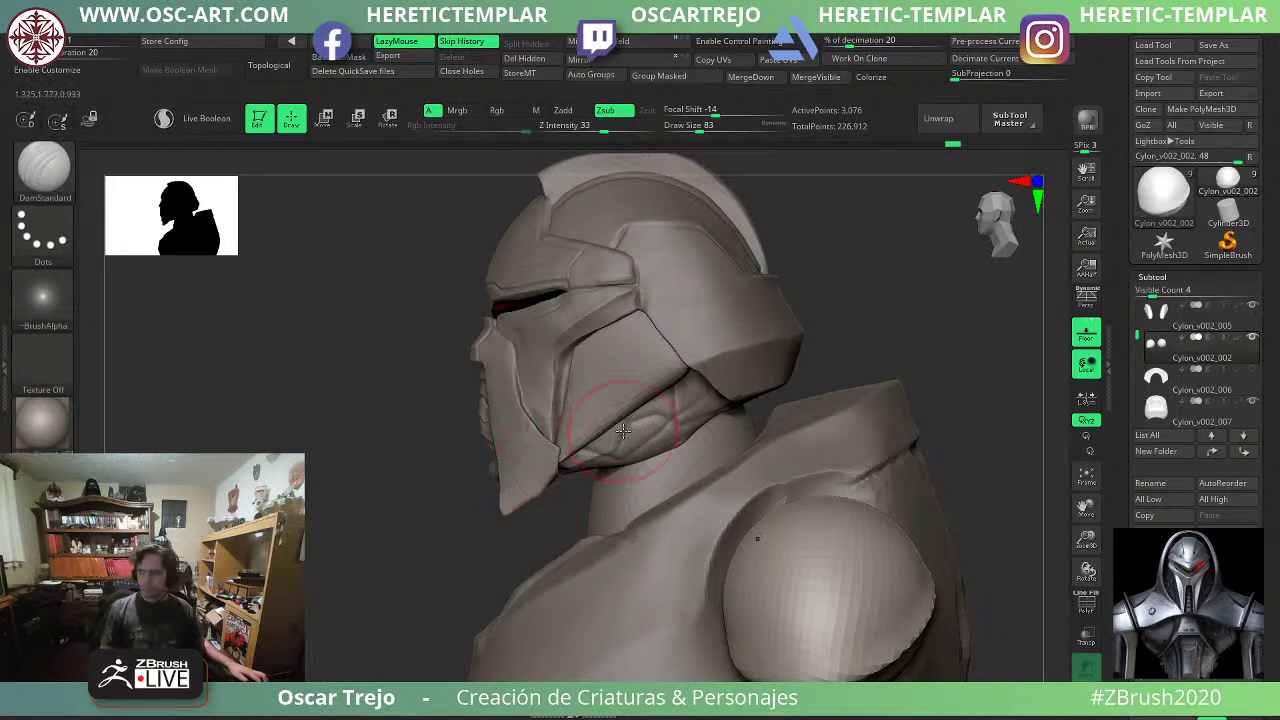
{"action": "left_click", "coordinate": [757, 360], "text": "alt"}
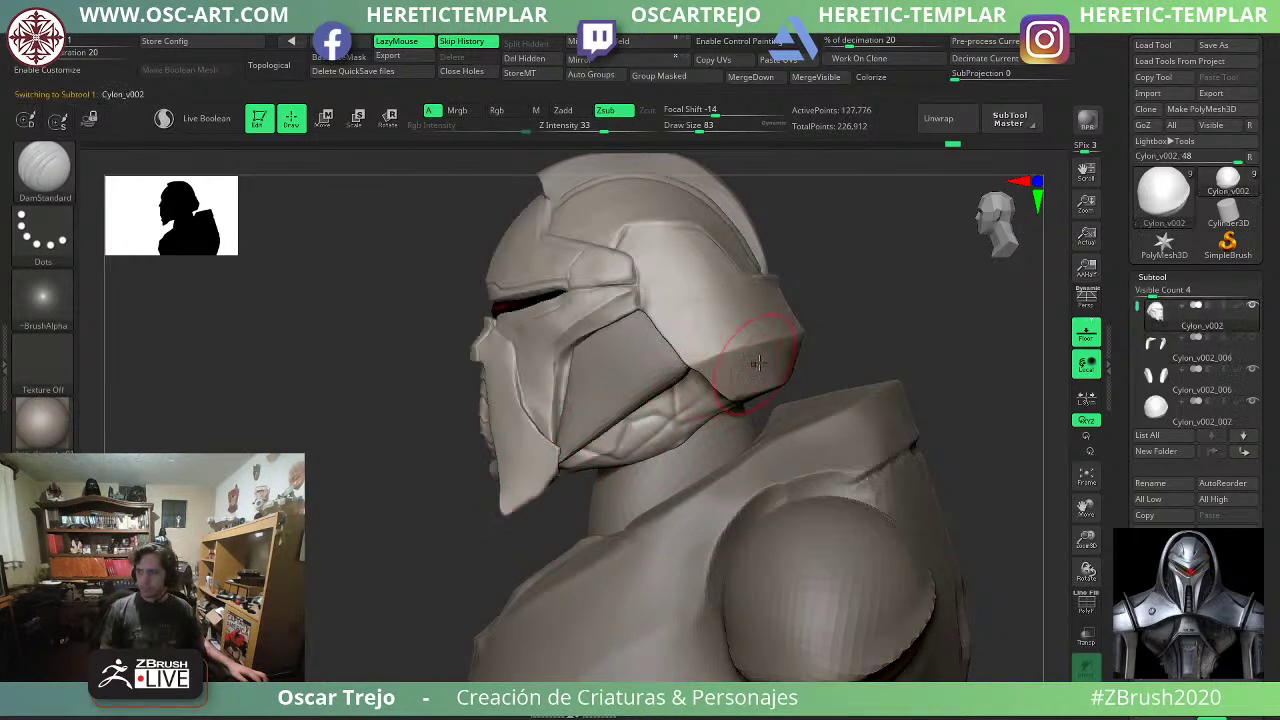
{"action": "mouse_move", "coordinate": [868, 372]}
{"action": "left_mouse_down", "text": "alt"}
{"action": "mouse_move", "coordinate": [820, 386]}
{"action": "mouse_move", "coordinate": [806, 350]}
{"action": "left_mouse_up", "text": "alt"}
{"action": "key", "text": "s"}
{"action": "mouse_move", "coordinate": [588, 330]}
{"action": "left_mouse_down"}
{"action": "mouse_move", "coordinate": [577, 330]}
{"action": "mouse_move", "coordinate": [602, 350]}
{"action": "left_mouse_up"}
{"action": "key", "text": "ctrl+z"}
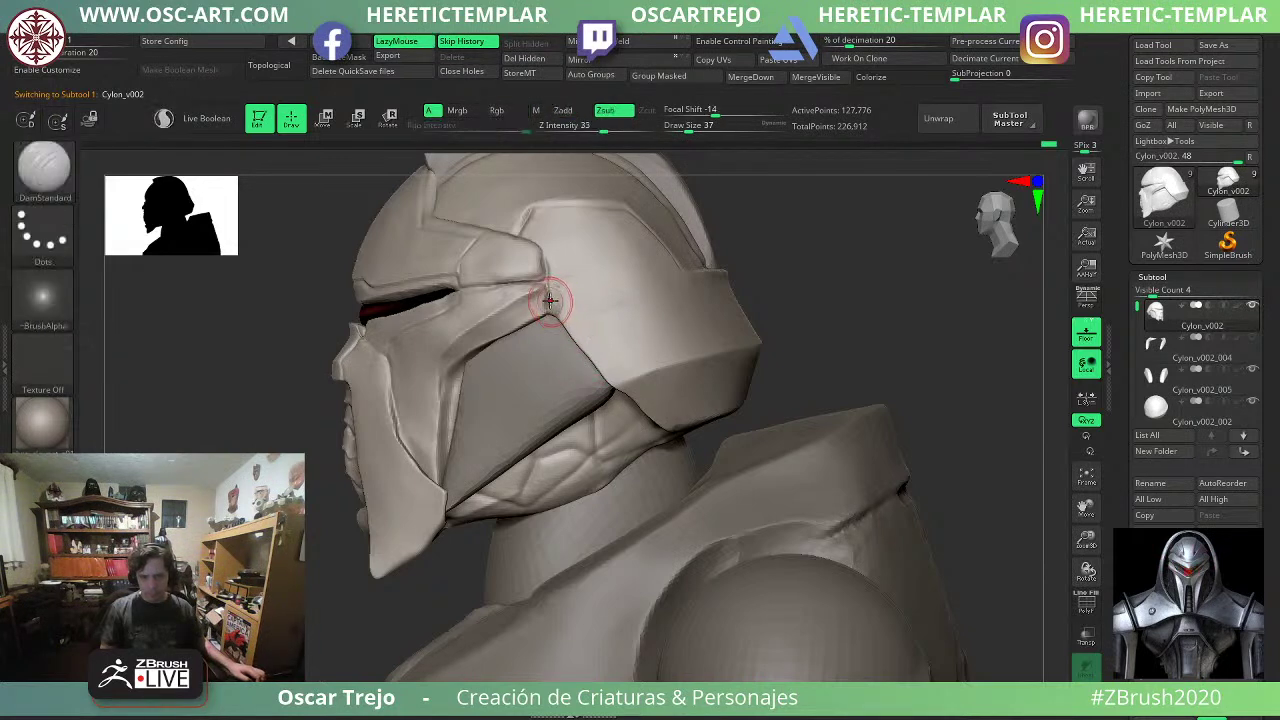
{"action": "left_click_drag", "start_coordinate": [557, 299], "coordinate": [616, 367], "text": "alt"}
{"action": "mouse_move", "coordinate": [551, 302]}
{"action": "left_mouse_down"}
{"action": "mouse_move", "coordinate": [614, 370]}
{"action": "mouse_move", "coordinate": [600, 377]}
{"action": "mouse_move", "coordinate": [619, 376]}
{"action": "left_mouse_up"}
Continue the groove along the helmet's lower rim and around its back with DamStandard at draw size 31, redoing one stroke.
{"action": "key", "text": "b"}
{"action": "key", "text": "m"}
{"action": "key", "text": "v"}
{"action": "key", "text": "s"}
{"action": "key", "text": "b"}
{"action": "key", "text": "d"}
{"action": "key", "text": "s"}
{"action": "key", "text": "s"}
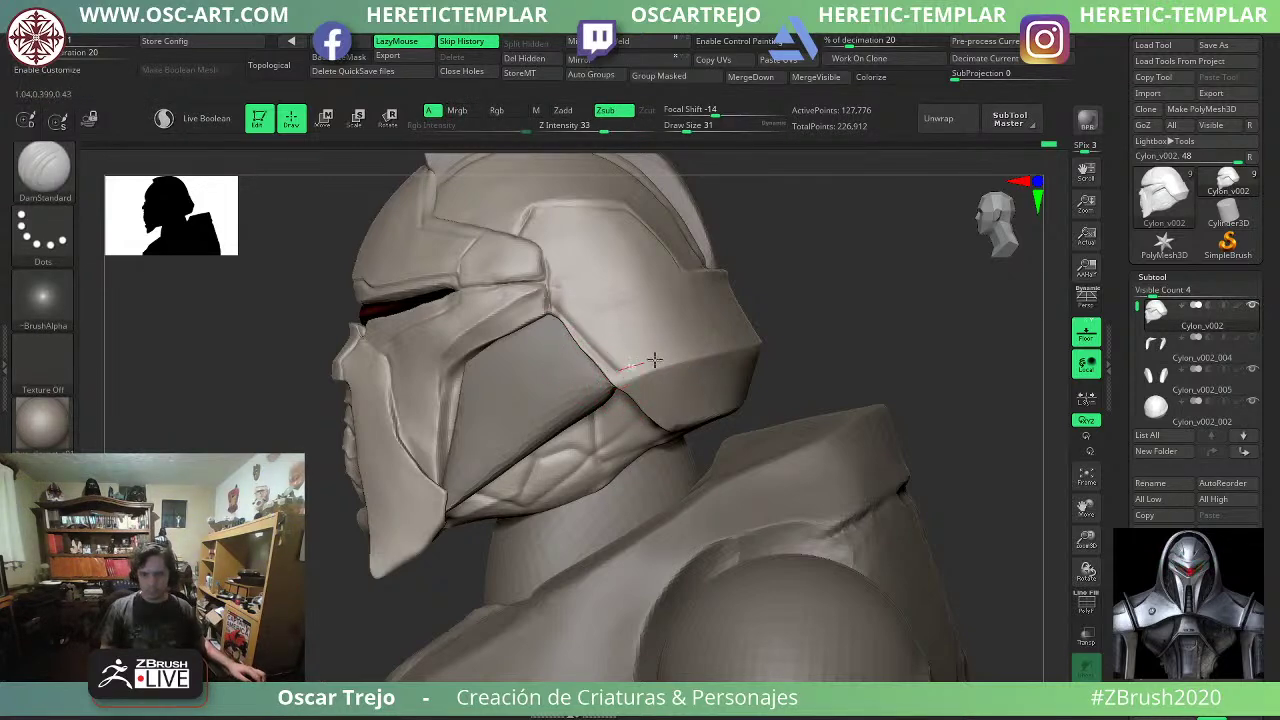
{"action": "mouse_move", "coordinate": [750, 332]}
{"action": "left_mouse_down"}
{"action": "mouse_move", "coordinate": [786, 330]}
{"action": "mouse_move", "coordinate": [652, 368]}
{"action": "left_mouse_up"}
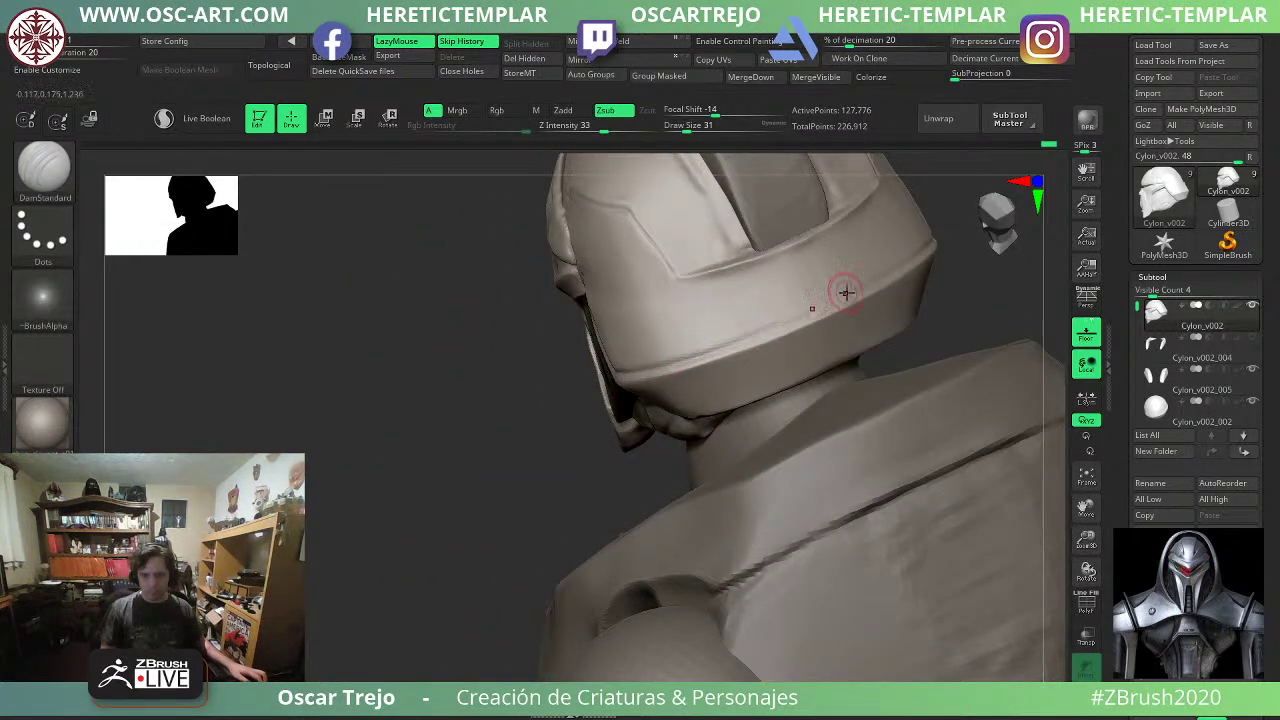
{"action": "left_click_drag", "start_coordinate": [845, 290], "coordinate": [705, 356]}
{"action": "key", "text": "ctrl+z"}
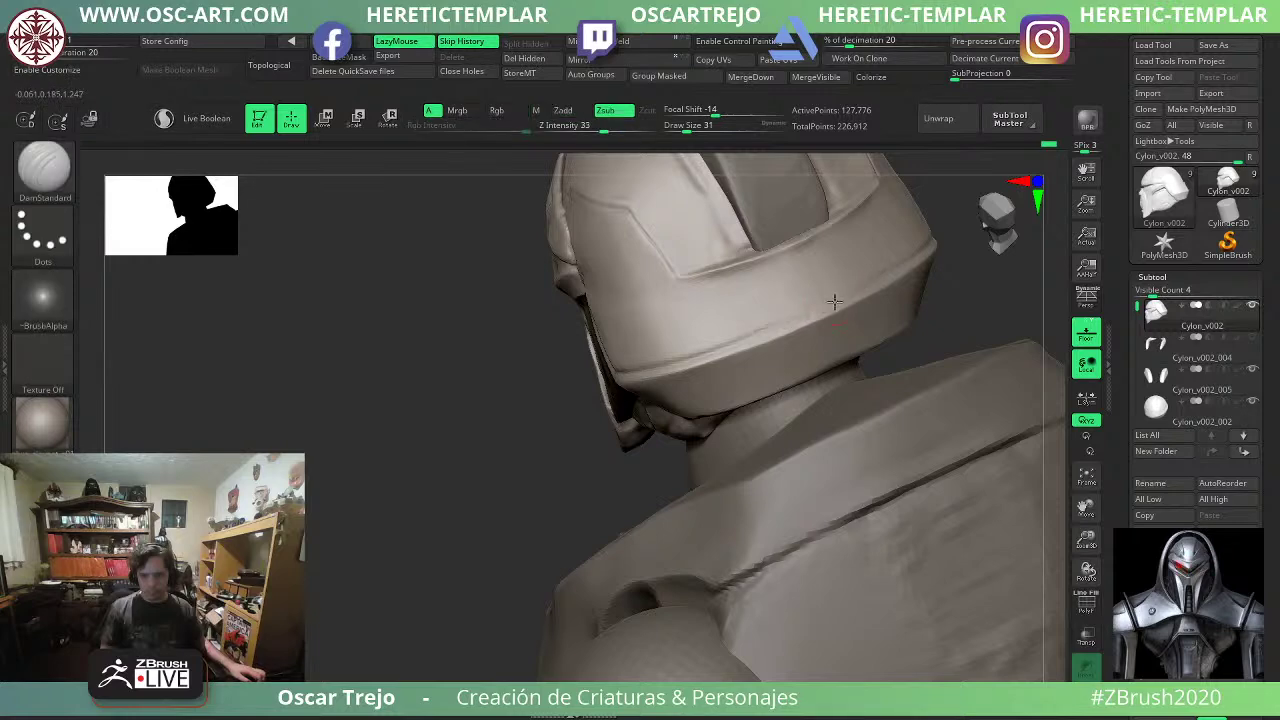
{"action": "left_click_drag", "start_coordinate": [834, 301], "coordinate": [686, 357]}
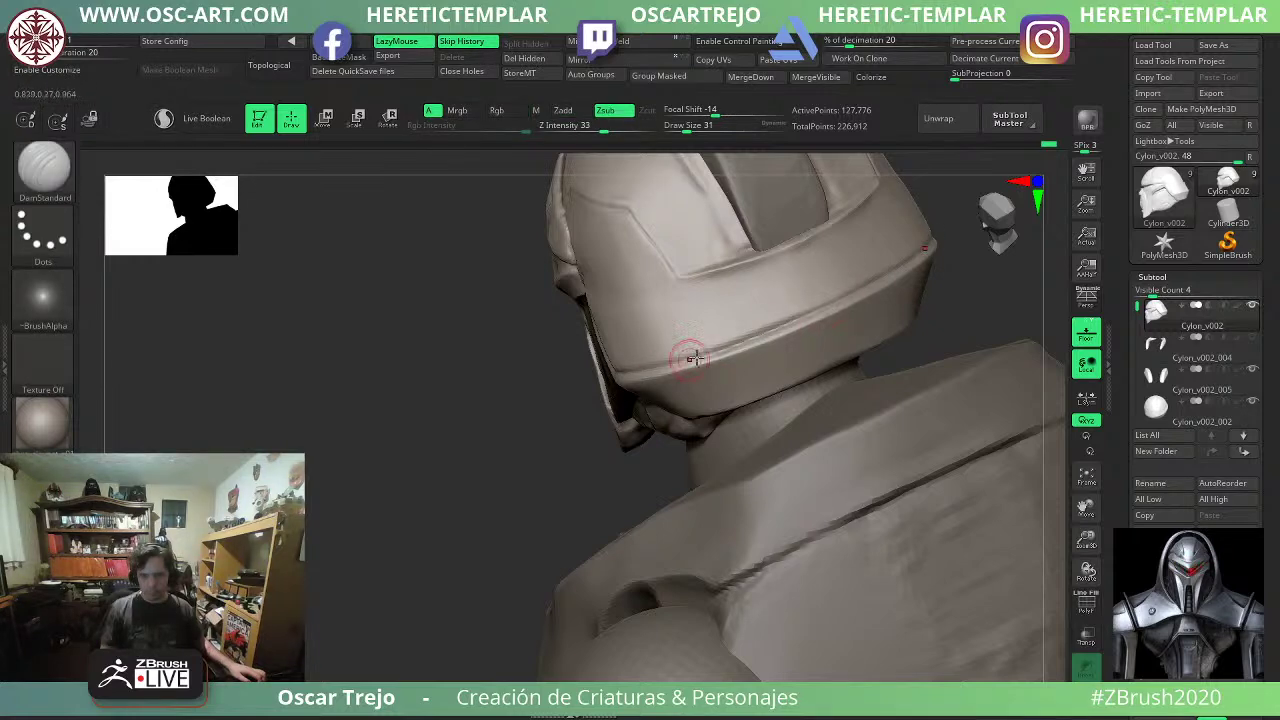
{"action": "left_click_drag", "start_coordinate": [414, 420], "coordinate": [545, 436]}
{"action": "left_click_drag", "start_coordinate": [323, 440], "coordinate": [290, 530], "text": "alt"}
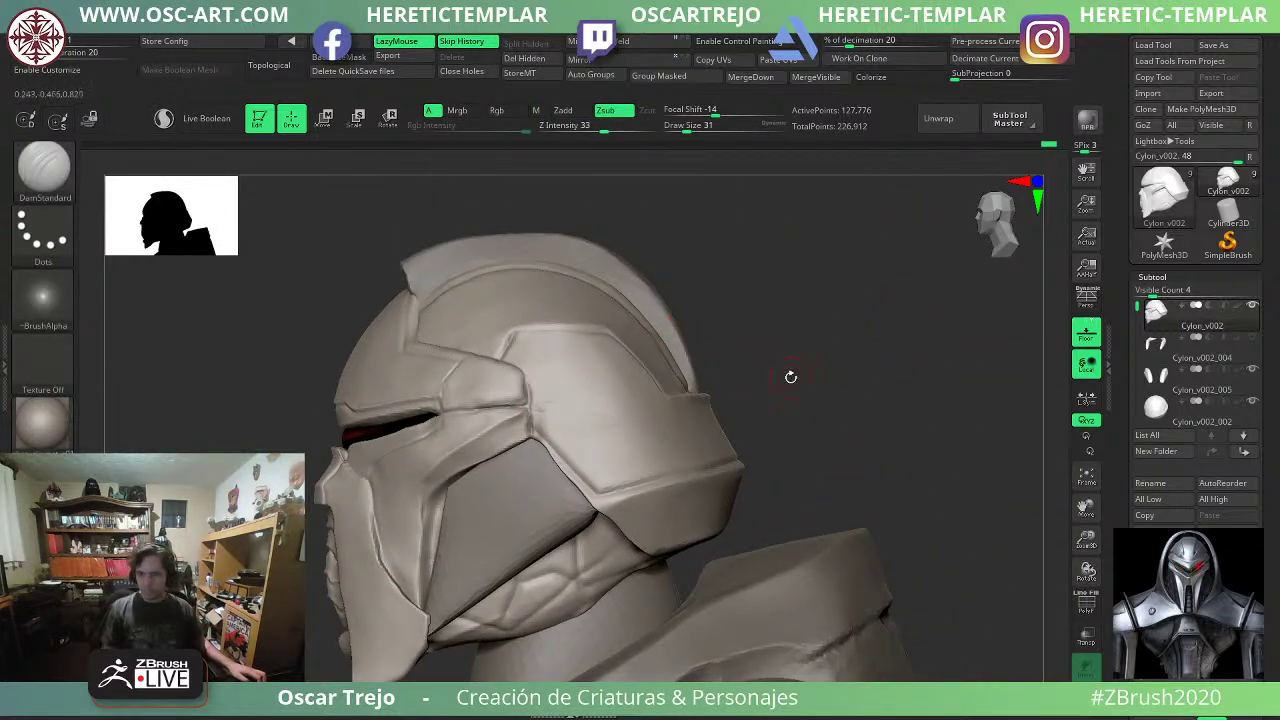
Sharpen the rear corner of the helmet's temple plate with the Pinch brush at draw size 44.
{"action": "key", "text": "s"}
{"action": "mouse_move", "coordinate": [608, 367]}
{"action": "left_mouse_down"}
{"action": "mouse_move", "coordinate": [622, 367]}
{"action": "mouse_move", "coordinate": [545, 397]}
{"action": "mouse_move", "coordinate": [527, 374]}
{"action": "mouse_move", "coordinate": [528, 405]}
{"action": "mouse_move", "coordinate": [534, 395]}
{"action": "left_mouse_up"}
{"action": "key", "text": "s"}
{"action": "key", "text": "s"}
{"action": "key", "text": "b"}
{"action": "key", "text": "m"}
{"action": "key", "text": "v"}
{"action": "key", "text": "s"}
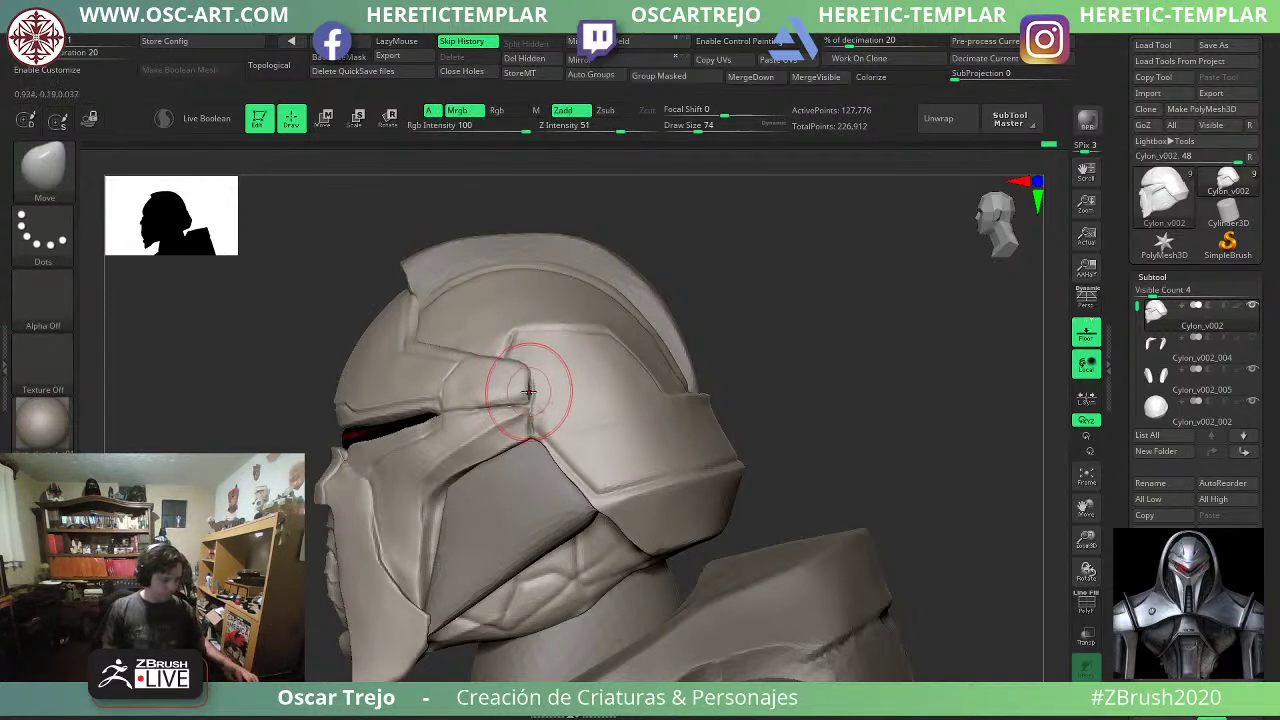
{"action": "key", "text": "b"}
{"action": "key", "text": "p"}
{"action": "key", "text": "i"}
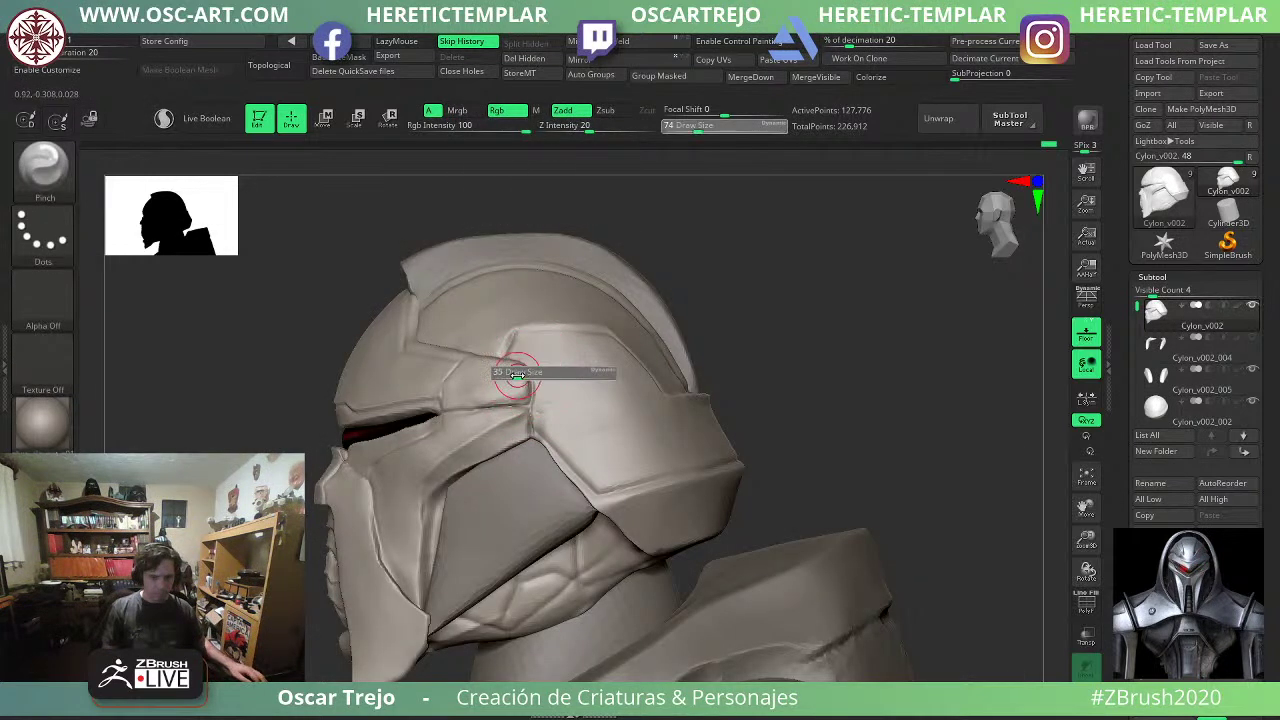
{"action": "left_click_drag", "start_coordinate": [521, 379], "coordinate": [529, 376]}
{"action": "left_click_drag", "start_coordinate": [529, 375], "coordinate": [528, 384]}
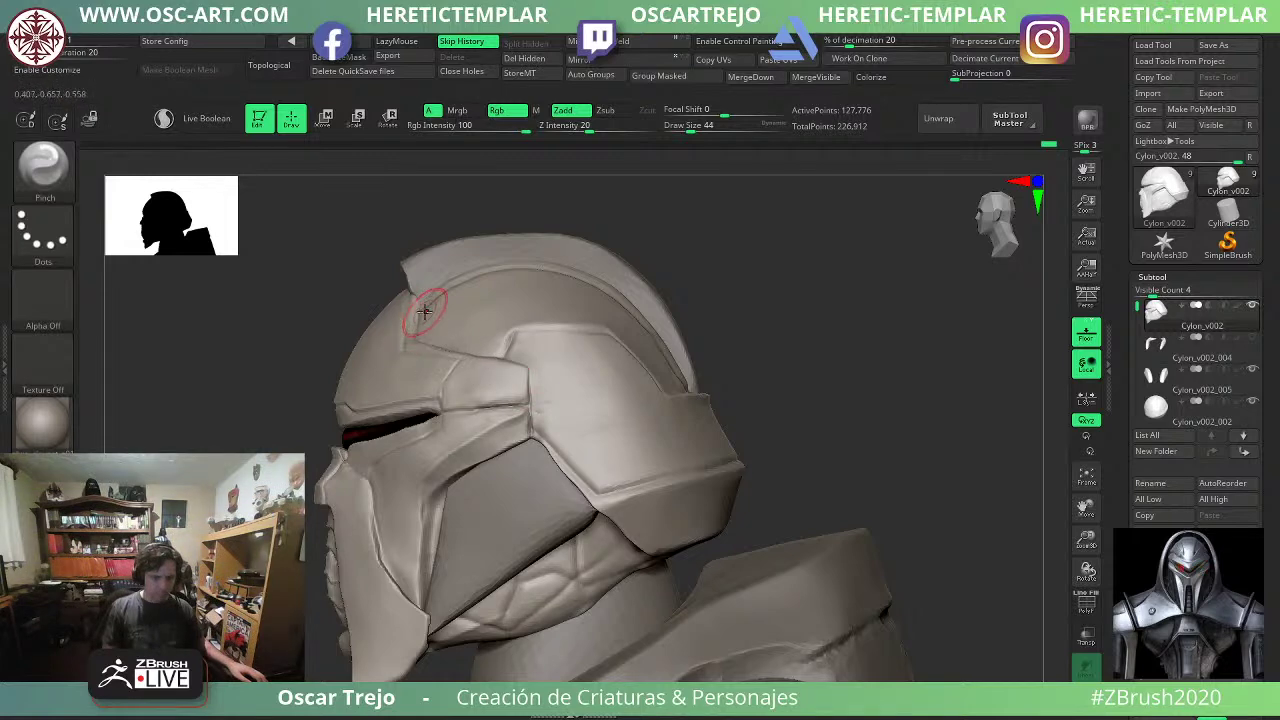
Select the neck and reshape its profile under the helmet with the Move brush at draw size 172.
{"action": "left_click_drag", "start_coordinate": [317, 434], "coordinate": [290, 430], "text": "alt"}
{"action": "left_click_drag", "start_coordinate": [592, 384], "coordinate": [700, 432]}
{"action": "left_click", "coordinate": [540, 478], "text": "alt"}
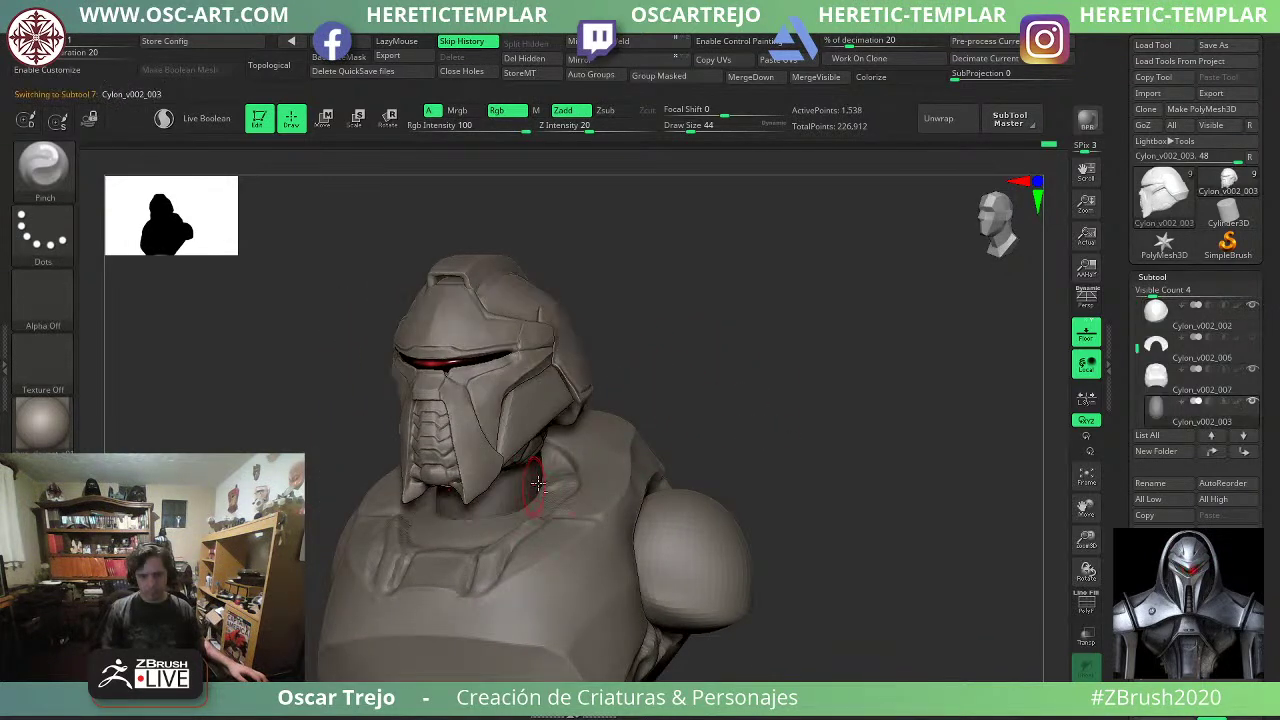
{"action": "mouse_move", "coordinate": [850, 386]}
{"action": "left_mouse_down"}
{"action": "mouse_move", "coordinate": [777, 376]}
{"action": "mouse_move", "coordinate": [853, 370]}
{"action": "left_mouse_up"}
{"action": "key", "text": "b"}
{"action": "key", "text": "m"}
{"action": "key", "text": "v"}
{"action": "left_click_drag", "start_coordinate": [543, 490], "coordinate": [556, 488]}
{"action": "left_click_drag", "start_coordinate": [717, 412], "coordinate": [658, 408]}
{"action": "left_click_drag", "start_coordinate": [544, 447], "coordinate": [549, 460]}
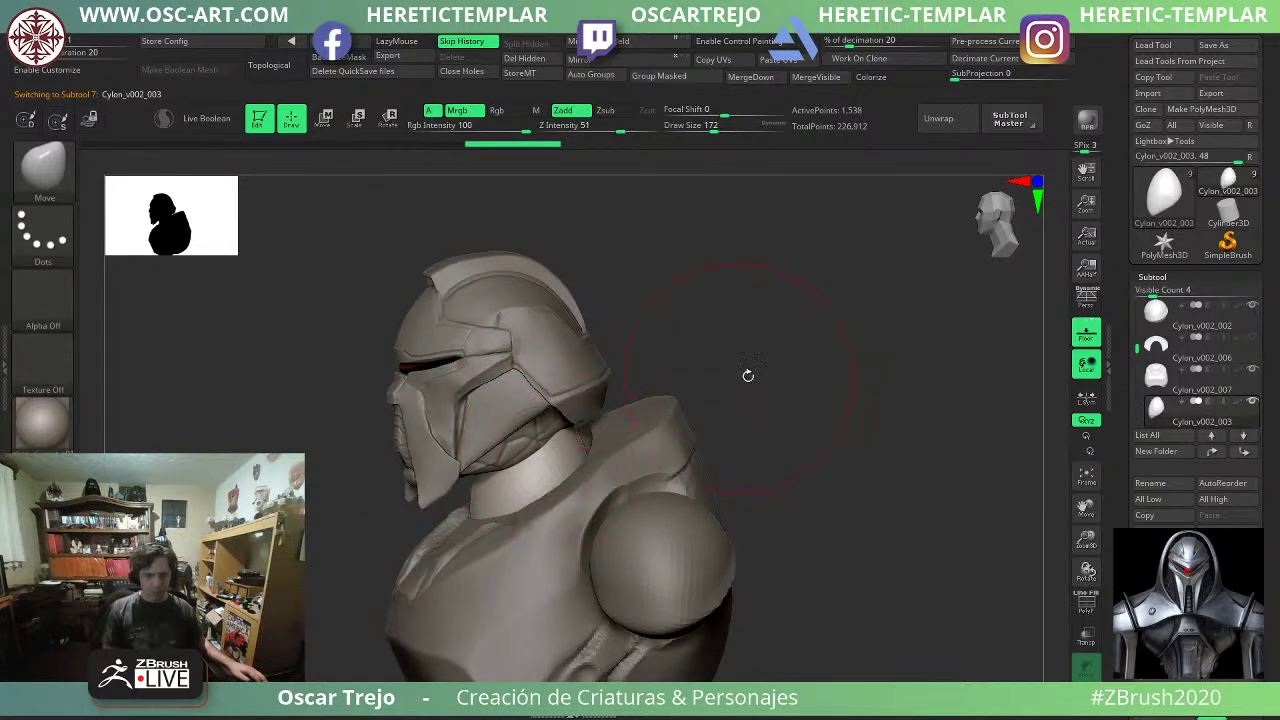
Refine the neck's width and back with the Move brush at draw sizes 231 and 217.
{"action": "left_click_drag", "start_coordinate": [748, 375], "coordinate": [795, 378]}
{"action": "key", "text": "s"}
{"action": "mouse_move", "coordinate": [559, 441]}
{"action": "left_mouse_down"}
{"action": "mouse_move", "coordinate": [572, 441]}
{"action": "mouse_move", "coordinate": [552, 440]}
{"action": "left_mouse_up"}
{"action": "left_click_drag", "start_coordinate": [742, 405], "coordinate": [803, 412]}
{"action": "key", "text": "s"}
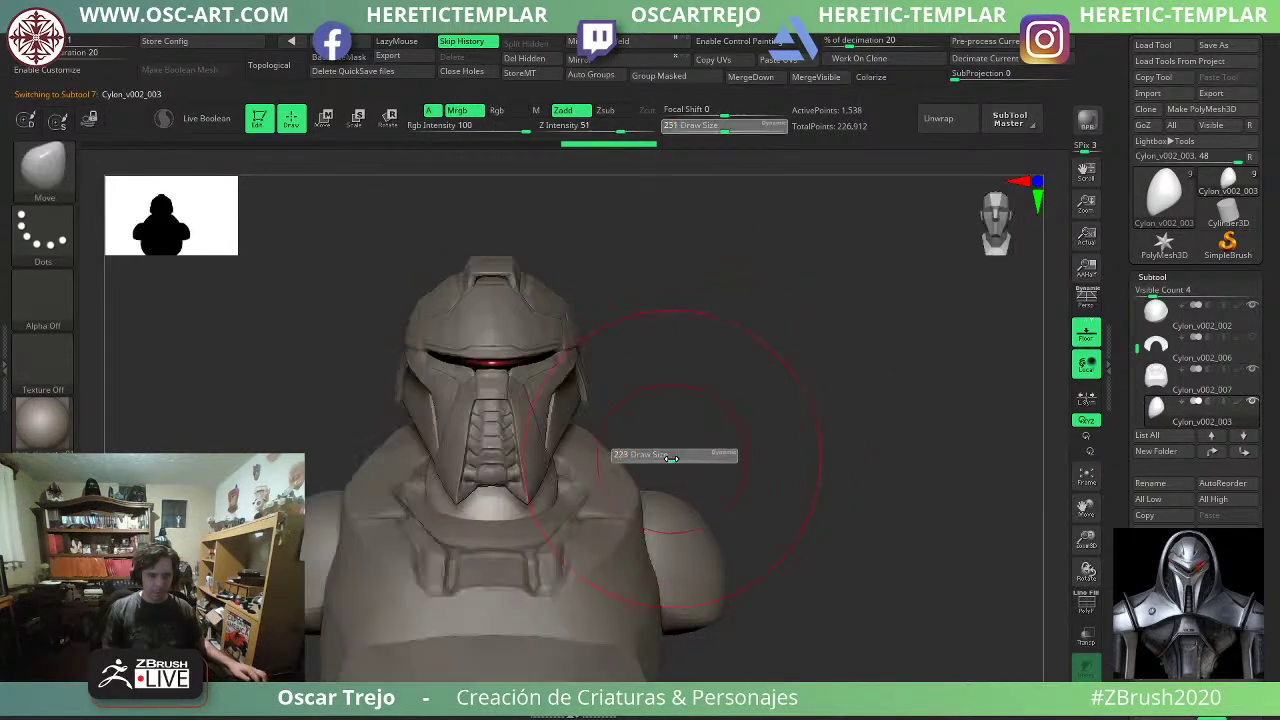
{"action": "left_click_drag", "start_coordinate": [676, 459], "coordinate": [671, 459]}
Check the neck's wireframe and subdivide its mesh twice.
{"action": "left_click_drag", "start_coordinate": [728, 440], "coordinate": [664, 446]}
{"action": "key", "text": "shift+f"}
{"action": "key", "text": "shift+f"}
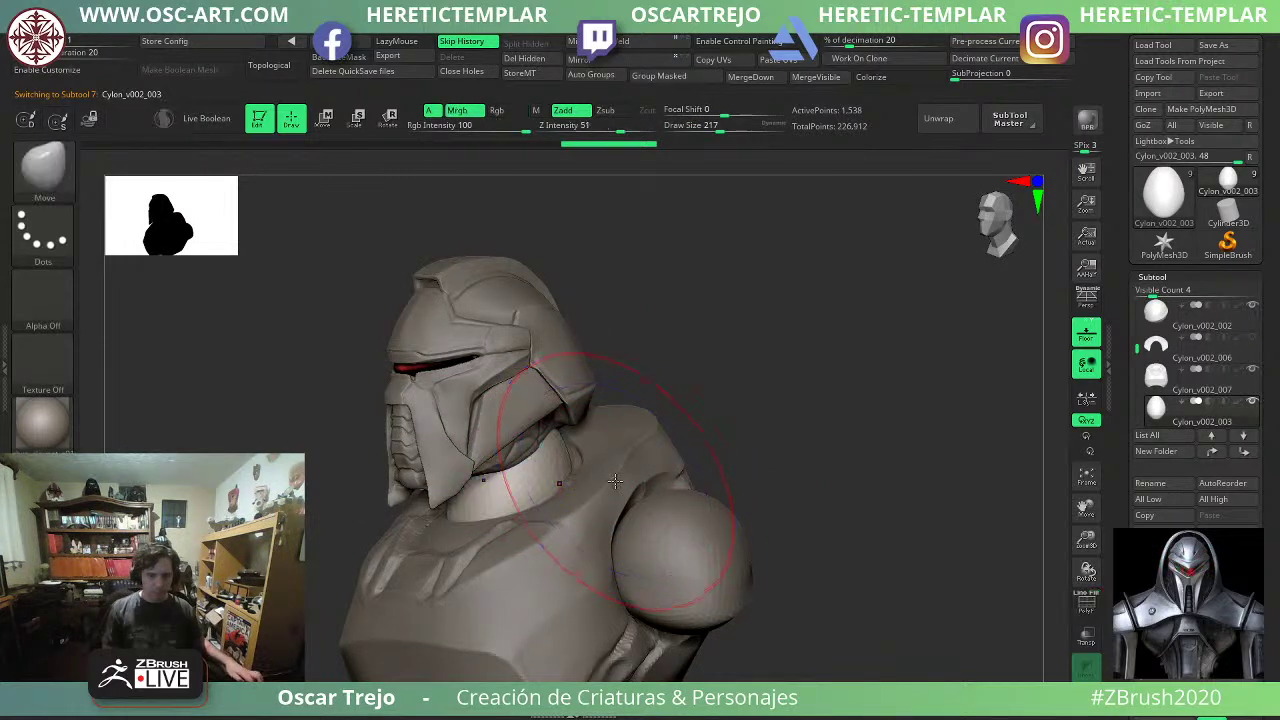
{"action": "key", "text": "ctrl+d"}
{"action": "key", "text": "ctrl+d"}
Build up bands of clay around the neck with ClayBuildup at draw size 62.
{"action": "key", "text": "b"}
{"action": "key", "text": "c"}
{"action": "key", "text": "b"}
{"action": "key", "text": "s"}
{"action": "left_click_drag", "start_coordinate": [525, 469], "coordinate": [500, 470]}
{"action": "left_click_drag", "start_coordinate": [478, 485], "coordinate": [562, 434]}
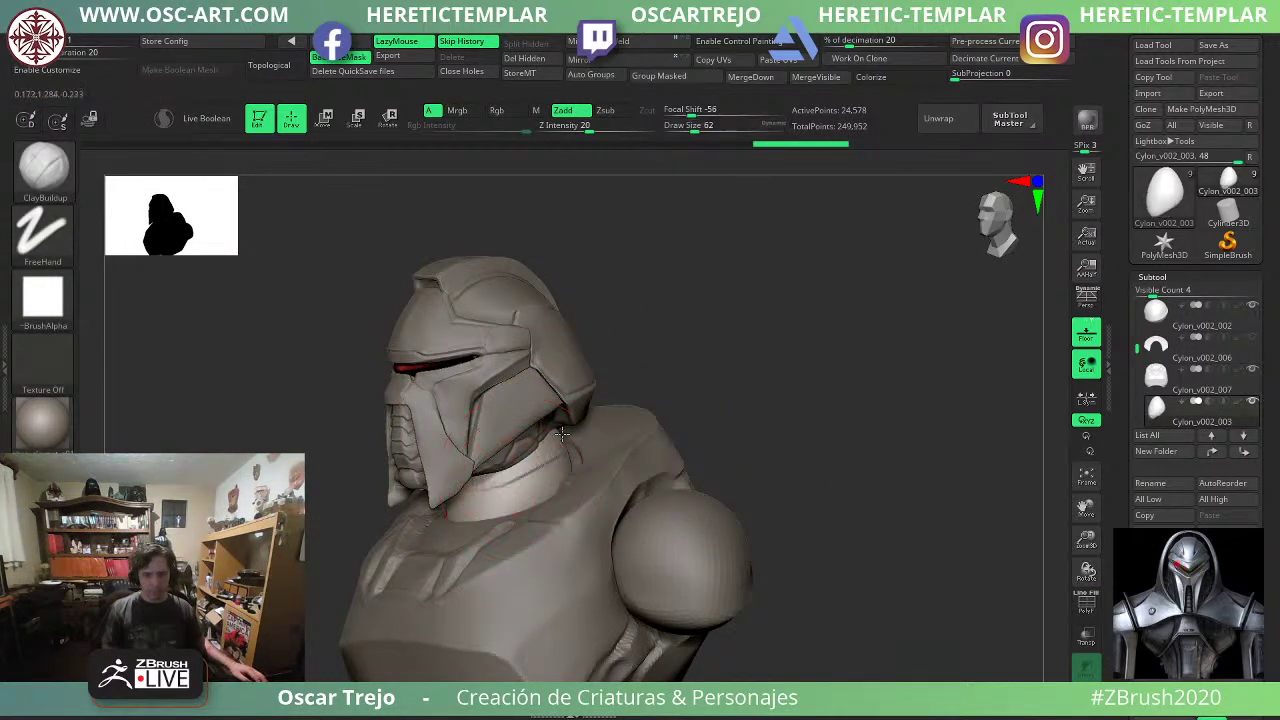
{"action": "left_click_drag", "start_coordinate": [474, 518], "coordinate": [560, 472]}
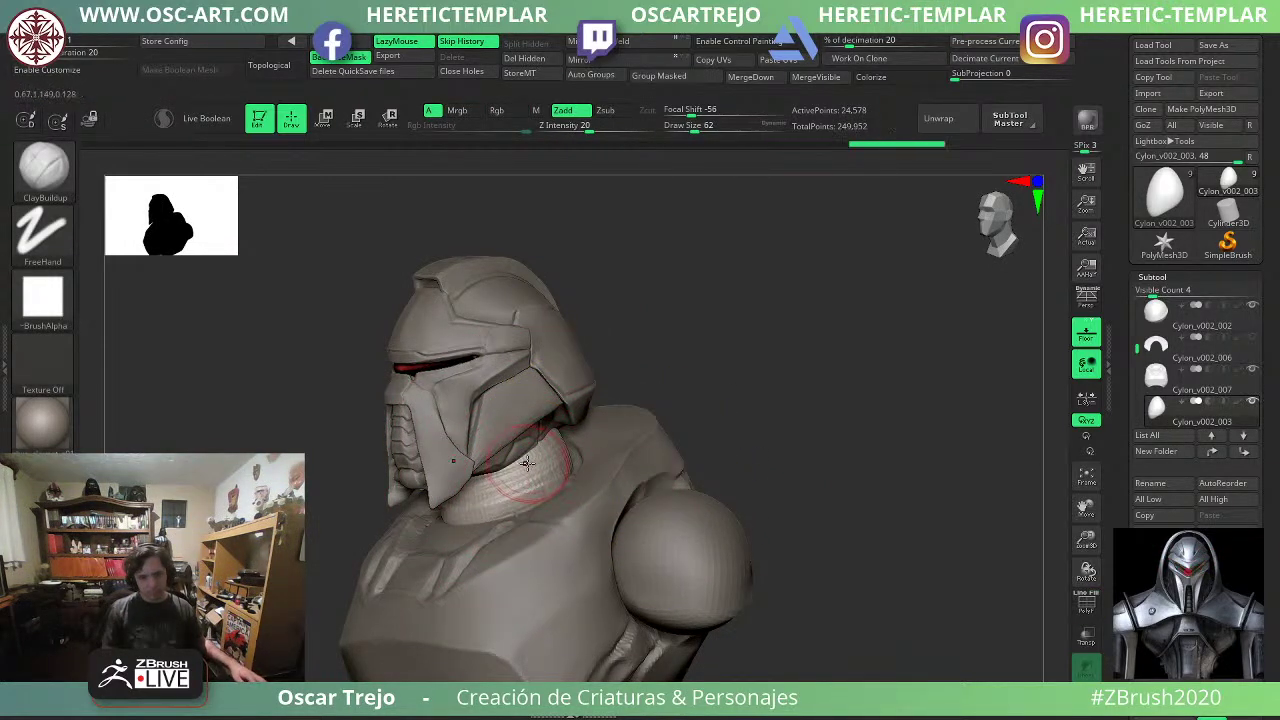
{"action": "left_click_drag", "start_coordinate": [474, 477], "coordinate": [545, 438]}
{"action": "mouse_move", "coordinate": [482, 499]}
{"action": "left_mouse_down"}
{"action": "mouse_move", "coordinate": [556, 465]}
{"action": "mouse_move", "coordinate": [530, 466]}
{"action": "left_mouse_up"}
Smooth the neck and carve folds around it with DamStandard, reducing the draw size to 37.
{"action": "key", "text": "b"}
{"action": "key", "text": "d"}
{"action": "key", "text": "s"}
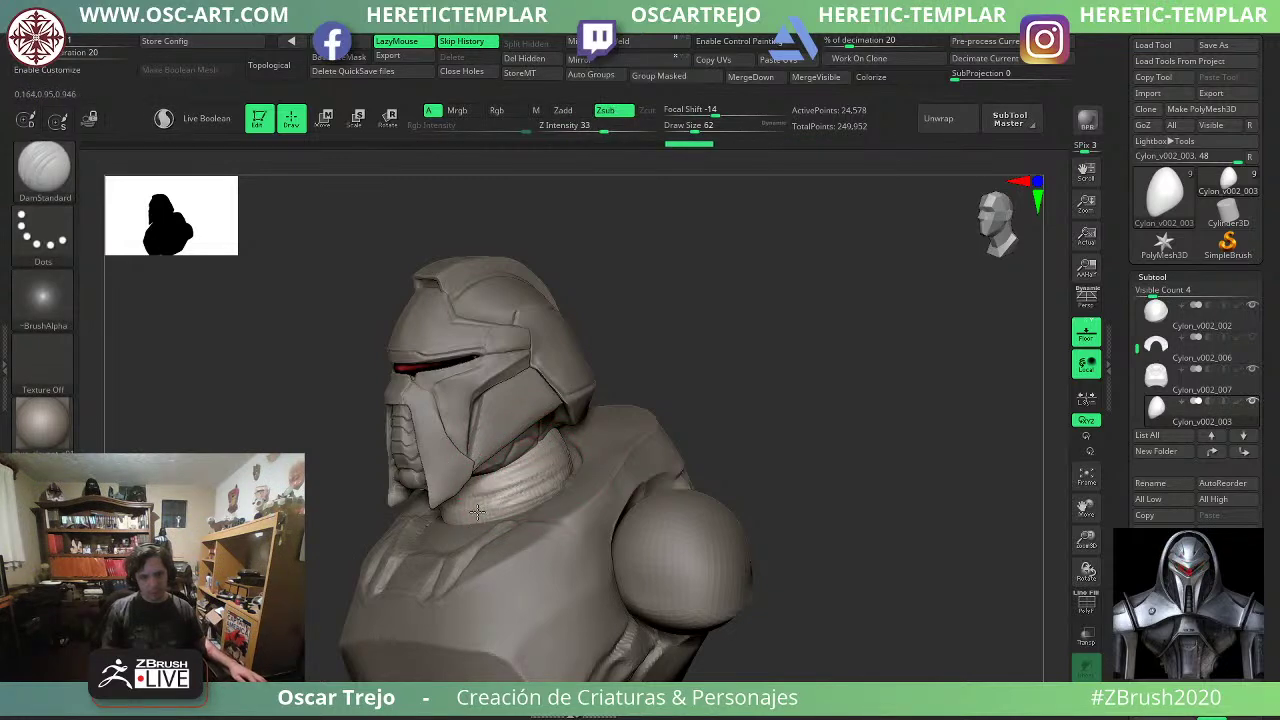
{"action": "left_click_drag", "start_coordinate": [441, 523], "coordinate": [437, 525]}
{"action": "key", "text": "bracketleft"}
{"action": "mouse_move", "coordinate": [512, 480]}
{"action": "left_mouse_down"}
{"action": "mouse_move", "coordinate": [549, 468]}
{"action": "mouse_move", "coordinate": [480, 500]}
{"action": "left_mouse_up"}
{"action": "key", "text": "s"}
{"action": "mouse_move", "coordinate": [460, 508]}
{"action": "left_mouse_down"}
{"action": "mouse_move", "coordinate": [514, 503]}
{"action": "mouse_move", "coordinate": [548, 480]}
{"action": "left_mouse_up"}
{"action": "mouse_move", "coordinate": [806, 374]}
{"action": "left_mouse_down", "text": "shift"}
{"action": "mouse_move", "coordinate": [717, 432]}
{"action": "mouse_move", "coordinate": [529, 455]}
{"action": "mouse_move", "coordinate": [524, 470]}
{"action": "left_mouse_up", "text": "shift"}
{"action": "key", "text": "bracketleft"}
{"action": "key", "text": "bracketleft"}
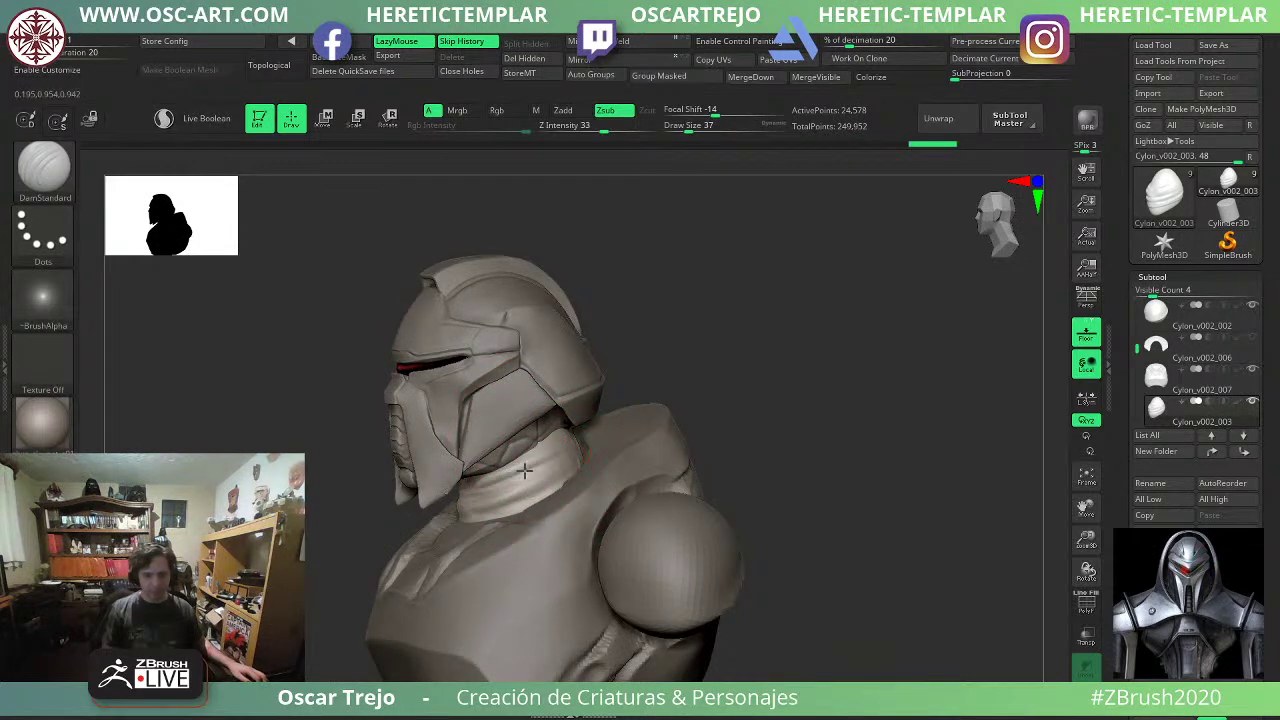
{"action": "mouse_move", "coordinate": [470, 503]}
{"action": "left_mouse_down"}
{"action": "mouse_move", "coordinate": [532, 487]}
{"action": "mouse_move", "coordinate": [502, 512]}
{"action": "left_mouse_up"}
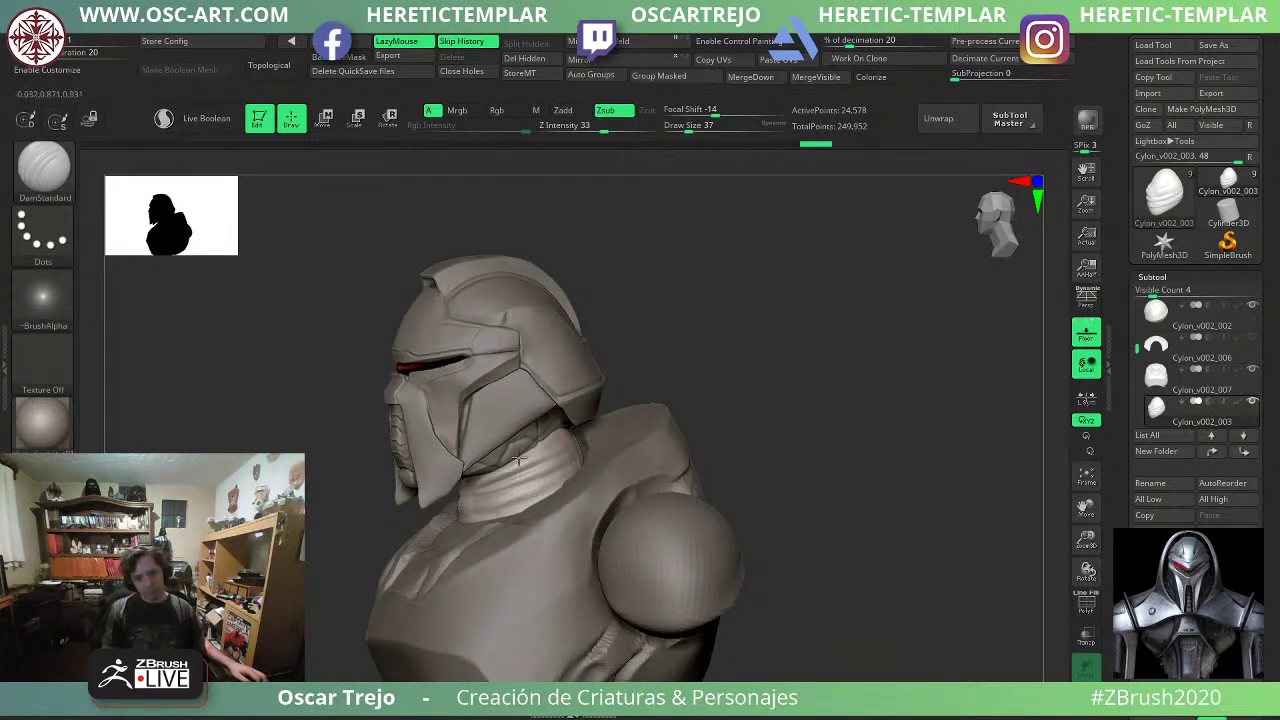
Rework the neck's folds below the helmet with DamStandard, raising the draw size to 136.
{"action": "left_click", "coordinate": [708, 129]}
{"action": "mouse_move", "coordinate": [499, 466]}
{"action": "left_mouse_down"}
{"action": "mouse_move", "coordinate": [542, 450]}
{"action": "mouse_move", "coordinate": [515, 480]}
{"action": "left_mouse_up"}
{"action": "mouse_move", "coordinate": [695, 365]}
{"action": "left_mouse_down", "text": "shift"}
{"action": "mouse_move", "coordinate": [783, 377]}
{"action": "mouse_move", "coordinate": [726, 397]}
{"action": "left_mouse_up", "text": "shift"}
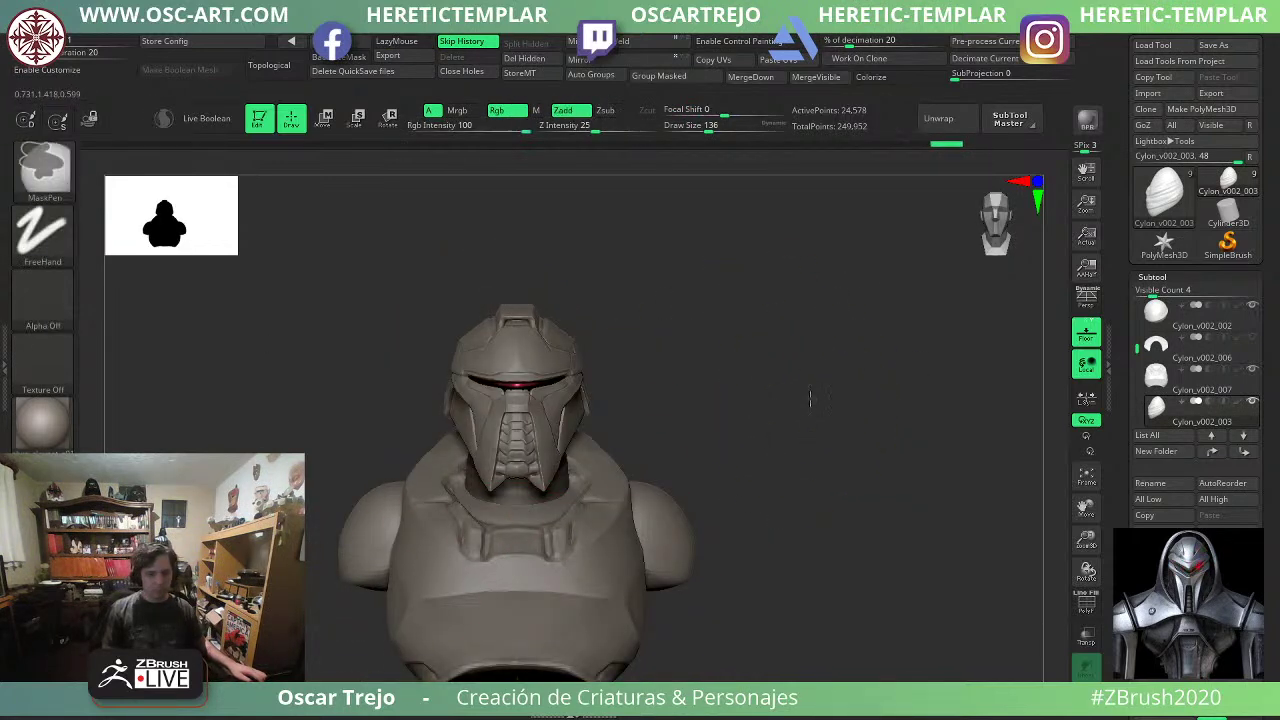
{"action": "left_click_drag", "start_coordinate": [822, 424], "coordinate": [807, 409]}
Fill the neck subtool with black at RGB intensity 100.
{"action": "key", "text": "ctrl+shift+z"}
{"action": "key", "text": "shift+f"}
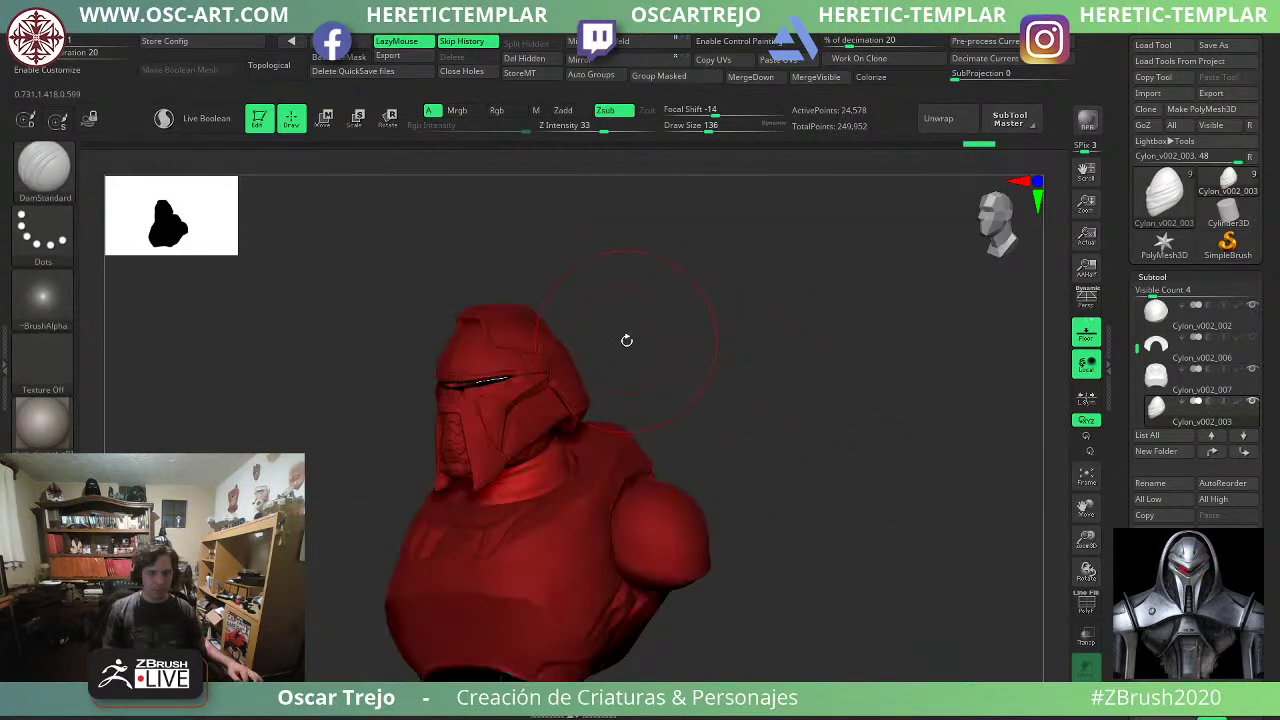
{"action": "key", "text": "shift+f"}
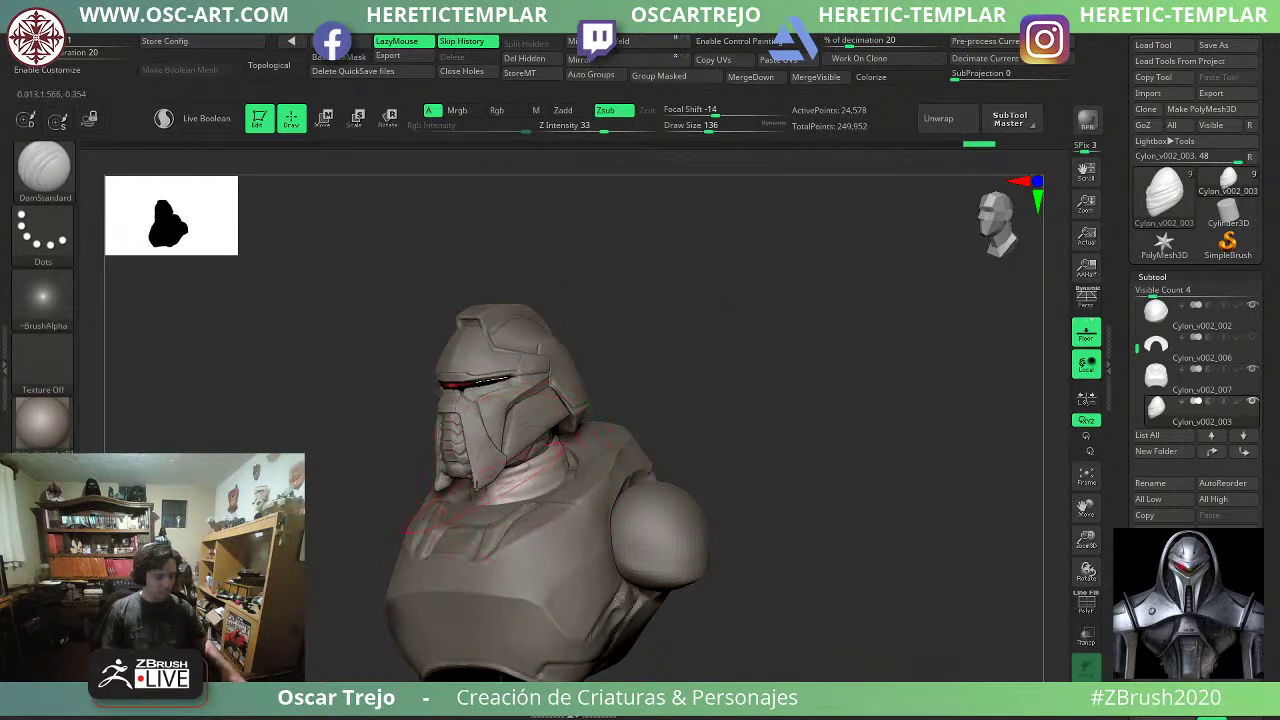
{"action": "left_click", "coordinate": [60, 530]}
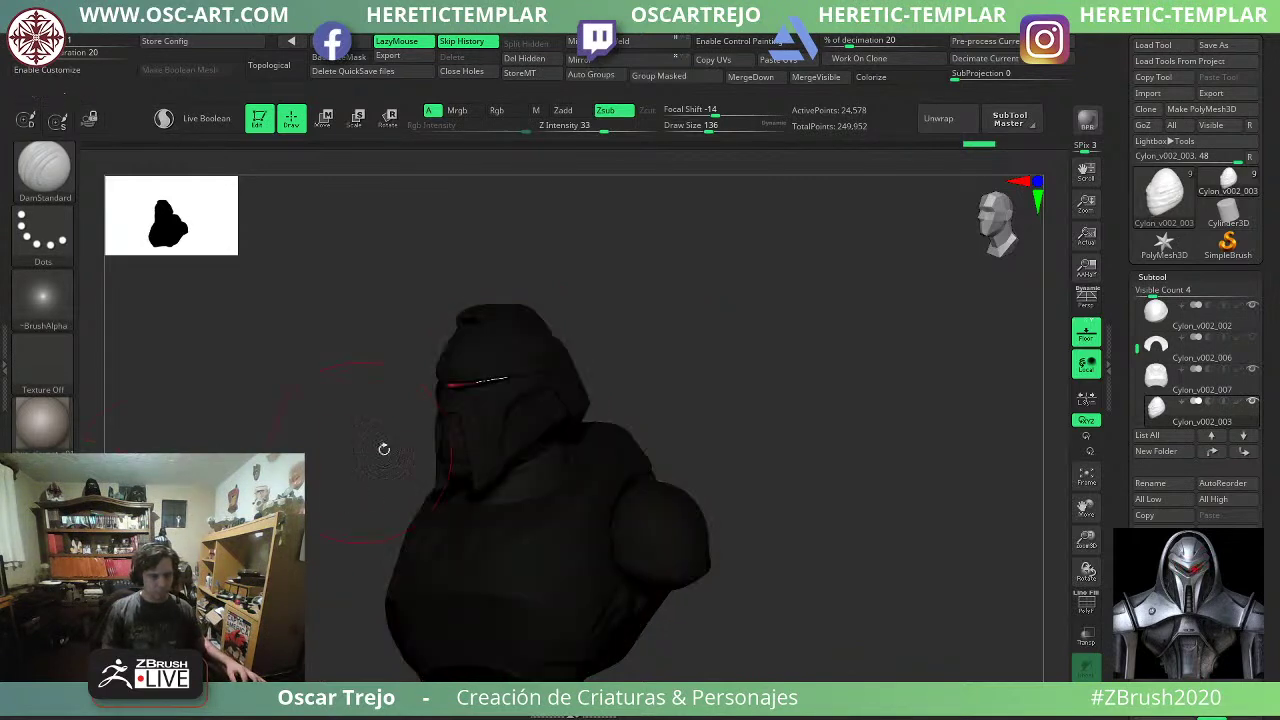
{"action": "key", "text": "shift+f"}
{"action": "key", "text": "shift+f"}
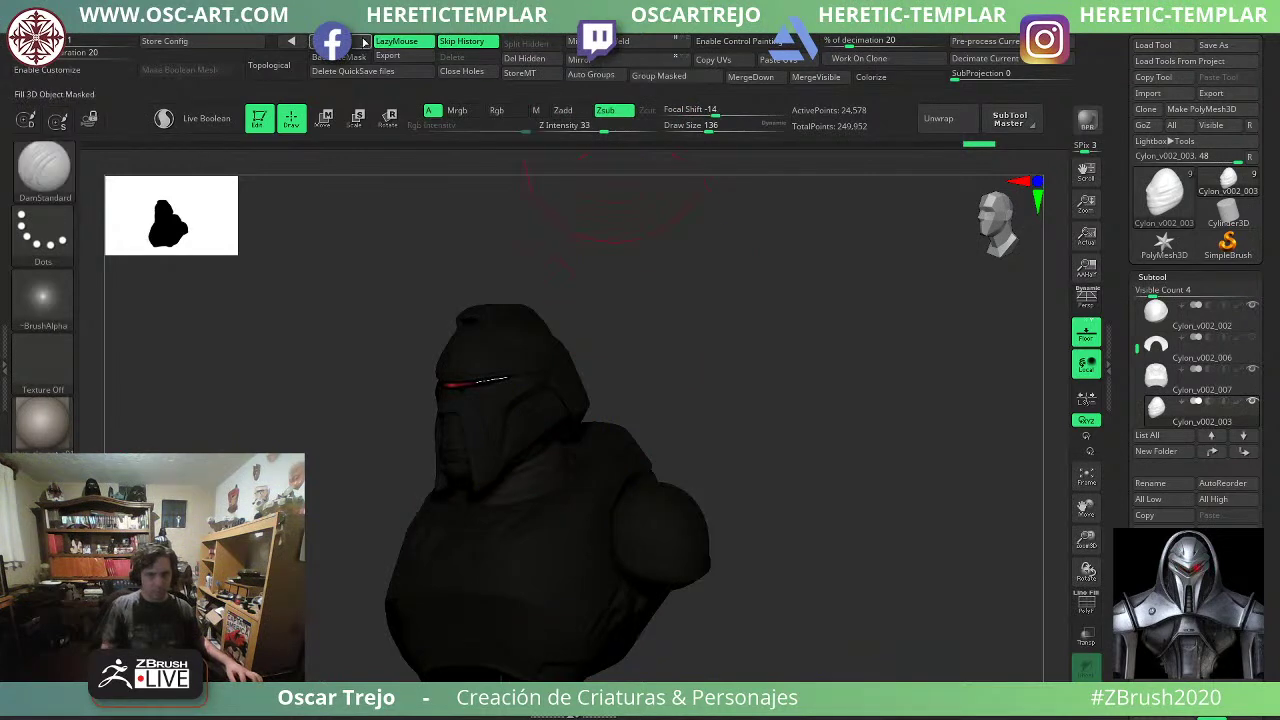
{"action": "left_click", "coordinate": [505, 112]}
{"action": "left_click", "coordinate": [346, 56]}
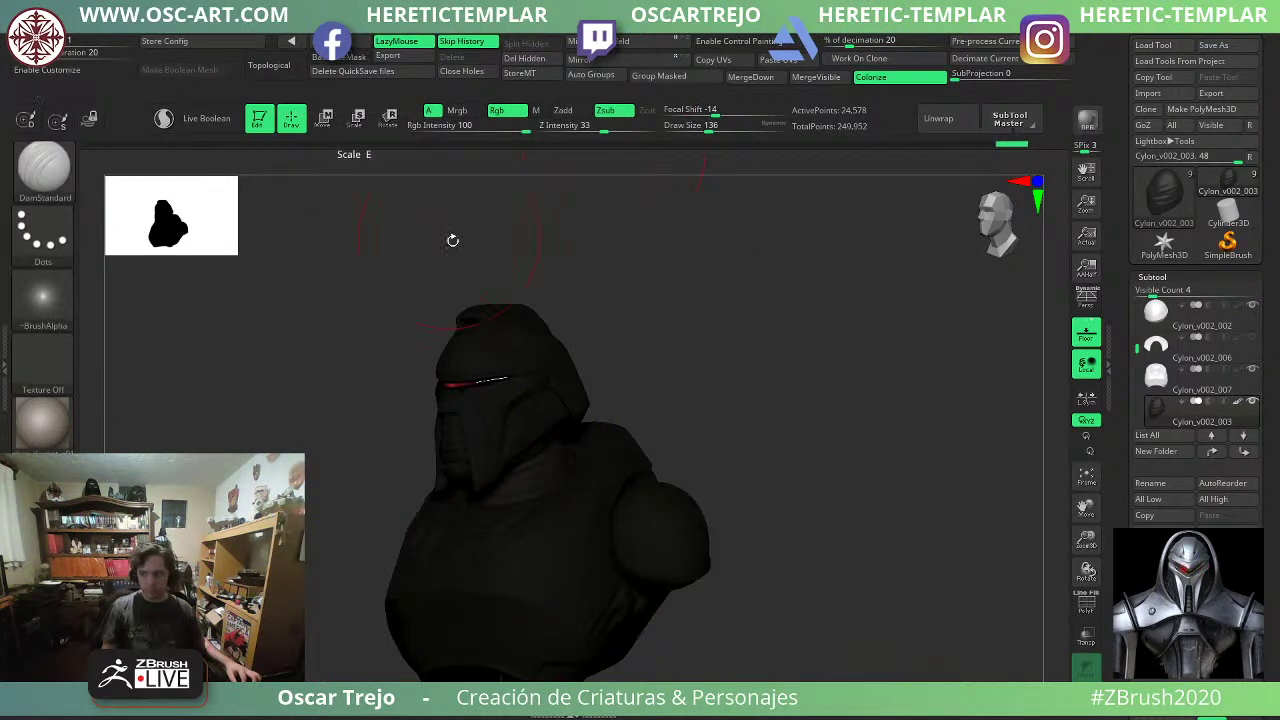
{"action": "key", "text": "v"}
{"action": "key", "text": "shift+f"}
{"action": "key", "text": "shift+f"}
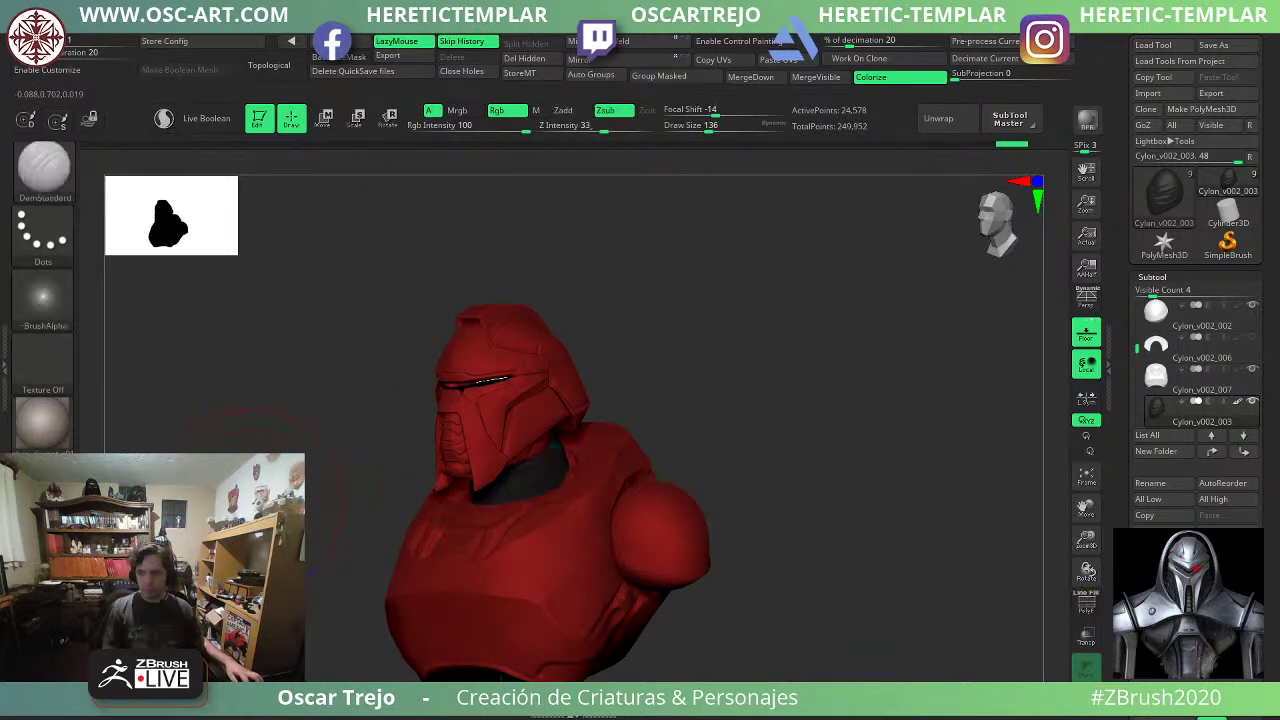
{"action": "left_click_drag", "start_coordinate": [341, 468], "coordinate": [276, 499], "text": "shift"}
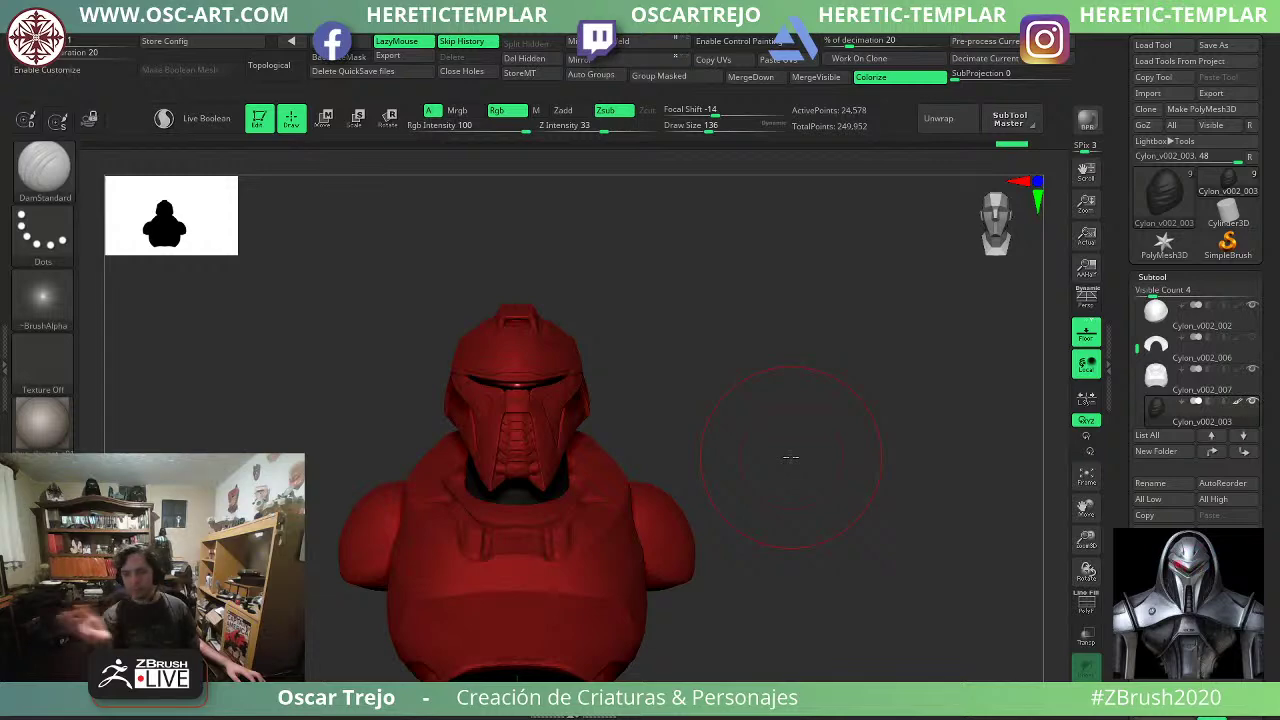
Set the active colour back to a light neutral tone.
{"action": "key", "text": "b"}
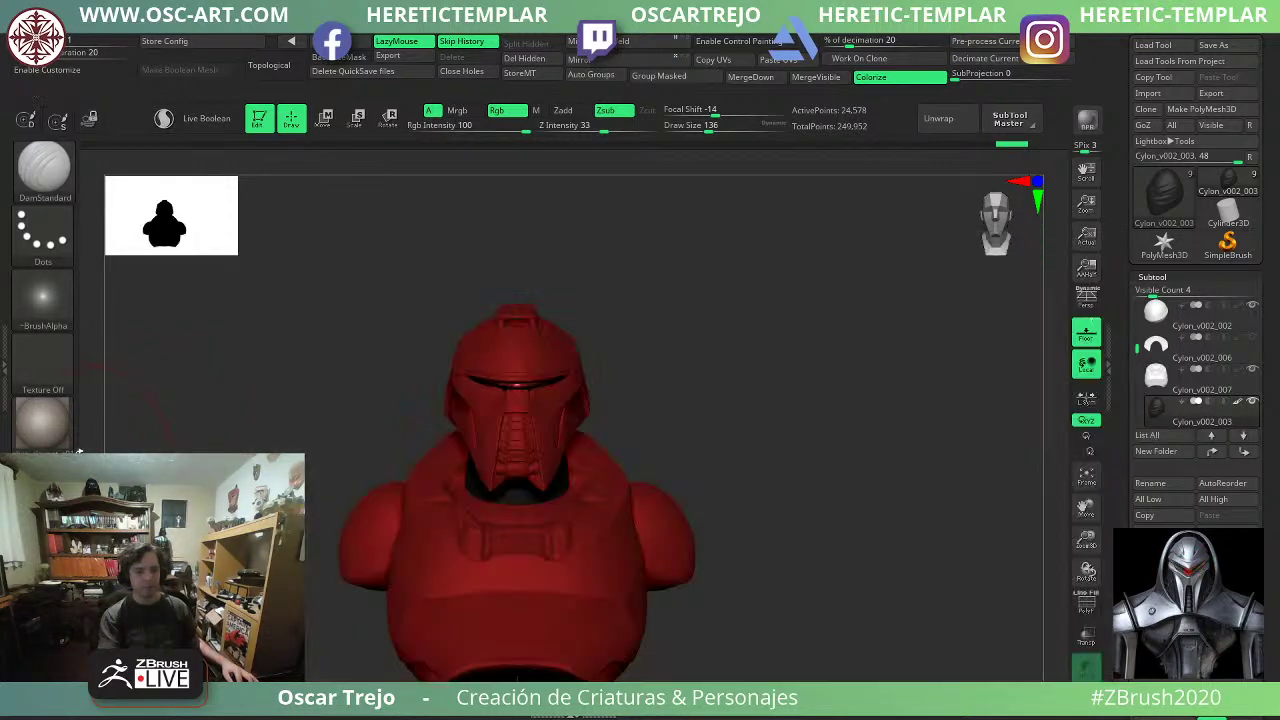
{"action": "key", "text": "v"}
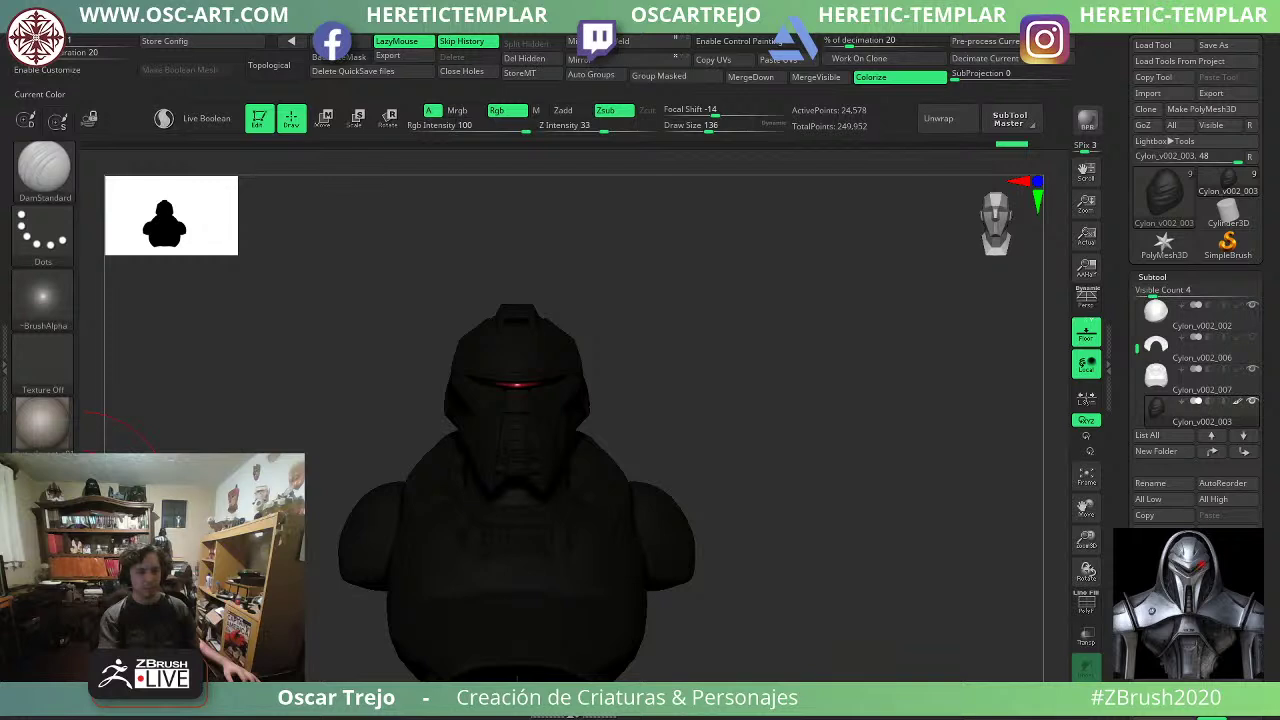
{"action": "left_click", "coordinate": [28, 474]}
{"action": "left_click_drag", "start_coordinate": [791, 429], "coordinate": [815, 445], "text": "alt"}
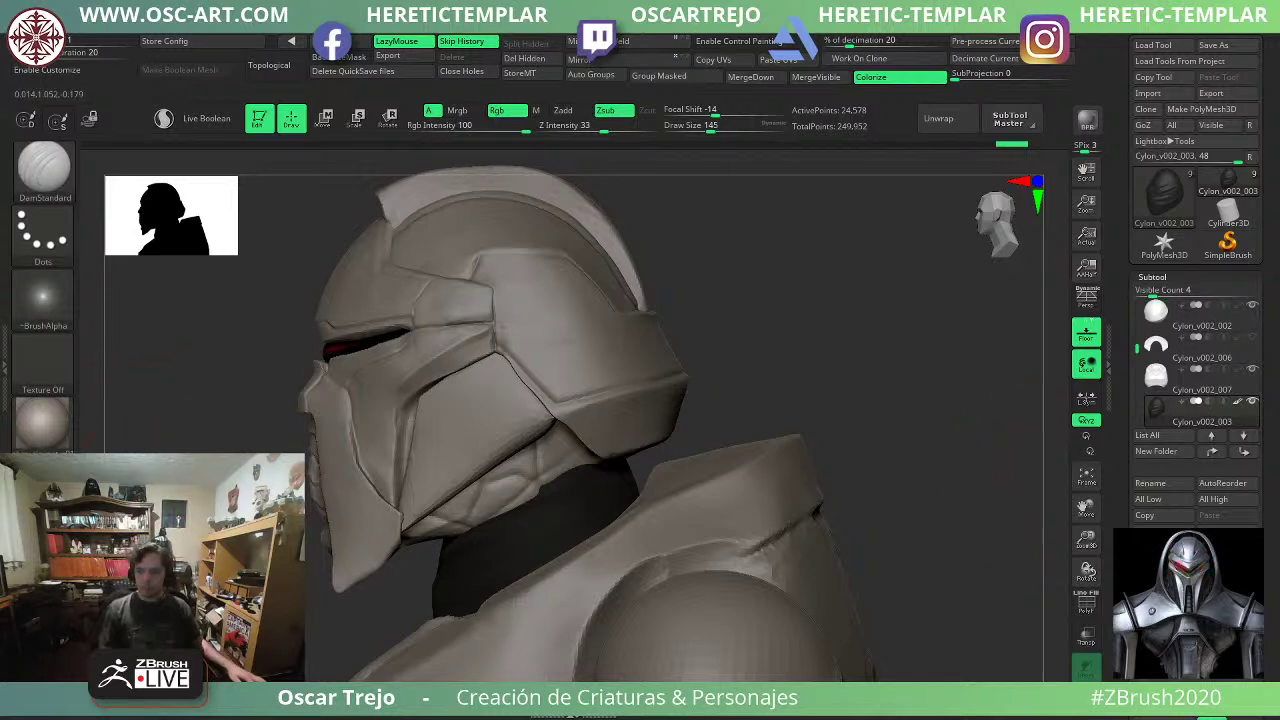
{"action": "left_click_drag", "start_coordinate": [840, 340], "coordinate": [890, 342]}
{"action": "key", "text": "b"}
{"action": "key", "text": "c"}
{"action": "key", "text": "b"}
{"action": "key", "text": "s"}
{"action": "left_click_drag", "start_coordinate": [447, 558], "coordinate": [437, 561]}
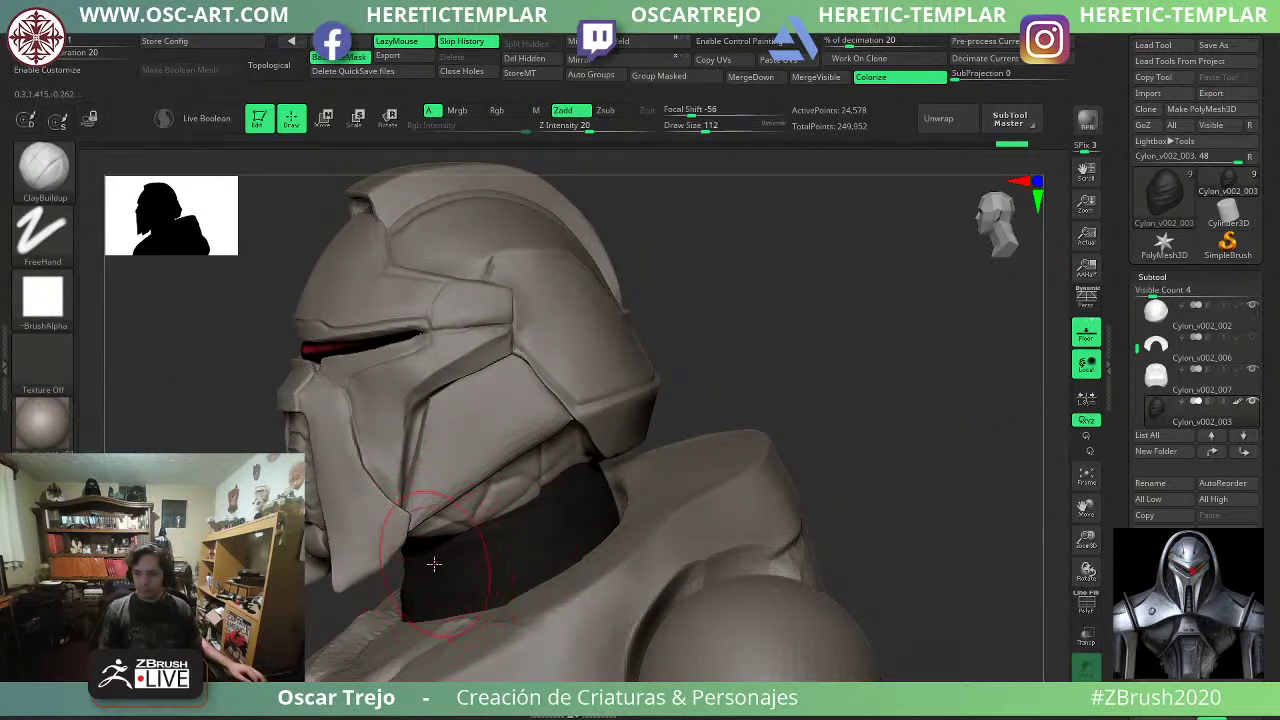
{"action": "key", "text": "s"}
{"action": "left_click_drag", "start_coordinate": [355, 577], "coordinate": [360, 577]}
{"action": "key", "text": "s"}
{"action": "left_click_drag", "start_coordinate": [456, 555], "coordinate": [447, 555]}
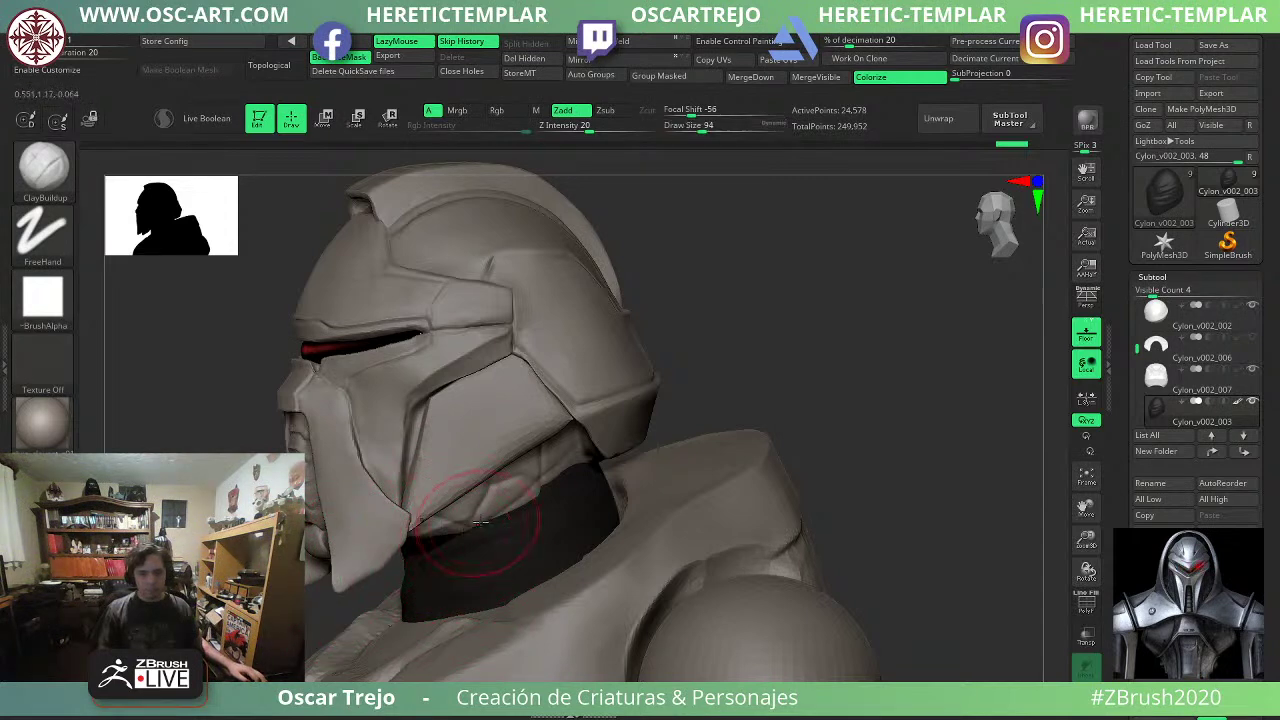
{"action": "key", "text": "s"}
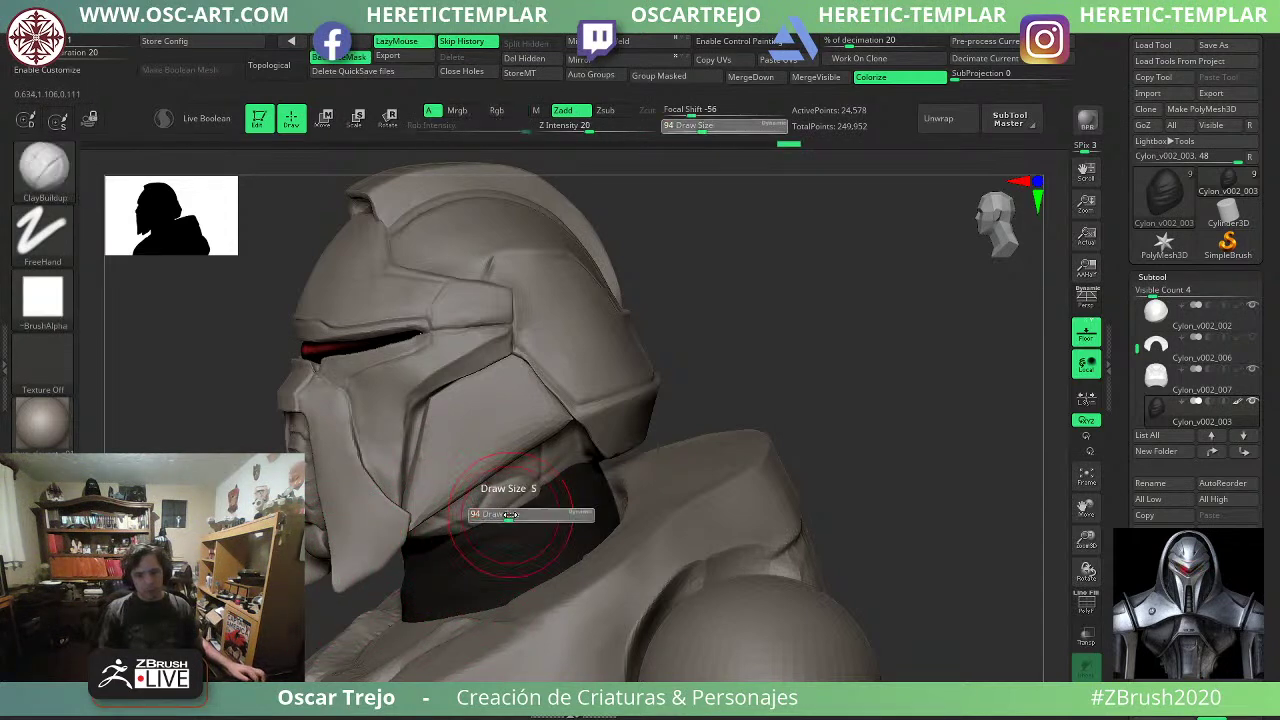
Select the helmet subtool and switch to the DamStandard brush at draw size 77.
{"action": "left_click", "coordinate": [514, 500], "text": "alt"}
{"action": "key", "text": "b"}
{"action": "key", "text": "d"}
{"action": "key", "text": "s"}
{"action": "key", "text": "s"}
{"action": "left_click_drag", "start_coordinate": [486, 513], "coordinate": [479, 513]}
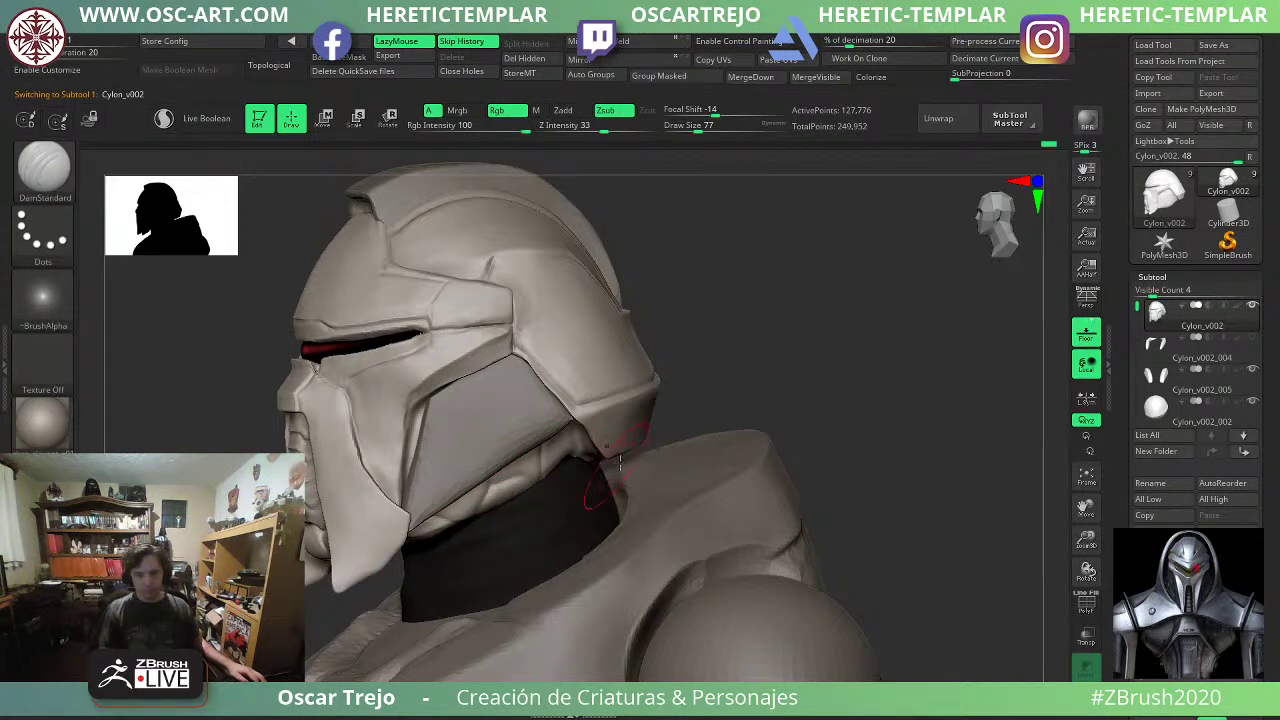
{"action": "right_click_drag", "start_coordinate": [620, 460], "coordinate": [704, 395], "text": "ctrl"}
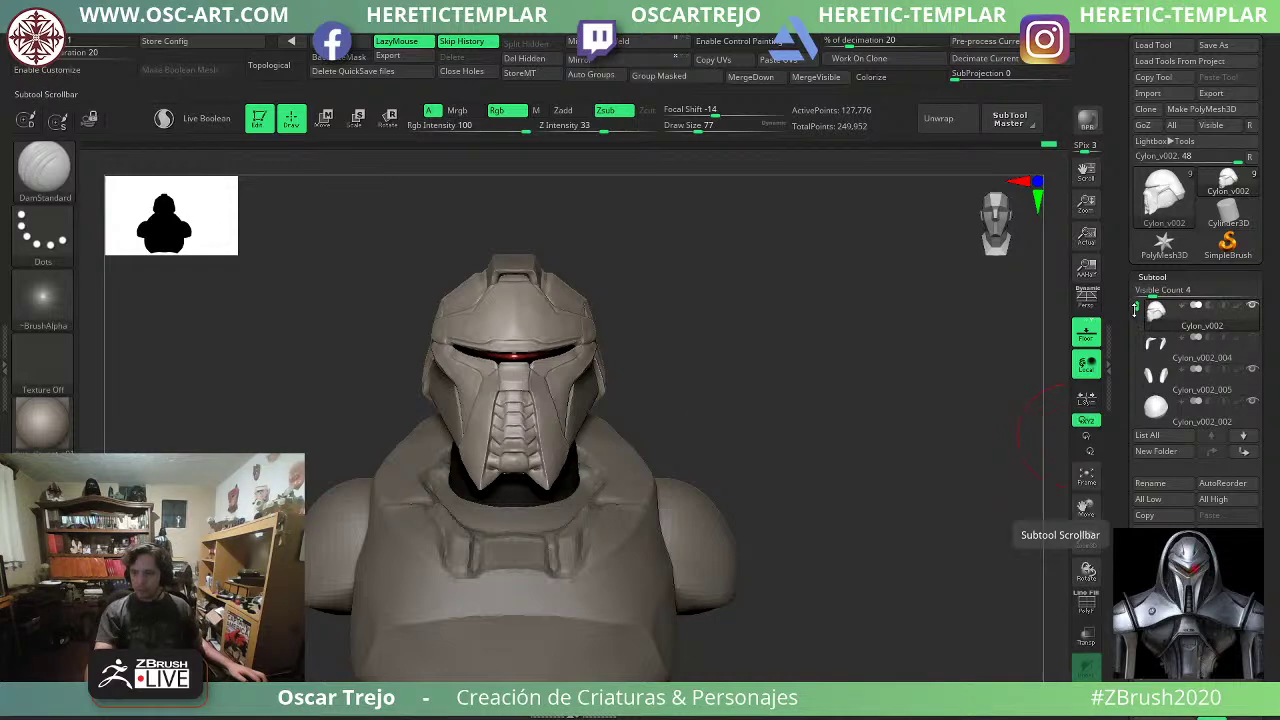
Show the hidden horseshoe-shaped collar subtool Cylon_v002_006 and make it active.
{"action": "left_click_drag", "start_coordinate": [1137, 307], "coordinate": [1137, 329]}
{"action": "left_click", "coordinate": [1253, 370]}
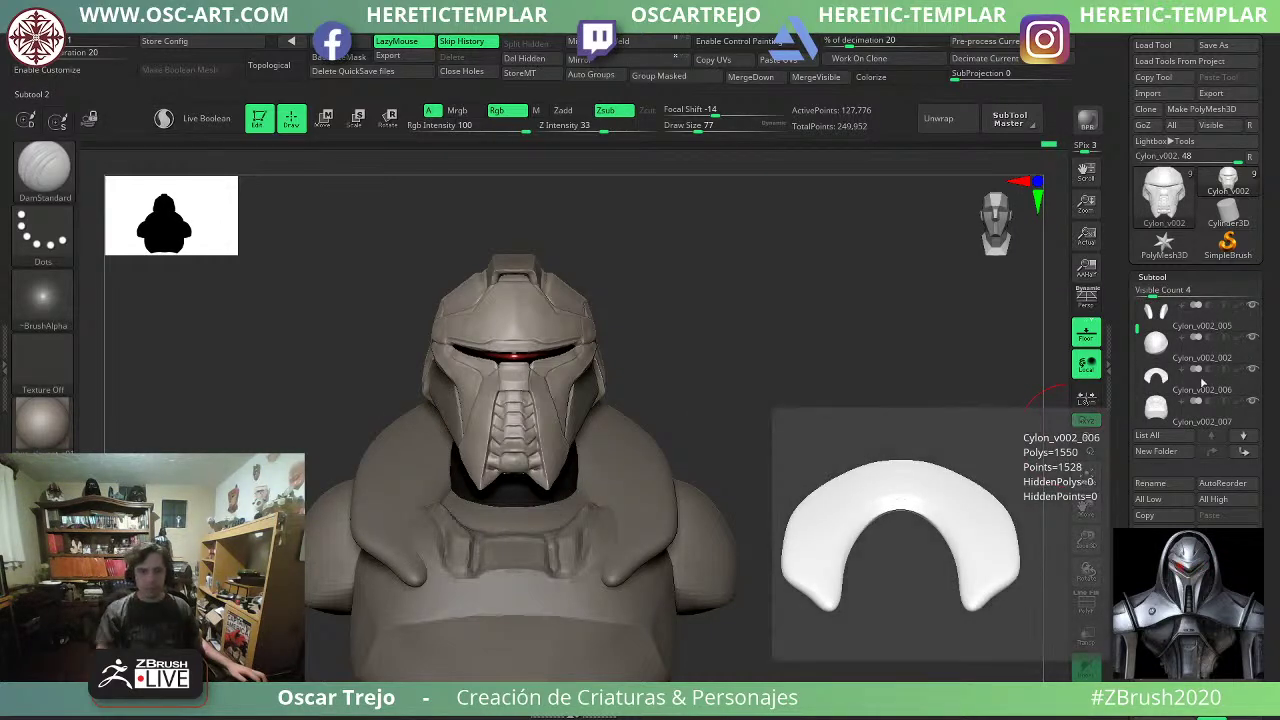
{"action": "mouse_move", "coordinate": [666, 414]}
{"action": "left_mouse_down", "text": "alt"}
{"action": "mouse_move", "coordinate": [665, 365]}
{"action": "mouse_move", "coordinate": [720, 402]}
{"action": "mouse_move", "coordinate": [585, 428]}
{"action": "mouse_move", "coordinate": [661, 401]}
{"action": "left_mouse_up", "text": "alt"}
{"action": "left_click", "coordinate": [634, 436], "text": "alt"}
Pull the collar's sides in over the shoulders with the Move brush.
{"action": "key", "text": "b"}
{"action": "key", "text": "m"}
{"action": "key", "text": "v"}
{"action": "key", "text": "s"}
{"action": "left_click", "coordinate": [614, 425]}
{"action": "left_click_drag", "start_coordinate": [753, 356], "coordinate": [749, 357], "text": "shift"}
{"action": "left_click_drag", "start_coordinate": [611, 409], "coordinate": [648, 404]}
{"action": "left_click_drag", "start_coordinate": [765, 368], "coordinate": [706, 388]}
Taper the collar's front ends and fit them around the chest with Move at draw size 192, smoothing the tips.
{"action": "key", "text": "s"}
{"action": "key", "text": "s"}
{"action": "left_click", "coordinate": [598, 403]}
{"action": "mouse_move", "coordinate": [618, 386]}
{"action": "left_mouse_down"}
{"action": "mouse_move", "coordinate": [641, 376]}
{"action": "mouse_move", "coordinate": [636, 352]}
{"action": "left_mouse_up"}
{"action": "key", "text": "s"}
{"action": "left_click", "coordinate": [643, 380]}
{"action": "mouse_move", "coordinate": [752, 348]}
{"action": "left_mouse_down", "text": "shift"}
{"action": "mouse_move", "coordinate": [690, 345]}
{"action": "mouse_move", "coordinate": [719, 327]}
{"action": "mouse_move", "coordinate": [789, 343]}
{"action": "mouse_move", "coordinate": [774, 404]}
{"action": "left_mouse_up", "text": "shift"}
{"action": "mouse_move", "coordinate": [692, 332]}
{"action": "left_mouse_down", "text": "shift"}
{"action": "mouse_move", "coordinate": [683, 323]}
{"action": "mouse_move", "coordinate": [668, 367]}
{"action": "mouse_move", "coordinate": [612, 418]}
{"action": "left_mouse_up", "text": "shift"}
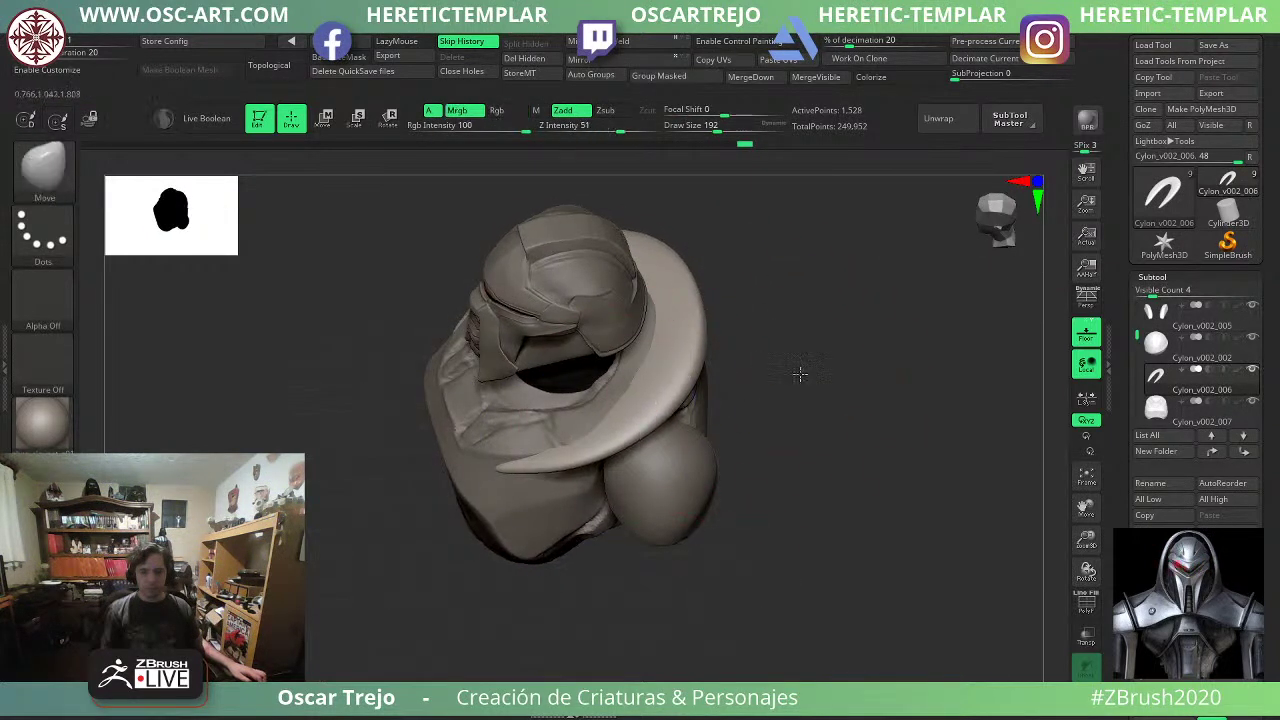
{"action": "left_click_drag", "start_coordinate": [800, 374], "coordinate": [822, 376], "text": "shift"}
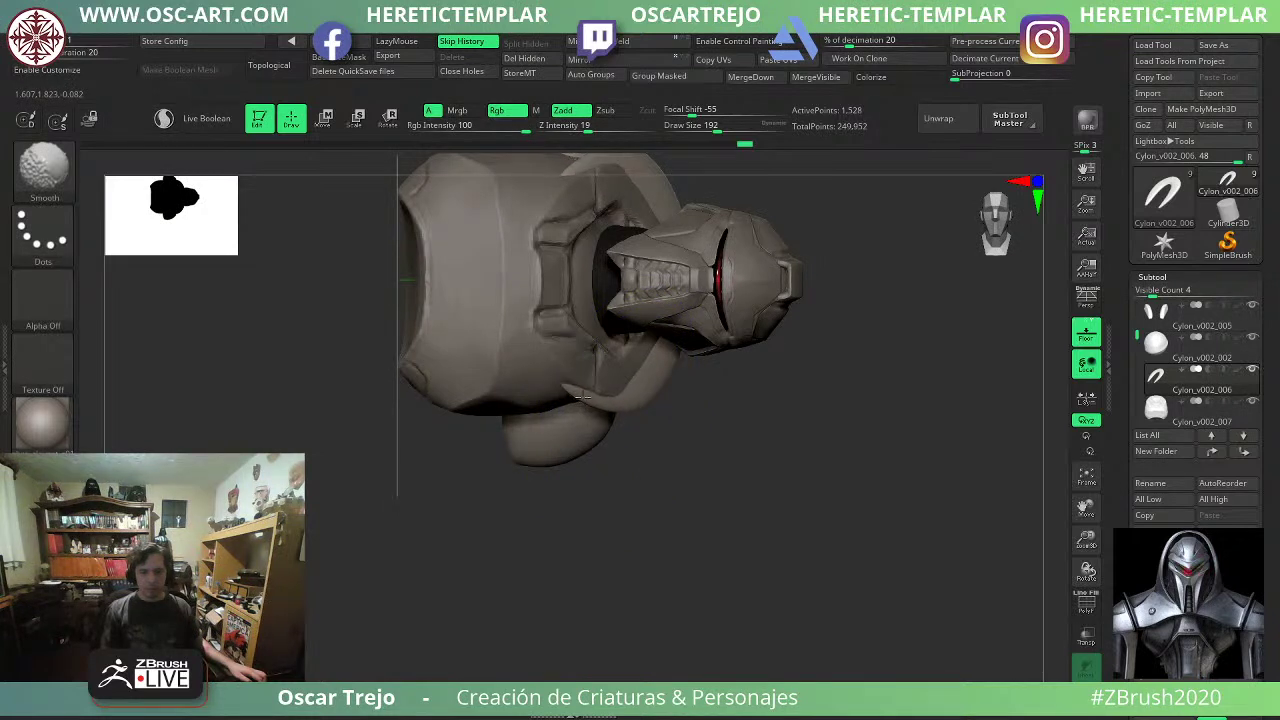
{"action": "mouse_move", "coordinate": [690, 462]}
{"action": "left_mouse_down"}
{"action": "mouse_move", "coordinate": [371, 471]}
{"action": "mouse_move", "coordinate": [385, 462]}
{"action": "left_mouse_up"}
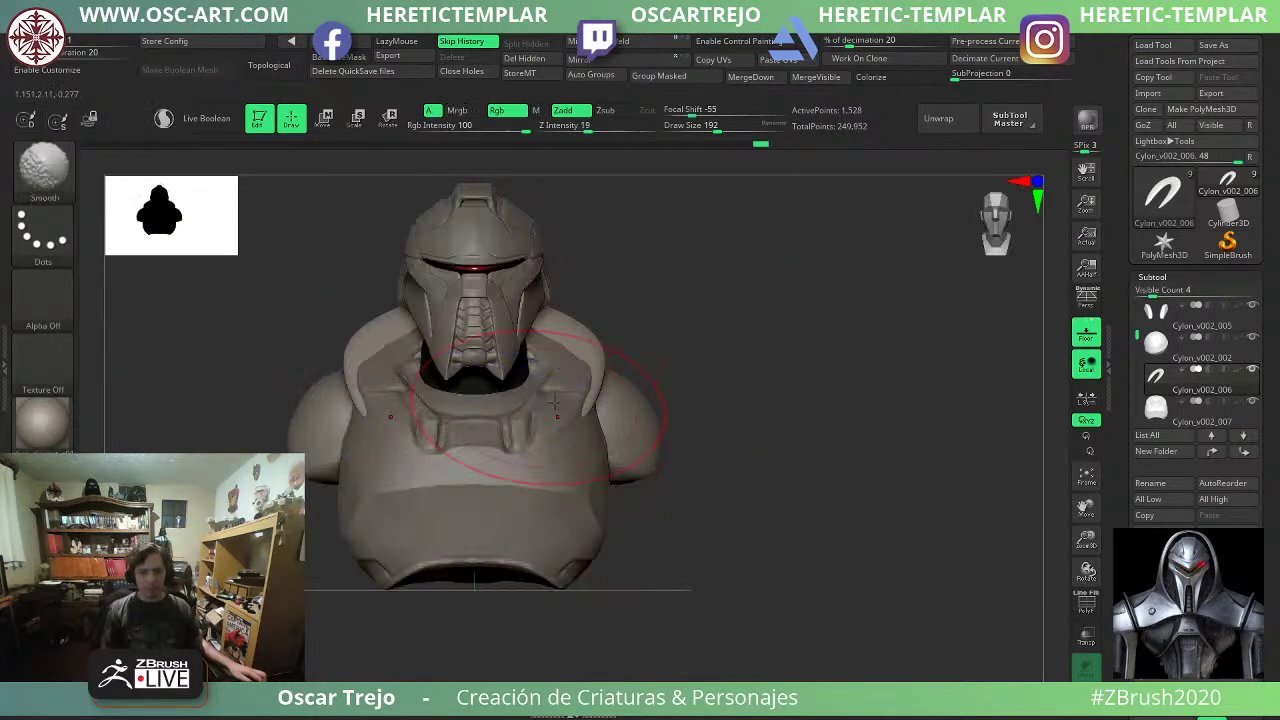
Refine the collar's upper curve beside the neck with Move at draw sizes 128 and 90.
{"action": "key", "text": "s"}
{"action": "left_click", "coordinate": [572, 335]}
{"action": "left_click_drag", "start_coordinate": [563, 350], "coordinate": [574, 336]}
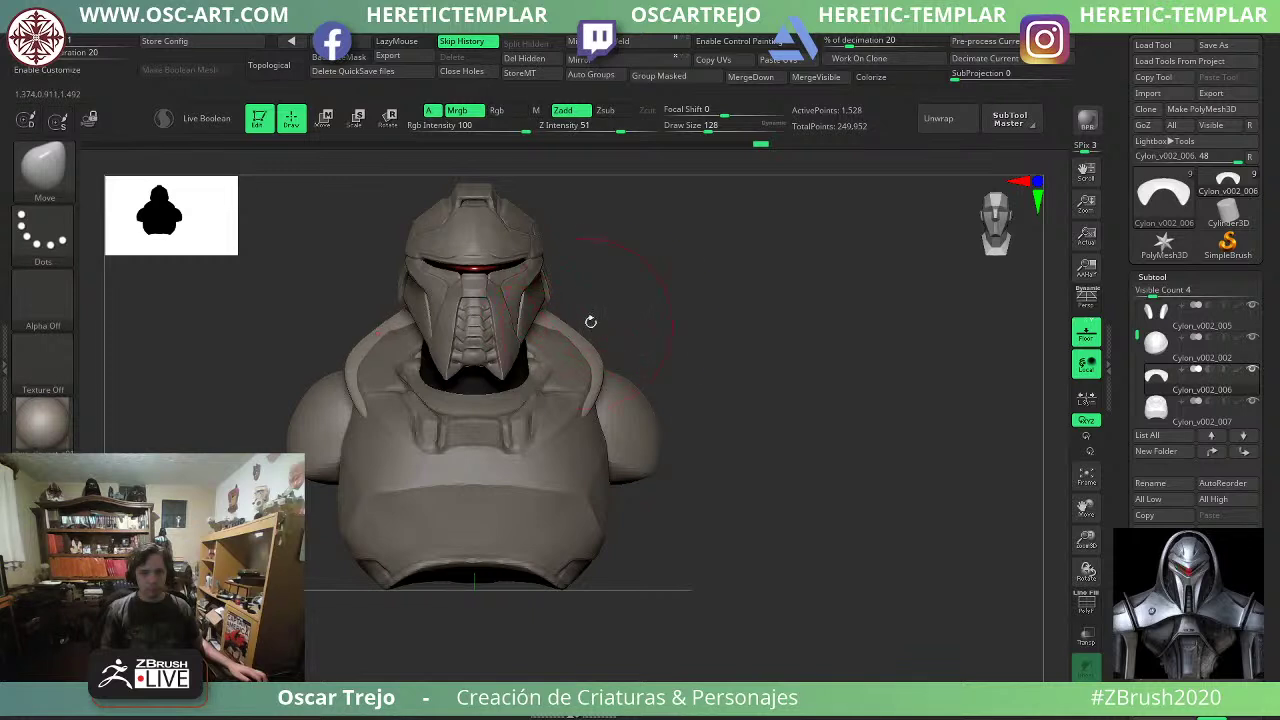
{"action": "mouse_move", "coordinate": [762, 314]}
{"action": "left_mouse_down"}
{"action": "mouse_move", "coordinate": [689, 309]}
{"action": "mouse_move", "coordinate": [664, 322]}
{"action": "left_mouse_up"}
{"action": "key", "text": "s"}
{"action": "left_click", "coordinate": [589, 326]}
{"action": "left_click_drag", "start_coordinate": [587, 308], "coordinate": [586, 345]}
{"action": "key", "text": "s"}
{"action": "left_click", "coordinate": [595, 350]}
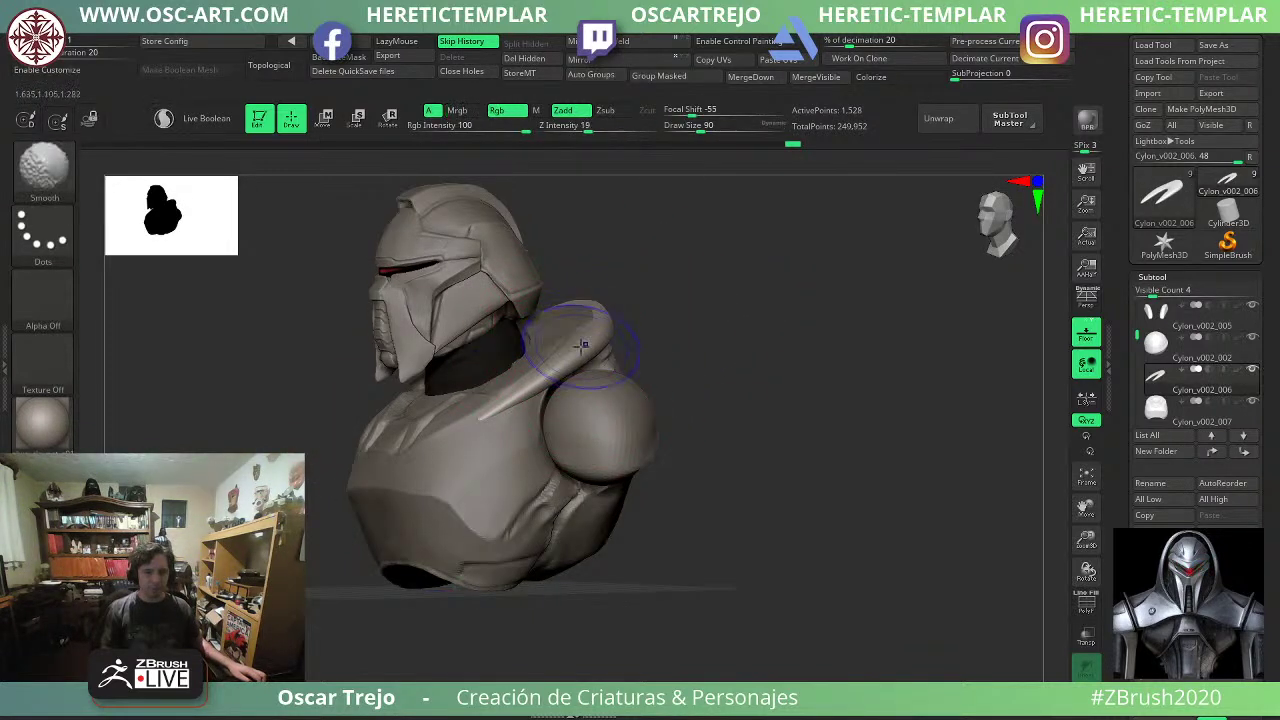
Reshape and smooth the collar's back and shoulder side at draw size 158.
{"action": "key", "text": "s"}
{"action": "mouse_move", "coordinate": [735, 310]}
{"action": "left_mouse_down"}
{"action": "mouse_move", "coordinate": [650, 308]}
{"action": "mouse_move", "coordinate": [702, 315]}
{"action": "left_mouse_up"}
{"action": "left_click", "coordinate": [640, 307]}
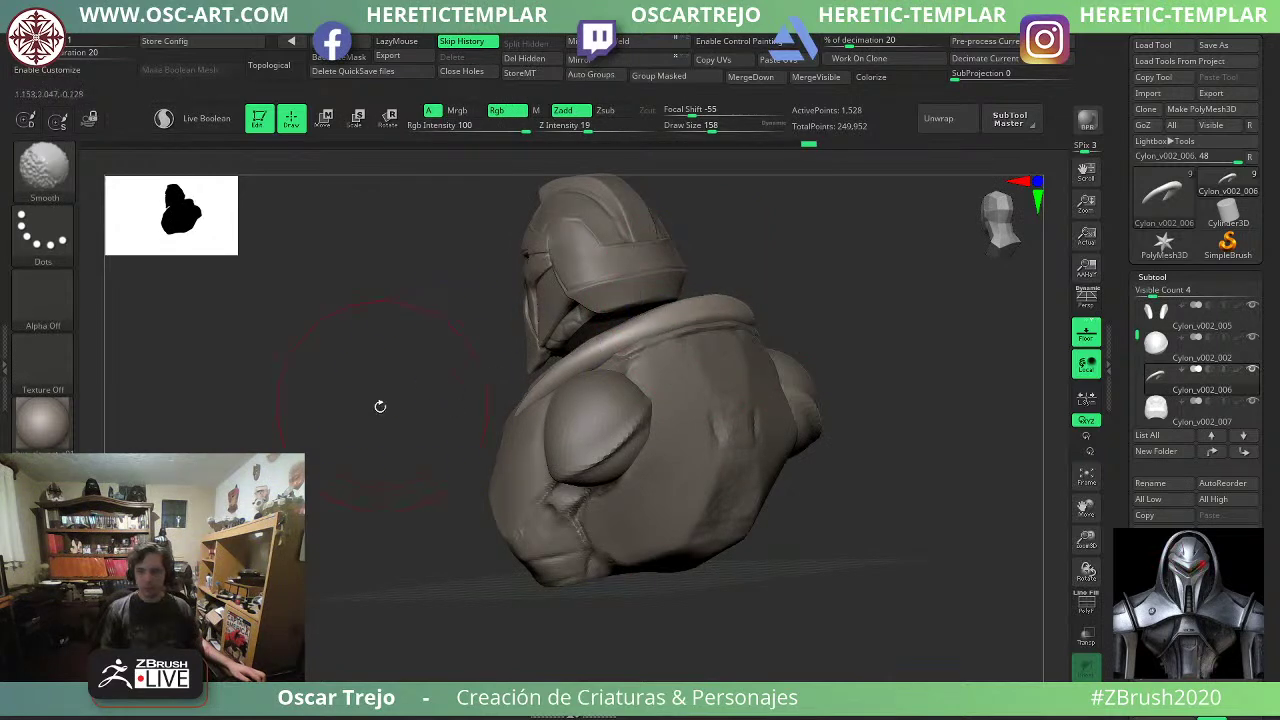
{"action": "left_click_drag", "start_coordinate": [380, 406], "coordinate": [454, 411], "text": "shift"}
{"action": "mouse_move", "coordinate": [829, 323]}
{"action": "left_mouse_down", "text": "alt"}
{"action": "mouse_move", "coordinate": [764, 367]}
{"action": "mouse_move", "coordinate": [781, 375]}
{"action": "mouse_move", "coordinate": [742, 391]}
{"action": "left_mouse_up", "text": "alt"}
{"action": "mouse_move", "coordinate": [673, 411]}
{"action": "left_mouse_down"}
{"action": "mouse_move", "coordinate": [735, 408]}
{"action": "mouse_move", "coordinate": [679, 427]}
{"action": "left_mouse_up"}
{"action": "left_click_drag", "start_coordinate": [768, 395], "coordinate": [731, 418]}
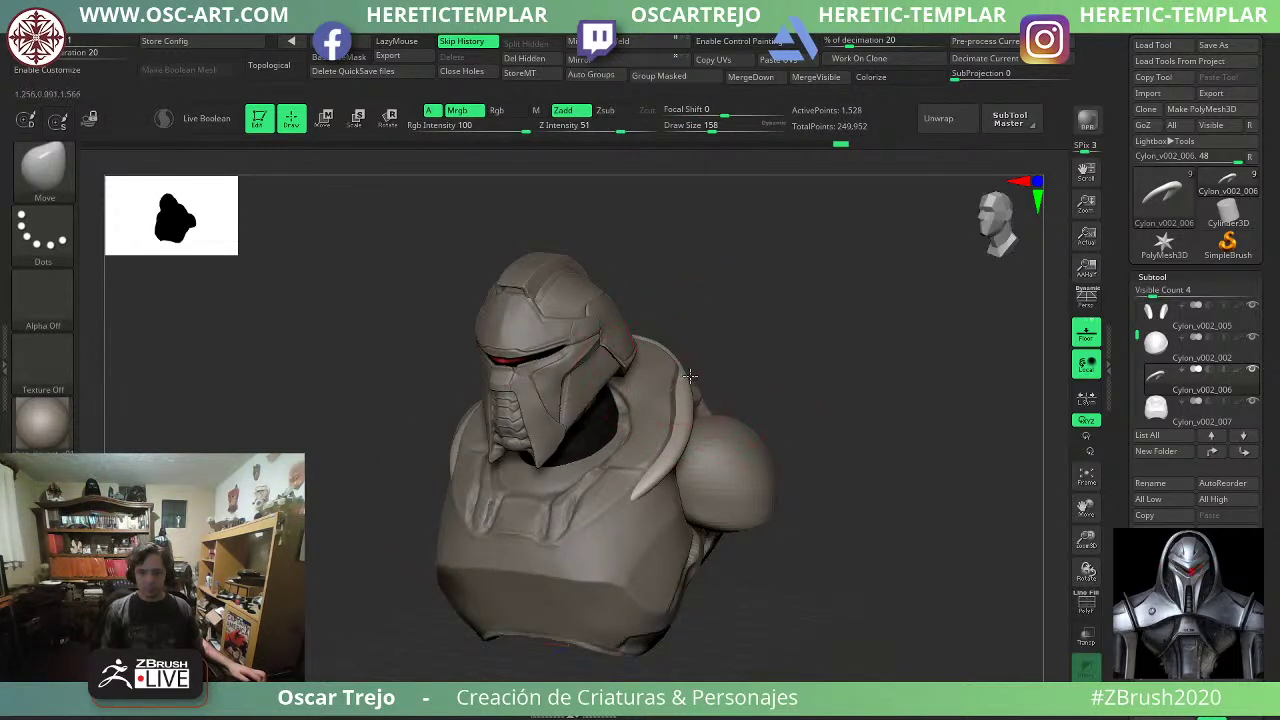
Adjust the collar's outline above the shoulder balls with Move at draw size 120.
{"action": "left_click_drag", "start_coordinate": [763, 318], "coordinate": [803, 381], "text": "shift"}
{"action": "key", "text": "s"}
{"action": "left_click_drag", "start_coordinate": [674, 367], "coordinate": [672, 366]}
{"action": "key", "text": "bracketright"}
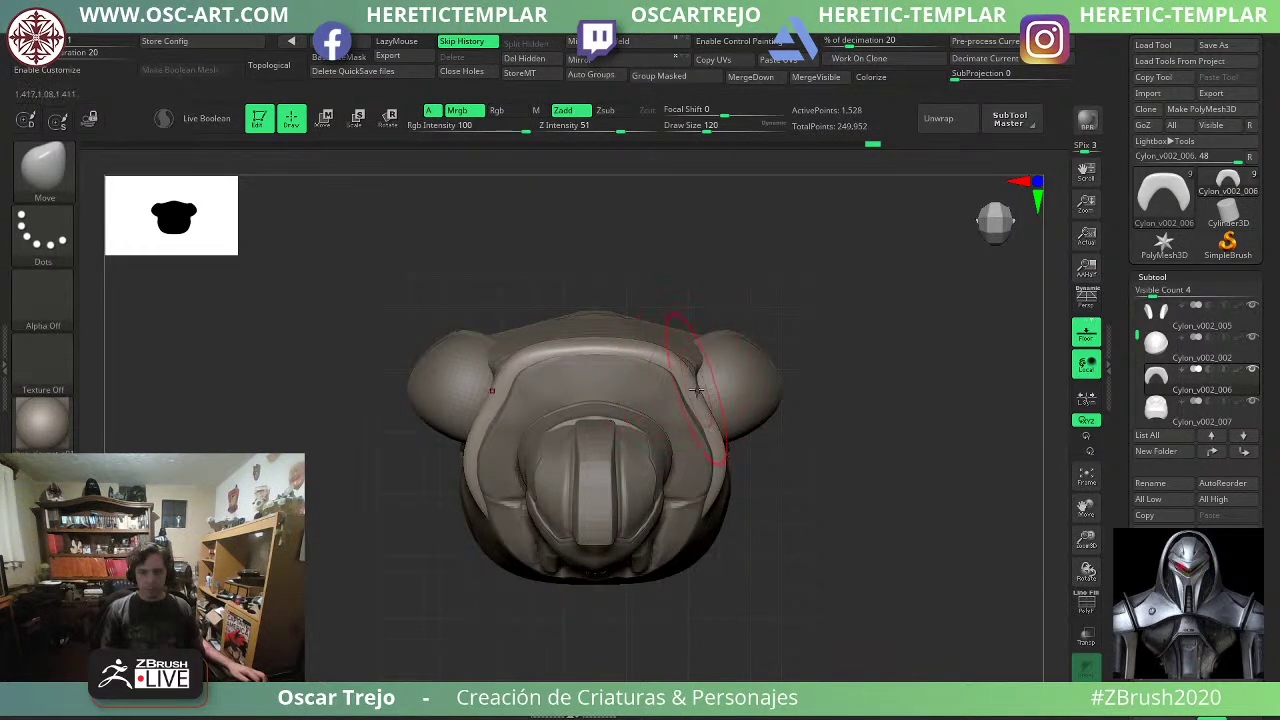
{"action": "left_click_drag", "start_coordinate": [833, 429], "coordinate": [822, 340]}
{"action": "mouse_move", "coordinate": [822, 340]}
{"action": "left_mouse_down", "text": "alt"}
{"action": "mouse_move", "coordinate": [812, 314]}
{"action": "mouse_move", "coordinate": [815, 383]}
{"action": "mouse_move", "coordinate": [769, 400]}
{"action": "left_mouse_up", "text": "alt"}
Select the torso and carve a groove with DamStandard from the collar's front tip towards the central chest plate.
{"action": "key", "text": "s"}
{"action": "left_click", "coordinate": [650, 465], "text": "alt"}
{"action": "left_click_drag", "start_coordinate": [361, 535], "coordinate": [352, 605], "text": "alt"}
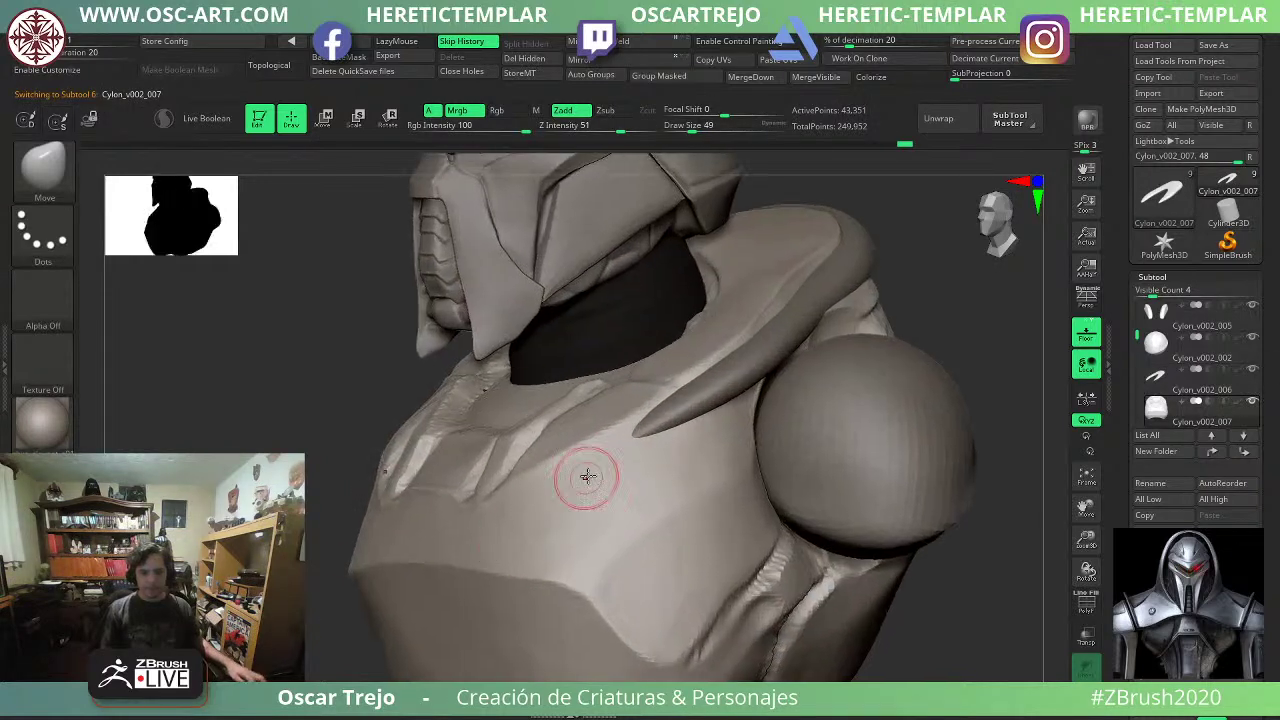
{"action": "key", "text": "b"}
{"action": "key", "text": "d"}
{"action": "key", "text": "s"}
{"action": "key", "text": "s"}
{"action": "left_click_drag", "start_coordinate": [625, 439], "coordinate": [580, 462]}
{"action": "left_click_drag", "start_coordinate": [632, 438], "coordinate": [530, 483]}
{"action": "left_click_drag", "start_coordinate": [342, 515], "coordinate": [400, 502]}
{"action": "mouse_move", "coordinate": [820, 378]}
{"action": "left_mouse_down", "text": "alt"}
{"action": "mouse_move", "coordinate": [734, 334]}
{"action": "mouse_move", "coordinate": [771, 371]}
{"action": "mouse_move", "coordinate": [786, 343]}
{"action": "mouse_move", "coordinate": [801, 377]}
{"action": "mouse_move", "coordinate": [741, 397]}
{"action": "mouse_move", "coordinate": [771, 331]}
{"action": "mouse_move", "coordinate": [751, 394]}
{"action": "mouse_move", "coordinate": [828, 369]}
{"action": "mouse_move", "coordinate": [762, 431]}
{"action": "left_mouse_up", "text": "alt"}
Select the collar subtool and smooth its lower front stretch at draw size 116.
{"action": "key", "text": "s"}
{"action": "left_click", "coordinate": [727, 450], "text": "alt"}
{"action": "key", "text": "s"}
{"action": "key", "text": "s"}
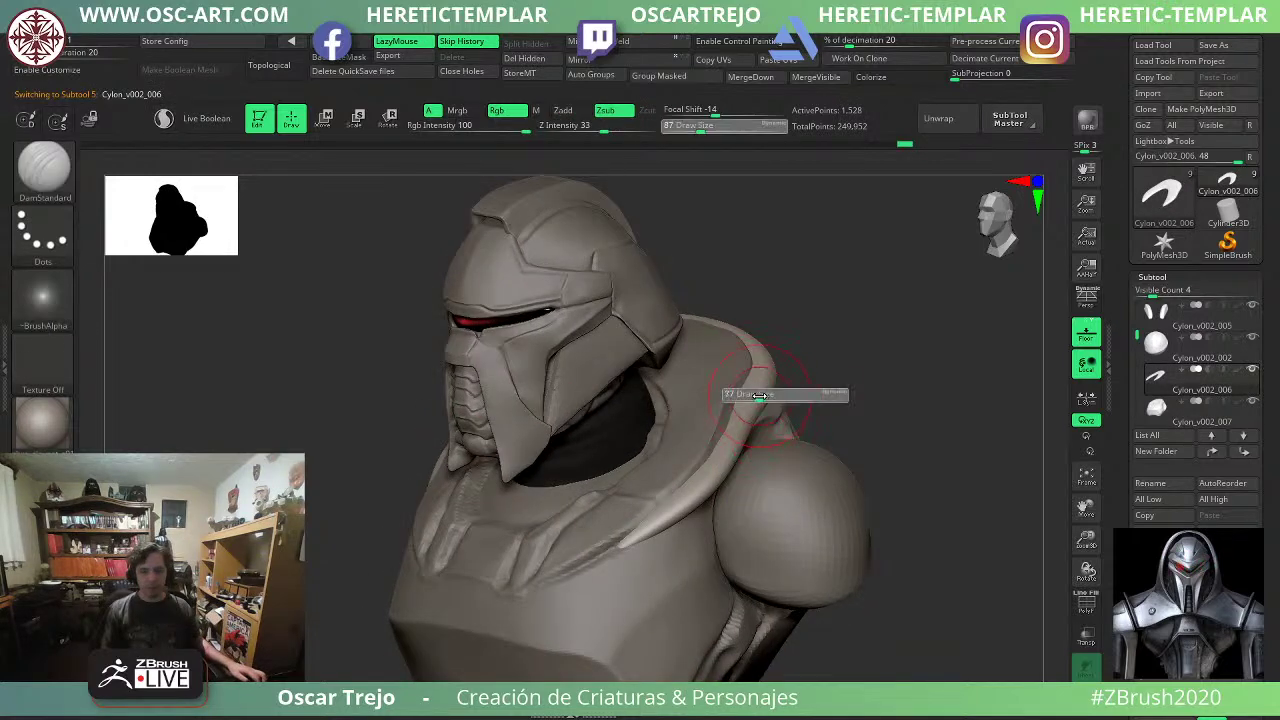
{"action": "left_click_drag", "start_coordinate": [840, 376], "coordinate": [788, 386]}
{"action": "key", "text": "s"}
{"action": "left_click_drag", "start_coordinate": [760, 431], "coordinate": [766, 431]}
{"action": "left_click_drag", "start_coordinate": [702, 481], "coordinate": [672, 508], "text": "shift"}
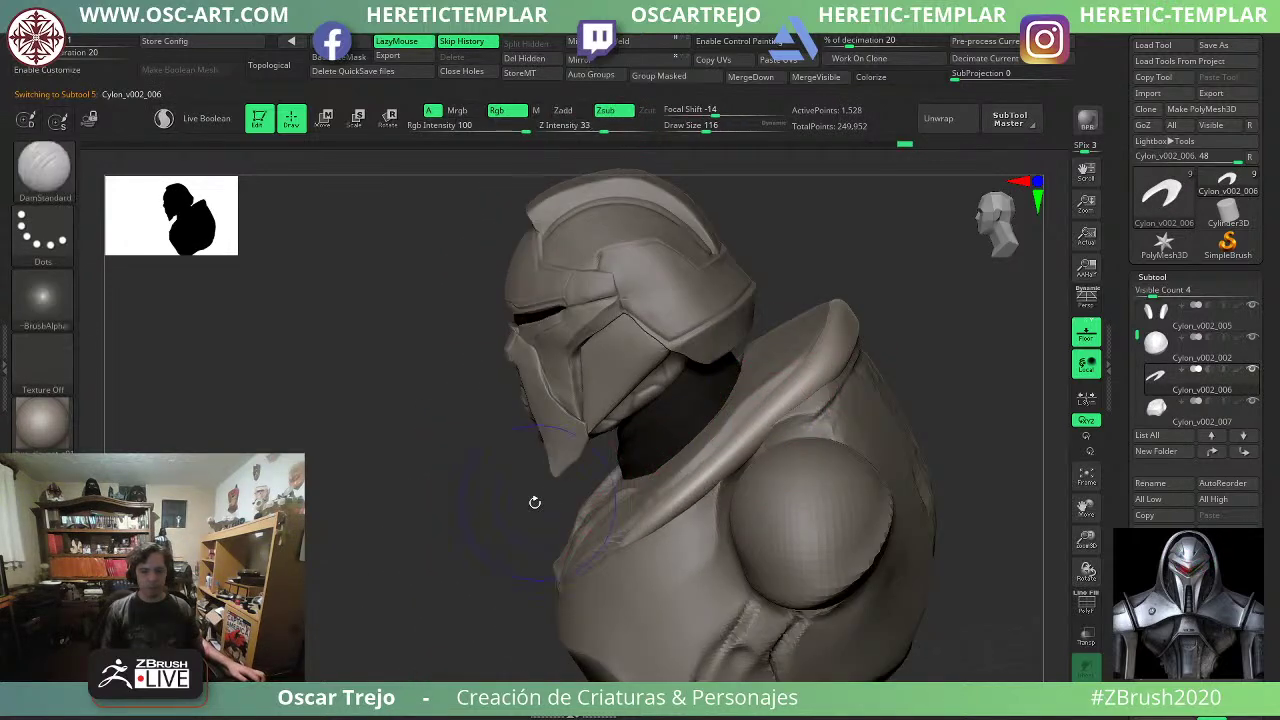
{"action": "left_click_drag", "start_coordinate": [391, 526], "coordinate": [476, 532]}
Reshape the collar's side profile with the Move brush at draw size 274.
{"action": "mouse_move", "coordinate": [844, 436]}
{"action": "right_mouse_down", "text": "shift"}
{"action": "mouse_move", "coordinate": [851, 406]}
{"action": "mouse_move", "coordinate": [731, 445]}
{"action": "mouse_move", "coordinate": [841, 417]}
{"action": "right_mouse_up", "text": "shift"}
{"action": "key", "text": "b"}
{"action": "key", "text": "m"}
{"action": "key", "text": "v"}
{"action": "key", "text": "s"}
{"action": "mouse_move", "coordinate": [841, 417]}
{"action": "left_mouse_down"}
{"action": "mouse_move", "coordinate": [837, 434]}
{"action": "mouse_move", "coordinate": [774, 424]}
{"action": "left_mouse_up"}
{"action": "key", "text": "s"}
{"action": "key", "text": "s"}
{"action": "left_click", "coordinate": [796, 424]}
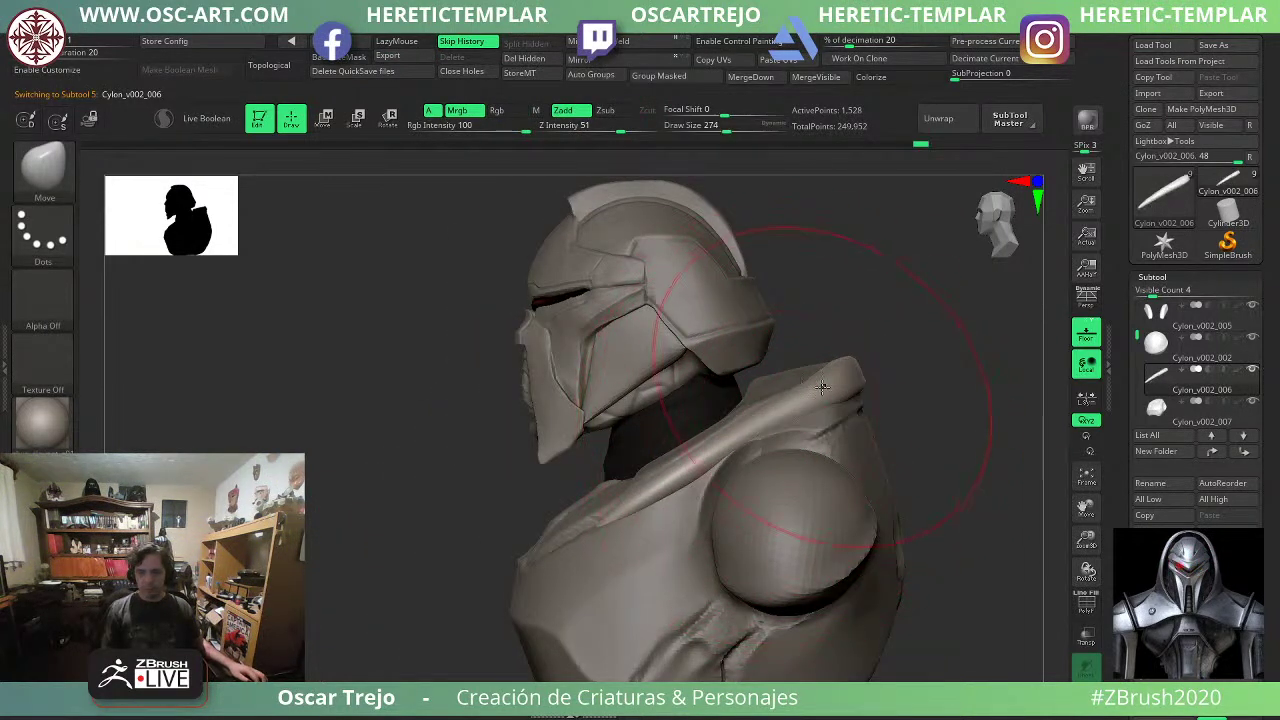
{"action": "mouse_move", "coordinate": [832, 384]}
{"action": "left_mouse_down", "text": "shift"}
{"action": "mouse_move", "coordinate": [848, 369]}
{"action": "mouse_move", "coordinate": [824, 394]}
{"action": "left_mouse_up", "text": "shift"}
Refine the collar's rear corner from the side with Move at draw size 145.
{"action": "right_click_drag", "start_coordinate": [857, 392], "coordinate": [912, 404]}
{"action": "key", "text": "s"}
{"action": "left_click", "coordinate": [848, 406]}
{"action": "left_click_drag", "start_coordinate": [835, 400], "coordinate": [845, 404]}
{"action": "right_click_drag", "start_coordinate": [863, 393], "coordinate": [943, 386]}
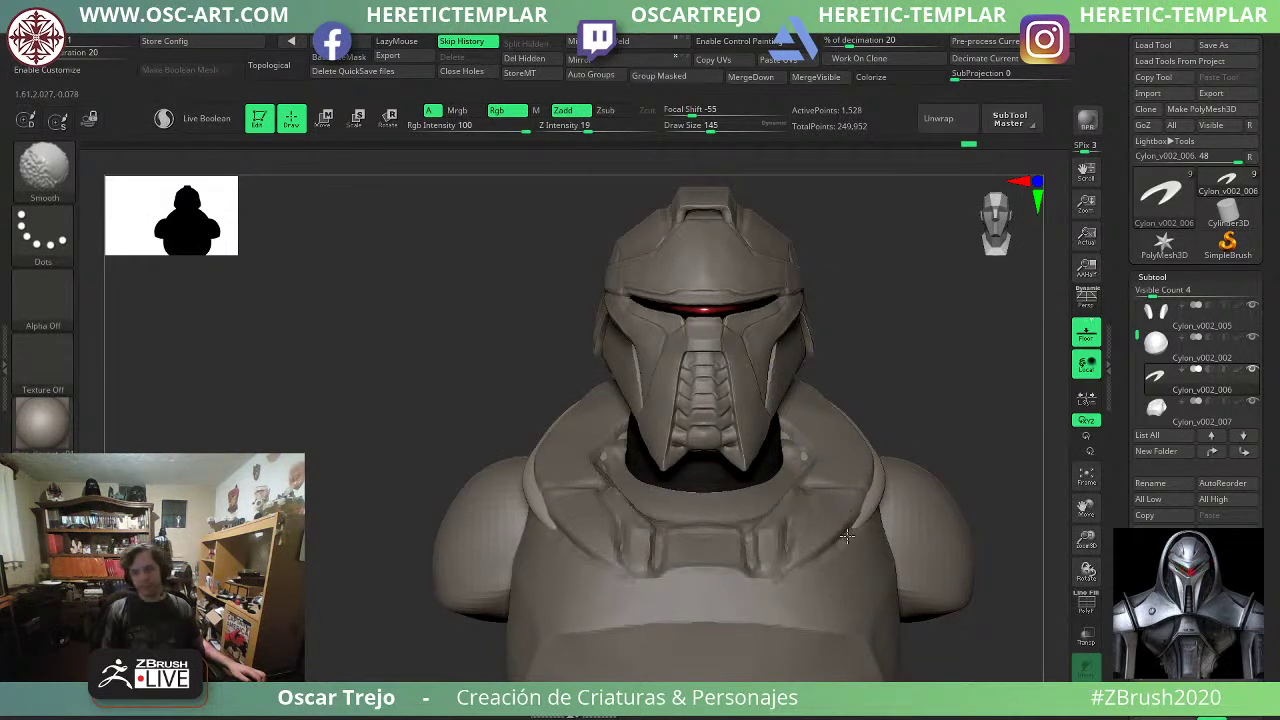
Push the collar's sides and front tips outward in the front view with Move at draw sizes 212 and 187.
{"action": "key", "text": "s"}
{"action": "left_click", "coordinate": [871, 430]}
{"action": "left_click_drag", "start_coordinate": [850, 430], "coordinate": [858, 403]}
{"action": "key", "text": "ctrl+z"}
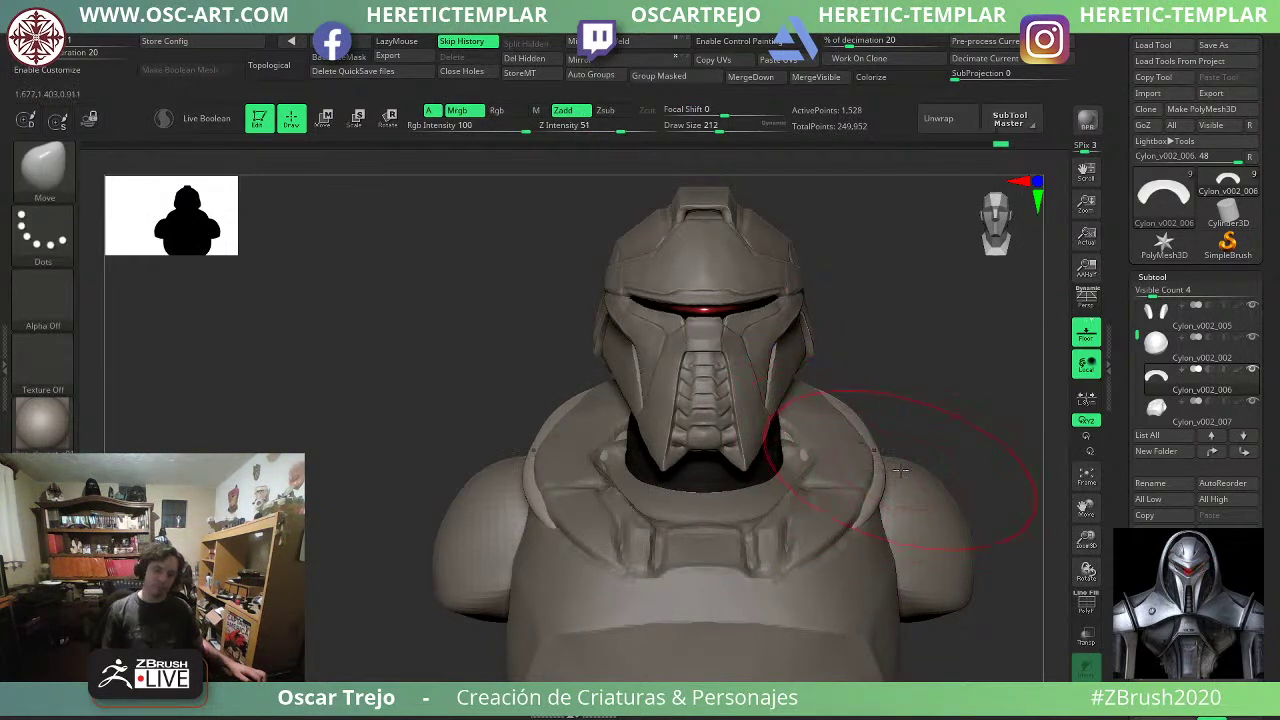
{"action": "left_click_drag", "start_coordinate": [885, 465], "coordinate": [893, 467]}
{"action": "left_click_drag", "start_coordinate": [851, 525], "coordinate": [859, 523]}
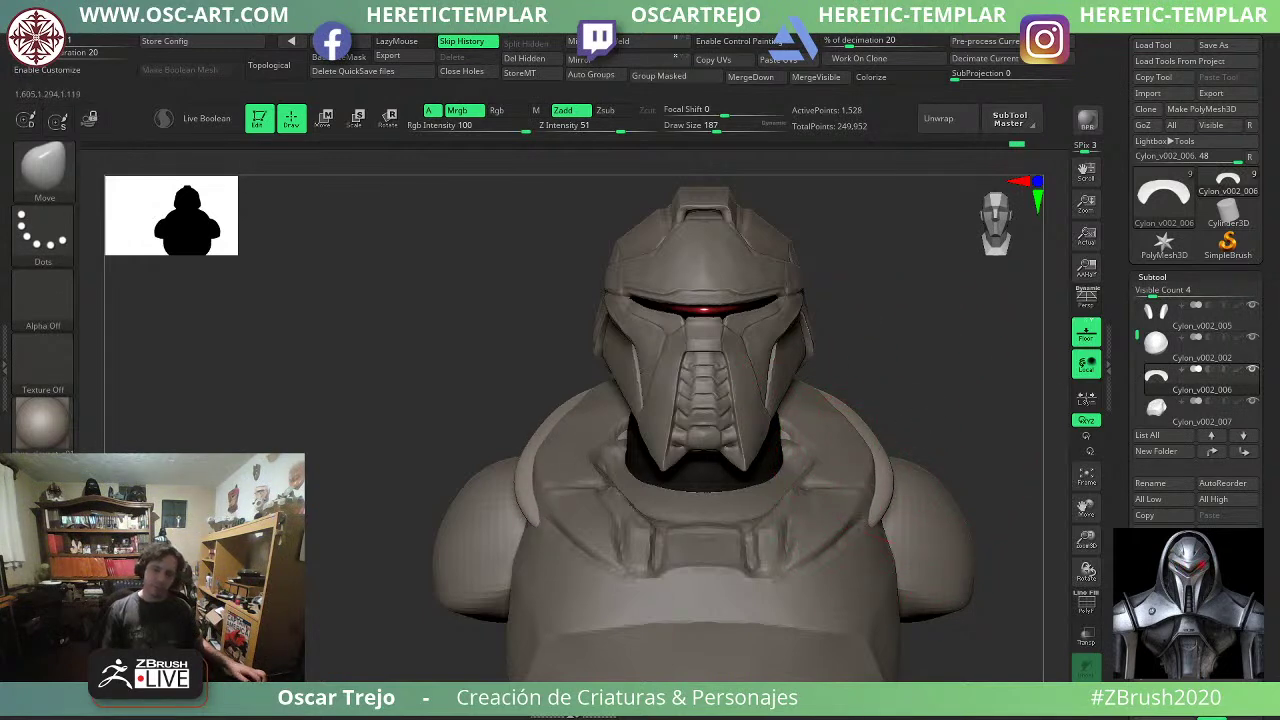
Smooth the collar's side and adjust its slope over the shoulder with Move at draw size 245.
{"action": "right_click_drag", "start_coordinate": [887, 540], "coordinate": [887, 490], "text": "ctrl"}
{"action": "right_click_drag", "start_coordinate": [887, 490], "coordinate": [715, 468]}
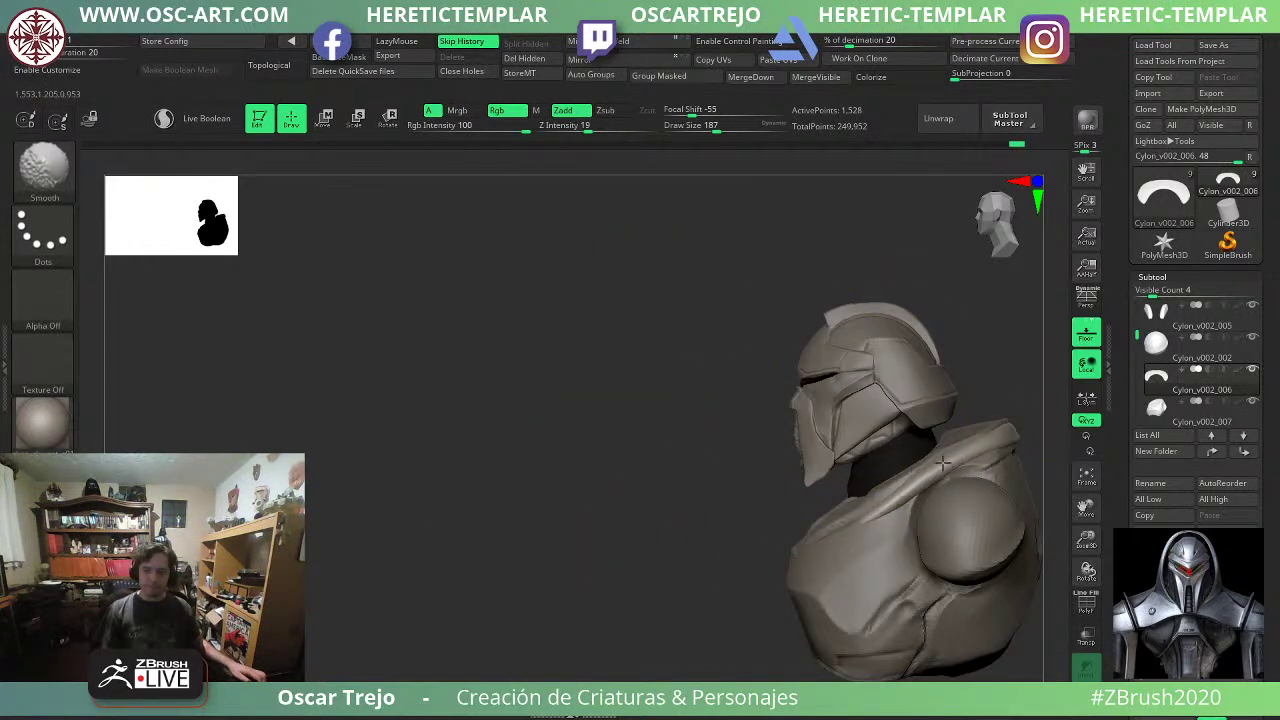
{"action": "left_click_drag", "start_coordinate": [971, 467], "coordinate": [967, 459]}
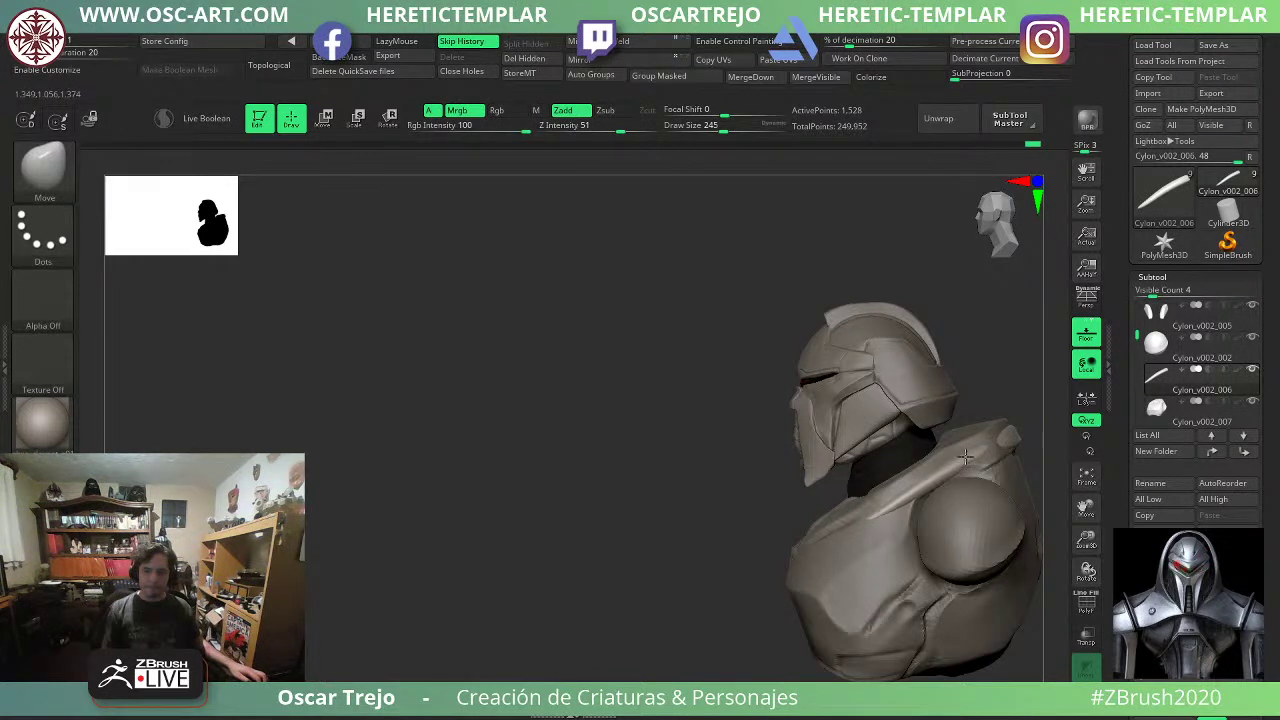
{"action": "mouse_move", "coordinate": [766, 486]}
{"action": "left_mouse_down"}
{"action": "mouse_move", "coordinate": [557, 520]}
{"action": "mouse_move", "coordinate": [375, 522]}
{"action": "left_mouse_up"}
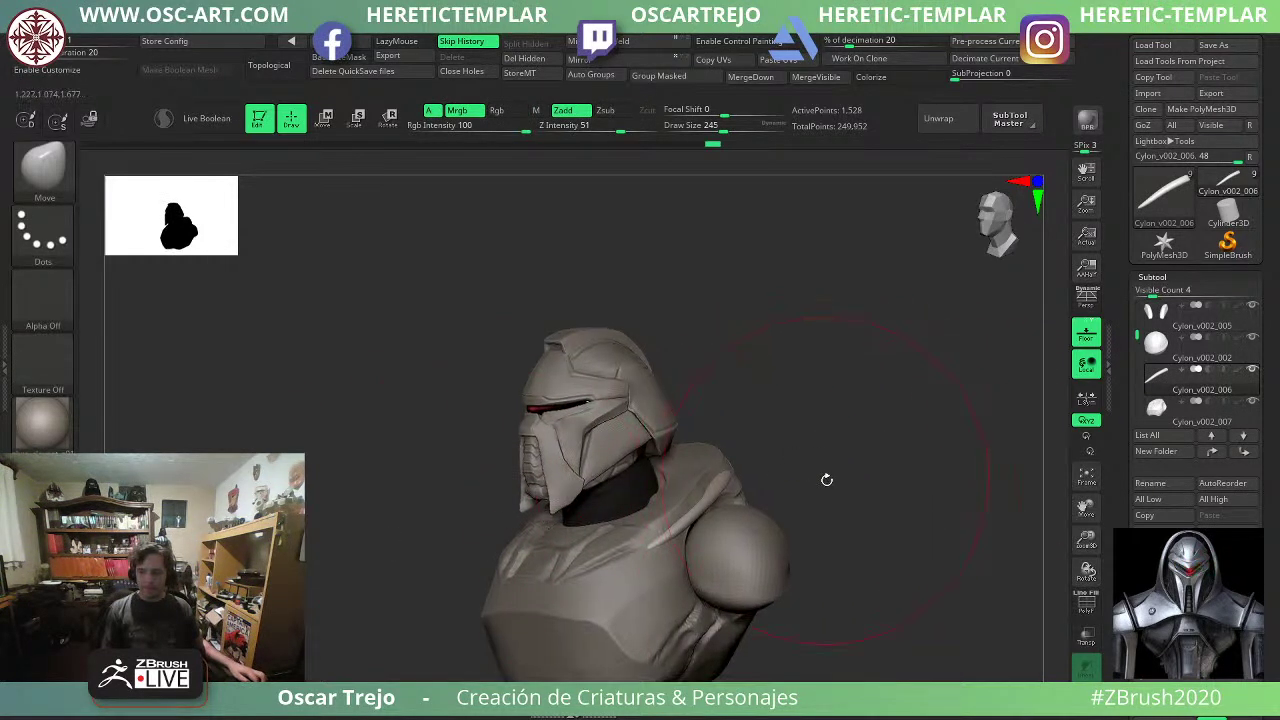
Refine the collar's rear shoulder corner in a three-quarter view with Move at draw sizes 112 and 154.
{"action": "left_click_drag", "start_coordinate": [826, 480], "coordinate": [845, 429]}
{"action": "key", "text": "["}
{"action": "right_click_drag", "start_coordinate": [845, 429], "coordinate": [851, 474], "text": "ctrl"}
{"action": "key", "text": "s"}
{"action": "left_click_drag", "start_coordinate": [778, 489], "coordinate": [772, 490]}
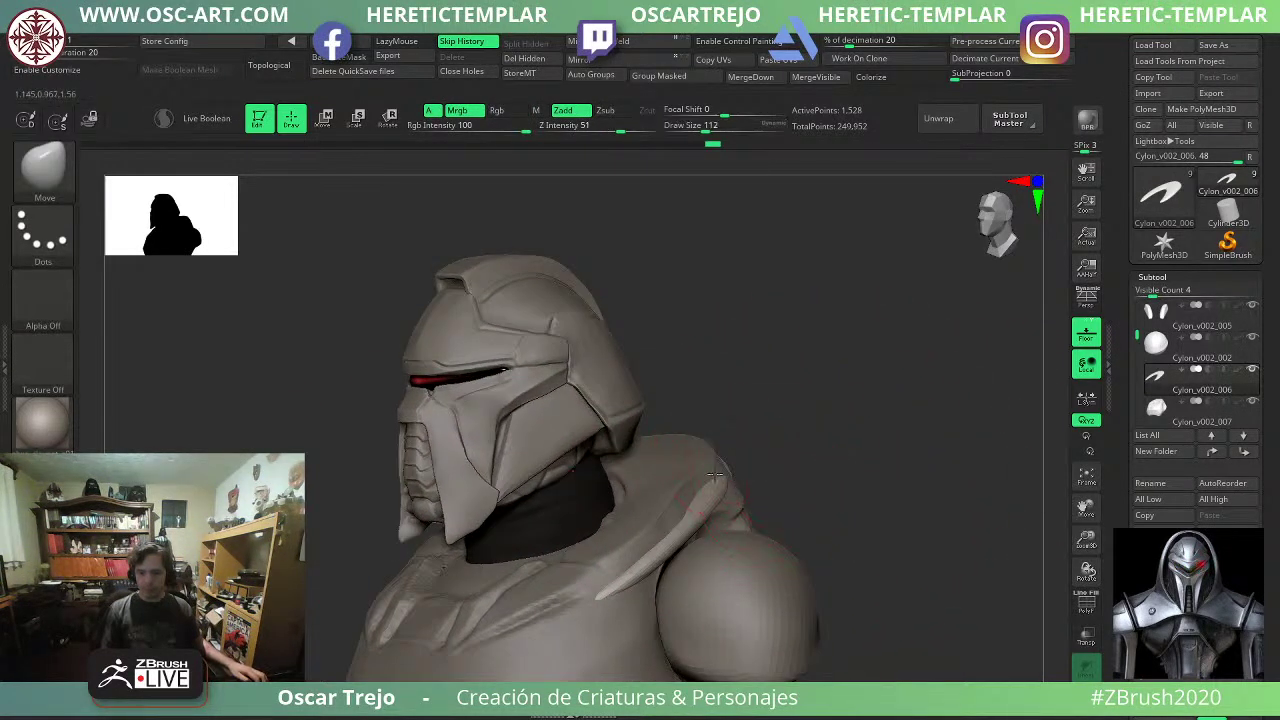
{"action": "key", "text": "shift"}
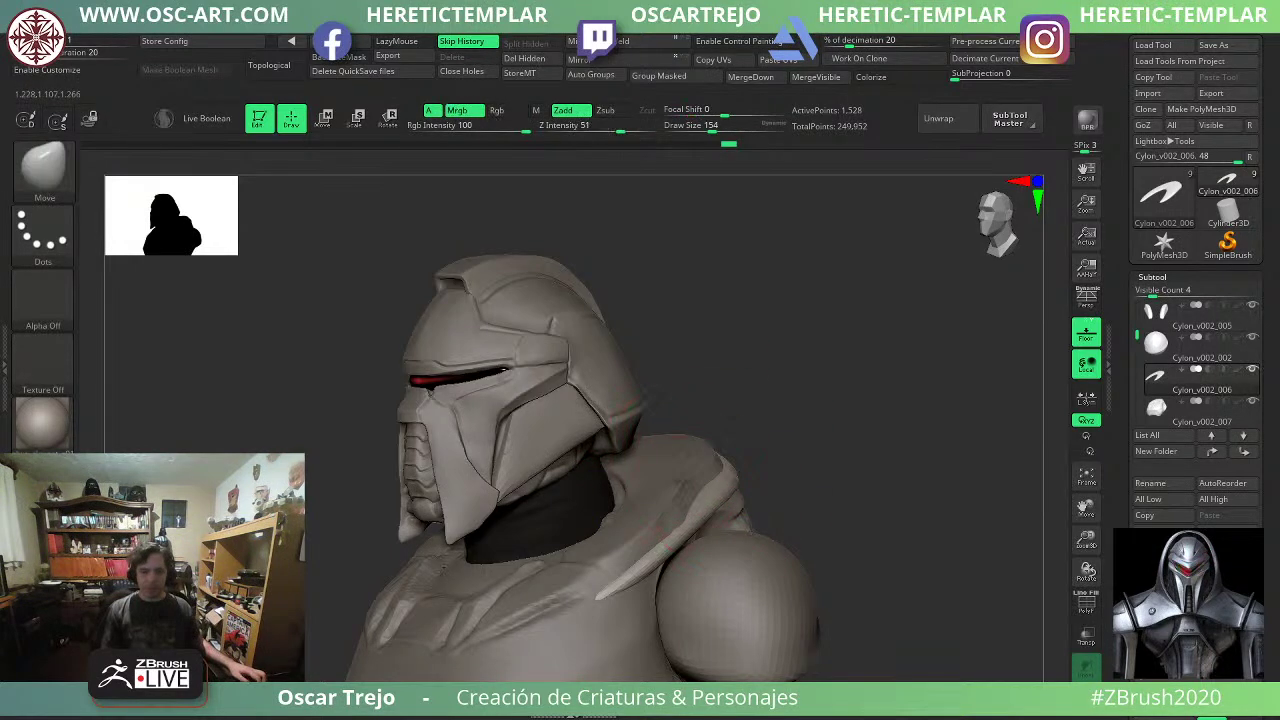
Select the torso armour and mask its chest, leaving the upper shoulder and neck-base area unmasked.
{"action": "left_click", "coordinate": [694, 467], "text": "alt"}
{"action": "left_click_drag", "start_coordinate": [789, 440], "coordinate": [824, 440]}
{"action": "key", "text": "s"}
{"action": "left_click_drag", "start_coordinate": [660, 537], "coordinate": [666, 537]}
{"action": "key", "text": "ctrl"}
{"action": "mouse_move", "coordinate": [578, 545]}
{"action": "left_mouse_down", "text": "ctrl"}
{"action": "mouse_move", "coordinate": [578, 560]}
{"action": "mouse_move", "coordinate": [672, 518]}
{"action": "mouse_move", "coordinate": [668, 456]}
{"action": "mouse_move", "coordinate": [642, 468]}
{"action": "left_mouse_up", "text": "ctrl"}
{"action": "key", "text": "ctrl+z"}
{"action": "key", "text": "shift"}
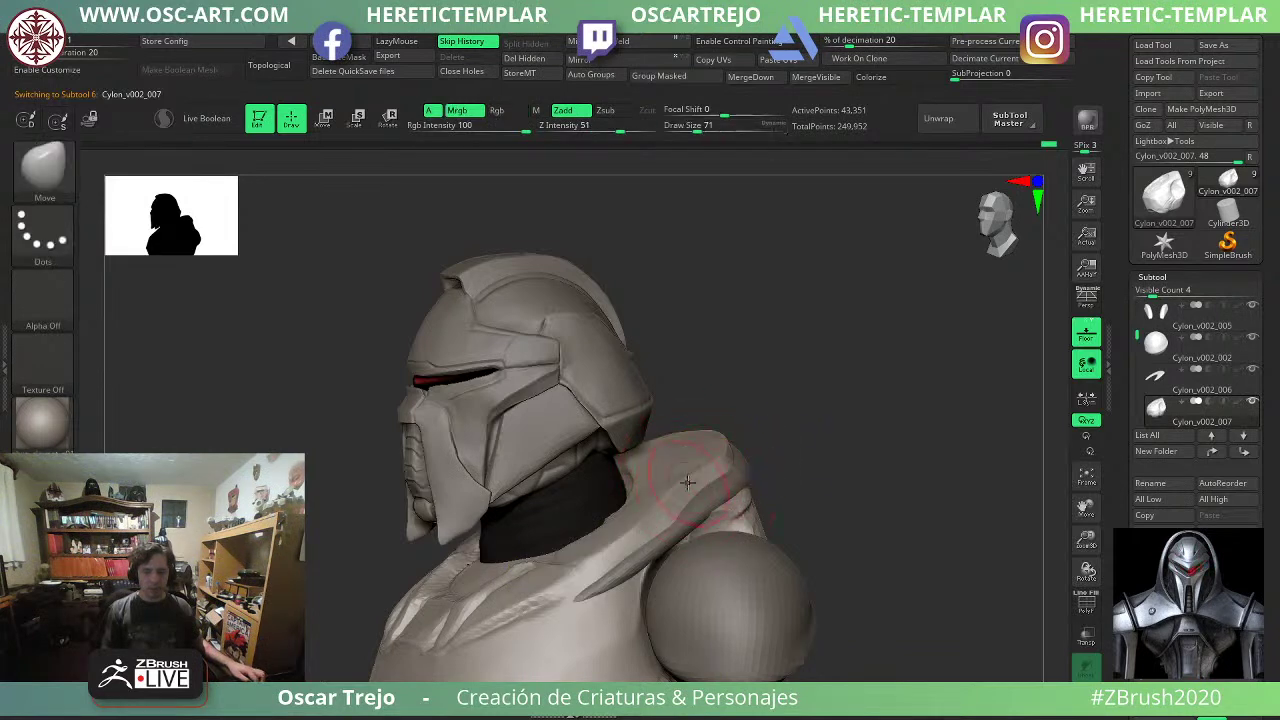
{"action": "left_click_drag", "start_coordinate": [826, 441], "coordinate": [783, 437]}
{"action": "mouse_move", "coordinate": [812, 632]}
{"action": "left_mouse_down"}
{"action": "mouse_move", "coordinate": [789, 591]}
{"action": "mouse_move", "coordinate": [751, 576]}
{"action": "mouse_move", "coordinate": [762, 592]}
{"action": "left_mouse_up"}
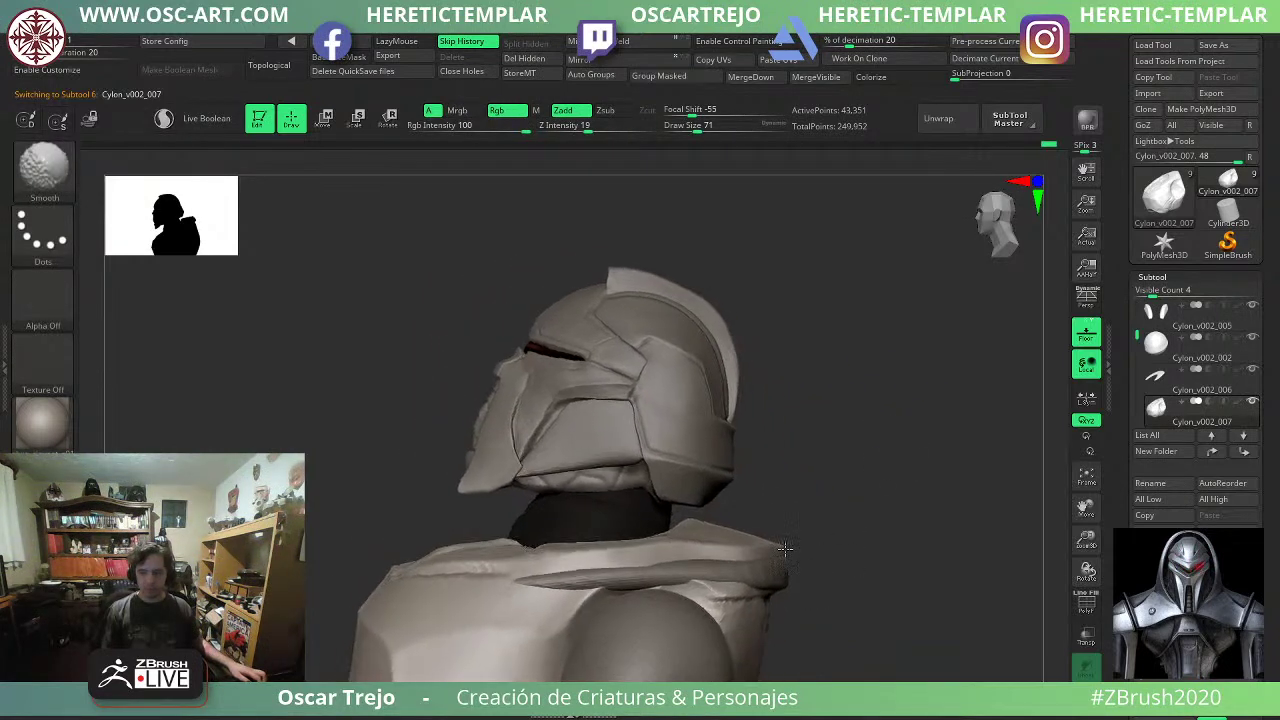
{"action": "mouse_move", "coordinate": [930, 513]}
{"action": "left_mouse_down", "text": "alt"}
{"action": "mouse_move", "coordinate": [860, 457]}
{"action": "mouse_move", "coordinate": [529, 522]}
{"action": "mouse_move", "coordinate": [503, 511]}
{"action": "left_mouse_up", "text": "alt"}
{"action": "left_click", "coordinate": [804, 492], "text": "ctrl"}
Smooth the torso's unmasked shoulder slopes at draw size 120 and reshape them in the front view with Move at 136.
{"action": "left_click_drag", "start_coordinate": [810, 527], "coordinate": [930, 522]}
{"action": "key", "text": "s"}
{"action": "left_click_drag", "start_coordinate": [622, 478], "coordinate": [639, 460]}
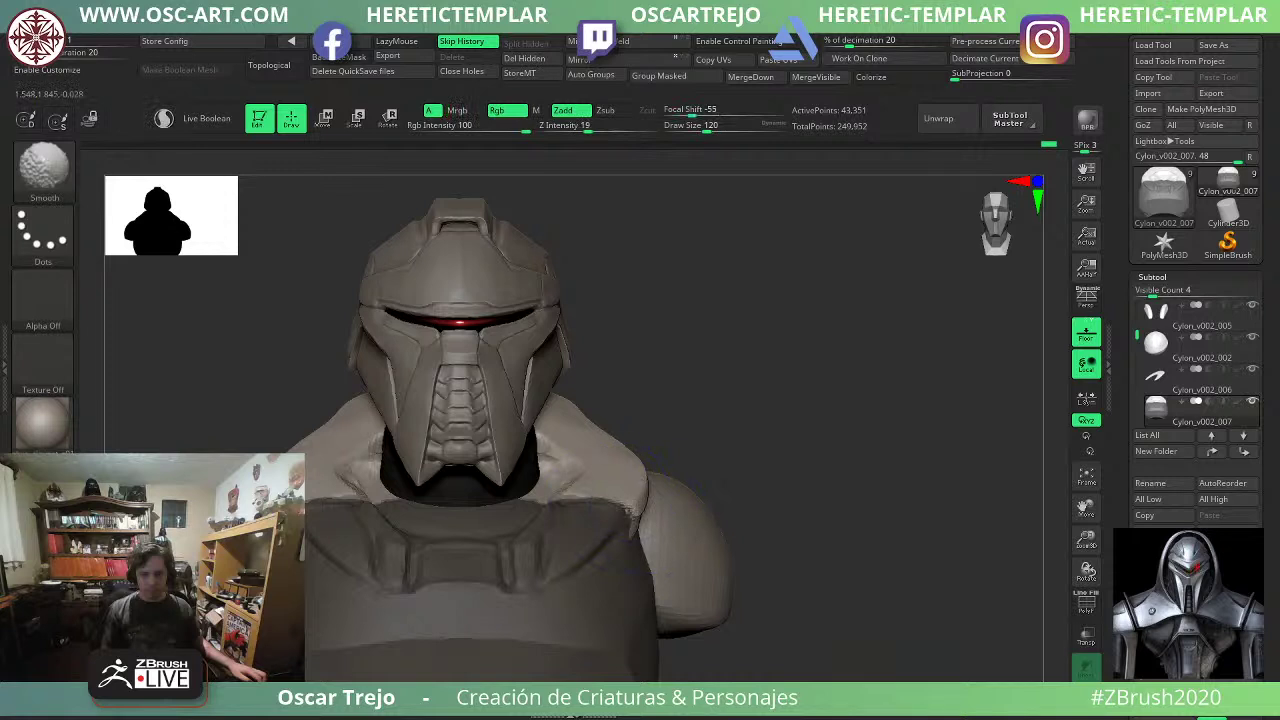
{"action": "left_click_drag", "start_coordinate": [730, 410], "coordinate": [724, 413]}
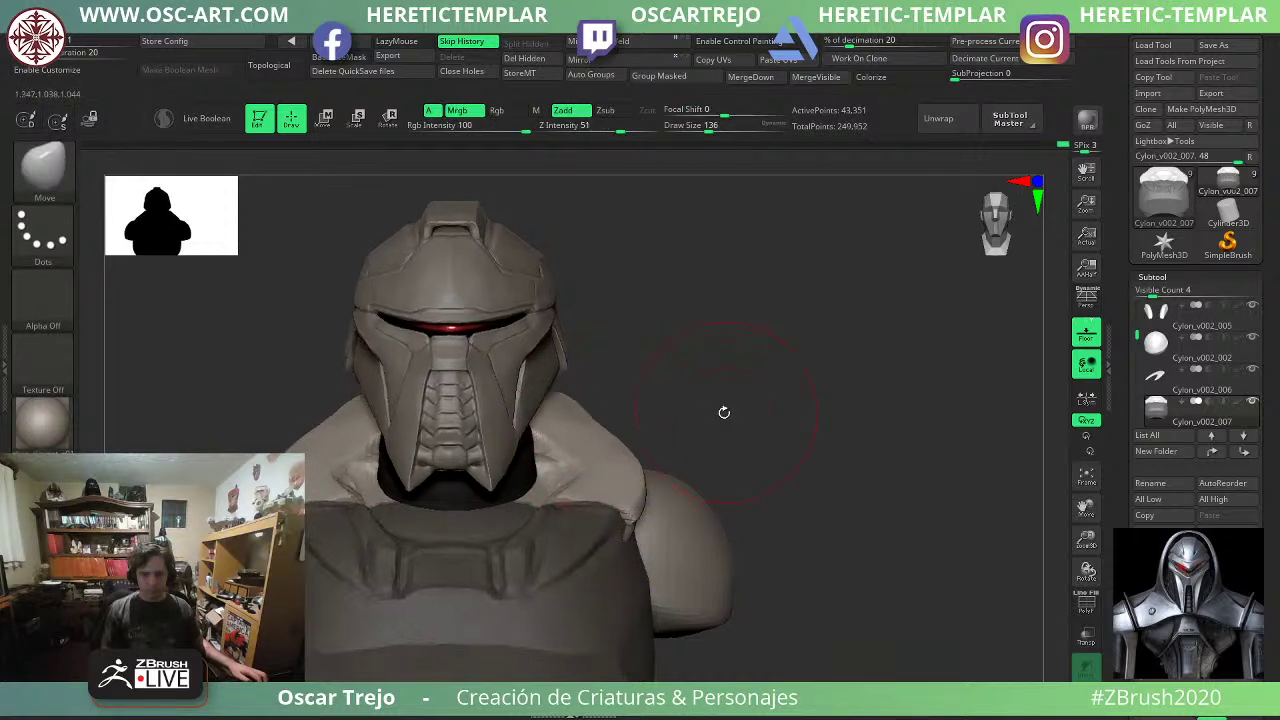
{"action": "left_click_drag", "start_coordinate": [654, 493], "coordinate": [657, 462], "text": "shift"}
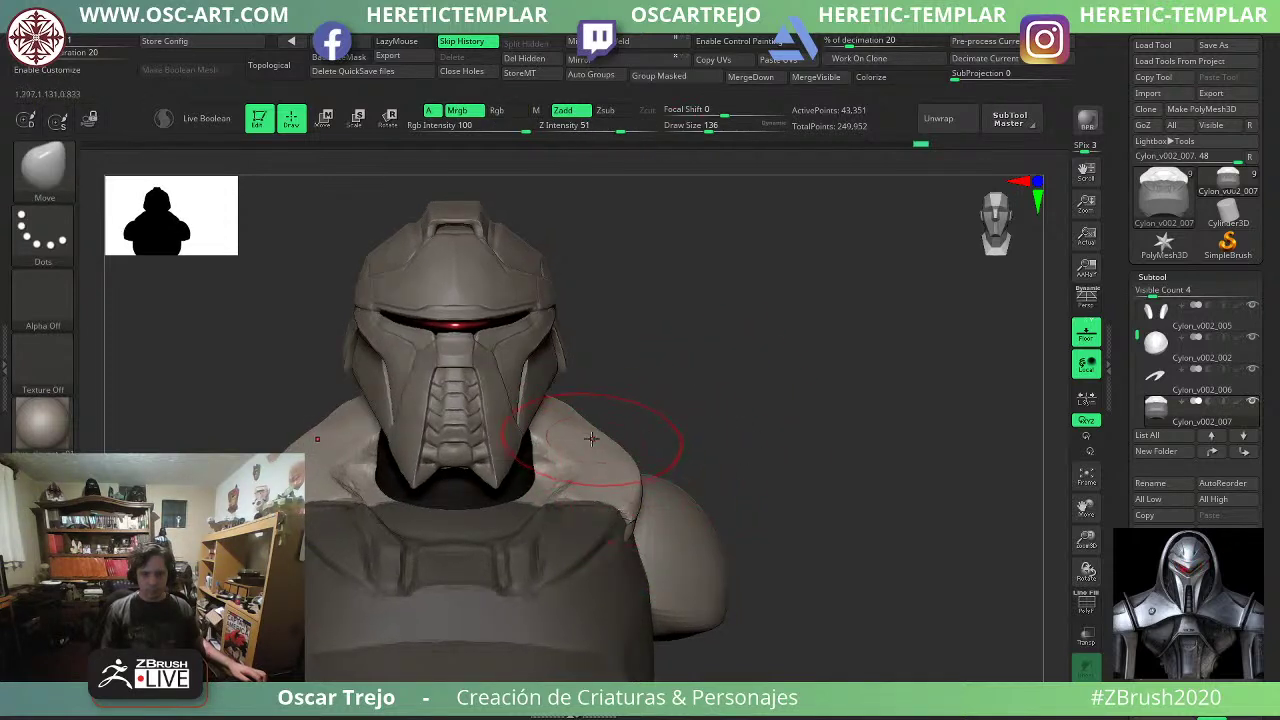
{"action": "left_click_drag", "start_coordinate": [593, 420], "coordinate": [598, 420]}
Shape and smooth the torso's upper shoulder rim from above at draw size 163, and clear the mask.
{"action": "mouse_move", "coordinate": [755, 405]}
{"action": "left_mouse_down"}
{"action": "mouse_move", "coordinate": [625, 425]}
{"action": "mouse_move", "coordinate": [549, 411]}
{"action": "mouse_move", "coordinate": [535, 443]}
{"action": "mouse_move", "coordinate": [660, 435]}
{"action": "mouse_move", "coordinate": [780, 474]}
{"action": "left_mouse_up"}
{"action": "key", "text": "s"}
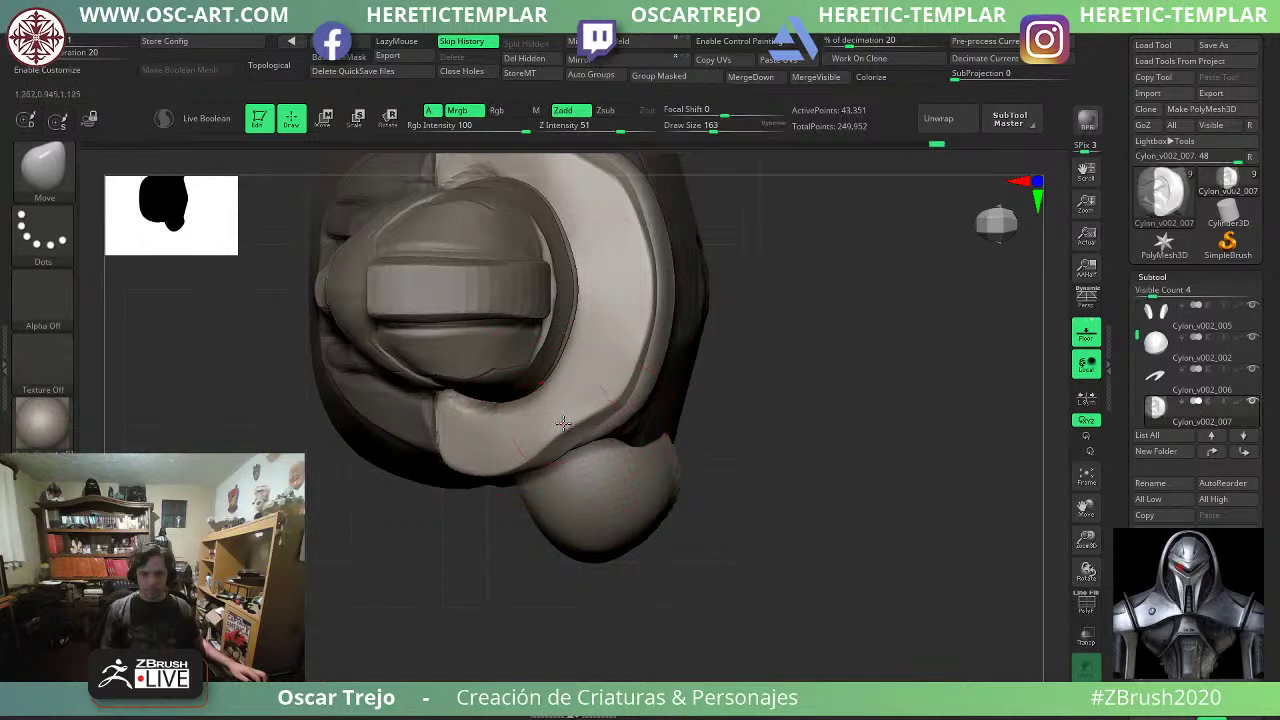
{"action": "left_click_drag", "start_coordinate": [563, 423], "coordinate": [579, 443]}
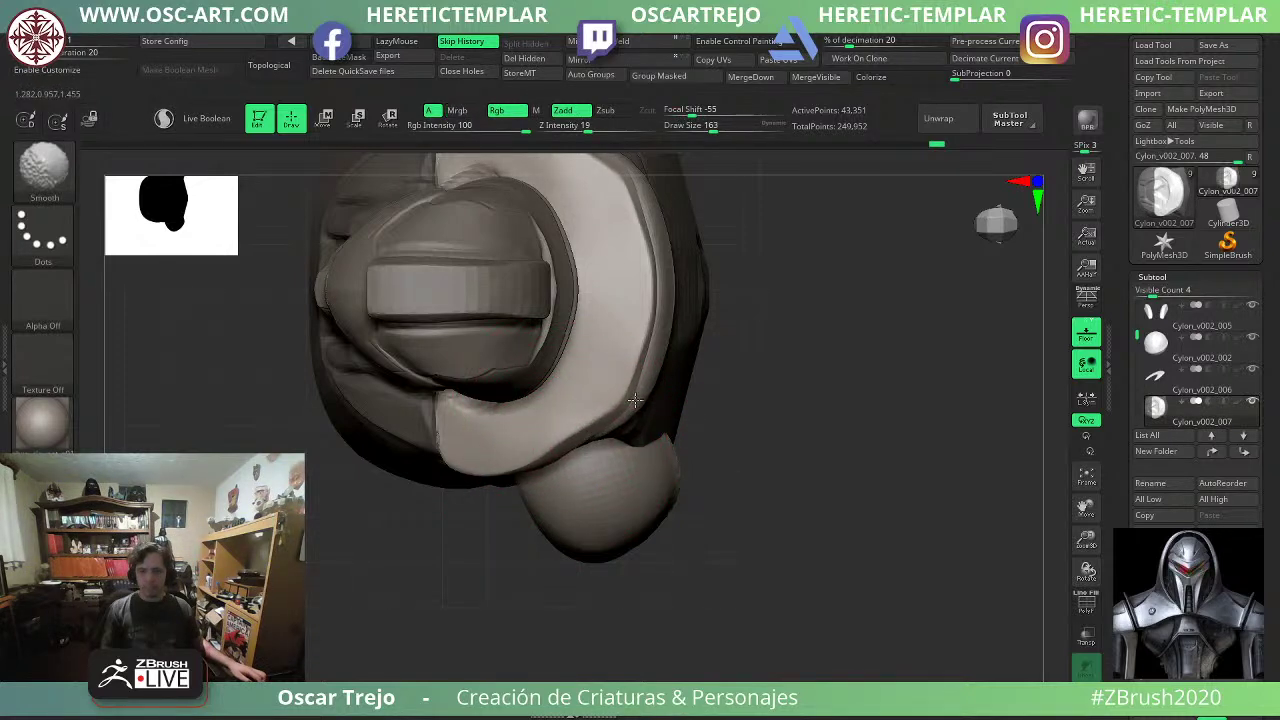
{"action": "mouse_move", "coordinate": [635, 400]}
{"action": "left_mouse_down", "text": "shift"}
{"action": "mouse_move", "coordinate": [657, 312]}
{"action": "mouse_move", "coordinate": [641, 304]}
{"action": "left_mouse_up", "text": "shift"}
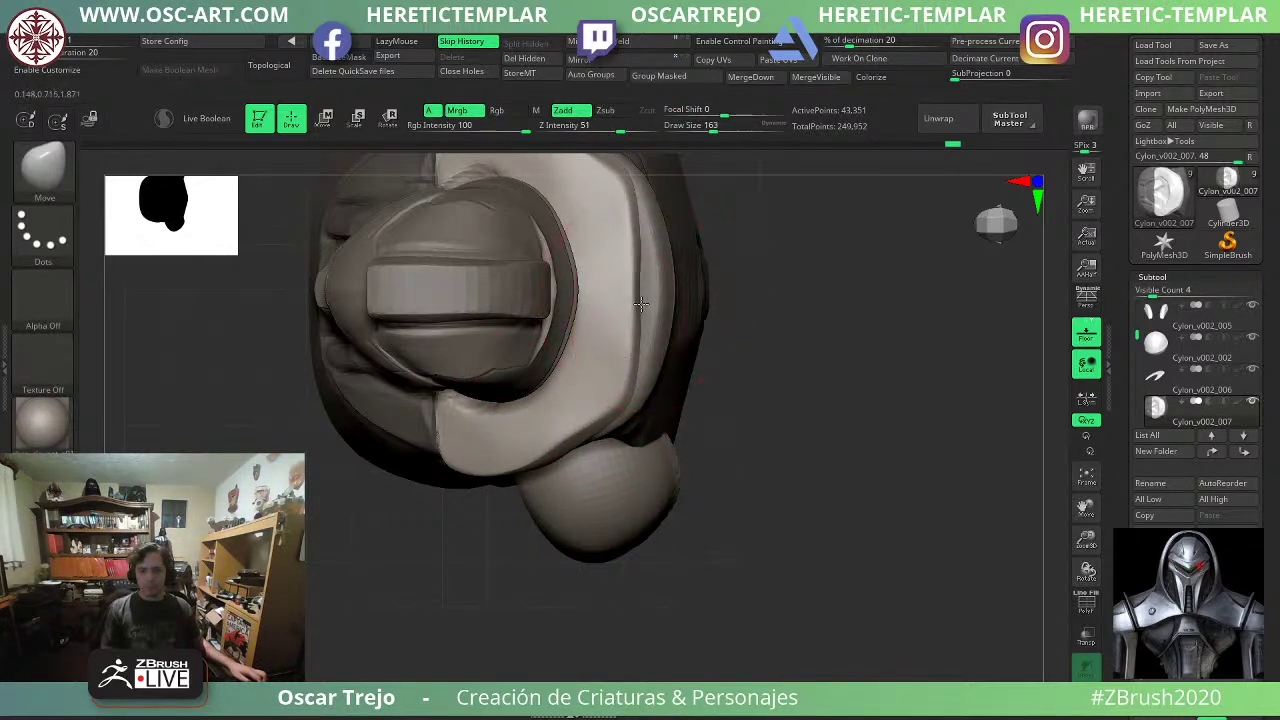
{"action": "left_click_drag", "start_coordinate": [640, 350], "coordinate": [634, 380], "text": "shift"}
{"action": "mouse_move", "coordinate": [745, 397]}
{"action": "left_mouse_down", "text": "alt"}
{"action": "mouse_move", "coordinate": [749, 309]}
{"action": "mouse_move", "coordinate": [770, 245]}
{"action": "left_mouse_up", "text": "alt"}
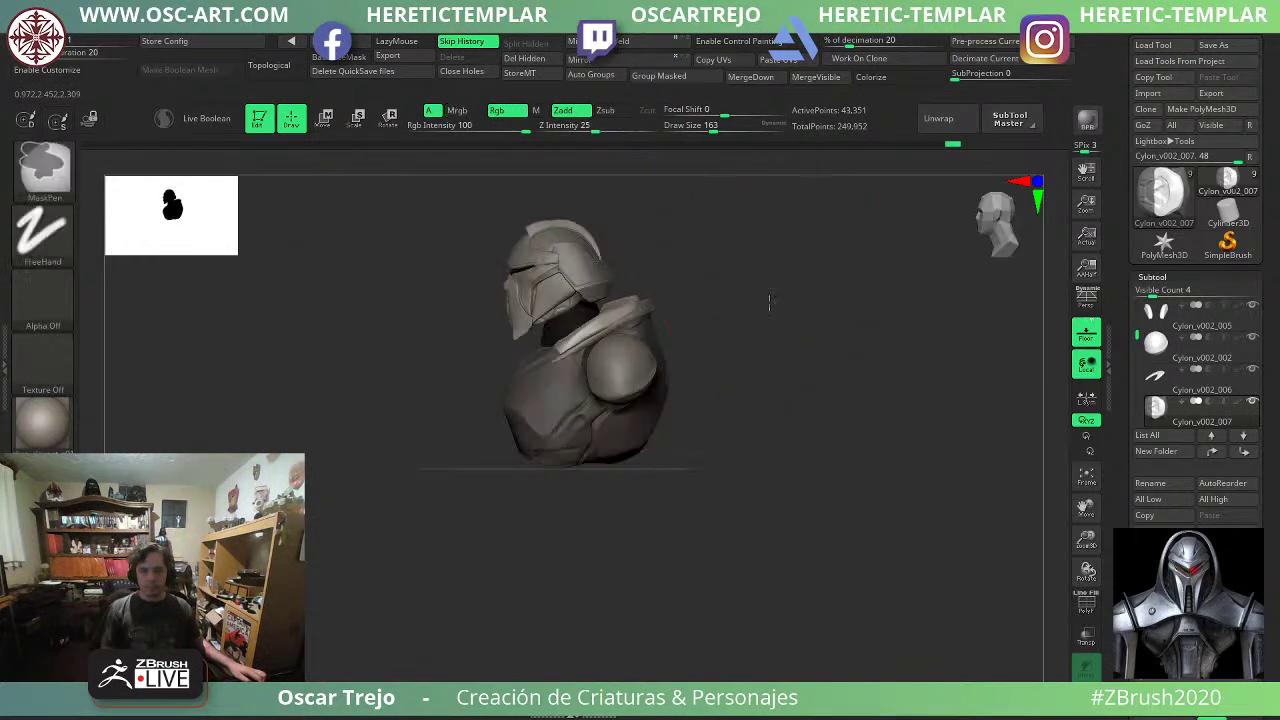
{"action": "left_click_drag", "start_coordinate": [770, 302], "coordinate": [807, 346], "text": "ctrl"}
Select the collar and adjust its rear corner in the opposite side view with Move at draw size 163.
{"action": "left_click_drag", "start_coordinate": [807, 346], "coordinate": [570, 335]}
{"action": "left_click", "coordinate": [648, 262], "text": "alt"}
{"action": "mouse_move", "coordinate": [854, 308]}
{"action": "left_mouse_down"}
{"action": "mouse_move", "coordinate": [516, 355]}
{"action": "mouse_move", "coordinate": [589, 446]}
{"action": "left_mouse_up"}
{"action": "left_click_drag", "start_coordinate": [671, 388], "coordinate": [690, 394]}
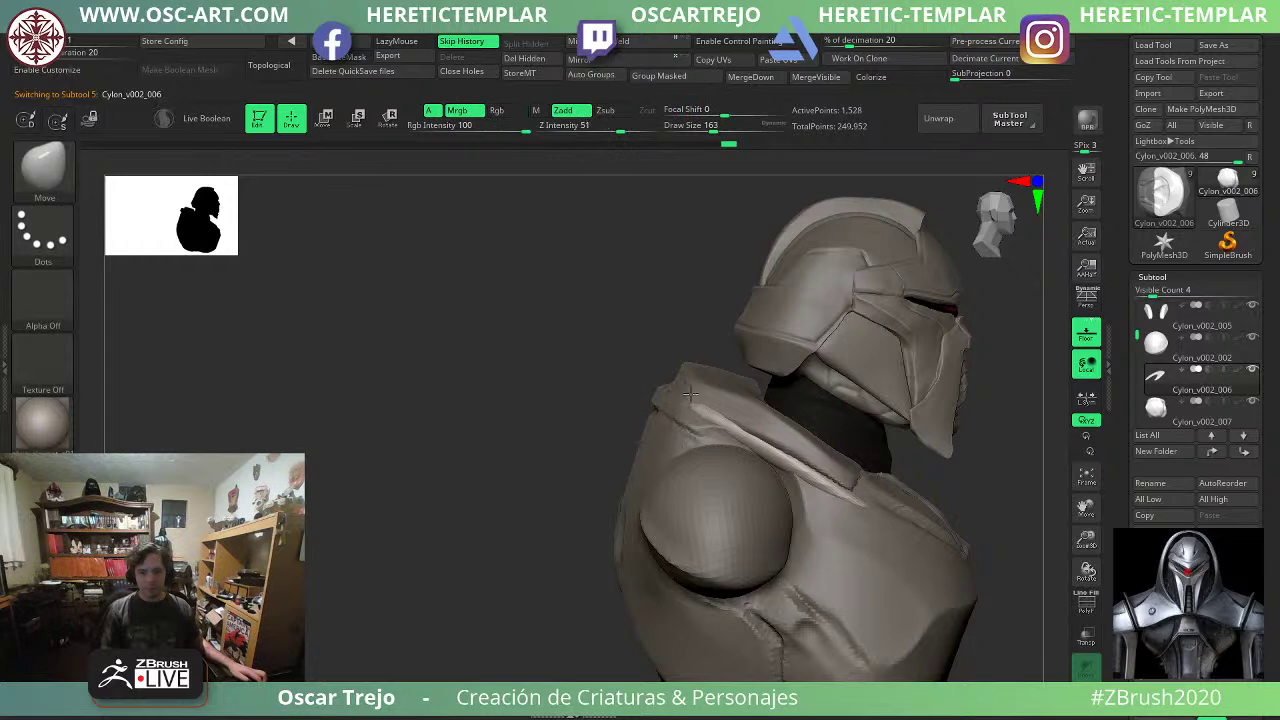
Fit the collar's sides over the shoulders in the front view with Move at draw sizes 217 and 182.
{"action": "mouse_move", "coordinate": [590, 425]}
{"action": "left_mouse_down"}
{"action": "mouse_move", "coordinate": [502, 438]}
{"action": "mouse_move", "coordinate": [521, 423]}
{"action": "mouse_move", "coordinate": [458, 449]}
{"action": "left_mouse_up"}
{"action": "key", "text": "s"}
{"action": "left_click_drag", "start_coordinate": [824, 448], "coordinate": [839, 448]}
{"action": "left_click_drag", "start_coordinate": [852, 484], "coordinate": [853, 512]}
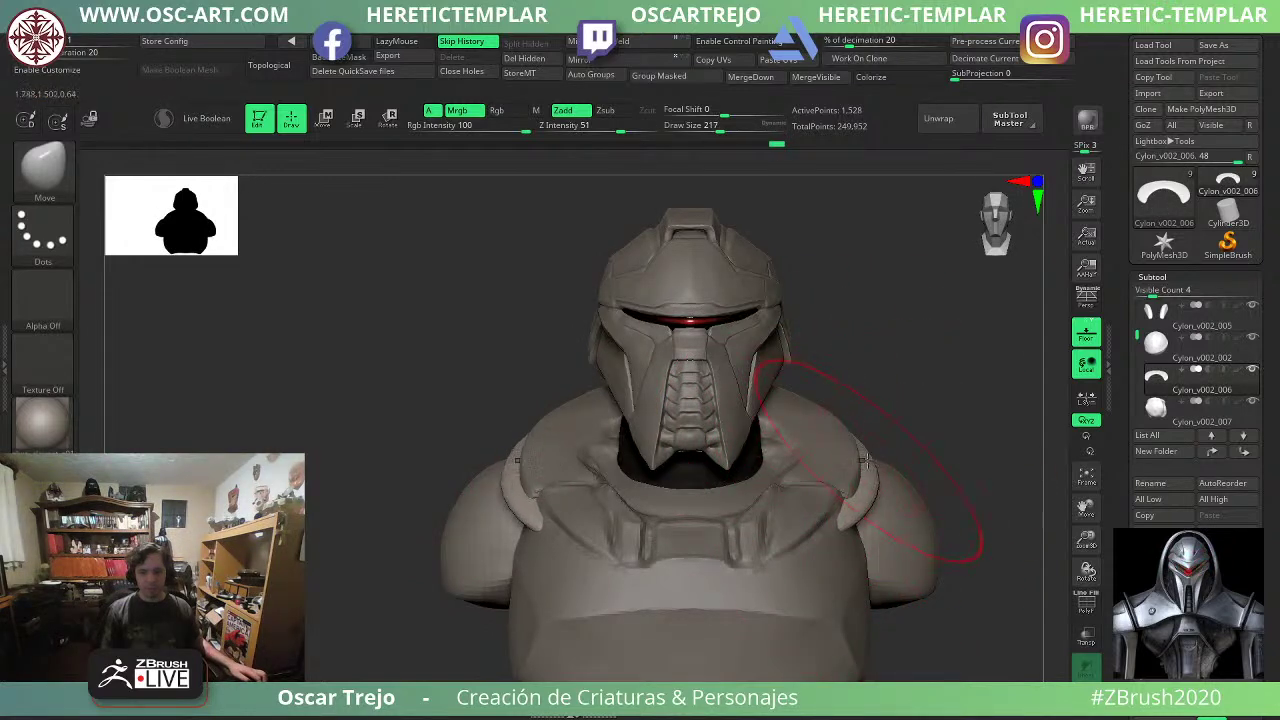
{"action": "key", "text": "s"}
{"action": "left_click_drag", "start_coordinate": [853, 529], "coordinate": [858, 543]}
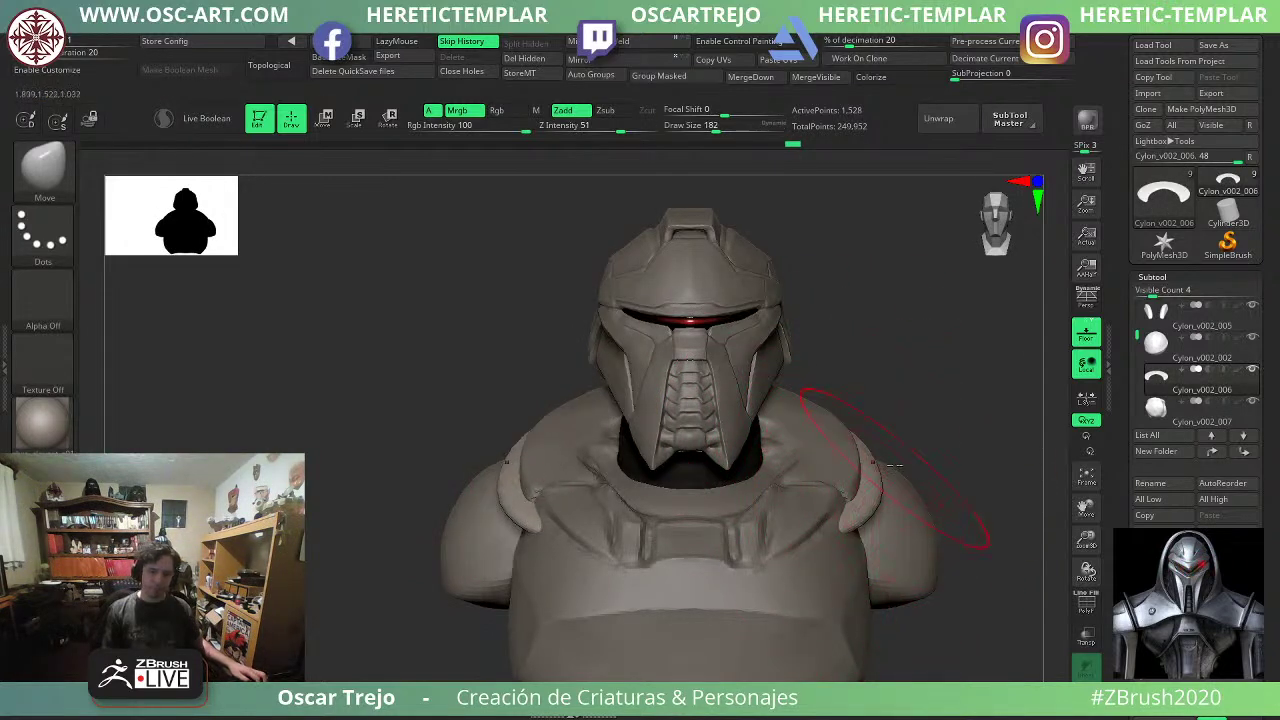
{"action": "mouse_move", "coordinate": [895, 465]}
{"action": "left_mouse_down", "text": "alt"}
{"action": "mouse_move", "coordinate": [891, 403]}
{"action": "mouse_move", "coordinate": [909, 391]}
{"action": "mouse_move", "coordinate": [800, 385]}
{"action": "left_mouse_up", "text": "alt"}
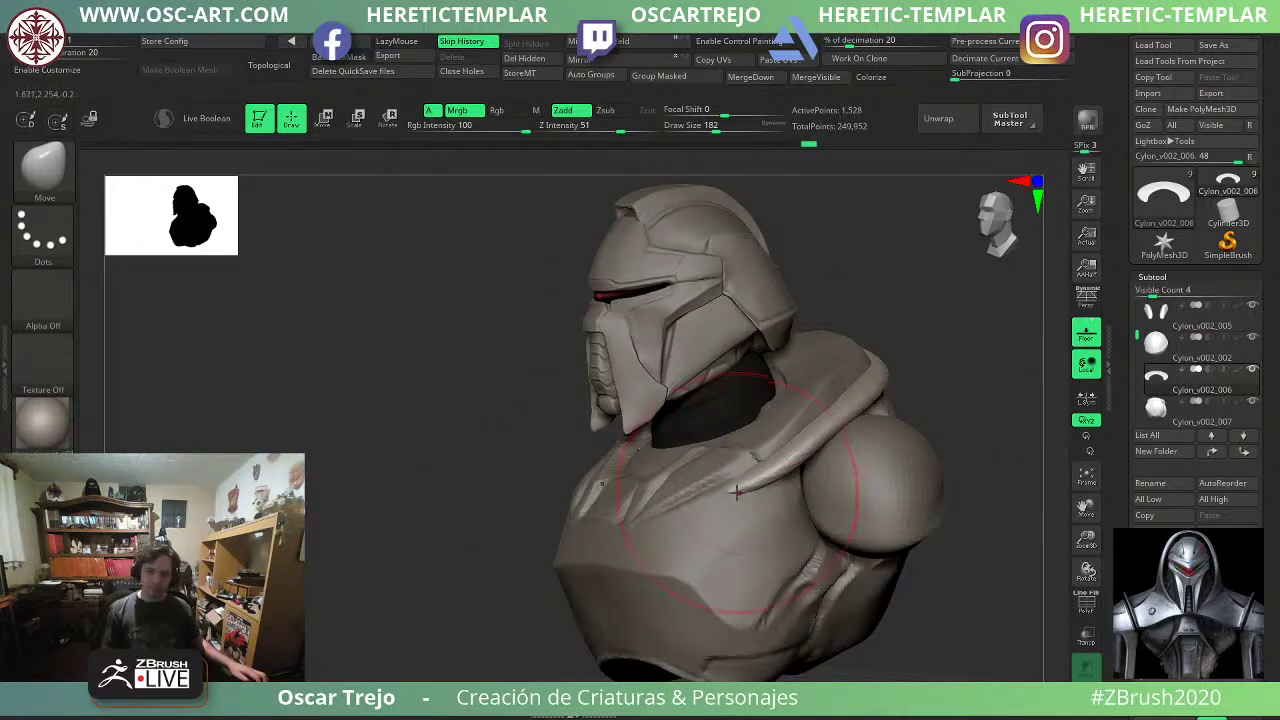
Extend the collar's front tips inward across the chest with Move at draw sizes 182 and 112, smoothing along the strip.
{"action": "left_click_drag", "start_coordinate": [738, 491], "coordinate": [690, 507]}
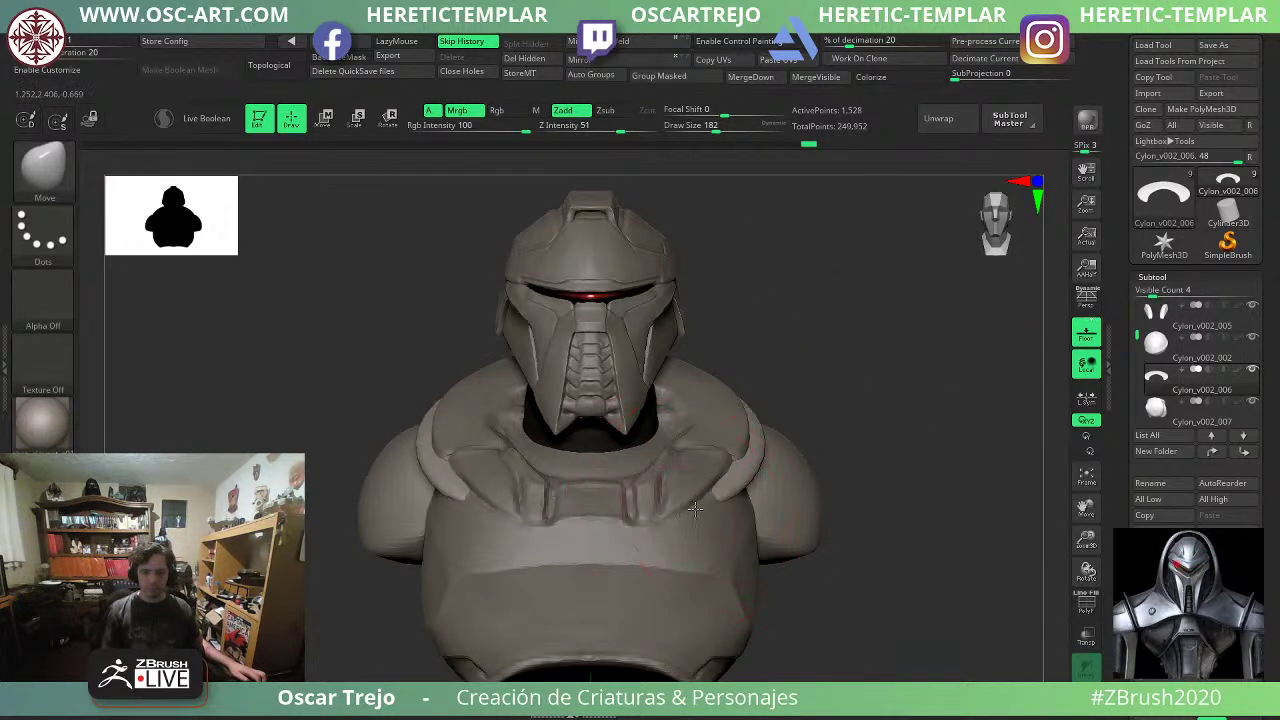
{"action": "left_click_drag", "start_coordinate": [930, 490], "coordinate": [692, 506]}
{"action": "key", "text": "bracketleft"}
{"action": "key", "text": "bracketleft"}
{"action": "key", "text": "bracketleft"}
{"action": "key", "text": "bracketleft"}
{"action": "key", "text": "bracketleft"}
{"action": "key", "text": "bracketleft"}
{"action": "key", "text": "bracketleft"}
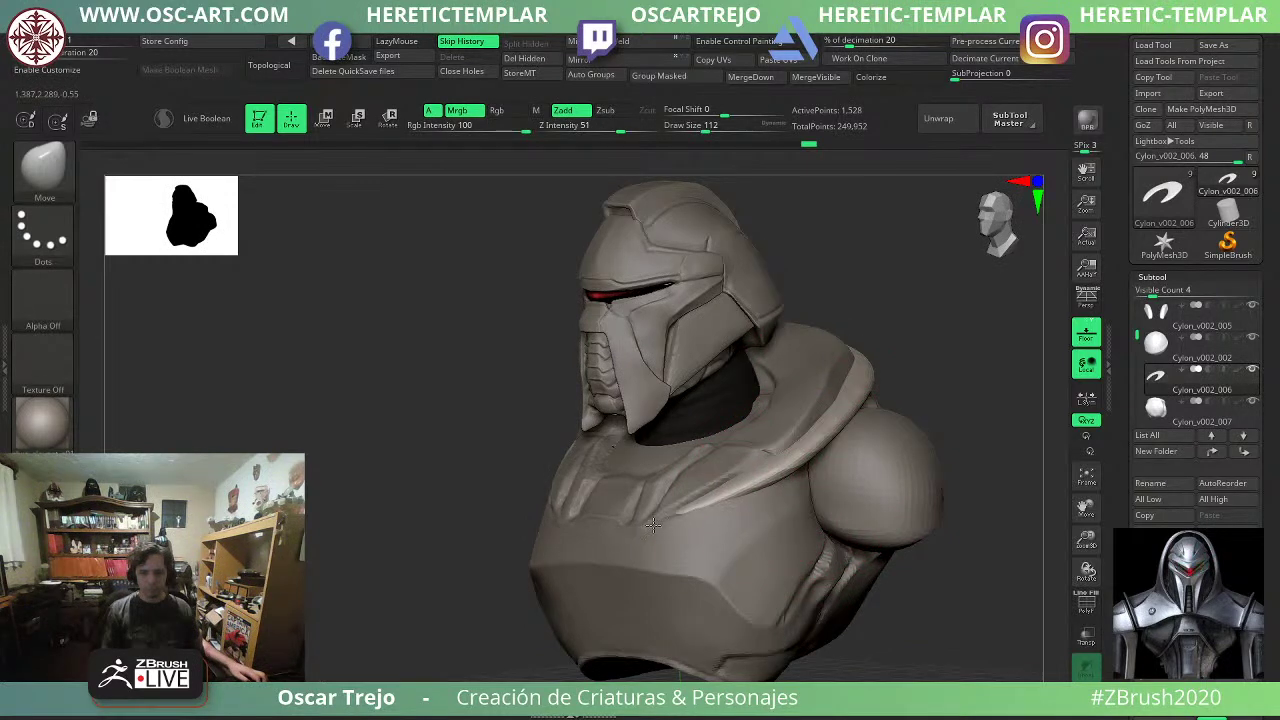
{"action": "left_click_drag", "start_coordinate": [629, 534], "coordinate": [632, 533]}
{"action": "left_click_drag", "start_coordinate": [698, 507], "coordinate": [746, 484], "text": "shift"}
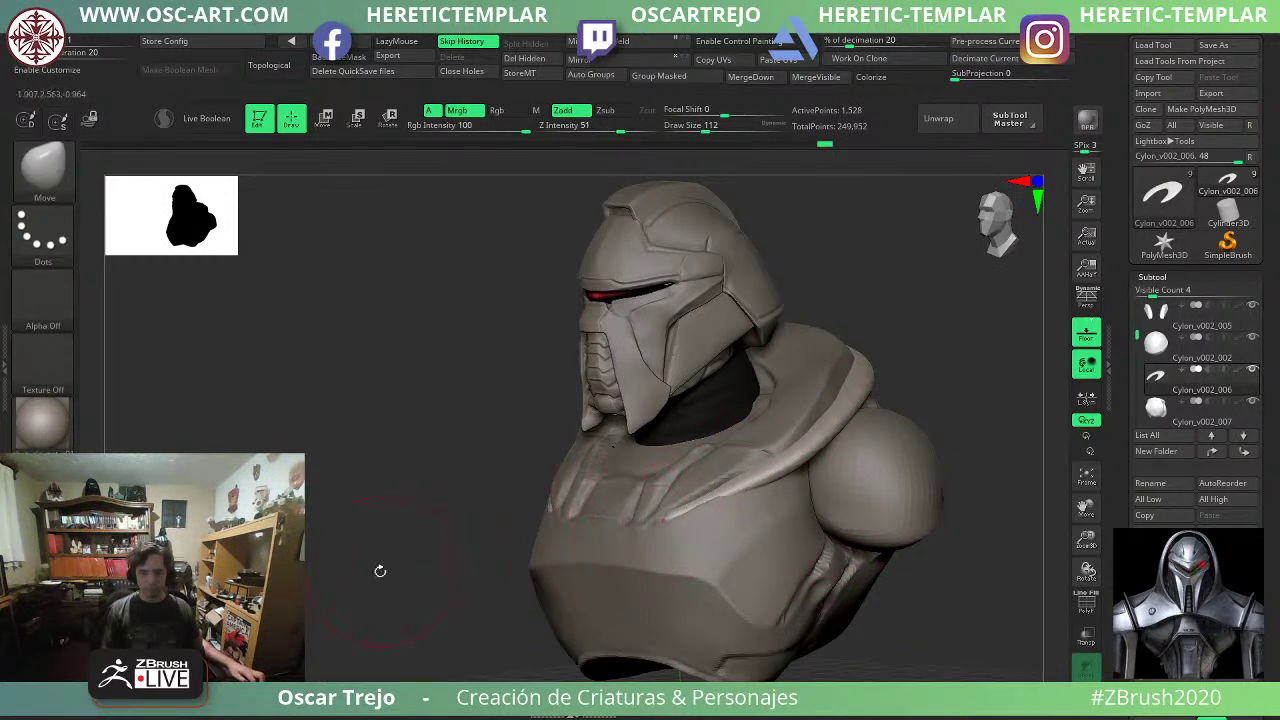
{"action": "left_click_drag", "start_coordinate": [377, 569], "coordinate": [500, 567], "text": "shift"}
Adjust the curve of the collar's sides in the front view with Move at draw size 192.
{"action": "key", "text": "s"}
{"action": "left_click_drag", "start_coordinate": [691, 499], "coordinate": [714, 488]}
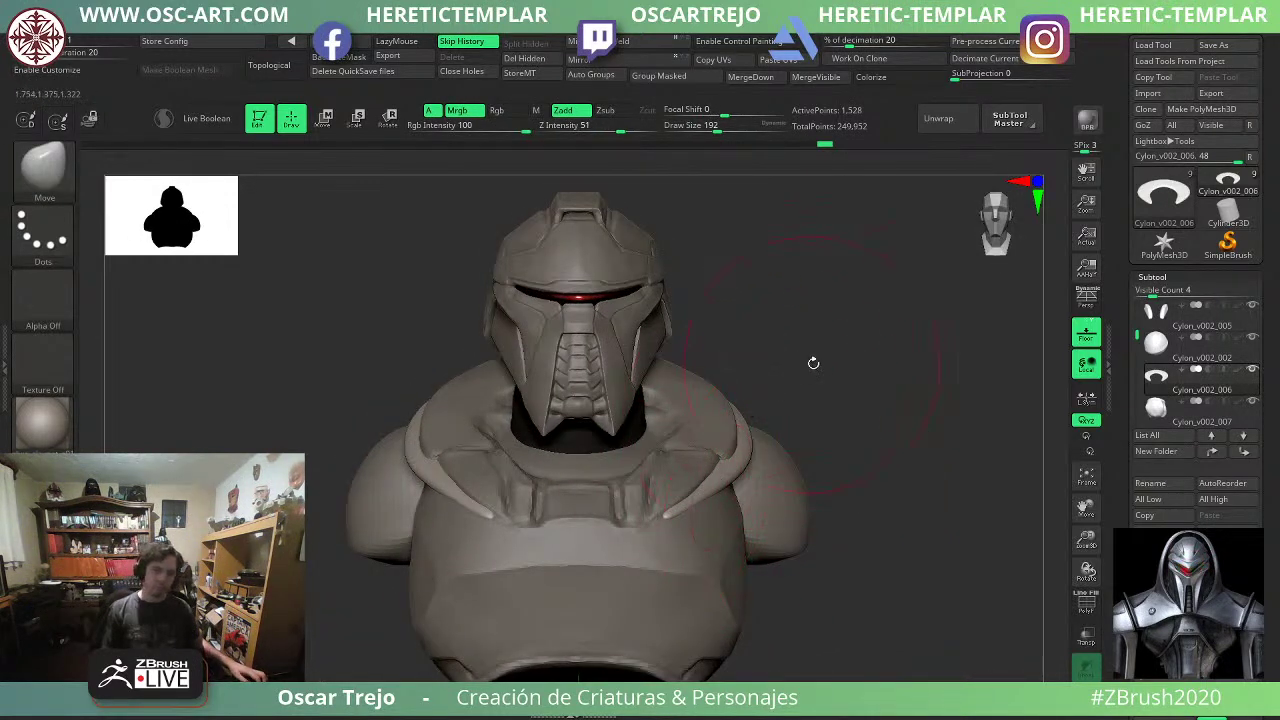
{"action": "mouse_move", "coordinate": [814, 363]}
{"action": "left_mouse_down", "text": "alt"}
{"action": "mouse_move", "coordinate": [822, 383]}
{"action": "mouse_move", "coordinate": [829, 340]}
{"action": "mouse_move", "coordinate": [824, 402]}
{"action": "mouse_move", "coordinate": [804, 405]}
{"action": "mouse_move", "coordinate": [866, 404]}
{"action": "left_mouse_up", "text": "alt"}
{"action": "key", "text": "s"}
{"action": "left_click_drag", "start_coordinate": [903, 384], "coordinate": [828, 376]}
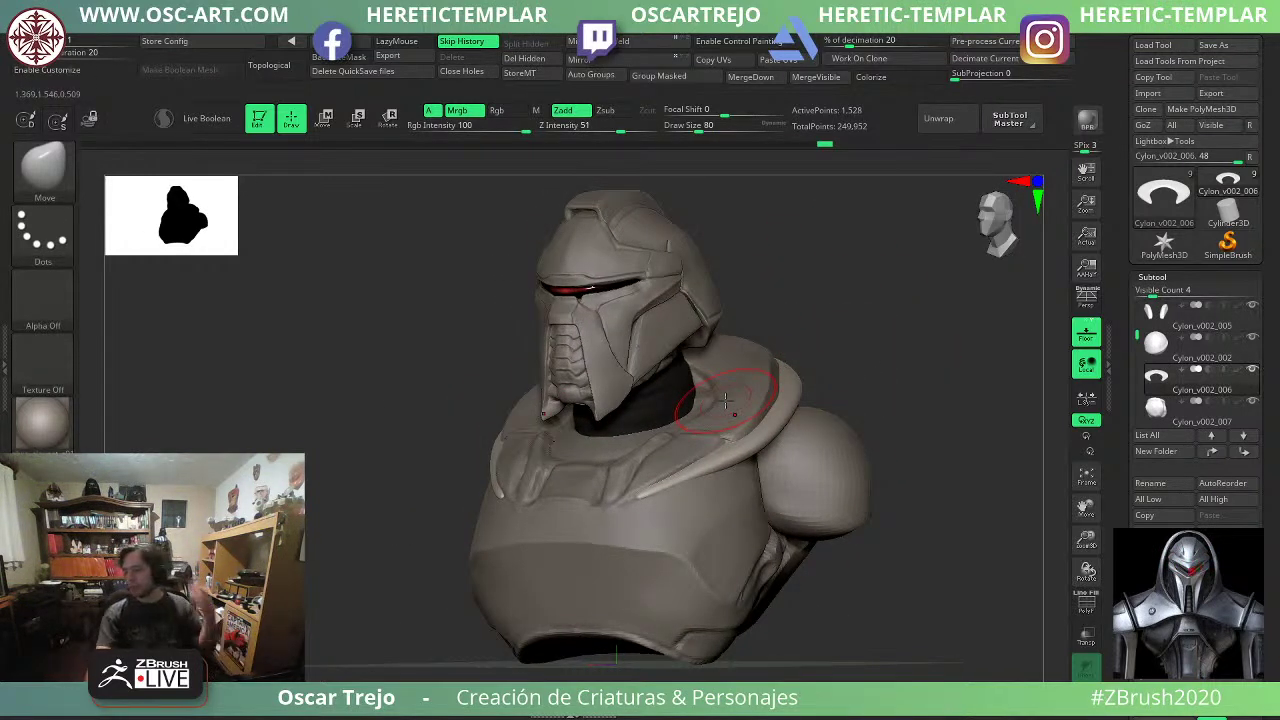
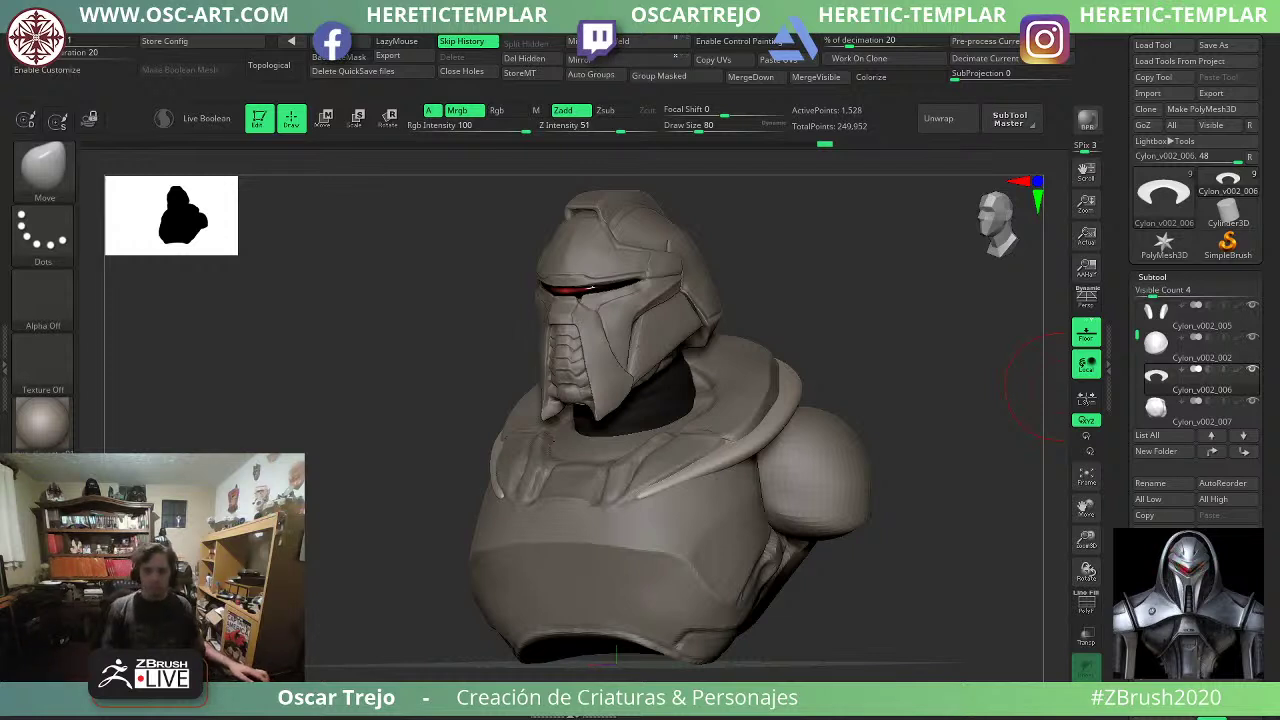
Show the hidden neck guard subtool Cylon_v002_004 and make it the active subtool.
{"action": "mouse_move", "coordinate": [847, 333]}
{"action": "left_mouse_down", "text": "shift"}
{"action": "mouse_move", "coordinate": [868, 334]}
{"action": "mouse_move", "coordinate": [865, 362]}
{"action": "left_mouse_up", "text": "shift"}
{"action": "key", "text": "s"}
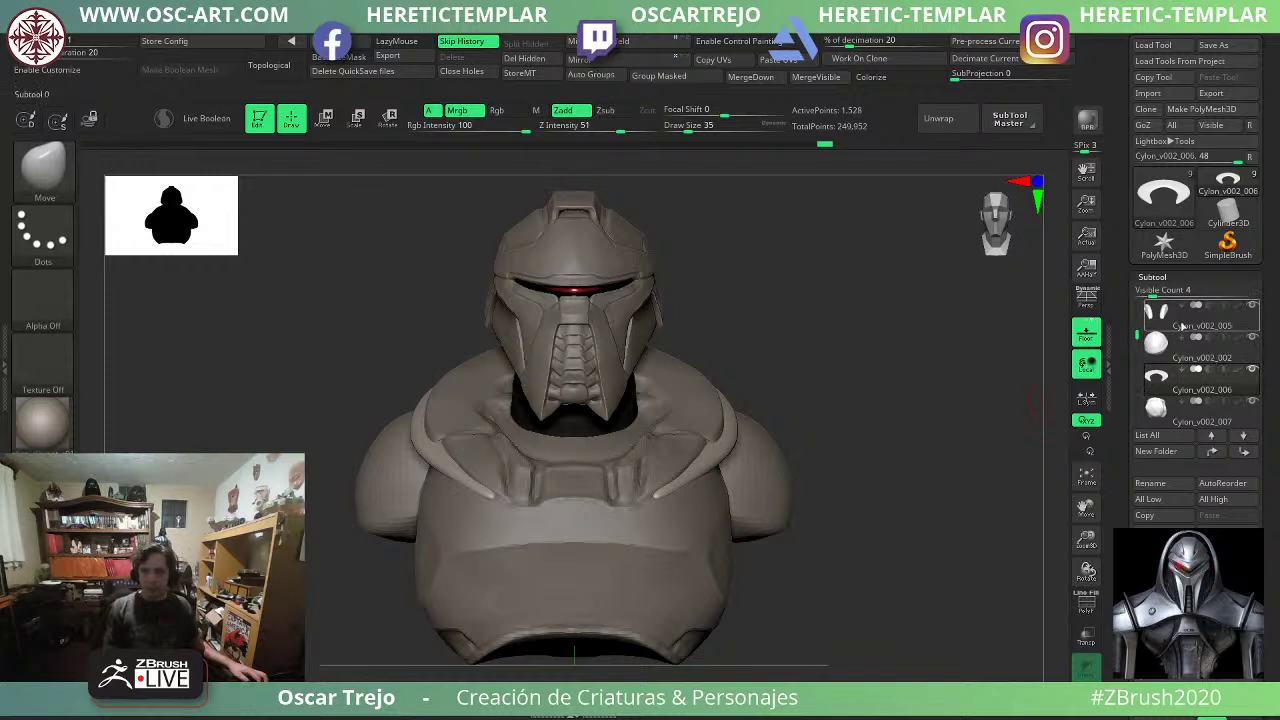
{"action": "left_click_drag", "start_coordinate": [1137, 334], "coordinate": [1138, 308]}
{"action": "left_click", "coordinate": [1252, 306]}
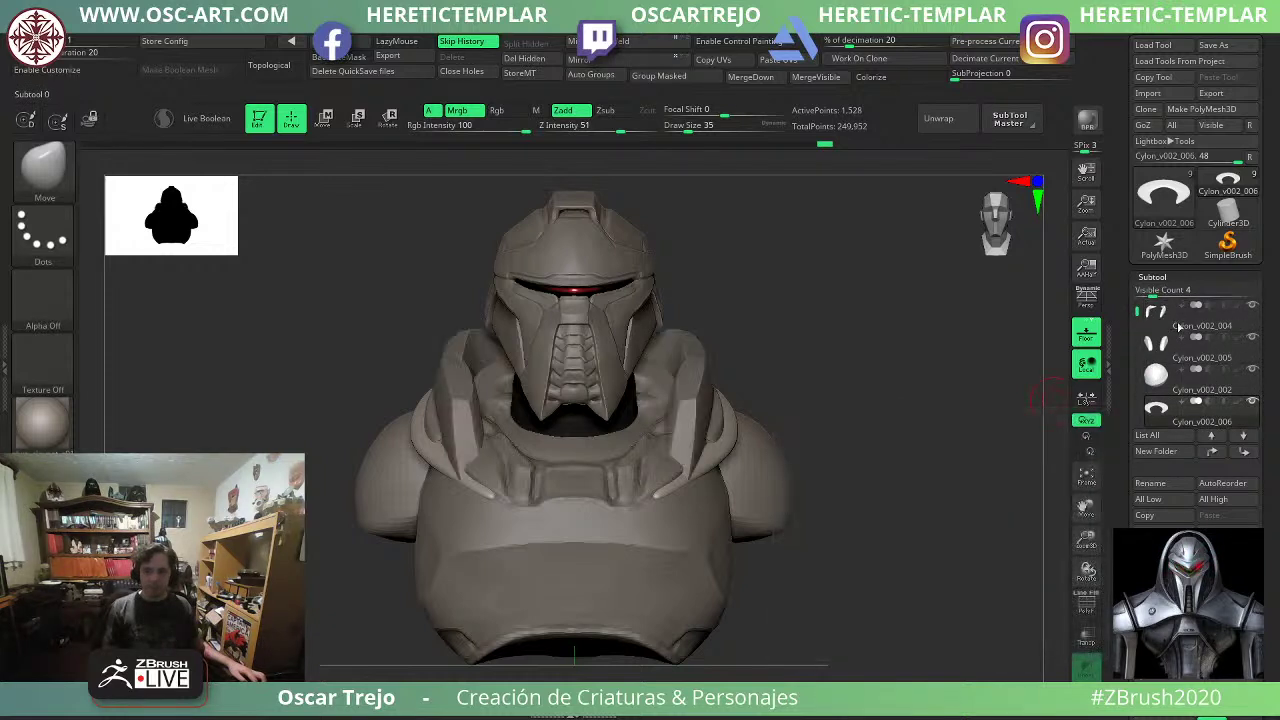
{"action": "left_click_drag", "start_coordinate": [985, 364], "coordinate": [938, 368]}
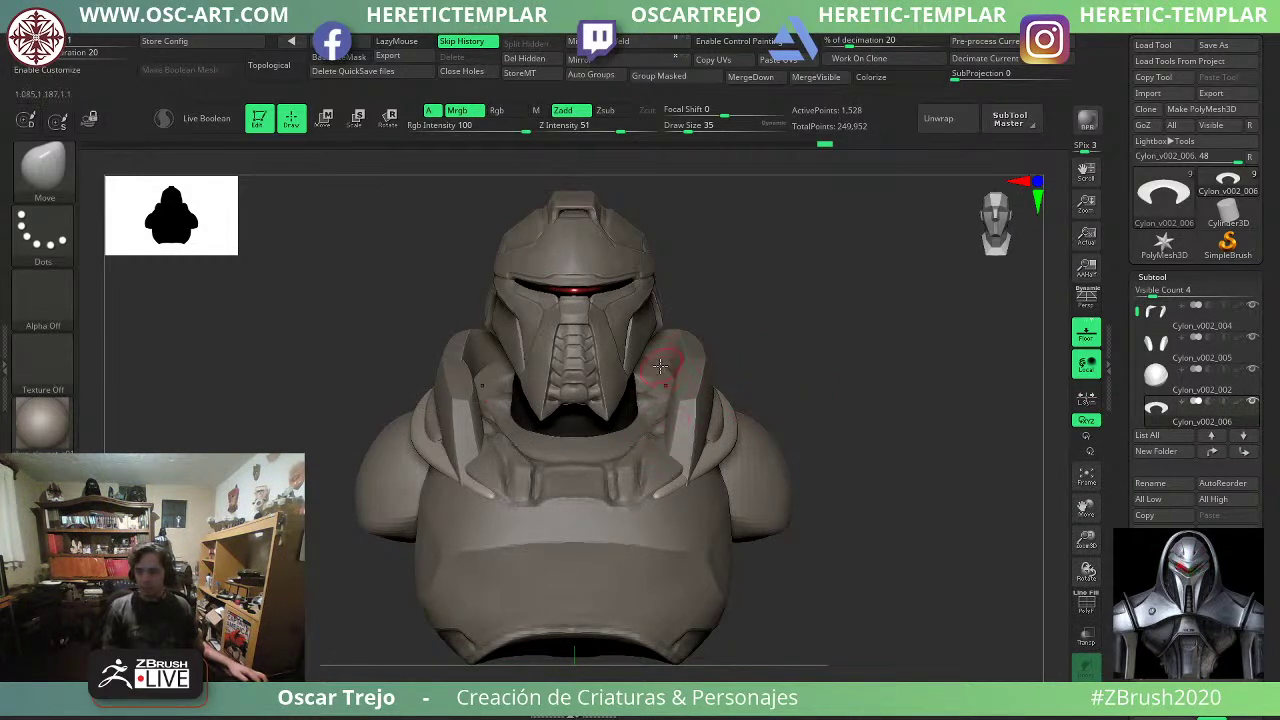
{"action": "left_click_drag", "start_coordinate": [814, 372], "coordinate": [765, 376]}
{"action": "key", "text": "w"}
{"action": "left_click", "coordinate": [720, 392], "text": "alt"}
{"action": "left_click_drag", "start_coordinate": [872, 374], "coordinate": [802, 372]}
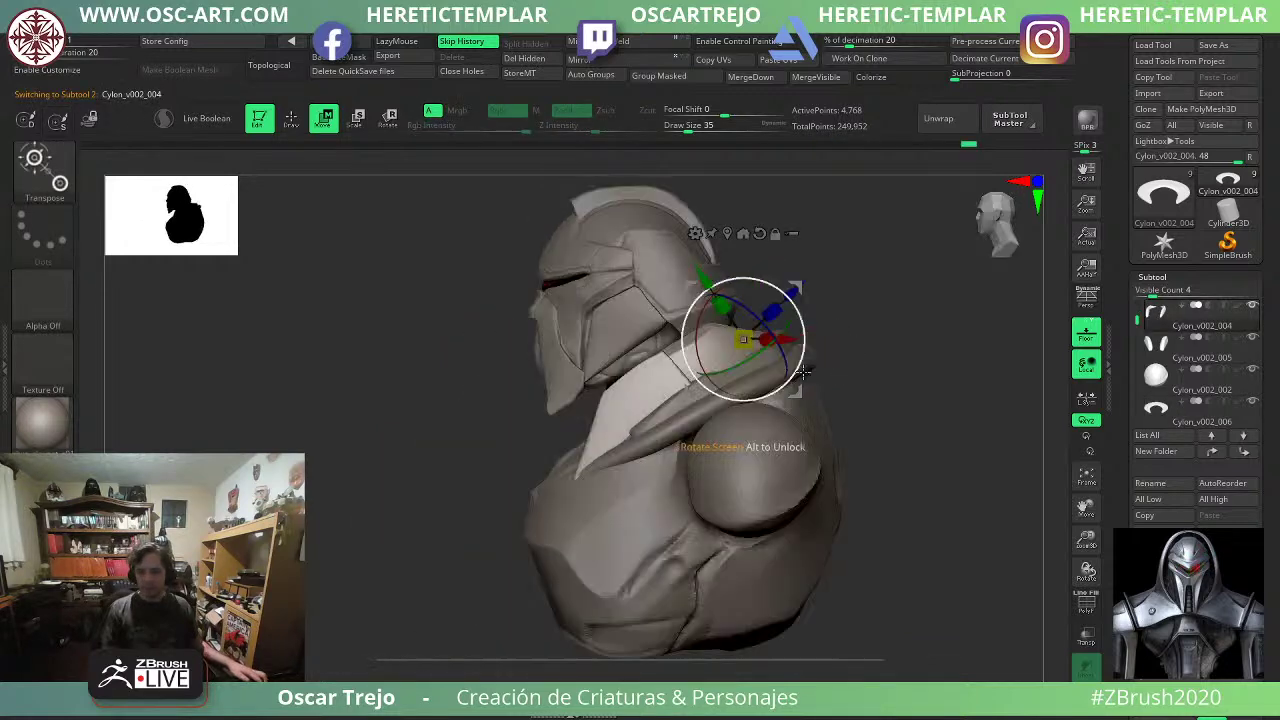
Trim the neck guard's edge diagonally from the side with TrimCurve, and touch up its front at draw size 207.
{"action": "key", "text": "q"}
{"action": "key", "text": "s"}
{"action": "left_click_drag", "start_coordinate": [660, 396], "coordinate": [694, 397]}
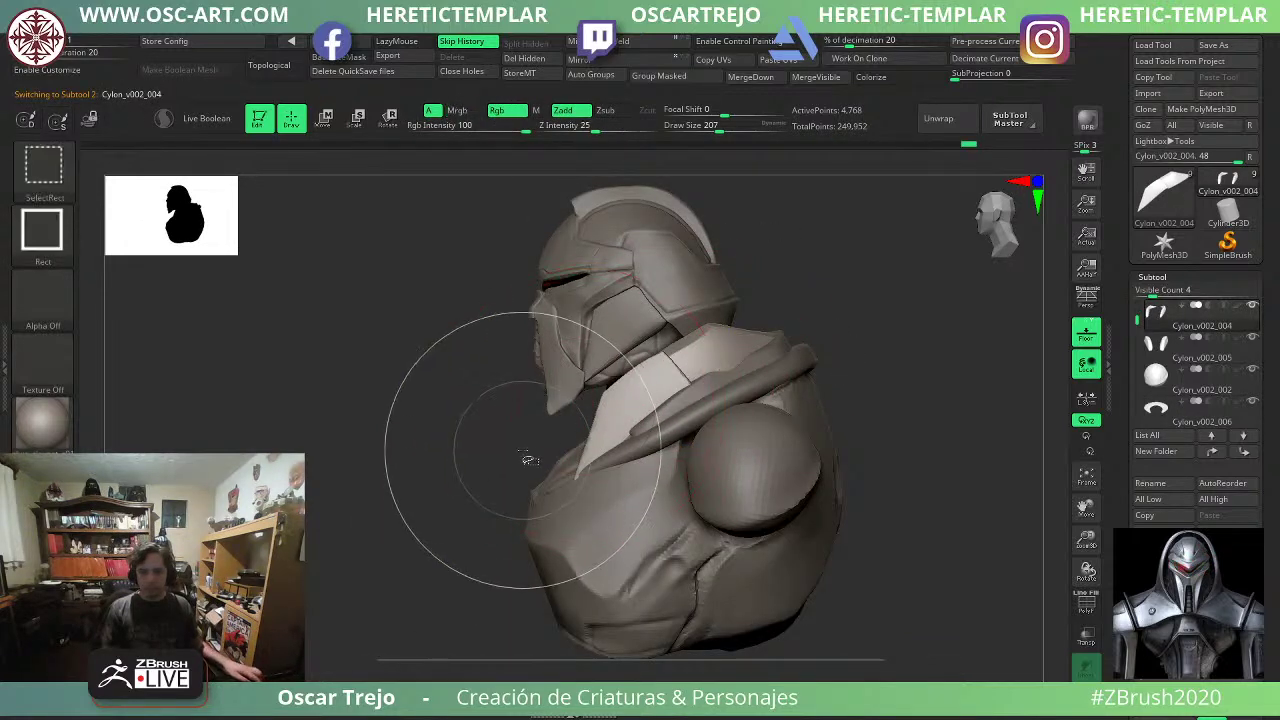
{"action": "left_click", "coordinate": [46, 176], "text": "ctrl+shift"}
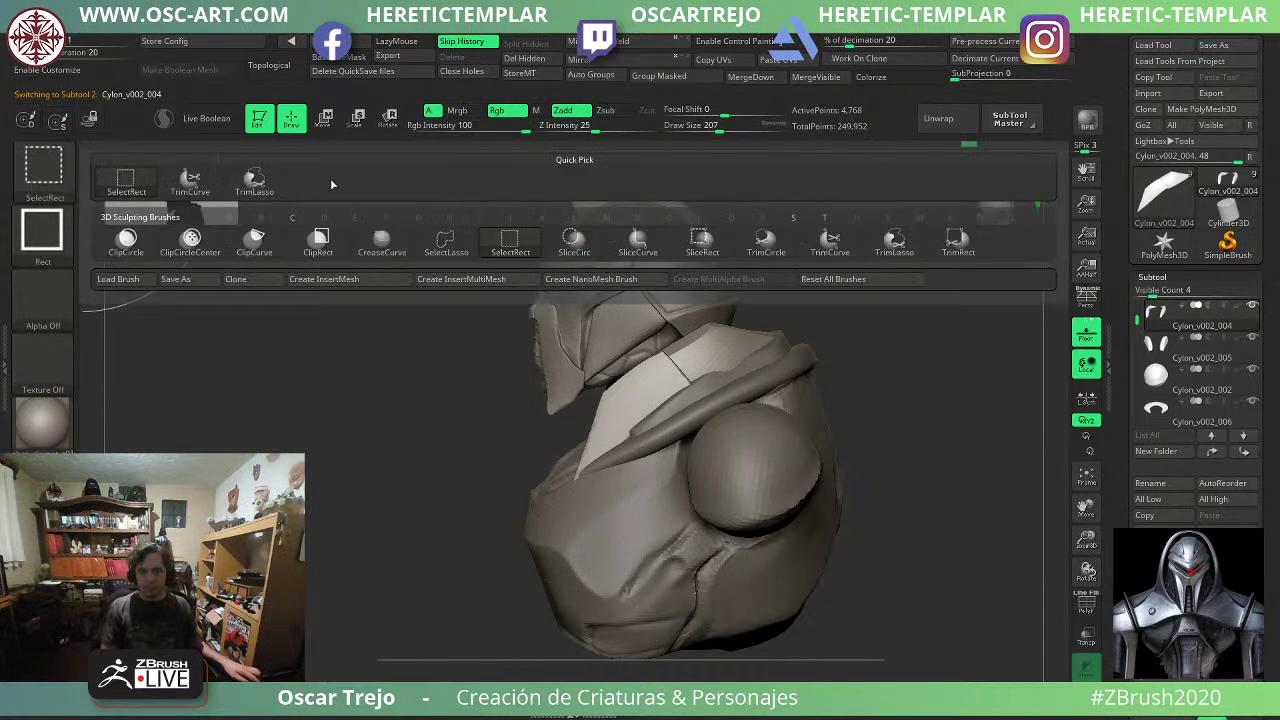
{"action": "left_click", "coordinate": [201, 187], "text": "ctrl+shift"}
{"action": "mouse_move", "coordinate": [419, 537]}
{"action": "left_mouse_down", "text": "ctrl+shift"}
{"action": "mouse_move", "coordinate": [943, 287]}
{"action": "mouse_move", "coordinate": [983, 292]}
{"action": "mouse_move", "coordinate": [830, 250]}
{"action": "mouse_move", "coordinate": [815, 233]}
{"action": "left_mouse_up", "text": "ctrl+shift"}
{"action": "mouse_move", "coordinate": [838, 288]}
{"action": "left_mouse_down"}
{"action": "mouse_move", "coordinate": [880, 271]}
{"action": "mouse_move", "coordinate": [820, 320]}
{"action": "left_mouse_up"}
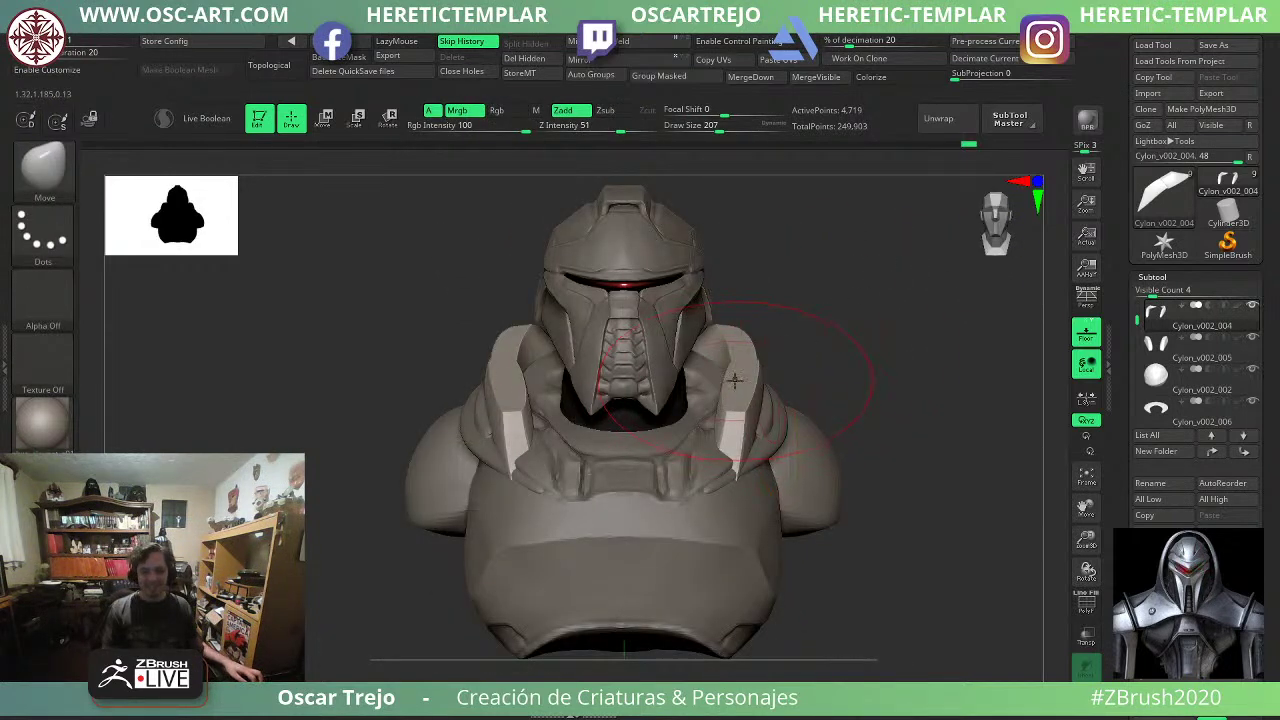
{"action": "left_click_drag", "start_coordinate": [746, 372], "coordinate": [738, 382], "text": "shift"}
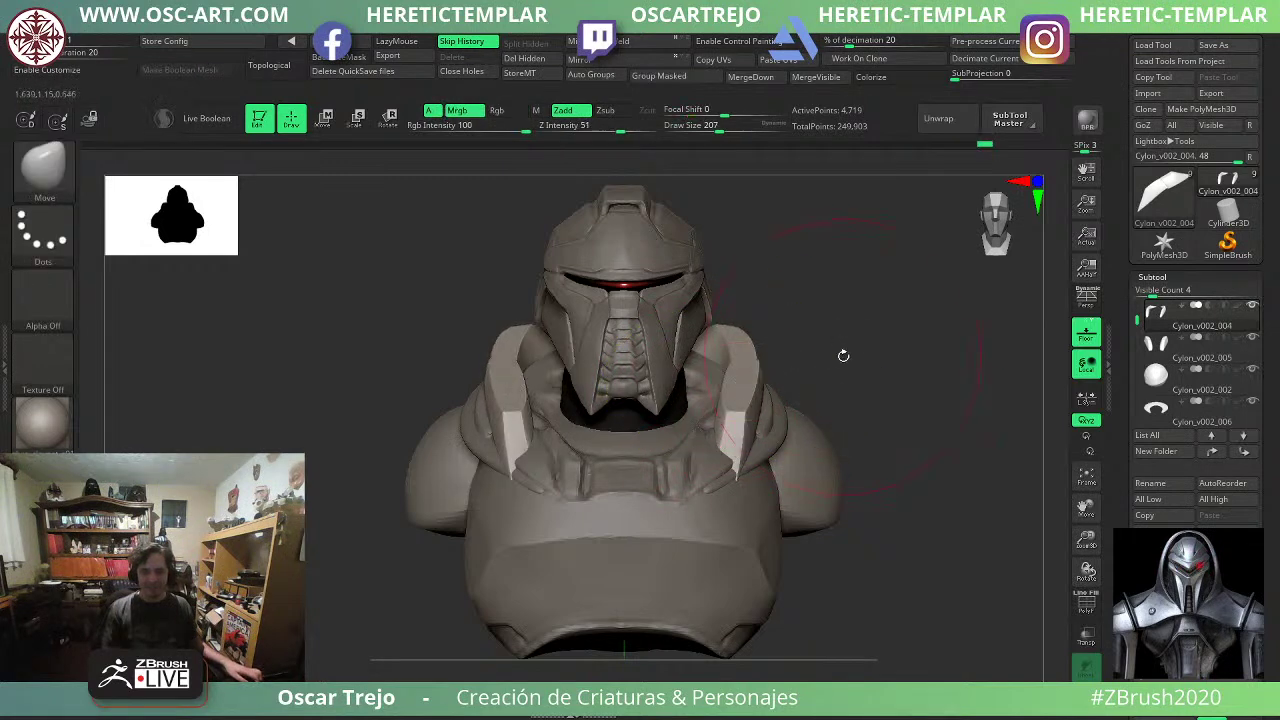
{"action": "left_click_drag", "start_coordinate": [843, 357], "coordinate": [769, 366]}
Display the neck guard's polyframe, split its pieces into polygroups with Auto Groups, and mirror the mesh.
{"action": "key", "text": "shift+f"}
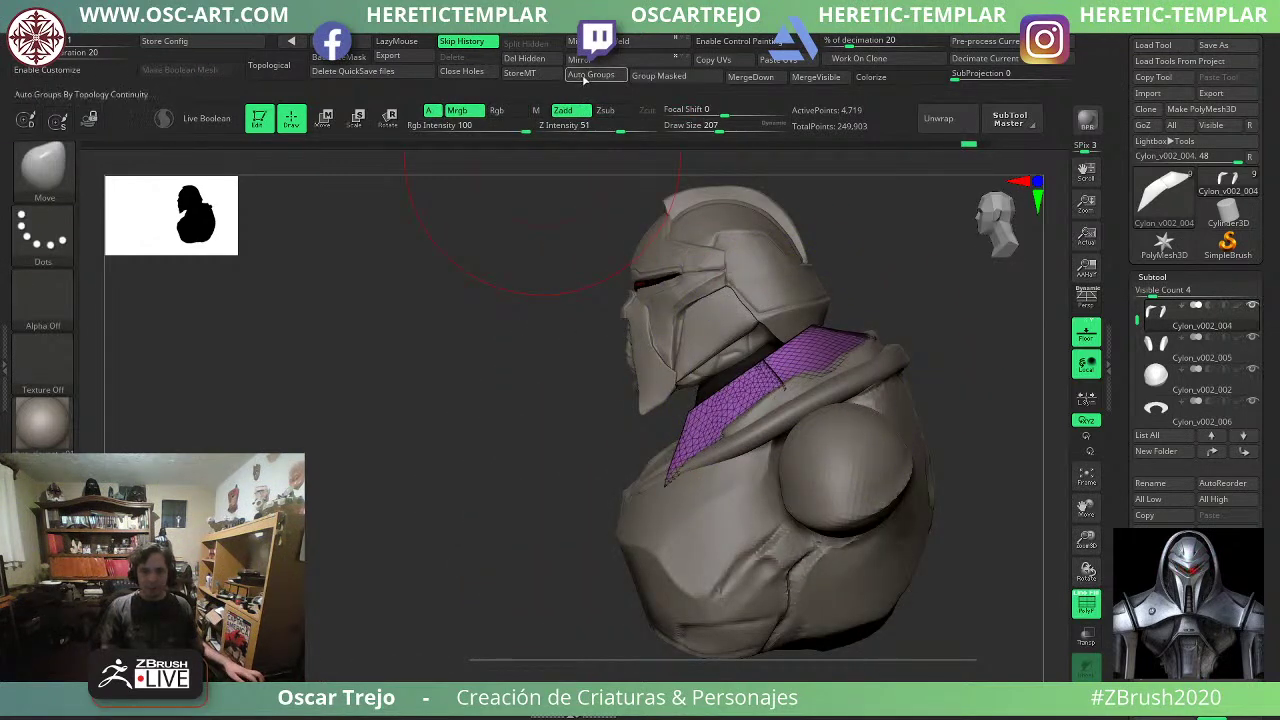
{"action": "left_click", "coordinate": [590, 77]}
{"action": "left_click", "coordinate": [602, 43]}
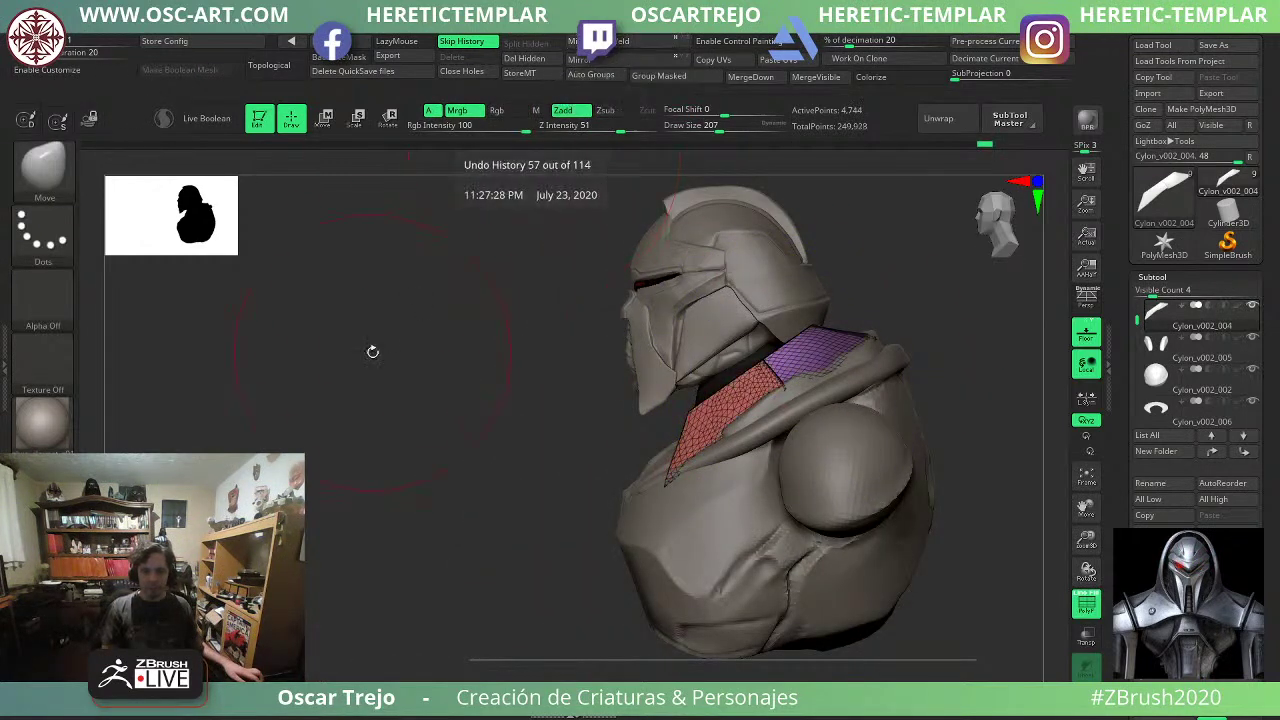
Isolate the neck guard's front section to mask by polygroup, and restore the full mesh with only the rear section masked.
{"action": "left_click_drag", "start_coordinate": [371, 351], "coordinate": [460, 353], "text": "shift"}
{"action": "left_click", "coordinate": [744, 430], "text": "ctrl+shift"}
{"action": "left_click_drag", "start_coordinate": [914, 294], "coordinate": [643, 526], "text": "ctrl"}
{"action": "left_click", "coordinate": [915, 415], "text": "ctrl+shift"}
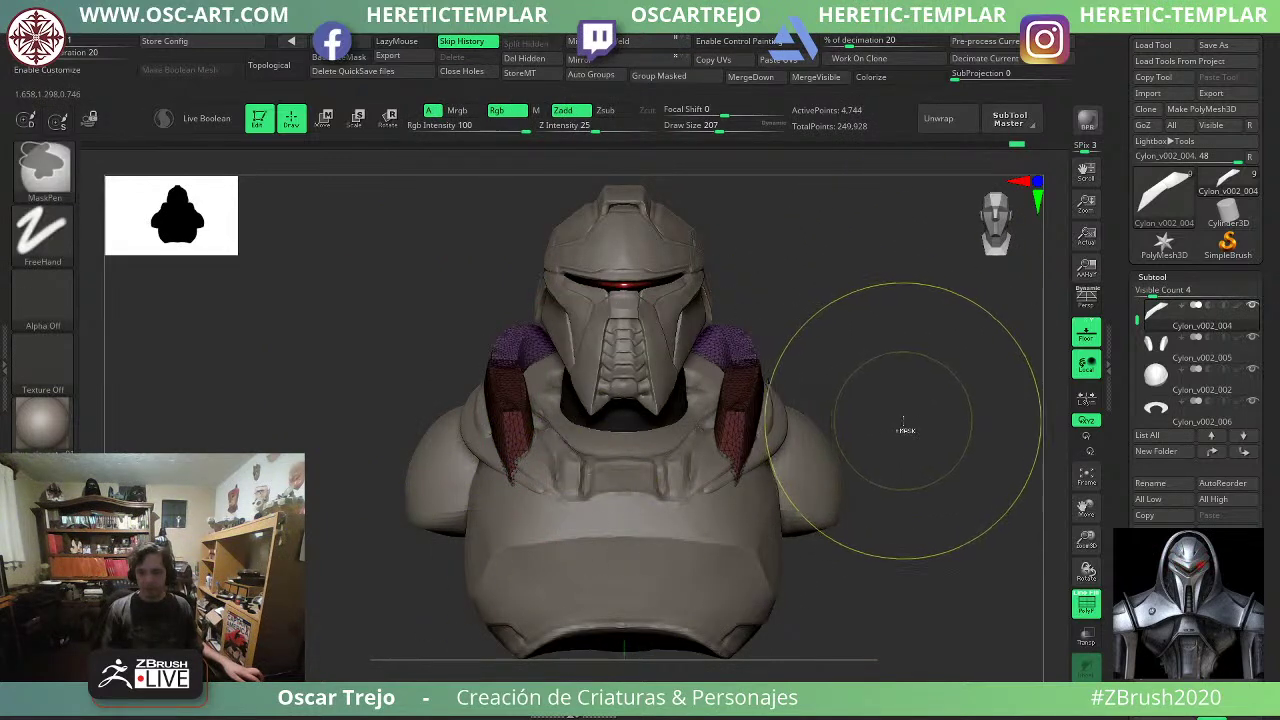
Push the neck guard's front plates outward toward the collar with Move, using draw sizes 158 and 112, and hide the polyframe.
{"action": "key", "text": "s"}
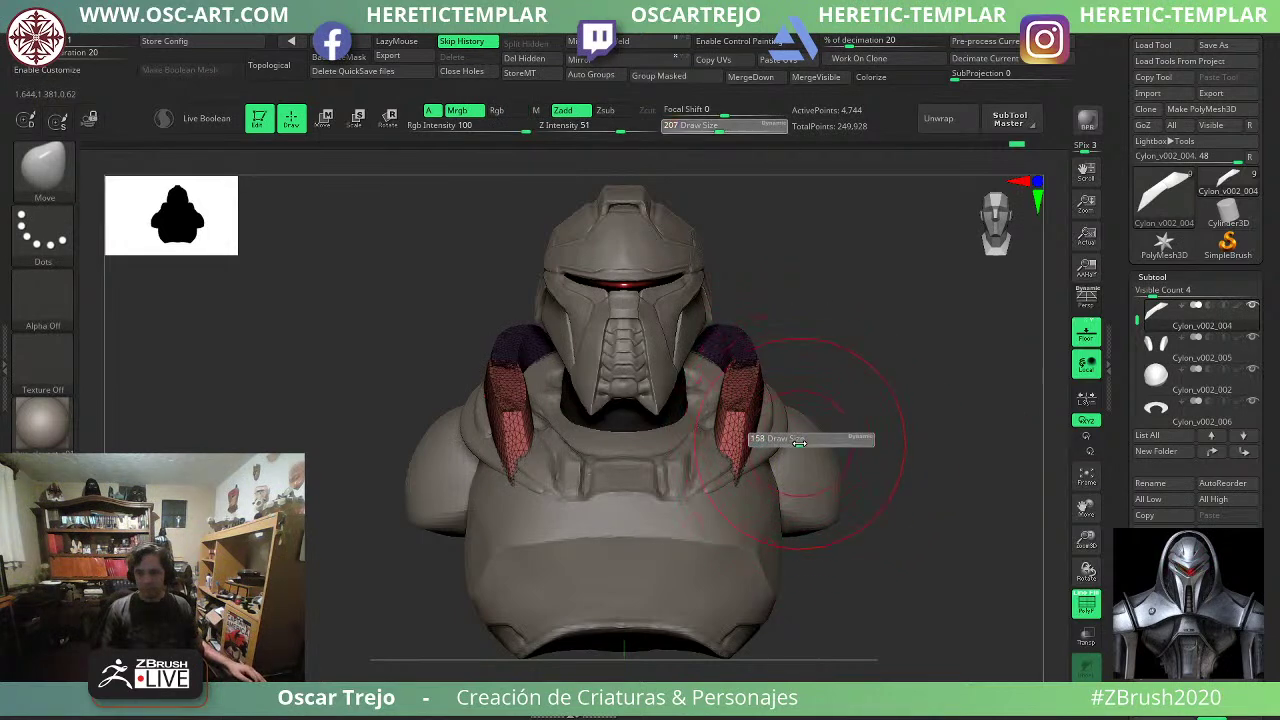
{"action": "left_click_drag", "start_coordinate": [803, 436], "coordinate": [782, 427]}
{"action": "mouse_move", "coordinate": [742, 478]}
{"action": "left_mouse_down"}
{"action": "mouse_move", "coordinate": [728, 448]}
{"action": "mouse_move", "coordinate": [767, 402]}
{"action": "mouse_move", "coordinate": [784, 408]}
{"action": "left_mouse_up"}
{"action": "key", "text": "shift+f"}
{"action": "key", "text": "s"}
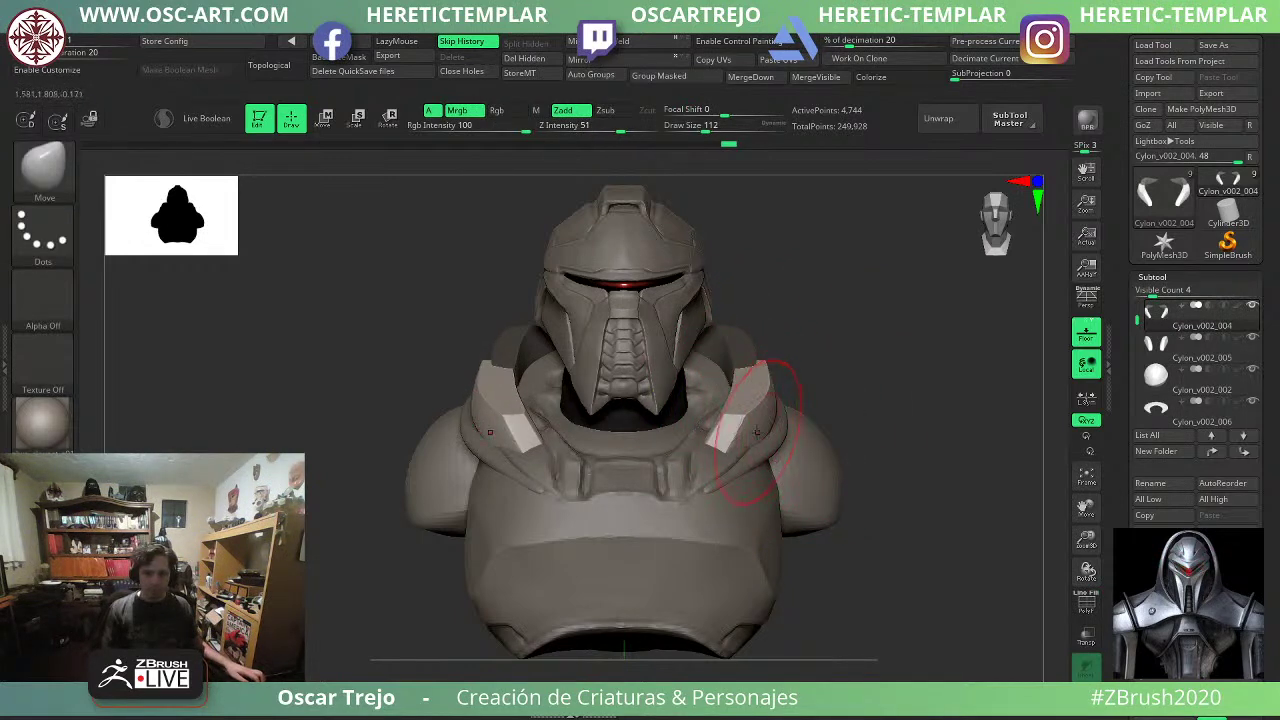
{"action": "left_click_drag", "start_coordinate": [712, 461], "coordinate": [722, 459]}
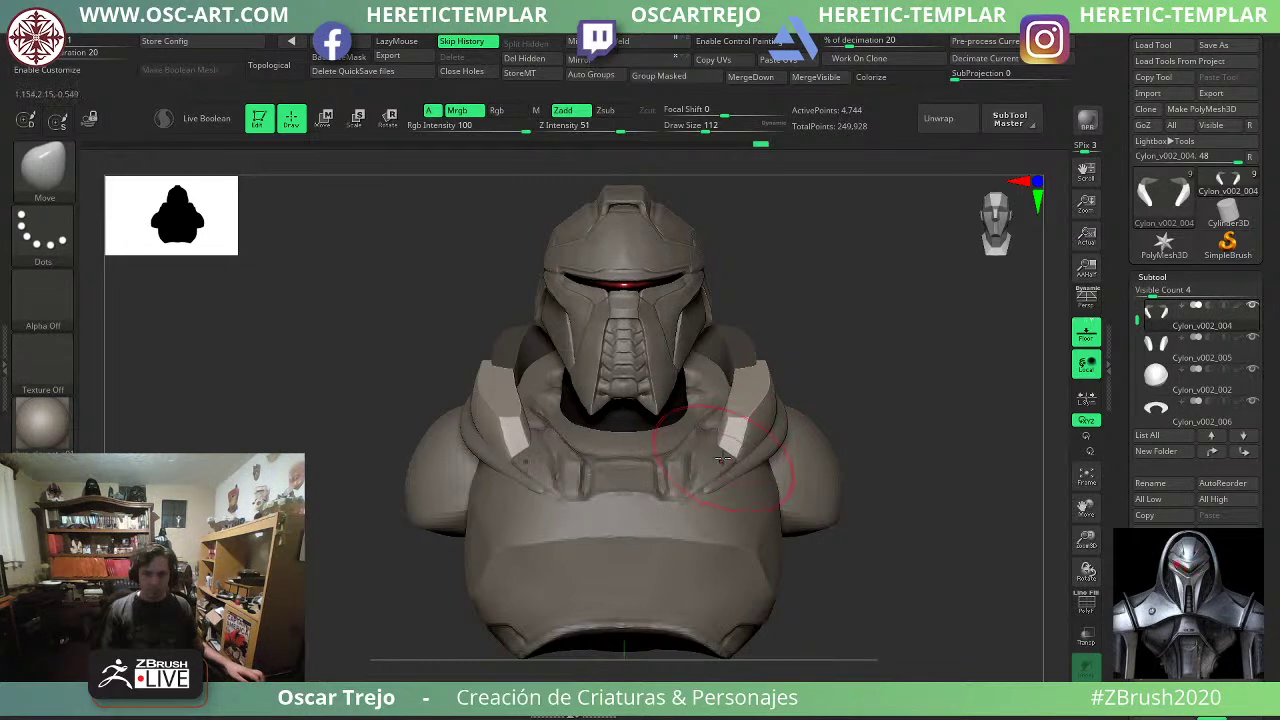
Adjust the neck guard's front plates from the front with Move at draw size 163, and undo the last stroke.
{"action": "key", "text": "]"}
{"action": "mouse_move", "coordinate": [873, 374]}
{"action": "left_mouse_down"}
{"action": "mouse_move", "coordinate": [809, 380]}
{"action": "mouse_move", "coordinate": [815, 402]}
{"action": "left_mouse_up"}
{"action": "left_click_drag", "start_coordinate": [645, 405], "coordinate": [787, 391]}
{"action": "key", "text": "s"}
{"action": "mouse_move", "coordinate": [779, 385]}
{"action": "left_mouse_down"}
{"action": "mouse_move", "coordinate": [826, 404]}
{"action": "mouse_move", "coordinate": [773, 401]}
{"action": "mouse_move", "coordinate": [740, 437]}
{"action": "mouse_move", "coordinate": [776, 393]}
{"action": "left_mouse_up"}
{"action": "key", "text": "s"}
{"action": "key", "text": "s"}
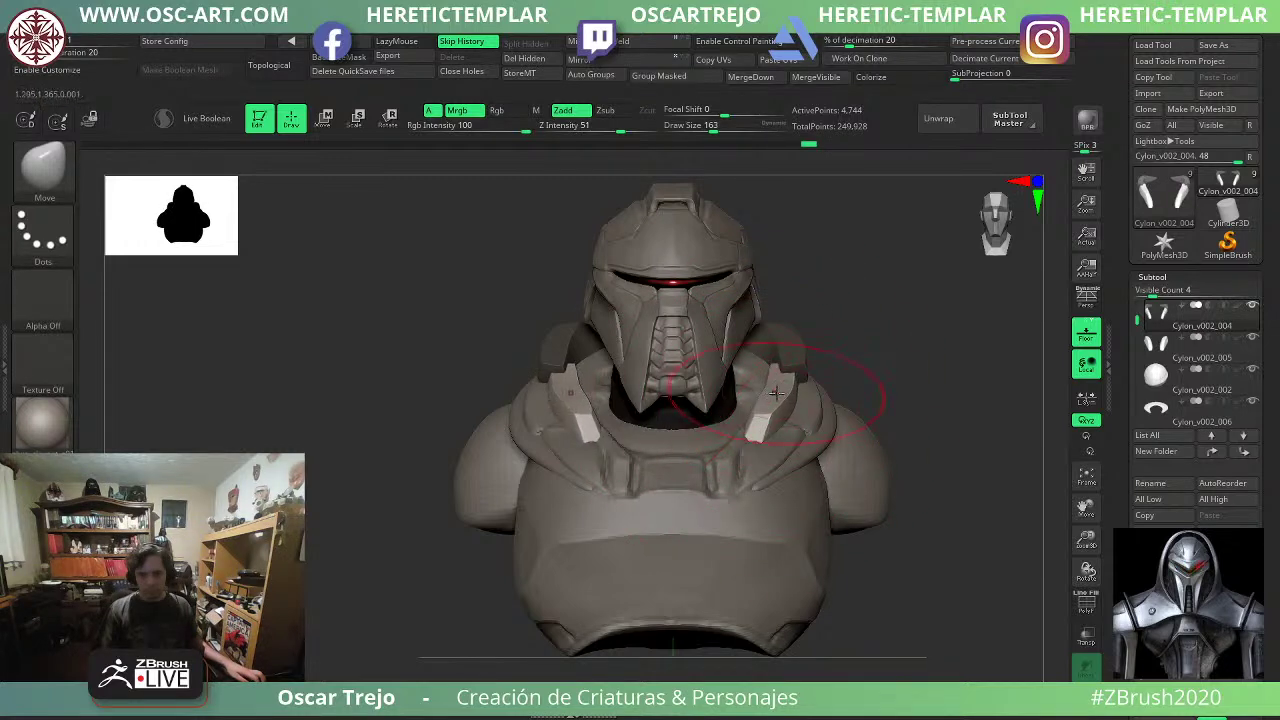
{"action": "key", "text": "ctrl+z"}
Reposition the neck guard's front plates around the helmet from above and from the front with Move at draw size 163.
{"action": "left_click_drag", "start_coordinate": [890, 329], "coordinate": [889, 449]}
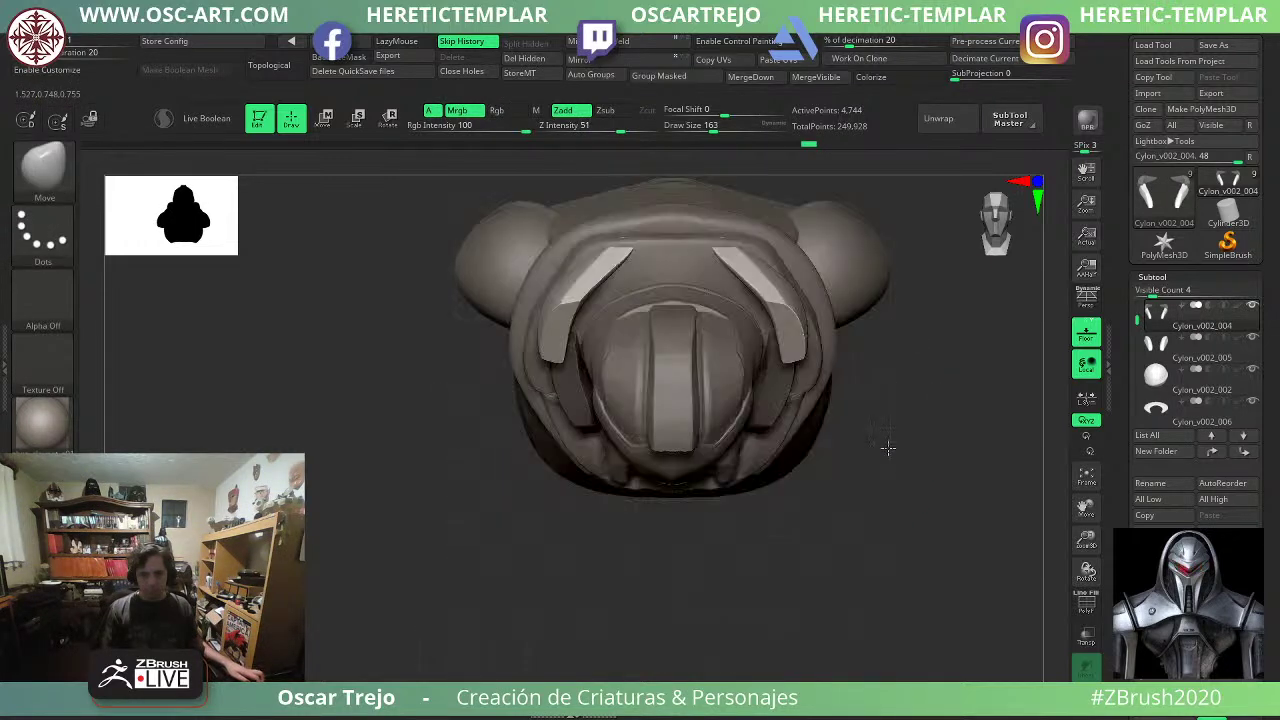
{"action": "left_click_drag", "start_coordinate": [839, 357], "coordinate": [831, 407], "text": "alt"}
{"action": "mouse_move", "coordinate": [750, 342]}
{"action": "left_mouse_down"}
{"action": "mouse_move", "coordinate": [716, 370]}
{"action": "mouse_move", "coordinate": [742, 341]}
{"action": "left_mouse_up"}
{"action": "left_click_drag", "start_coordinate": [755, 394], "coordinate": [765, 381]}
{"action": "mouse_move", "coordinate": [896, 400]}
{"action": "left_mouse_down"}
{"action": "mouse_move", "coordinate": [886, 306]}
{"action": "mouse_move", "coordinate": [850, 318]}
{"action": "left_mouse_up"}
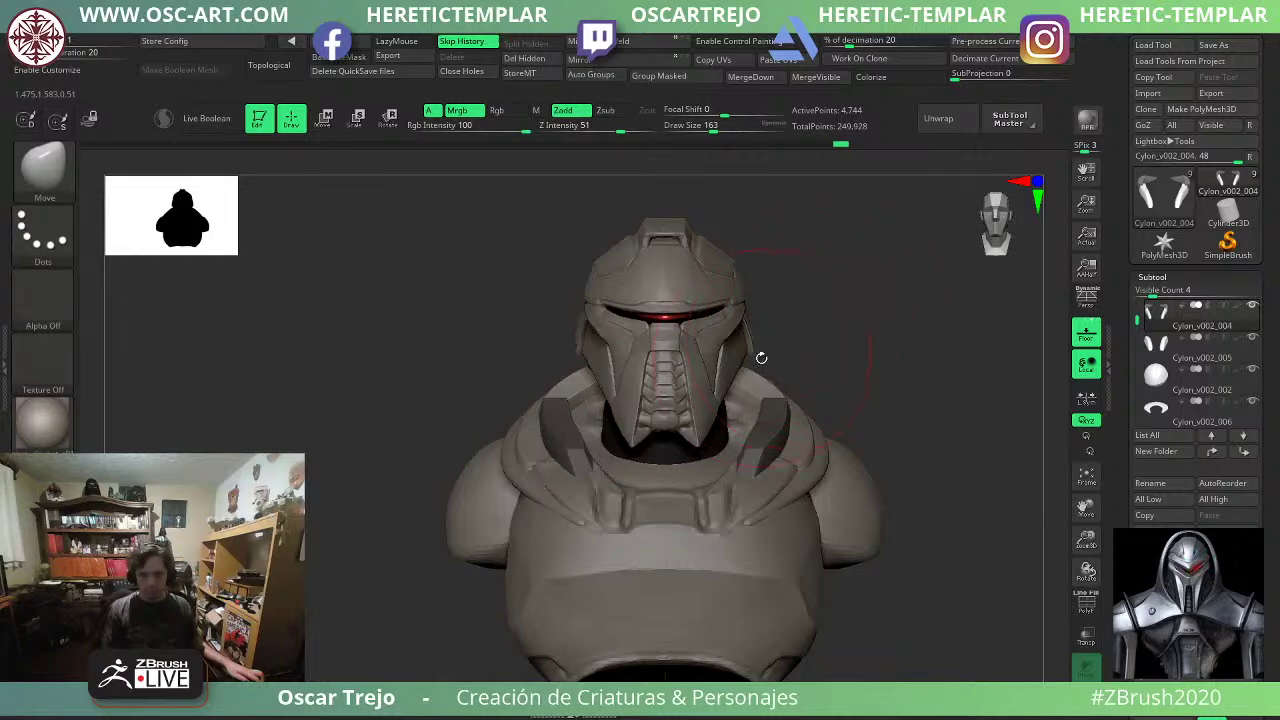
{"action": "left_click_drag", "start_coordinate": [754, 375], "coordinate": [747, 366]}
Refine the unmasked neck guard plates from further angles with Move, adjusting the brush up to draw size 172.
{"action": "mouse_move", "coordinate": [846, 342]}
{"action": "left_mouse_down", "text": "shift"}
{"action": "mouse_move", "coordinate": [792, 346]}
{"action": "mouse_move", "coordinate": [824, 367]}
{"action": "mouse_move", "coordinate": [918, 356]}
{"action": "left_mouse_up", "text": "shift"}
{"action": "key", "text": "bracketleft"}
{"action": "key", "text": "bracketleft"}
{"action": "key", "text": "bracketleft"}
{"action": "key", "text": "bracketleft"}
{"action": "key", "text": "bracketright"}
{"action": "mouse_move", "coordinate": [792, 361]}
{"action": "left_mouse_down"}
{"action": "mouse_move", "coordinate": [798, 350]}
{"action": "mouse_move", "coordinate": [906, 358]}
{"action": "left_mouse_up"}
{"action": "mouse_move", "coordinate": [565, 368]}
{"action": "left_mouse_down"}
{"action": "mouse_move", "coordinate": [691, 371]}
{"action": "mouse_move", "coordinate": [843, 320]}
{"action": "mouse_move", "coordinate": [909, 393]}
{"action": "mouse_move", "coordinate": [871, 381]}
{"action": "mouse_move", "coordinate": [965, 430]}
{"action": "left_mouse_up"}
{"action": "key", "text": "bracketleft"}
{"action": "key", "text": "bracketleft"}
{"action": "key", "text": "bracketleft"}
{"action": "key", "text": "bracketright"}
{"action": "key", "text": "bracketright"}
{"action": "key", "text": "bracketright"}
{"action": "left_click_drag", "start_coordinate": [870, 351], "coordinate": [885, 350]}
Clear the neck guard's mask and apply Mirror And Weld to make the piece symmetrical.
{"action": "left_click_drag", "start_coordinate": [545, 463], "coordinate": [565, 475], "text": "ctrl"}
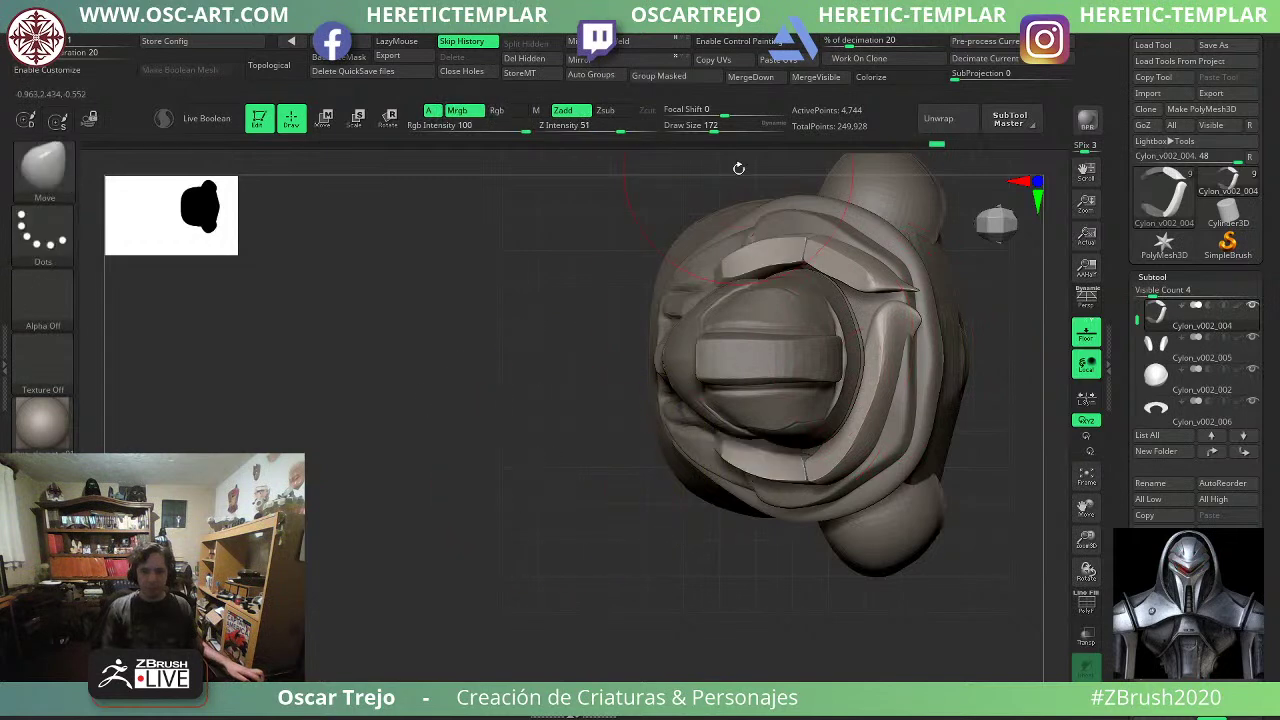
{"action": "left_click", "coordinate": [618, 42]}
{"action": "left_click", "coordinate": [618, 44]}
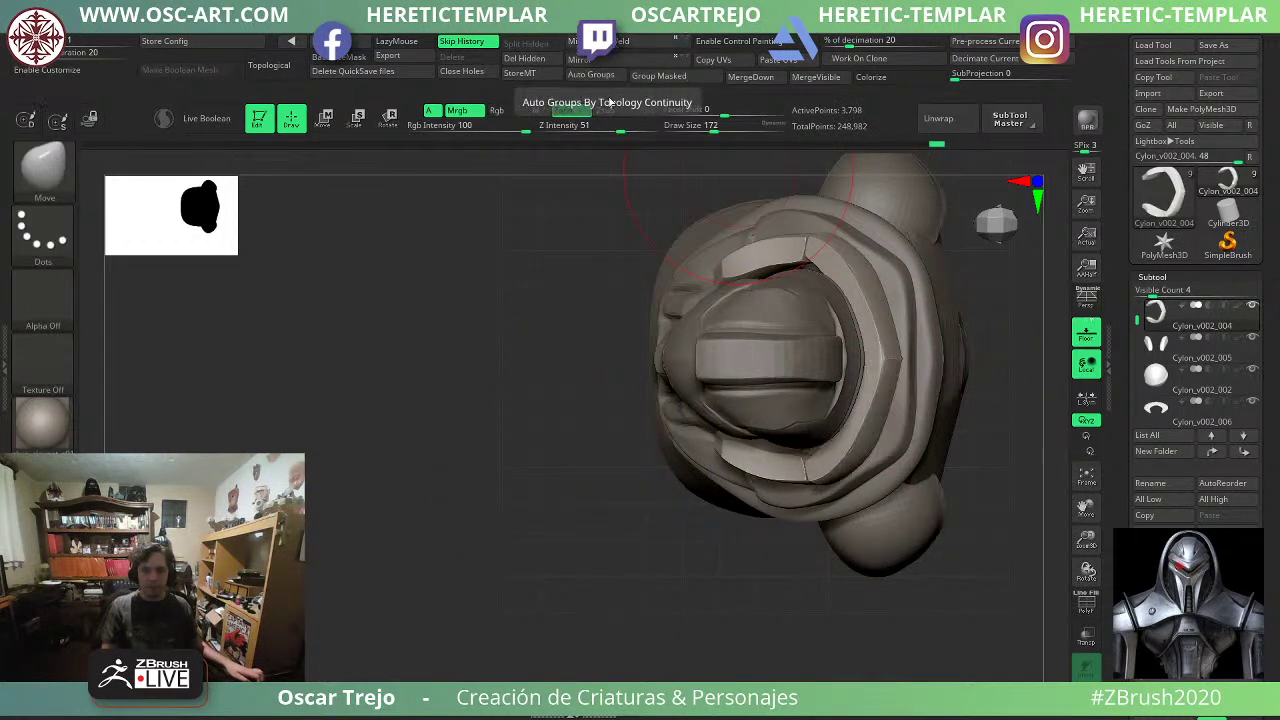
Soften the pointed rear middle of the neck guard with Move at draw size 149.
{"action": "key", "text": "s"}
{"action": "left_click", "coordinate": [889, 370]}
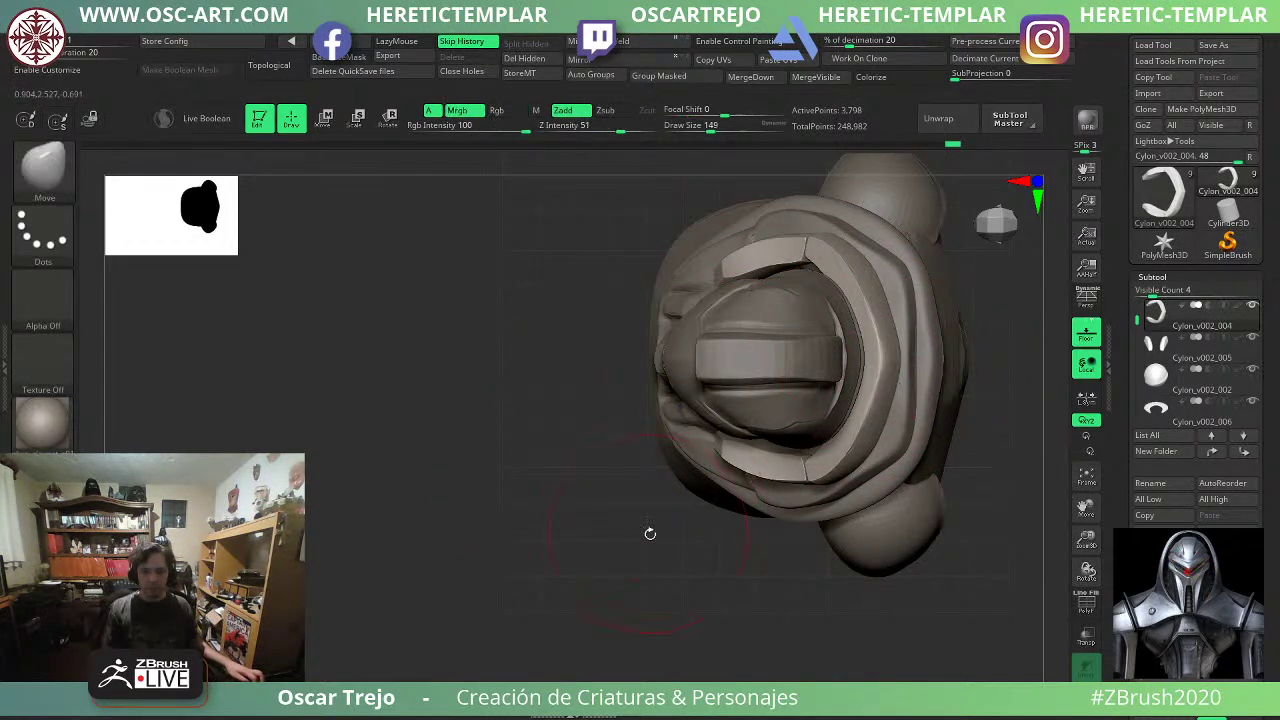
{"action": "mouse_move", "coordinate": [649, 531]}
{"action": "left_mouse_down"}
{"action": "mouse_move", "coordinate": [586, 437]}
{"action": "mouse_move", "coordinate": [572, 451]}
{"action": "left_mouse_up"}
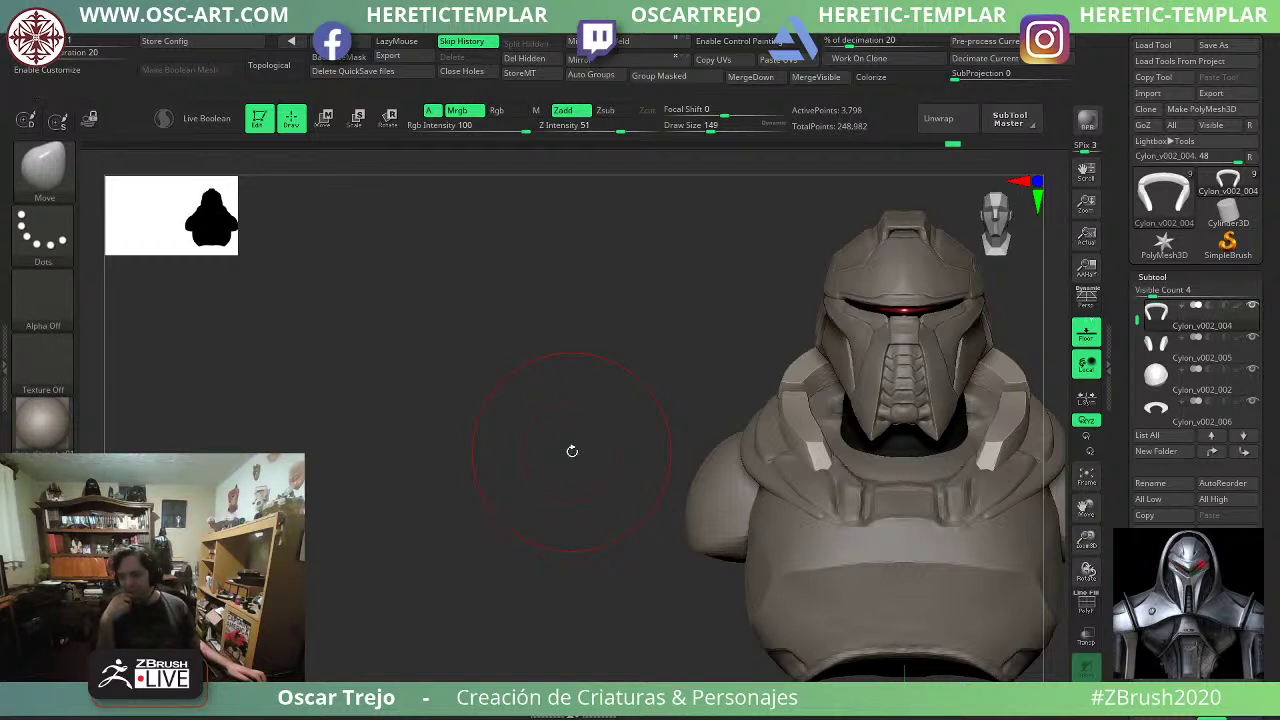
Nudge the upper ends of the neck guard's front plates toward the rear section with Move Topological at draw size 108.
{"action": "mouse_move", "coordinate": [572, 451]}
{"action": "left_mouse_down", "text": "alt"}
{"action": "mouse_move", "coordinate": [444, 455]}
{"action": "mouse_move", "coordinate": [292, 491]}
{"action": "left_mouse_up", "text": "alt"}
{"action": "key", "text": "b"}
{"action": "key", "text": "m"}
{"action": "key", "text": "t"}
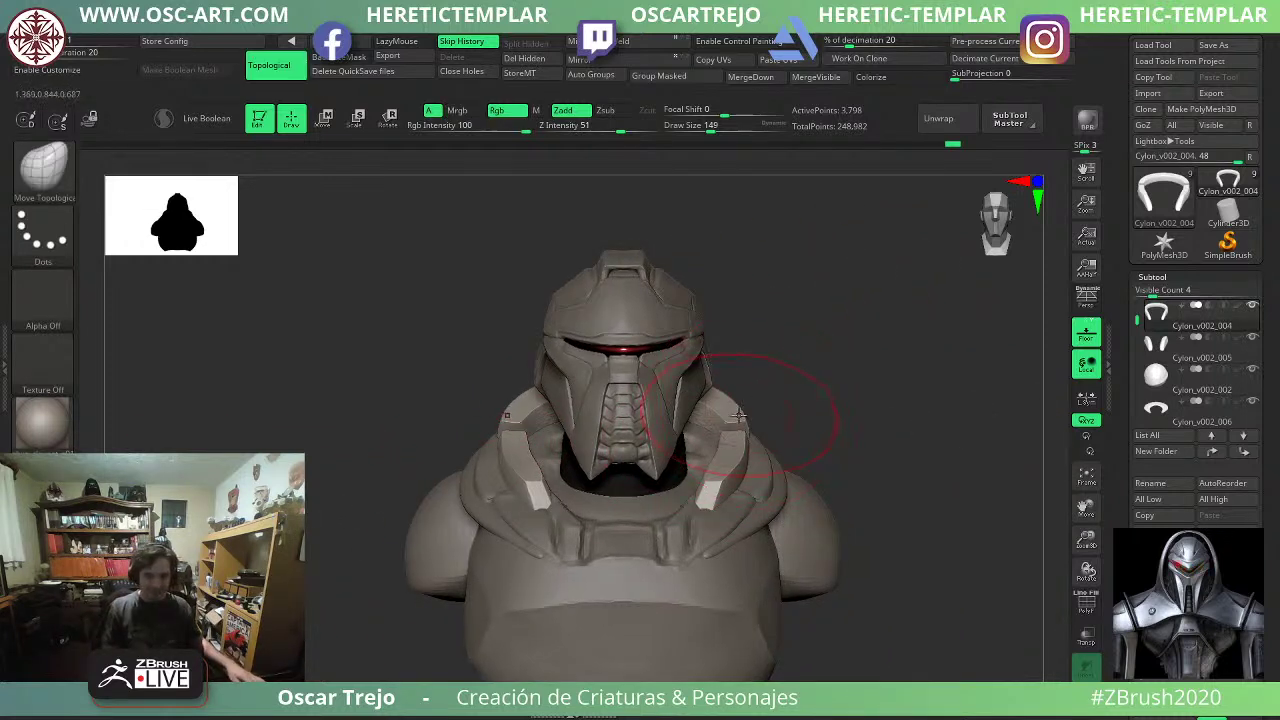
{"action": "left_click_drag", "start_coordinate": [806, 408], "coordinate": [812, 446]}
{"action": "key", "text": "["}
{"action": "key", "text": "["}
{"action": "key", "text": "["}
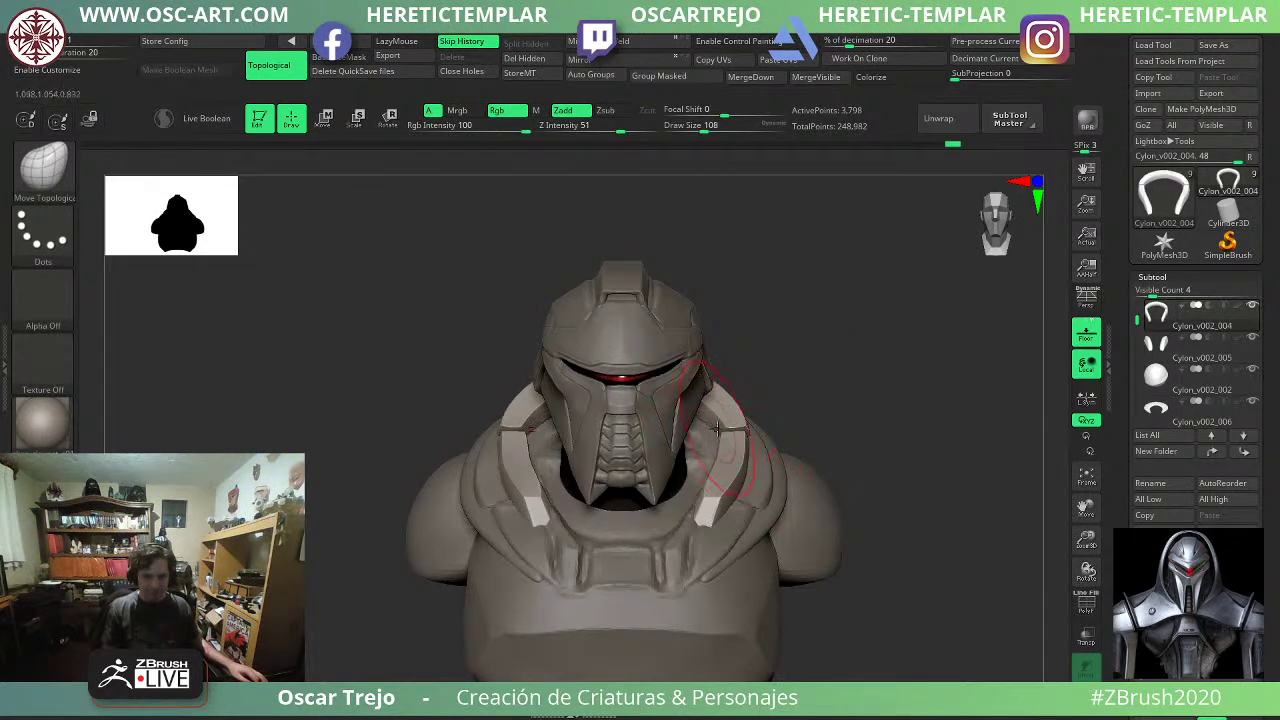
{"action": "mouse_move", "coordinate": [736, 426]}
{"action": "left_mouse_down"}
{"action": "mouse_move", "coordinate": [712, 432]}
{"action": "mouse_move", "coordinate": [734, 411]}
{"action": "left_mouse_up"}
{"action": "left_click_drag", "start_coordinate": [832, 392], "coordinate": [830, 346]}
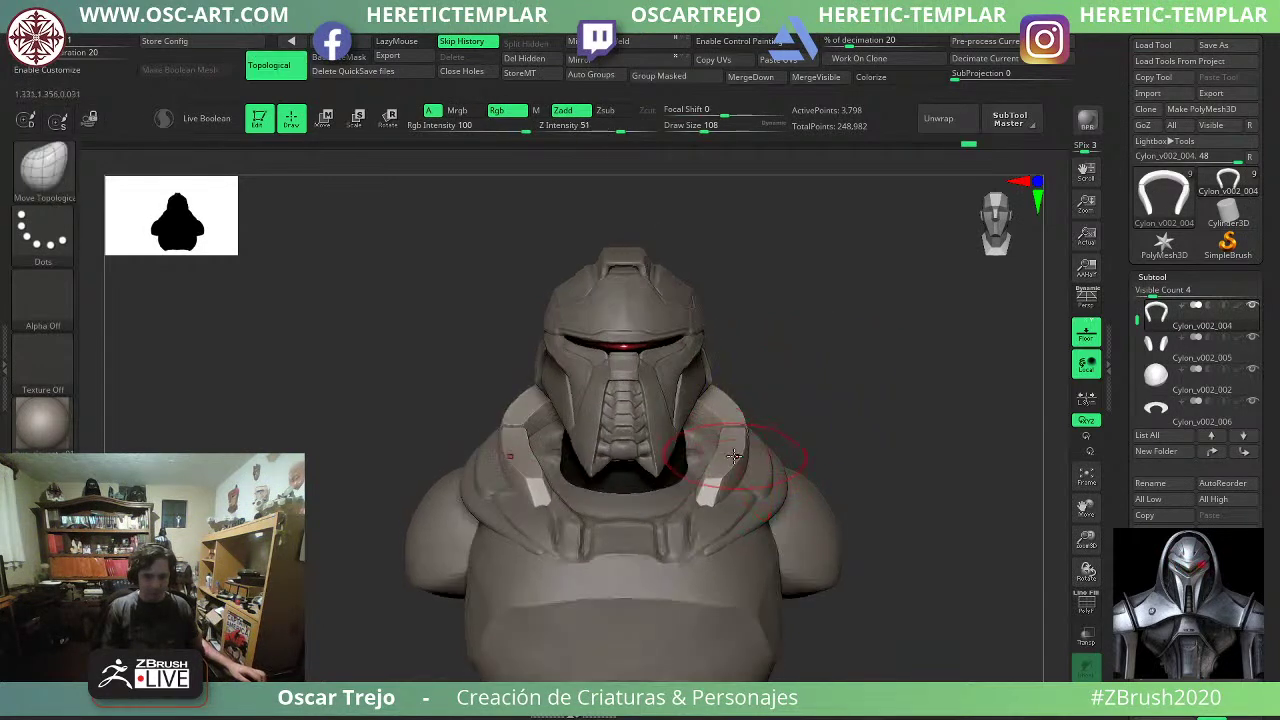
Pull the lower tips of the neck guard's front plates inward toward the neck opening with Move Topological at draw size 94.
{"action": "mouse_move", "coordinate": [739, 454]}
{"action": "left_mouse_down"}
{"action": "mouse_move", "coordinate": [725, 450]}
{"action": "mouse_move", "coordinate": [714, 471]}
{"action": "mouse_move", "coordinate": [729, 475]}
{"action": "mouse_move", "coordinate": [698, 496]}
{"action": "left_mouse_up"}
{"action": "key", "text": "ctrl+z"}
{"action": "key", "text": "]"}
{"action": "key", "text": "s"}
{"action": "left_click", "coordinate": [701, 493]}
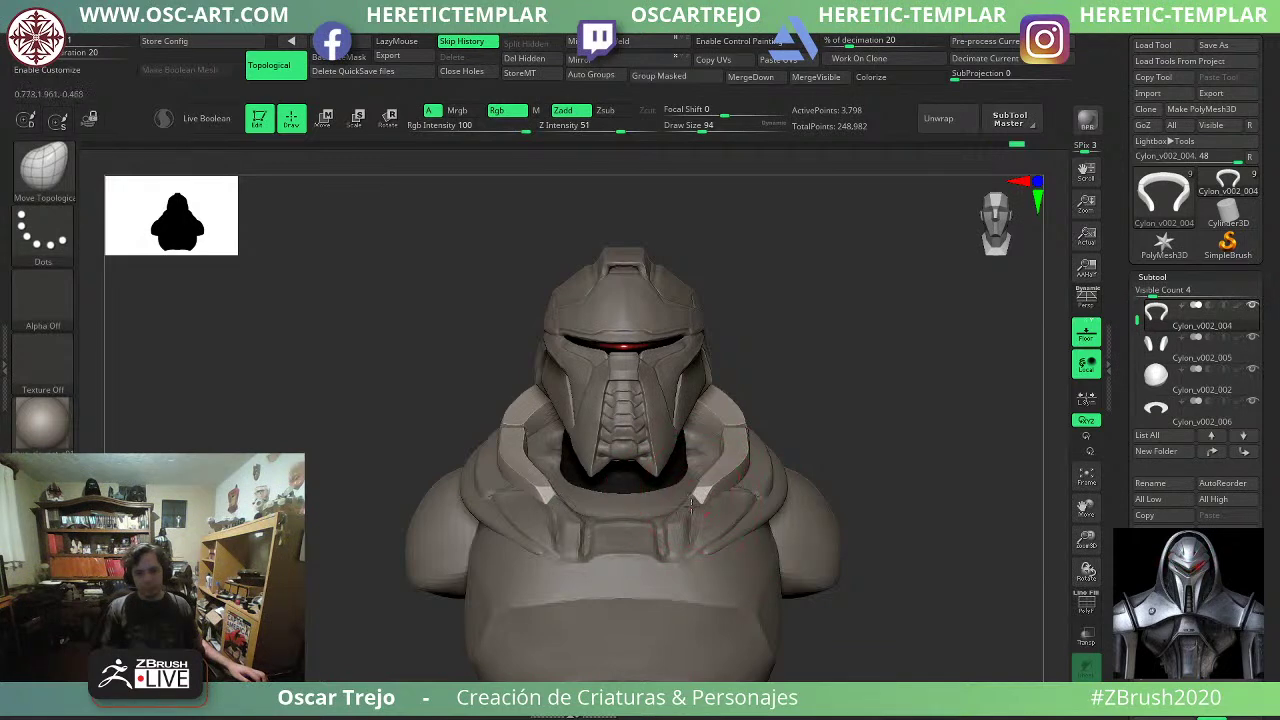
Select the shoulders and examine the neck guard, collar and shoulders up close from the front.
{"action": "left_click_drag", "start_coordinate": [864, 451], "coordinate": [768, 490], "text": "alt"}
{"action": "mouse_move", "coordinate": [800, 420]}
{"action": "left_mouse_down", "text": "alt"}
{"action": "mouse_move", "coordinate": [805, 456]}
{"action": "mouse_move", "coordinate": [747, 434]}
{"action": "left_mouse_up", "text": "alt"}
{"action": "left_click_drag", "start_coordinate": [800, 378], "coordinate": [791, 326], "text": "alt"}
{"action": "left_click", "coordinate": [793, 487], "text": "alt"}
{"action": "left_click_drag", "start_coordinate": [847, 410], "coordinate": [843, 443], "text": "alt"}
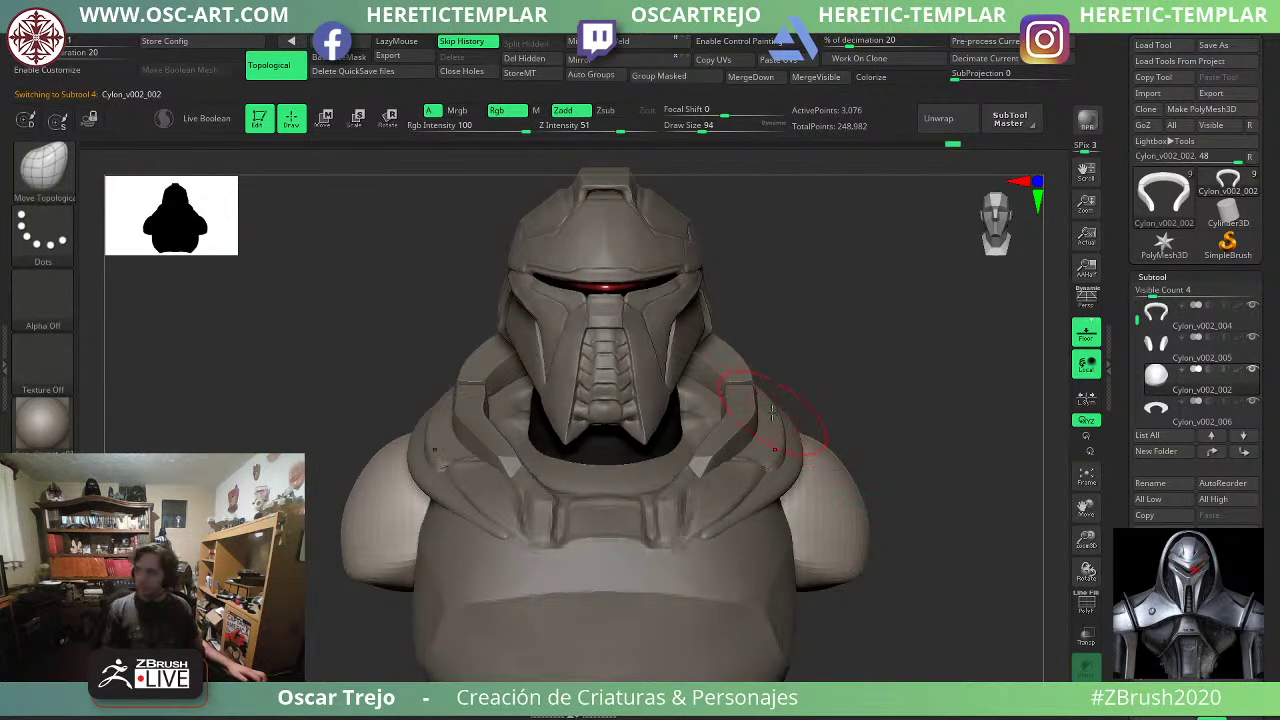
{"action": "left_click_drag", "start_coordinate": [858, 349], "coordinate": [866, 408], "text": "alt"}
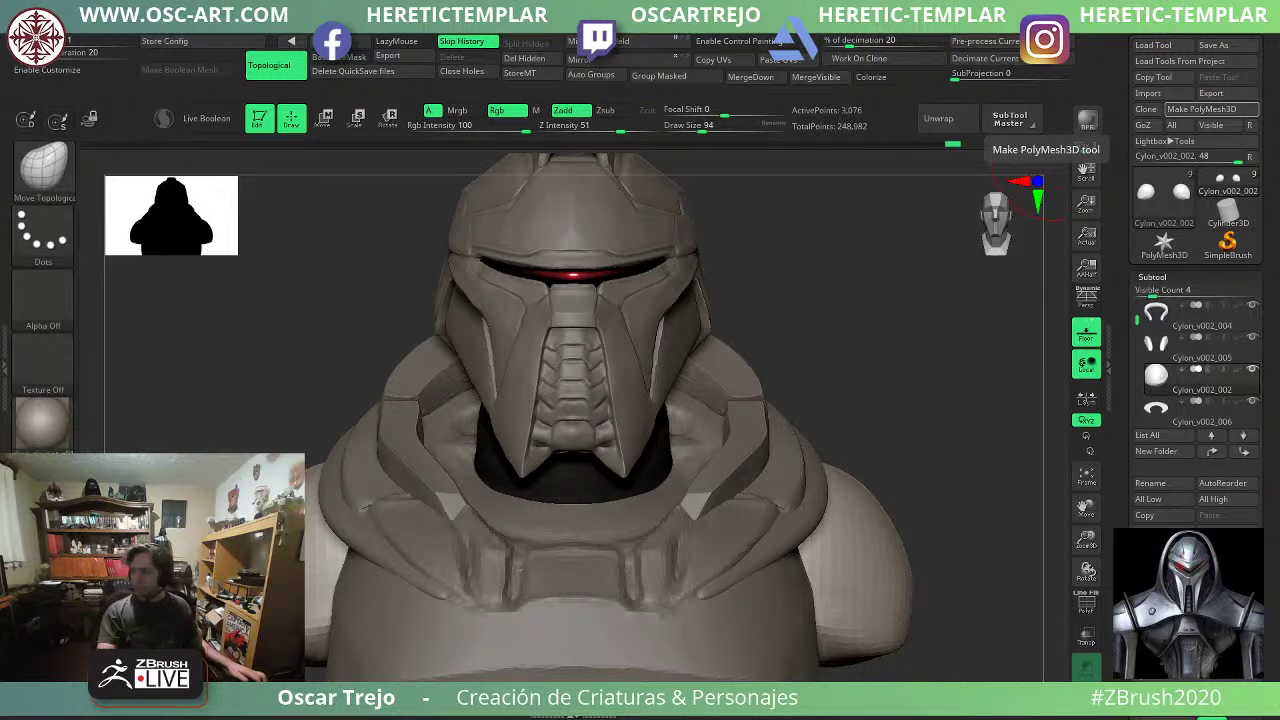
{"action": "left_click_drag", "start_coordinate": [900, 370], "coordinate": [812, 492], "text": "alt"}
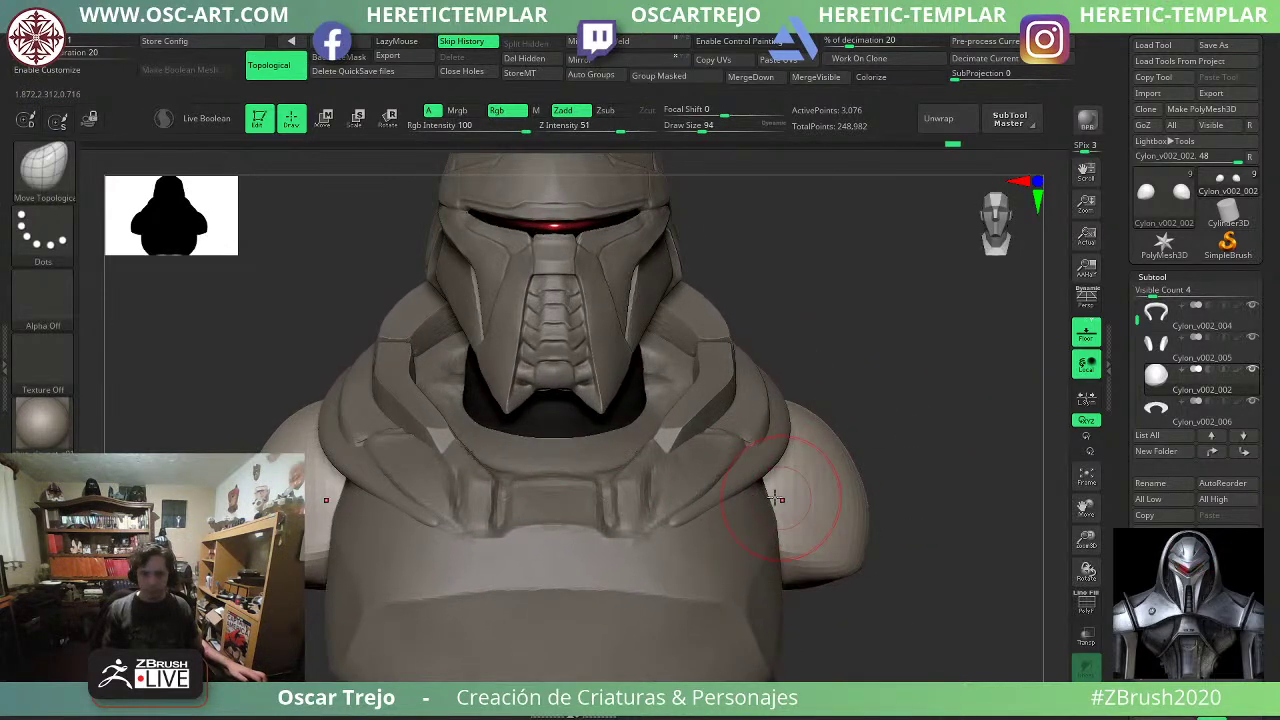
Carve down the torso's front neckline around the neck with ClayBuildup at draw size 94, and smooth the rim.
{"action": "left_click", "coordinate": [563, 458], "text": "alt"}
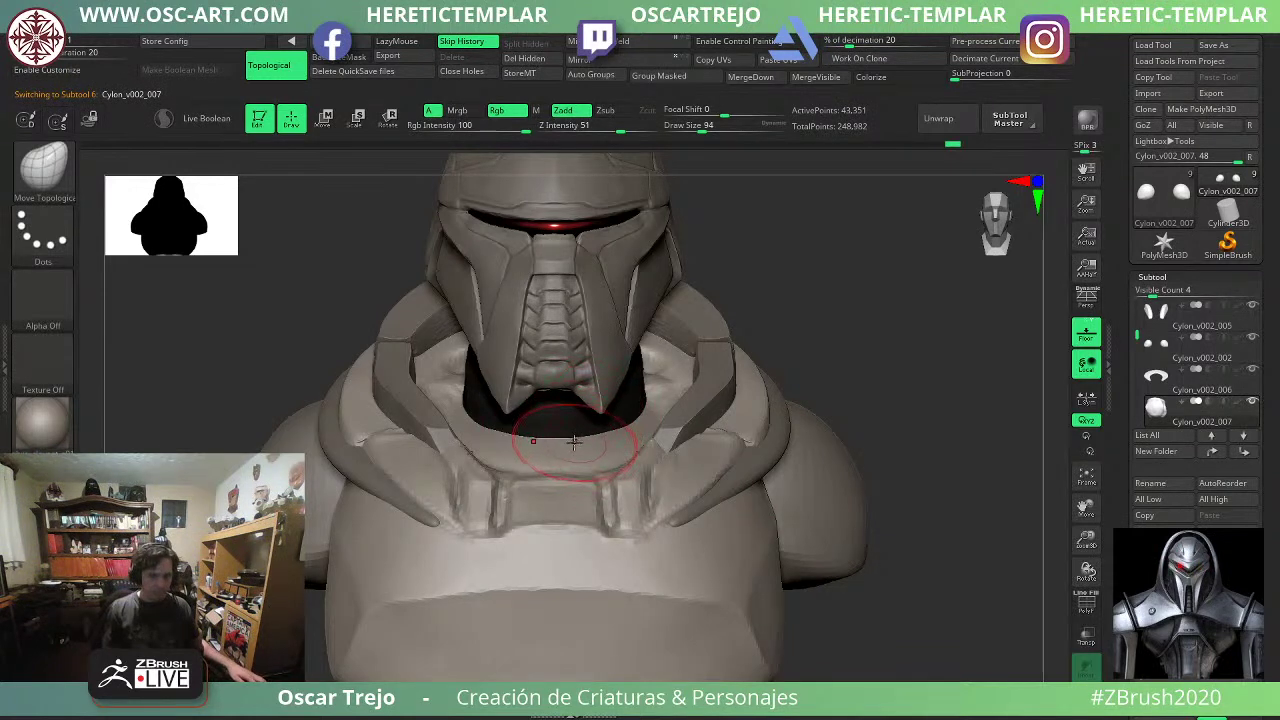
{"action": "key", "text": "b"}
{"action": "key", "text": "c"}
{"action": "key", "text": "b"}
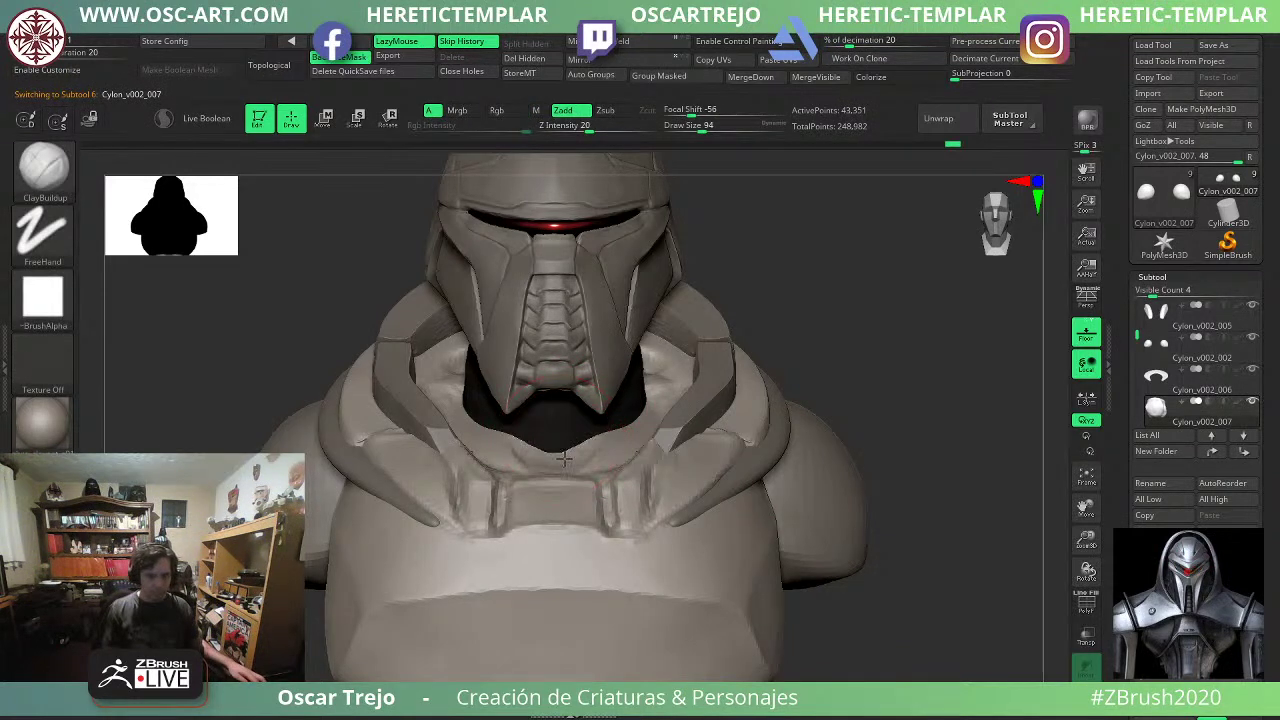
{"action": "mouse_move", "coordinate": [655, 412]}
{"action": "left_mouse_down"}
{"action": "mouse_move", "coordinate": [673, 369]}
{"action": "mouse_move", "coordinate": [654, 366]}
{"action": "left_mouse_up"}
{"action": "key", "text": "shift"}
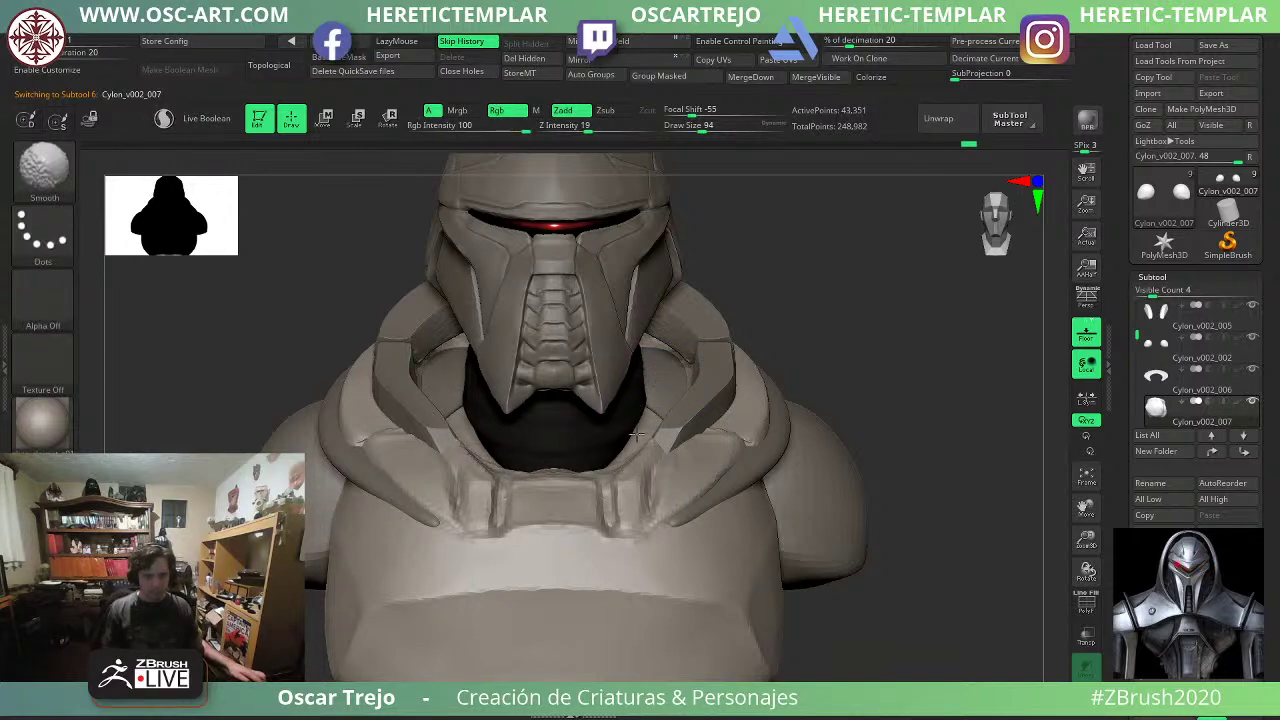
{"action": "left_click_drag", "start_coordinate": [637, 434], "coordinate": [662, 374], "text": "shift"}
Touch up the torso surface inside the neck guard from a three-quarter view with ClayBuildup.
{"action": "left_click_drag", "start_coordinate": [830, 280], "coordinate": [700, 318]}
{"action": "left_click_drag", "start_coordinate": [632, 352], "coordinate": [605, 327]}
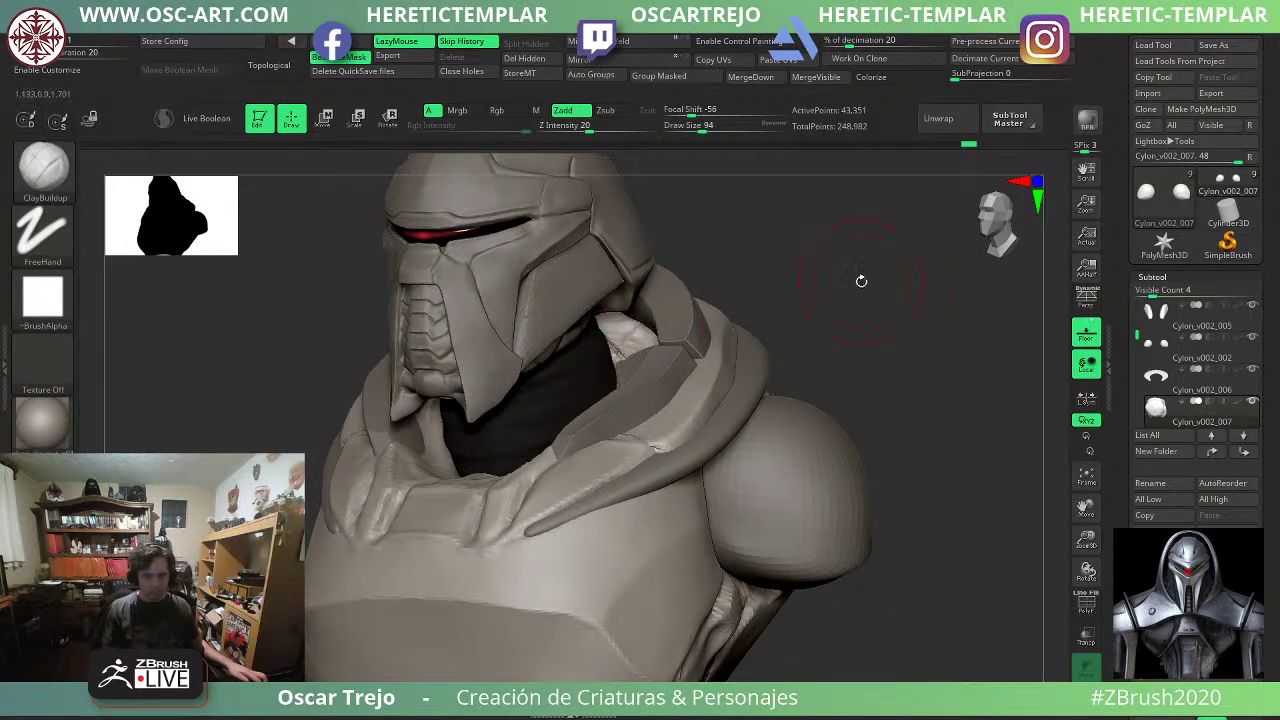
{"action": "left_click_drag", "start_coordinate": [861, 281], "coordinate": [950, 290]}
{"action": "mouse_move", "coordinate": [860, 320]}
{"action": "left_mouse_down"}
{"action": "mouse_move", "coordinate": [725, 320]}
{"action": "mouse_move", "coordinate": [900, 292]}
{"action": "mouse_move", "coordinate": [740, 343]}
{"action": "left_mouse_up"}
{"action": "key", "text": "shift"}
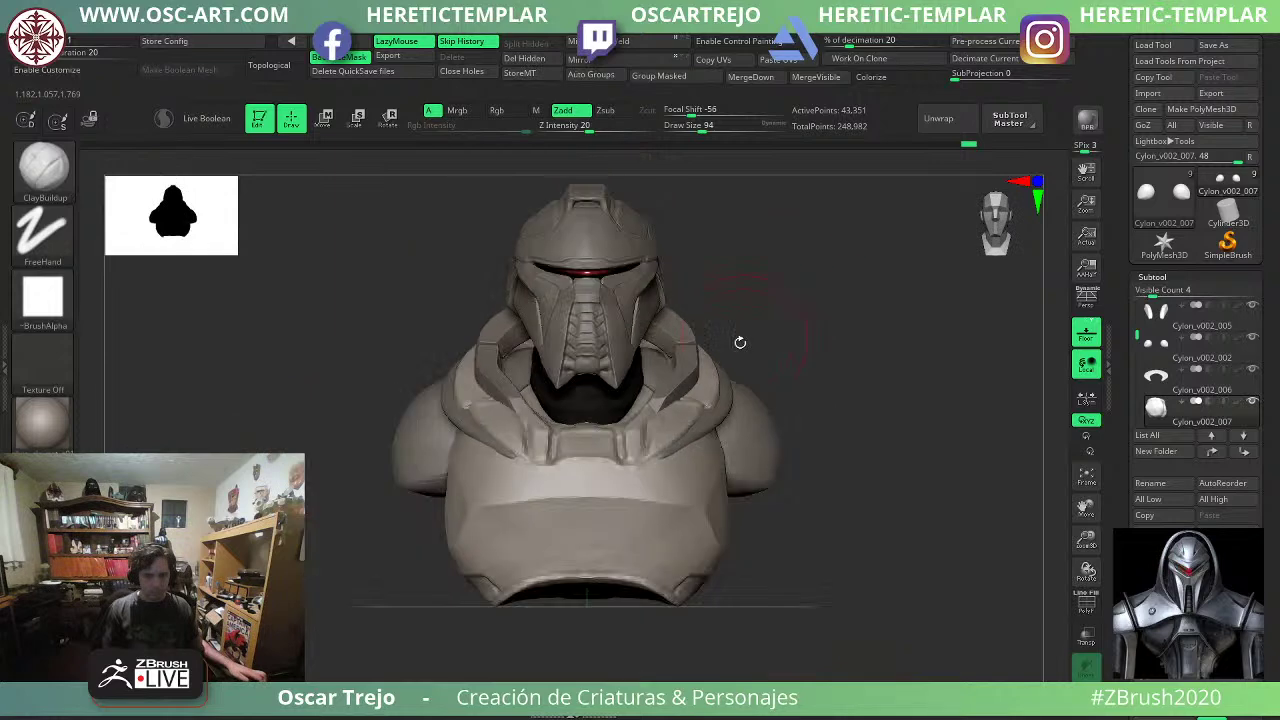
Try to carve a stepped groove across the chest with DamStandard at draw size 22.
{"action": "mouse_move", "coordinate": [820, 371]}
{"action": "left_mouse_down", "text": "alt"}
{"action": "mouse_move", "coordinate": [743, 306]}
{"action": "mouse_move", "coordinate": [814, 323]}
{"action": "mouse_move", "coordinate": [798, 391]}
{"action": "left_mouse_up", "text": "alt"}
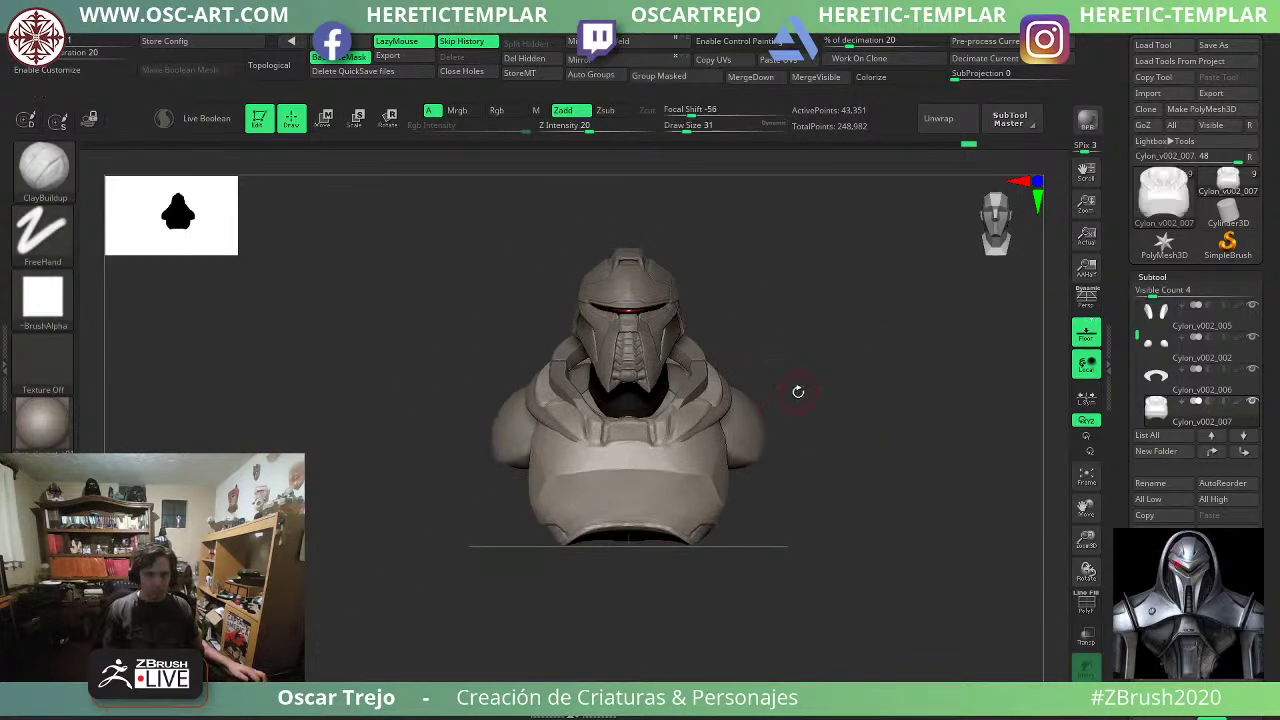
{"action": "left_click_drag", "start_coordinate": [755, 500], "coordinate": [766, 481], "text": "alt"}
{"action": "key", "text": "b"}
{"action": "key", "text": "d"}
{"action": "key", "text": "s"}
{"action": "key", "text": "s"}
{"action": "left_click_drag", "start_coordinate": [613, 426], "coordinate": [608, 426]}
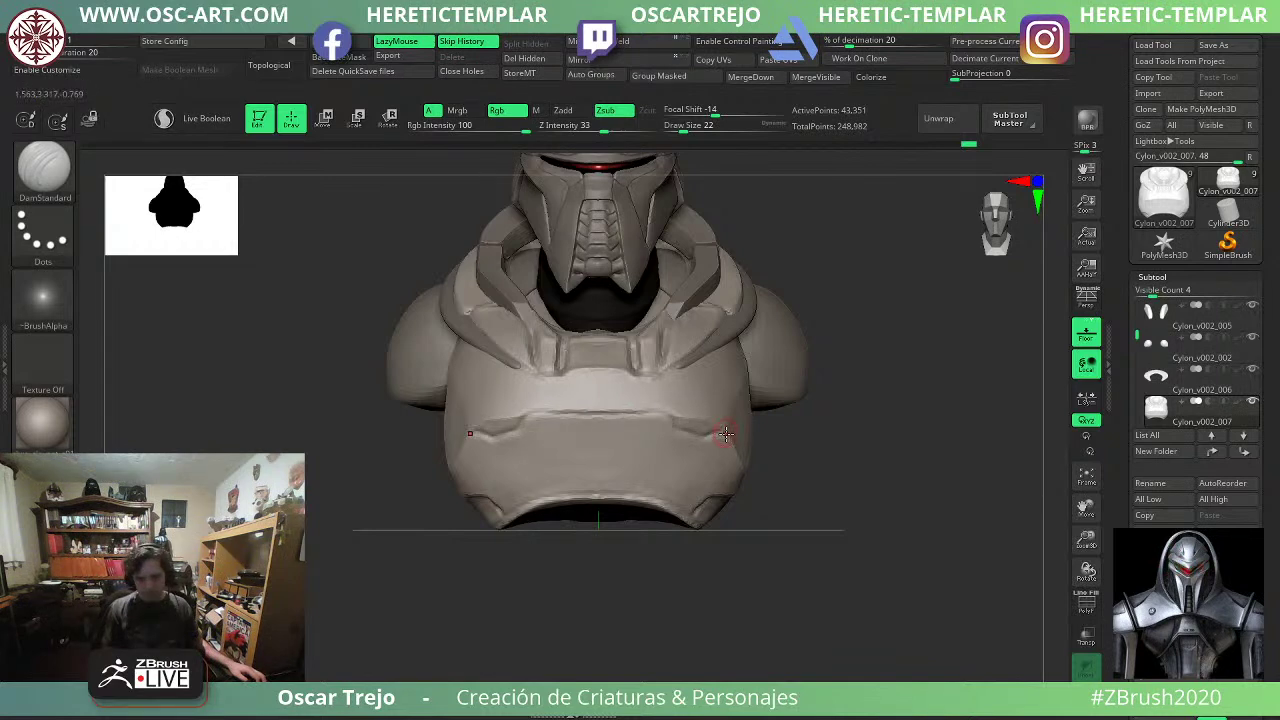
{"action": "left_click_drag", "start_coordinate": [803, 480], "coordinate": [757, 453]}
{"action": "left_click_drag", "start_coordinate": [435, 500], "coordinate": [469, 511], "text": "shift"}
{"action": "left_click_drag", "start_coordinate": [874, 513], "coordinate": [834, 586], "text": "alt"}
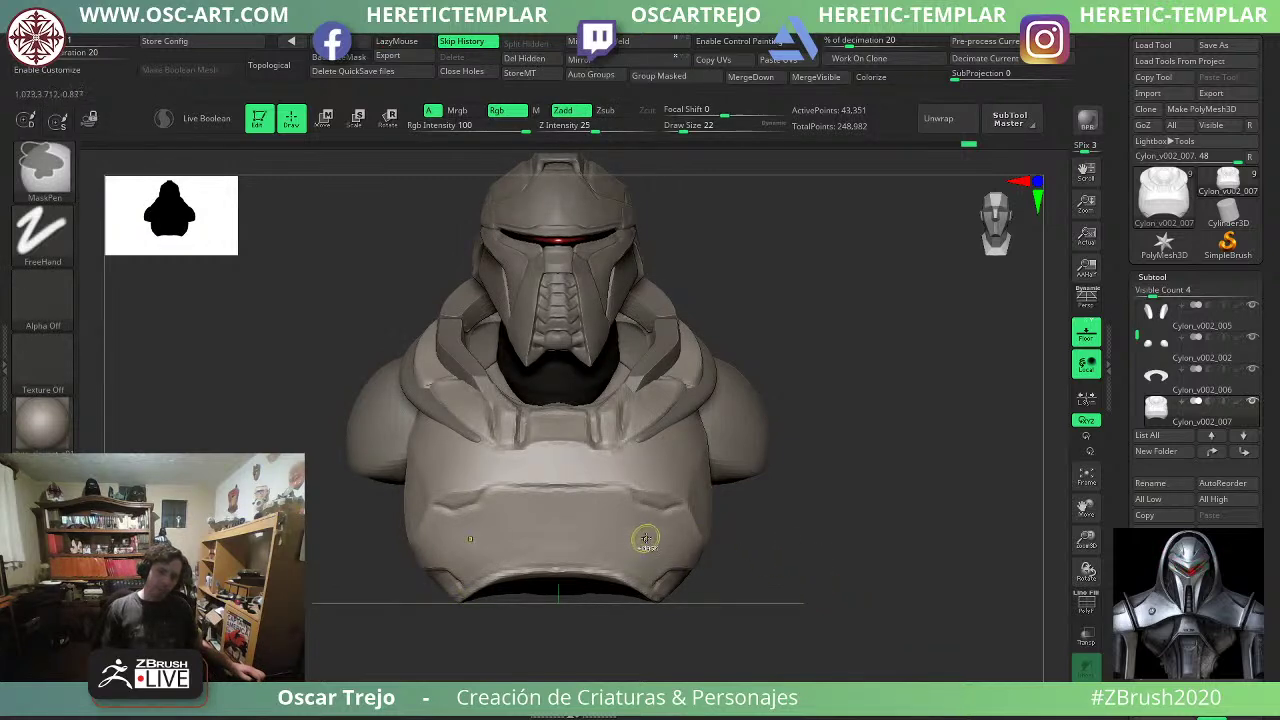
{"action": "left_click_drag", "start_coordinate": [868, 502], "coordinate": [820, 511]}
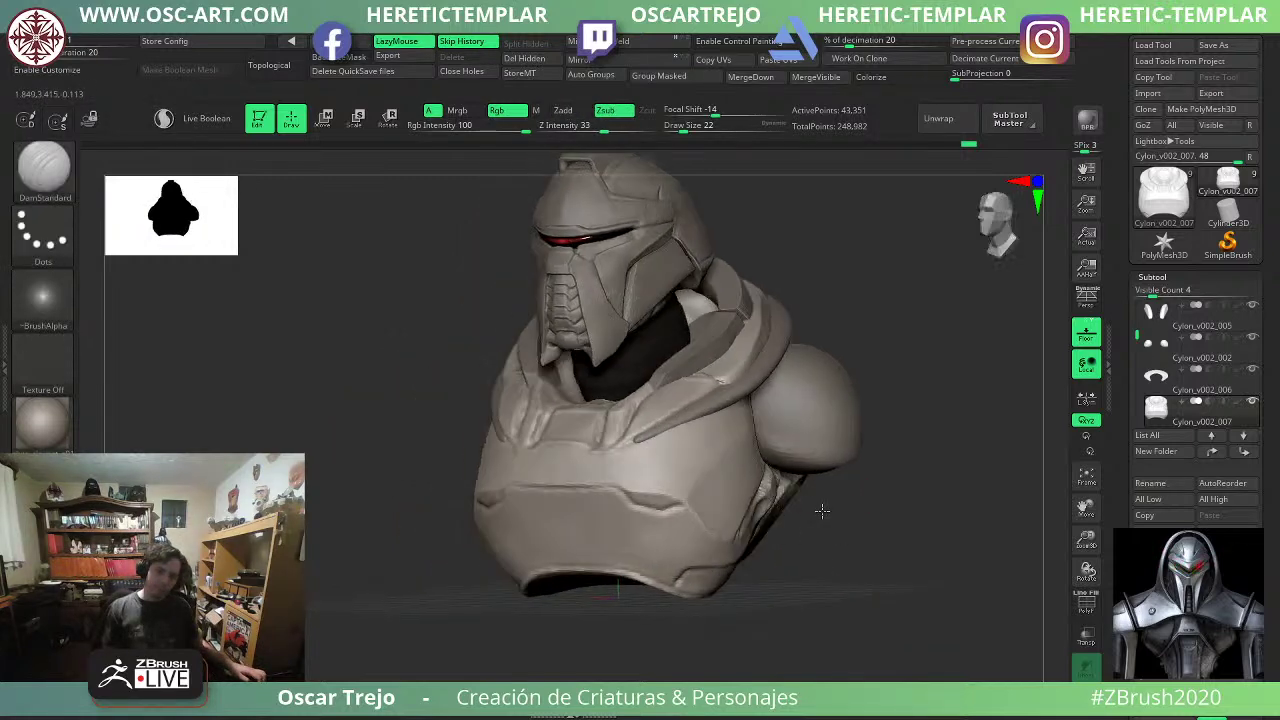
Try to continue the chest groove diagonally down the torso's side with DamStandard.
{"action": "left_click_drag", "start_coordinate": [345, 580], "coordinate": [140, 580], "text": "shift"}
{"action": "left_click_drag", "start_coordinate": [588, 556], "coordinate": [699, 518]}
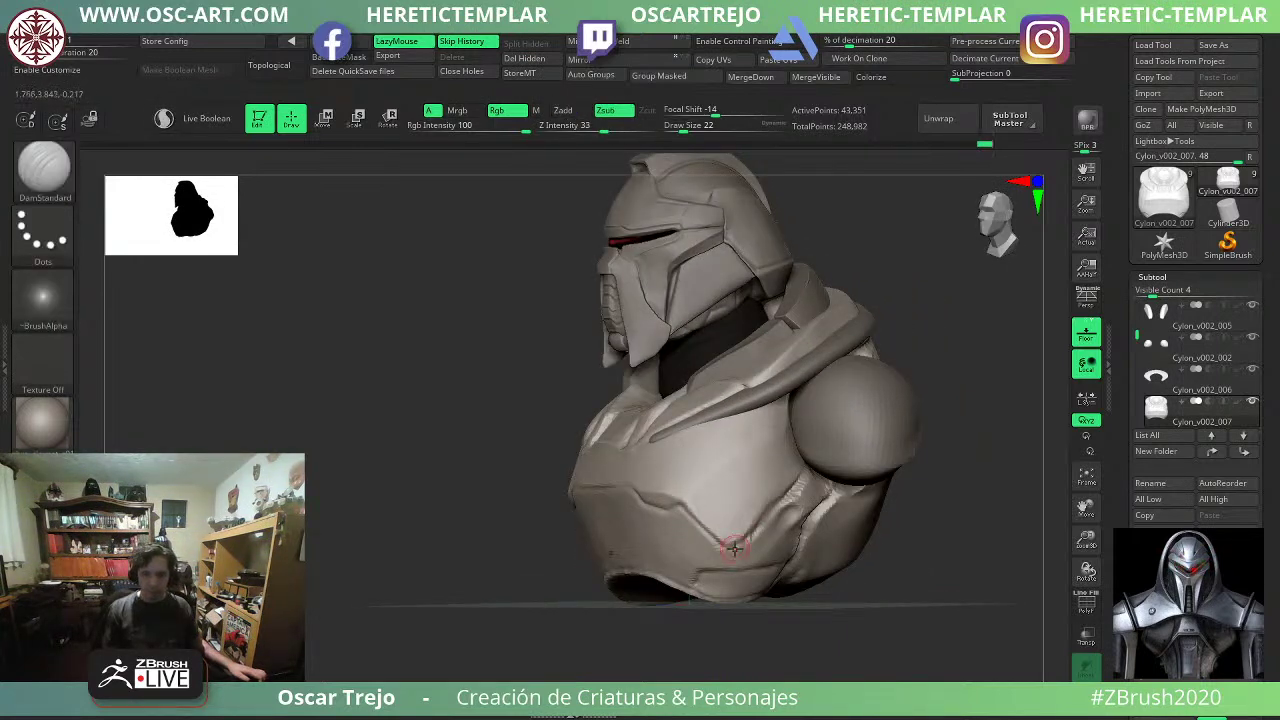
{"action": "left_click_drag", "start_coordinate": [620, 622], "coordinate": [584, 627], "text": "shift"}
Try to reshape the torso's sides with Move at draw size 71, and undo these edits together with the chest groove.
{"action": "key", "text": "b"}
{"action": "key", "text": "m"}
{"action": "key", "text": "v"}
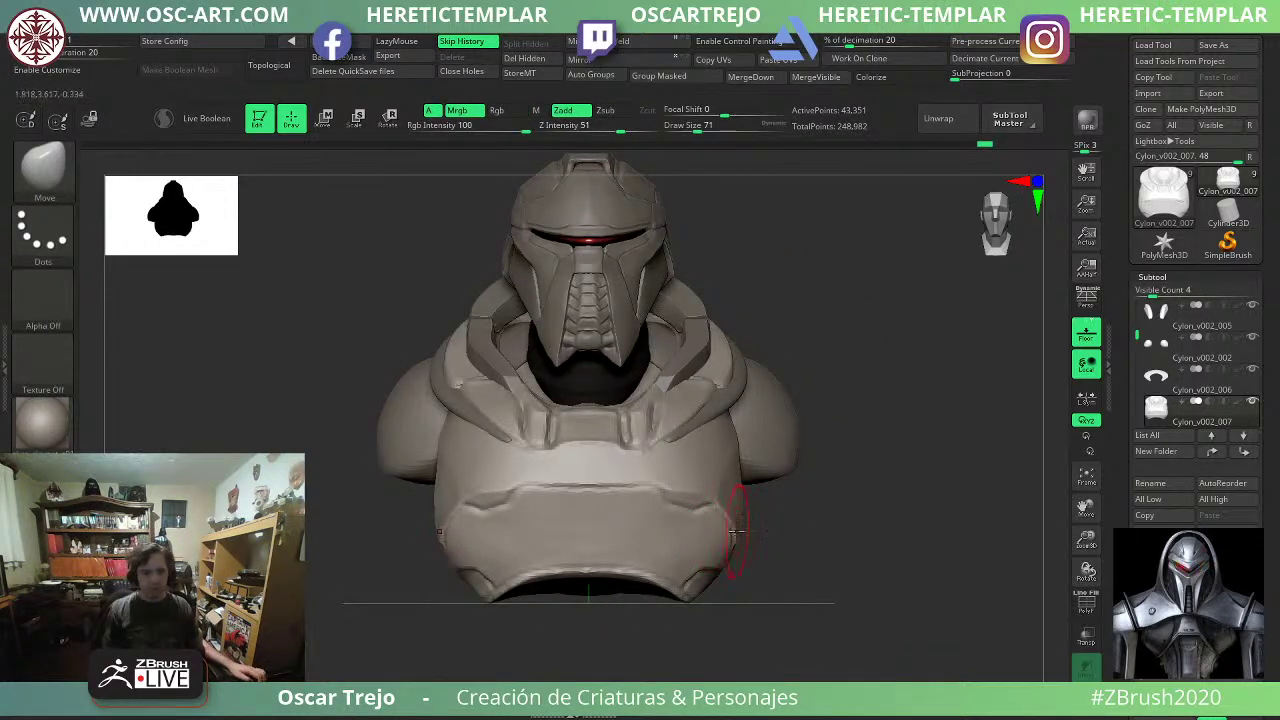
{"action": "left_click_drag", "start_coordinate": [823, 520], "coordinate": [820, 544]}
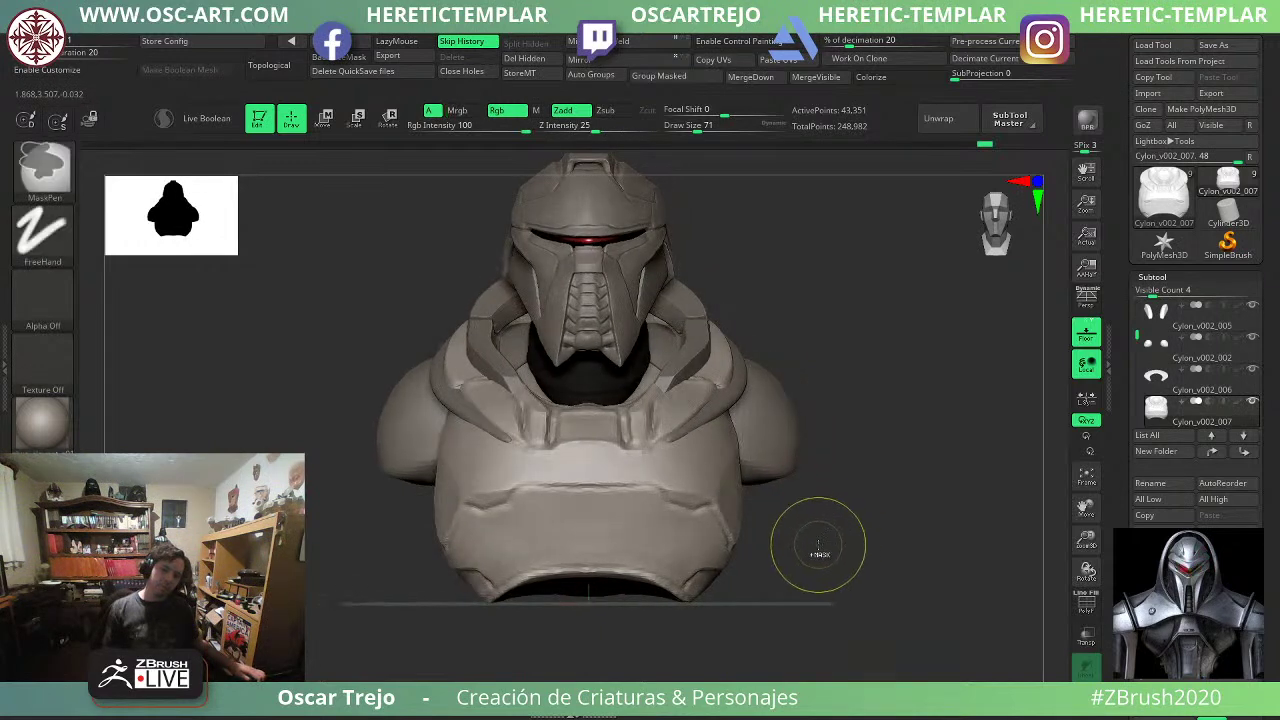
{"action": "key", "text": "ctrl+z"}
{"action": "left_click_drag", "start_coordinate": [447, 278], "coordinate": [448, 274], "text": "shift"}
{"action": "left_click_drag", "start_coordinate": [808, 379], "coordinate": [799, 373], "text": "shift"}
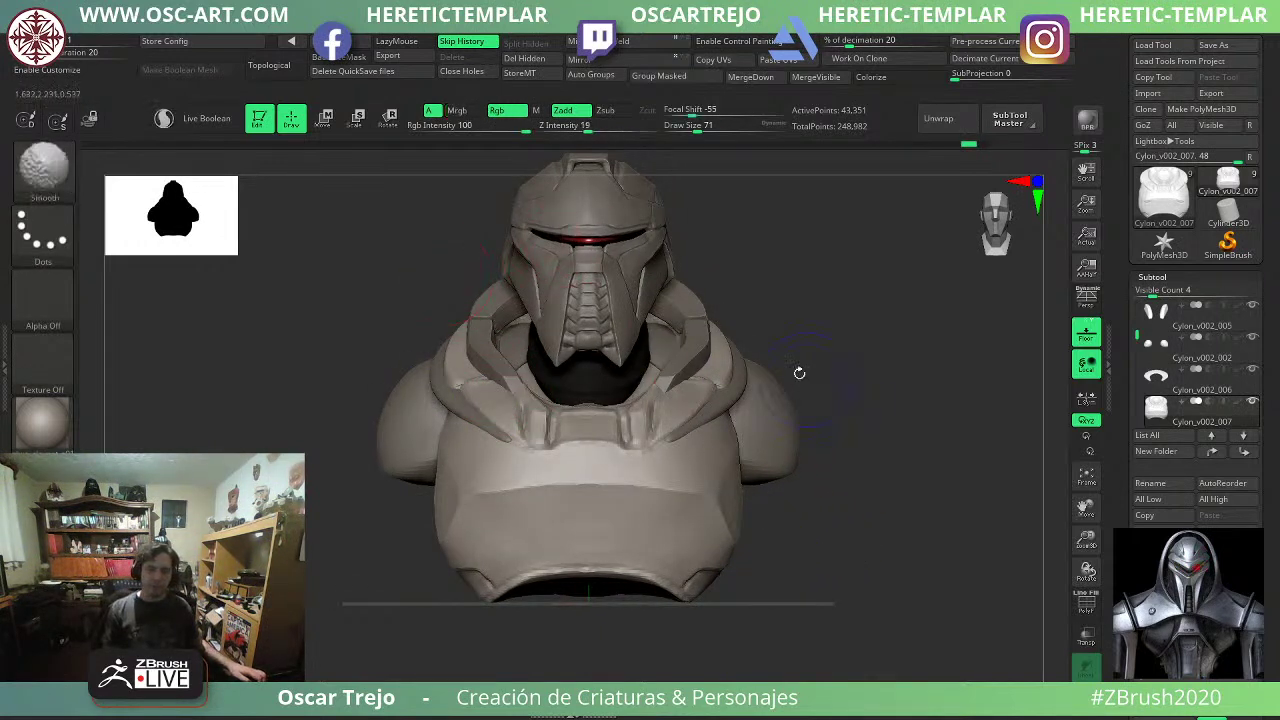
Adjust the lower side contours of the torso with Move at draw size 344.
{"action": "mouse_move", "coordinate": [884, 440]}
{"action": "left_mouse_down", "text": "shift"}
{"action": "mouse_move", "coordinate": [846, 466]}
{"action": "mouse_move", "coordinate": [871, 487]}
{"action": "mouse_move", "coordinate": [879, 550]}
{"action": "left_mouse_up", "text": "shift"}
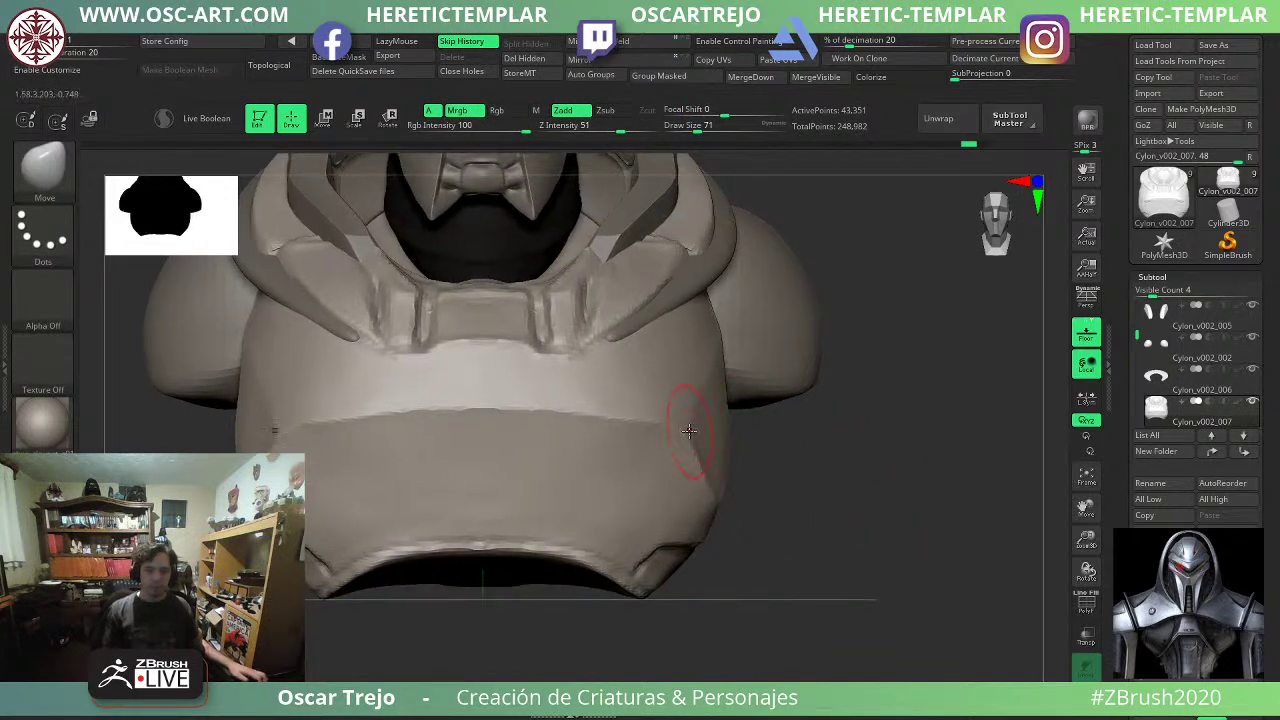
{"action": "key", "text": "s"}
{"action": "mouse_move", "coordinate": [661, 457]}
{"action": "left_mouse_down"}
{"action": "mouse_move", "coordinate": [697, 459]}
{"action": "mouse_move", "coordinate": [685, 477]}
{"action": "left_mouse_up"}
{"action": "left_click_drag", "start_coordinate": [775, 510], "coordinate": [762, 482], "text": "alt"}
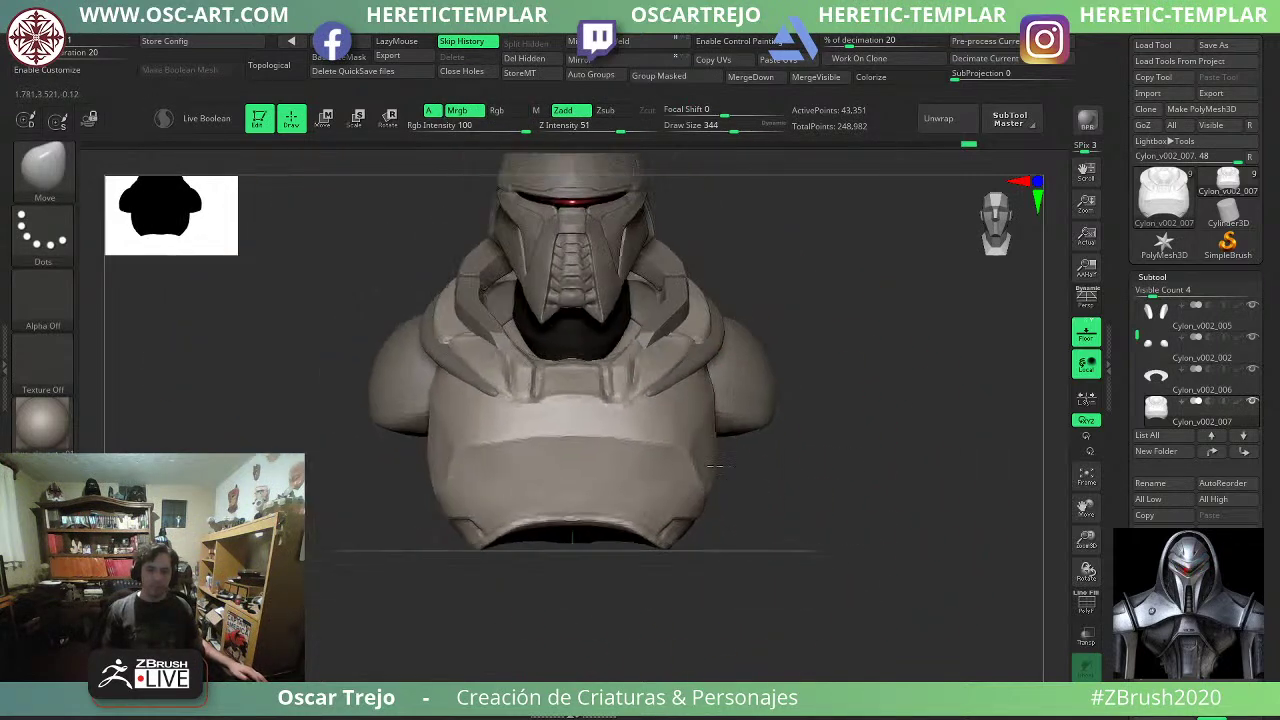
Sculpt the side of the torso's back below the shoulder with ClayBuildup and with DamStandard at draw size 136.
{"action": "left_click_drag", "start_coordinate": [895, 490], "coordinate": [710, 510]}
{"action": "mouse_move", "coordinate": [511, 584]}
{"action": "left_mouse_down"}
{"action": "mouse_move", "coordinate": [494, 586]}
{"action": "mouse_move", "coordinate": [606, 578]}
{"action": "left_mouse_up"}
{"action": "left_click_drag", "start_coordinate": [966, 577], "coordinate": [874, 566]}
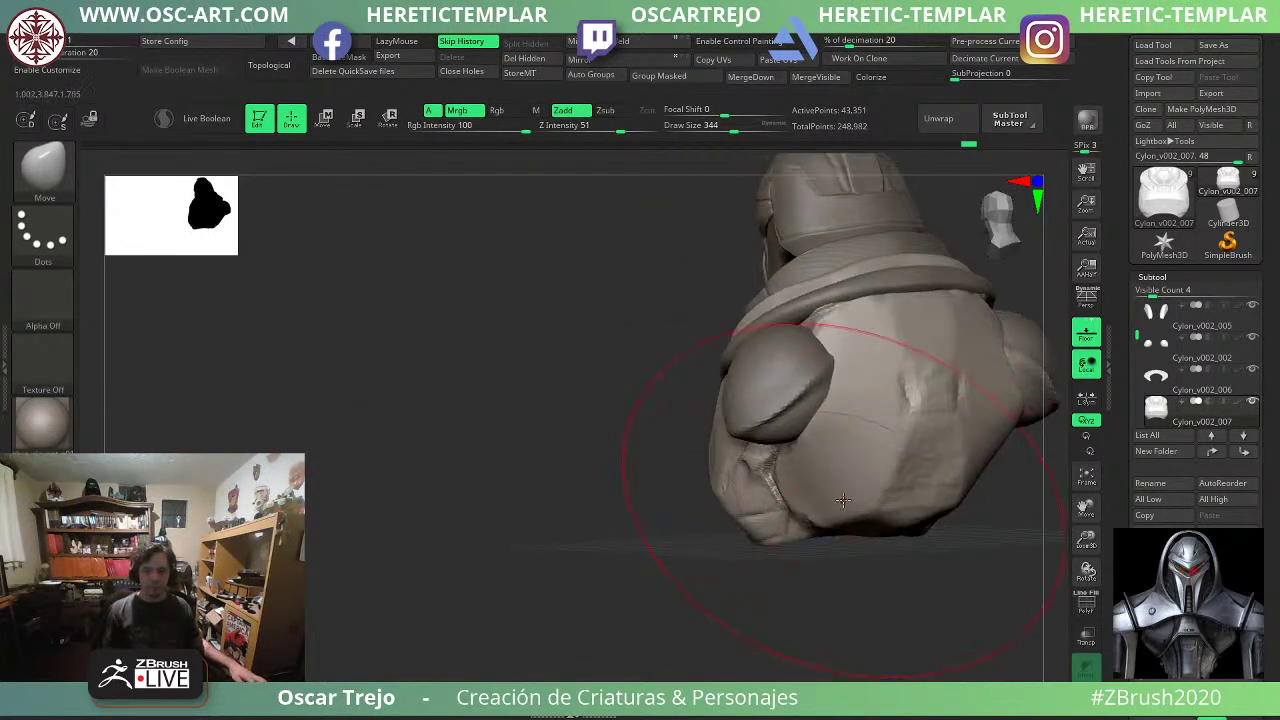
{"action": "key", "text": "b"}
{"action": "key", "text": "c"}
{"action": "key", "text": "b"}
{"action": "key", "text": "s"}
{"action": "left_click_drag", "start_coordinate": [839, 487], "coordinate": [814, 487]}
{"action": "key", "text": "b"}
{"action": "key", "text": "d"}
{"action": "key", "text": "s"}
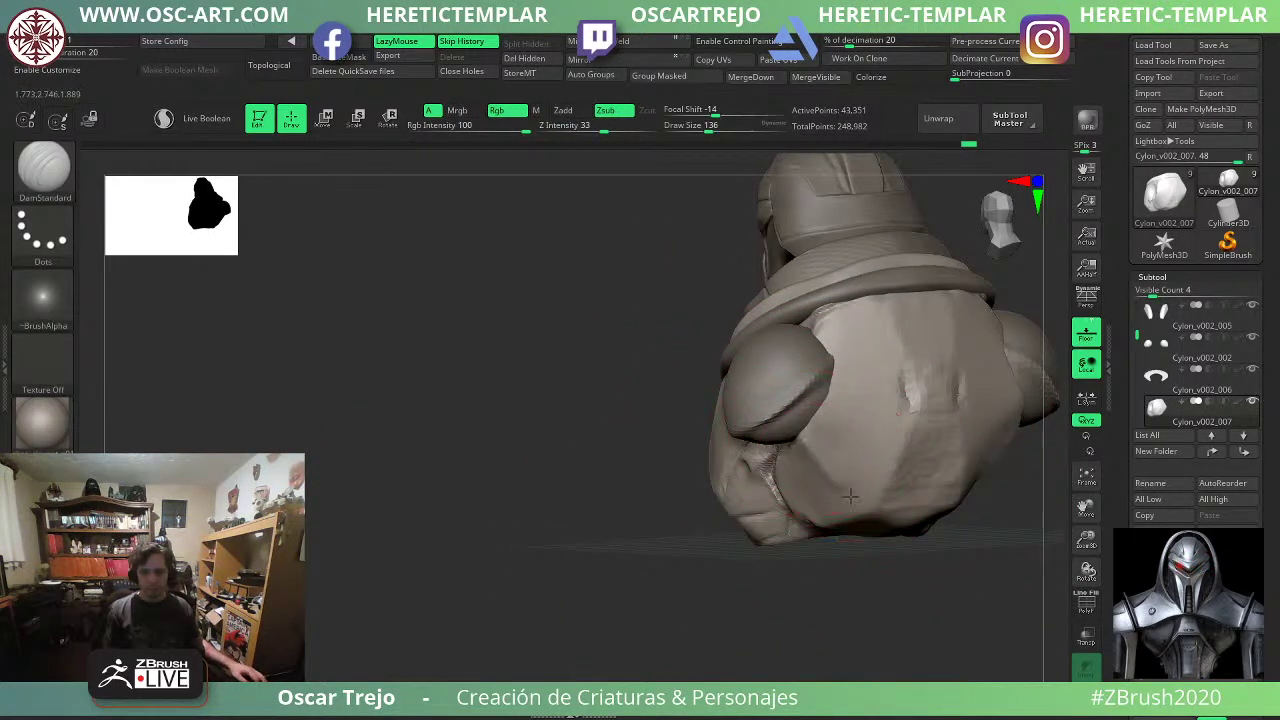
{"action": "left_click_drag", "start_coordinate": [797, 578], "coordinate": [708, 583], "text": "shift"}
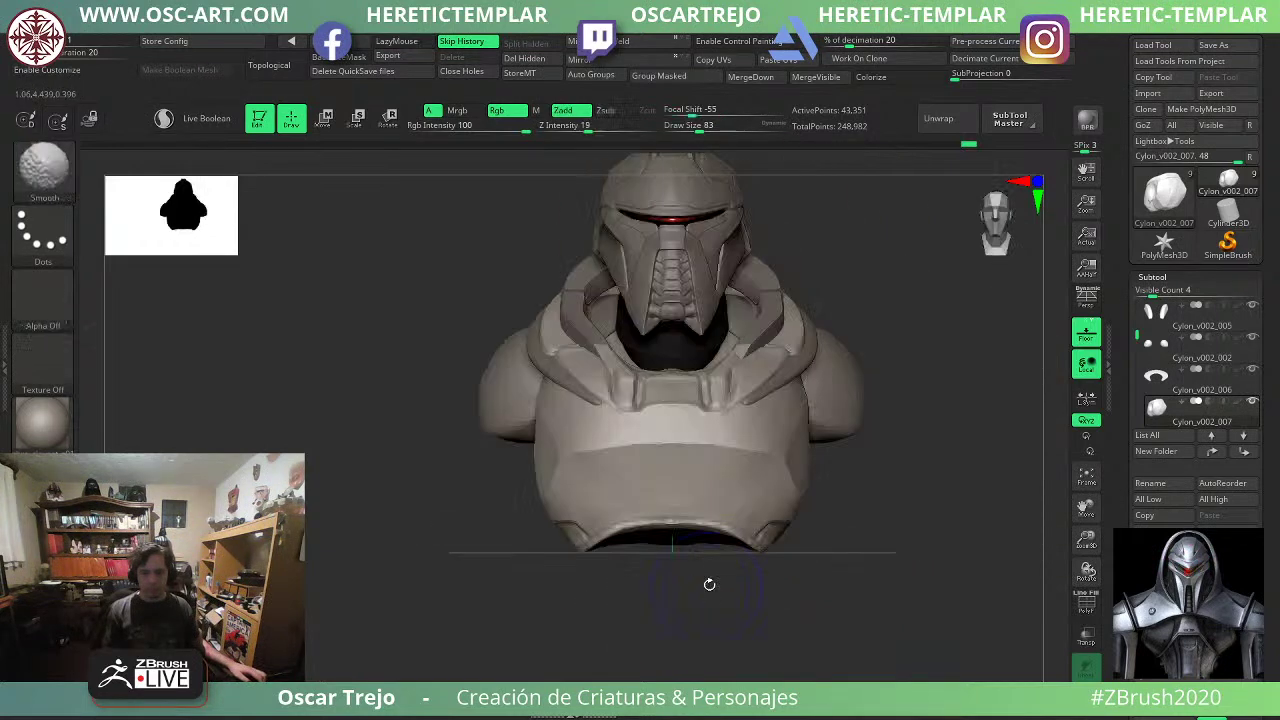
Reshape the torso's side silhouette below the shoulders with Move at draw size 299.
{"action": "key", "text": "b"}
{"action": "key", "text": "m"}
{"action": "key", "text": "v"}
{"action": "key", "text": "s"}
{"action": "mouse_move", "coordinate": [762, 500]}
{"action": "left_mouse_down"}
{"action": "mouse_move", "coordinate": [870, 491]}
{"action": "mouse_move", "coordinate": [873, 476]}
{"action": "mouse_move", "coordinate": [859, 583]}
{"action": "left_mouse_up"}
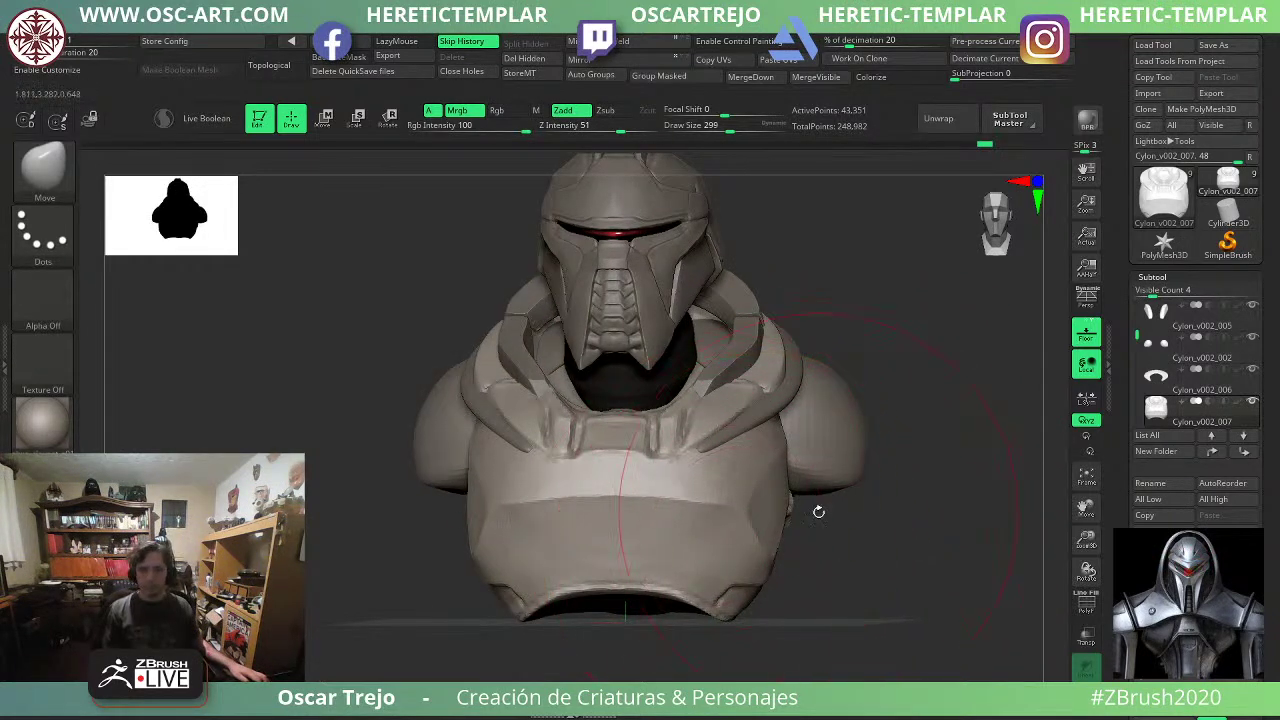
{"action": "left_click_drag", "start_coordinate": [894, 512], "coordinate": [870, 528], "text": "alt"}
{"action": "left_click_drag", "start_coordinate": [870, 528], "coordinate": [838, 527]}
Refine the torso's side contours from several angles with Move at draw size 108.
{"action": "key", "text": "s"}
{"action": "mouse_move", "coordinate": [868, 518]}
{"action": "left_mouse_down"}
{"action": "mouse_move", "coordinate": [848, 519]}
{"action": "mouse_move", "coordinate": [884, 514]}
{"action": "left_mouse_up"}
{"action": "left_click_drag", "start_coordinate": [884, 514], "coordinate": [870, 448], "text": "alt"}
{"action": "left_click_drag", "start_coordinate": [870, 448], "coordinate": [848, 452]}
{"action": "left_click_drag", "start_coordinate": [866, 577], "coordinate": [708, 383], "text": "alt"}
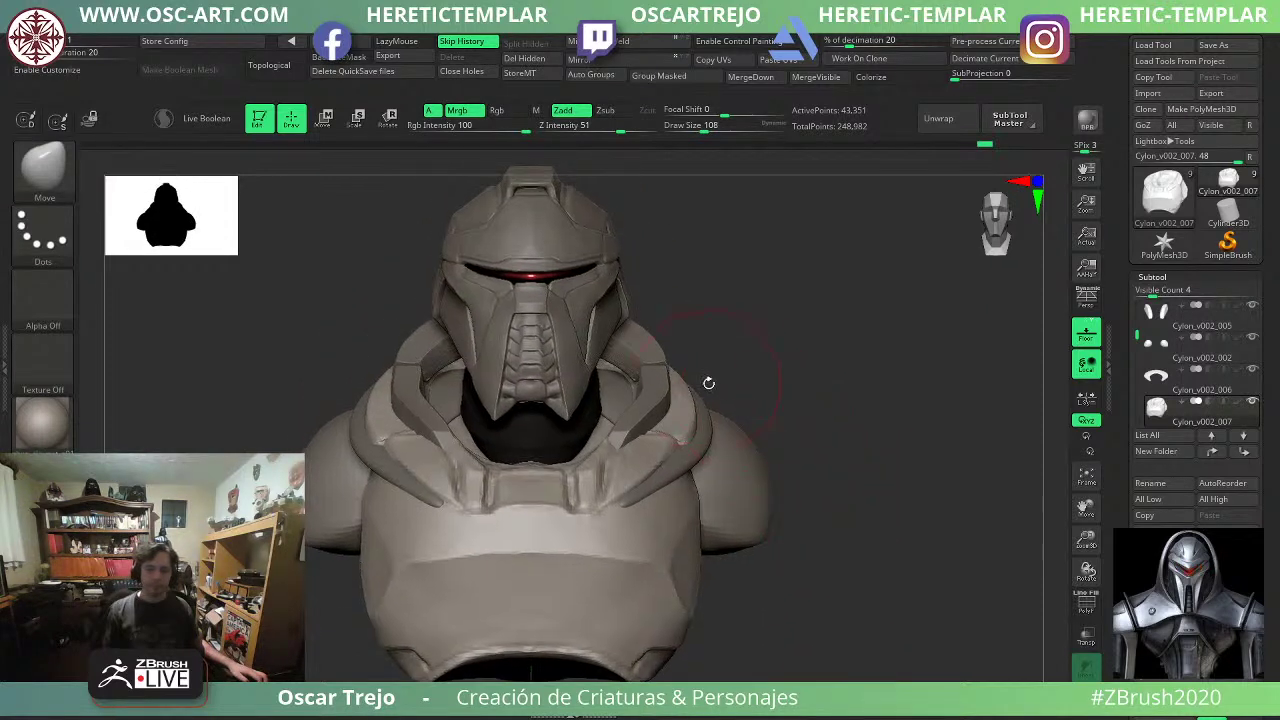
Pull the collar's front tips outward and down over the chest with Move at draw size 239.
{"action": "left_click", "coordinate": [672, 470], "text": "alt"}
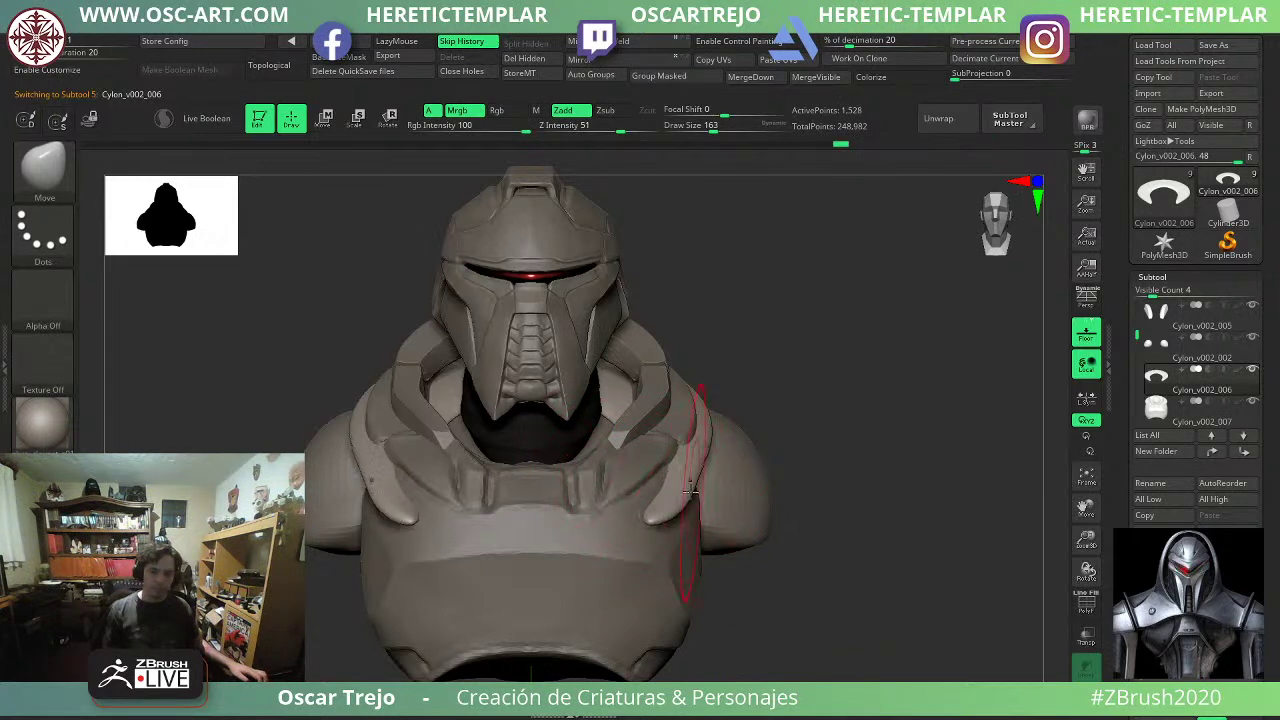
{"action": "key", "text": "shift"}
{"action": "mouse_move", "coordinate": [670, 519]}
{"action": "left_mouse_down", "text": "shift"}
{"action": "mouse_move", "coordinate": [697, 512]}
{"action": "mouse_move", "coordinate": [683, 534]}
{"action": "left_mouse_up", "text": "shift"}
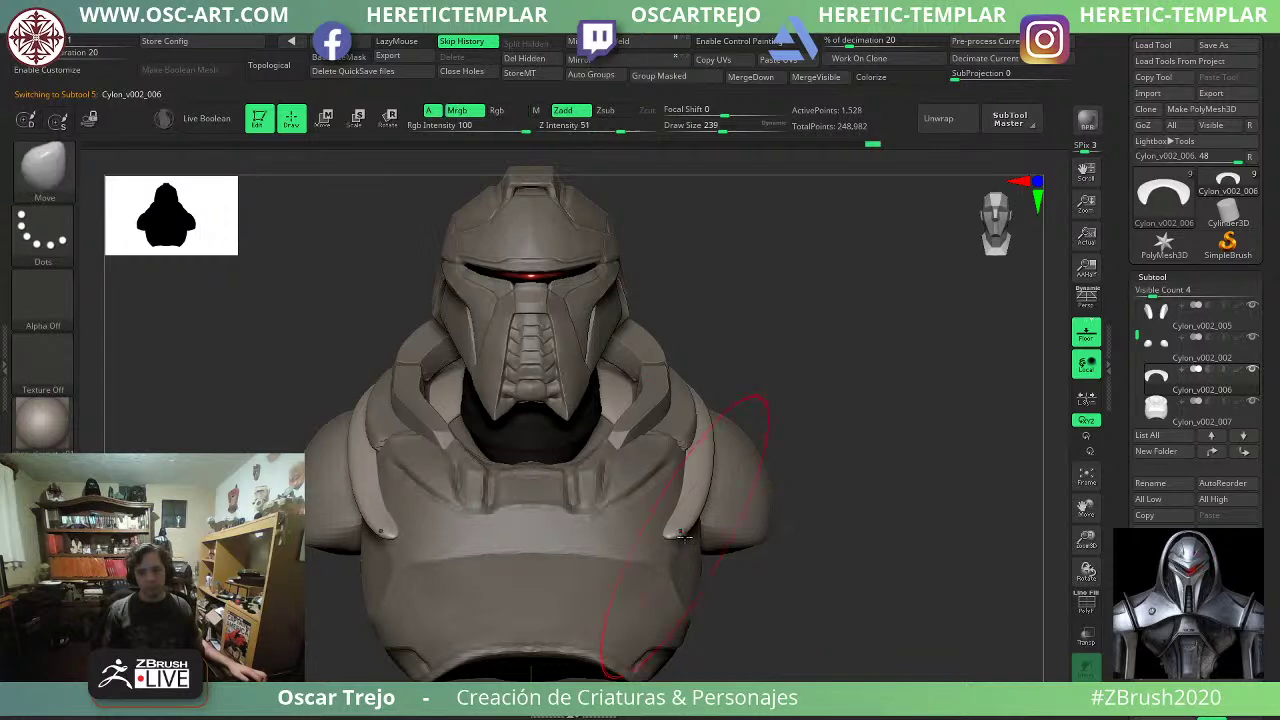
{"action": "left_click_drag", "start_coordinate": [860, 474], "coordinate": [735, 503]}
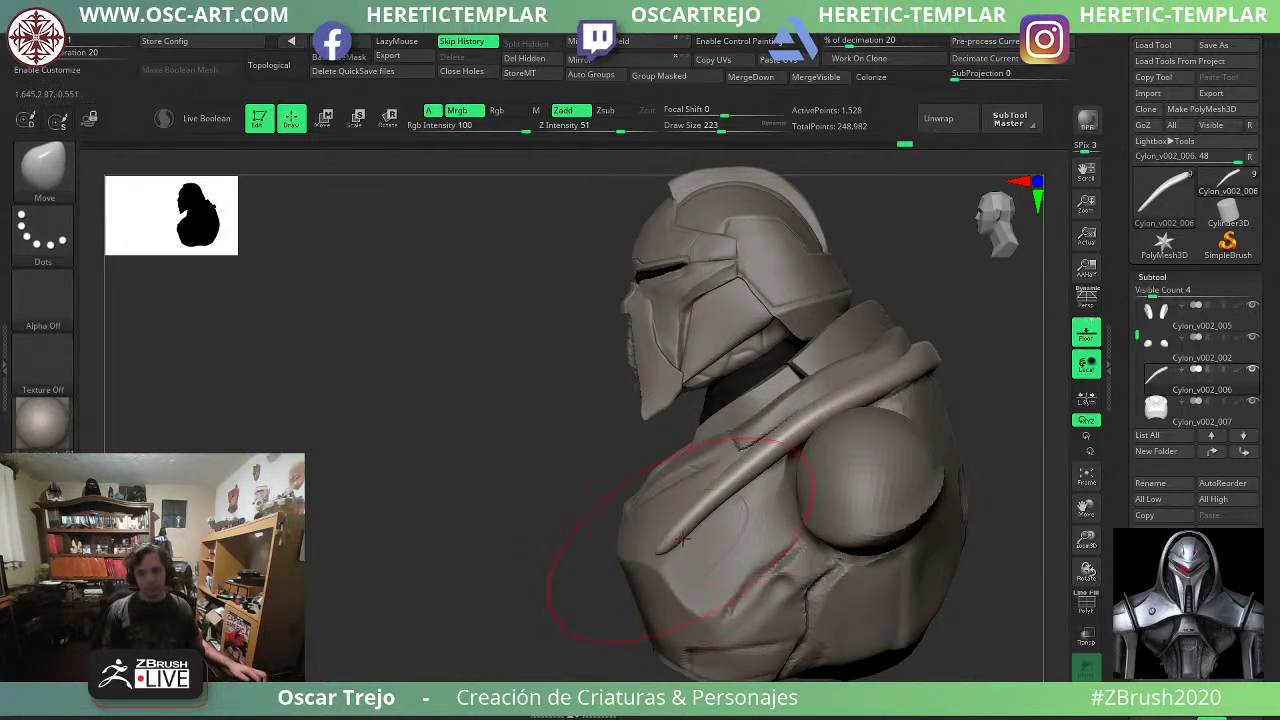
Trim the collar's pointed front tips to straight ends with TrimCurve.
{"action": "key", "text": "ctrl+shift"}
{"action": "left_click_drag", "start_coordinate": [586, 453], "coordinate": [585, 452], "text": "ctrl+shift"}
{"action": "left_click_drag", "start_coordinate": [480, 517], "coordinate": [610, 534]}
{"action": "key", "text": "f"}
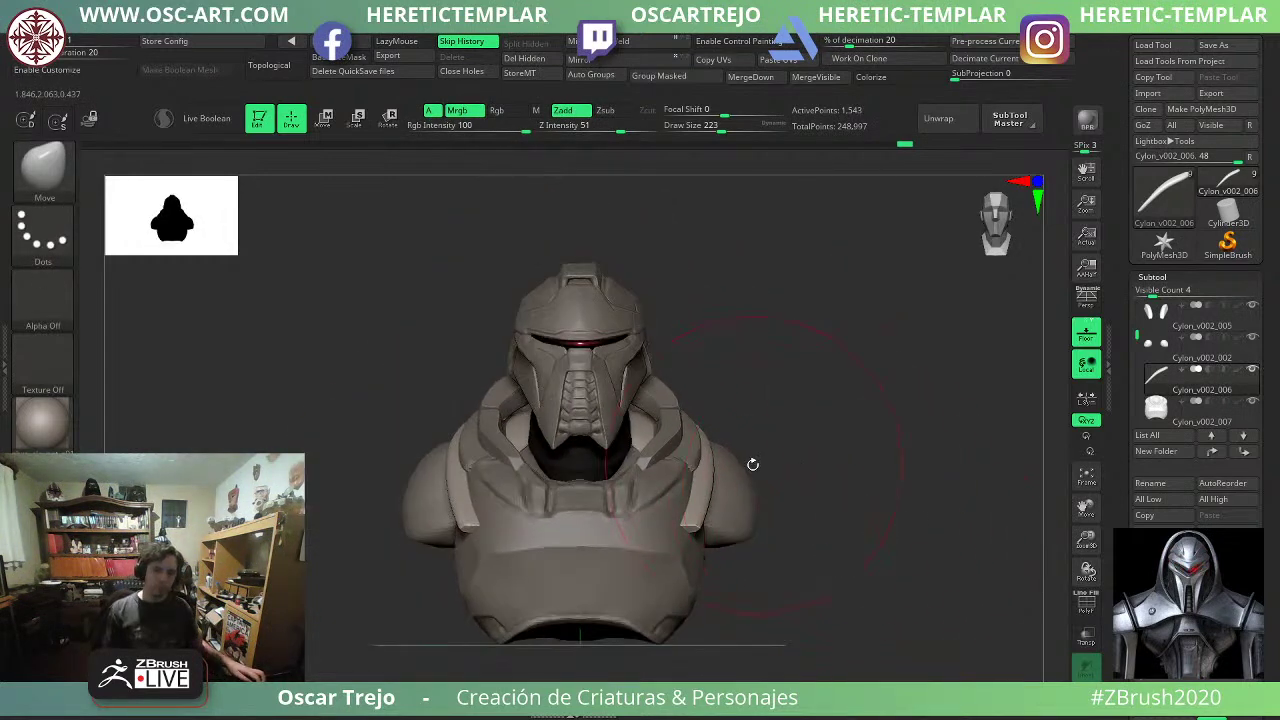
{"action": "mouse_move", "coordinate": [861, 405]}
{"action": "left_mouse_down", "text": "alt"}
{"action": "mouse_move", "coordinate": [846, 403]}
{"action": "mouse_move", "coordinate": [829, 443]}
{"action": "mouse_move", "coordinate": [850, 450]}
{"action": "left_mouse_up", "text": "alt"}
Select the shoulder spheres and shift them slightly outward from the torso.
{"action": "key", "text": "["}
{"action": "key", "text": "["}
{"action": "key", "text": "["}
{"action": "key", "text": "["}
{"action": "key", "text": "["}
{"action": "key", "text": "["}
{"action": "key", "text": "["}
{"action": "key", "text": "["}
{"action": "key", "text": "["}
{"action": "key", "text": "["}
{"action": "key", "text": "["}
{"action": "key", "text": "["}
{"action": "key", "text": "["}
{"action": "key", "text": "["}
{"action": "left_click", "coordinate": [767, 463], "text": "alt"}
{"action": "key", "text": "w"}
{"action": "left_click_drag", "start_coordinate": [688, 430], "coordinate": [812, 427], "text": "alt"}
{"action": "mouse_move", "coordinate": [813, 434]}
{"action": "right_mouse_down"}
{"action": "mouse_move", "coordinate": [824, 452]}
{"action": "mouse_move", "coordinate": [812, 443]}
{"action": "right_mouse_up"}
{"action": "mouse_move", "coordinate": [812, 443]}
{"action": "left_mouse_down"}
{"action": "mouse_move", "coordinate": [819, 460]}
{"action": "mouse_move", "coordinate": [816, 432]}
{"action": "left_mouse_up"}
{"action": "key", "text": "q"}
{"action": "mouse_move", "coordinate": [858, 454]}
{"action": "right_mouse_down", "text": "ctrl"}
{"action": "mouse_move", "coordinate": [867, 466]}
{"action": "mouse_move", "coordinate": [791, 446]}
{"action": "mouse_move", "coordinate": [857, 420]}
{"action": "mouse_move", "coordinate": [880, 487]}
{"action": "right_mouse_up", "text": "ctrl"}
Insert a sphere from the IMM Primitives brush below the torso while the head subtool is active.
{"action": "key", "text": "s"}
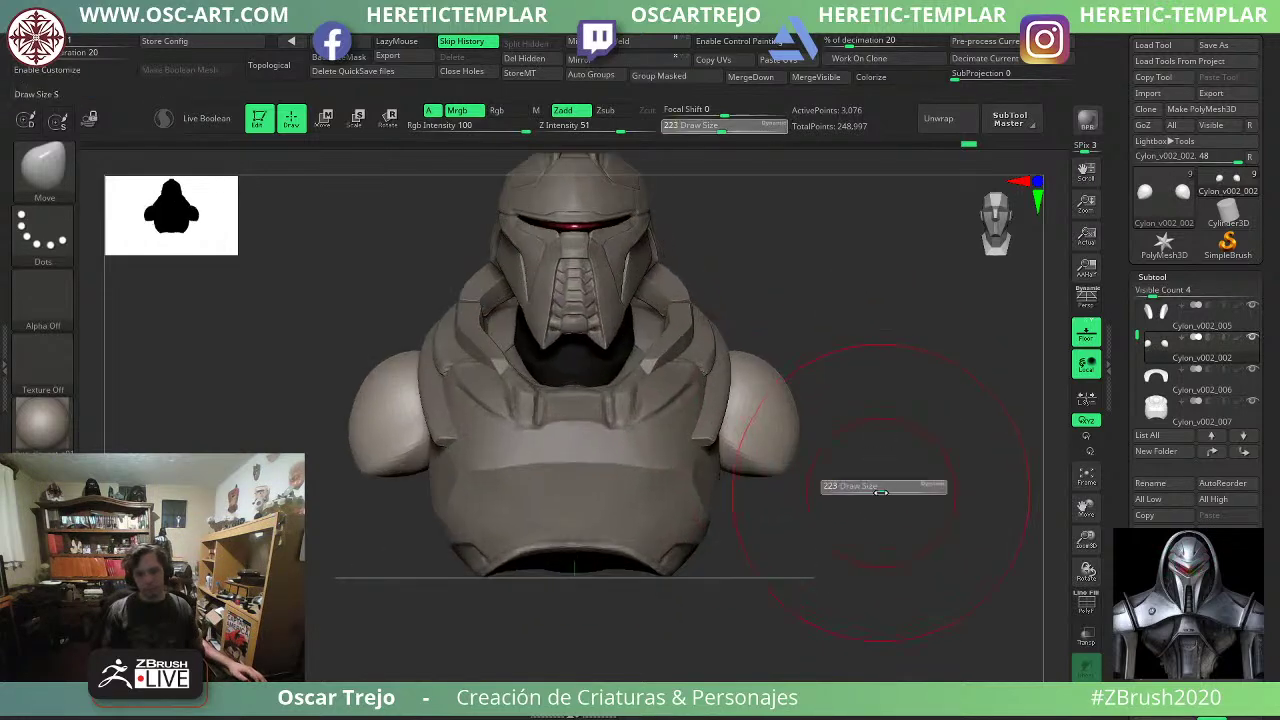
{"action": "left_click_drag", "start_coordinate": [878, 488], "coordinate": [860, 488]}
{"action": "left_click", "coordinate": [575, 273], "text": "alt"}
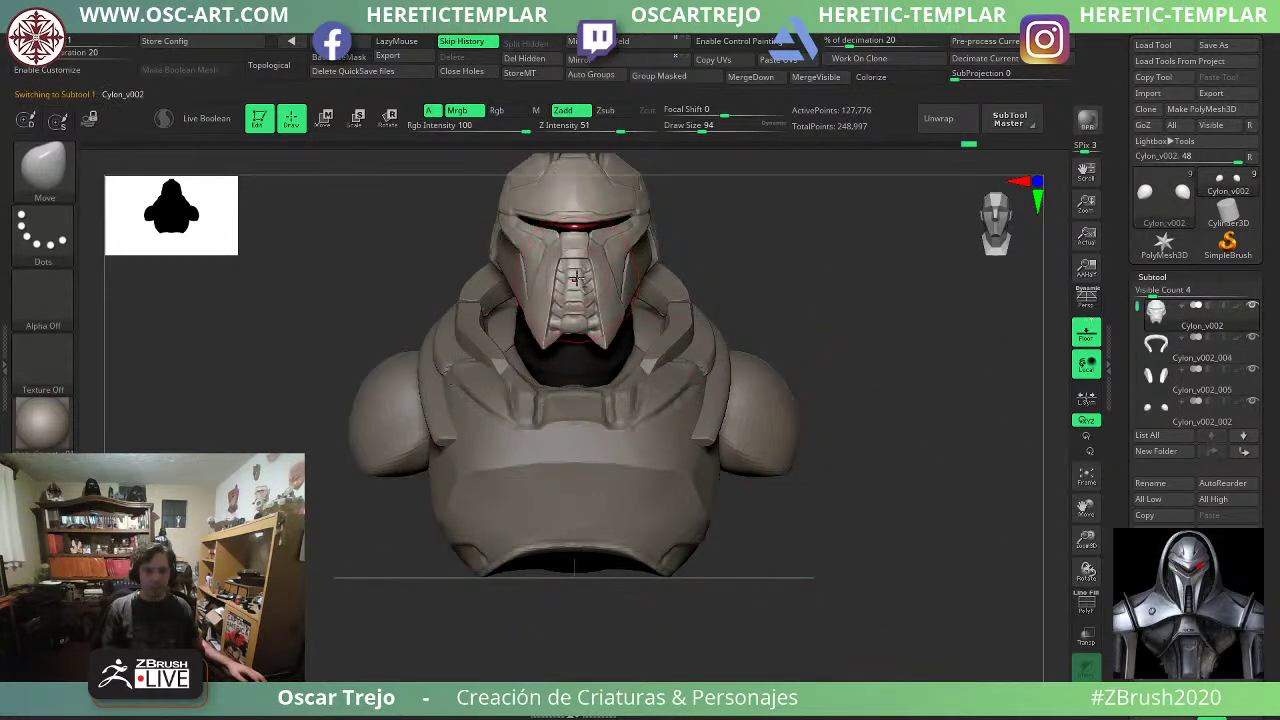
{"action": "key", "text": "shift+f"}
{"action": "key", "text": "shift+f"}
{"action": "mouse_move", "coordinate": [597, 636]}
{"action": "right_mouse_down", "text": "alt"}
{"action": "mouse_move", "coordinate": [601, 558]}
{"action": "mouse_move", "coordinate": [600, 592]}
{"action": "mouse_move", "coordinate": [572, 552]}
{"action": "right_mouse_up", "text": "alt"}
{"action": "key", "text": "b"}
{"action": "key", "text": "i"}
{"action": "key", "text": "p"}
{"action": "left_click_drag", "start_coordinate": [575, 499], "coordinate": [591, 543]}
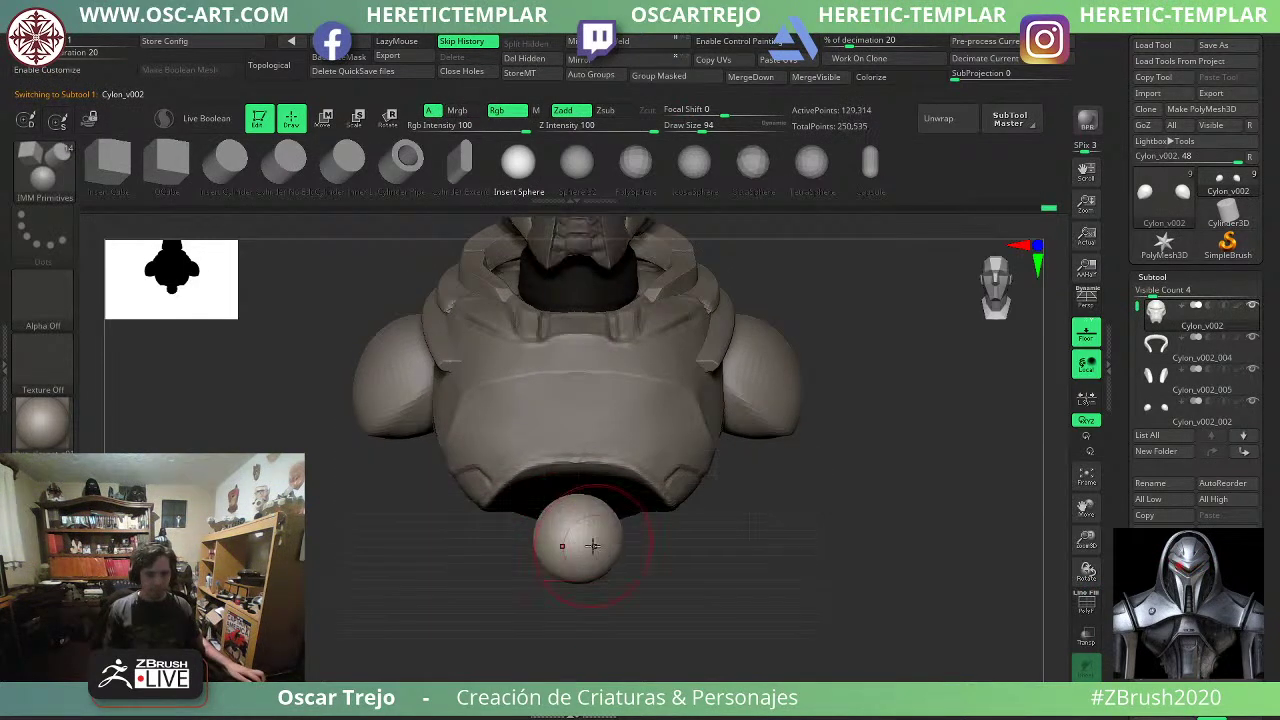
{"action": "right_click_drag", "start_coordinate": [605, 556], "coordinate": [672, 592], "text": "shift"}
Isolate the inserted sphere and split it from the head into its own subtool.
{"action": "left_click", "coordinate": [590, 535], "text": "ctrl+shift"}
{"action": "right_click_drag", "start_coordinate": [746, 546], "coordinate": [748, 664], "text": "alt"}
{"action": "right_click_drag", "start_coordinate": [748, 664], "coordinate": [749, 553], "text": "ctrl"}
{"action": "key", "text": "ctrl+shift"}
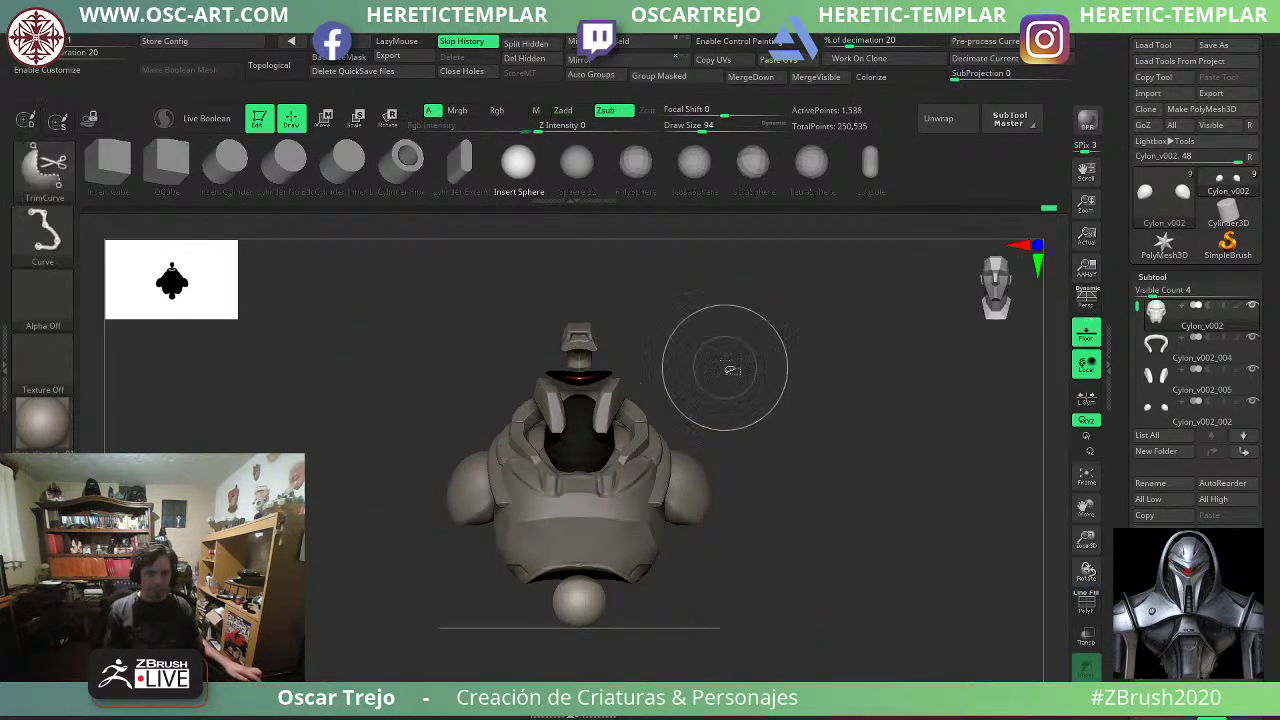
{"action": "left_click", "coordinate": [45, 175], "text": "ctrl+shift"}
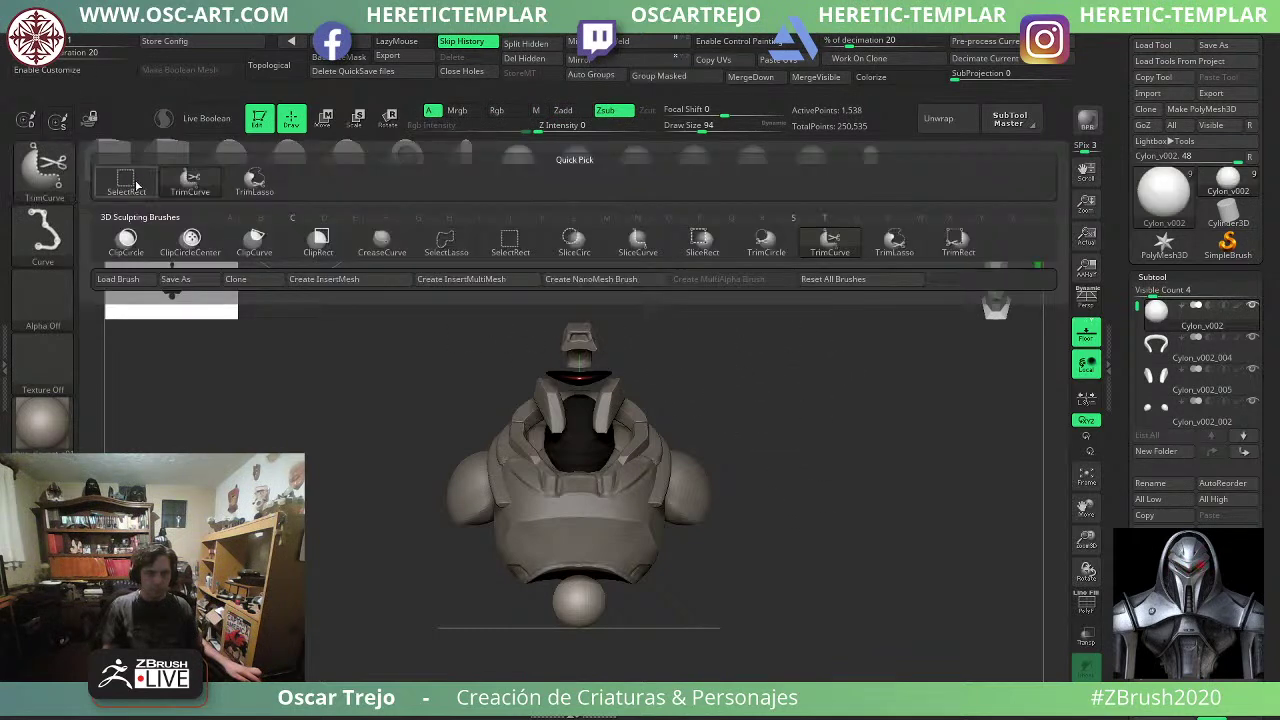
{"action": "left_click", "coordinate": [128, 181], "text": "ctrl+shift"}
{"action": "left_click_drag", "start_coordinate": [803, 530], "coordinate": [803, 488], "text": "ctrl+shift"}
{"action": "left_click", "coordinate": [551, 48]}
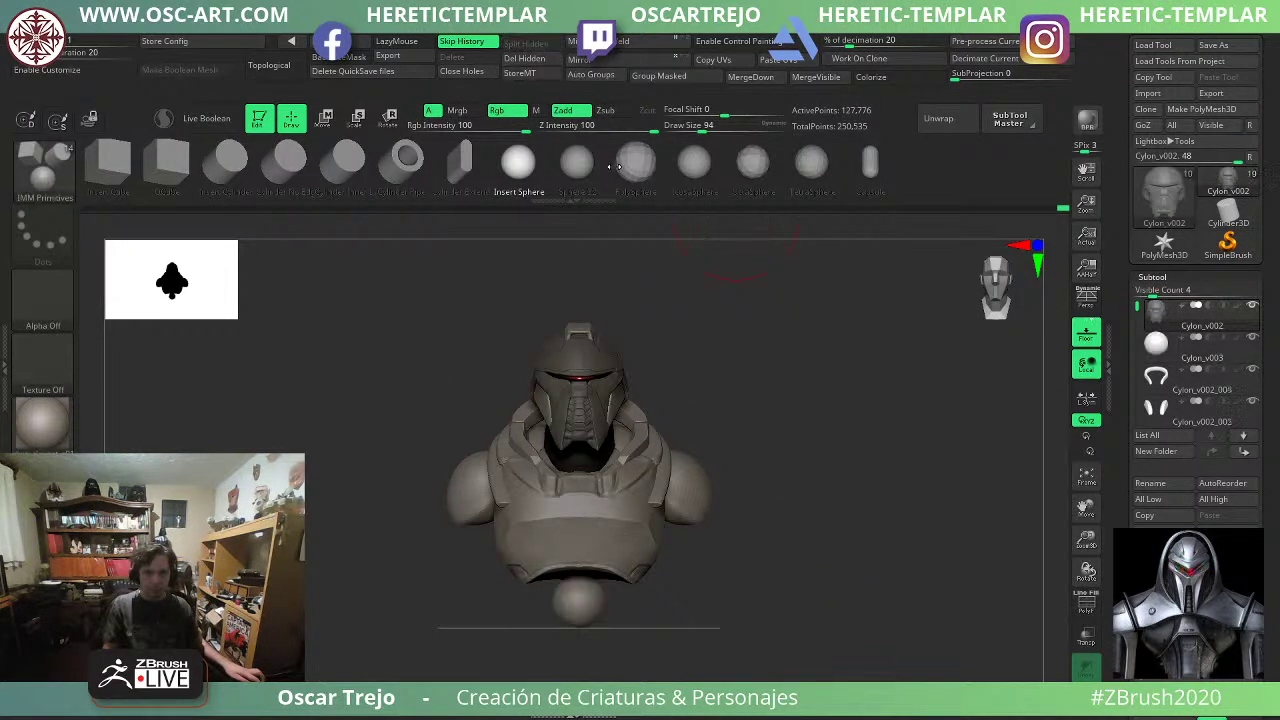
Reset the gizmo on the new sphere, then enlarge the sphere and fit it beneath the torso as the abdomen.
{"action": "right_click_drag", "start_coordinate": [808, 503], "coordinate": [806, 444], "text": "alt"}
{"action": "left_click", "coordinate": [568, 528], "text": "alt"}
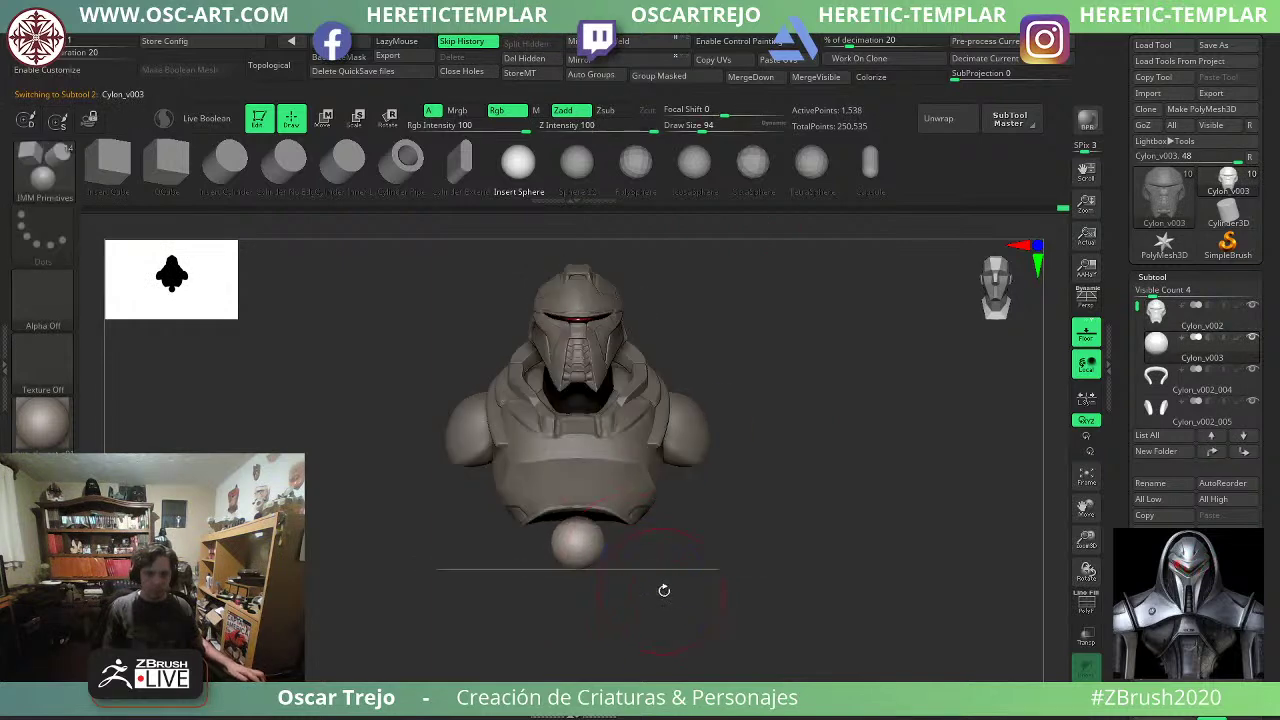
{"action": "left_click_drag", "start_coordinate": [663, 590], "coordinate": [590, 588], "text": "shift"}
{"action": "key", "text": "w"}
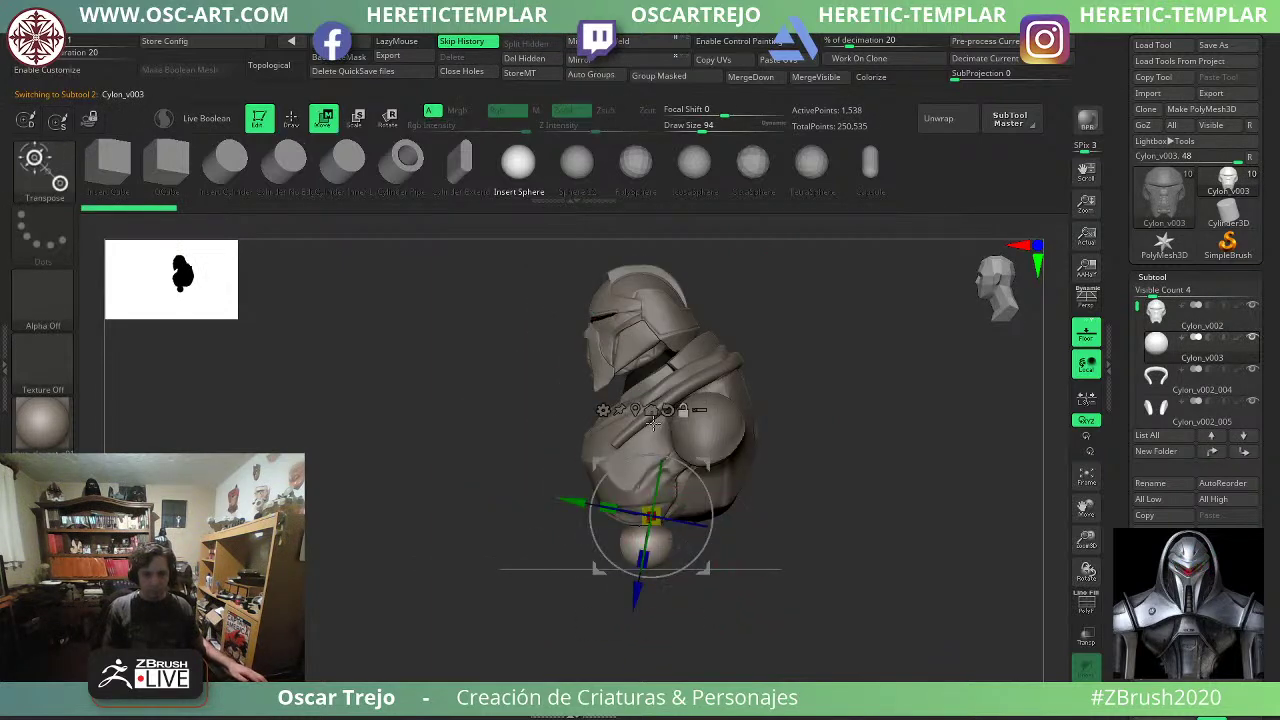
{"action": "left_click", "coordinate": [667, 411], "text": "alt"}
{"action": "left_click", "coordinate": [635, 411]}
{"action": "mouse_move", "coordinate": [646, 541]}
{"action": "left_mouse_down"}
{"action": "mouse_move", "coordinate": [671, 519]}
{"action": "mouse_move", "coordinate": [662, 528]}
{"action": "left_mouse_up"}
{"action": "left_click_drag", "start_coordinate": [594, 595], "coordinate": [706, 590]}
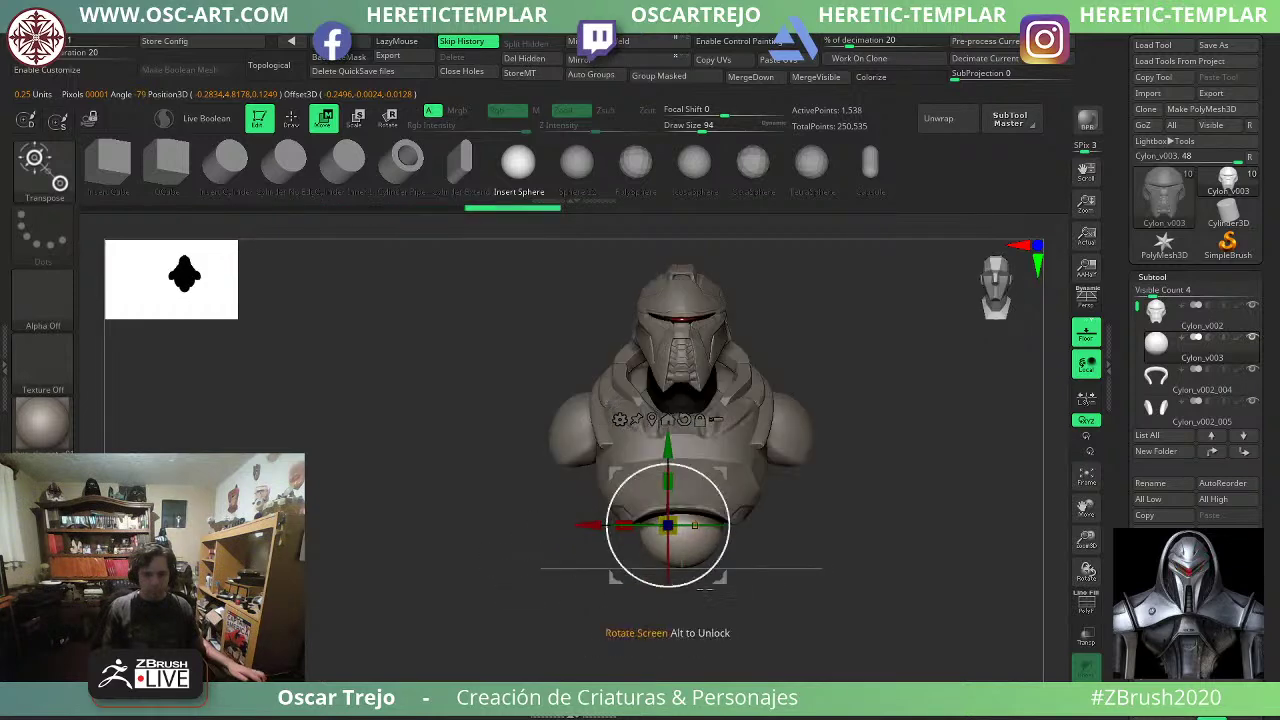
{"action": "key", "text": "q"}
{"action": "left_click_drag", "start_coordinate": [794, 554], "coordinate": [826, 597], "text": "alt"}
Carve creases across the front and sides of the abdomen sphere with DamStandard at draw sizes 37 and 51.
{"action": "key", "text": "b"}
{"action": "key", "text": "d"}
{"action": "key", "text": "s"}
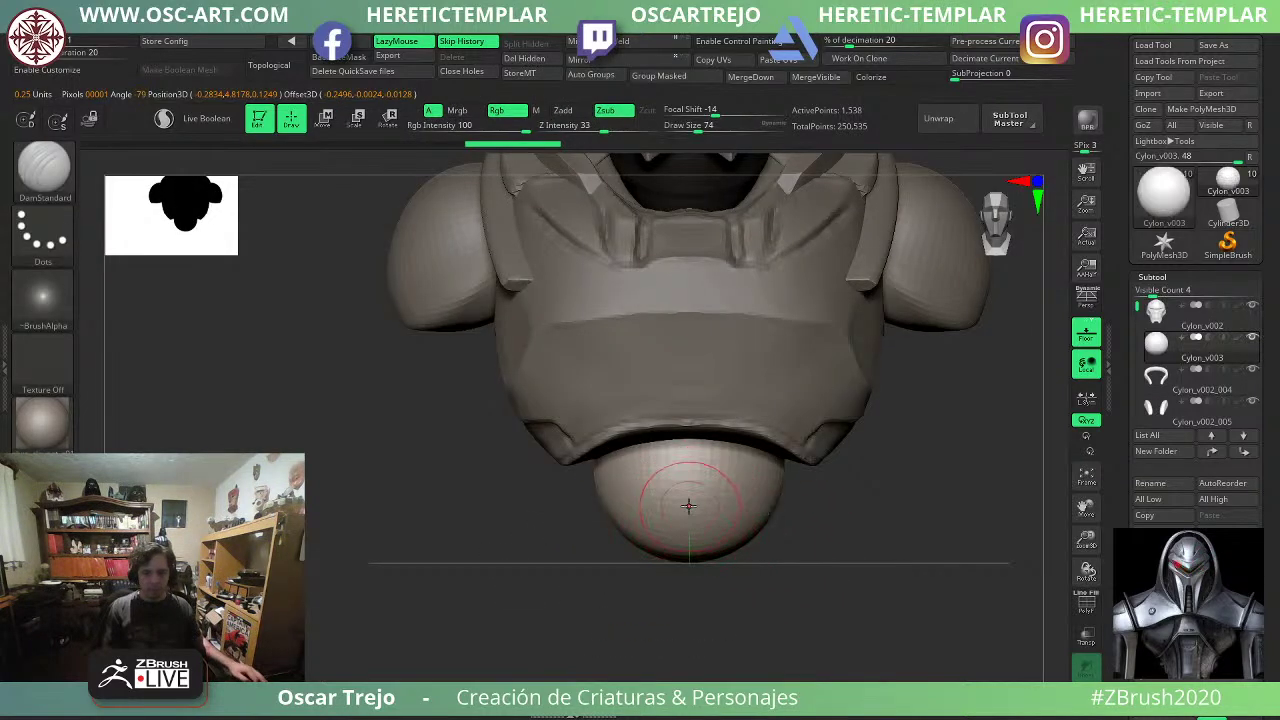
{"action": "left_click_drag", "start_coordinate": [850, 502], "coordinate": [823, 606], "text": "alt"}
{"action": "key", "text": "s"}
{"action": "left_click_drag", "start_coordinate": [647, 590], "coordinate": [638, 594]}
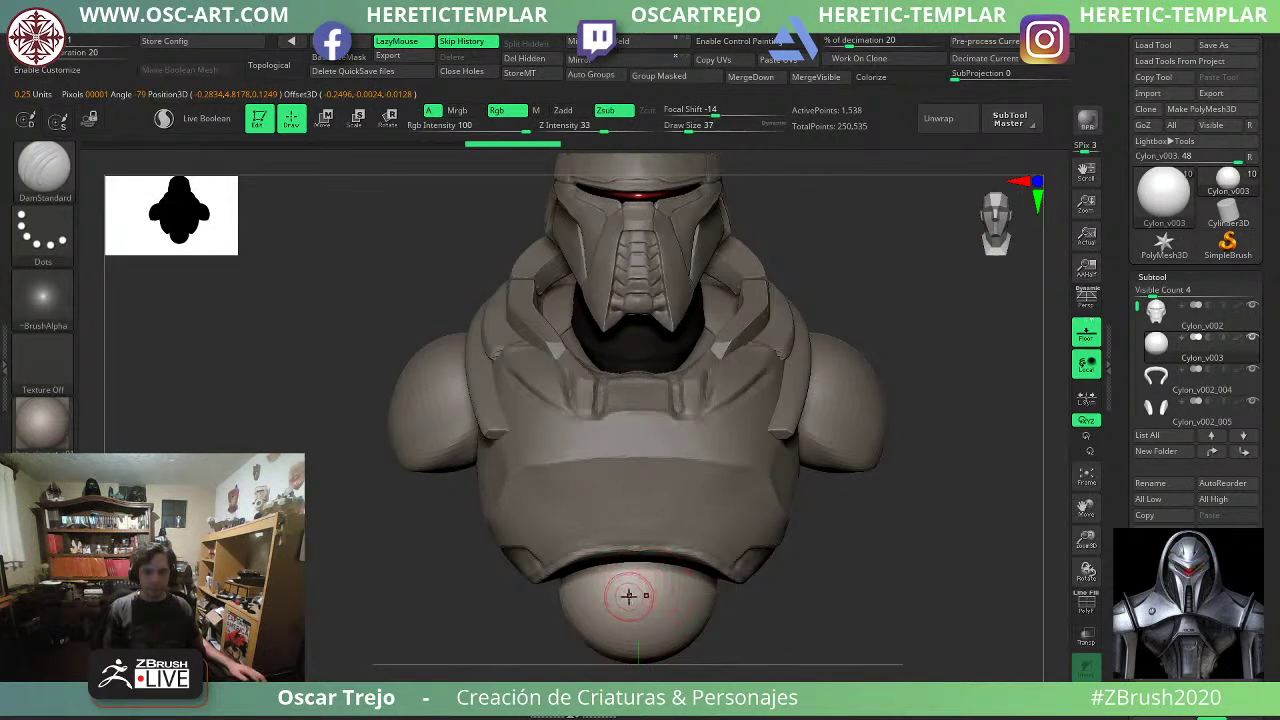
{"action": "left_click_drag", "start_coordinate": [687, 637], "coordinate": [683, 640]}
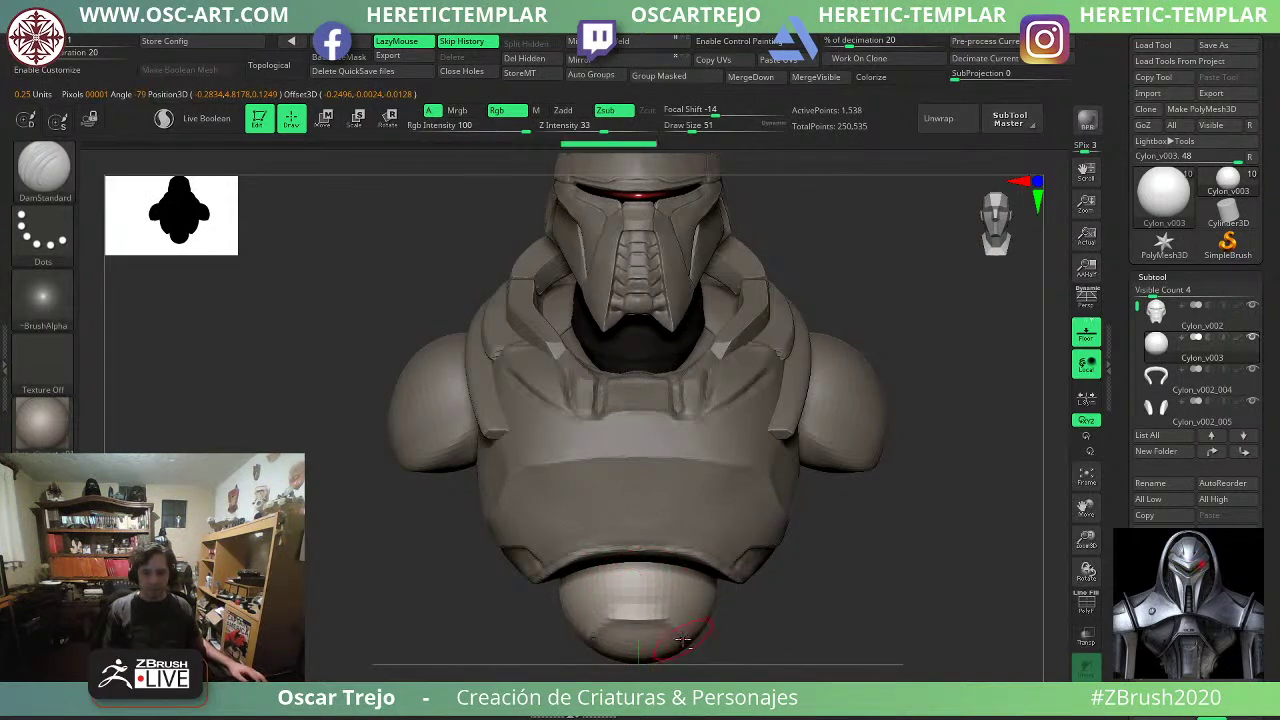
{"action": "left_click_drag", "start_coordinate": [719, 580], "coordinate": [720, 577]}
{"action": "left_click_drag", "start_coordinate": [749, 631], "coordinate": [711, 630]}
{"action": "left_click_drag", "start_coordinate": [640, 618], "coordinate": [674, 630]}
{"action": "mouse_move", "coordinate": [762, 622]}
{"action": "left_mouse_down"}
{"action": "mouse_move", "coordinate": [702, 618]}
{"action": "mouse_move", "coordinate": [754, 577]}
{"action": "left_mouse_up"}
{"action": "left_click_drag", "start_coordinate": [866, 622], "coordinate": [814, 626]}
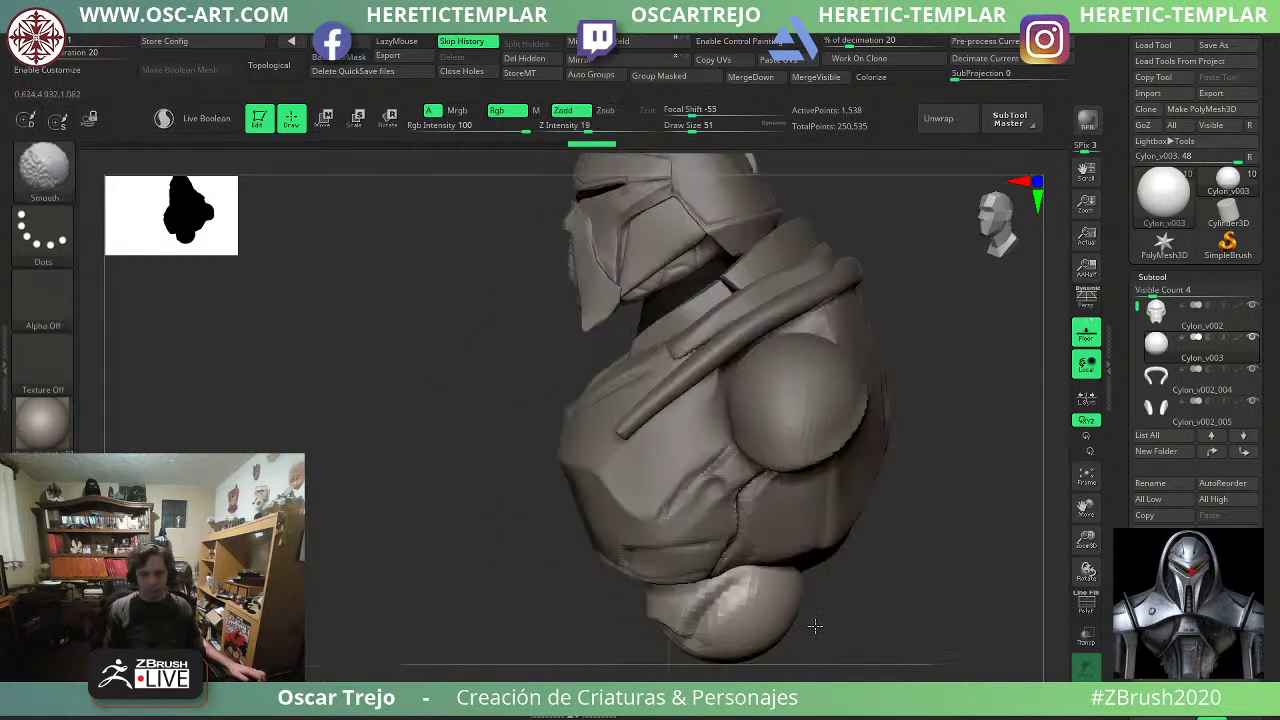
Cut away the lower back of the abdomen sphere diagonally with TrimCurve.
{"action": "mouse_move", "coordinate": [855, 508]}
{"action": "left_mouse_down", "text": "ctrl+shift"}
{"action": "mouse_move", "coordinate": [597, 684]}
{"action": "mouse_move", "coordinate": [371, 494]}
{"action": "left_mouse_up", "text": "ctrl+shift"}
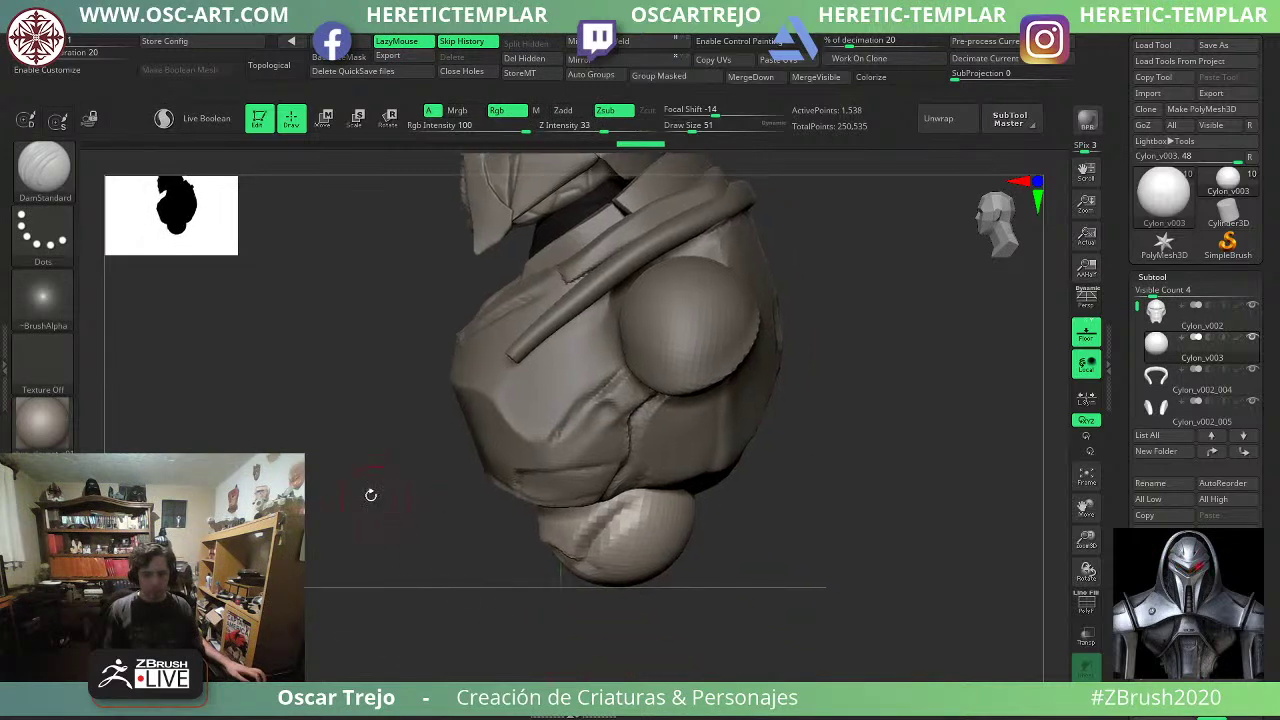
{"action": "left_click", "coordinate": [56, 179]}
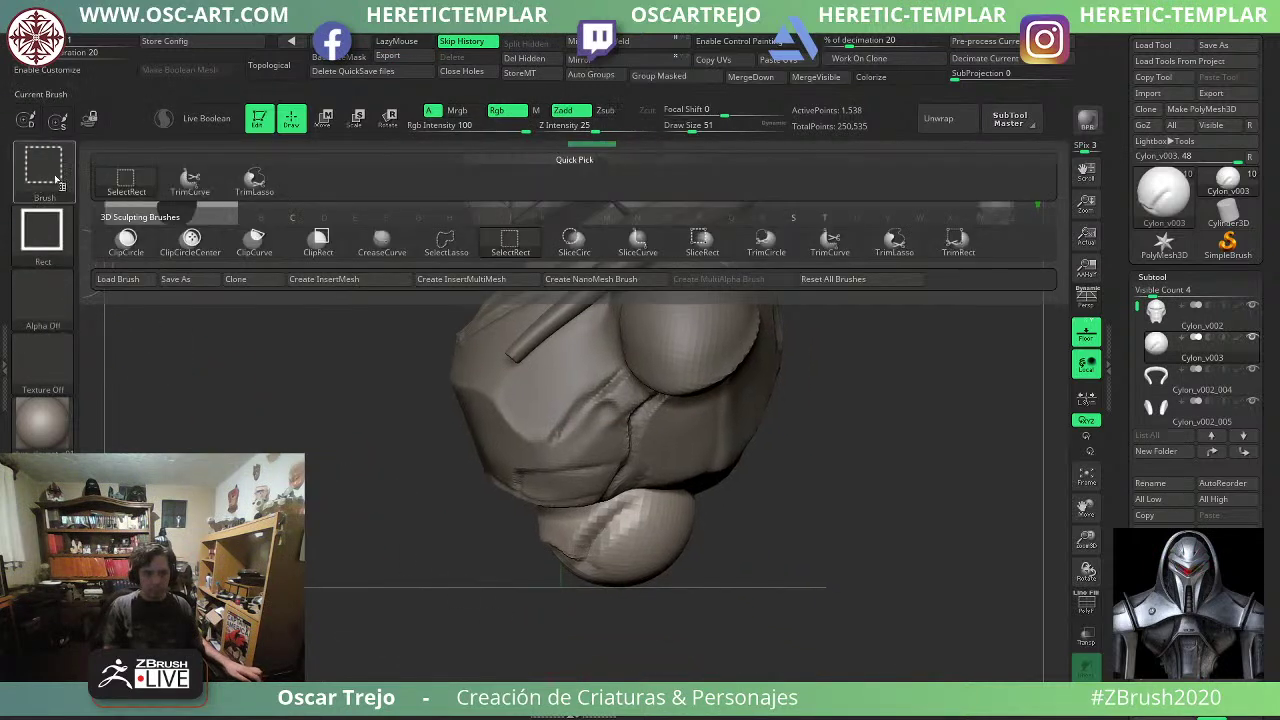
{"action": "left_click", "coordinate": [193, 183]}
{"action": "mouse_move", "coordinate": [748, 405]}
{"action": "left_mouse_down", "text": "ctrl+shift"}
{"action": "mouse_move", "coordinate": [493, 618]}
{"action": "mouse_move", "coordinate": [503, 634]}
{"action": "mouse_move", "coordinate": [569, 586]}
{"action": "mouse_move", "coordinate": [573, 568]}
{"action": "mouse_move", "coordinate": [488, 660]}
{"action": "left_mouse_up", "text": "ctrl+shift"}
{"action": "left_click_drag", "start_coordinate": [436, 661], "coordinate": [530, 655], "text": "shift"}
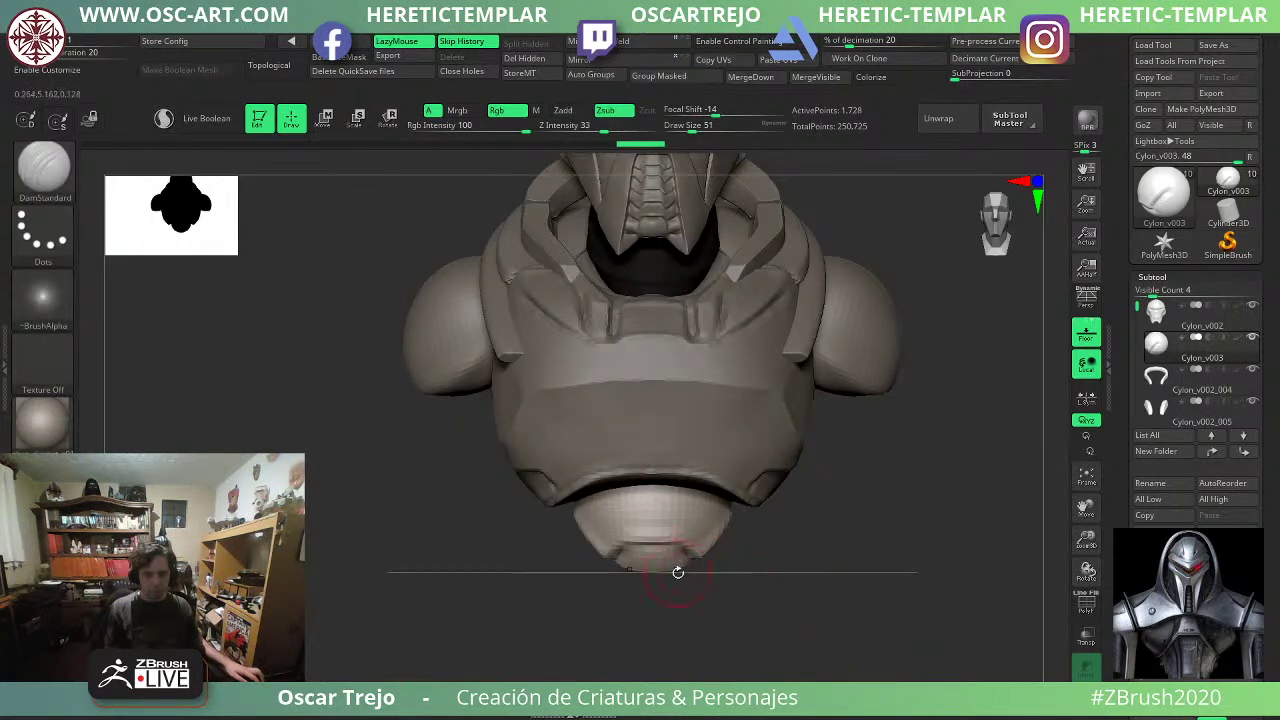
Rework the lower front edge of the abdomen piece with ClayBuildup at draw size 51 and smooth it.
{"action": "mouse_move", "coordinate": [671, 591]}
{"action": "left_mouse_down"}
{"action": "mouse_move", "coordinate": [651, 531]}
{"action": "mouse_move", "coordinate": [662, 527]}
{"action": "mouse_move", "coordinate": [662, 550]}
{"action": "left_mouse_up"}
{"action": "key", "text": "ctrl+z"}
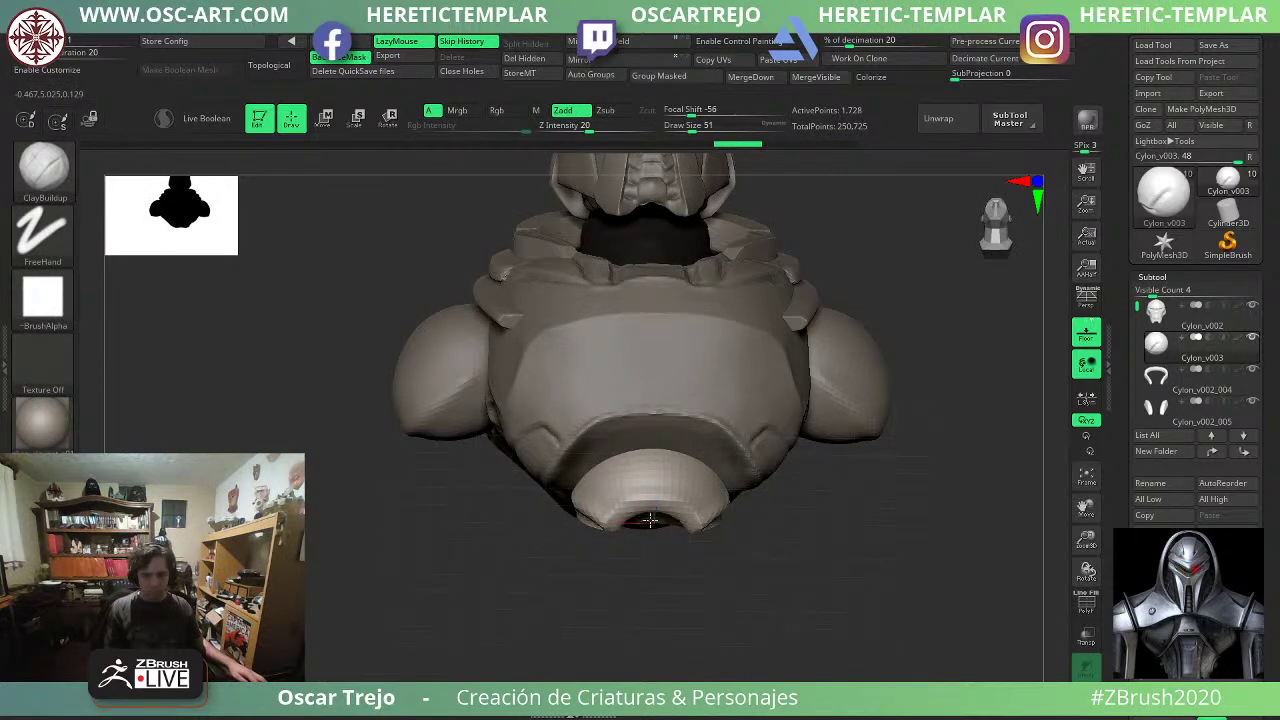
{"action": "left_click_drag", "start_coordinate": [666, 525], "coordinate": [660, 527], "text": "shift"}
{"action": "left_click_drag", "start_coordinate": [780, 562], "coordinate": [794, 603], "text": "shift"}
Pull the lower edge of the abdomen piece downward with Move at draw size 101.
{"action": "key", "text": "b"}
{"action": "key", "text": "m"}
{"action": "key", "text": "v"}
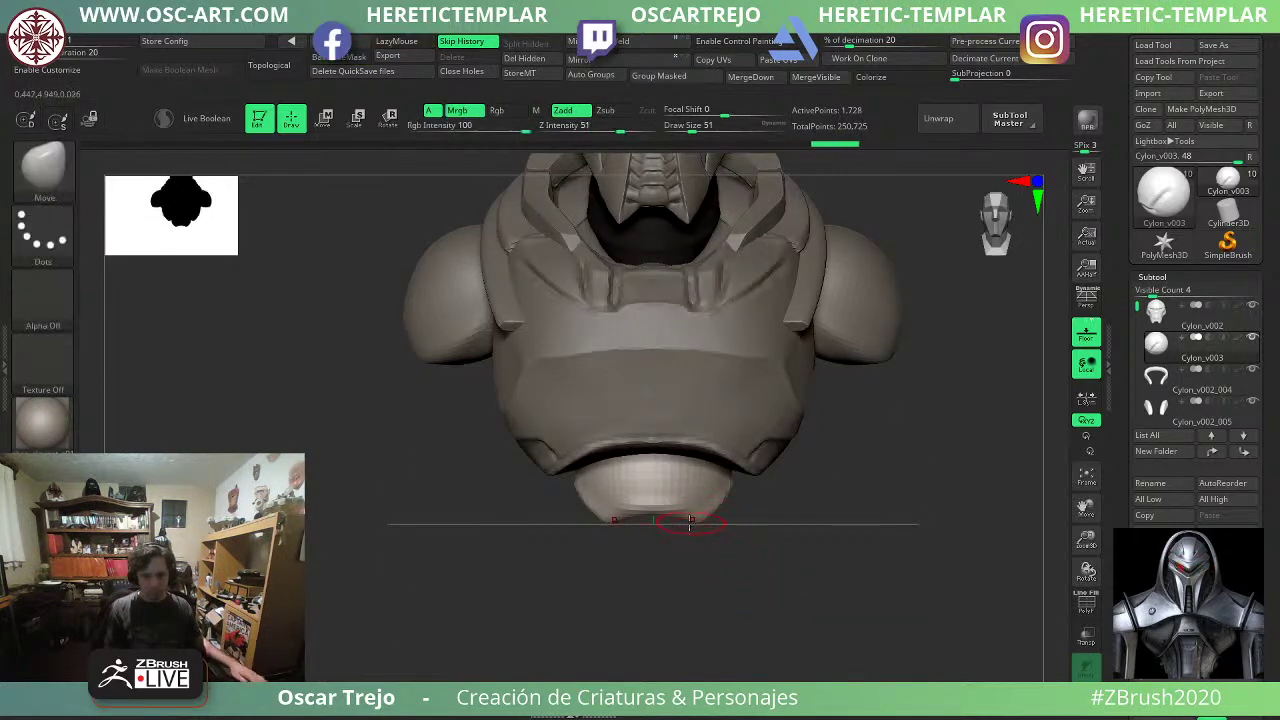
{"action": "key", "text": "bracketright"}
{"action": "key", "text": "bracketright"}
{"action": "key", "text": "bracketright"}
{"action": "key", "text": "bracketright"}
{"action": "key", "text": "bracketright"}
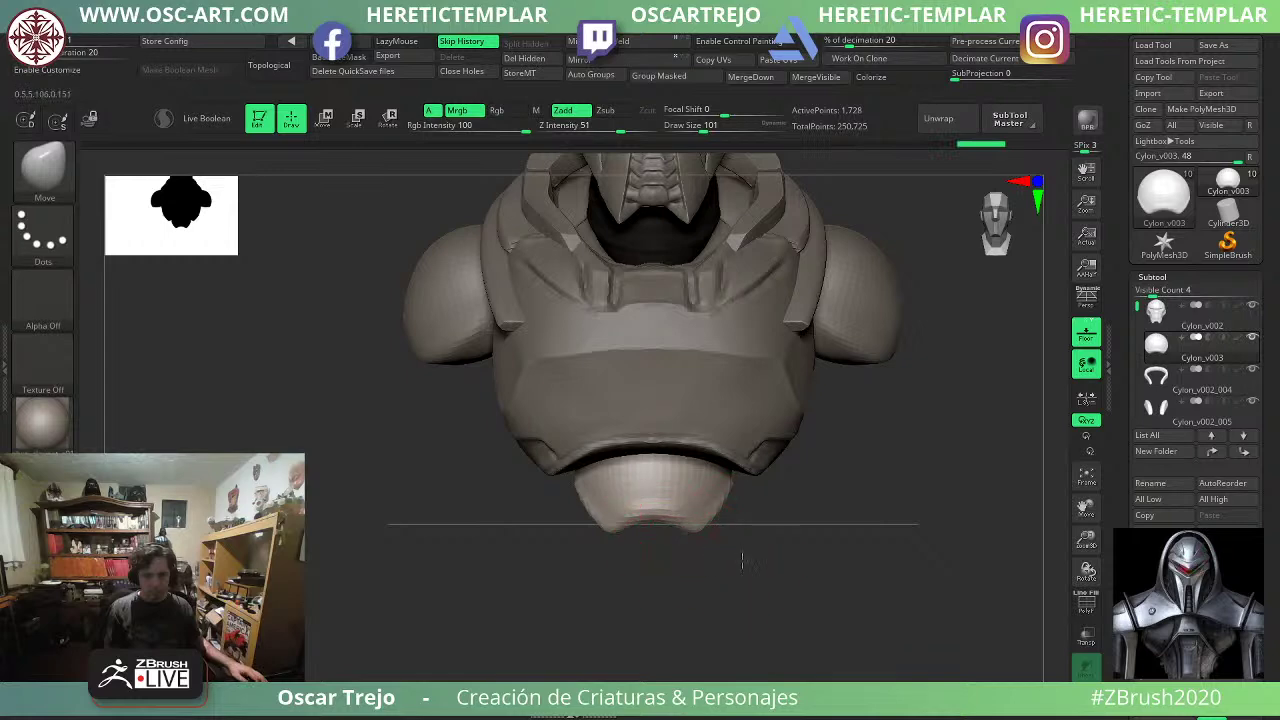
{"action": "key", "text": "bracketleft"}
{"action": "key", "text": "bracketleft"}
Shape the lower notch and side tips of the abdomen piece with Move at draw size 62.
{"action": "mouse_move", "coordinate": [742, 561]}
{"action": "left_mouse_down", "text": "alt"}
{"action": "mouse_move", "coordinate": [712, 588]}
{"action": "mouse_move", "coordinate": [654, 562]}
{"action": "left_mouse_up", "text": "alt"}
{"action": "key", "text": "s"}
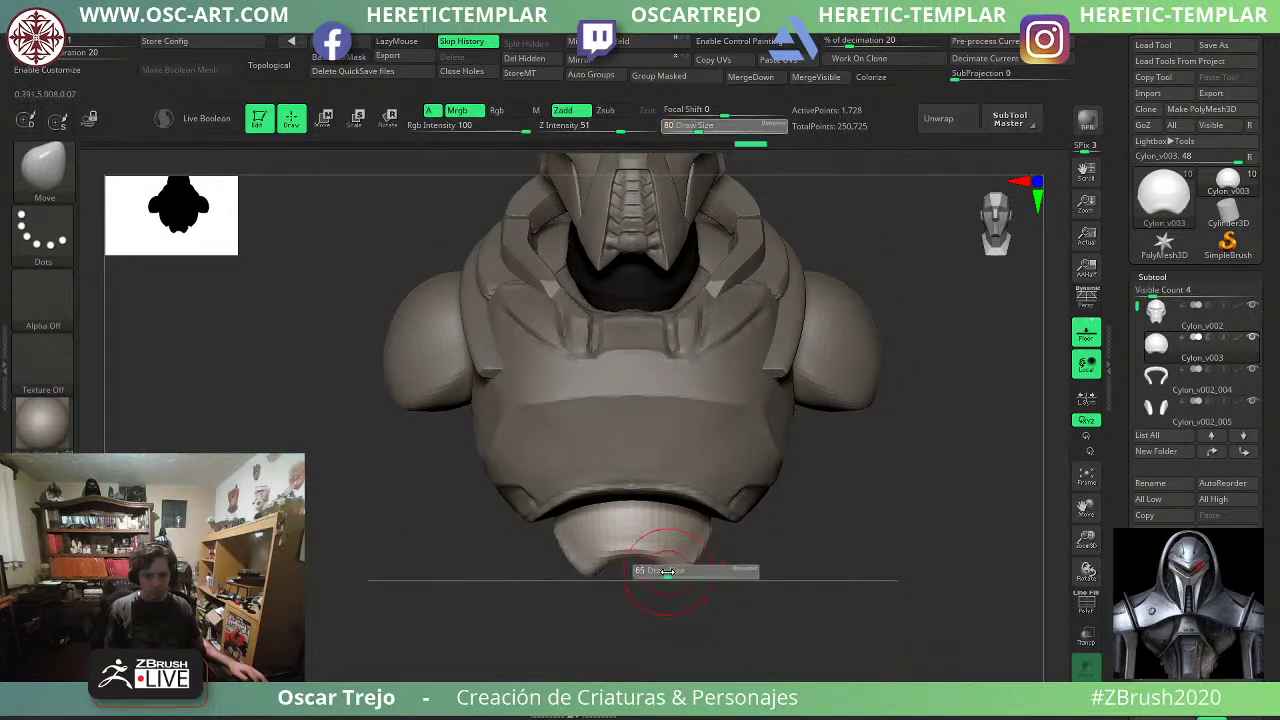
{"action": "left_click", "coordinate": [664, 574]}
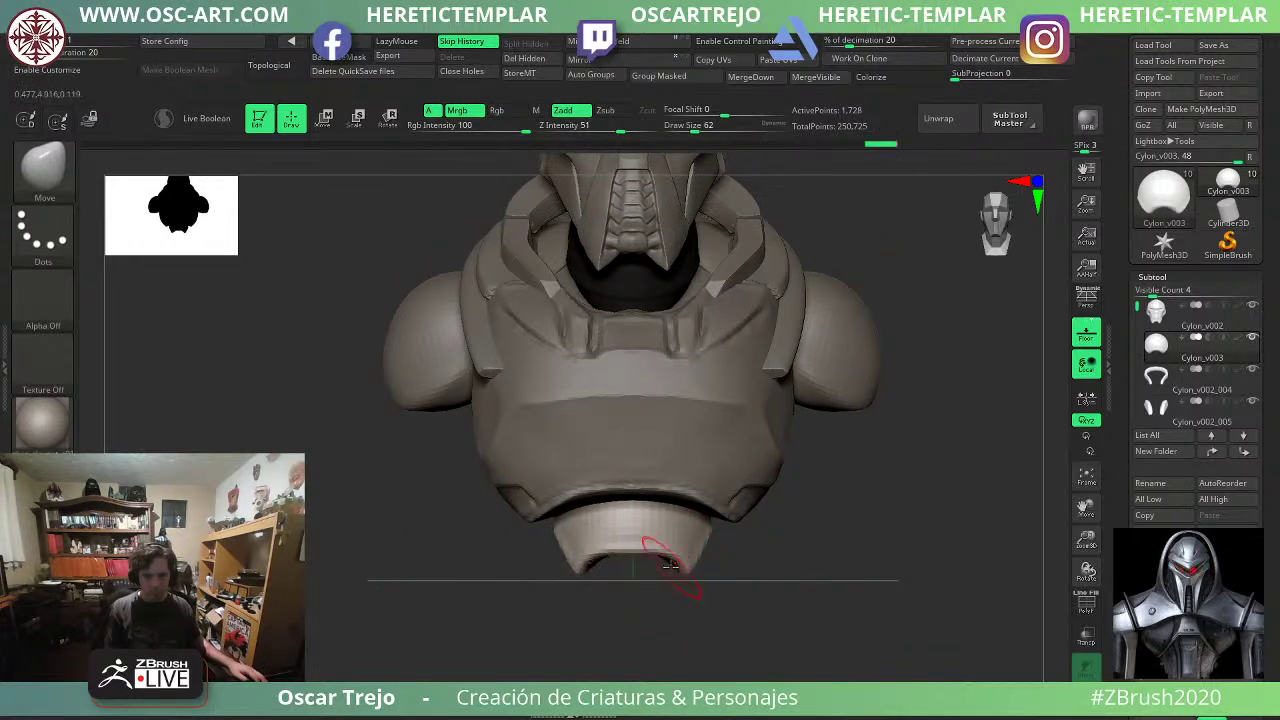
{"action": "mouse_move", "coordinate": [712, 592]}
{"action": "left_mouse_down"}
{"action": "mouse_move", "coordinate": [727, 586]}
{"action": "mouse_move", "coordinate": [691, 556]}
{"action": "left_mouse_up"}
{"action": "left_click_drag", "start_coordinate": [728, 580], "coordinate": [860, 575]}
Move the abdomen piece forward and slightly up under the torso in side view.
{"action": "key", "text": "s"}
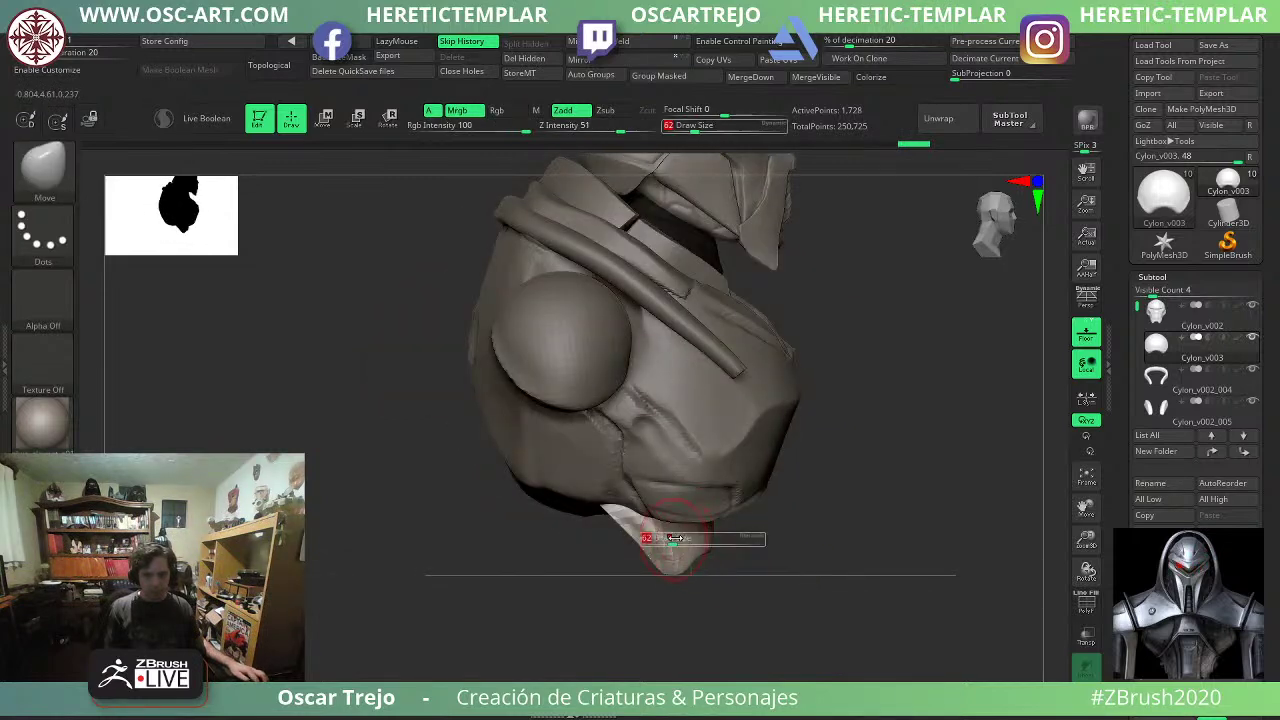
{"action": "key", "text": "w"}
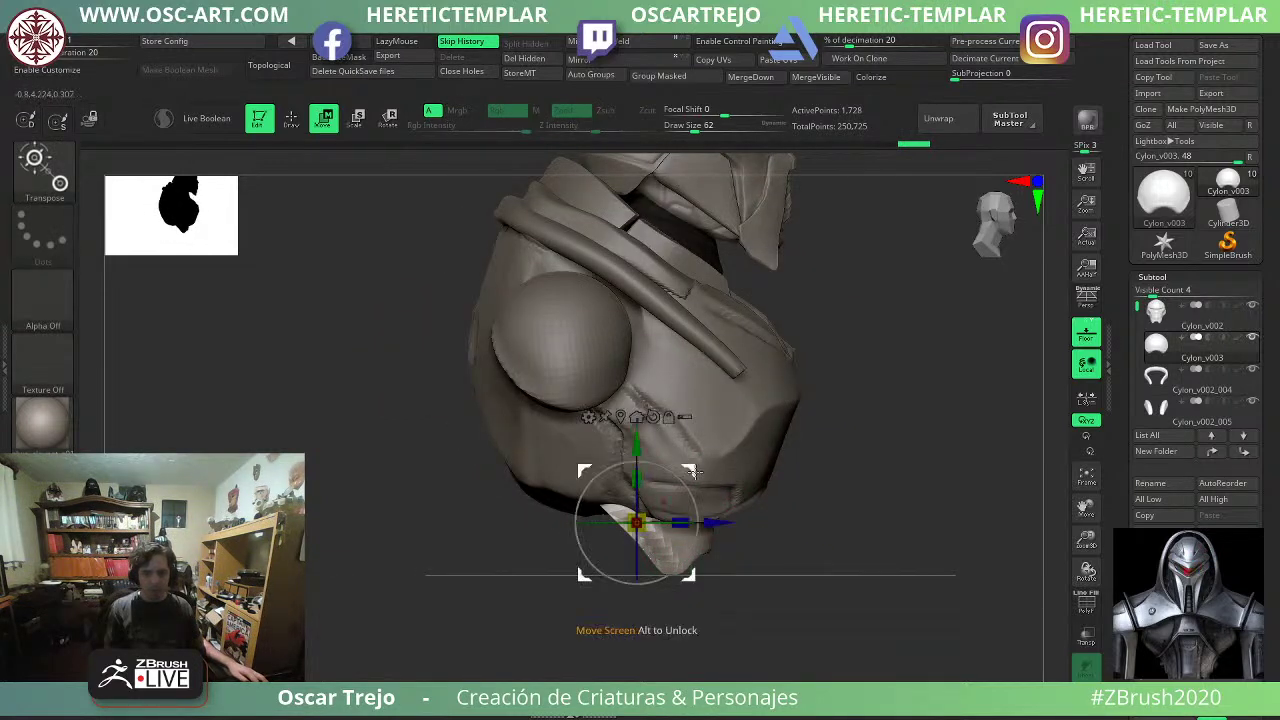
{"action": "left_click_drag", "start_coordinate": [695, 471], "coordinate": [733, 457]}
{"action": "left_click_drag", "start_coordinate": [886, 495], "coordinate": [770, 514]}
Adjust the contour of the abdomen piece with Move at draw size 49 and undo the last stroke.
{"action": "key", "text": "q"}
{"action": "key", "text": "s"}
{"action": "mouse_move", "coordinate": [764, 535]}
{"action": "left_mouse_down"}
{"action": "mouse_move", "coordinate": [823, 557]}
{"action": "mouse_move", "coordinate": [780, 546]}
{"action": "mouse_move", "coordinate": [798, 585]}
{"action": "mouse_move", "coordinate": [748, 570]}
{"action": "mouse_move", "coordinate": [757, 528]}
{"action": "left_mouse_up"}
{"action": "key", "text": "s"}
{"action": "key", "text": "ctrl+z"}
{"action": "left_click_drag", "start_coordinate": [758, 582], "coordinate": [771, 606], "text": "shift"}
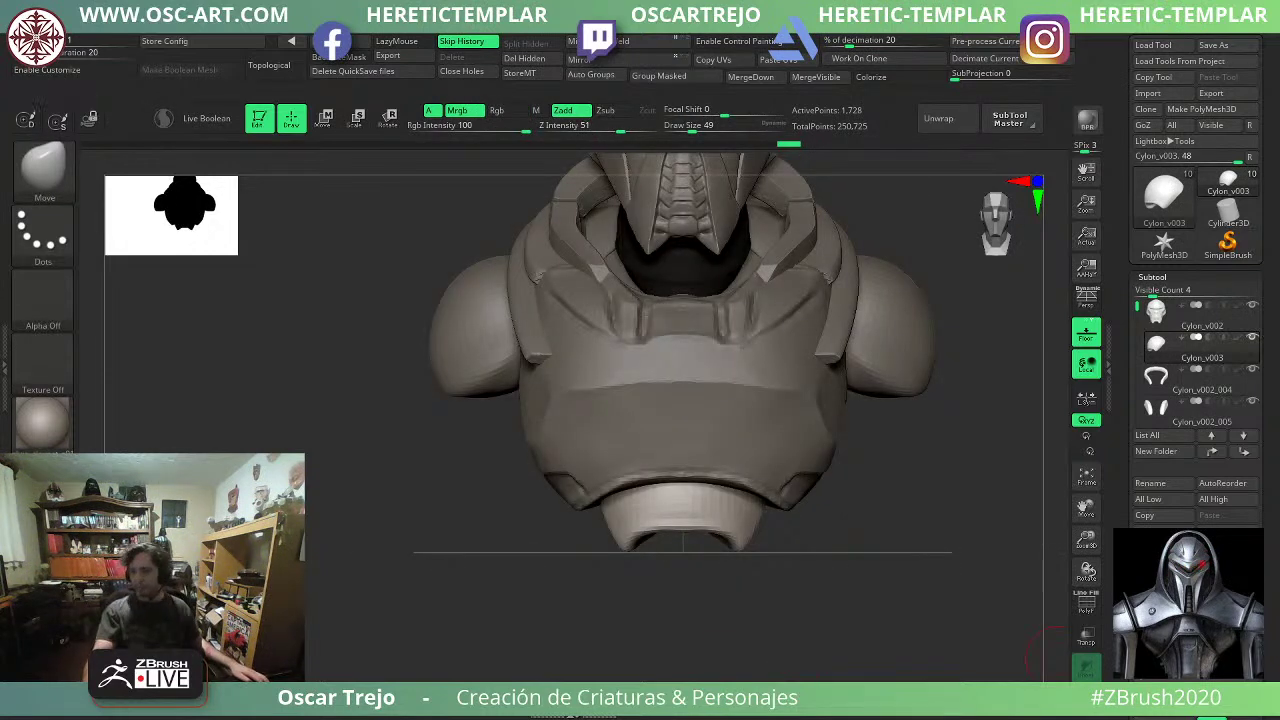
Remesh the abdomen piece and display its polygon wireframe.
{"action": "left_click_drag", "start_coordinate": [1138, 475], "coordinate": [1140, 421]}
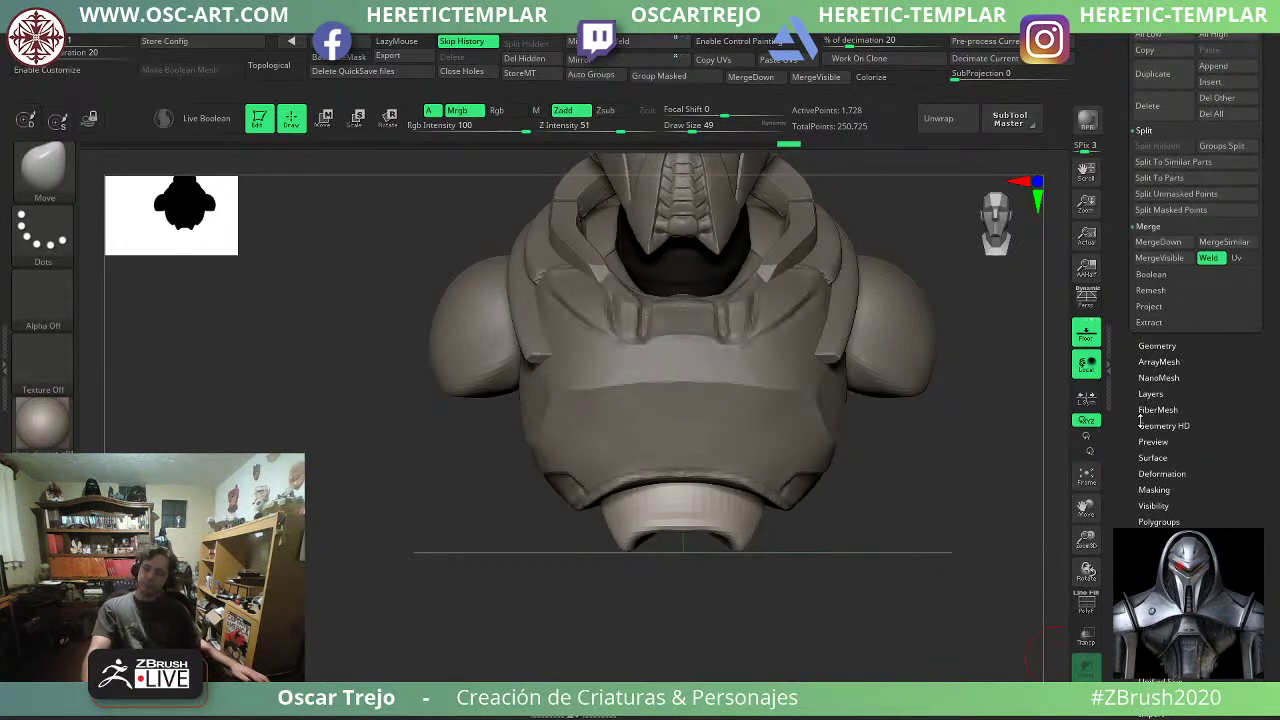
{"action": "left_click", "coordinate": [1166, 345]}
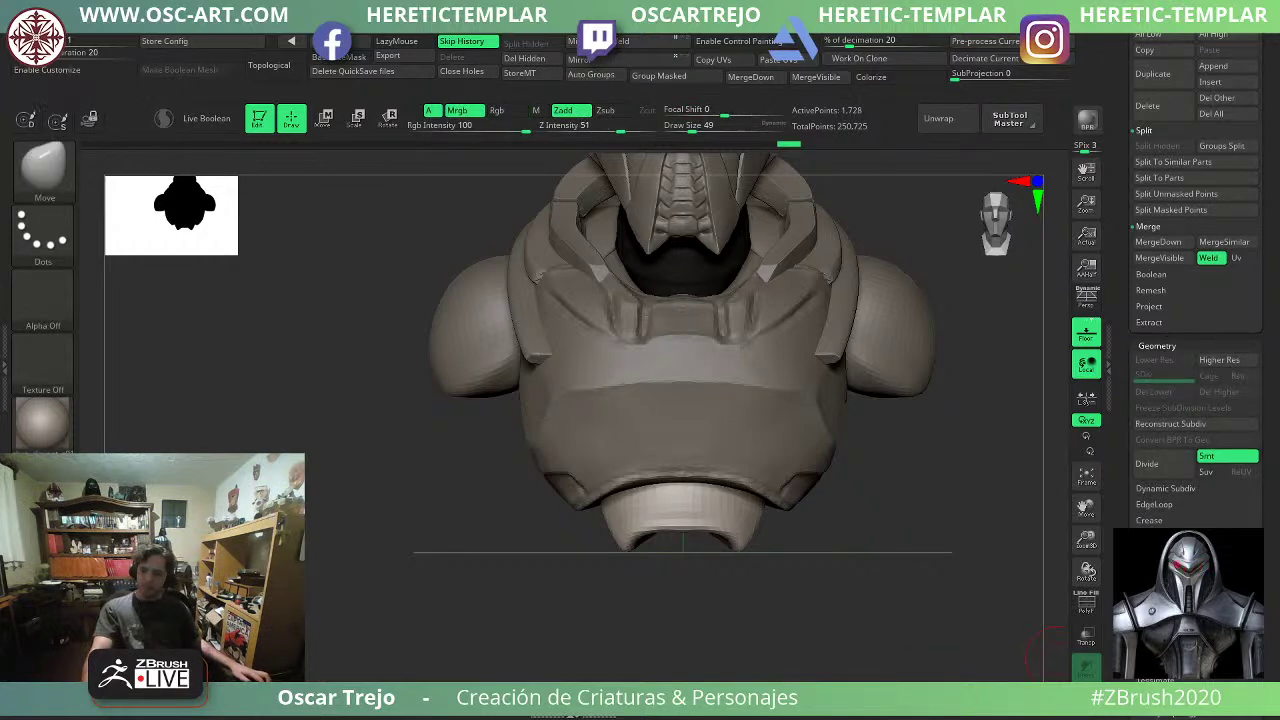
{"action": "left_click_drag", "start_coordinate": [1136, 620], "coordinate": [1136, 557]}
{"action": "left_click", "coordinate": [1158, 633]}
{"action": "left_click", "coordinate": [1158, 560]}
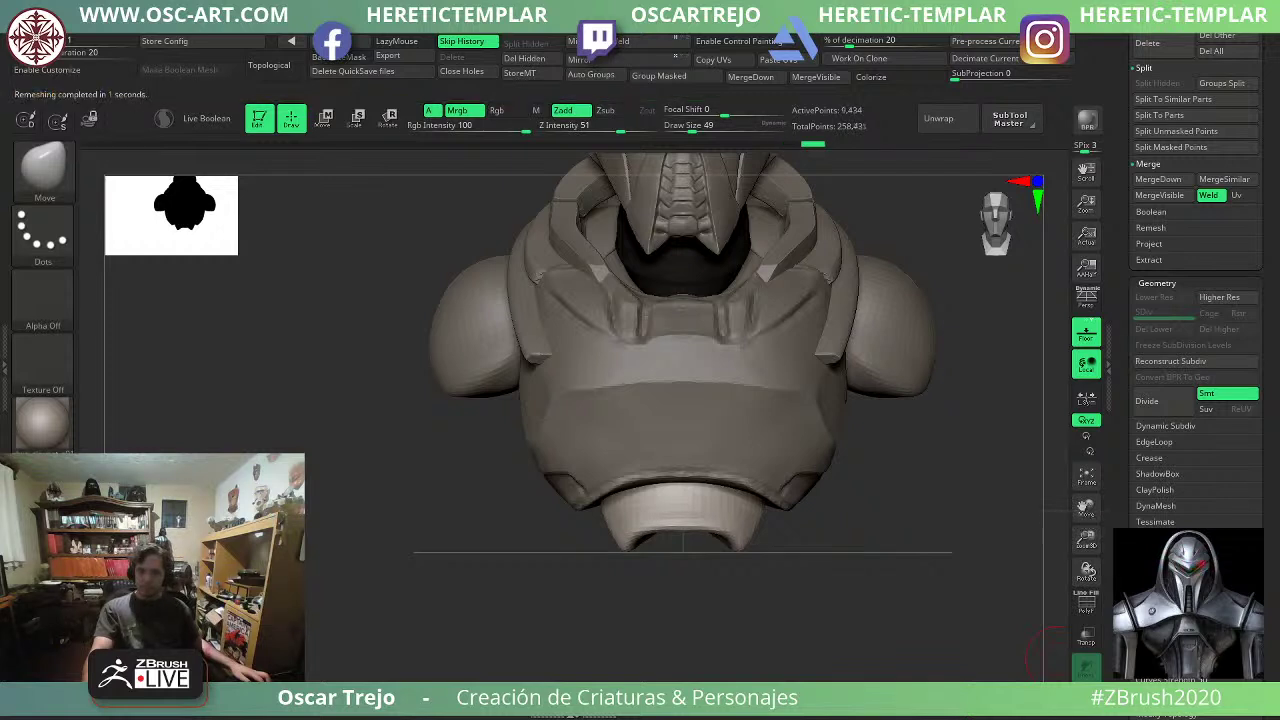
{"action": "key", "text": "shift+f"}
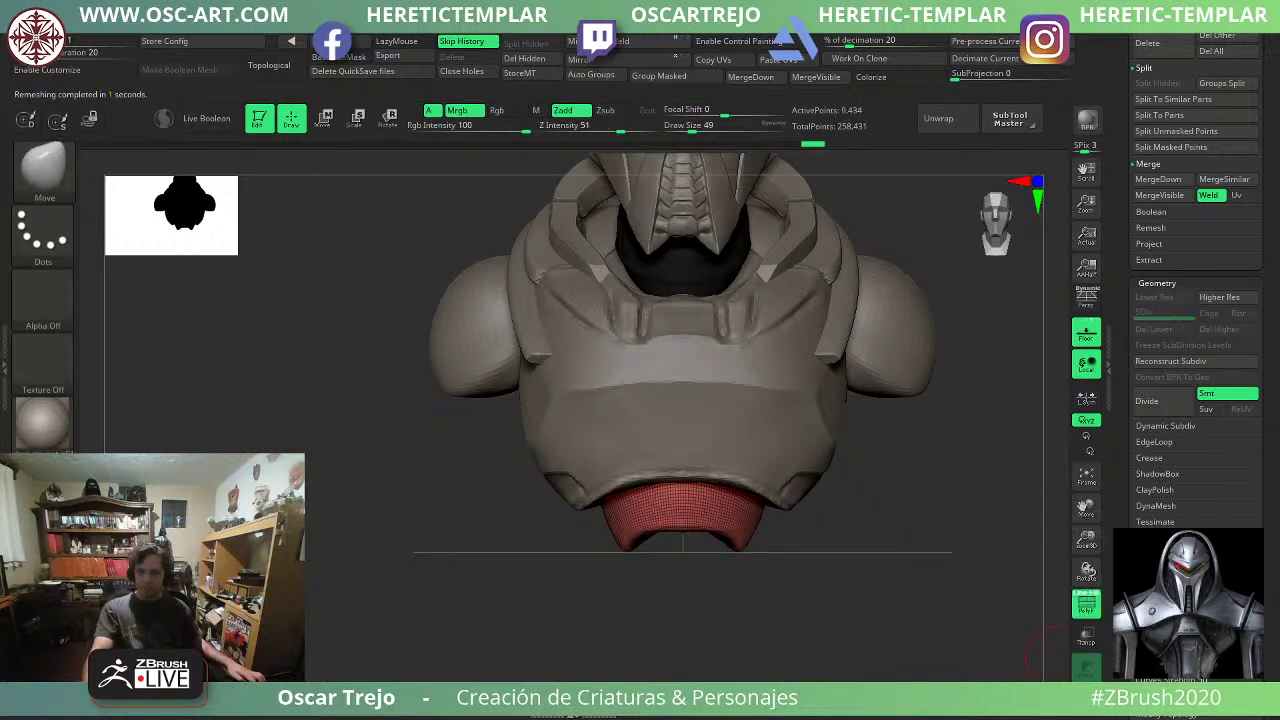
Remesh the abdomen piece three more times to lower its polygon density, then hide the wireframe.
{"action": "left_click", "coordinate": [1160, 562]}
{"action": "left_click", "coordinate": [1160, 562]}
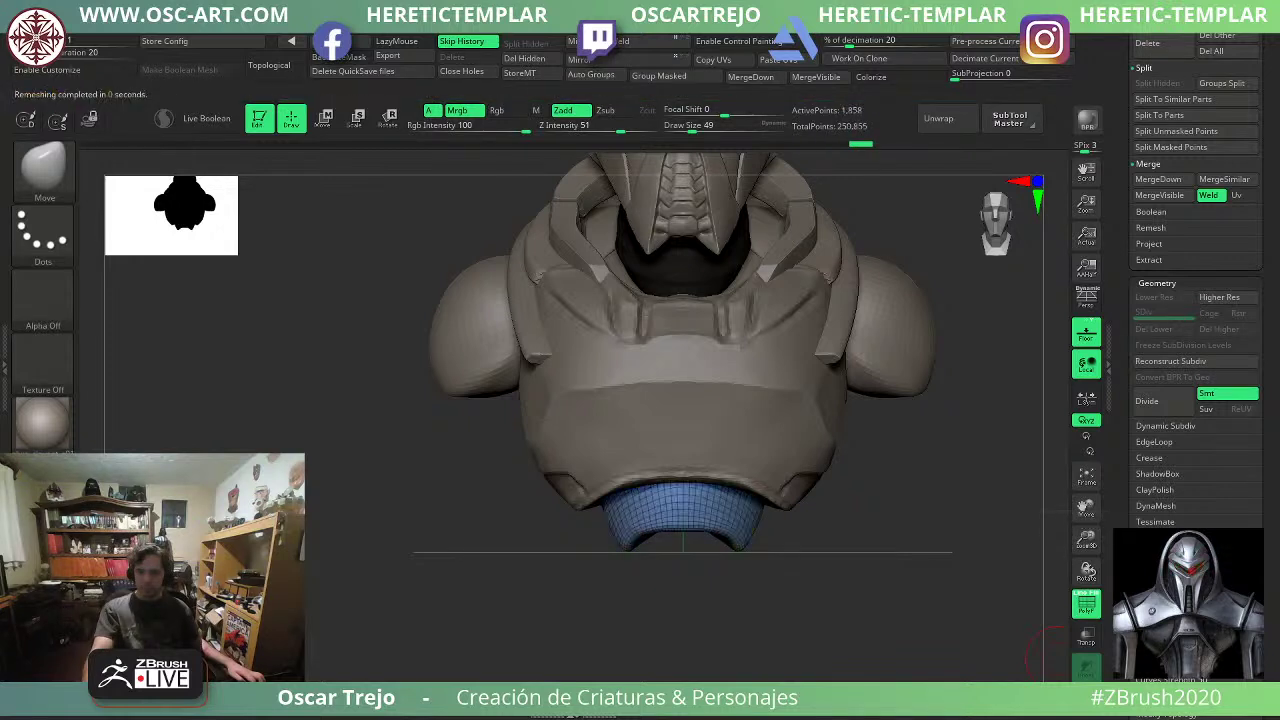
{"action": "left_click", "coordinate": [1160, 562]}
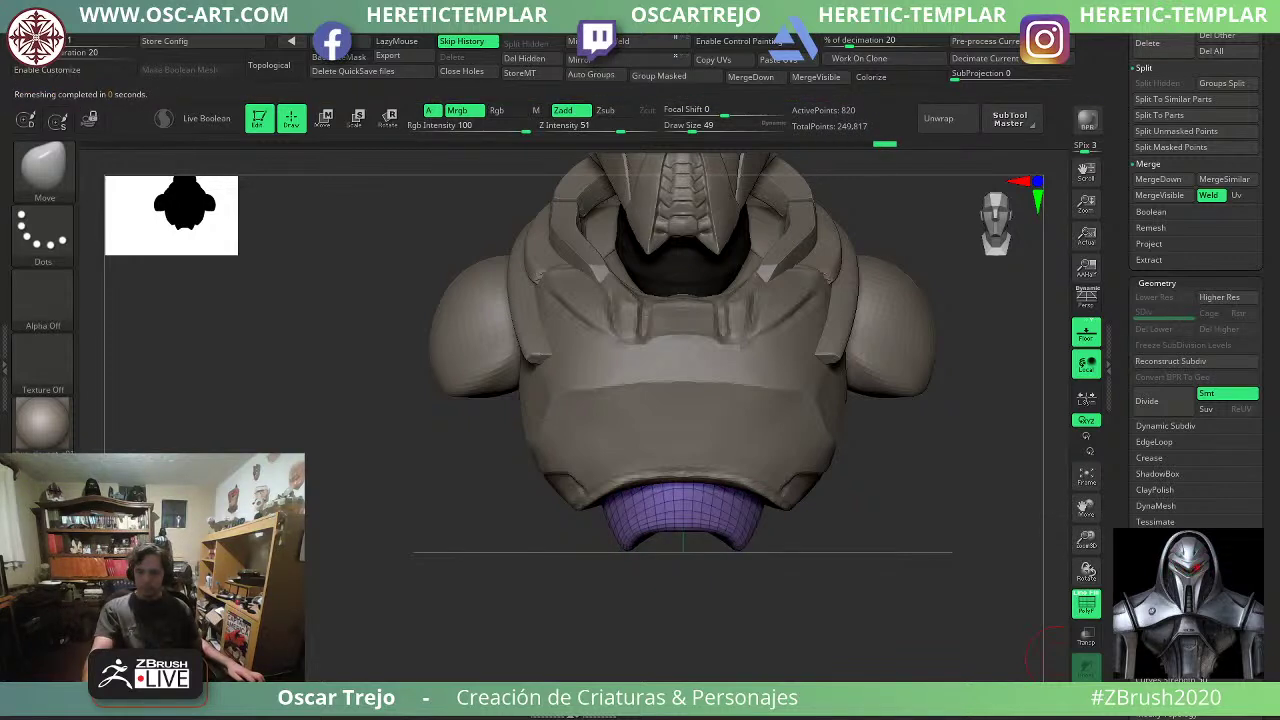
{"action": "key", "text": "shift+f"}
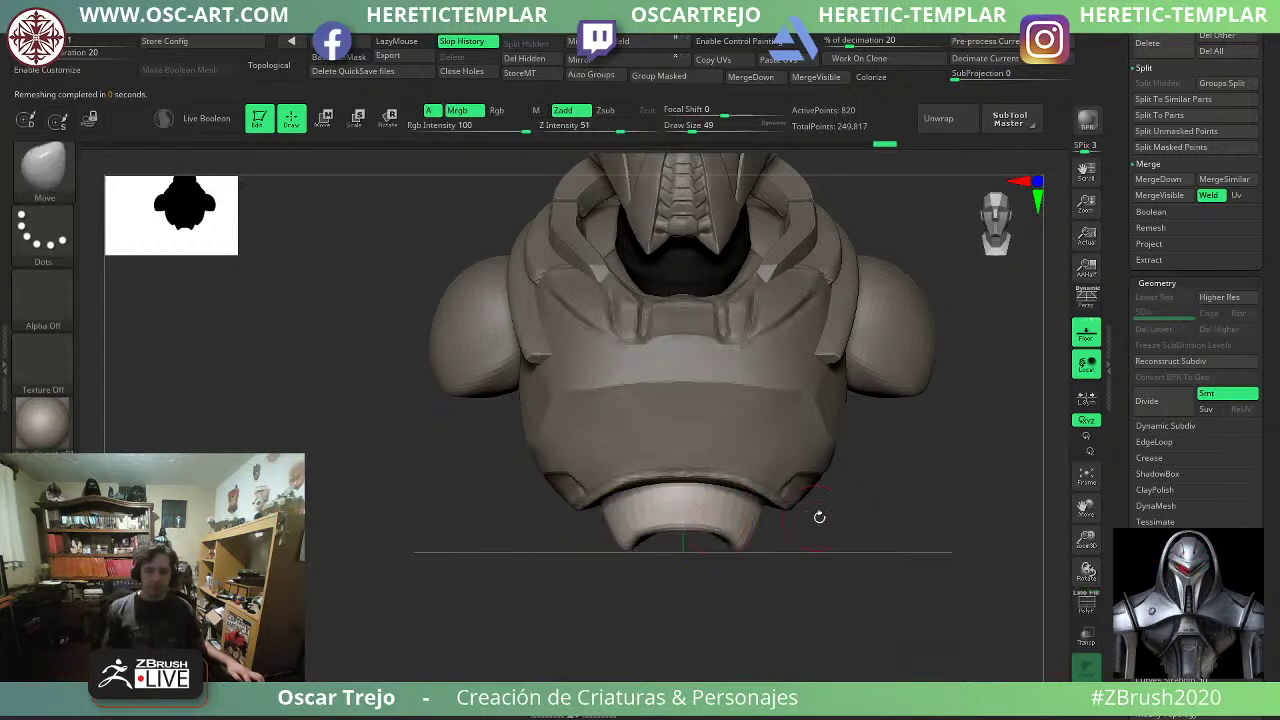
Duplicate the abdomen piece downward as a second segment and shift the copy backward and slightly up in side view.
{"action": "key", "text": "s"}
{"action": "left_click_drag", "start_coordinate": [748, 489], "coordinate": [773, 507]}
{"action": "key", "text": "s"}
{"action": "left_click", "coordinate": [777, 517]}
{"action": "mouse_move", "coordinate": [787, 555]}
{"action": "left_mouse_down", "text": "alt"}
{"action": "mouse_move", "coordinate": [789, 600]}
{"action": "mouse_move", "coordinate": [796, 548]}
{"action": "left_mouse_up", "text": "alt"}
{"action": "key", "text": "w"}
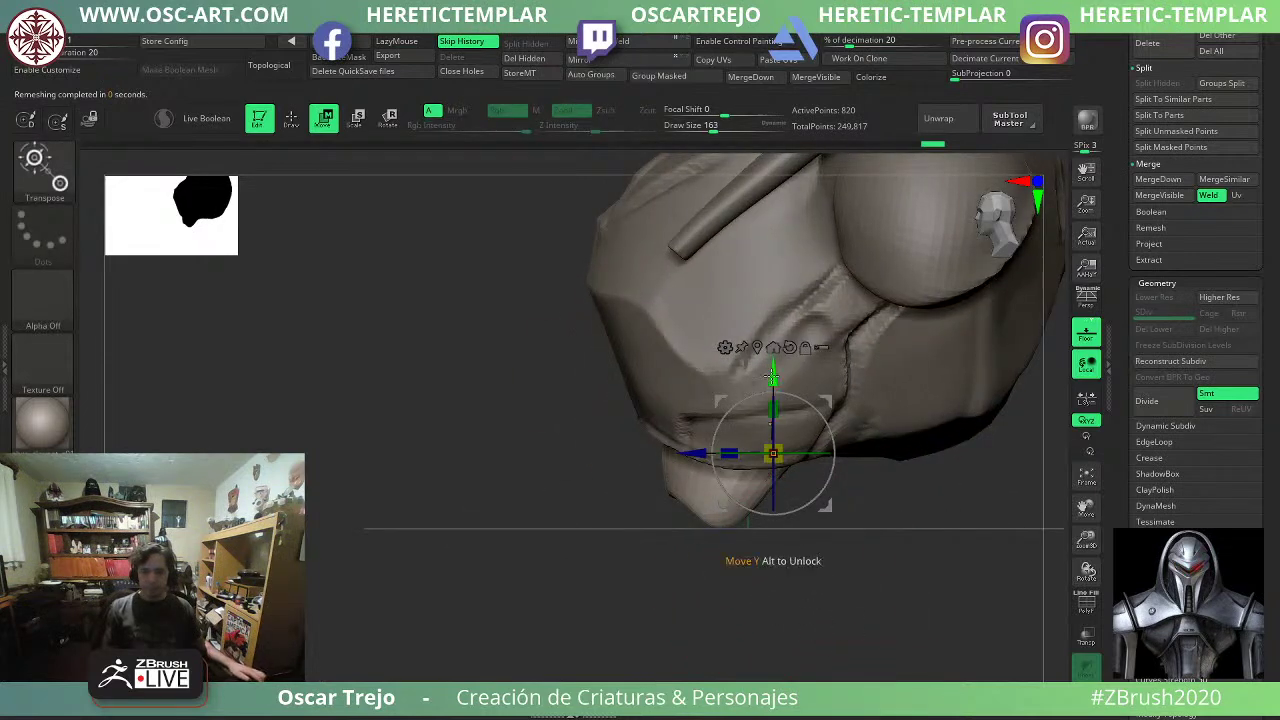
{"action": "left_click_drag", "start_coordinate": [773, 372], "coordinate": [798, 438], "text": "ctrl"}
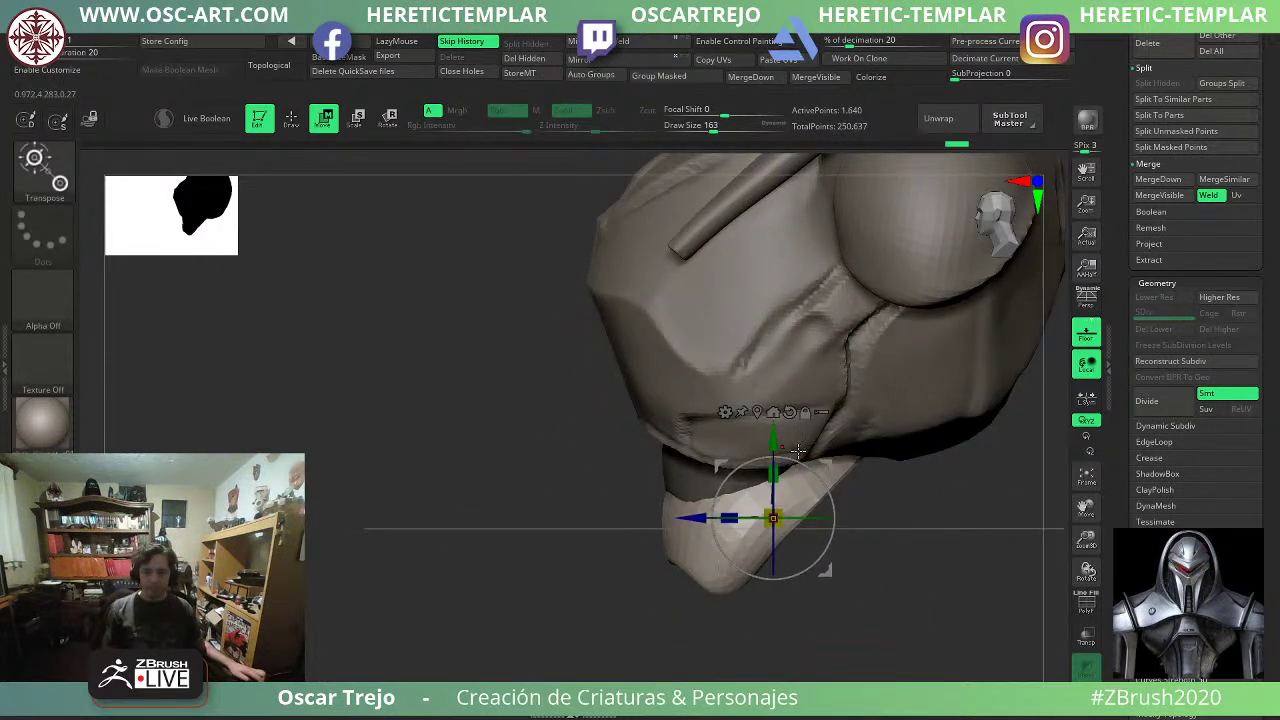
{"action": "left_click_drag", "start_coordinate": [720, 466], "coordinate": [742, 446]}
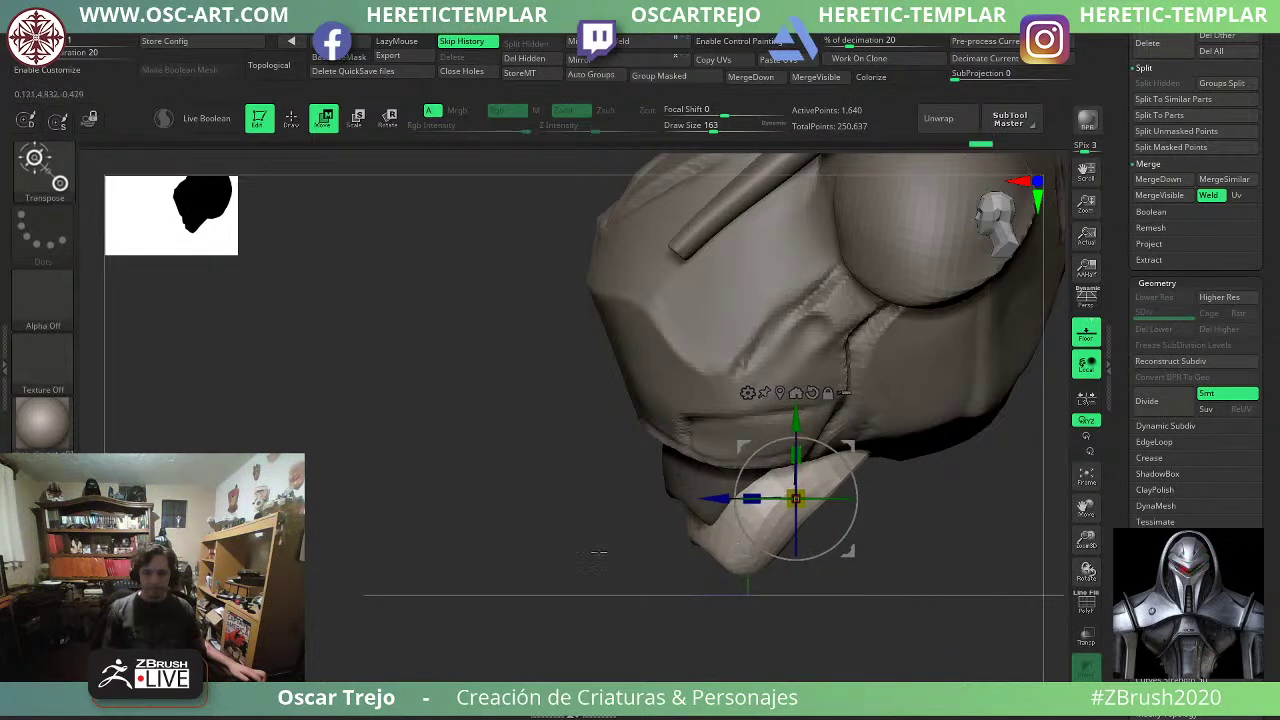
{"action": "left_click_drag", "start_coordinate": [600, 554], "coordinate": [884, 620], "text": "shift"}
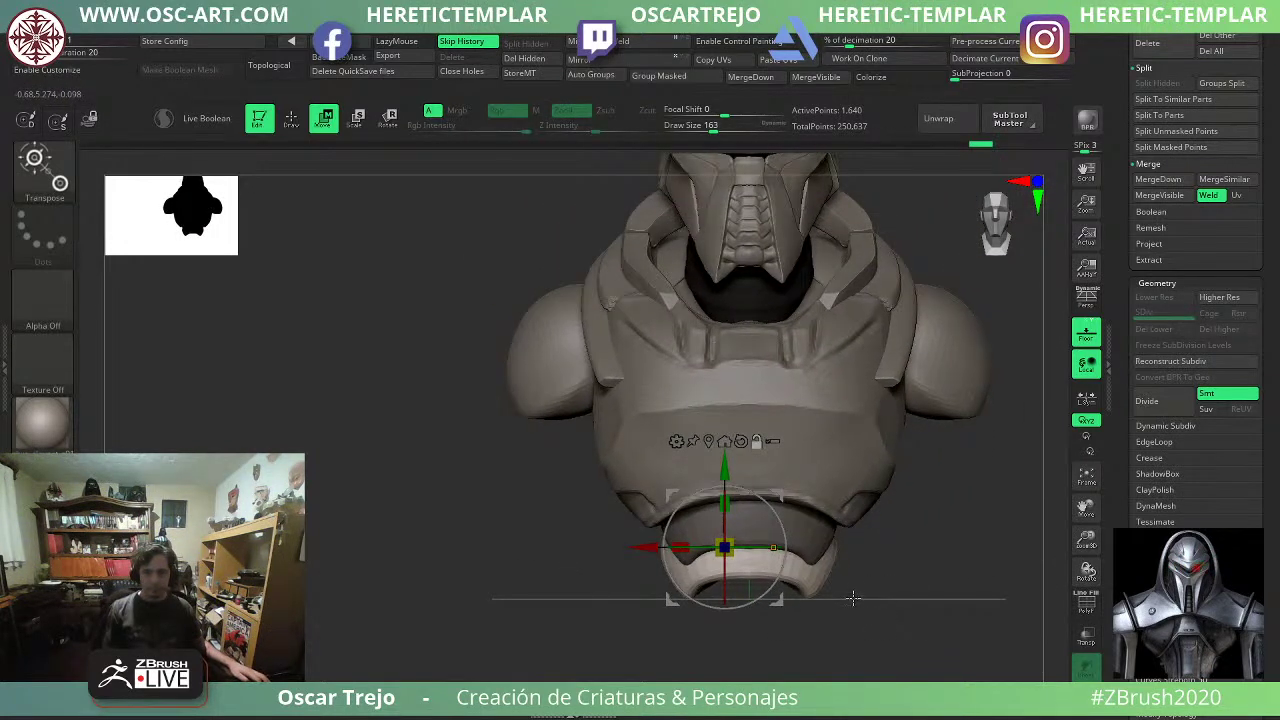
Shape the second abdomen segment with Move at draw size 140, fitting its sides beneath the first segment.
{"action": "key", "text": "q"}
{"action": "left_click_drag", "start_coordinate": [881, 567], "coordinate": [826, 559]}
{"action": "key", "text": "s"}
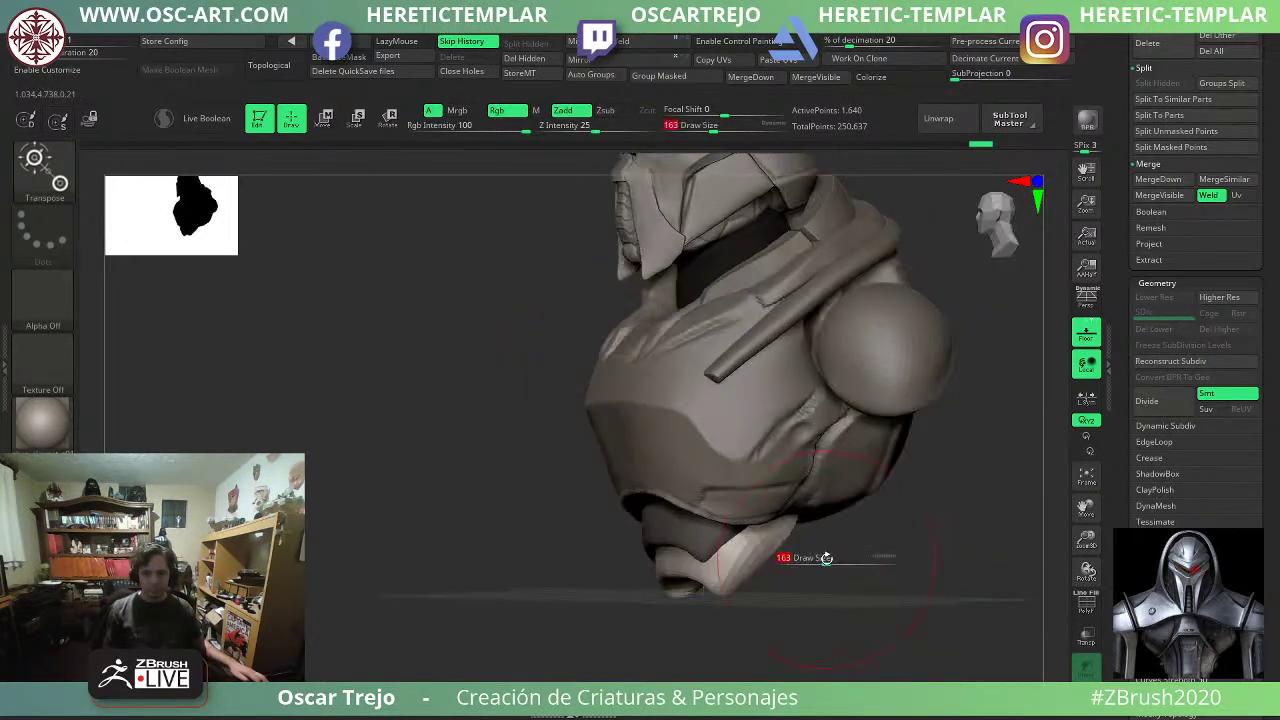
{"action": "key", "text": "w"}
{"action": "key", "text": "ctrl+z"}
{"action": "key", "text": "q"}
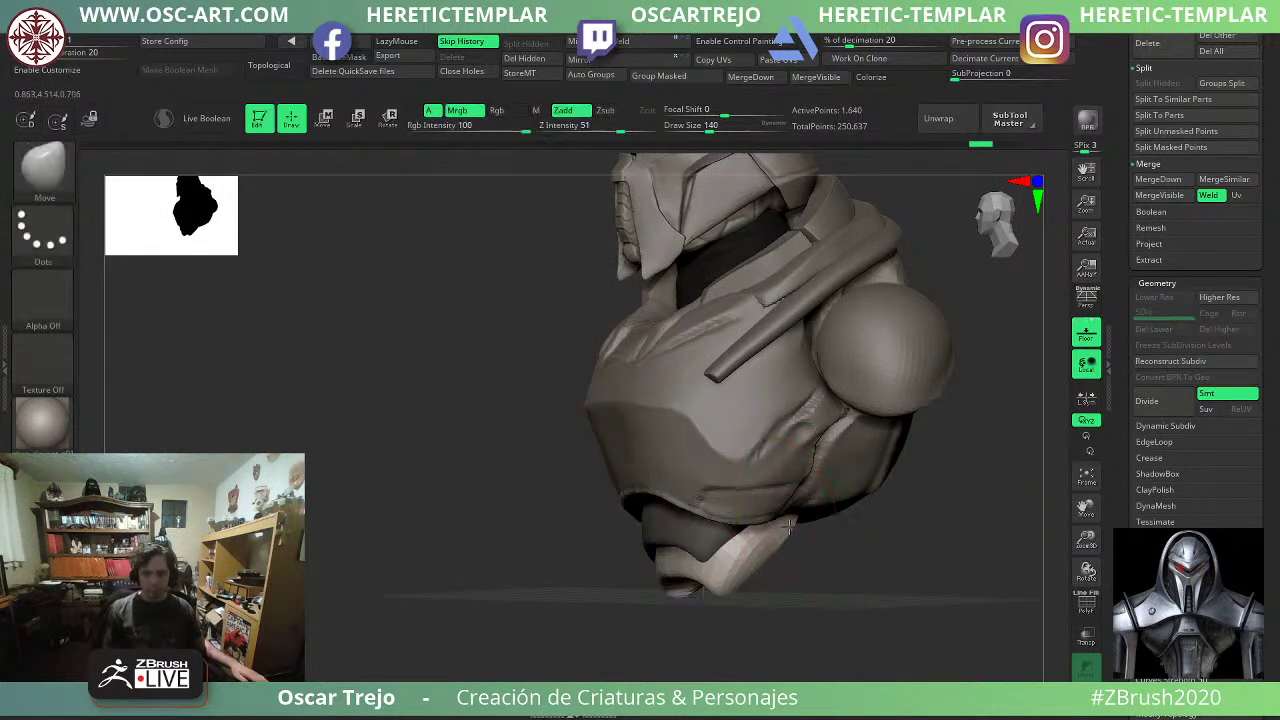
{"action": "left_click_drag", "start_coordinate": [862, 573], "coordinate": [818, 534], "text": "shift"}
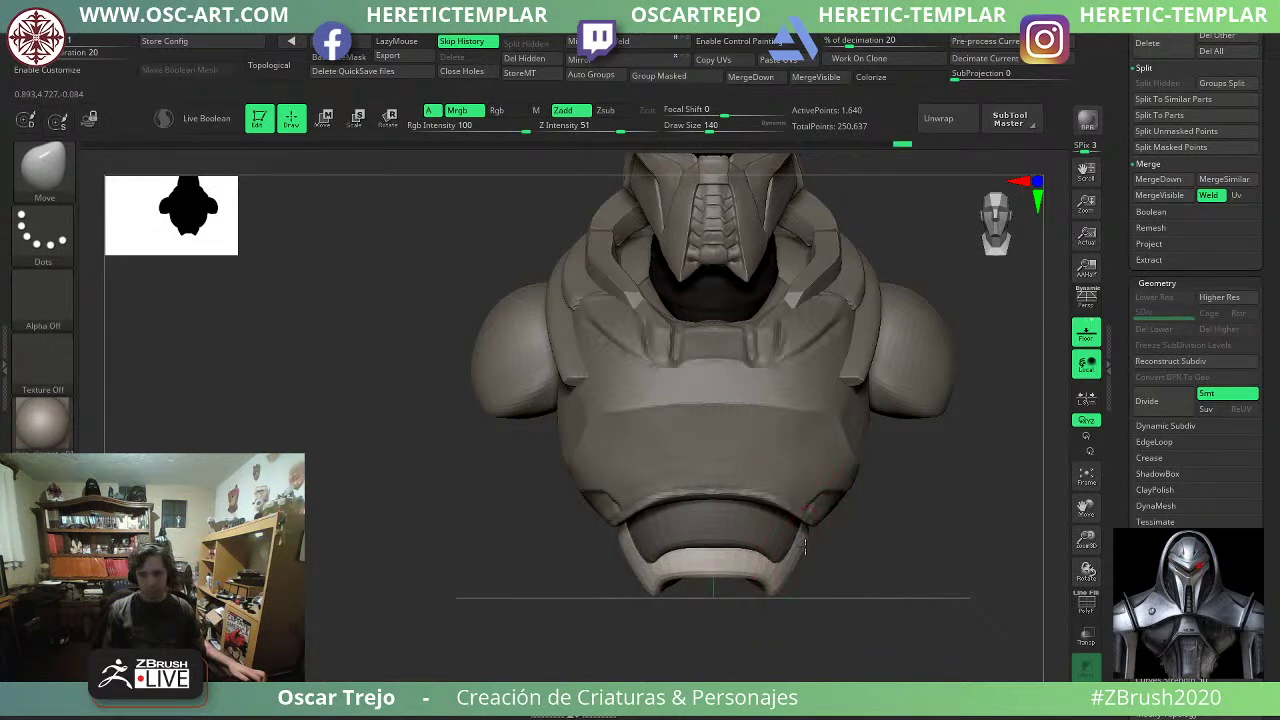
{"action": "mouse_move", "coordinate": [865, 590]}
{"action": "right_mouse_down", "text": "ctrl"}
{"action": "mouse_move", "coordinate": [880, 571]}
{"action": "mouse_move", "coordinate": [829, 520]}
{"action": "mouse_move", "coordinate": [822, 572]}
{"action": "right_mouse_up", "text": "ctrl"}
Duplicate the second abdomen segment downward as a third segment and shift the copy slightly backward in side view.
{"action": "key", "text": "w"}
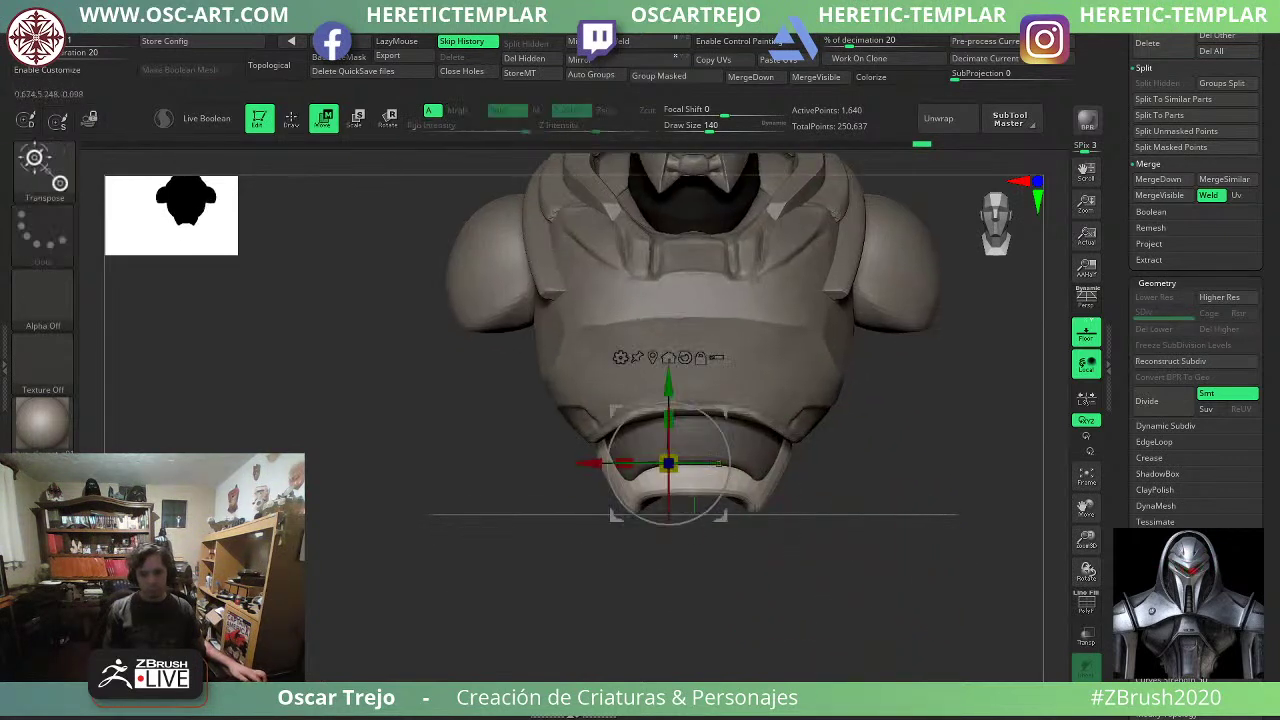
{"action": "left_click_drag", "start_coordinate": [669, 385], "coordinate": [669, 425], "text": "ctrl"}
{"action": "key", "text": "q"}
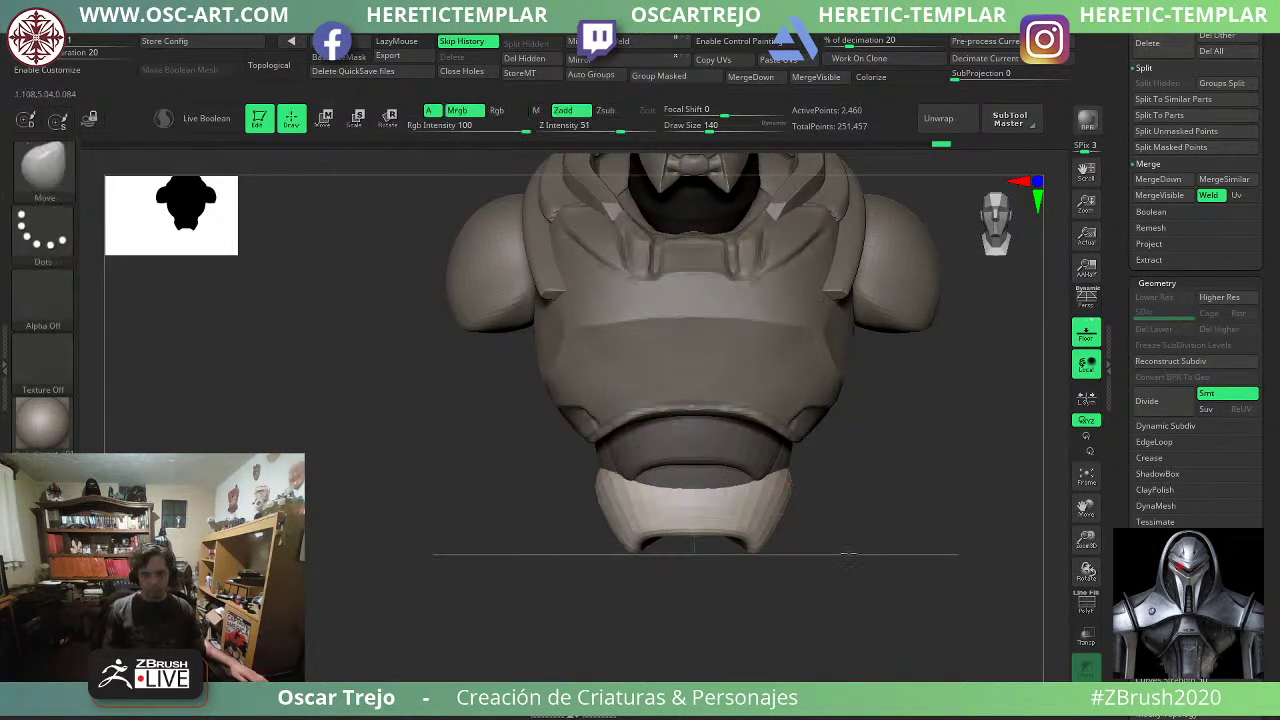
{"action": "left_click_drag", "start_coordinate": [812, 532], "coordinate": [708, 517]}
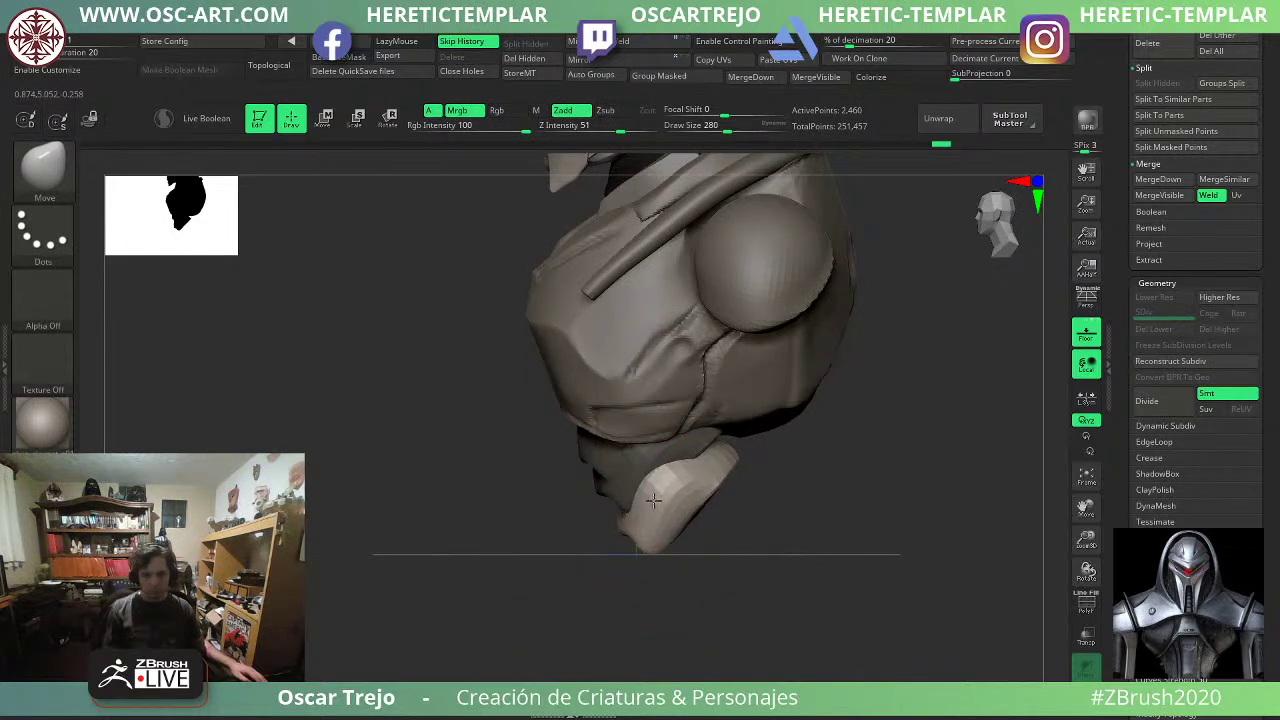
{"action": "key", "text": "w"}
{"action": "left_click_drag", "start_coordinate": [722, 453], "coordinate": [742, 448]}
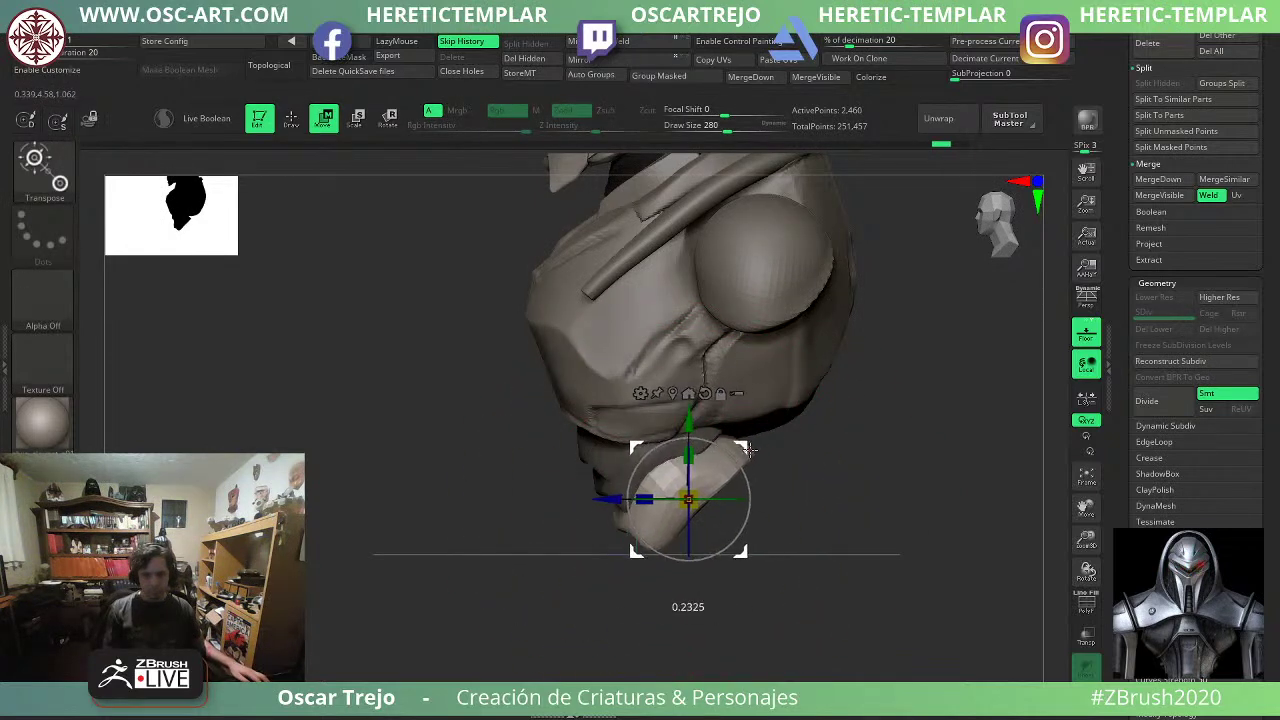
{"action": "left_click_drag", "start_coordinate": [510, 577], "coordinate": [622, 580], "text": "shift"}
Adjust the third segment's side contour with Move at draw size 228 and clear the mask from all abdomen segments.
{"action": "key", "text": "q"}
{"action": "key", "text": "bracketleft"}
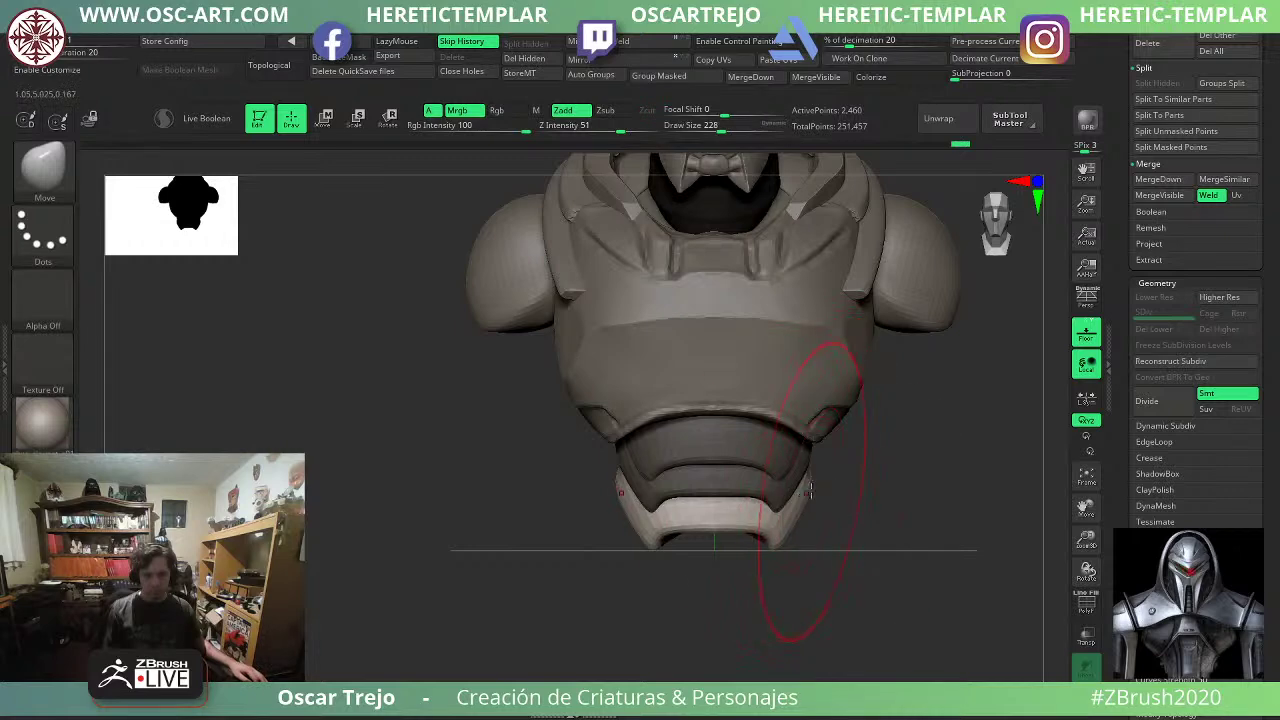
{"action": "mouse_move", "coordinate": [811, 489]}
{"action": "left_mouse_down"}
{"action": "mouse_move", "coordinate": [798, 480]}
{"action": "mouse_move", "coordinate": [863, 543]}
{"action": "mouse_move", "coordinate": [828, 551]}
{"action": "left_mouse_up"}
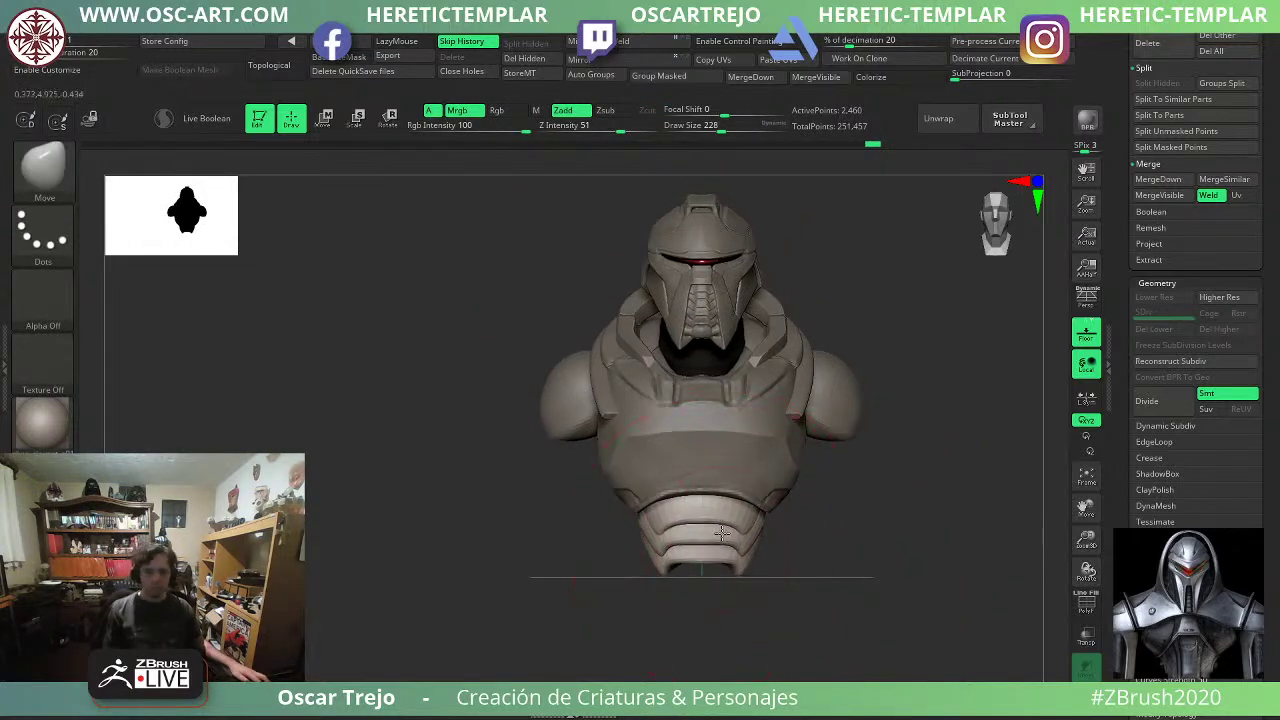
{"action": "left_click_drag", "start_coordinate": [722, 533], "coordinate": [826, 557]}
Centre the gizmo on the unmasked mesh, duplicate the three-segment stack downward, and shift the copies backward in side view.
{"action": "key", "text": "w"}
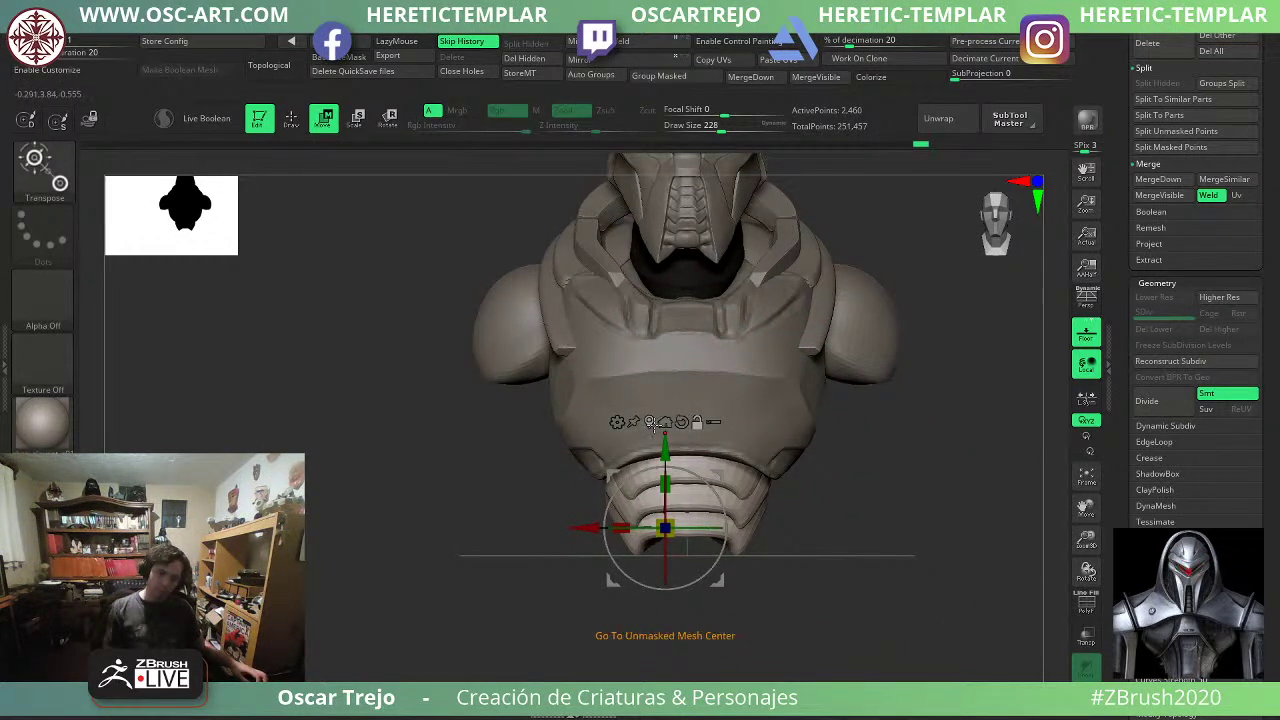
{"action": "left_click", "coordinate": [652, 424]}
{"action": "left_click_drag", "start_coordinate": [690, 409], "coordinate": [690, 470]}
{"action": "key", "text": "ctrl+z"}
{"action": "left_click_drag", "start_coordinate": [925, 535], "coordinate": [815, 546], "text": "shift"}
{"action": "mouse_move", "coordinate": [741, 470]}
{"action": "left_mouse_down"}
{"action": "mouse_move", "coordinate": [787, 456]}
{"action": "mouse_move", "coordinate": [765, 468]}
{"action": "left_mouse_up"}
{"action": "mouse_move", "coordinate": [815, 548]}
{"action": "left_mouse_down", "text": "shift"}
{"action": "mouse_move", "coordinate": [885, 552]}
{"action": "mouse_move", "coordinate": [760, 558]}
{"action": "left_mouse_up", "text": "shift"}
{"action": "key", "text": "q"}
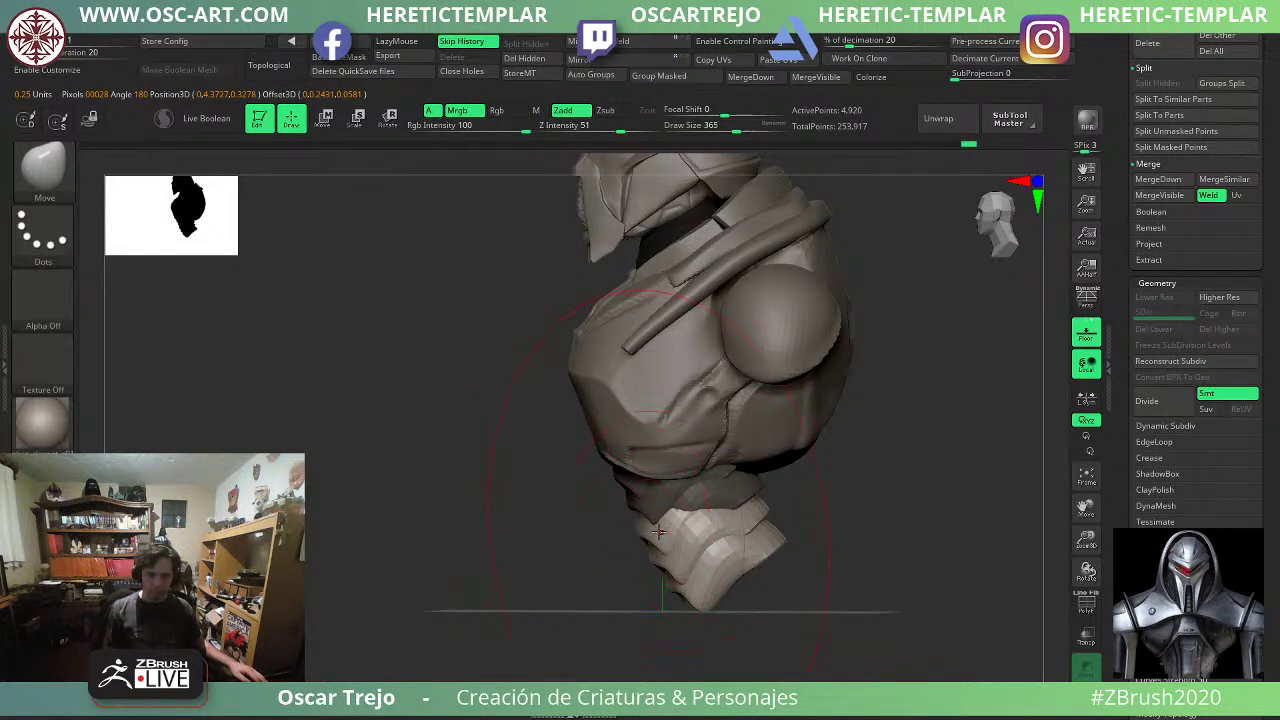
Fit the duplicated segments under the originals with Move at draw size 365 and clear the mask.
{"action": "left_click_drag", "start_coordinate": [659, 532], "coordinate": [681, 522]}
{"action": "left_click_drag", "start_coordinate": [690, 630], "coordinate": [750, 634], "text": "shift"}
{"action": "mouse_move", "coordinate": [690, 596]}
{"action": "left_mouse_down"}
{"action": "mouse_move", "coordinate": [684, 560]}
{"action": "mouse_move", "coordinate": [680, 574]}
{"action": "mouse_move", "coordinate": [636, 547]}
{"action": "mouse_move", "coordinate": [700, 530]}
{"action": "mouse_move", "coordinate": [674, 560]}
{"action": "mouse_move", "coordinate": [681, 550]}
{"action": "left_mouse_up"}
{"action": "mouse_move", "coordinate": [596, 570]}
{"action": "left_mouse_down", "text": "shift"}
{"action": "mouse_move", "coordinate": [650, 571]}
{"action": "mouse_move", "coordinate": [670, 544]}
{"action": "left_mouse_up", "text": "shift"}
{"action": "left_click_drag", "start_coordinate": [764, 530], "coordinate": [777, 543], "text": "ctrl"}
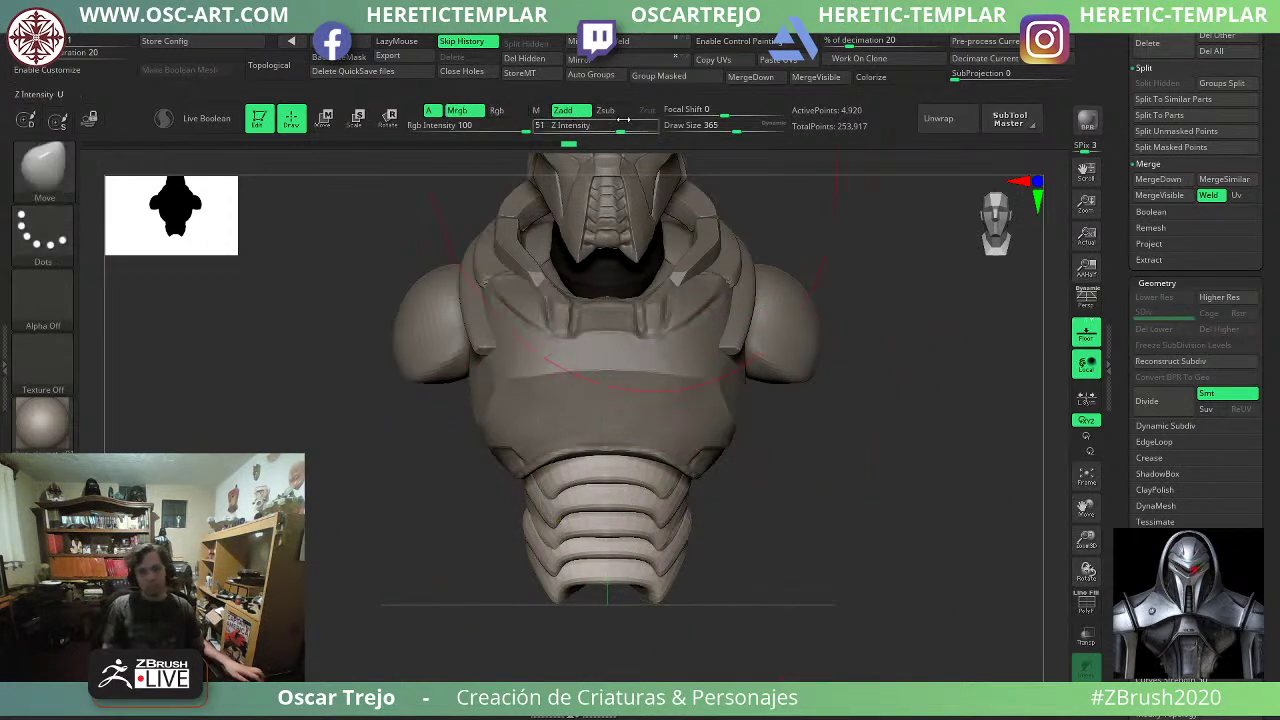
Set the draw size to 212, hide one overlapping middle segment using SelectRect, and delete the hidden geometry.
{"action": "key", "text": "s"}
{"action": "left_click_drag", "start_coordinate": [674, 558], "coordinate": [657, 557]}
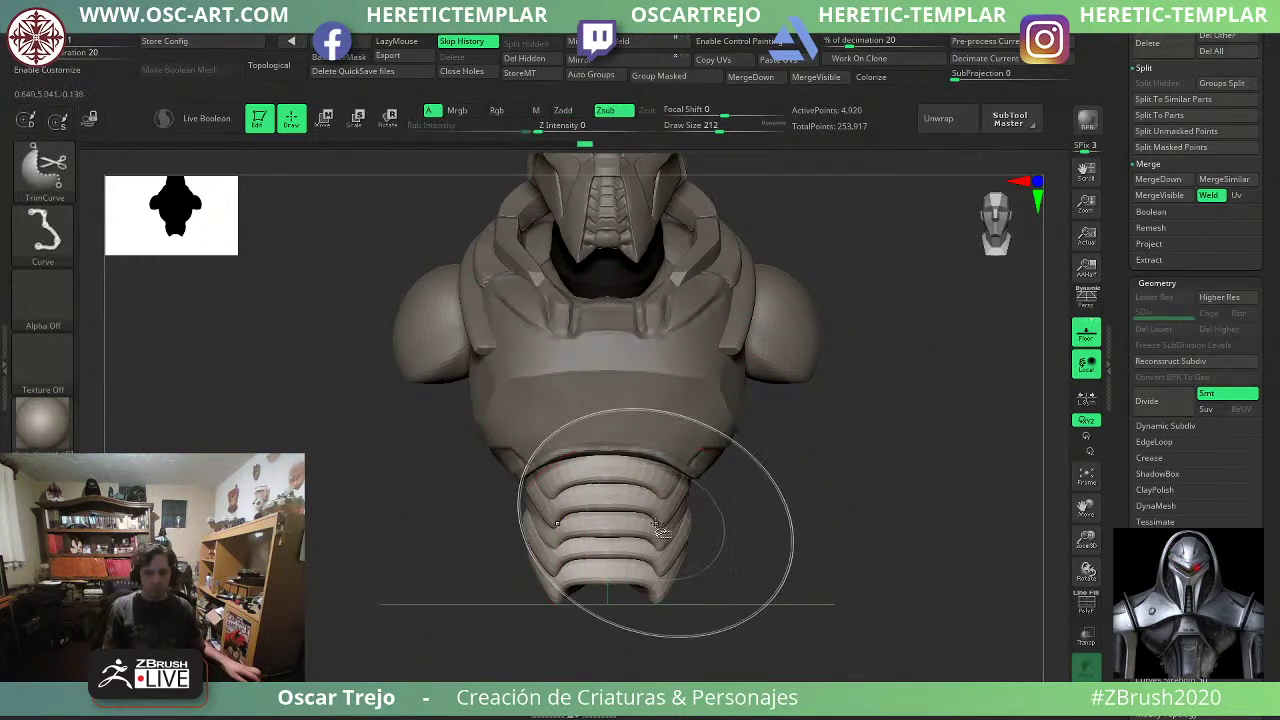
{"action": "left_click", "coordinate": [657, 526], "text": "ctrl+shift"}
{"action": "left_click", "coordinate": [785, 523], "text": "ctrl+shift"}
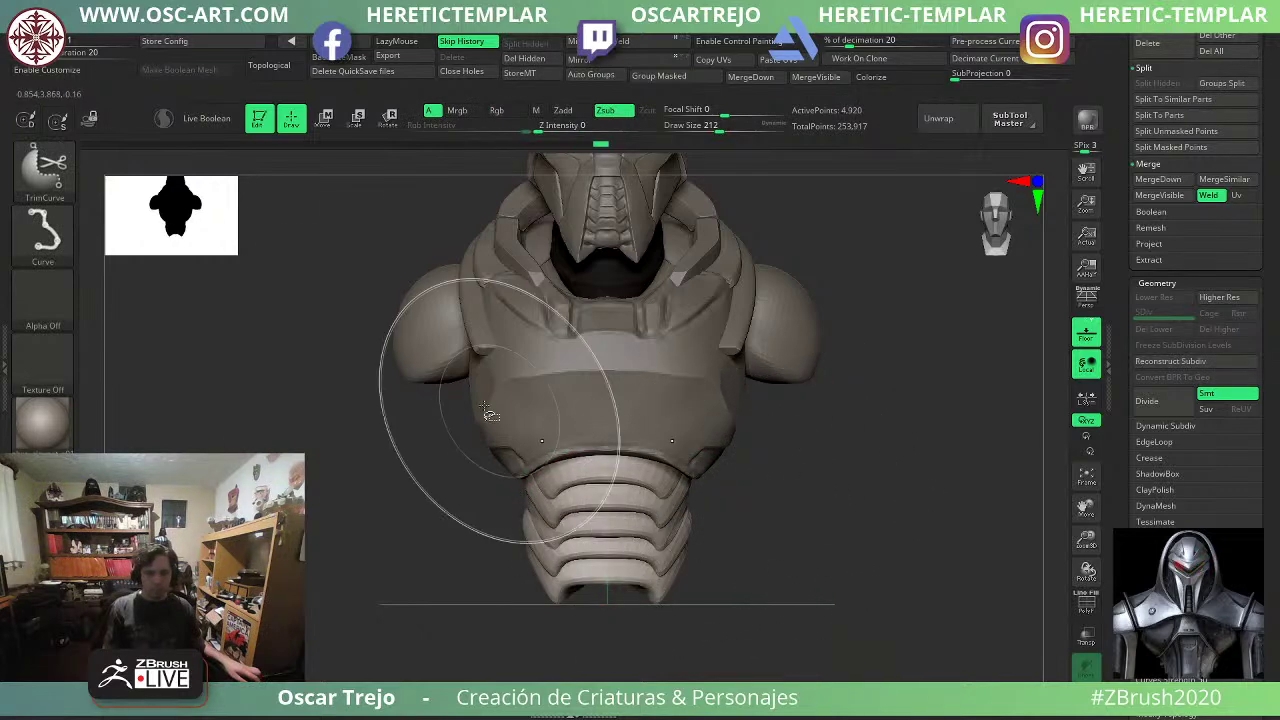
{"action": "left_click", "coordinate": [42, 172], "text": "ctrl+shift"}
{"action": "left_click", "coordinate": [126, 182], "text": "ctrl+shift"}
{"action": "left_click_drag", "start_coordinate": [379, 587], "coordinate": [415, 647], "text": "ctrl+shift"}
{"action": "left_click", "coordinate": [559, 549], "text": "ctrl+shift"}
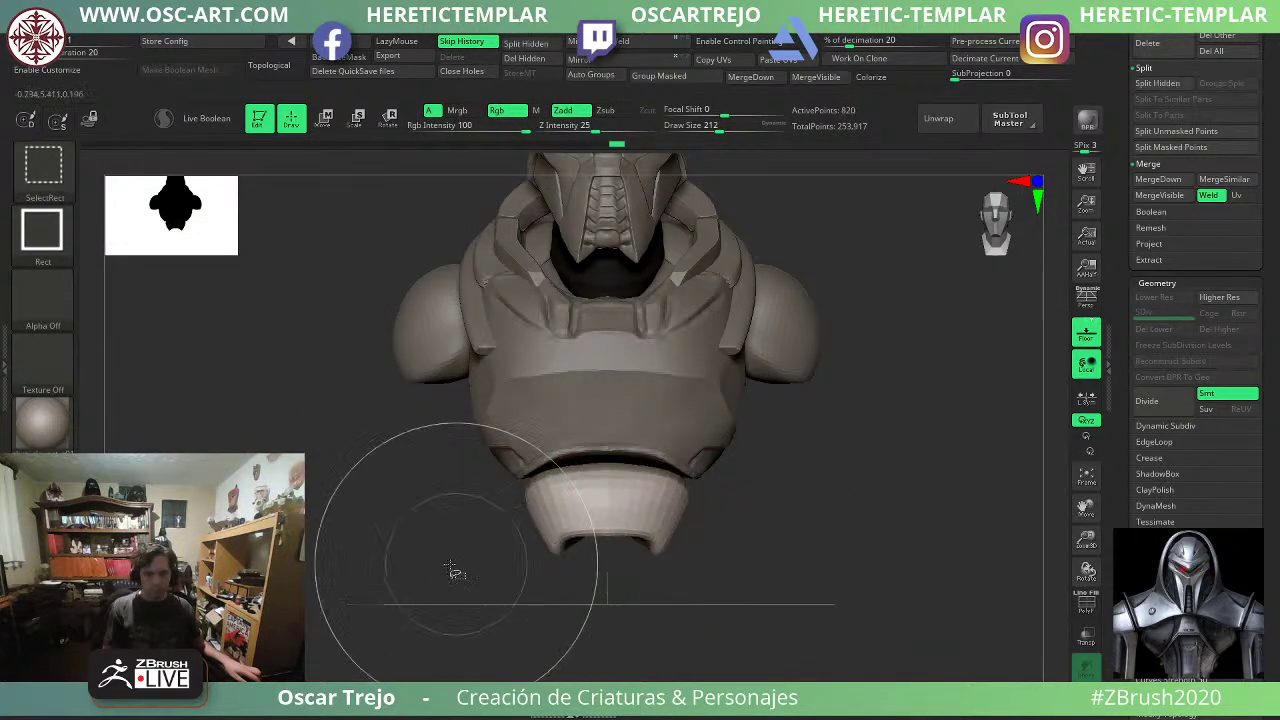
{"action": "left_click", "coordinate": [449, 614], "text": "ctrl+shift"}
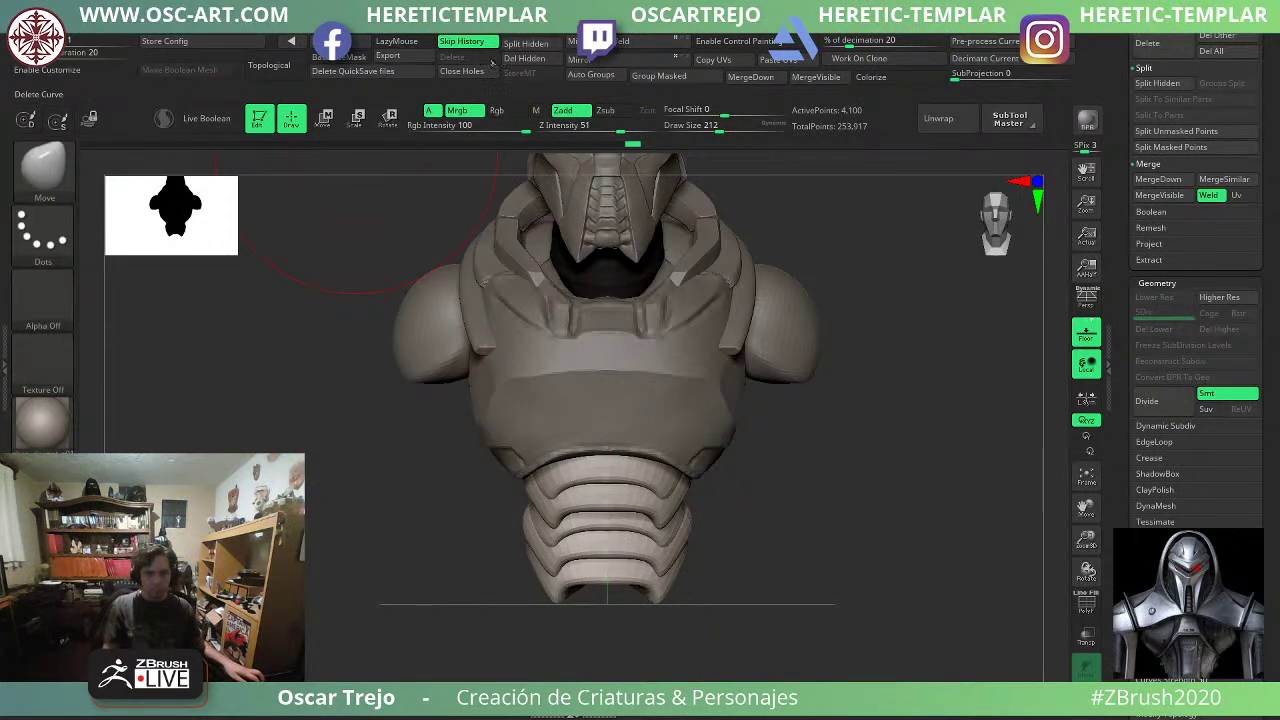
{"action": "left_click", "coordinate": [525, 58]}
Try smoothing the abdomen segments and undo the smoothing.
{"action": "left_click_drag", "start_coordinate": [351, 487], "coordinate": [205, 504]}
{"action": "left_click_drag", "start_coordinate": [880, 498], "coordinate": [816, 502]}
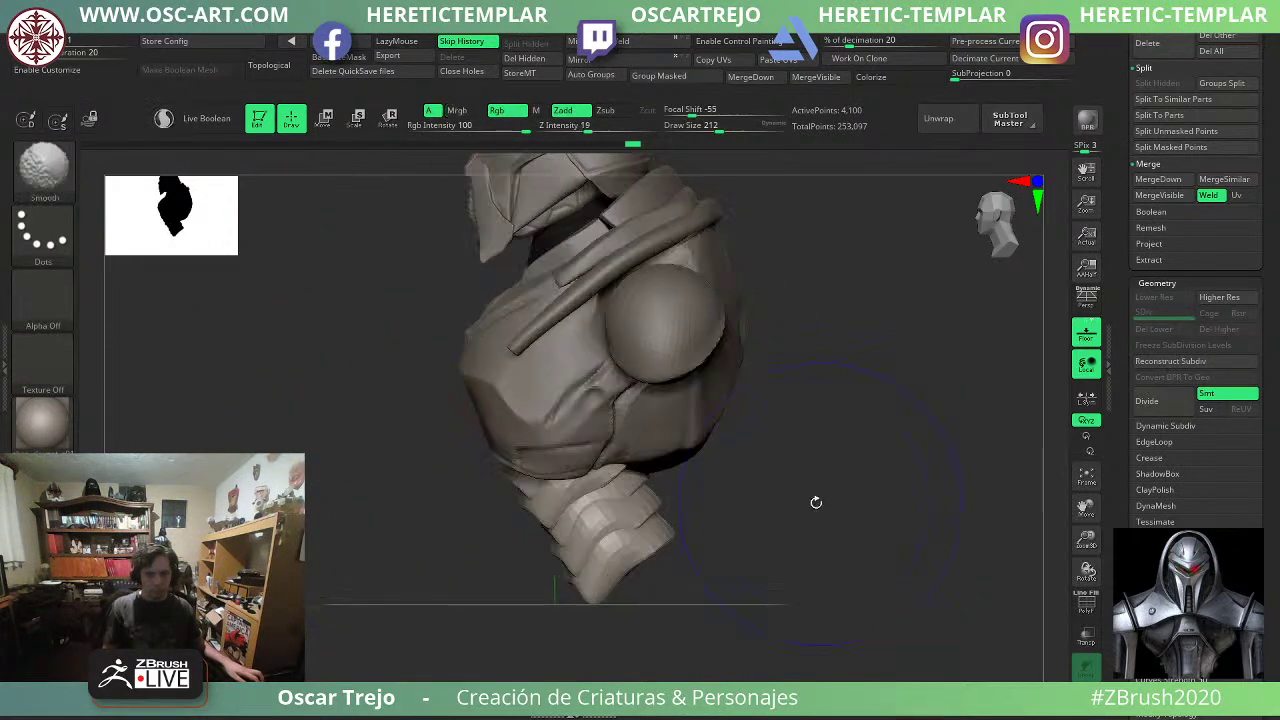
{"action": "left_click_drag", "start_coordinate": [430, 535], "coordinate": [600, 531], "text": "shift"}
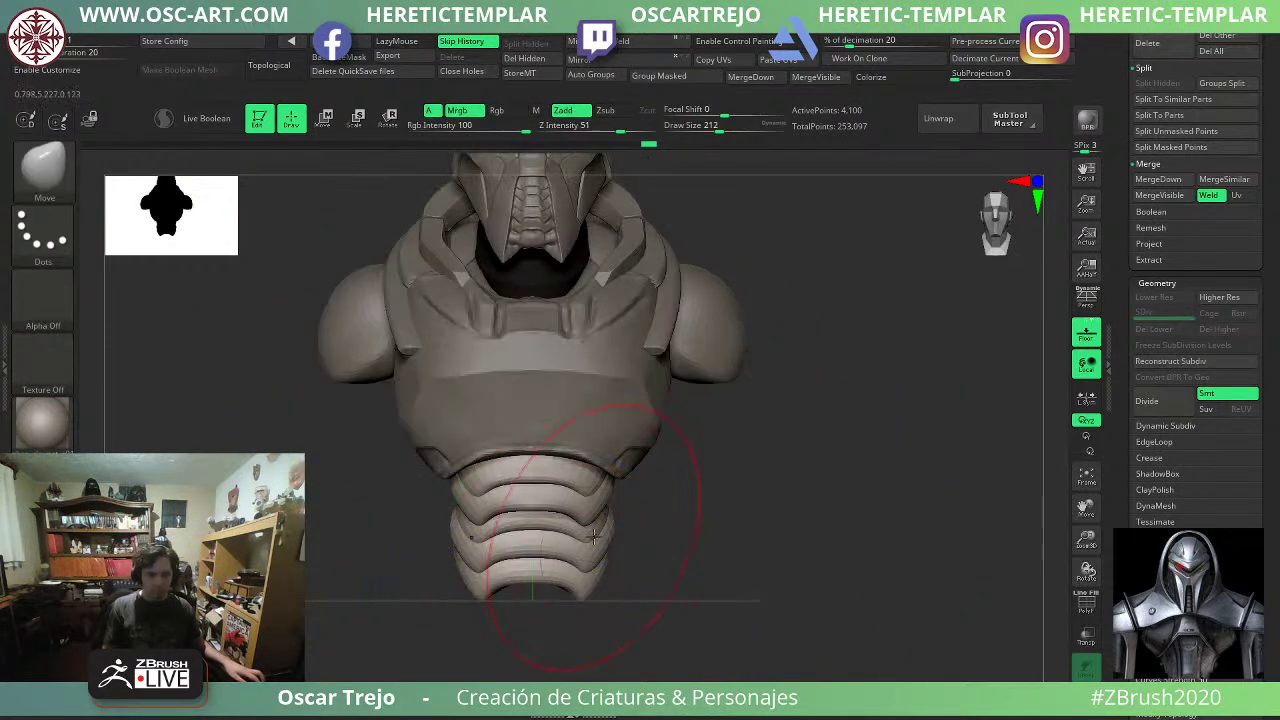
{"action": "key", "text": "ctrl+z"}
Pull the sides of the abdomen segments up and back toward the torso with Move Topological at draw size 112.
{"action": "mouse_move", "coordinate": [690, 510]}
{"action": "left_mouse_down"}
{"action": "mouse_move", "coordinate": [598, 498]}
{"action": "mouse_move", "coordinate": [599, 478]}
{"action": "left_mouse_up"}
{"action": "key", "text": "b"}
{"action": "key", "text": "m"}
{"action": "key", "text": "t"}
{"action": "key", "text": "s"}
{"action": "key", "text": "ctrl+z"}
{"action": "key", "text": "s"}
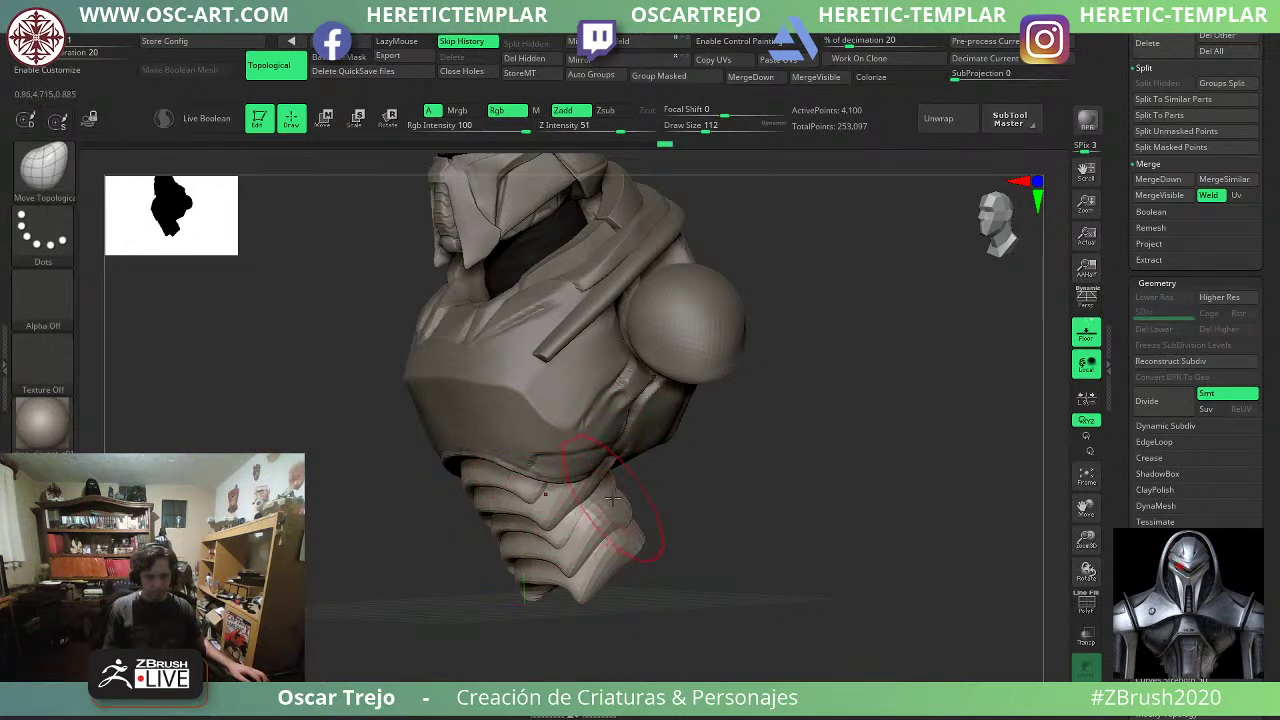
{"action": "left_click_drag", "start_coordinate": [731, 495], "coordinate": [676, 510]}
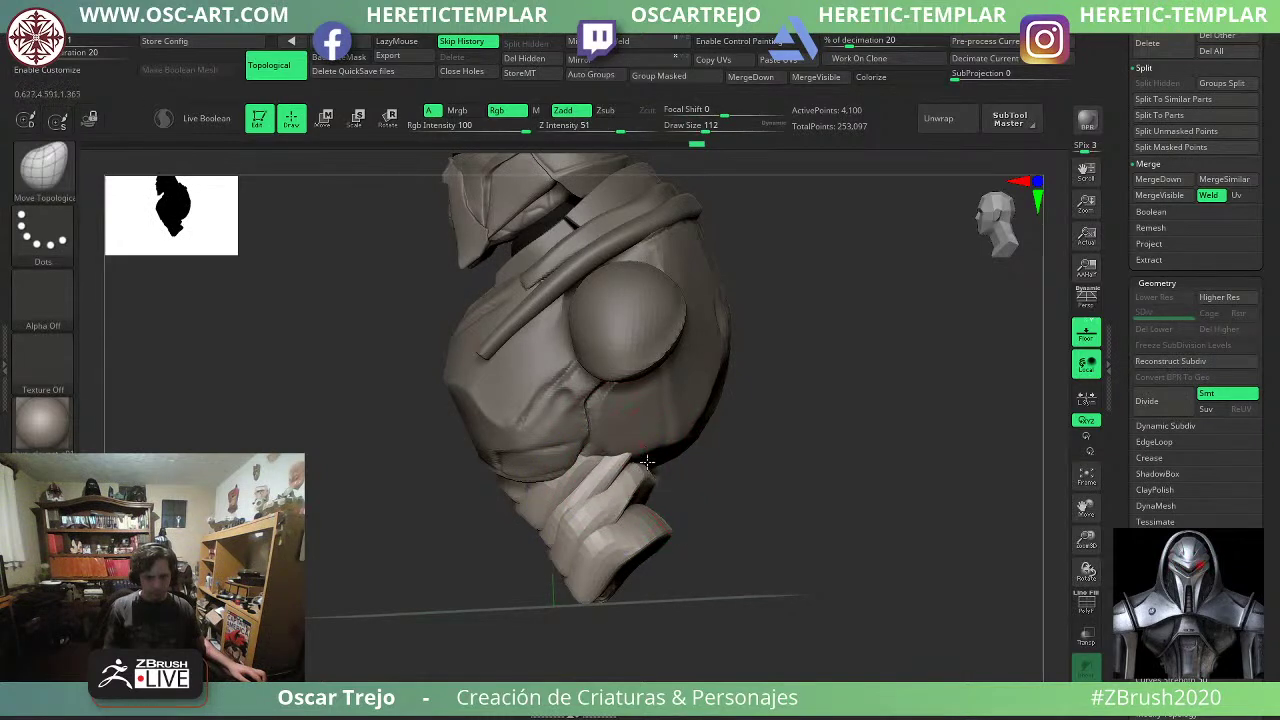
{"action": "left_click_drag", "start_coordinate": [728, 494], "coordinate": [768, 492]}
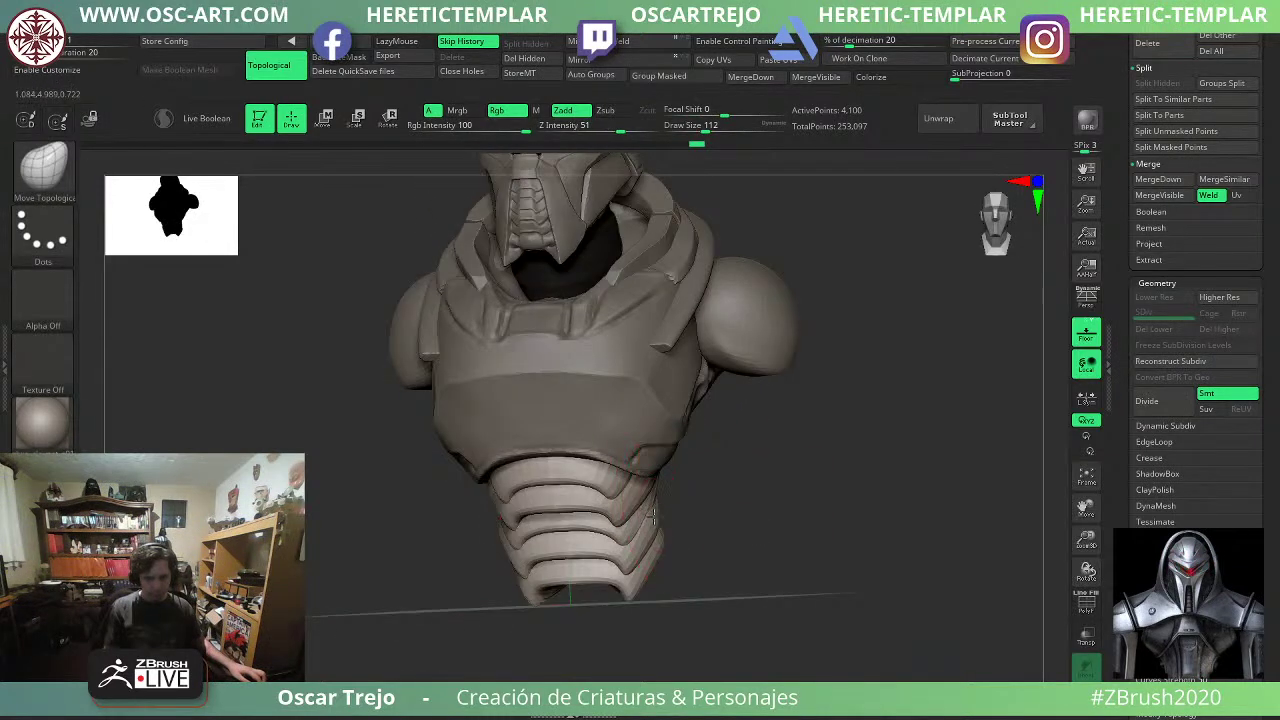
Refine the side edges of the lower abdomen segments with Move Topological from front and side views.
{"action": "left_click_drag", "start_coordinate": [643, 540], "coordinate": [638, 542]}
{"action": "left_click_drag", "start_coordinate": [692, 519], "coordinate": [709, 517], "text": "shift"}
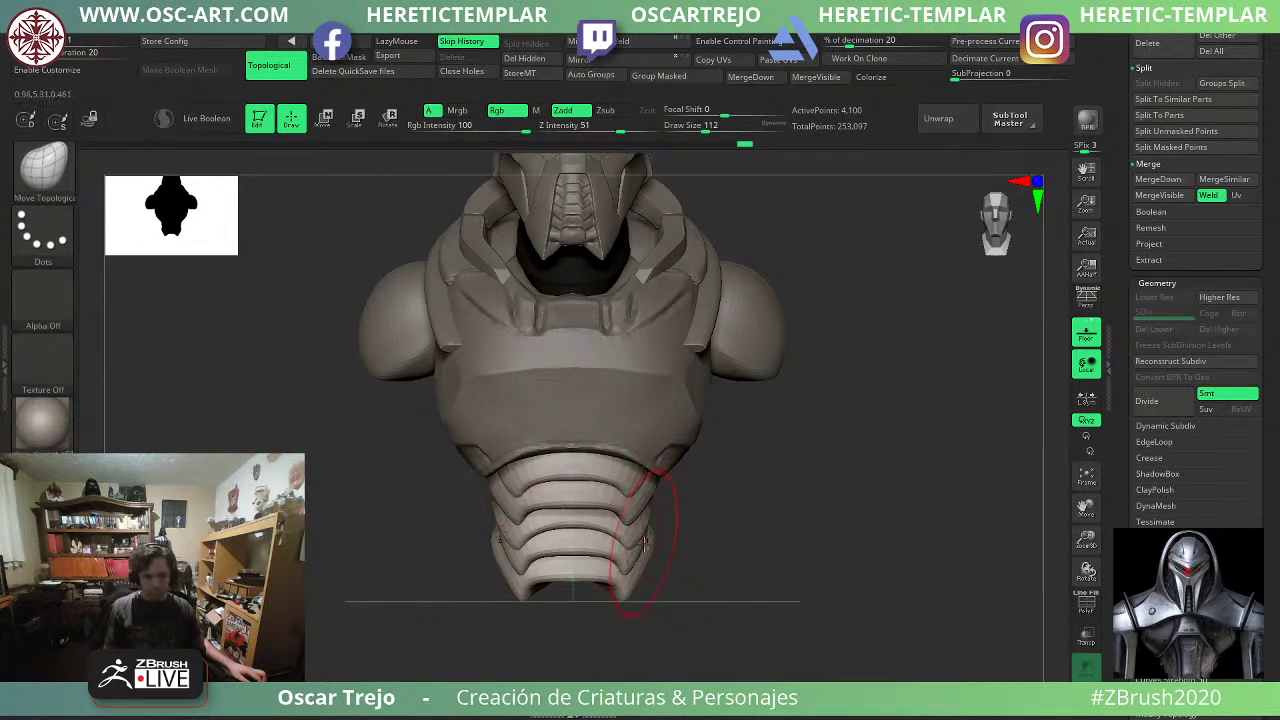
{"action": "left_click_drag", "start_coordinate": [718, 490], "coordinate": [666, 492]}
{"action": "left_click_drag", "start_coordinate": [706, 540], "coordinate": [693, 541]}
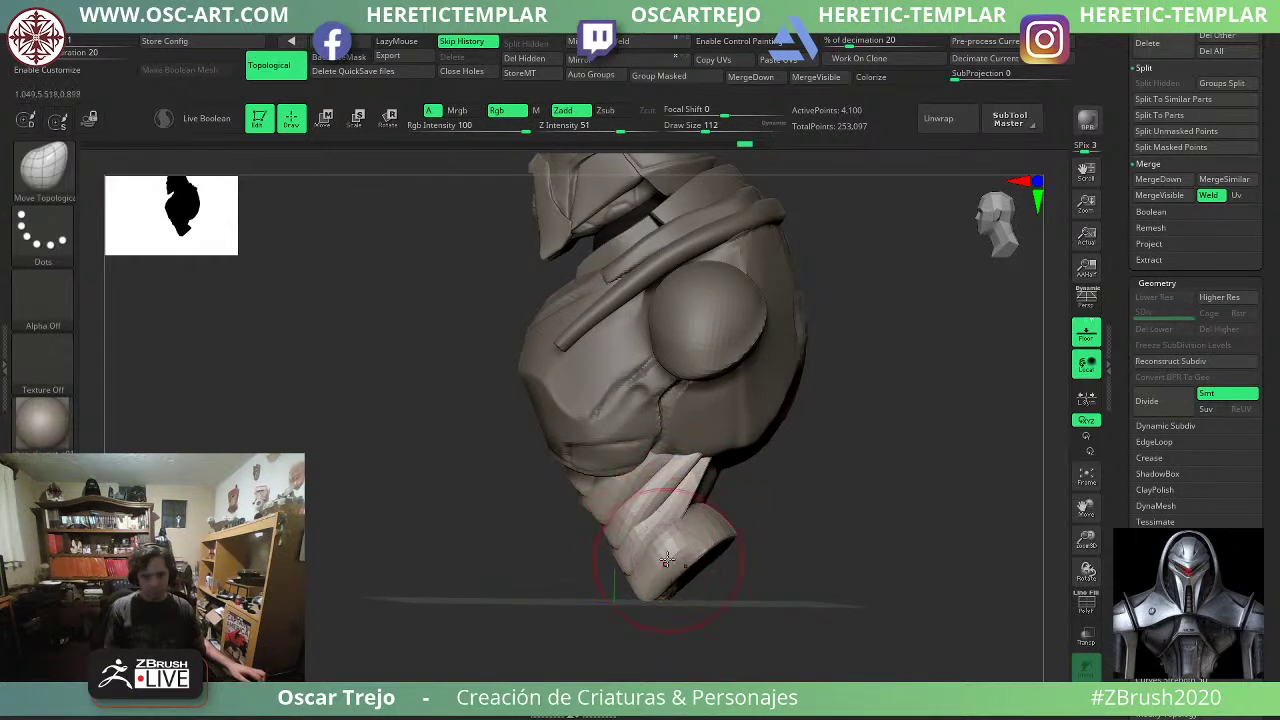
Isolate the bottom abdomen segment, mask all the other segments, and restore full visibility.
{"action": "left_click", "coordinate": [700, 560], "text": "ctrl+shift"}
{"action": "left_click", "coordinate": [485, 670], "text": "ctrl"}
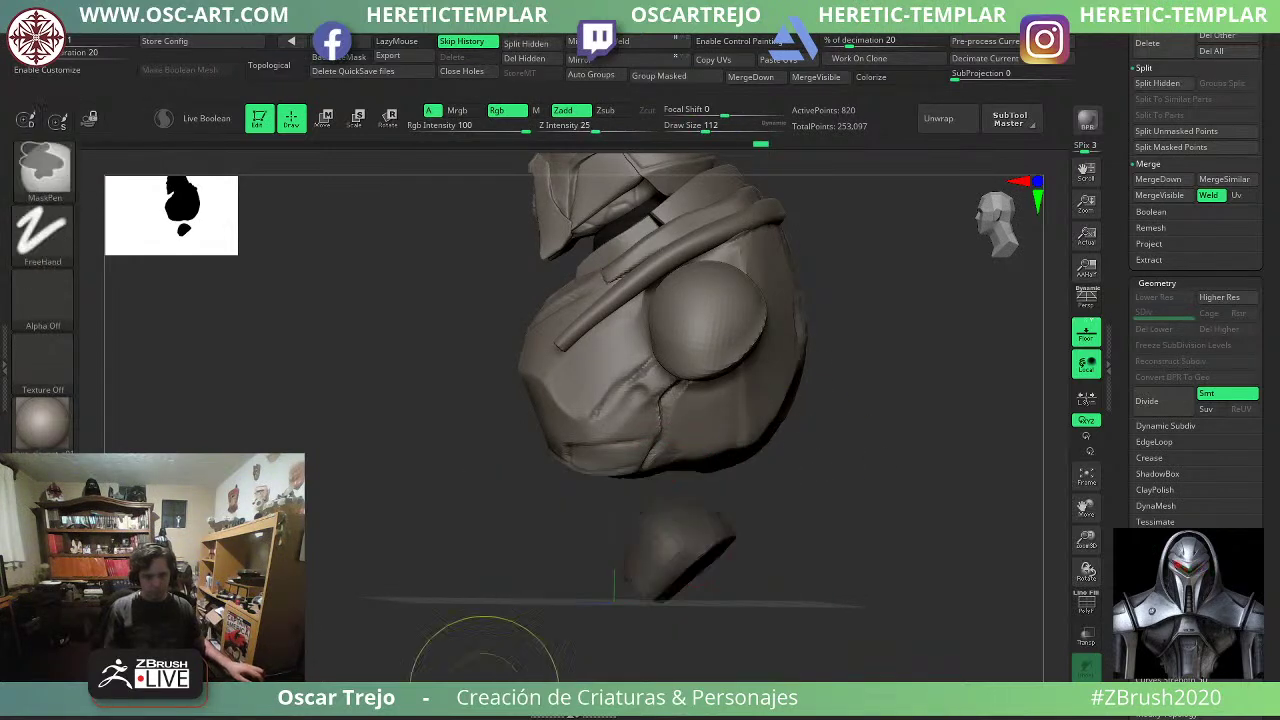
{"action": "left_click", "coordinate": [498, 664], "text": "ctrl+shift"}
{"action": "left_click", "coordinate": [513, 658], "text": "ctrl"}
{"action": "left_click_drag", "start_coordinate": [688, 554], "coordinate": [658, 574], "text": "shift"}
{"action": "left_click_drag", "start_coordinate": [548, 604], "coordinate": [610, 598]}
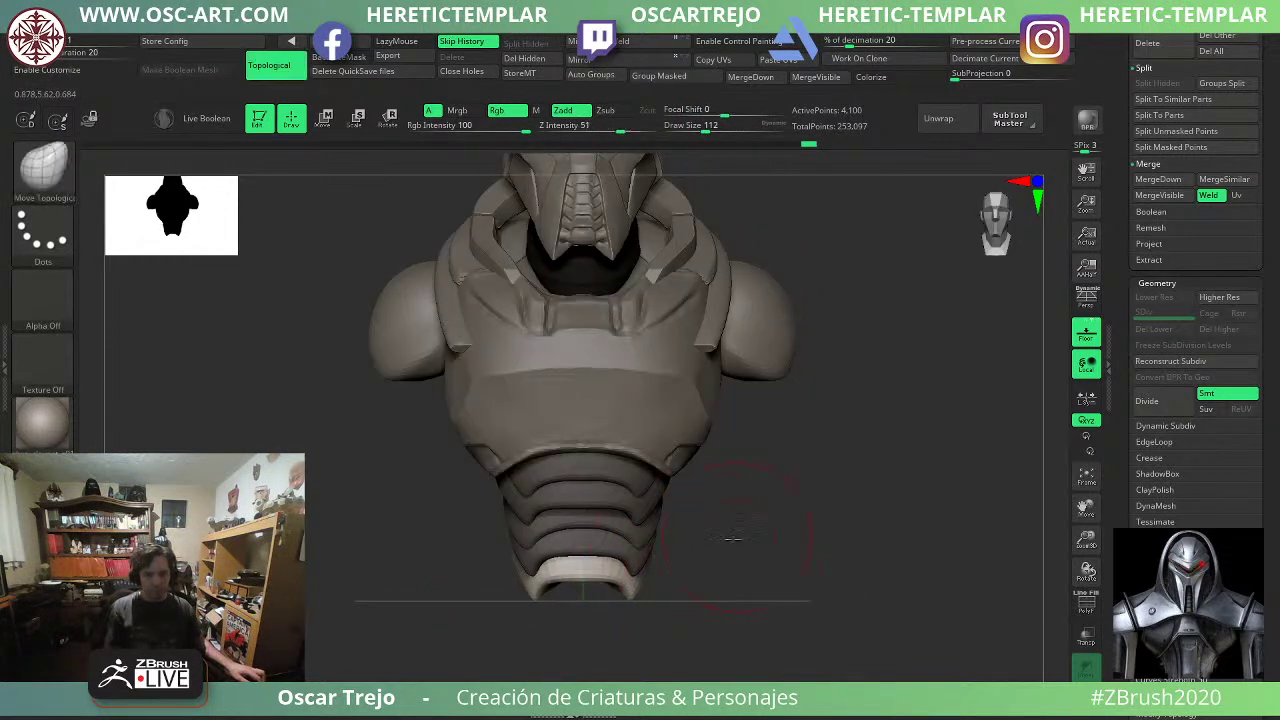
Stretch the rear of the bottom segment up toward the torso's underside with Move Topological at draw size 145.
{"action": "mouse_move", "coordinate": [734, 537]}
{"action": "left_mouse_down"}
{"action": "mouse_move", "coordinate": [684, 543]}
{"action": "mouse_move", "coordinate": [708, 528]}
{"action": "left_mouse_up"}
{"action": "key", "text": "ctrl+z"}
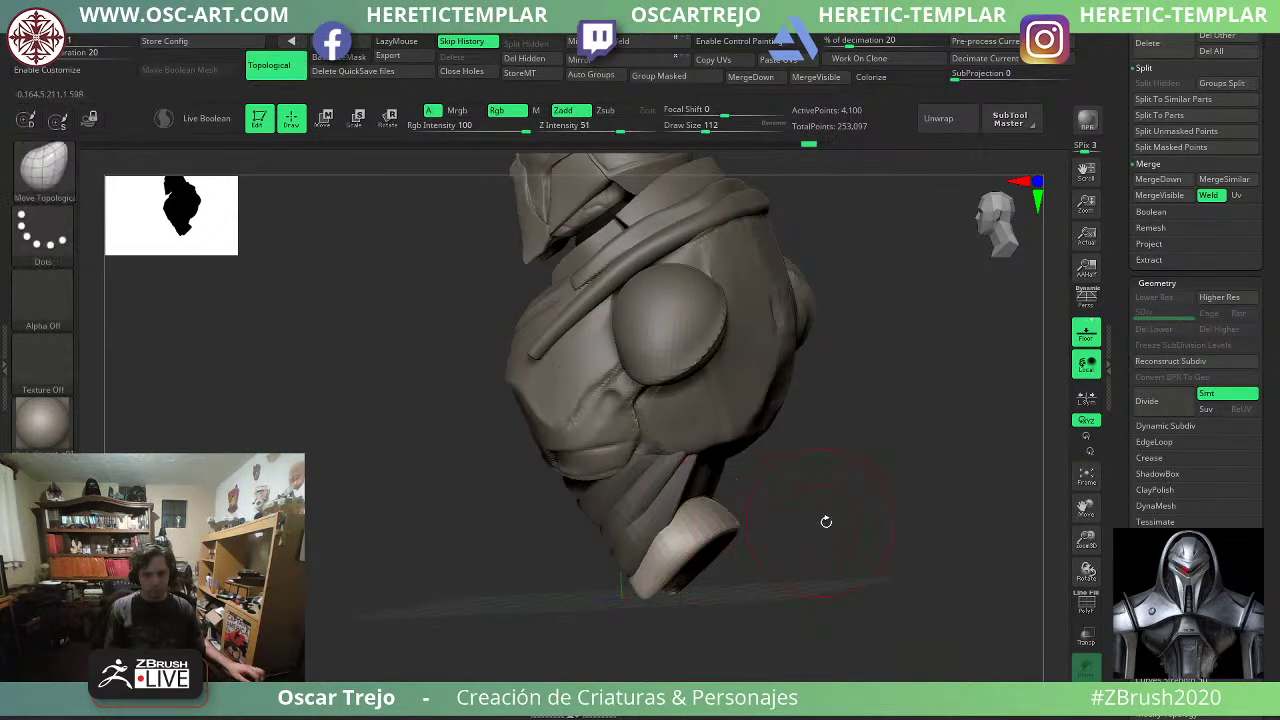
{"action": "left_click_drag", "start_coordinate": [826, 520], "coordinate": [805, 525], "text": "shift"}
{"action": "key", "text": "s"}
{"action": "mouse_move", "coordinate": [741, 537]}
{"action": "left_mouse_down"}
{"action": "mouse_move", "coordinate": [699, 528]}
{"action": "mouse_move", "coordinate": [724, 462]}
{"action": "left_mouse_up"}
{"action": "key", "text": "ctrl+z"}
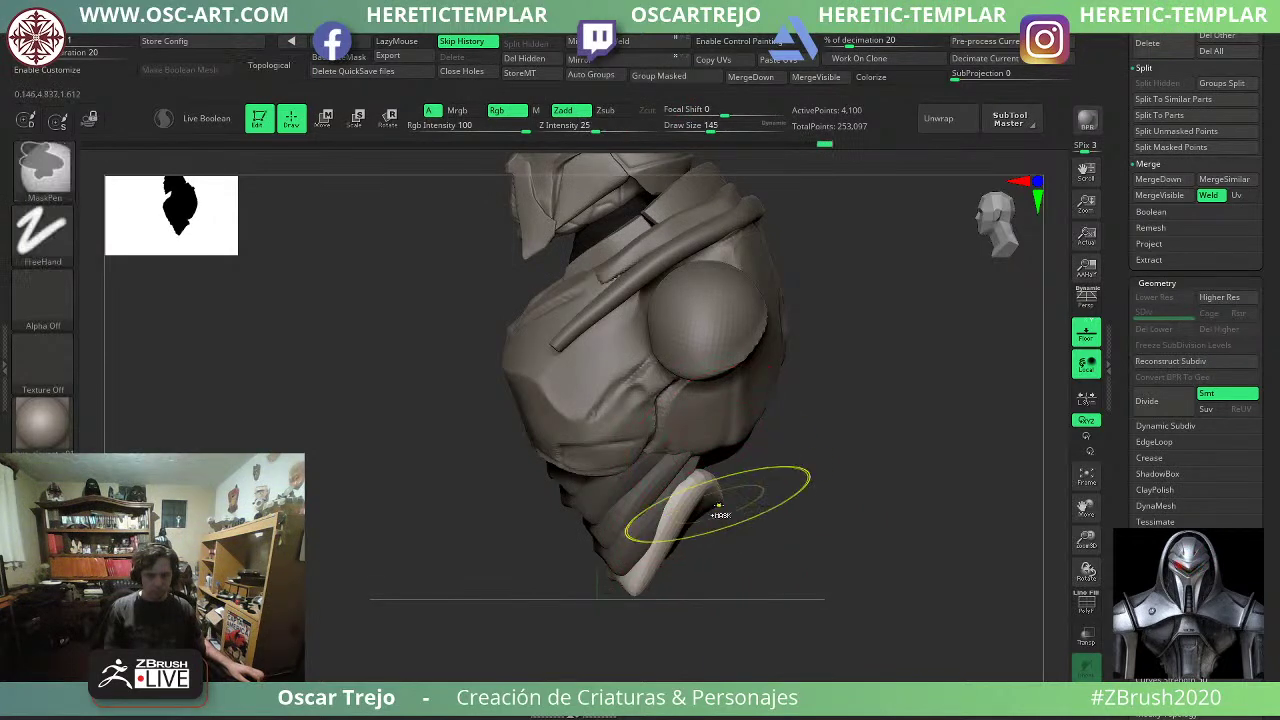
{"action": "left_click_drag", "start_coordinate": [708, 523], "coordinate": [724, 383]}
{"action": "key", "text": "ctrl+z"}
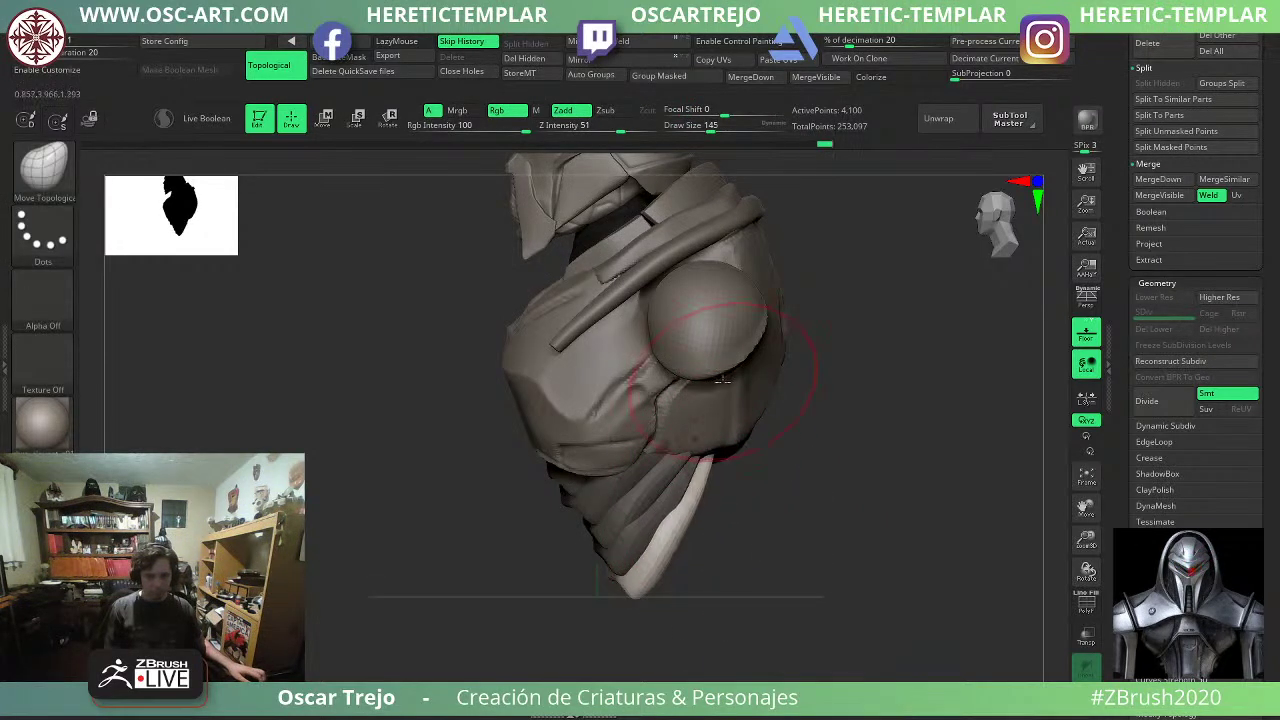
Refine the side contours of the bottom and upper abdomen segments with Move Topological, clearing the mask between them.
{"action": "left_click_drag", "start_coordinate": [742, 537], "coordinate": [788, 541]}
{"action": "right_click_drag", "start_coordinate": [788, 541], "coordinate": [655, 538]}
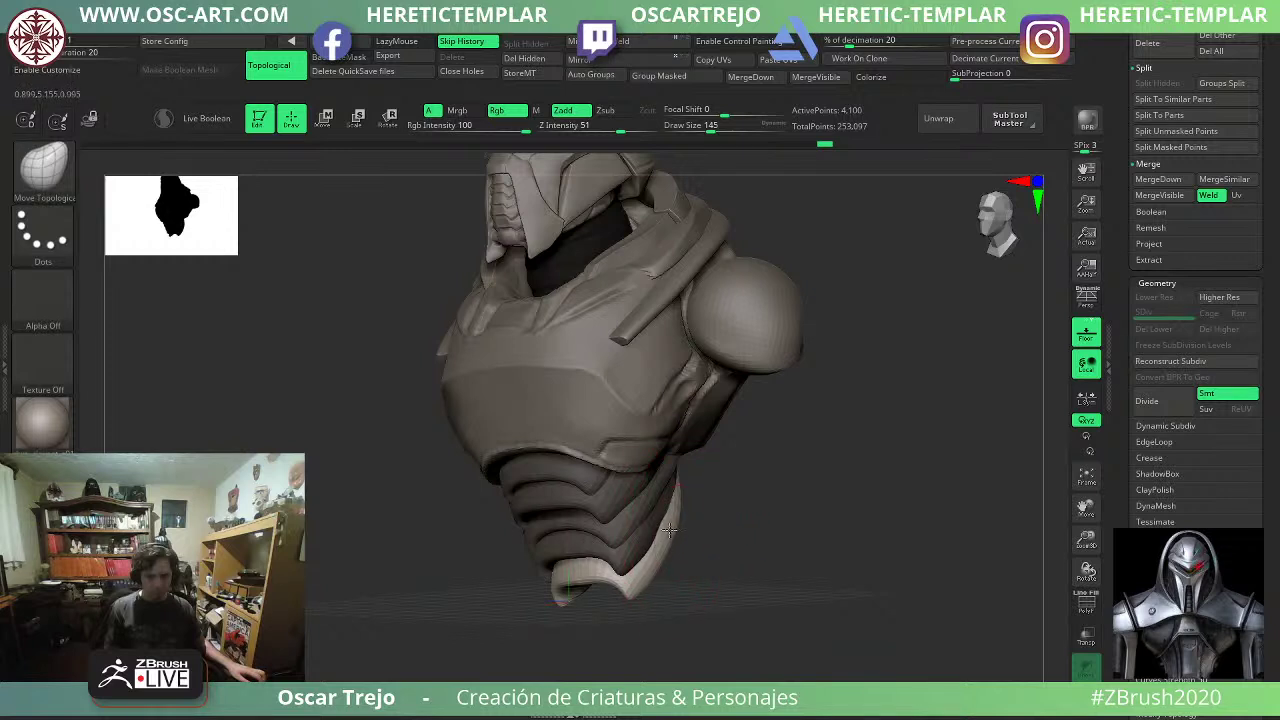
{"action": "left_click_drag", "start_coordinate": [669, 530], "coordinate": [660, 531]}
{"action": "mouse_move", "coordinate": [718, 534]}
{"action": "left_mouse_down"}
{"action": "mouse_move", "coordinate": [765, 537]}
{"action": "mouse_move", "coordinate": [836, 509]}
{"action": "mouse_move", "coordinate": [779, 567]}
{"action": "left_mouse_up"}
{"action": "left_click_drag", "start_coordinate": [717, 602], "coordinate": [690, 595], "text": "alt"}
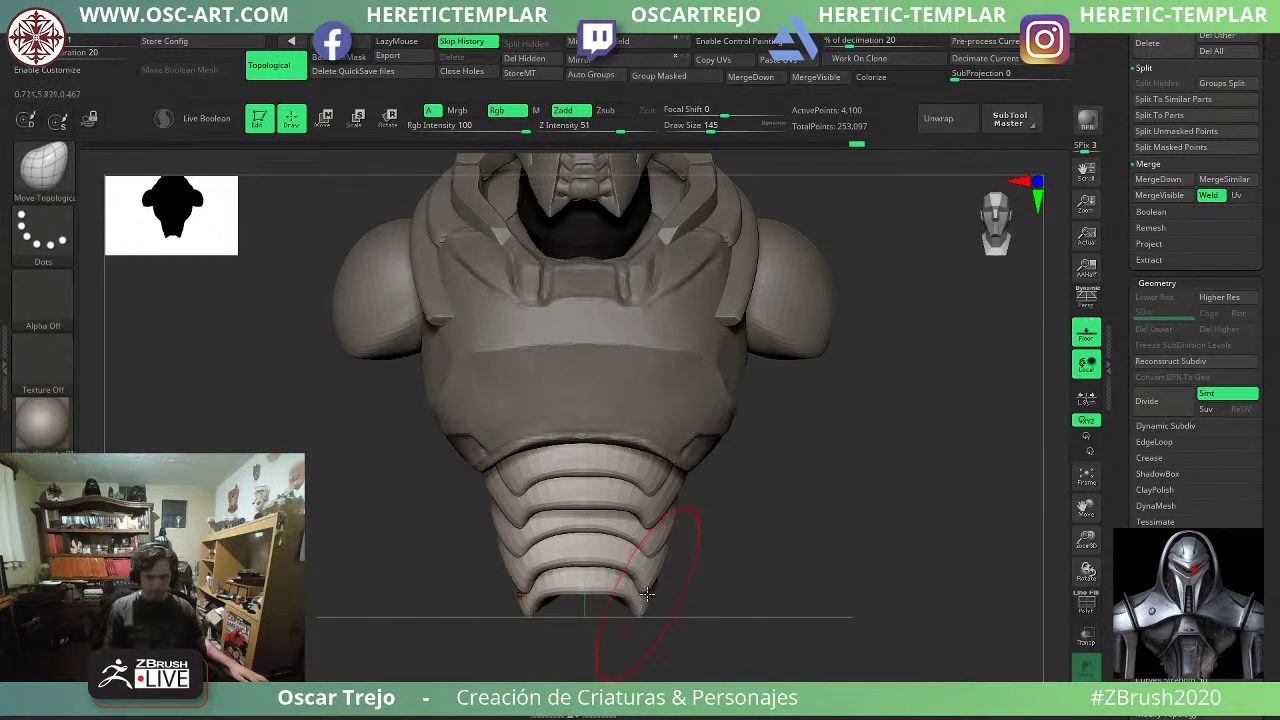
{"action": "left_click_drag", "start_coordinate": [683, 487], "coordinate": [687, 485]}
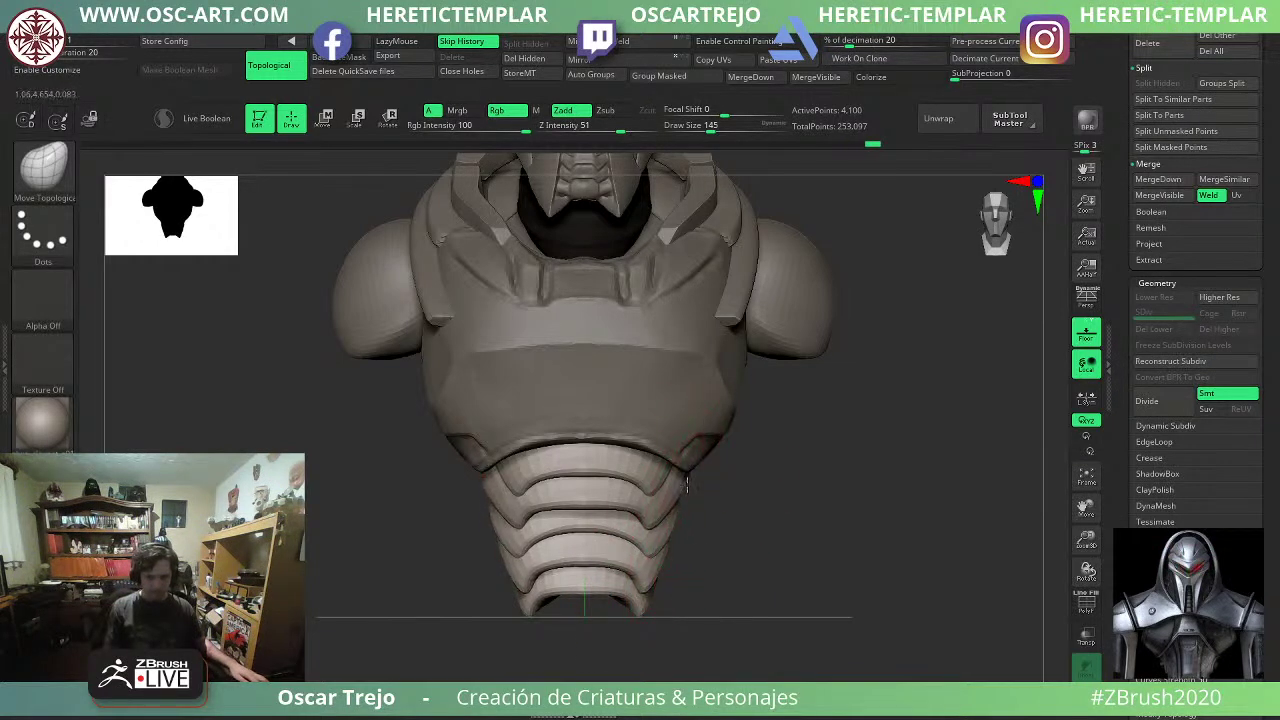
{"action": "right_click_drag", "start_coordinate": [738, 501], "coordinate": [693, 510], "text": "ctrl"}
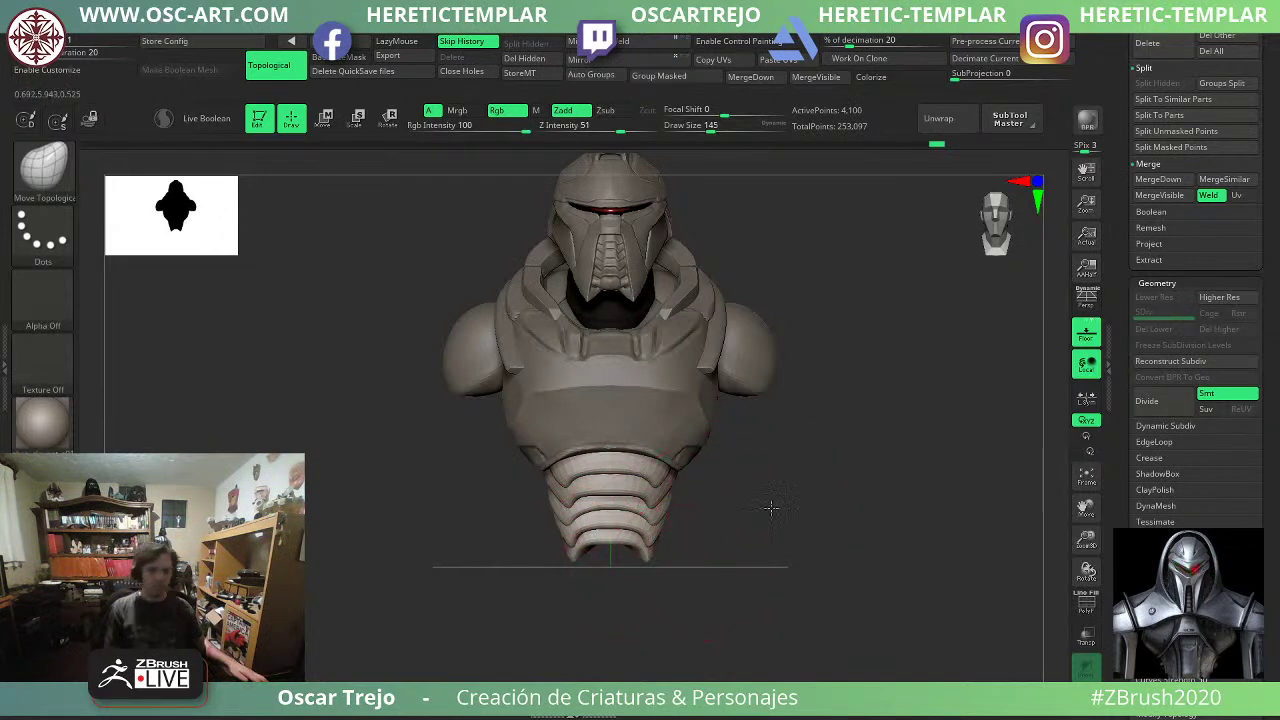
{"action": "right_click_drag", "start_coordinate": [771, 508], "coordinate": [772, 576], "text": "alt"}
{"action": "key", "text": "s"}
{"action": "left_click_drag", "start_coordinate": [794, 584], "coordinate": [782, 586]}
{"action": "right_click_drag", "start_coordinate": [712, 585], "coordinate": [729, 578], "text": "alt"}
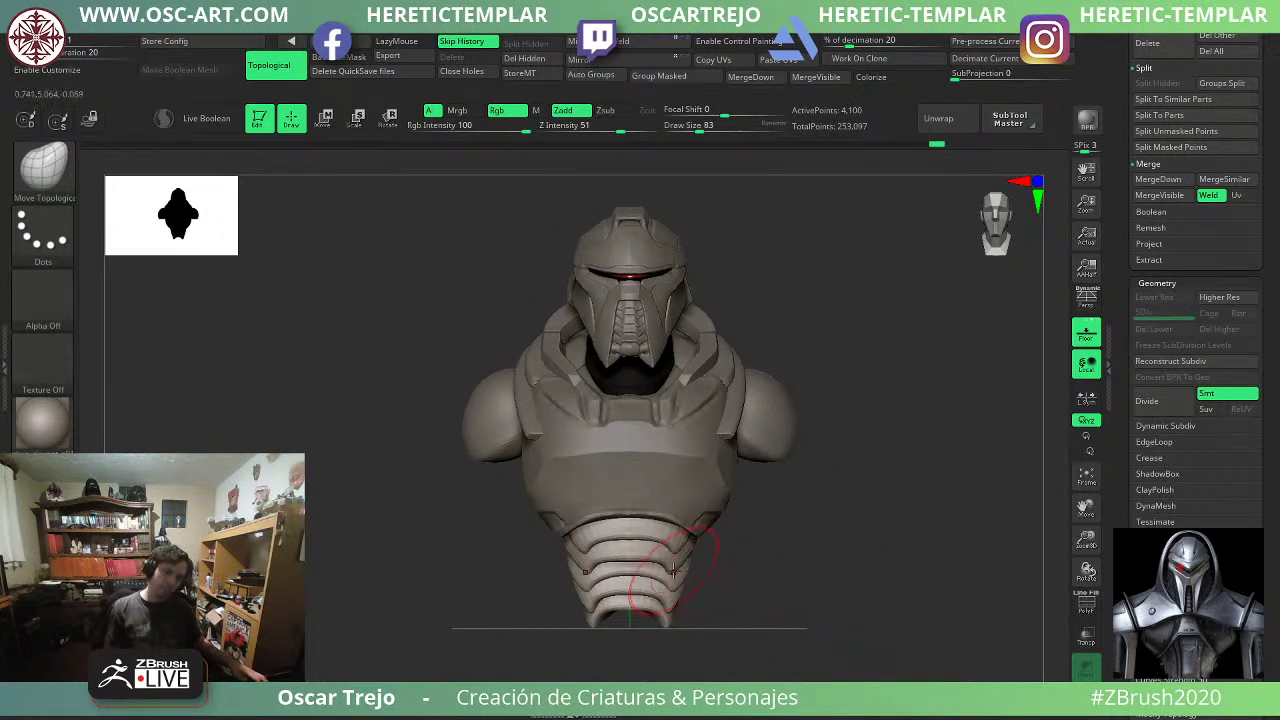
{"action": "left_click_drag", "start_coordinate": [801, 505], "coordinate": [767, 548]}
Insert a sphere from IMM Primitives at the back of the abdomen and split it into its own subtool.
{"action": "right_click_drag", "start_coordinate": [766, 548], "coordinate": [836, 530]}
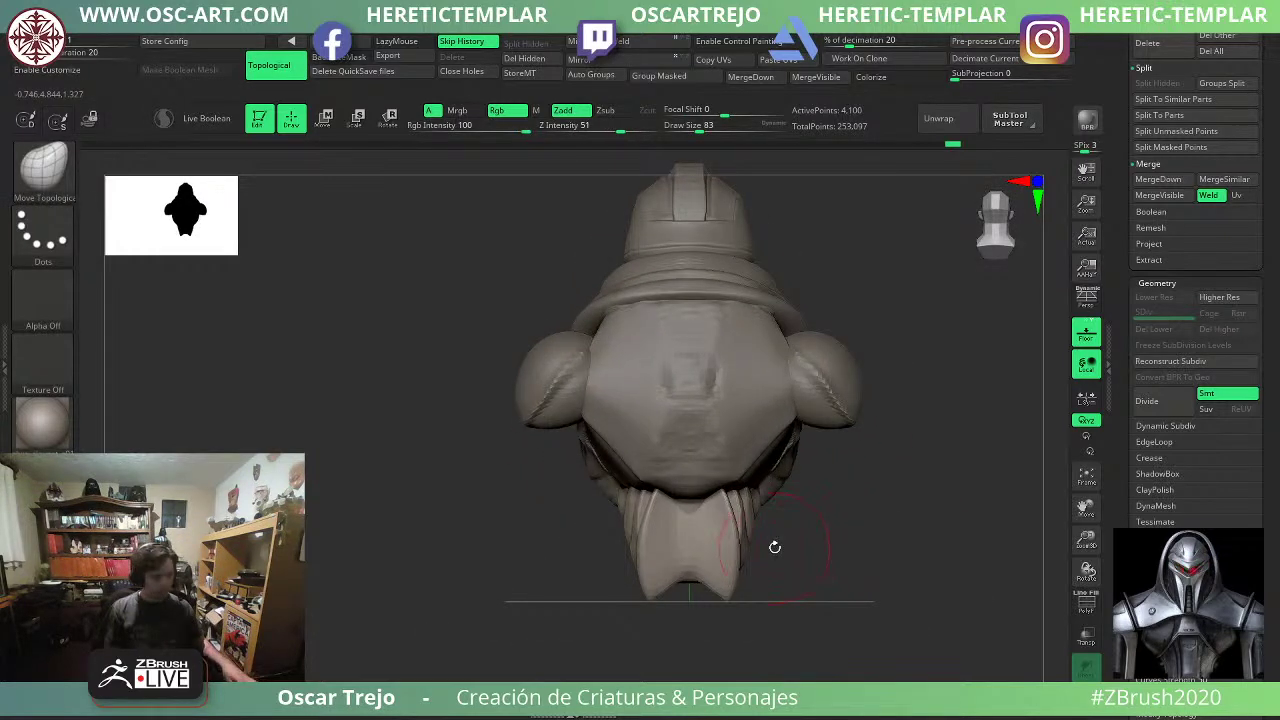
{"action": "key", "text": "b"}
{"action": "key", "text": "i"}
{"action": "key", "text": "p"}
{"action": "left_click_drag", "start_coordinate": [690, 564], "coordinate": [692, 612]}
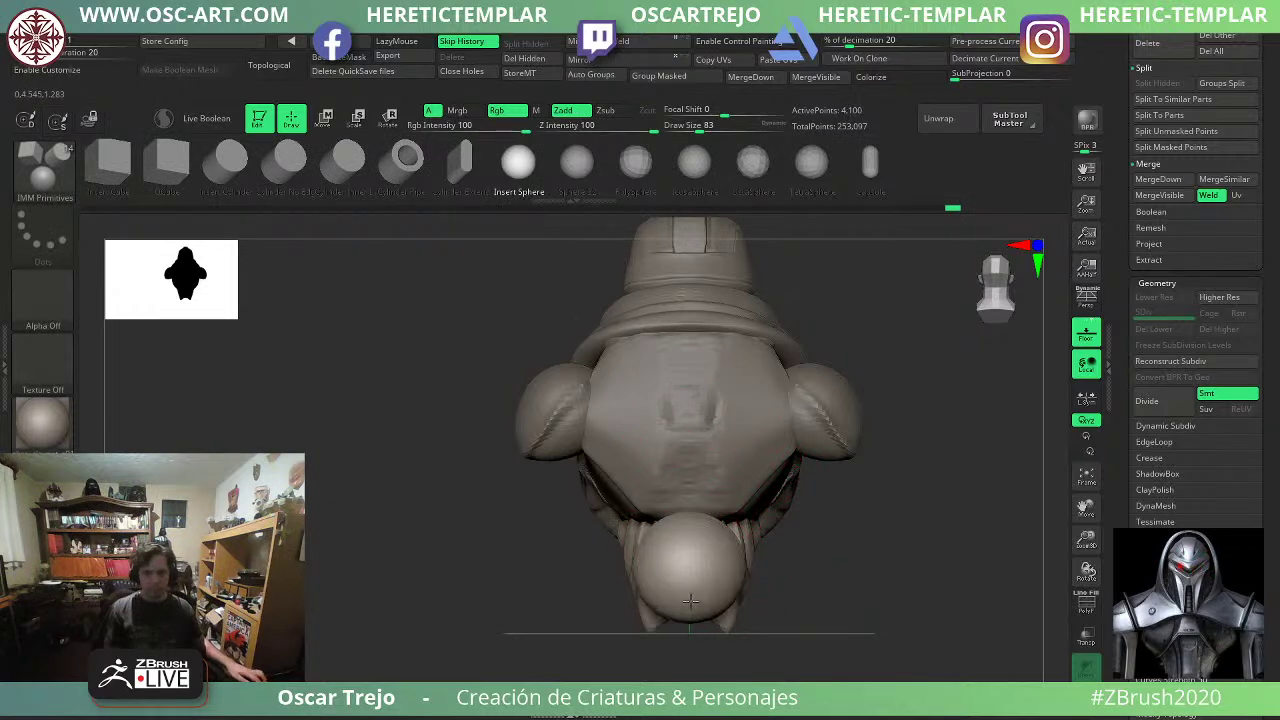
{"action": "left_click", "coordinate": [688, 575], "text": "ctrl+shift"}
{"action": "left_click", "coordinate": [530, 48]}
{"action": "left_click_drag", "start_coordinate": [385, 518], "coordinate": [520, 528]}
Move the new sphere forward beneath the torso so it sits against the rear of the abdomen segments.
{"action": "key", "text": "b"}
{"action": "key", "text": "m"}
{"action": "key", "text": "t"}
{"action": "key", "text": "w"}
{"action": "mouse_move", "coordinate": [625, 470]}
{"action": "left_mouse_down"}
{"action": "mouse_move", "coordinate": [584, 452]}
{"action": "mouse_move", "coordinate": [623, 478]}
{"action": "mouse_move", "coordinate": [582, 498]}
{"action": "left_mouse_up"}
{"action": "left_click", "coordinate": [566, 409]}
{"action": "key", "text": "q"}
Stretch the sphere vertically into an elongated abdomen core with the Move brush at draw size 197, working in side view.
{"action": "key", "text": "s"}
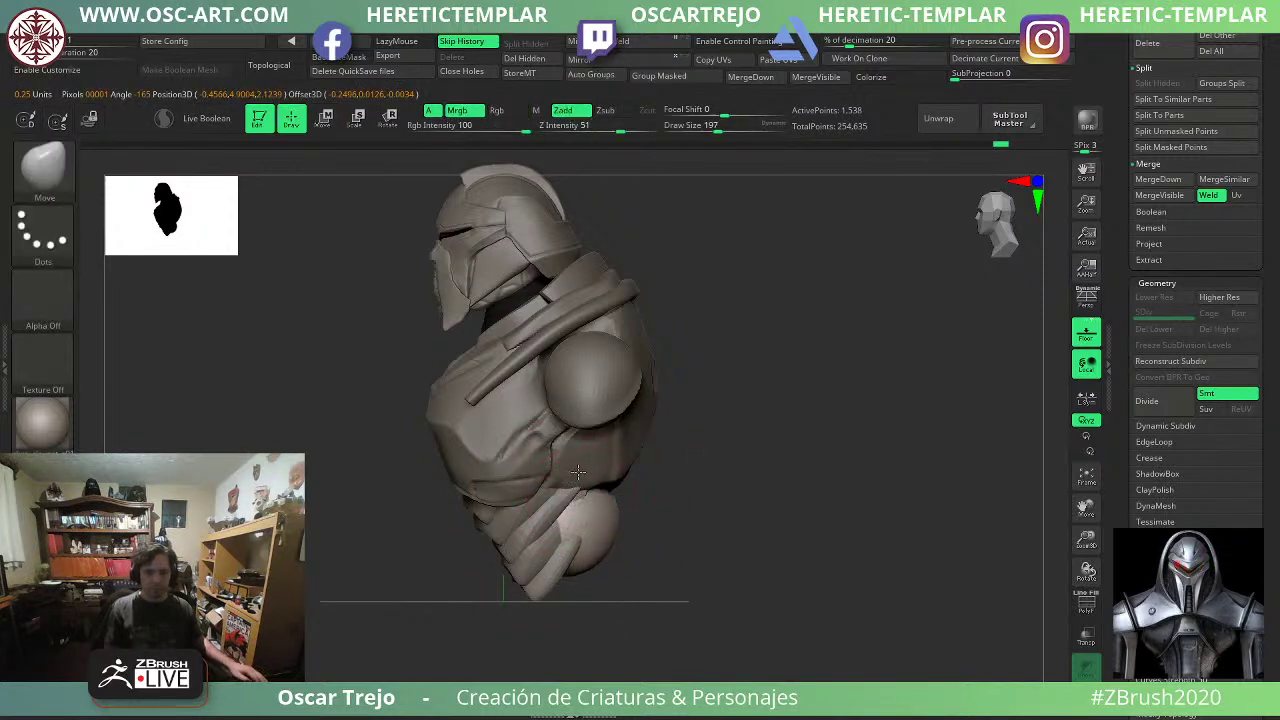
{"action": "left_click_drag", "start_coordinate": [760, 508], "coordinate": [670, 503], "text": "shift"}
{"action": "left_click_drag", "start_coordinate": [631, 548], "coordinate": [628, 586]}
{"action": "right_click_drag", "start_coordinate": [648, 492], "coordinate": [688, 526]}
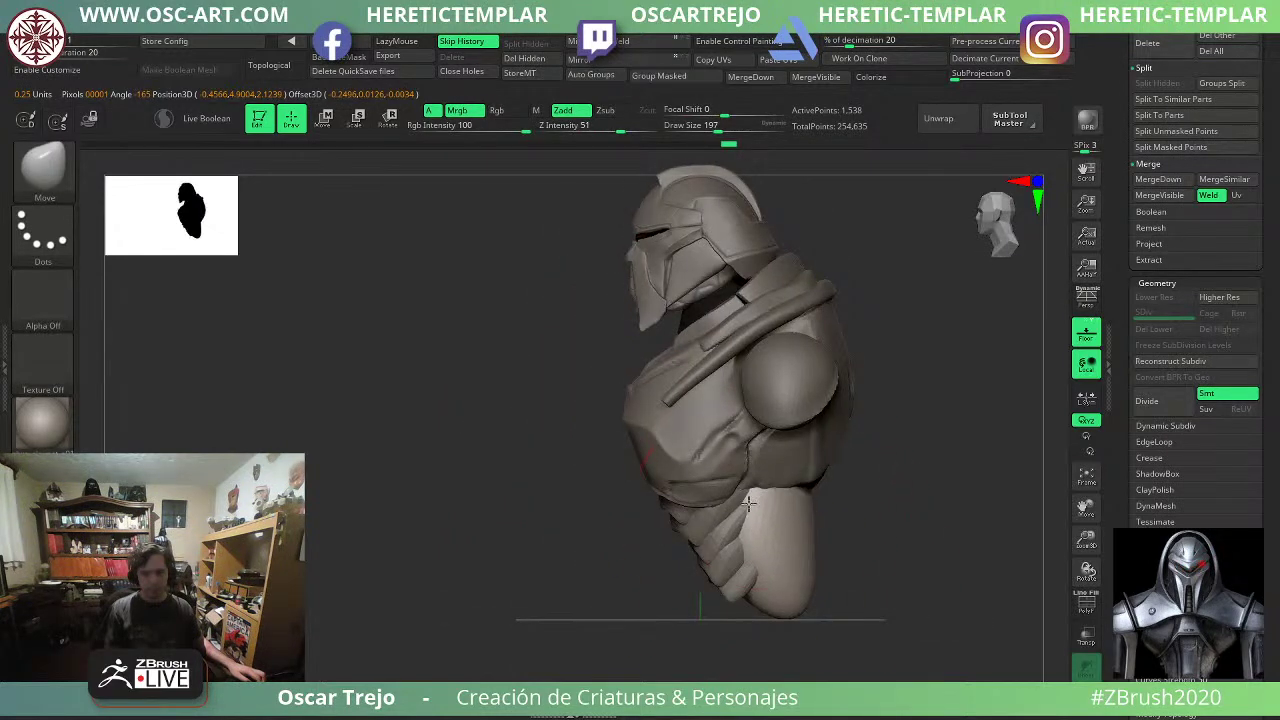
Widen the abdomen core's sides and lower end beyond the segments with Move at draw size 108, checking front and side.
{"action": "right_click_drag", "start_coordinate": [554, 554], "coordinate": [825, 524]}
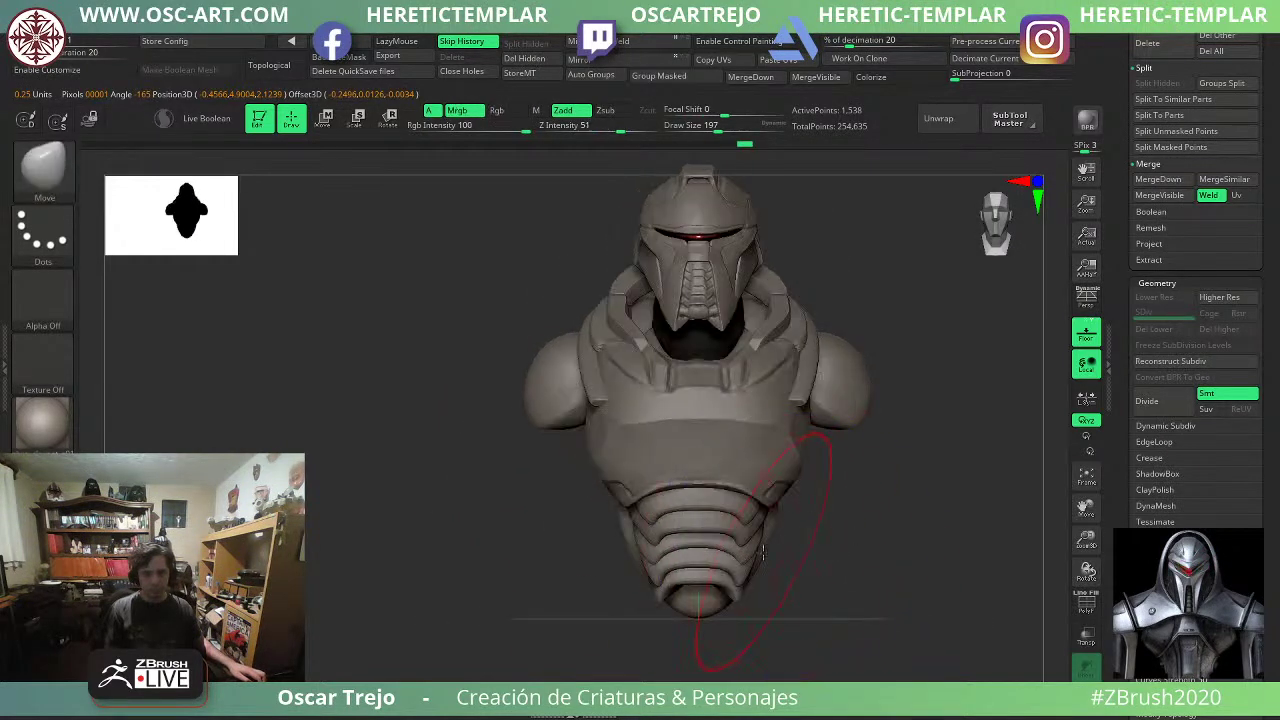
{"action": "mouse_move", "coordinate": [764, 556]}
{"action": "left_mouse_down"}
{"action": "mouse_move", "coordinate": [777, 572]}
{"action": "mouse_move", "coordinate": [758, 546]}
{"action": "left_mouse_up"}
{"action": "key", "text": "s"}
{"action": "left_click", "coordinate": [754, 576]}
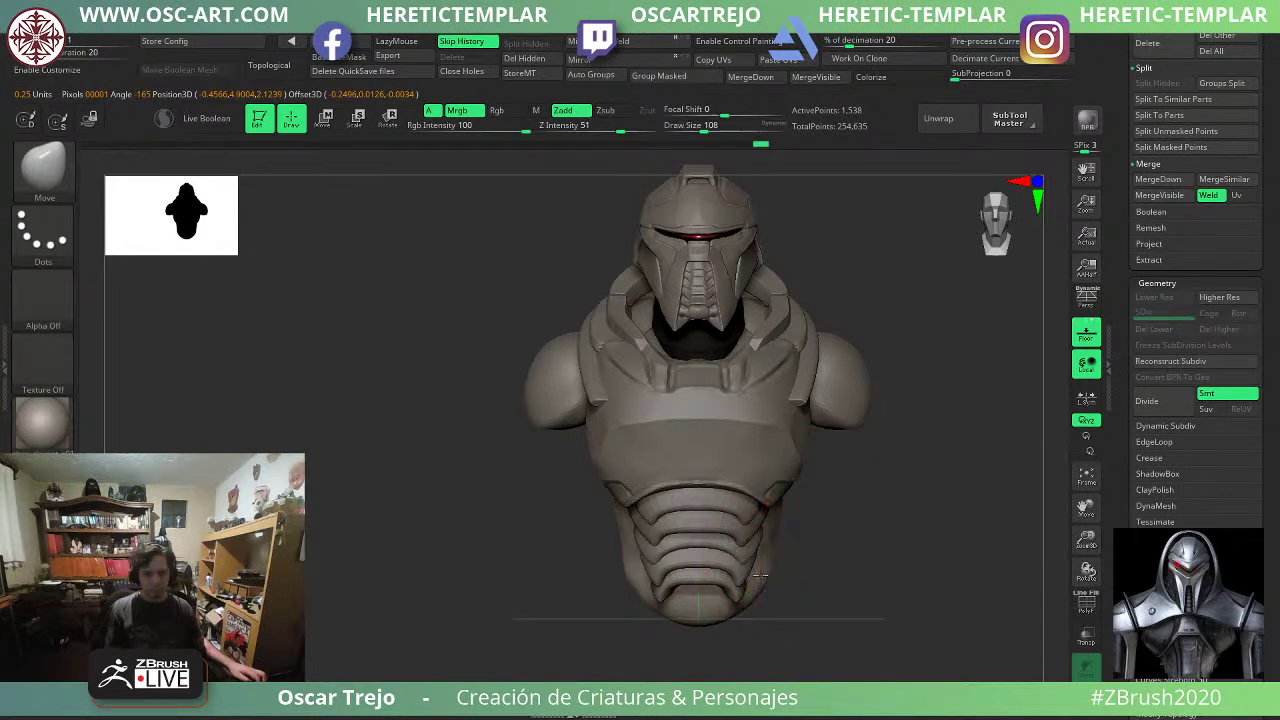
{"action": "key", "text": "s"}
{"action": "left_click", "coordinate": [752, 598]}
{"action": "left_click_drag", "start_coordinate": [741, 600], "coordinate": [752, 606]}
{"action": "left_click_drag", "start_coordinate": [809, 574], "coordinate": [660, 578]}
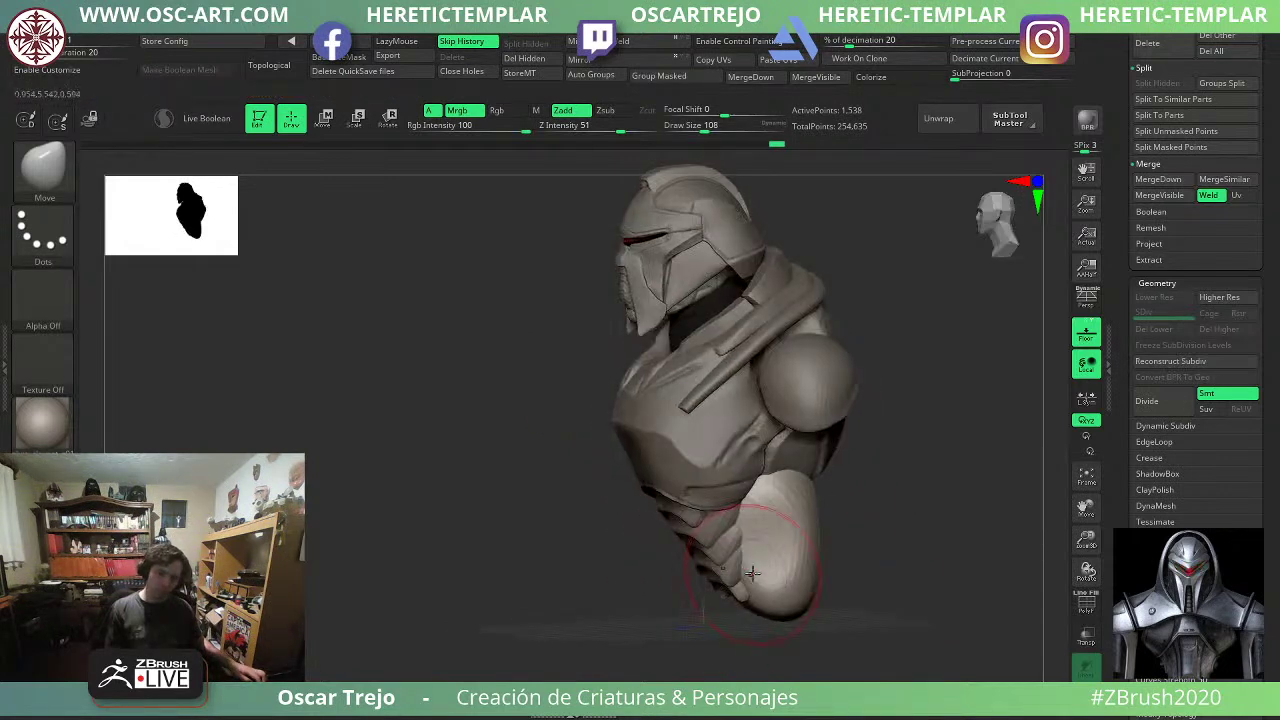
{"action": "mouse_move", "coordinate": [752, 612]}
{"action": "left_mouse_down"}
{"action": "mouse_move", "coordinate": [690, 600]}
{"action": "mouse_move", "coordinate": [680, 576]}
{"action": "mouse_move", "coordinate": [694, 568]}
{"action": "left_mouse_up"}
Refine the abdomen core's side profile behind the segments with the Move brush at draw size 172.
{"action": "left_click", "coordinate": [721, 568], "text": "alt"}
{"action": "key", "text": "s"}
{"action": "left_click", "coordinate": [719, 580]}
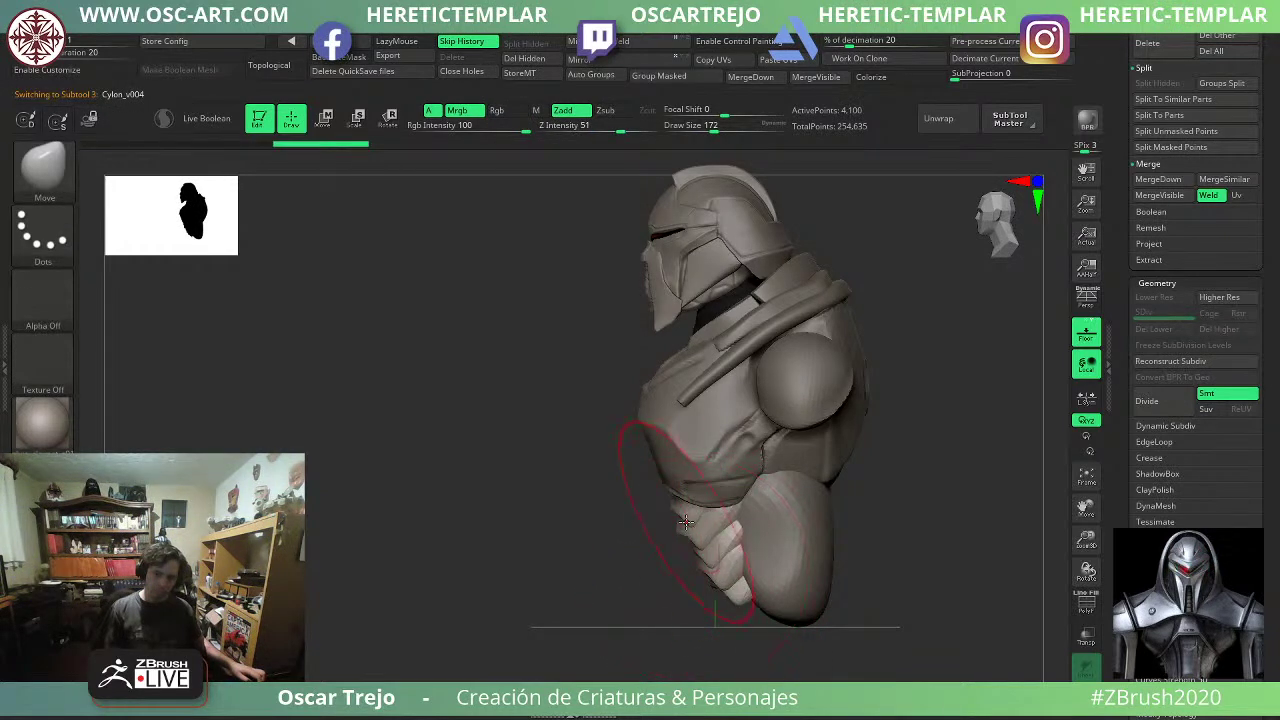
{"action": "left_click_drag", "start_coordinate": [610, 566], "coordinate": [768, 564]}
{"action": "left_click", "coordinate": [788, 560], "text": "alt"}
{"action": "mouse_move", "coordinate": [869, 546]}
{"action": "left_mouse_down"}
{"action": "mouse_move", "coordinate": [891, 538]}
{"action": "mouse_move", "coordinate": [814, 537]}
{"action": "left_mouse_up"}
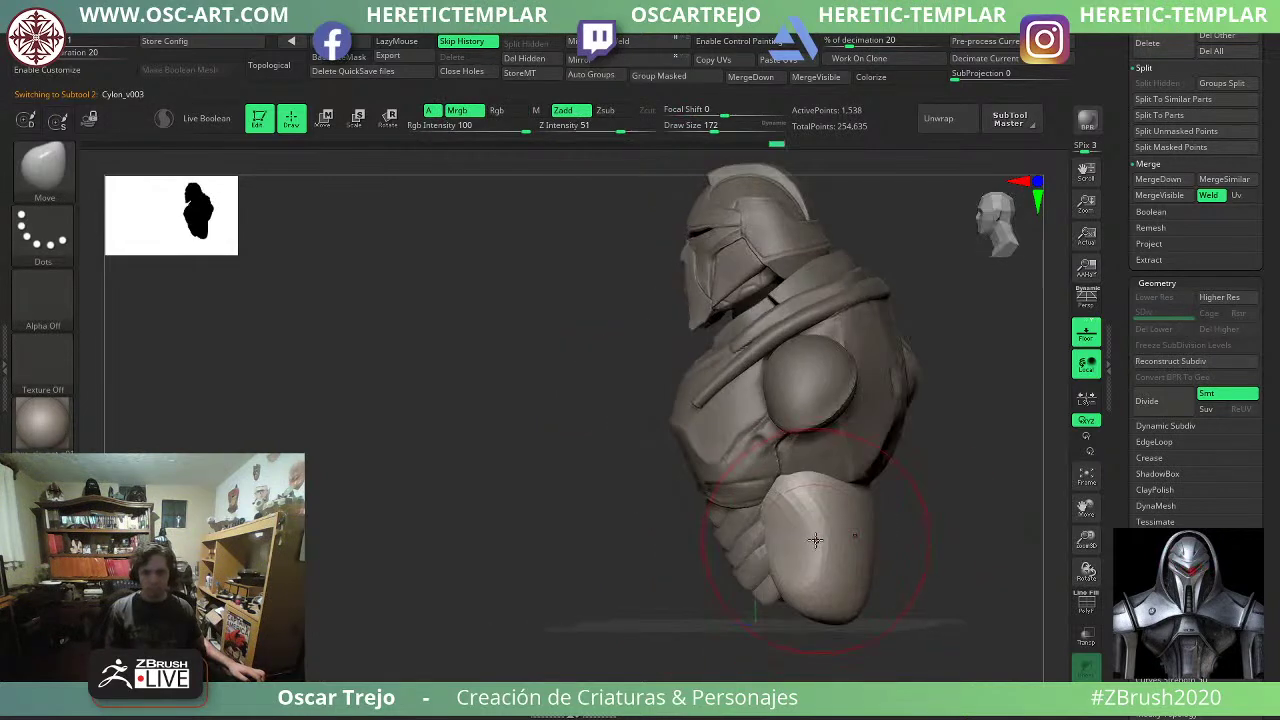
{"action": "mouse_move", "coordinate": [889, 519]}
{"action": "left_mouse_down"}
{"action": "mouse_move", "coordinate": [785, 517]}
{"action": "mouse_move", "coordinate": [759, 558]}
{"action": "mouse_move", "coordinate": [804, 532]}
{"action": "left_mouse_up"}
{"action": "mouse_move", "coordinate": [774, 534]}
{"action": "left_mouse_down"}
{"action": "mouse_move", "coordinate": [797, 511]}
{"action": "mouse_move", "coordinate": [798, 540]}
{"action": "mouse_move", "coordinate": [777, 560]}
{"action": "mouse_move", "coordinate": [815, 530]}
{"action": "mouse_move", "coordinate": [886, 557]}
{"action": "mouse_move", "coordinate": [886, 594]}
{"action": "left_mouse_up"}
{"action": "left_click_drag", "start_coordinate": [808, 525], "coordinate": [791, 523]}
Fill the abdomen core with black using Rgb only, and restore the grey display color for the other parts.
{"action": "key", "text": "v"}
{"action": "key", "text": "shift+f"}
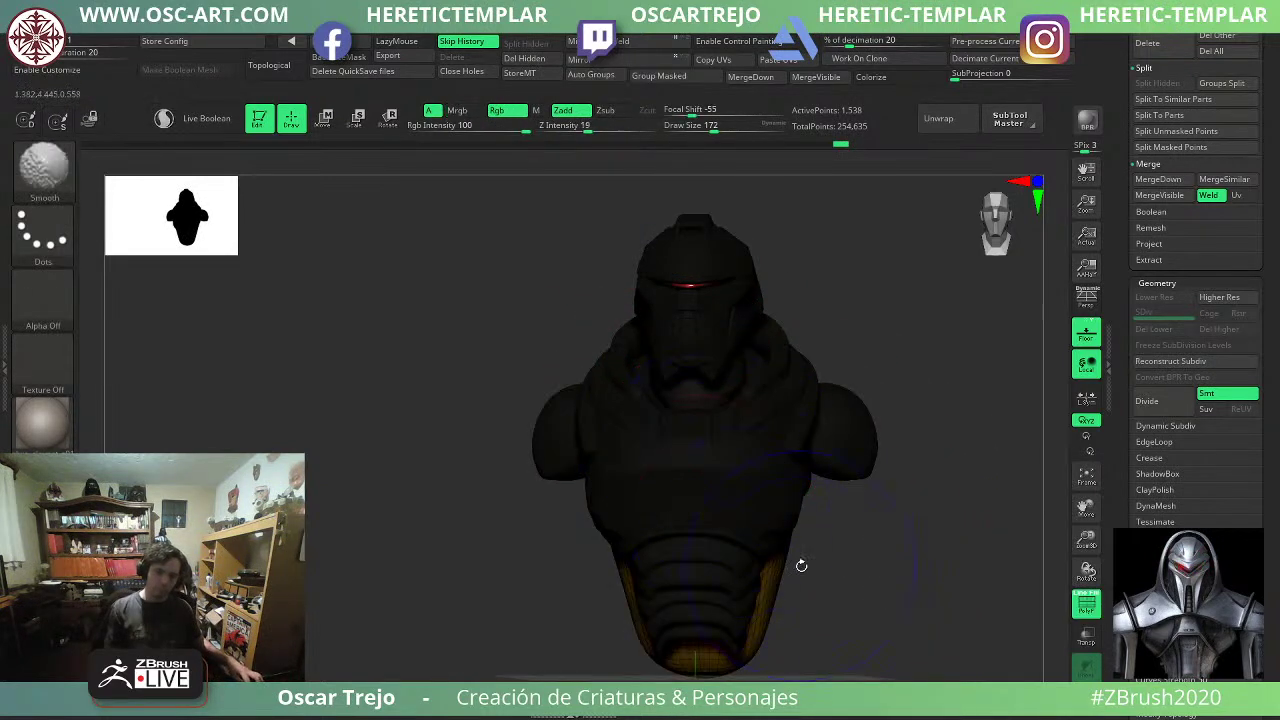
{"action": "key", "text": "shift+f"}
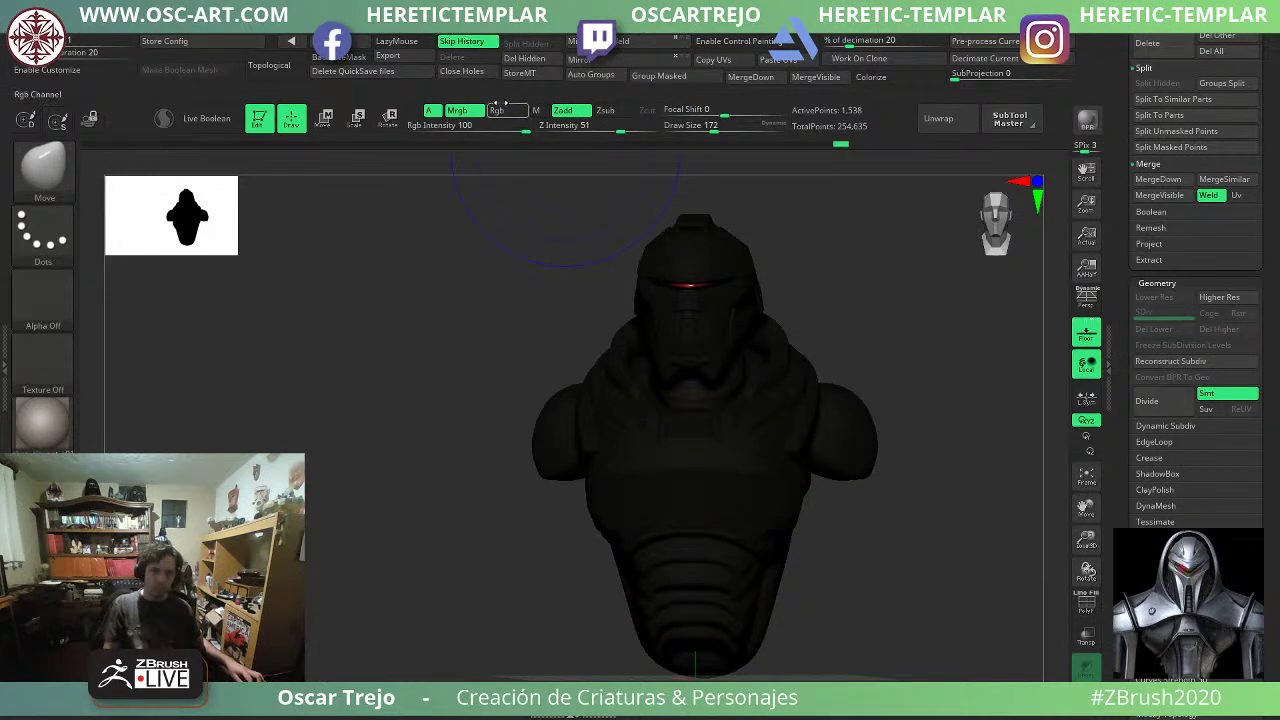
{"action": "left_click", "coordinate": [500, 107]}
{"action": "left_click", "coordinate": [353, 44]}
{"action": "key", "text": "v"}
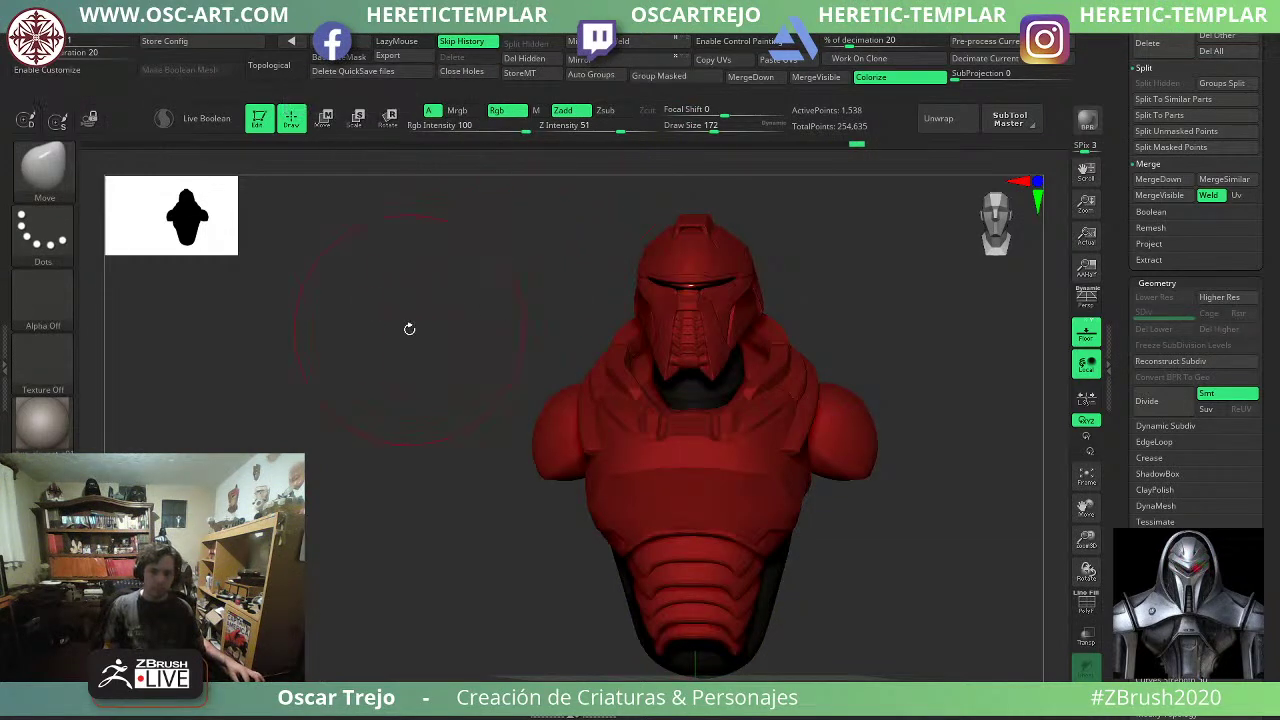
{"action": "key", "text": "v"}
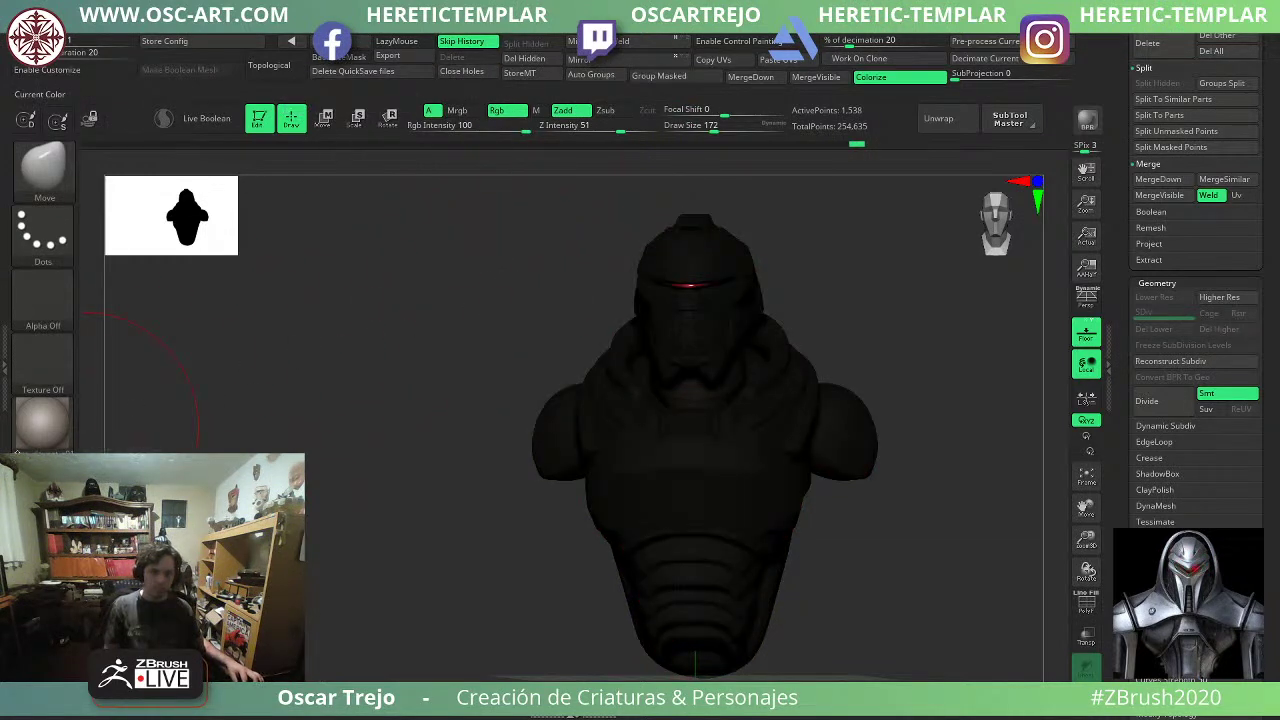
{"action": "key", "text": "v"}
Select the outer collar strap, set the Move brush's draw size to 158, and select the chest plate for shaping.
{"action": "left_click_drag", "start_coordinate": [803, 526], "coordinate": [769, 329], "text": "alt"}
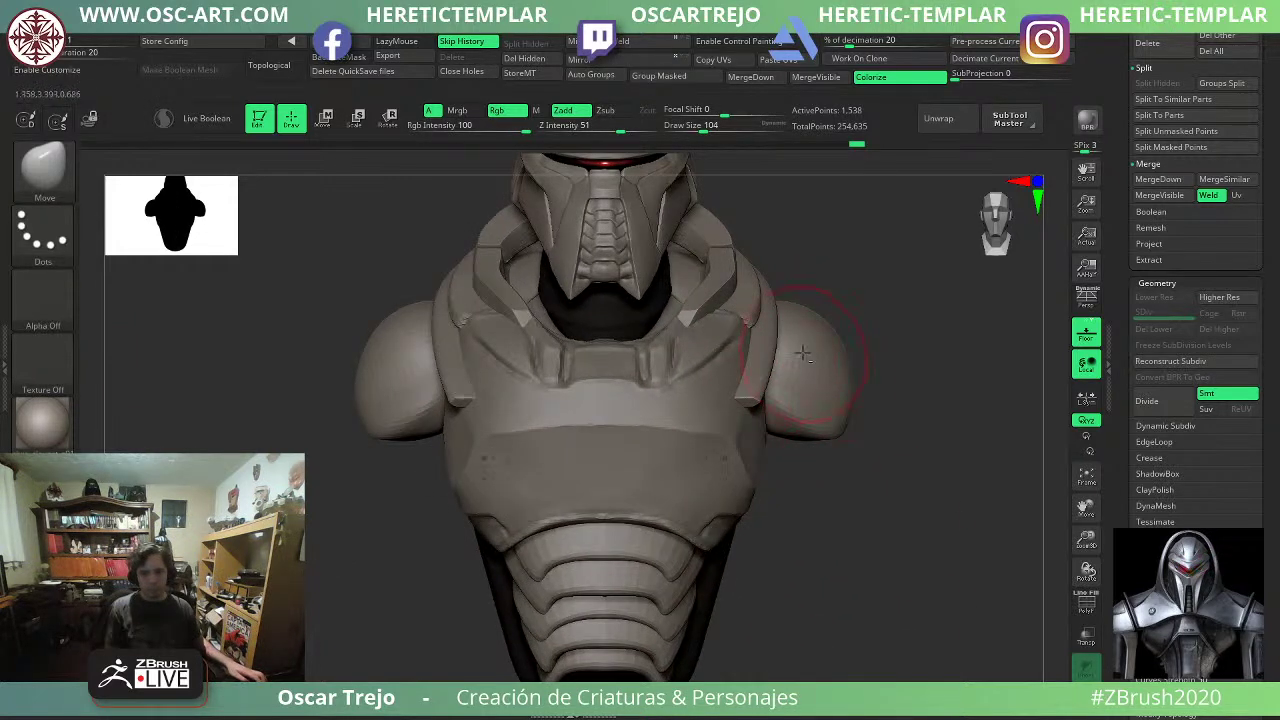
{"action": "left_click_drag", "start_coordinate": [864, 296], "coordinate": [819, 352], "text": "alt"}
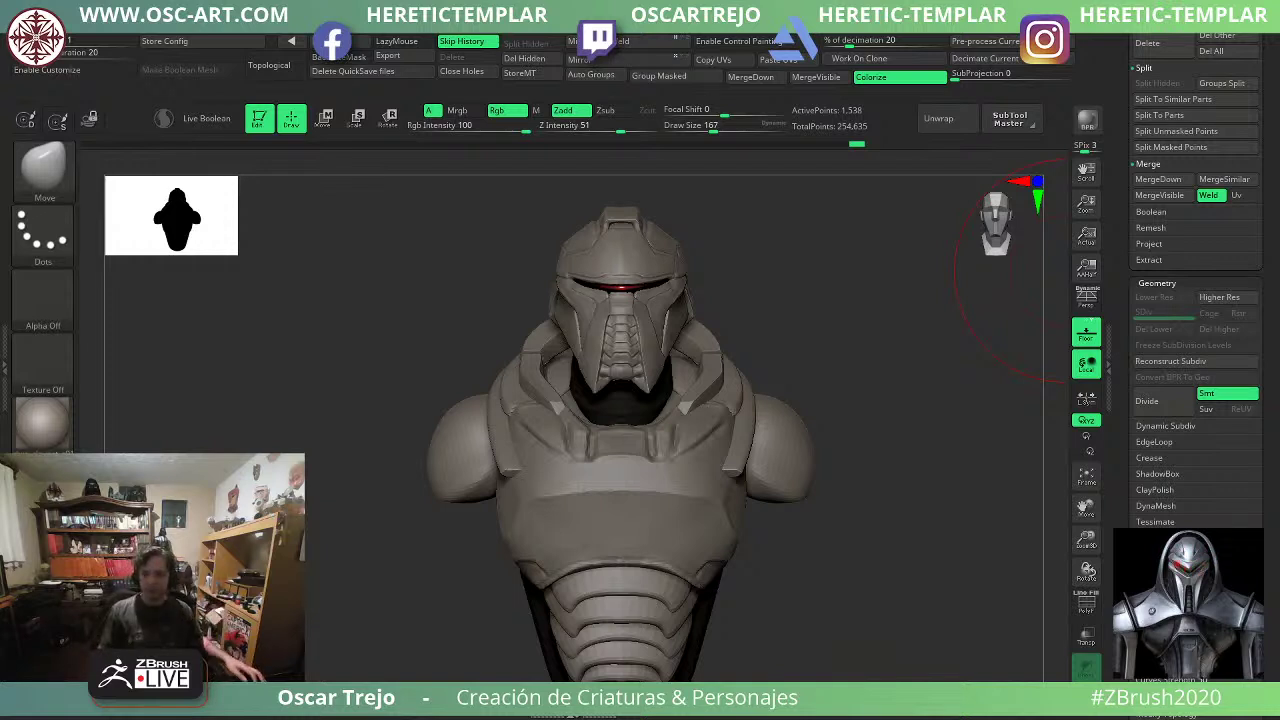
{"action": "left_click", "coordinate": [746, 399], "text": "alt"}
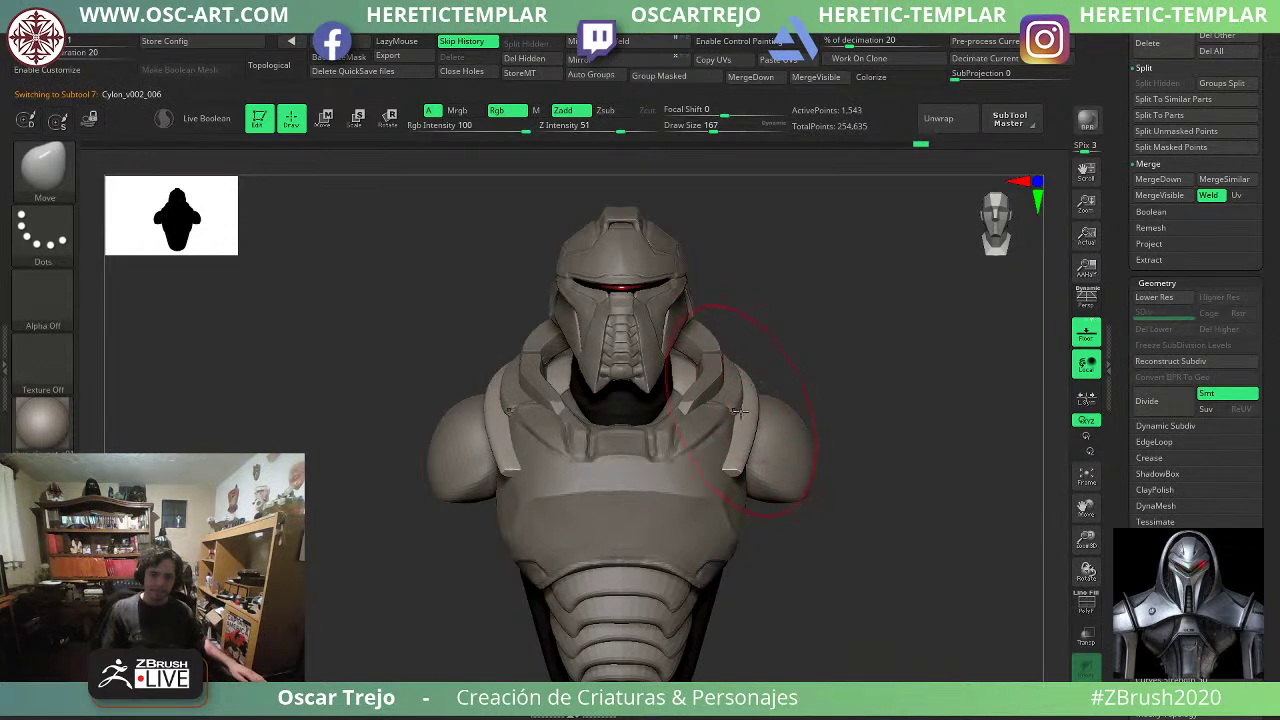
{"action": "key", "text": "s"}
{"action": "left_click", "coordinate": [749, 397]}
{"action": "key", "text": "s"}
{"action": "left_click", "coordinate": [752, 397]}
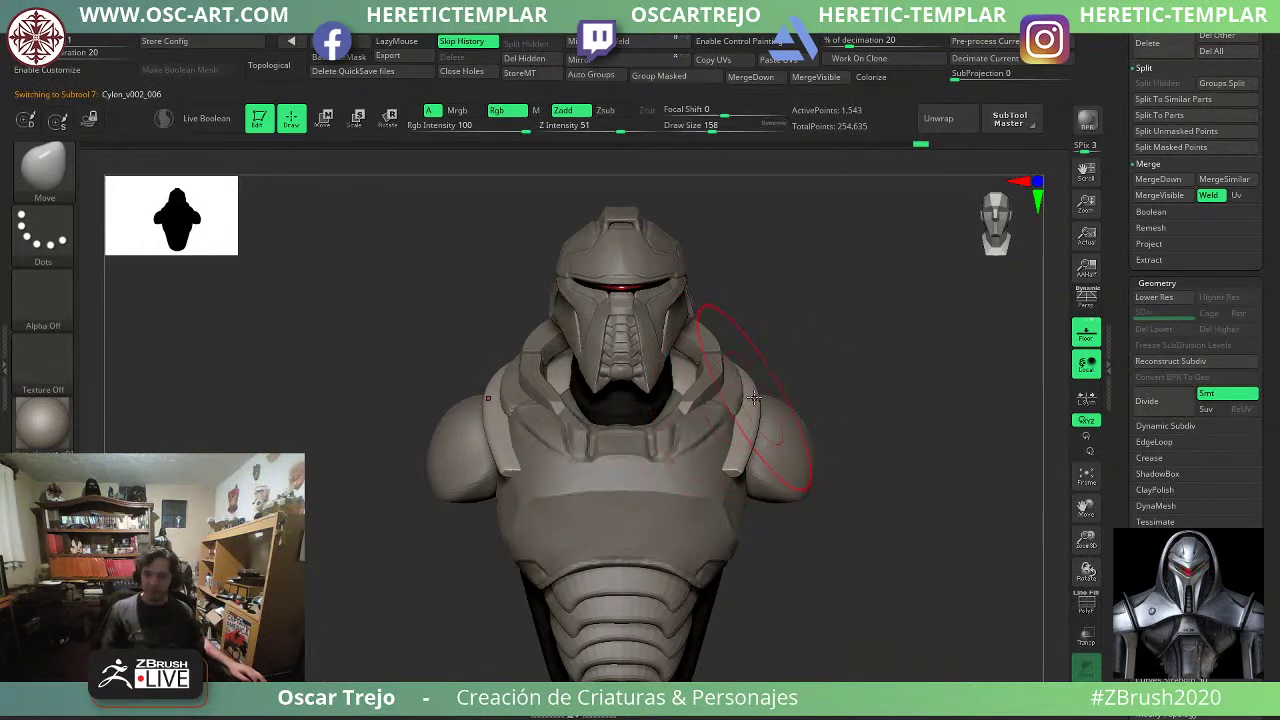
{"action": "left_click", "coordinate": [701, 487], "text": "alt"}
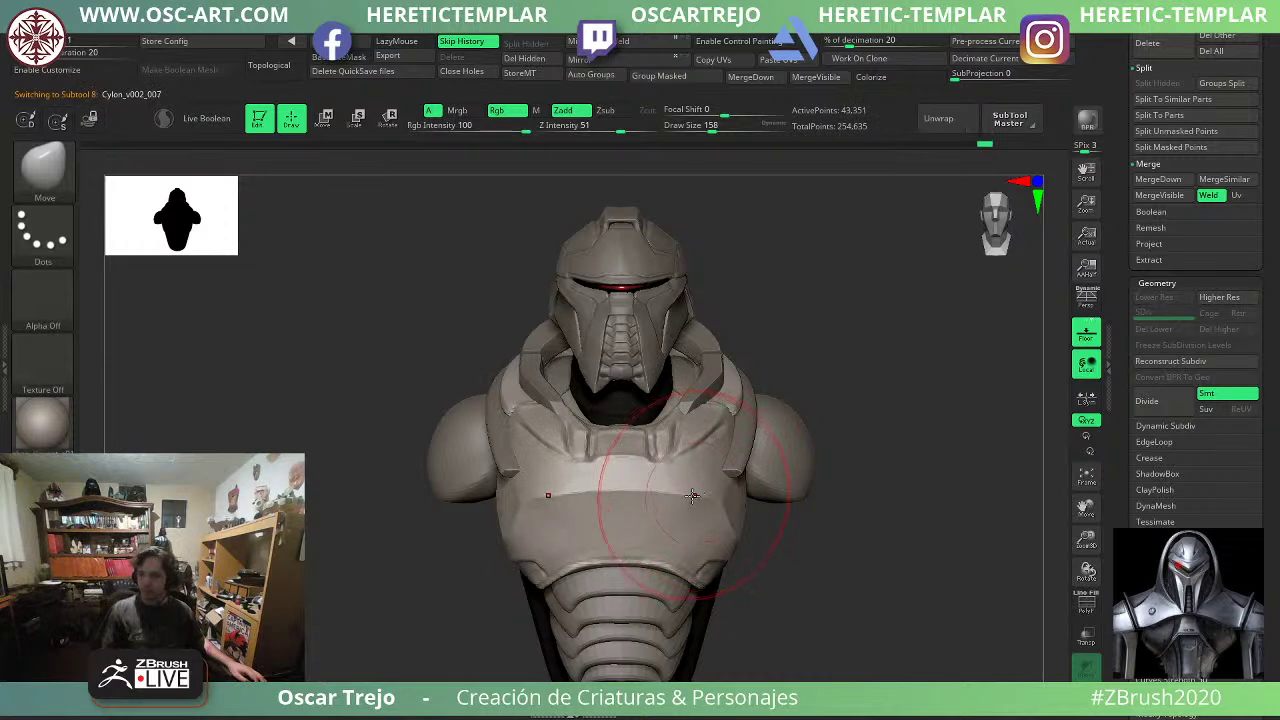
Reshape the lower edge of the chest plate above the abdomen with the Move brush, varying the draw size between 94 and 245.
{"action": "key", "text": "s"}
{"action": "left_click", "coordinate": [686, 506]}
{"action": "key", "text": "s"}
{"action": "left_click", "coordinate": [678, 507]}
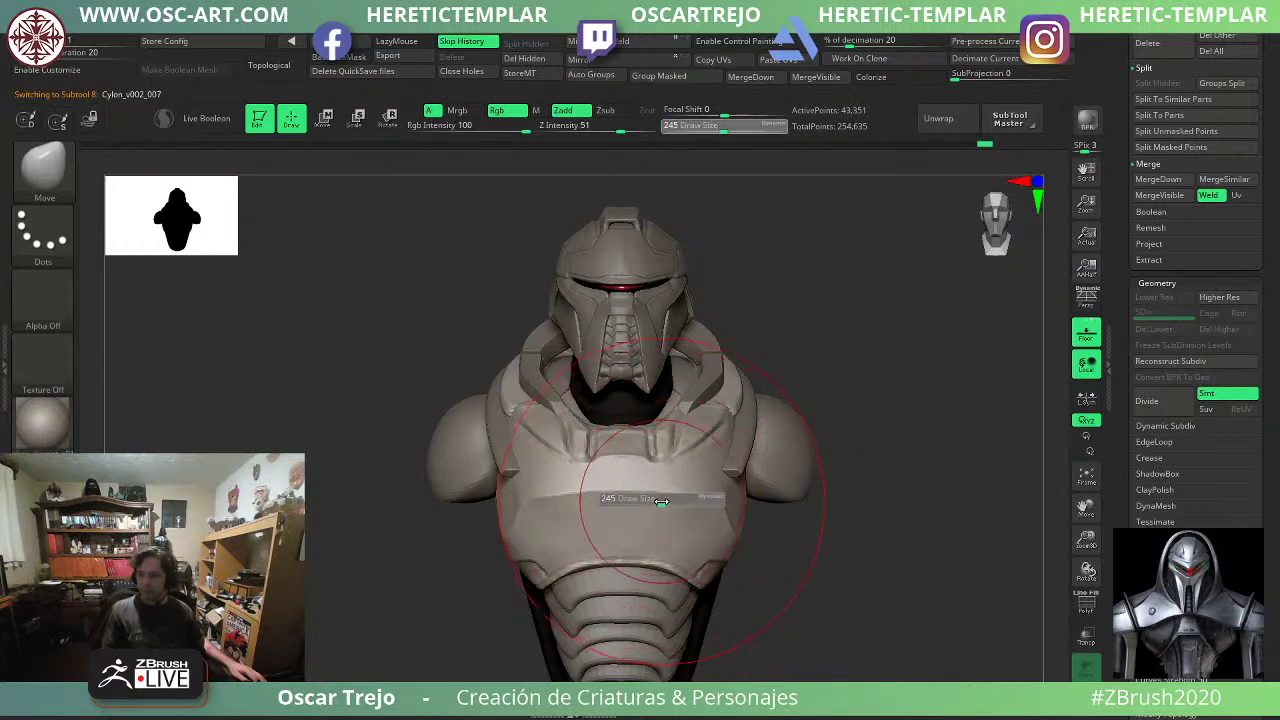
{"action": "key", "text": "bracketleft"}
{"action": "key", "text": "bracketleft"}
{"action": "key", "text": "bracketleft"}
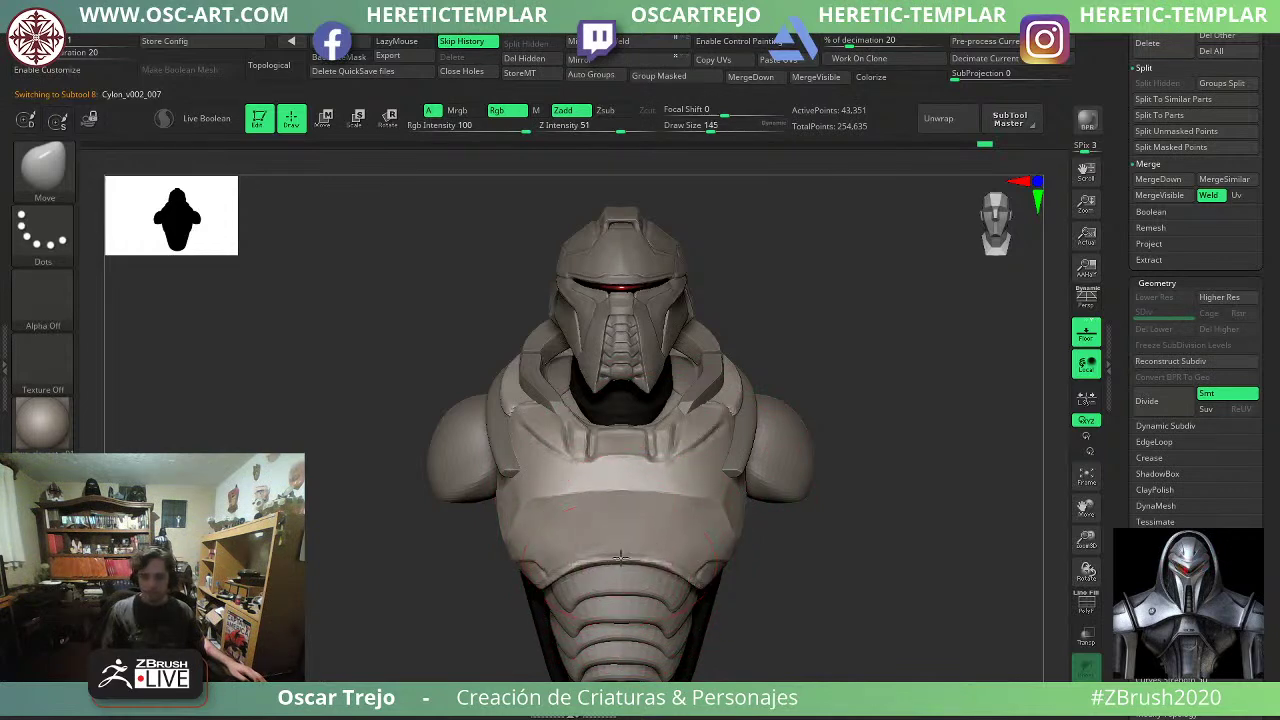
{"action": "key", "text": "["}
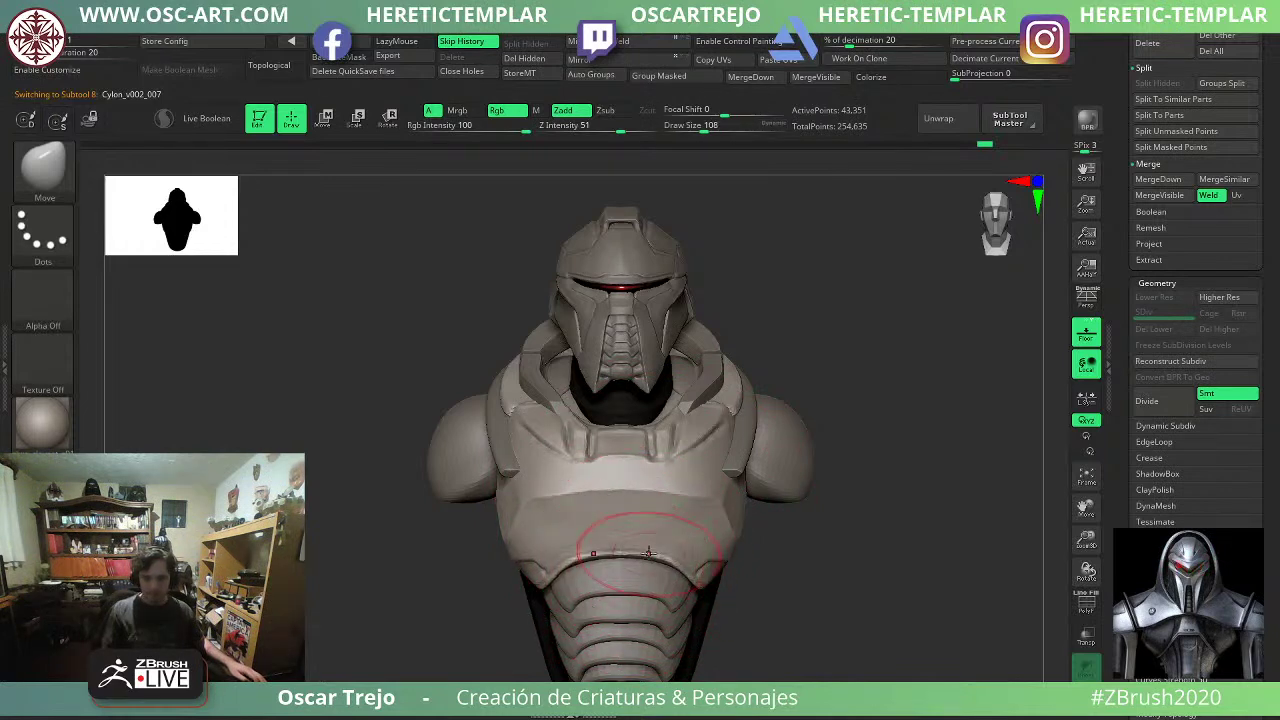
{"action": "key", "text": "bracketleft"}
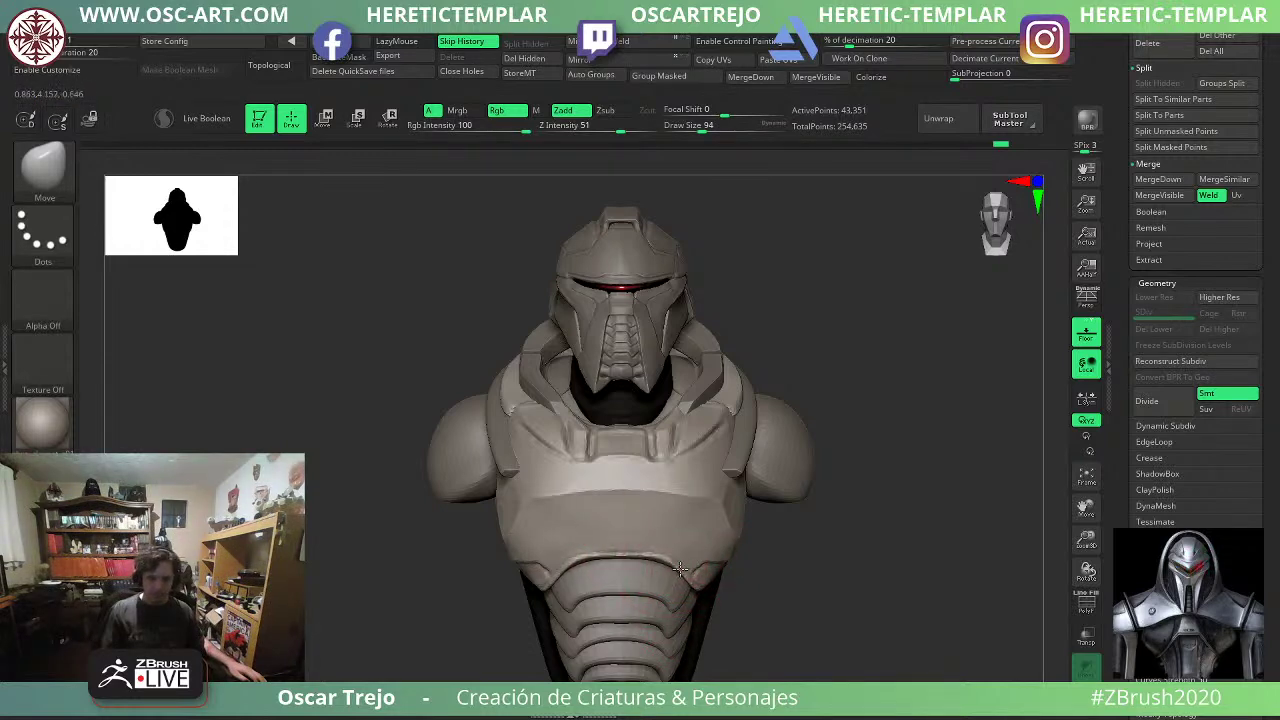
{"action": "key", "text": "bracketright"}
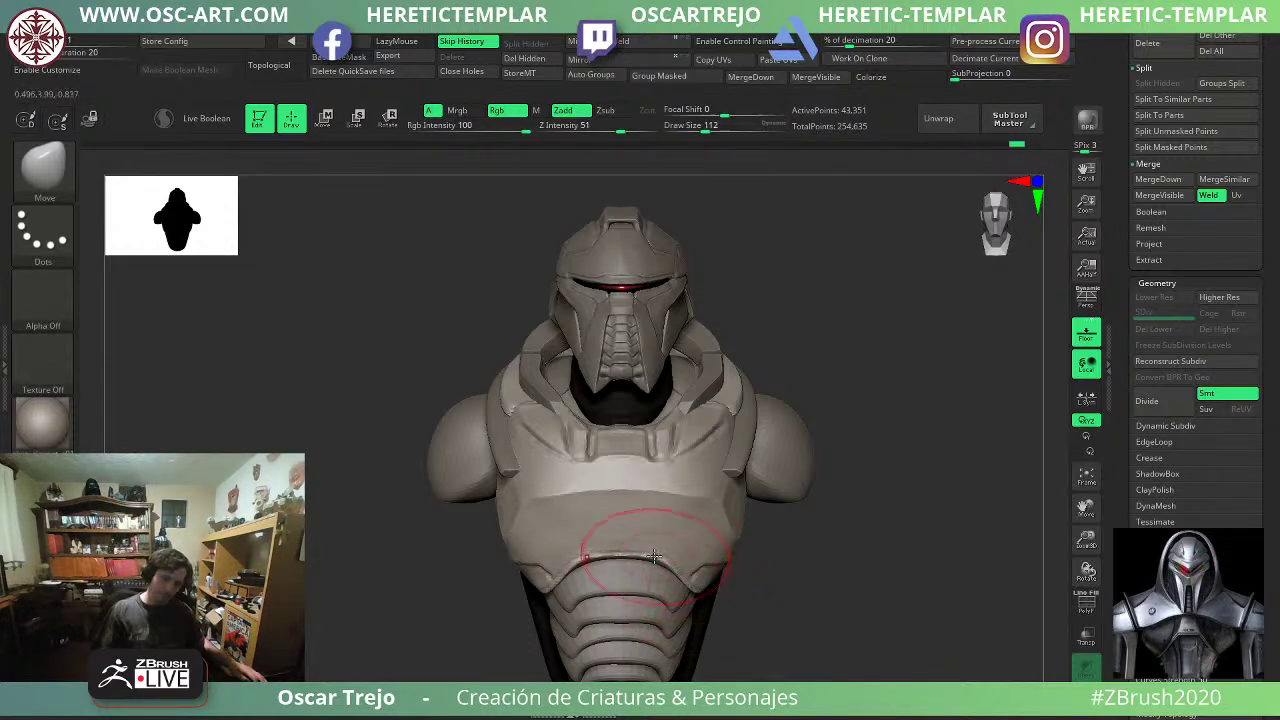
Carve a horizontal crease across the middle of the chest plate with the DamStandard brush, reducing the draw size to 37.
{"action": "key", "text": "b"}
{"action": "key", "text": "d"}
{"action": "key", "text": "s"}
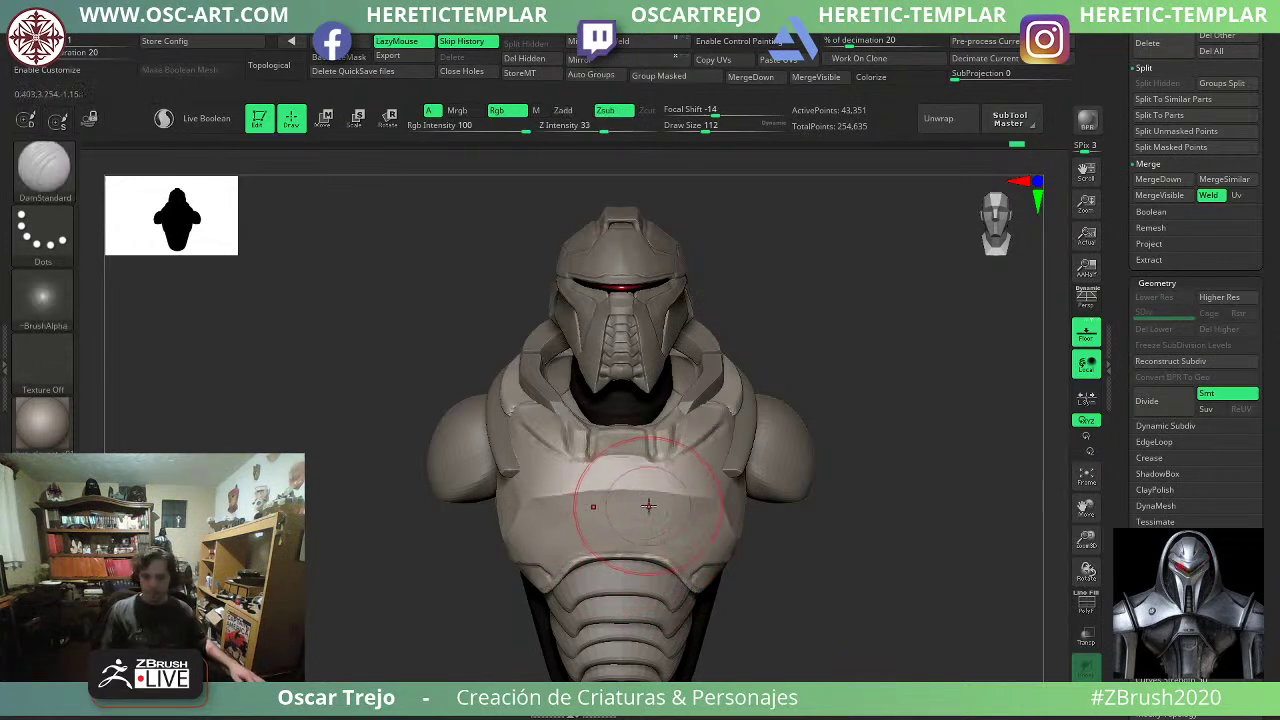
{"action": "key", "text": "bracketright"}
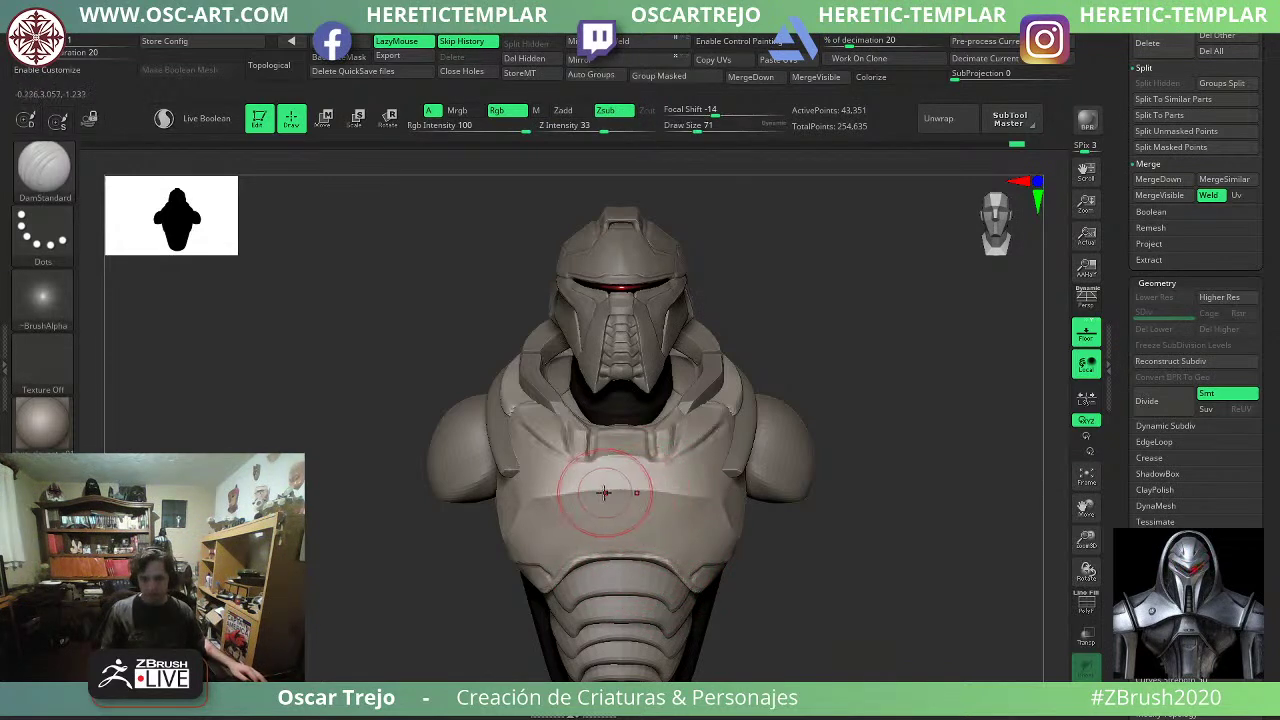
{"action": "left_click_drag", "start_coordinate": [606, 491], "coordinate": [642, 493]}
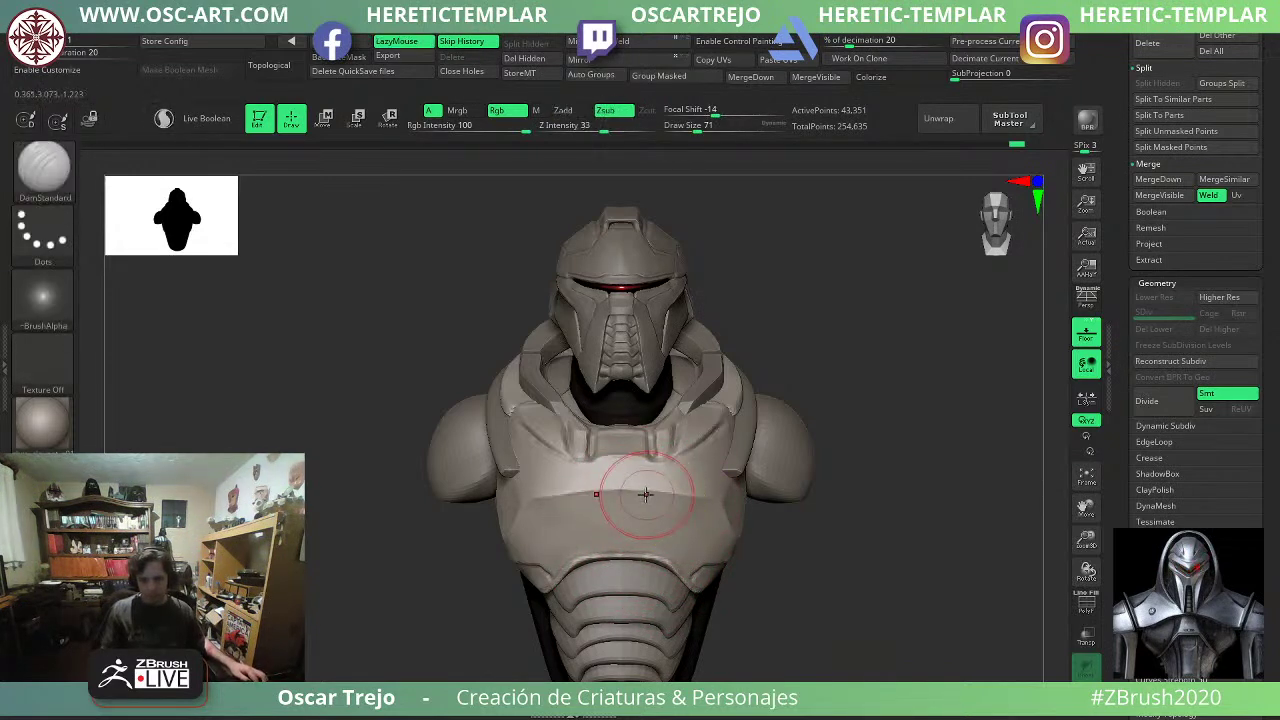
{"action": "key", "text": "bracketleft"}
{"action": "key", "text": "bracketleft"}
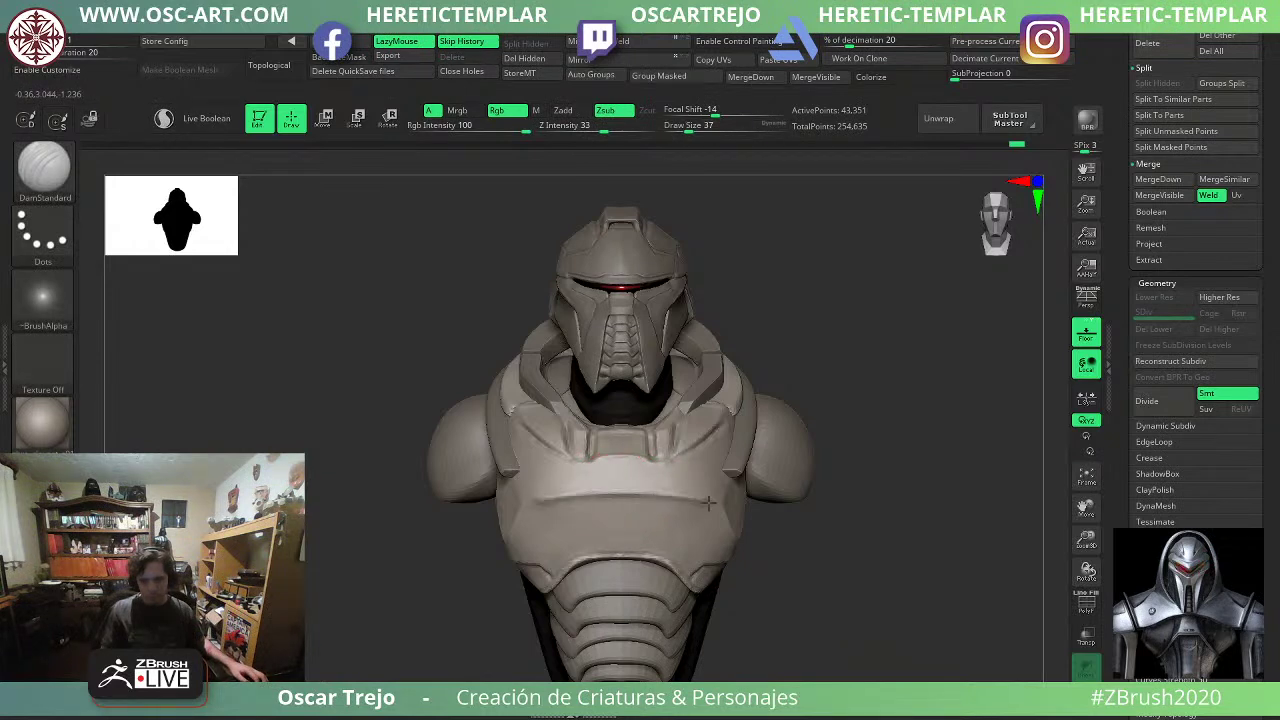
{"action": "left_click_drag", "start_coordinate": [835, 525], "coordinate": [783, 528]}
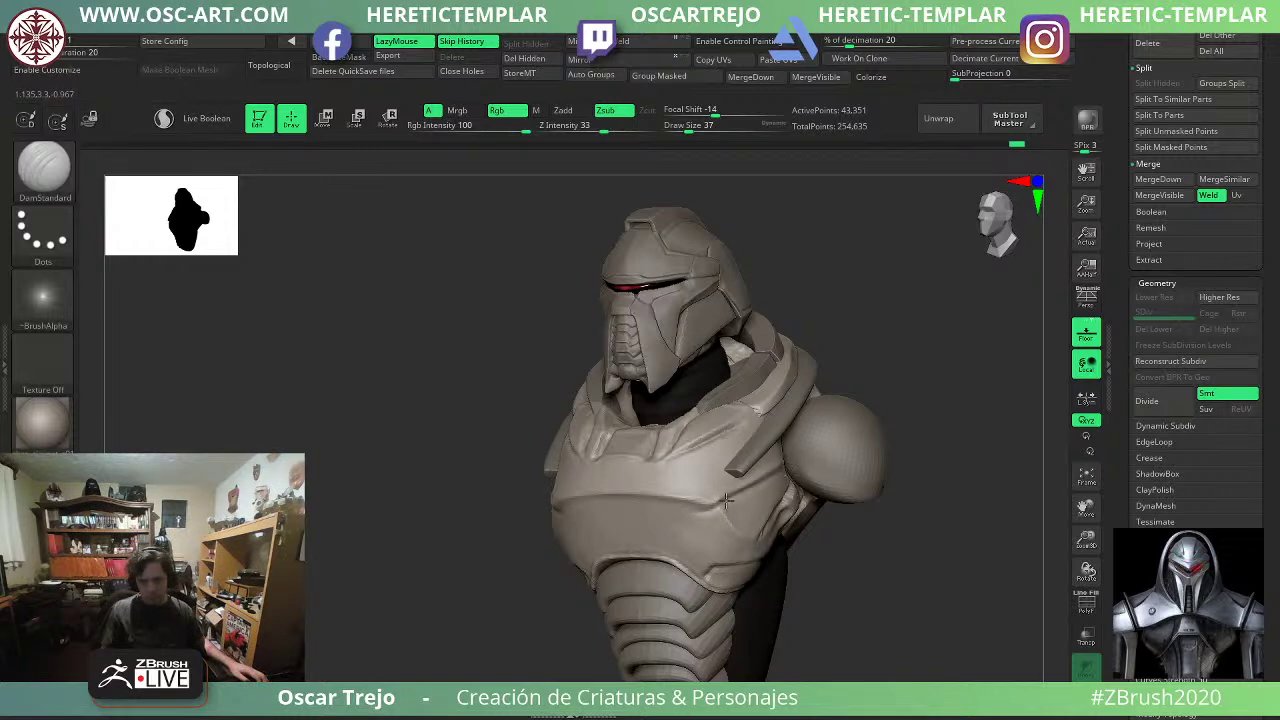
Flatten and smooth the chest plate around the crease with the TrimDynamic brush at a draw size of 77.
{"action": "left_click_drag", "start_coordinate": [446, 554], "coordinate": [500, 556], "text": "shift"}
{"action": "left_click_drag", "start_coordinate": [908, 574], "coordinate": [875, 607], "text": "alt"}
{"action": "mouse_move", "coordinate": [497, 599]}
{"action": "left_mouse_down", "text": "alt"}
{"action": "mouse_move", "coordinate": [580, 640]}
{"action": "mouse_move", "coordinate": [537, 611]}
{"action": "mouse_move", "coordinate": [497, 620]}
{"action": "left_mouse_up", "text": "alt"}
{"action": "left_click_drag", "start_coordinate": [626, 492], "coordinate": [611, 490]}
{"action": "key", "text": "b"}
{"action": "key", "text": "t"}
{"action": "key", "text": "d"}
{"action": "key", "text": "s"}
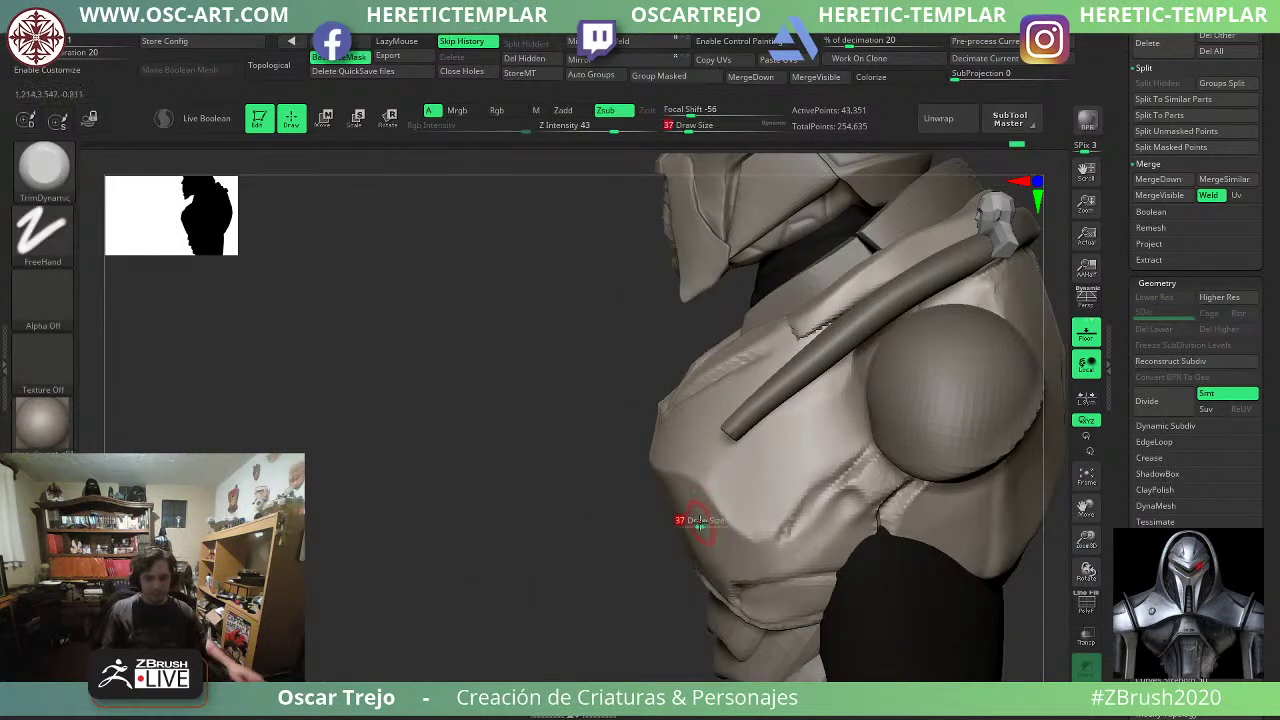
{"action": "left_click_drag", "start_coordinate": [690, 522], "coordinate": [699, 522]}
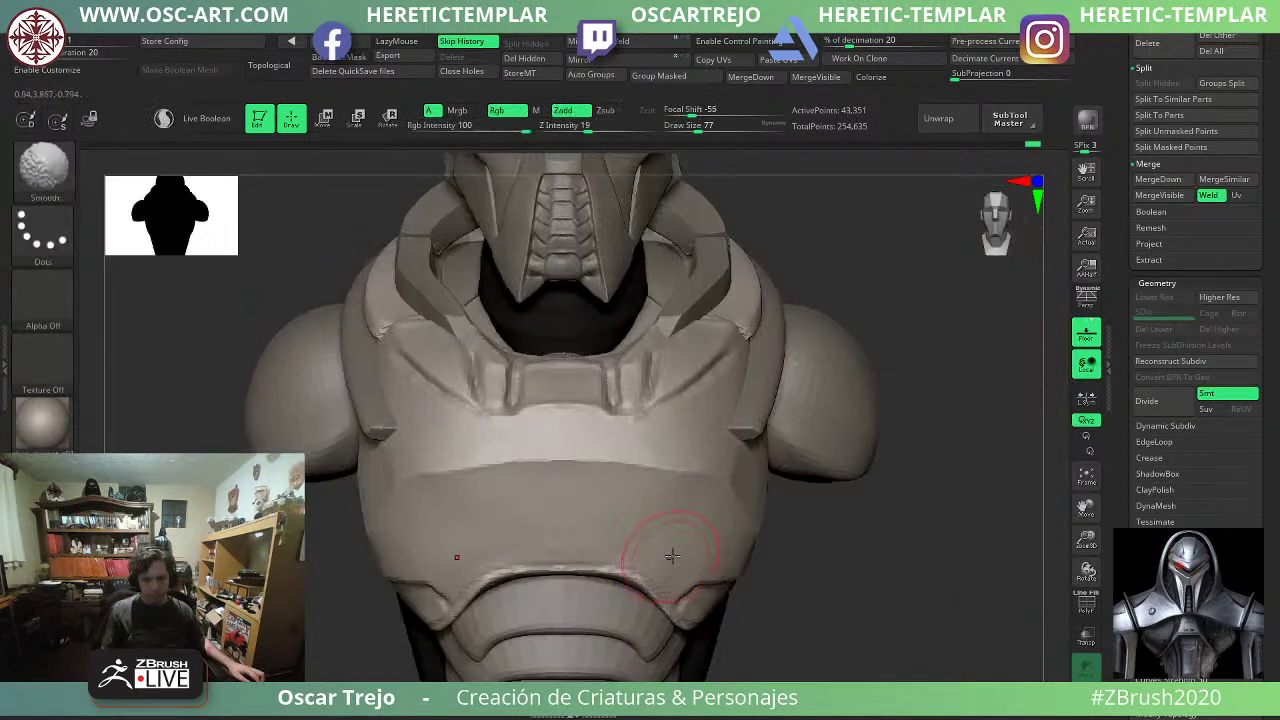
Carve the groove across the chest plate and down its side toward the armpit with DamStandard at a draw size of 54.
{"action": "key", "text": "b"}
{"action": "key", "text": "d"}
{"action": "key", "text": "s"}
{"action": "key", "text": "s"}
{"action": "key", "text": "s"}
{"action": "mouse_move", "coordinate": [572, 474]}
{"action": "left_mouse_down"}
{"action": "mouse_move", "coordinate": [561, 473]}
{"action": "mouse_move", "coordinate": [608, 465]}
{"action": "mouse_move", "coordinate": [726, 487]}
{"action": "left_mouse_up"}
{"action": "left_click_drag", "start_coordinate": [886, 542], "coordinate": [834, 535]}
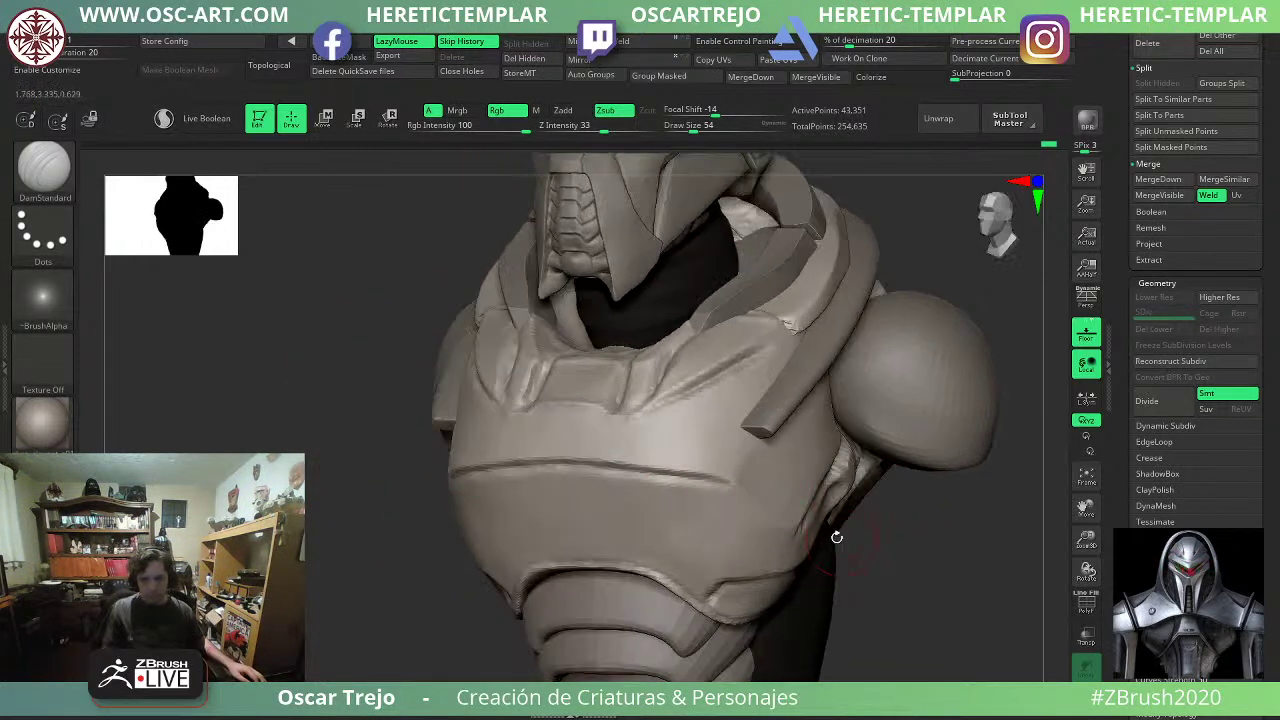
{"action": "key", "text": "bracketright"}
{"action": "mouse_move", "coordinate": [944, 574]}
{"action": "left_mouse_down"}
{"action": "mouse_move", "coordinate": [884, 568]}
{"action": "mouse_move", "coordinate": [931, 566]}
{"action": "left_mouse_up"}
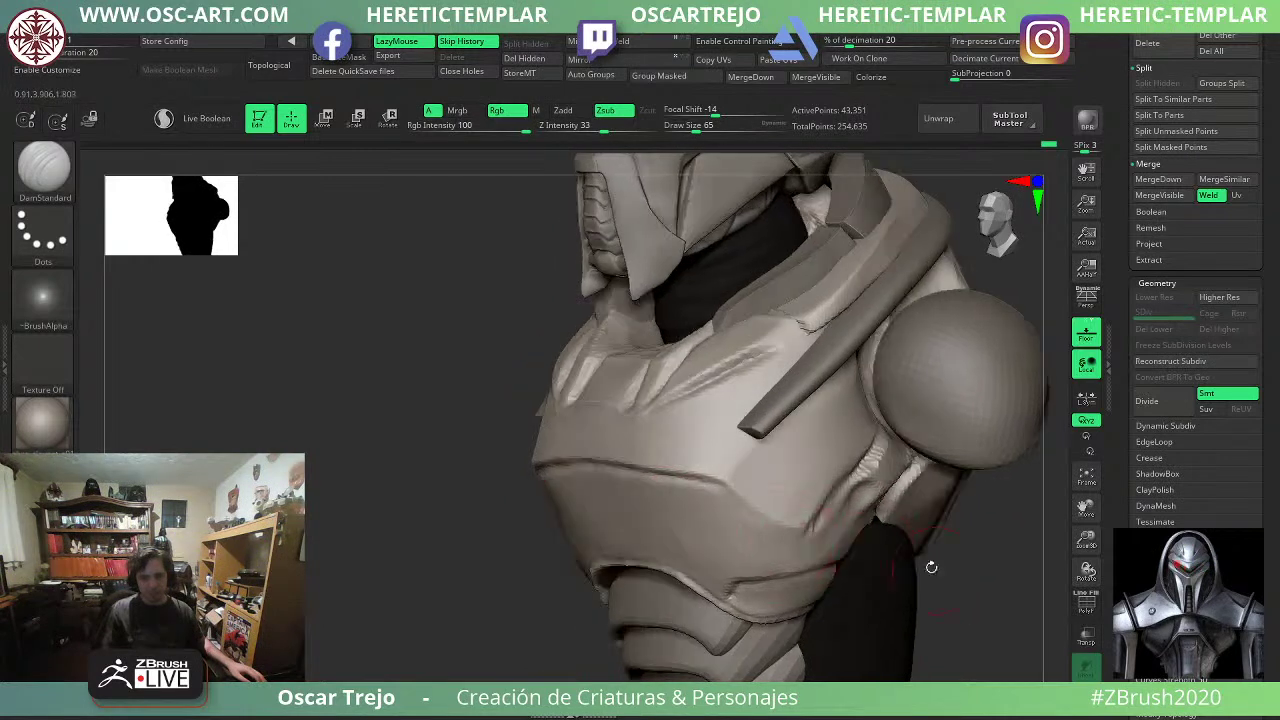
{"action": "key", "text": "bracketleft"}
{"action": "left_click_drag", "start_coordinate": [759, 513], "coordinate": [806, 535]}
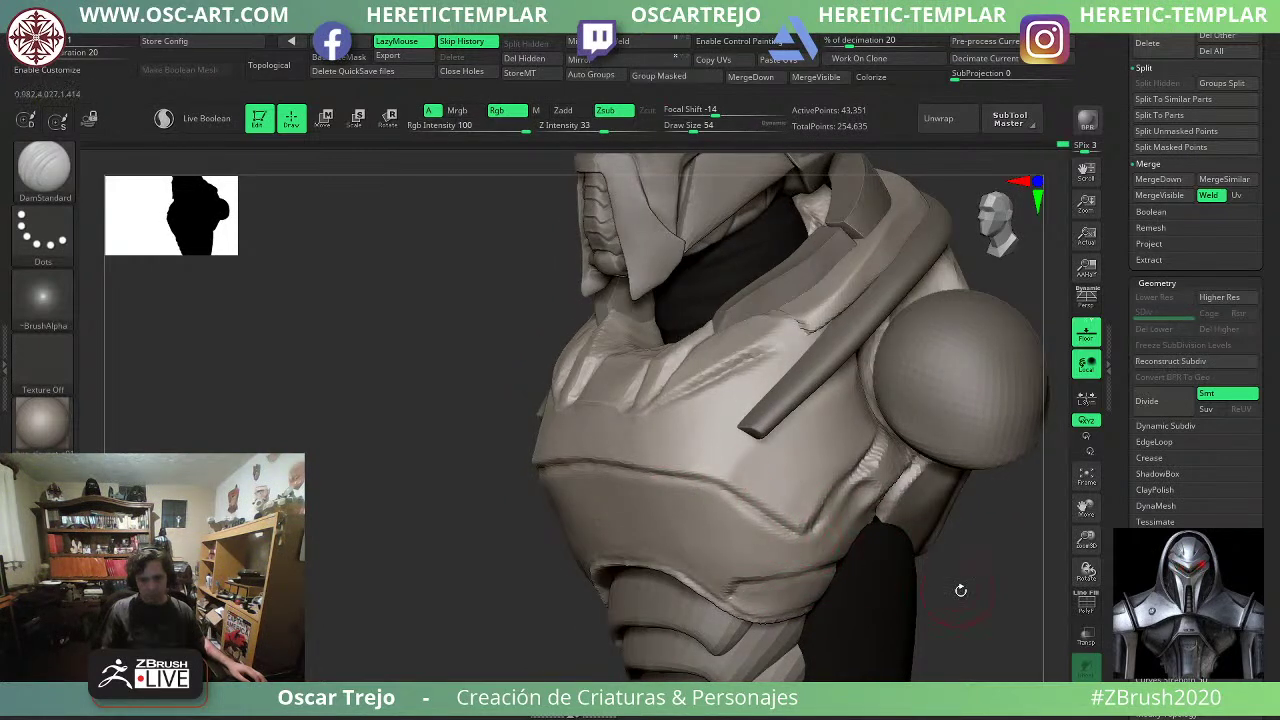
Adjust the chest groove's profile from the side and front with the Move brush, setting the draw size to 87.
{"action": "left_click_drag", "start_coordinate": [960, 590], "coordinate": [960, 606]}
{"action": "key", "text": "b"}
{"action": "key", "text": "m"}
{"action": "key", "text": "v"}
{"action": "key", "text": "bracketright"}
{"action": "key", "text": "bracketright"}
{"action": "key", "text": "bracketright"}
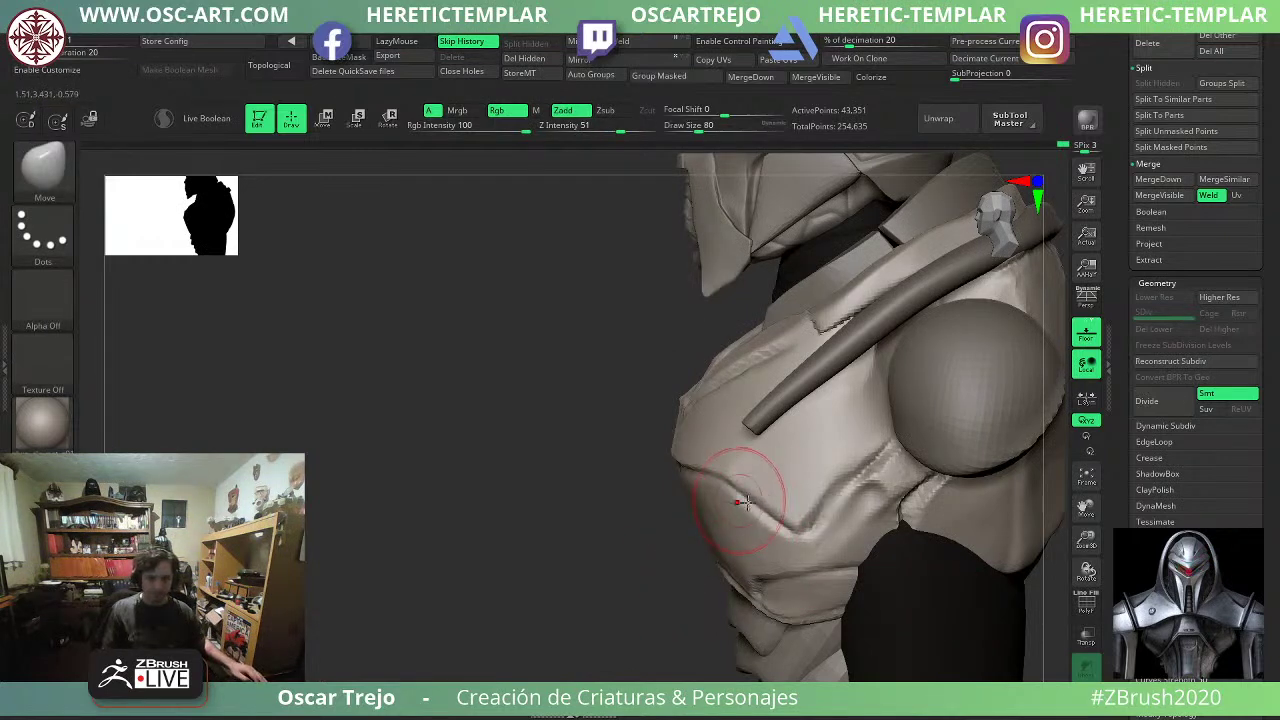
{"action": "left_click_drag", "start_coordinate": [734, 496], "coordinate": [730, 484]}
{"action": "left_click_drag", "start_coordinate": [545, 522], "coordinate": [684, 504]}
{"action": "key", "text": "s"}
{"action": "left_click_drag", "start_coordinate": [686, 503], "coordinate": [666, 504]}
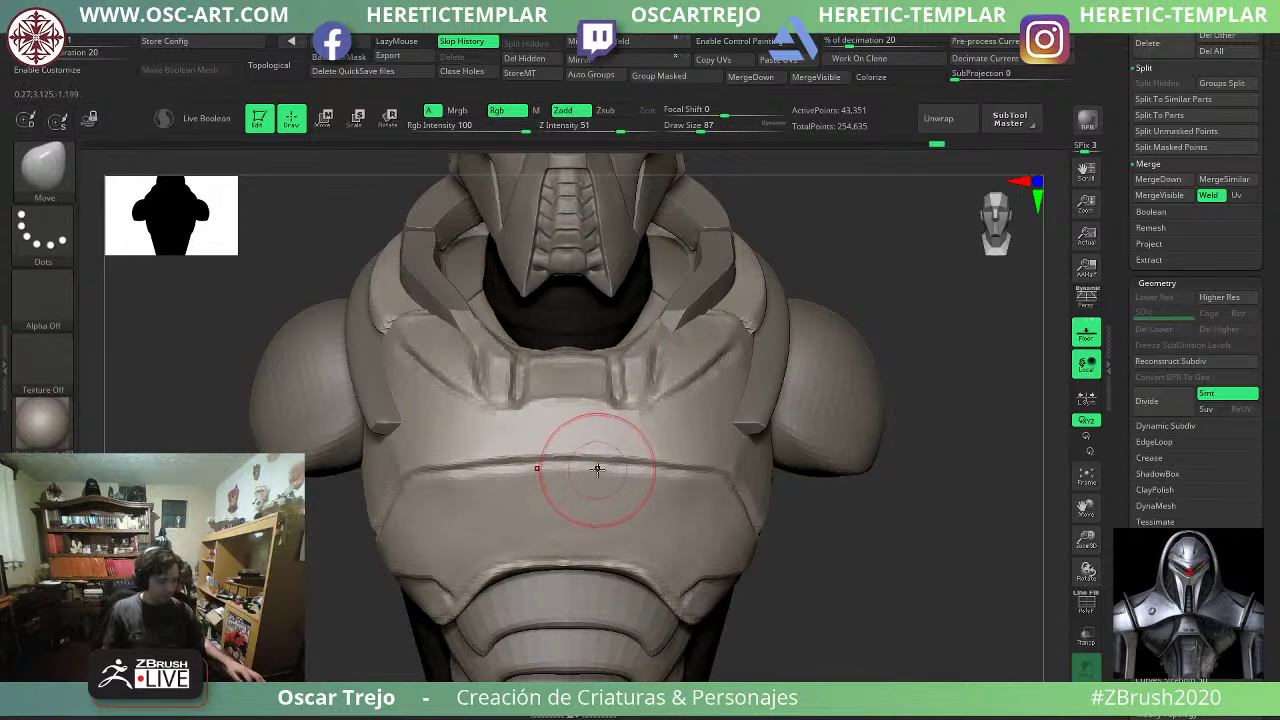
Turn on perspective and sharpen the edges of the chest groove with the Pinch brush, reducing the draw size to 44.
{"action": "key", "text": "p"}
{"action": "key", "text": "s"}
{"action": "left_click_drag", "start_coordinate": [611, 473], "coordinate": [616, 461]}
{"action": "key", "text": "ctrl+z"}
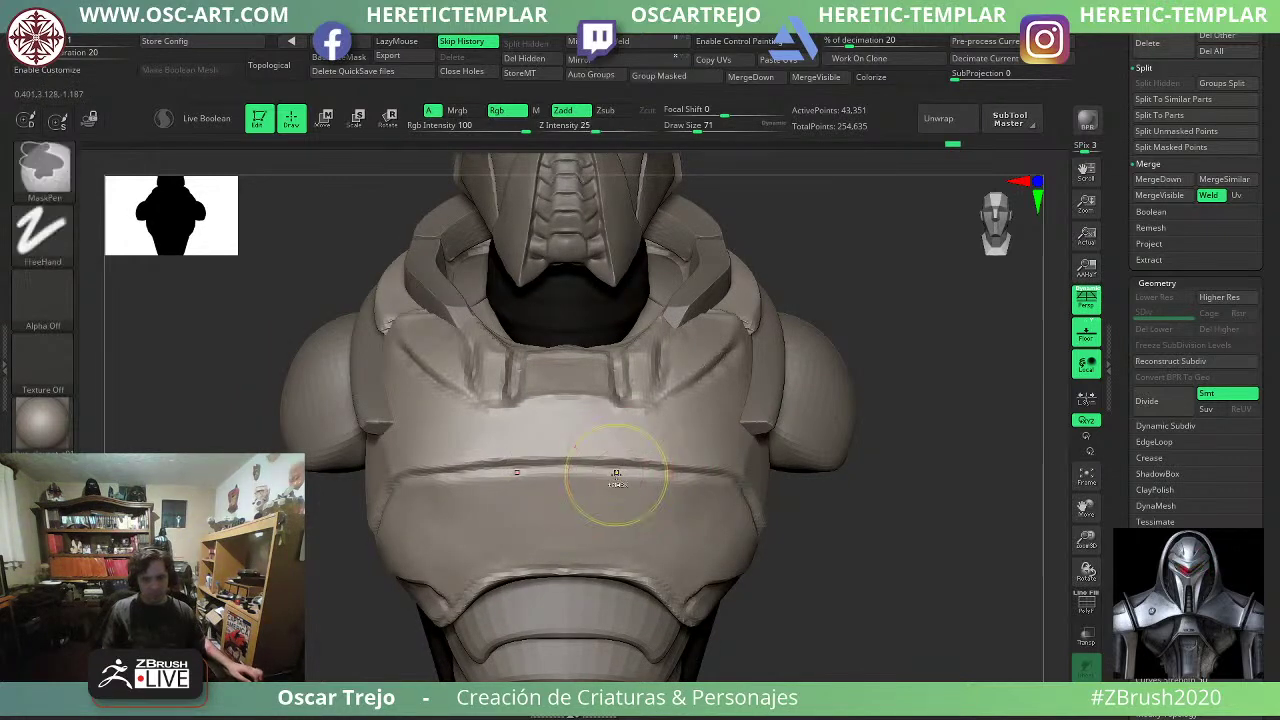
{"action": "key", "text": "b"}
{"action": "key", "text": "p"}
{"action": "key", "text": "i"}
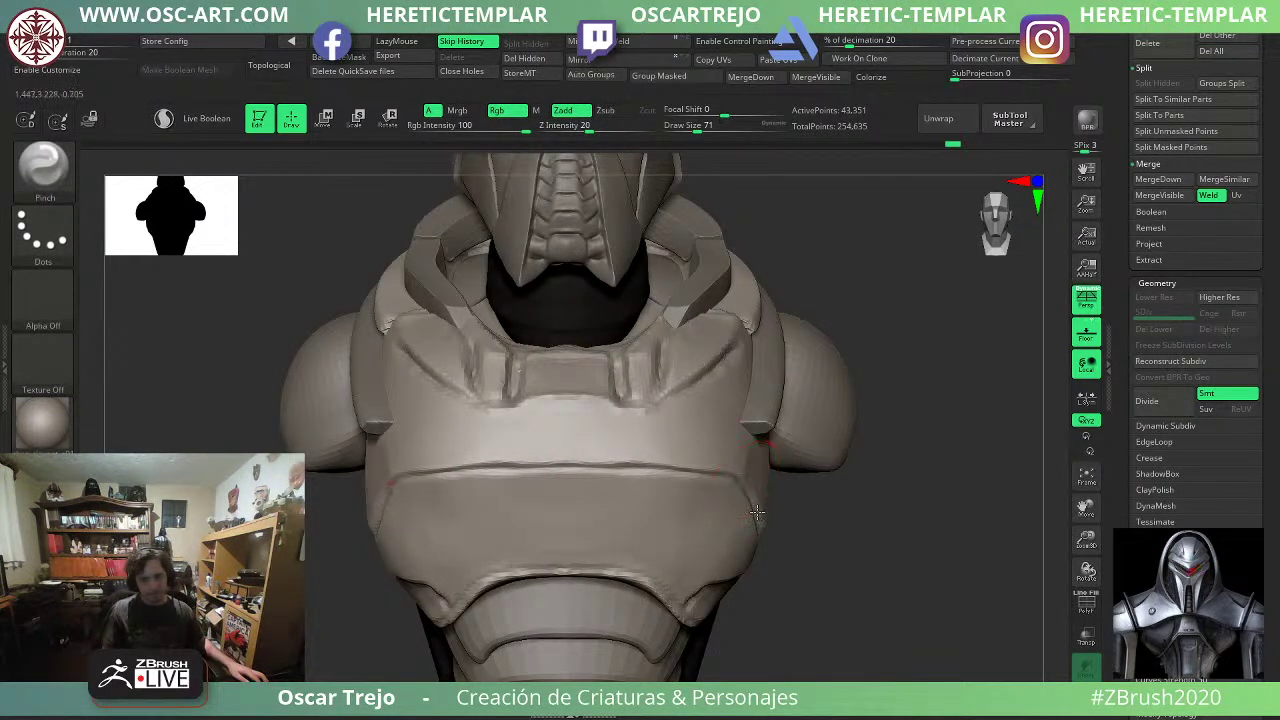
{"action": "mouse_move", "coordinate": [771, 543]}
{"action": "left_mouse_down", "text": "alt"}
{"action": "mouse_move", "coordinate": [729, 508]}
{"action": "mouse_move", "coordinate": [738, 490]}
{"action": "mouse_move", "coordinate": [604, 478]}
{"action": "left_mouse_up", "text": "alt"}
{"action": "key", "text": "s"}
{"action": "key", "text": "s"}
{"action": "mouse_move", "coordinate": [812, 468]}
{"action": "left_mouse_down"}
{"action": "mouse_move", "coordinate": [880, 517]}
{"action": "mouse_move", "coordinate": [897, 472]}
{"action": "mouse_move", "coordinate": [863, 451]}
{"action": "mouse_move", "coordinate": [859, 472]}
{"action": "left_mouse_up"}
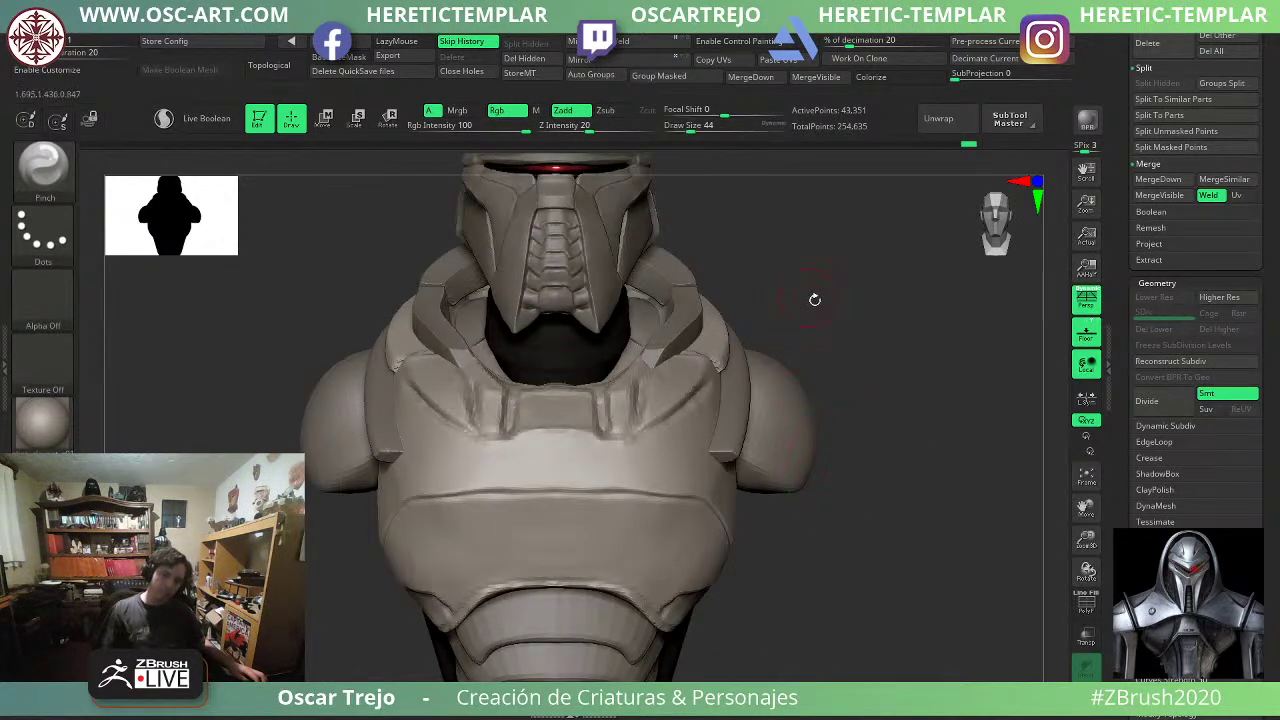
Build up the chest plate's neckline below the helmet with the Clay brush at a draw size of 97.
{"action": "left_click_drag", "start_coordinate": [855, 297], "coordinate": [815, 384], "text": "alt"}
{"action": "left_click_drag", "start_coordinate": [520, 457], "coordinate": [537, 466]}
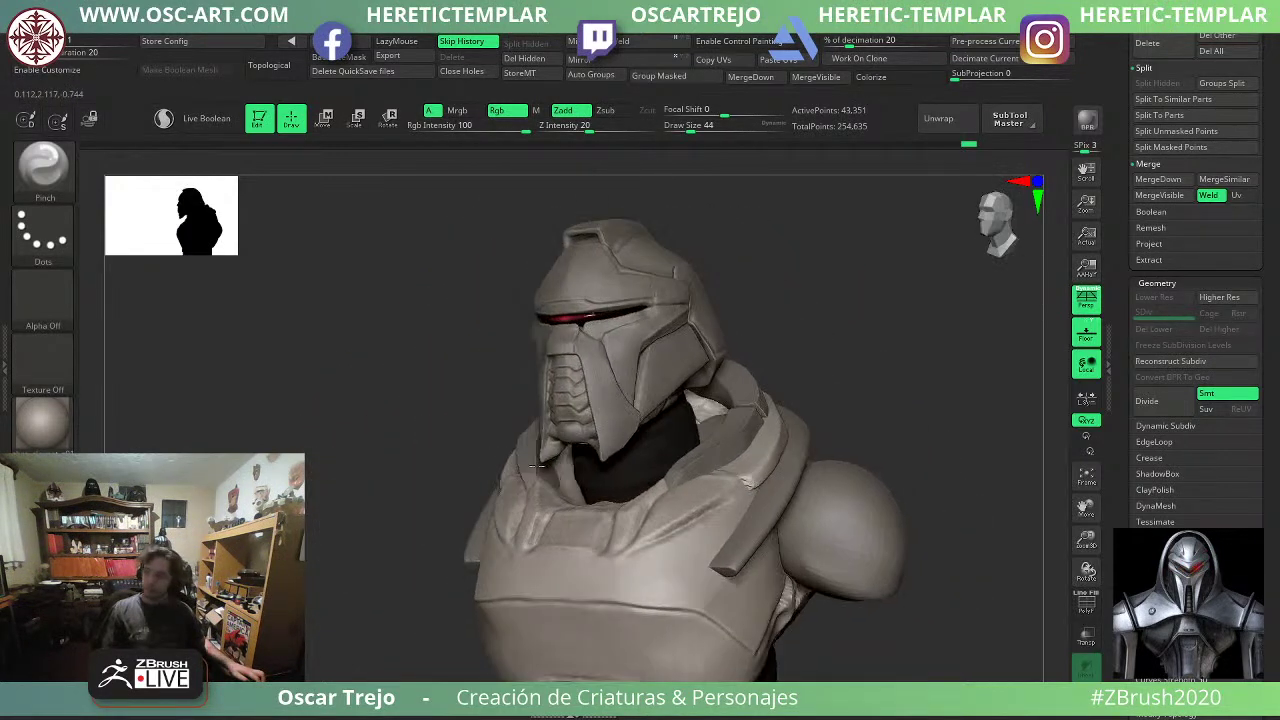
{"action": "left_click_drag", "start_coordinate": [443, 508], "coordinate": [500, 500]}
{"action": "left_click_drag", "start_coordinate": [866, 425], "coordinate": [848, 482]}
{"action": "key", "text": "b"}
{"action": "key", "text": "d"}
{"action": "key", "text": "s"}
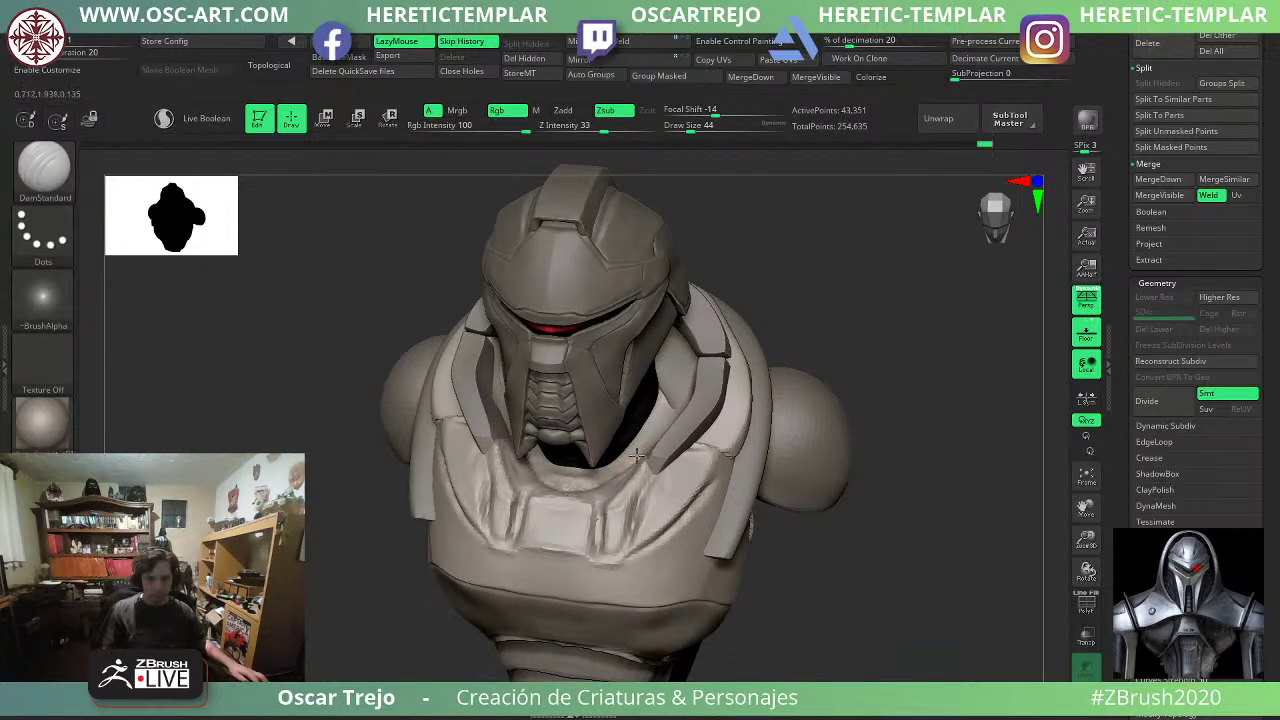
{"action": "key", "text": "b"}
{"action": "key", "text": "c"}
{"action": "key", "text": "l"}
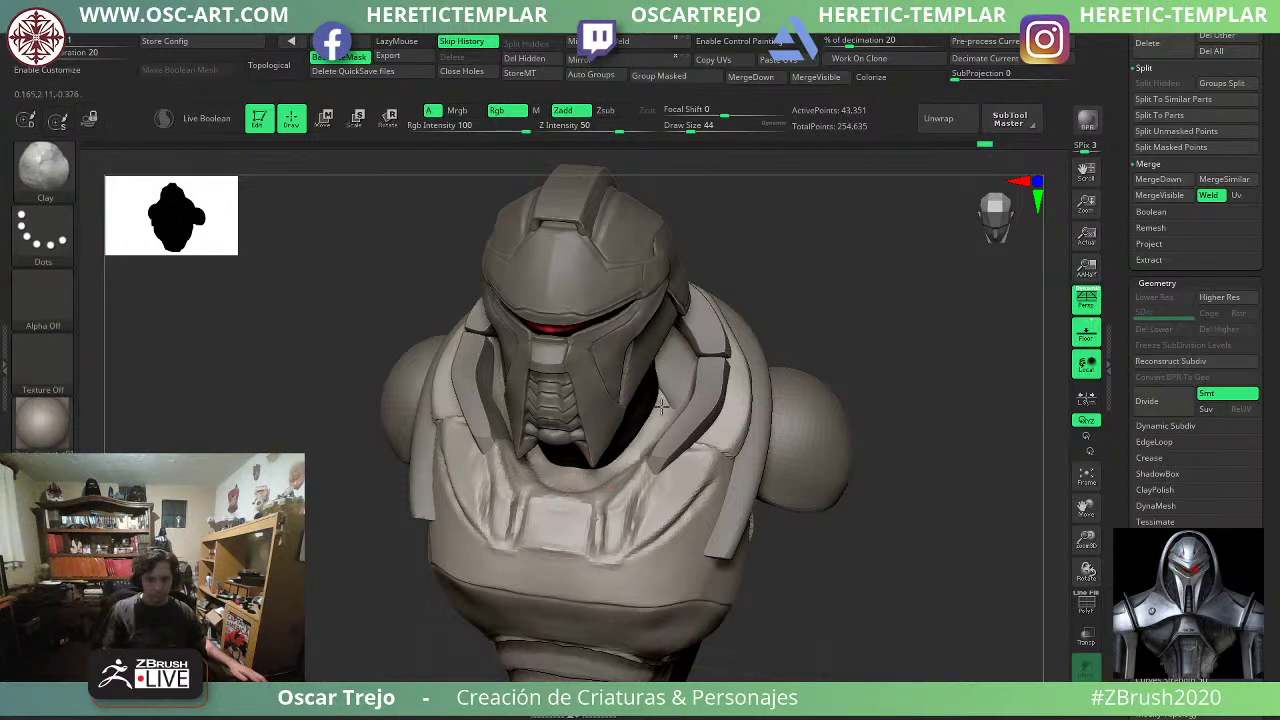
{"action": "key", "text": "s"}
{"action": "left_click_drag", "start_coordinate": [589, 472], "coordinate": [600, 472]}
{"action": "left_click_drag", "start_coordinate": [614, 494], "coordinate": [595, 466]}
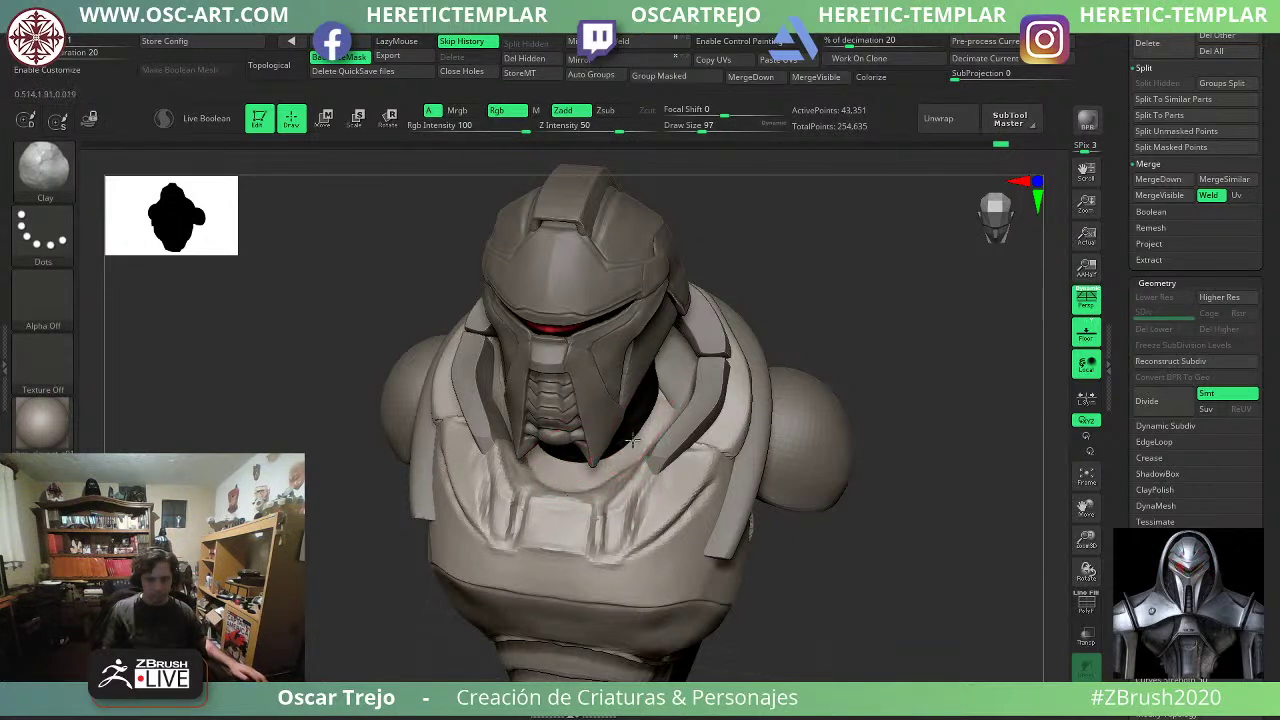
Adjust the central recessed panel below the neckline with the Move brush at draw sizes of 124 and 68.
{"action": "left_click_drag", "start_coordinate": [878, 408], "coordinate": [897, 394], "text": "shift"}
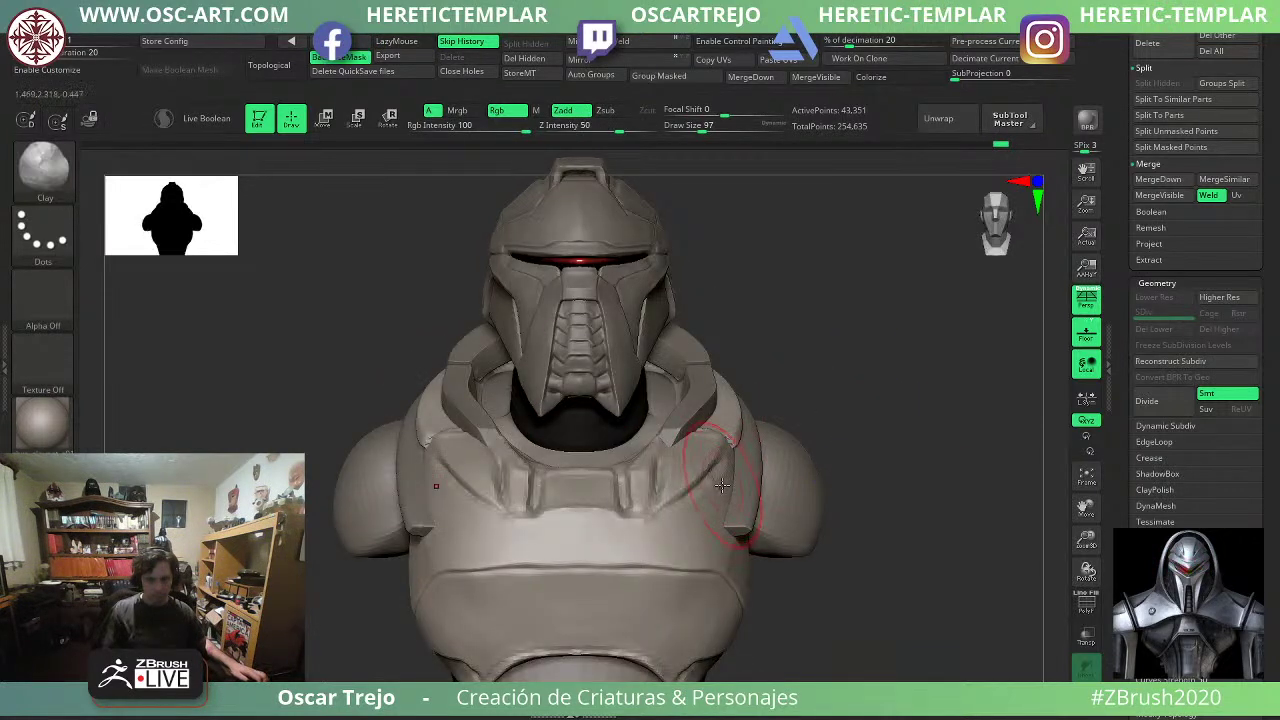
{"action": "key", "text": "b"}
{"action": "key", "text": "m"}
{"action": "key", "text": "v"}
{"action": "key", "text": "s"}
{"action": "left_click_drag", "start_coordinate": [628, 482], "coordinate": [643, 492]}
{"action": "key", "text": "s"}
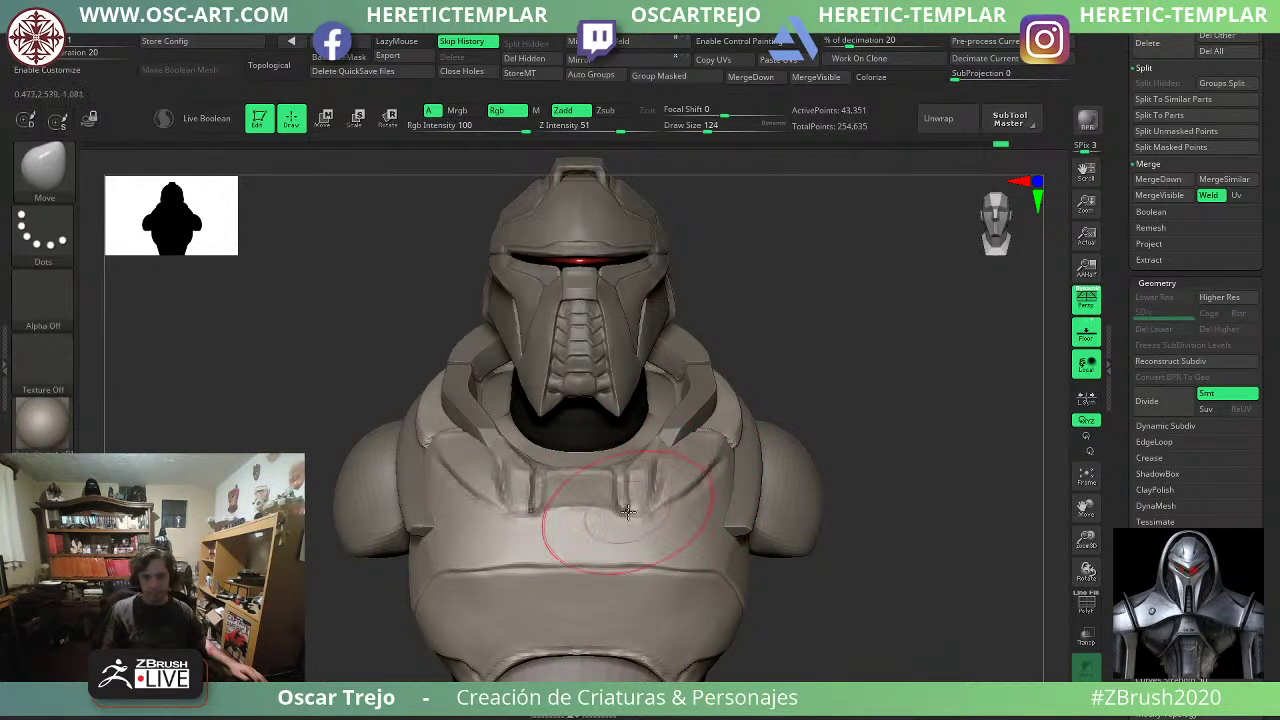
{"action": "key", "text": "s"}
{"action": "mouse_move", "coordinate": [617, 516]}
{"action": "left_mouse_down"}
{"action": "mouse_move", "coordinate": [626, 508]}
{"action": "mouse_move", "coordinate": [615, 508]}
{"action": "left_mouse_up"}
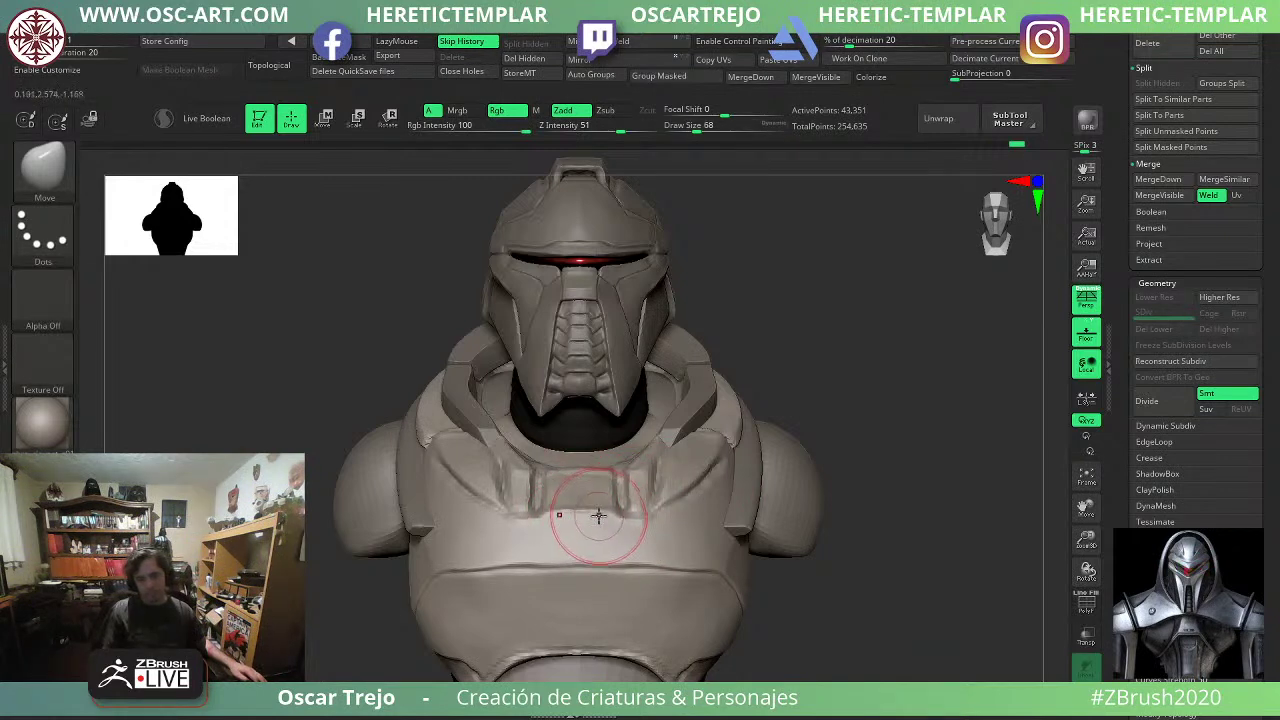
Flatten the chest plate around the central recess with the TrimDynamic brush and set the draw size to 97.
{"action": "key", "text": "b"}
{"action": "key", "text": "t"}
{"action": "key", "text": "d"}
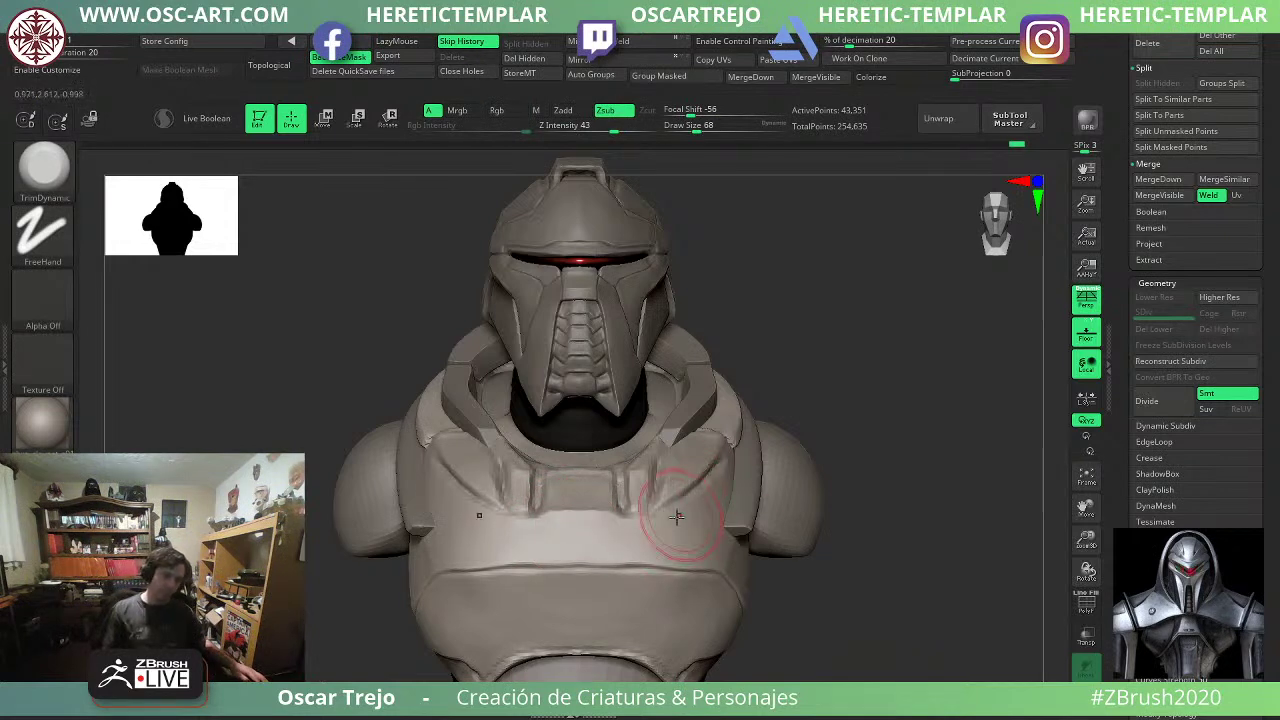
{"action": "mouse_move", "coordinate": [889, 419]}
{"action": "left_mouse_down", "text": "alt"}
{"action": "mouse_move", "coordinate": [834, 396]}
{"action": "mouse_move", "coordinate": [837, 449]}
{"action": "mouse_move", "coordinate": [864, 478]}
{"action": "mouse_move", "coordinate": [858, 502]}
{"action": "left_mouse_up", "text": "alt"}
{"action": "key", "text": "s"}
{"action": "left_click", "coordinate": [801, 513]}
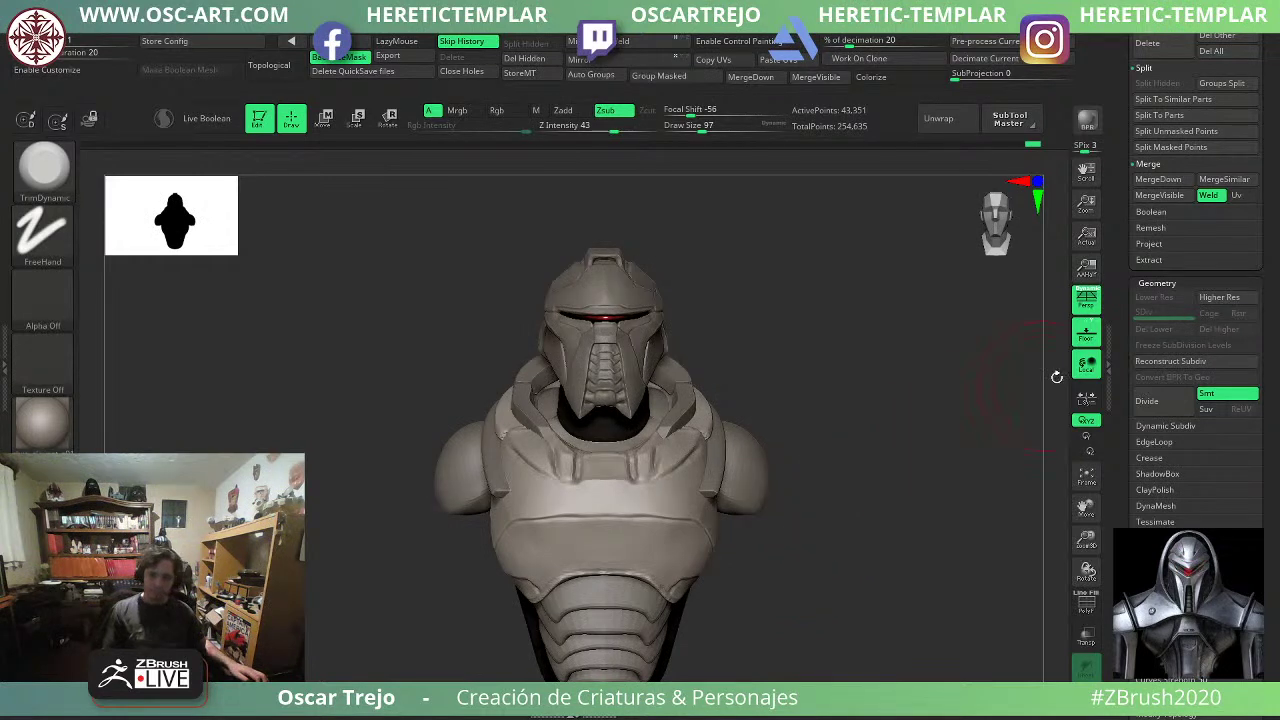
Turn off perspective and duplicate the rounded shoulder subtool Cylon_v002_002.
{"action": "left_click", "coordinate": [1080, 308]}
{"action": "left_click_drag", "start_coordinate": [888, 421], "coordinate": [796, 438], "text": "alt"}
{"action": "mouse_move", "coordinate": [909, 443]}
{"action": "left_mouse_down"}
{"action": "mouse_move", "coordinate": [814, 437]}
{"action": "mouse_move", "coordinate": [783, 454]}
{"action": "left_mouse_up"}
{"action": "left_click", "coordinate": [798, 443], "text": "alt"}
{"action": "key", "text": "b"}
{"action": "key", "text": "m"}
{"action": "key", "text": "v"}
{"action": "key", "text": "s"}
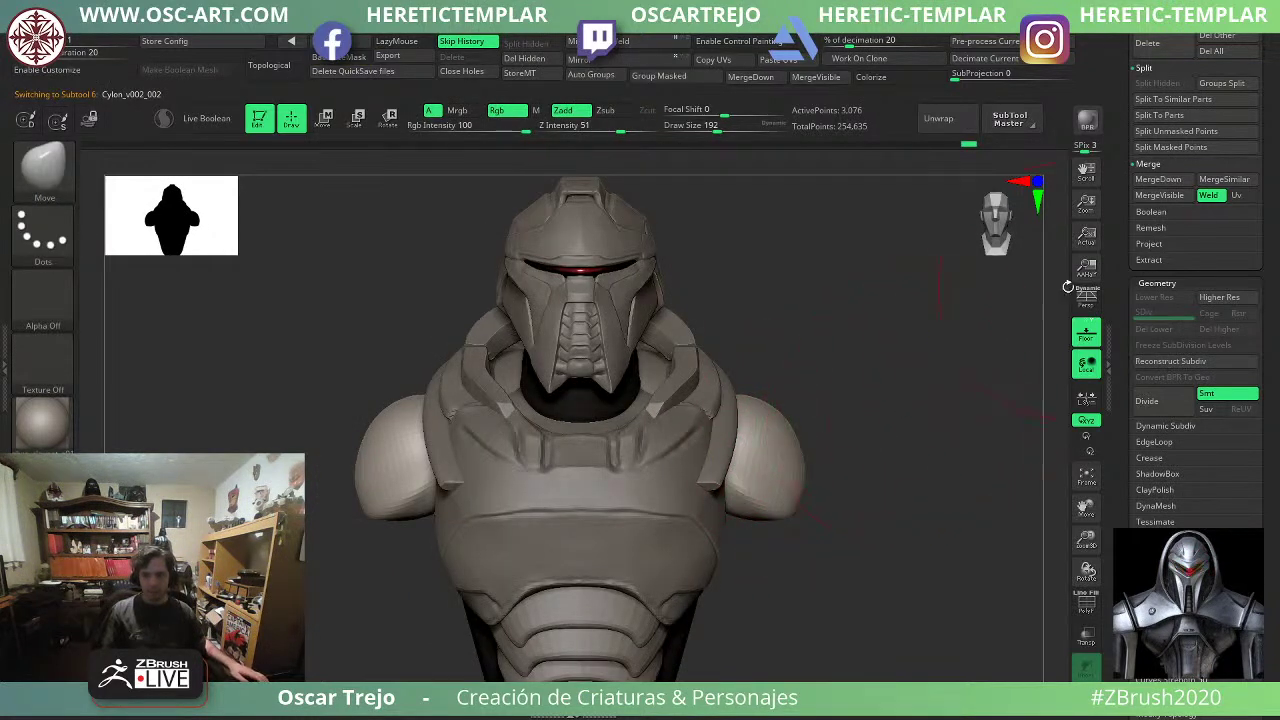
{"action": "left_click_drag", "start_coordinate": [1118, 123], "coordinate": [1112, 212]}
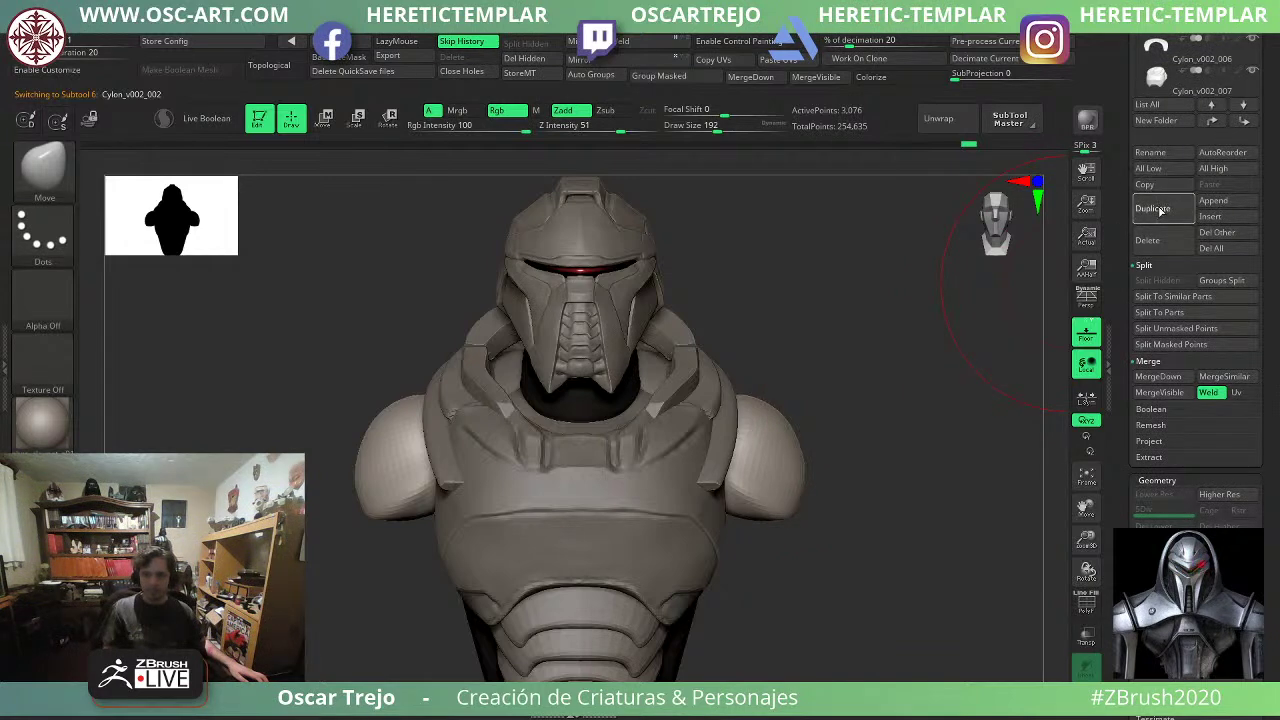
{"action": "left_click", "coordinate": [1160, 209]}
Pull the duplicated shoulder piece into shape below the original shoulder with the Move brush at a draw size of 251.
{"action": "key", "text": "s"}
{"action": "left_click_drag", "start_coordinate": [757, 453], "coordinate": [735, 454]}
{"action": "key", "text": "shift"}
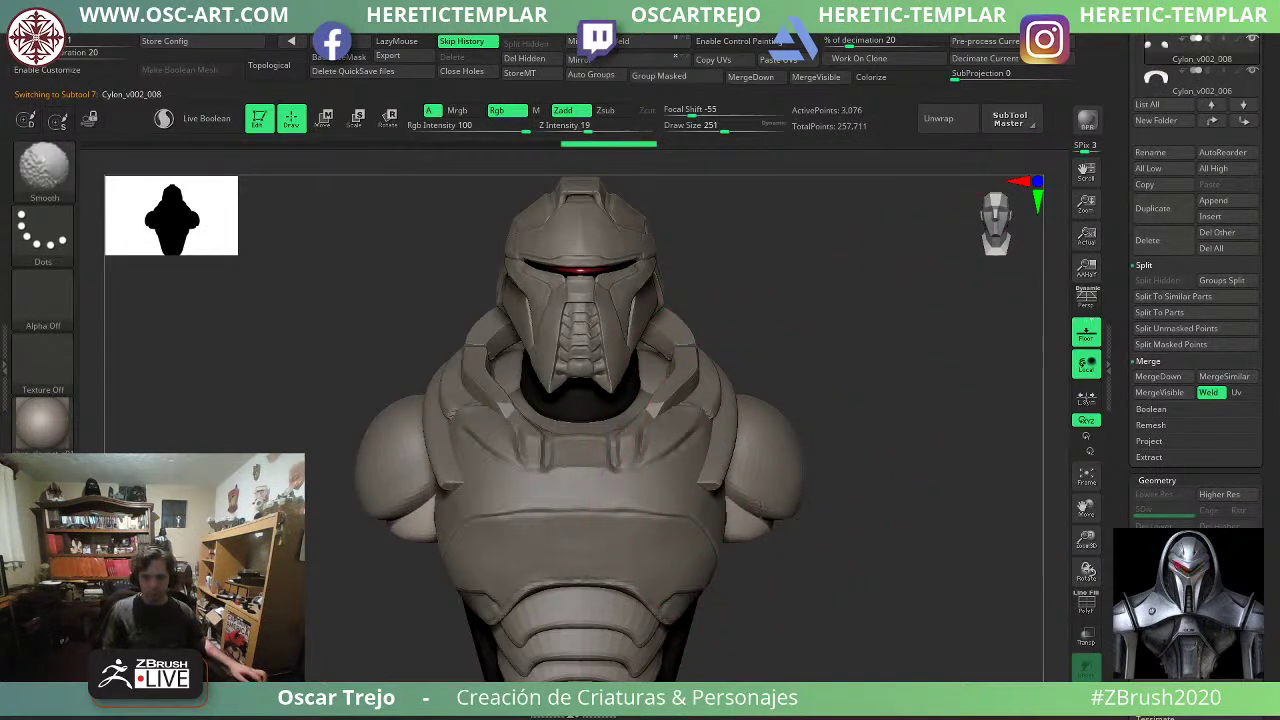
{"action": "left_click_drag", "start_coordinate": [900, 490], "coordinate": [790, 494]}
{"action": "left_click_drag", "start_coordinate": [870, 444], "coordinate": [892, 446]}
{"action": "left_click_drag", "start_coordinate": [777, 502], "coordinate": [742, 472]}
{"action": "left_click_drag", "start_coordinate": [843, 414], "coordinate": [905, 418]}
{"action": "mouse_move", "coordinate": [747, 434]}
{"action": "left_mouse_down"}
{"action": "mouse_move", "coordinate": [851, 440]}
{"action": "mouse_move", "coordinate": [780, 461]}
{"action": "left_mouse_up"}
{"action": "left_click_drag", "start_coordinate": [860, 468], "coordinate": [758, 504]}
Swap the active colours and turn on Colorize for the duplicated shoulder piece.
{"action": "key", "text": "v"}
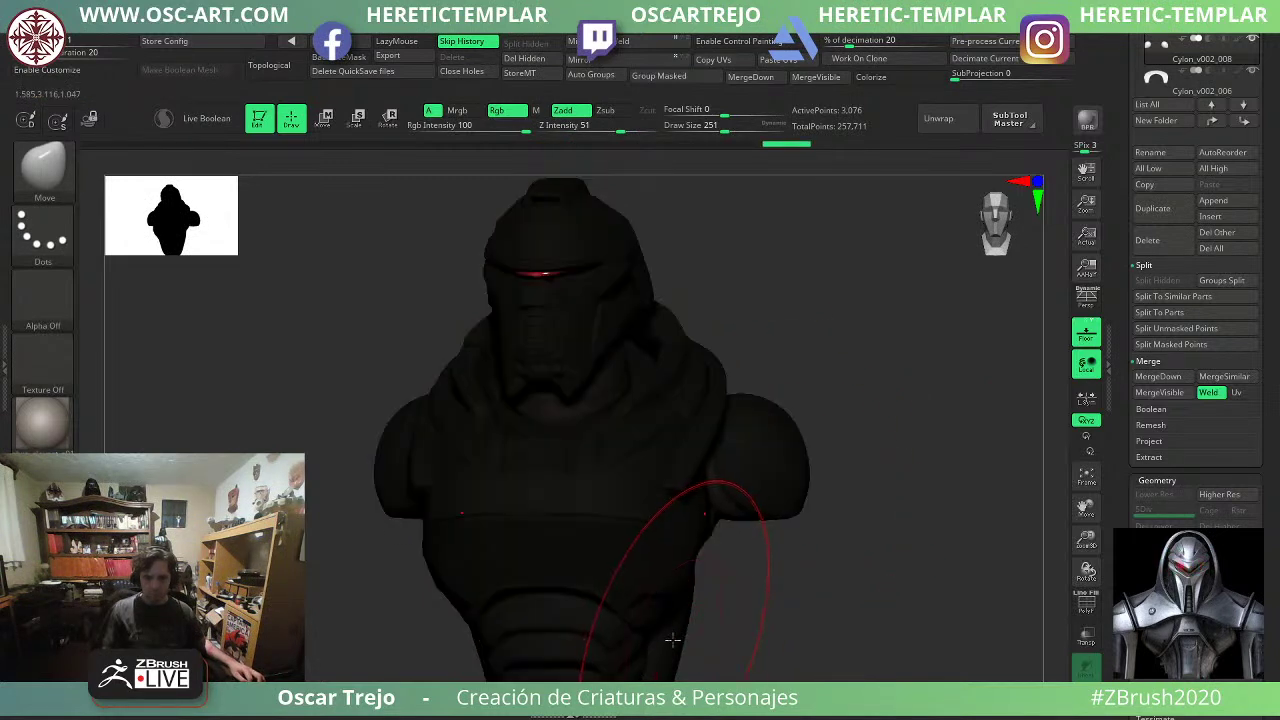
{"action": "left_click", "coordinate": [337, 42]}
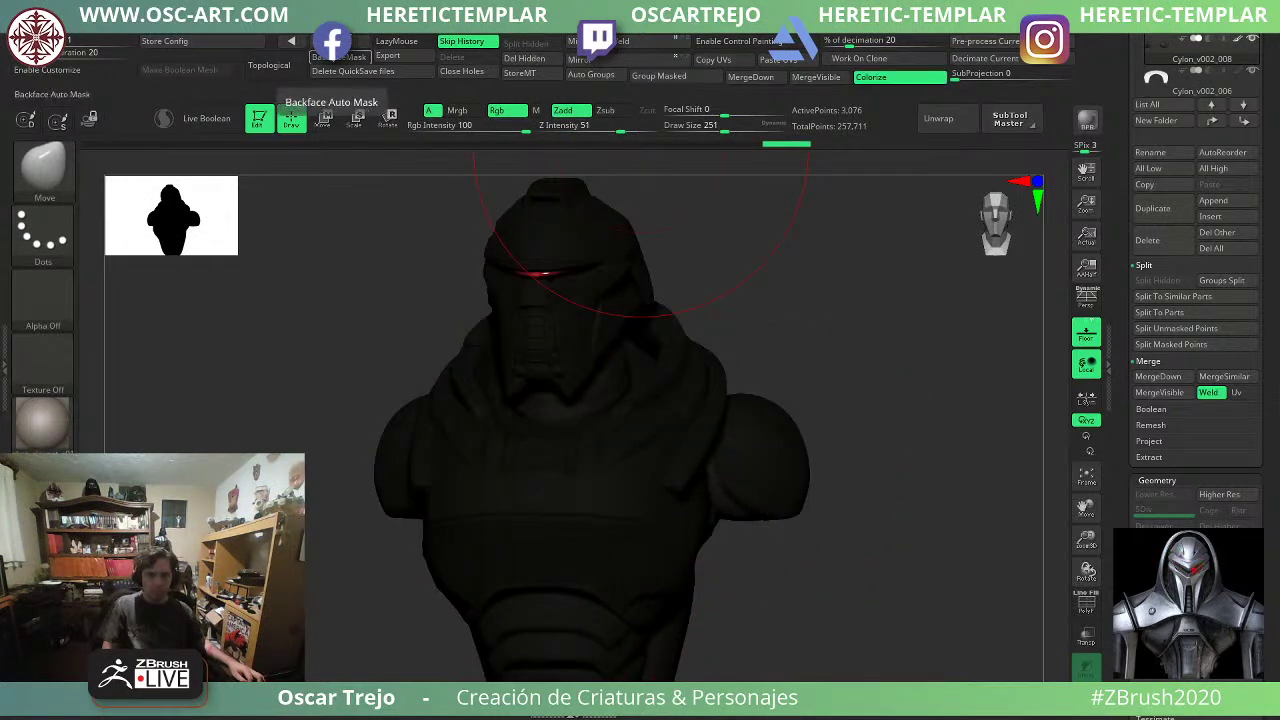
{"action": "key", "text": "v"}
{"action": "left_click_drag", "start_coordinate": [913, 420], "coordinate": [895, 429], "text": "shift"}
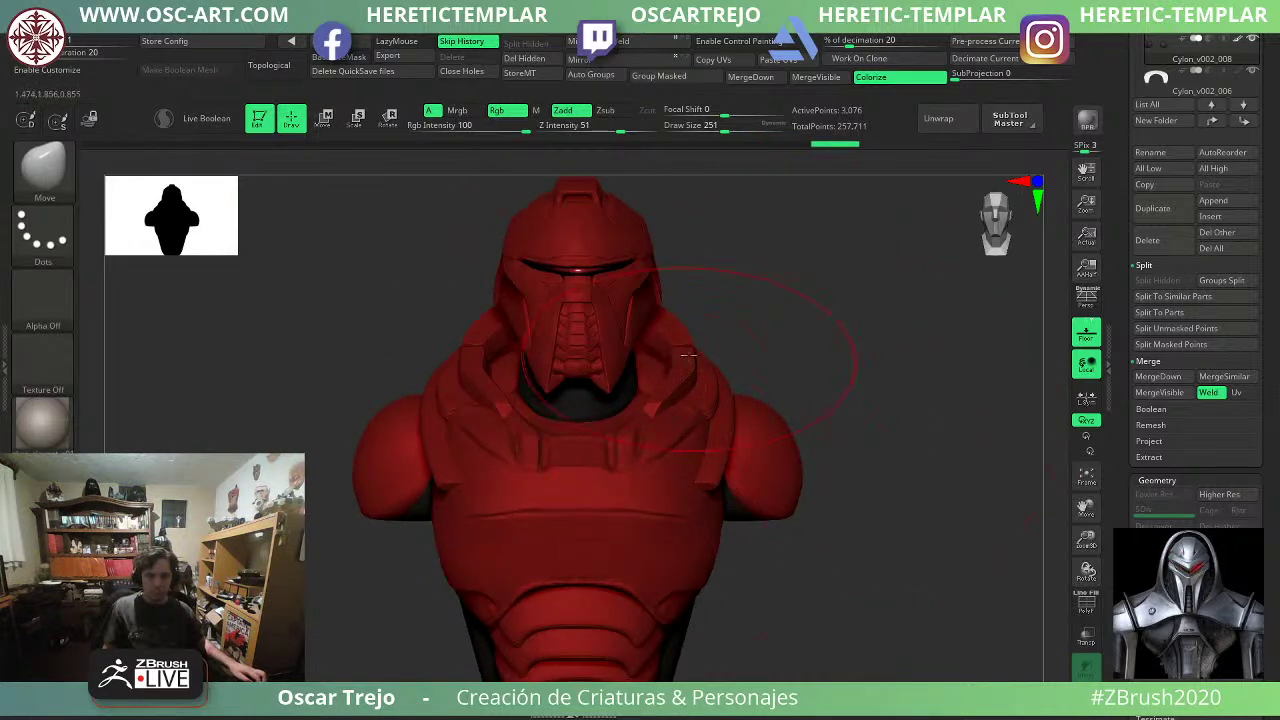
Set the Move brush's draw size to 97 and change the active colour from red to light grey.
{"action": "key", "text": "s"}
{"action": "left_click_drag", "start_coordinate": [750, 385], "coordinate": [729, 385]}
{"action": "left_click_drag", "start_coordinate": [811, 357], "coordinate": [787, 374]}
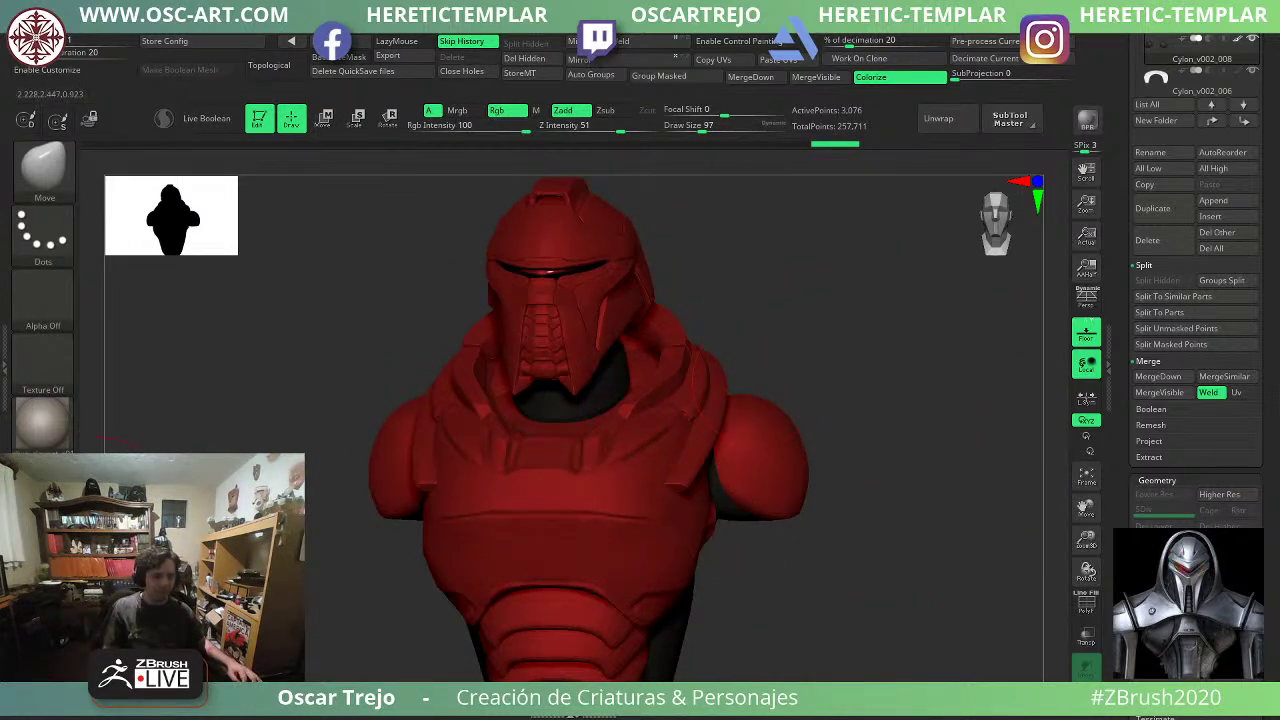
{"action": "left_click_drag", "start_coordinate": [60, 530], "coordinate": [27, 492]}
Select the shoulder subtool Cylon_v002_002 and shift the shoulder pieces outward, away from the torso, with the gizmo.
{"action": "left_click", "coordinate": [790, 453], "text": "alt"}
{"action": "left_click_drag", "start_coordinate": [855, 420], "coordinate": [890, 408]}
{"action": "key", "text": "w"}
{"action": "left_click", "coordinate": [786, 340], "text": "alt"}
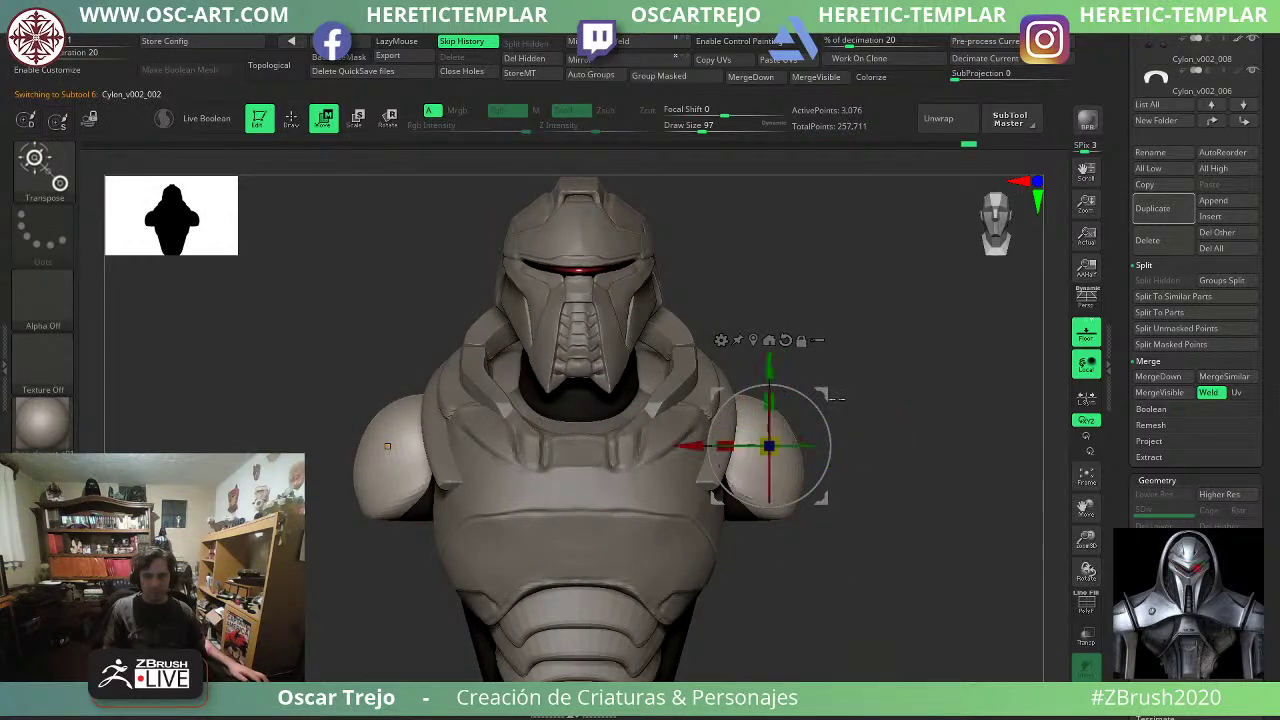
{"action": "left_click_drag", "start_coordinate": [815, 396], "coordinate": [834, 402]}
{"action": "key", "text": "q"}
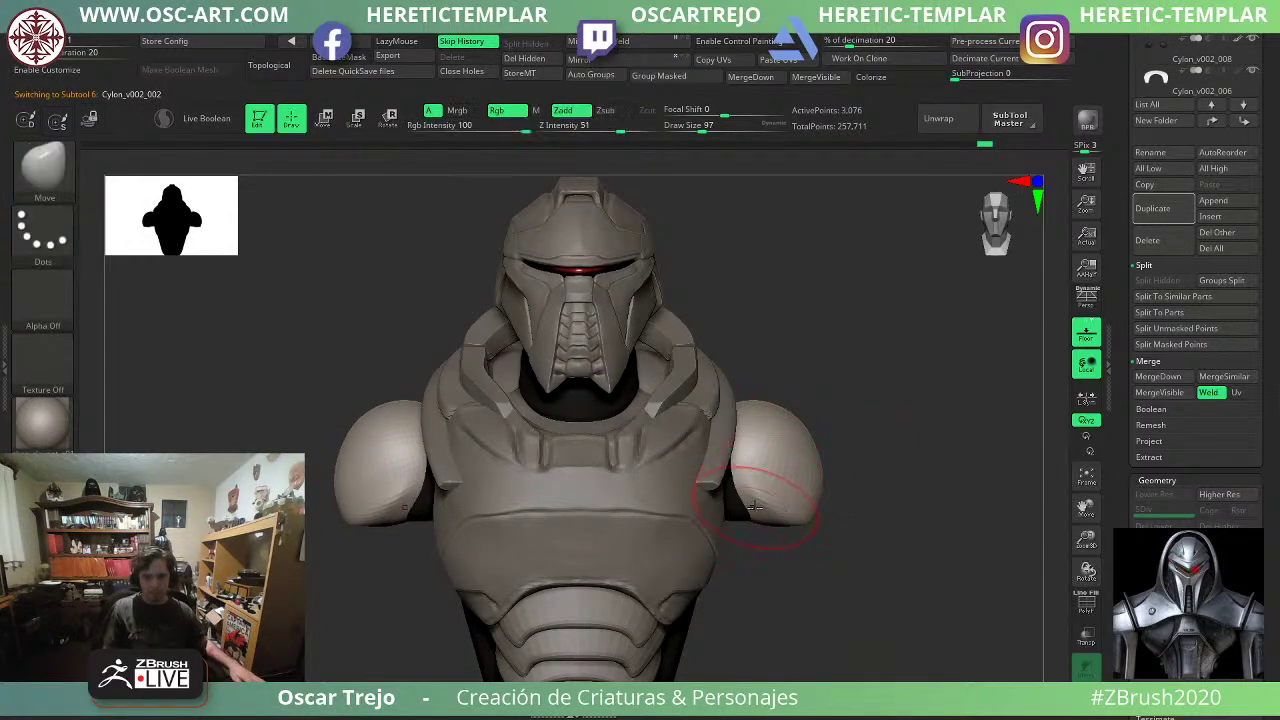
Smooth the lower edge of the shoulder pieces with the Smooth brush at a draw size of 74.
{"action": "key", "text": "s"}
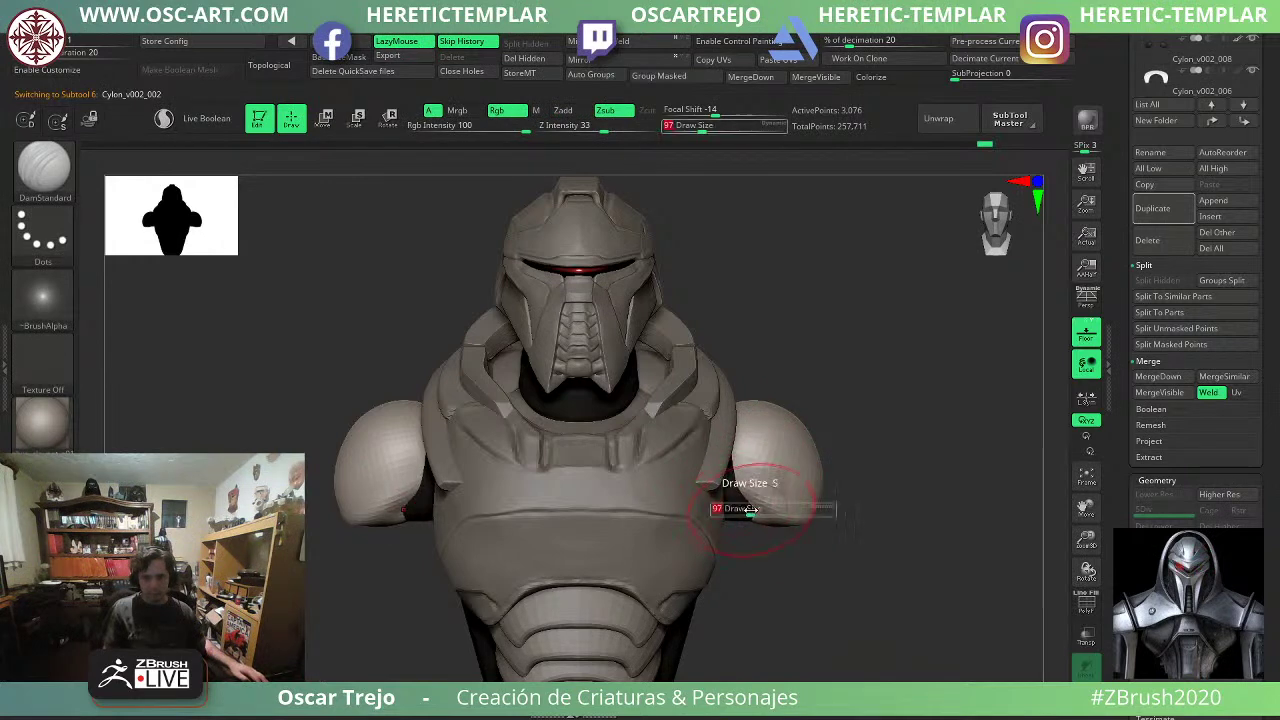
{"action": "left_click_drag", "start_coordinate": [755, 511], "coordinate": [786, 517]}
{"action": "key", "text": "s"}
{"action": "mouse_move", "coordinate": [786, 516]}
{"action": "left_mouse_down", "text": "shift"}
{"action": "mouse_move", "coordinate": [766, 514]}
{"action": "mouse_move", "coordinate": [783, 514]}
{"action": "left_mouse_up", "text": "shift"}
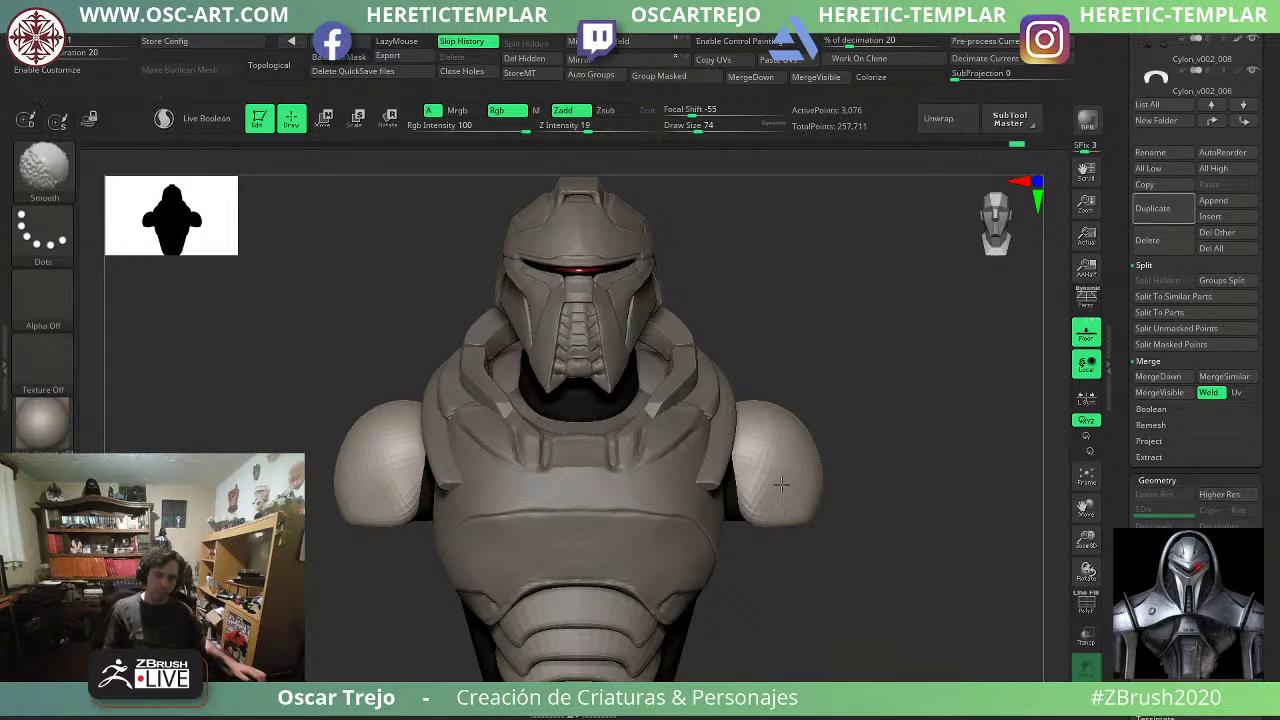
Reshape the shoulder pieces into taller, tapered pads with the Move brush at a draw size of 167.
{"action": "key", "text": "b"}
{"action": "key", "text": "m"}
{"action": "key", "text": "v"}
{"action": "mouse_move", "coordinate": [786, 460]}
{"action": "left_mouse_down"}
{"action": "mouse_move", "coordinate": [775, 426]}
{"action": "mouse_move", "coordinate": [776, 447]}
{"action": "left_mouse_up"}
{"action": "key", "text": "w"}
{"action": "mouse_move", "coordinate": [842, 398]}
{"action": "left_mouse_down"}
{"action": "mouse_move", "coordinate": [860, 390]}
{"action": "mouse_move", "coordinate": [850, 393]}
{"action": "left_mouse_up"}
{"action": "key", "text": "q"}
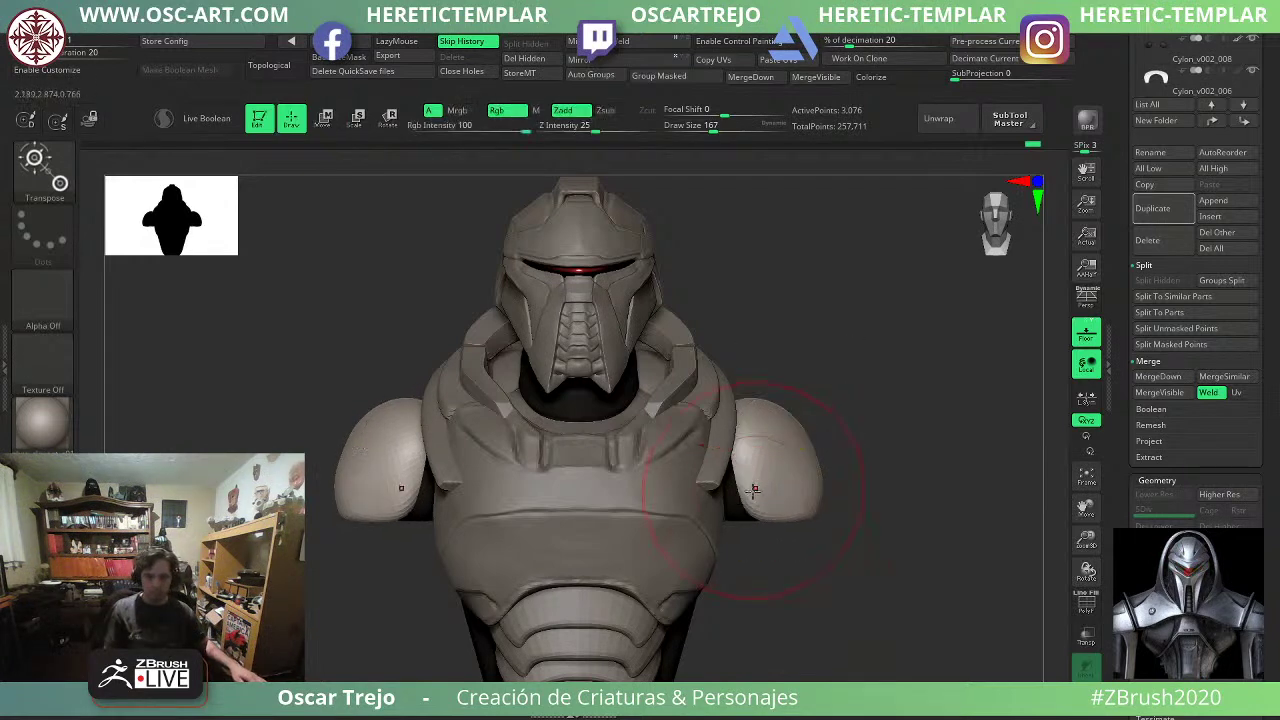
{"action": "key", "text": "b"}
{"action": "key", "text": "m"}
{"action": "key", "text": "v"}
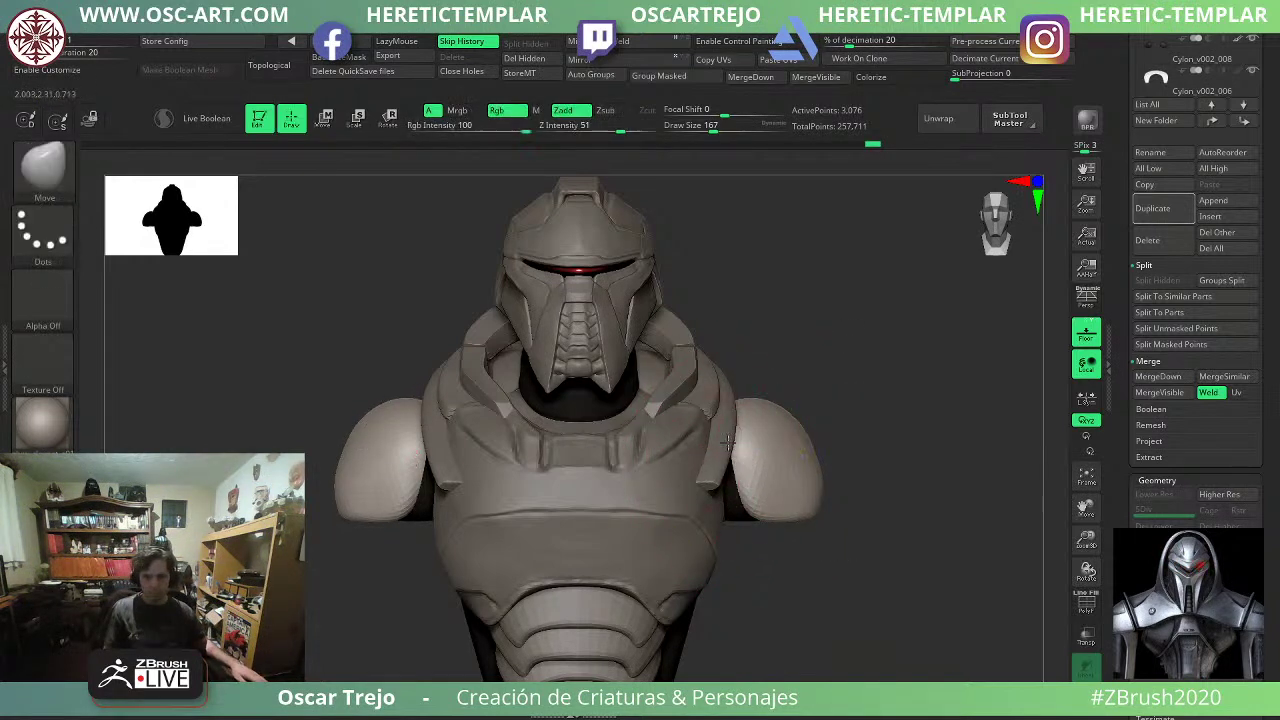
{"action": "mouse_move", "coordinate": [747, 435]}
{"action": "left_mouse_down"}
{"action": "mouse_move", "coordinate": [760, 397]}
{"action": "mouse_move", "coordinate": [745, 389]}
{"action": "left_mouse_up"}
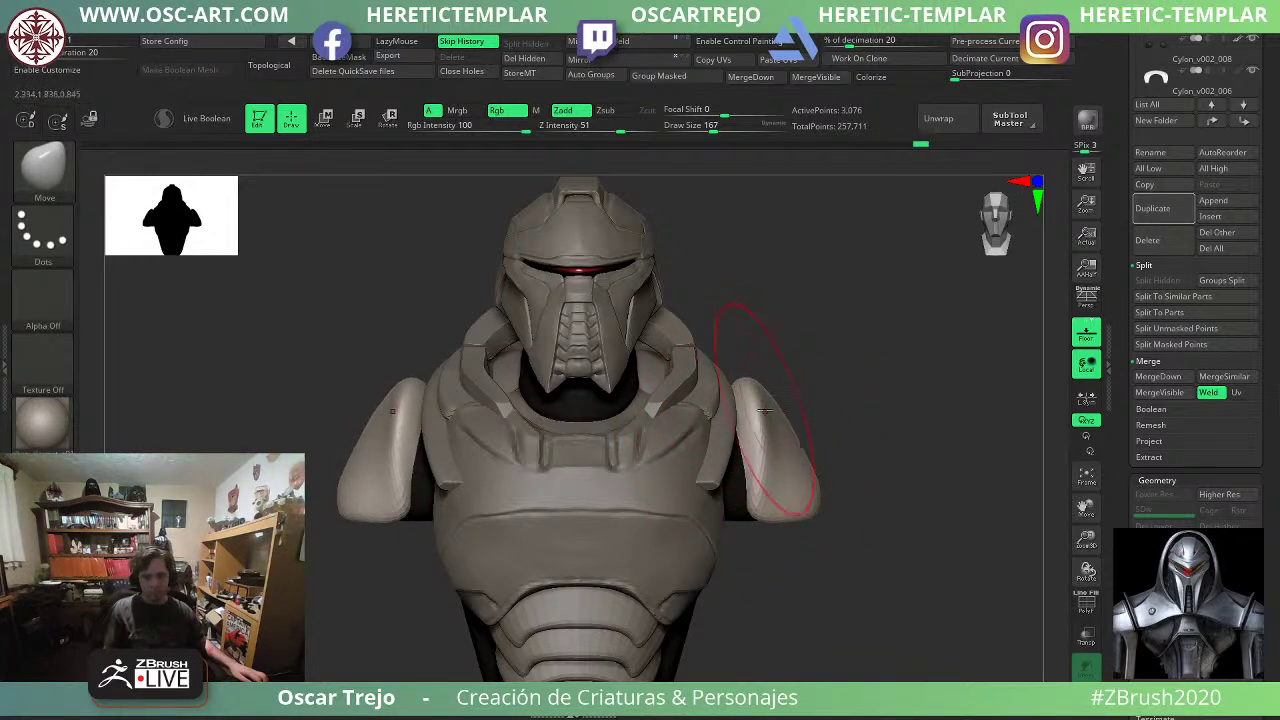
{"action": "left_click_drag", "start_coordinate": [760, 453], "coordinate": [797, 451]}
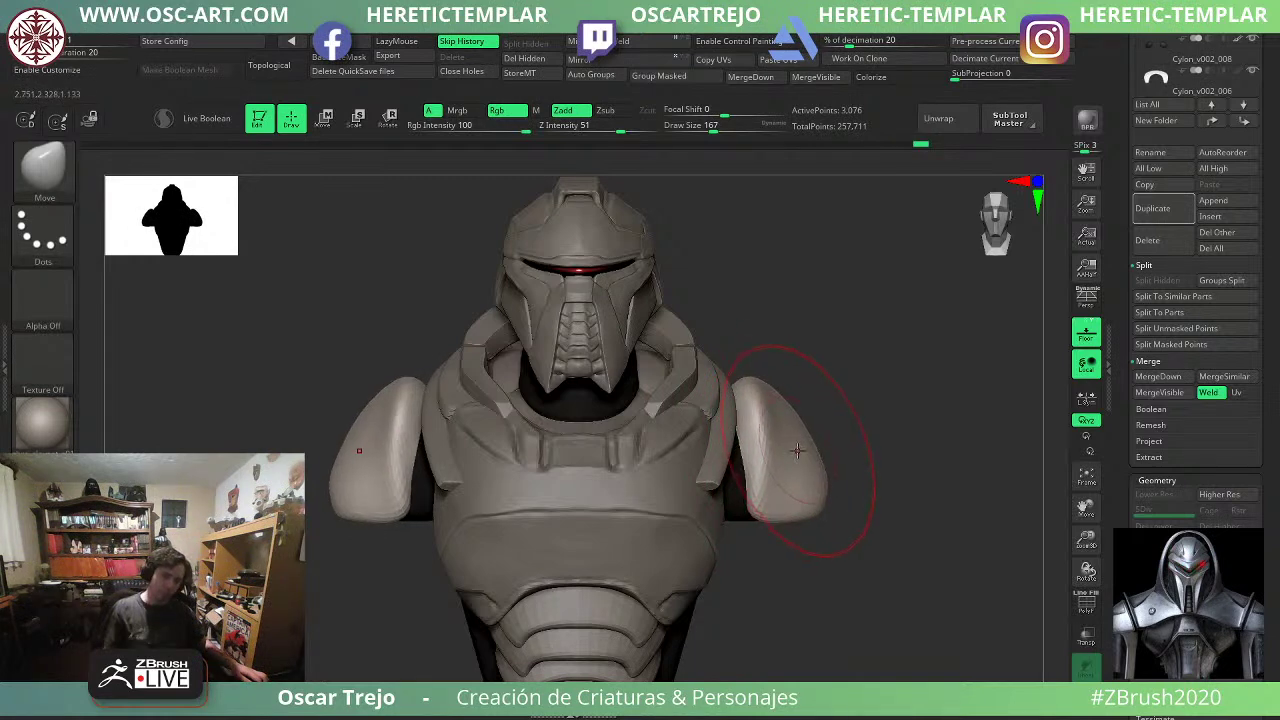
Carve along the upper inner edge of the shoulder pad with the DamStandard brush at a draw size of 90.
{"action": "left_click_drag", "start_coordinate": [832, 410], "coordinate": [796, 416]}
{"action": "key", "text": "b"}
{"action": "key", "text": "d"}
{"action": "key", "text": "s"}
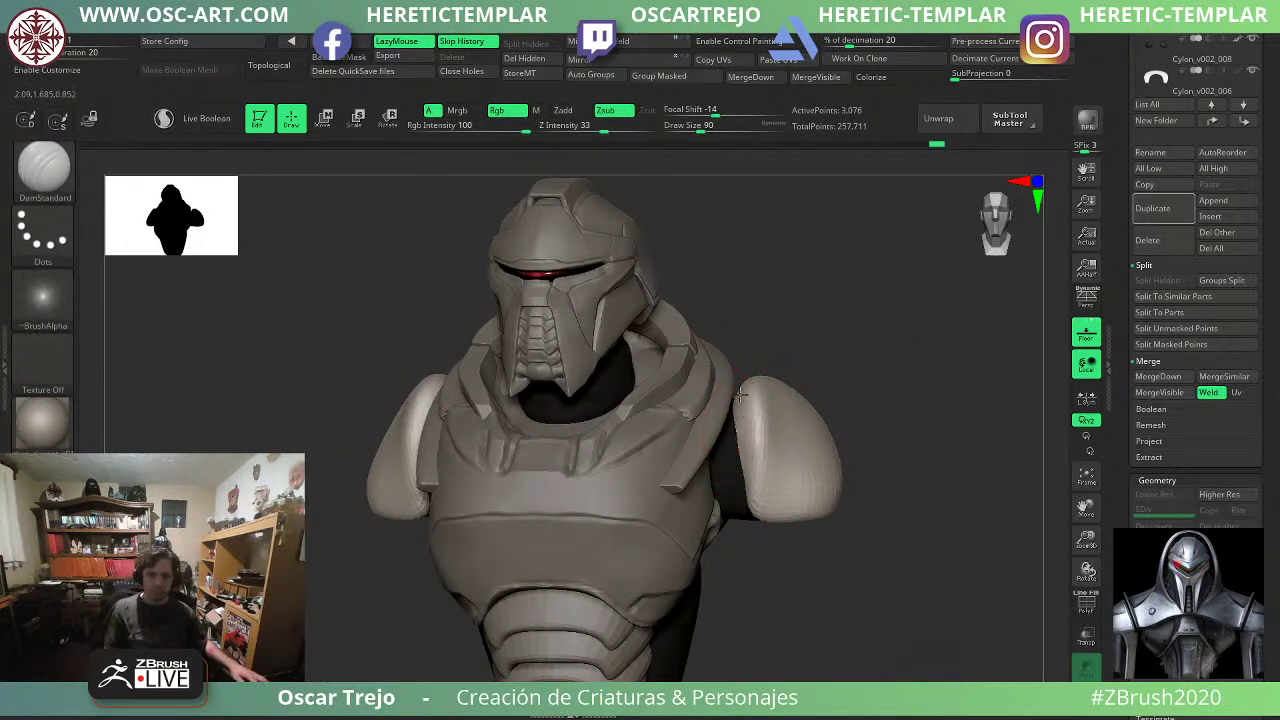
{"action": "left_click_drag", "start_coordinate": [740, 397], "coordinate": [751, 385]}
Flatten the inner face of the isolated shoulder pad with the TrimDynamic brush at a draw size of 145 and show the whole bust again.
{"action": "mouse_move", "coordinate": [830, 380]}
{"action": "left_mouse_down"}
{"action": "mouse_move", "coordinate": [862, 375]}
{"action": "mouse_move", "coordinate": [910, 505]}
{"action": "mouse_move", "coordinate": [1013, 651]}
{"action": "mouse_move", "coordinate": [922, 622]}
{"action": "left_mouse_up"}
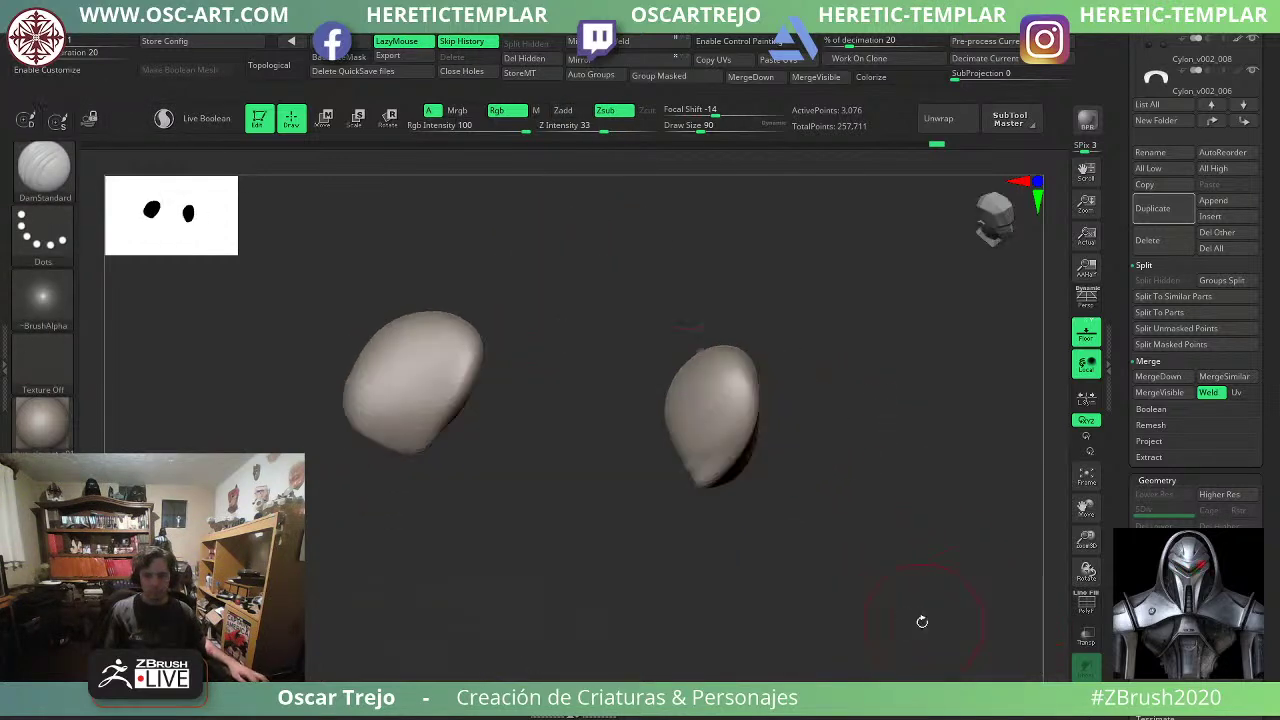
{"action": "key", "text": "b"}
{"action": "key", "text": "t"}
{"action": "key", "text": "d"}
{"action": "key", "text": "s"}
{"action": "left_click_drag", "start_coordinate": [702, 417], "coordinate": [713, 411]}
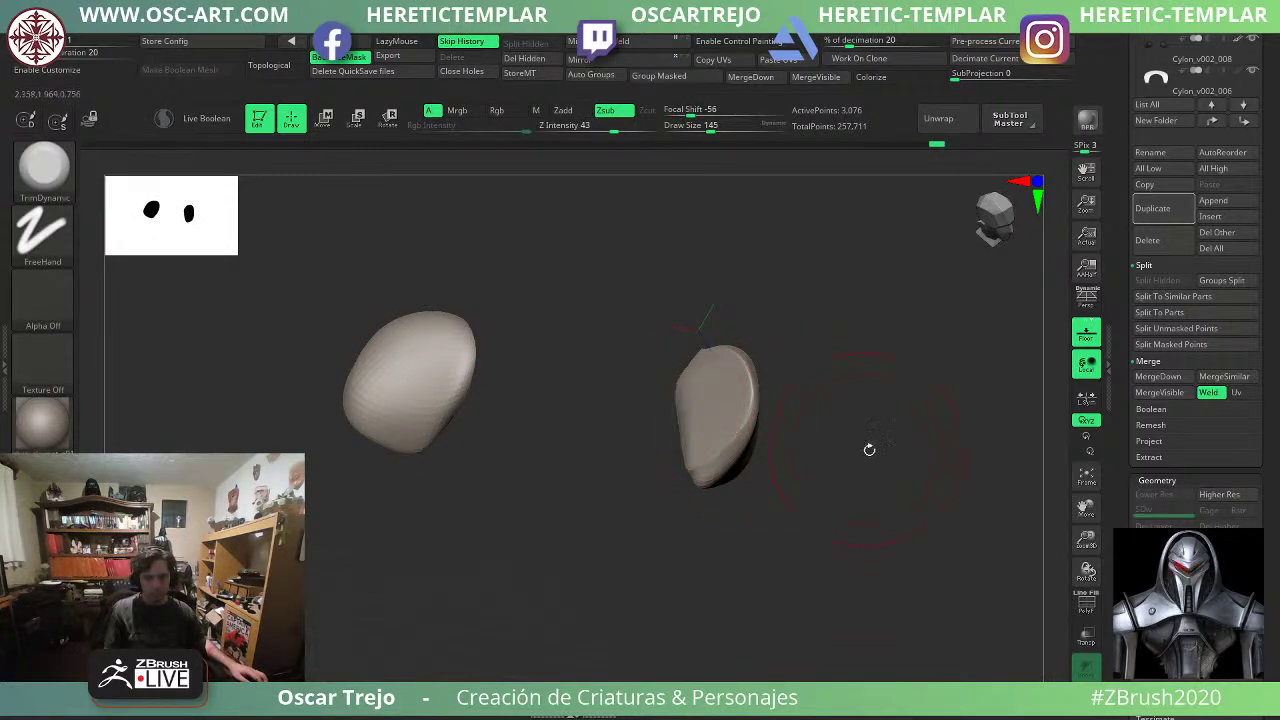
{"action": "left_click_drag", "start_coordinate": [869, 449], "coordinate": [966, 585]}
{"action": "left_click", "coordinate": [1082, 672]}
Adjust the outline of the shoulder pads from the front with the Move brush at a draw size of 90.
{"action": "mouse_move", "coordinate": [733, 418]}
{"action": "left_mouse_down", "text": "shift"}
{"action": "mouse_move", "coordinate": [730, 458]}
{"action": "mouse_move", "coordinate": [732, 410]}
{"action": "left_mouse_up", "text": "shift"}
{"action": "key", "text": "w"}
{"action": "left_click_drag", "start_coordinate": [819, 355], "coordinate": [829, 377]}
{"action": "key", "text": "q"}
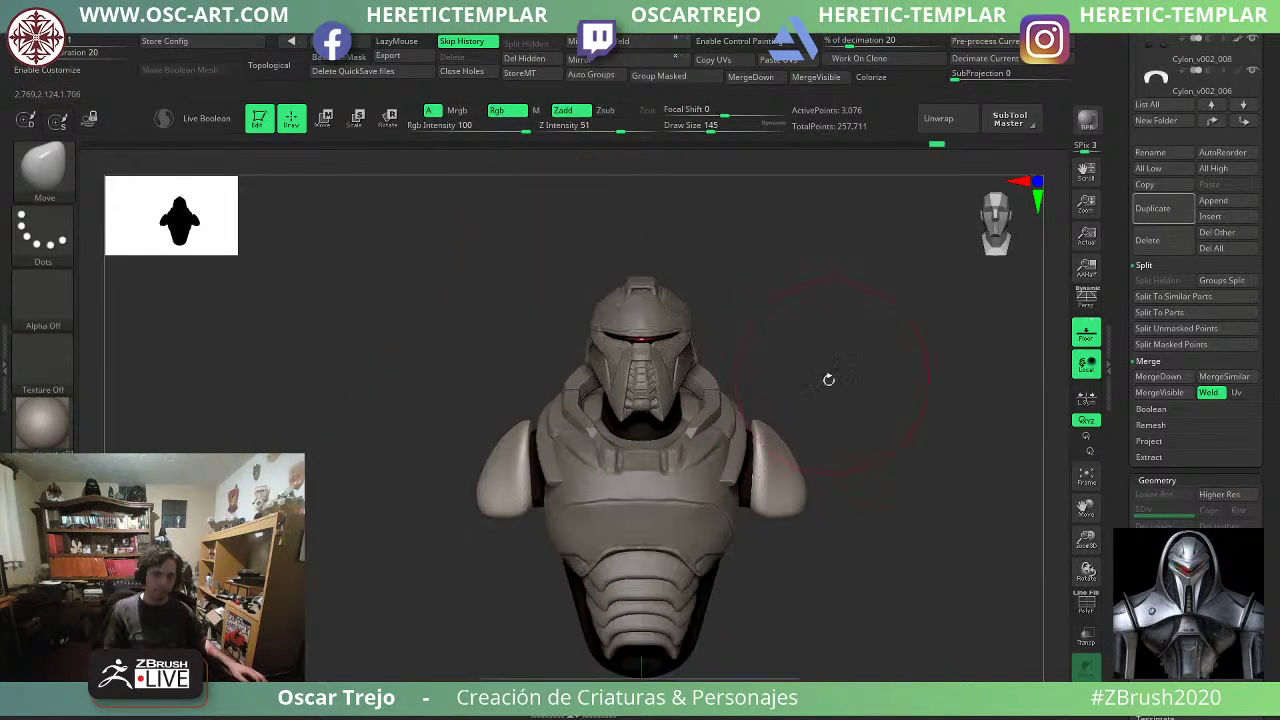
{"action": "key", "text": "s"}
{"action": "left_click_drag", "start_coordinate": [776, 508], "coordinate": [765, 498]}
{"action": "key", "text": "s"}
{"action": "left_click_drag", "start_coordinate": [777, 497], "coordinate": [794, 471]}
{"action": "mouse_move", "coordinate": [872, 487]}
{"action": "left_mouse_down", "text": "shift"}
{"action": "mouse_move", "coordinate": [737, 477]}
{"action": "mouse_move", "coordinate": [816, 481]}
{"action": "left_mouse_up", "text": "shift"}
Refine the back and inner edges of the shoulder pads with the Move brush at a draw size of 128.
{"action": "key", "text": "s"}
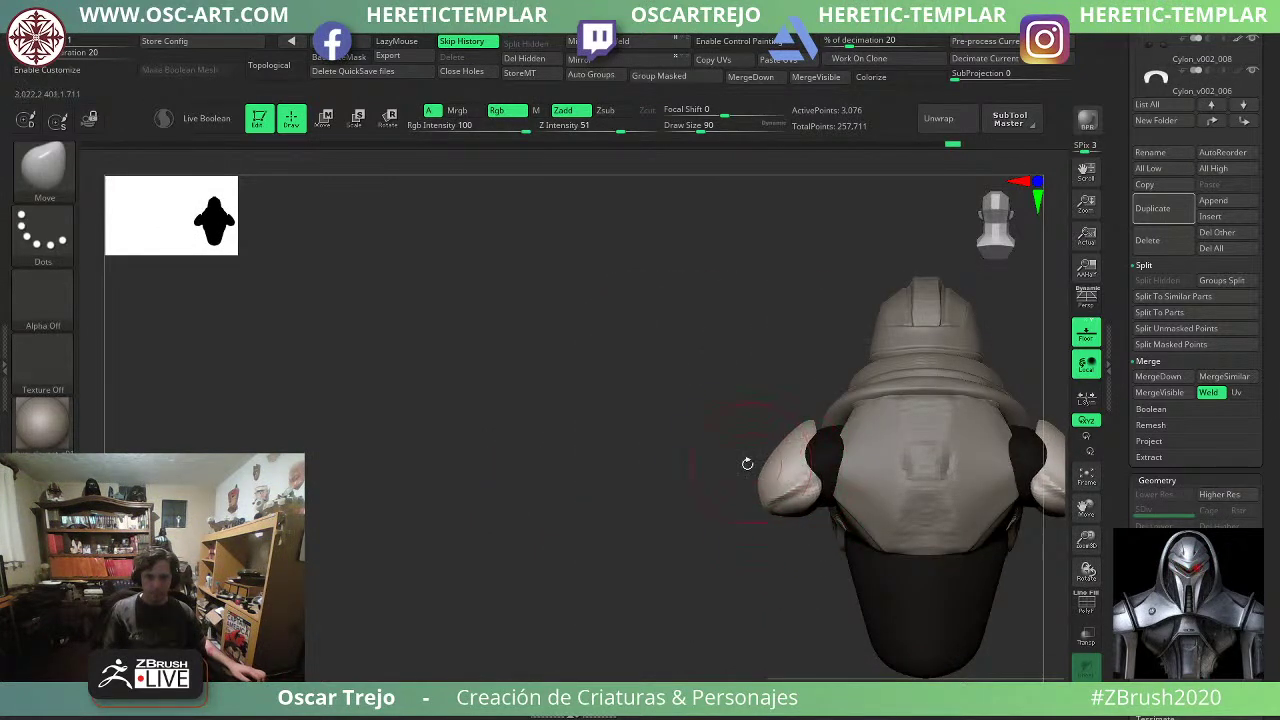
{"action": "left_click_drag", "start_coordinate": [746, 463], "coordinate": [781, 463]}
{"action": "mouse_move", "coordinate": [876, 432]}
{"action": "left_mouse_down"}
{"action": "mouse_move", "coordinate": [836, 452]}
{"action": "mouse_move", "coordinate": [803, 448]}
{"action": "left_mouse_up"}
{"action": "mouse_move", "coordinate": [778, 452]}
{"action": "left_mouse_down", "text": "shift"}
{"action": "mouse_move", "coordinate": [764, 465]}
{"action": "mouse_move", "coordinate": [786, 472]}
{"action": "left_mouse_up", "text": "shift"}
{"action": "left_click_drag", "start_coordinate": [526, 529], "coordinate": [578, 520]}
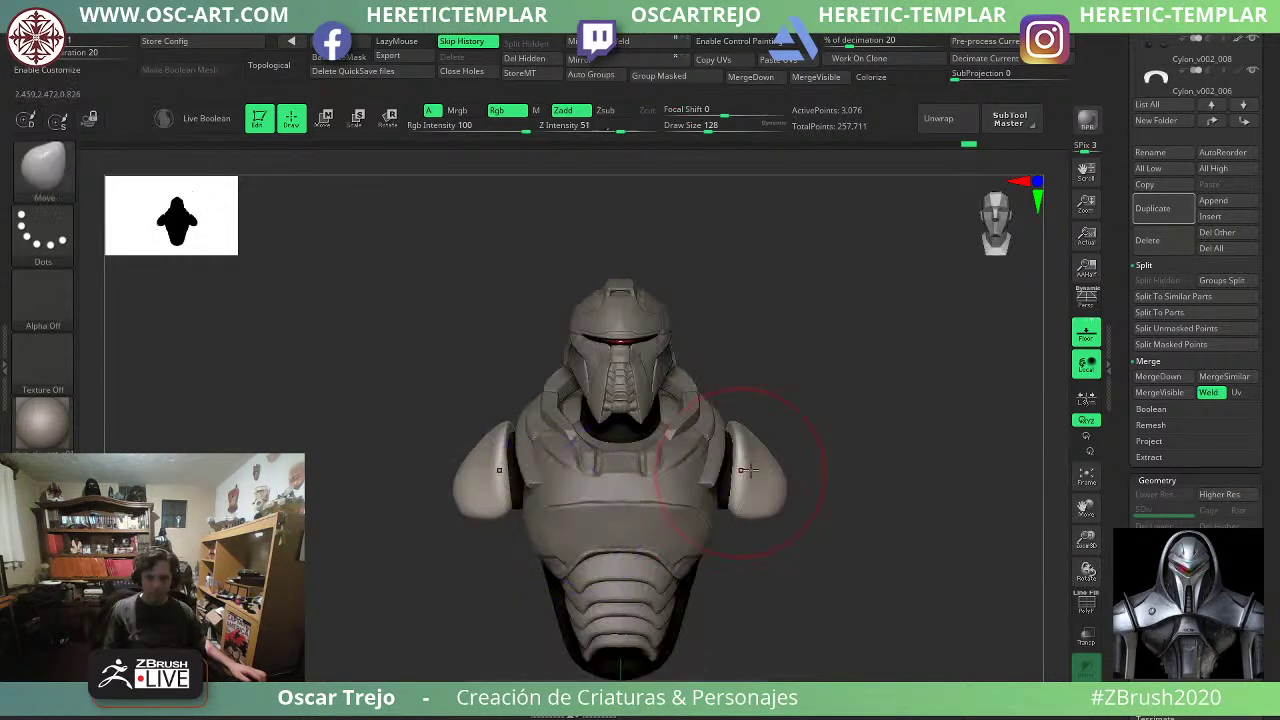
Set the draw size to 51 and select the helmet's cheek plate subtool Cylon_v002_005.
{"action": "left_click_drag", "start_coordinate": [891, 399], "coordinate": [851, 371]}
{"action": "left_click_drag", "start_coordinate": [810, 309], "coordinate": [900, 425], "text": "alt"}
{"action": "key", "text": "s"}
{"action": "left_click", "coordinate": [742, 369]}
{"action": "left_click", "coordinate": [490, 348], "text": "alt"}
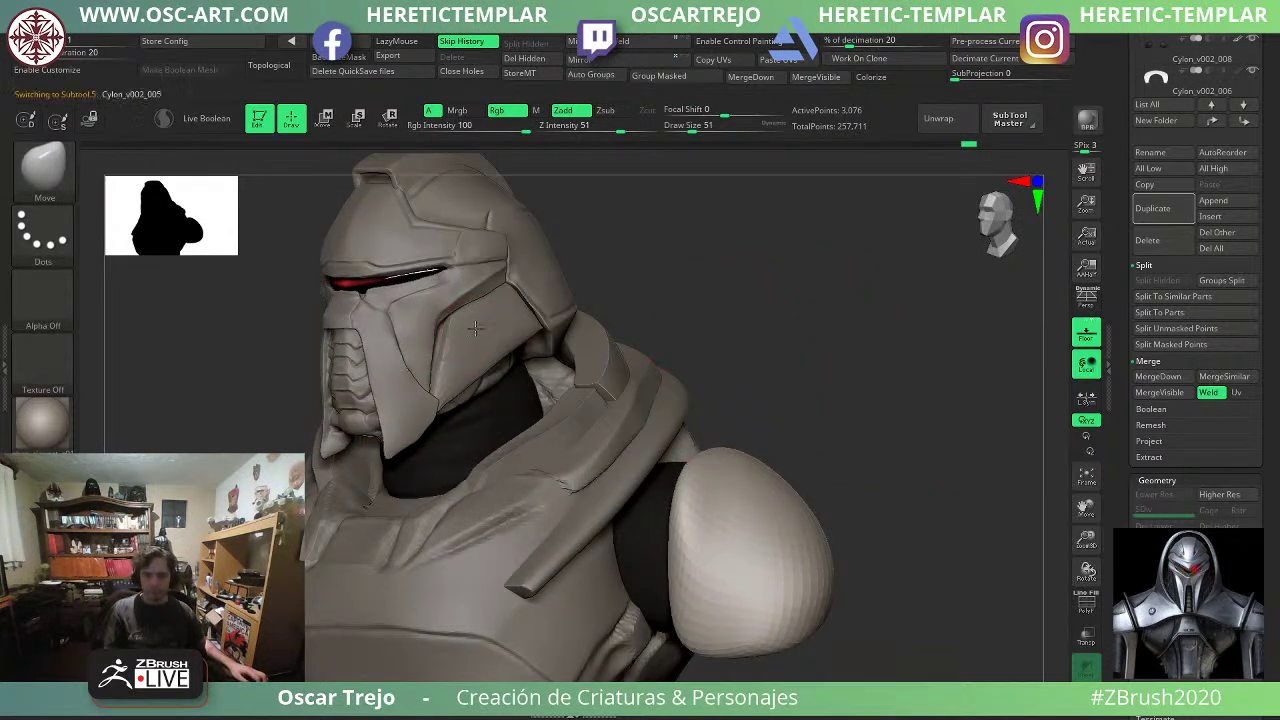
Apply the Remesh By Dynamesh deformer to the cheek plate and raise its mesh resolution.
{"action": "left_click_drag", "start_coordinate": [665, 300], "coordinate": [735, 470], "text": "alt"}
{"action": "key", "text": "w"}
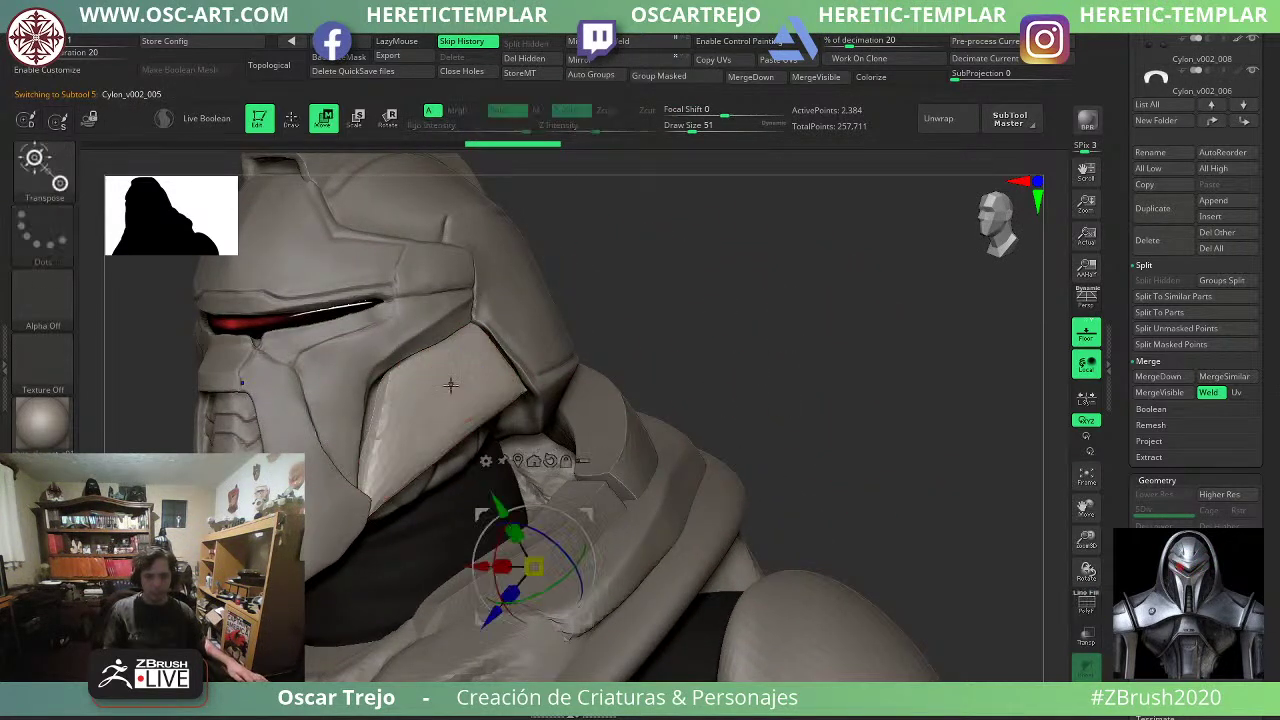
{"action": "left_click_drag", "start_coordinate": [636, 400], "coordinate": [651, 410], "text": "shift"}
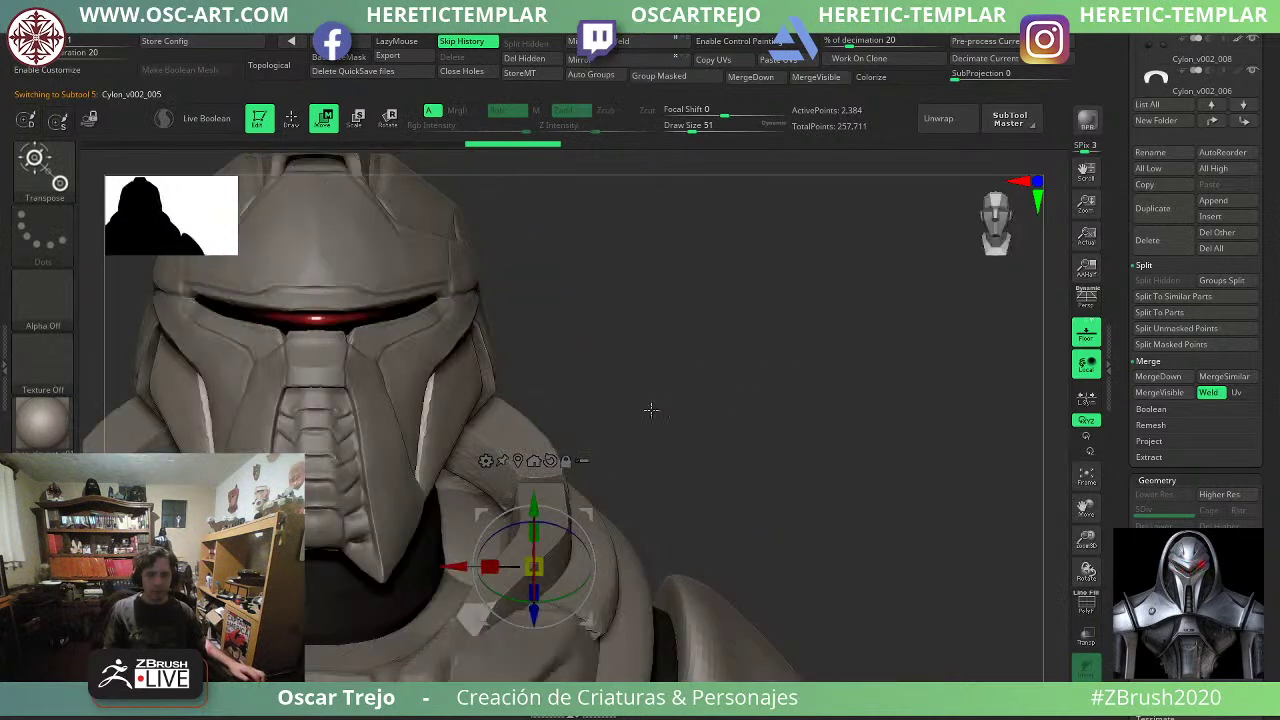
{"action": "left_click", "coordinate": [551, 461]}
{"action": "left_click", "coordinate": [486, 461]}
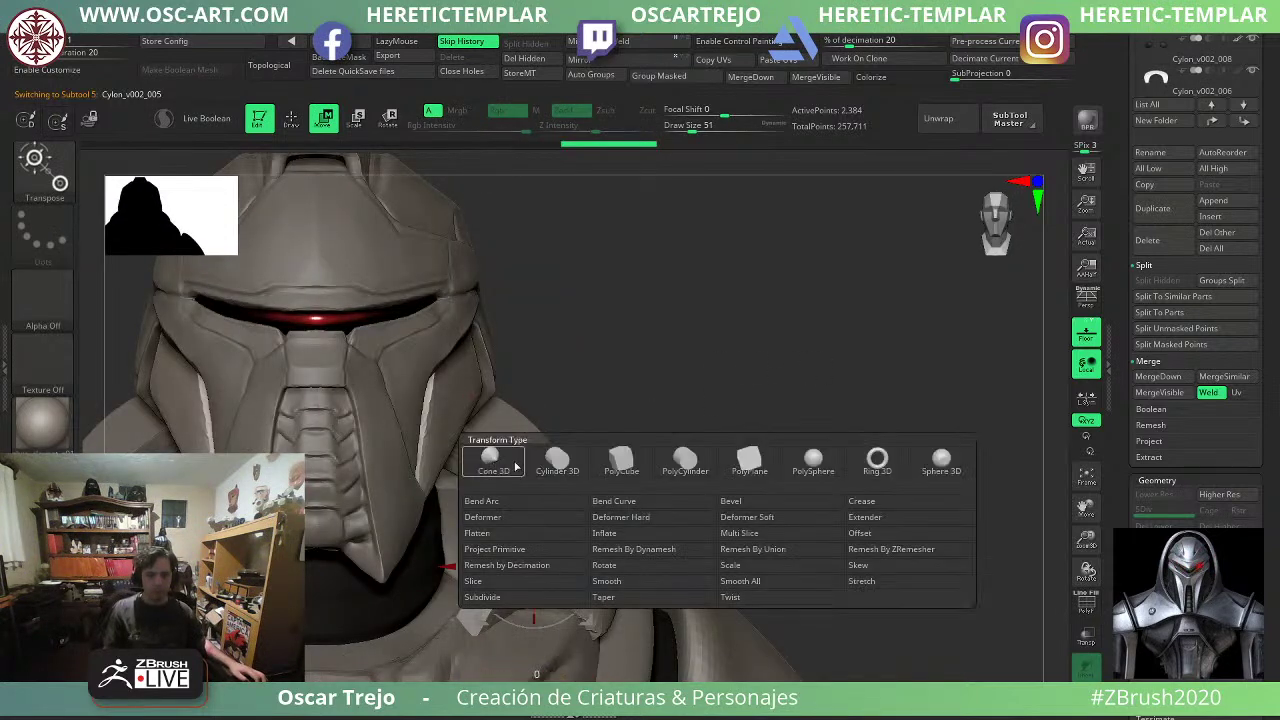
{"action": "left_click", "coordinate": [674, 552]}
{"action": "left_click_drag", "start_coordinate": [550, 384], "coordinate": [722, 388], "text": "alt"}
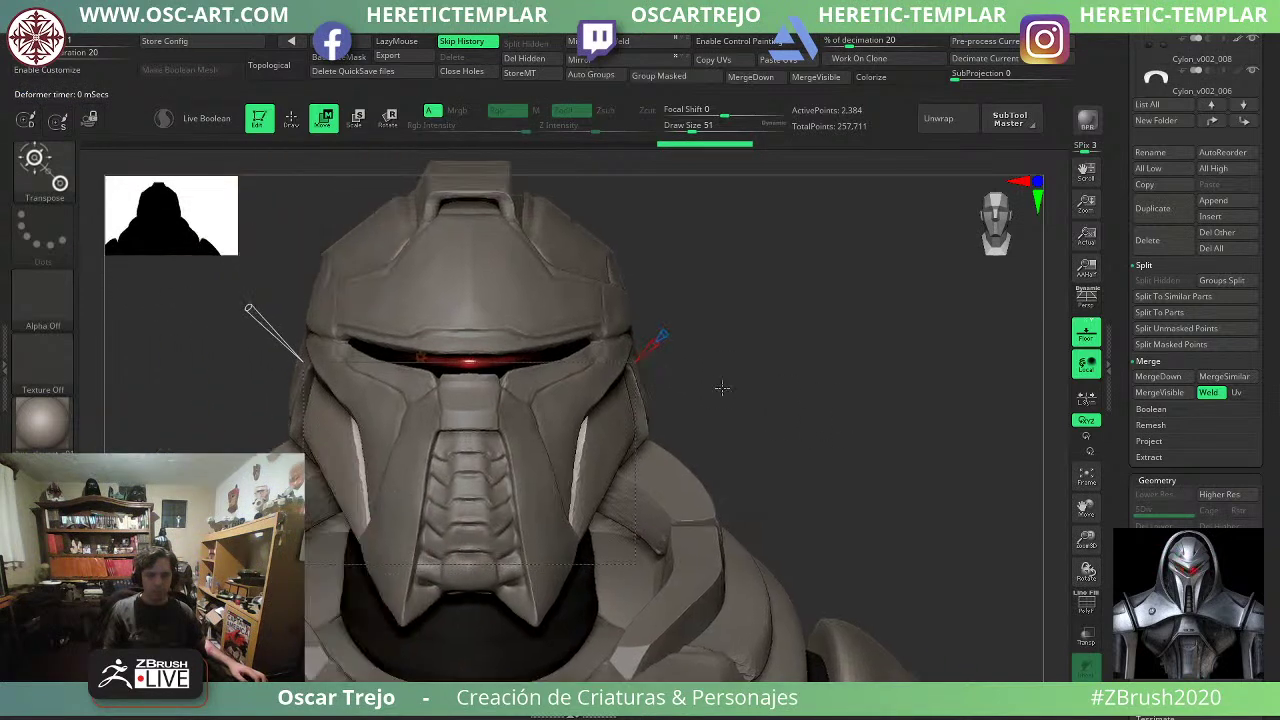
{"action": "left_click_drag", "start_coordinate": [250, 309], "coordinate": [268, 328]}
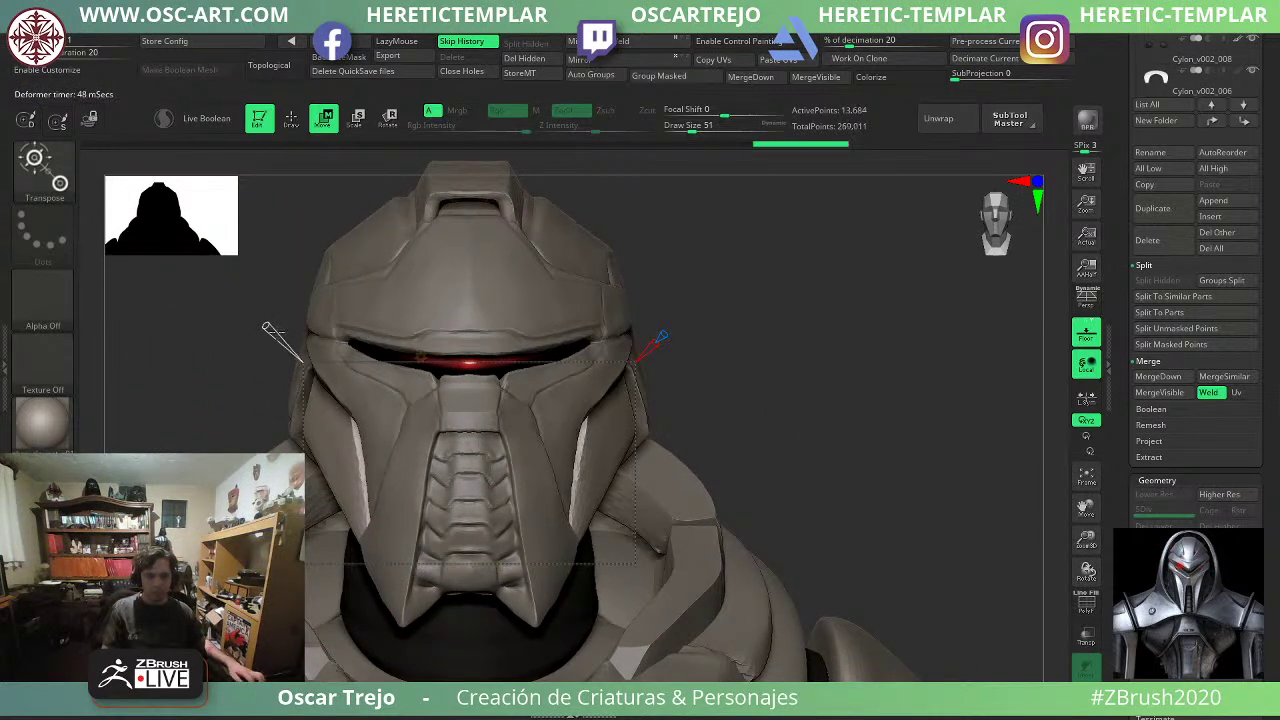
Inspect the cheek plate's wireframe and accept the Dynamesh remesh.
{"action": "key", "text": "shift+f"}
{"action": "left_click_drag", "start_coordinate": [807, 369], "coordinate": [615, 321]}
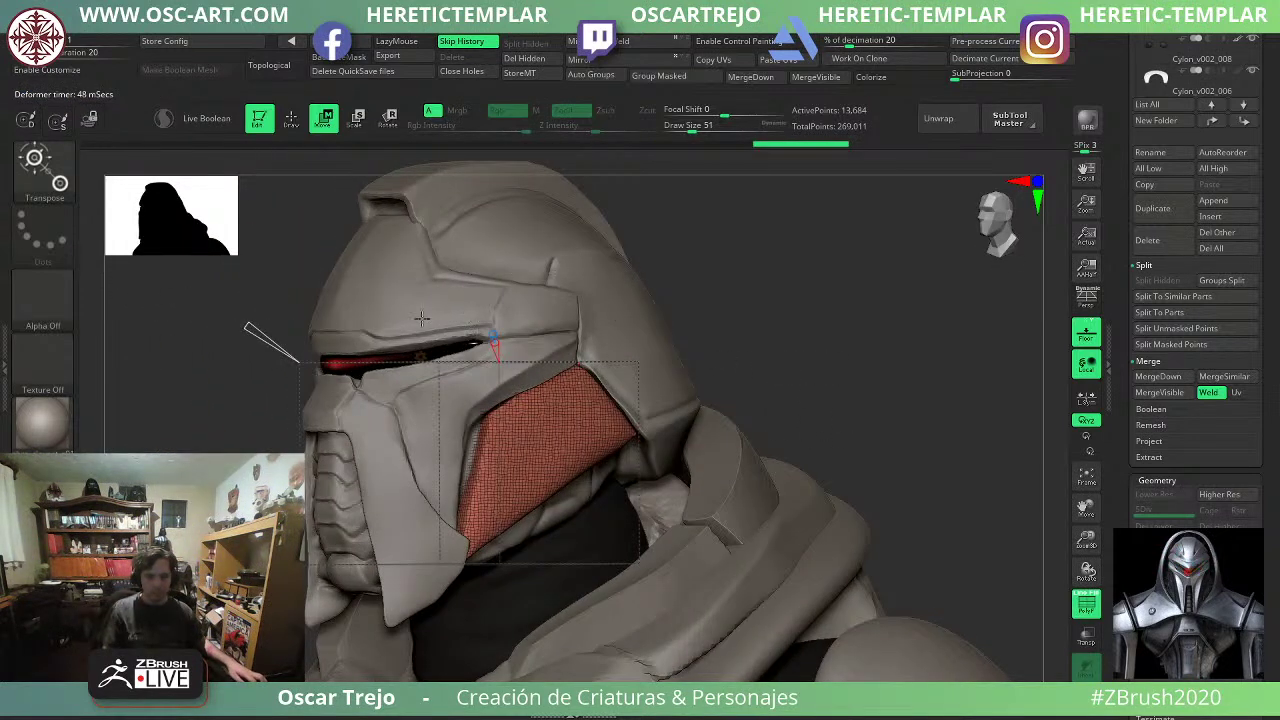
{"action": "left_click", "coordinate": [422, 357]}
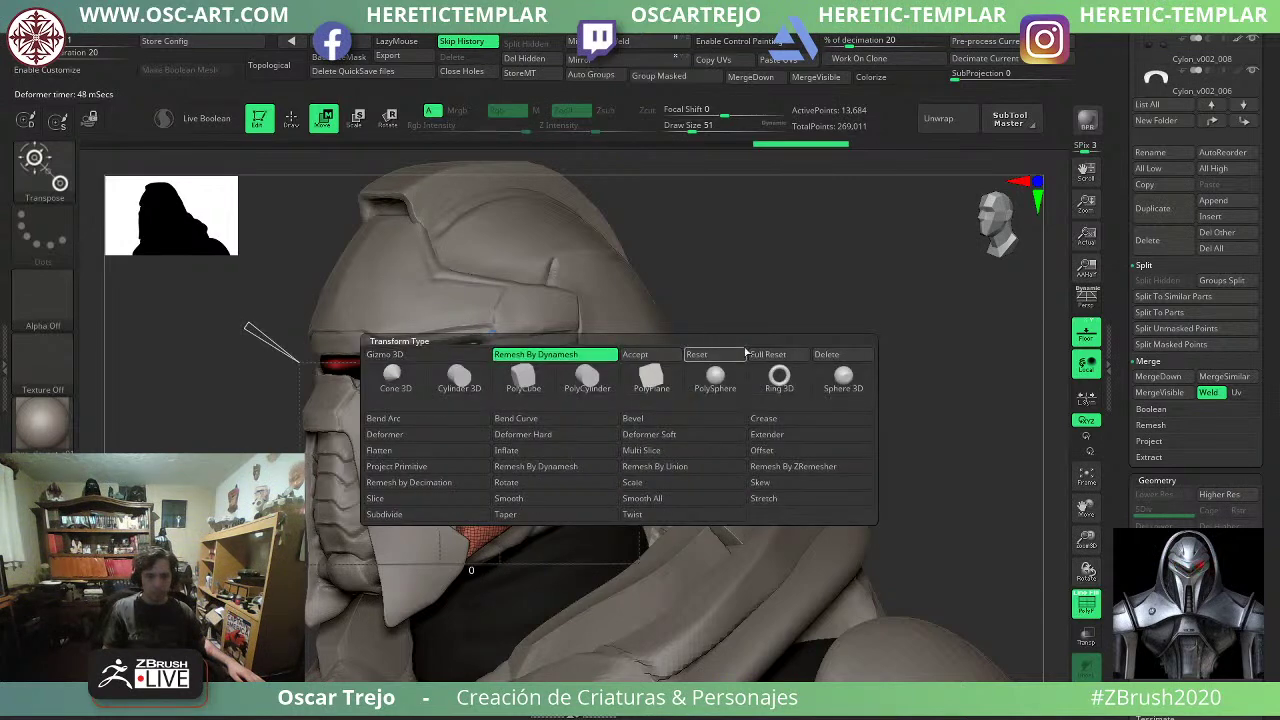
{"action": "left_click", "coordinate": [671, 356]}
{"action": "key", "text": "q"}
{"action": "key", "text": "shift+f"}
Pull the front edge of the cheek plate into shape with the Move brush at a draw size of 128.
{"action": "left_click_drag", "start_coordinate": [925, 382], "coordinate": [831, 383]}
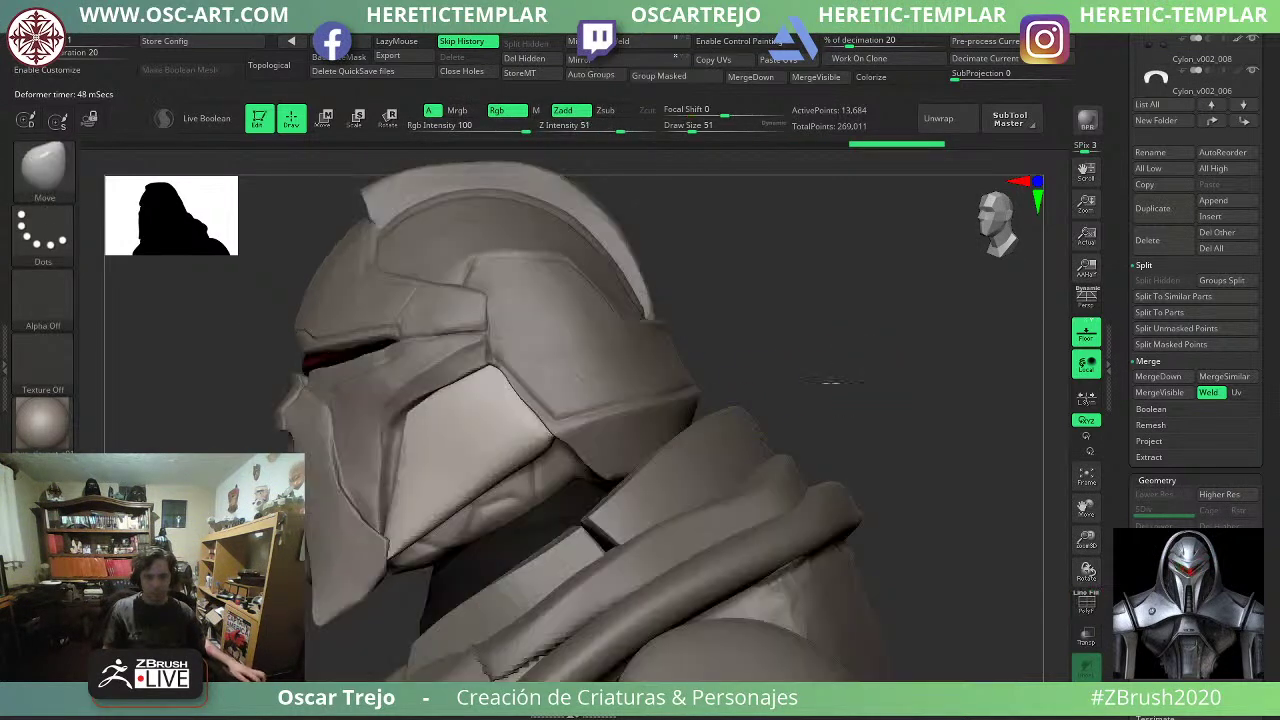
{"action": "key", "text": "]"}
{"action": "left_click_drag", "start_coordinate": [407, 424], "coordinate": [422, 408]}
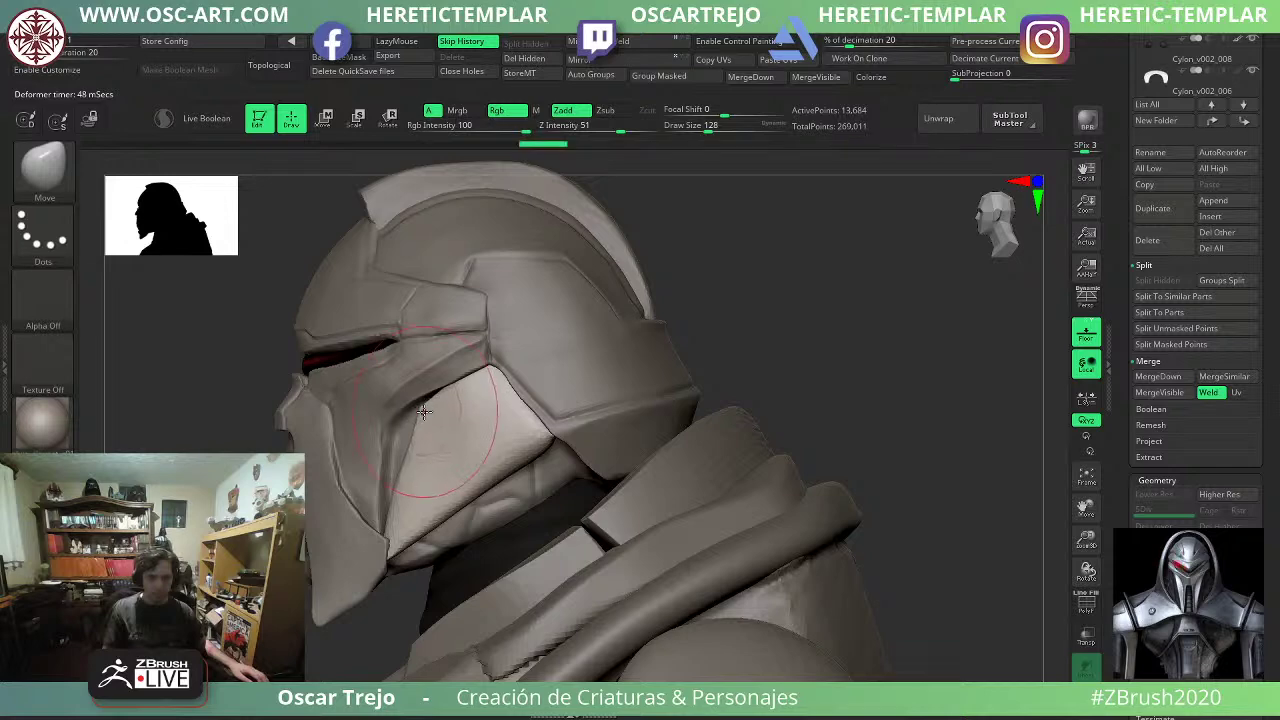
{"action": "mouse_move", "coordinate": [388, 486]}
{"action": "left_mouse_down"}
{"action": "mouse_move", "coordinate": [400, 484]}
{"action": "mouse_move", "coordinate": [377, 472]}
{"action": "mouse_move", "coordinate": [404, 508]}
{"action": "mouse_move", "coordinate": [420, 482]}
{"action": "left_mouse_up"}
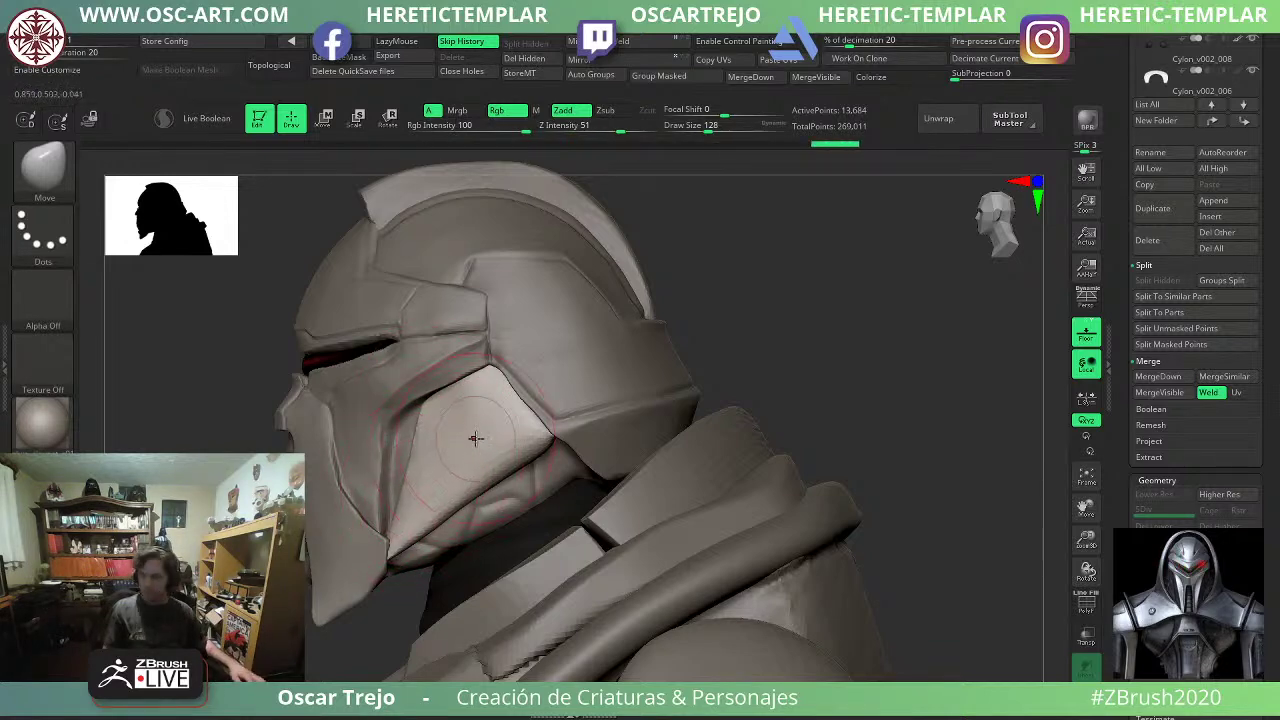
Try to carve a diagonal groove into the cheek plate with the DamStandard brush at a draw size of 62.
{"action": "key", "text": "b"}
{"action": "key", "text": "d"}
{"action": "key", "text": "s"}
{"action": "key", "text": "s"}
{"action": "mouse_move", "coordinate": [500, 428]}
{"action": "left_mouse_down"}
{"action": "mouse_move", "coordinate": [491, 377]}
{"action": "mouse_move", "coordinate": [423, 515]}
{"action": "left_mouse_up"}
{"action": "key", "text": "s"}
{"action": "key", "text": "ctrl+z"}
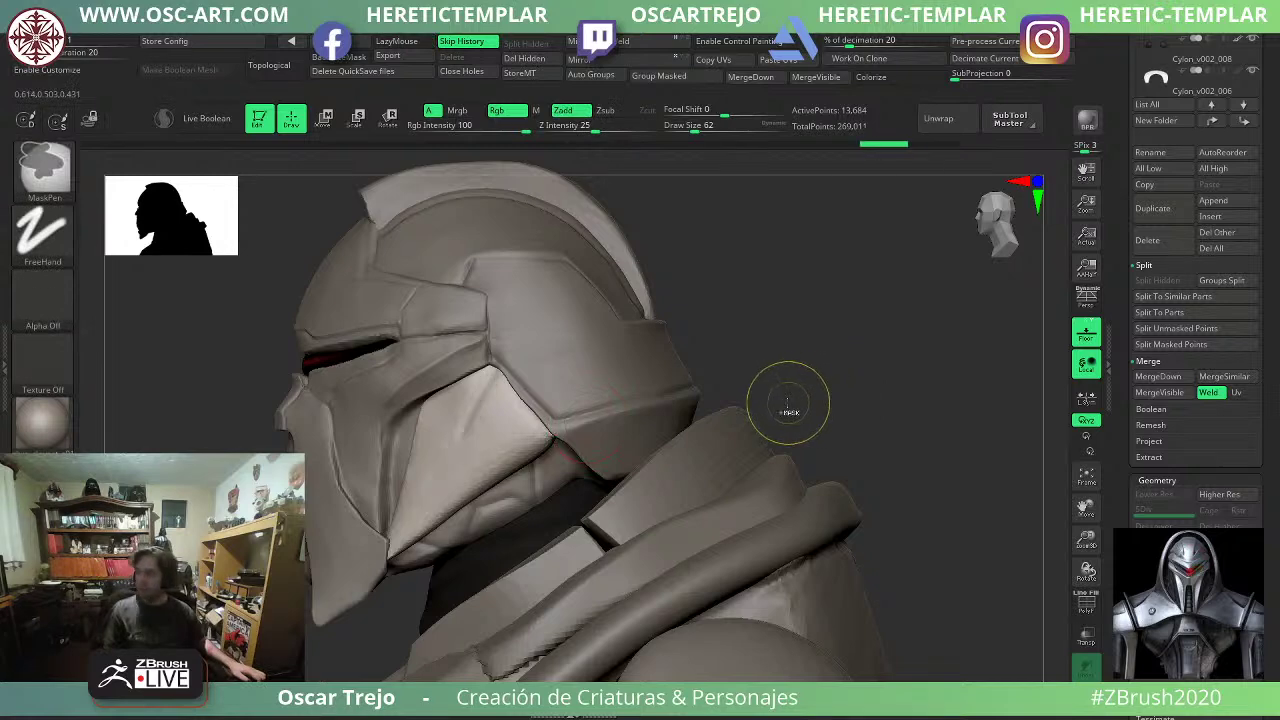
{"action": "key", "text": "ctrl+z"}
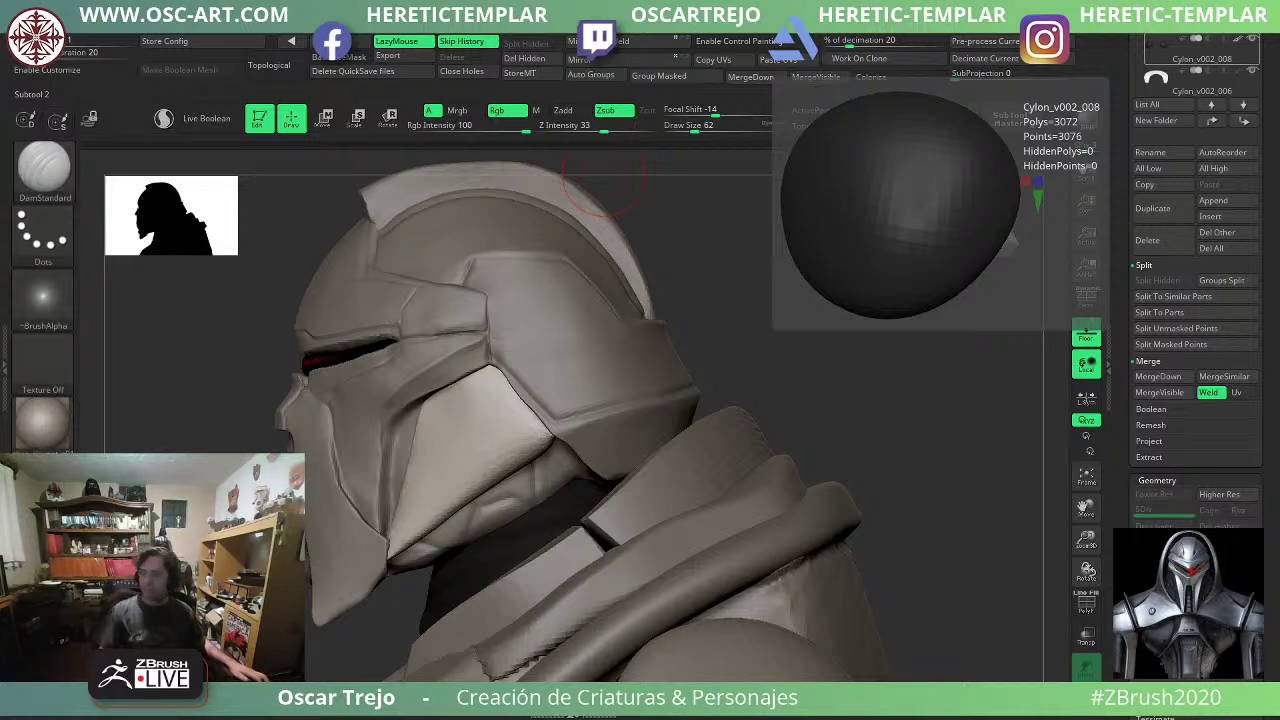
Try a straight groove running diagonally down the cheek plate with the DamStandard brush at a draw size of 49.
{"action": "key", "text": "s"}
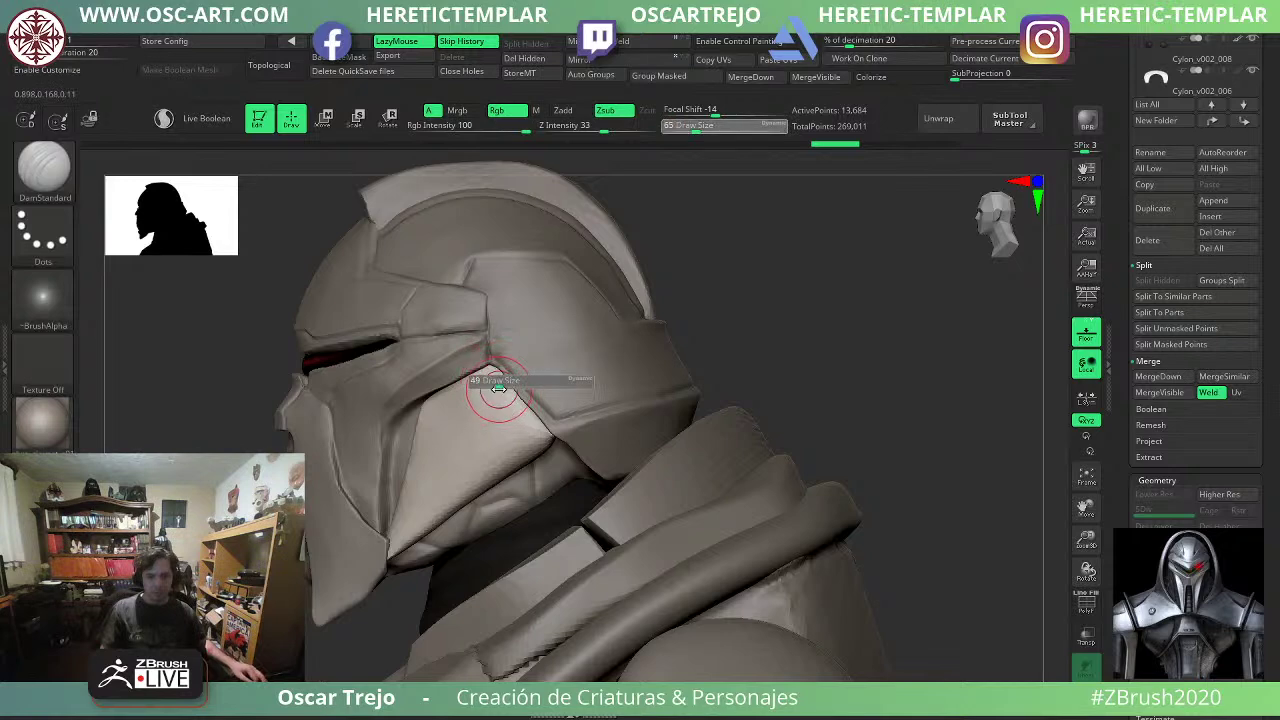
{"action": "left_click_drag", "start_coordinate": [493, 383], "coordinate": [490, 383]}
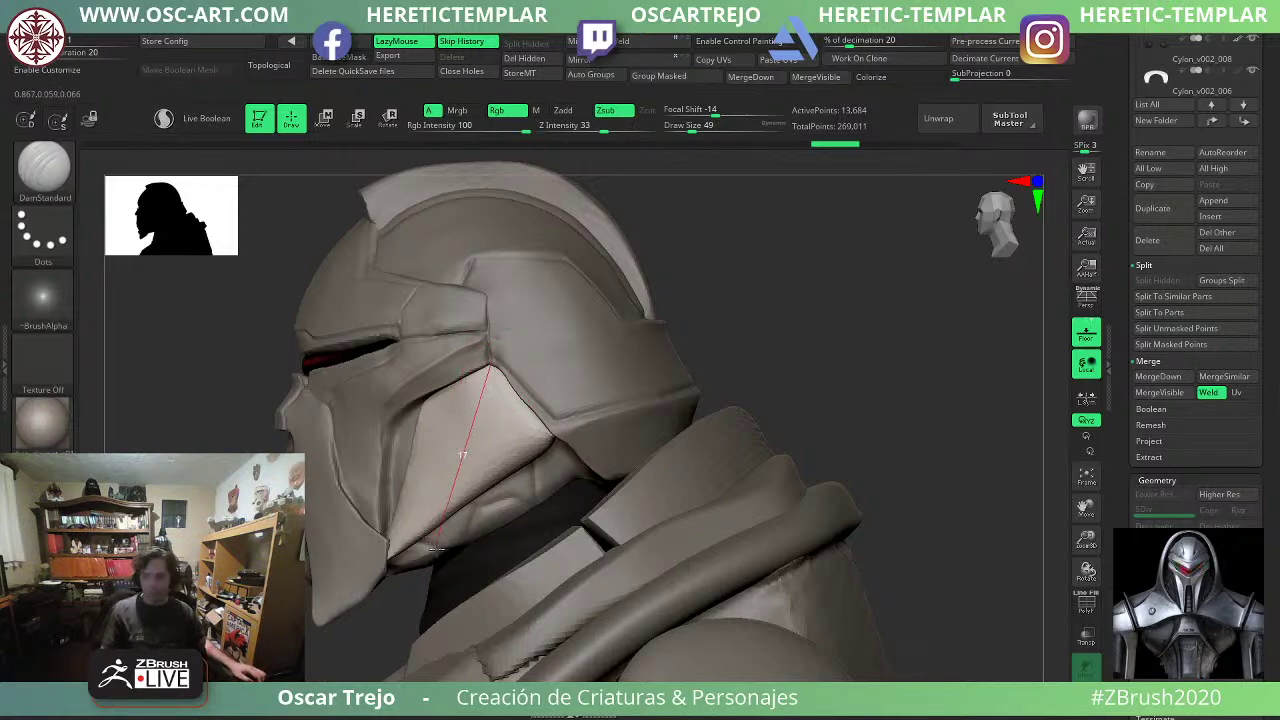
{"action": "left_click_drag", "start_coordinate": [437, 549], "coordinate": [436, 549], "text": "shift"}
{"action": "right_click_drag", "start_coordinate": [337, 576], "coordinate": [489, 496]}
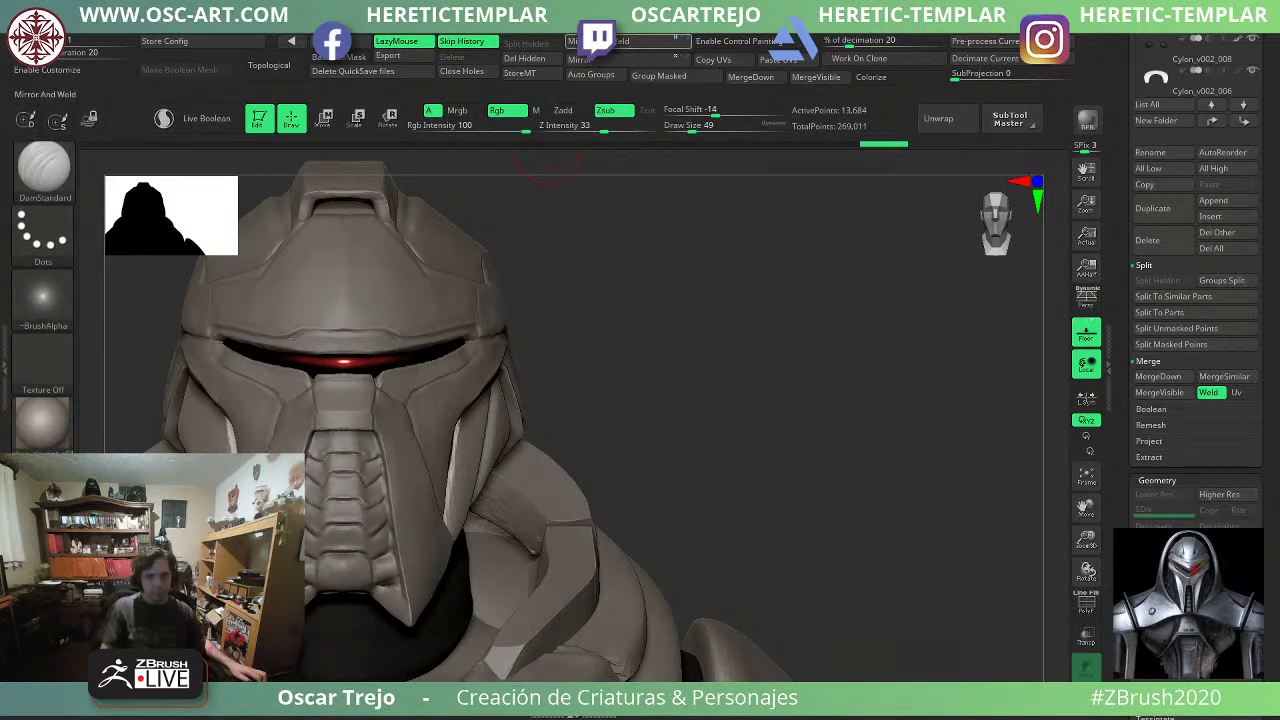
Try Mirror And Weld on the grooved cheek plate and undo the groove.
{"action": "left_click", "coordinate": [590, 42]}
{"action": "key", "text": "ctrl+shift+z"}
{"action": "key", "text": "ctrl+z"}
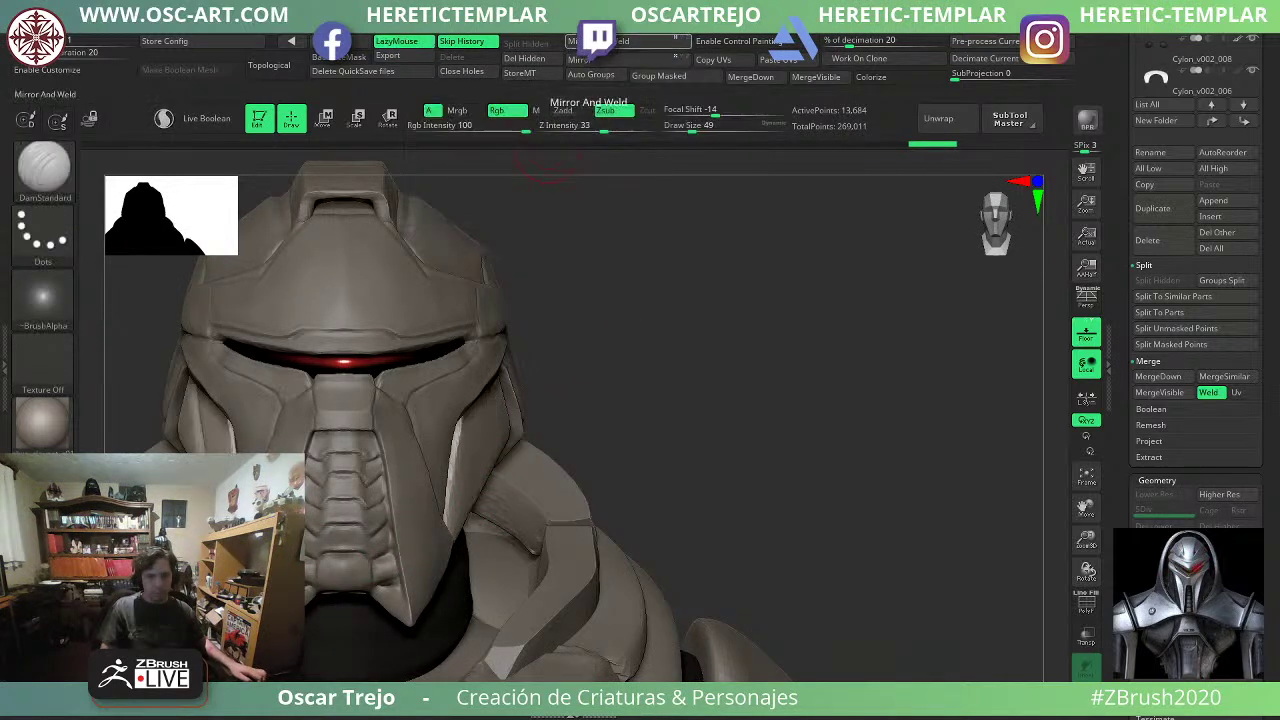
{"action": "key", "text": "ctrl+shift+z"}
{"action": "left_click_drag", "start_coordinate": [707, 387], "coordinate": [593, 402]}
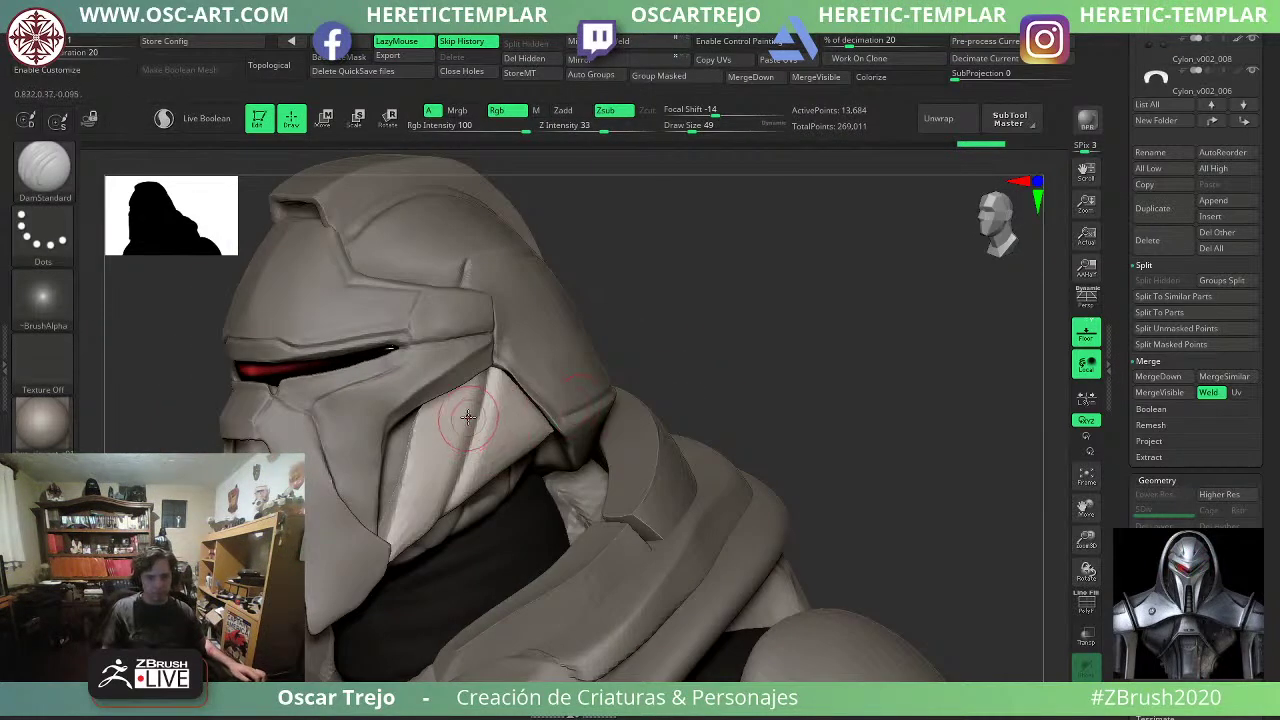
{"action": "key", "text": "ctrl+z"}
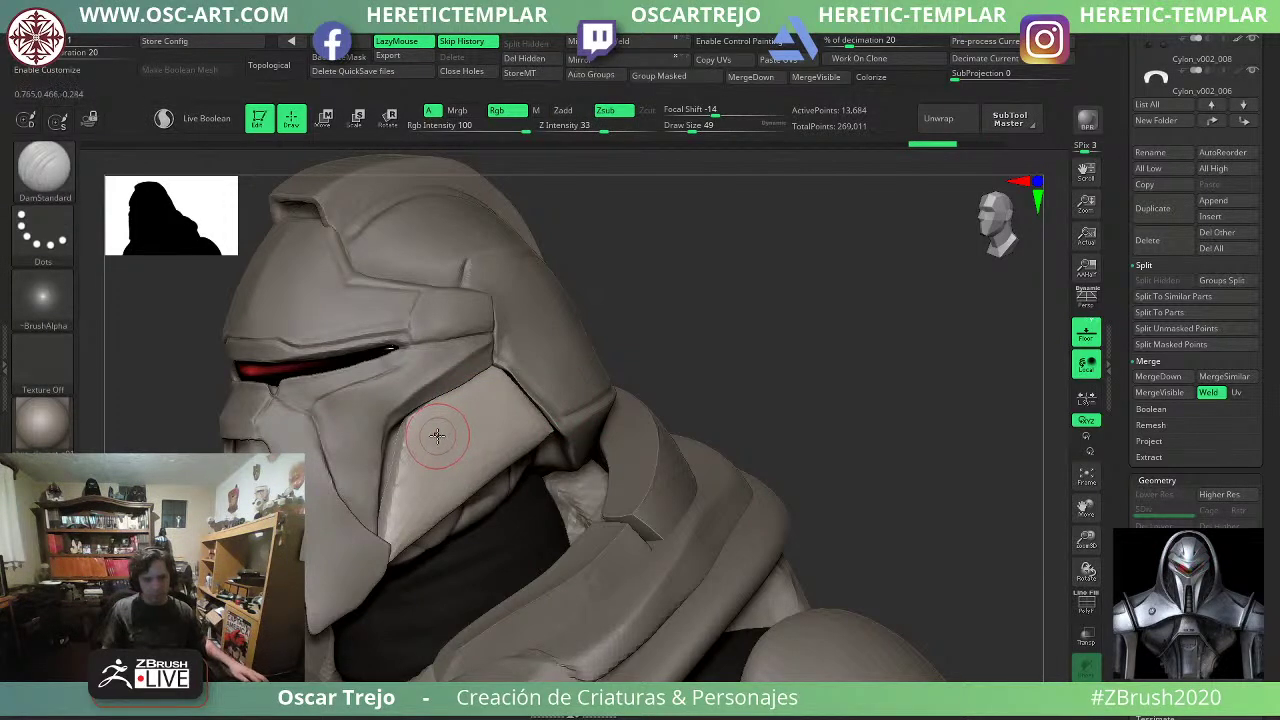
Try masking a diagonal band across the cheek plate at a draw size of 41, and clear the mask.
{"action": "left_click_drag", "start_coordinate": [698, 308], "coordinate": [604, 322]}
{"action": "key", "text": "s"}
{"action": "mouse_move", "coordinate": [434, 434]}
{"action": "left_mouse_down"}
{"action": "mouse_move", "coordinate": [436, 423]}
{"action": "mouse_move", "coordinate": [424, 495]}
{"action": "mouse_move", "coordinate": [464, 406]}
{"action": "mouse_move", "coordinate": [438, 496]}
{"action": "left_mouse_up"}
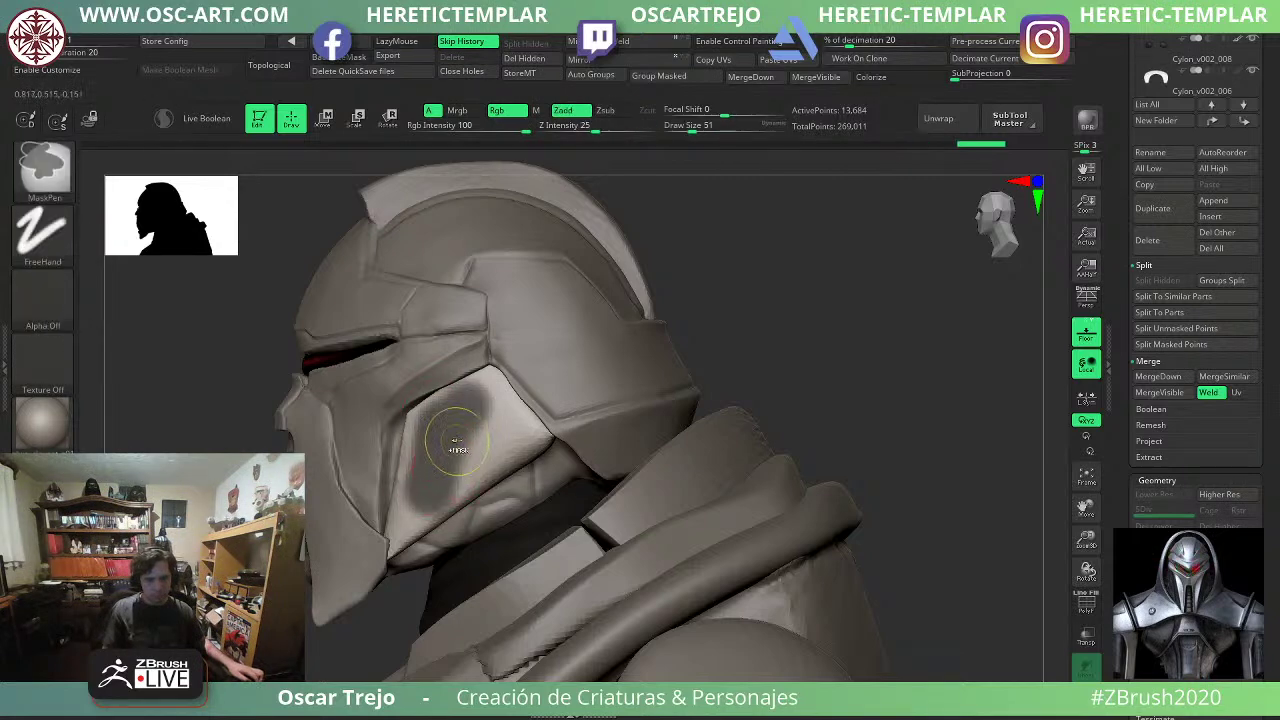
{"action": "key", "text": "ctrl+z"}
{"action": "key", "text": "s"}
{"action": "mouse_move", "coordinate": [487, 399]}
{"action": "left_mouse_down"}
{"action": "mouse_move", "coordinate": [428, 500]}
{"action": "mouse_move", "coordinate": [493, 379]}
{"action": "left_mouse_up"}
{"action": "mouse_move", "coordinate": [408, 562]}
{"action": "left_mouse_down", "text": "ctrl"}
{"action": "mouse_move", "coordinate": [495, 375]}
{"action": "mouse_move", "coordinate": [518, 372]}
{"action": "left_mouse_up", "text": "ctrl"}
{"action": "key", "text": "s"}
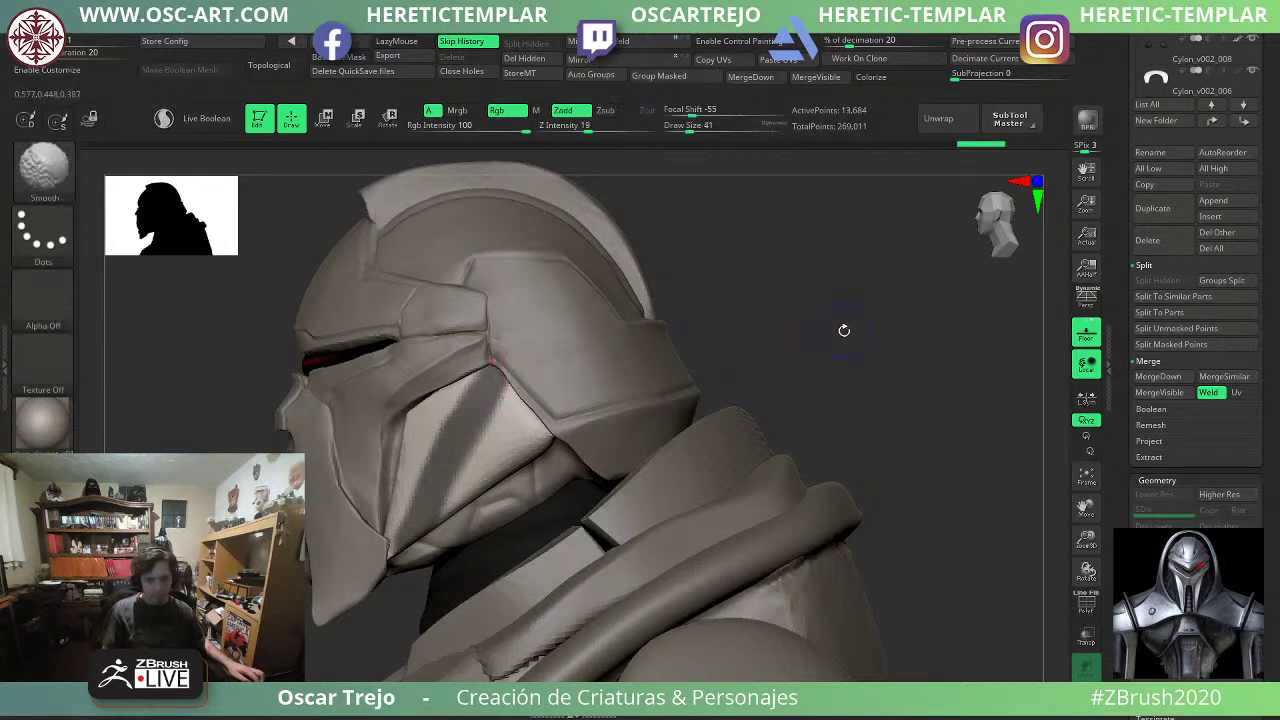
{"action": "left_click_drag", "start_coordinate": [843, 329], "coordinate": [796, 420]}
{"action": "left_click", "coordinate": [794, 422], "text": "ctrl"}
{"action": "left_click_drag", "start_coordinate": [790, 364], "coordinate": [776, 372], "text": "ctrl"}
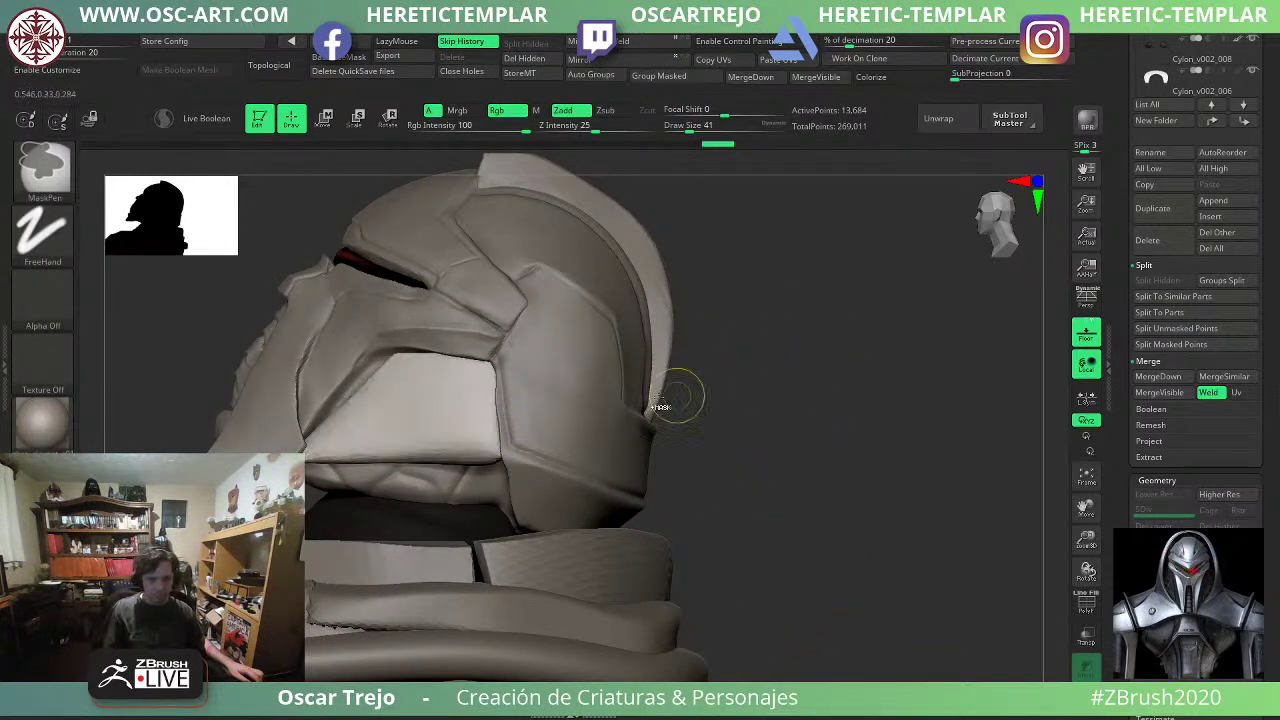
Try an inverted mask around a diagonal band on the cheek plate at a draw size of 29 and apply Mirror And Weld.
{"action": "key", "text": "s"}
{"action": "mouse_move", "coordinate": [334, 438]}
{"action": "left_mouse_down"}
{"action": "mouse_move", "coordinate": [492, 369]}
{"action": "mouse_move", "coordinate": [308, 450]}
{"action": "left_mouse_up"}
{"action": "left_click", "coordinate": [784, 384], "text": "ctrl"}
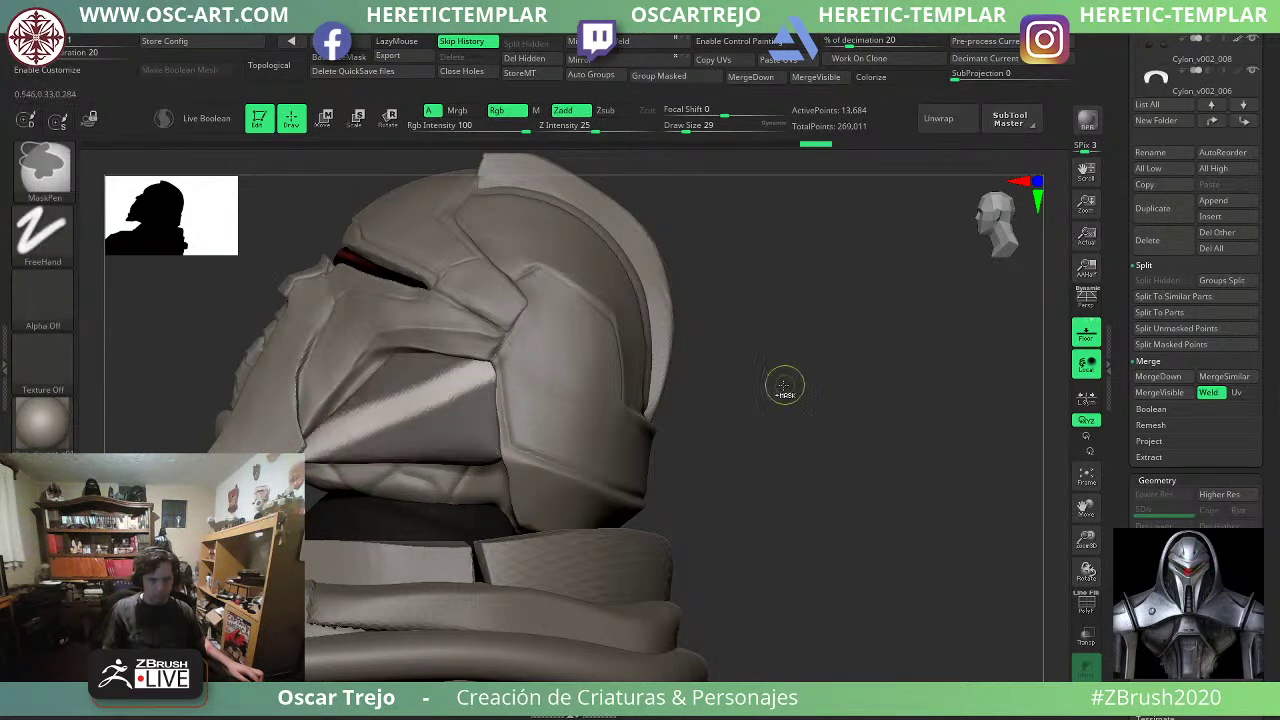
{"action": "mouse_move", "coordinate": [785, 385]}
{"action": "left_mouse_down"}
{"action": "mouse_move", "coordinate": [811, 405]}
{"action": "mouse_move", "coordinate": [749, 403]}
{"action": "left_mouse_up"}
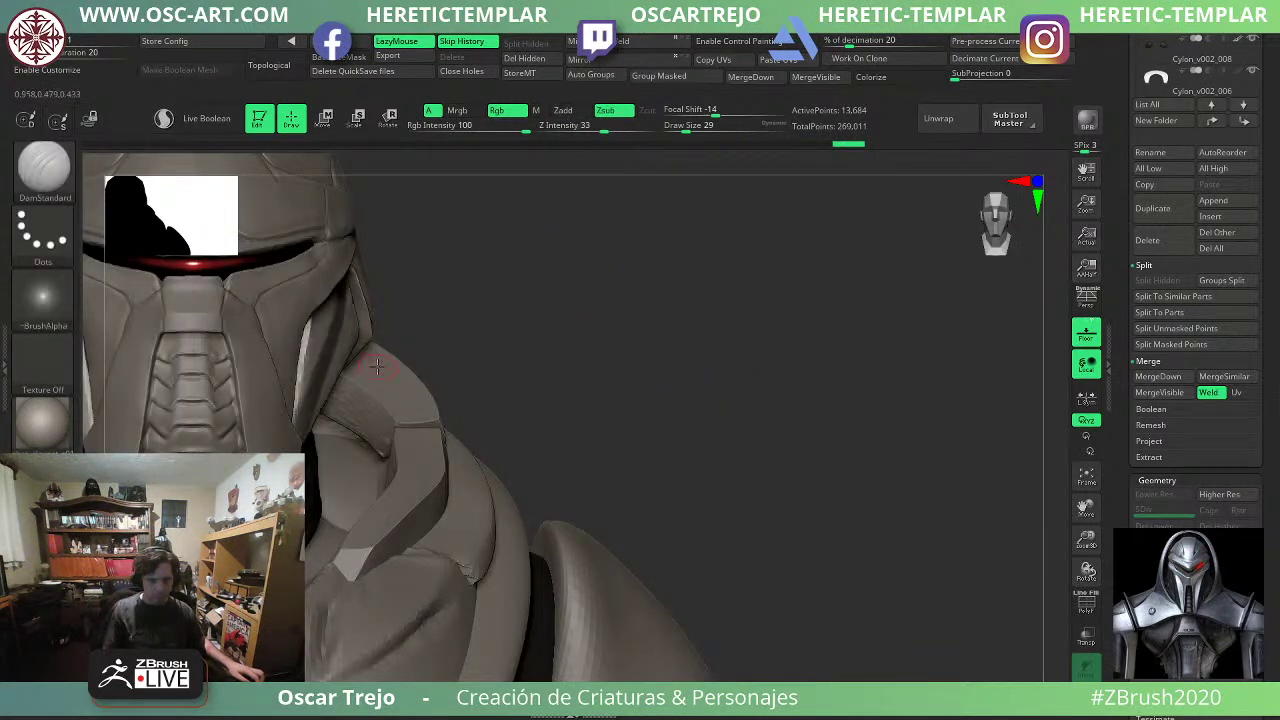
{"action": "mouse_move", "coordinate": [560, 325]}
{"action": "left_mouse_down"}
{"action": "mouse_move", "coordinate": [617, 320]}
{"action": "mouse_move", "coordinate": [606, 297]}
{"action": "mouse_move", "coordinate": [574, 329]}
{"action": "mouse_move", "coordinate": [775, 373]}
{"action": "mouse_move", "coordinate": [751, 340]}
{"action": "left_mouse_up"}
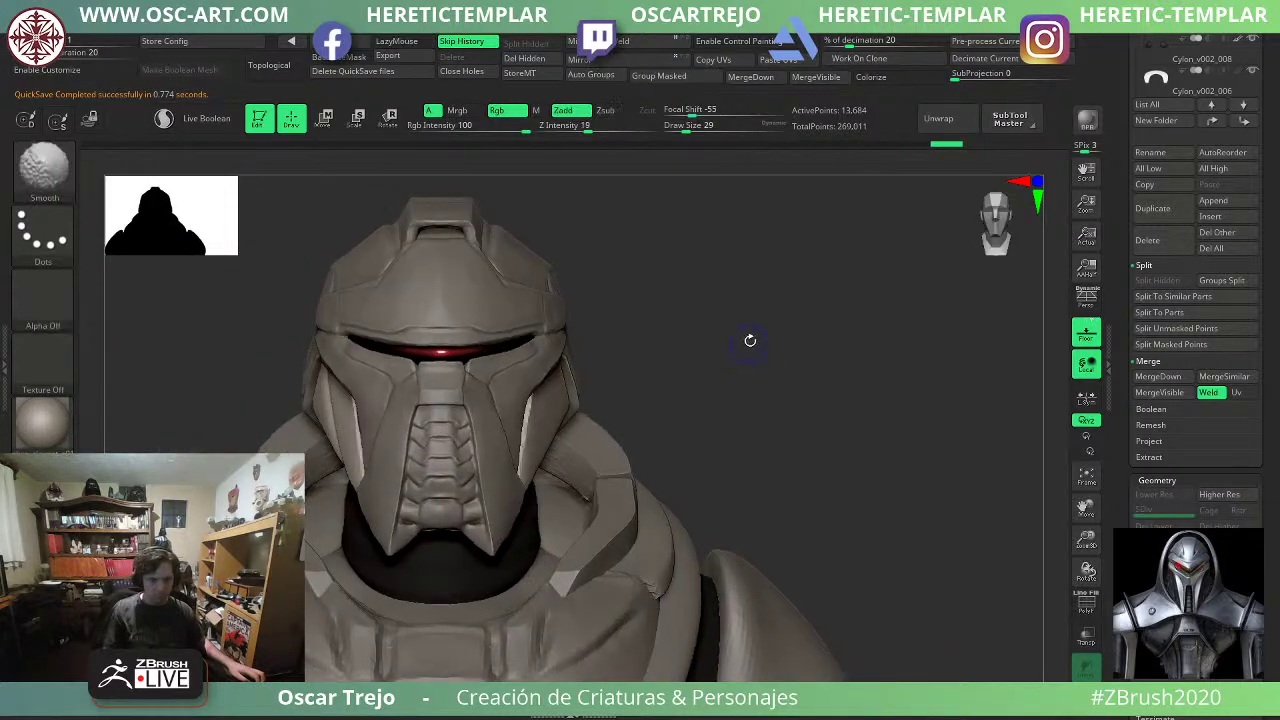
{"action": "left_click", "coordinate": [628, 43]}
Undo the diagonal relief on the cheek plate and clear its mask.
{"action": "left_click_drag", "start_coordinate": [768, 294], "coordinate": [480, 397]}
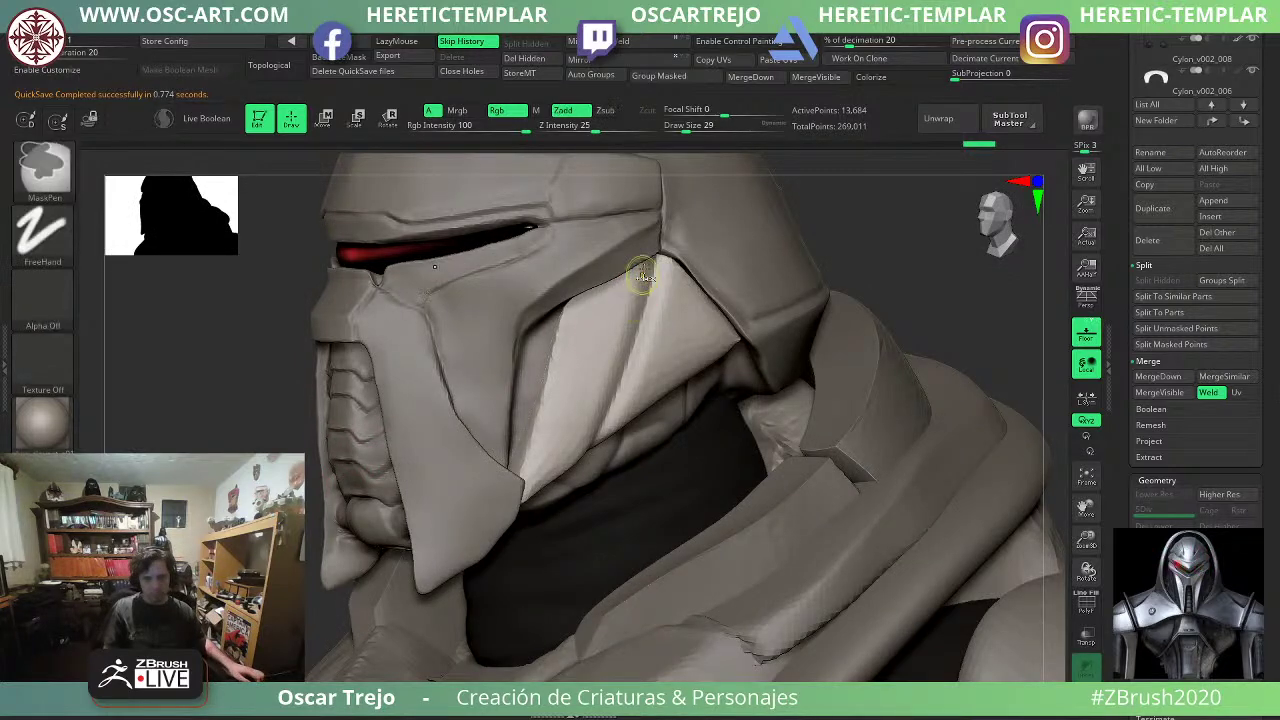
{"action": "key", "text": "ctrl+z"}
{"action": "key", "text": "ctrl+z"}
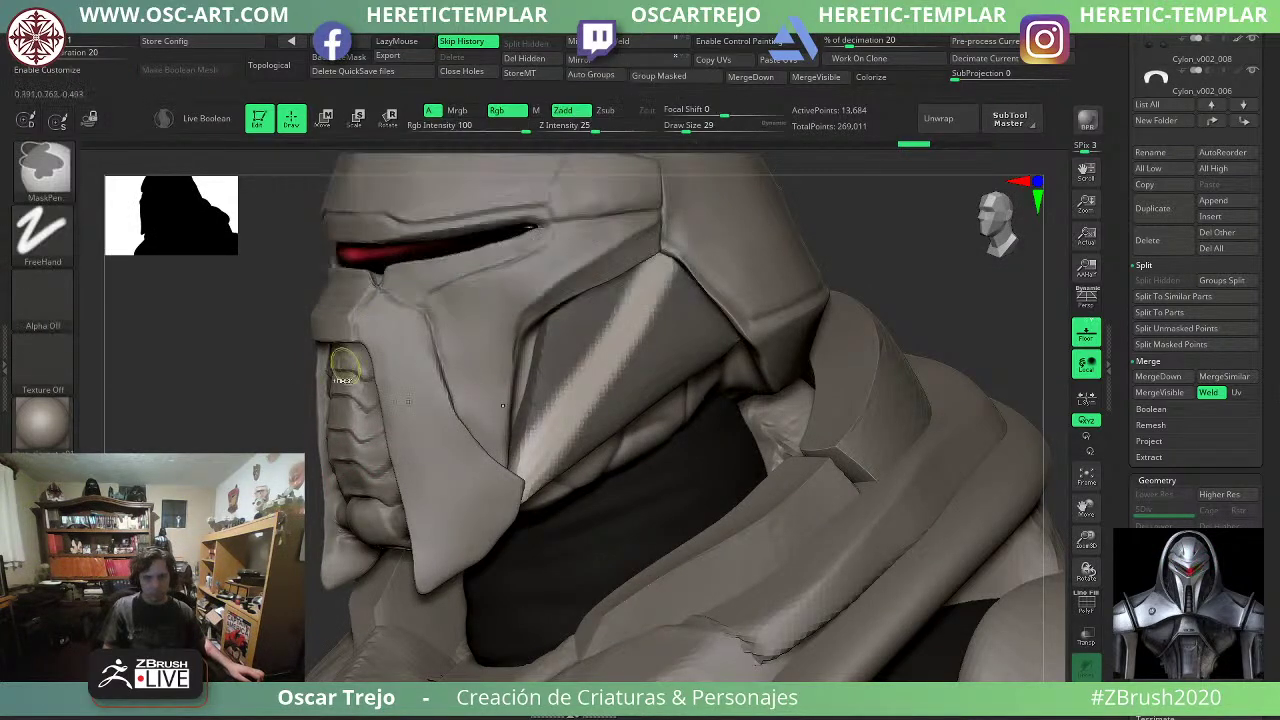
{"action": "left_click_drag", "start_coordinate": [299, 407], "coordinate": [319, 382], "text": "ctrl"}
Try a straight diagonal groove and a front-edge crease on the cheek plate with the DamStandard brush at a draw size of 29.
{"action": "left_click", "coordinate": [620, 50]}
{"action": "left_click", "coordinate": [620, 50]}
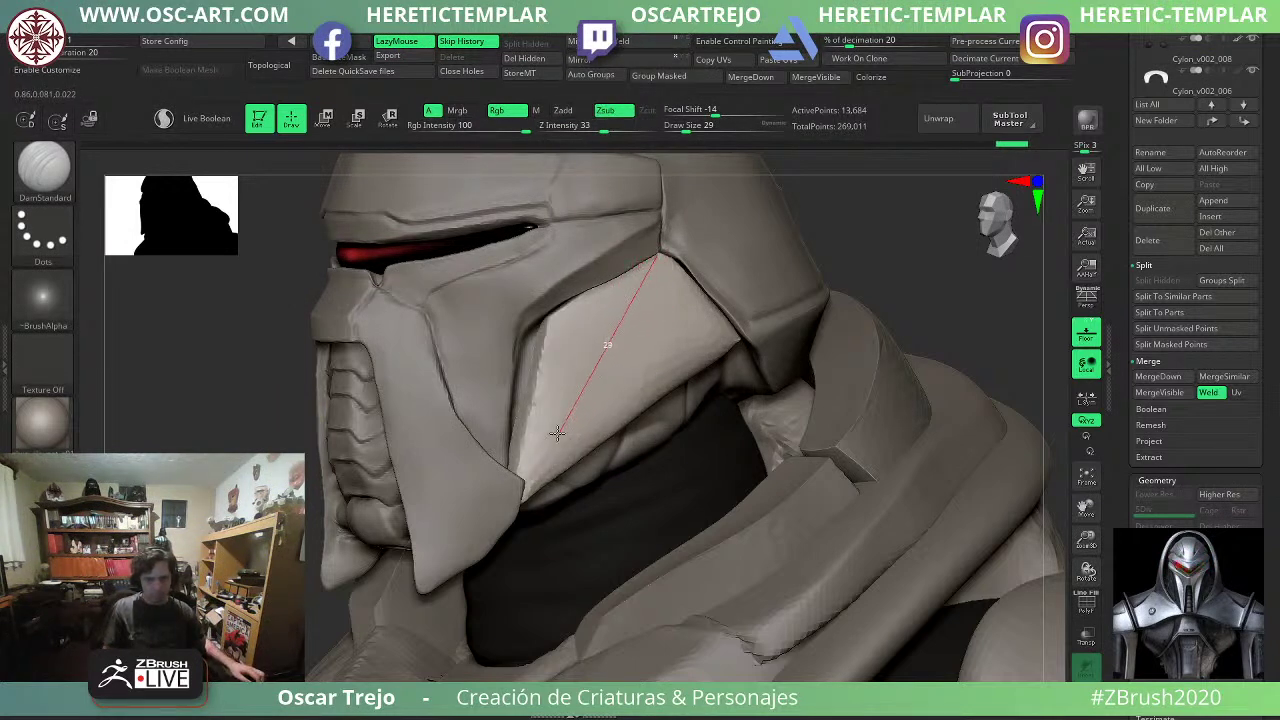
{"action": "left_click_drag", "start_coordinate": [543, 465], "coordinate": [541, 468], "text": "shift"}
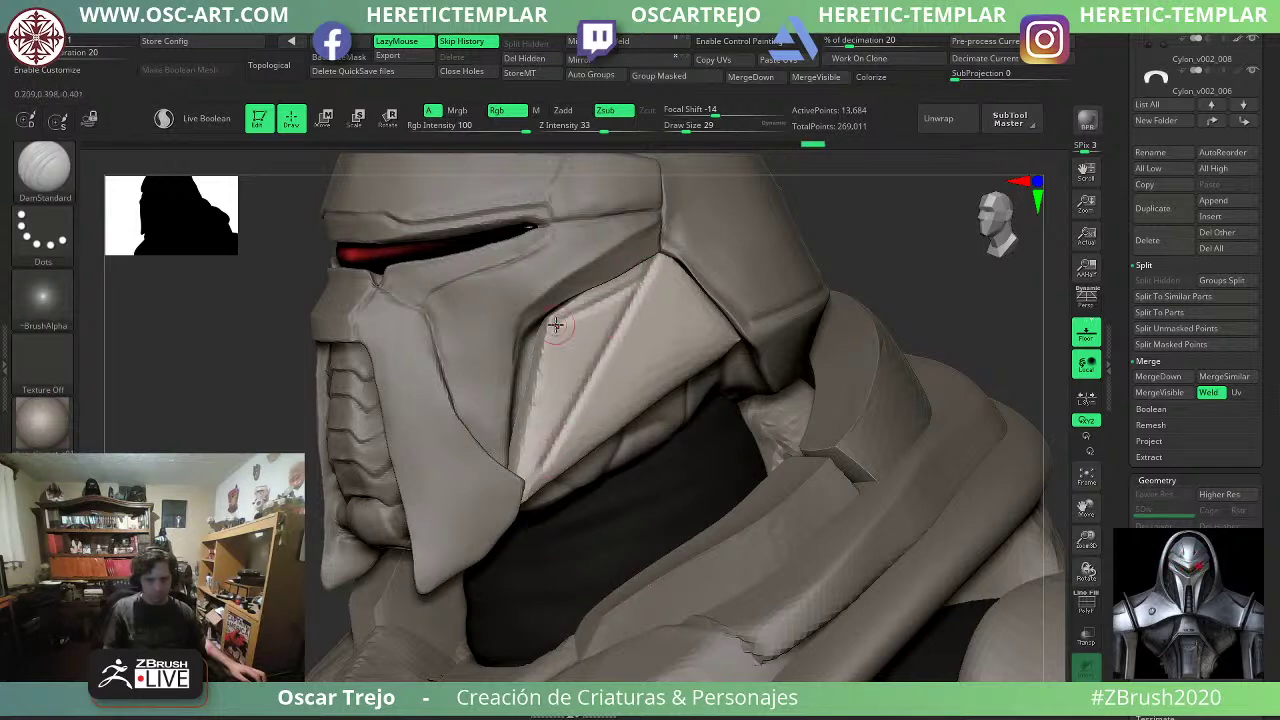
{"action": "left_click_drag", "start_coordinate": [533, 455], "coordinate": [521, 478]}
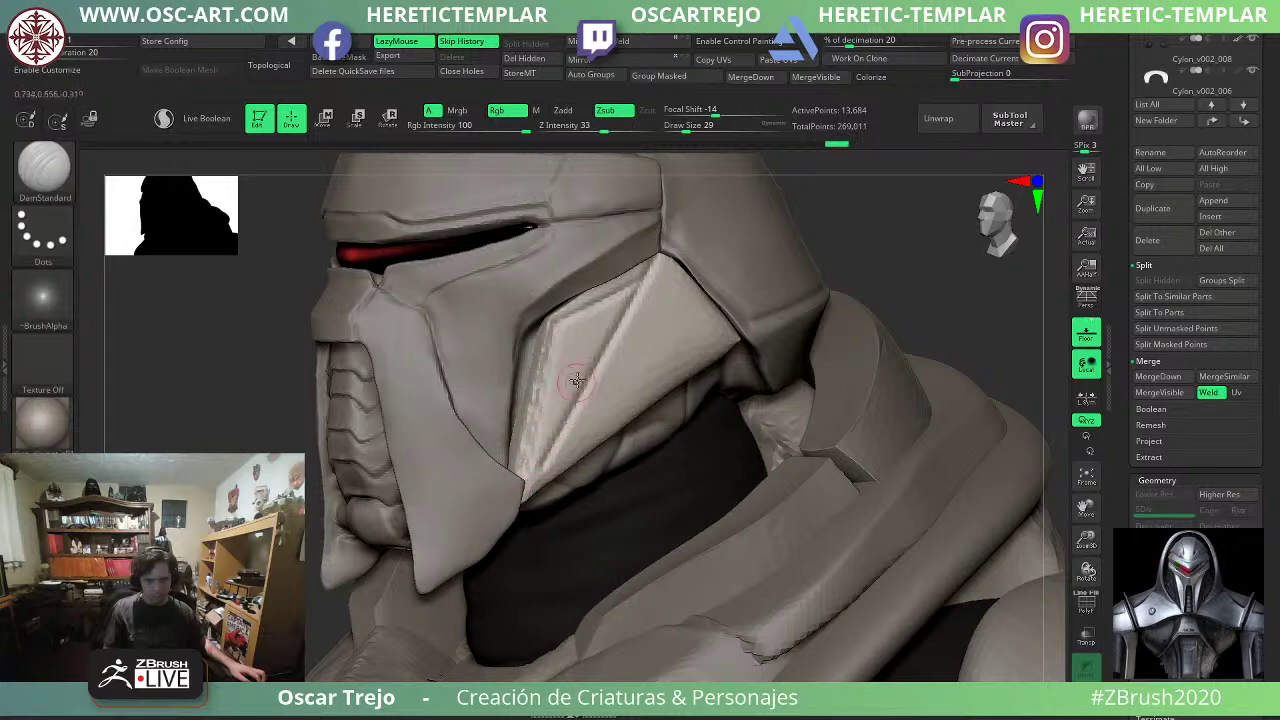
Crease the cheek plate's lower edge with the DamStandard brush at a draw size of 37 and smooth the result.
{"action": "mouse_move", "coordinate": [892, 262]}
{"action": "right_mouse_down", "text": "ctrl"}
{"action": "mouse_move", "coordinate": [723, 294]}
{"action": "mouse_move", "coordinate": [820, 274]}
{"action": "mouse_move", "coordinate": [671, 334]}
{"action": "mouse_move", "coordinate": [636, 306]}
{"action": "right_mouse_up", "text": "ctrl"}
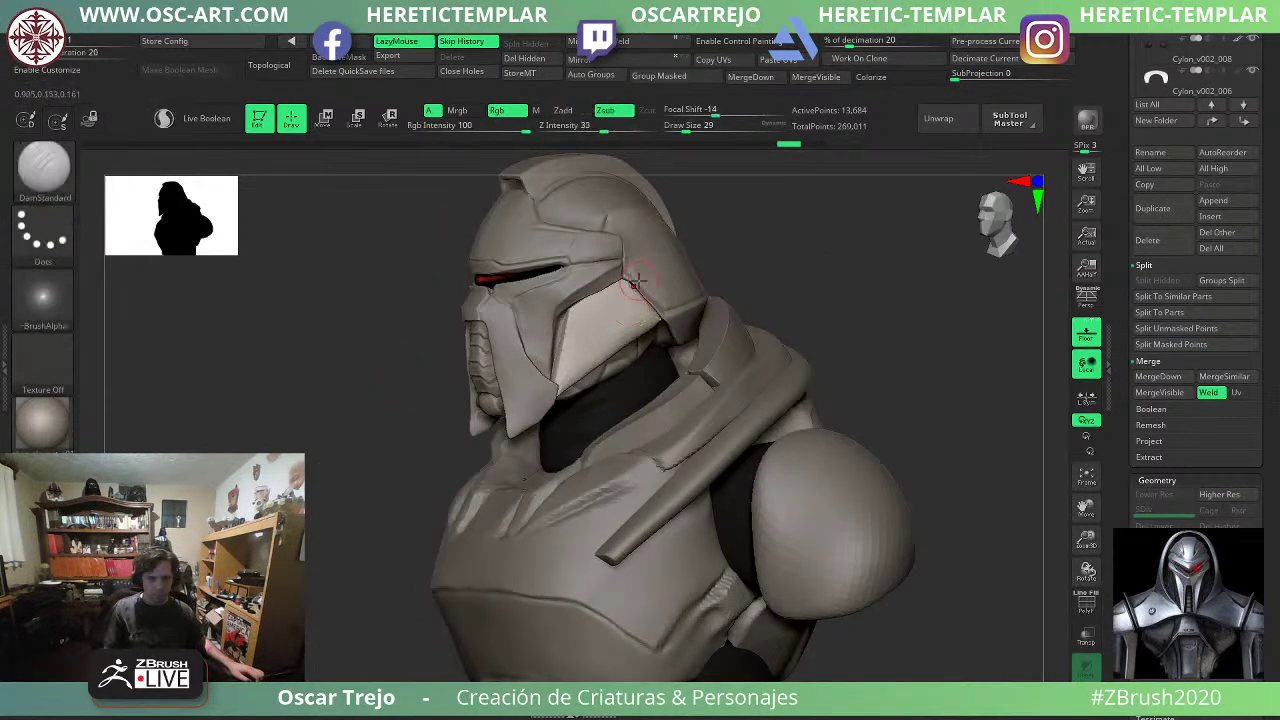
{"action": "mouse_move", "coordinate": [722, 312]}
{"action": "right_mouse_down", "text": "ctrl"}
{"action": "mouse_move", "coordinate": [800, 290]}
{"action": "mouse_move", "coordinate": [780, 293]}
{"action": "right_mouse_up", "text": "ctrl"}
{"action": "mouse_move", "coordinate": [780, 292]}
{"action": "left_mouse_down"}
{"action": "mouse_move", "coordinate": [688, 326]}
{"action": "mouse_move", "coordinate": [583, 408]}
{"action": "left_mouse_up"}
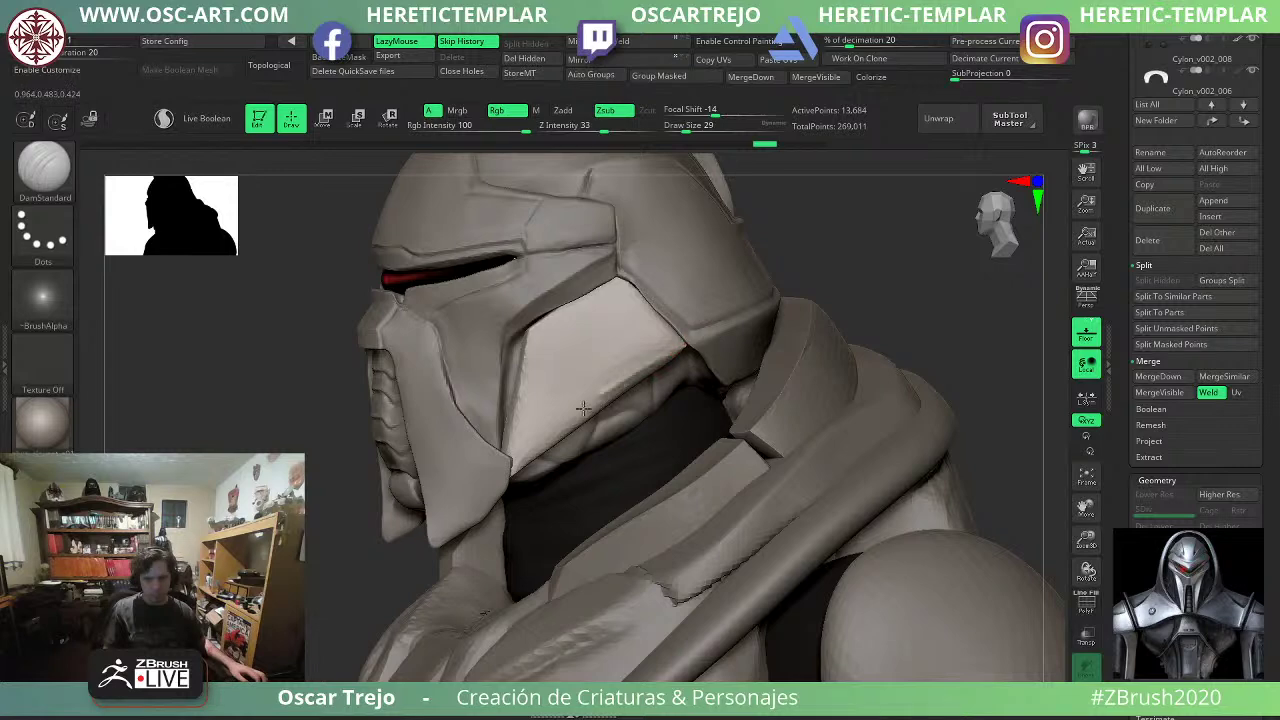
{"action": "mouse_move", "coordinate": [690, 341]}
{"action": "left_mouse_down"}
{"action": "mouse_move", "coordinate": [498, 480]}
{"action": "mouse_move", "coordinate": [523, 463]}
{"action": "left_mouse_up"}
{"action": "key", "text": "ctrl+z"}
{"action": "key", "text": "ctrl+z"}
{"action": "key", "text": "s"}
{"action": "left_click_drag", "start_coordinate": [510, 477], "coordinate": [706, 341]}
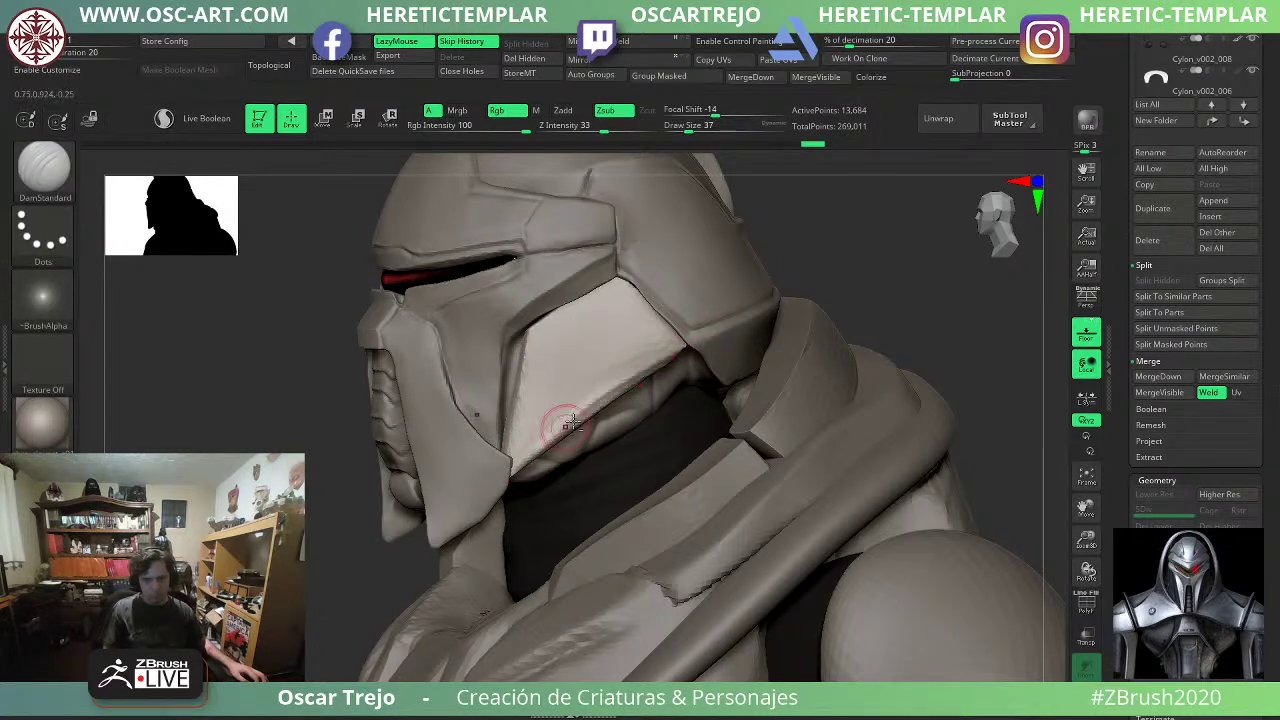
{"action": "left_click_drag", "start_coordinate": [512, 474], "coordinate": [704, 334]}
{"action": "left_click_drag", "start_coordinate": [568, 423], "coordinate": [591, 398], "text": "shift"}
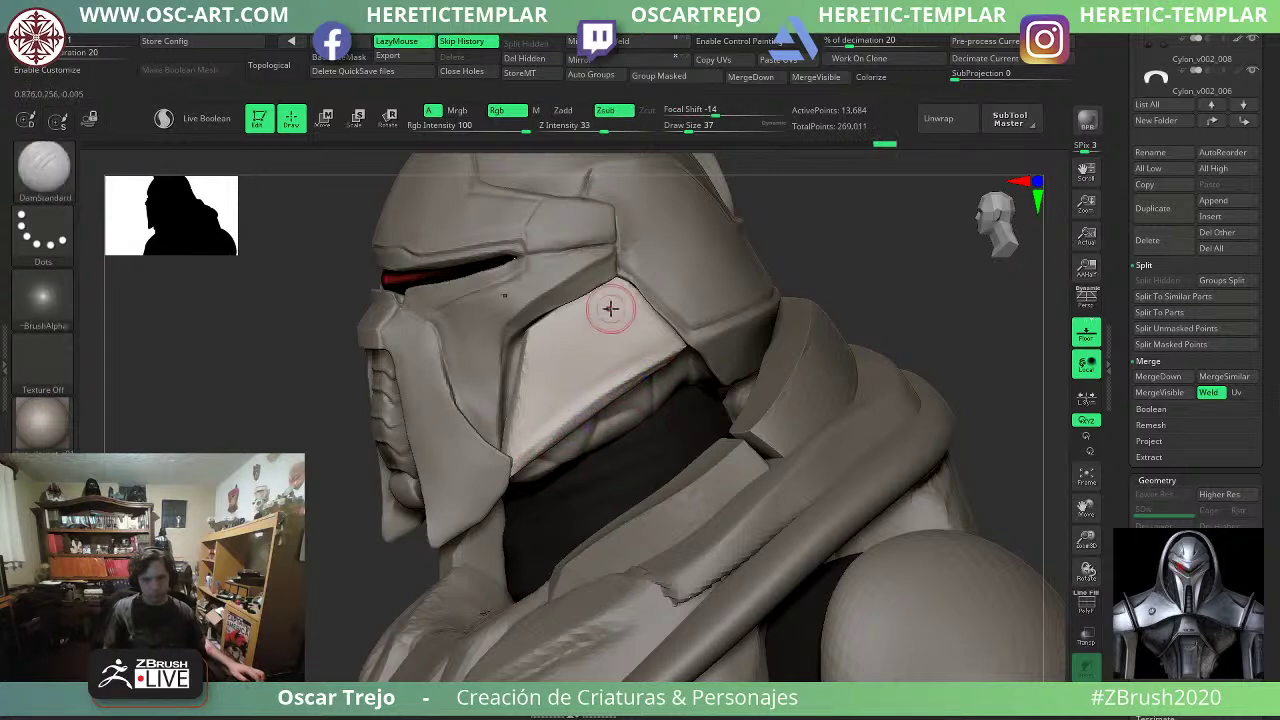
Try a diagonal DamStandard stroke from the cheek plate's upper corner towards its lower tip, and undo it.
{"action": "left_click_drag", "start_coordinate": [618, 277], "coordinate": [546, 448]}
{"action": "left_click_drag", "start_coordinate": [950, 275], "coordinate": [700, 310], "text": "shift"}
{"action": "left_click_drag", "start_coordinate": [337, 457], "coordinate": [580, 400]}
{"action": "key", "text": "ctrl+z"}
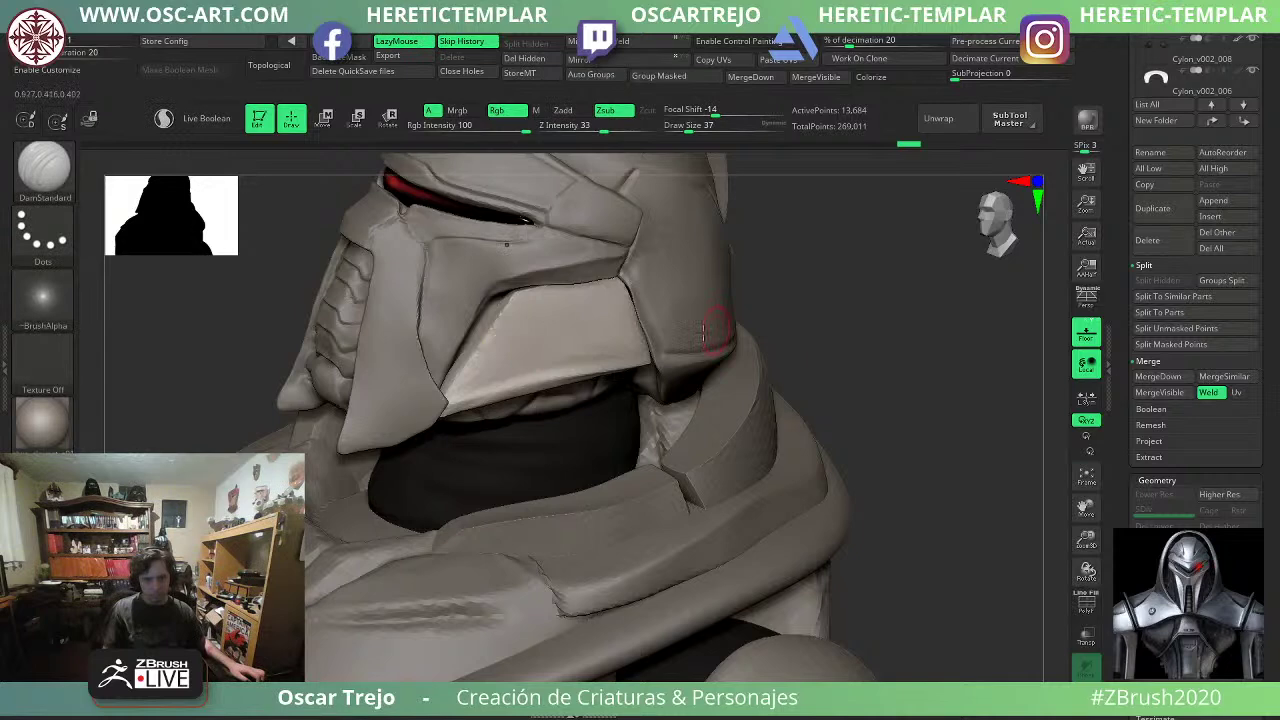
Carve a diagonal groove across the cheek plate and a second crease above its lower edge with the DamStandard brush at a draw size of 37.
{"action": "mouse_move", "coordinate": [453, 401]}
{"action": "left_mouse_down"}
{"action": "mouse_move", "coordinate": [636, 268]}
{"action": "mouse_move", "coordinate": [427, 430]}
{"action": "left_mouse_up"}
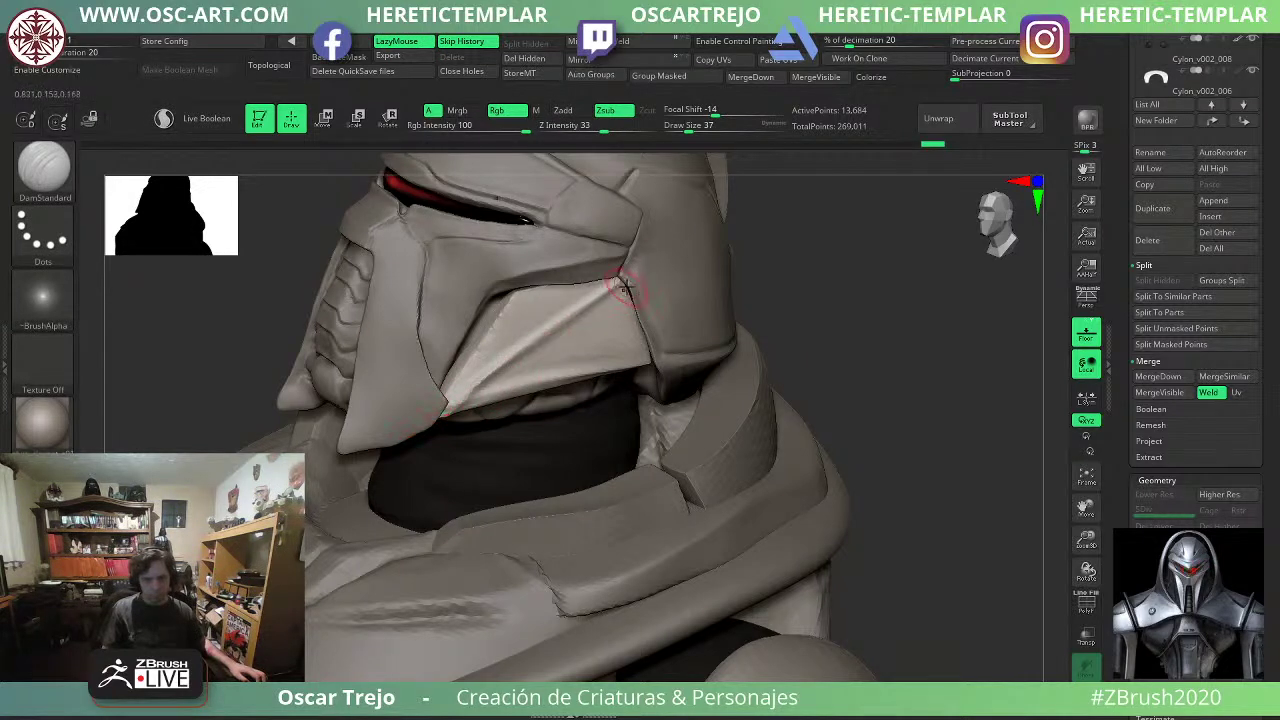
{"action": "left_click_drag", "start_coordinate": [624, 285], "coordinate": [460, 408]}
{"action": "left_click_drag", "start_coordinate": [586, 308], "coordinate": [472, 400]}
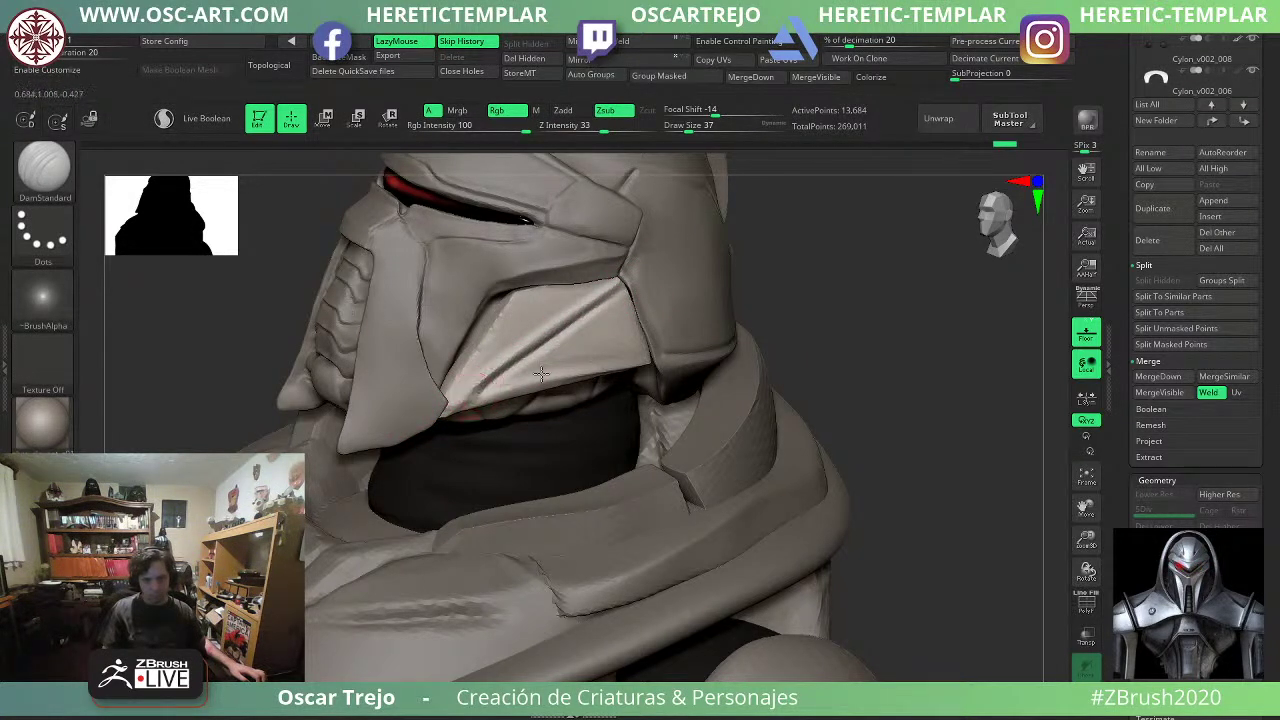
{"action": "left_click_drag", "start_coordinate": [548, 374], "coordinate": [484, 393]}
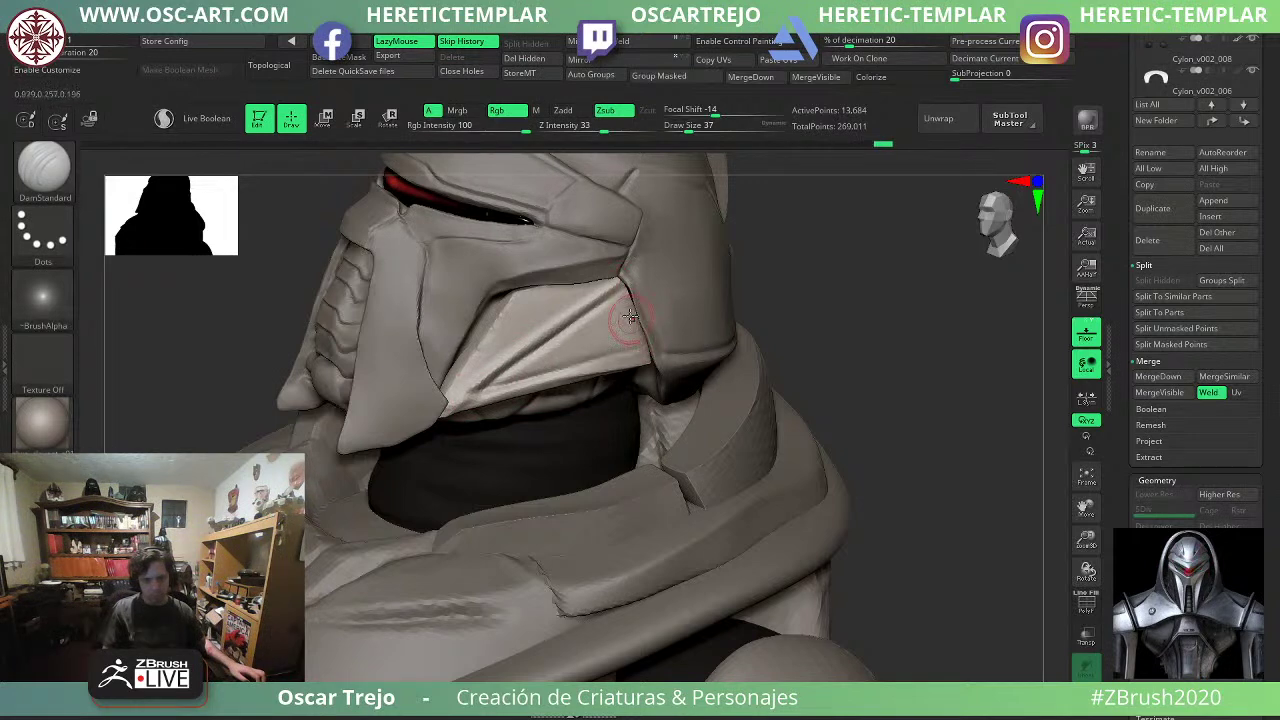
{"action": "key", "text": "shift"}
{"action": "mouse_move", "coordinate": [800, 302]}
{"action": "left_mouse_down", "text": "shift"}
{"action": "mouse_move", "coordinate": [868, 297]}
{"action": "mouse_move", "coordinate": [760, 265]}
{"action": "left_mouse_up", "text": "shift"}
{"action": "mouse_move", "coordinate": [706, 322]}
{"action": "left_mouse_down"}
{"action": "mouse_move", "coordinate": [608, 326]}
{"action": "mouse_move", "coordinate": [545, 370]}
{"action": "mouse_move", "coordinate": [530, 404]}
{"action": "left_mouse_up"}
{"action": "left_click_drag", "start_coordinate": [676, 322], "coordinate": [748, 309], "text": "shift"}
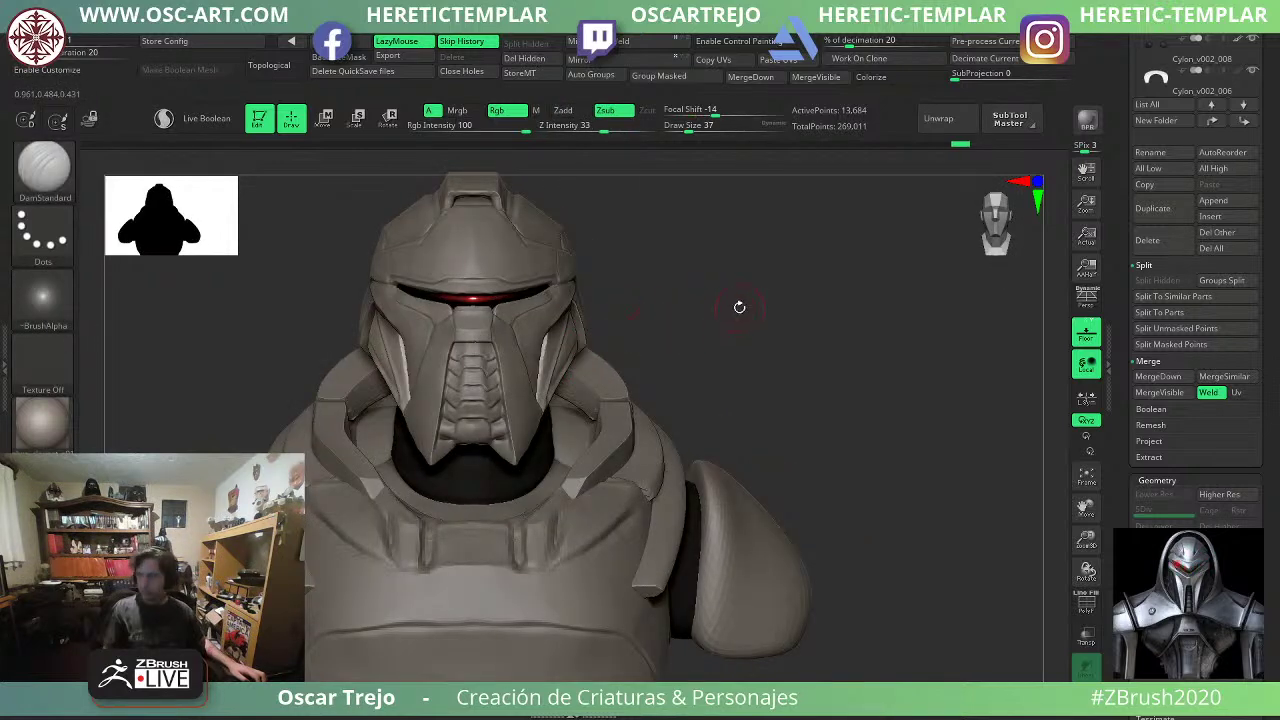
Select the inner neck collar and pull its rear upper edge into shape with the Move brush at a draw size of 172.
{"action": "key", "text": "s"}
{"action": "left_click", "coordinate": [716, 319]}
{"action": "left_click_drag", "start_coordinate": [733, 355], "coordinate": [775, 347], "text": "alt"}
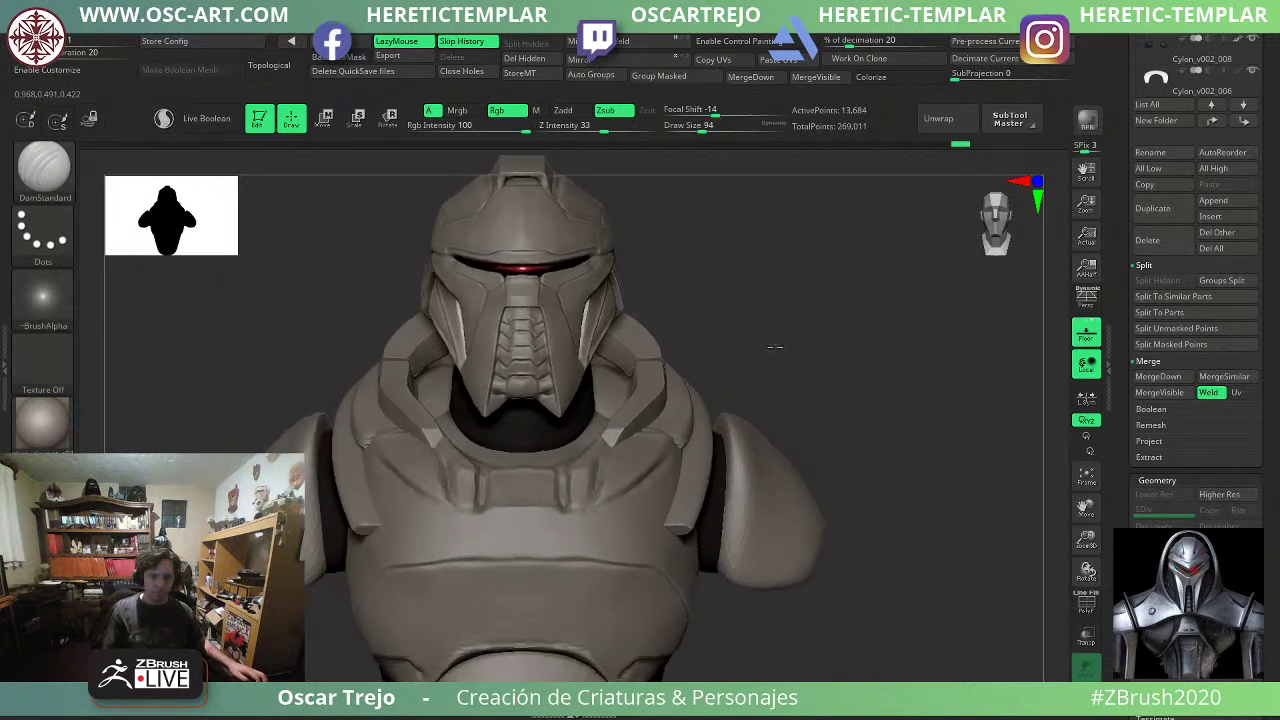
{"action": "left_click", "coordinate": [645, 424], "text": "alt"}
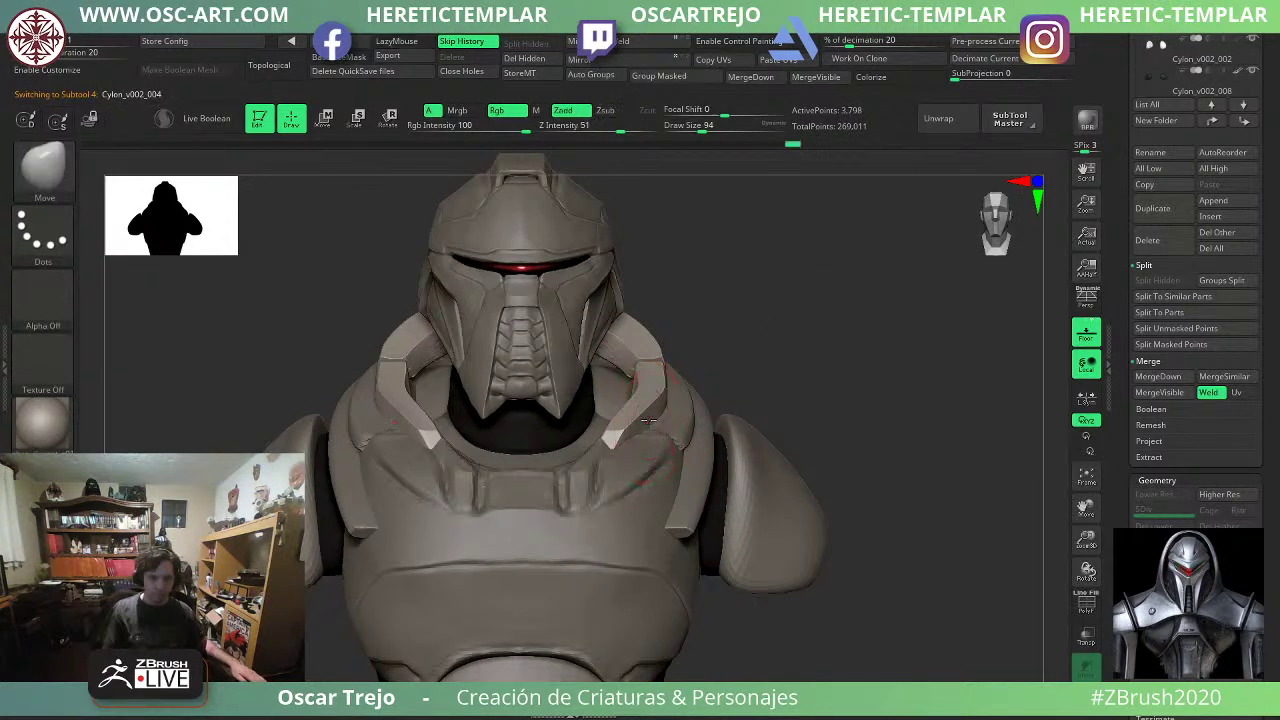
{"action": "key", "text": "b"}
{"action": "key", "text": "m"}
{"action": "key", "text": "v"}
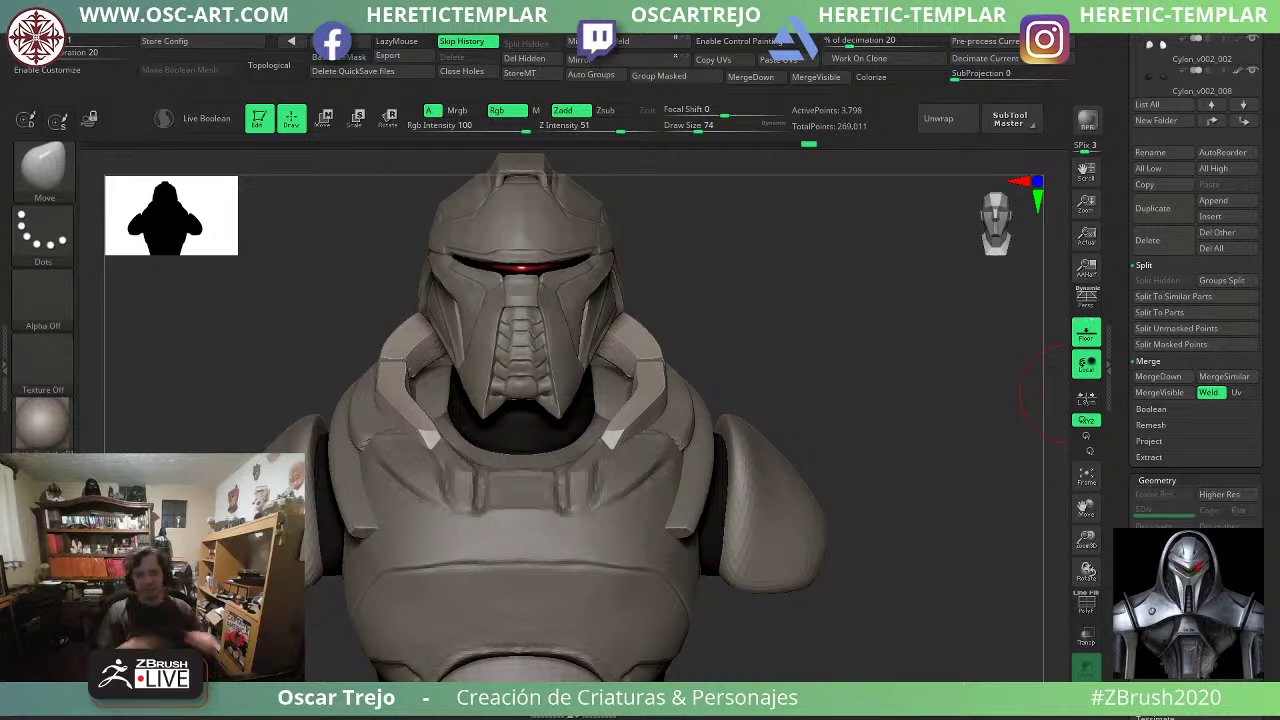
{"action": "left_click_drag", "start_coordinate": [764, 291], "coordinate": [655, 297]}
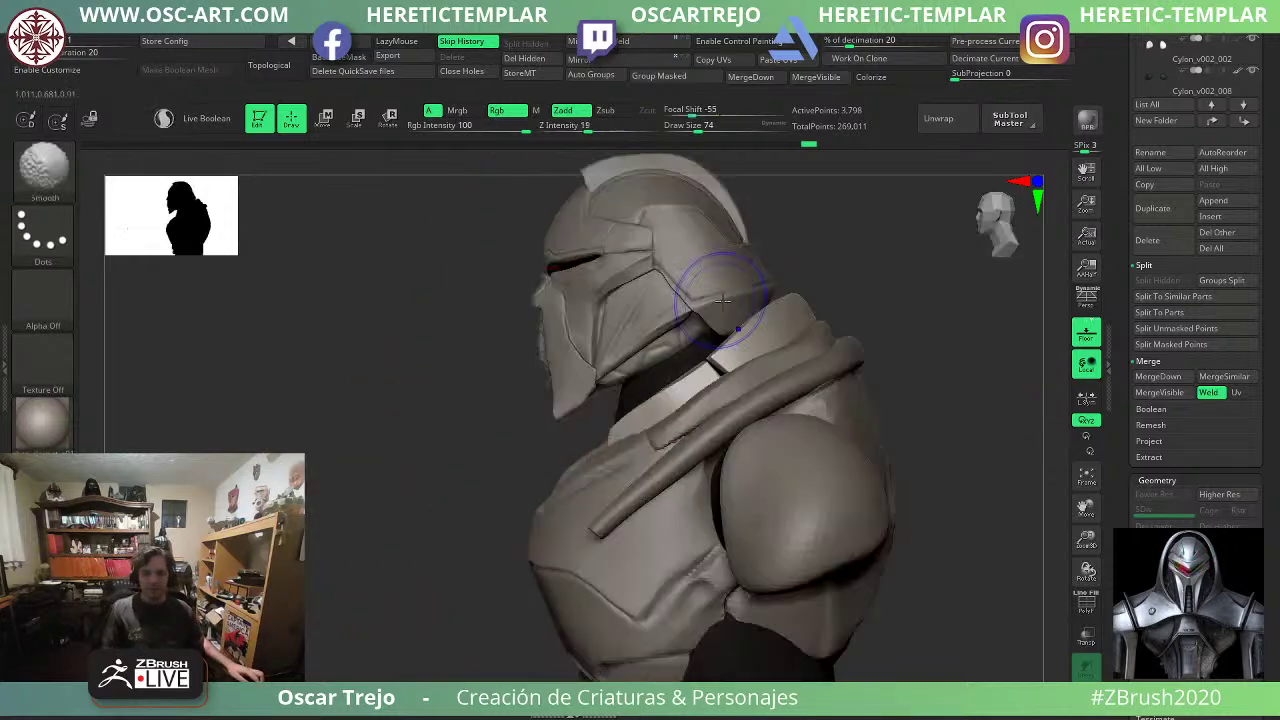
{"action": "key", "text": "s"}
{"action": "mouse_move", "coordinate": [797, 318]}
{"action": "left_mouse_down"}
{"action": "mouse_move", "coordinate": [824, 315]}
{"action": "mouse_move", "coordinate": [900, 356]}
{"action": "mouse_move", "coordinate": [912, 399]}
{"action": "left_mouse_up"}
{"action": "key", "text": "s"}
{"action": "left_click_drag", "start_coordinate": [790, 296], "coordinate": [811, 283]}
Select the torso armour, smooth its raised collar rim and flatten it with the TrimDynamic brush at a draw size of 101.
{"action": "left_click", "coordinate": [824, 345], "text": "alt"}
{"action": "left_click_drag", "start_coordinate": [827, 371], "coordinate": [801, 390]}
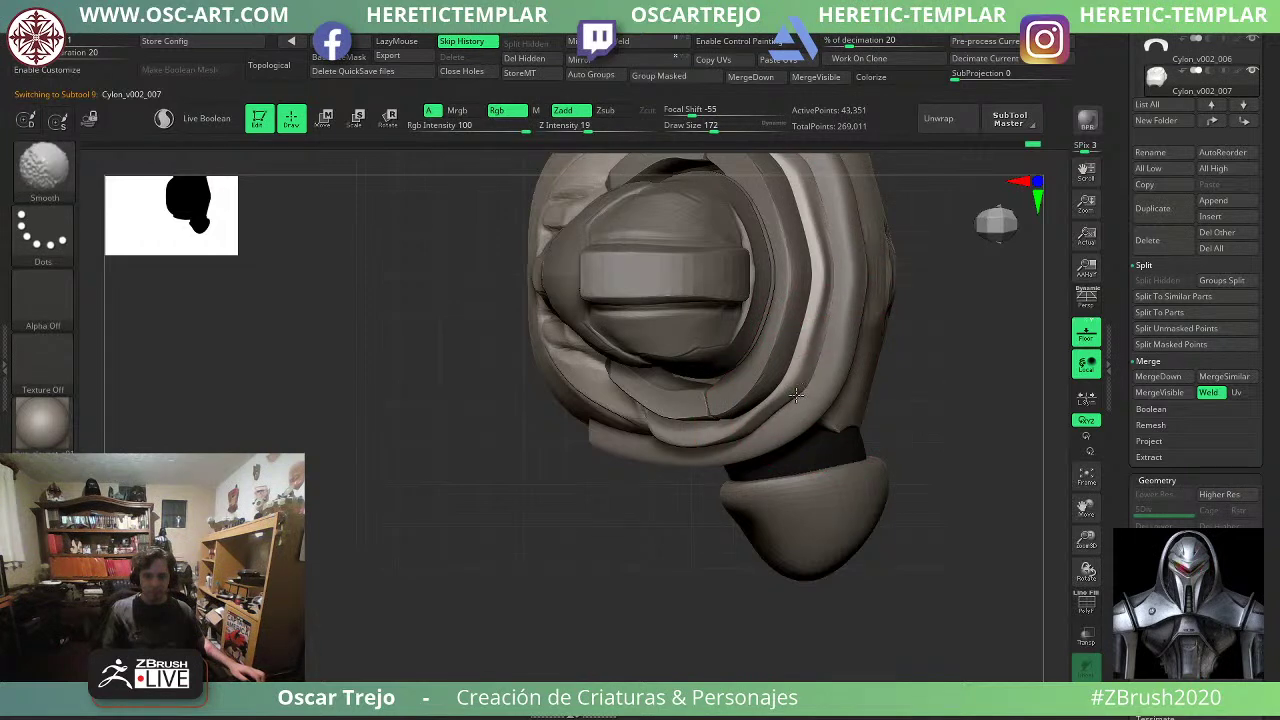
{"action": "mouse_move", "coordinate": [798, 391]}
{"action": "left_mouse_down", "text": "shift"}
{"action": "mouse_move", "coordinate": [817, 360]}
{"action": "mouse_move", "coordinate": [782, 402]}
{"action": "mouse_move", "coordinate": [826, 300]}
{"action": "mouse_move", "coordinate": [774, 400]}
{"action": "left_mouse_up", "text": "shift"}
{"action": "key", "text": "b"}
{"action": "key", "text": "t"}
{"action": "key", "text": "d"}
{"action": "mouse_move", "coordinate": [967, 404]}
{"action": "left_mouse_down"}
{"action": "mouse_move", "coordinate": [980, 266]}
{"action": "mouse_move", "coordinate": [931, 300]}
{"action": "mouse_move", "coordinate": [898, 412]}
{"action": "left_mouse_up"}
{"action": "left_click_drag", "start_coordinate": [886, 350], "coordinate": [829, 371]}
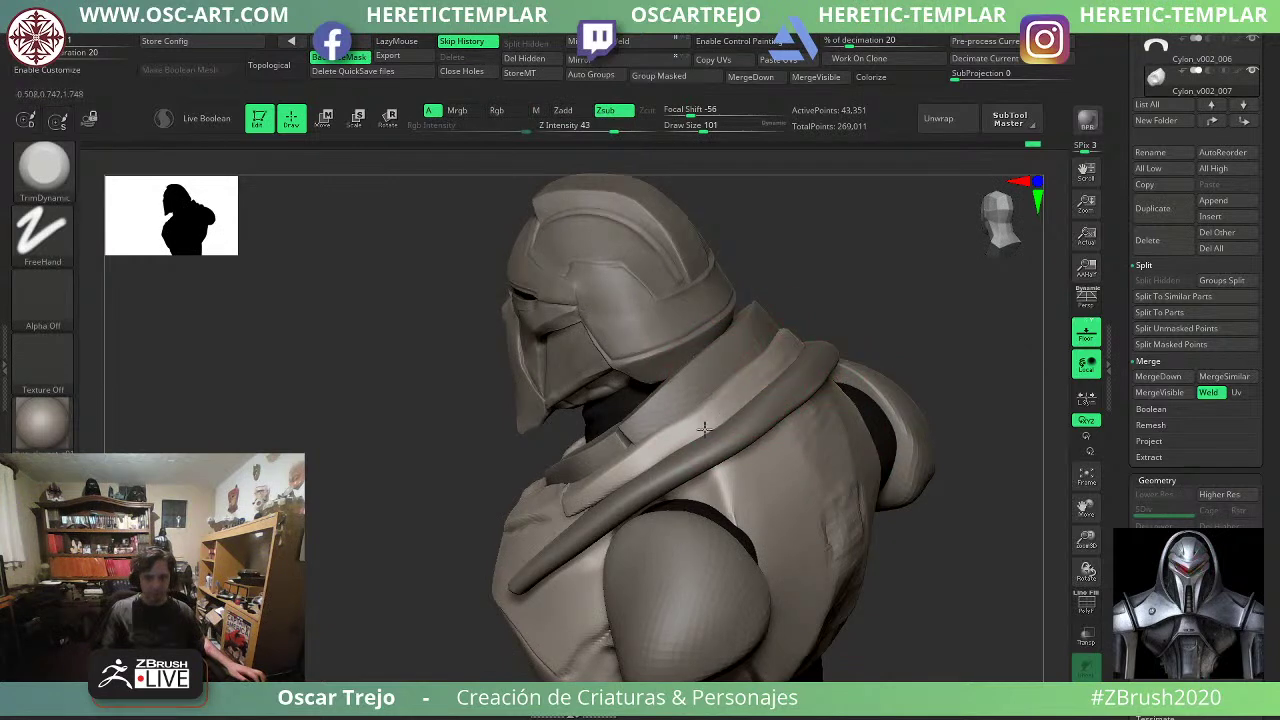
{"action": "left_click_drag", "start_coordinate": [860, 340], "coordinate": [580, 454]}
{"action": "left_click_drag", "start_coordinate": [740, 430], "coordinate": [735, 356]}
{"action": "left_click_drag", "start_coordinate": [834, 332], "coordinate": [850, 372], "text": "alt"}
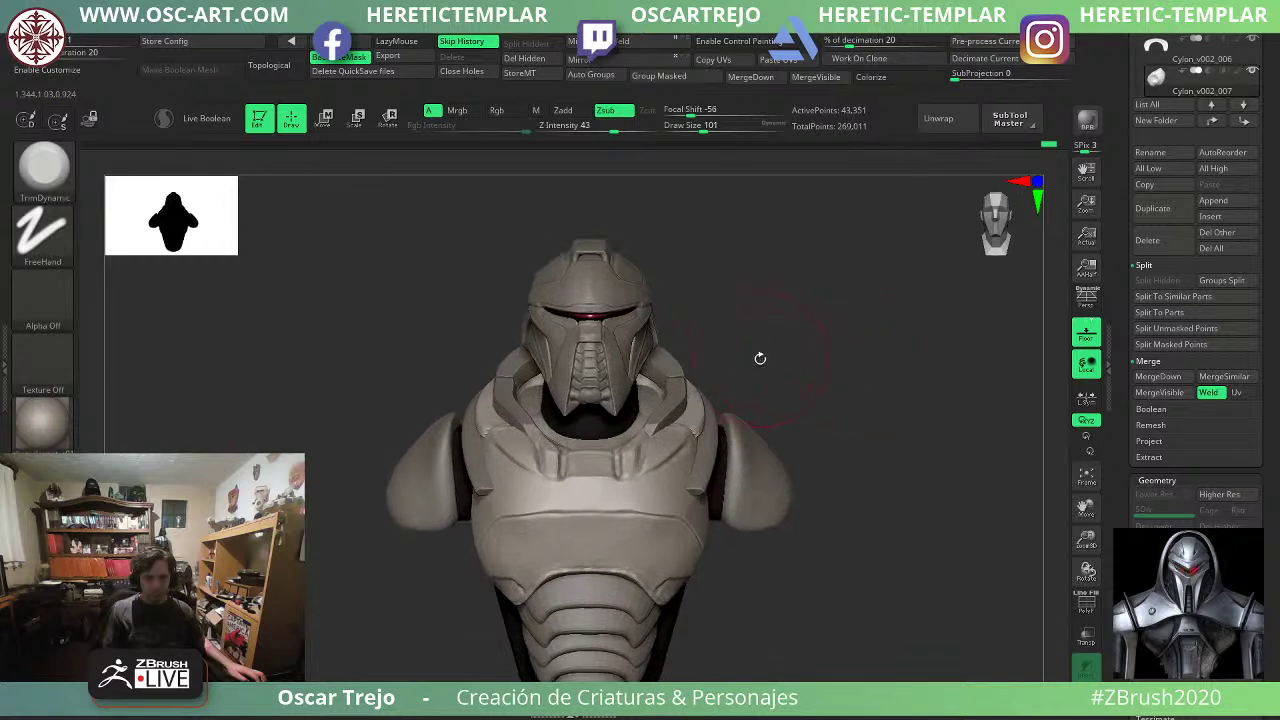
Pull the two recessed upper-chest details inward with the Move brush at a draw size of 74.
{"action": "key", "text": "s"}
{"action": "left_click", "coordinate": [737, 377]}
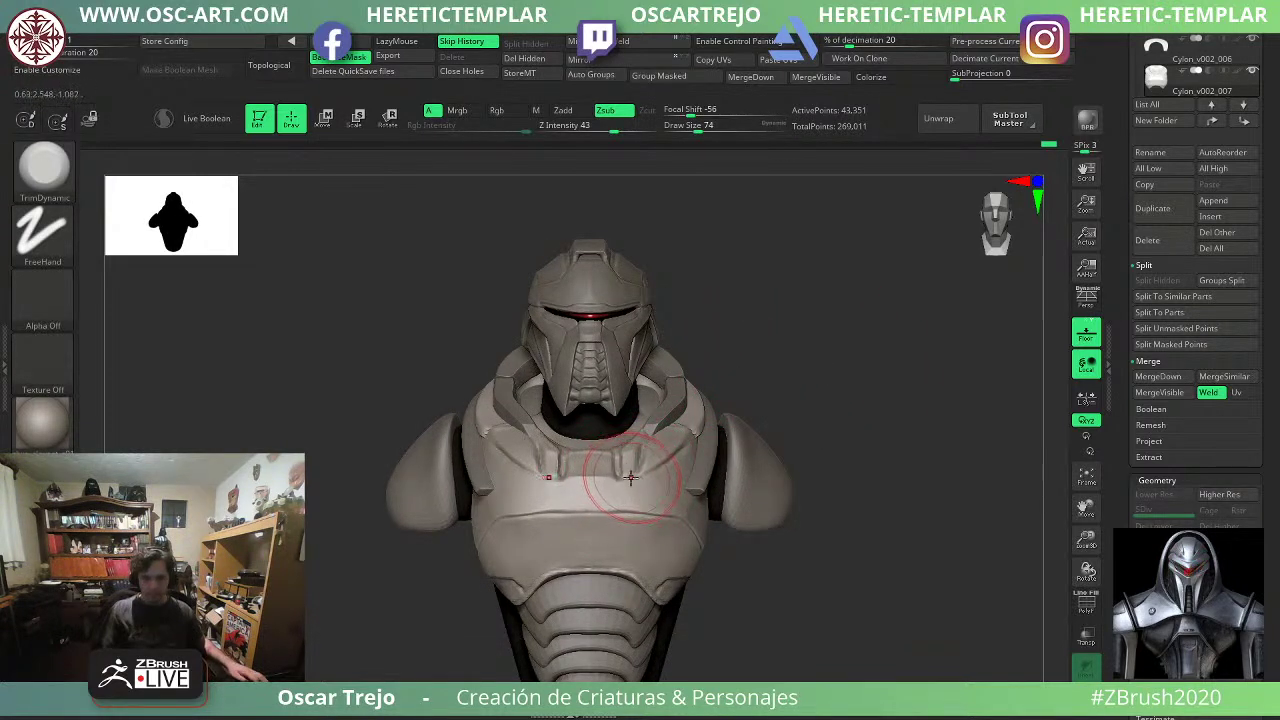
{"action": "key", "text": "b"}
{"action": "key", "text": "m"}
{"action": "key", "text": "v"}
{"action": "left_click_drag", "start_coordinate": [628, 479], "coordinate": [618, 481]}
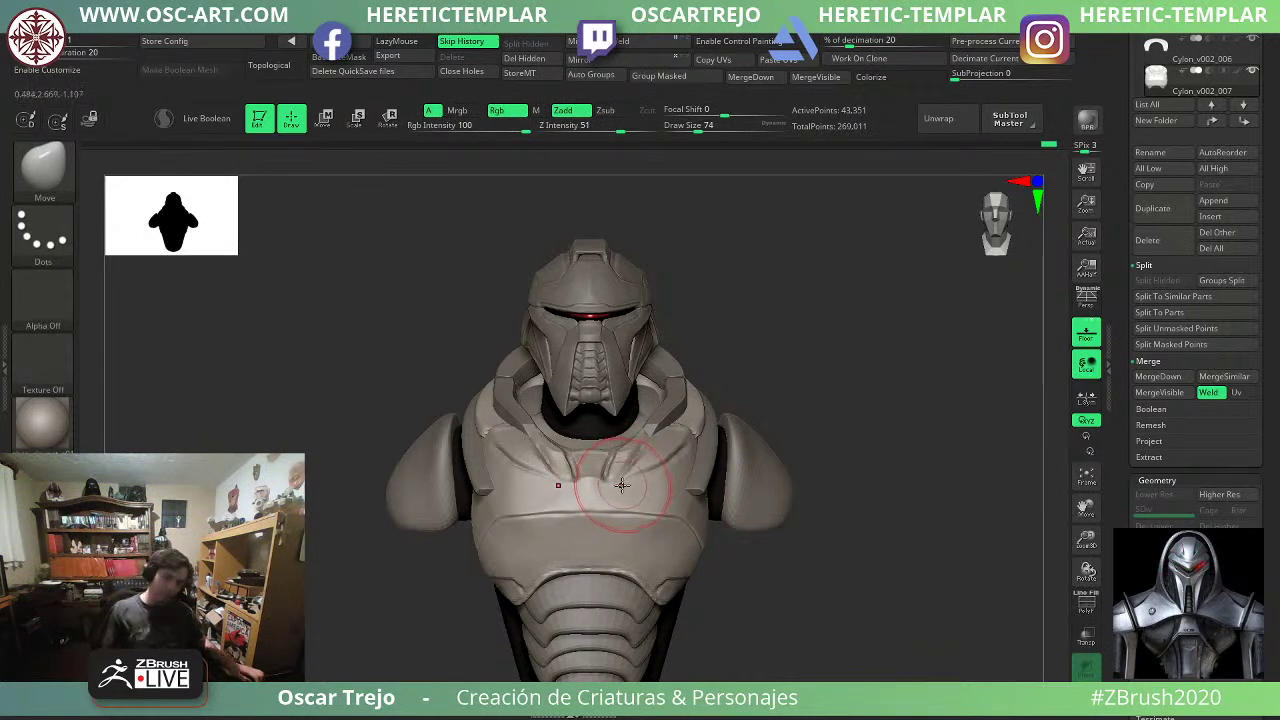
{"action": "key", "text": "ctrl+z"}
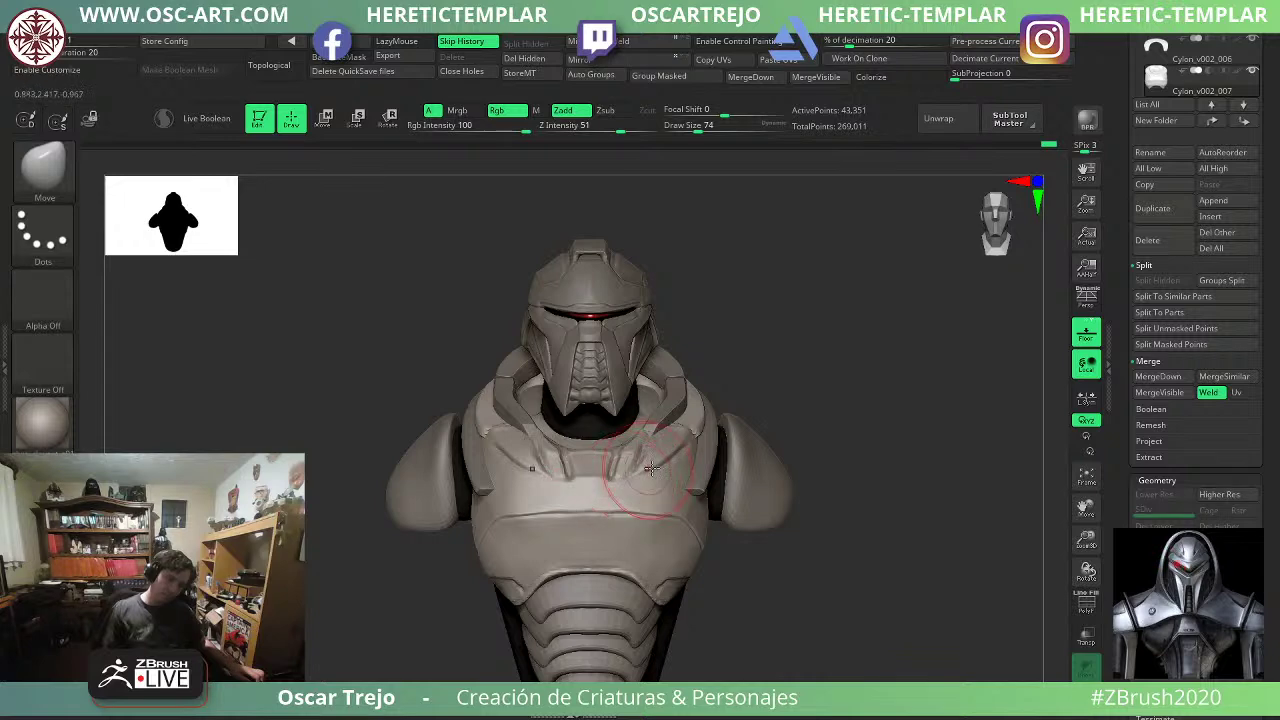
{"action": "left_click_drag", "start_coordinate": [872, 415], "coordinate": [749, 378], "text": "alt"}
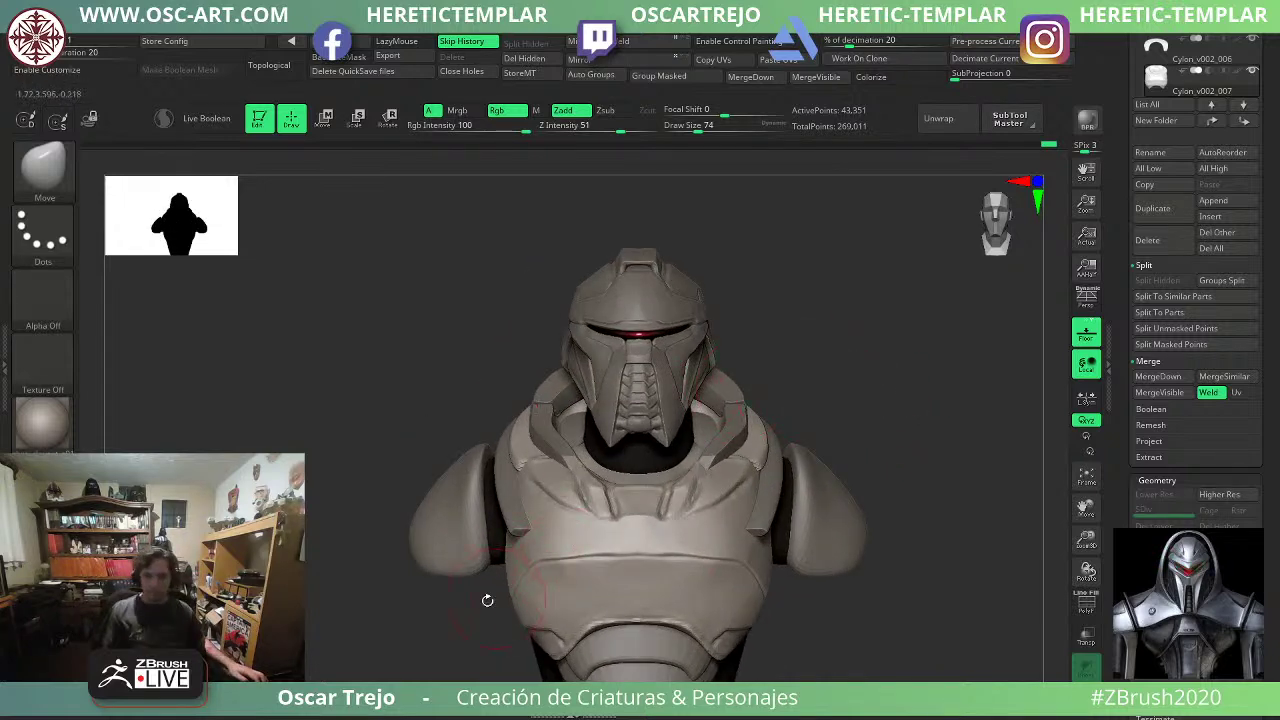
{"action": "left_click_drag", "start_coordinate": [487, 600], "coordinate": [459, 506], "text": "alt"}
{"action": "key", "text": "b"}
{"action": "key", "text": "d"}
{"action": "key", "text": "s"}
{"action": "key", "text": "s"}
{"action": "left_click_drag", "start_coordinate": [798, 476], "coordinate": [791, 476]}
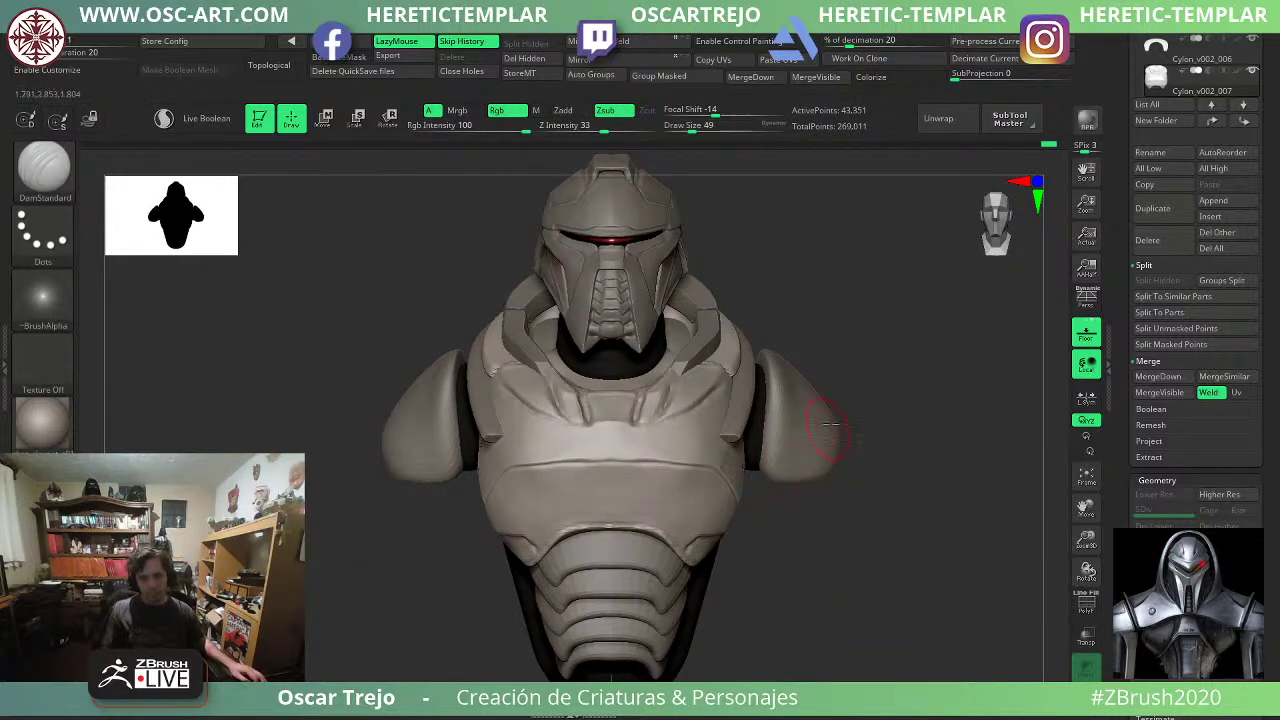
{"action": "mouse_move", "coordinate": [869, 361]}
{"action": "left_mouse_down", "text": "alt"}
{"action": "mouse_move", "coordinate": [880, 384]}
{"action": "mouse_move", "coordinate": [911, 371]}
{"action": "left_mouse_up", "text": "alt"}
{"action": "left_click_drag", "start_coordinate": [778, 575], "coordinate": [843, 571], "text": "alt"}
{"action": "mouse_move", "coordinate": [806, 442]}
{"action": "left_mouse_down", "text": "alt"}
{"action": "mouse_move", "coordinate": [834, 529]}
{"action": "mouse_move", "coordinate": [804, 461]}
{"action": "left_mouse_up", "text": "alt"}
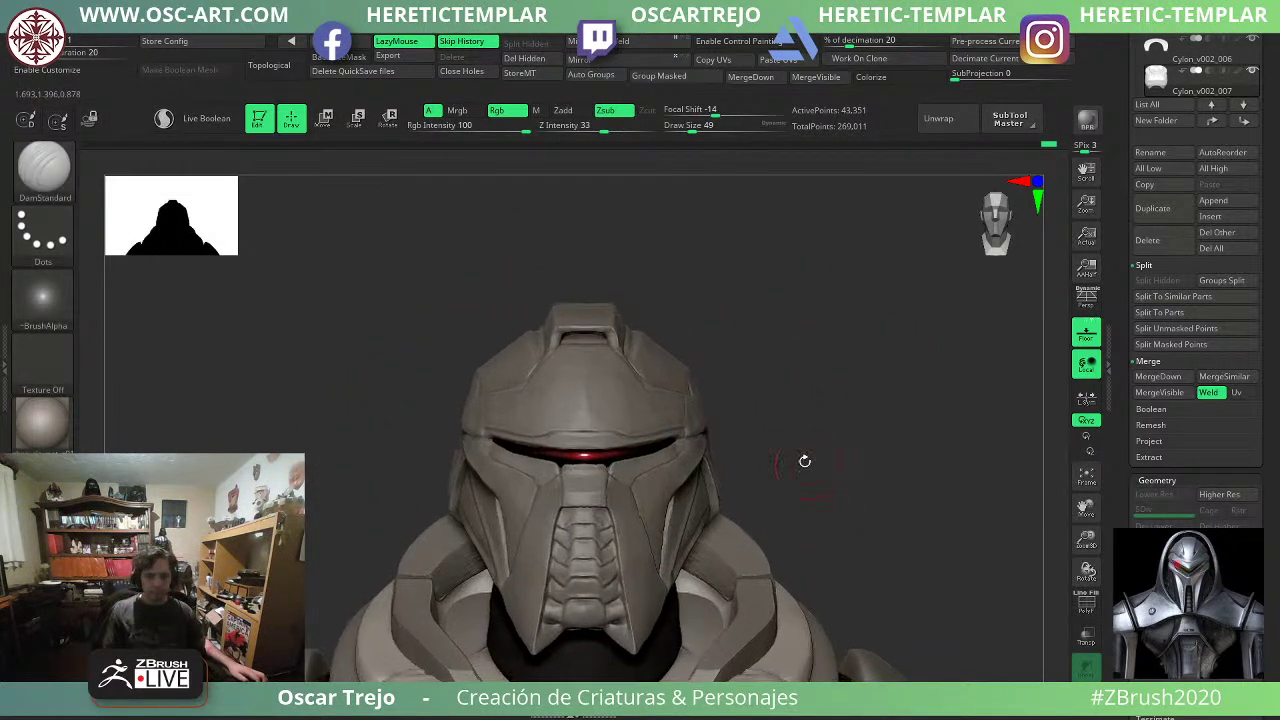
Select the helmet and deepen the crease at the rear base of its crest with the DamStandard brush at a draw size of 37.
{"action": "left_click_drag", "start_coordinate": [787, 352], "coordinate": [325, 463]}
{"action": "right_click_drag", "start_coordinate": [325, 462], "coordinate": [427, 541]}
{"action": "key", "text": "s"}
{"action": "left_click_drag", "start_coordinate": [438, 535], "coordinate": [432, 533]}
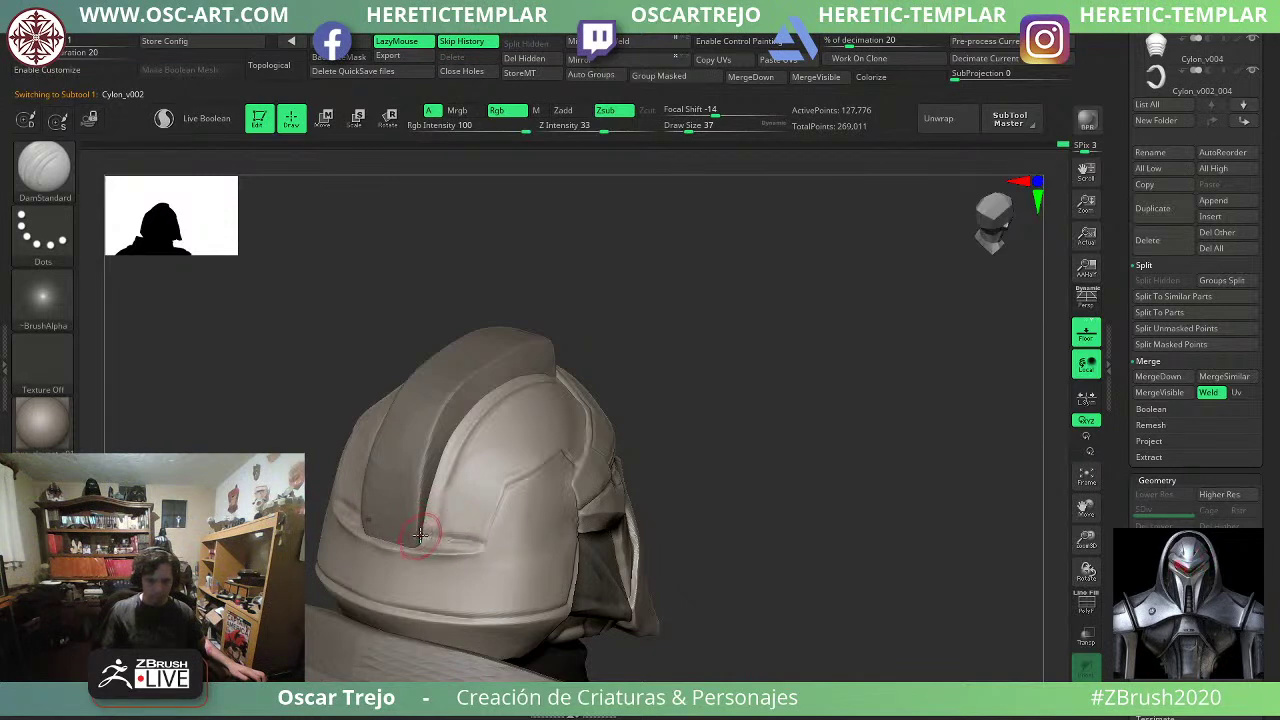
Tighten the crease at the rear base of the helmet's crest with the Pinch brush at a draw size of 80.
{"action": "right_click_drag", "start_coordinate": [593, 490], "coordinate": [712, 528]}
{"action": "key", "text": "b"}
{"action": "key", "text": "m"}
{"action": "key", "text": "v"}
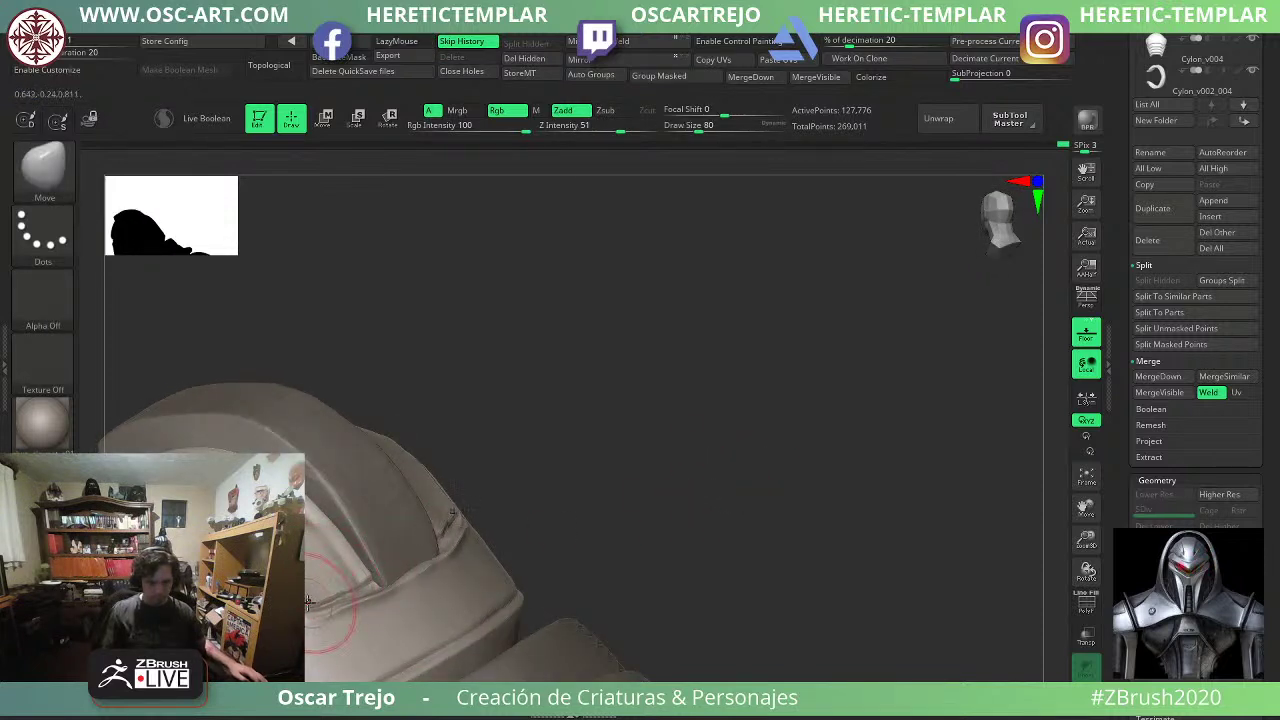
{"action": "key", "text": "b"}
{"action": "key", "text": "p"}
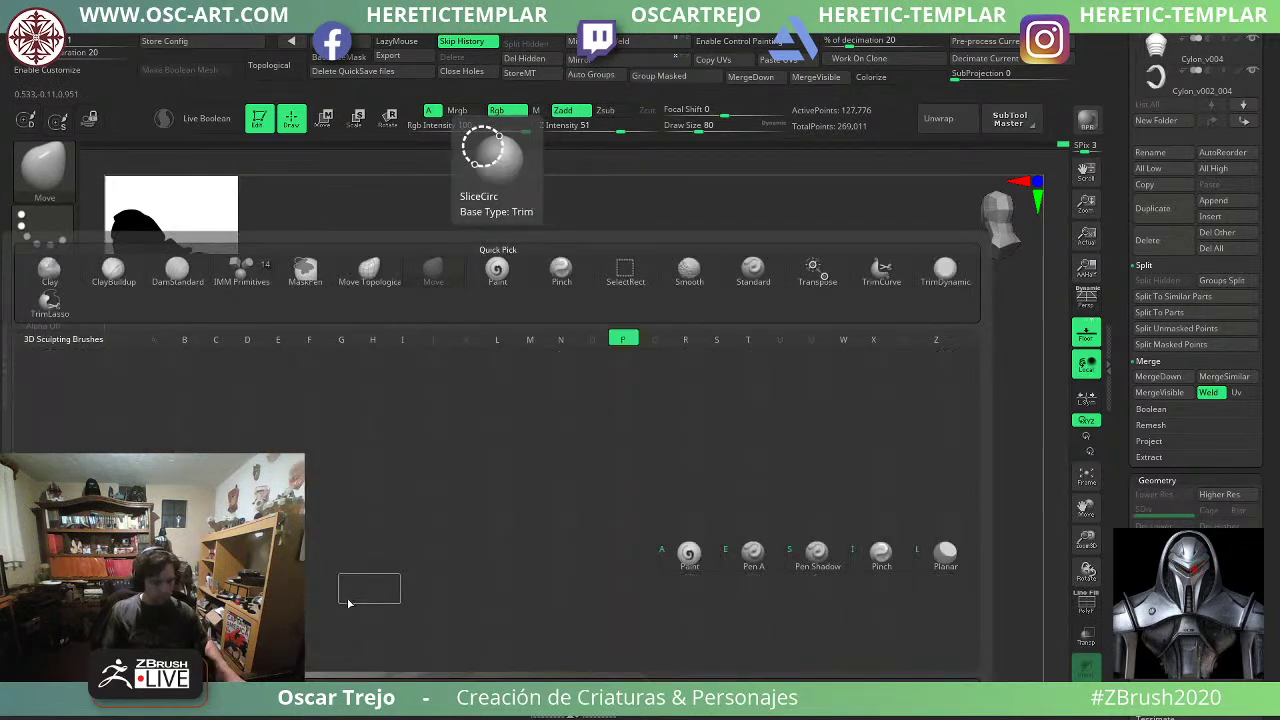
{"action": "key", "text": "i"}
{"action": "key", "text": "b"}
{"action": "key", "text": "p"}
{"action": "key", "text": "i"}
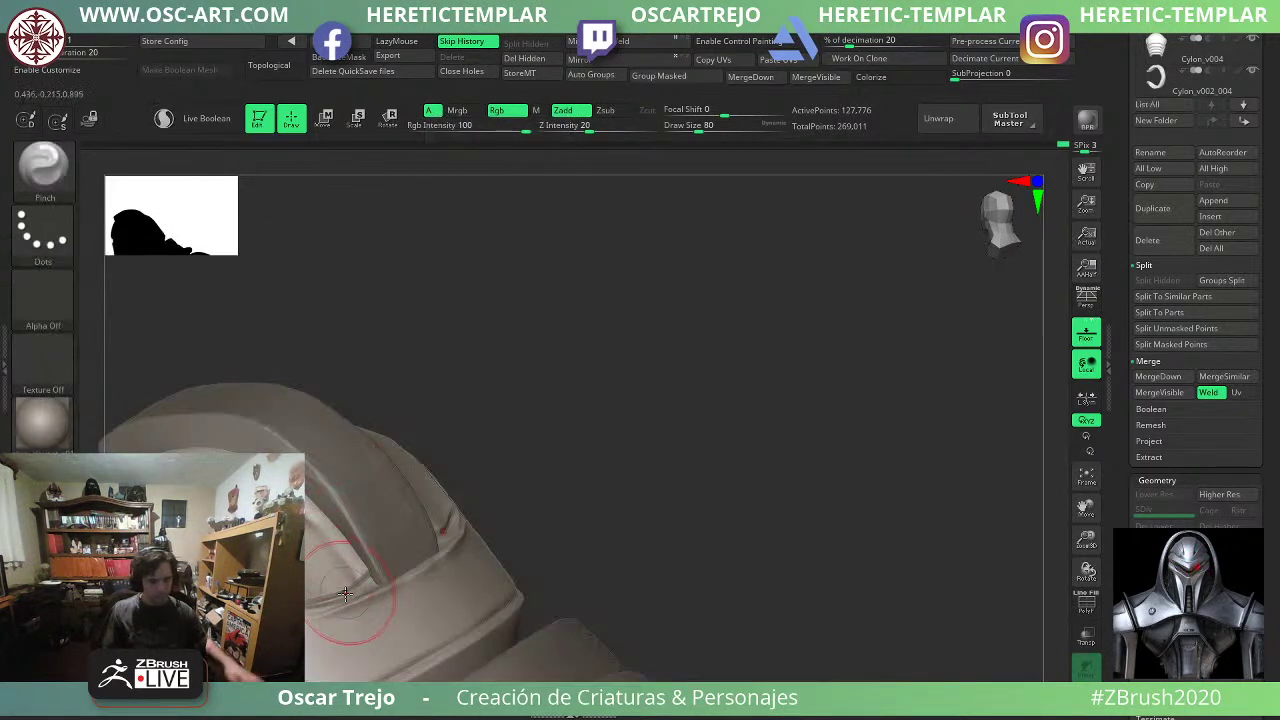
{"action": "key", "text": "ctrl"}
{"action": "left_click_drag", "start_coordinate": [328, 604], "coordinate": [348, 585]}
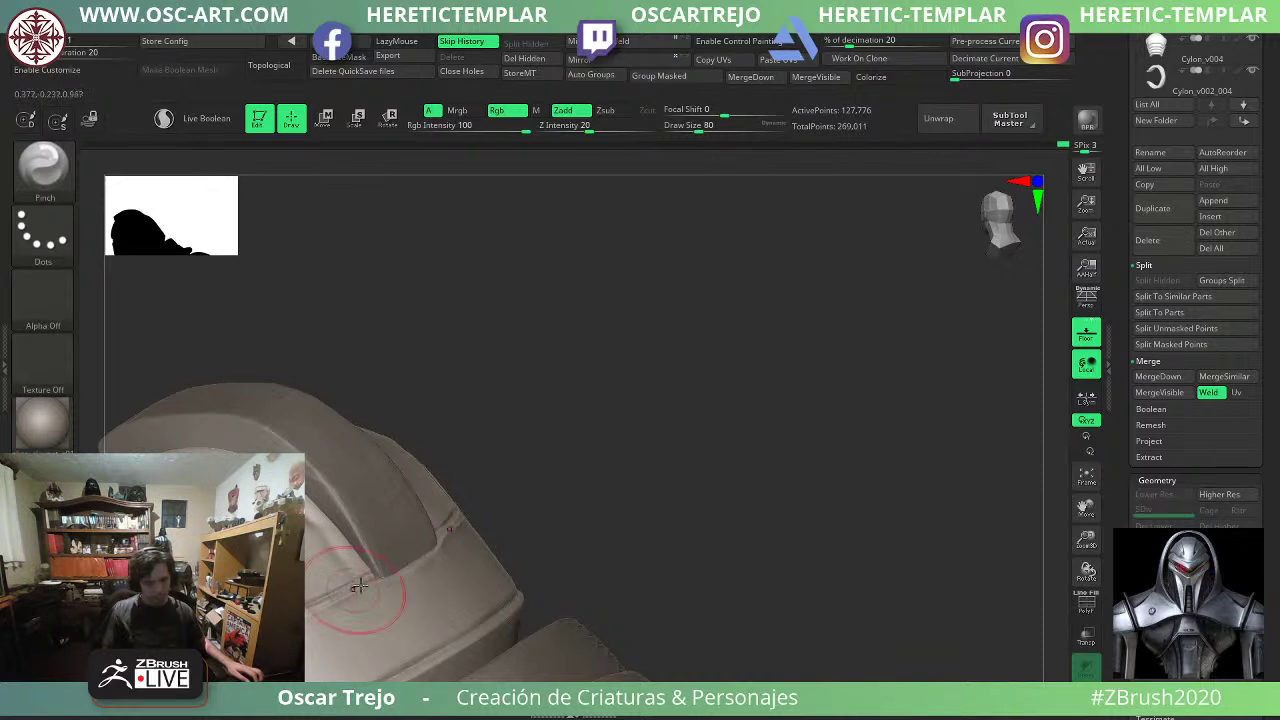
{"action": "left_click_drag", "start_coordinate": [715, 520], "coordinate": [590, 516]}
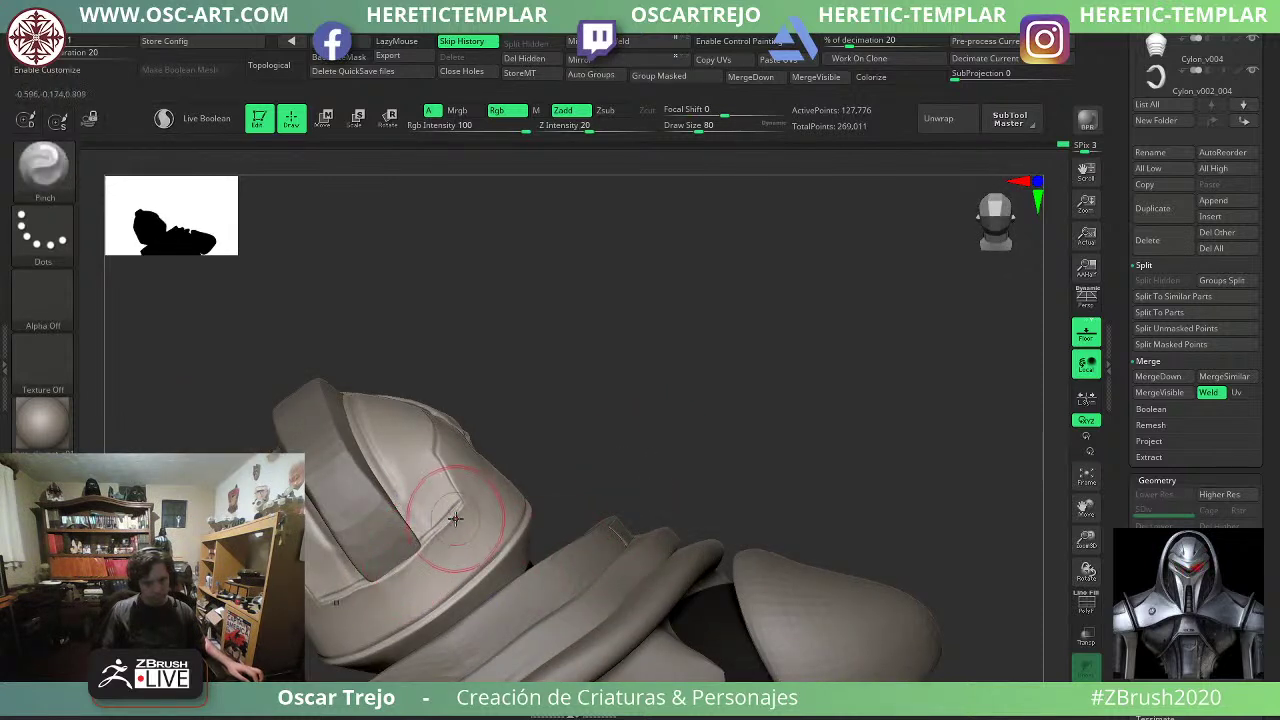
{"action": "left_click_drag", "start_coordinate": [700, 410], "coordinate": [815, 348]}
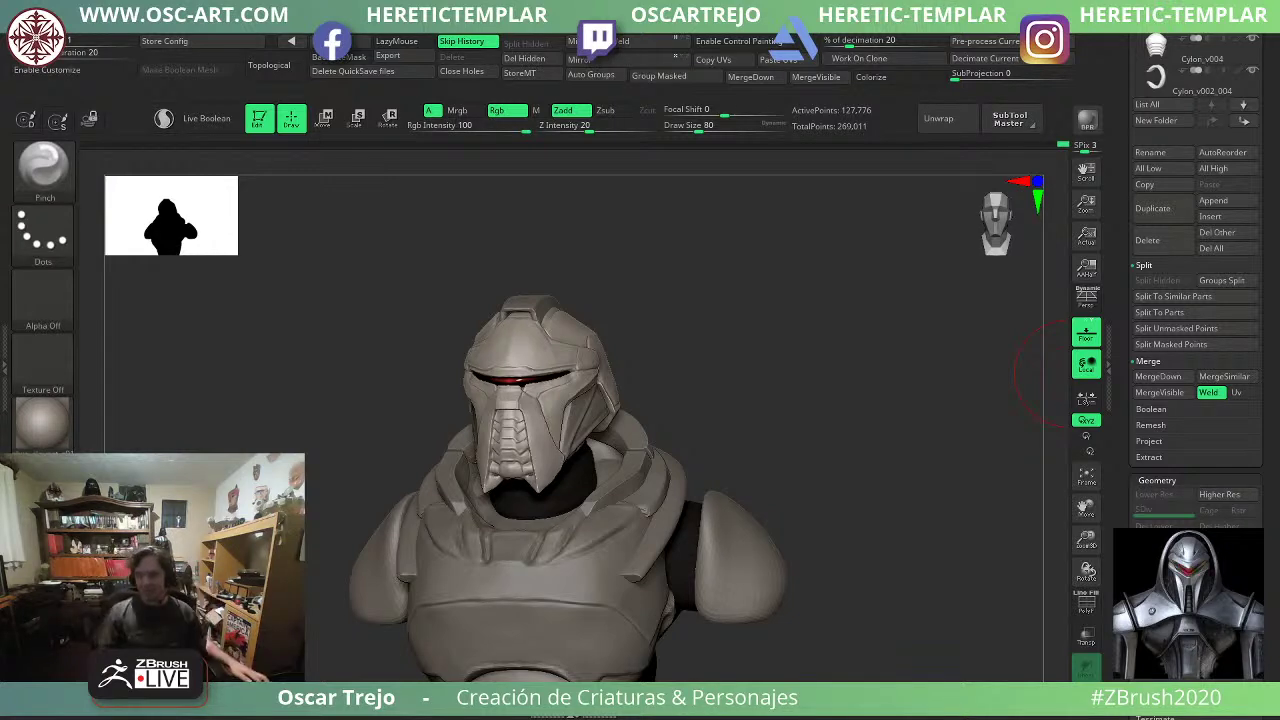
Select the triangular side panel behind the cheek plate and smooth its diagonal creases and front edge at a draw size of 49.
{"action": "mouse_move", "coordinate": [649, 375]}
{"action": "left_mouse_down"}
{"action": "mouse_move", "coordinate": [743, 371]}
{"action": "mouse_move", "coordinate": [852, 490]}
{"action": "mouse_move", "coordinate": [883, 483]}
{"action": "mouse_move", "coordinate": [845, 439]}
{"action": "mouse_move", "coordinate": [785, 439]}
{"action": "left_mouse_up"}
{"action": "key", "text": "b"}
{"action": "key", "text": "d"}
{"action": "key", "text": "s"}
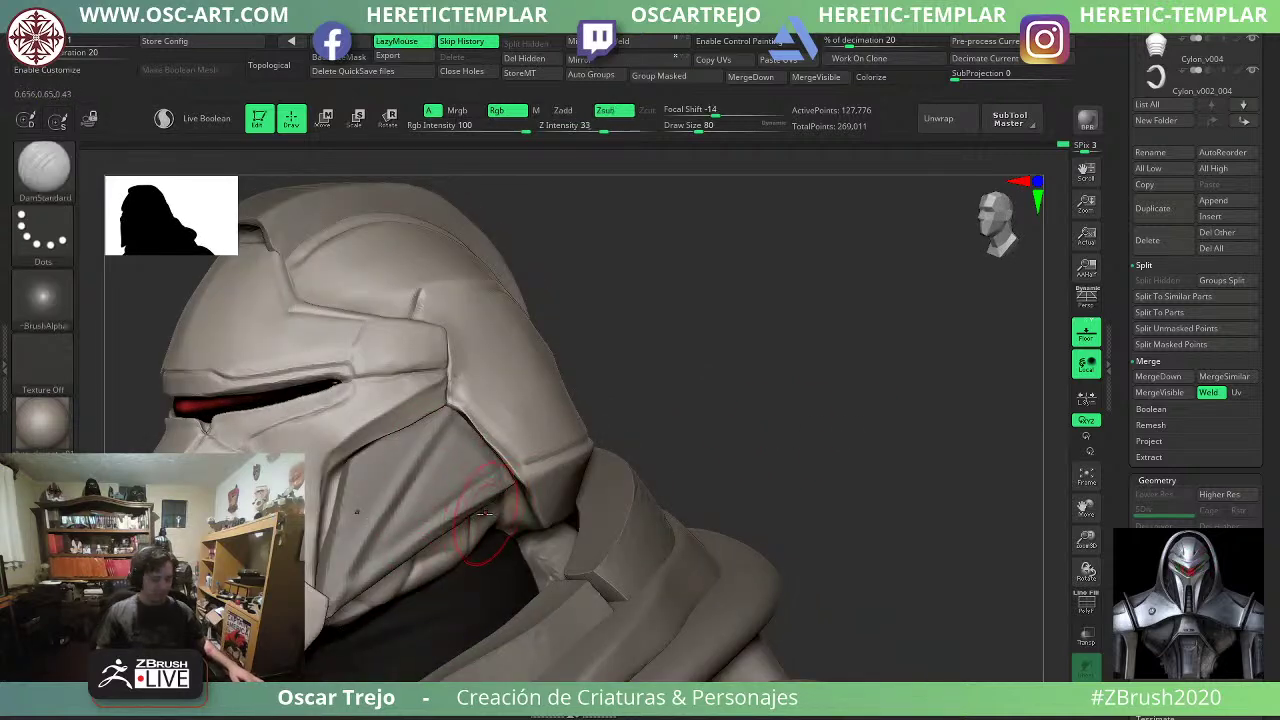
{"action": "key", "text": "s"}
{"action": "left_click_drag", "start_coordinate": [418, 558], "coordinate": [484, 491]}
{"action": "left_click", "coordinate": [390, 548], "text": "alt"}
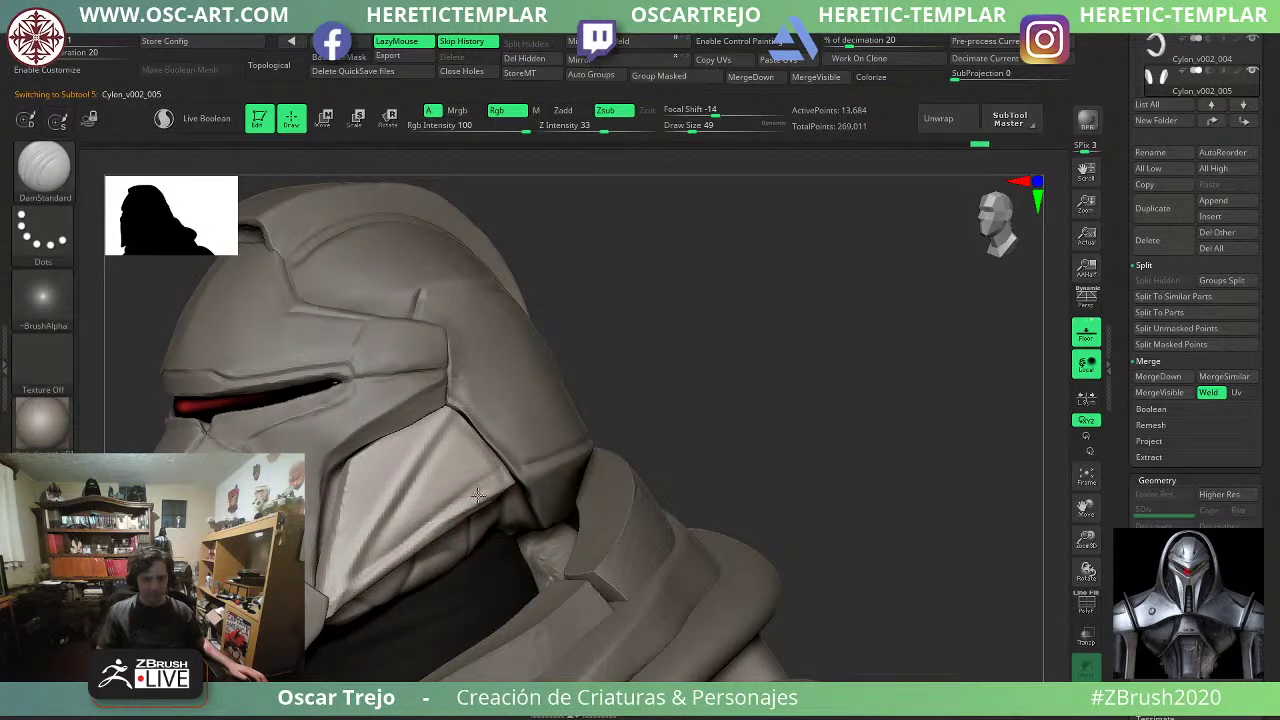
{"action": "left_click_drag", "start_coordinate": [374, 563], "coordinate": [491, 478], "text": "shift"}
{"action": "mouse_move", "coordinate": [422, 522]}
{"action": "left_mouse_down", "text": "shift"}
{"action": "mouse_move", "coordinate": [500, 484]}
{"action": "mouse_move", "coordinate": [420, 537]}
{"action": "left_mouse_up", "text": "shift"}
{"action": "left_click_drag", "start_coordinate": [346, 488], "coordinate": [334, 592], "text": "shift"}
{"action": "left_click_drag", "start_coordinate": [694, 378], "coordinate": [640, 423]}
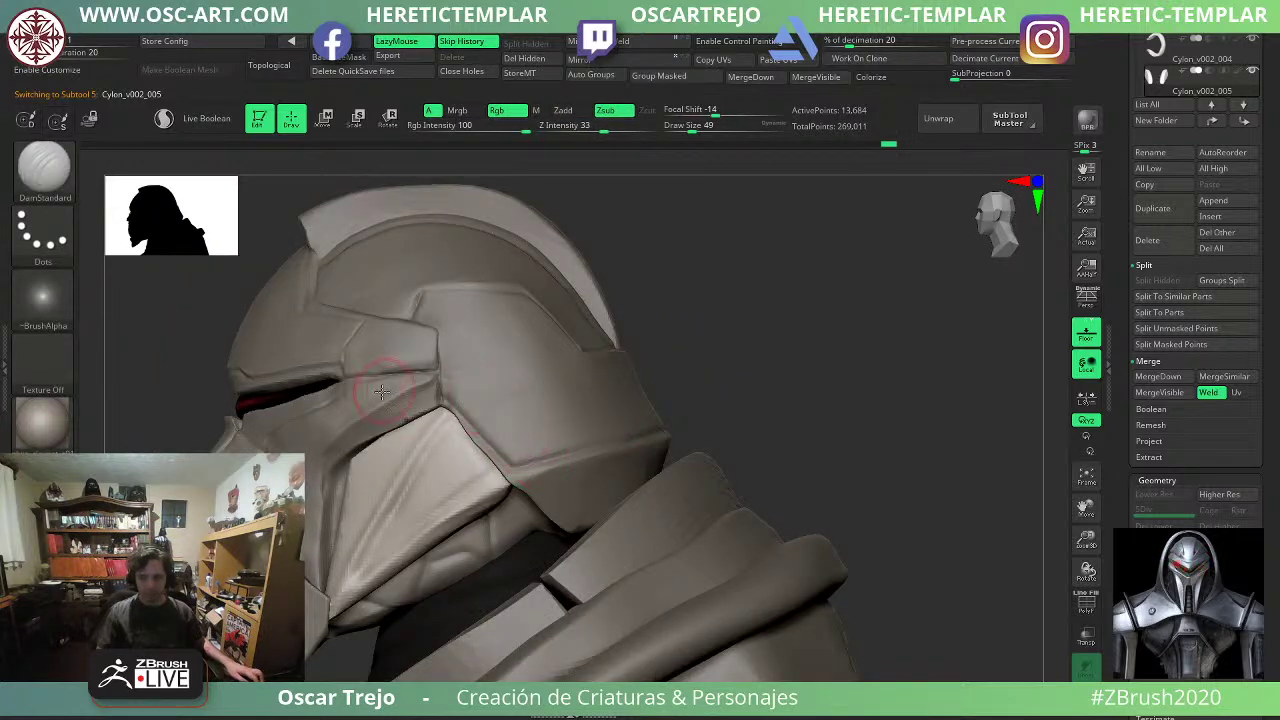
Slice the triangular side panel diagonally from its lower tip to its upper corner.
{"action": "key", "text": "ctrl+shift"}
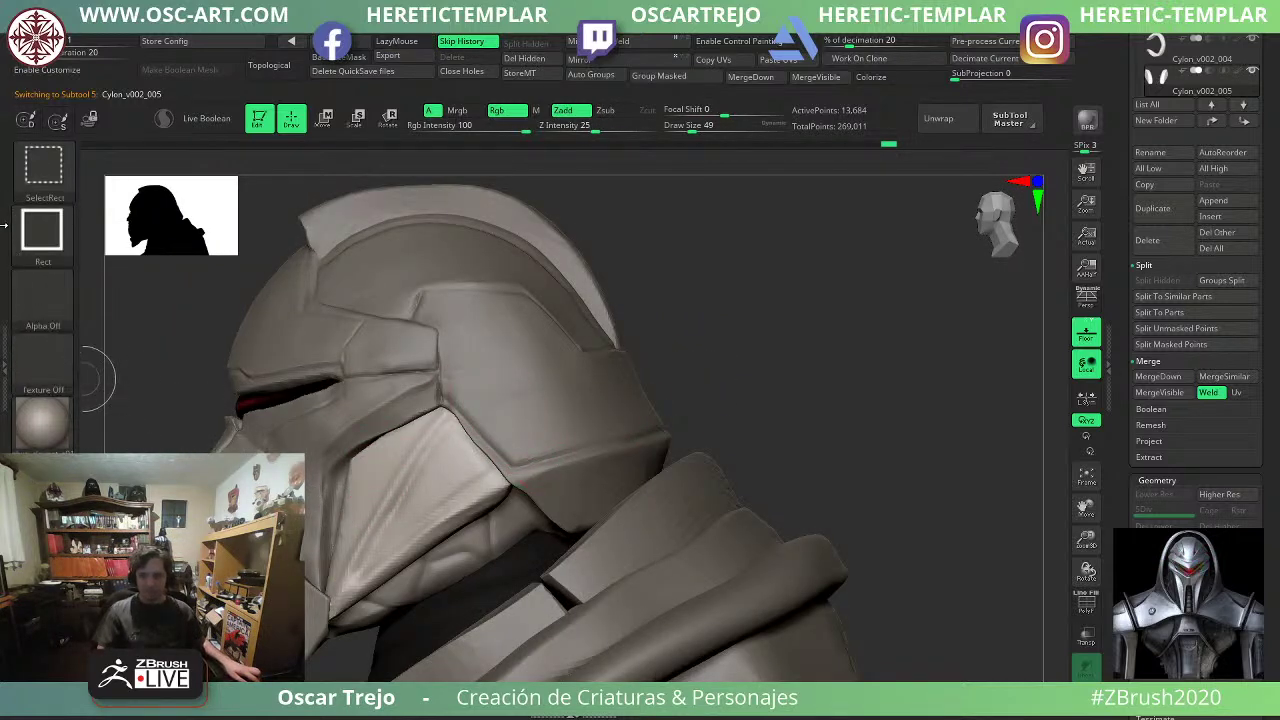
{"action": "left_click", "coordinate": [43, 165]}
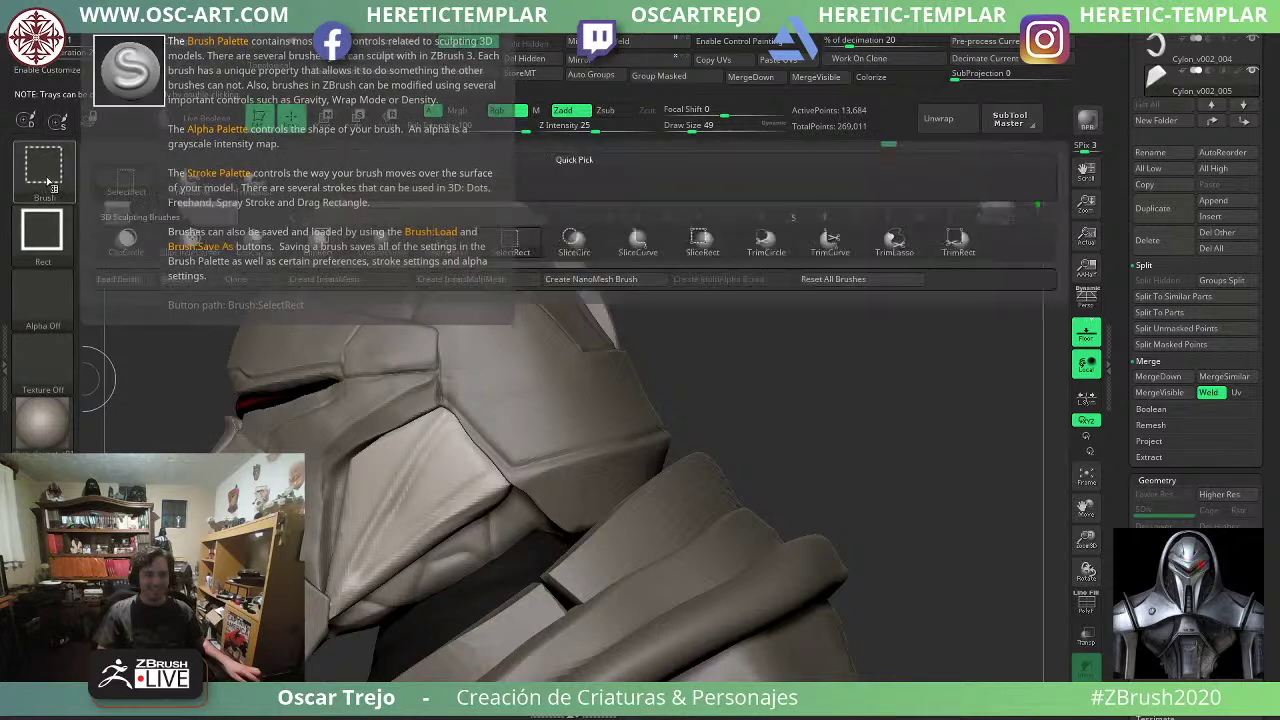
{"action": "left_click", "coordinate": [218, 187], "text": "ctrl+shift"}
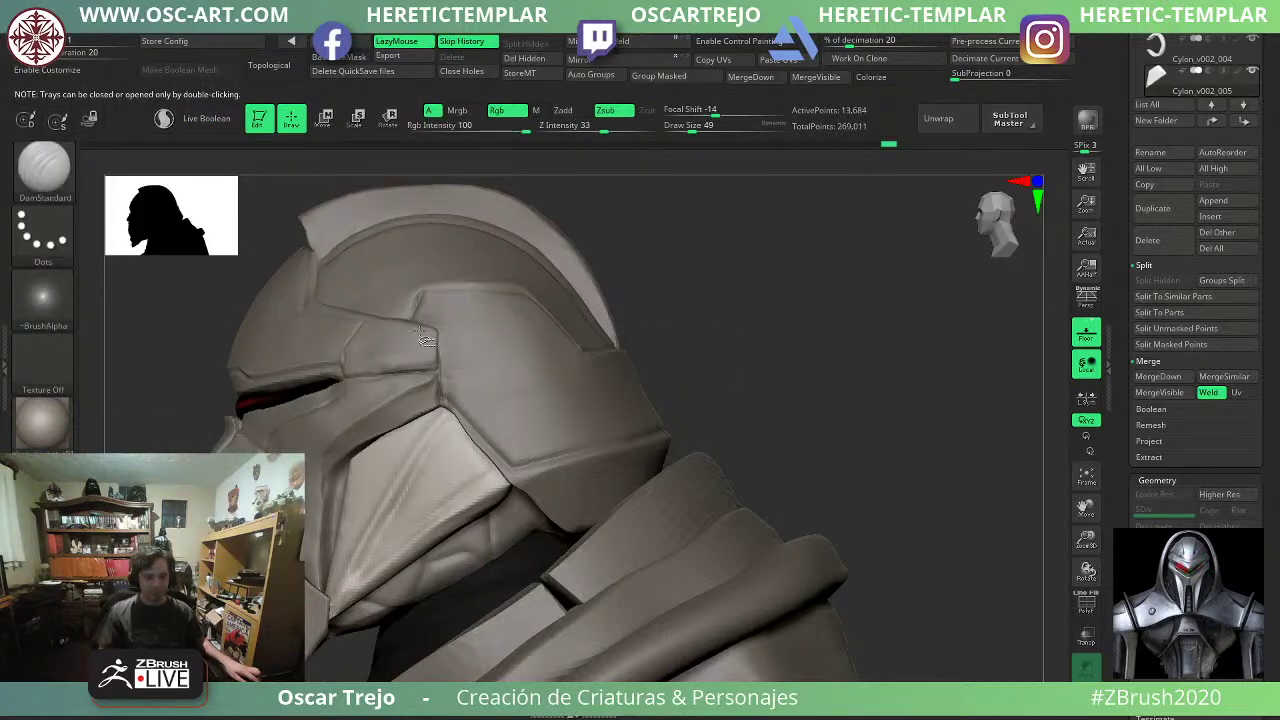
{"action": "left_click_drag", "start_coordinate": [690, 226], "coordinate": [813, 224]}
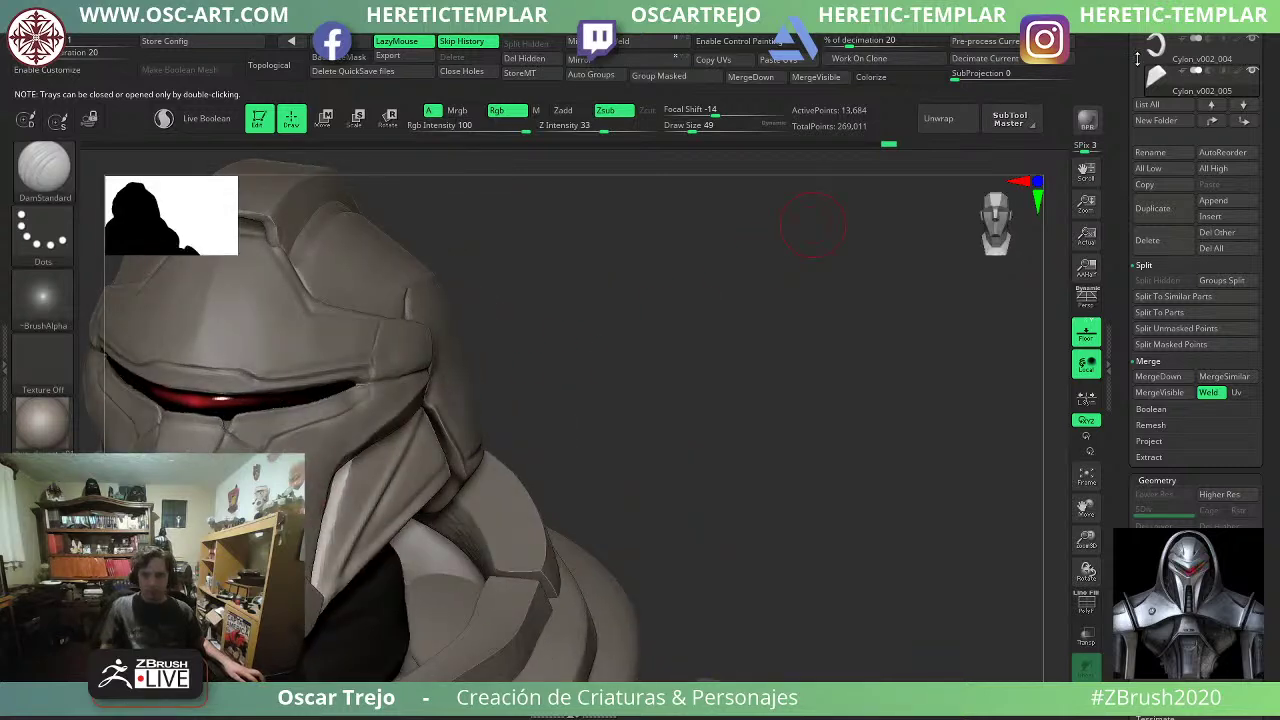
{"action": "left_click_drag", "start_coordinate": [1116, 69], "coordinate": [1111, 316]}
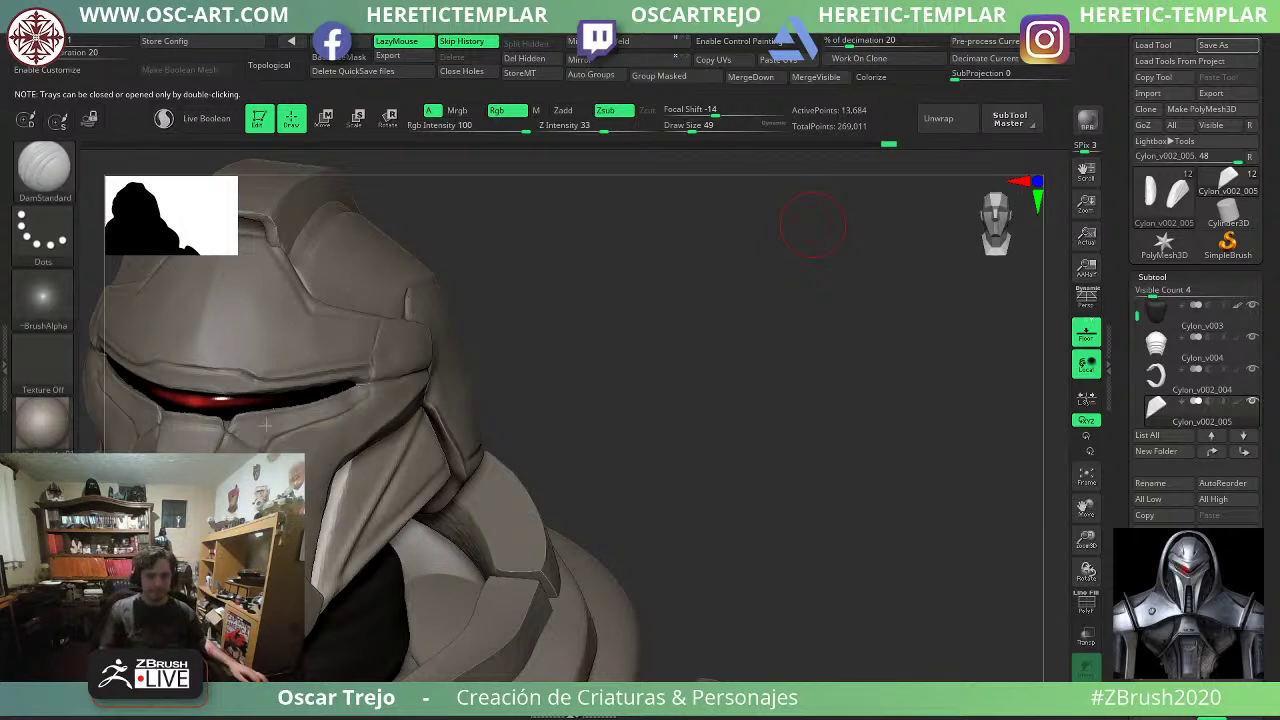
{"action": "left_click_drag", "start_coordinate": [640, 345], "coordinate": [668, 365]}
{"action": "key", "text": "f"}
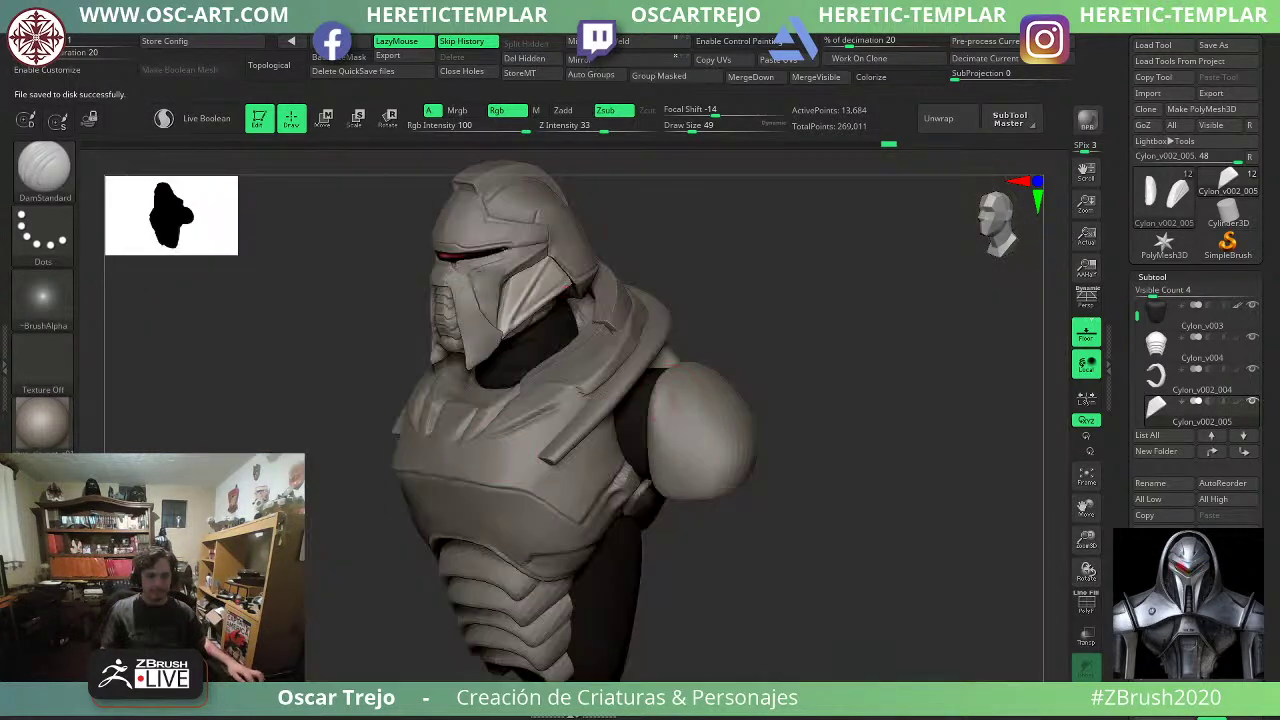
{"action": "mouse_move", "coordinate": [783, 346]}
{"action": "left_mouse_down"}
{"action": "mouse_move", "coordinate": [610, 350]}
{"action": "mouse_move", "coordinate": [437, 496]}
{"action": "left_mouse_up"}
{"action": "mouse_move", "coordinate": [358, 609]}
{"action": "left_mouse_down", "text": "ctrl+shift"}
{"action": "mouse_move", "coordinate": [600, 338]}
{"action": "mouse_move", "coordinate": [530, 276]}
{"action": "mouse_move", "coordinate": [583, 284]}
{"action": "mouse_move", "coordinate": [575, 295]}
{"action": "mouse_move", "coordinate": [600, 276]}
{"action": "left_mouse_up", "text": "ctrl+shift"}
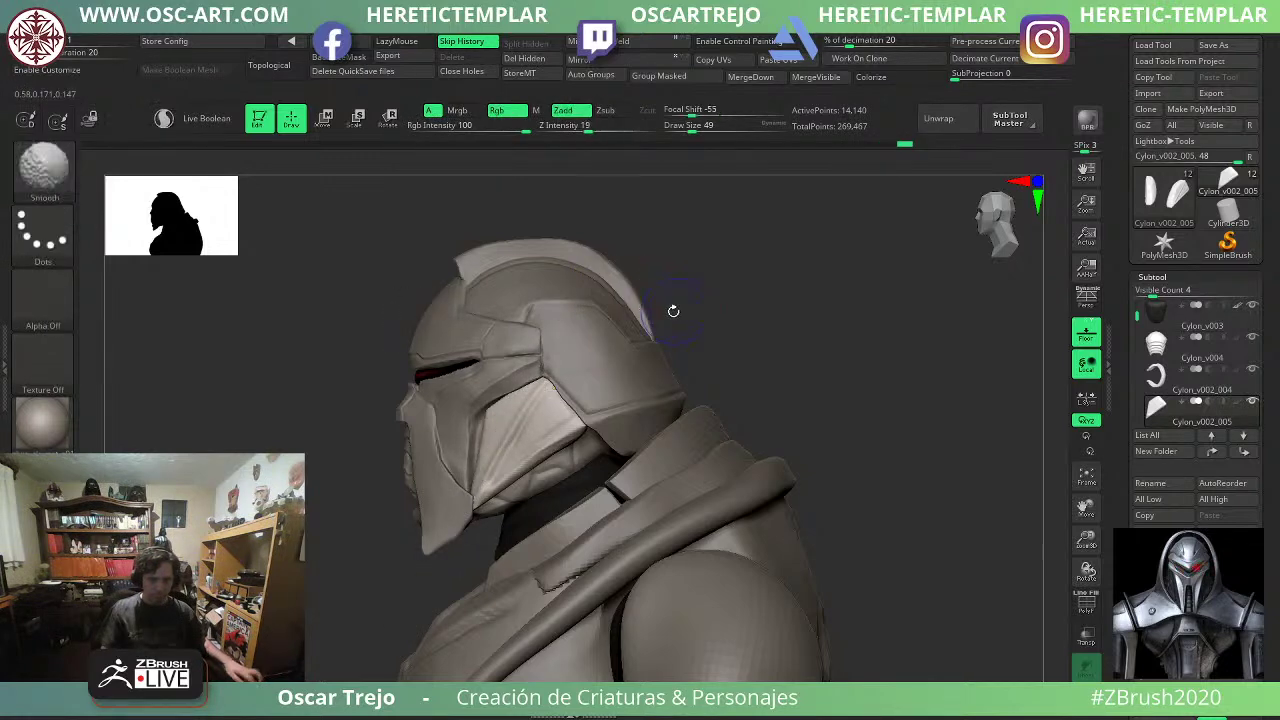
Split the sliced side panel's front and rear parts into separate subtools and close the holes on both pieces.
{"action": "key", "text": "shift+f"}
{"action": "left_click", "coordinate": [520, 397], "text": "ctrl+shift"}
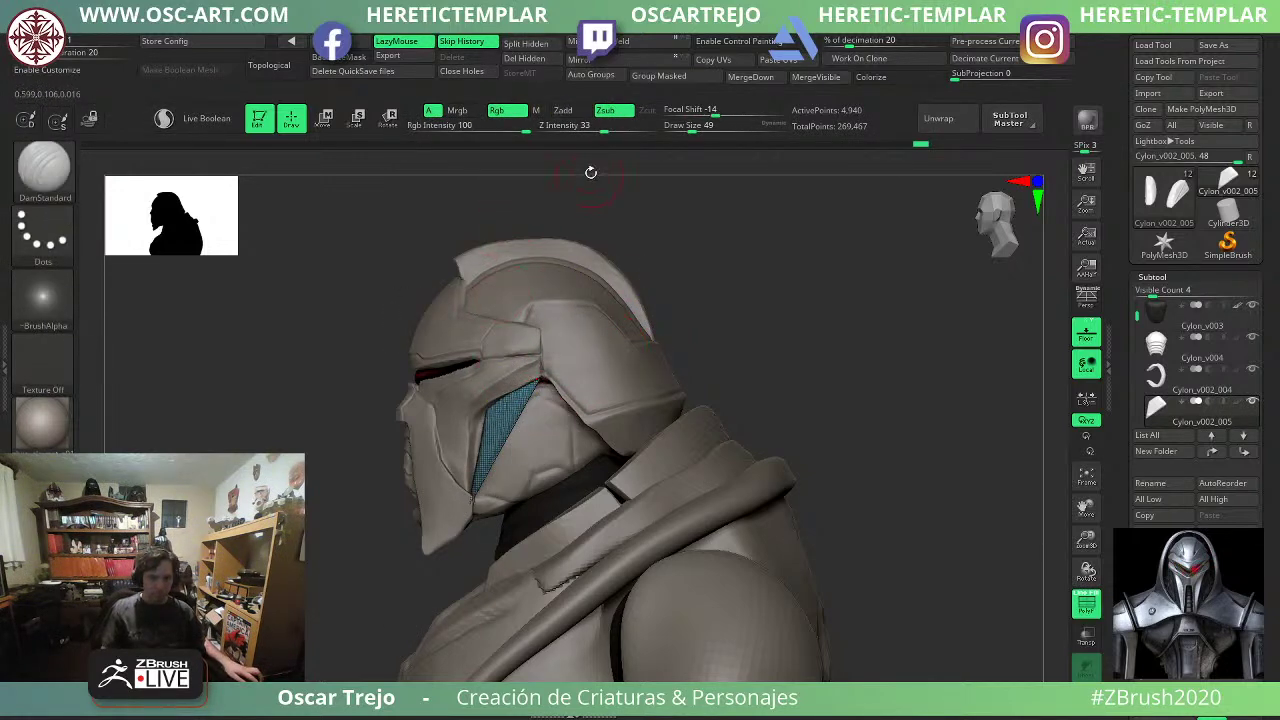
{"action": "left_click", "coordinate": [528, 45]}
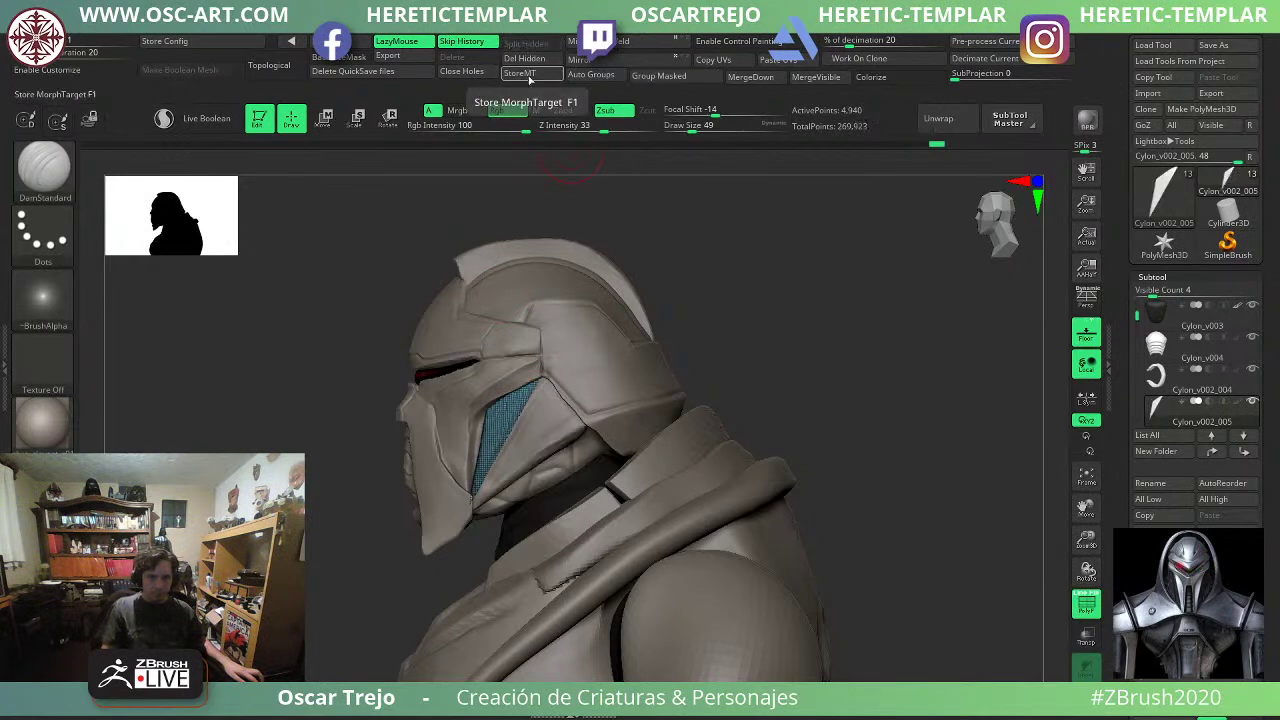
{"action": "left_click", "coordinate": [477, 74]}
{"action": "left_click", "coordinate": [558, 435], "text": "alt"}
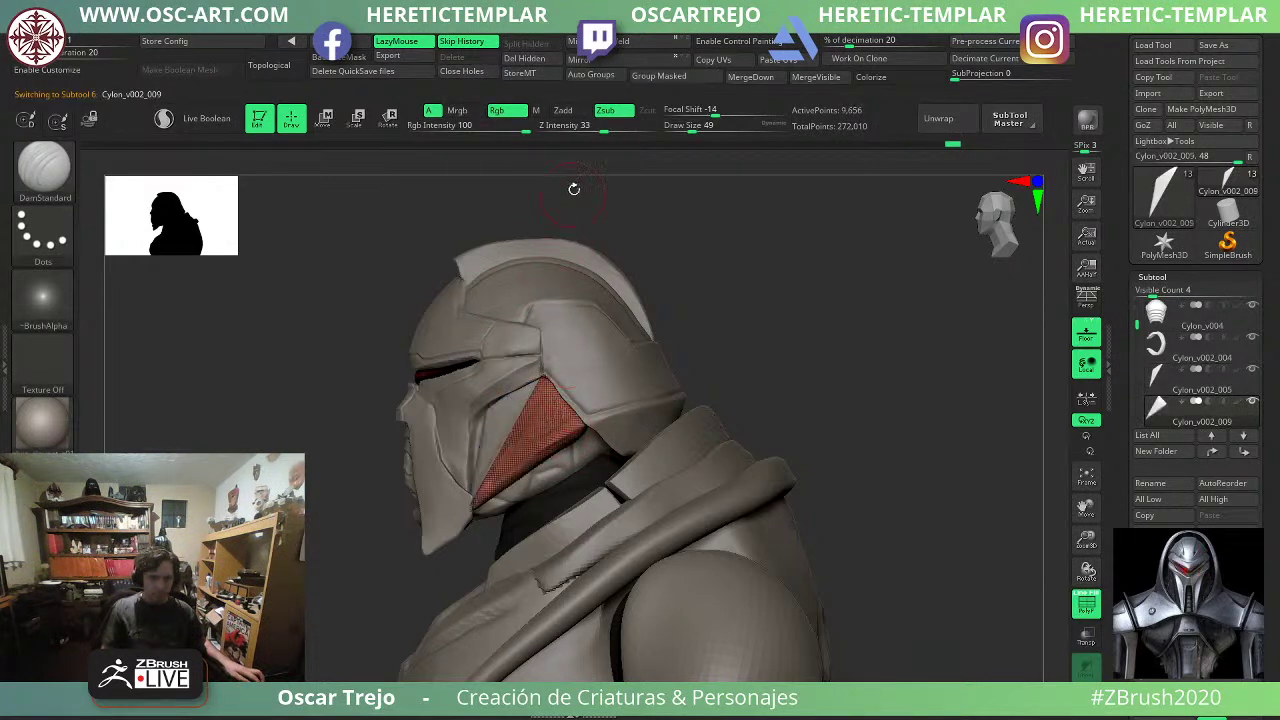
{"action": "left_click", "coordinate": [473, 74]}
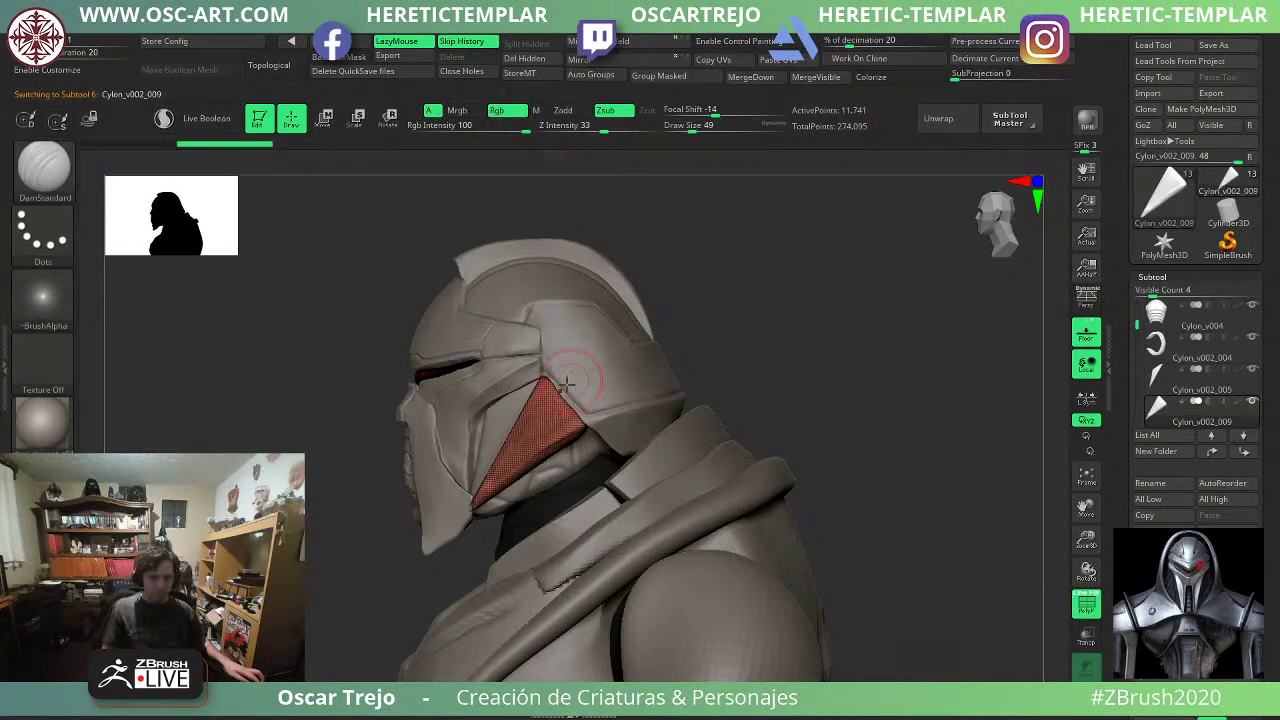
Nudge the rear piece of the split side panel slightly with the Gizmo, and select the front piece.
{"action": "key", "text": "w"}
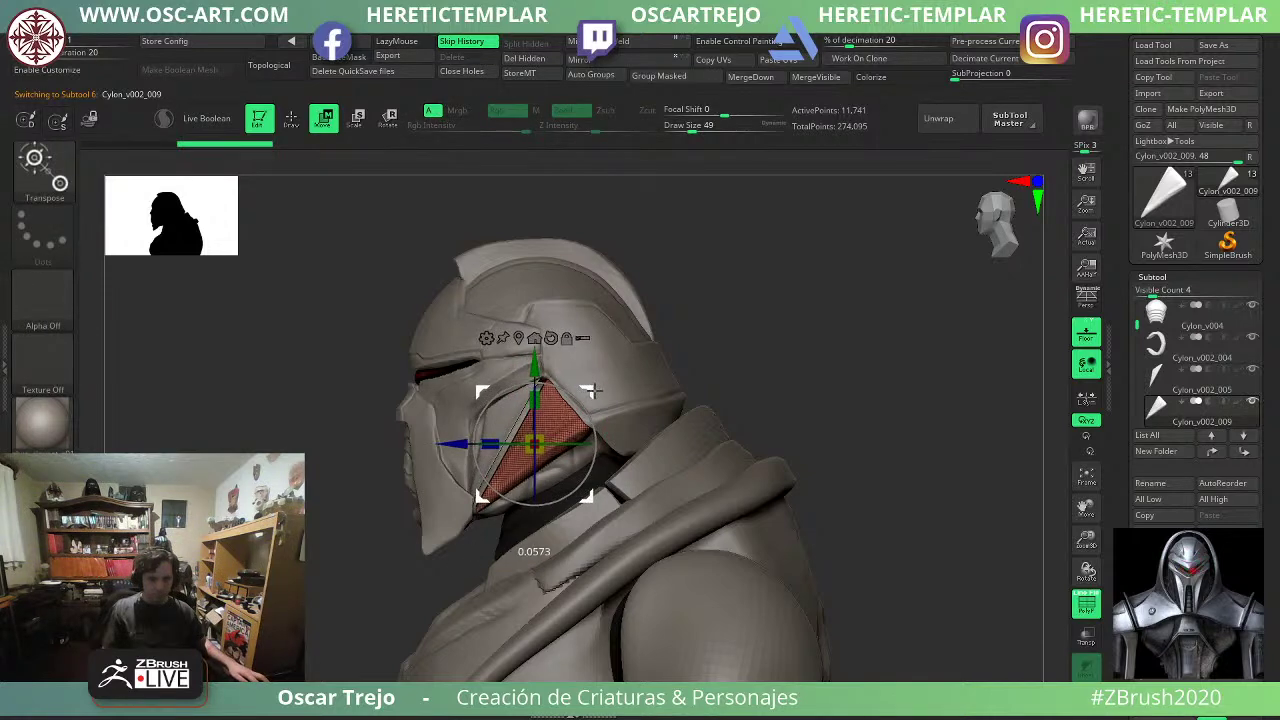
{"action": "left_click_drag", "start_coordinate": [594, 391], "coordinate": [592, 391]}
{"action": "key", "text": "q"}
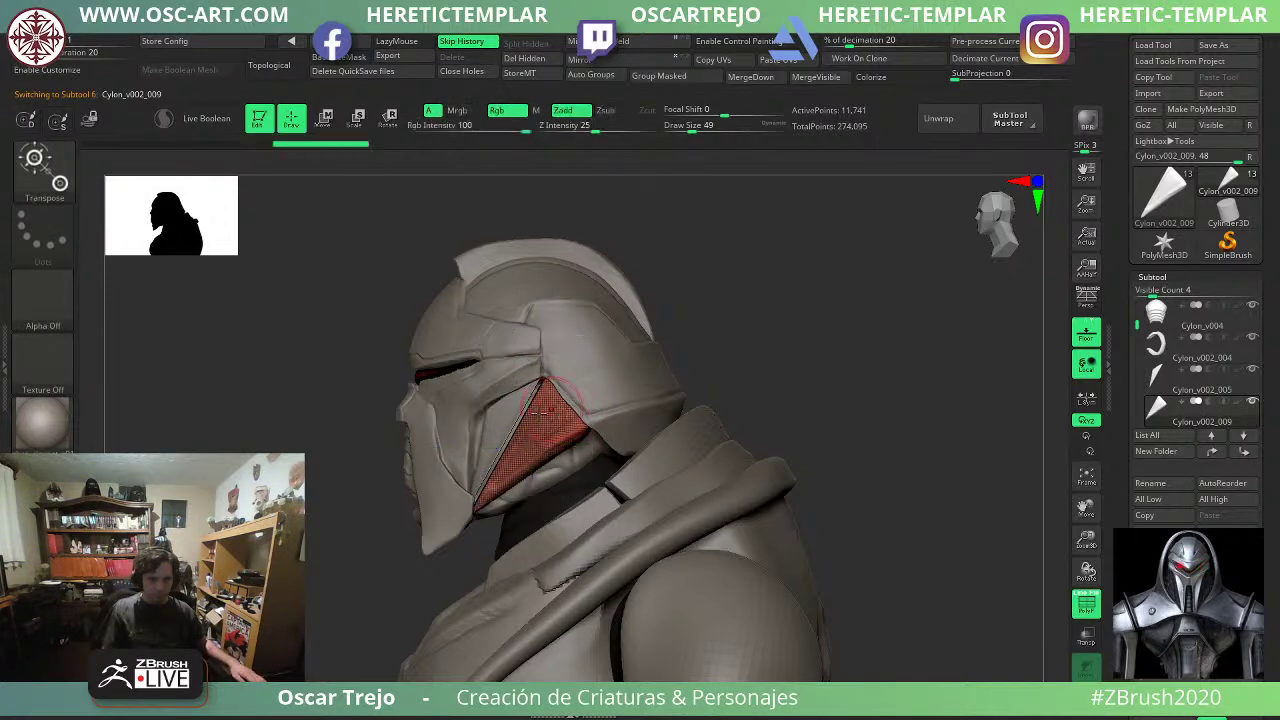
{"action": "left_click_drag", "start_coordinate": [300, 475], "coordinate": [425, 494]}
{"action": "left_click", "coordinate": [597, 421], "text": "alt"}
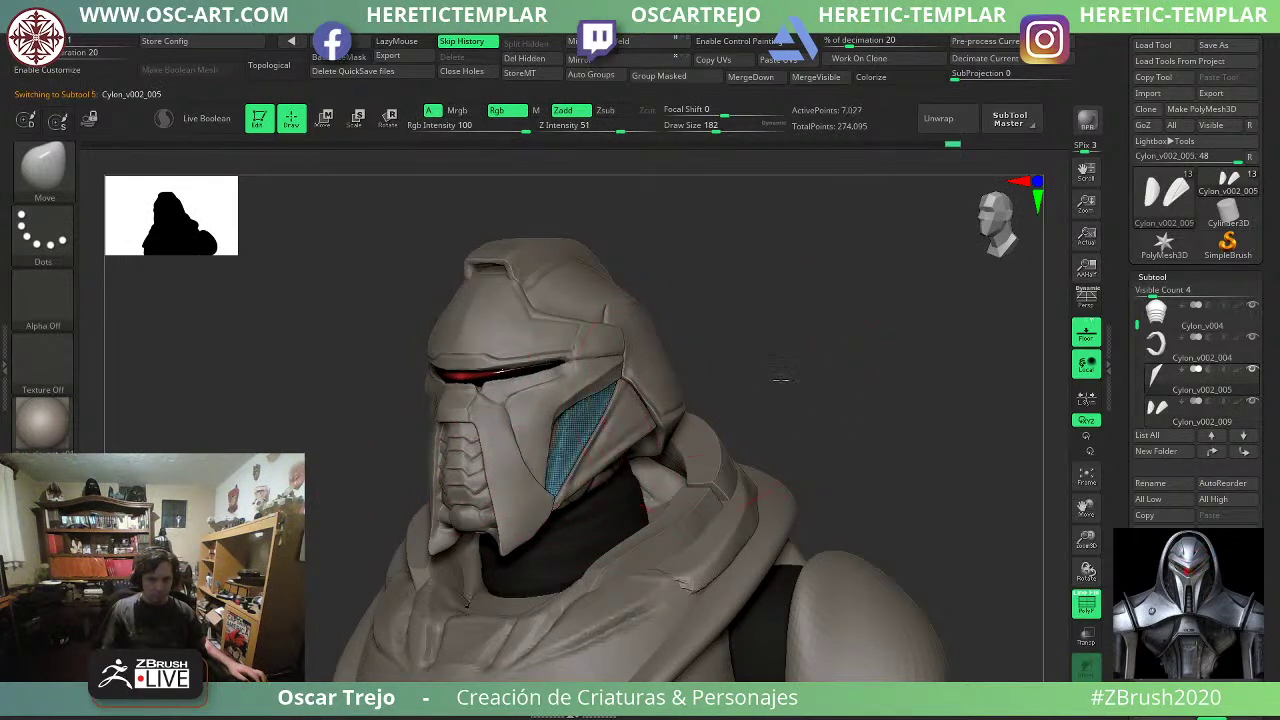
{"action": "left_click_drag", "start_coordinate": [781, 381], "coordinate": [835, 386], "text": "shift"}
{"action": "key", "text": "w"}
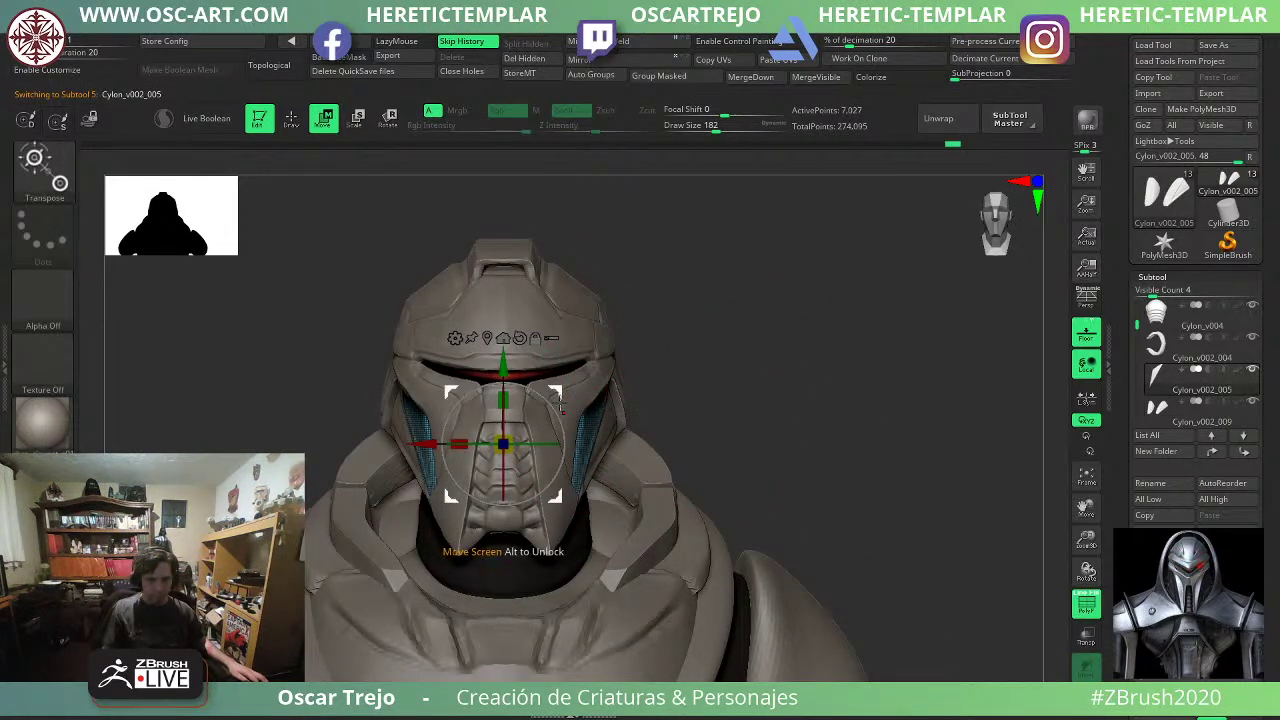
{"action": "left_click_drag", "start_coordinate": [556, 390], "coordinate": [636, 373], "text": "alt"}
{"action": "key", "text": "ctrl+z"}
{"action": "key", "text": "x"}
{"action": "key", "text": "q"}
Hide the polygroup display and reshape the front piece of the split side panel with the Move brush at draw sizes of 182 and 149.
{"action": "left_click_drag", "start_coordinate": [743, 368], "coordinate": [659, 382], "text": "shift"}
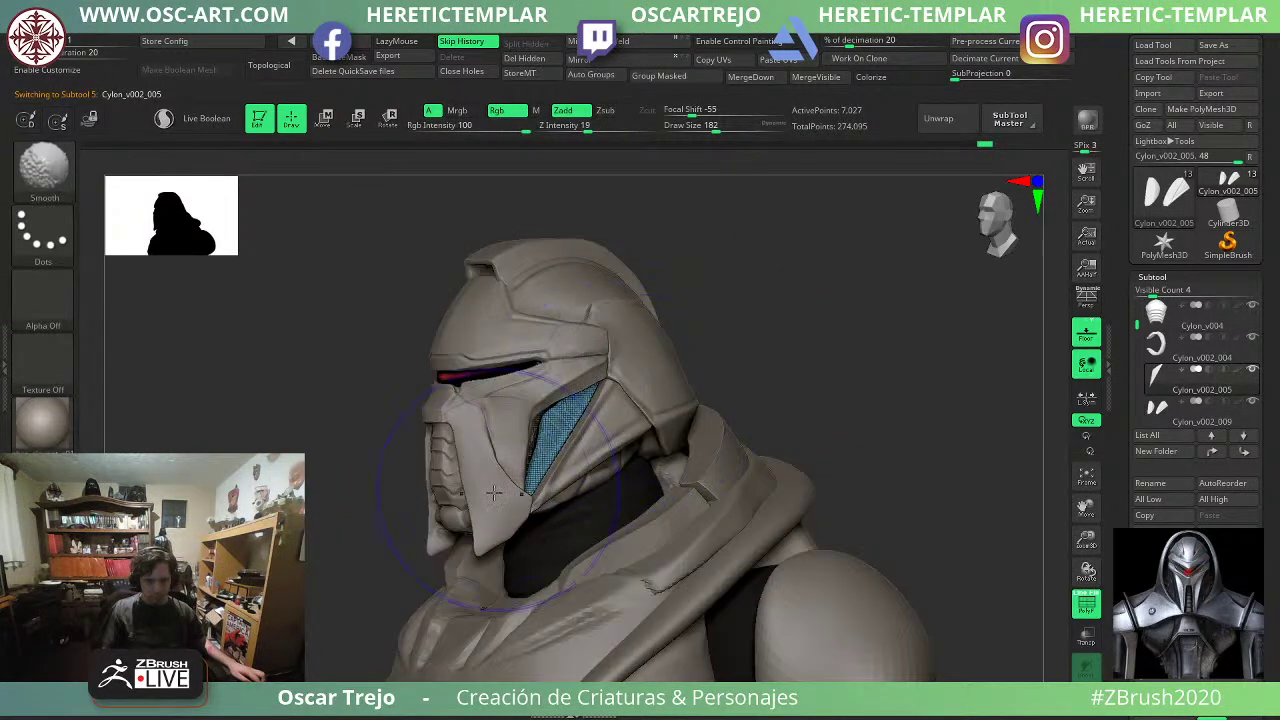
{"action": "key", "text": "shift+f"}
{"action": "left_click_drag", "start_coordinate": [375, 452], "coordinate": [305, 455]}
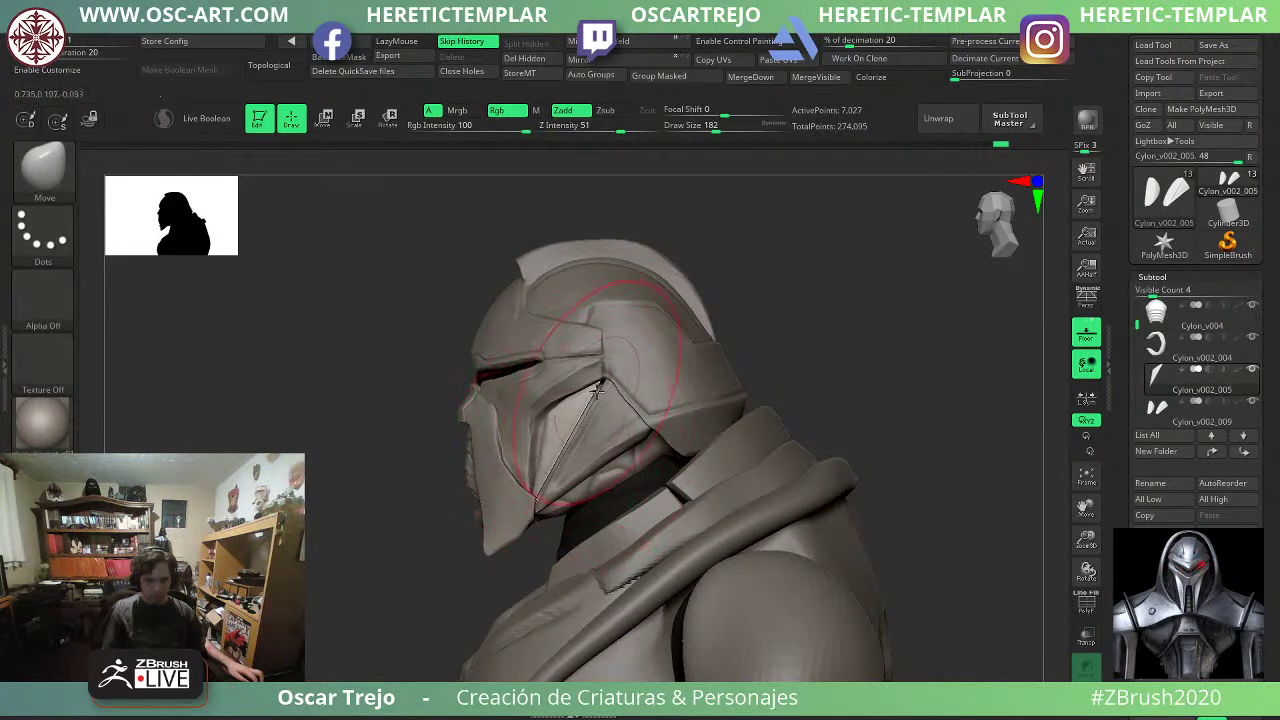
{"action": "key", "text": "ctrl+z"}
{"action": "left_click_drag", "start_coordinate": [360, 517], "coordinate": [440, 515]}
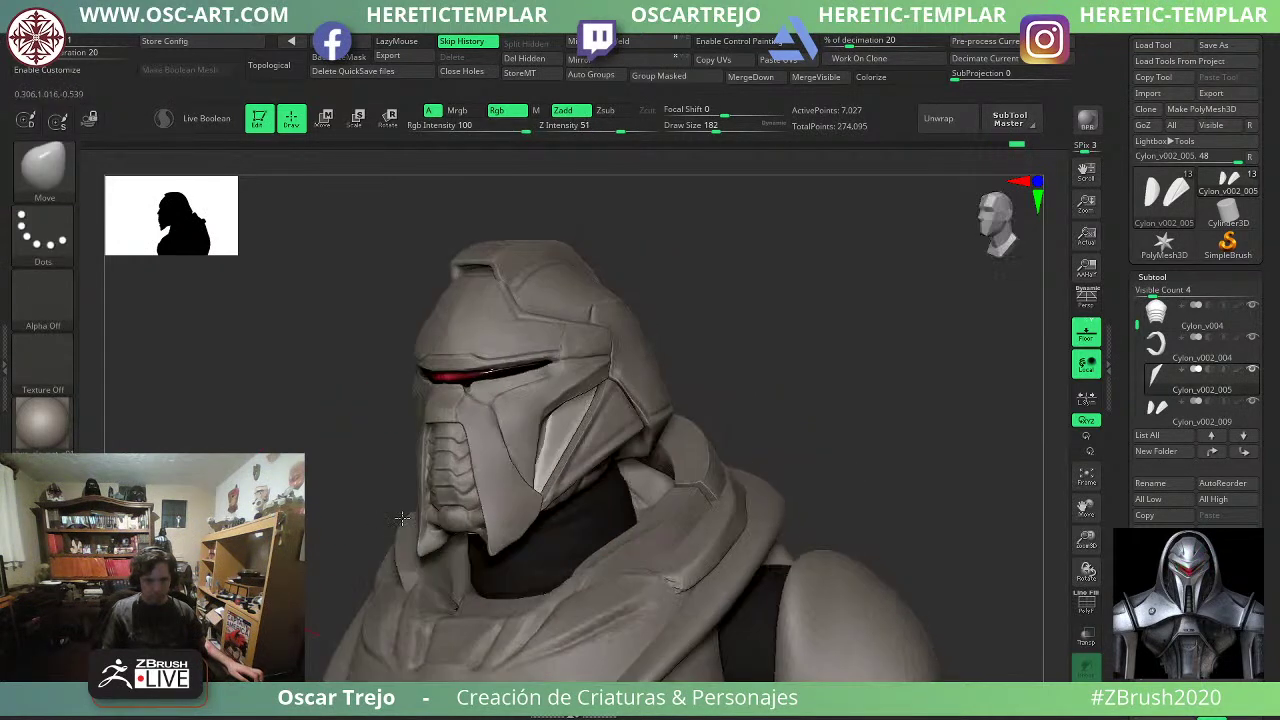
{"action": "left_click_drag", "start_coordinate": [726, 397], "coordinate": [652, 402]}
{"action": "key", "text": "s"}
{"action": "left_click", "coordinate": [547, 434]}
{"action": "left_click_drag", "start_coordinate": [567, 443], "coordinate": [552, 450]}
{"action": "mouse_move", "coordinate": [408, 486]}
{"action": "left_mouse_down"}
{"action": "mouse_move", "coordinate": [490, 482]}
{"action": "mouse_move", "coordinate": [562, 446]}
{"action": "left_mouse_up"}
{"action": "left_click_drag", "start_coordinate": [783, 340], "coordinate": [703, 343]}
Select the rear piece of the split side panel and pull its lower tip forward with the Move brush at a draw size of 149.
{"action": "left_click", "coordinate": [597, 443], "text": "alt"}
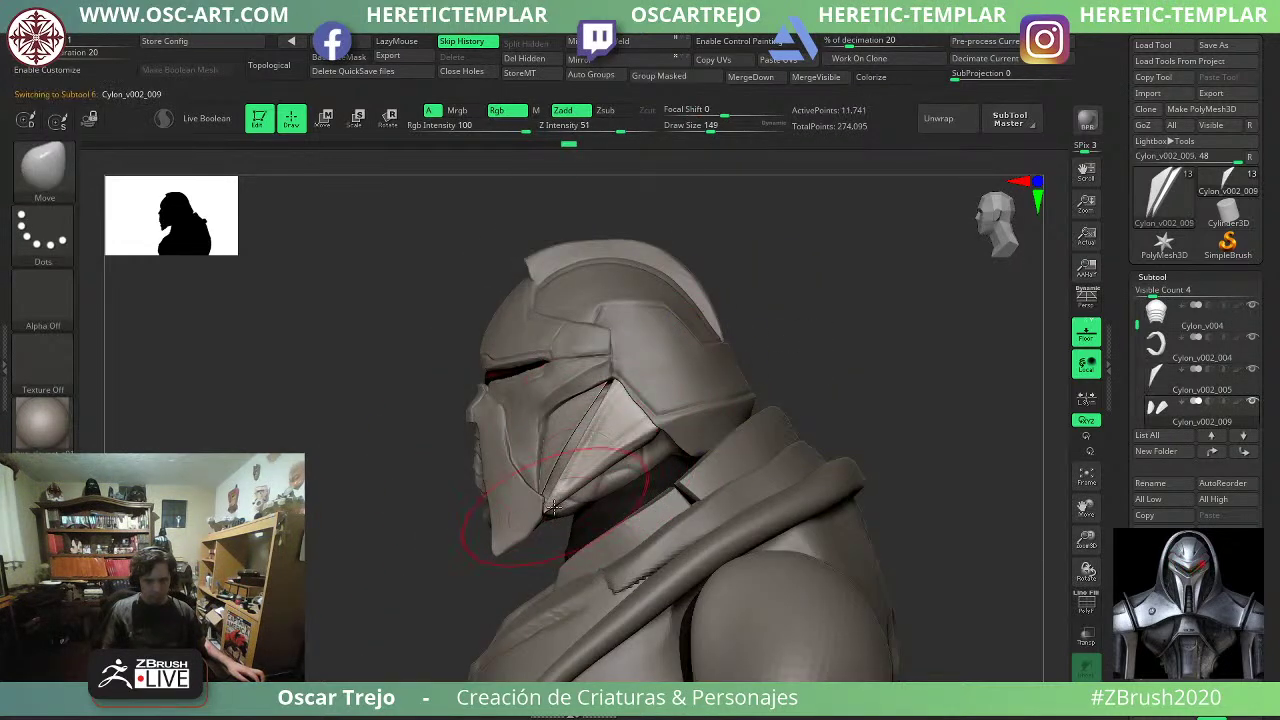
{"action": "left_click_drag", "start_coordinate": [550, 507], "coordinate": [541, 506]}
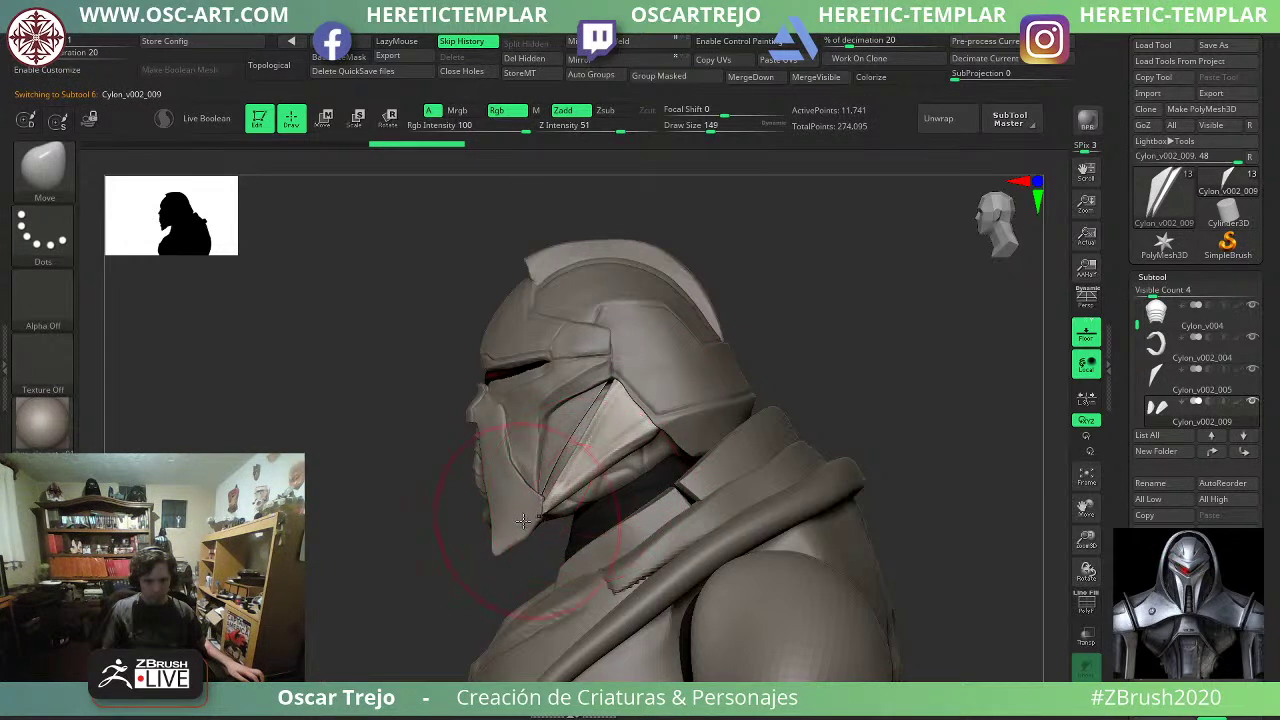
{"action": "left_click_drag", "start_coordinate": [865, 346], "coordinate": [769, 404]}
Select the helmet and fill the uneven underside of the jaw below the side panels with the Clay brush at a draw size of 65.
{"action": "left_click", "coordinate": [604, 486], "text": "alt"}
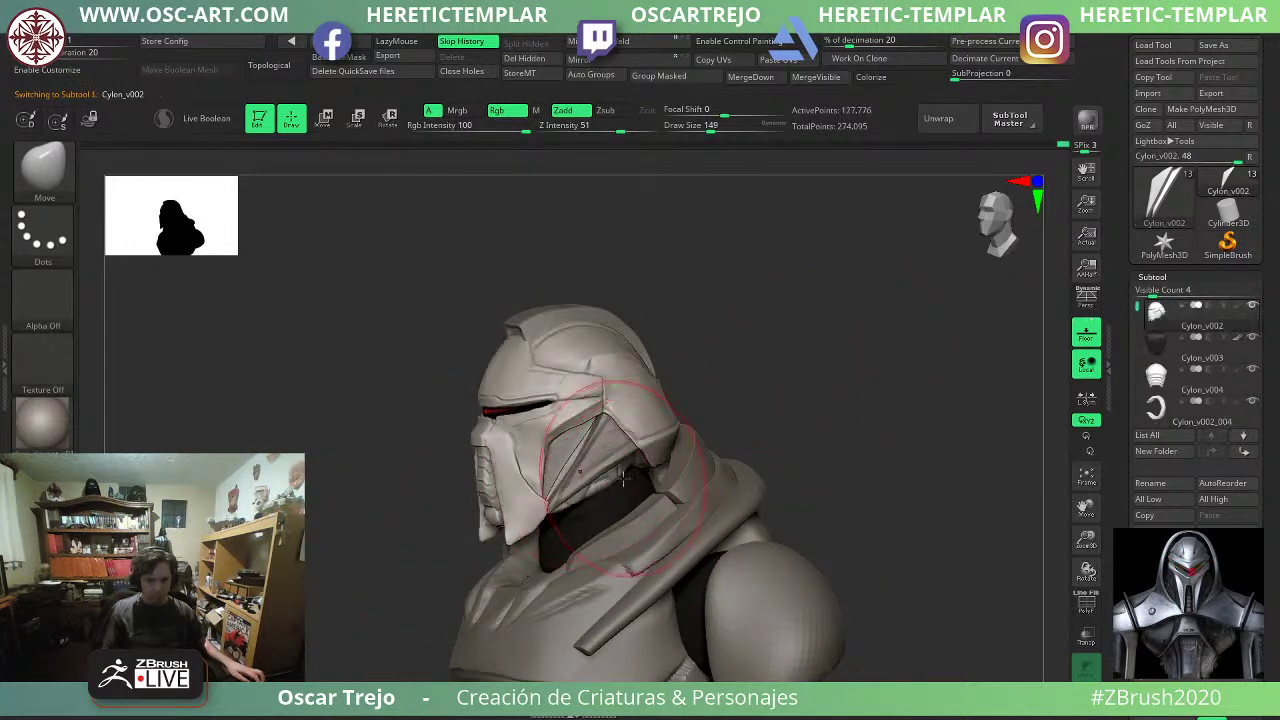
{"action": "key", "text": "b"}
{"action": "key", "text": "c"}
{"action": "key", "text": "b"}
{"action": "key", "text": "["}
{"action": "key", "text": "["}
{"action": "key", "text": "["}
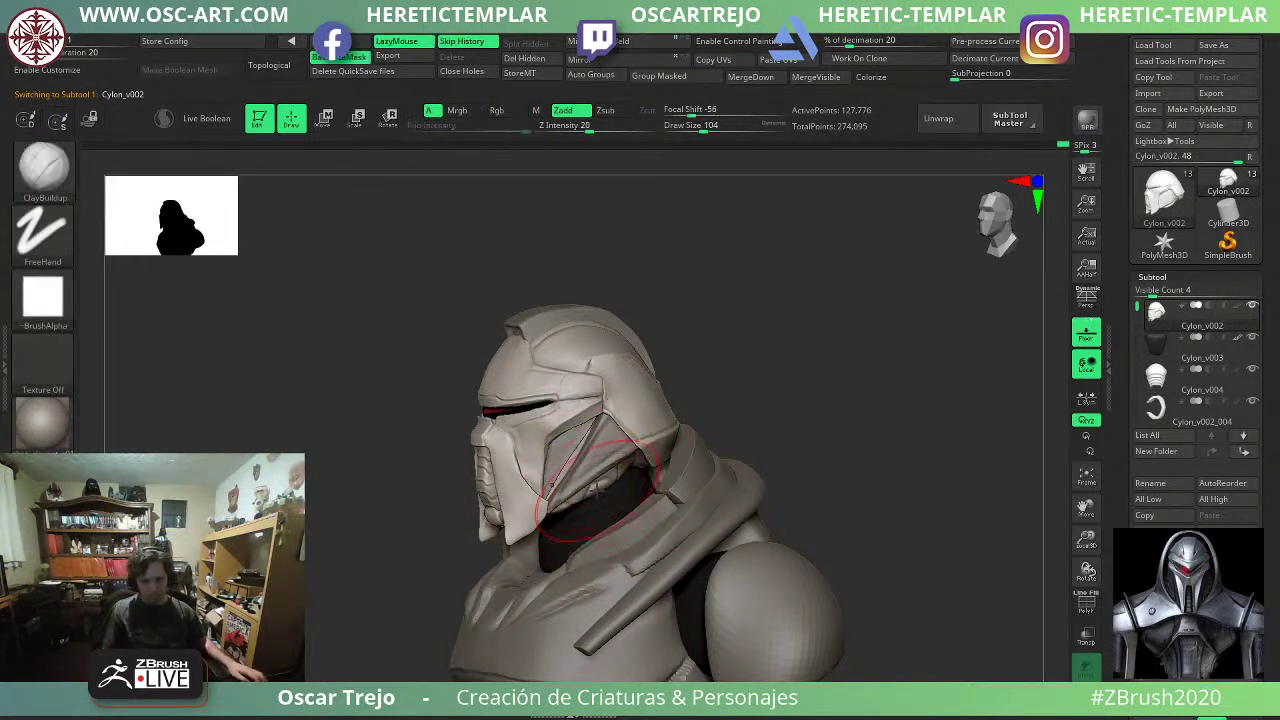
{"action": "key", "text": "b"}
{"action": "key", "text": "c"}
{"action": "key", "text": "l"}
{"action": "key", "text": "s"}
{"action": "left_click_drag", "start_coordinate": [600, 486], "coordinate": [586, 486]}
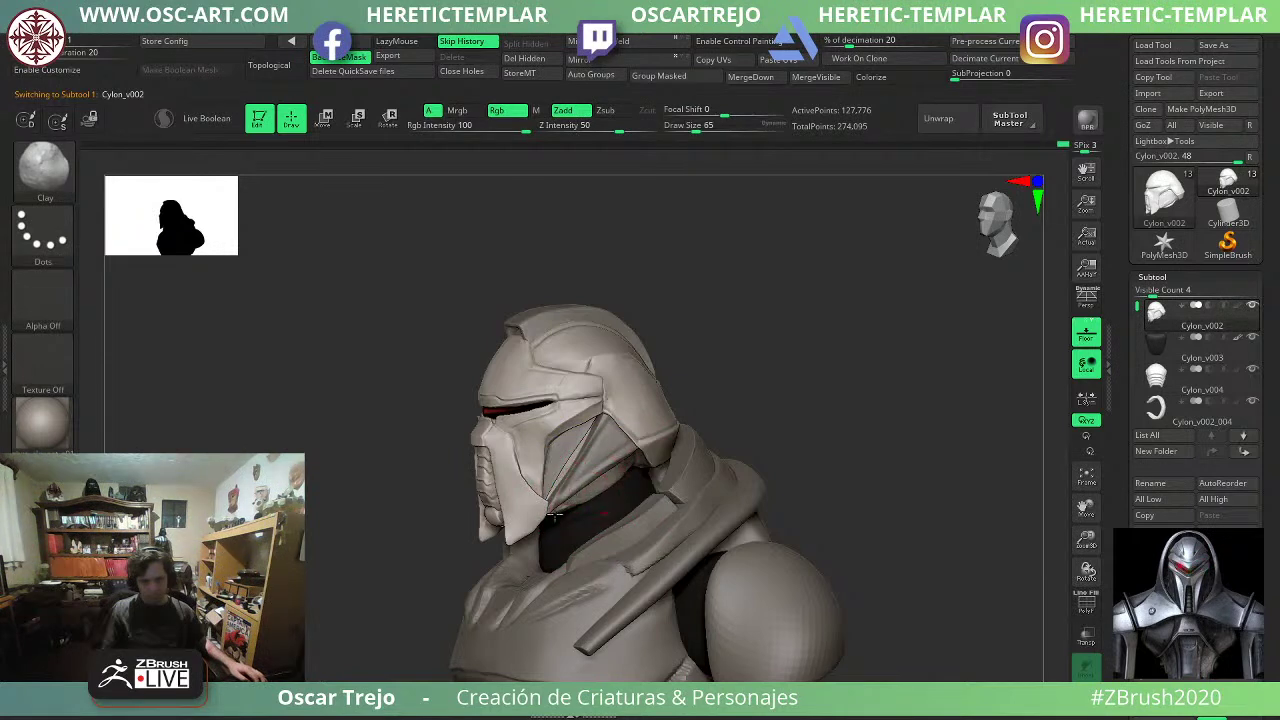
{"action": "key", "text": "shift"}
Pull the helmet's side edge slightly outward at cheek height with the Move brush at a draw size of 124.
{"action": "mouse_move", "coordinate": [794, 386]}
{"action": "left_mouse_down", "text": "shift"}
{"action": "mouse_move", "coordinate": [717, 394]}
{"action": "mouse_move", "coordinate": [800, 366]}
{"action": "mouse_move", "coordinate": [783, 382]}
{"action": "left_mouse_up", "text": "shift"}
{"action": "key", "text": "b"}
{"action": "key", "text": "m"}
{"action": "key", "text": "v"}
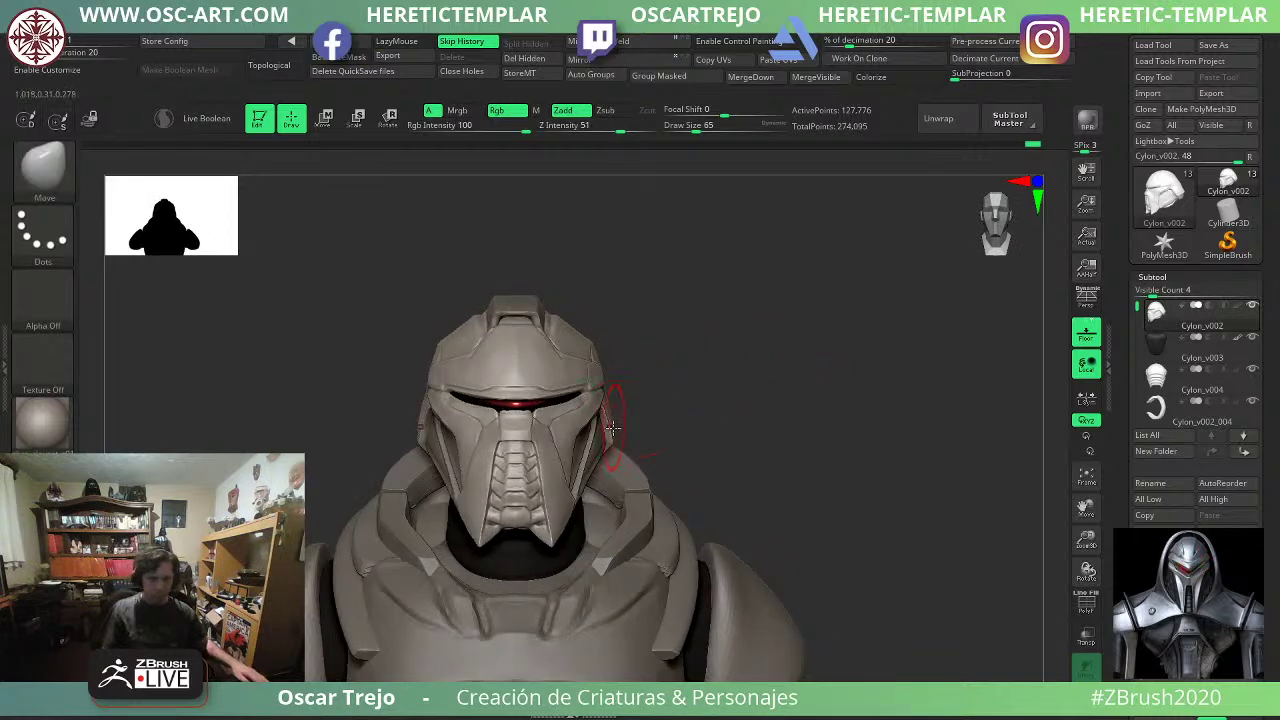
{"action": "left_click", "coordinate": [707, 129]}
{"action": "left_click_drag", "start_coordinate": [611, 430], "coordinate": [619, 432]}
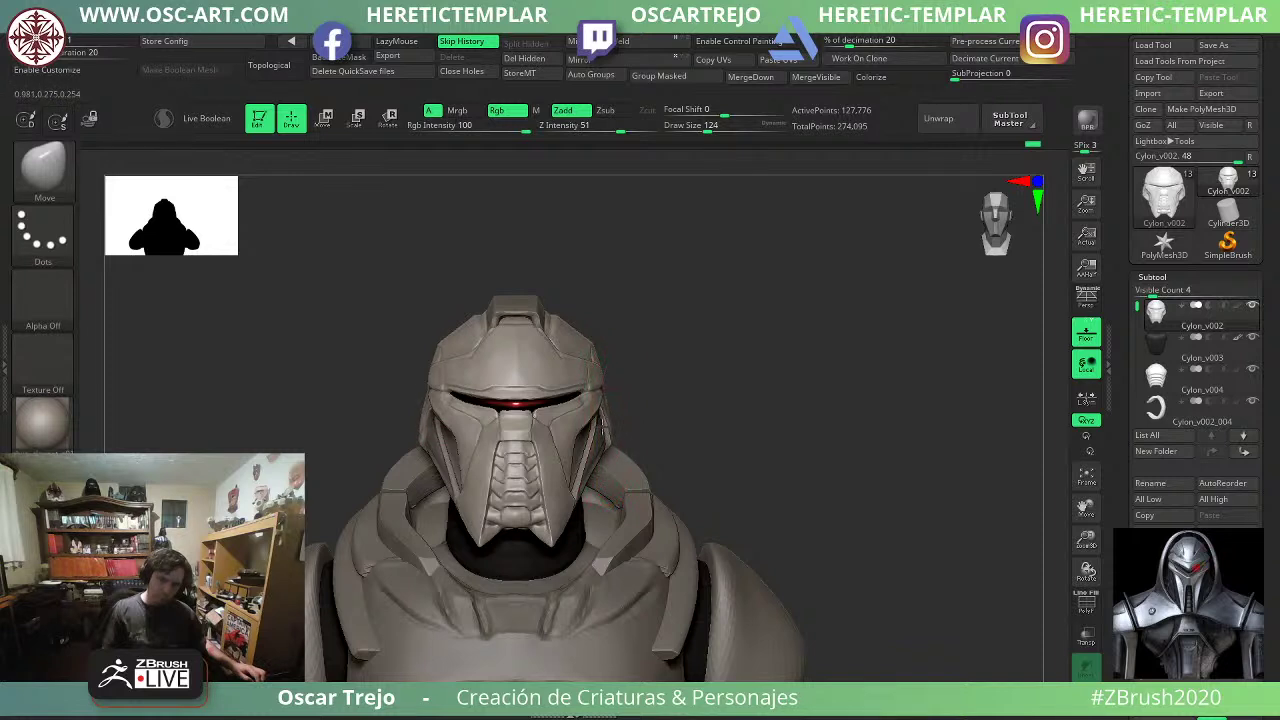
Undo the last Move brush adjustments around the helmet's side edge and the rear side-panel piece.
{"action": "key", "text": "ctrl+z"}
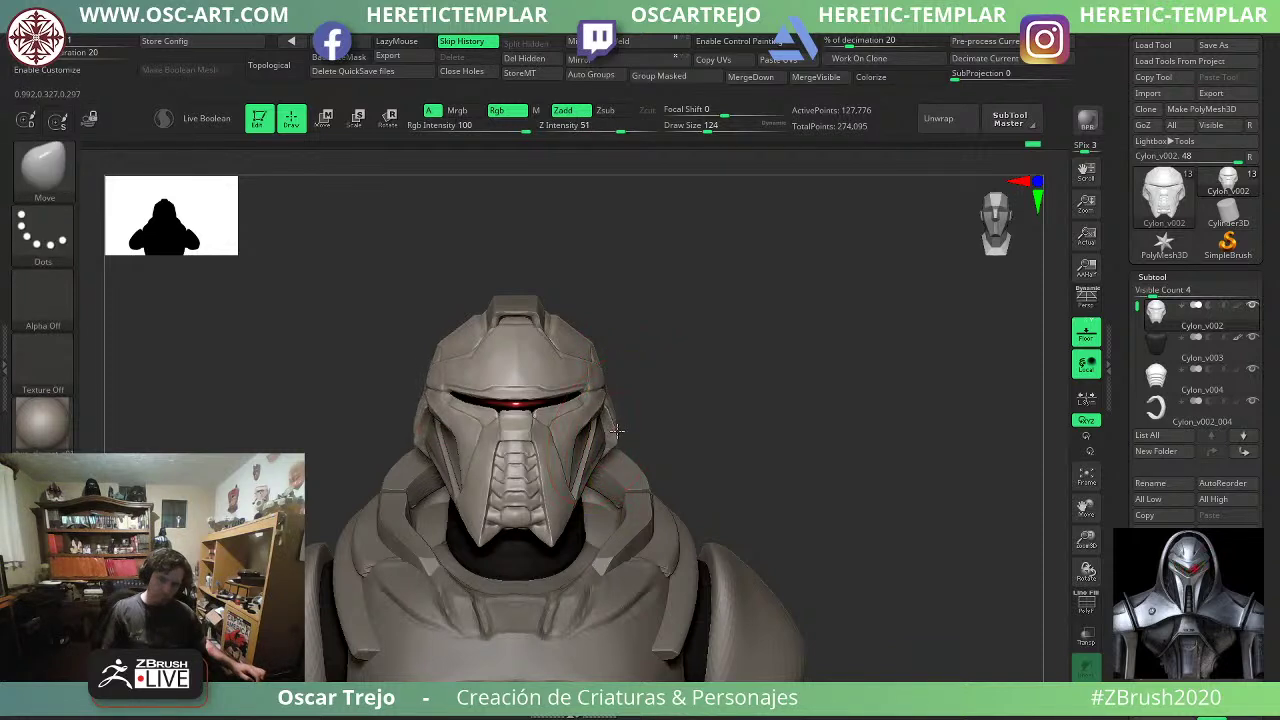
{"action": "left_click", "coordinate": [606, 436], "text": "alt"}
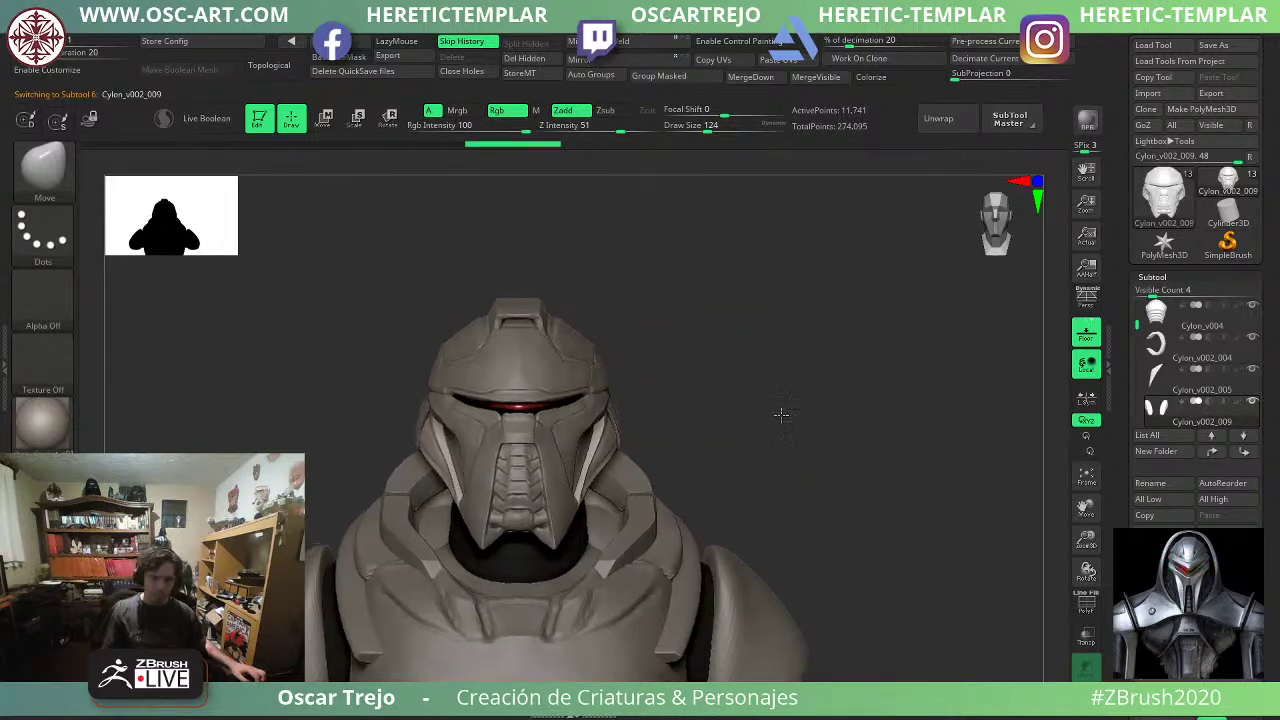
{"action": "mouse_move", "coordinate": [780, 414]}
{"action": "left_mouse_down", "text": "alt"}
{"action": "mouse_move", "coordinate": [781, 383]}
{"action": "mouse_move", "coordinate": [742, 362]}
{"action": "left_mouse_up", "text": "alt"}
{"action": "key", "text": "ctrl+z"}
{"action": "key", "text": "ctrl+z"}
{"action": "left_click", "coordinate": [612, 434], "text": "alt"}
{"action": "key", "text": "ctrl+z"}
{"action": "left_click_drag", "start_coordinate": [782, 408], "coordinate": [704, 411]}
{"action": "key", "text": "ctrl+z"}
{"action": "key", "text": "s"}
{"action": "left_click_drag", "start_coordinate": [414, 517], "coordinate": [353, 512]}
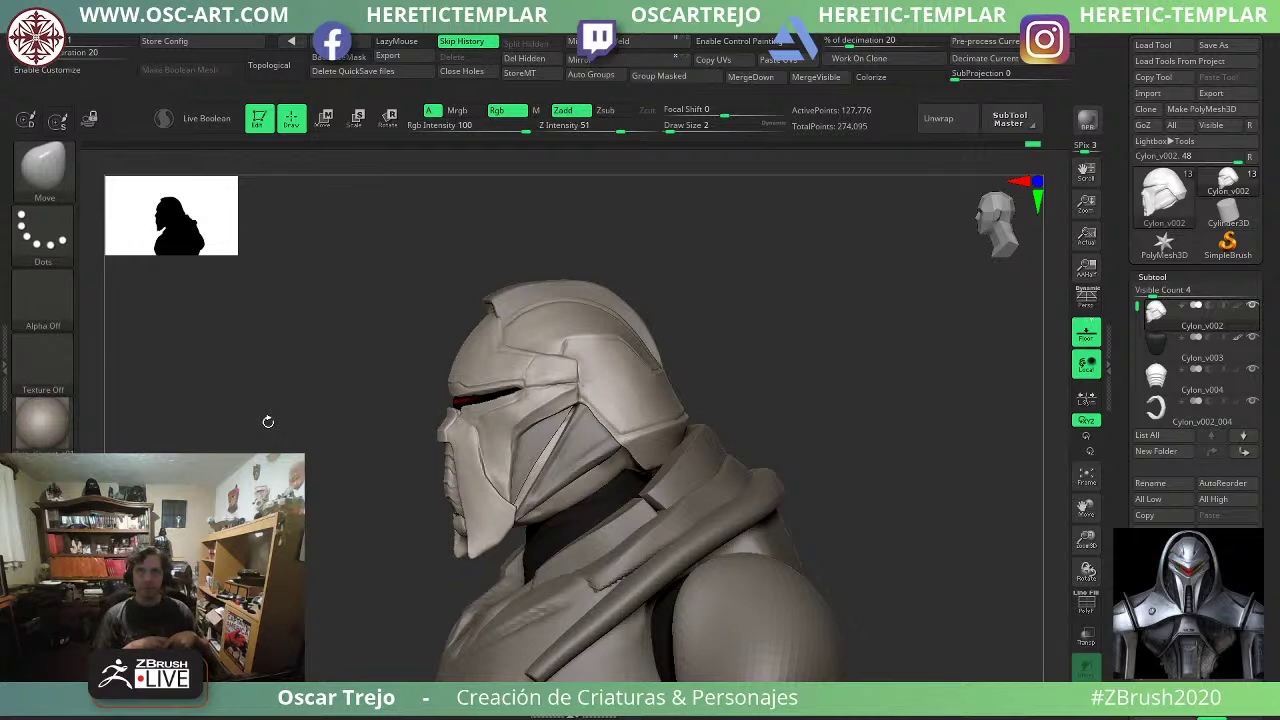
Select the rear piece of the split side panel and reshape its lower tip with the Move brush at a draw size of 251.
{"action": "left_click_drag", "start_coordinate": [340, 643], "coordinate": [467, 529]}
{"action": "left_click", "coordinate": [582, 558], "text": "alt"}
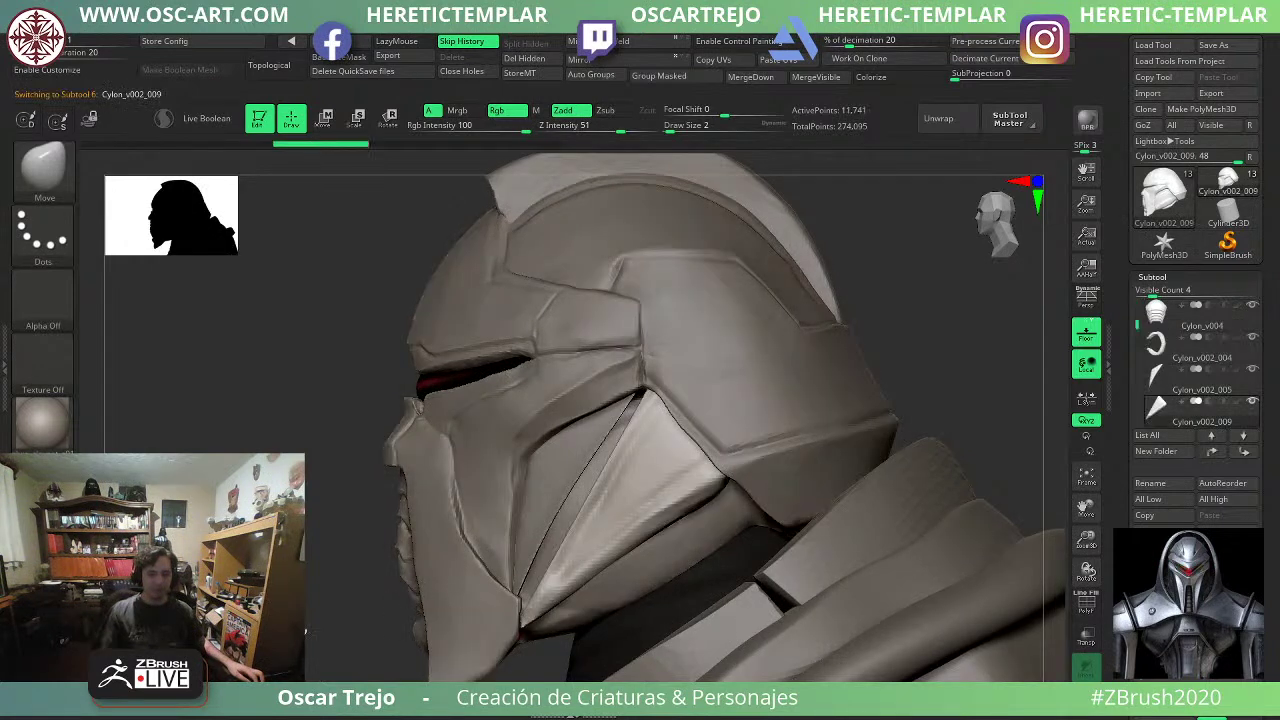
{"action": "left_click_drag", "start_coordinate": [316, 570], "coordinate": [306, 505], "text": "alt"}
{"action": "key", "text": "s"}
{"action": "mouse_move", "coordinate": [498, 550]}
{"action": "left_mouse_down"}
{"action": "mouse_move", "coordinate": [557, 549]}
{"action": "mouse_move", "coordinate": [516, 546]}
{"action": "left_mouse_up"}
{"action": "left_click_drag", "start_coordinate": [362, 592], "coordinate": [462, 592]}
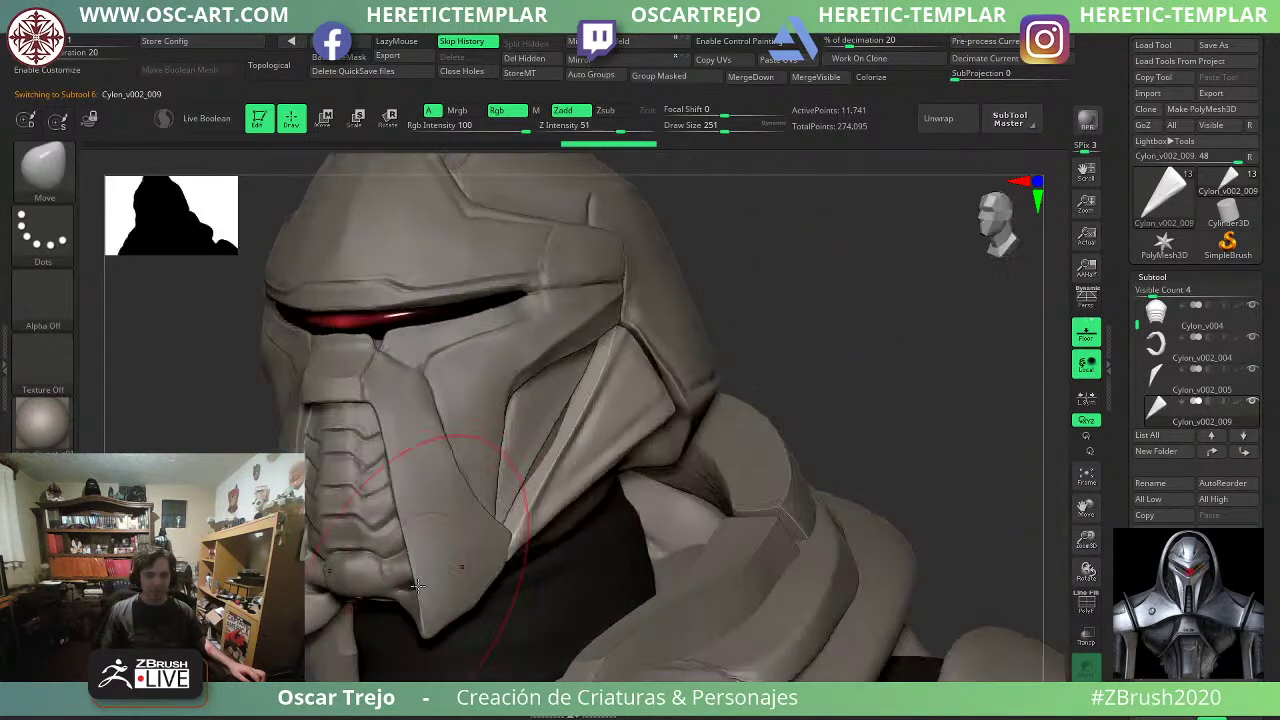
{"action": "left_click_drag", "start_coordinate": [500, 551], "coordinate": [541, 543]}
Smooth the rear side-panel piece at a draw size of 223 and briefly check its polygroup wireframe.
{"action": "key", "text": "s"}
{"action": "left_click_drag", "start_coordinate": [817, 405], "coordinate": [730, 408]}
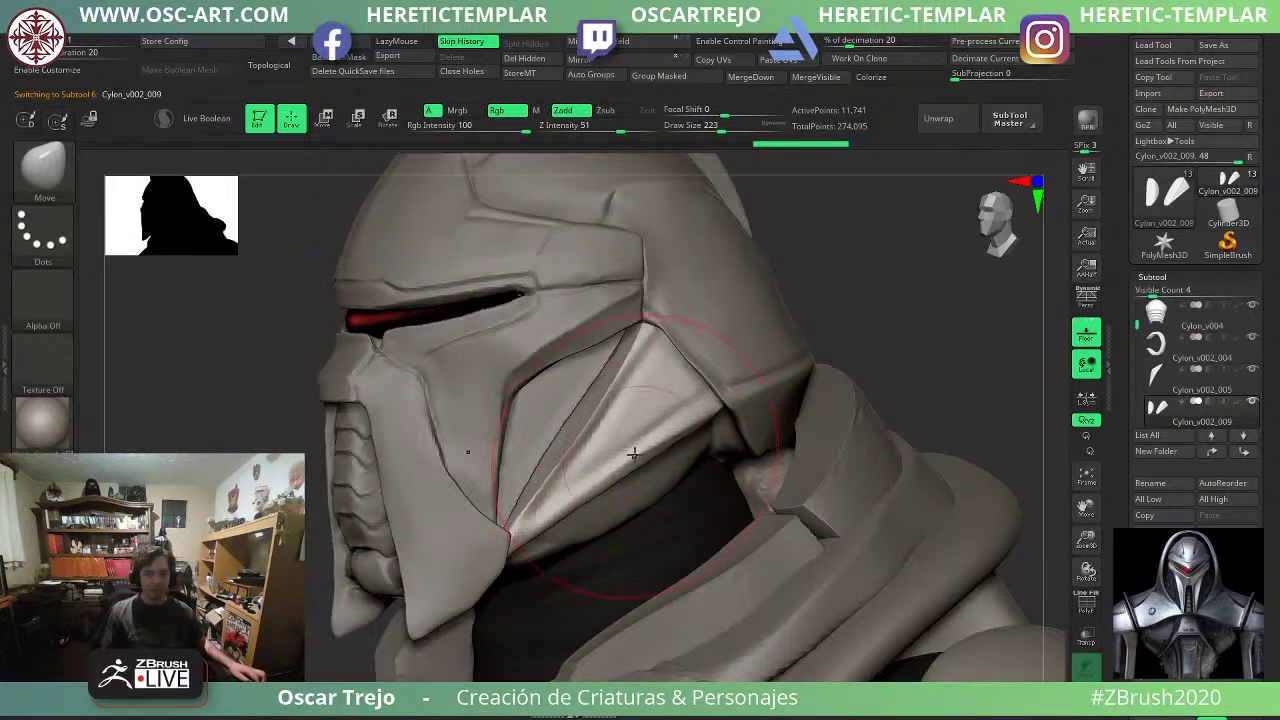
{"action": "left_click_drag", "start_coordinate": [588, 398], "coordinate": [600, 446], "text": "shift"}
{"action": "key", "text": "shift+f"}
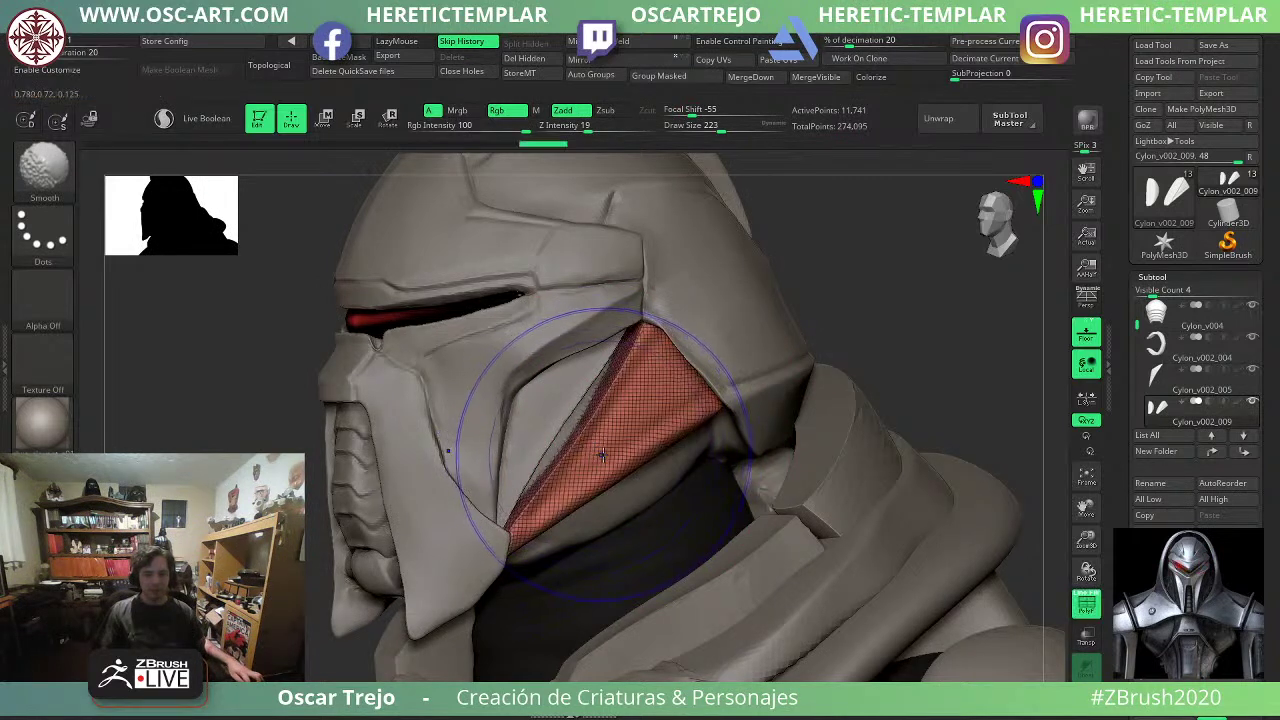
{"action": "key", "text": "shift+f"}
Try to smooth and adjust the lower edge of the rear side-panel piece from the side, starting at a draw size of 234.
{"action": "left_click_drag", "start_coordinate": [882, 320], "coordinate": [837, 317]}
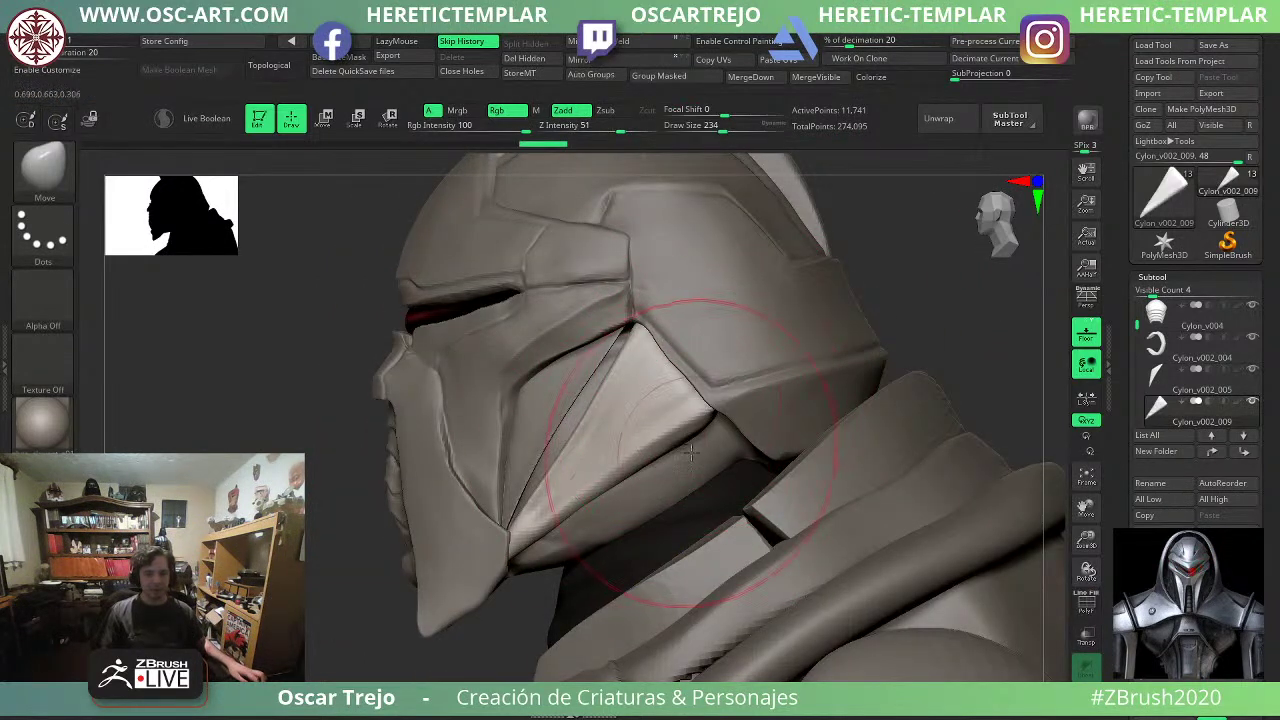
{"action": "left_click_drag", "start_coordinate": [551, 541], "coordinate": [515, 561], "text": "shift"}
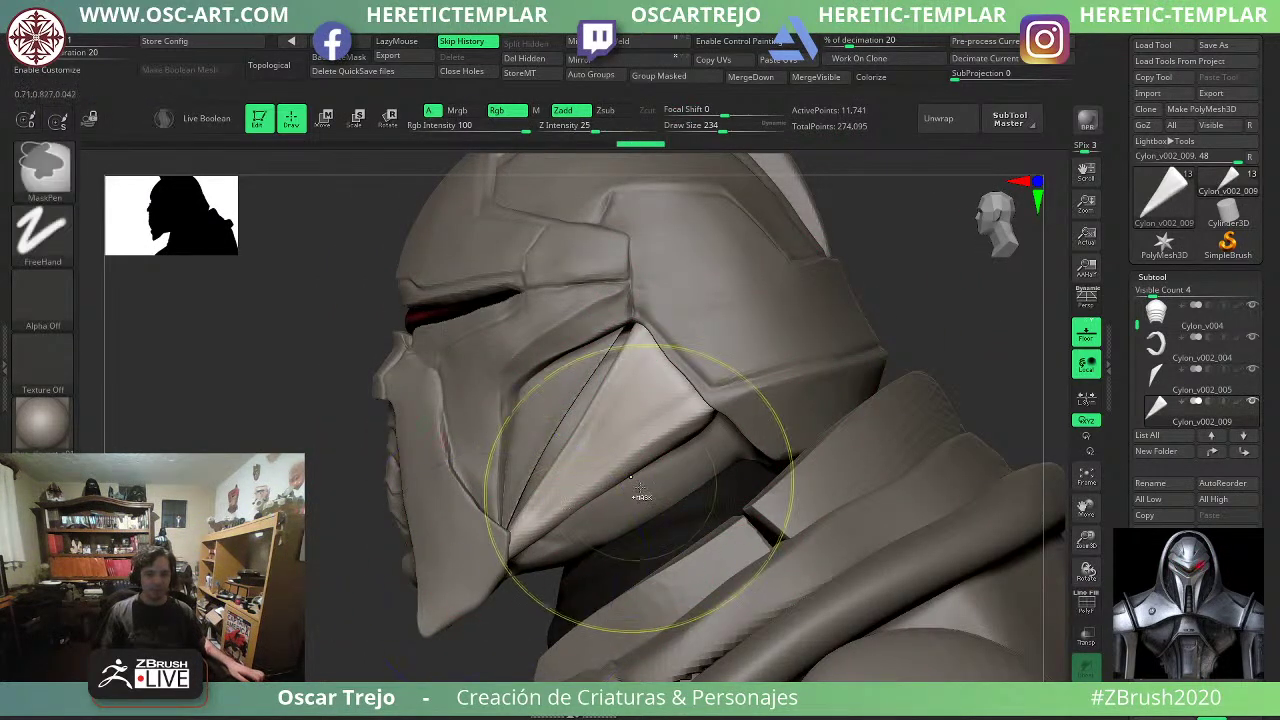
{"action": "key", "text": "s"}
{"action": "left_click_drag", "start_coordinate": [640, 490], "coordinate": [628, 490]}
{"action": "key", "text": "ctrl+z"}
{"action": "key", "text": "ctrl+z"}
Flatten the lower edge of the rear side-panel piece with the TrimDynamic brush at a draw size of 120.
{"action": "key", "text": "b"}
{"action": "key", "text": "d"}
{"action": "key", "text": "s"}
{"action": "key", "text": "s"}
{"action": "left_click_drag", "start_coordinate": [691, 442], "coordinate": [685, 444]}
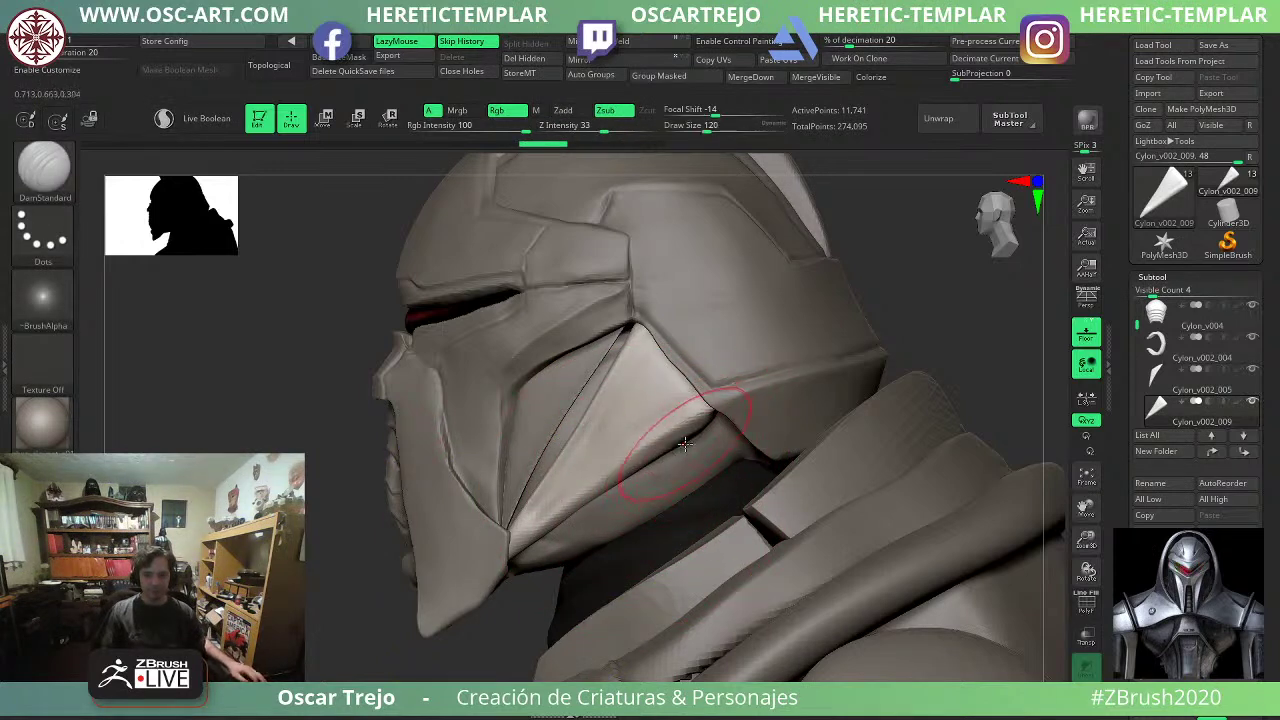
{"action": "key", "text": "b"}
{"action": "key", "text": "t"}
{"action": "key", "text": "d"}
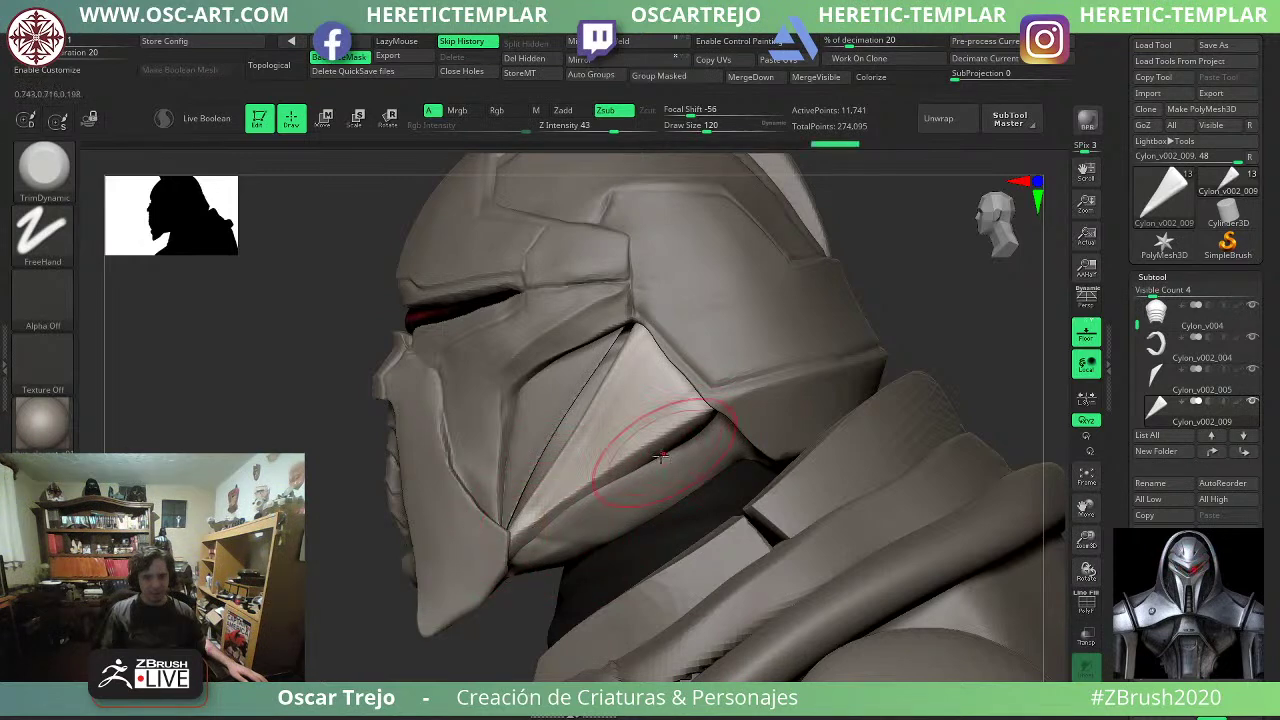
{"action": "left_click_drag", "start_coordinate": [686, 440], "coordinate": [736, 414]}
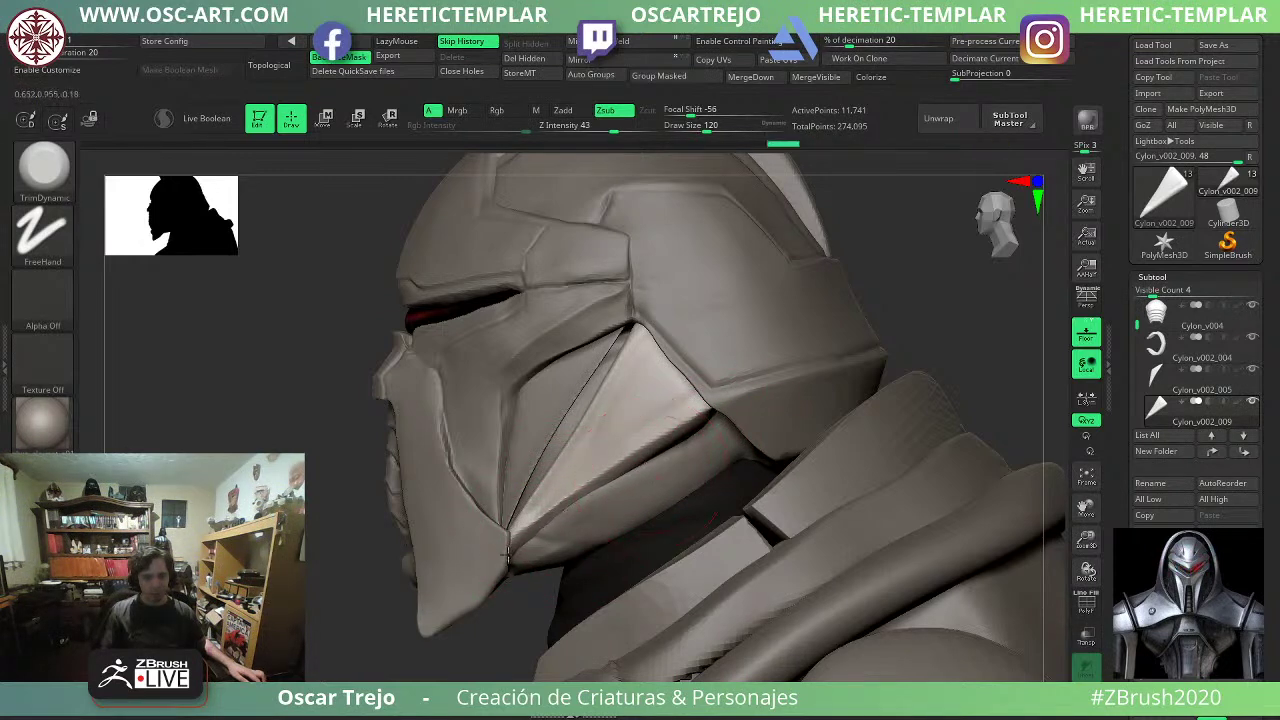
Adjust the rear side-panel piece from the front with the Move brush at draw sizes of 136 and 90, undoing the last stroke.
{"action": "mouse_move", "coordinate": [337, 580]}
{"action": "left_mouse_down"}
{"action": "mouse_move", "coordinate": [235, 625]}
{"action": "mouse_move", "coordinate": [330, 590]}
{"action": "mouse_move", "coordinate": [245, 575]}
{"action": "mouse_move", "coordinate": [330, 575]}
{"action": "left_mouse_up"}
{"action": "left_click_drag", "start_coordinate": [711, 359], "coordinate": [730, 430], "text": "alt"}
{"action": "key", "text": "b"}
{"action": "key", "text": "m"}
{"action": "key", "text": "v"}
{"action": "left_click_drag", "start_coordinate": [603, 397], "coordinate": [626, 428]}
{"action": "key", "text": "s"}
{"action": "left_click_drag", "start_coordinate": [629, 419], "coordinate": [624, 420]}
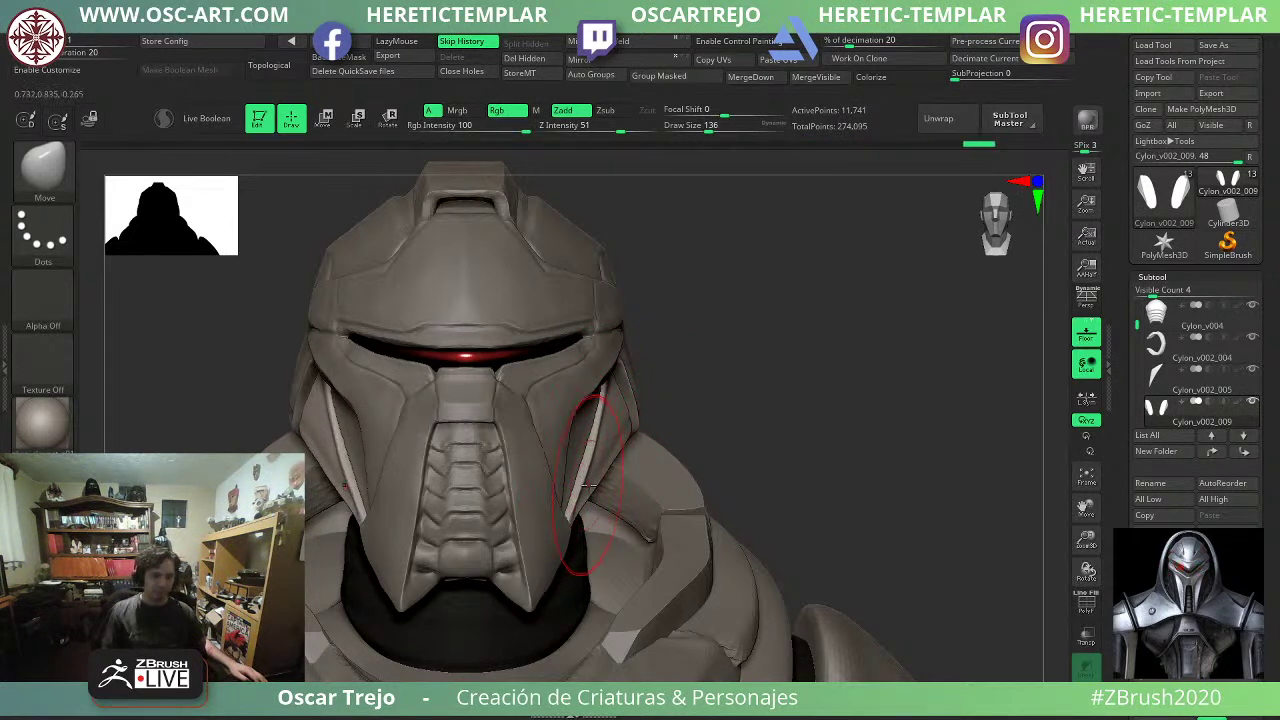
{"action": "key", "text": "s"}
{"action": "left_click_drag", "start_coordinate": [602, 494], "coordinate": [594, 494]}
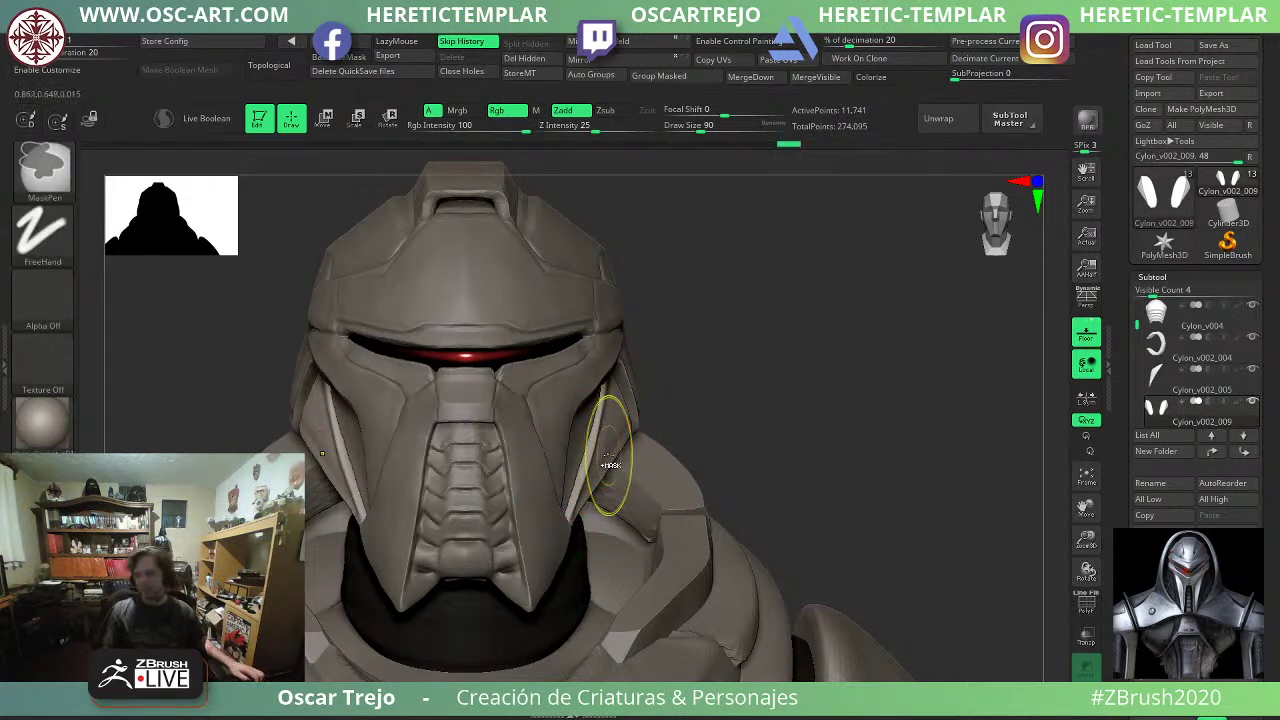
{"action": "key", "text": "ctrl+z"}
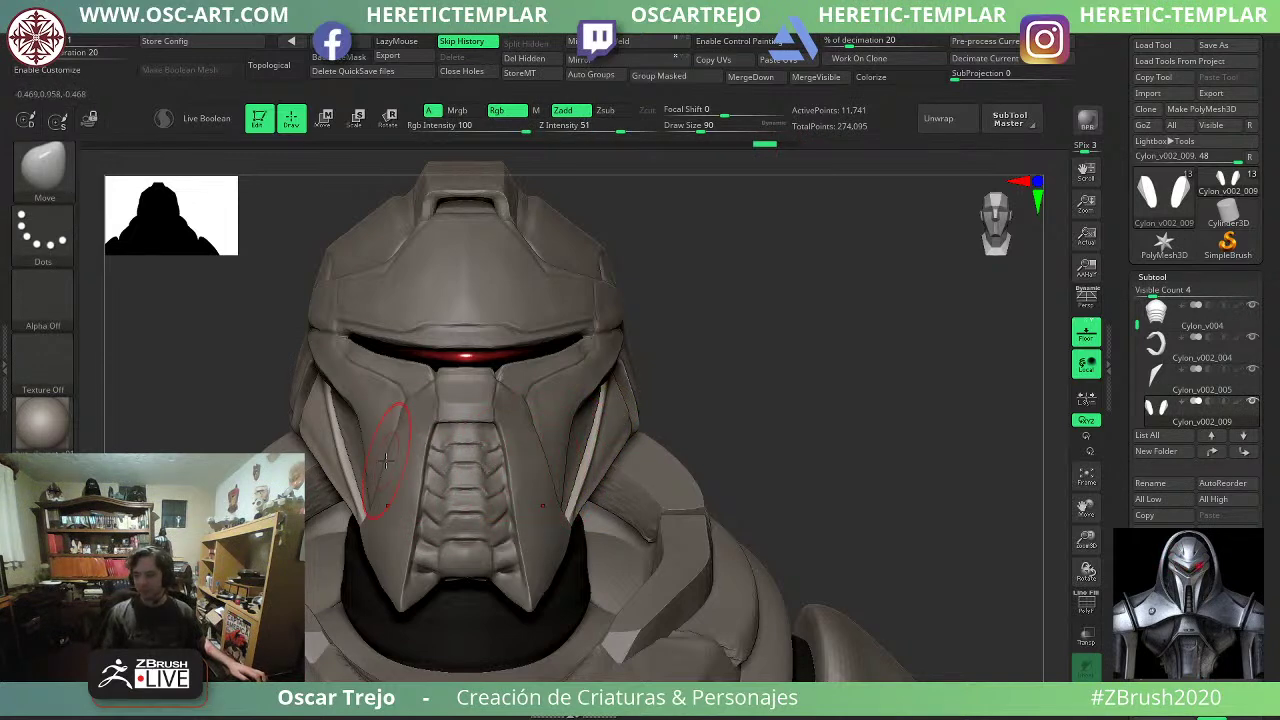
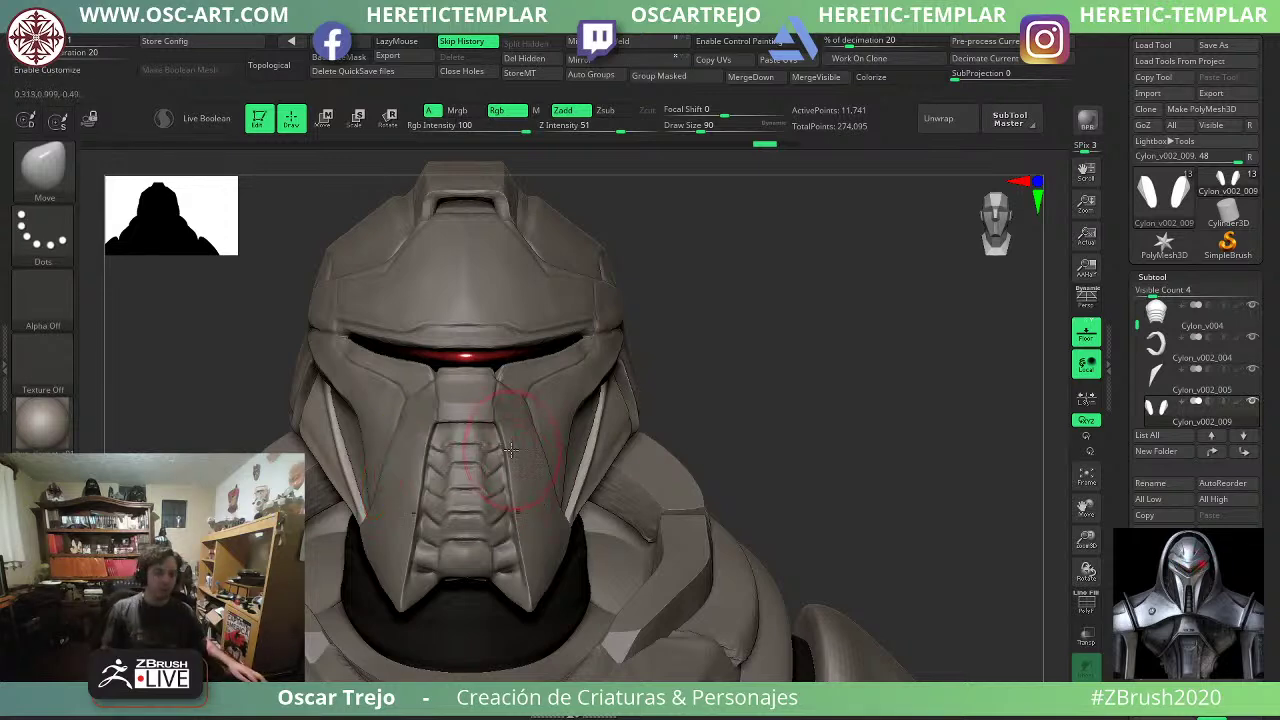
Select the chest armour and smooth the rough lower end of its collar ridge at a draw size of 101.
{"action": "left_click_drag", "start_coordinate": [735, 412], "coordinate": [686, 422]}
{"action": "key", "text": "bracketleft"}
{"action": "key", "text": "bracketleft"}
{"action": "left_click", "coordinate": [553, 383], "text": "alt"}
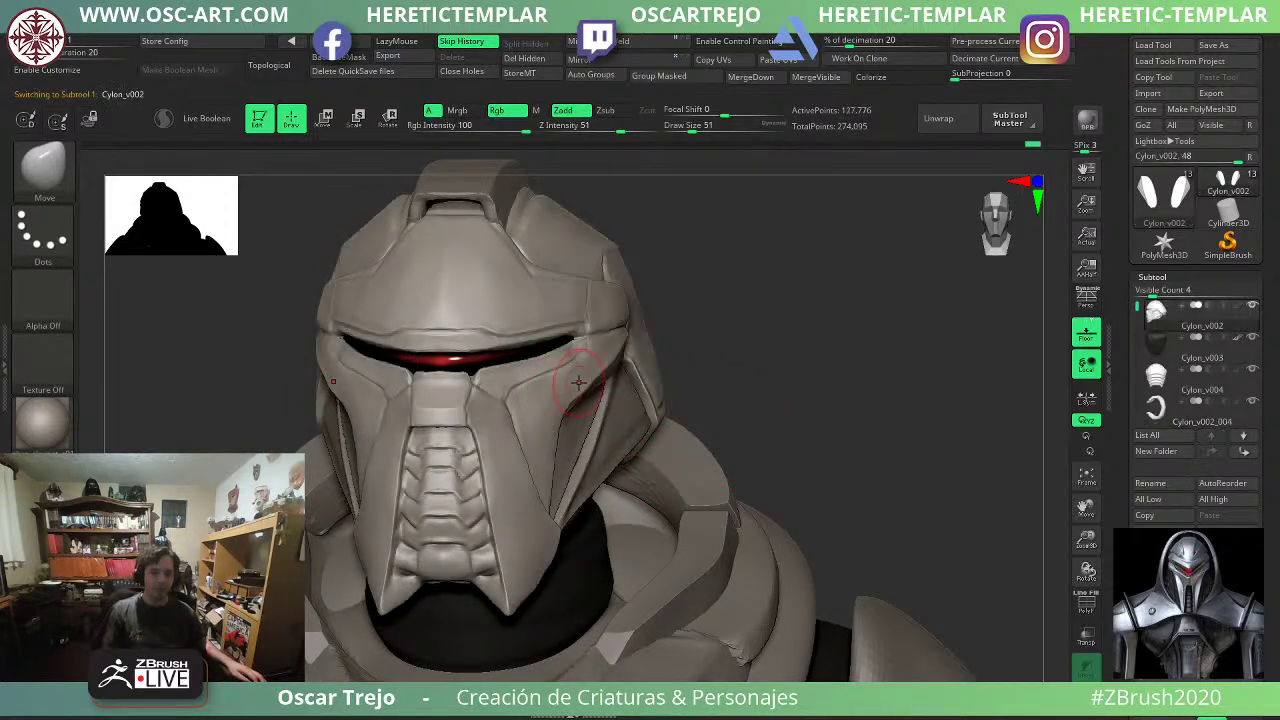
{"action": "left_click_drag", "start_coordinate": [754, 309], "coordinate": [688, 328]}
{"action": "key", "text": "b"}
{"action": "key", "text": "t"}
{"action": "key", "text": "d"}
{"action": "left_click_drag", "start_coordinate": [855, 386], "coordinate": [751, 258], "text": "alt"}
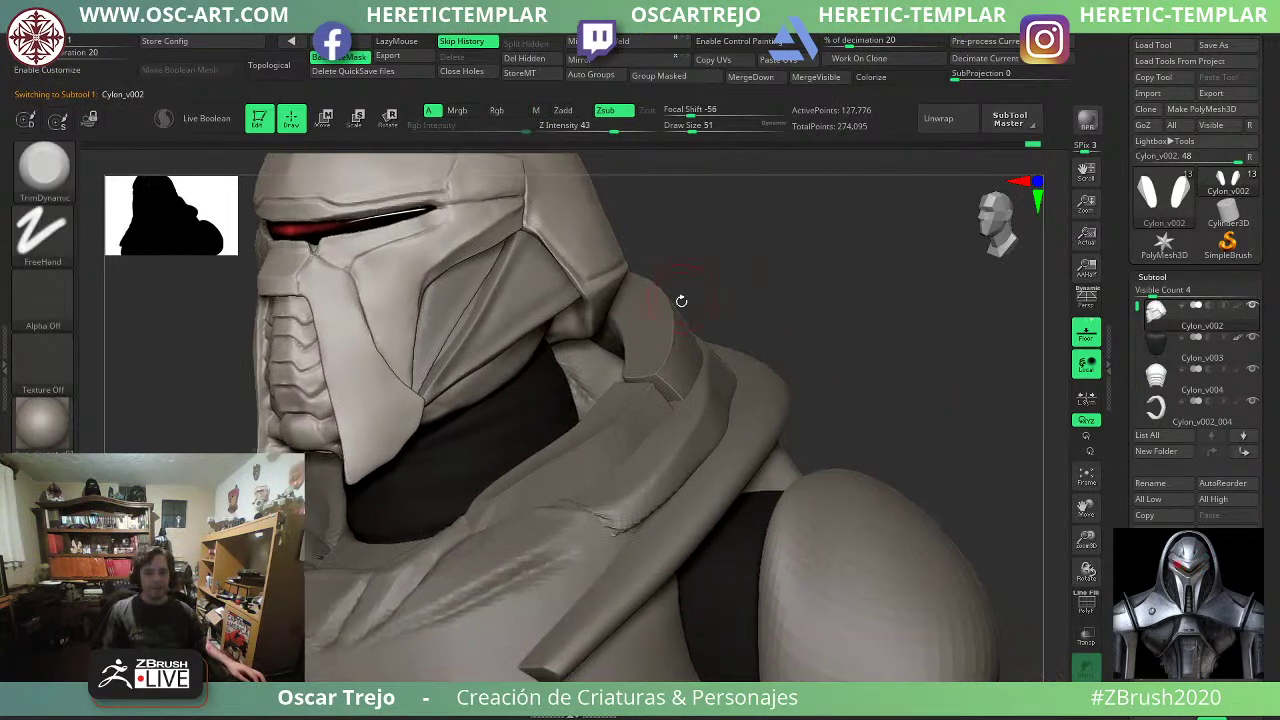
{"action": "left_click", "coordinate": [566, 553], "text": "alt"}
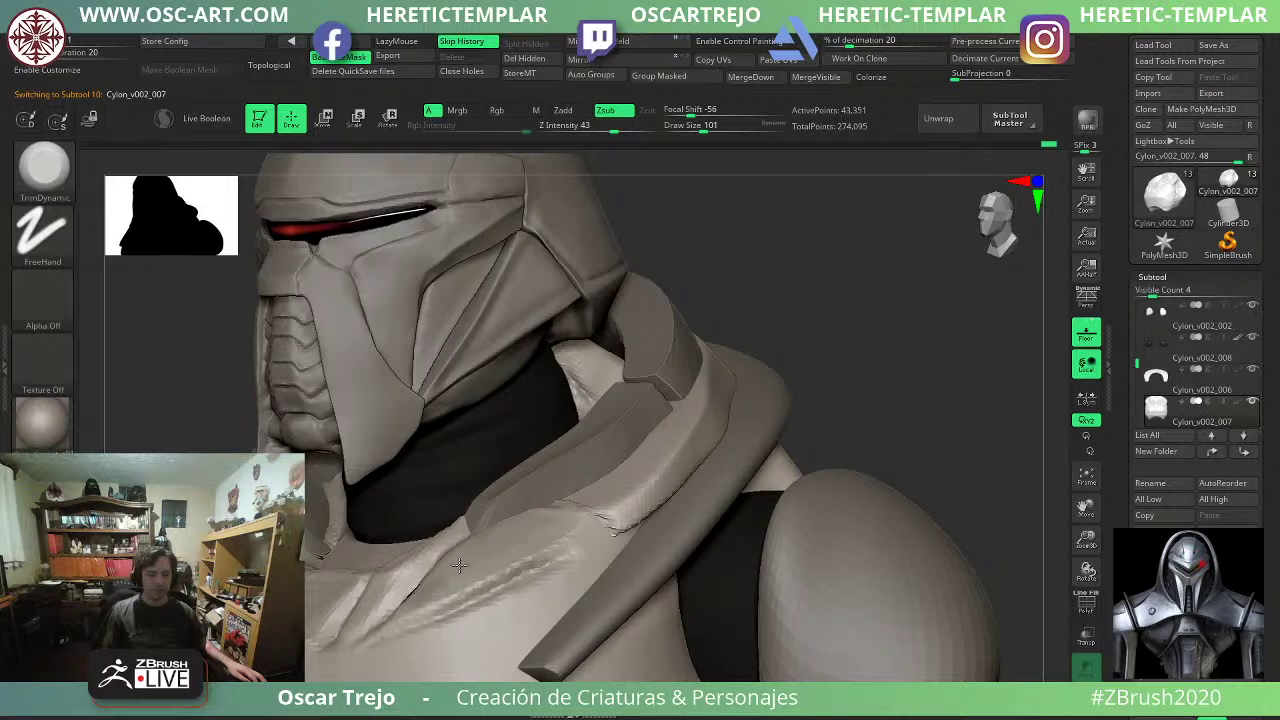
{"action": "left_click_drag", "start_coordinate": [602, 518], "coordinate": [566, 520], "text": "shift"}
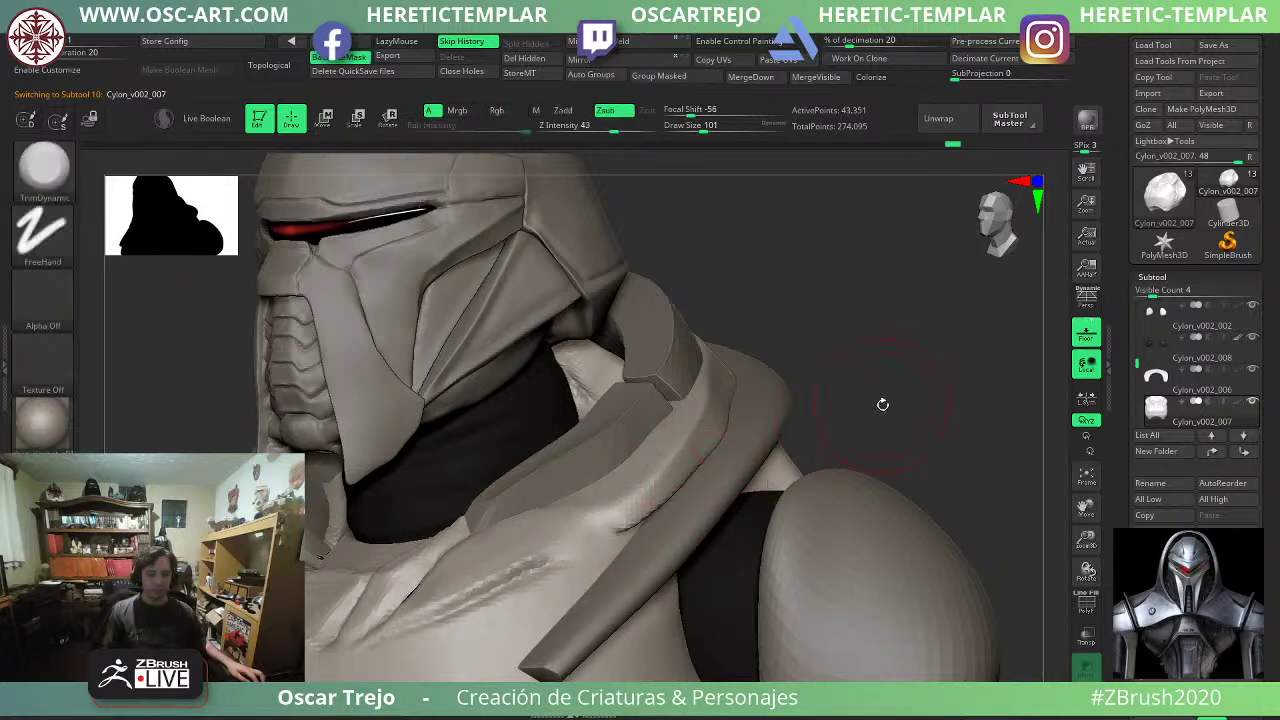
Flatten the chest armour's collar ridge along the neck with the TrimDynamic brush at a draw size of 167.
{"action": "left_click_drag", "start_coordinate": [882, 404], "coordinate": [760, 388], "text": "alt"}
{"action": "left_click_drag", "start_coordinate": [328, 562], "coordinate": [402, 571], "text": "alt"}
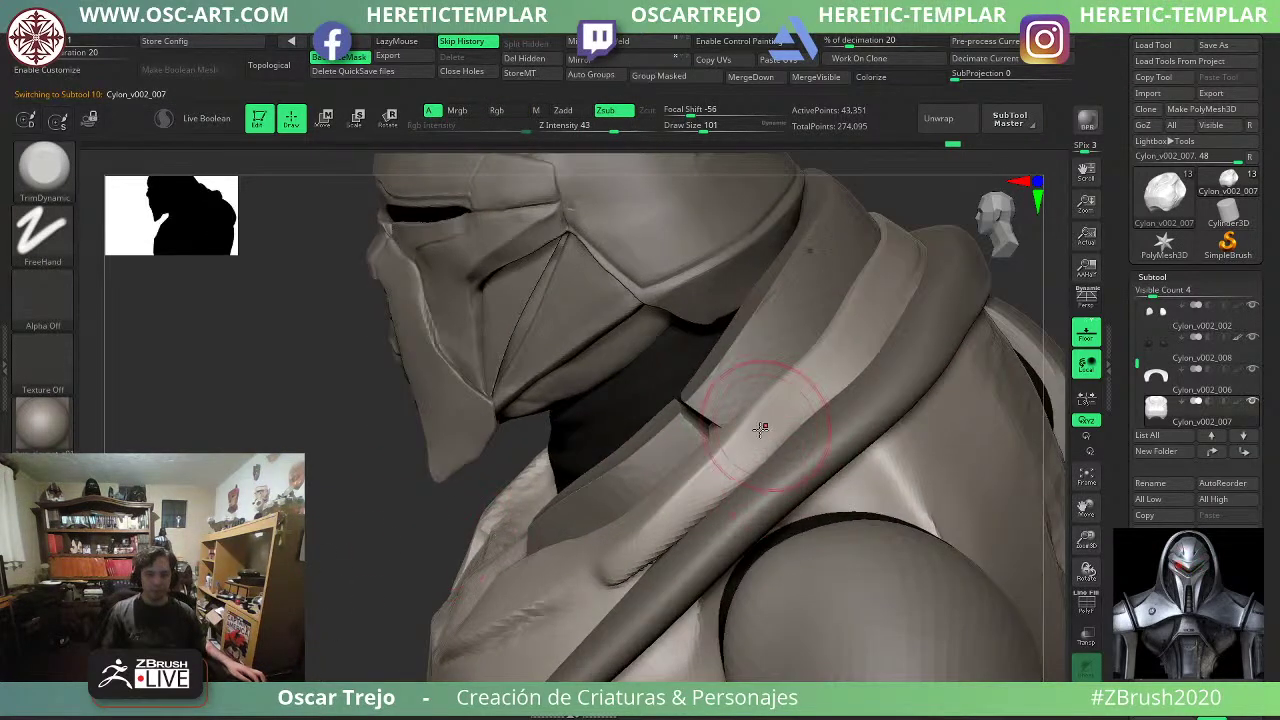
{"action": "left_click_drag", "start_coordinate": [310, 500], "coordinate": [371, 543]}
{"action": "key", "text": "s"}
{"action": "mouse_move", "coordinate": [766, 427]}
{"action": "left_mouse_down"}
{"action": "mouse_move", "coordinate": [795, 427]}
{"action": "mouse_move", "coordinate": [742, 490]}
{"action": "left_mouse_up"}
{"action": "key", "text": "ctrl+z"}
{"action": "key", "text": "bracketleft"}
{"action": "mouse_move", "coordinate": [775, 430]}
{"action": "left_mouse_down"}
{"action": "mouse_move", "coordinate": [735, 475]}
{"action": "mouse_move", "coordinate": [828, 324]}
{"action": "left_mouse_up"}
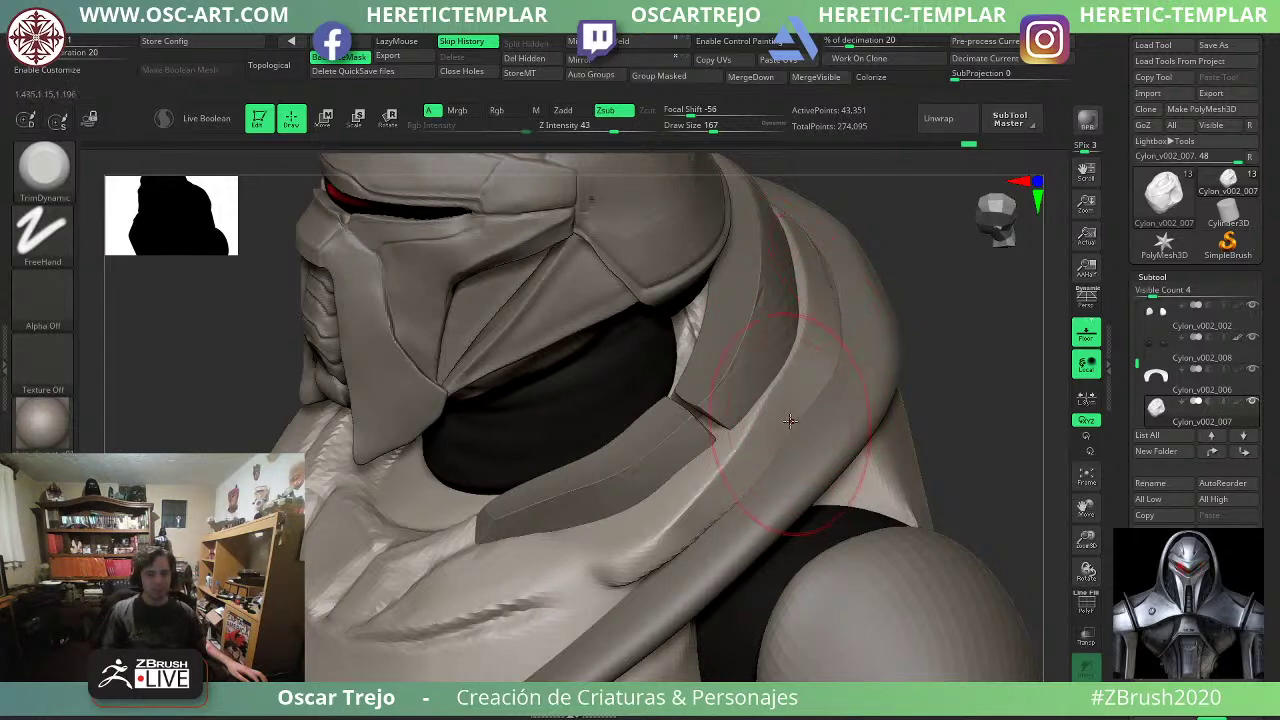
{"action": "mouse_move", "coordinate": [765, 376]}
{"action": "left_mouse_down"}
{"action": "mouse_move", "coordinate": [650, 512]}
{"action": "mouse_move", "coordinate": [458, 595]}
{"action": "left_mouse_up"}
{"action": "left_click_drag", "start_coordinate": [605, 525], "coordinate": [440, 602]}
Even out the chest plate above its horizontal seam with the TrimDynamic brush at a draw size of 124.
{"action": "mouse_move", "coordinate": [610, 540]}
{"action": "right_mouse_down", "text": "ctrl"}
{"action": "mouse_move", "coordinate": [600, 460]}
{"action": "mouse_move", "coordinate": [691, 486]}
{"action": "mouse_move", "coordinate": [717, 463]}
{"action": "mouse_move", "coordinate": [720, 495]}
{"action": "right_mouse_up", "text": "ctrl"}
{"action": "key", "text": "s"}
{"action": "left_click_drag", "start_coordinate": [497, 554], "coordinate": [472, 553]}
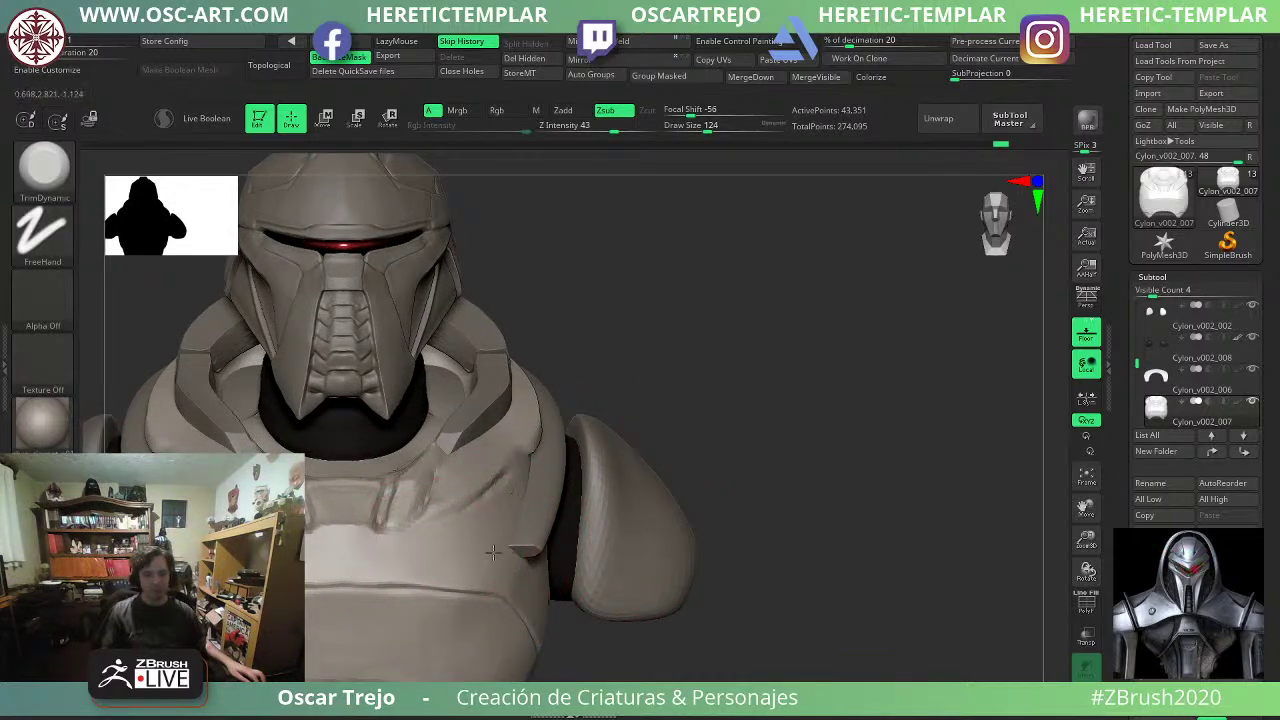
{"action": "left_click_drag", "start_coordinate": [493, 552], "coordinate": [455, 545]}
{"action": "left_click_drag", "start_coordinate": [382, 573], "coordinate": [415, 568]}
{"action": "left_click_drag", "start_coordinate": [365, 578], "coordinate": [455, 565]}
{"action": "left_click_drag", "start_coordinate": [380, 570], "coordinate": [463, 563]}
Raise a crisp edge along the chest plate's horizontal seam with the inverted DamStandard brush at a draw size of 31.
{"action": "key", "text": "b"}
{"action": "key", "text": "m"}
{"action": "key", "text": "v"}
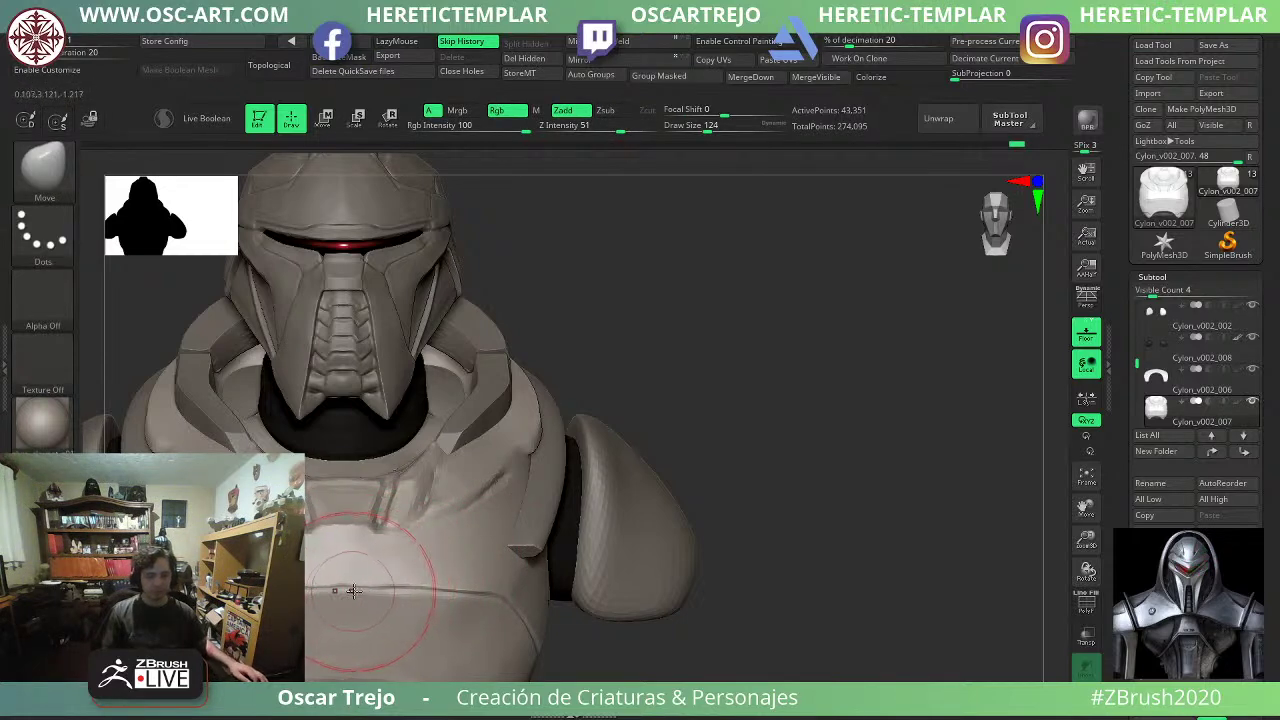
{"action": "key", "text": "b"}
{"action": "key", "text": "d"}
{"action": "key", "text": "s"}
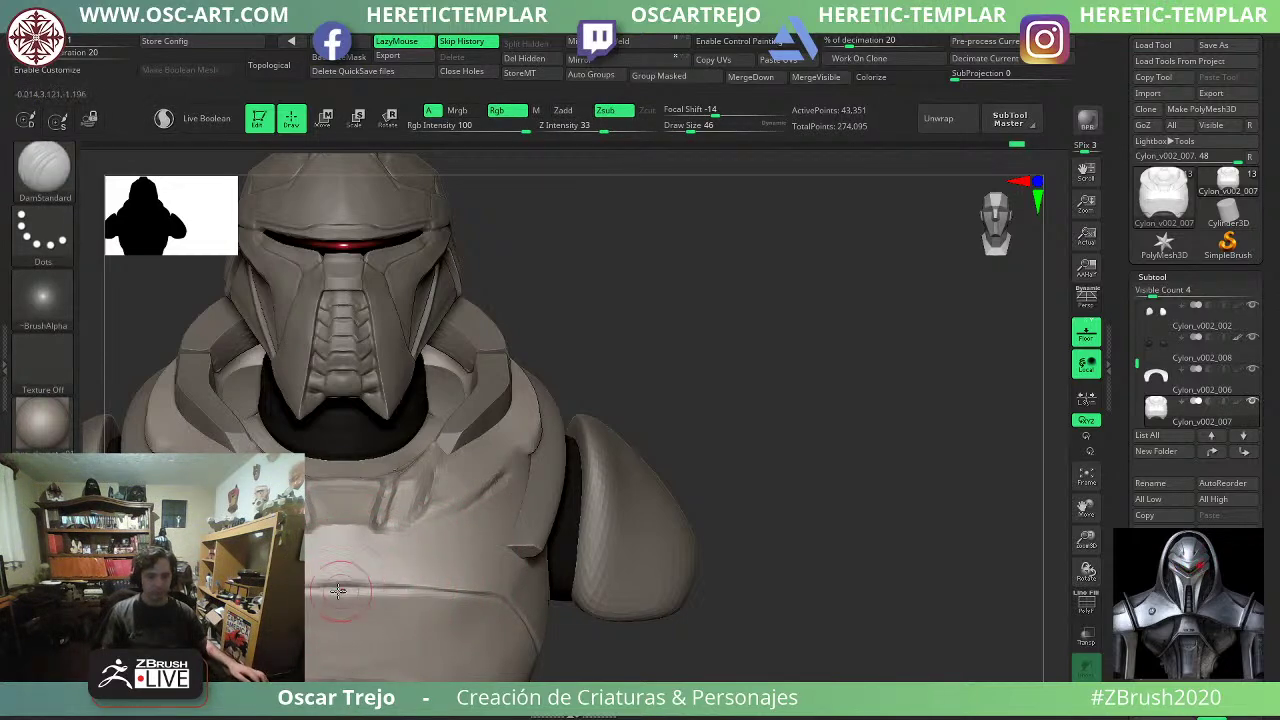
{"action": "key", "text": "ctrl+z"}
{"action": "key", "text": "s"}
{"action": "left_click", "coordinate": [333, 596]}
{"action": "left_click_drag", "start_coordinate": [331, 587], "coordinate": [504, 595], "text": "alt"}
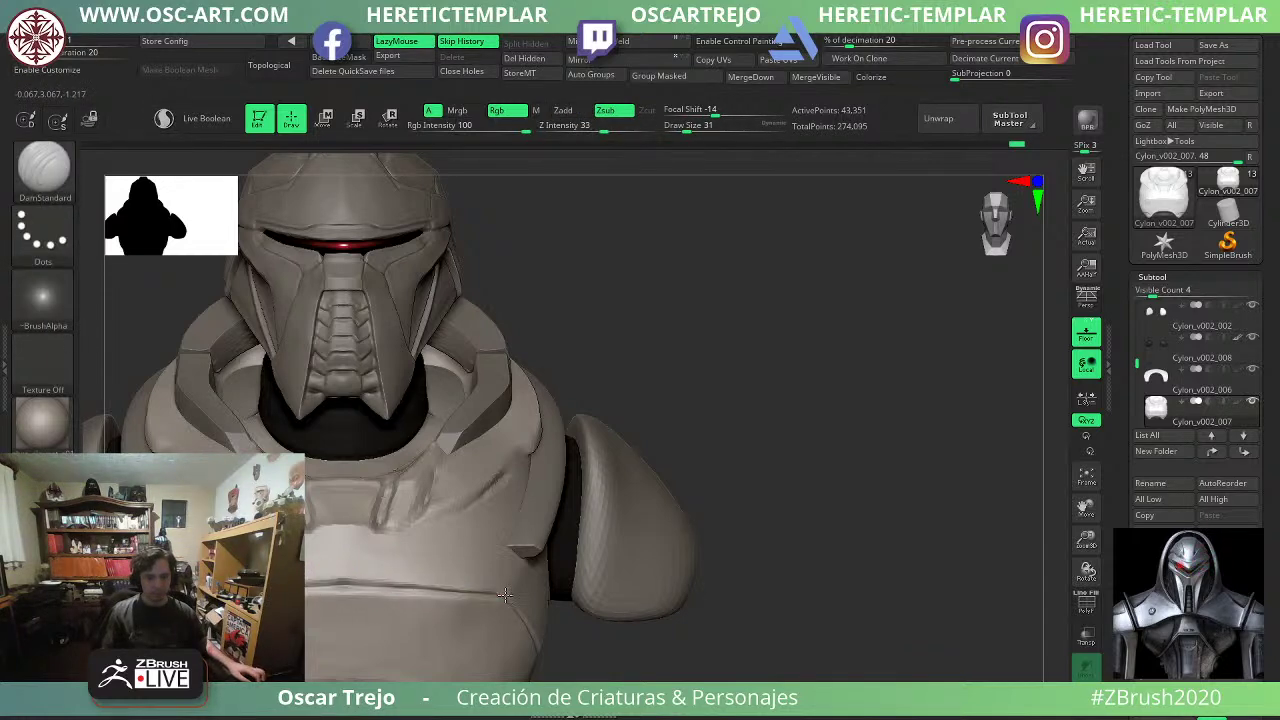
Define the creases below the chest armour's neckline with the DamStandard brush at draw sizes of 59, 49 and 41.
{"action": "mouse_move", "coordinate": [619, 591]}
{"action": "left_mouse_down", "text": "alt"}
{"action": "mouse_move", "coordinate": [686, 620]}
{"action": "mouse_move", "coordinate": [698, 645]}
{"action": "mouse_move", "coordinate": [794, 554]}
{"action": "mouse_move", "coordinate": [754, 540]}
{"action": "mouse_move", "coordinate": [726, 554]}
{"action": "mouse_move", "coordinate": [668, 549]}
{"action": "left_mouse_up", "text": "alt"}
{"action": "key", "text": "shift"}
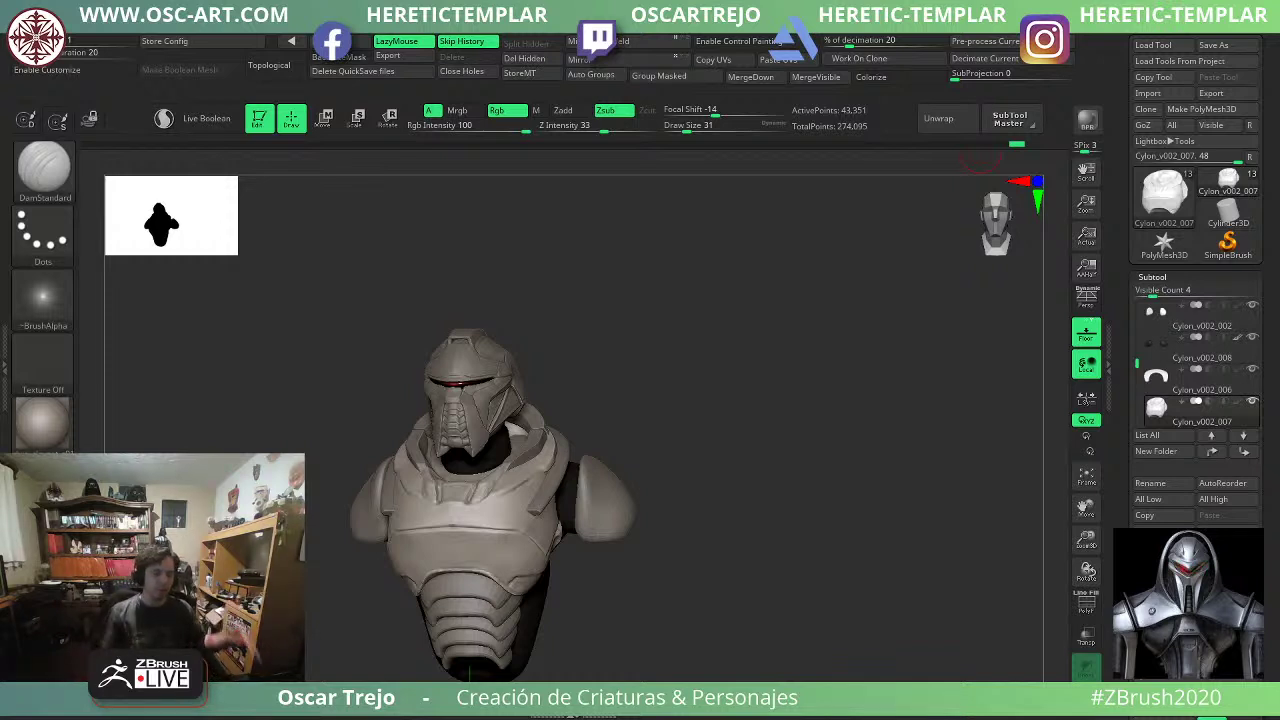
{"action": "left_click_drag", "start_coordinate": [778, 455], "coordinate": [757, 480]}
{"action": "key", "text": "s"}
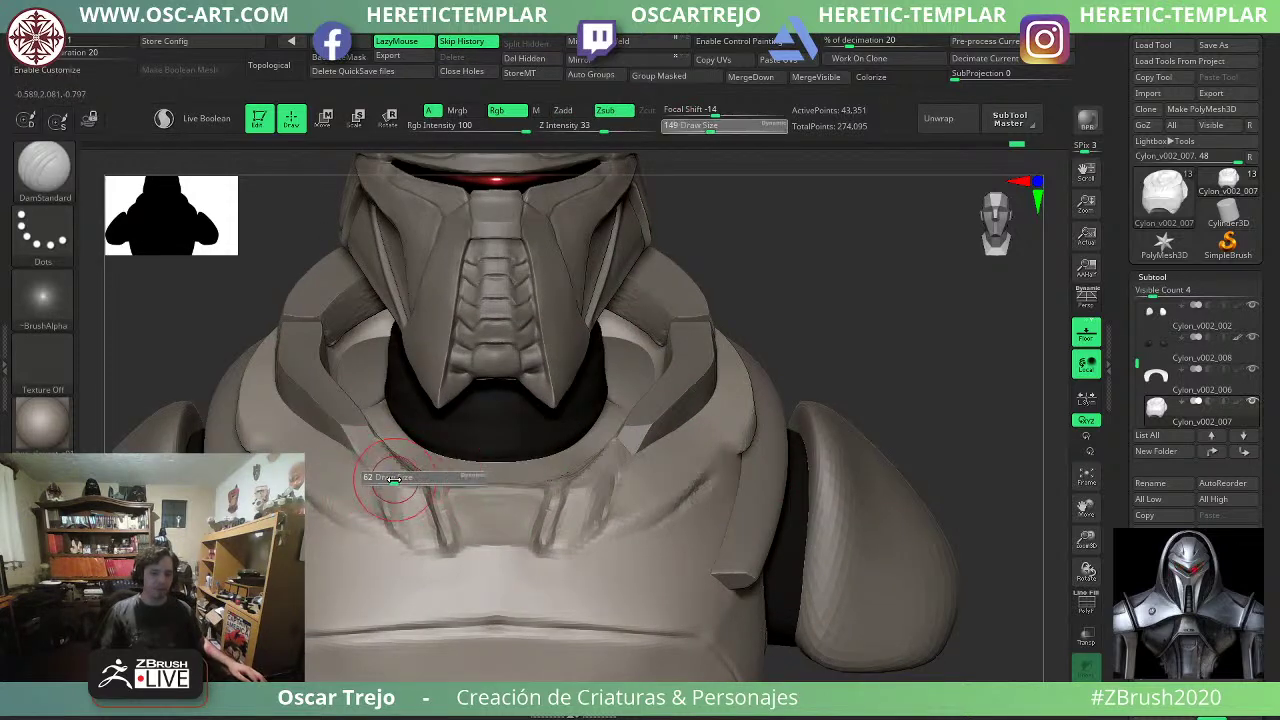
{"action": "left_click_drag", "start_coordinate": [388, 480], "coordinate": [396, 480]}
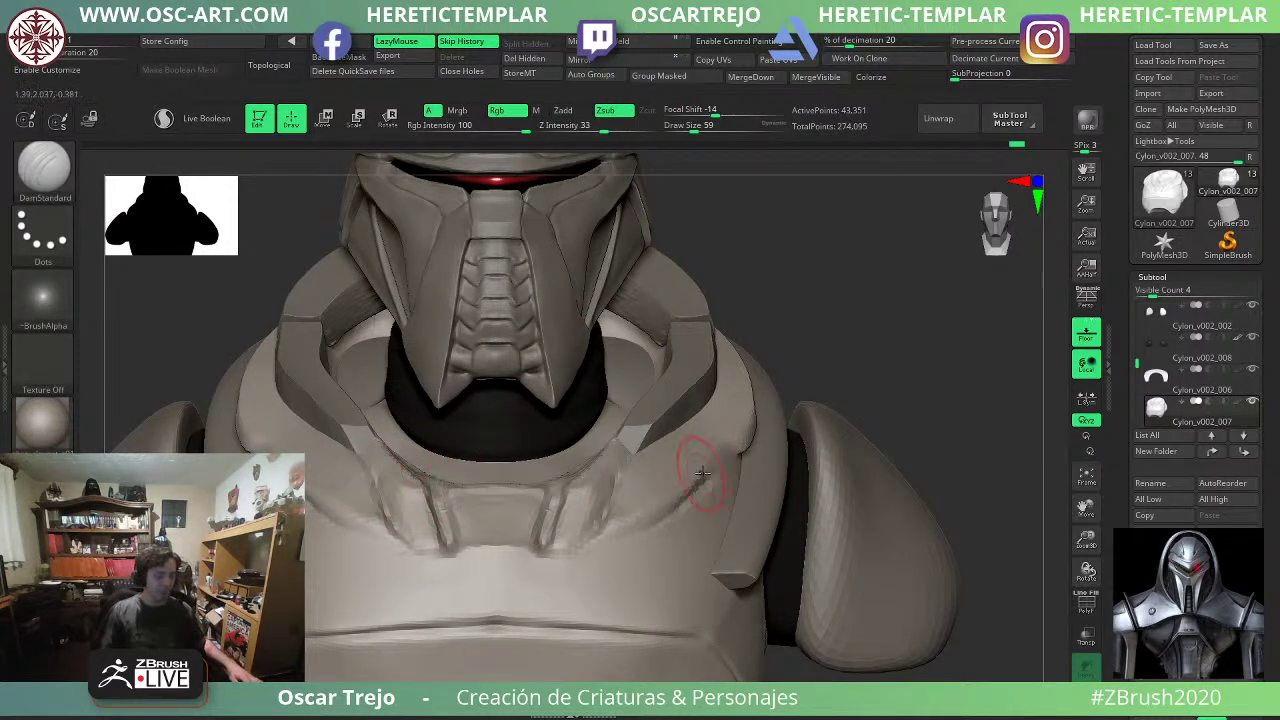
{"action": "key", "text": "bracketleft"}
{"action": "key", "text": "bracketleft"}
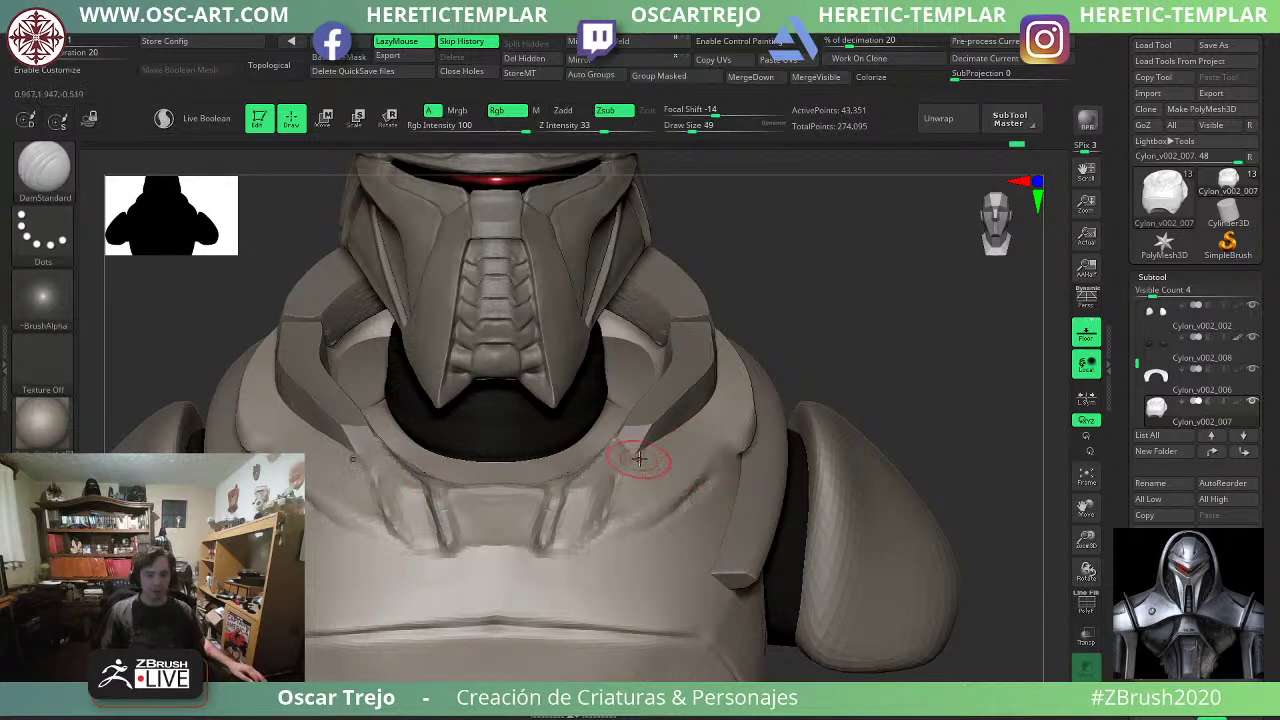
{"action": "mouse_move", "coordinate": [664, 430]}
{"action": "left_mouse_down"}
{"action": "mouse_move", "coordinate": [626, 486]}
{"action": "mouse_move", "coordinate": [628, 526]}
{"action": "mouse_move", "coordinate": [733, 452]}
{"action": "left_mouse_up"}
{"action": "key", "text": "s"}
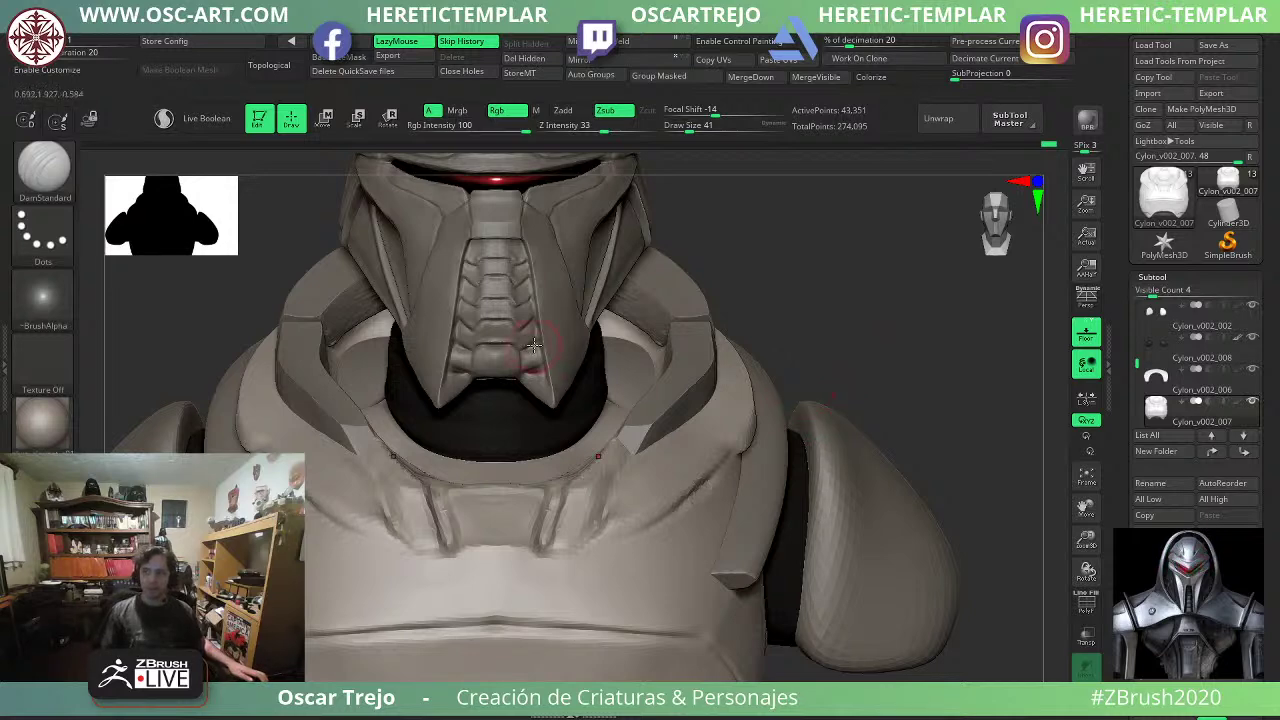
Pull the outer lower corner of the chest armour's collar ridge outward with the Move brush at a draw size of 83.
{"action": "left_click_drag", "start_coordinate": [821, 351], "coordinate": [740, 445]}
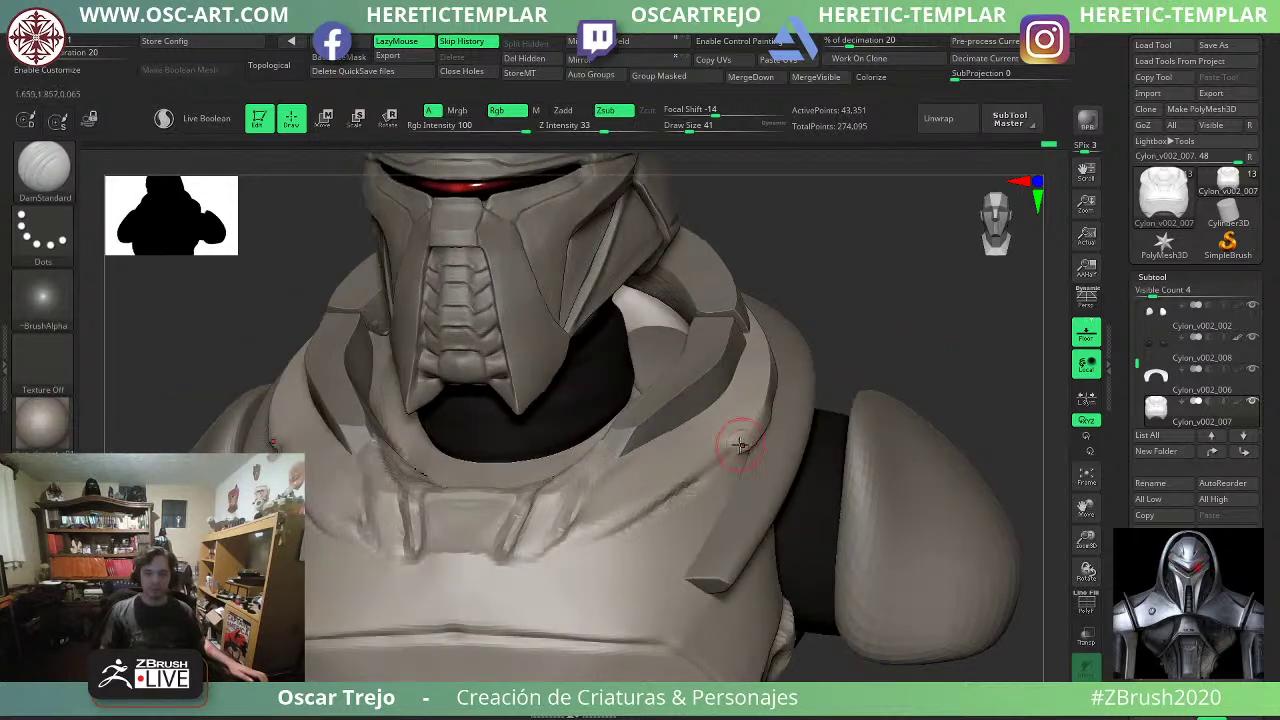
{"action": "left_click_drag", "start_coordinate": [945, 360], "coordinate": [790, 405]}
{"action": "key", "text": "b"}
{"action": "key", "text": "m"}
{"action": "key", "text": "v"}
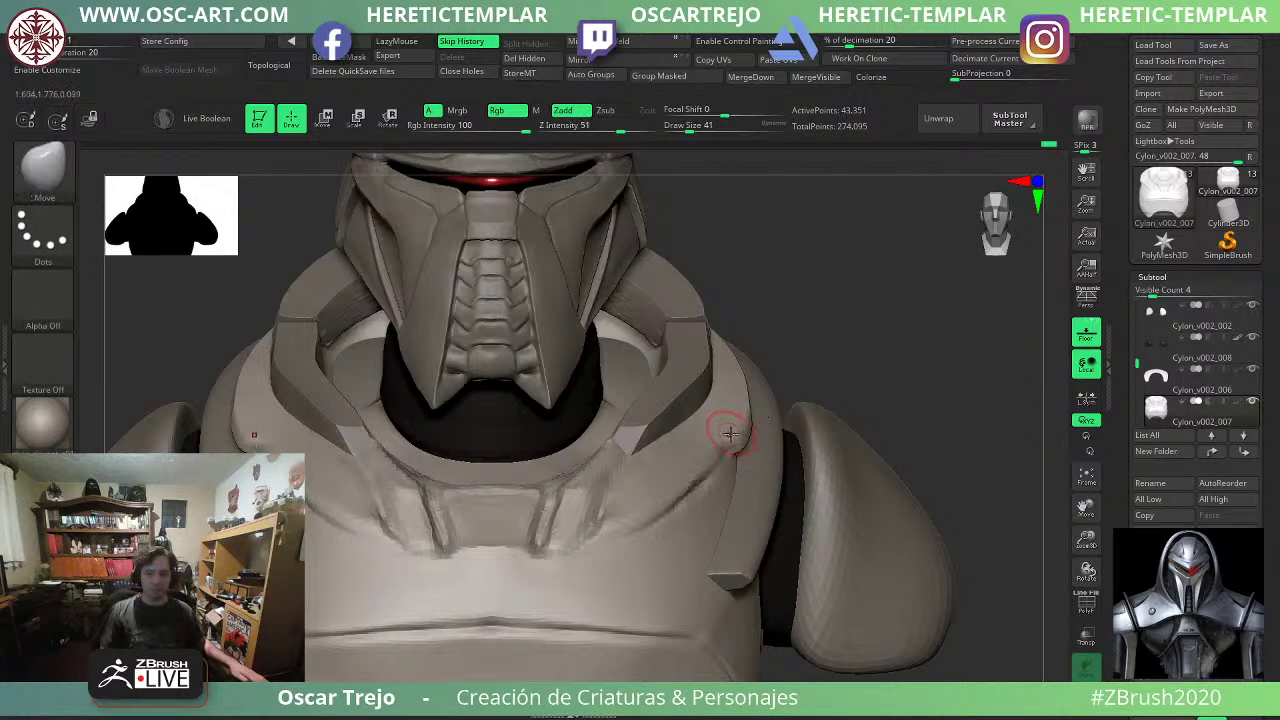
{"action": "key", "text": "s"}
{"action": "mouse_move", "coordinate": [728, 431]}
{"action": "left_mouse_down"}
{"action": "mouse_move", "coordinate": [743, 432]}
{"action": "mouse_move", "coordinate": [753, 402]}
{"action": "left_mouse_up"}
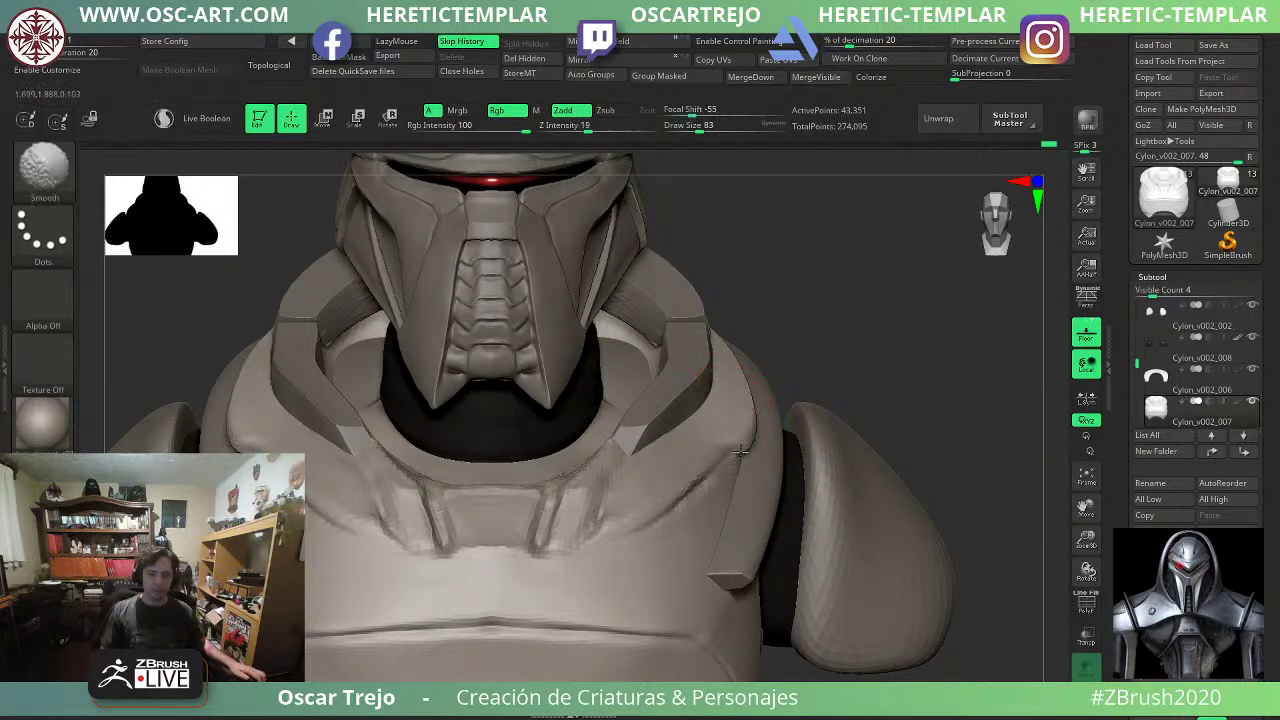
Sharpen the outer corner of the chest armour's collar ridge with the DamStandard brush at a draw size of 35.
{"action": "key", "text": "b"}
{"action": "key", "text": "t"}
{"action": "key", "text": "d"}
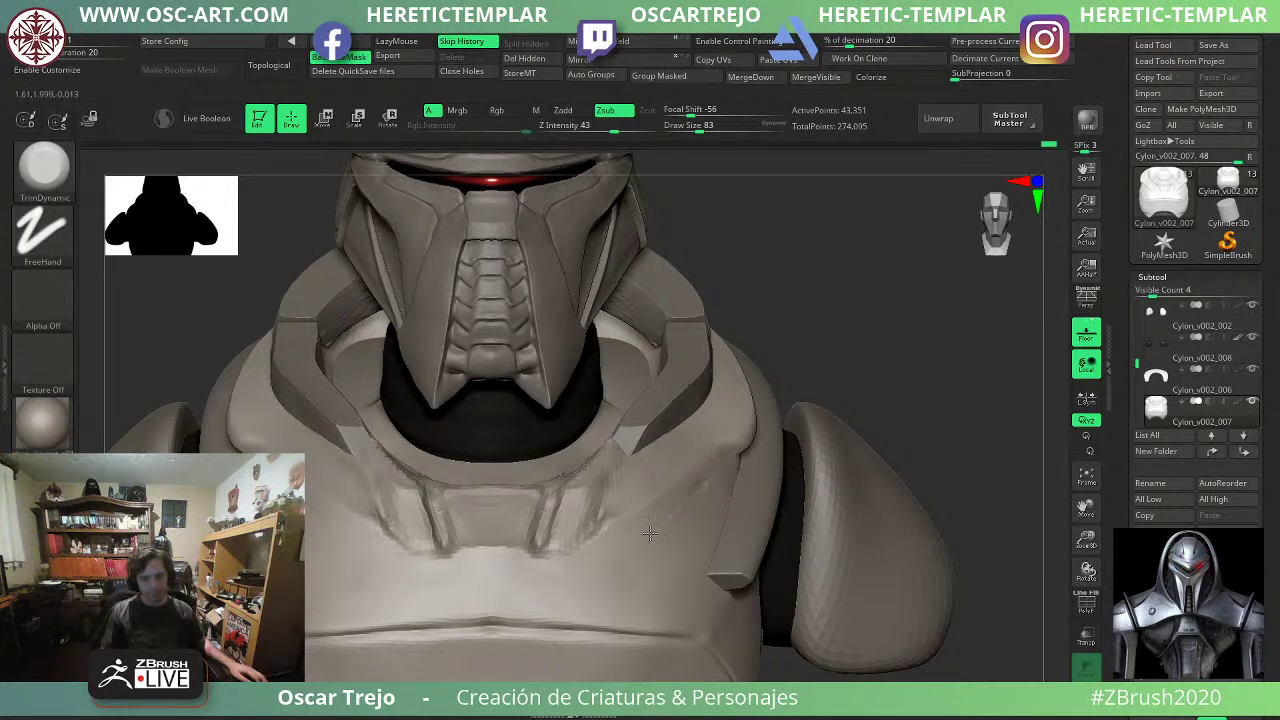
{"action": "key", "text": "b"}
{"action": "key", "text": "d"}
{"action": "key", "text": "s"}
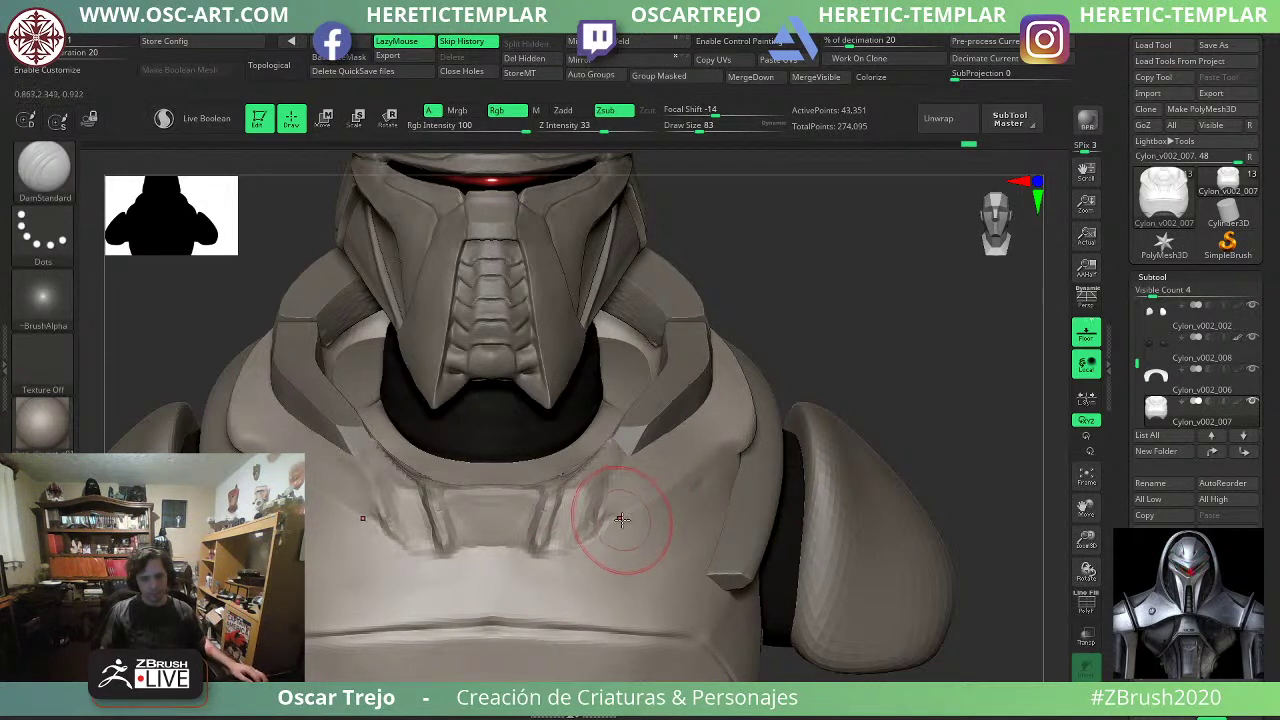
{"action": "mouse_move", "coordinate": [607, 525]}
{"action": "left_mouse_down"}
{"action": "mouse_move", "coordinate": [728, 444]}
{"action": "mouse_move", "coordinate": [623, 525]}
{"action": "left_mouse_up"}
{"action": "key", "text": "ctrl+z"}
{"action": "key", "text": "s"}
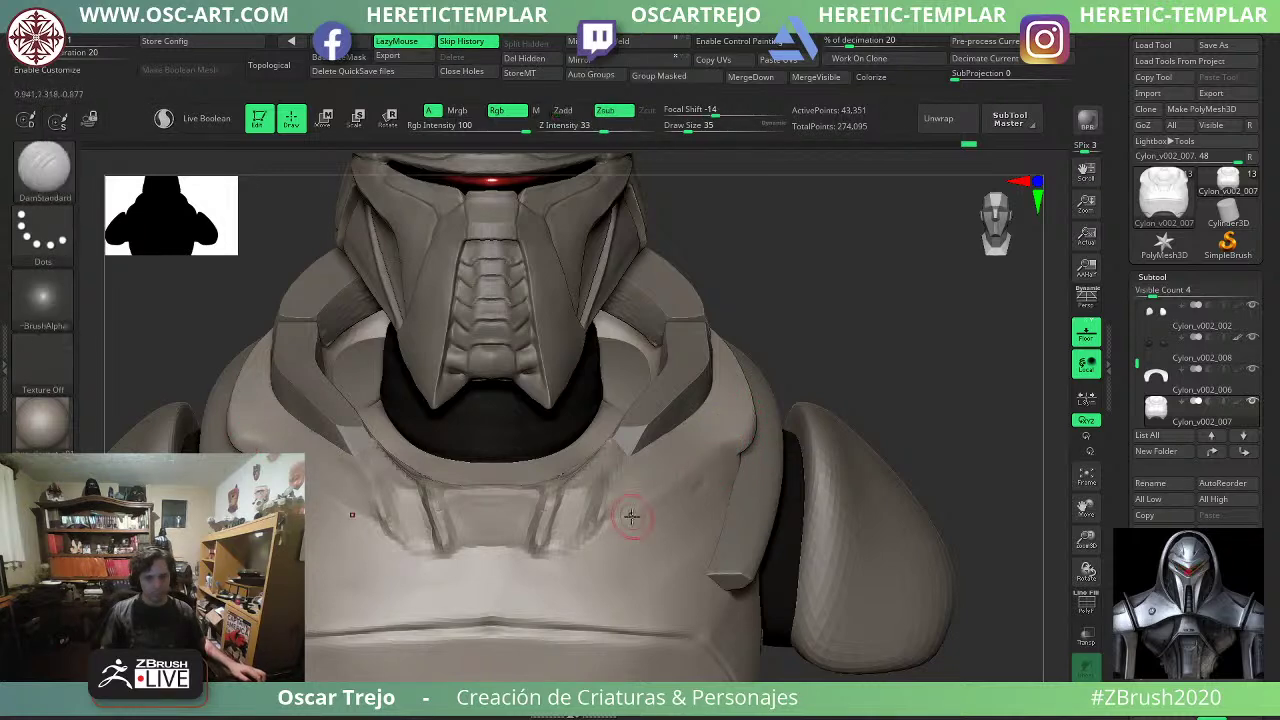
{"action": "left_click_drag", "start_coordinate": [728, 440], "coordinate": [729, 440]}
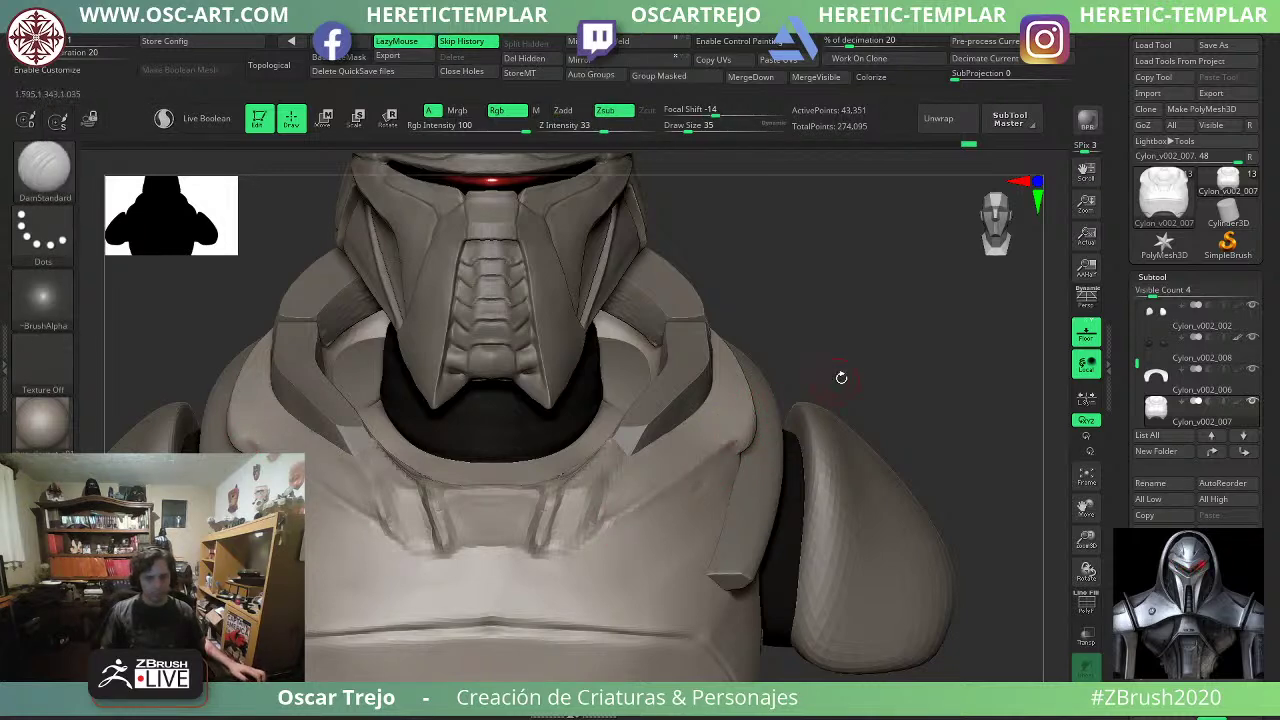
Flatten the outer corner of the chest armour's collar ridge with the TrimDynamic brush at a draw size of 77.
{"action": "left_click_drag", "start_coordinate": [840, 377], "coordinate": [757, 314], "text": "alt"}
{"action": "mouse_move", "coordinate": [846, 288]}
{"action": "left_mouse_down"}
{"action": "mouse_move", "coordinate": [863, 374]}
{"action": "mouse_move", "coordinate": [916, 395]}
{"action": "mouse_move", "coordinate": [759, 444]}
{"action": "left_mouse_up"}
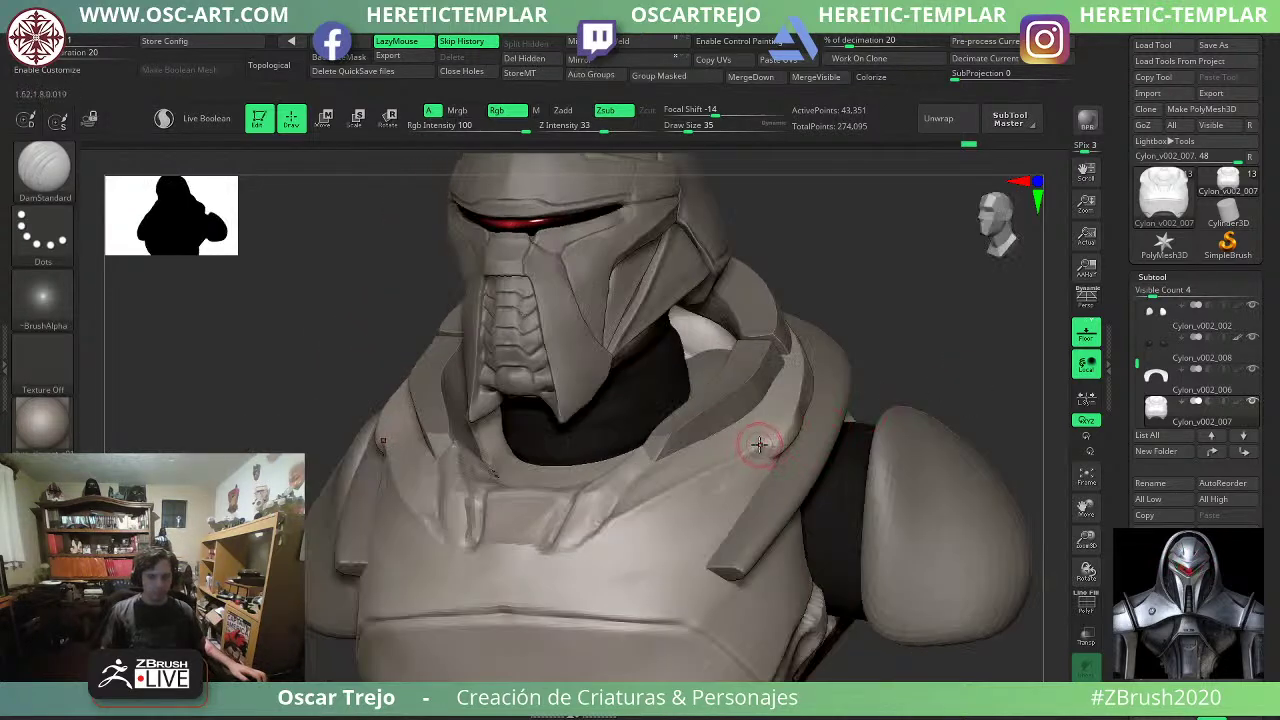
{"action": "mouse_move", "coordinate": [897, 361]}
{"action": "left_mouse_down"}
{"action": "mouse_move", "coordinate": [891, 374]}
{"action": "mouse_move", "coordinate": [908, 374]}
{"action": "left_mouse_up"}
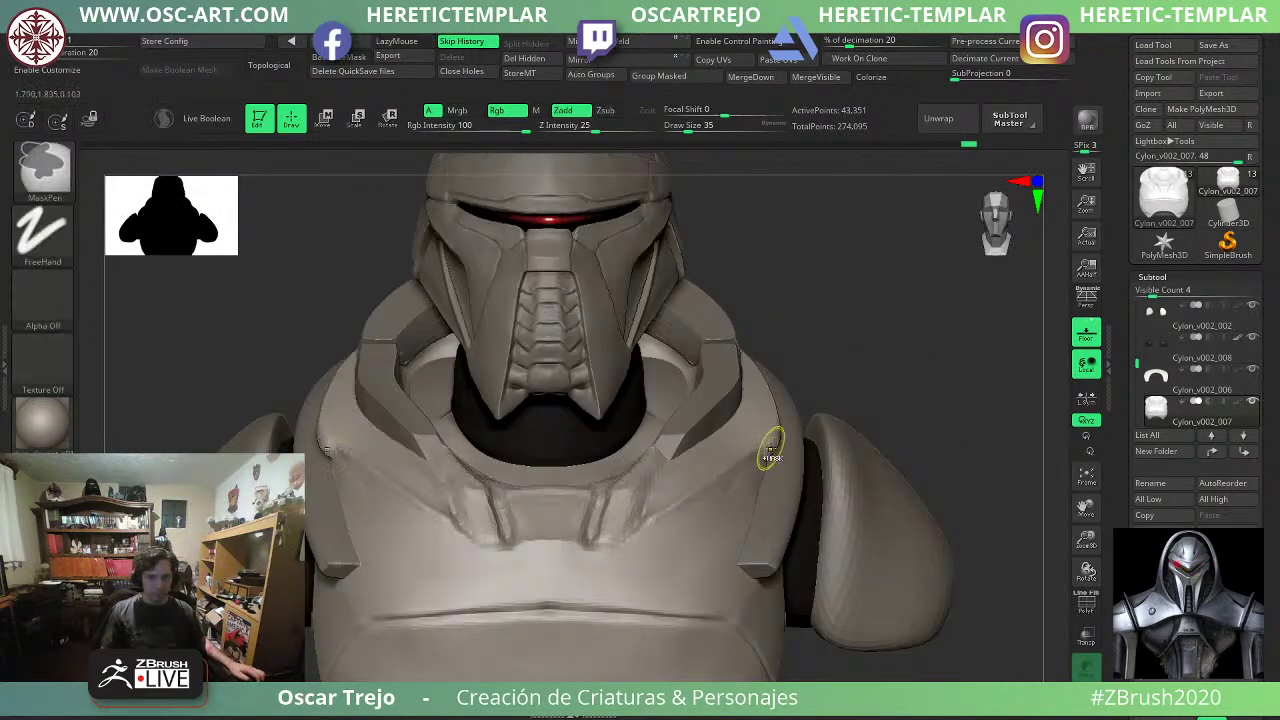
{"action": "key", "text": "b"}
{"action": "key", "text": "t"}
{"action": "key", "text": "d"}
{"action": "left_click_drag", "start_coordinate": [764, 461], "coordinate": [773, 449]}
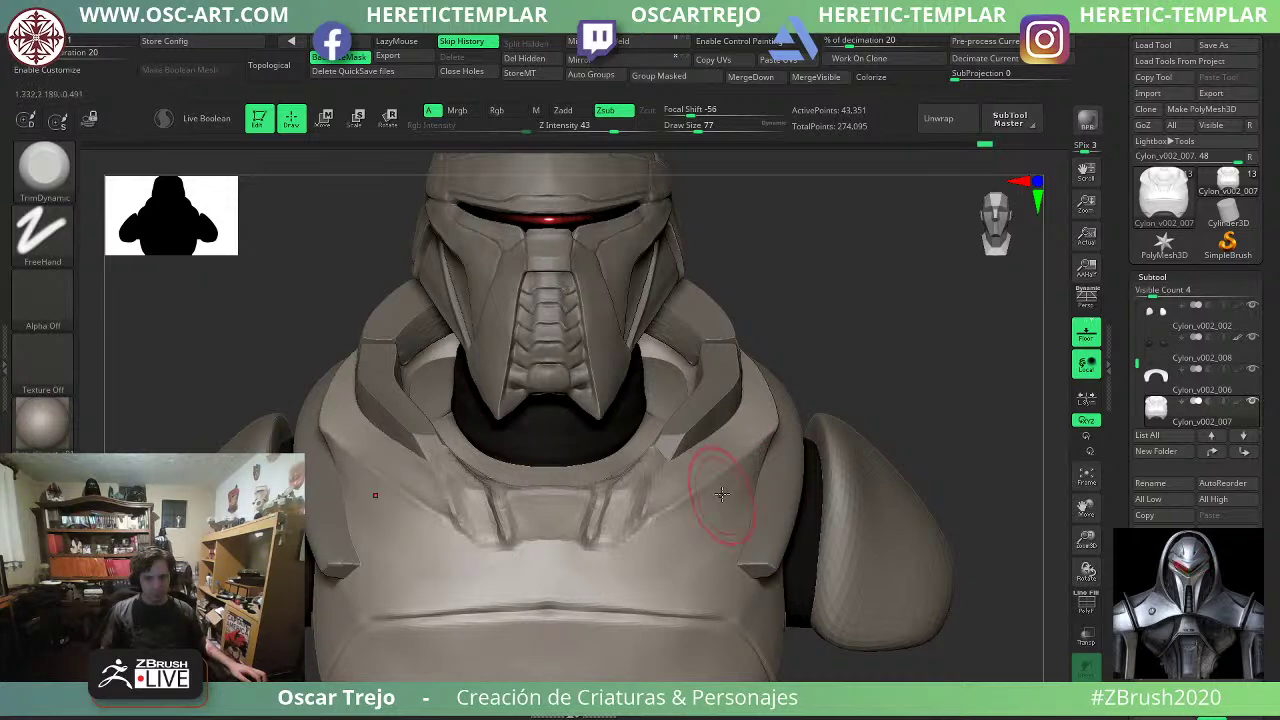
Reshape the lower part of the dark upper-arm pieces beside the shoulder pads with the Move brush.
{"action": "key", "text": "f"}
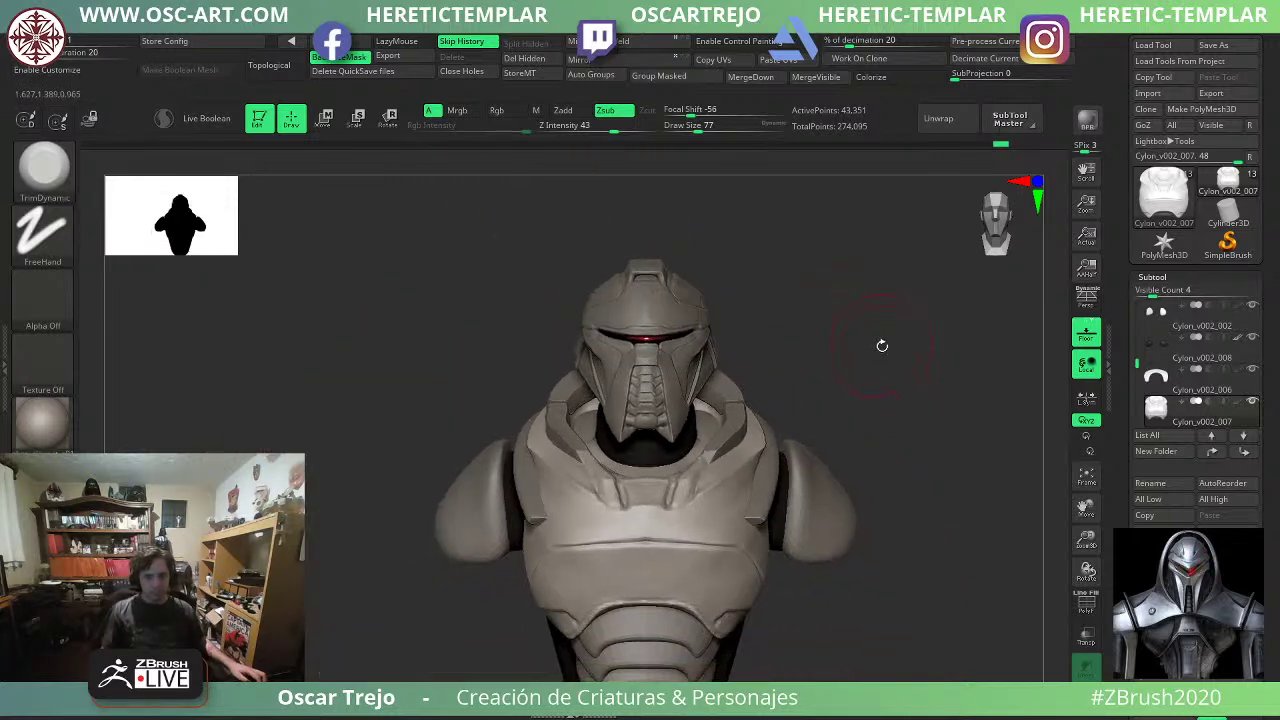
{"action": "left_click_drag", "start_coordinate": [891, 376], "coordinate": [811, 326], "text": "alt"}
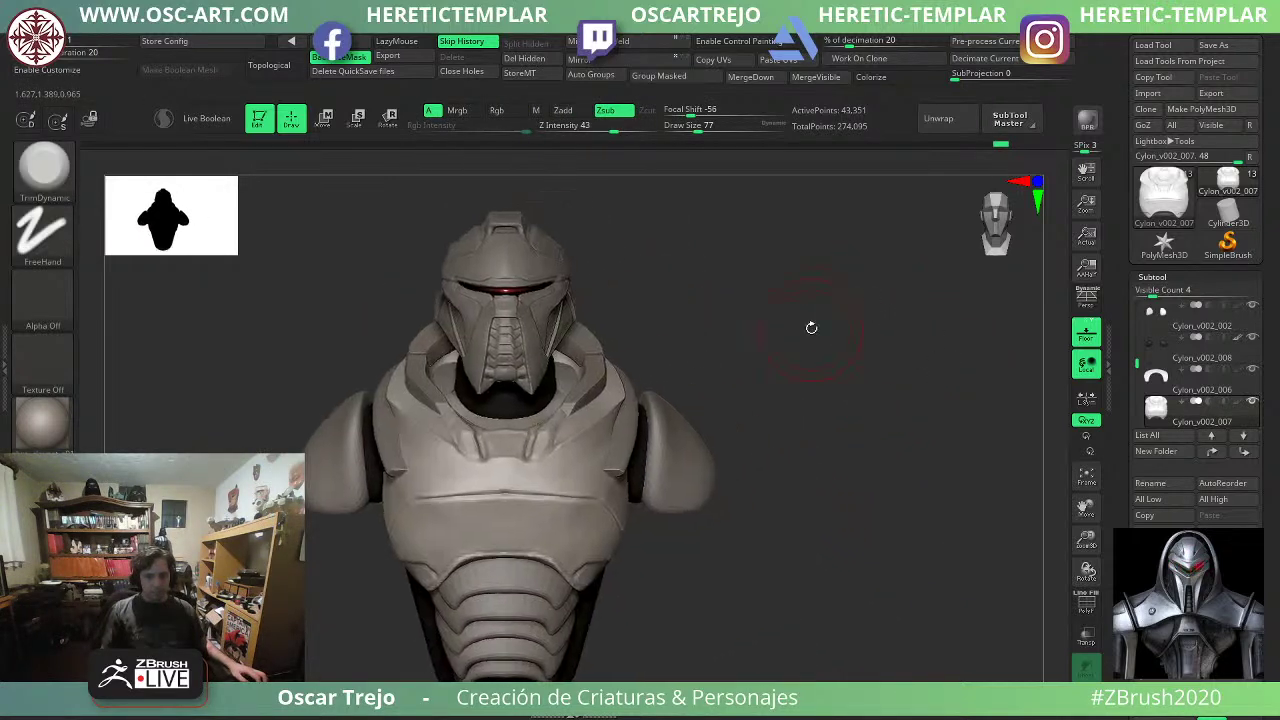
{"action": "left_click_drag", "start_coordinate": [670, 519], "coordinate": [707, 550]}
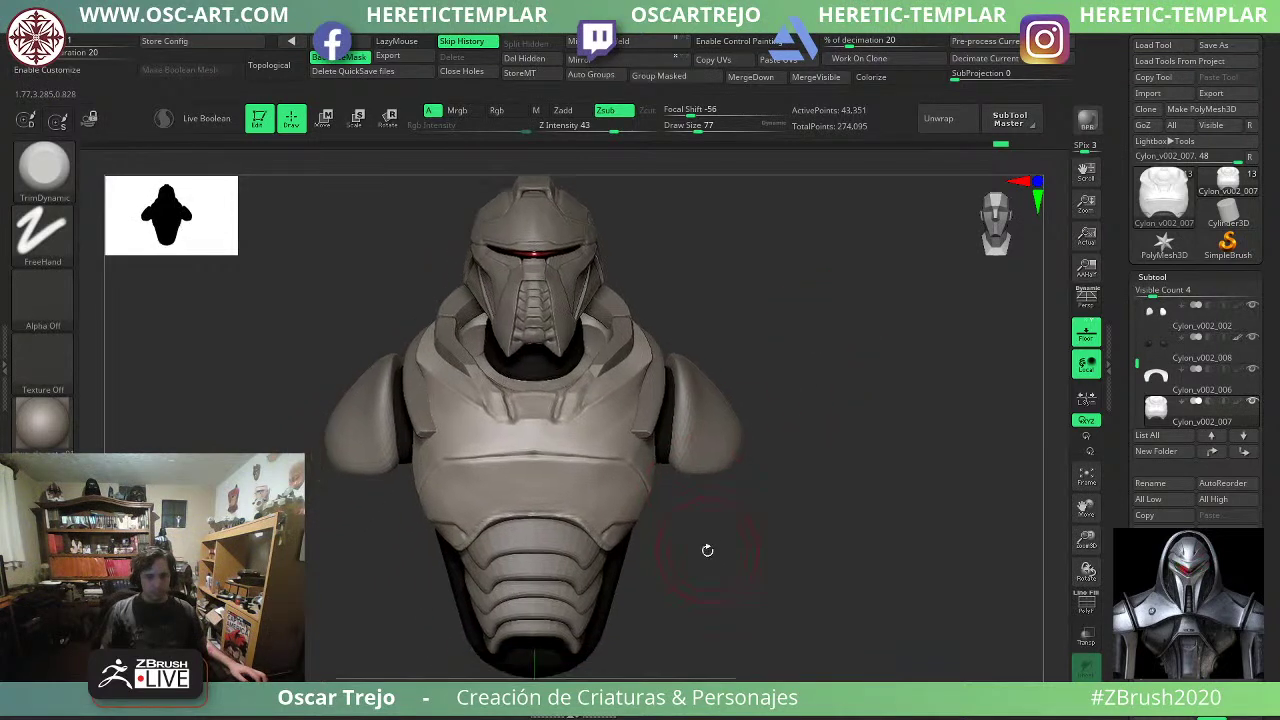
{"action": "left_click", "coordinate": [581, 582], "text": "alt"}
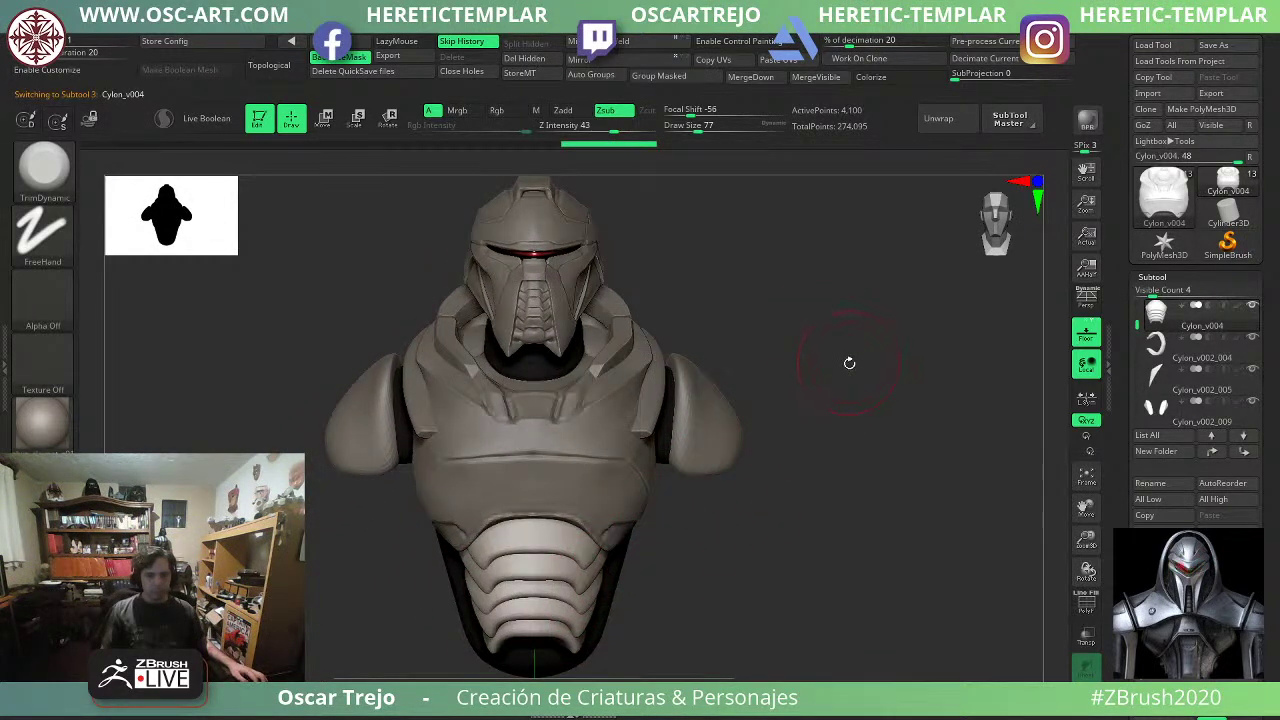
{"action": "left_click_drag", "start_coordinate": [849, 363], "coordinate": [894, 429], "text": "alt"}
{"action": "left_click", "coordinate": [705, 493], "text": "alt"}
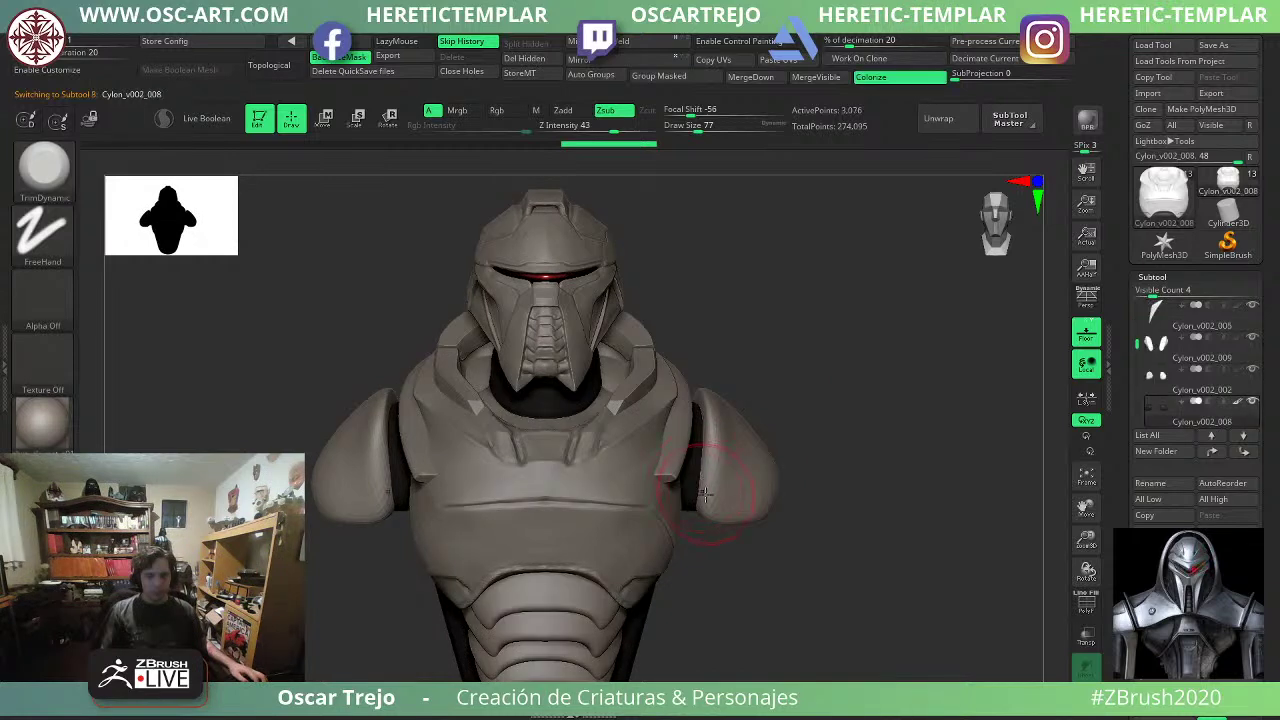
{"action": "key", "text": "b"}
{"action": "key", "text": "m"}
{"action": "key", "text": "v"}
{"action": "key", "text": "s"}
{"action": "left_click_drag", "start_coordinate": [719, 520], "coordinate": [706, 525]}
{"action": "mouse_move", "coordinate": [721, 531]}
{"action": "left_mouse_down"}
{"action": "mouse_move", "coordinate": [723, 544]}
{"action": "mouse_move", "coordinate": [725, 507]}
{"action": "left_mouse_up"}
Reshape the outline and lower corners of the shoulder pads with the Move brush, using a draw size of 132.
{"action": "left_click", "coordinate": [729, 495], "text": "alt"}
{"action": "left_click_drag", "start_coordinate": [715, 446], "coordinate": [696, 437]}
{"action": "mouse_move", "coordinate": [800, 394]}
{"action": "left_mouse_down"}
{"action": "mouse_move", "coordinate": [814, 403]}
{"action": "mouse_move", "coordinate": [734, 399]}
{"action": "left_mouse_up"}
{"action": "left_click_drag", "start_coordinate": [872, 388], "coordinate": [972, 380]}
{"action": "mouse_move", "coordinate": [750, 416]}
{"action": "left_mouse_down", "text": "shift"}
{"action": "mouse_move", "coordinate": [715, 433]}
{"action": "mouse_move", "coordinate": [734, 419]}
{"action": "mouse_move", "coordinate": [741, 430]}
{"action": "left_mouse_up", "text": "shift"}
{"action": "key", "text": "s"}
{"action": "key", "text": "s"}
{"action": "left_click_drag", "start_coordinate": [716, 493], "coordinate": [748, 510]}
{"action": "left_click_drag", "start_coordinate": [748, 512], "coordinate": [774, 490]}
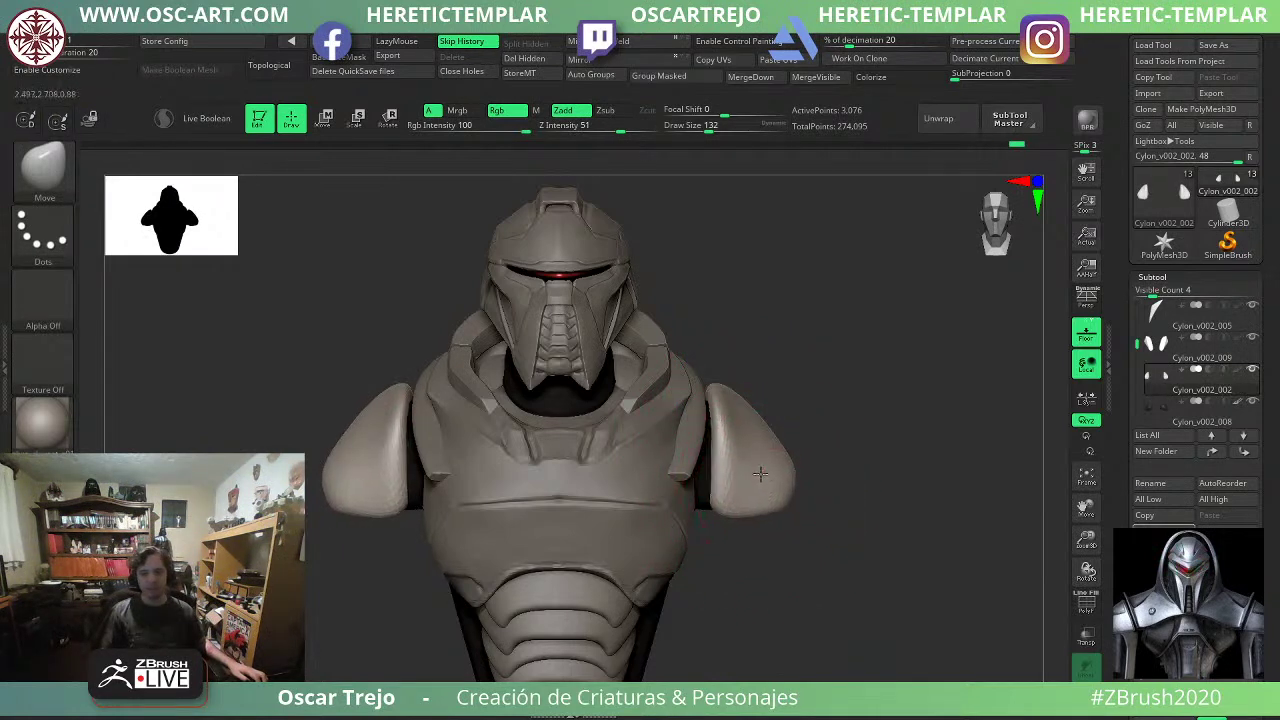
{"action": "mouse_move", "coordinate": [759, 435]}
{"action": "left_mouse_down"}
{"action": "mouse_move", "coordinate": [766, 426]}
{"action": "mouse_move", "coordinate": [763, 455]}
{"action": "left_mouse_up"}
Carve along the lower rim of the shoulder pads with the DamStandard brush at a draw size of 59.
{"action": "key", "text": "b"}
{"action": "key", "text": "d"}
{"action": "key", "text": "s"}
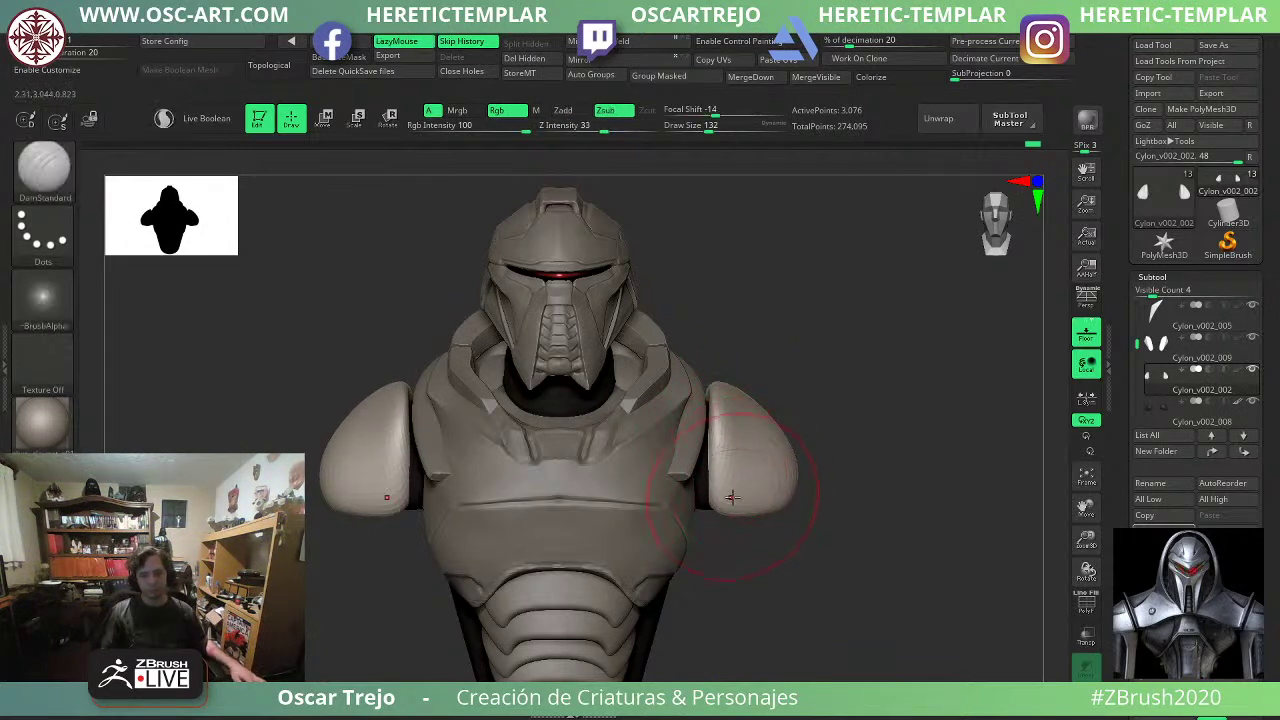
{"action": "key", "text": "s"}
{"action": "mouse_move", "coordinate": [732, 497]}
{"action": "left_mouse_down"}
{"action": "mouse_move", "coordinate": [717, 495]}
{"action": "mouse_move", "coordinate": [831, 488]}
{"action": "mouse_move", "coordinate": [766, 490]}
{"action": "left_mouse_up"}
{"action": "mouse_move", "coordinate": [860, 478]}
{"action": "left_mouse_down"}
{"action": "mouse_move", "coordinate": [731, 501]}
{"action": "mouse_move", "coordinate": [857, 468]}
{"action": "mouse_move", "coordinate": [747, 479]}
{"action": "left_mouse_up"}
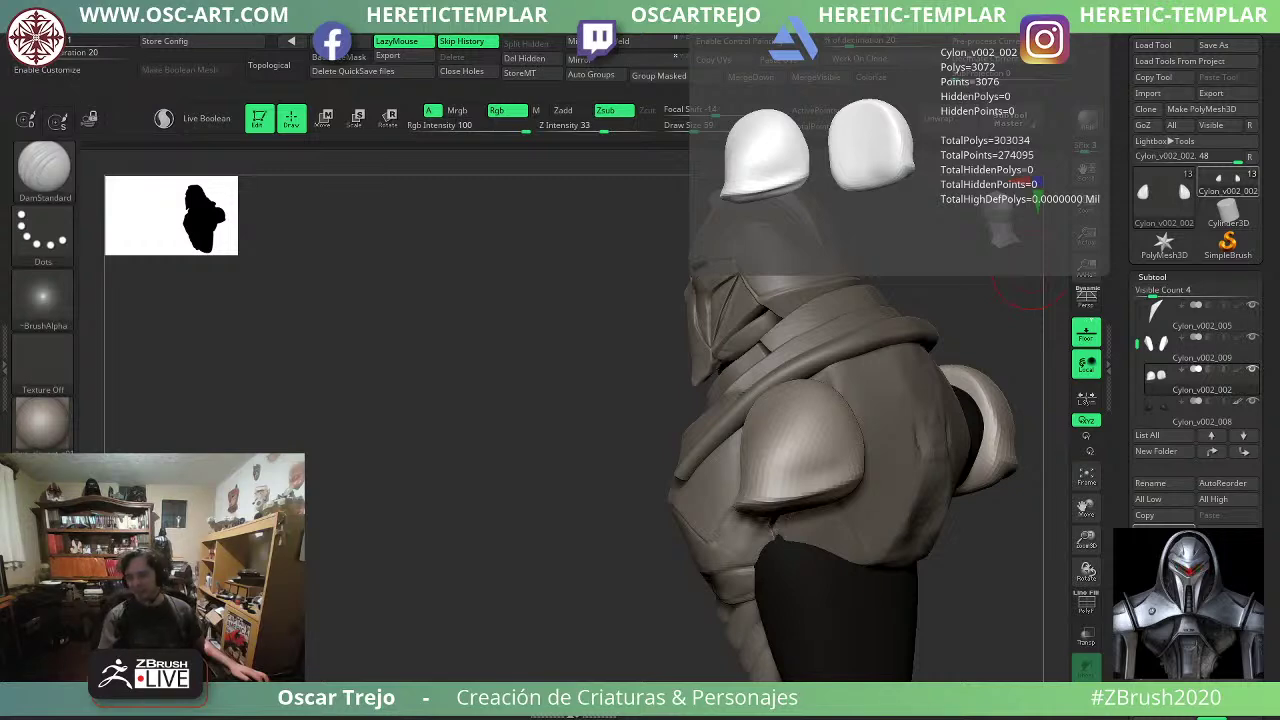
{"action": "left_click_drag", "start_coordinate": [503, 497], "coordinate": [732, 450]}
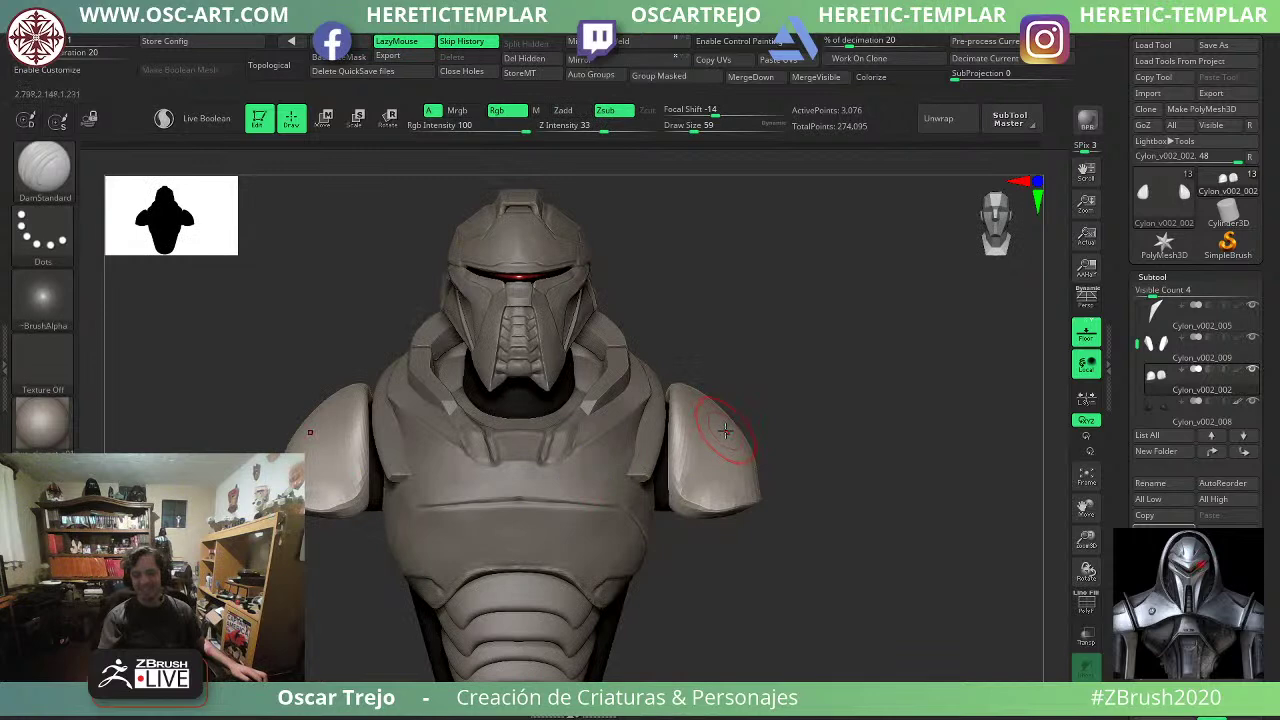
Flatten the chest armour beside the neckline creases with the TrimDynamic brush at a draw size of 94.
{"action": "left_click", "coordinate": [620, 436], "text": "alt"}
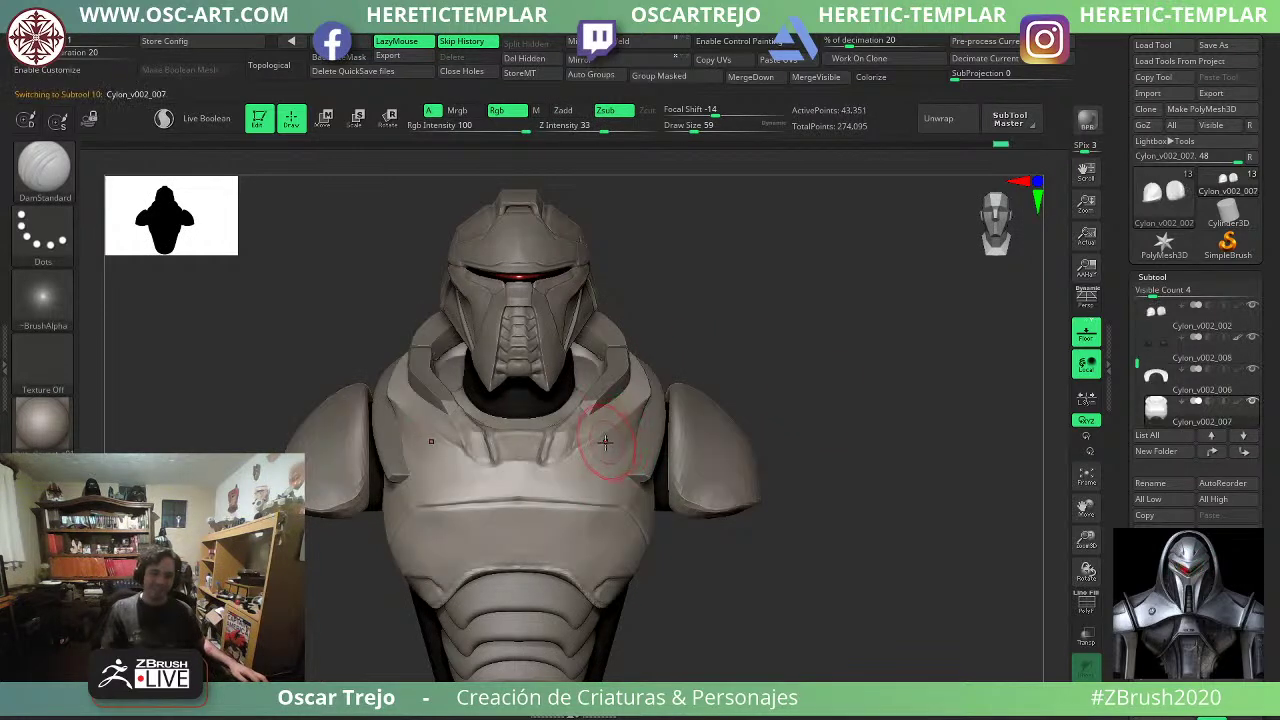
{"action": "key", "text": "b"}
{"action": "key", "text": "t"}
{"action": "key", "text": "d"}
{"action": "key", "text": "s"}
{"action": "left_click_drag", "start_coordinate": [592, 432], "coordinate": [604, 432]}
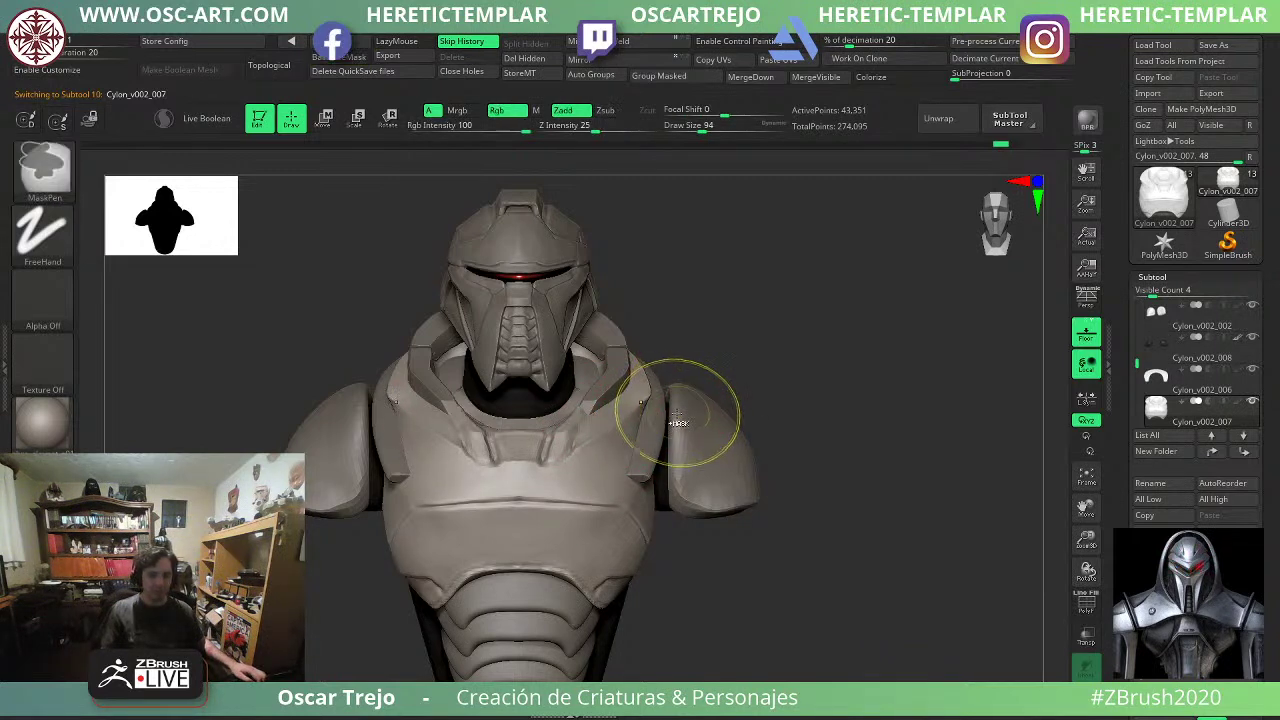
{"action": "right_click_drag", "start_coordinate": [819, 372], "coordinate": [638, 388], "text": "ctrl"}
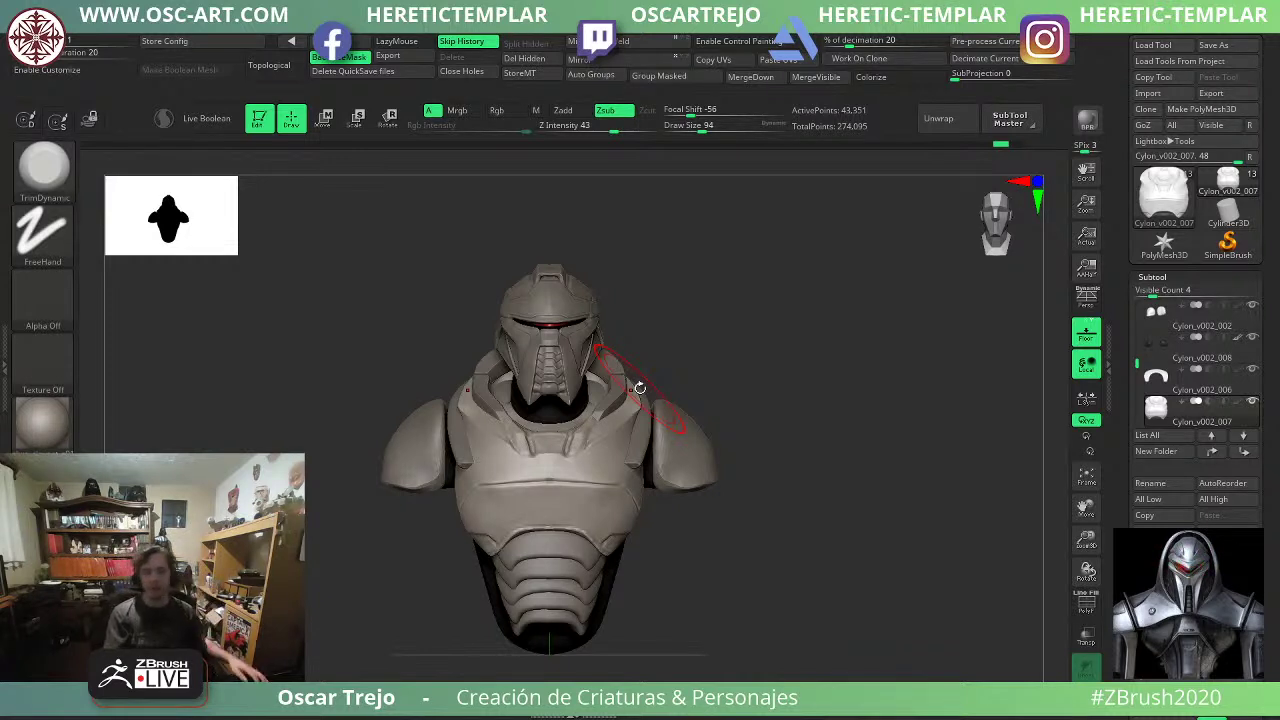
Polish the upper chest armour beside the collar ridge with the hPolish brush at a draw size of 68.
{"action": "mouse_move", "coordinate": [770, 494]}
{"action": "left_mouse_down", "text": "alt"}
{"action": "mouse_move", "coordinate": [751, 463]}
{"action": "mouse_move", "coordinate": [766, 546]}
{"action": "left_mouse_up", "text": "alt"}
{"action": "key", "text": "b"}
{"action": "key", "text": "h"}
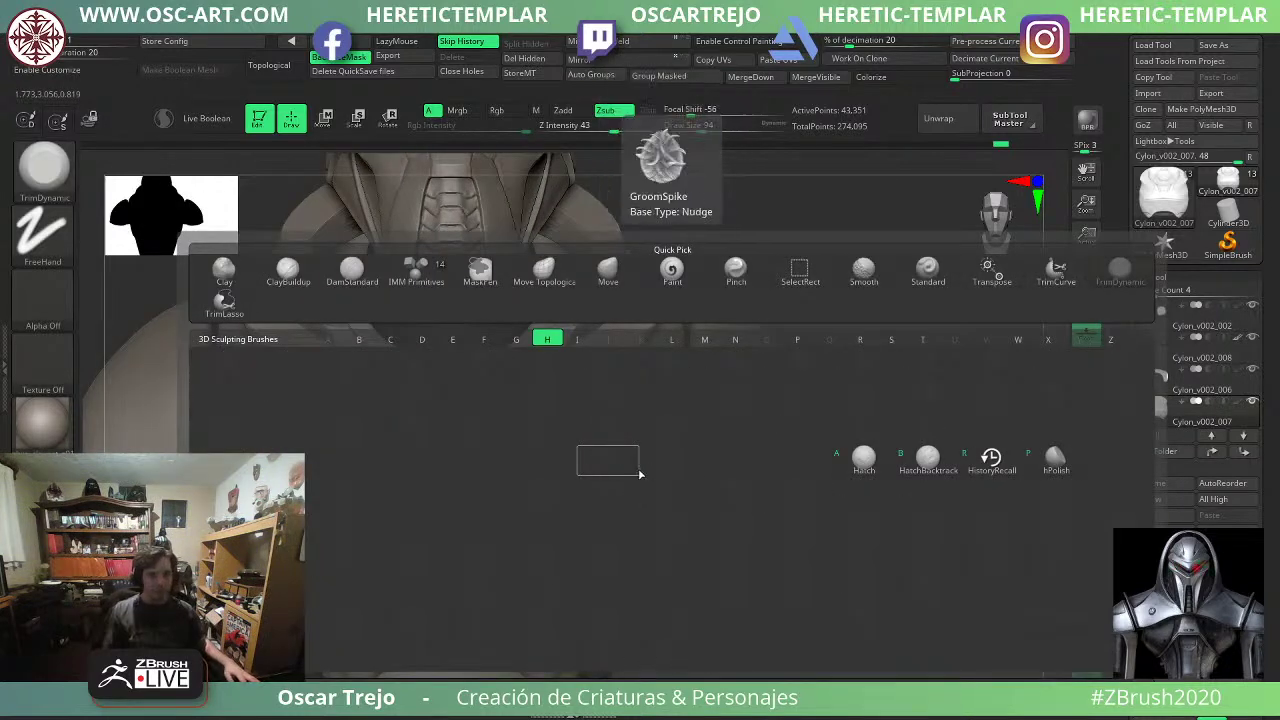
{"action": "left_click", "coordinate": [1056, 462]}
{"action": "left_click_drag", "start_coordinate": [466, 466], "coordinate": [632, 466]}
{"action": "key", "text": "ctrl+z"}
{"action": "left_click_drag", "start_coordinate": [817, 568], "coordinate": [718, 483], "text": "alt"}
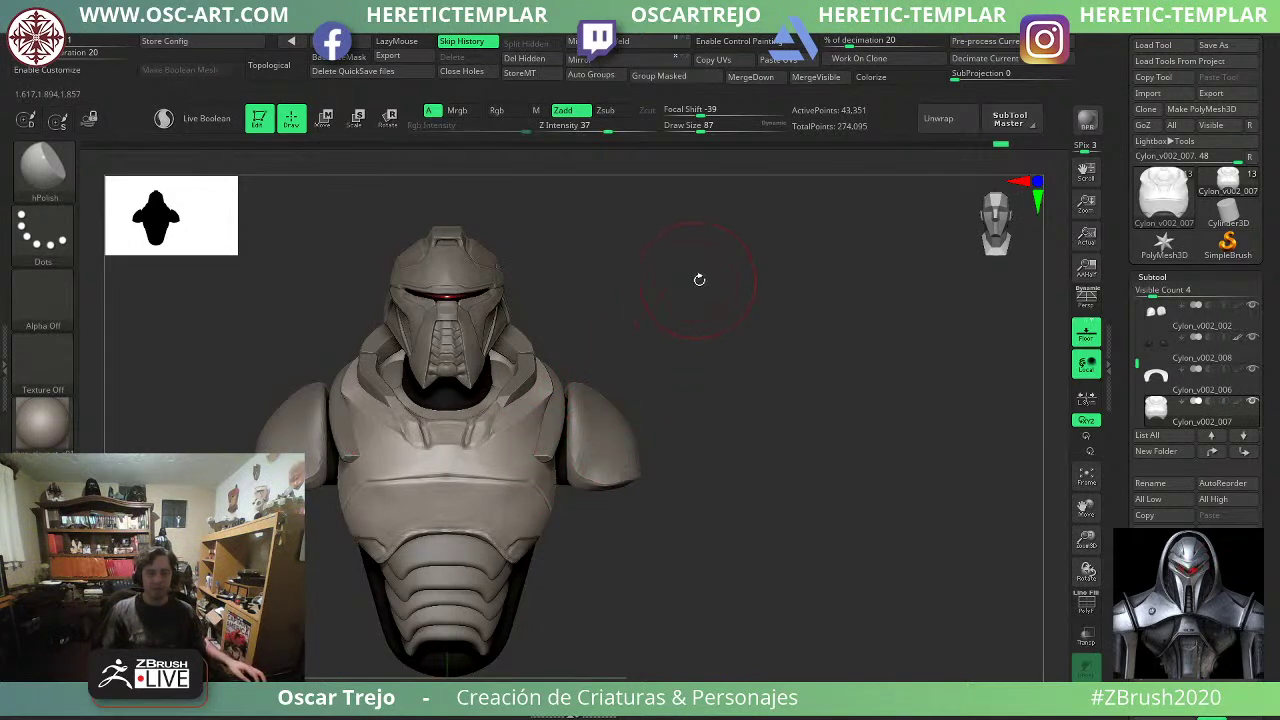
{"action": "mouse_move", "coordinate": [699, 280]}
{"action": "left_mouse_down", "text": "alt"}
{"action": "mouse_move", "coordinate": [686, 386]}
{"action": "mouse_move", "coordinate": [732, 380]}
{"action": "mouse_move", "coordinate": [805, 425]}
{"action": "left_mouse_up", "text": "alt"}
{"action": "left_click_drag", "start_coordinate": [805, 410], "coordinate": [712, 422]}
{"action": "key", "text": "bracketleft"}
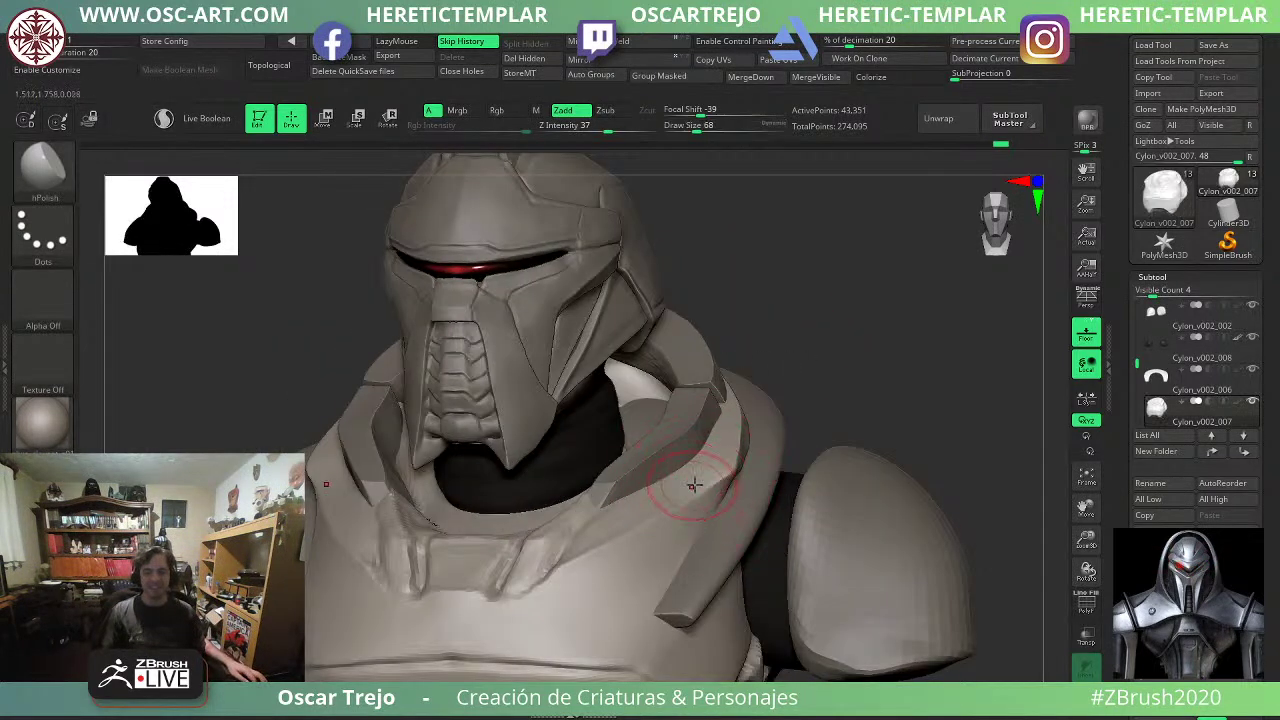
{"action": "mouse_move", "coordinate": [718, 484]}
{"action": "left_mouse_down"}
{"action": "mouse_move", "coordinate": [746, 458]}
{"action": "mouse_move", "coordinate": [717, 484]}
{"action": "mouse_move", "coordinate": [734, 460]}
{"action": "left_mouse_up"}
{"action": "left_click_drag", "start_coordinate": [822, 400], "coordinate": [863, 409]}
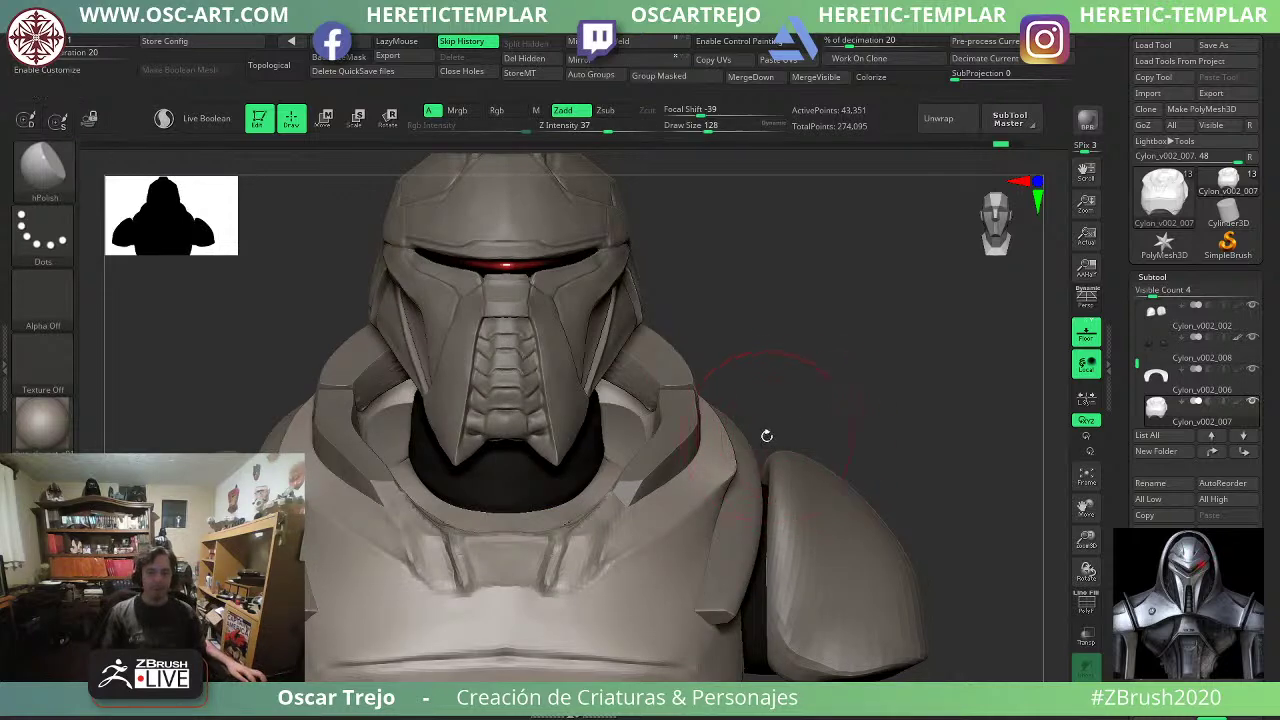
{"action": "key", "text": "f"}
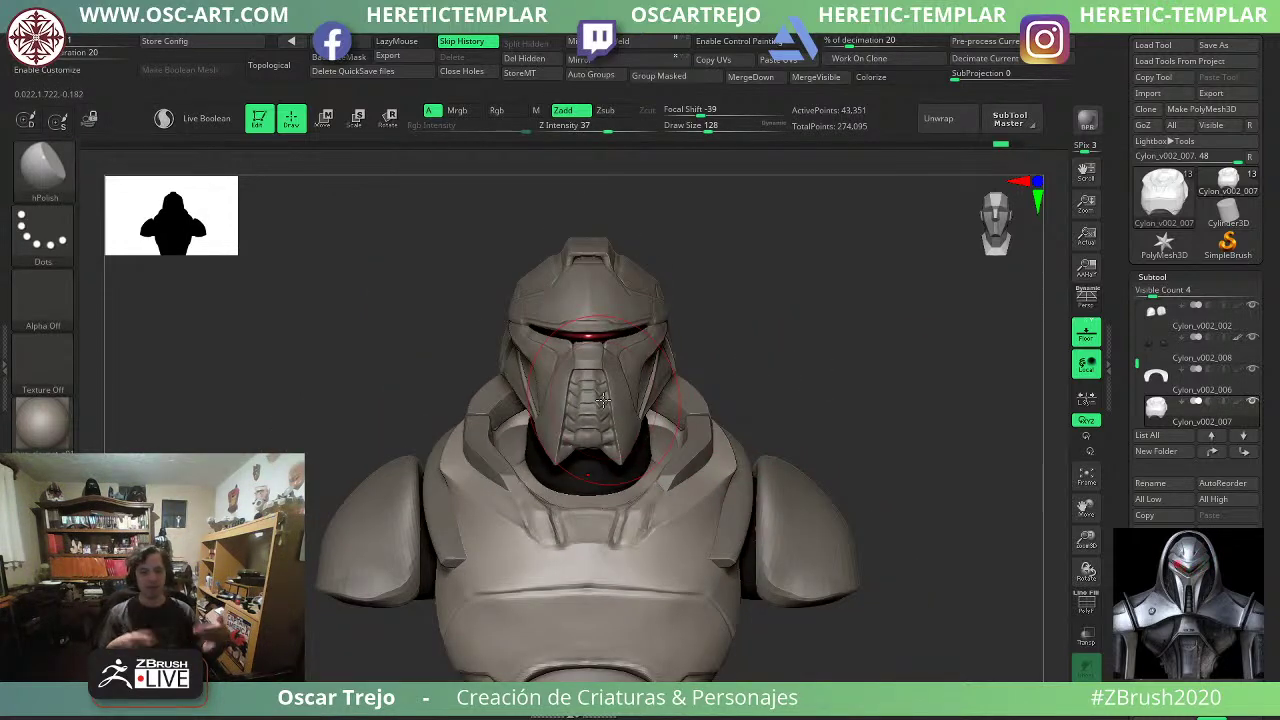
{"action": "left_click_drag", "start_coordinate": [748, 330], "coordinate": [701, 431], "text": "alt"}
{"action": "key", "text": "s"}
{"action": "left_click", "coordinate": [698, 432]}
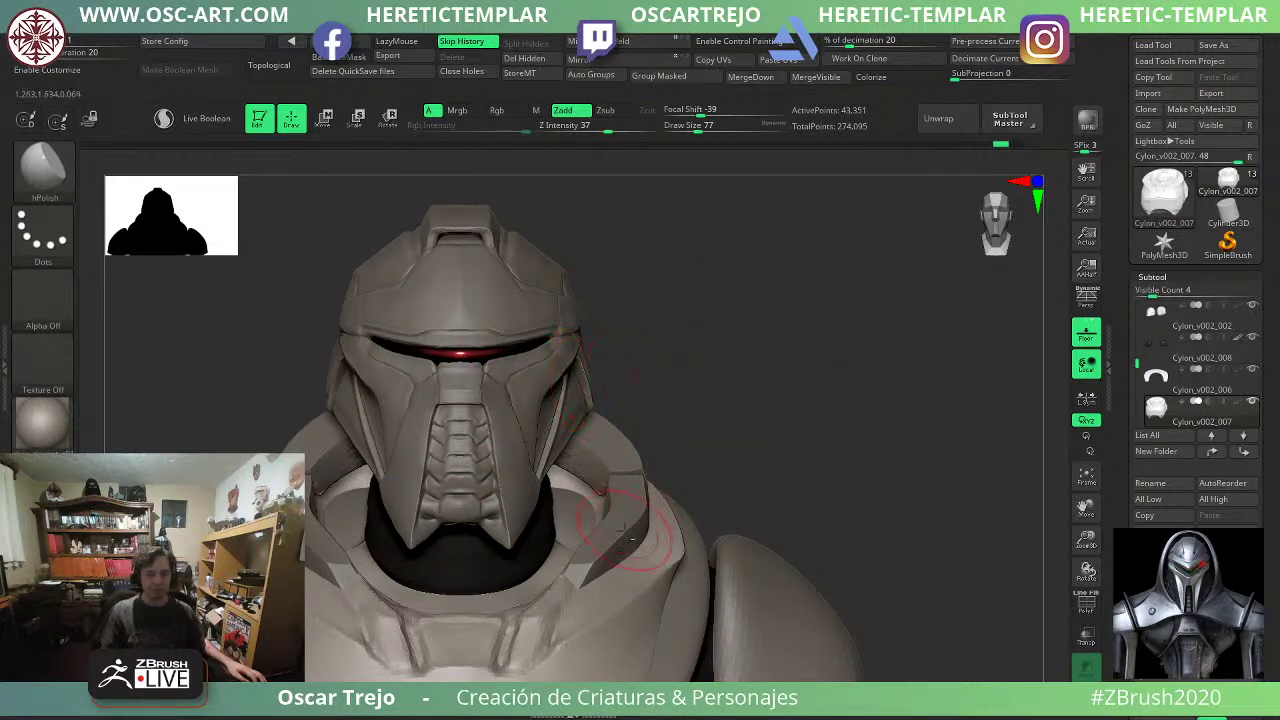
{"action": "left_click", "coordinate": [632, 540], "text": "alt"}
{"action": "left_click_drag", "start_coordinate": [794, 514], "coordinate": [791, 427]}
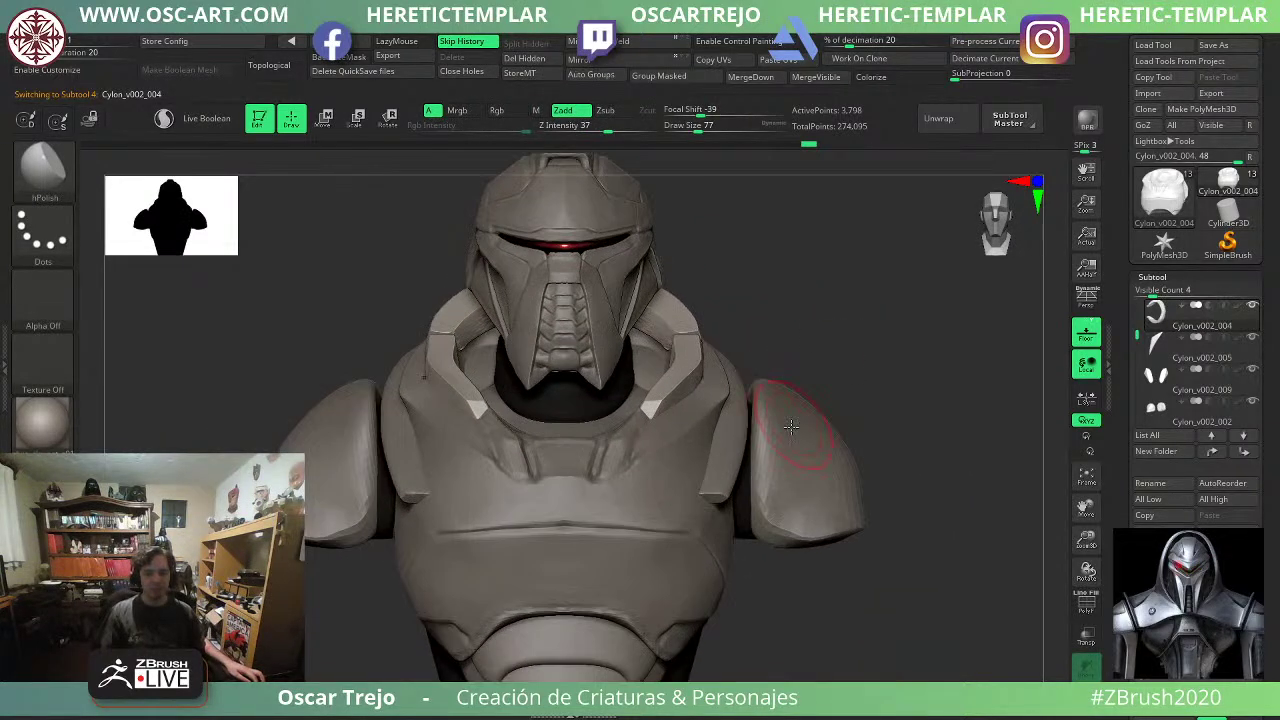
Tighten the centre of the chest plate's horizontal seam with the Pinch brush at a draw size of 77.
{"action": "left_click", "coordinate": [595, 553], "text": "alt"}
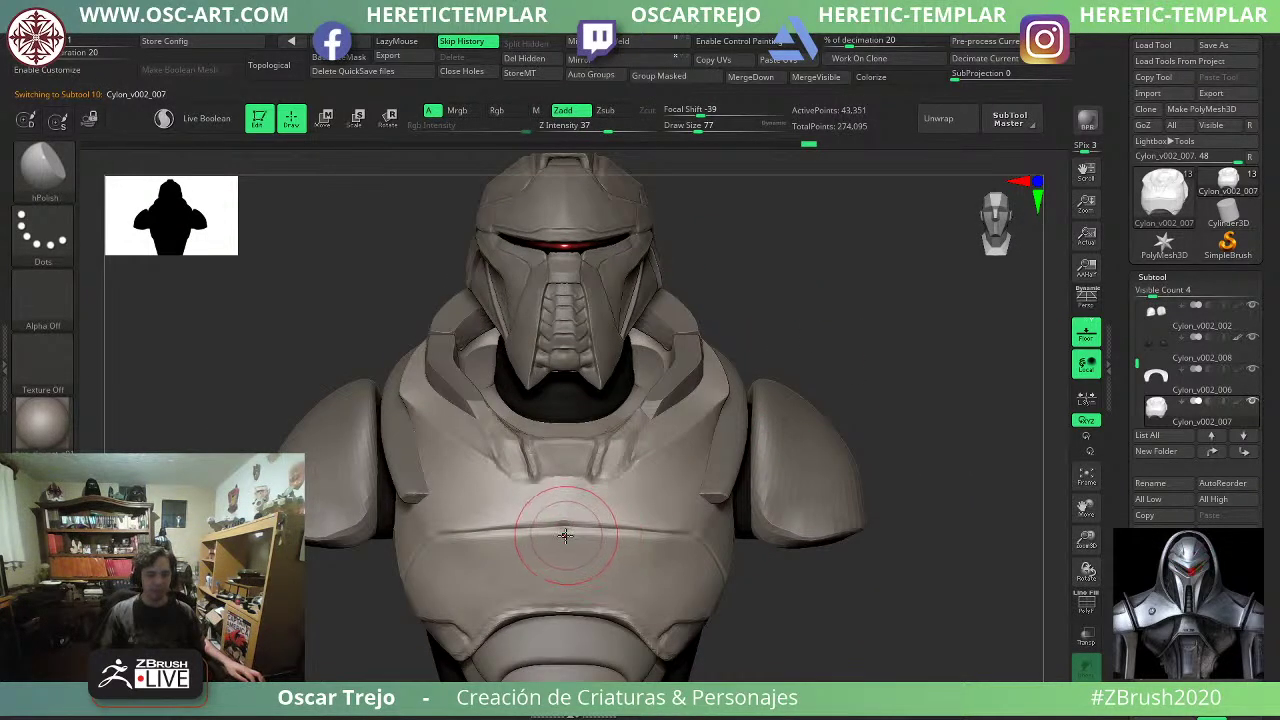
{"action": "key", "text": "b"}
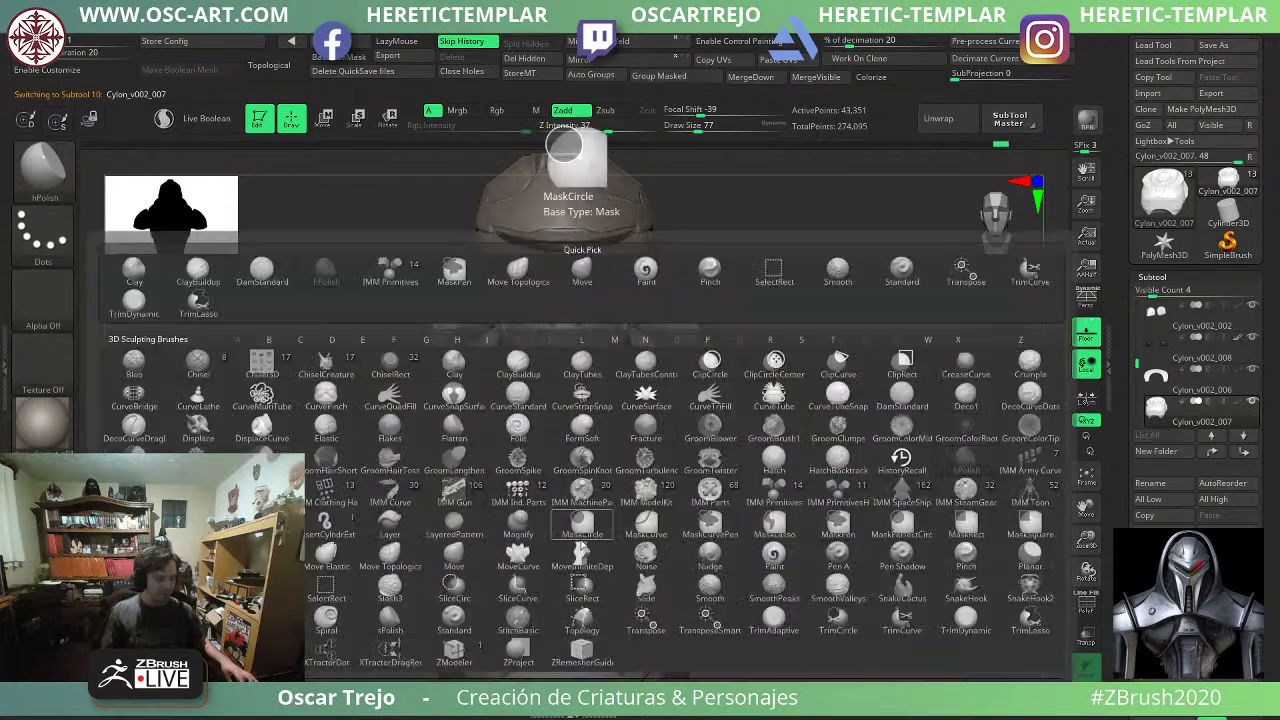
{"action": "key", "text": "p"}
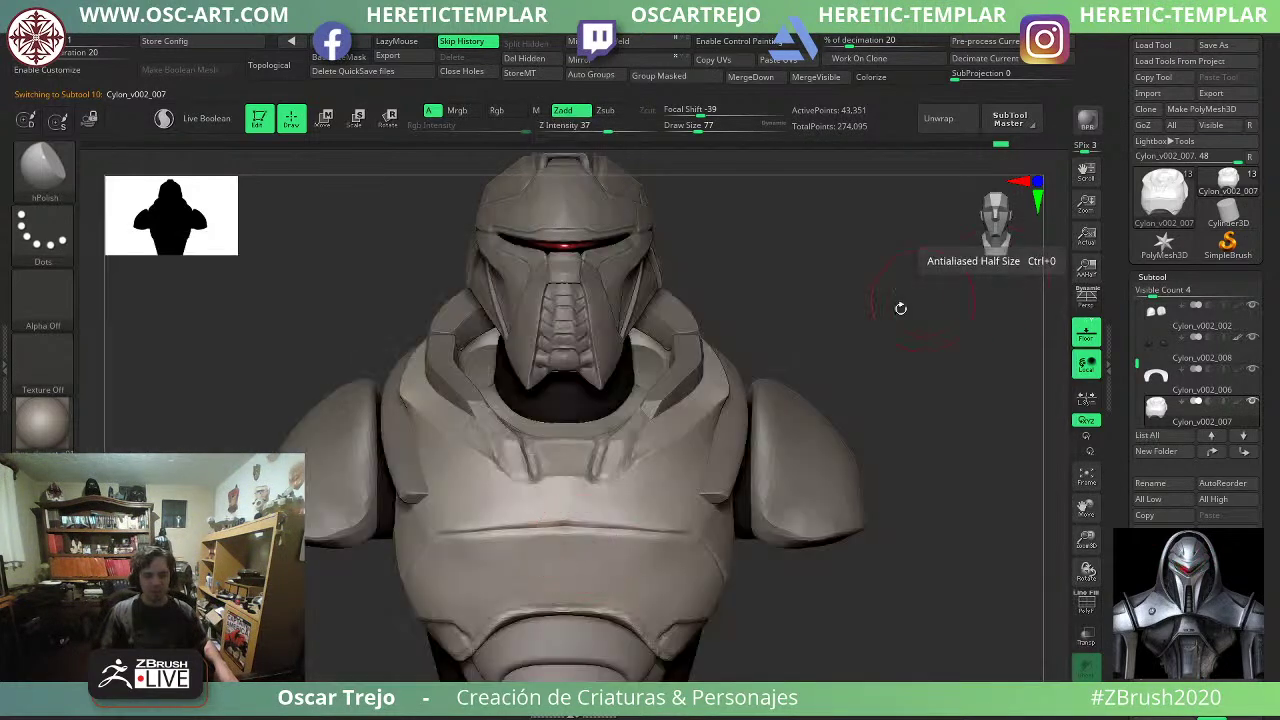
{"action": "key", "text": "b"}
{"action": "key", "text": "p"}
{"action": "key", "text": "i"}
{"action": "key", "text": "bracketright"}
{"action": "key", "text": "bracketright"}
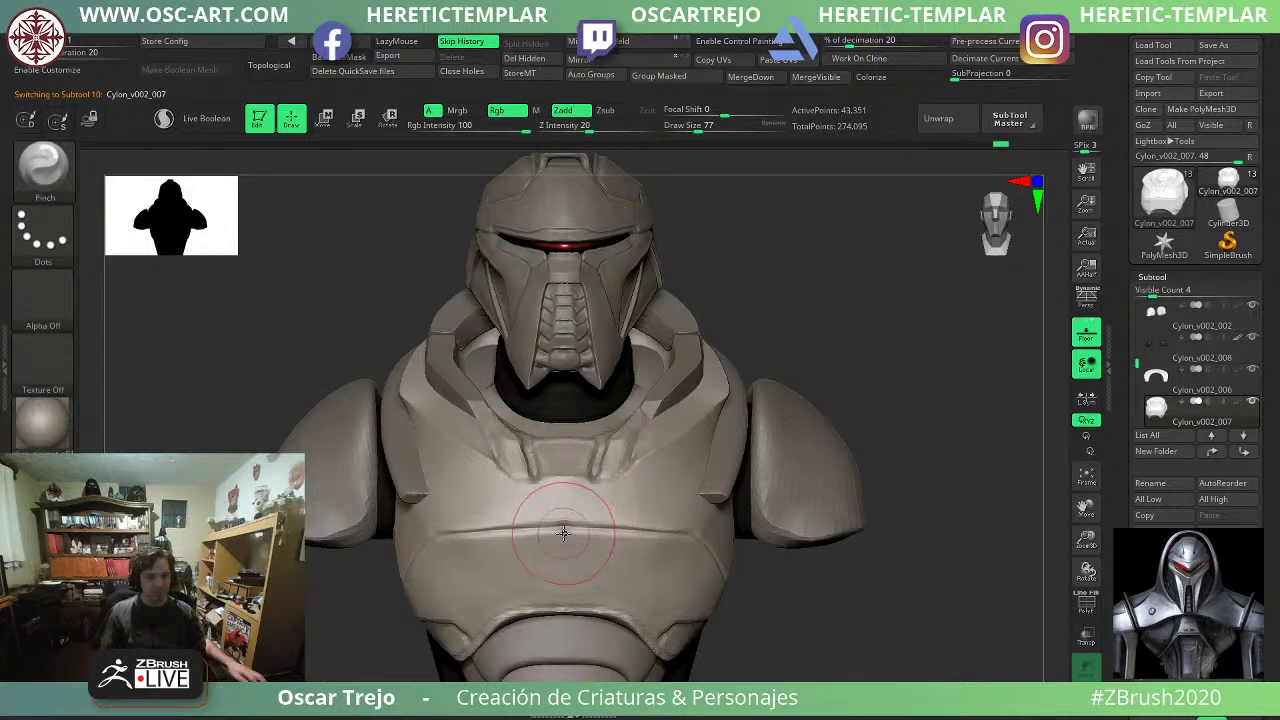
{"action": "left_click_drag", "start_coordinate": [563, 527], "coordinate": [562, 528]}
Try to crease the outer end of the chest plate's horizontal seam with the DamStandard brush at a draw size of 56.
{"action": "key", "text": "s"}
{"action": "left_click_drag", "start_coordinate": [698, 532], "coordinate": [678, 534]}
{"action": "key", "text": "2"}
{"action": "key", "text": "s"}
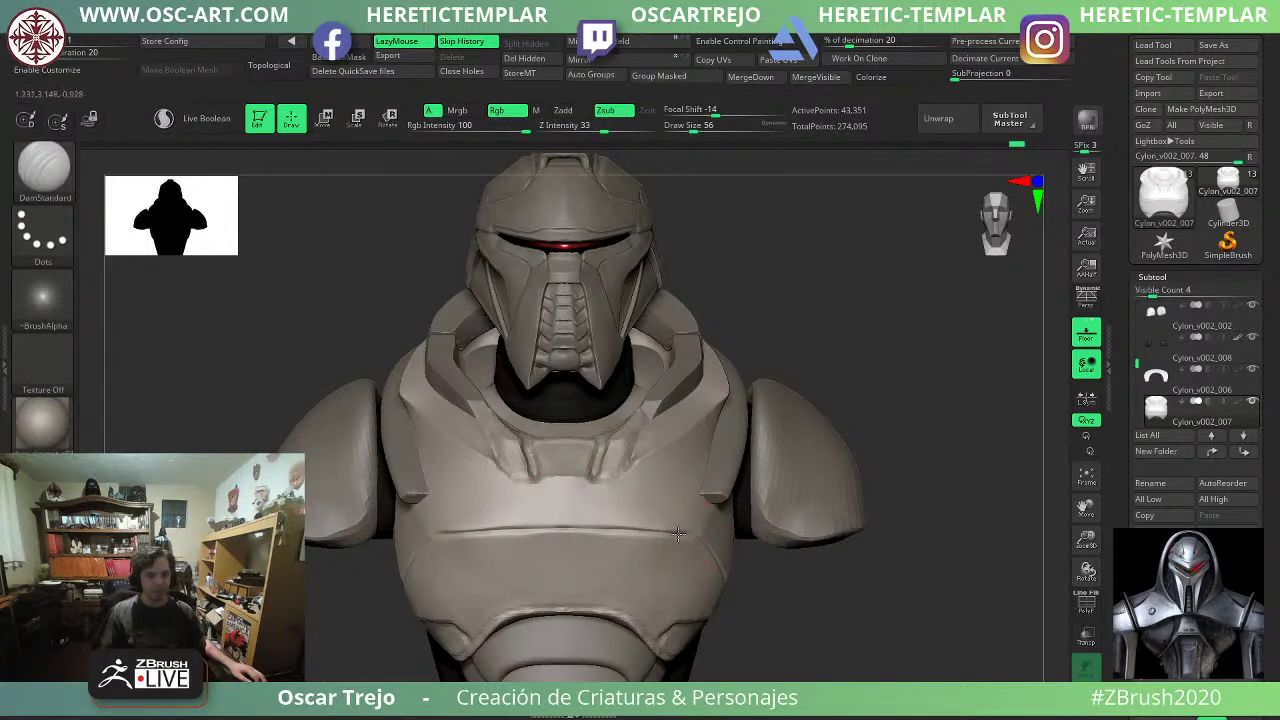
{"action": "key", "text": "ctrl+z"}
Tighten the chest plate's horizontal seam and its outer corner with the Pinch brush, starting at a draw size of 37.
{"action": "left_click_drag", "start_coordinate": [772, 562], "coordinate": [690, 545]}
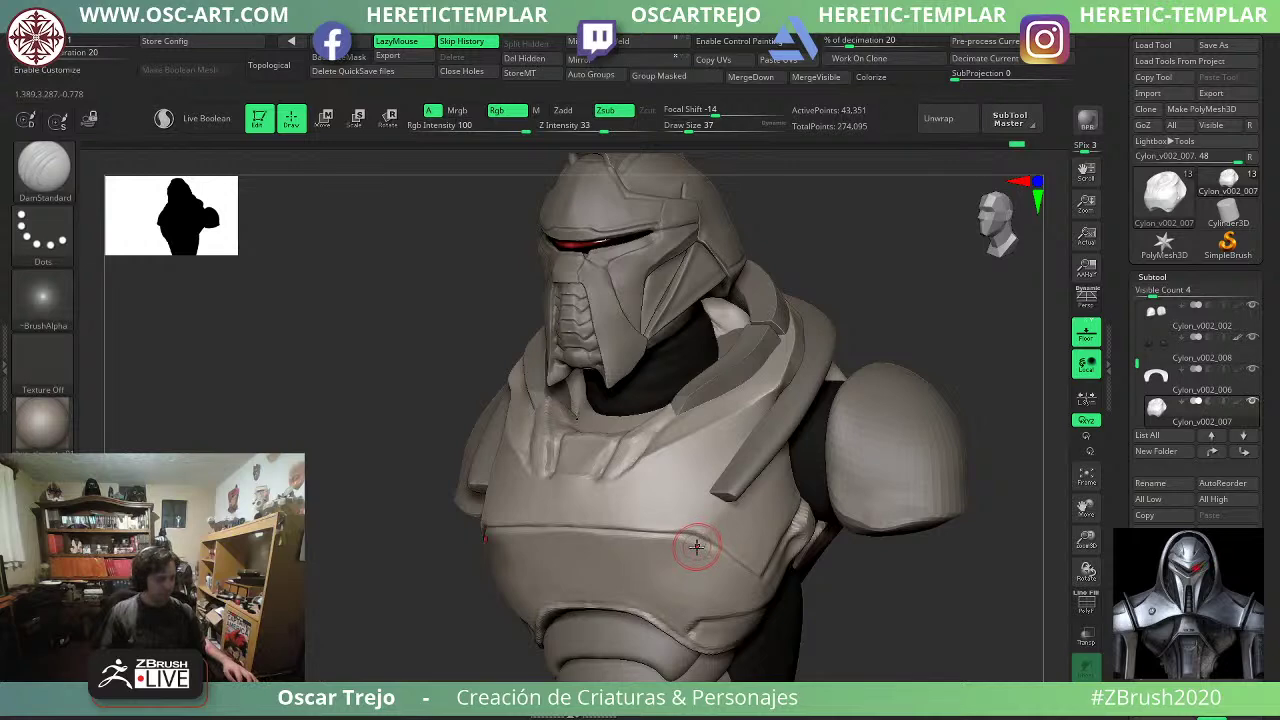
{"action": "key", "text": "b"}
{"action": "key", "text": "p"}
{"action": "key", "text": "i"}
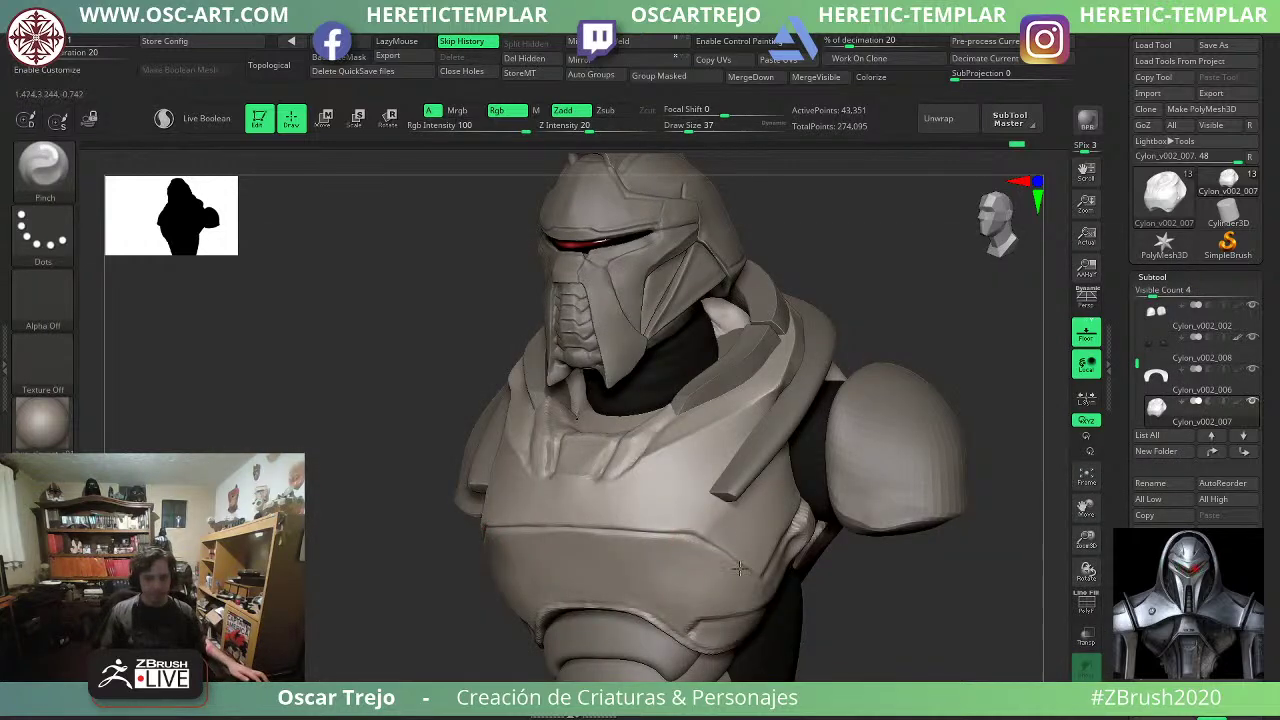
{"action": "left_click_drag", "start_coordinate": [667, 537], "coordinate": [692, 534]}
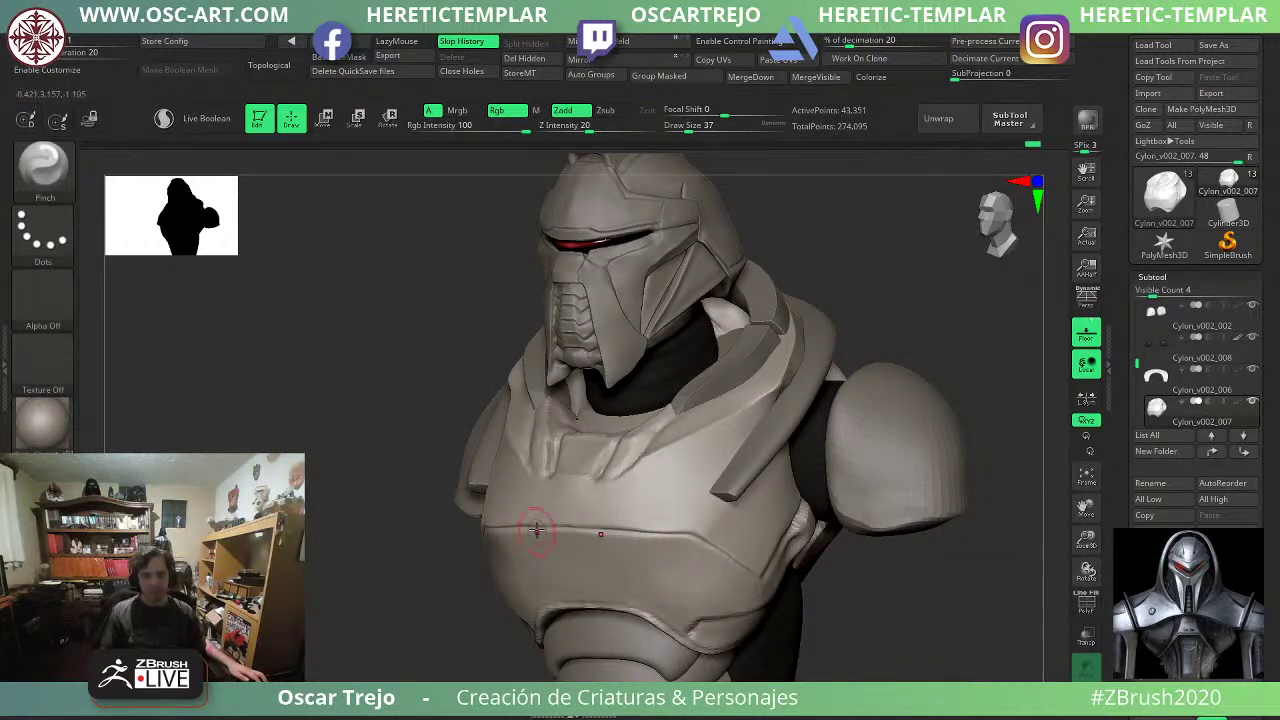
{"action": "key", "text": "s"}
{"action": "left_click_drag", "start_coordinate": [508, 526], "coordinate": [528, 526]}
{"action": "left_click_drag", "start_coordinate": [410, 592], "coordinate": [430, 600], "text": "shift"}
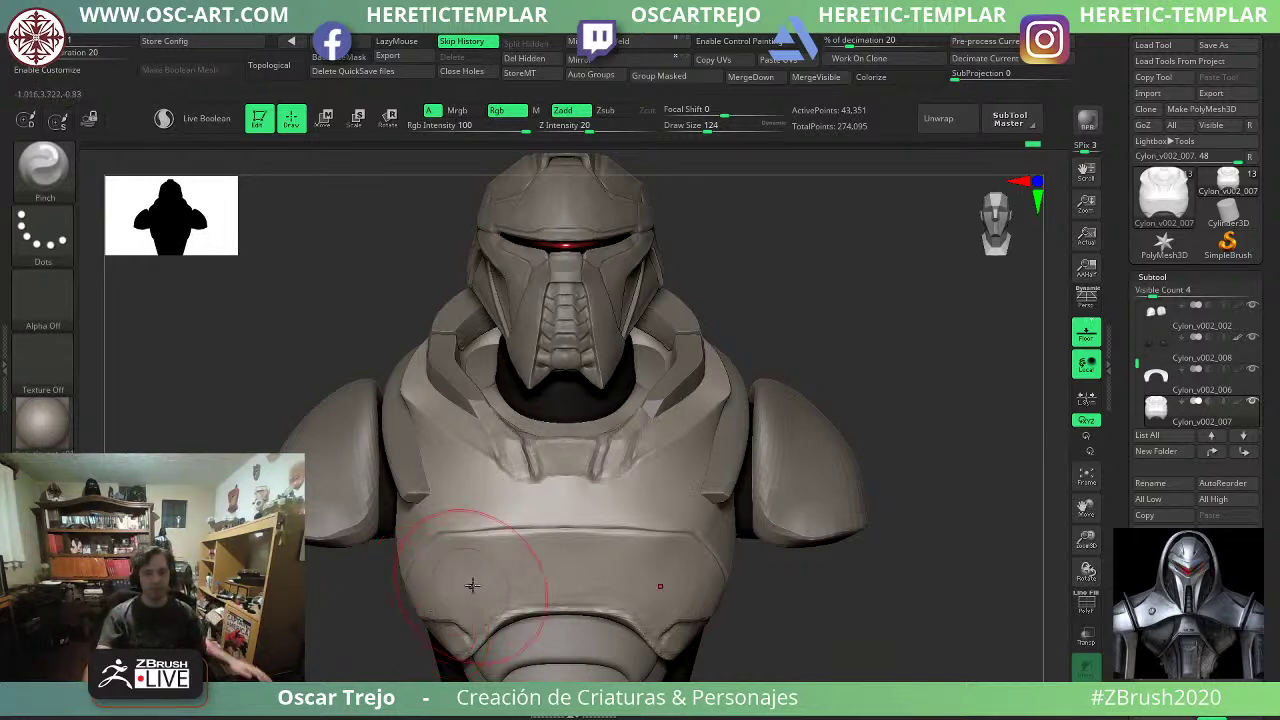
Pull in the outer edges of the shoulder straps beside the chest armour with the Move brush at a draw size of 104.
{"action": "left_click_drag", "start_coordinate": [830, 354], "coordinate": [809, 322], "text": "alt"}
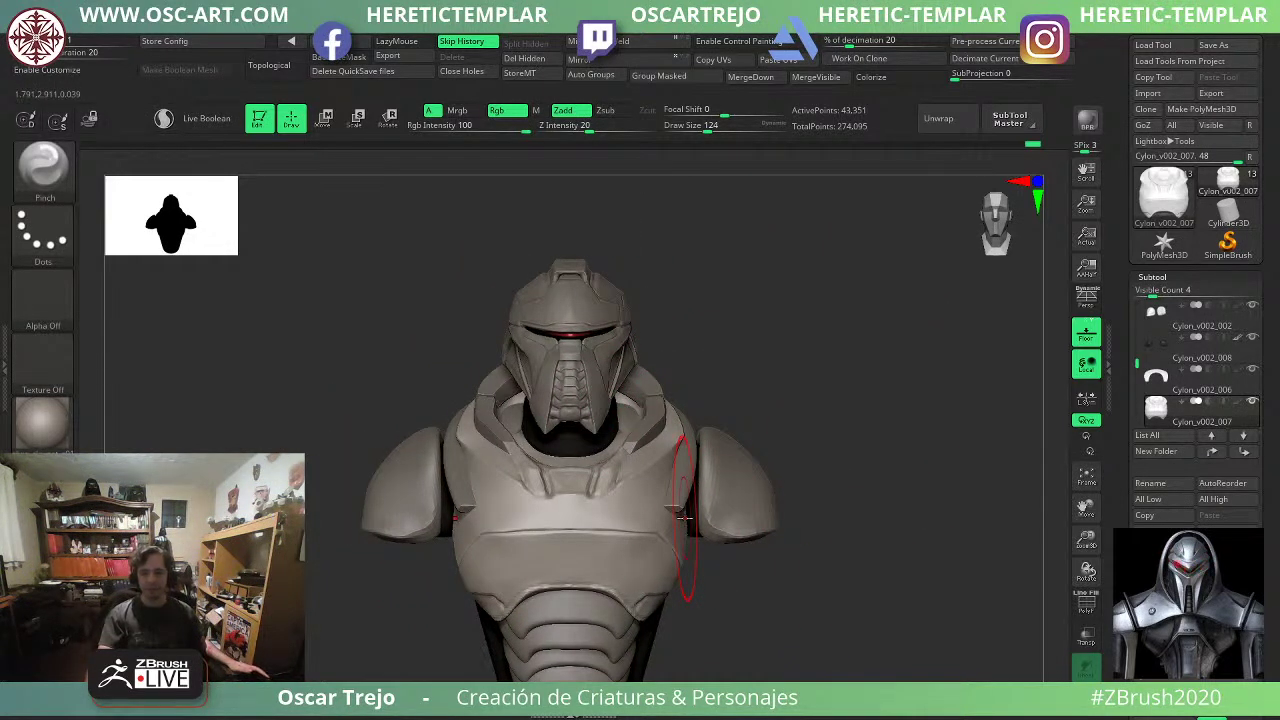
{"action": "left_click", "coordinate": [694, 465], "text": "alt"}
{"action": "key", "text": "b"}
{"action": "key", "text": "m"}
{"action": "key", "text": "v"}
{"action": "key", "text": "s"}
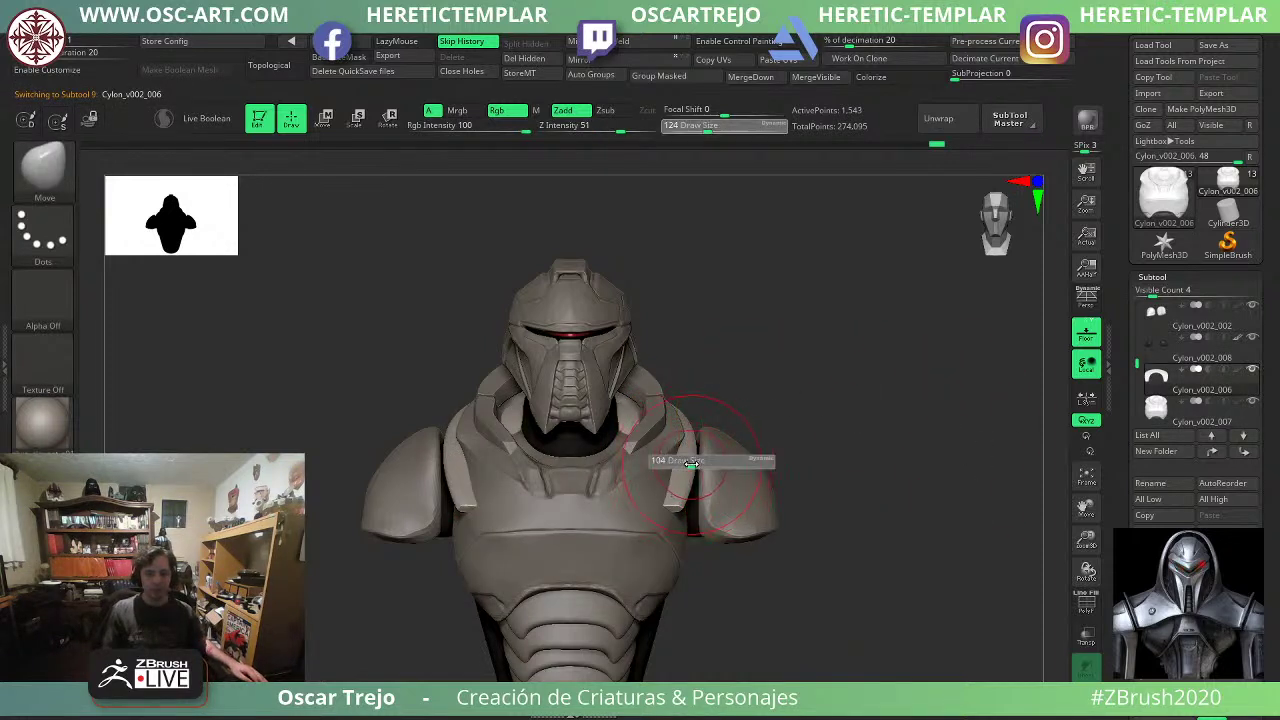
{"action": "left_click_drag", "start_coordinate": [692, 461], "coordinate": [687, 460]}
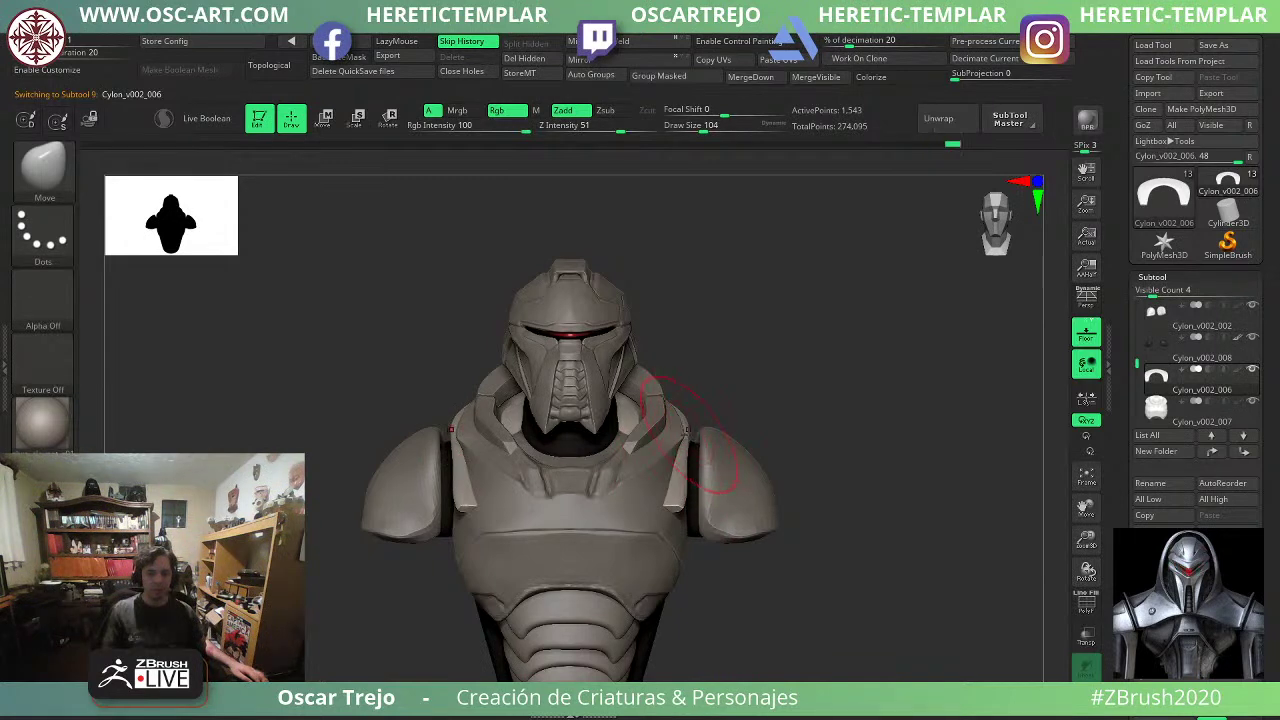
{"action": "key", "text": "shift"}
{"action": "left_click_drag", "start_coordinate": [691, 437], "coordinate": [683, 422]}
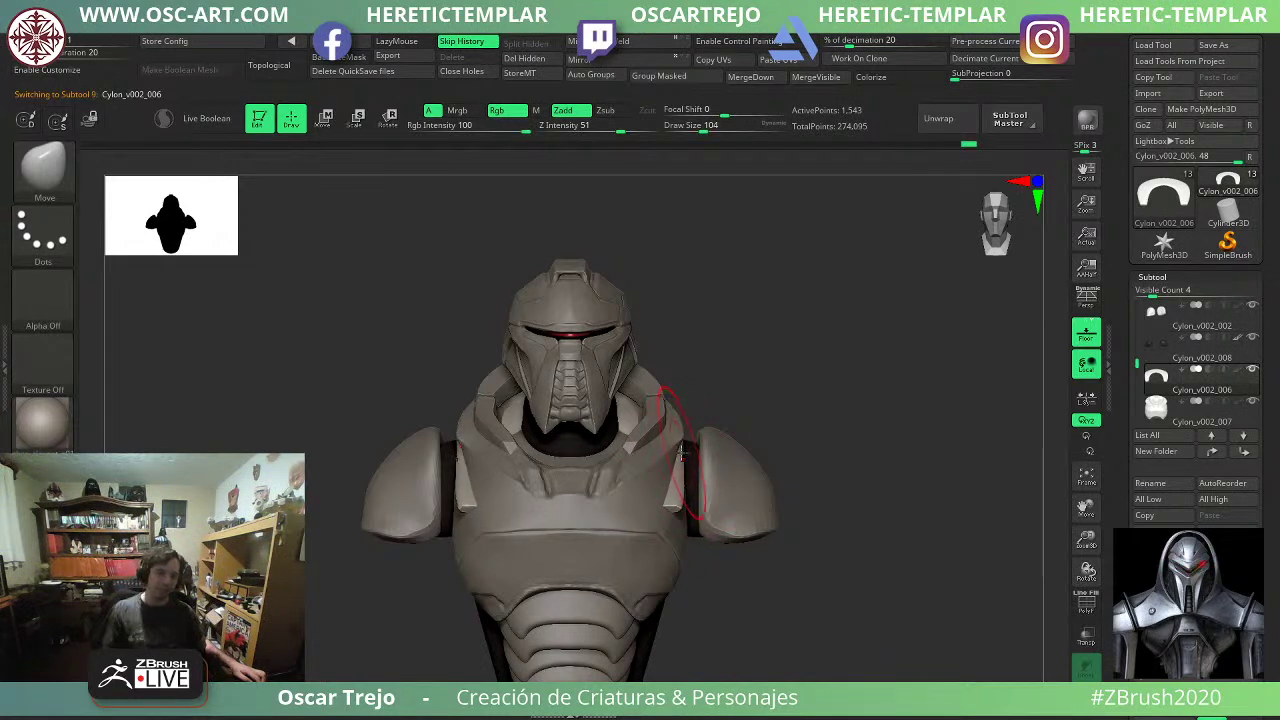
{"action": "key", "text": "ctrl"}
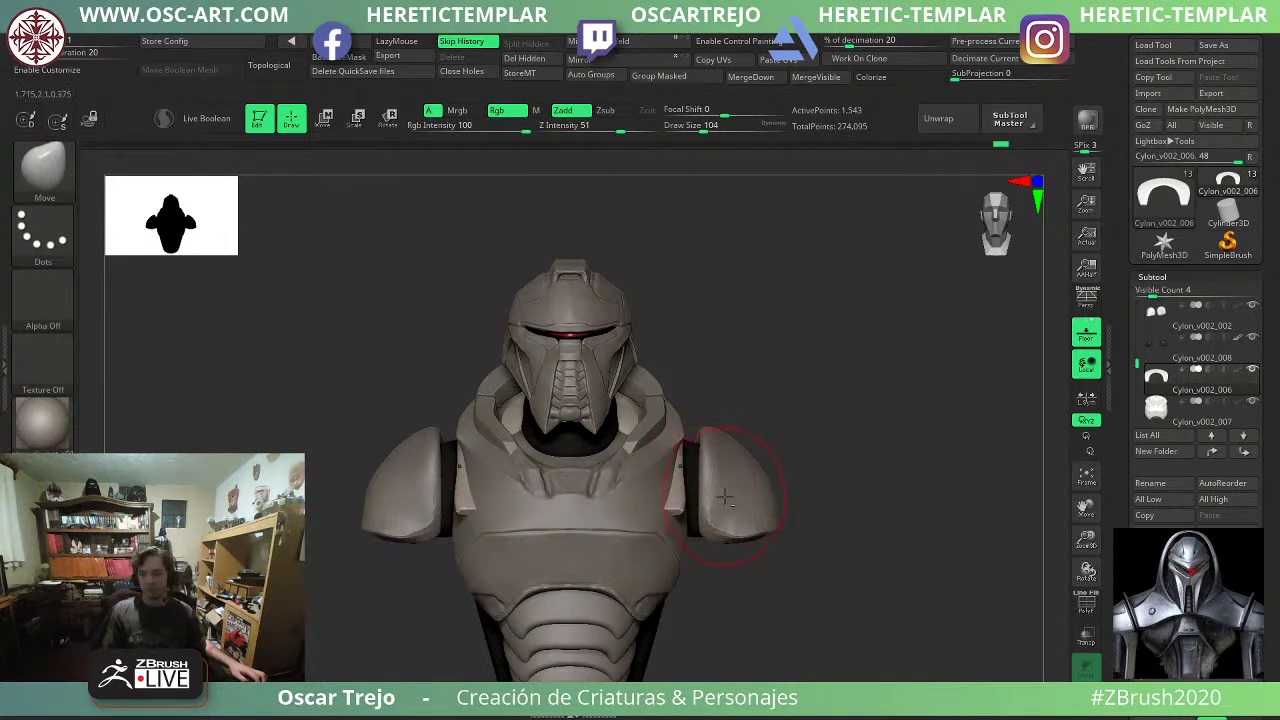
Reshape the inner edges of the shoulder pads, front and back, with the Move brush at a draw size of 97.
{"action": "left_click", "coordinate": [703, 472], "text": "alt"}
{"action": "key", "text": "s"}
{"action": "mouse_move", "coordinate": [709, 466]}
{"action": "left_mouse_down"}
{"action": "mouse_move", "coordinate": [705, 440]}
{"action": "mouse_move", "coordinate": [723, 454]}
{"action": "mouse_move", "coordinate": [707, 453]}
{"action": "left_mouse_up"}
{"action": "key", "text": "s"}
{"action": "key", "text": "s"}
{"action": "key", "text": "s"}
{"action": "left_click_drag", "start_coordinate": [687, 458], "coordinate": [691, 459]}
{"action": "left_click_drag", "start_coordinate": [807, 418], "coordinate": [540, 425]}
{"action": "key", "text": "s"}
{"action": "left_click_drag", "start_coordinate": [690, 455], "coordinate": [682, 455]}
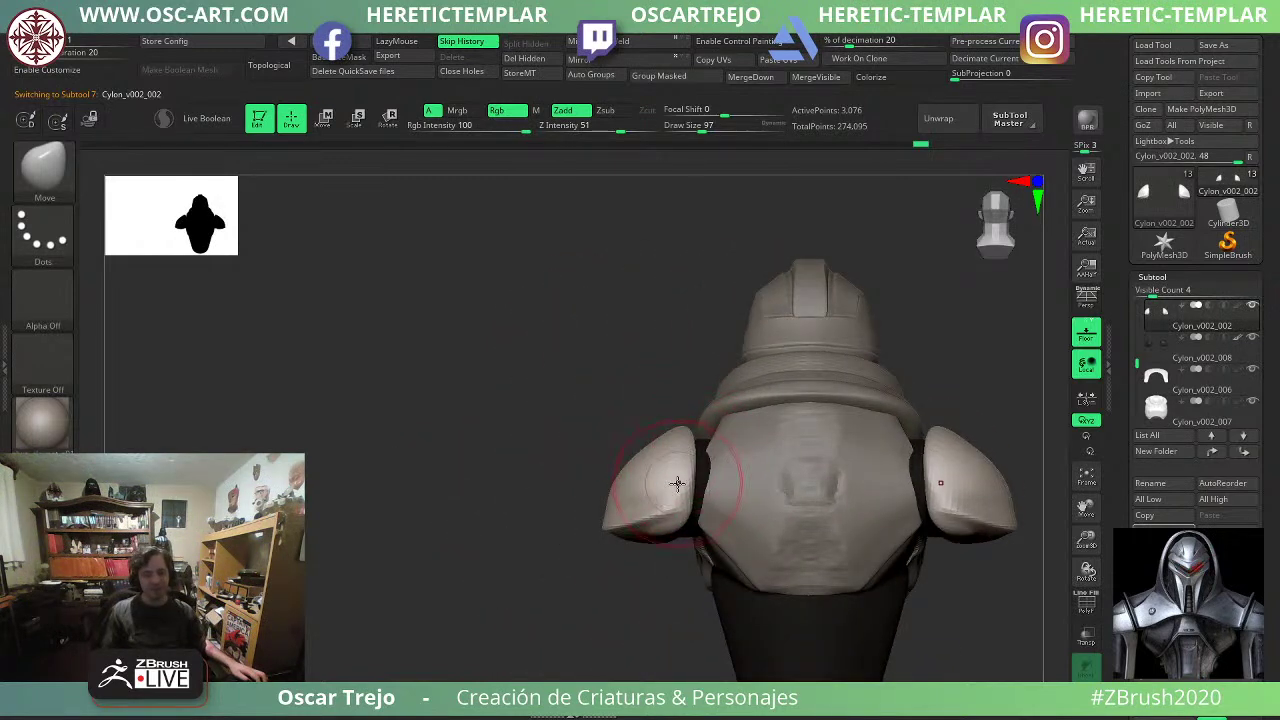
Crease the lower rear edge of the shoulder pads with the DamStandard brush at a draw size of 68.
{"action": "key", "text": "b"}
{"action": "key", "text": "d"}
{"action": "key", "text": "s"}
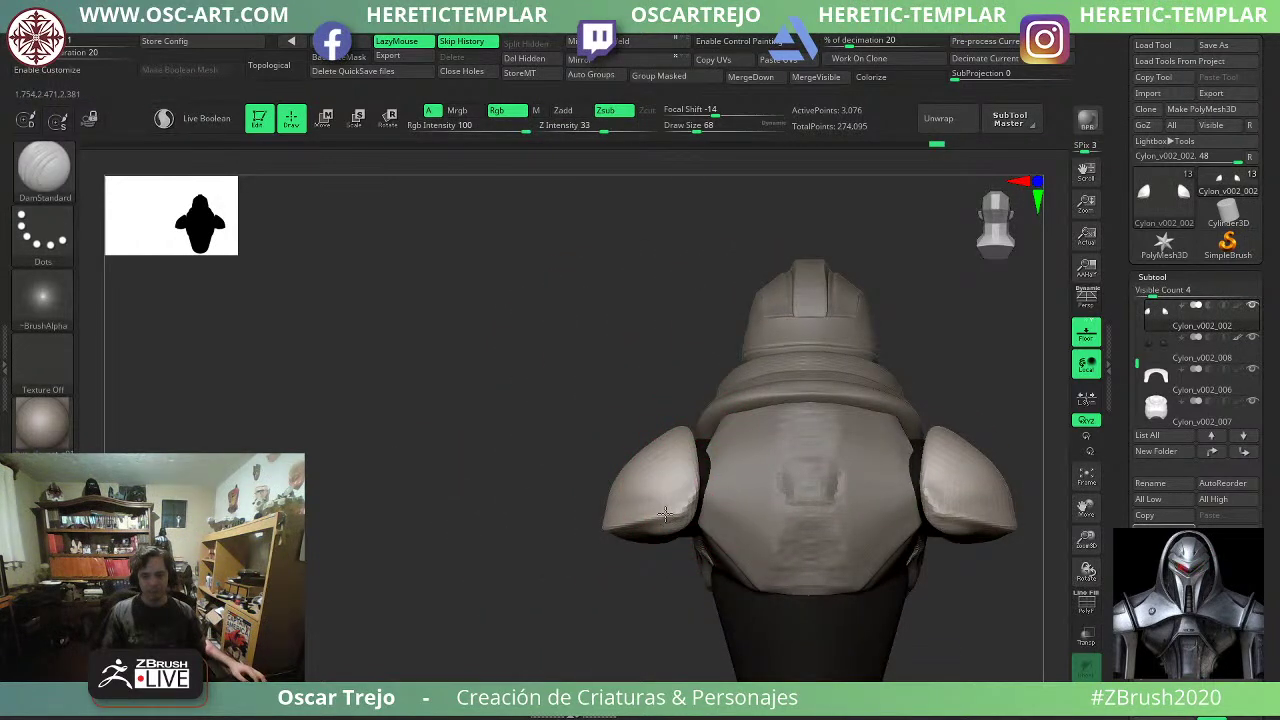
{"action": "left_click_drag", "start_coordinate": [487, 557], "coordinate": [670, 538]}
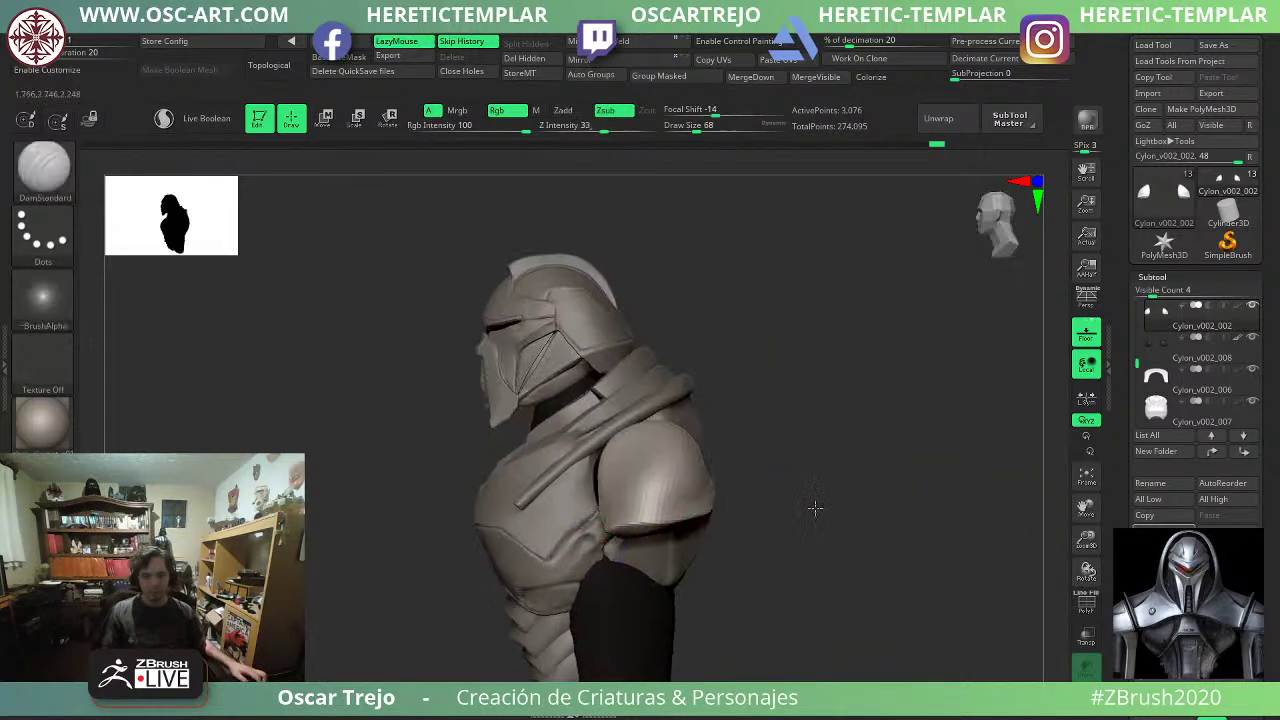
{"action": "left_click_drag", "start_coordinate": [814, 509], "coordinate": [860, 497], "text": "shift"}
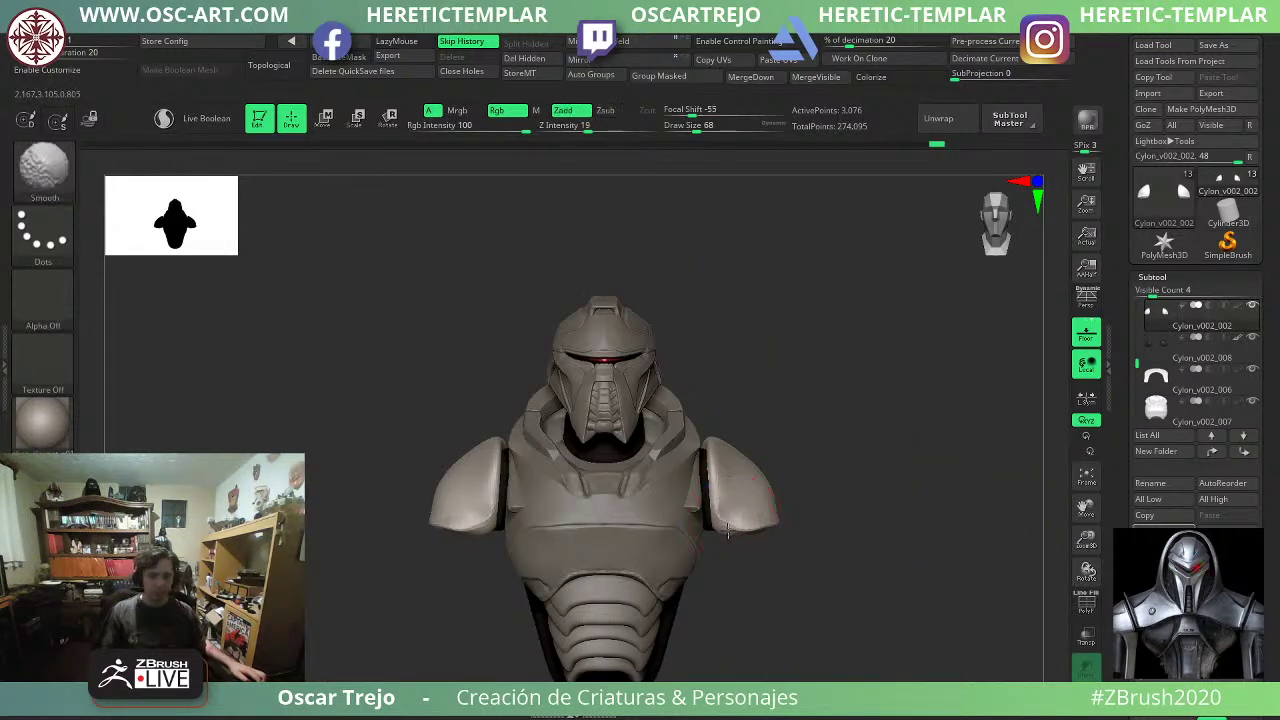
Stretch the dark shoulder pieces down out of the pads into upper arms with the Move brush at a draw size of 192.
{"action": "mouse_move", "coordinate": [848, 450]}
{"action": "left_mouse_down", "text": "alt"}
{"action": "mouse_move", "coordinate": [911, 497]}
{"action": "mouse_move", "coordinate": [943, 443]}
{"action": "mouse_move", "coordinate": [921, 428]}
{"action": "mouse_move", "coordinate": [899, 322]}
{"action": "mouse_move", "coordinate": [943, 420]}
{"action": "mouse_move", "coordinate": [915, 367]}
{"action": "left_mouse_up", "text": "alt"}
{"action": "left_click", "coordinate": [782, 477], "text": "alt"}
{"action": "key", "text": "b"}
{"action": "key", "text": "m"}
{"action": "key", "text": "v"}
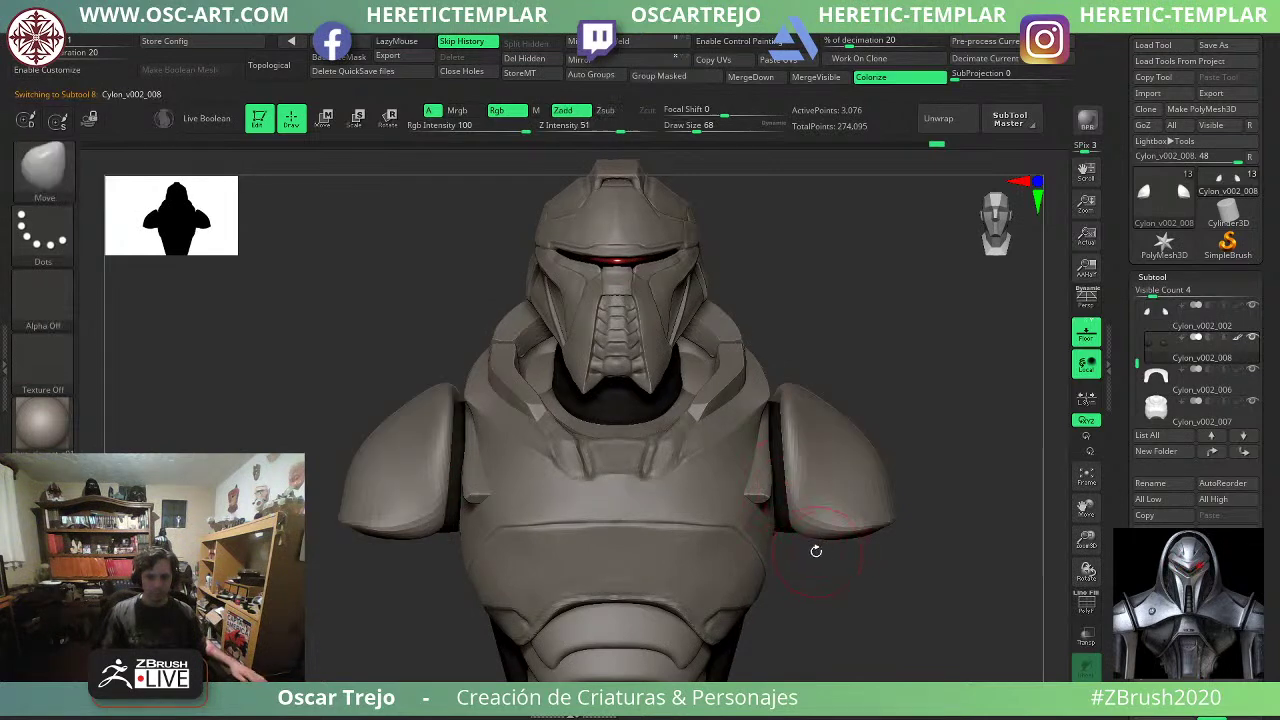
{"action": "key", "text": "s"}
{"action": "mouse_move", "coordinate": [814, 551]}
{"action": "left_mouse_down"}
{"action": "mouse_move", "coordinate": [834, 549]}
{"action": "mouse_move", "coordinate": [848, 625]}
{"action": "mouse_move", "coordinate": [866, 563]}
{"action": "mouse_move", "coordinate": [845, 550]}
{"action": "left_mouse_up"}
{"action": "key", "text": "s"}
{"action": "mouse_move", "coordinate": [820, 537]}
{"action": "left_mouse_down"}
{"action": "mouse_move", "coordinate": [834, 537]}
{"action": "mouse_move", "coordinate": [849, 646]}
{"action": "mouse_move", "coordinate": [819, 667]}
{"action": "mouse_move", "coordinate": [860, 562]}
{"action": "left_mouse_up"}
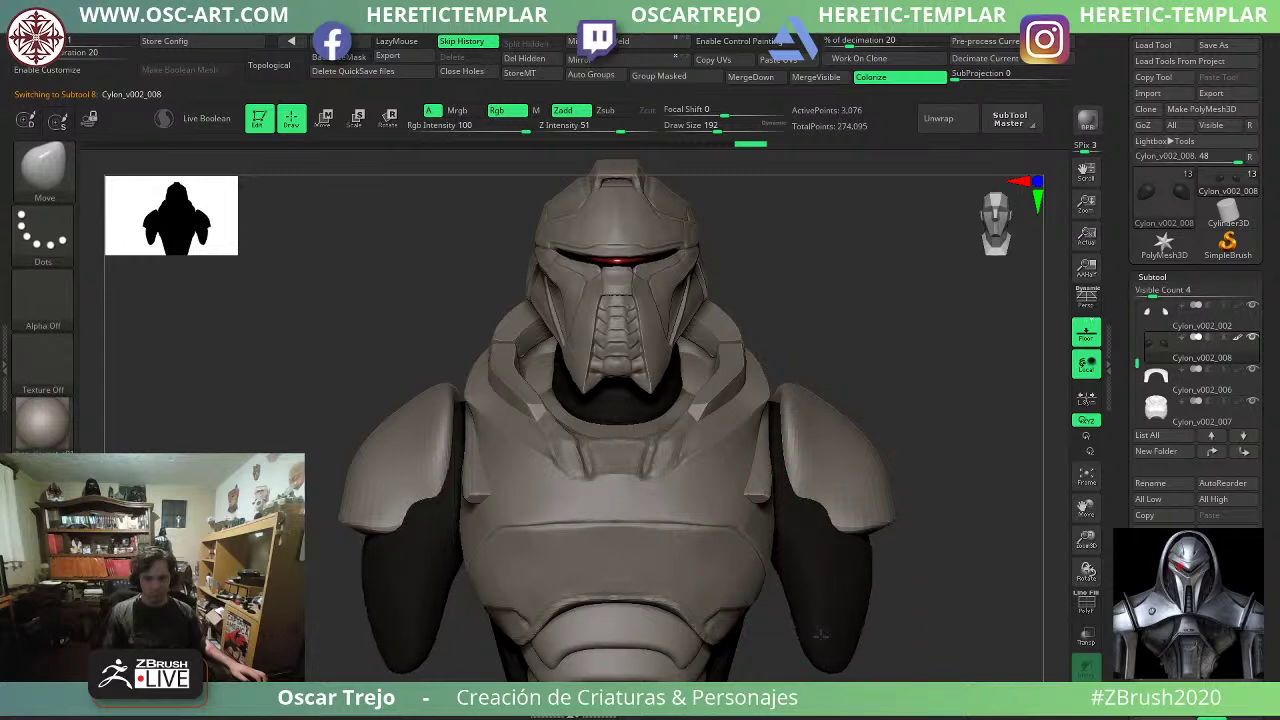
{"action": "left_click_drag", "start_coordinate": [846, 630], "coordinate": [866, 628]}
Broaden and adjust the upper arms' overall volume from side and front with the Move brush, starting at a draw size of 262.
{"action": "mouse_move", "coordinate": [955, 596]}
{"action": "left_mouse_down"}
{"action": "mouse_move", "coordinate": [877, 606]}
{"action": "mouse_move", "coordinate": [866, 586]}
{"action": "left_mouse_up"}
{"action": "key", "text": "s"}
{"action": "left_click_drag", "start_coordinate": [834, 532], "coordinate": [878, 528]}
{"action": "left_click_drag", "start_coordinate": [476, 641], "coordinate": [563, 610], "text": "shift"}
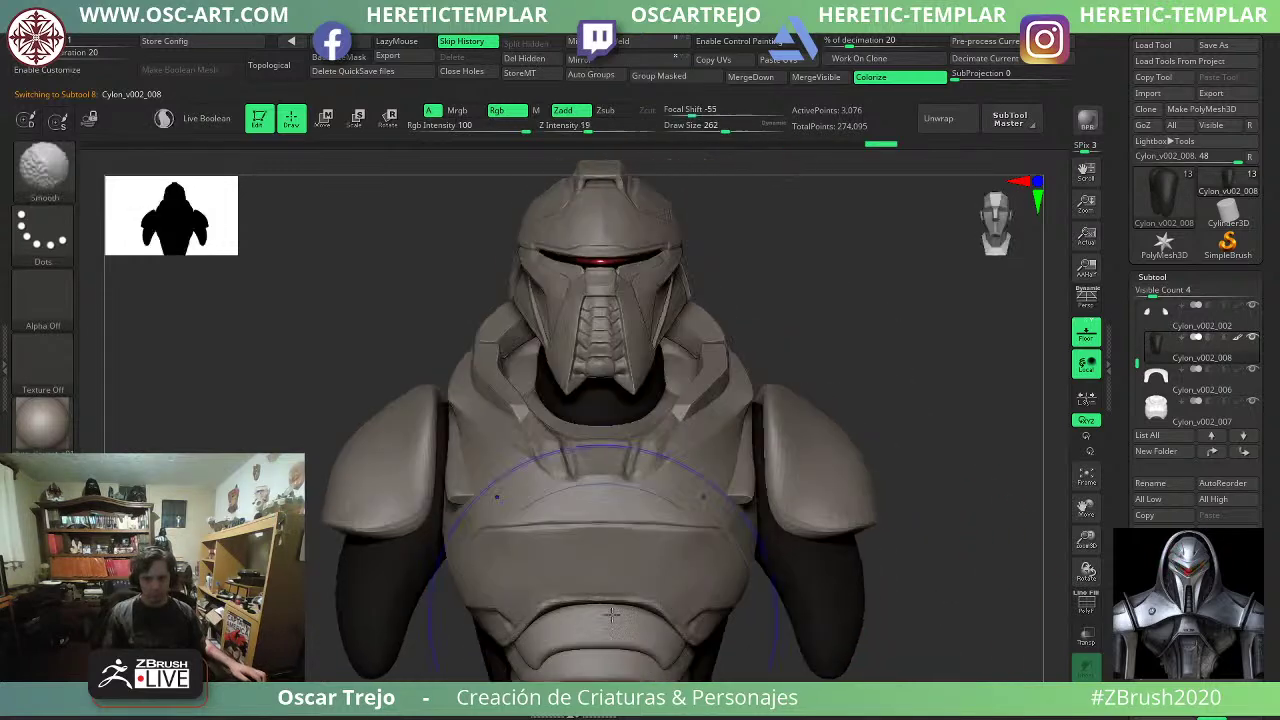
{"action": "key", "text": "s"}
{"action": "left_click_drag", "start_coordinate": [797, 594], "coordinate": [850, 606]}
{"action": "key", "text": "s"}
{"action": "mouse_move", "coordinate": [837, 598]}
{"action": "left_mouse_down"}
{"action": "mouse_move", "coordinate": [787, 606]}
{"action": "mouse_move", "coordinate": [772, 588]}
{"action": "left_mouse_up"}
{"action": "left_click_drag", "start_coordinate": [820, 645], "coordinate": [822, 668]}
Refine the contours and lower ends of the dark upper arms with the Move brush, finishing at a draw size of 149.
{"action": "key", "text": "s"}
{"action": "left_click_drag", "start_coordinate": [849, 575], "coordinate": [860, 575]}
{"action": "left_click_drag", "start_coordinate": [862, 568], "coordinate": [880, 560]}
{"action": "mouse_move", "coordinate": [832, 644]}
{"action": "left_mouse_down"}
{"action": "mouse_move", "coordinate": [846, 668]}
{"action": "mouse_move", "coordinate": [806, 616]}
{"action": "left_mouse_up"}
{"action": "left_click_drag", "start_coordinate": [798, 566], "coordinate": [808, 564]}
{"action": "key", "text": "s"}
{"action": "mouse_move", "coordinate": [870, 636]}
{"action": "left_mouse_down"}
{"action": "mouse_move", "coordinate": [887, 646]}
{"action": "mouse_move", "coordinate": [862, 644]}
{"action": "left_mouse_up"}
{"action": "left_click_drag", "start_coordinate": [955, 592], "coordinate": [960, 557], "text": "alt"}
{"action": "left_click_drag", "start_coordinate": [923, 463], "coordinate": [918, 490], "text": "alt"}
{"action": "mouse_move", "coordinate": [895, 428]}
{"action": "left_mouse_down", "text": "alt"}
{"action": "mouse_move", "coordinate": [906, 480]}
{"action": "mouse_move", "coordinate": [914, 460]}
{"action": "mouse_move", "coordinate": [869, 426]}
{"action": "left_mouse_up", "text": "alt"}
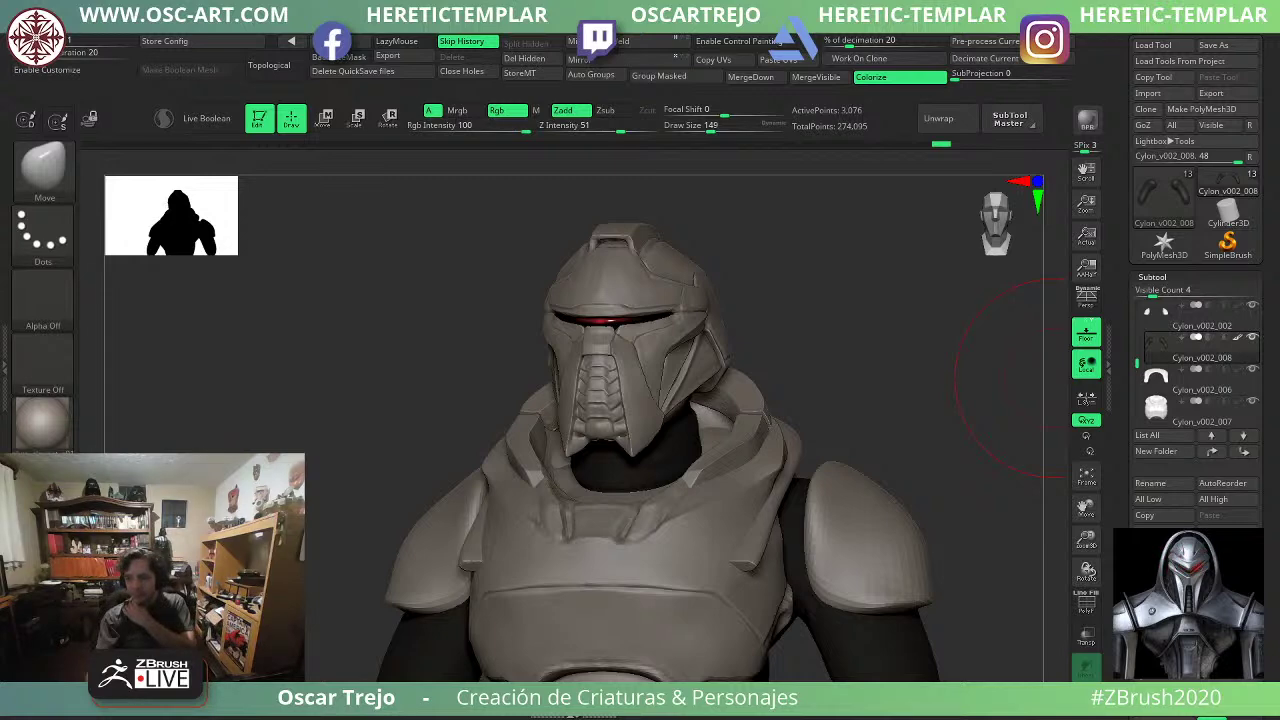
Crease the helmet's upper side panel beside the crest with the DamStandard brush at a draw size of 35.
{"action": "left_click_drag", "start_coordinate": [831, 384], "coordinate": [849, 483], "text": "alt"}
{"action": "mouse_move", "coordinate": [905, 325]}
{"action": "left_mouse_down"}
{"action": "mouse_move", "coordinate": [811, 317]}
{"action": "mouse_move", "coordinate": [686, 434]}
{"action": "left_mouse_up"}
{"action": "key", "text": "bracketleft"}
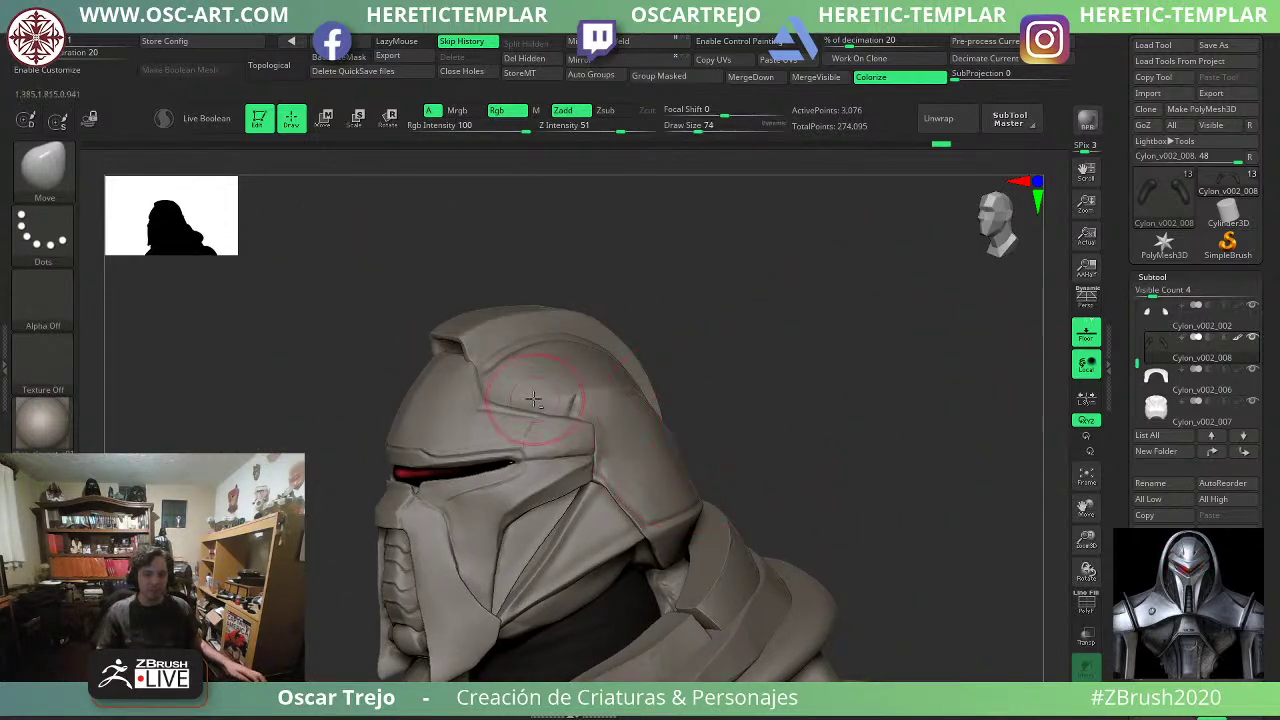
{"action": "left_click", "coordinate": [530, 397], "text": "alt"}
{"action": "key", "text": "b"}
{"action": "key", "text": "d"}
{"action": "key", "text": "s"}
{"action": "key", "text": "s"}
{"action": "left_click_drag", "start_coordinate": [536, 400], "coordinate": [523, 401]}
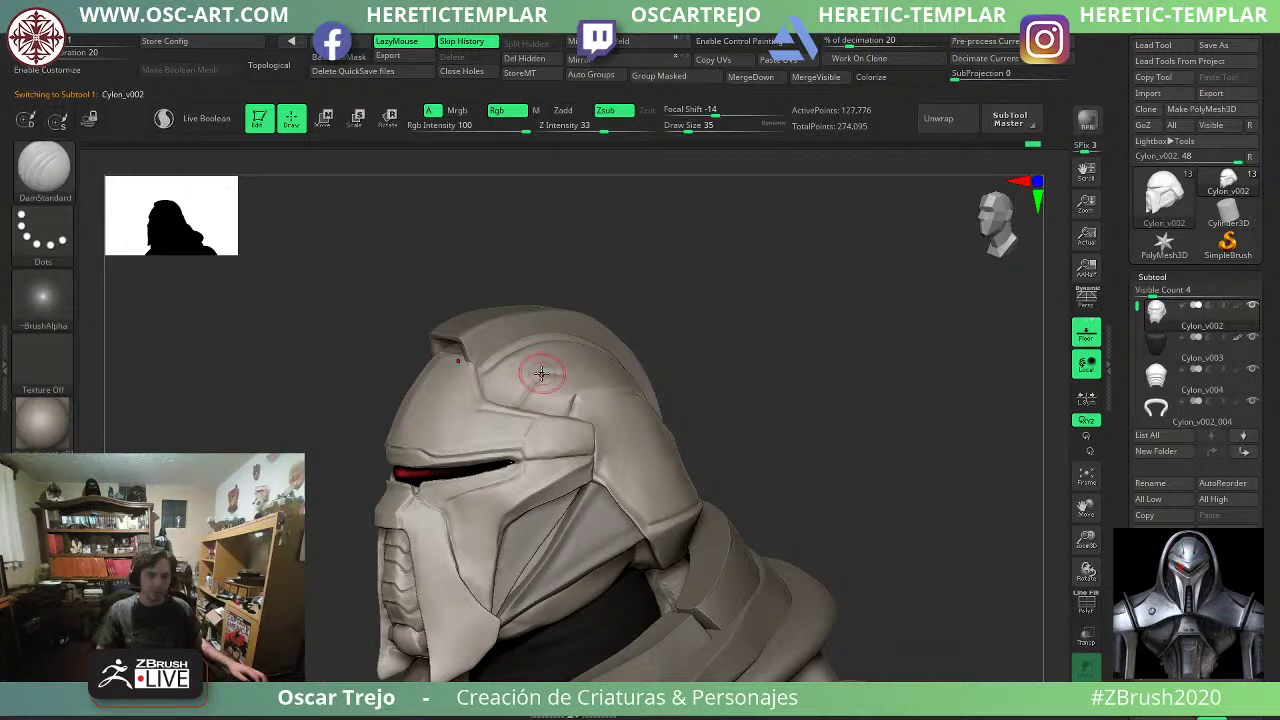
{"action": "mouse_move", "coordinate": [688, 355]}
{"action": "left_mouse_down"}
{"action": "mouse_move", "coordinate": [731, 357]}
{"action": "mouse_move", "coordinate": [717, 348]}
{"action": "mouse_move", "coordinate": [760, 371]}
{"action": "mouse_move", "coordinate": [731, 434]}
{"action": "left_mouse_up"}
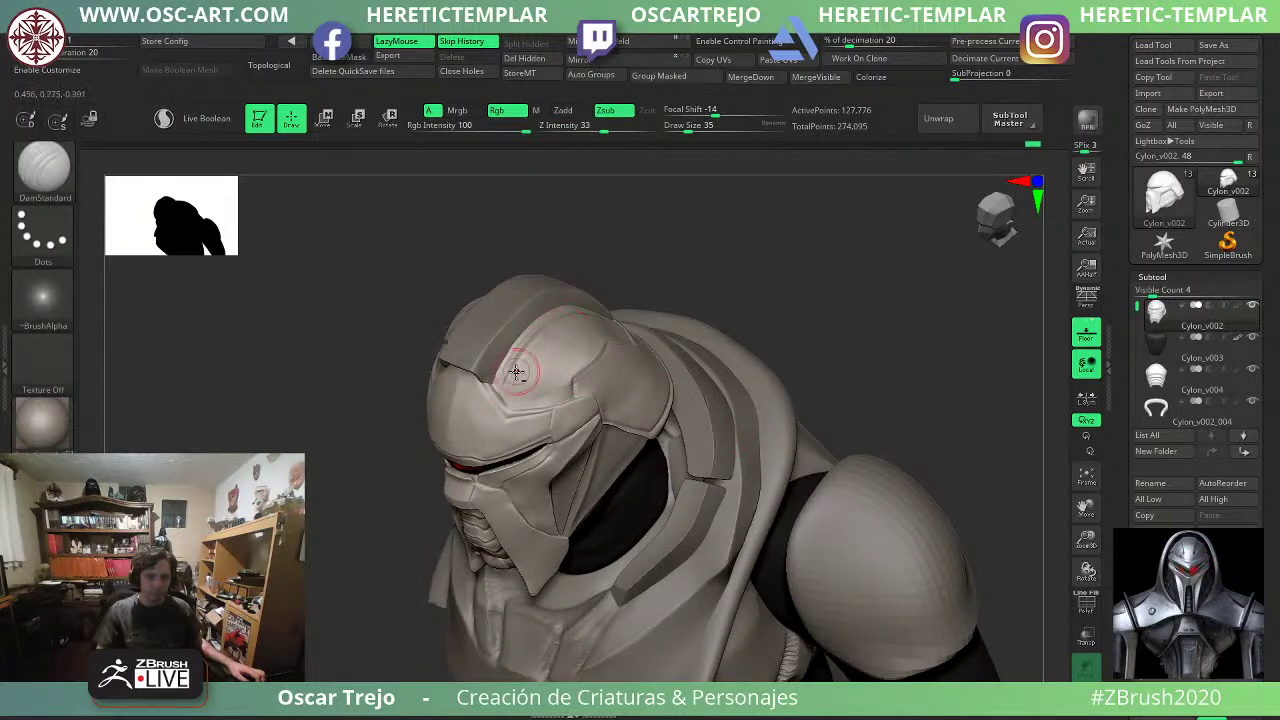
{"action": "left_click_drag", "start_coordinate": [720, 299], "coordinate": [751, 271]}
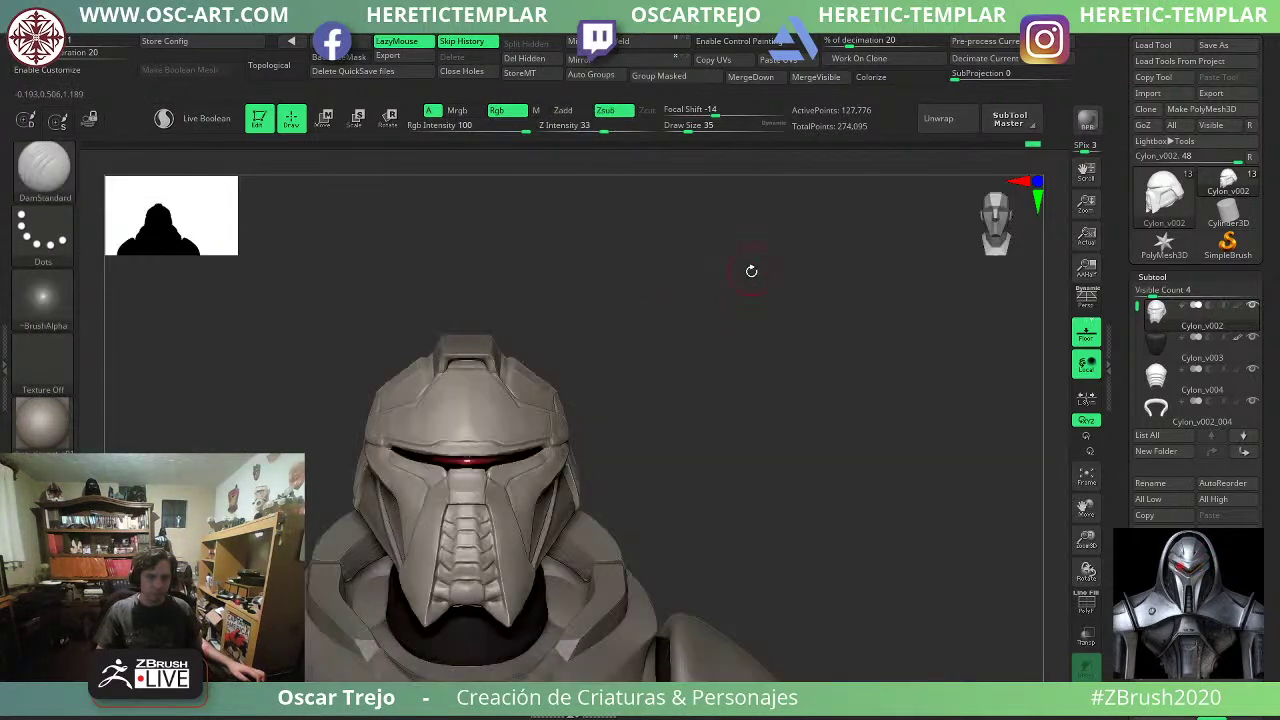
Duplicate the helmet's crest subtool and move the copy, tilted, to the side of the torso beside the upper arm.
{"action": "mouse_move", "coordinate": [660, 359]}
{"action": "left_mouse_down", "text": "alt"}
{"action": "mouse_move", "coordinate": [680, 369]}
{"action": "mouse_move", "coordinate": [706, 334]}
{"action": "mouse_move", "coordinate": [741, 246]}
{"action": "left_mouse_up", "text": "alt"}
{"action": "left_click", "coordinate": [520, 310], "text": "alt"}
{"action": "key", "text": "w"}
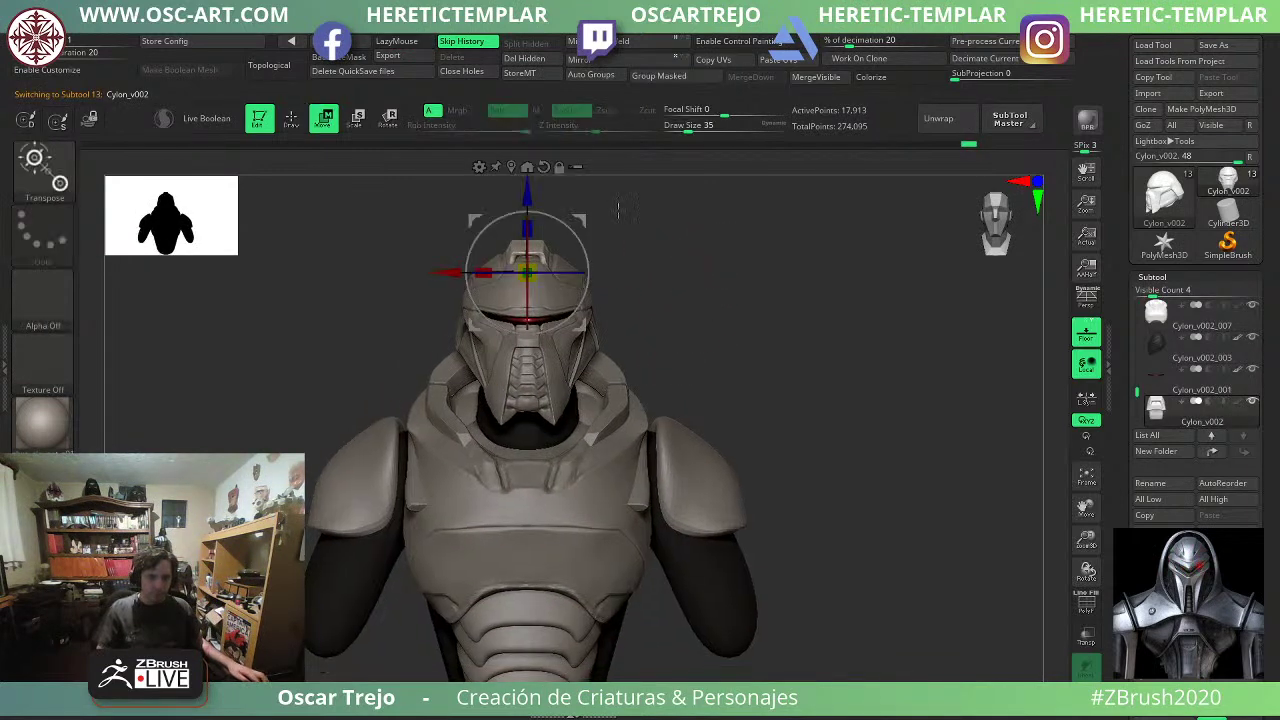
{"action": "left_click_drag", "start_coordinate": [586, 208], "coordinate": [709, 266], "text": "ctrl"}
{"action": "key", "text": "ctrl+z"}
{"action": "left_click", "coordinate": [1164, 531]}
{"action": "left_click_drag", "start_coordinate": [586, 217], "coordinate": [653, 656]}
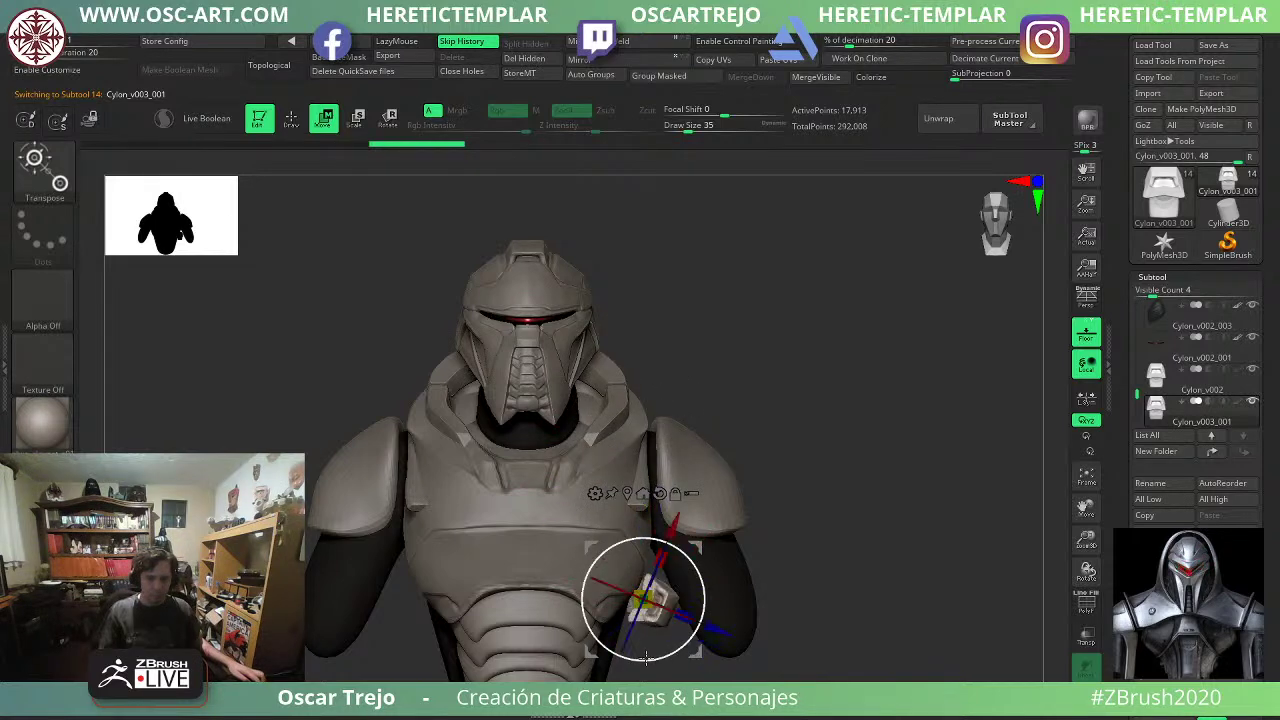
{"action": "left_click_drag", "start_coordinate": [695, 545], "coordinate": [667, 532]}
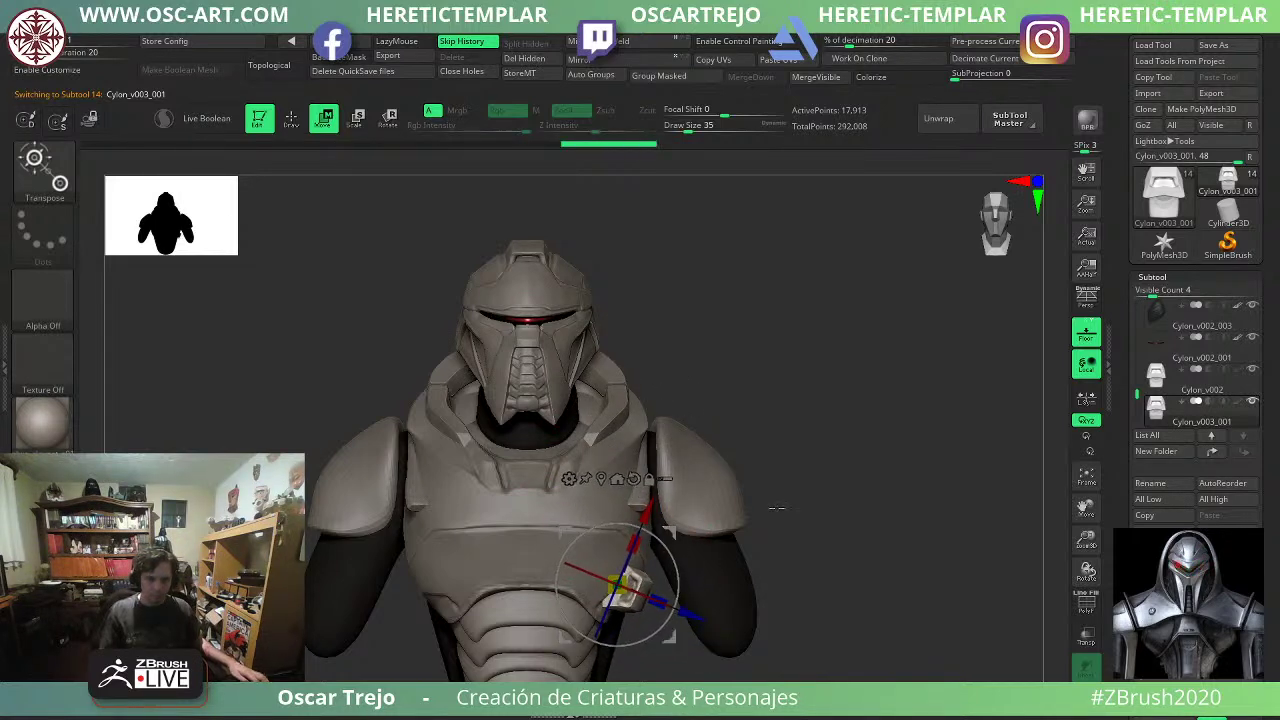
Rotate and position the copied crest piece beneath the armpit, against the side of the chest armour.
{"action": "key", "text": "q"}
{"action": "left_click_drag", "start_coordinate": [908, 510], "coordinate": [780, 517]}
{"action": "key", "text": "w"}
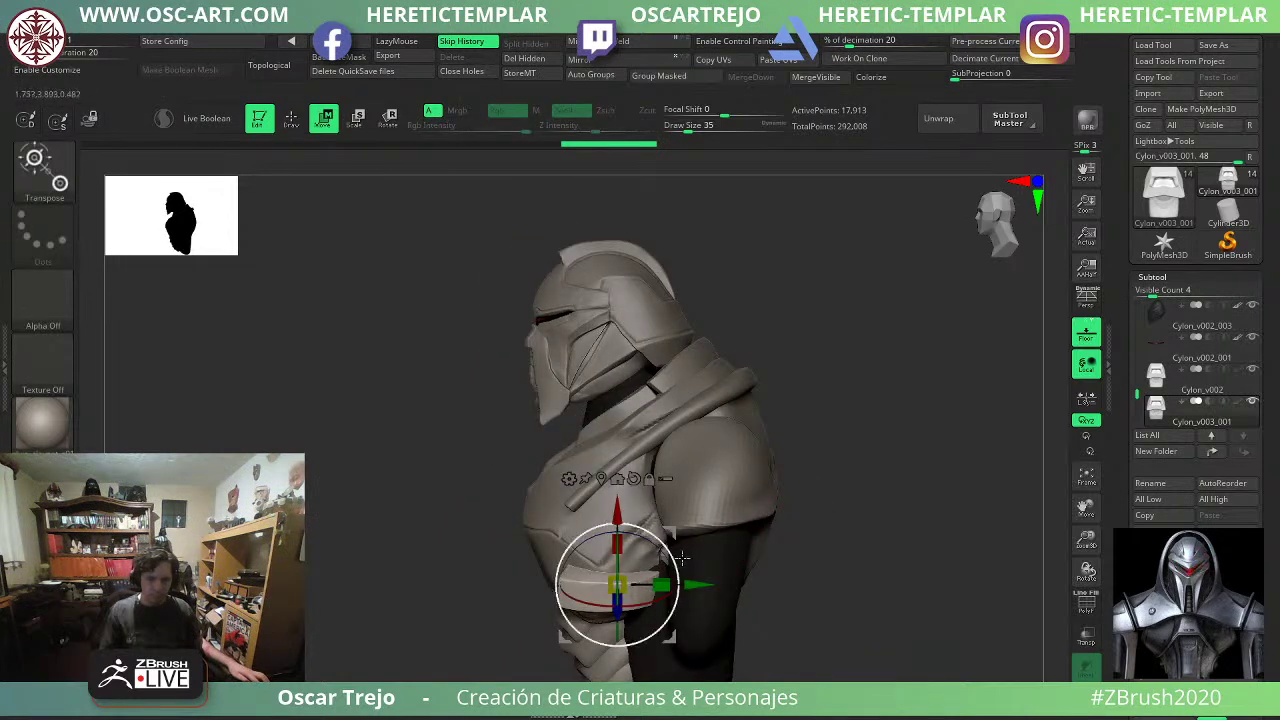
{"action": "mouse_move", "coordinate": [675, 561]}
{"action": "left_mouse_down"}
{"action": "mouse_move", "coordinate": [647, 512]}
{"action": "mouse_move", "coordinate": [711, 472]}
{"action": "left_mouse_up"}
{"action": "left_click_drag", "start_coordinate": [825, 488], "coordinate": [900, 490], "text": "shift"}
{"action": "mouse_move", "coordinate": [711, 471]}
{"action": "left_mouse_down"}
{"action": "mouse_move", "coordinate": [732, 473]}
{"action": "mouse_move", "coordinate": [725, 482]}
{"action": "left_mouse_up"}
Fit the copied piece to the chest armour's side with the Move brush at a draw size of 197.
{"action": "key", "text": "q"}
{"action": "key", "text": "s"}
{"action": "left_click_drag", "start_coordinate": [660, 594], "coordinate": [697, 597]}
{"action": "left_click_drag", "start_coordinate": [704, 550], "coordinate": [697, 575]}
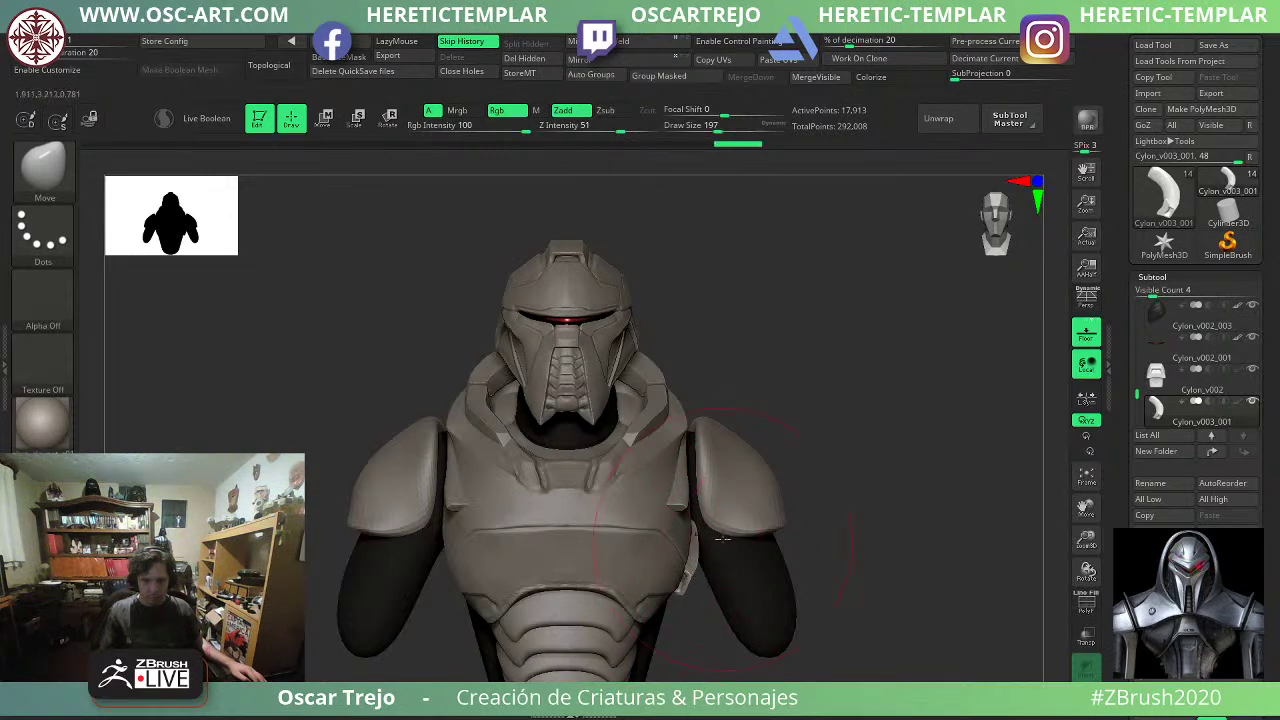
Mirror the side piece to the other side of the torso and pull both closer to the chest armour.
{"action": "left_click", "coordinate": [617, 44]}
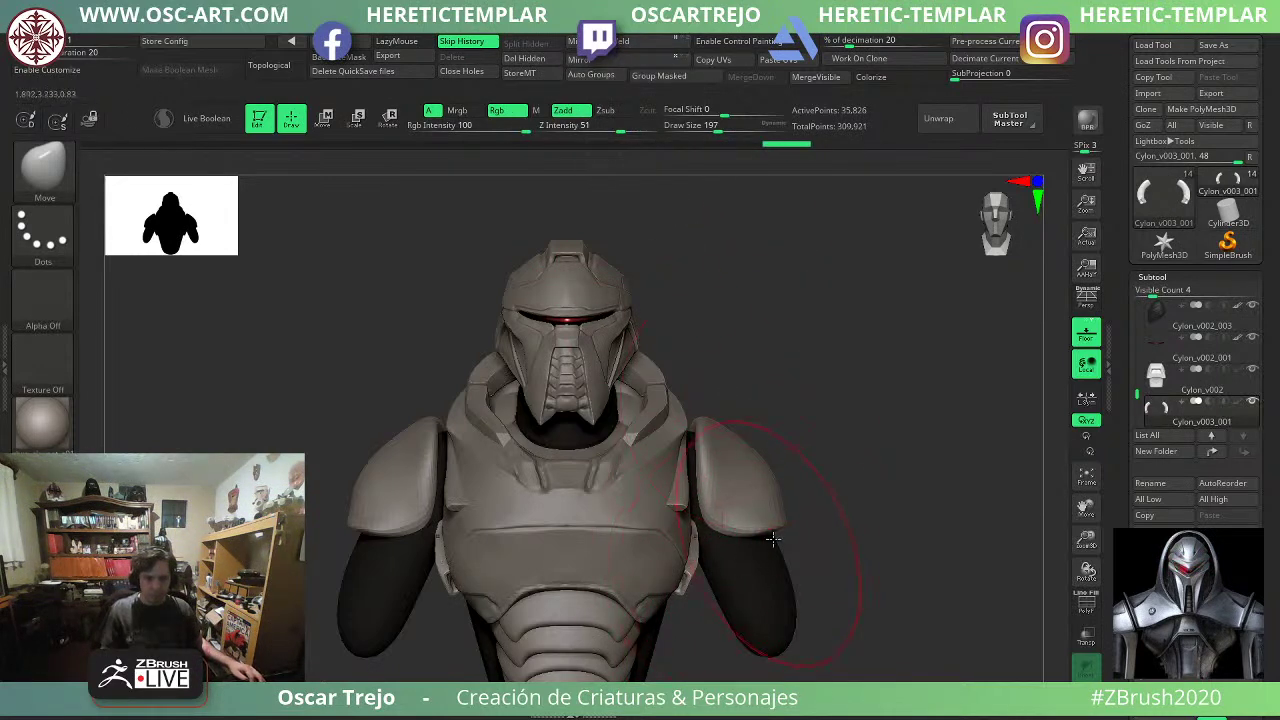
{"action": "left_click_drag", "start_coordinate": [830, 525], "coordinate": [840, 500], "text": "alt"}
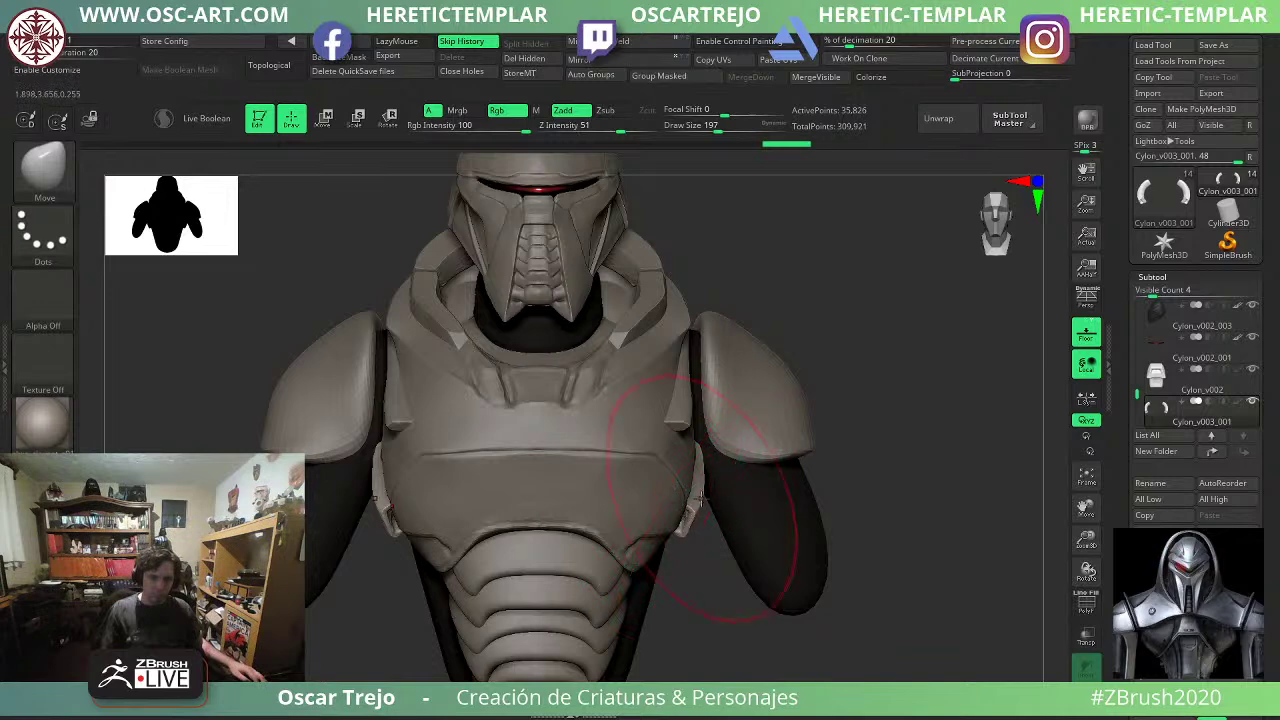
{"action": "mouse_move", "coordinate": [704, 506]}
{"action": "left_mouse_down"}
{"action": "mouse_move", "coordinate": [686, 524]}
{"action": "mouse_move", "coordinate": [697, 505]}
{"action": "left_mouse_up"}
{"action": "mouse_move", "coordinate": [863, 417]}
{"action": "left_mouse_down", "text": "alt"}
{"action": "mouse_move", "coordinate": [877, 457]}
{"action": "mouse_move", "coordinate": [870, 449]}
{"action": "left_mouse_up", "text": "alt"}
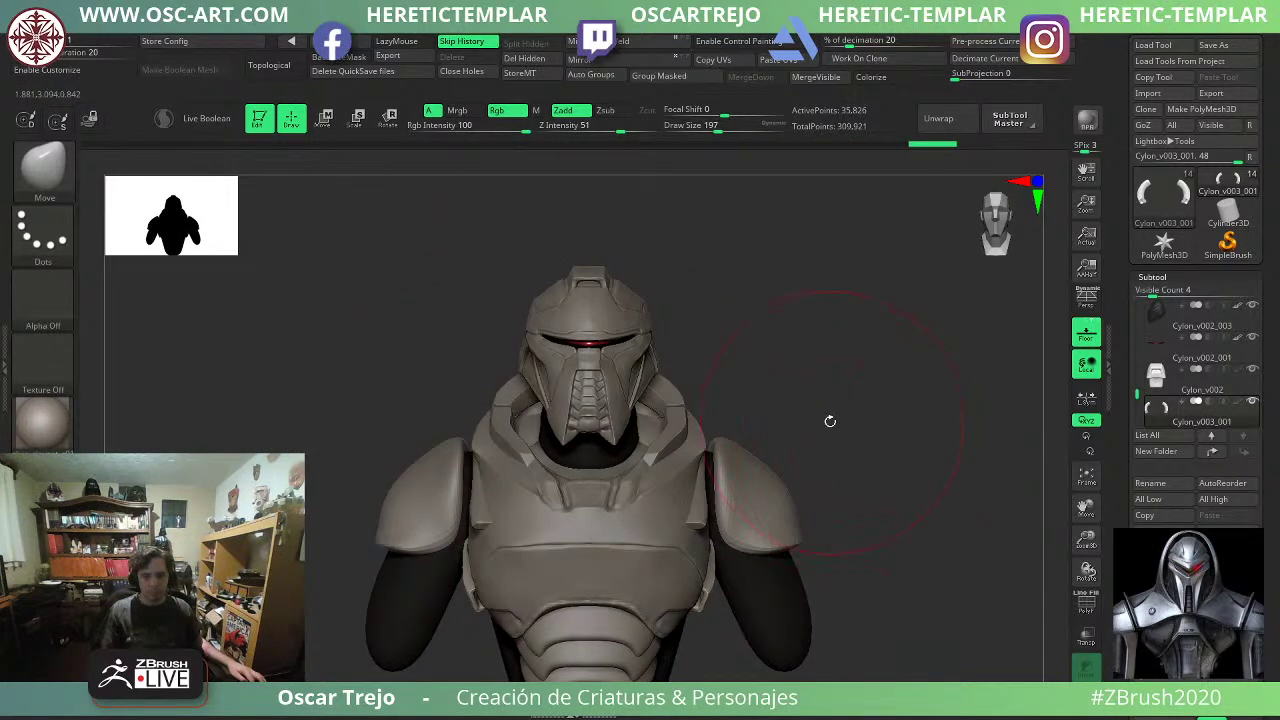
Carve a small detail into the lowest segment of the helmet's central face guard with the DamStandard brush at a draw size of 25.
{"action": "left_click_drag", "start_coordinate": [801, 356], "coordinate": [743, 349], "text": "alt"}
{"action": "mouse_move", "coordinate": [1192, 346]}
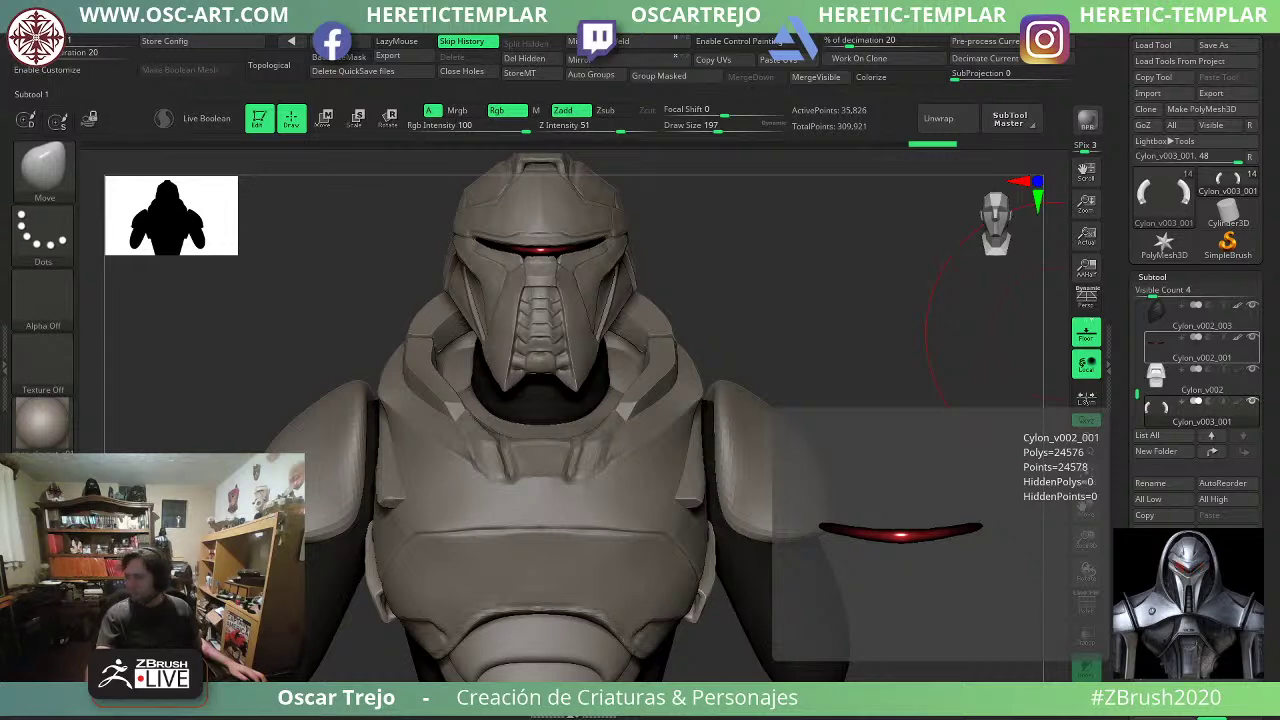
{"action": "mouse_move", "coordinate": [750, 205]}
{"action": "left_mouse_down", "text": "alt"}
{"action": "mouse_move", "coordinate": [765, 368]}
{"action": "mouse_move", "coordinate": [752, 440]}
{"action": "mouse_move", "coordinate": [714, 429]}
{"action": "left_mouse_up", "text": "alt"}
{"action": "key", "text": "s"}
{"action": "left_click_drag", "start_coordinate": [831, 321], "coordinate": [839, 345], "text": "alt"}
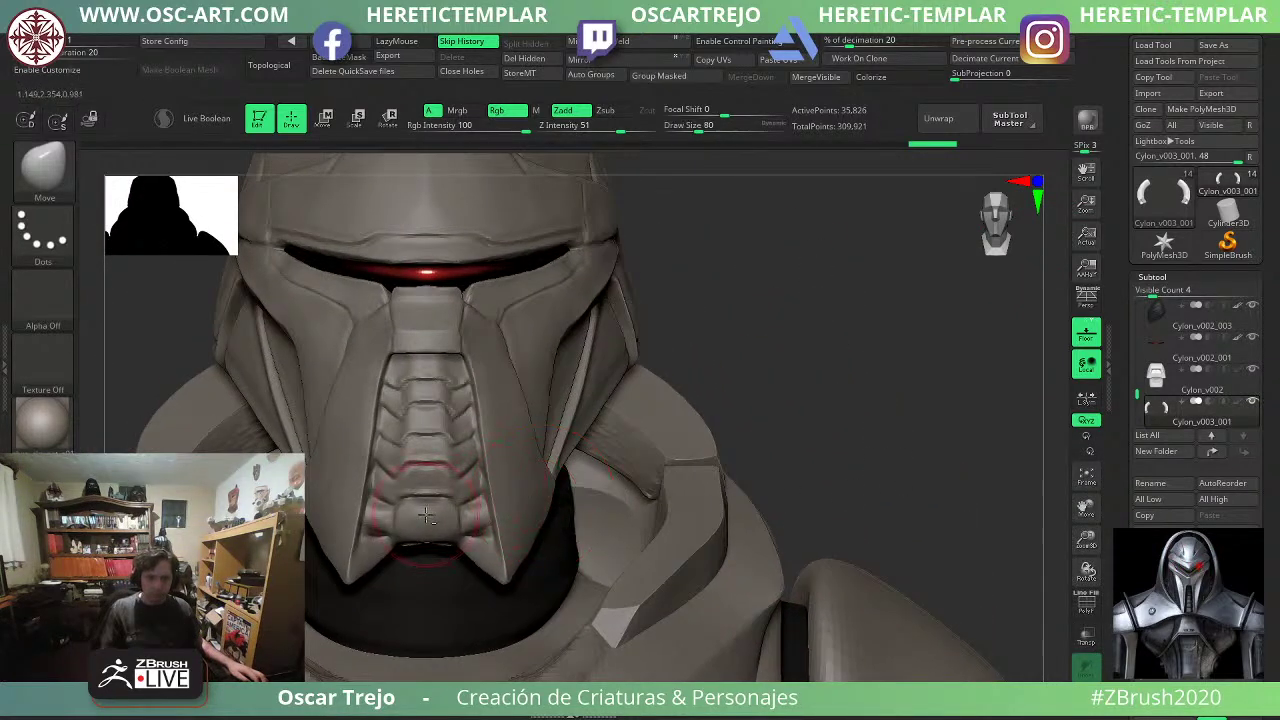
{"action": "left_click", "coordinate": [428, 522], "text": "alt"}
{"action": "key", "text": "b"}
{"action": "key", "text": "d"}
{"action": "key", "text": "s"}
{"action": "key", "text": "s"}
{"action": "left_click_drag", "start_coordinate": [431, 534], "coordinate": [423, 507]}
{"action": "key", "text": "s"}
{"action": "key", "text": "s"}
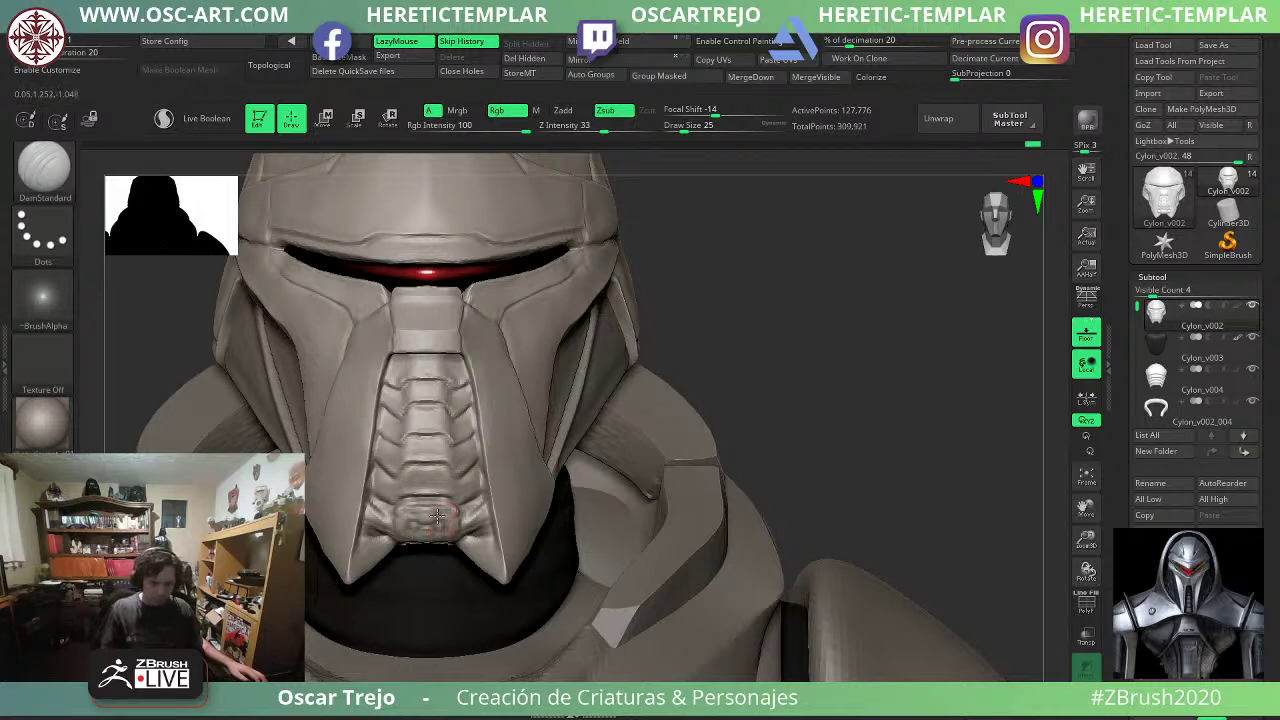
{"action": "left_click_drag", "start_coordinate": [446, 520], "coordinate": [432, 523], "text": "shift"}
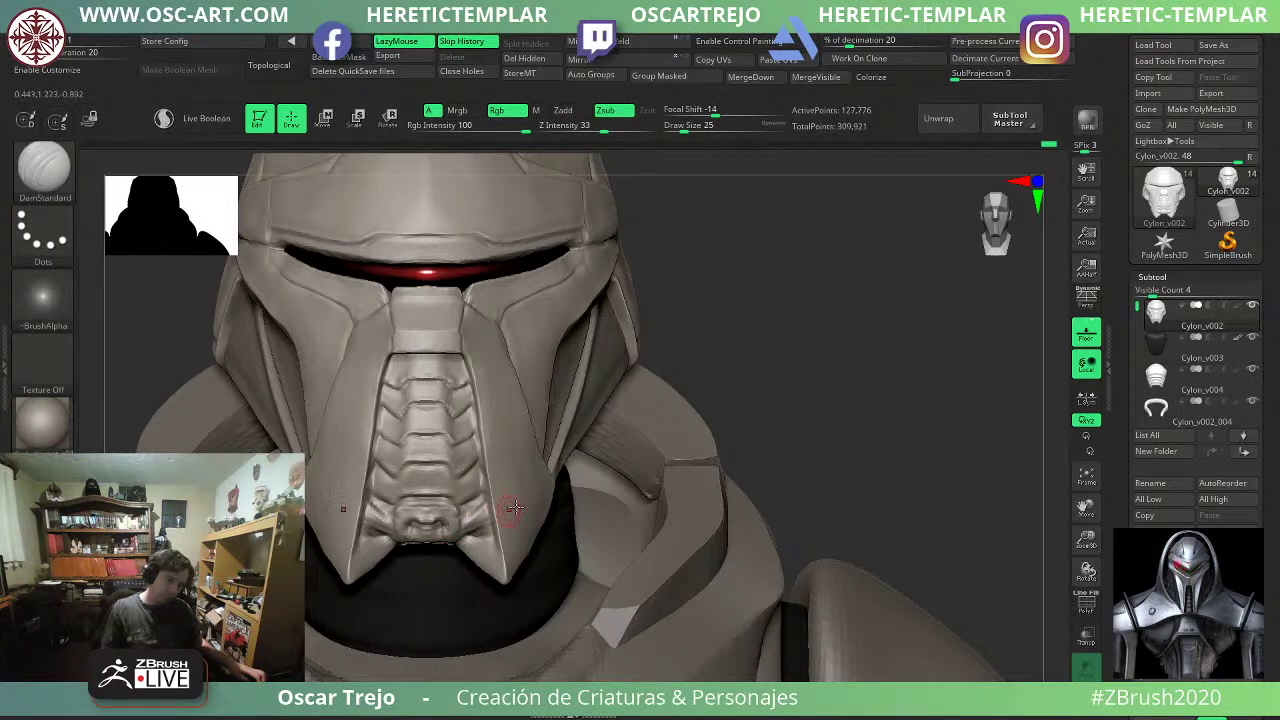
Carve a rounded plate outline around the face guard's lowest segment with the DamStandard brush at a draw size of 25.
{"action": "left_click_drag", "start_coordinate": [745, 470], "coordinate": [735, 424], "text": "alt"}
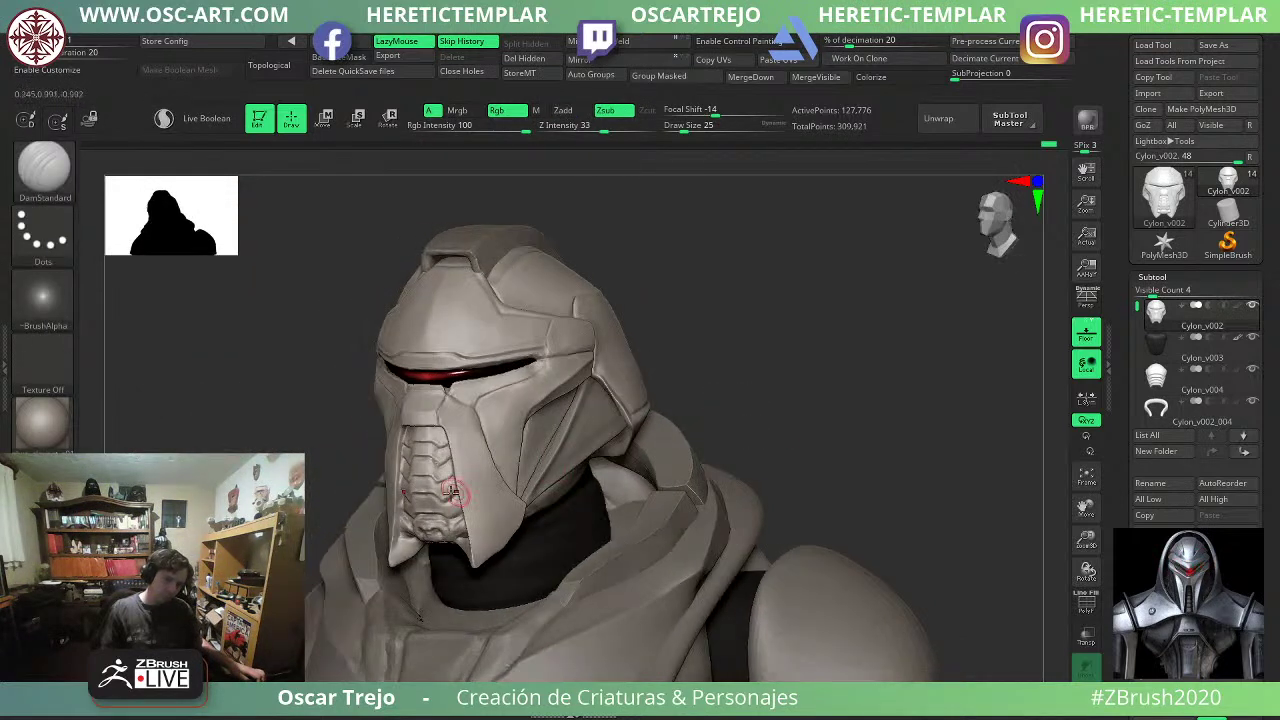
{"action": "mouse_move", "coordinate": [785, 365]}
{"action": "left_mouse_down", "text": "shift"}
{"action": "mouse_move", "coordinate": [814, 363]}
{"action": "mouse_move", "coordinate": [790, 475]}
{"action": "left_mouse_up", "text": "shift"}
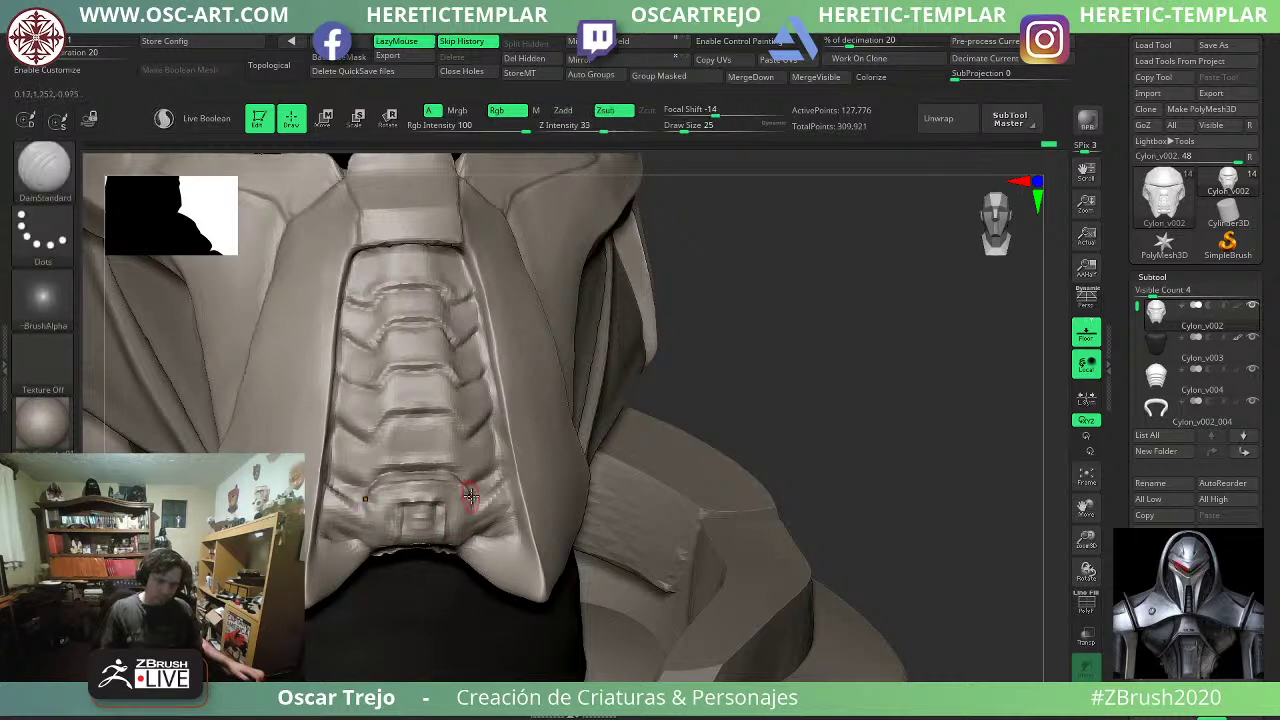
{"action": "key", "text": "shift"}
{"action": "left_click_drag", "start_coordinate": [465, 495], "coordinate": [475, 532]}
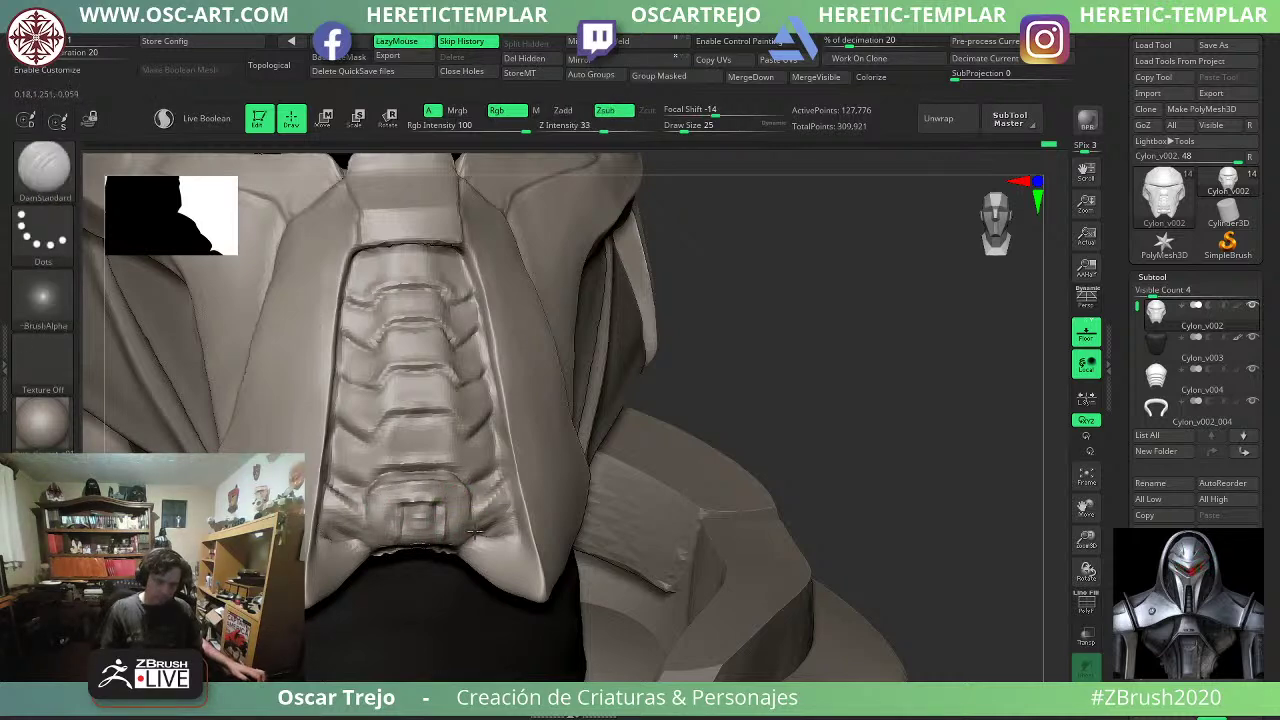
{"action": "key", "text": "shift"}
Deepen the seams between the face guard's segments with the DamStandard brush at a draw size of 23.
{"action": "key", "text": "s"}
{"action": "left_click_drag", "start_coordinate": [475, 480], "coordinate": [495, 463]}
{"action": "key", "text": "shift"}
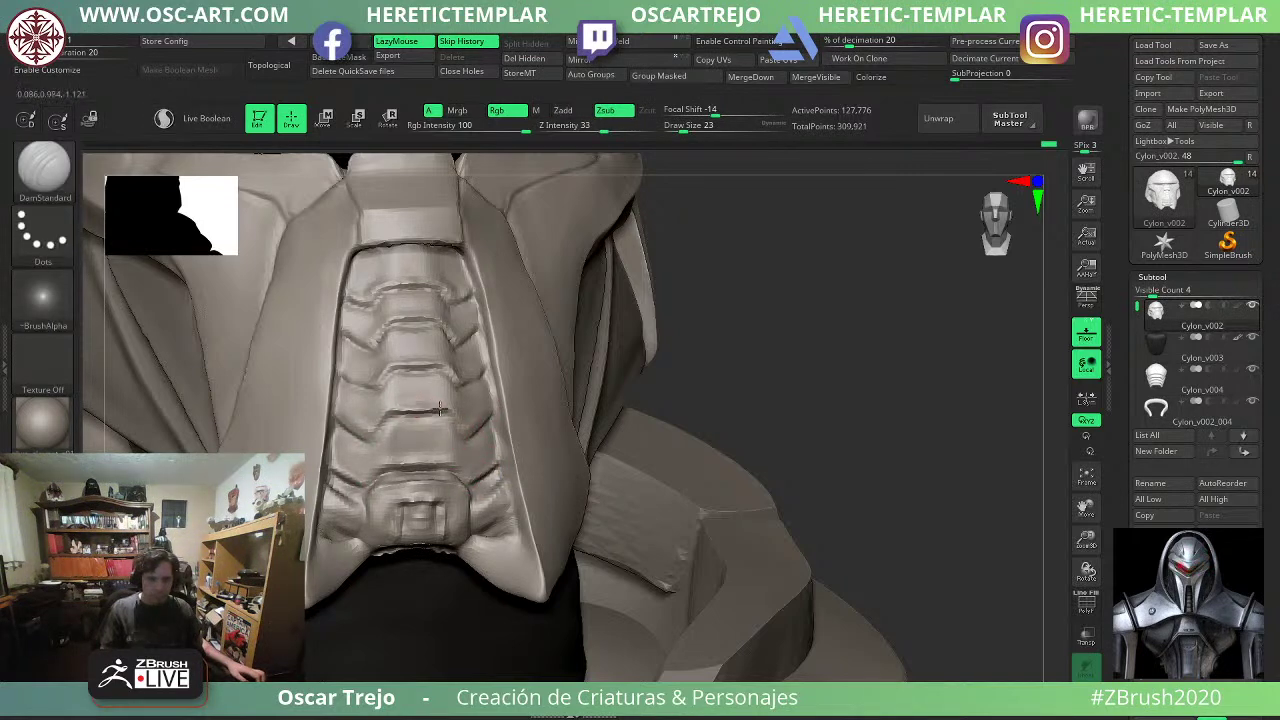
{"action": "left_click_drag", "start_coordinate": [440, 409], "coordinate": [394, 417]}
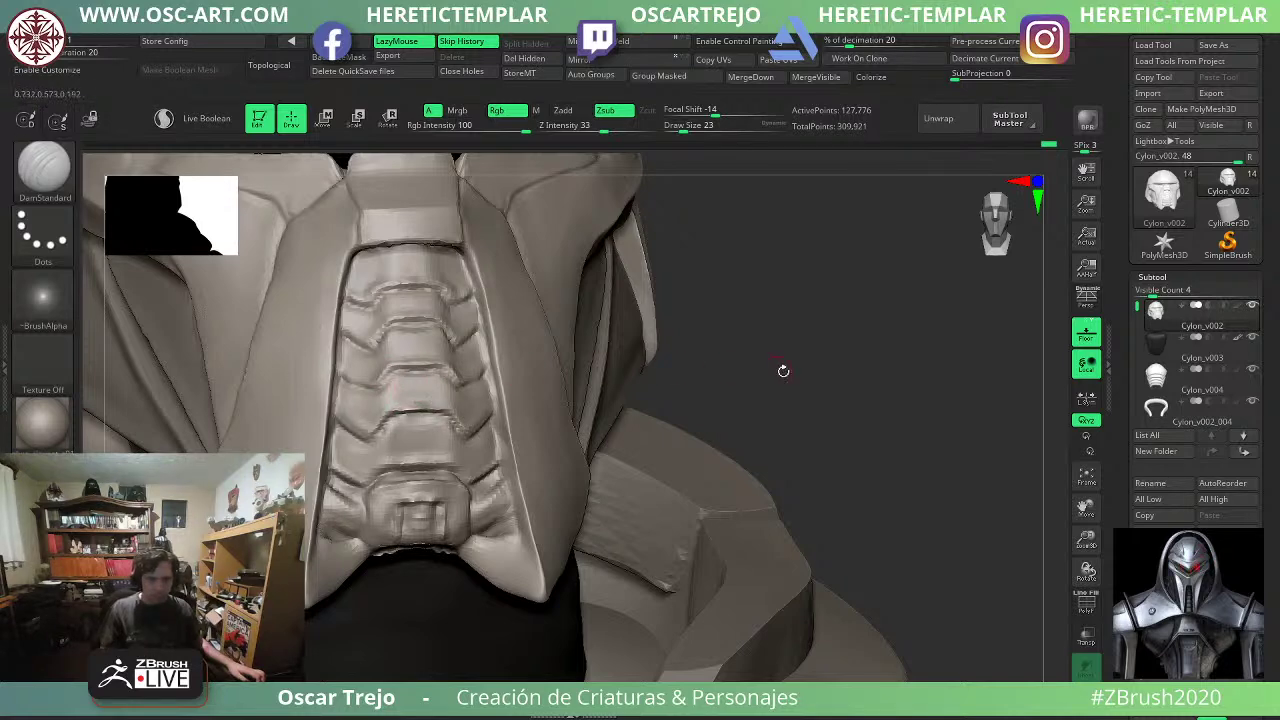
Select the red visor and inspect its wireframe two subdivision levels lower before restoring the highest level.
{"action": "mouse_move", "coordinate": [783, 369]}
{"action": "left_mouse_down", "text": "alt"}
{"action": "mouse_move", "coordinate": [783, 335]}
{"action": "mouse_move", "coordinate": [800, 372]}
{"action": "left_mouse_up", "text": "alt"}
{"action": "left_click", "coordinate": [419, 360], "text": "alt"}
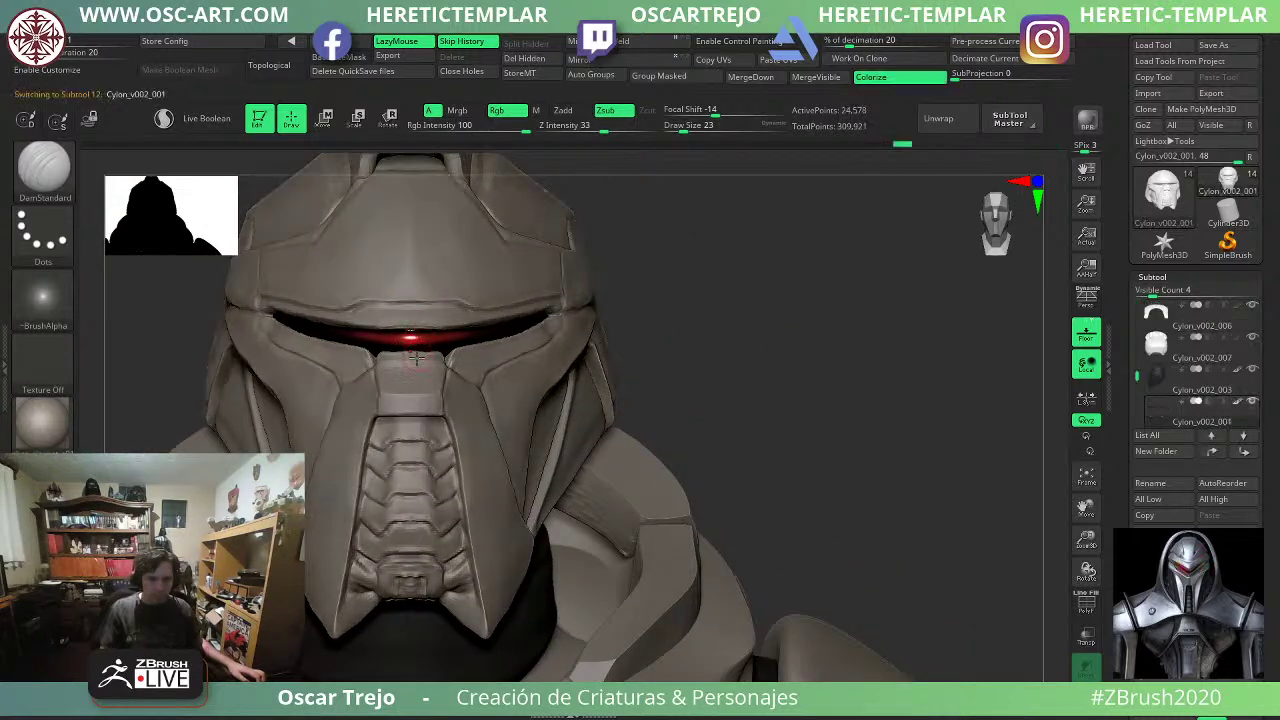
{"action": "key", "text": "shift+f"}
{"action": "key", "text": "shift+d"}
{"action": "key", "text": "shift+d"}
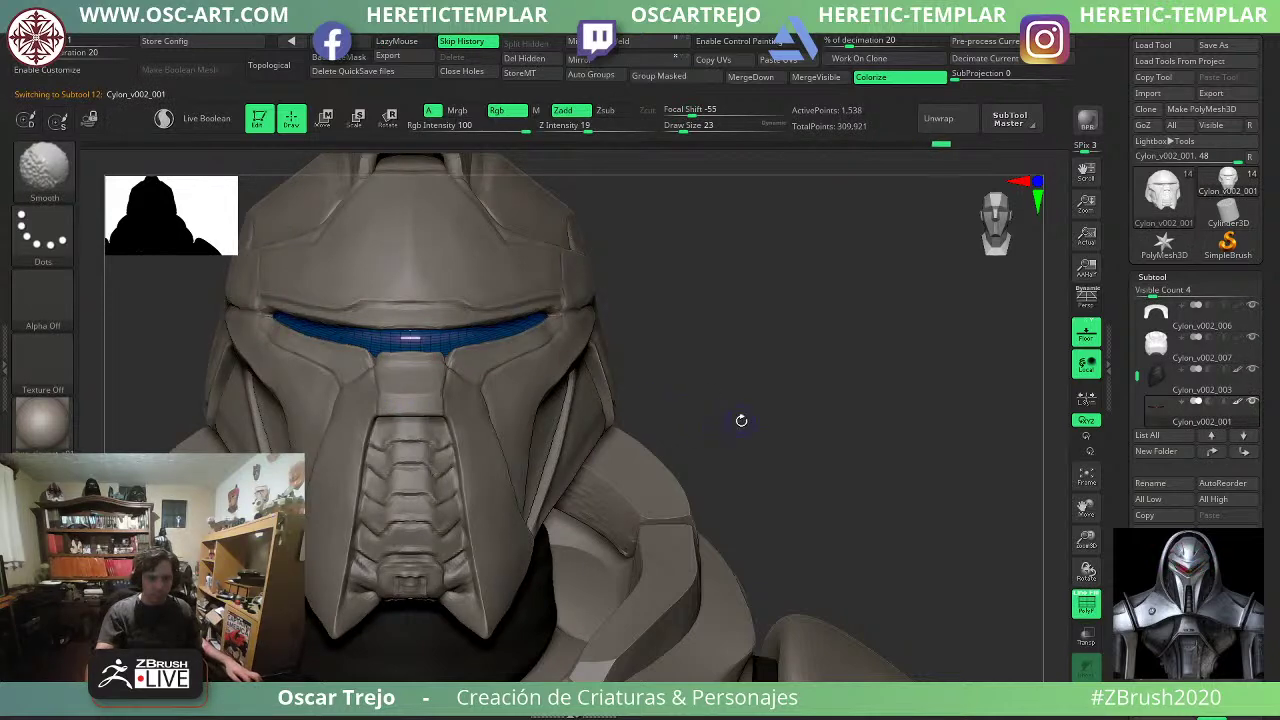
{"action": "key", "text": "shift+f"}
{"action": "key", "text": "d"}
{"action": "left_click_drag", "start_coordinate": [829, 443], "coordinate": [747, 369], "text": "alt"}
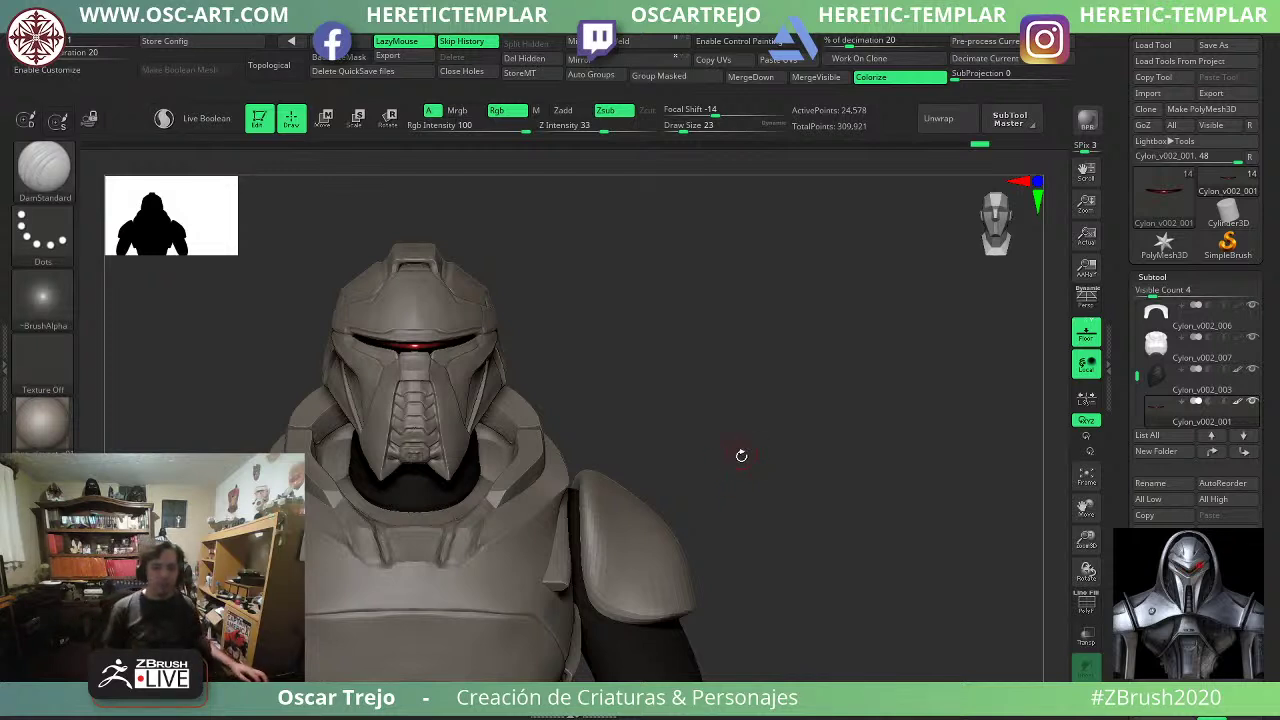
Select the mirrored side pieces beside the shoulders and ready the Move brush at a draw size of 80.
{"action": "left_click_drag", "start_coordinate": [741, 454], "coordinate": [748, 327], "text": "alt"}
{"action": "key", "text": "s"}
{"action": "mouse_move", "coordinate": [606, 480]}
{"action": "left_mouse_down"}
{"action": "mouse_move", "coordinate": [627, 482]}
{"action": "mouse_move", "coordinate": [597, 482]}
{"action": "left_mouse_up"}
{"action": "left_click", "coordinate": [613, 481], "text": "alt"}
{"action": "key", "text": "b"}
{"action": "key", "text": "m"}
{"action": "key", "text": "v"}
{"action": "key", "text": "s"}
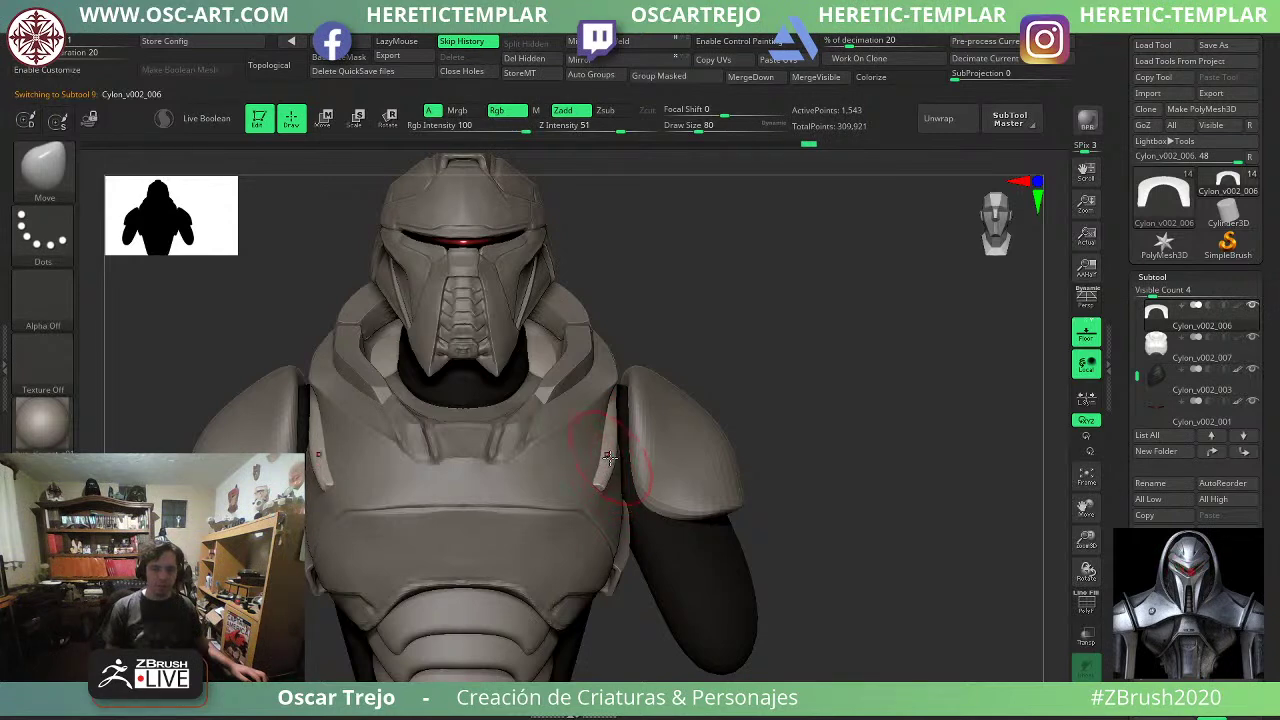
{"action": "left_click_drag", "start_coordinate": [886, 533], "coordinate": [849, 485], "text": "alt"}
{"action": "left_click_drag", "start_coordinate": [850, 408], "coordinate": [858, 515], "text": "alt"}
Select the chest armour with the Move brush and save the work.
{"action": "left_click", "coordinate": [636, 528], "text": "alt"}
{"action": "mouse_move", "coordinate": [854, 377]}
{"action": "left_mouse_down"}
{"action": "mouse_move", "coordinate": [704, 412]}
{"action": "mouse_move", "coordinate": [718, 388]}
{"action": "left_mouse_up"}
{"action": "key", "text": "b"}
{"action": "key", "text": "t"}
{"action": "key", "text": "d"}
{"action": "key", "text": "b"}
{"action": "key", "text": "m"}
{"action": "key", "text": "v"}
{"action": "mouse_move", "coordinate": [795, 360]}
{"action": "left_mouse_down", "text": "shift"}
{"action": "mouse_move", "coordinate": [834, 346]}
{"action": "mouse_move", "coordinate": [777, 334]}
{"action": "mouse_move", "coordinate": [767, 372]}
{"action": "left_mouse_up", "text": "shift"}
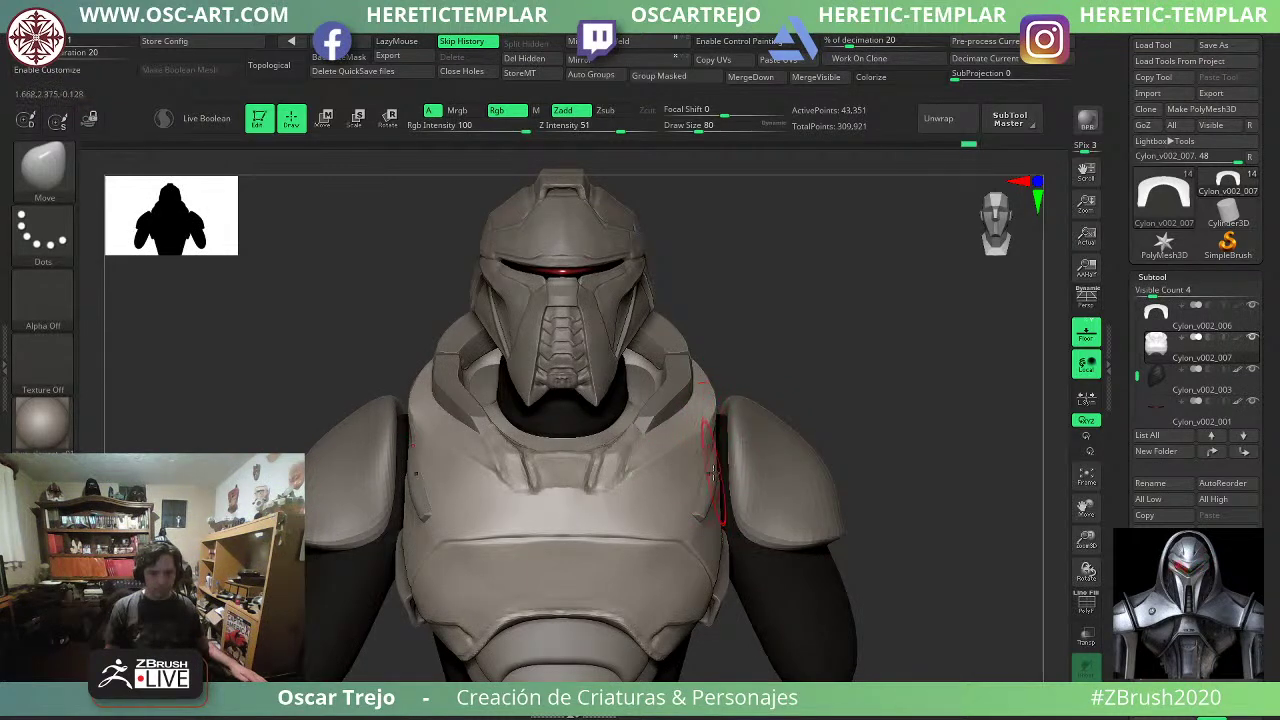
{"action": "left_click_drag", "start_coordinate": [860, 414], "coordinate": [802, 413], "text": "alt"}
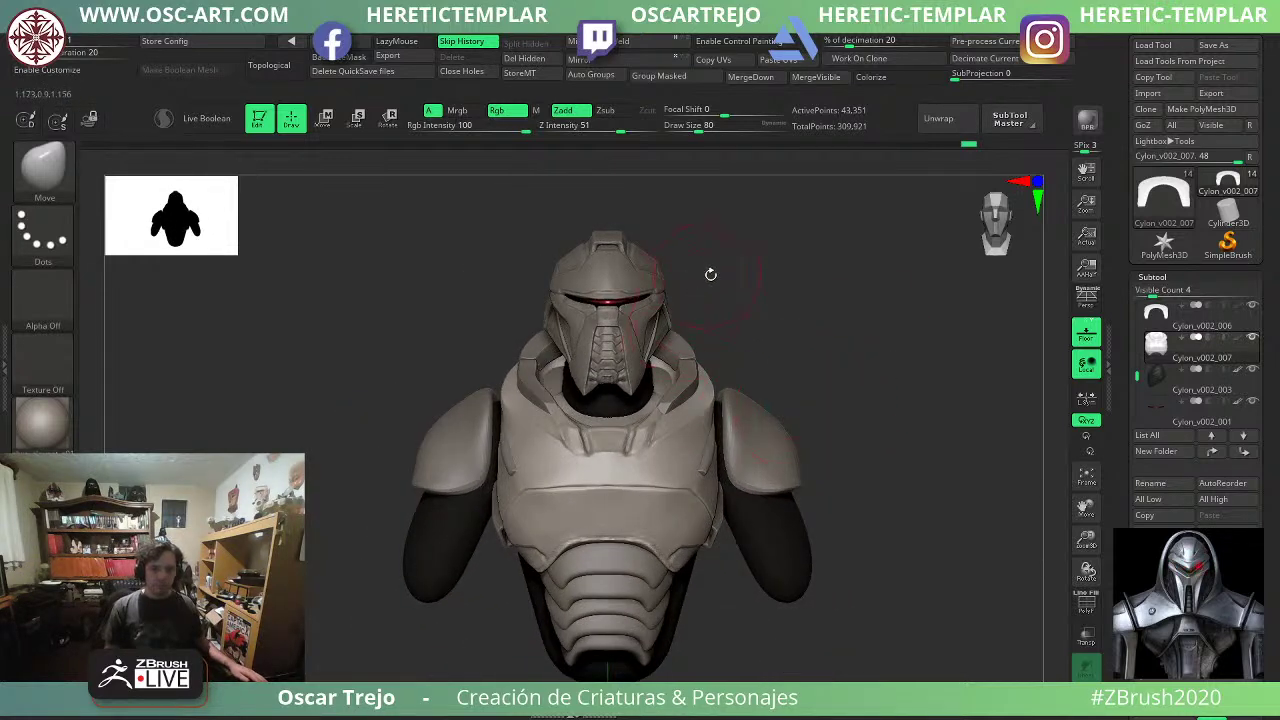
{"action": "mouse_move", "coordinate": [813, 337]}
{"action": "left_mouse_down", "text": "alt"}
{"action": "mouse_move", "coordinate": [814, 326]}
{"action": "mouse_move", "coordinate": [841, 355]}
{"action": "left_mouse_up", "text": "alt"}
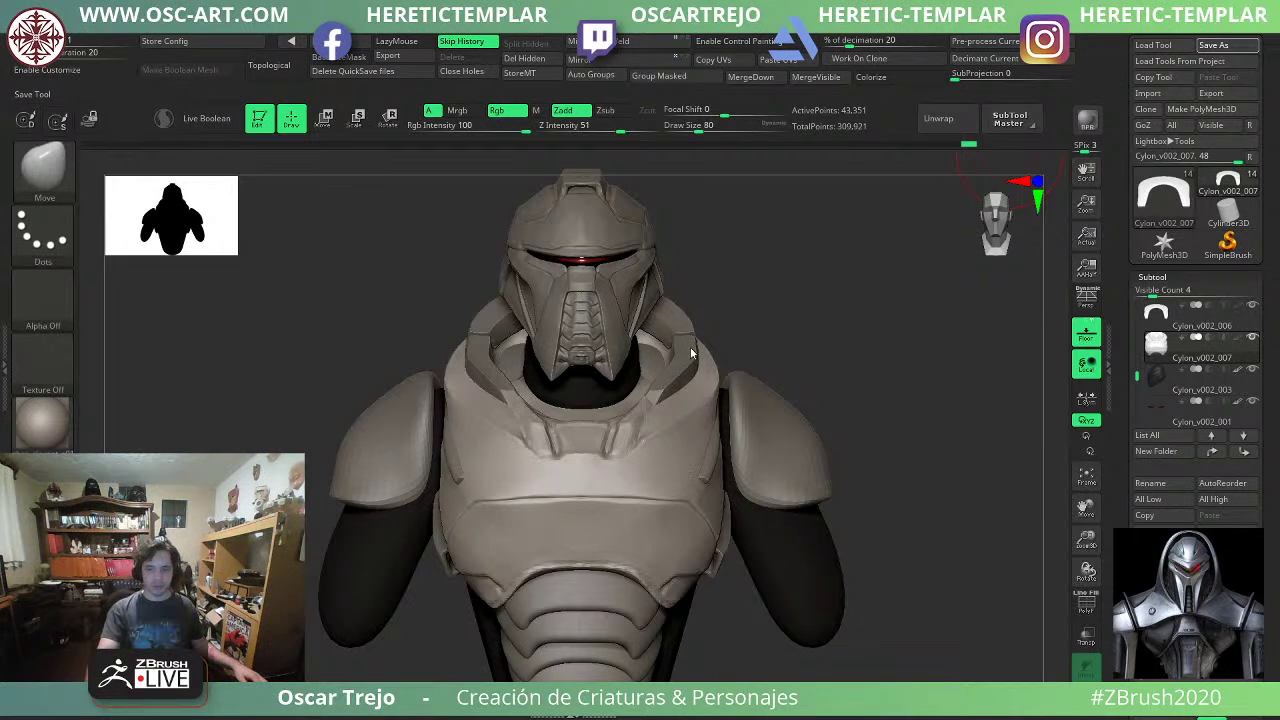
{"action": "key", "text": "ctrl+s"}
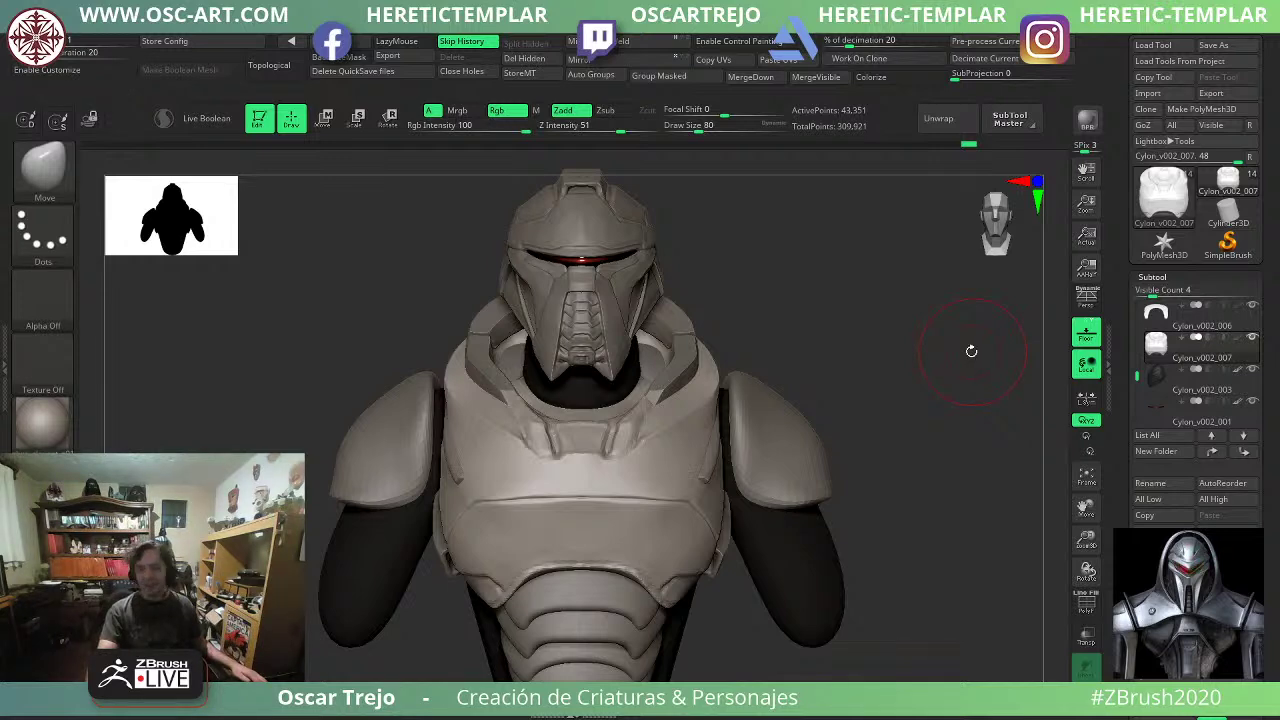
Select the front helmet piece around the visor and set the draw size to 59.
{"action": "mouse_move", "coordinate": [763, 285]}
{"action": "left_mouse_down", "text": "alt"}
{"action": "mouse_move", "coordinate": [780, 390]}
{"action": "mouse_move", "coordinate": [753, 367]}
{"action": "left_mouse_up", "text": "alt"}
{"action": "key", "text": "s"}
{"action": "mouse_move", "coordinate": [808, 303]}
{"action": "left_mouse_down", "text": "alt"}
{"action": "mouse_move", "coordinate": [826, 375]}
{"action": "mouse_move", "coordinate": [846, 388]}
{"action": "left_mouse_up", "text": "alt"}
{"action": "left_click", "coordinate": [547, 365], "text": "alt"}
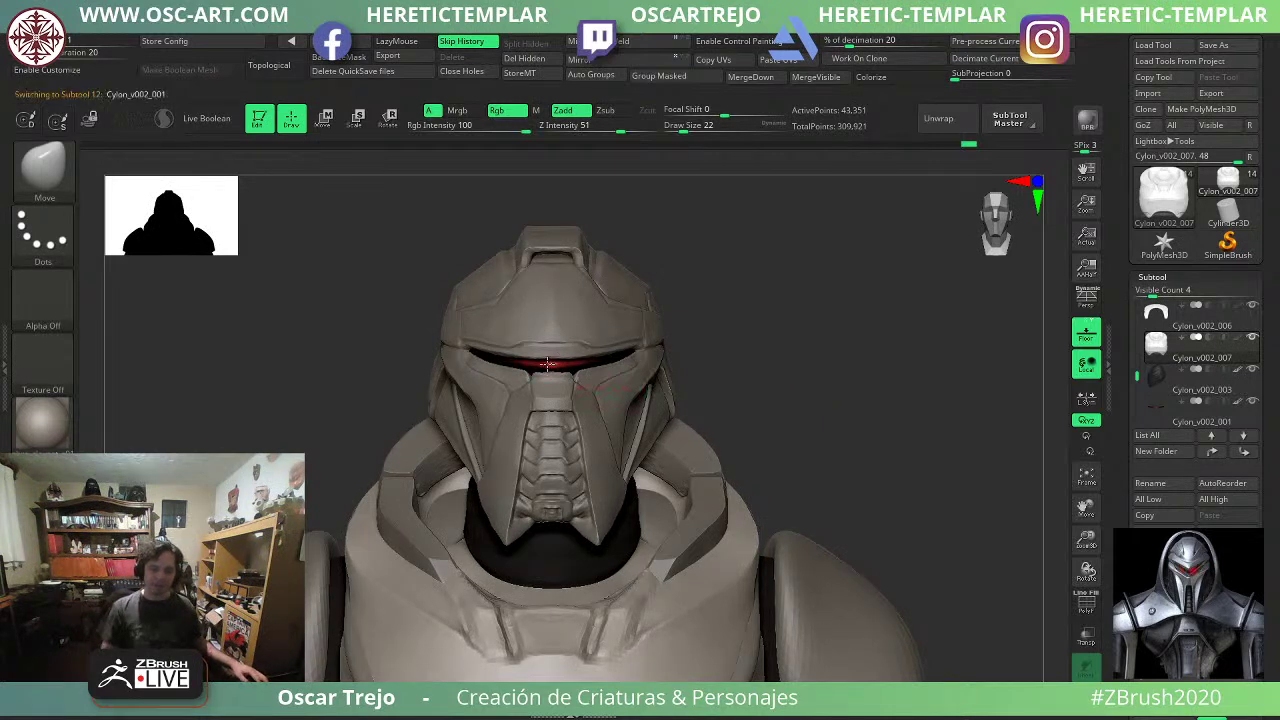
{"action": "key", "text": "s"}
{"action": "left_click_drag", "start_coordinate": [547, 365], "coordinate": [557, 364]}
{"action": "left_click", "coordinate": [579, 350], "text": "alt"}
{"action": "key", "text": "s"}
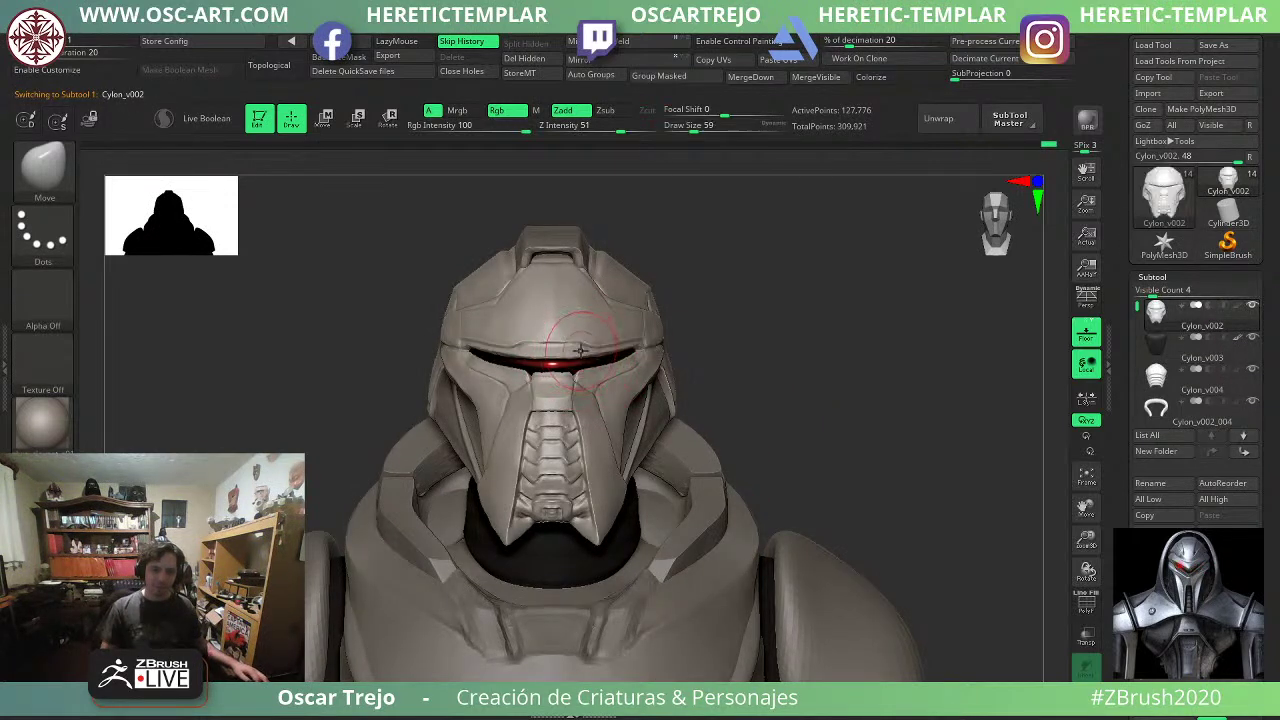
Try carving across the brow and visor opening with the DamStandard brush at a draw size of 59.
{"action": "key", "text": "b"}
{"action": "key", "text": "d"}
{"action": "key", "text": "s"}
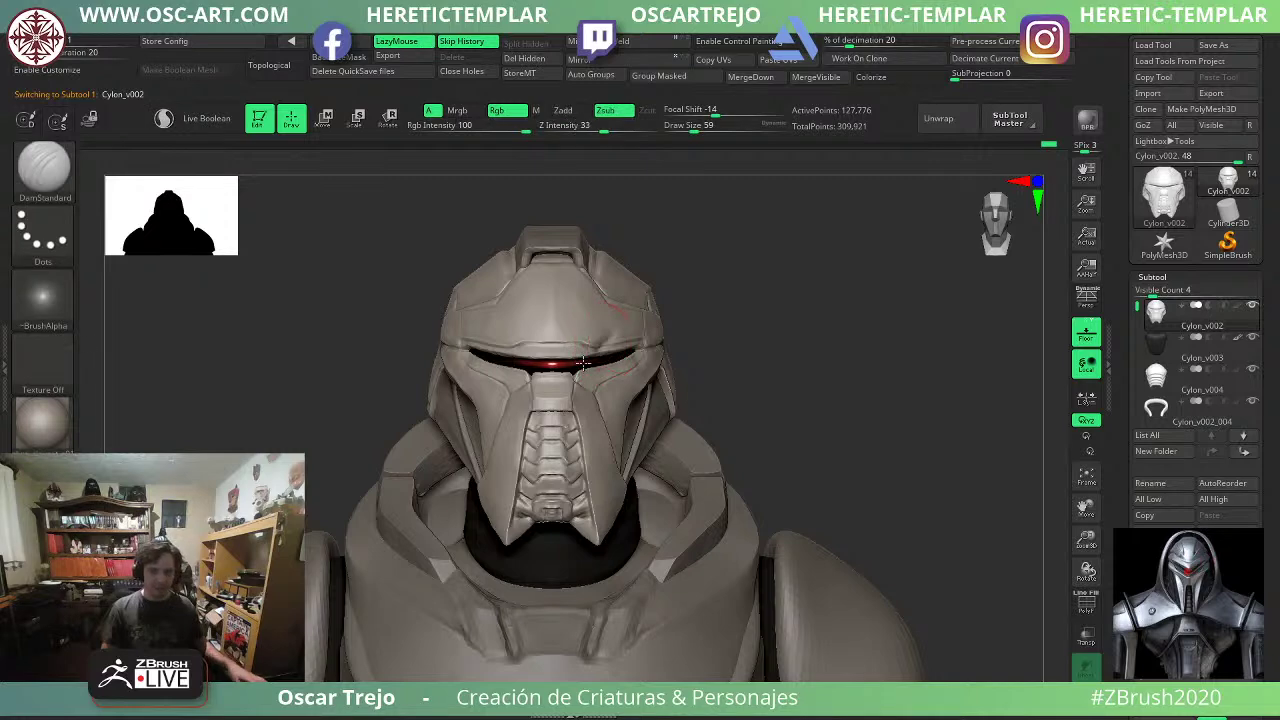
{"action": "mouse_move", "coordinate": [583, 363]}
{"action": "left_mouse_down"}
{"action": "mouse_move", "coordinate": [500, 416]}
{"action": "mouse_move", "coordinate": [568, 348]}
{"action": "left_mouse_up"}
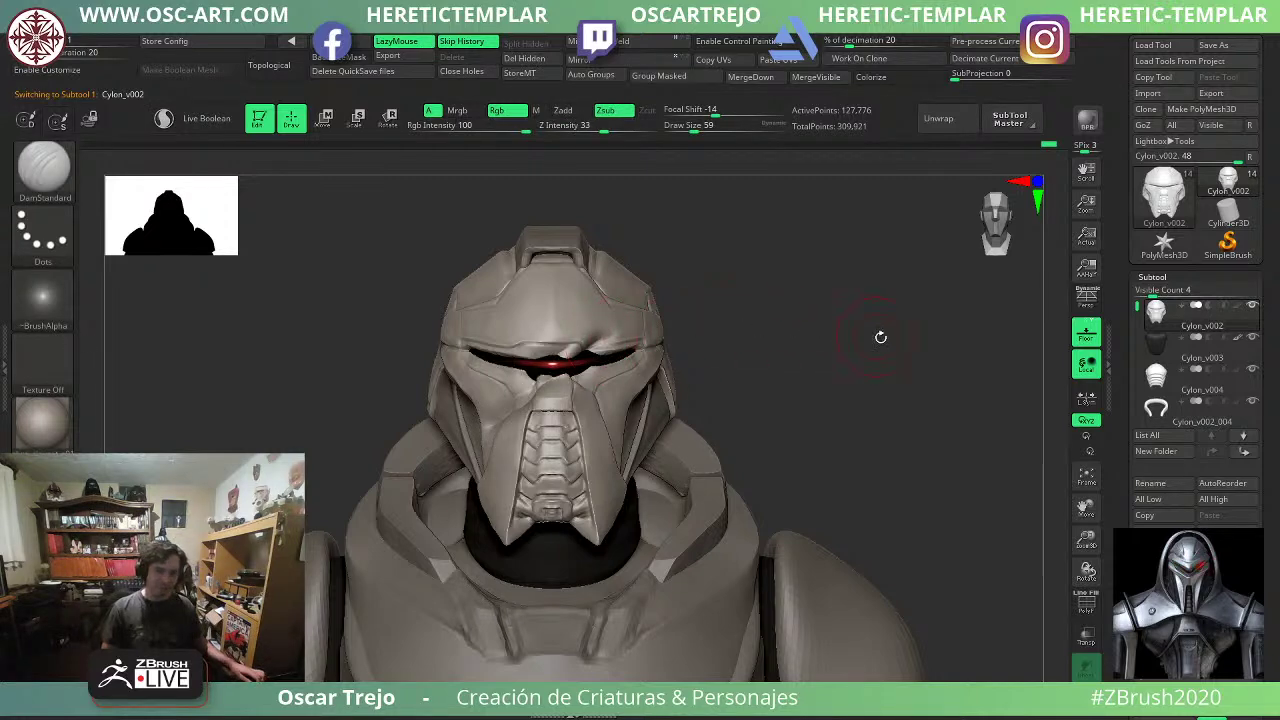
{"action": "key", "text": "ctrl+z"}
{"action": "key", "text": "ctrl+z"}
Check the front helmet piece's wireframe and subdivide it by one level.
{"action": "left_click_drag", "start_coordinate": [897, 409], "coordinate": [696, 418], "text": "alt"}
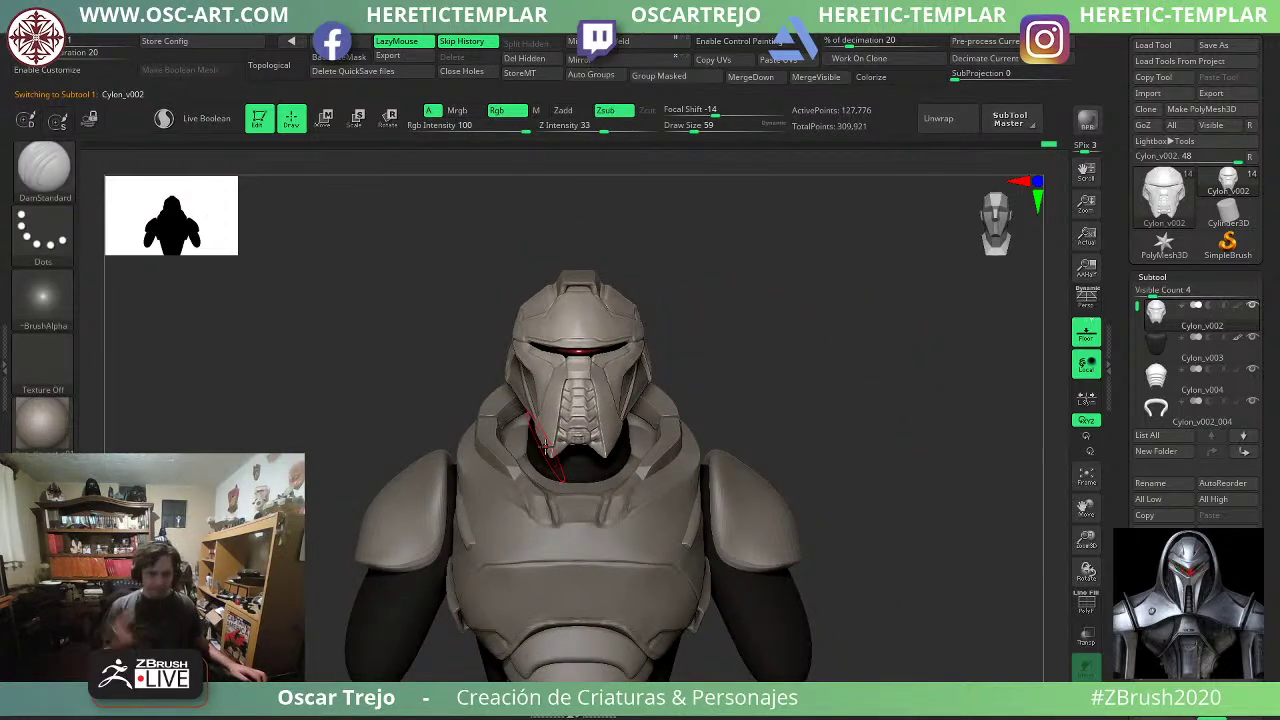
{"action": "mouse_move", "coordinate": [819, 354]}
{"action": "left_mouse_down", "text": "alt"}
{"action": "mouse_move", "coordinate": [803, 391]}
{"action": "mouse_move", "coordinate": [820, 411]}
{"action": "mouse_move", "coordinate": [840, 326]}
{"action": "mouse_move", "coordinate": [789, 383]}
{"action": "mouse_move", "coordinate": [799, 410]}
{"action": "left_mouse_up", "text": "alt"}
{"action": "key", "text": "shift+f"}
{"action": "key", "text": "shift+f"}
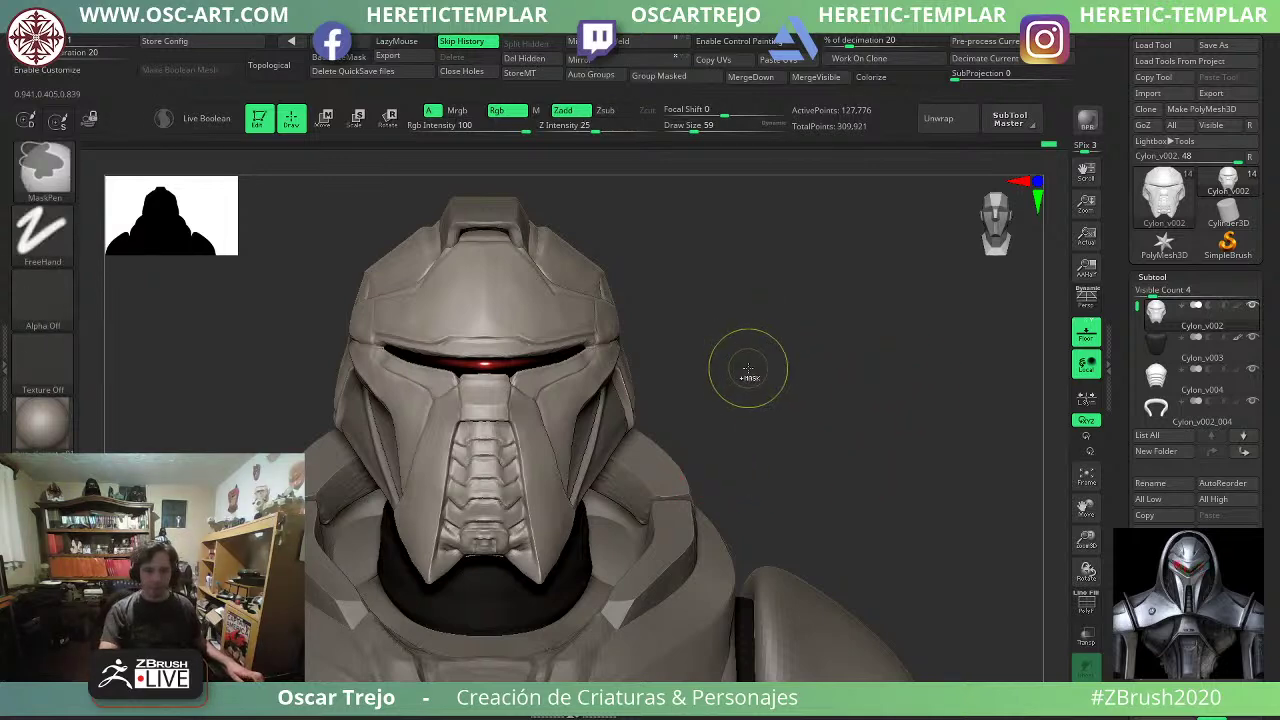
{"action": "key", "text": "ctrl+d"}
{"action": "left_click_drag", "start_coordinate": [746, 366], "coordinate": [662, 355]}
Subdivide the helmet's side pieces and its outer shell.
{"action": "left_click", "coordinate": [687, 428], "text": "alt"}
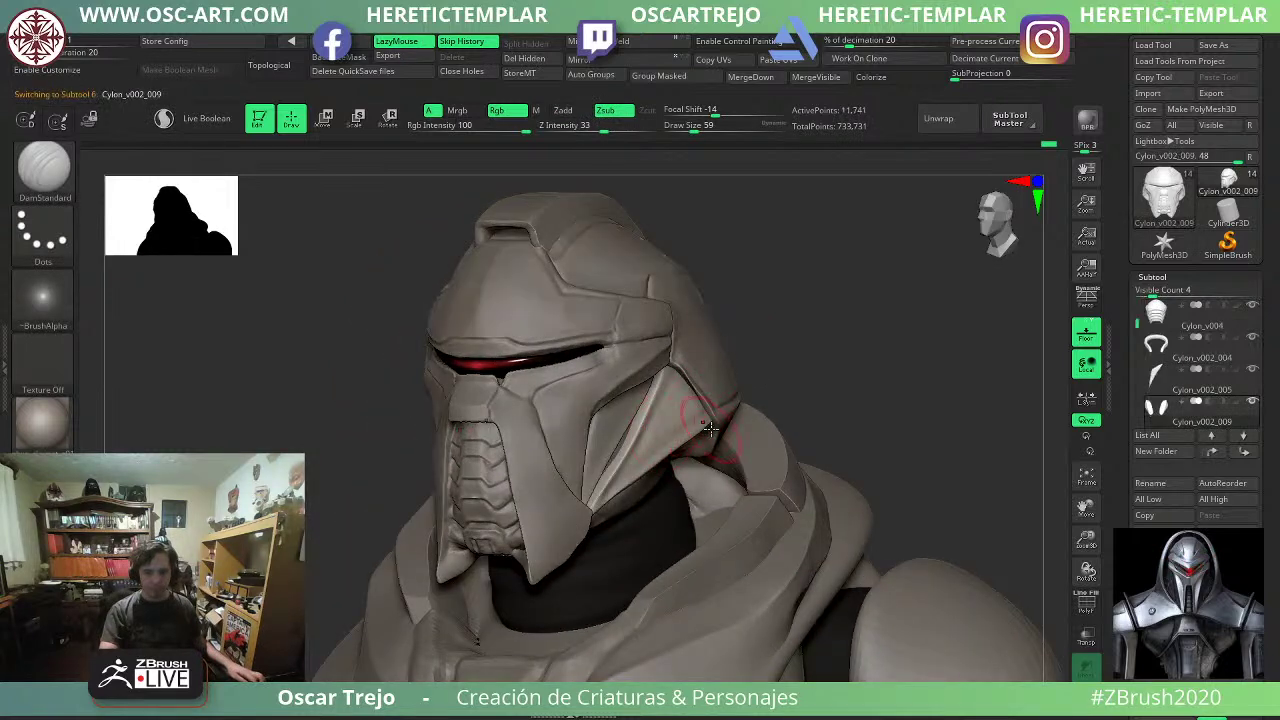
{"action": "key", "text": "ctrl+d"}
{"action": "left_click", "coordinate": [625, 430], "text": "alt"}
{"action": "key", "text": "ctrl+d"}
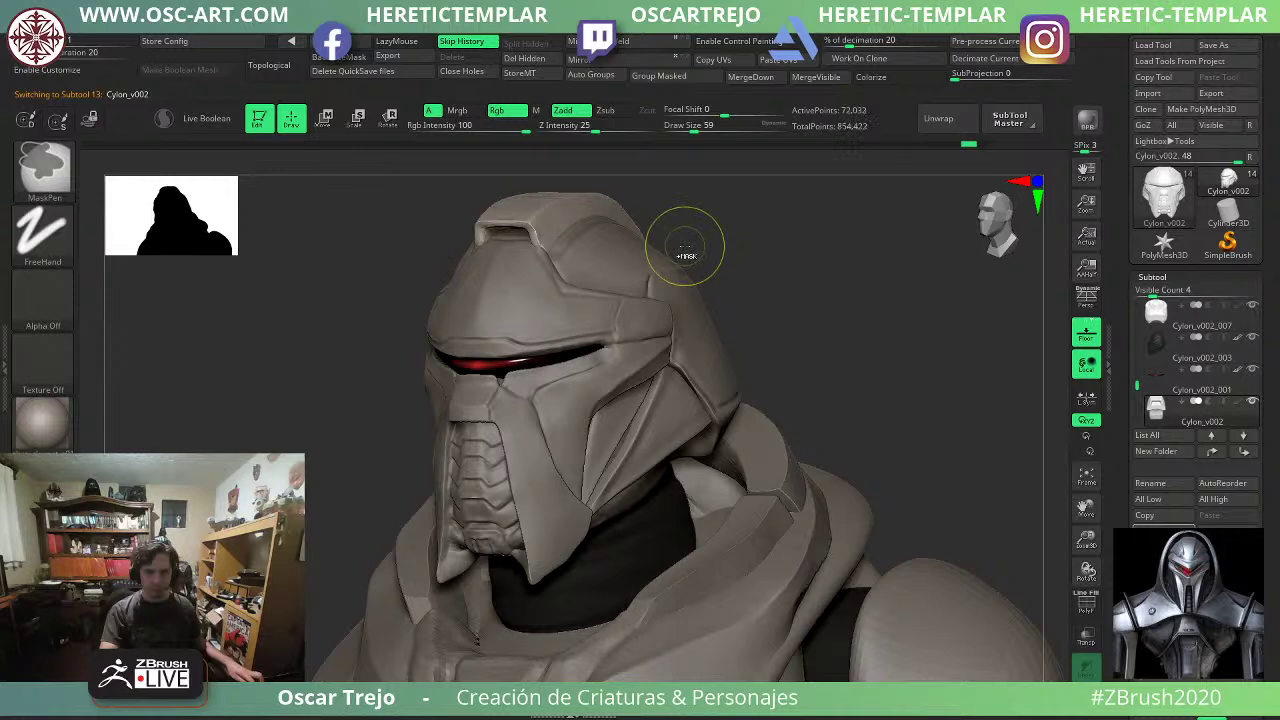
Subdivide the chest armour by one level.
{"action": "left_click", "coordinate": [686, 516], "text": "alt"}
{"action": "left_click", "coordinate": [665, 524], "text": "alt"}
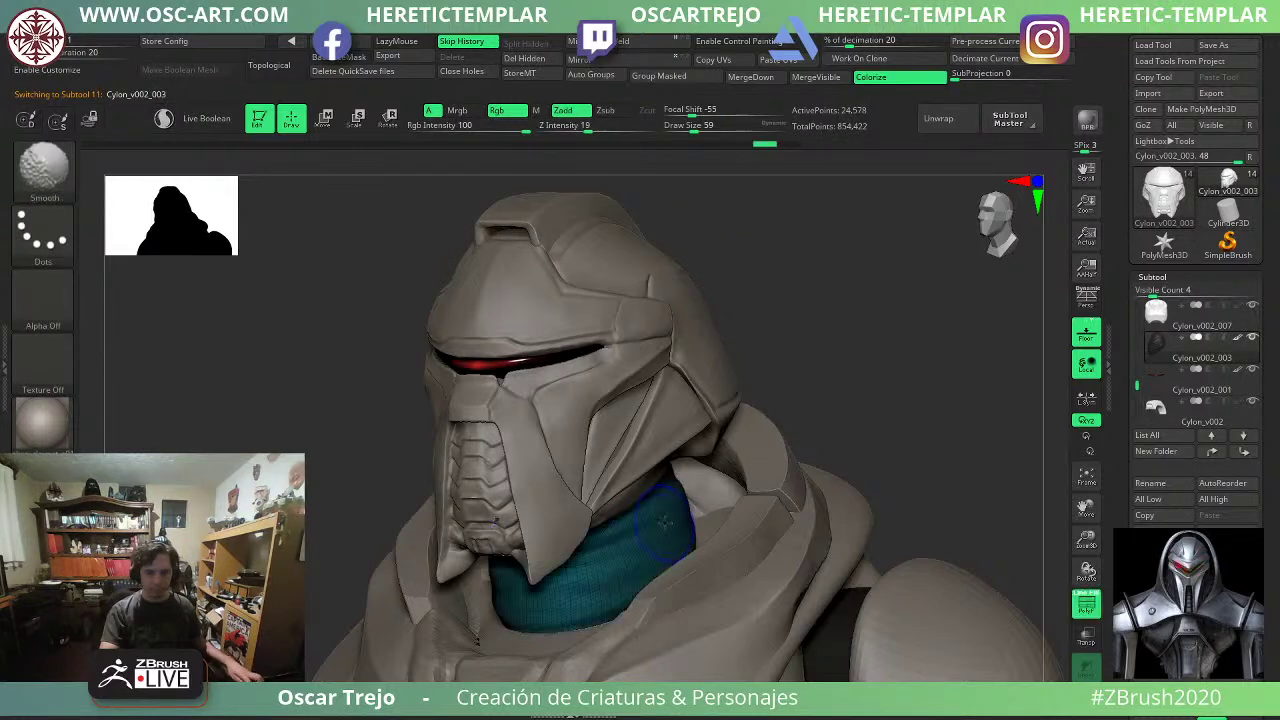
{"action": "key", "text": "ctrl+d"}
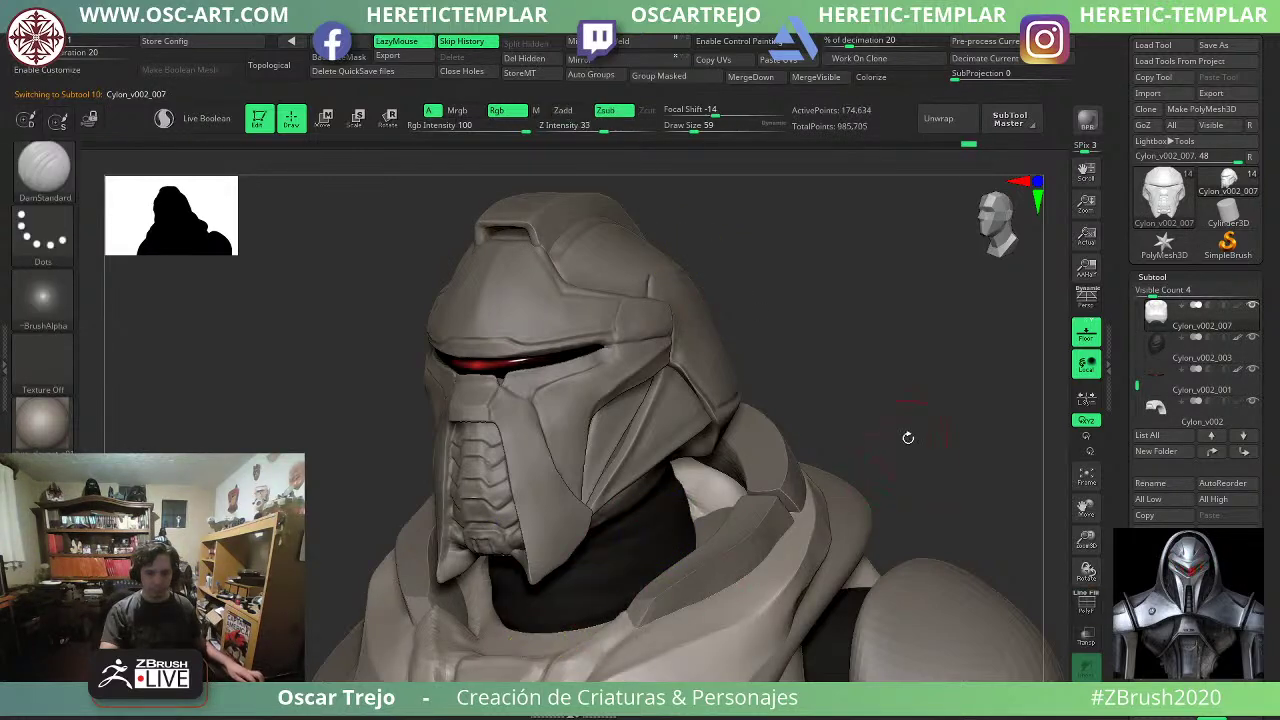
Rebuild the raised collar's mesh with ZRemesher and subdivide it to level 2.
{"action": "left_click_drag", "start_coordinate": [908, 437], "coordinate": [940, 440], "text": "shift"}
{"action": "left_click", "coordinate": [724, 556], "text": "alt"}
{"action": "key", "text": "shift+f"}
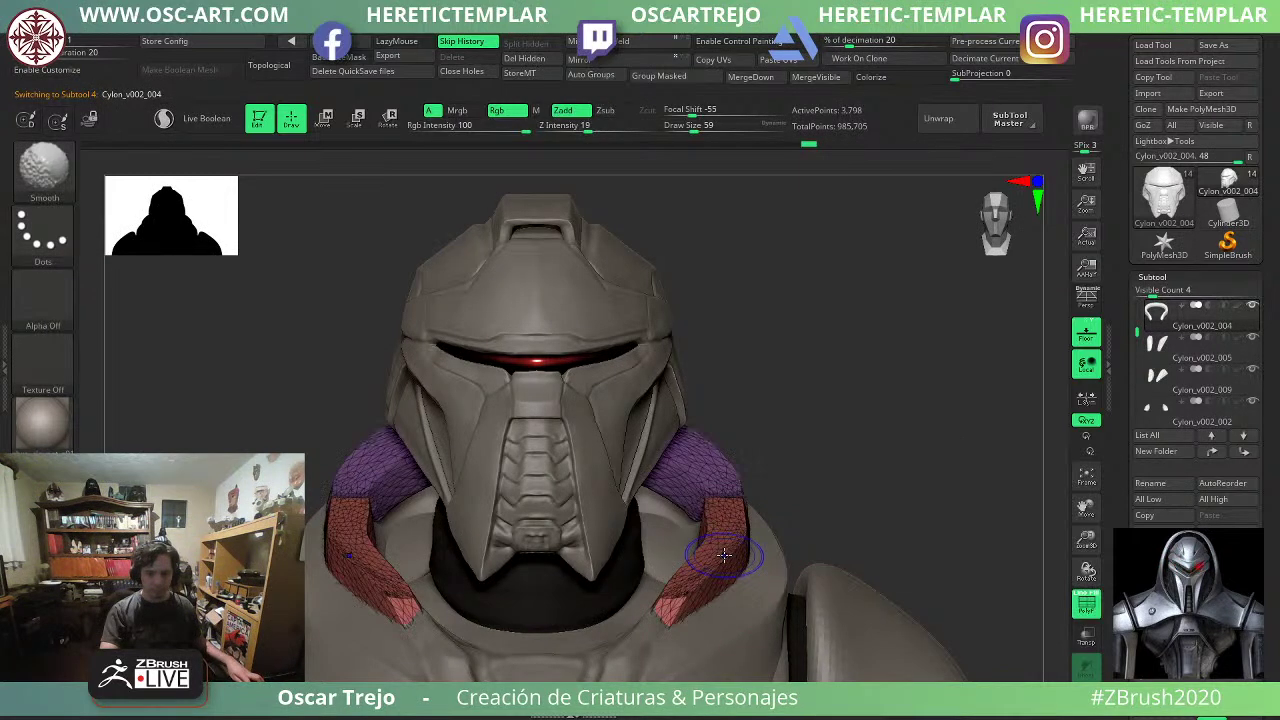
{"action": "key", "text": "shift+f"}
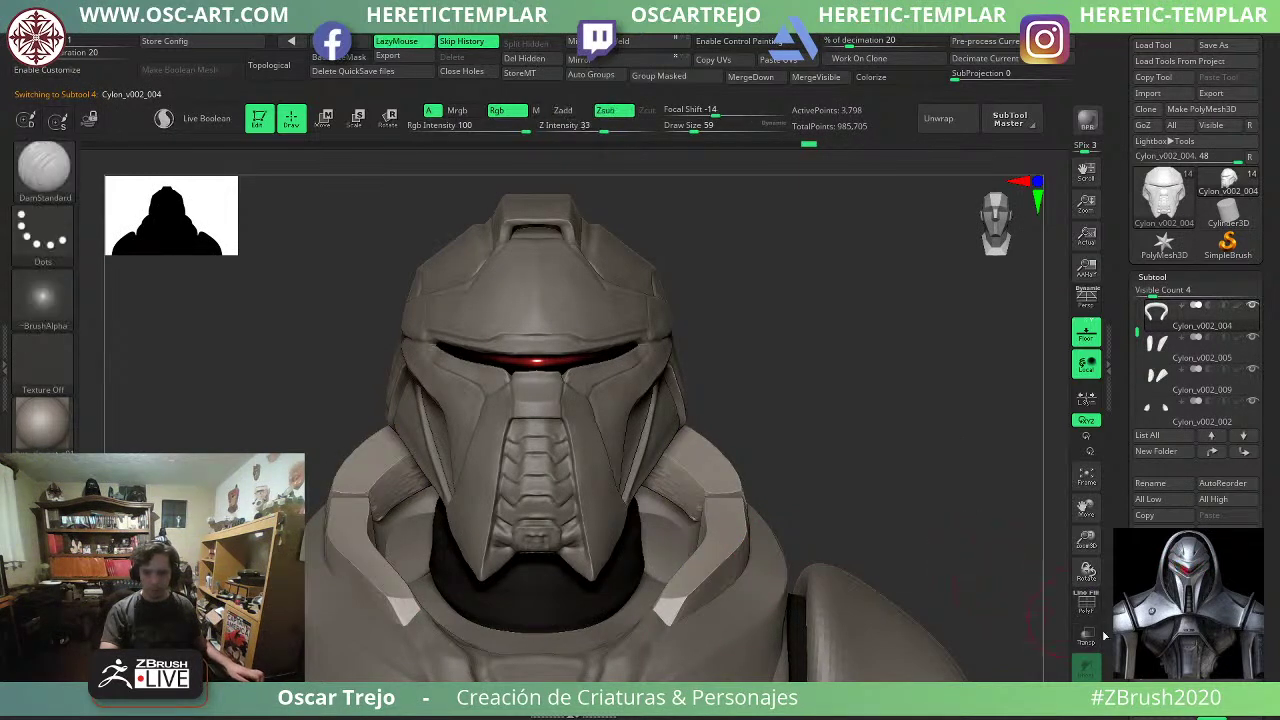
{"action": "left_click_drag", "start_coordinate": [1128, 630], "coordinate": [1158, 331]}
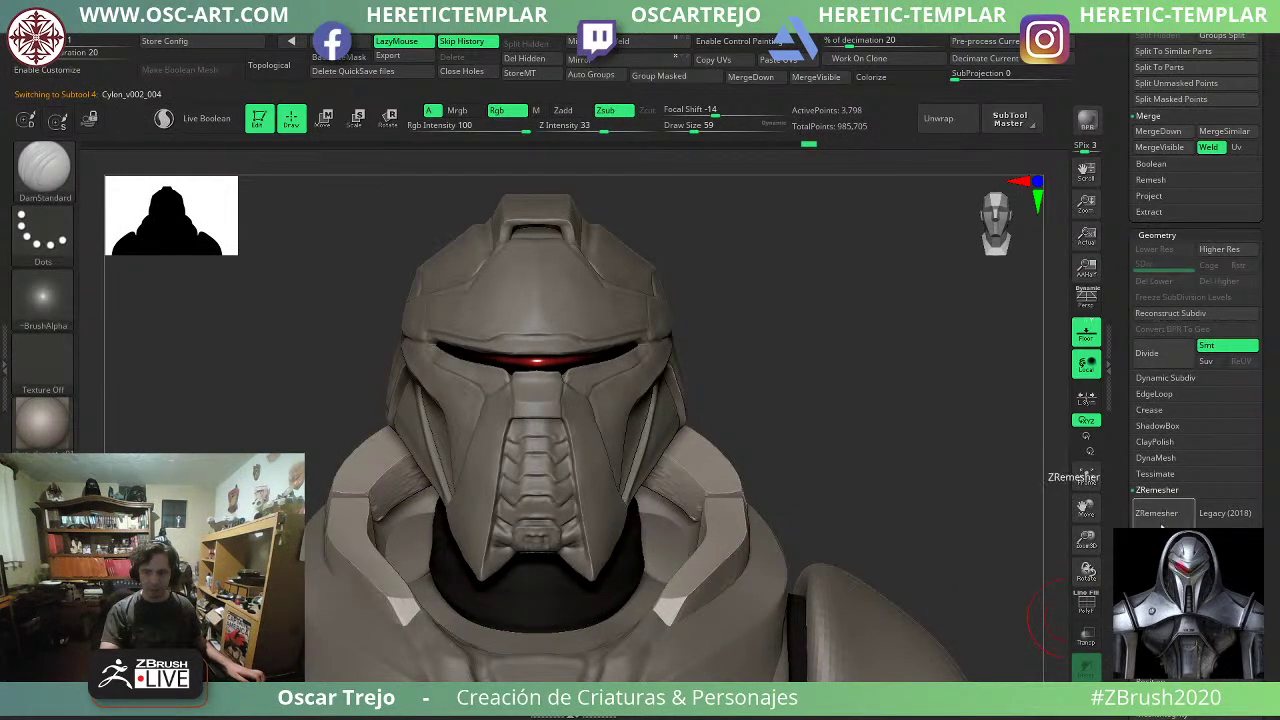
{"action": "left_click", "coordinate": [1160, 522]}
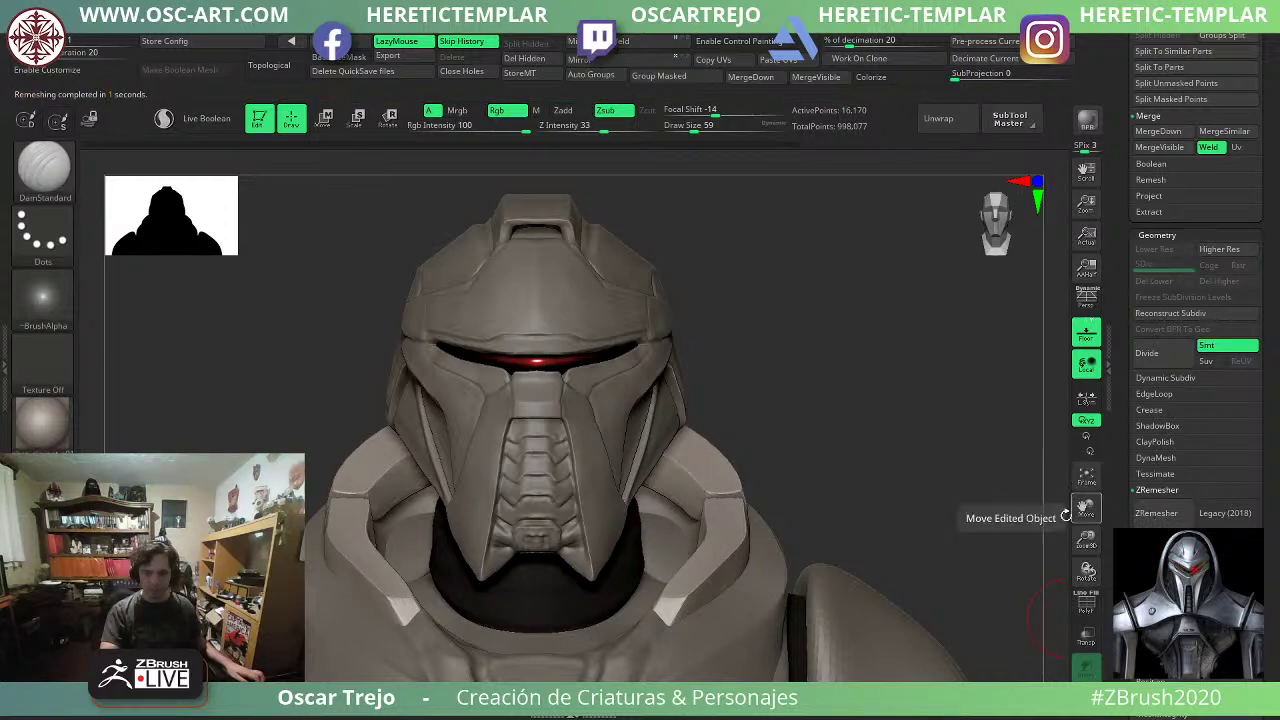
{"action": "key", "text": "ctrl+d"}
{"action": "left_click_drag", "start_coordinate": [896, 476], "coordinate": [874, 300], "text": "alt"}
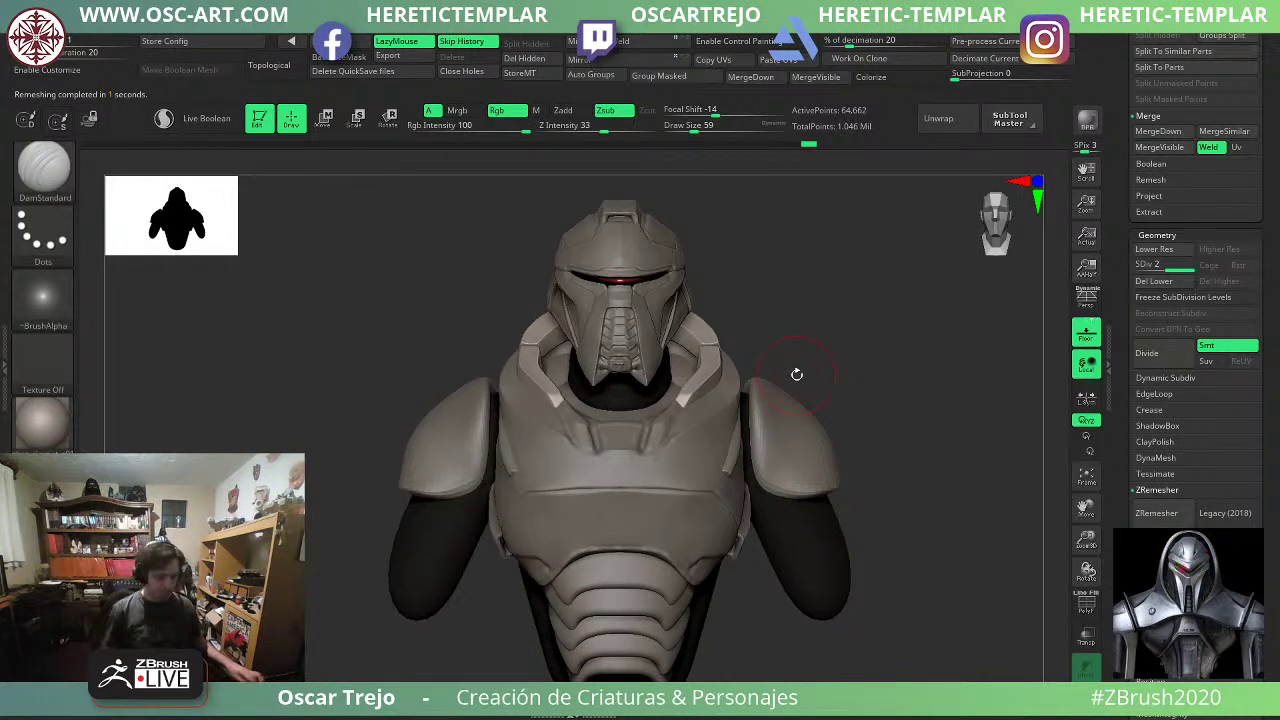
{"action": "key", "text": "b"}
{"action": "key", "text": "p"}
{"action": "key", "text": "i"}
{"action": "left_click_drag", "start_coordinate": [858, 344], "coordinate": [795, 396]}
{"action": "key", "text": "bracketright"}
{"action": "right_click_drag", "start_coordinate": [732, 340], "coordinate": [731, 332], "text": "shift"}
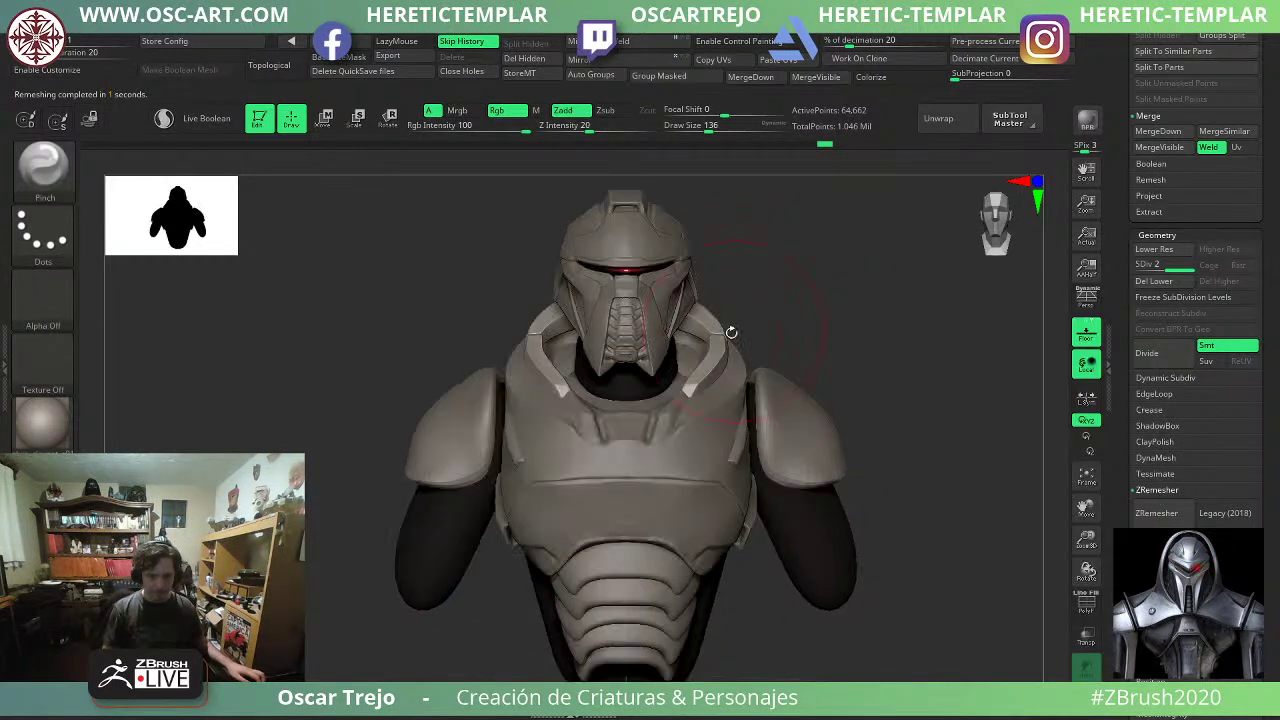
Adjust the collar's outer corners symmetrically with the Move brush at a draw size of about 101.
{"action": "key", "text": "b"}
{"action": "key", "text": "m"}
{"action": "key", "text": "v"}
{"action": "mouse_move", "coordinate": [697, 330]}
{"action": "left_mouse_down"}
{"action": "mouse_move", "coordinate": [702, 320]}
{"action": "mouse_move", "coordinate": [716, 358]}
{"action": "left_mouse_up"}
{"action": "key", "text": "s"}
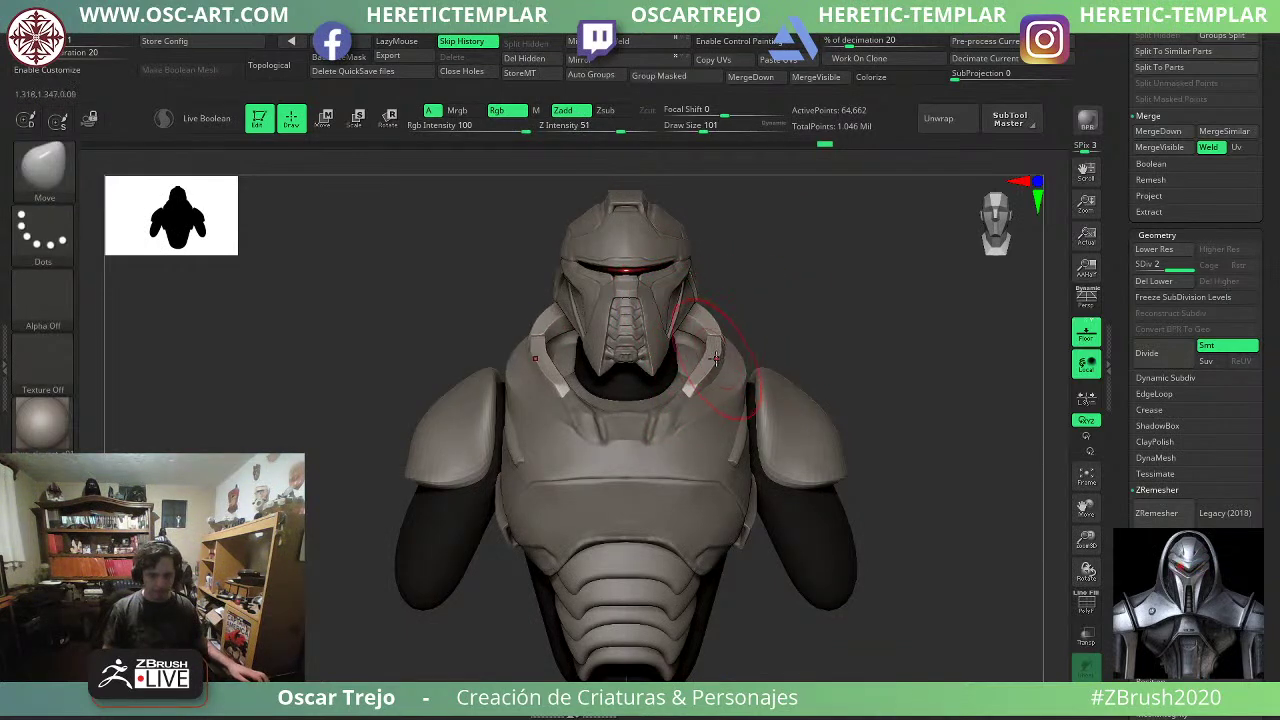
Subdivide the shoulder pads up to level 3.
{"action": "left_click", "coordinate": [804, 442], "text": "alt"}
{"action": "key", "text": "ctrl+d"}
{"action": "key", "text": "ctrl+d"}
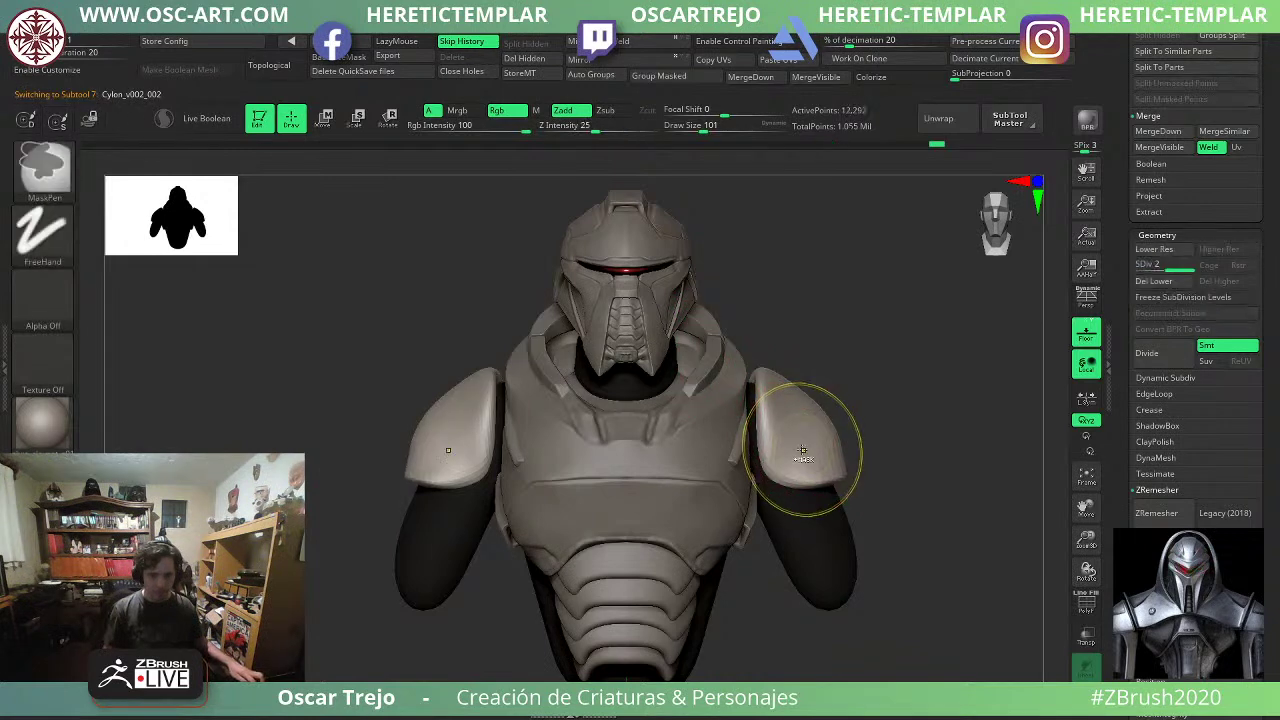
Carve a rim along the shoulder pads' edges at subdivision level 2 with DamStandard at draw size 65, and smooth the result.
{"action": "key", "text": "b"}
{"action": "key", "text": "d"}
{"action": "key", "text": "s"}
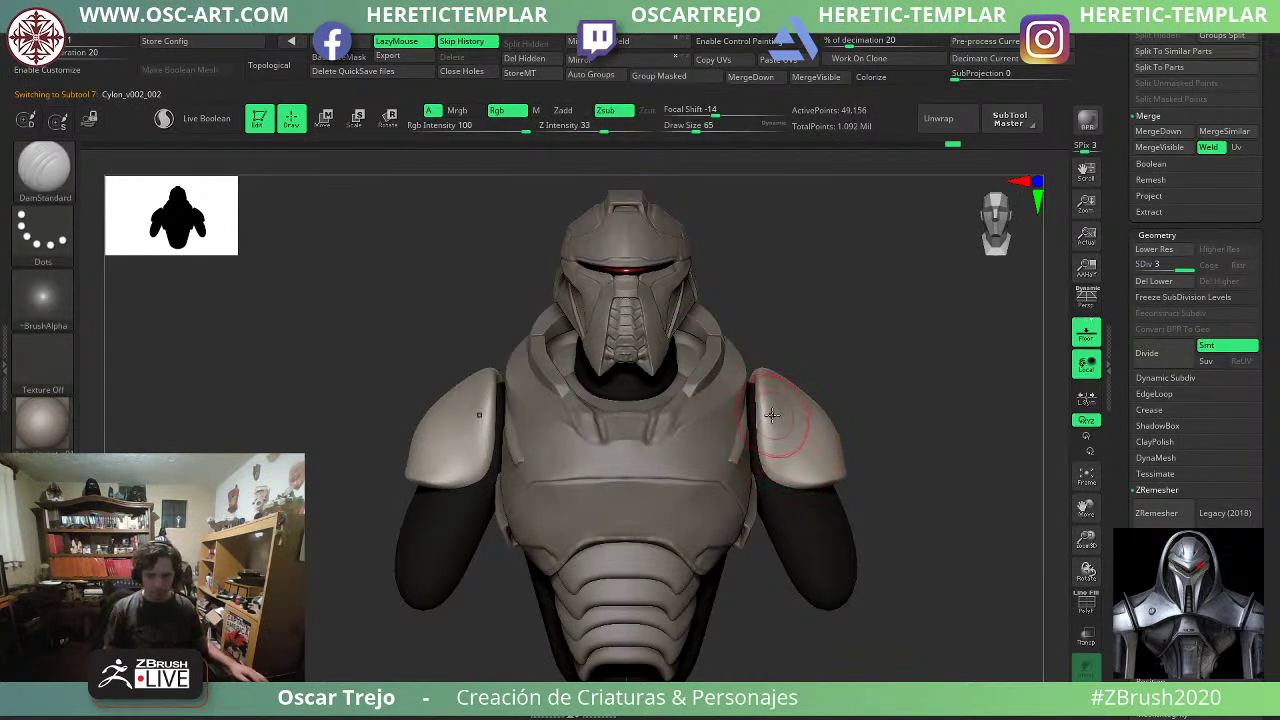
{"action": "key", "text": "shift+d"}
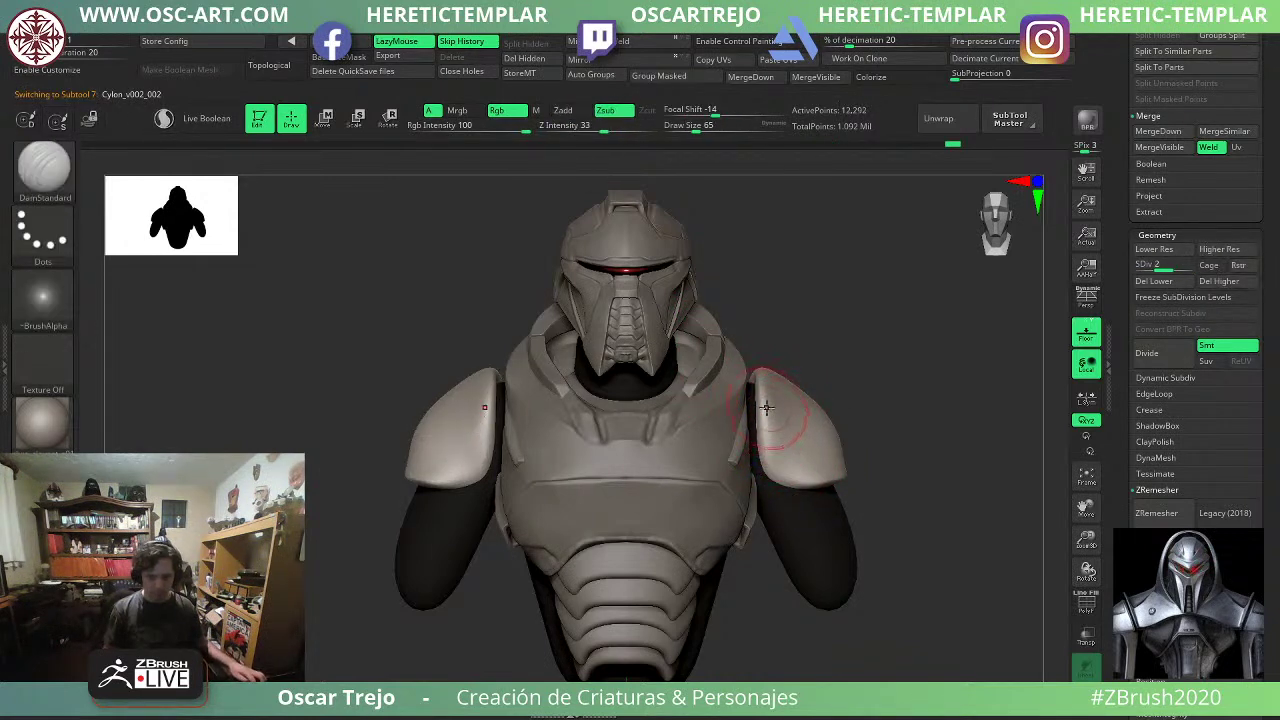
{"action": "key", "text": "shift"}
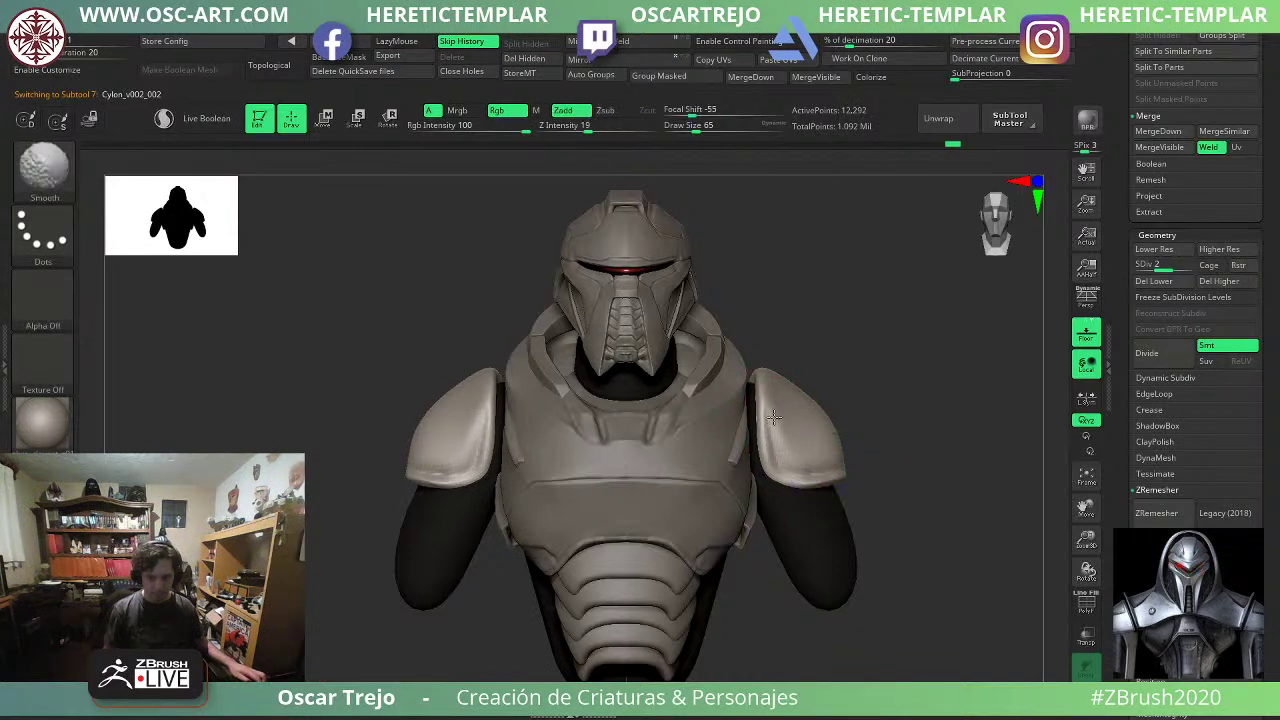
{"action": "left_click_drag", "start_coordinate": [788, 465], "coordinate": [780, 401], "text": "shift"}
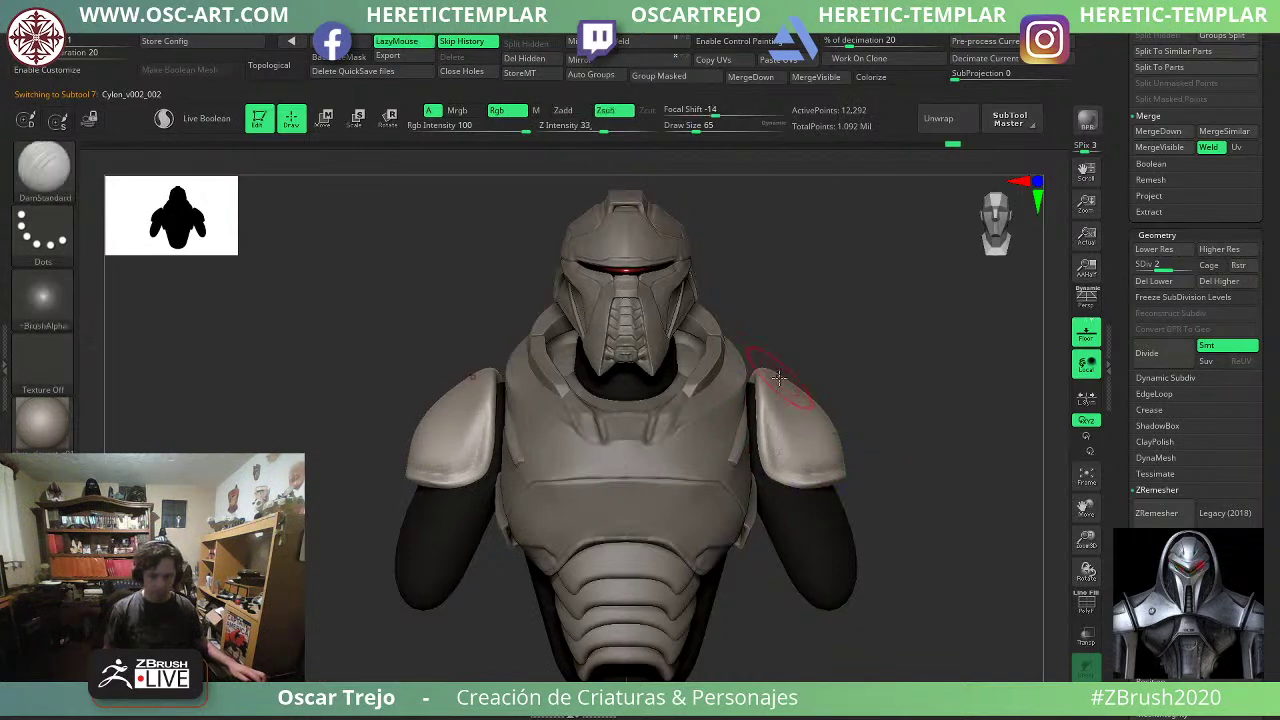
Subdivide the chest armour once more and the segmented abdominal plates twice, bringing both to level 3.
{"action": "left_click", "coordinate": [698, 506], "text": "alt"}
{"action": "key", "text": "d"}
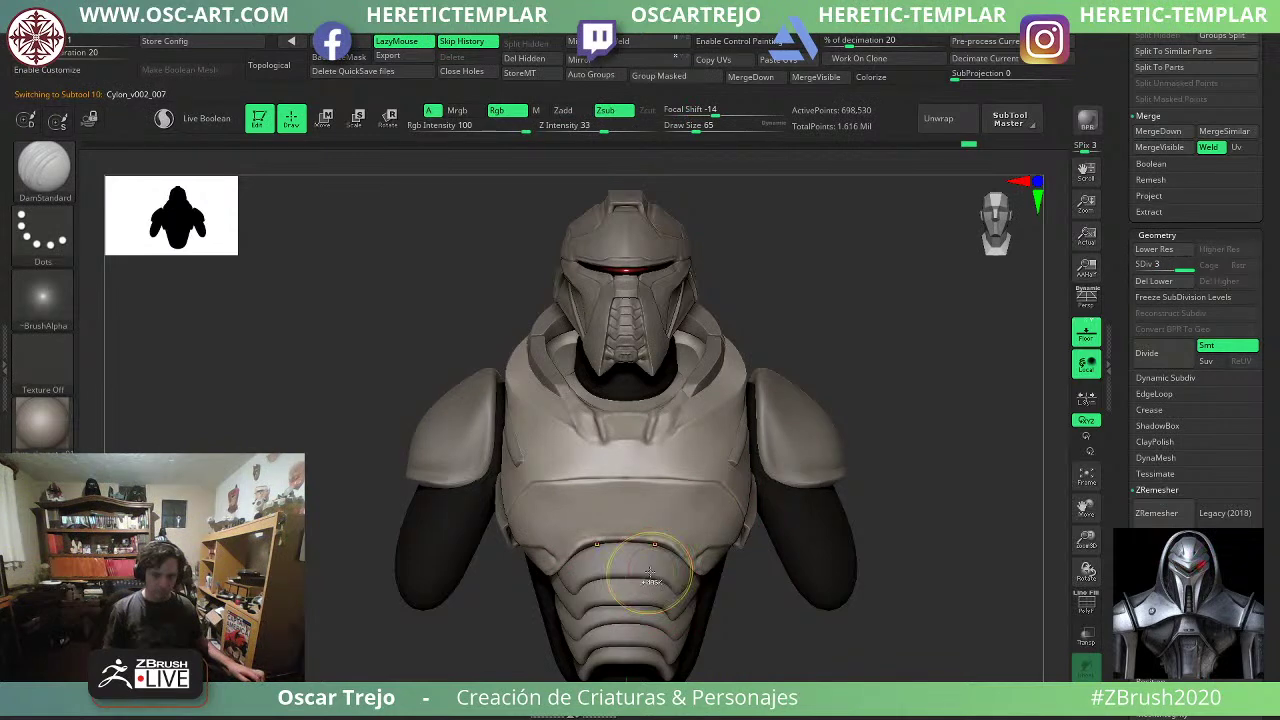
{"action": "left_click", "coordinate": [653, 575], "text": "alt"}
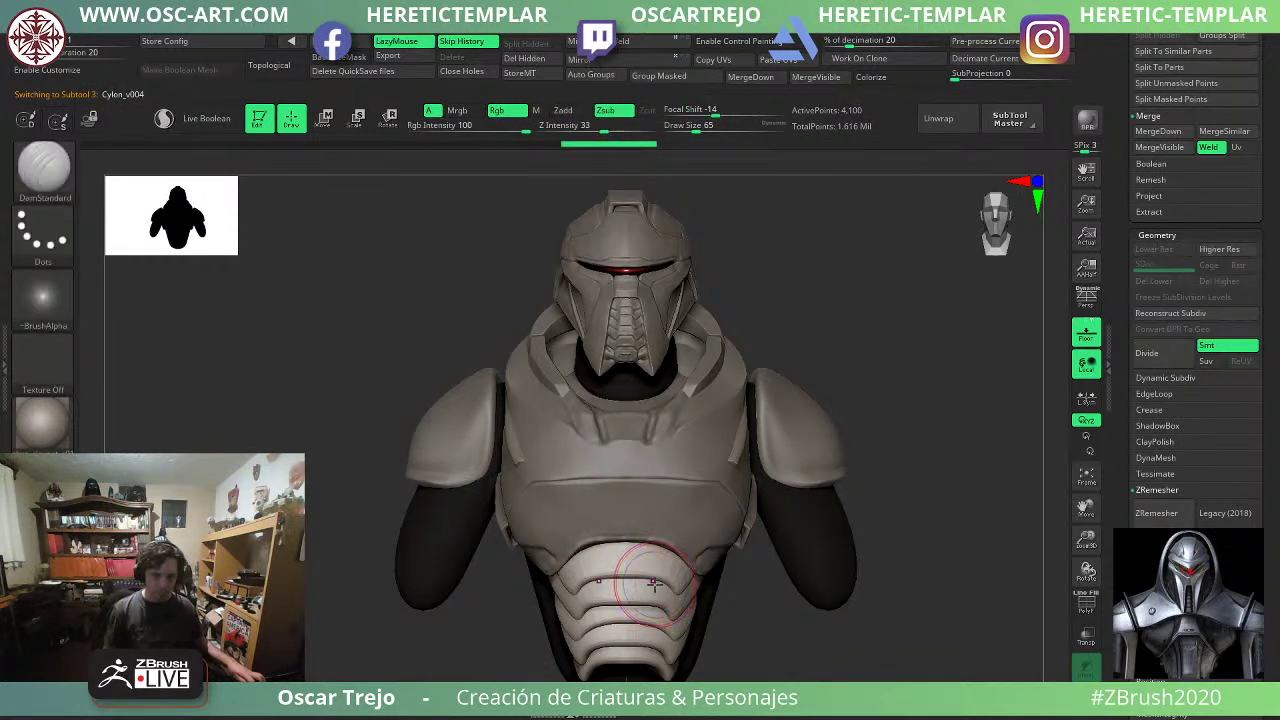
{"action": "key", "text": "ctrl+d"}
{"action": "key", "text": "ctrl+d"}
Subdivide the mirrored side pieces beside the chest to level 2.
{"action": "mouse_move", "coordinate": [898, 442]}
{"action": "left_mouse_down"}
{"action": "mouse_move", "coordinate": [911, 420]}
{"action": "mouse_move", "coordinate": [906, 474]}
{"action": "left_mouse_up"}
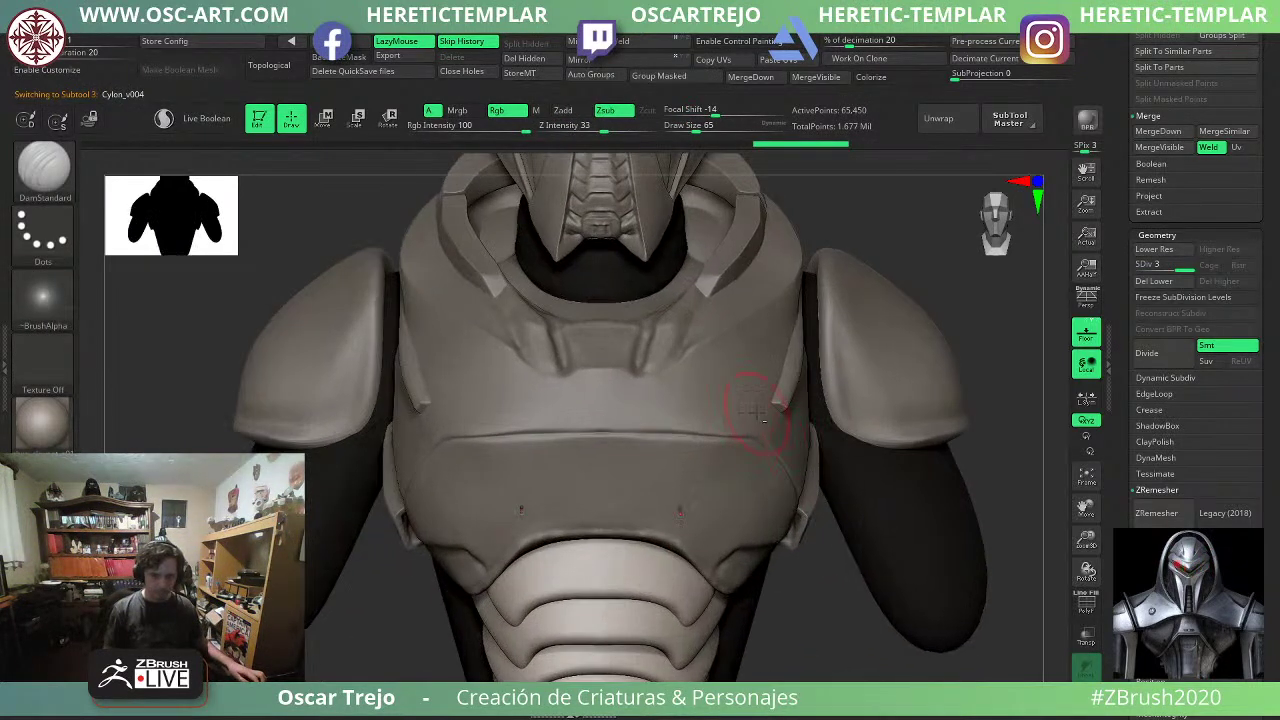
{"action": "left_click", "coordinate": [800, 393], "text": "alt"}
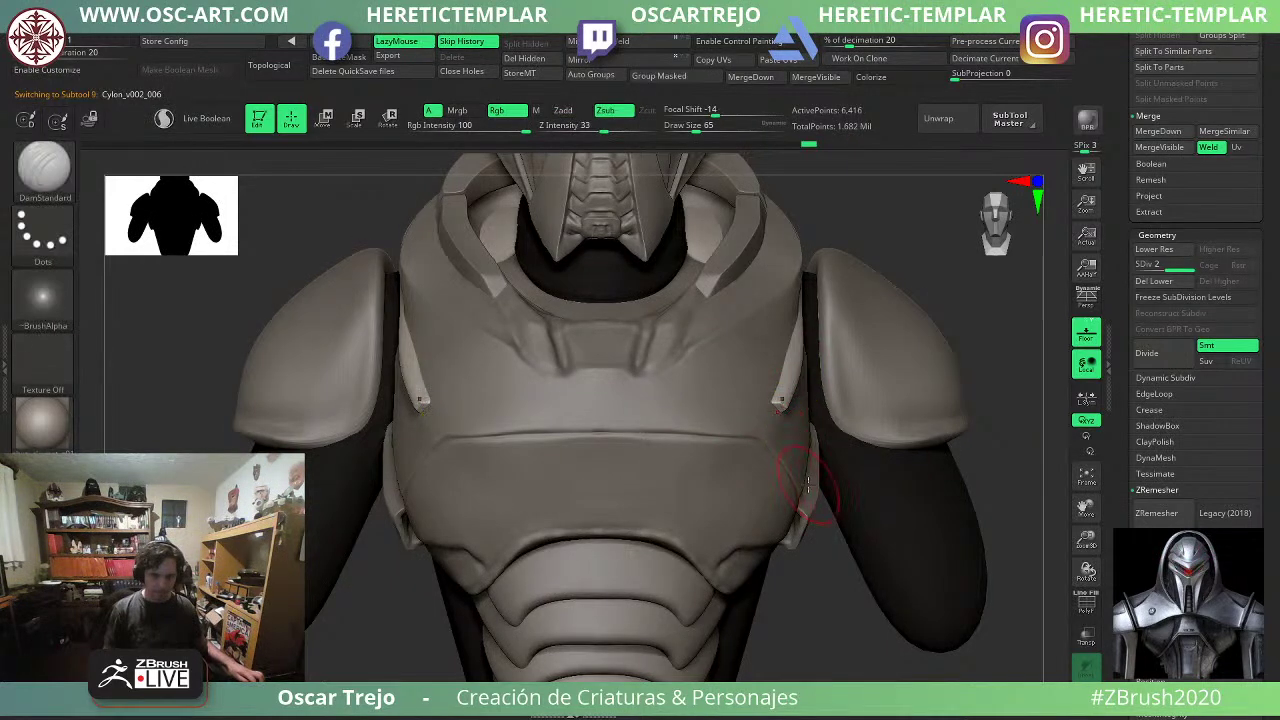
{"action": "key", "text": "ctrl+d"}
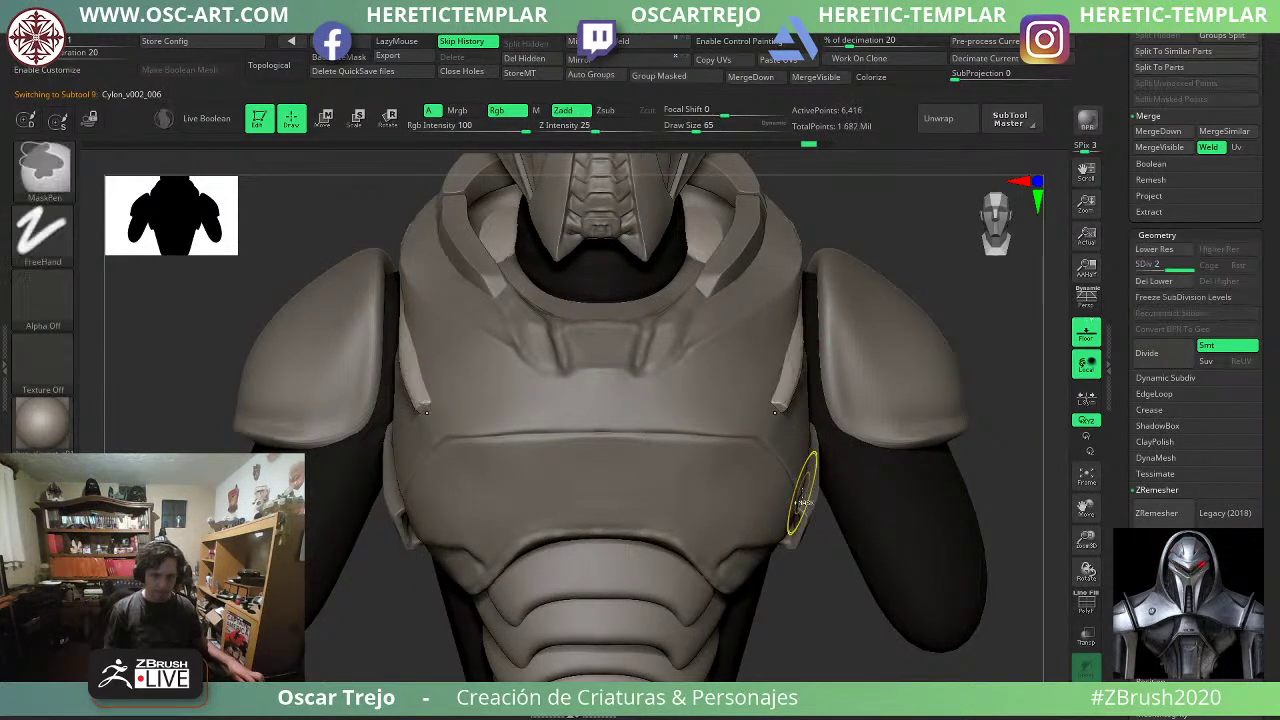
Subdivide the narrow strips flanking the upper chest to level 4 and the side waist plates twice, to level 3.
{"action": "key", "text": "ctrl+d"}
{"action": "left_click_drag", "start_coordinate": [802, 478], "coordinate": [787, 418], "text": "shift"}
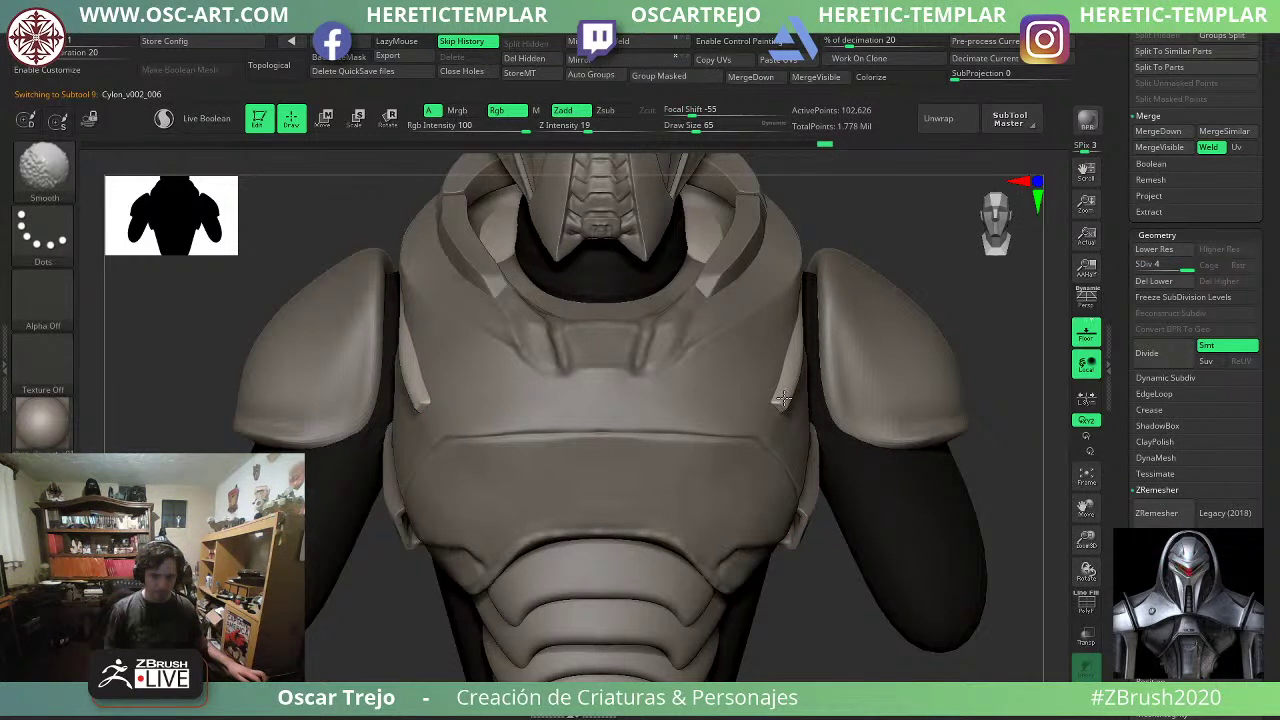
{"action": "left_click", "coordinate": [811, 508], "text": "alt"}
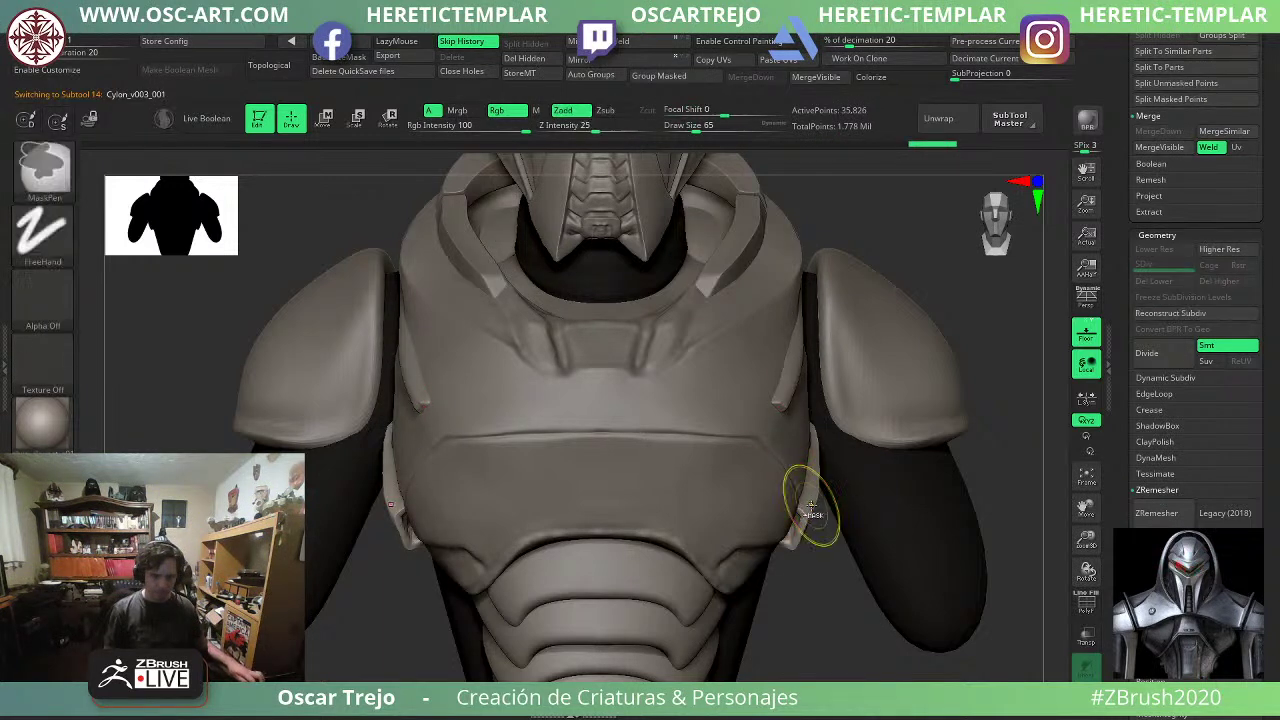
{"action": "key", "text": "ctrl+d"}
{"action": "key", "text": "ctrl+d"}
Subdivide the black undersuit with the arms twice, bringing it to level 3.
{"action": "left_click_drag", "start_coordinate": [983, 426], "coordinate": [972, 400], "text": "alt"}
{"action": "left_click", "coordinate": [908, 508], "text": "alt"}
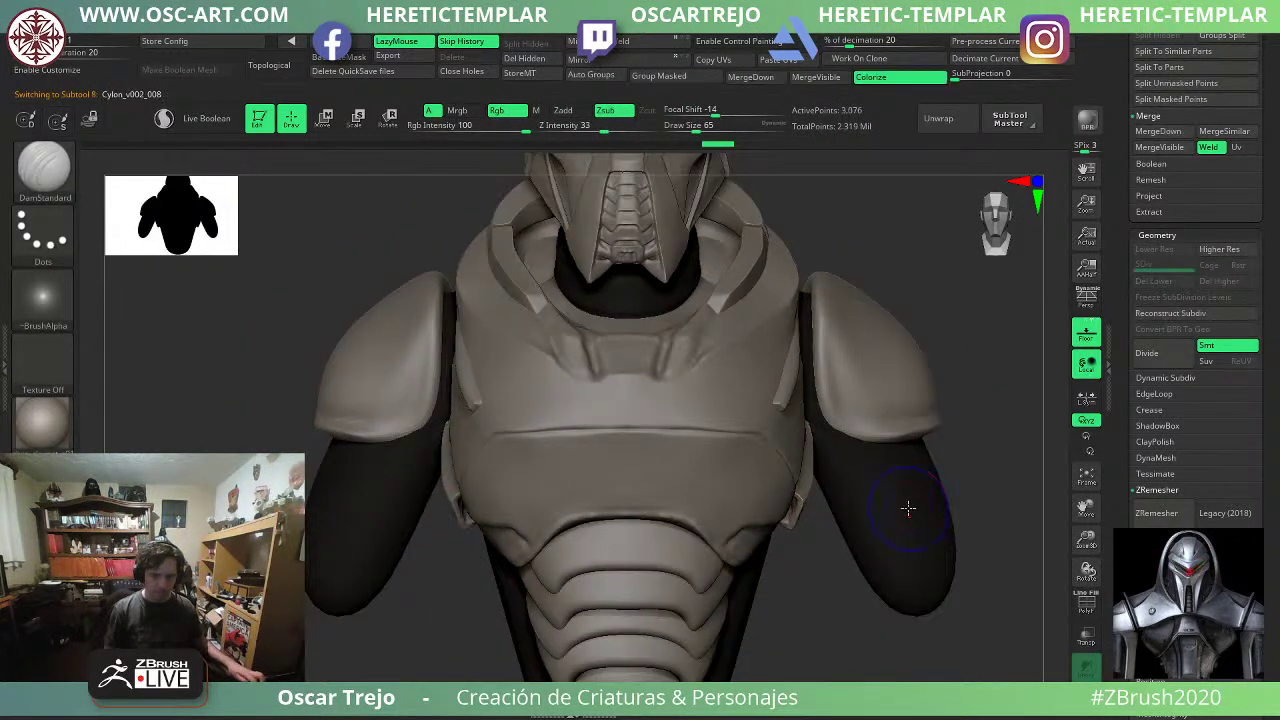
{"action": "key", "text": "shift+f"}
{"action": "key", "text": "ctrl+d"}
{"action": "key", "text": "ctrl+d"}
{"action": "key", "text": "shift+f"}
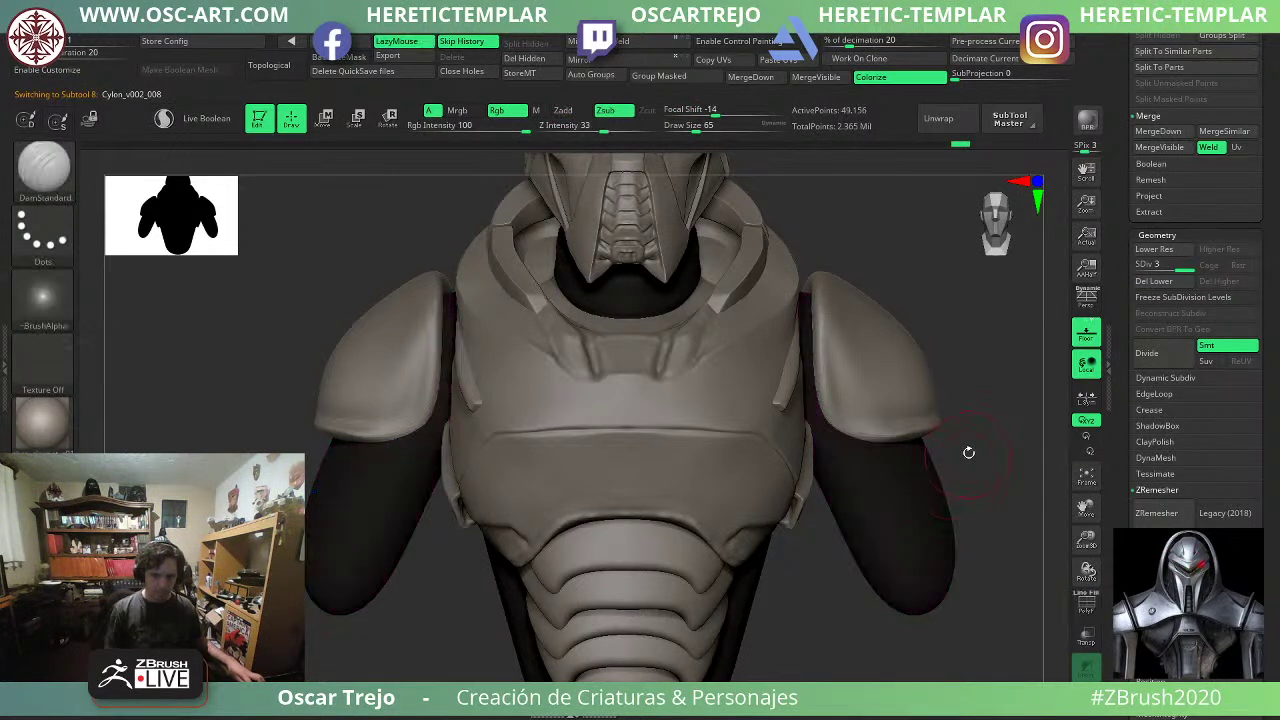
Review the whole bust and helmet from the front and the side.
{"action": "key", "text": "f"}
{"action": "key", "text": "f"}
{"action": "left_click", "coordinate": [765, 422], "text": "alt"}
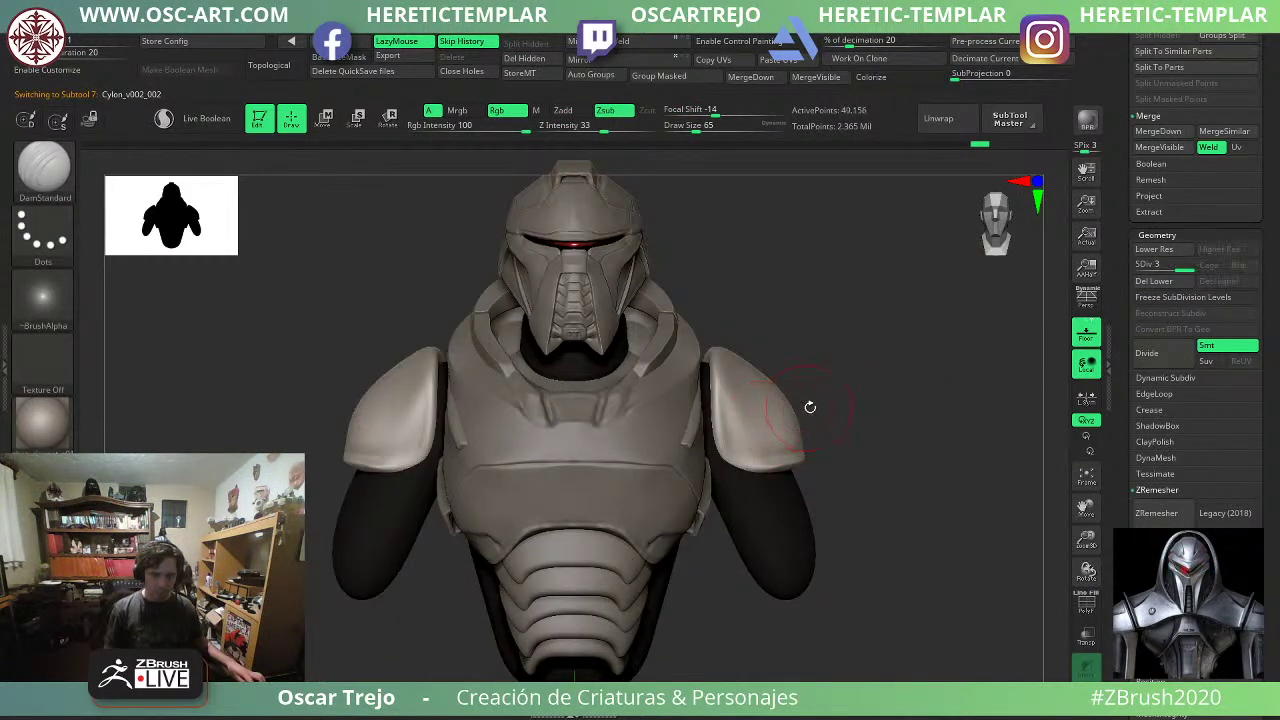
{"action": "left_click_drag", "start_coordinate": [849, 370], "coordinate": [879, 476], "text": "alt"}
{"action": "mouse_move", "coordinate": [914, 406]}
{"action": "left_mouse_down"}
{"action": "mouse_move", "coordinate": [770, 408]}
{"action": "mouse_move", "coordinate": [900, 408]}
{"action": "left_mouse_up"}
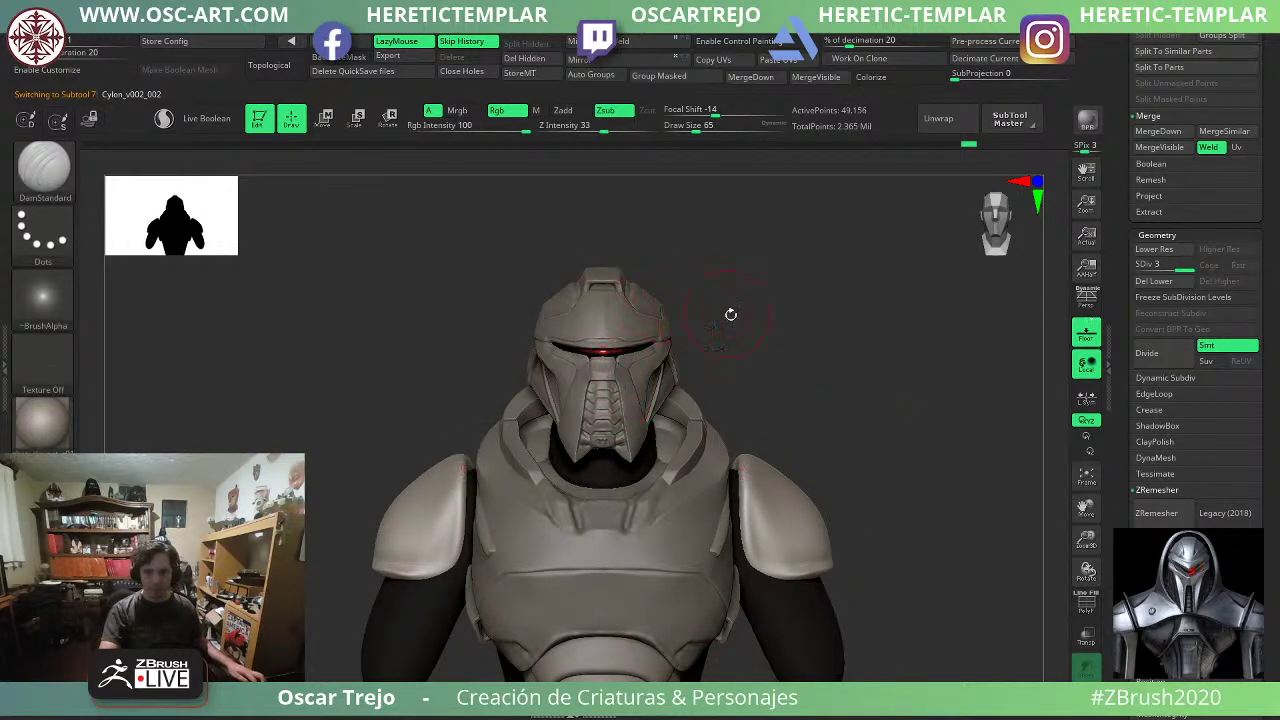
{"action": "left_click_drag", "start_coordinate": [731, 311], "coordinate": [687, 320]}
{"action": "left_click", "coordinate": [687, 320], "text": "alt"}
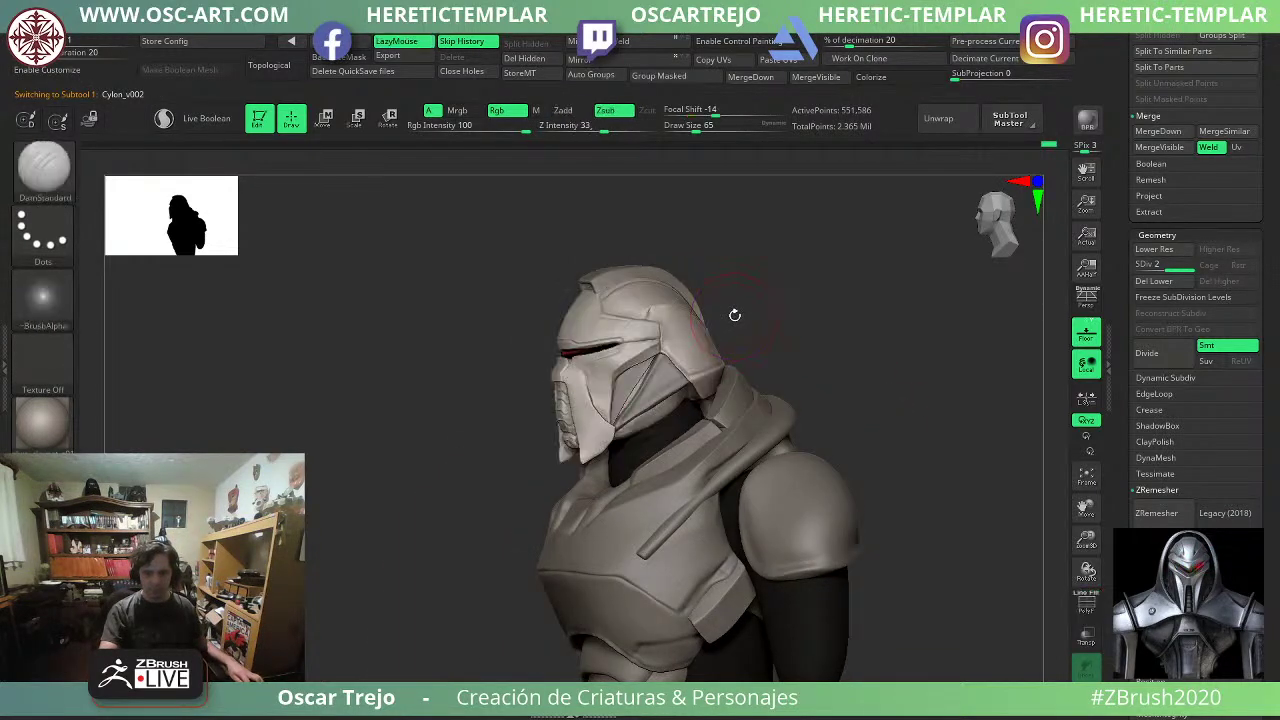
{"action": "left_click_drag", "start_coordinate": [807, 315], "coordinate": [844, 315], "text": "shift"}
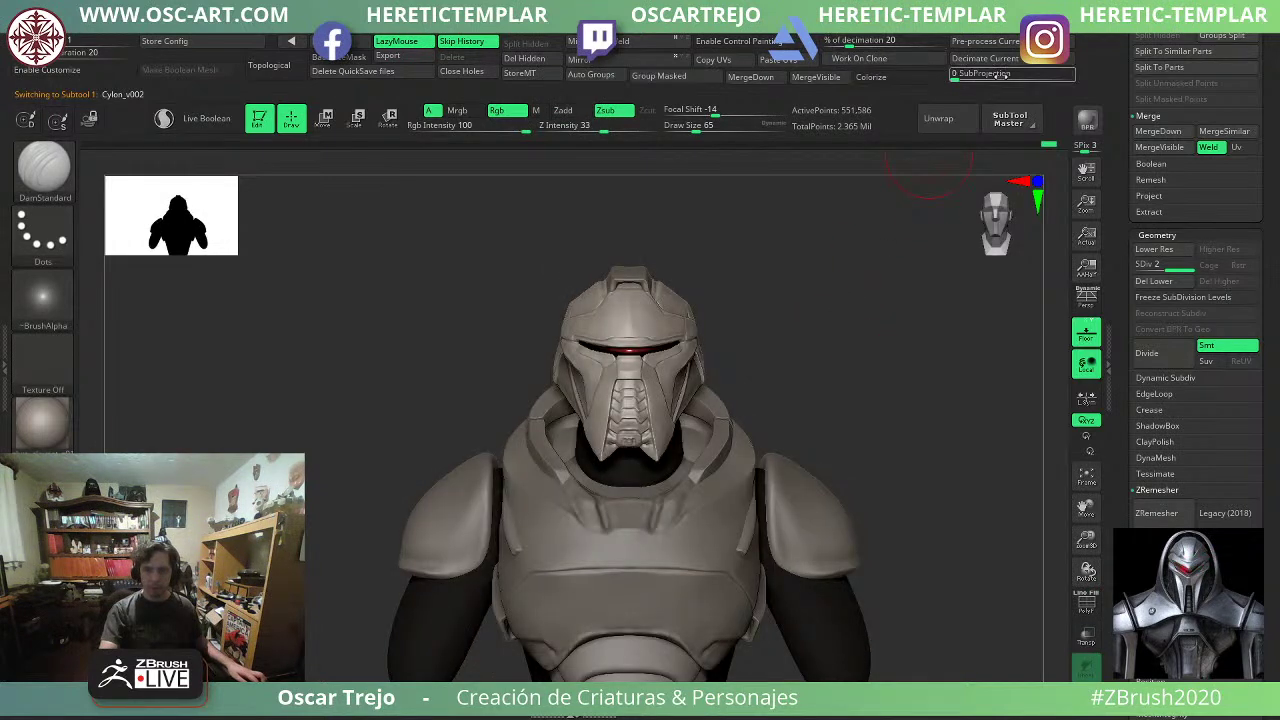
Merge all visible subtools into a single new tool and switch to Merged_Cylon_v002.
{"action": "left_click", "coordinate": [808, 79]}
{"action": "left_click_drag", "start_coordinate": [1126, 154], "coordinate": [1133, 284]}
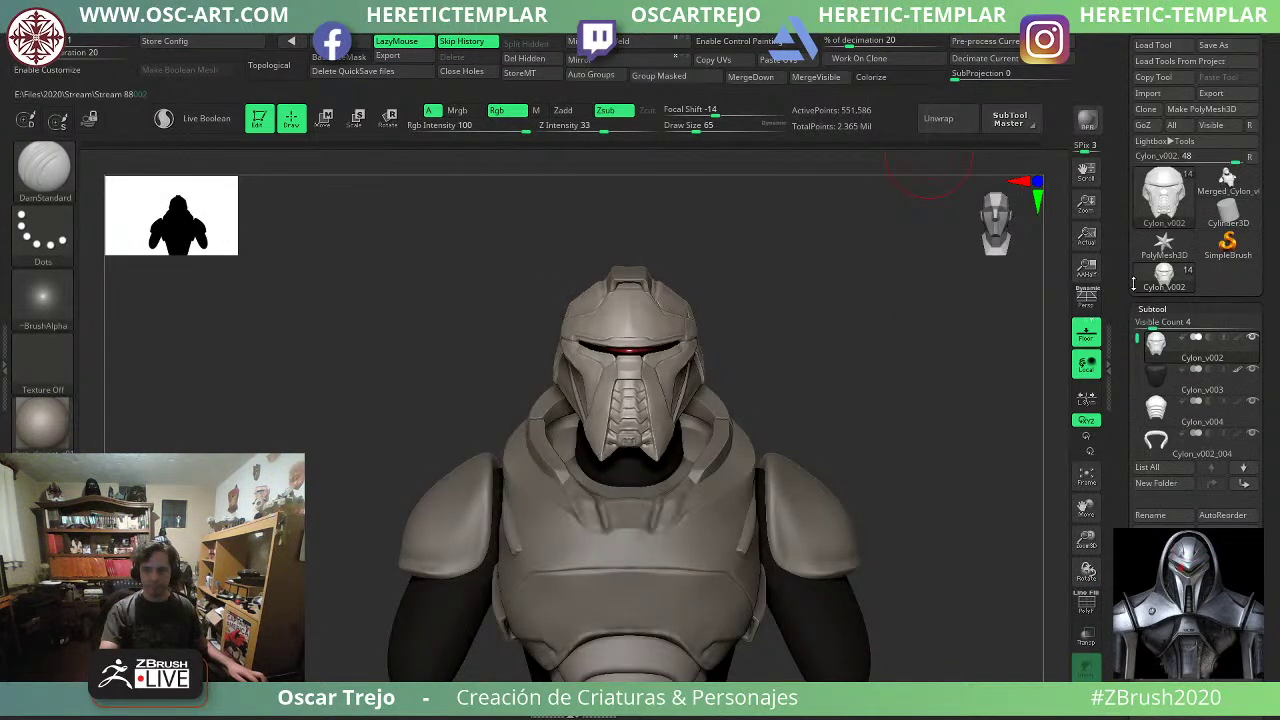
{"action": "left_click", "coordinate": [1229, 190]}
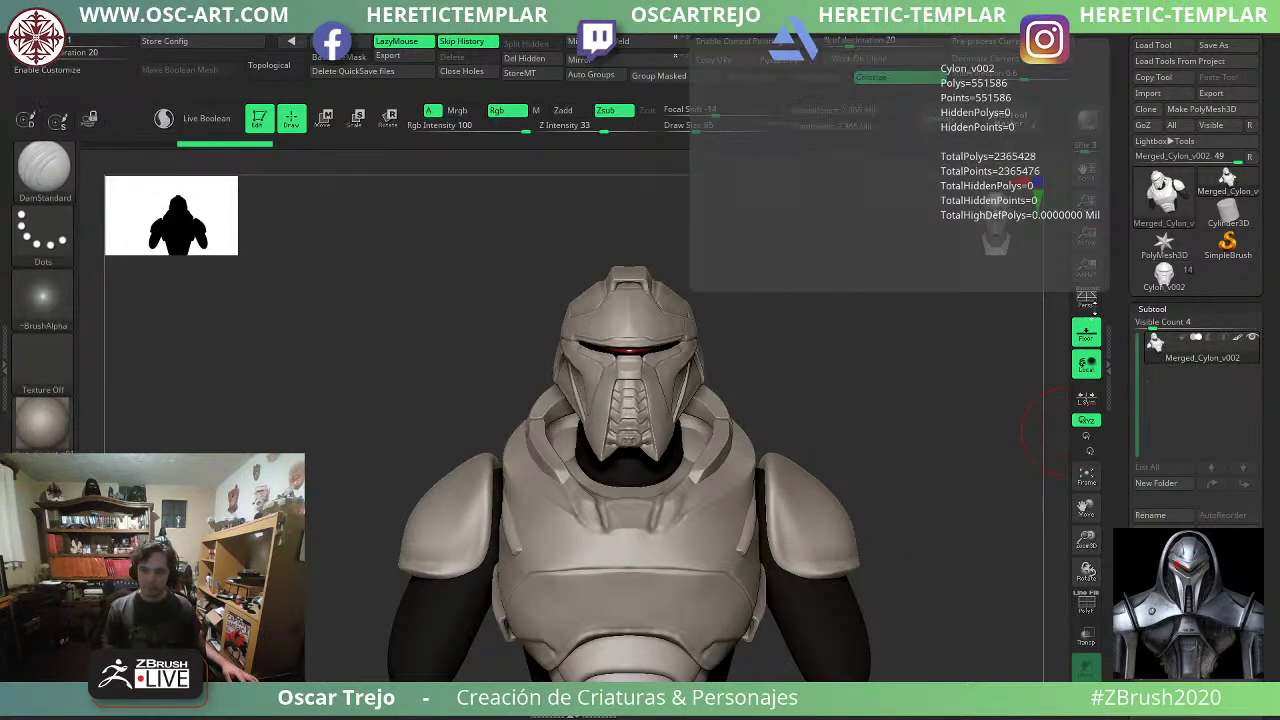
Try the Flatten brush on the chest armour at draw size 101 and undo the strokes.
{"action": "key", "text": "b"}
{"action": "key", "text": "h"}
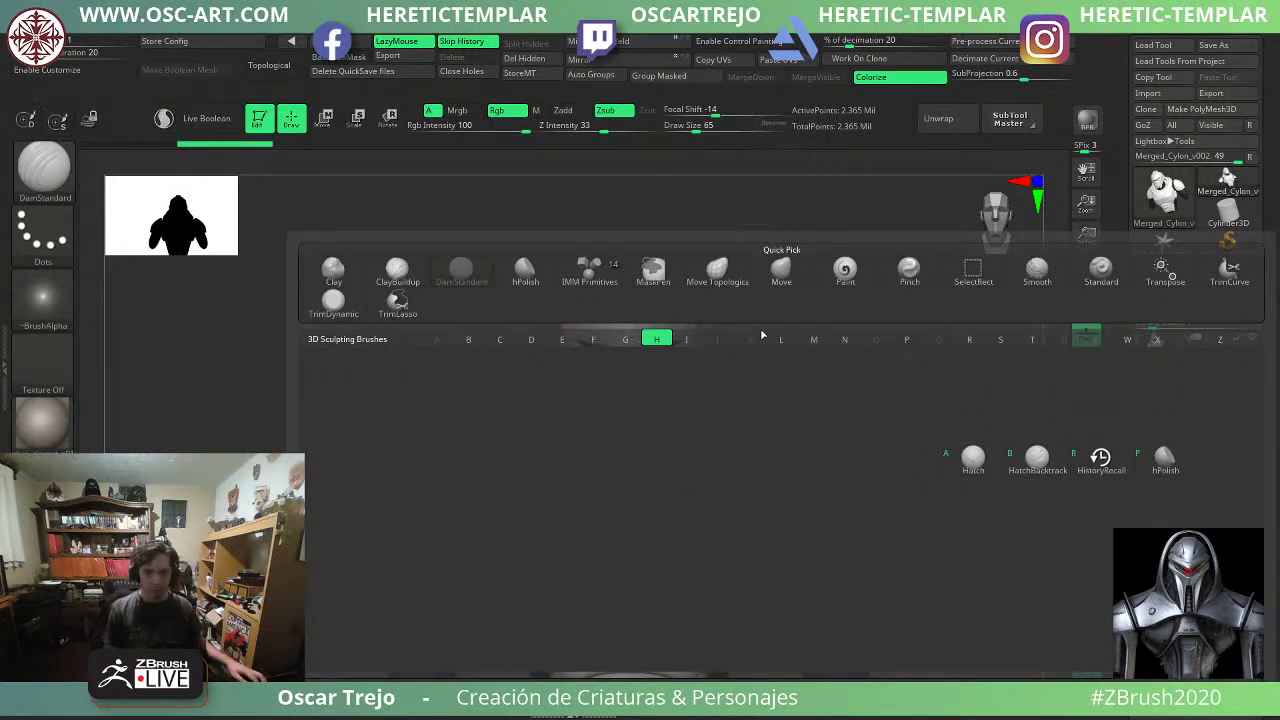
{"action": "key", "text": "Escape"}
{"action": "key", "text": "b"}
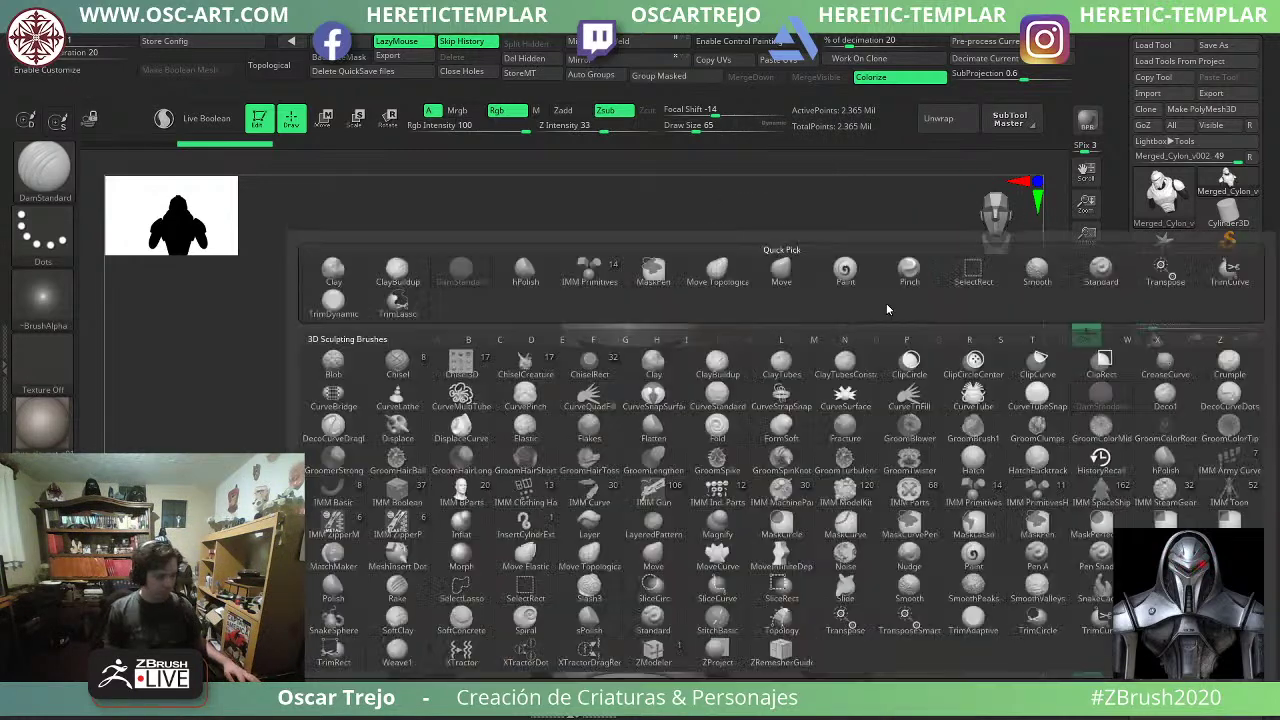
{"action": "key", "text": "f"}
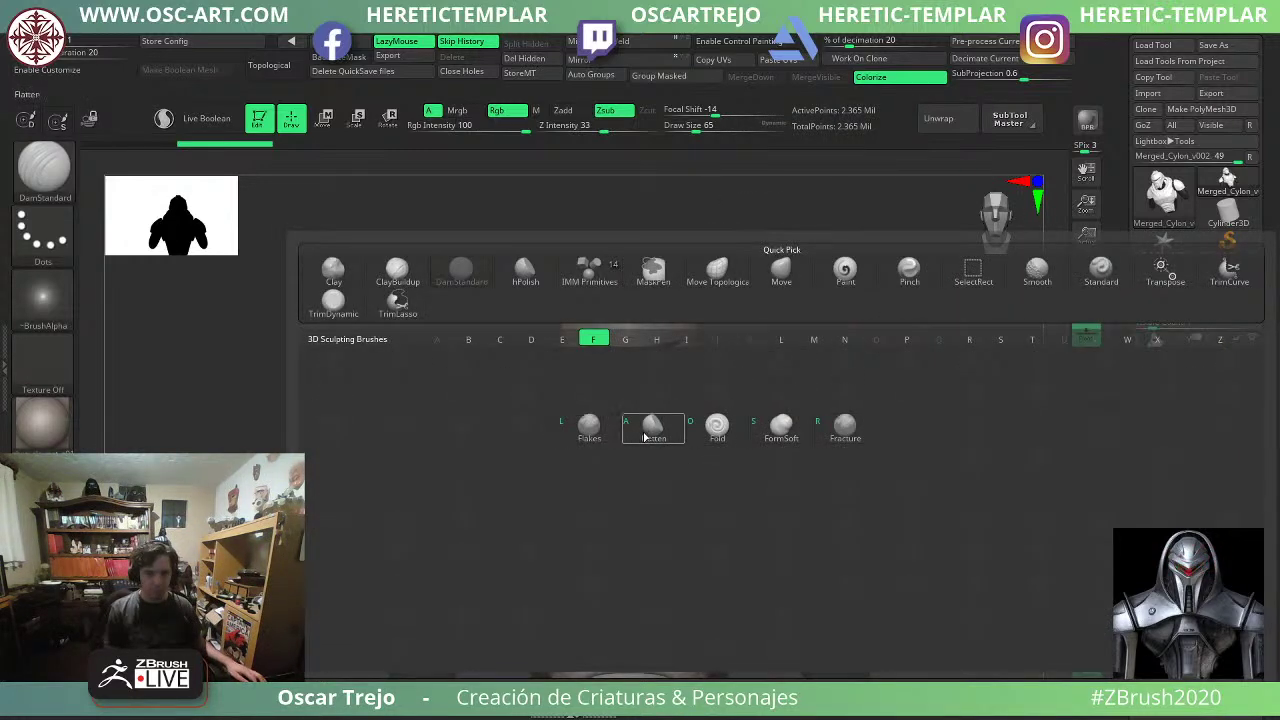
{"action": "left_click", "coordinate": [650, 437]}
{"action": "key", "text": "f"}
{"action": "key", "text": "s"}
{"action": "left_click", "coordinate": [706, 496]}
{"action": "mouse_move", "coordinate": [700, 491]}
{"action": "left_mouse_down"}
{"action": "mouse_move", "coordinate": [678, 489]}
{"action": "mouse_move", "coordinate": [691, 506]}
{"action": "mouse_move", "coordinate": [641, 494]}
{"action": "mouse_move", "coordinate": [710, 456]}
{"action": "mouse_move", "coordinate": [682, 482]}
{"action": "mouse_move", "coordinate": [557, 489]}
{"action": "mouse_move", "coordinate": [584, 490]}
{"action": "left_mouse_up"}
{"action": "key", "text": "ctrl+z"}
{"action": "key", "text": "s"}
{"action": "left_click", "coordinate": [677, 510]}
{"action": "key", "text": "ctrl+z"}
{"action": "key", "text": "ctrl+z"}
{"action": "key", "text": "s"}
{"action": "key", "text": "ctrl+z"}
Choose the hPolish brush, try a stroke across the upper chest at draw size 101 and undo it.
{"action": "key", "text": "b"}
{"action": "key", "text": "h"}
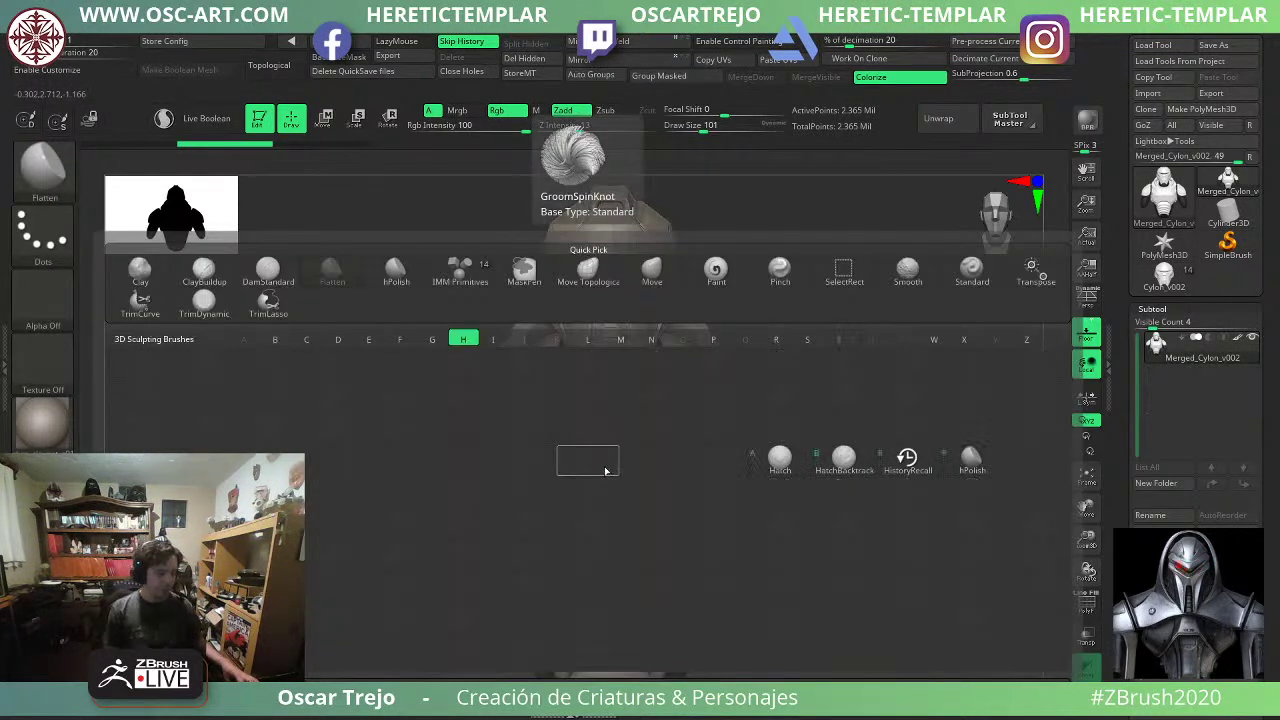
{"action": "key", "text": "p"}
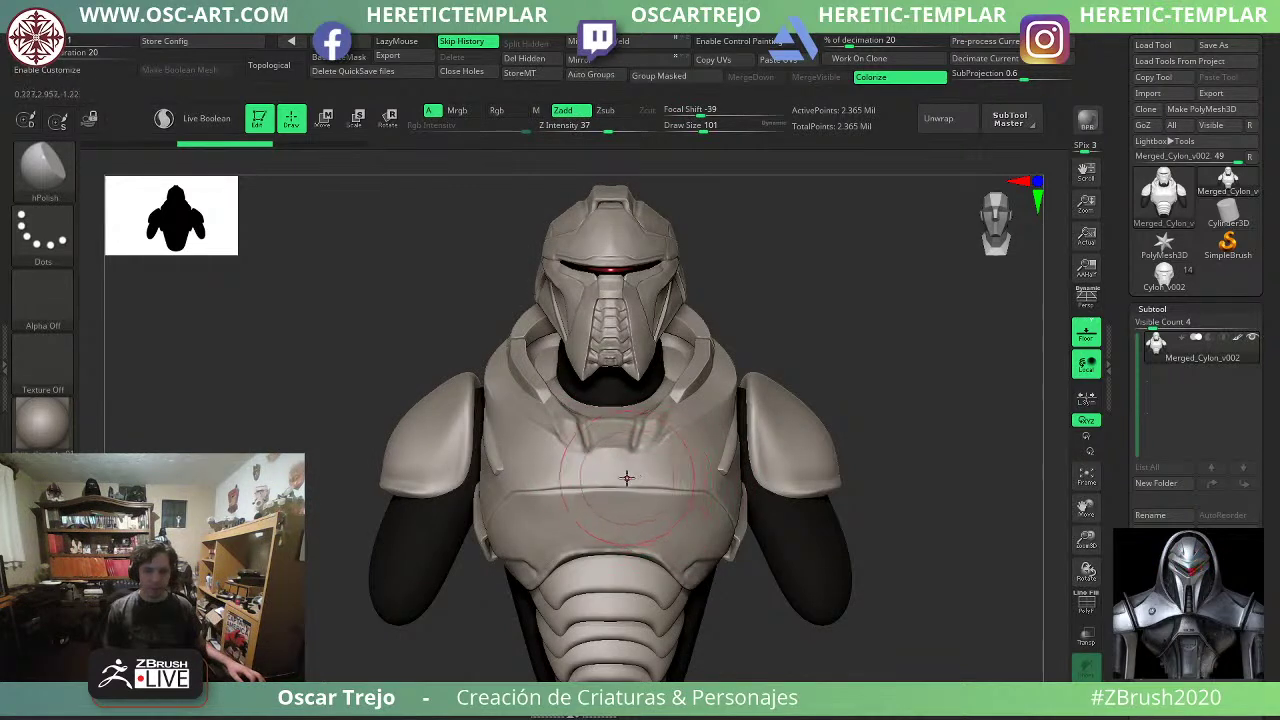
{"action": "mouse_move", "coordinate": [628, 480]}
{"action": "left_mouse_down"}
{"action": "mouse_move", "coordinate": [586, 474]}
{"action": "mouse_move", "coordinate": [677, 466]}
{"action": "mouse_move", "coordinate": [725, 412]}
{"action": "mouse_move", "coordinate": [586, 477]}
{"action": "mouse_move", "coordinate": [699, 450]}
{"action": "mouse_move", "coordinate": [730, 407]}
{"action": "left_mouse_up"}
{"action": "key", "text": "ctrl+z"}
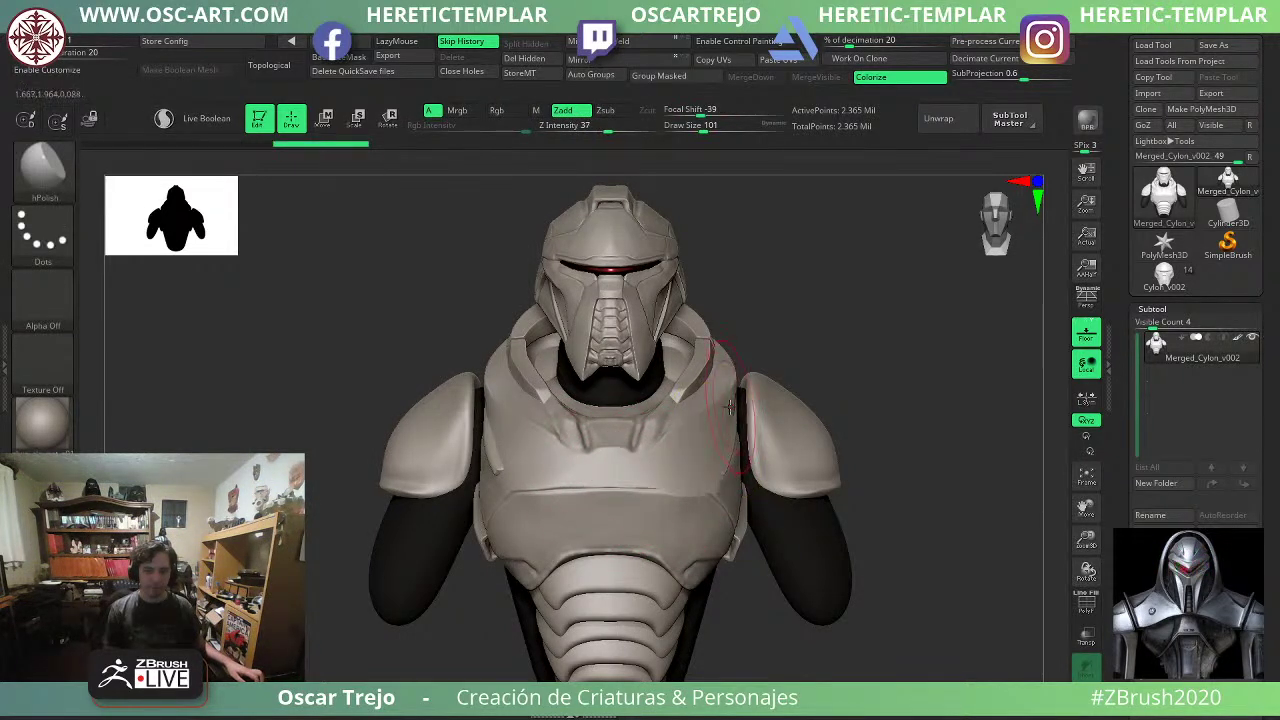
{"action": "key", "text": "ctrl+z"}
Polish the chest plate below the horizontal crease with hPolish at draw size 59.
{"action": "key", "text": "bracketleft"}
{"action": "key", "text": "bracketleft"}
{"action": "mouse_move", "coordinate": [546, 512]}
{"action": "left_mouse_down"}
{"action": "mouse_move", "coordinate": [655, 500]}
{"action": "mouse_move", "coordinate": [702, 510]}
{"action": "mouse_move", "coordinate": [731, 543]}
{"action": "left_mouse_up"}
{"action": "key", "text": "ctrl+z"}
{"action": "mouse_move", "coordinate": [615, 510]}
{"action": "left_mouse_down"}
{"action": "mouse_move", "coordinate": [701, 522]}
{"action": "mouse_move", "coordinate": [673, 511]}
{"action": "mouse_move", "coordinate": [713, 531]}
{"action": "left_mouse_up"}
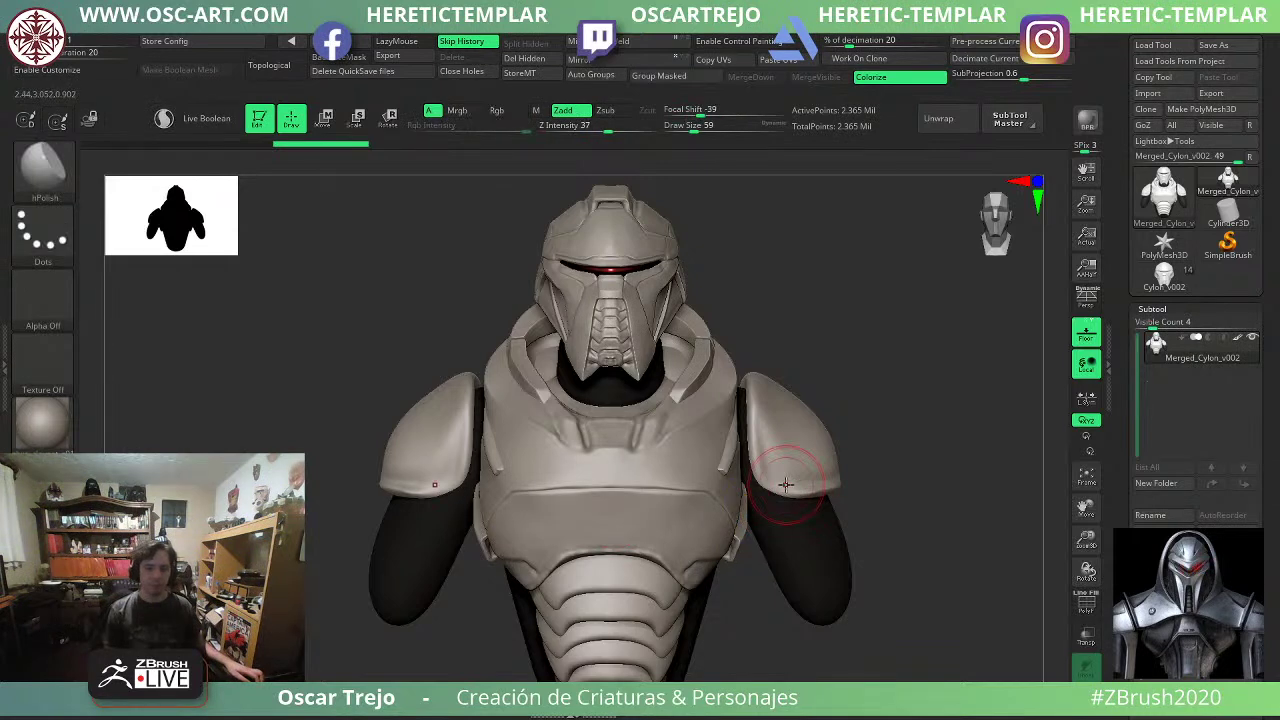
{"action": "key", "text": "ctrl+z"}
{"action": "mouse_move", "coordinate": [575, 526]}
{"action": "left_mouse_down"}
{"action": "mouse_move", "coordinate": [663, 529]}
{"action": "mouse_move", "coordinate": [686, 551]}
{"action": "mouse_move", "coordinate": [716, 540]}
{"action": "left_mouse_up"}
{"action": "left_click_drag", "start_coordinate": [674, 521], "coordinate": [715, 535]}
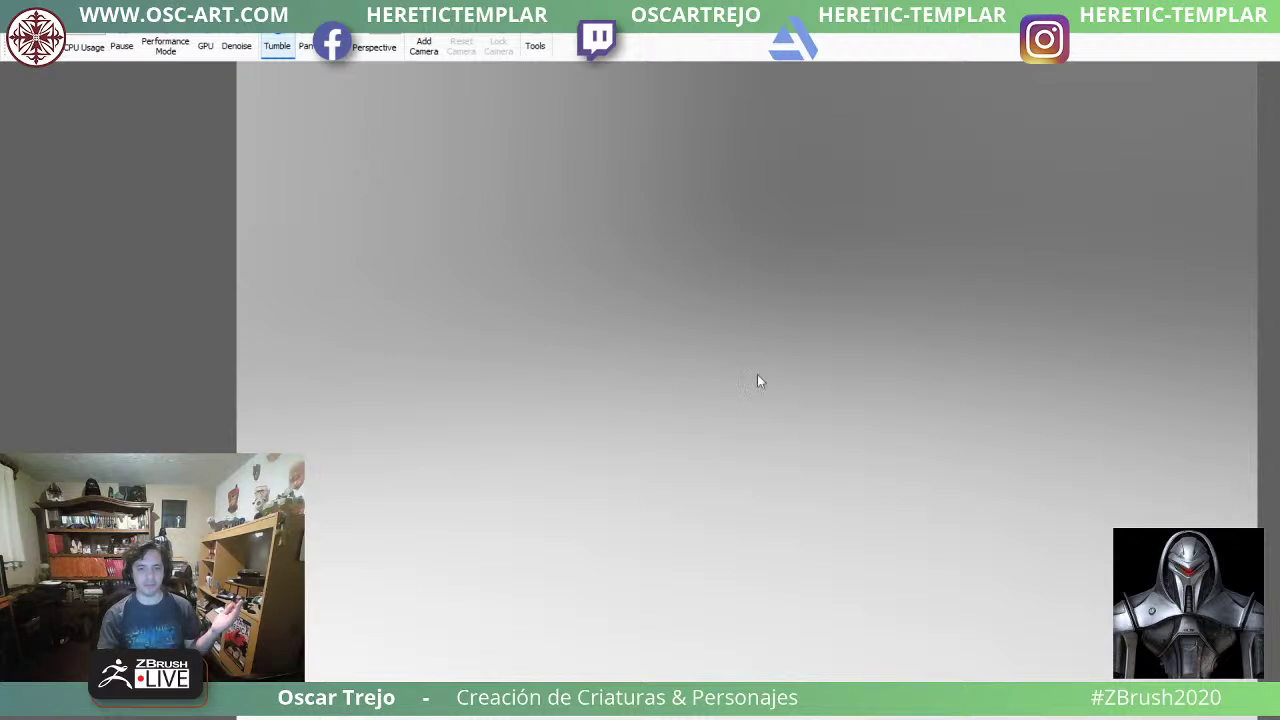
Switch to KeyShot and try a mirror-like metal on the bust's armour against a plain dark grey background.
{"action": "key", "text": "shift+p"}
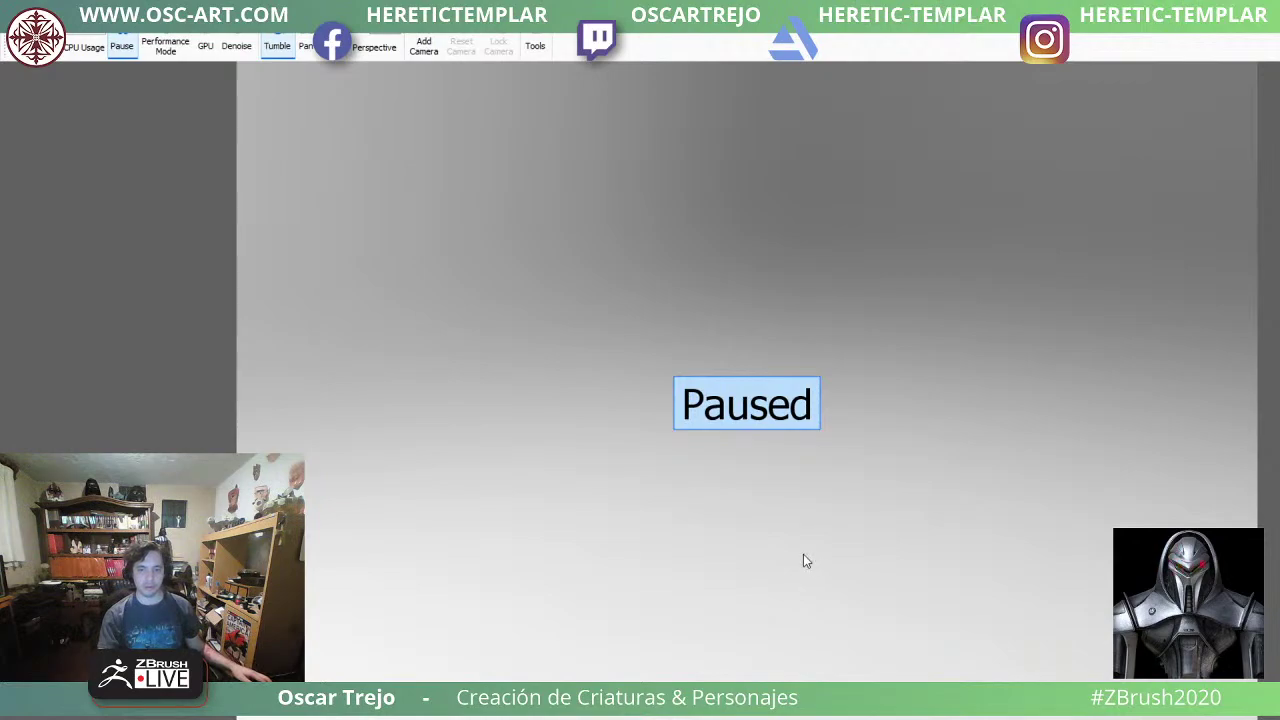
{"action": "key", "text": "shift+p"}
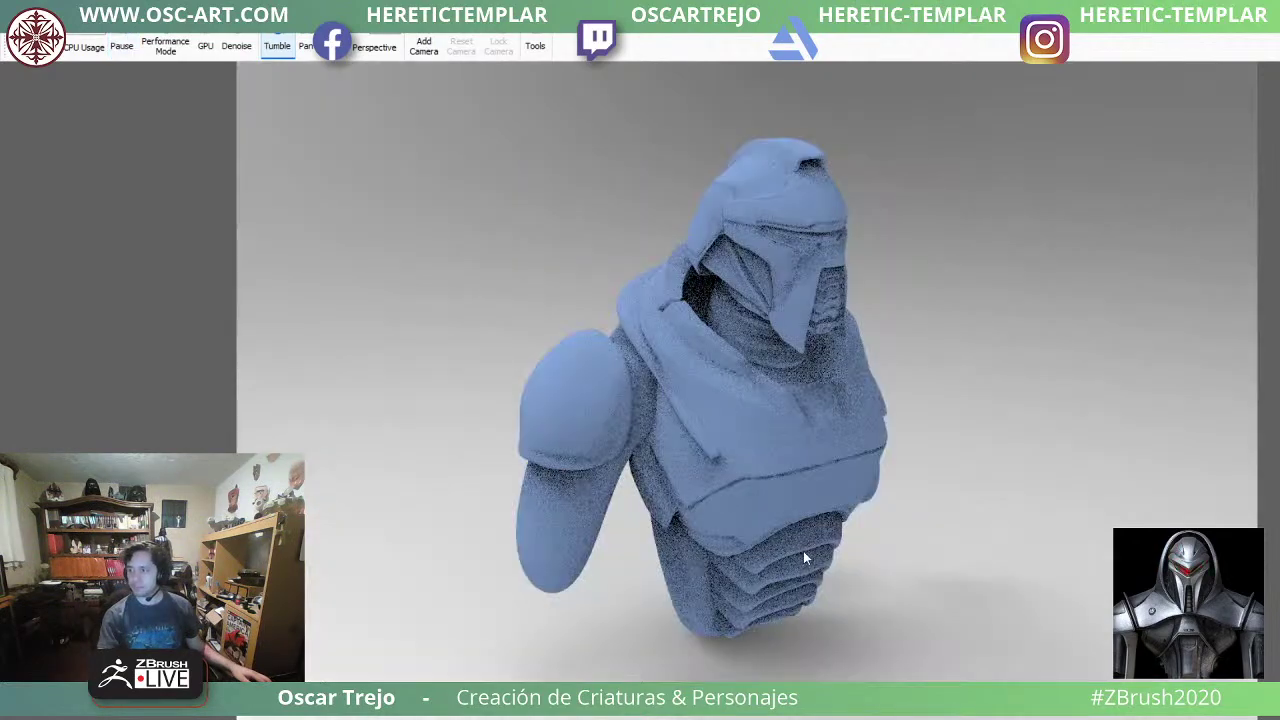
{"action": "left_click_drag", "start_coordinate": [695, 502], "coordinate": [714, 511]}
{"action": "scroll", "coordinate": [714, 511], "scroll_direction": "up", "scroll_amount": 4}
{"action": "middle_click_drag", "start_coordinate": [719, 438], "coordinate": [800, 603]}
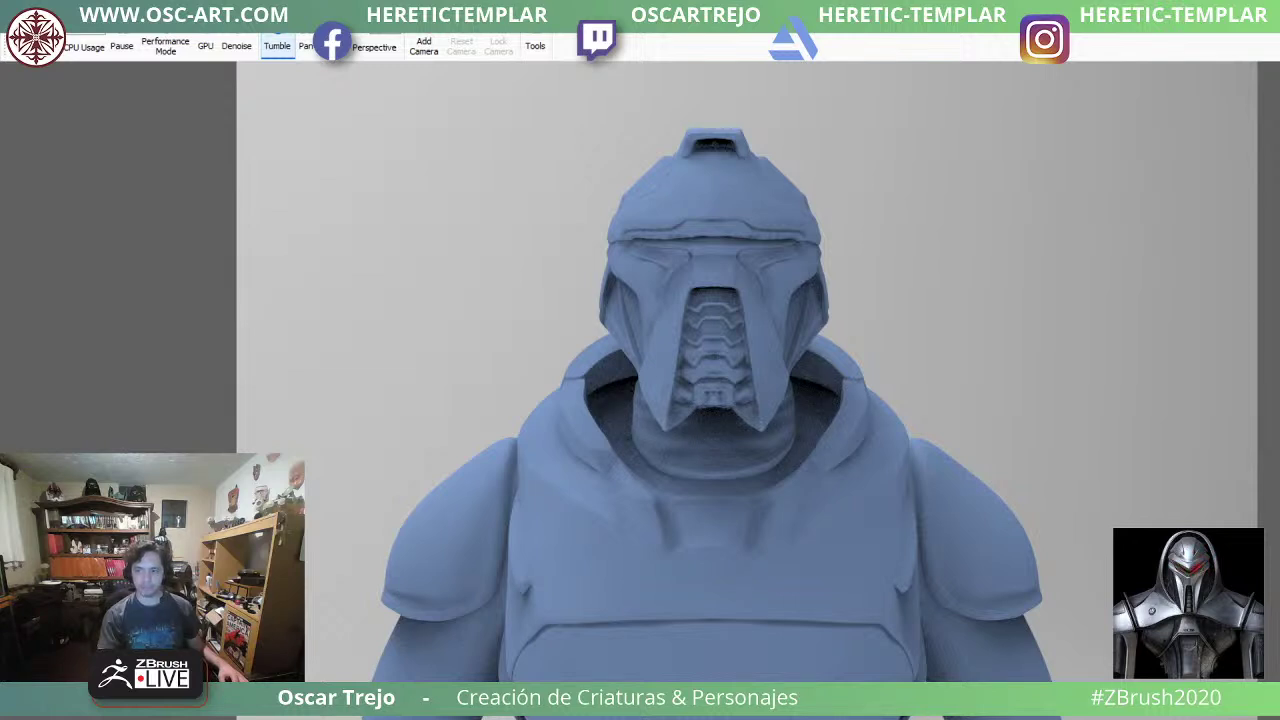
{"action": "left_click_drag", "start_coordinate": [1278, 360], "coordinate": [730, 354]}
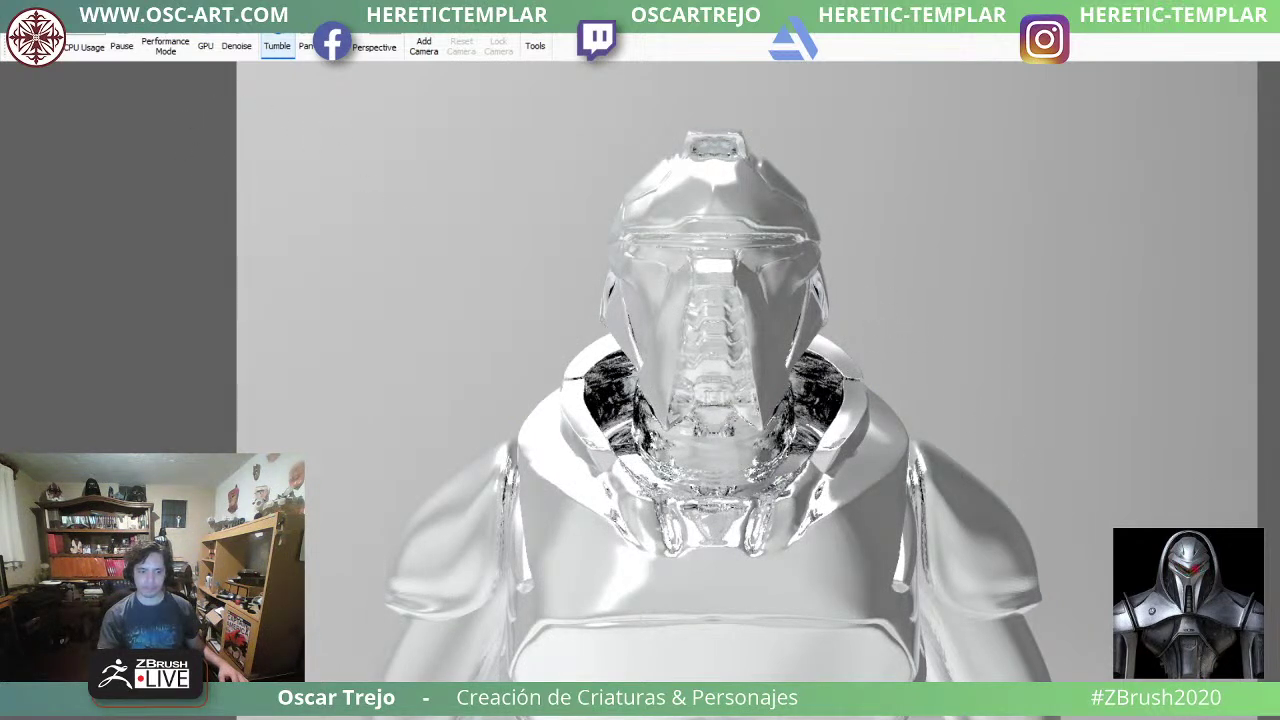
{"action": "key", "text": "c"}
{"action": "key", "text": "b"}
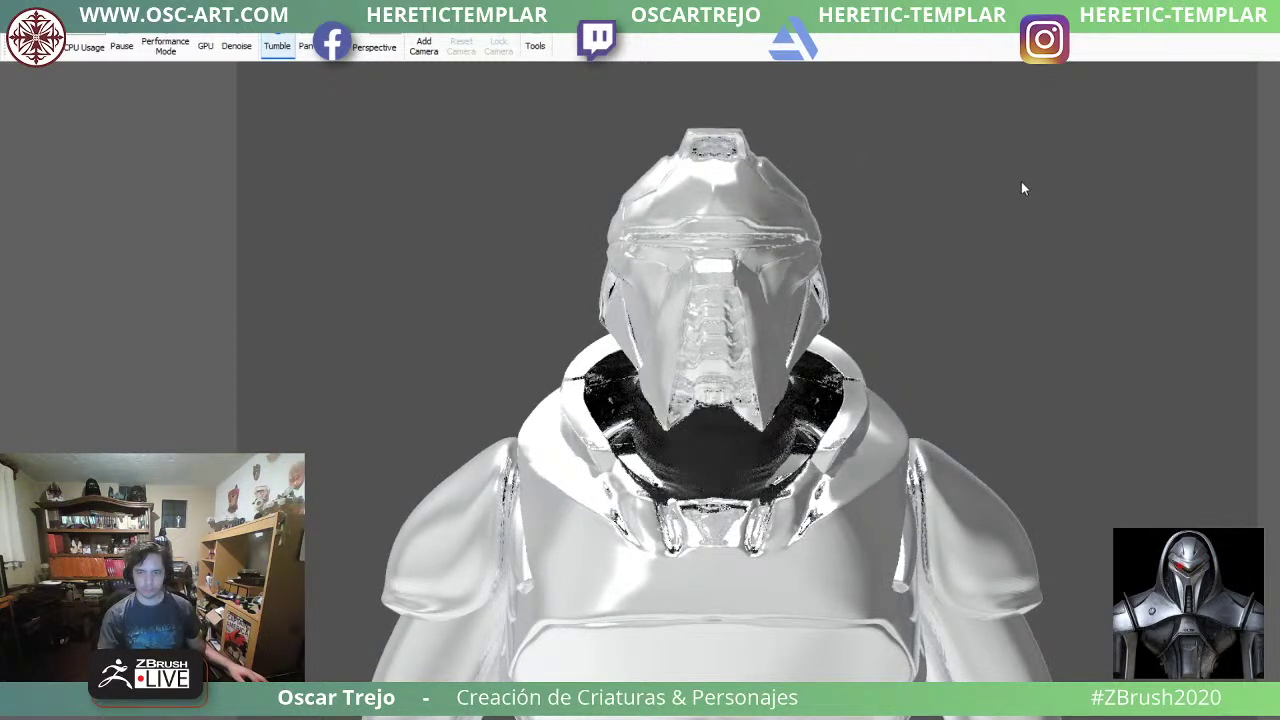
{"action": "key", "text": "ctrl+z"}
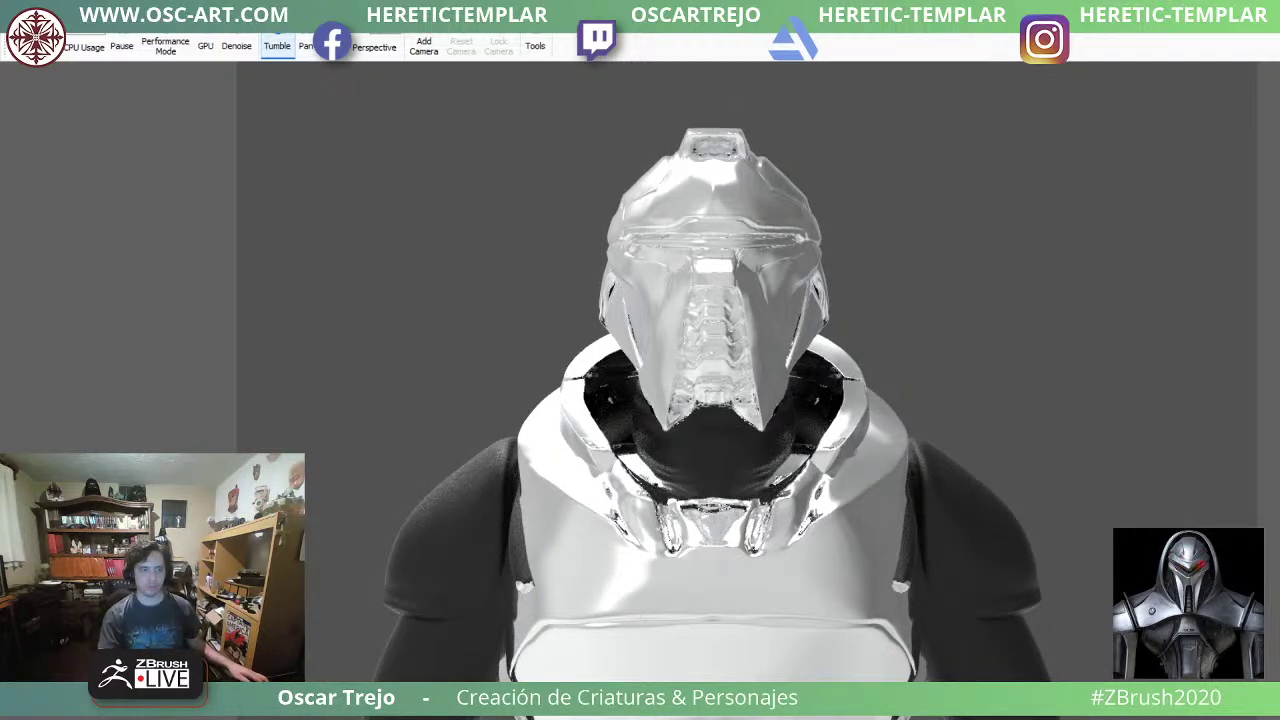
{"action": "scroll", "coordinate": [788, 415], "scroll_direction": "up", "scroll_amount": 3}
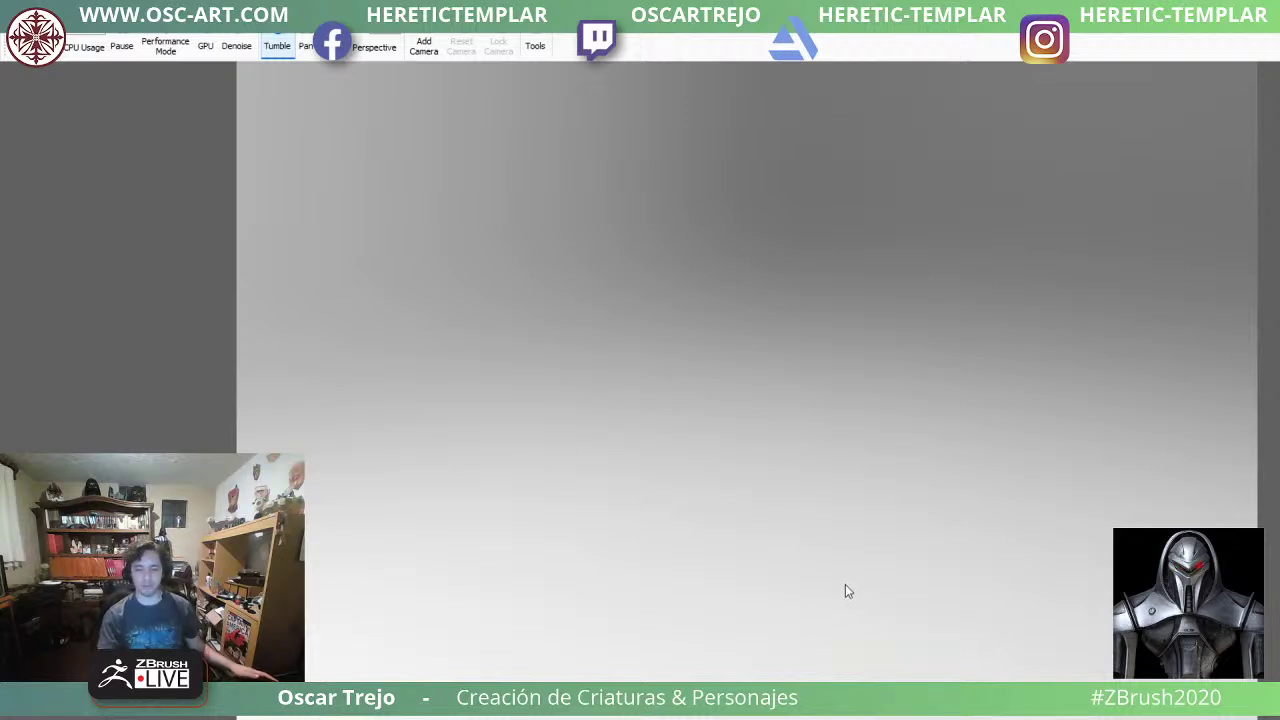
Apply a dark material to the whole reloaded bust and make the scene background black.
{"action": "key", "text": "shift+p"}
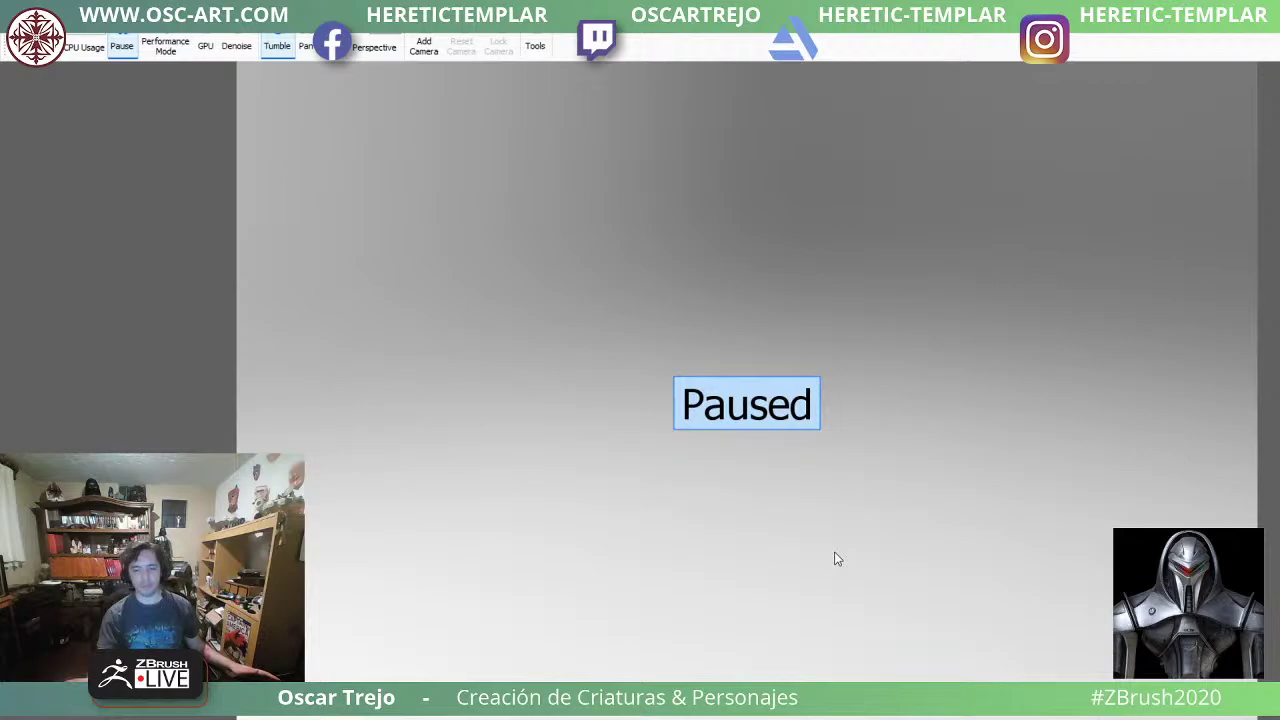
{"action": "key", "text": "shift+p"}
{"action": "left_click_drag", "start_coordinate": [907, 598], "coordinate": [696, 503]}
{"action": "scroll", "coordinate": [696, 503], "scroll_direction": "up", "scroll_amount": 5}
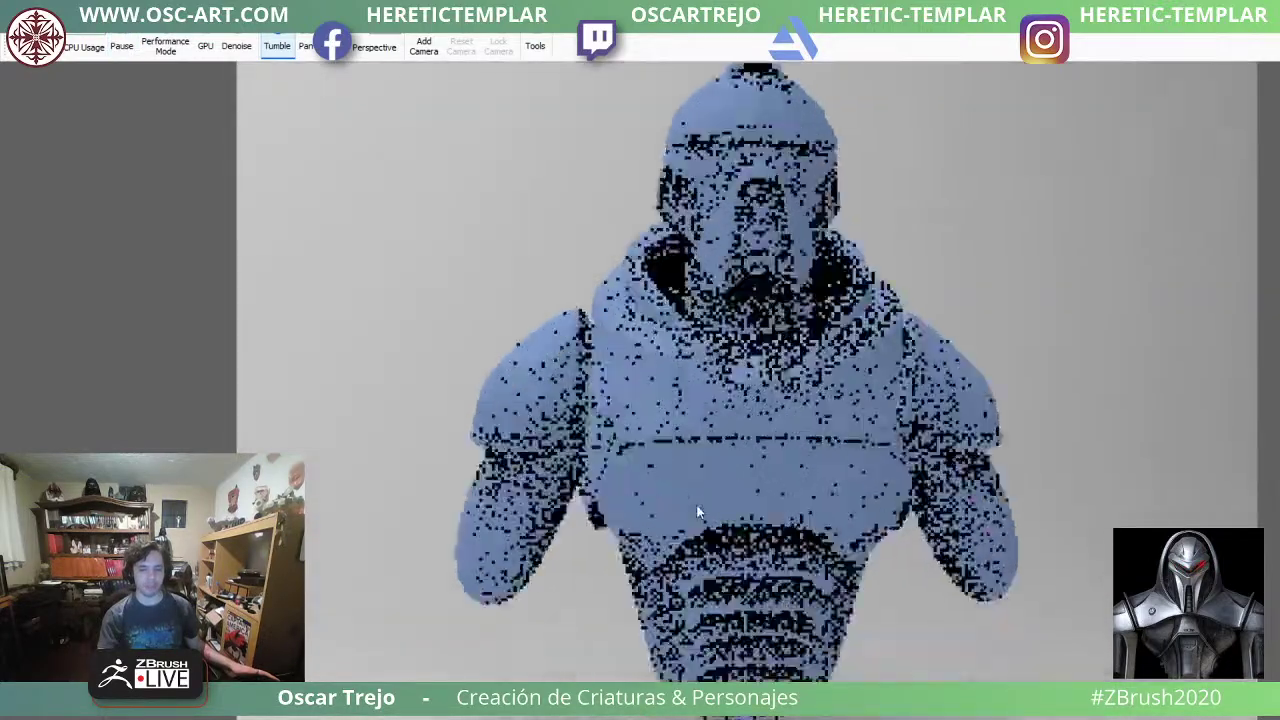
{"action": "middle_click_drag", "start_coordinate": [696, 503], "coordinate": [662, 677]}
{"action": "left_click_drag", "start_coordinate": [662, 677], "coordinate": [791, 566]}
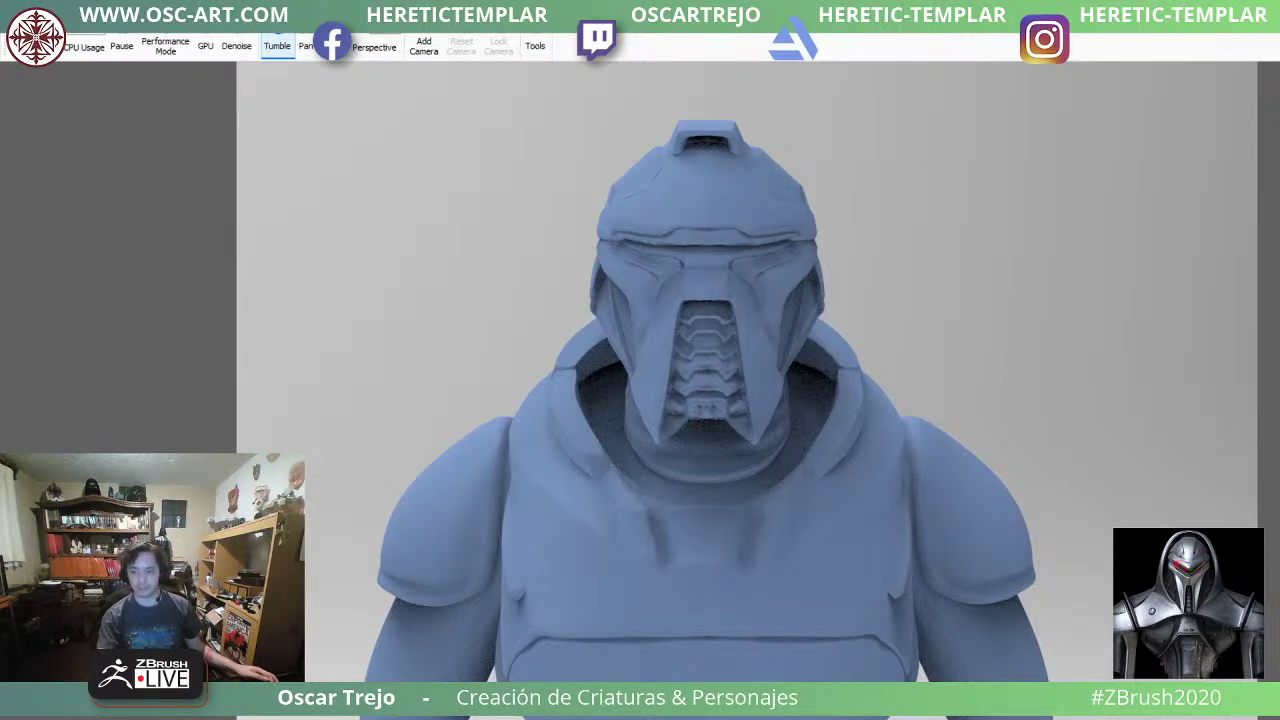
{"action": "left_click_drag", "start_coordinate": [2, 300], "coordinate": [746, 494]}
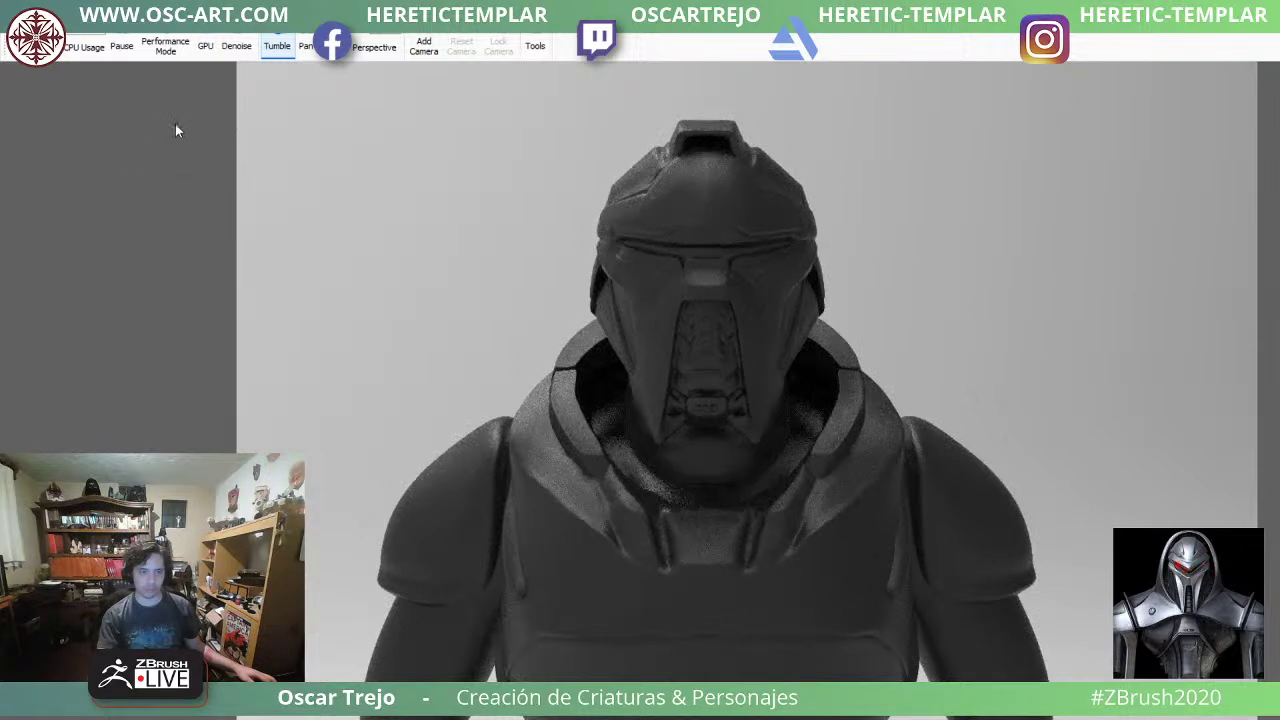
{"action": "left_click_drag", "start_coordinate": [2, 354], "coordinate": [640, 354]}
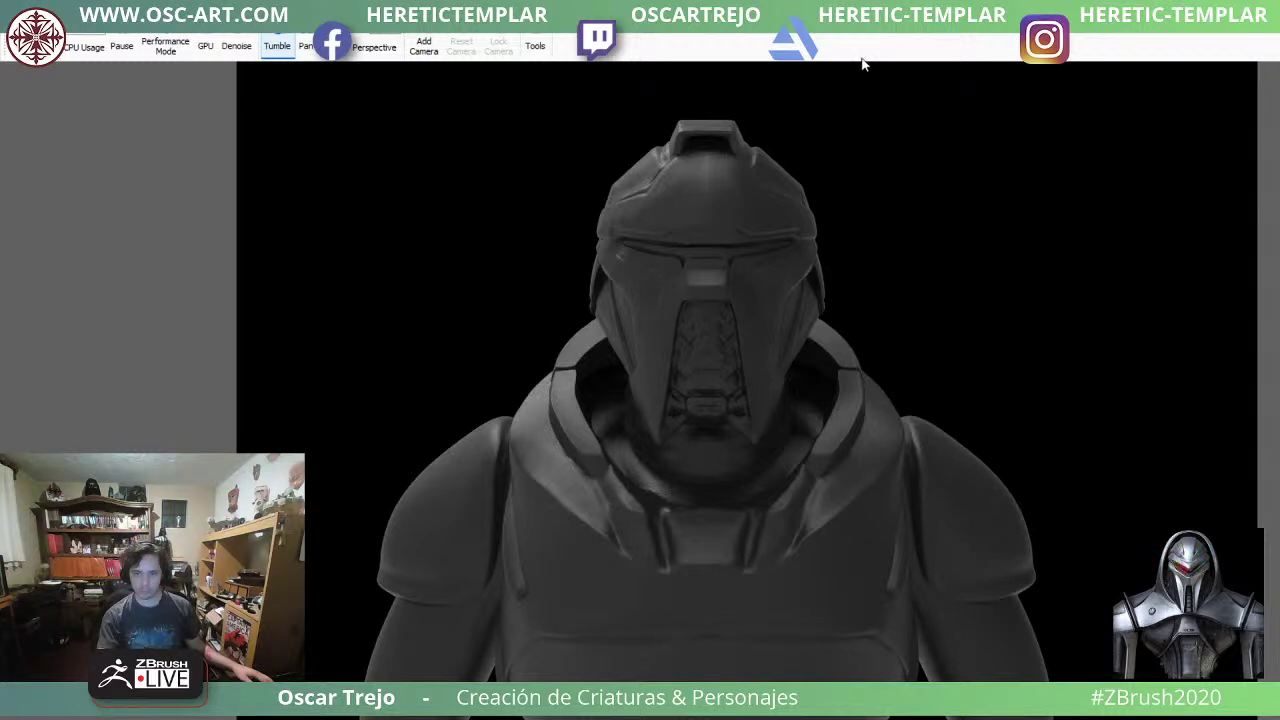
Apply a light metal material to the helmet and copy it to the crest recess, side face panels, collar, chest plates and shoulder pads.
{"action": "left_click_drag", "start_coordinate": [862, 60], "coordinate": [829, 228]}
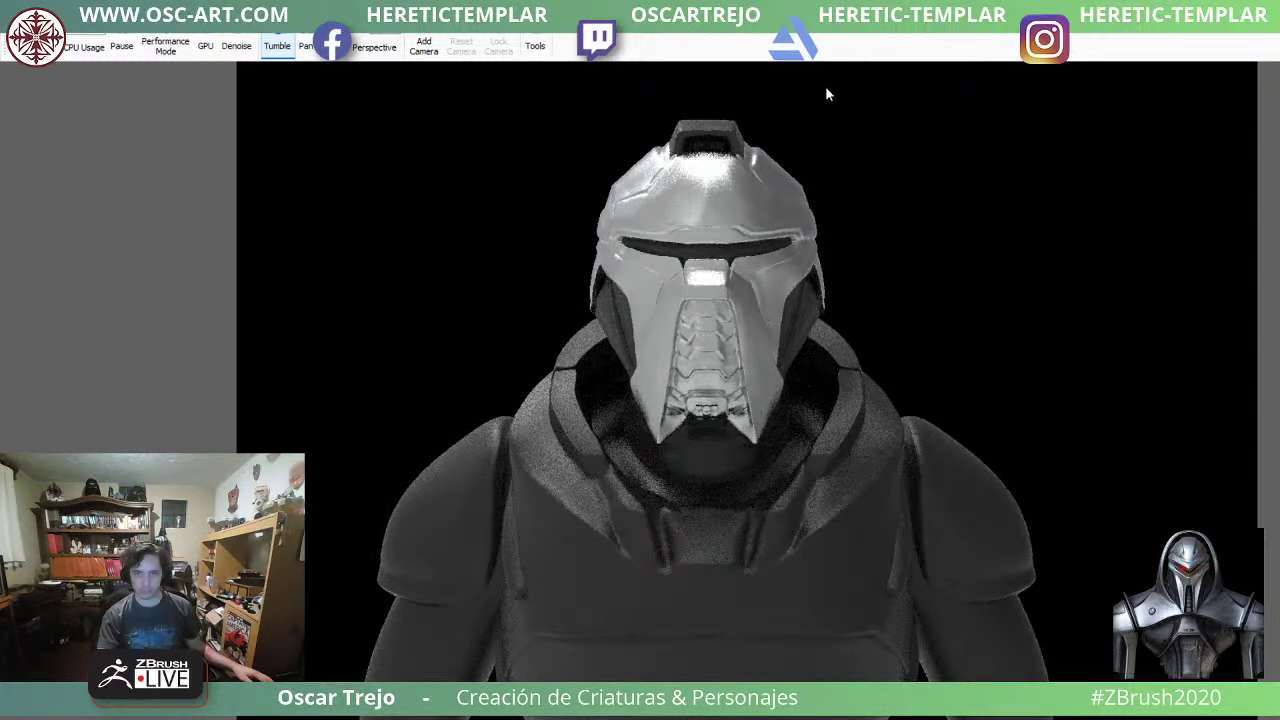
{"action": "right_click", "coordinate": [725, 132], "text": "shift"}
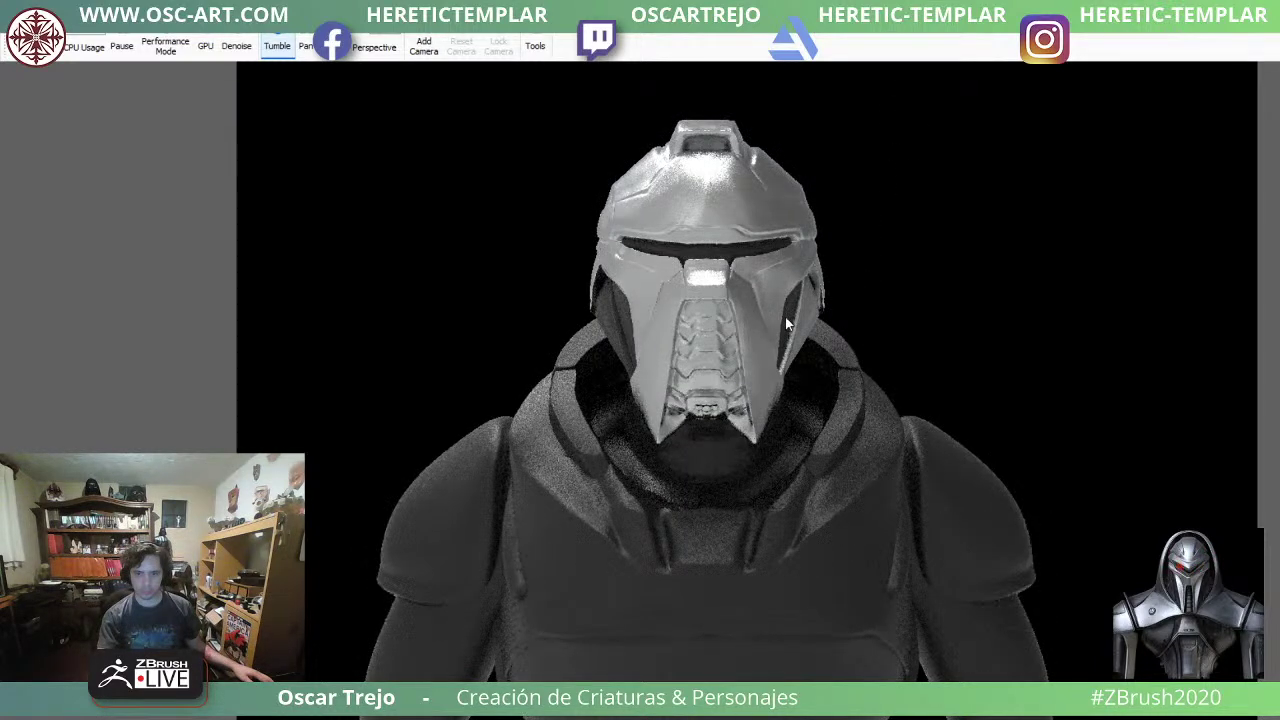
{"action": "right_click", "coordinate": [634, 321], "text": "shift"}
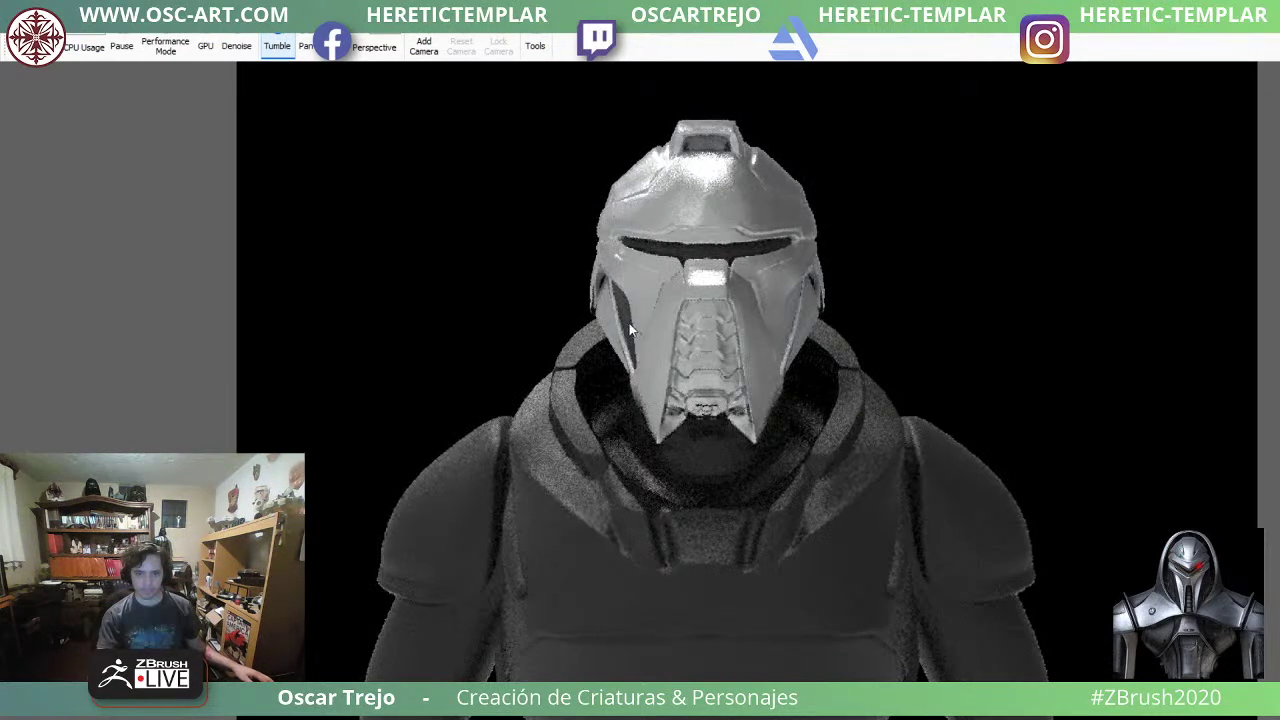
{"action": "right_click", "coordinate": [622, 318], "text": "shift"}
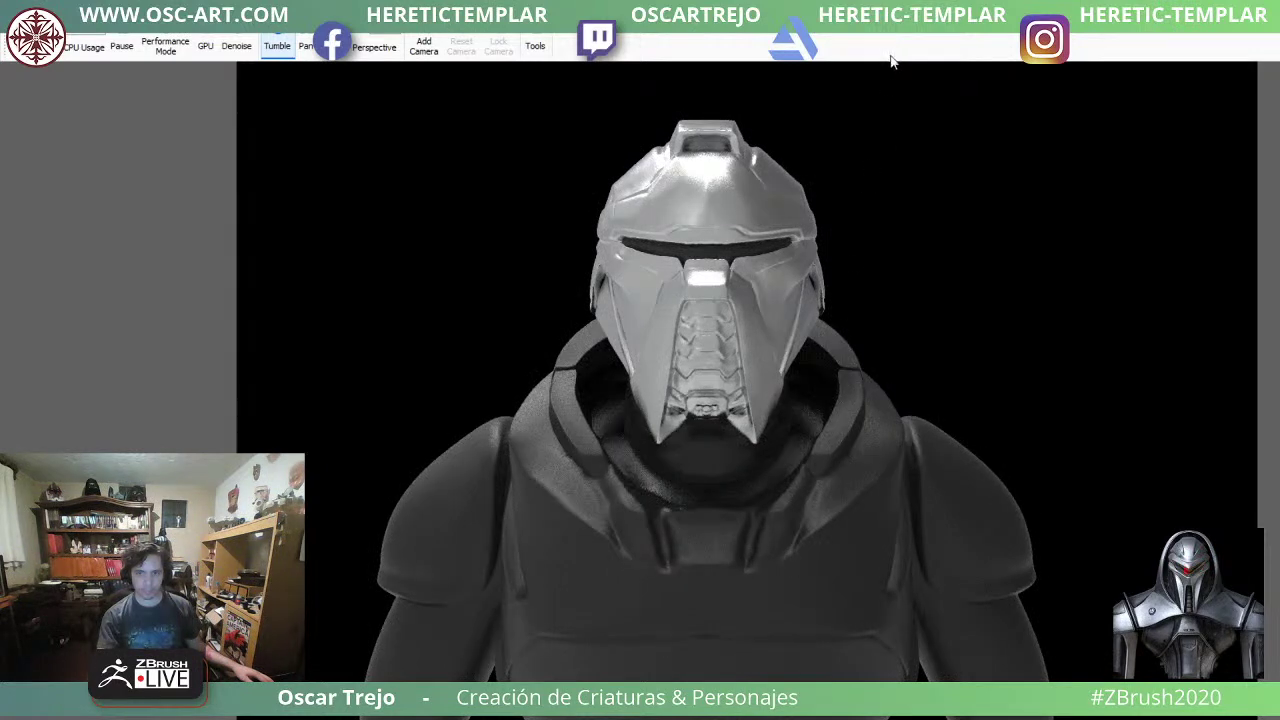
{"action": "right_click", "coordinate": [845, 350], "text": "shift"}
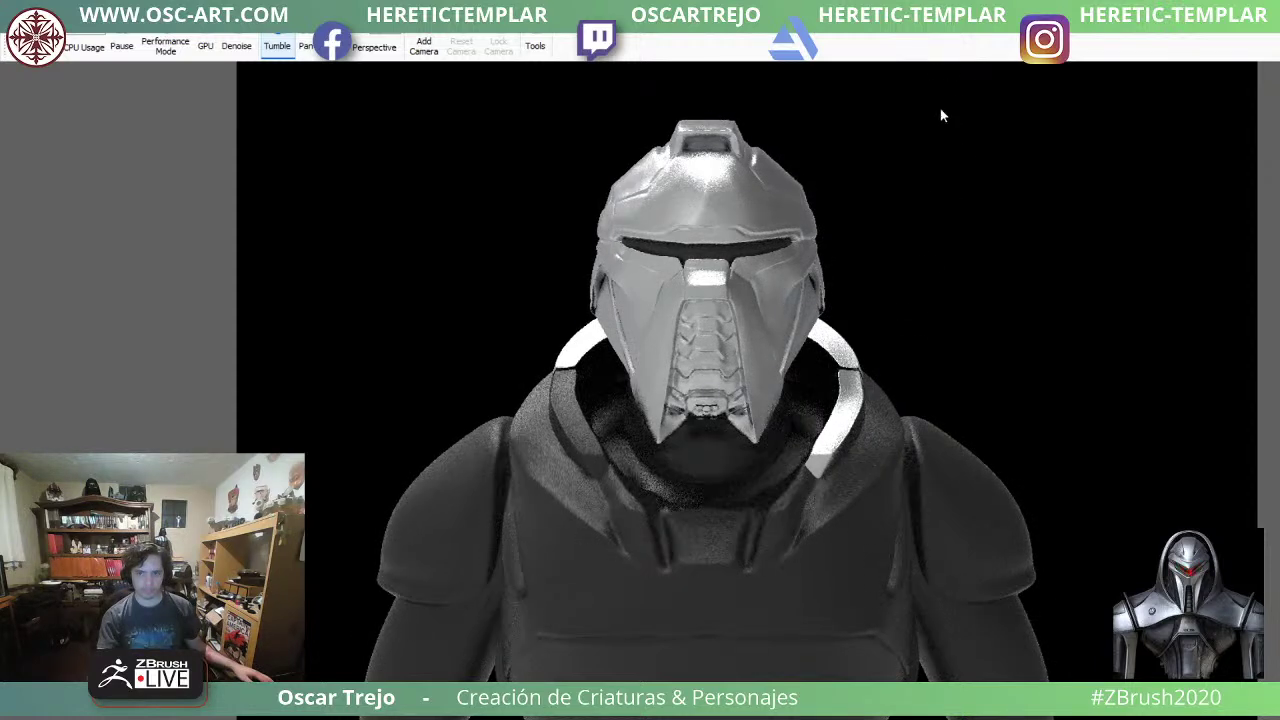
{"action": "right_click", "coordinate": [592, 430], "text": "shift"}
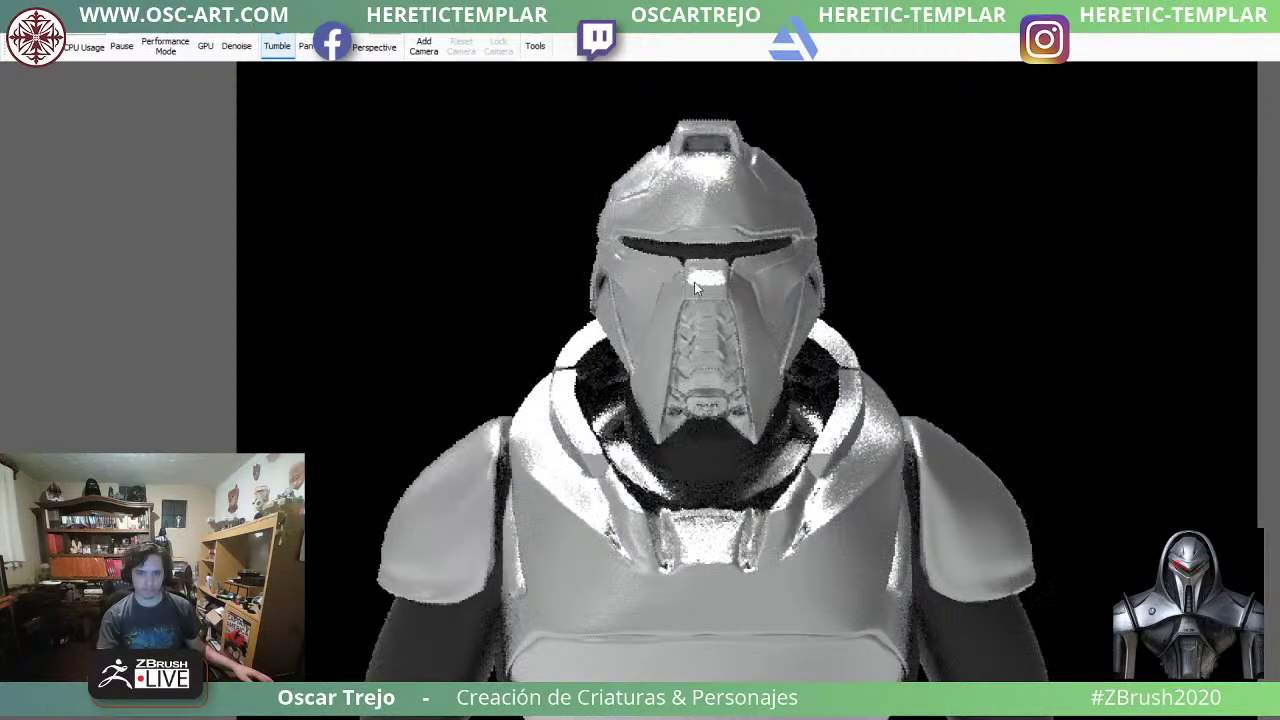
Give the visor slit a red material and light the bust with an environment that casts warm and cool reflections.
{"action": "middle_click_drag", "start_coordinate": [780, 466], "coordinate": [785, 407]}
{"action": "left_click_drag", "start_coordinate": [785, 412], "coordinate": [765, 390]}
{"action": "middle_click_drag", "start_coordinate": [765, 390], "coordinate": [741, 430]}
{"action": "scroll", "coordinate": [741, 430], "scroll_direction": "up", "scroll_amount": 3}
{"action": "mouse_move", "coordinate": [754, 402]}
{"action": "left_mouse_down"}
{"action": "mouse_move", "coordinate": [769, 431]}
{"action": "mouse_move", "coordinate": [699, 407]}
{"action": "mouse_move", "coordinate": [750, 392]}
{"action": "left_mouse_up"}
{"action": "scroll", "coordinate": [769, 431], "scroll_direction": "down", "scroll_amount": 3}
{"action": "scroll", "coordinate": [750, 392], "scroll_direction": "up", "scroll_amount": 3}
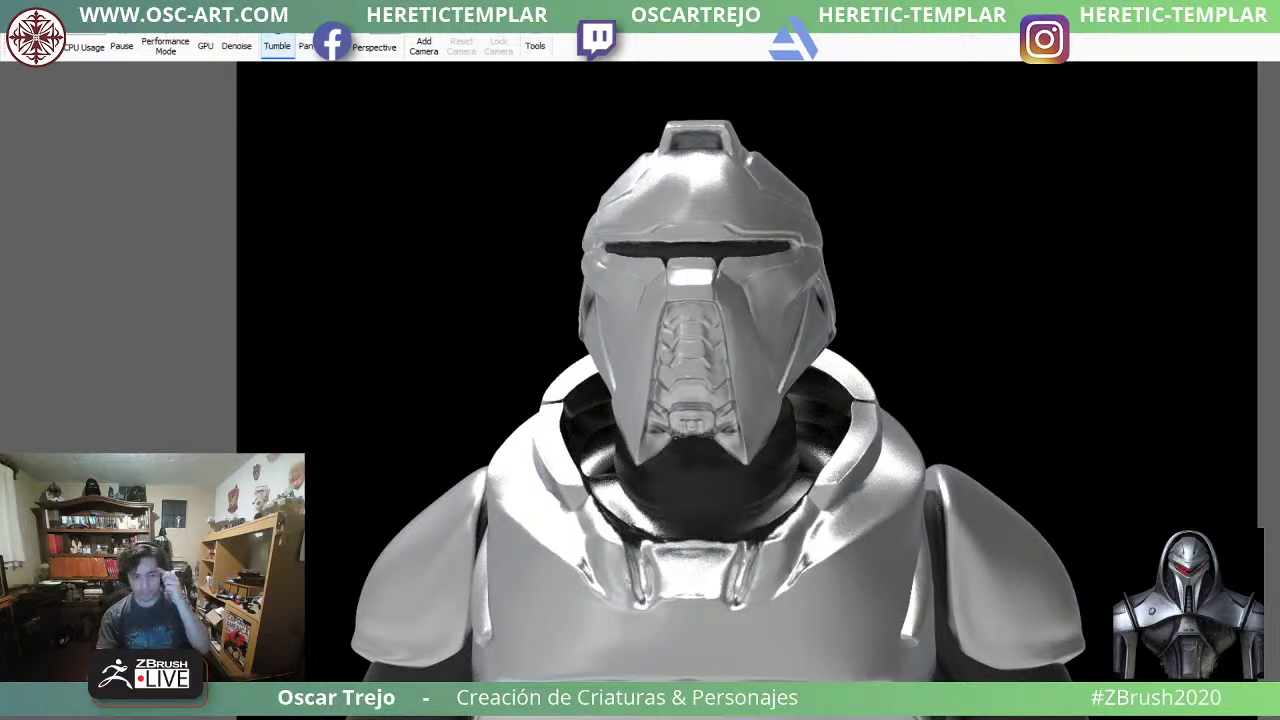
{"action": "left_click_drag", "start_coordinate": [700, 400], "coordinate": [704, 372]}
{"action": "middle_click_drag", "start_coordinate": [743, 428], "coordinate": [813, 443]}
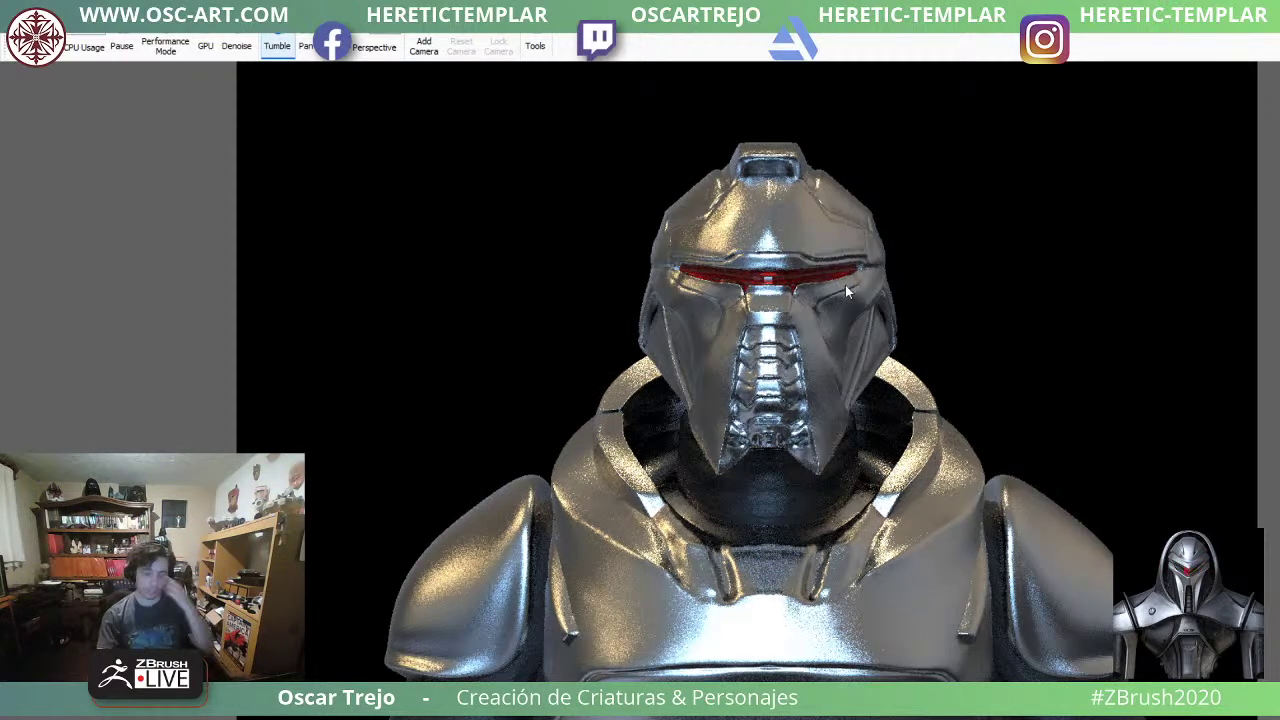
Examine the metal armour and red visor from the front, from the helmet down to the abdomen plates.
{"action": "left_click_drag", "start_coordinate": [843, 324], "coordinate": [830, 325]}
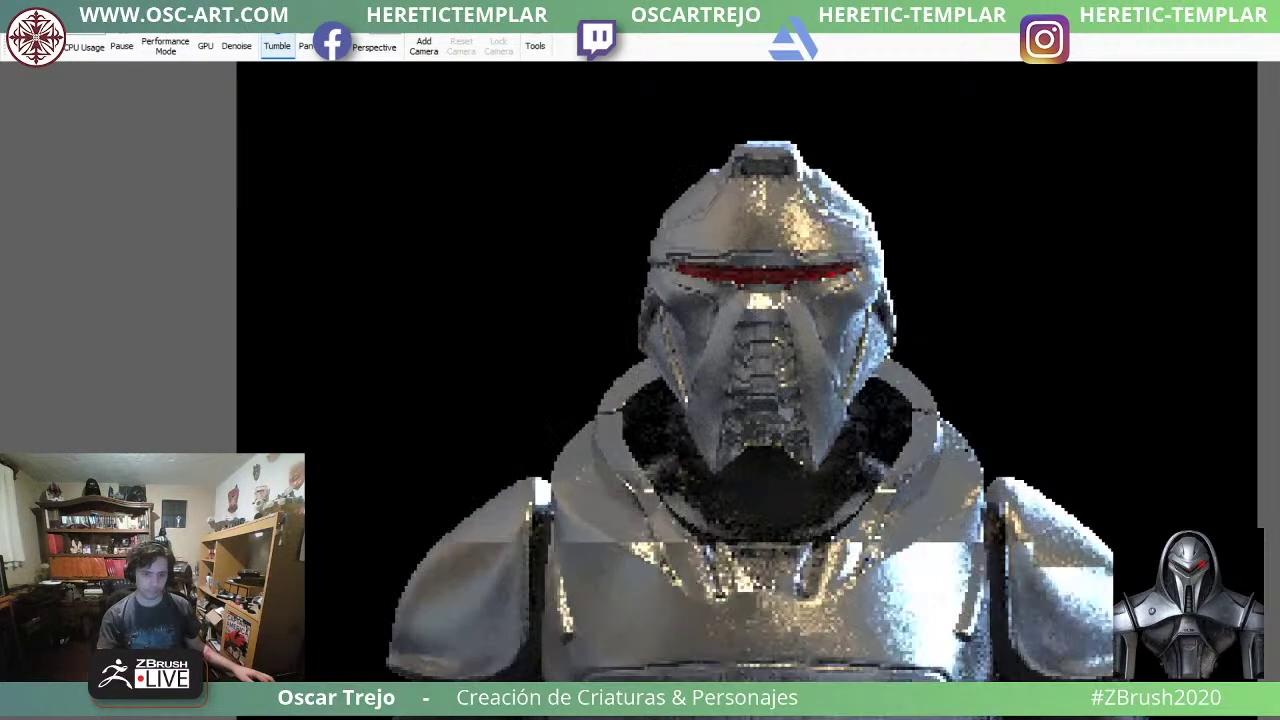
{"action": "scroll", "coordinate": [747, 539], "scroll_direction": "down", "scroll_amount": 3}
{"action": "middle_click_drag", "start_coordinate": [747, 539], "coordinate": [757, 503]}
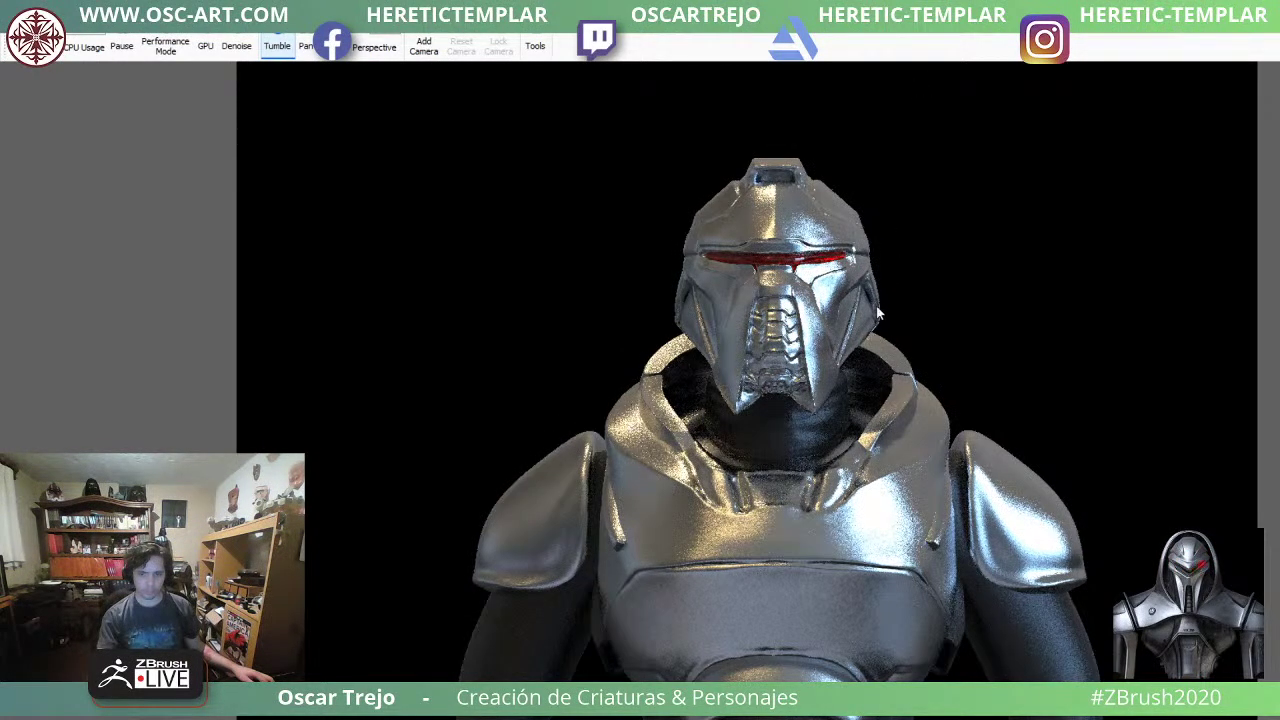
{"action": "middle_click_drag", "start_coordinate": [883, 257], "coordinate": [898, 114]}
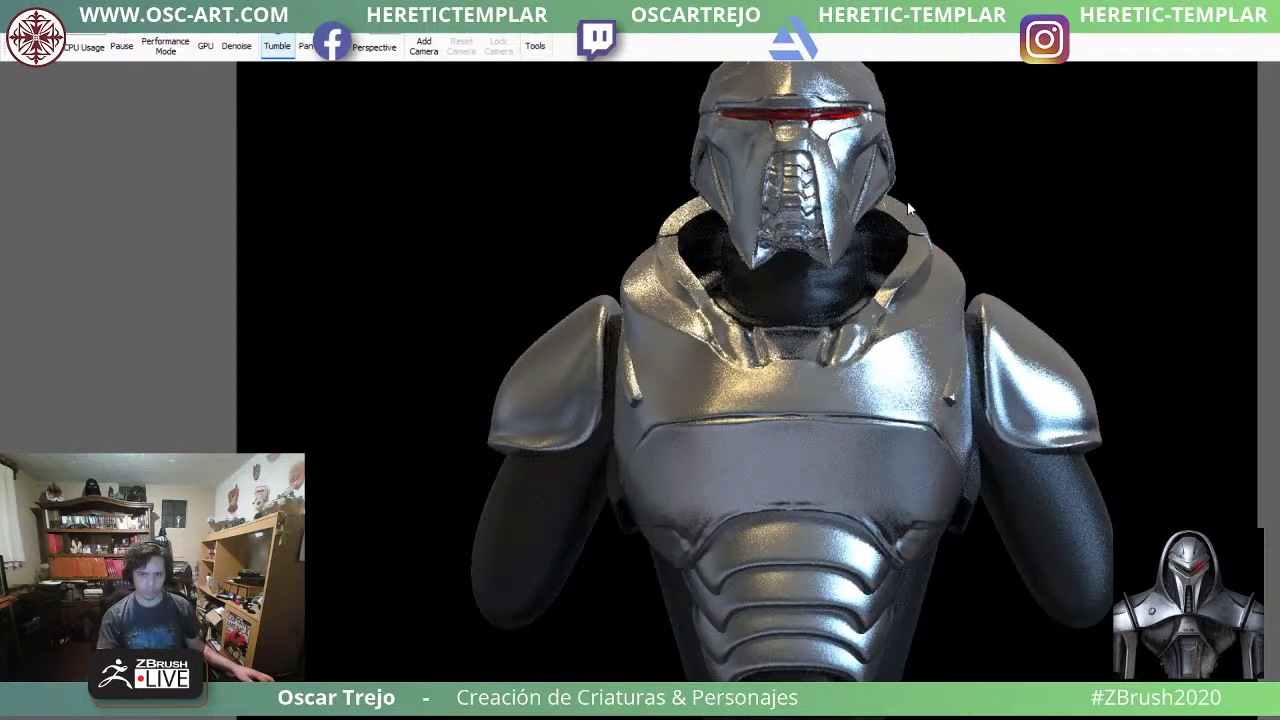
{"action": "middle_click_drag", "start_coordinate": [862, 298], "coordinate": [815, 478]}
{"action": "left_click_drag", "start_coordinate": [815, 478], "coordinate": [804, 439]}
{"action": "scroll", "coordinate": [815, 436], "scroll_direction": "up", "scroll_amount": 2}
{"action": "scroll", "coordinate": [811, 444], "scroll_direction": "down", "scroll_amount": 1}
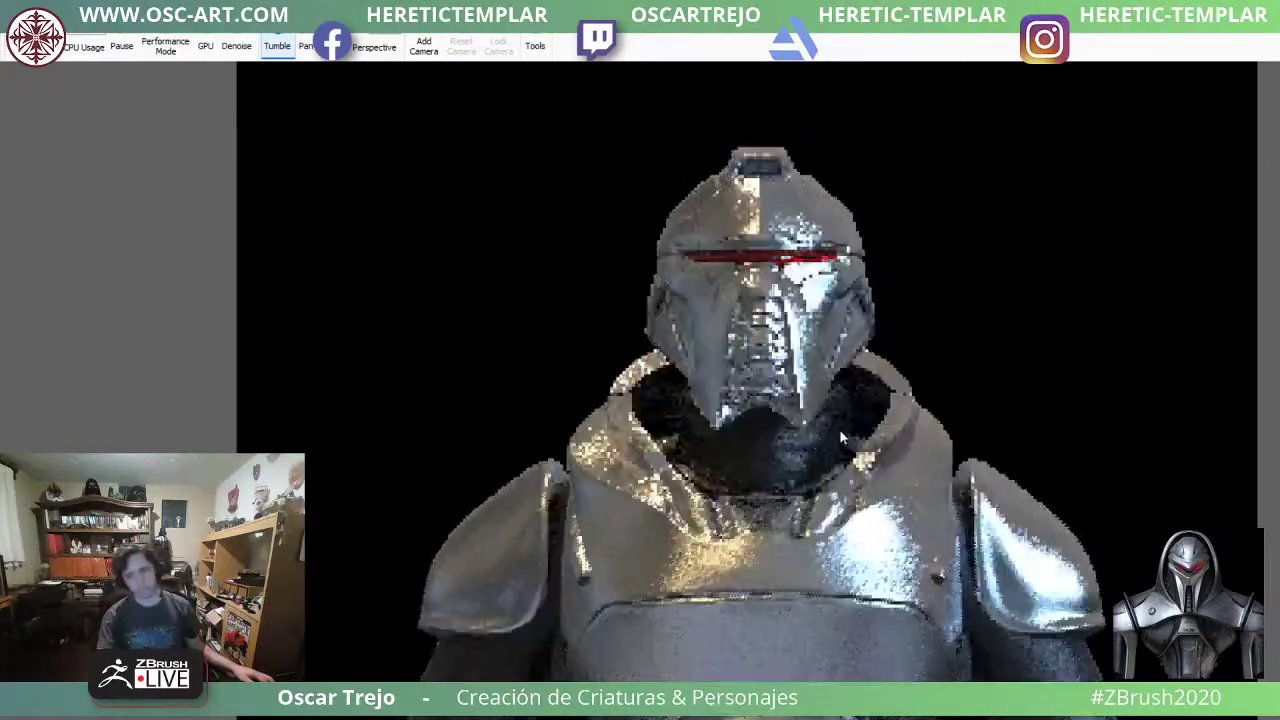
{"action": "middle_click_drag", "start_coordinate": [860, 415], "coordinate": [880, 376]}
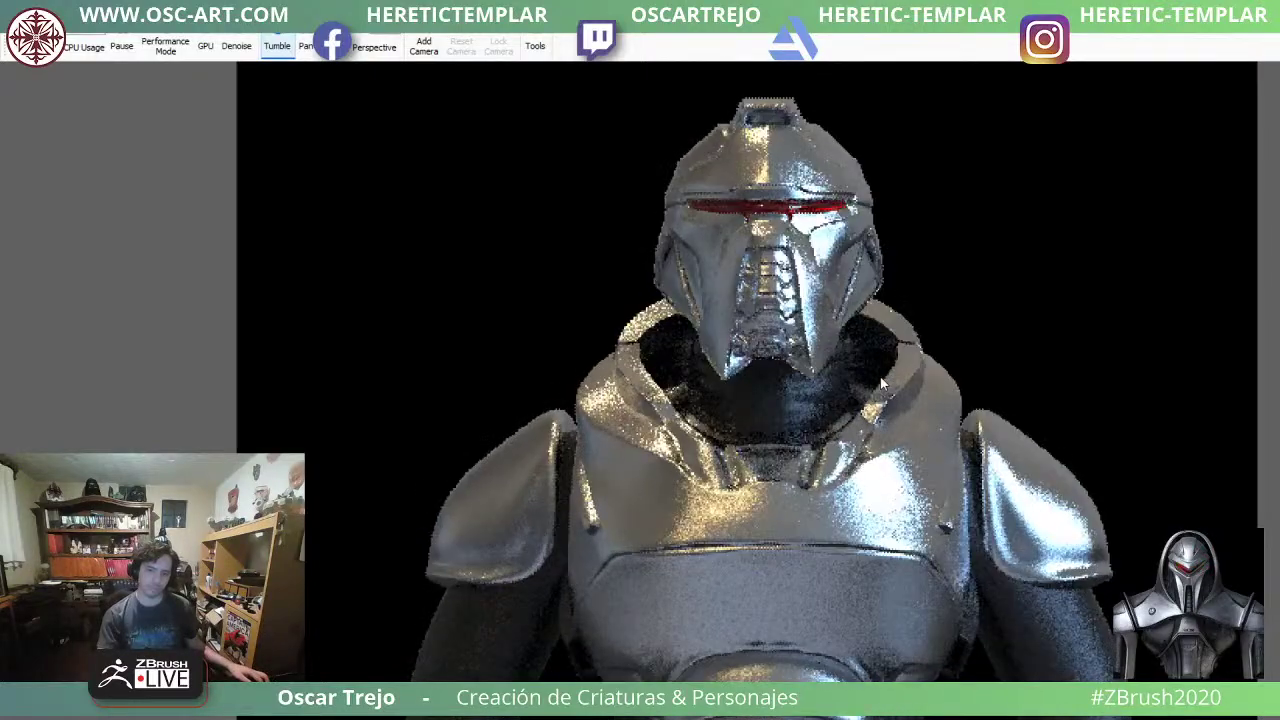
{"action": "scroll", "coordinate": [803, 205], "scroll_direction": "up", "scroll_amount": 1}
{"action": "left_click_drag", "start_coordinate": [788, 212], "coordinate": [757, 240]}
{"action": "scroll", "coordinate": [854, 432], "scroll_direction": "down", "scroll_amount": 1}
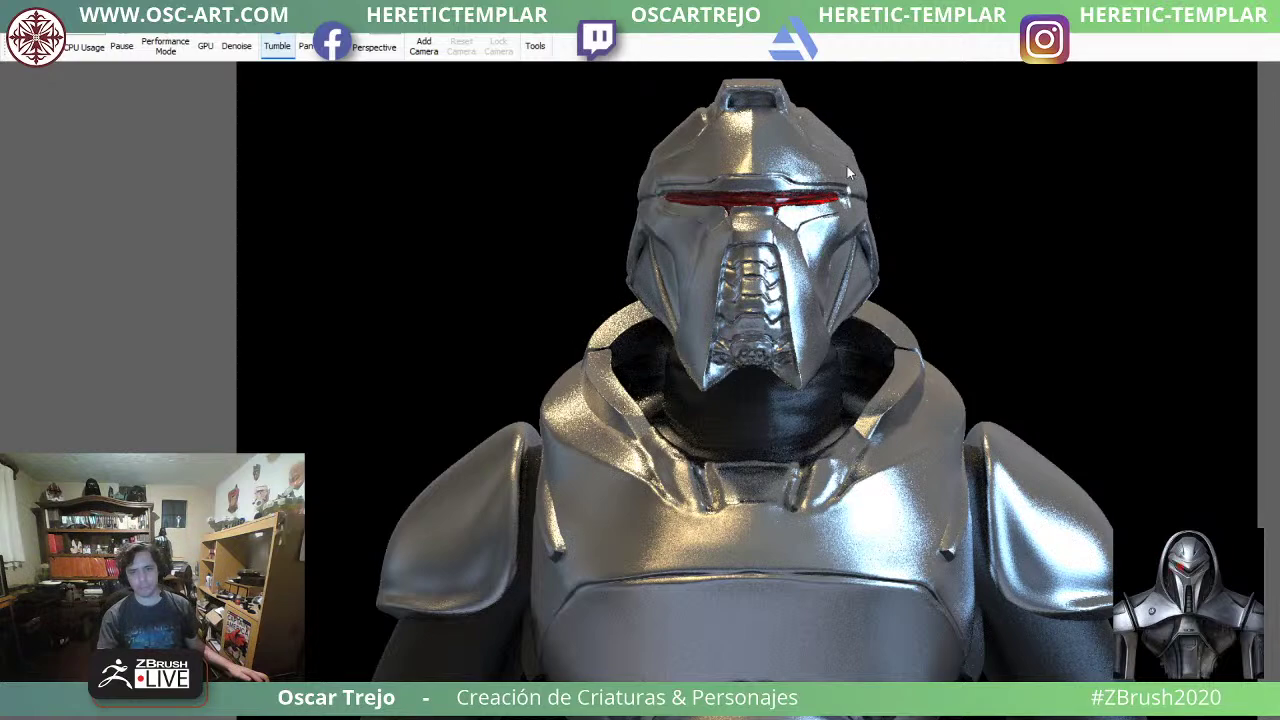
Make the armour metal glossier and light the bust with a cooler, higher-contrast environment.
{"action": "left_click_drag", "start_coordinate": [102, 294], "coordinate": [79, 289], "text": "ctrl"}
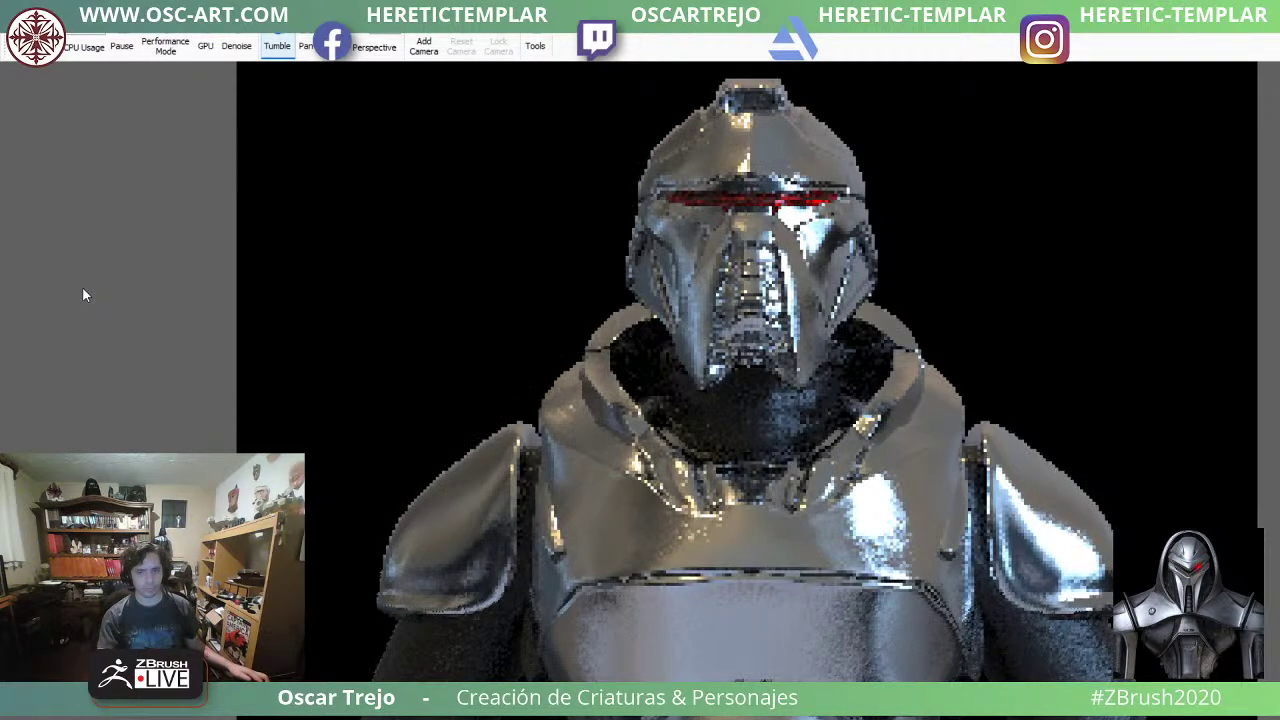
{"action": "left_click_drag", "start_coordinate": [89, 290], "coordinate": [96, 291], "text": "ctrl"}
{"action": "left_click_drag", "start_coordinate": [710, 254], "coordinate": [709, 291]}
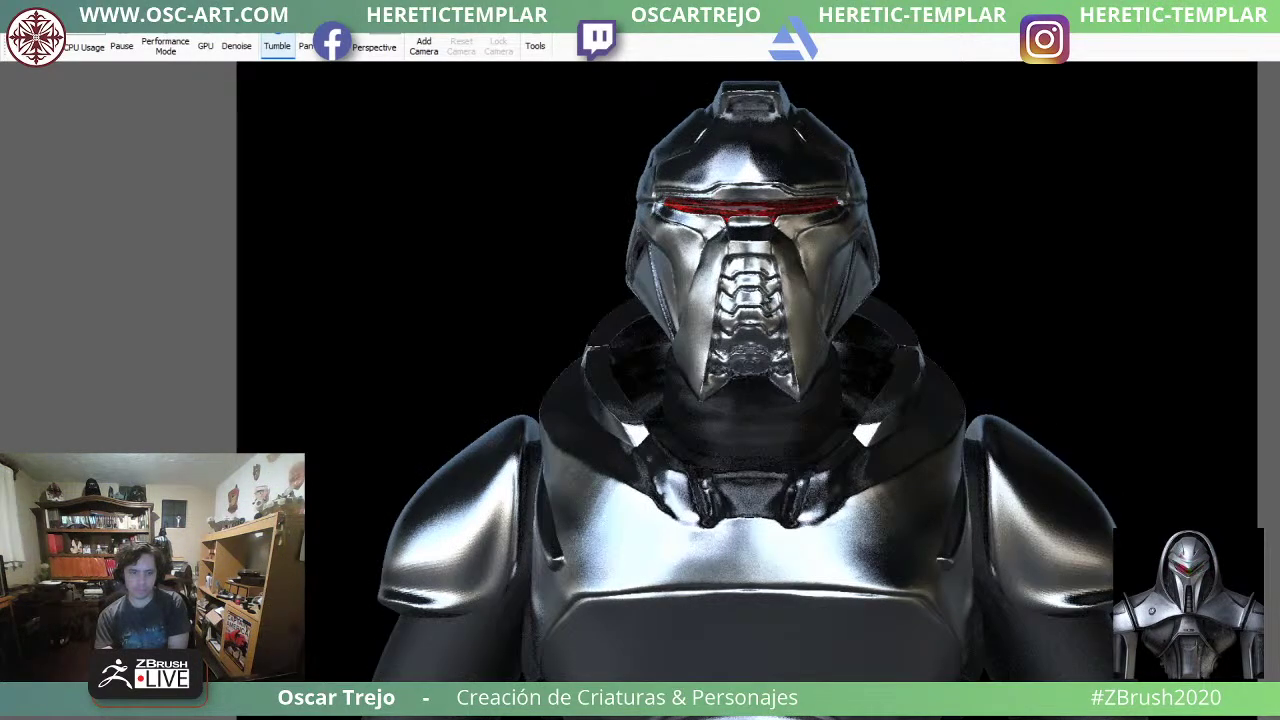
Turn the bust to a three-quarter view and rotate the lighting environment until side light rims the helmet and shoulder.
{"action": "left_click_drag", "start_coordinate": [728, 500], "coordinate": [813, 431]}
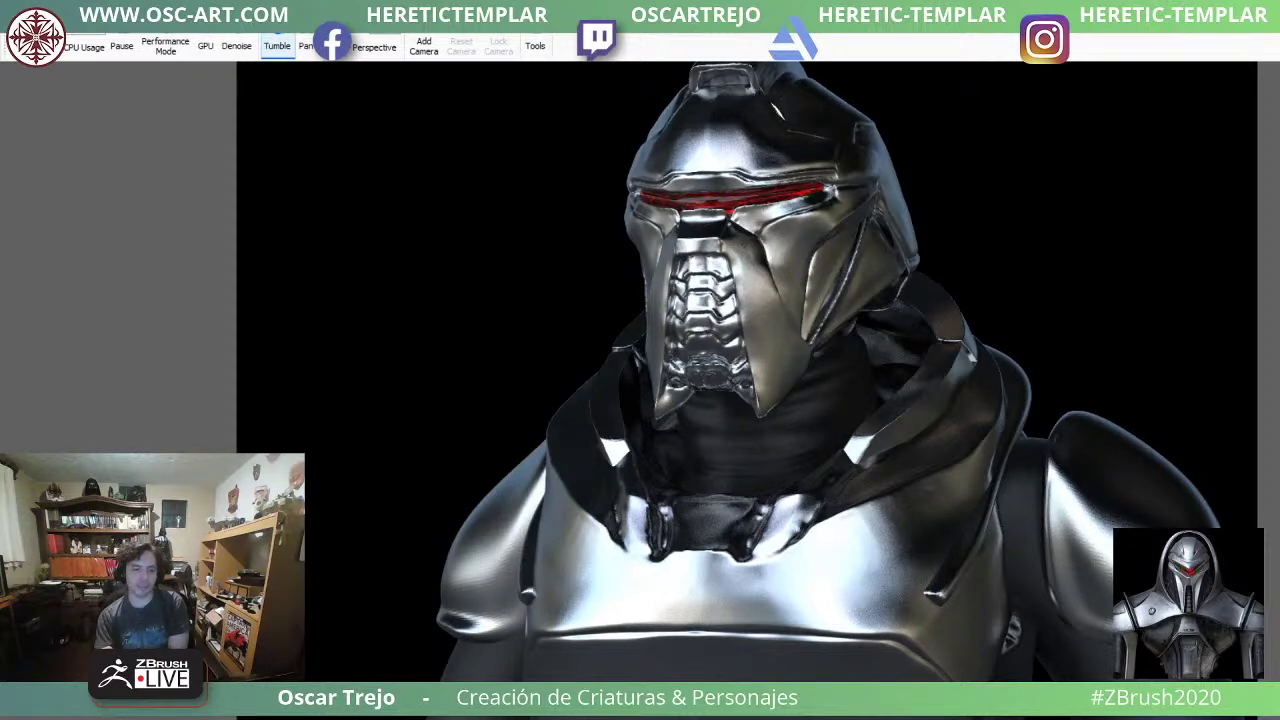
{"action": "key", "text": "Left"}
{"action": "key", "text": "Left"}
{"action": "key", "text": "Left"}
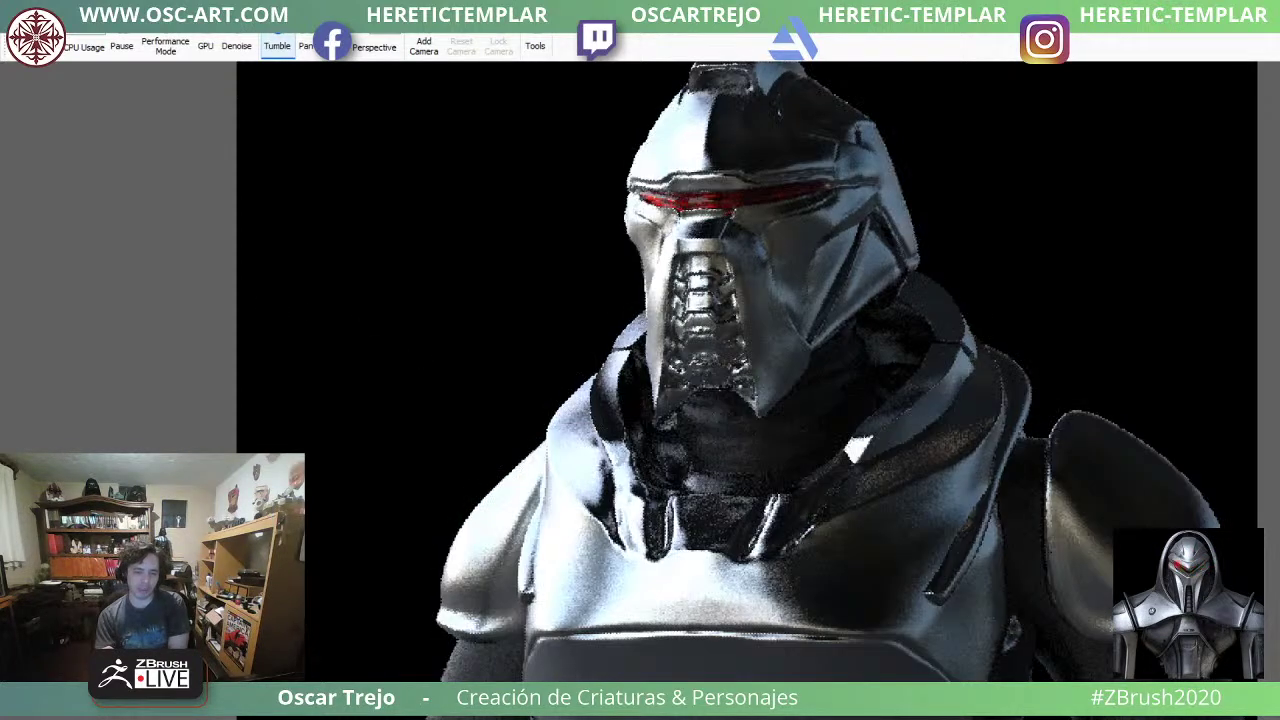
{"action": "key", "text": "Left"}
{"action": "key", "text": "Left"}
{"action": "key", "text": "Left"}
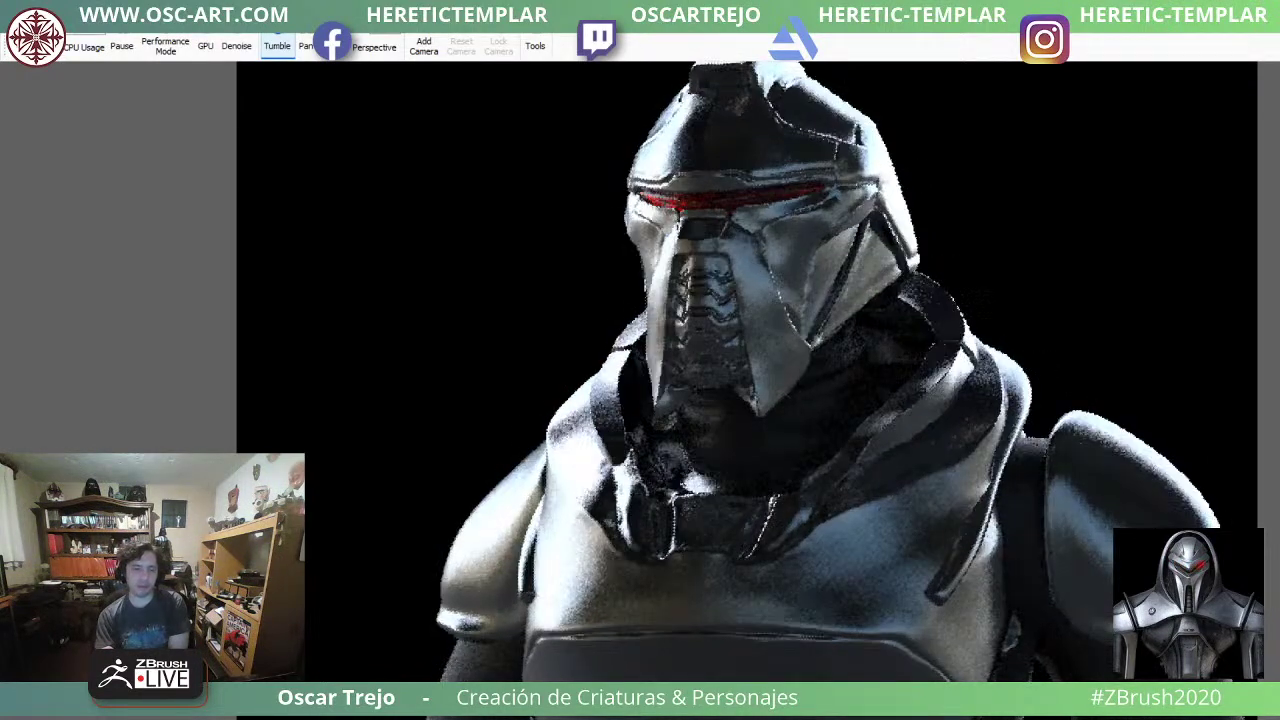
{"action": "key", "text": "Left"}
{"action": "key", "text": "Left"}
{"action": "key", "text": "Left"}
{"action": "key", "text": "Left"}
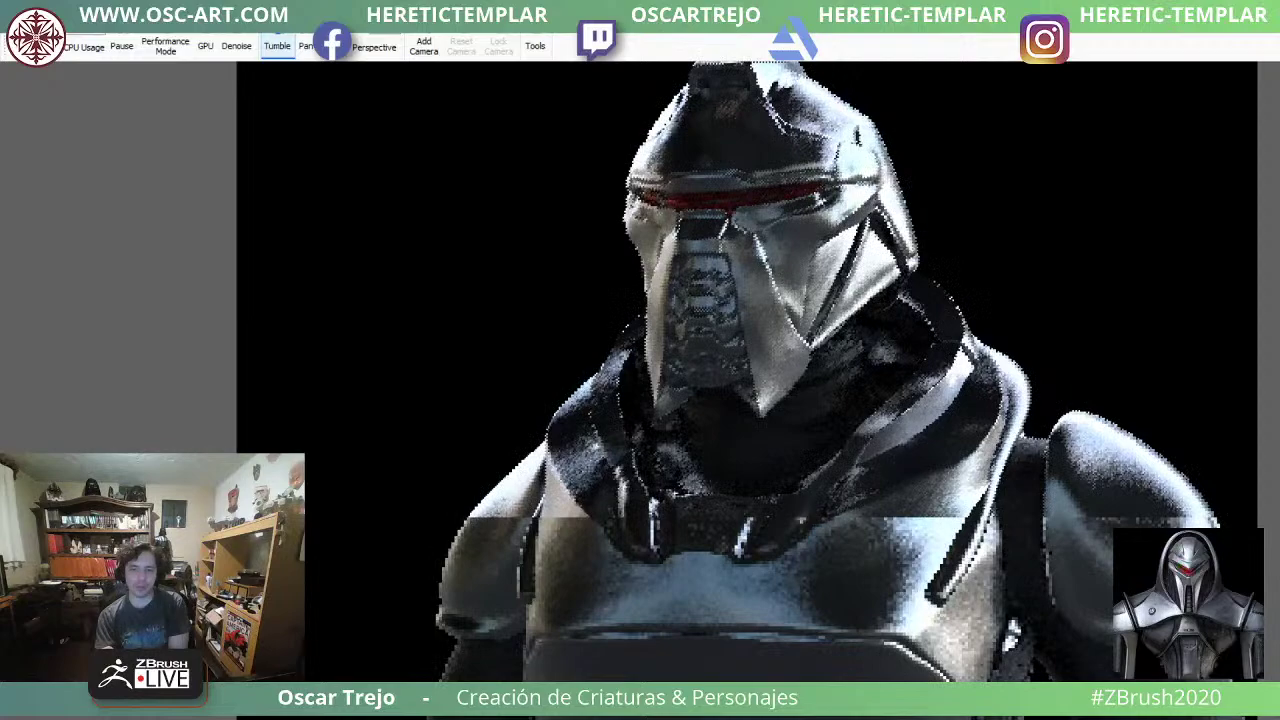
{"action": "key", "text": "Left"}
{"action": "key", "text": "Left"}
{"action": "key", "text": "Left"}
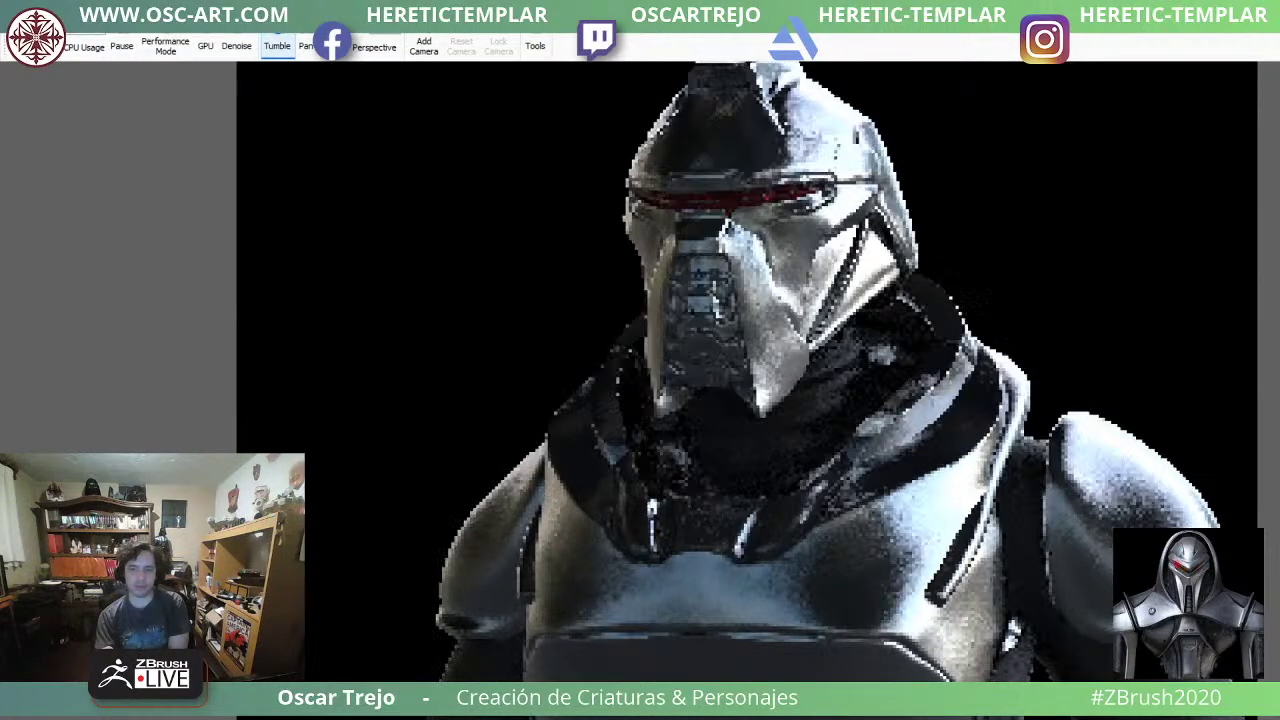
{"action": "key", "text": "Left"}
{"action": "key", "text": "Left"}
{"action": "key", "text": "Left"}
{"action": "key", "text": "Left"}
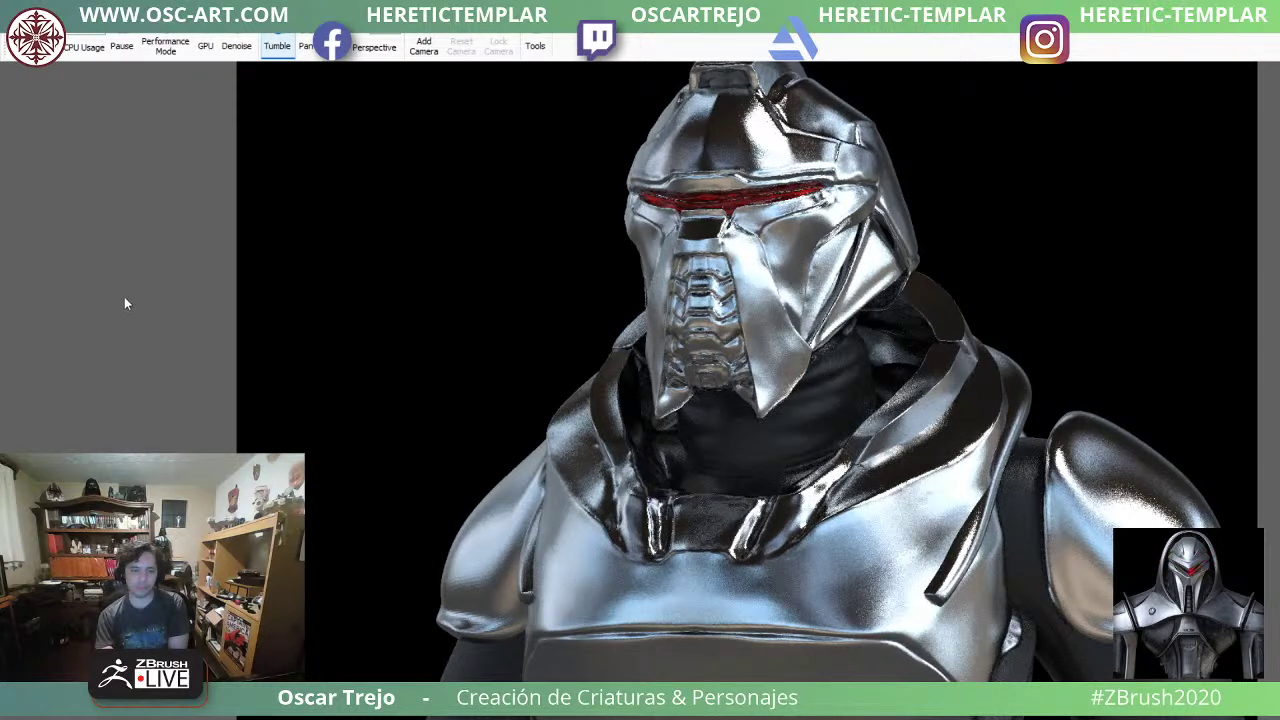
Return the bust to a front view and fine-tune the armour metal's roughness to a satin gloss.
{"action": "left_click", "coordinate": [235, 296]}
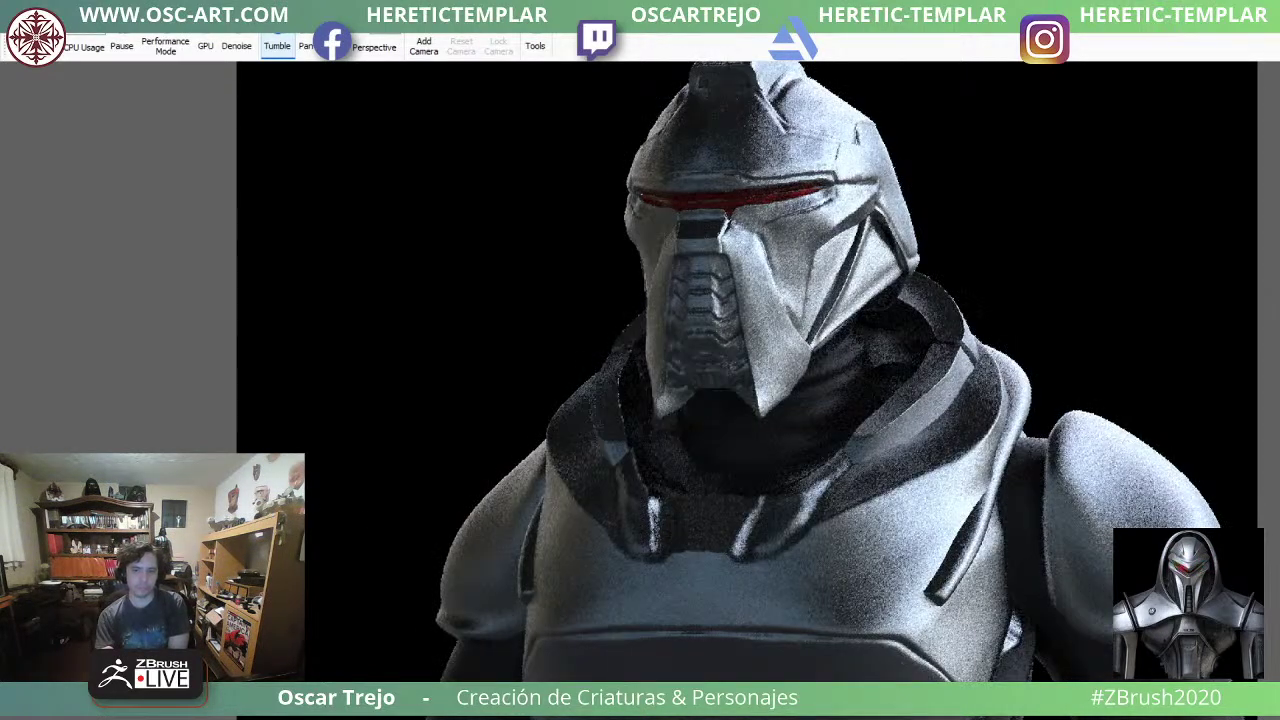
{"action": "left_click_drag", "start_coordinate": [628, 481], "coordinate": [705, 462]}
{"action": "scroll", "coordinate": [705, 462], "scroll_direction": "down", "scroll_amount": 1}
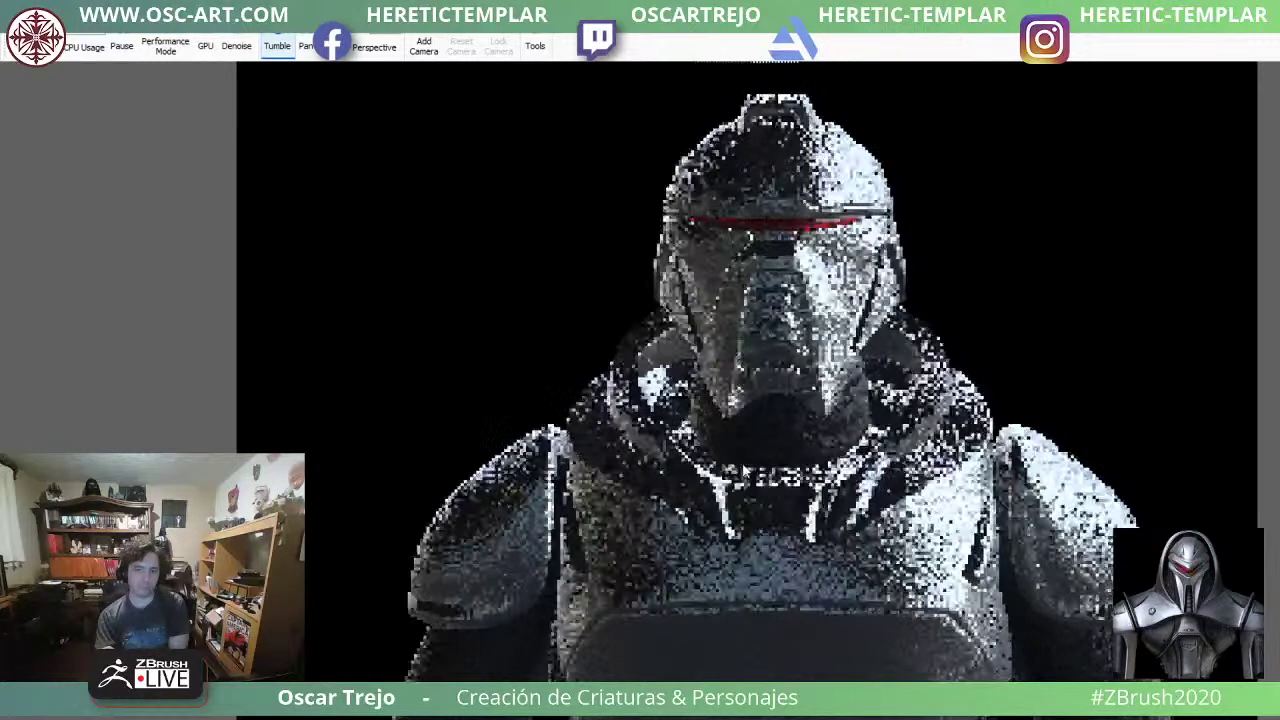
{"action": "left_click_drag", "start_coordinate": [632, 557], "coordinate": [748, 327], "text": "ctrl"}
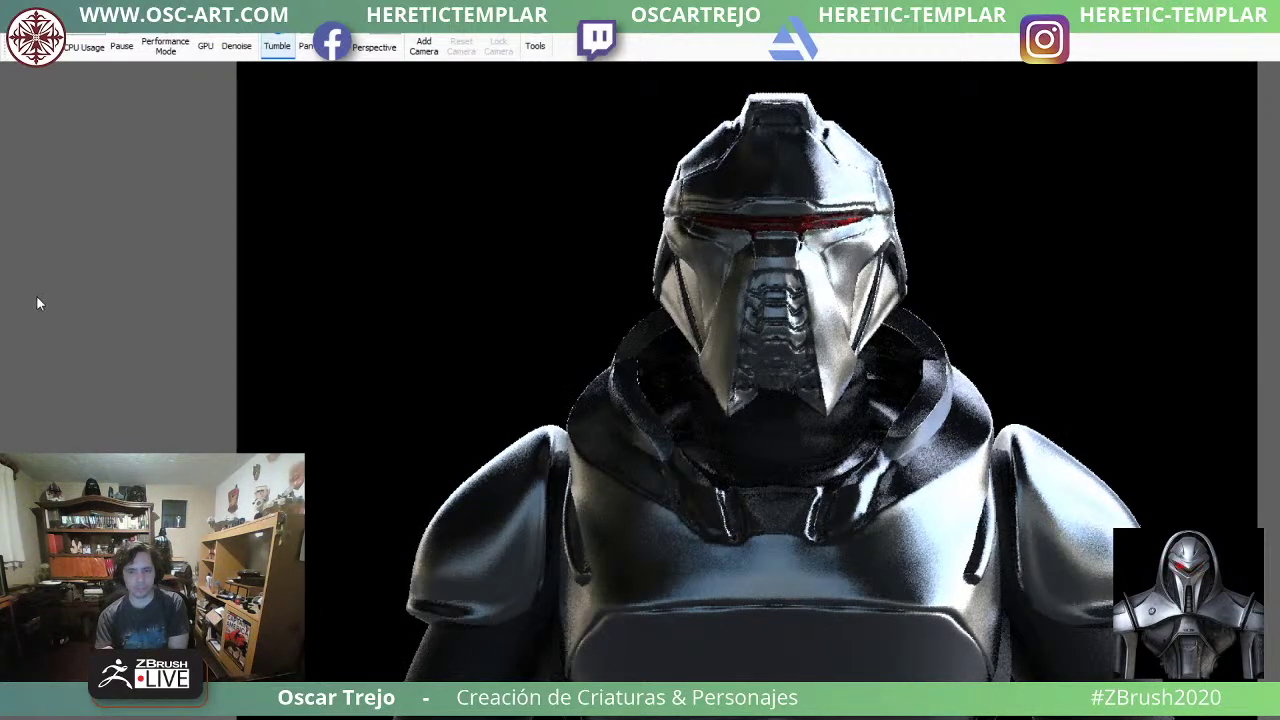
{"action": "left_click_drag", "start_coordinate": [37, 297], "coordinate": [59, 296]}
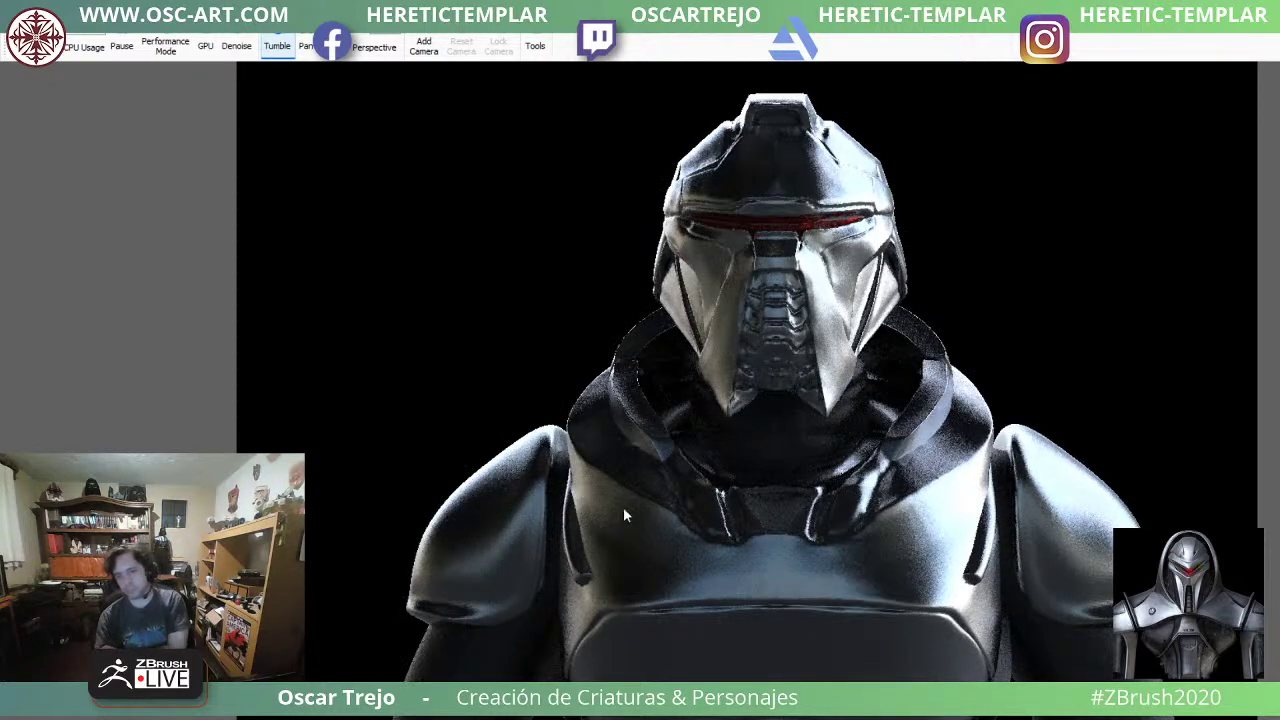
Give the dark neck and arms a fine vertically ribbed texture and adjust how it shows on the surface.
{"action": "left_click_drag", "start_coordinate": [787, 441], "coordinate": [794, 450]}
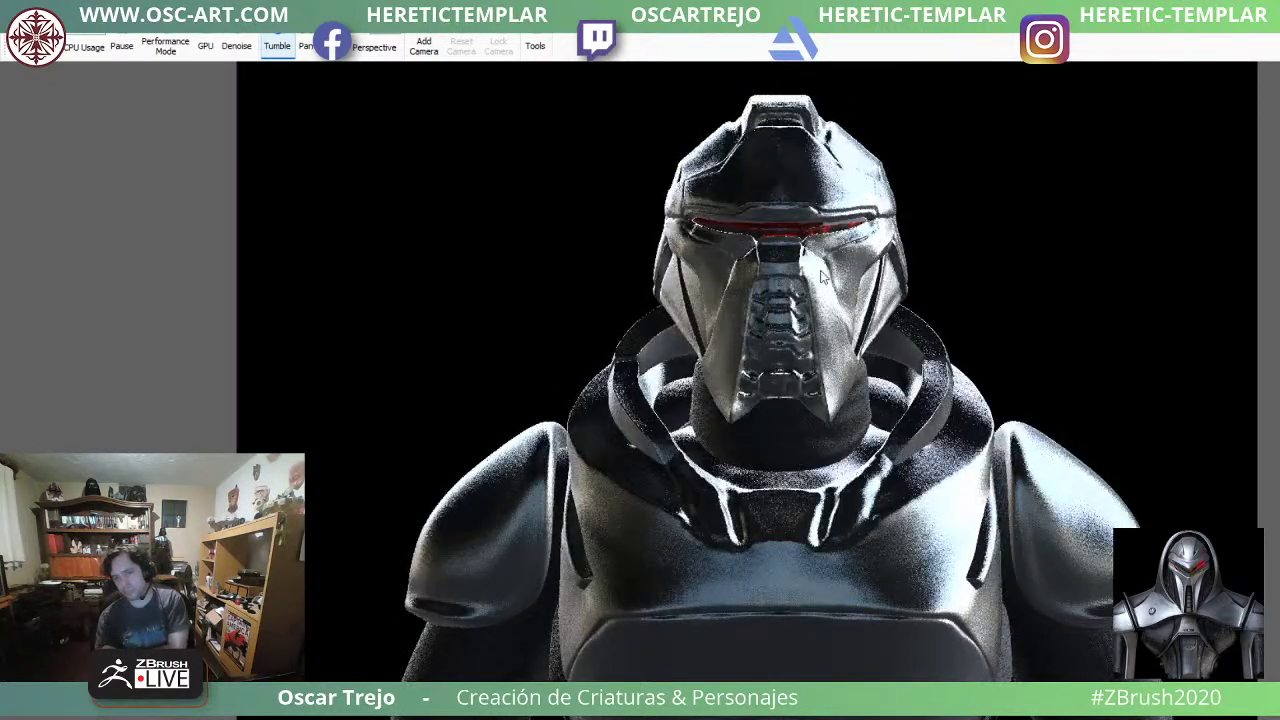
{"action": "key", "text": "Down"}
{"action": "key", "text": "Up"}
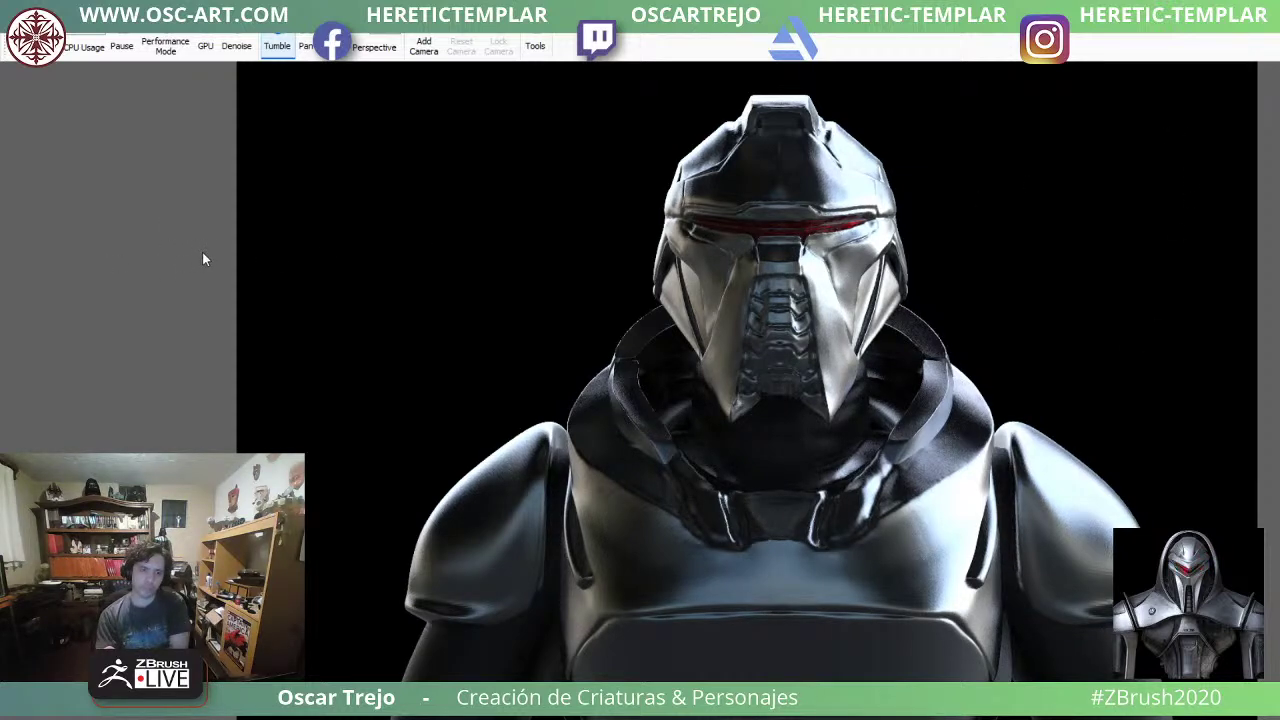
{"action": "left_click", "coordinate": [334, 401]}
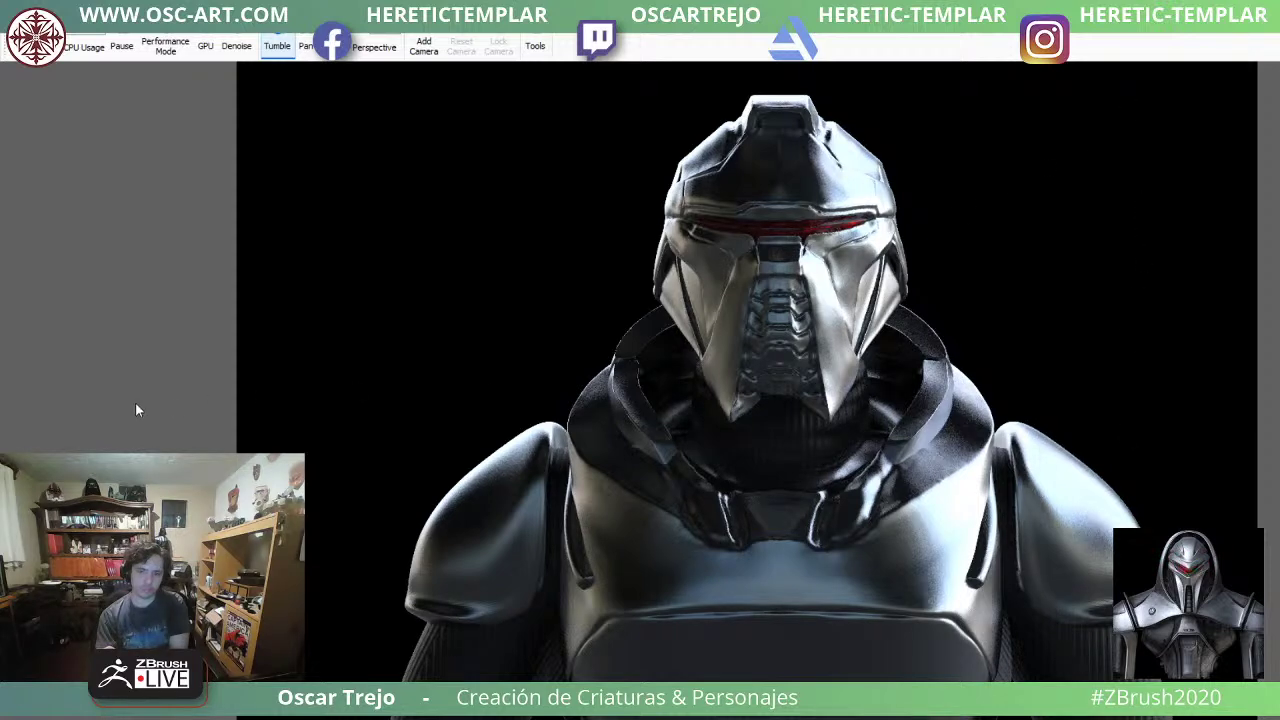
{"action": "left_click_drag", "start_coordinate": [171, 292], "coordinate": [62, 289], "text": "ctrl"}
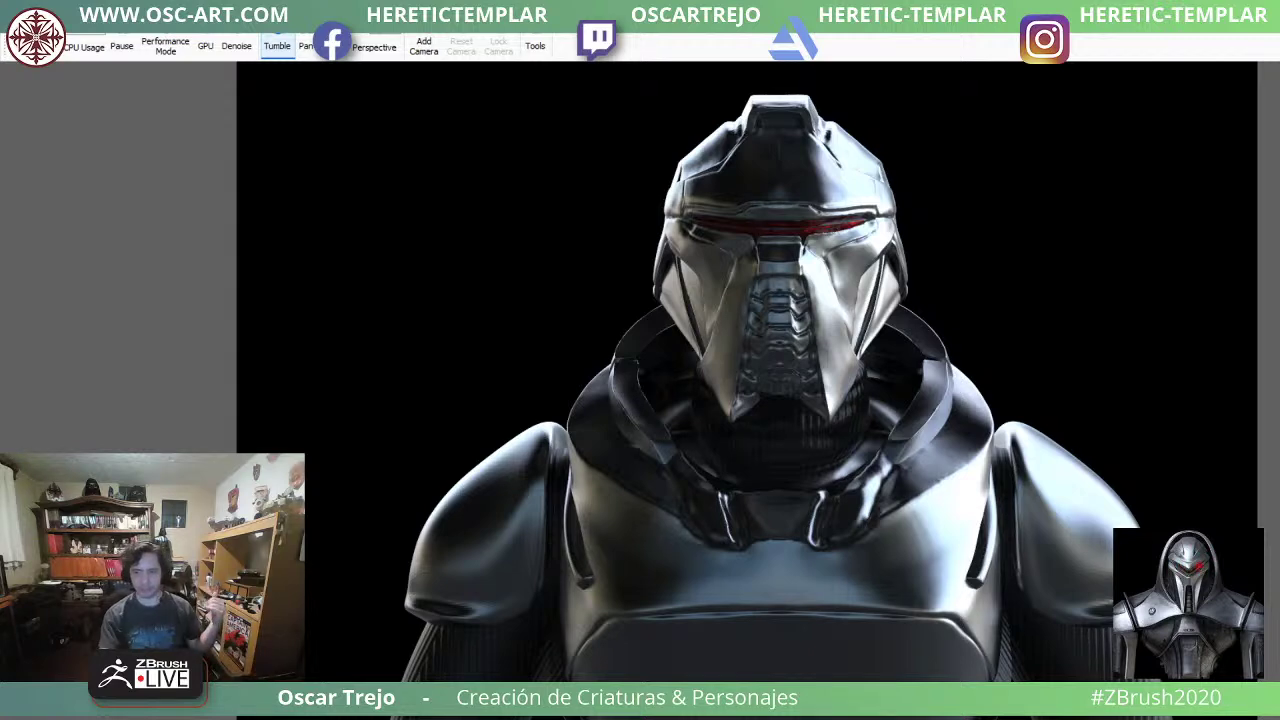
Try a mirror-polished finish on the armour metal and restore the earlier satin gloss.
{"action": "left_click_drag", "start_coordinate": [1279, 472], "coordinate": [1072, 486]}
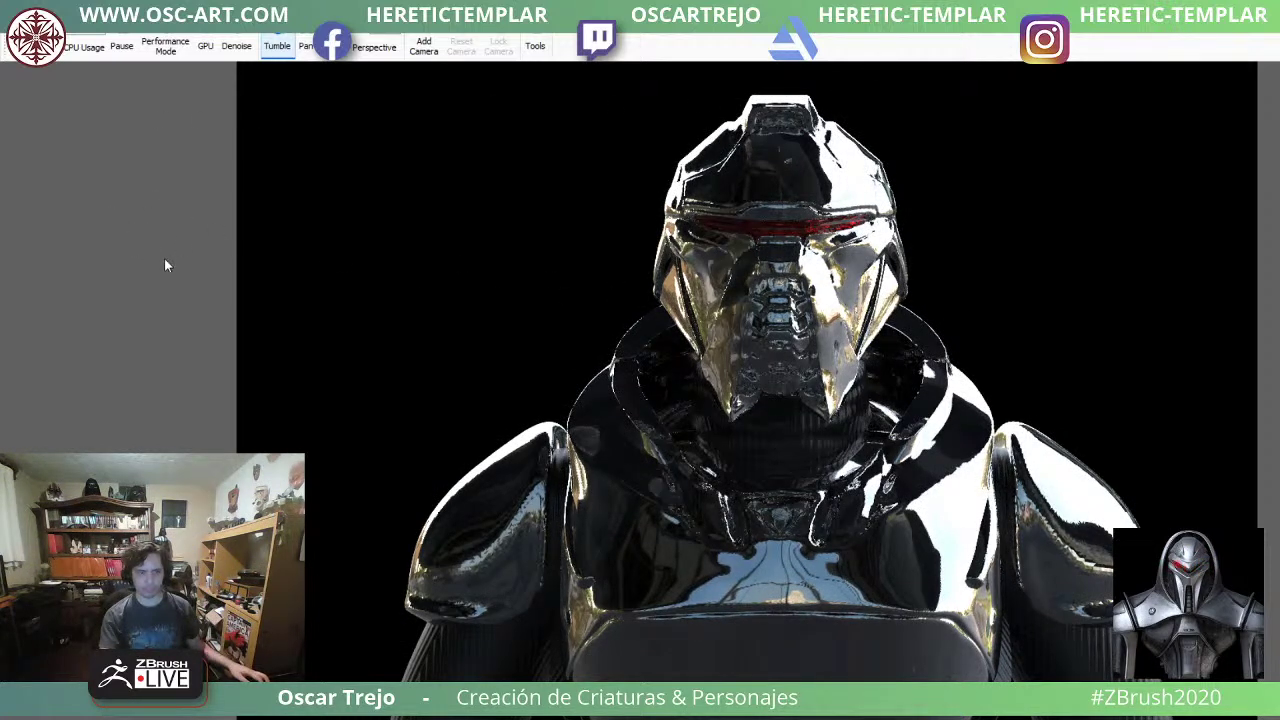
{"action": "key", "text": "ctrl+z"}
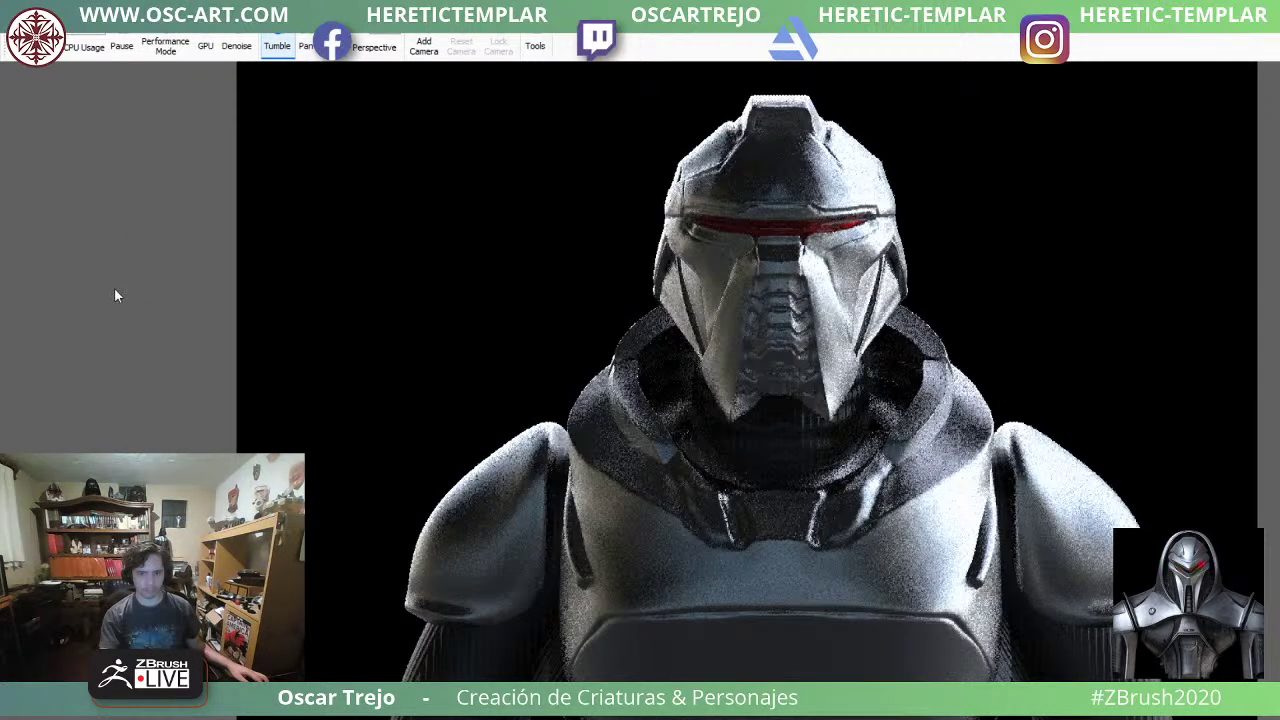
{"action": "key", "text": "ctrl+z"}
{"action": "key", "text": "ctrl+z"}
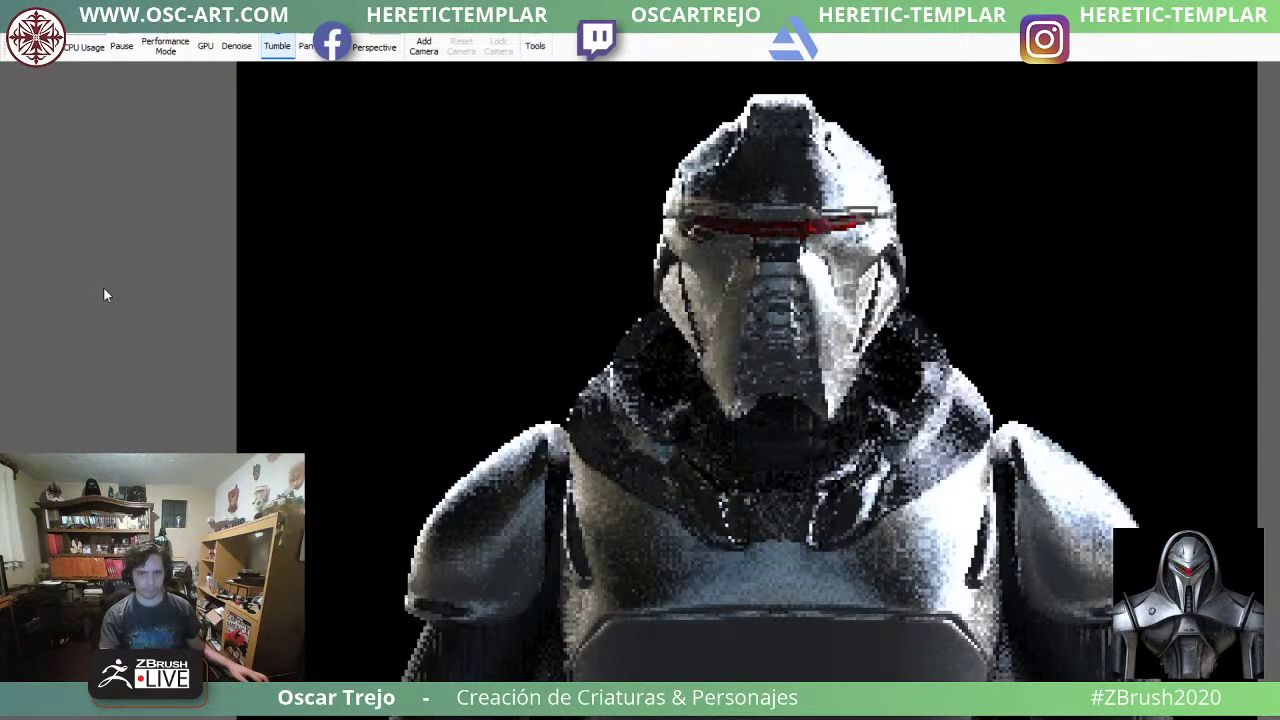
{"action": "key", "text": "ctrl+z"}
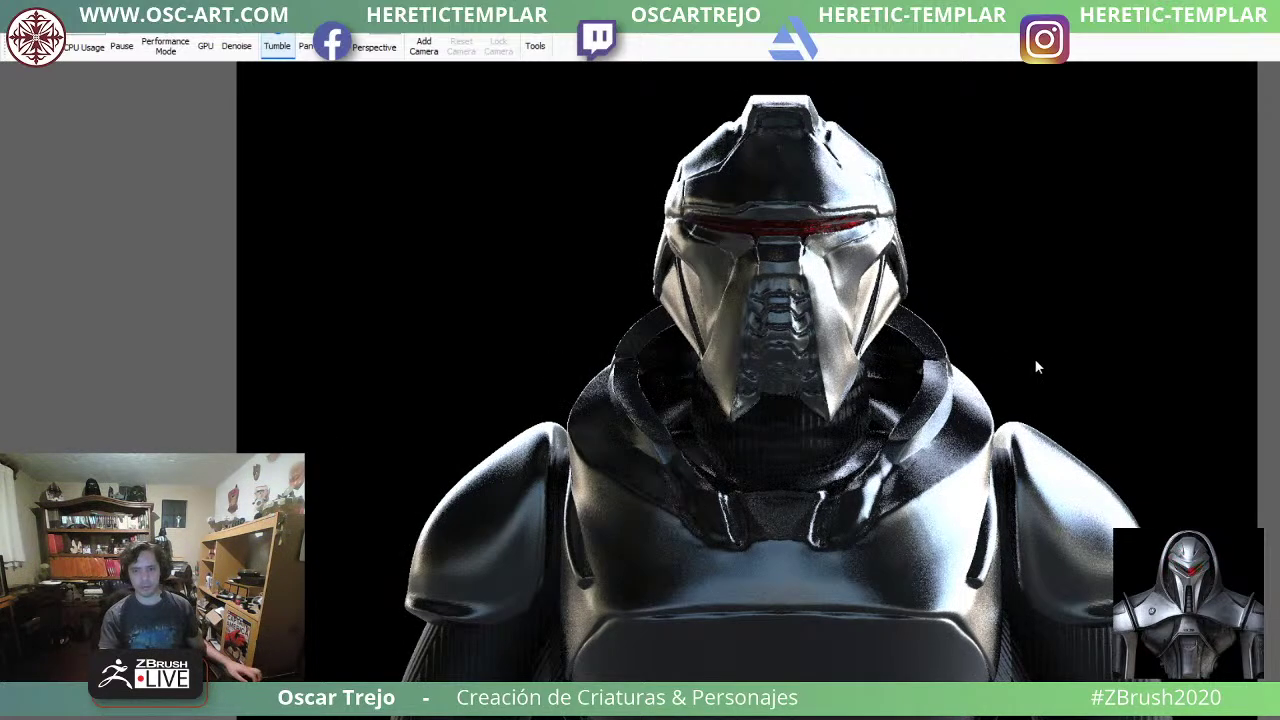
{"action": "key", "text": "ctrl+z"}
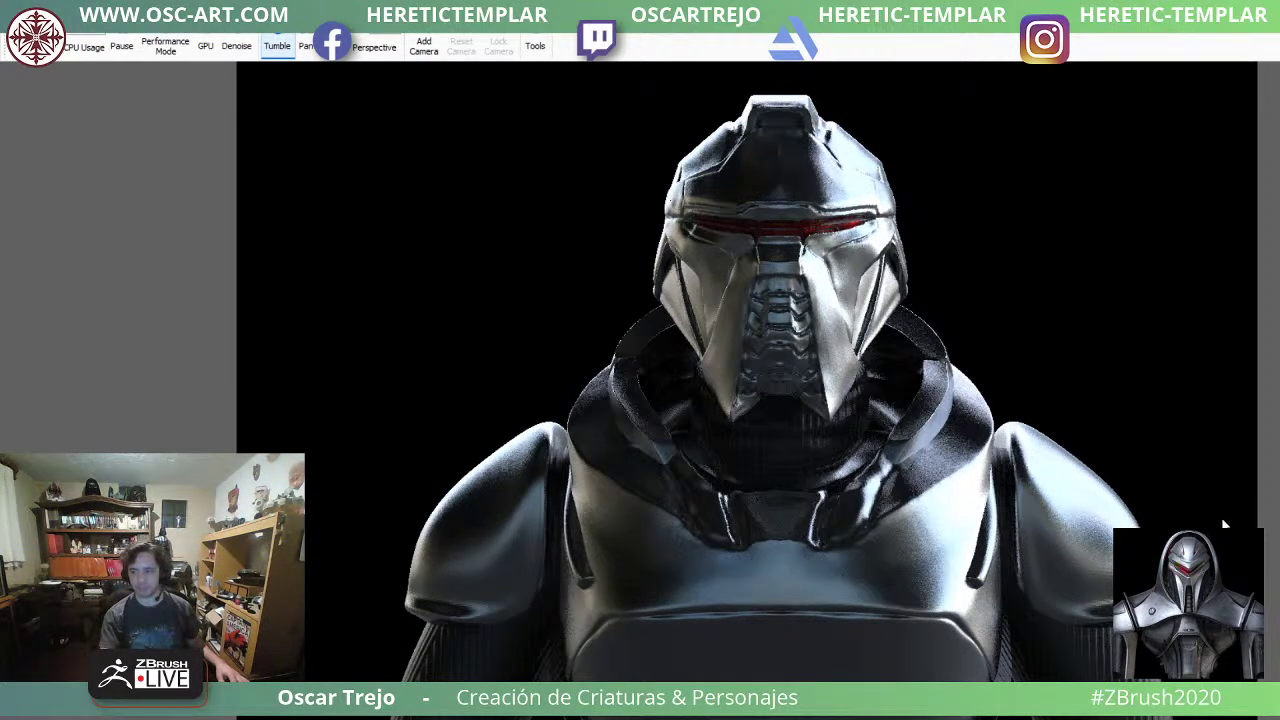
Try different lighting on the front view until soft frontal reflections reveal the helmet and chest armour.
{"action": "left_click_drag", "start_coordinate": [1226, 523], "coordinate": [1200, 474]}
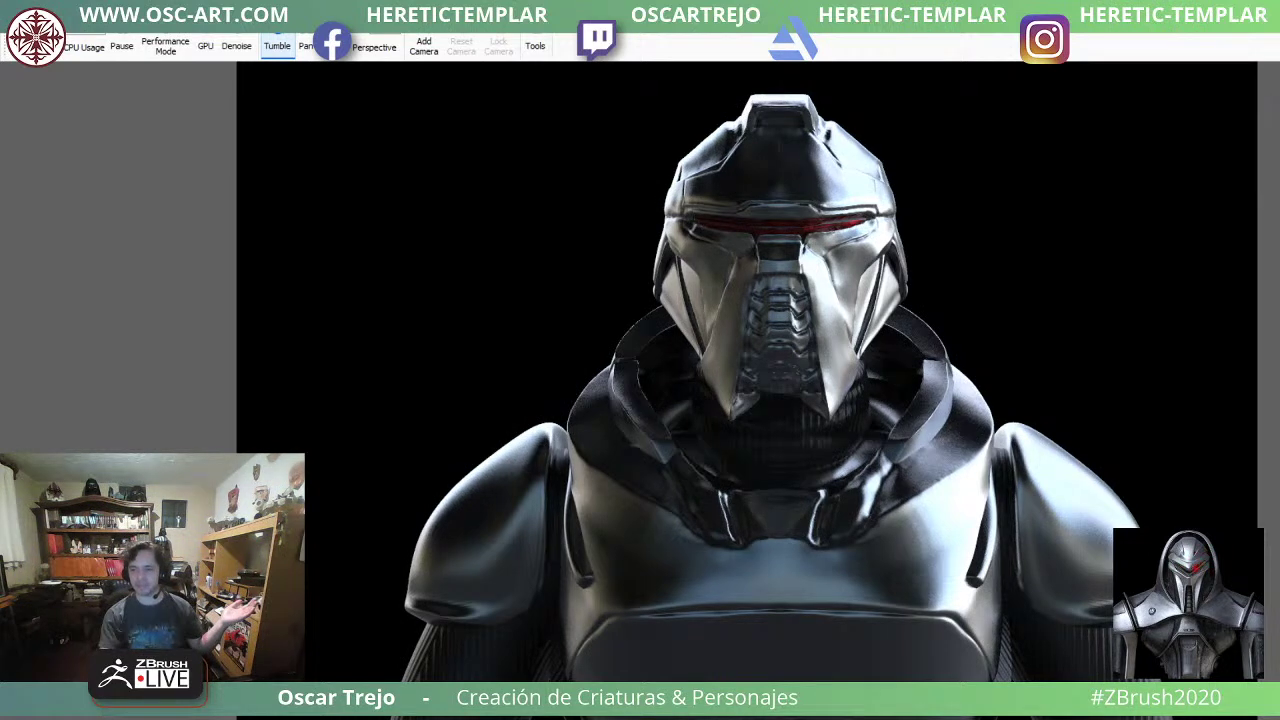
{"action": "left_click_drag", "start_coordinate": [1267, 579], "coordinate": [1060, 496]}
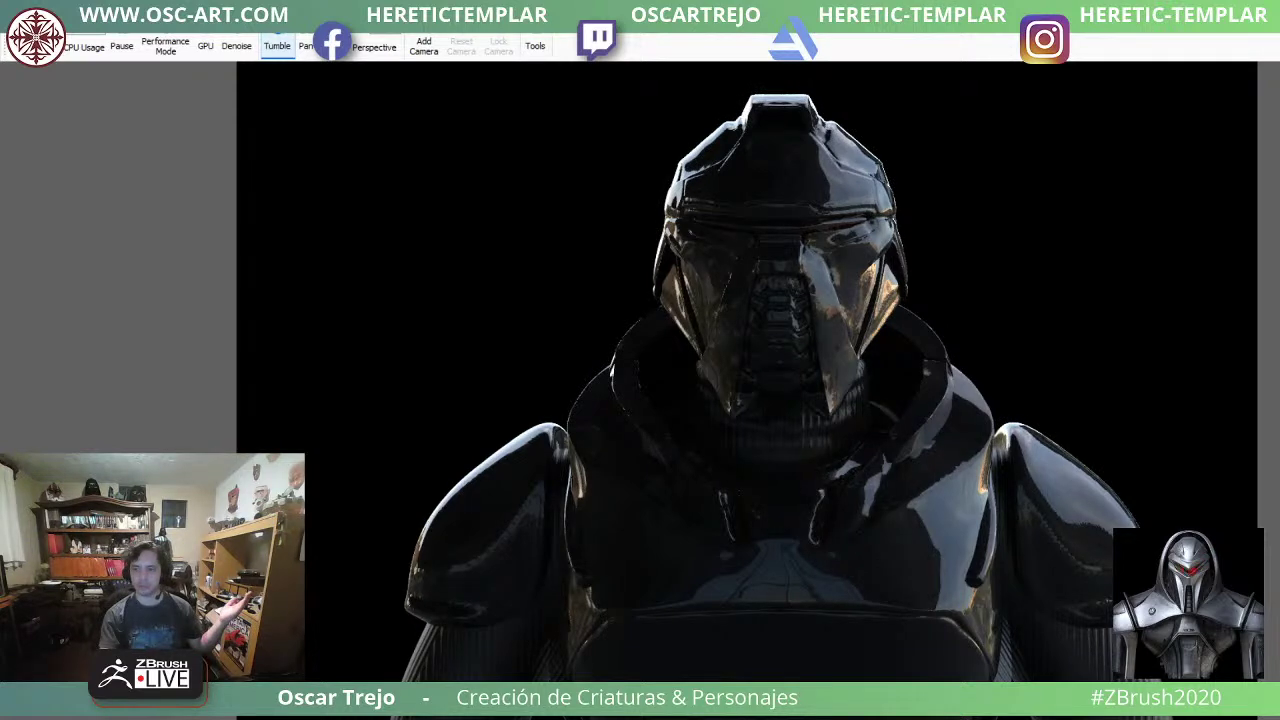
{"action": "left_click_drag", "start_coordinate": [1279, 460], "coordinate": [1073, 507]}
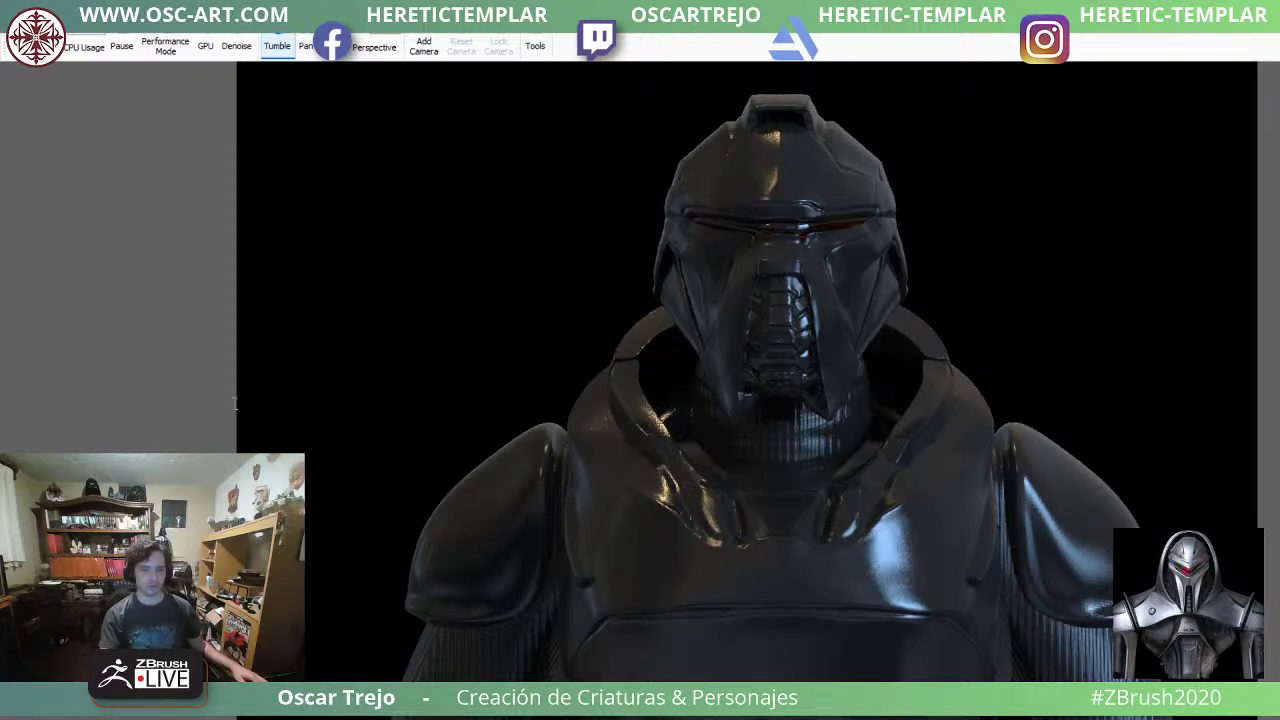
{"action": "left_click", "coordinate": [254, 448]}
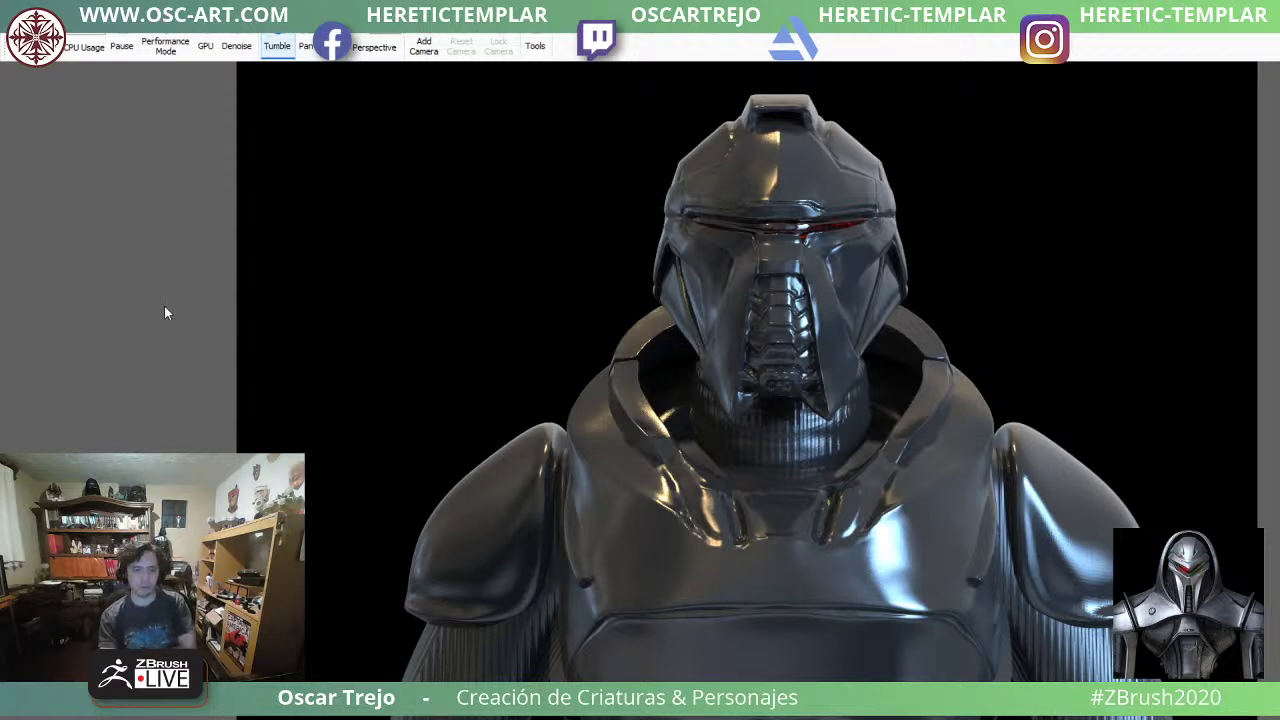
Try a heavily mottled, worn-metal texture on the armour and undo it.
{"action": "left_click_drag", "start_coordinate": [131, 297], "coordinate": [129, 297], "text": "ctrl"}
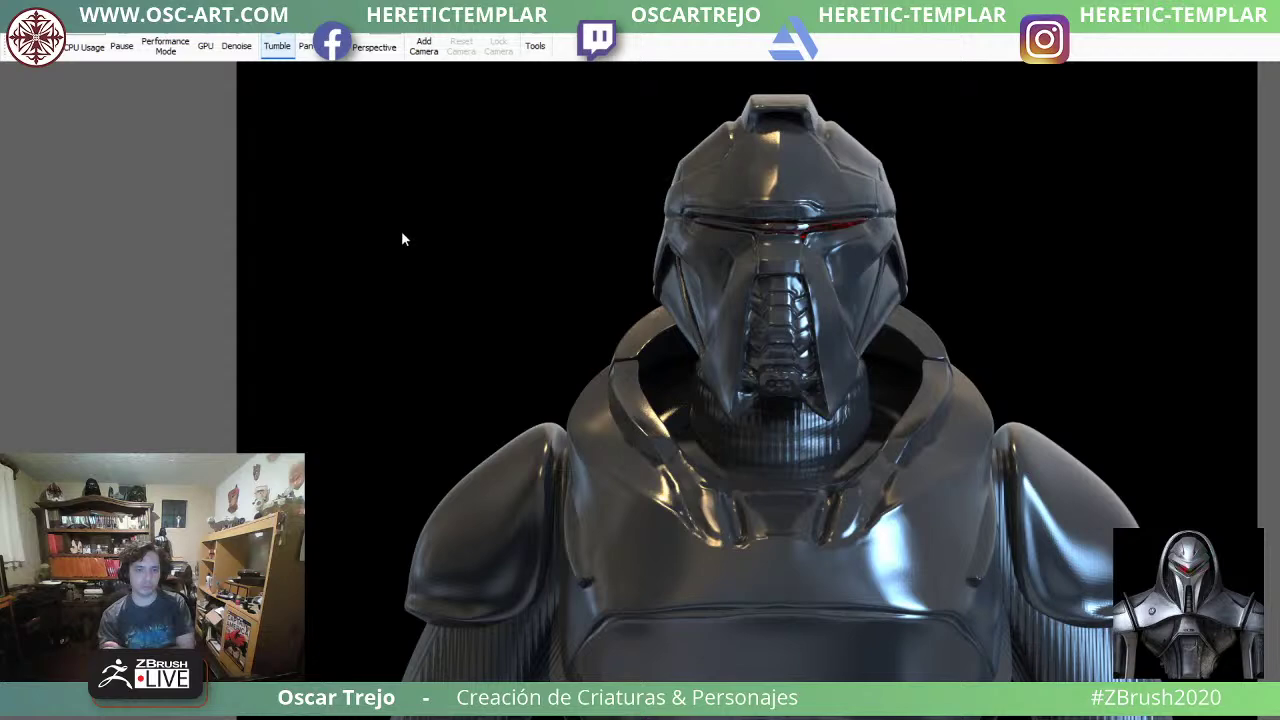
{"action": "key", "text": "ctrl+z"}
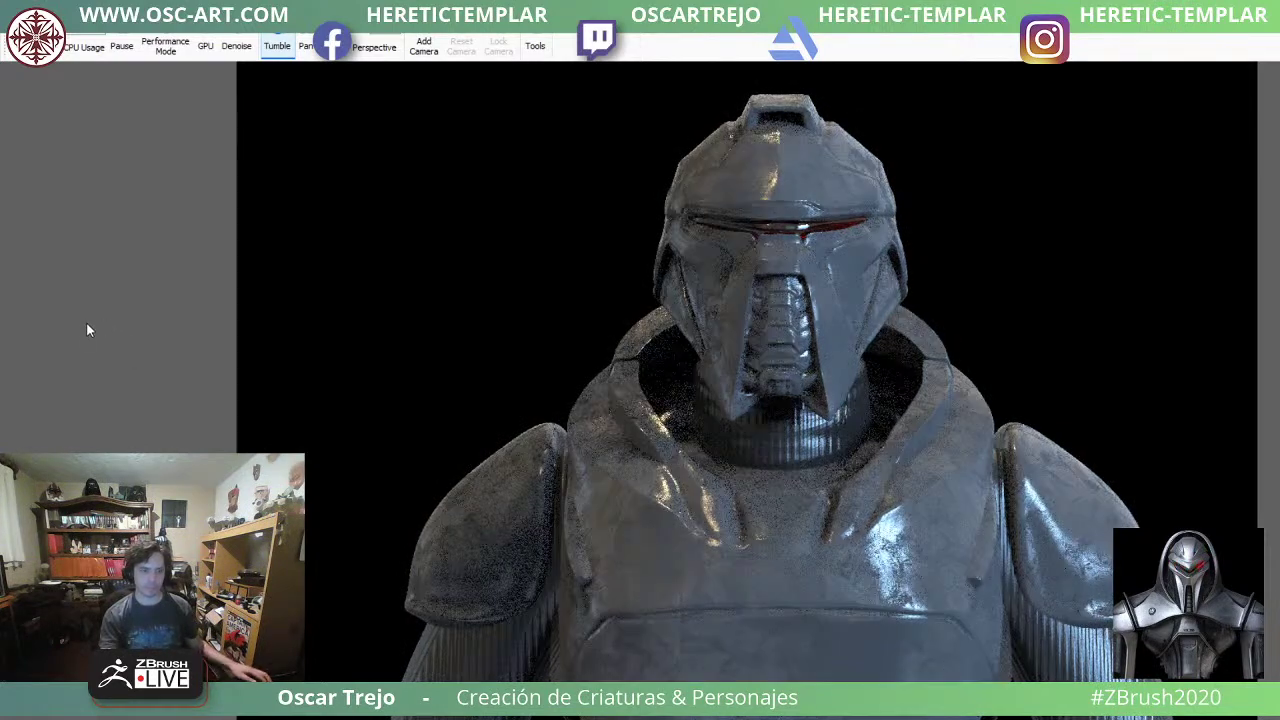
{"action": "left_click_drag", "start_coordinate": [86, 322], "coordinate": [67, 327]}
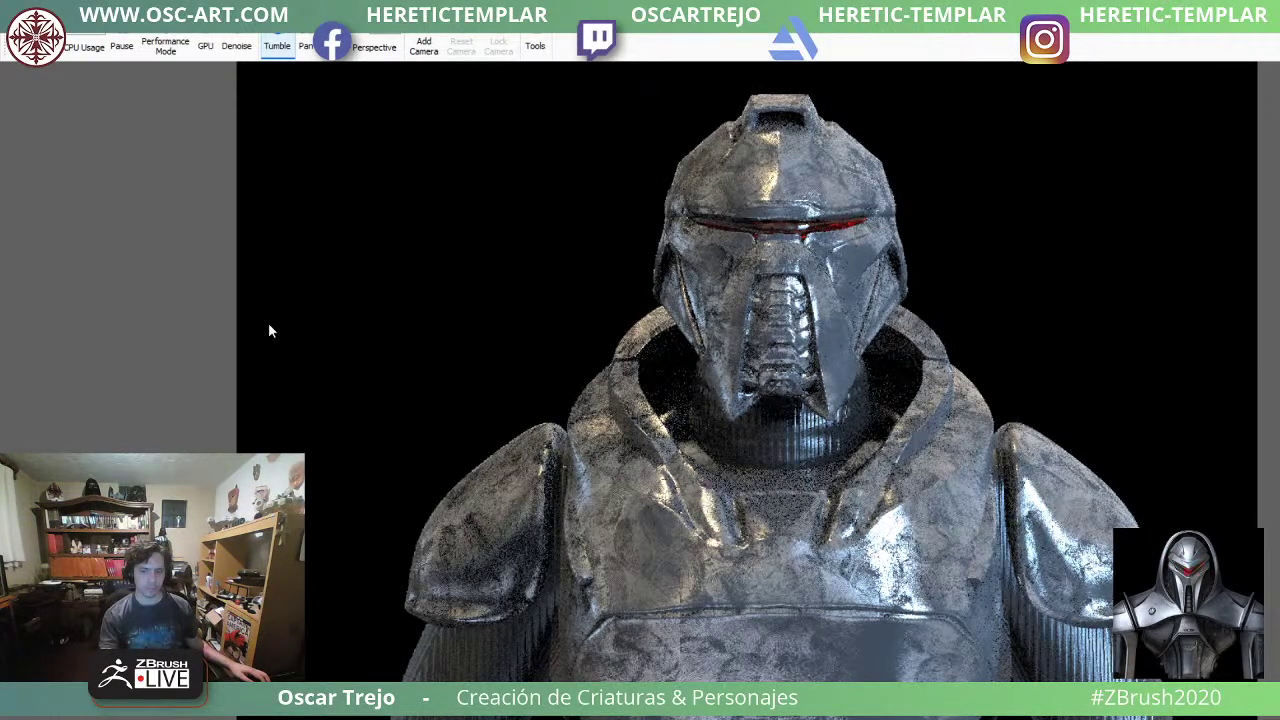
{"action": "left_click_drag", "start_coordinate": [210, 332], "coordinate": [199, 333]}
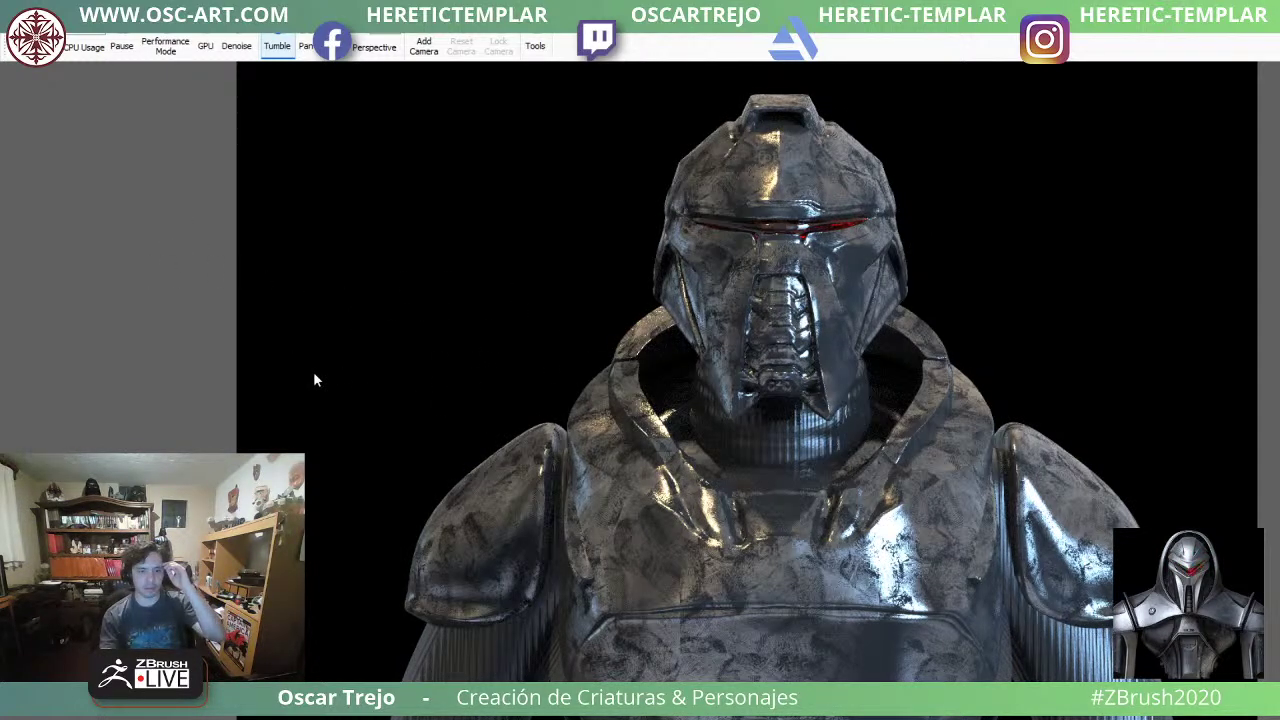
{"action": "key", "text": "ctrl+z"}
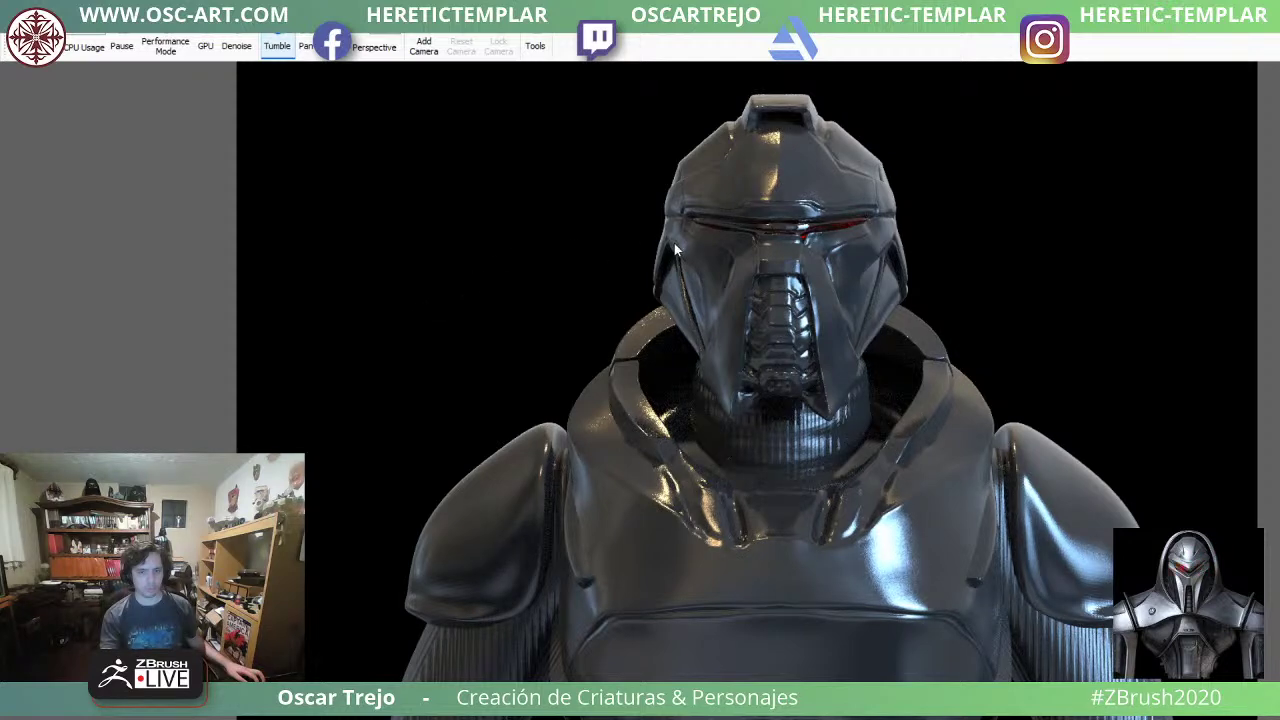
Give the armour metal a subtle worn texture with faint dark smudges over the polished surface.
{"action": "left_click_drag", "start_coordinate": [717, 241], "coordinate": [700, 254], "text": "ctrl"}
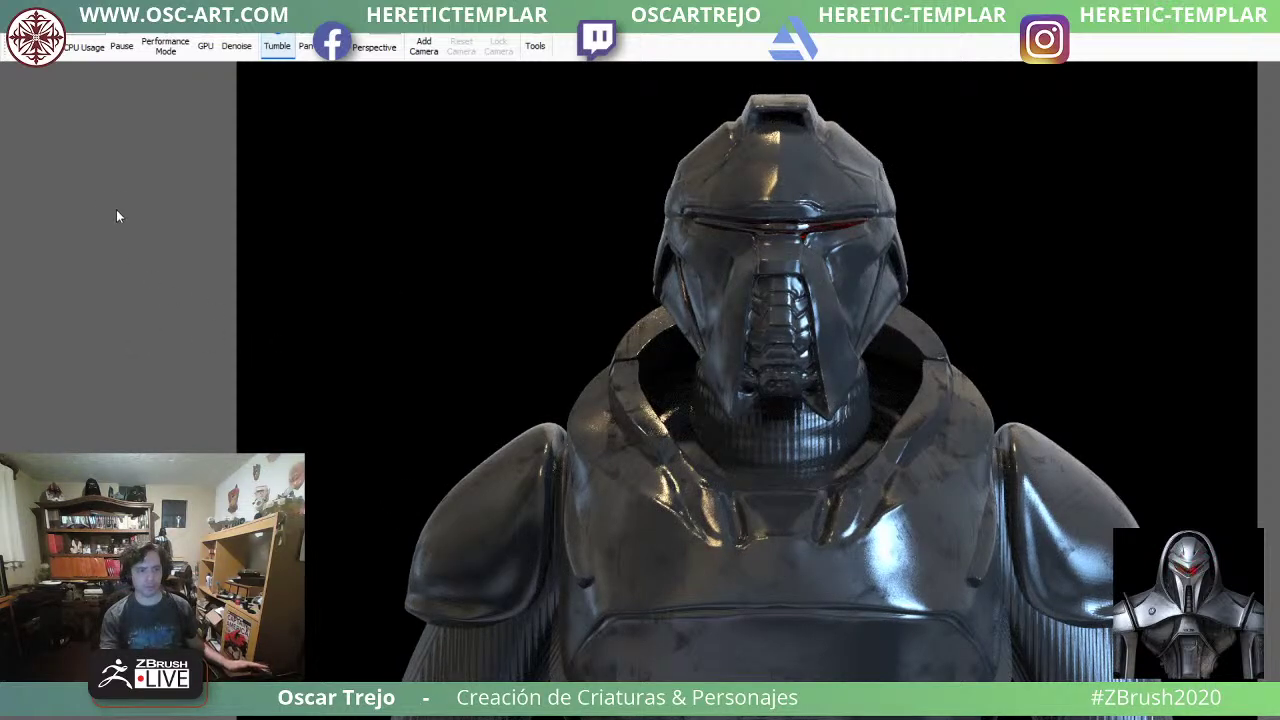
{"action": "left_click_drag", "start_coordinate": [111, 324], "coordinate": [117, 323], "text": "ctrl"}
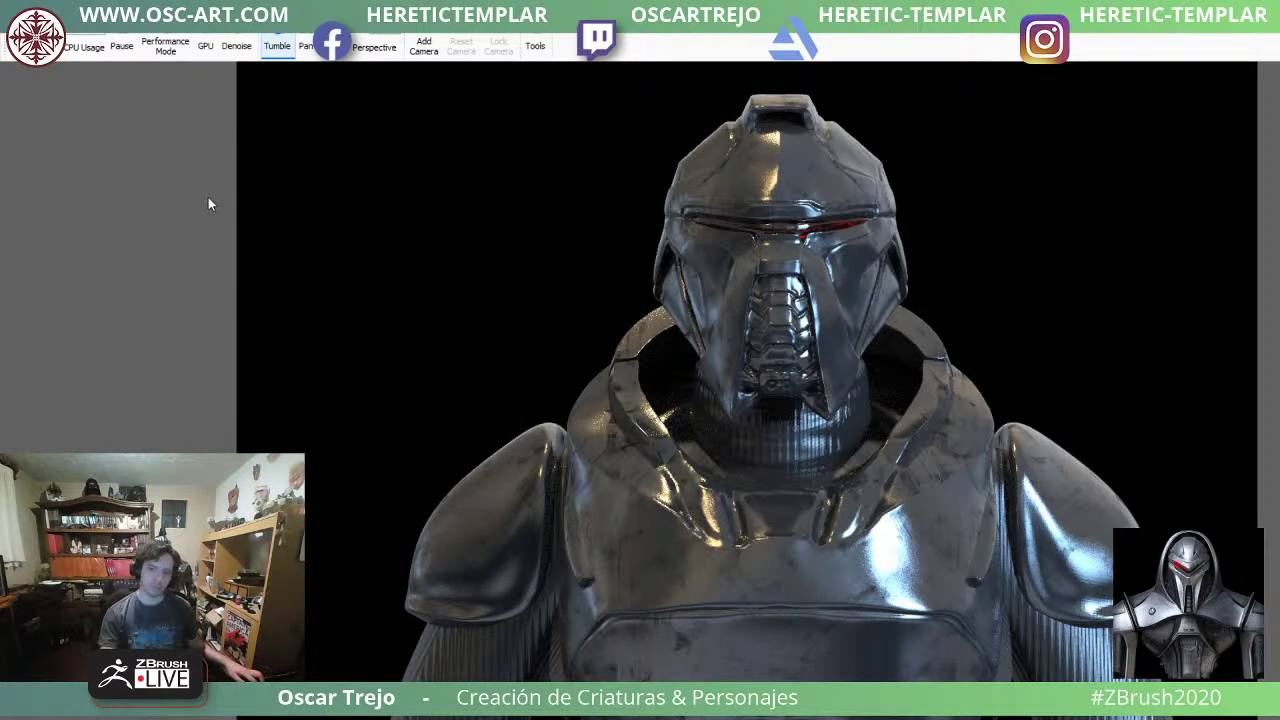
{"action": "key", "text": "shift+p"}
{"action": "key", "text": "shift+p"}
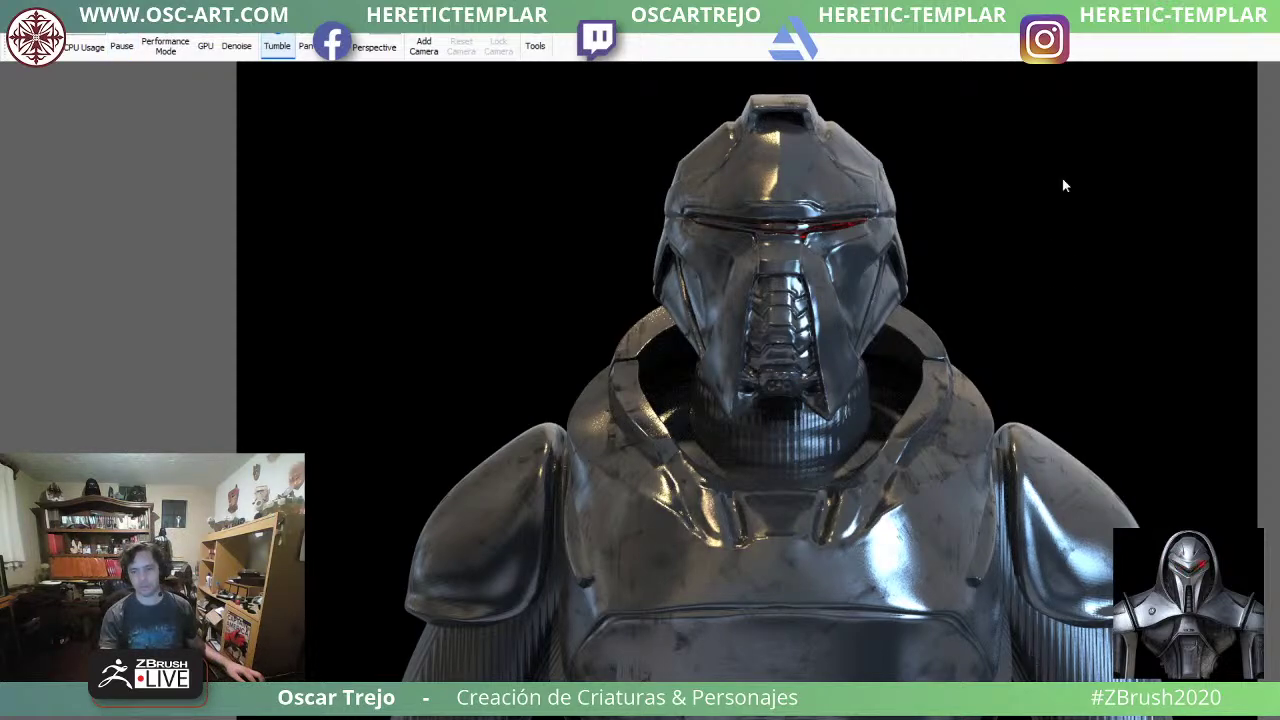
{"action": "left_click", "coordinate": [1101, 97]}
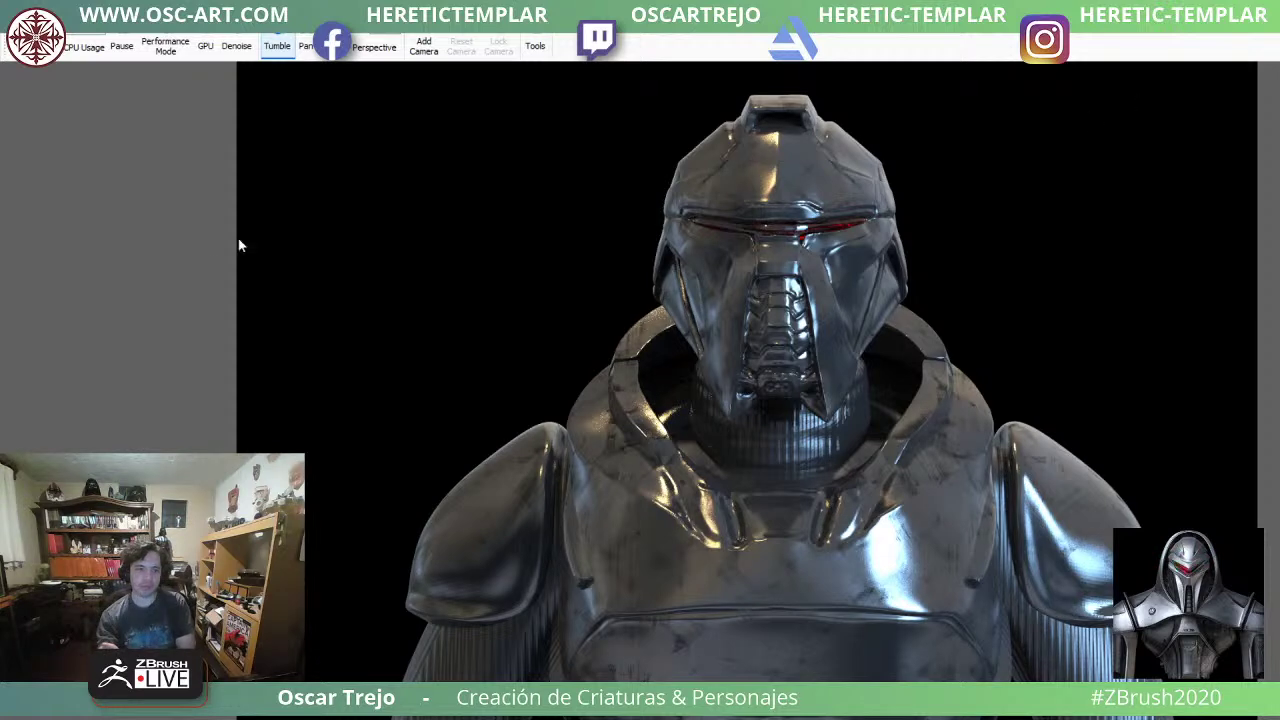
Relight the armour with brighter, faintly coloured reflections and reframe the bust from the front.
{"action": "left_click_drag", "start_coordinate": [138, 297], "coordinate": [166, 292], "text": "ctrl"}
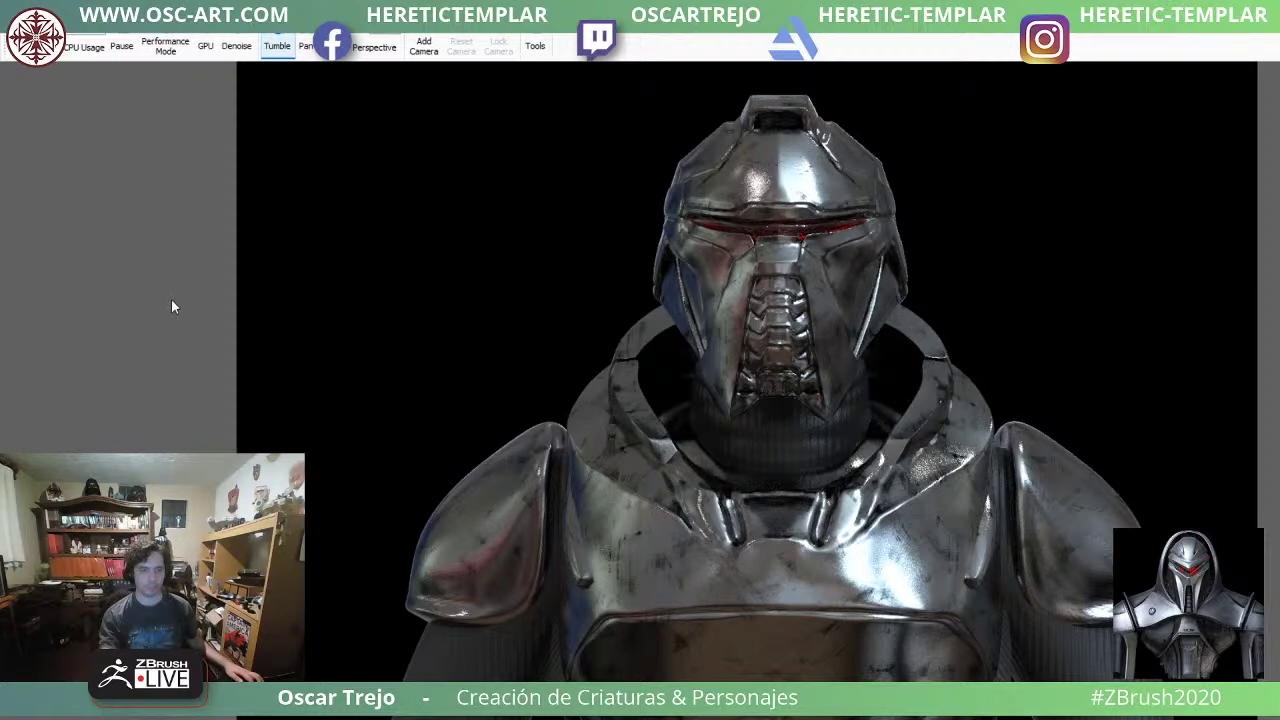
{"action": "left_click", "coordinate": [118, 302]}
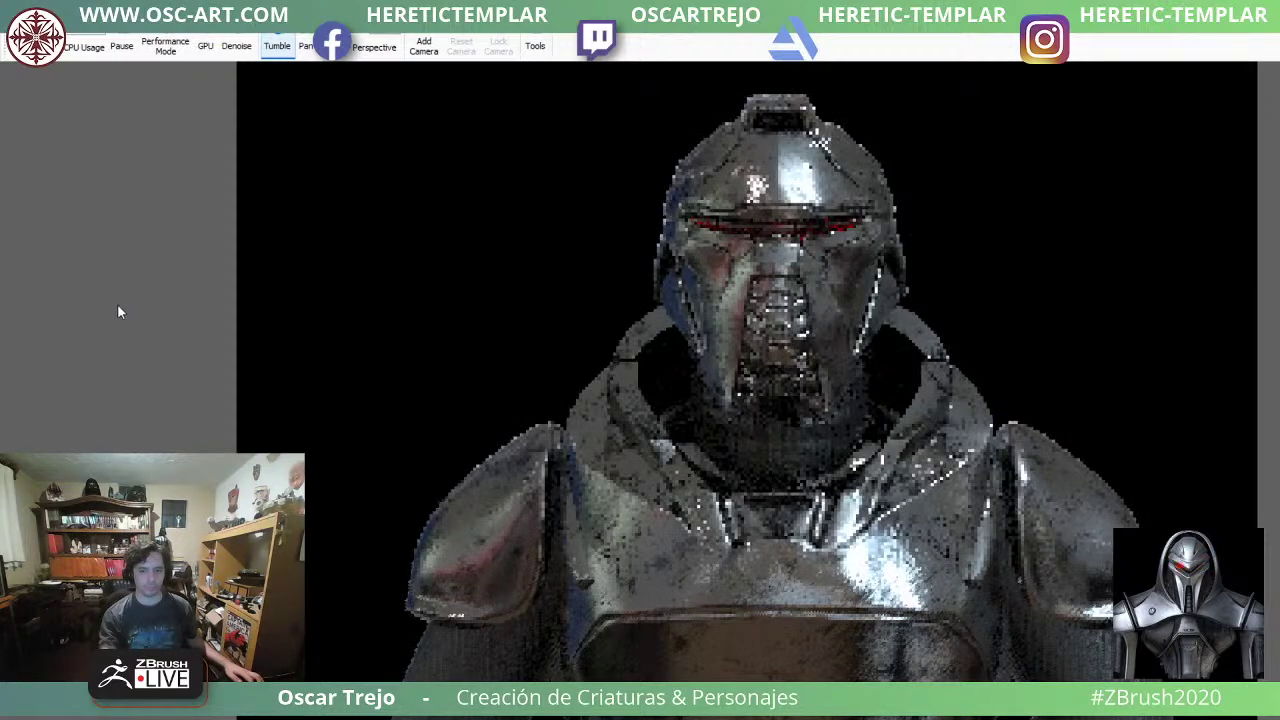
{"action": "left_click_drag", "start_coordinate": [908, 471], "coordinate": [772, 480]}
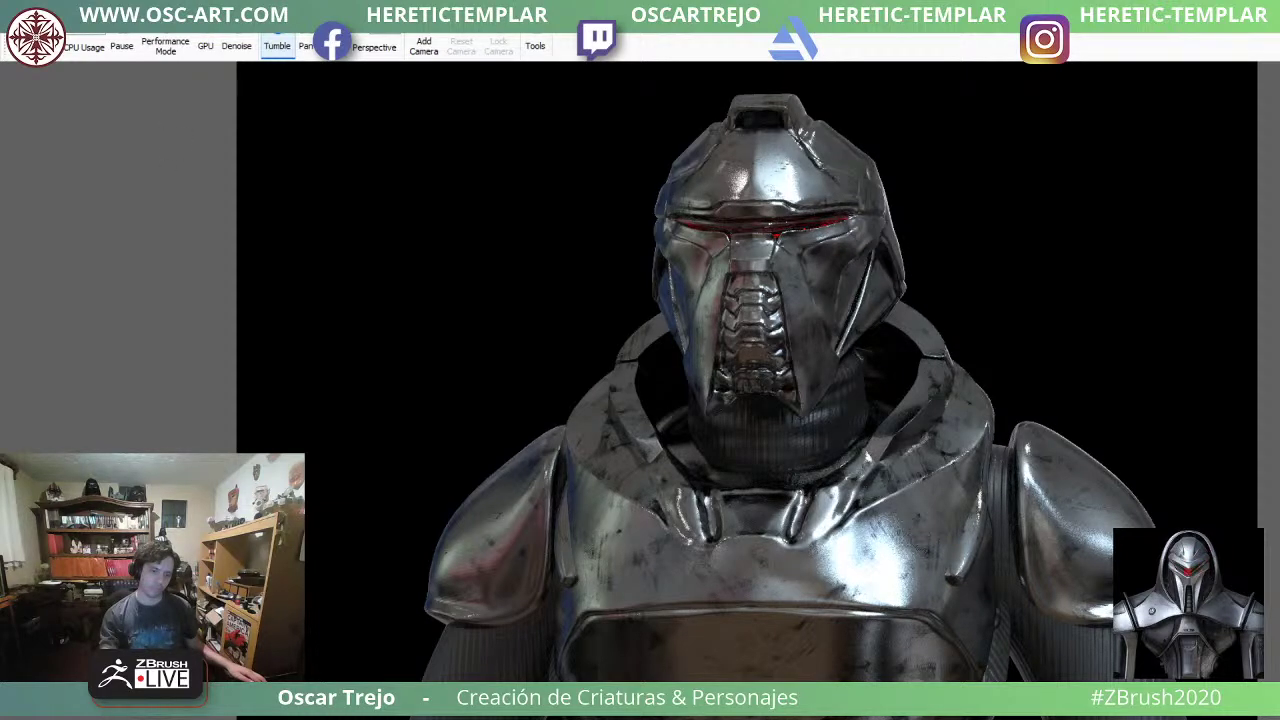
{"action": "mouse_move", "coordinate": [846, 513]}
{"action": "left_mouse_down"}
{"action": "mouse_move", "coordinate": [848, 540]}
{"action": "mouse_move", "coordinate": [862, 522]}
{"action": "left_mouse_up"}
{"action": "mouse_move", "coordinate": [773, 578]}
{"action": "left_mouse_down"}
{"action": "mouse_move", "coordinate": [795, 570]}
{"action": "mouse_move", "coordinate": [772, 583]}
{"action": "mouse_move", "coordinate": [783, 586]}
{"action": "left_mouse_up"}
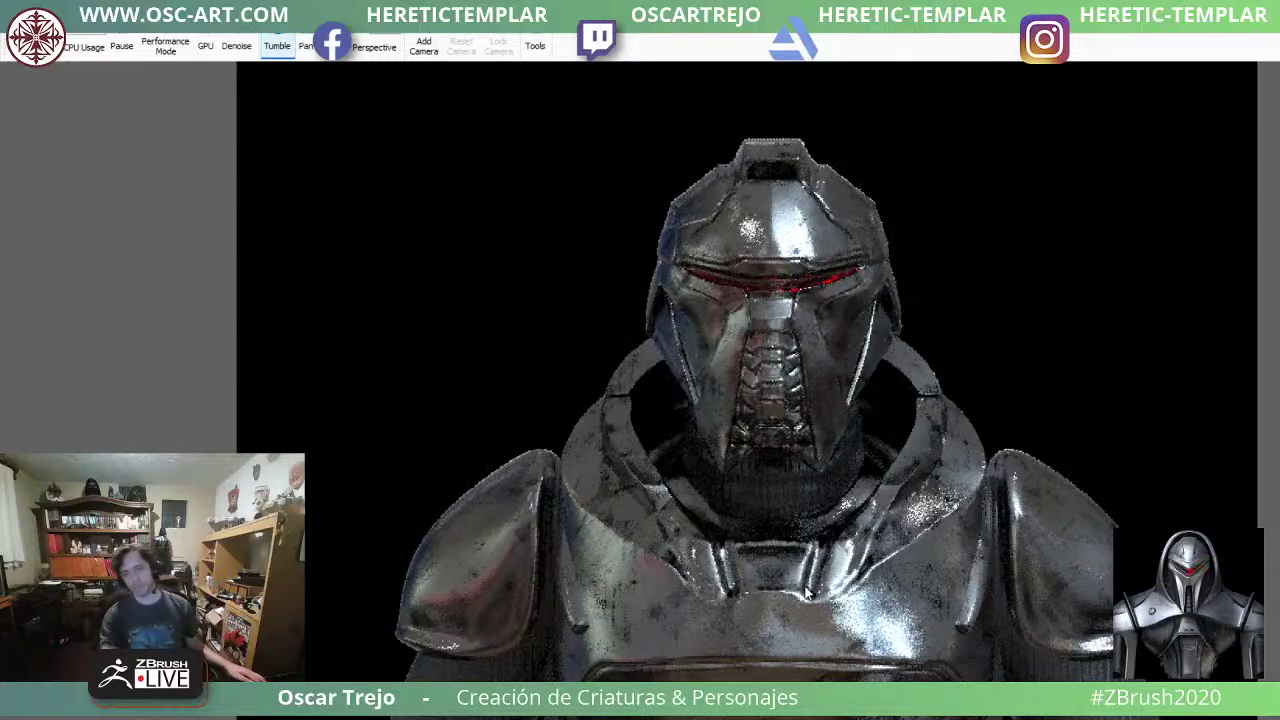
{"action": "left_click_drag", "start_coordinate": [920, 571], "coordinate": [906, 545]}
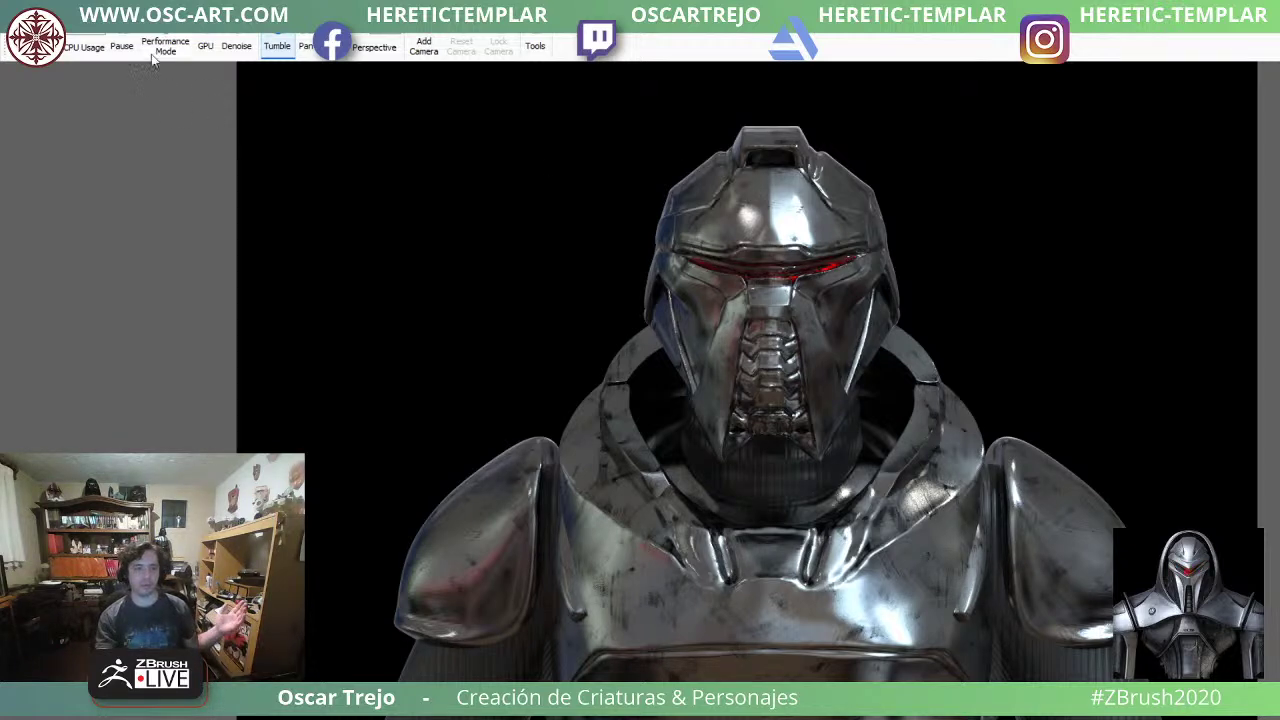
Pause the real-time render and resume it.
{"action": "left_click", "coordinate": [121, 34]}
{"action": "left_click", "coordinate": [121, 45]}
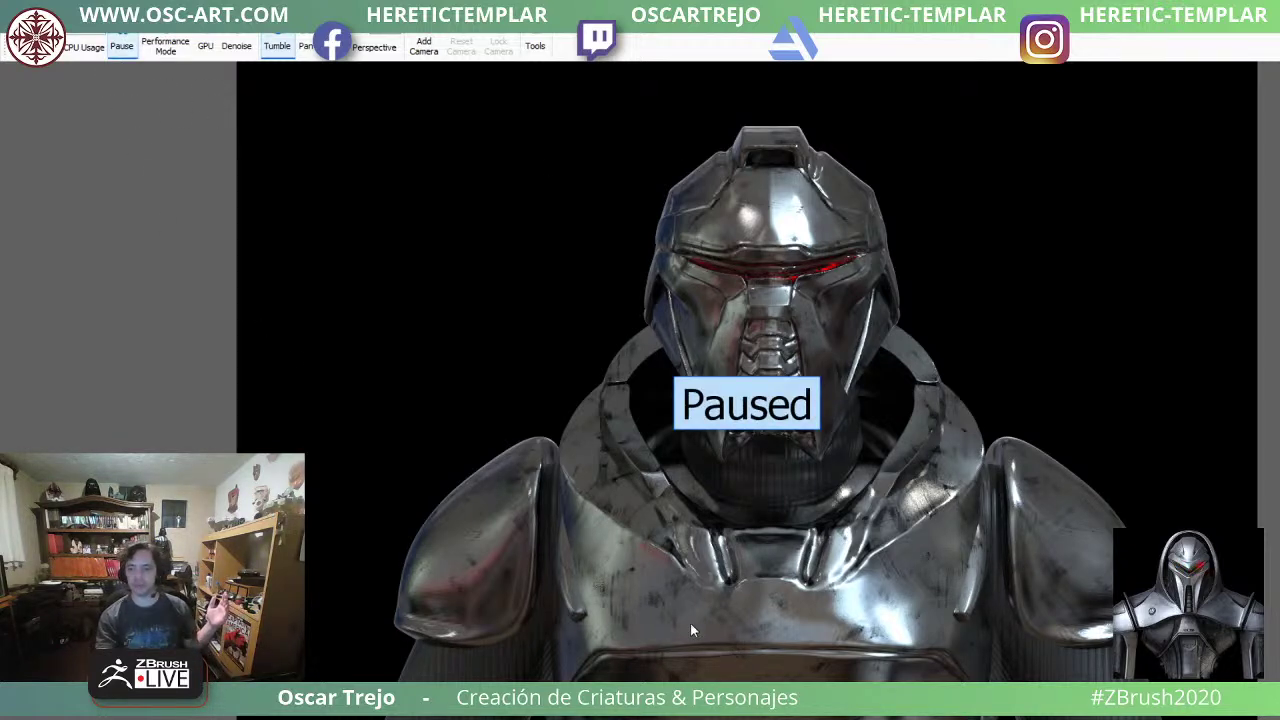
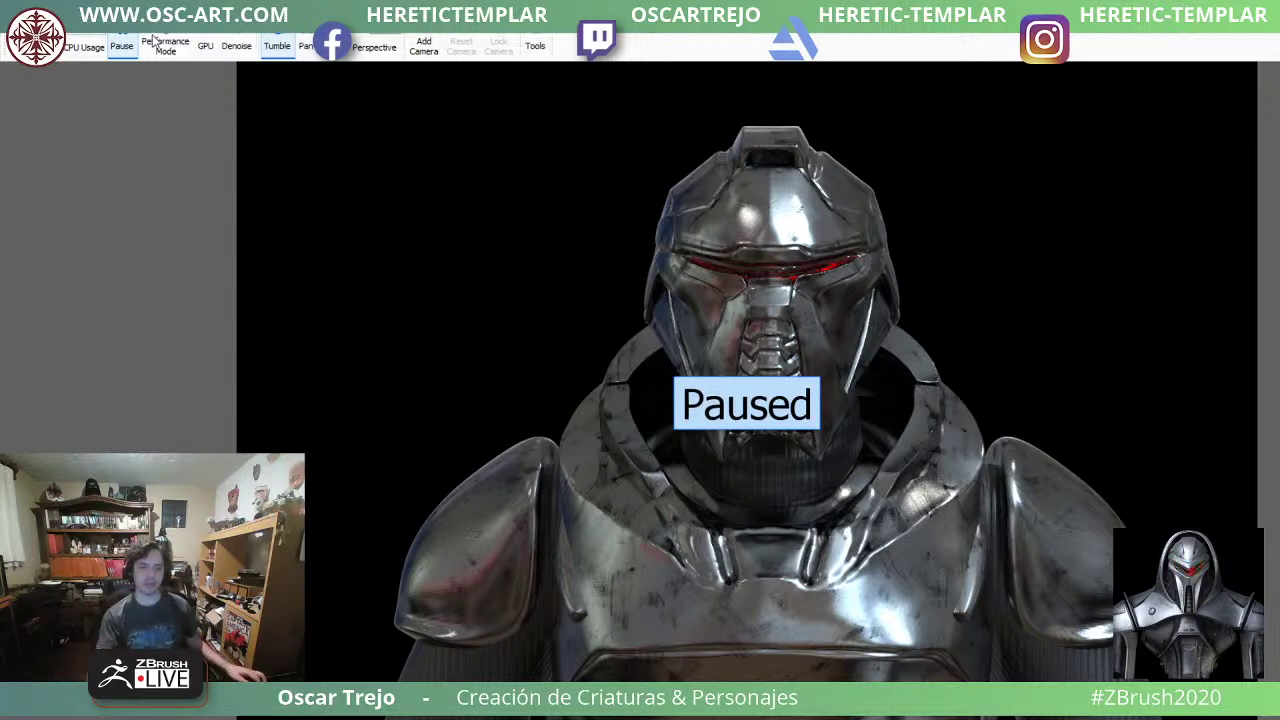
{"action": "left_click", "coordinate": [121, 46]}
Inspect the worn armour from a three-quarter angle and return to a closer front view of the bust.
{"action": "left_click_drag", "start_coordinate": [801, 394], "coordinate": [787, 437]}
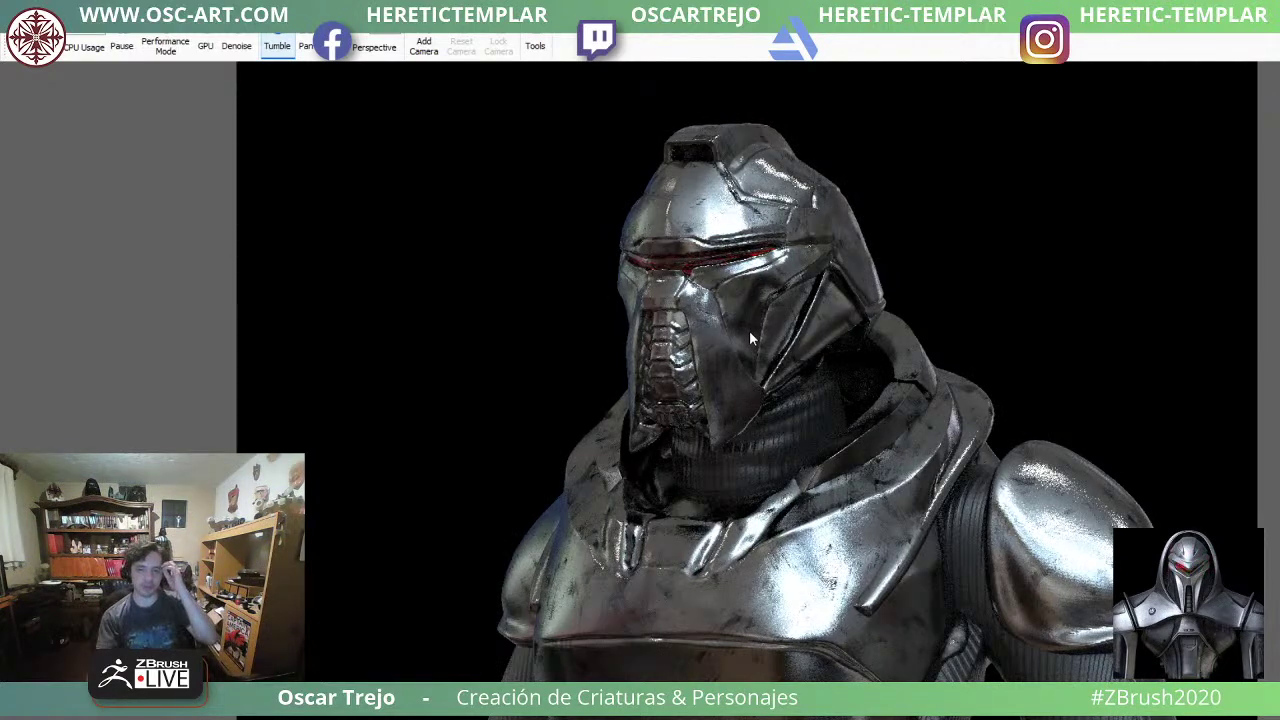
{"action": "left_click_drag", "start_coordinate": [598, 423], "coordinate": [835, 505]}
{"action": "scroll", "coordinate": [832, 508], "scroll_direction": "down", "scroll_amount": 2}
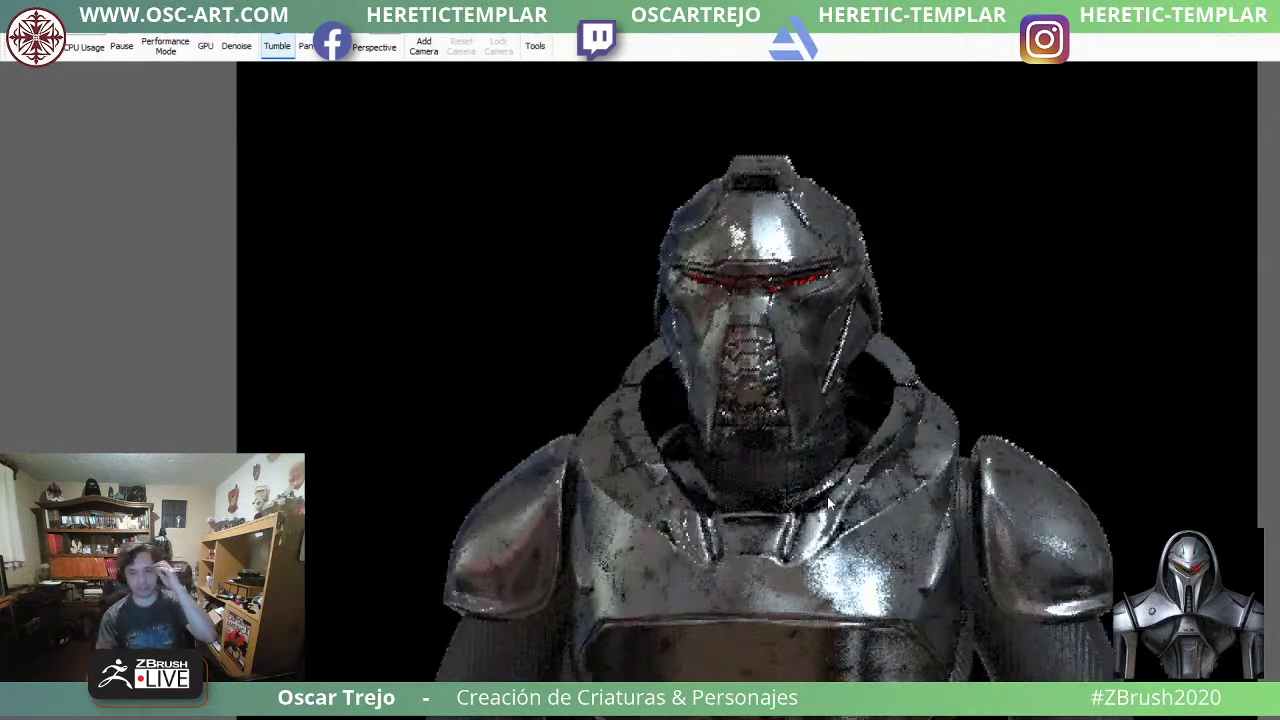
{"action": "scroll", "coordinate": [828, 525], "scroll_direction": "up", "scroll_amount": 1}
{"action": "scroll", "coordinate": [825, 531], "scroll_direction": "down", "scroll_amount": 2}
{"action": "scroll", "coordinate": [824, 529], "scroll_direction": "up", "scroll_amount": 4}
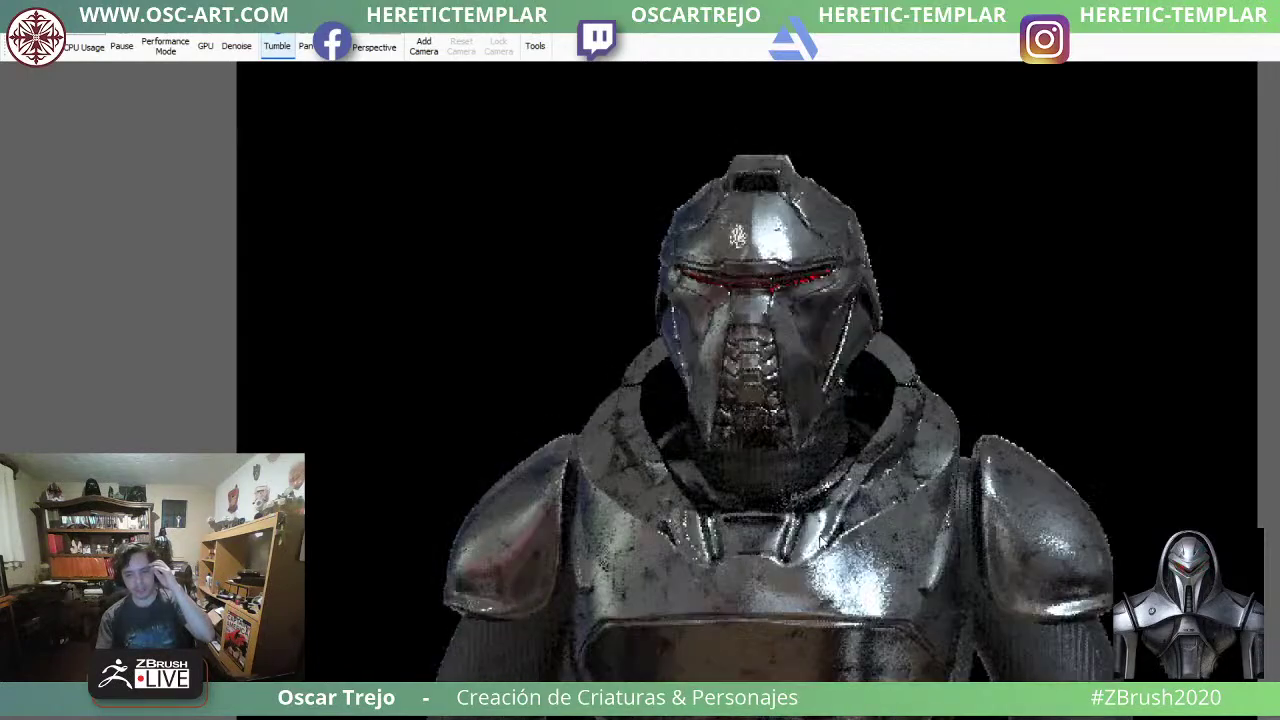
{"action": "left_click_drag", "start_coordinate": [742, 207], "coordinate": [556, 202]}
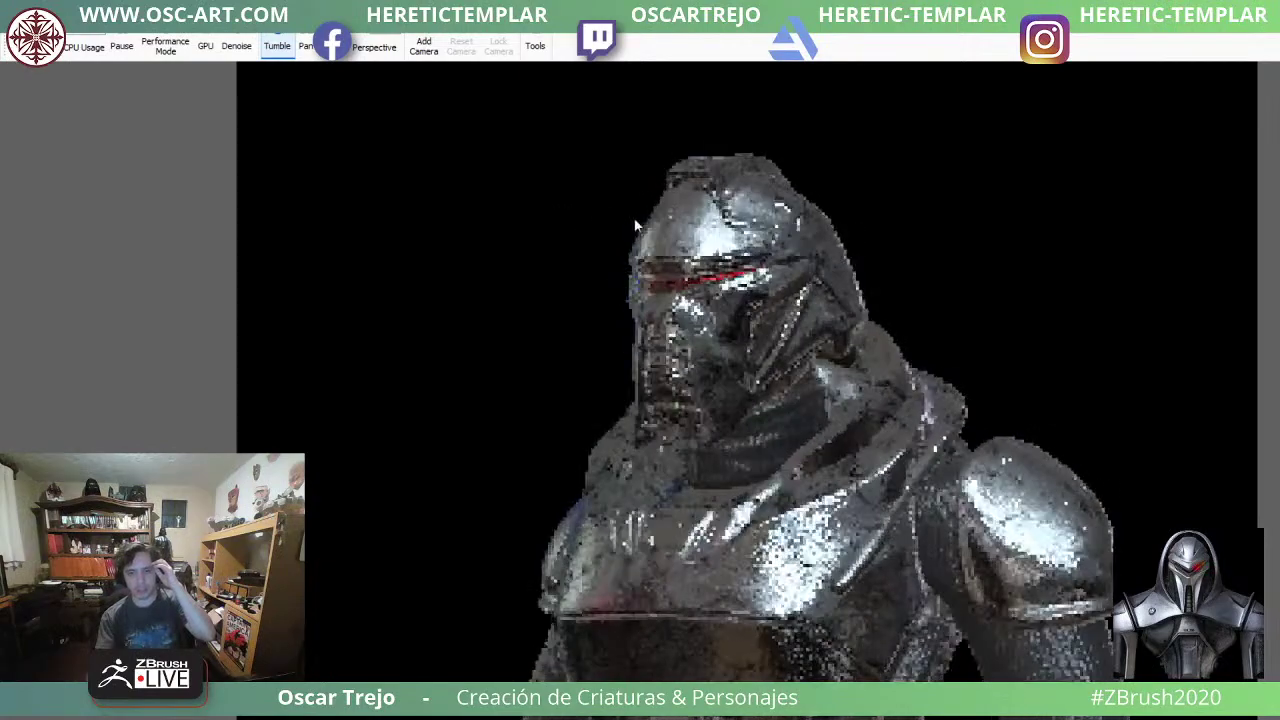
{"action": "scroll", "coordinate": [682, 320], "scroll_direction": "up", "scroll_amount": 2}
{"action": "left_click_drag", "start_coordinate": [668, 330], "coordinate": [752, 316]}
{"action": "left_click_drag", "start_coordinate": [798, 316], "coordinate": [860, 330]}
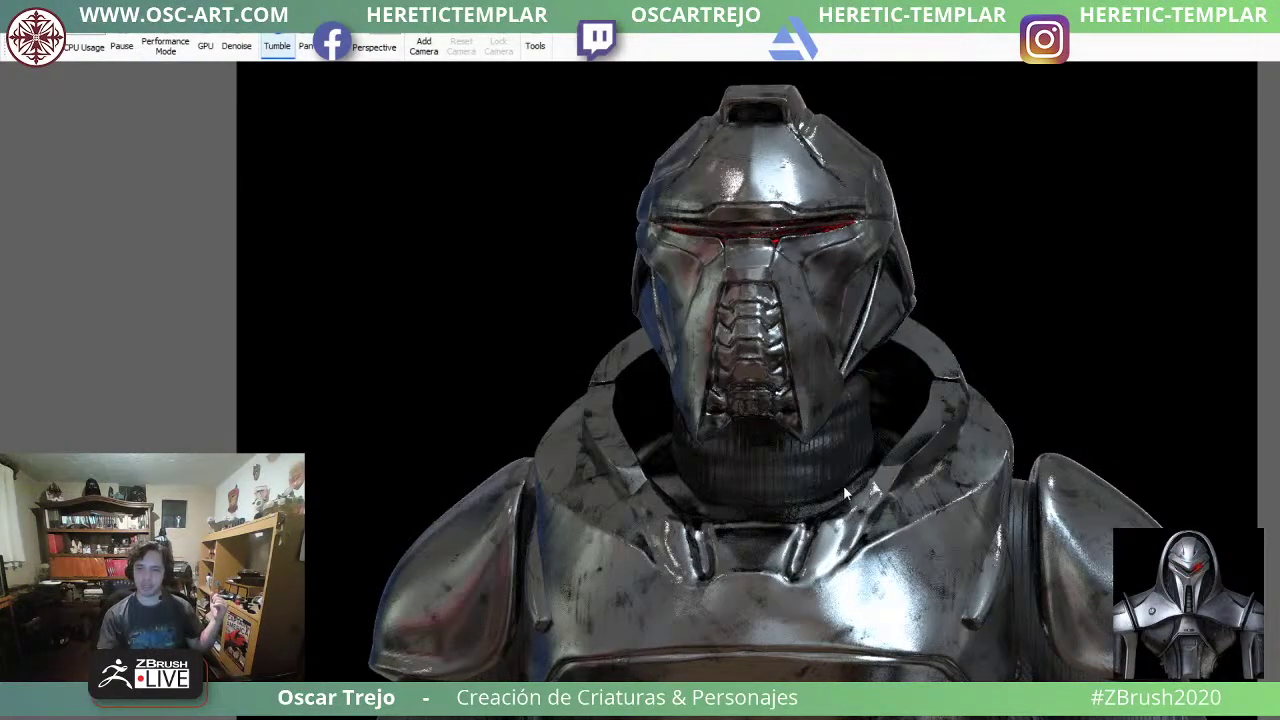
{"action": "left_click_drag", "start_coordinate": [862, 497], "coordinate": [898, 503]}
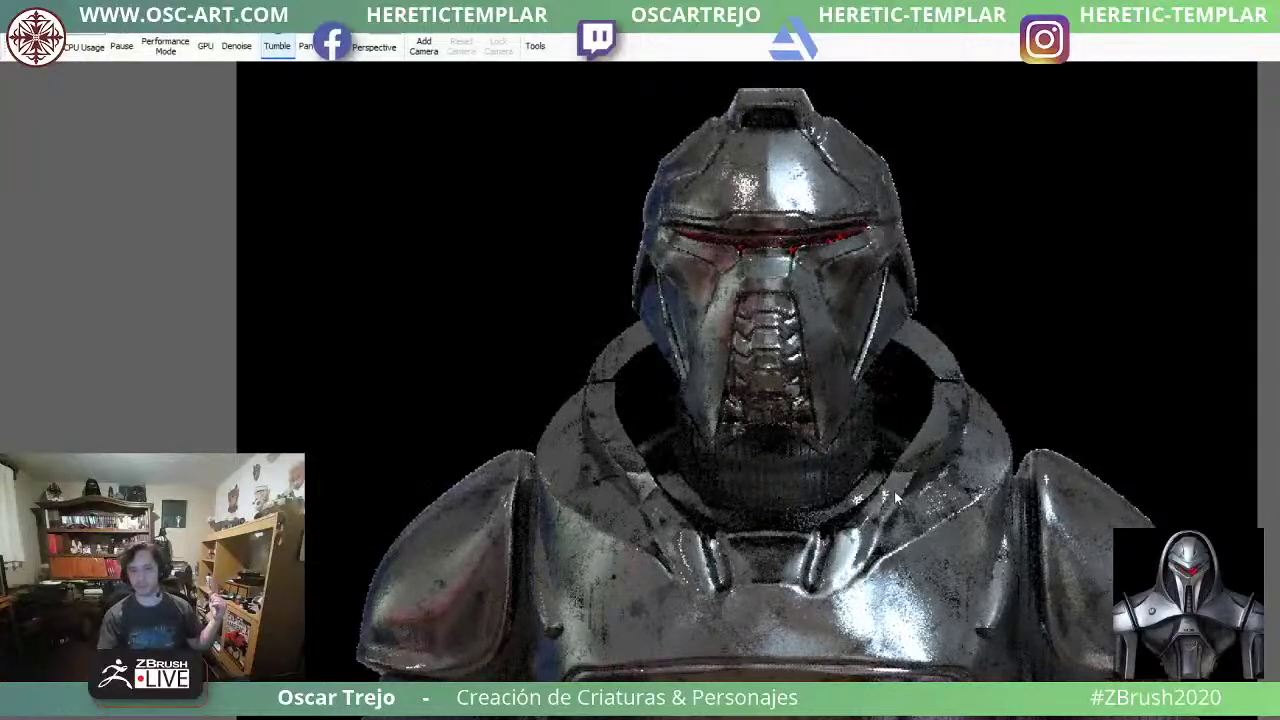